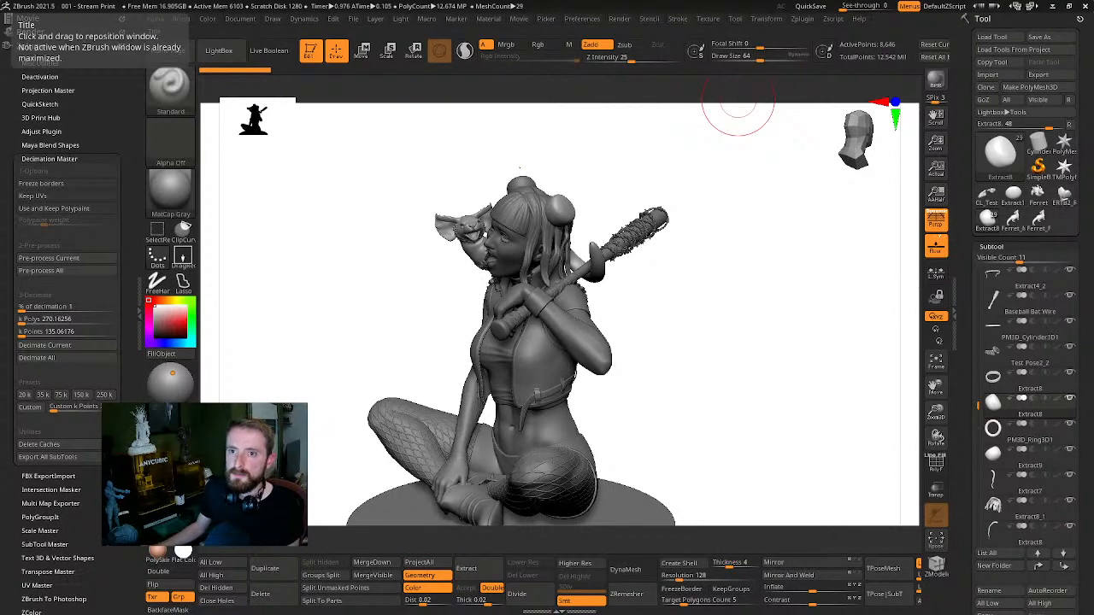
# Make the fringe hair the active subtool and examine the head, shoulder ferret, raised arm and bat from several angles
pyautogui.click(1069, 6)
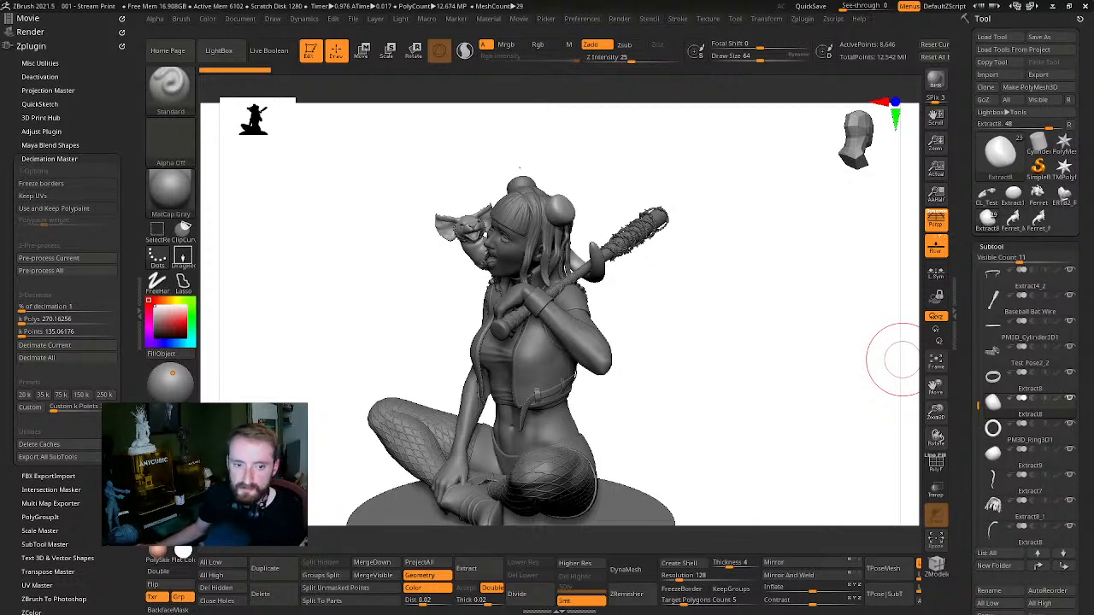
pyautogui.moveTo(757, 334)
pyautogui.mouseDown()
pyautogui.moveTo(774, 341)
pyautogui.moveTo(744, 340)
pyautogui.moveTo(726, 299)
pyautogui.moveTo(781, 285)
pyautogui.moveTo(865, 301)
pyautogui.moveTo(778, 315)
pyautogui.moveTo(818, 332)
pyautogui.moveTo(837, 320)
pyautogui.moveTo(850, 339)
pyautogui.moveTo(835, 337)
pyautogui.mouseUp()
pyautogui.keyDown('alt'); pyautogui.click(617, 246); pyautogui.keyUp('alt')
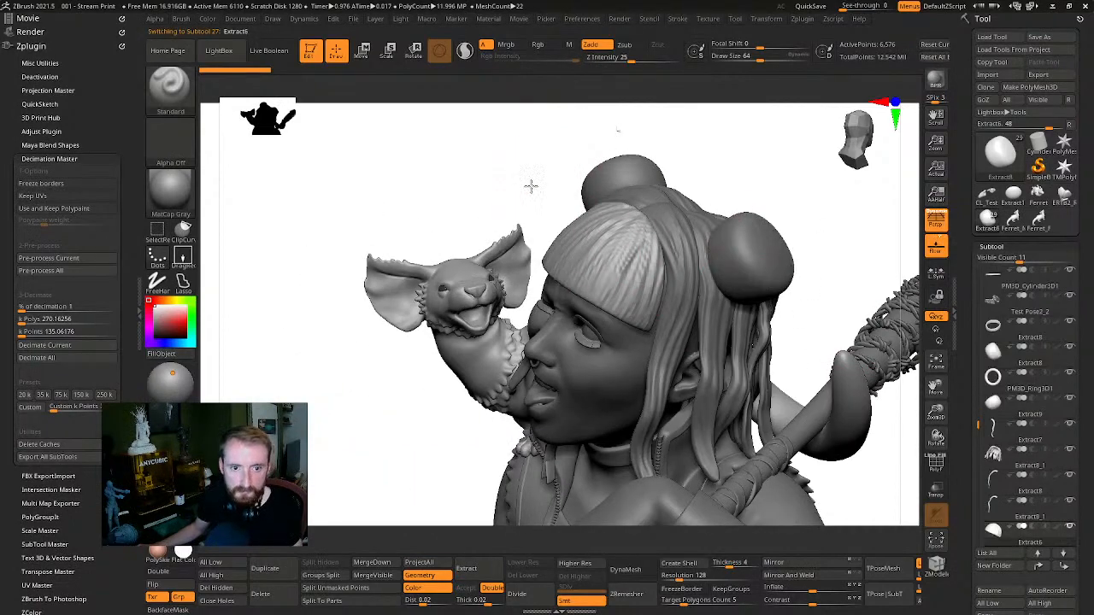
pyautogui.moveTo(531, 186)
pyautogui.mouseDown()
pyautogui.moveTo(744, 170)
pyautogui.moveTo(764, 146)
pyautogui.moveTo(815, 241)
pyautogui.moveTo(757, 195)
pyautogui.moveTo(764, 269)
pyautogui.moveTo(786, 230)
pyautogui.moveTo(717, 203)
pyautogui.mouseUp()
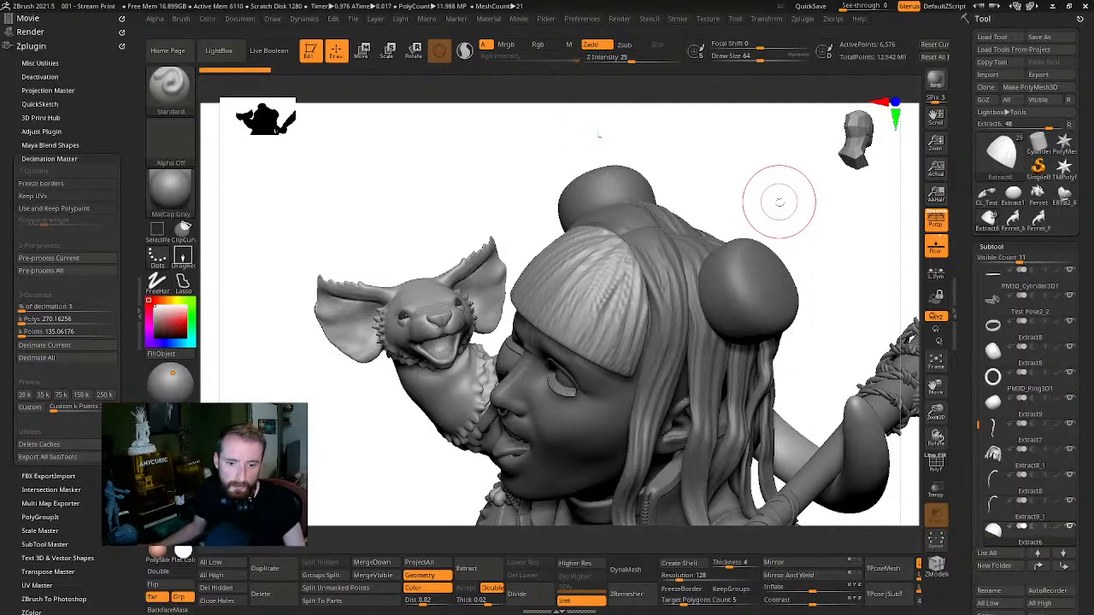
pyautogui.moveTo(778, 202)
pyautogui.mouseDown()
pyautogui.moveTo(785, 181)
pyautogui.moveTo(792, 195)
pyautogui.mouseUp()
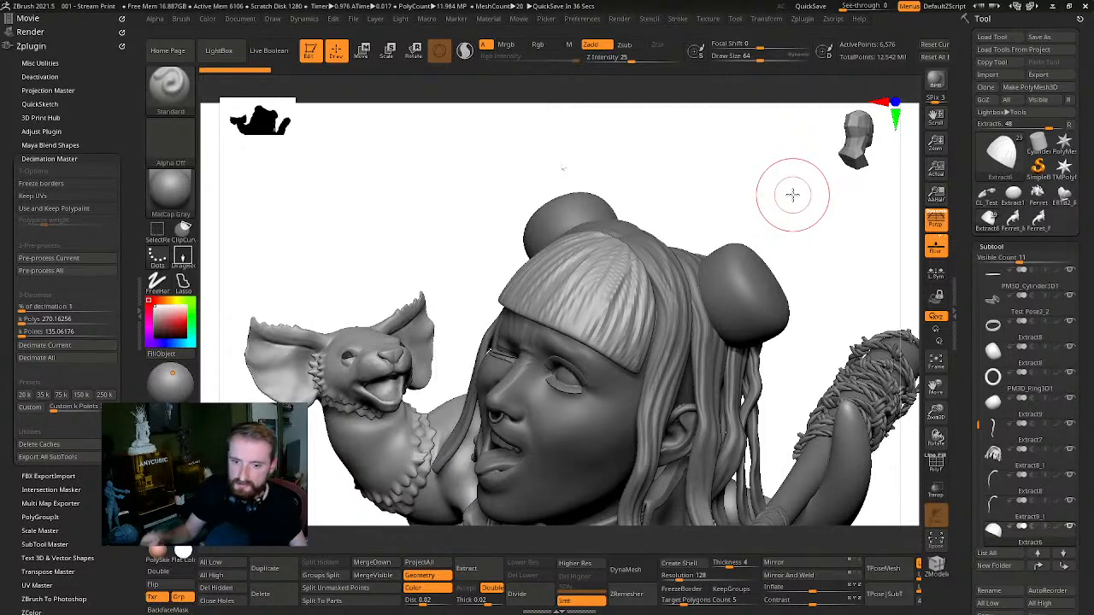
pyautogui.moveTo(815, 251)
pyautogui.mouseDown()
pyautogui.moveTo(878, 273)
pyautogui.moveTo(778, 188)
pyautogui.moveTo(777, 251)
pyautogui.moveTo(812, 325)
pyautogui.moveTo(844, 329)
pyautogui.mouseUp()
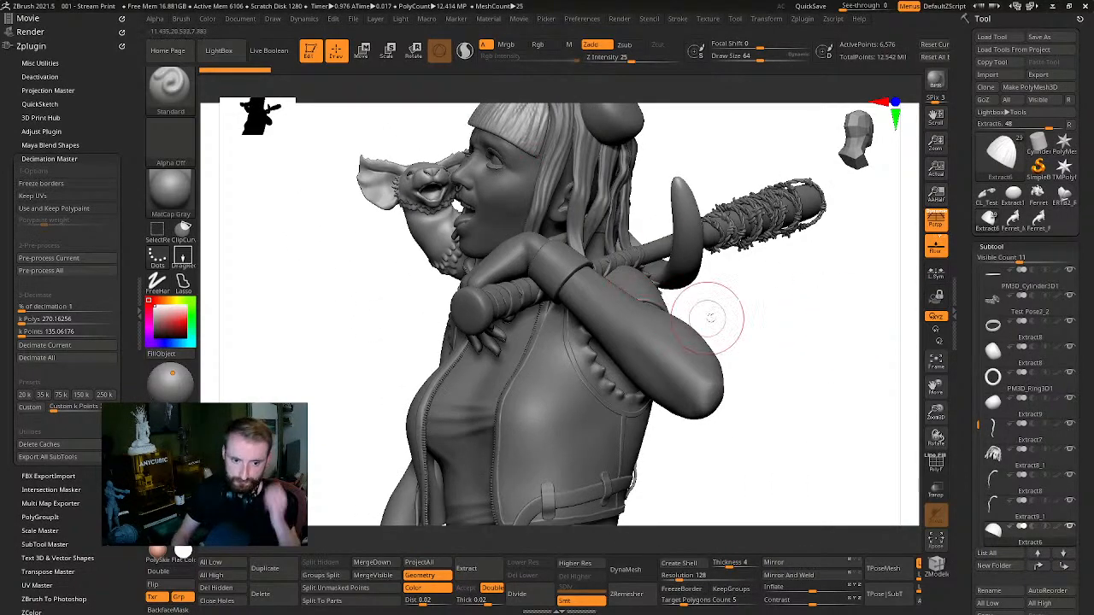
pyautogui.moveTo(840, 354)
pyautogui.mouseDown()
pyautogui.moveTo(855, 351)
pyautogui.moveTo(818, 295)
pyautogui.moveTo(828, 301)
pyautogui.moveTo(758, 302)
pyautogui.moveTo(781, 271)
pyautogui.moveTo(829, 335)
pyautogui.moveTo(794, 313)
pyautogui.moveTo(826, 327)
pyautogui.moveTo(812, 339)
pyautogui.moveTo(827, 327)
pyautogui.mouseUp()
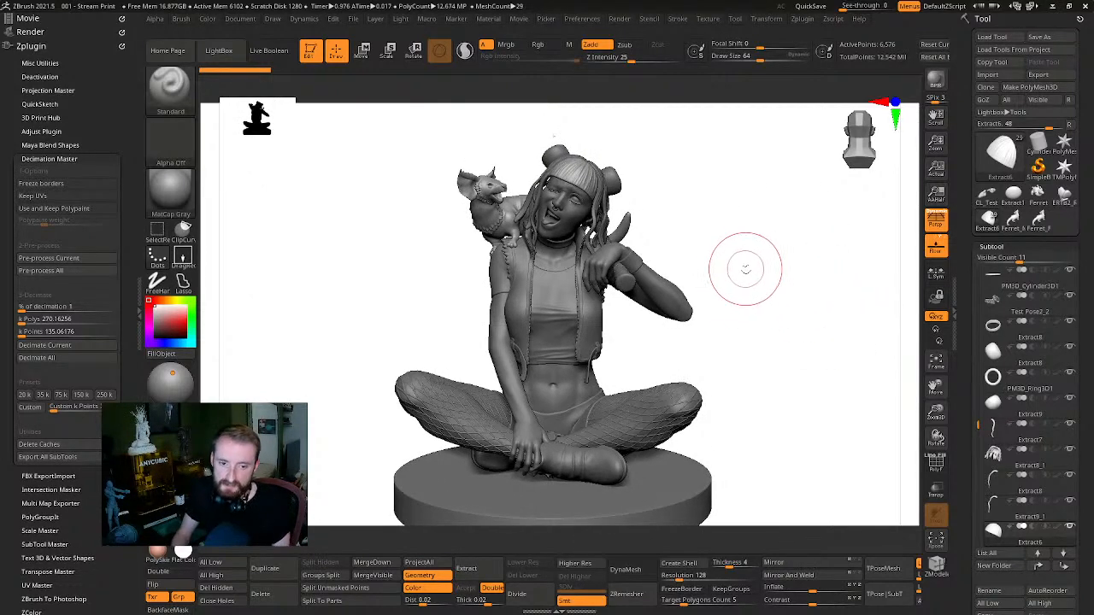
pyautogui.moveTo(809, 302); pyautogui.dragTo(808, 295)
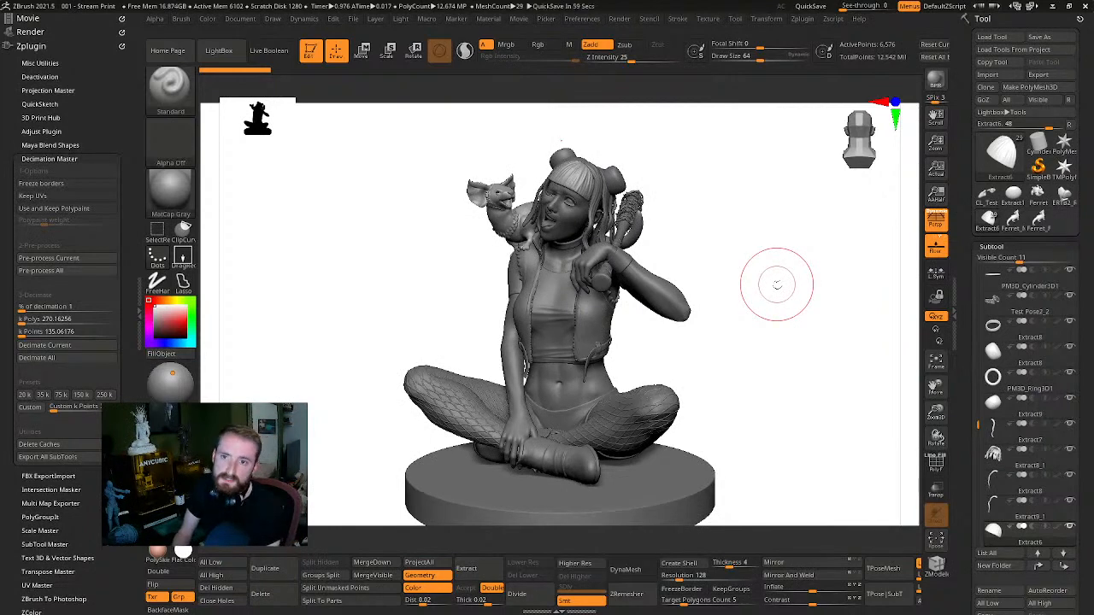
# Examine the whole seated figure and its round base from the front and three-quarter views
pyautogui.moveTo(936, 413); pyautogui.dragTo(960, 416)
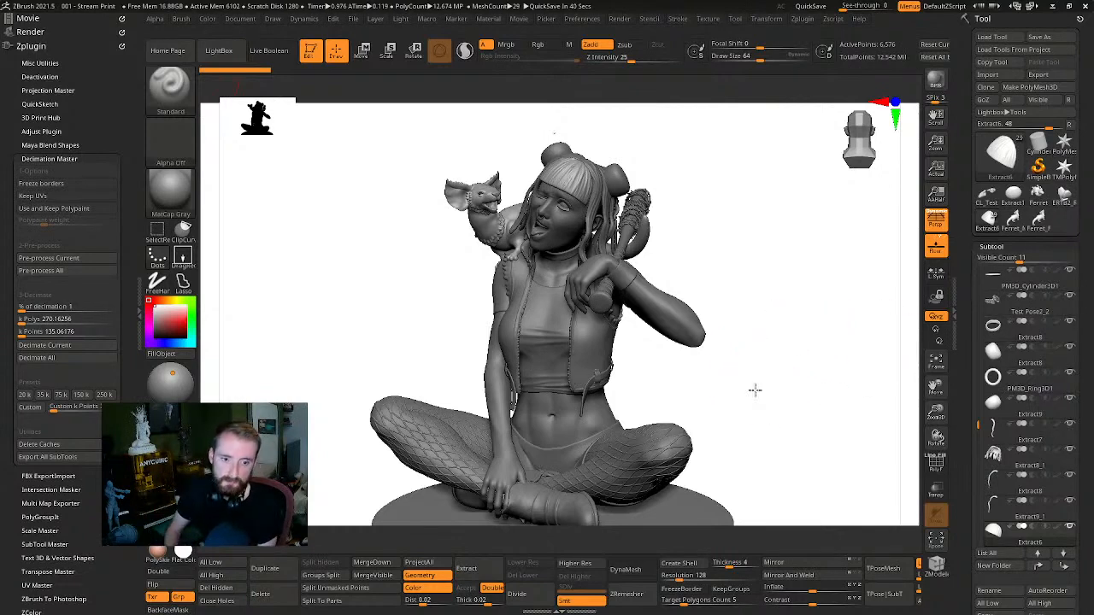
pyautogui.moveTo(752, 390); pyautogui.dragTo(829, 382)
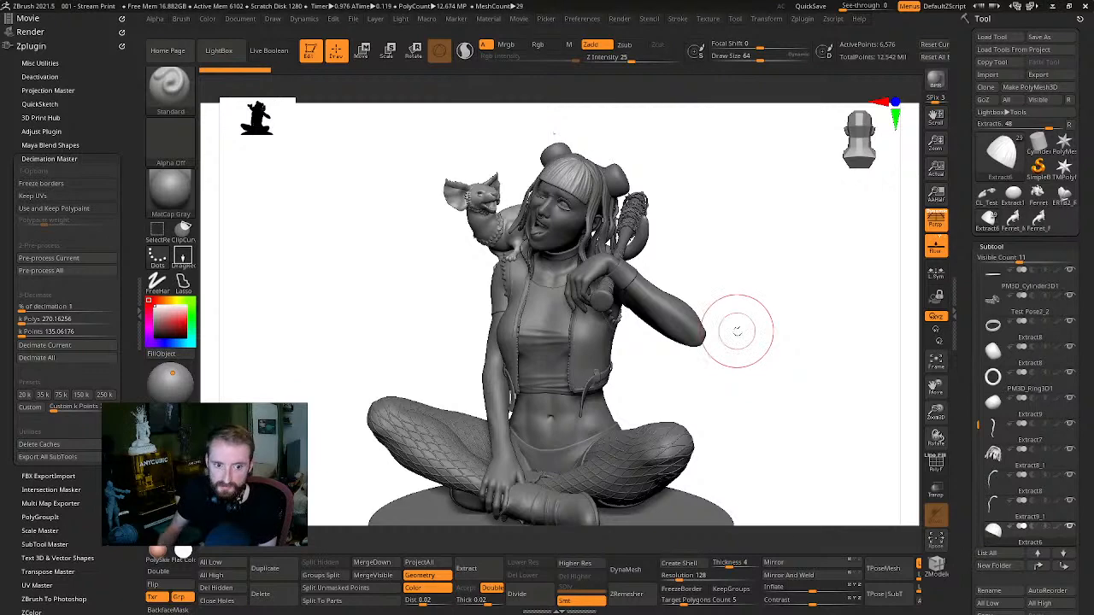
pyautogui.moveTo(844, 356); pyautogui.dragTo(690, 276)
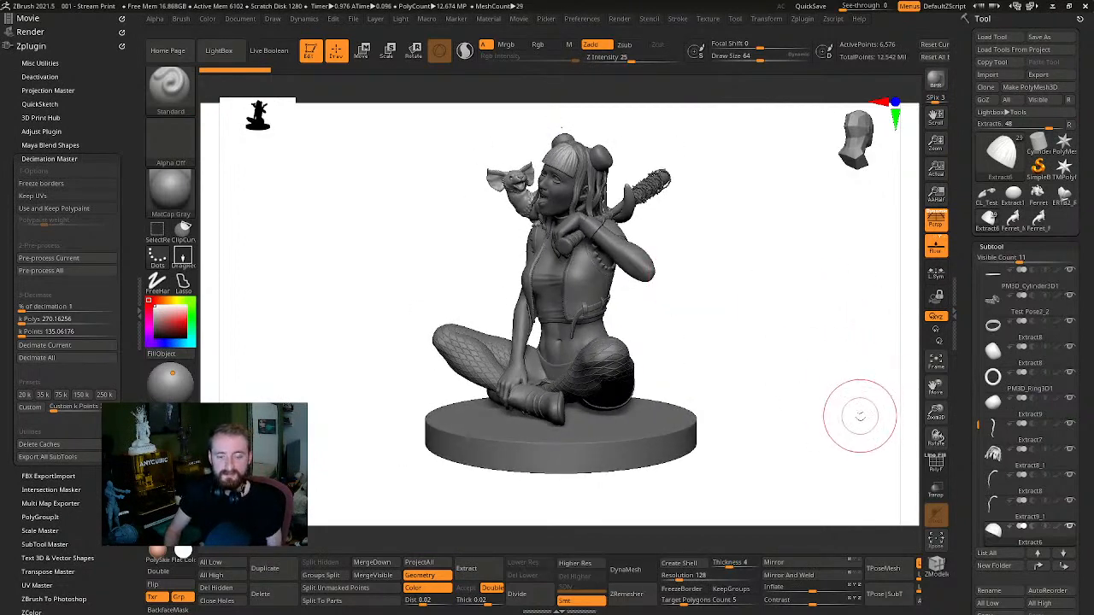
pyautogui.moveTo(936, 410); pyautogui.dragTo(936, 421)
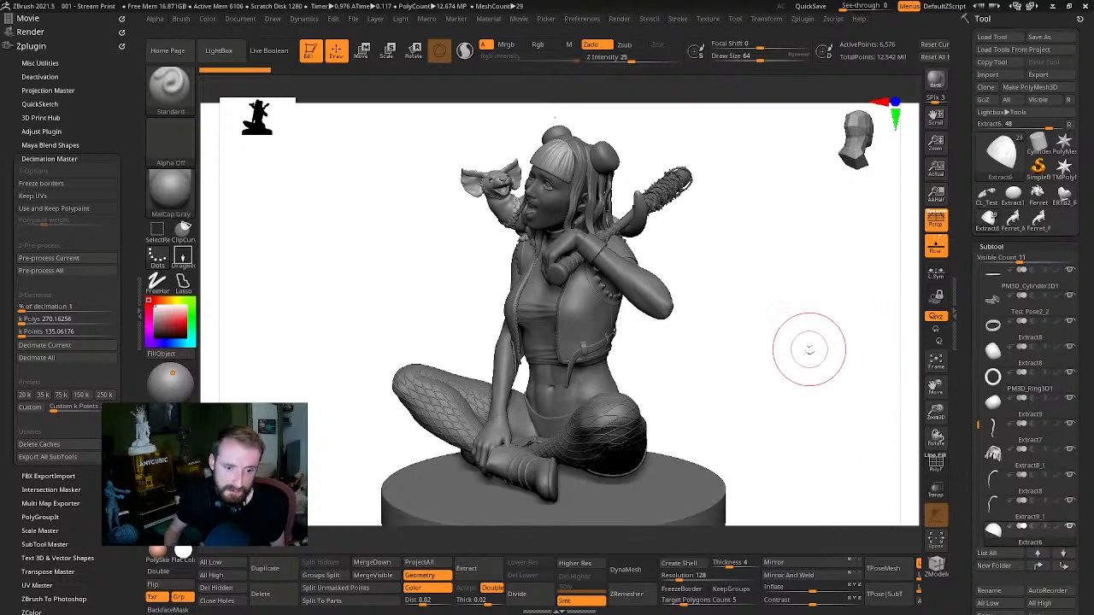
pyautogui.moveTo(809, 349)
pyautogui.mouseDown()
pyautogui.moveTo(798, 339)
pyautogui.moveTo(823, 364)
pyautogui.moveTo(840, 359)
pyautogui.moveTo(820, 371)
pyautogui.mouseUp()
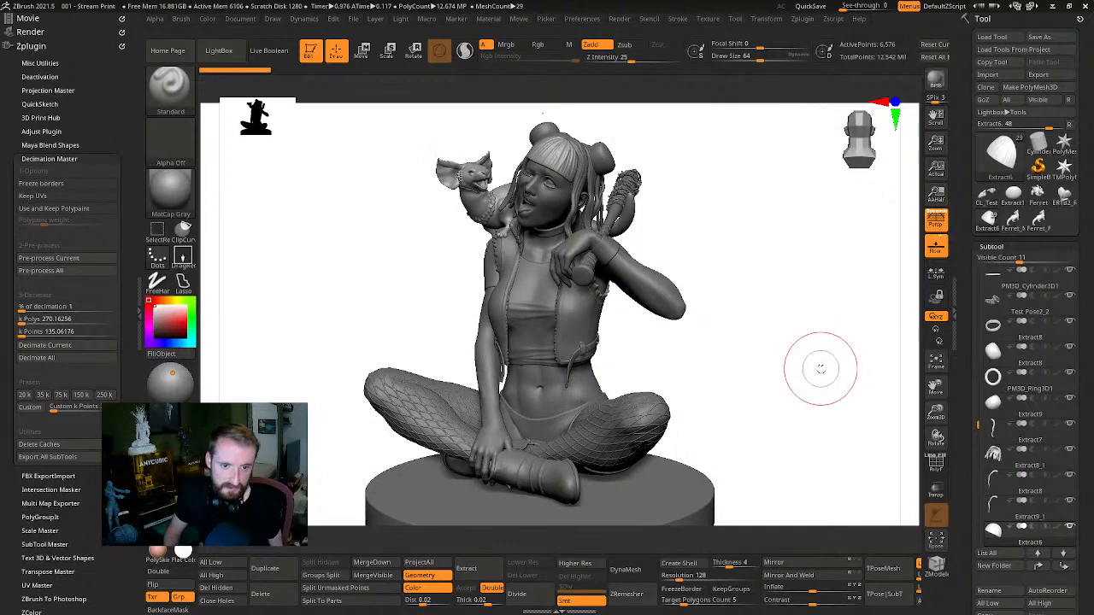
pyautogui.moveTo(749, 305)
pyautogui.mouseDown()
pyautogui.moveTo(781, 336)
pyautogui.moveTo(798, 337)
pyautogui.moveTo(772, 293)
pyautogui.moveTo(793, 313)
pyautogui.moveTo(849, 327)
pyautogui.moveTo(840, 361)
pyautogui.moveTo(794, 327)
pyautogui.moveTo(810, 329)
pyautogui.moveTo(823, 279)
pyautogui.moveTo(832, 310)
pyautogui.moveTo(829, 276)
pyautogui.moveTo(843, 317)
pyautogui.moveTo(830, 325)
pyautogui.moveTo(847, 242)
pyautogui.moveTo(822, 280)
pyautogui.moveTo(828, 268)
pyautogui.moveTo(825, 310)
pyautogui.moveTo(806, 310)
pyautogui.moveTo(826, 312)
pyautogui.moveTo(776, 313)
pyautogui.moveTo(794, 309)
pyautogui.moveTo(806, 354)
pyautogui.moveTo(785, 335)
pyautogui.moveTo(715, 330)
pyautogui.moveTo(823, 302)
pyautogui.mouseUp()
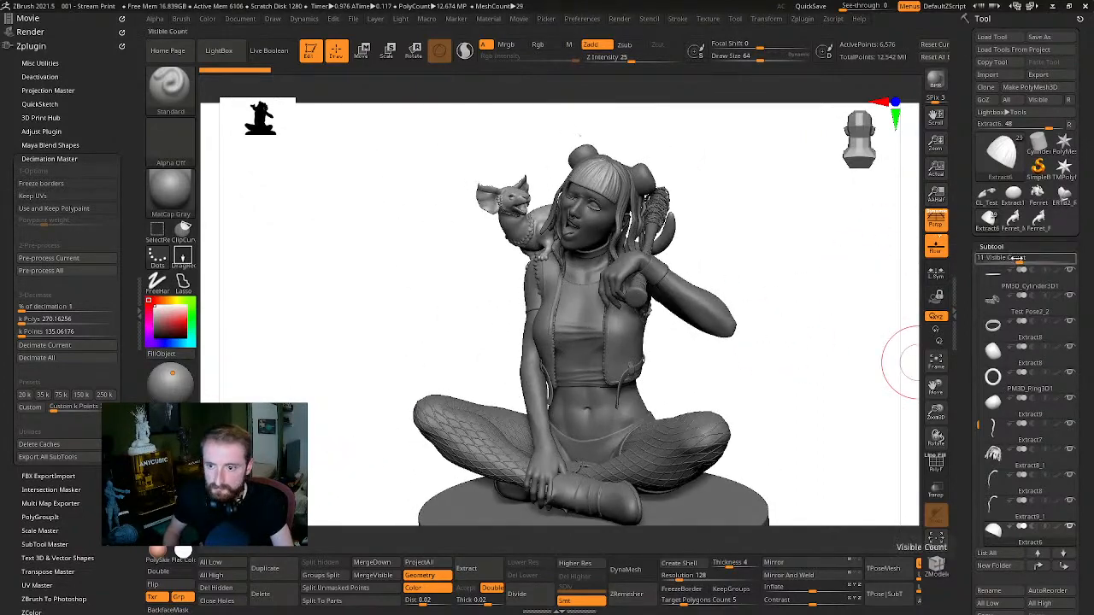
# Set the subtool list's visible count to 17 and make Test Pose1_2 the active subtool
pyautogui.moveTo(1020, 259); pyautogui.dragTo(1068, 114)
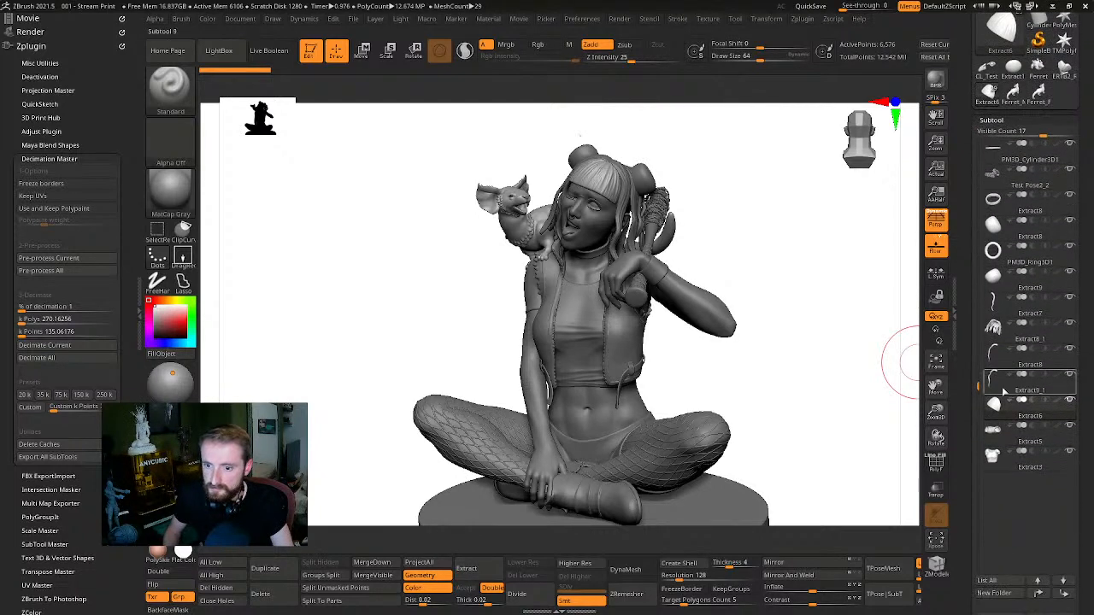
pyautogui.moveTo(979, 384); pyautogui.dragTo(979, 201)
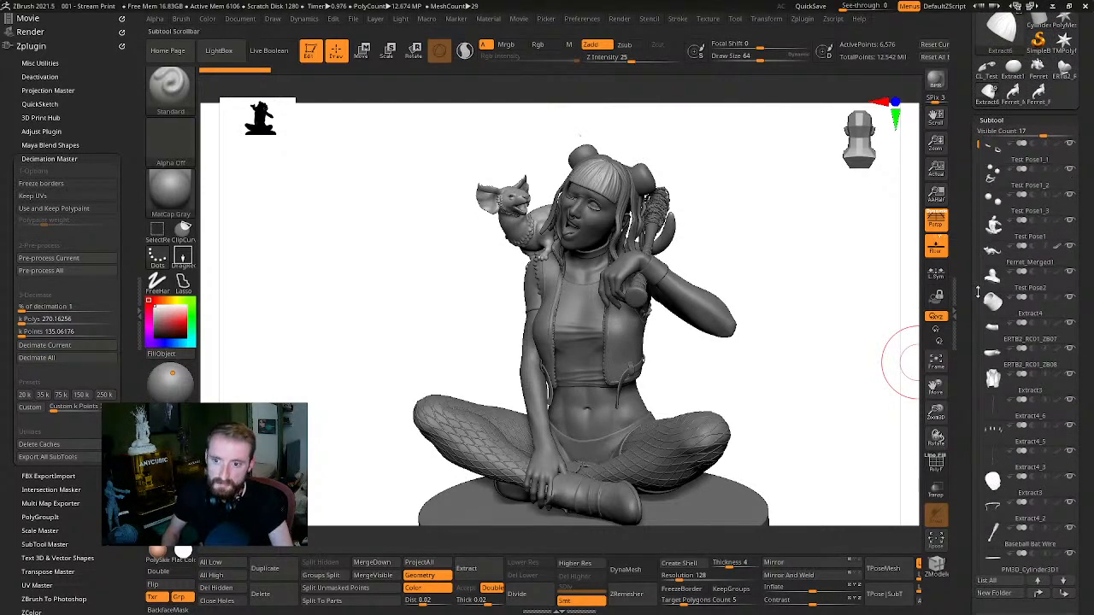
pyautogui.click(1002, 183)
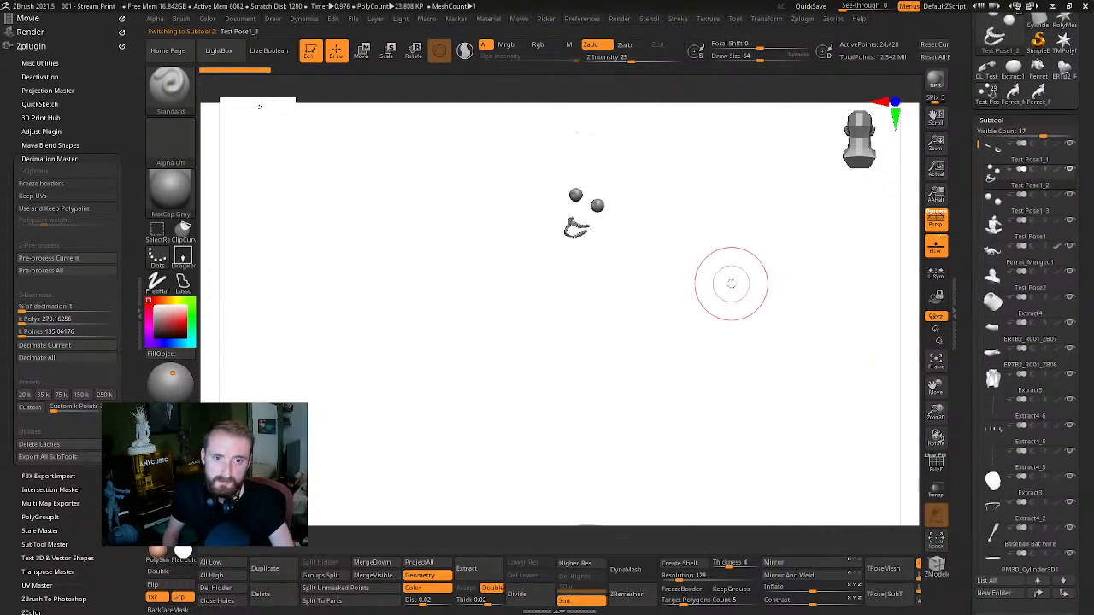
# Frame the isolated eyeballs and teeth and examine the hollow tooth roots up close
pyautogui.press('f')
pyautogui.moveTo(774, 389); pyautogui.dragTo(670, 413)
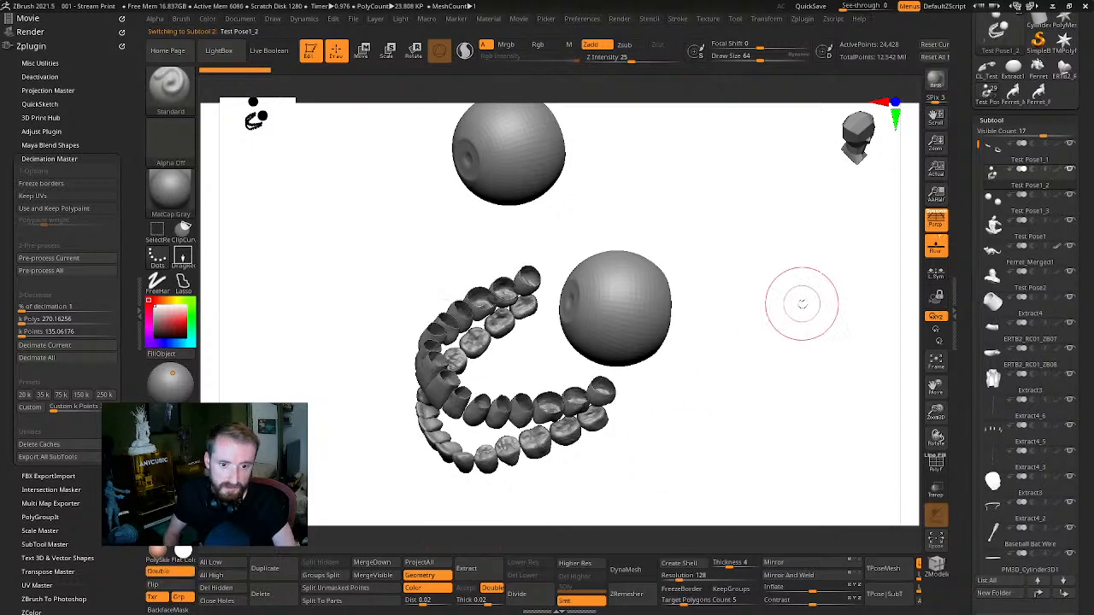
pyautogui.moveTo(796, 300); pyautogui.dragTo(877, 214)
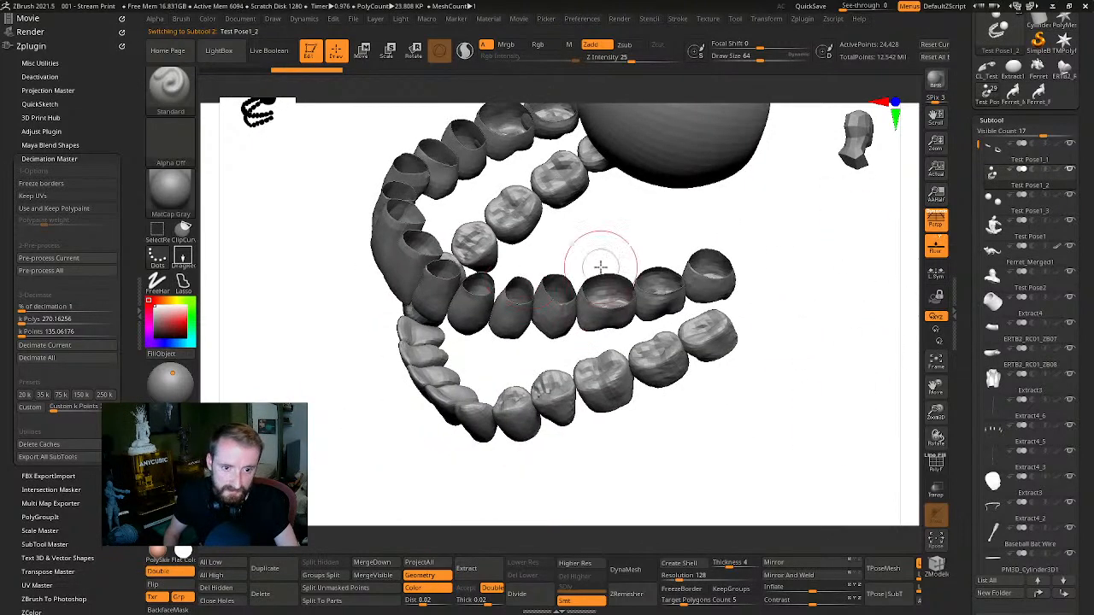
pyautogui.moveTo(634, 233); pyautogui.dragTo(651, 286)
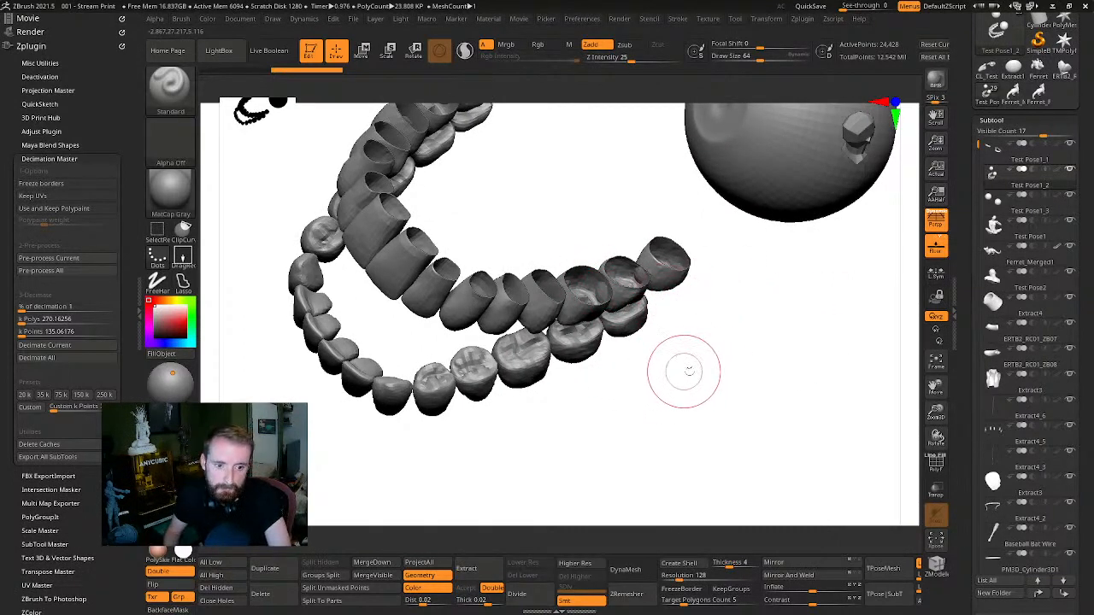
pyautogui.moveTo(688, 370); pyautogui.dragTo(722, 315)
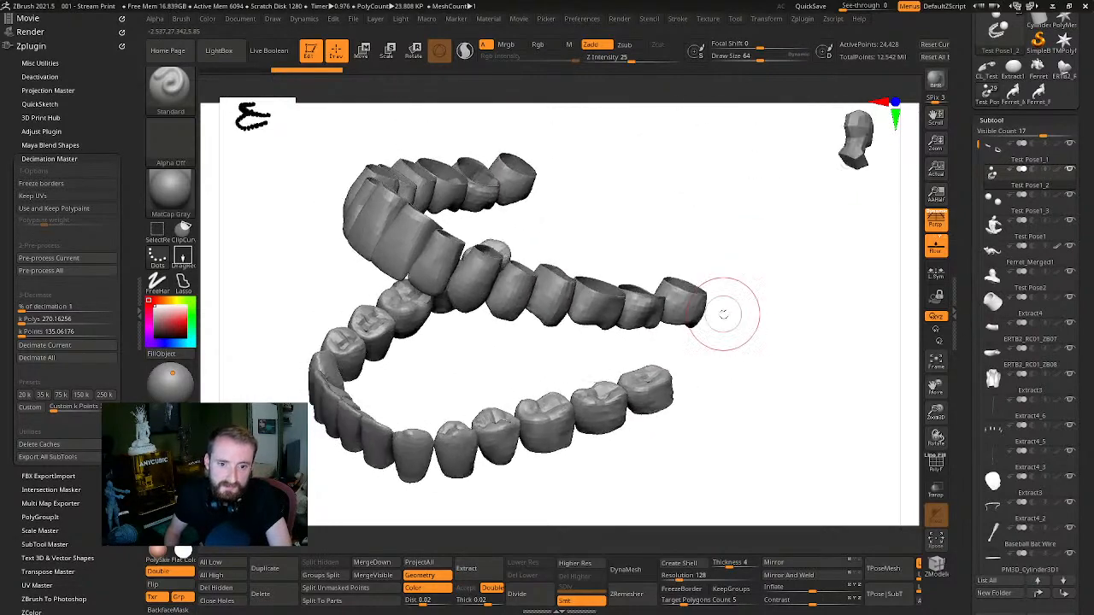
pyautogui.moveTo(775, 272); pyautogui.dragTo(752, 301)
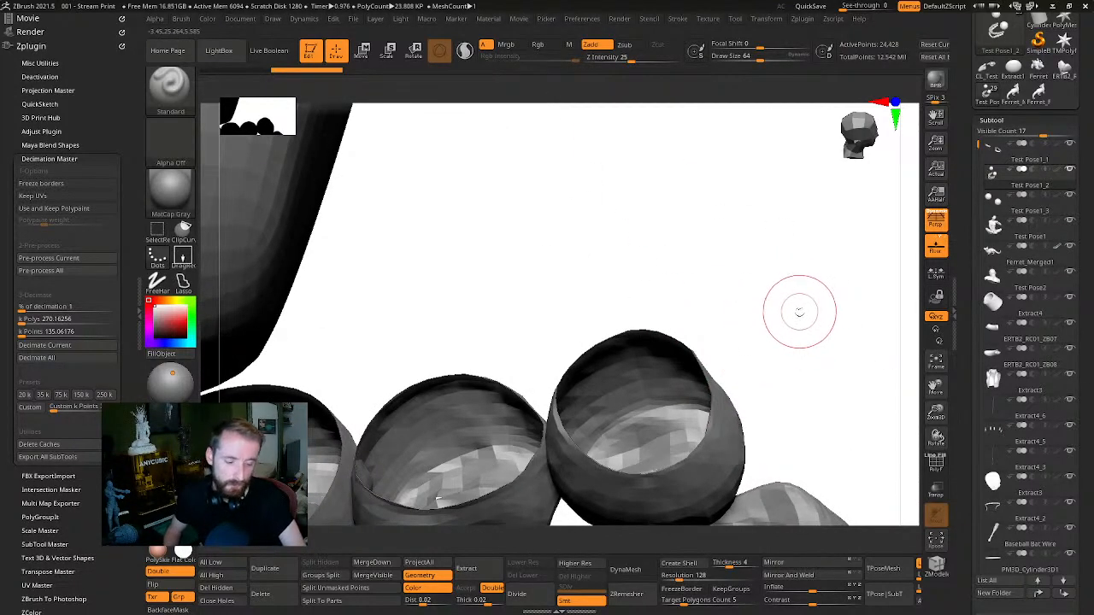
pyautogui.press('f')
pyautogui.press('f')
pyautogui.moveTo(771, 344); pyautogui.dragTo(794, 355)
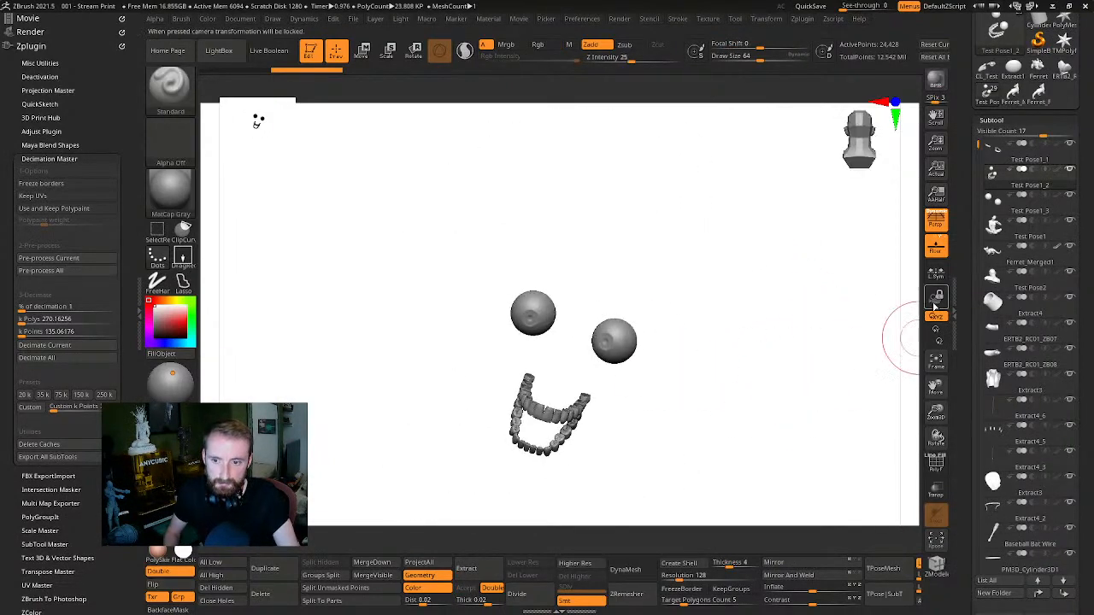
# Show the full figure again, make the Test Pose1 body active, and examine its bare head in isolation
pyautogui.hotkey('alt', 's')
pyautogui.moveTo(864, 374); pyautogui.dragTo(632, 278)
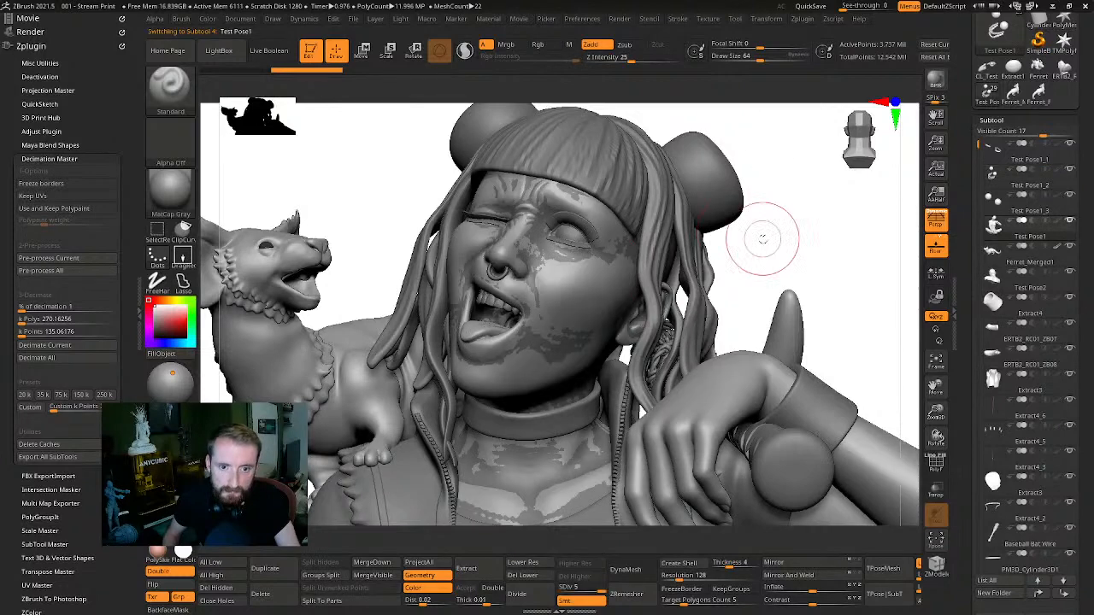
pyautogui.click(799, 224)
pyautogui.moveTo(806, 217)
pyautogui.mouseDown()
pyautogui.moveTo(796, 254)
pyautogui.moveTo(813, 250)
pyautogui.moveTo(854, 270)
pyautogui.moveTo(830, 205)
pyautogui.moveTo(733, 175)
pyautogui.mouseUp()
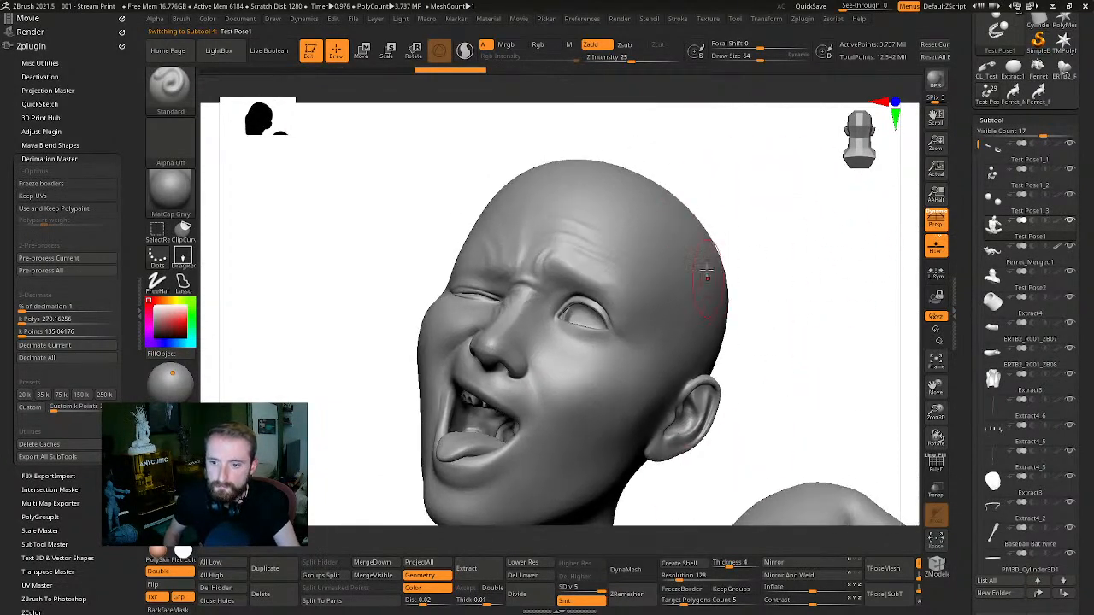
pyautogui.moveTo(721, 275); pyautogui.dragTo(783, 238)
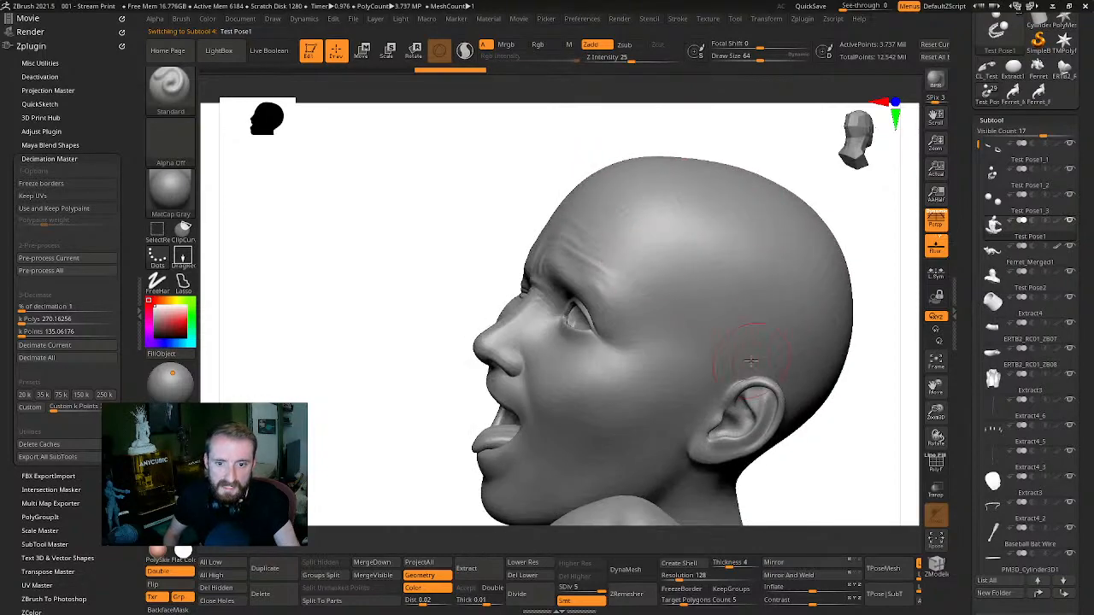
# Bring back all subtools and examine the overlapping face surface, eyelashes, and hair strands around the ear
pyautogui.hotkey('alt', 's')
pyautogui.moveTo(913, 357); pyautogui.dragTo(769, 359)
pyautogui.moveTo(686, 387); pyautogui.dragTo(681, 295)
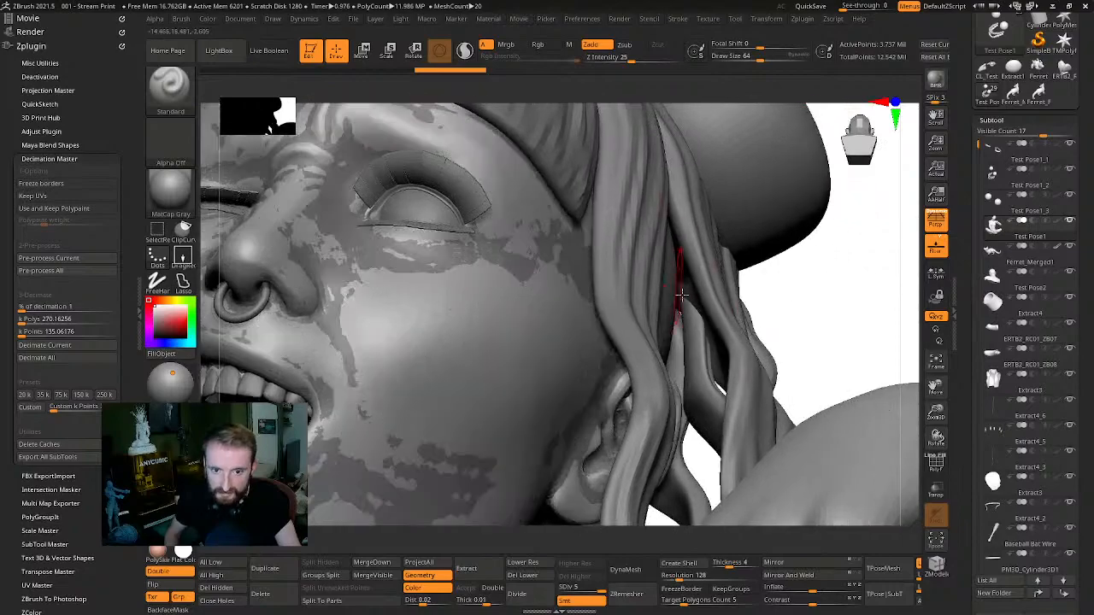
pyautogui.moveTo(868, 292); pyautogui.dragTo(889, 311)
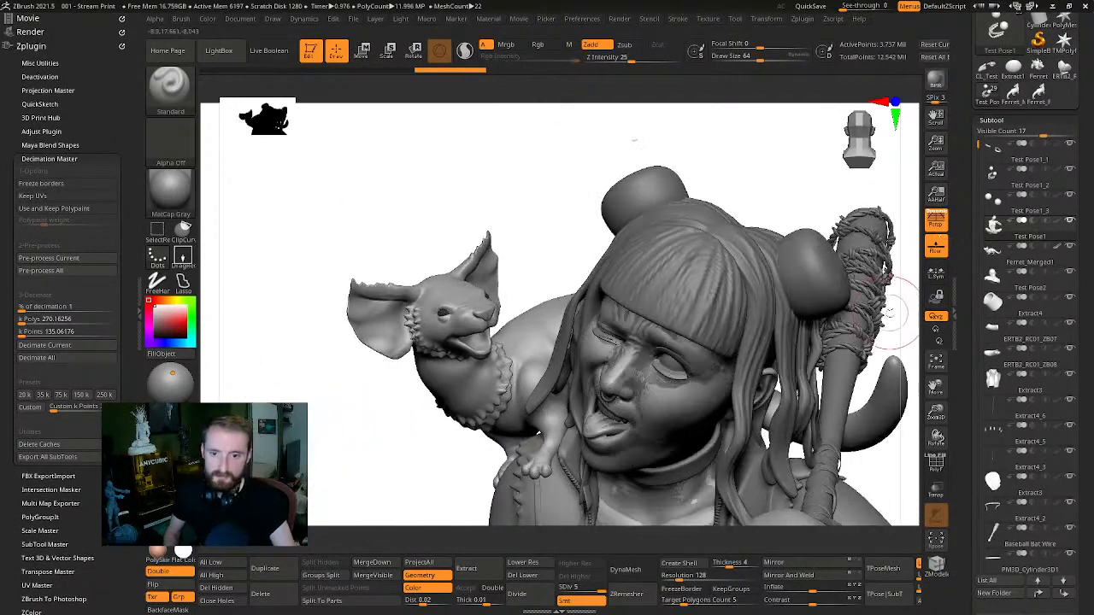
# Delete the Test Pose2 subtool that overlaps the character's face and neck
pyautogui.moveTo(789, 191)
pyautogui.mouseDown()
pyautogui.moveTo(737, 160)
pyautogui.moveTo(721, 168)
pyautogui.mouseUp()
pyautogui.click(1005, 274)
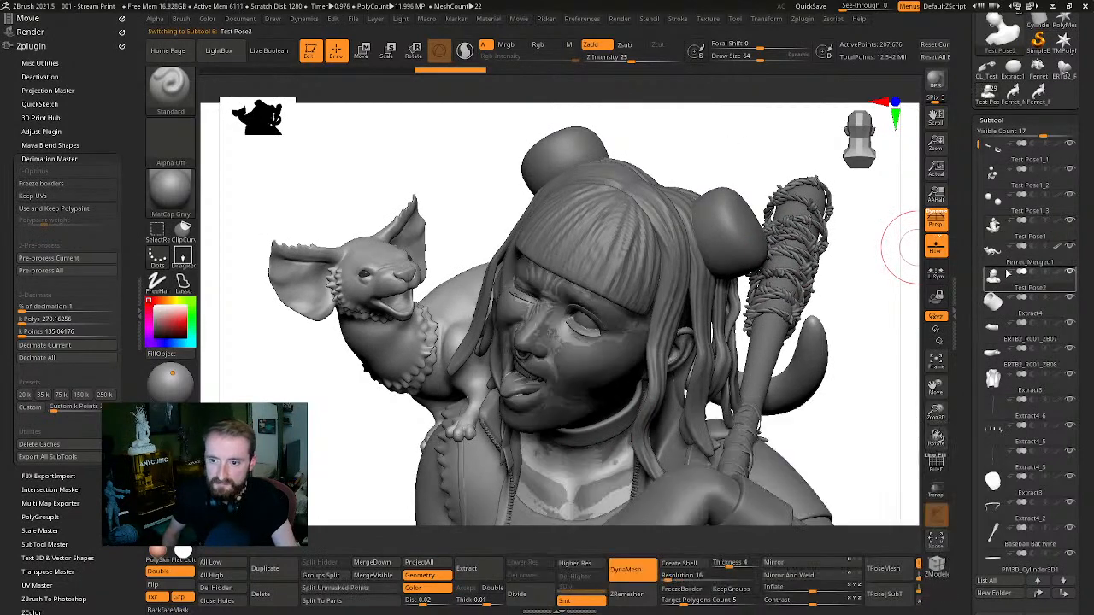
pyautogui.scroll(-5, 1050, 318)
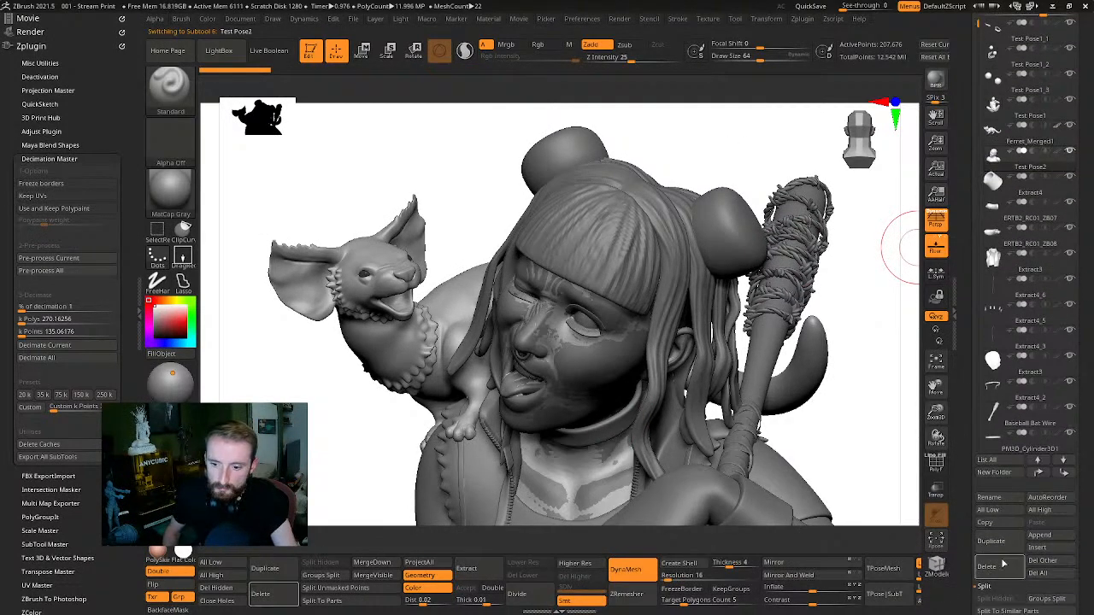
pyautogui.click(991, 566)
pyautogui.click(892, 590)
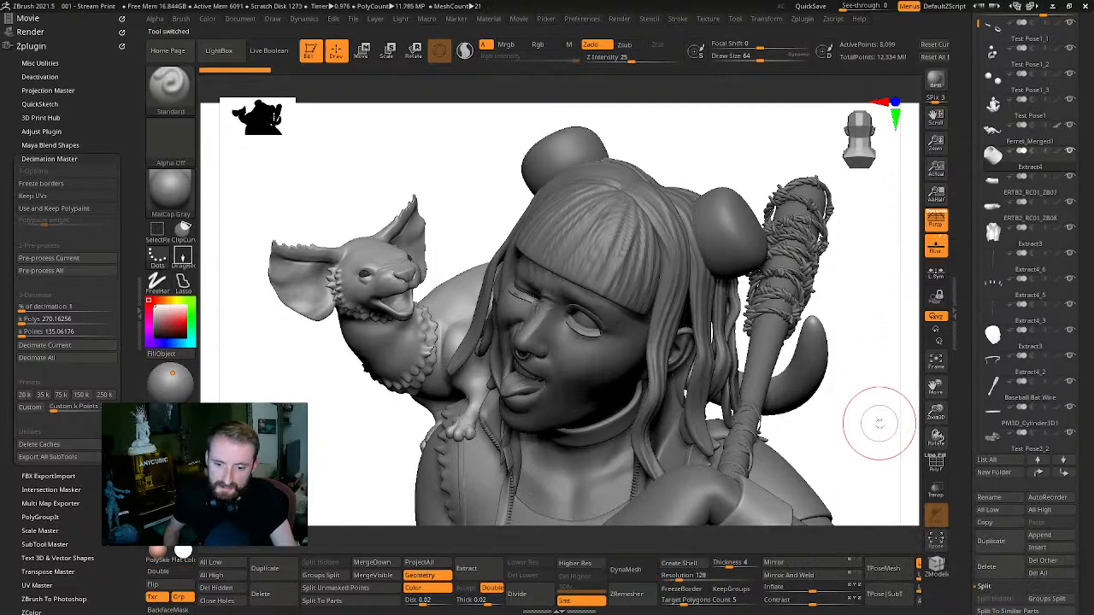
# Check the cleaned face and neck up close, and review the whole figure from the front and three-quarter views
pyautogui.moveTo(879, 420); pyautogui.dragTo(740, 242)
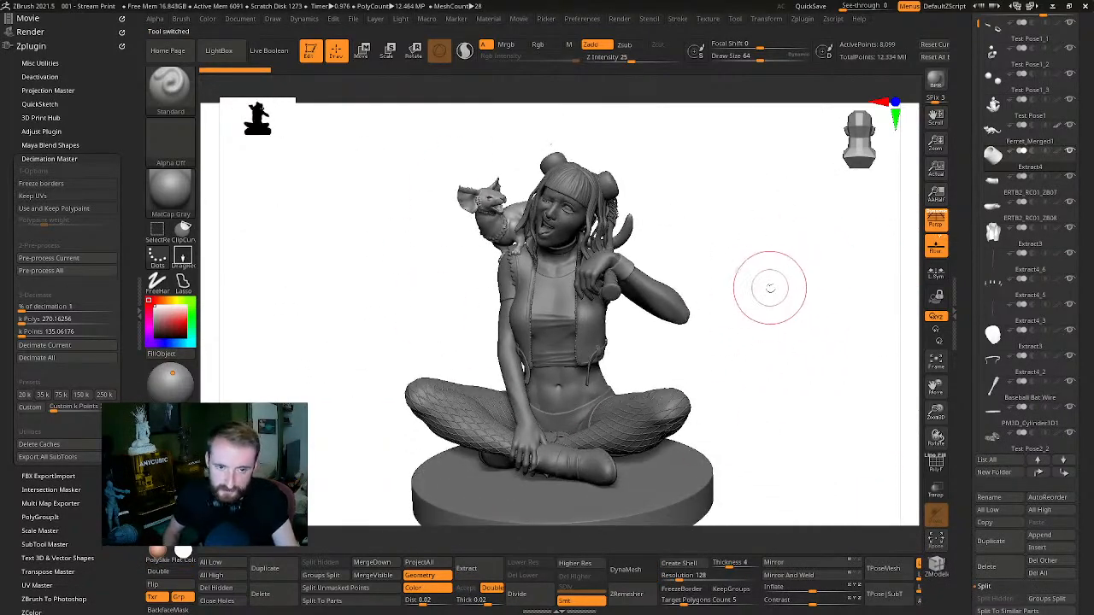
pyautogui.moveTo(769, 285); pyautogui.dragTo(876, 293)
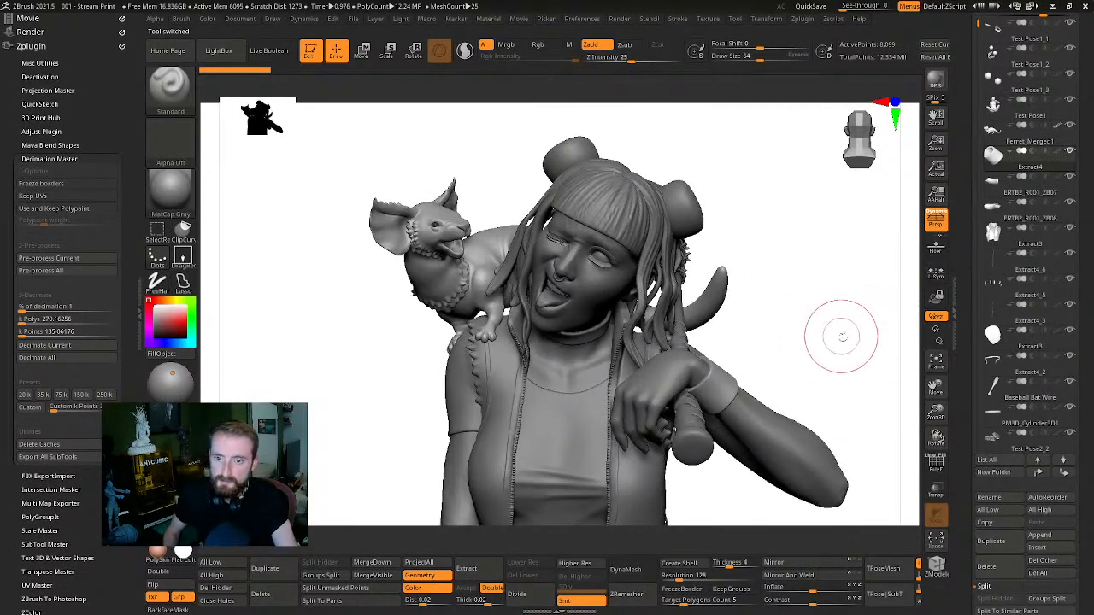
pyautogui.moveTo(842, 336); pyautogui.dragTo(863, 303)
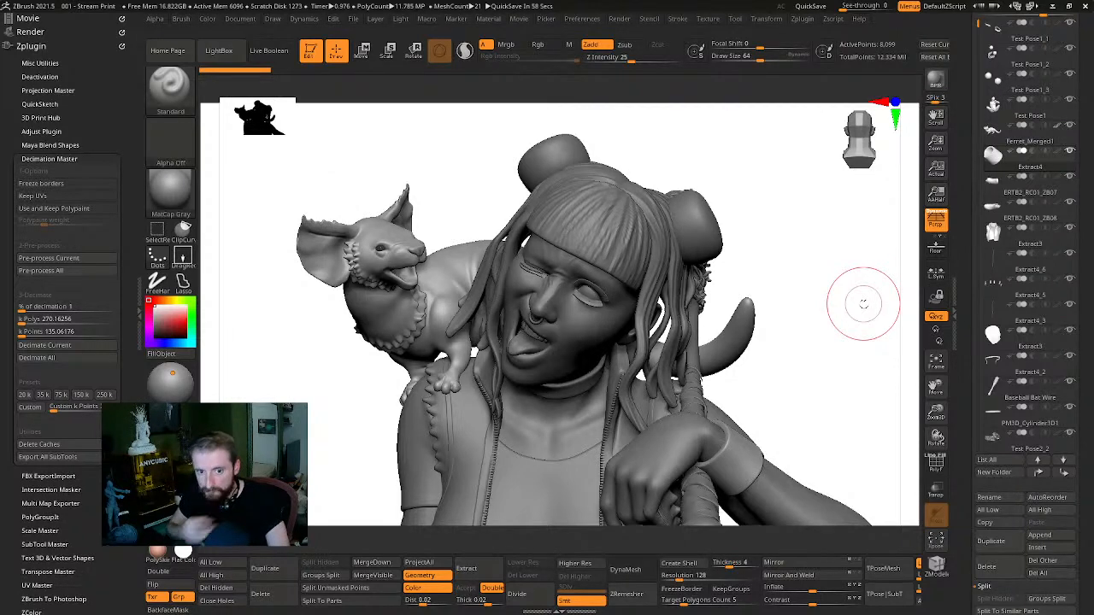
pyautogui.moveTo(863, 304); pyautogui.dragTo(797, 365)
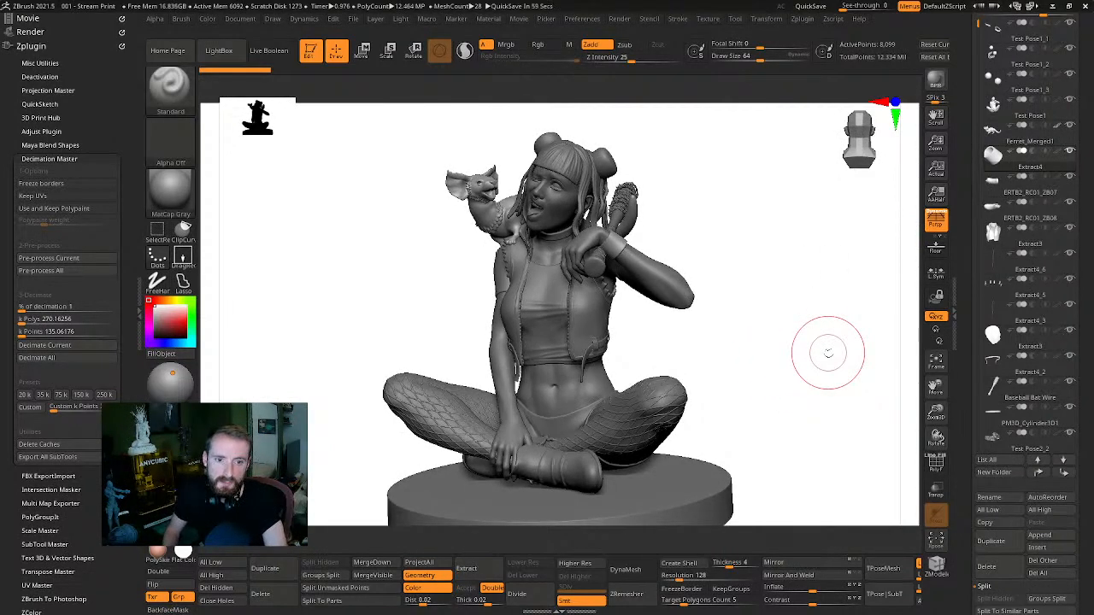
pyautogui.moveTo(780, 373); pyautogui.dragTo(825, 337)
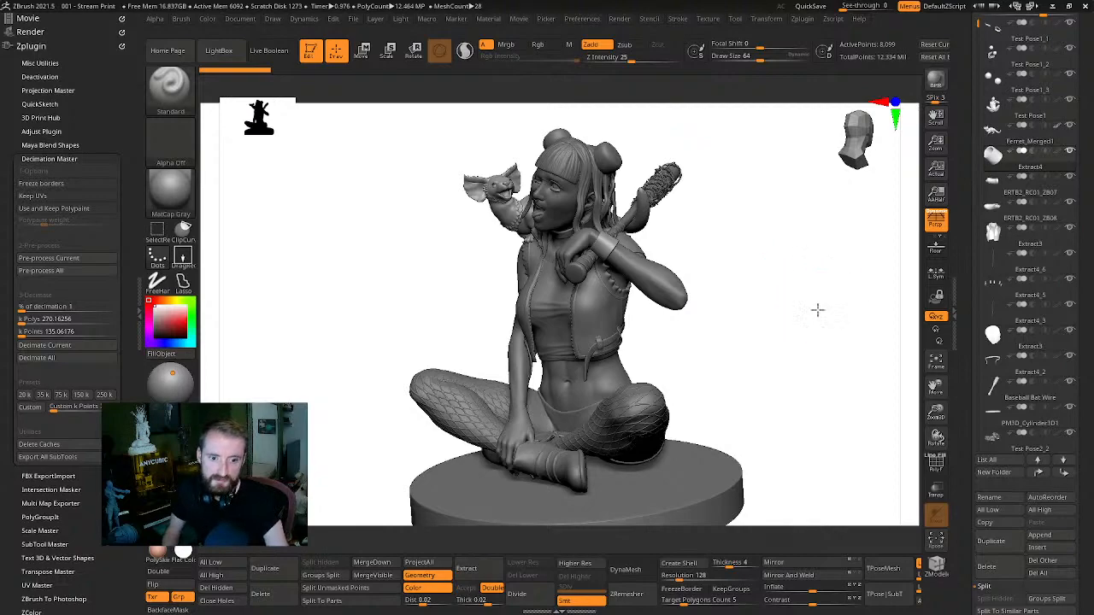
# Examine the bat arm, torso, crossed legs, and base from the side and front, then the whole figure
pyautogui.moveTo(816, 310)
pyautogui.mouseDown()
pyautogui.moveTo(889, 299)
pyautogui.moveTo(842, 319)
pyautogui.moveTo(786, 319)
pyautogui.moveTo(820, 315)
pyautogui.moveTo(806, 266)
pyautogui.moveTo(798, 285)
pyautogui.moveTo(821, 281)
pyautogui.moveTo(834, 299)
pyautogui.moveTo(784, 312)
pyautogui.moveTo(712, 298)
pyautogui.moveTo(651, 365)
pyautogui.mouseUp()
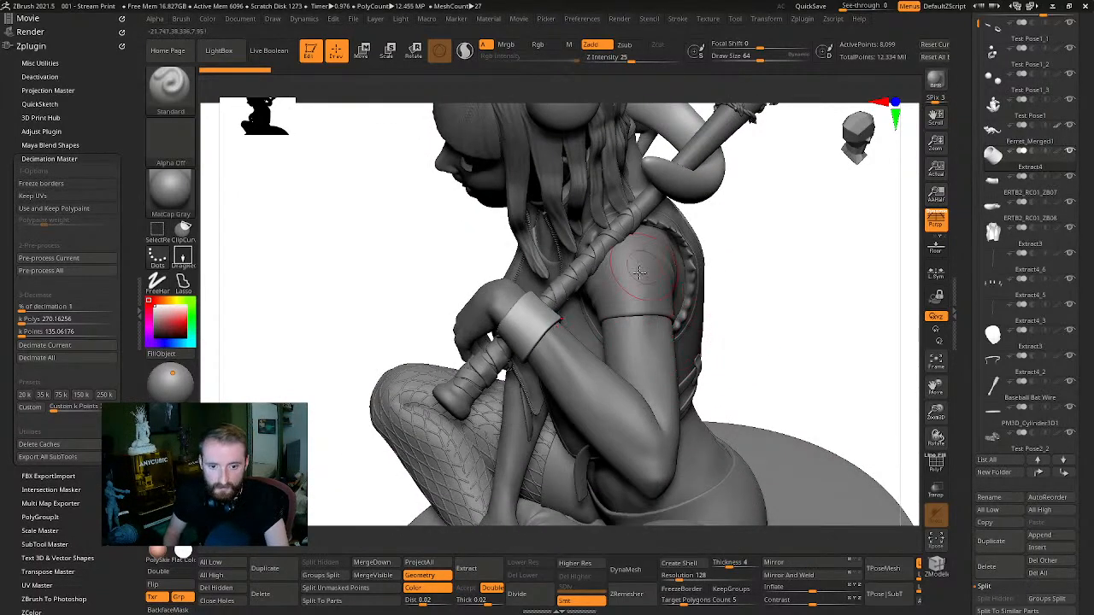
pyautogui.moveTo(782, 303); pyautogui.dragTo(906, 162)
pyautogui.moveTo(757, 317); pyautogui.dragTo(643, 332)
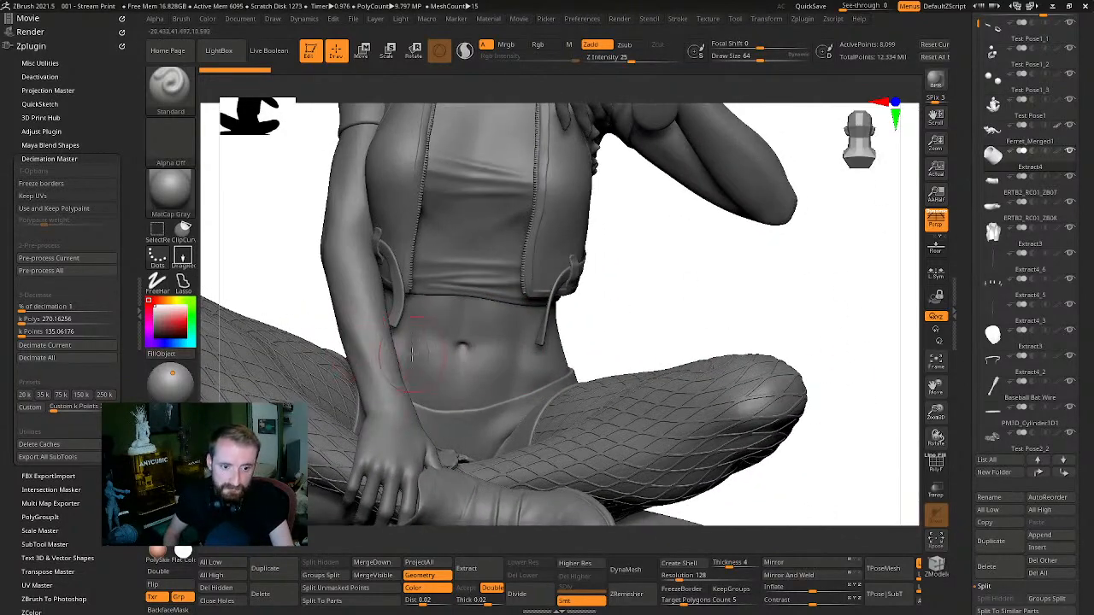
pyautogui.moveTo(757, 316); pyautogui.dragTo(769, 290)
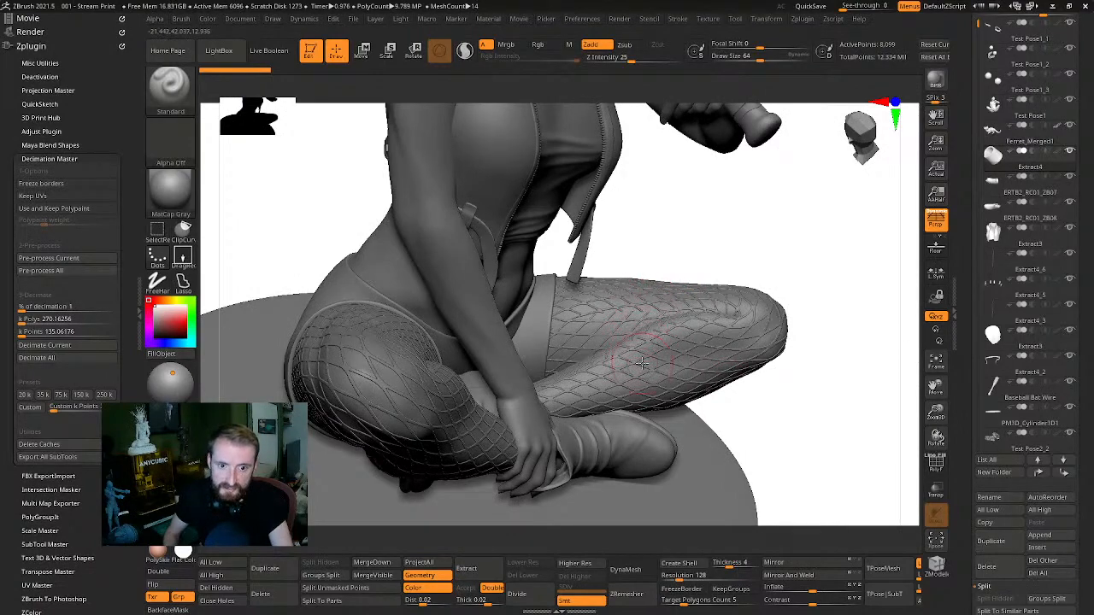
pyautogui.moveTo(754, 225); pyautogui.dragTo(817, 179)
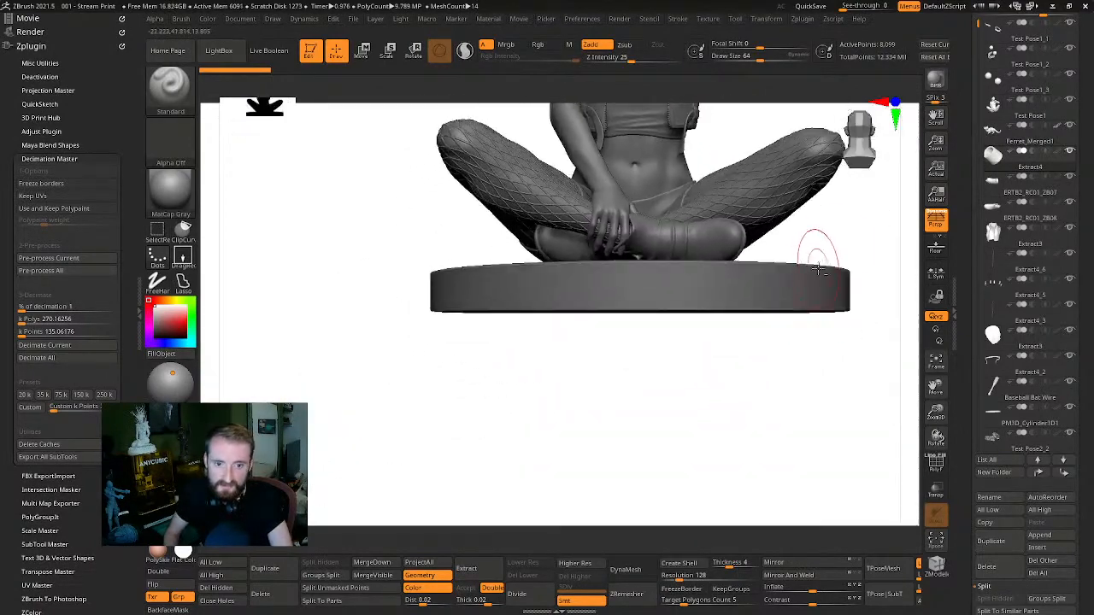
pyautogui.keyDown('alt'); pyautogui.moveTo(818, 268); pyautogui.dragTo(736, 393); pyautogui.keyUp('alt')
pyautogui.moveTo(846, 280); pyautogui.dragTo(811, 389)
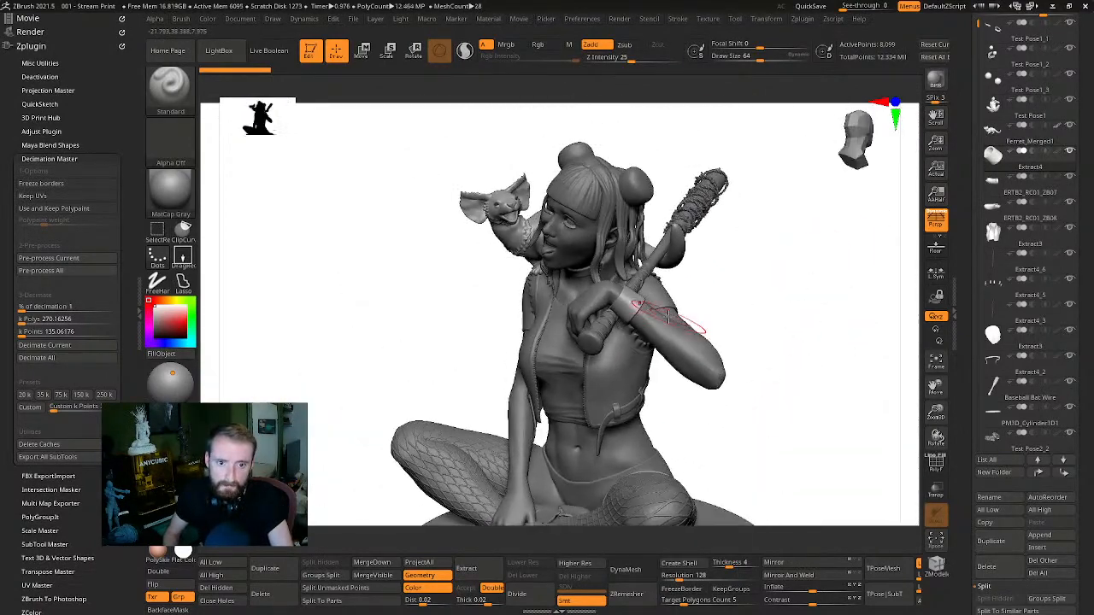
# Make the Test Pose1 body active and examine the sleeve edge on the bat-holding arm from behind and from the front
pyautogui.moveTo(778, 272); pyautogui.dragTo(766, 248)
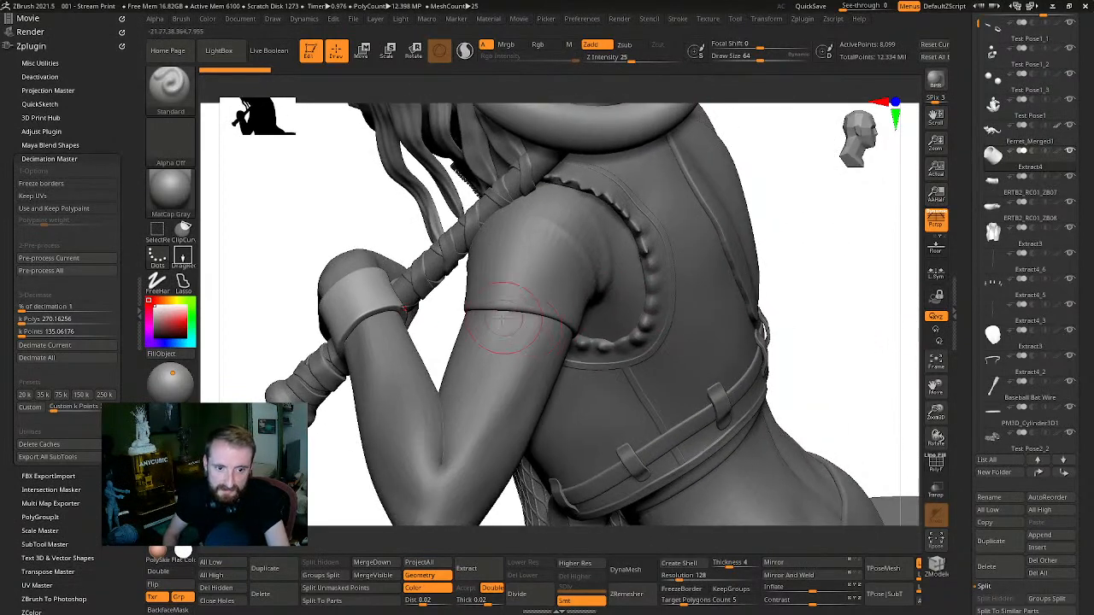
pyautogui.moveTo(834, 255)
pyautogui.mouseDown()
pyautogui.moveTo(820, 242)
pyautogui.moveTo(842, 259)
pyautogui.mouseUp()
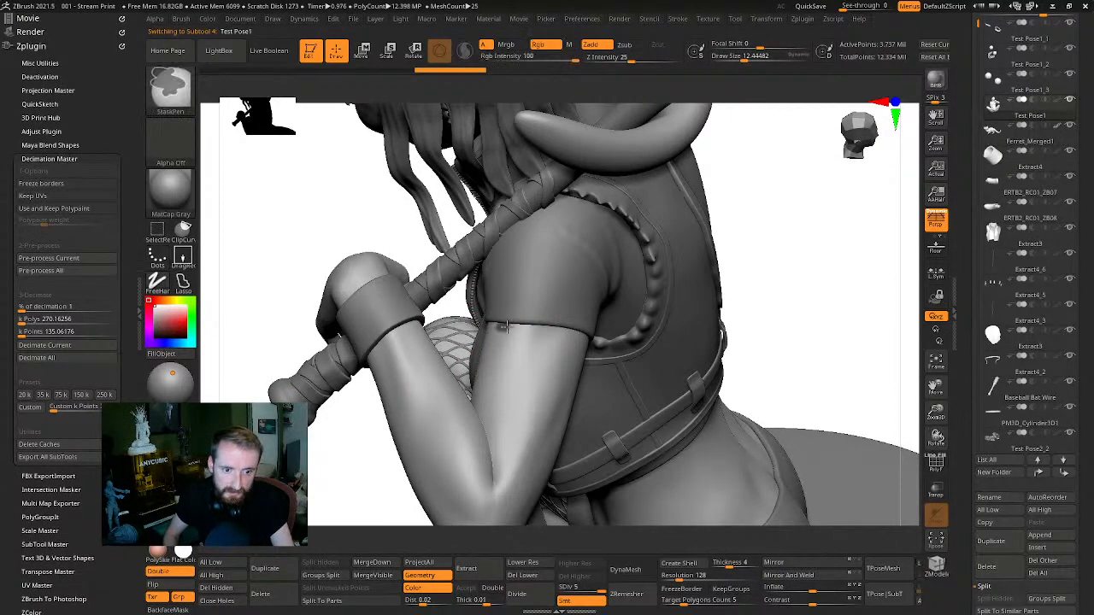
pyautogui.moveTo(564, 329)
pyautogui.mouseDown(button='right')
pyautogui.moveTo(503, 337)
pyautogui.moveTo(427, 317)
pyautogui.moveTo(691, 239)
pyautogui.moveTo(630, 259)
pyautogui.moveTo(646, 297)
pyautogui.moveTo(760, 265)
pyautogui.moveTo(631, 297)
pyautogui.moveTo(735, 203)
pyautogui.moveTo(624, 290)
pyautogui.mouseUp(button='right')
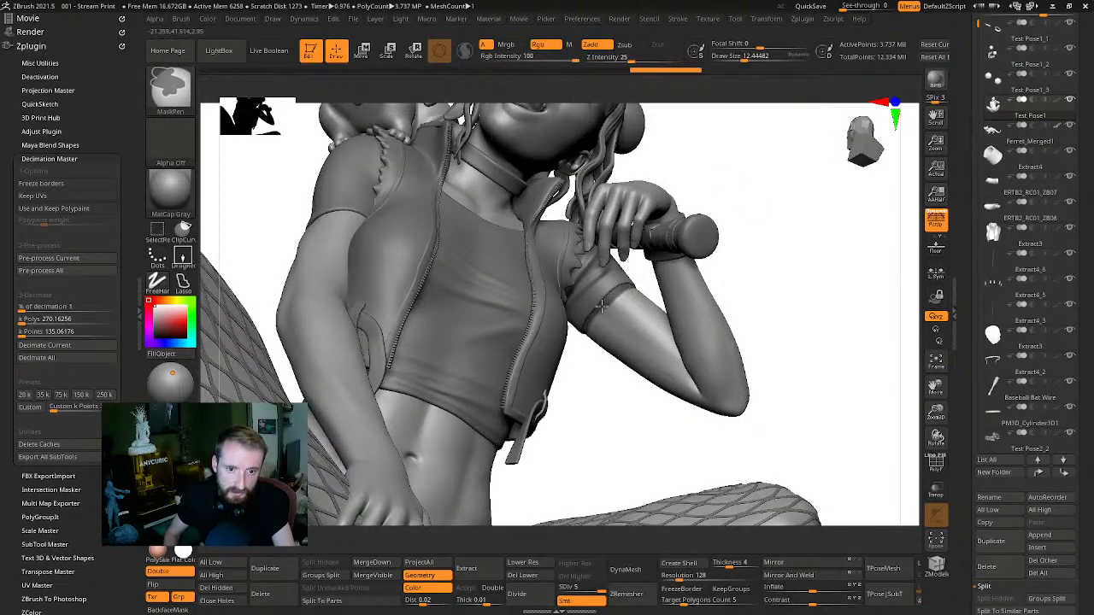
pyautogui.keyDown('alt'); pyautogui.moveTo(785, 264); pyautogui.dragTo(752, 334); pyautogui.keyUp('alt')
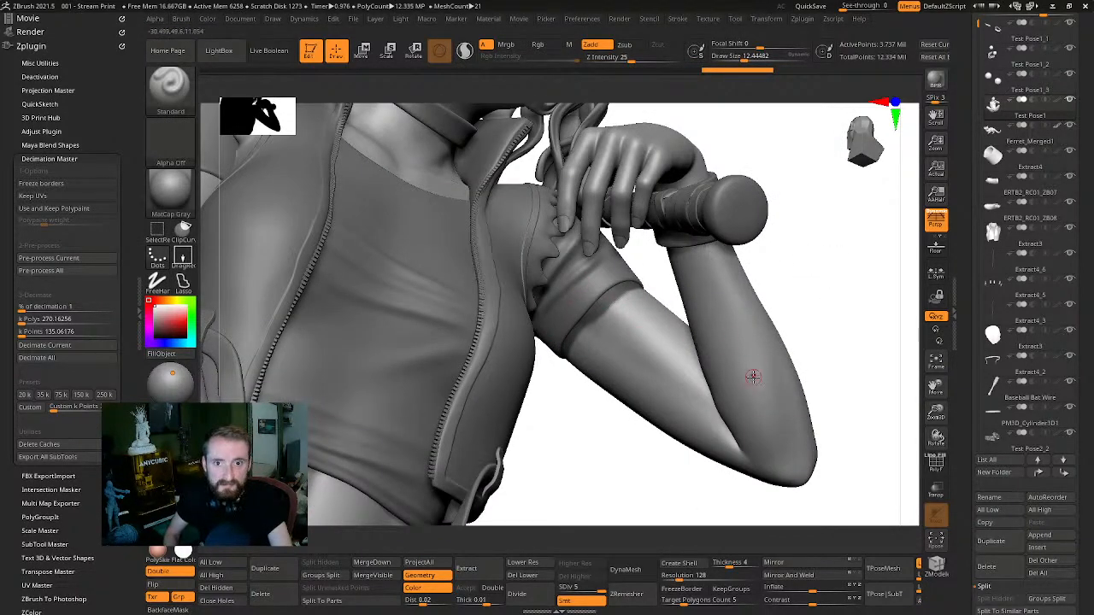
# Examine where the bare midriff and lower back meet the hems of the top and vest
pyautogui.moveTo(819, 262); pyautogui.dragTo(842, 174)
pyautogui.moveTo(778, 206); pyautogui.dragTo(771, 186)
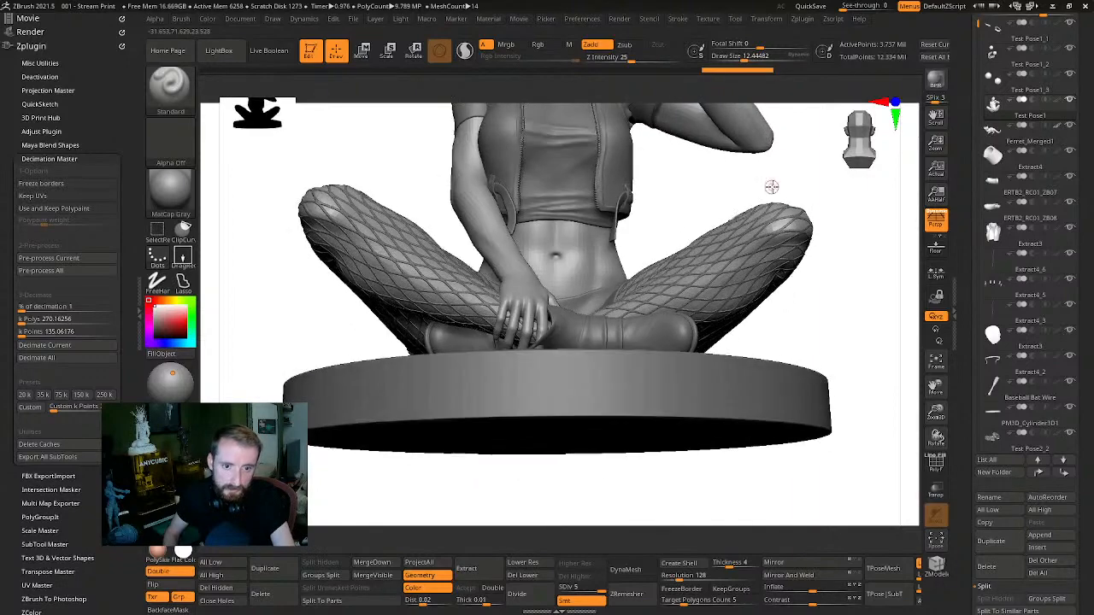
pyautogui.moveTo(861, 146)
pyautogui.keyDown('alt'); pyautogui.mouseDown()
pyautogui.moveTo(868, 186)
pyautogui.moveTo(819, 222)
pyautogui.moveTo(557, 239)
pyautogui.mouseUp(); pyautogui.keyUp('alt')
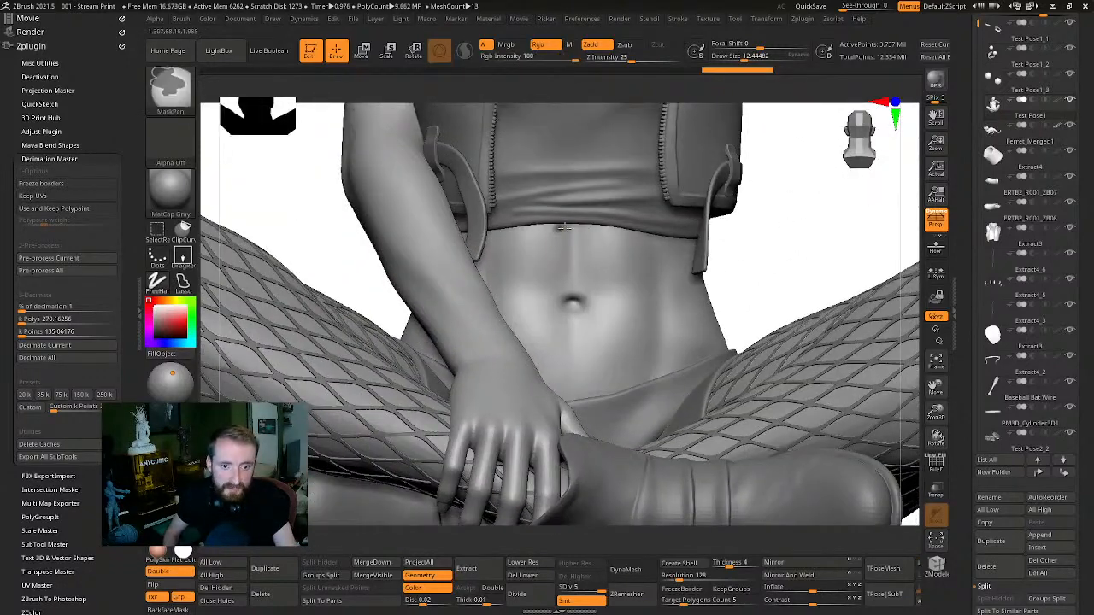
pyautogui.moveTo(707, 241); pyautogui.dragTo(627, 249)
pyautogui.moveTo(777, 228); pyautogui.dragTo(610, 227)
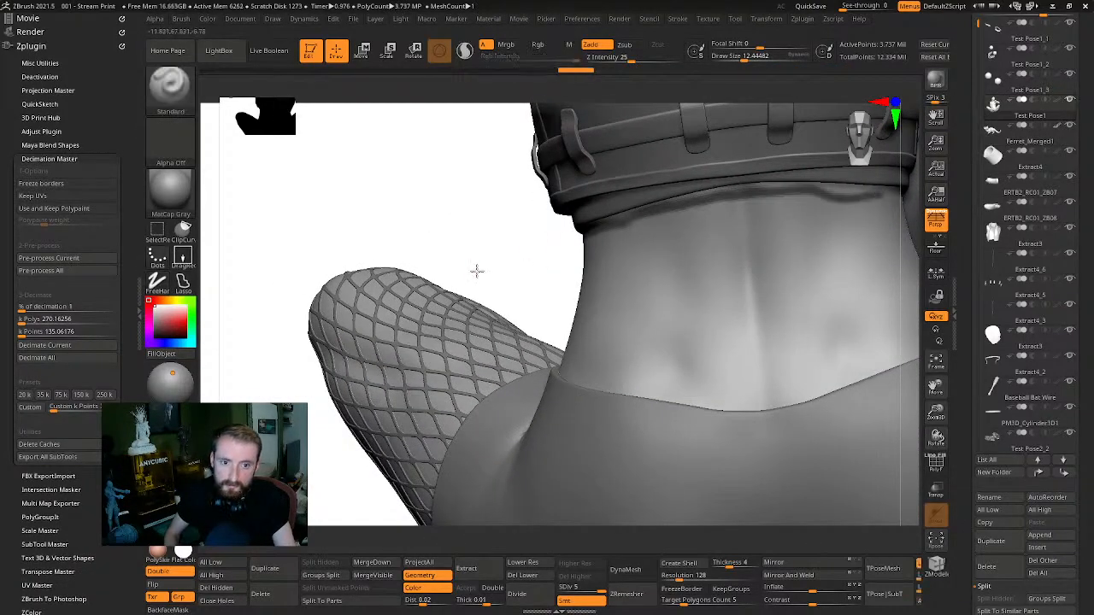
pyautogui.keyDown('alt'); pyautogui.moveTo(476, 271); pyautogui.dragTo(427, 265); pyautogui.keyUp('alt')
pyautogui.moveTo(859, 175)
pyautogui.keyDown('alt'); pyautogui.mouseDown()
pyautogui.moveTo(674, 228)
pyautogui.moveTo(832, 310)
pyautogui.moveTo(727, 246)
pyautogui.mouseUp(); pyautogui.keyUp('alt')
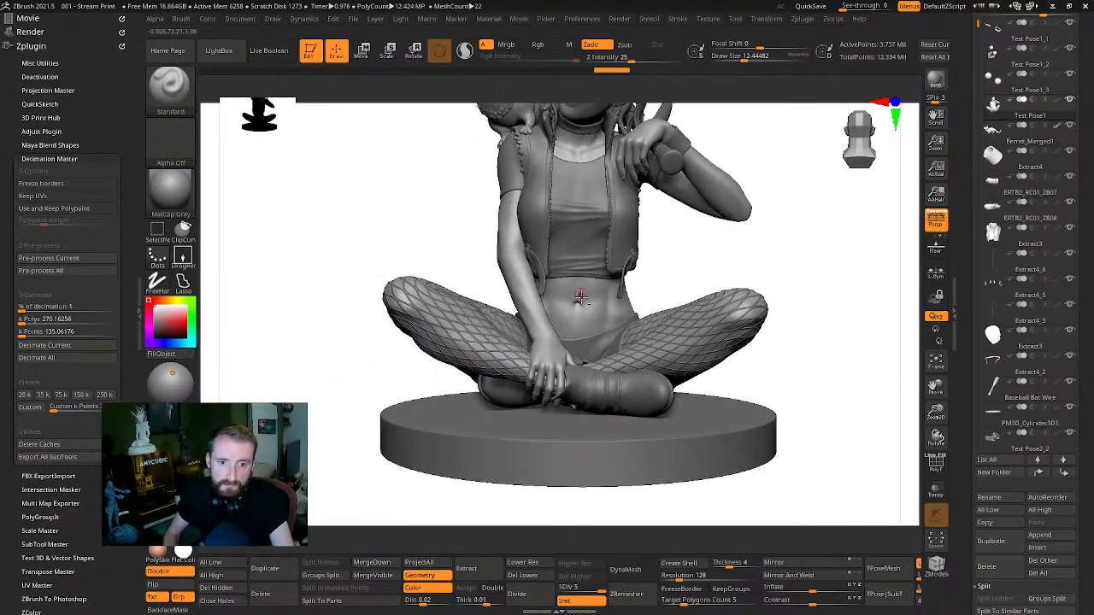
# Examine the fishnet legs, boot, and base, and review the whole figure from three-quarter and raised angles
pyautogui.keyDown('alt'); pyautogui.moveTo(580, 297); pyautogui.dragTo(518, 305); pyautogui.keyUp('alt')
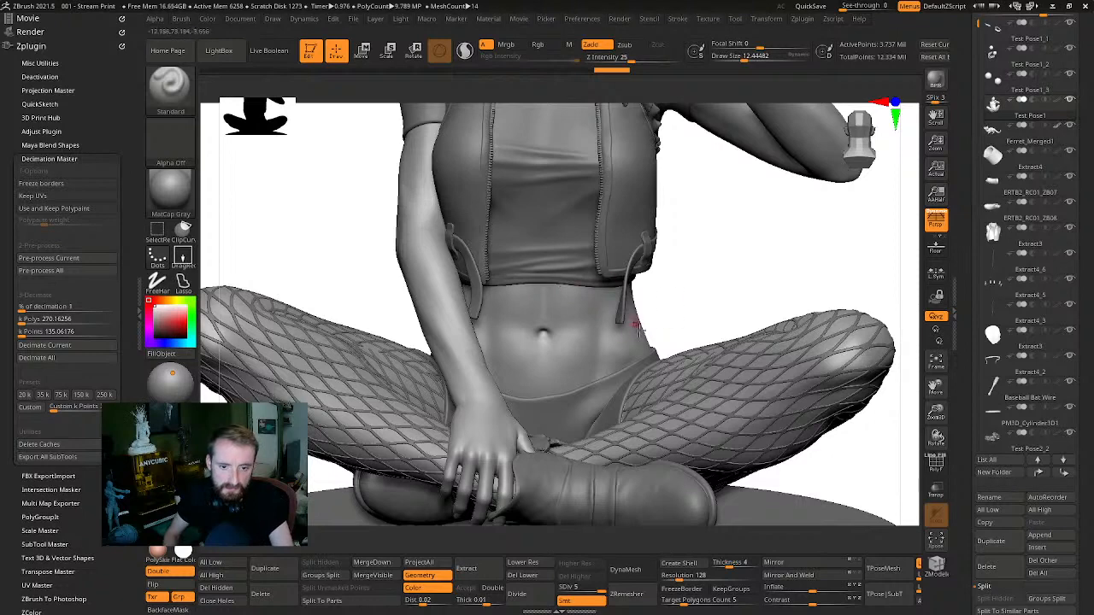
pyautogui.keyDown('alt'); pyautogui.moveTo(637, 325); pyautogui.dragTo(530, 253); pyautogui.keyUp('alt')
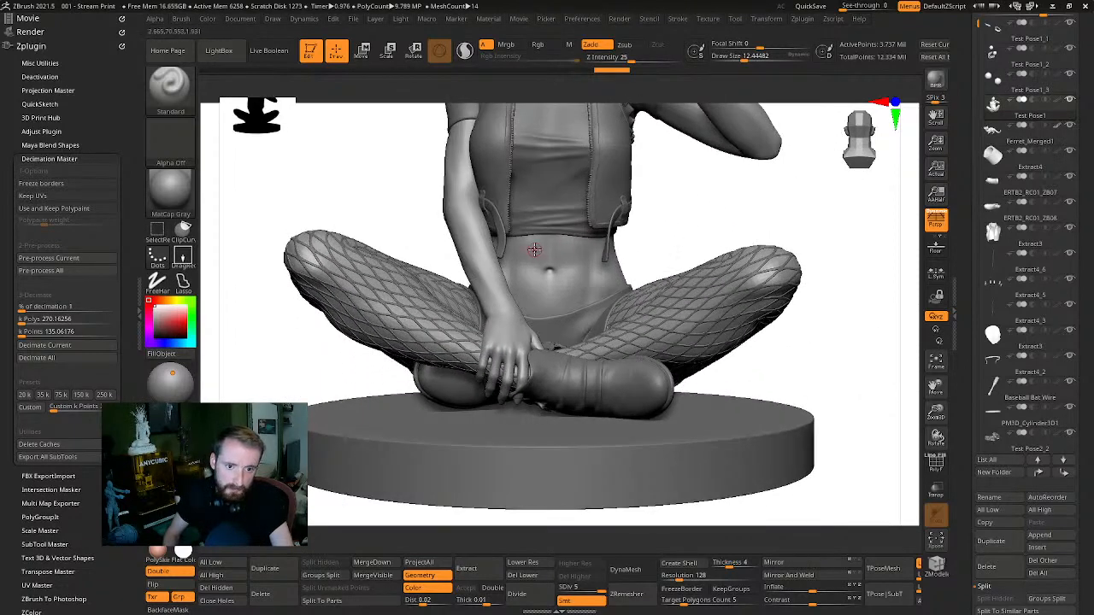
pyautogui.moveTo(693, 233); pyautogui.dragTo(698, 306)
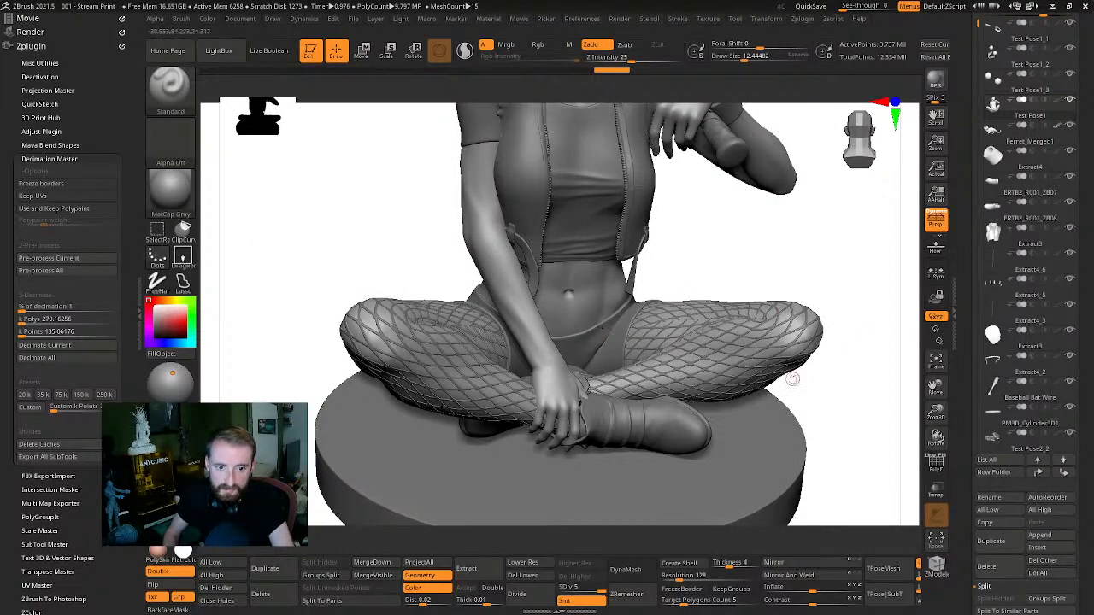
pyautogui.moveTo(792, 378); pyautogui.dragTo(626, 401)
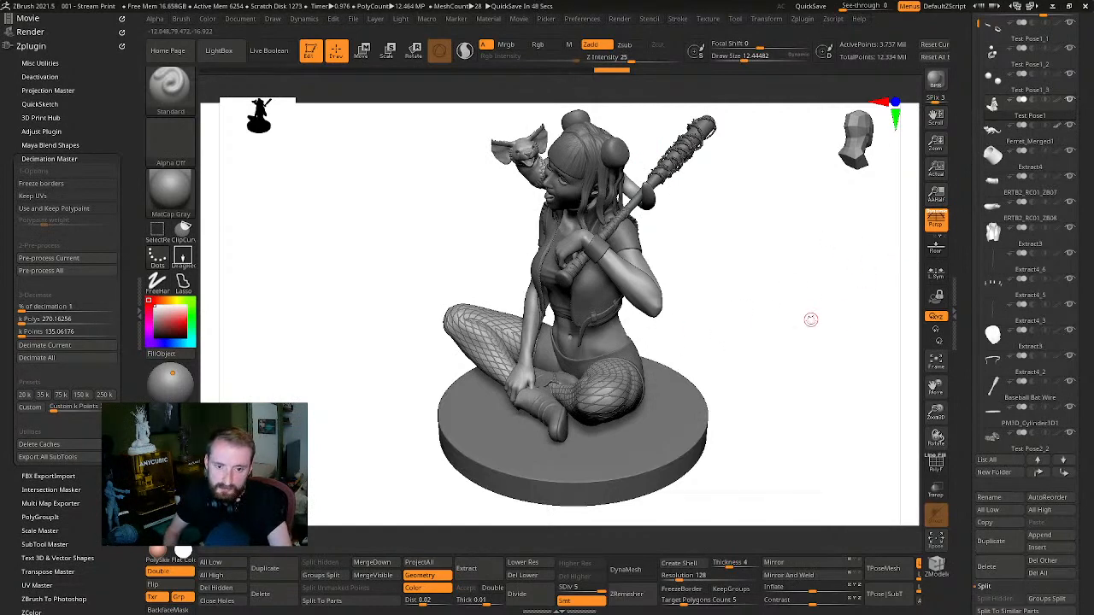
pyautogui.moveTo(810, 318)
pyautogui.mouseDown()
pyautogui.moveTo(830, 305)
pyautogui.moveTo(860, 359)
pyautogui.moveTo(804, 314)
pyautogui.moveTo(795, 332)
pyautogui.mouseUp()
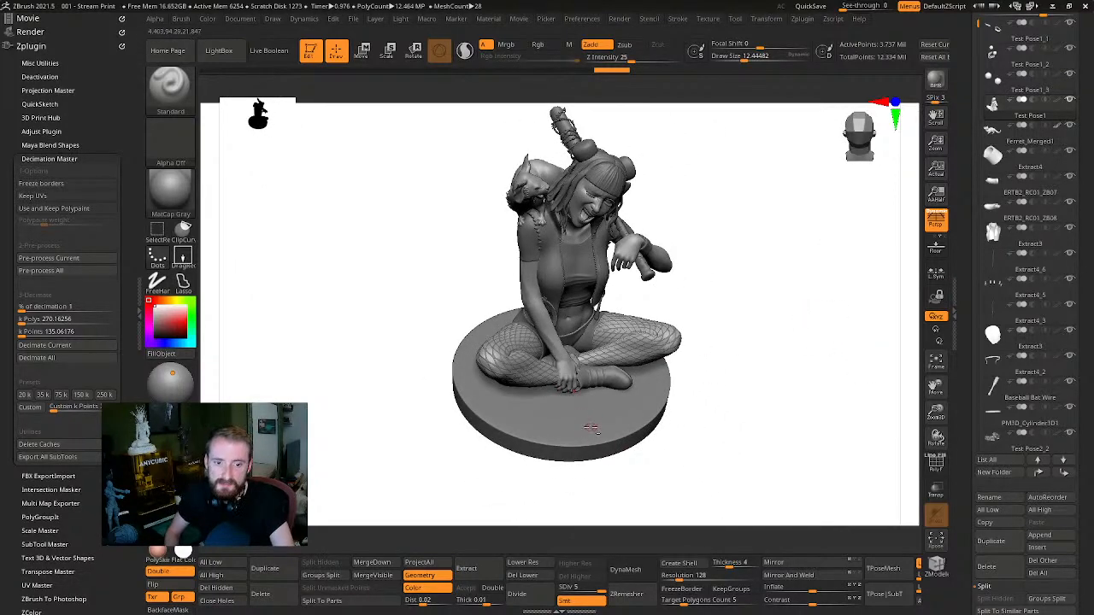
# Make the round base PM3D_Cylinder3D1 the active subtool and review the figure from the front, closing in on the upper body
pyautogui.keyDown('alt'); pyautogui.click(589, 428); pyautogui.keyUp('alt')
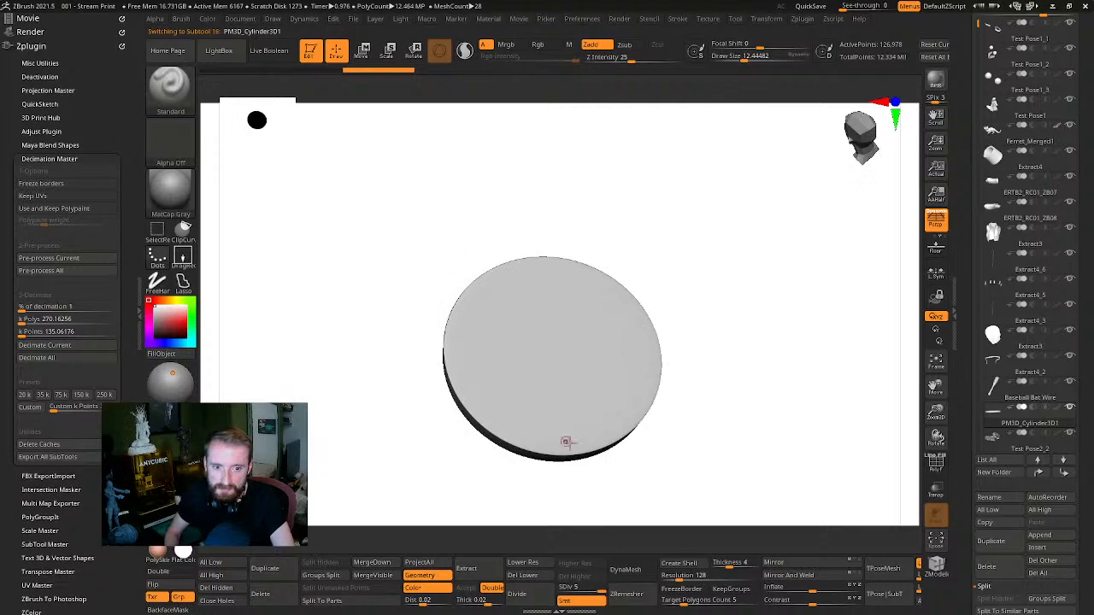
pyautogui.moveTo(672, 428); pyautogui.dragTo(741, 172)
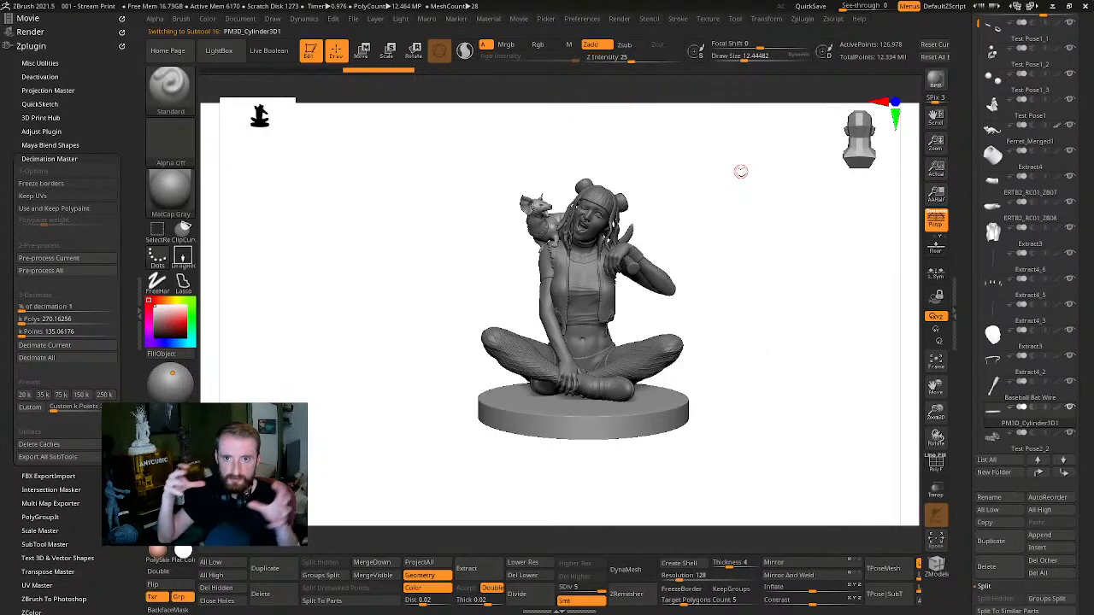
pyautogui.keyDown('alt'); pyautogui.moveTo(736, 260); pyautogui.dragTo(837, 273); pyautogui.keyUp('alt')
pyautogui.keyDown('alt'); pyautogui.moveTo(819, 231); pyautogui.dragTo(862, 328); pyautogui.keyUp('alt')
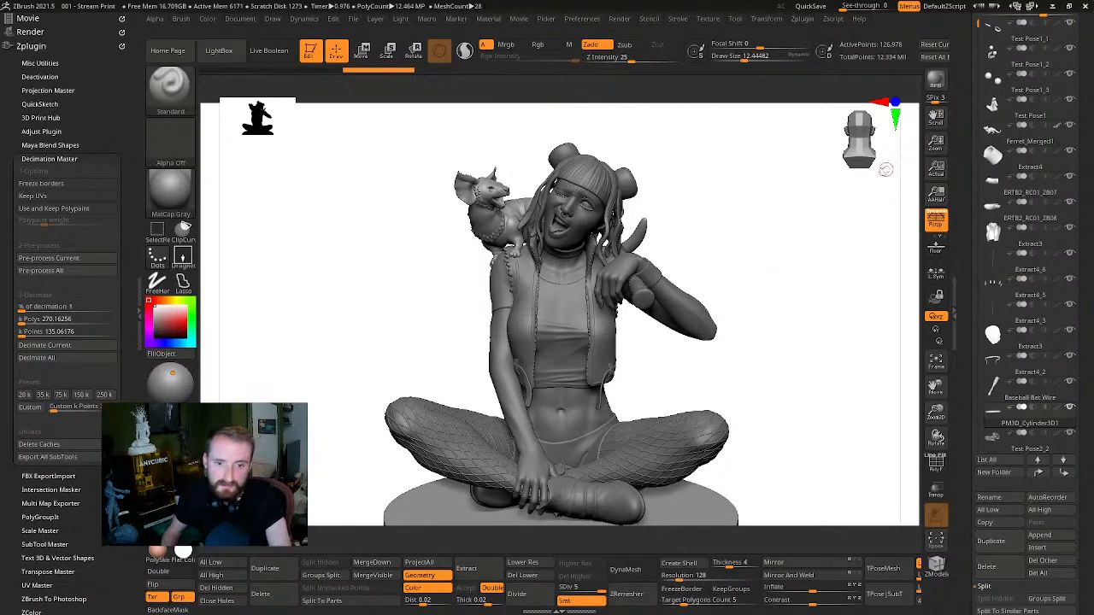
pyautogui.keyDown('alt'); pyautogui.moveTo(801, 232); pyautogui.dragTo(854, 241); pyautogui.keyUp('alt')
pyautogui.keyDown('alt'); pyautogui.moveTo(755, 159); pyautogui.dragTo(757, 325); pyautogui.keyUp('alt')
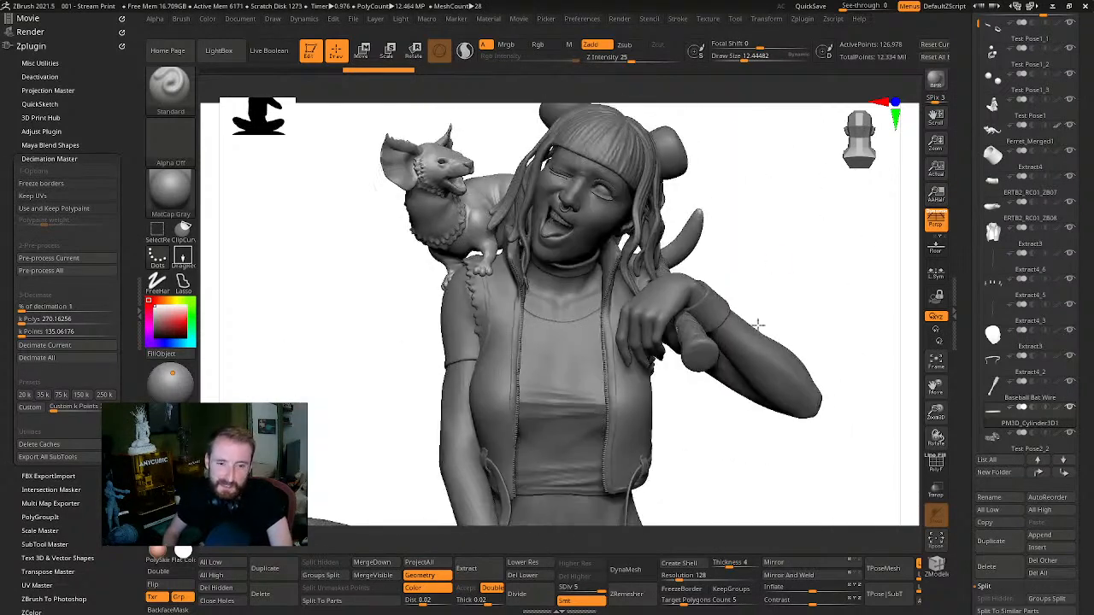
pyautogui.keyDown('alt'); pyautogui.moveTo(788, 230); pyautogui.dragTo(663, 234); pyautogui.keyUp('alt')
# Make the Test Pose1 body active, show it in isolation, and frame it in full
pyautogui.keyDown('alt'); pyautogui.click(609, 270); pyautogui.keyUp('alt')
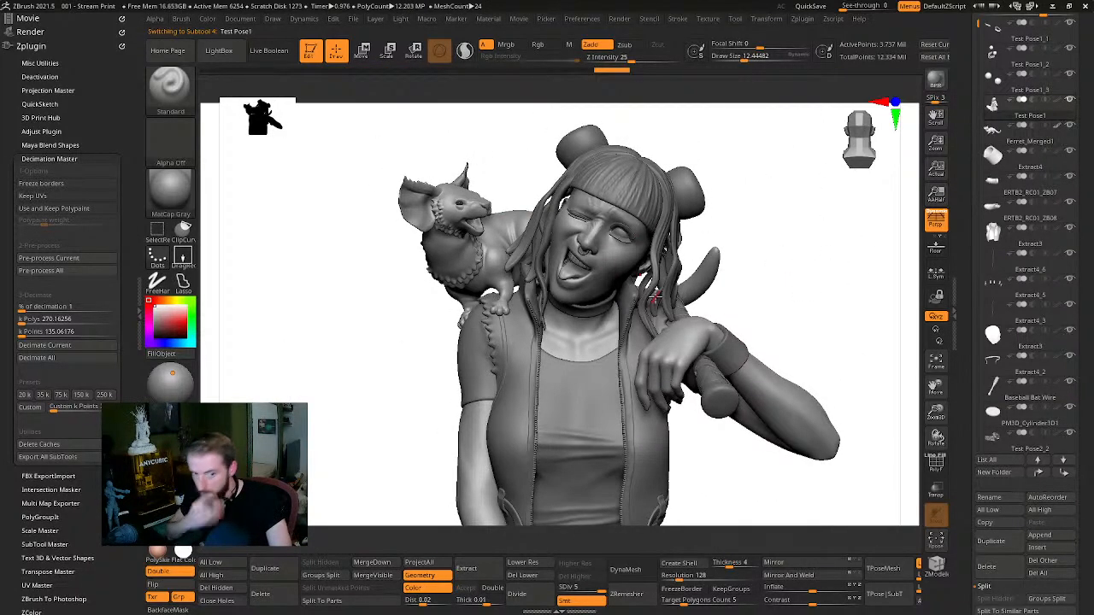
pyautogui.hotkey('alt', 's')
pyautogui.moveTo(820, 261); pyautogui.dragTo(797, 266)
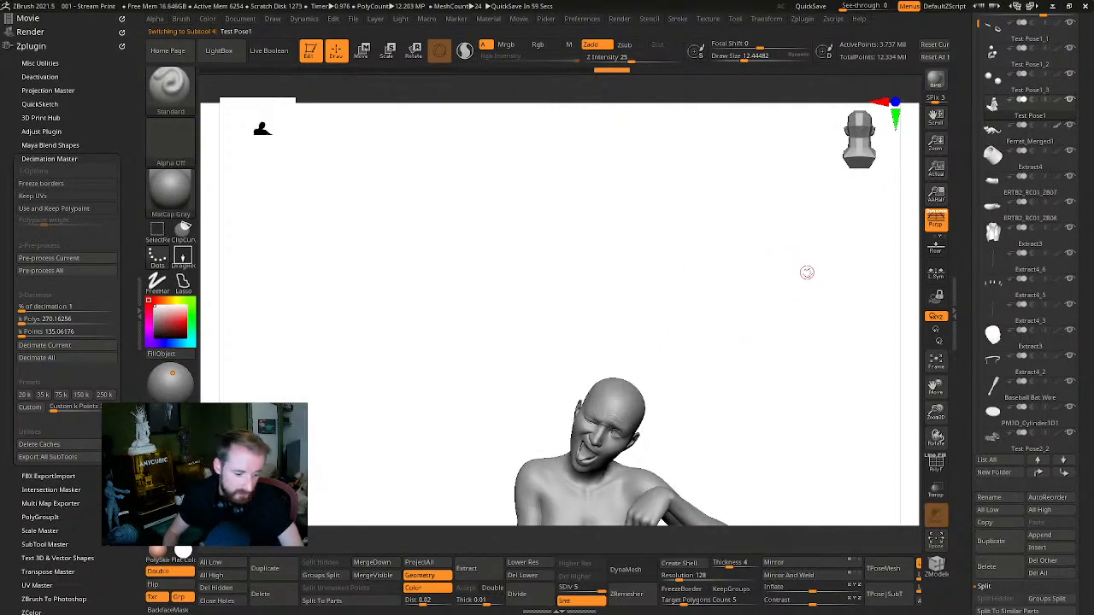
pyautogui.press('f')
pyautogui.moveTo(860, 292); pyautogui.dragTo(794, 276)
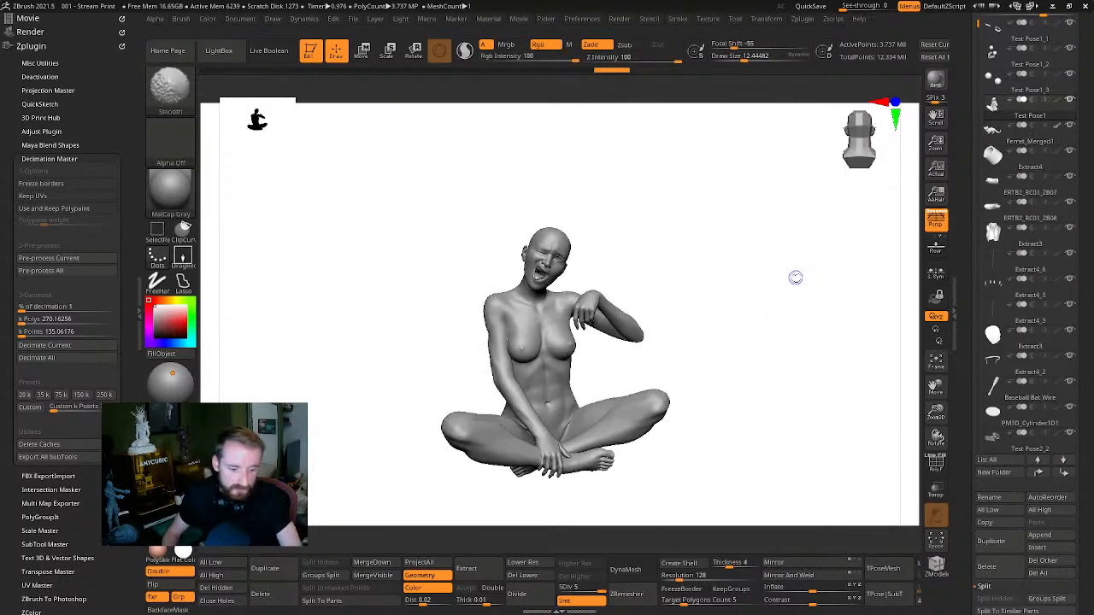
# Display the body's polygroup colors without wireframe lines and view them from a three-quarter angle
pyautogui.hotkey('shift', 'f')
pyautogui.moveTo(806, 322); pyautogui.dragTo(827, 295)
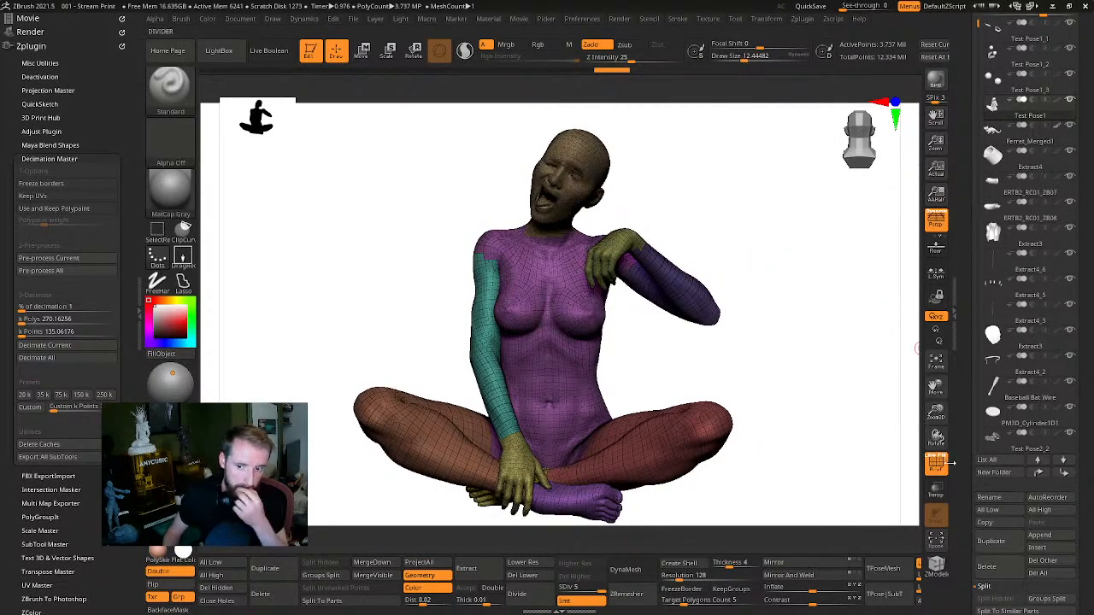
pyautogui.click(936, 461)
pyautogui.moveTo(811, 346); pyautogui.dragTo(799, 317)
pyautogui.moveTo(686, 280); pyautogui.dragTo(654, 237)
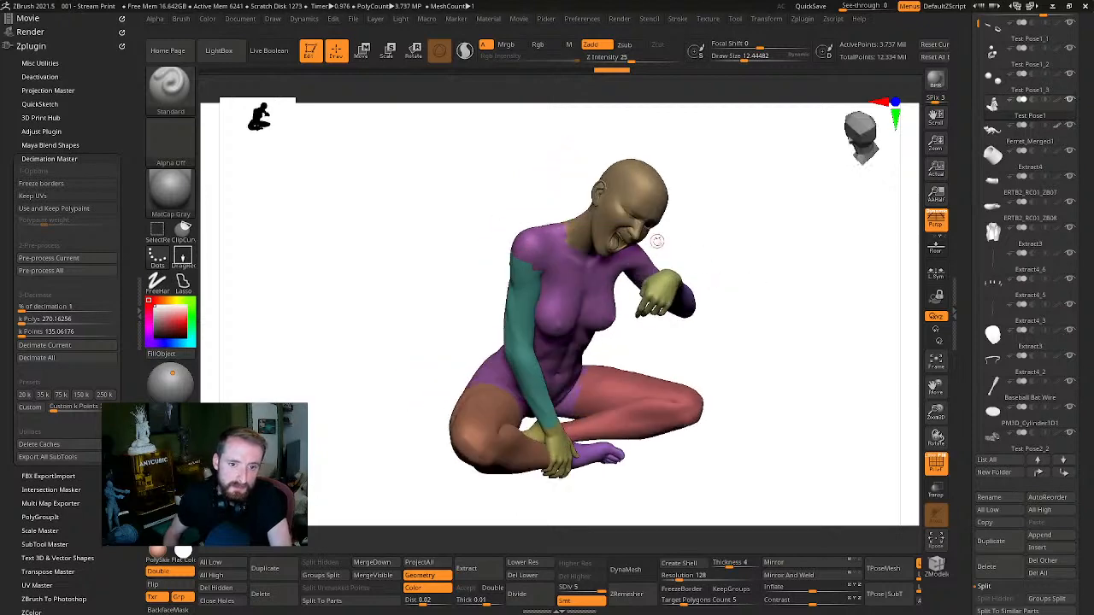
pyautogui.moveTo(723, 273); pyautogui.dragTo(659, 333)
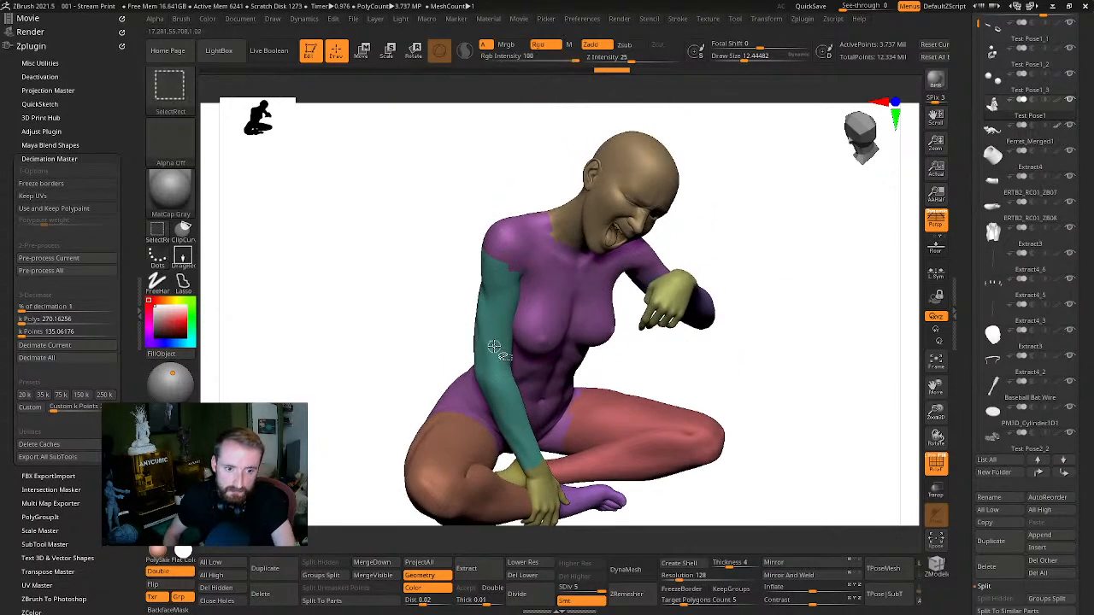
# Isolate the teal arm polygroup with its hand, inspect the open shoulder end, and restore the full body
pyautogui.keyDown('ctrl'); pyautogui.keyDown('shift'); pyautogui.click(501, 351); pyautogui.keyUp('shift'); pyautogui.keyUp('ctrl')
pyautogui.keyDown('ctrl'); pyautogui.keyDown('shift'); pyautogui.moveTo(713, 229); pyautogui.dragTo(841, 344); pyautogui.keyUp('shift'); pyautogui.keyUp('ctrl')
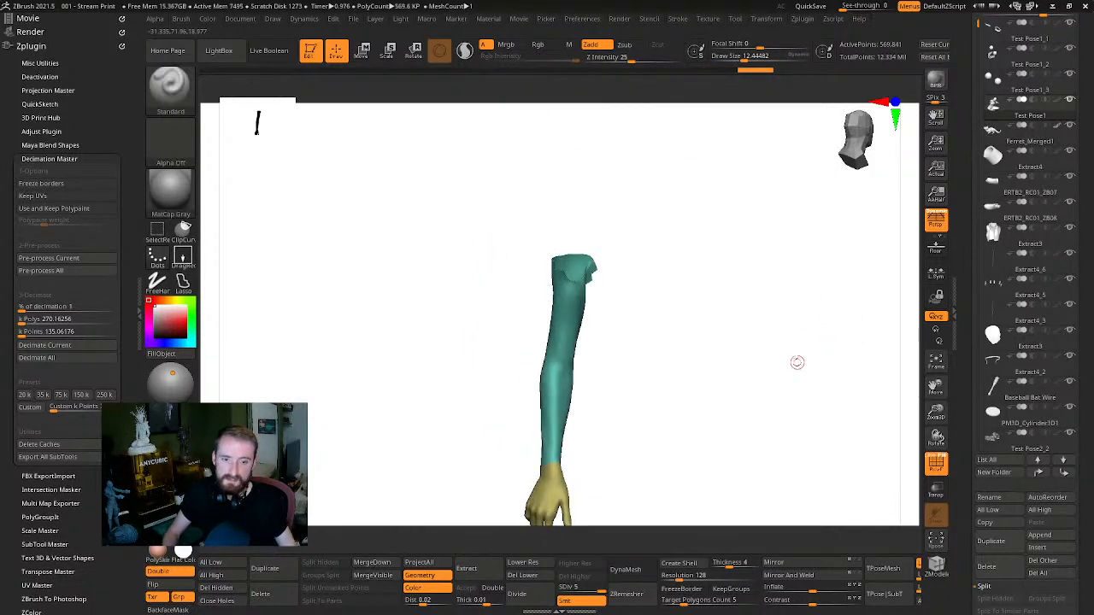
pyautogui.moveTo(785, 377); pyautogui.dragTo(669, 246)
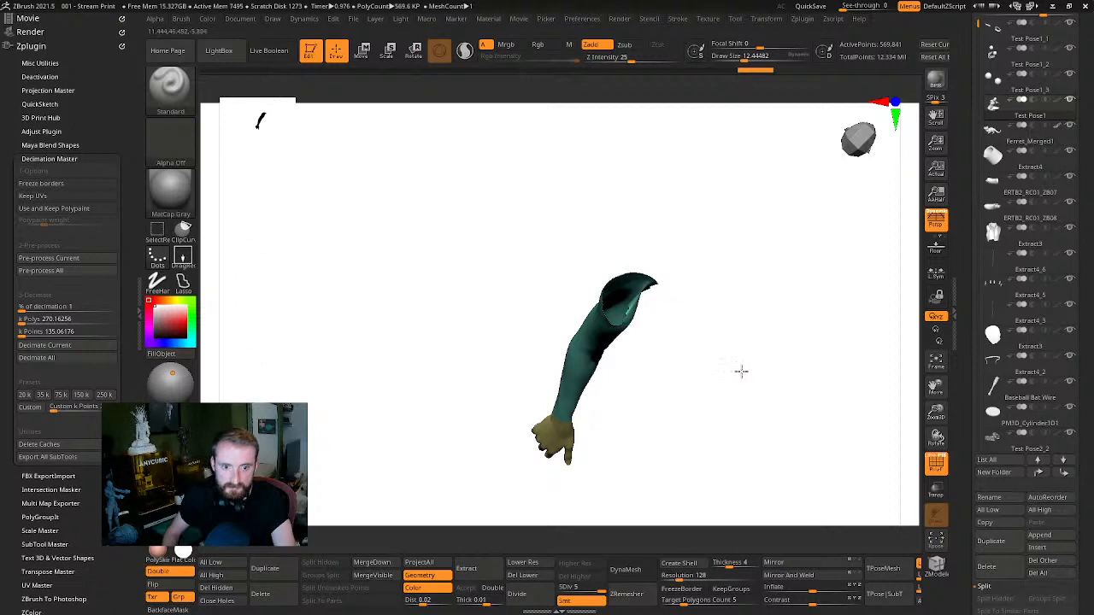
pyautogui.moveTo(741, 370); pyautogui.dragTo(795, 381)
pyautogui.keyDown('ctrl'); pyautogui.keyDown('shift'); pyautogui.click(820, 427); pyautogui.keyUp('shift'); pyautogui.keyUp('ctrl')
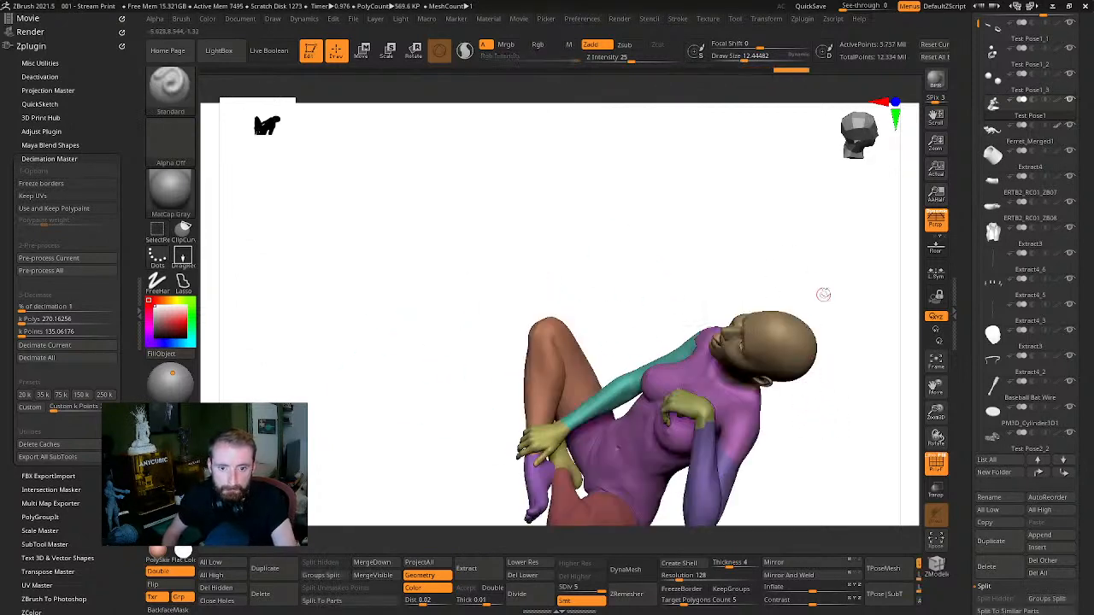
# Bring back all subtools and compare the colored body beneath the clothing and collar with the isolated Test Pose1 body
pyautogui.moveTo(823, 293)
pyautogui.mouseDown()
pyautogui.moveTo(895, 333)
pyautogui.moveTo(889, 427)
pyautogui.moveTo(733, 400)
pyautogui.moveTo(813, 334)
pyautogui.moveTo(722, 213)
pyautogui.moveTo(718, 274)
pyautogui.moveTo(914, 261)
pyautogui.moveTo(788, 442)
pyautogui.moveTo(796, 523)
pyautogui.mouseUp()
pyautogui.hotkey('alt', 's')
pyautogui.moveTo(846, 269); pyautogui.dragTo(842, 222)
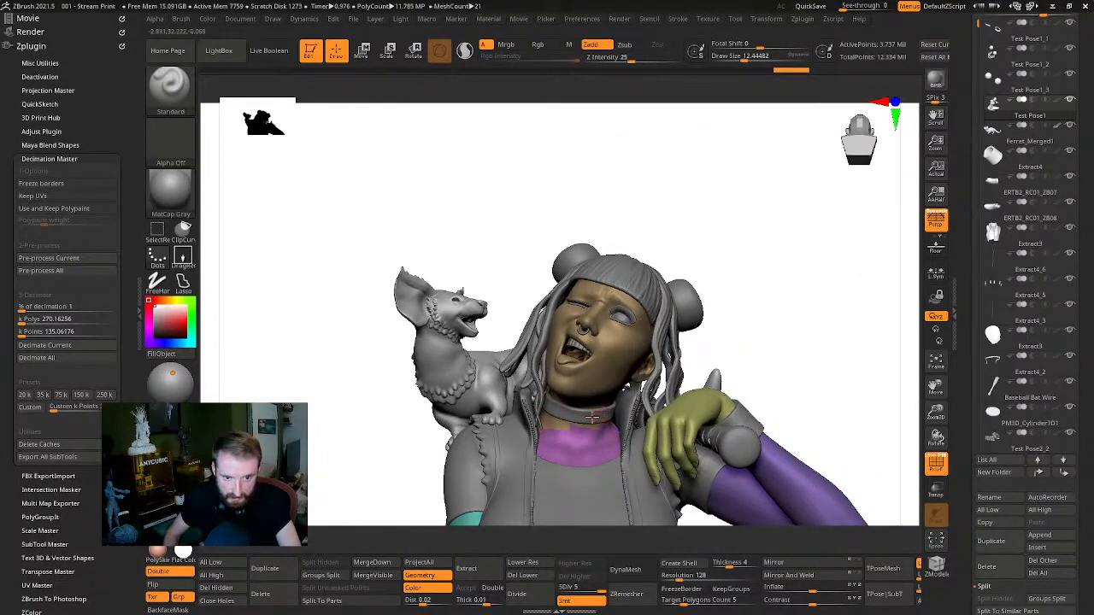
pyautogui.moveTo(708, 361); pyautogui.dragTo(646, 370)
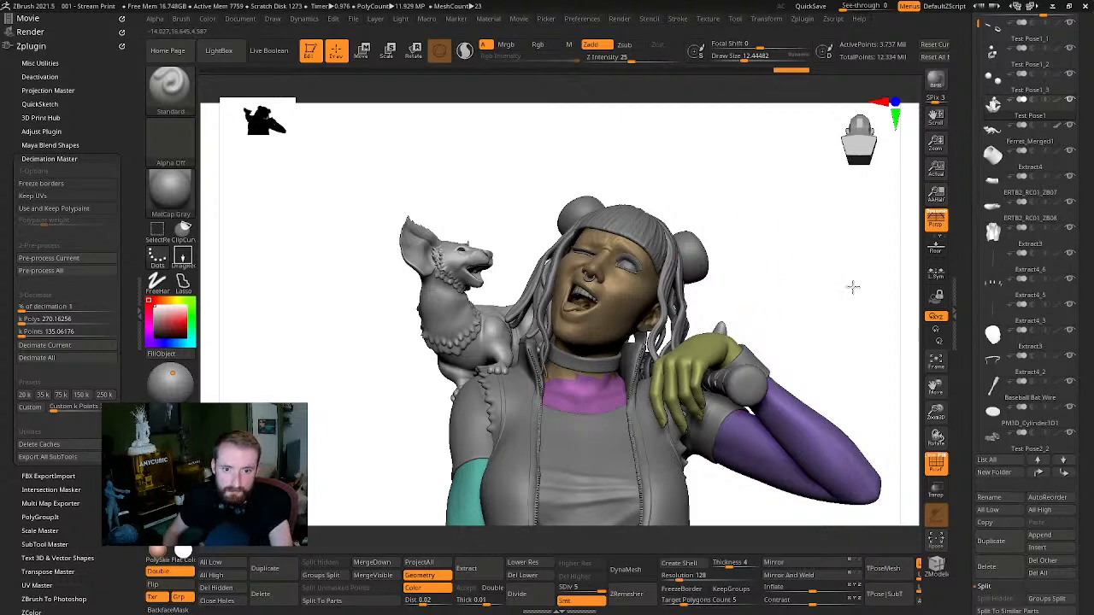
pyautogui.moveTo(853, 287)
pyautogui.mouseDown()
pyautogui.moveTo(876, 313)
pyautogui.moveTo(911, 302)
pyautogui.moveTo(729, 243)
pyautogui.moveTo(780, 214)
pyautogui.moveTo(818, 240)
pyautogui.moveTo(757, 229)
pyautogui.moveTo(786, 217)
pyautogui.moveTo(786, 262)
pyautogui.moveTo(780, 240)
pyautogui.mouseUp()
pyautogui.keyDown('alt'); pyautogui.click(566, 371); pyautogui.keyUp('alt')
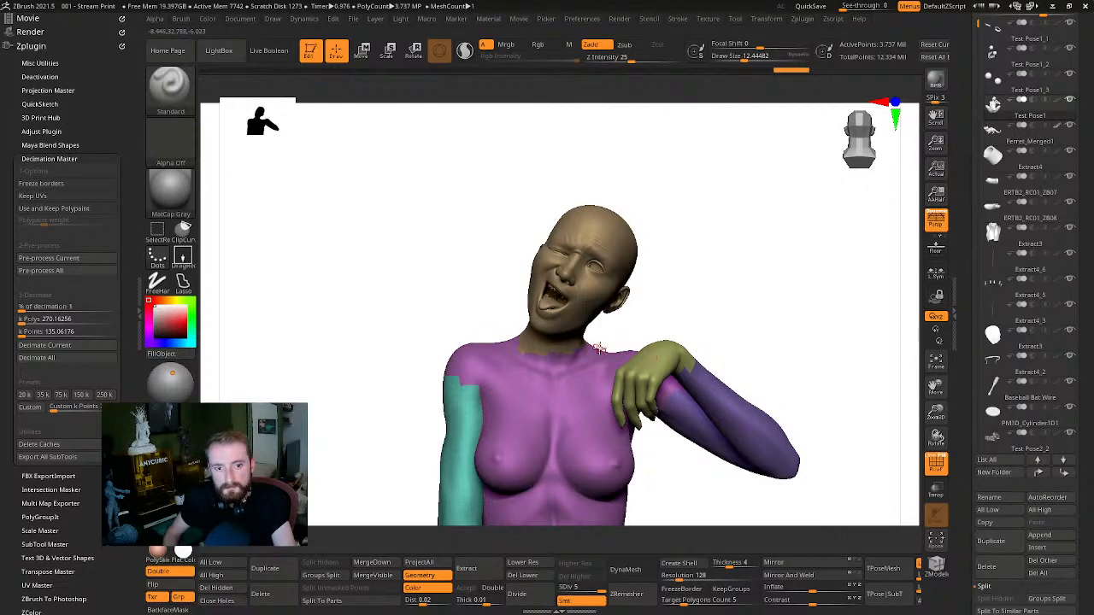
pyautogui.click(770, 273)
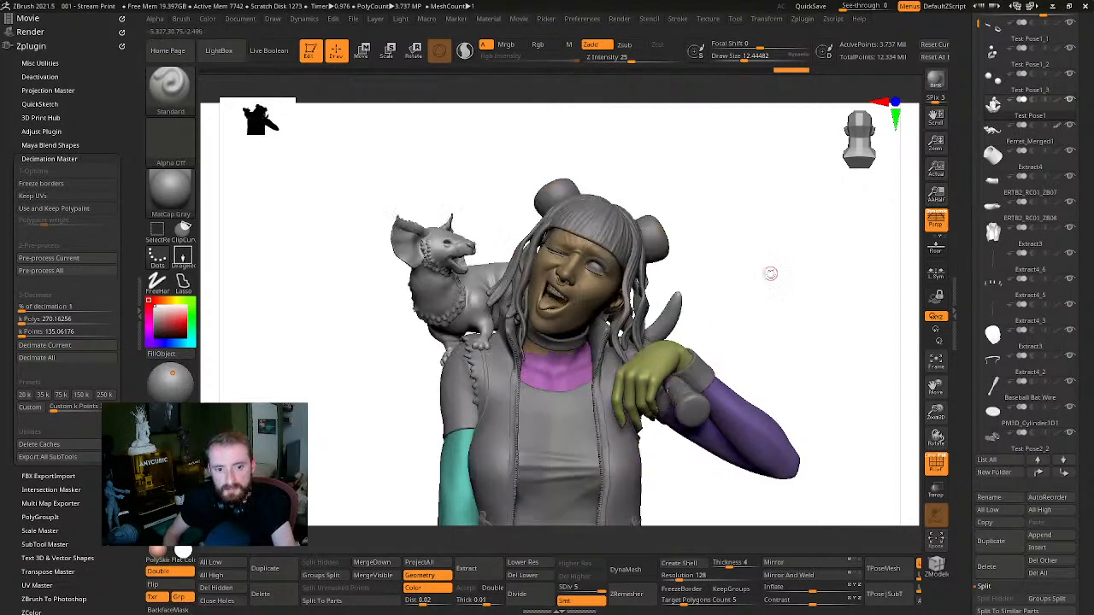
# Examine the polygroup divisions of the isolated Test Pose1 body from the front and from above
pyautogui.keyDown('alt'); pyautogui.click(578, 293); pyautogui.keyUp('alt')
pyautogui.moveTo(645, 384)
pyautogui.keyDown('ctrl'); pyautogui.mouseDown(button='right')
pyautogui.moveTo(623, 359)
pyautogui.moveTo(726, 359)
pyautogui.moveTo(693, 345)
pyautogui.moveTo(661, 354)
pyautogui.moveTo(774, 337)
pyautogui.moveTo(752, 376)
pyautogui.moveTo(728, 332)
pyautogui.moveTo(692, 340)
pyautogui.moveTo(732, 339)
pyautogui.moveTo(794, 287)
pyautogui.moveTo(798, 313)
pyautogui.moveTo(737, 342)
pyautogui.moveTo(712, 273)
pyautogui.mouseUp(button='right'); pyautogui.keyUp('ctrl')
pyautogui.keyDown('ctrl'); pyautogui.keyDown('shift'); pyautogui.click(768, 316); pyautogui.keyUp('shift'); pyautogui.keyUp('ctrl')
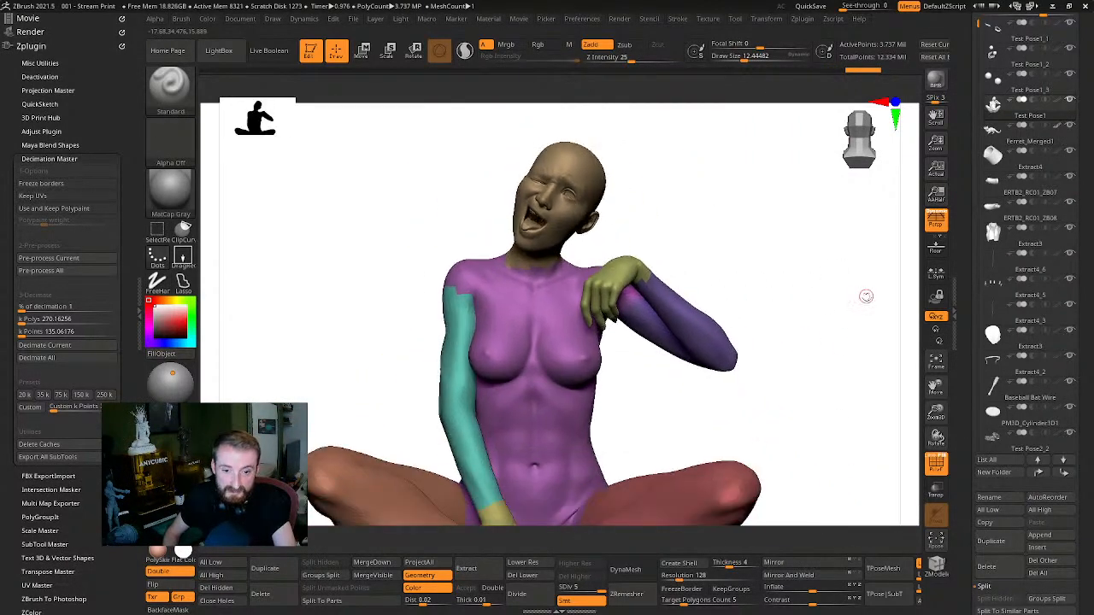
pyautogui.moveTo(866, 296); pyautogui.dragTo(859, 402, button='right')
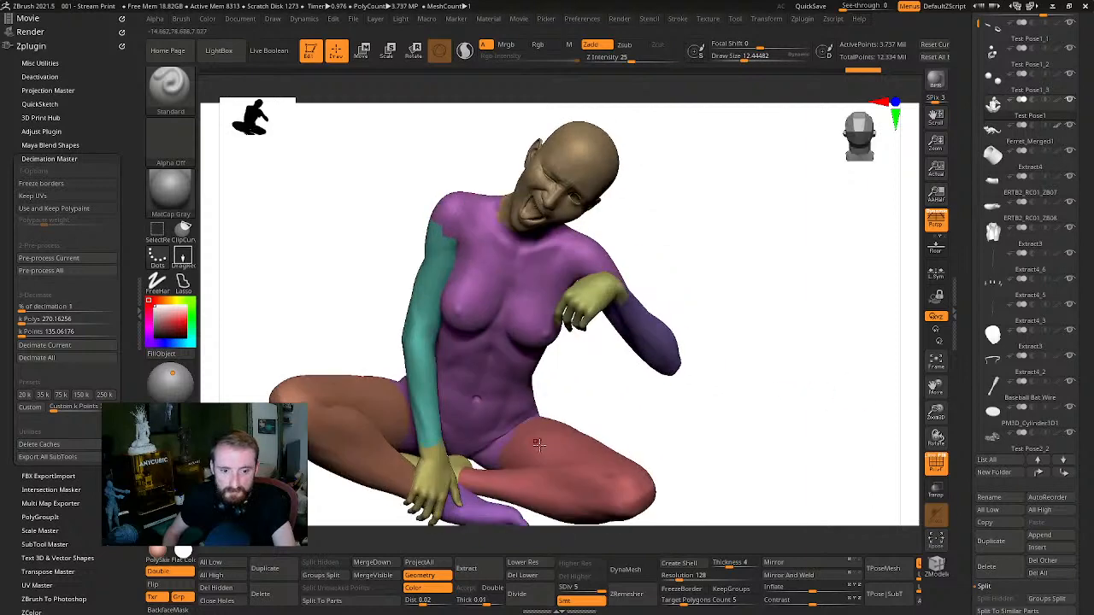
pyautogui.moveTo(746, 401)
pyautogui.mouseDown(button='right')
pyautogui.moveTo(752, 415)
pyautogui.moveTo(757, 295)
pyautogui.moveTo(730, 276)
pyautogui.moveTo(766, 239)
pyautogui.moveTo(832, 285)
pyautogui.moveTo(863, 283)
pyautogui.moveTo(827, 278)
pyautogui.moveTo(855, 275)
pyautogui.moveTo(821, 265)
pyautogui.moveTo(816, 250)
pyautogui.moveTo(796, 285)
pyautogui.moveTo(843, 263)
pyautogui.moveTo(832, 252)
pyautogui.moveTo(817, 300)
pyautogui.moveTo(850, 284)
pyautogui.mouseUp(button='right')
# Merge the body's polygroups into one and show all subtools on a wider canvas
pyautogui.hotkey('shift', 'f')
pyautogui.hotkey('alt', 's')
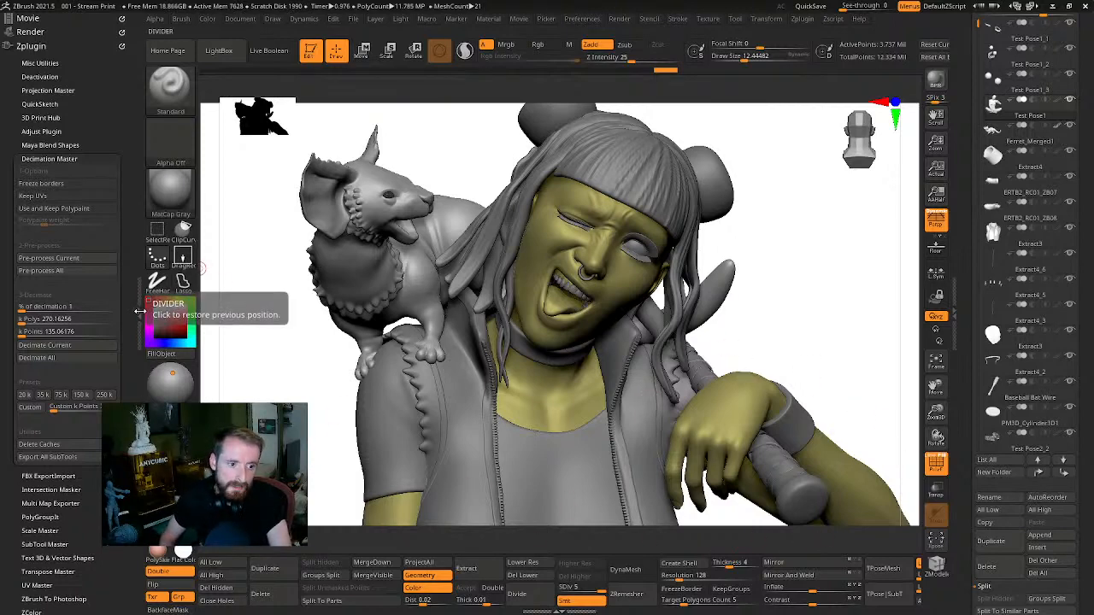
pyautogui.click(137, 313)
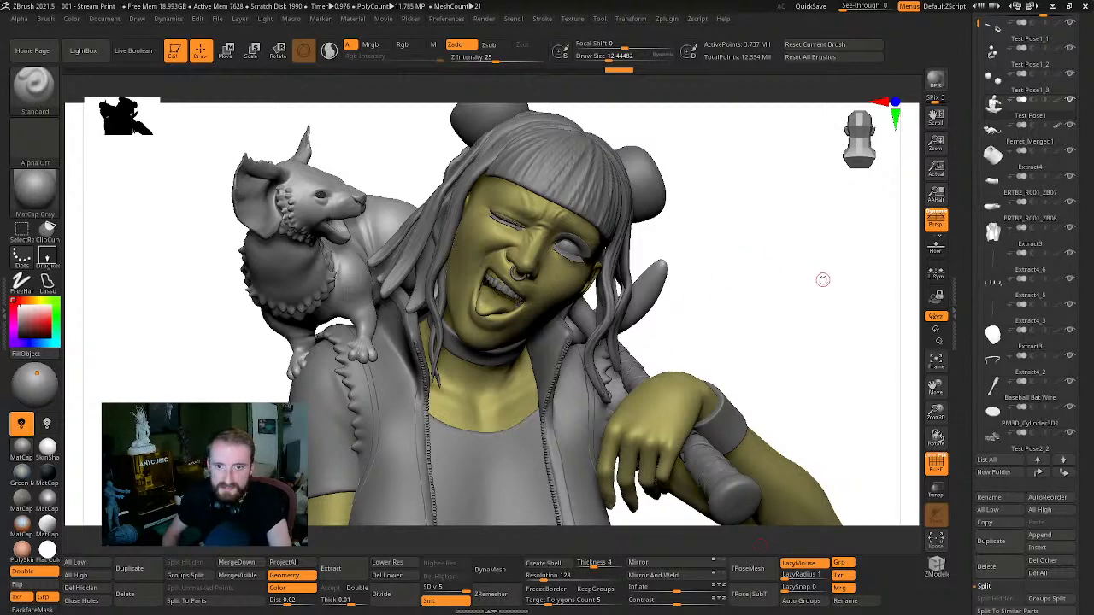
# Examine how the face, hair, choker and jacket meet on the full figure from several front angles
pyautogui.moveTo(822, 279); pyautogui.dragTo(837, 340)
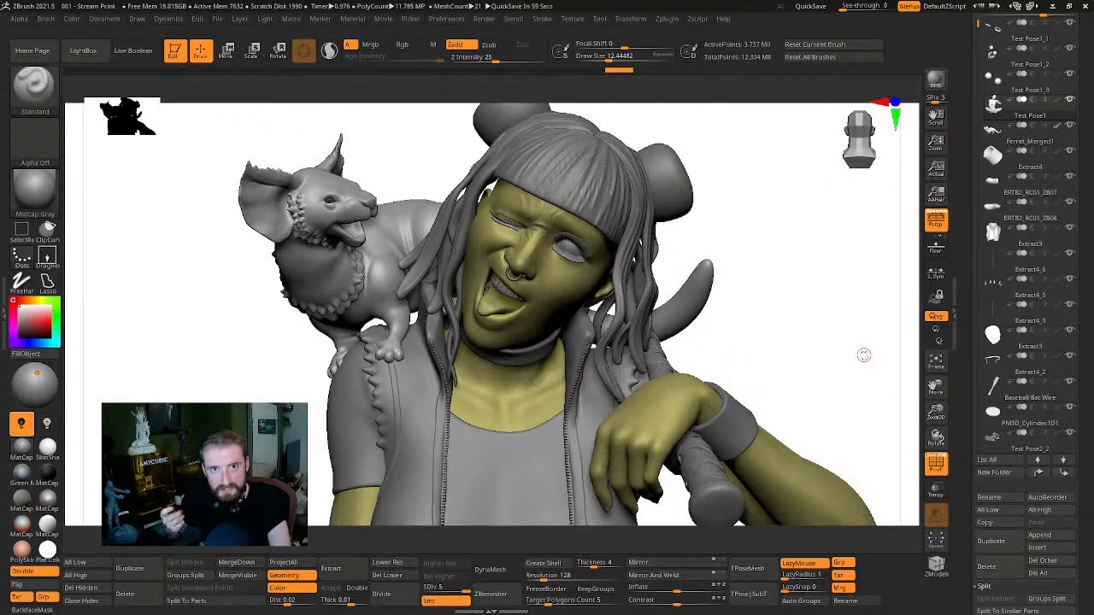
pyautogui.moveTo(843, 222); pyautogui.dragTo(796, 330)
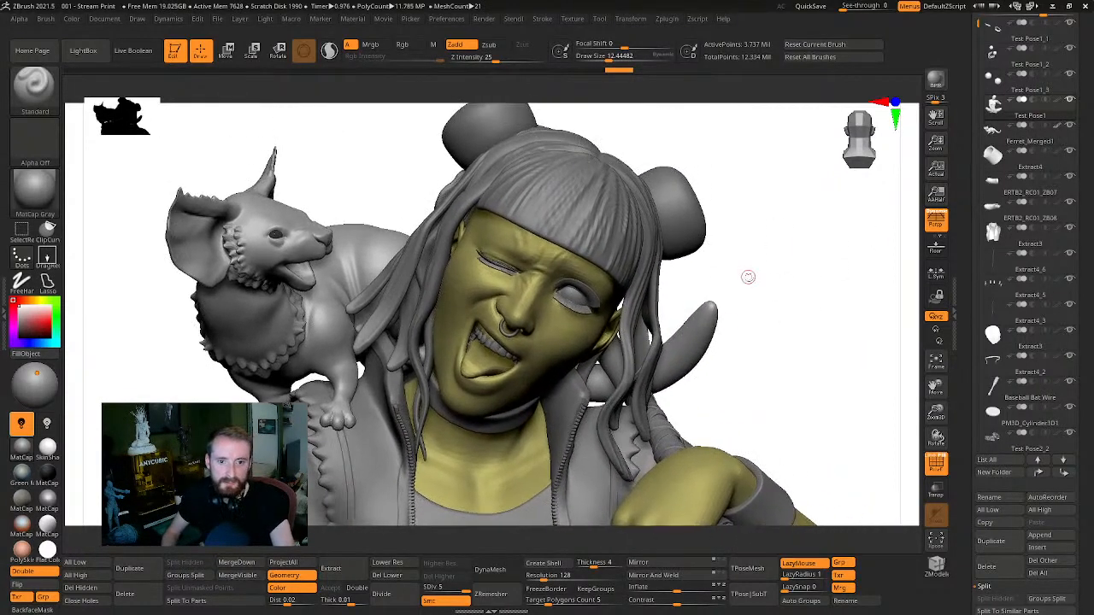
pyautogui.hotkey('alt', 's')
pyautogui.hotkey('alt', 's')
pyautogui.keyDown('alt'); pyautogui.moveTo(798, 286); pyautogui.dragTo(815, 245); pyautogui.keyUp('alt')
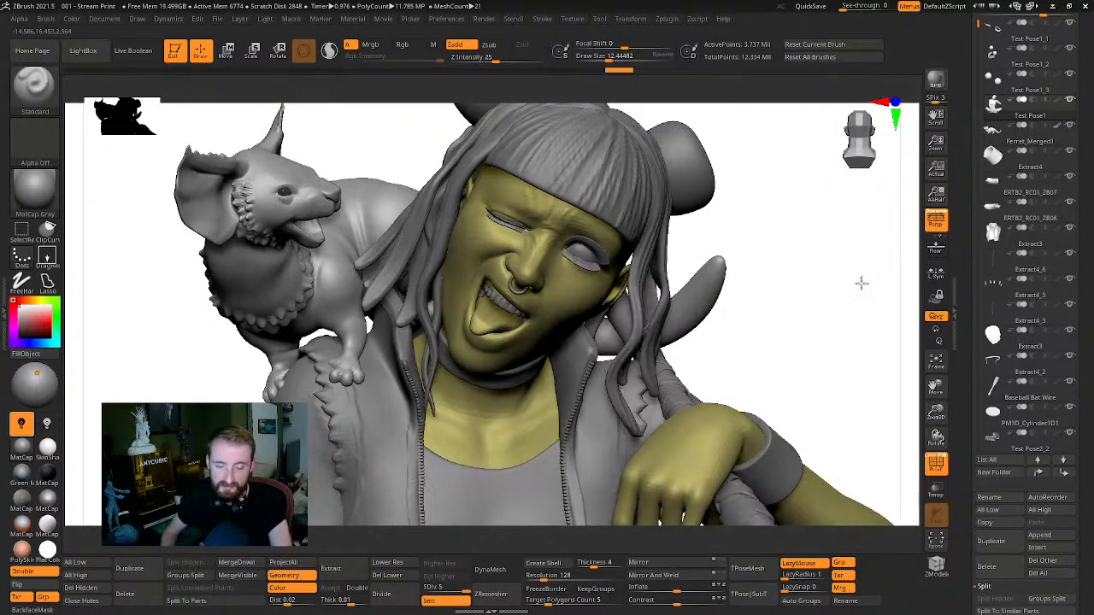
pyautogui.moveTo(860, 282); pyautogui.dragTo(765, 261)
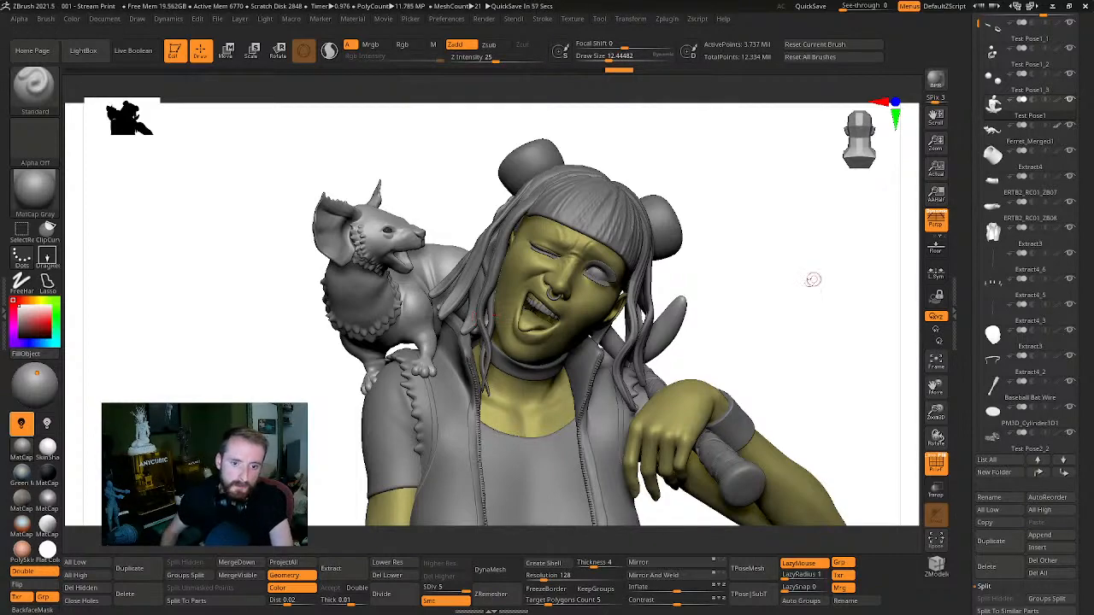
pyautogui.moveTo(812, 280); pyautogui.dragTo(833, 248)
# Move the Extract8_1 hair subtool to the top of the subtool list
pyautogui.scroll(3, 1084, 113)
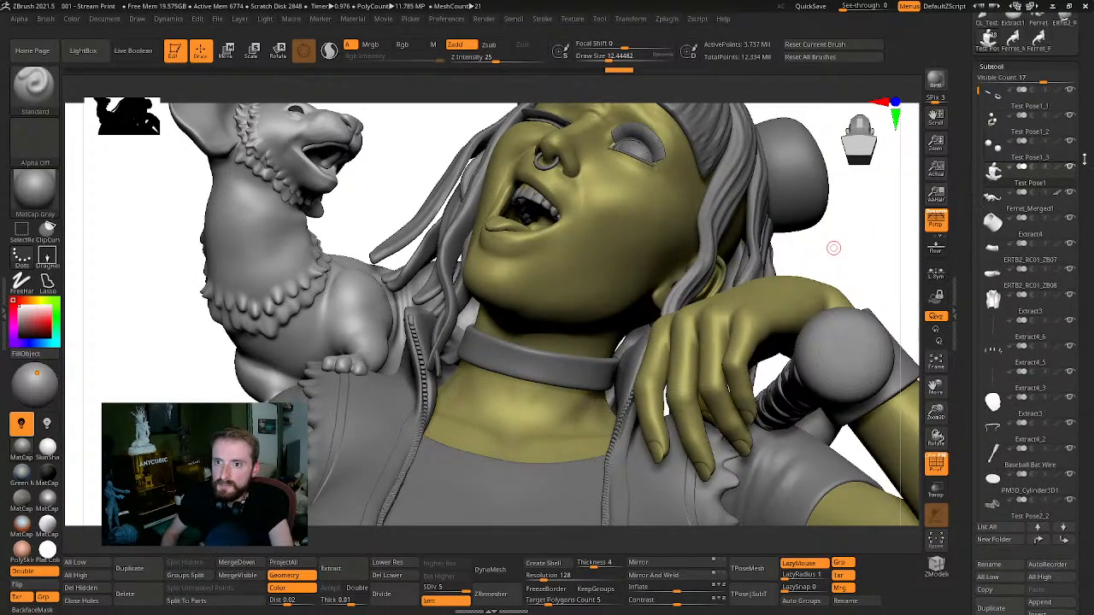
pyautogui.moveTo(982, 89); pyautogui.dragTo(975, 295)
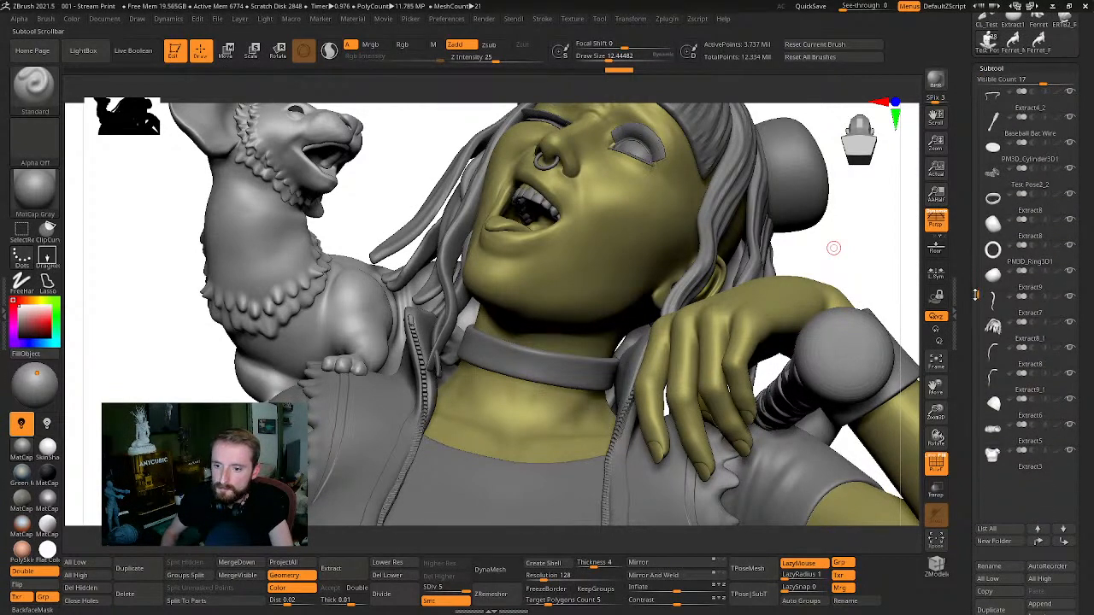
pyautogui.keyDown('shift'); pyautogui.click(1043, 545); pyautogui.keyUp('shift')
# Make the Extract8 choker active and move it to the top of the subtool list
pyautogui.moveTo(979, 93); pyautogui.dragTo(988, 266)
pyautogui.click(1001, 281)
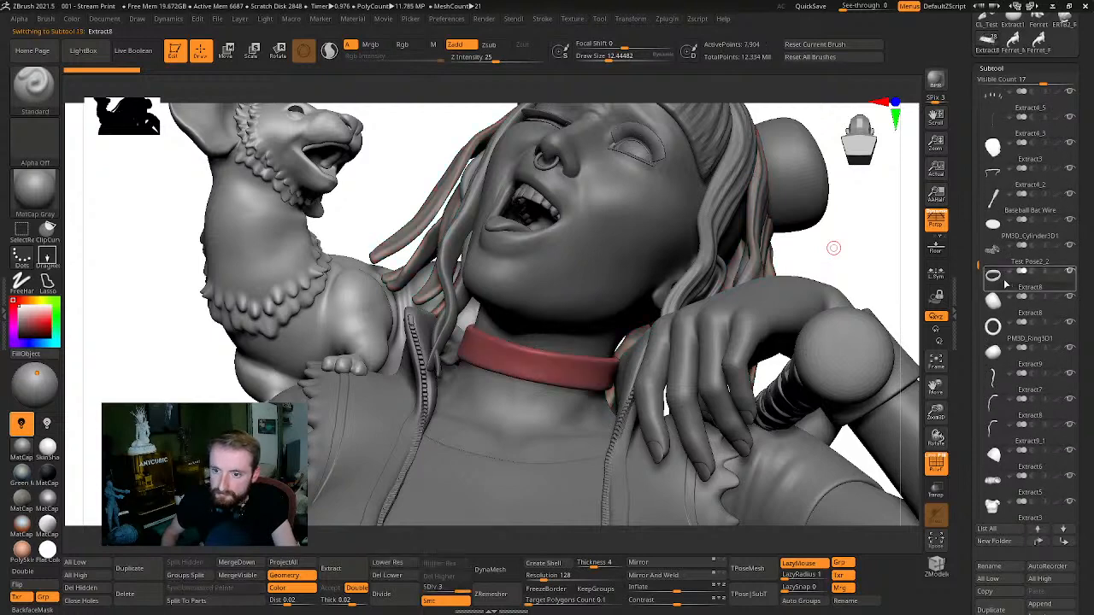
pyautogui.hotkey('alt', 's')
pyautogui.hotkey('alt', 's')
pyautogui.click(1060, 541)
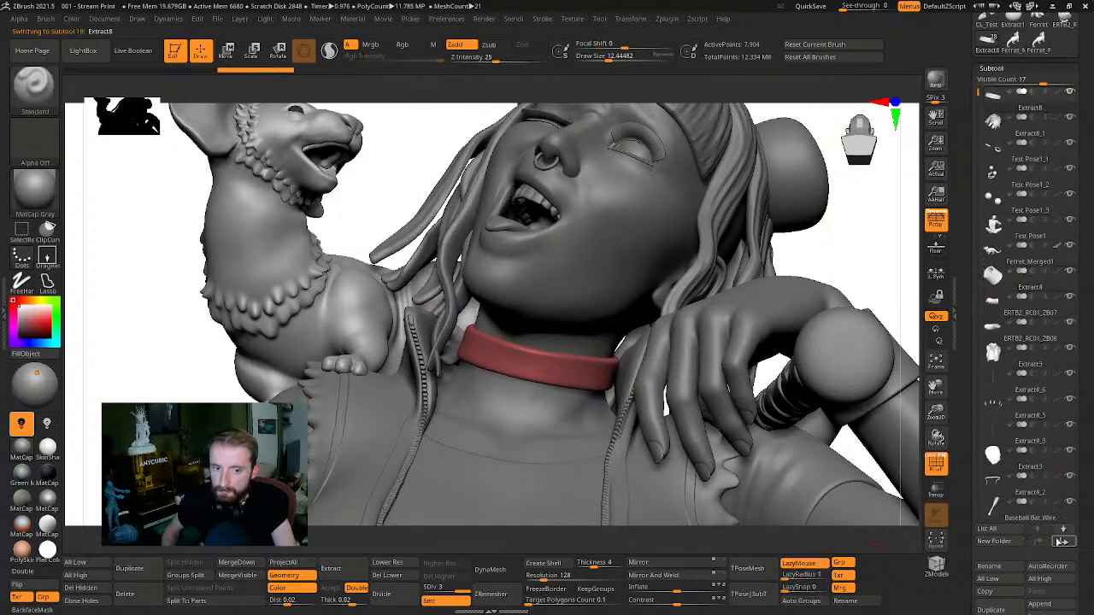
# Make the Test Pose1 body active and move it to the top of the subtool list, above the choker
pyautogui.moveTo(878, 238); pyautogui.dragTo(873, 274)
pyautogui.click(980, 228)
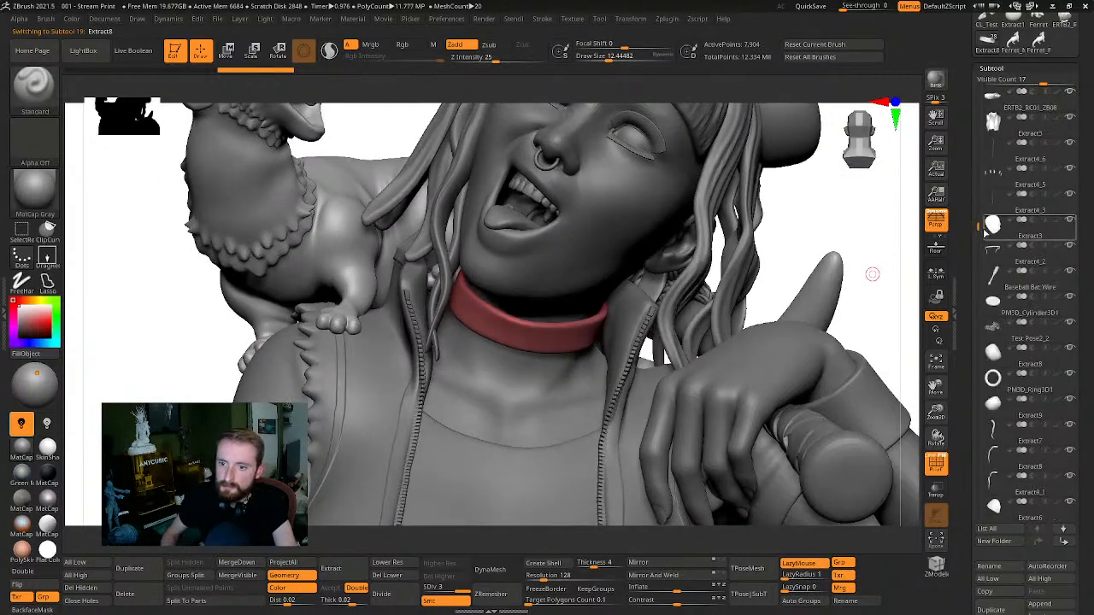
pyautogui.moveTo(978, 225); pyautogui.dragTo(961, 94)
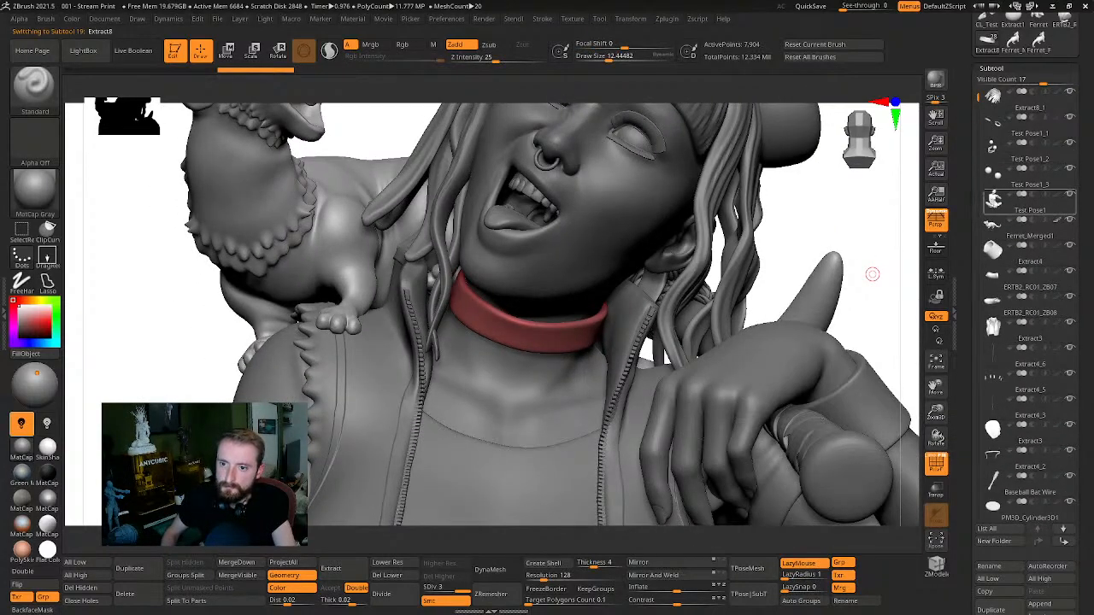
pyautogui.click(995, 204)
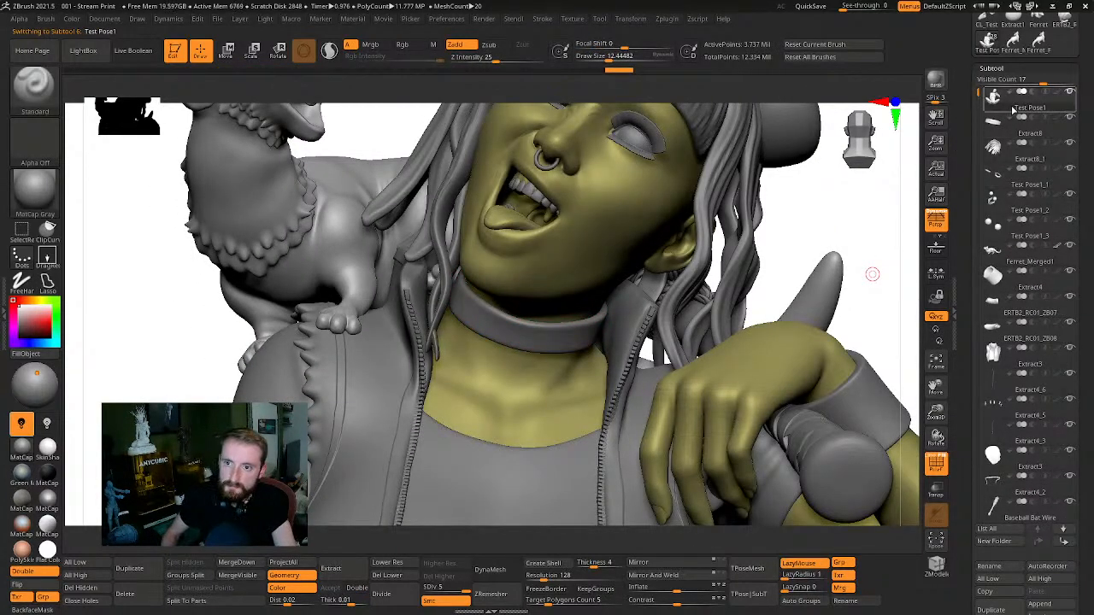
# Show only the Test Pose1 body and the Extract8 choker, viewed from below the chin
pyautogui.click(1069, 94)
pyautogui.click(1069, 127)
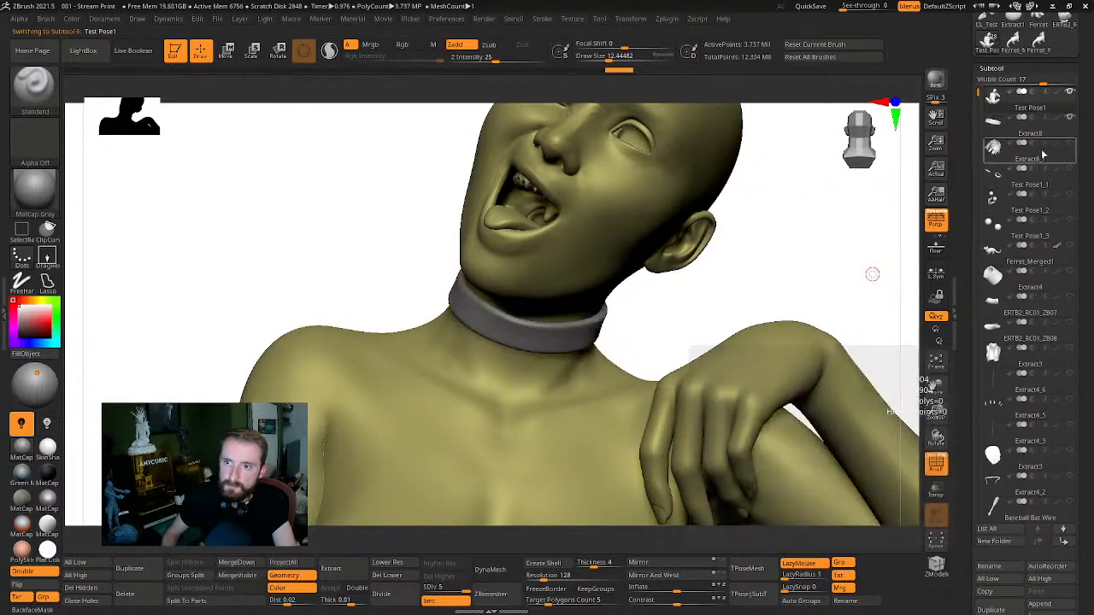
pyautogui.moveTo(818, 266)
pyautogui.mouseDown()
pyautogui.moveTo(825, 247)
pyautogui.moveTo(872, 272)
pyautogui.mouseUp()
# Switch the selection stroke to Curve and try isolating the head along the choker's upper edge
pyautogui.hotkey('ctrl', 'shift')
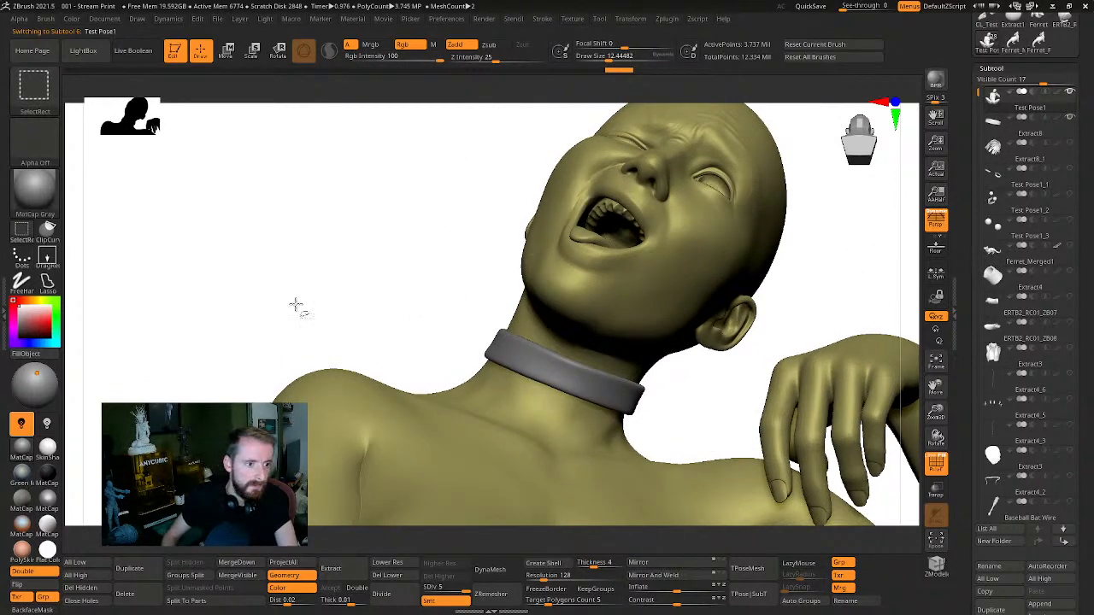
pyautogui.click(23, 260)
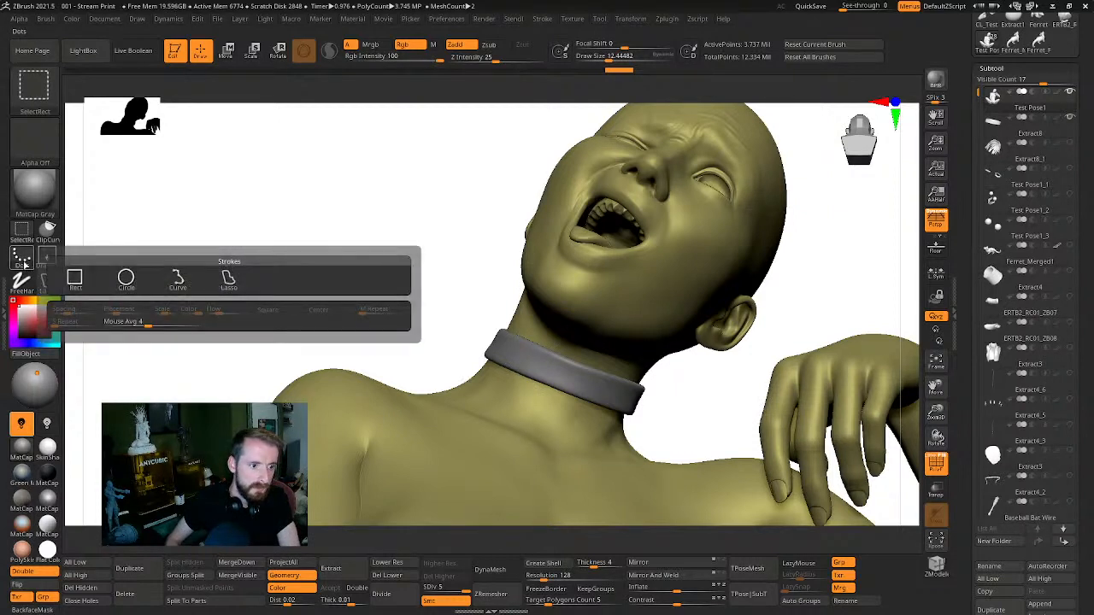
pyautogui.click(179, 282)
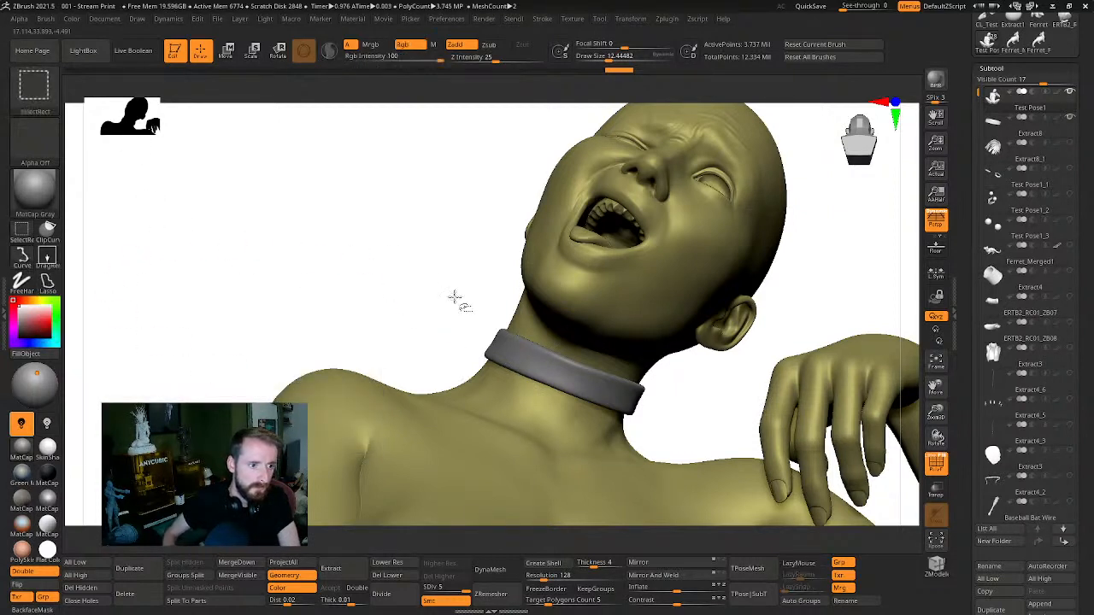
pyautogui.moveTo(325, 241)
pyautogui.mouseDown()
pyautogui.moveTo(525, 341)
pyautogui.moveTo(706, 413)
pyautogui.moveTo(700, 436)
pyautogui.moveTo(722, 424)
pyautogui.moveTo(562, 354)
pyautogui.moveTo(581, 363)
pyautogui.mouseUp()
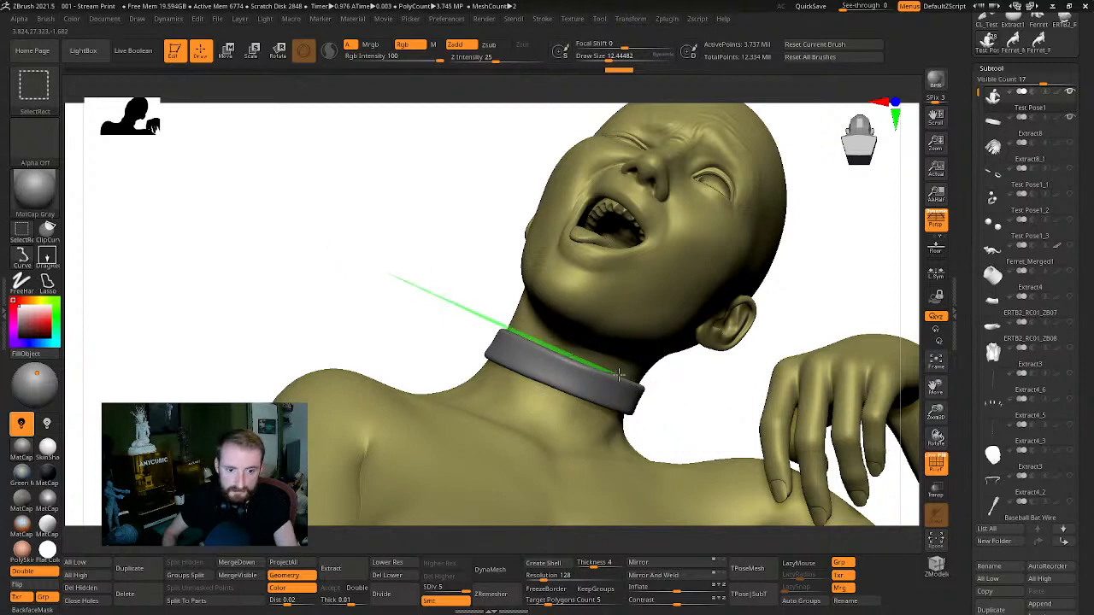
pyautogui.moveTo(716, 398)
pyautogui.keyDown('ctrl'); pyautogui.keyDown('shift'); pyautogui.mouseDown()
pyautogui.moveTo(752, 119)
pyautogui.moveTo(768, 109)
pyautogui.mouseUp(); pyautogui.keyUp('shift'); pyautogui.keyUp('ctrl')
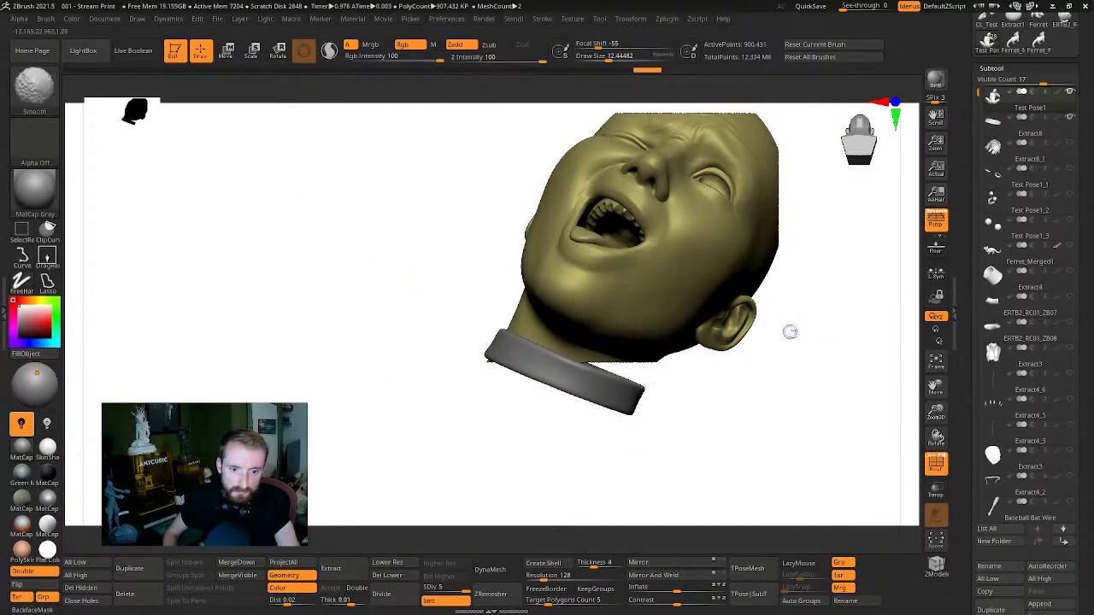
pyautogui.keyDown('ctrl'); pyautogui.keyDown('shift'); pyautogui.click(830, 220); pyautogui.keyUp('shift'); pyautogui.keyUp('ctrl')
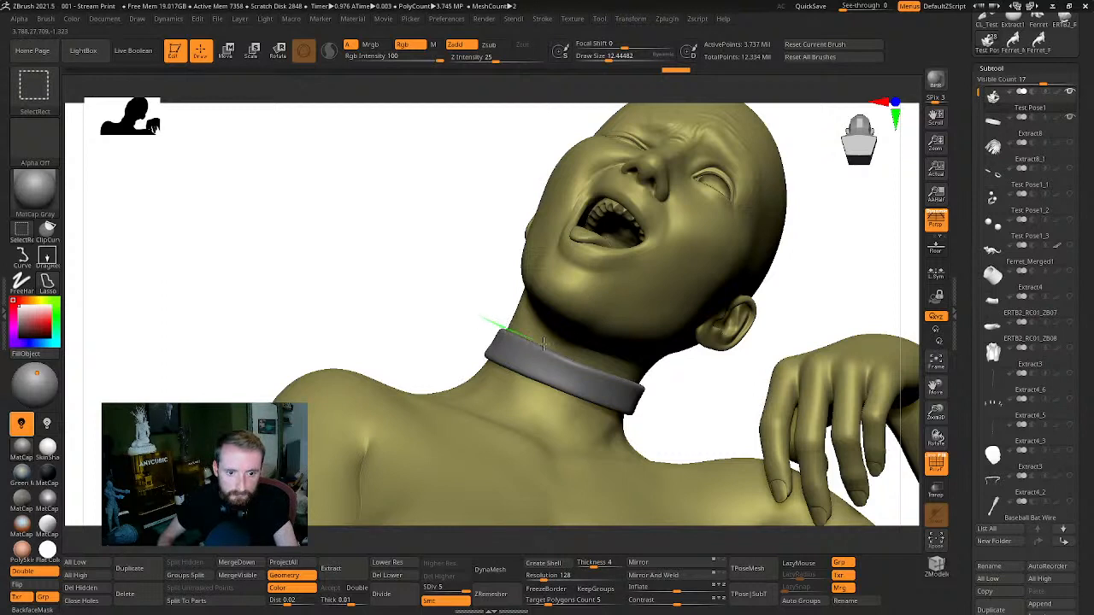
# Isolate the head above the choker's upper edge, using inverted visibility to hide the ragged neck rim remaining on the body
pyautogui.moveTo(624, 375)
pyautogui.keyDown('ctrl'); pyautogui.keyDown('shift'); pyautogui.mouseDown()
pyautogui.moveTo(744, 371)
pyautogui.moveTo(615, 89)
pyautogui.moveTo(464, 281)
pyautogui.moveTo(468, 295)
pyautogui.mouseUp(); pyautogui.keyUp('shift'); pyautogui.keyUp('ctrl')
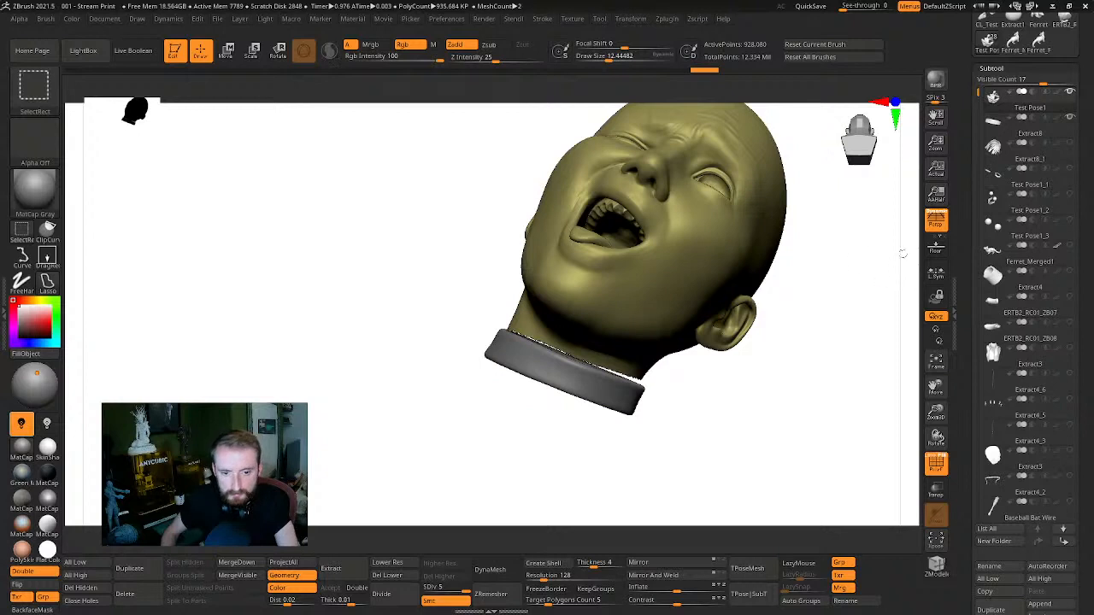
pyautogui.moveTo(864, 339)
pyautogui.keyDown('ctrl'); pyautogui.keyDown('shift'); pyautogui.mouseDown()
pyautogui.moveTo(863, 320)
pyautogui.moveTo(826, 307)
pyautogui.moveTo(854, 310)
pyautogui.moveTo(829, 315)
pyautogui.moveTo(857, 262)
pyautogui.moveTo(844, 283)
pyautogui.mouseUp(); pyautogui.keyUp('shift'); pyautogui.keyUp('ctrl')
pyautogui.keyDown('ctrl'); pyautogui.keyDown('shift'); pyautogui.moveTo(650, 284); pyautogui.dragTo(416, 307); pyautogui.keyUp('shift'); pyautogui.keyUp('ctrl')
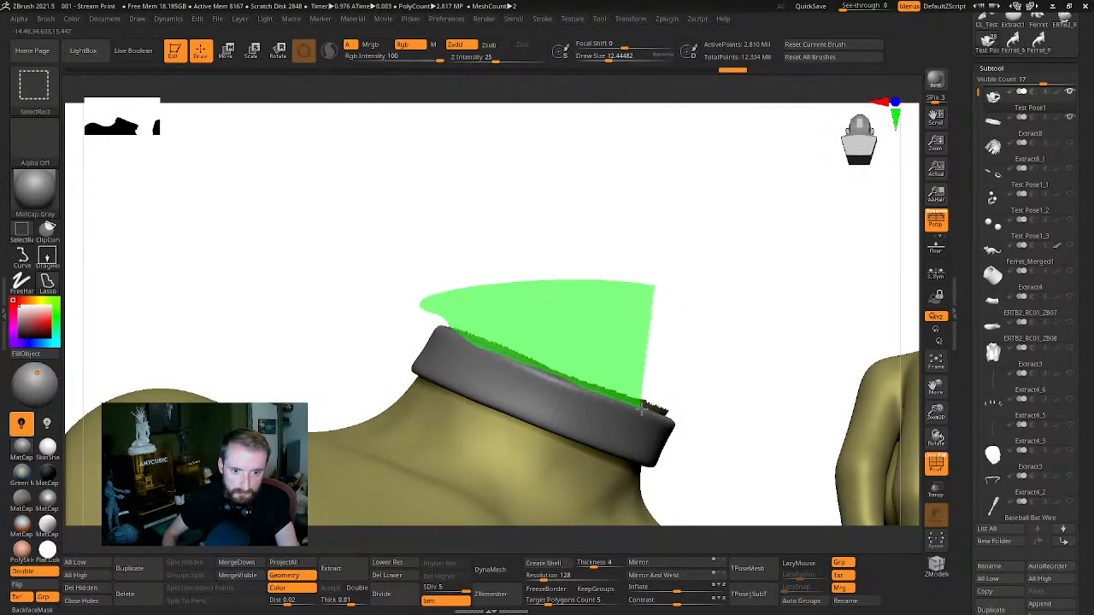
pyautogui.moveTo(641, 407)
pyautogui.keyDown('ctrl'); pyautogui.keyDown('shift'); pyautogui.mouseDown()
pyautogui.moveTo(776, 391)
pyautogui.moveTo(733, 196)
pyautogui.mouseUp(); pyautogui.keyUp('shift'); pyautogui.keyUp('ctrl')
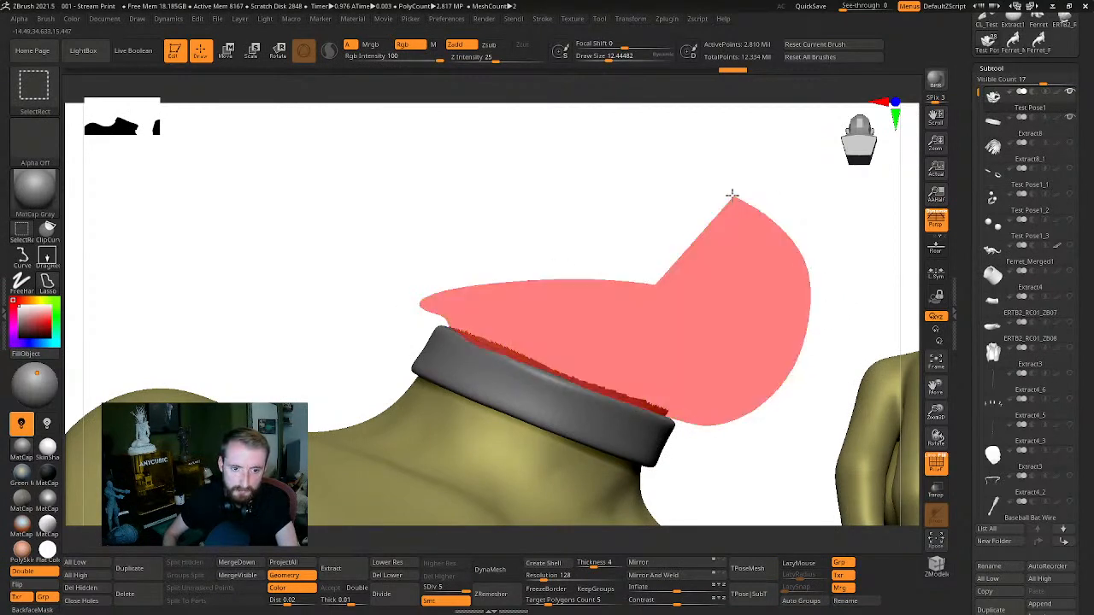
pyautogui.moveTo(816, 274)
pyautogui.mouseDown()
pyautogui.moveTo(810, 303)
pyautogui.moveTo(820, 293)
pyautogui.moveTo(696, 293)
pyautogui.mouseUp()
pyautogui.keyDown('ctrl'); pyautogui.keyDown('shift'); pyautogui.moveTo(777, 208); pyautogui.dragTo(706, 263); pyautogui.keyUp('shift'); pyautogui.keyUp('ctrl')
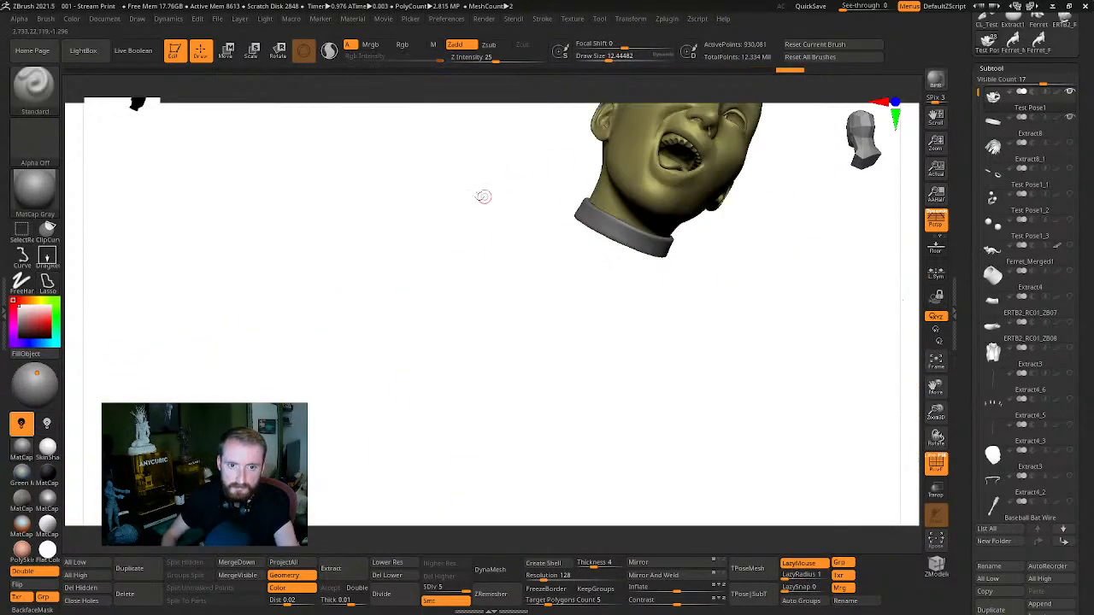
# Hide the remaining neck rim above the choker from the side and invert visibility to show the complete head
pyautogui.moveTo(483, 196); pyautogui.dragTo(862, 311)
pyautogui.hotkey('ctrl', 'shift')
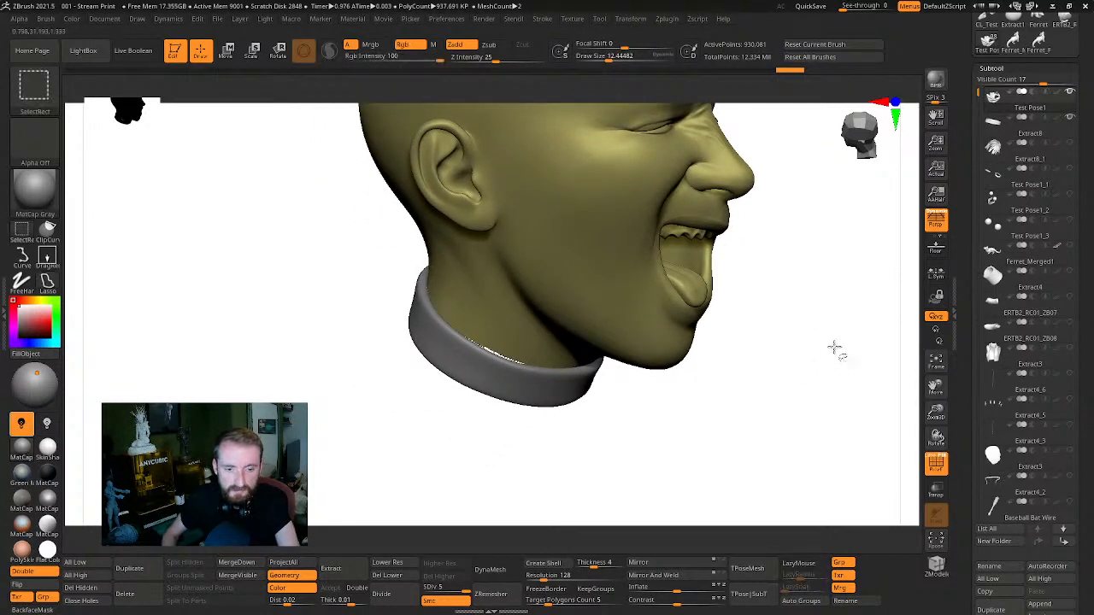
pyautogui.keyDown('ctrl'); pyautogui.keyDown('shift'); pyautogui.moveTo(829, 353); pyautogui.dragTo(819, 366); pyautogui.keyUp('shift'); pyautogui.keyUp('ctrl')
pyautogui.moveTo(653, 183)
pyautogui.mouseDown()
pyautogui.moveTo(632, 143)
pyautogui.moveTo(666, 186)
pyautogui.moveTo(789, 247)
pyautogui.moveTo(724, 253)
pyautogui.moveTo(725, 330)
pyautogui.moveTo(408, 347)
pyautogui.moveTo(444, 368)
pyautogui.moveTo(677, 394)
pyautogui.mouseUp()
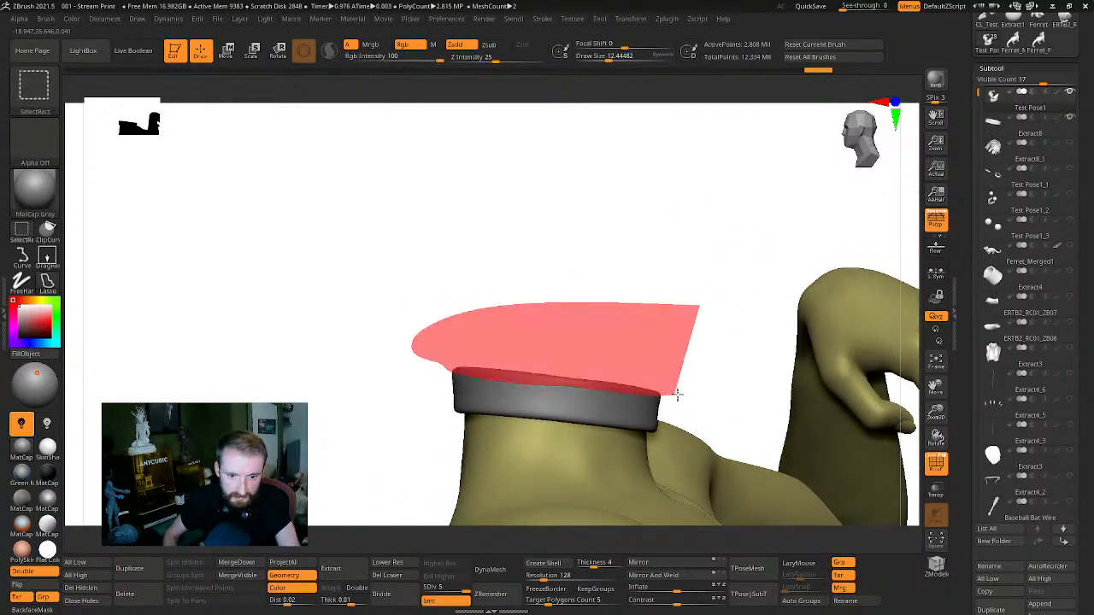
pyautogui.keyDown('ctrl'); pyautogui.keyDown('alt'); pyautogui.keyDown('shift'); pyautogui.moveTo(699, 305); pyautogui.dragTo(704, 291); pyautogui.keyUp('shift'); pyautogui.keyUp('alt'); pyautogui.keyUp('ctrl')
pyautogui.moveTo(769, 281)
pyautogui.mouseDown()
pyautogui.moveTo(728, 290)
pyautogui.moveTo(720, 320)
pyautogui.moveTo(738, 289)
pyautogui.moveTo(725, 234)
pyautogui.moveTo(737, 208)
pyautogui.mouseUp()
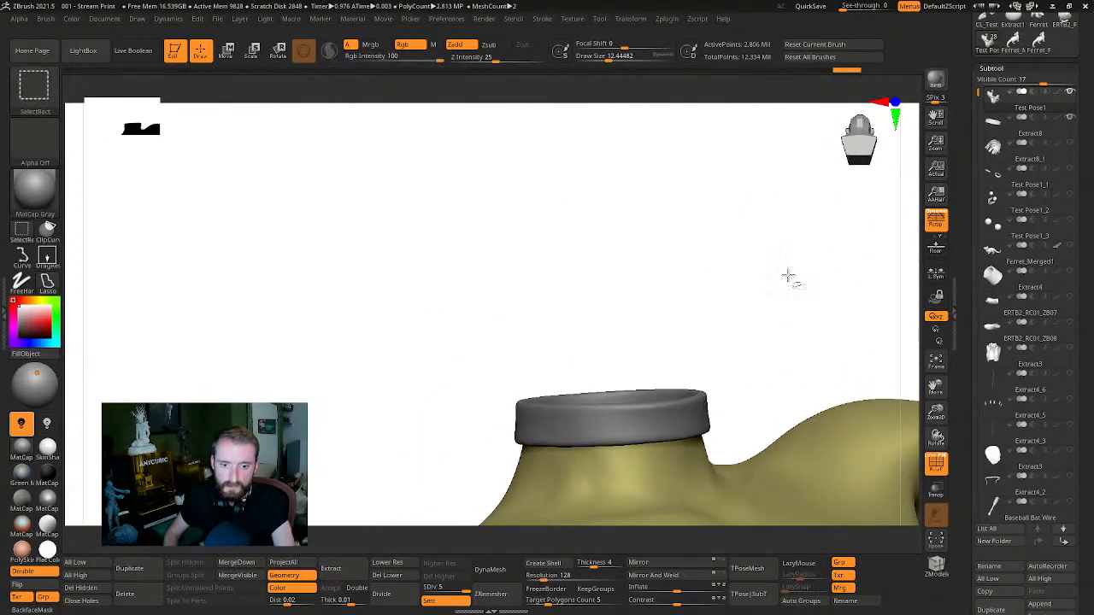
pyautogui.keyDown('ctrl'); pyautogui.keyDown('shift'); pyautogui.click(837, 290); pyautogui.keyUp('shift'); pyautogui.keyUp('ctrl')
pyautogui.moveTo(828, 317); pyautogui.dragTo(771, 381)
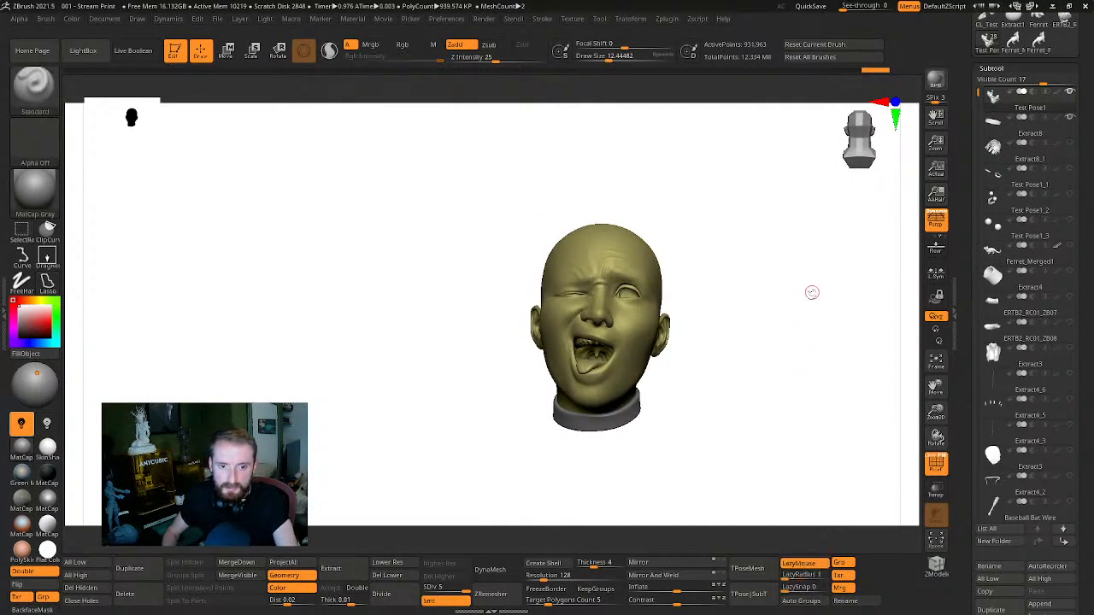
# Assign the visible head and upper neck to a new polygroup and reveal the whole body
pyautogui.hotkey('ctrl', 'shift')
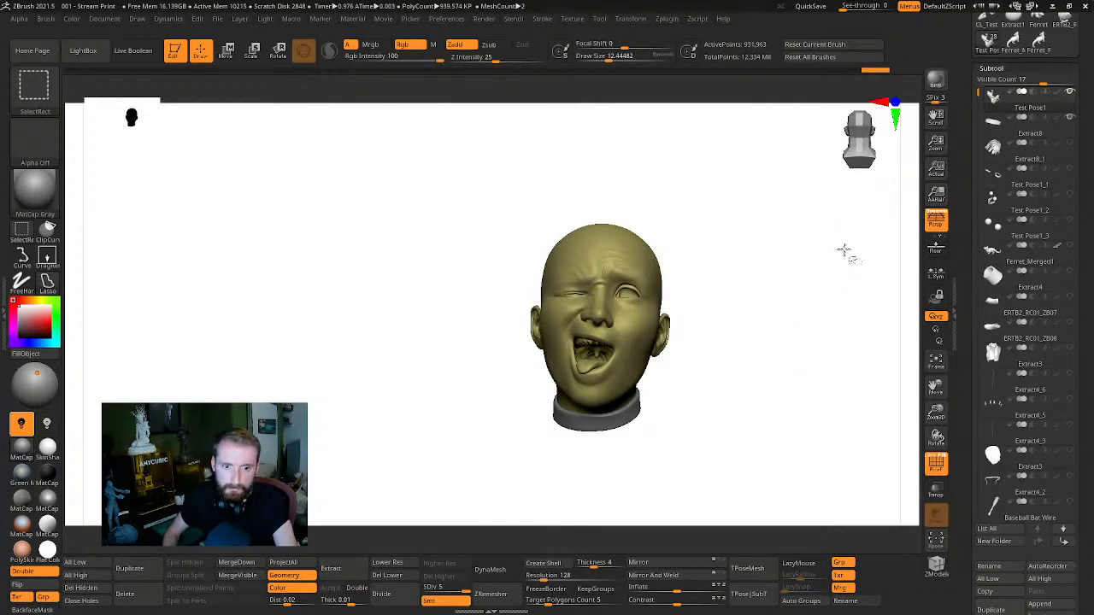
pyautogui.hotkey('ctrl', 'w')
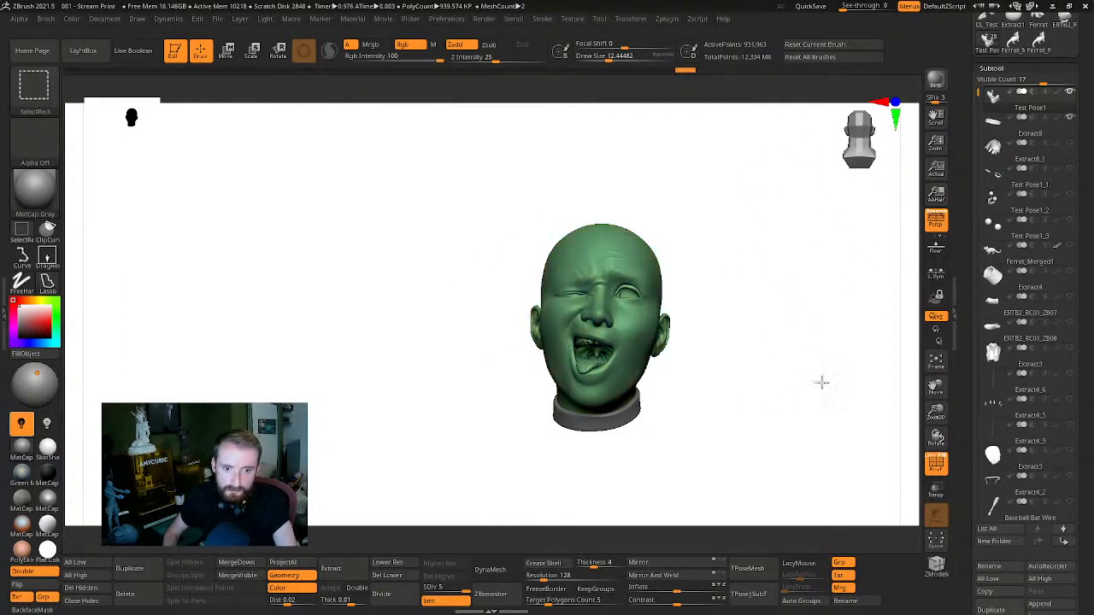
pyautogui.keyDown('ctrl'); pyautogui.keyDown('shift'); pyautogui.click(822, 382); pyautogui.keyUp('shift'); pyautogui.keyUp('ctrl')
# Check the head polygroup's border against the choker all around, and show all subtools again from behind
pyautogui.moveTo(788, 293); pyautogui.dragTo(551, 274)
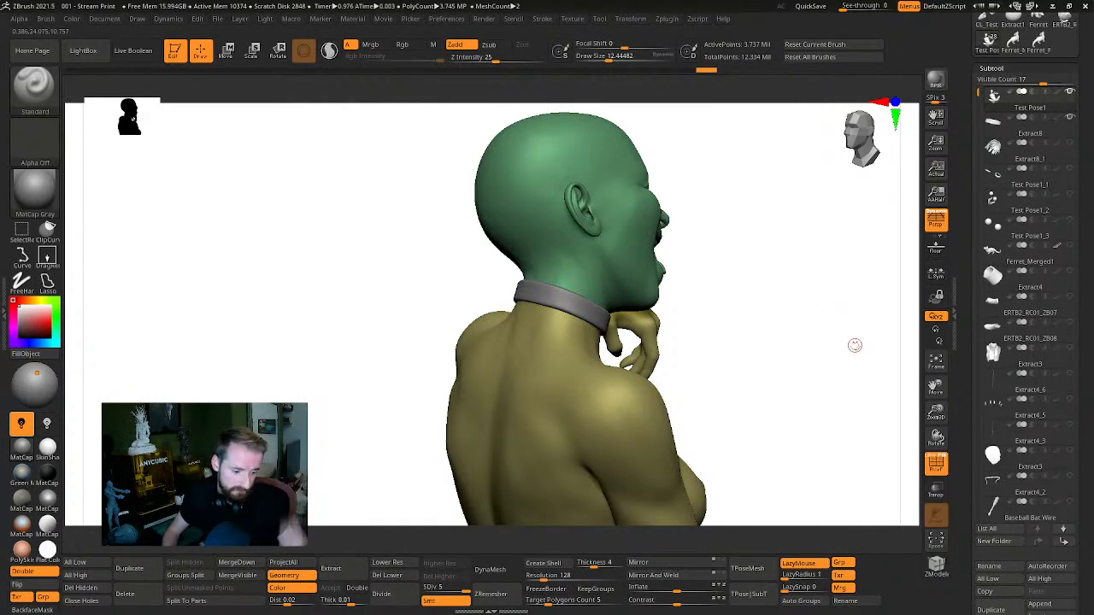
pyautogui.moveTo(854, 345); pyautogui.dragTo(834, 293)
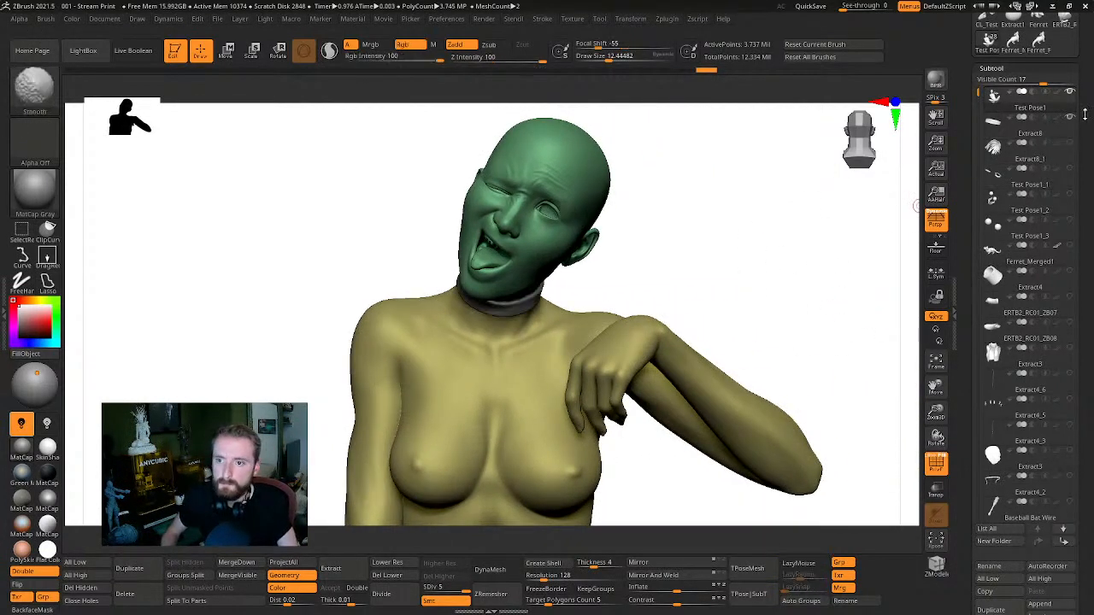
pyautogui.keyDown('shift'); pyautogui.click(1074, 95); pyautogui.keyUp('shift')
pyautogui.moveTo(763, 245)
pyautogui.mouseDown()
pyautogui.moveTo(806, 244)
pyautogui.moveTo(828, 282)
pyautogui.moveTo(864, 263)
pyautogui.moveTo(817, 251)
pyautogui.moveTo(874, 334)
pyautogui.moveTo(847, 241)
pyautogui.moveTo(781, 247)
pyautogui.moveTo(806, 252)
pyautogui.moveTo(498, 325)
pyautogui.mouseUp()
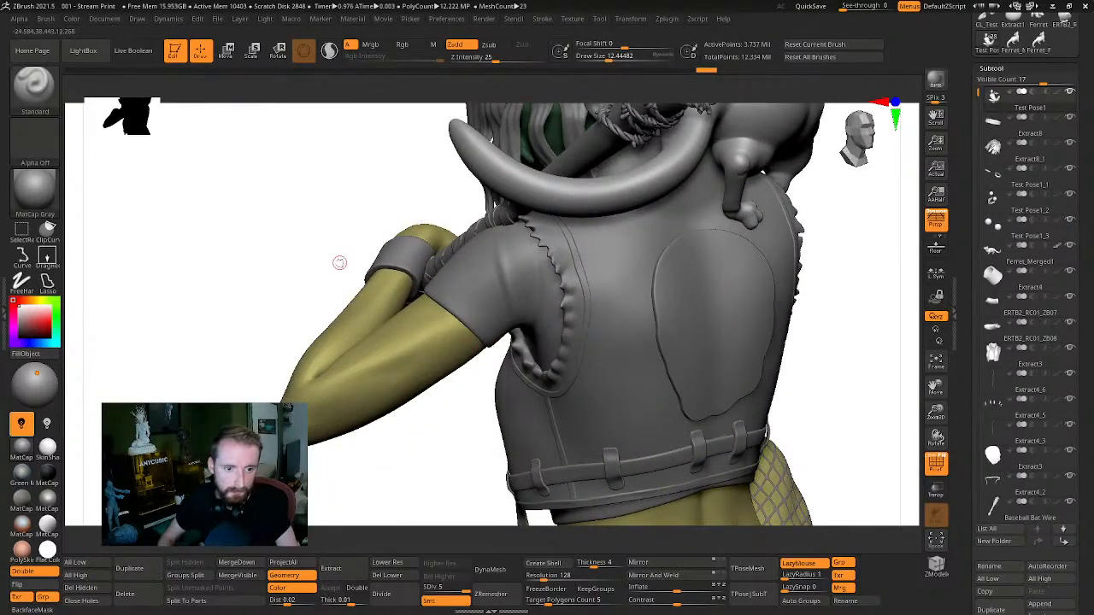
# Hide the body mesh's raised left arm and hand up to inside the jacket's short sleeve
pyautogui.moveTo(339, 262)
pyautogui.mouseDown()
pyautogui.moveTo(414, 278)
pyautogui.moveTo(289, 265)
pyautogui.moveTo(317, 225)
pyautogui.moveTo(313, 237)
pyautogui.moveTo(315, 200)
pyautogui.moveTo(300, 179)
pyautogui.moveTo(347, 230)
pyautogui.moveTo(733, 254)
pyautogui.moveTo(746, 250)
pyautogui.moveTo(742, 217)
pyautogui.moveTo(761, 278)
pyautogui.moveTo(717, 293)
pyautogui.moveTo(798, 242)
pyautogui.moveTo(788, 234)
pyautogui.moveTo(760, 267)
pyautogui.mouseUp()
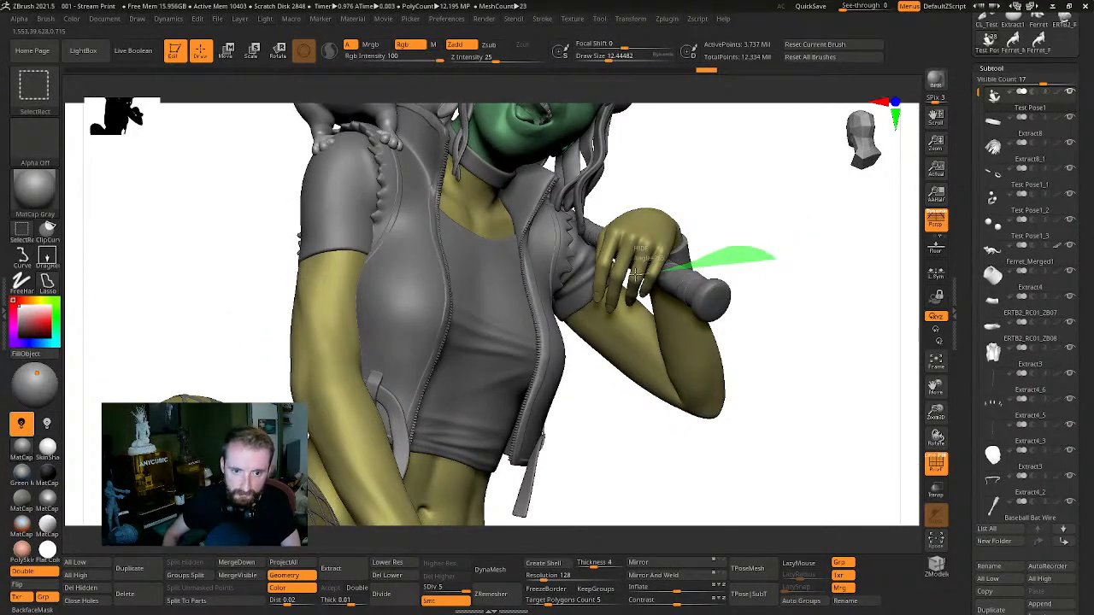
pyautogui.moveTo(561, 324)
pyautogui.keyDown('ctrl'); pyautogui.keyDown('shift'); pyautogui.mouseDown()
pyautogui.moveTo(618, 385)
pyautogui.moveTo(884, 339)
pyautogui.moveTo(914, 278)
pyautogui.mouseUp(); pyautogui.keyUp('shift'); pyautogui.keyUp('ctrl')
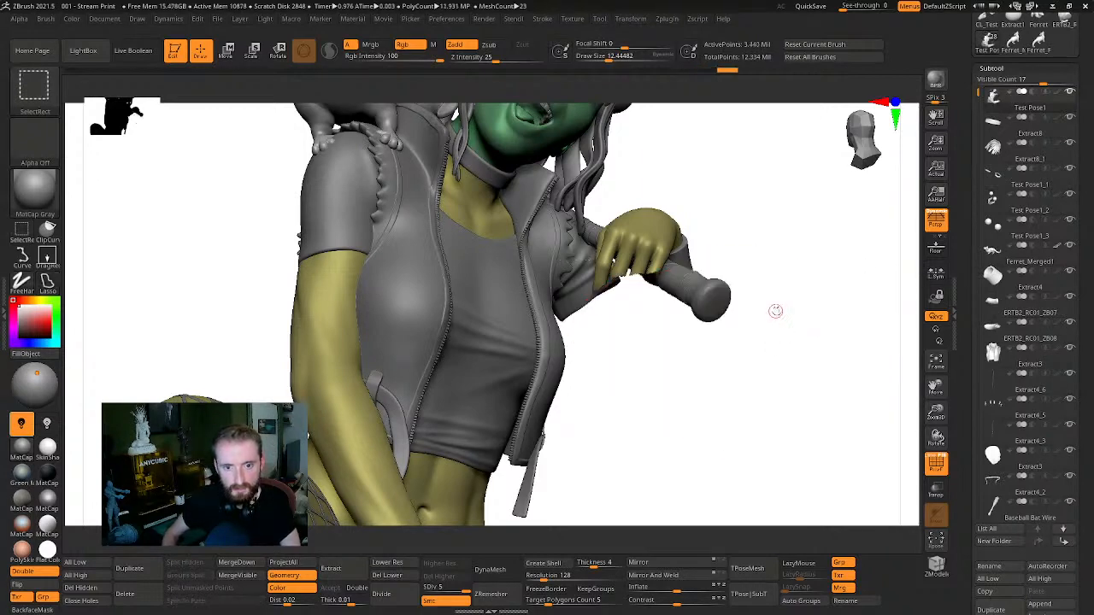
pyautogui.moveTo(793, 296)
pyautogui.mouseDown()
pyautogui.moveTo(803, 305)
pyautogui.moveTo(651, 205)
pyautogui.moveTo(568, 233)
pyautogui.moveTo(641, 344)
pyautogui.moveTo(826, 291)
pyautogui.mouseUp()
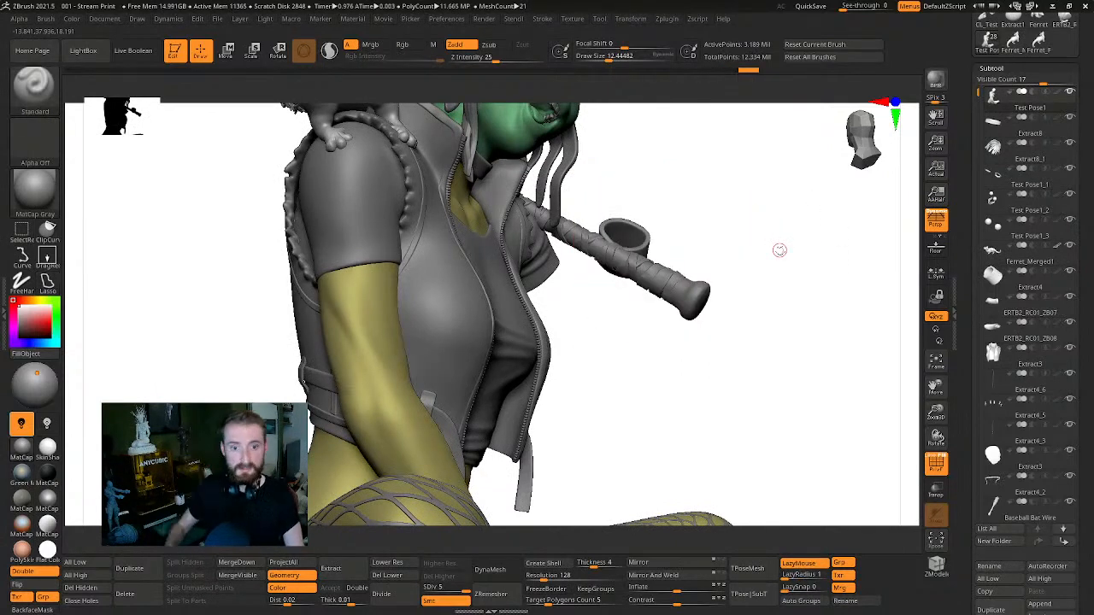
pyautogui.moveTo(820, 264); pyautogui.dragTo(714, 184)
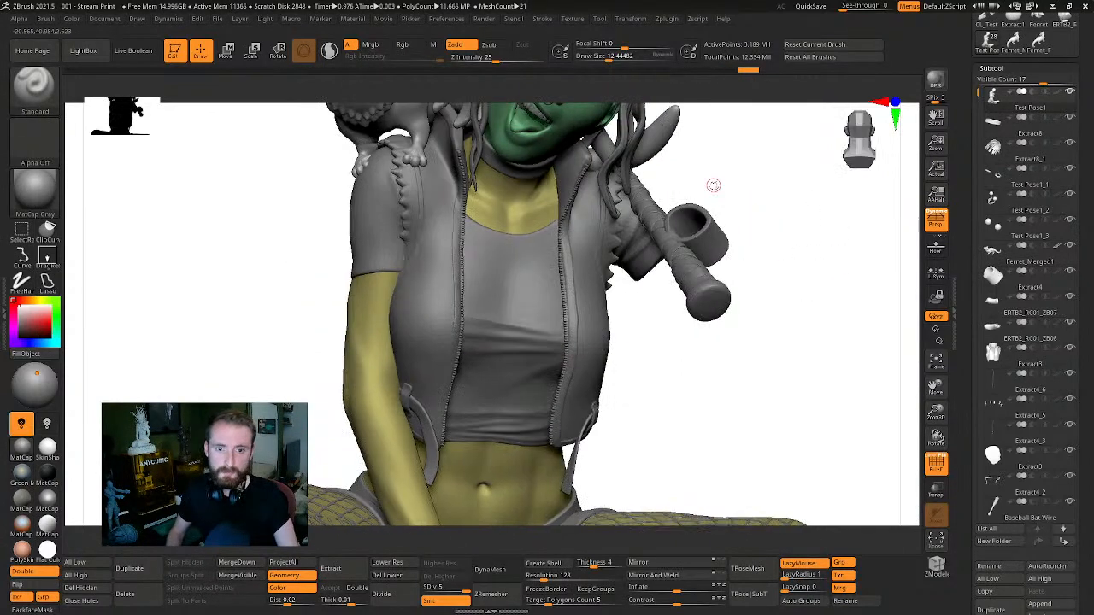
pyautogui.moveTo(850, 290); pyautogui.dragTo(847, 279)
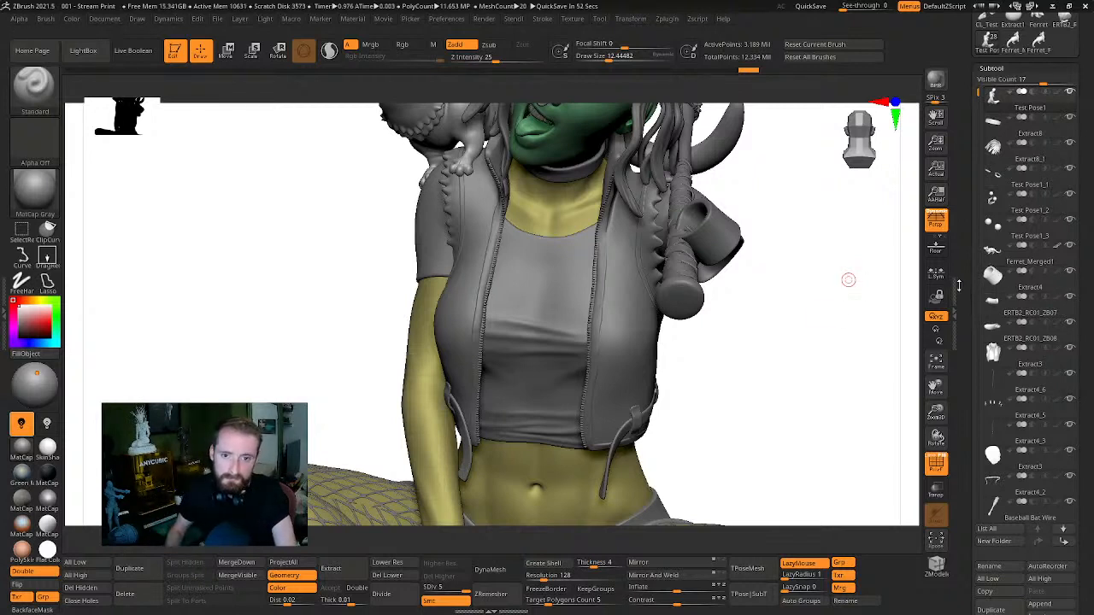
pyautogui.moveTo(848, 279); pyautogui.dragTo(573, 354)
pyautogui.moveTo(702, 301); pyautogui.dragTo(579, 317)
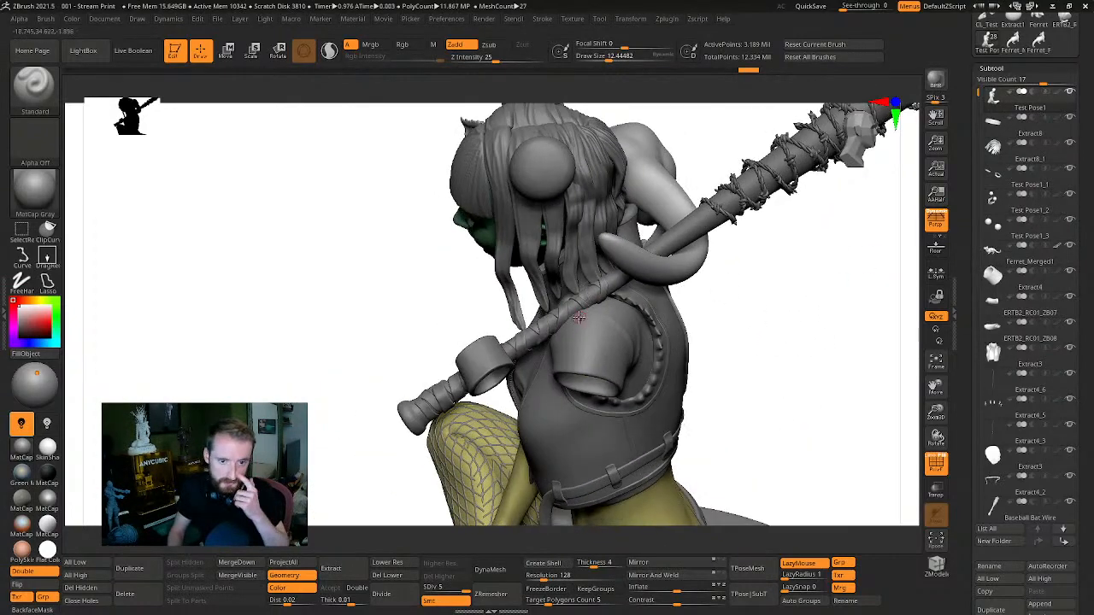
# Invert the visibility to isolate the raised arm, assign it to a new polygroup, and reveal the whole body
pyautogui.moveTo(856, 349); pyautogui.dragTo(682, 272)
pyautogui.moveTo(810, 258); pyautogui.dragTo(812, 320)
pyautogui.moveTo(752, 227)
pyautogui.mouseDown()
pyautogui.moveTo(781, 151)
pyautogui.moveTo(809, 339)
pyautogui.moveTo(857, 325)
pyautogui.moveTo(855, 306)
pyautogui.moveTo(883, 287)
pyautogui.moveTo(835, 303)
pyautogui.mouseUp()
pyautogui.hotkey('ctrl', 'shift')
pyautogui.keyDown('ctrl'); pyautogui.keyDown('shift'); pyautogui.click(791, 266); pyautogui.keyUp('shift'); pyautogui.keyUp('ctrl')
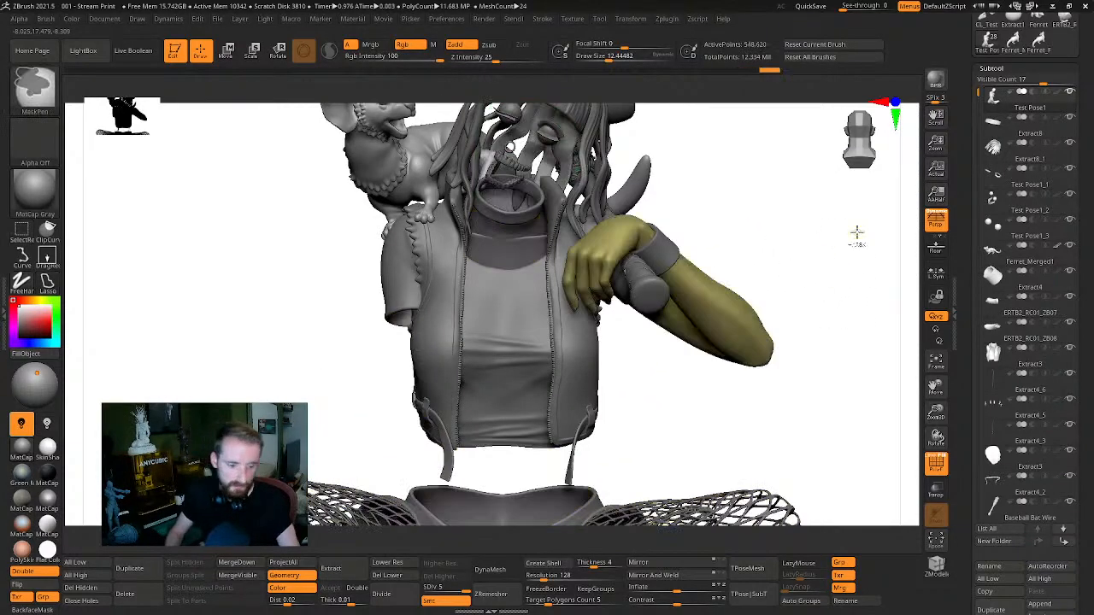
pyautogui.hotkey('ctrl', 'w')
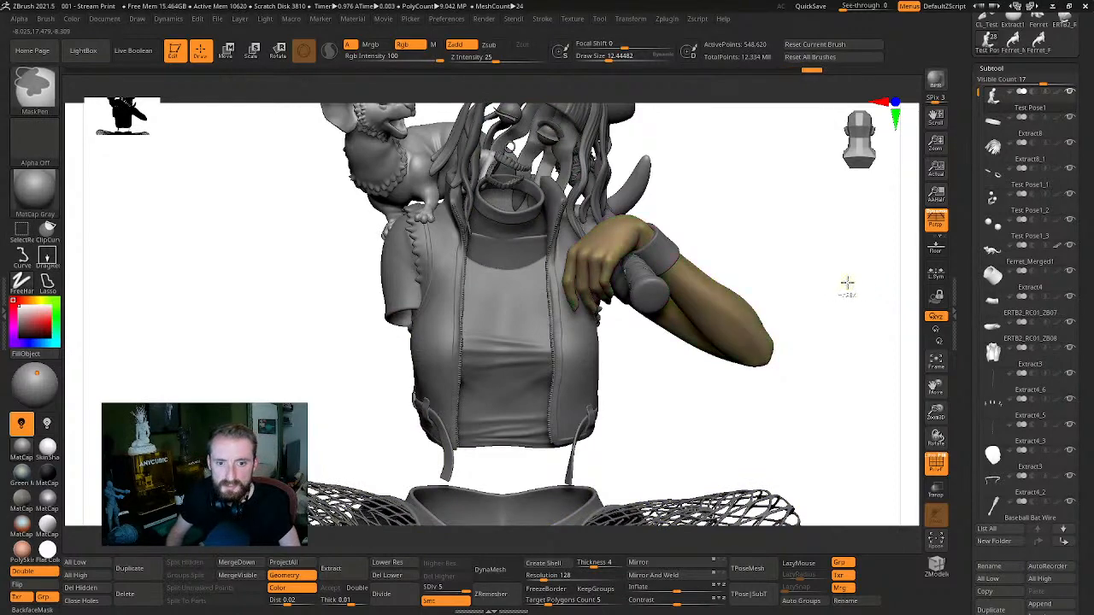
pyautogui.hotkey('ctrl', 'shift')
pyautogui.keyDown('ctrl'); pyautogui.keyDown('shift'); pyautogui.click(852, 287); pyautogui.keyUp('shift'); pyautogui.keyUp('ctrl')
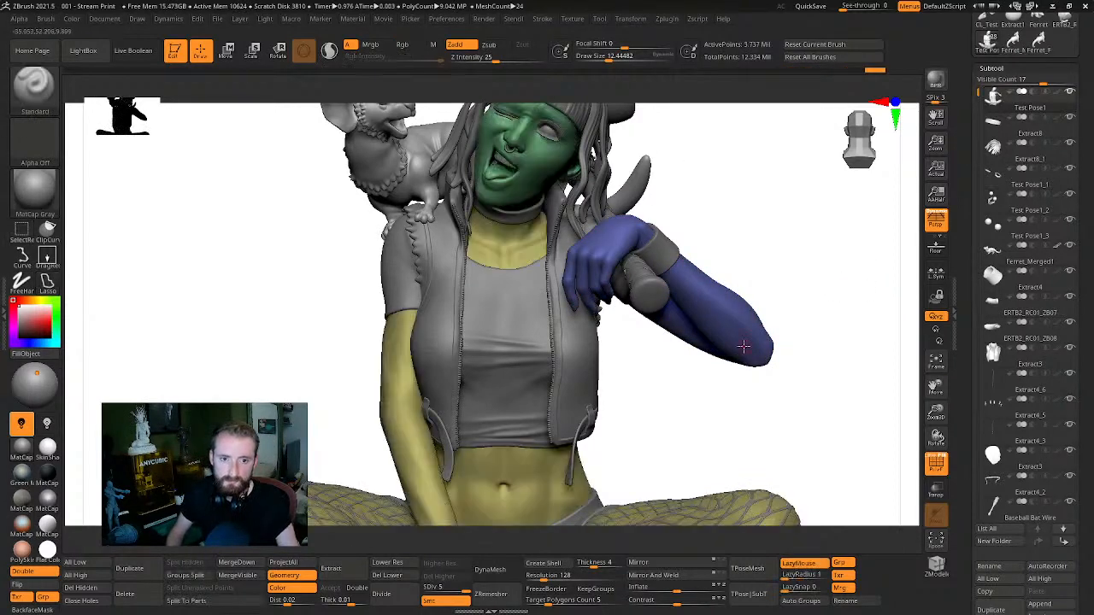
pyautogui.moveTo(839, 271); pyautogui.dragTo(854, 267)
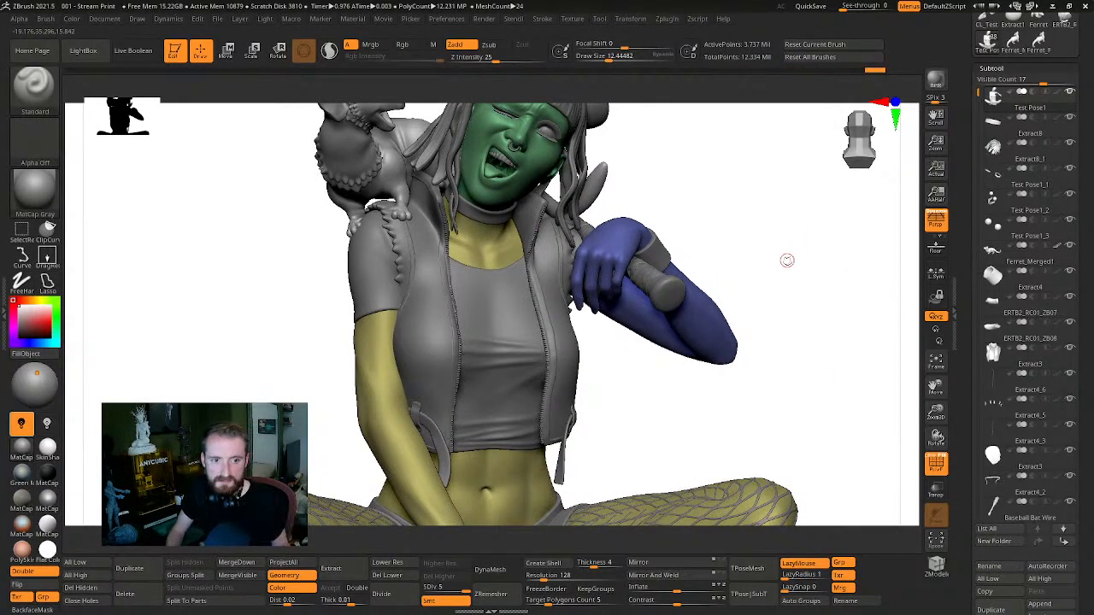
# Mask the body down to the right sleeve's hem with Transpose topological masking, leaving the lowered arm unmasked
pyautogui.moveTo(814, 275)
pyautogui.keyDown('alt'); pyautogui.mouseDown()
pyautogui.moveTo(823, 285)
pyautogui.moveTo(852, 200)
pyautogui.moveTo(832, 281)
pyautogui.moveTo(856, 298)
pyautogui.mouseUp(); pyautogui.keyUp('alt')
pyautogui.press('w')
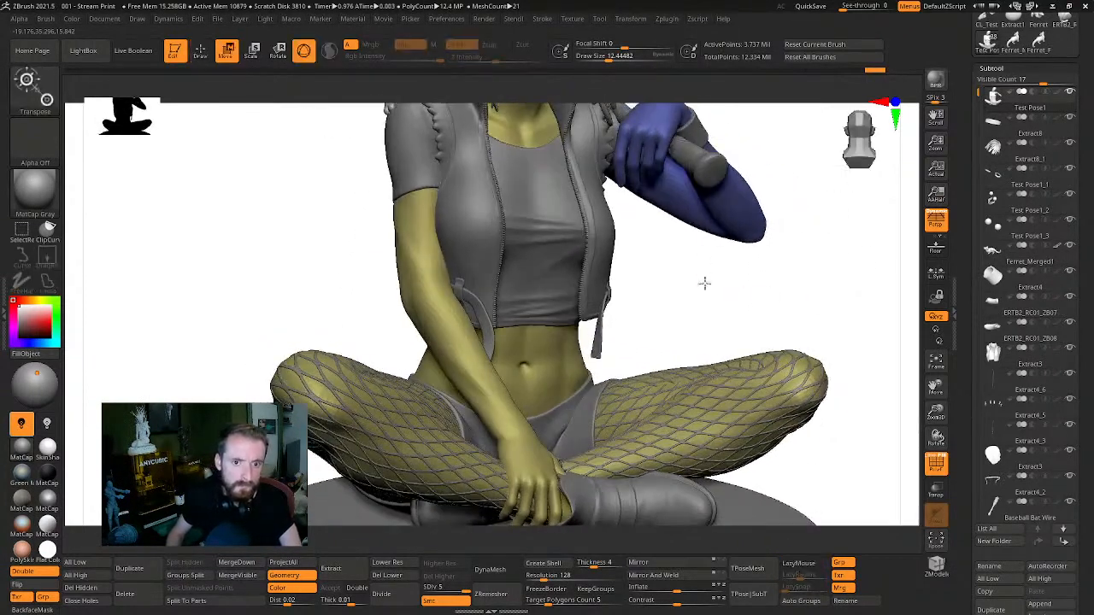
pyautogui.moveTo(703, 283)
pyautogui.mouseDown()
pyautogui.moveTo(740, 298)
pyautogui.moveTo(800, 297)
pyautogui.moveTo(492, 188)
pyautogui.mouseUp()
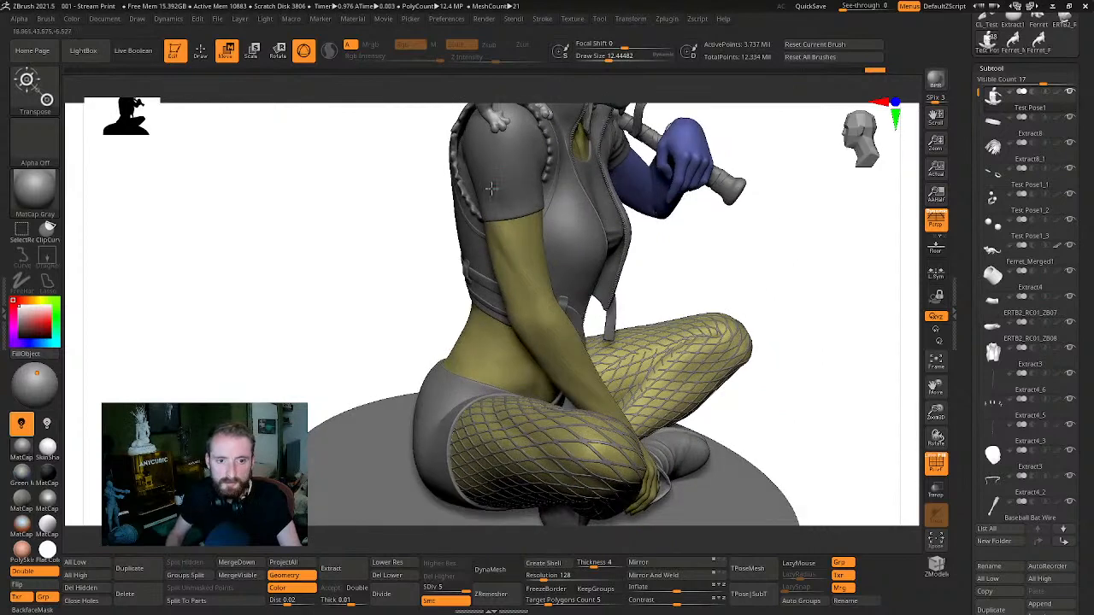
pyautogui.moveTo(641, 220); pyautogui.dragTo(517, 203)
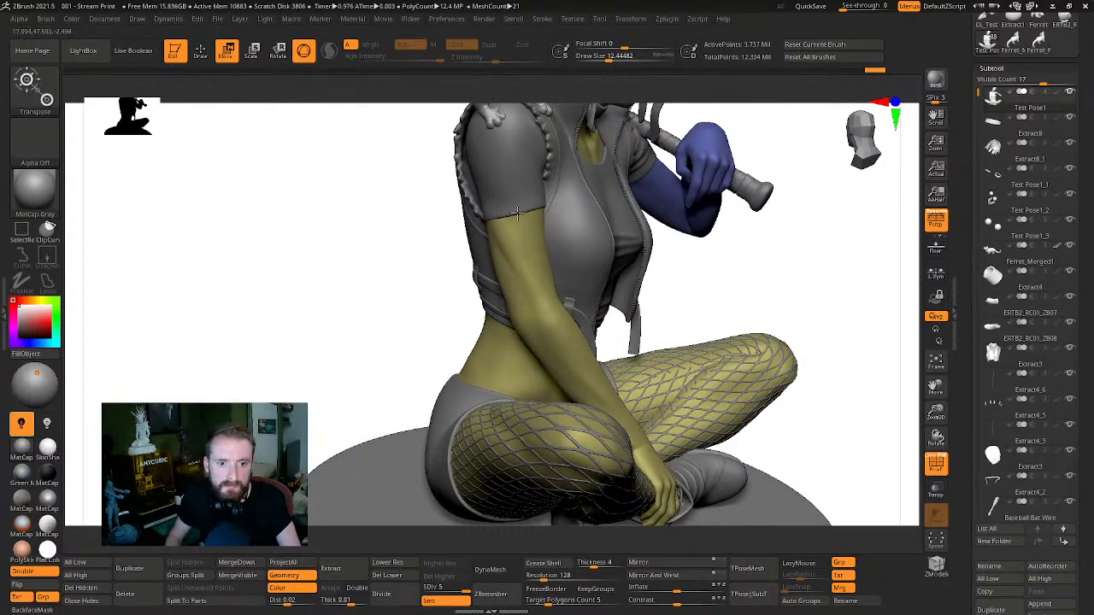
pyautogui.keyDown('ctrl'); pyautogui.click(517, 216); pyautogui.keyUp('ctrl')
pyautogui.keyDown('ctrl'); pyautogui.click(516, 224); pyautogui.keyUp('ctrl')
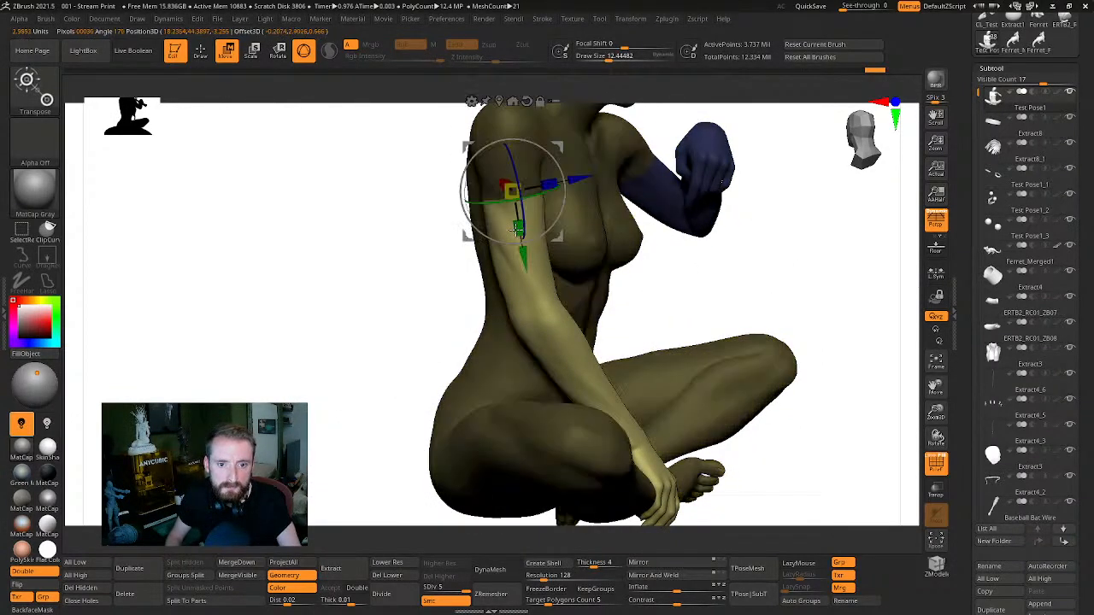
pyautogui.moveTo(515, 226); pyautogui.dragTo(532, 244)
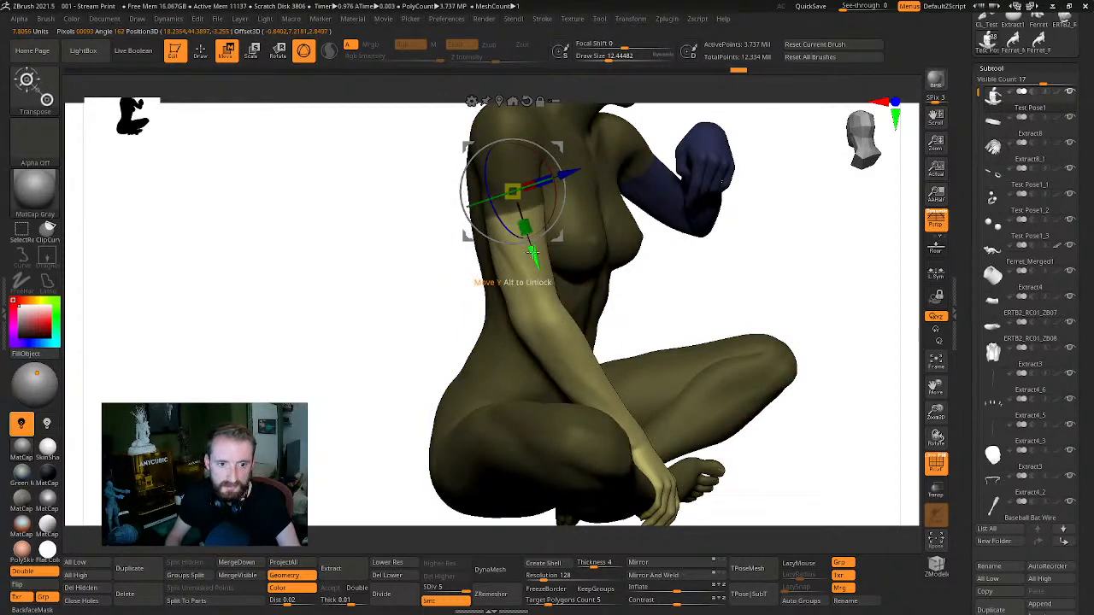
# Isolate the torso's polygroup to check the mask edge around the lowered arm, and reveal the whole body again
pyautogui.press('q')
pyautogui.keyDown('ctrl'); pyautogui.keyDown('shift'); pyautogui.click(529, 261); pyautogui.keyUp('shift'); pyautogui.keyUp('ctrl')
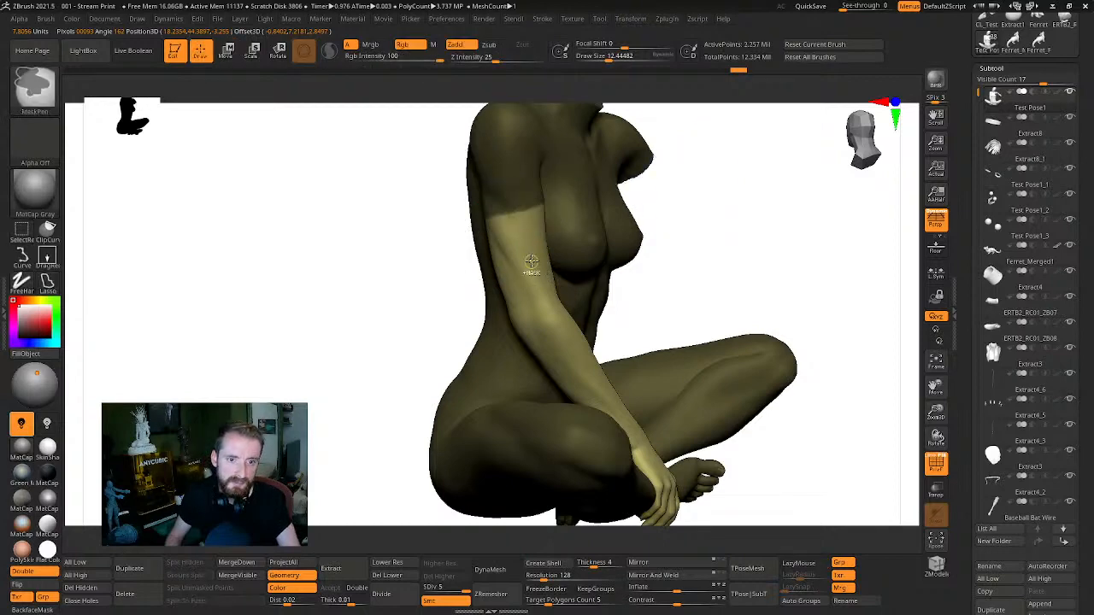
pyautogui.moveTo(751, 268)
pyautogui.mouseDown()
pyautogui.moveTo(815, 264)
pyautogui.moveTo(562, 190)
pyautogui.mouseUp()
pyautogui.keyDown('ctrl'); pyautogui.keyDown('shift'); pyautogui.click(767, 262); pyautogui.keyUp('shift'); pyautogui.keyUp('ctrl')
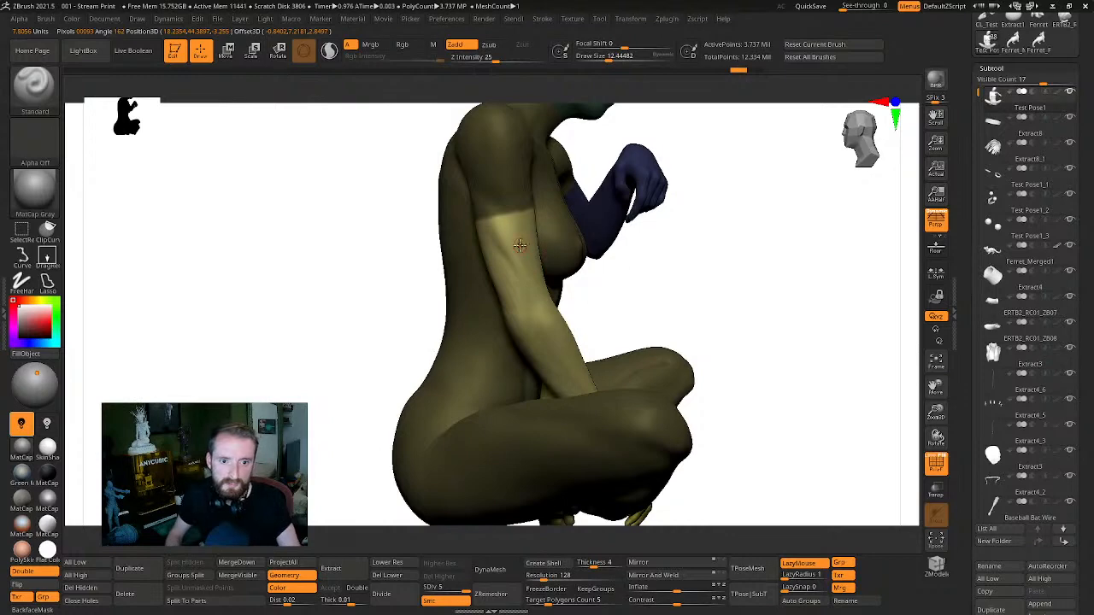
pyautogui.moveTo(717, 188)
pyautogui.mouseDown()
pyautogui.moveTo(846, 311)
pyautogui.moveTo(831, 263)
pyautogui.moveTo(758, 282)
pyautogui.moveTo(716, 376)
pyautogui.mouseUp()
# Invert the mask onto the lowered right arm and assign that arm to a new polygroup
pyautogui.keyDown('ctrl'); pyautogui.click(840, 298); pyautogui.keyUp('ctrl')
pyautogui.keyDown('alt'); pyautogui.moveTo(464, 365); pyautogui.dragTo(360, 299); pyautogui.keyUp('alt')
pyautogui.keyDown('alt'); pyautogui.moveTo(869, 289); pyautogui.dragTo(851, 355); pyautogui.keyUp('alt')
pyautogui.moveTo(544, 291); pyautogui.dragTo(865, 247)
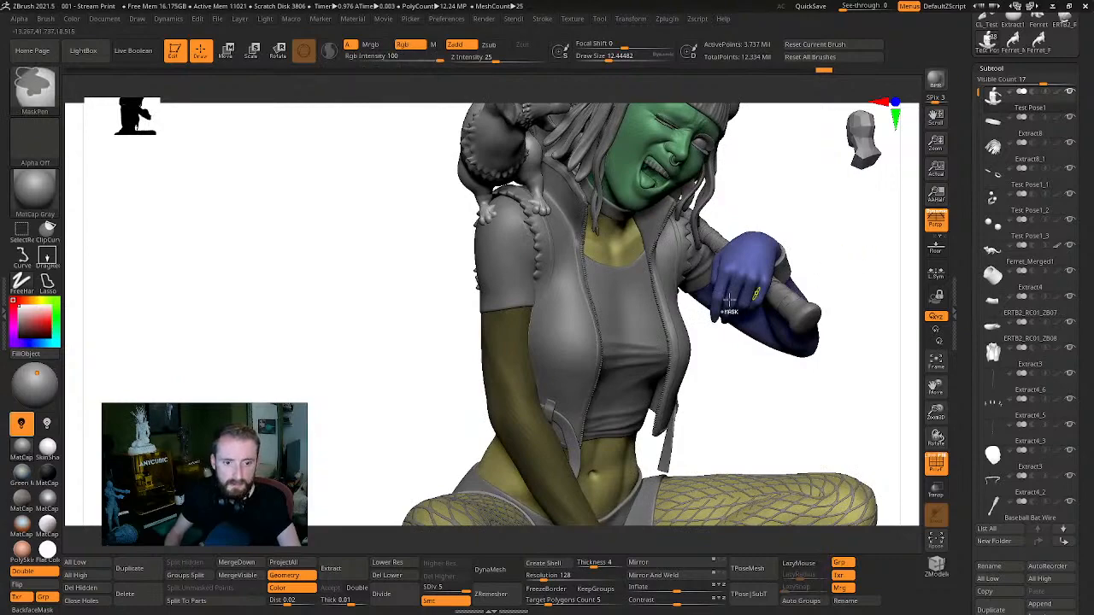
pyautogui.hotkey('ctrl', 'w')
pyautogui.moveTo(371, 402); pyautogui.dragTo(286, 393)
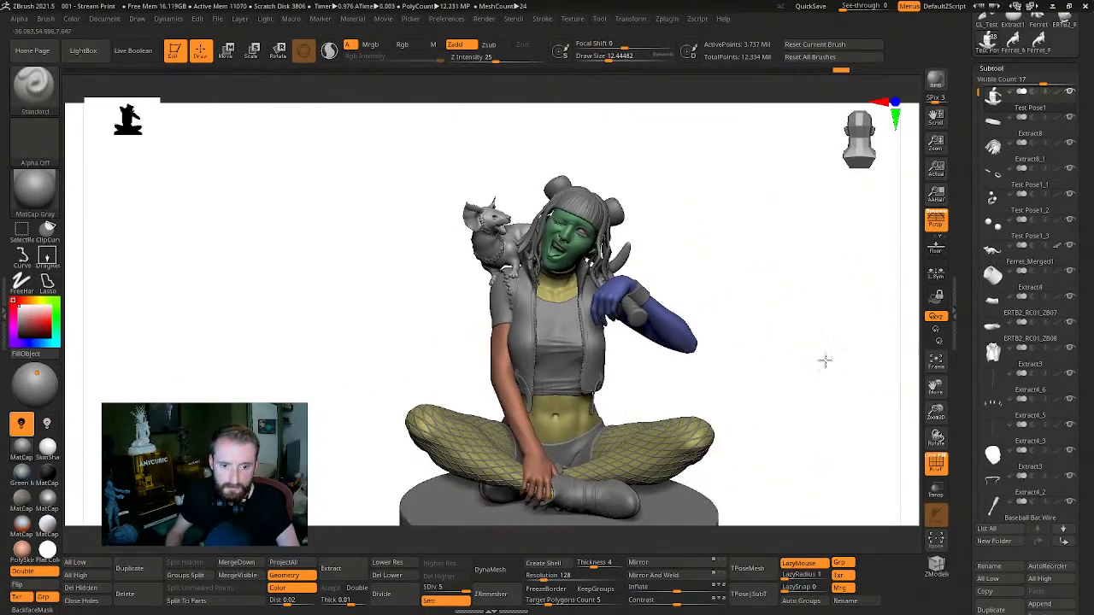
# Mask the body down to the upper left thigh with Transpose topological masking, leaving the left leg unmasked
pyautogui.keyDown('alt'); pyautogui.moveTo(825, 362); pyautogui.dragTo(771, 266); pyautogui.keyUp('alt')
pyautogui.press('w')
pyautogui.hotkey('alt', 's')
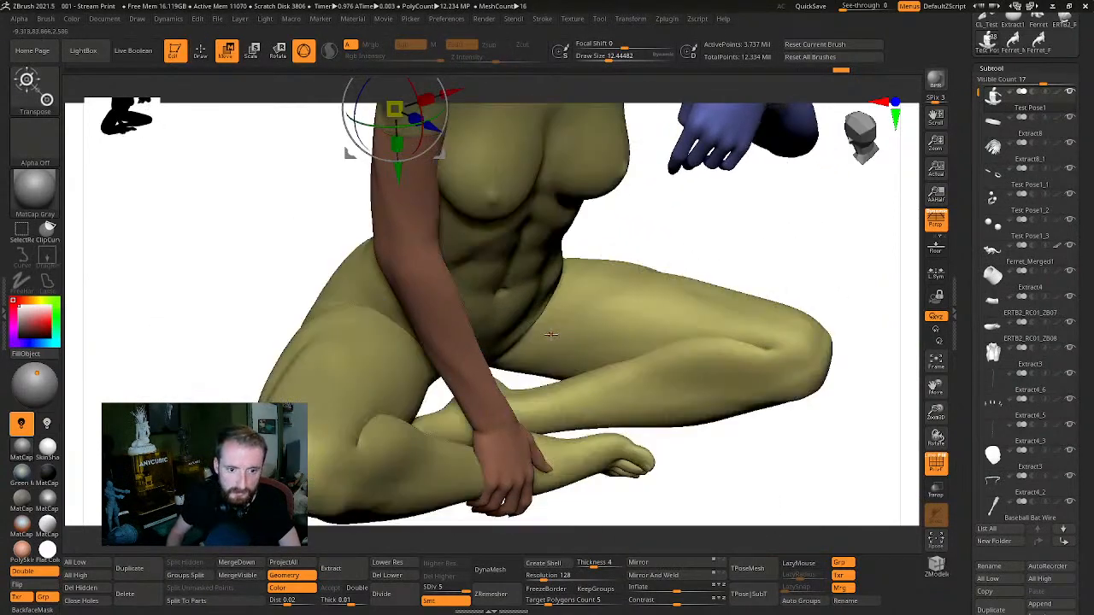
pyautogui.keyDown('ctrl'); pyautogui.click(553, 334); pyautogui.keyUp('ctrl')
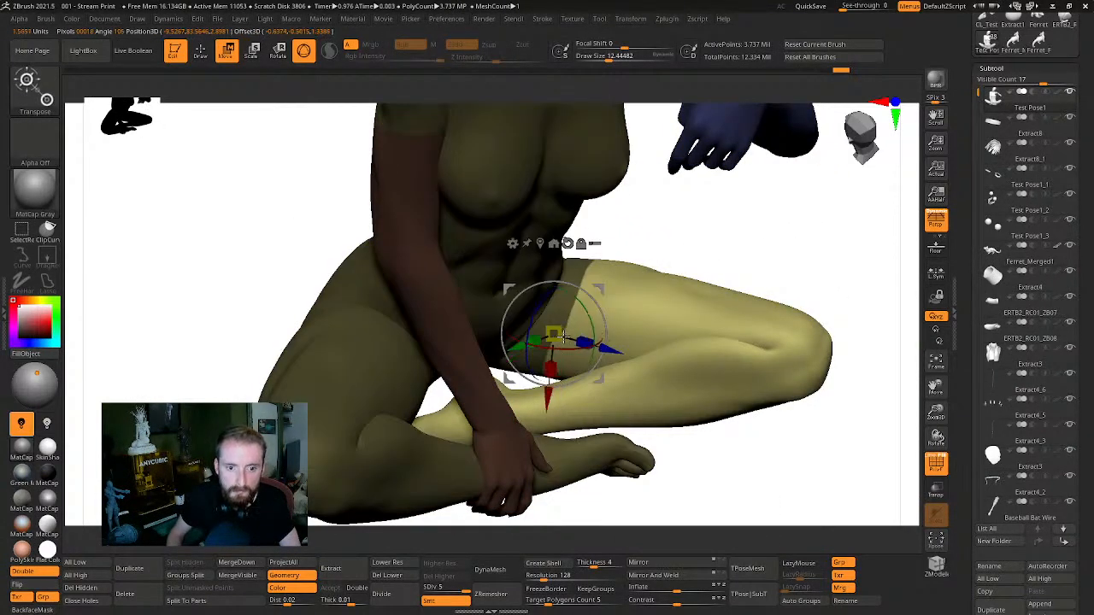
pyautogui.keyDown('alt'); pyautogui.moveTo(600, 328); pyautogui.dragTo(599, 322); pyautogui.keyUp('alt')
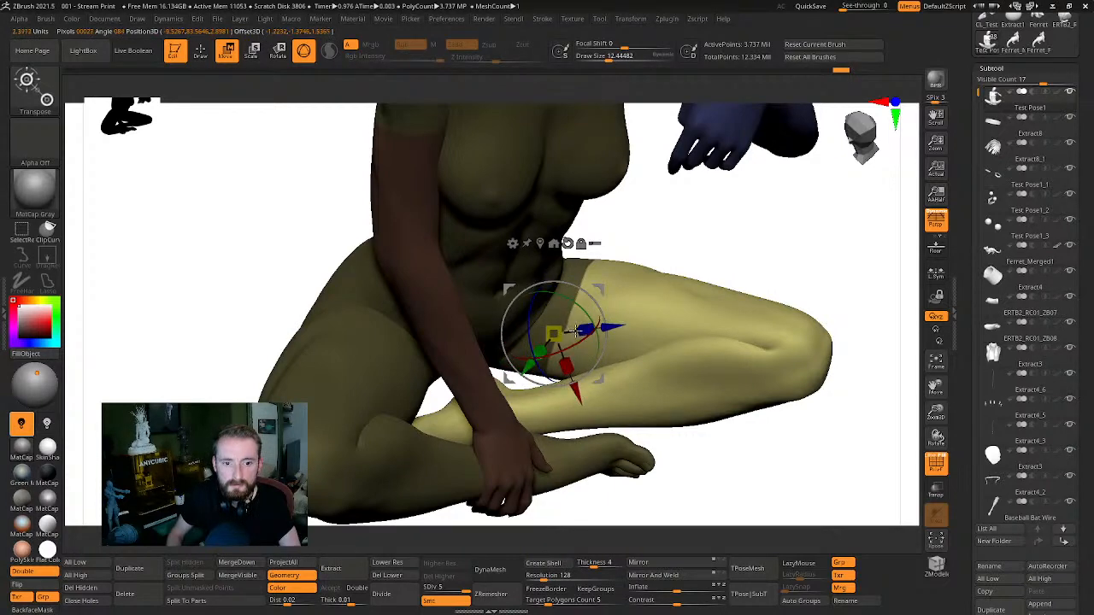
pyautogui.moveTo(747, 258)
pyautogui.mouseDown()
pyautogui.moveTo(717, 252)
pyautogui.moveTo(712, 273)
pyautogui.mouseUp()
pyautogui.press('q')
pyautogui.press('Tab')
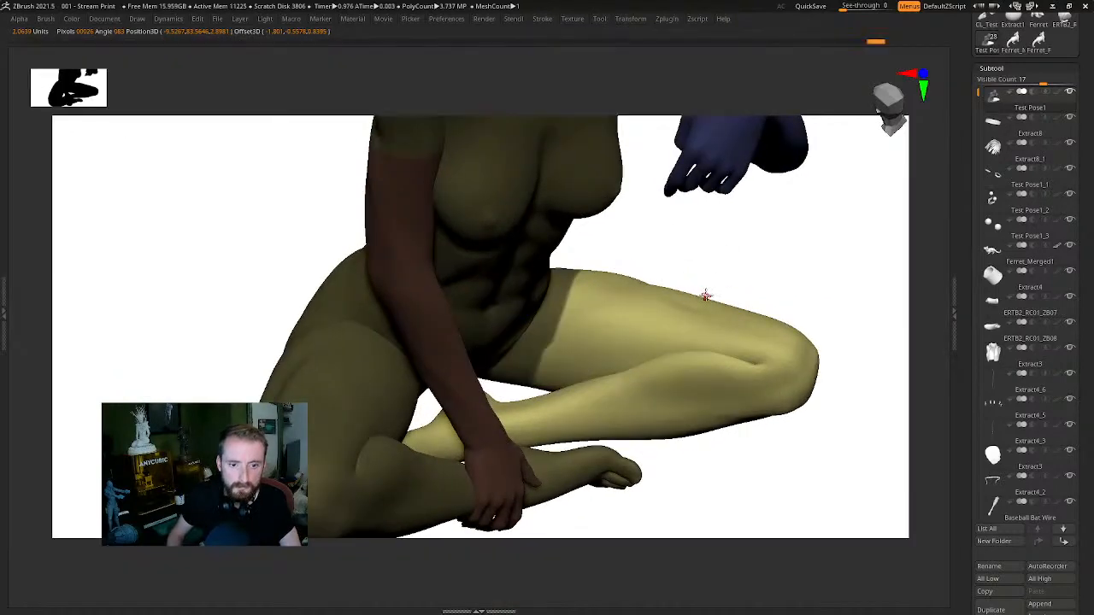
# Undo the last adjustments to the left thigh's mask
pyautogui.press('Tab')
pyautogui.hotkey('ctrl', 'z')
pyautogui.hotkey('ctrl', 'z')
pyautogui.hotkey('ctrl', 'z')
pyautogui.hotkey('ctrl', 'z')
pyautogui.hotkey('ctrl', 'z')
pyautogui.hotkey('ctrl', 'z')
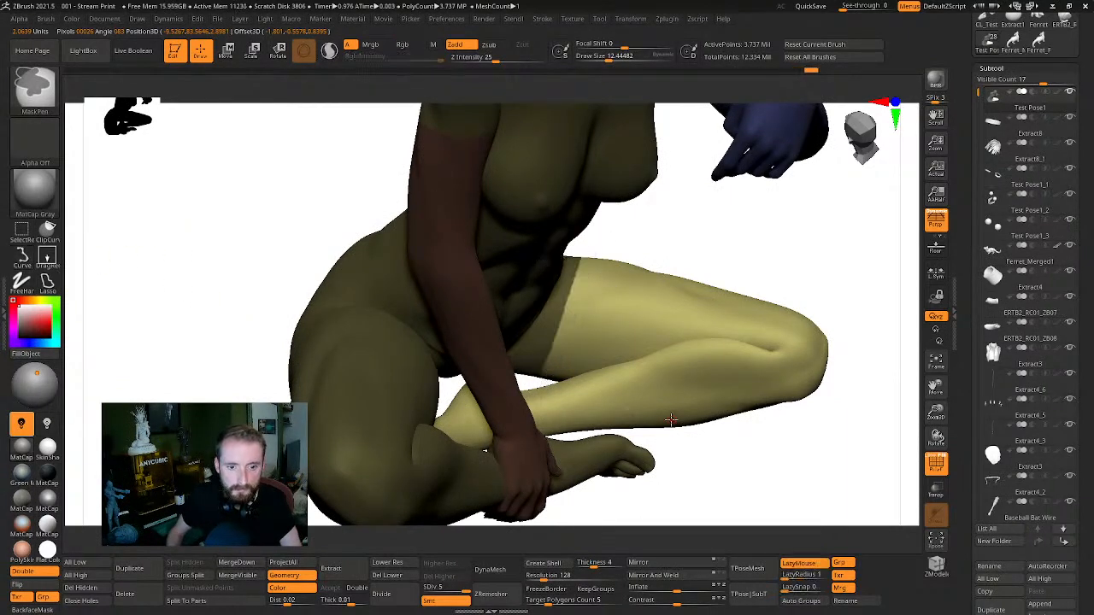
# Invert the mask onto the left leg and assign that leg to a new polygroup
pyautogui.moveTo(827, 287); pyautogui.dragTo(662, 377)
pyautogui.moveTo(631, 466); pyautogui.dragTo(864, 274)
pyautogui.keyDown('ctrl'); pyautogui.click(790, 245); pyautogui.keyUp('ctrl')
pyautogui.hotkey('ctrl', 'w')
pyautogui.keyDown('alt'); pyautogui.moveTo(864, 274); pyautogui.dragTo(623, 327); pyautogui.keyUp('alt')
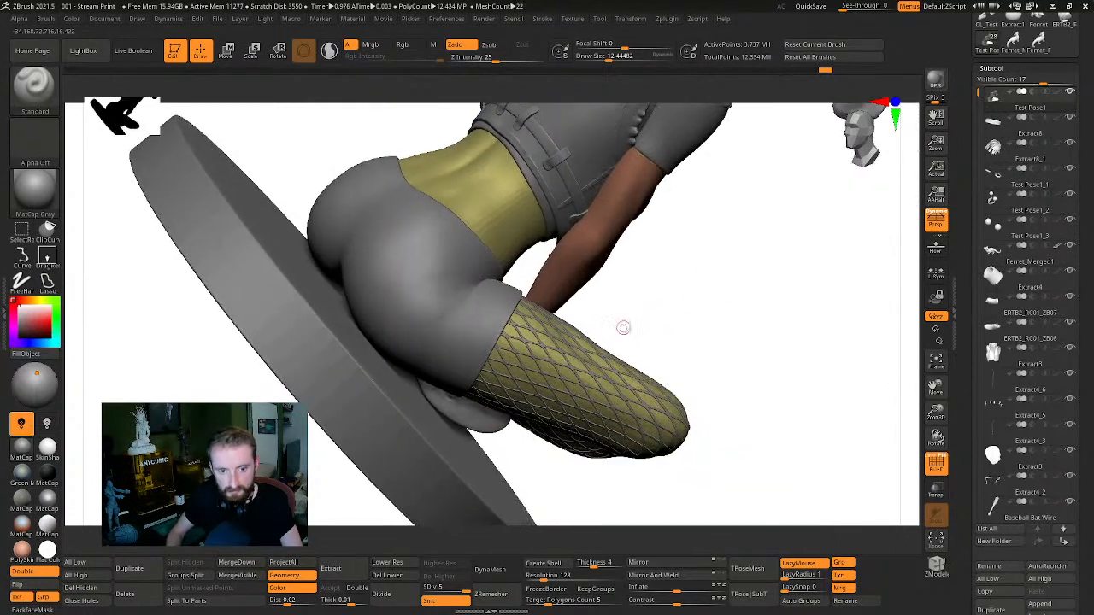
# Mask the body down to the upper right thigh beneath the shorts' leg, leaving the right leg unmasked
pyautogui.press('w')
pyautogui.click(469, 332)
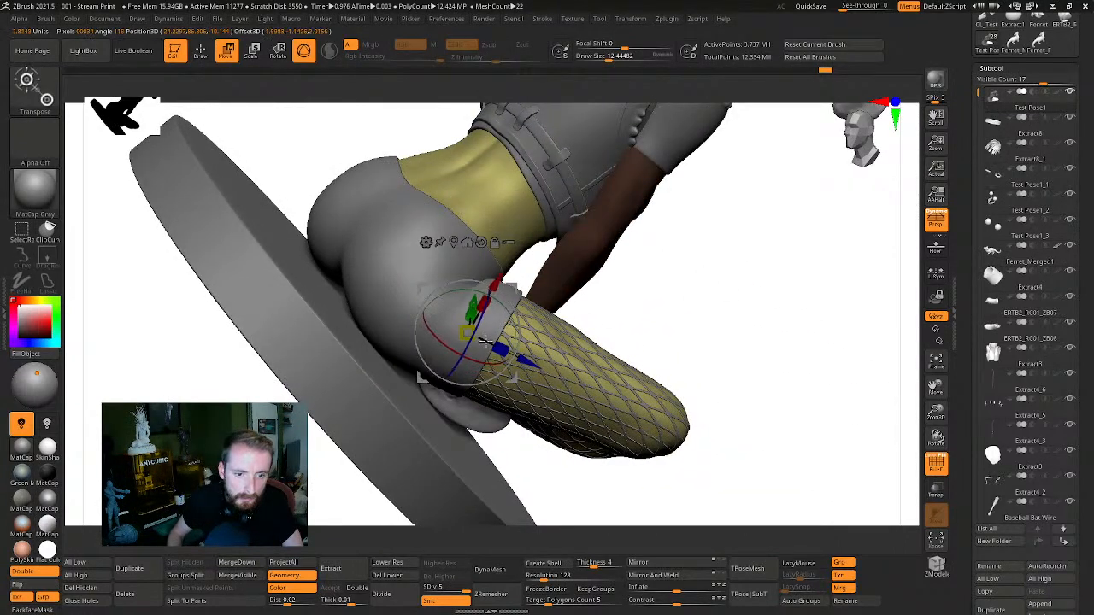
pyautogui.click(501, 349)
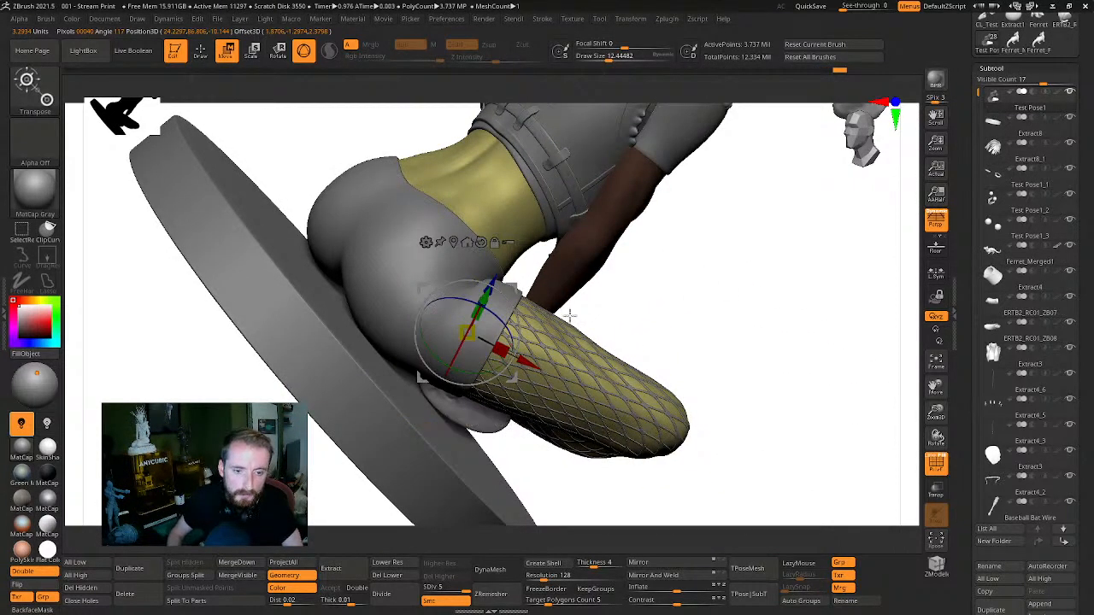
pyautogui.moveTo(570, 316); pyautogui.dragTo(801, 205)
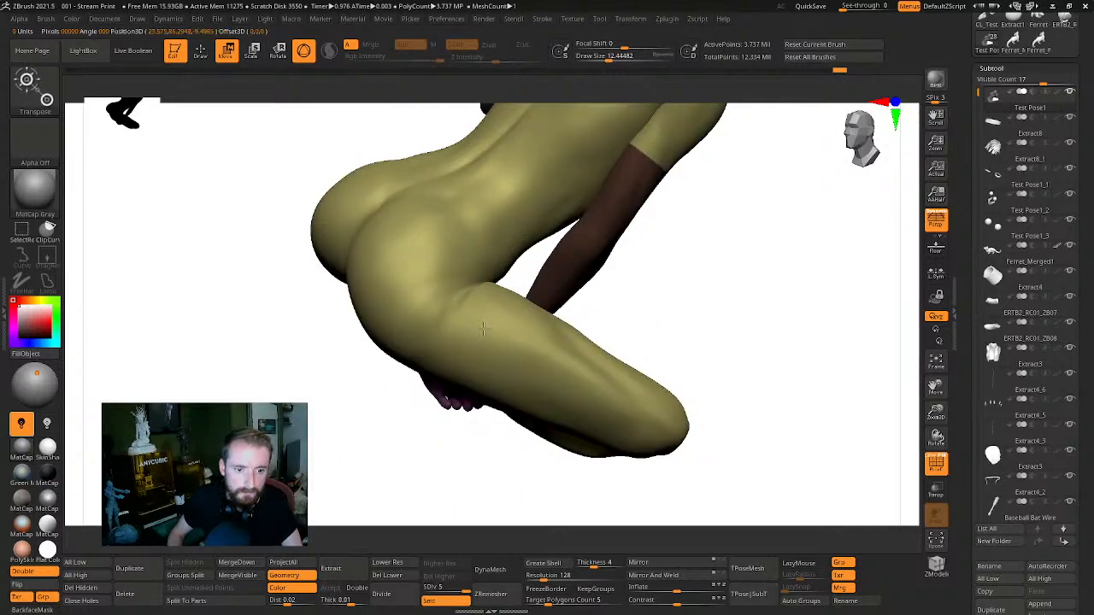
pyautogui.keyDown('ctrl'); pyautogui.moveTo(474, 325); pyautogui.dragTo(487, 328); pyautogui.keyUp('ctrl')
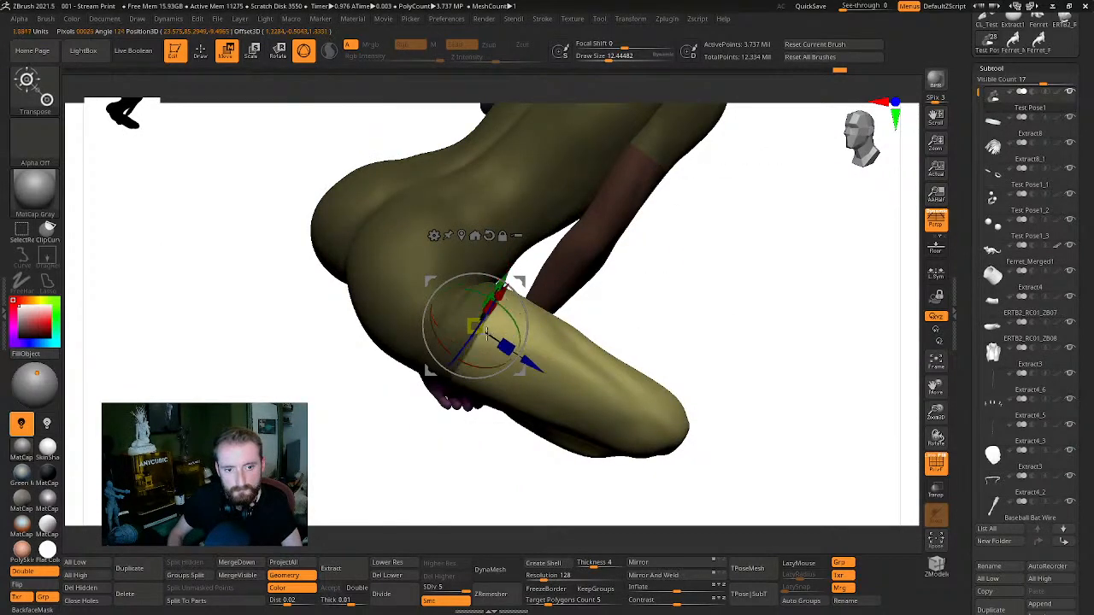
pyautogui.moveTo(492, 335); pyautogui.dragTo(635, 314, button='right')
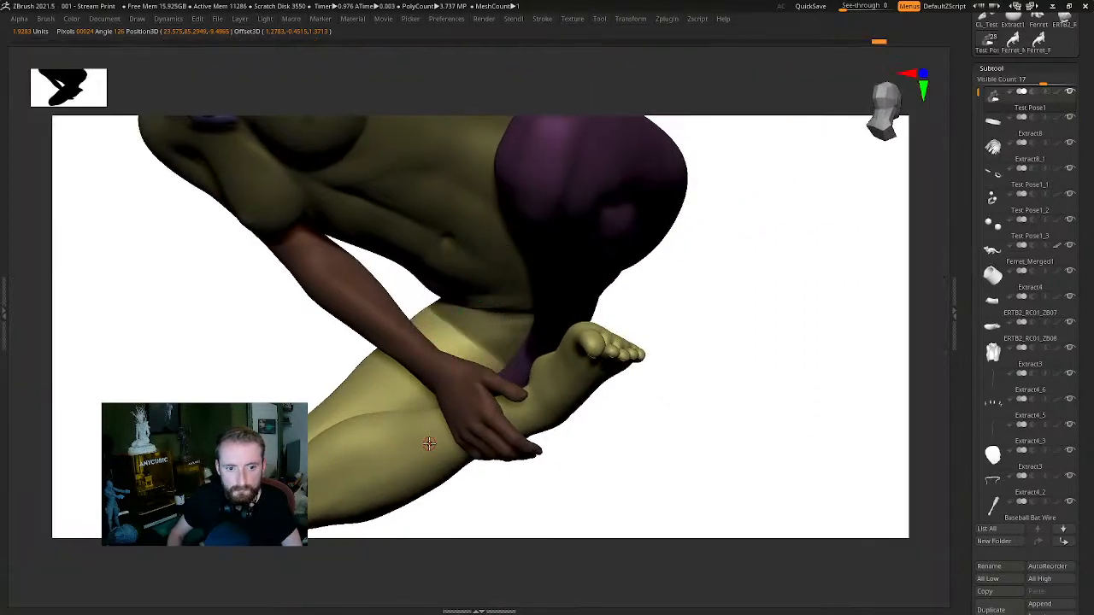
# Assign the right leg to a new polygroup and review the head, arm and leg groups from the front
pyautogui.press('q')
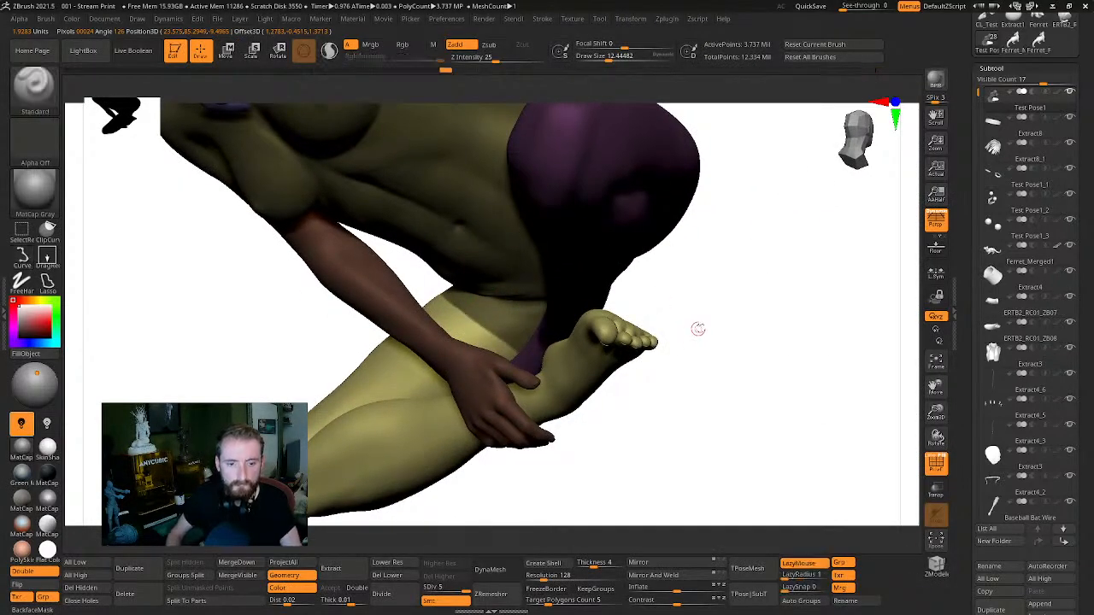
pyautogui.moveTo(695, 330)
pyautogui.mouseDown(button='right')
pyautogui.moveTo(781, 345)
pyautogui.moveTo(780, 330)
pyautogui.moveTo(677, 374)
pyautogui.moveTo(794, 307)
pyautogui.moveTo(828, 311)
pyautogui.moveTo(812, 351)
pyautogui.moveTo(676, 445)
pyautogui.moveTo(674, 473)
pyautogui.moveTo(902, 355)
pyautogui.moveTo(795, 367)
pyautogui.moveTo(781, 356)
pyautogui.moveTo(800, 339)
pyautogui.moveTo(820, 339)
pyautogui.moveTo(735, 356)
pyautogui.moveTo(602, 300)
pyautogui.mouseUp(button='right')
pyautogui.hotkey('ctrl', 'w')
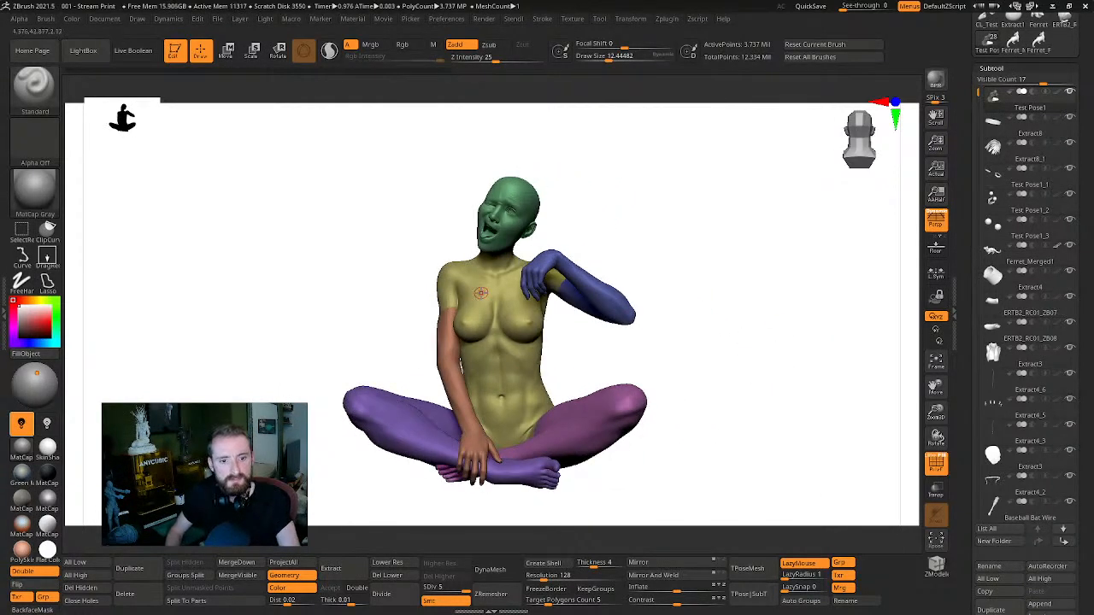
pyautogui.click(761, 350)
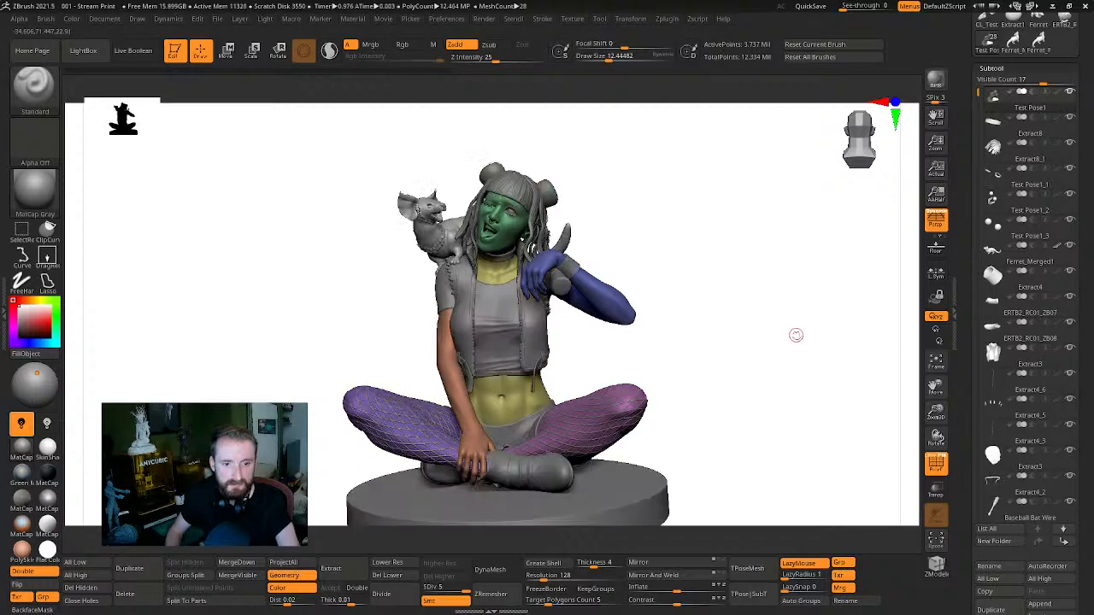
pyautogui.moveTo(795, 335); pyautogui.dragTo(589, 341)
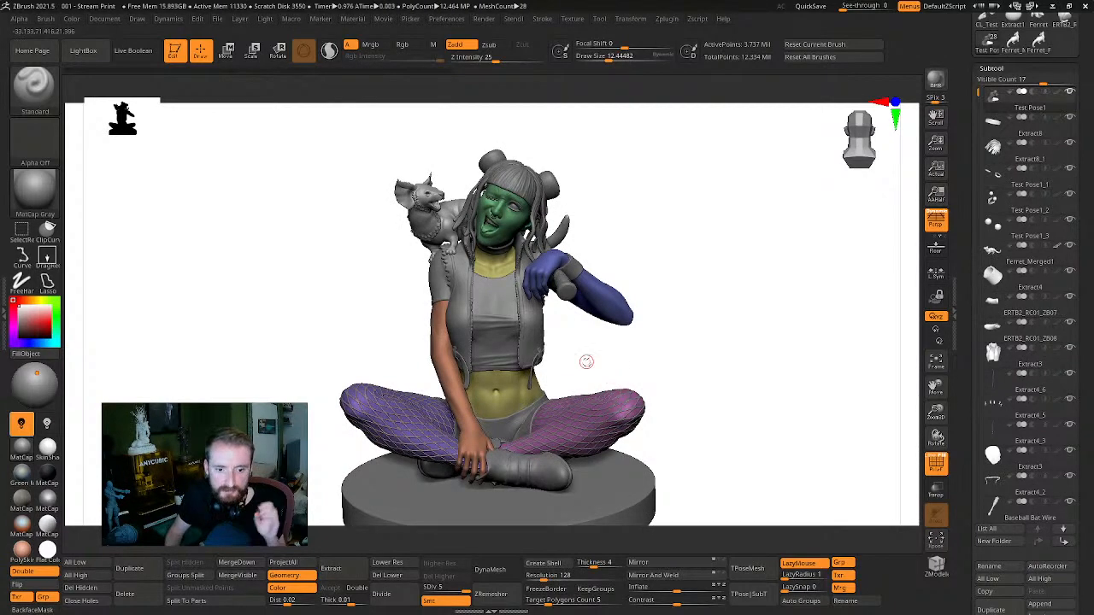
pyautogui.moveTo(749, 379); pyautogui.dragTo(739, 341)
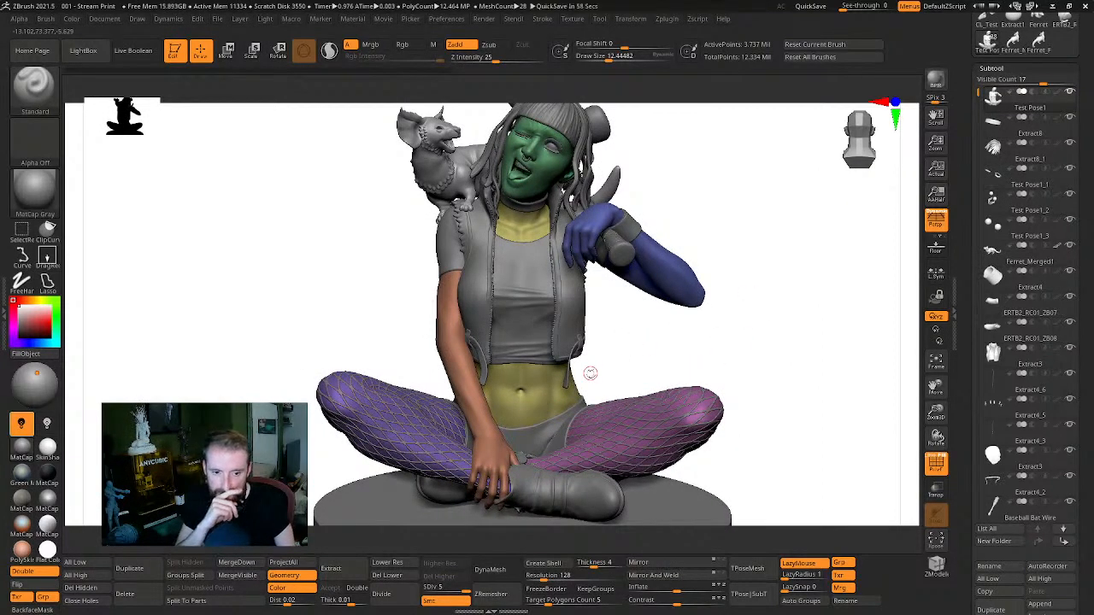
# Try masking the head, arms and torso down to the lower belly, leaving the hips and legs unmasked
pyautogui.moveTo(805, 364); pyautogui.dragTo(534, 408)
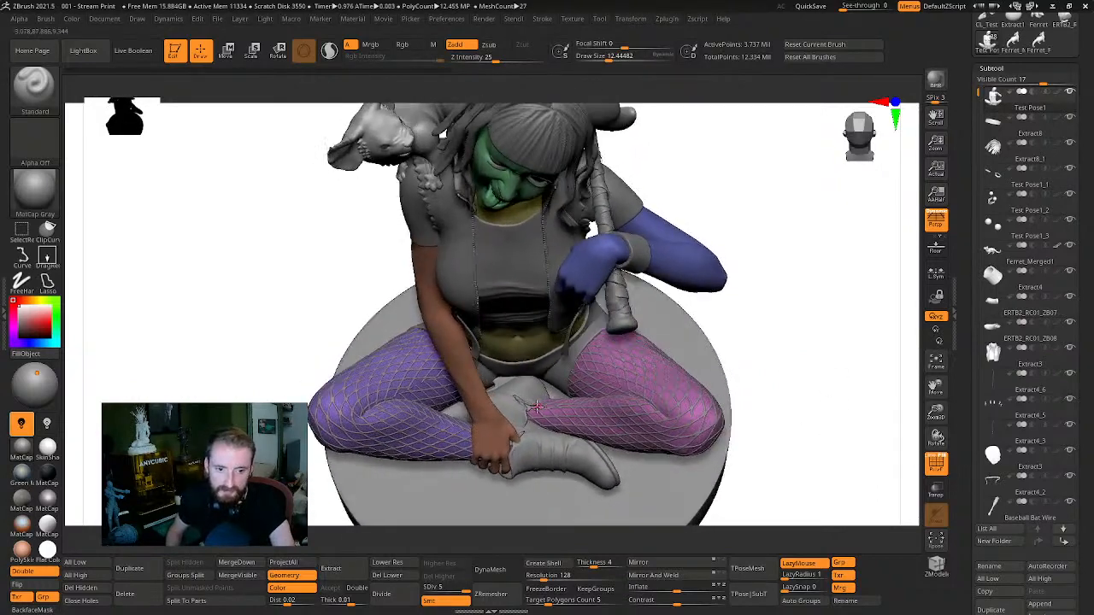
pyautogui.moveTo(469, 440); pyautogui.dragTo(824, 350)
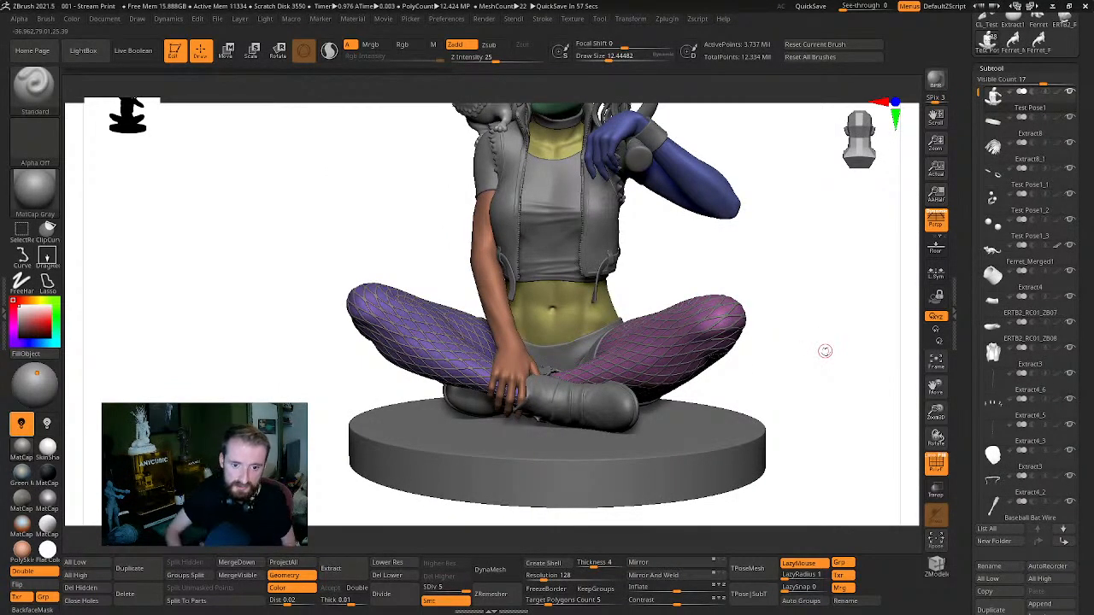
pyautogui.moveTo(825, 350); pyautogui.dragTo(807, 316)
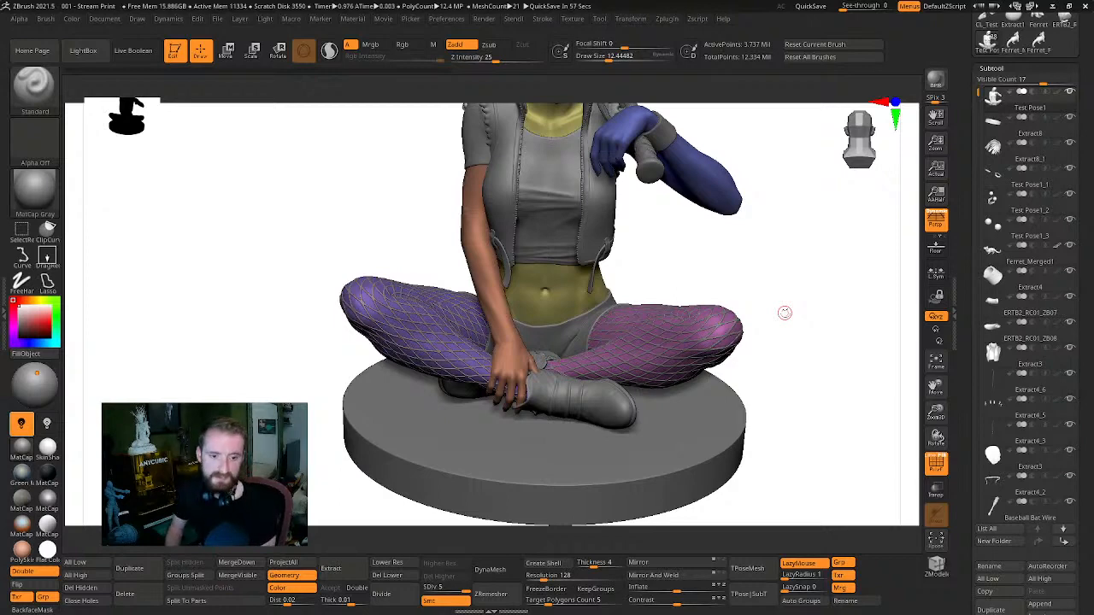
pyautogui.moveTo(895, 244); pyautogui.dragTo(841, 320)
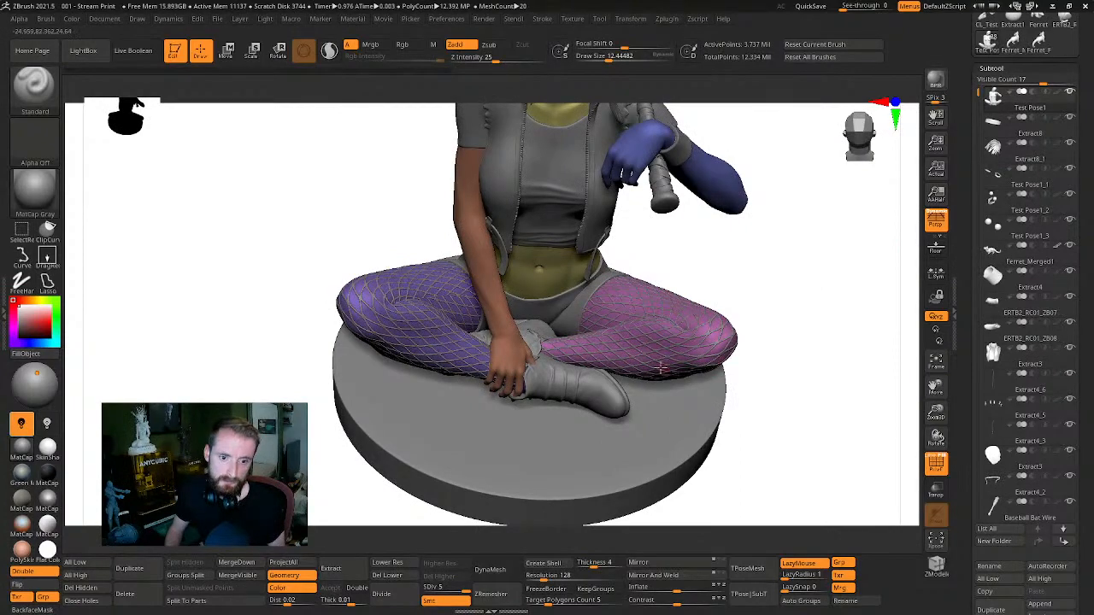
pyautogui.moveTo(824, 268); pyautogui.dragTo(556, 326)
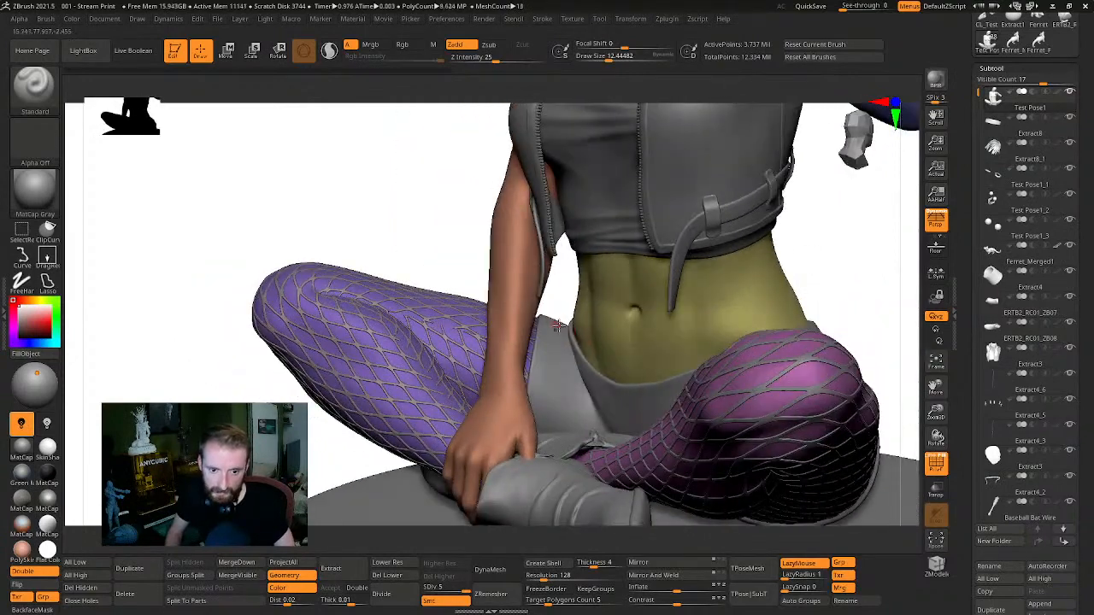
pyautogui.moveTo(818, 311); pyautogui.dragTo(866, 290)
pyautogui.moveTo(741, 319); pyautogui.dragTo(704, 348)
pyautogui.press('w')
pyautogui.keyDown('ctrl'); pyautogui.moveTo(619, 370); pyautogui.dragTo(622, 383); pyautogui.keyUp('ctrl')
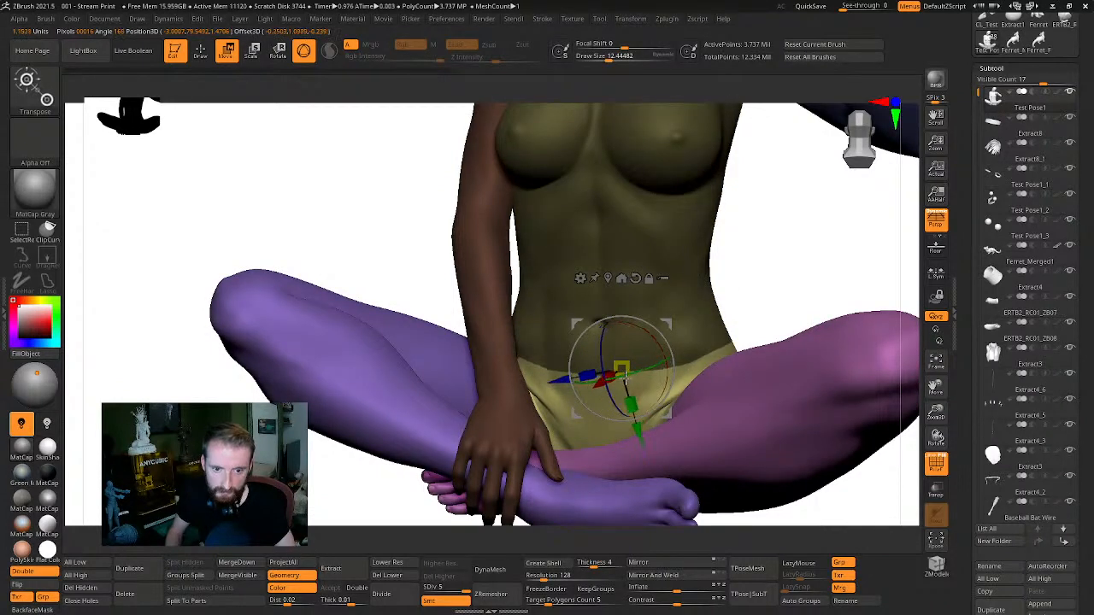
pyautogui.press('q')
pyautogui.click(796, 293)
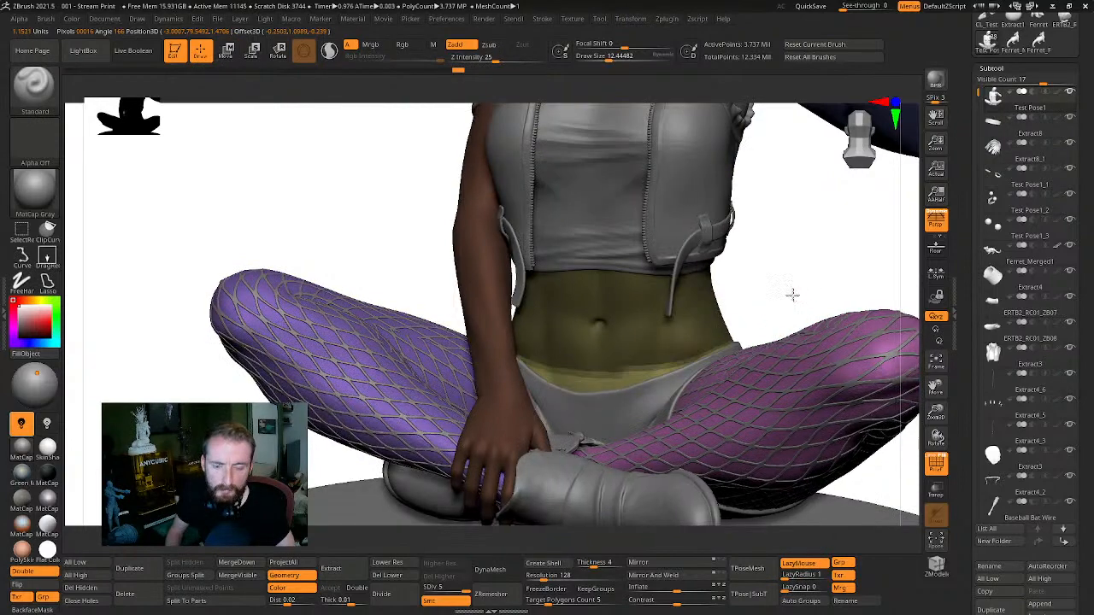
# Try to extend the mask across the front waist and over the hip beside the lowered arm, past the shorts' waistband
pyautogui.moveTo(792, 296)
pyautogui.mouseDown()
pyautogui.moveTo(801, 289)
pyautogui.moveTo(786, 288)
pyautogui.moveTo(800, 290)
pyautogui.mouseUp()
pyautogui.press('w')
pyautogui.press('q')
pyautogui.press('ctrl')
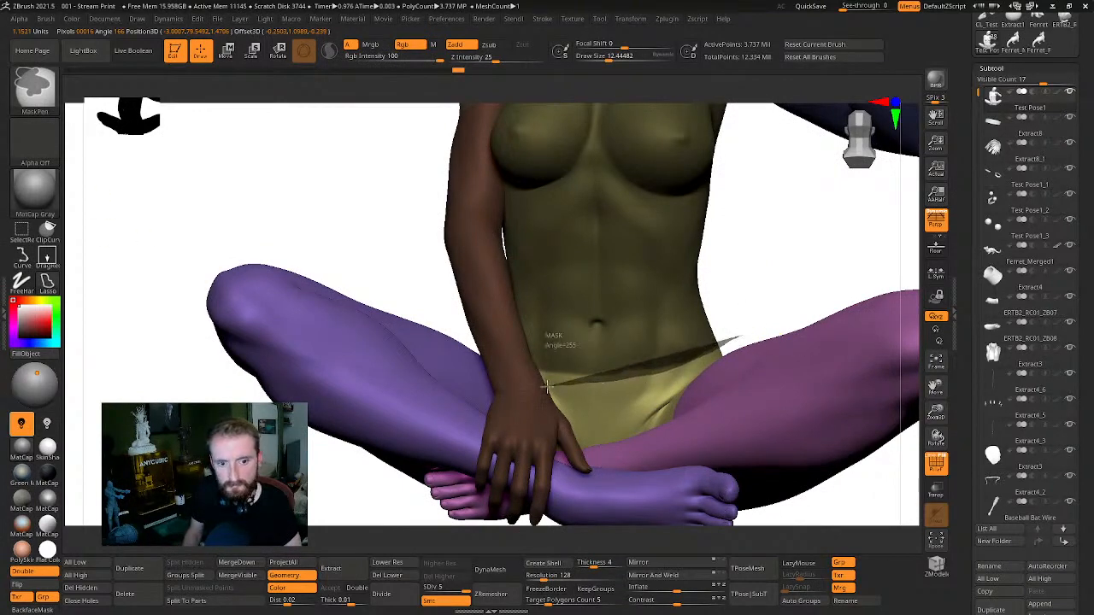
pyautogui.moveTo(547, 386)
pyautogui.keyDown('ctrl'); pyautogui.mouseDown()
pyautogui.moveTo(501, 369)
pyautogui.moveTo(437, 310)
pyautogui.moveTo(726, 257)
pyautogui.mouseUp(); pyautogui.keyUp('ctrl')
pyautogui.moveTo(772, 304)
pyautogui.mouseDown()
pyautogui.moveTo(786, 298)
pyautogui.moveTo(315, 353)
pyautogui.moveTo(329, 402)
pyautogui.moveTo(424, 369)
pyautogui.mouseUp()
pyautogui.press('ctrl')
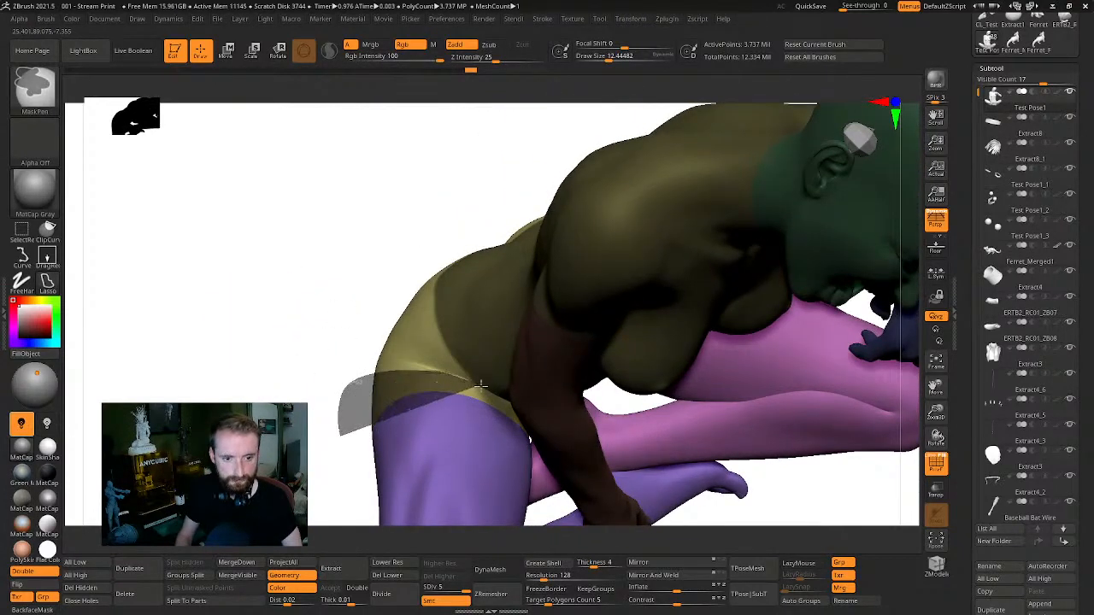
pyautogui.moveTo(496, 396)
pyautogui.keyDown('ctrl'); pyautogui.mouseDown()
pyautogui.moveTo(556, 434)
pyautogui.moveTo(402, 511)
pyautogui.moveTo(342, 432)
pyautogui.moveTo(253, 395)
pyautogui.moveTo(789, 234)
pyautogui.moveTo(806, 264)
pyautogui.moveTo(829, 269)
pyautogui.moveTo(820, 256)
pyautogui.moveTo(779, 305)
pyautogui.moveTo(788, 288)
pyautogui.moveTo(755, 292)
pyautogui.mouseUp(); pyautogui.keyUp('ctrl')
pyautogui.press('ctrl')
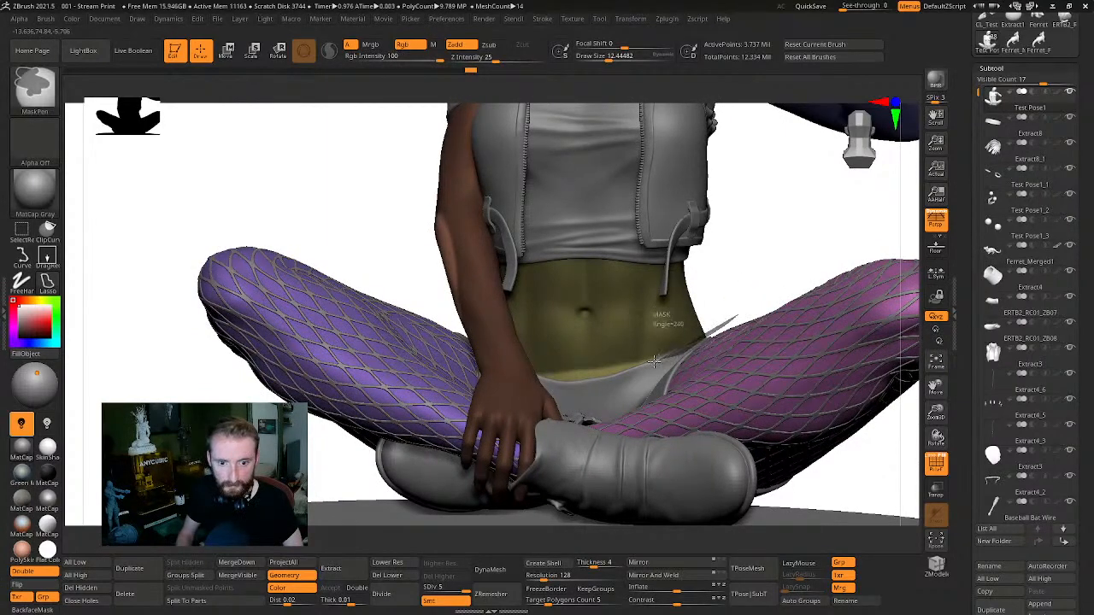
pyautogui.moveTo(551, 384)
pyautogui.keyDown('ctrl'); pyautogui.mouseDown()
pyautogui.moveTo(497, 359)
pyautogui.moveTo(684, 256)
pyautogui.moveTo(787, 240)
pyautogui.moveTo(784, 251)
pyautogui.moveTo(840, 293)
pyautogui.moveTo(789, 285)
pyautogui.moveTo(891, 256)
pyautogui.mouseUp(); pyautogui.keyUp('ctrl')
# Remask the upper body from the back, down to around the shorts' rear waistband, leaving the buttocks and legs unmasked
pyautogui.hotkey('alt', 's')
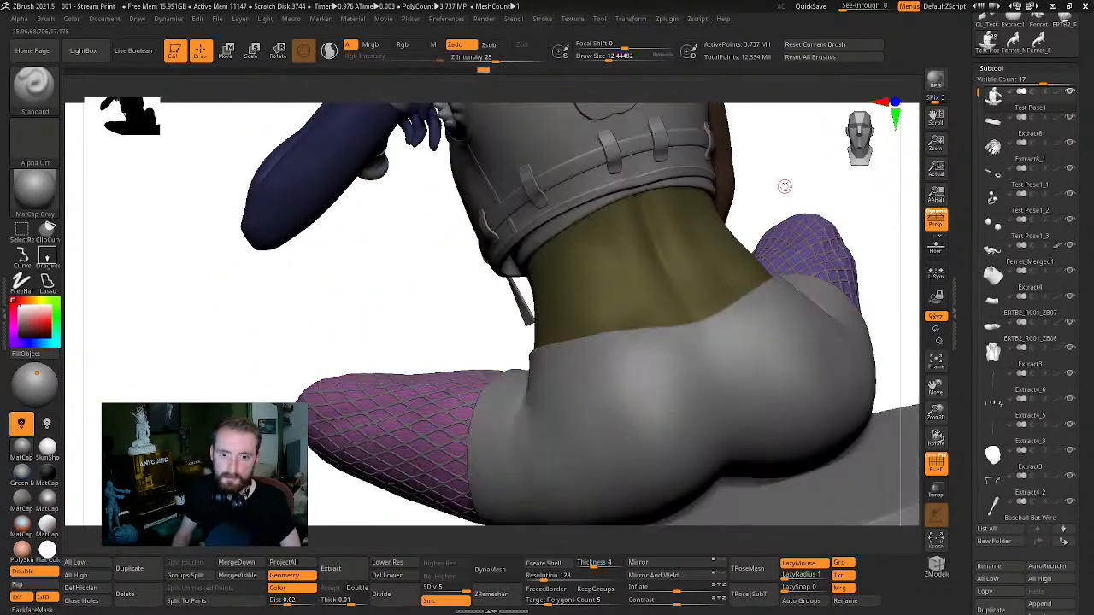
pyautogui.moveTo(784, 183); pyautogui.dragTo(764, 210)
pyautogui.press('w')
pyautogui.press('q')
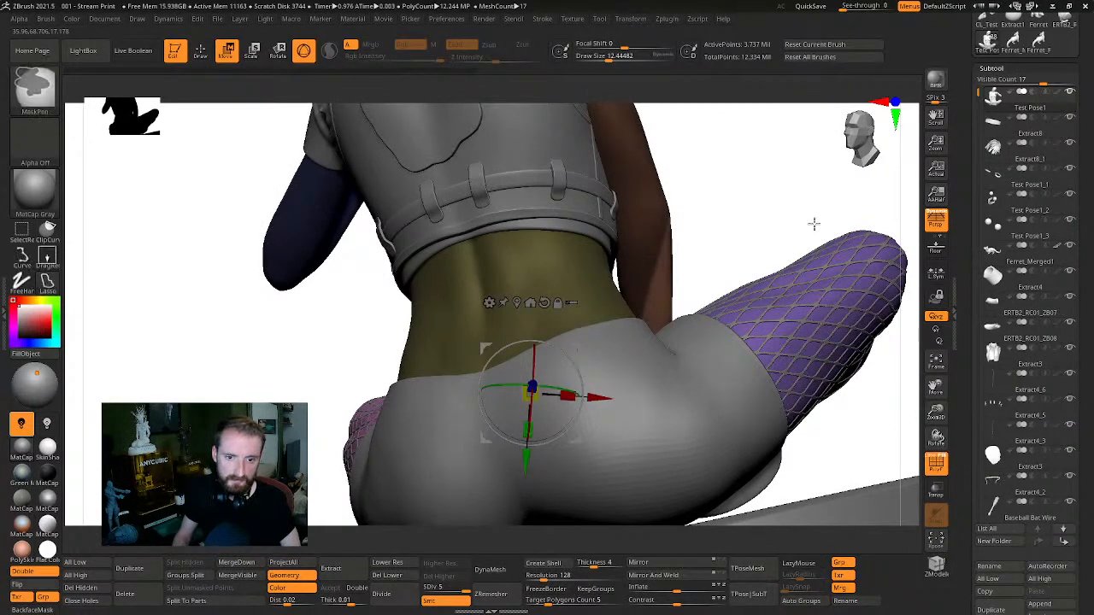
pyautogui.hotkey('alt', 's')
pyautogui.keyDown('ctrl'); pyautogui.moveTo(605, 332); pyautogui.dragTo(588, 373); pyautogui.keyUp('ctrl')
pyautogui.press('q')
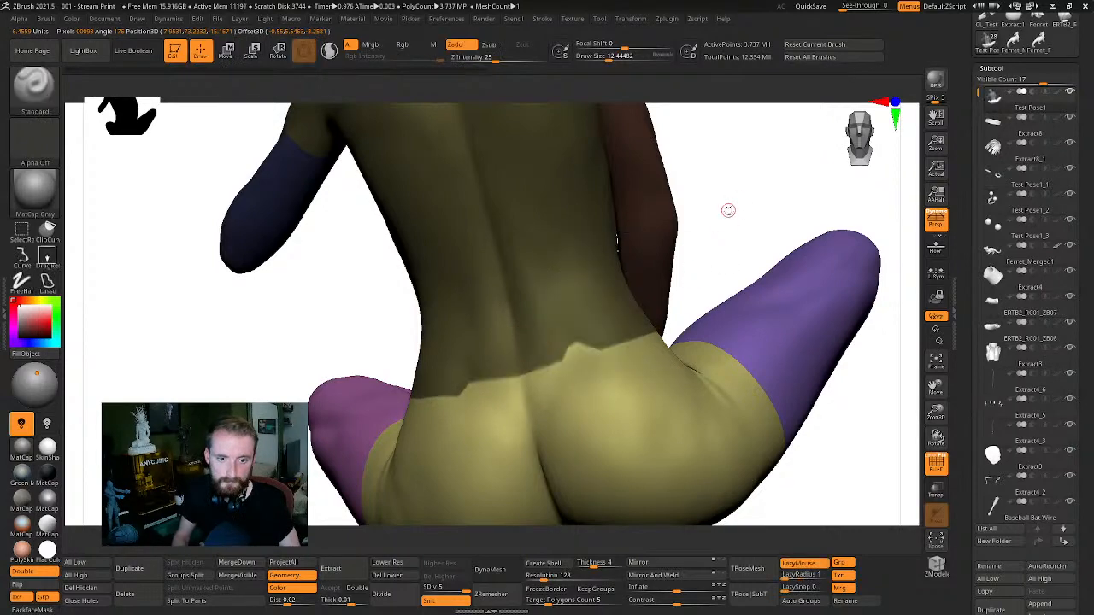
# Set the mask brush to the Dots stroke with a draw size of about 27
pyautogui.click(729, 212)
pyautogui.moveTo(740, 231)
pyautogui.mouseDown()
pyautogui.moveTo(752, 234)
pyautogui.moveTo(734, 243)
pyautogui.mouseUp()
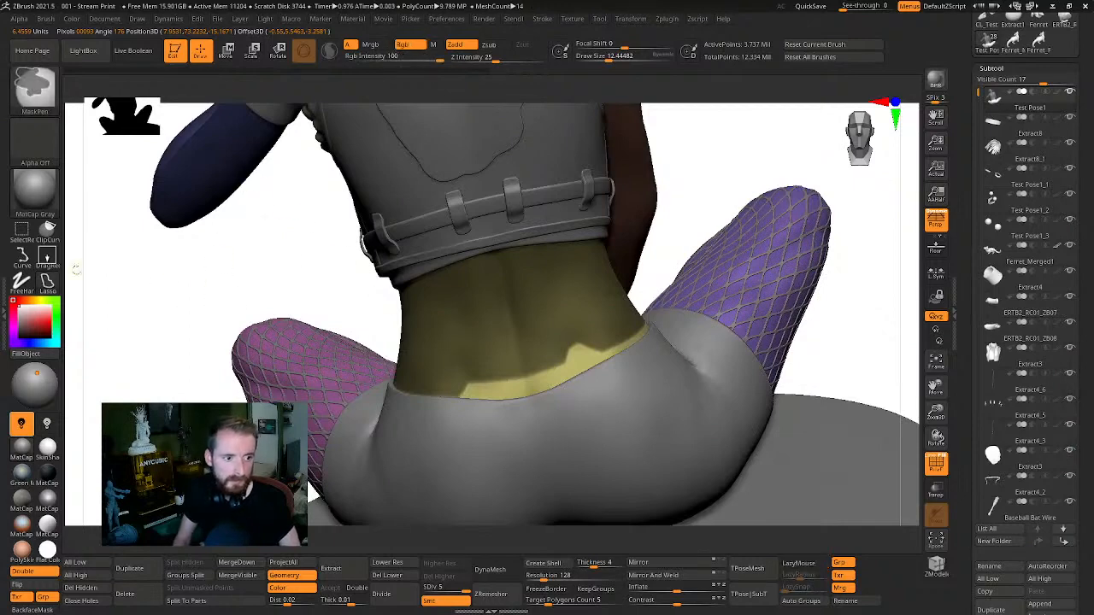
pyautogui.keyDown('ctrl'); pyautogui.click(30, 260); pyautogui.keyUp('ctrl')
pyautogui.keyDown('ctrl'); pyautogui.click(77, 280); pyautogui.keyUp('ctrl')
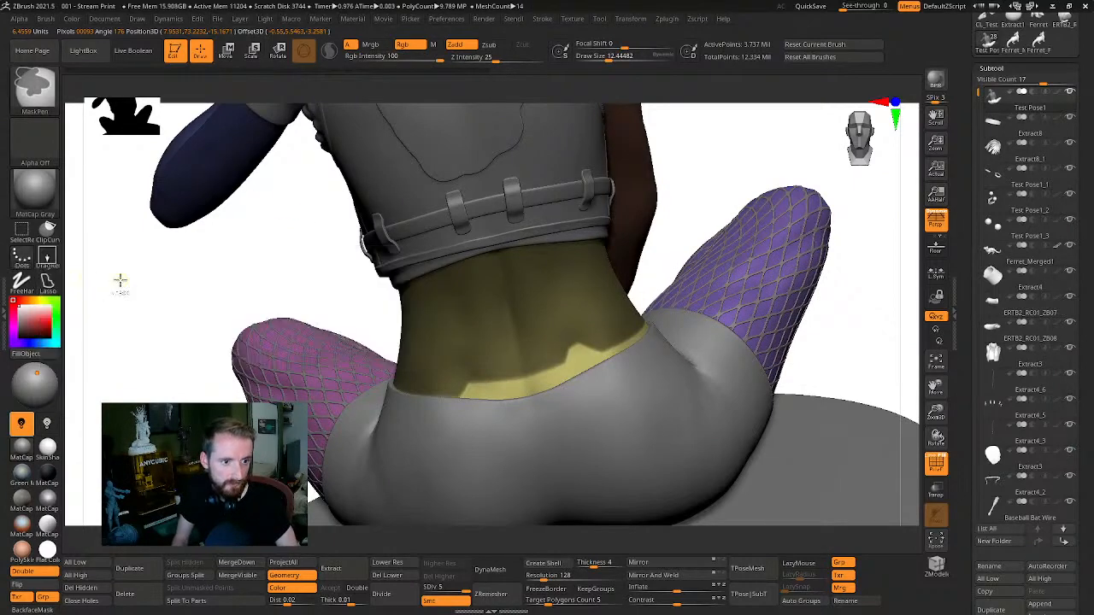
pyautogui.press('s')
pyautogui.moveTo(532, 346); pyautogui.dragTo(540, 347)
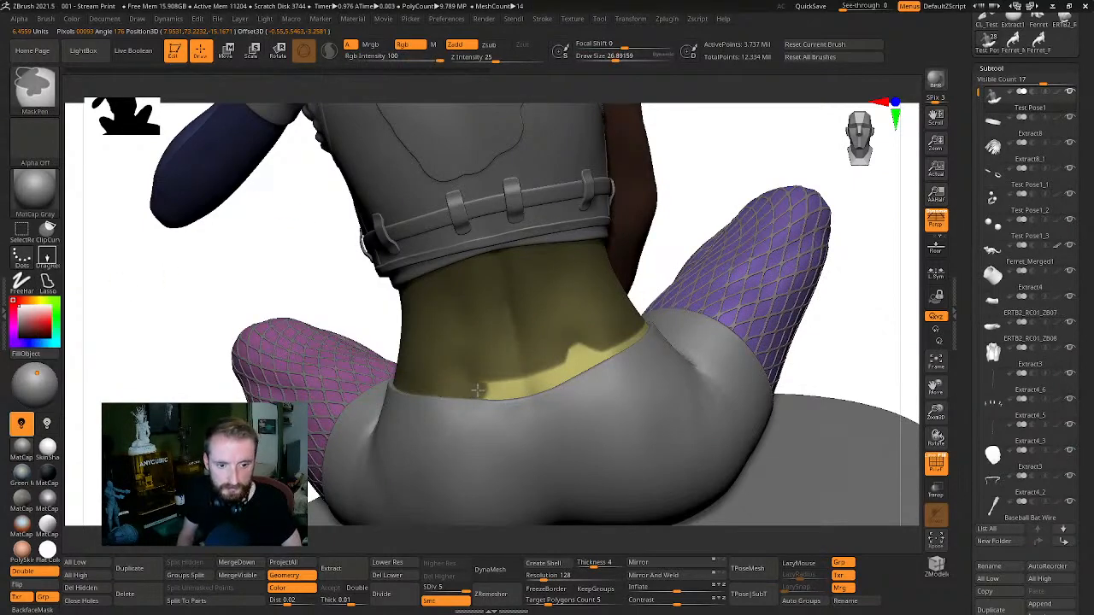
# Turn on LazyMouse for the mask brush and paint the mask down to the shorts' waistband across the back and side
pyautogui.keyDown('ctrl'); pyautogui.moveTo(515, 387); pyautogui.dragTo(575, 363); pyautogui.keyUp('ctrl')
pyautogui.hotkey('ctrl', 'z')
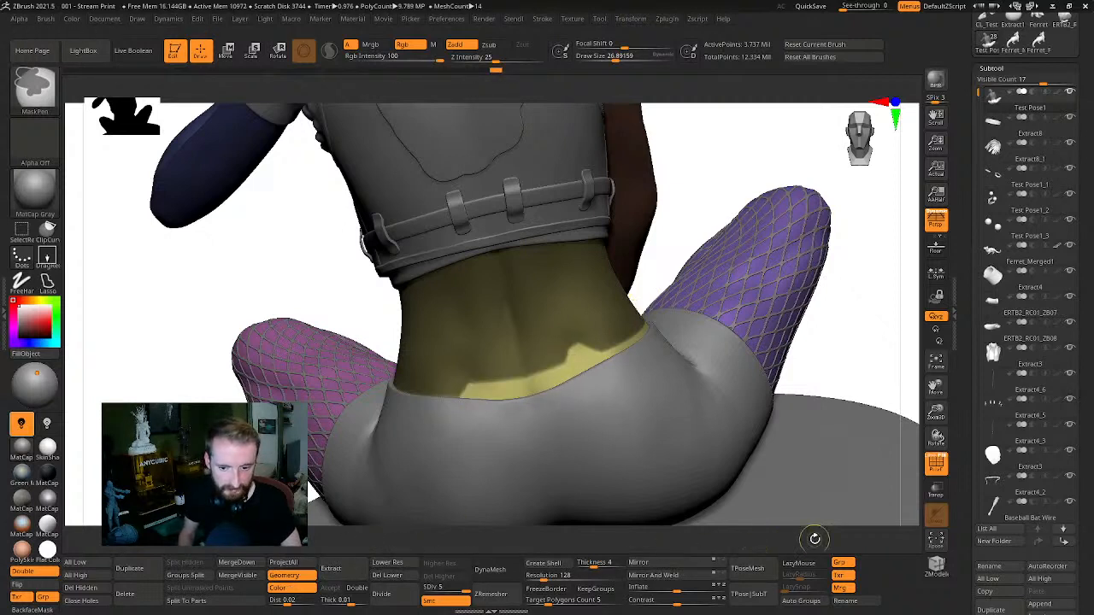
pyautogui.click(798, 562)
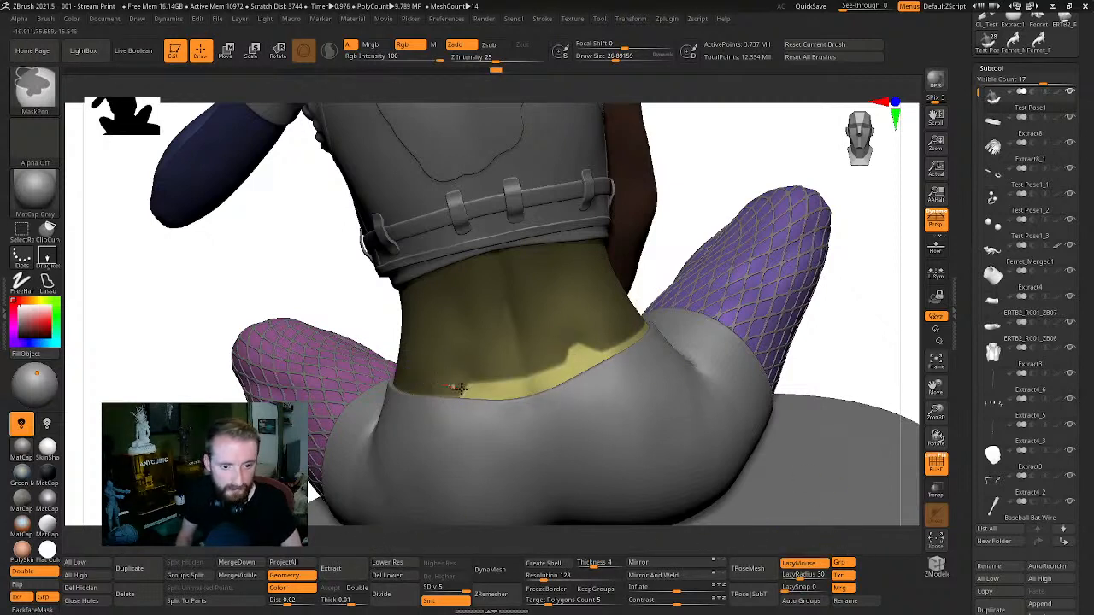
pyautogui.keyDown('ctrl'); pyautogui.moveTo(498, 386); pyautogui.dragTo(610, 346); pyautogui.keyUp('ctrl')
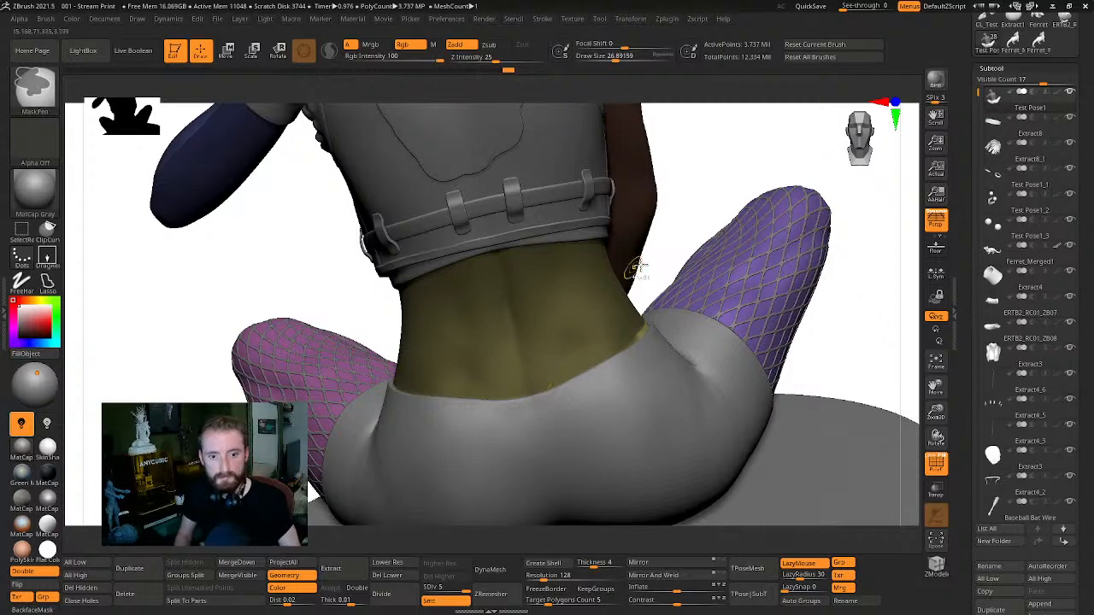
pyautogui.moveTo(708, 176)
pyautogui.mouseDown()
pyautogui.moveTo(596, 155)
pyautogui.moveTo(530, 162)
pyautogui.mouseUp()
pyautogui.keyDown('ctrl'); pyautogui.moveTo(574, 385); pyautogui.dragTo(593, 376); pyautogui.keyUp('ctrl')
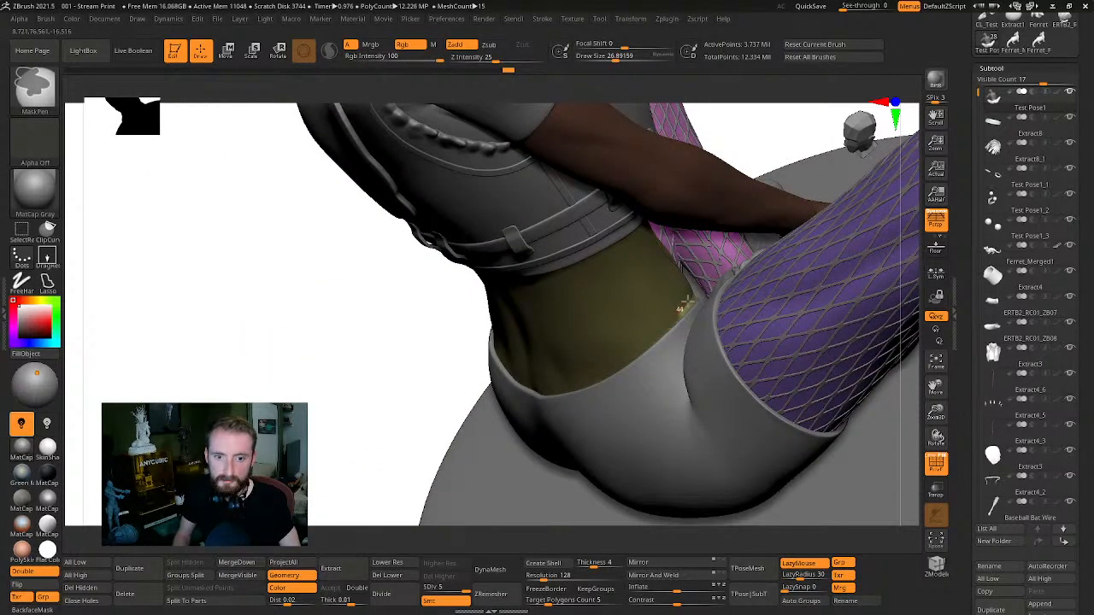
# Hide the lowered arm's polygroup and extend the mask across the front of the waist to below the shorts' waistband
pyautogui.moveTo(368, 375)
pyautogui.mouseDown()
pyautogui.moveTo(341, 415)
pyautogui.moveTo(396, 444)
pyautogui.moveTo(416, 378)
pyautogui.mouseUp()
pyautogui.hotkey('ctrl', 'shift')
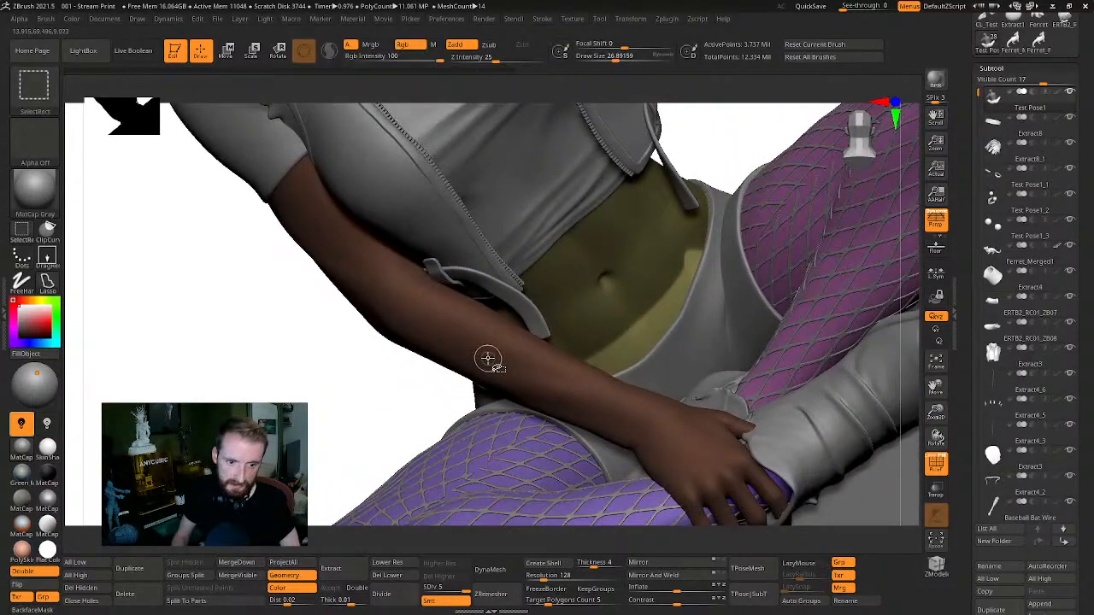
pyautogui.keyDown('ctrl'); pyautogui.keyDown('shift'); pyautogui.click(512, 360); pyautogui.keyUp('shift'); pyautogui.keyUp('ctrl')
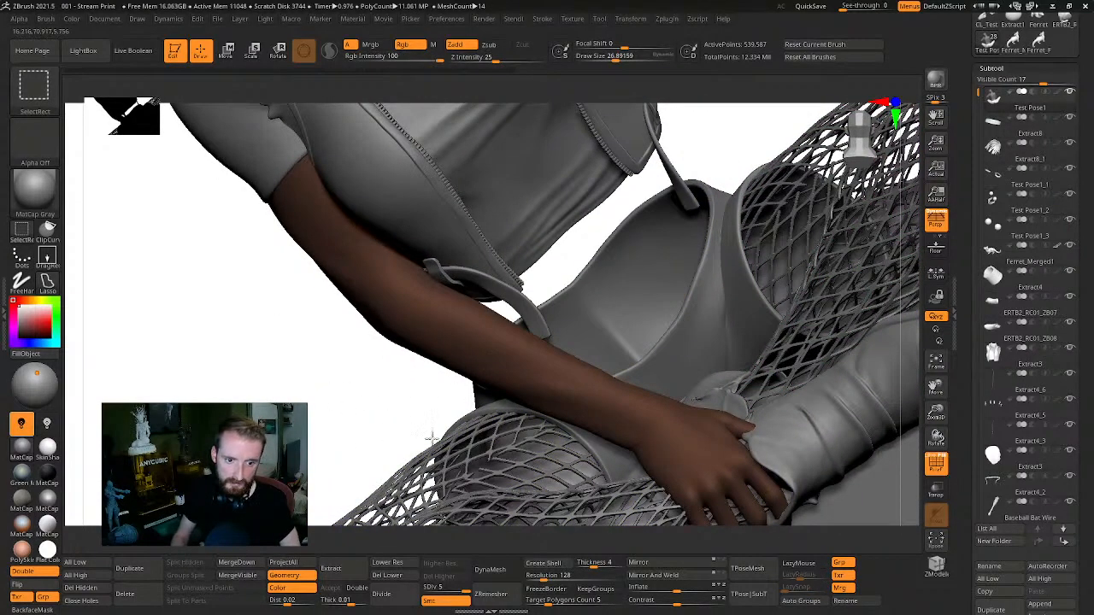
pyautogui.hotkey('shift', 'f')
pyautogui.hotkey('shift', 'f')
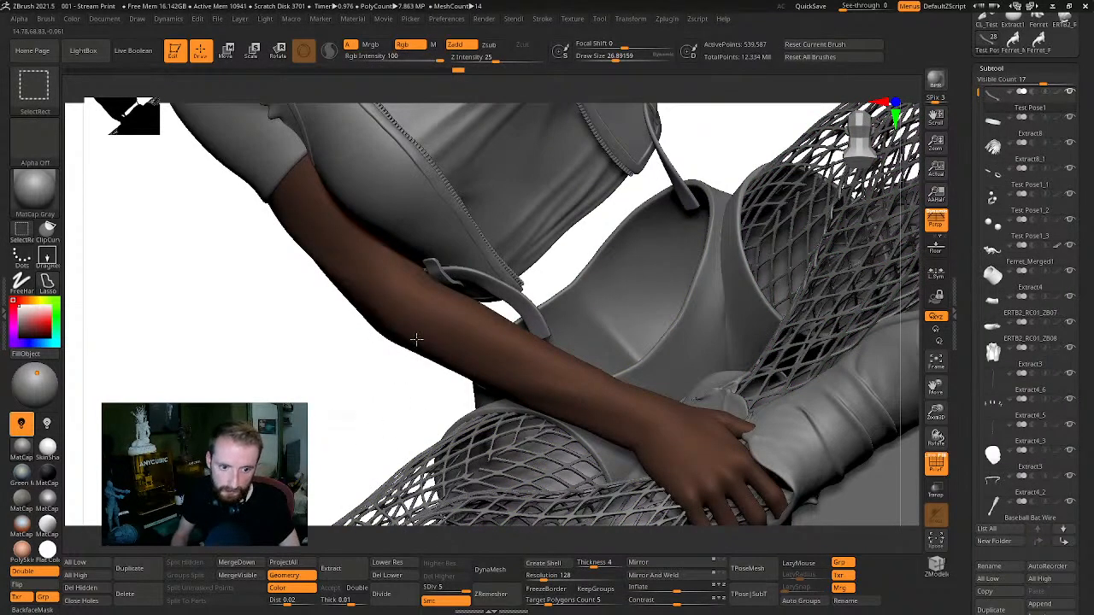
pyautogui.keyDown('ctrl'); pyautogui.keyDown('shift'); pyautogui.click(471, 368); pyautogui.keyUp('shift'); pyautogui.keyUp('ctrl')
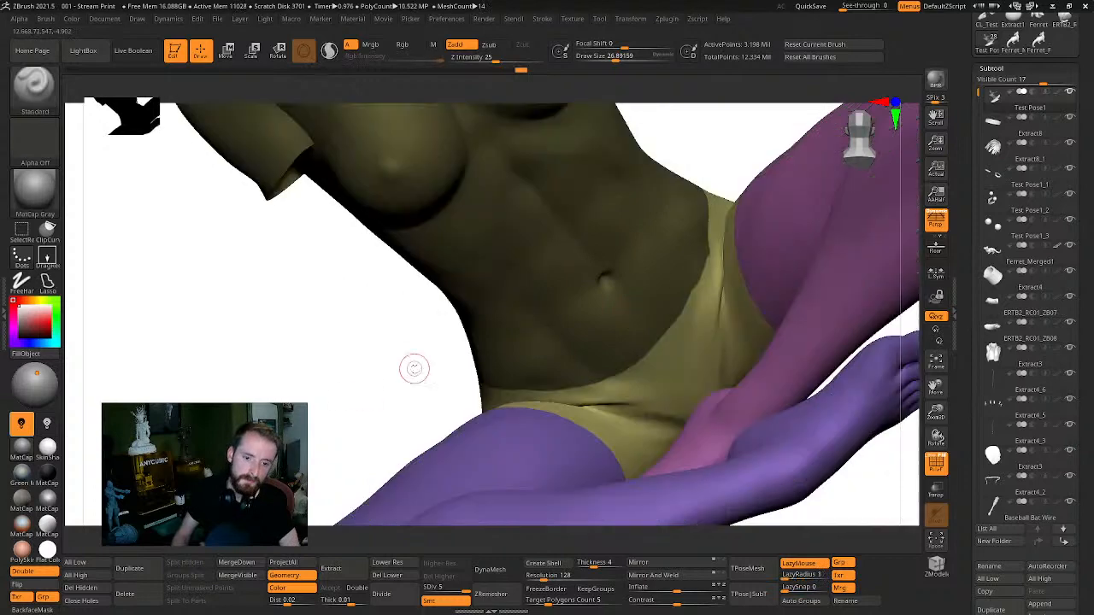
# Invert the mask so that it covers the hips and both legs instead of the upper body
pyautogui.moveTo(413, 367)
pyautogui.mouseDown()
pyautogui.moveTo(333, 371)
pyautogui.moveTo(777, 232)
pyautogui.moveTo(629, 239)
pyautogui.moveTo(727, 298)
pyautogui.moveTo(793, 313)
pyautogui.moveTo(815, 334)
pyautogui.moveTo(764, 340)
pyautogui.mouseUp()
pyautogui.press('ctrl')
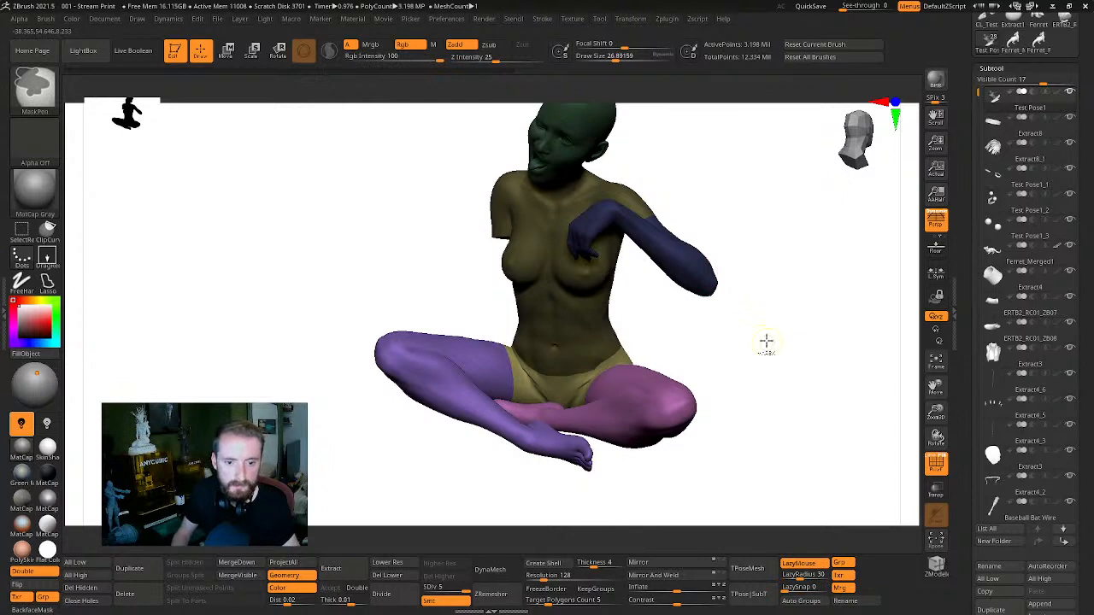
pyautogui.press('ctrl')
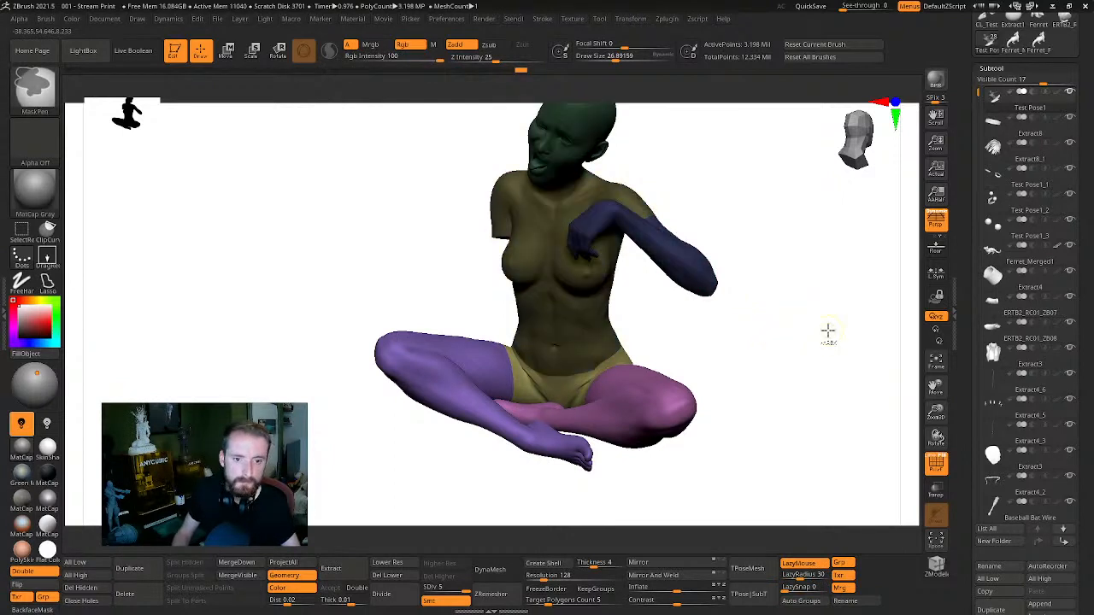
pyautogui.moveTo(825, 347); pyautogui.dragTo(826, 307)
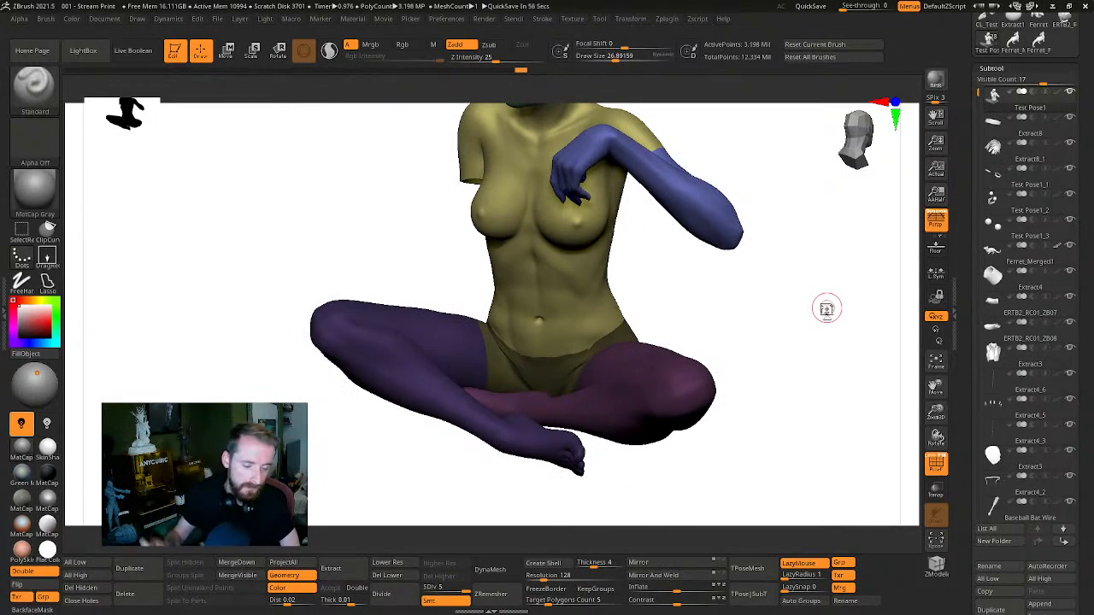
pyautogui.moveTo(794, 364); pyautogui.dragTo(874, 388)
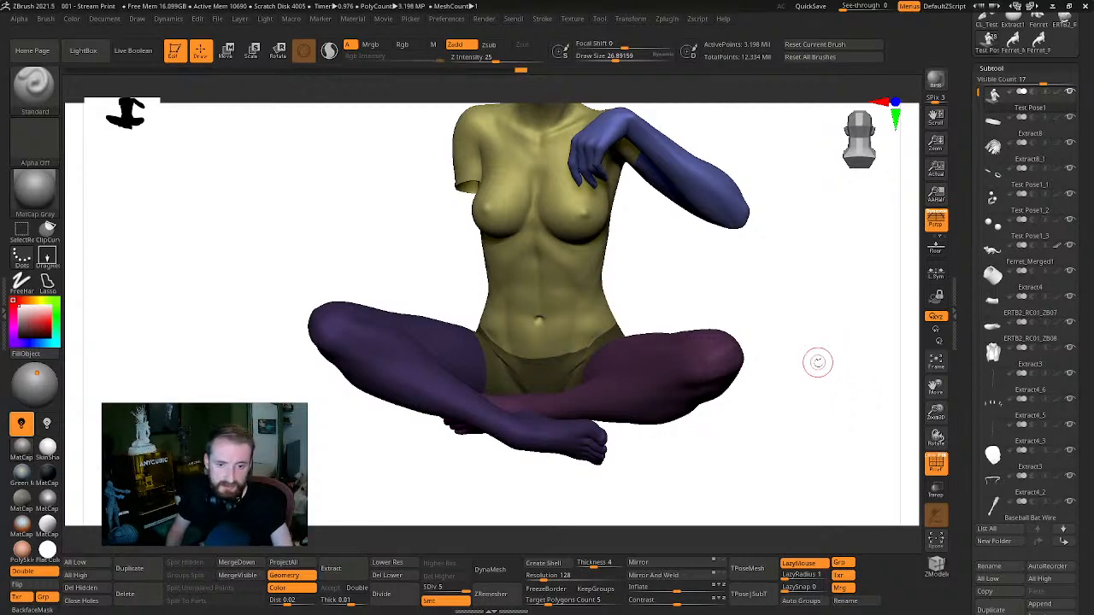
pyautogui.moveTo(818, 359); pyautogui.dragTo(841, 368)
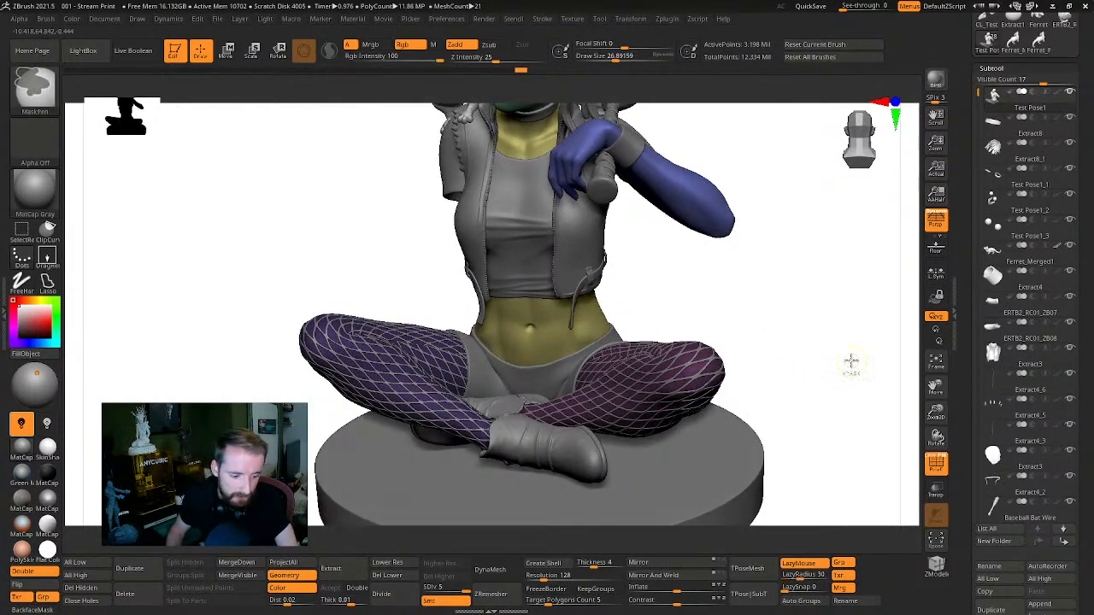
# Assign the masked hips and legs to one new polygroup and unhide the lowered arm
pyautogui.hotkey('ctrl', 'w')
pyautogui.click(835, 360)
pyautogui.keyDown('ctrl'); pyautogui.keyDown('shift'); pyautogui.click(834, 351); pyautogui.keyUp('shift'); pyautogui.keyUp('ctrl')
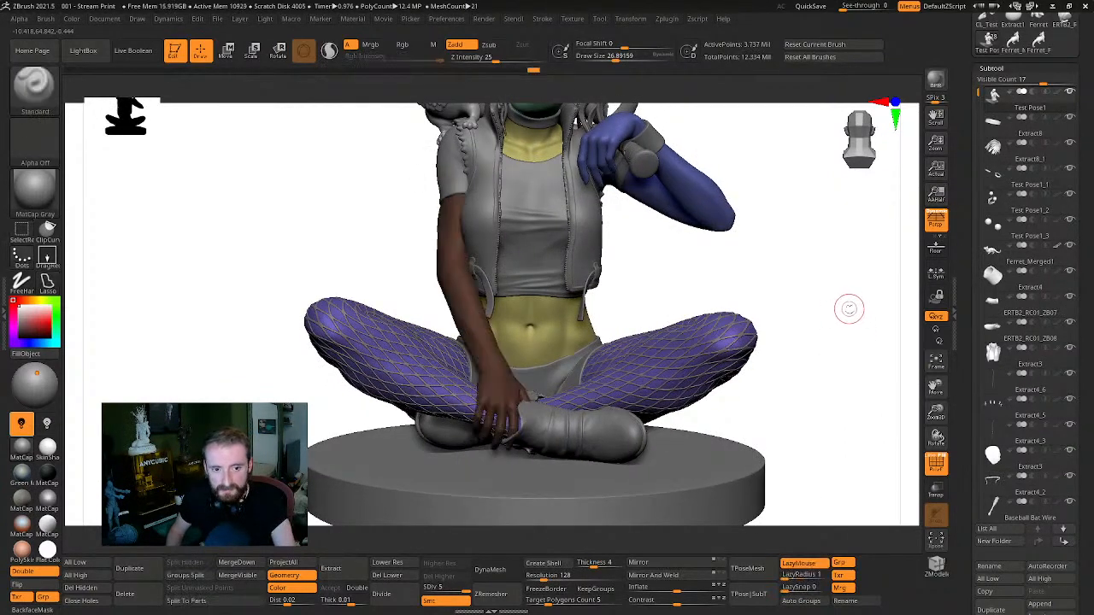
# Review the head, arm, torso and combined hip-and-leg polygroups from the front and side, with and without the clothing
pyautogui.moveTo(849, 307)
pyautogui.mouseDown()
pyautogui.moveTo(803, 330)
pyautogui.moveTo(845, 334)
pyautogui.moveTo(520, 364)
pyautogui.mouseUp()
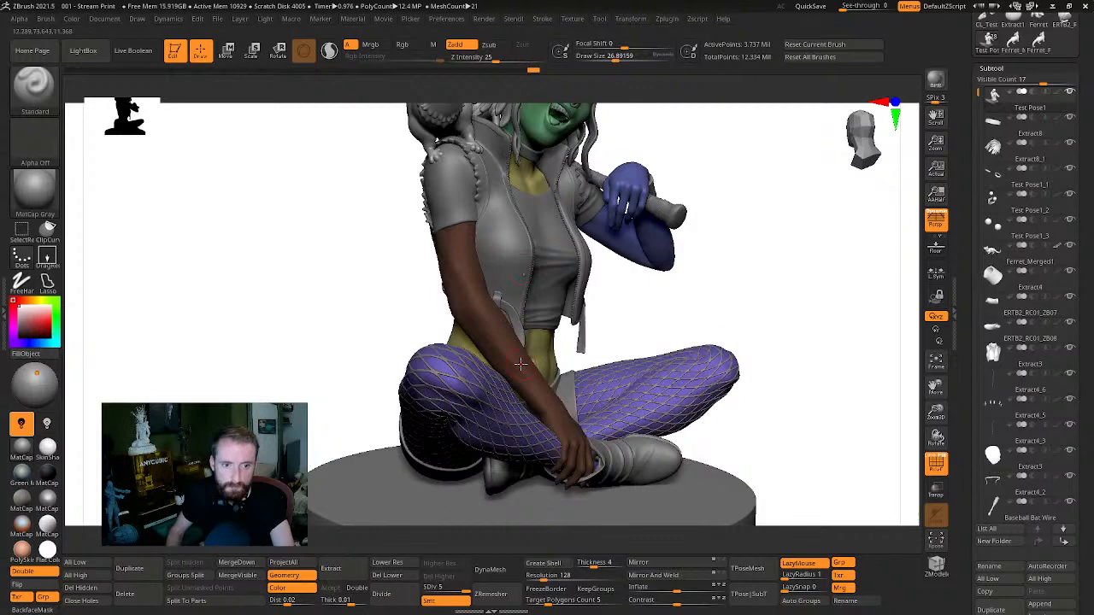
pyautogui.click(824, 344)
pyautogui.moveTo(824, 344); pyautogui.dragTo(825, 376)
pyautogui.moveTo(684, 313); pyautogui.dragTo(562, 401)
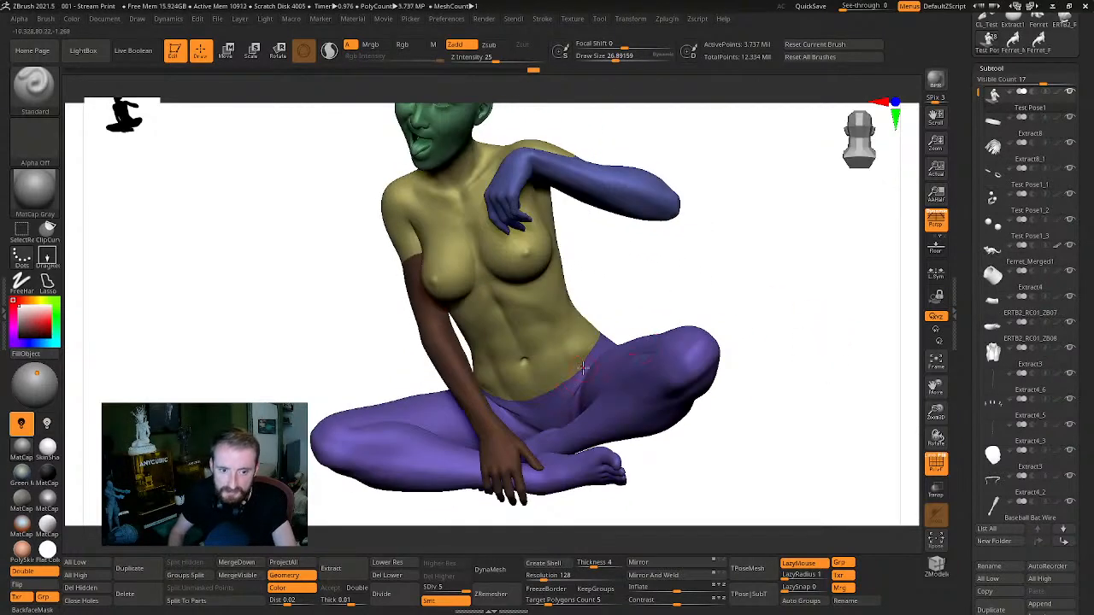
pyautogui.moveTo(747, 295); pyautogui.dragTo(805, 330)
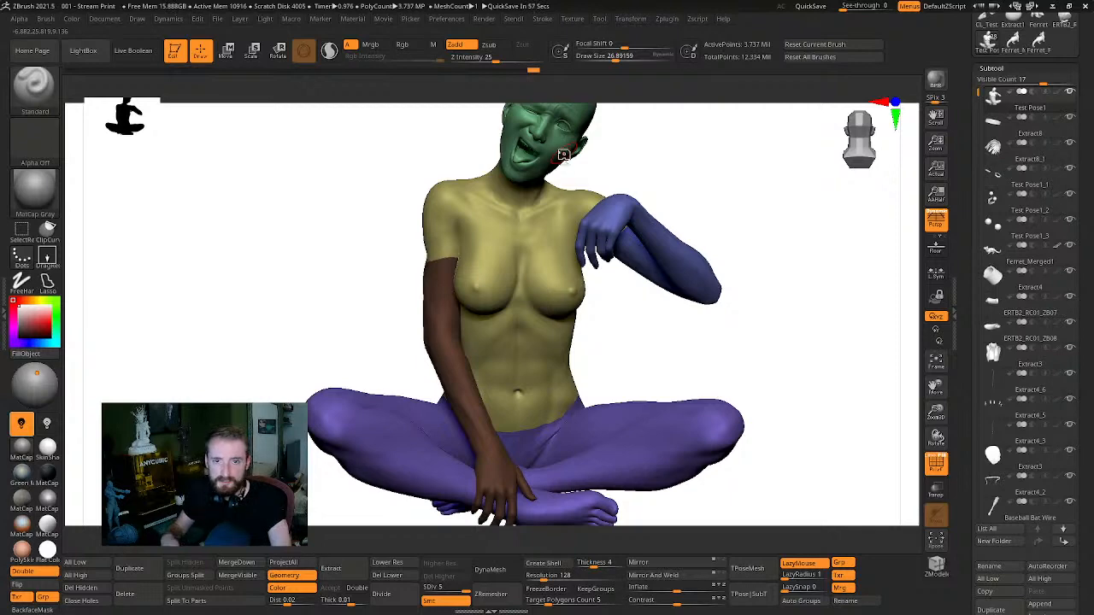
pyautogui.moveTo(791, 377); pyautogui.dragTo(832, 299)
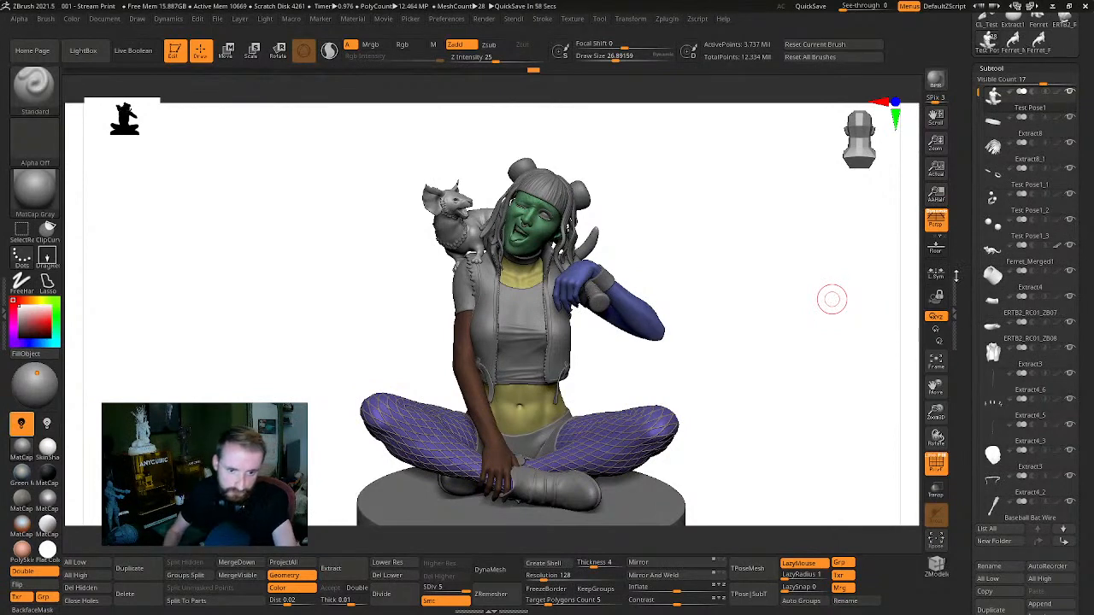
pyautogui.hotkey('alt', 's')
pyautogui.moveTo(829, 334); pyautogui.dragTo(798, 365)
pyautogui.hotkey('alt', 's')
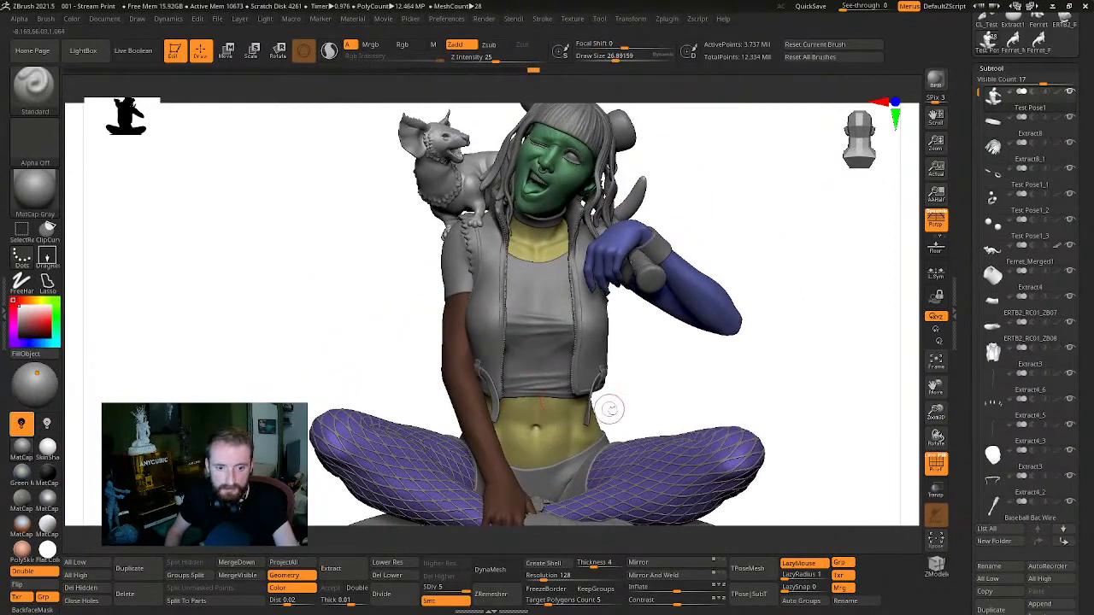
# Reduce the draw size to about 12.4 and examine how the head, arm and torso polygroups meet the clothing from several angles
pyautogui.press('s')
pyautogui.moveTo(551, 326); pyautogui.dragTo(544, 327)
pyautogui.moveTo(721, 376)
pyautogui.mouseDown()
pyautogui.moveTo(705, 364)
pyautogui.moveTo(730, 356)
pyautogui.moveTo(496, 413)
pyautogui.mouseUp()
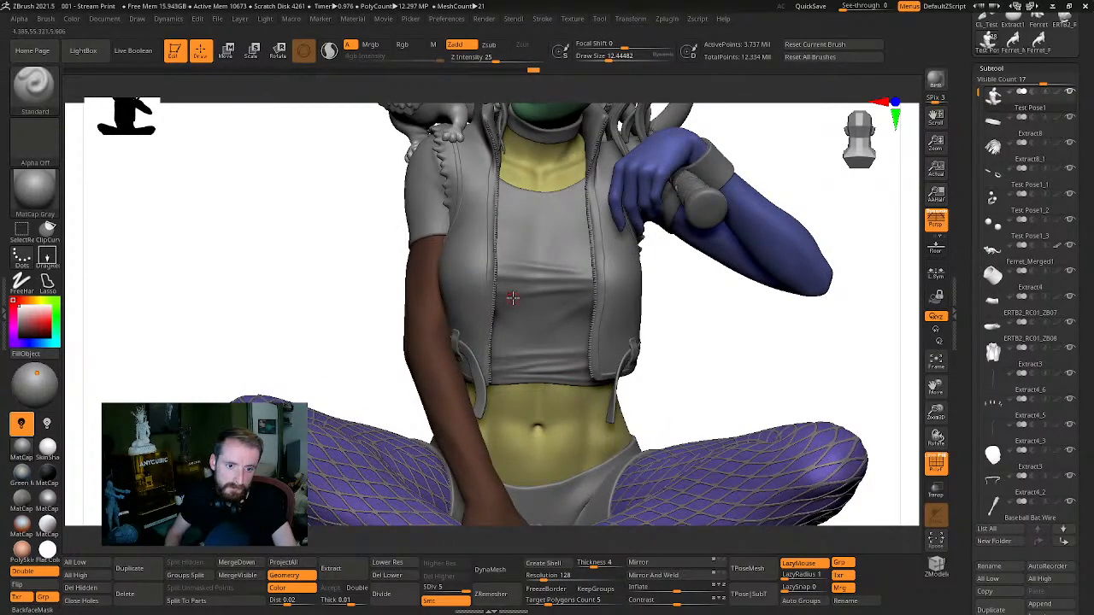
pyautogui.moveTo(747, 341)
pyautogui.mouseDown()
pyautogui.moveTo(735, 371)
pyautogui.moveTo(629, 342)
pyautogui.mouseUp()
pyautogui.moveTo(719, 350)
pyautogui.mouseDown()
pyautogui.moveTo(723, 371)
pyautogui.moveTo(566, 305)
pyautogui.mouseUp()
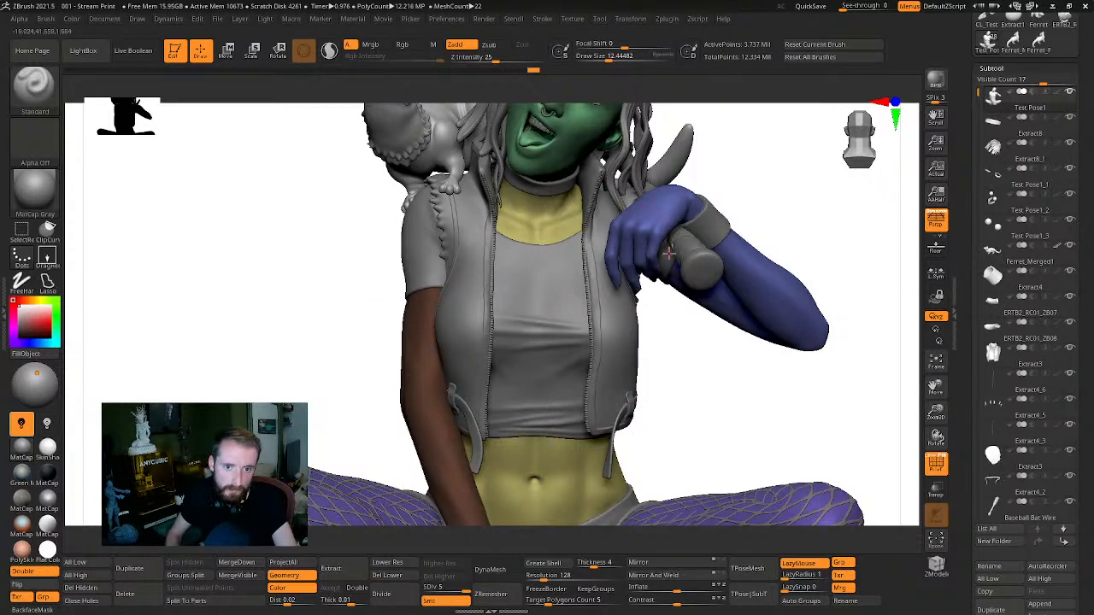
pyautogui.moveTo(625, 432)
pyautogui.mouseDown()
pyautogui.moveTo(692, 435)
pyautogui.moveTo(772, 276)
pyautogui.moveTo(829, 262)
pyautogui.moveTo(582, 338)
pyautogui.mouseUp()
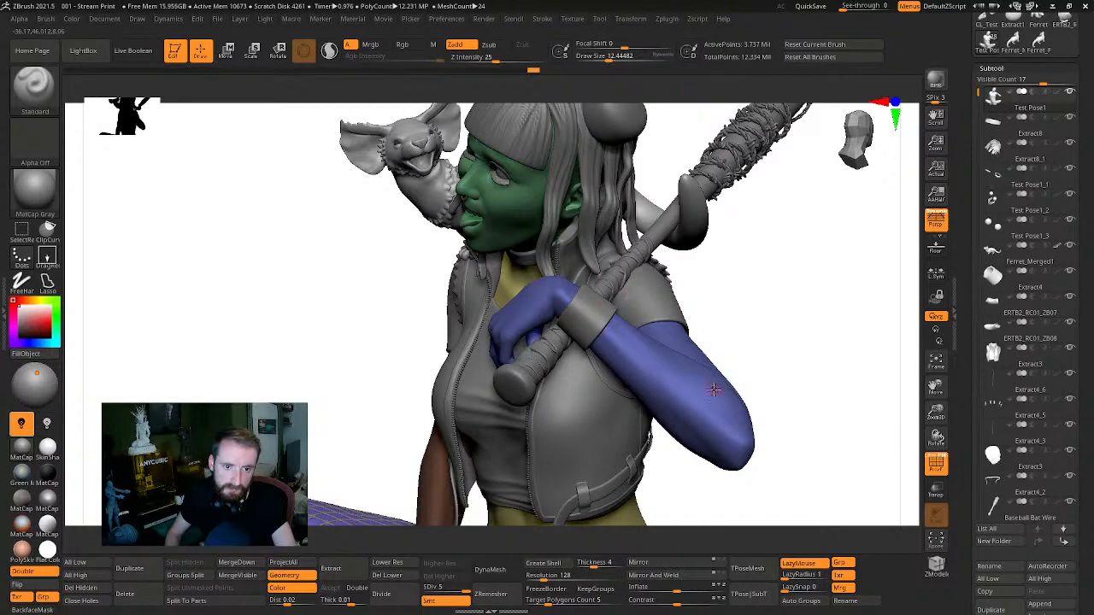
pyautogui.moveTo(783, 280); pyautogui.dragTo(808, 268)
pyautogui.moveTo(337, 276)
pyautogui.mouseDown()
pyautogui.moveTo(405, 291)
pyautogui.moveTo(781, 247)
pyautogui.moveTo(746, 232)
pyautogui.moveTo(704, 247)
pyautogui.moveTo(659, 227)
pyautogui.moveTo(779, 227)
pyautogui.moveTo(742, 196)
pyautogui.moveTo(769, 252)
pyautogui.mouseUp()
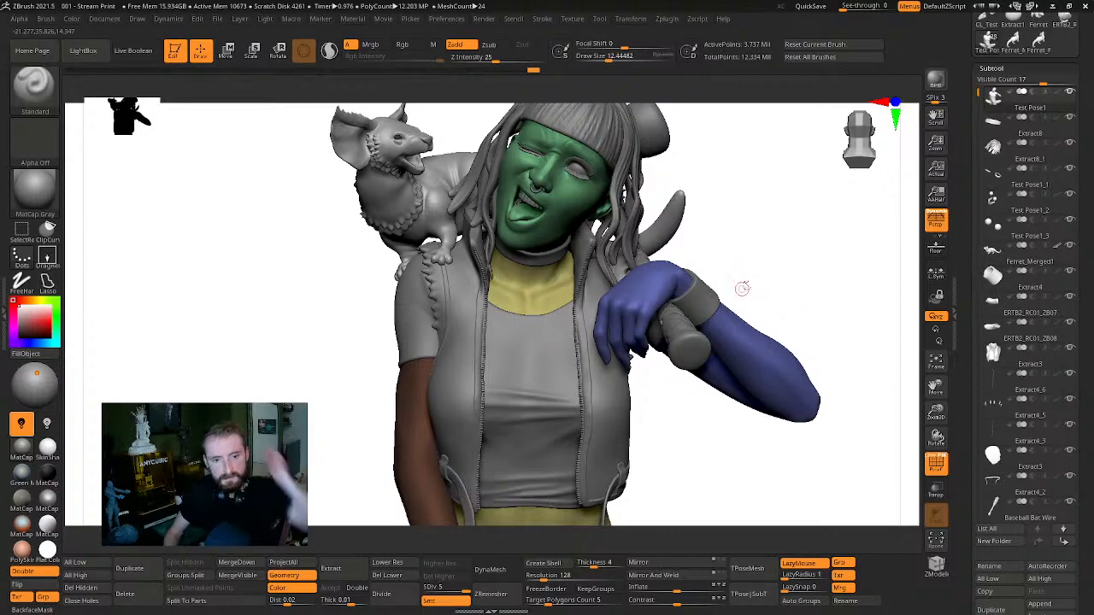
pyautogui.moveTo(801, 258)
pyautogui.mouseDown()
pyautogui.moveTo(813, 262)
pyautogui.moveTo(764, 270)
pyautogui.mouseUp()
pyautogui.keyDown('alt'); pyautogui.moveTo(811, 323); pyautogui.dragTo(768, 173); pyautogui.keyUp('alt')
pyautogui.moveTo(795, 296)
pyautogui.keyDown('alt'); pyautogui.mouseDown()
pyautogui.moveTo(807, 265)
pyautogui.moveTo(727, 310)
pyautogui.moveTo(825, 293)
pyautogui.moveTo(810, 319)
pyautogui.moveTo(813, 350)
pyautogui.mouseUp(); pyautogui.keyUp('alt')
# Examine the body's head, arm, torso and leg polygroups in isolation, without the clothing and accessories
pyautogui.click(801, 251)
pyautogui.press('Tab')
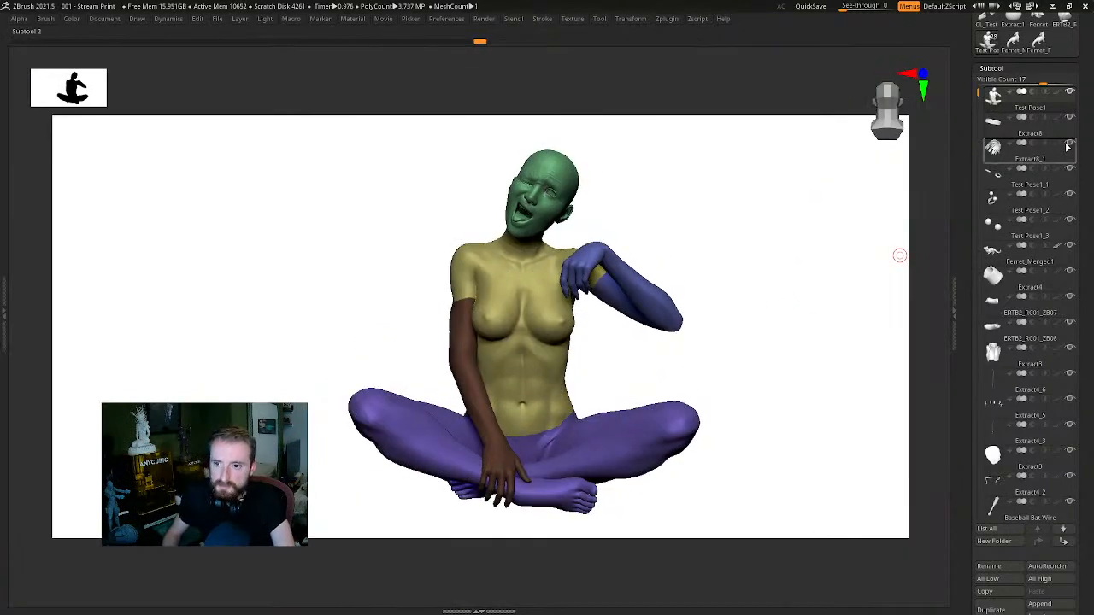
pyautogui.moveTo(1055, 145)
pyautogui.press('Tab')
pyautogui.click(802, 196)
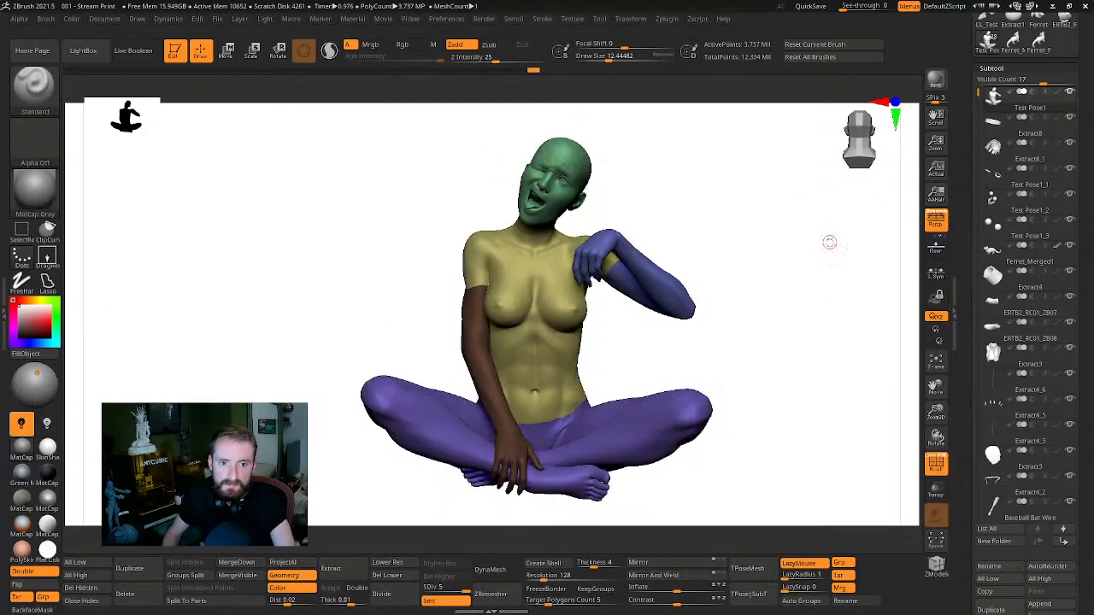
pyautogui.moveTo(830, 242); pyautogui.dragTo(855, 265)
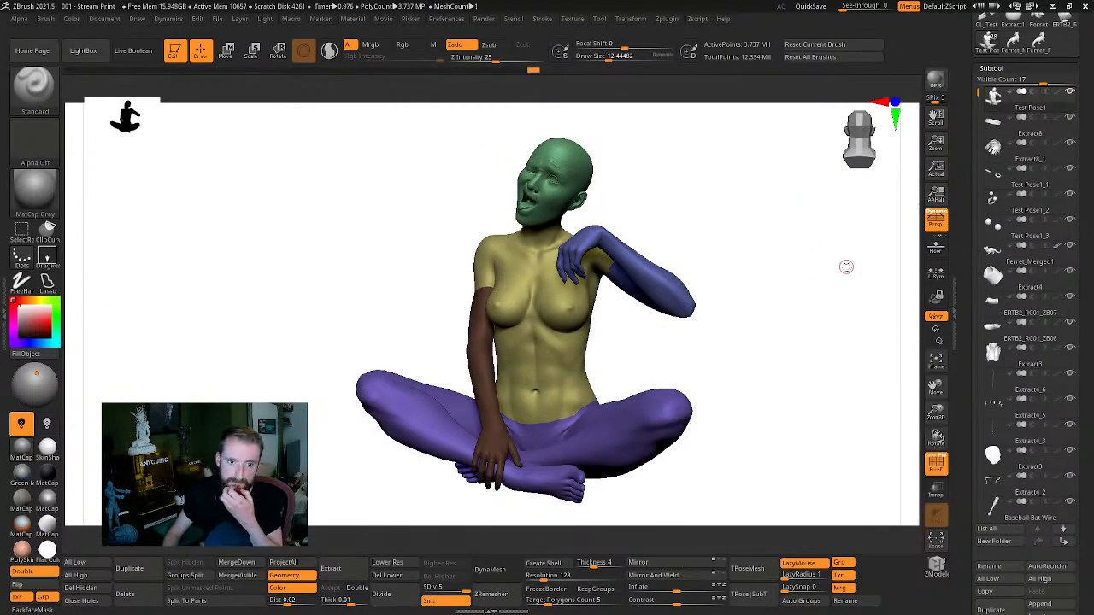
pyautogui.moveTo(753, 237); pyautogui.dragTo(731, 203)
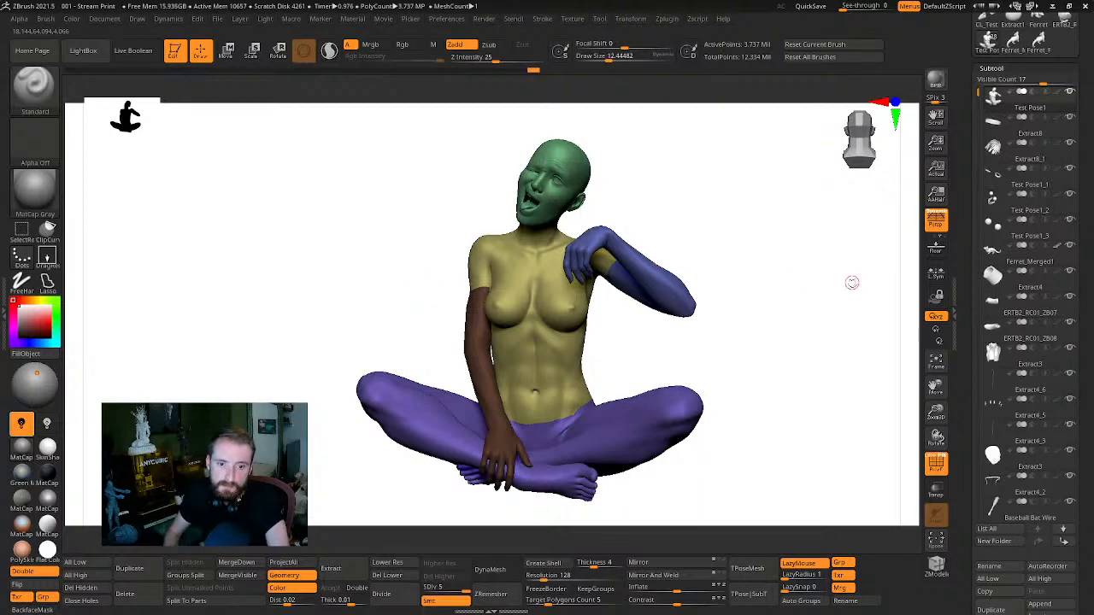
pyautogui.moveTo(829, 296); pyautogui.dragTo(841, 293)
# Reduce the visible subtool count to 9 and rename the body subtool as HEAD
pyautogui.moveTo(1084, 293); pyautogui.dragTo(1084, 285)
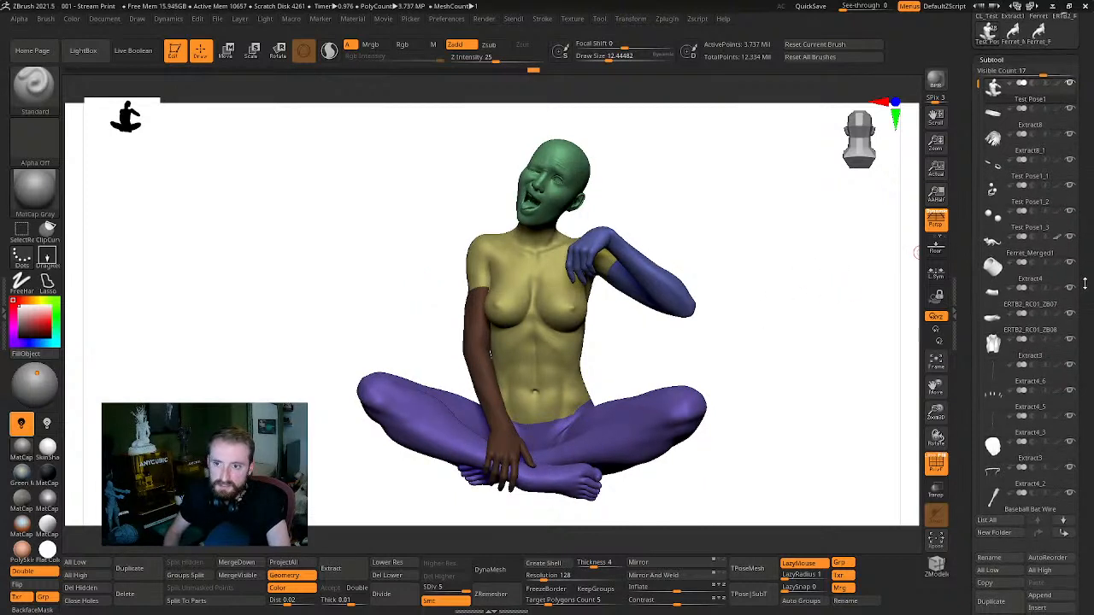
pyautogui.moveTo(1042, 76); pyautogui.dragTo(1010, 77)
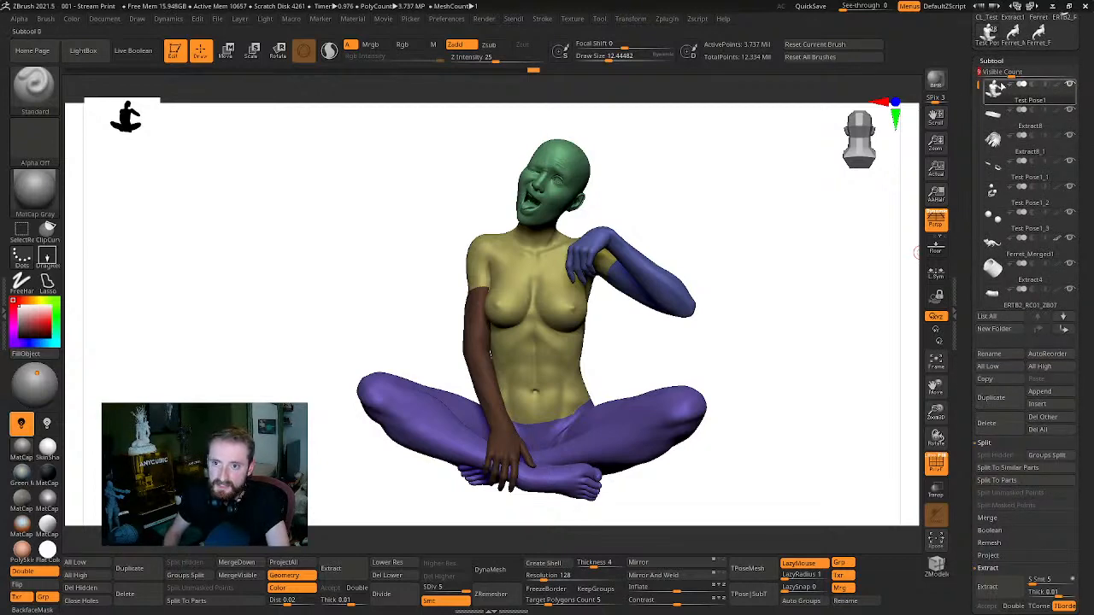
pyautogui.click(989, 353)
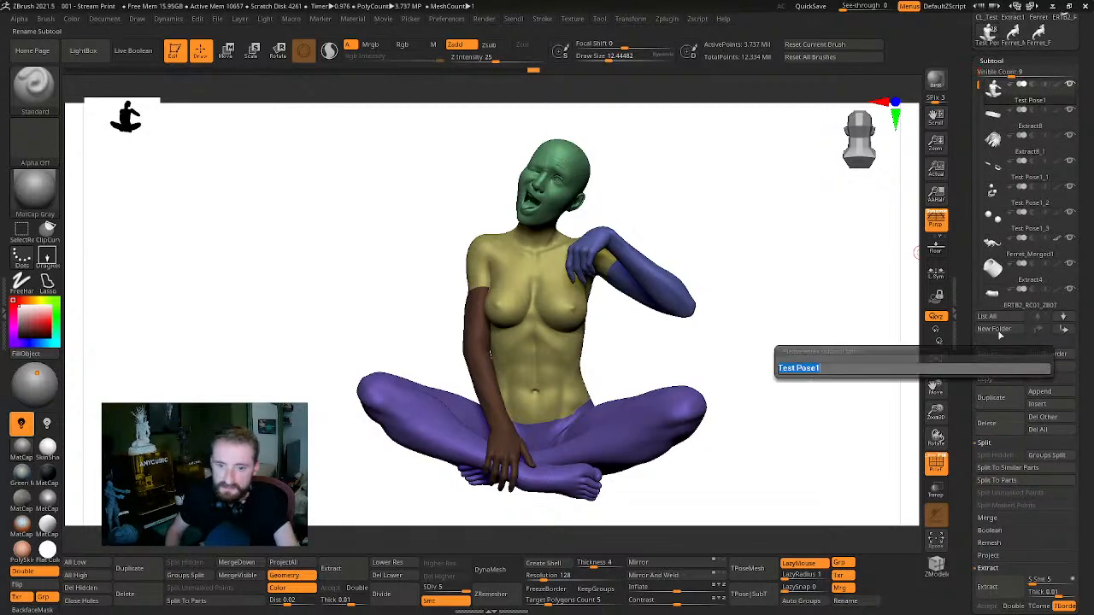
pyautogui.write('HEAD')
pyautogui.press('Return')
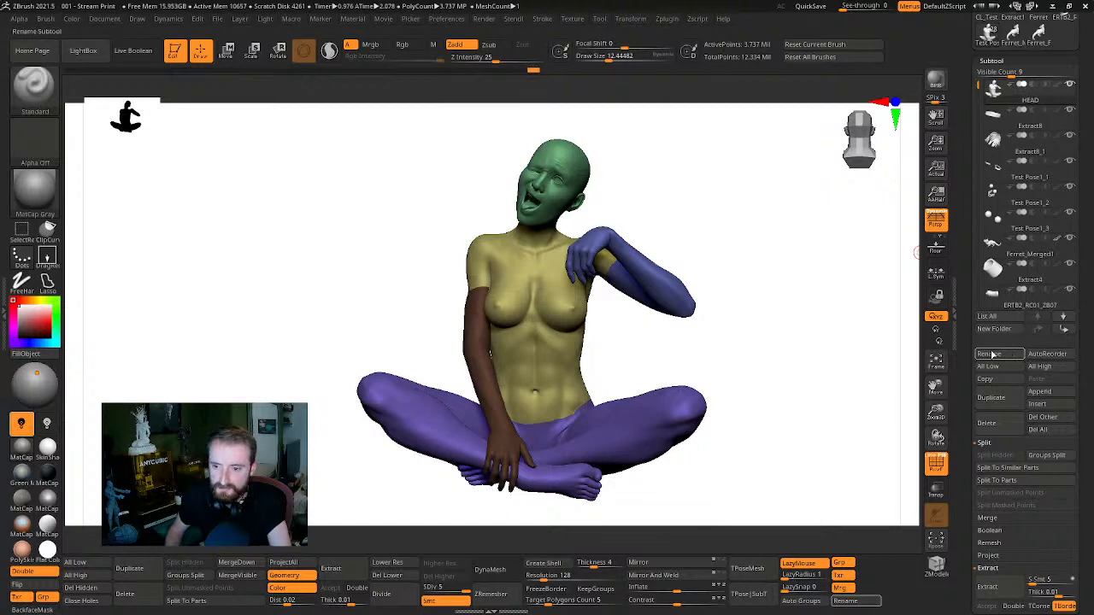
# Duplicate the HEAD subtool and rename the copy as TORSO
pyautogui.click(992, 398)
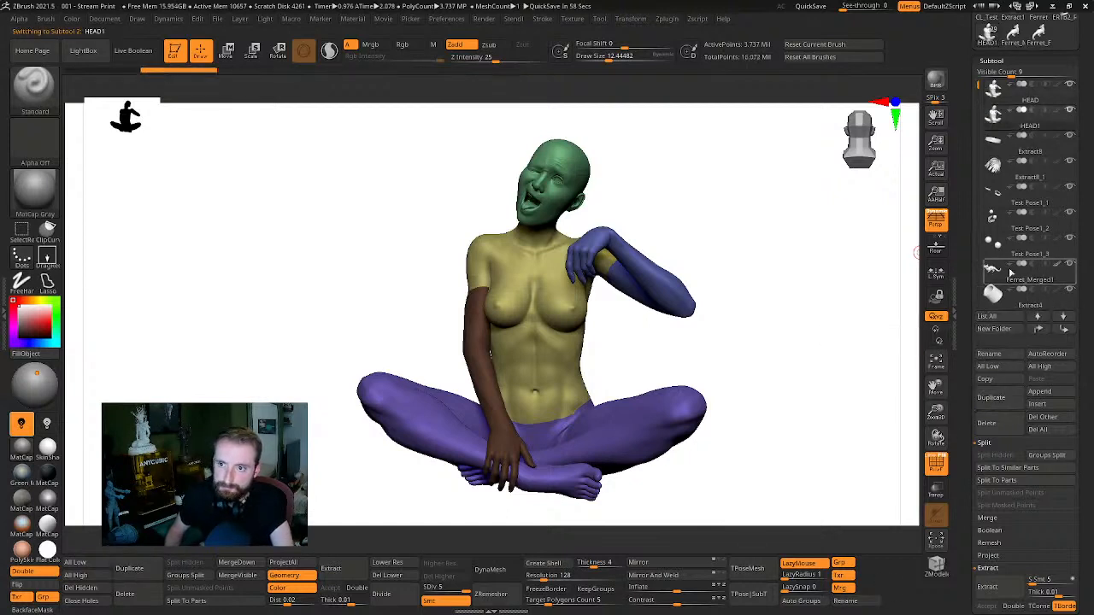
pyautogui.click(1023, 353)
pyautogui.press('shift')
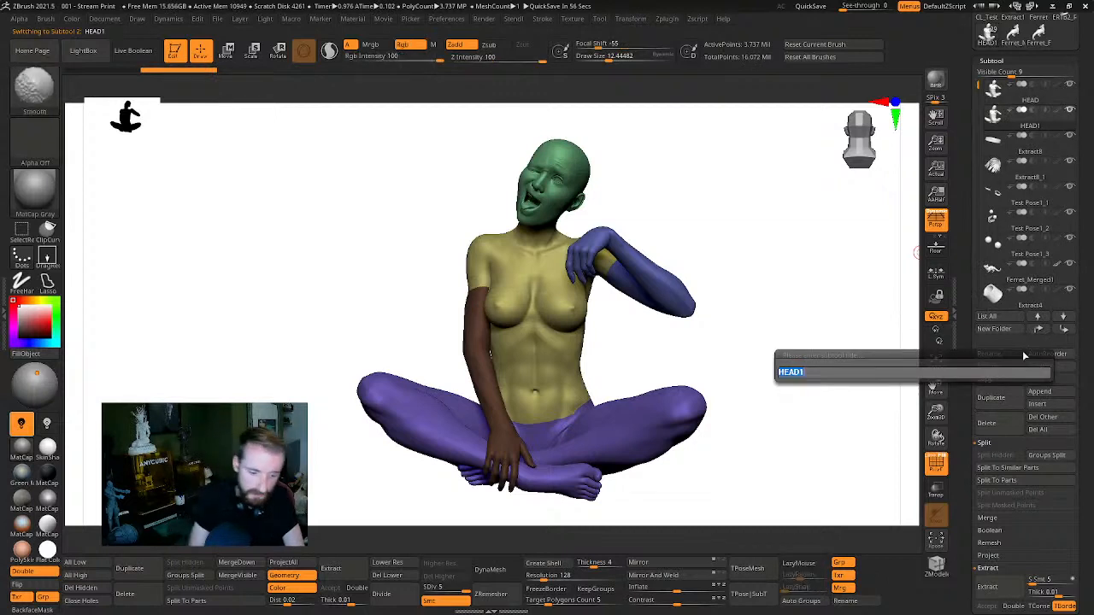
pyautogui.press('Return')
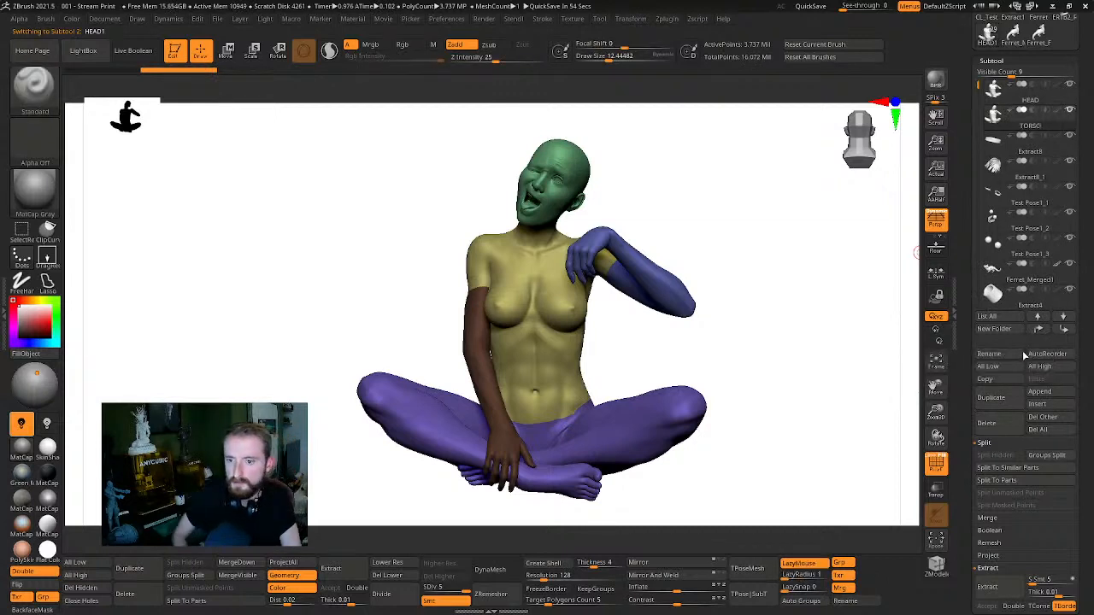
# Duplicate the TORSO subtool and rename the copy as L_ARM
pyautogui.click(993, 399)
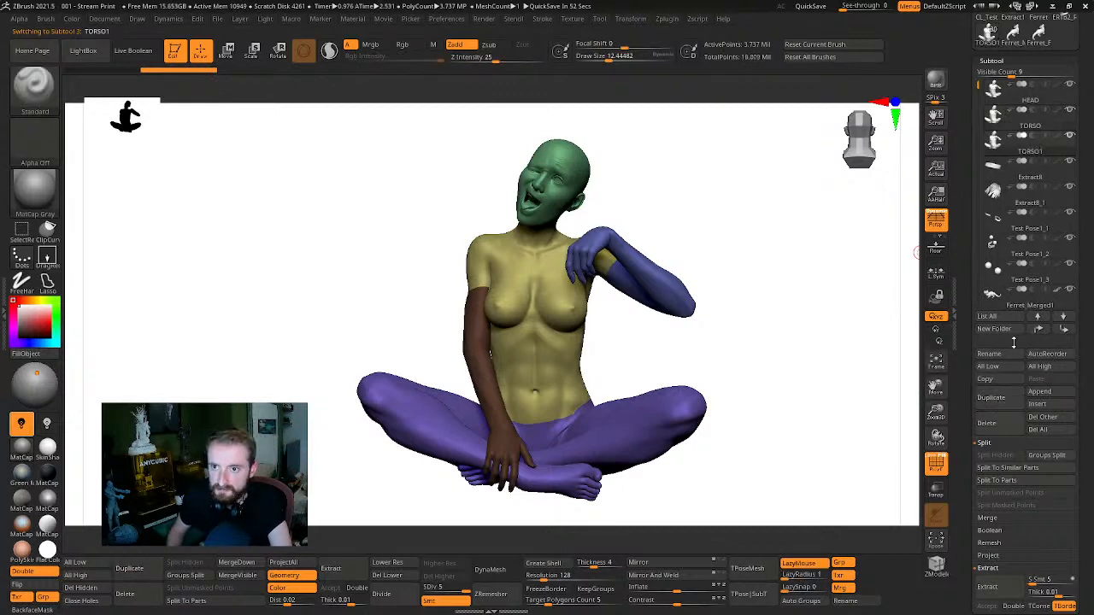
pyautogui.click(1007, 354)
pyautogui.press('shift')
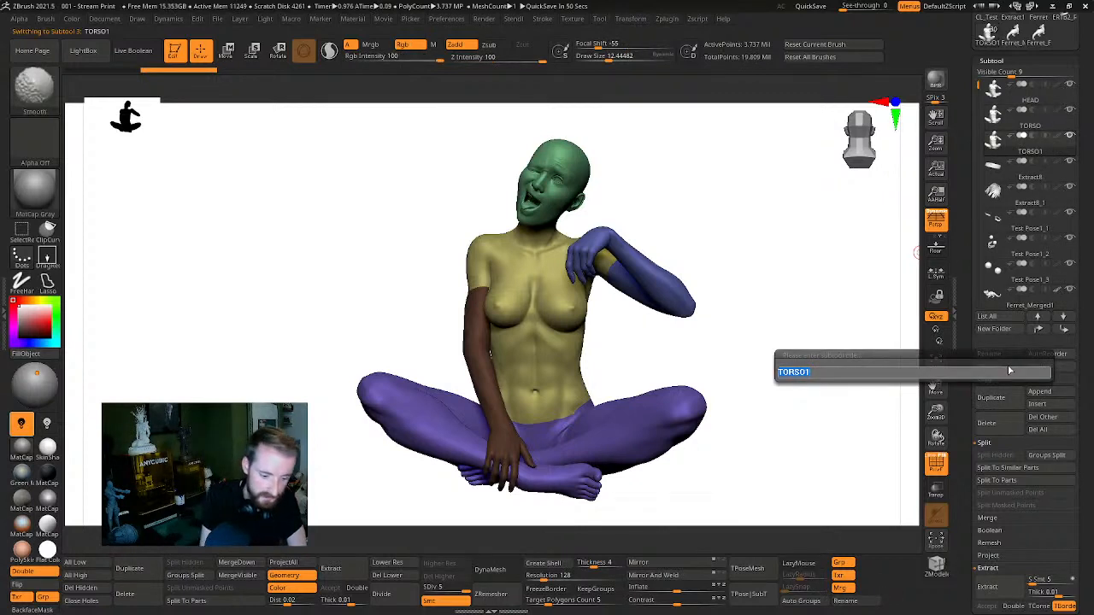
pyautogui.write('L_A')
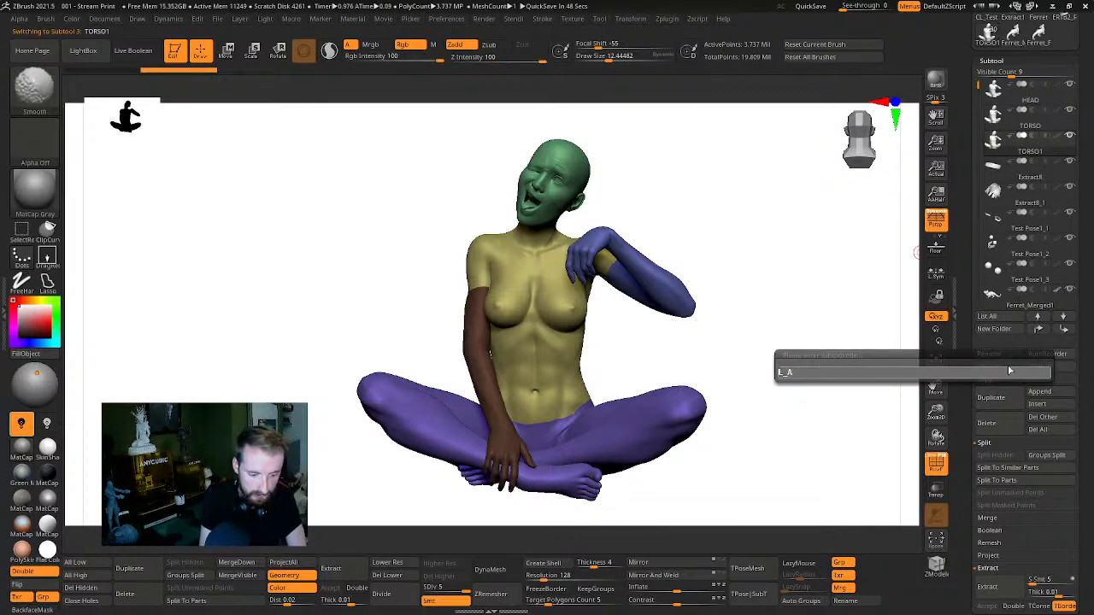
pyautogui.write('RM')
pyautogui.press('Return')
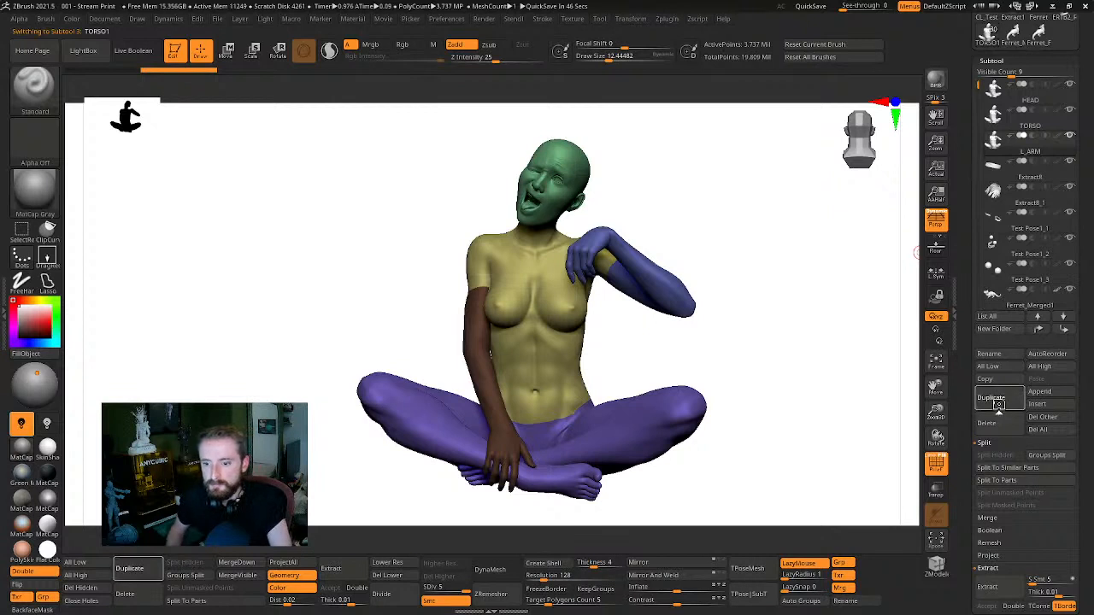
# Duplicate the L_ARM subtool and rename the copy as R_ARM
pyautogui.click(991, 397)
pyautogui.click(1001, 356)
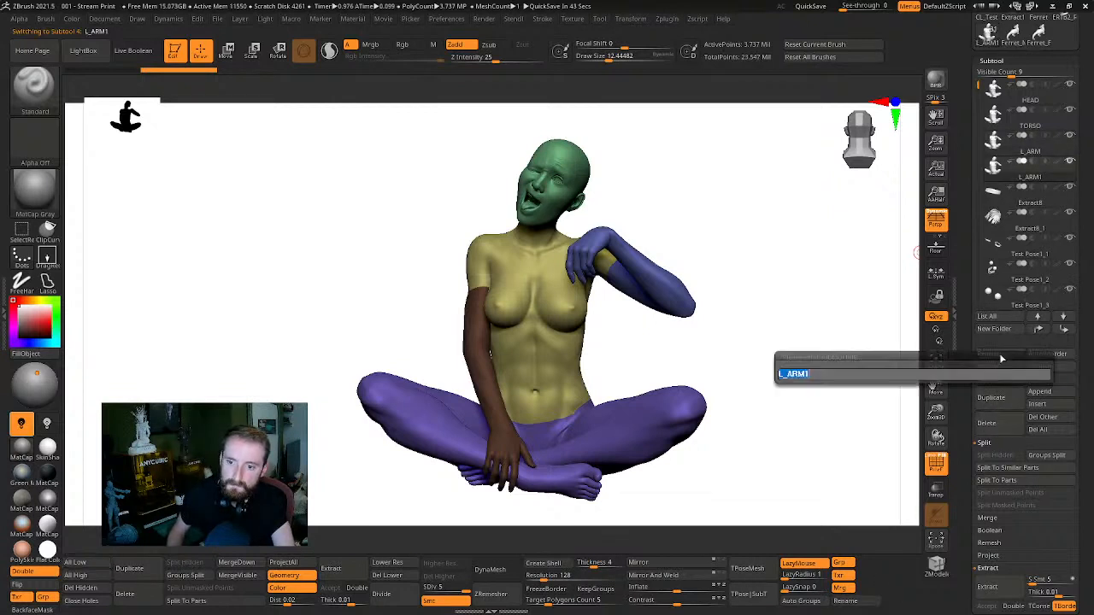
pyautogui.press('shift')
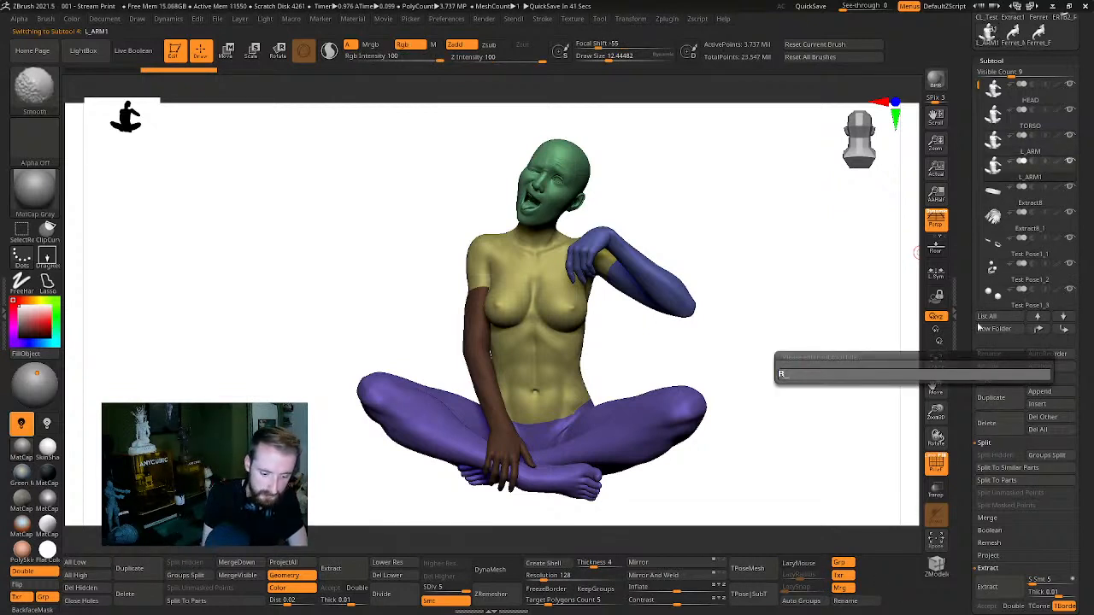
pyautogui.press('Return')
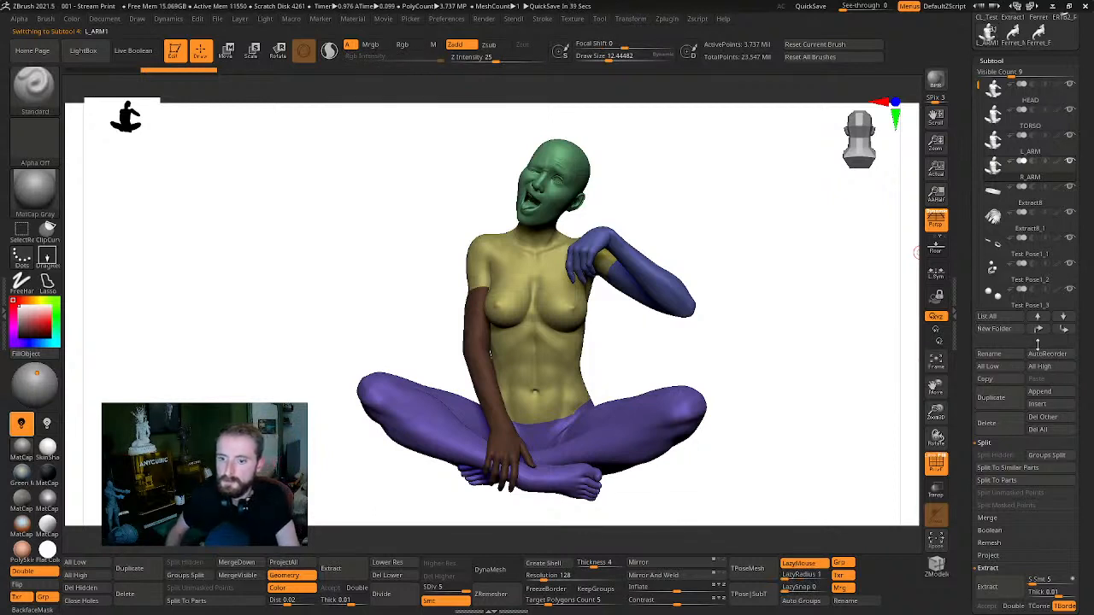
# Duplicate the R_ARM subtool and rename the copy as LEGS
pyautogui.click(998, 398)
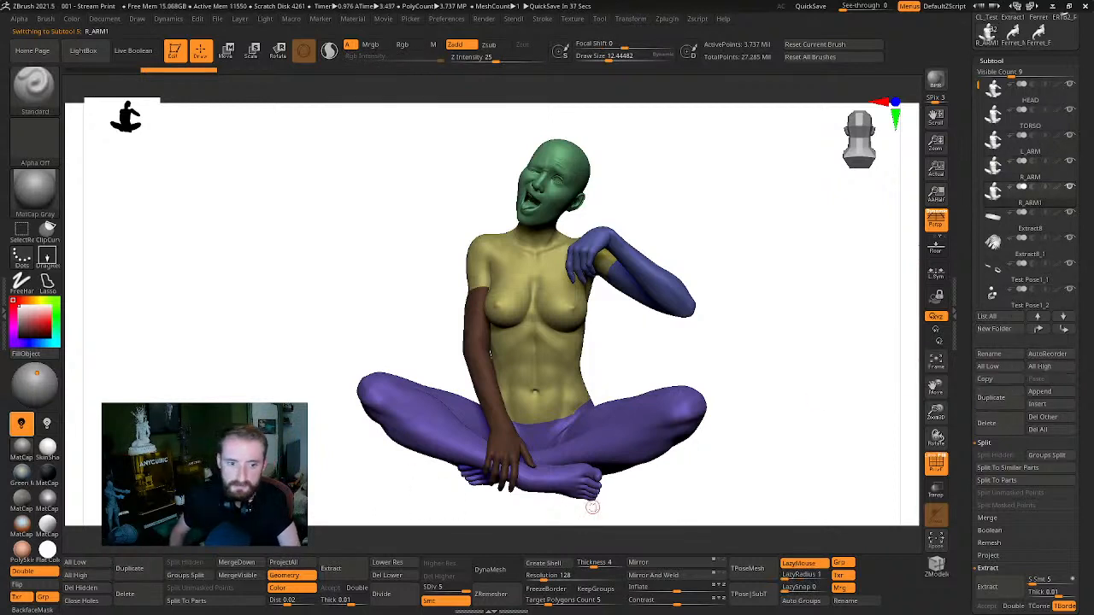
pyautogui.click(989, 353)
pyautogui.press('shift')
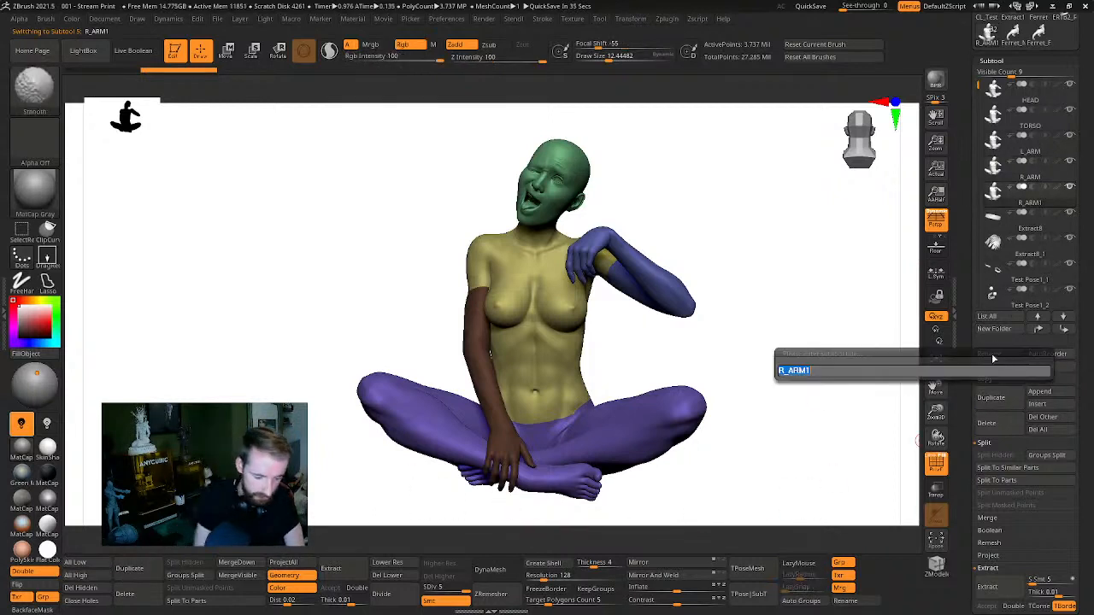
pyautogui.press('Return')
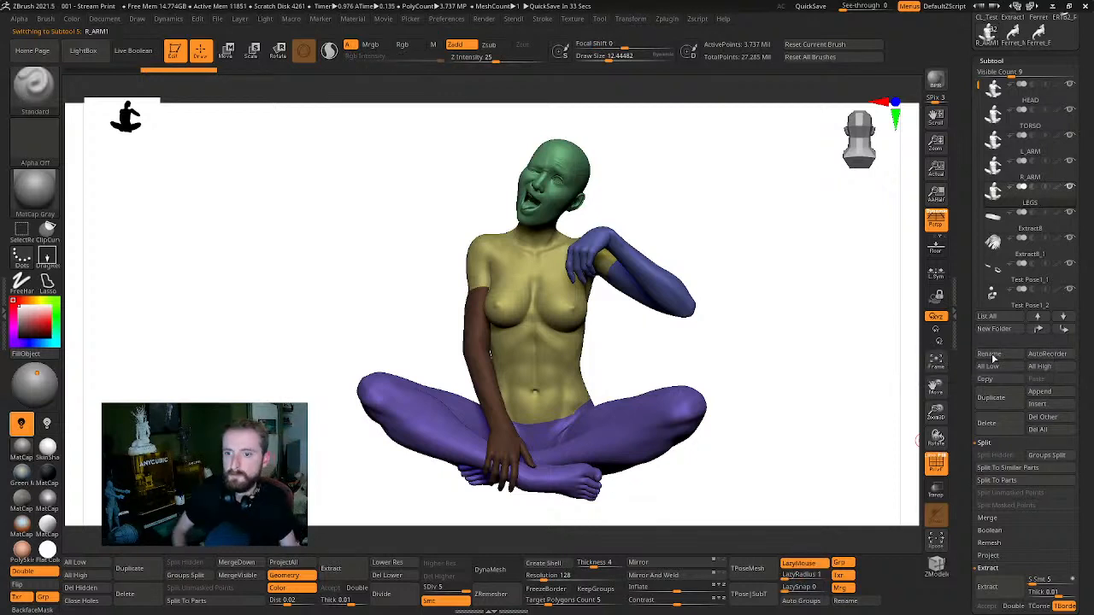
# Select the HEAD subtool and isolate its green head polygroup, hiding the rest of the body
pyautogui.click(994, 94)
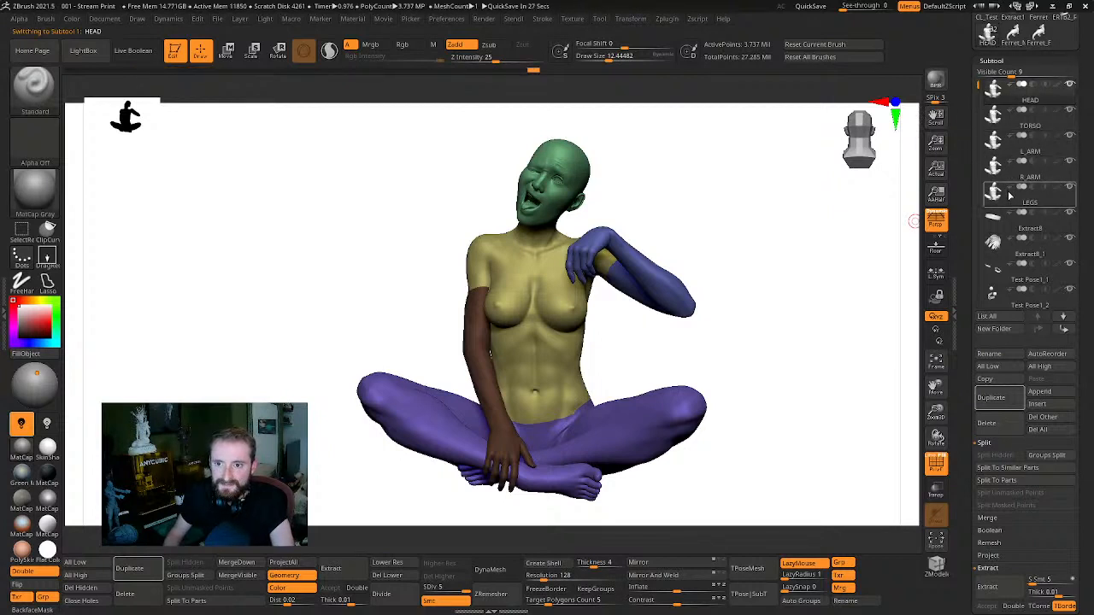
pyautogui.moveTo(997, 148)
pyautogui.moveTo(826, 220); pyautogui.dragTo(727, 274)
pyautogui.hotkey('ctrl', 'shift')
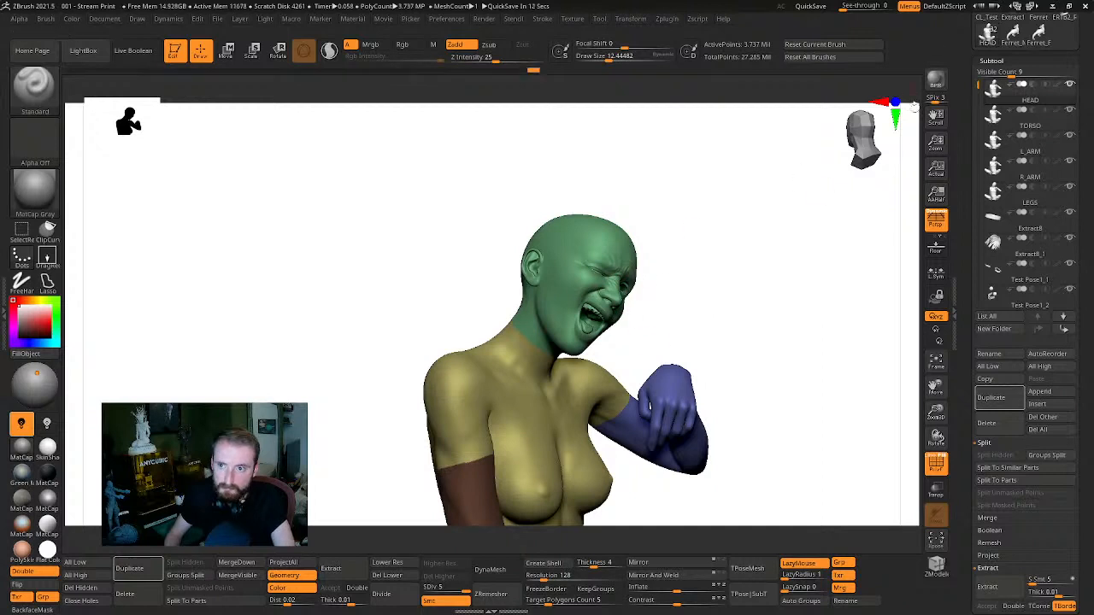
pyautogui.hotkey('ctrl', 'shift')
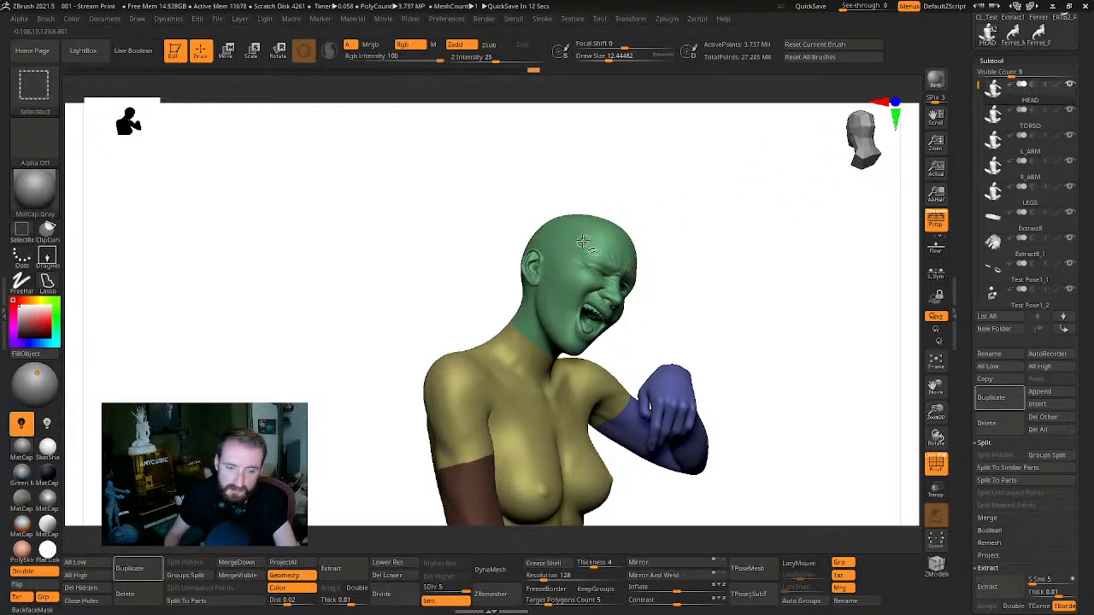
pyautogui.keyDown('ctrl'); pyautogui.keyDown('shift'); pyautogui.click(572, 285); pyautogui.keyUp('shift'); pyautogui.keyUp('ctrl')
pyautogui.moveTo(749, 316); pyautogui.dragTo(794, 368)
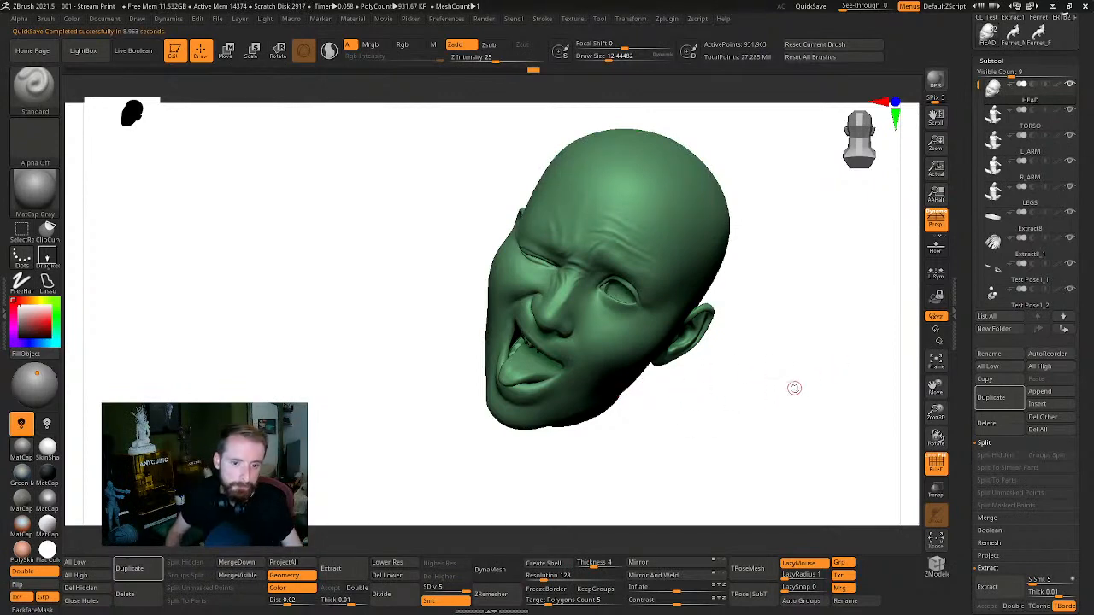
# Check the isolated head with and without the surrounding subtools and delete its lower subdivision levels
pyautogui.moveTo(766, 390)
pyautogui.mouseDown()
pyautogui.moveTo(777, 371)
pyautogui.moveTo(730, 373)
pyautogui.moveTo(740, 418)
pyautogui.moveTo(771, 392)
pyautogui.mouseUp()
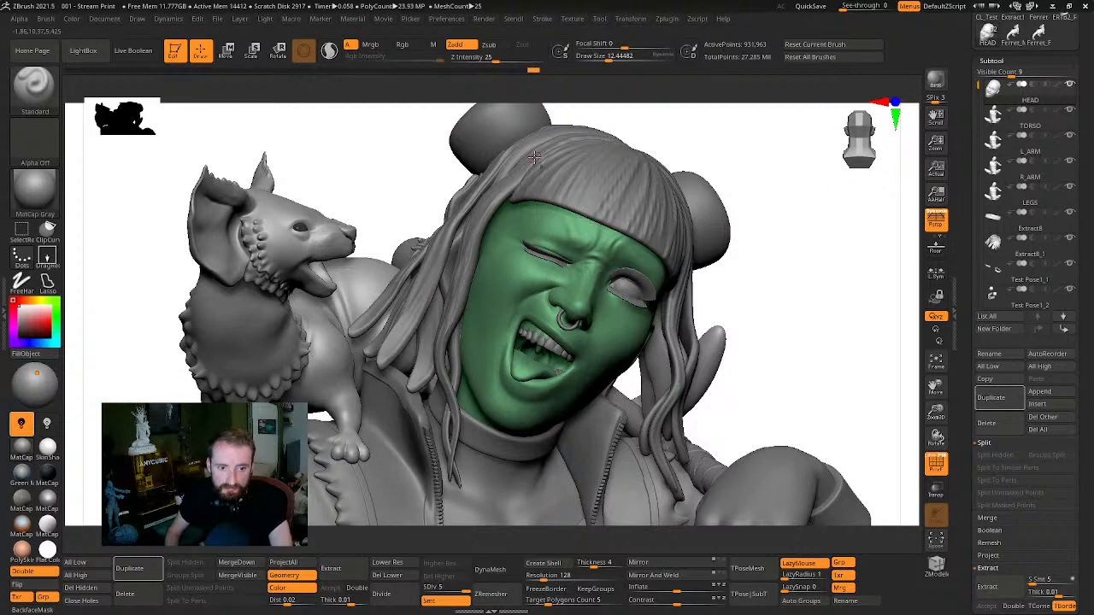
pyautogui.keyDown('ctrl'); pyautogui.keyDown('shift'); pyautogui.click(633, 295); pyautogui.keyUp('shift'); pyautogui.keyUp('ctrl')
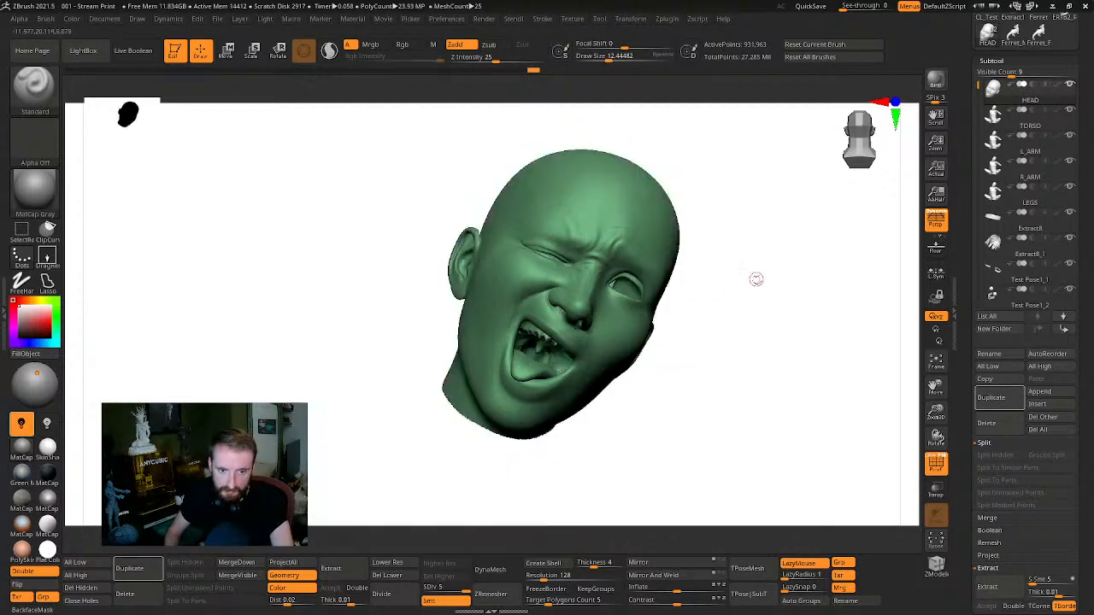
pyautogui.moveTo(815, 332); pyautogui.dragTo(637, 451)
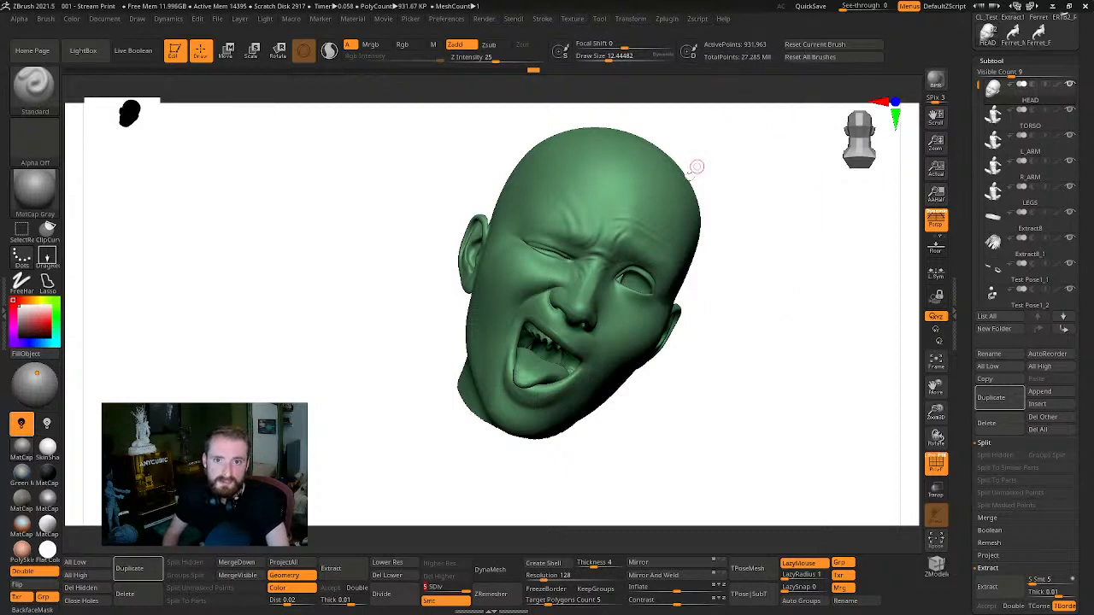
pyautogui.moveTo(858, 329); pyautogui.dragTo(830, 321)
pyautogui.moveTo(792, 377); pyautogui.dragTo(831, 358)
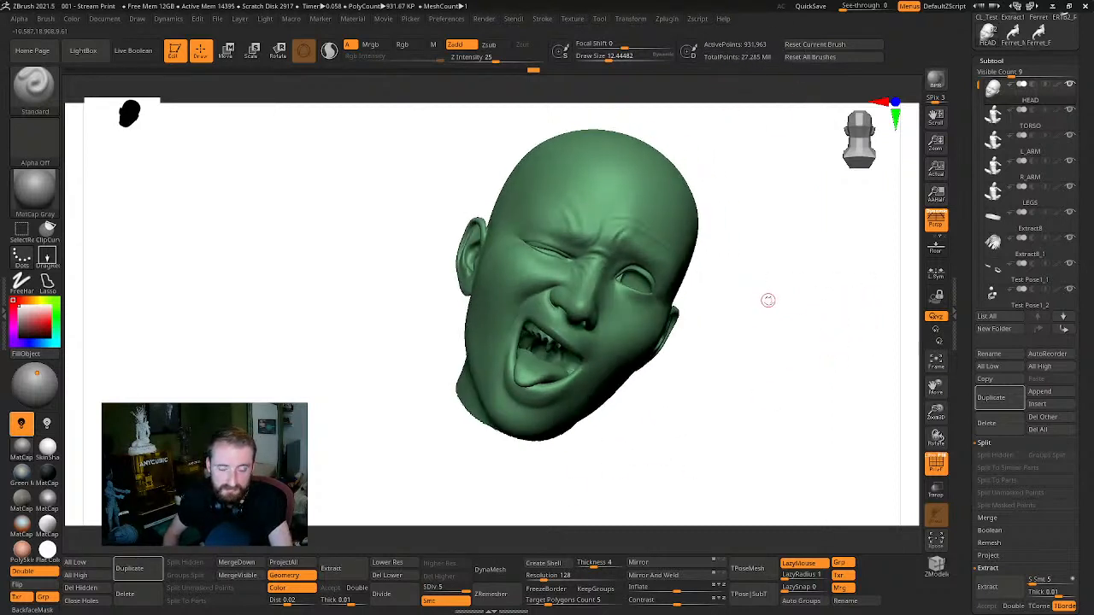
pyautogui.click(396, 578)
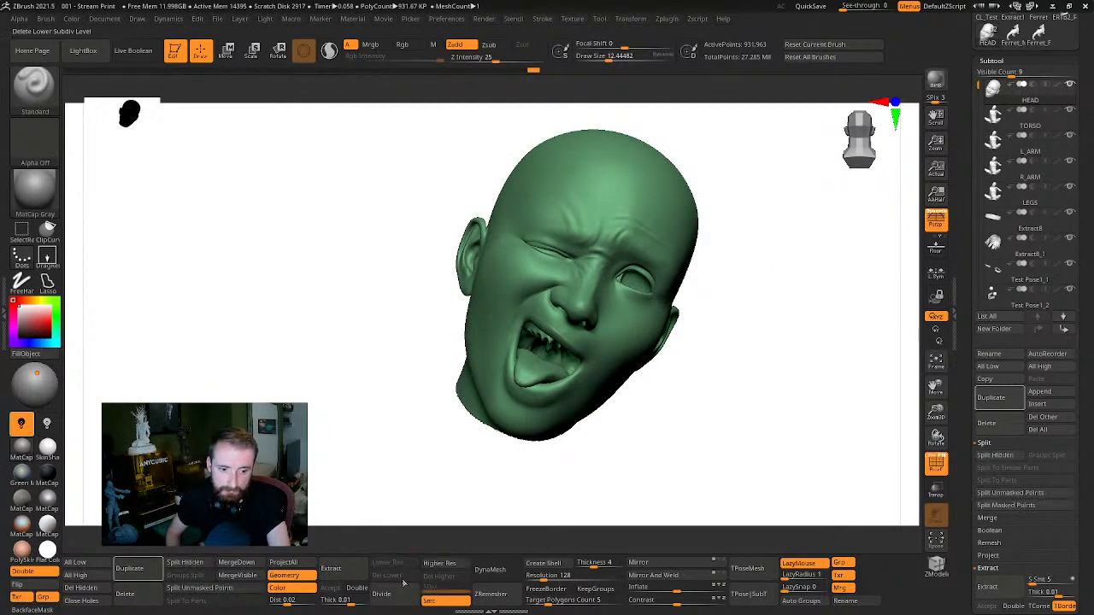
pyautogui.press('ctrl')
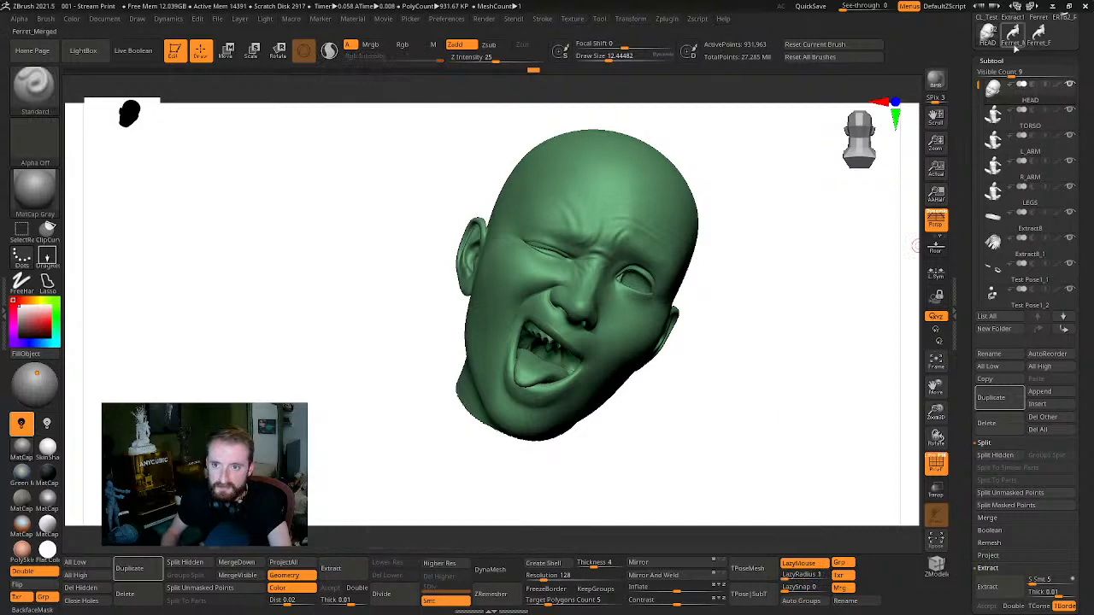
# Delete the hidden body geometry from the HEAD subtool so only the isolated head polygroup remains
pyautogui.moveTo(1079, 244); pyautogui.dragTo(1091, 117)
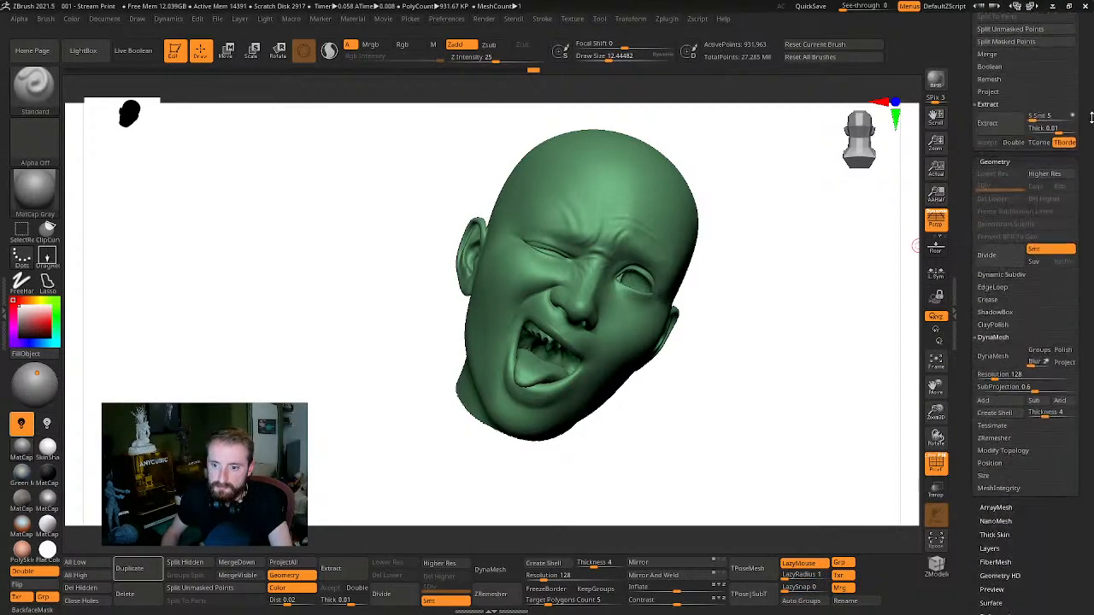
pyautogui.press('shift')
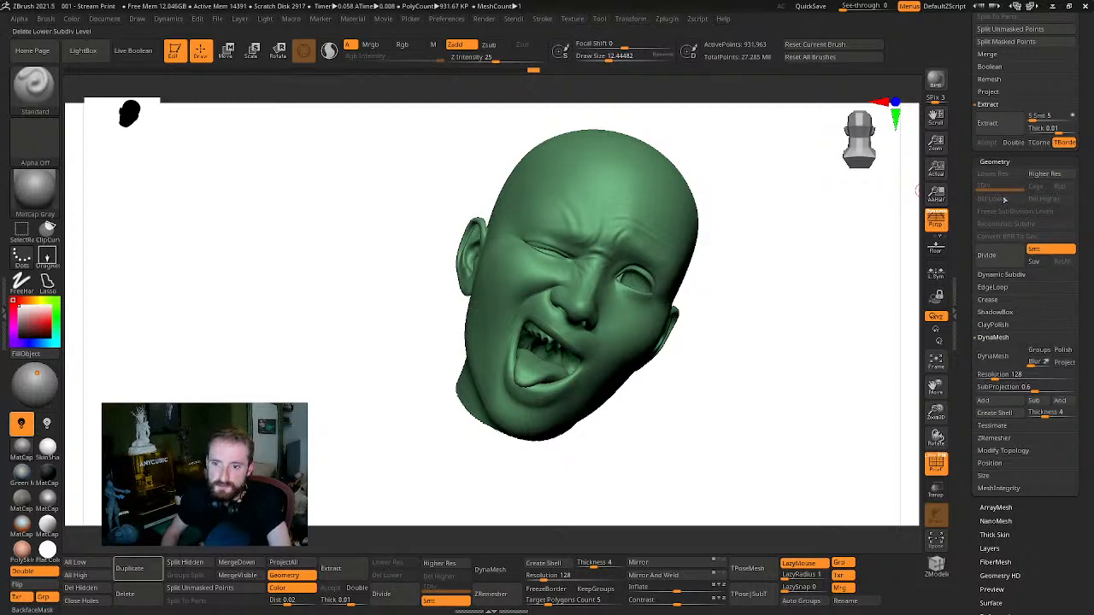
pyautogui.moveTo(760, 393); pyautogui.dragTo(764, 356)
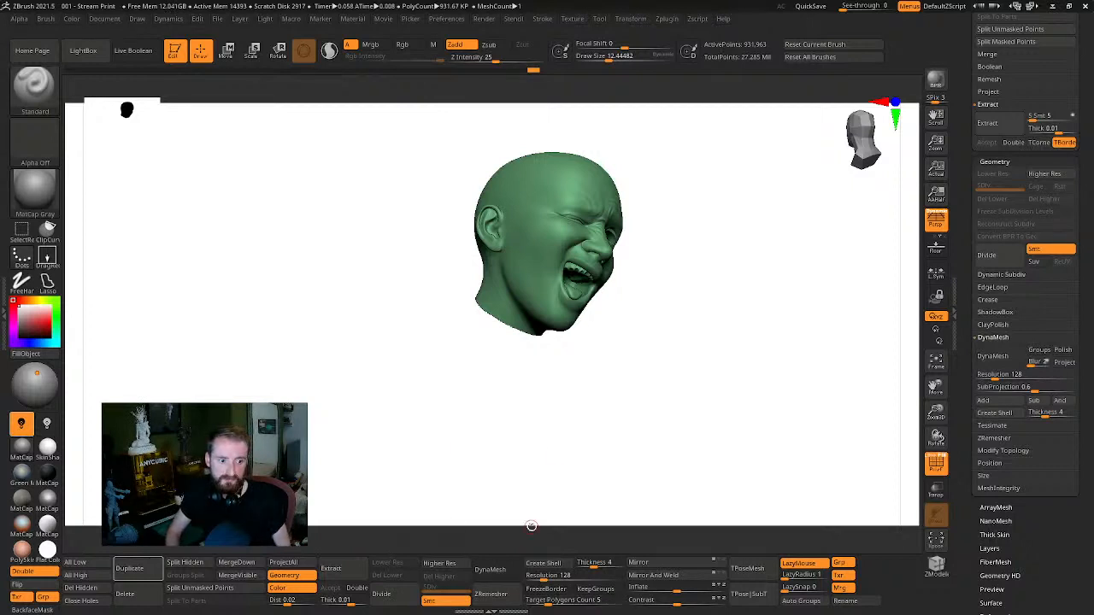
pyautogui.moveTo(706, 324); pyautogui.dragTo(531, 257)
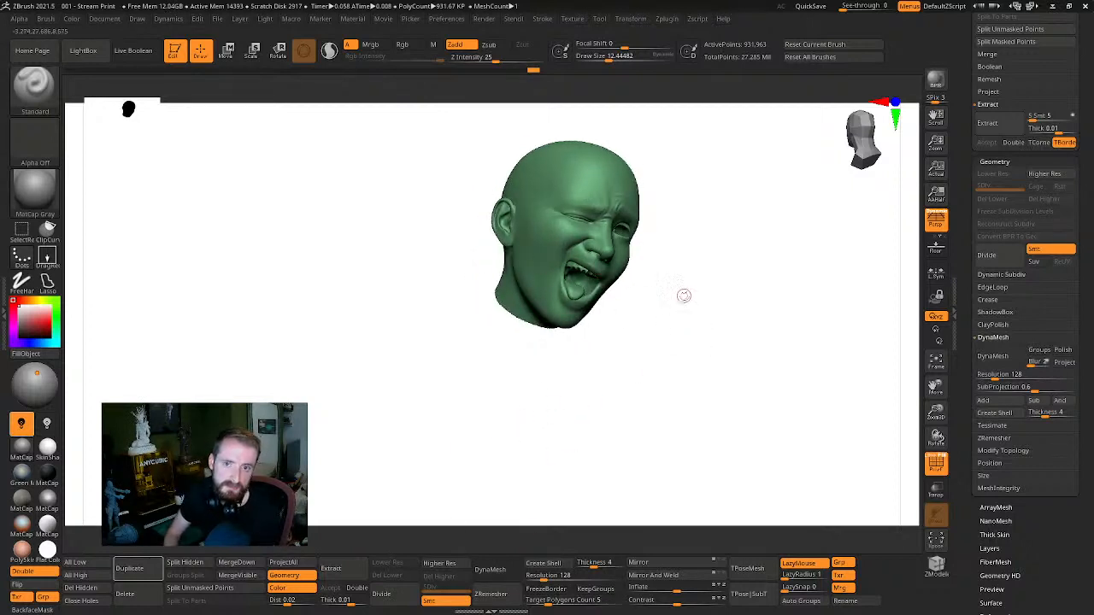
pyautogui.moveTo(683, 296); pyautogui.dragTo(795, 293)
pyautogui.moveTo(941, 413); pyautogui.dragTo(942, 434)
pyautogui.moveTo(936, 388); pyautogui.dragTo(909, 354)
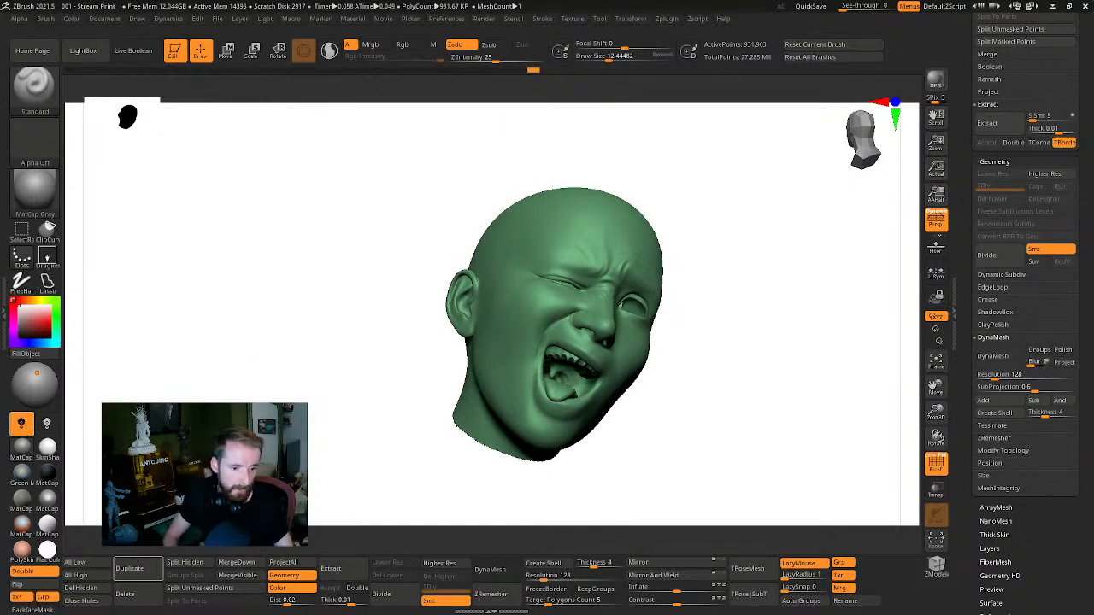
pyautogui.click(101, 589)
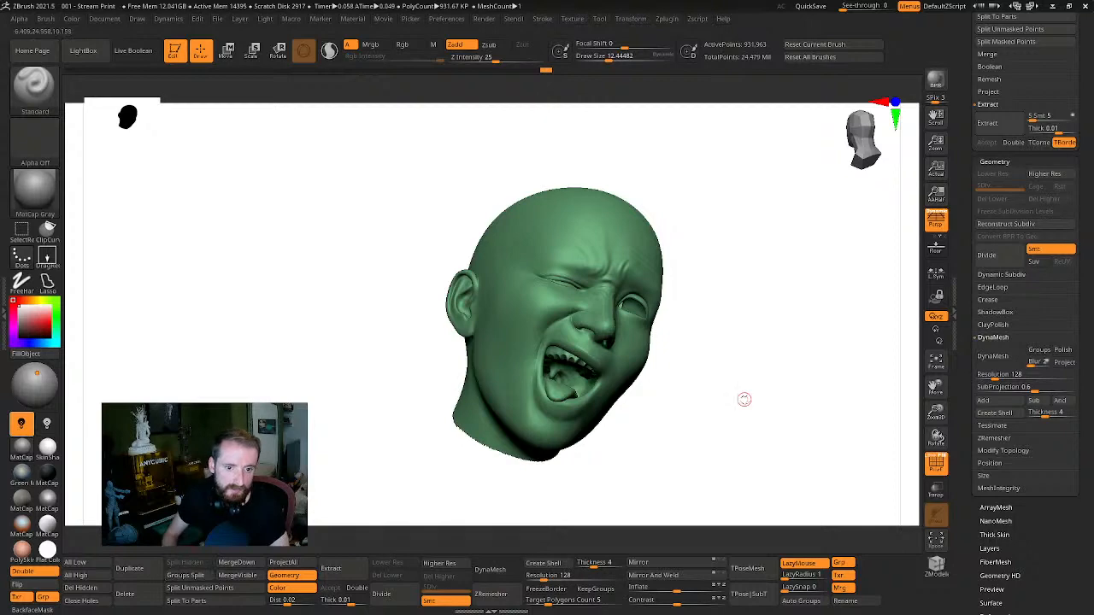
# Inspect the separated head from several sides, including the open edge at the base of the neck
pyautogui.moveTo(743, 399); pyautogui.dragTo(666, 385)
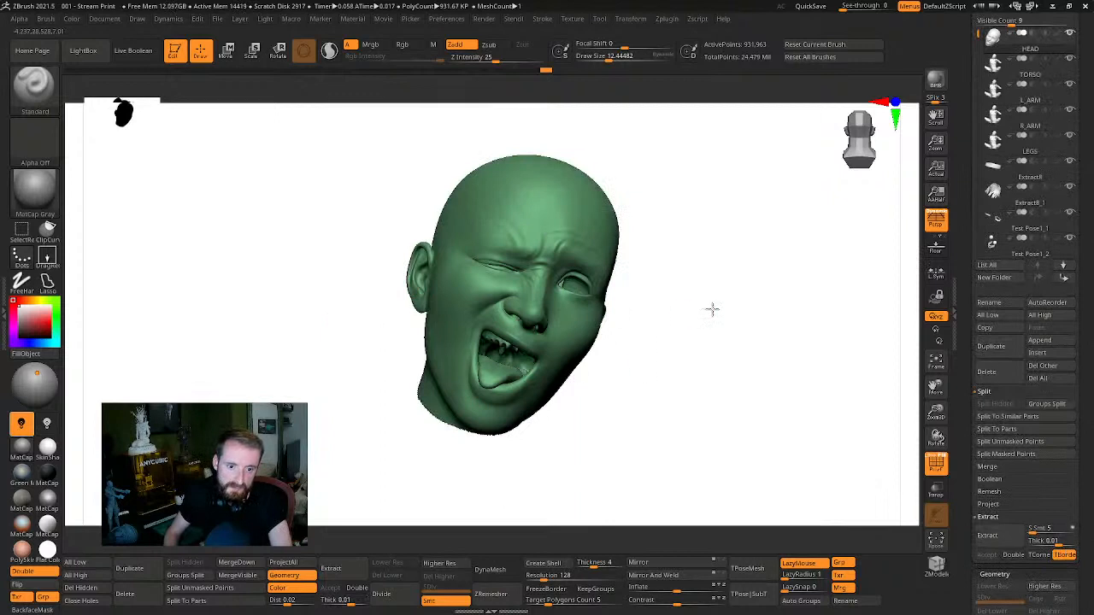
pyautogui.keyDown('alt'); pyautogui.moveTo(712, 309); pyautogui.dragTo(724, 326); pyautogui.keyUp('alt')
pyautogui.moveTo(1088, 77); pyautogui.dragTo(1088, 147)
pyautogui.hotkey('ctrl', 'shift')
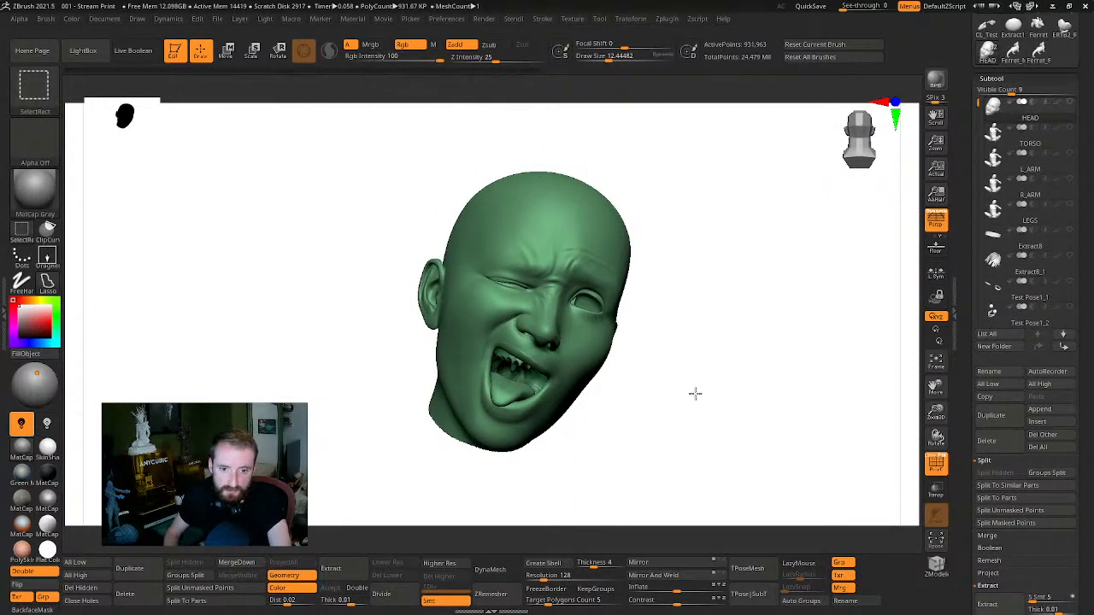
pyautogui.click(998, 114)
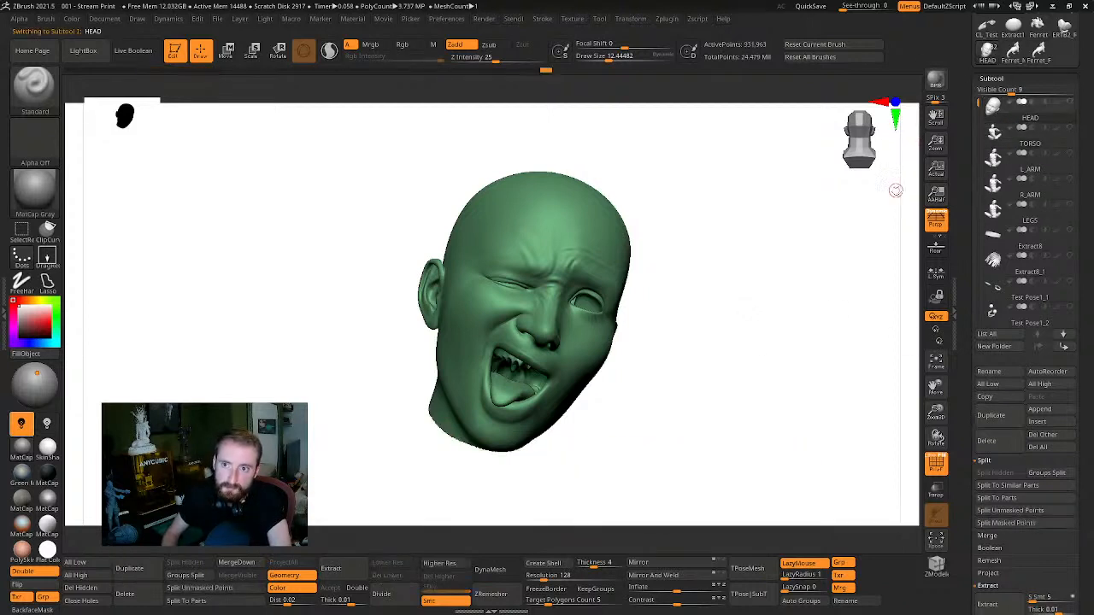
pyautogui.moveTo(682, 350); pyautogui.dragTo(846, 363)
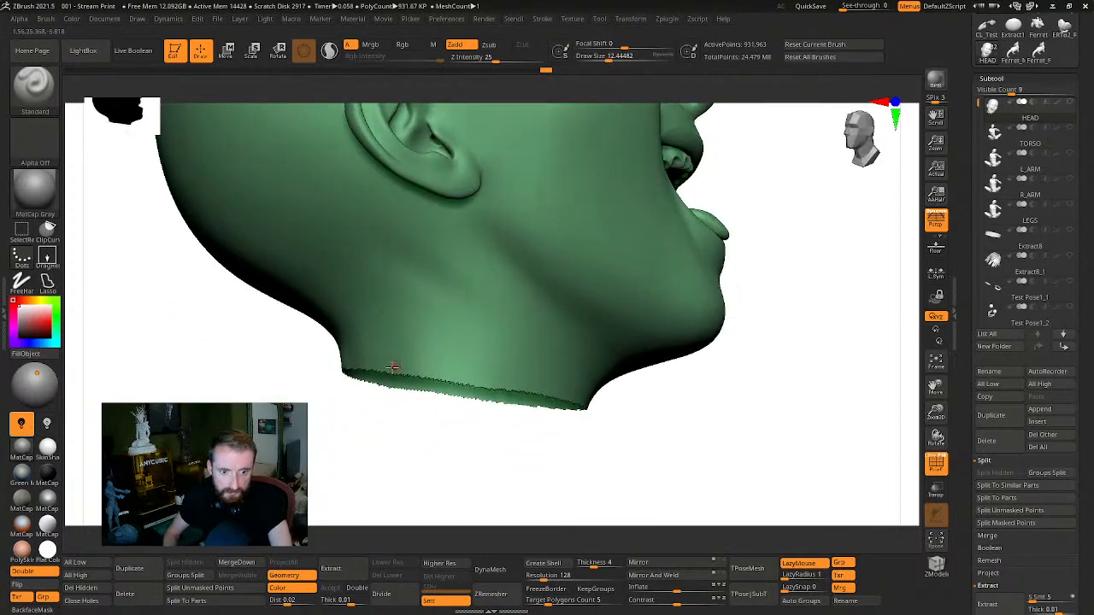
pyautogui.moveTo(678, 399); pyautogui.dragTo(463, 255)
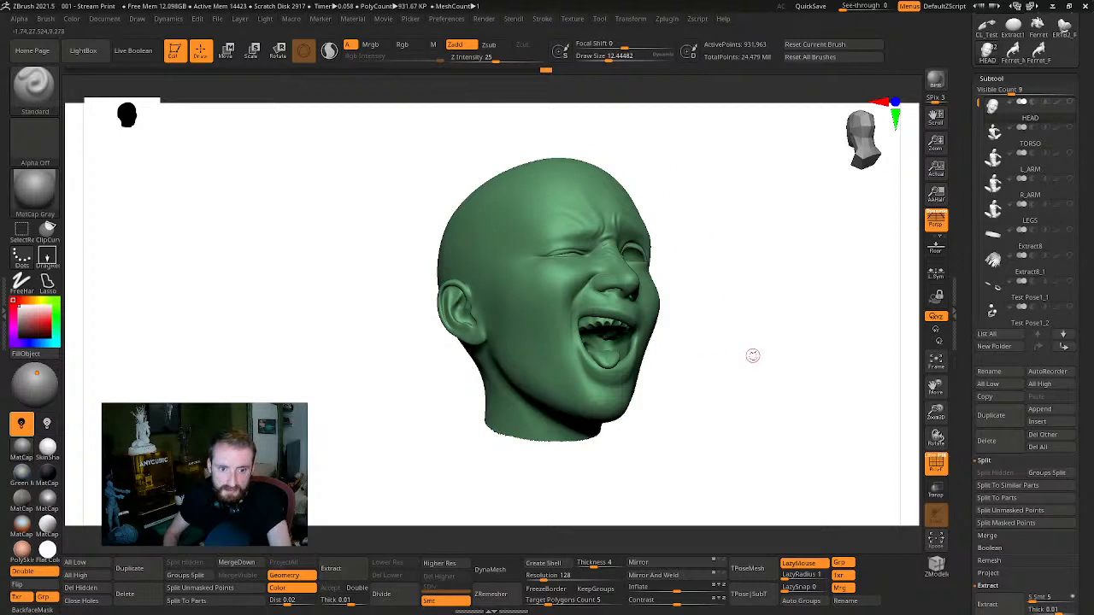
pyautogui.moveTo(753, 356); pyautogui.dragTo(881, 264)
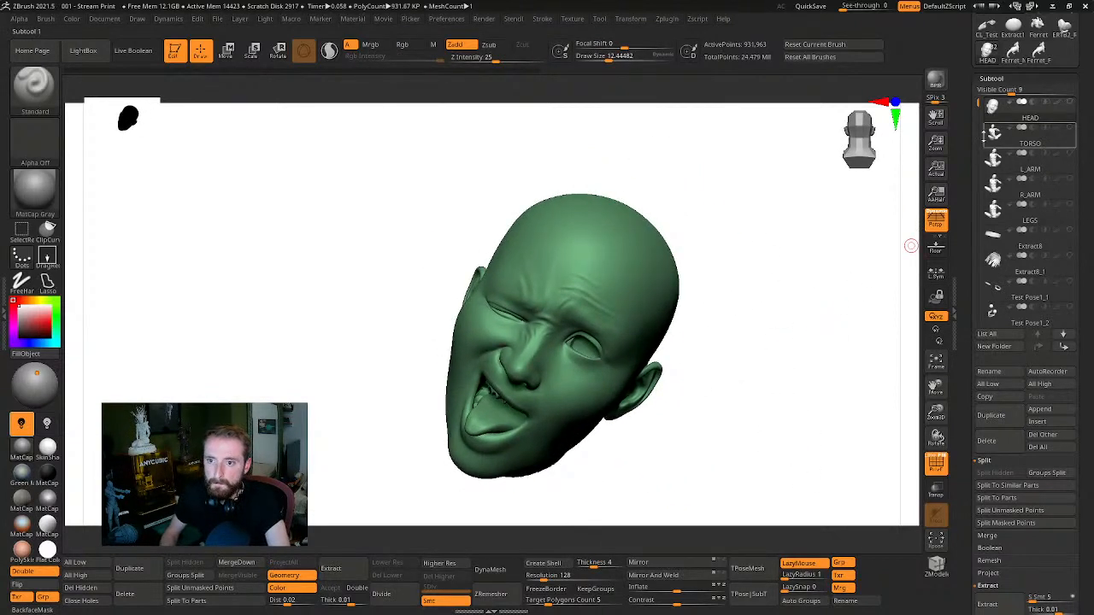
pyautogui.click(985, 135)
pyautogui.click(991, 111)
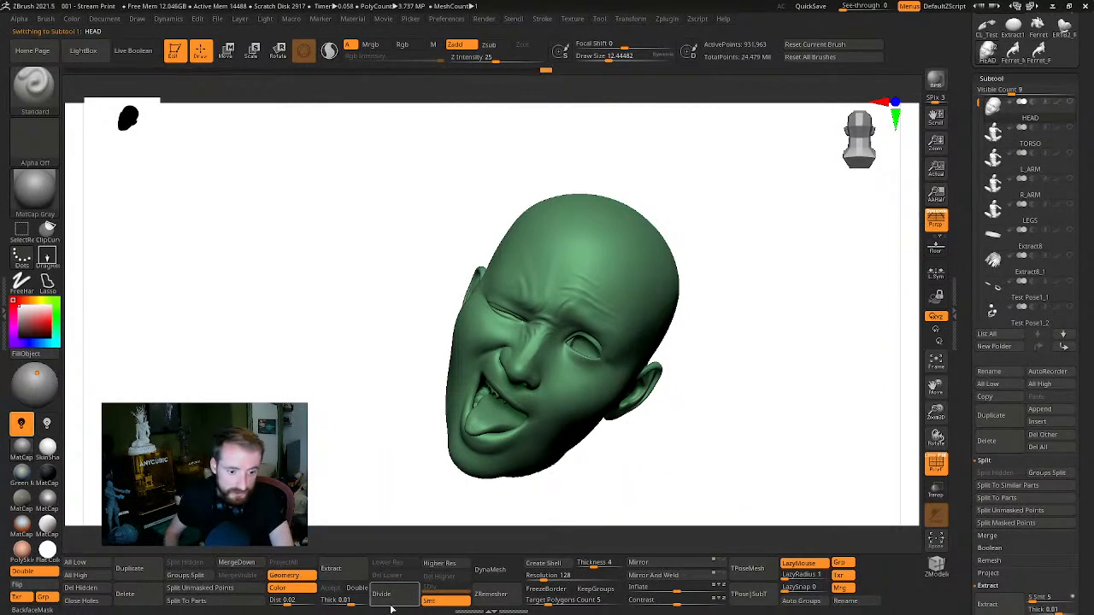
# Try DynaMesh on the HEAD subtool at resolution 24, check the facial detail, and undo the remesh
pyautogui.scroll(-10, 1080, 373)
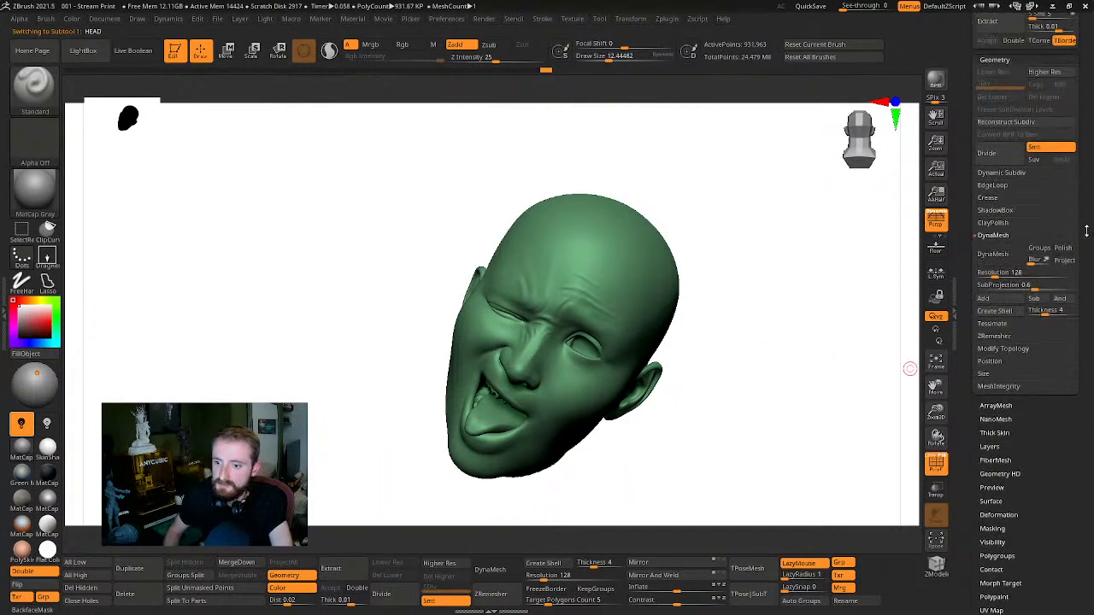
pyautogui.scroll(3, 1085, 266)
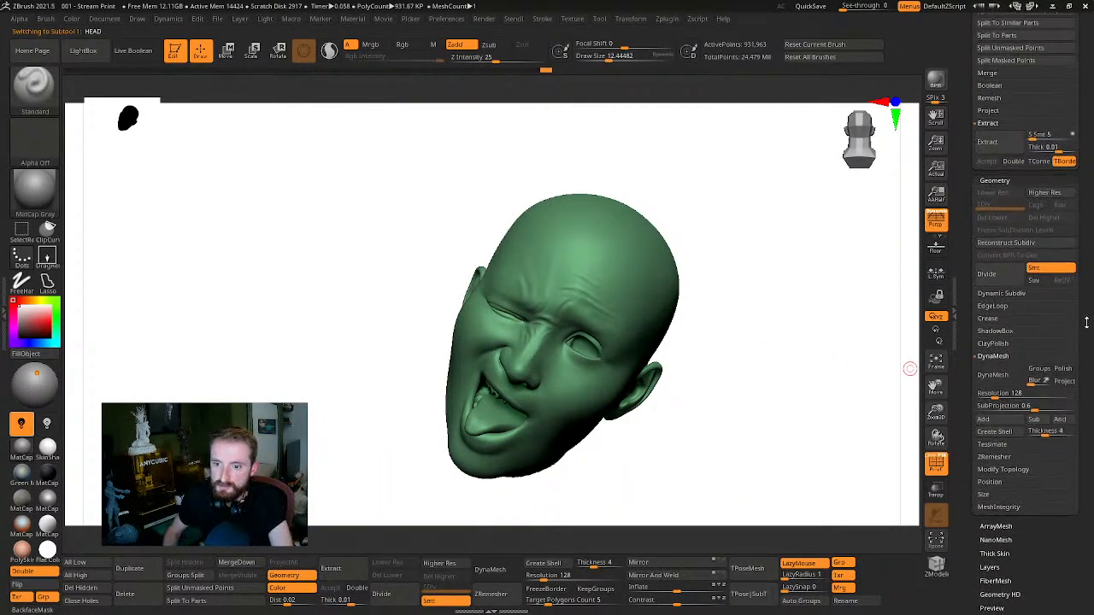
pyautogui.keyDown('alt'); pyautogui.moveTo(753, 400); pyautogui.dragTo(756, 356); pyautogui.keyUp('alt')
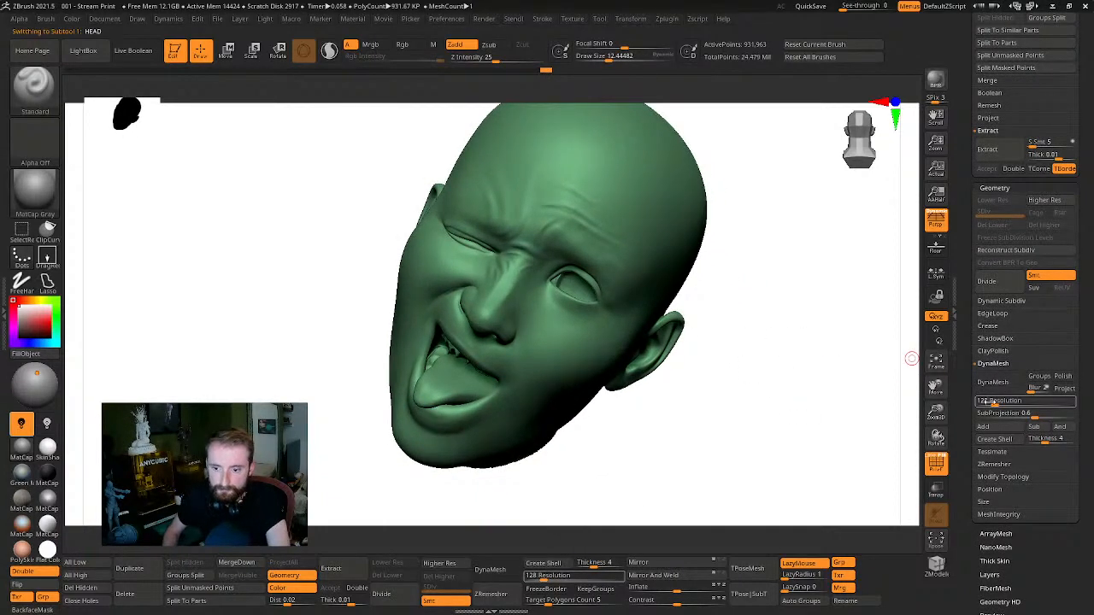
pyautogui.moveTo(993, 403); pyautogui.dragTo(984, 402)
pyautogui.moveTo(795, 411); pyautogui.dragTo(906, 383)
pyautogui.click(1006, 383)
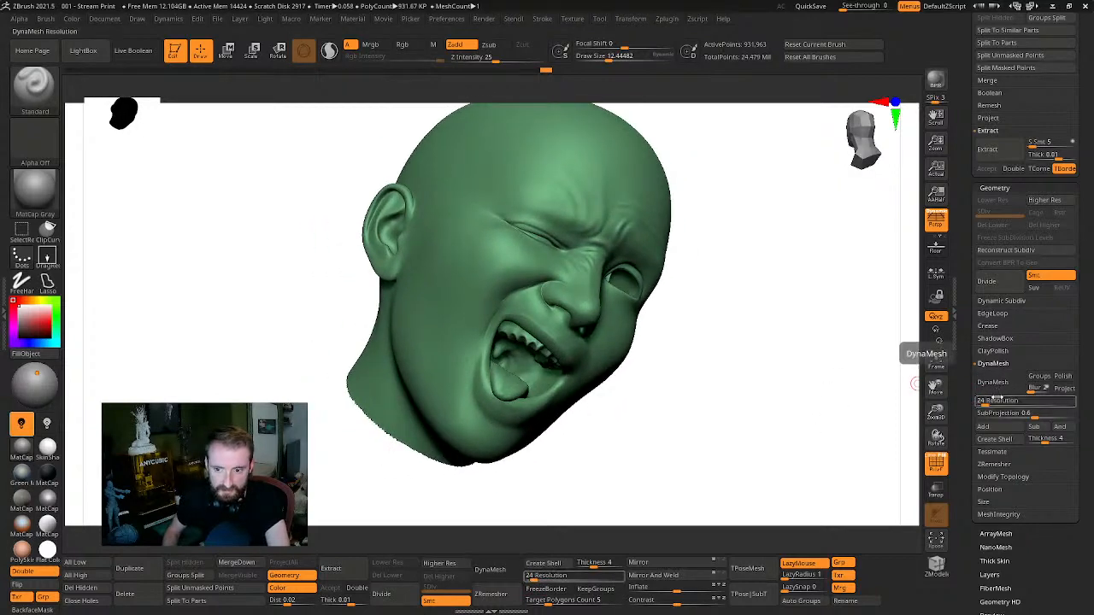
pyautogui.moveTo(781, 418); pyautogui.dragTo(798, 333)
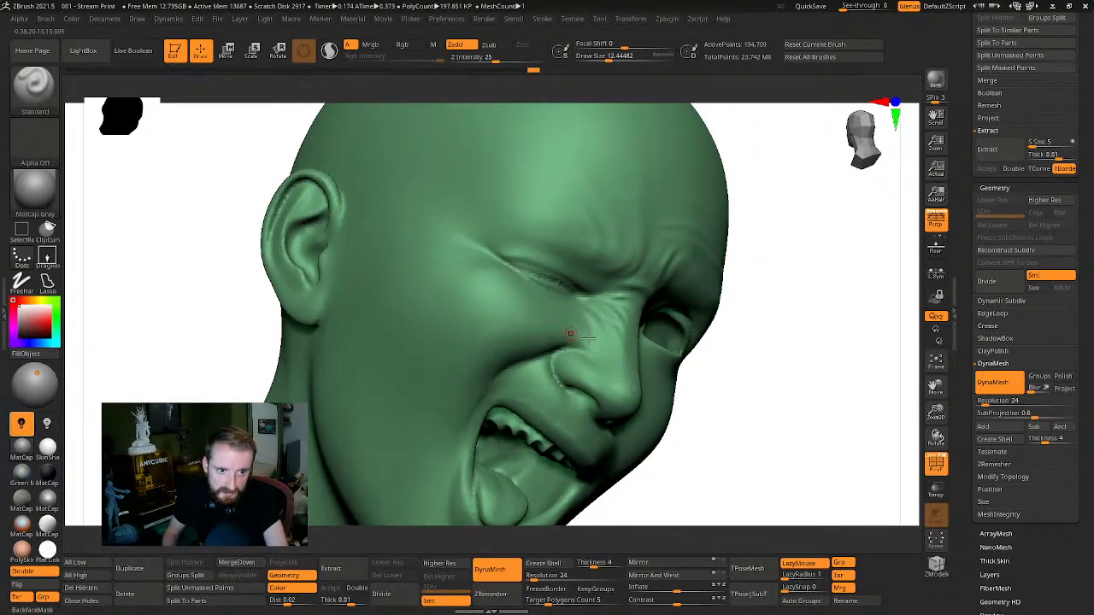
pyautogui.moveTo(812, 370); pyautogui.dragTo(897, 381)
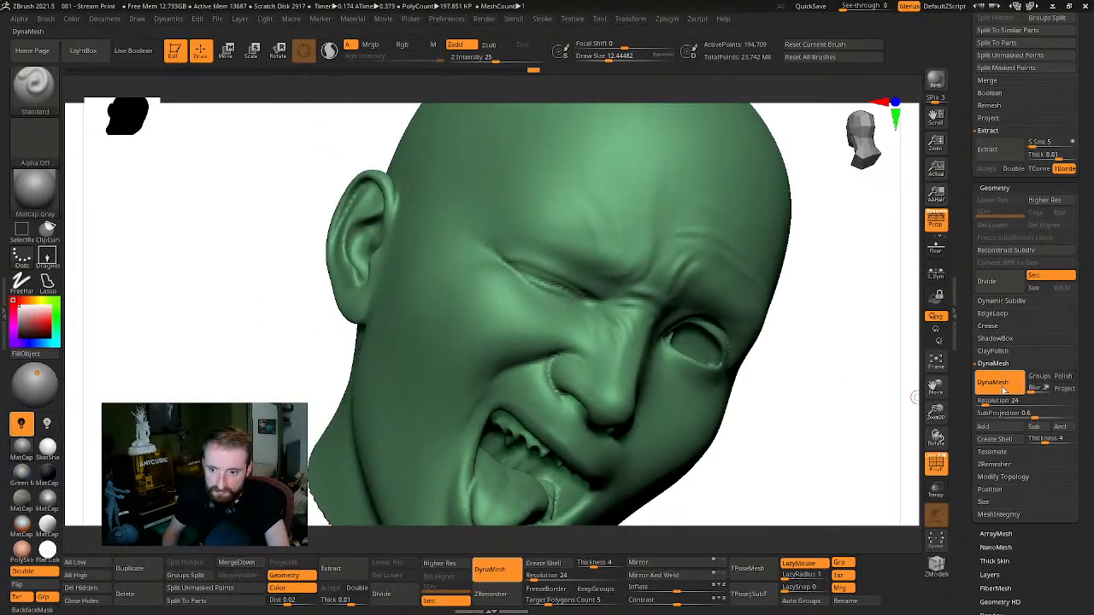
pyautogui.hotkey('ctrl', 'z')
# Try DynaMesh on the head at resolution 160, check the face, and undo the remesh
pyautogui.moveTo(821, 394); pyautogui.dragTo(485, 301)
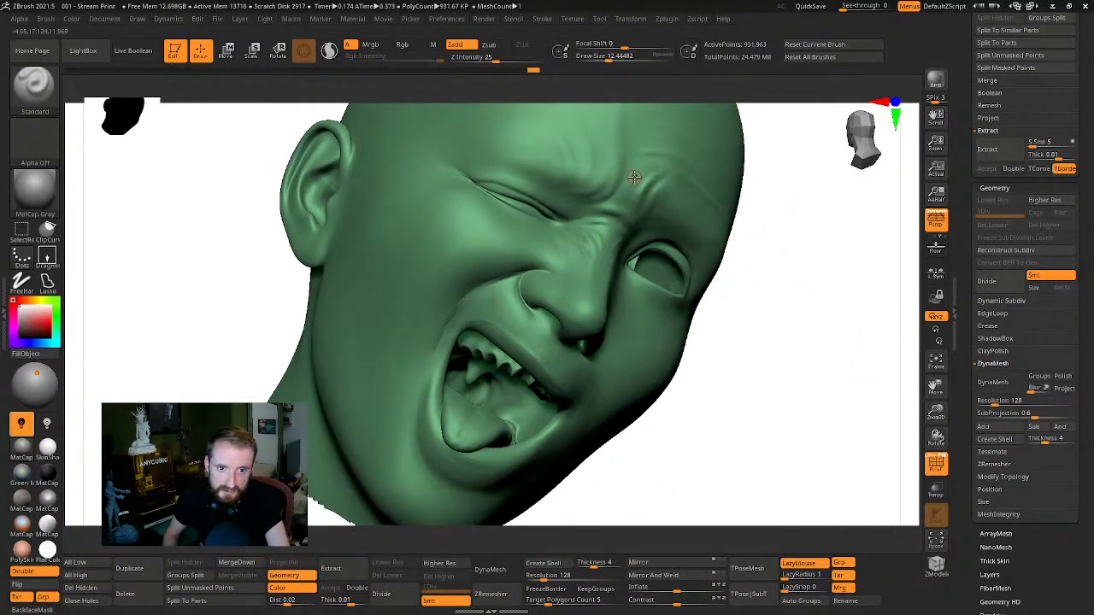
pyautogui.moveTo(869, 328); pyautogui.dragTo(868, 425)
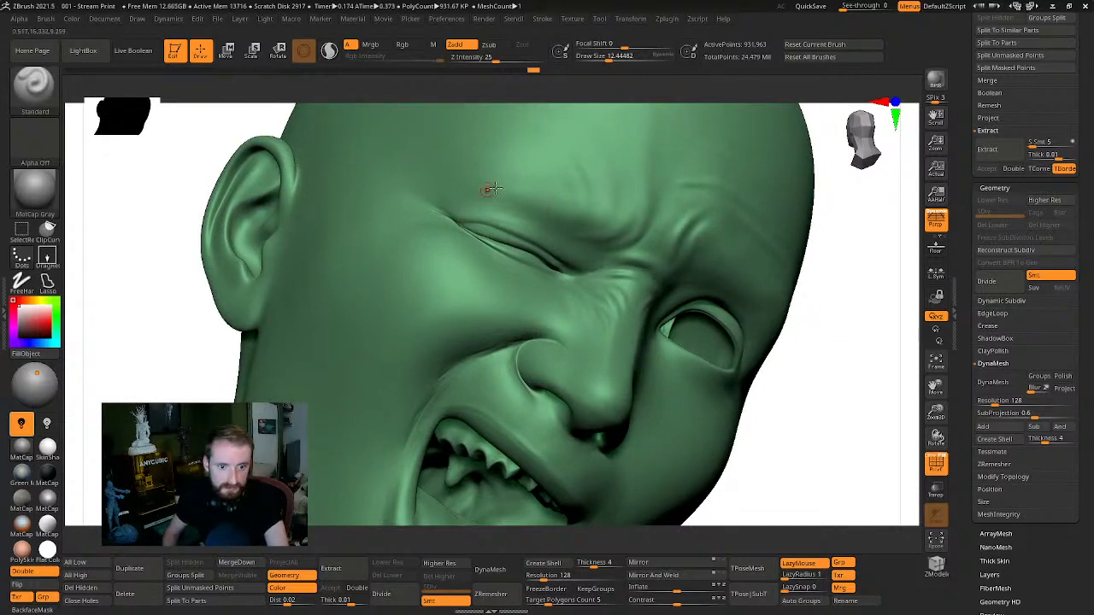
pyautogui.keyDown('alt'); pyautogui.moveTo(908, 425); pyautogui.dragTo(870, 368); pyautogui.keyUp('alt')
pyautogui.moveTo(834, 368); pyautogui.dragTo(914, 358)
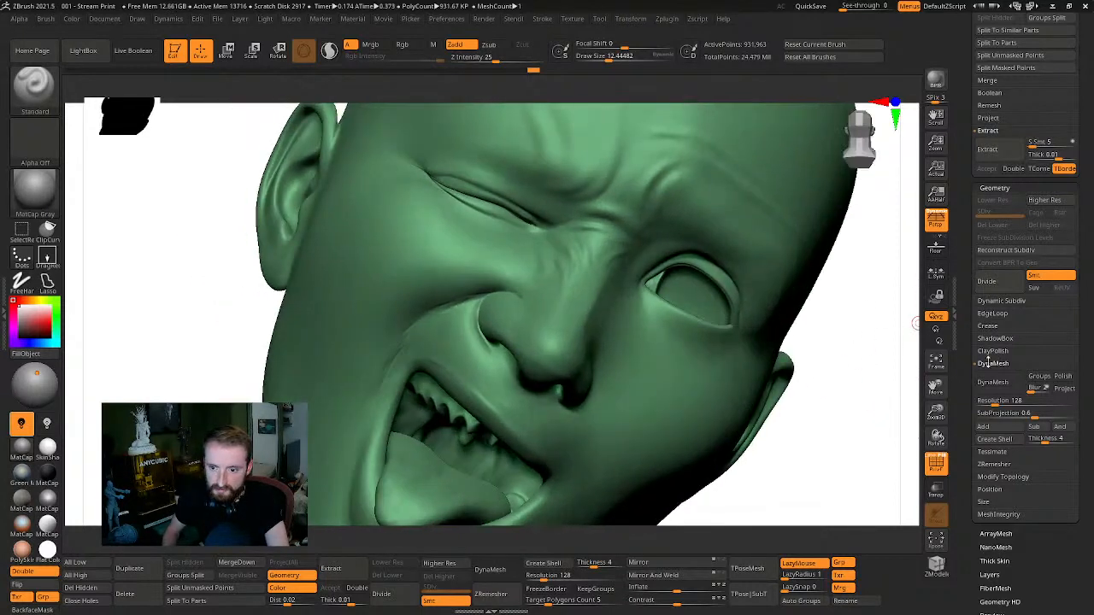
pyautogui.write('160')
pyautogui.press('Return')
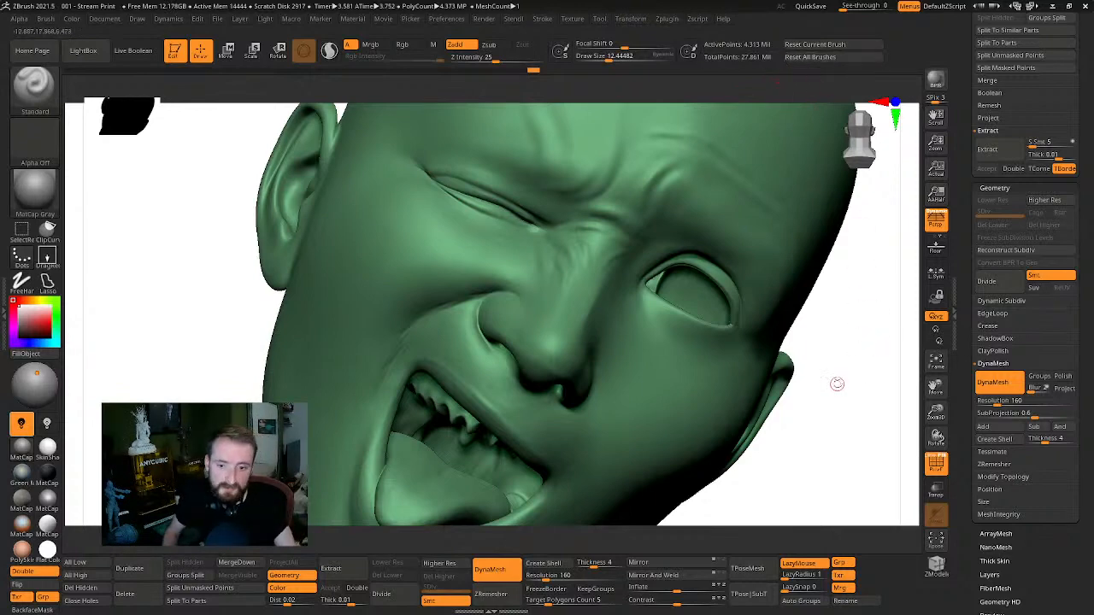
pyautogui.moveTo(837, 383)
pyautogui.mouseDown()
pyautogui.moveTo(857, 374)
pyautogui.moveTo(847, 359)
pyautogui.moveTo(840, 368)
pyautogui.moveTo(852, 317)
pyautogui.moveTo(845, 361)
pyautogui.moveTo(862, 354)
pyautogui.moveTo(845, 322)
pyautogui.moveTo(849, 354)
pyautogui.moveTo(872, 328)
pyautogui.mouseUp()
pyautogui.hotkey('ctrl', 'z')
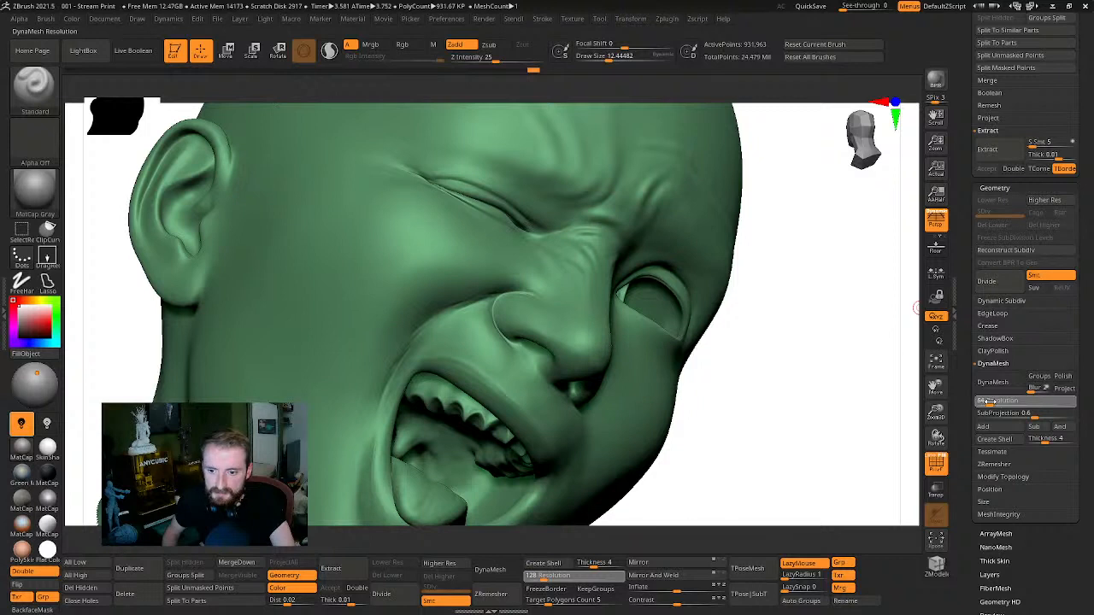
# DynaMesh the head at resolution 64, comparing the face before and after the remesh by undoing and redoing it
pyautogui.press('Return')
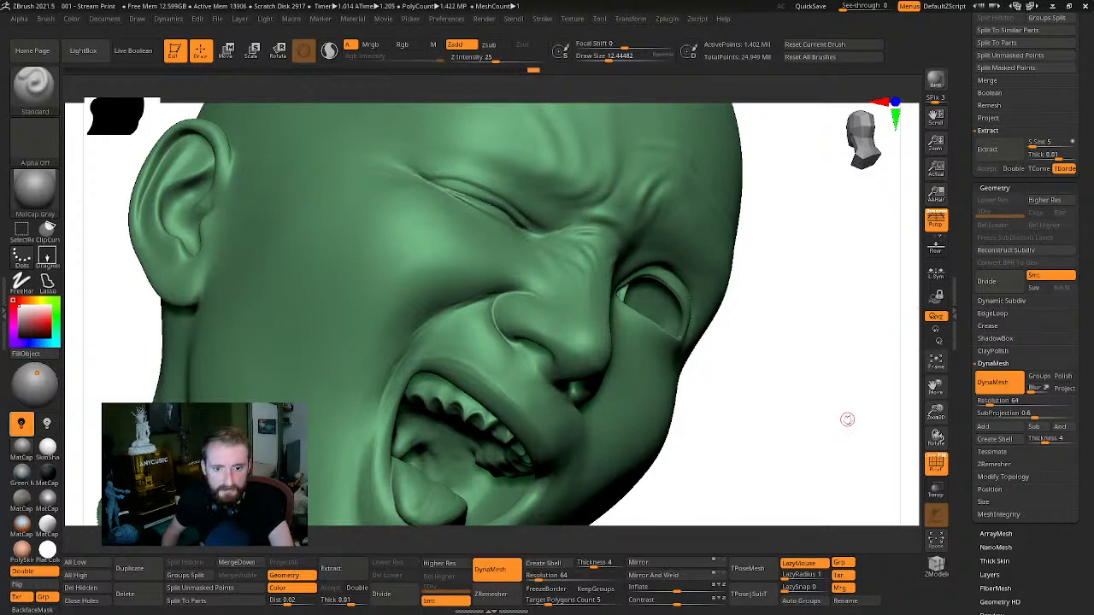
pyautogui.moveTo(798, 405)
pyautogui.mouseDown()
pyautogui.moveTo(809, 395)
pyautogui.moveTo(803, 427)
pyautogui.moveTo(819, 383)
pyautogui.moveTo(808, 351)
pyautogui.moveTo(846, 401)
pyautogui.moveTo(749, 317)
pyautogui.mouseUp()
pyautogui.press('ctrl')
pyautogui.hotkey('ctrl', 'z')
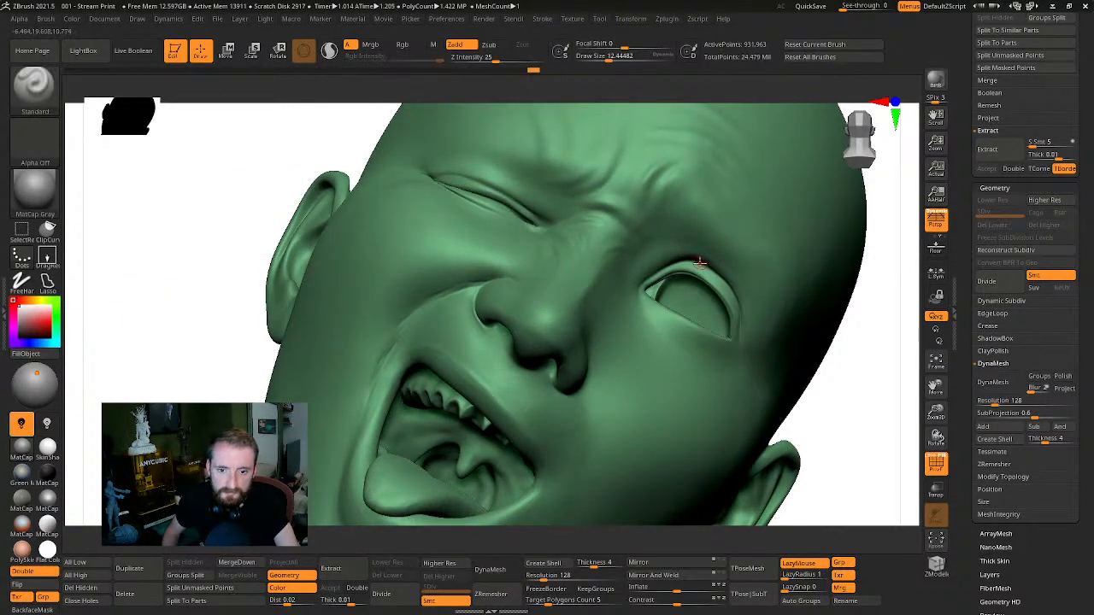
pyautogui.hotkey('ctrl', 'shift')
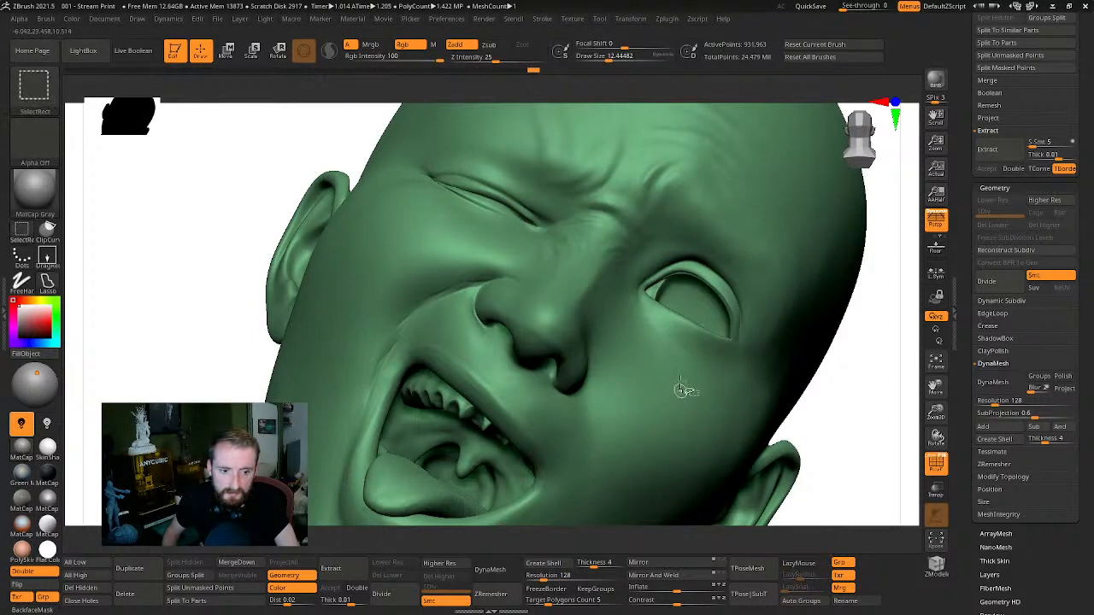
pyautogui.hotkey('ctrl', 'shift', 'z')
pyautogui.hotkey('ctrl', 'z')
pyautogui.hotkey('ctrl', 'shift', 'z')
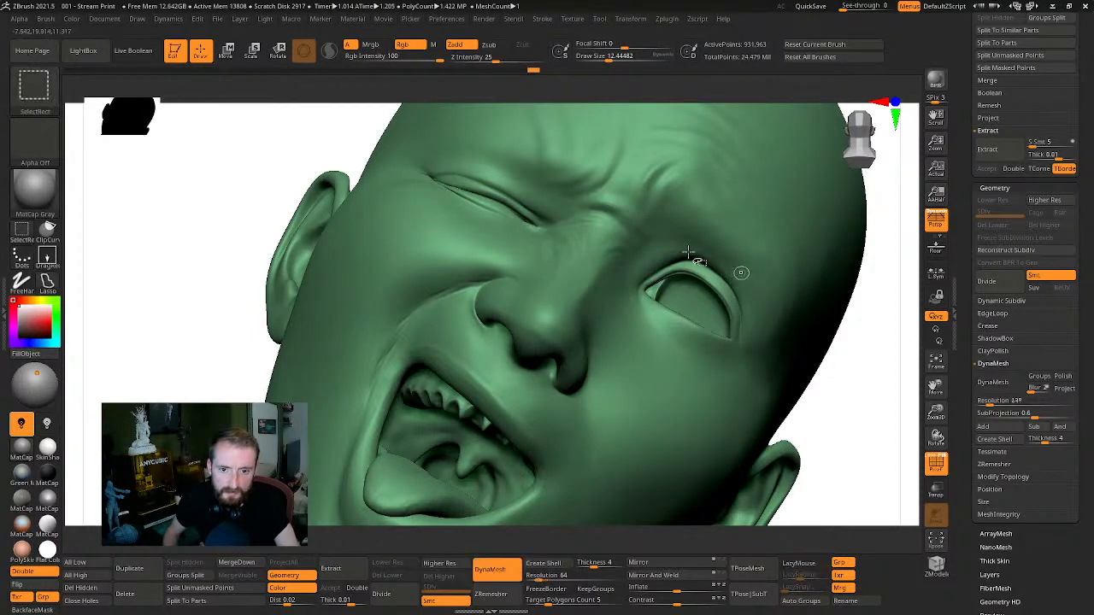
pyautogui.hotkey('ctrl', 'shift', 'z')
# Compare the open eye's edges up close with and without the resolution 64 remesh, restore the remesh and check the whole head
pyautogui.keyDown('alt'); pyautogui.moveTo(845, 397); pyautogui.dragTo(910, 409); pyautogui.keyUp('alt')
pyautogui.moveTo(921, 369); pyautogui.dragTo(654, 346)
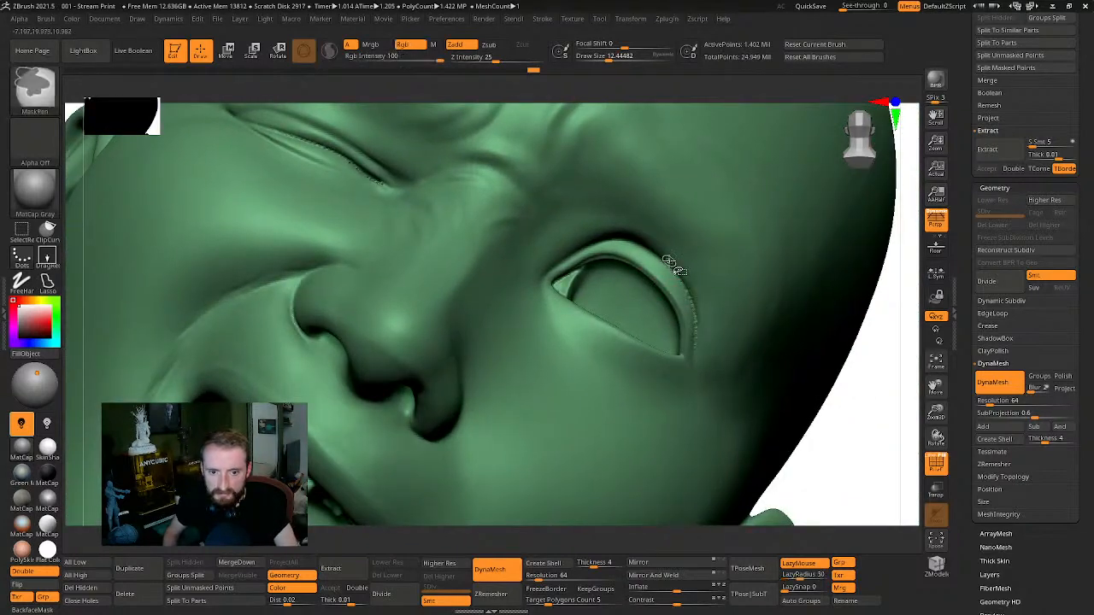
pyautogui.hotkey('ctrl', 'z')
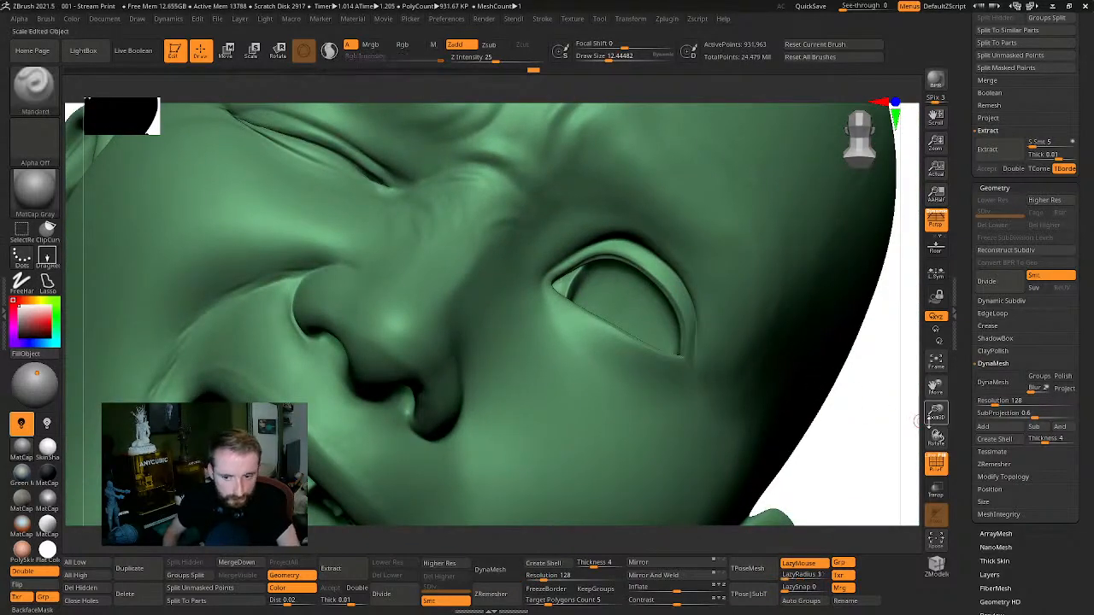
pyautogui.moveTo(879, 447)
pyautogui.mouseDown()
pyautogui.moveTo(879, 460)
pyautogui.moveTo(869, 365)
pyautogui.mouseUp()
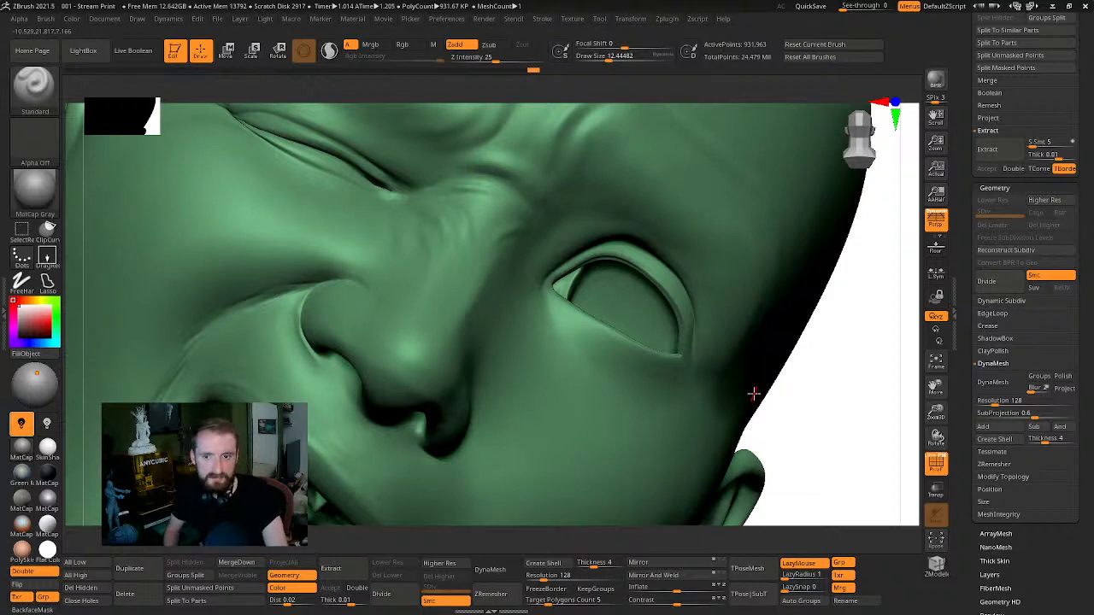
pyautogui.moveTo(848, 384); pyautogui.dragTo(851, 384)
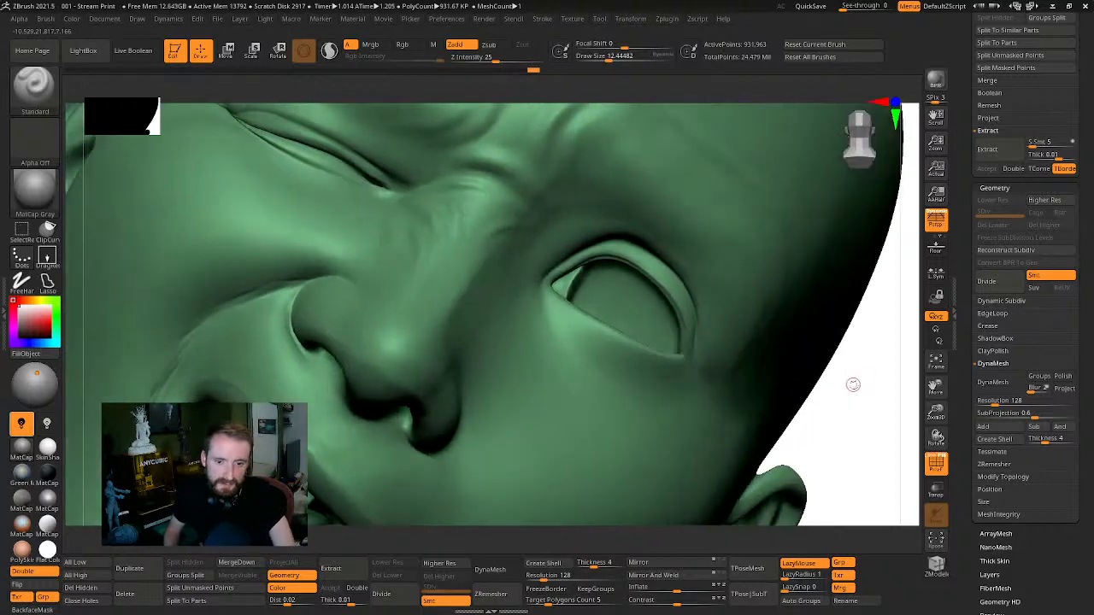
pyautogui.hotkey('ctrl', 'shift')
pyautogui.hotkey('ctrl', 'shift', 'z')
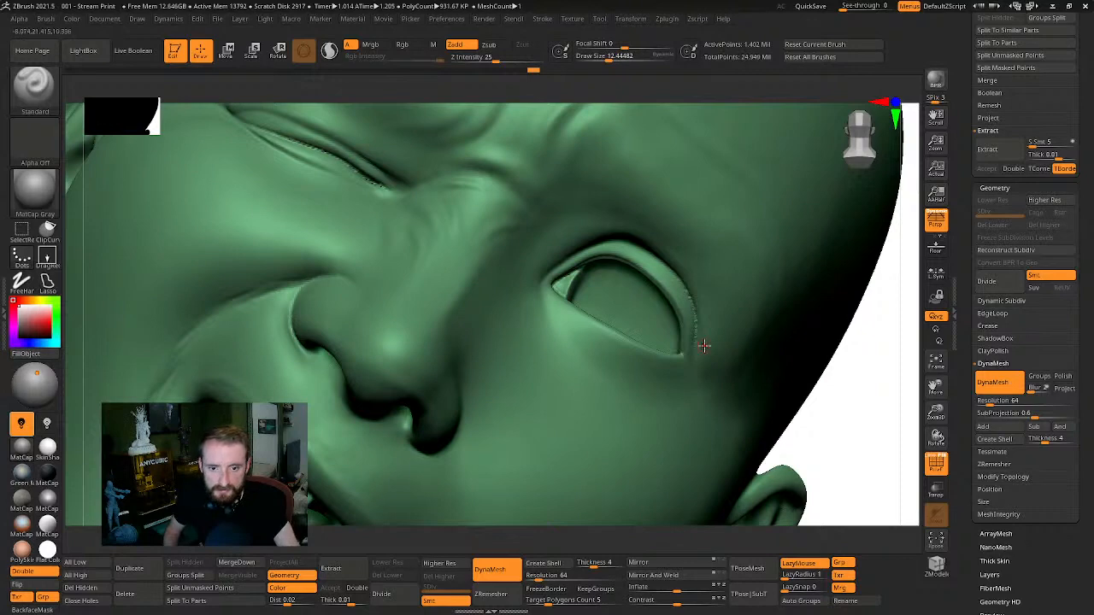
pyautogui.keyDown('alt'); pyautogui.moveTo(836, 417); pyautogui.dragTo(598, 282); pyautogui.keyUp('alt')
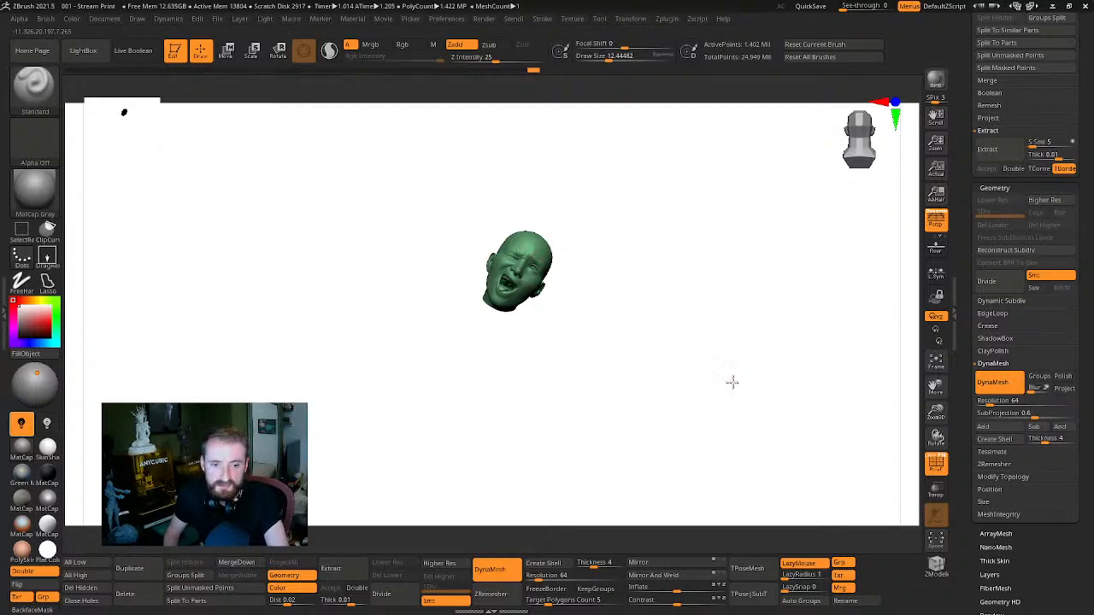
pyautogui.moveTo(731, 382); pyautogui.dragTo(765, 328)
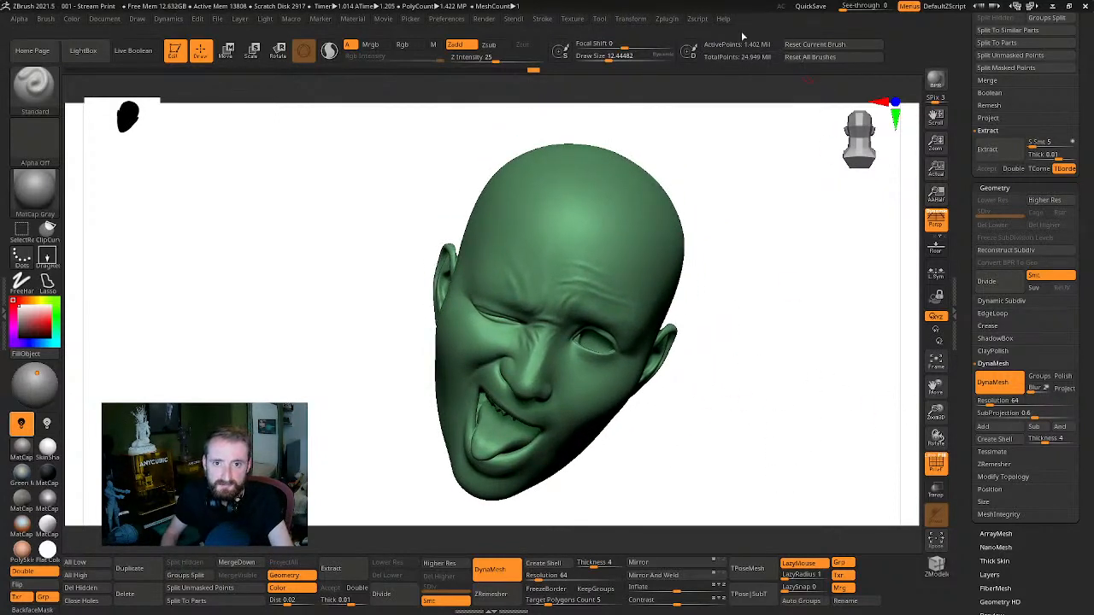
# Inspect the remeshed head from the side, the front and underneath at the neck cut
pyautogui.moveTo(757, 368); pyautogui.dragTo(679, 374)
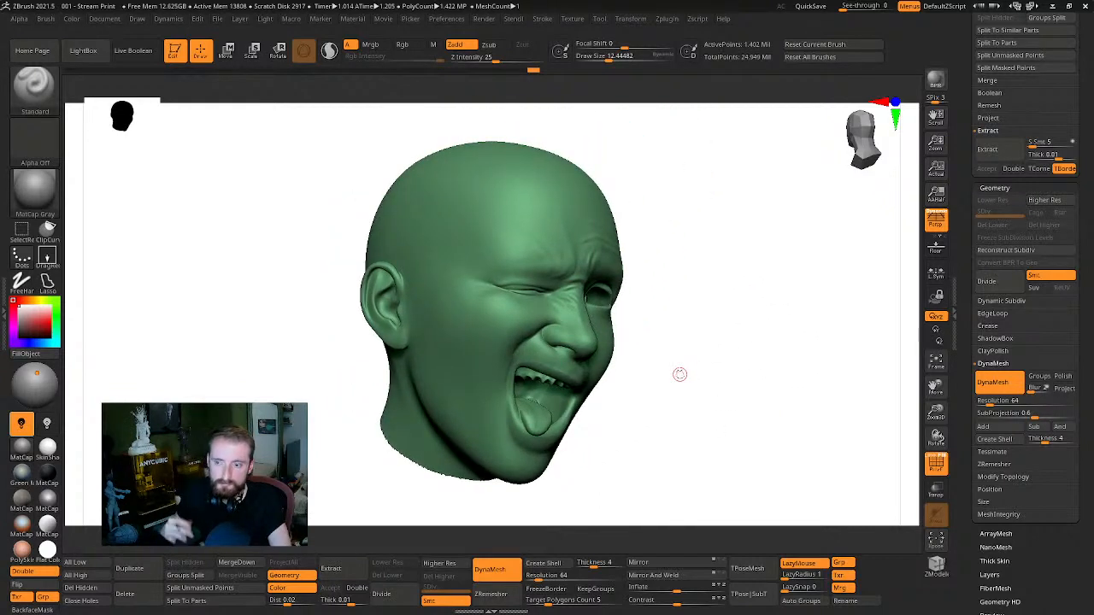
pyautogui.keyDown('alt'); pyautogui.moveTo(740, 337); pyautogui.dragTo(509, 315); pyautogui.keyUp('alt')
pyautogui.moveTo(722, 416); pyautogui.dragTo(596, 315)
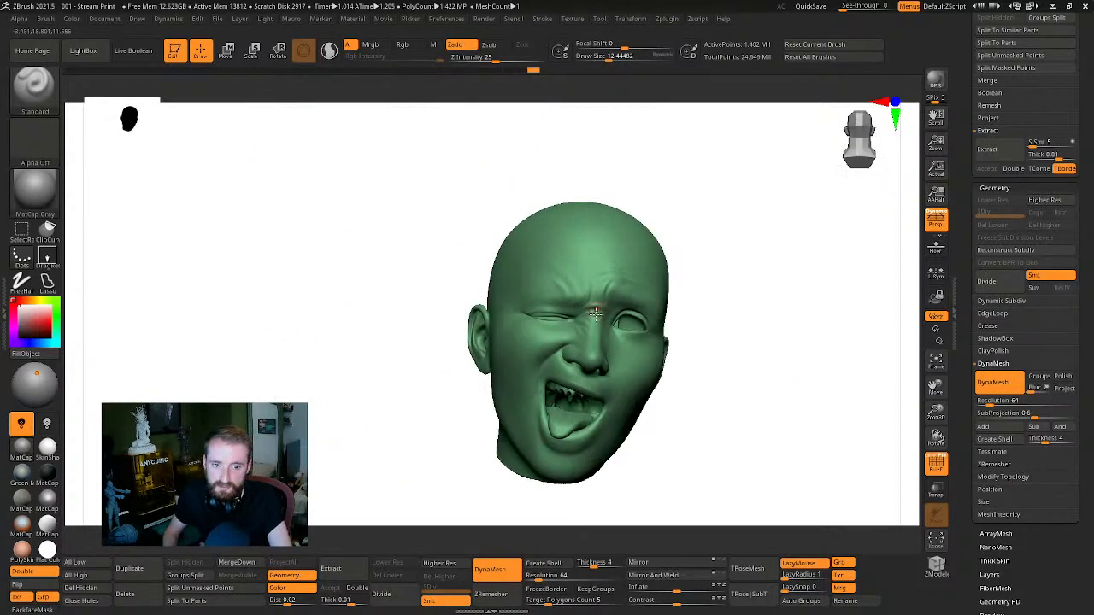
pyautogui.moveTo(735, 371); pyautogui.dragTo(721, 258)
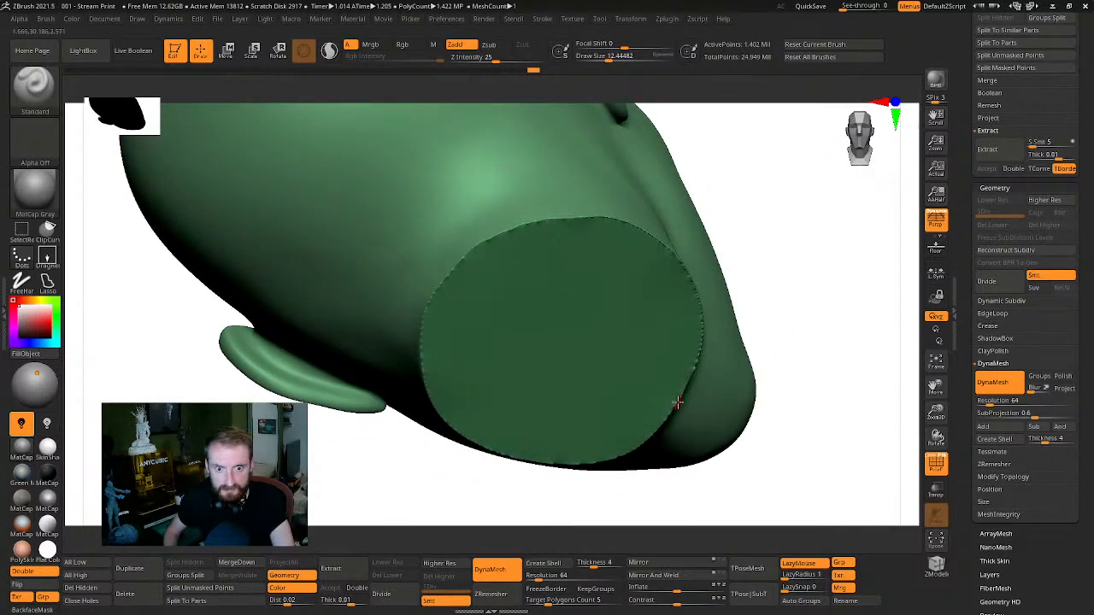
pyautogui.moveTo(781, 273); pyautogui.dragTo(760, 300)
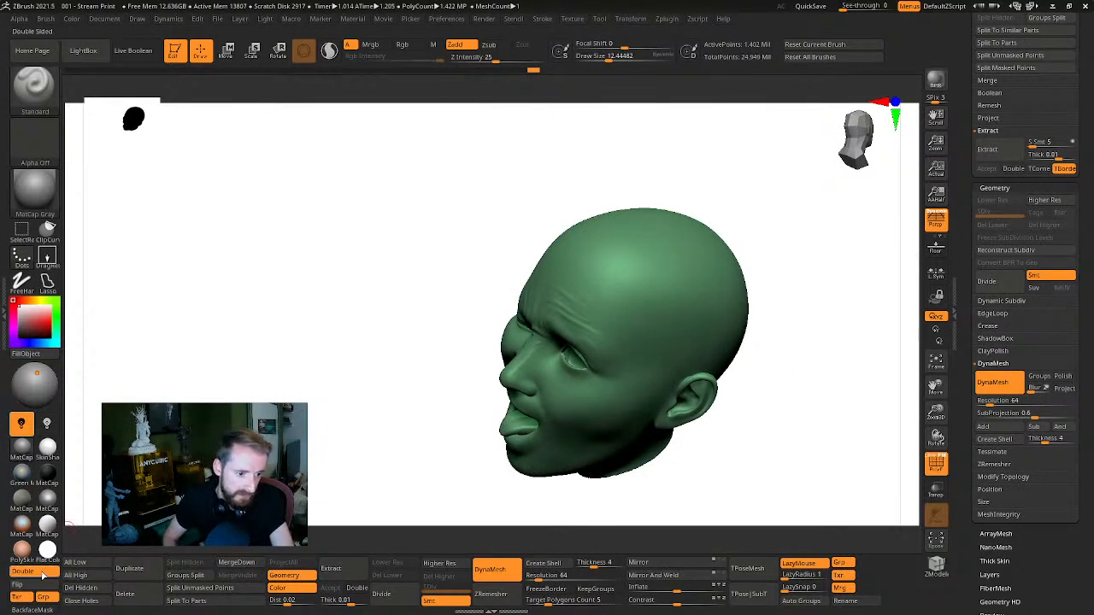
# Turn off double-sided display on the HEAD, examine the inside of the mouth, nose, ears and neck, and restore double-sided display
pyautogui.click(43, 586)
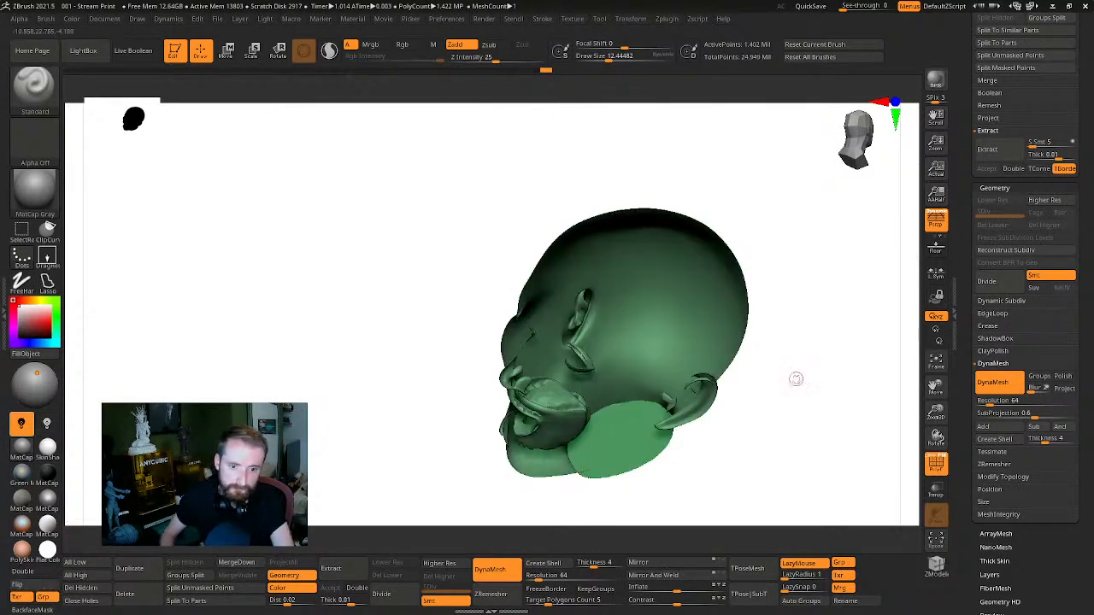
pyautogui.moveTo(795, 379); pyautogui.dragTo(742, 276)
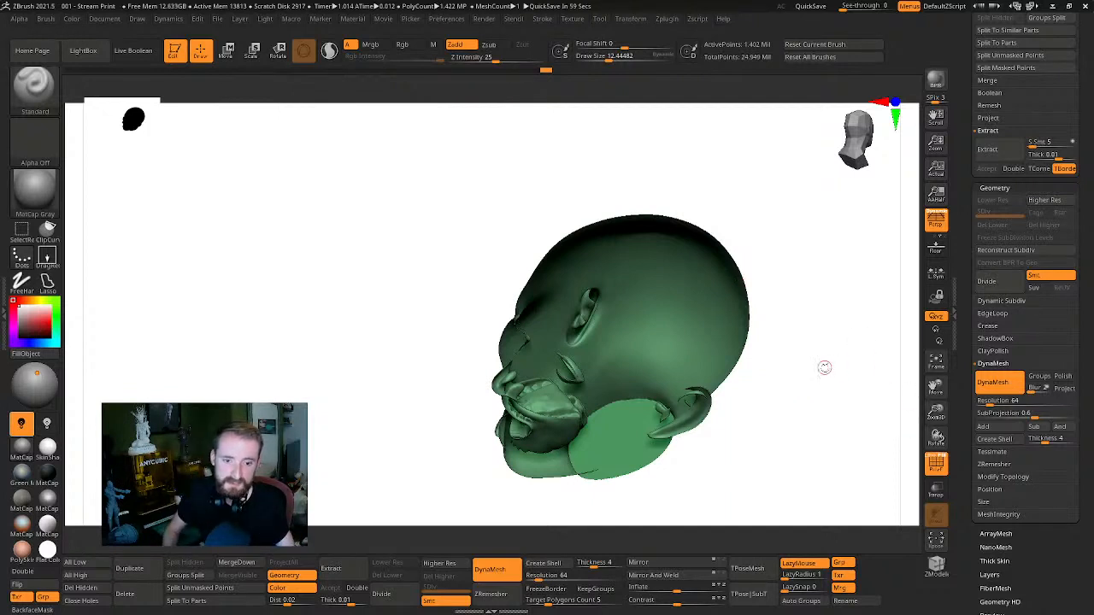
pyautogui.moveTo(825, 367); pyautogui.dragTo(582, 467)
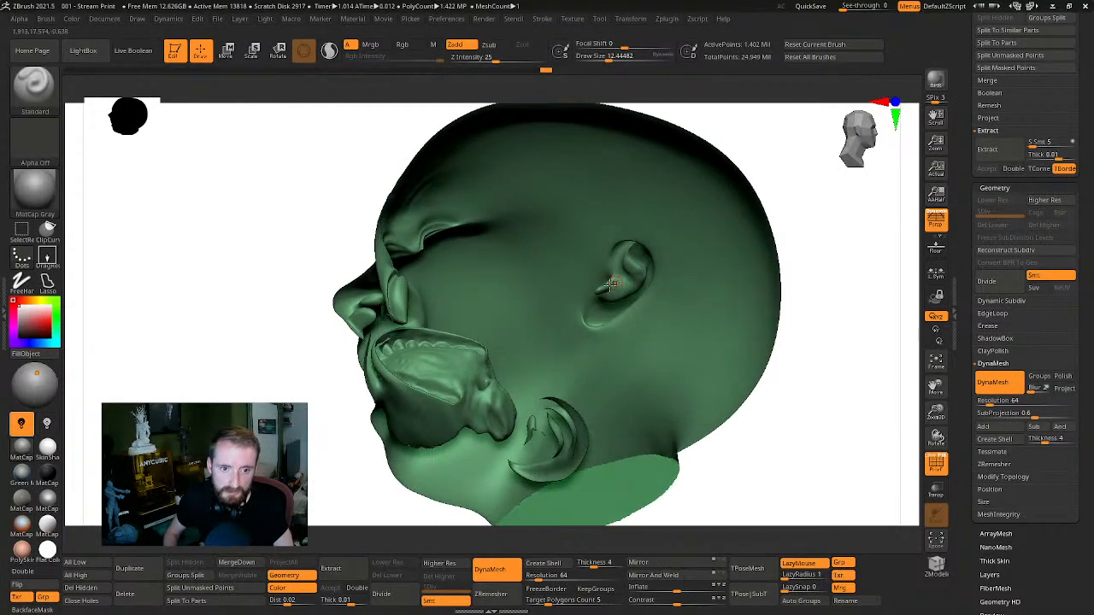
pyautogui.moveTo(403, 281); pyautogui.dragTo(534, 299)
pyautogui.moveTo(417, 316); pyautogui.dragTo(506, 227)
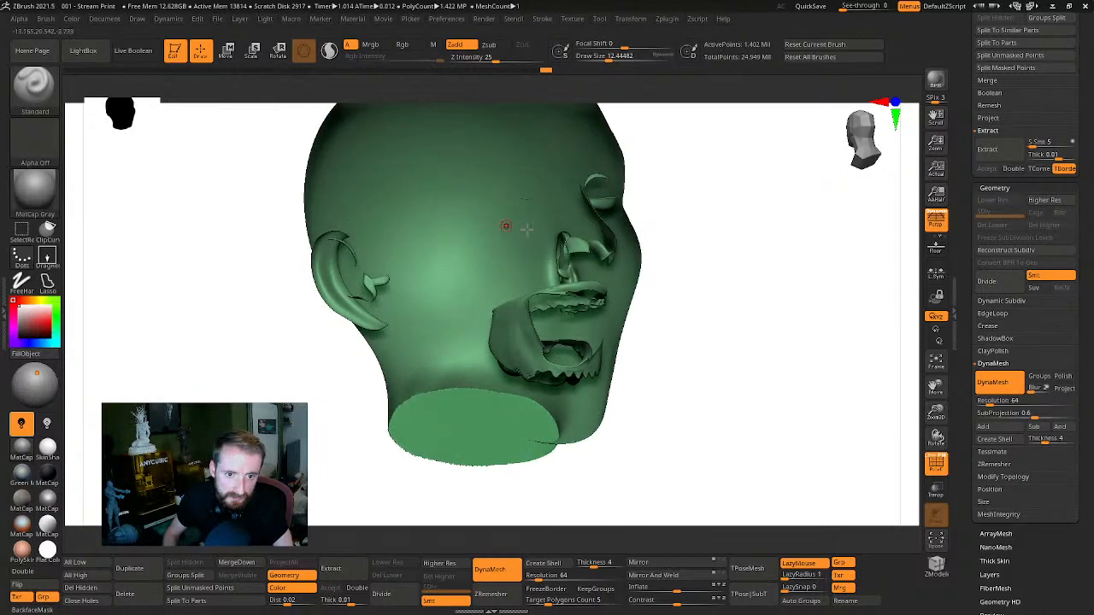
pyautogui.moveTo(593, 323); pyautogui.dragTo(640, 348)
pyautogui.moveTo(461, 484)
pyautogui.mouseDown()
pyautogui.moveTo(447, 493)
pyautogui.moveTo(468, 467)
pyautogui.moveTo(476, 505)
pyautogui.moveTo(482, 487)
pyautogui.mouseUp()
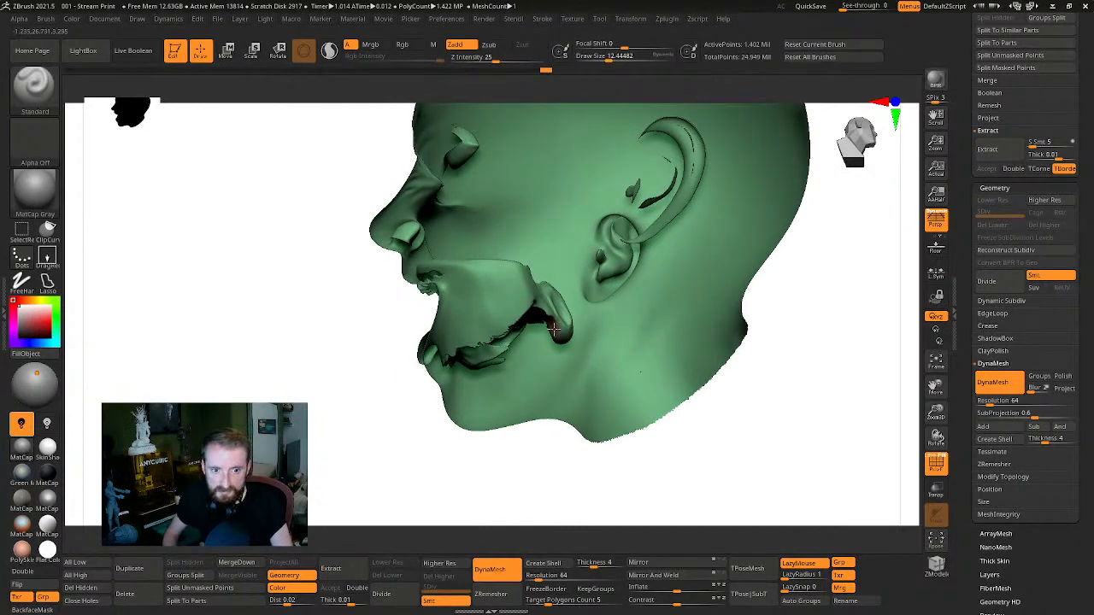
pyautogui.moveTo(458, 308); pyautogui.dragTo(815, 335)
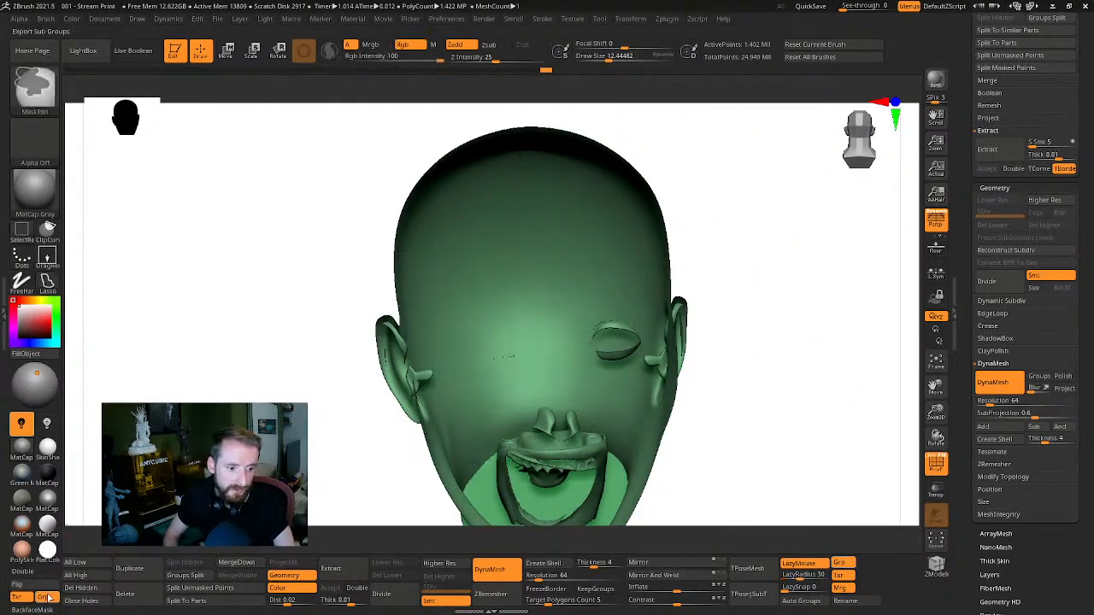
pyautogui.click(31, 573)
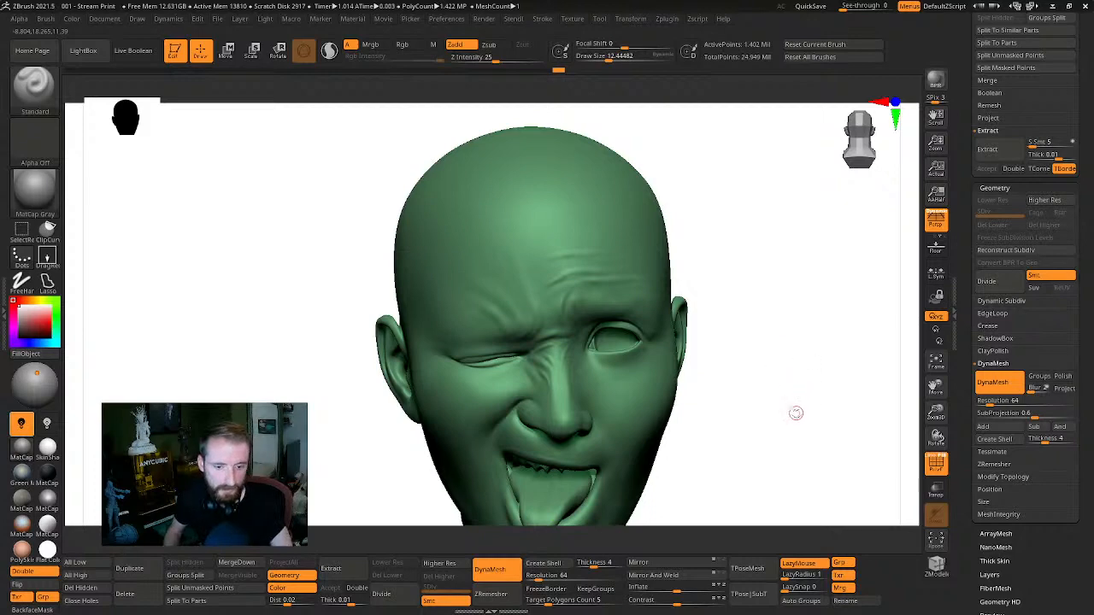
# Bring the full seated figure back into view and make the TORSO subtool active
pyautogui.moveTo(1083, 166); pyautogui.dragTo(1081, 318)
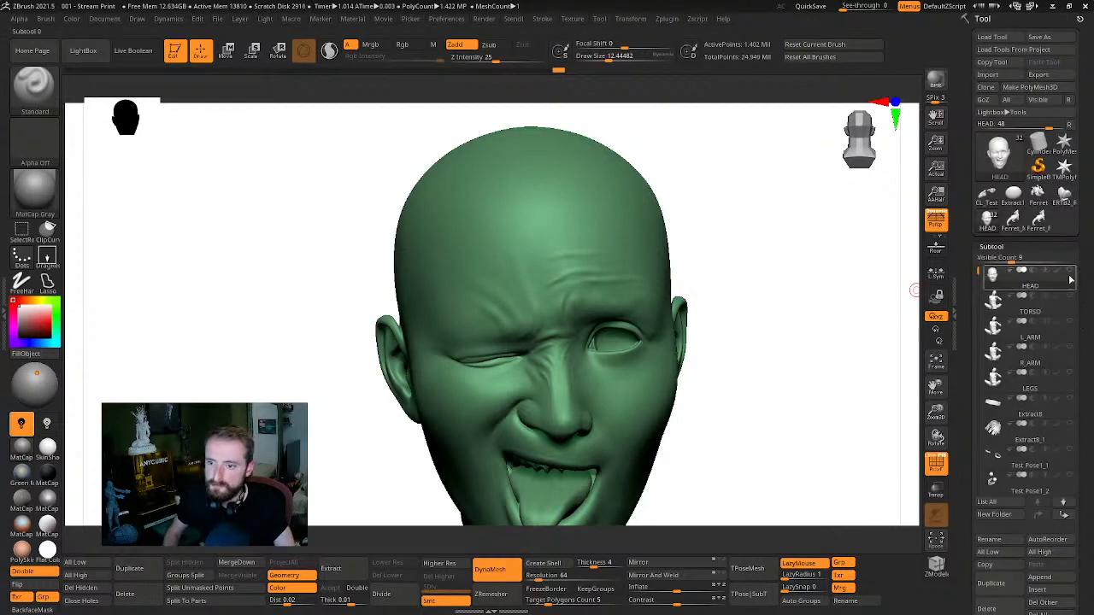
pyautogui.moveTo(783, 341); pyautogui.dragTo(833, 353)
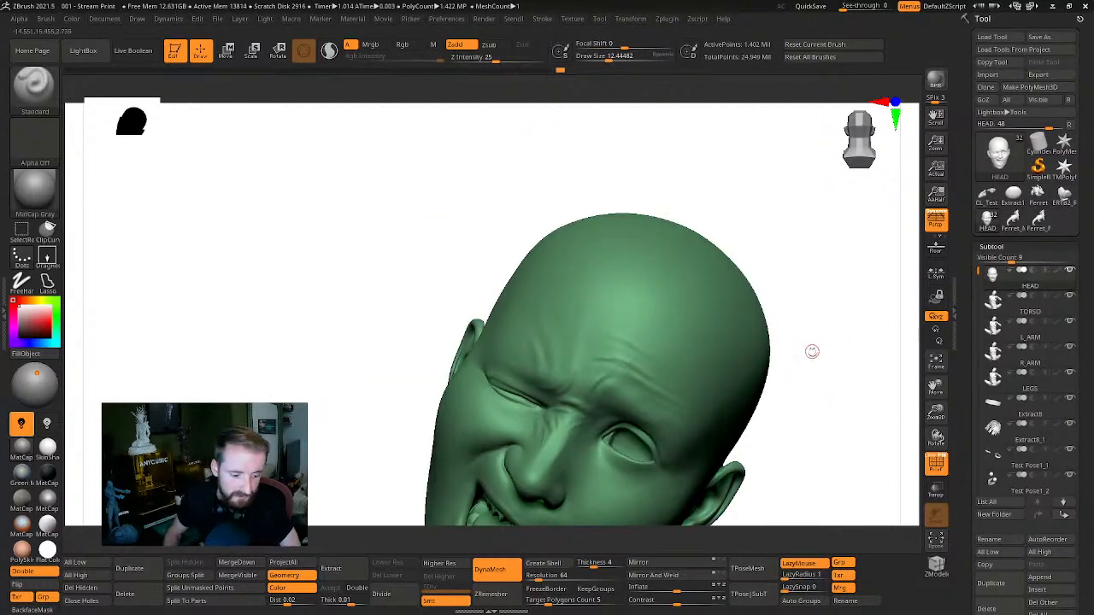
pyautogui.press('f')
pyautogui.press('f')
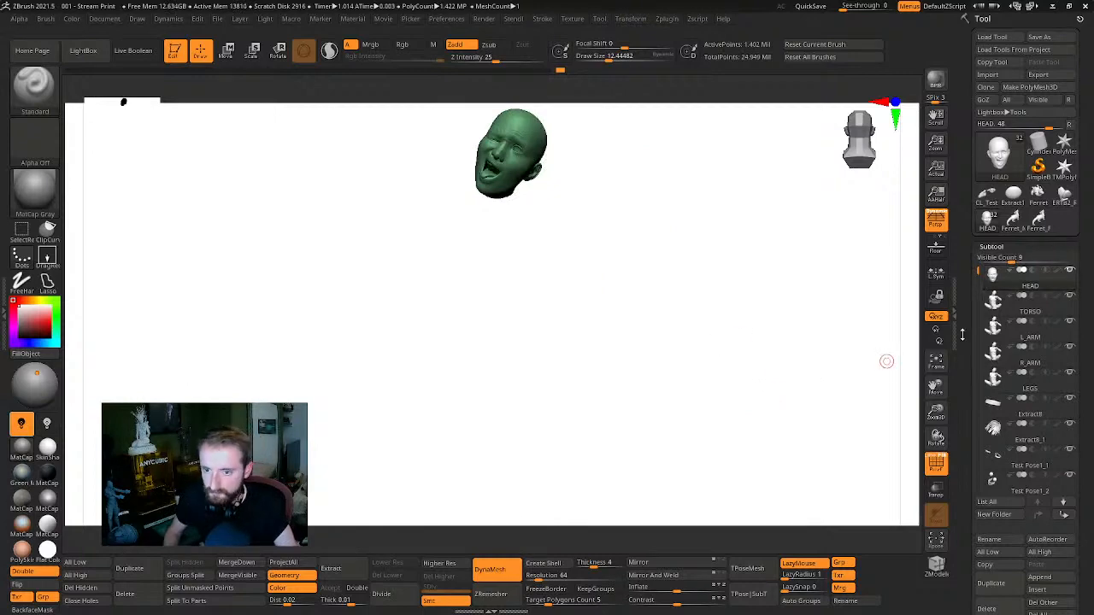
pyautogui.press('s')
pyautogui.moveTo(773, 325); pyautogui.dragTo(783, 310)
pyautogui.moveTo(758, 273)
pyautogui.keyDown('alt'); pyautogui.mouseDown()
pyautogui.moveTo(776, 312)
pyautogui.moveTo(807, 320)
pyautogui.moveTo(786, 334)
pyautogui.moveTo(766, 293)
pyautogui.mouseUp(); pyautogui.keyUp('alt')
pyautogui.press('s')
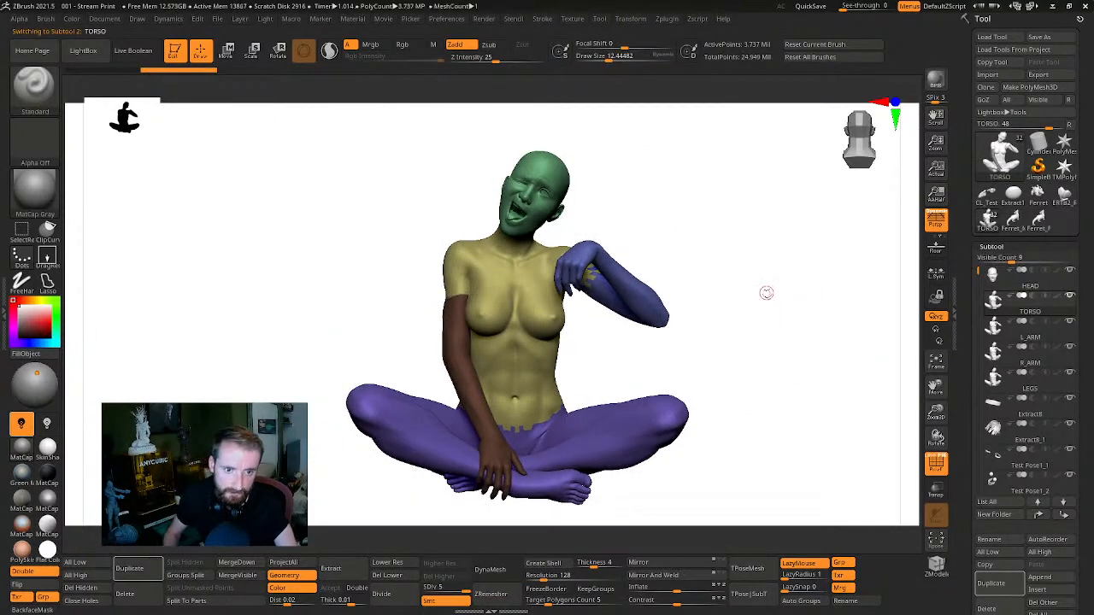
# Try isolating the yellow torso polygroup, and return the full body to the earlier history state with smooth polygroup borders
pyautogui.keyDown('alt'); pyautogui.moveTo(694, 284); pyautogui.dragTo(800, 265); pyautogui.keyUp('alt')
pyautogui.hotkey('ctrl', 'shift')
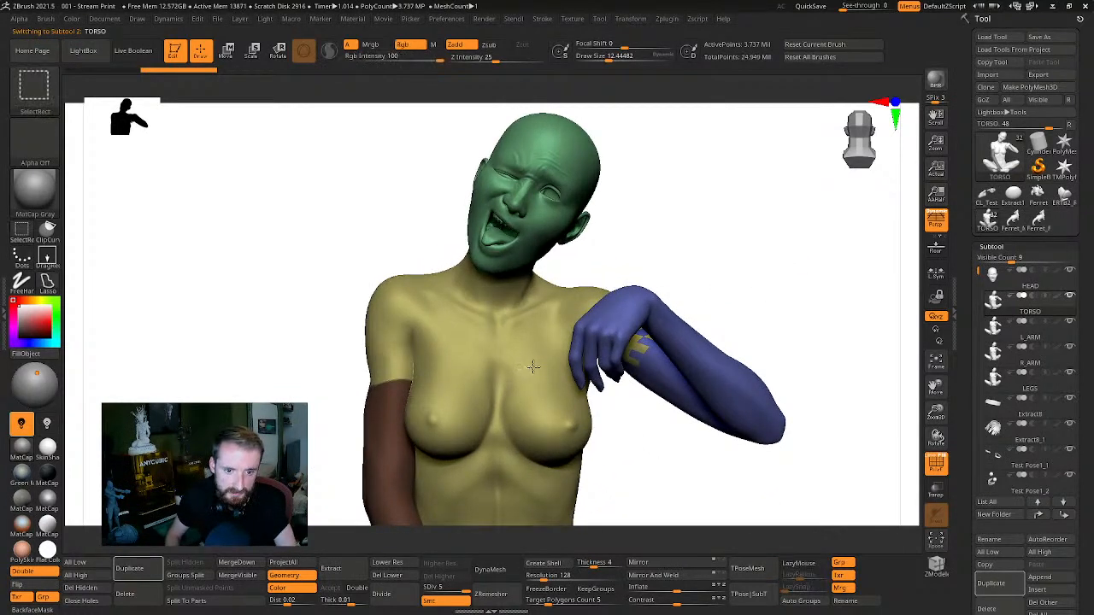
pyautogui.keyDown('ctrl'); pyautogui.keyDown('shift'); pyautogui.click(534, 367); pyautogui.keyUp('shift'); pyautogui.keyUp('ctrl')
pyautogui.moveTo(852, 291)
pyautogui.mouseDown()
pyautogui.moveTo(838, 317)
pyautogui.moveTo(847, 320)
pyautogui.mouseUp()
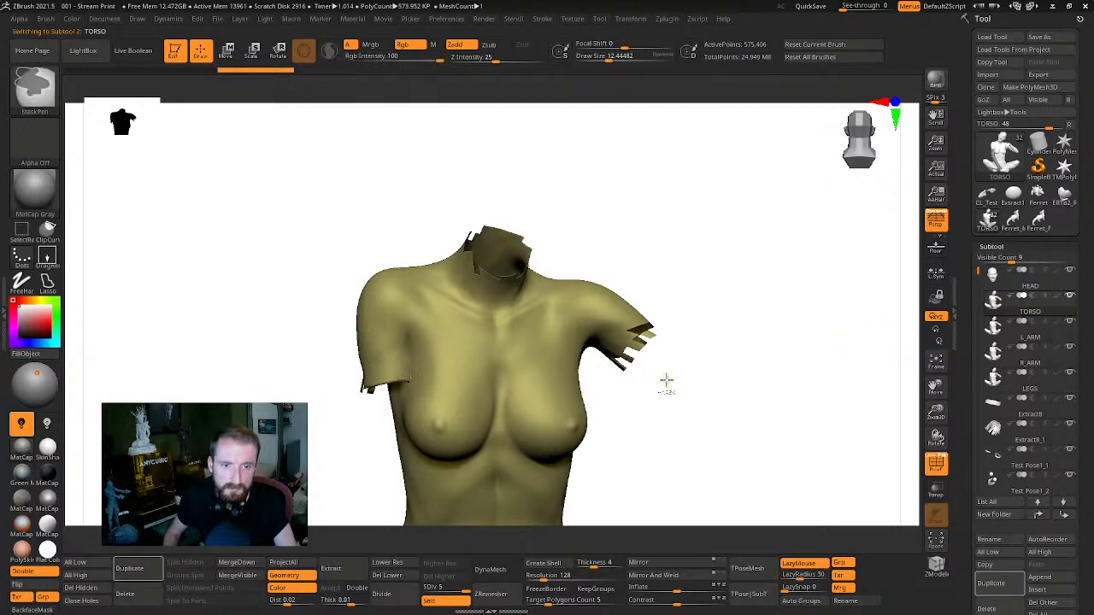
pyautogui.keyDown('ctrl'); pyautogui.keyDown('shift'); pyautogui.click(767, 447); pyautogui.keyUp('shift'); pyautogui.keyUp('ctrl')
pyautogui.moveTo(783, 273); pyautogui.dragTo(717, 427)
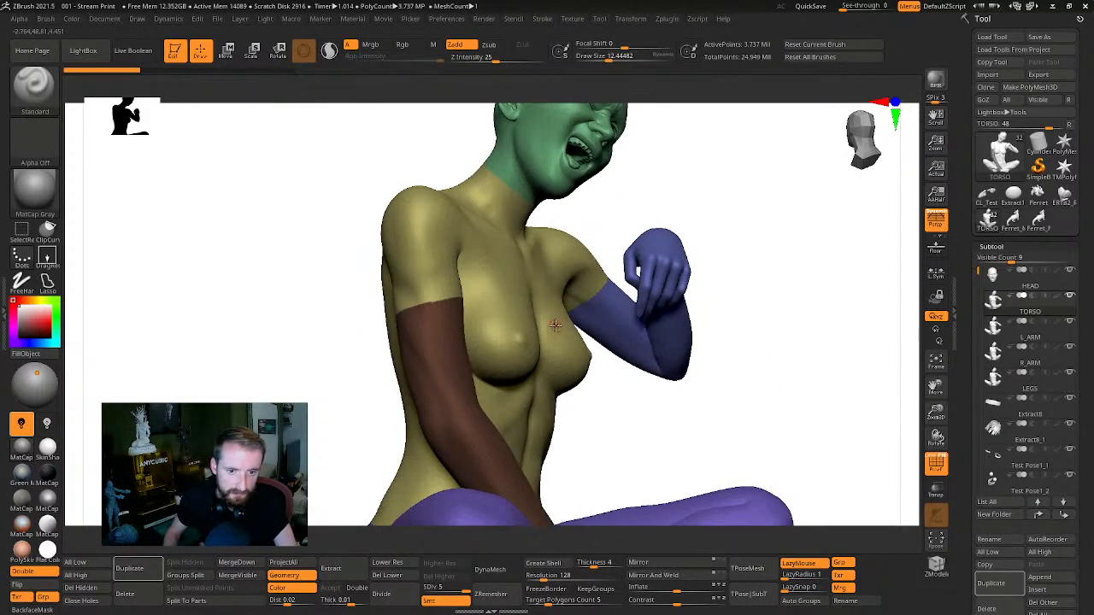
pyautogui.moveTo(762, 347); pyautogui.dragTo(800, 347)
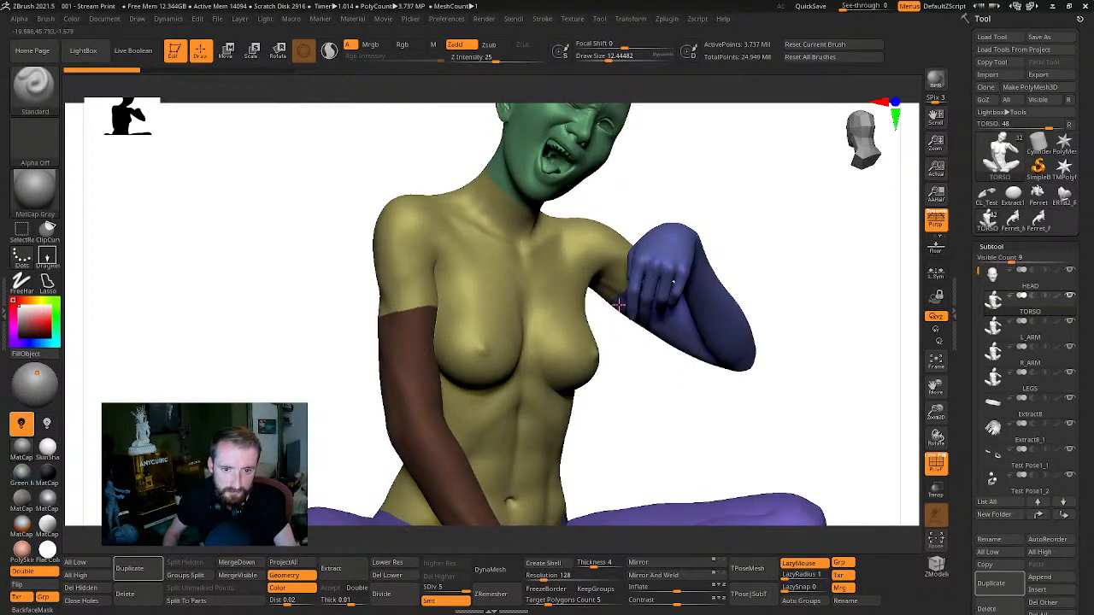
# Hide everything on the TORSO subtool except the yellow torso polygroup with its smooth borders
pyautogui.hotkey('ctrl', 'shift')
pyautogui.keyDown('ctrl'); pyautogui.keyDown('shift'); pyautogui.click(578, 367); pyautogui.keyUp('shift'); pyautogui.keyUp('ctrl')
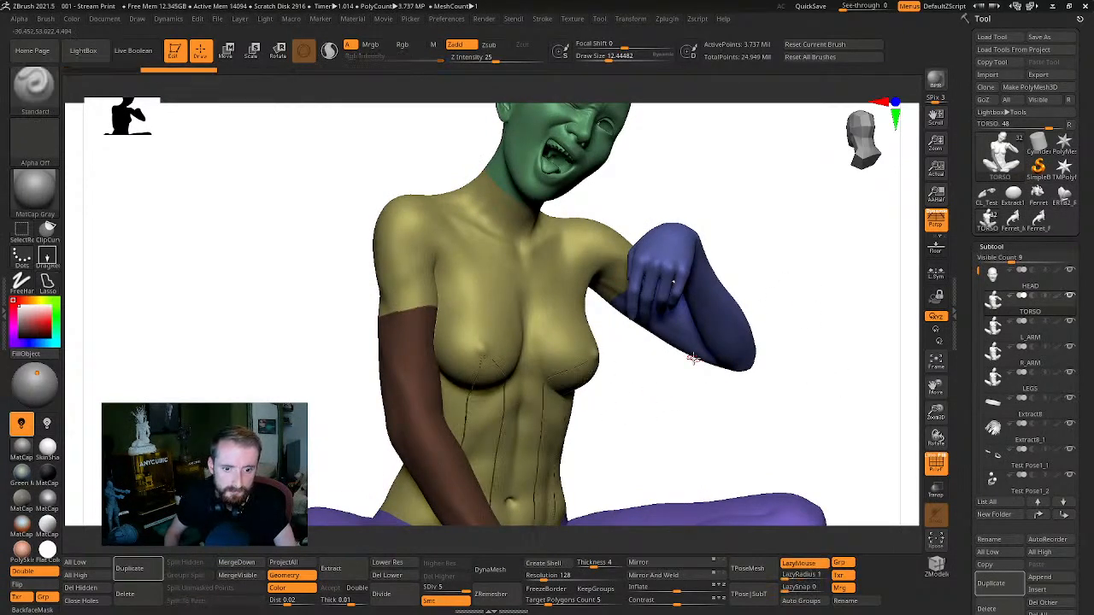
pyautogui.hotkey('ctrl', 'z')
pyautogui.keyDown('ctrl'); pyautogui.keyDown('shift'); pyautogui.click(579, 360); pyautogui.keyUp('shift'); pyautogui.keyUp('ctrl')
pyautogui.moveTo(821, 290); pyautogui.dragTo(754, 346)
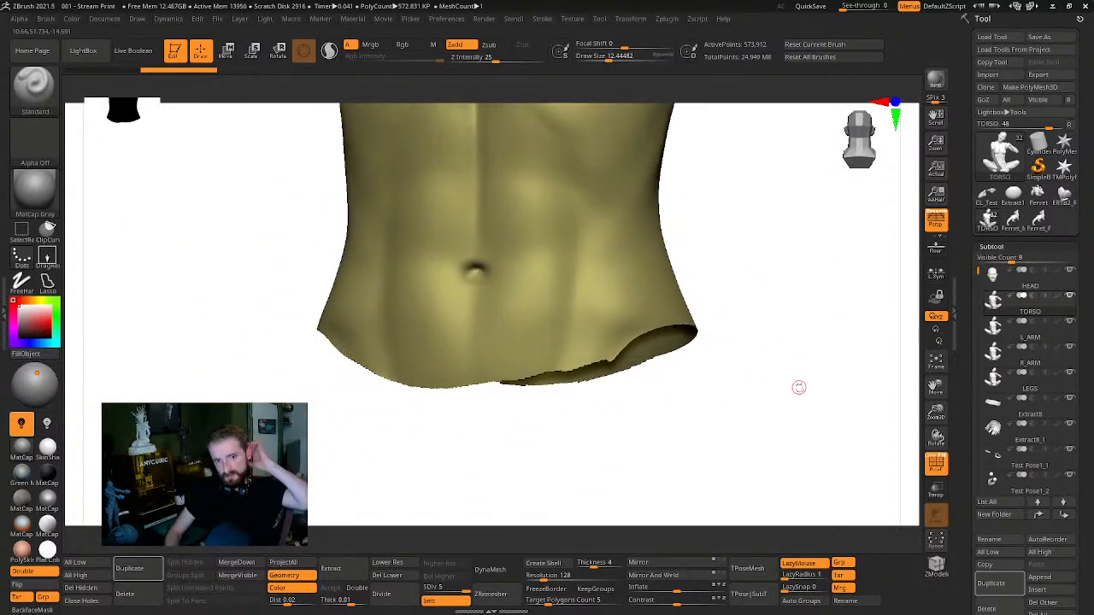
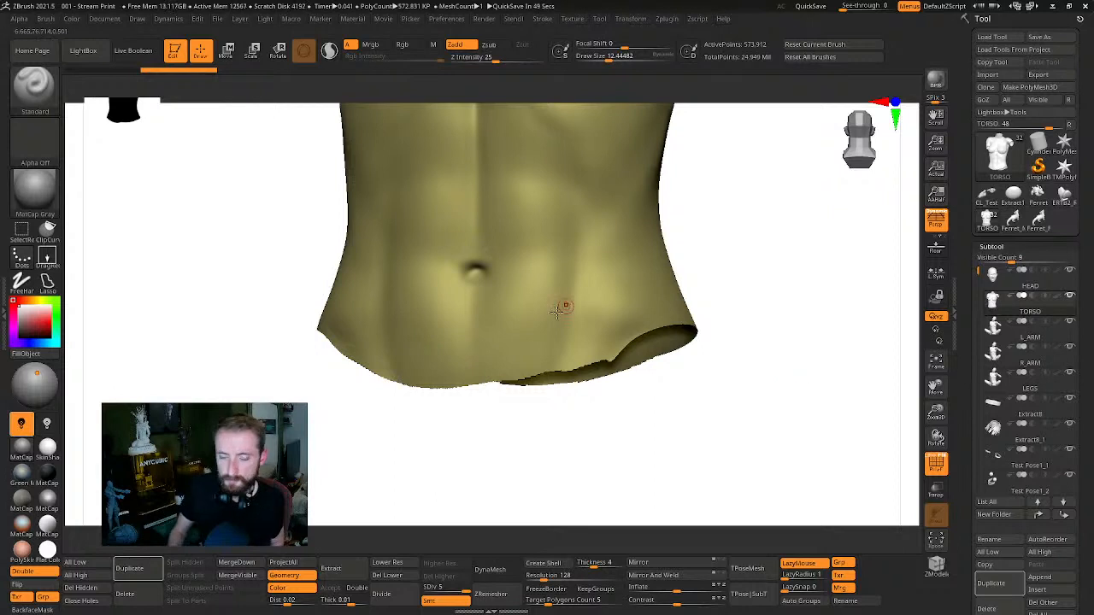
# Turn off double-sided display on the isolated torso and open the subtool's display properties
pyautogui.click(37, 584)
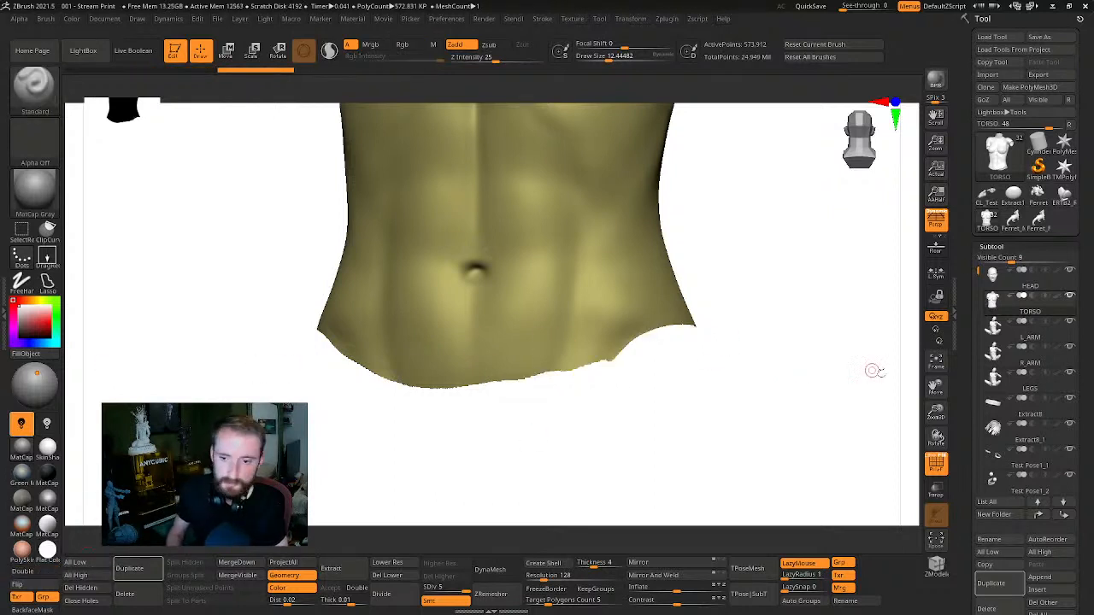
pyautogui.scroll(-5, 1072, 253)
pyautogui.scroll(-10, 1071, 253)
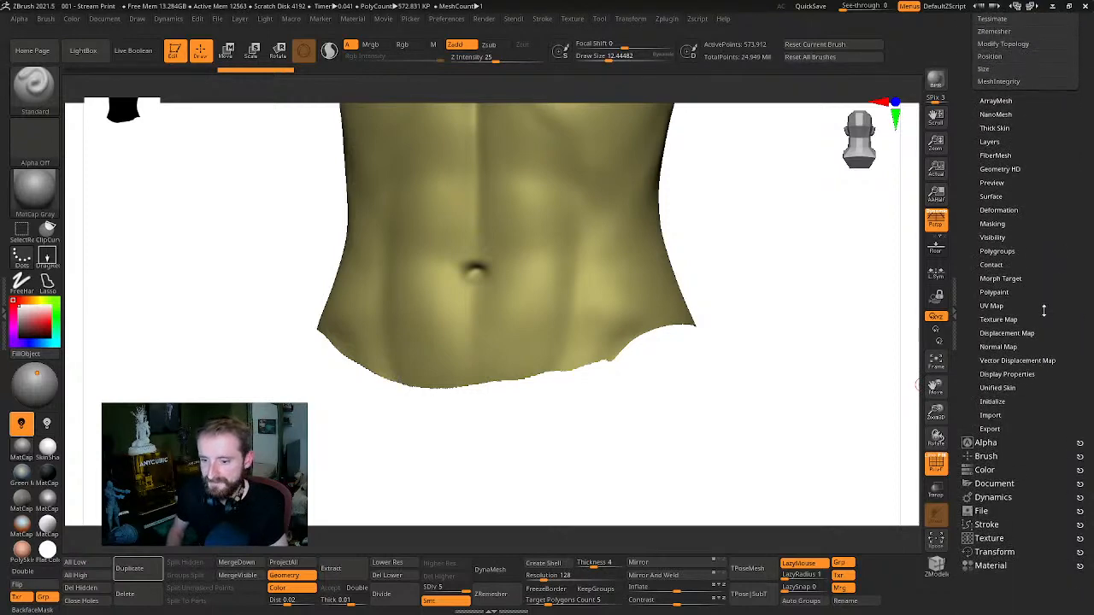
pyautogui.scroll(15, 1006, 260)
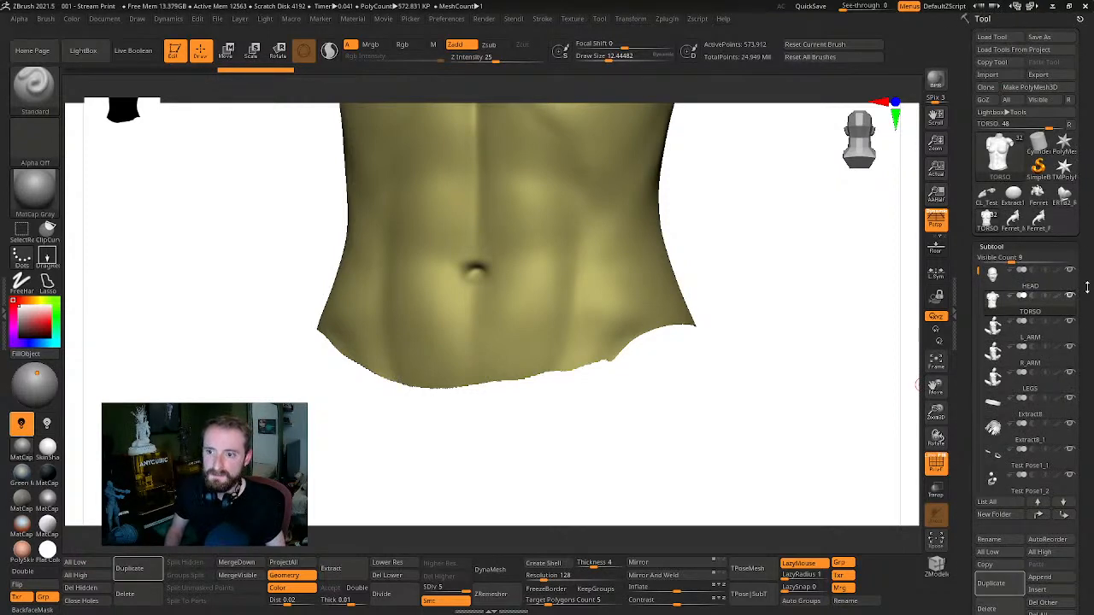
pyautogui.scroll(-5, 1087, 288)
pyautogui.scroll(-10, 1007, 312)
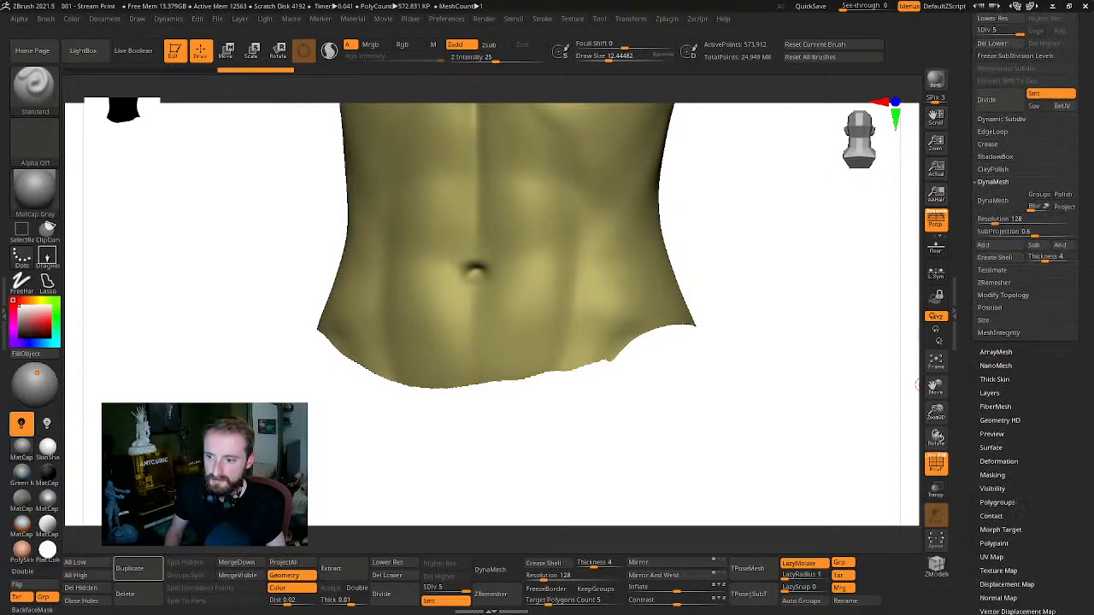
pyautogui.press('shift')
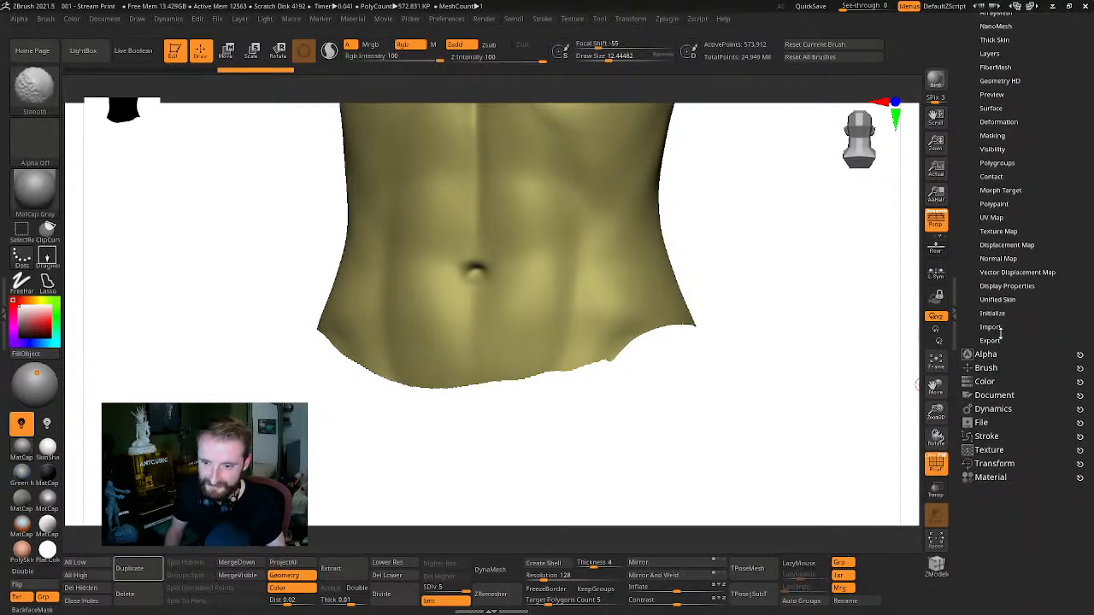
pyautogui.click(989, 340)
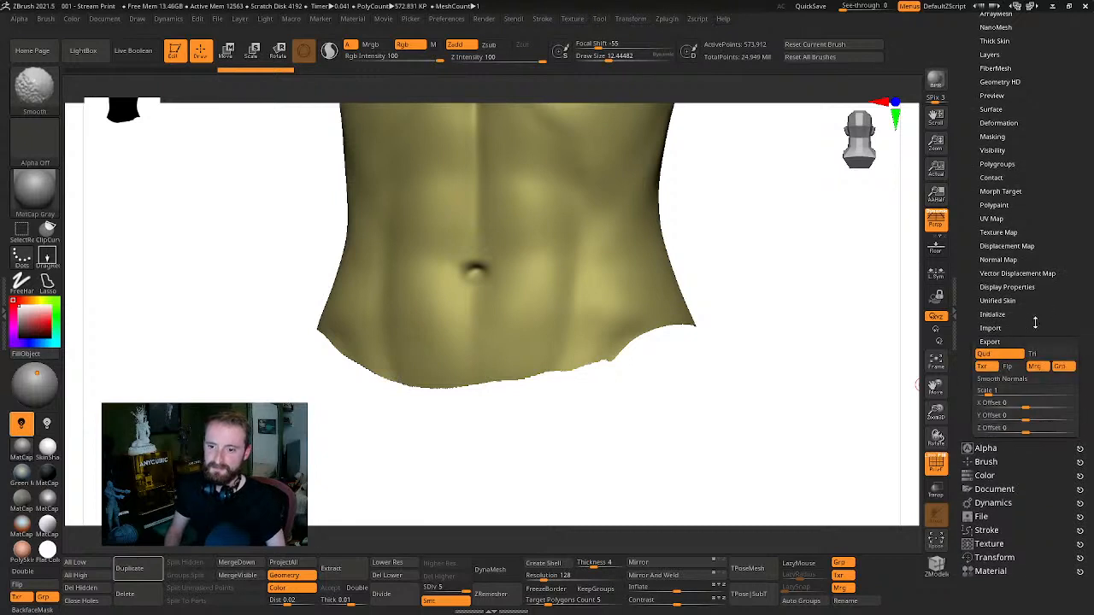
pyautogui.click(989, 341)
pyautogui.click(997, 316)
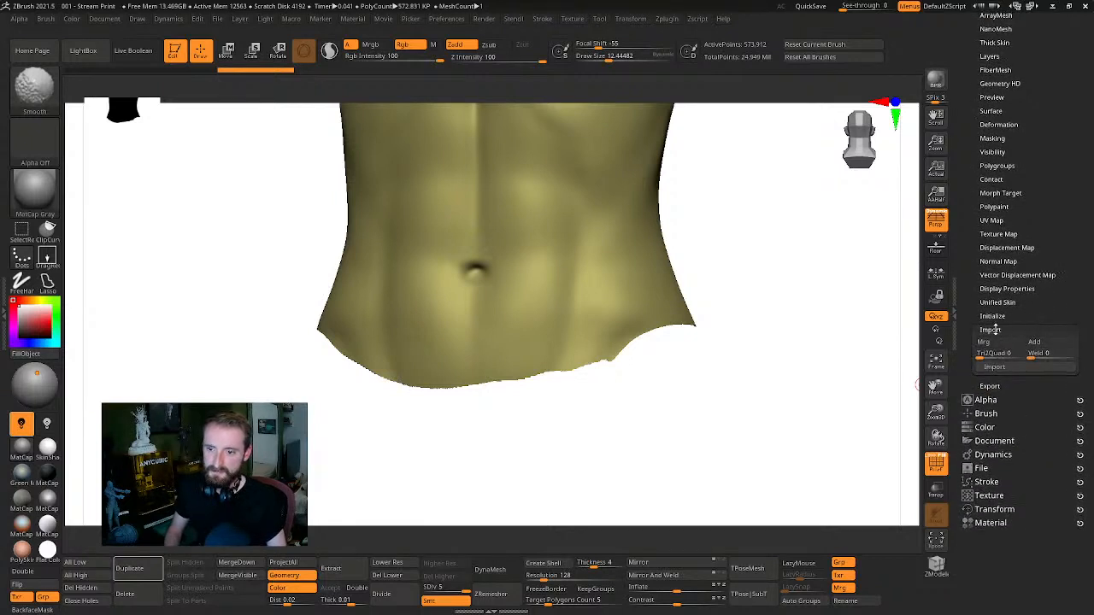
pyautogui.click(1002, 316)
pyautogui.click(1002, 292)
pyautogui.click(1001, 292)
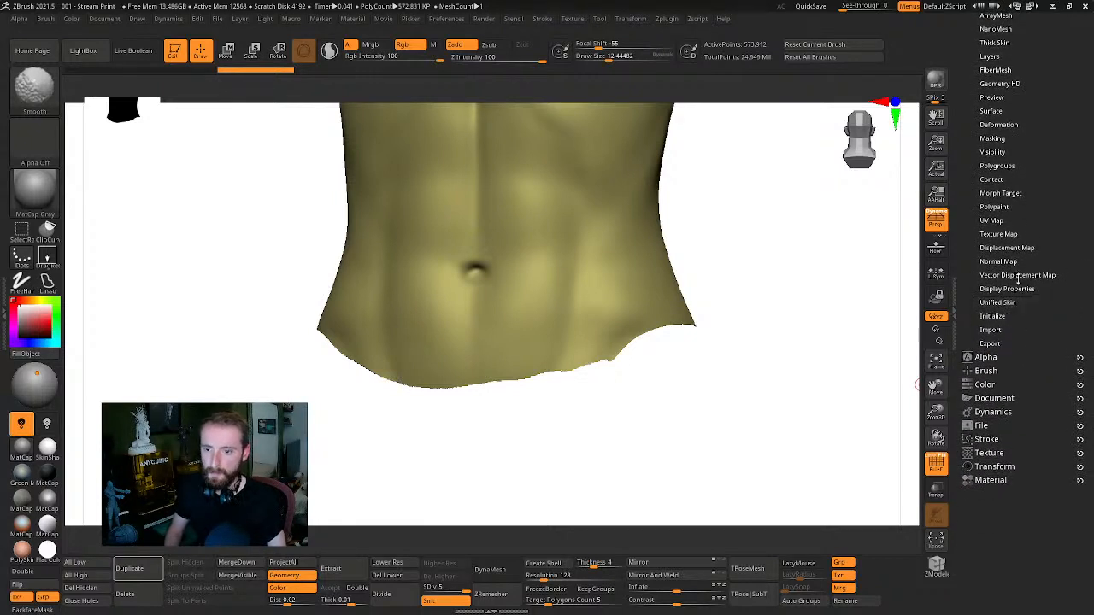
pyautogui.click(1002, 292)
pyautogui.scroll(6, 1050, 236)
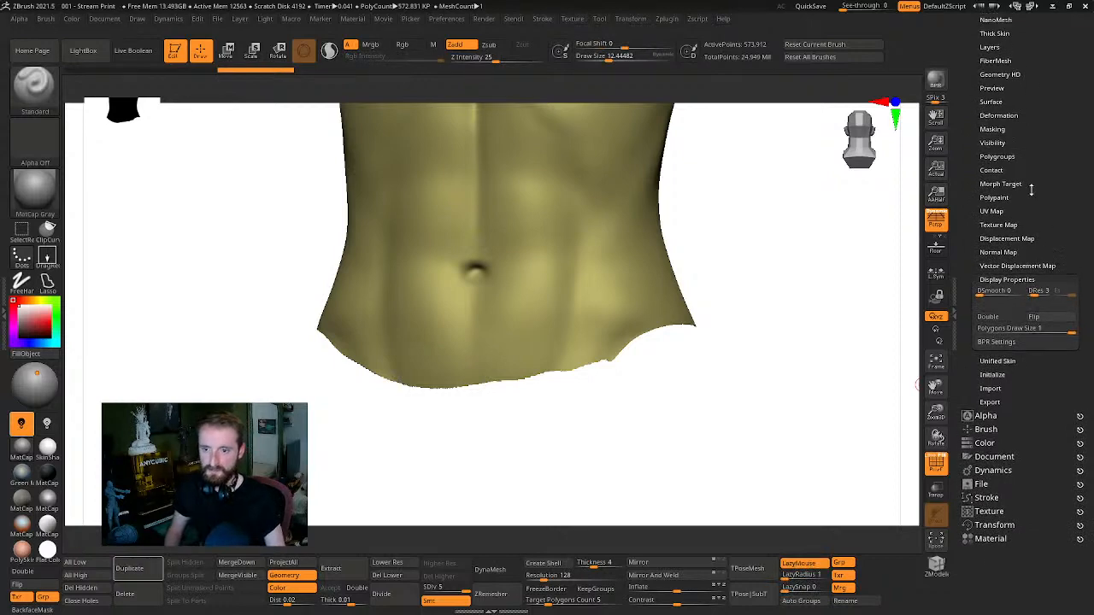
pyautogui.scroll(-6, 1051, 233)
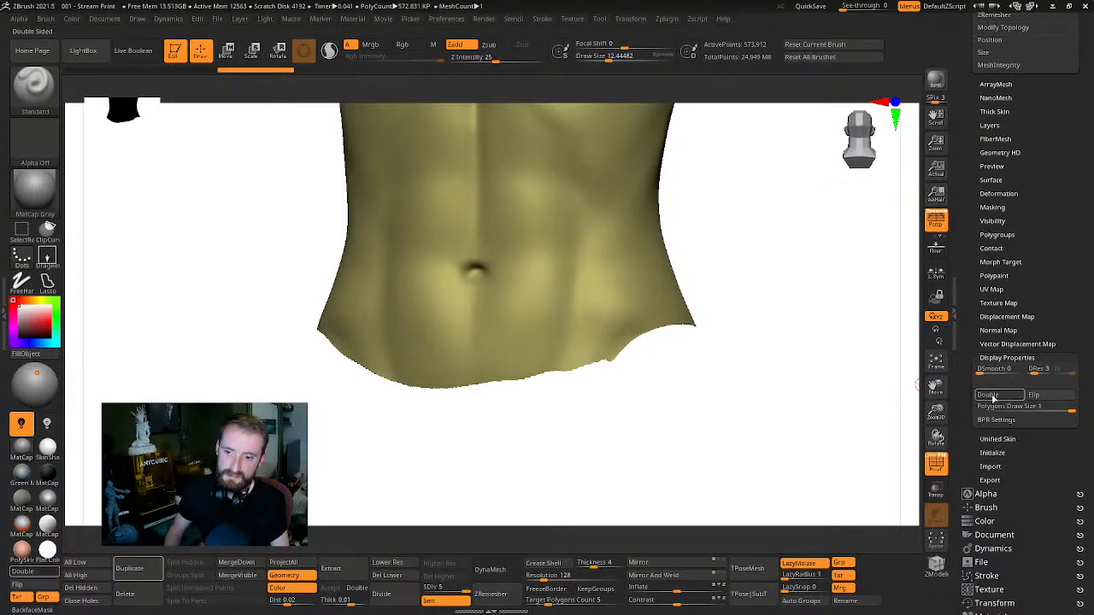
# Toggle double-sided display on the torso and compare how the open waist cut looks from different angles
pyautogui.click(990, 395)
pyautogui.moveTo(820, 342); pyautogui.dragTo(755, 368)
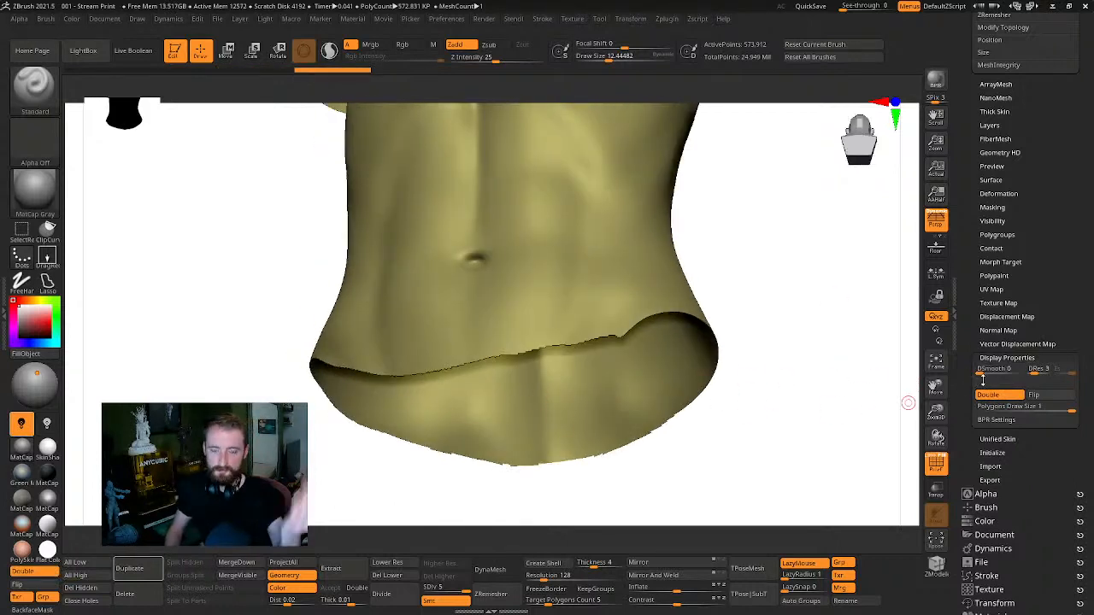
pyautogui.click(1000, 395)
pyautogui.moveTo(898, 393); pyautogui.dragTo(841, 270)
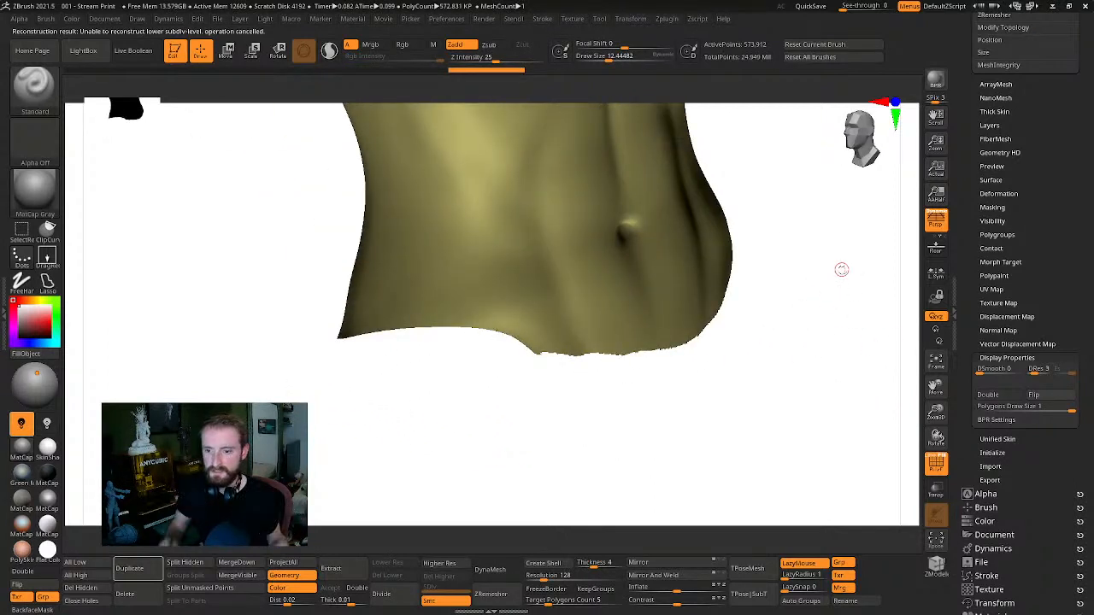
pyautogui.click(989, 395)
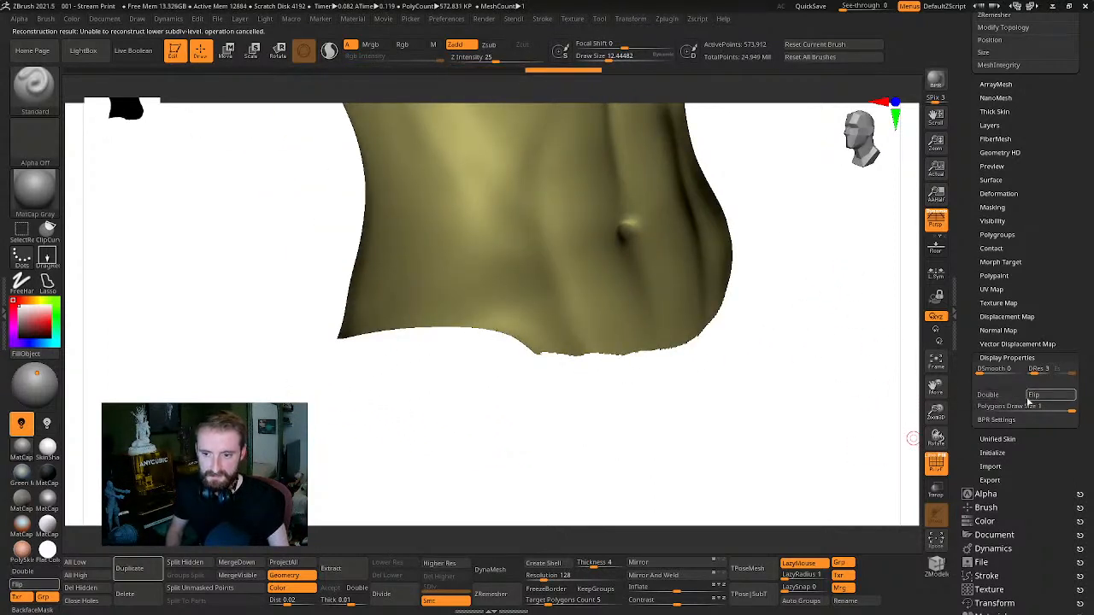
# Switch the torso between single- and double-sided display and compare the surfaces around the waist, chest and shoulder cuts
pyautogui.click(991, 394)
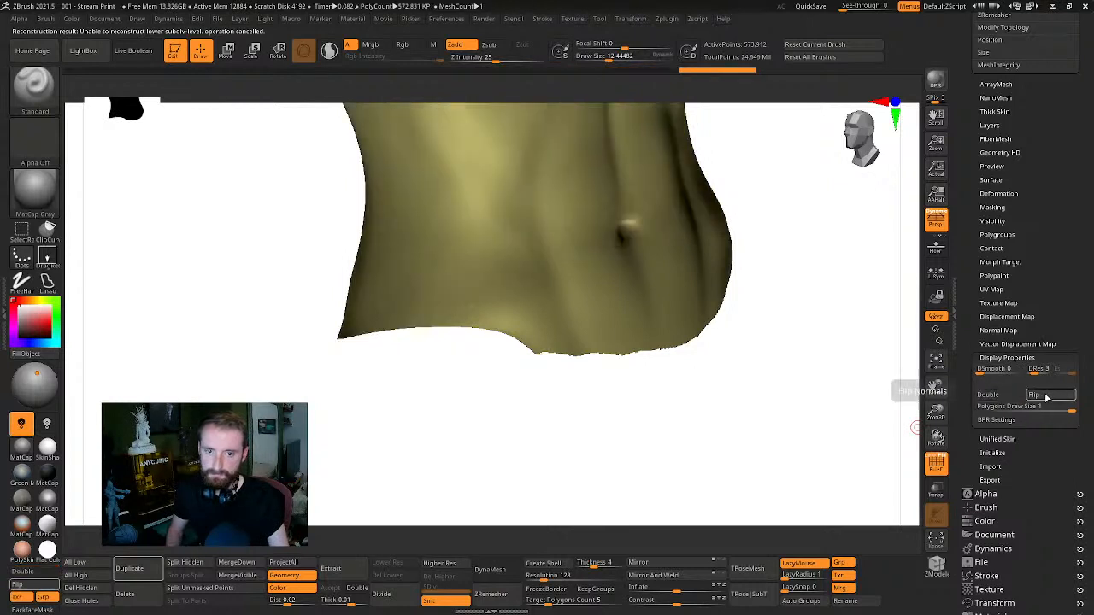
pyautogui.moveTo(907, 393); pyautogui.dragTo(820, 393)
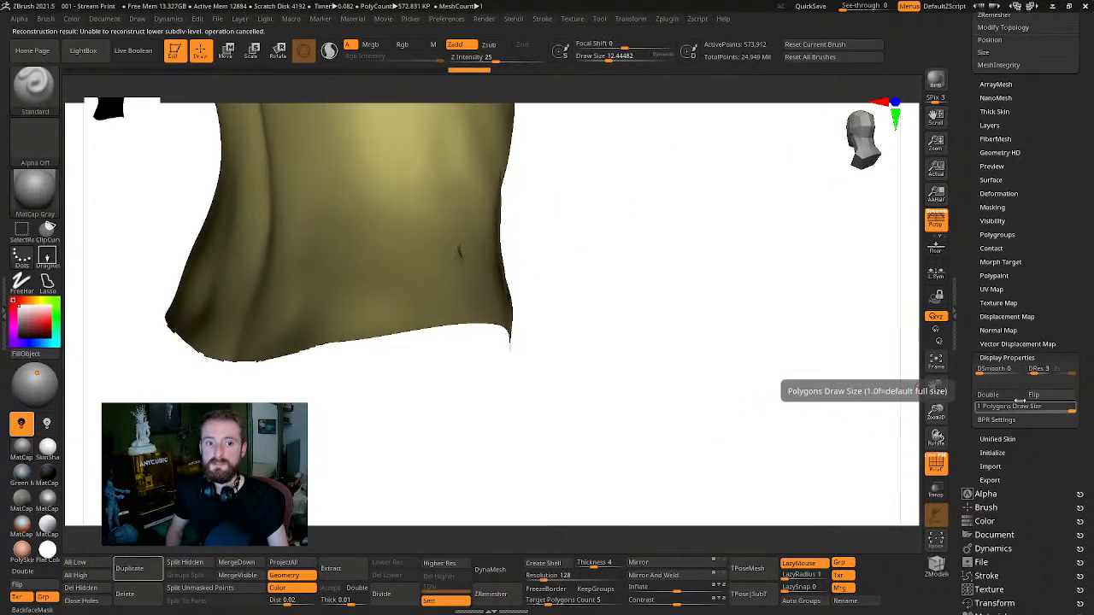
pyautogui.moveTo(736, 358); pyautogui.dragTo(912, 431)
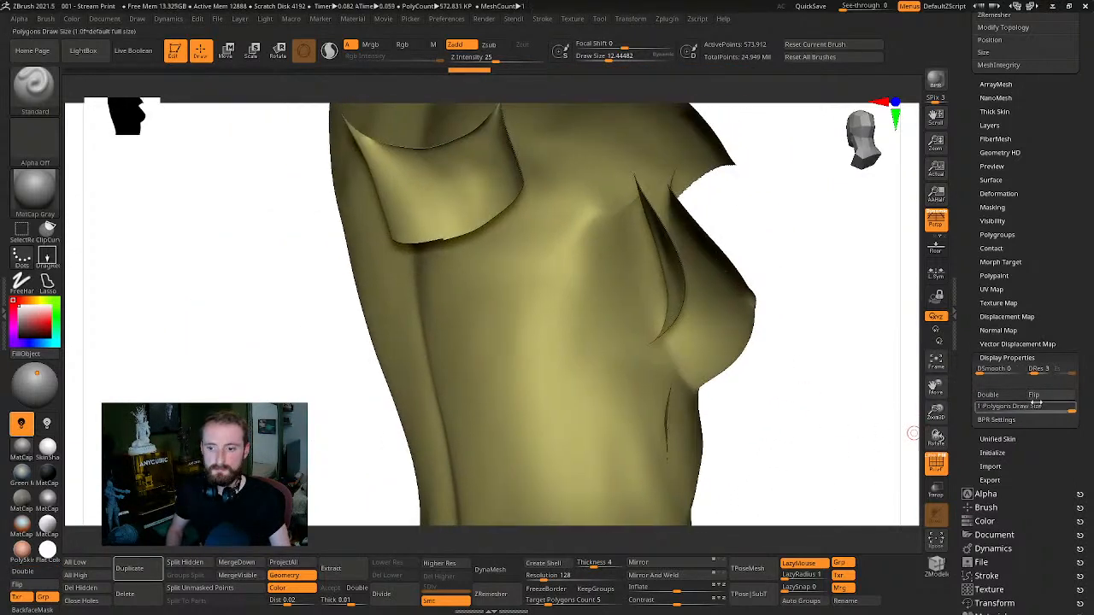
pyautogui.click(988, 395)
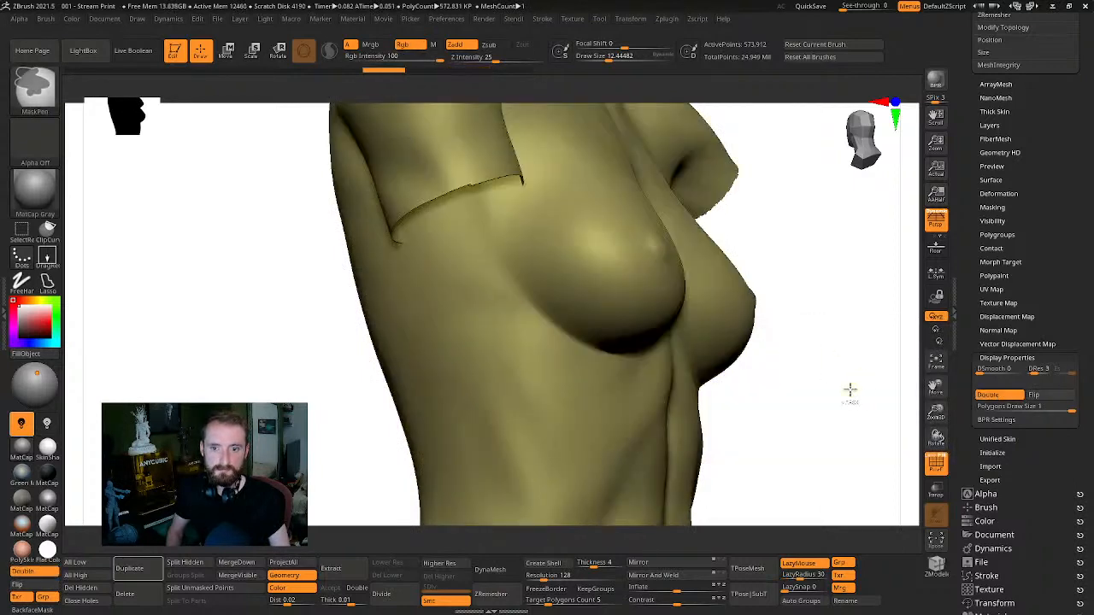
# Step the torso's undo history back to the state that still has its subdivision levels
pyautogui.hotkey('ctrl', 'z')
pyautogui.hotkey('ctrl', 'shift', 'z')
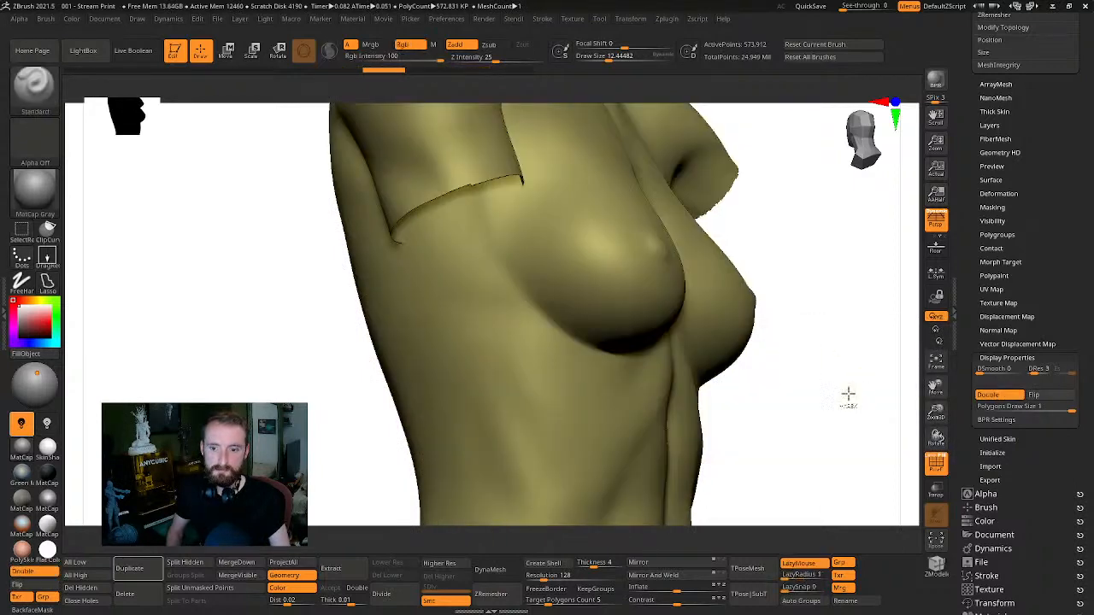
pyautogui.hotkey('ctrl', 'z')
pyautogui.hotkey('ctrl', 'z')
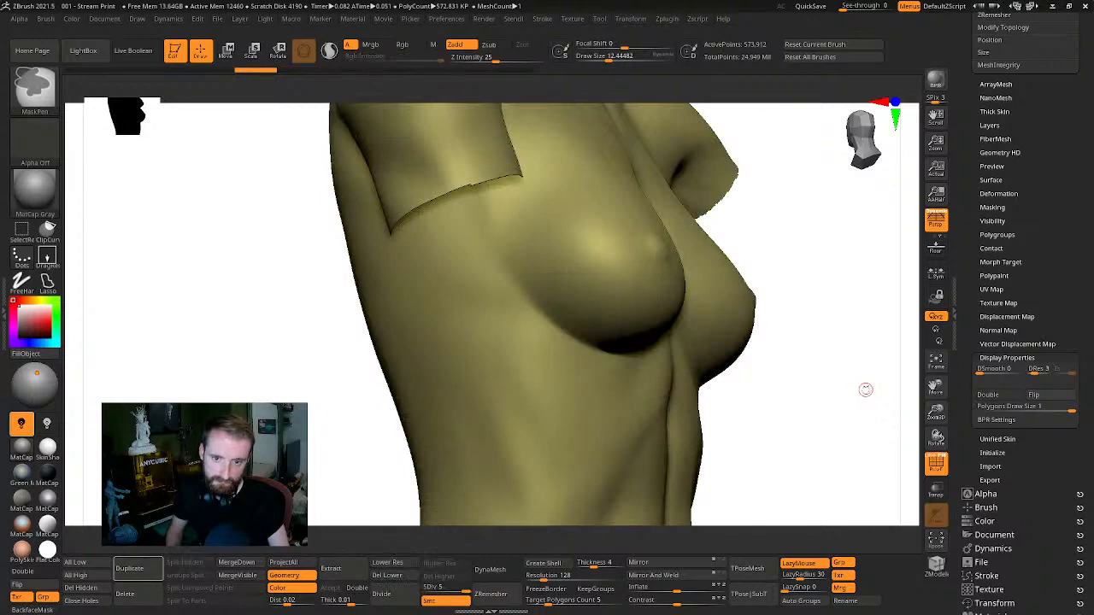
pyautogui.moveTo(863, 390); pyautogui.dragTo(715, 412)
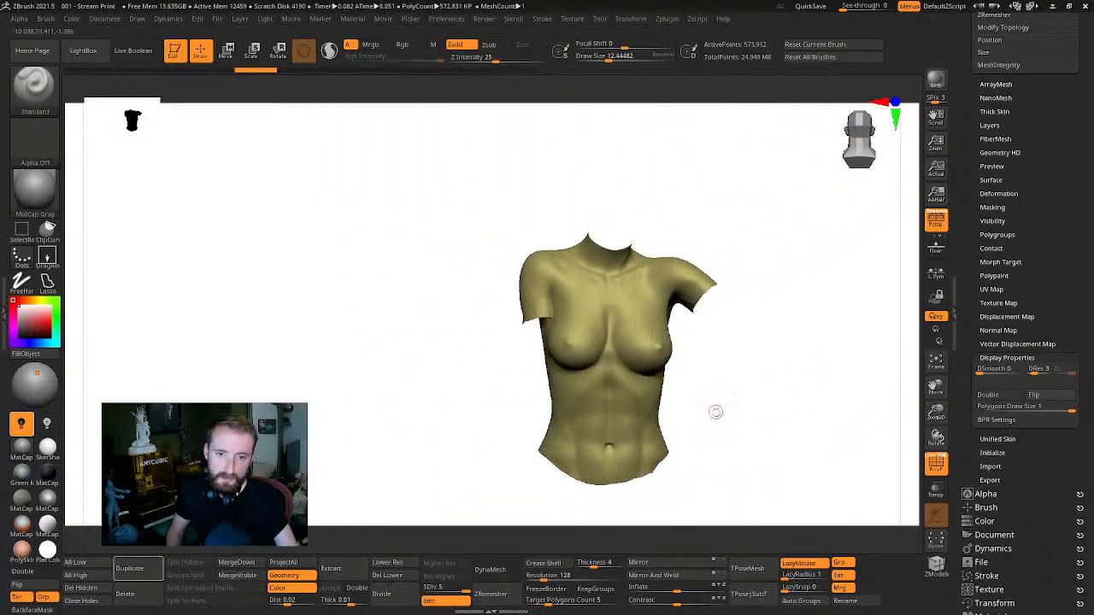
# Delete the TORSO subtool's lower subdivision levels and its hidden geometry, leaving only the yellow torso polygroup
pyautogui.moveTo(811, 385); pyautogui.dragTo(737, 362)
pyautogui.moveTo(1062, 265); pyautogui.dragTo(1070, 387)
pyautogui.moveTo(1086, 327); pyautogui.dragTo(1086, 267)
pyautogui.keyDown('alt'); pyautogui.moveTo(723, 405); pyautogui.dragTo(707, 369); pyautogui.keyUp('alt')
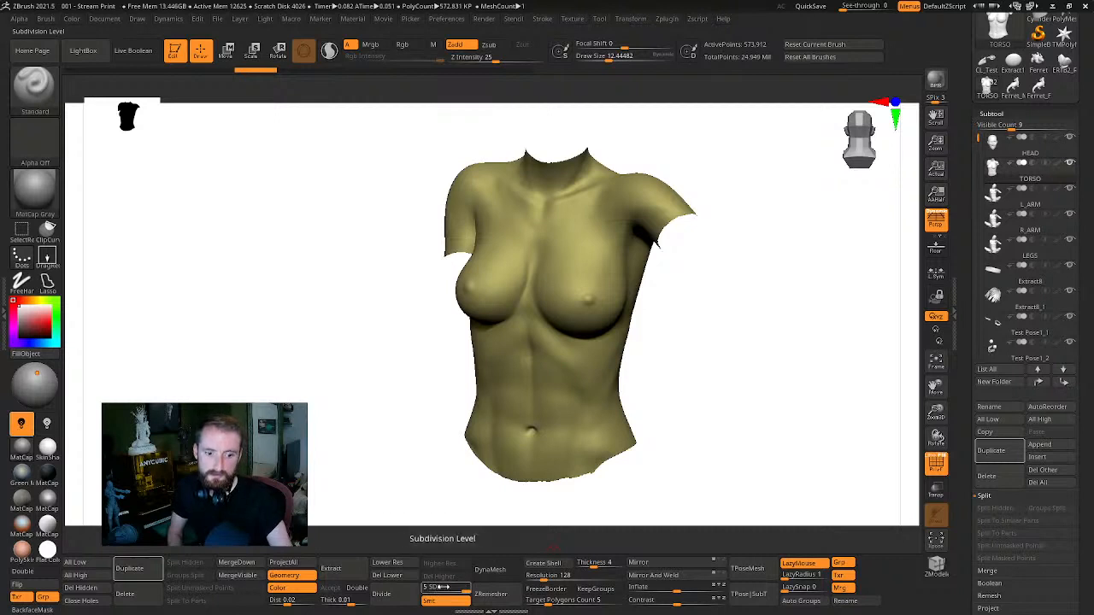
pyautogui.click(398, 577)
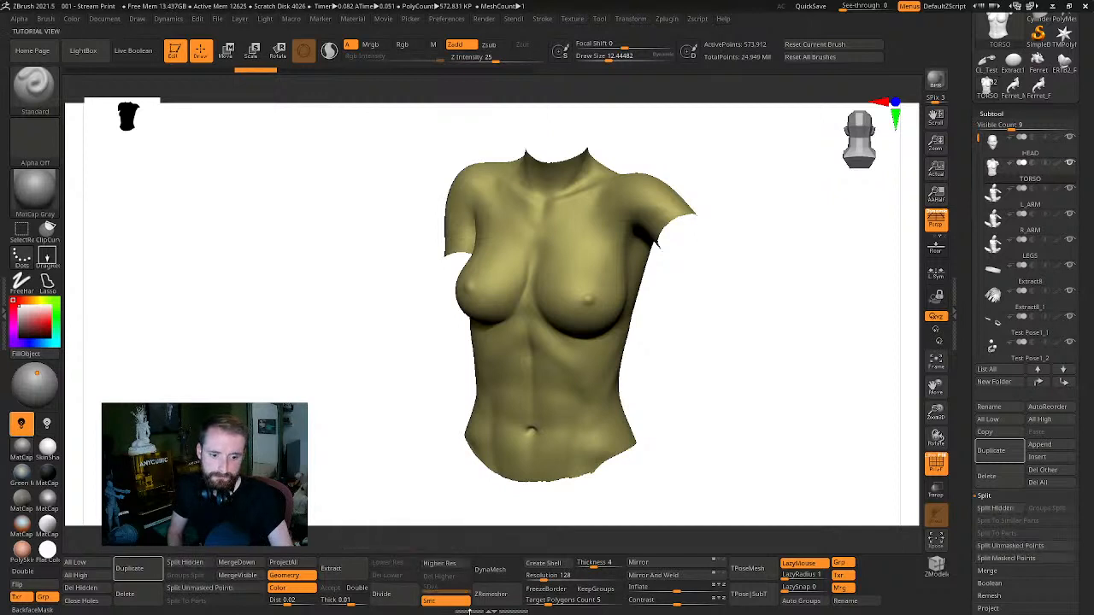
pyautogui.moveTo(707, 333); pyautogui.dragTo(749, 325)
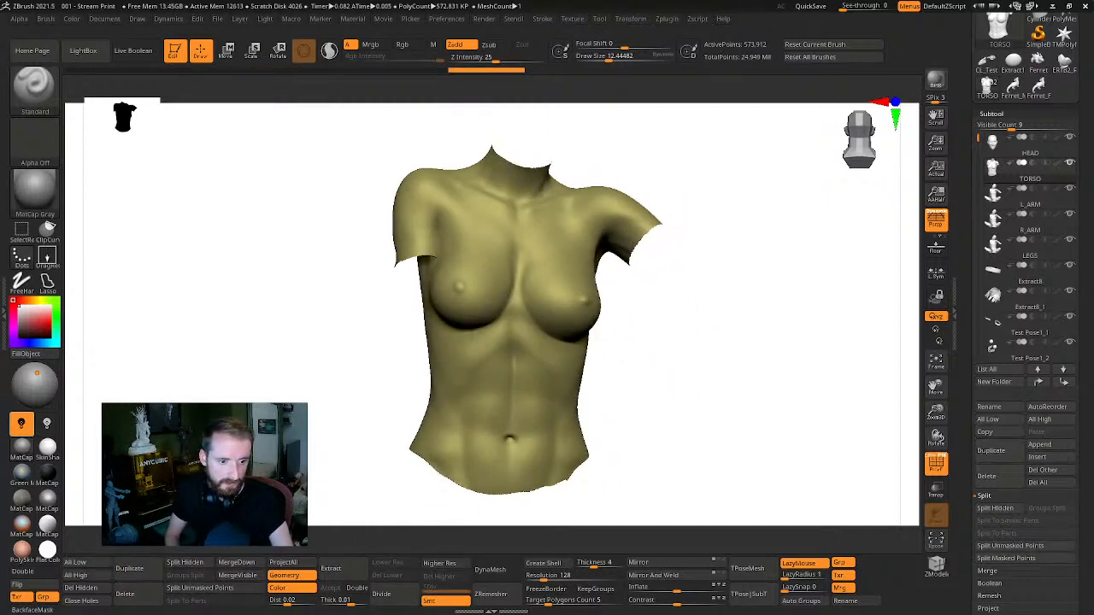
pyautogui.moveTo(351, 342); pyautogui.dragTo(423, 347)
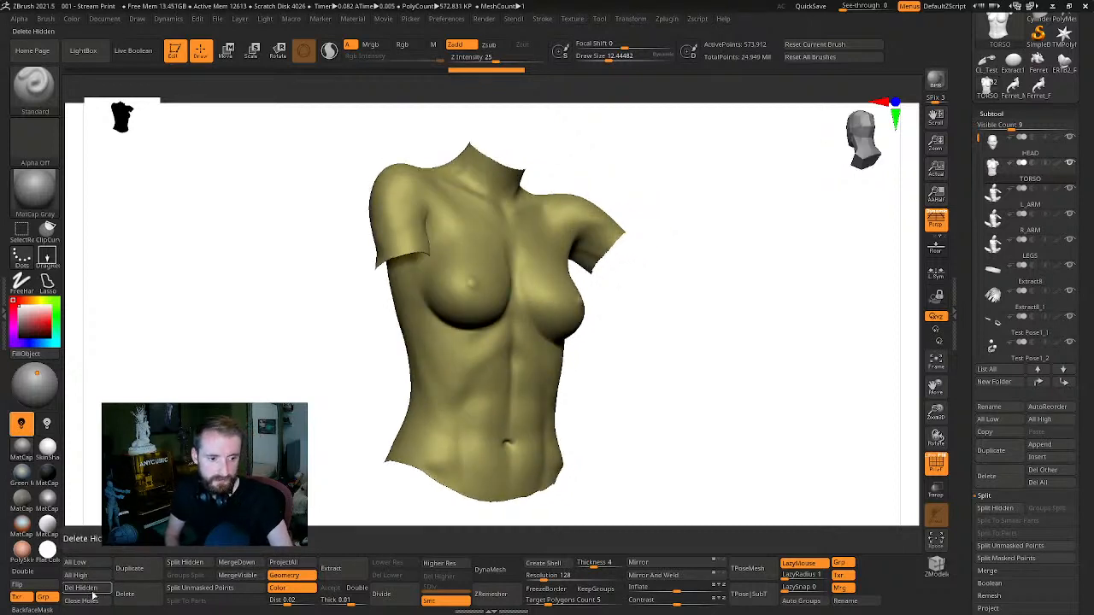
pyautogui.click(86, 590)
pyautogui.keyDown('shift'); pyautogui.moveTo(751, 360); pyautogui.dragTo(754, 357); pyautogui.keyUp('shift')
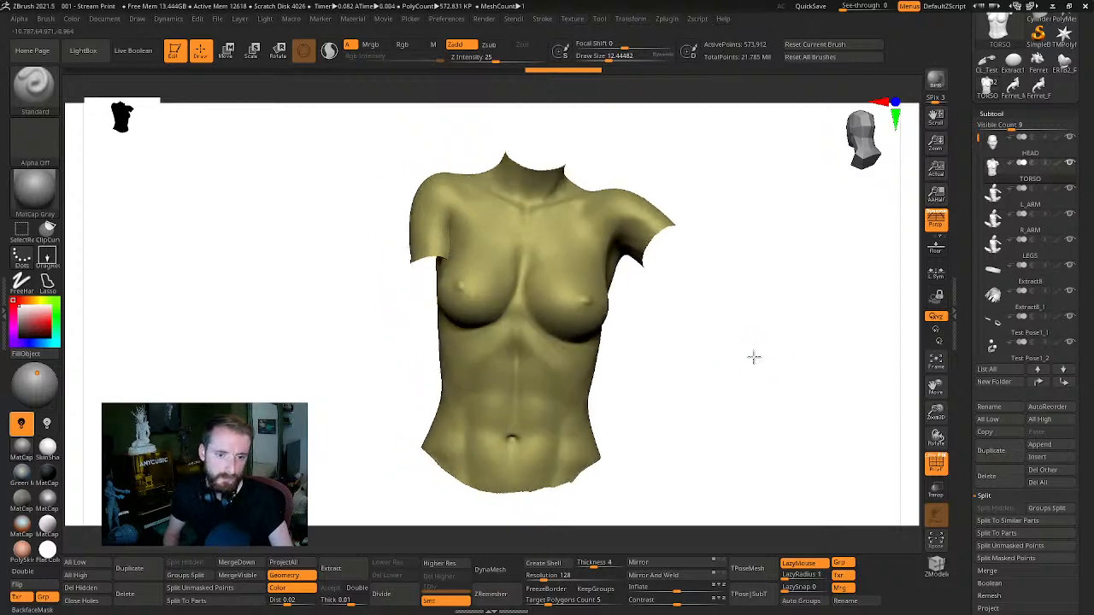
pyautogui.hotkey('ctrl', 'shift')
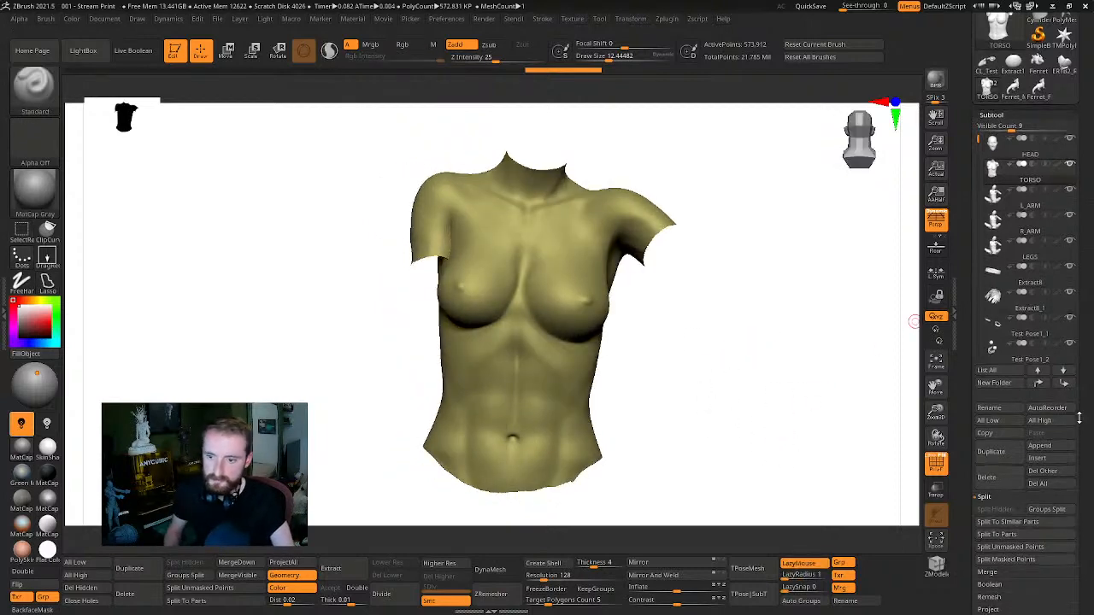
# Set the DynaMesh resolution to 64 and DynaMesh the open torso mesh
pyautogui.moveTo(1090, 422); pyautogui.dragTo(1084, 316)
pyautogui.keyDown('alt'); pyautogui.moveTo(802, 391); pyautogui.dragTo(820, 365); pyautogui.keyUp('alt')
pyautogui.click(992, 548)
pyautogui.moveTo(992, 549); pyautogui.dragTo(983, 551)
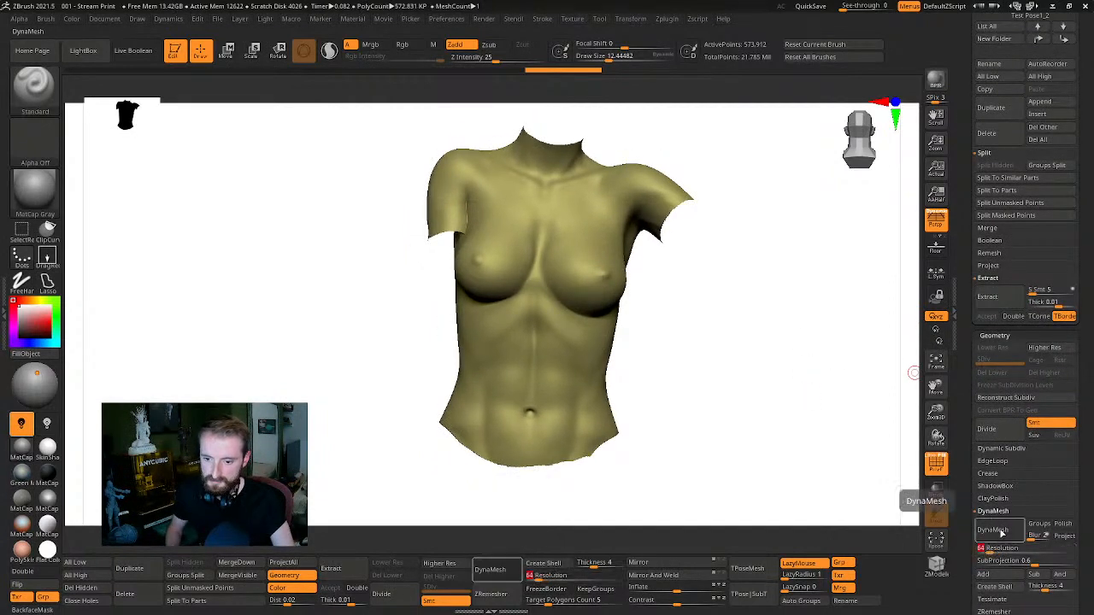
pyautogui.click(1006, 533)
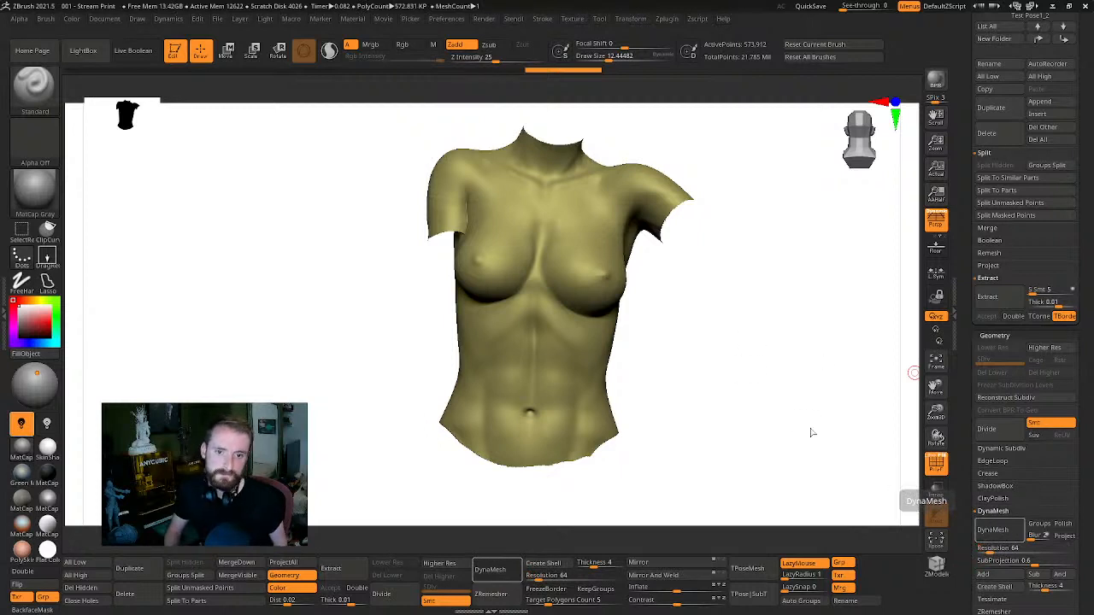
# Examine the capped waist cut on the DynaMeshed torso from below and from several sides, dismissing any Dynamic Subdiv request
pyautogui.moveTo(777, 402); pyautogui.dragTo(624, 432)
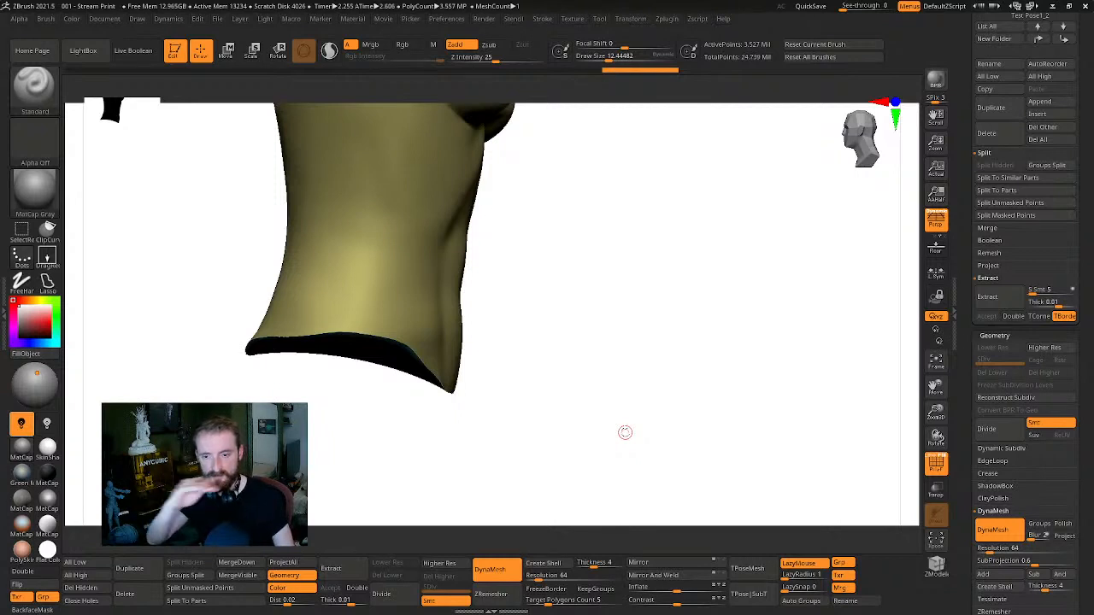
pyautogui.moveTo(862, 310); pyautogui.dragTo(810, 331)
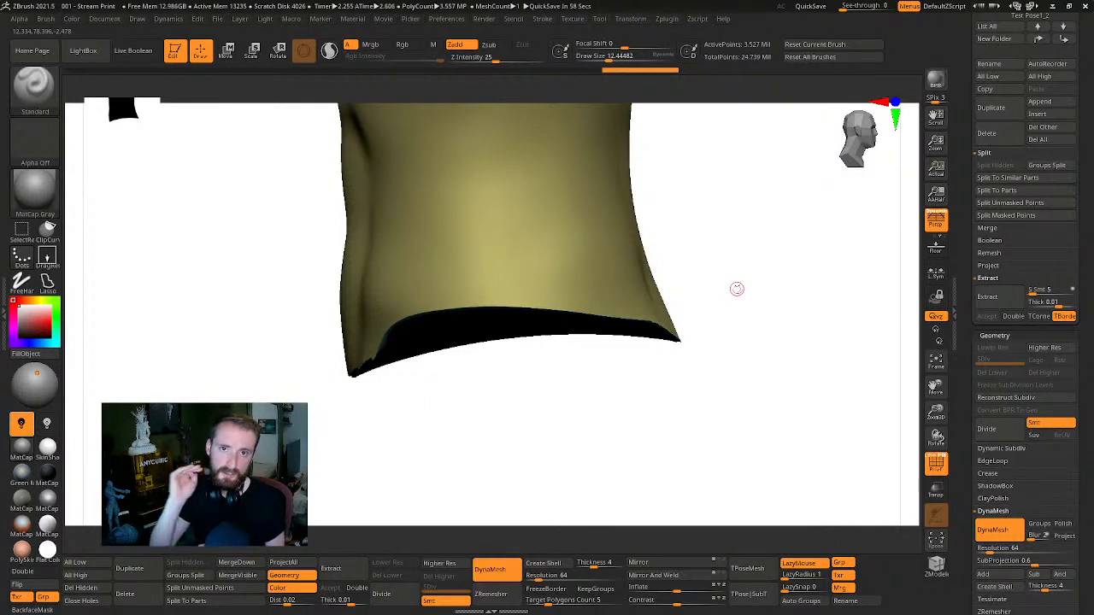
pyautogui.moveTo(813, 353); pyautogui.dragTo(701, 345)
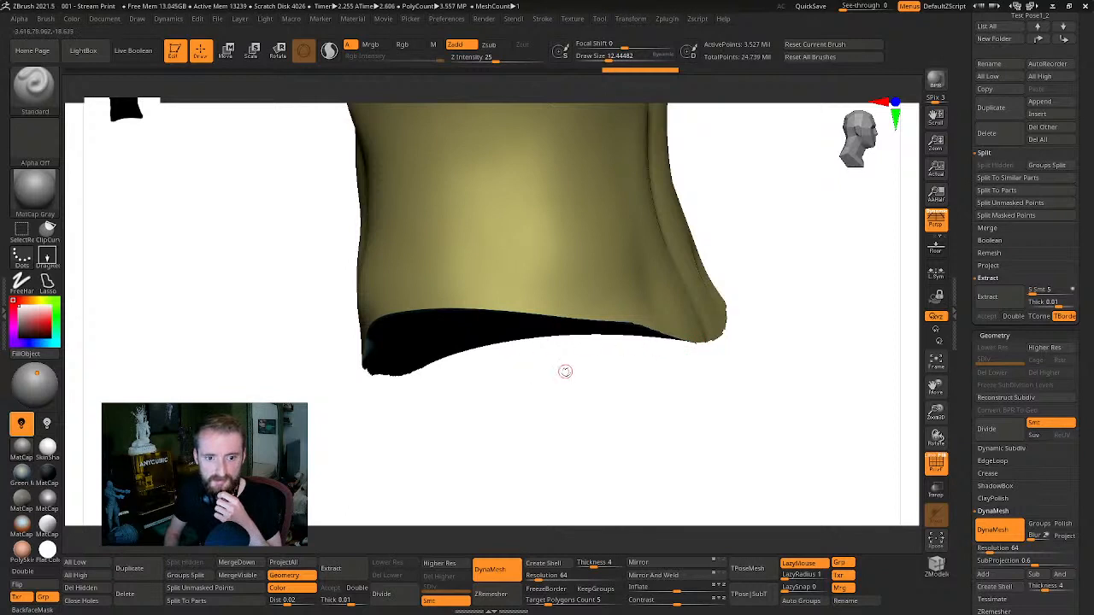
pyautogui.moveTo(564, 371); pyautogui.dragTo(597, 323)
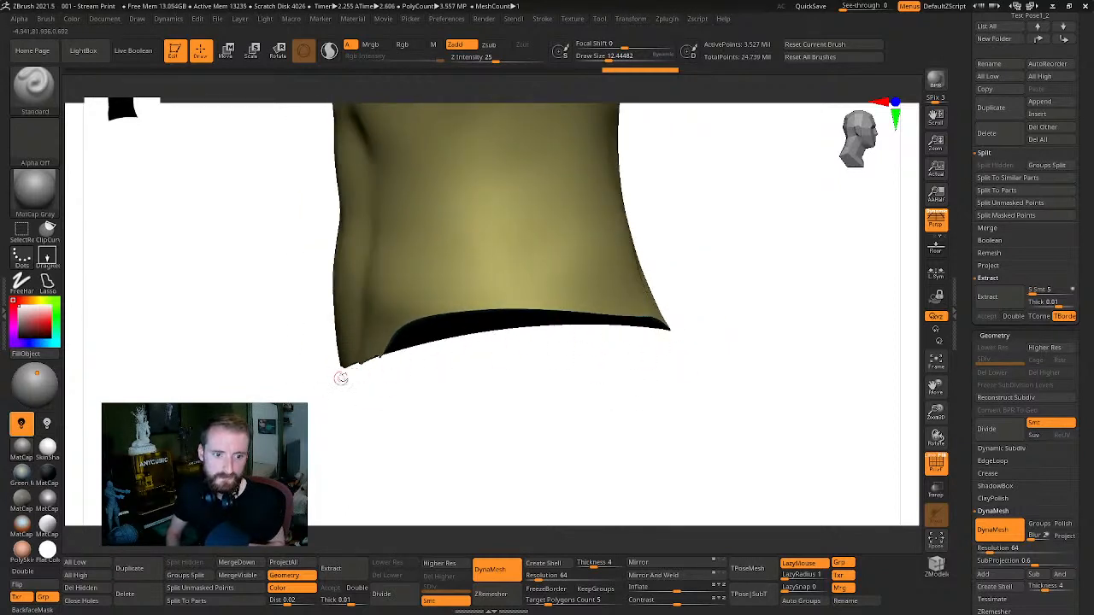
pyautogui.moveTo(370, 388); pyautogui.dragTo(523, 241)
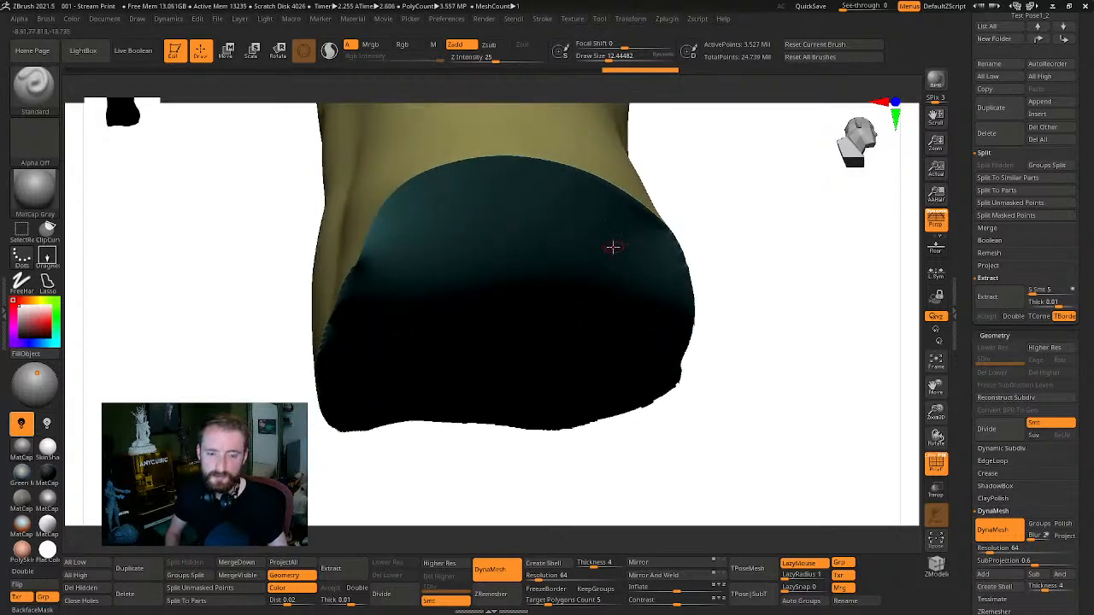
pyautogui.moveTo(748, 283); pyautogui.dragTo(629, 305)
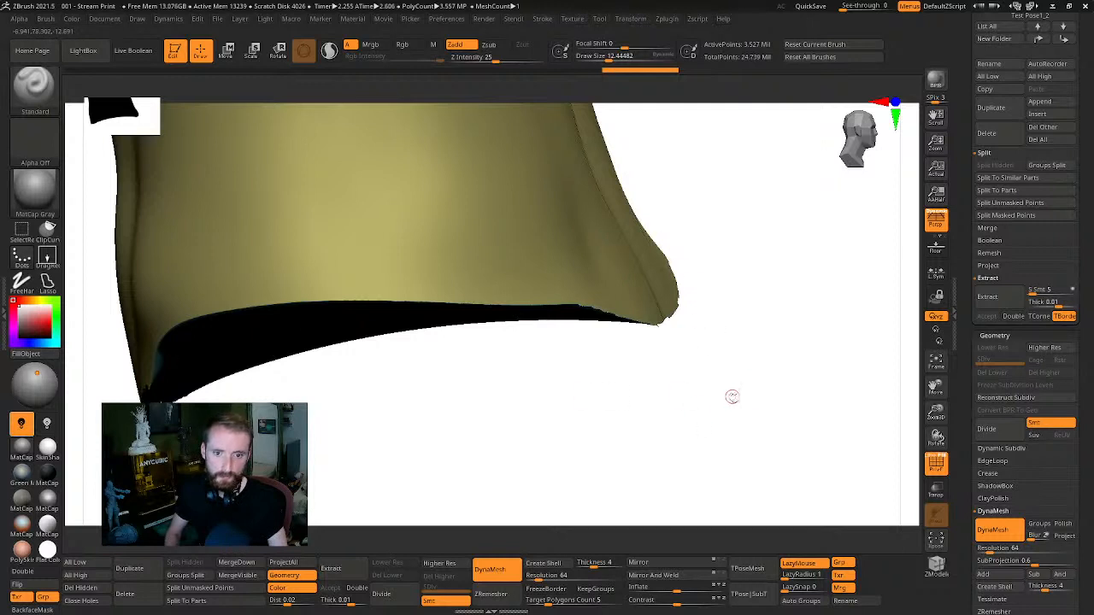
pyautogui.moveTo(733, 397); pyautogui.dragTo(671, 400)
pyautogui.press('d')
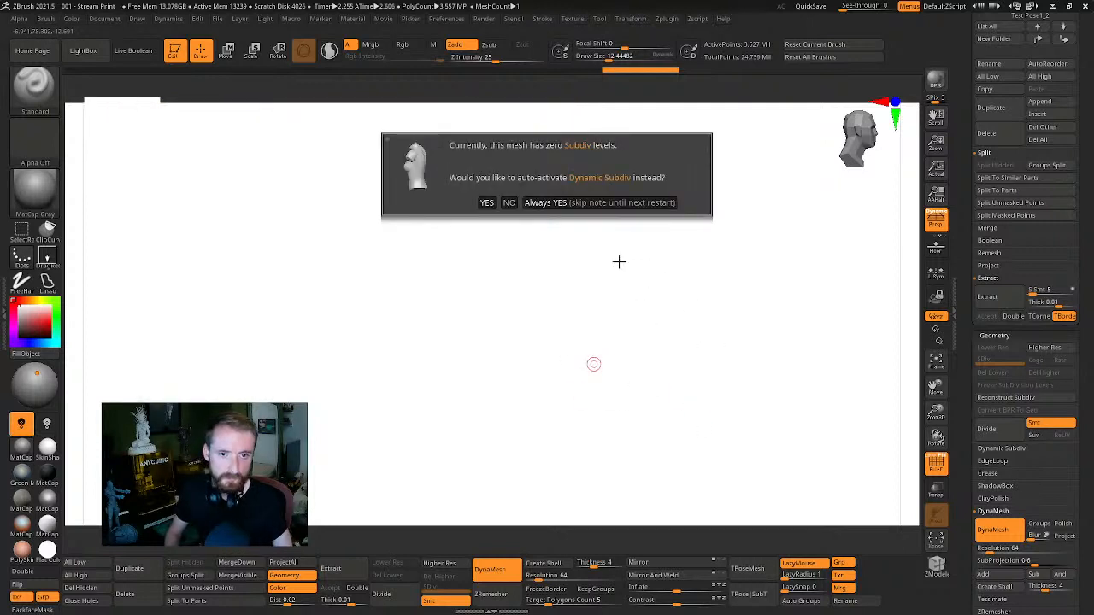
pyautogui.click(682, 302)
pyautogui.moveTo(699, 293); pyautogui.dragTo(732, 302)
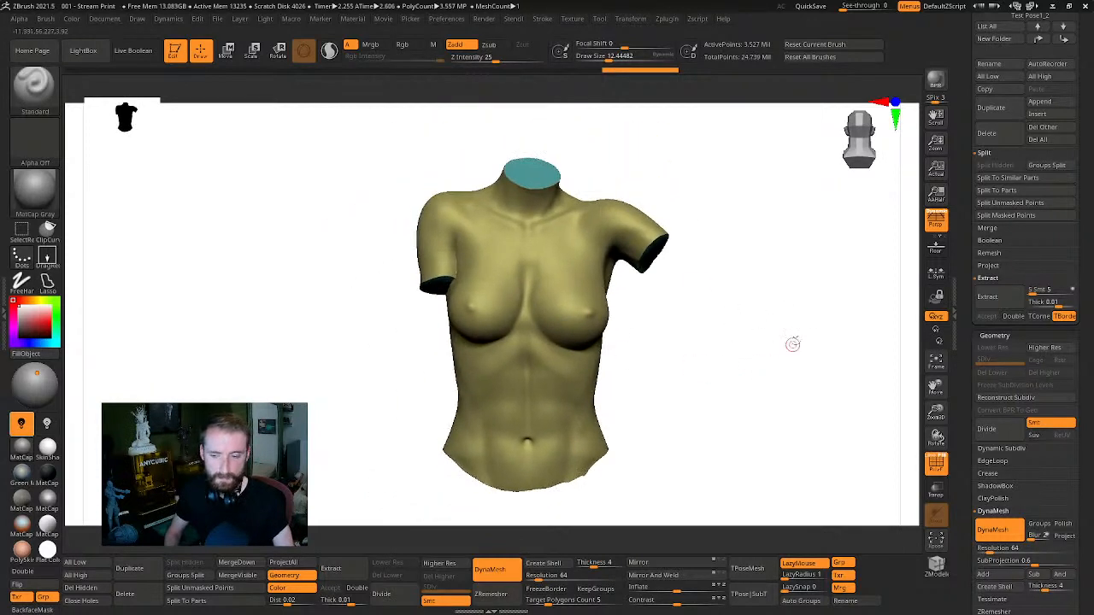
# Show all subtools to check the DynaMeshed torso within the clothed figure, and isolate the torso again
pyautogui.click(651, 398)
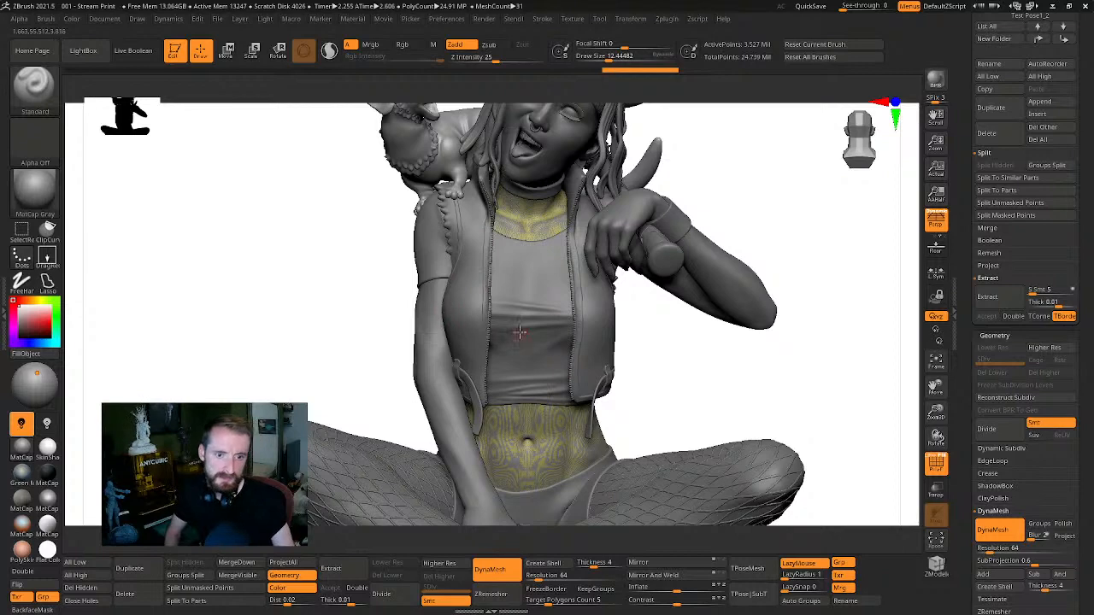
pyautogui.moveTo(743, 343)
pyautogui.mouseDown()
pyautogui.moveTo(744, 376)
pyautogui.moveTo(757, 373)
pyautogui.moveTo(736, 340)
pyautogui.mouseUp()
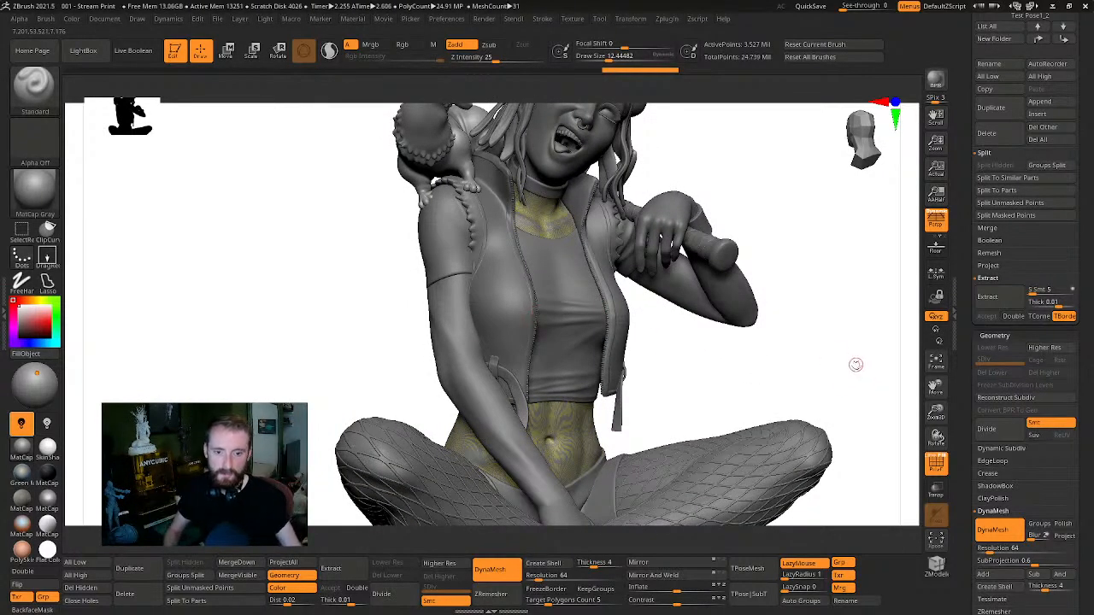
pyautogui.moveTo(822, 344); pyautogui.dragTo(774, 353)
pyautogui.moveTo(775, 353); pyautogui.dragTo(740, 371)
pyautogui.click(776, 367)
# Review the HEAD and TORSO subtools one after the other in isolation
pyautogui.moveTo(1086, 193); pyautogui.dragTo(1087, 195)
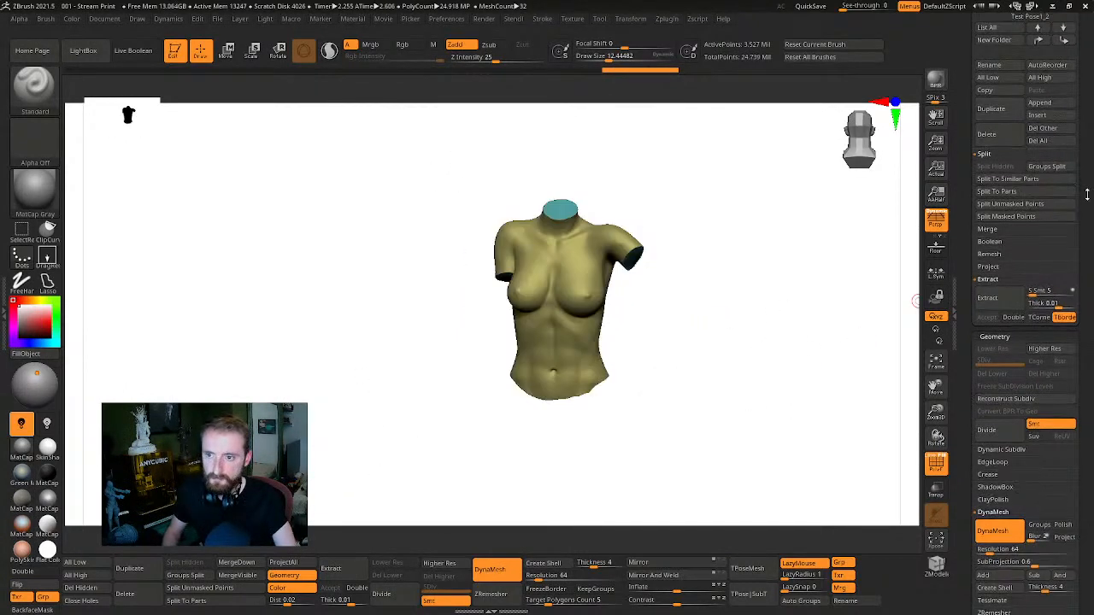
pyautogui.click(1005, 199)
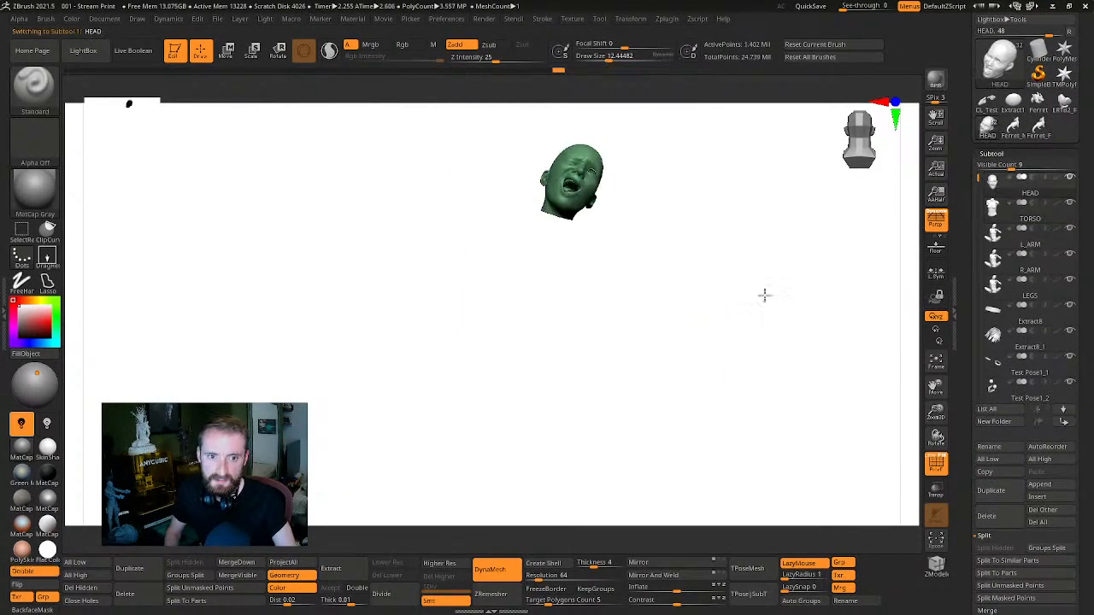
pyautogui.moveTo(764, 293); pyautogui.dragTo(963, 227)
pyautogui.click(994, 213)
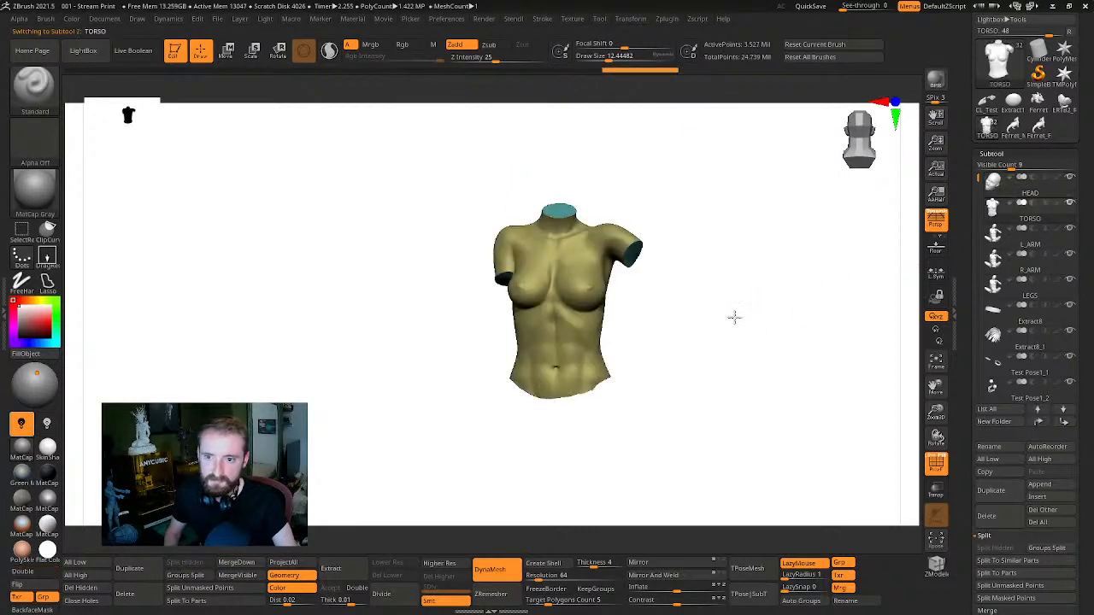
pyautogui.moveTo(810, 305); pyautogui.dragTo(617, 338)
# On the L_ARM subtool, hide everything except the blue arm polygroup and delete the lower subdivision levels
pyautogui.click(998, 242)
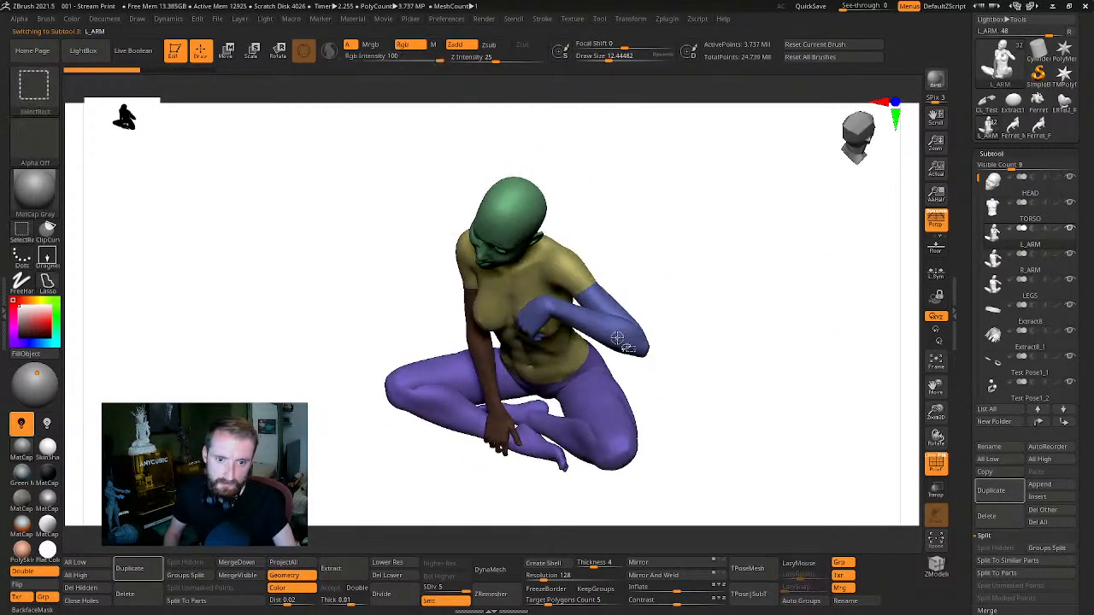
pyautogui.keyDown('ctrl'); pyautogui.keyDown('shift'); pyautogui.click(620, 334); pyautogui.keyUp('shift'); pyautogui.keyUp('ctrl')
pyautogui.moveTo(759, 376)
pyautogui.mouseDown()
pyautogui.moveTo(764, 325)
pyautogui.moveTo(803, 354)
pyautogui.moveTo(732, 329)
pyautogui.moveTo(862, 362)
pyautogui.moveTo(737, 367)
pyautogui.moveTo(771, 350)
pyautogui.moveTo(803, 364)
pyautogui.moveTo(773, 325)
pyautogui.moveTo(725, 443)
pyautogui.mouseUp()
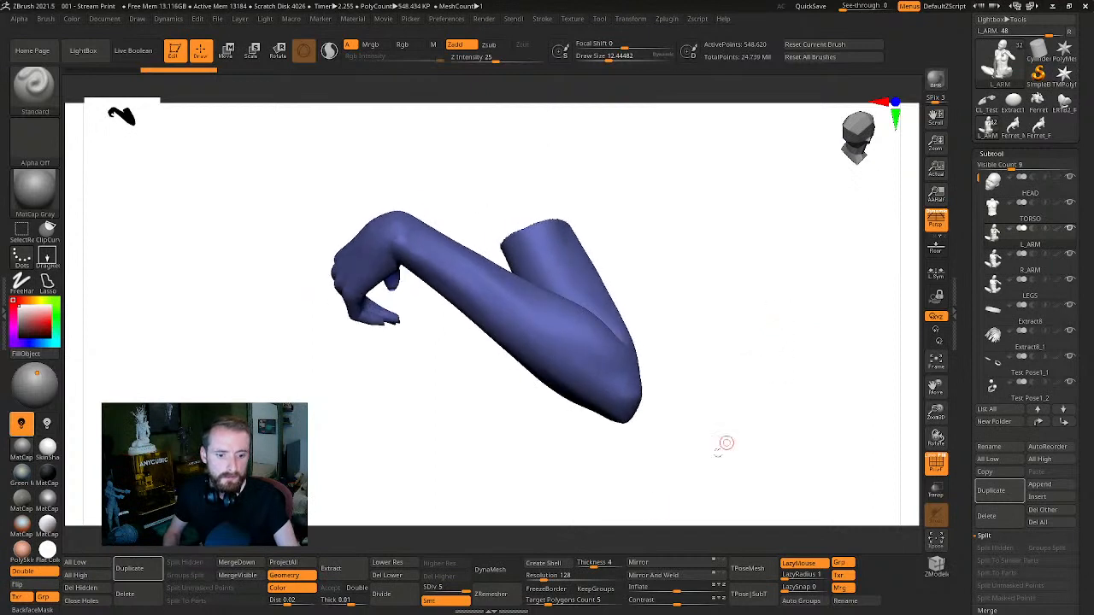
pyautogui.click(389, 576)
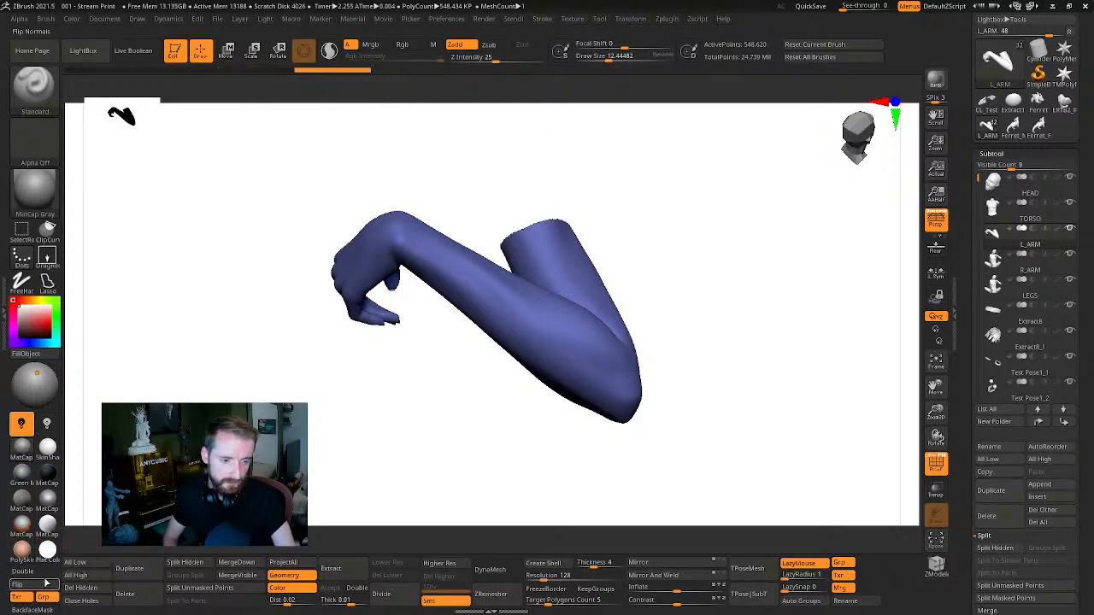
# Flip the normals of the isolated left arm and turn on its double-sided display
pyautogui.moveTo(411, 448); pyautogui.dragTo(386, 437)
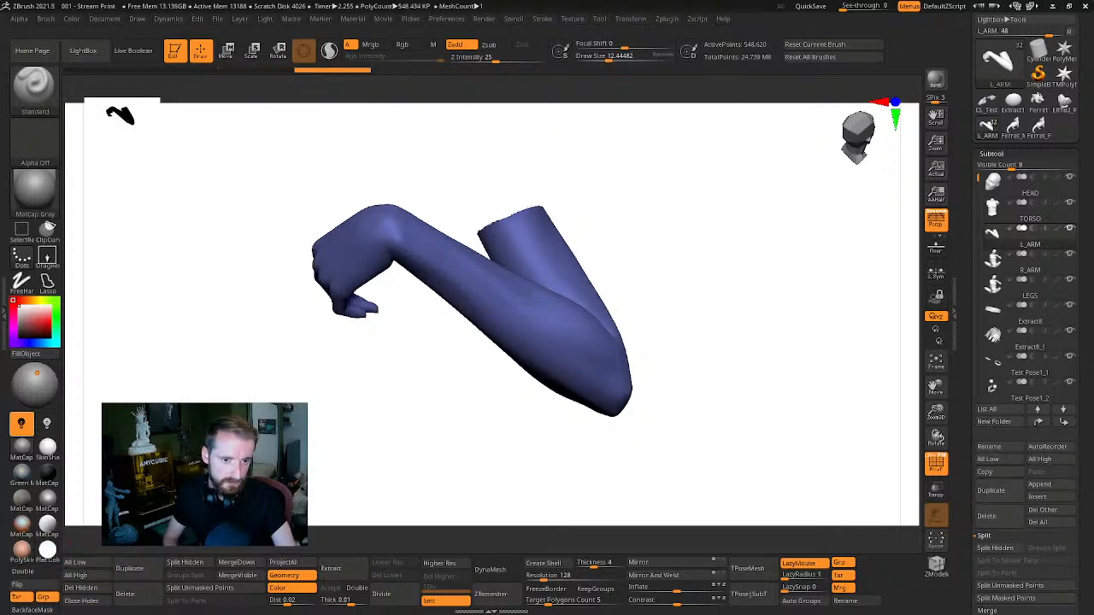
pyautogui.click(41, 585)
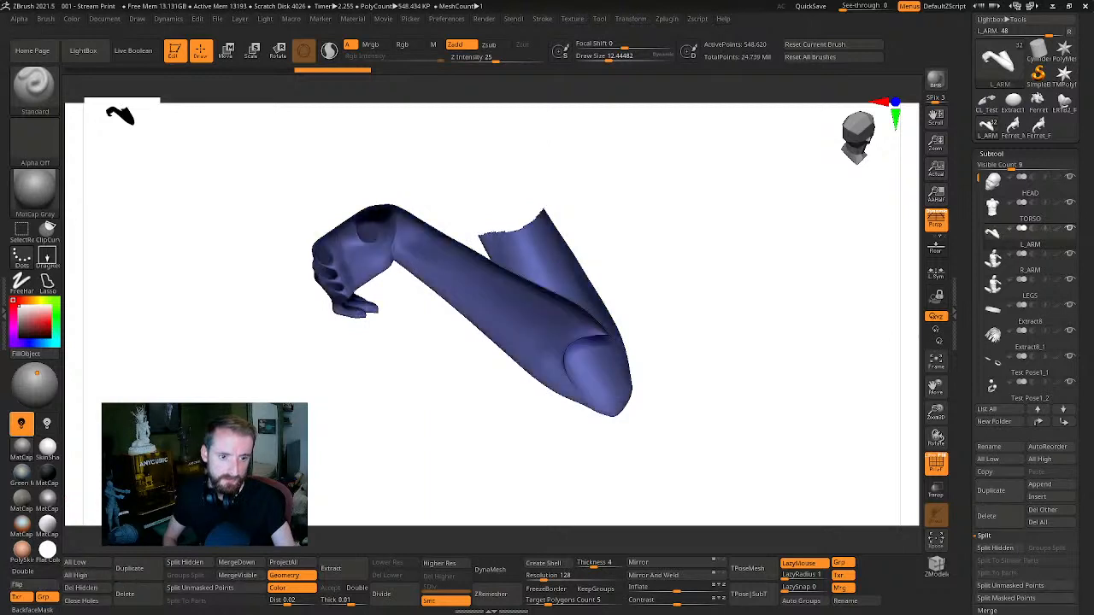
pyautogui.moveTo(376, 468); pyautogui.dragTo(403, 461)
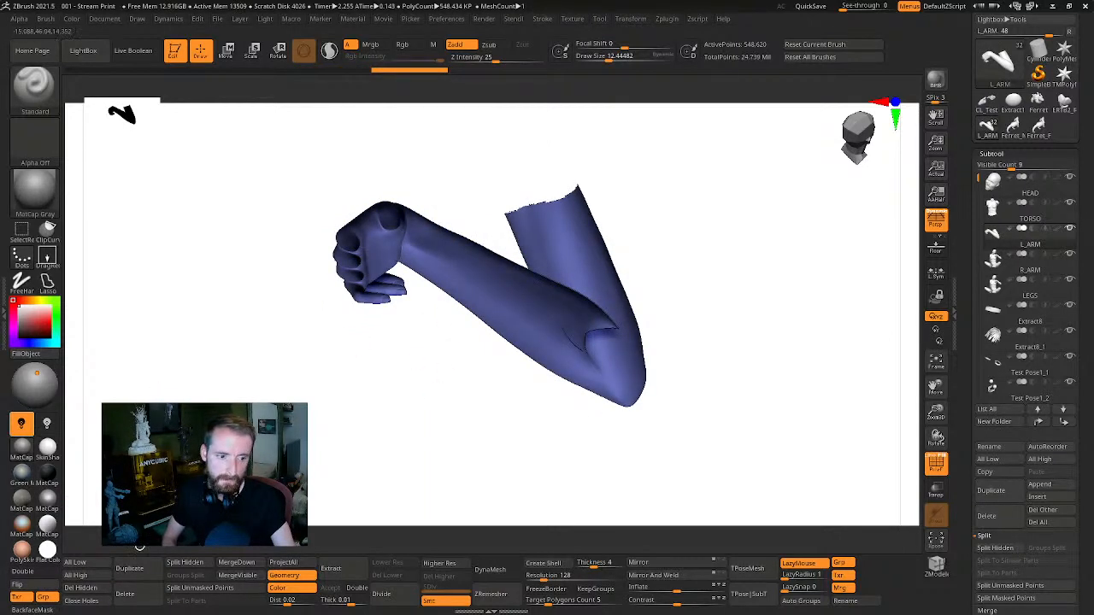
pyautogui.click(22, 571)
pyautogui.moveTo(354, 405)
pyautogui.mouseDown()
pyautogui.moveTo(344, 407)
pyautogui.moveTo(349, 448)
pyautogui.mouseUp()
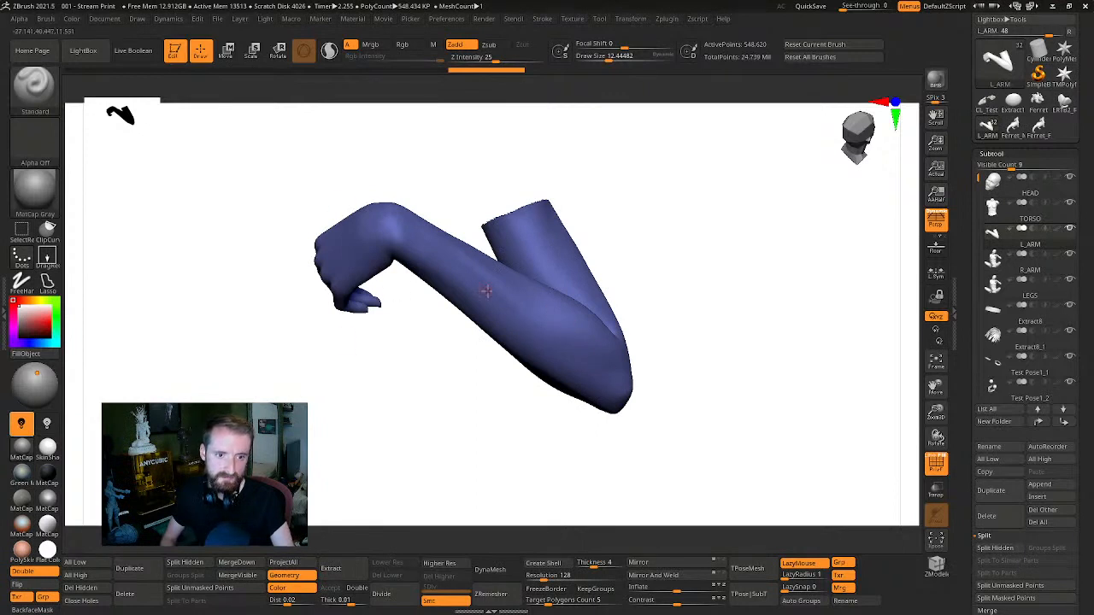
# Turn off the double-sided display of the isolated left arm and check it from several sides
pyautogui.moveTo(587, 247); pyautogui.dragTo(380, 415)
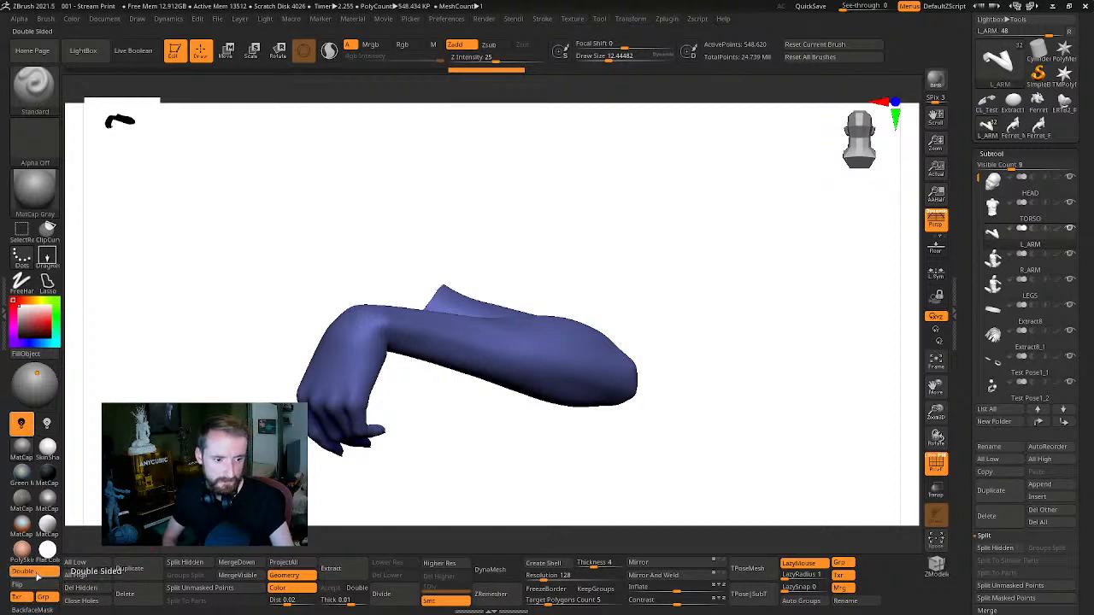
pyautogui.click(81, 601)
pyautogui.click(36, 586)
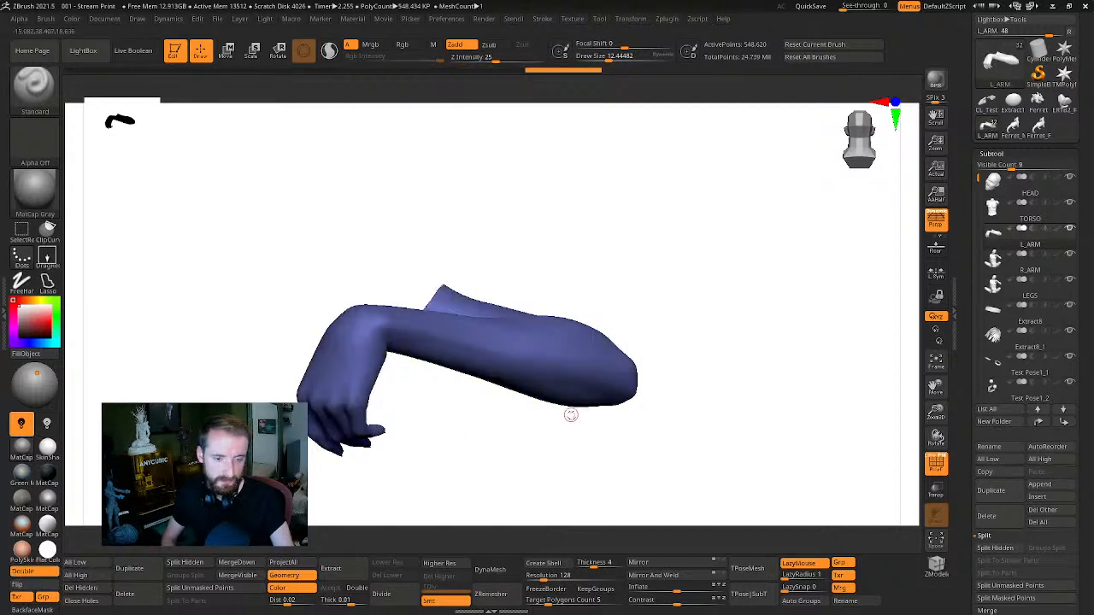
pyautogui.moveTo(569, 413); pyautogui.dragTo(680, 276)
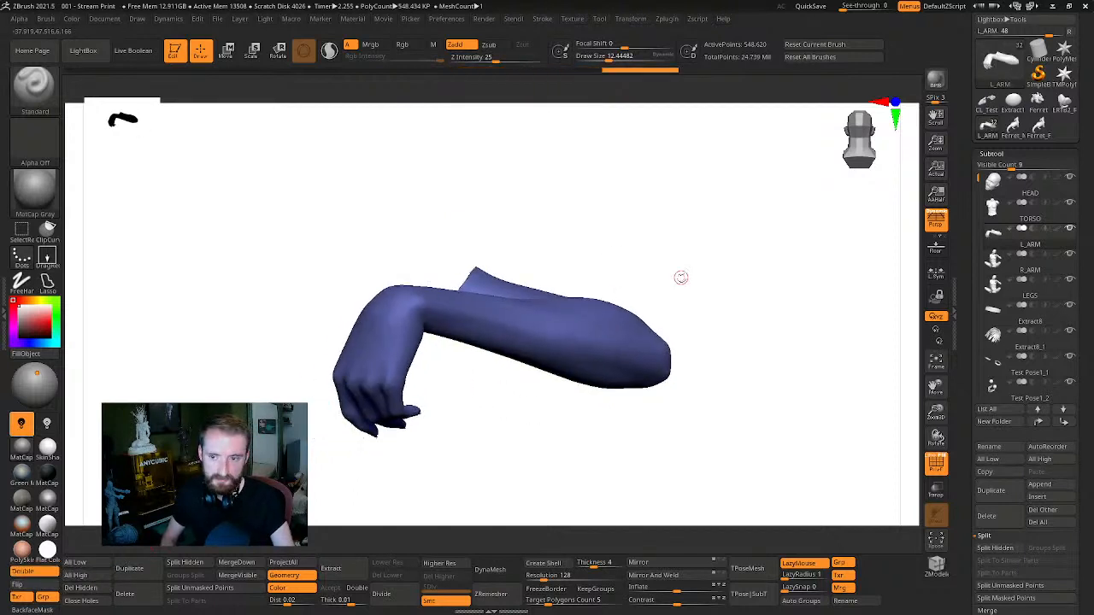
pyautogui.click(36, 586)
pyautogui.click(36, 586)
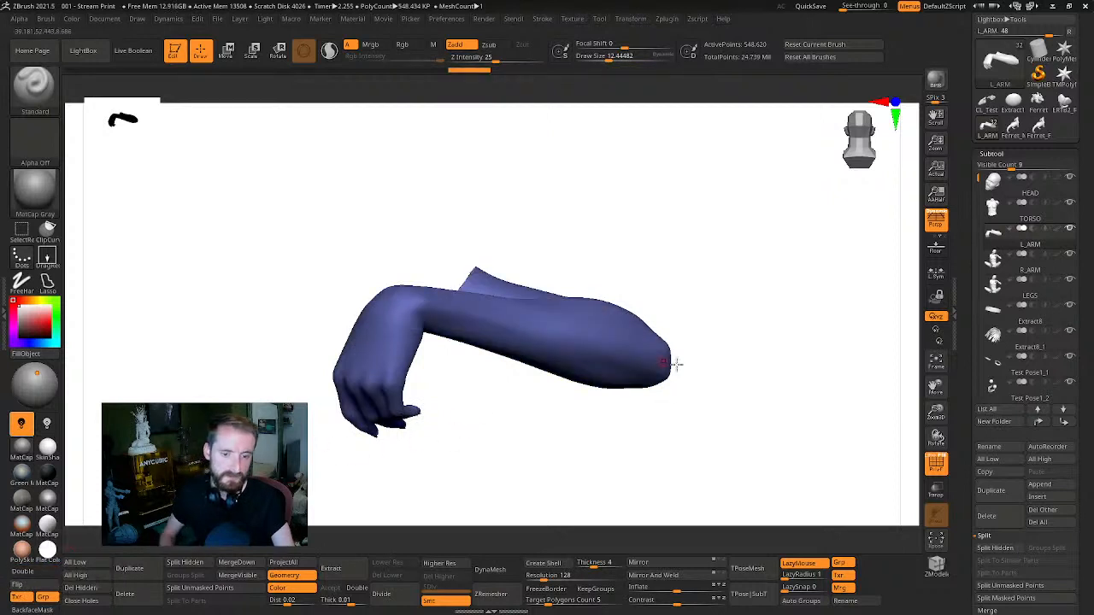
pyautogui.moveTo(675, 364); pyautogui.dragTo(775, 325)
pyautogui.moveTo(808, 349); pyautogui.dragTo(812, 318)
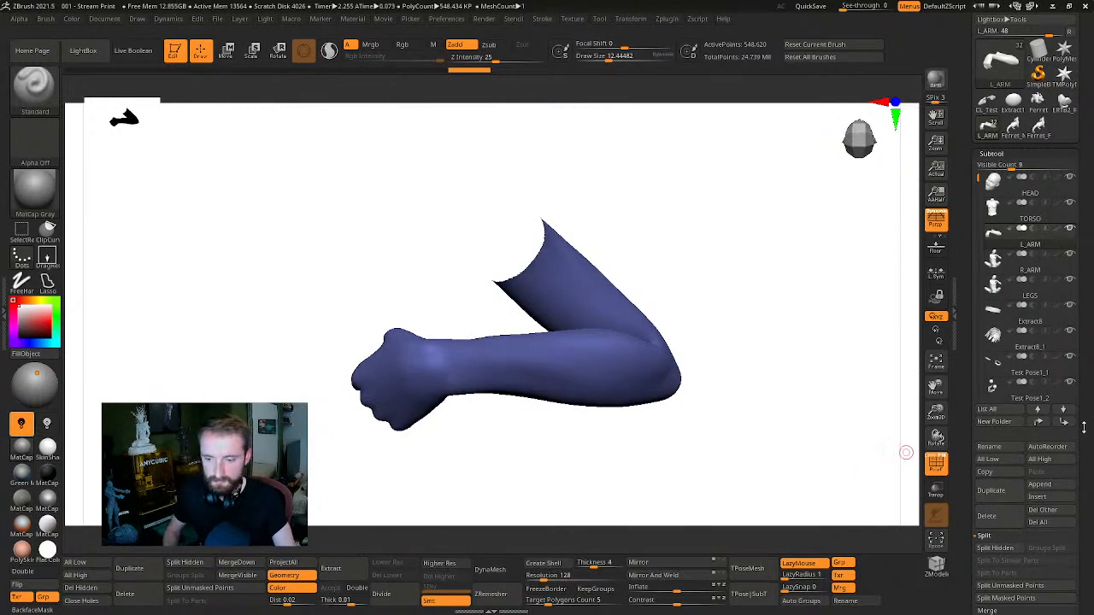
# Try to DynaMesh the isolated left arm at a resolution of 64, and undo the remesh
pyautogui.scroll(-15, 1084, 427)
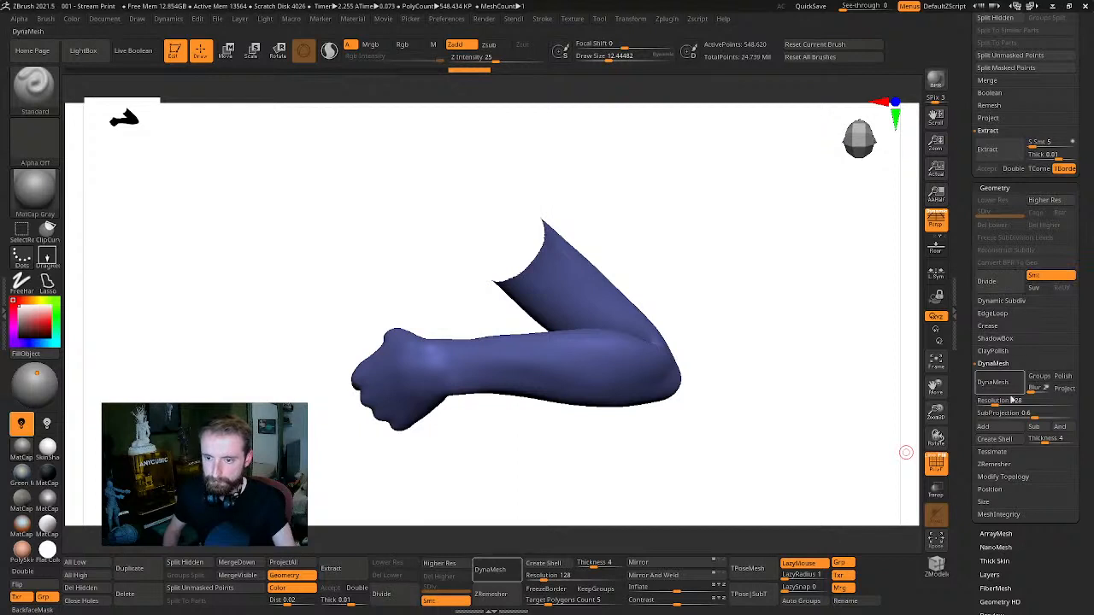
pyautogui.click(994, 402)
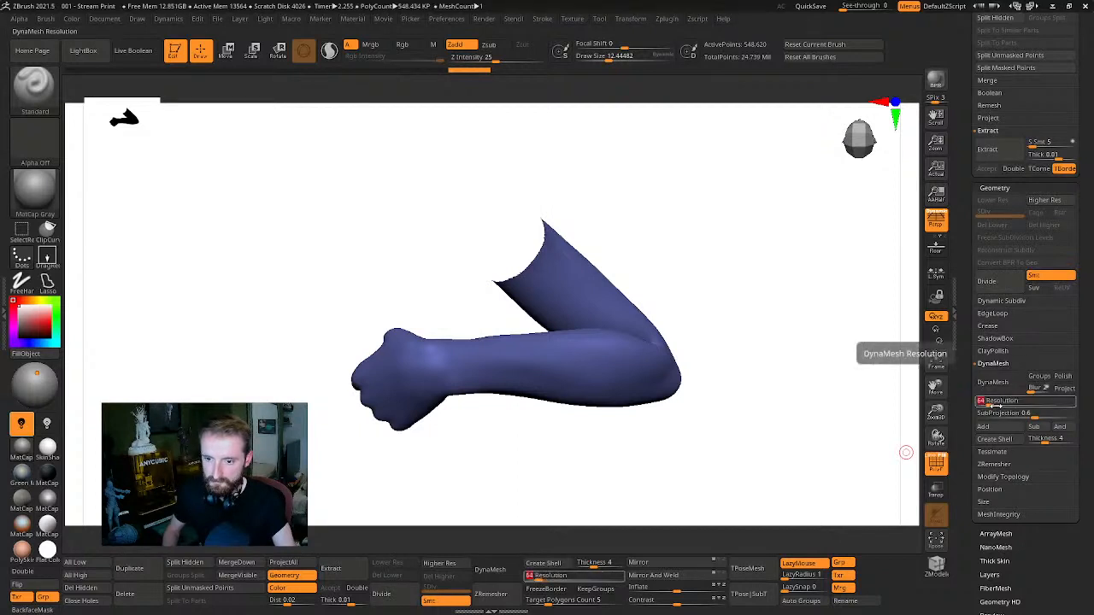
pyautogui.moveTo(751, 453); pyautogui.dragTo(830, 430)
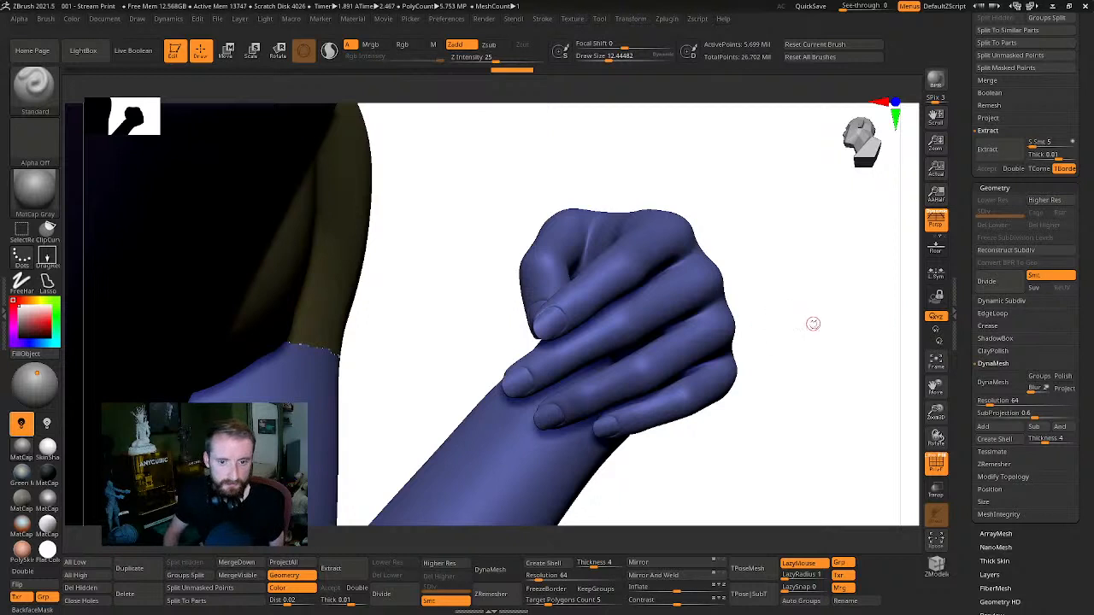
pyautogui.press('ctrl')
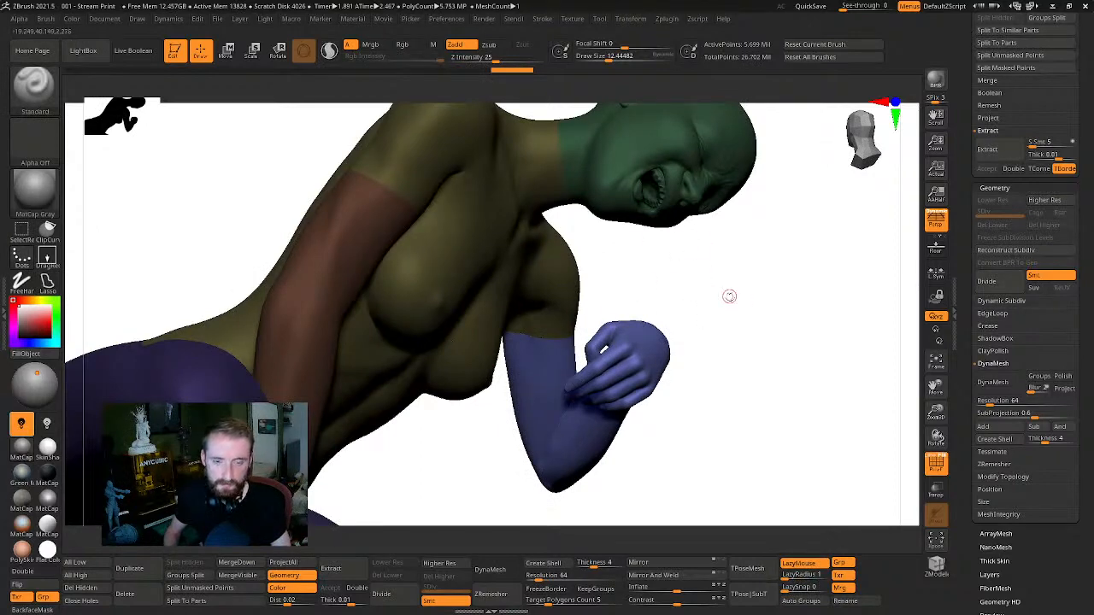
pyautogui.press('ctrl')
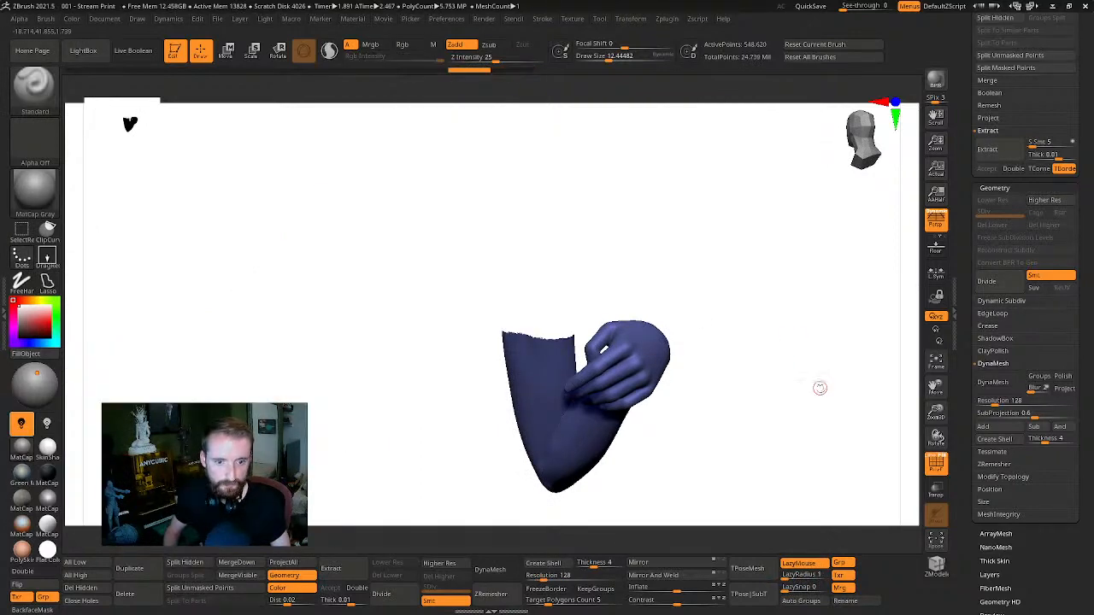
# Delete the hidden geometry of the L_ARM subtool and DynaMesh the left arm at a resolution of 64
pyautogui.moveTo(820, 385); pyautogui.dragTo(728, 362)
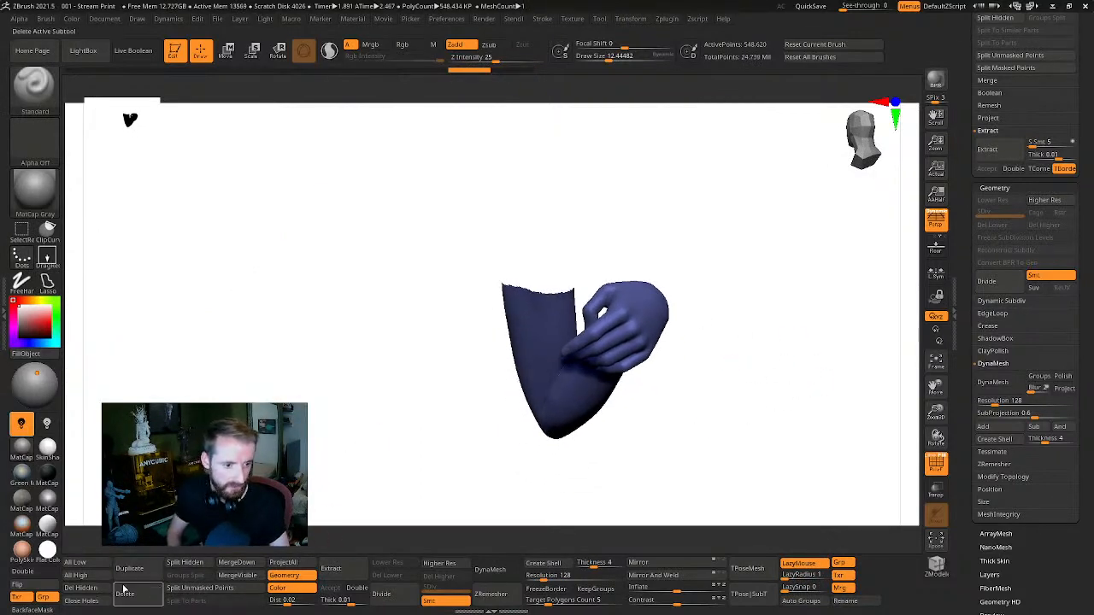
pyautogui.click(80, 587)
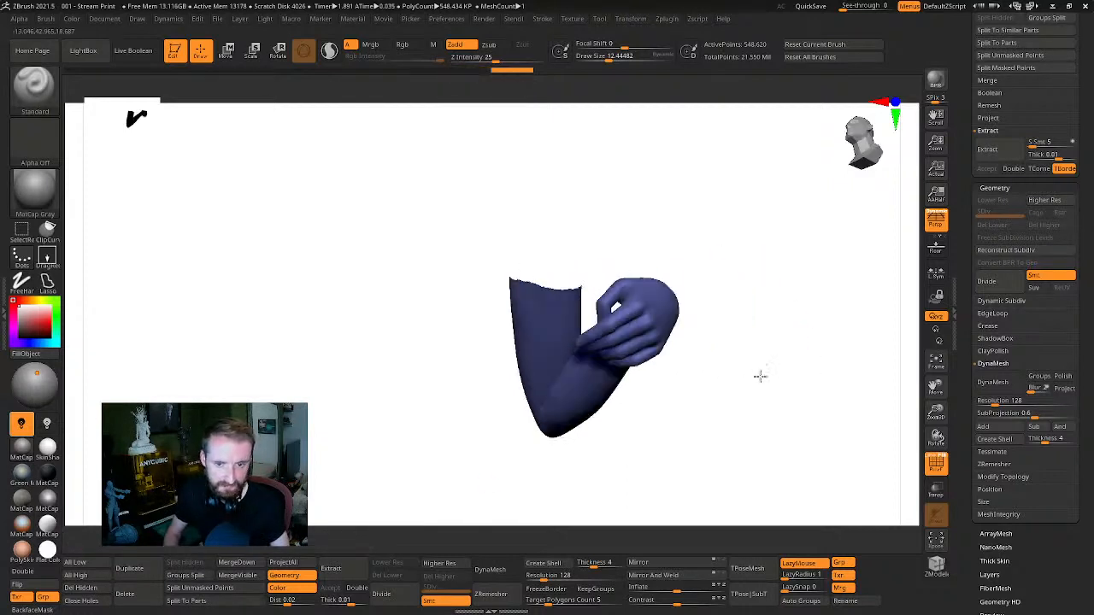
pyautogui.moveTo(780, 372)
pyautogui.mouseDown()
pyautogui.moveTo(791, 350)
pyautogui.moveTo(823, 352)
pyautogui.moveTo(787, 392)
pyautogui.mouseUp()
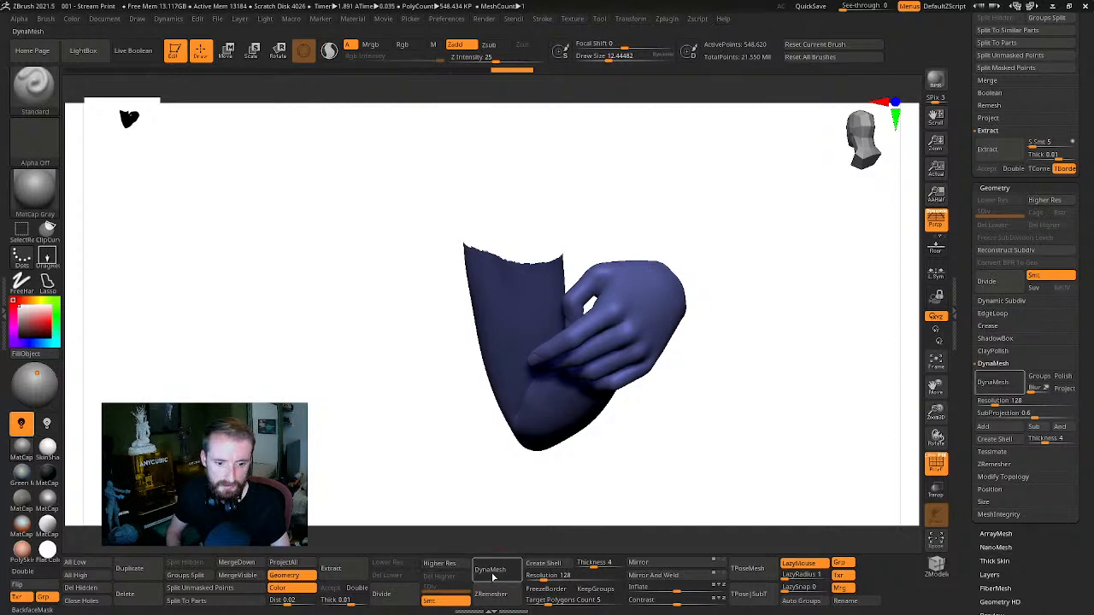
pyautogui.moveTo(546, 578); pyautogui.dragTo(540, 579)
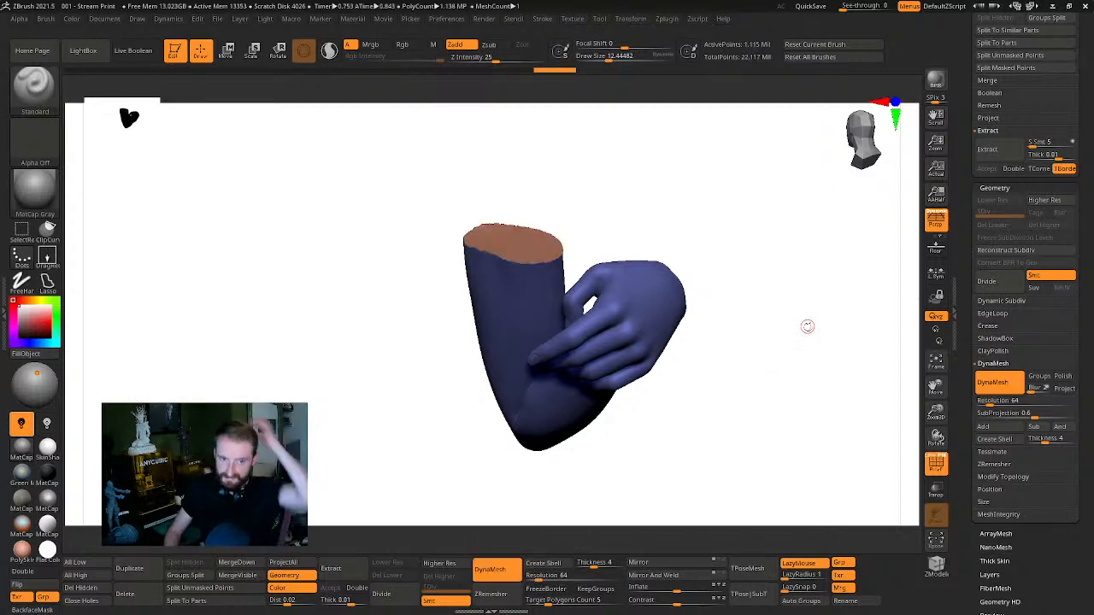
# Inspect the DynaMeshed left arm's fingers and capped upper end, flipping its normals and back to compare
pyautogui.moveTo(807, 326); pyautogui.dragTo(607, 242)
pyautogui.moveTo(624, 298); pyautogui.dragTo(725, 270)
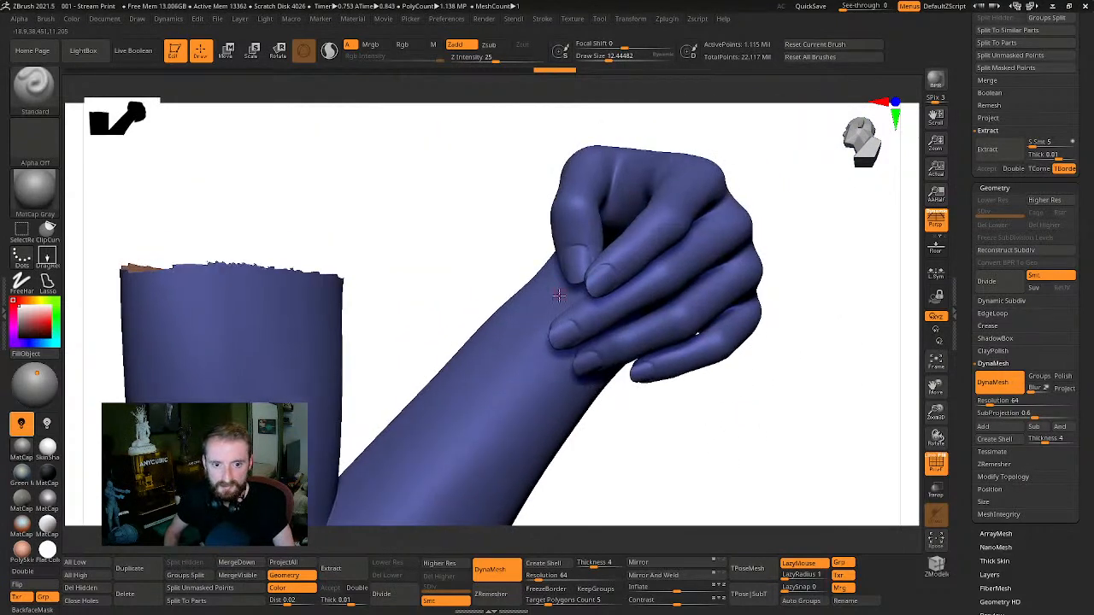
pyautogui.moveTo(828, 422); pyautogui.dragTo(735, 371)
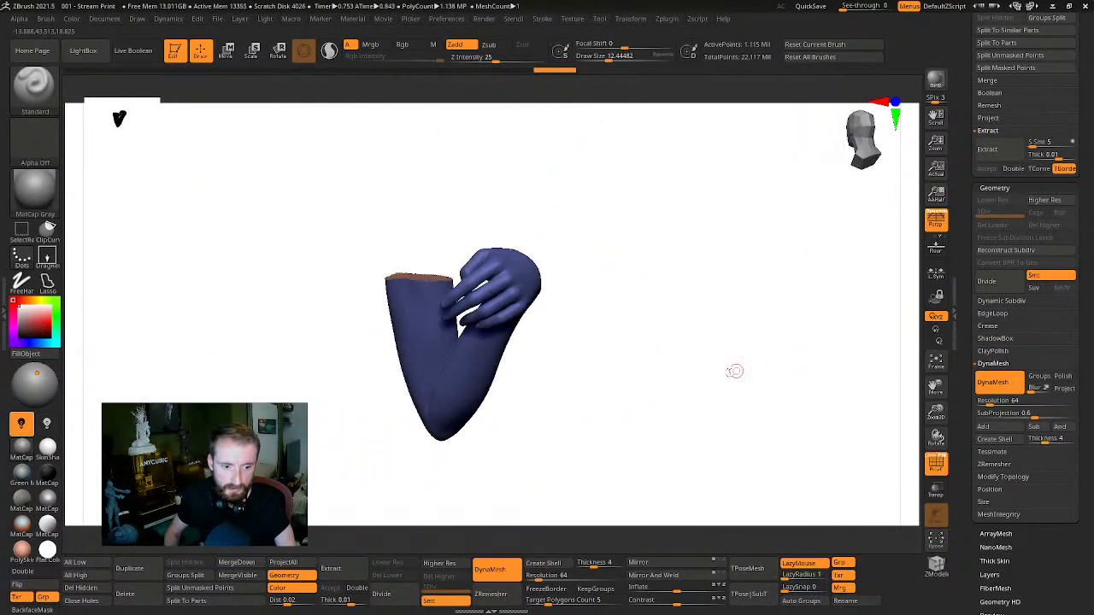
pyautogui.moveTo(585, 382); pyautogui.dragTo(491, 425)
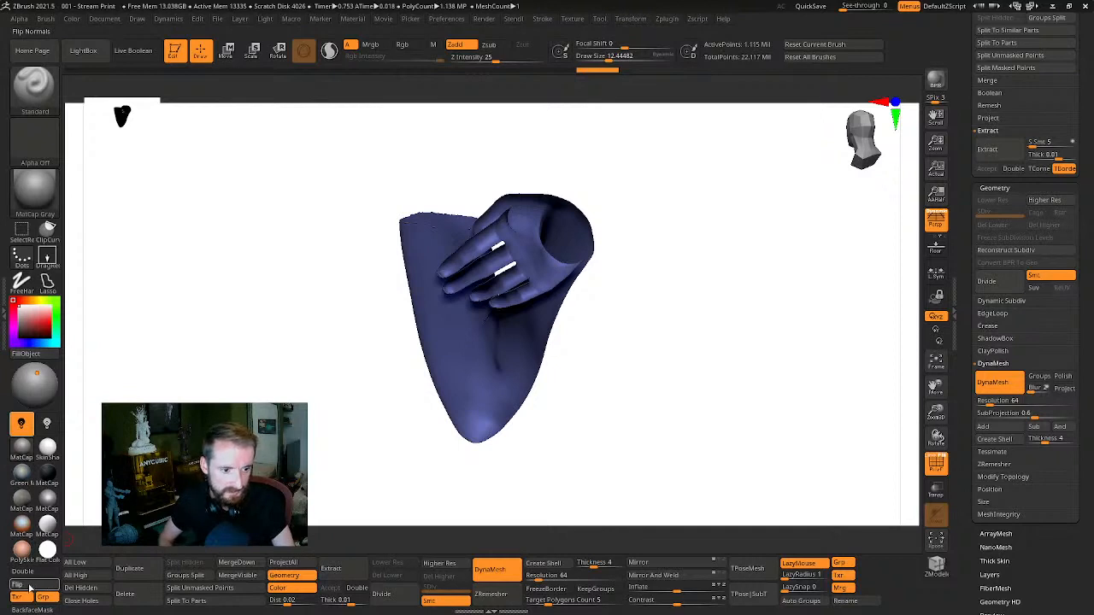
pyautogui.click(29, 588)
pyautogui.keyDown('alt'); pyautogui.moveTo(839, 389); pyautogui.dragTo(936, 400); pyautogui.keyUp('alt')
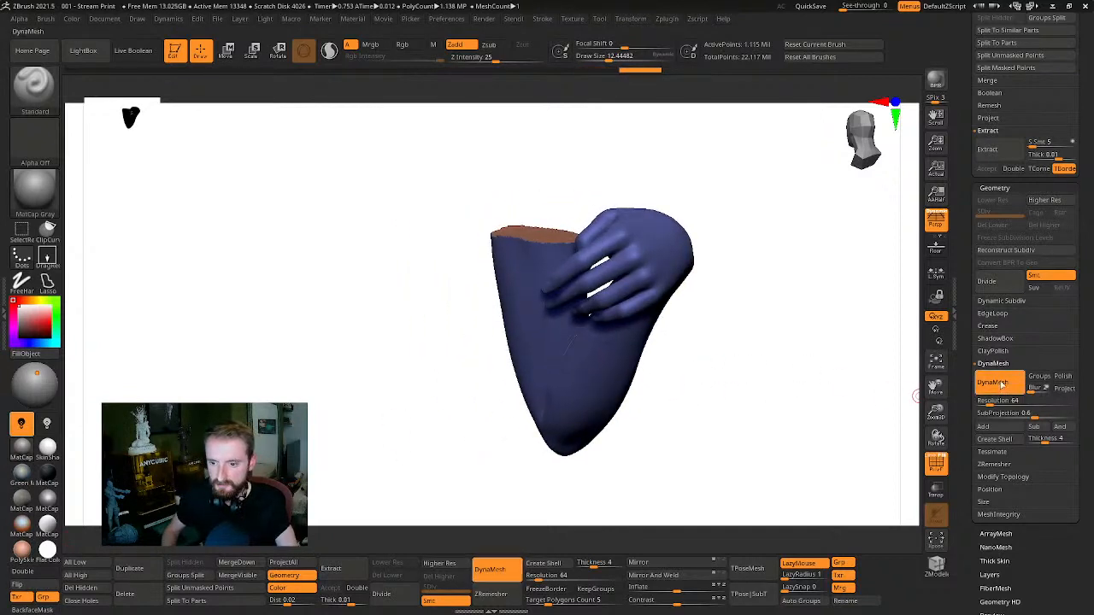
pyautogui.moveTo(833, 397); pyautogui.dragTo(763, 362)
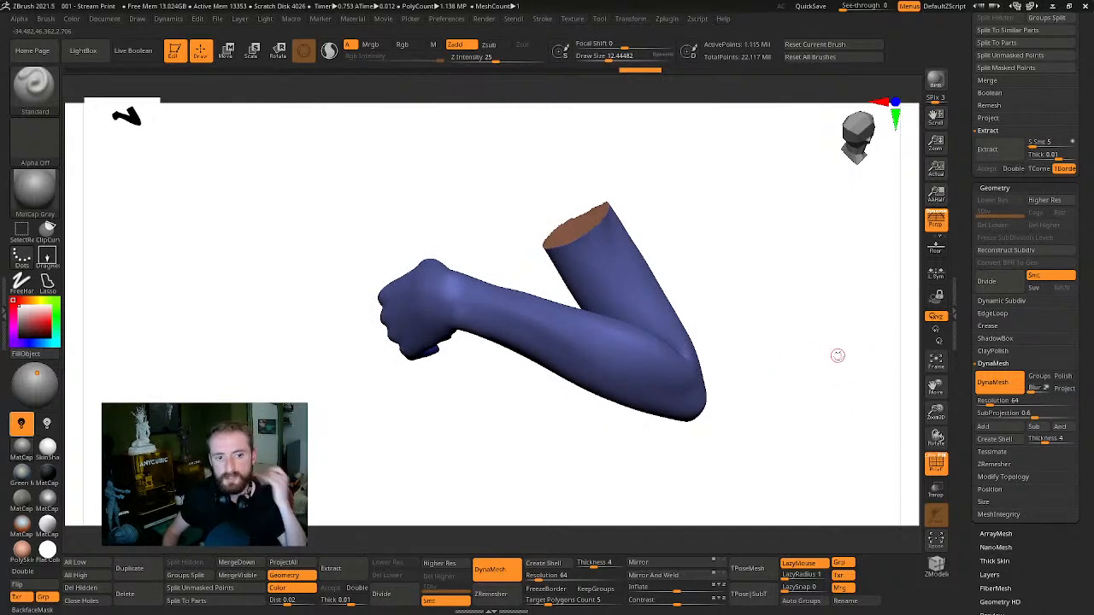
pyautogui.moveTo(838, 356); pyautogui.dragTo(808, 301)
# On the R_ARM subtool, isolate the red arm polygroup and delete its lower subdivision levels and hidden geometry
pyautogui.moveTo(1088, 222); pyautogui.dragTo(1084, 363)
pyautogui.click(996, 344)
pyautogui.moveTo(809, 346); pyautogui.dragTo(806, 390)
pyautogui.keyDown('alt'); pyautogui.moveTo(805, 389); pyautogui.dragTo(942, 266); pyautogui.keyUp('alt')
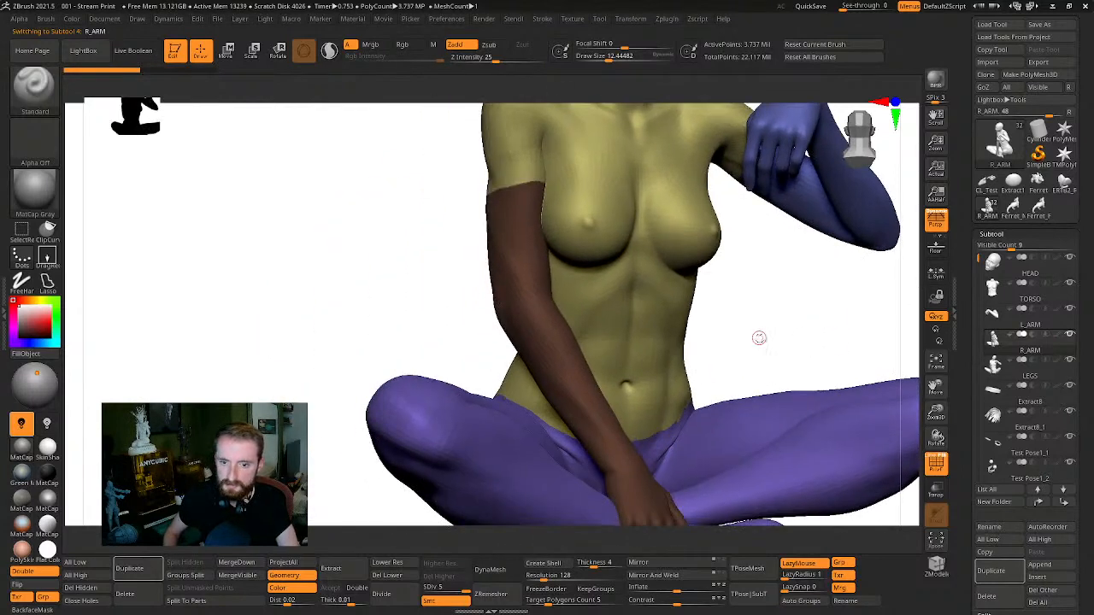
pyautogui.keyDown('ctrl'); pyautogui.keyDown('shift'); pyautogui.click(506, 290); pyautogui.keyUp('shift'); pyautogui.keyUp('ctrl')
pyautogui.moveTo(774, 314); pyautogui.dragTo(718, 276)
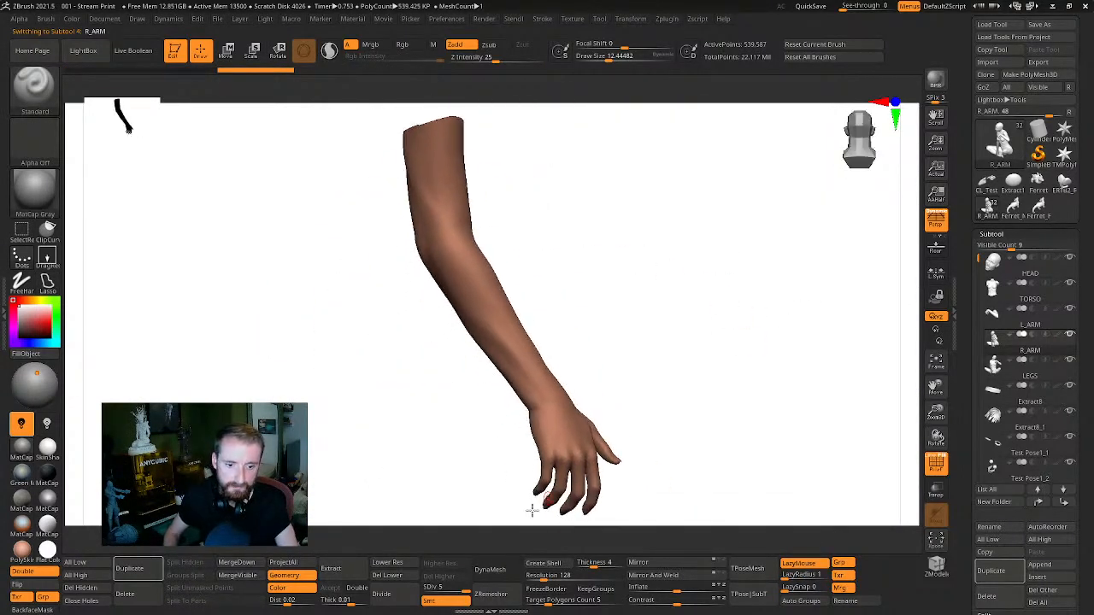
pyautogui.click(398, 579)
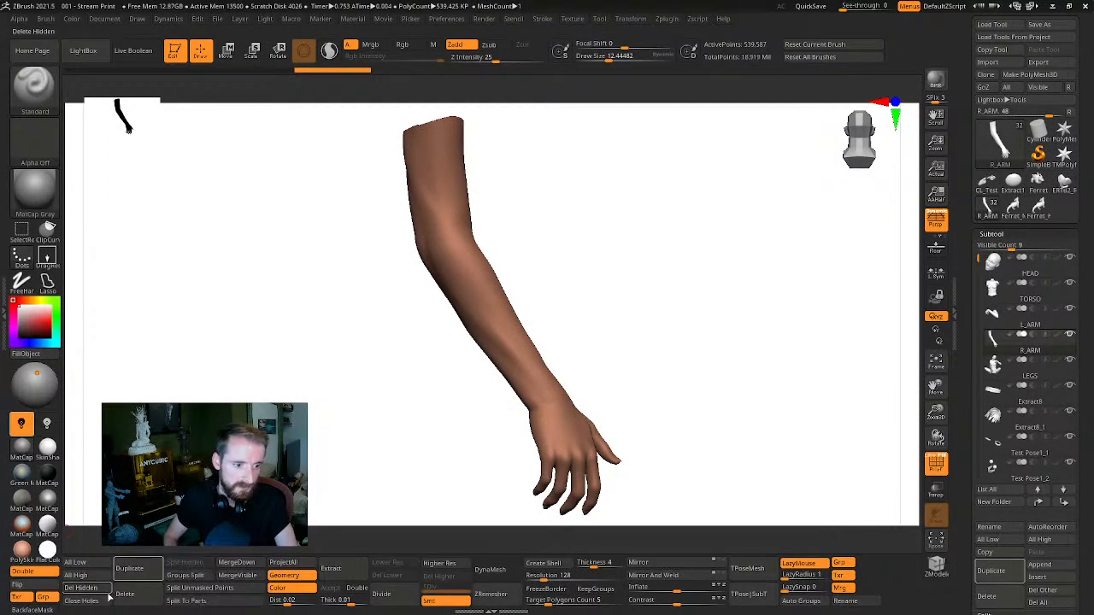
# Turn off the right arm's double-sided display and DynaMesh the arm at a resolution of 128
pyautogui.moveTo(789, 298); pyautogui.dragTo(812, 367)
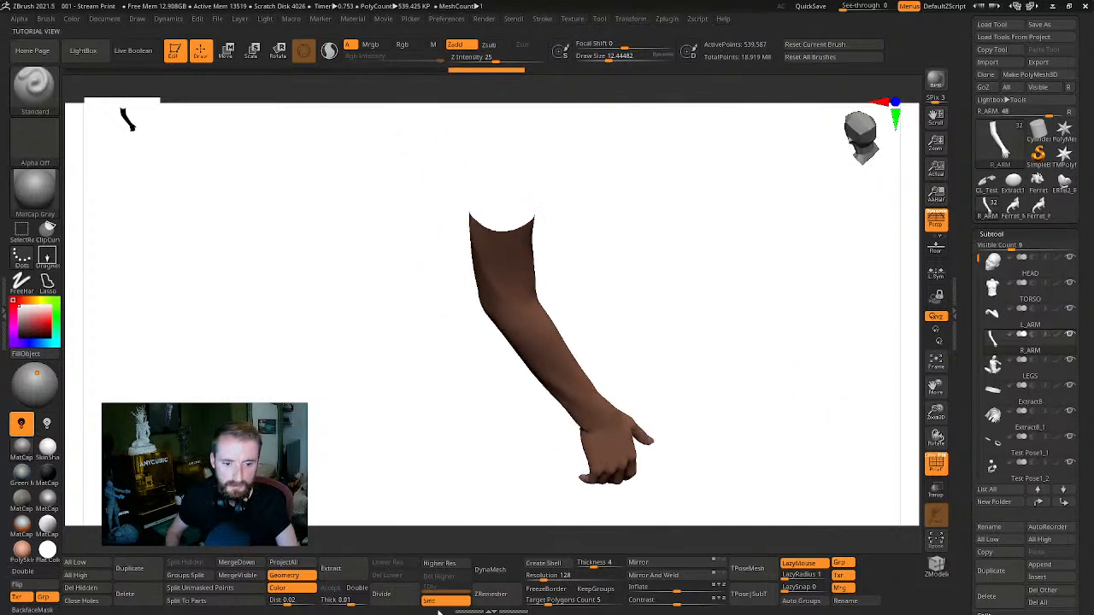
pyautogui.click(547, 577)
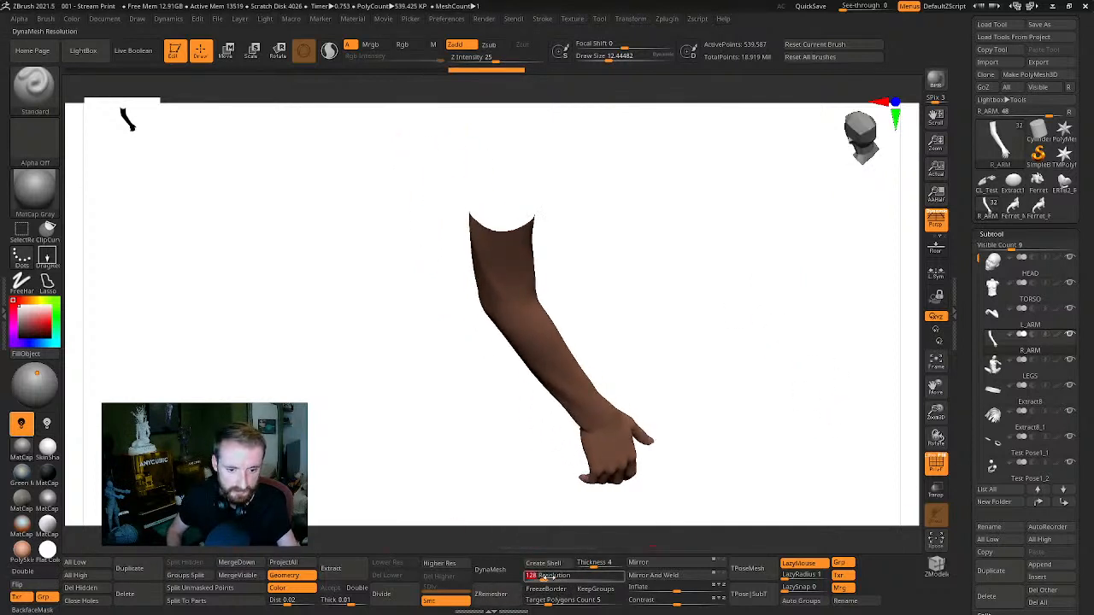
pyautogui.write('64')
pyautogui.press('Return')
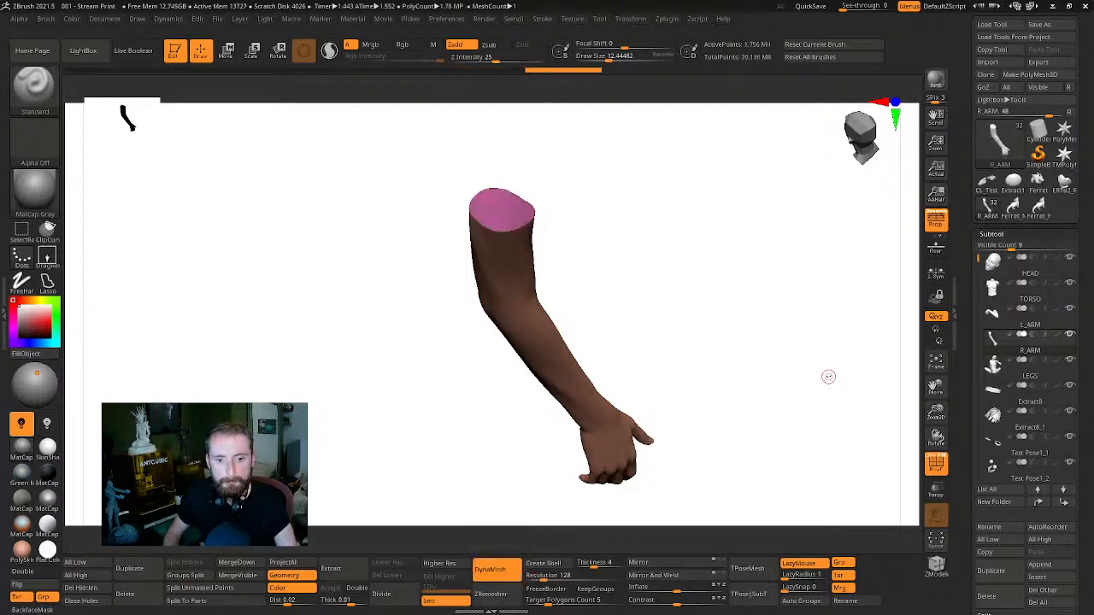
# Inspect the DynaMeshed right arm's hand and fingers from several angles
pyautogui.moveTo(825, 373); pyautogui.dragTo(681, 333)
pyautogui.moveTo(686, 476); pyautogui.dragTo(754, 345)
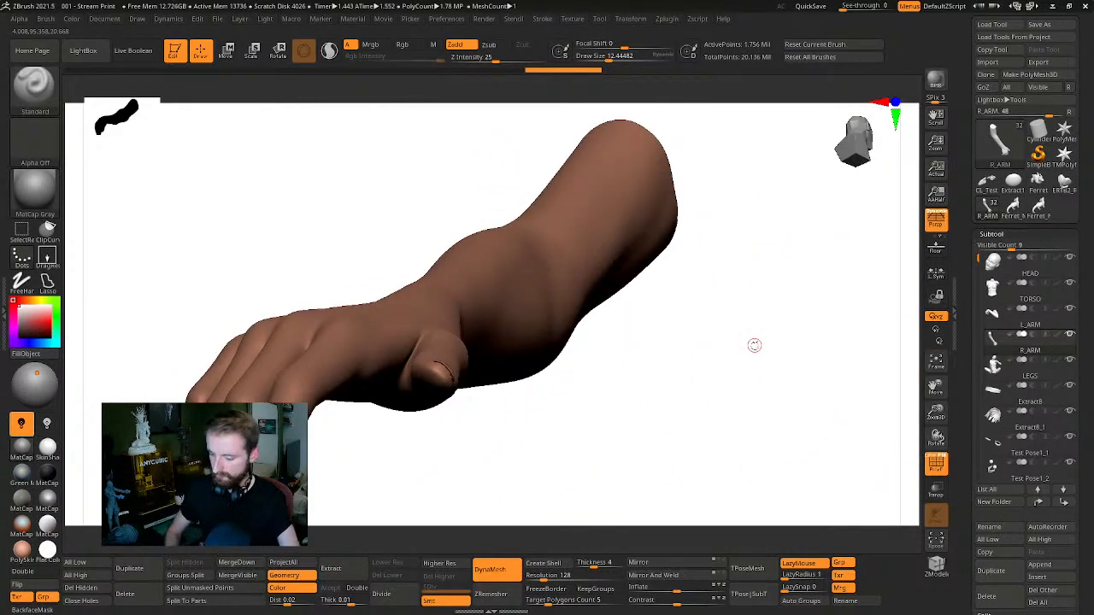
pyautogui.moveTo(627, 404); pyautogui.dragTo(783, 308)
# On the LEGS subtool, isolate the purple legs polygroup, delete the hidden geometry and turn off double-sided display
pyautogui.moveTo(689, 346); pyautogui.dragTo(754, 335)
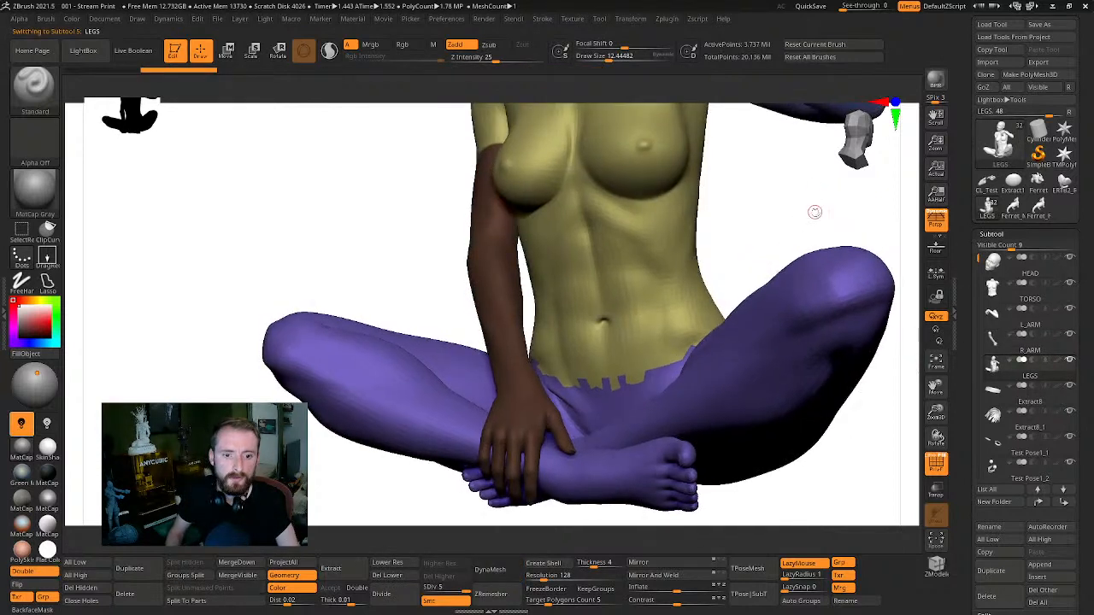
pyautogui.moveTo(777, 216)
pyautogui.mouseDown()
pyautogui.moveTo(752, 253)
pyautogui.moveTo(779, 353)
pyautogui.mouseUp()
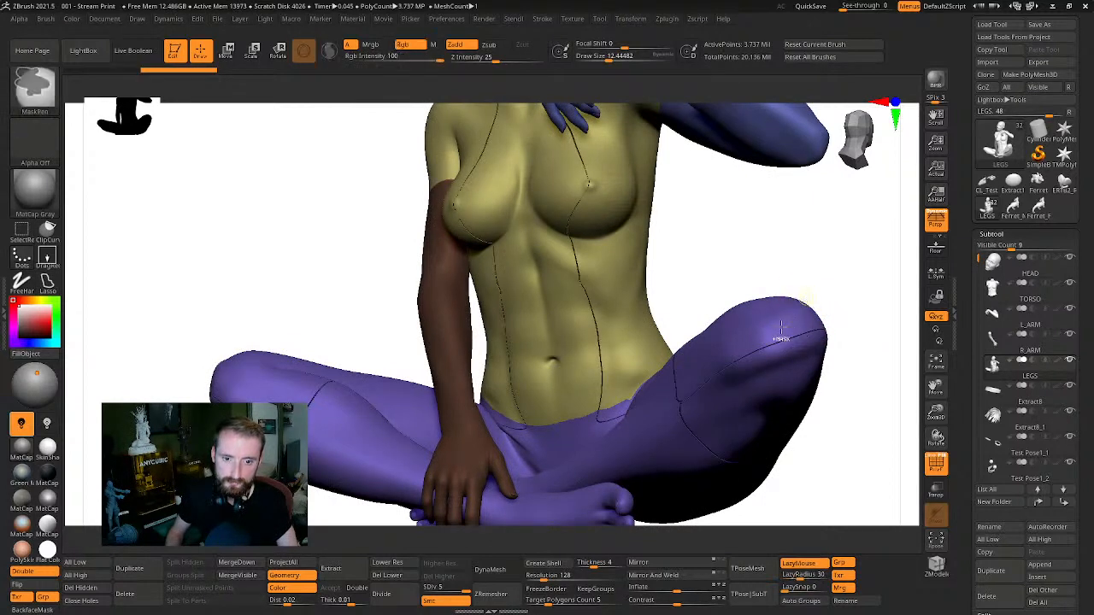
pyautogui.hotkey('ctrl', 'shift', 'z')
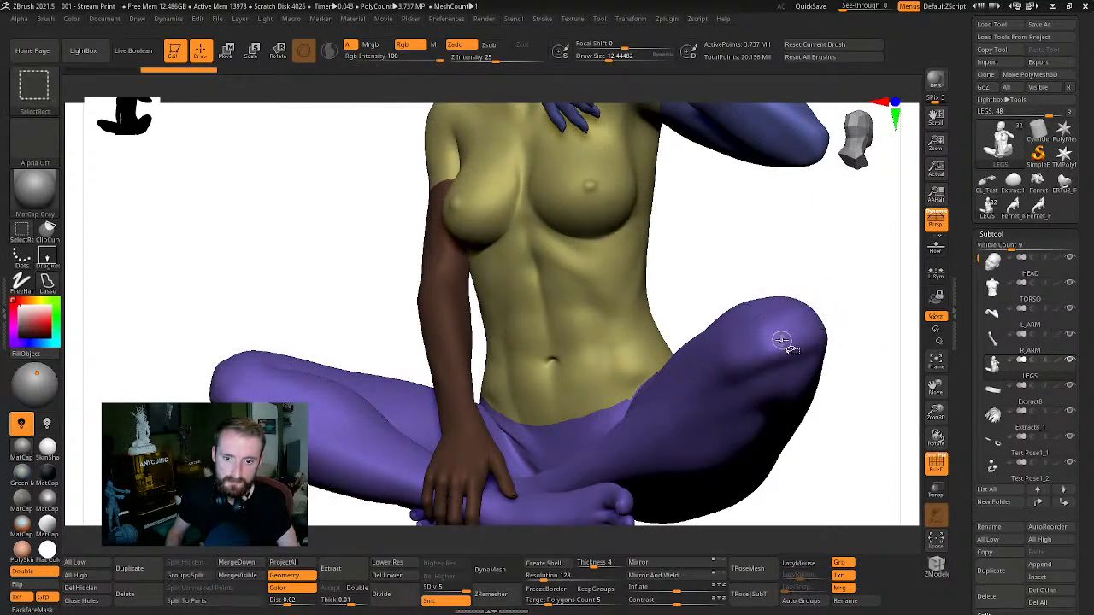
pyautogui.keyDown('ctrl'); pyautogui.keyDown('shift'); pyautogui.click(781, 340); pyautogui.keyUp('shift'); pyautogui.keyUp('ctrl')
pyautogui.hotkey('ctrl', 'z')
pyautogui.keyDown('ctrl'); pyautogui.keyDown('shift'); pyautogui.click(780, 340); pyautogui.keyUp('shift'); pyautogui.keyUp('ctrl')
pyautogui.keyDown('ctrl'); pyautogui.keyDown('shift'); pyautogui.click(780, 340); pyautogui.keyUp('shift'); pyautogui.keyUp('ctrl')
pyautogui.hotkey('ctrl', 'z')
pyautogui.keyDown('ctrl'); pyautogui.keyDown('shift'); pyautogui.click(777, 341); pyautogui.keyUp('shift'); pyautogui.keyUp('ctrl')
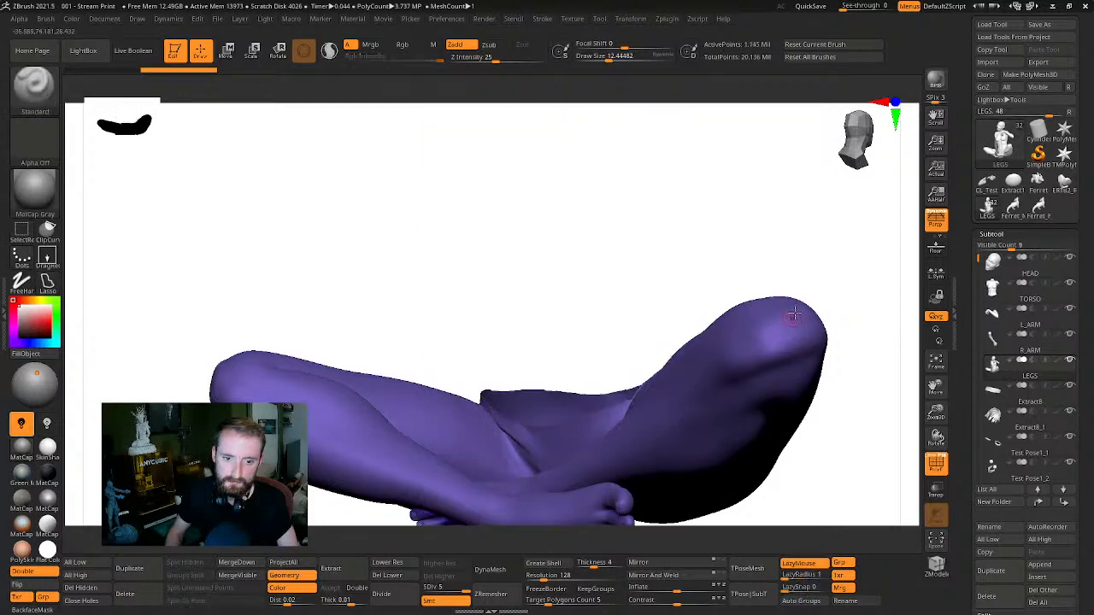
pyautogui.moveTo(820, 359); pyautogui.dragTo(606, 348)
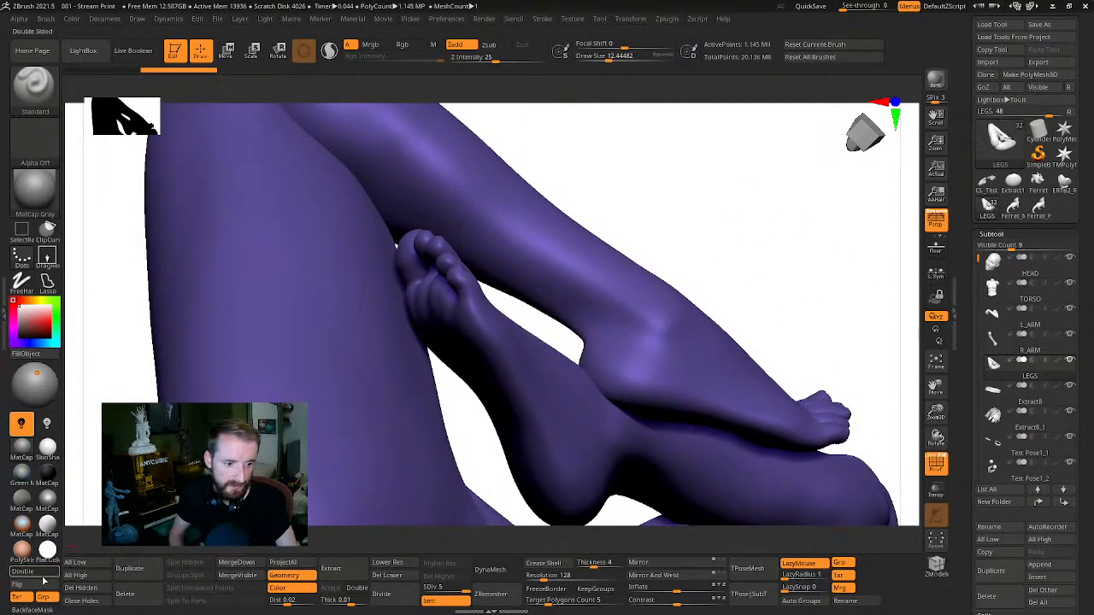
# Try removing the legs' lower subdivision levels and flipping their normals, and undo those changes
pyautogui.hotkey('shift', 'd')
pyautogui.moveTo(772, 271); pyautogui.dragTo(613, 313)
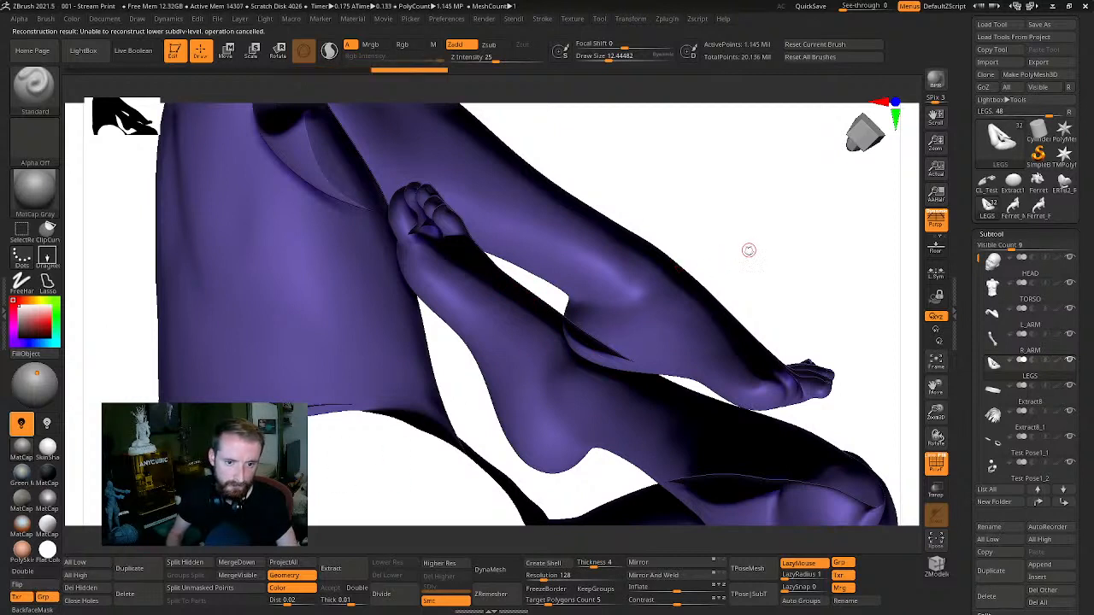
pyautogui.click(25, 587)
pyautogui.click(23, 586)
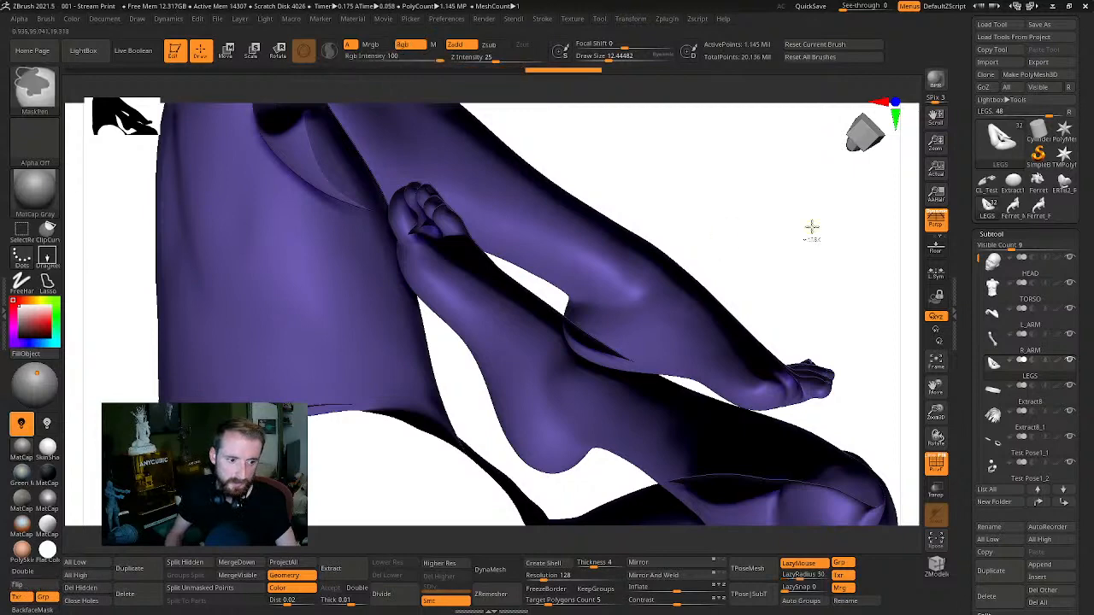
pyautogui.hotkey('ctrl', 'z')
pyautogui.hotkey('ctrl', 'z')
pyautogui.hotkey('ctrl', 'z')
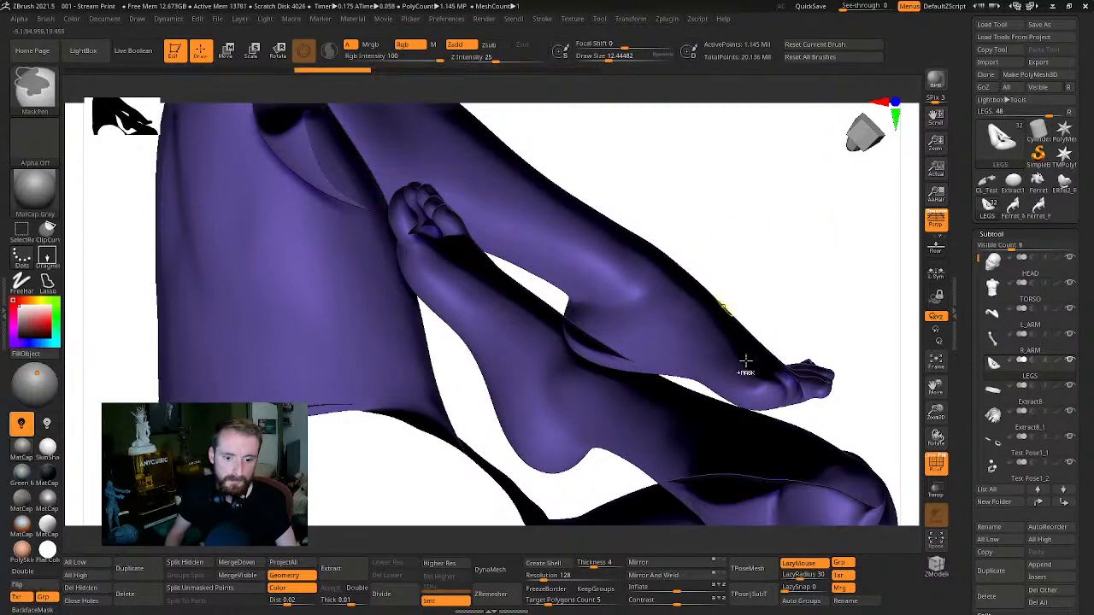
pyautogui.hotkey('ctrl', 'z')
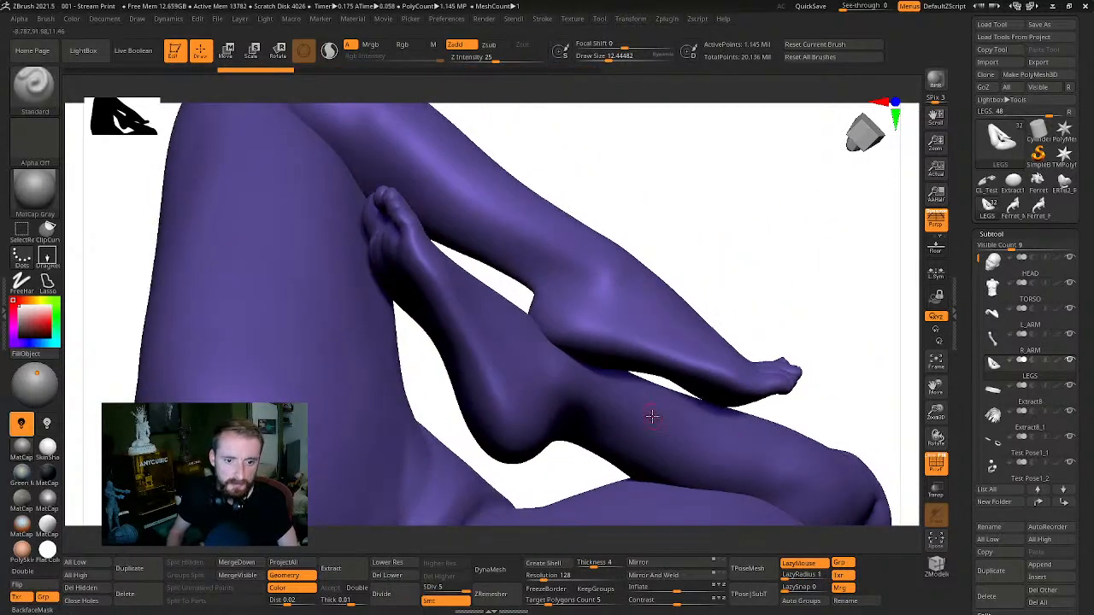
# Delete the lower subdivision levels of the LEGS subtool and DynaMesh the legs at a resolution of 64
pyautogui.click(387, 575)
pyautogui.moveTo(667, 402)
pyautogui.mouseDown()
pyautogui.moveTo(710, 345)
pyautogui.moveTo(700, 410)
pyautogui.moveTo(730, 209)
pyautogui.moveTo(744, 483)
pyautogui.moveTo(874, 470)
pyautogui.moveTo(857, 334)
pyautogui.moveTo(803, 385)
pyautogui.moveTo(836, 369)
pyautogui.moveTo(707, 317)
pyautogui.mouseUp()
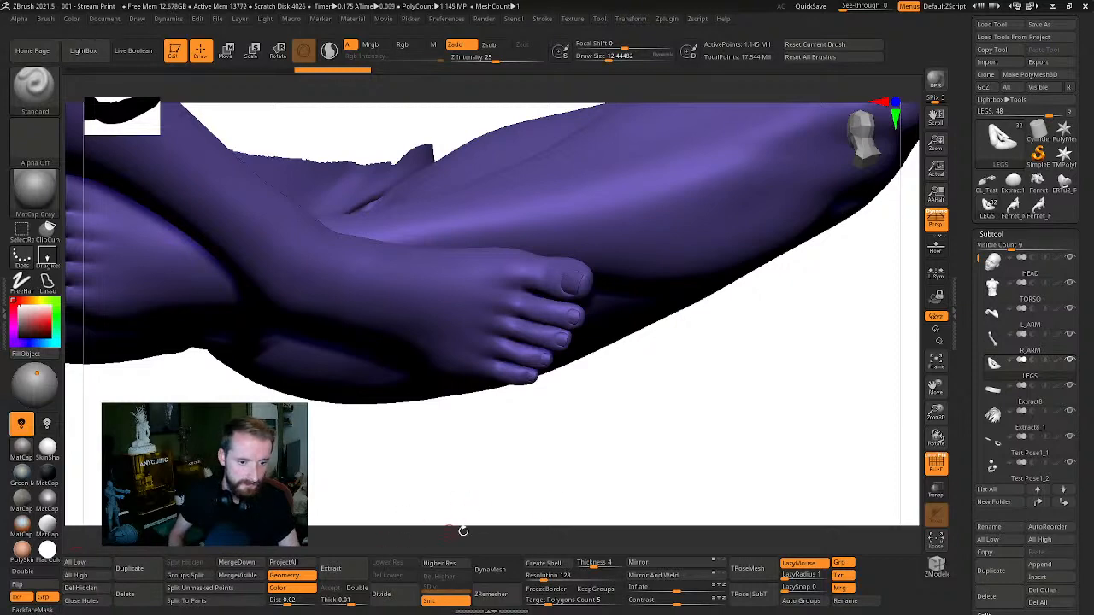
pyautogui.scroll(-10, 1072, 345)
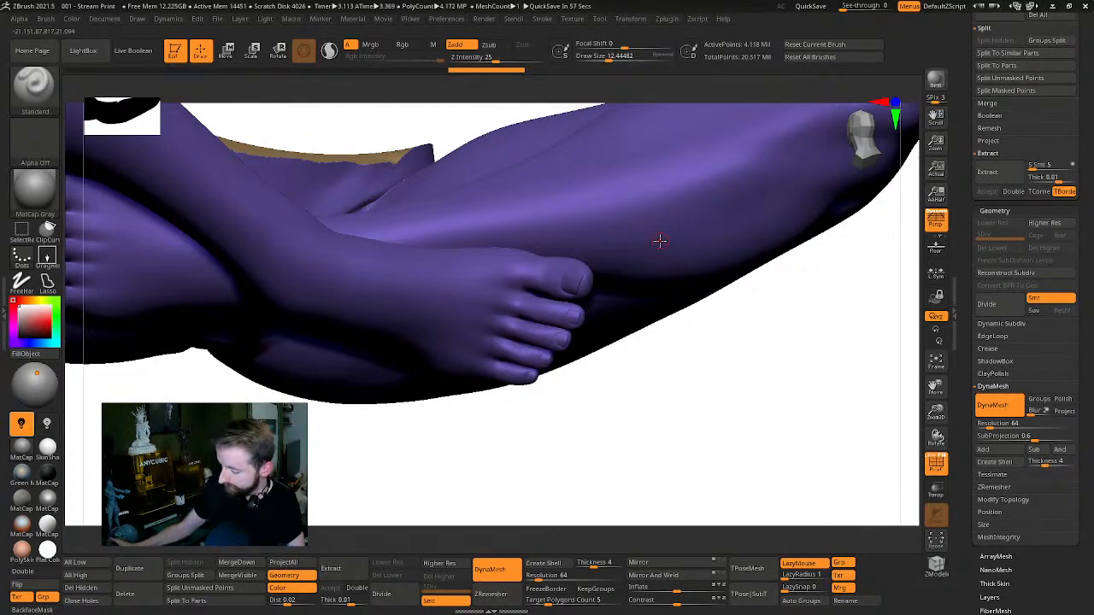
pyautogui.moveTo(789, 283)
pyautogui.mouseDown()
pyautogui.moveTo(784, 364)
pyautogui.moveTo(832, 354)
pyautogui.moveTo(843, 373)
pyautogui.moveTo(815, 373)
pyautogui.moveTo(791, 325)
pyautogui.moveTo(746, 79)
pyautogui.mouseUp()
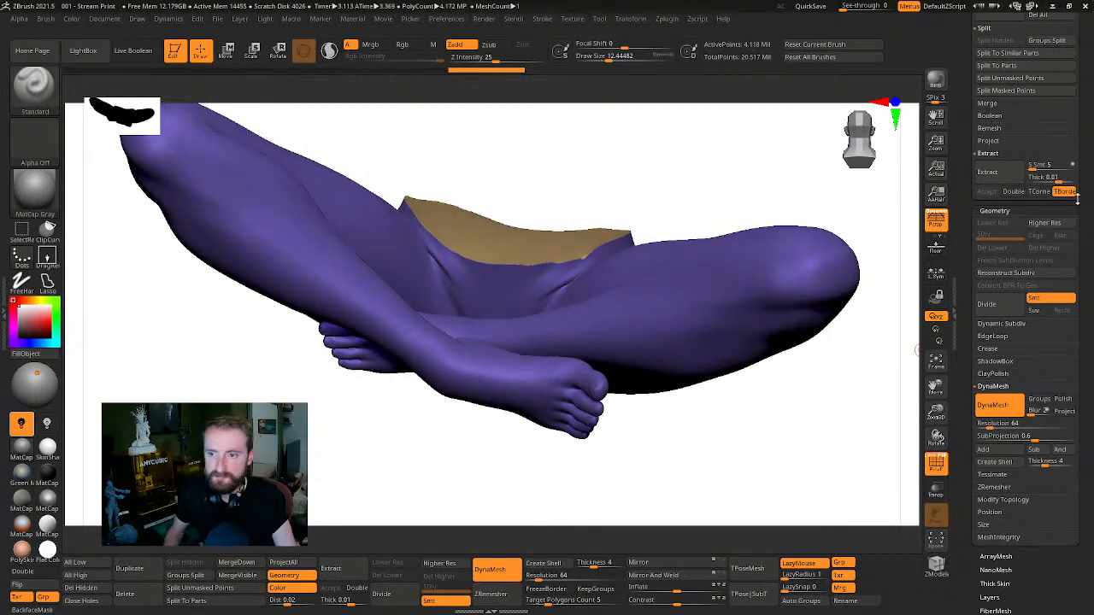
# Select the TORSO subtool and inspect its neck, arm and waist cuts from several angles
pyautogui.scroll(5, 1034, 247)
pyautogui.click(991, 282)
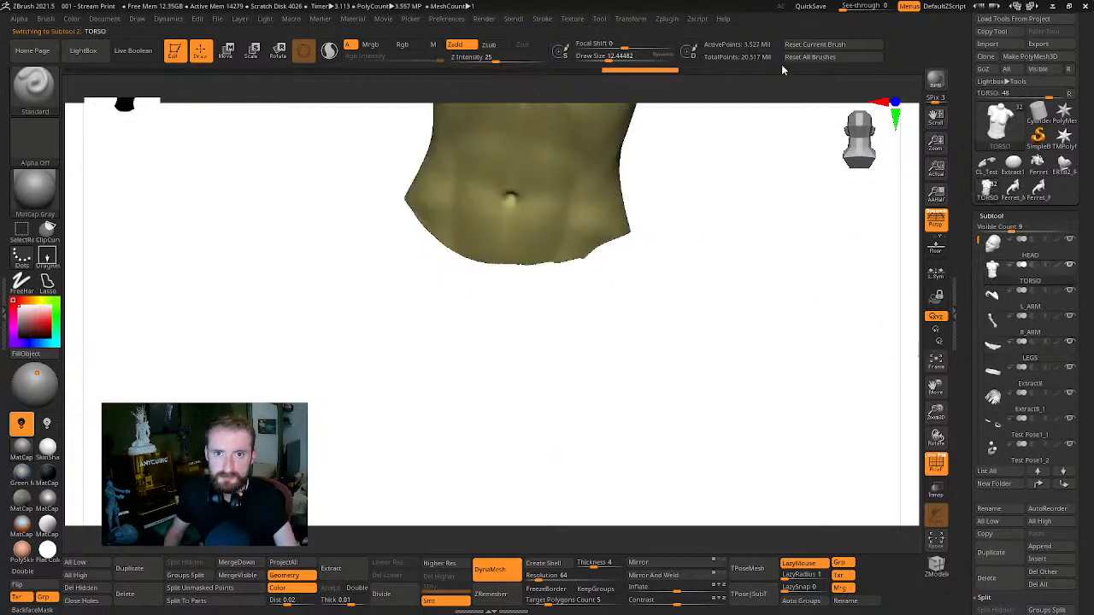
pyautogui.moveTo(805, 166); pyautogui.dragTo(741, 319)
pyautogui.moveTo(761, 395); pyautogui.dragTo(554, 172)
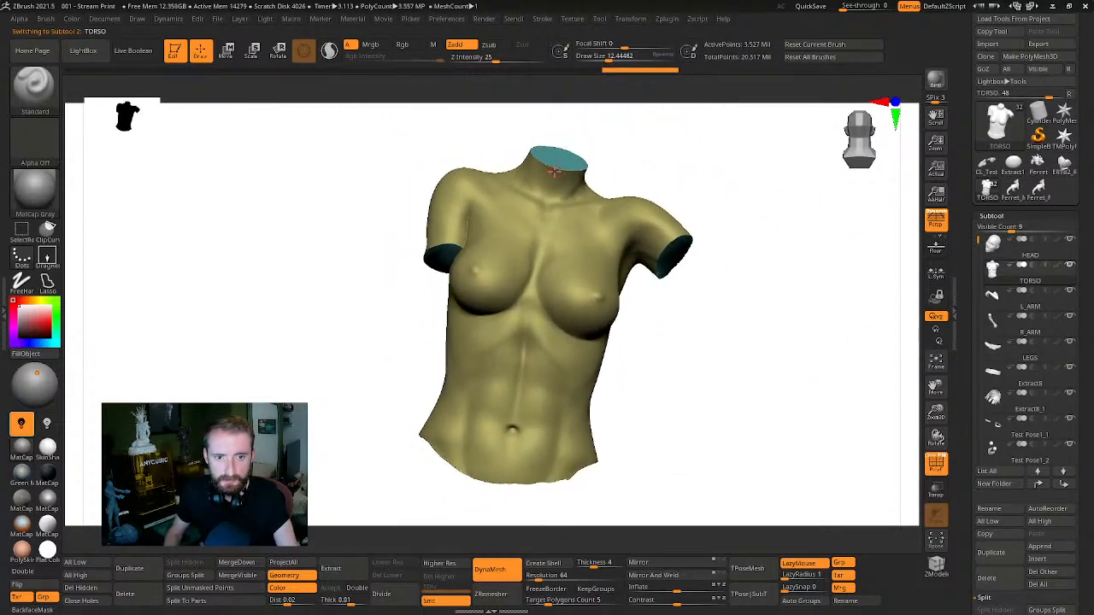
pyautogui.moveTo(739, 335); pyautogui.dragTo(595, 297)
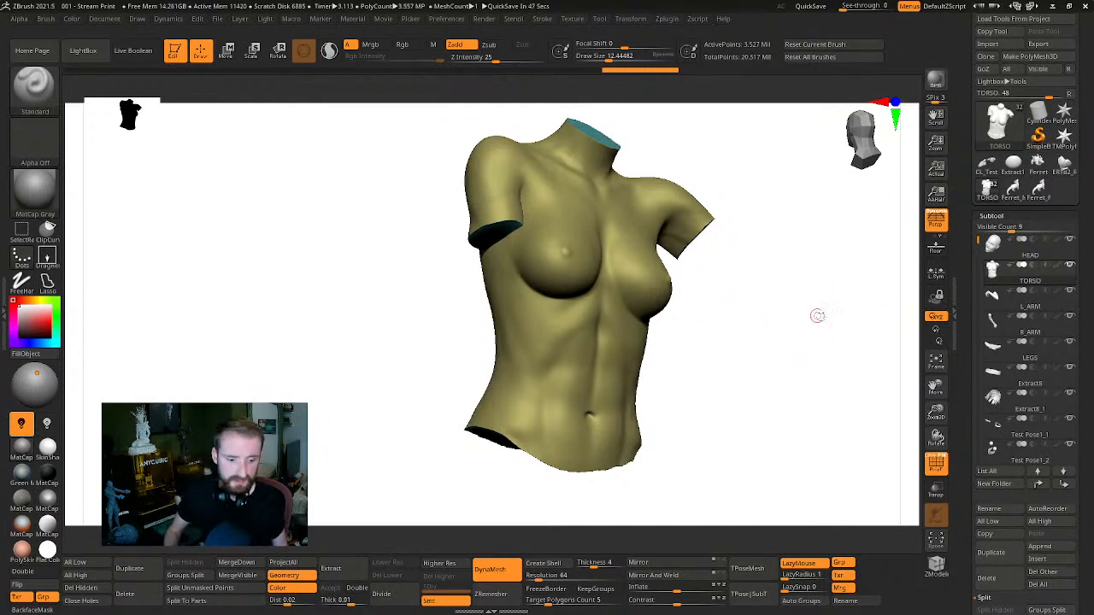
# Bring all the character's subtools back into display and select the zipper strip along the vest's front edge beside the raised arm
pyautogui.click(1070, 264)
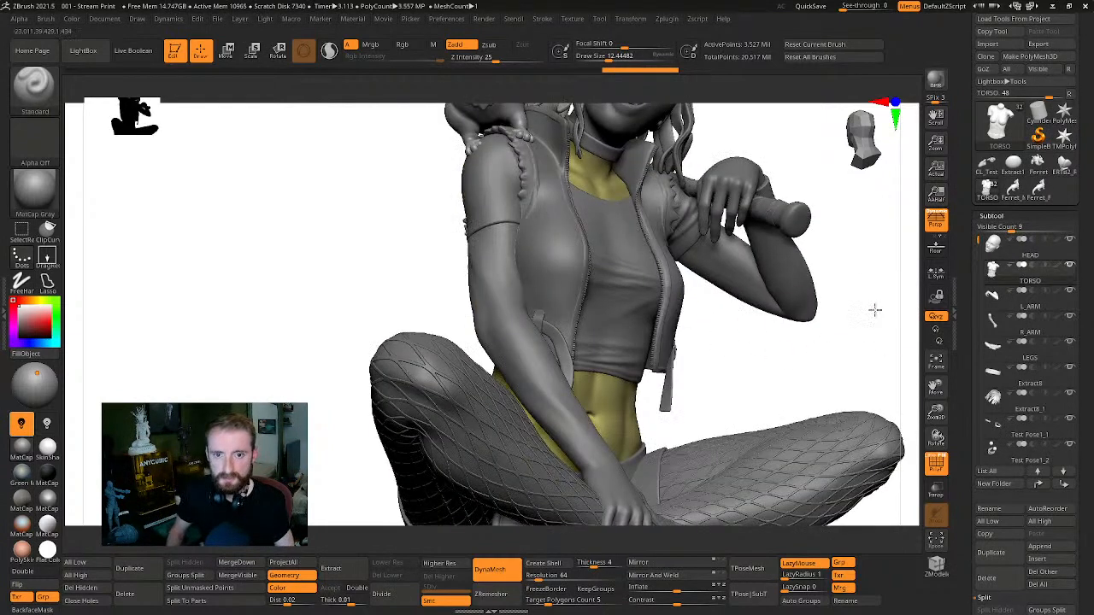
pyautogui.moveTo(874, 310); pyautogui.dragTo(706, 231)
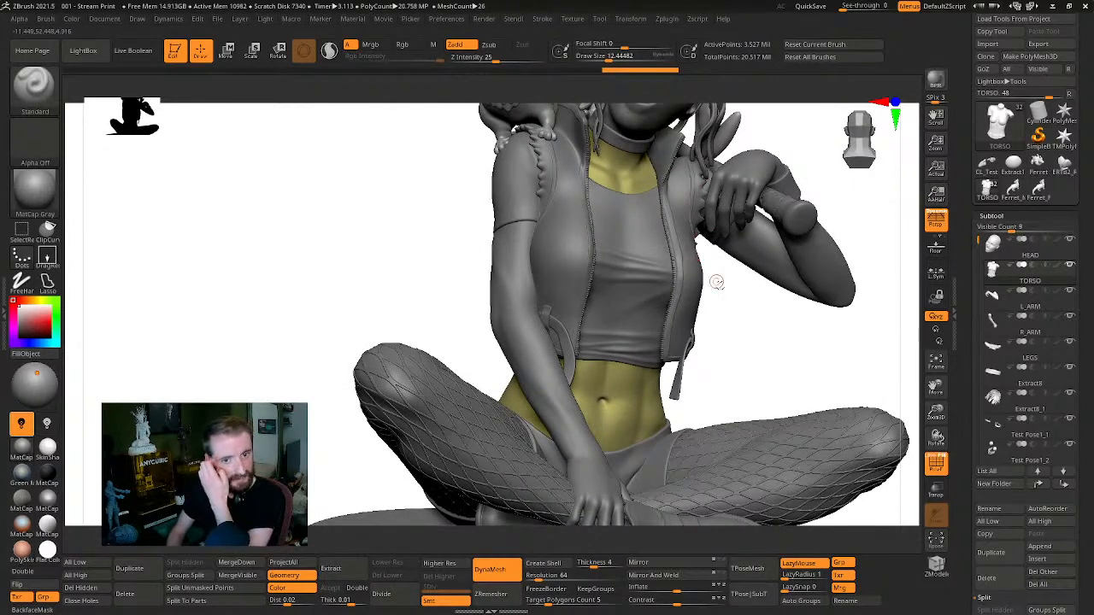
pyautogui.keyDown('alt'); pyautogui.click(671, 305); pyautogui.keyUp('alt')
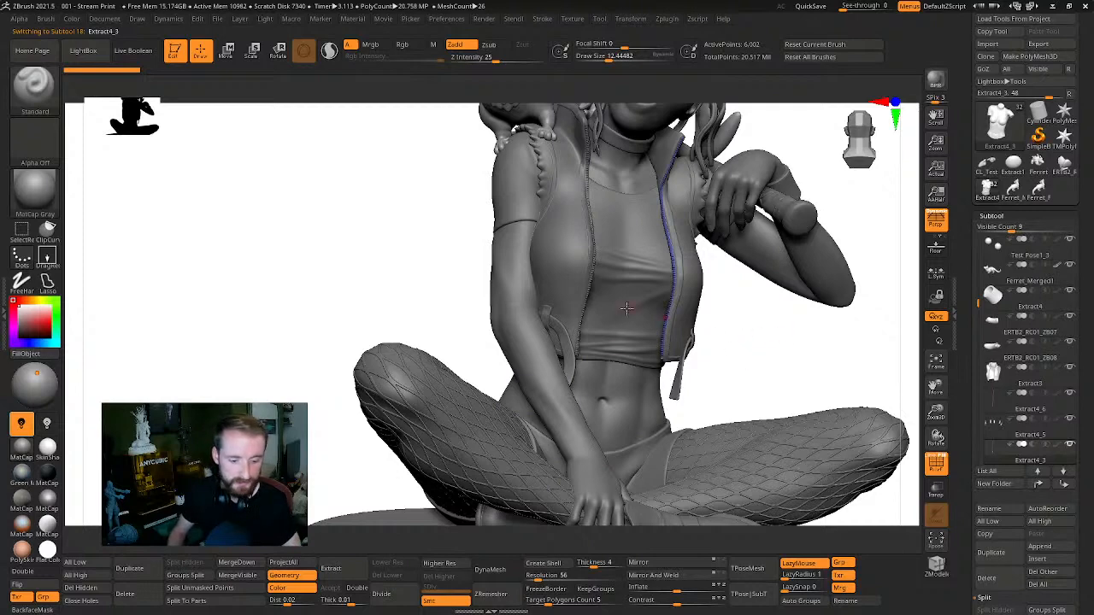
pyautogui.press('f')
pyautogui.press('f')
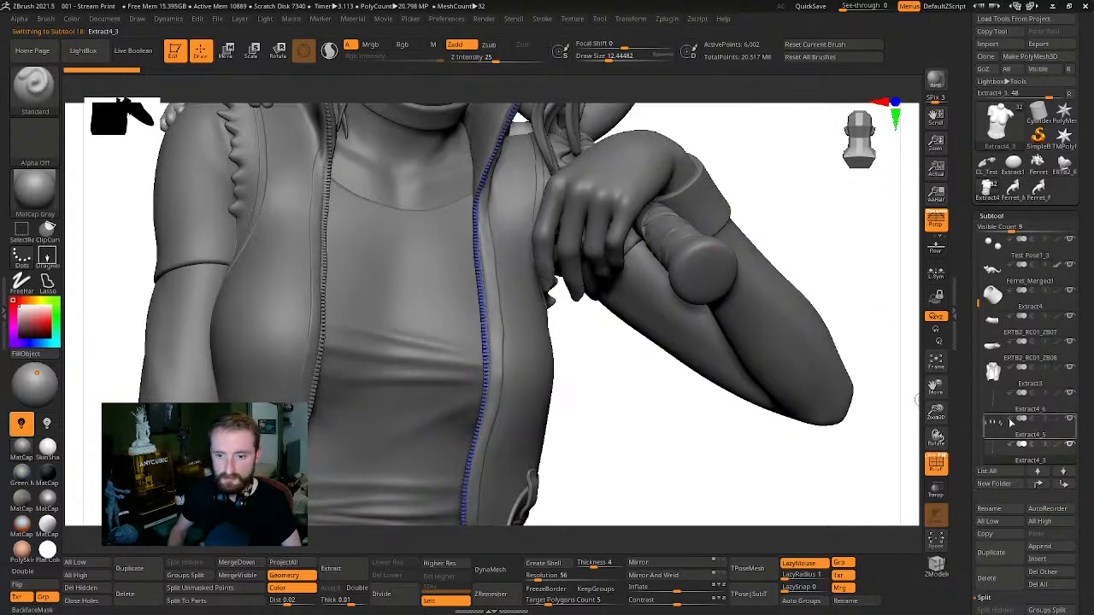
# Examine the jacket's zipper teeth close up on their own and in place on the full figure
pyautogui.moveTo(905, 431); pyautogui.dragTo(687, 164)
pyautogui.moveTo(771, 367); pyautogui.dragTo(817, 397)
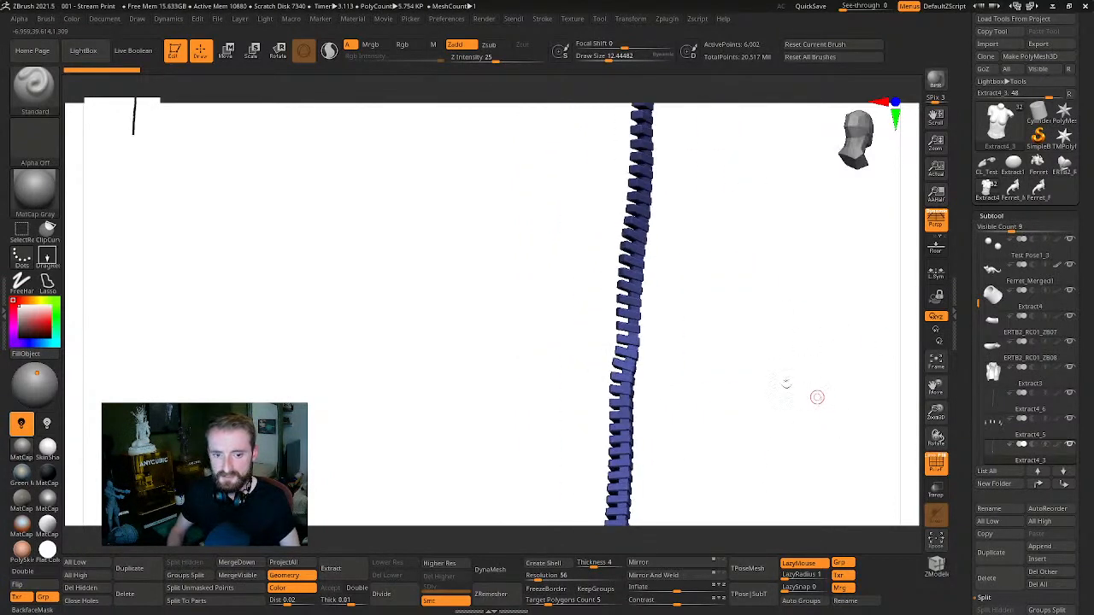
pyautogui.press('f')
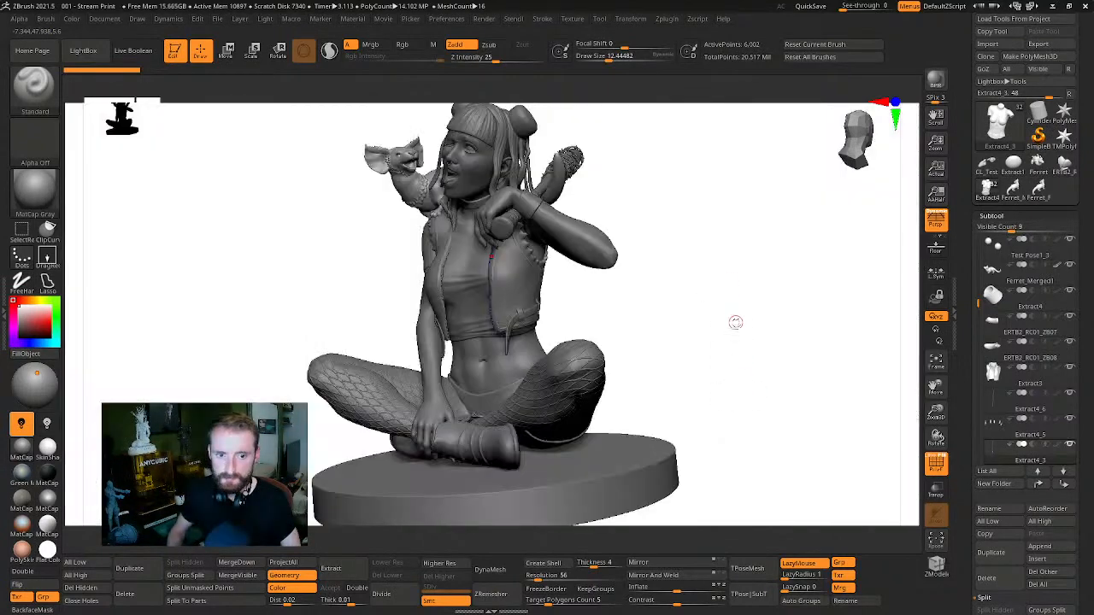
pyautogui.moveTo(735, 319); pyautogui.dragTo(687, 349)
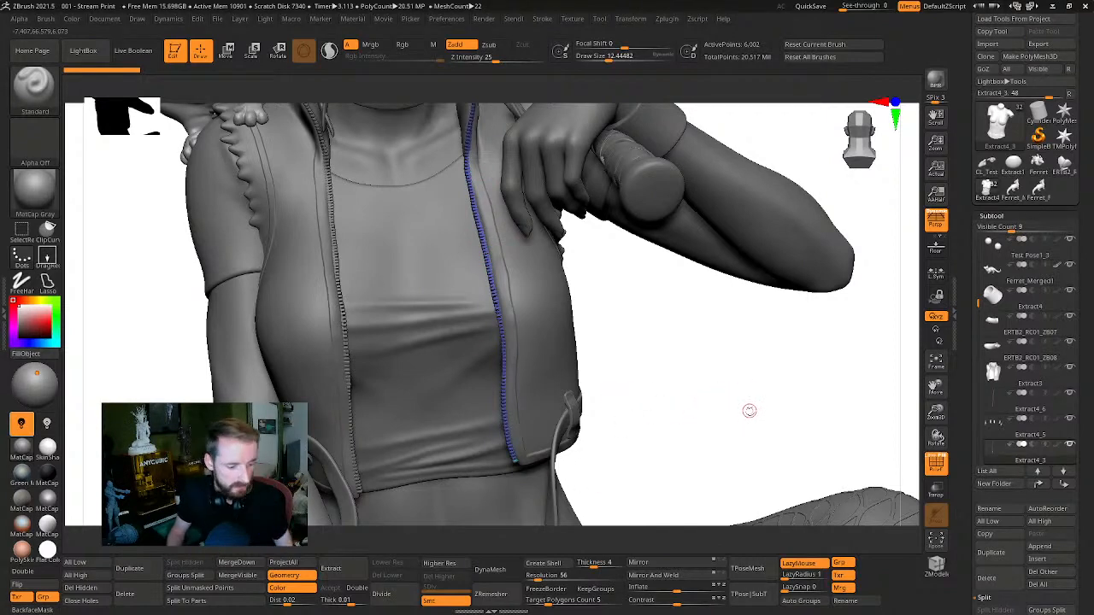
pyautogui.moveTo(744, 403); pyautogui.dragTo(664, 382)
pyautogui.moveTo(743, 340); pyautogui.dragTo(803, 303)
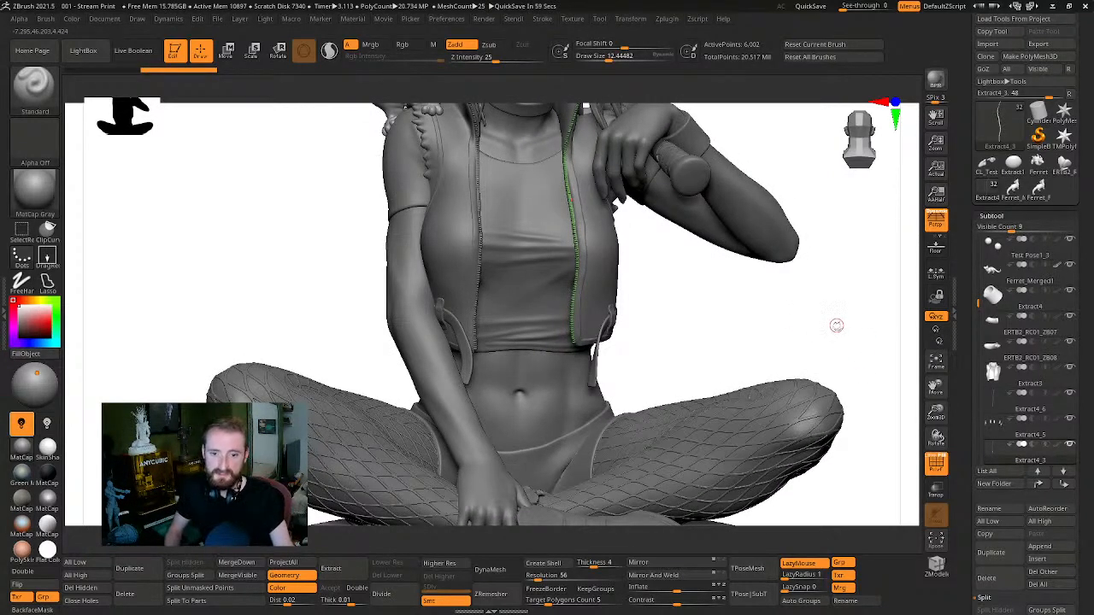
# Isolate the TORSO subtool and undo its last DynaMesh
pyautogui.moveTo(836, 325); pyautogui.dragTo(583, 362)
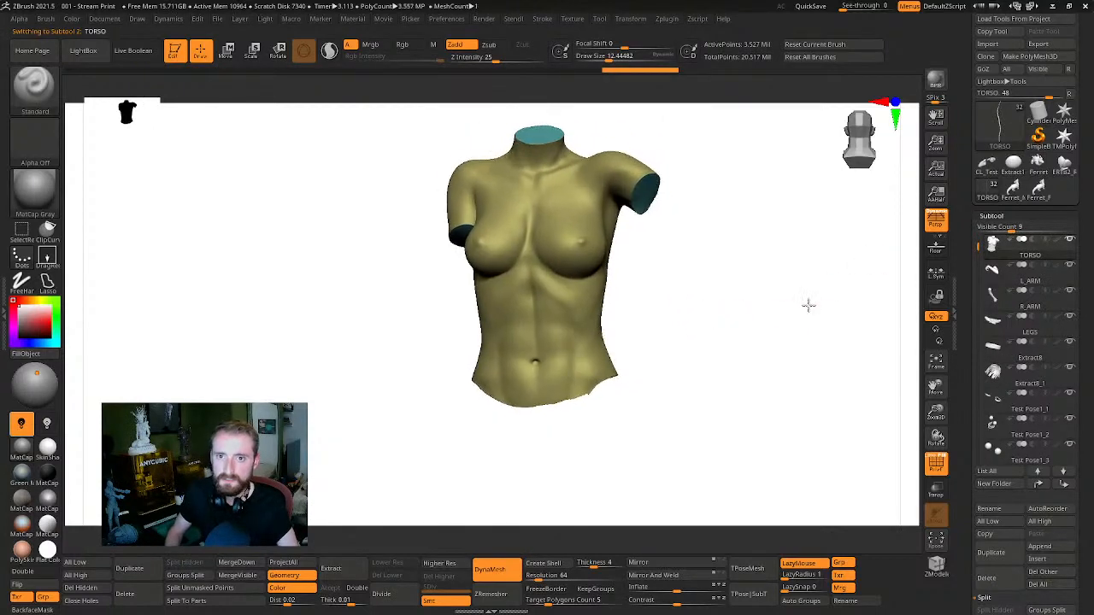
pyautogui.keyDown('alt'); pyautogui.moveTo(809, 305); pyautogui.dragTo(762, 345); pyautogui.keyUp('alt')
pyautogui.hotkey('ctrl', 'z')
# Try closing the torso's openings with DynaMesh at resolution 56, and undo the remesh
pyautogui.moveTo(825, 298)
pyautogui.mouseDown()
pyautogui.moveTo(781, 361)
pyautogui.moveTo(907, 359)
pyautogui.mouseUp()
pyautogui.scroll(-10, 1025, 279)
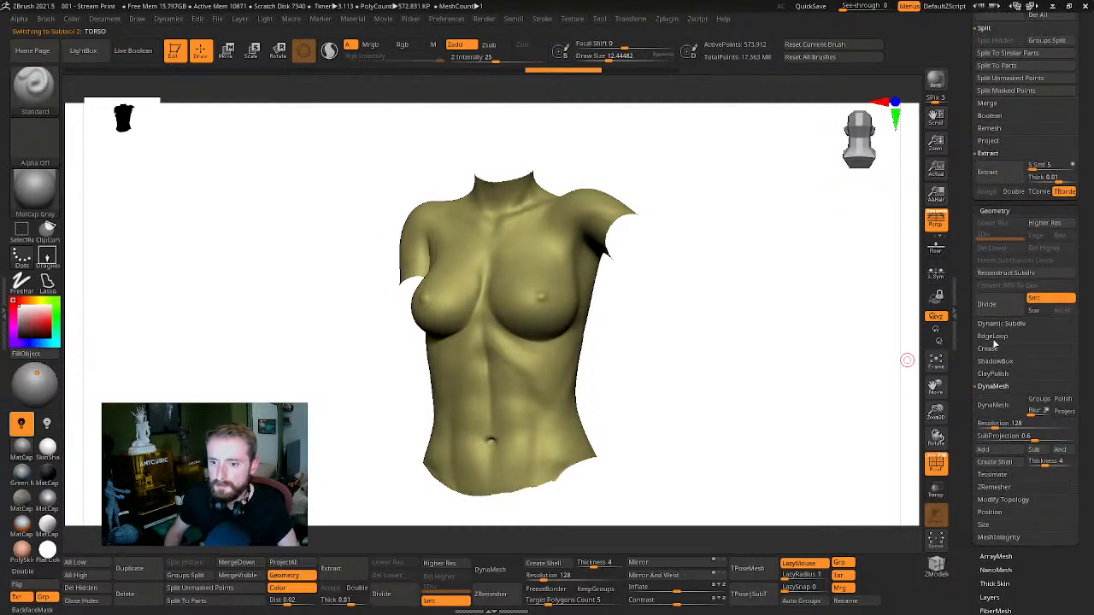
pyautogui.click(991, 426)
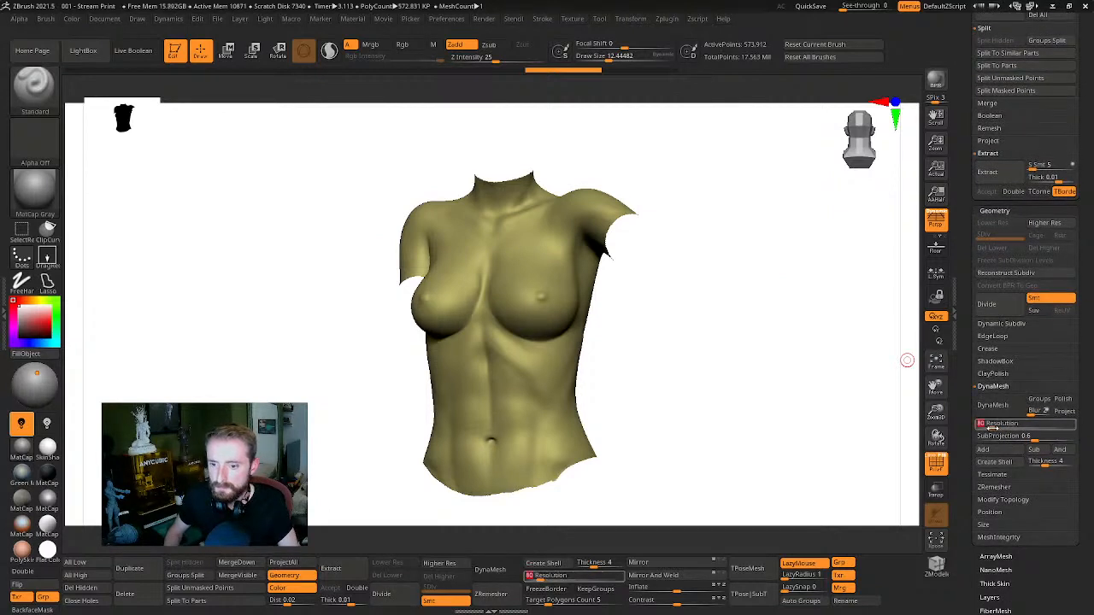
pyautogui.click(989, 425)
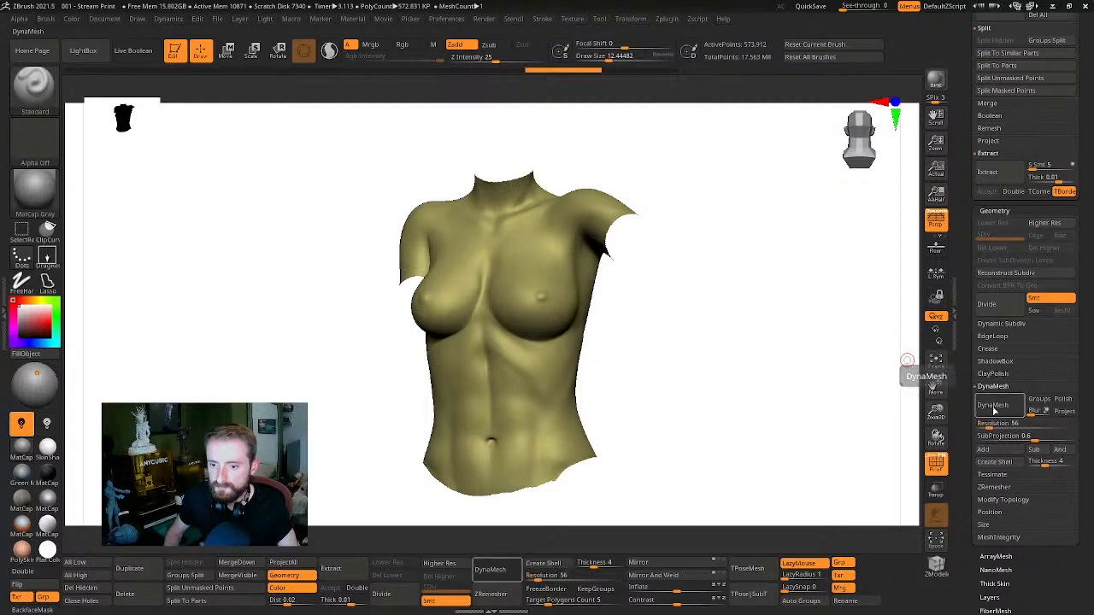
pyautogui.click(994, 408)
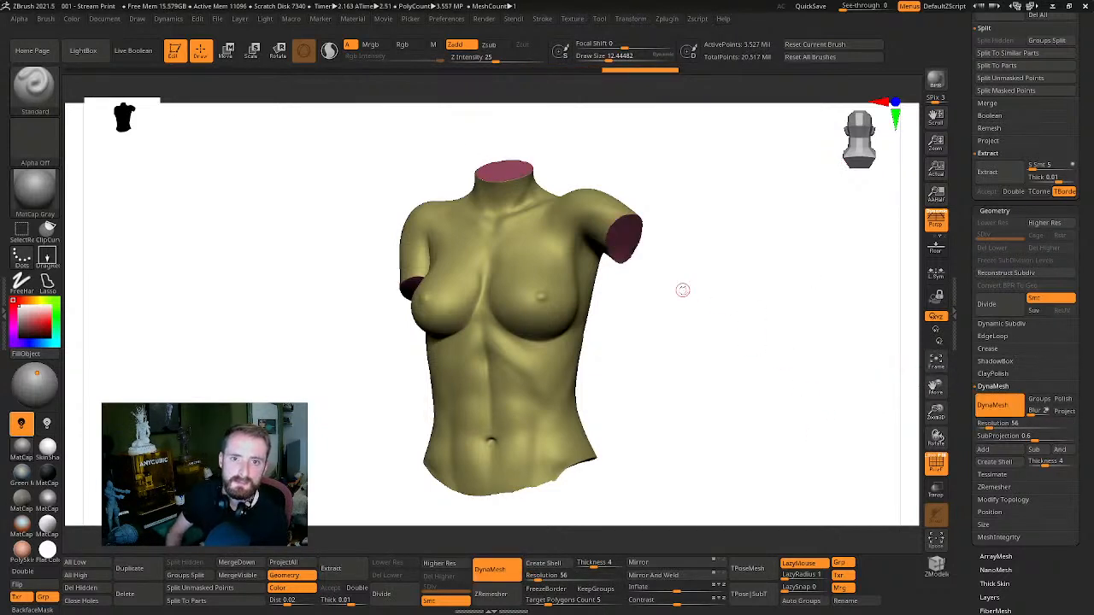
pyautogui.hotkey('ctrl', 'z')
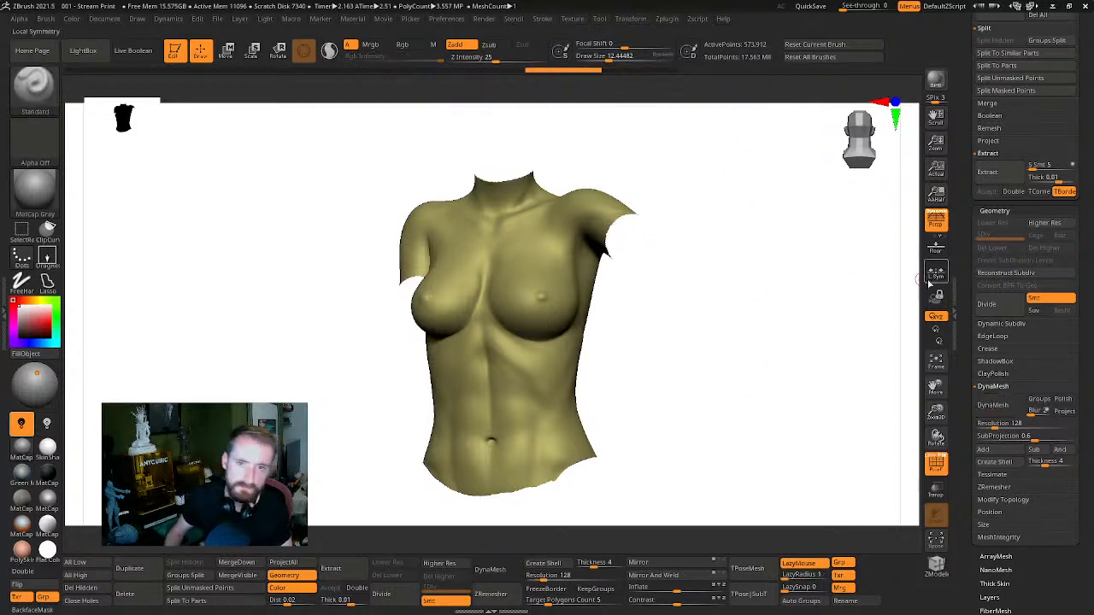
# Try DynaMesh on the torso at resolution 32 and check the caps at the neck and shoulder
pyautogui.click(996, 424)
pyautogui.click(989, 425)
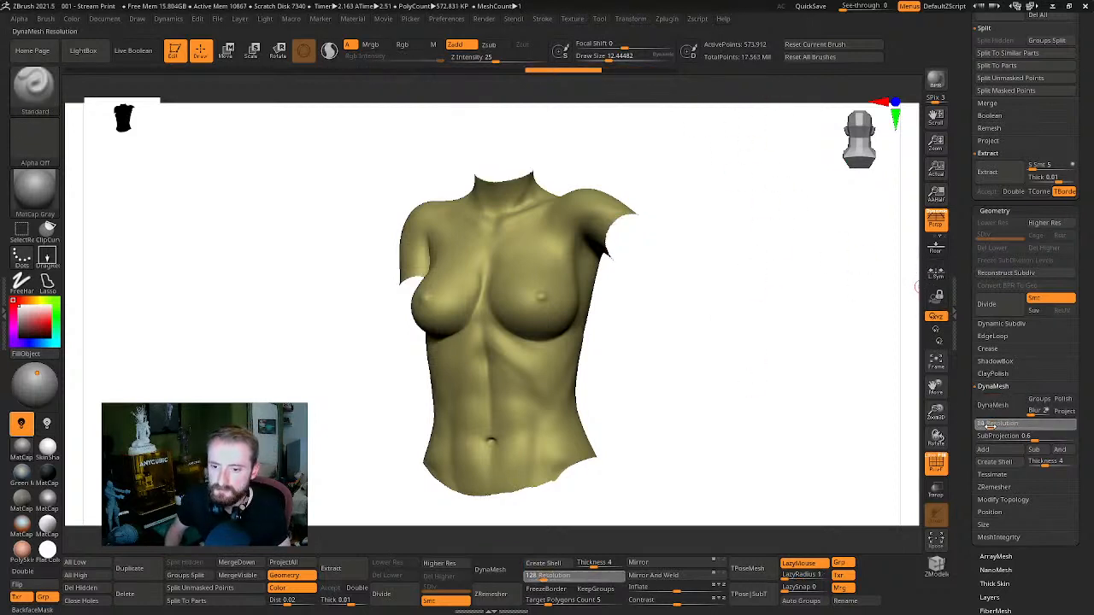
pyautogui.write('32')
pyautogui.press('Return')
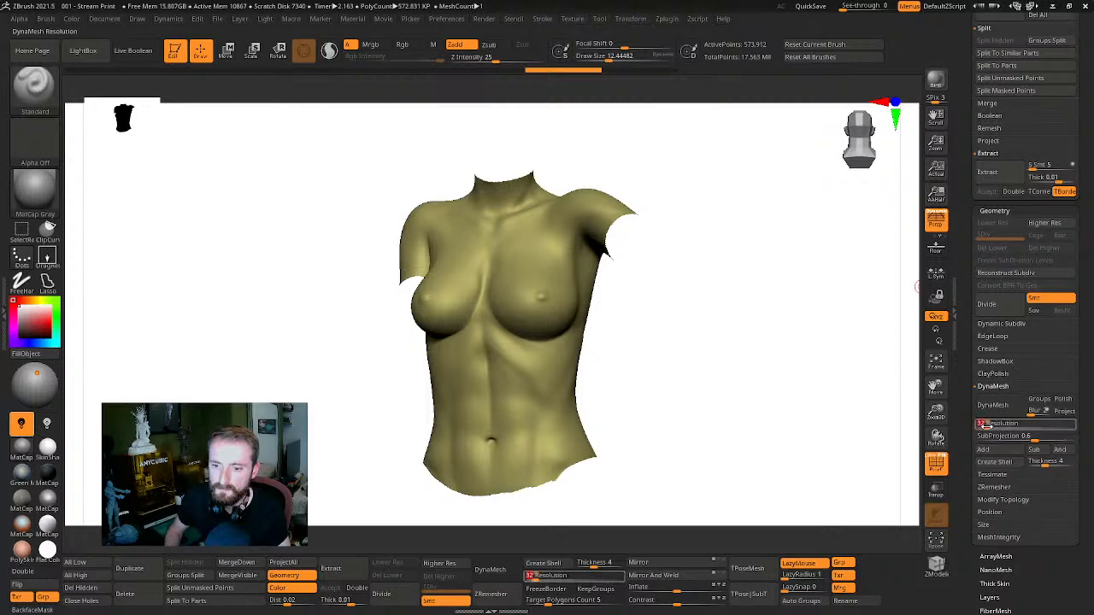
pyautogui.keyDown('alt'); pyautogui.moveTo(690, 349); pyautogui.dragTo(706, 515); pyautogui.keyUp('alt')
pyautogui.keyDown('alt'); pyautogui.moveTo(793, 389); pyautogui.dragTo(795, 339); pyautogui.keyUp('alt')
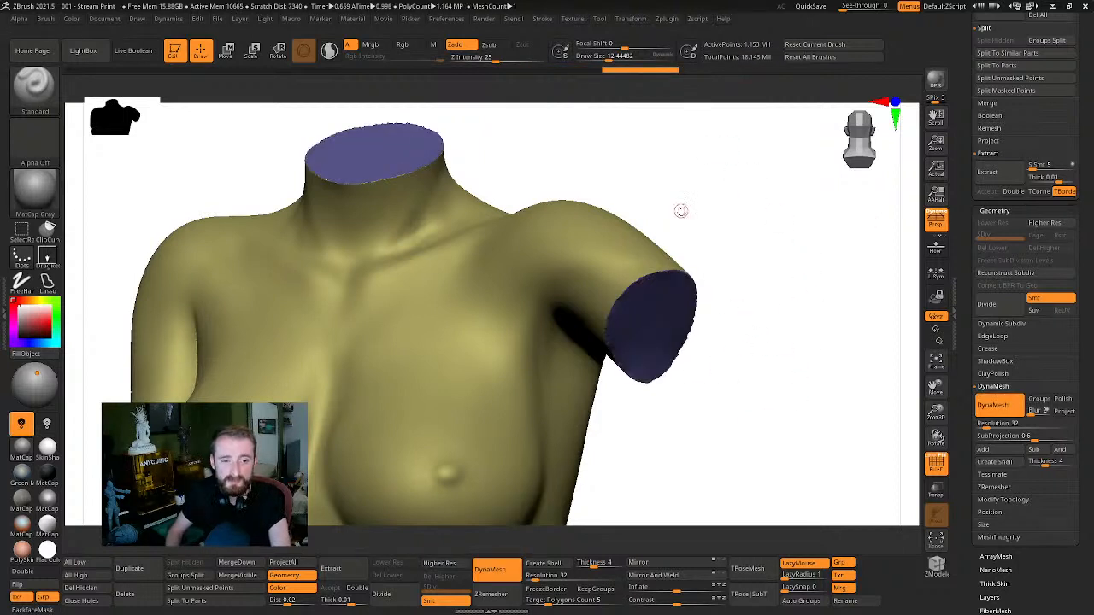
# Compare the torso with and without the DynaMesh by repeatedly undoing and redoing it, ending on the open mesh
pyautogui.hotkey('ctrl', 'z')
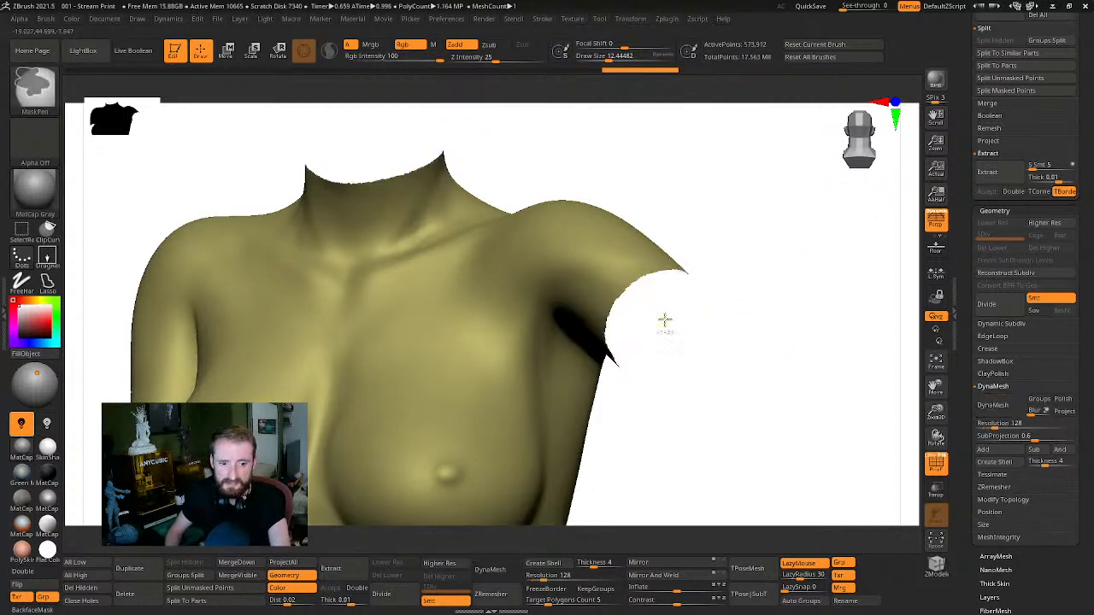
pyautogui.hotkey('ctrl', 'shift', 'z')
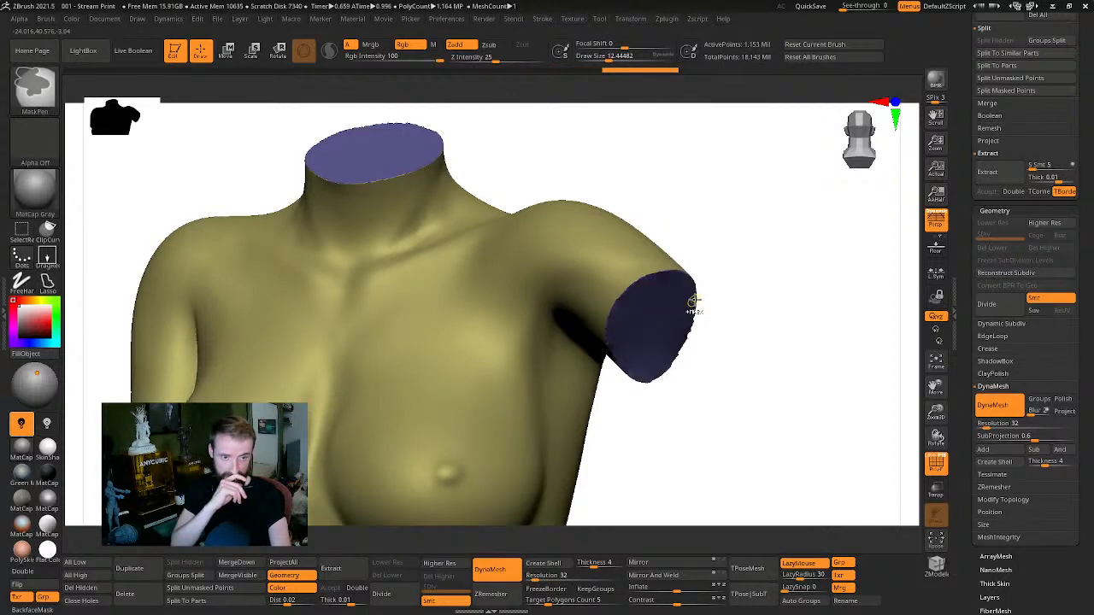
pyautogui.hotkey('ctrl', 'z')
pyautogui.hotkey('ctrl', 'shift', 'z')
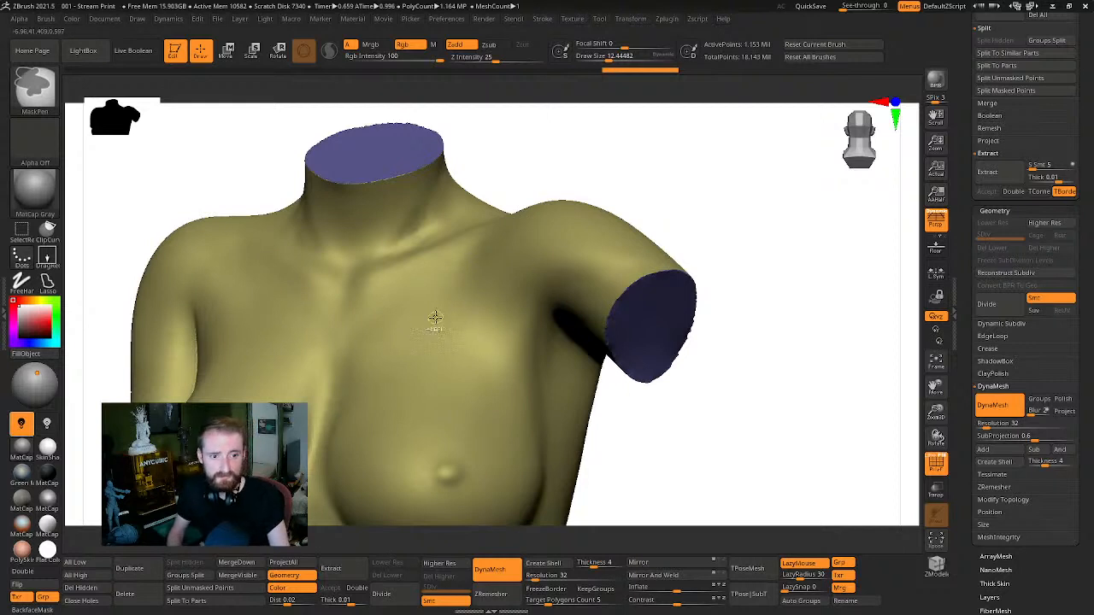
pyautogui.hotkey('ctrl', 'z')
pyautogui.hotkey('ctrl', 'shift', 'z')
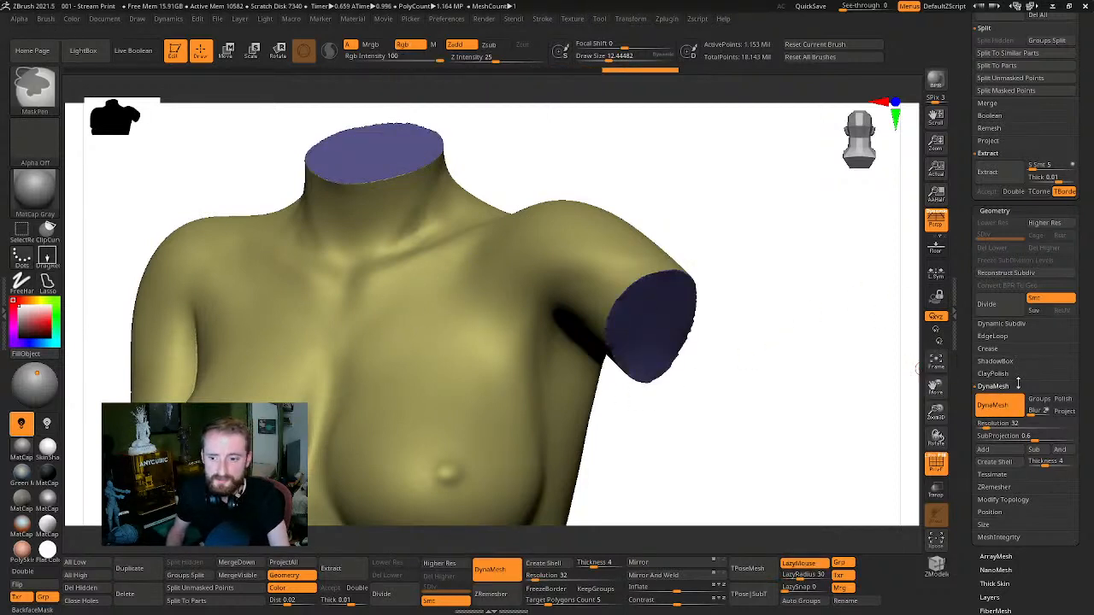
pyautogui.hotkey('ctrl', 'z')
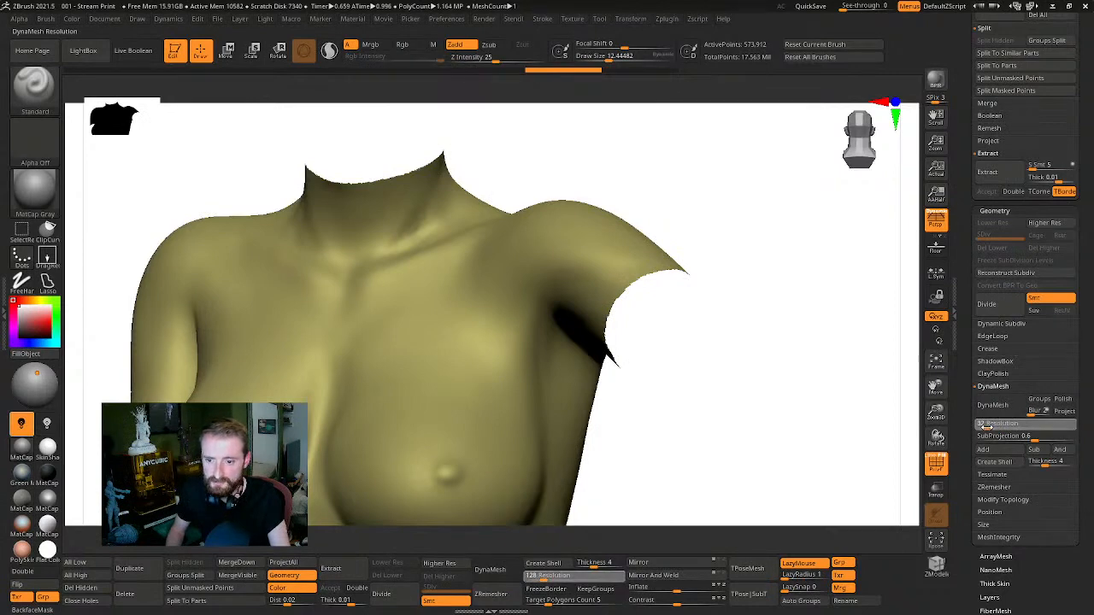
# Try DynaMesh on the torso once more at resolution 32, and undo the remesh
pyautogui.moveTo(987, 426); pyautogui.dragTo(986, 426)
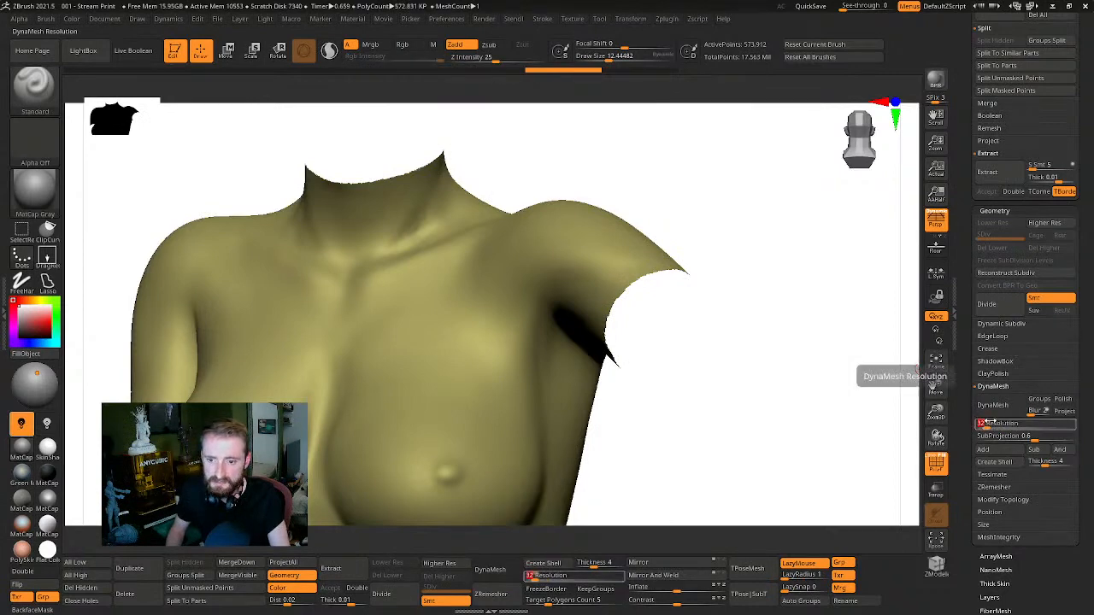
pyautogui.click(994, 408)
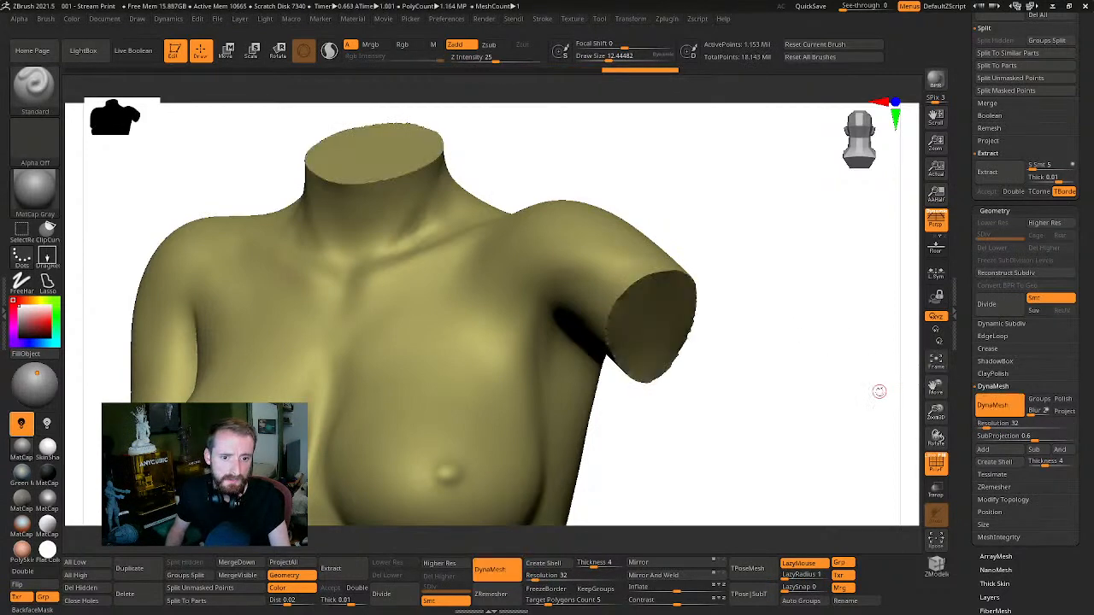
pyautogui.keyDown('alt'); pyautogui.moveTo(777, 387); pyautogui.dragTo(811, 360); pyautogui.keyUp('alt')
pyautogui.hotkey('ctrl', 'z')
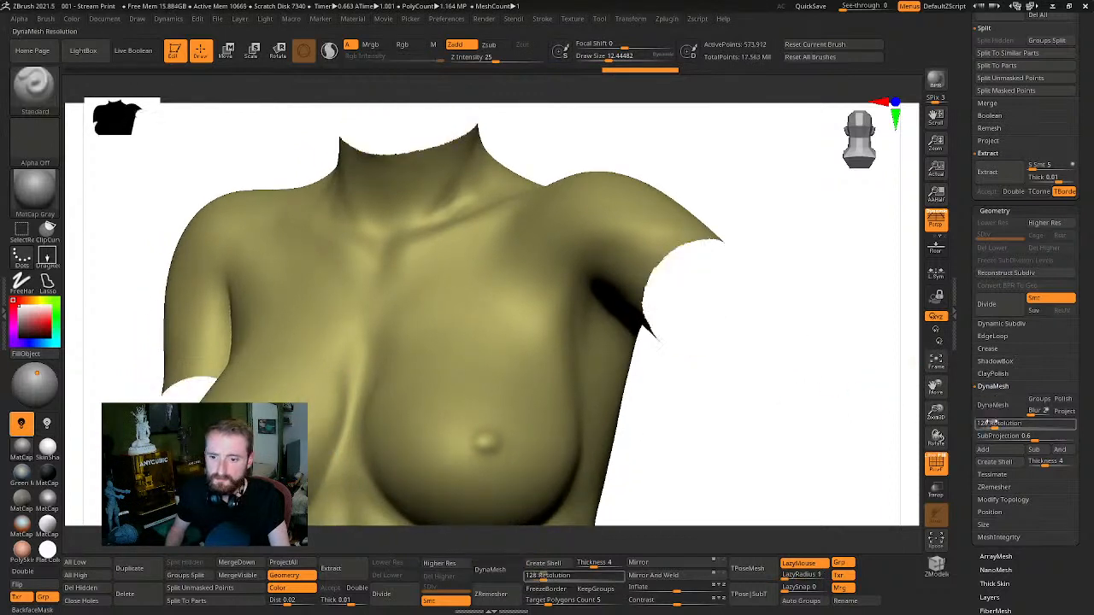
# Close the torso's openings with DynaMesh at resolution 16 and check the torso within the full figure and in isolation
pyautogui.moveTo(987, 426); pyautogui.dragTo(988, 426)
pyautogui.click(995, 415)
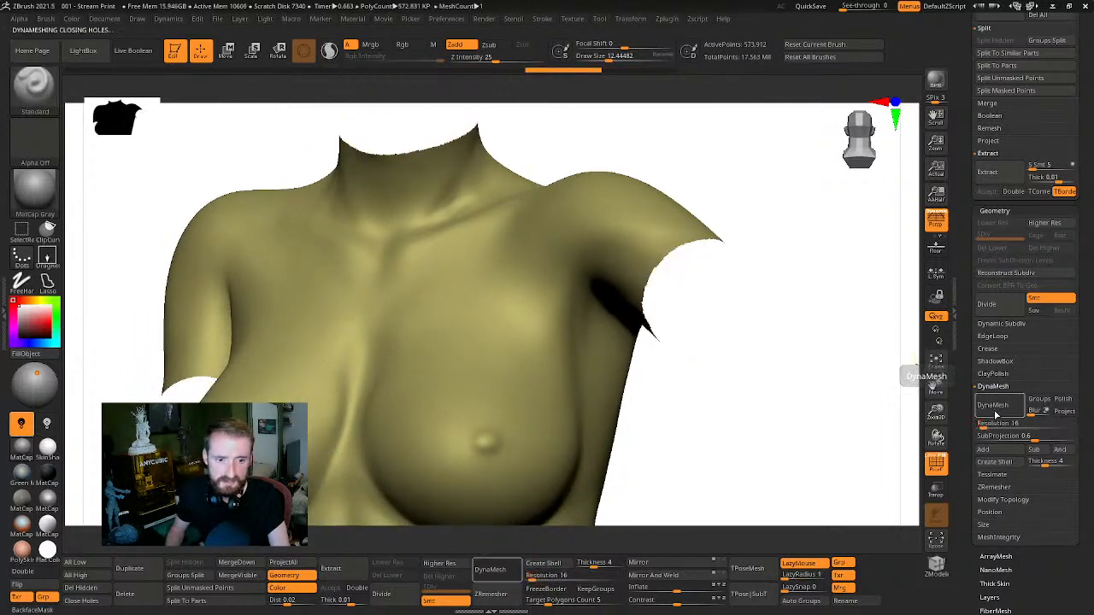
pyautogui.moveTo(852, 371); pyautogui.dragTo(743, 77)
pyautogui.moveTo(746, 409); pyautogui.dragTo(752, 373)
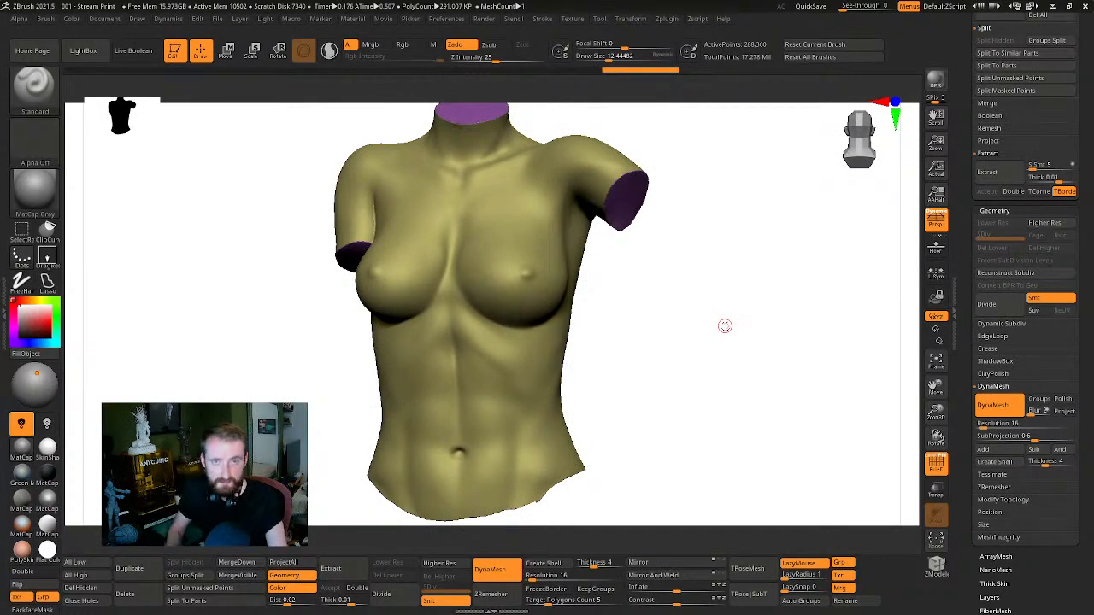
pyautogui.moveTo(812, 293)
pyautogui.mouseDown()
pyautogui.moveTo(732, 371)
pyautogui.moveTo(788, 367)
pyautogui.moveTo(751, 361)
pyautogui.moveTo(762, 353)
pyautogui.moveTo(769, 368)
pyautogui.moveTo(783, 356)
pyautogui.moveTo(716, 324)
pyautogui.moveTo(759, 368)
pyautogui.moveTo(744, 322)
pyautogui.moveTo(771, 322)
pyautogui.moveTo(772, 367)
pyautogui.moveTo(811, 392)
pyautogui.moveTo(812, 405)
pyautogui.moveTo(800, 405)
pyautogui.moveTo(824, 419)
pyautogui.mouseUp()
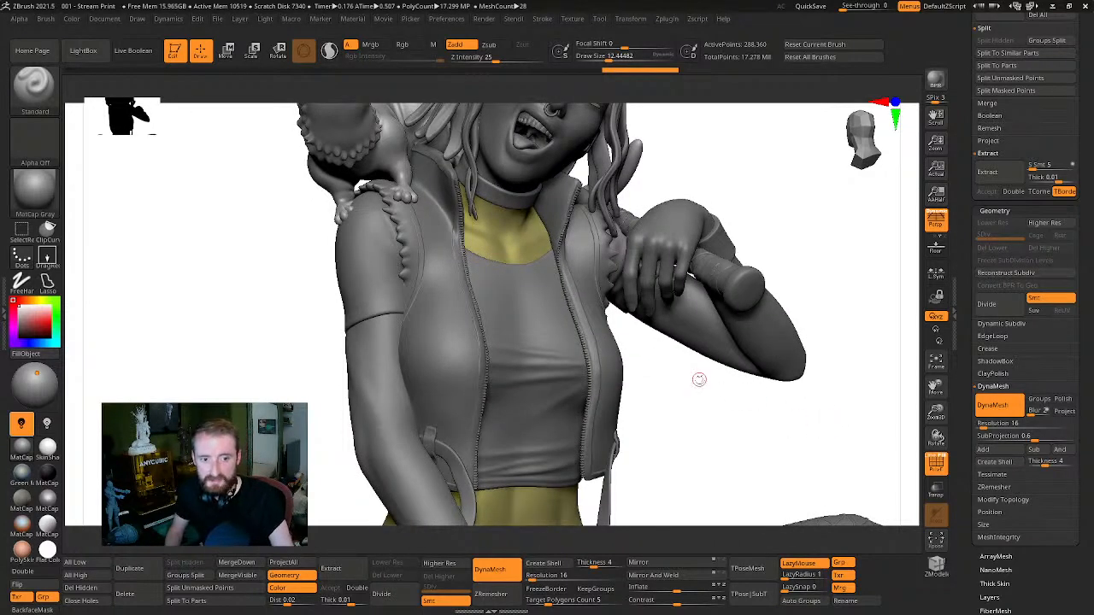
pyautogui.moveTo(699, 380); pyautogui.dragTo(786, 339)
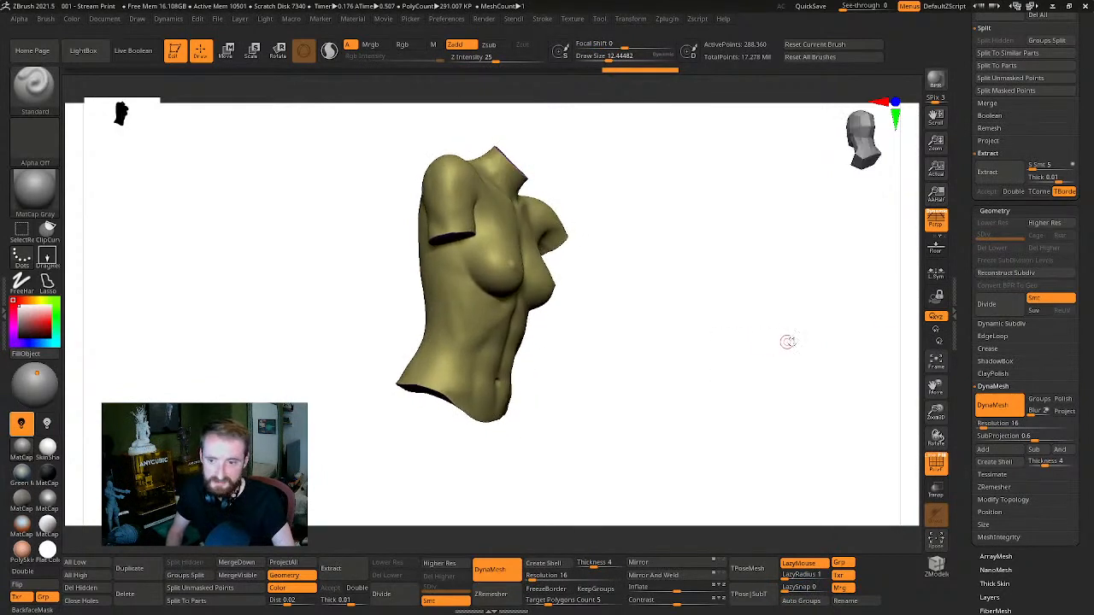
# Switch to the LEGS subtool and bring its waist opening and feet into close view
pyautogui.scroll(1, 1089, 229)
pyautogui.scroll(10, 1088, 229)
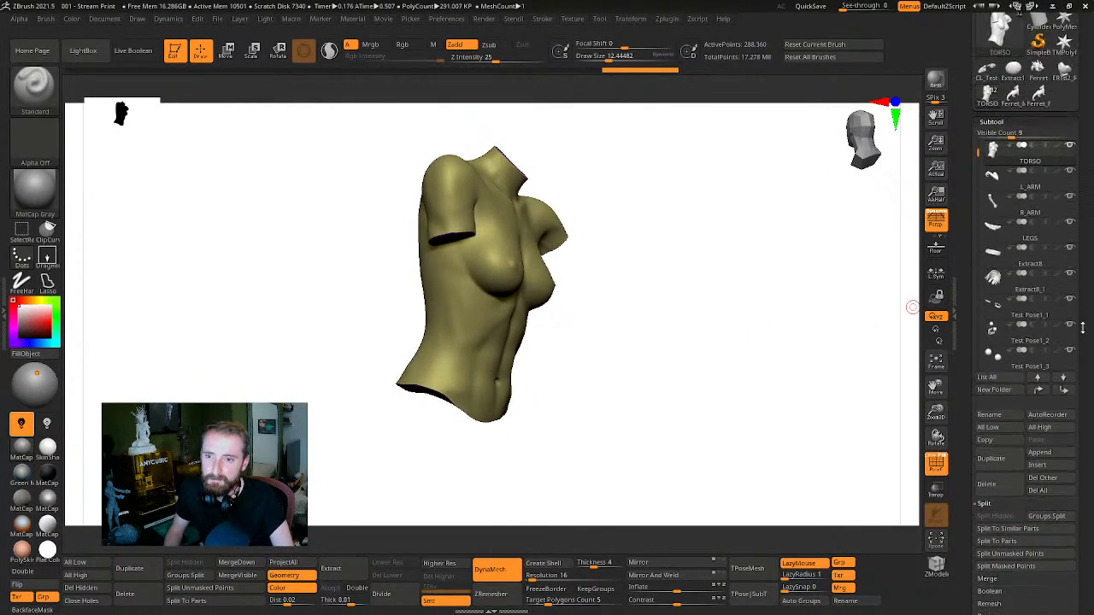
pyautogui.click(995, 260)
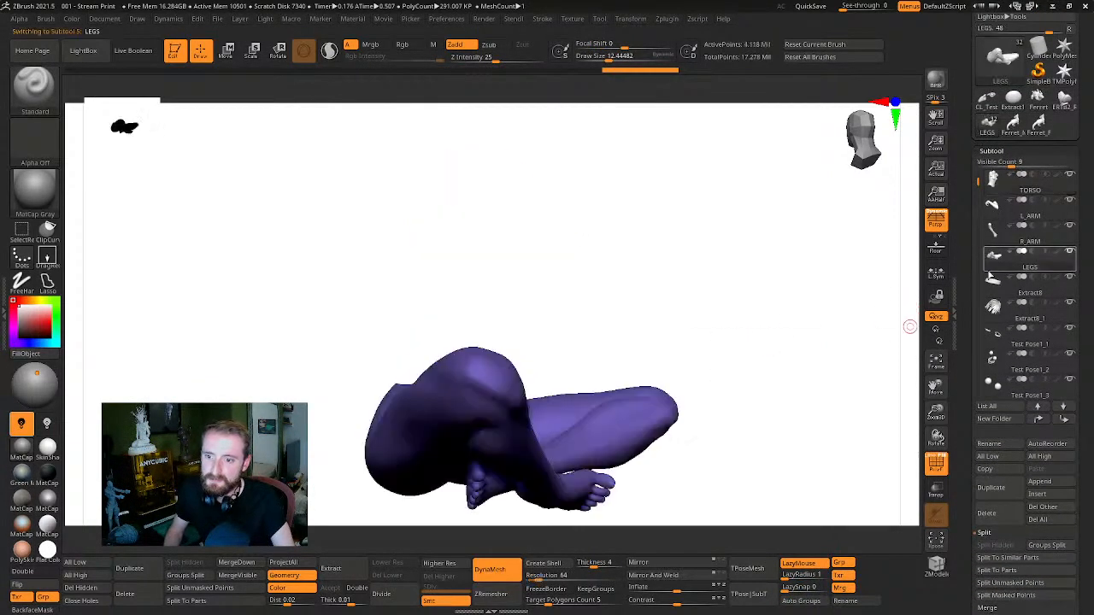
pyautogui.moveTo(751, 358); pyautogui.dragTo(541, 412)
pyautogui.moveTo(774, 377); pyautogui.dragTo(564, 418)
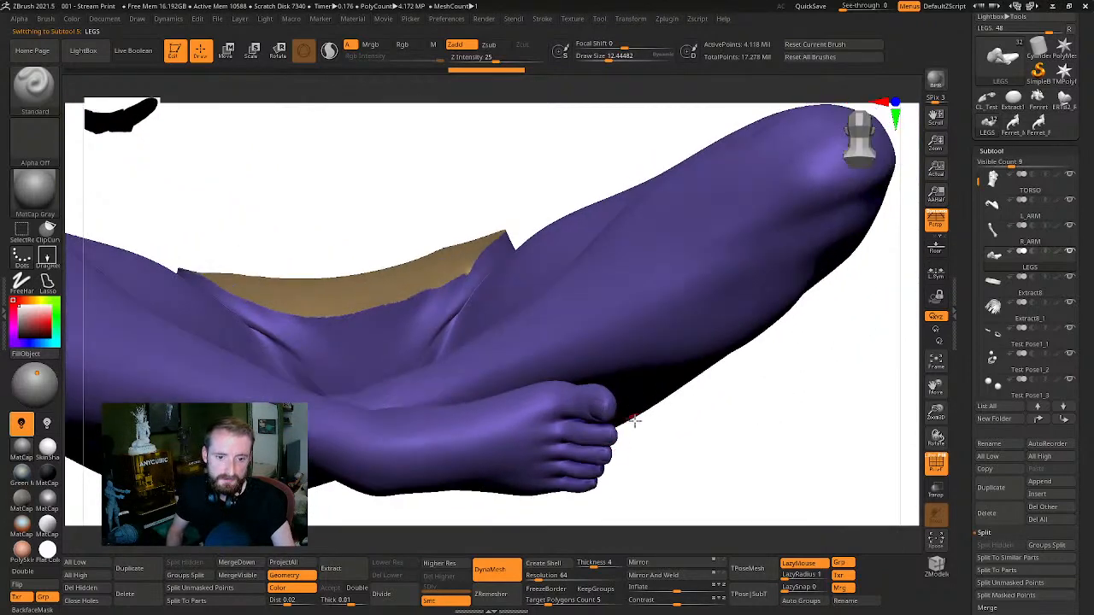
pyautogui.moveTo(633, 419); pyautogui.dragTo(631, 415)
pyautogui.hotkey('shift', 's')
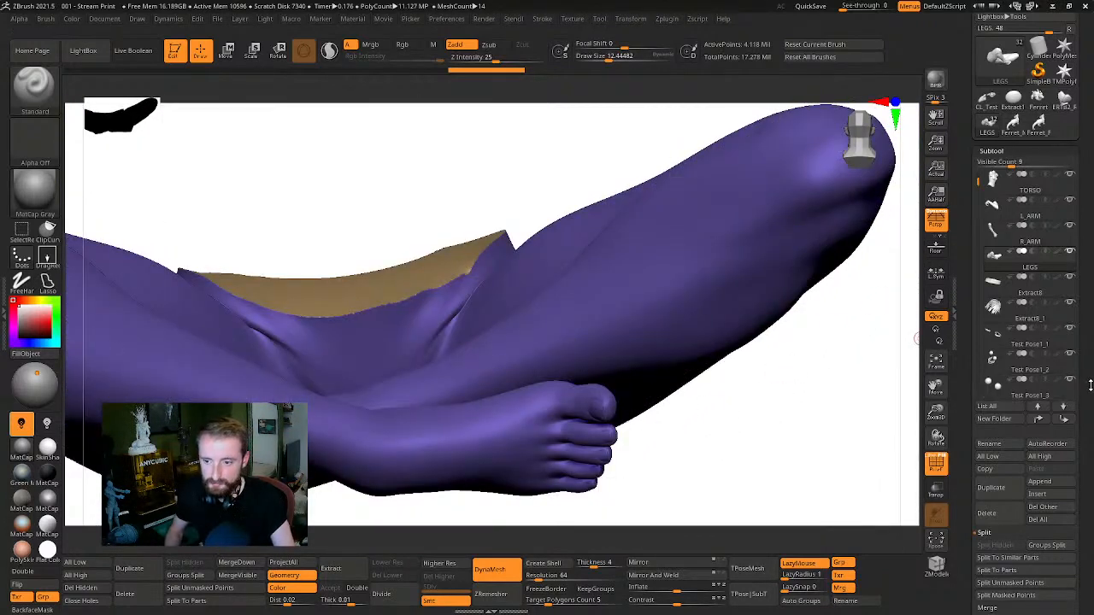
# Revert the LEGS subtool to its open mesh before DynaMesh
pyautogui.moveTo(1090, 384); pyautogui.dragTo(1080, 284)
pyautogui.moveTo(1082, 384); pyautogui.dragTo(1080, 253)
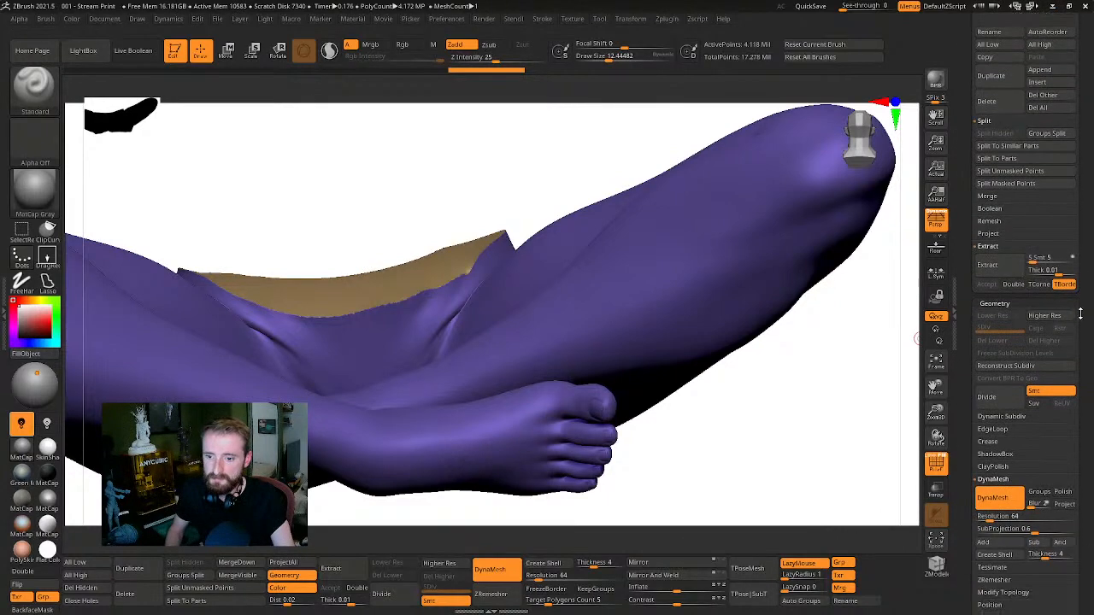
pyautogui.keyDown('ctrl'); pyautogui.keyDown('shift'); pyautogui.click(771, 321); pyautogui.keyUp('shift'); pyautogui.keyUp('ctrl')
pyautogui.moveTo(897, 393); pyautogui.dragTo(787, 530)
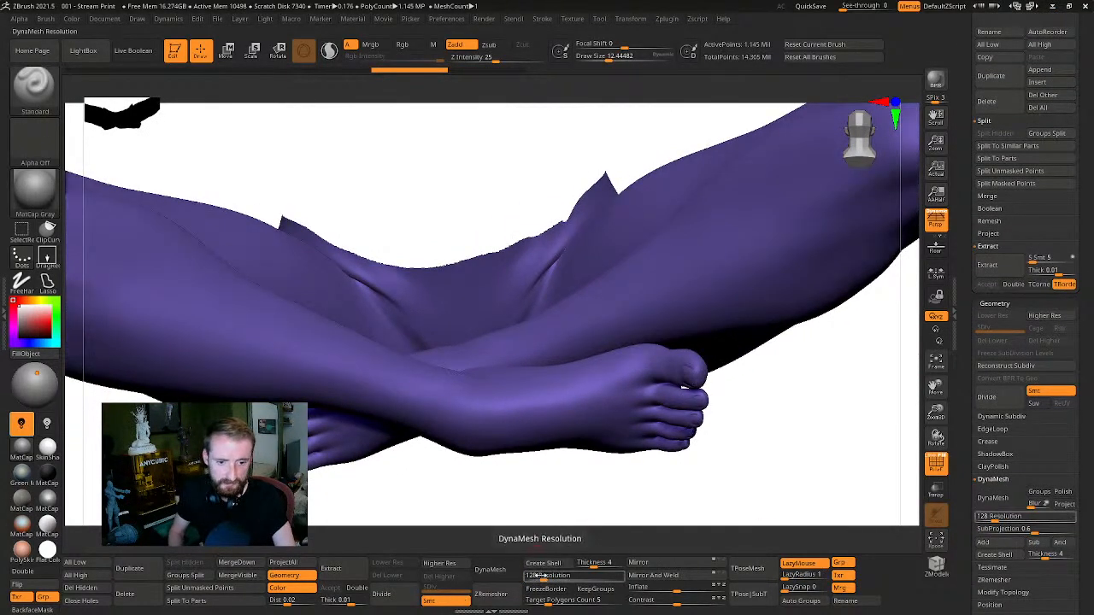
# Close the opening at the waist of the legs with DynaMesh at resolution 16, aborting any ZRemesher run
pyautogui.click(534, 575)
pyautogui.moveTo(533, 577); pyautogui.dragTo(530, 578)
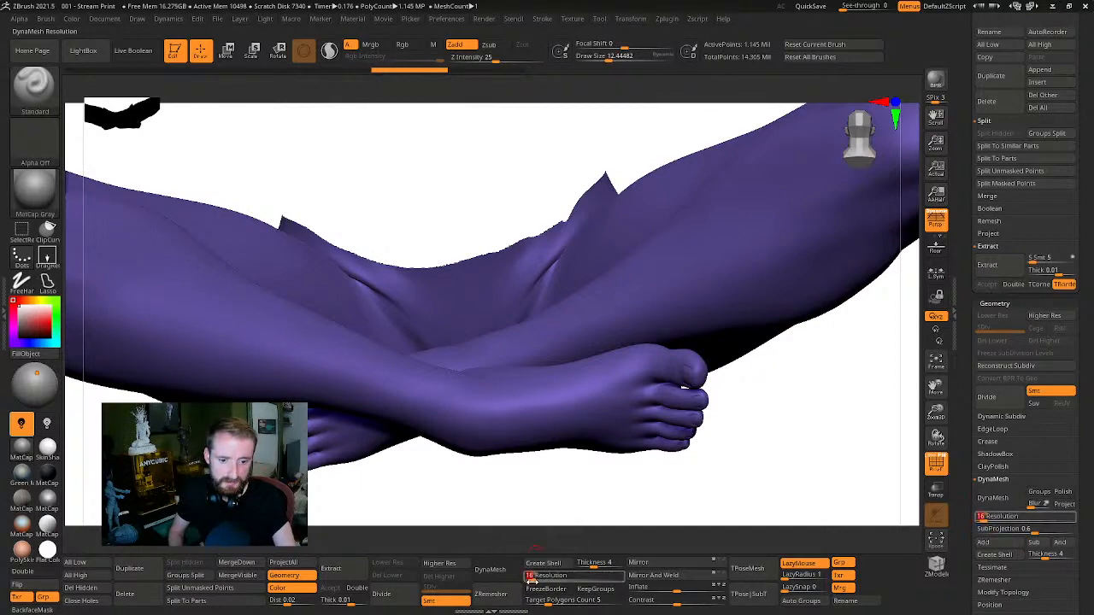
pyautogui.click(490, 594)
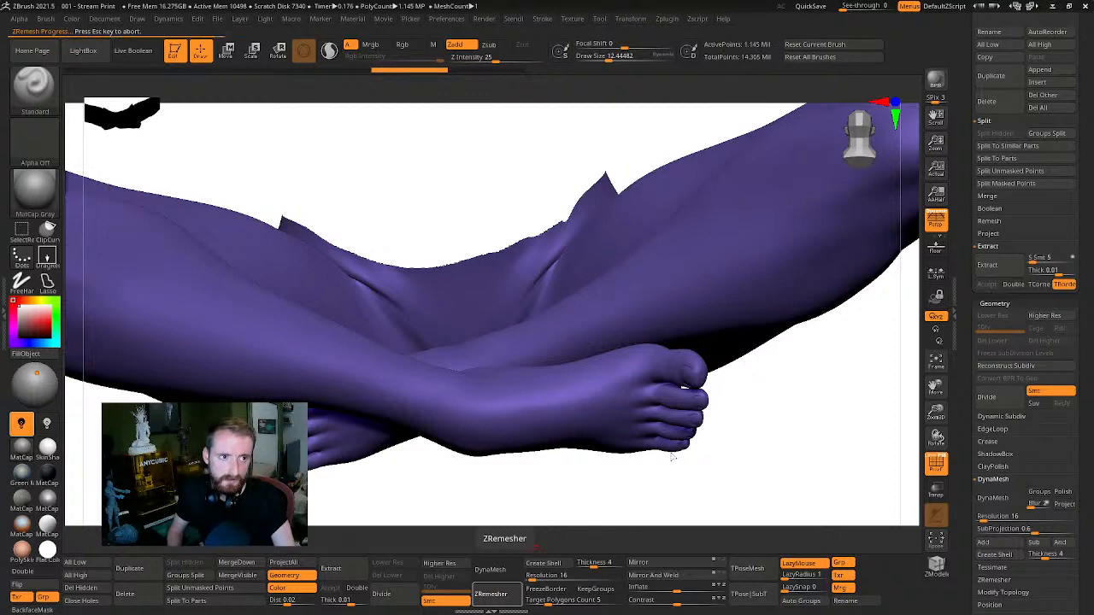
pyautogui.press('Escape')
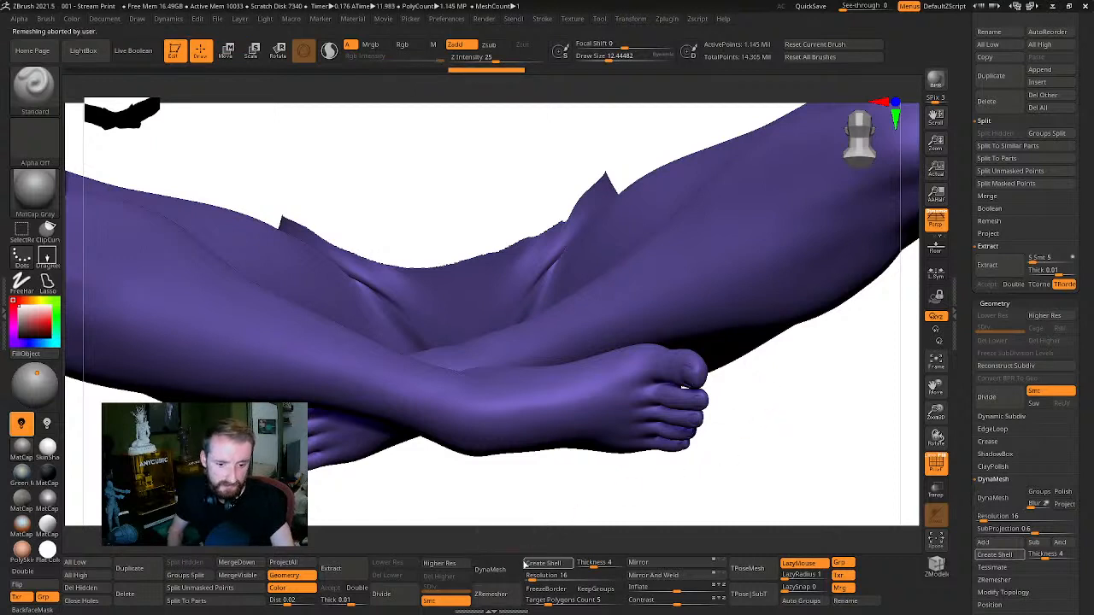
pyautogui.hotkey('ctrl', 'shift', 'z')
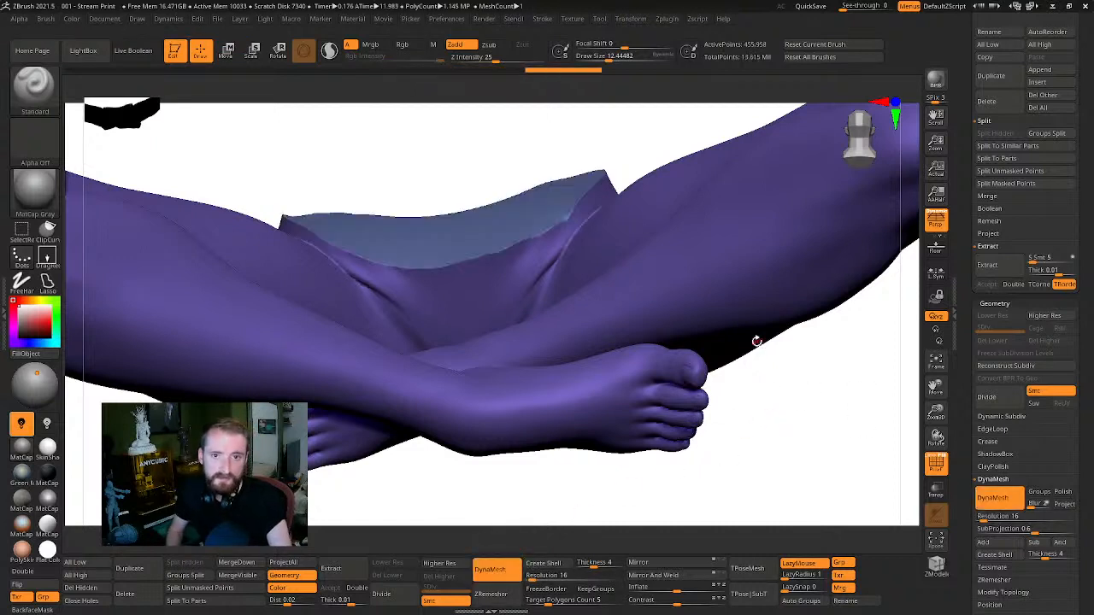
# Examine the front foot's toes up close and undo the resolution 16 DynaMesh on the legs
pyautogui.moveTo(743, 441); pyautogui.dragTo(645, 412)
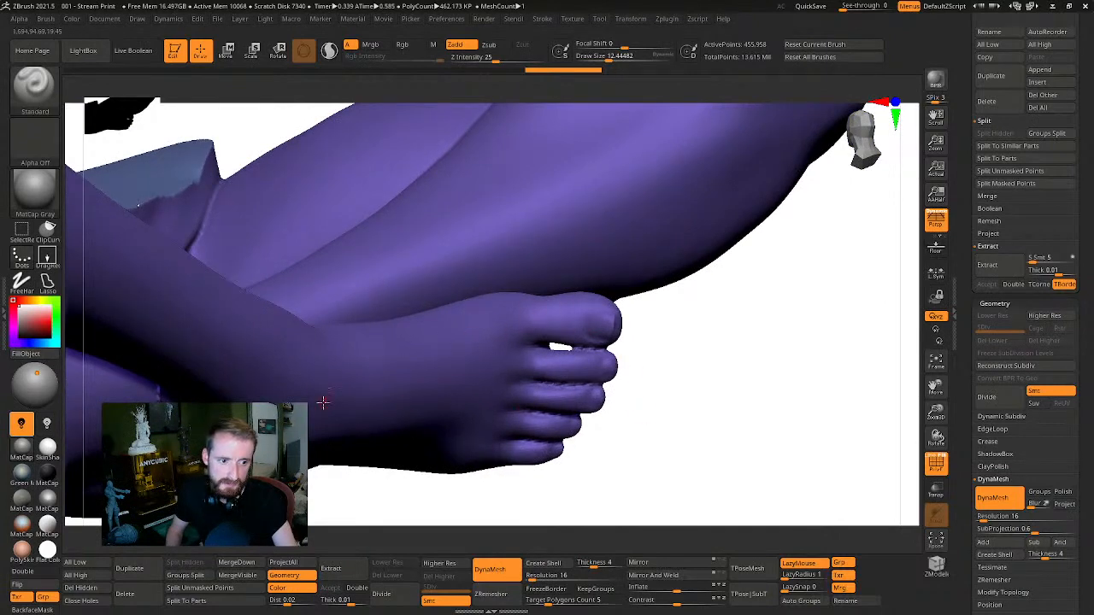
pyautogui.moveTo(323, 402); pyautogui.dragTo(706, 381)
pyautogui.moveTo(700, 392); pyautogui.dragTo(565, 318)
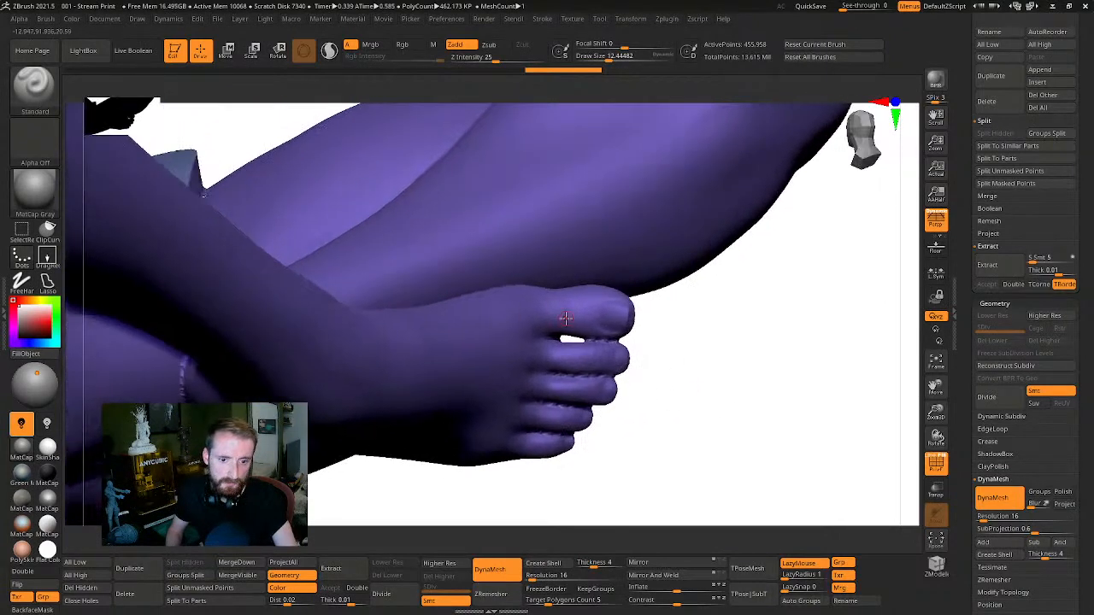
pyautogui.moveTo(715, 380); pyautogui.dragTo(365, 379)
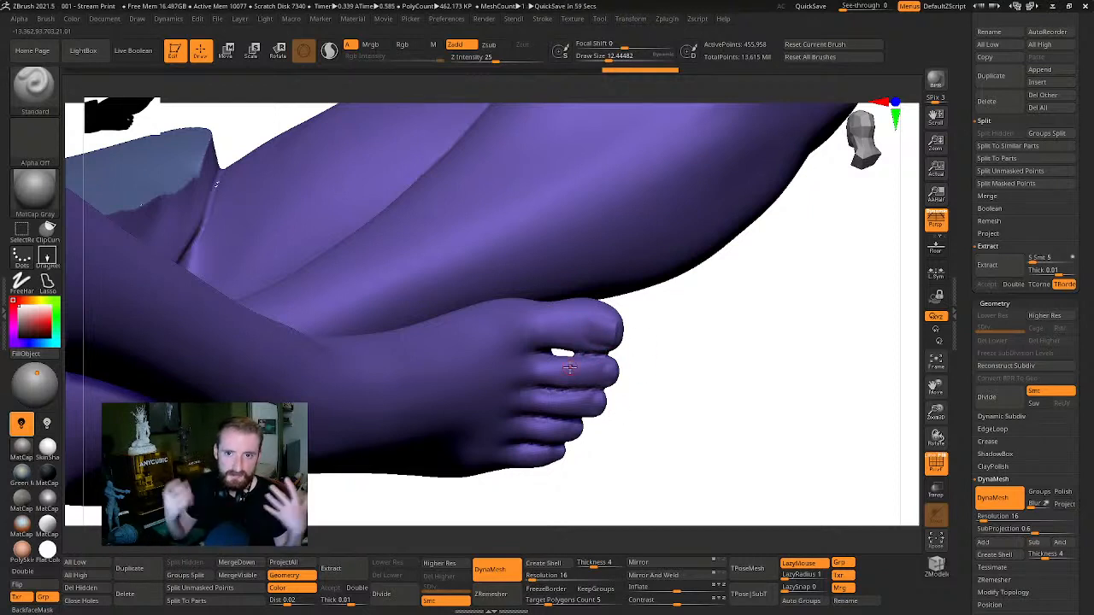
pyautogui.press('ctrl')
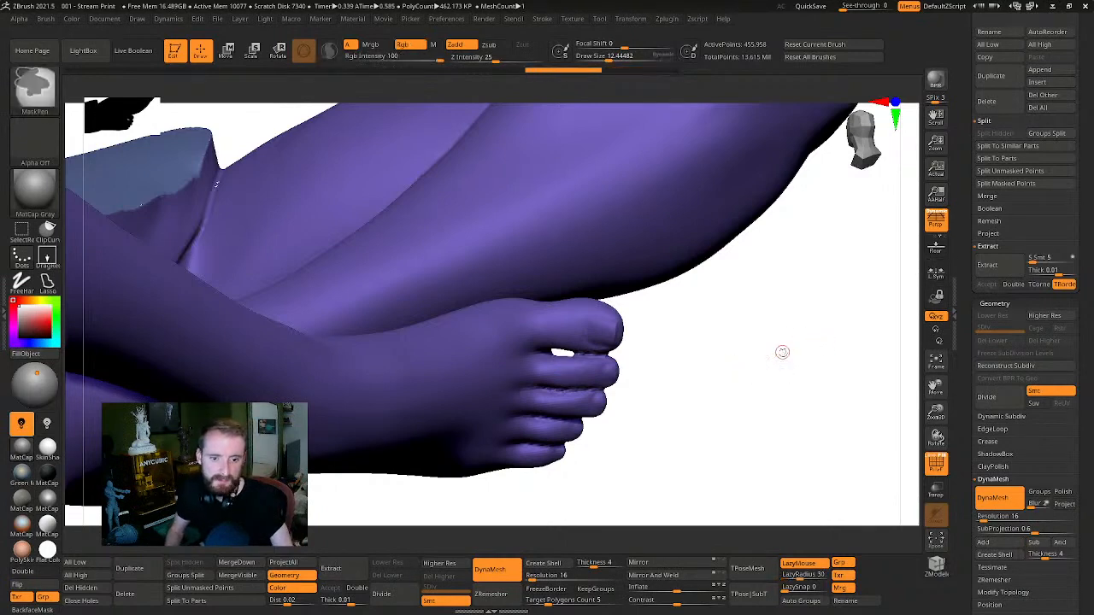
pyautogui.hotkey('ctrl', 'z')
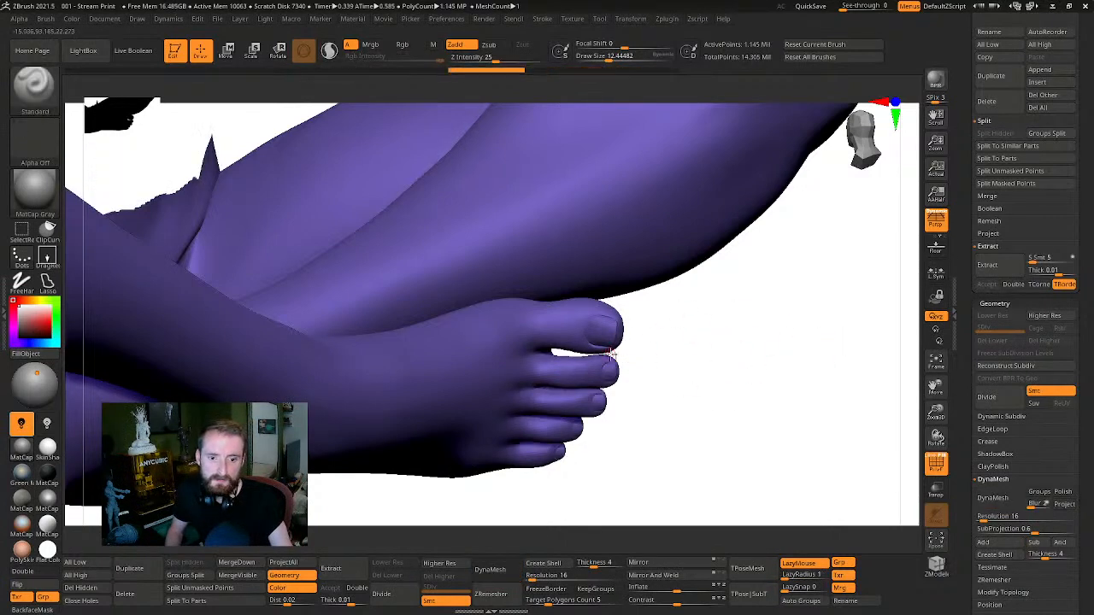
# Close the waist opening of the legs with DynaMesh at resolution 24 and check the legs within the full figure
pyautogui.moveTo(752, 386)
pyautogui.keyDown('alt'); pyautogui.mouseDown()
pyautogui.moveTo(798, 393)
pyautogui.moveTo(742, 357)
pyautogui.mouseUp(); pyautogui.keyUp('alt')
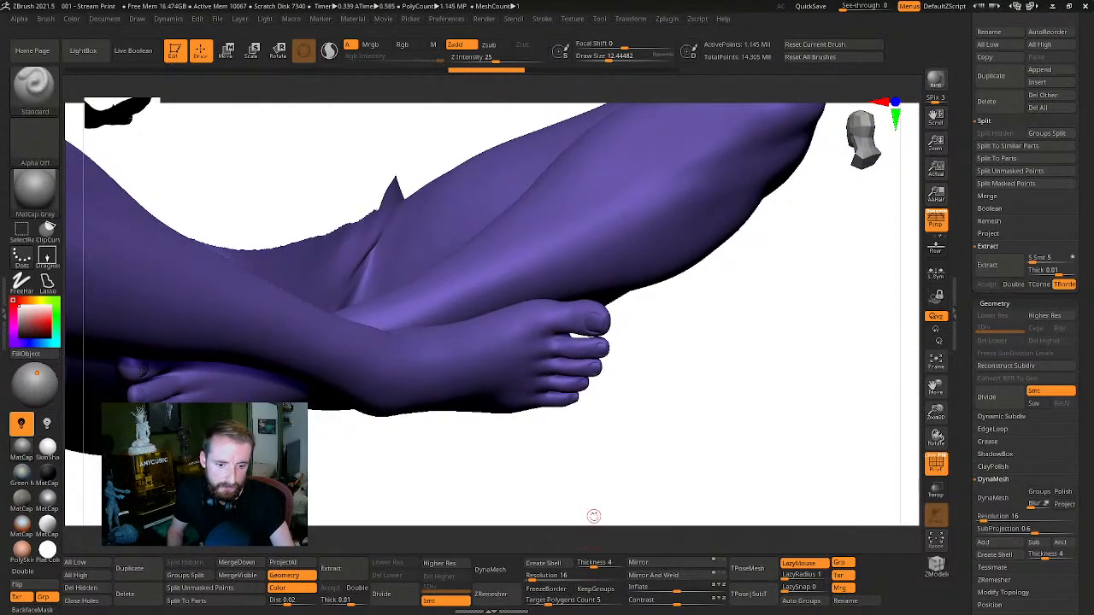
pyautogui.moveTo(594, 516); pyautogui.dragTo(562, 521)
pyautogui.click(530, 577)
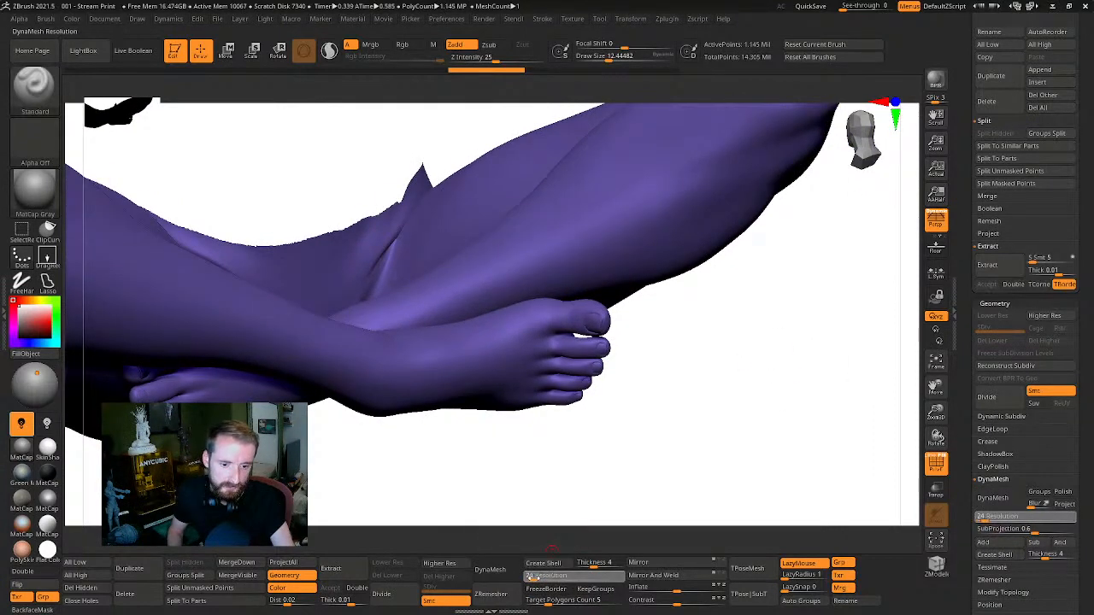
pyautogui.write('24')
pyautogui.press('Return')
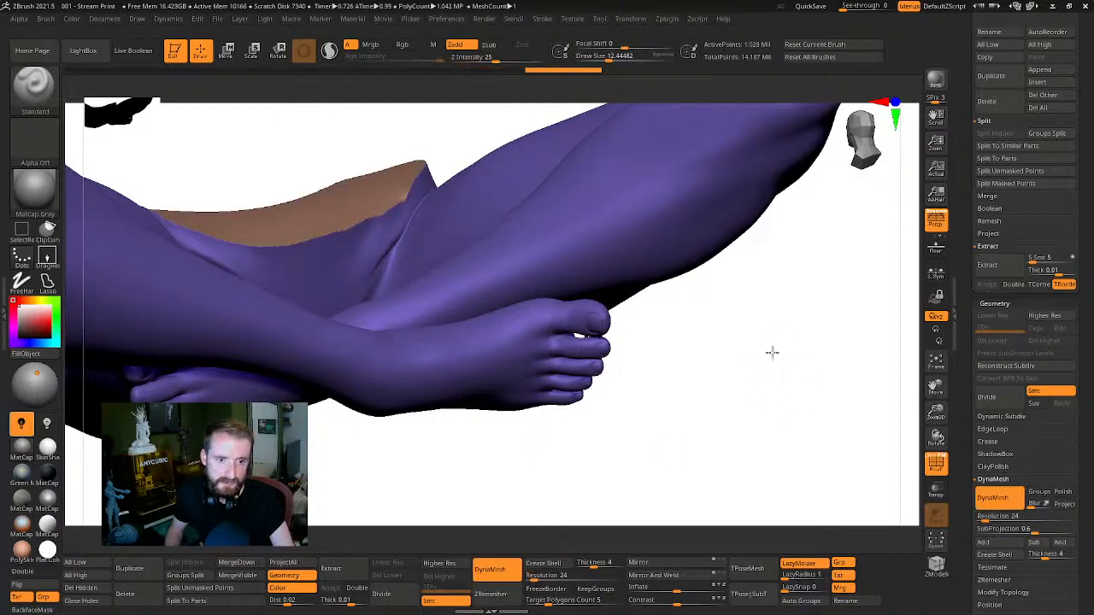
pyautogui.moveTo(772, 354); pyautogui.dragTo(716, 409)
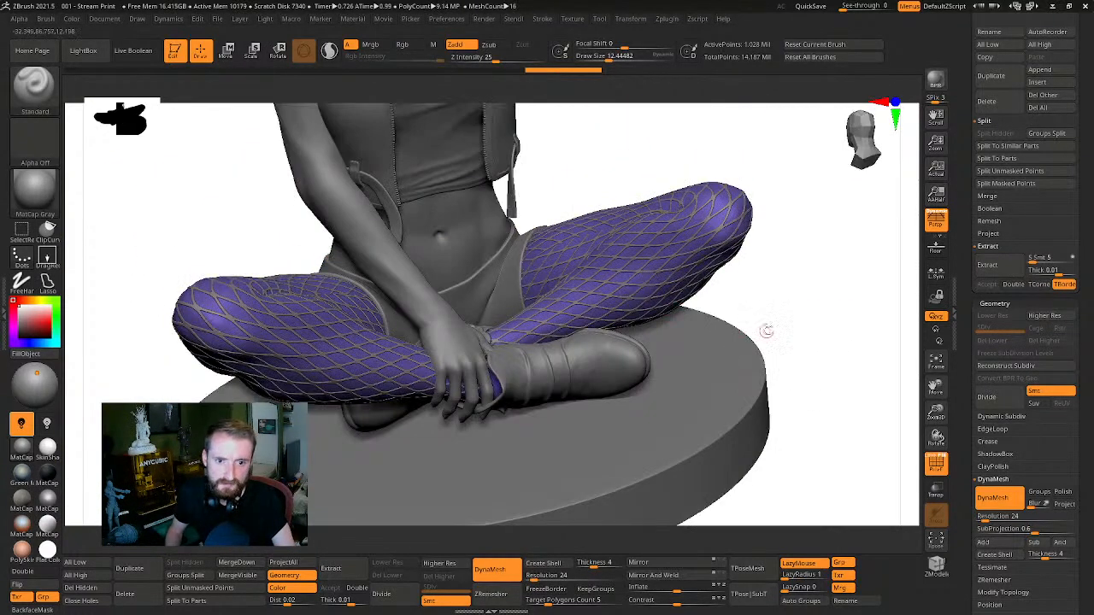
pyautogui.moveTo(802, 302); pyautogui.dragTo(837, 379)
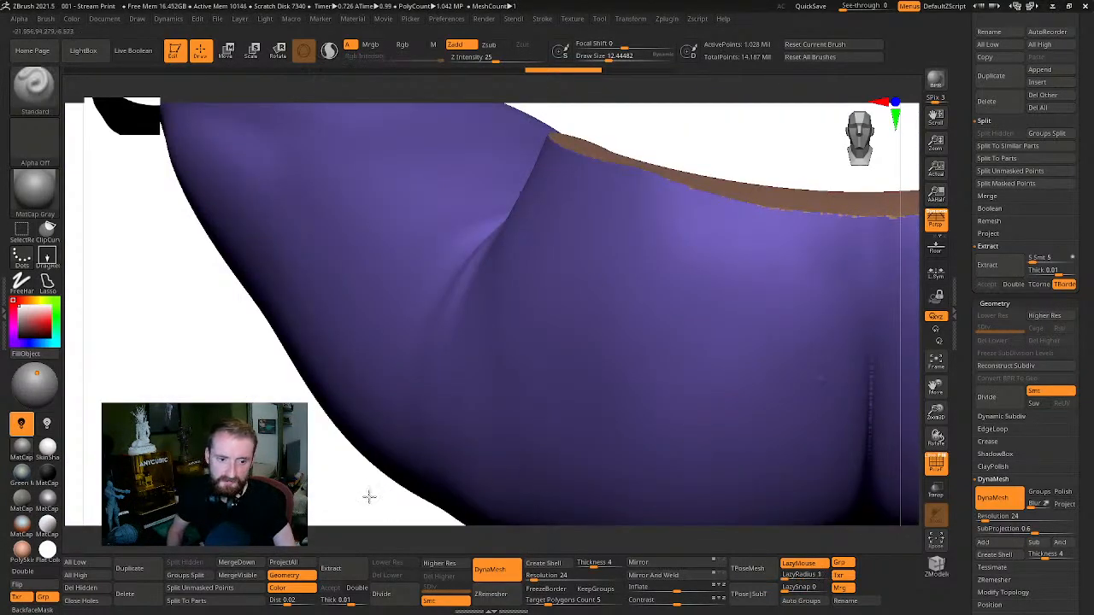
# Bring the front foot's toes into close view and switch to the Inflat brush with a draw size of about 100
pyautogui.moveTo(368, 495); pyautogui.dragTo(47, 462)
pyautogui.moveTo(909, 372); pyautogui.dragTo(162, 350)
pyautogui.moveTo(845, 400)
pyautogui.mouseDown()
pyautogui.moveTo(819, 387)
pyautogui.moveTo(755, 394)
pyautogui.moveTo(710, 439)
pyautogui.moveTo(724, 406)
pyautogui.mouseUp()
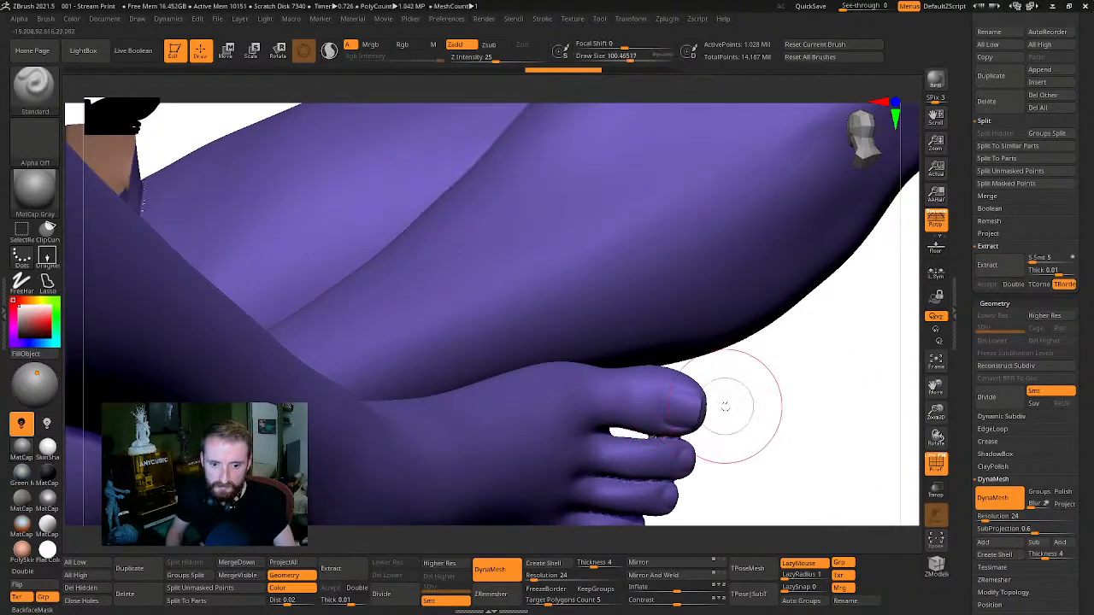
pyautogui.press('b')
pyautogui.press('p')
pyautogui.press('i')
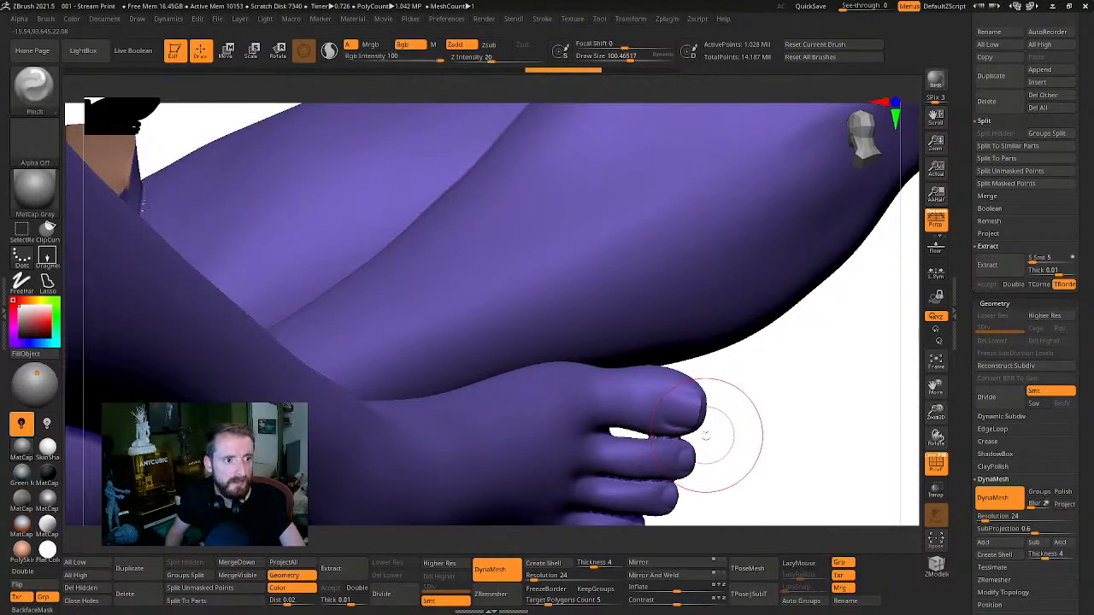
pyautogui.moveTo(707, 436); pyautogui.dragTo(578, 379)
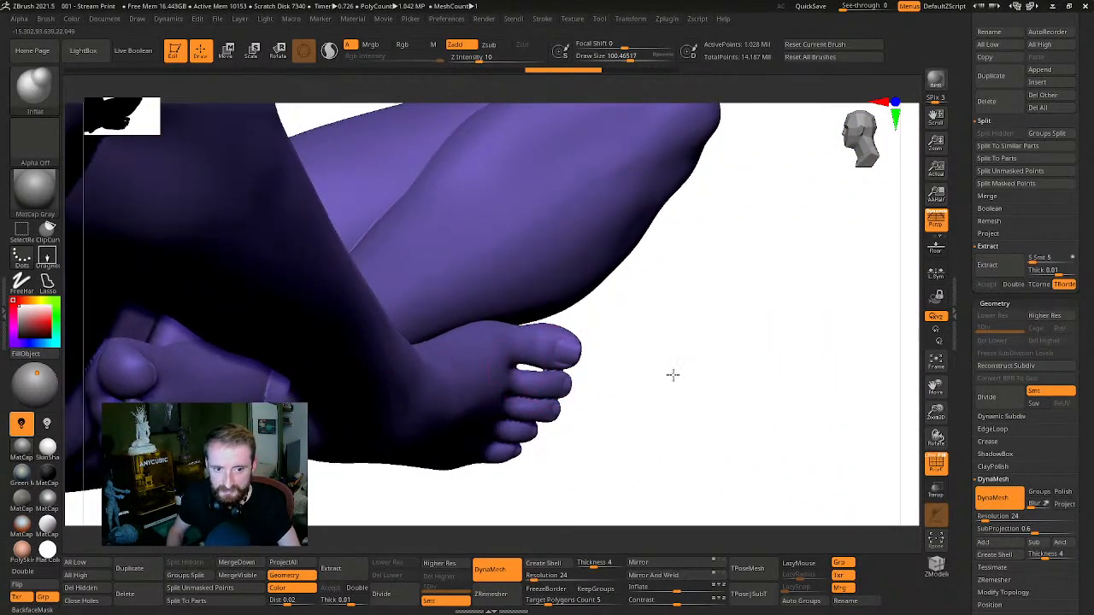
pyautogui.moveTo(674, 373); pyautogui.dragTo(856, 394)
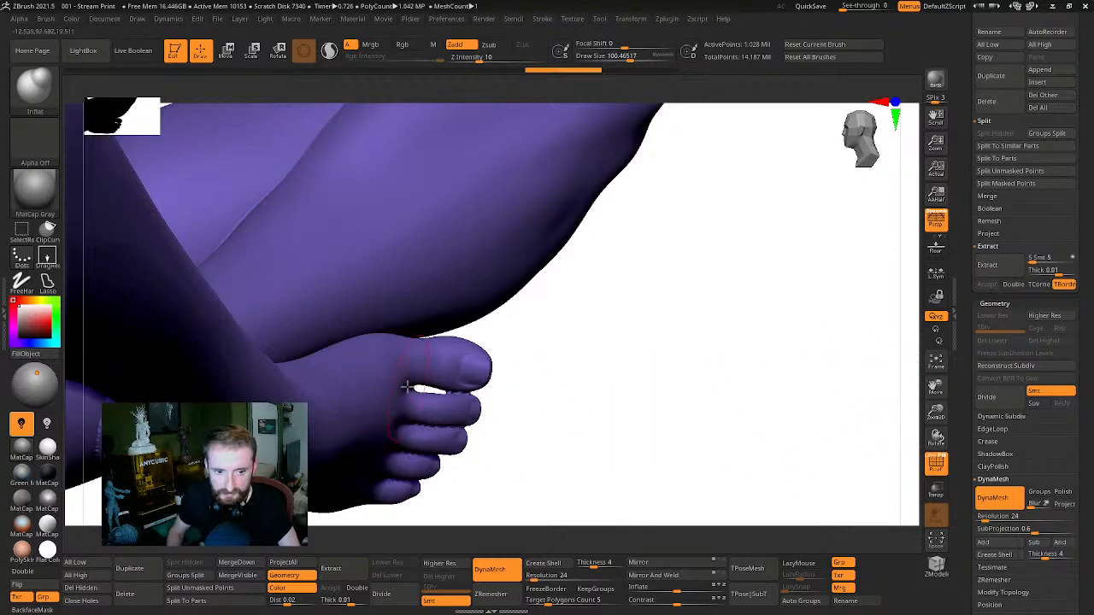
# Inflate the gap between the front foot's big toe and second toe, using a draw size of about 255 and Z Intensity 7
pyautogui.keyDown('ctrl'); pyautogui.moveTo(436, 372); pyautogui.dragTo(477, 385); pyautogui.keyUp('ctrl')
pyautogui.moveTo(679, 369)
pyautogui.mouseDown()
pyautogui.moveTo(655, 378)
pyautogui.moveTo(762, 398)
pyautogui.moveTo(773, 357)
pyautogui.mouseUp()
pyautogui.press('s')
pyautogui.moveTo(465, 415); pyautogui.dragTo(480, 412)
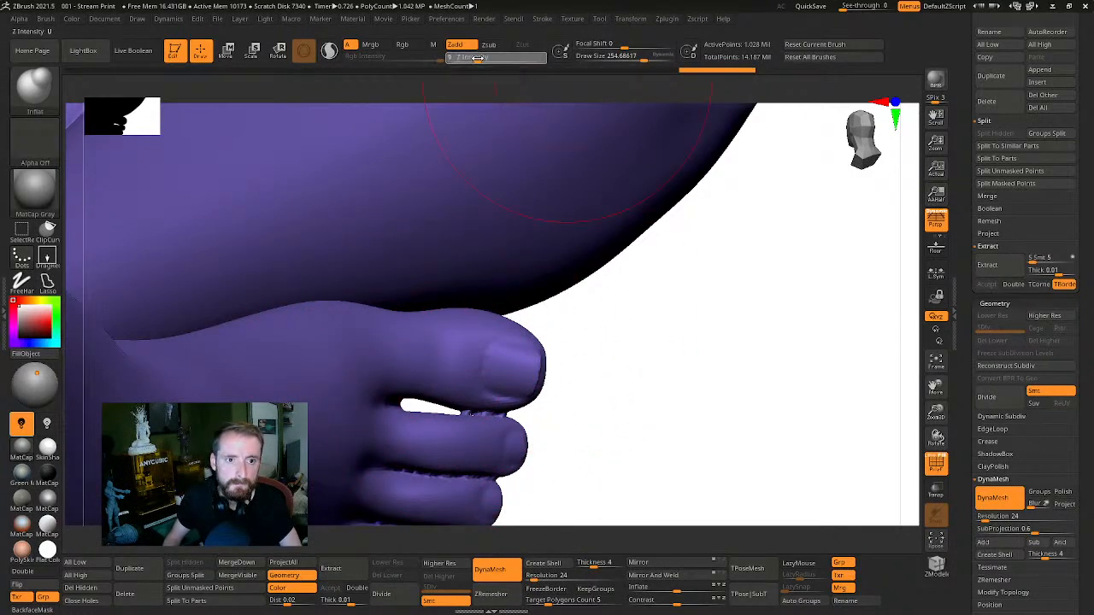
pyautogui.moveTo(692, 348)
pyautogui.mouseDown()
pyautogui.moveTo(727, 359)
pyautogui.moveTo(716, 386)
pyautogui.mouseUp()
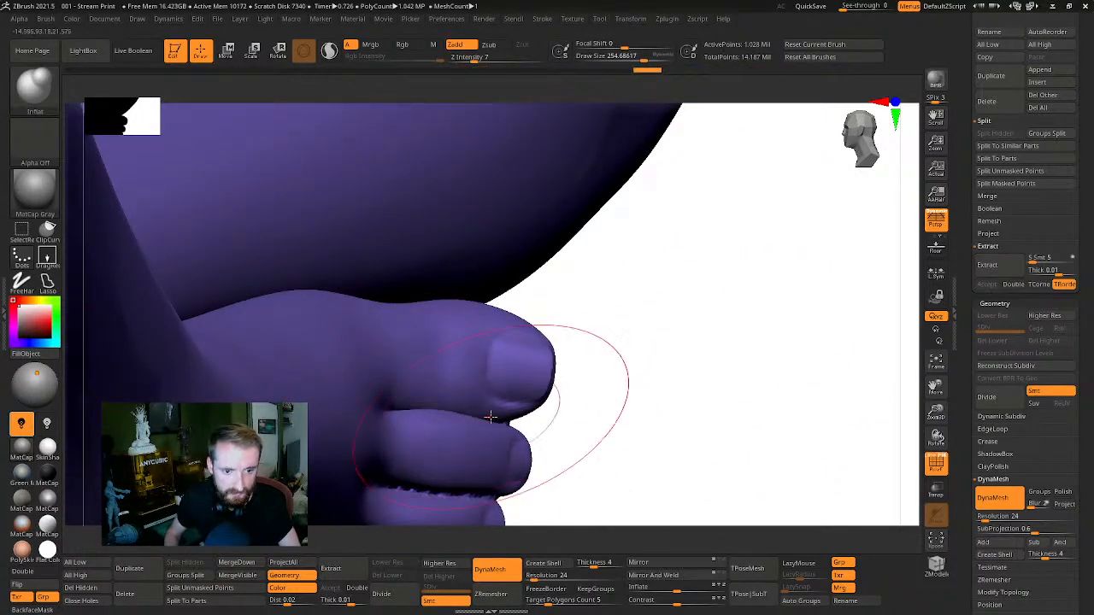
# Inflate the front foot's remaining toes to close the gaps between them, working down to the little toe
pyautogui.moveTo(570, 426)
pyautogui.mouseDown()
pyautogui.moveTo(752, 271)
pyautogui.moveTo(491, 382)
pyautogui.mouseUp()
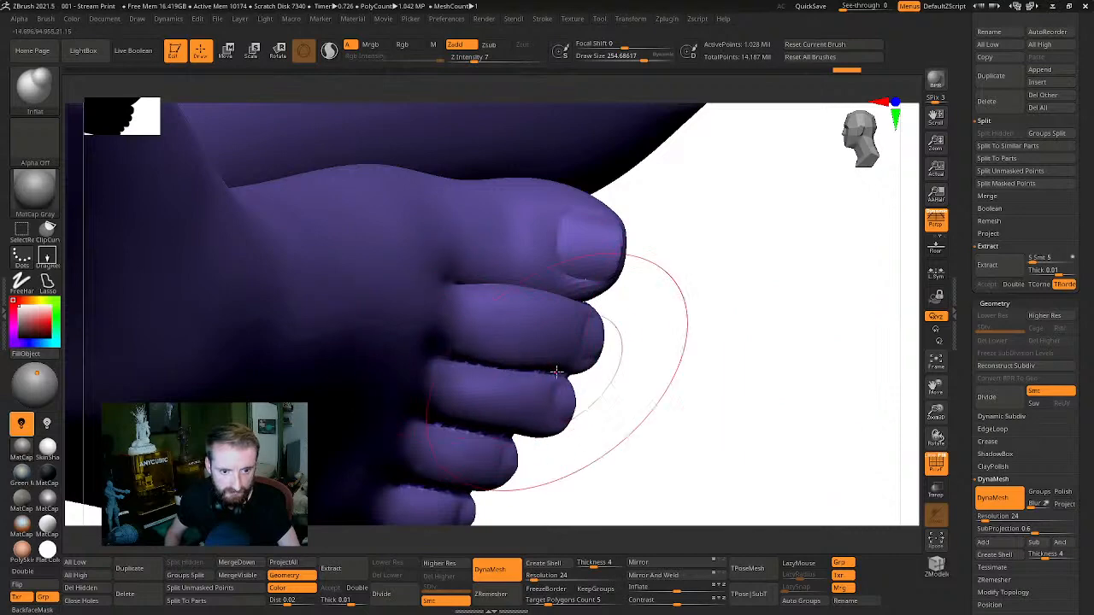
pyautogui.moveTo(679, 378); pyautogui.dragTo(467, 341)
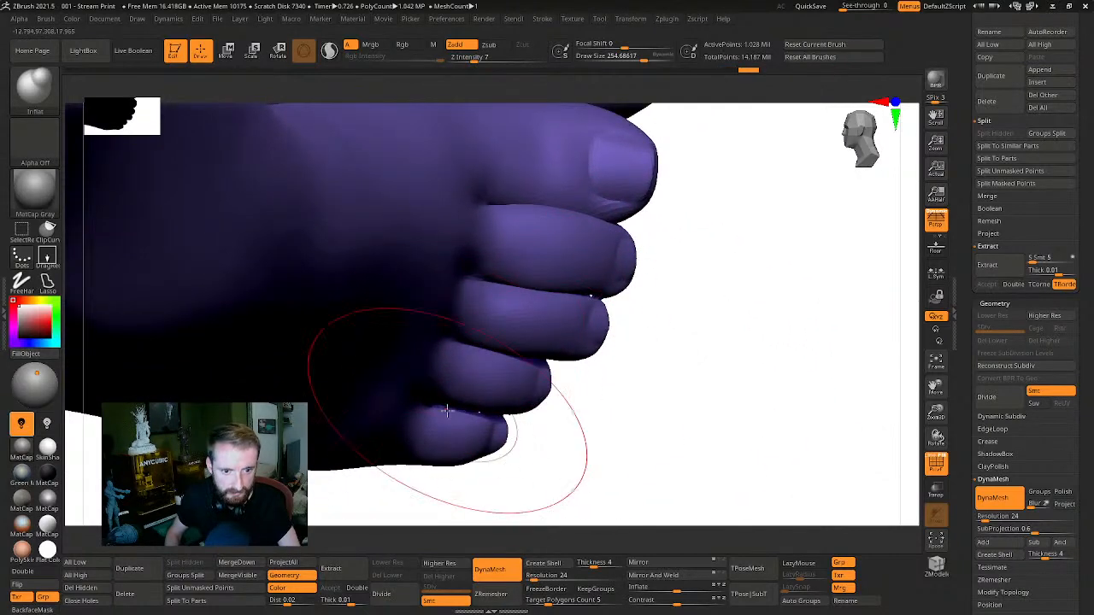
pyautogui.moveTo(588, 410)
pyautogui.mouseDown()
pyautogui.moveTo(727, 329)
pyautogui.moveTo(461, 414)
pyautogui.mouseUp()
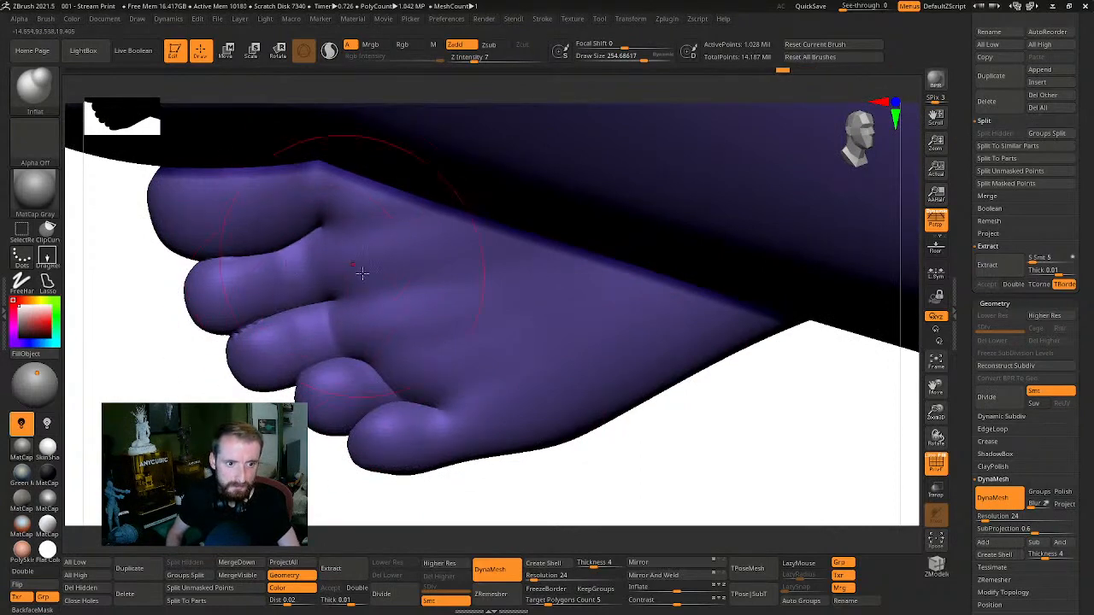
# Reduce the Inflat draw size to about 124 and inflate the upper toes of the rear foot
pyautogui.keyDown('alt'); pyautogui.moveTo(636, 449); pyautogui.dragTo(479, 276); pyautogui.keyUp('alt')
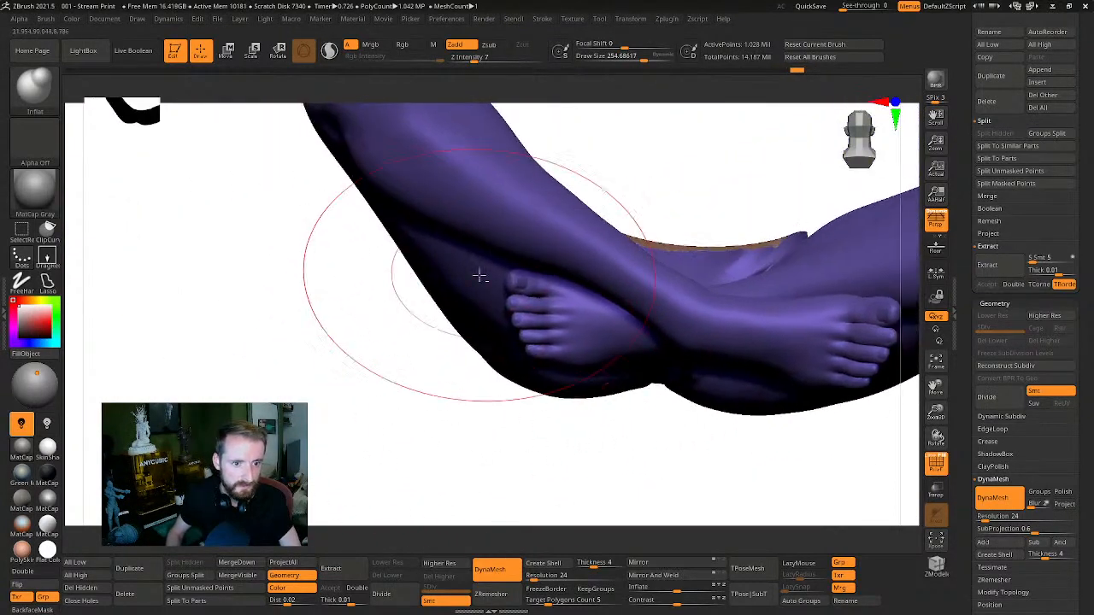
pyautogui.press('s')
pyautogui.click(498, 291)
pyautogui.keyDown('shift'); pyautogui.click(534, 286); pyautogui.keyUp('shift')
pyautogui.moveTo(501, 343)
pyautogui.keyDown('ctrl'); pyautogui.mouseDown(button='right')
pyautogui.moveTo(592, 488)
pyautogui.moveTo(504, 419)
pyautogui.moveTo(569, 355)
pyautogui.mouseUp(button='right'); pyautogui.keyUp('ctrl')
pyautogui.keyDown('shift'); pyautogui.moveTo(619, 314); pyautogui.dragTo(560, 338); pyautogui.keyUp('shift')
pyautogui.press('s')
pyautogui.click(540, 365)
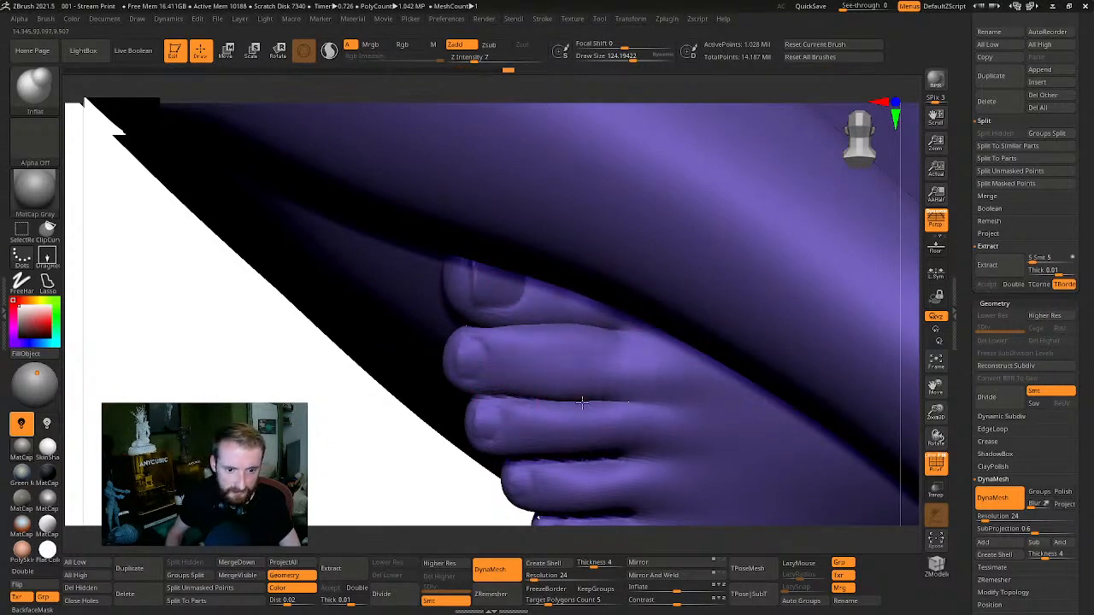
# Inflate the rear foot's smaller toes, check them from below and undo the last strokes
pyautogui.moveTo(448, 489); pyautogui.dragTo(567, 342, button='right')
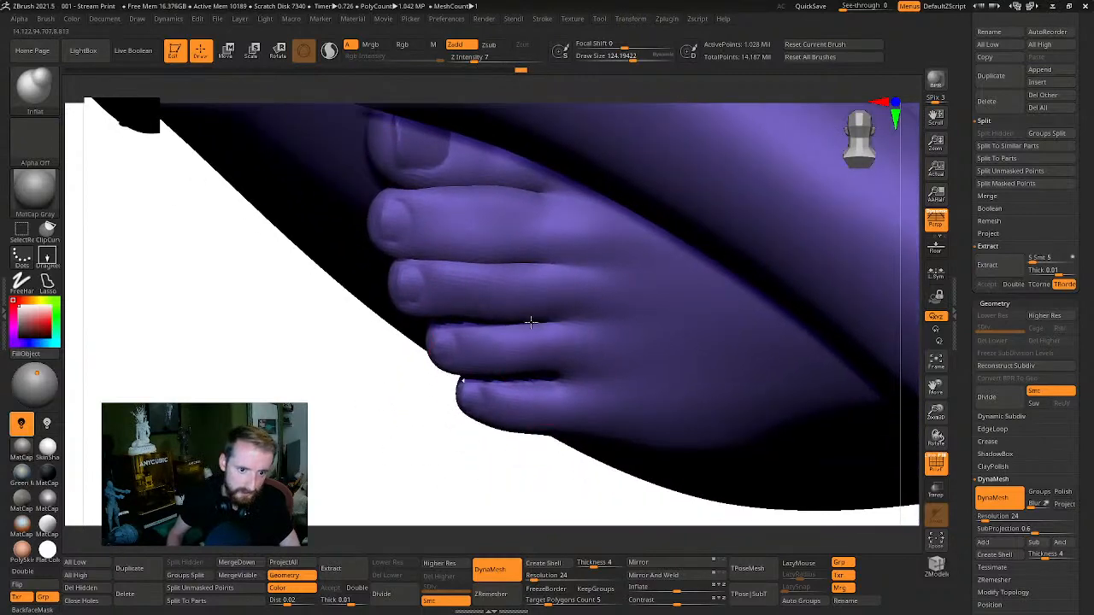
pyautogui.moveTo(412, 439); pyautogui.dragTo(482, 315, button='right')
pyautogui.moveTo(567, 370); pyautogui.dragTo(547, 375)
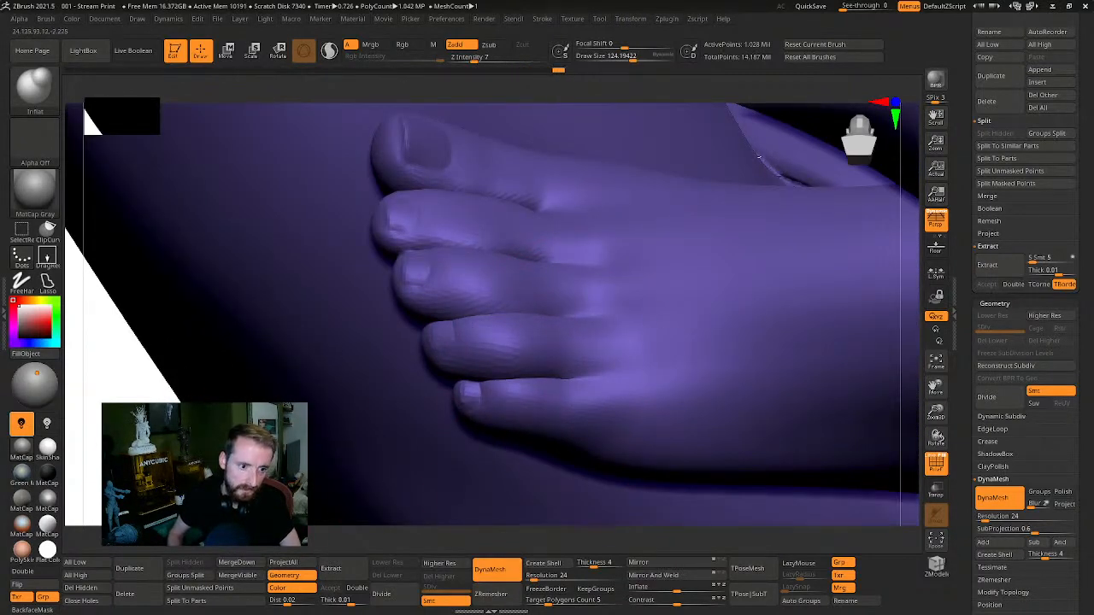
pyautogui.hotkey('ctrl', 'z')
pyautogui.hotkey('ctrl', 'z')
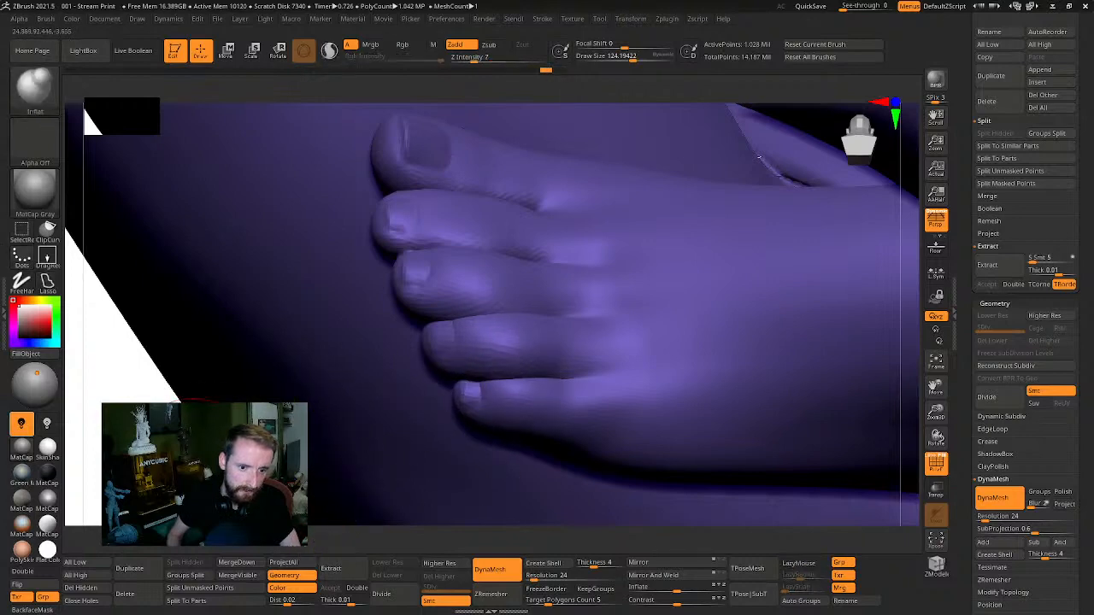
# Rebuild the legs with DynaMesh at resolution 24 to fuse the inflated toes, and inspect the front foot
pyautogui.moveTo(758, 157)
pyautogui.keyDown('alt'); pyautogui.mouseDown(button='right')
pyautogui.moveTo(675, 128)
pyautogui.moveTo(657, 142)
pyautogui.mouseUp(button='right'); pyautogui.keyUp('alt')
pyautogui.keyDown('alt'); pyautogui.moveTo(657, 142); pyautogui.dragTo(756, 39); pyautogui.keyUp('alt')
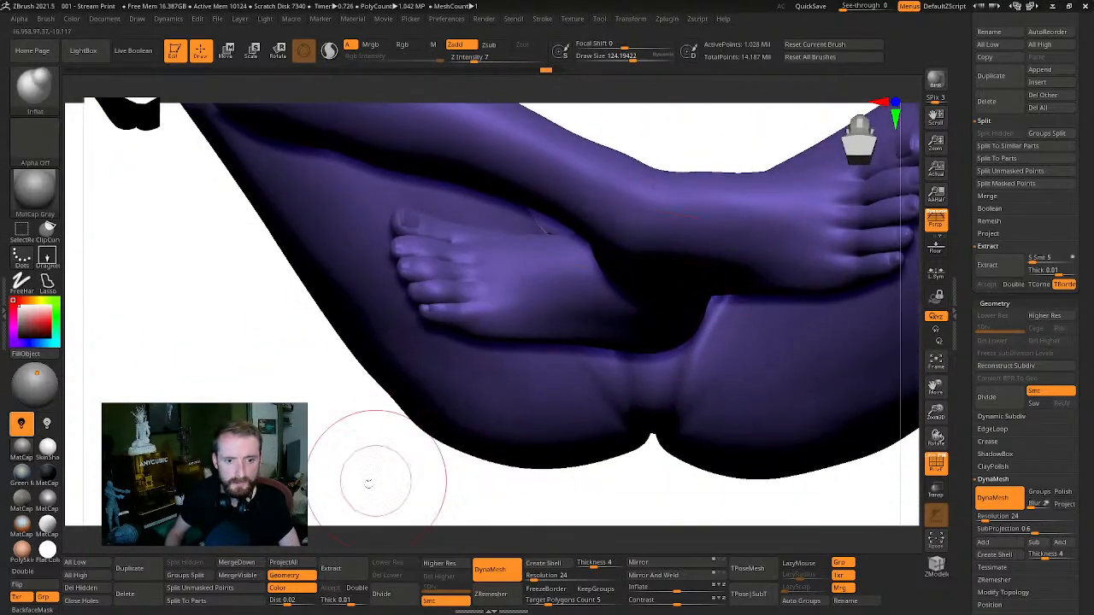
pyautogui.moveTo(367, 436); pyautogui.dragTo(374, 469)
pyautogui.keyDown('alt'); pyautogui.moveTo(628, 484); pyautogui.dragTo(376, 450); pyautogui.keyUp('alt')
pyautogui.keyDown('alt'); pyautogui.moveTo(764, 447); pyautogui.dragTo(803, 428); pyautogui.keyUp('alt')
pyautogui.moveTo(778, 430); pyautogui.dragTo(637, 460)
pyautogui.press('ctrl')
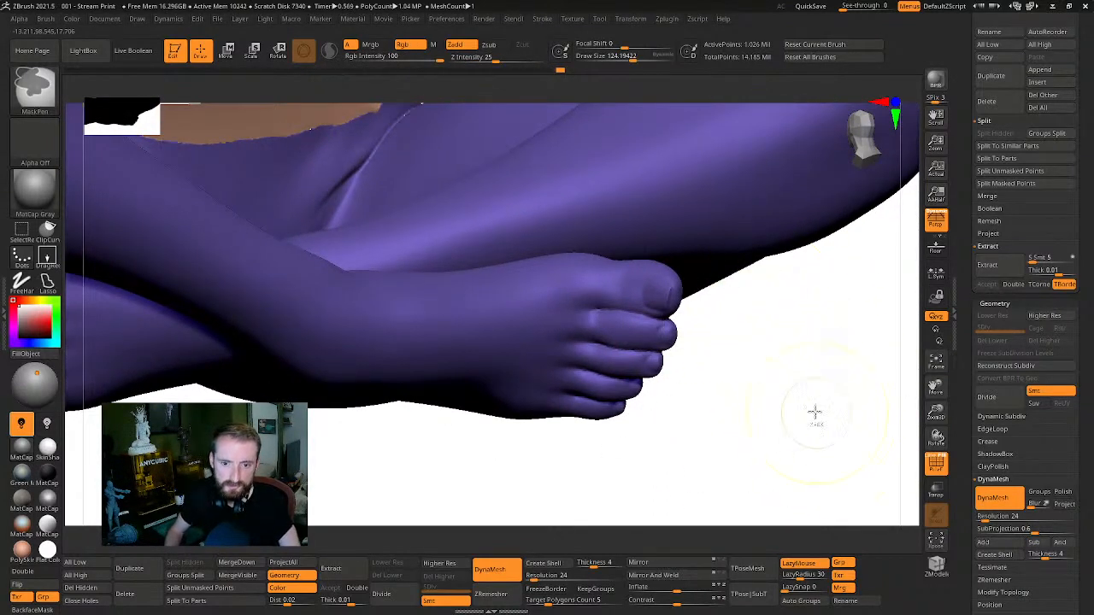
pyautogui.moveTo(818, 361); pyautogui.dragTo(853, 403)
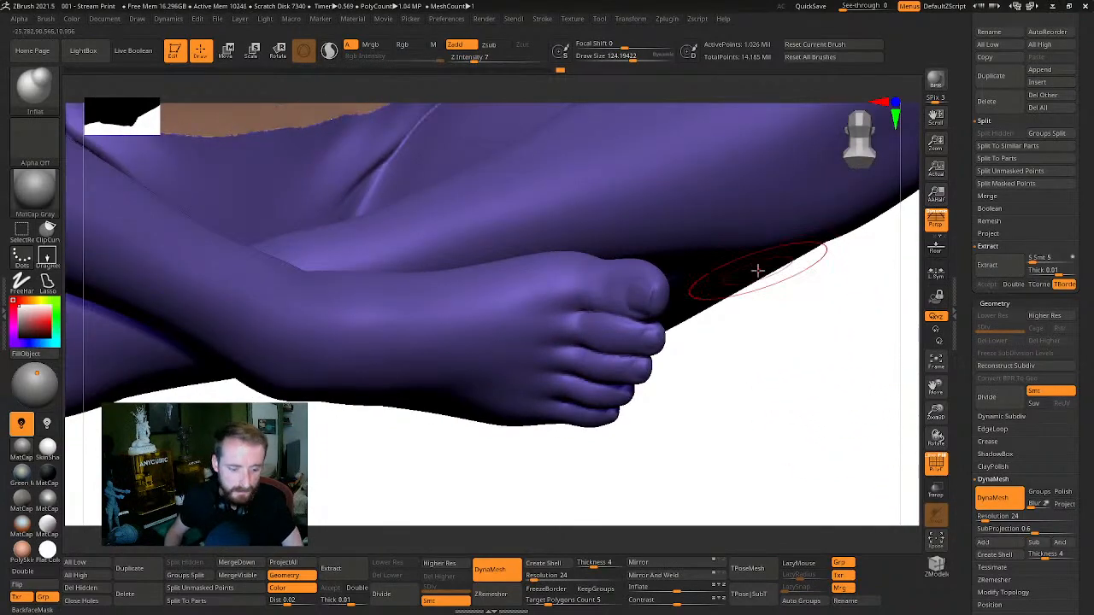
# Flip the normals of the legs temporarily to examine the inside of the mesh for internal geometry, and restore them
pyautogui.moveTo(757, 271); pyautogui.dragTo(625, 397)
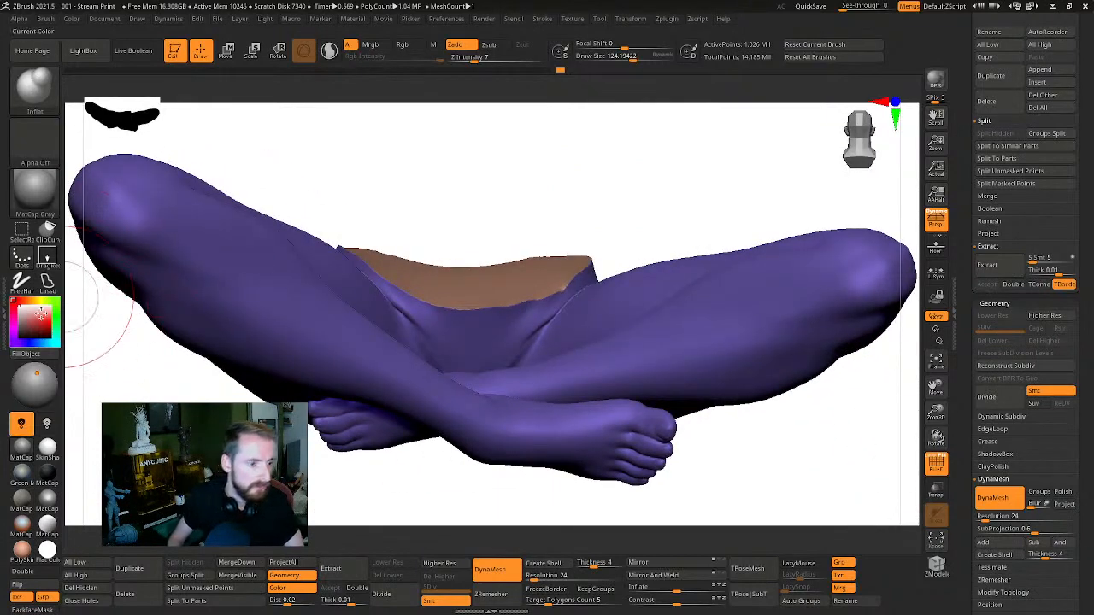
pyautogui.moveTo(181, 427); pyautogui.dragTo(837, 365)
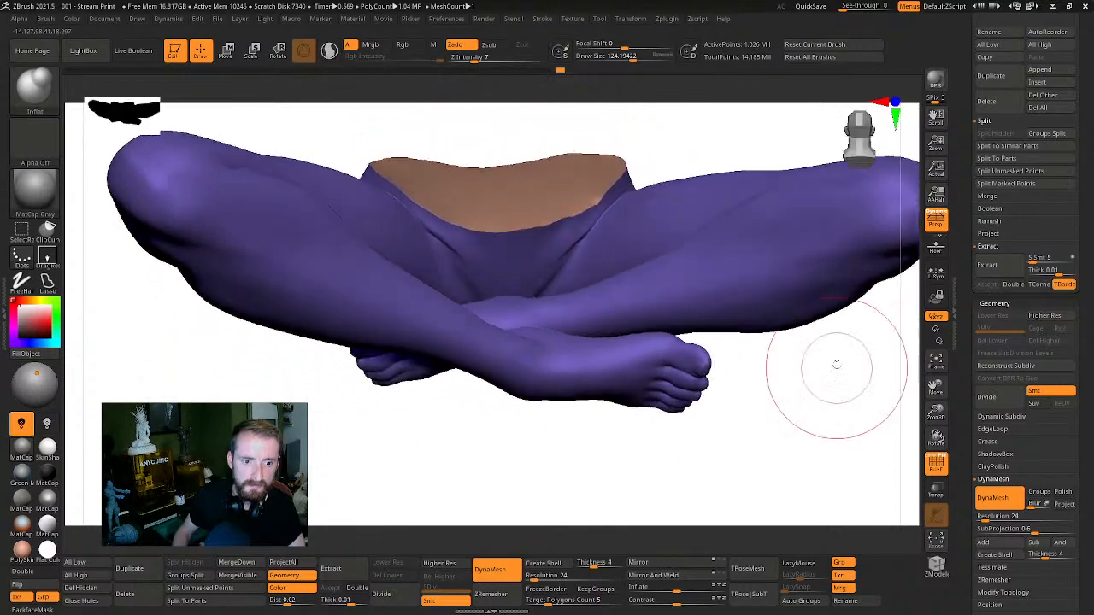
pyautogui.click(38, 589)
pyautogui.moveTo(777, 420); pyautogui.dragTo(608, 338)
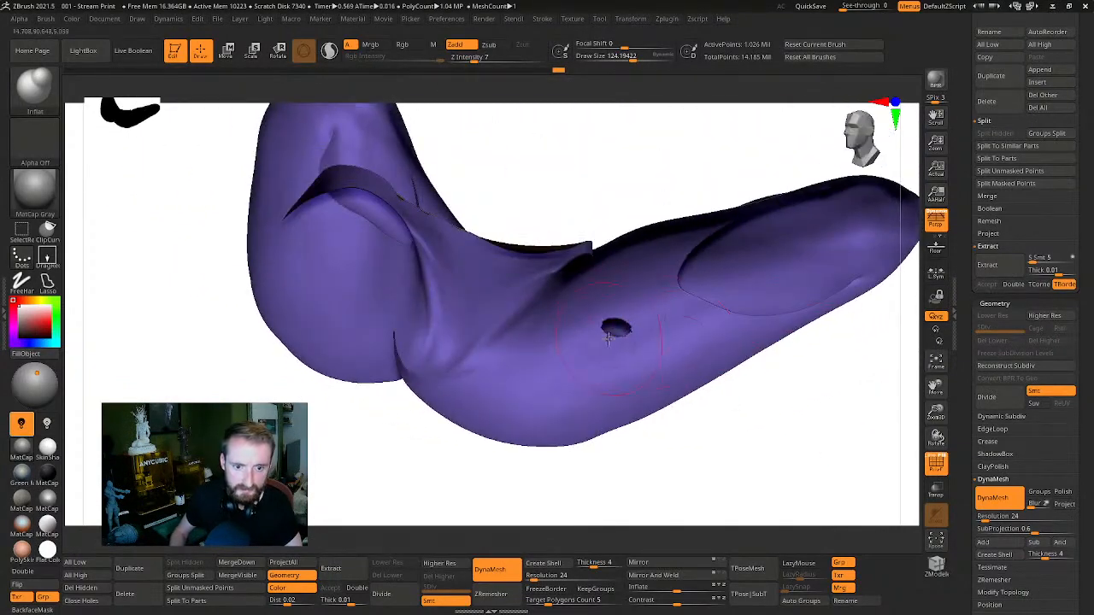
pyautogui.moveTo(840, 431); pyautogui.dragTo(834, 336)
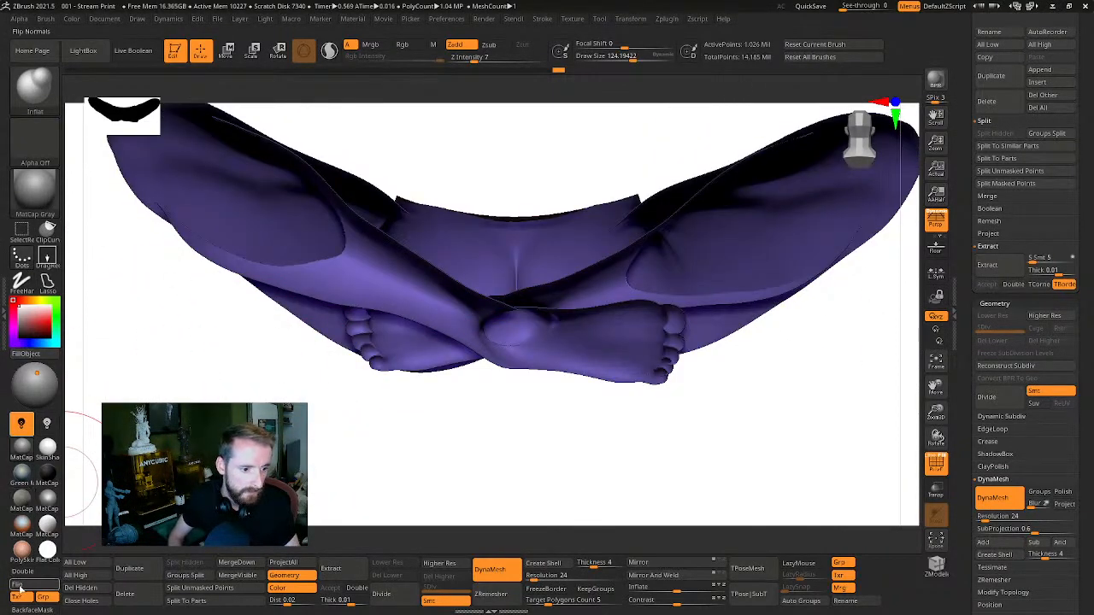
pyautogui.click(21, 587)
# Make the HEAD, TORSO, L_ARM and R_ARM subtools visible with the LEGS and activate the Move gizmo
pyautogui.keyDown('alt'); pyautogui.moveTo(796, 417); pyautogui.dragTo(459, 387); pyautogui.keyUp('alt')
pyautogui.keyDown('alt'); pyautogui.moveTo(735, 257); pyautogui.dragTo(799, 337); pyautogui.keyUp('alt')
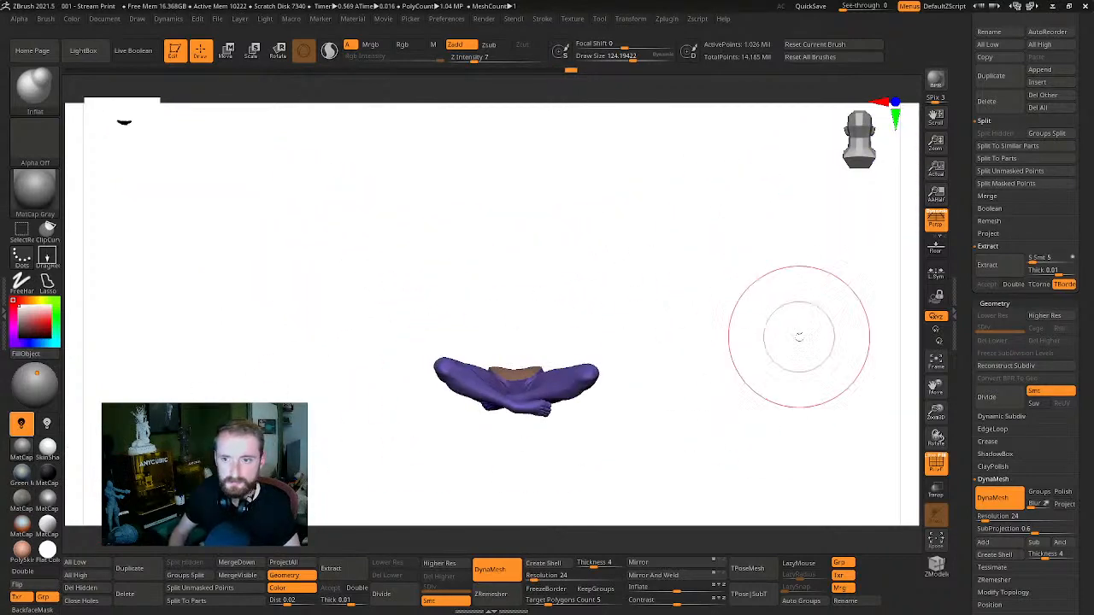
pyautogui.moveTo(1084, 94); pyautogui.dragTo(1083, 598)
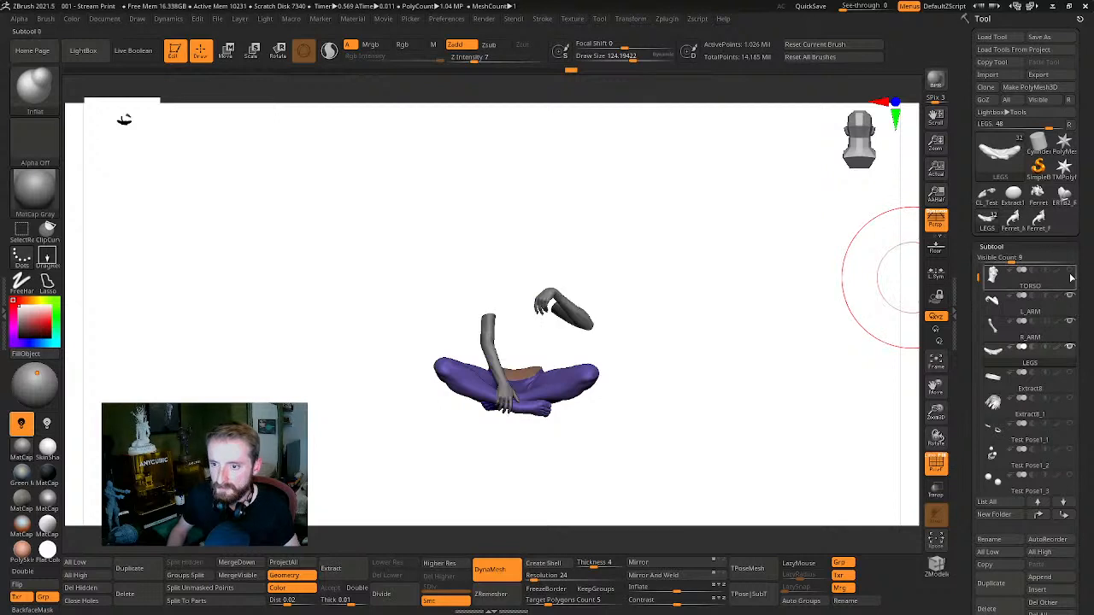
pyautogui.moveTo(974, 276); pyautogui.dragTo(980, 258)
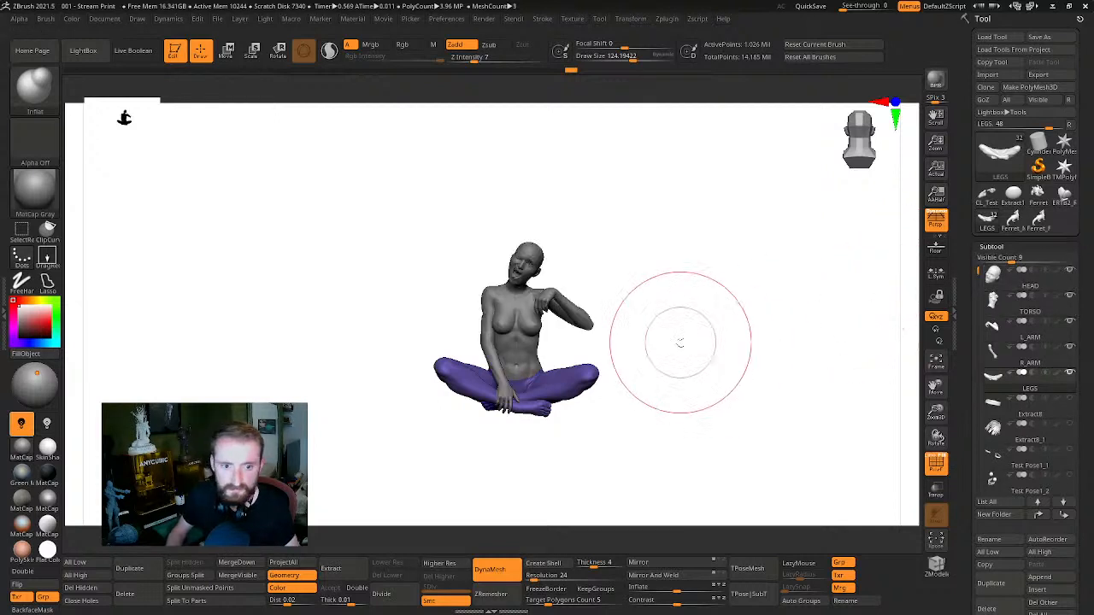
pyautogui.keyDown('alt'); pyautogui.moveTo(680, 342); pyautogui.dragTo(781, 378); pyautogui.keyUp('alt')
pyautogui.press('w')
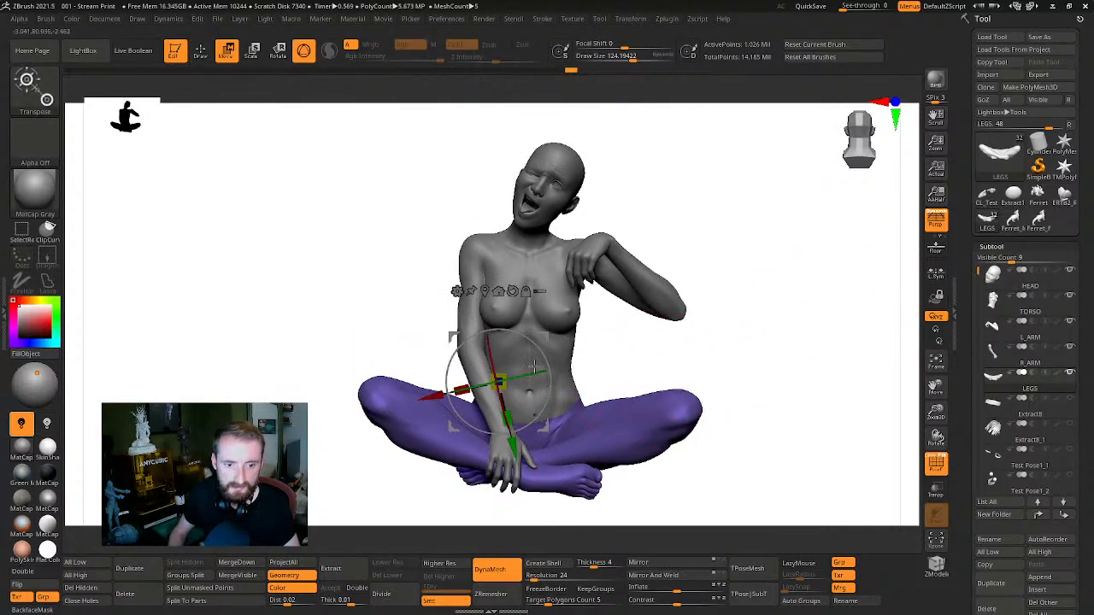
# Move the legs down away from the torso temporarily to expose the joint, and undo the move
pyautogui.keyDown('alt'); pyautogui.moveTo(543, 334); pyautogui.dragTo(522, 397); pyautogui.keyUp('alt')
pyautogui.hotkey('ctrl', 'z')
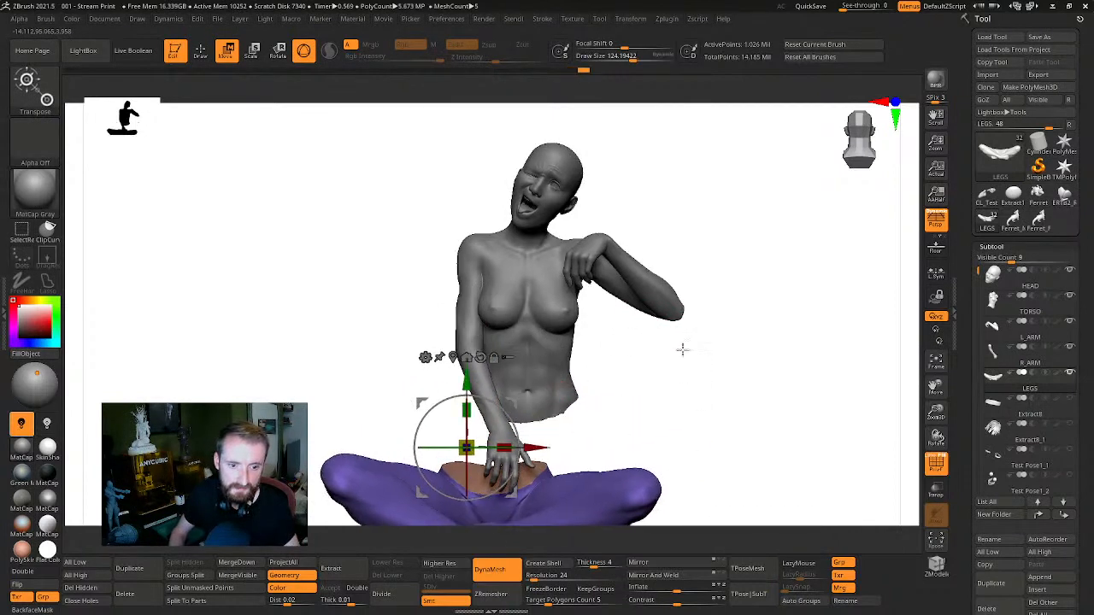
pyautogui.moveTo(681, 349)
pyautogui.mouseDown()
pyautogui.moveTo(701, 296)
pyautogui.moveTo(676, 283)
pyautogui.moveTo(715, 227)
pyautogui.moveTo(686, 305)
pyautogui.moveTo(644, 264)
pyautogui.moveTo(661, 260)
pyautogui.moveTo(600, 247)
pyautogui.moveTo(691, 285)
pyautogui.moveTo(772, 256)
pyautogui.moveTo(700, 255)
pyautogui.moveTo(723, 246)
pyautogui.moveTo(811, 310)
pyautogui.moveTo(708, 188)
pyautogui.mouseUp()
pyautogui.press('q')
pyautogui.press('ctrl')
# Select the TORSO, move it away from the other body parts to expose its cut ends, and undo the move
pyautogui.keyDown('alt'); pyautogui.click(578, 328); pyautogui.keyUp('alt')
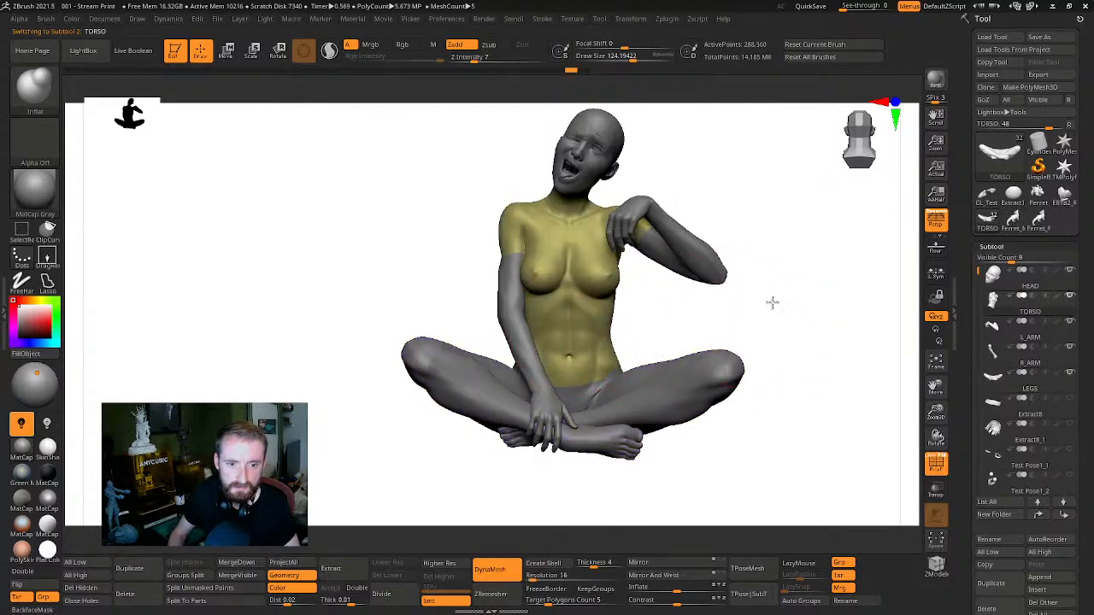
pyautogui.moveTo(758, 292); pyautogui.dragTo(783, 200)
pyautogui.press('w')
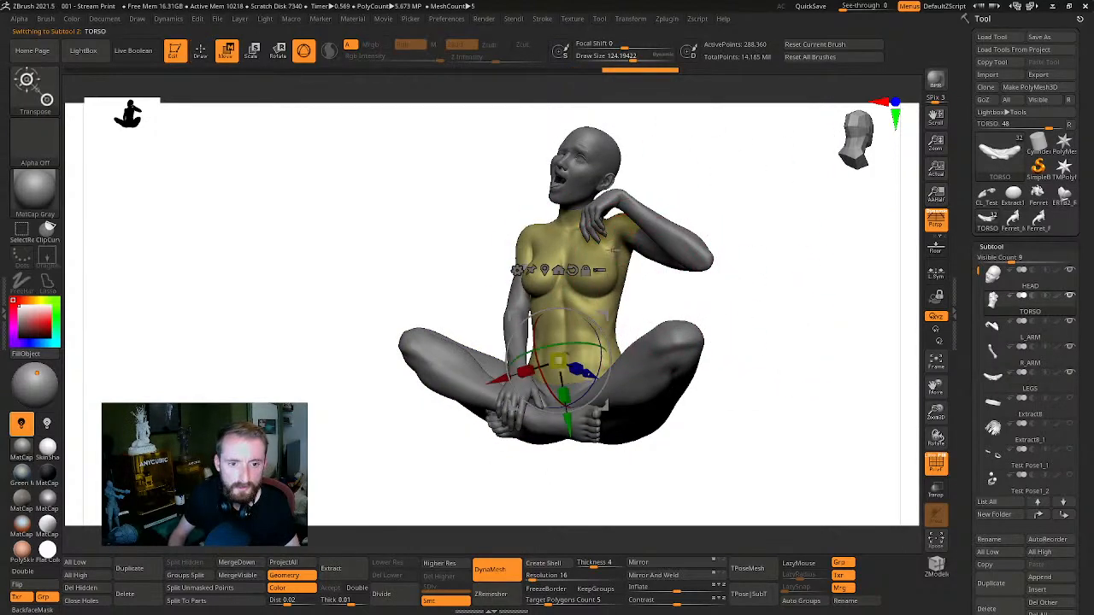
pyautogui.moveTo(602, 316); pyautogui.dragTo(636, 321)
pyautogui.hotkey('ctrl', 'z')
pyautogui.moveTo(749, 285); pyautogui.dragTo(671, 284)
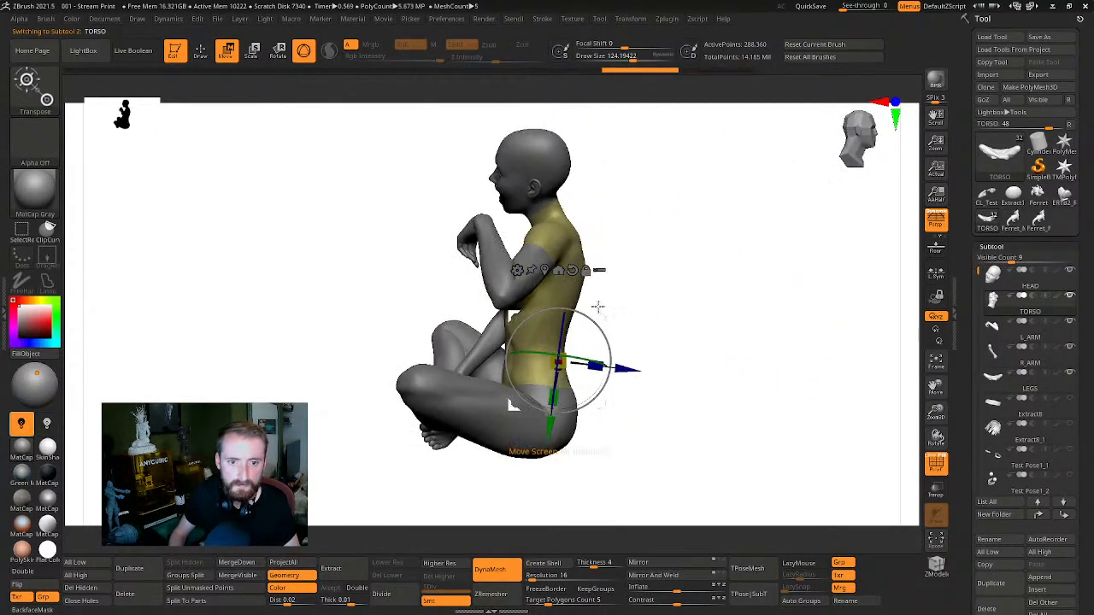
pyautogui.moveTo(600, 306)
pyautogui.mouseDown()
pyautogui.moveTo(695, 276)
pyautogui.moveTo(694, 266)
pyautogui.mouseUp()
pyautogui.press('q')
pyautogui.moveTo(708, 367)
pyautogui.mouseDown()
pyautogui.moveTo(739, 417)
pyautogui.moveTo(507, 452)
pyautogui.moveTo(470, 400)
pyautogui.moveTo(811, 391)
pyautogui.moveTo(768, 341)
pyautogui.mouseUp()
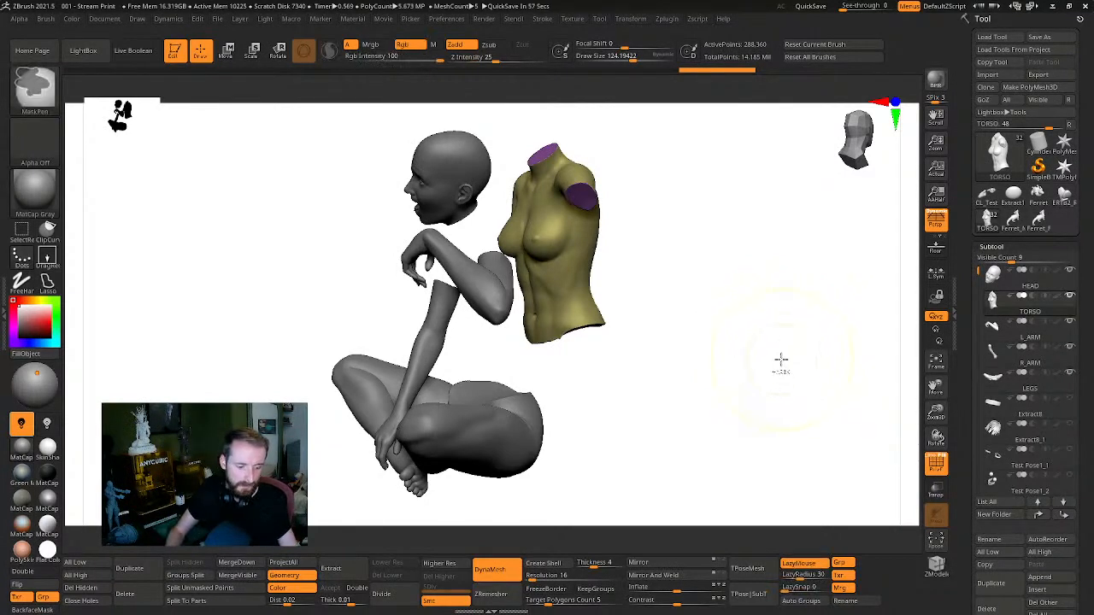
pyautogui.hotkey('ctrl', 'z')
pyautogui.hotkey('ctrl', 'z')
pyautogui.hotkey('ctrl', 'z')
pyautogui.keyDown('alt'); pyautogui.moveTo(845, 340); pyautogui.dragTo(811, 313); pyautogui.keyUp('alt')
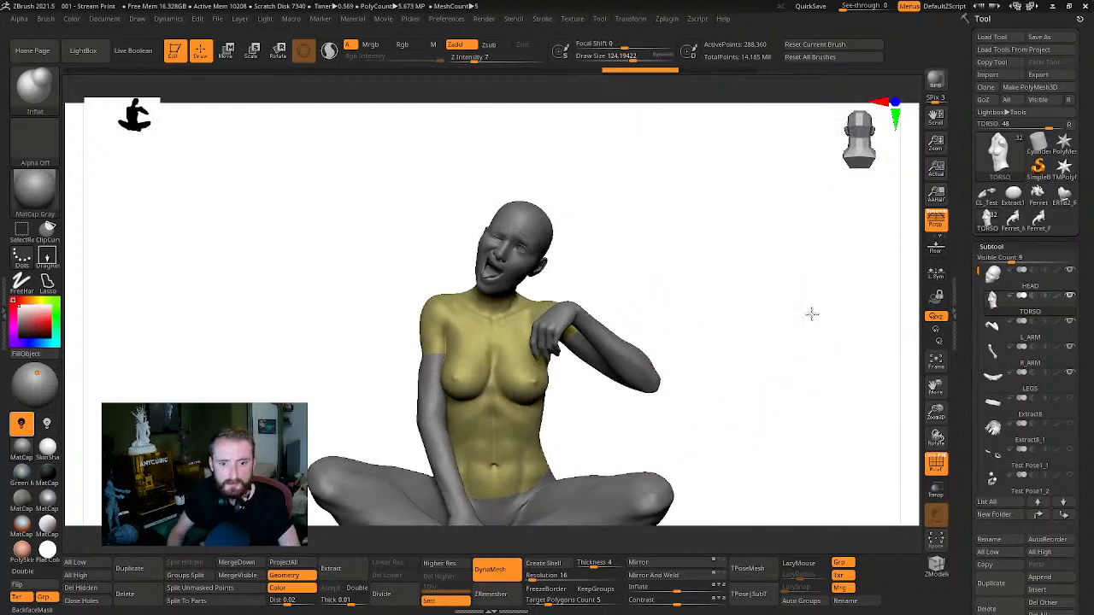
# Show all subtools of the figure again and reduce the brush draw size to about 30
pyautogui.hotkey('alt', 's')
pyautogui.hotkey('alt', 's')
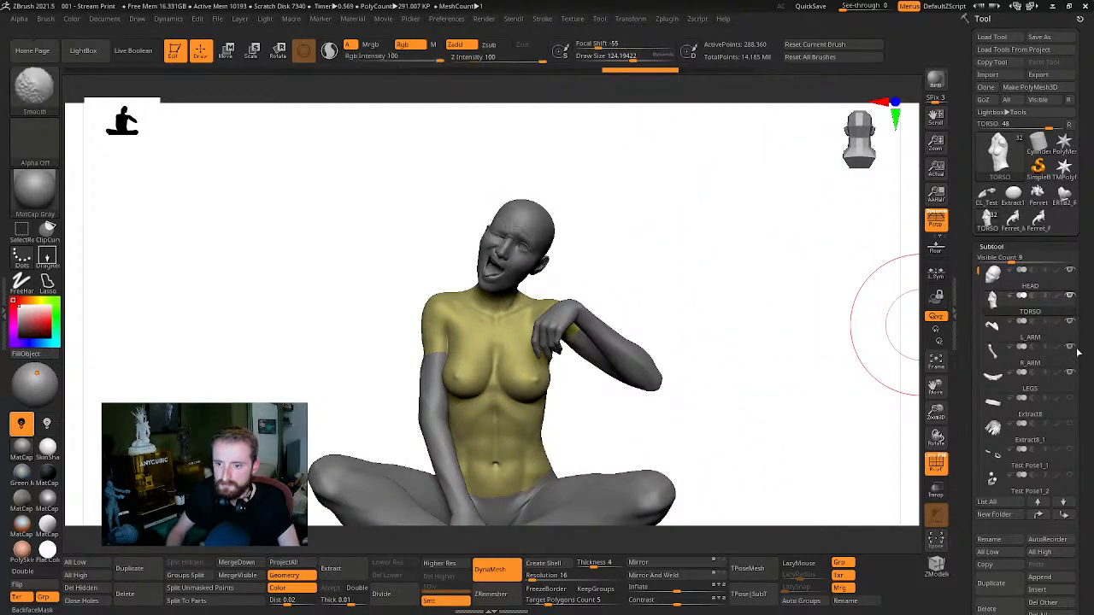
pyautogui.keyDown('shift'); pyautogui.click(1072, 297); pyautogui.keyUp('shift')
pyautogui.keyDown('shift'); pyautogui.click(1073, 298); pyautogui.keyUp('shift')
pyautogui.keyDown('alt'); pyautogui.moveTo(833, 348); pyautogui.dragTo(847, 277); pyautogui.keyUp('alt')
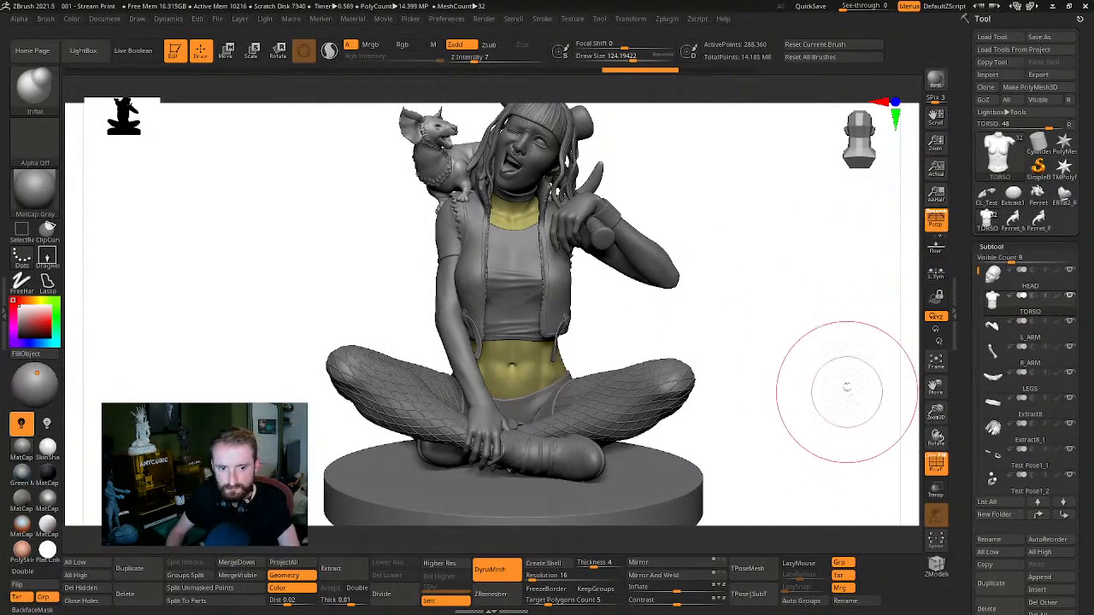
pyautogui.moveTo(787, 308); pyautogui.dragTo(770, 330)
pyautogui.press('s')
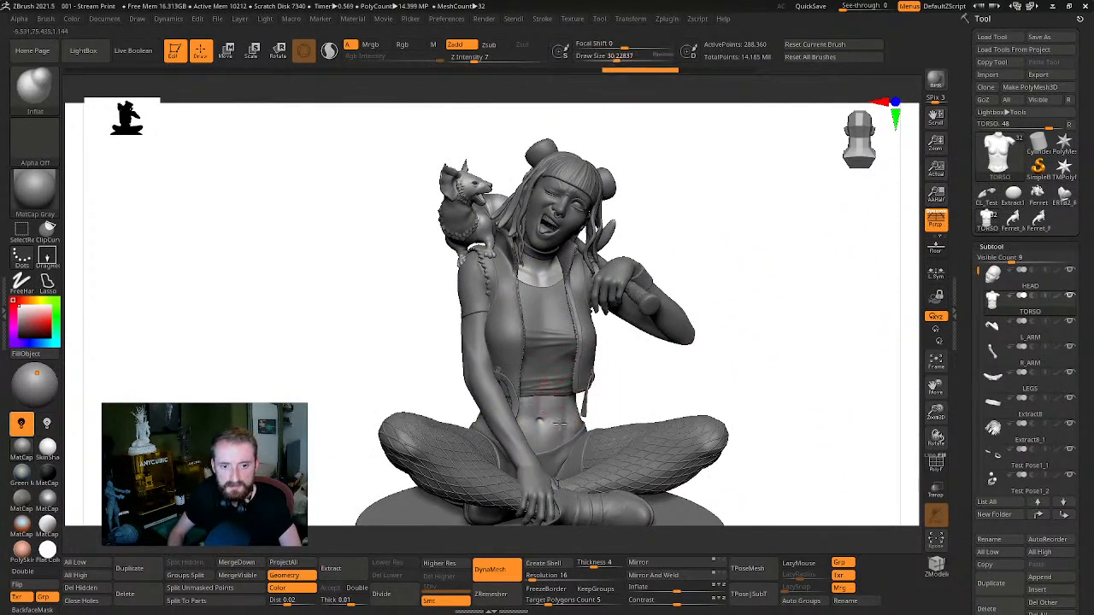
pyautogui.hotkey('shift', 'f')
# Examine the fully dressed figure from the front and side, selecting the L_ARM and the Extract3 shirt in turn
pyautogui.moveTo(803, 329); pyautogui.dragTo(580, 303)
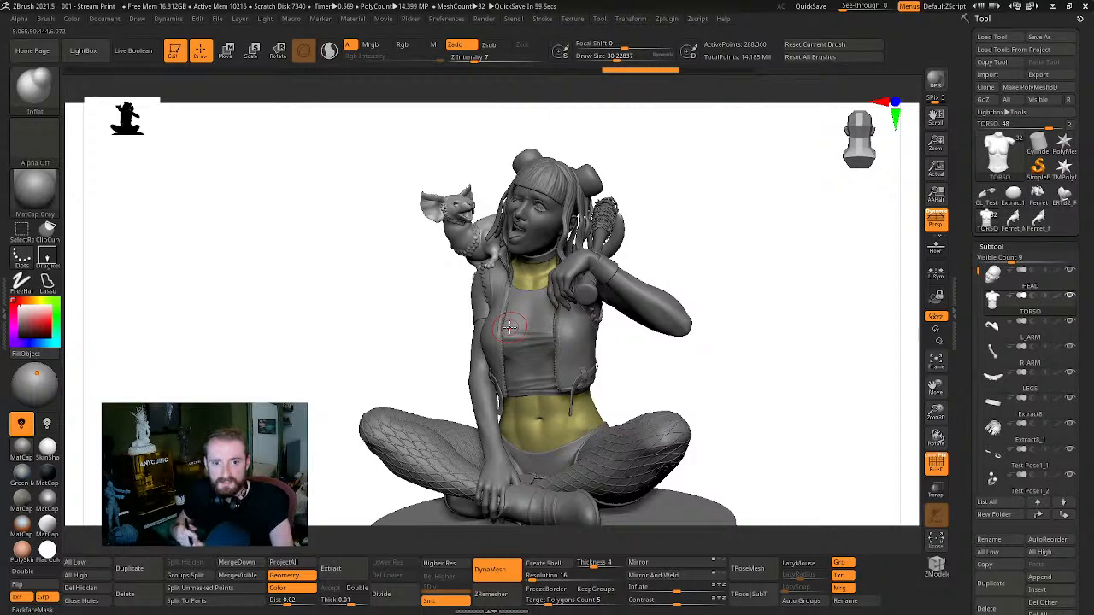
pyautogui.moveTo(891, 292)
pyautogui.mouseDown()
pyautogui.moveTo(825, 359)
pyautogui.moveTo(570, 349)
pyautogui.mouseUp()
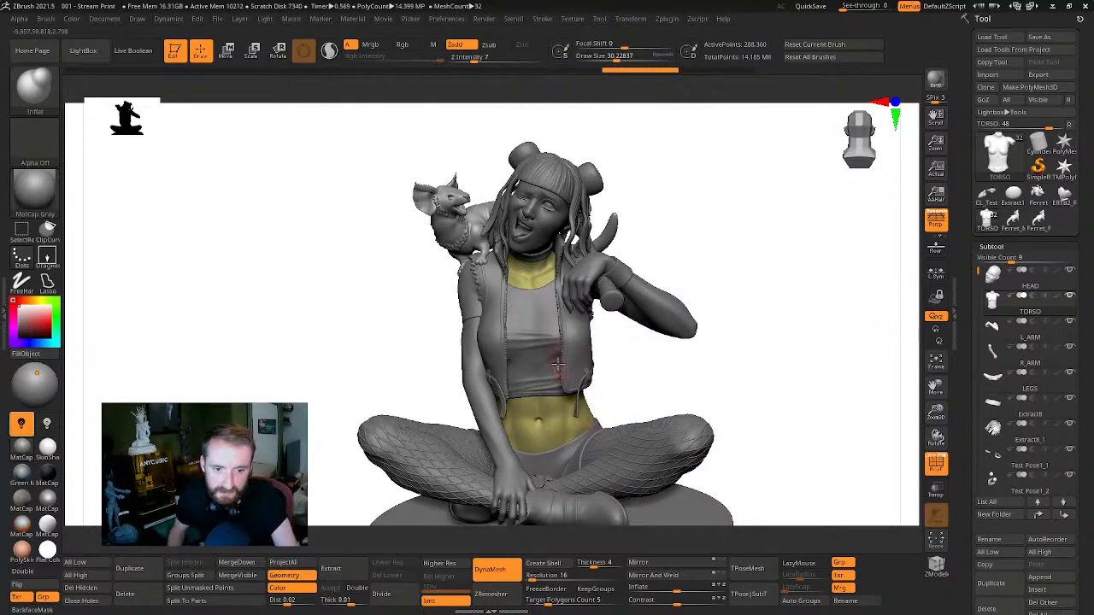
pyautogui.moveTo(822, 351); pyautogui.dragTo(698, 391)
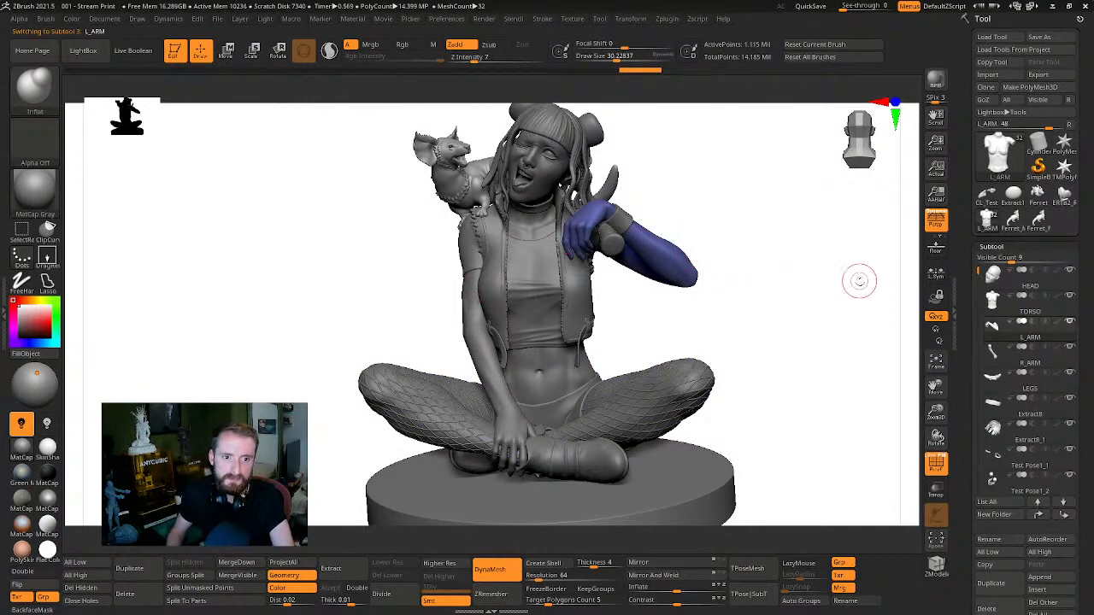
pyautogui.moveTo(858, 281)
pyautogui.mouseDown()
pyautogui.moveTo(860, 261)
pyautogui.moveTo(818, 289)
pyautogui.mouseUp()
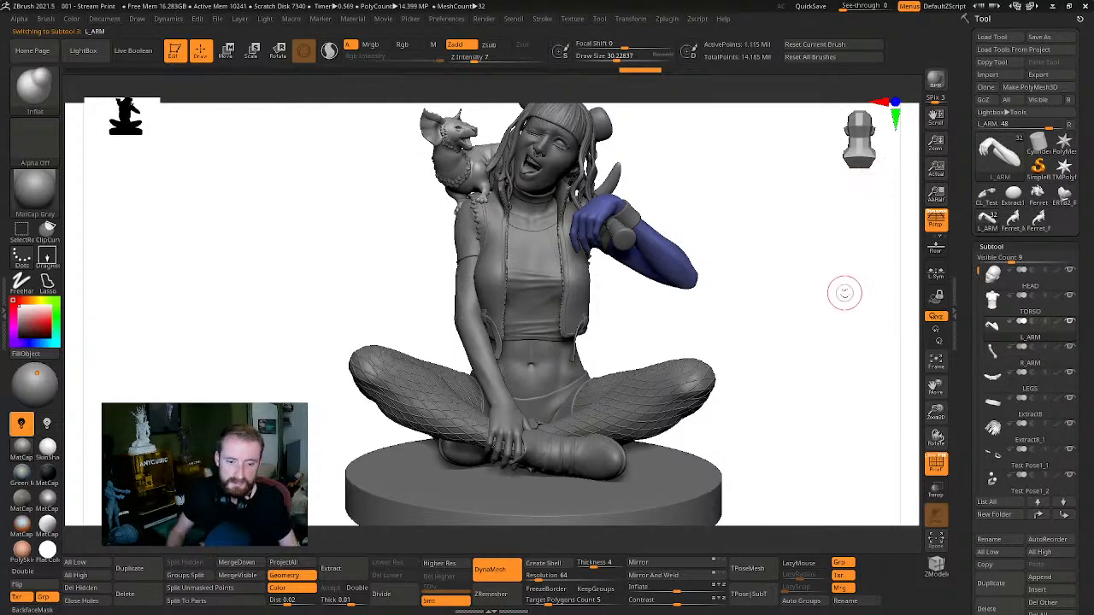
pyautogui.moveTo(844, 293)
pyautogui.mouseDown()
pyautogui.moveTo(789, 328)
pyautogui.moveTo(793, 339)
pyautogui.moveTo(767, 327)
pyautogui.moveTo(786, 316)
pyautogui.moveTo(586, 365)
pyautogui.mouseUp()
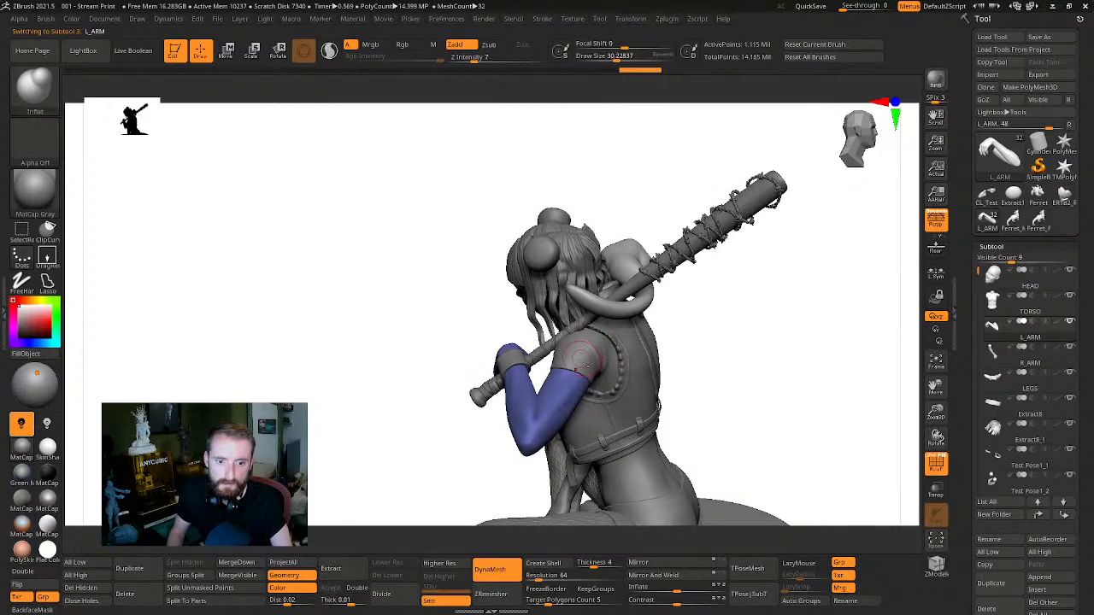
pyautogui.keyDown('alt'); pyautogui.click(586, 366); pyautogui.keyUp('alt')
pyautogui.moveTo(716, 326)
pyautogui.mouseDown()
pyautogui.moveTo(764, 310)
pyautogui.moveTo(744, 337)
pyautogui.moveTo(599, 410)
pyautogui.moveTo(582, 319)
pyautogui.mouseUp()
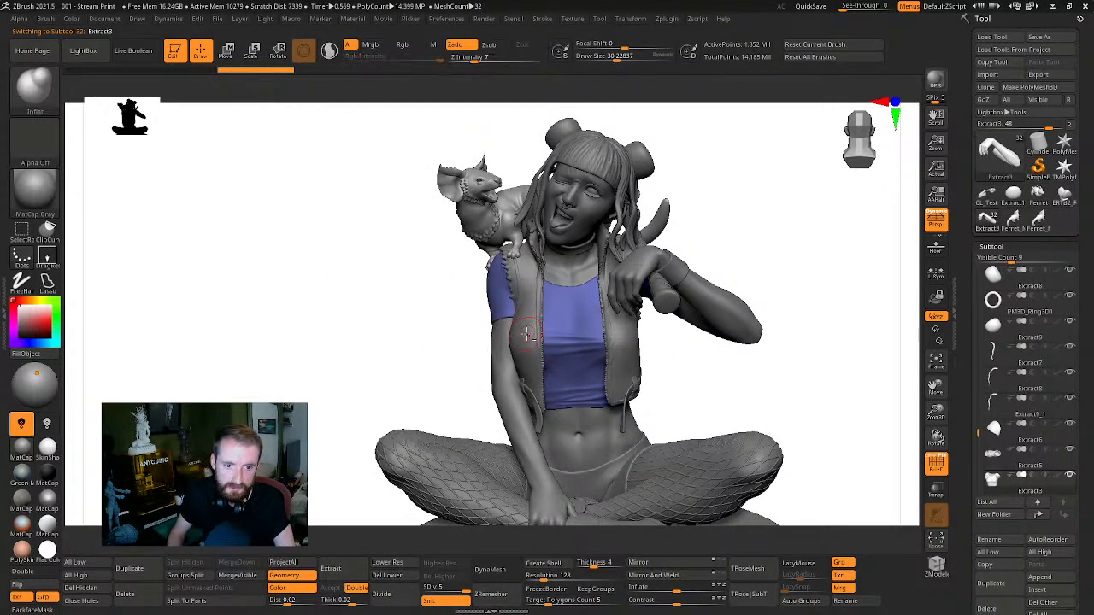
pyautogui.moveTo(735, 380); pyautogui.dragTo(569, 362)
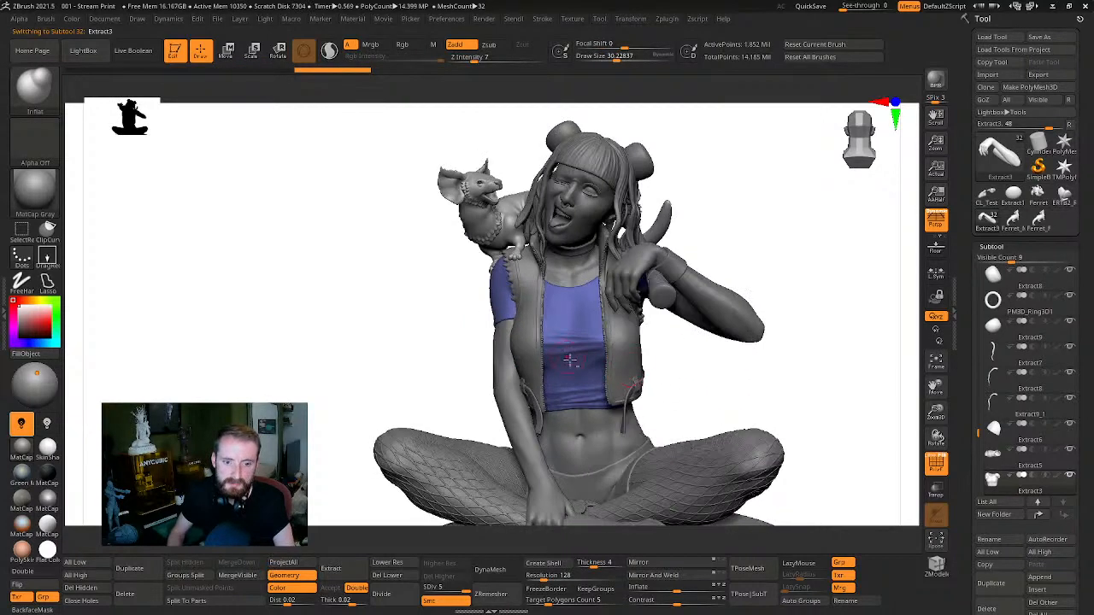
# Select the HEAD and the Baseball Bat Wire, and examine how the bat passes the hand, hair, shoulder and animal's tail
pyautogui.keyDown('alt'); pyautogui.click(592, 428); pyautogui.keyUp('alt')
pyautogui.moveTo(703, 398)
pyautogui.mouseDown()
pyautogui.moveTo(754, 444)
pyautogui.moveTo(840, 278)
pyautogui.moveTo(727, 251)
pyautogui.moveTo(590, 275)
pyautogui.mouseUp()
pyautogui.keyDown('alt'); pyautogui.click(589, 275); pyautogui.keyUp('alt')
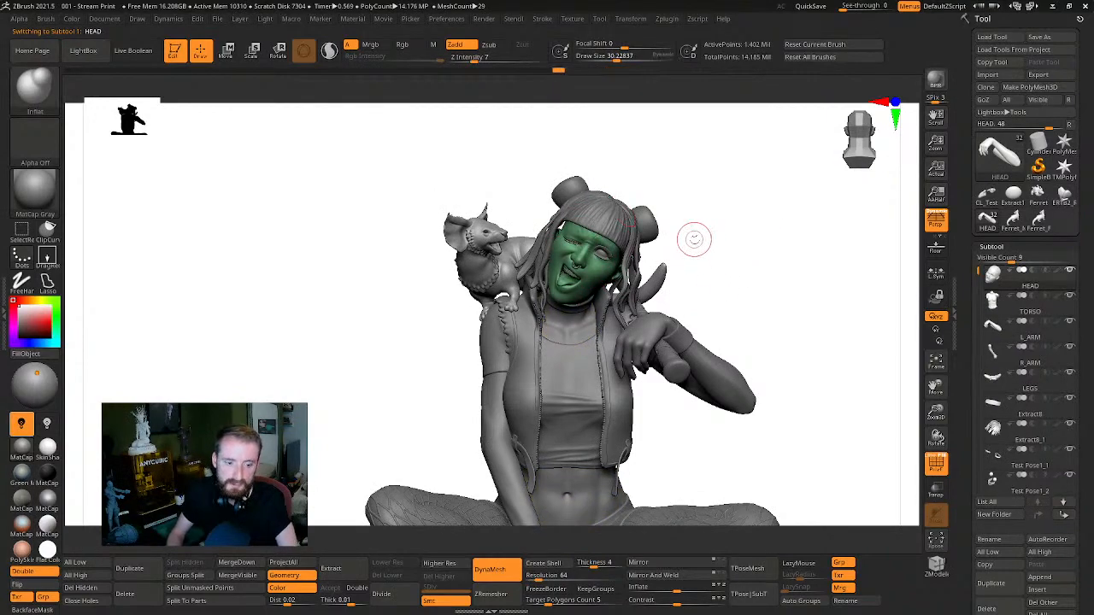
pyautogui.moveTo(741, 277); pyautogui.dragTo(857, 399)
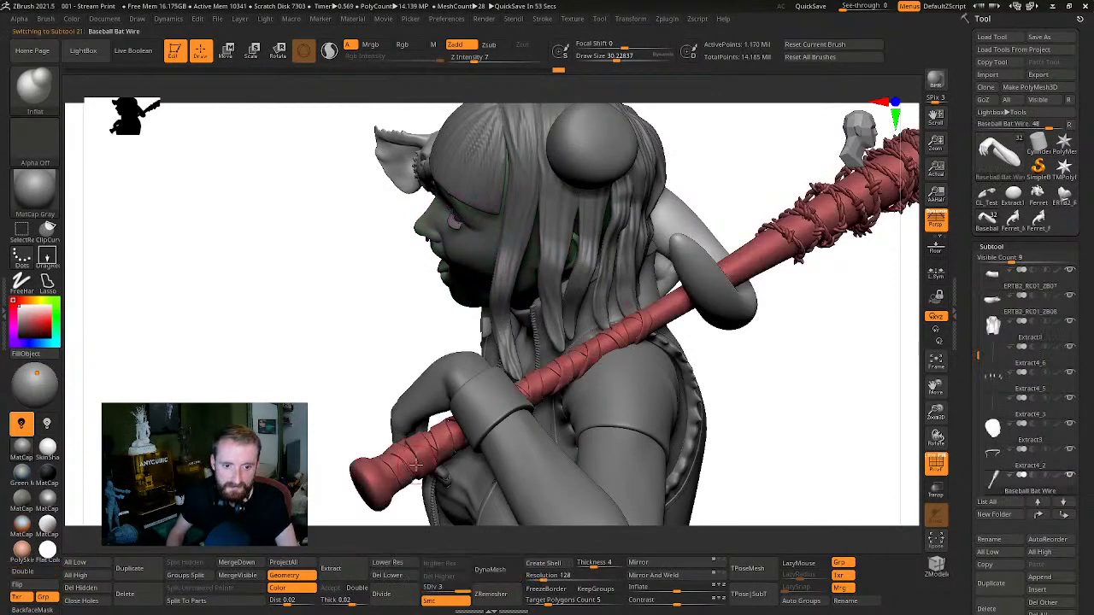
pyautogui.moveTo(778, 369); pyautogui.dragTo(753, 318)
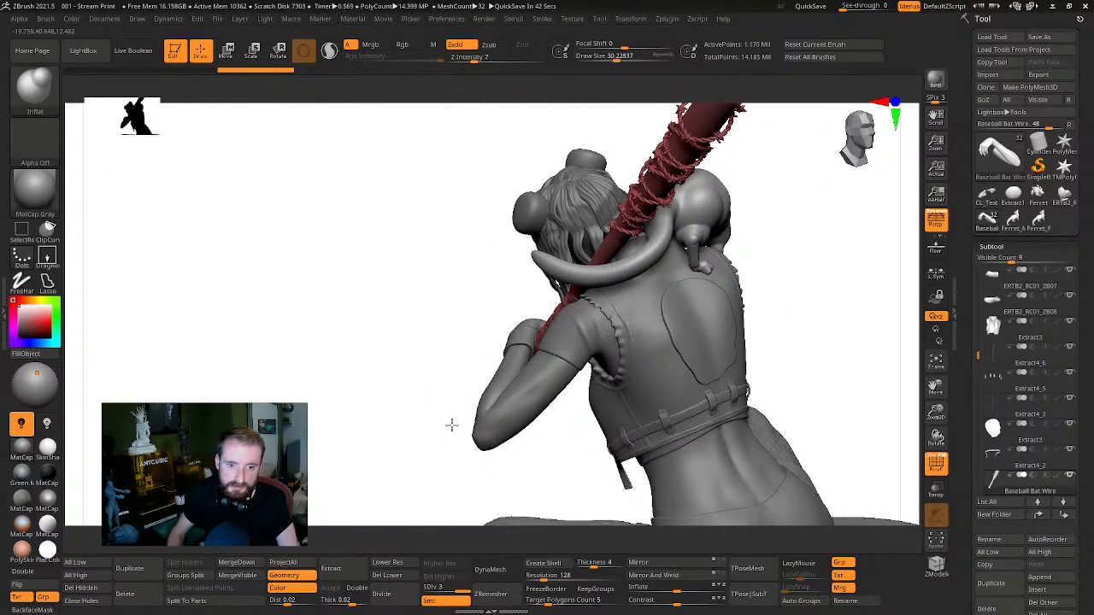
pyautogui.keyDown('alt'); pyautogui.moveTo(451, 424); pyautogui.dragTo(315, 409); pyautogui.keyUp('alt')
pyautogui.moveTo(855, 261)
pyautogui.mouseDown()
pyautogui.moveTo(881, 254)
pyautogui.moveTo(835, 262)
pyautogui.moveTo(738, 316)
pyautogui.moveTo(649, 327)
pyautogui.mouseUp()
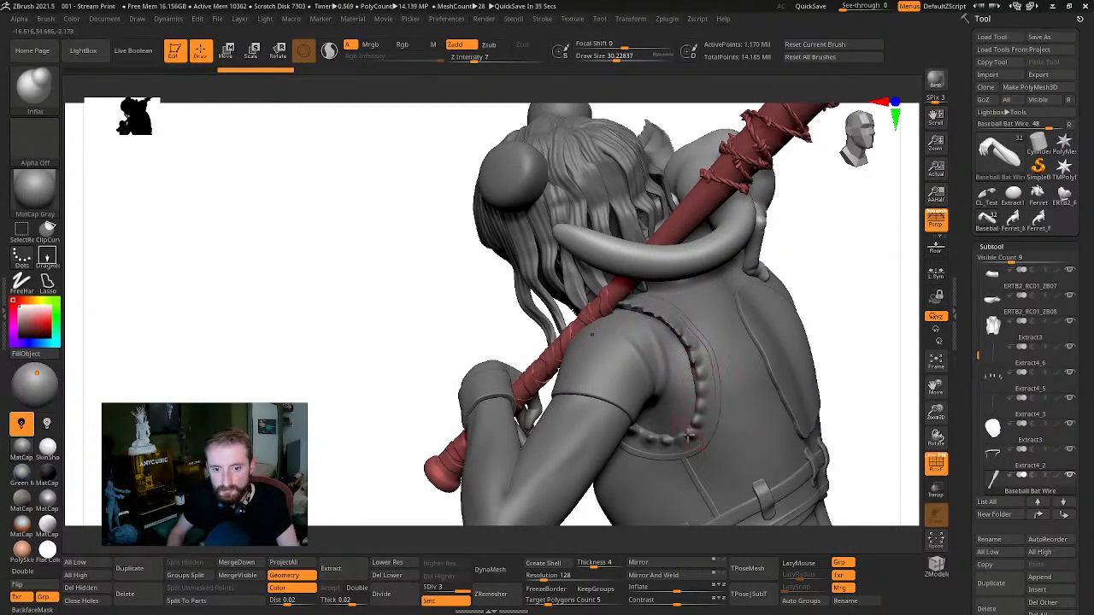
pyautogui.moveTo(833, 274)
pyautogui.mouseDown()
pyautogui.moveTo(903, 239)
pyautogui.moveTo(825, 268)
pyautogui.moveTo(820, 242)
pyautogui.moveTo(901, 247)
pyautogui.moveTo(880, 264)
pyautogui.moveTo(519, 370)
pyautogui.mouseUp()
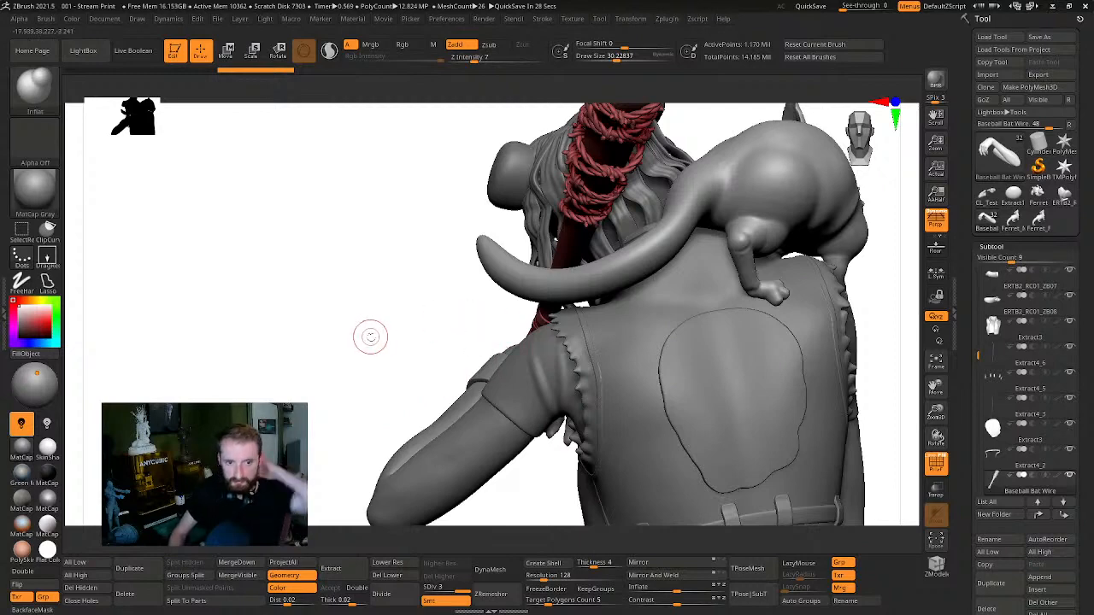
pyautogui.moveTo(370, 336); pyautogui.dragTo(439, 349)
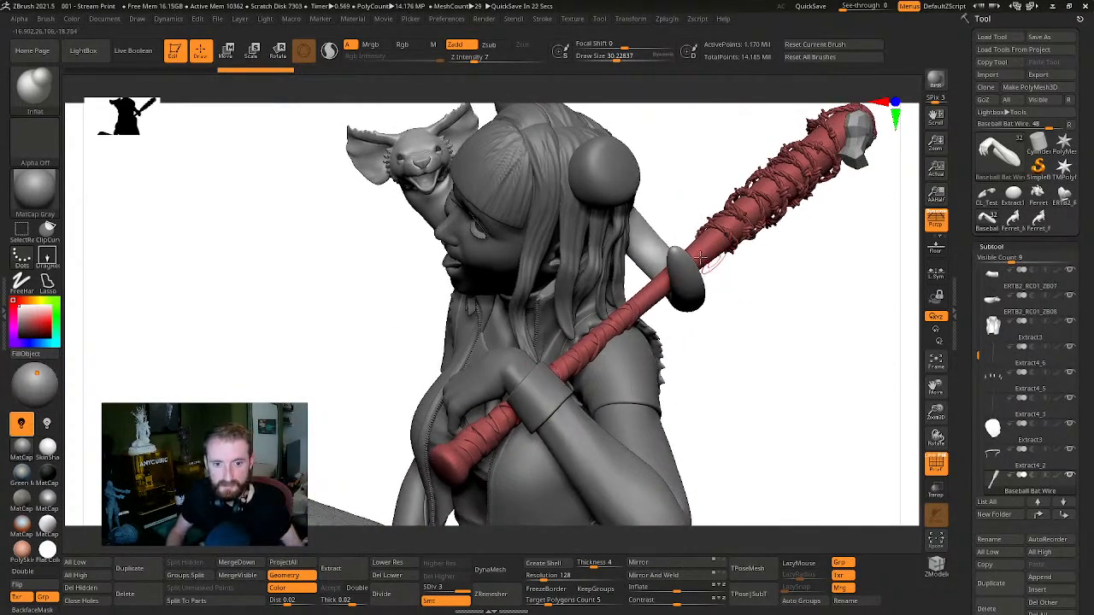
pyautogui.moveTo(708, 319)
pyautogui.mouseDown()
pyautogui.moveTo(776, 328)
pyautogui.moveTo(730, 288)
pyautogui.moveTo(632, 346)
pyautogui.mouseUp()
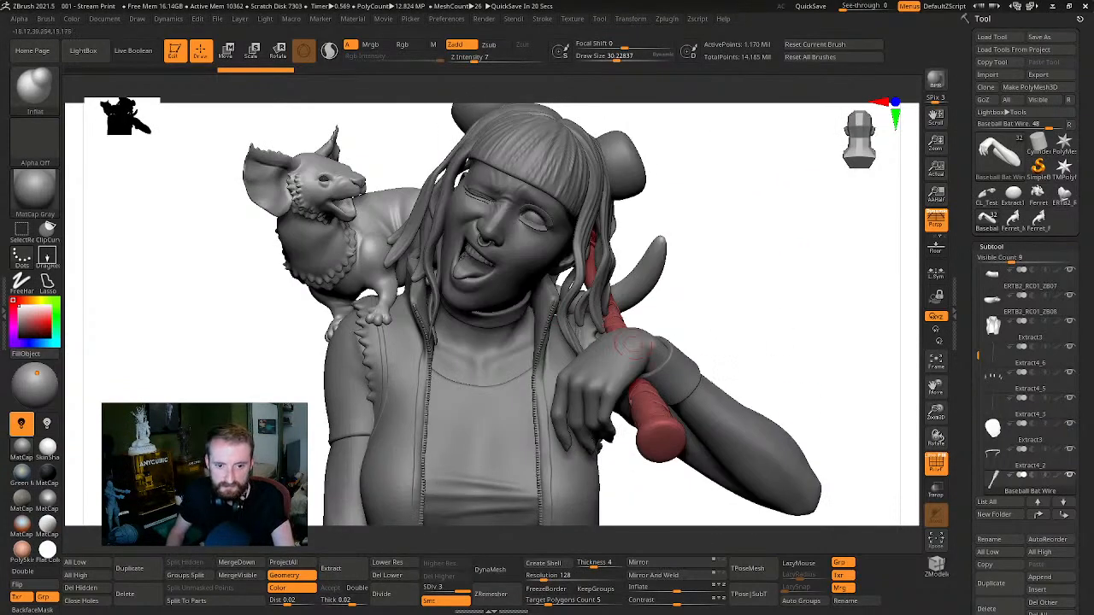
pyautogui.moveTo(770, 313)
pyautogui.mouseDown()
pyautogui.moveTo(789, 313)
pyautogui.moveTo(761, 296)
pyautogui.moveTo(818, 364)
pyautogui.moveTo(837, 344)
pyautogui.moveTo(833, 333)
pyautogui.moveTo(794, 337)
pyautogui.moveTo(808, 350)
pyautogui.moveTo(781, 357)
pyautogui.moveTo(766, 326)
pyautogui.moveTo(912, 305)
pyautogui.moveTo(820, 283)
pyautogui.moveTo(911, 383)
pyautogui.mouseUp()
# Select the nose ring subtool PM3D_Ring3D1 on the face
pyautogui.keyDown('alt'); pyautogui.click(571, 331); pyautogui.keyUp('alt')
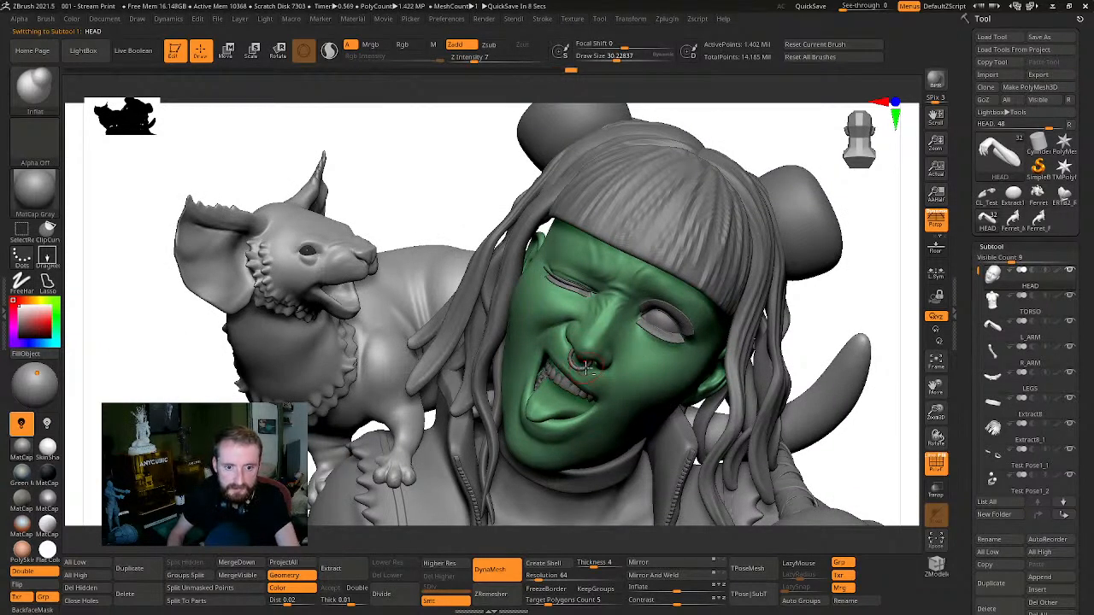
pyautogui.keyDown('alt'); pyautogui.click(586, 368); pyautogui.keyUp('alt')
pyautogui.keyDown('shift'); pyautogui.click(1039, 502); pyautogui.keyUp('shift')
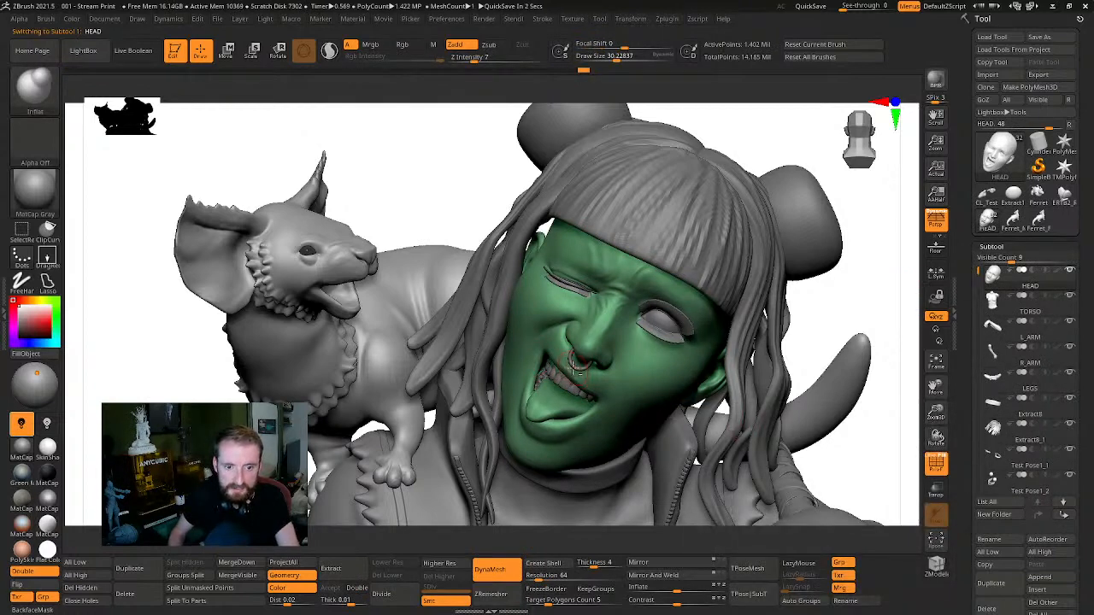
pyautogui.keyDown('alt'); pyautogui.click(581, 366); pyautogui.keyUp('alt')
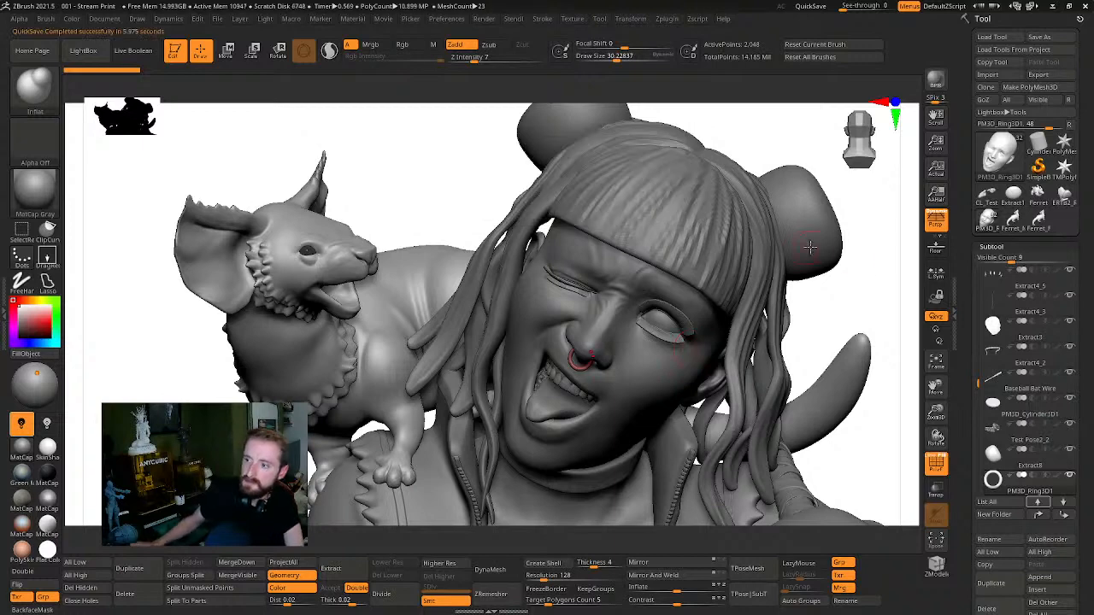
# Open the QuickSave settings in the preferences
pyautogui.click(446, 19)
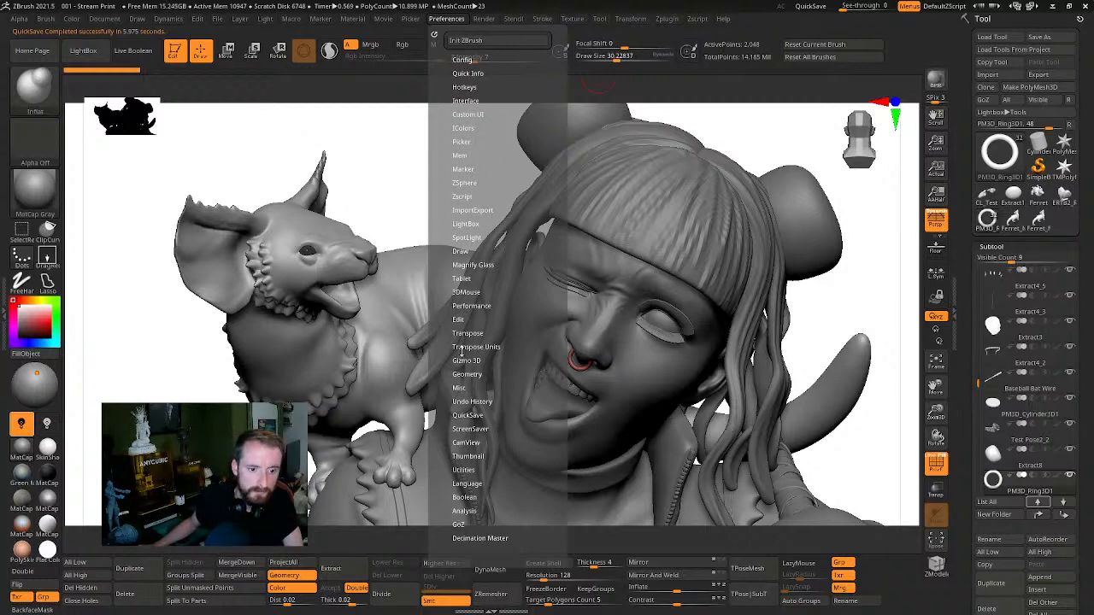
pyautogui.click(470, 415)
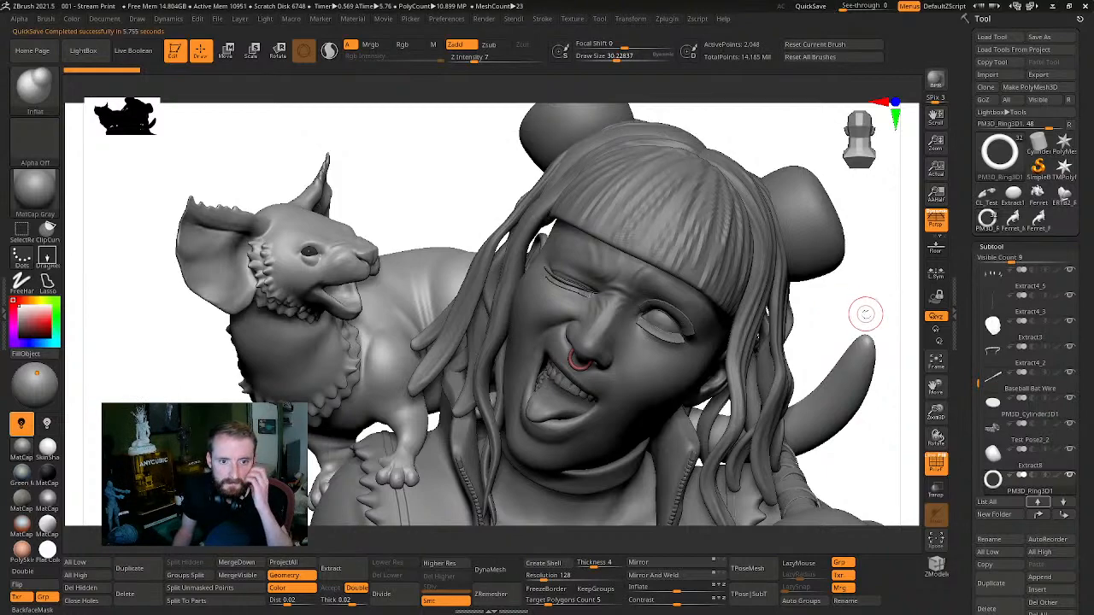
# Reorder the nose ring to the start of the subtool list and then directly below the HEAD
pyautogui.moveTo(827, 310)
pyautogui.mouseDown()
pyautogui.moveTo(880, 308)
pyautogui.moveTo(639, 412)
pyautogui.mouseUp()
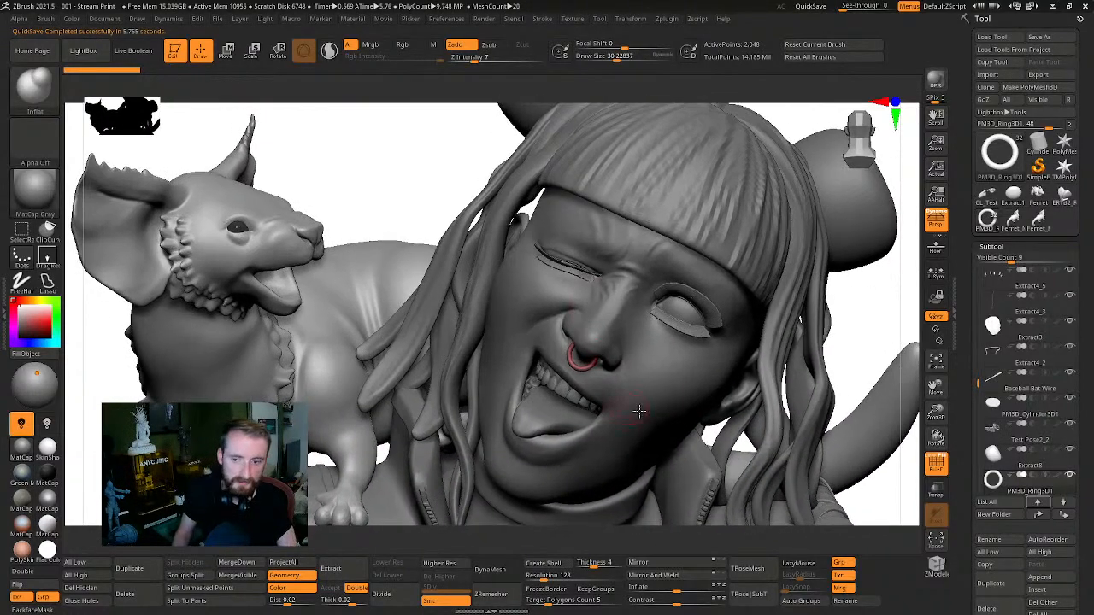
pyautogui.keyDown('shift'); pyautogui.click(1040, 515); pyautogui.keyUp('shift')
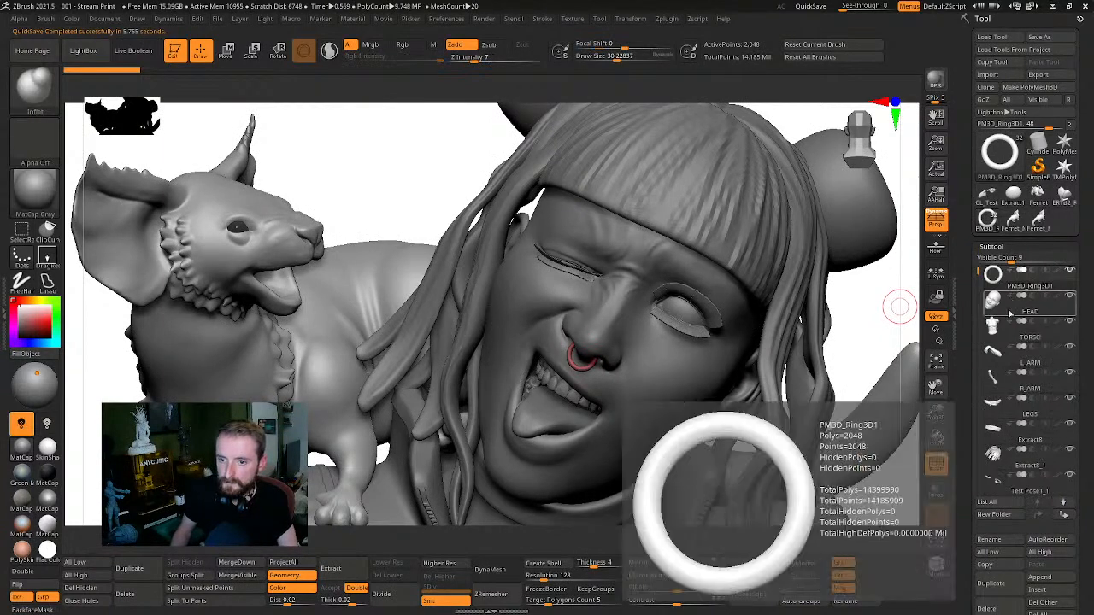
pyautogui.click(1068, 514)
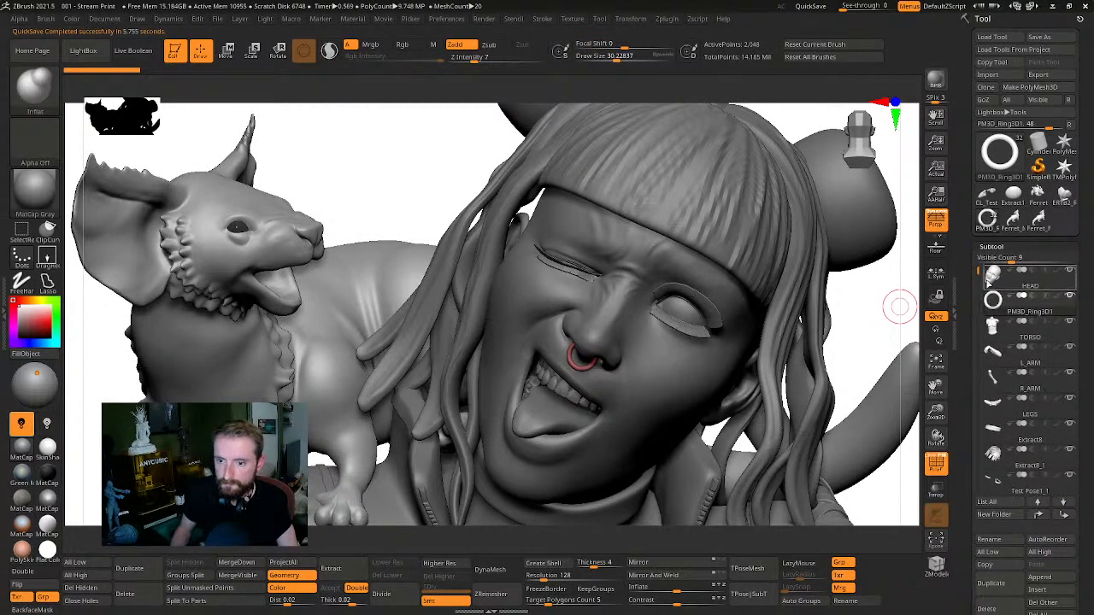
pyautogui.moveTo(976, 273); pyautogui.dragTo(976, 270)
pyautogui.moveTo(863, 329); pyautogui.dragTo(957, 303)
# Show only the nose ring and the HEAD, and make the HEAD the active subtool
pyautogui.keyDown('shift'); pyautogui.click(1069, 295); pyautogui.keyUp('shift')
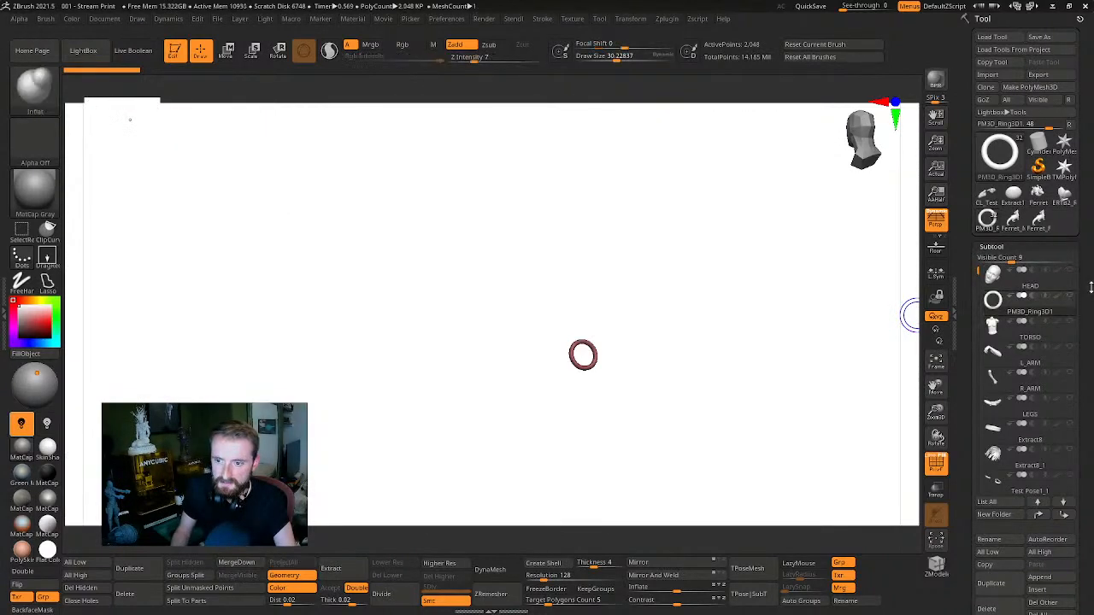
pyautogui.click(1069, 270)
pyautogui.moveTo(779, 319); pyautogui.dragTo(745, 311)
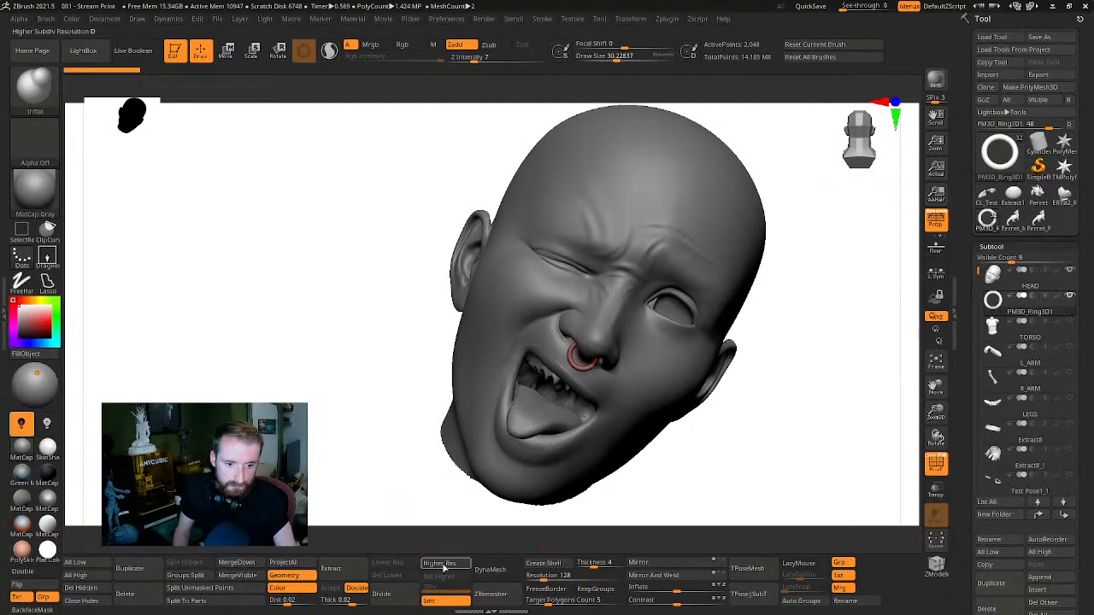
pyautogui.click(994, 274)
pyautogui.moveTo(782, 363); pyautogui.dragTo(558, 532)
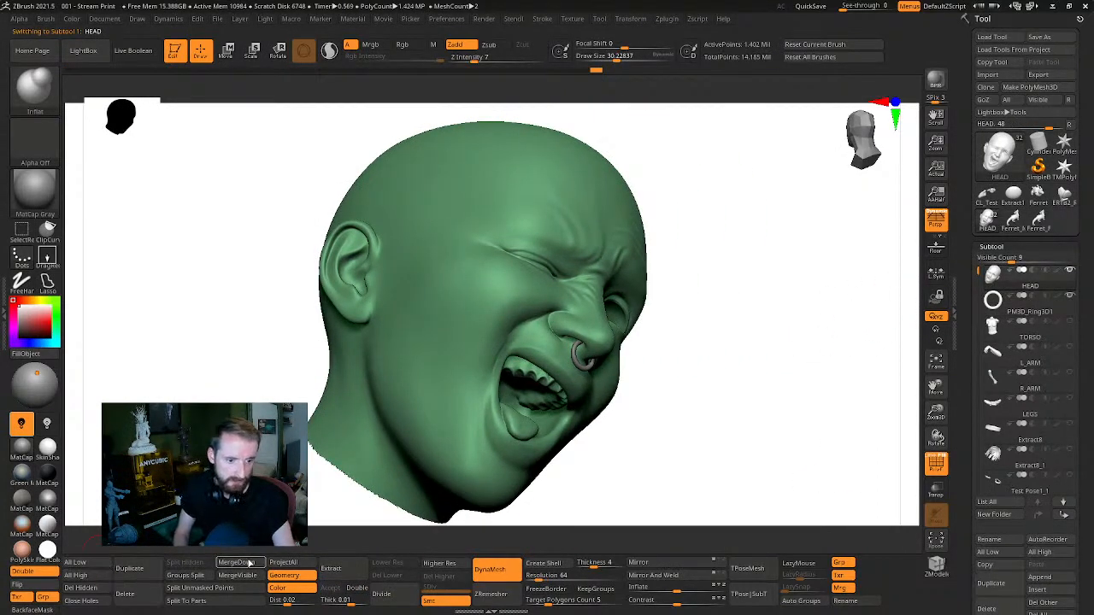
pyautogui.press('ctrl')
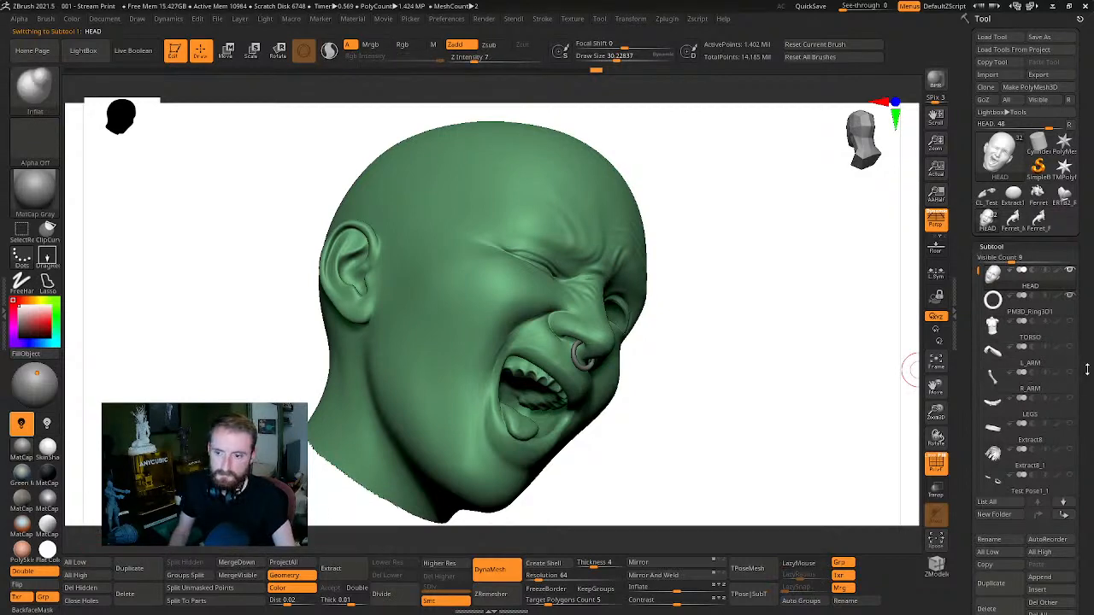
# Merge the HEAD subtool down with the nose ring directly below it
pyautogui.scroll(-5, 1087, 369)
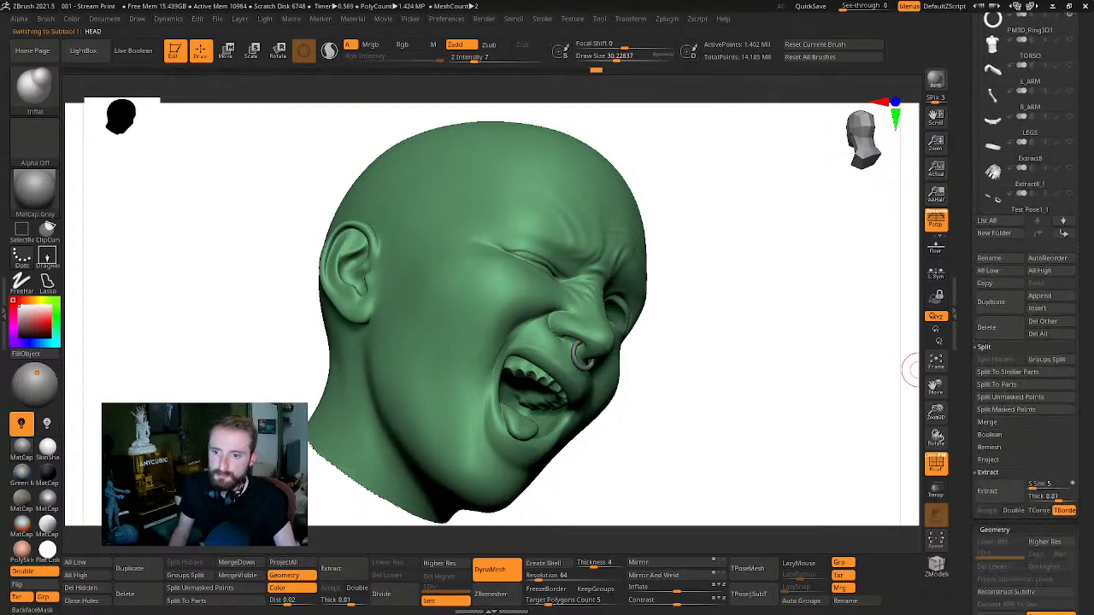
pyautogui.click(984, 347)
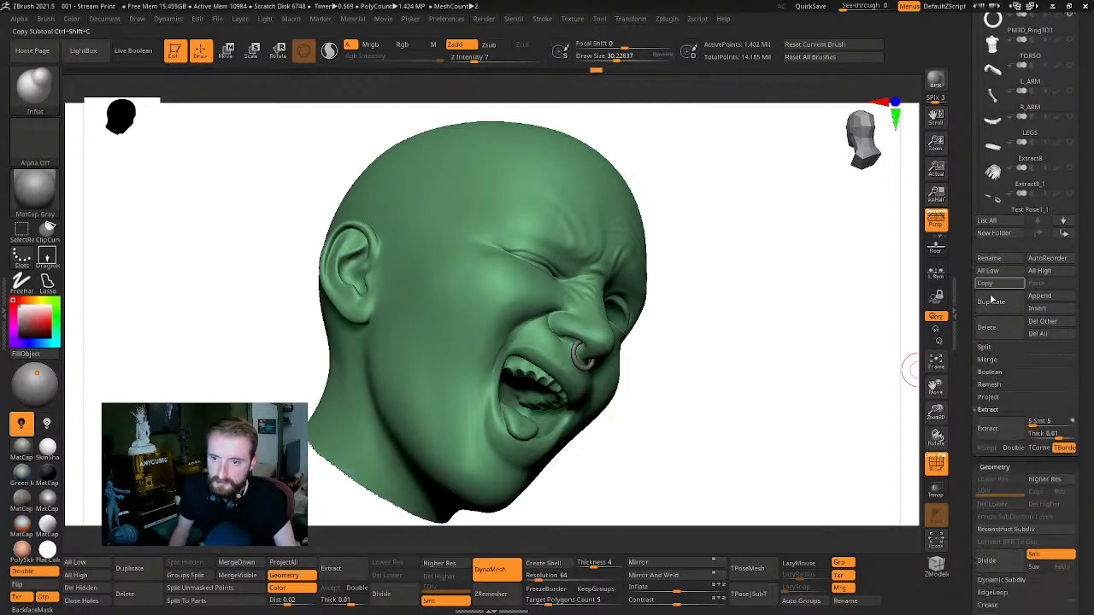
pyautogui.click(988, 359)
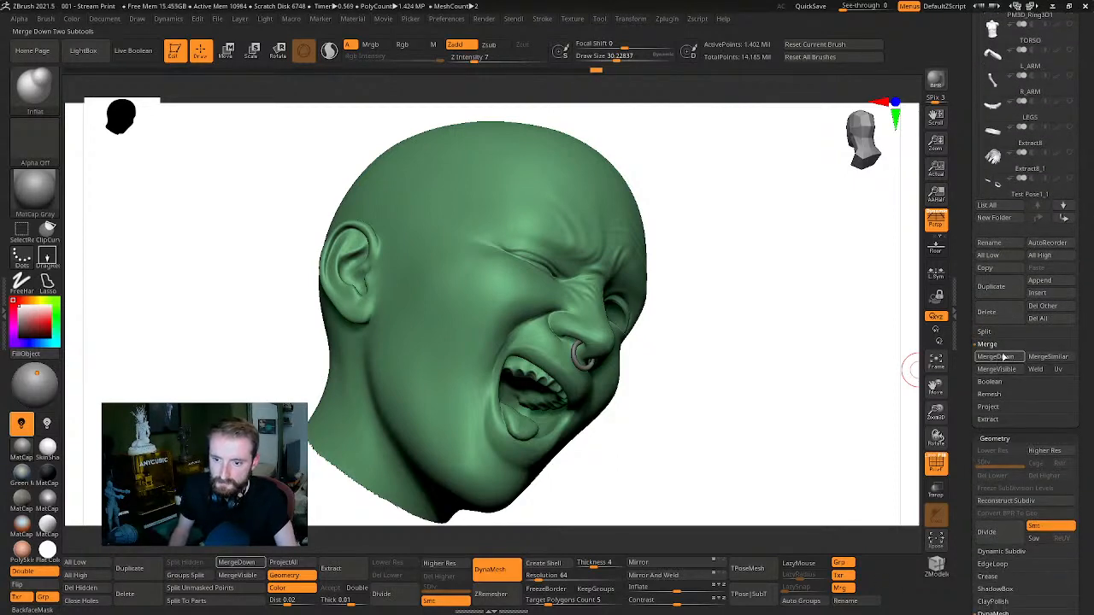
pyautogui.click(998, 357)
pyautogui.click(891, 381)
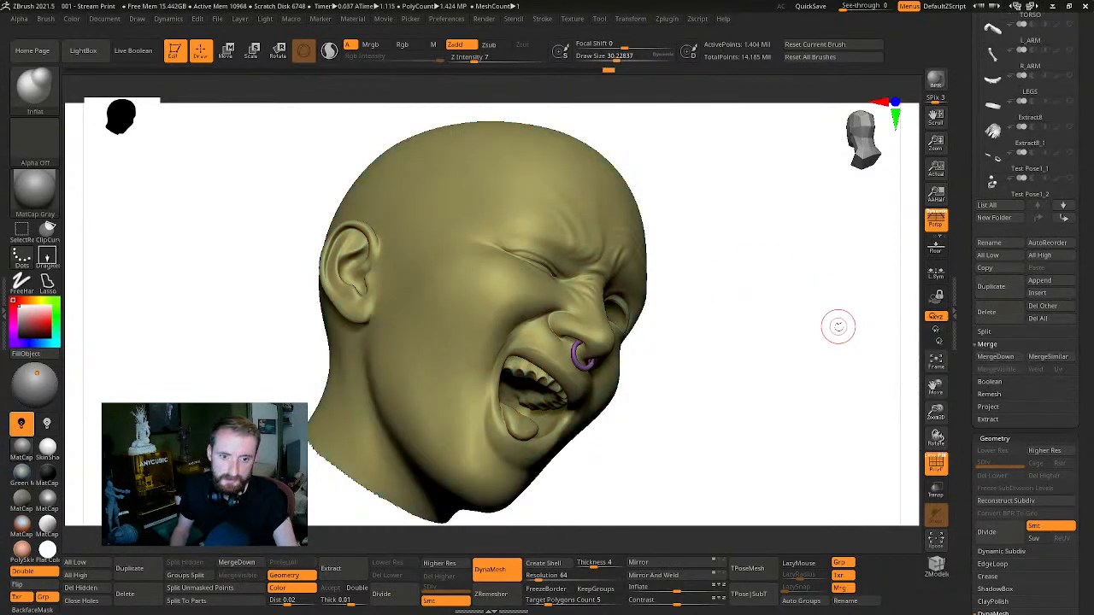
# Turn the visibility of all the other subtools back on, then isolate the HEAD
pyautogui.moveTo(1077, 152); pyautogui.dragTo(1081, 271)
pyautogui.press('shift')
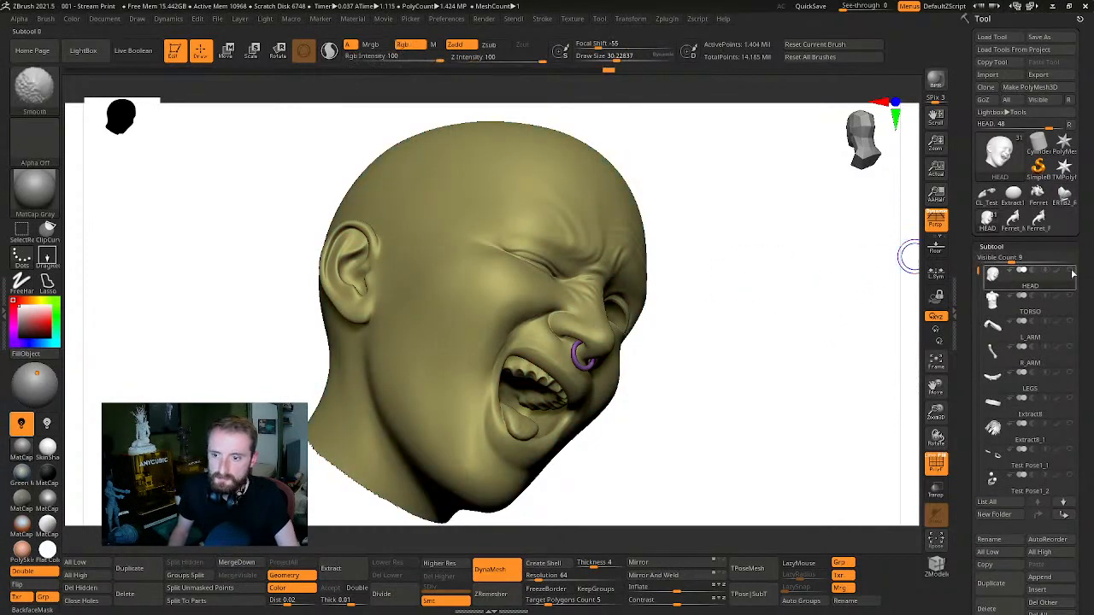
pyautogui.click(1071, 272)
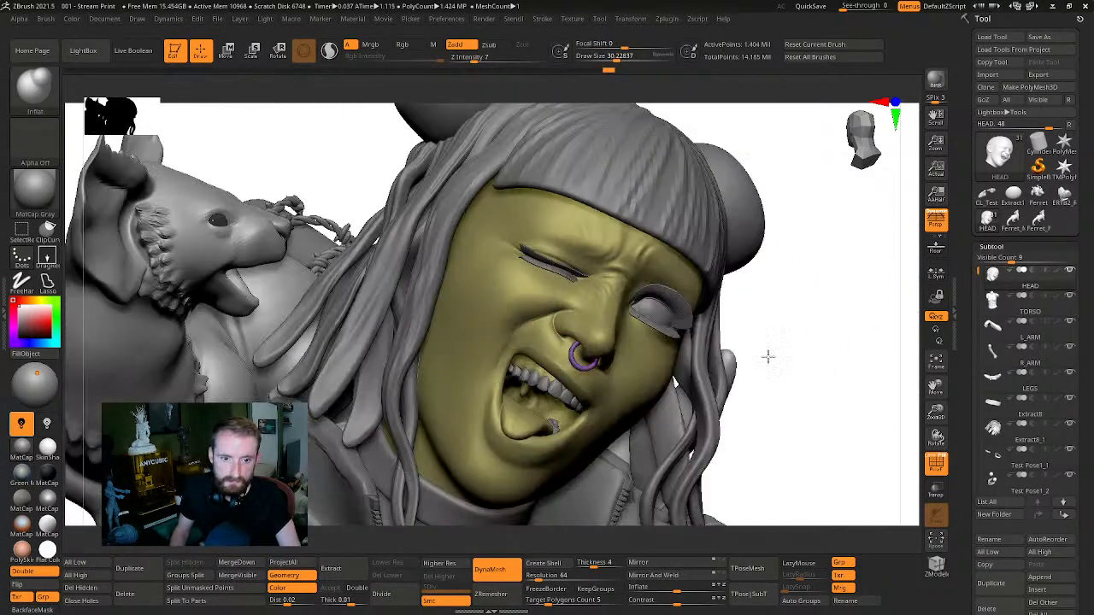
pyautogui.moveTo(858, 354); pyautogui.dragTo(723, 434)
pyautogui.moveTo(769, 325); pyautogui.dragTo(781, 347)
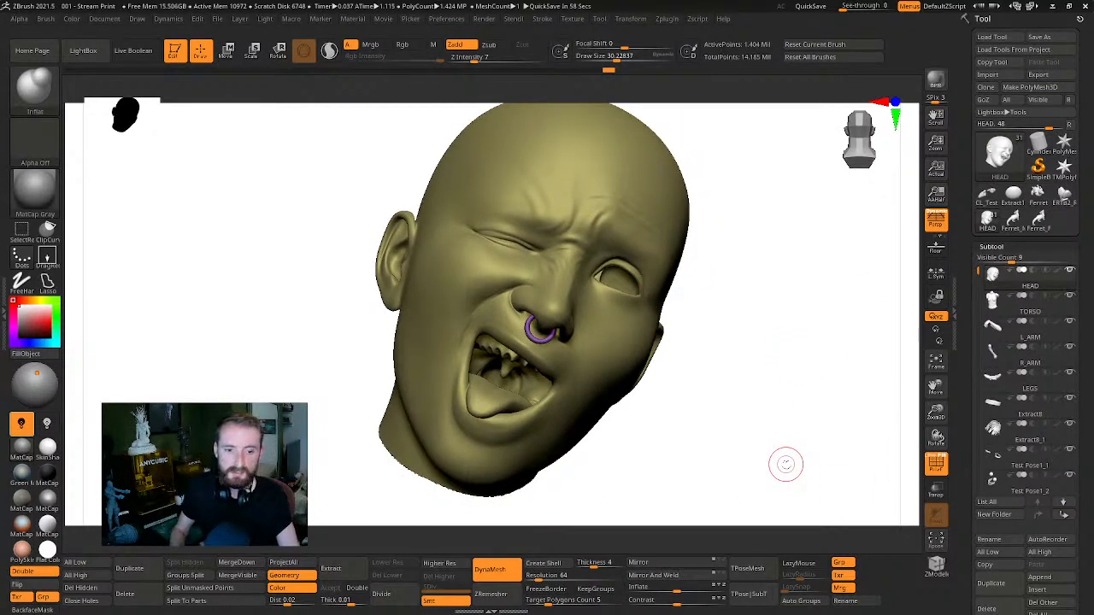
# Re-run DynaMesh on the HEAD to fuse the nose ring into it, and inspect where the ring enters the nostril
pyautogui.press('ctrl')
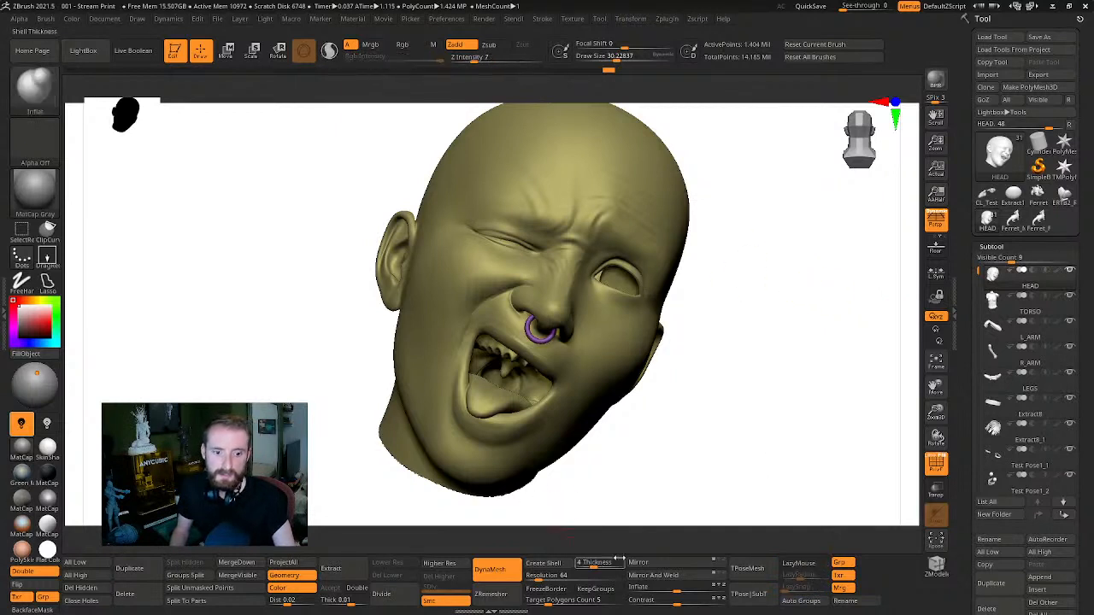
pyautogui.press('ctrl')
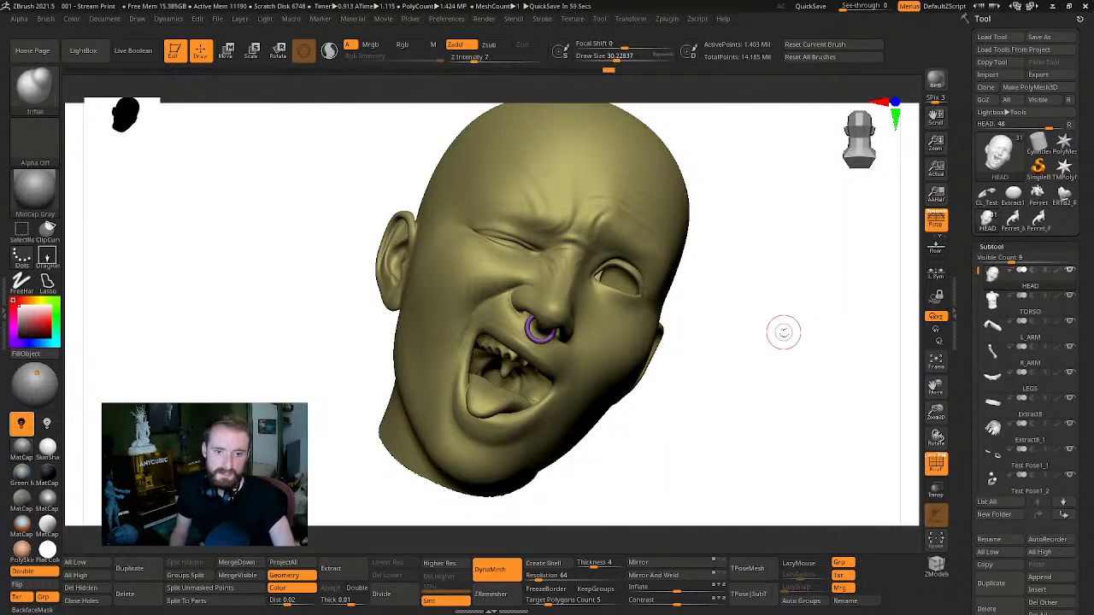
pyautogui.moveTo(783, 332); pyautogui.dragTo(829, 319)
pyautogui.keyDown('alt'); pyautogui.moveTo(748, 317); pyautogui.dragTo(916, 355); pyautogui.keyUp('alt')
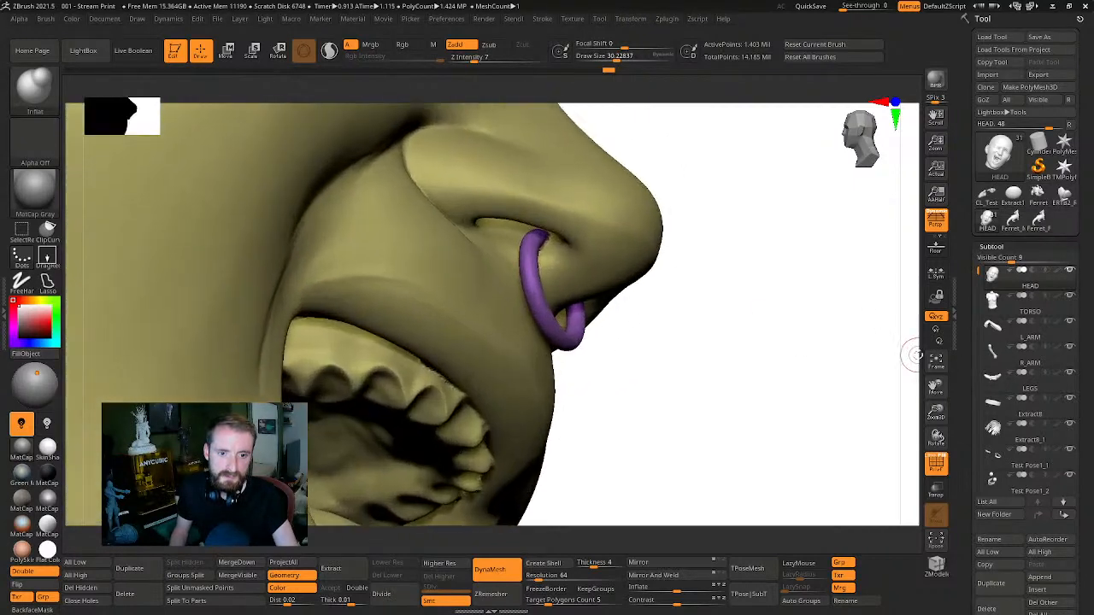
pyautogui.keyDown('alt'); pyautogui.moveTo(789, 324); pyautogui.dragTo(879, 336); pyautogui.keyUp('alt')
pyautogui.moveTo(809, 303)
pyautogui.keyDown('alt'); pyautogui.mouseDown()
pyautogui.moveTo(786, 390)
pyautogui.moveTo(754, 440)
pyautogui.mouseUp(); pyautogui.keyUp('alt')
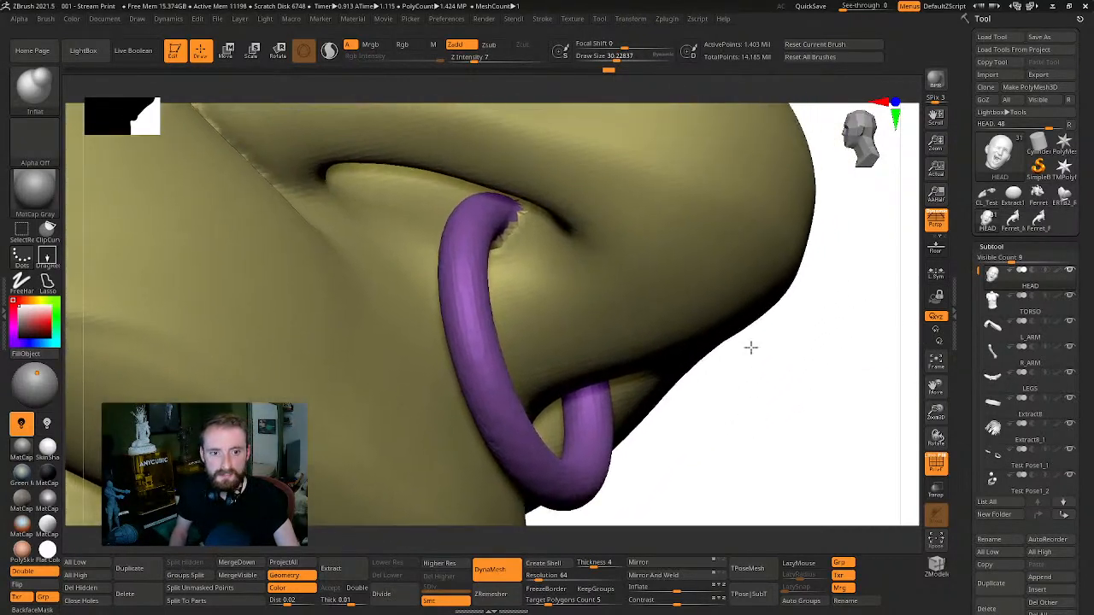
# Undo and redo the DynaMesh to compare the ring's junction with the nose before and after
pyautogui.press('ctrl')
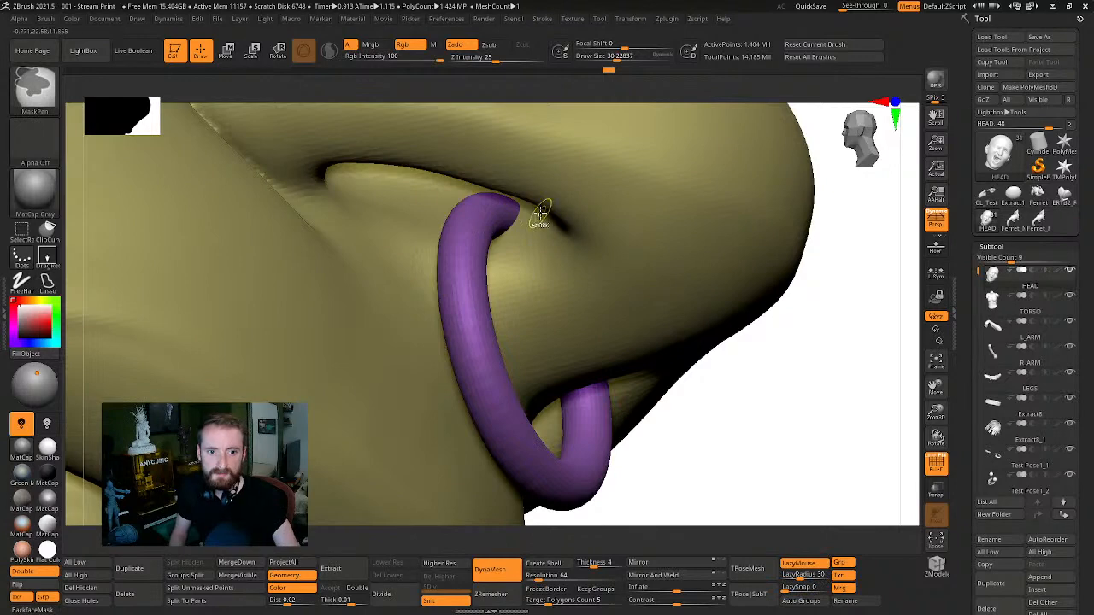
pyautogui.hotkey('ctrl', 'shift', 'z')
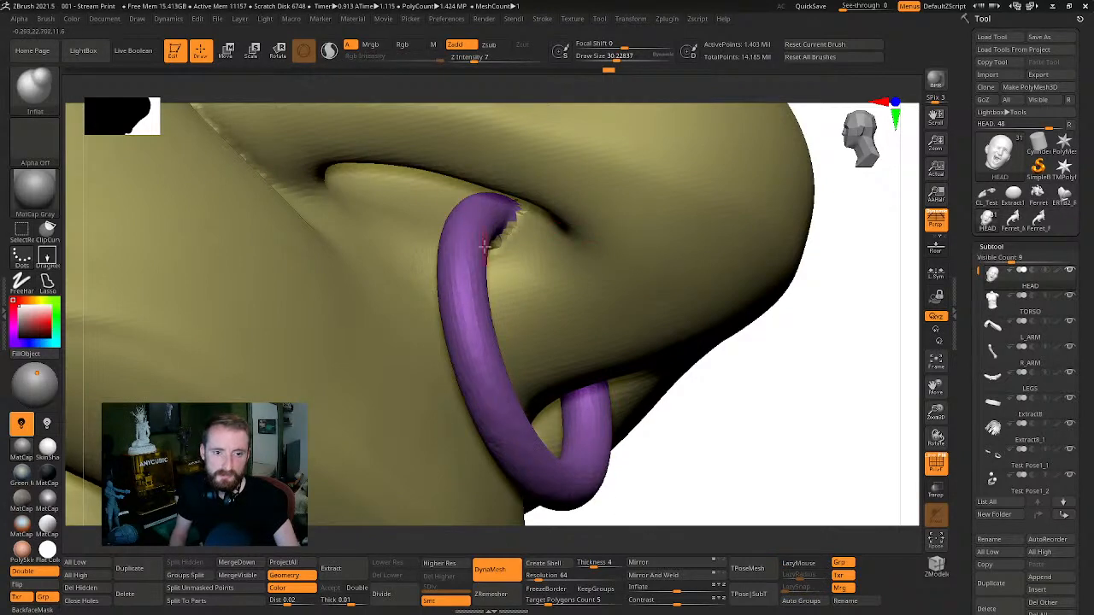
pyautogui.moveTo(826, 402); pyautogui.dragTo(842, 353)
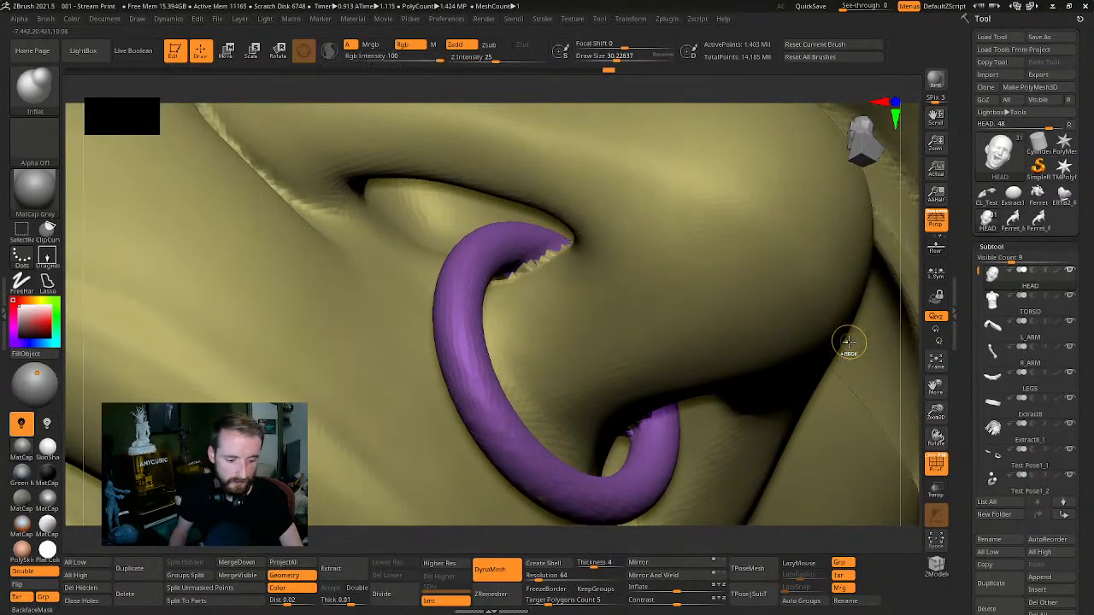
# Assign the head and its fused nose ring to a single polygroup
pyautogui.hotkey('ctrl', 'w')
pyautogui.moveTo(919, 339); pyautogui.dragTo(531, 253)
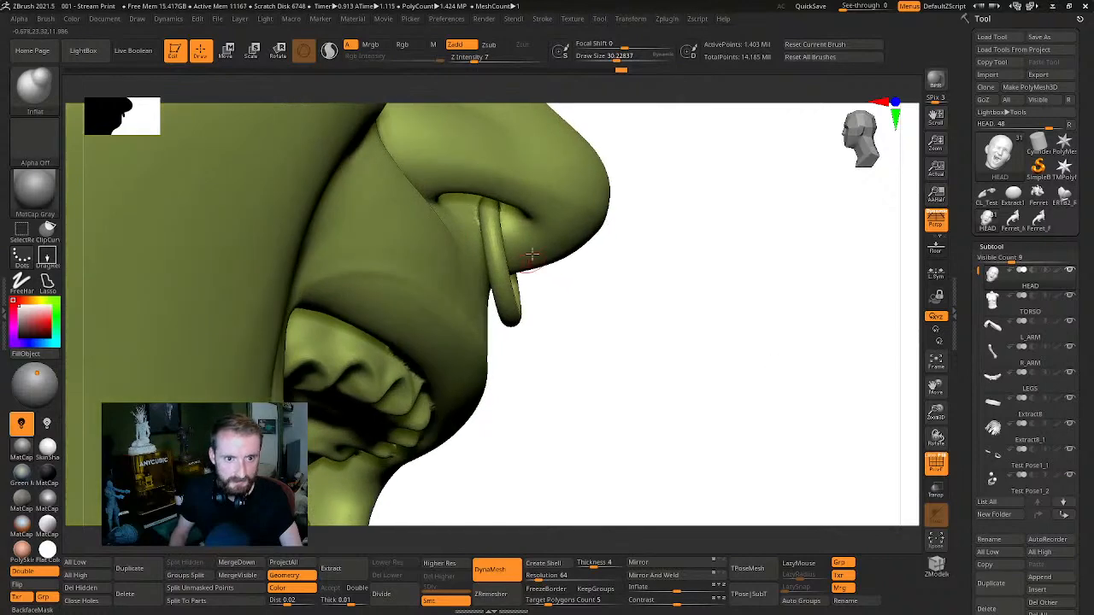
pyautogui.moveTo(746, 352); pyautogui.dragTo(806, 234)
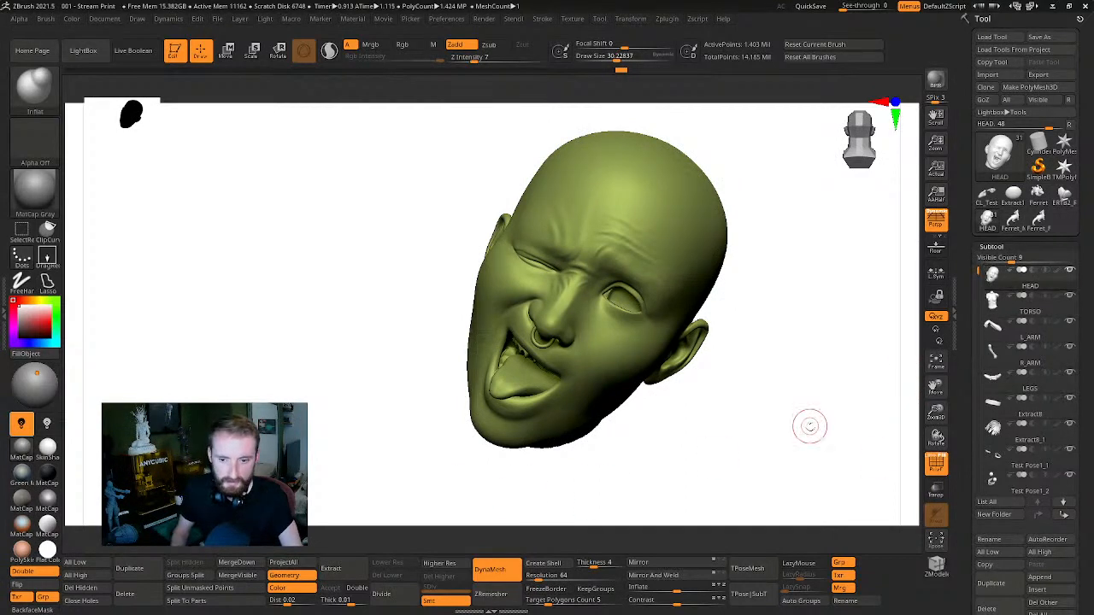
# Leave the isolated view, make the eyeballs subtool Test Pose1_3 active and isolate it
pyautogui.hotkey('alt', 's')
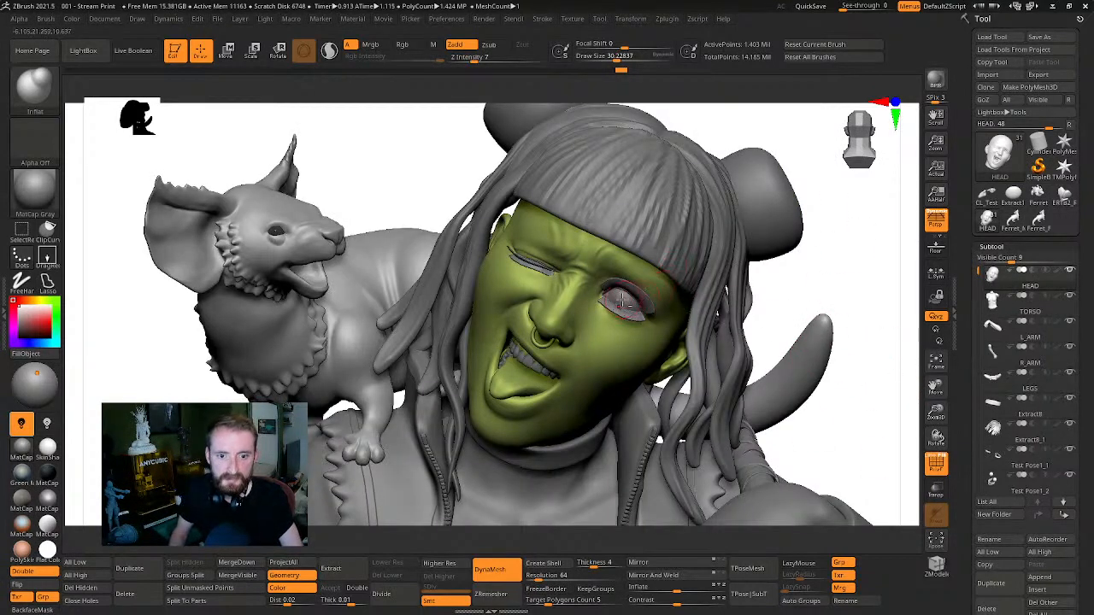
pyautogui.keyDown('alt'); pyautogui.click(605, 301); pyautogui.keyUp('alt')
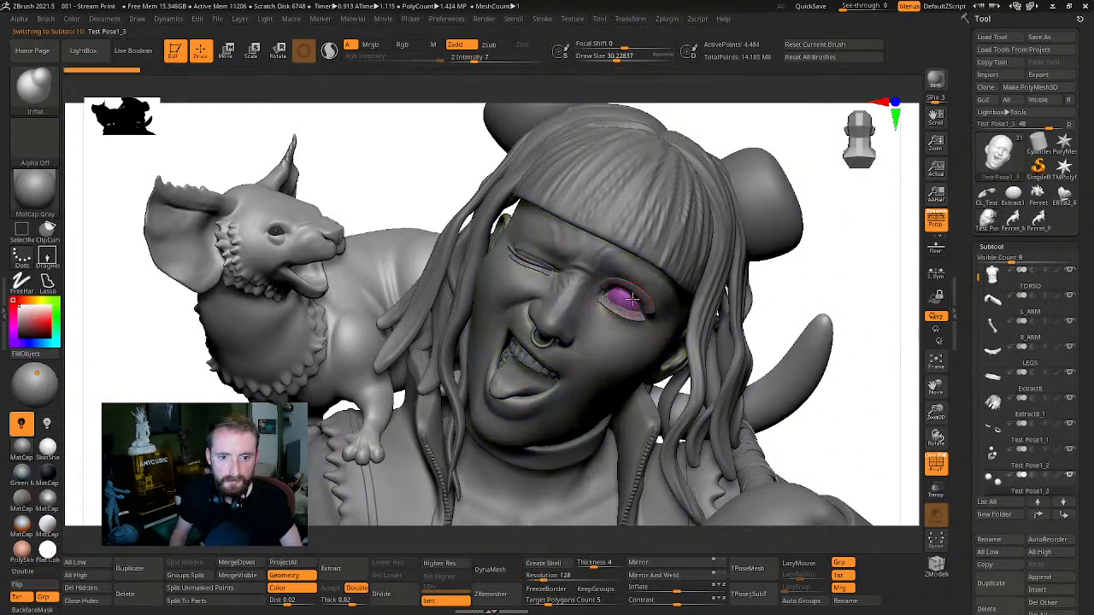
pyautogui.press('ctrl')
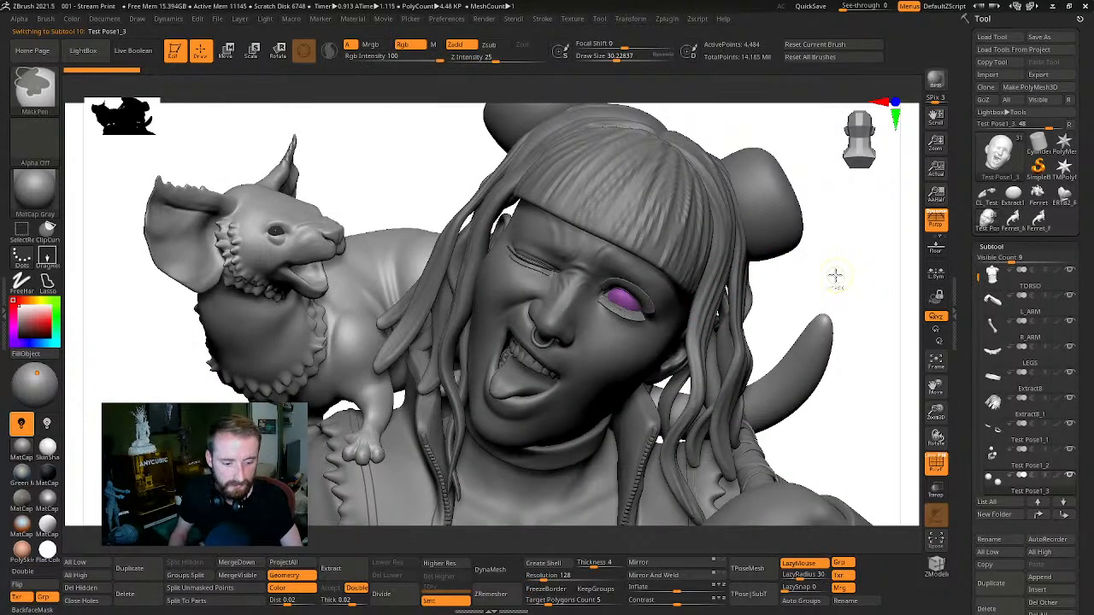
pyautogui.moveTo(838, 285)
pyautogui.keyDown('ctrl'); pyautogui.keyDown('shift'); pyautogui.mouseDown()
pyautogui.moveTo(791, 303)
pyautogui.moveTo(815, 313)
pyautogui.mouseUp(); pyautogui.keyUp('shift'); pyautogui.keyUp('ctrl')
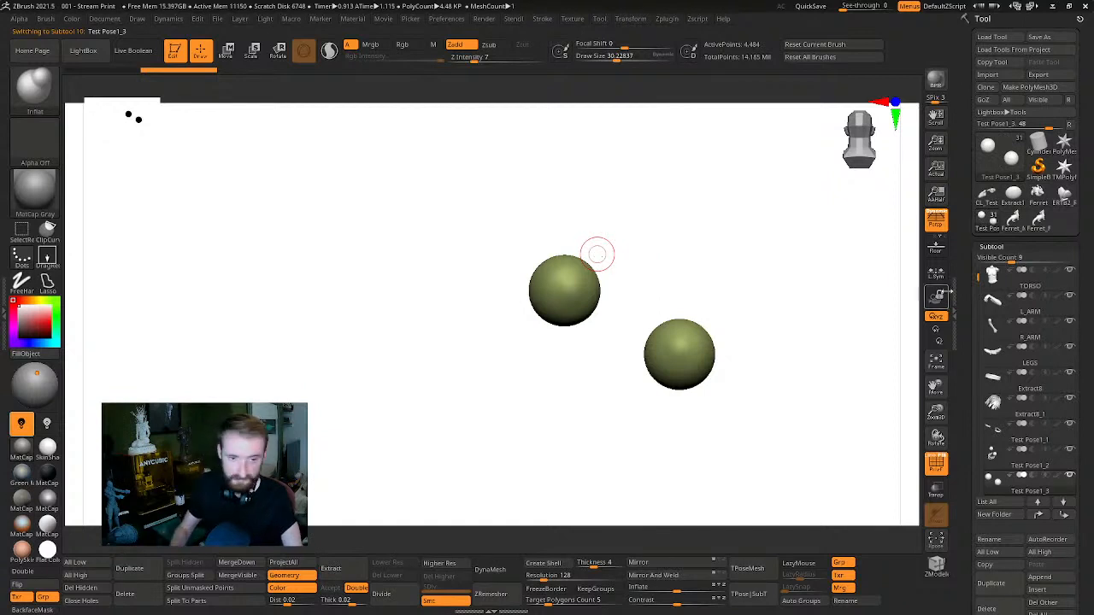
# Hide and delete the eyeball behind the winking eye, keeping the open eye's ball, and show the whole figure again
pyautogui.hotkey('ctrl', 'shift')
pyautogui.moveTo(458, 197)
pyautogui.keyDown('ctrl'); pyautogui.keyDown('shift'); pyautogui.mouseDown()
pyautogui.moveTo(566, 337)
pyautogui.moveTo(654, 244)
pyautogui.moveTo(607, 175)
pyautogui.moveTo(598, 182)
pyautogui.mouseUp(); pyautogui.keyUp('shift'); pyautogui.keyUp('ctrl')
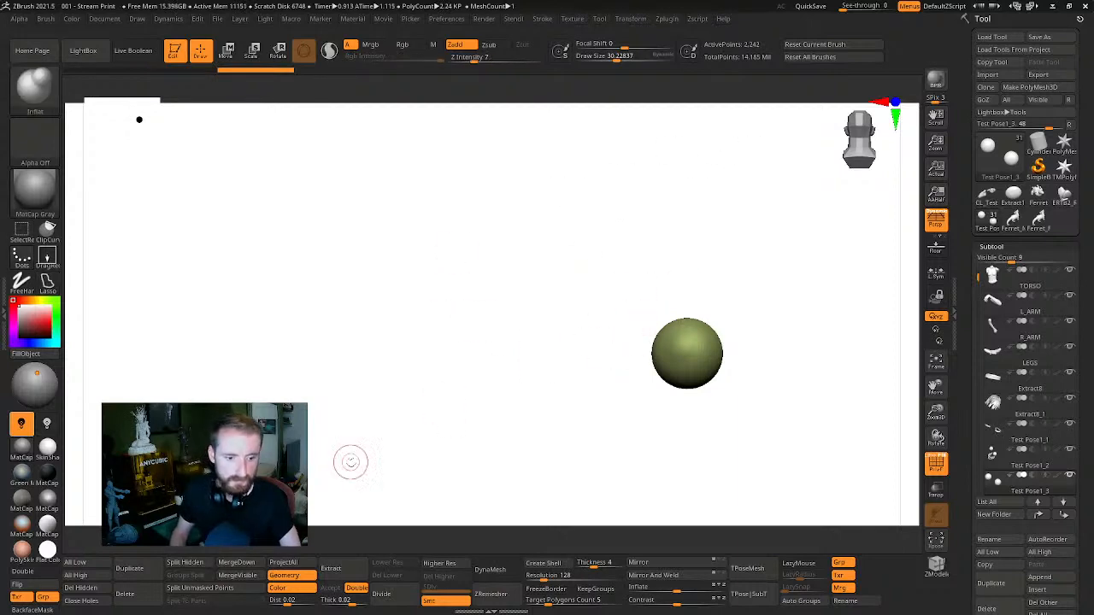
pyautogui.click(89, 589)
pyautogui.hotkey('alt', 's')
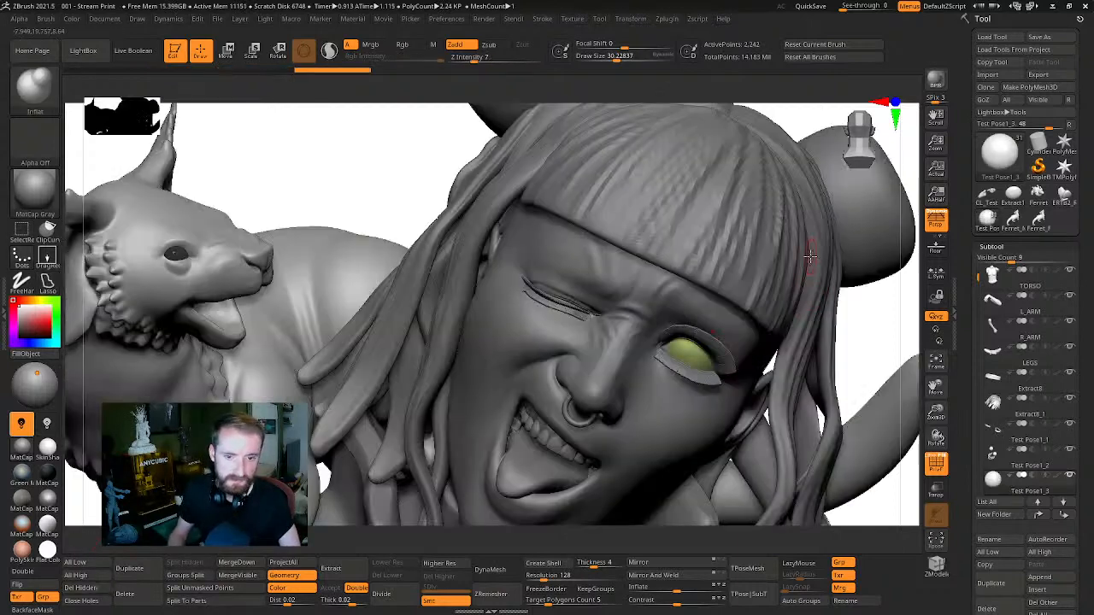
# Reorder the eyeball subtool to directly below the HEAD and make the HEAD the active subtool
pyautogui.moveTo(879, 317)
pyautogui.mouseDown()
pyautogui.moveTo(889, 327)
pyautogui.moveTo(845, 332)
pyautogui.moveTo(897, 274)
pyautogui.moveTo(872, 346)
pyautogui.moveTo(852, 350)
pyautogui.moveTo(894, 313)
pyautogui.mouseUp()
pyautogui.keyDown('shift'); pyautogui.click(1036, 515); pyautogui.keyUp('shift')
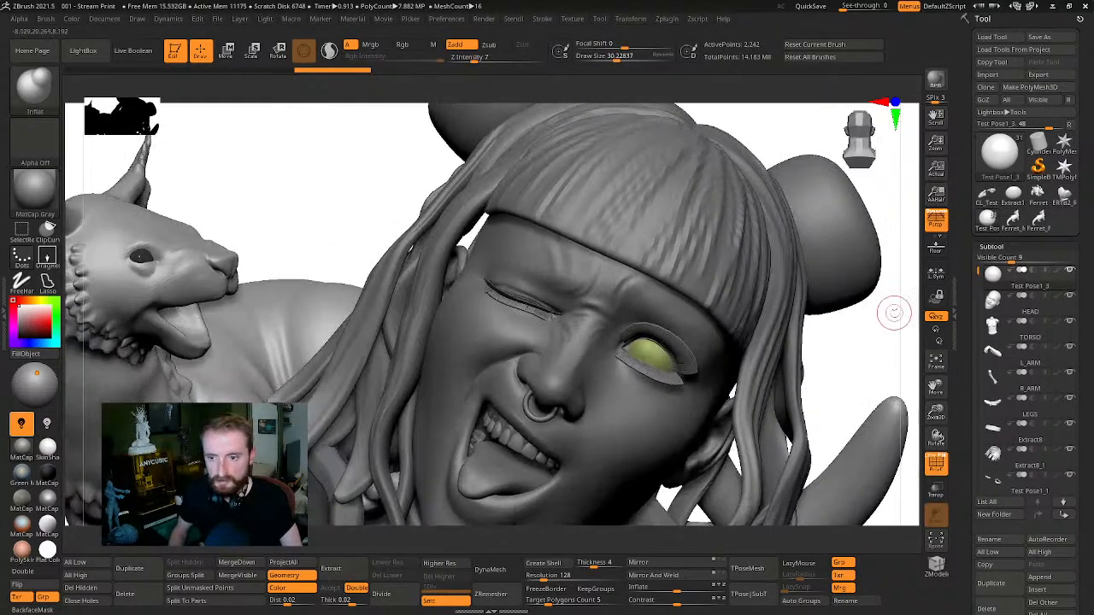
pyautogui.click(1063, 516)
pyautogui.click(994, 279)
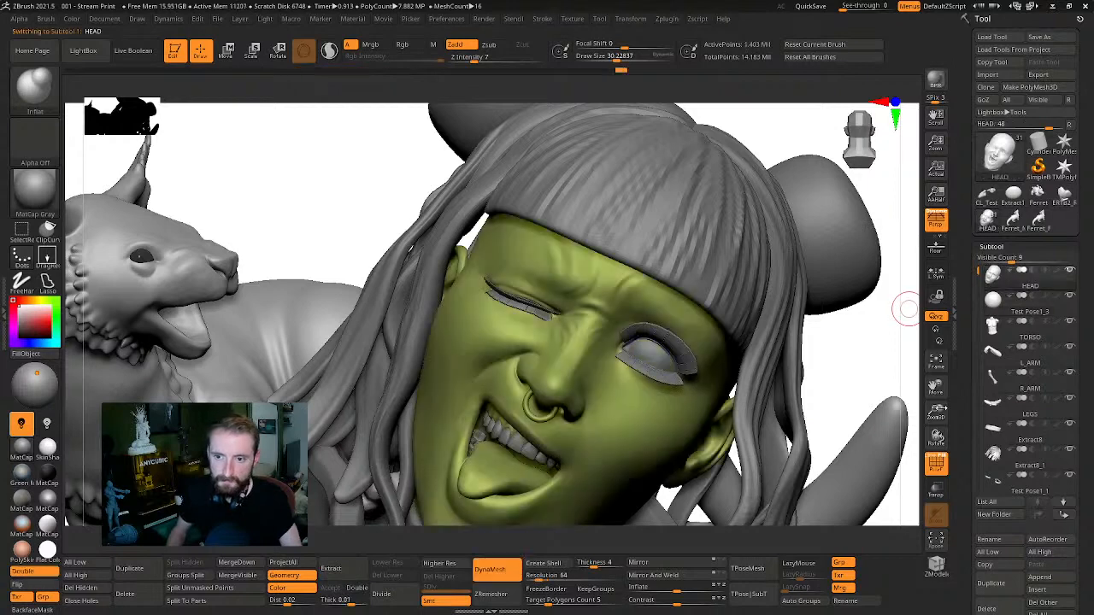
# Isolate the HEAD, merge it down with the eyeball and check the merged head
pyautogui.hotkey('shift', 's')
pyautogui.keyDown('alt'); pyautogui.moveTo(878, 364); pyautogui.dragTo(783, 313); pyautogui.keyUp('alt')
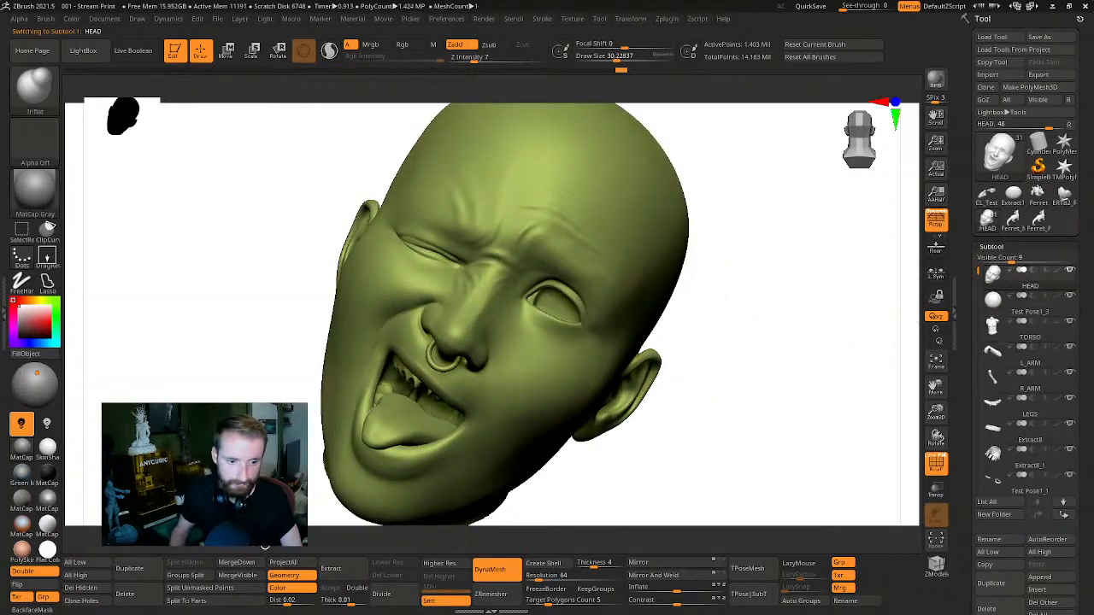
pyautogui.click(238, 575)
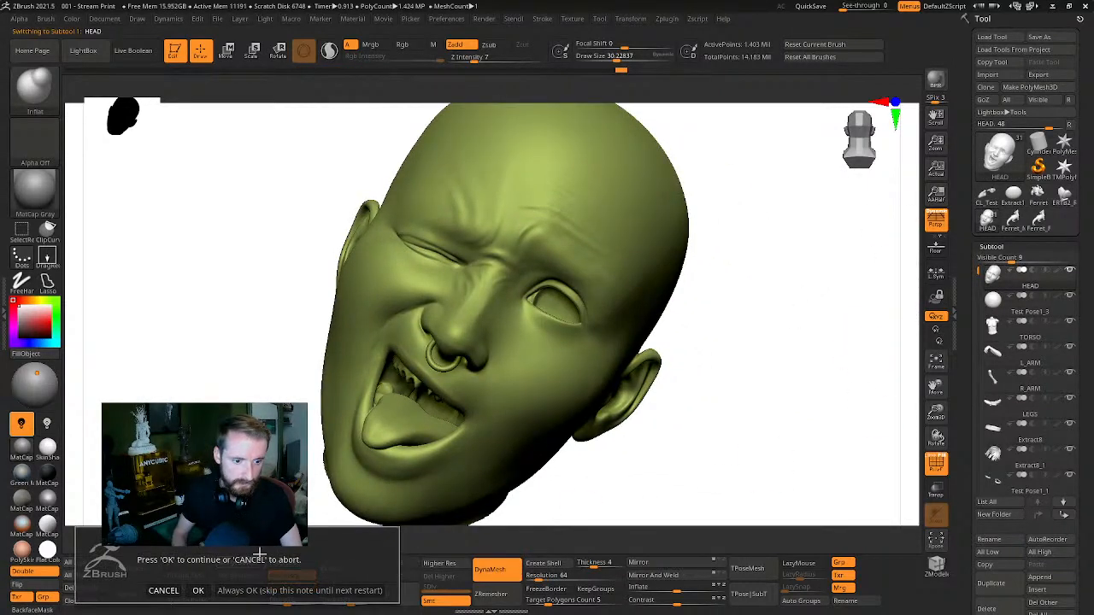
pyautogui.click(198, 591)
pyautogui.moveTo(744, 355); pyautogui.dragTo(787, 293)
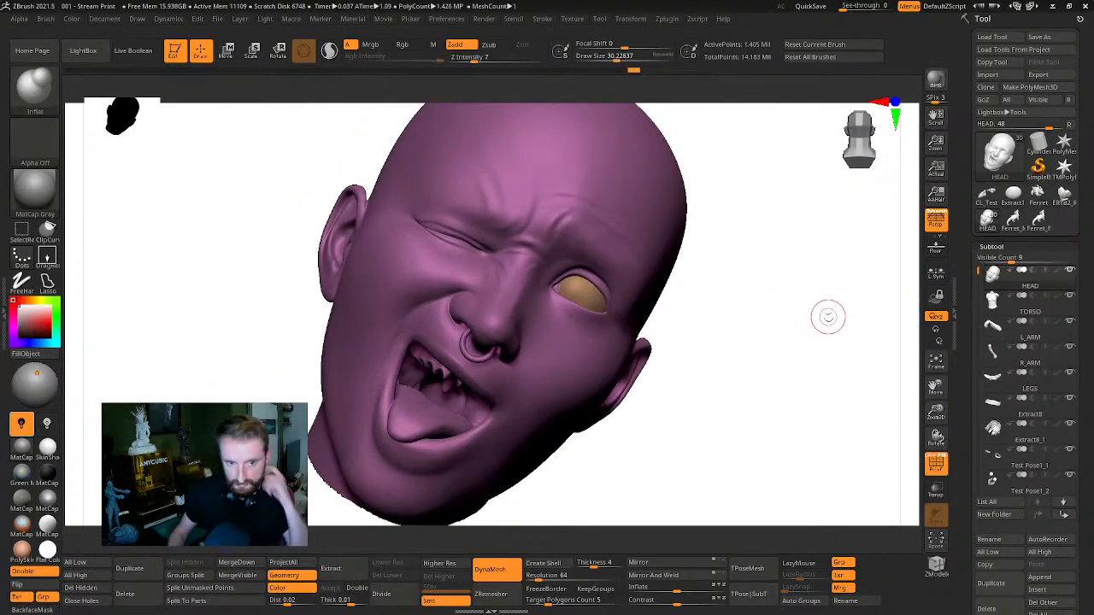
pyautogui.moveTo(740, 335); pyautogui.dragTo(734, 379)
pyautogui.moveTo(732, 330); pyautogui.dragTo(690, 315)
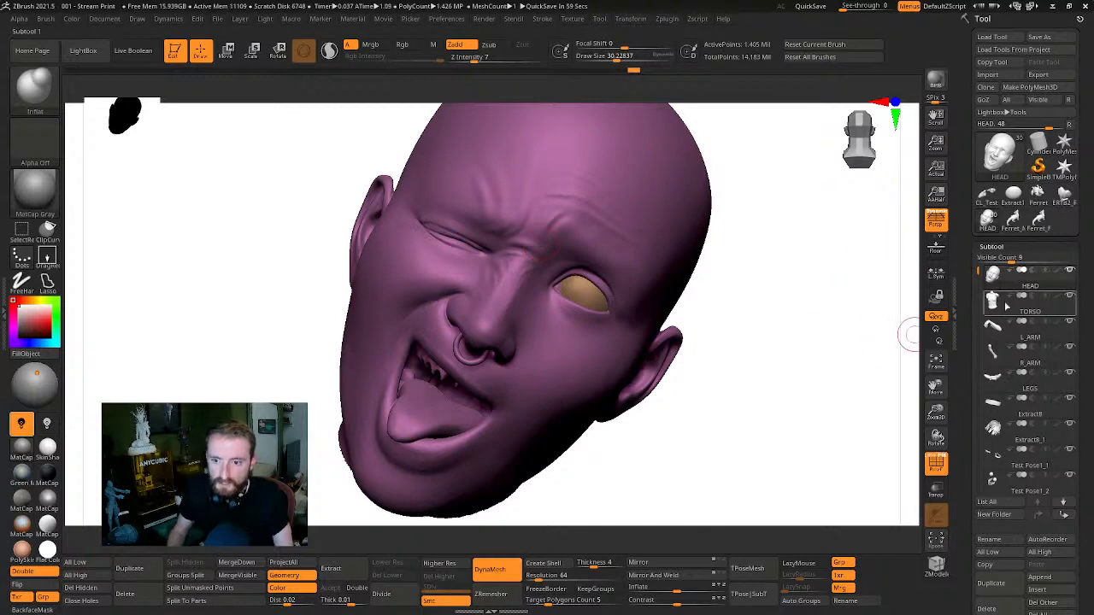
# Show the whole figure, select the eyelash subtool Test Pose1_1 and reorder it to directly below the HEAD
pyautogui.click(843, 352)
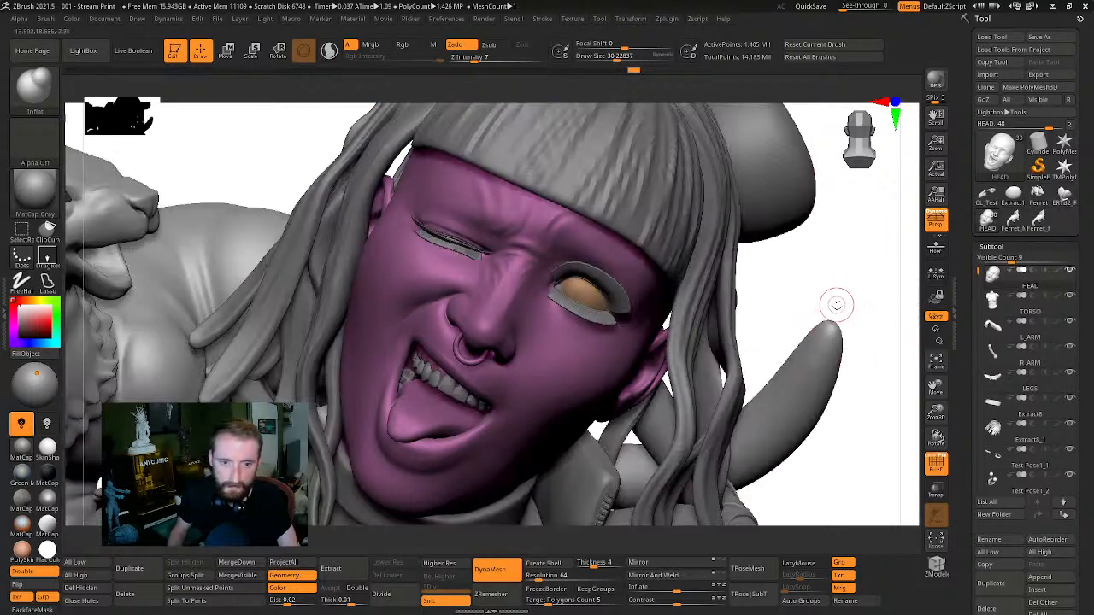
pyautogui.moveTo(775, 291); pyautogui.dragTo(745, 293)
pyautogui.keyDown('alt'); pyautogui.click(559, 288); pyautogui.keyUp('alt')
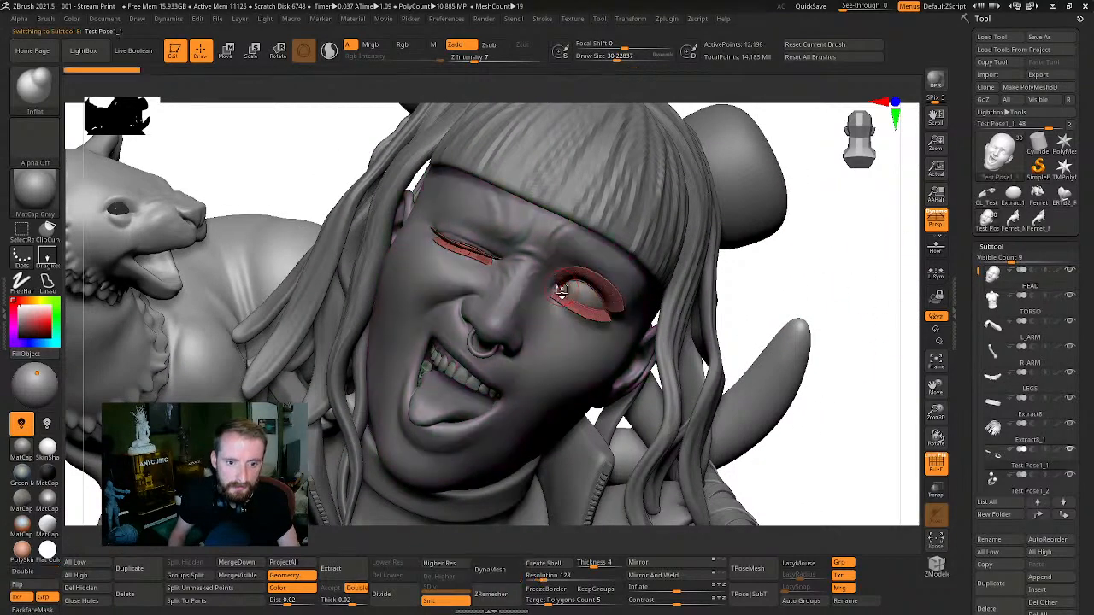
pyautogui.moveTo(830, 279)
pyautogui.mouseDown()
pyautogui.moveTo(842, 276)
pyautogui.moveTo(823, 274)
pyautogui.mouseUp()
pyautogui.click(1040, 515)
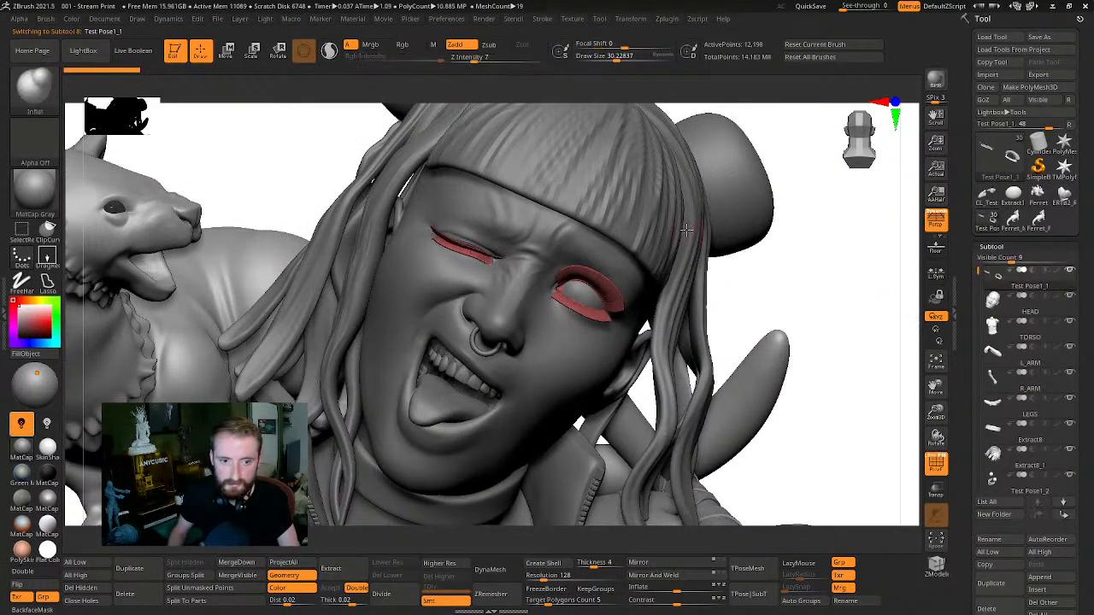
pyautogui.click(1064, 504)
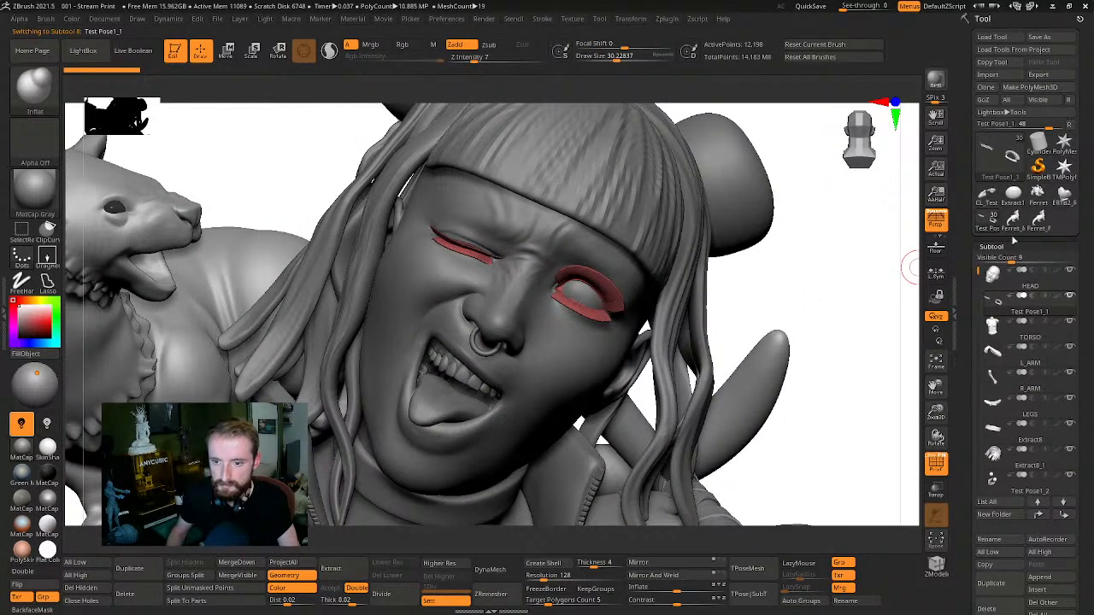
# Make the HEAD active, merge it down with the eyelashes and inspect them around both eyes
pyautogui.click(1004, 279)
pyautogui.click(235, 562)
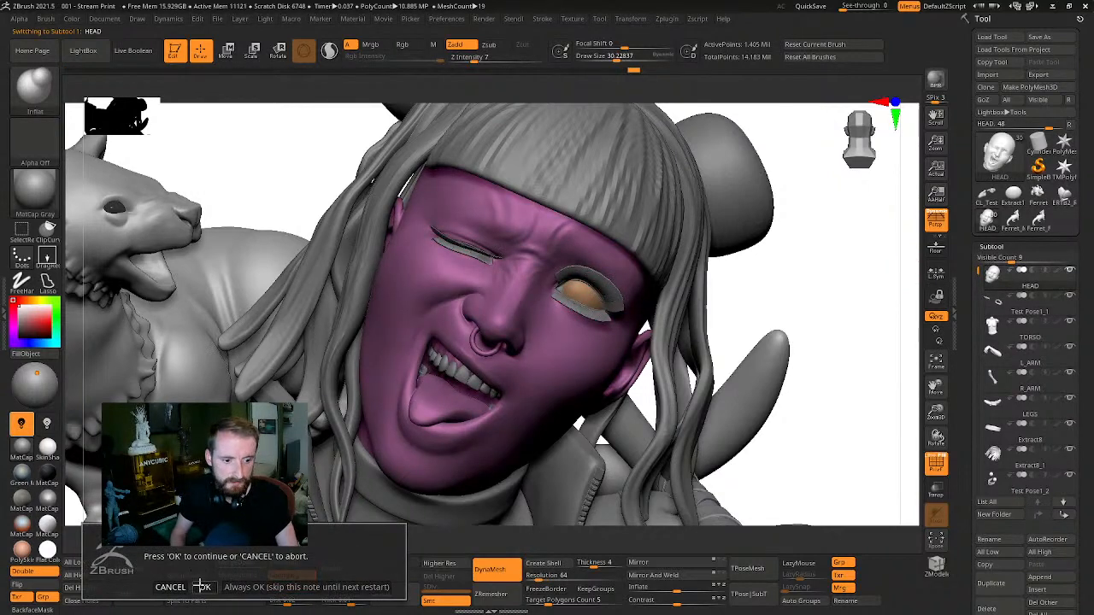
pyautogui.click(202, 586)
pyautogui.moveTo(840, 300); pyautogui.dragTo(611, 296)
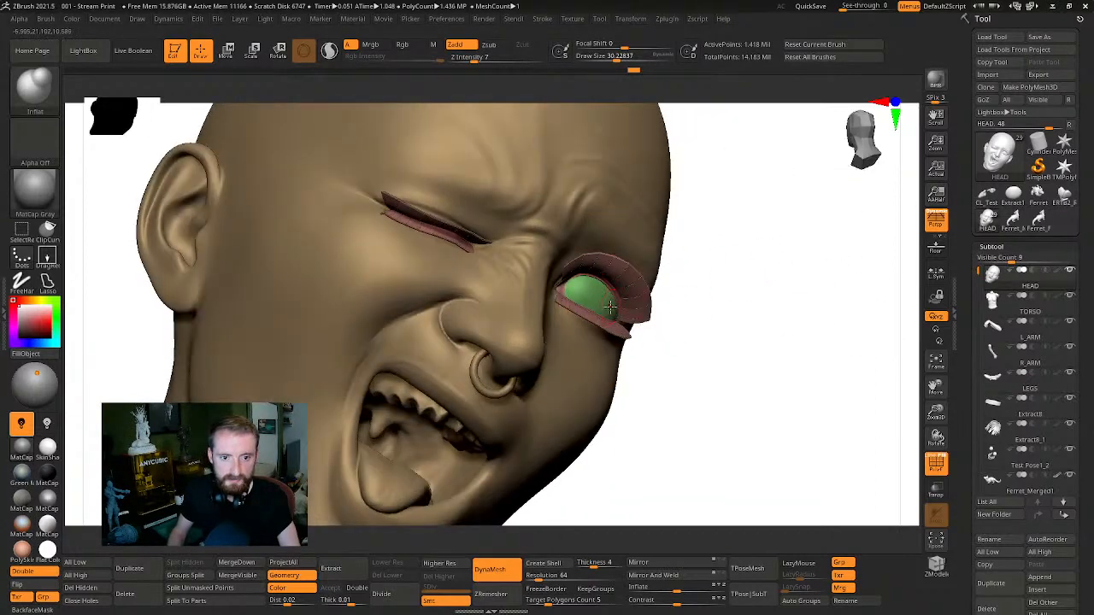
pyautogui.moveTo(823, 328)
pyautogui.mouseDown()
pyautogui.moveTo(835, 344)
pyautogui.moveTo(818, 361)
pyautogui.moveTo(859, 330)
pyautogui.moveTo(815, 345)
pyautogui.mouseUp()
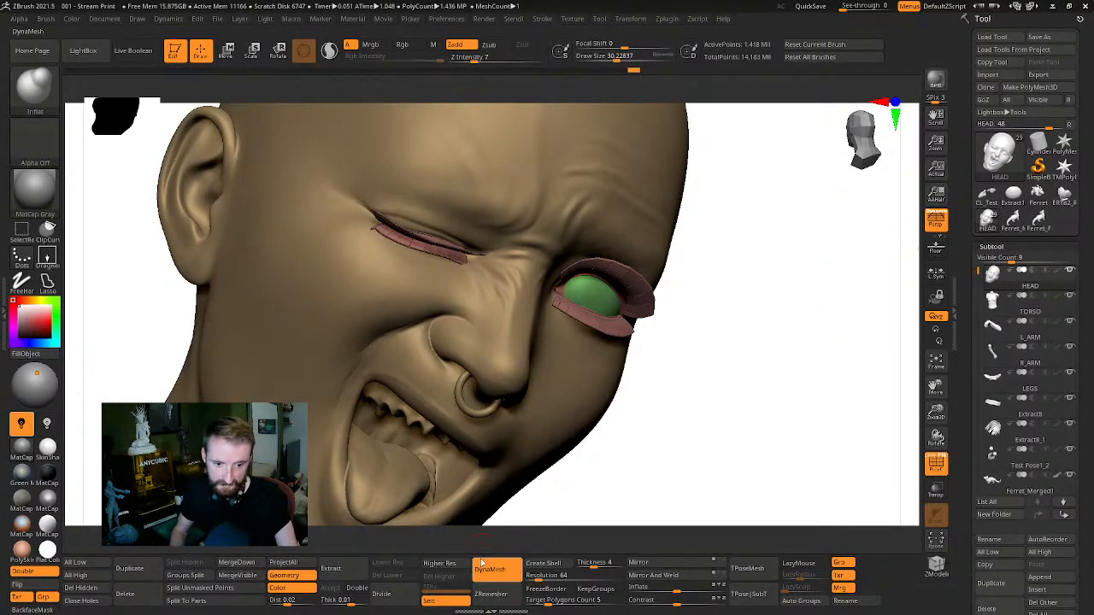
# Run DynaMesh on the merged HEAD at resolution 64 and inspect the eyelash edges up close with the polyframe off
pyautogui.press('ctrl')
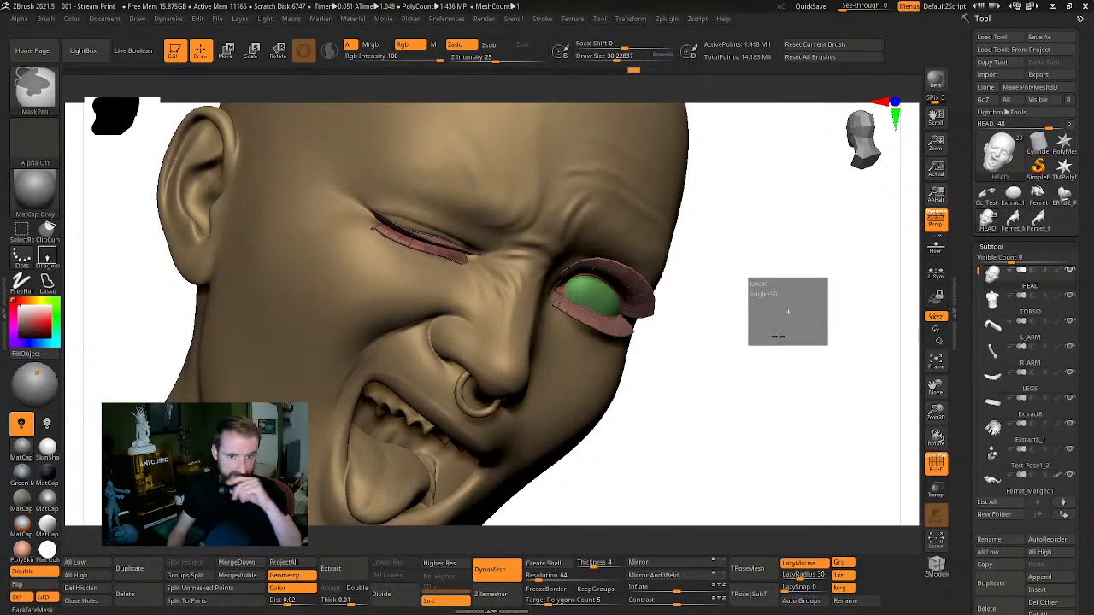
pyautogui.moveTo(866, 303)
pyautogui.mouseDown()
pyautogui.moveTo(786, 351)
pyautogui.moveTo(820, 333)
pyautogui.moveTo(869, 334)
pyautogui.moveTo(861, 362)
pyautogui.moveTo(879, 353)
pyautogui.moveTo(827, 349)
pyautogui.moveTo(903, 361)
pyautogui.moveTo(875, 375)
pyautogui.moveTo(864, 398)
pyautogui.moveTo(812, 379)
pyautogui.moveTo(796, 346)
pyautogui.moveTo(383, 488)
pyautogui.moveTo(373, 413)
pyautogui.moveTo(397, 442)
pyautogui.mouseUp()
pyautogui.press('shift')
pyautogui.hotkey('shift', 'f')
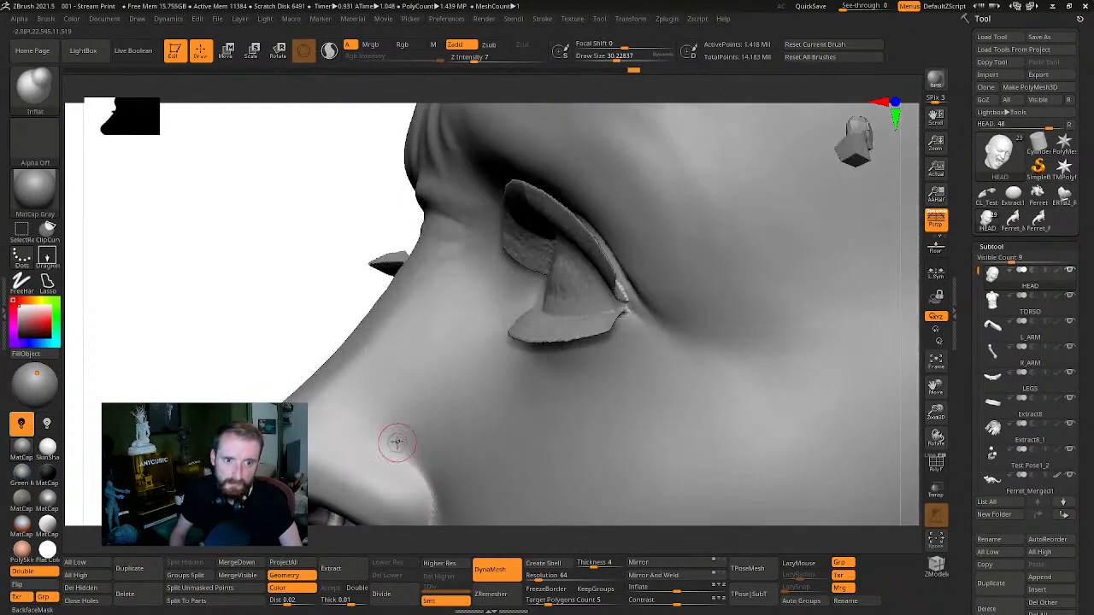
pyautogui.moveTo(225, 324); pyautogui.dragTo(310, 292)
pyautogui.moveTo(848, 266); pyautogui.dragTo(786, 255)
# Mask the HEAD except for the lower eyelashes and inspect the thickness of the lashes from several angles
pyautogui.press('w')
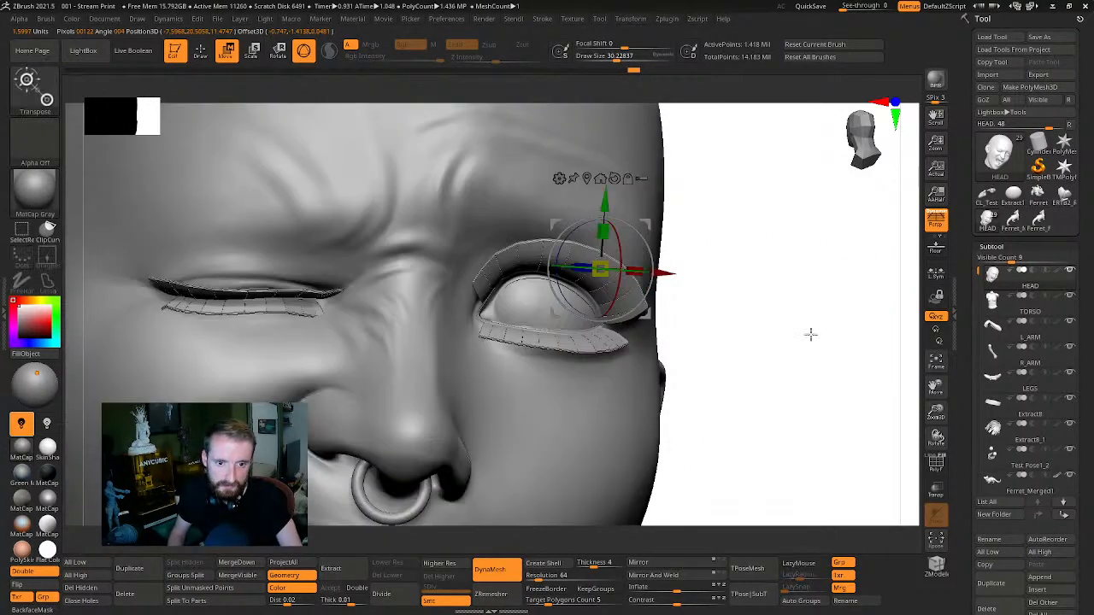
pyautogui.moveTo(808, 329); pyautogui.dragTo(584, 342)
pyautogui.click(584, 343)
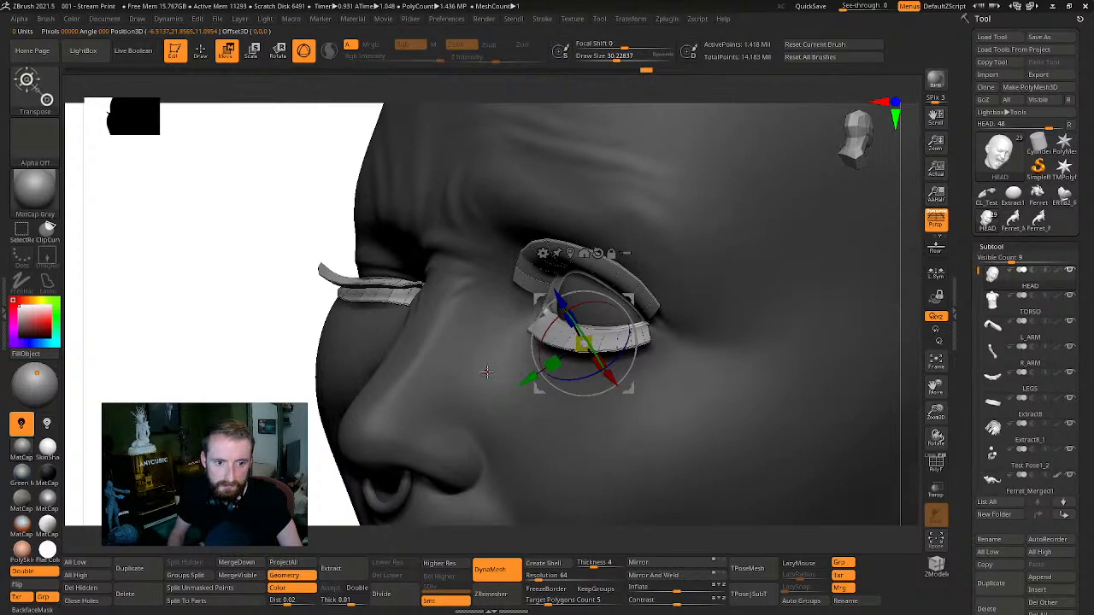
pyautogui.moveTo(486, 372)
pyautogui.mouseDown()
pyautogui.moveTo(760, 339)
pyautogui.moveTo(747, 349)
pyautogui.moveTo(812, 307)
pyautogui.moveTo(784, 325)
pyautogui.moveTo(757, 294)
pyautogui.mouseUp()
pyautogui.press('q')
pyautogui.moveTo(288, 391)
pyautogui.keyDown('alt'); pyautogui.mouseDown()
pyautogui.moveTo(339, 396)
pyautogui.moveTo(241, 402)
pyautogui.moveTo(228, 391)
pyautogui.moveTo(315, 386)
pyautogui.moveTo(539, 435)
pyautogui.moveTo(568, 331)
pyautogui.mouseUp(); pyautogui.keyUp('alt')
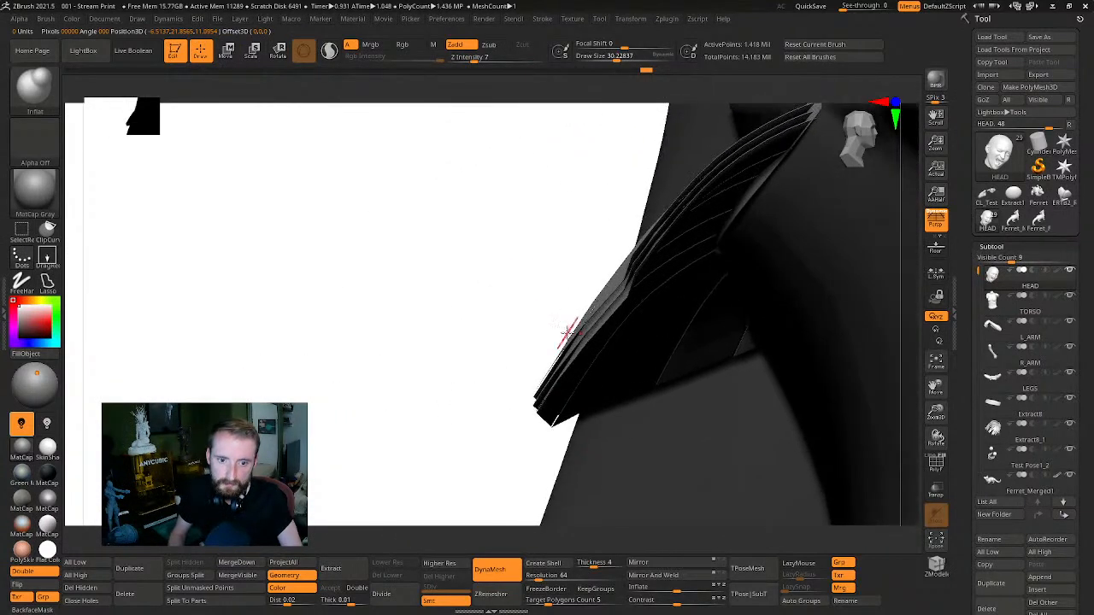
pyautogui.moveTo(426, 323); pyautogui.dragTo(352, 365)
pyautogui.moveTo(248, 329); pyautogui.dragTo(210, 344)
pyautogui.keyDown('alt'); pyautogui.moveTo(282, 340); pyautogui.dragTo(899, 334); pyautogui.keyUp('alt')
pyautogui.press('w')
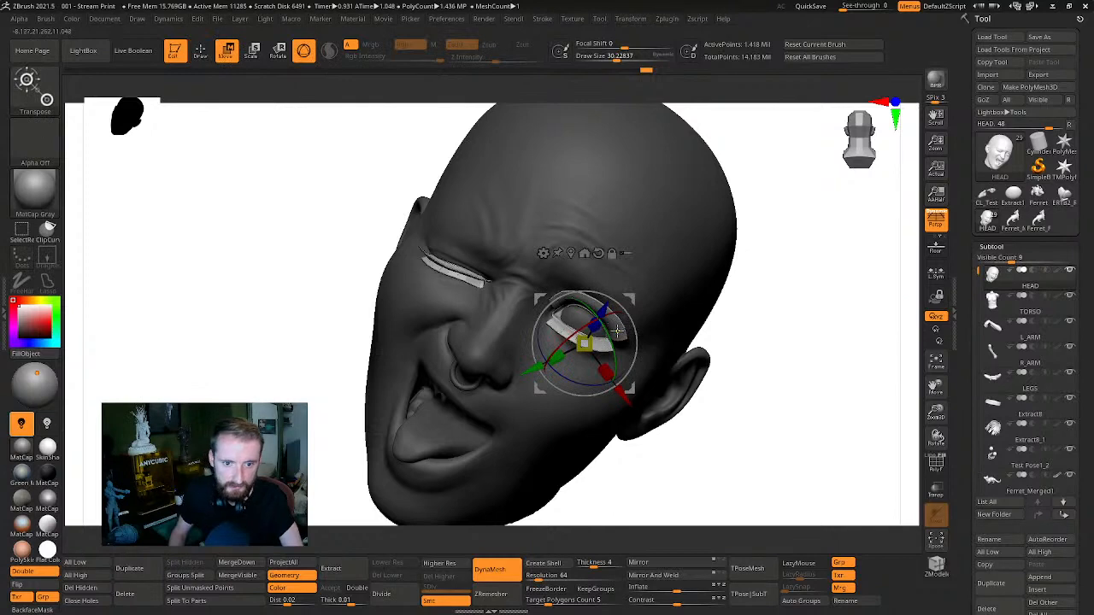
# Undo the masking and the eyelash merge on the HEAD, and check the face without eyelashes on the whole figure
pyautogui.hotkey('ctrl', 'z')
pyautogui.keyDown('ctrl'); pyautogui.click(857, 276); pyautogui.keyUp('ctrl')
pyautogui.hotkey('ctrl', 'z')
pyautogui.hotkey('ctrl', 'z')
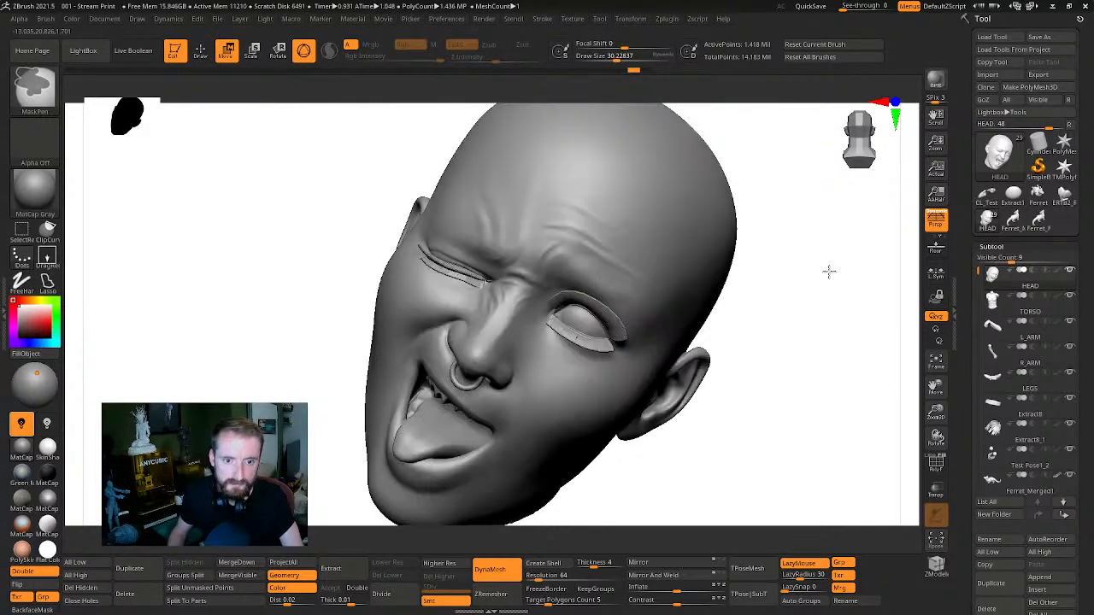
pyautogui.moveTo(816, 344); pyautogui.dragTo(856, 354)
pyautogui.keyDown('alt'); pyautogui.moveTo(812, 317); pyautogui.dragTo(815, 146); pyautogui.keyUp('alt')
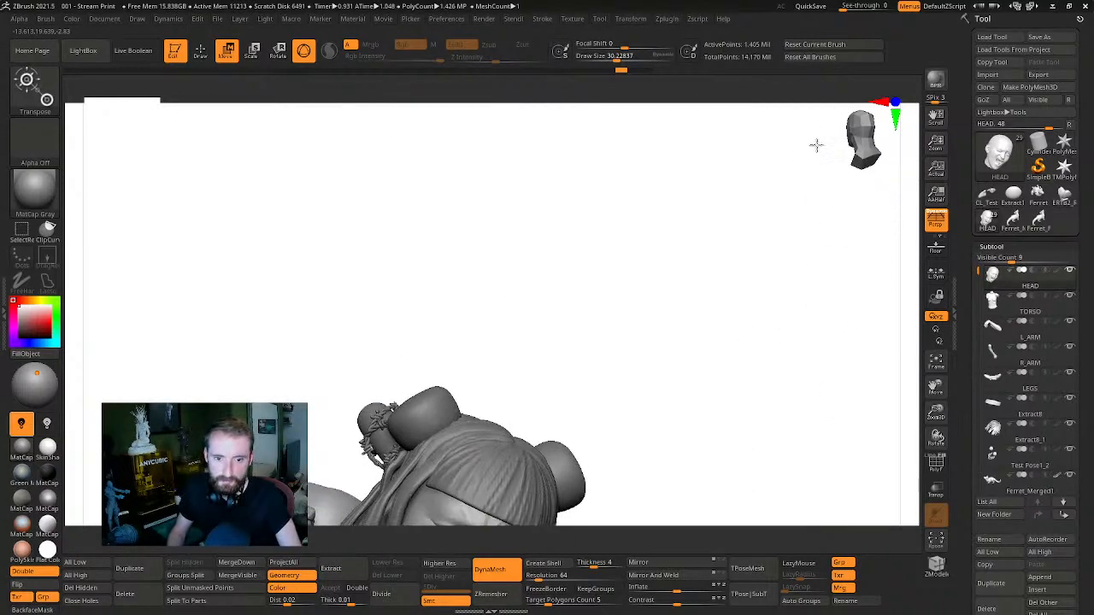
pyautogui.moveTo(825, 382)
pyautogui.keyDown('alt'); pyautogui.mouseDown()
pyautogui.moveTo(906, 161)
pyautogui.moveTo(835, 283)
pyautogui.moveTo(844, 241)
pyautogui.mouseUp(); pyautogui.keyUp('alt')
pyautogui.moveTo(824, 307)
pyautogui.mouseDown()
pyautogui.moveTo(858, 311)
pyautogui.moveTo(835, 282)
pyautogui.moveTo(863, 263)
pyautogui.moveTo(874, 195)
pyautogui.moveTo(883, 199)
pyautogui.moveTo(751, 484)
pyautogui.mouseUp()
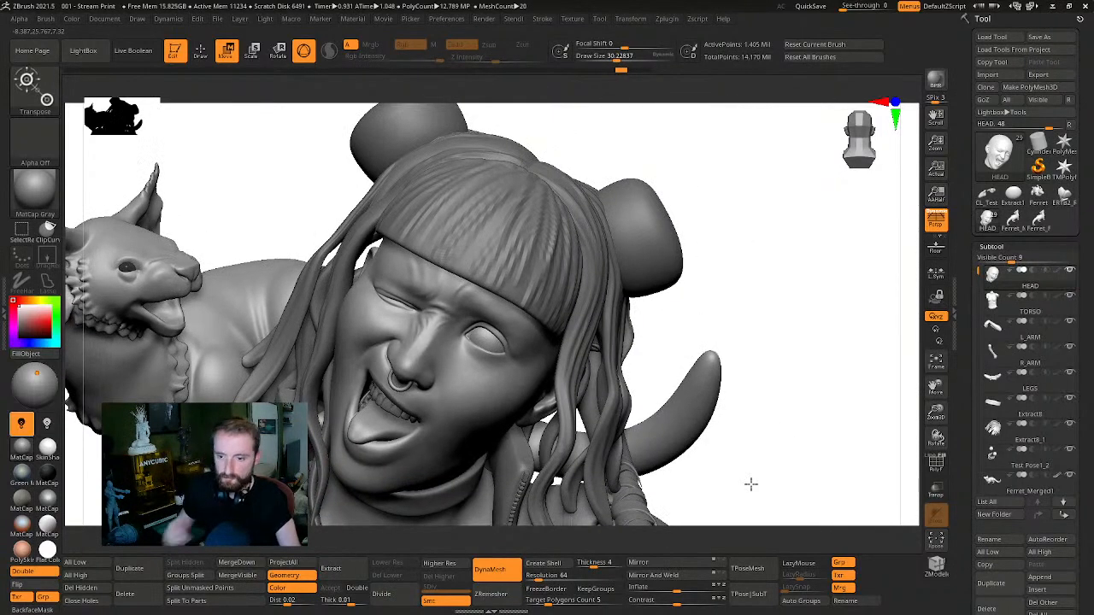
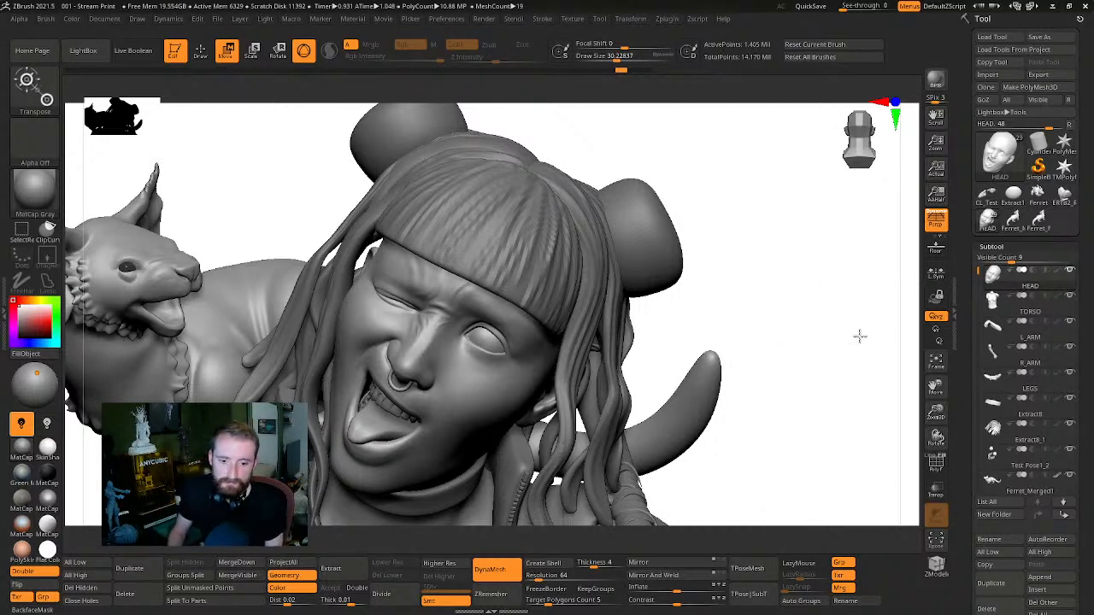
# Make the Baseball Bat Wire subtool active and isolate it for a closer look
pyautogui.moveTo(860, 336); pyautogui.dragTo(850, 297)
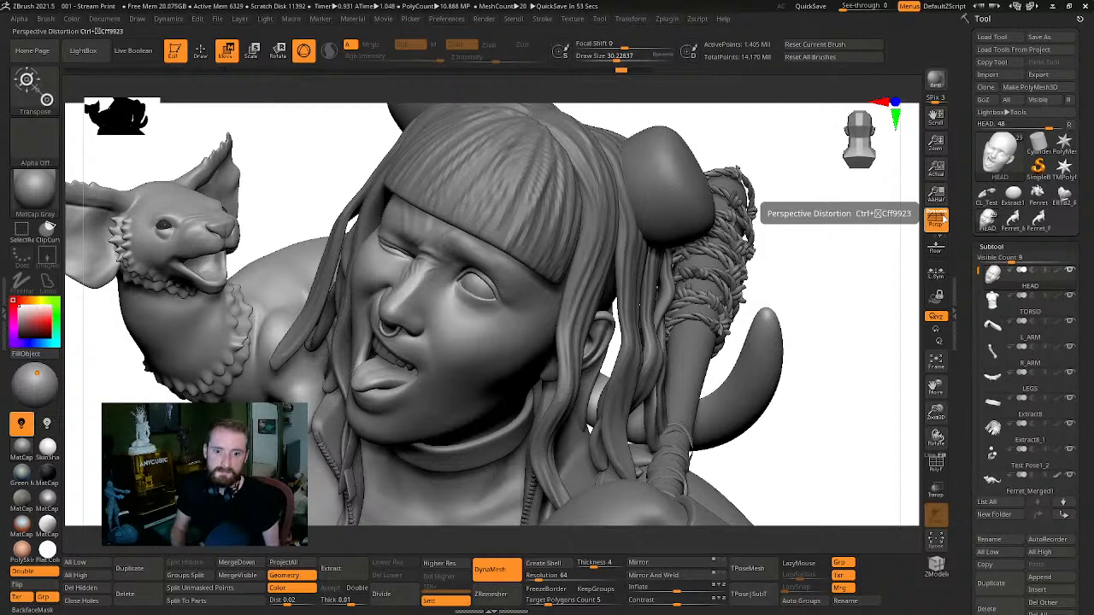
pyautogui.moveTo(872, 318); pyautogui.dragTo(867, 384)
pyautogui.keyDown('alt'); pyautogui.click(725, 446); pyautogui.keyUp('alt')
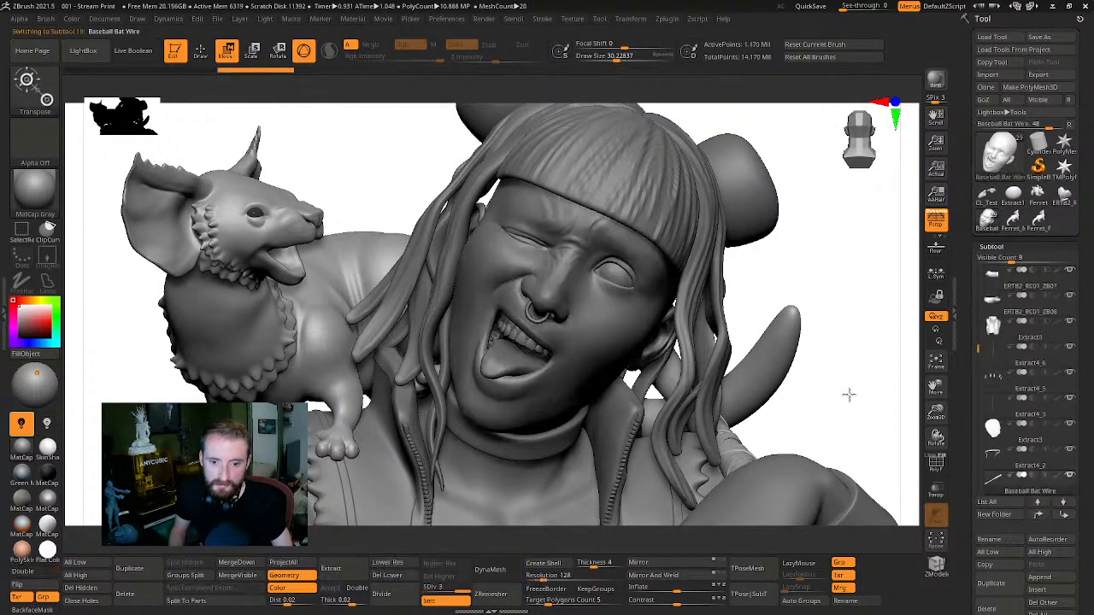
pyautogui.keyDown('alt'); pyautogui.moveTo(798, 393); pyautogui.dragTo(828, 346); pyautogui.keyUp('alt')
pyautogui.moveTo(816, 304); pyautogui.dragTo(757, 285)
pyautogui.hotkey('alt', 's')
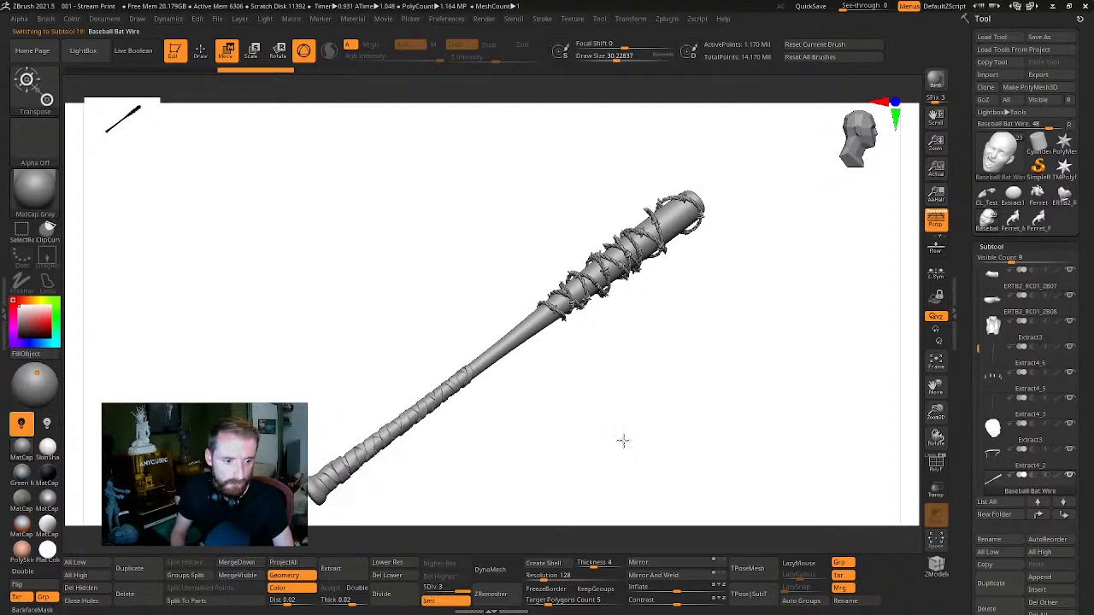
pyautogui.moveTo(622, 441); pyautogui.dragTo(694, 370)
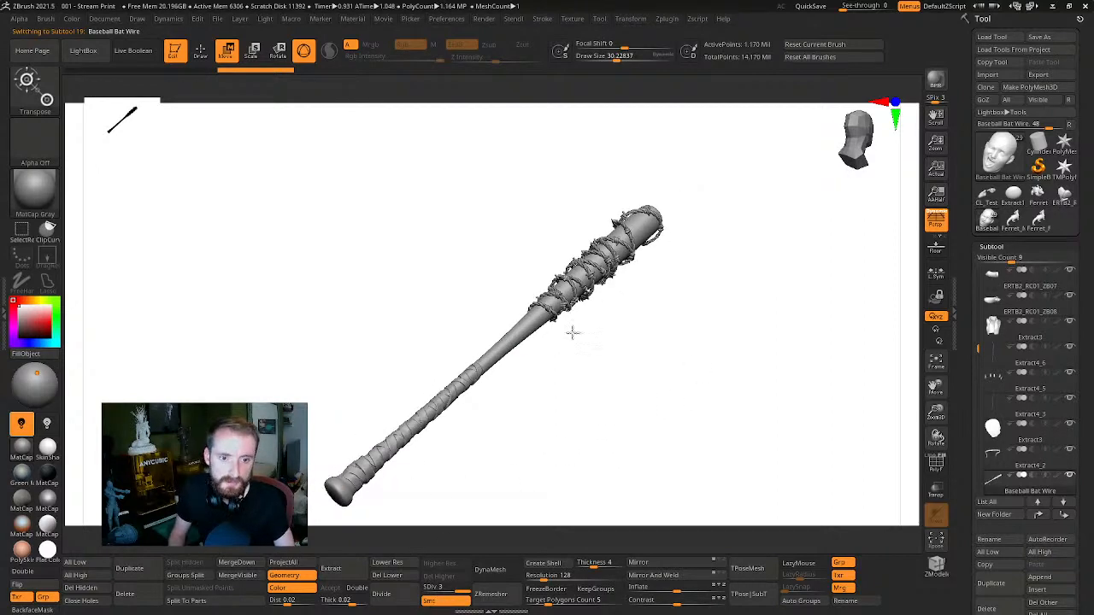
# Display the polyframe and split the bat, grip wrap and barbed wire into polygroups with Auto Groups
pyautogui.scroll(-5, 1089, 358)
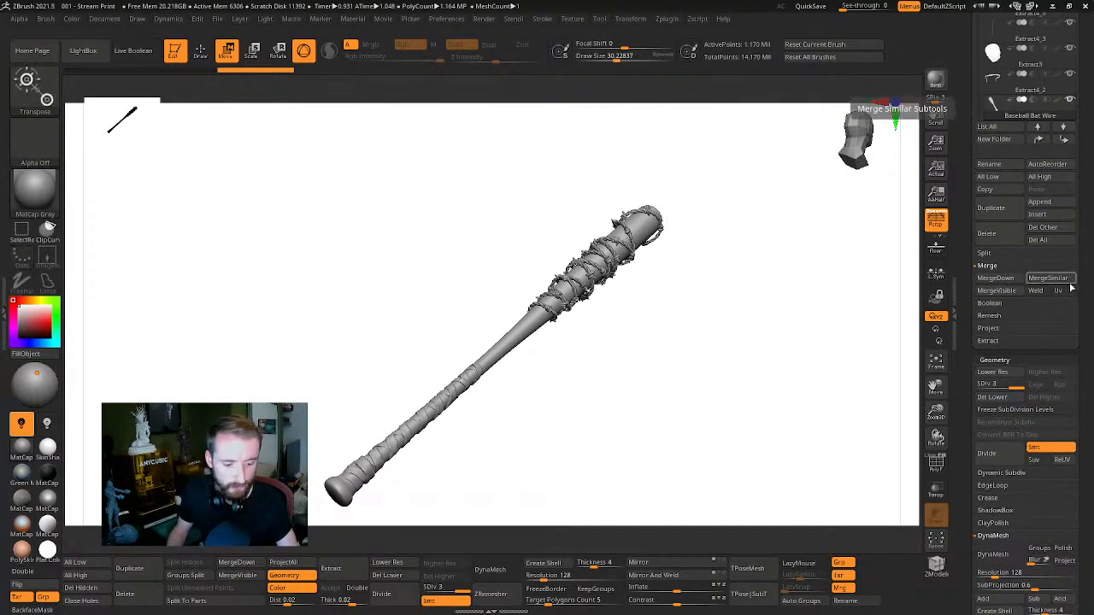
pyautogui.scroll(-10, 1089, 346)
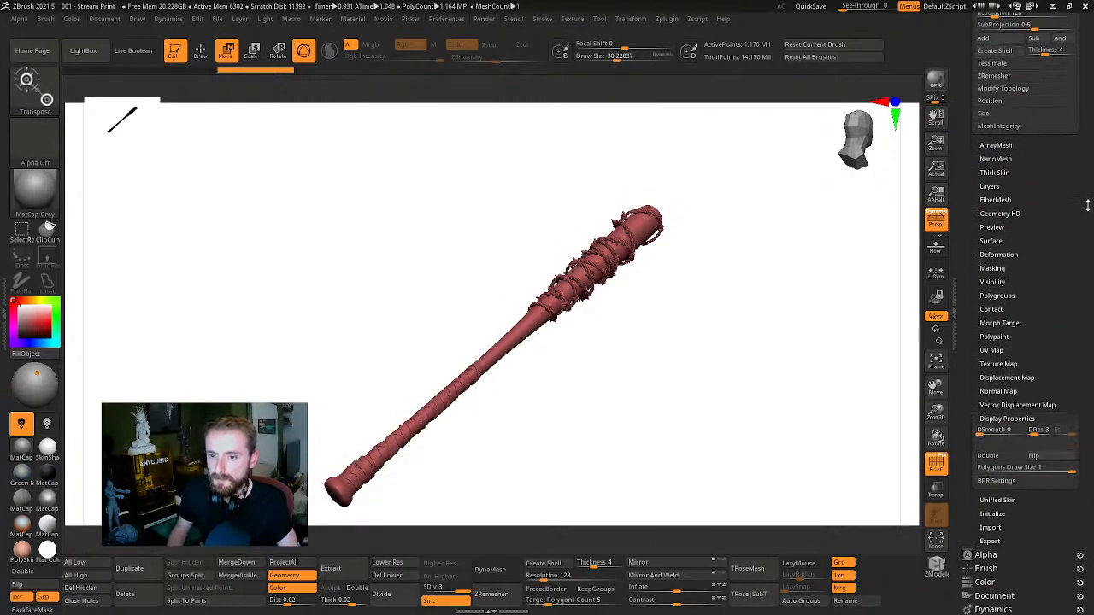
pyautogui.click(996, 294)
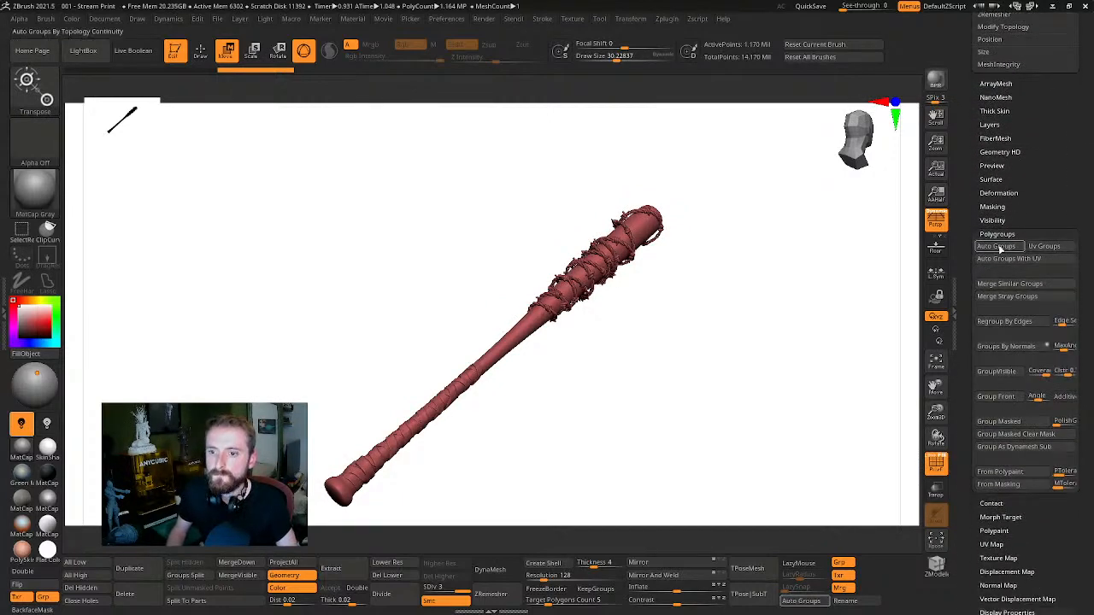
pyautogui.keyDown('alt'); pyautogui.moveTo(728, 317); pyautogui.dragTo(807, 262); pyautogui.keyUp('alt')
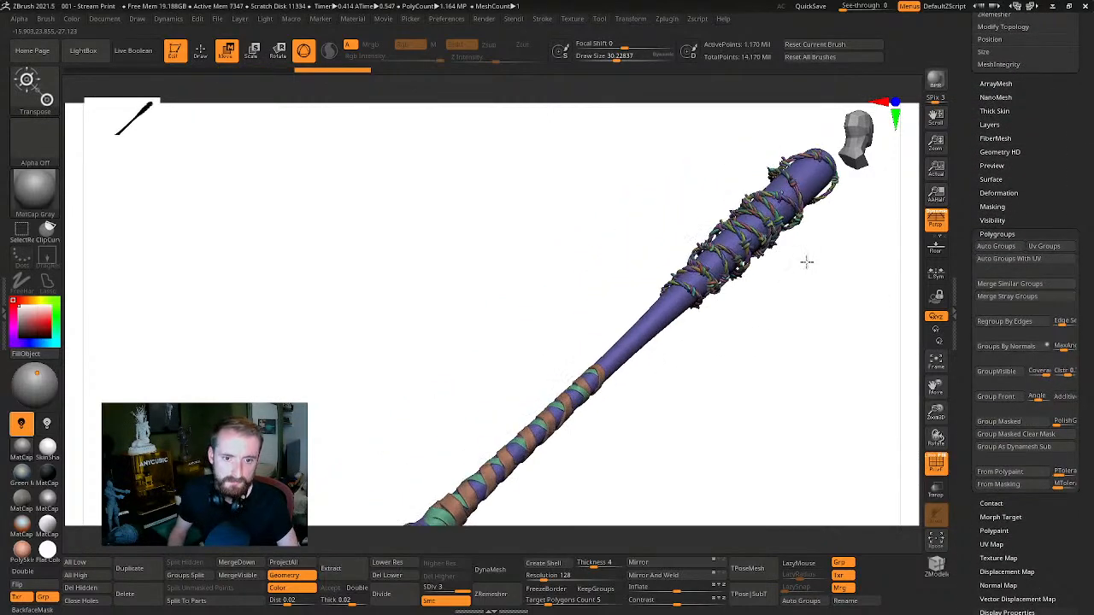
pyautogui.moveTo(702, 363)
pyautogui.keyDown('alt'); pyautogui.mouseDown()
pyautogui.moveTo(655, 291)
pyautogui.moveTo(671, 334)
pyautogui.moveTo(692, 301)
pyautogui.moveTo(667, 329)
pyautogui.mouseUp(); pyautogui.keyUp('alt')
# Hide the bat body's polygroup to view only the barbed wire and grip wrap, and show all parts again
pyautogui.keyDown('ctrl'); pyautogui.click(570, 279); pyautogui.keyUp('ctrl')
pyautogui.press('q')
pyautogui.keyDown('ctrl'); pyautogui.keyDown('shift'); pyautogui.click(600, 268); pyautogui.keyUp('shift'); pyautogui.keyUp('ctrl')
pyautogui.press('f')
pyautogui.keyDown('ctrl'); pyautogui.keyDown('shift'); pyautogui.moveTo(727, 304); pyautogui.dragTo(746, 323); pyautogui.keyUp('shift'); pyautogui.keyUp('ctrl')
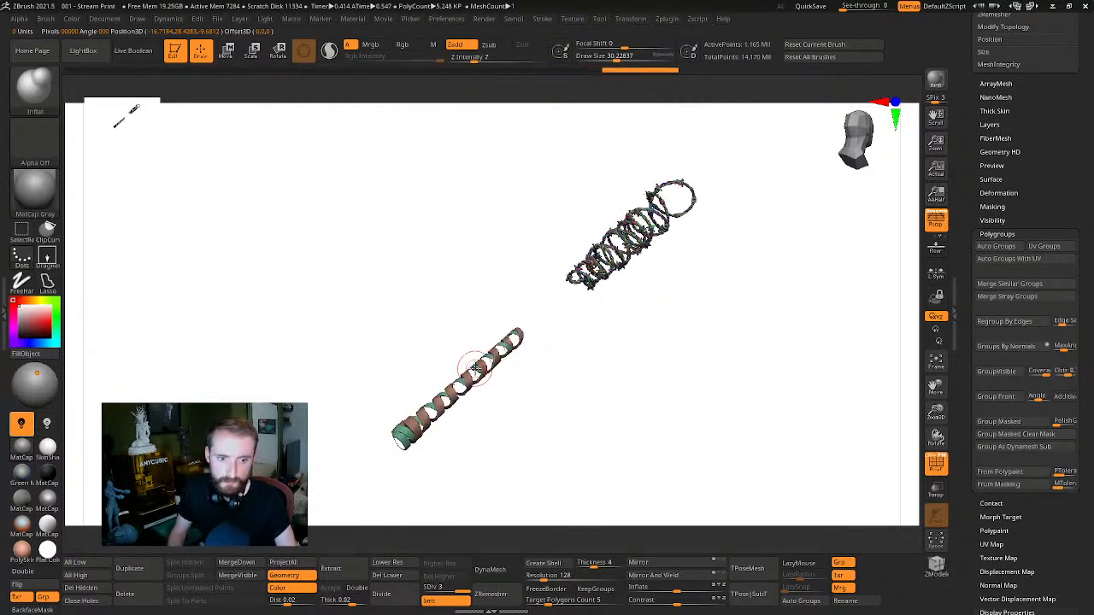
pyautogui.keyDown('ctrl'); pyautogui.keyDown('shift'); pyautogui.click(649, 372); pyautogui.keyUp('shift'); pyautogui.keyUp('ctrl')
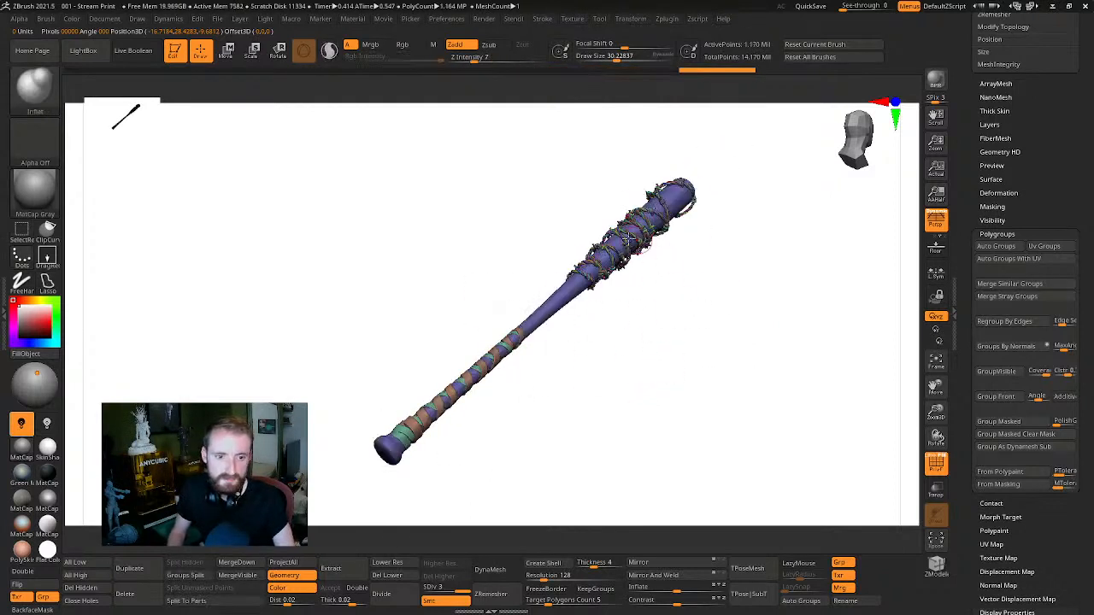
# Isolate the bat body's polygroup and try to delete the hidden barbed wire and grip wrap
pyautogui.keyDown('ctrl'); pyautogui.keyDown('shift'); pyautogui.click(554, 281); pyautogui.keyUp('shift'); pyautogui.keyUp('ctrl')
pyautogui.moveTo(685, 332)
pyautogui.keyDown('alt'); pyautogui.mouseDown()
pyautogui.moveTo(701, 334)
pyautogui.moveTo(684, 333)
pyautogui.mouseUp(); pyautogui.keyUp('alt')
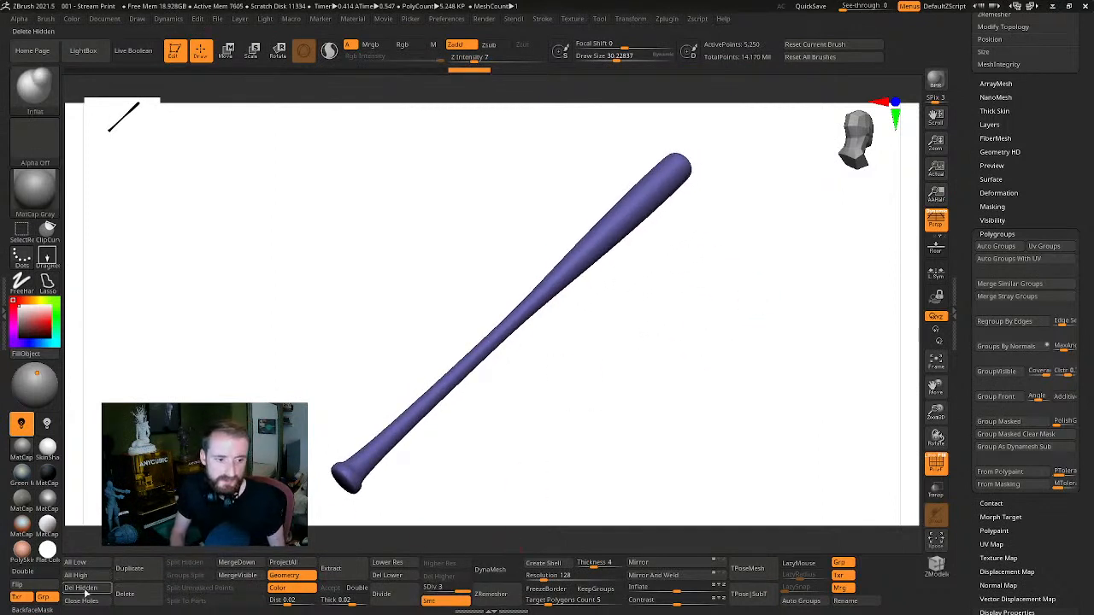
pyautogui.click(83, 589)
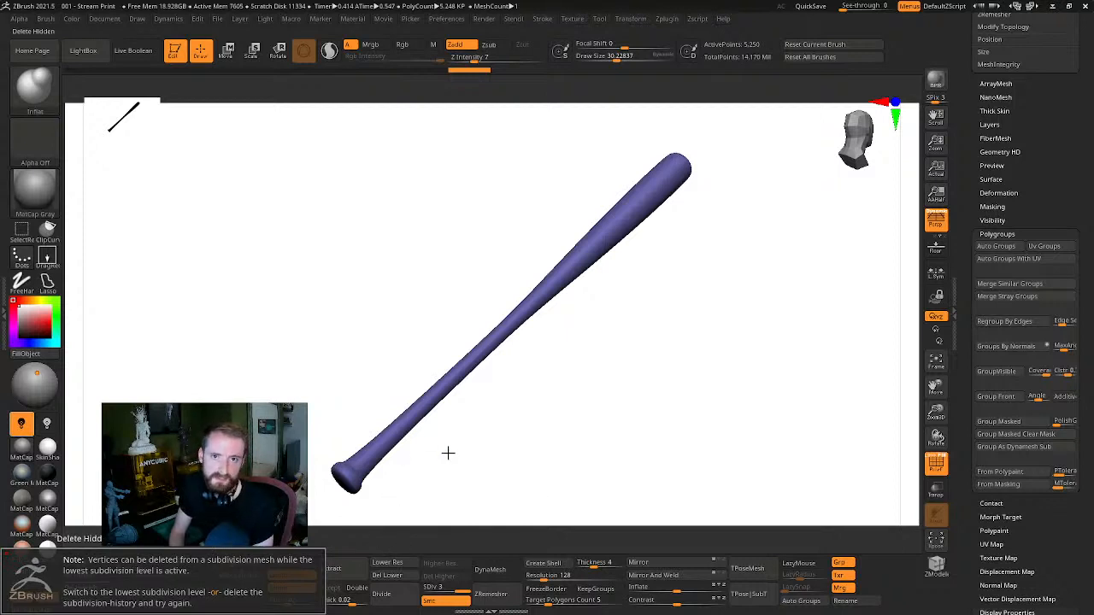
# Lower the bat to subdivision level 1 and show all of its parts
pyautogui.moveTo(678, 403); pyautogui.dragTo(654, 365)
pyautogui.moveTo(618, 429); pyautogui.dragTo(595, 404)
pyautogui.moveTo(460, 588); pyautogui.dragTo(445, 585)
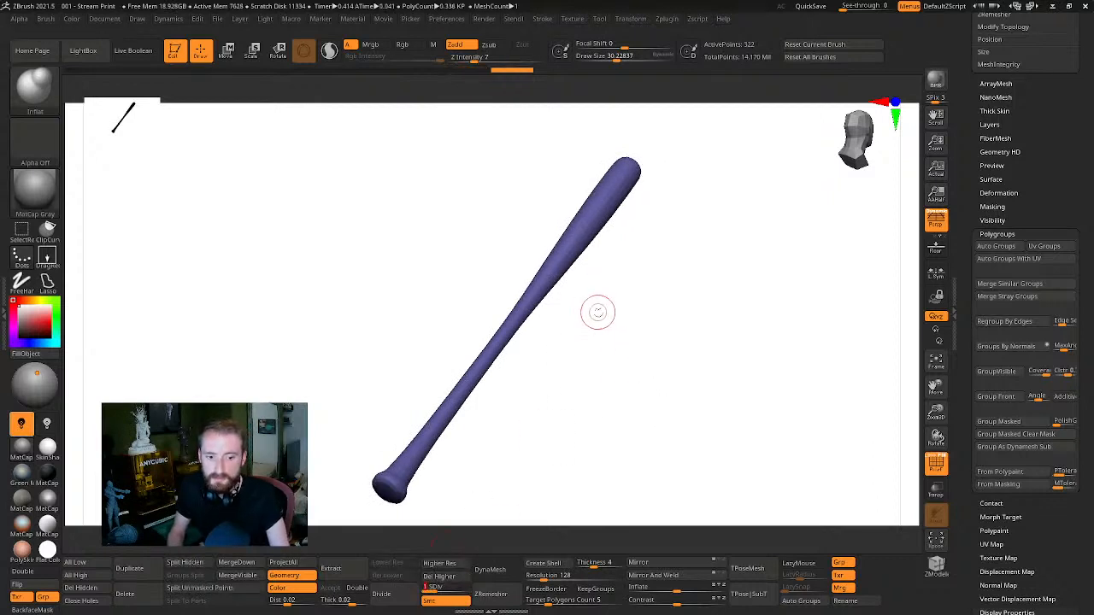
pyautogui.keyDown('ctrl'); pyautogui.keyDown('shift'); pyautogui.click(439, 469); pyautogui.keyUp('shift'); pyautogui.keyUp('ctrl')
pyautogui.moveTo(439, 469); pyautogui.dragTo(626, 346)
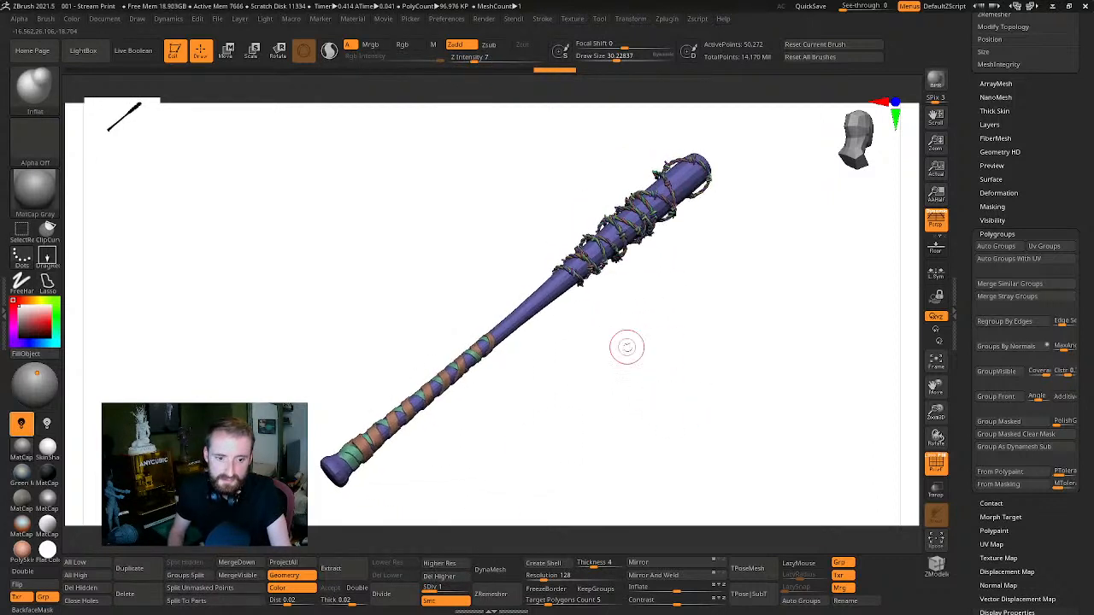
# Isolate the bat body again at the lowest level and return it to subdivision level 3
pyautogui.keyDown('ctrl'); pyautogui.keyDown('shift'); pyautogui.click(527, 311); pyautogui.keyUp('shift'); pyautogui.keyUp('ctrl')
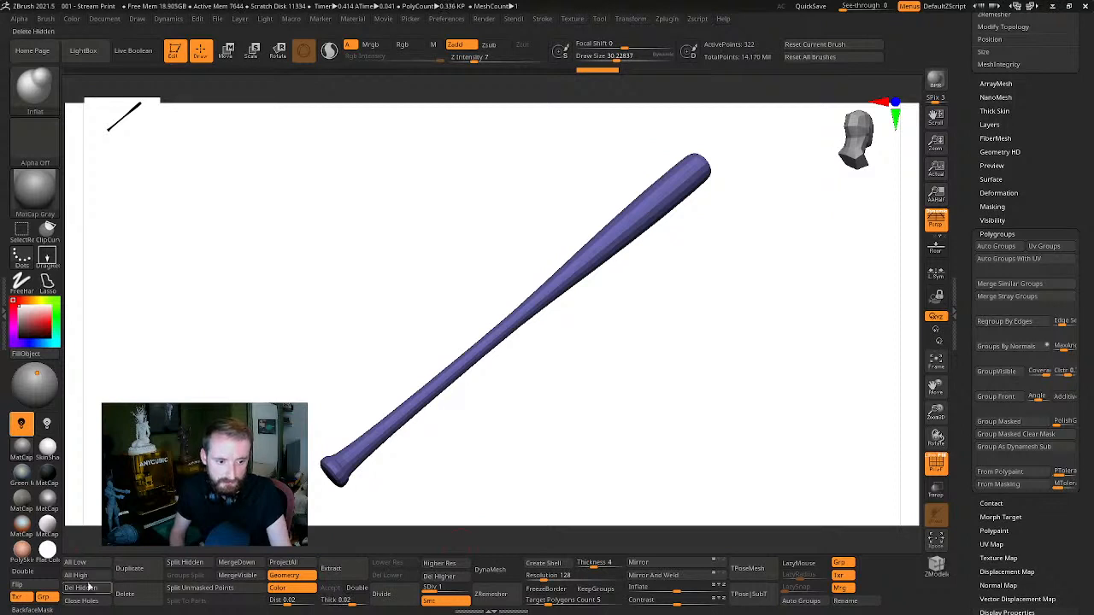
pyautogui.click(126, 593)
pyautogui.click(123, 602)
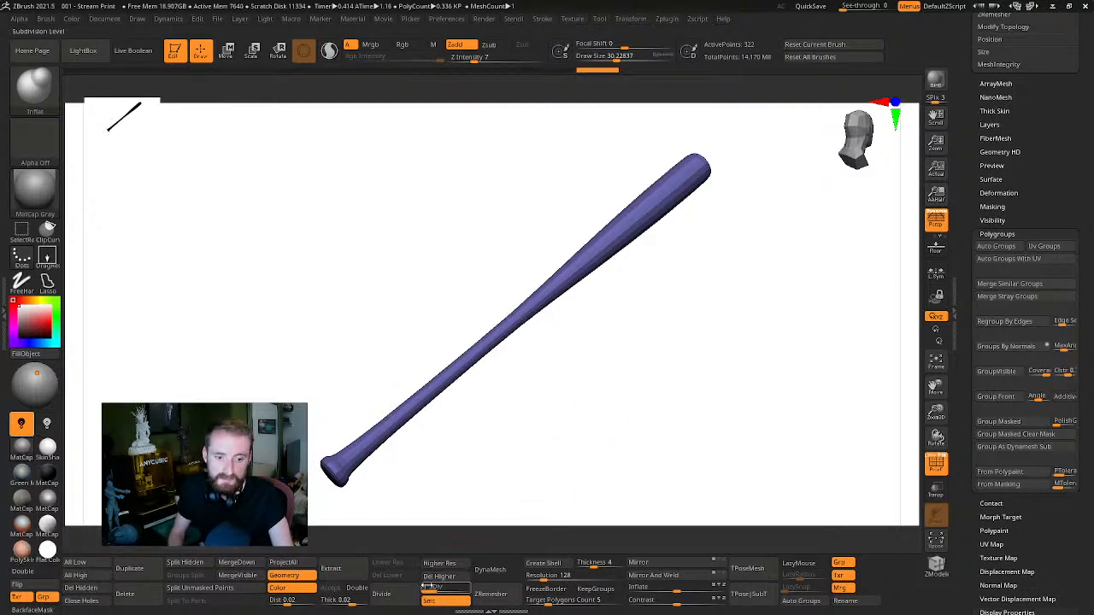
pyautogui.click(480, 585)
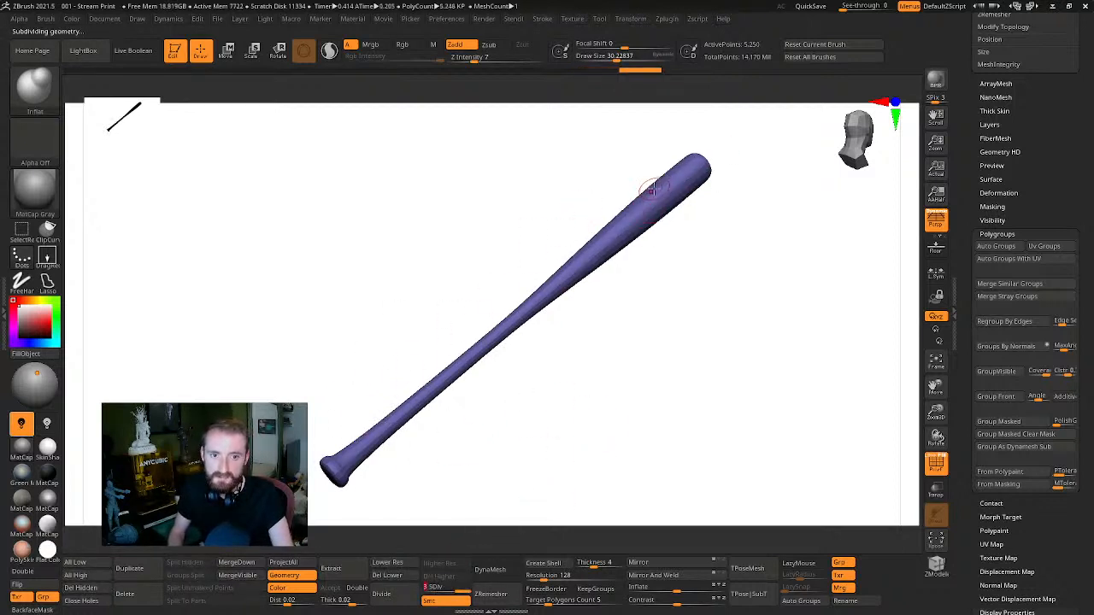
# Show the whole figure, make the HEAD active and combine it into a single polygroup
pyautogui.moveTo(661, 367); pyautogui.dragTo(761, 303)
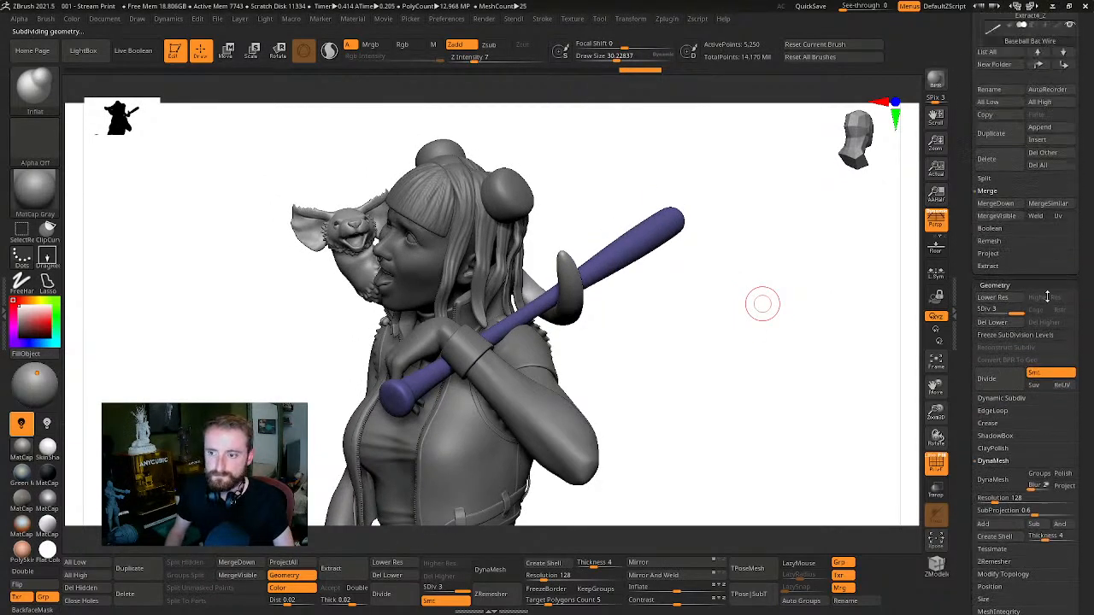
pyautogui.moveTo(678, 344)
pyautogui.mouseDown()
pyautogui.moveTo(732, 362)
pyautogui.moveTo(769, 305)
pyautogui.moveTo(793, 323)
pyautogui.moveTo(793, 293)
pyautogui.moveTo(725, 302)
pyautogui.moveTo(764, 298)
pyautogui.moveTo(684, 325)
pyautogui.moveTo(675, 349)
pyautogui.moveTo(742, 313)
pyautogui.moveTo(727, 293)
pyautogui.moveTo(800, 312)
pyautogui.moveTo(795, 248)
pyautogui.moveTo(818, 229)
pyautogui.moveTo(640, 258)
pyautogui.mouseUp()
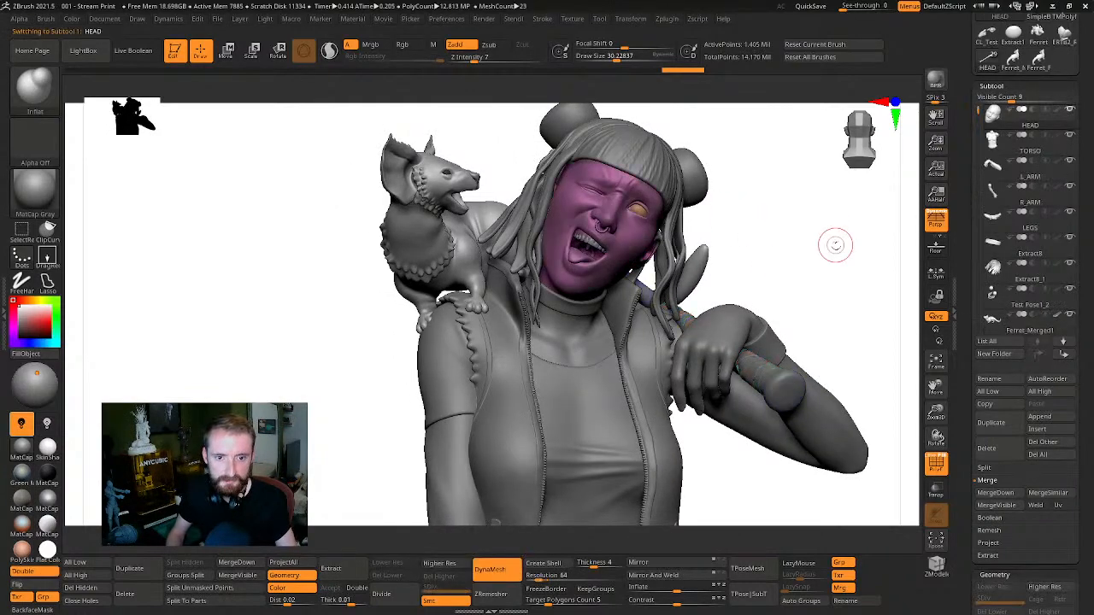
pyautogui.moveTo(837, 244); pyautogui.dragTo(772, 292)
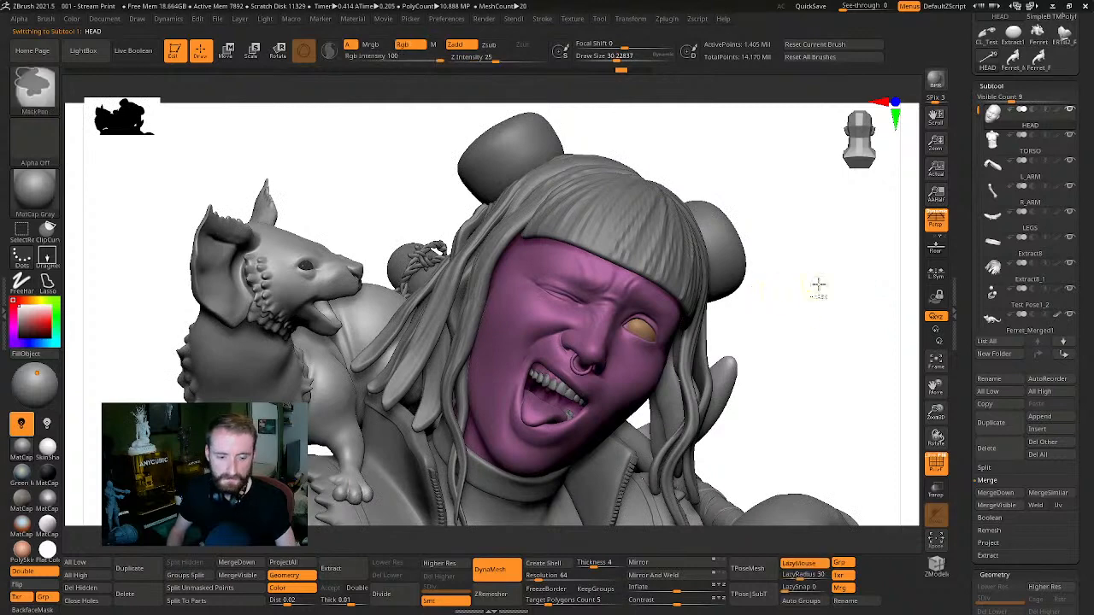
pyautogui.hotkey('ctrl', 'w')
pyautogui.moveTo(858, 325)
pyautogui.mouseDown()
pyautogui.moveTo(849, 319)
pyautogui.moveTo(891, 206)
pyautogui.mouseUp()
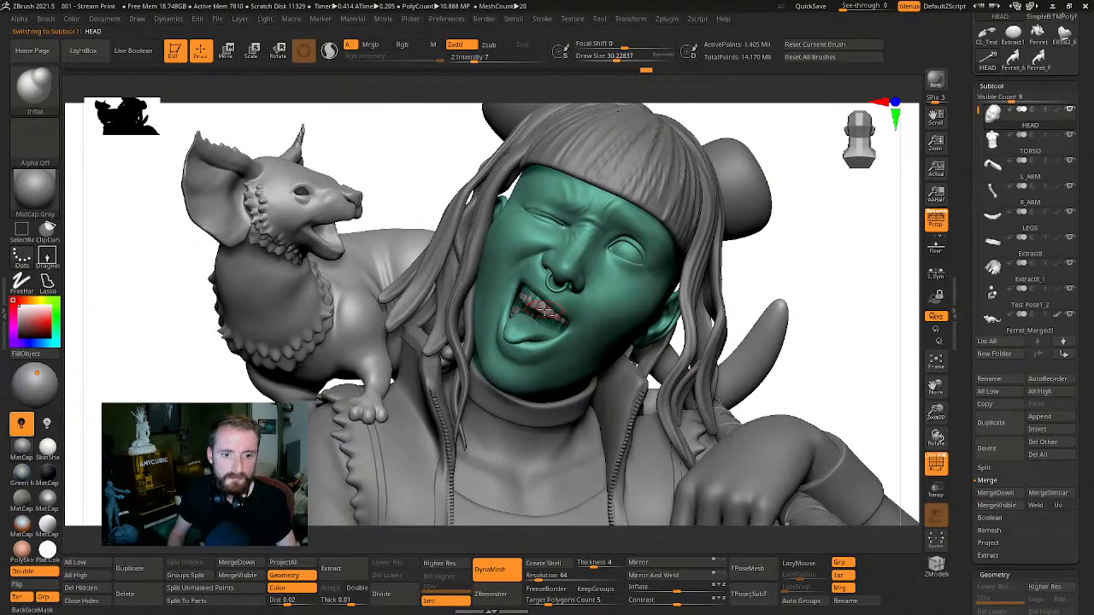
# Select the teeth subtool Test Pose1_2 and reorder it to directly below the HEAD
pyautogui.keyDown('alt'); pyautogui.click(540, 306); pyautogui.keyUp('alt')
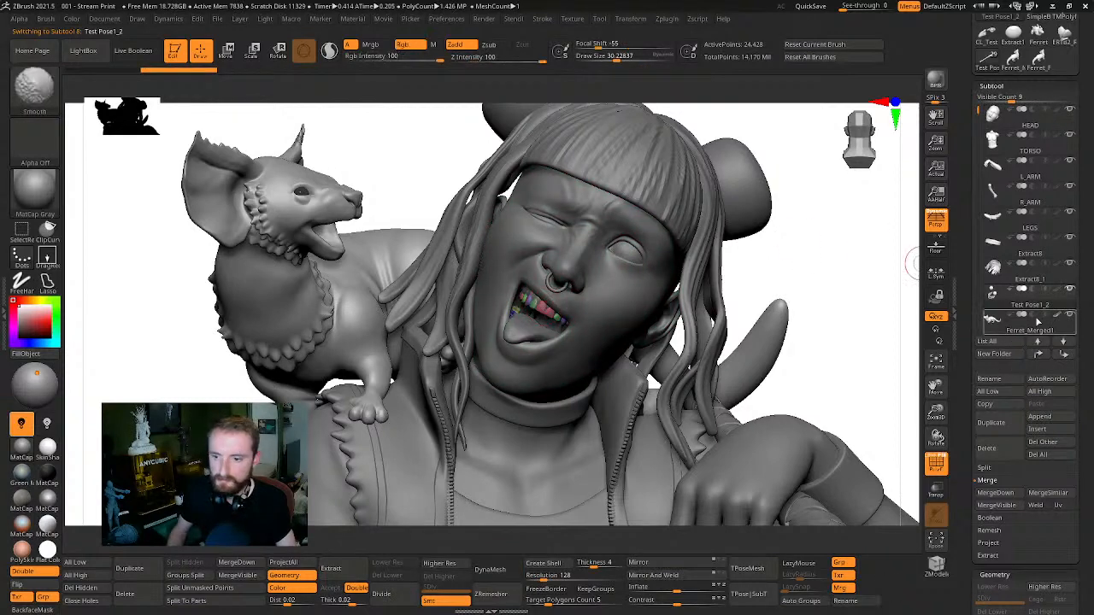
pyautogui.click(1065, 356)
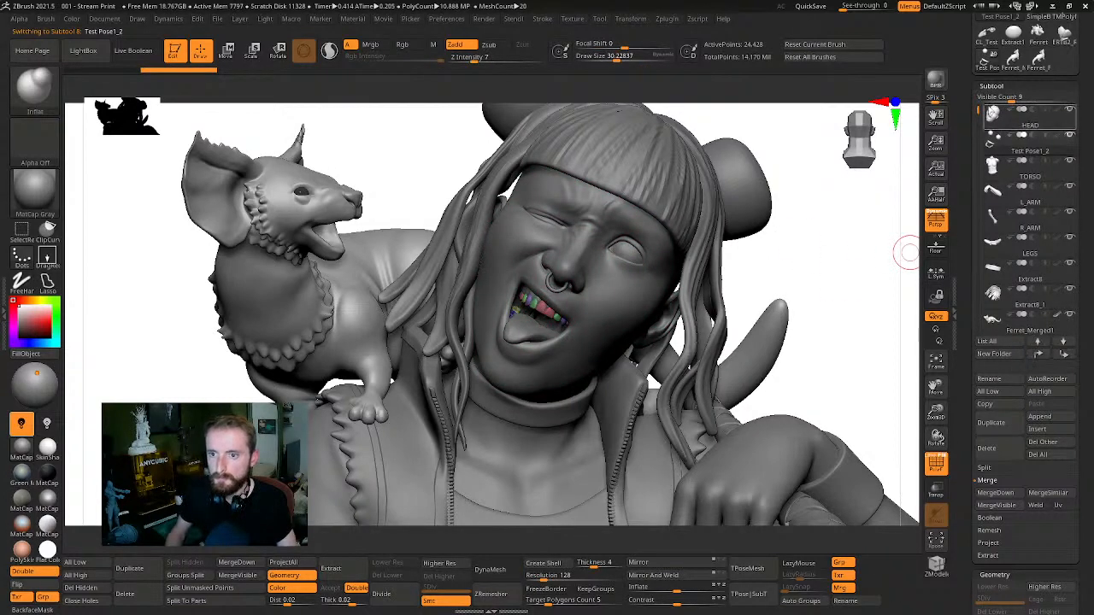
# Isolate the Test Pose1_2 subtool and hide everything in it except the two rows of teeth
pyautogui.moveTo(813, 331); pyautogui.dragTo(818, 305)
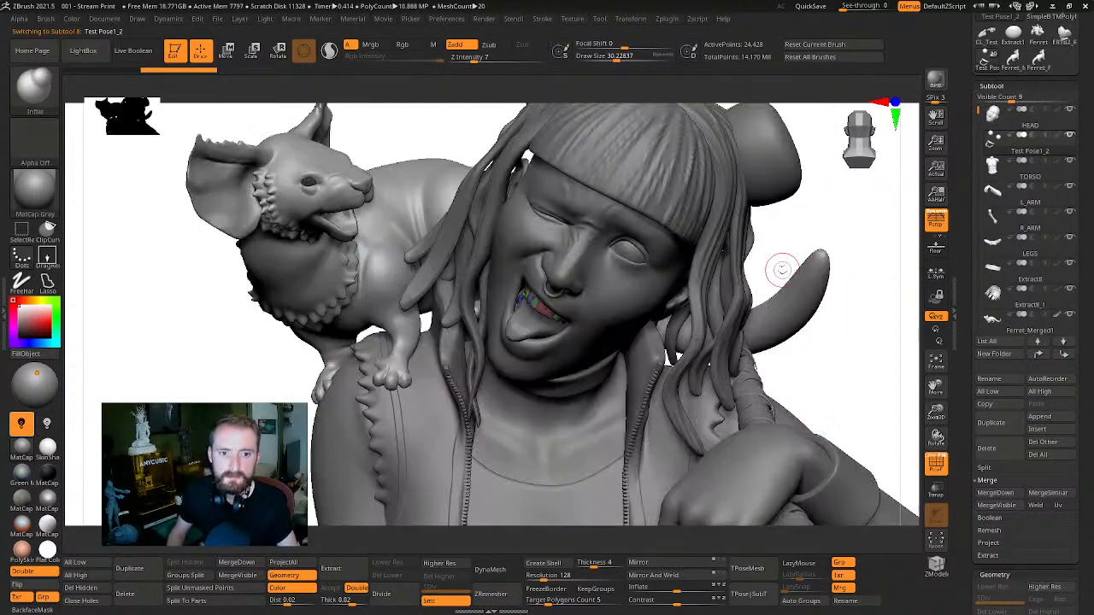
pyautogui.moveTo(793, 231)
pyautogui.keyDown('alt'); pyautogui.mouseDown()
pyautogui.moveTo(781, 327)
pyautogui.moveTo(800, 299)
pyautogui.moveTo(786, 351)
pyautogui.moveTo(845, 293)
pyautogui.mouseUp(); pyautogui.keyUp('alt')
pyautogui.moveTo(477, 213)
pyautogui.keyDown('ctrl'); pyautogui.keyDown('shift'); pyautogui.mouseDown()
pyautogui.moveTo(505, 352)
pyautogui.moveTo(769, 230)
pyautogui.mouseUp(); pyautogui.keyUp('shift'); pyautogui.keyUp('ctrl')
pyautogui.moveTo(695, 298)
pyautogui.mouseDown()
pyautogui.moveTo(762, 325)
pyautogui.moveTo(772, 265)
pyautogui.mouseUp()
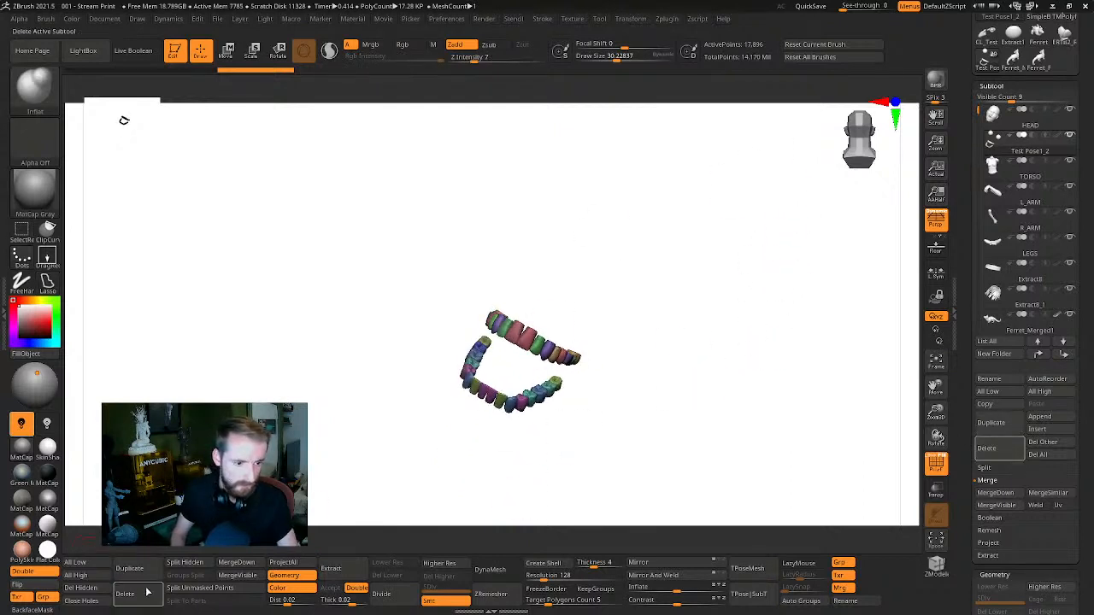
# Delete the hidden geometry of the teeth subtool and subdivide the remaining teeth to level 3
pyautogui.click(97, 589)
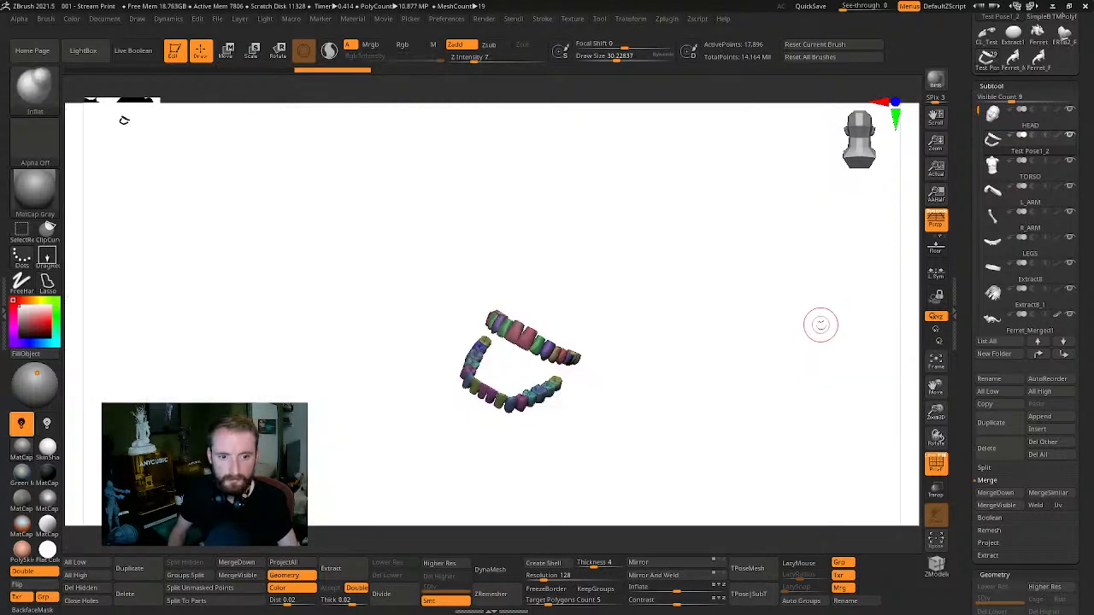
pyautogui.moveTo(814, 316); pyautogui.dragTo(696, 286)
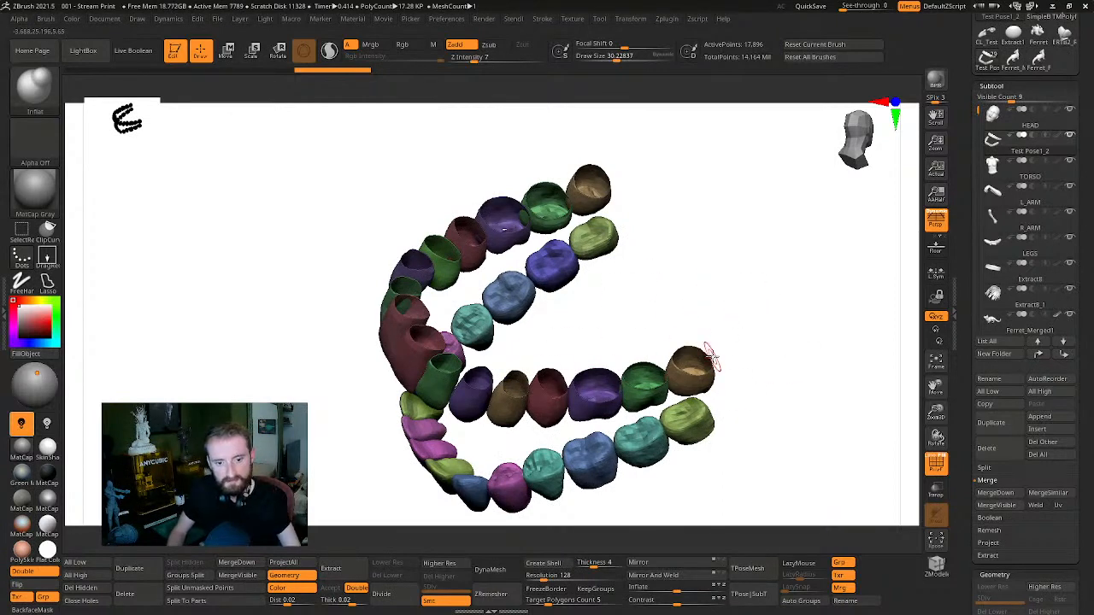
pyautogui.moveTo(709, 357); pyautogui.dragTo(783, 266)
pyautogui.press('ctrl')
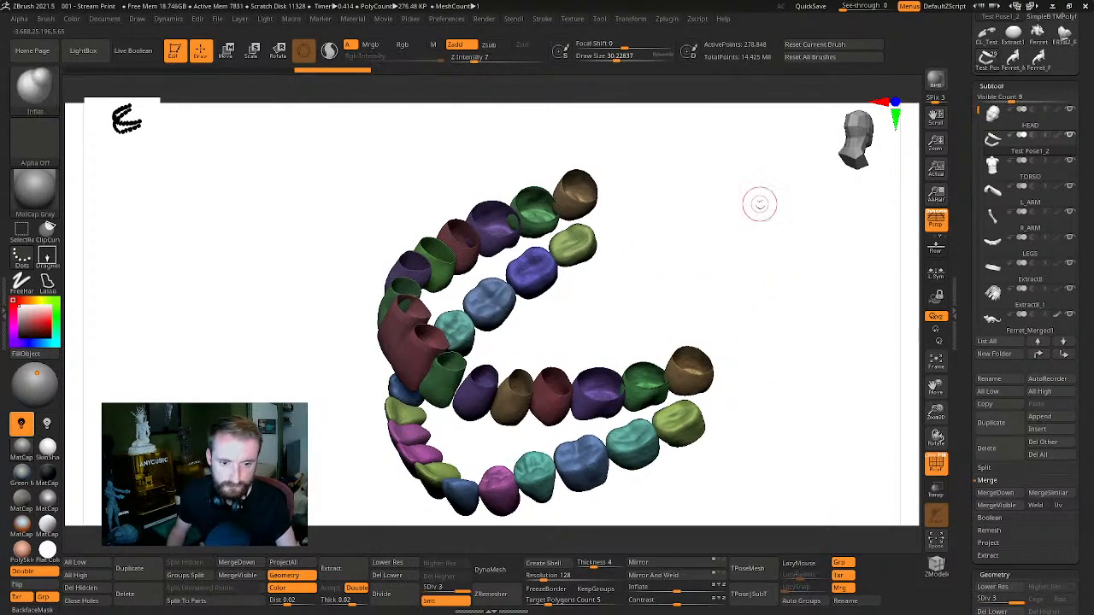
pyautogui.press('d')
pyautogui.press('d')
# Show only the HEAD together with the teeth and check how the teeth sit in the open mouth
pyautogui.moveTo(780, 293); pyautogui.dragTo(811, 319)
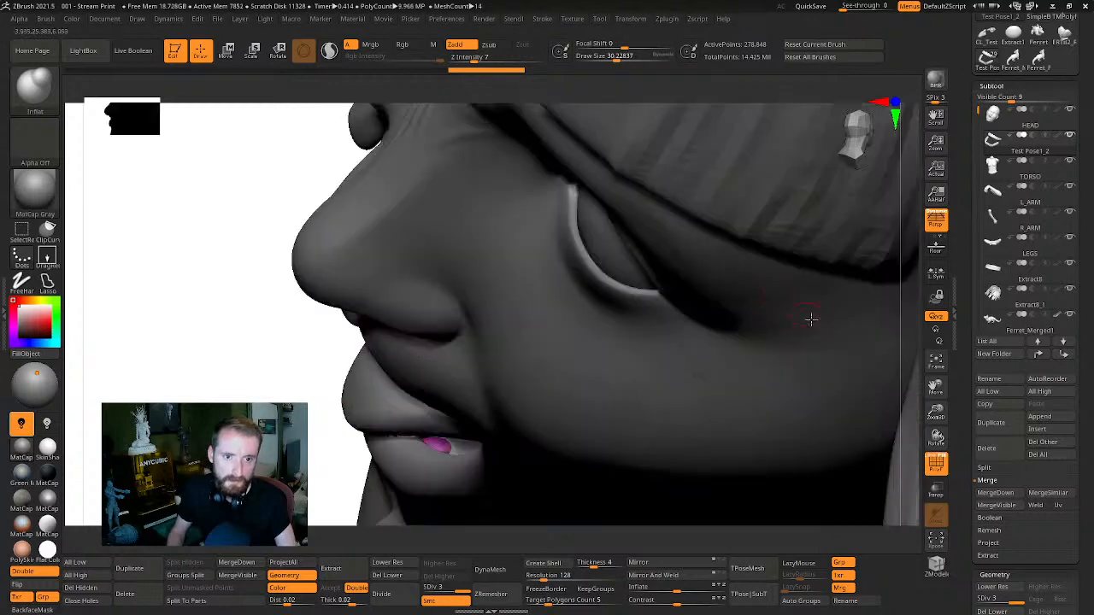
pyautogui.moveTo(335, 438); pyautogui.dragTo(343, 299)
pyautogui.moveTo(601, 261); pyautogui.dragTo(731, 253)
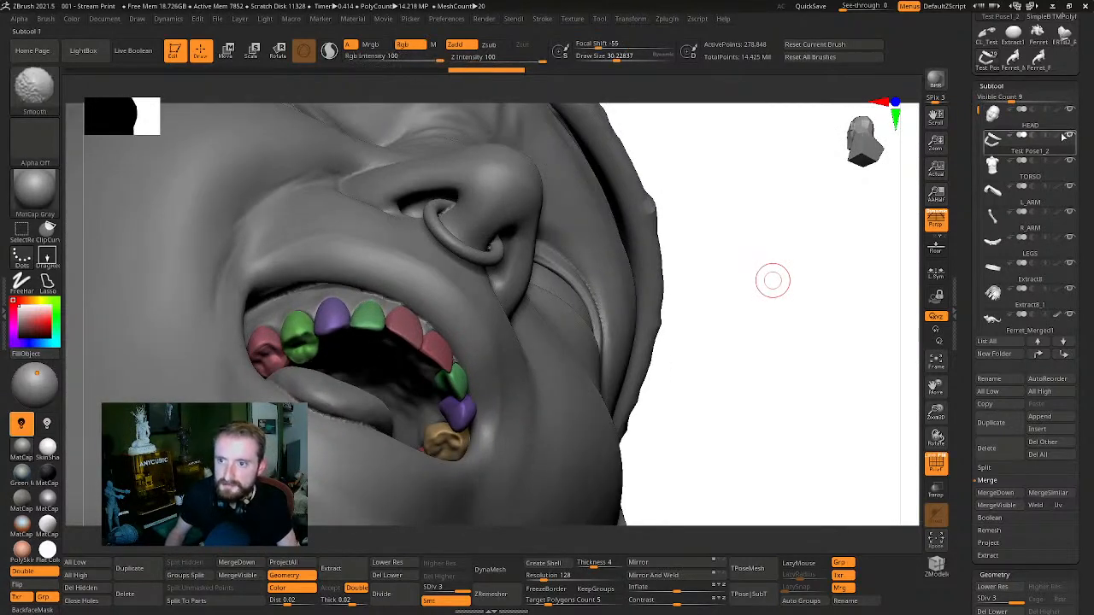
pyautogui.click(1073, 113)
pyautogui.click(1073, 113)
pyautogui.moveTo(772, 261)
pyautogui.mouseDown()
pyautogui.moveTo(745, 240)
pyautogui.moveTo(769, 316)
pyautogui.mouseUp()
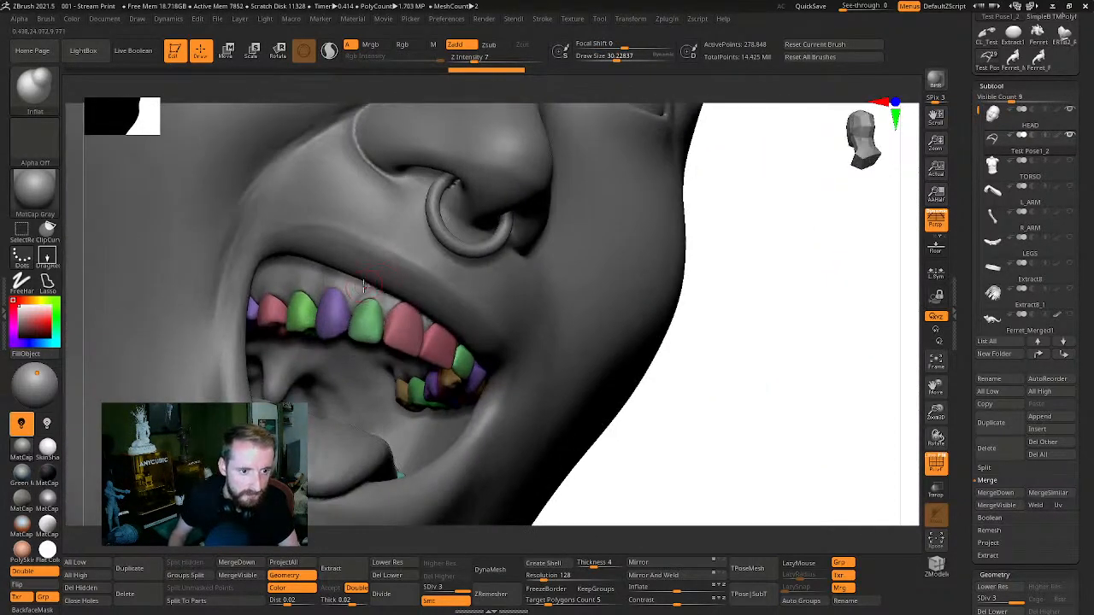
# Try adjusting the upper front teeth with the Move brush at a draw size of about 49
pyautogui.press('w')
pyautogui.press('q')
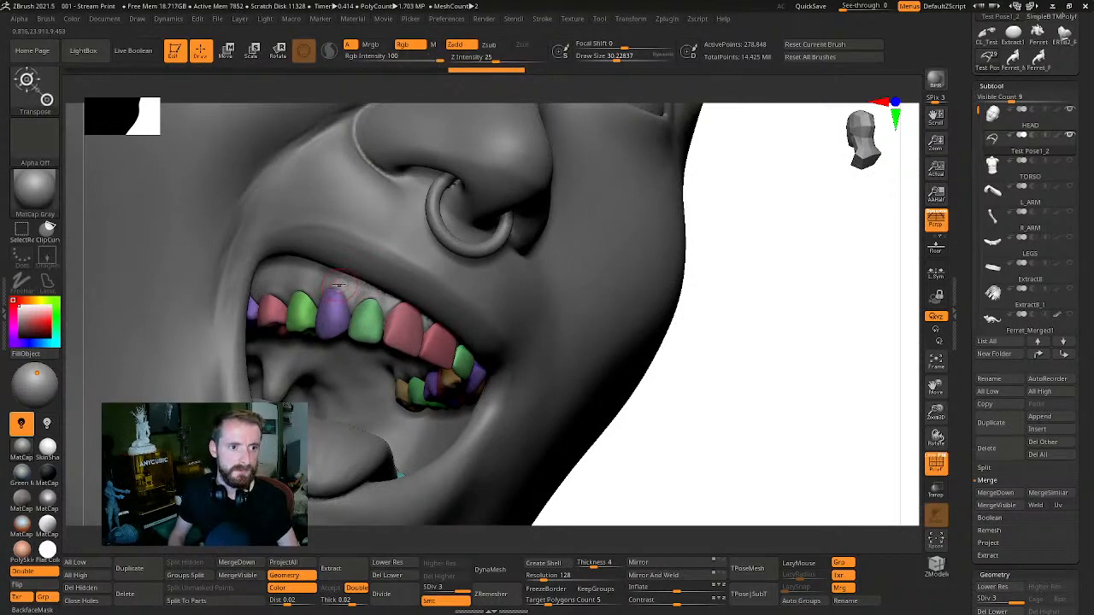
pyautogui.press('s')
pyautogui.moveTo(338, 285); pyautogui.dragTo(343, 282)
pyautogui.press('b')
pyautogui.press('m')
pyautogui.press('v')
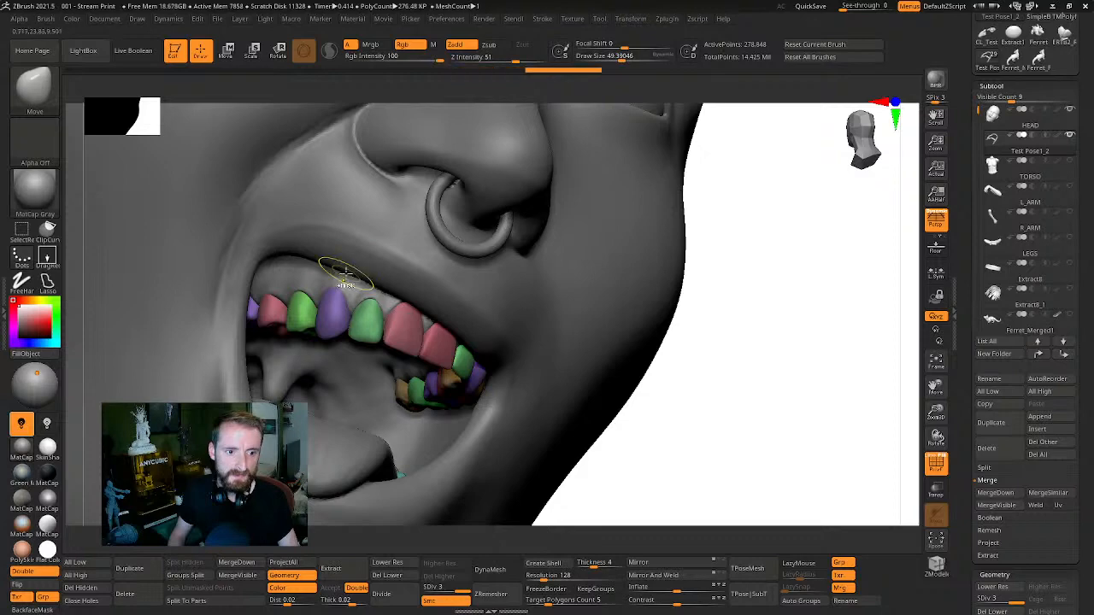
# Isolate the teeth, delete their lower subdivision levels and combine them into a single polygroup
pyautogui.moveTo(784, 291); pyautogui.dragTo(819, 258)
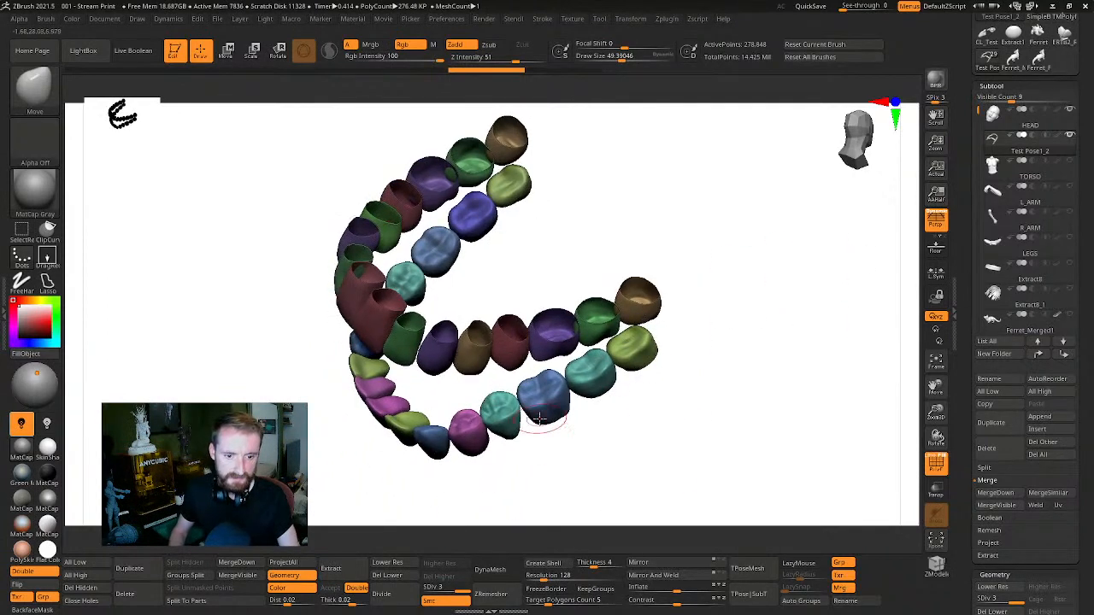
pyautogui.click(396, 579)
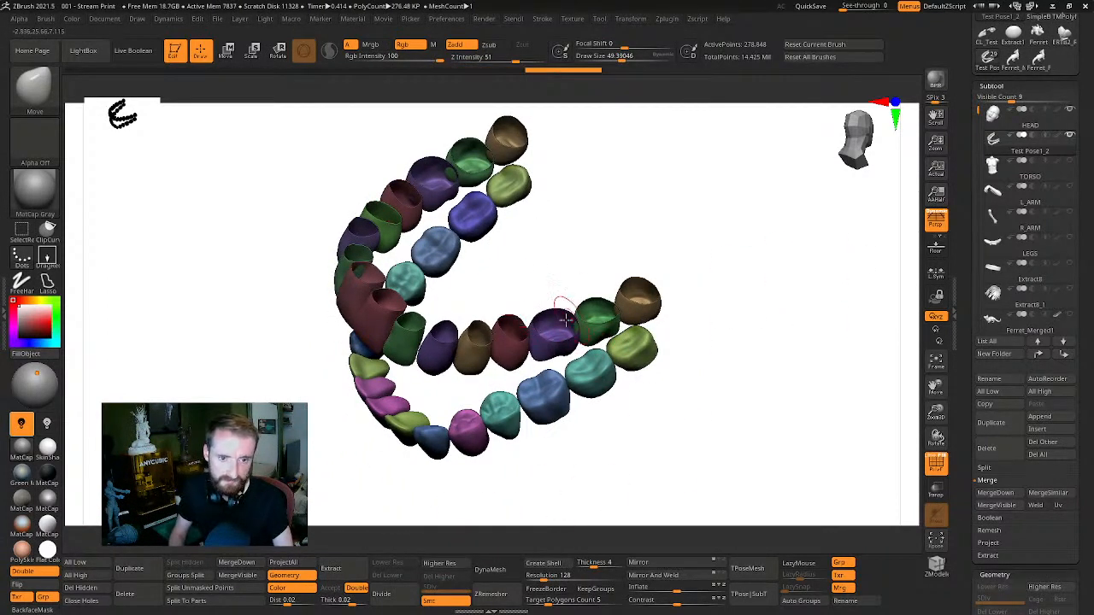
pyautogui.click(83, 589)
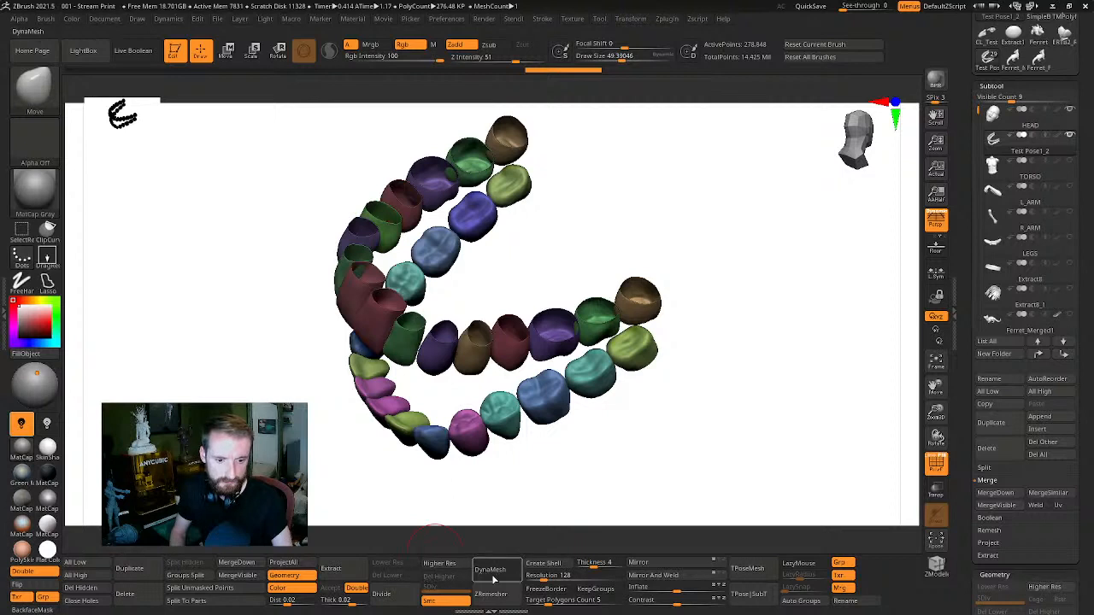
pyautogui.moveTo(738, 330); pyautogui.dragTo(757, 262)
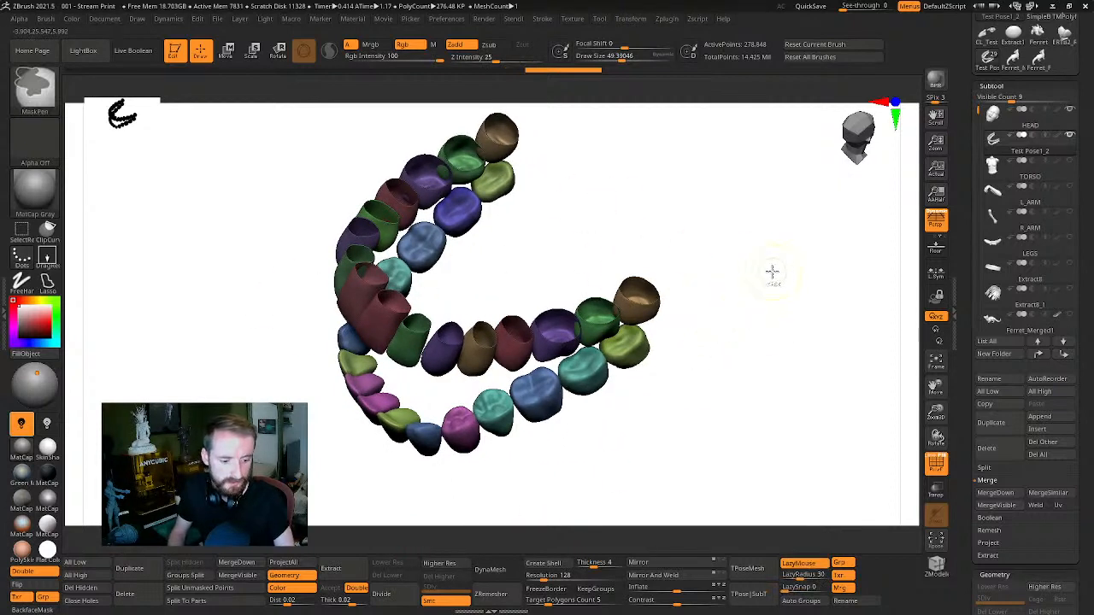
pyautogui.hotkey('shift', 'f')
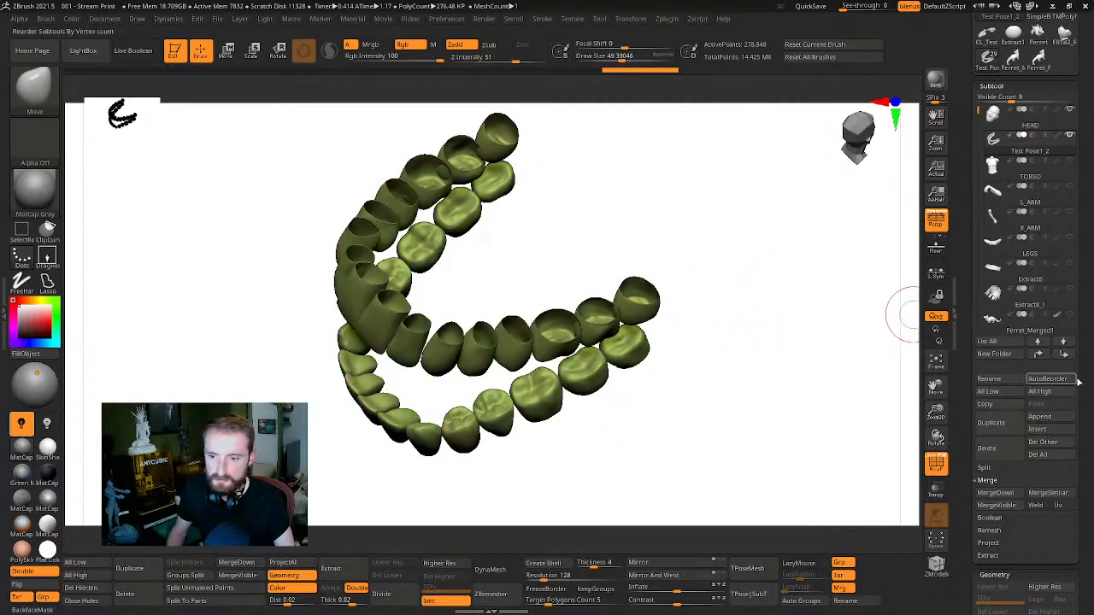
# DynaMesh the teeth at resolution 64 to close their open roots, and regroup them as one polygroup
pyautogui.scroll(-5, 1078, 382)
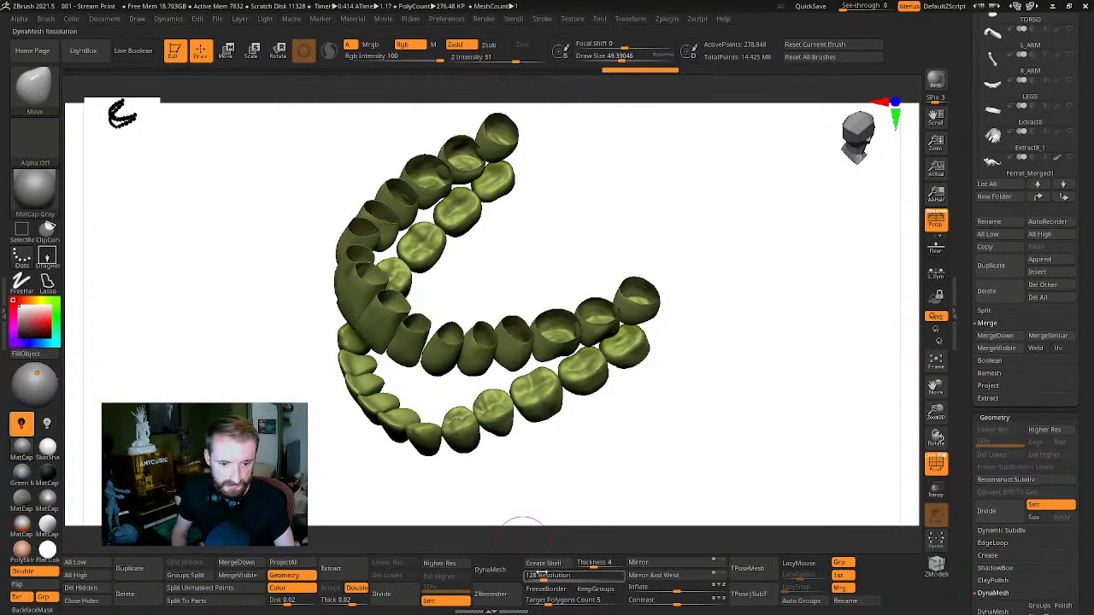
pyautogui.write('80')
pyautogui.press('Return')
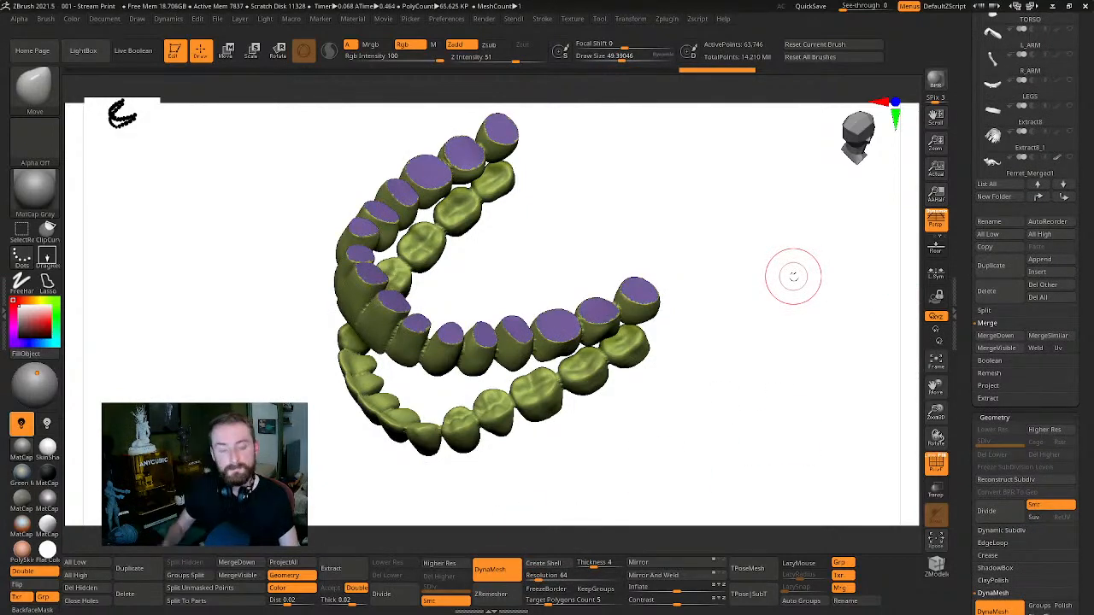
pyautogui.moveTo(771, 293); pyautogui.dragTo(425, 282)
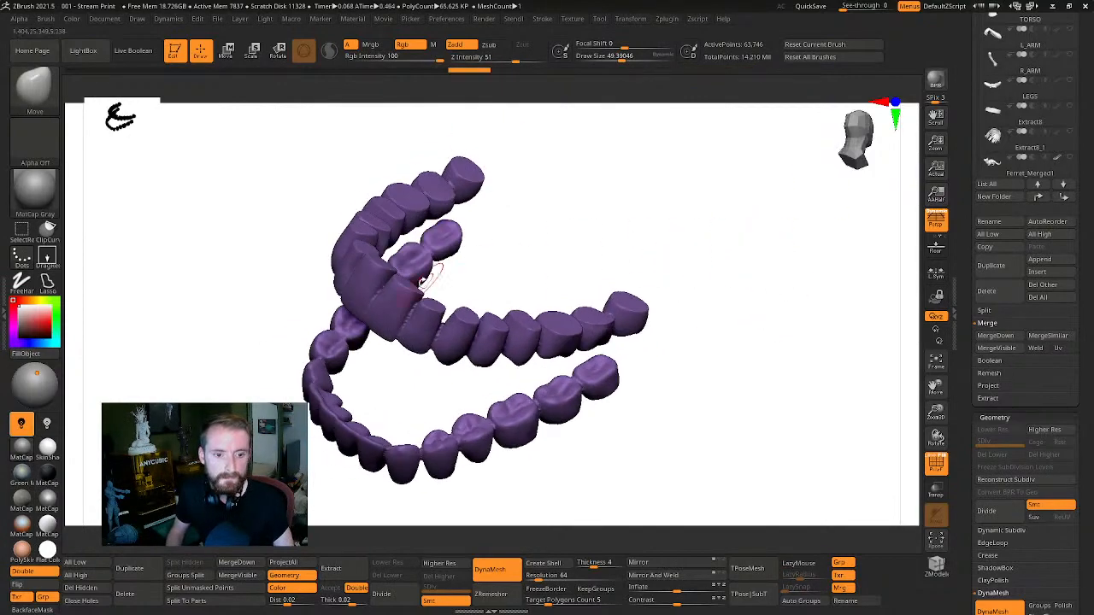
pyautogui.moveTo(734, 331); pyautogui.dragTo(818, 308)
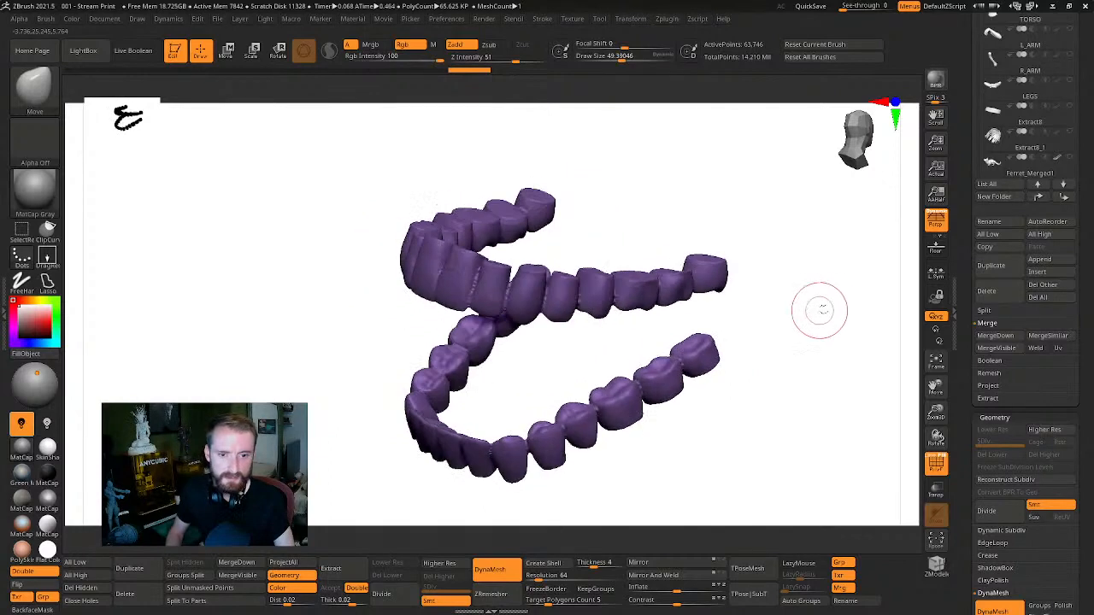
# Show the head again, make HEAD the active subtool and merge the teeth below down into it
pyautogui.scroll(5, 1074, 267)
pyautogui.keyDown('alt'); pyautogui.click(775, 369); pyautogui.keyUp('alt')
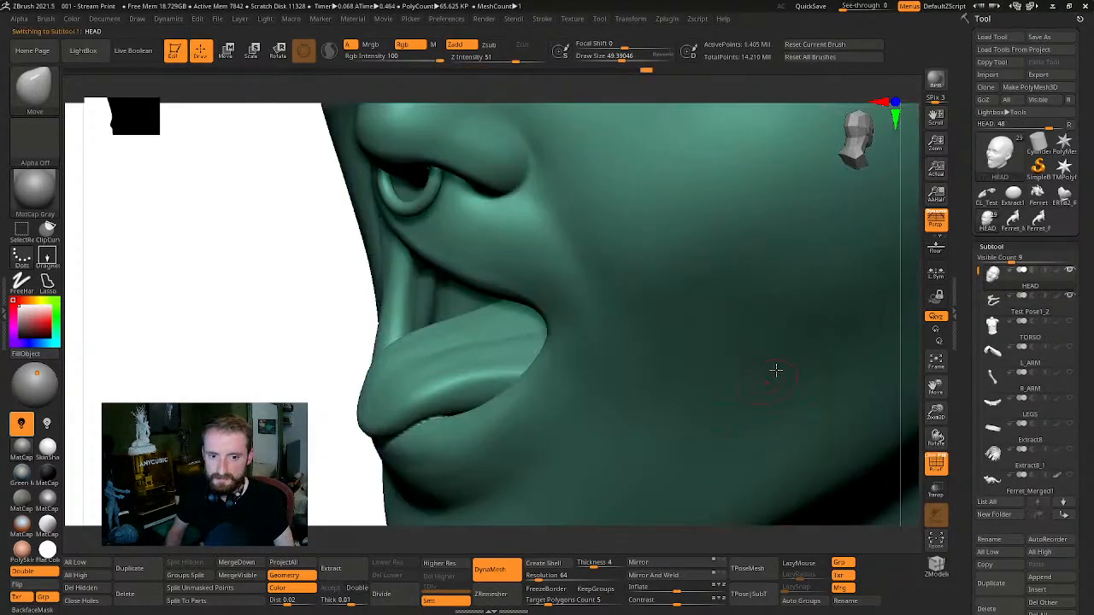
pyautogui.moveTo(286, 373); pyautogui.dragTo(543, 247)
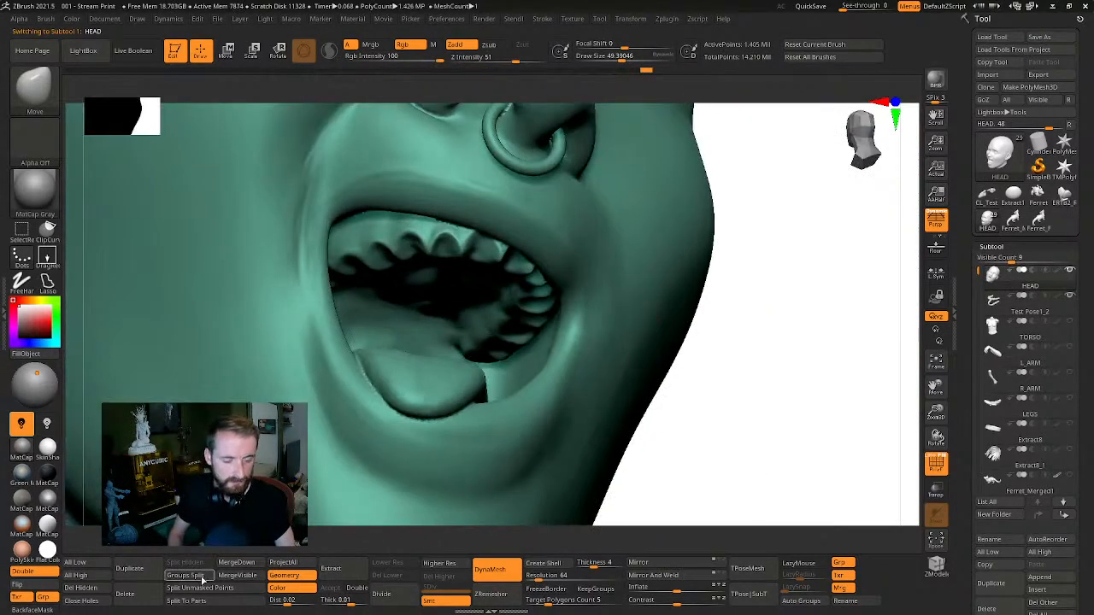
pyautogui.click(237, 563)
pyautogui.click(195, 588)
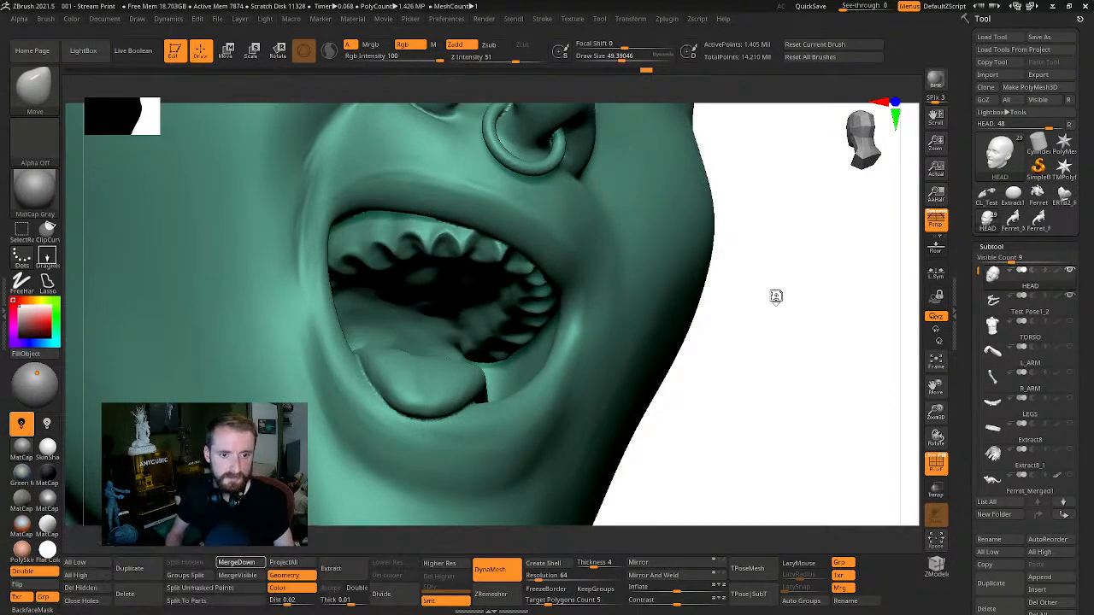
pyautogui.moveTo(817, 293); pyautogui.dragTo(835, 224)
pyautogui.moveTo(796, 289); pyautogui.dragTo(789, 341)
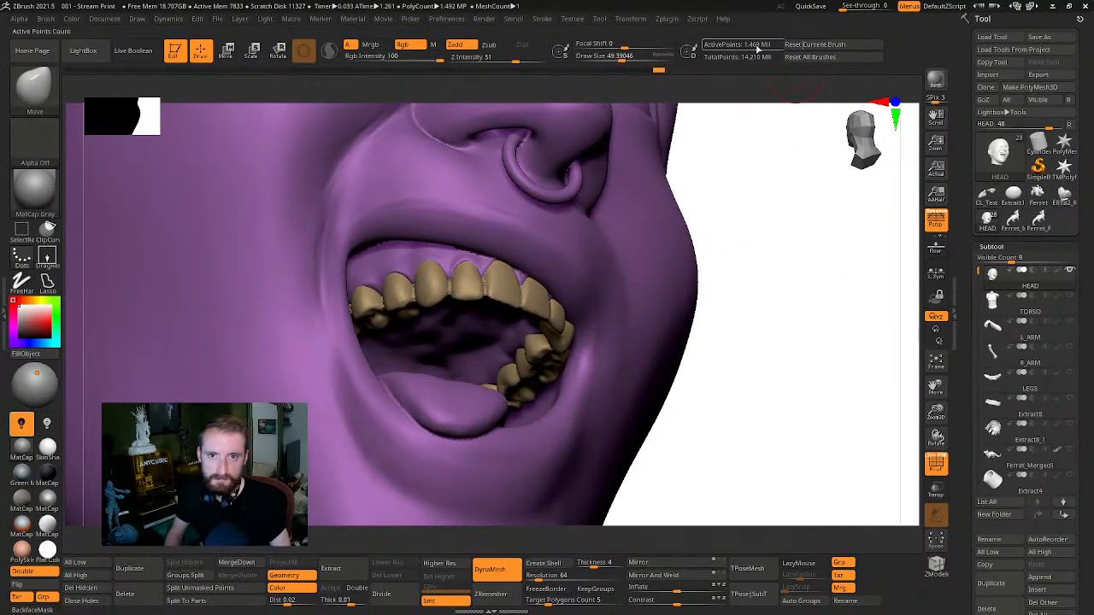
# Remesh the merged HEAD with DynaMesh to fuse the teeth into the gums
pyautogui.moveTo(783, 261)
pyautogui.mouseDown()
pyautogui.moveTo(805, 239)
pyautogui.moveTo(789, 200)
pyautogui.moveTo(754, 282)
pyautogui.moveTo(801, 298)
pyautogui.moveTo(788, 293)
pyautogui.moveTo(769, 310)
pyautogui.moveTo(805, 428)
pyautogui.mouseUp()
pyautogui.press('ctrl')
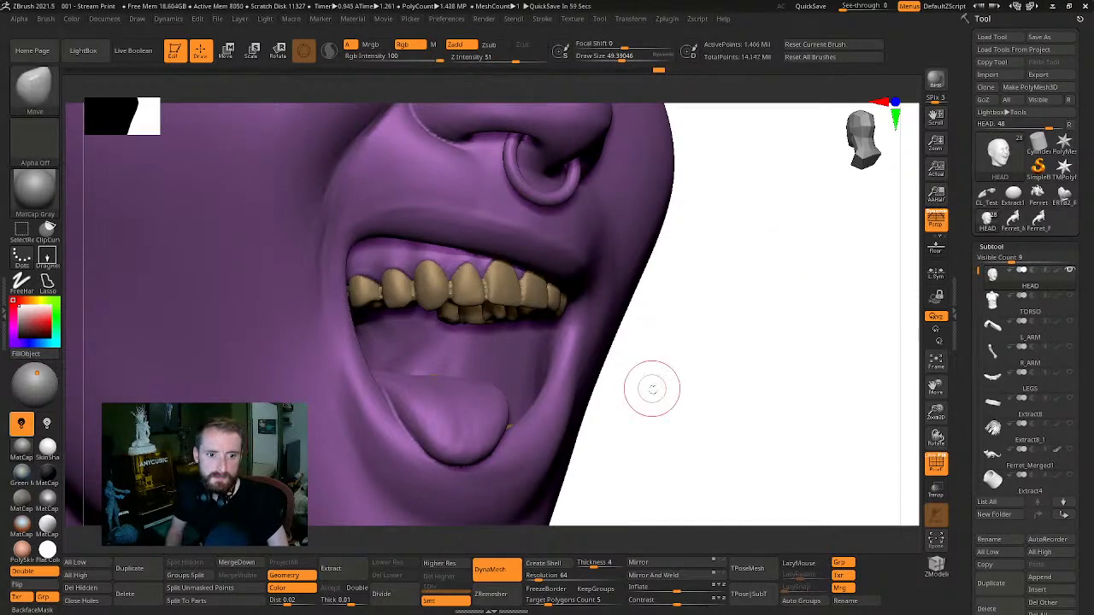
pyautogui.moveTo(739, 332)
pyautogui.mouseDown()
pyautogui.moveTo(751, 325)
pyautogui.moveTo(756, 360)
pyautogui.moveTo(737, 366)
pyautogui.moveTo(744, 385)
pyautogui.moveTo(774, 315)
pyautogui.mouseUp()
pyautogui.press('ctrl')
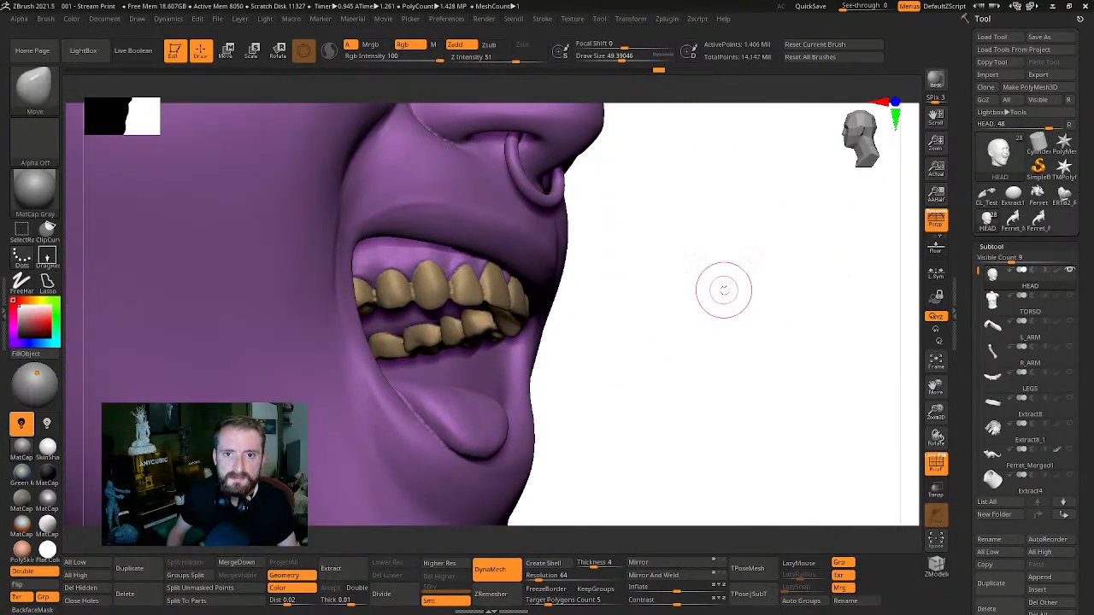
# Undo and redo the head remesh to compare the active point counts before and after fusing
pyautogui.press('ctrl')
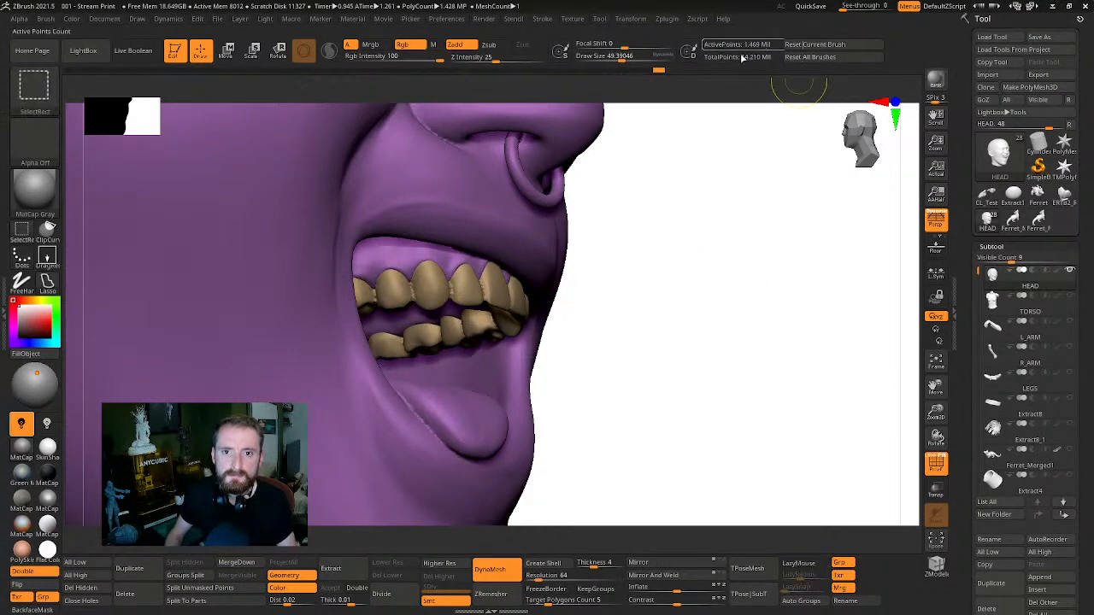
pyautogui.press('ctrl')
pyautogui.hotkey('ctrl', 'shift')
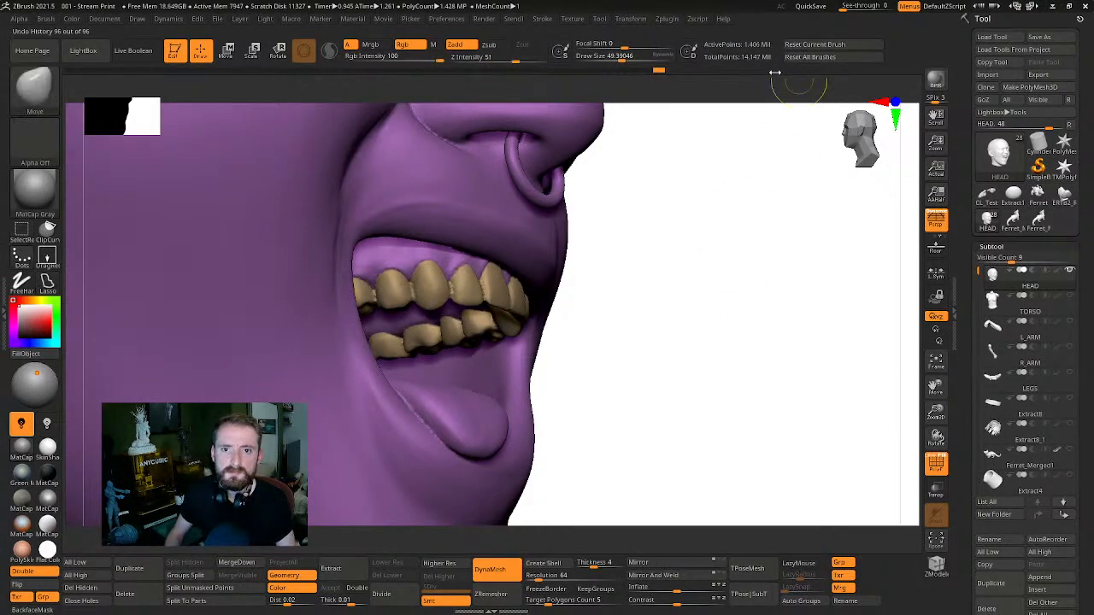
# Turn off double-sided display and flip the head's normals to inspect the fused teeth and mouth cavity from inside
pyautogui.keyDown('alt'); pyautogui.moveTo(741, 260); pyautogui.dragTo(782, 311); pyautogui.keyUp('alt')
pyautogui.moveTo(776, 207); pyautogui.dragTo(839, 393)
pyautogui.click(37, 572)
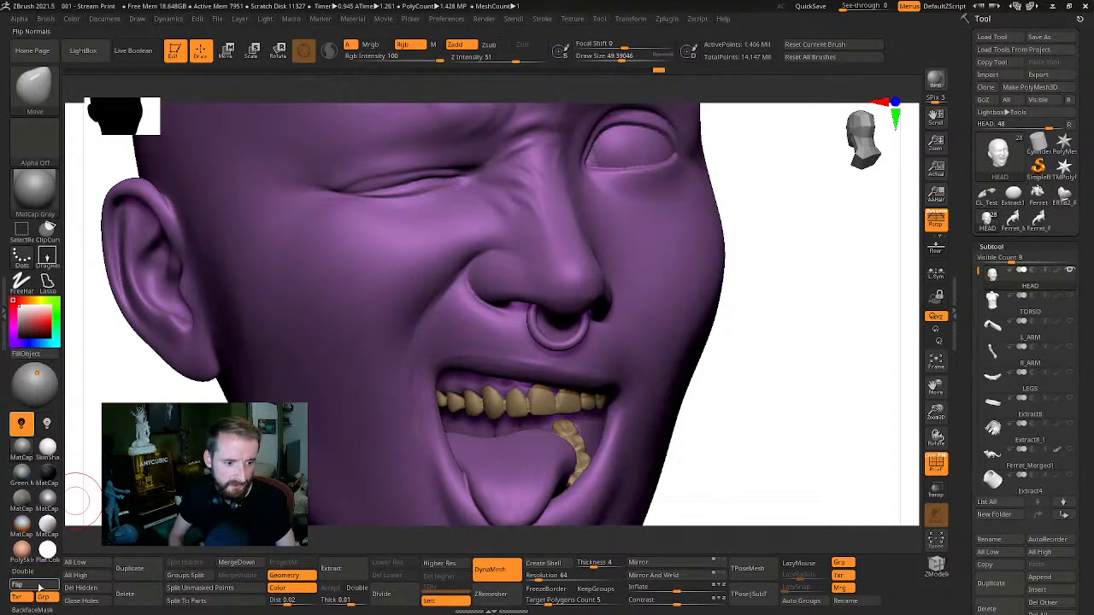
pyautogui.click(39, 585)
pyautogui.moveTo(783, 368); pyautogui.dragTo(471, 395)
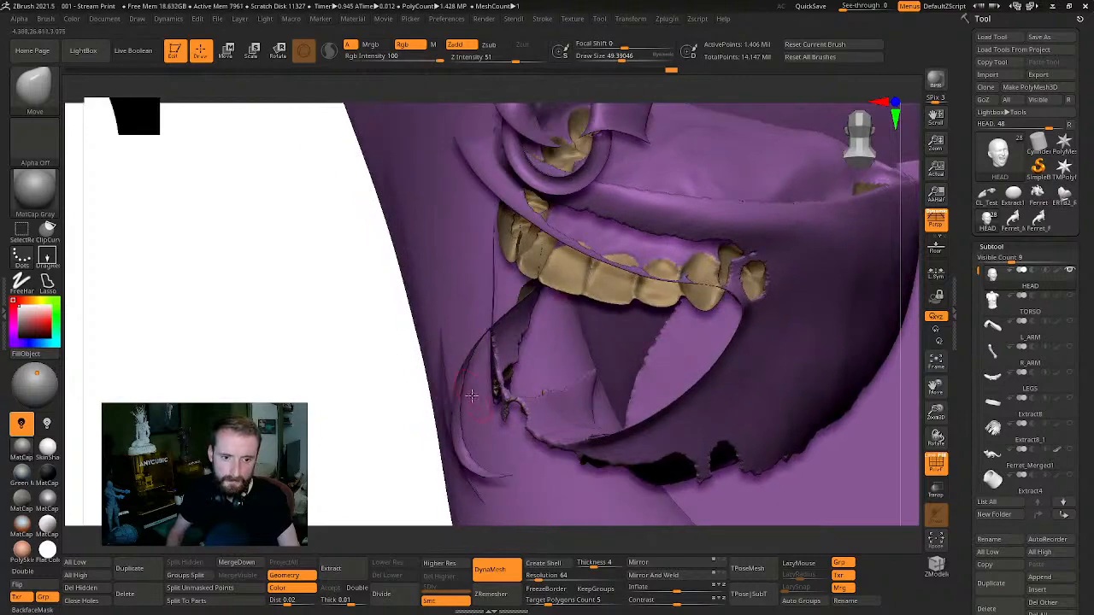
pyautogui.moveTo(441, 484); pyautogui.dragTo(703, 282)
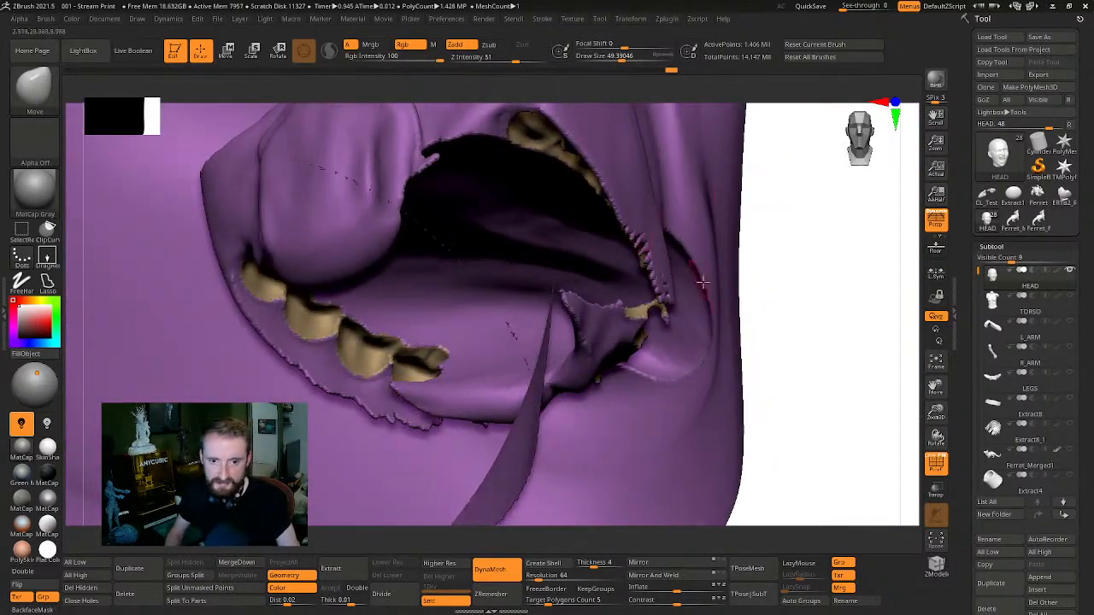
pyautogui.moveTo(636, 242); pyautogui.dragTo(592, 338)
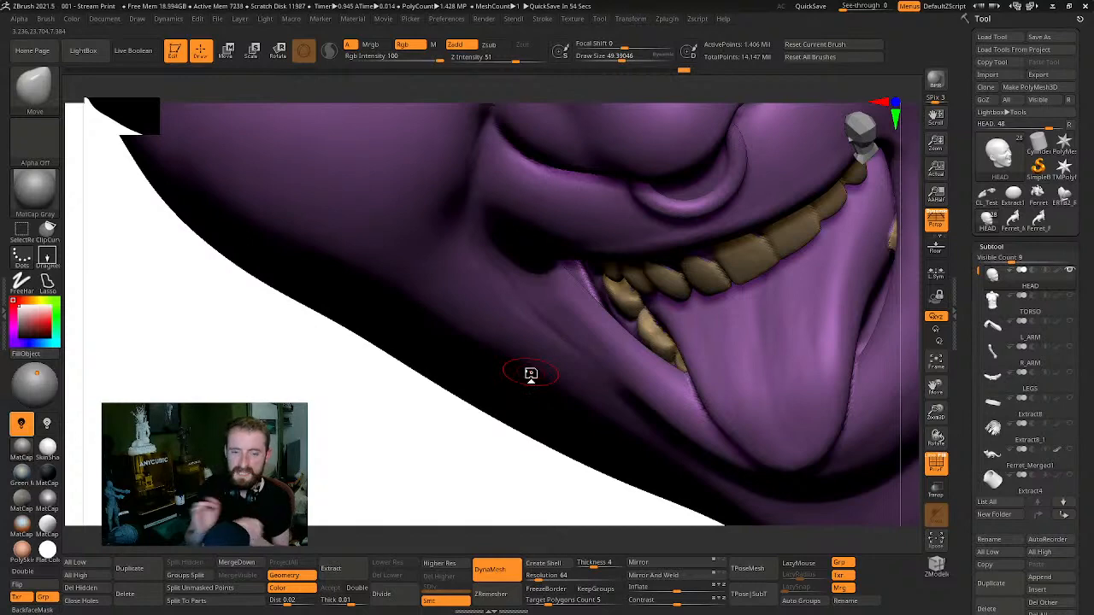
# Examine the neck cut, mouth cavity and tongue of the head from inside and outside
pyautogui.moveTo(490, 486); pyautogui.dragTo(770, 277)
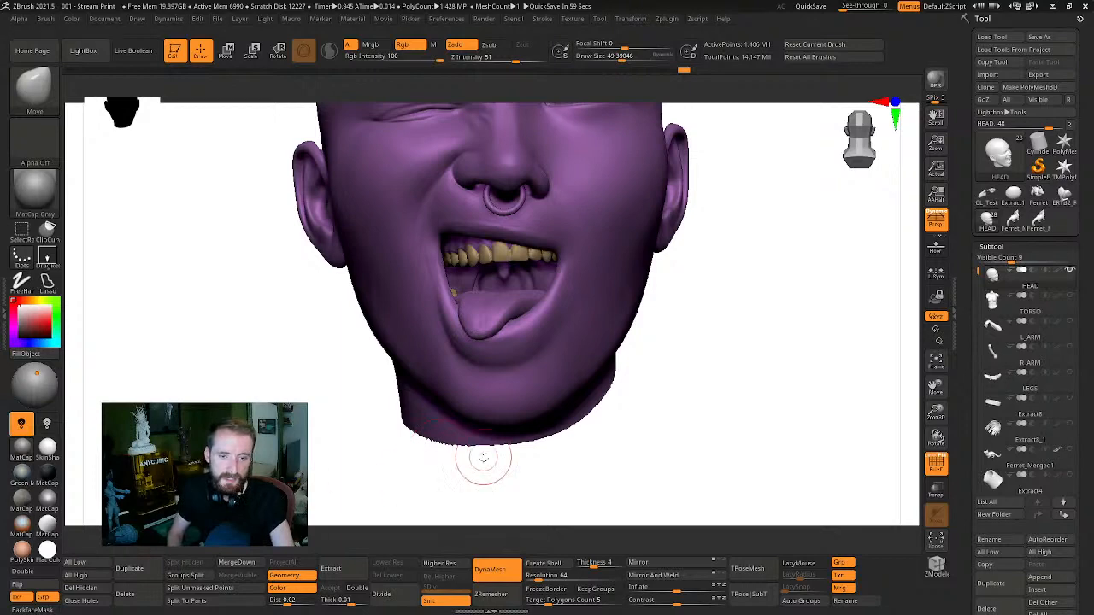
pyautogui.moveTo(735, 344); pyautogui.dragTo(786, 397)
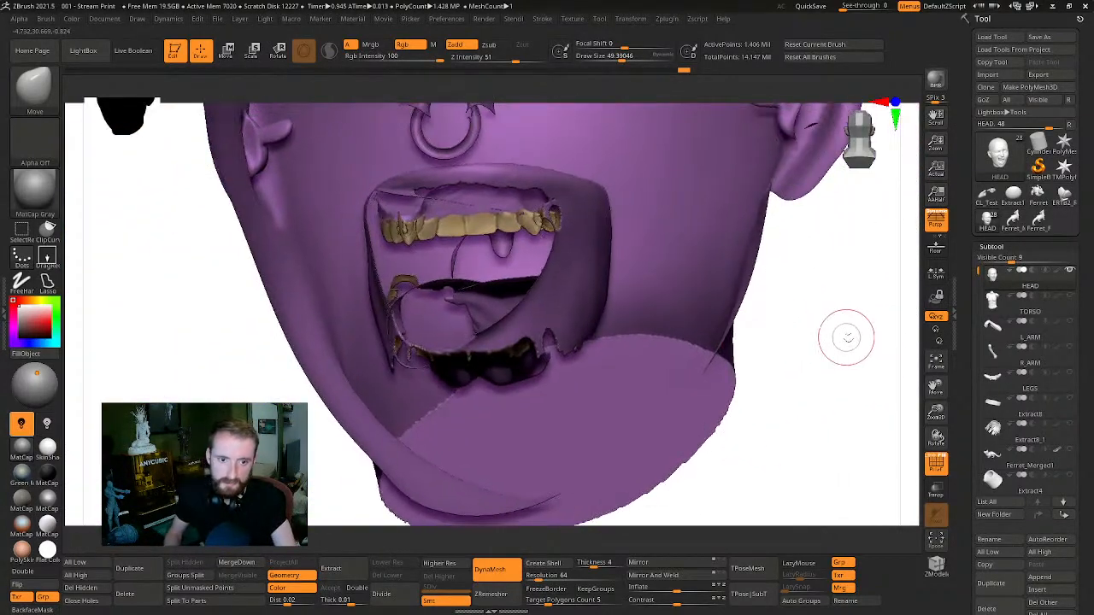
pyautogui.moveTo(826, 316); pyautogui.dragTo(722, 312)
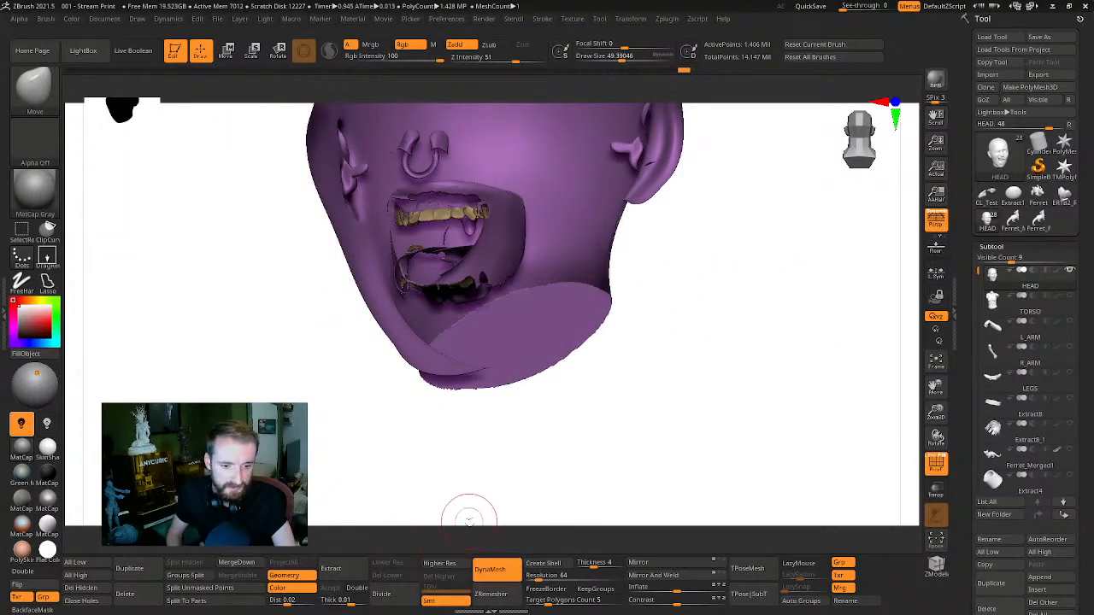
pyautogui.moveTo(701, 335); pyautogui.dragTo(460, 340)
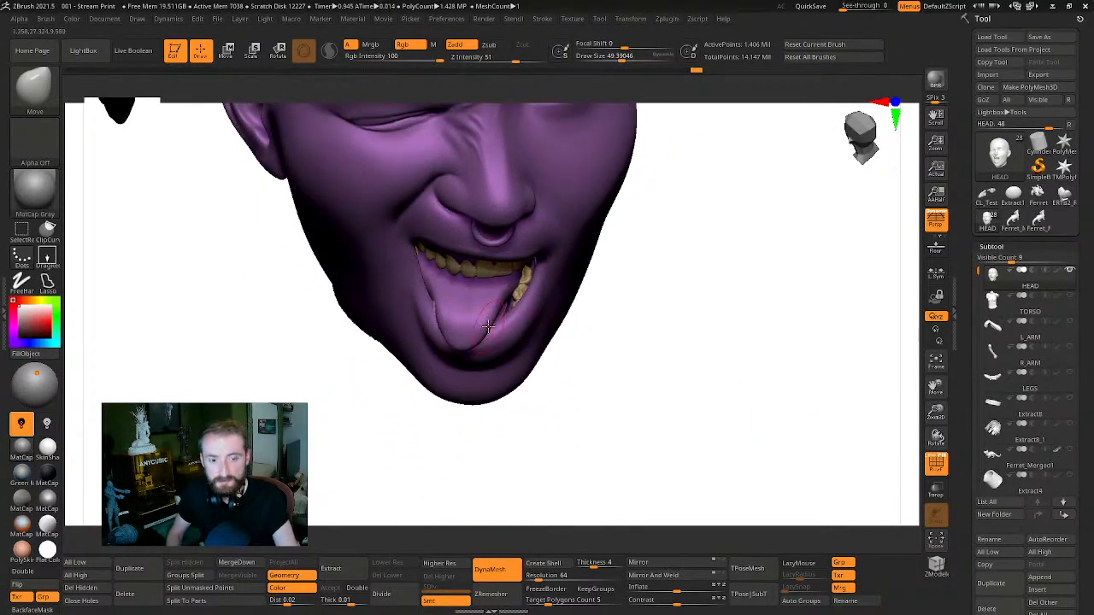
pyautogui.moveTo(541, 337); pyautogui.dragTo(656, 297)
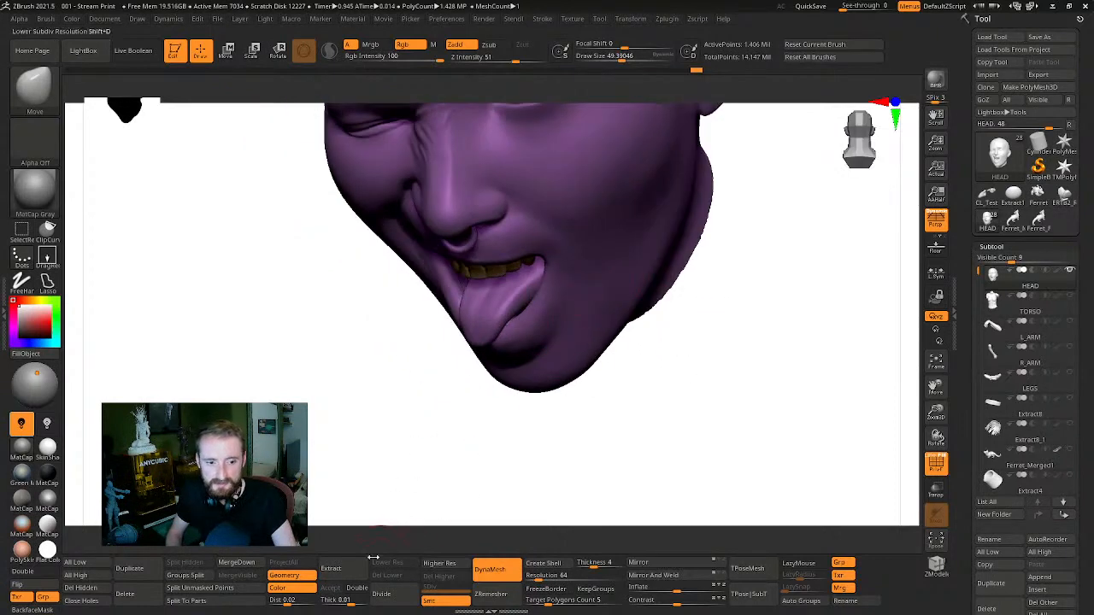
pyautogui.moveTo(708, 385); pyautogui.dragTo(492, 352)
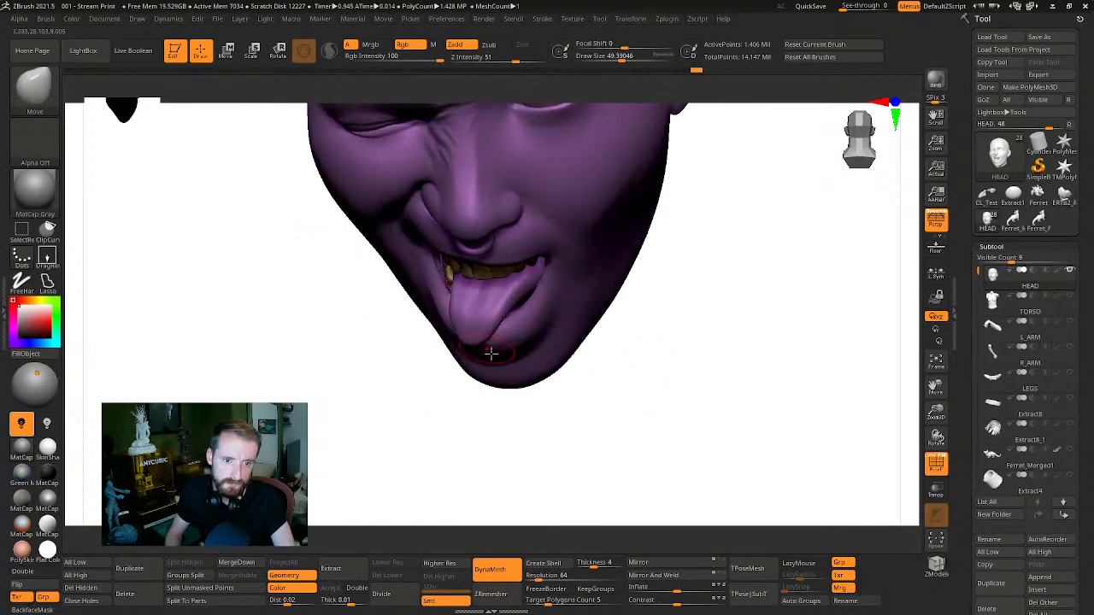
# Combine the whole head, including the teeth and tongue, into a single polygroup
pyautogui.moveTo(533, 297)
pyautogui.mouseDown()
pyautogui.moveTo(676, 285)
pyautogui.moveTo(641, 262)
pyautogui.moveTo(650, 325)
pyautogui.moveTo(746, 324)
pyautogui.moveTo(409, 343)
pyautogui.mouseUp()
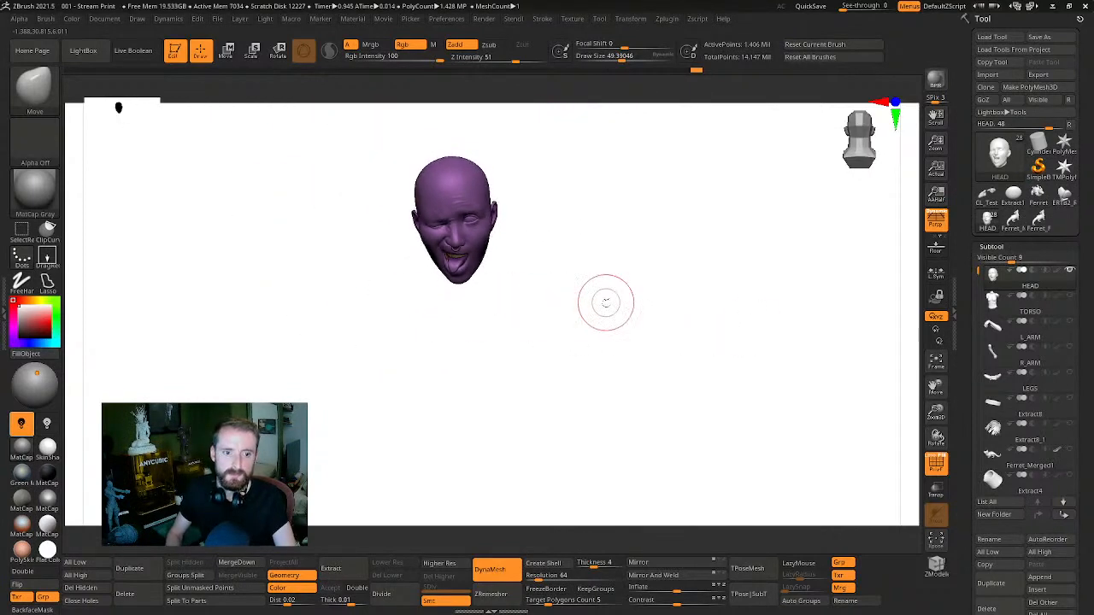
pyautogui.keyDown('alt'); pyautogui.moveTo(609, 299); pyautogui.dragTo(633, 342); pyautogui.keyUp('alt')
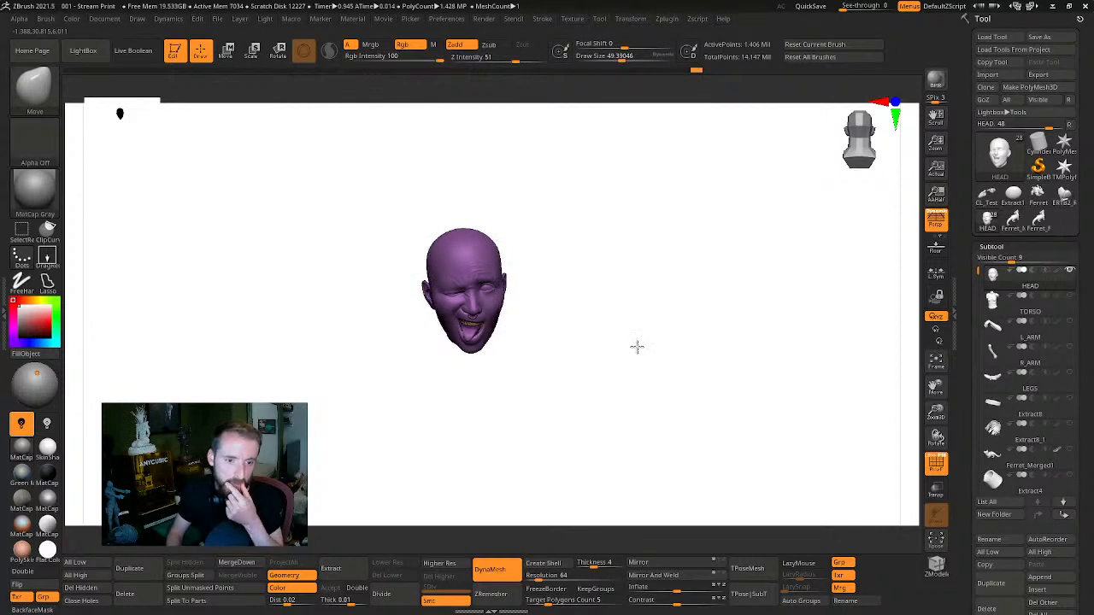
pyautogui.moveTo(641, 322); pyautogui.dragTo(721, 306)
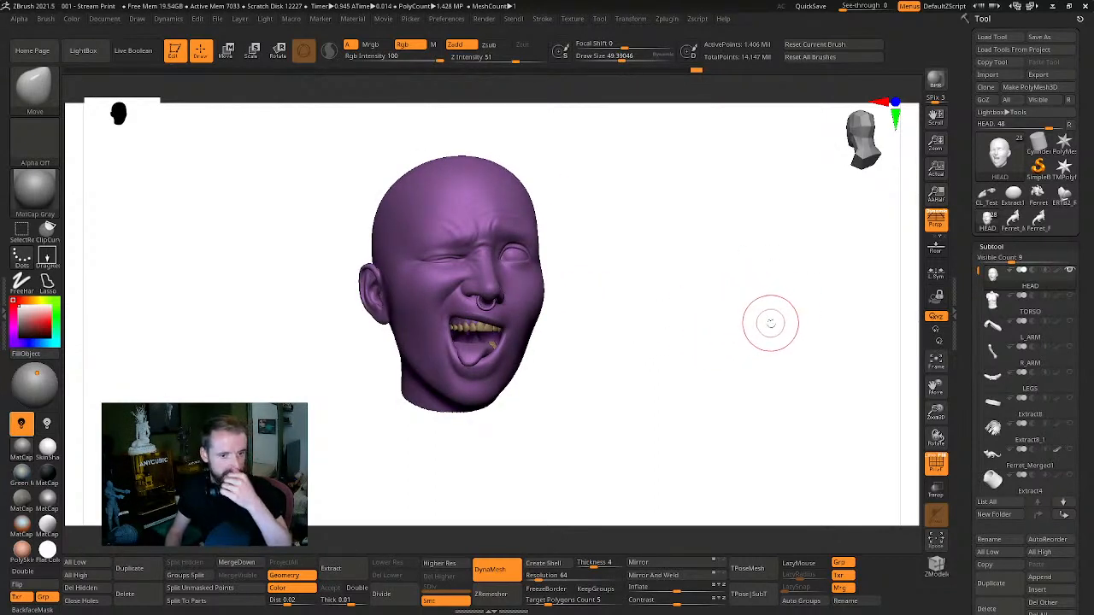
pyautogui.moveTo(761, 301); pyautogui.dragTo(720, 313)
pyautogui.hotkey('ctrl', 'w')
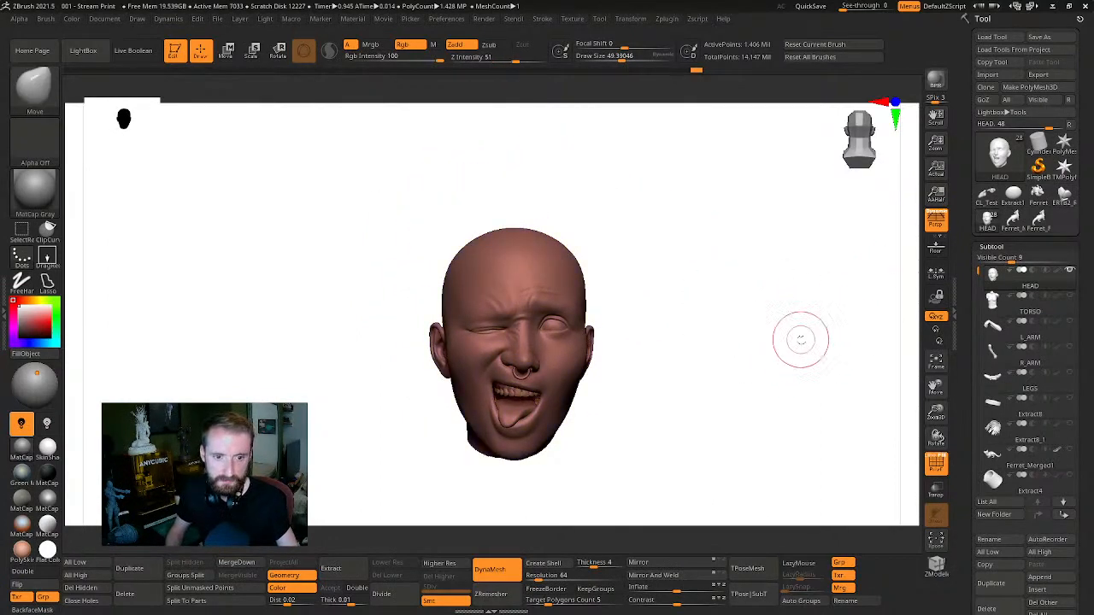
pyautogui.moveTo(801, 340); pyautogui.dragTo(773, 322)
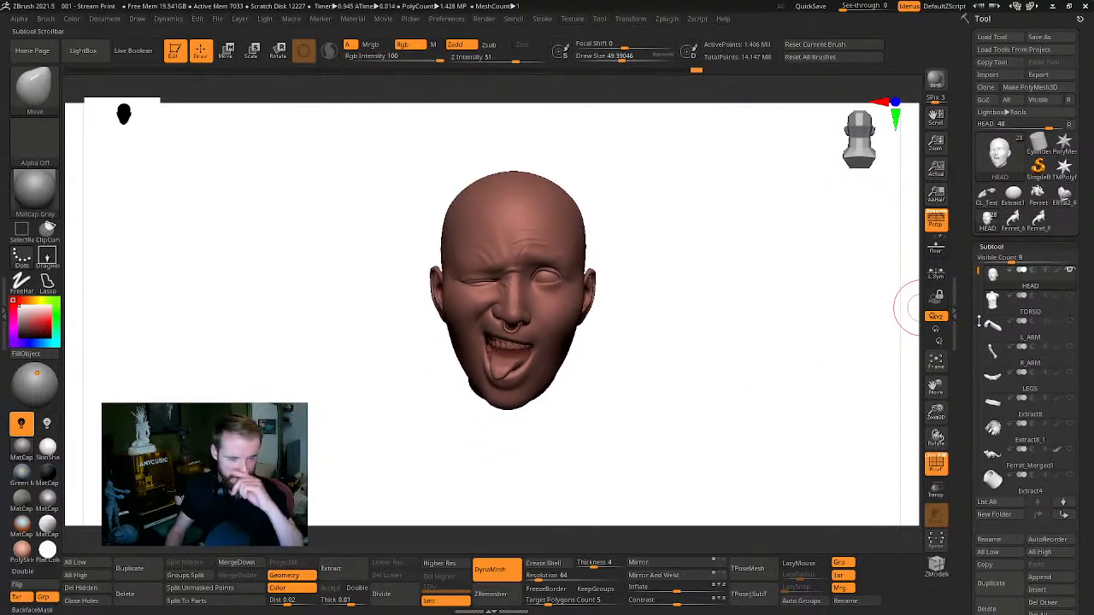
pyautogui.moveTo(723, 367); pyautogui.dragTo(743, 362)
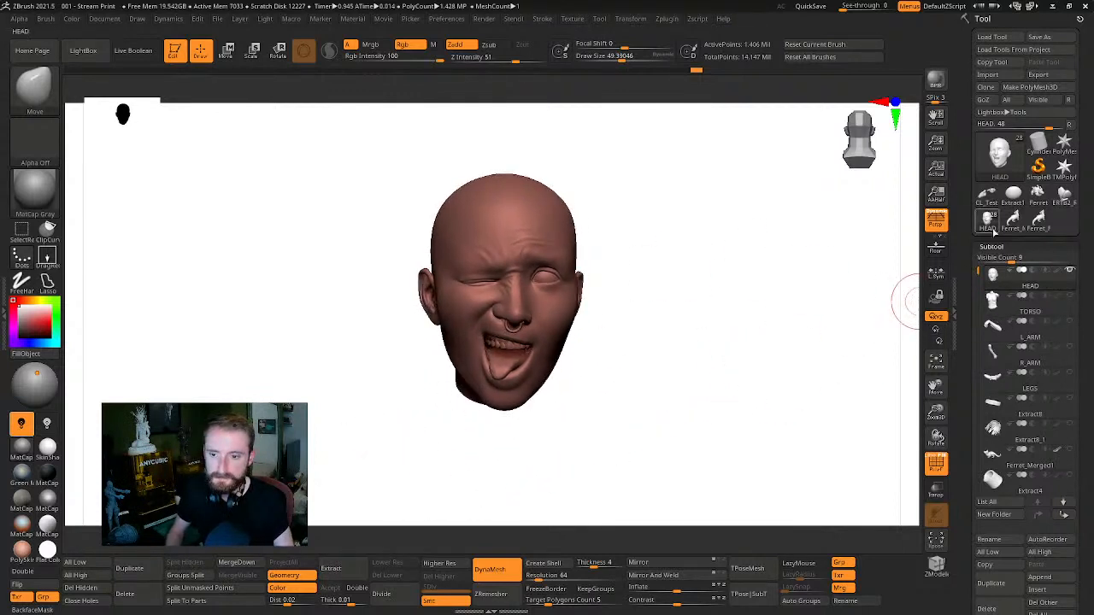
# Show all subtools and move the bangs, the Extract7 front strand and the Extract8_1 rear hair to the top of the subtool list
pyautogui.click(1070, 270)
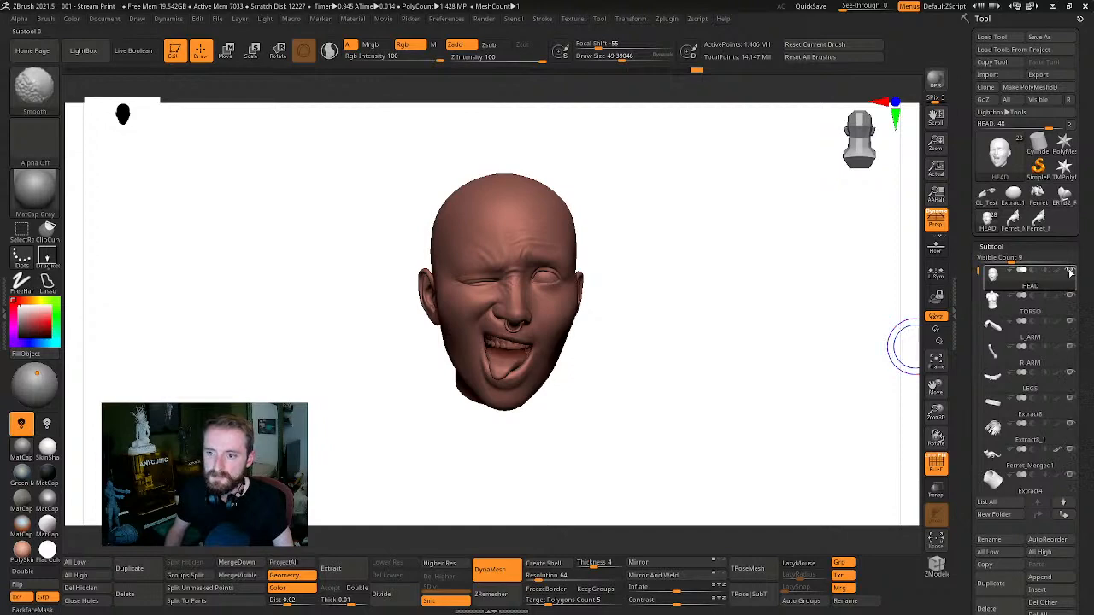
pyautogui.moveTo(785, 276); pyautogui.dragTo(778, 289)
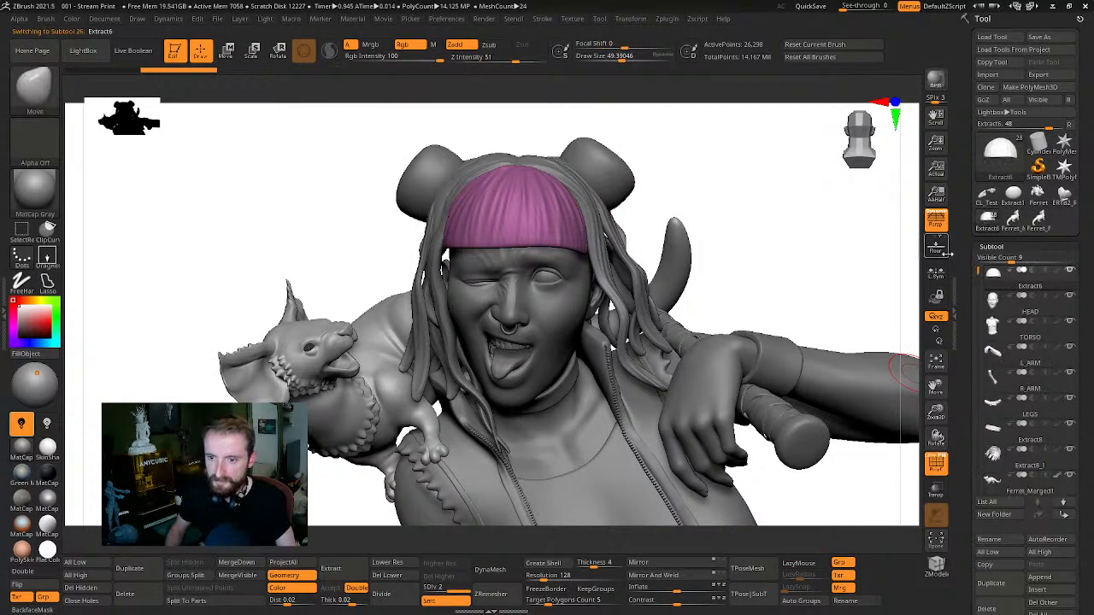
pyautogui.moveTo(701, 228); pyautogui.dragTo(635, 216)
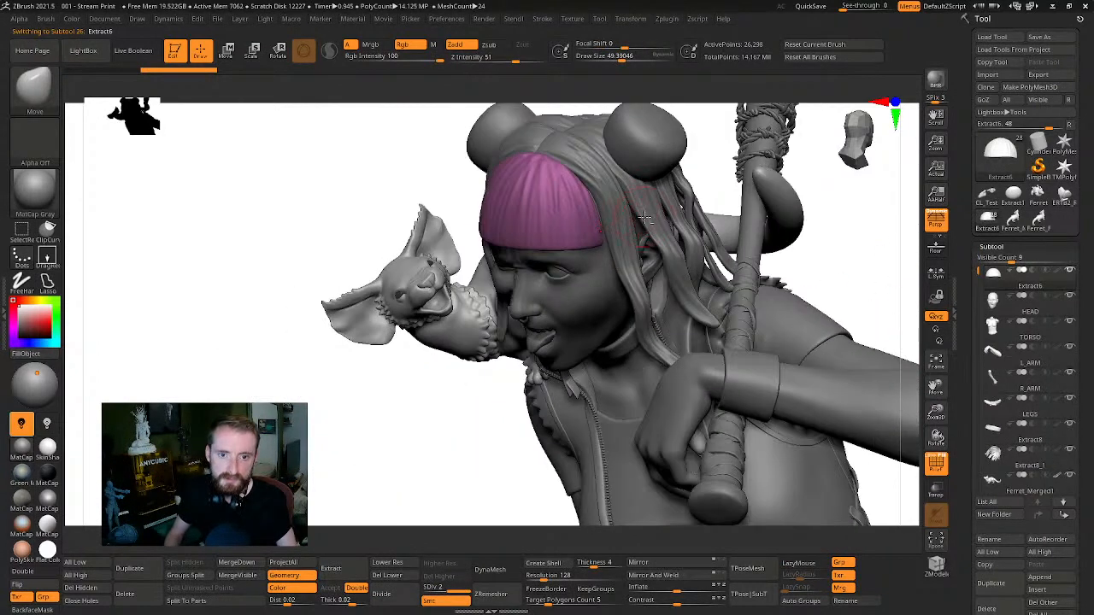
pyautogui.keyDown('alt'); pyautogui.click(624, 221); pyautogui.keyUp('alt')
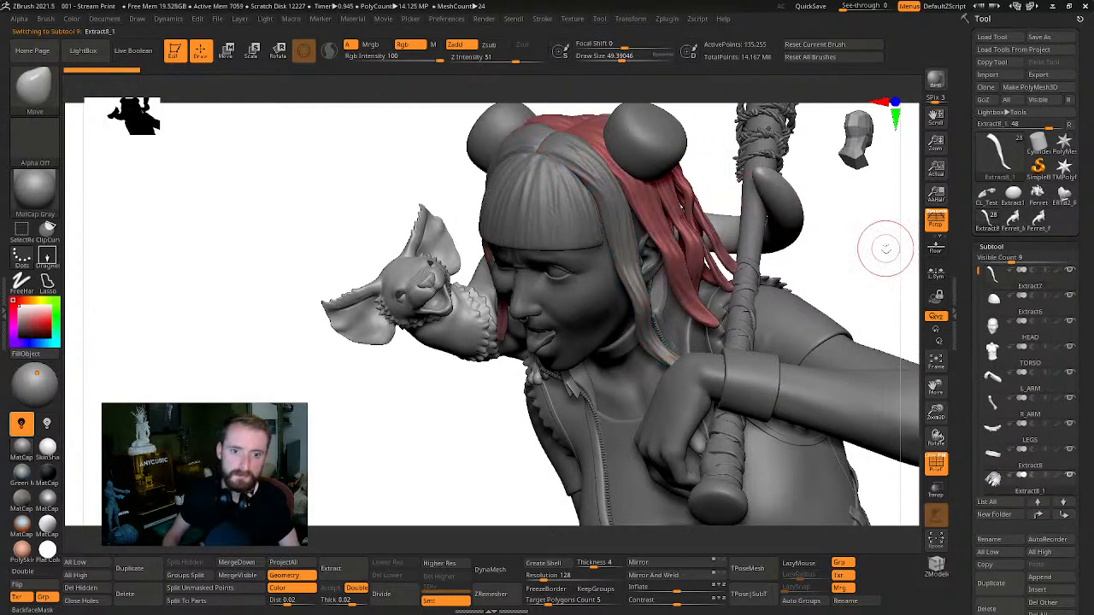
pyautogui.moveTo(883, 244)
pyautogui.mouseDown()
pyautogui.moveTo(786, 402)
pyautogui.moveTo(819, 355)
pyautogui.mouseUp()
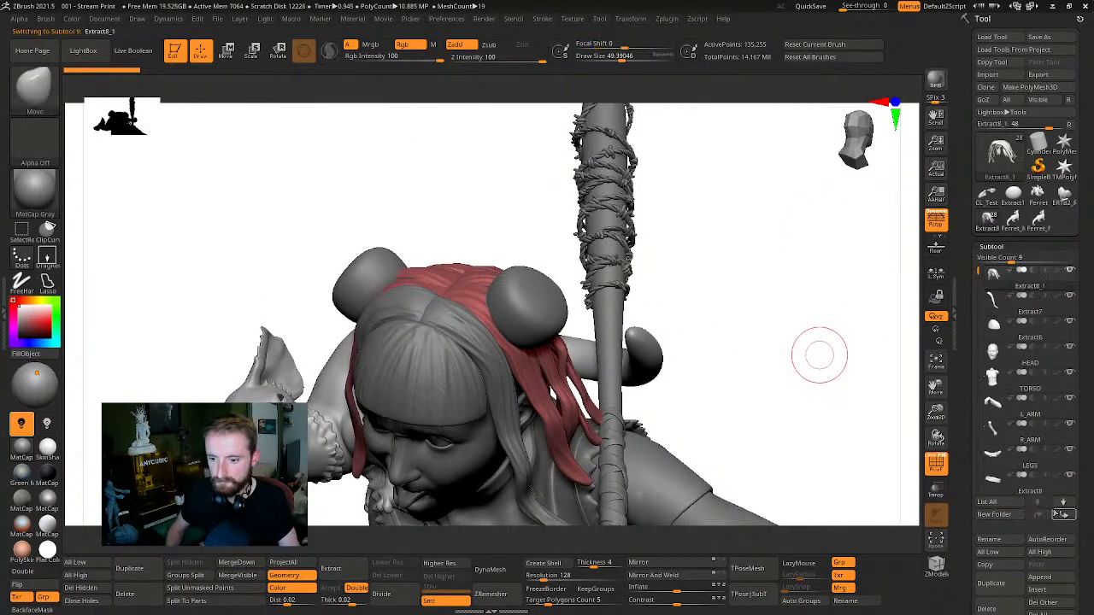
# Move the two side hair strands, Extract8 and Extract9_1, to the top of the subtool list
pyautogui.moveTo(759, 251)
pyautogui.mouseDown()
pyautogui.moveTo(826, 261)
pyautogui.moveTo(846, 305)
pyautogui.moveTo(826, 266)
pyautogui.mouseUp()
pyautogui.keyDown('alt'); pyautogui.click(583, 290); pyautogui.keyUp('alt')
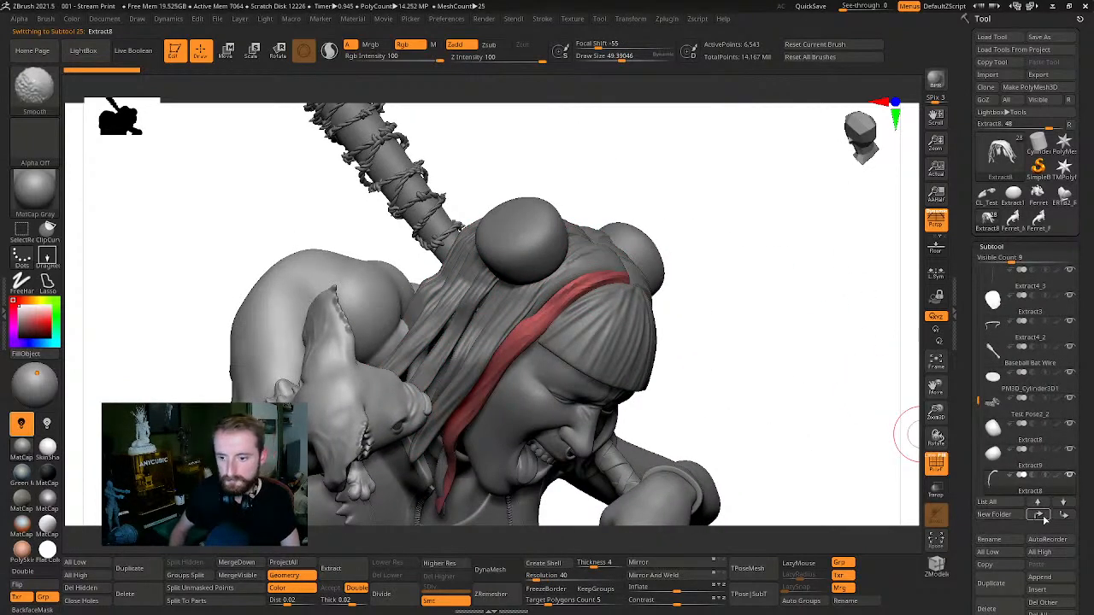
pyautogui.keyDown('shift'); pyautogui.click(1043, 518); pyautogui.keyUp('shift')
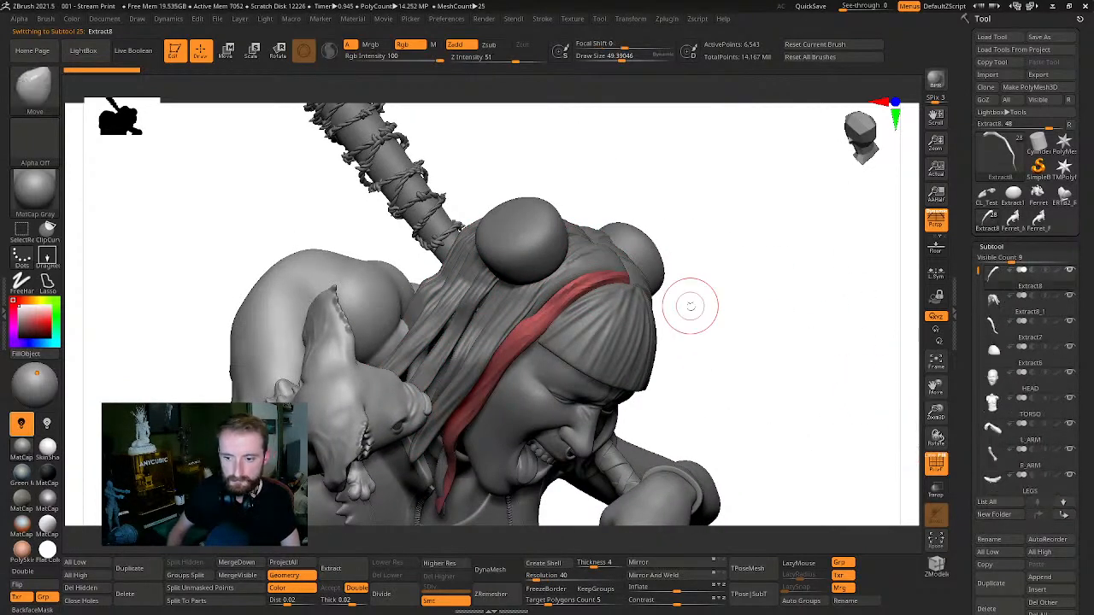
pyautogui.keyDown('alt'); pyautogui.click(589, 259); pyautogui.keyUp('alt')
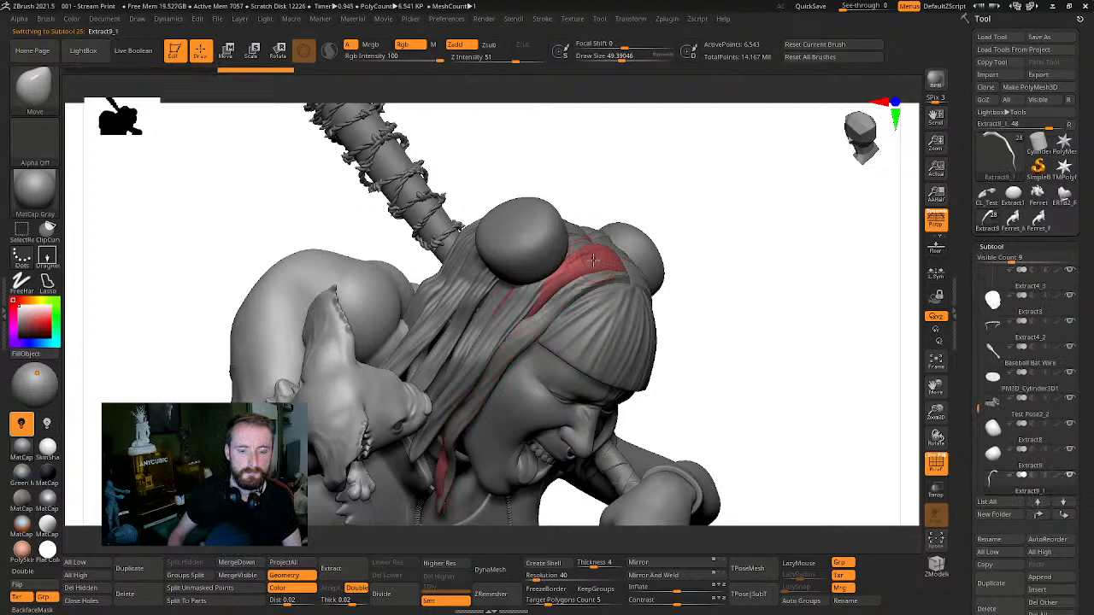
pyautogui.keyDown('shift'); pyautogui.click(1038, 516); pyautogui.keyUp('shift')
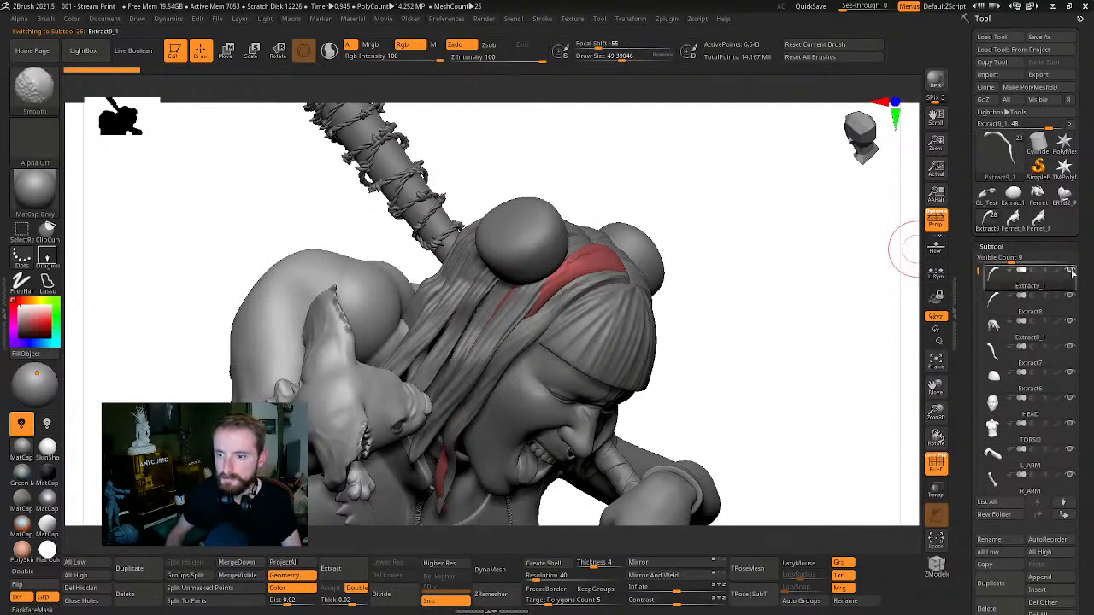
# Isolate the bangs, strands and rear hair to inspect them from behind, and make all subtools visible again
pyautogui.click(1070, 271)
pyautogui.click(1070, 299)
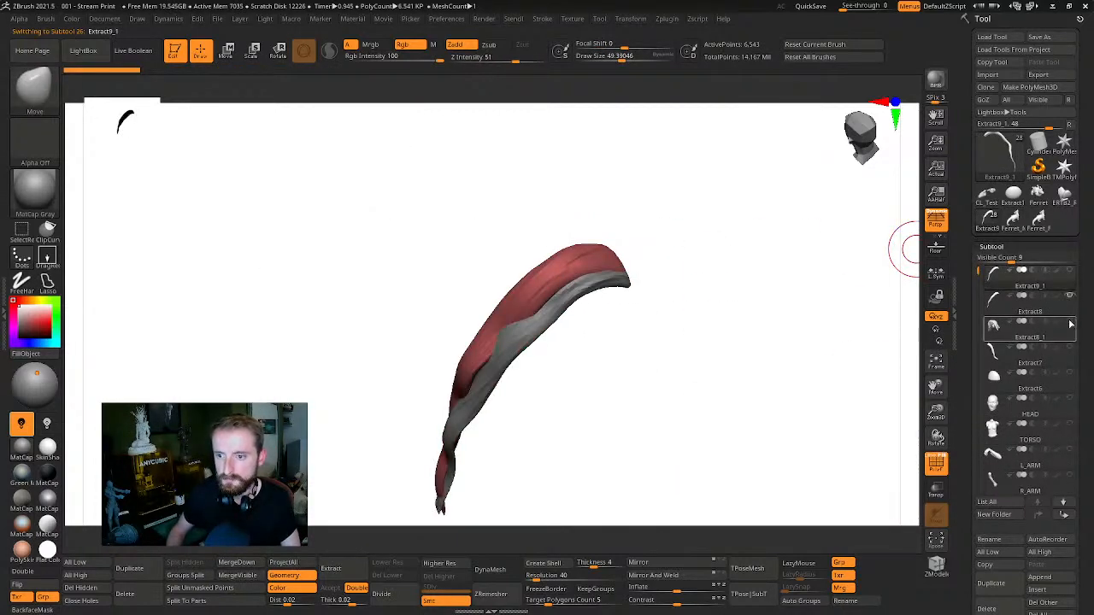
pyautogui.click(1070, 323)
pyautogui.click(1072, 349)
pyautogui.click(1073, 375)
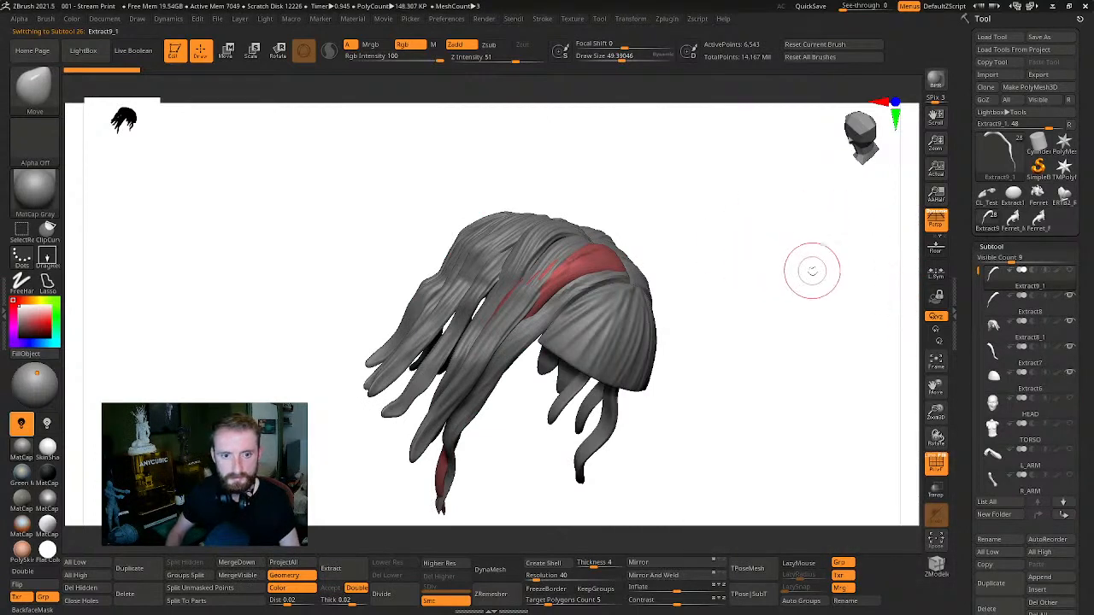
pyautogui.moveTo(812, 271)
pyautogui.mouseDown()
pyautogui.moveTo(904, 244)
pyautogui.moveTo(737, 217)
pyautogui.moveTo(808, 273)
pyautogui.mouseUp()
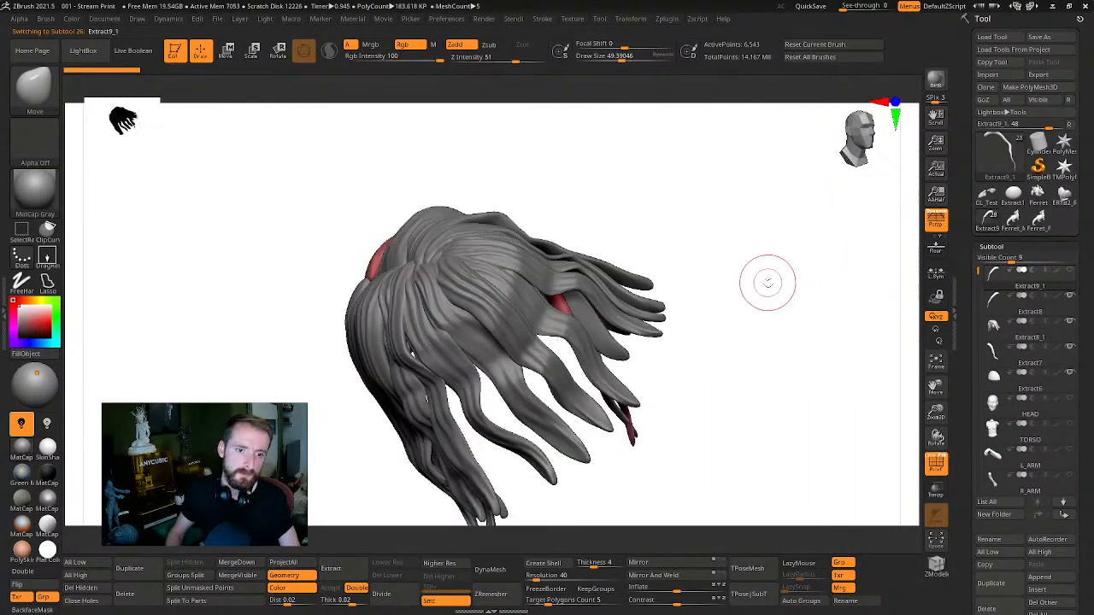
pyautogui.press('shift')
pyautogui.press('shift')
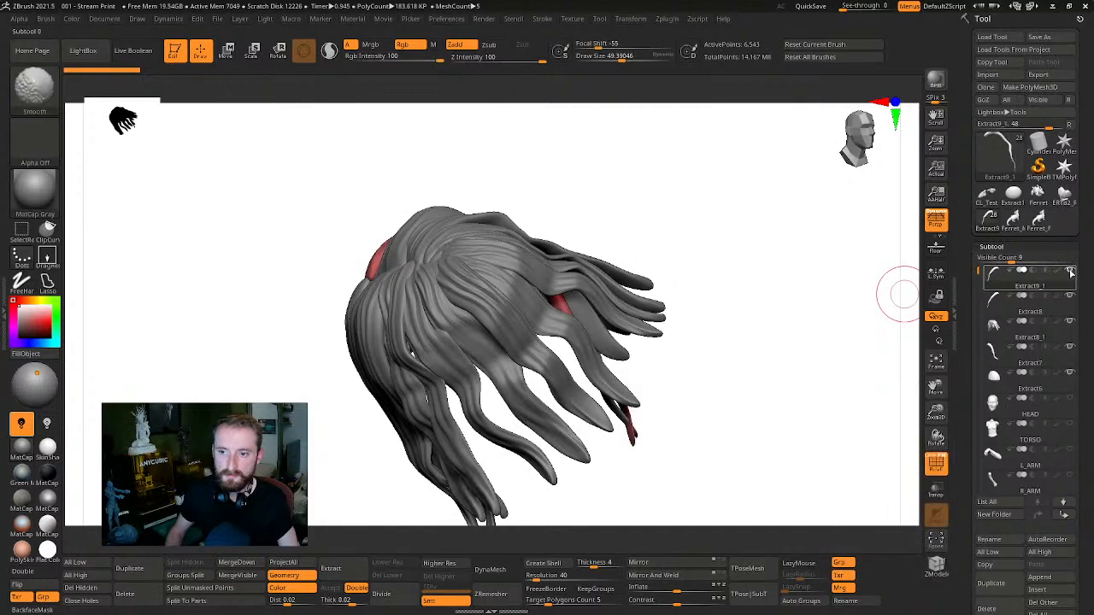
pyautogui.keyDown('shift'); pyautogui.click(1071, 272); pyautogui.keyUp('shift')
pyautogui.keyDown('shift'); pyautogui.click(1071, 271); pyautogui.keyUp('shift')
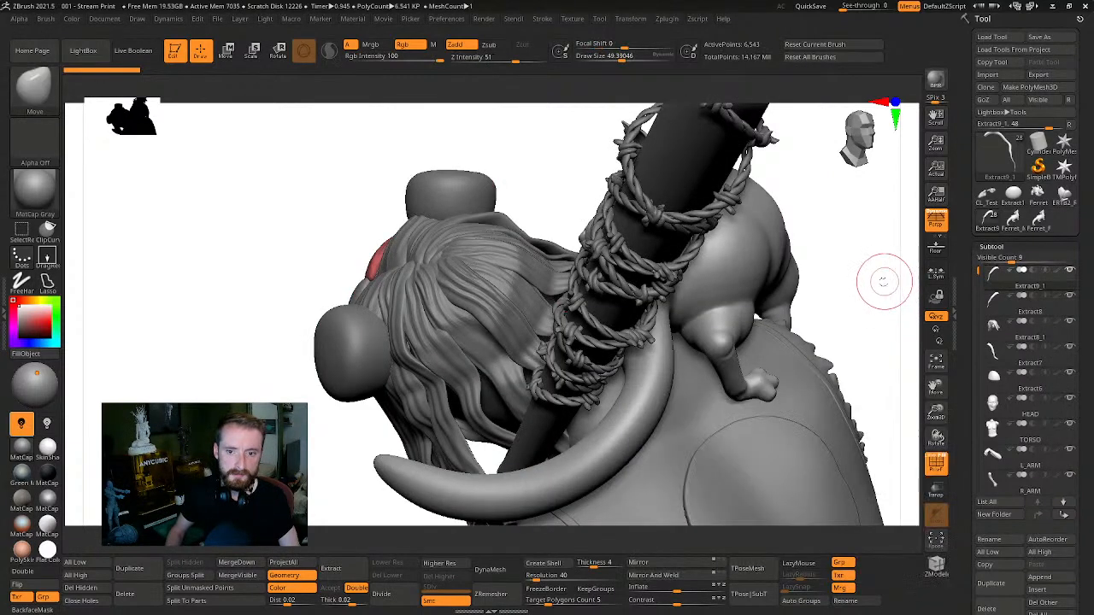
# Move both hair buns, Extract9 and Extract8, to the top of the subtool list
pyautogui.moveTo(884, 282)
pyautogui.mouseDown()
pyautogui.moveTo(823, 237)
pyautogui.moveTo(397, 215)
pyautogui.mouseUp()
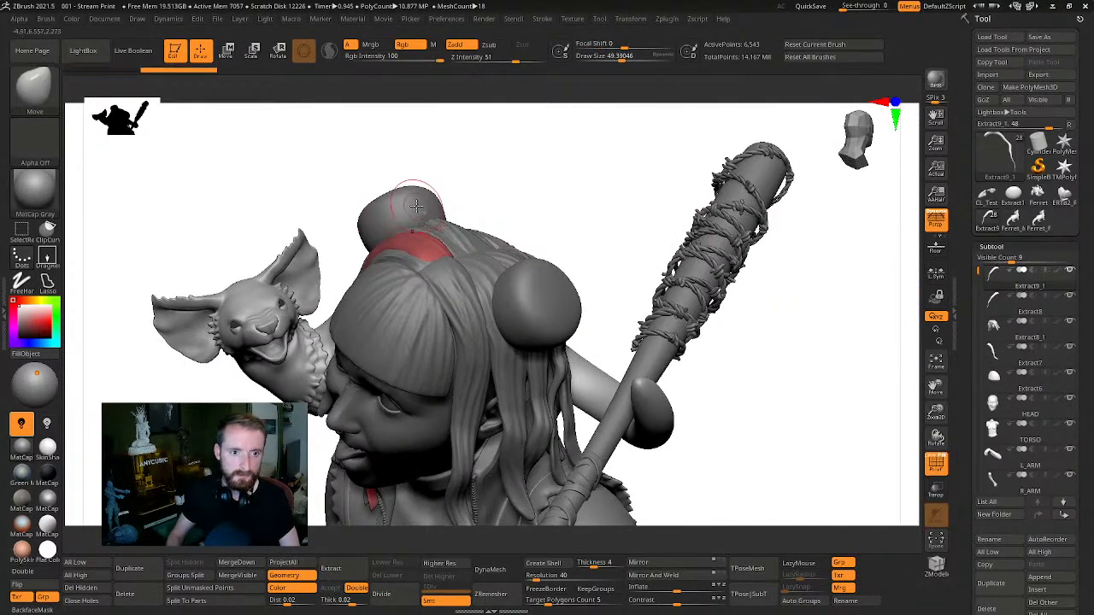
pyautogui.keyDown('alt'); pyautogui.click(420, 205); pyautogui.keyUp('alt')
pyautogui.press('shift')
pyautogui.click(1062, 518)
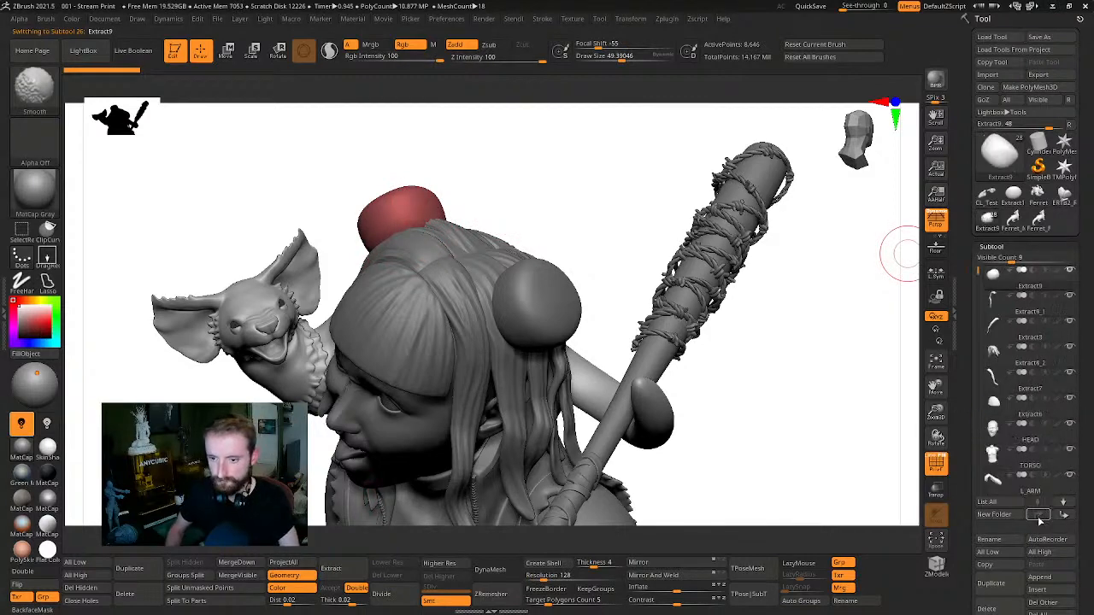
pyautogui.keyDown('alt'); pyautogui.click(529, 288); pyautogui.keyUp('alt')
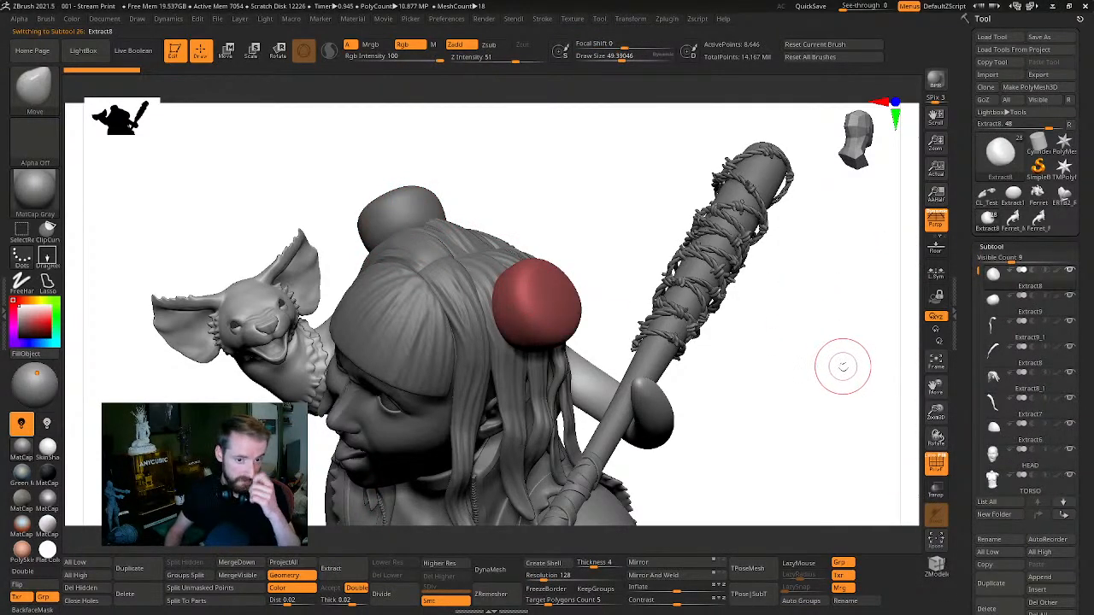
# Subdivide the Extract7 front strand and the Extract9_1 side strand once each
pyautogui.moveTo(848, 366); pyautogui.dragTo(344, 411)
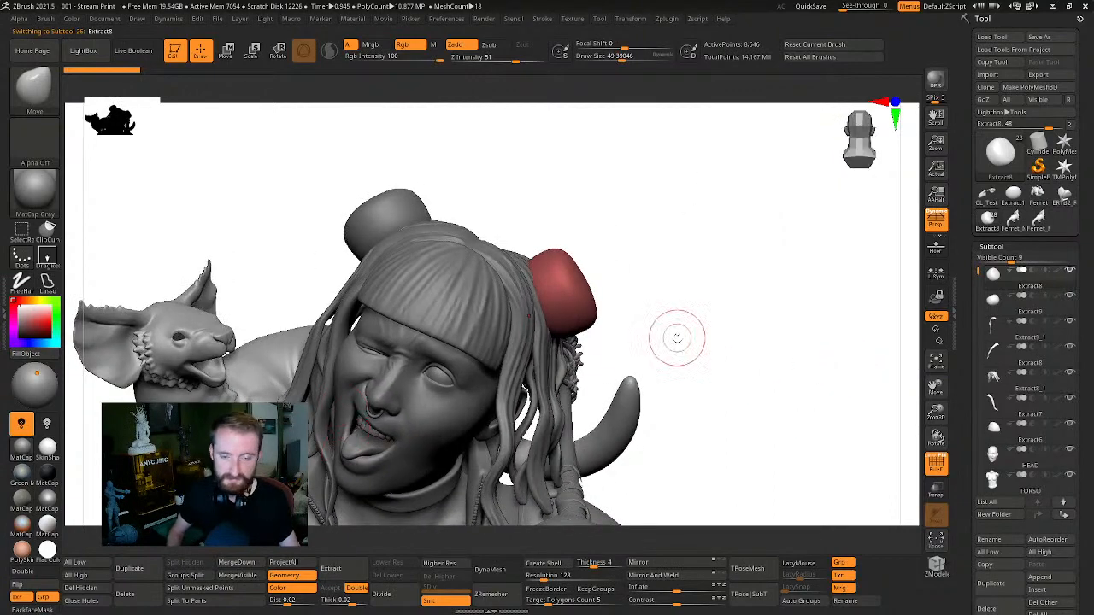
pyautogui.moveTo(677, 337); pyautogui.dragTo(665, 310)
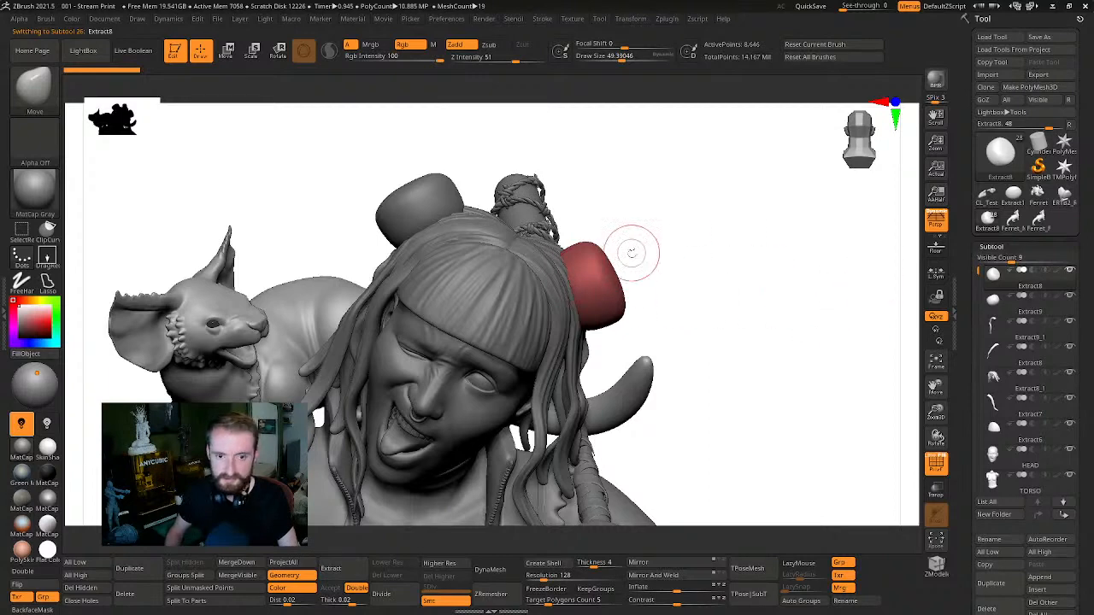
pyautogui.moveTo(631, 252); pyautogui.dragTo(510, 313)
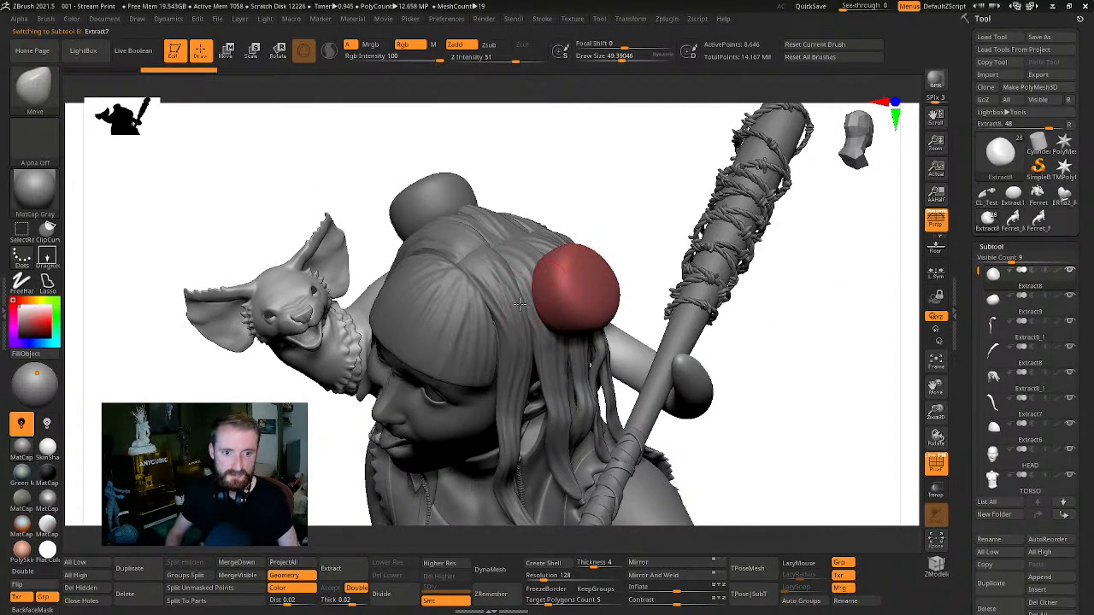
pyautogui.keyDown('alt'); pyautogui.click(513, 302); pyautogui.keyUp('alt')
pyautogui.moveTo(797, 319); pyautogui.dragTo(694, 275)
pyautogui.keyDown('alt'); pyautogui.click(439, 233); pyautogui.keyUp('alt')
pyautogui.moveTo(798, 265)
pyautogui.mouseDown()
pyautogui.moveTo(822, 293)
pyautogui.moveTo(591, 219)
pyautogui.mouseUp()
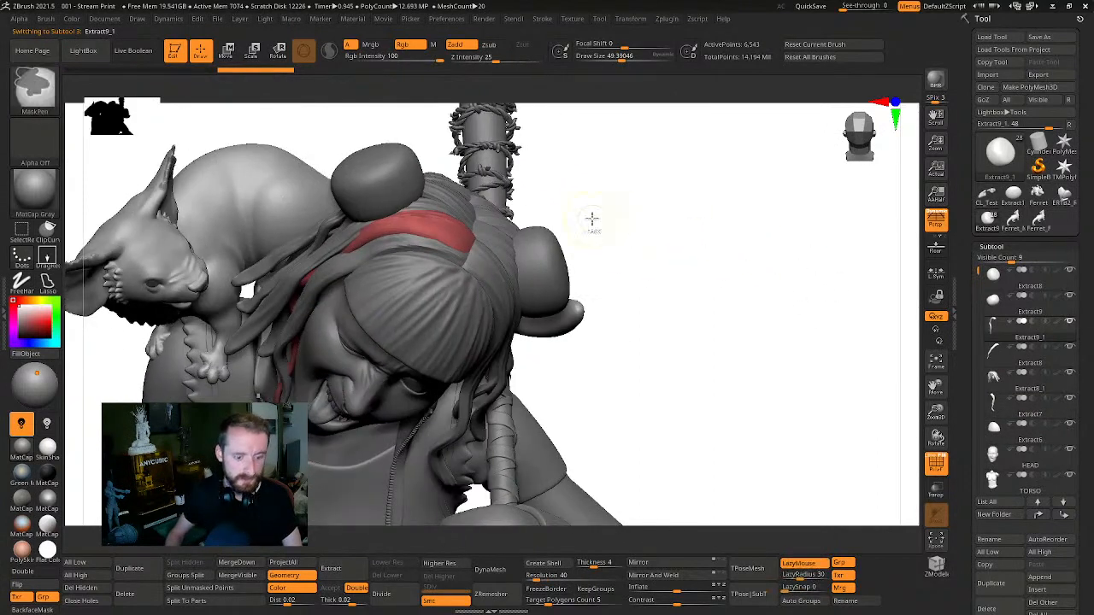
# Subdivide the narrow Extract8 side strand and the Extract8_1 rear hair once each
pyautogui.keyDown('alt'); pyautogui.click(449, 256); pyautogui.keyUp('alt')
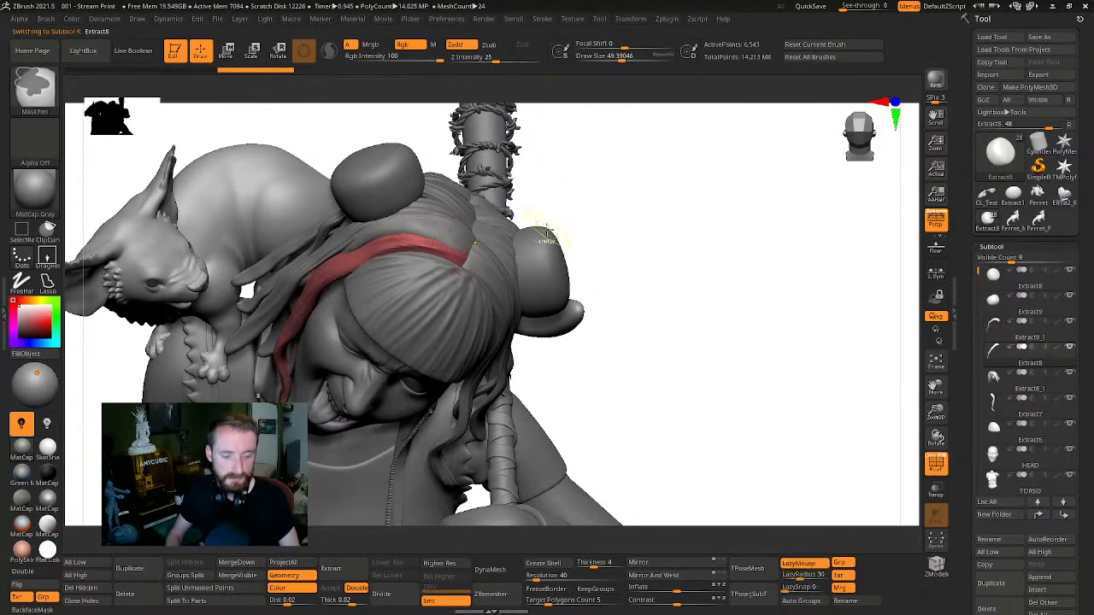
pyautogui.moveTo(654, 196); pyautogui.dragTo(431, 204)
pyautogui.keyDown('alt'); pyautogui.click(431, 203); pyautogui.keyUp('alt')
pyautogui.moveTo(559, 180); pyautogui.dragTo(691, 217)
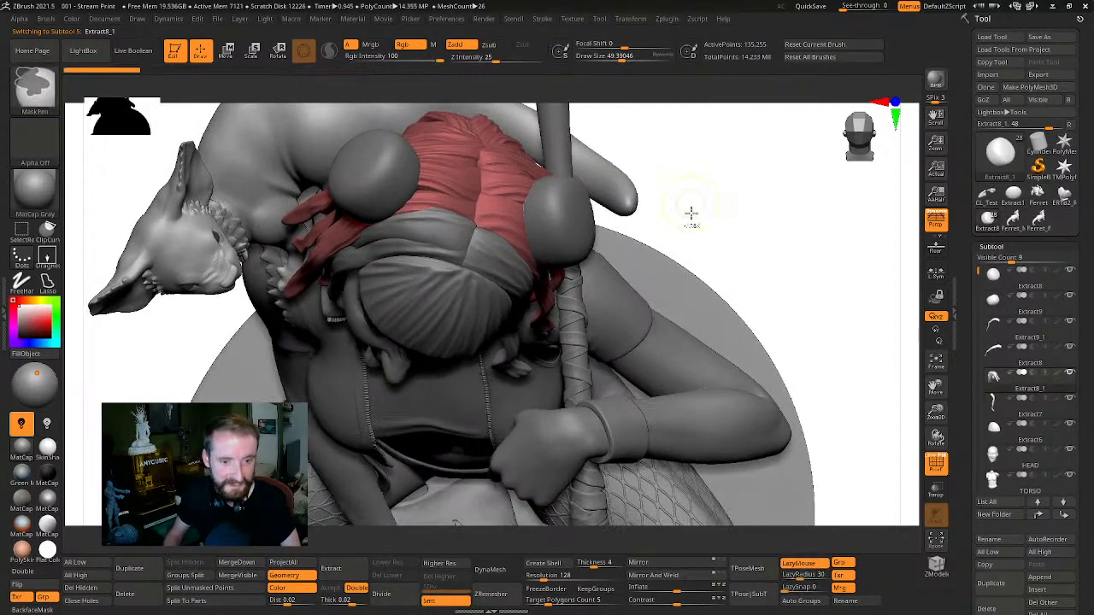
pyautogui.moveTo(809, 242)
pyautogui.mouseDown()
pyautogui.moveTo(803, 176)
pyautogui.moveTo(852, 251)
pyautogui.moveTo(754, 234)
pyautogui.moveTo(782, 255)
pyautogui.moveTo(744, 239)
pyautogui.moveTo(777, 259)
pyautogui.moveTo(675, 274)
pyautogui.mouseUp()
# Move the Extract9_1 strand to the top of the subtool list and place HEAD above it
pyautogui.keyDown('alt'); pyautogui.click(419, 294); pyautogui.keyUp('alt')
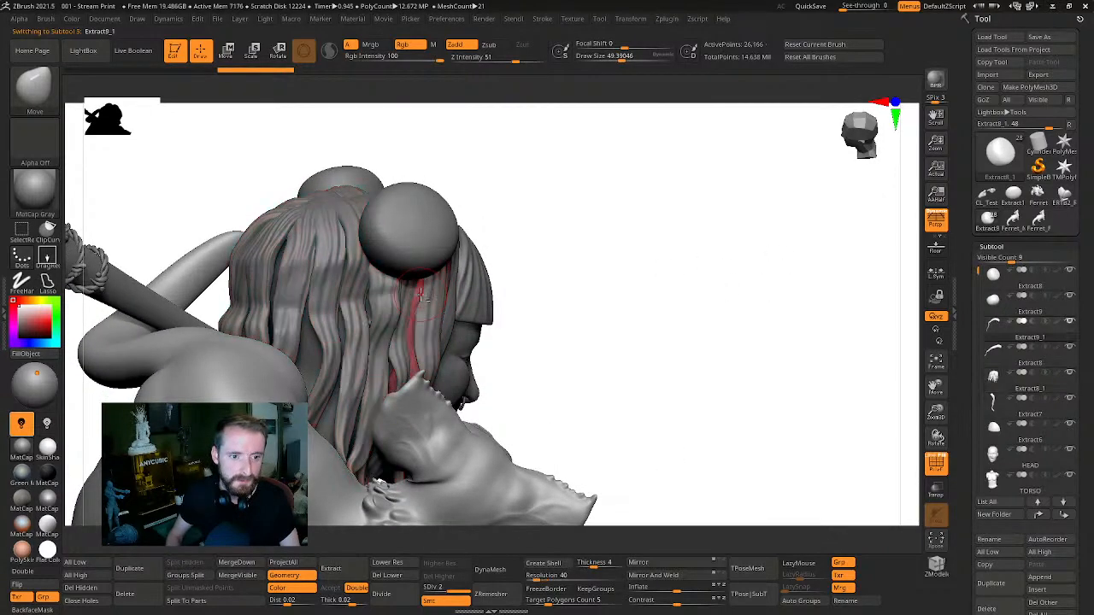
pyautogui.moveTo(794, 329)
pyautogui.mouseDown()
pyautogui.moveTo(737, 325)
pyautogui.moveTo(799, 256)
pyautogui.mouseUp()
pyautogui.keyDown('shift'); pyautogui.click(1046, 516); pyautogui.keyUp('shift')
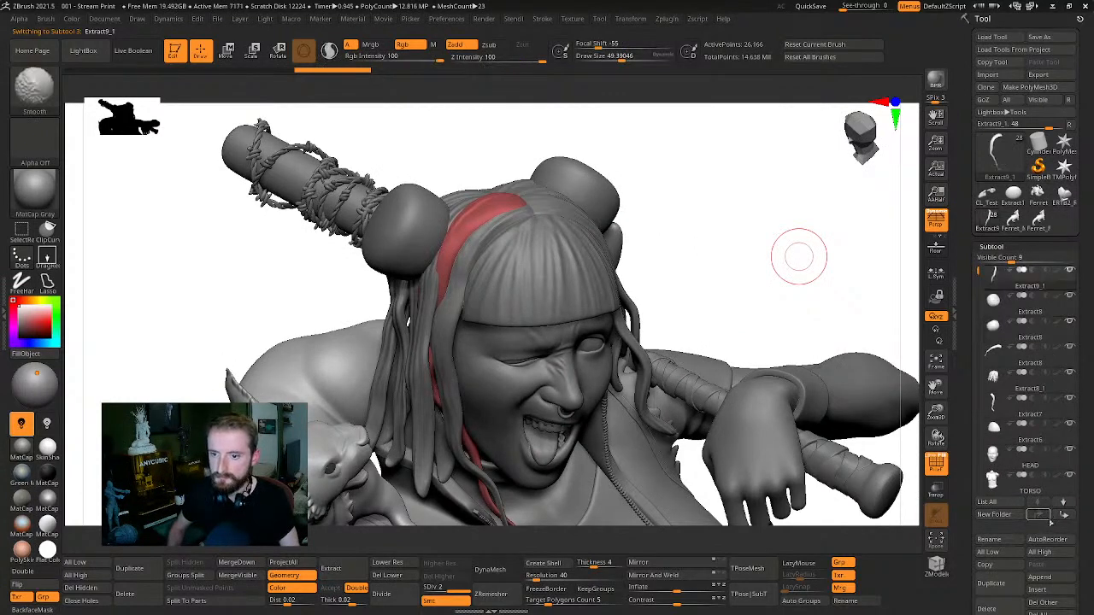
pyautogui.click(993, 457)
pyautogui.keyDown('shift'); pyautogui.click(1049, 514); pyautogui.keyUp('shift')
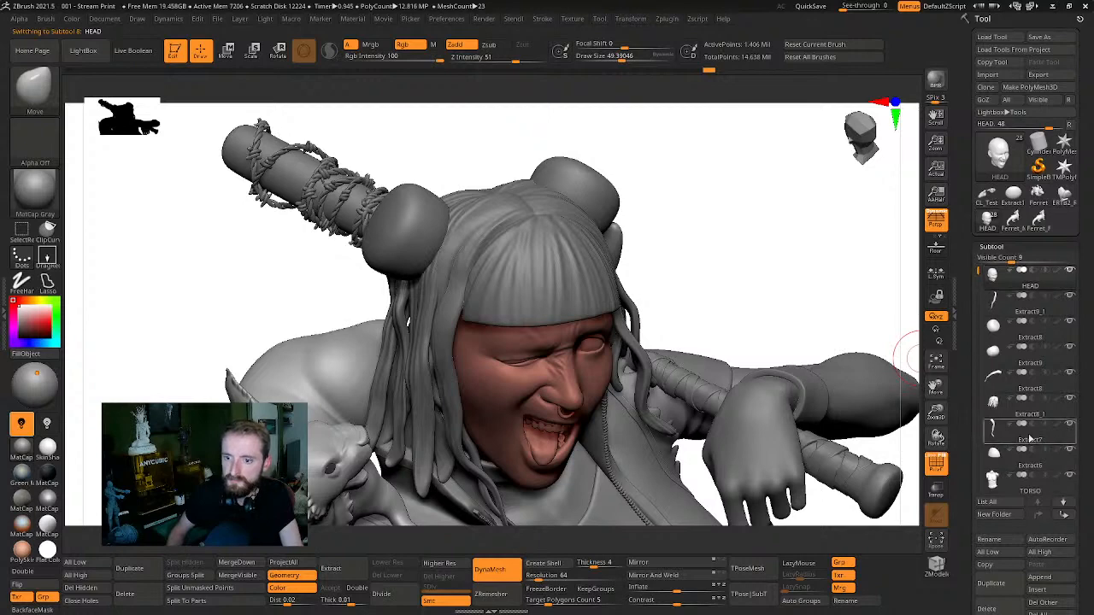
# Delete the lower subdivision levels of the narrow Extract8 side strand and the Extract8_1 rear hair
pyautogui.click(994, 314)
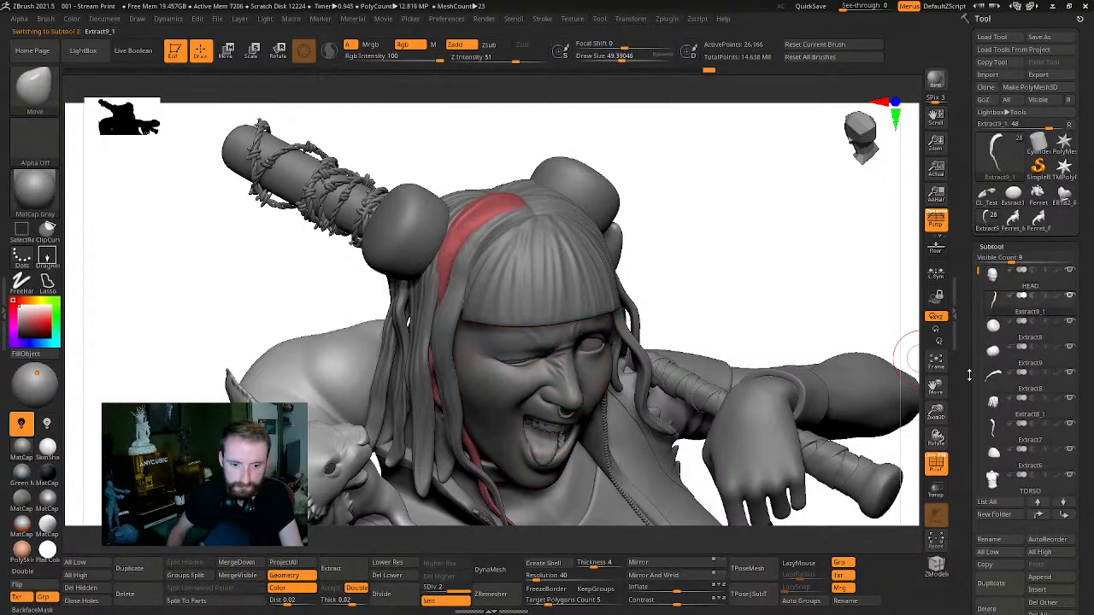
pyautogui.click(998, 346)
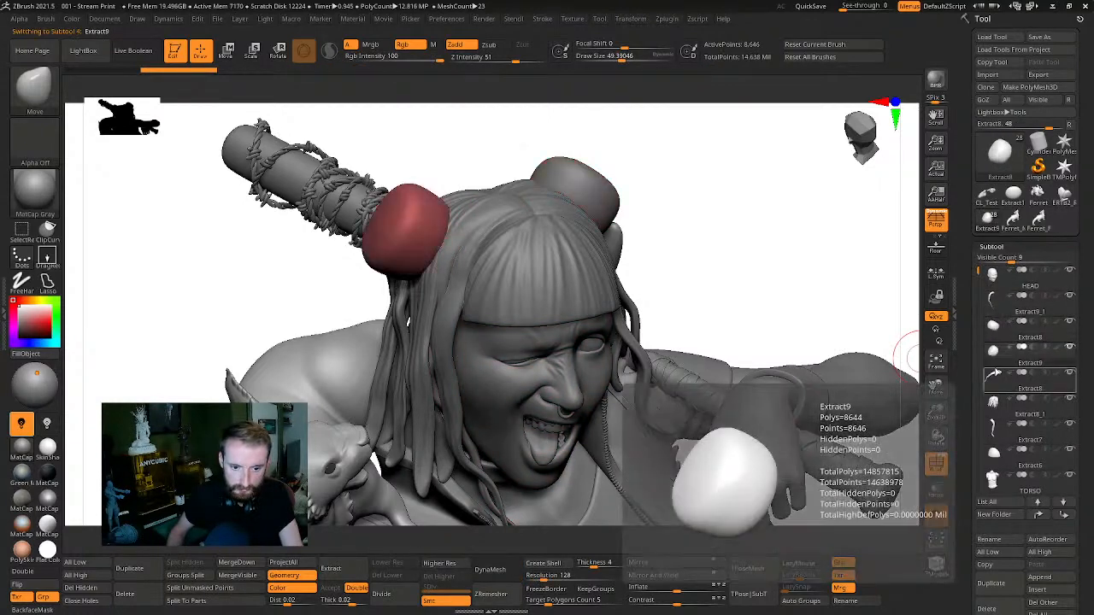
pyautogui.click(992, 376)
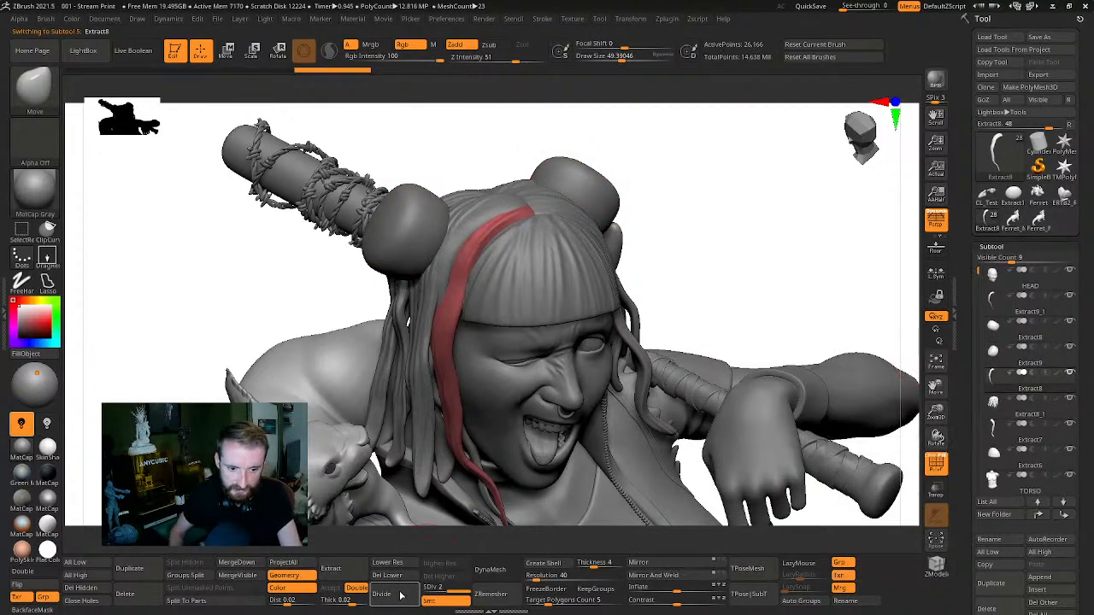
pyautogui.click(395, 579)
pyautogui.click(991, 402)
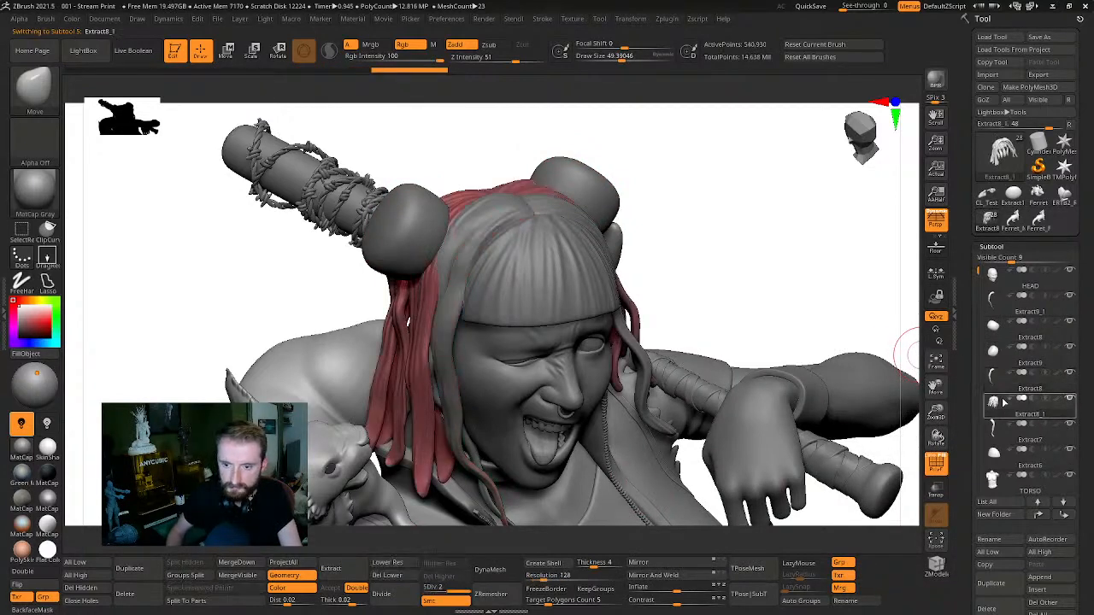
pyautogui.click(413, 576)
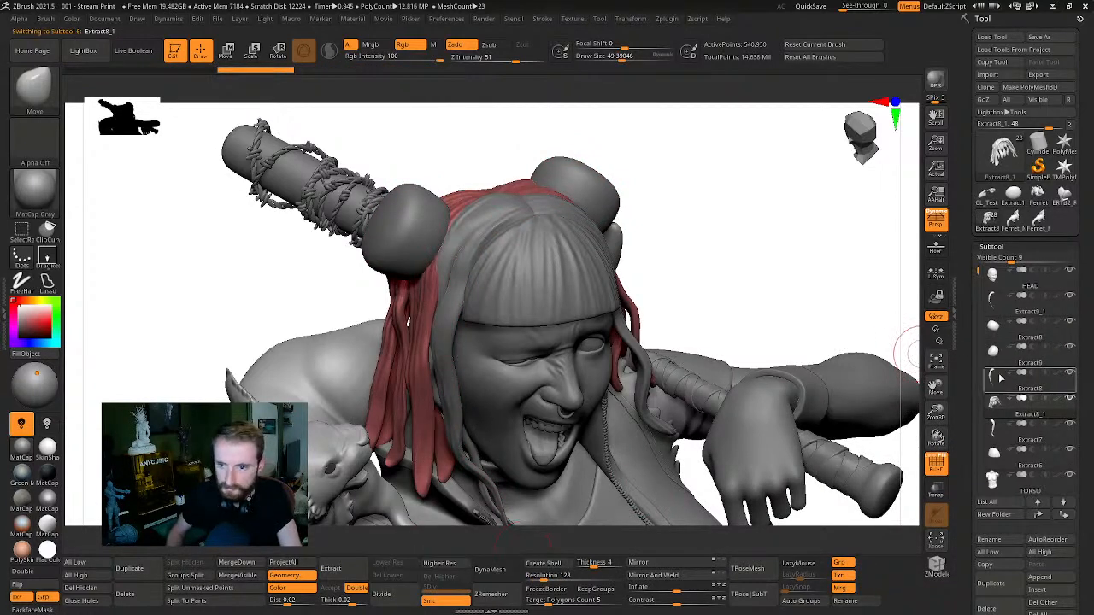
# Delete the lower subdivision levels of the Extract7 front strand and the Extract6 fringe, keeping the highest level
pyautogui.click(1000, 434)
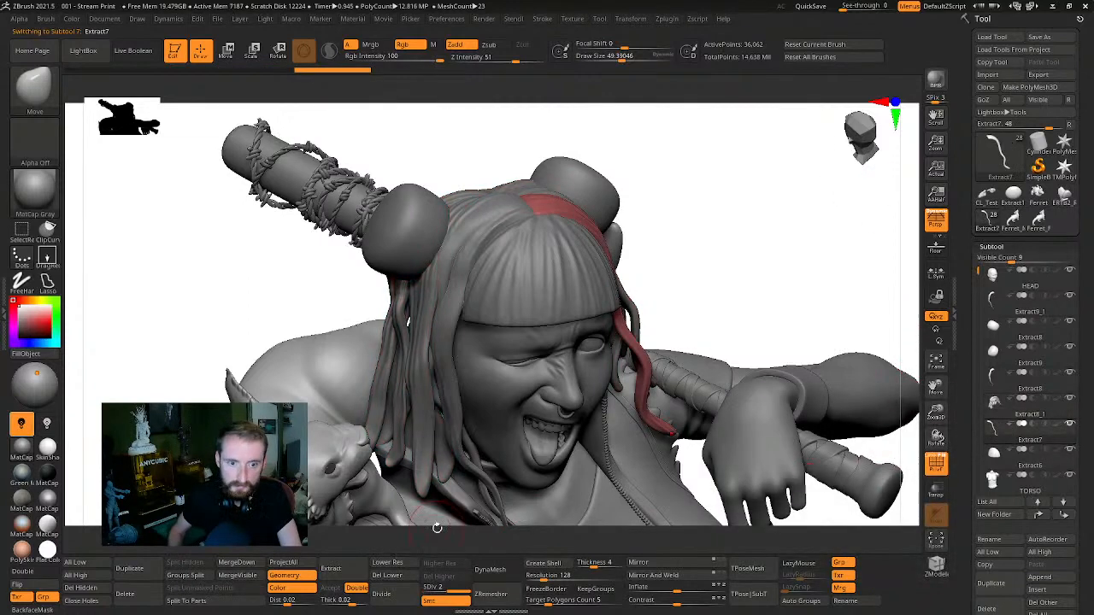
pyautogui.click(387, 575)
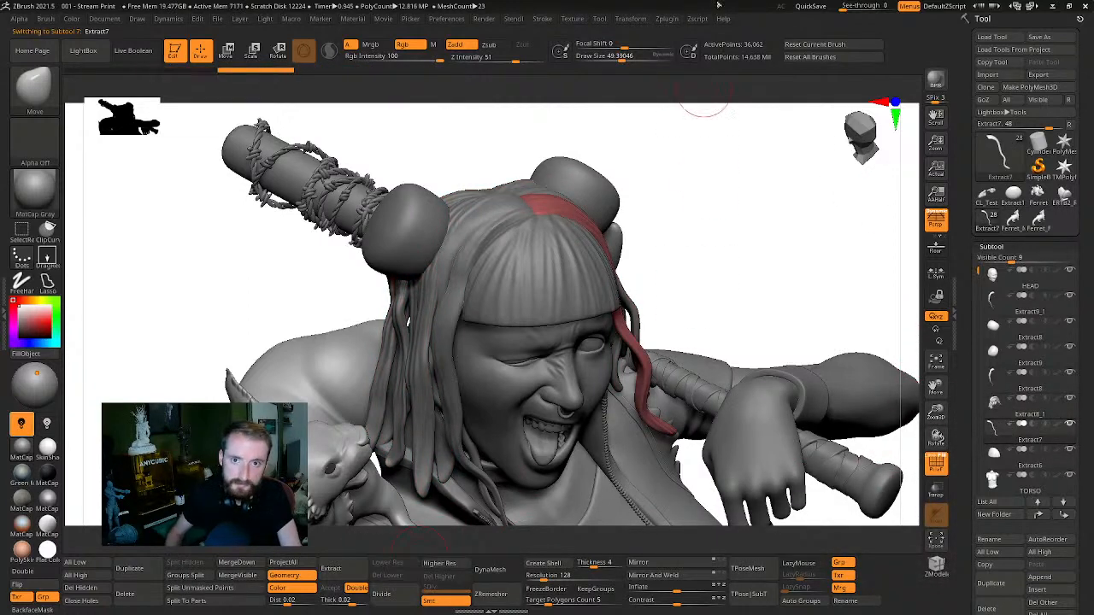
pyautogui.click(994, 461)
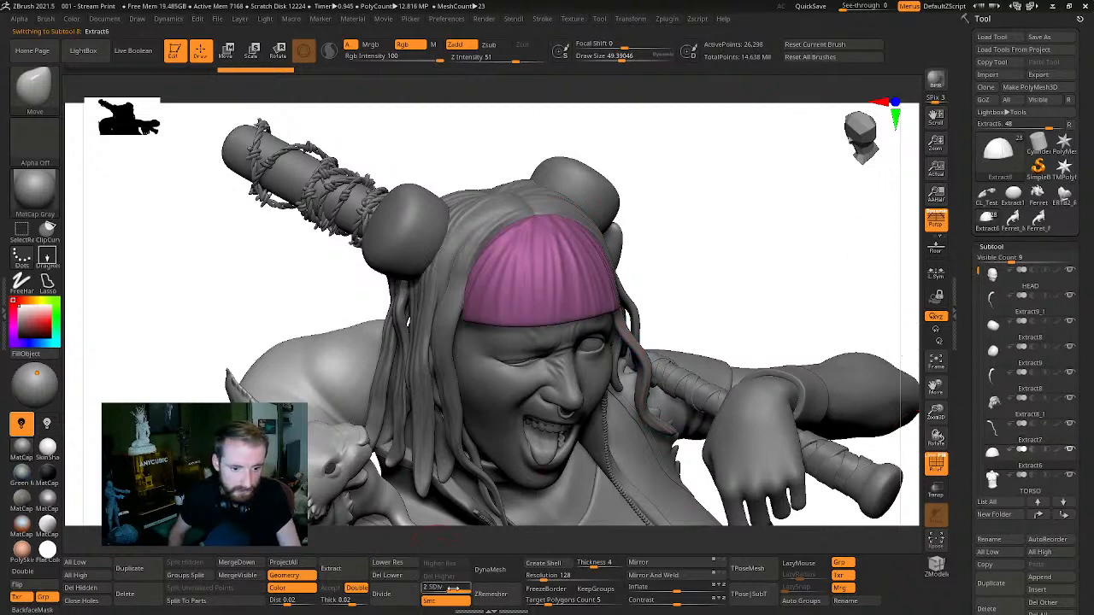
pyautogui.click(397, 564)
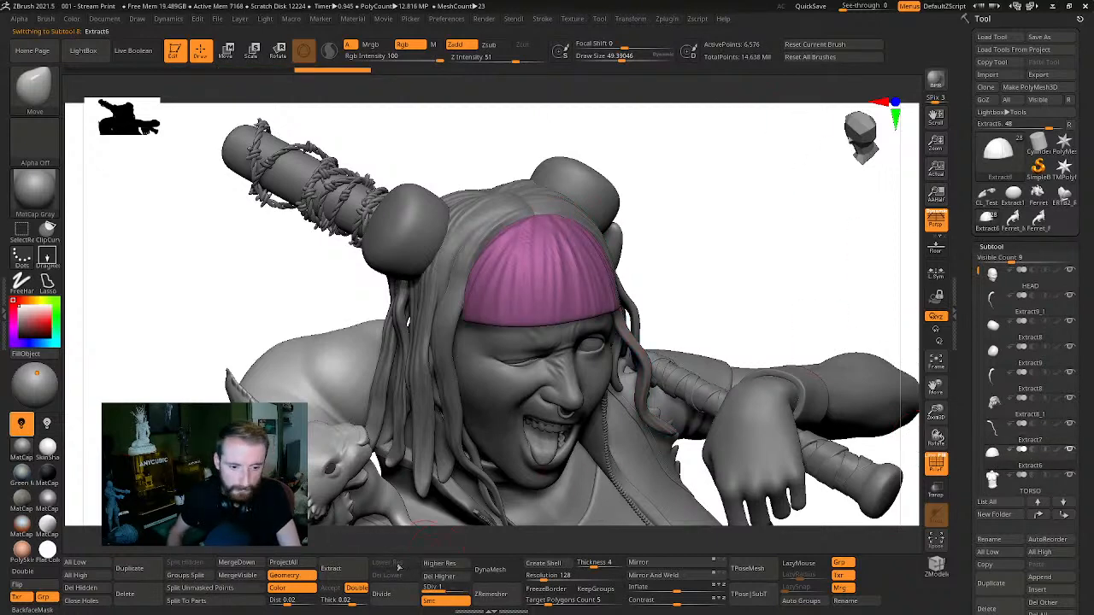
pyautogui.click(448, 564)
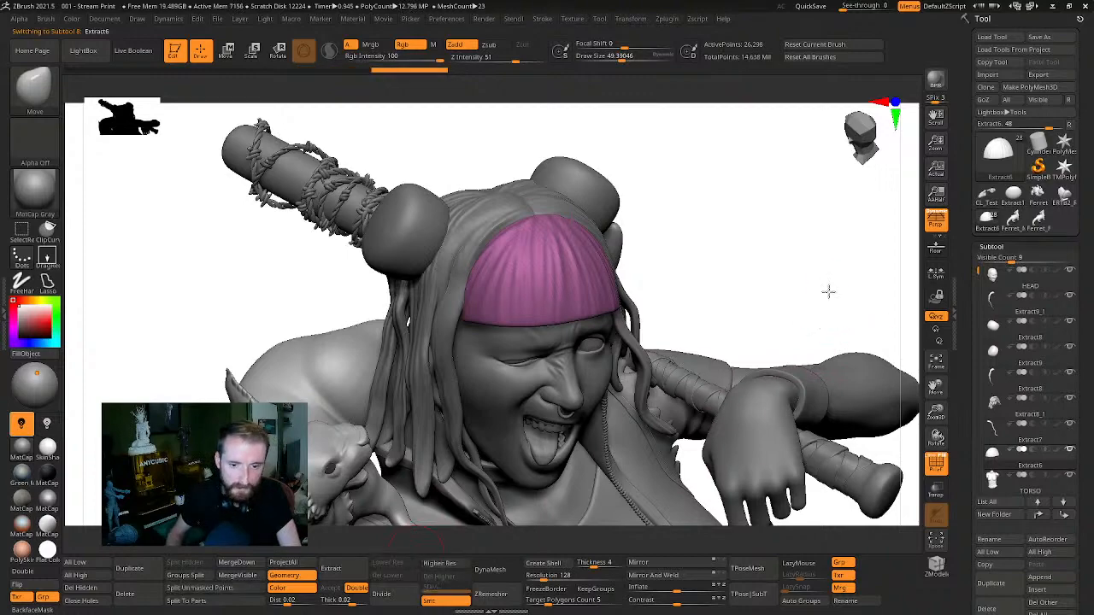
# Merge the Extract9_1 side strand and the Extract8 bun into the HEAD subtool
pyautogui.moveTo(828, 292); pyautogui.dragTo(867, 309)
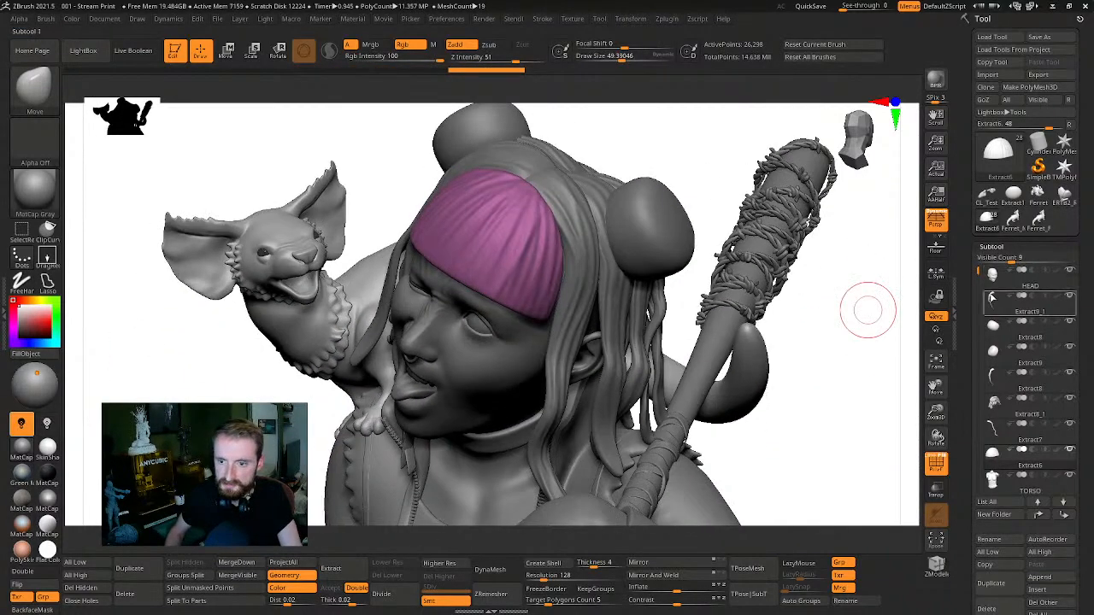
pyautogui.moveTo(1000, 299)
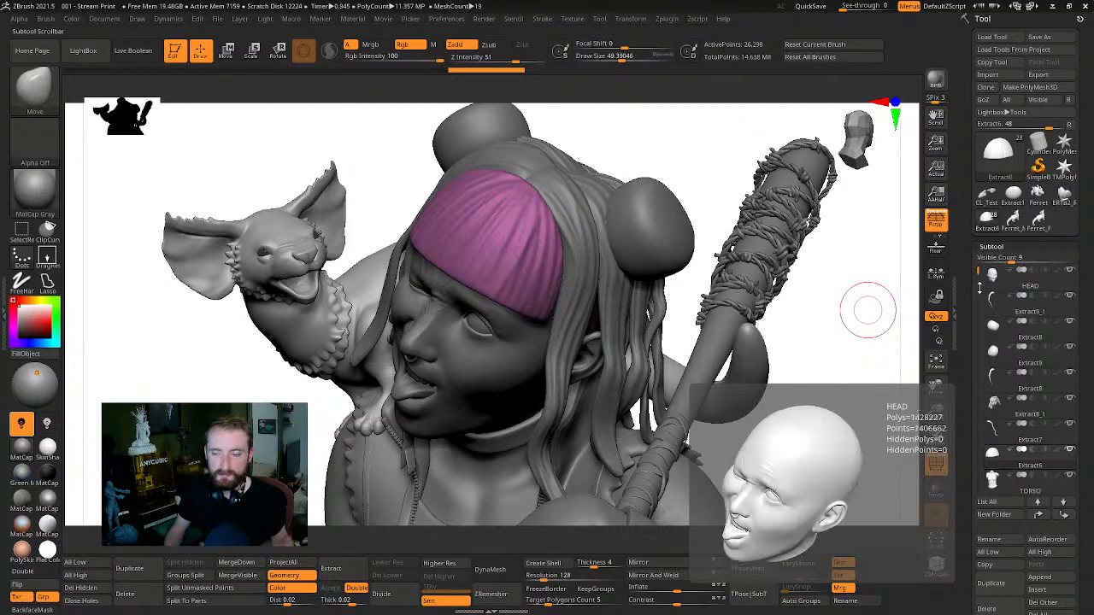
pyautogui.click(992, 275)
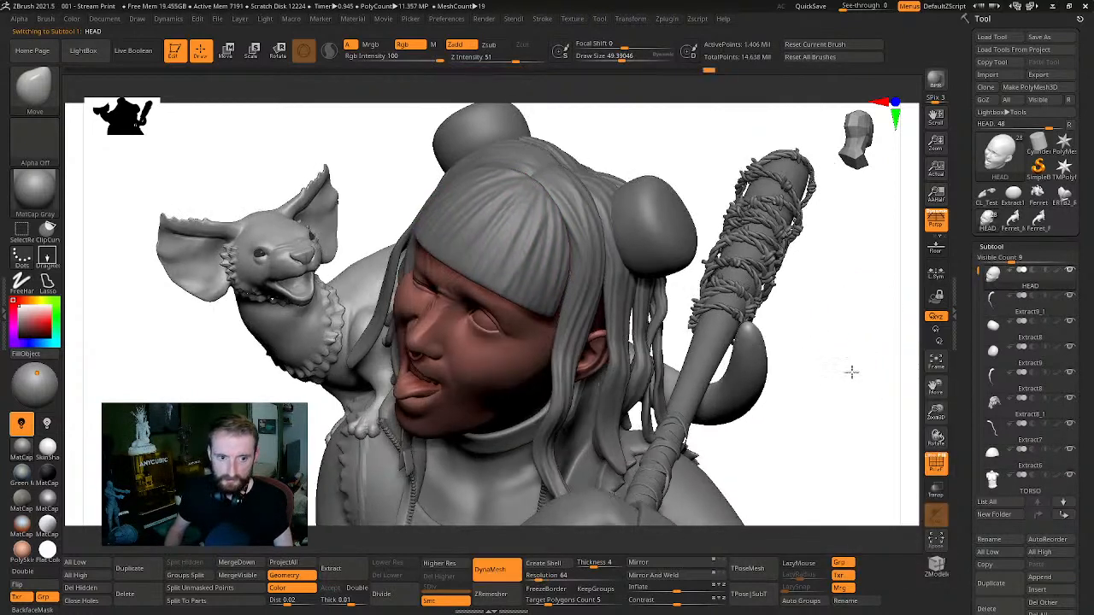
pyautogui.moveTo(849, 371); pyautogui.dragTo(902, 362)
pyautogui.scroll(-3, 1025, 329)
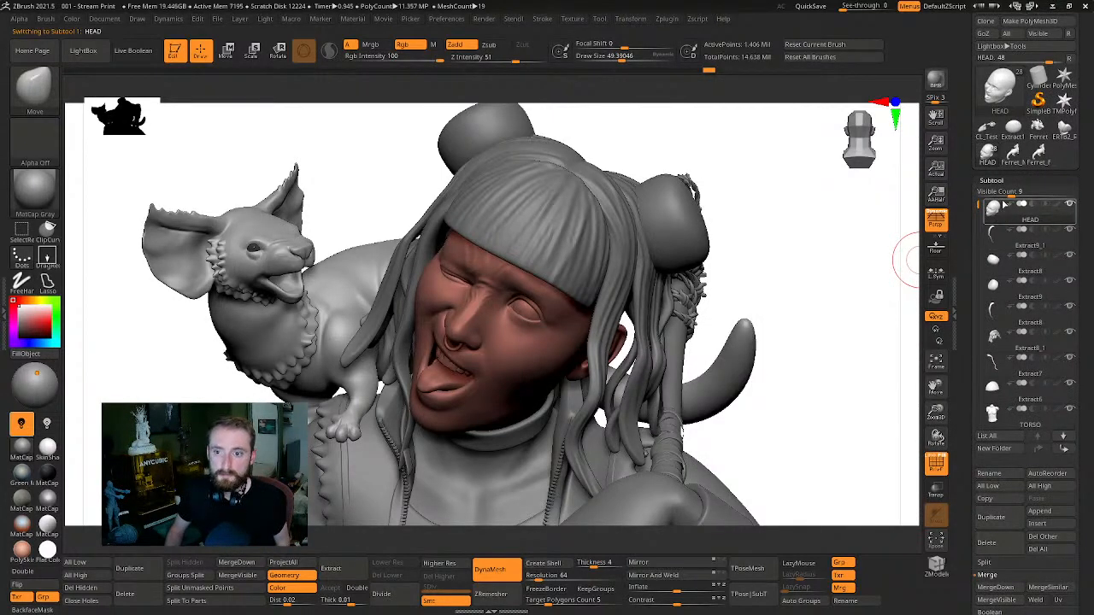
pyautogui.moveTo(993, 207)
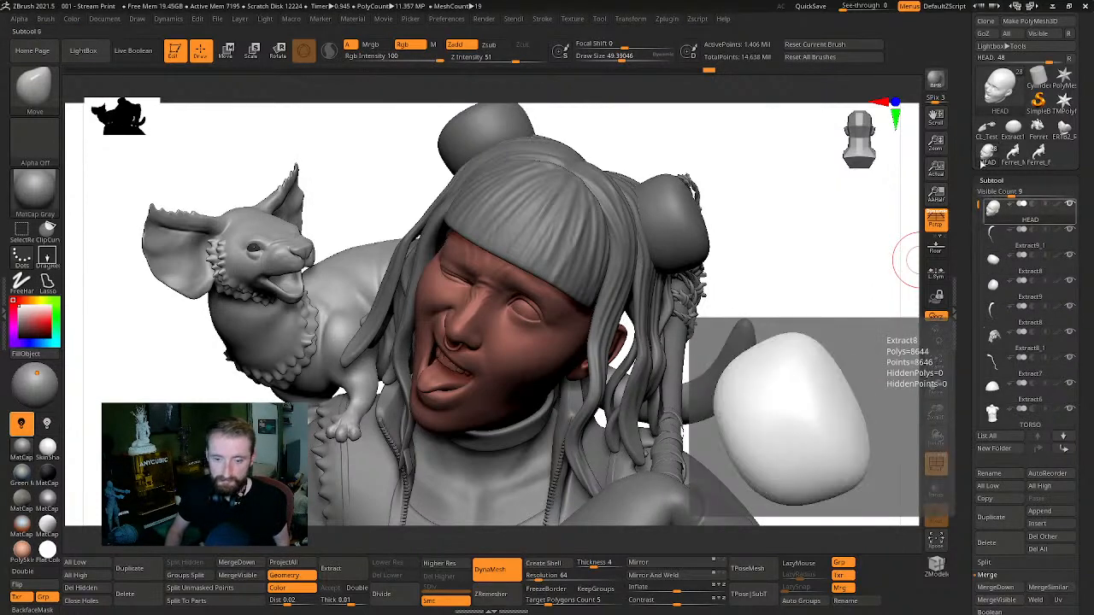
pyautogui.click(236, 562)
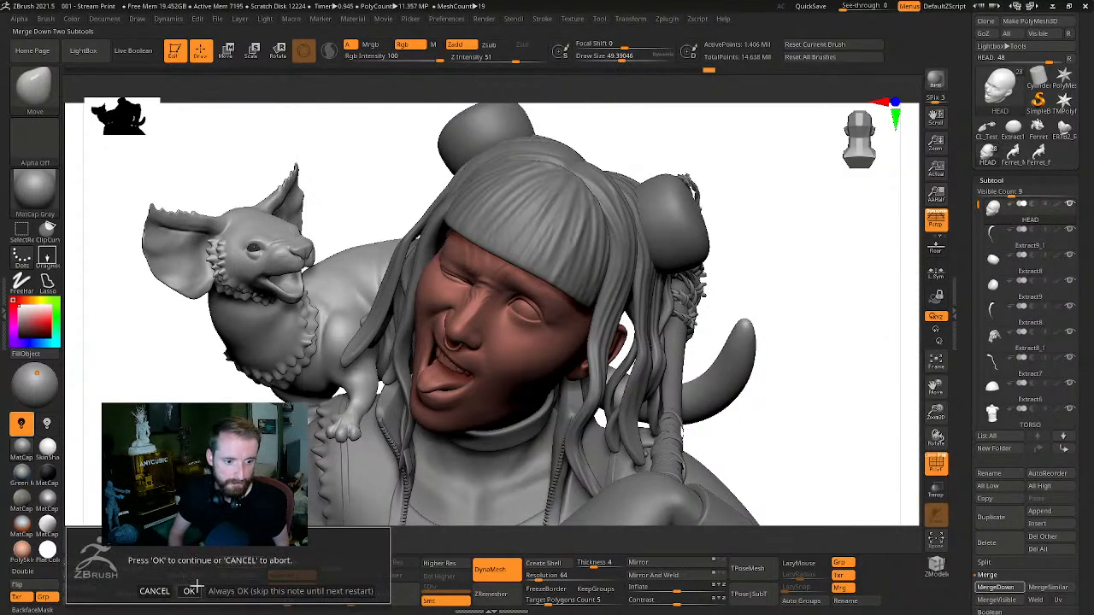
pyautogui.click(192, 590)
pyautogui.click(241, 562)
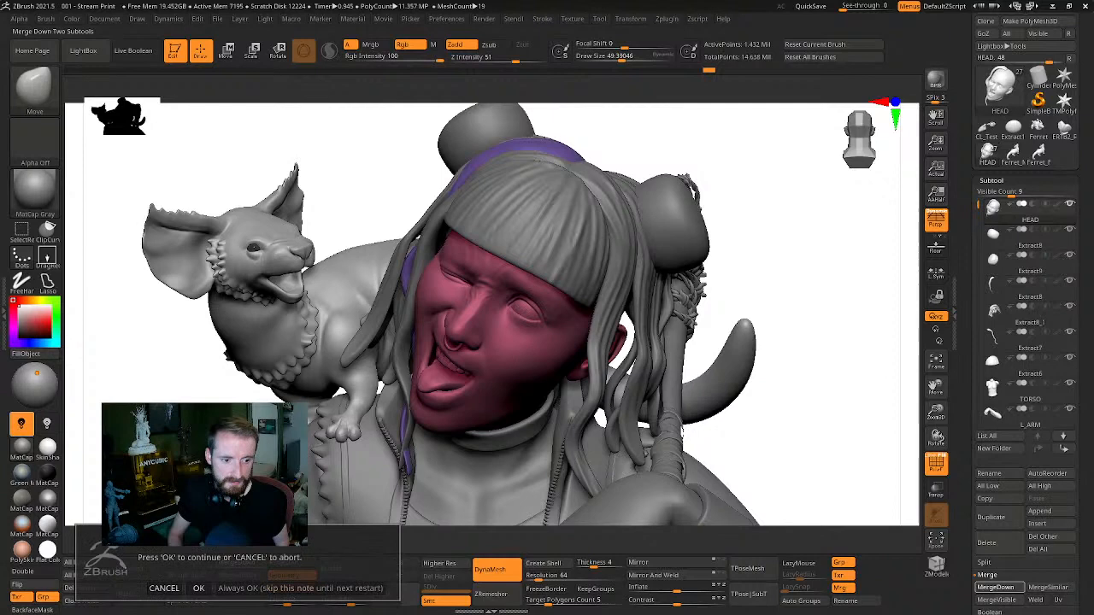
pyautogui.click(197, 588)
# Merge the Extract9 bun, the narrow Extract8 strand and the Extract8_1 rear hair into HEAD
pyautogui.click(236, 562)
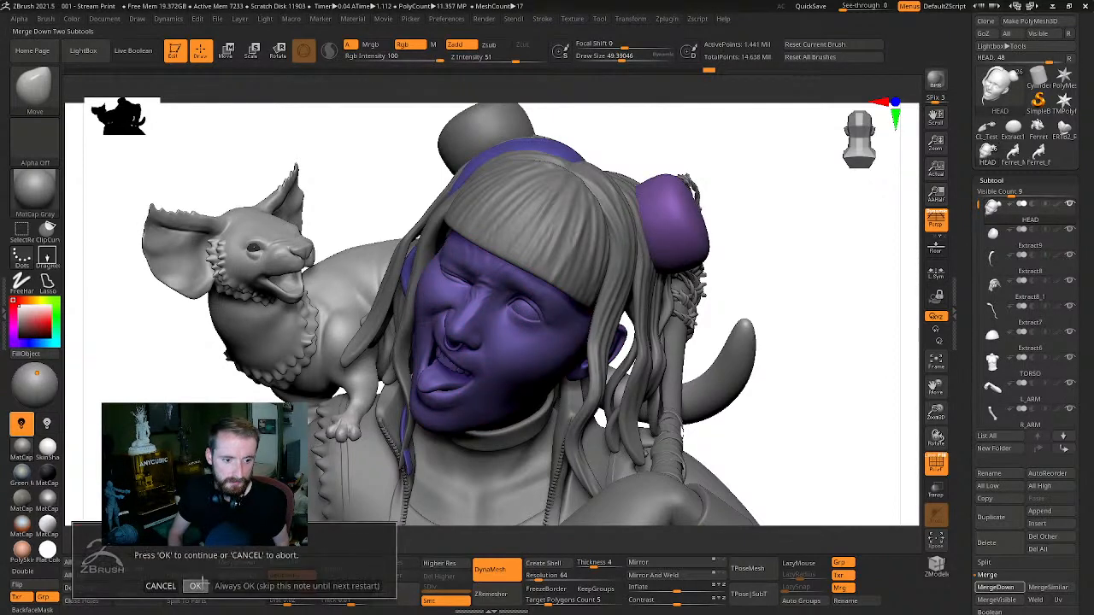
pyautogui.click(196, 586)
pyautogui.click(236, 562)
pyautogui.click(196, 586)
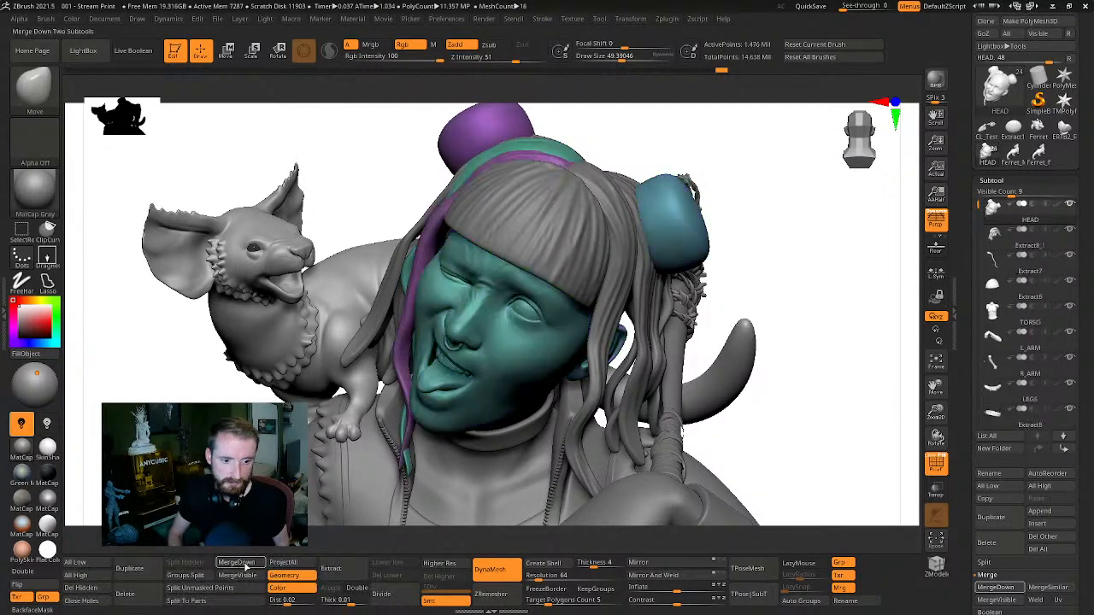
pyautogui.click(238, 562)
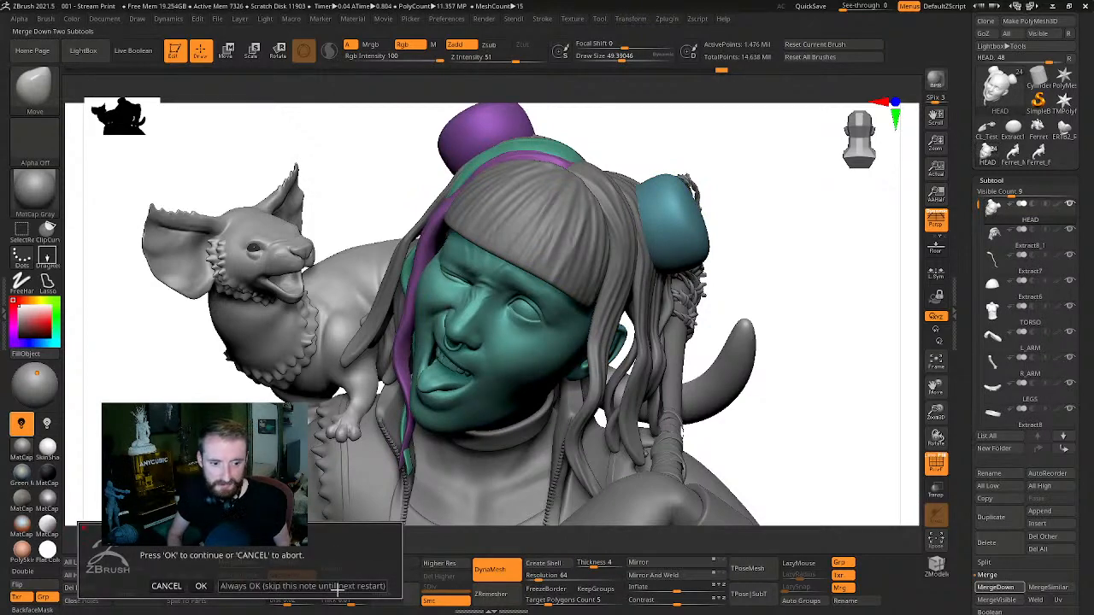
pyautogui.click(200, 587)
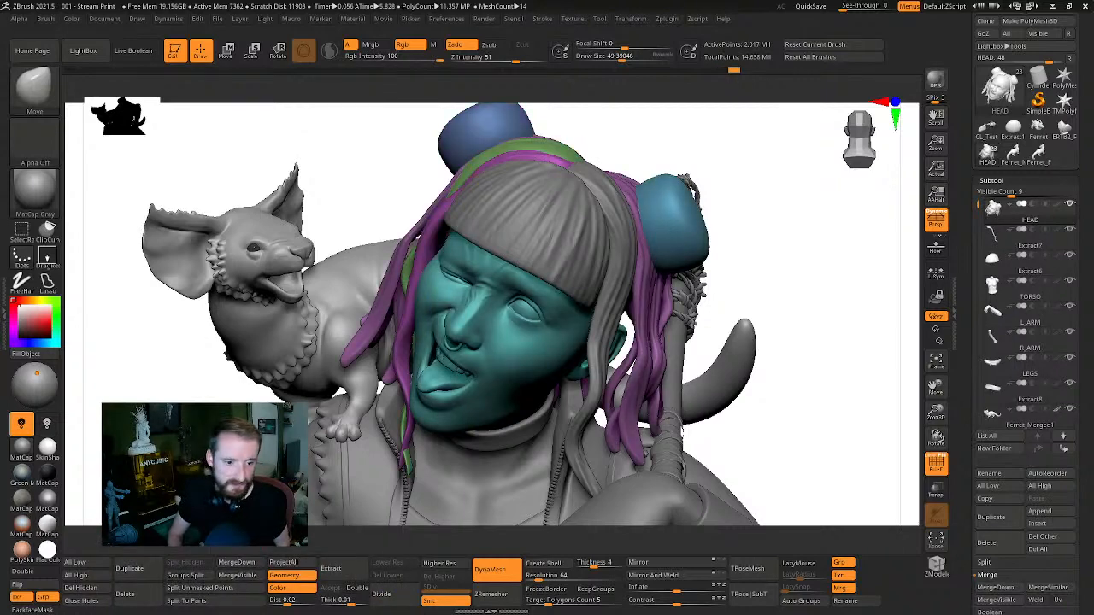
# Merge the Extract7 front strand and the Extract6 fringe into HEAD
pyautogui.click(1025, 238)
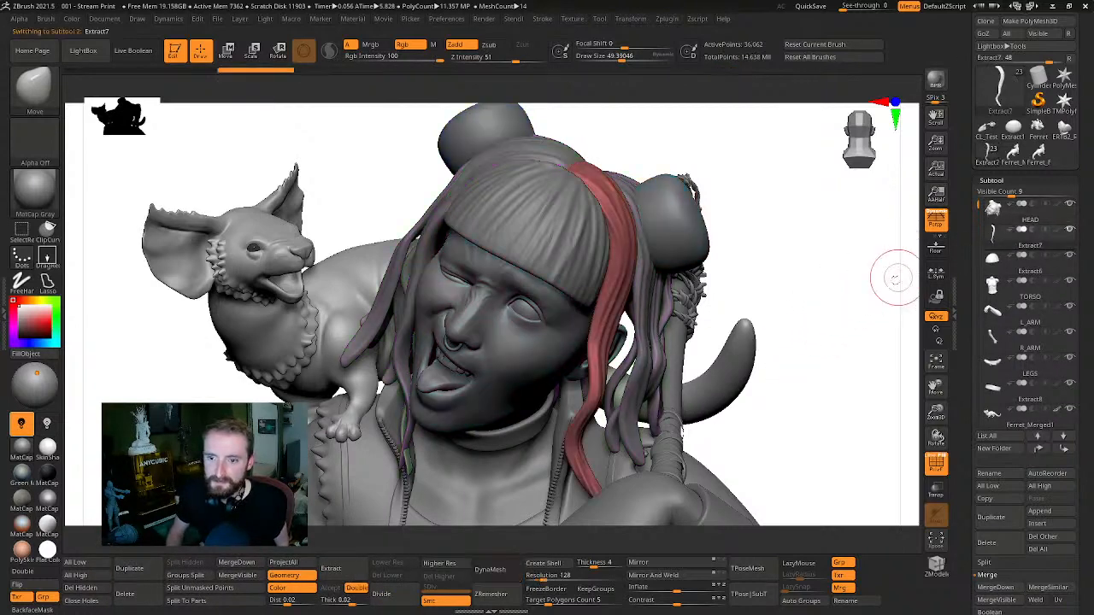
pyautogui.click(993, 209)
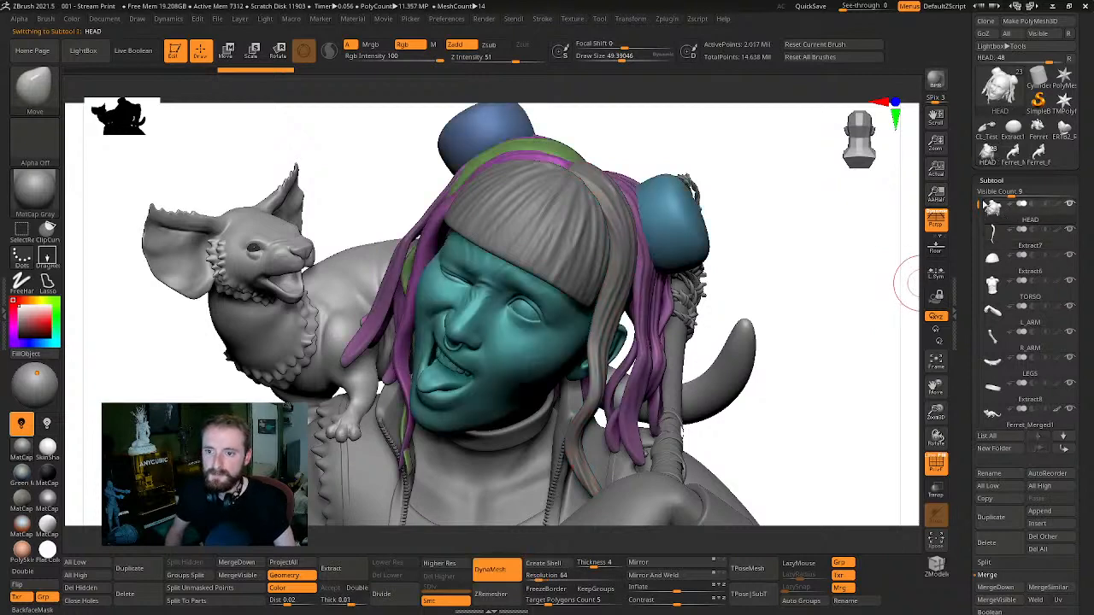
pyautogui.click(236, 563)
pyautogui.click(209, 585)
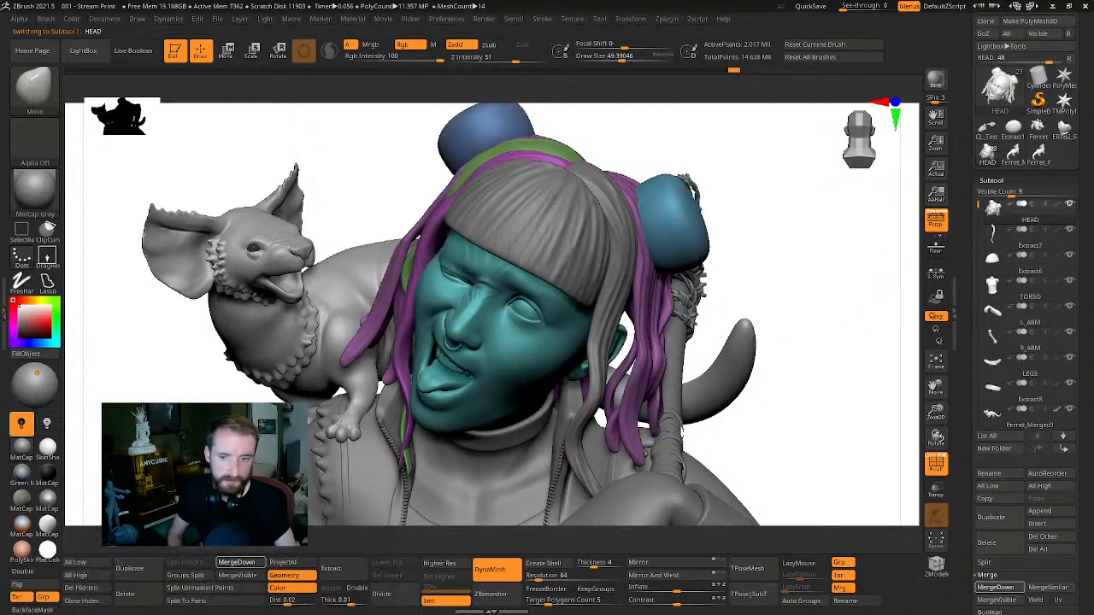
pyautogui.click(237, 563)
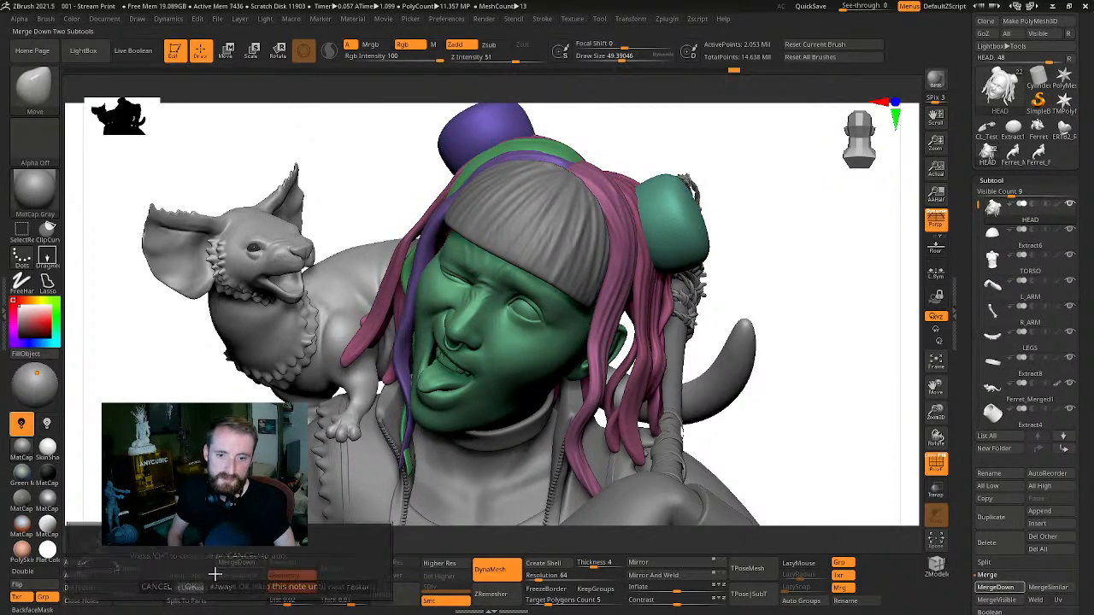
pyautogui.click(209, 585)
# Inspect the merged head and hair from the front, back and below, both isolated and together with the body
pyautogui.moveTo(837, 314); pyautogui.dragTo(842, 276)
pyautogui.hotkey('alt', 's')
pyautogui.moveTo(779, 347); pyautogui.dragTo(825, 309)
pyautogui.keyDown('alt'); pyautogui.moveTo(813, 185); pyautogui.dragTo(795, 65); pyautogui.keyUp('alt')
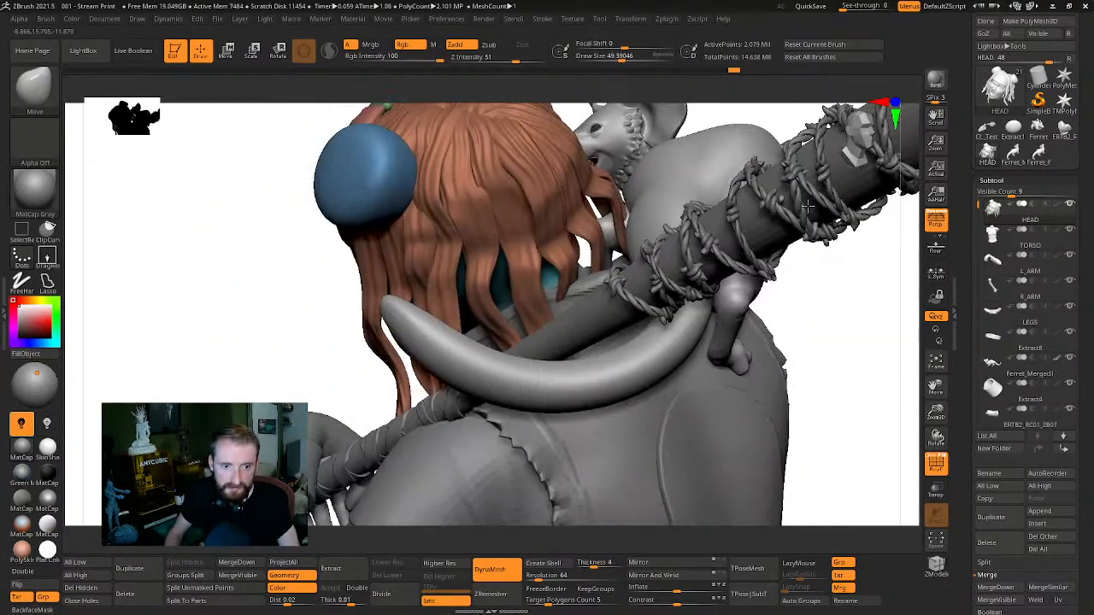
pyautogui.moveTo(328, 330); pyautogui.dragTo(841, 353)
pyautogui.press('d')
pyautogui.press('Escape')
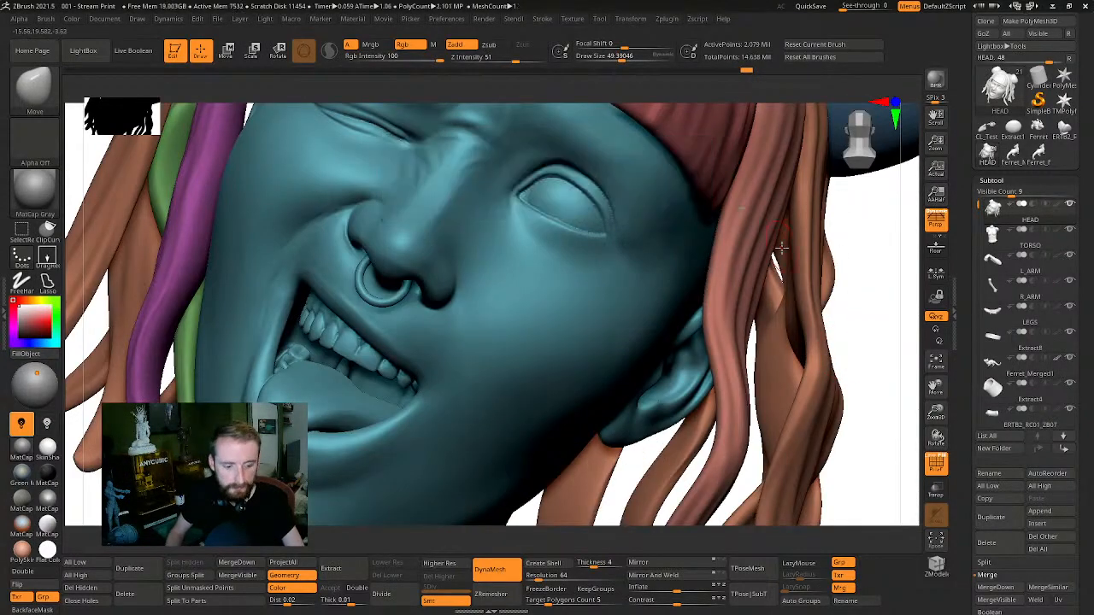
pyautogui.press('f')
pyautogui.keyDown('alt'); pyautogui.moveTo(756, 231); pyautogui.dragTo(801, 361); pyautogui.keyUp('alt')
pyautogui.moveTo(555, 359)
pyautogui.mouseDown()
pyautogui.moveTo(837, 351)
pyautogui.moveTo(760, 365)
pyautogui.mouseUp()
pyautogui.moveTo(881, 342); pyautogui.dragTo(858, 282)
pyautogui.hotkey('alt', 's')
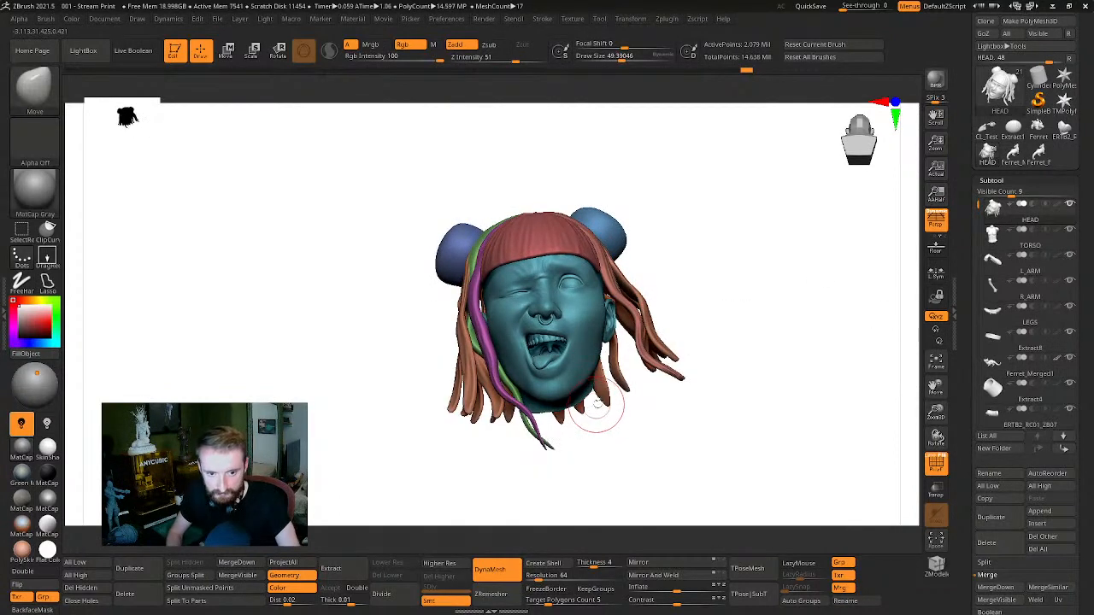
pyautogui.hotkey('alt', 's')
# Move the Extract8 neck collar up the subtool list so it sits directly beneath HEAD
pyautogui.keyDown('alt'); pyautogui.click(590, 407); pyautogui.keyUp('alt')
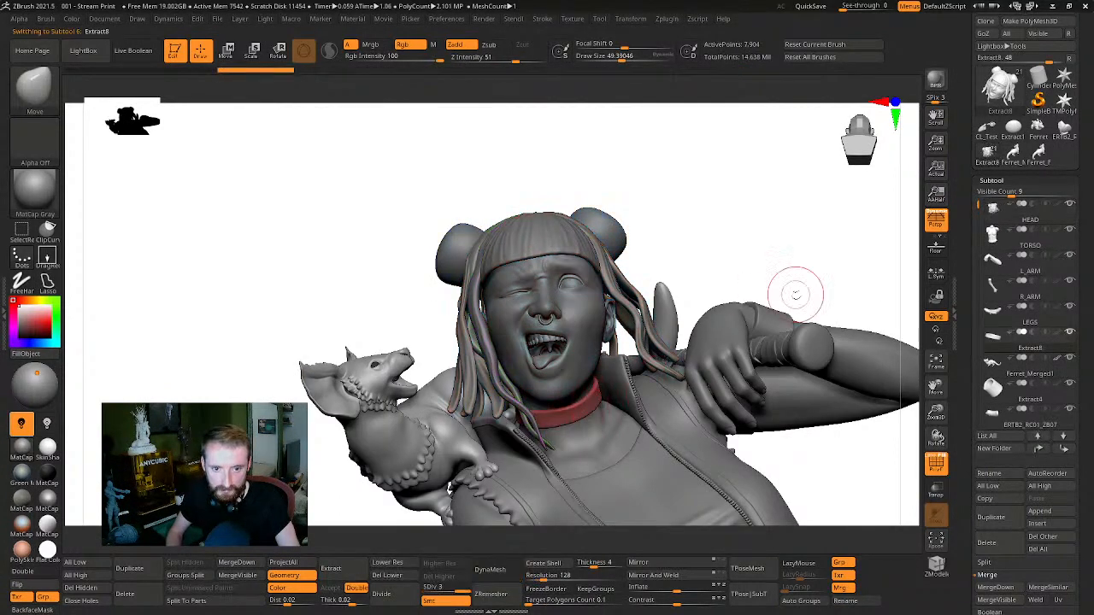
pyautogui.moveTo(789, 285); pyautogui.dragTo(887, 207)
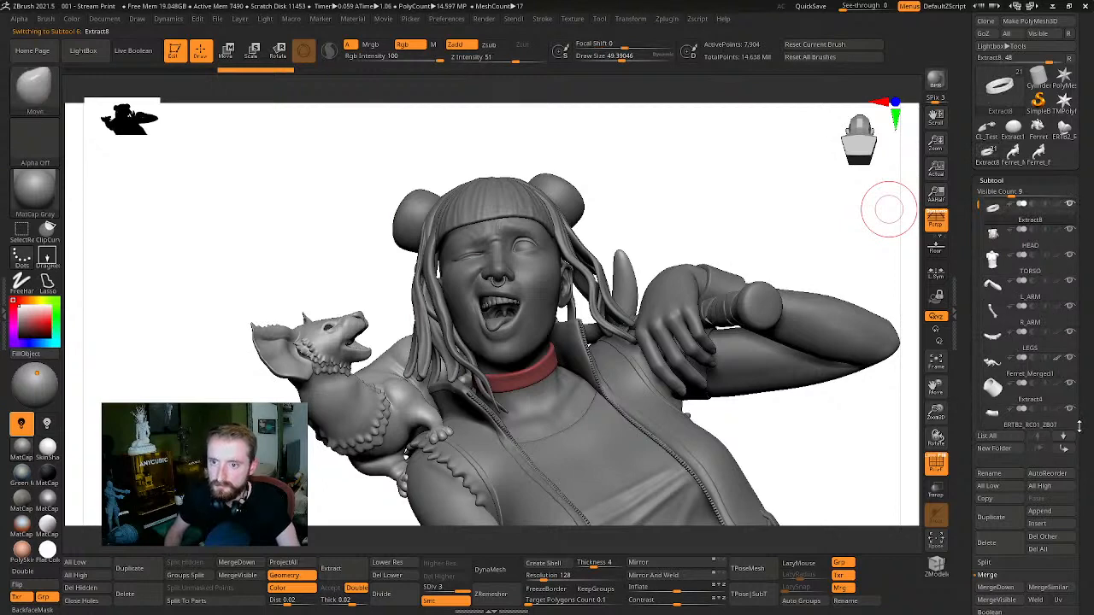
pyautogui.click(1021, 218)
# Isolate the Extract8 neck collar, delete its lower subdivision levels and try to delete hidden geometry
pyautogui.hotkey('alt', 's')
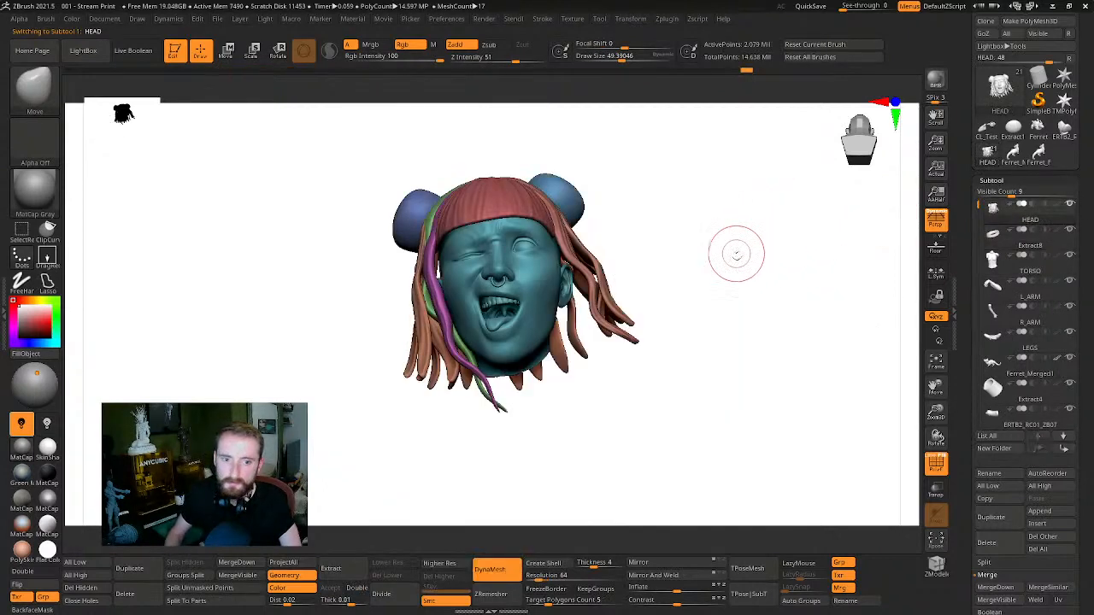
pyautogui.click(999, 242)
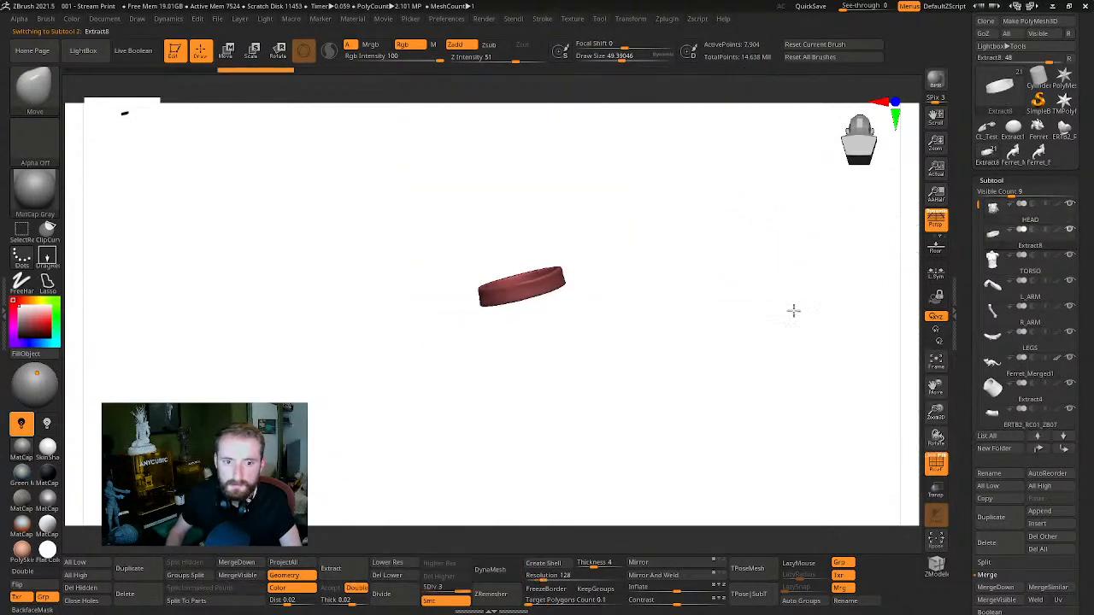
pyautogui.moveTo(793, 310); pyautogui.dragTo(791, 219)
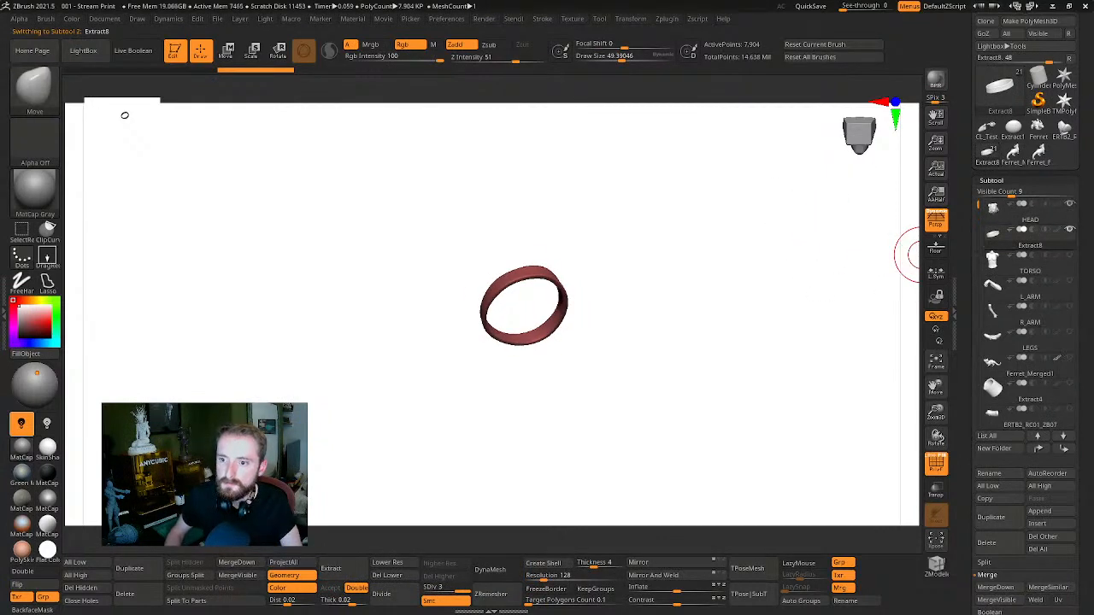
pyautogui.moveTo(752, 356); pyautogui.dragTo(902, 248)
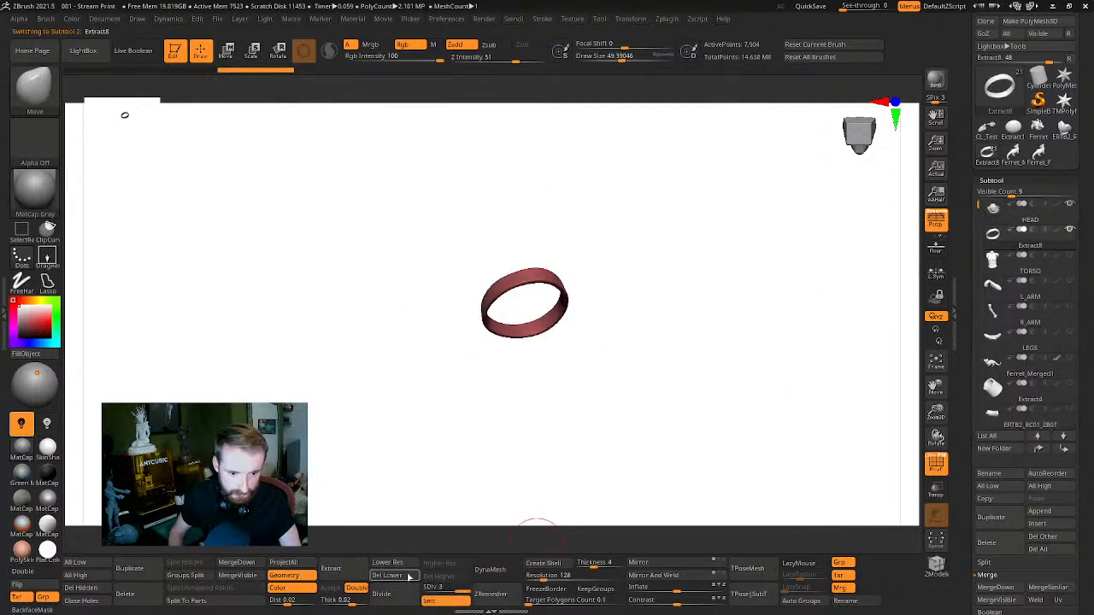
pyautogui.click(80, 588)
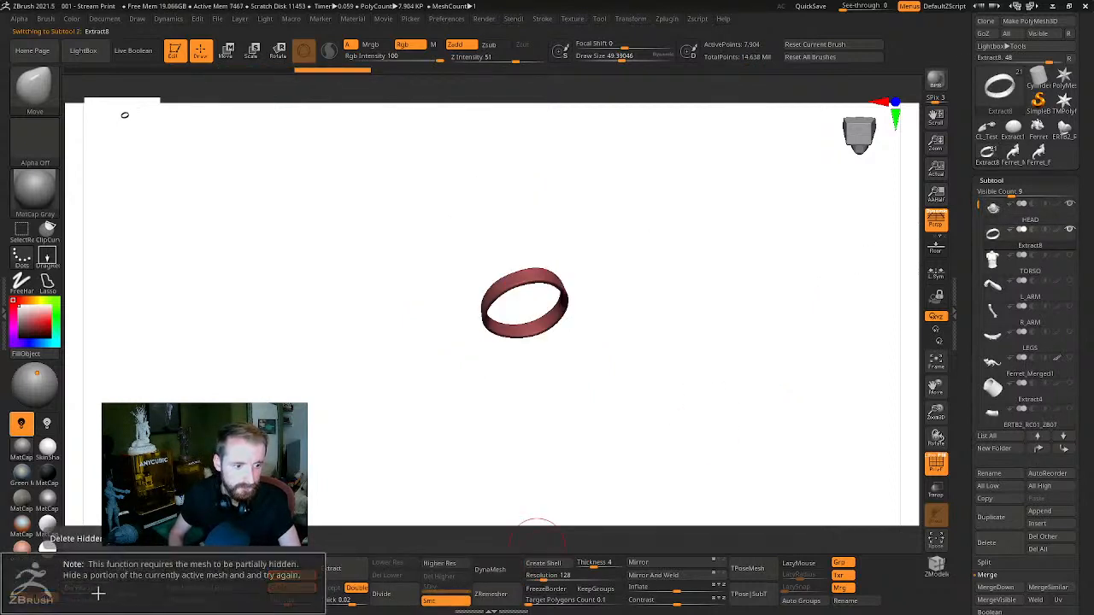
# Merge the Extract8 neck collar down into HEAD
pyautogui.moveTo(669, 346); pyautogui.dragTo(874, 326)
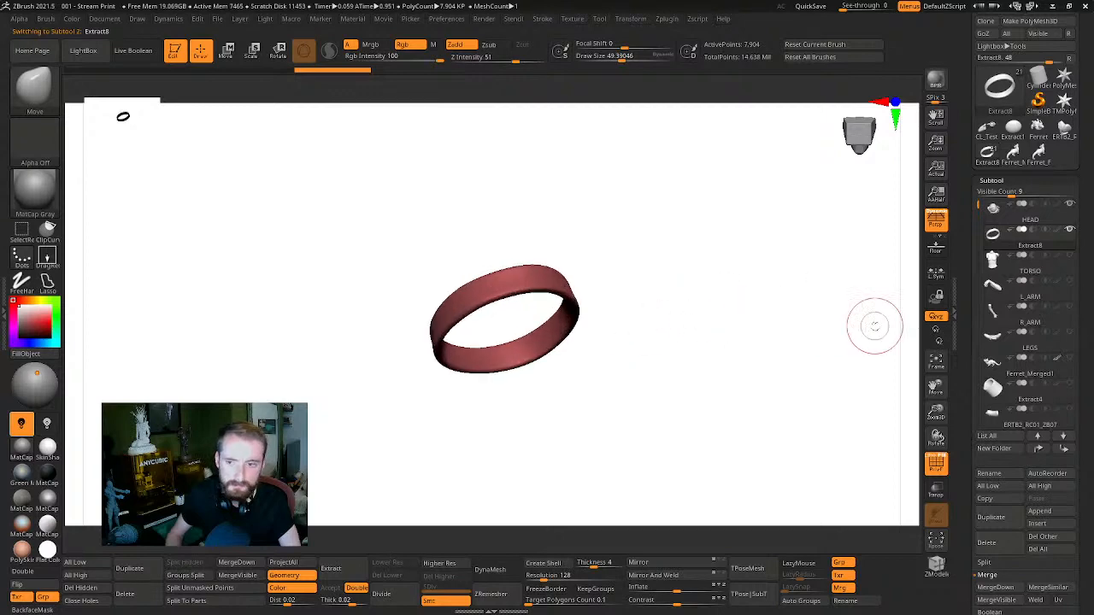
pyautogui.click(223, 564)
pyautogui.click(186, 586)
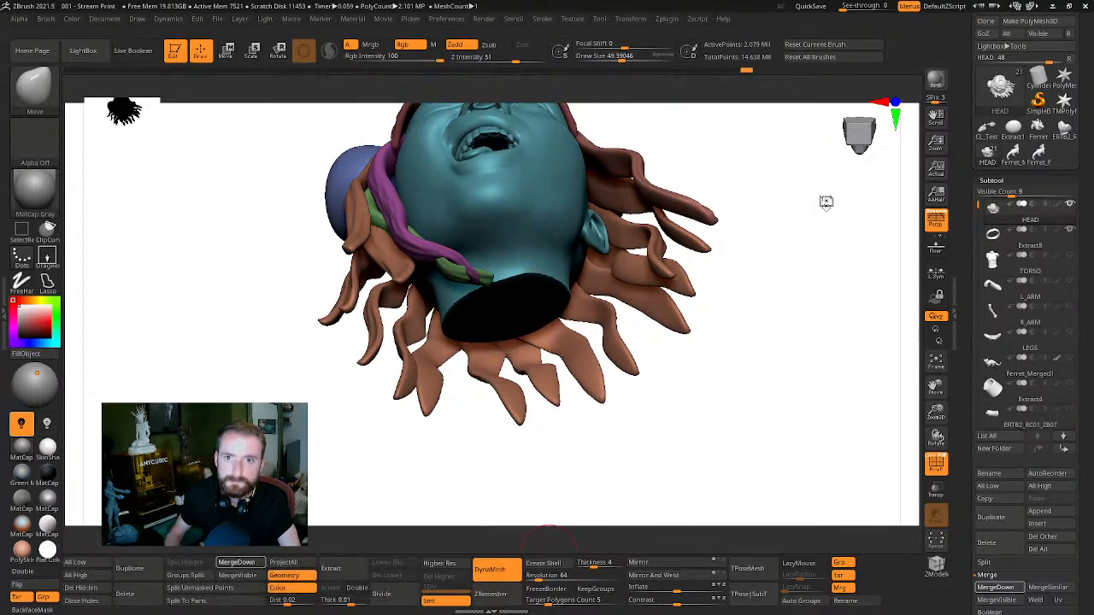
pyautogui.moveTo(832, 233); pyautogui.dragTo(875, 236)
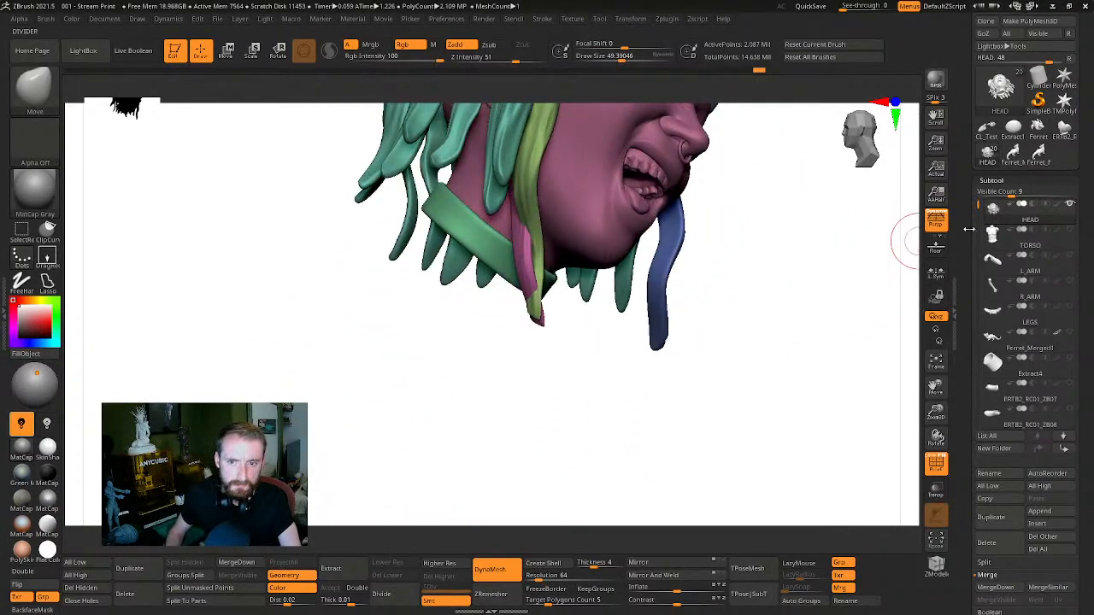
# Inspect the merged collar against the neck and torso with the full figure shown, and check HEAD alone from below and the front
pyautogui.keyDown('shift'); pyautogui.click(1070, 206); pyautogui.keyUp('shift')
pyautogui.moveTo(799, 278); pyautogui.dragTo(846, 181)
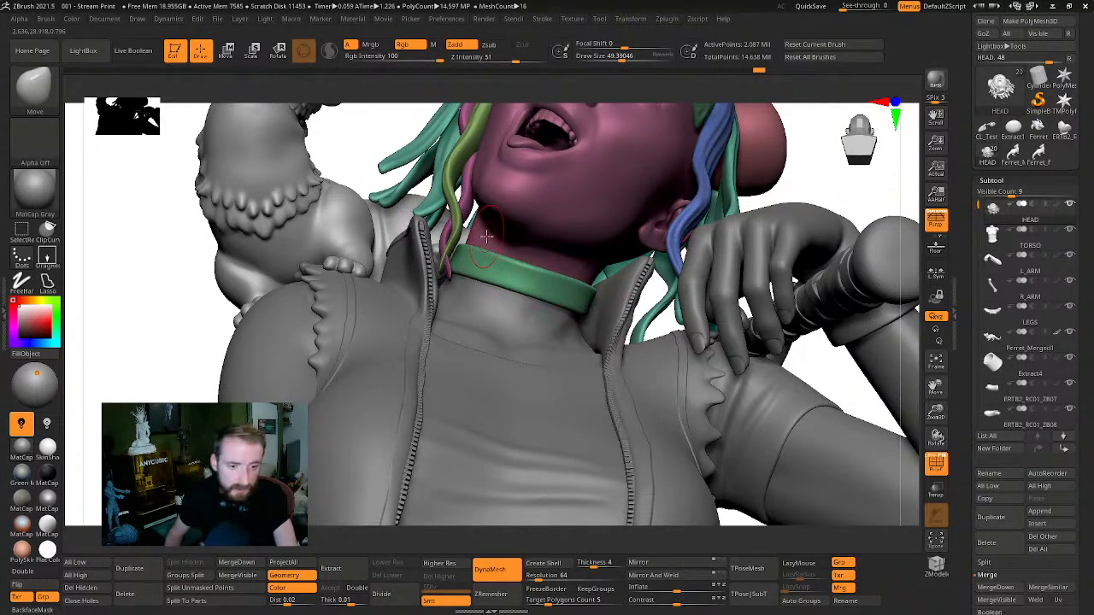
pyautogui.moveTo(769, 201); pyautogui.dragTo(646, 233)
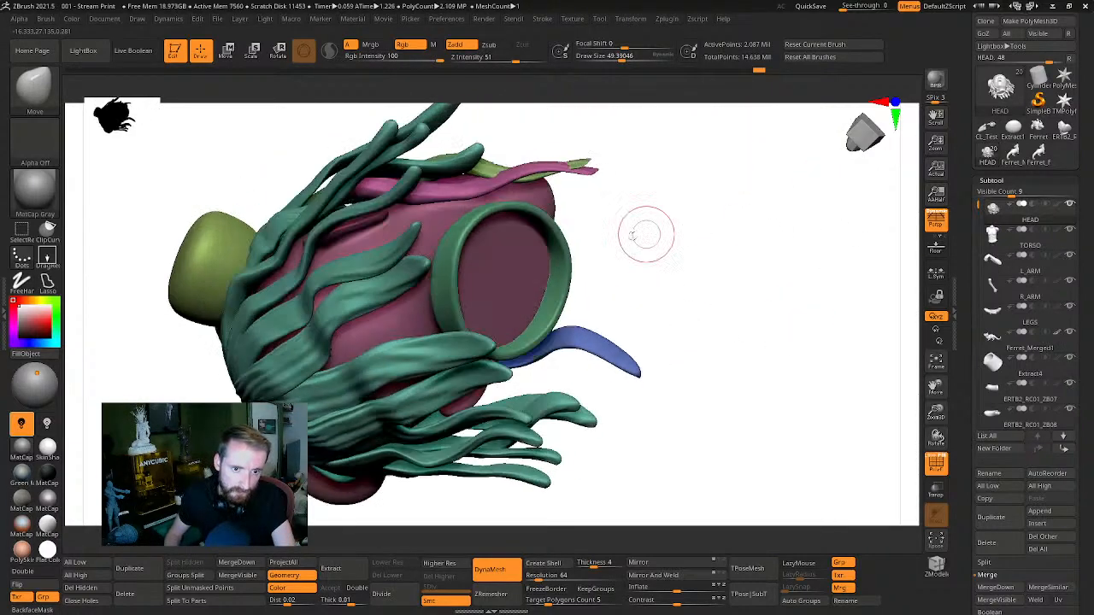
pyautogui.moveTo(671, 291); pyautogui.dragTo(564, 250)
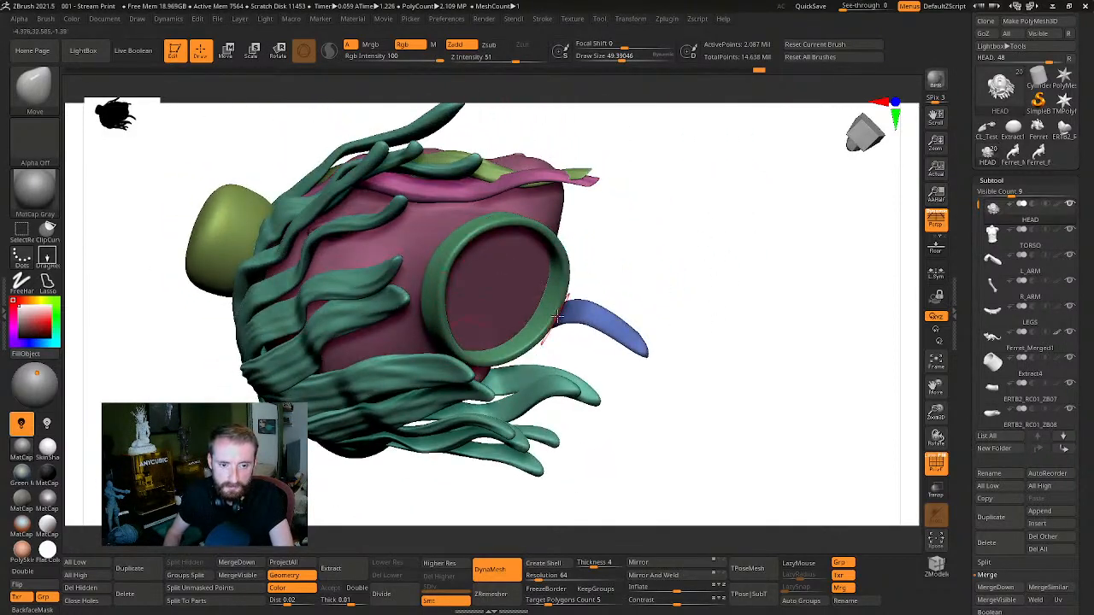
pyautogui.moveTo(658, 261); pyautogui.dragTo(466, 308)
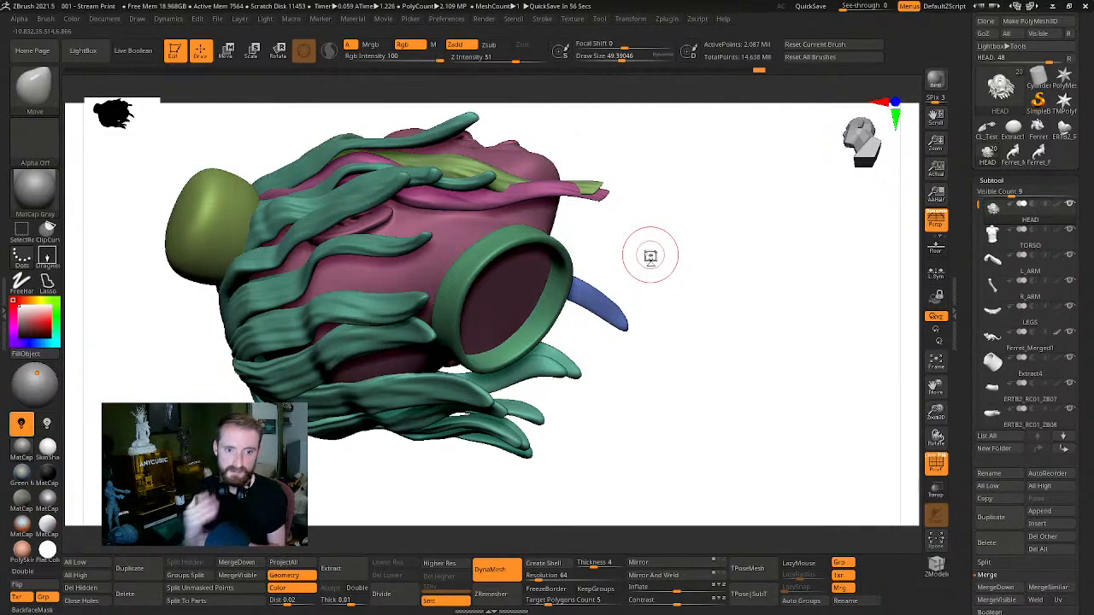
pyautogui.moveTo(781, 220); pyautogui.dragTo(630, 181)
pyautogui.moveTo(781, 225)
pyautogui.mouseDown()
pyautogui.moveTo(794, 227)
pyautogui.moveTo(749, 222)
pyautogui.moveTo(847, 230)
pyautogui.moveTo(811, 232)
pyautogui.moveTo(794, 256)
pyautogui.moveTo(813, 366)
pyautogui.moveTo(834, 279)
pyautogui.moveTo(764, 386)
pyautogui.moveTo(488, 464)
pyautogui.moveTo(576, 486)
pyautogui.moveTo(810, 306)
pyautogui.moveTo(913, 283)
pyautogui.mouseUp()
pyautogui.keyDown('alt'); pyautogui.moveTo(846, 308); pyautogui.dragTo(762, 350); pyautogui.keyUp('alt')
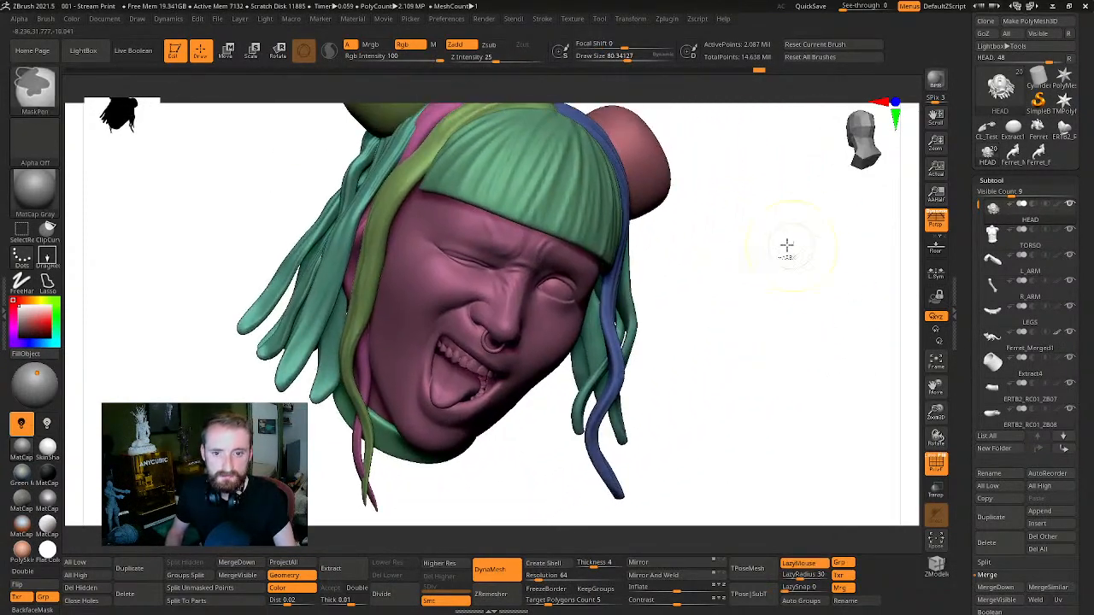
# Rebuild HEAD with DynaMesh at resolution 64 and check the seams between the hair strands, neck and collar from behind
pyautogui.keyDown('ctrl'); pyautogui.moveTo(741, 213); pyautogui.dragTo(823, 377); pyautogui.keyUp('ctrl')
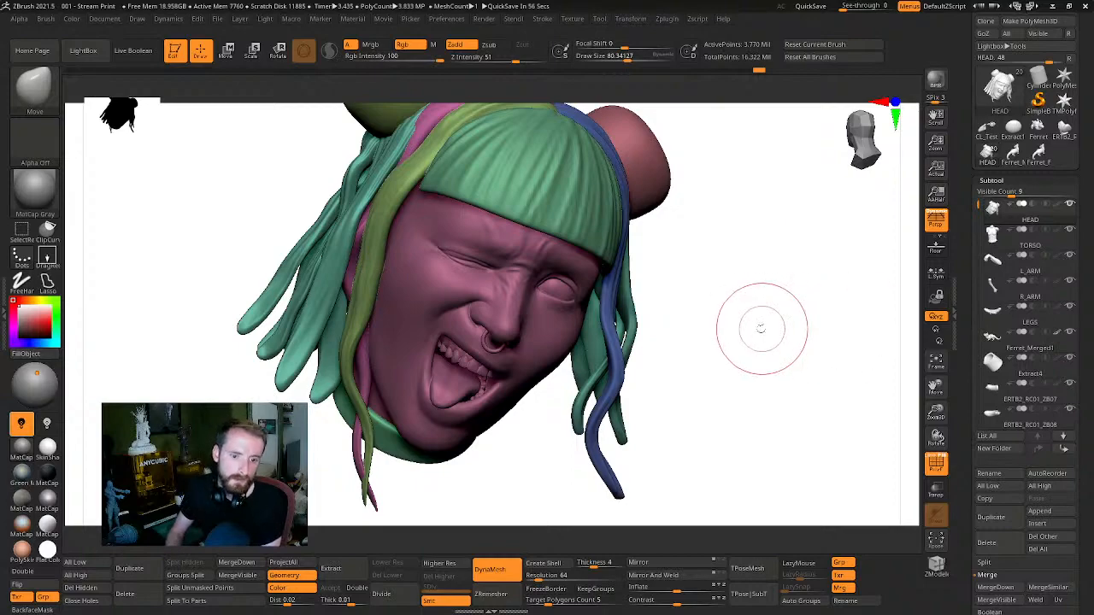
pyautogui.moveTo(761, 328); pyautogui.dragTo(889, 359)
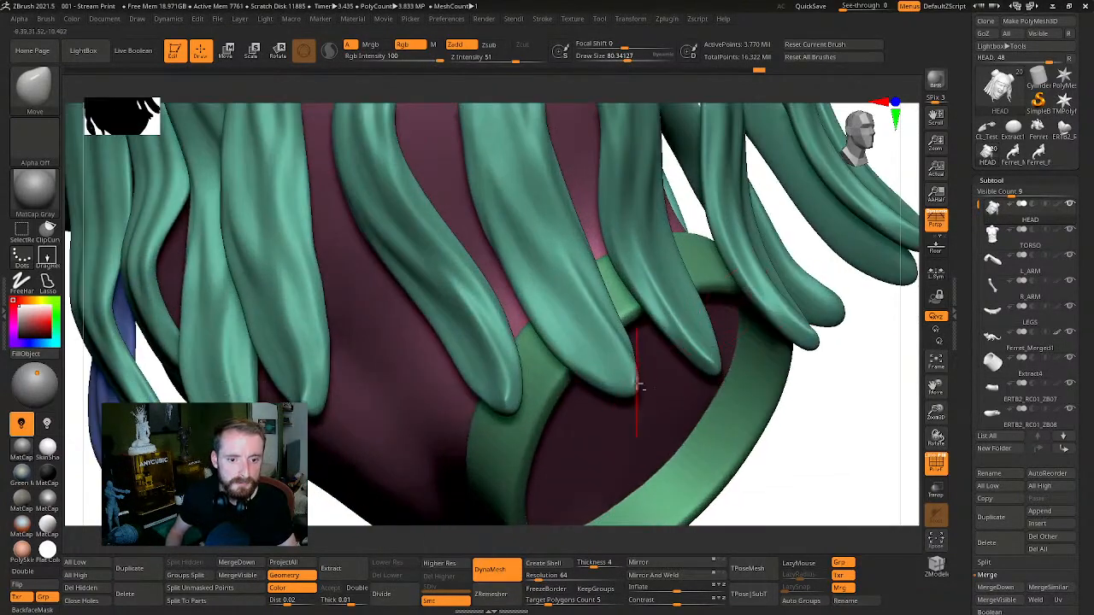
pyautogui.moveTo(162, 389); pyautogui.dragTo(632, 518)
pyautogui.moveTo(456, 248)
pyautogui.mouseDown()
pyautogui.moveTo(764, 246)
pyautogui.moveTo(255, 398)
pyautogui.moveTo(312, 334)
pyautogui.mouseUp()
pyautogui.keyDown('alt'); pyautogui.moveTo(135, 384); pyautogui.dragTo(278, 383); pyautogui.keyUp('alt')
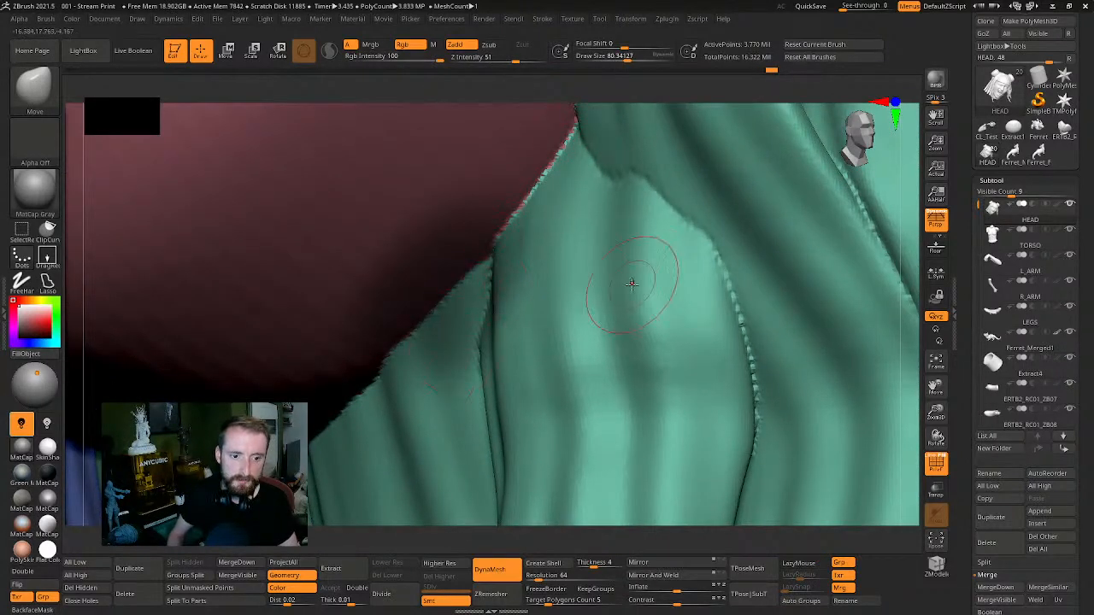
pyautogui.moveTo(937, 414); pyautogui.dragTo(776, 102)
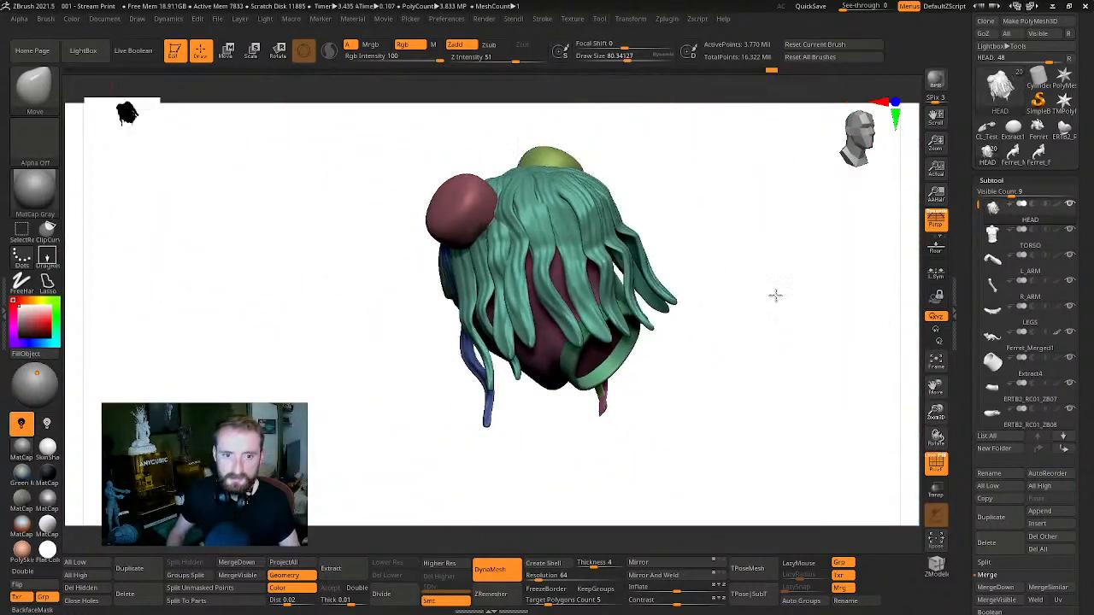
# Try topological masking across the hair and collar of HEAD with the Transpose tool, and clear the mask
pyautogui.moveTo(776, 295)
pyautogui.mouseDown()
pyautogui.moveTo(787, 211)
pyautogui.moveTo(784, 234)
pyautogui.moveTo(695, 147)
pyautogui.moveTo(706, 218)
pyautogui.moveTo(577, 255)
pyautogui.mouseUp()
pyautogui.press('w')
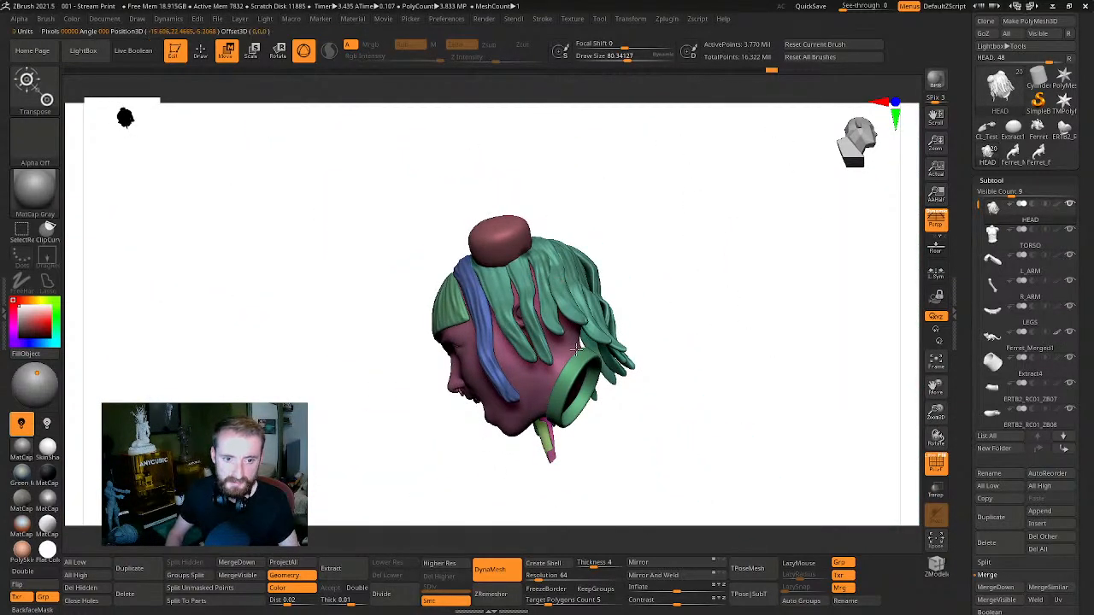
pyautogui.keyDown('ctrl'); pyautogui.click(566, 354); pyautogui.keyUp('ctrl')
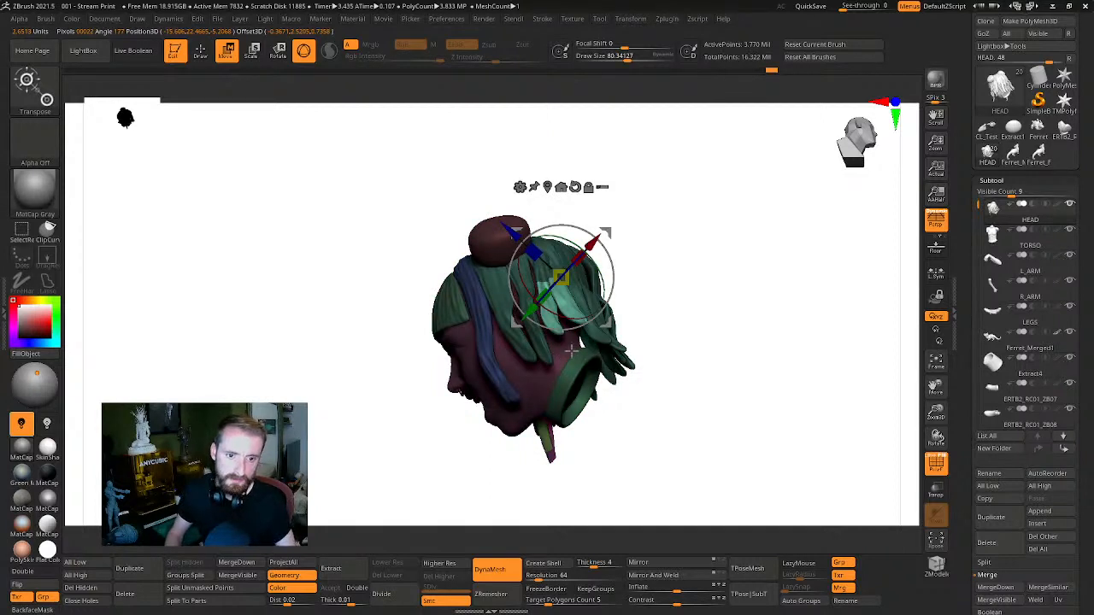
pyautogui.keyDown('ctrl'); pyautogui.click(569, 351); pyautogui.keyUp('ctrl')
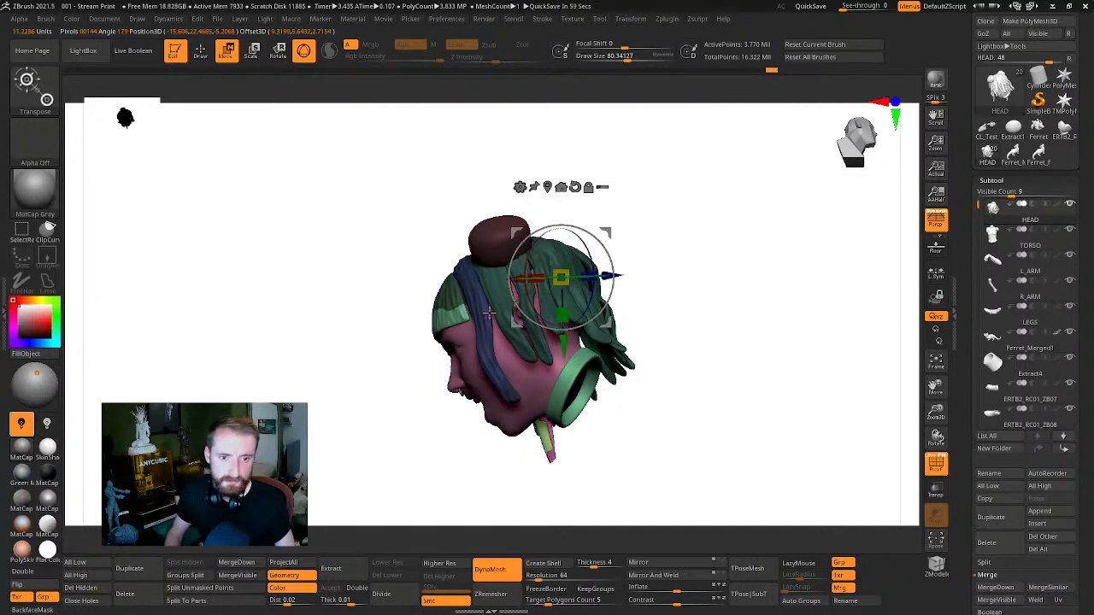
pyautogui.press('q')
pyautogui.moveTo(666, 266)
pyautogui.mouseDown()
pyautogui.moveTo(669, 225)
pyautogui.moveTo(726, 255)
pyautogui.moveTo(763, 217)
pyautogui.moveTo(838, 211)
pyautogui.moveTo(752, 343)
pyautogui.mouseUp()
# Isolate the fringe polygroup of HEAD, examine its open inner side and show the whole head again
pyautogui.moveTo(716, 309)
pyautogui.mouseDown()
pyautogui.moveTo(725, 251)
pyautogui.moveTo(540, 273)
pyautogui.mouseUp()
pyautogui.keyDown('ctrl'); pyautogui.keyDown('shift'); pyautogui.click(532, 265); pyautogui.keyUp('shift'); pyautogui.keyUp('ctrl')
pyautogui.moveTo(647, 261)
pyautogui.mouseDown()
pyautogui.moveTo(671, 151)
pyautogui.moveTo(551, 280)
pyautogui.mouseUp()
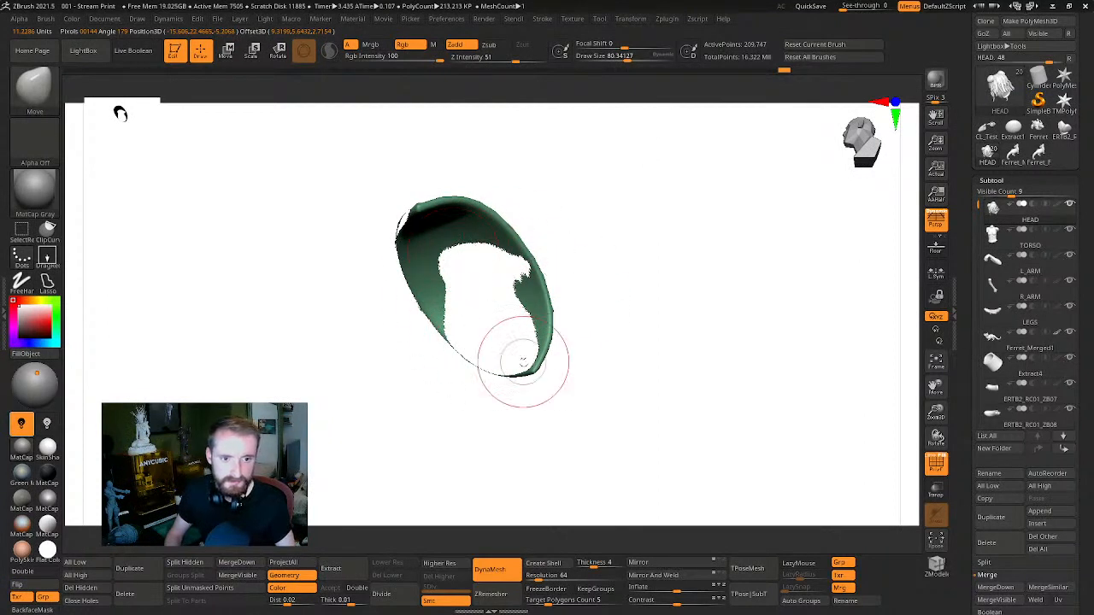
pyautogui.moveTo(510, 337); pyautogui.dragTo(639, 183)
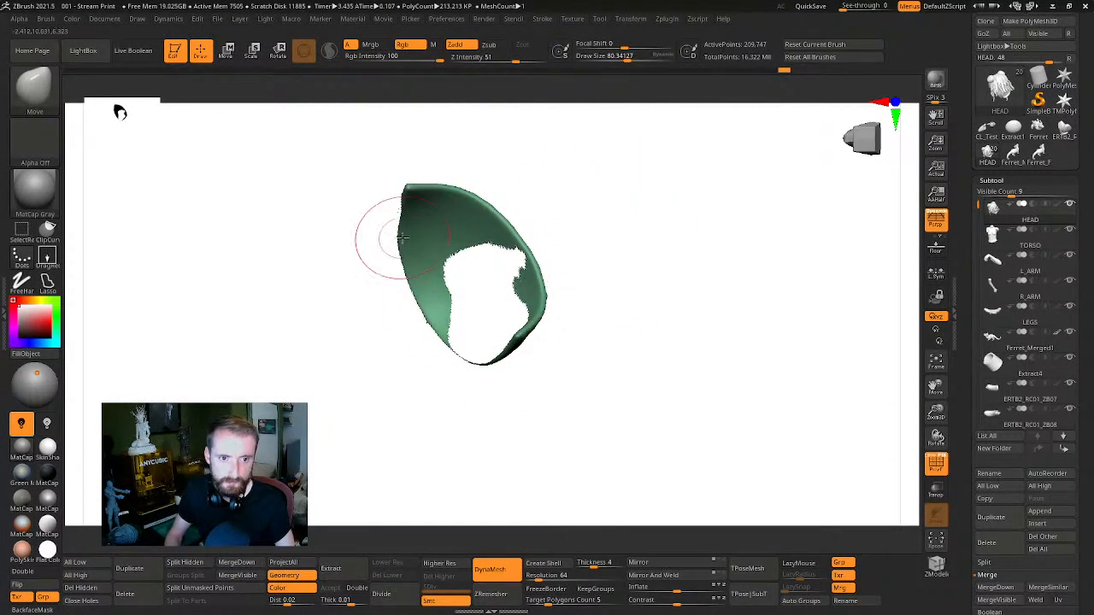
pyautogui.keyDown('ctrl'); pyautogui.keyDown('shift'); pyautogui.click(679, 213); pyautogui.keyUp('shift'); pyautogui.keyUp('ctrl')
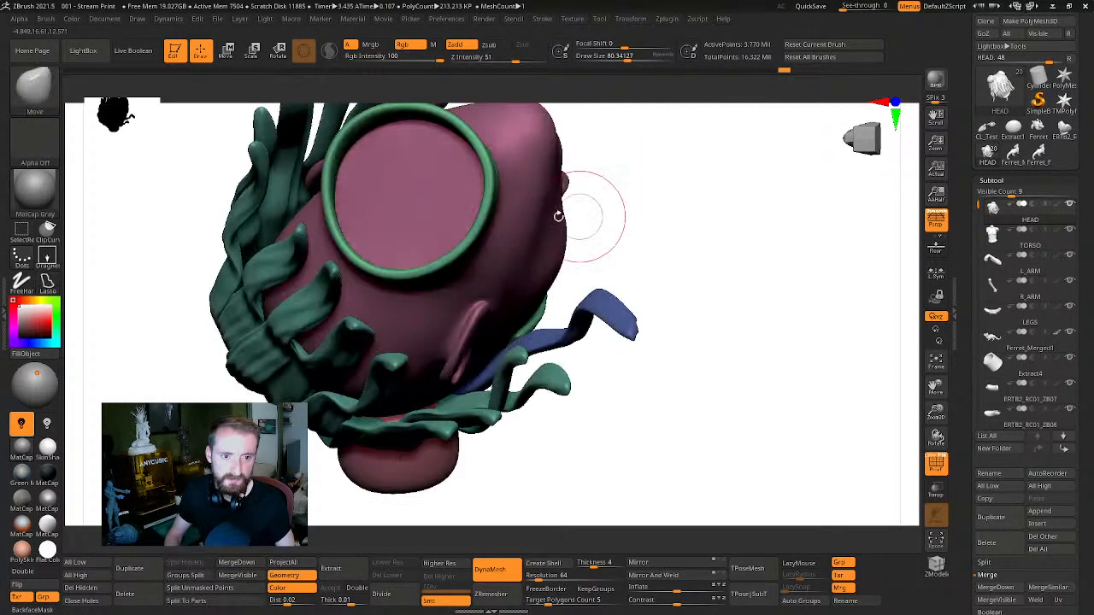
pyautogui.moveTo(679, 214)
pyautogui.mouseDown()
pyautogui.moveTo(688, 200)
pyautogui.moveTo(671, 224)
pyautogui.moveTo(679, 255)
pyautogui.moveTo(462, 222)
pyautogui.moveTo(569, 217)
pyautogui.moveTo(576, 271)
pyautogui.moveTo(637, 259)
pyautogui.moveTo(623, 241)
pyautogui.moveTo(675, 211)
pyautogui.mouseUp()
# Isolate the main hair polygroup of HEAD and examine the open areas on its underside
pyautogui.hotkey('ctrl', 'shift')
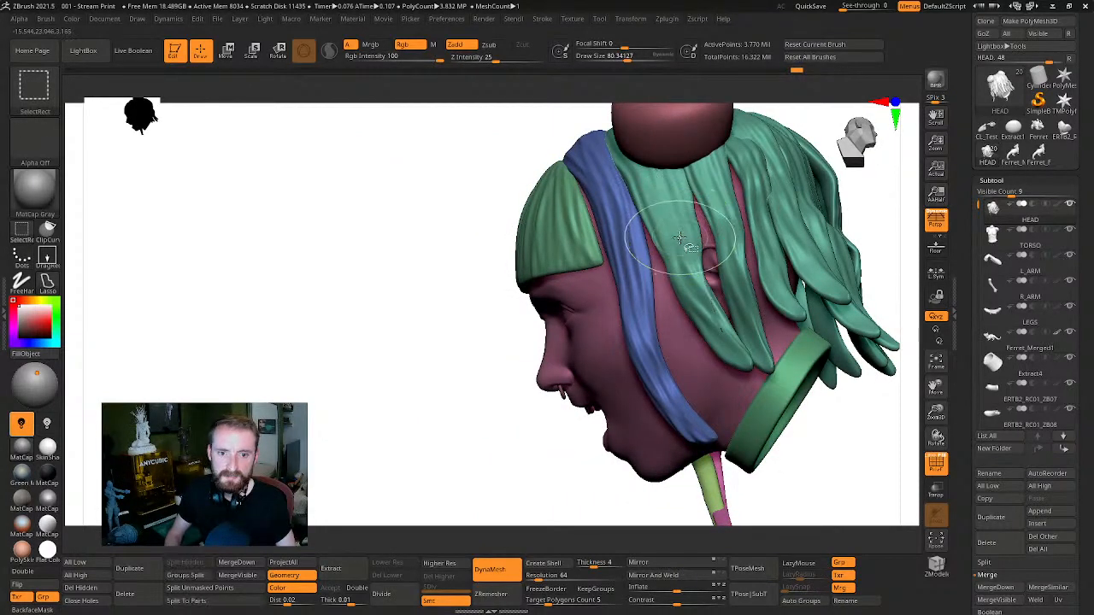
pyautogui.keyDown('ctrl'); pyautogui.keyDown('shift'); pyautogui.click(678, 236); pyautogui.keyUp('shift'); pyautogui.keyUp('ctrl')
pyautogui.moveTo(462, 402)
pyautogui.mouseDown()
pyautogui.moveTo(476, 432)
pyautogui.moveTo(520, 374)
pyautogui.moveTo(743, 285)
pyautogui.moveTo(806, 276)
pyautogui.moveTo(797, 294)
pyautogui.moveTo(781, 268)
pyautogui.moveTo(493, 244)
pyautogui.mouseUp()
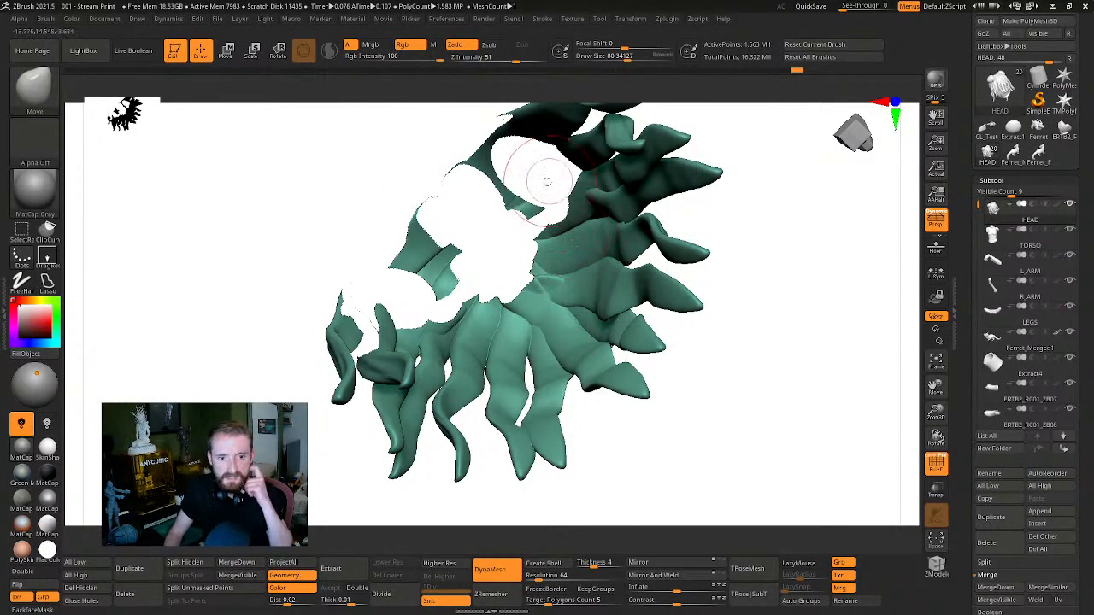
pyautogui.moveTo(547, 181); pyautogui.dragTo(513, 221)
pyautogui.moveTo(728, 236); pyautogui.dragTo(741, 229)
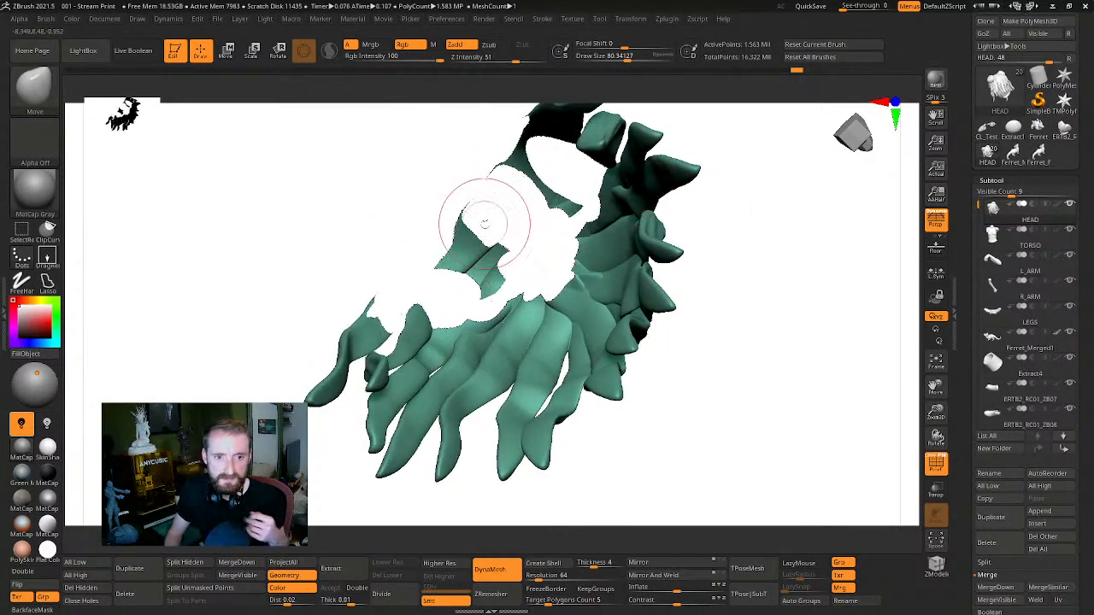
pyautogui.moveTo(795, 258); pyautogui.dragTo(713, 248)
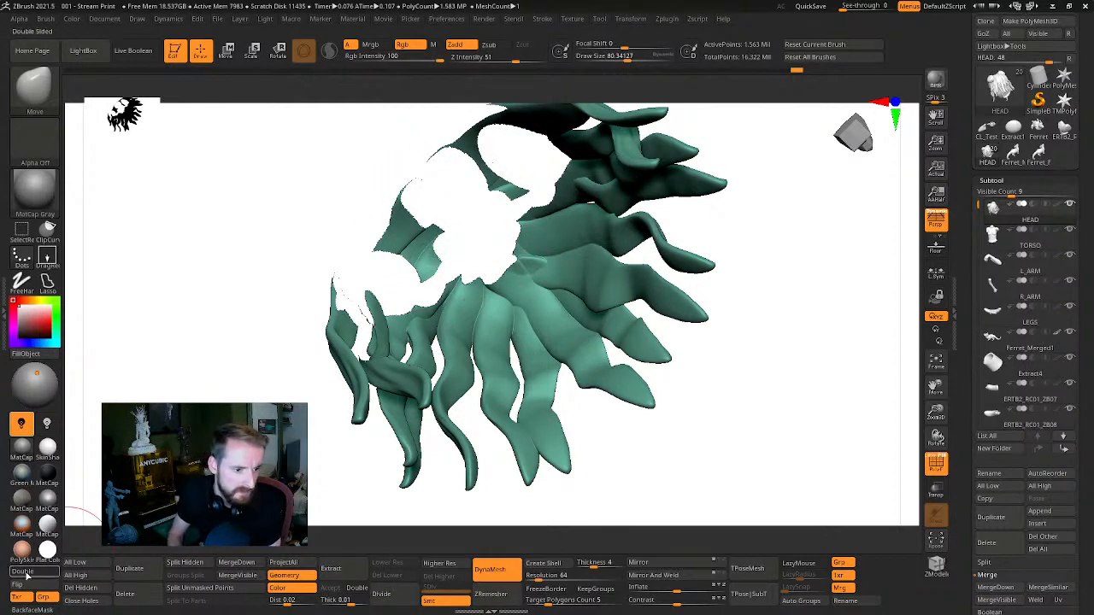
# Examine the inside of the hair shell with double-sided display turned on, and turn the display option off again
pyautogui.click(32, 573)
pyautogui.moveTo(743, 272); pyautogui.dragTo(956, 277)
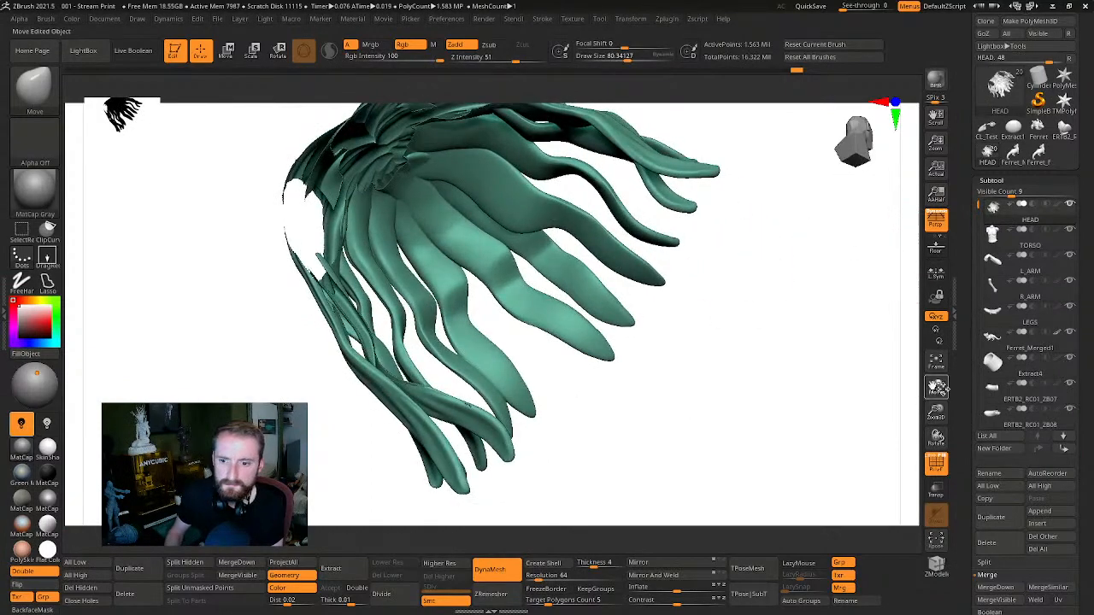
pyautogui.moveTo(938, 387); pyautogui.dragTo(900, 379)
pyautogui.moveTo(871, 292); pyautogui.dragTo(517, 294)
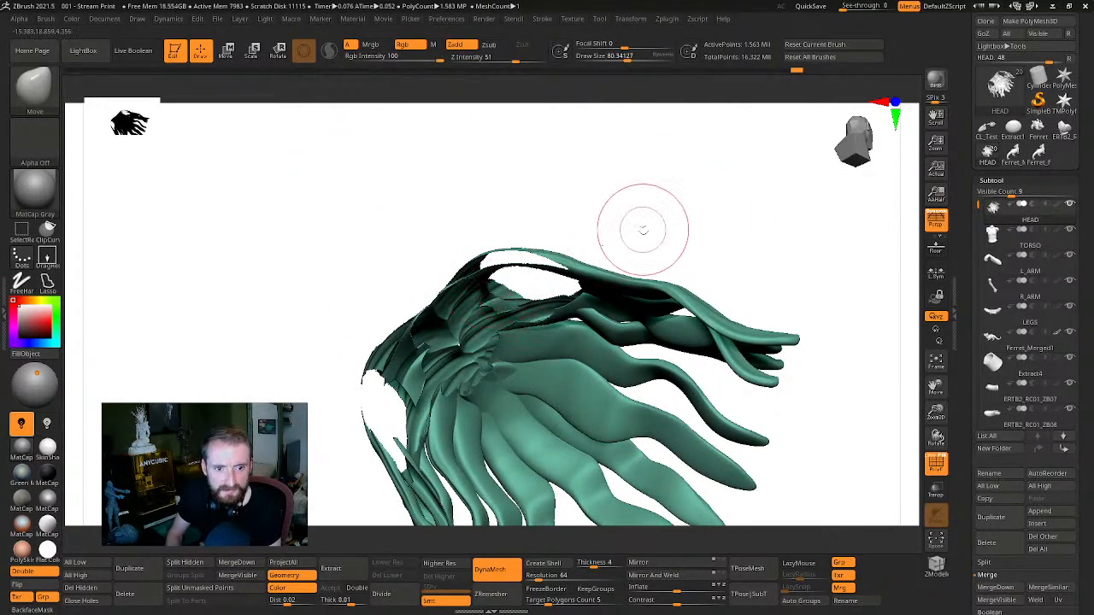
pyautogui.moveTo(643, 229); pyautogui.dragTo(489, 309)
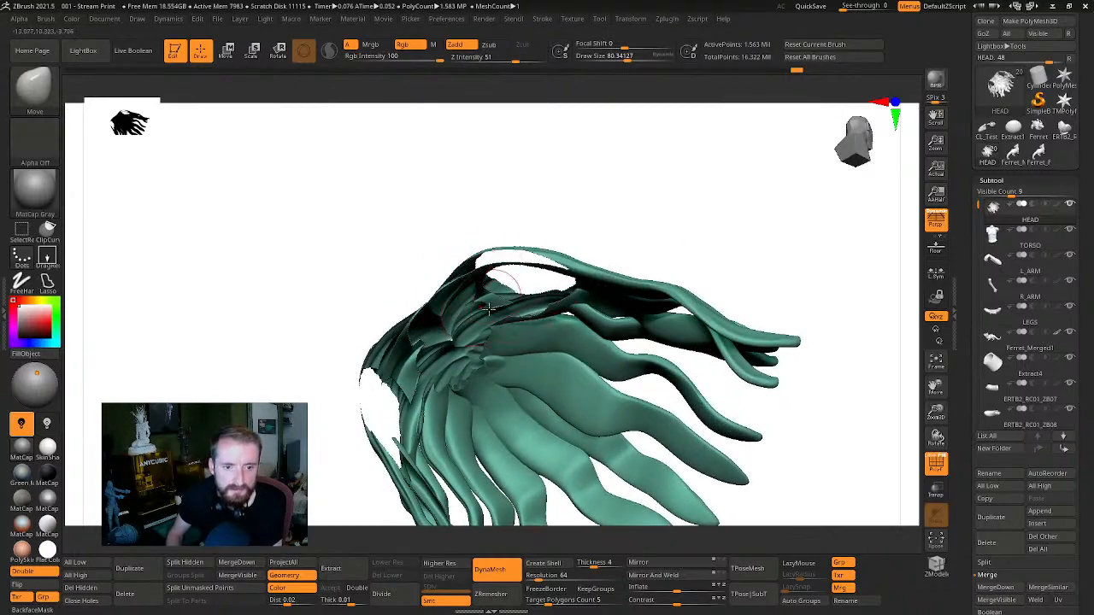
pyautogui.moveTo(581, 259)
pyautogui.mouseDown()
pyautogui.moveTo(686, 224)
pyautogui.moveTo(690, 206)
pyautogui.mouseUp()
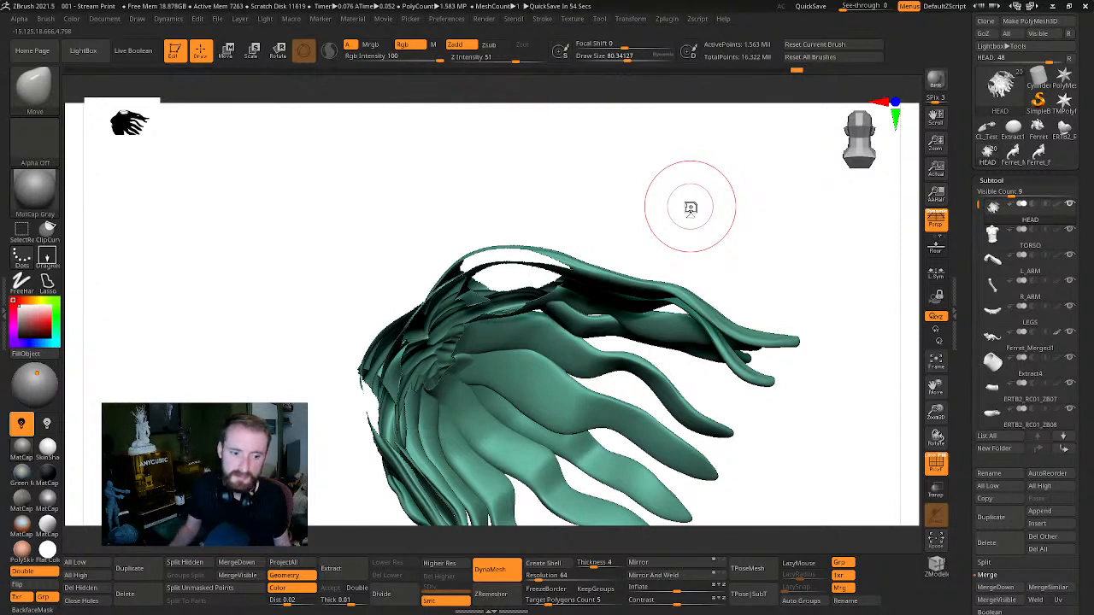
pyautogui.click(43, 572)
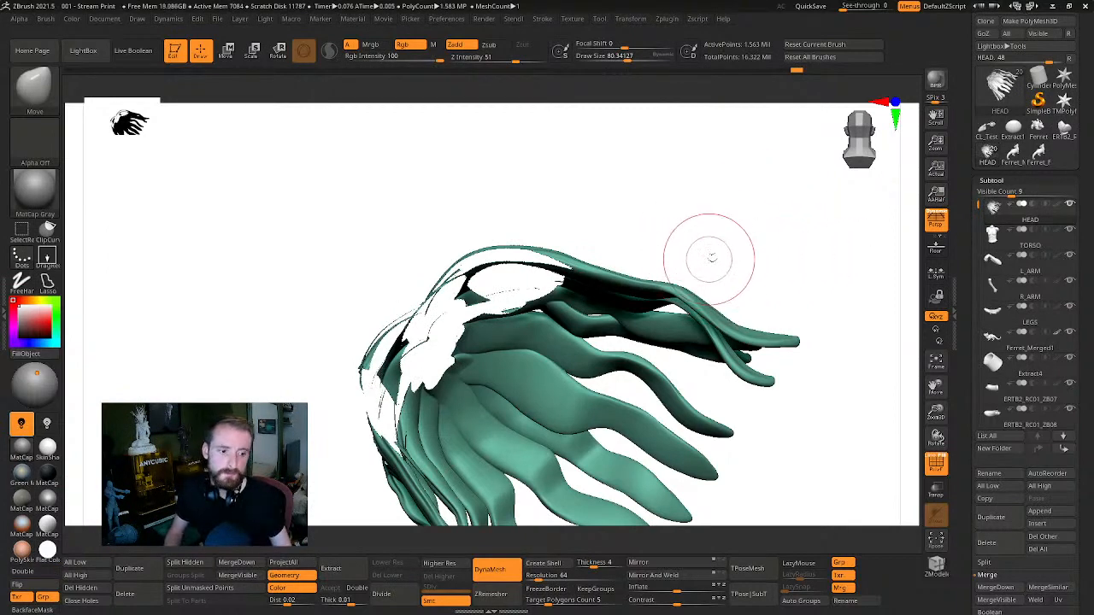
# Unhide all of HEAD, combine it into a single polygroup and inspect the fused hair, neck and collar from behind and below
pyautogui.moveTo(709, 256)
pyautogui.mouseDown()
pyautogui.moveTo(726, 239)
pyautogui.moveTo(826, 231)
pyautogui.moveTo(808, 259)
pyautogui.moveTo(840, 244)
pyautogui.moveTo(854, 259)
pyautogui.moveTo(869, 217)
pyautogui.moveTo(791, 264)
pyautogui.moveTo(806, 278)
pyautogui.moveTo(767, 281)
pyautogui.moveTo(783, 351)
pyautogui.moveTo(796, 344)
pyautogui.moveTo(769, 301)
pyautogui.mouseUp()
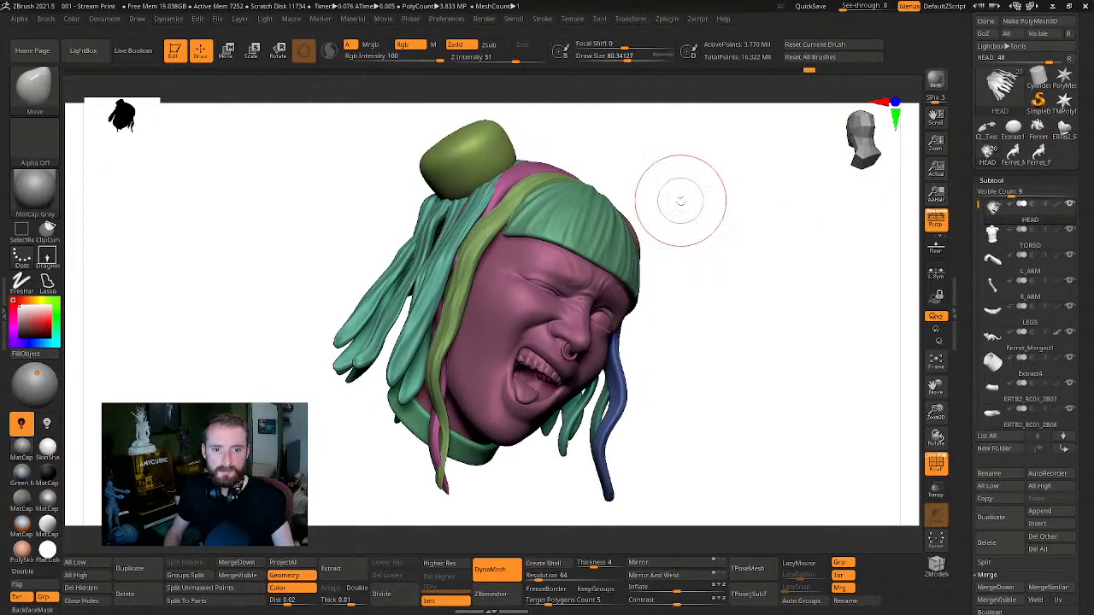
pyautogui.moveTo(660, 237)
pyautogui.mouseDown()
pyautogui.moveTo(725, 279)
pyautogui.moveTo(820, 307)
pyautogui.moveTo(796, 320)
pyautogui.moveTo(803, 286)
pyautogui.moveTo(808, 344)
pyautogui.moveTo(787, 303)
pyautogui.moveTo(818, 305)
pyautogui.moveTo(786, 259)
pyautogui.moveTo(826, 267)
pyautogui.moveTo(874, 253)
pyautogui.moveTo(817, 295)
pyautogui.moveTo(859, 315)
pyautogui.moveTo(849, 322)
pyautogui.moveTo(723, 305)
pyautogui.moveTo(857, 309)
pyautogui.moveTo(824, 323)
pyautogui.moveTo(860, 327)
pyautogui.moveTo(784, 334)
pyautogui.moveTo(854, 347)
pyautogui.moveTo(769, 367)
pyautogui.moveTo(828, 265)
pyautogui.moveTo(804, 209)
pyautogui.moveTo(867, 347)
pyautogui.moveTo(864, 303)
pyautogui.moveTo(884, 254)
pyautogui.moveTo(781, 183)
pyautogui.moveTo(905, 231)
pyautogui.moveTo(727, 232)
pyautogui.moveTo(623, 254)
pyautogui.moveTo(791, 285)
pyautogui.mouseUp()
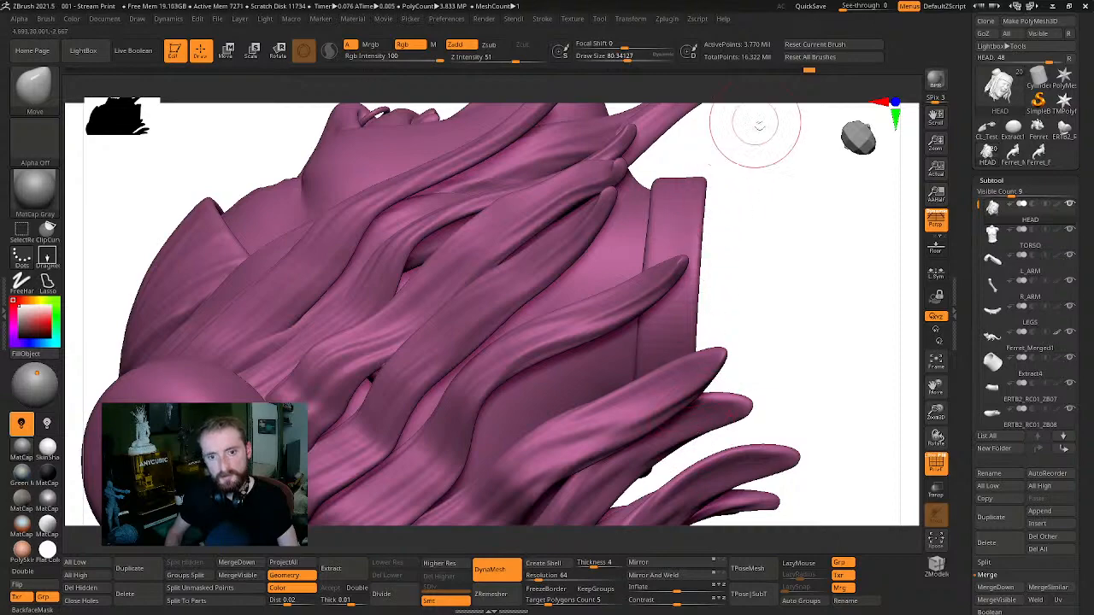
pyautogui.moveTo(786, 272); pyautogui.dragTo(841, 297)
pyautogui.keyDown('alt'); pyautogui.moveTo(393, 391); pyautogui.dragTo(314, 444); pyautogui.keyUp('alt')
pyautogui.keyDown('alt'); pyautogui.moveTo(733, 290); pyautogui.dragTo(821, 270); pyautogui.keyUp('alt')
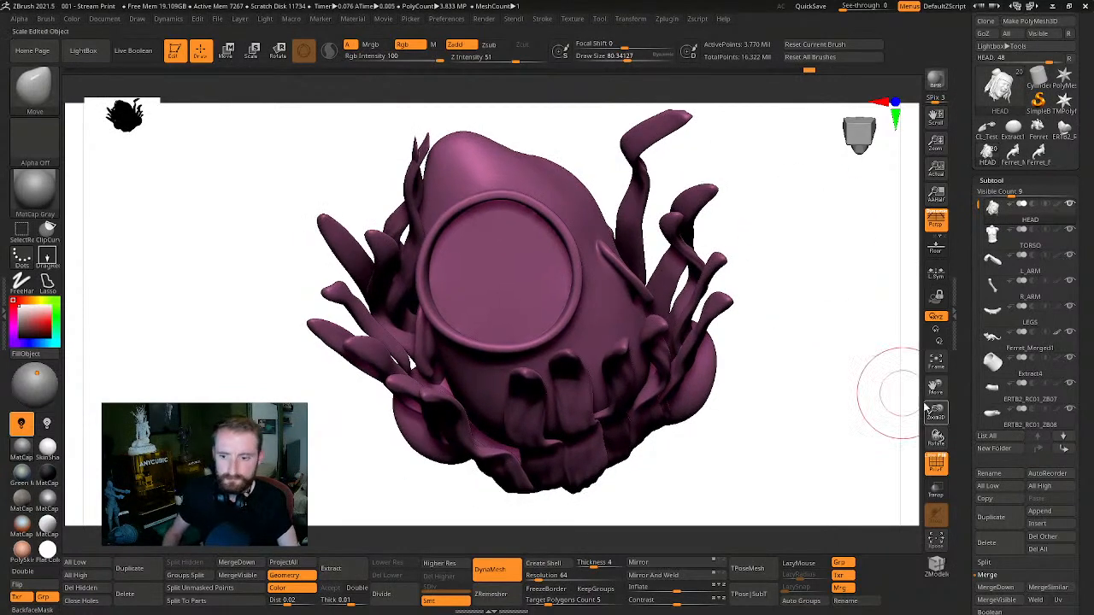
pyautogui.scroll(-10, 1068, 385)
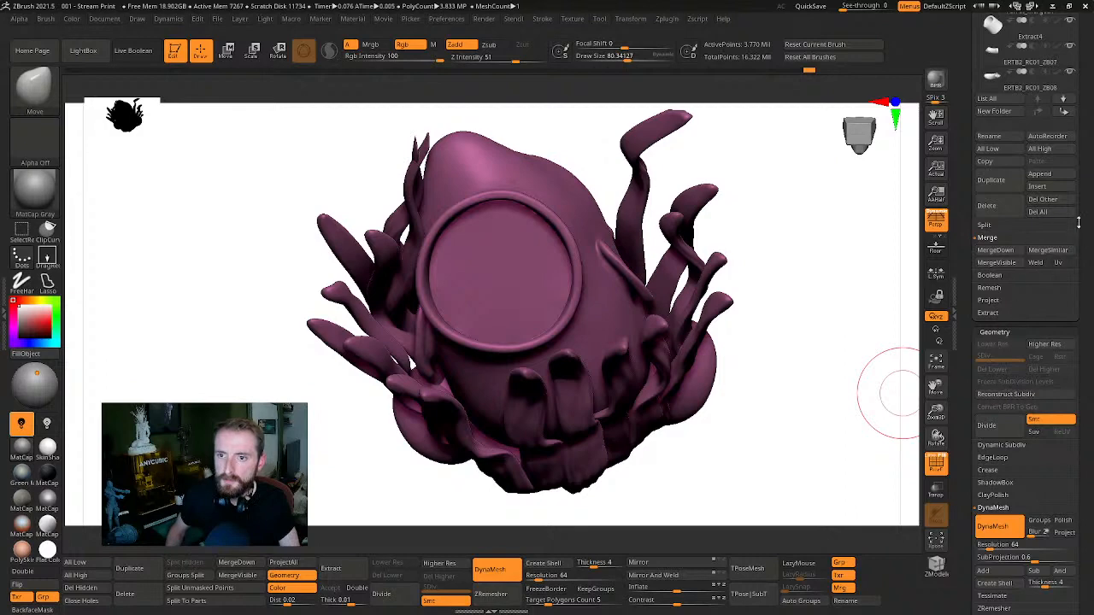
pyautogui.moveTo(1085, 246); pyautogui.dragTo(1078, 395)
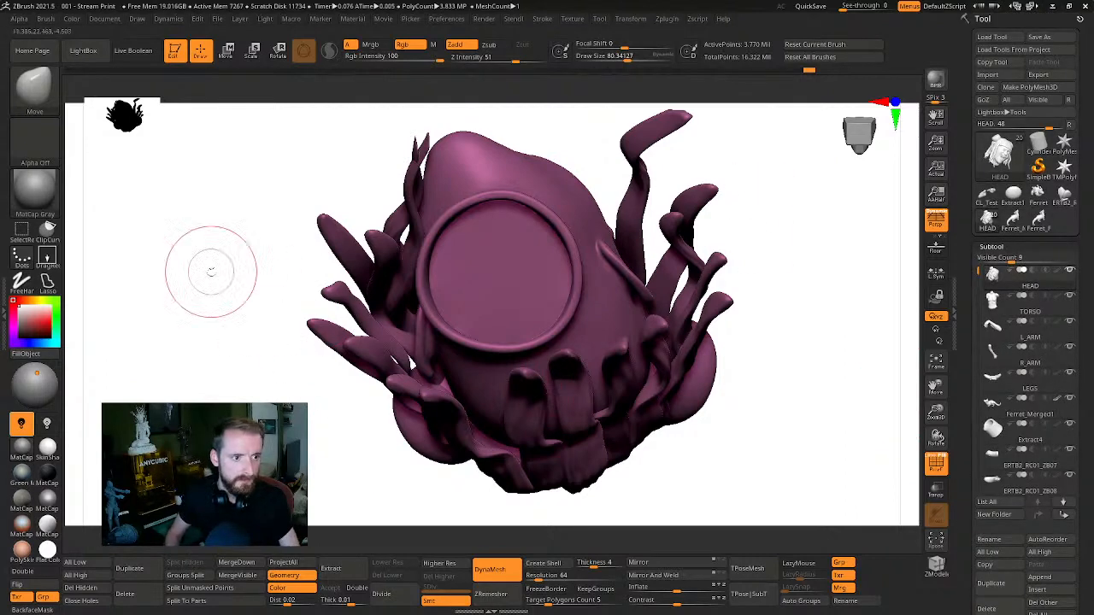
# Insert a cylinder into the round collar opening of HEAD with the IMM Primitives brush
pyautogui.click(48, 103)
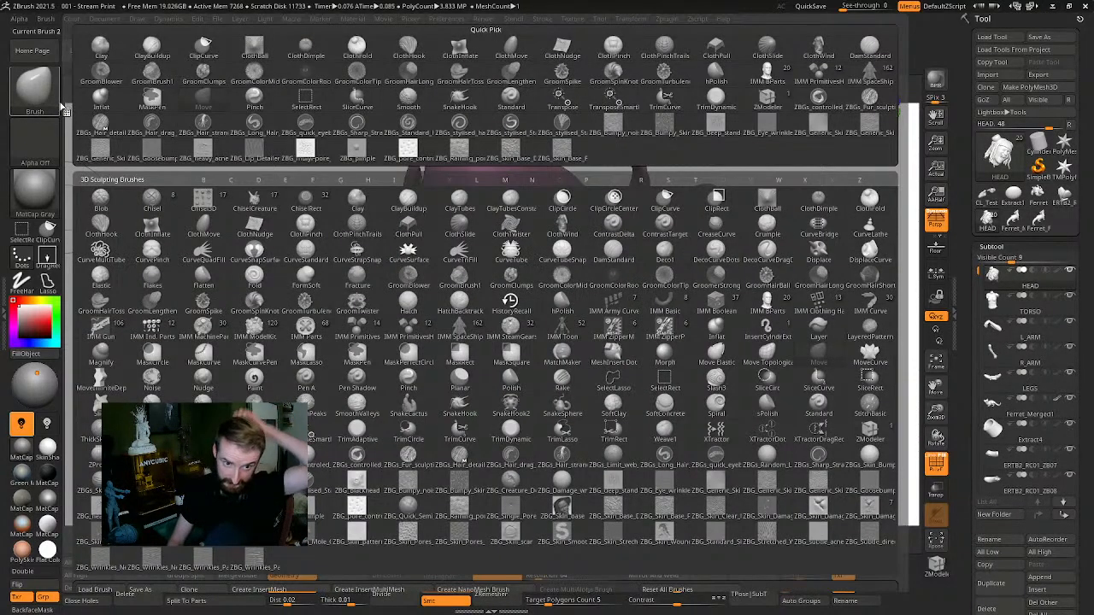
pyautogui.press('m')
pyautogui.press('v')
pyautogui.click(48, 94)
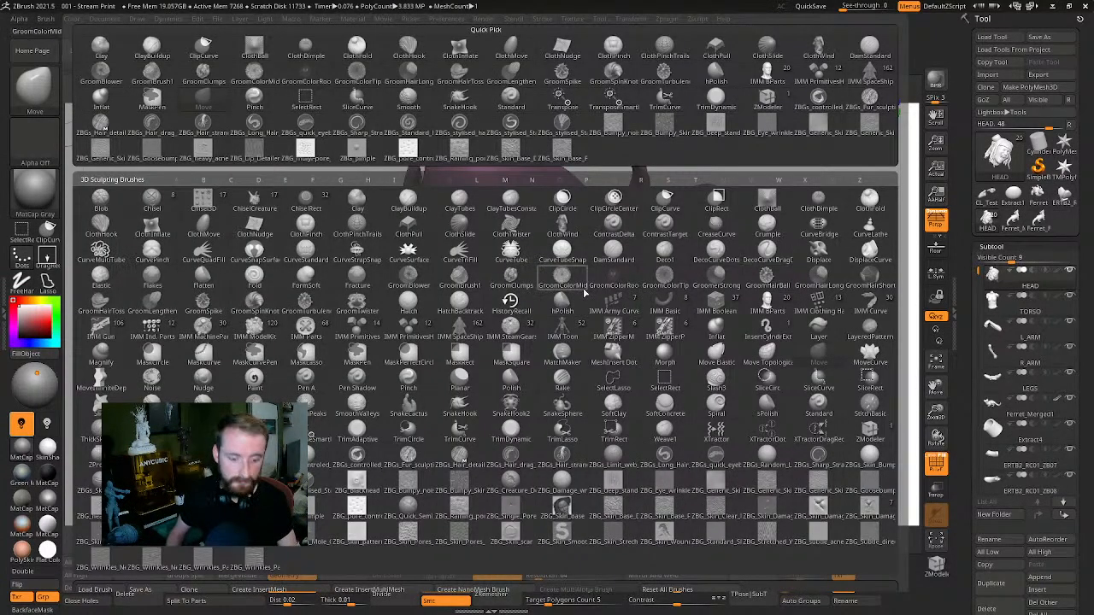
pyautogui.press('i')
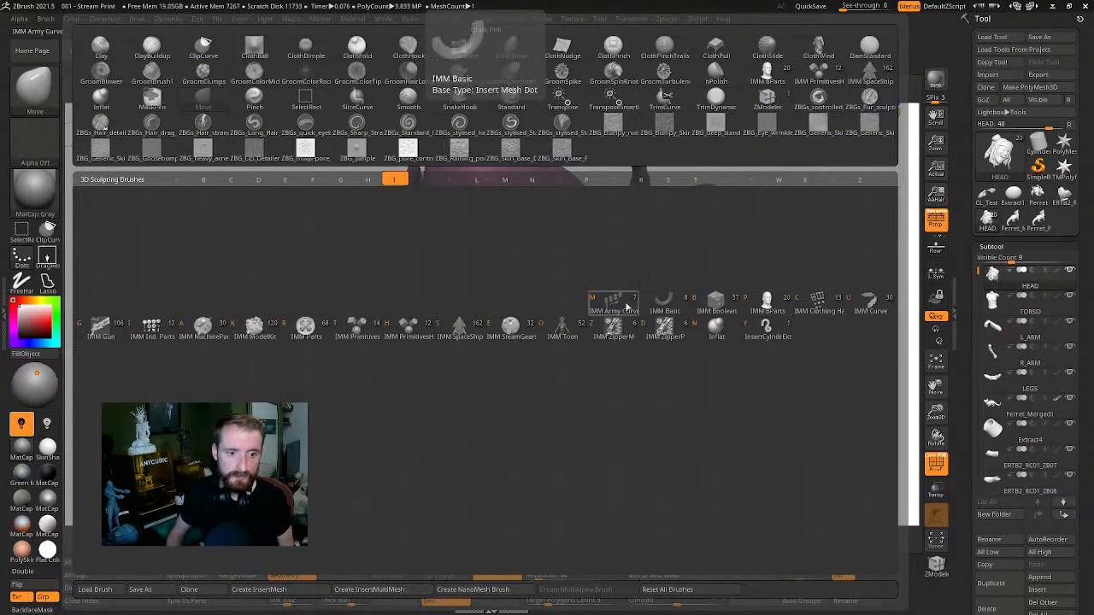
pyautogui.click(352, 332)
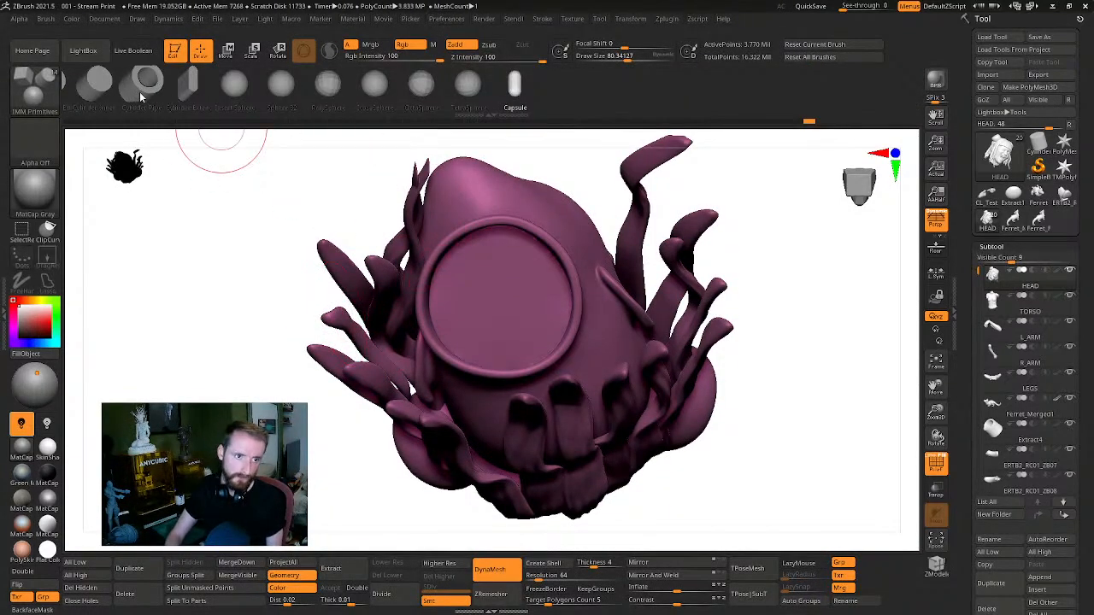
pyautogui.moveTo(140, 94); pyautogui.dragTo(485, 89)
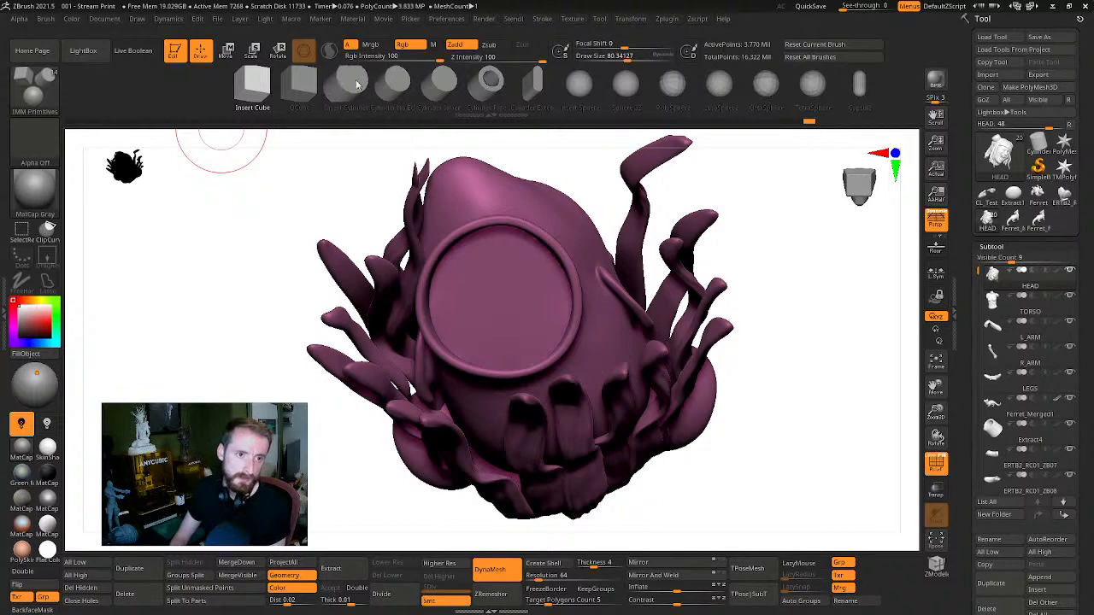
pyautogui.click(352, 85)
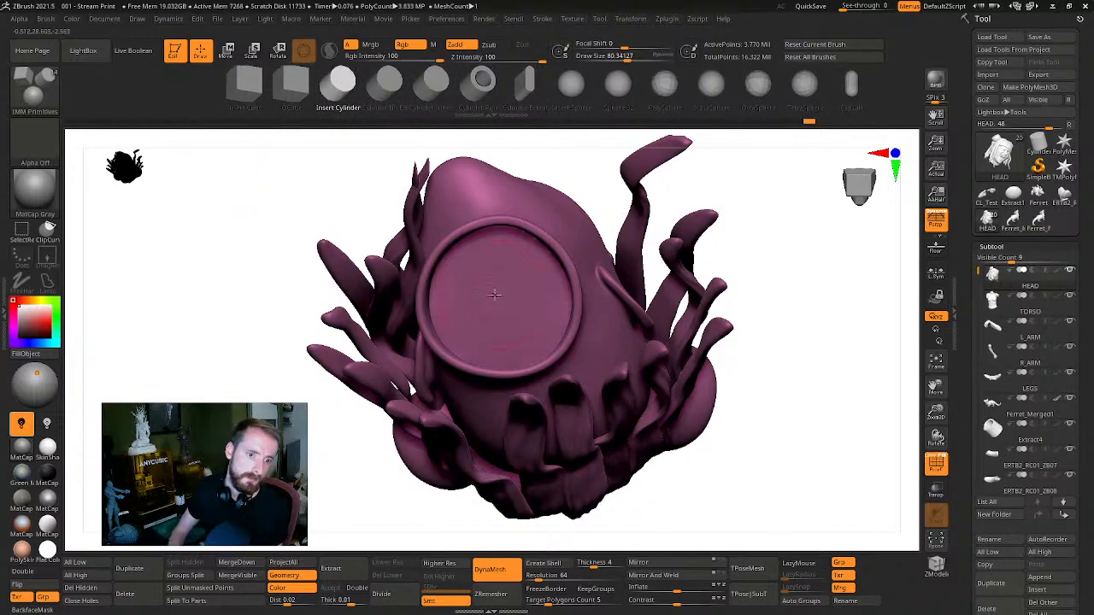
pyautogui.moveTo(494, 295); pyautogui.dragTo(534, 339)
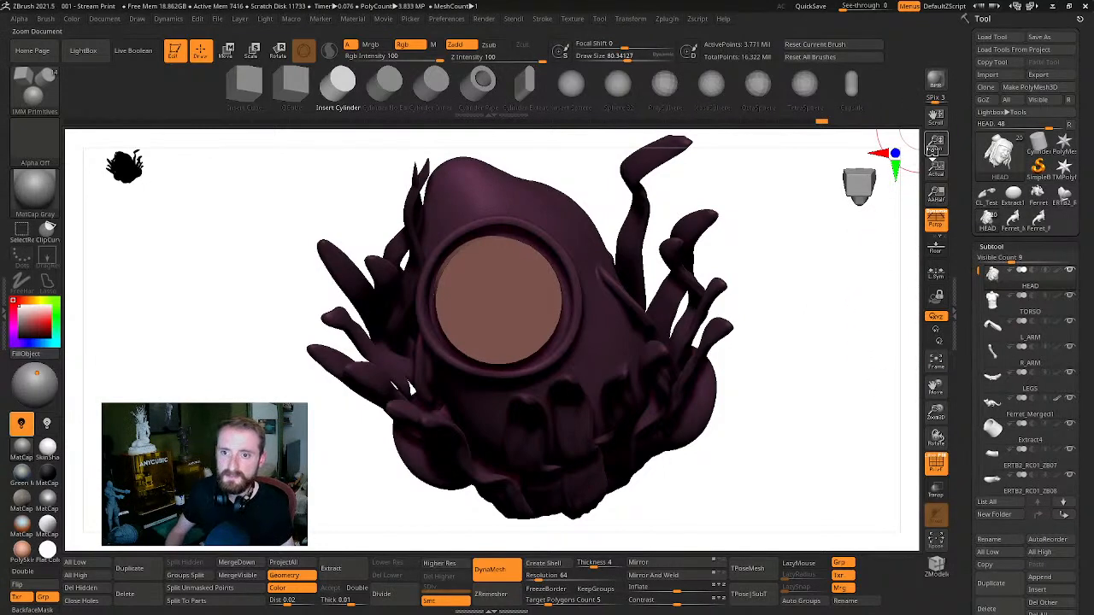
# Enlarge the inserted cylinder and slide it along its axis into the neck so its end sits near the collar's rim
pyautogui.moveTo(933, 150); pyautogui.dragTo(852, 276)
pyautogui.moveTo(857, 348); pyautogui.dragTo(801, 251)
pyautogui.press('f')
pyautogui.press('w')
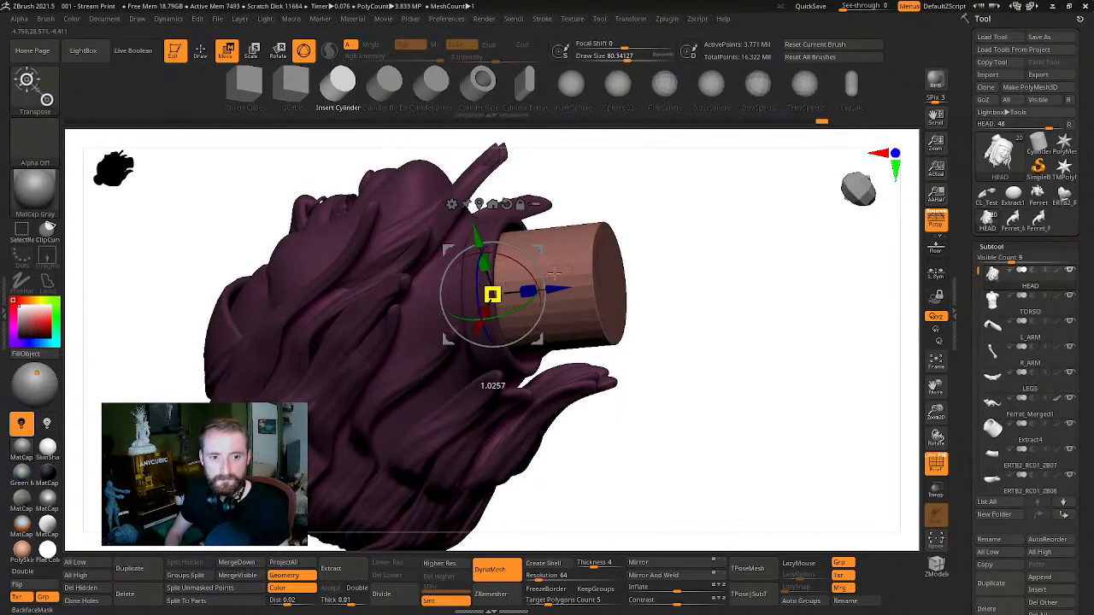
pyautogui.moveTo(592, 265); pyautogui.dragTo(656, 230)
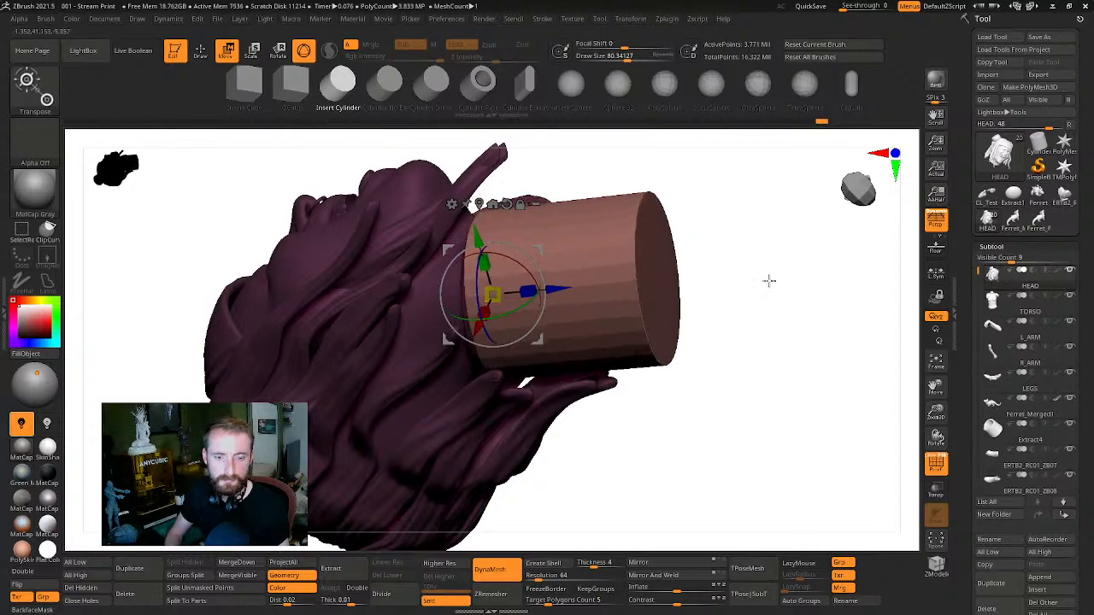
pyautogui.moveTo(769, 281); pyautogui.dragTo(769, 359)
pyautogui.moveTo(531, 350); pyautogui.dragTo(414, 200)
pyautogui.moveTo(706, 363); pyautogui.dragTo(726, 341)
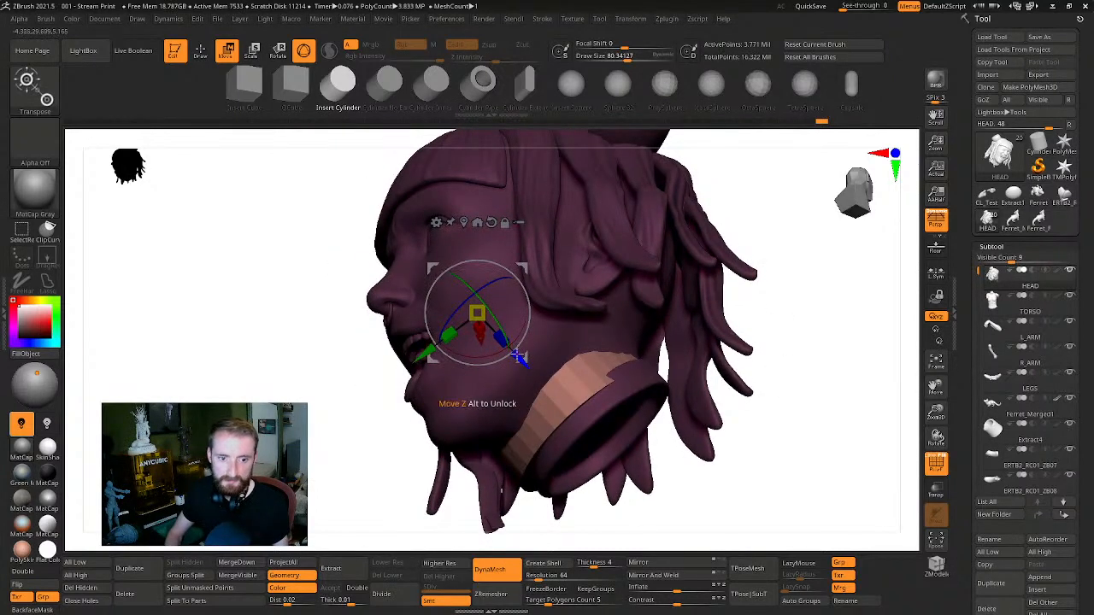
pyautogui.moveTo(518, 357); pyautogui.dragTo(551, 353)
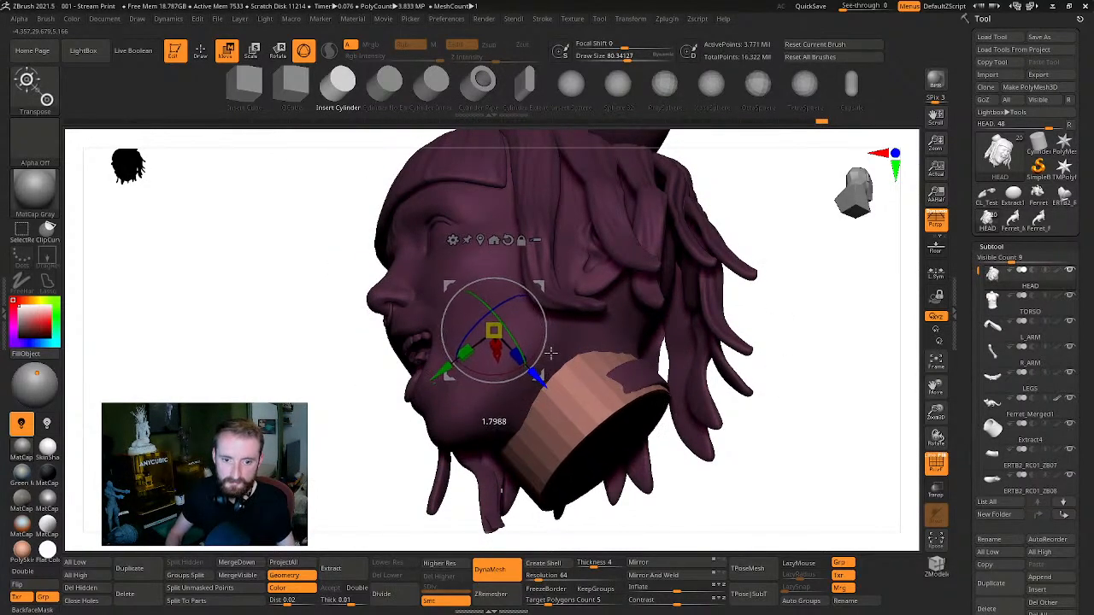
# Scale the cylinder uniformly to about 0.91 so its end fits inside the collar's rim
pyautogui.keyDown('alt'); pyautogui.moveTo(793, 347); pyautogui.dragTo(646, 223); pyautogui.keyUp('alt')
pyautogui.moveTo(394, 277)
pyautogui.mouseDown()
pyautogui.moveTo(406, 270)
pyautogui.moveTo(397, 276)
pyautogui.mouseUp()
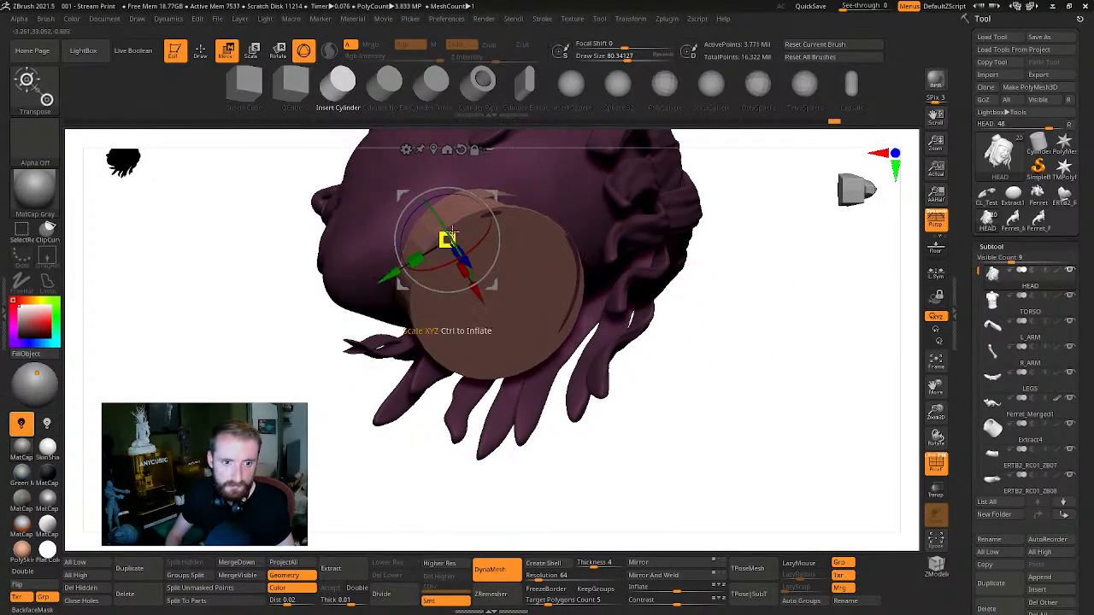
pyautogui.moveTo(447, 237); pyautogui.dragTo(447, 239)
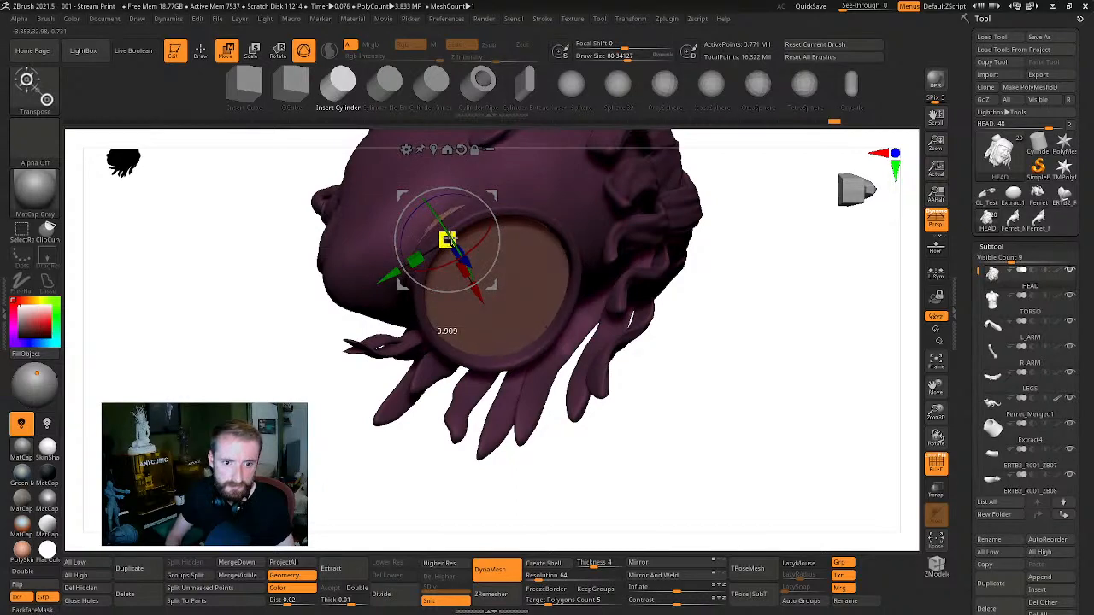
# Switch from the insert brush to the Move brush with a draw size of about 221
pyautogui.press('q')
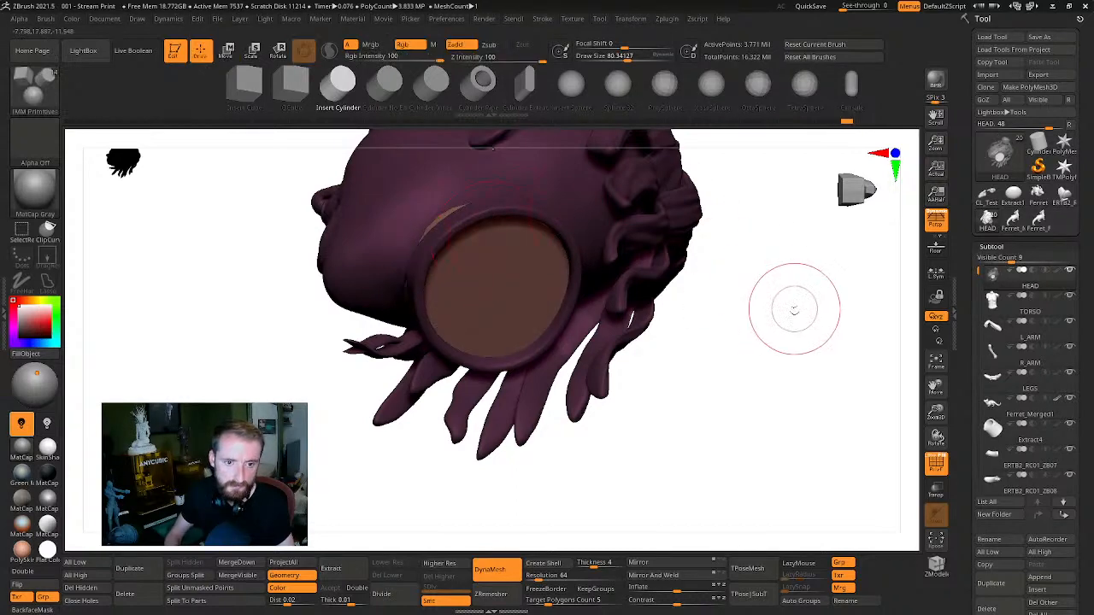
pyautogui.moveTo(794, 305)
pyautogui.mouseDown()
pyautogui.moveTo(817, 268)
pyautogui.moveTo(808, 259)
pyautogui.moveTo(786, 293)
pyautogui.moveTo(774, 288)
pyautogui.moveTo(813, 283)
pyautogui.moveTo(810, 322)
pyautogui.moveTo(795, 308)
pyautogui.mouseUp()
pyautogui.press('s')
pyautogui.moveTo(420, 306); pyautogui.dragTo(435, 306)
pyautogui.press('b')
pyautogui.press('m')
pyautogui.press('v')
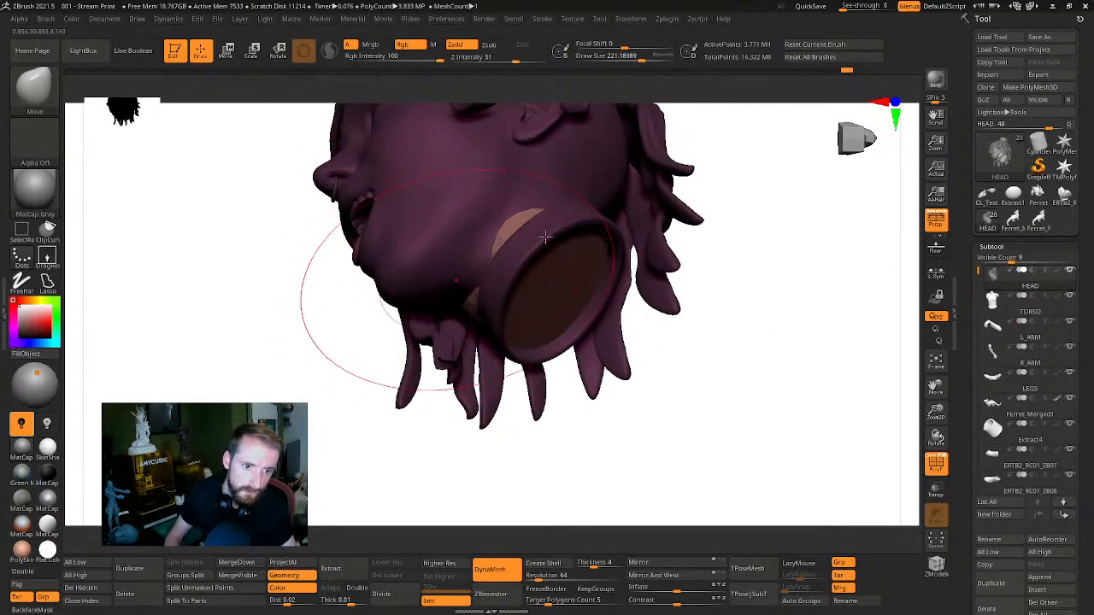
# Try to reshape the inner end of the cylinder around the neck and open mouth with the Move brush at various draw sizes
pyautogui.press('s')
pyautogui.moveTo(421, 248); pyautogui.dragTo(414, 248)
pyautogui.moveTo(701, 237); pyautogui.dragTo(742, 247)
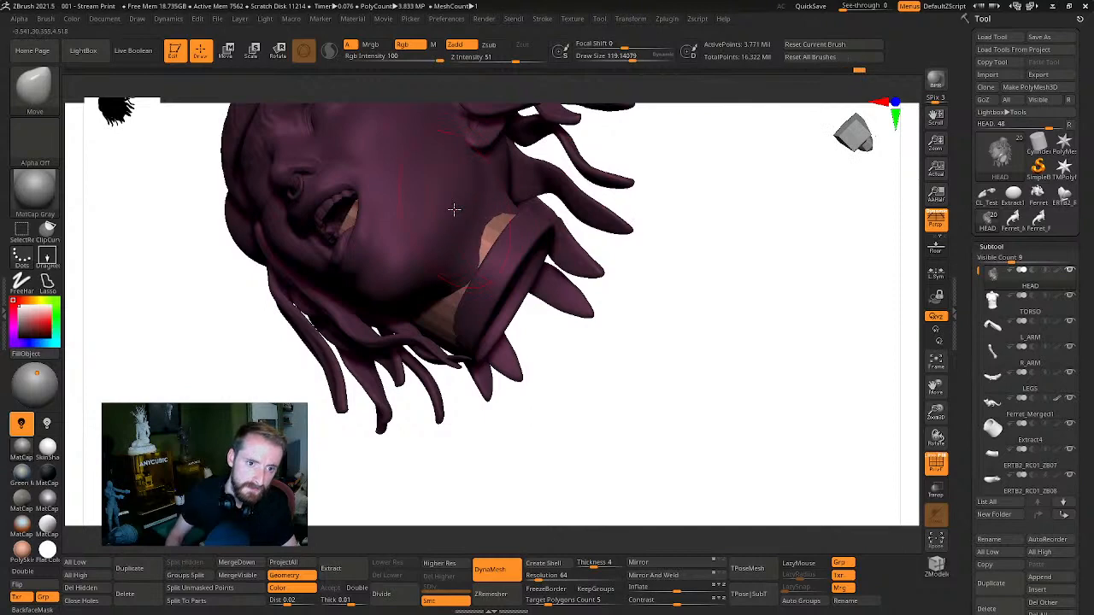
pyautogui.moveTo(478, 209); pyautogui.dragTo(485, 213)
pyautogui.moveTo(628, 201); pyautogui.dragTo(549, 219)
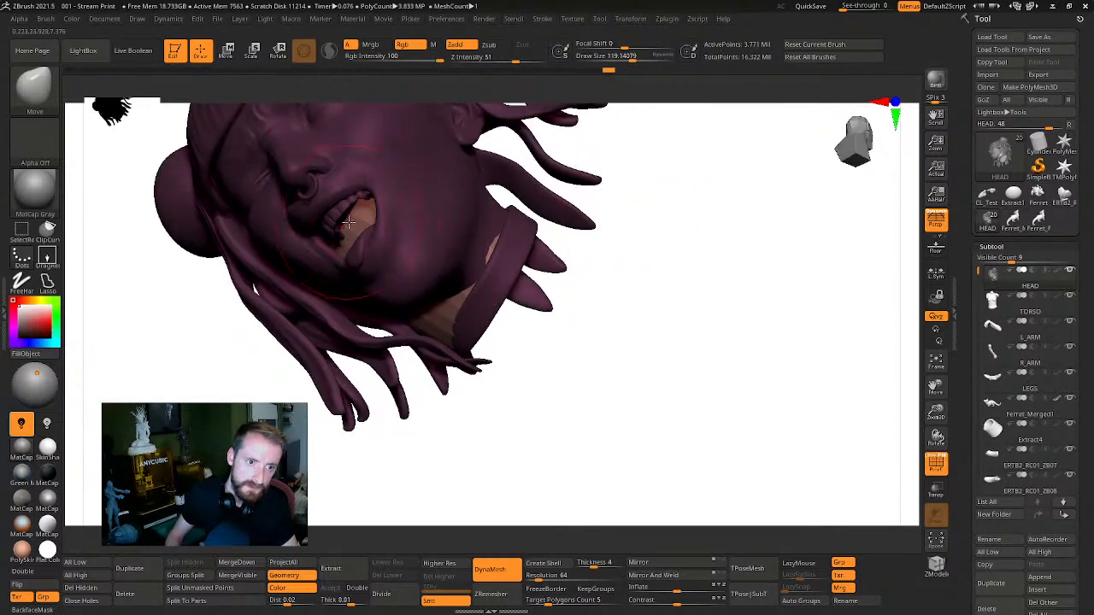
pyautogui.press('s')
pyautogui.moveTo(335, 224); pyautogui.dragTo(344, 224)
pyautogui.moveTo(616, 188); pyautogui.dragTo(329, 224)
pyautogui.moveTo(555, 178)
pyautogui.mouseDown()
pyautogui.moveTo(427, 183)
pyautogui.moveTo(552, 190)
pyautogui.mouseUp()
pyautogui.moveTo(311, 224); pyautogui.dragTo(314, 224)
pyautogui.moveTo(598, 203); pyautogui.dragTo(434, 220)
pyautogui.moveTo(602, 177); pyautogui.dragTo(655, 175)
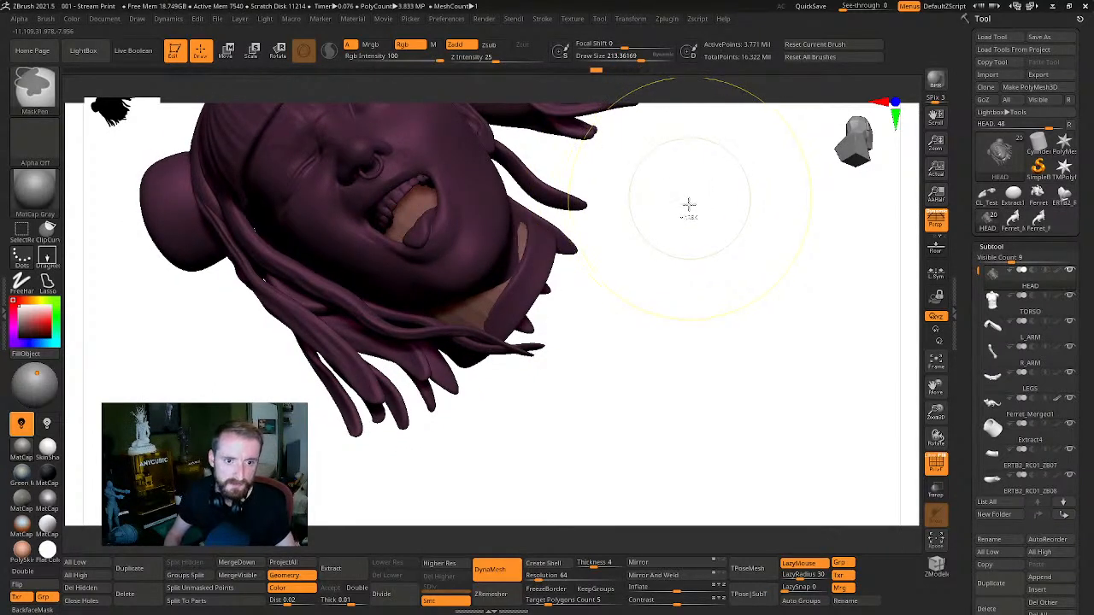
# Shorten the cylinder along its axis into a thin disc and move it into the centre of the collar's opening
pyautogui.press('w')
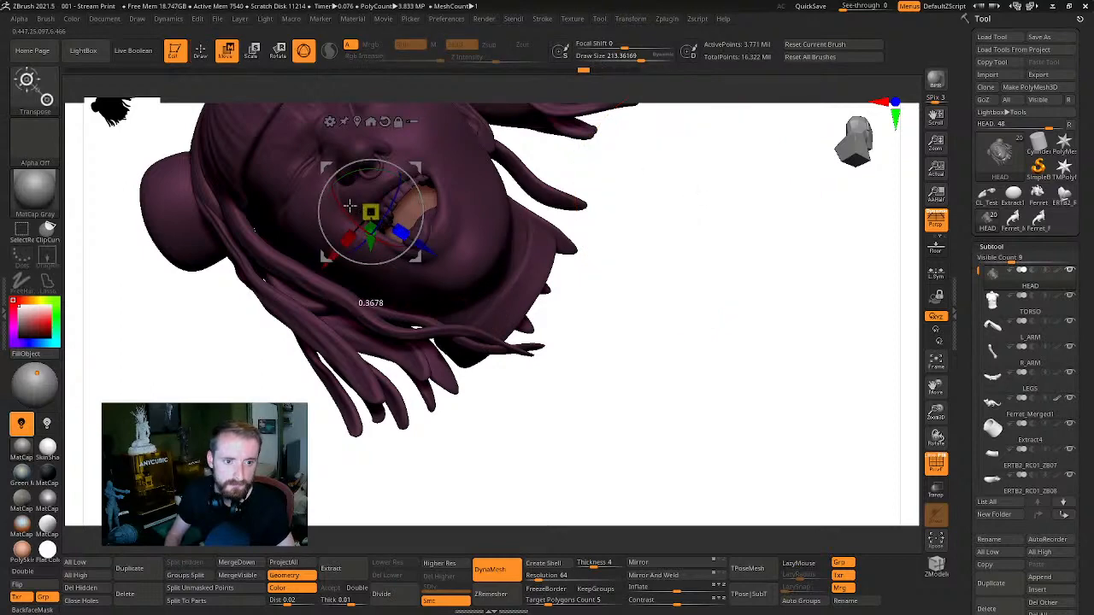
pyautogui.moveTo(425, 246); pyautogui.dragTo(614, 373)
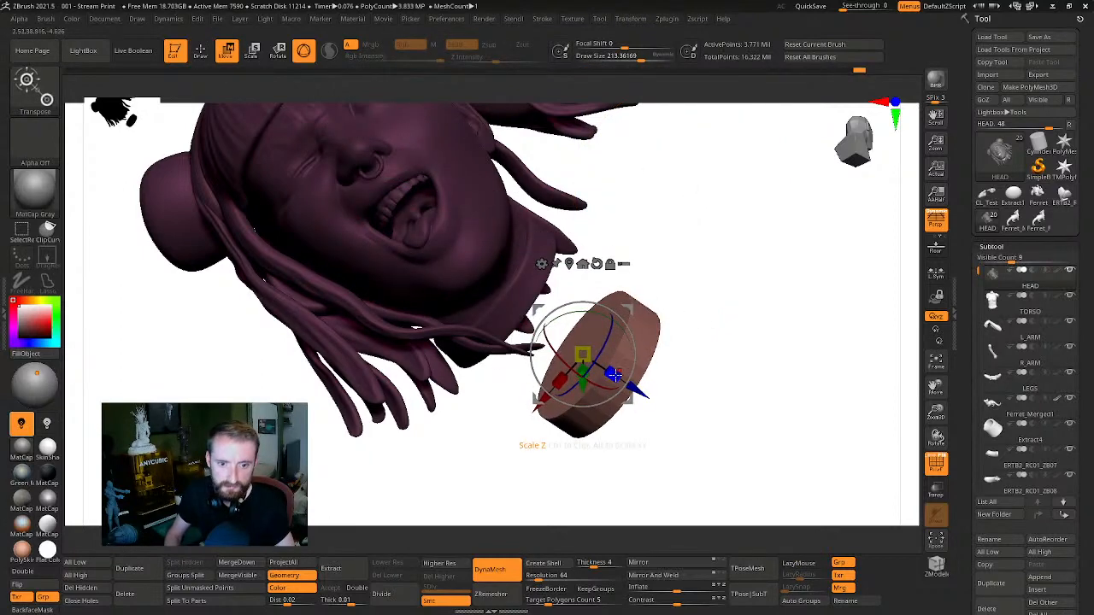
pyautogui.moveTo(742, 306); pyautogui.dragTo(687, 318)
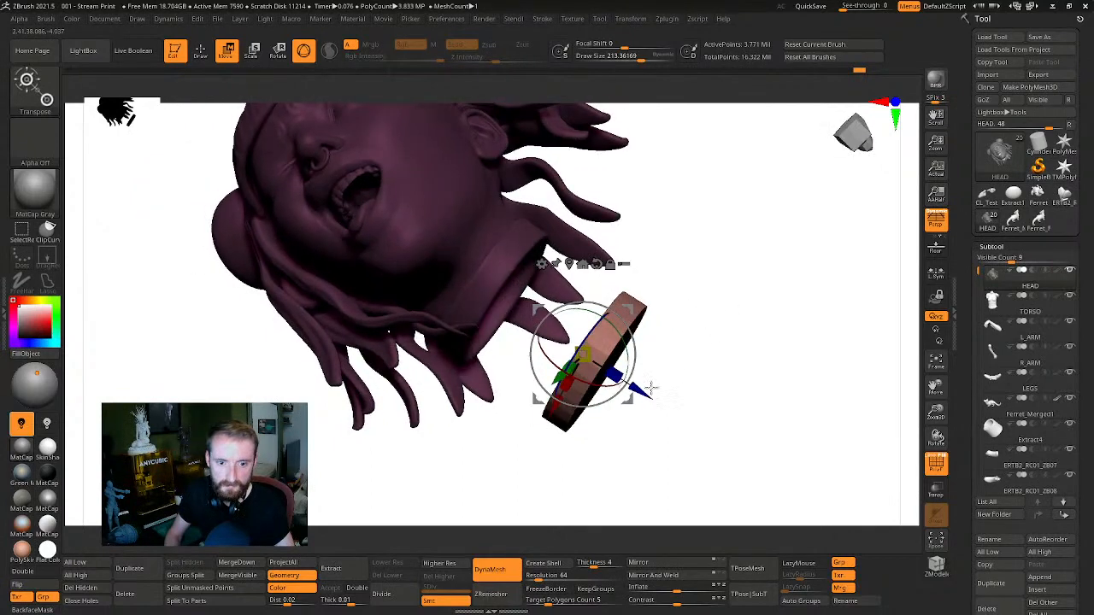
pyautogui.moveTo(648, 388); pyautogui.dragTo(549, 306)
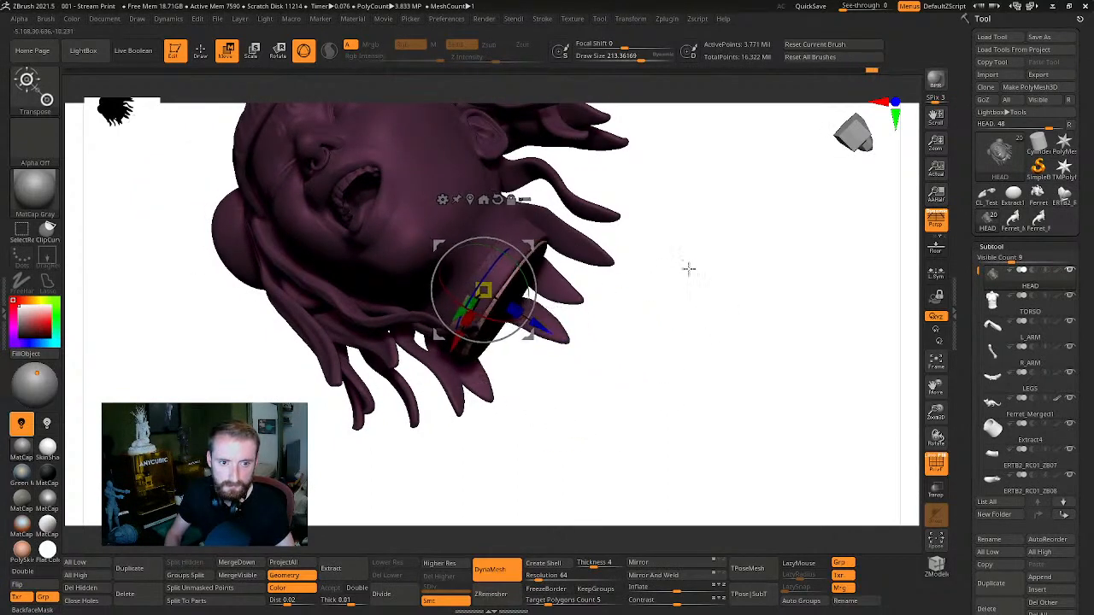
pyautogui.moveTo(692, 266); pyautogui.dragTo(795, 245)
pyautogui.moveTo(414, 279); pyautogui.dragTo(431, 281)
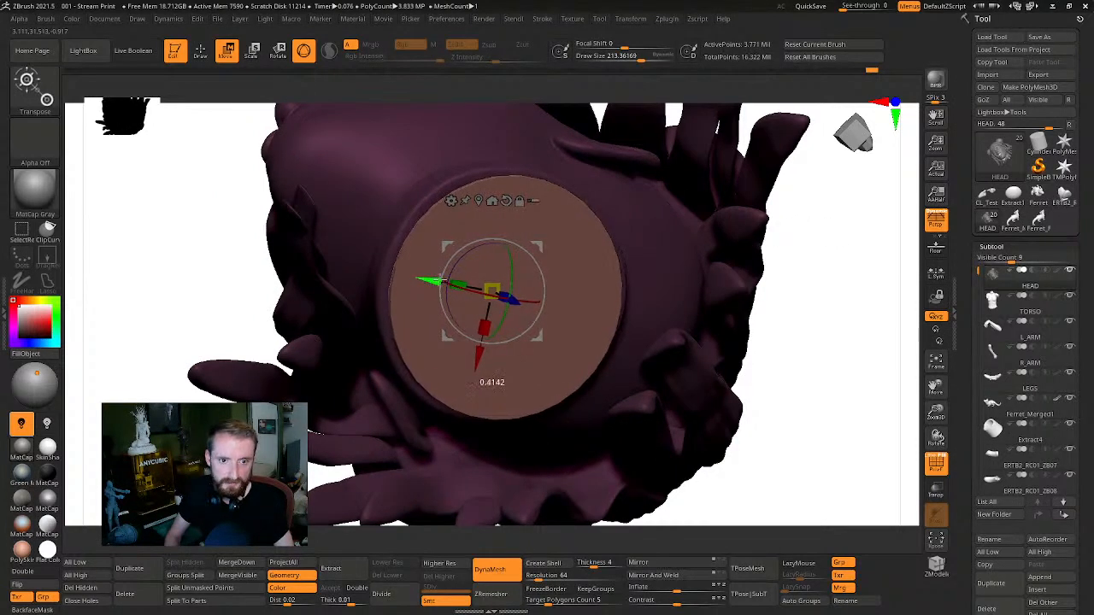
pyautogui.moveTo(819, 297); pyautogui.dragTo(797, 269)
# Pull the disc's edge to match the round collar rim with the Move brush, using draw sizes of about 246 and 77
pyautogui.press('q')
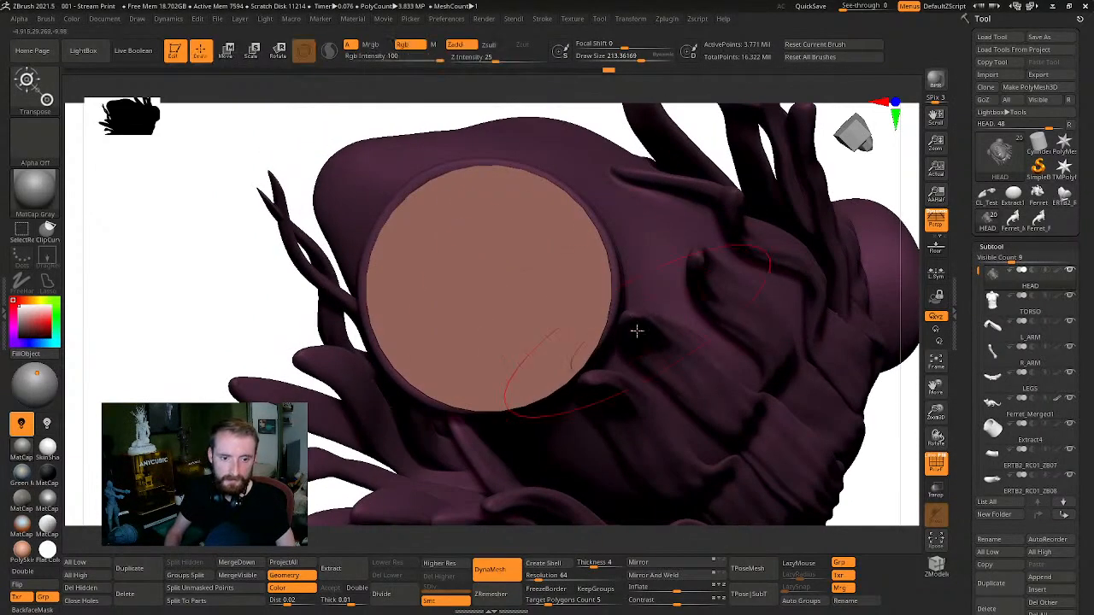
pyautogui.press('s')
pyautogui.moveTo(544, 346); pyautogui.dragTo(551, 349)
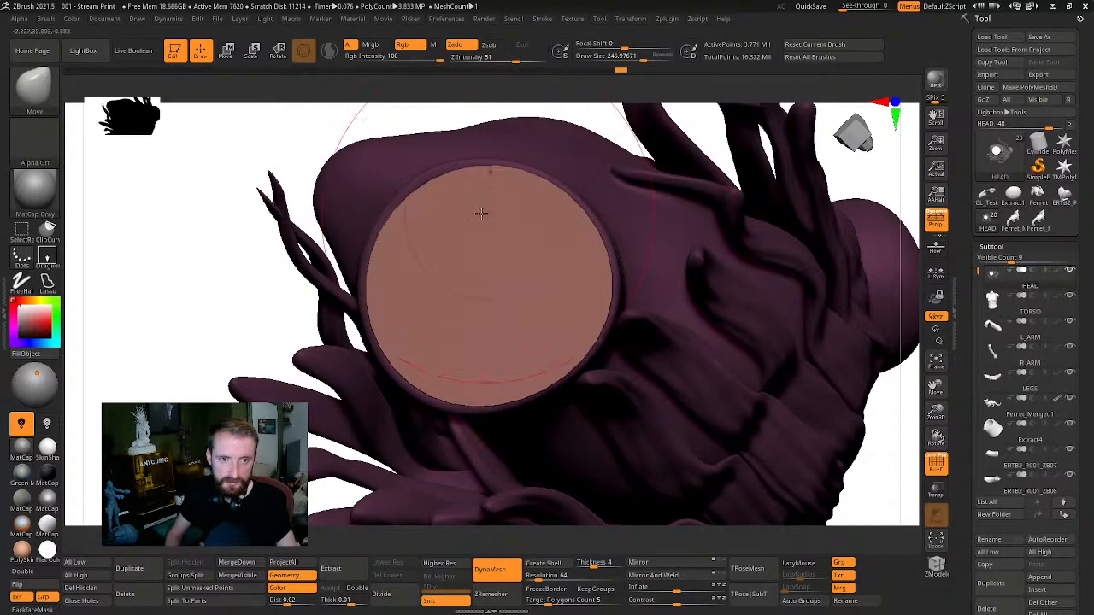
pyautogui.press('s')
pyautogui.moveTo(453, 189); pyautogui.dragTo(410, 183)
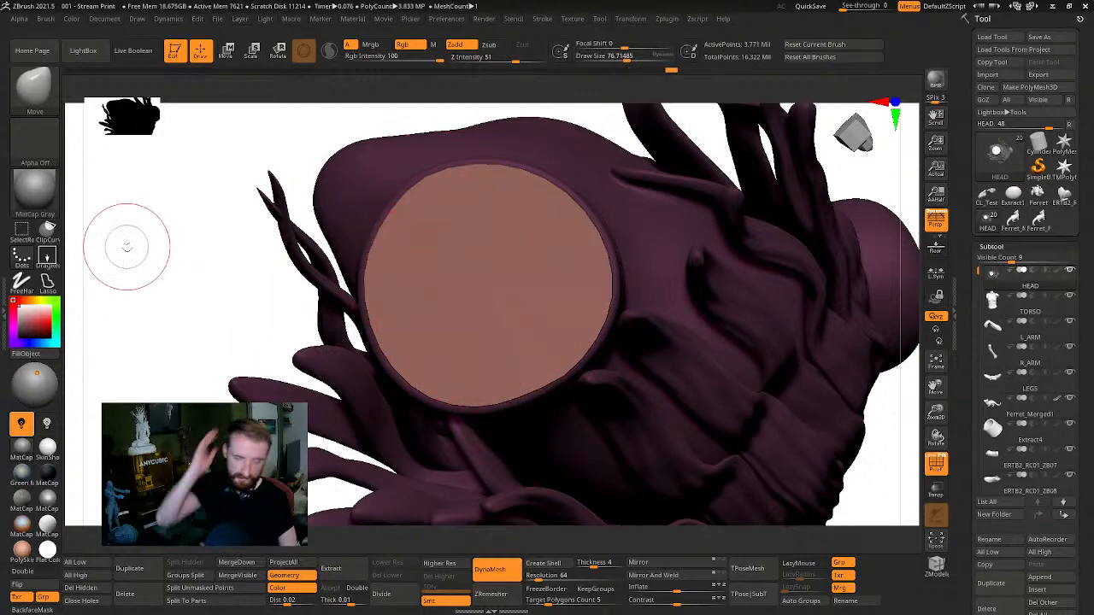
pyautogui.moveTo(252, 337)
pyautogui.mouseDown()
pyautogui.moveTo(236, 334)
pyautogui.moveTo(349, 295)
pyautogui.moveTo(694, 267)
pyautogui.moveTo(671, 225)
pyautogui.mouseUp()
# Adjust the disc's position and scale it uniformly to about 0.97 so it sits inside the collar's rim
pyautogui.press('w')
pyautogui.moveTo(547, 275); pyautogui.dragTo(532, 282)
pyautogui.press('q')
pyautogui.moveTo(671, 214)
pyautogui.mouseDown()
pyautogui.moveTo(618, 299)
pyautogui.moveTo(557, 361)
pyautogui.mouseUp()
pyautogui.press('w')
pyautogui.moveTo(769, 236); pyautogui.dragTo(596, 254)
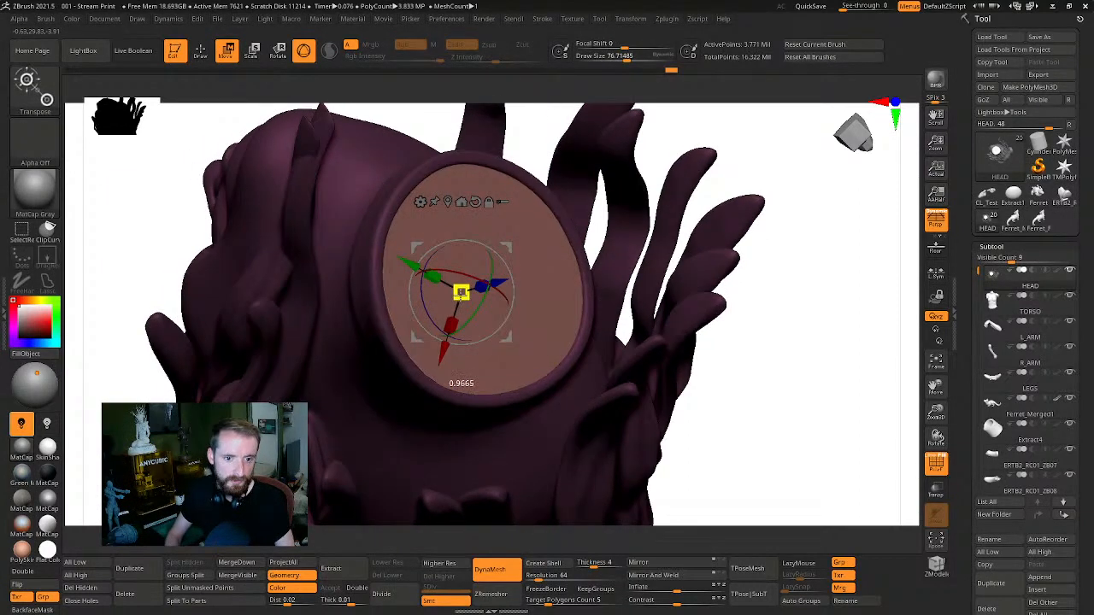
pyautogui.press('q')
# Refine the disc's edge along the collar rim with the Move brush at a draw size of about 213, and clear HEAD's mask
pyautogui.moveTo(790, 229)
pyautogui.mouseDown()
pyautogui.moveTo(806, 215)
pyautogui.moveTo(770, 214)
pyautogui.mouseUp()
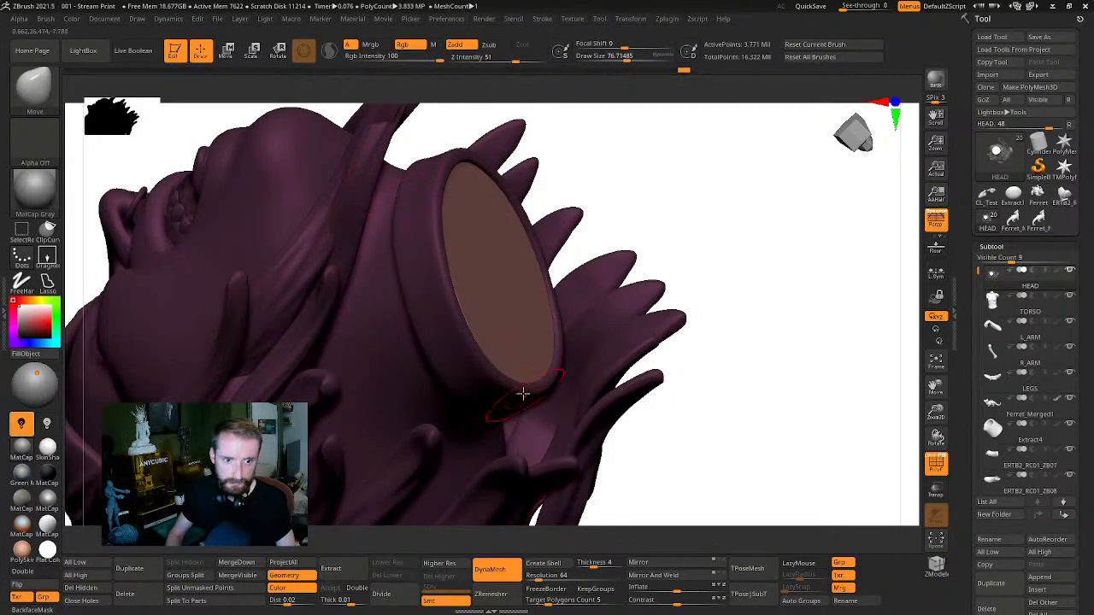
pyautogui.moveTo(752, 206)
pyautogui.mouseDown()
pyautogui.moveTo(778, 185)
pyautogui.moveTo(764, 191)
pyautogui.moveTo(860, 267)
pyautogui.moveTo(811, 276)
pyautogui.mouseUp()
pyautogui.moveTo(781, 267)
pyautogui.mouseDown()
pyautogui.moveTo(752, 247)
pyautogui.moveTo(812, 247)
pyautogui.moveTo(860, 349)
pyautogui.moveTo(889, 326)
pyautogui.moveTo(457, 376)
pyautogui.mouseUp()
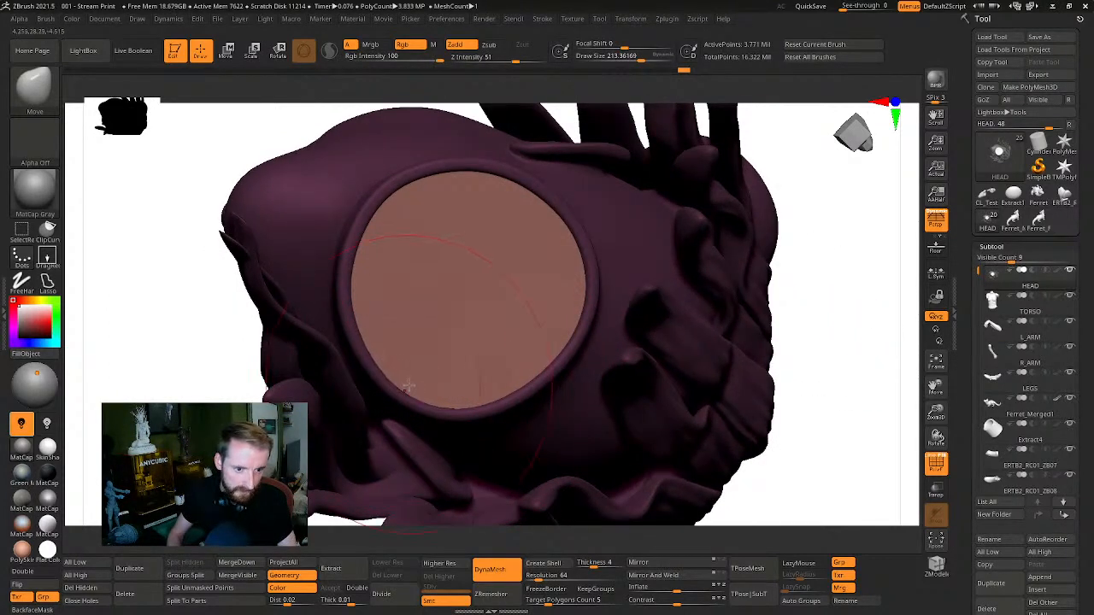
pyautogui.moveTo(202, 380)
pyautogui.mouseDown()
pyautogui.moveTo(169, 383)
pyautogui.moveTo(303, 277)
pyautogui.moveTo(691, 230)
pyautogui.moveTo(640, 166)
pyautogui.moveTo(337, 373)
pyautogui.moveTo(333, 325)
pyautogui.moveTo(391, 298)
pyautogui.moveTo(419, 345)
pyautogui.moveTo(408, 419)
pyautogui.moveTo(354, 484)
pyautogui.moveTo(794, 349)
pyautogui.moveTo(761, 349)
pyautogui.moveTo(777, 263)
pyautogui.moveTo(678, 285)
pyautogui.moveTo(669, 215)
pyautogui.moveTo(745, 274)
pyautogui.moveTo(788, 247)
pyautogui.moveTo(782, 367)
pyautogui.moveTo(857, 300)
pyautogui.moveTo(786, 362)
pyautogui.moveTo(804, 415)
pyautogui.moveTo(884, 431)
pyautogui.moveTo(862, 420)
pyautogui.moveTo(903, 439)
pyautogui.moveTo(718, 373)
pyautogui.moveTo(795, 247)
pyautogui.moveTo(828, 285)
pyautogui.moveTo(817, 264)
pyautogui.moveTo(813, 281)
pyautogui.moveTo(781, 245)
pyautogui.moveTo(795, 286)
pyautogui.moveTo(801, 402)
pyautogui.mouseUp()
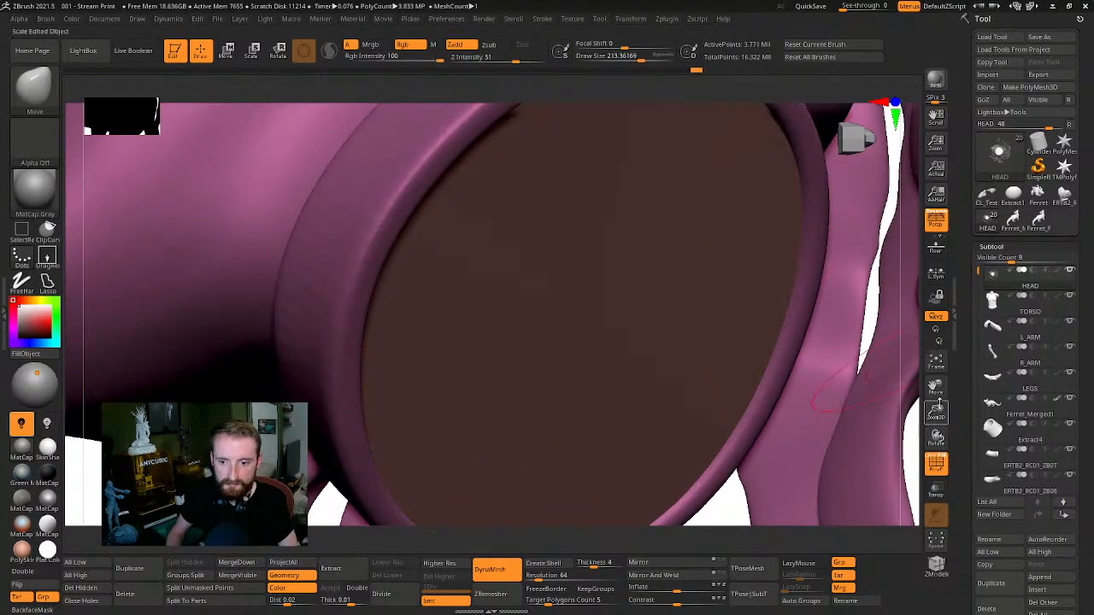
# Examine the disc inside the collar with flipped normals and update HEAD's DynaMesh to fuse the disc with the collar
pyautogui.moveTo(937, 403); pyautogui.dragTo(473, 408)
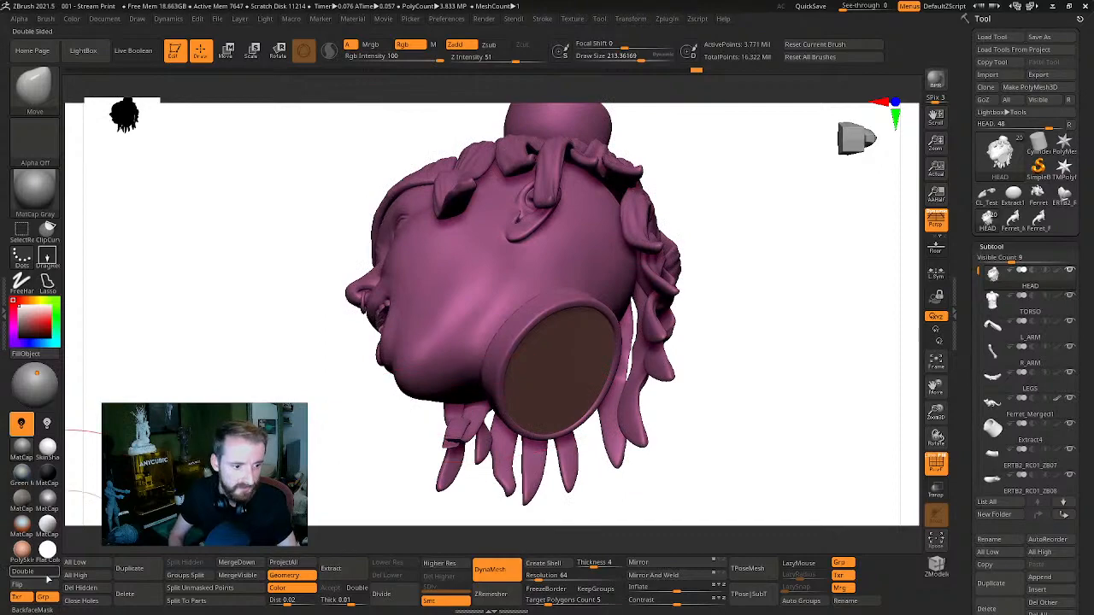
pyautogui.moveTo(692, 354)
pyautogui.mouseDown()
pyautogui.moveTo(757, 299)
pyautogui.moveTo(776, 313)
pyautogui.moveTo(789, 351)
pyautogui.moveTo(772, 320)
pyautogui.moveTo(808, 317)
pyautogui.moveTo(590, 185)
pyautogui.mouseUp()
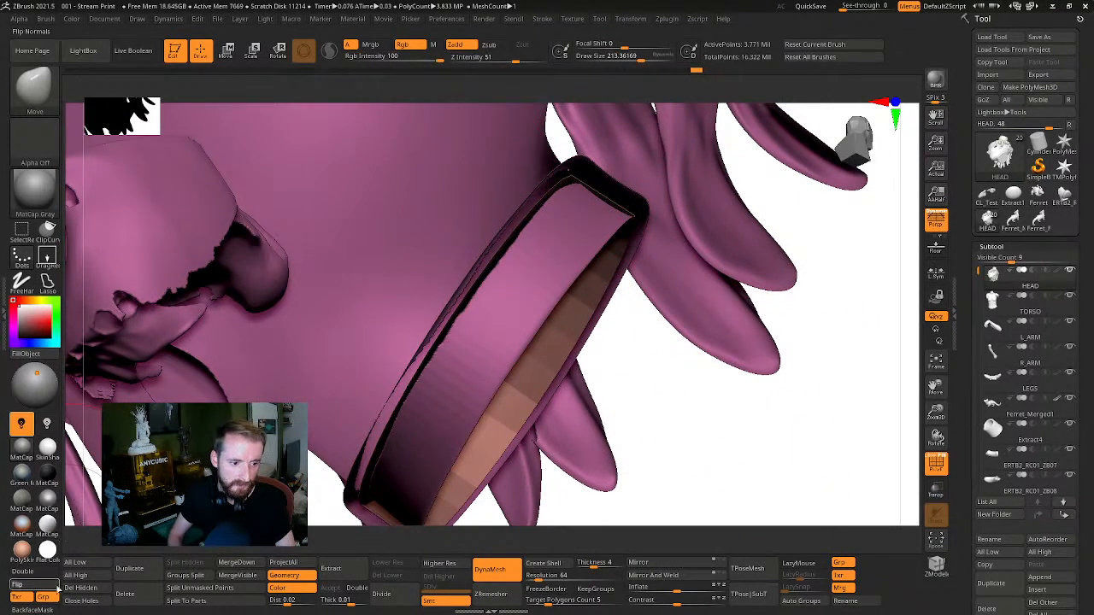
pyautogui.keyDown('ctrl'); pyautogui.moveTo(683, 427); pyautogui.dragTo(713, 402); pyautogui.keyUp('ctrl')
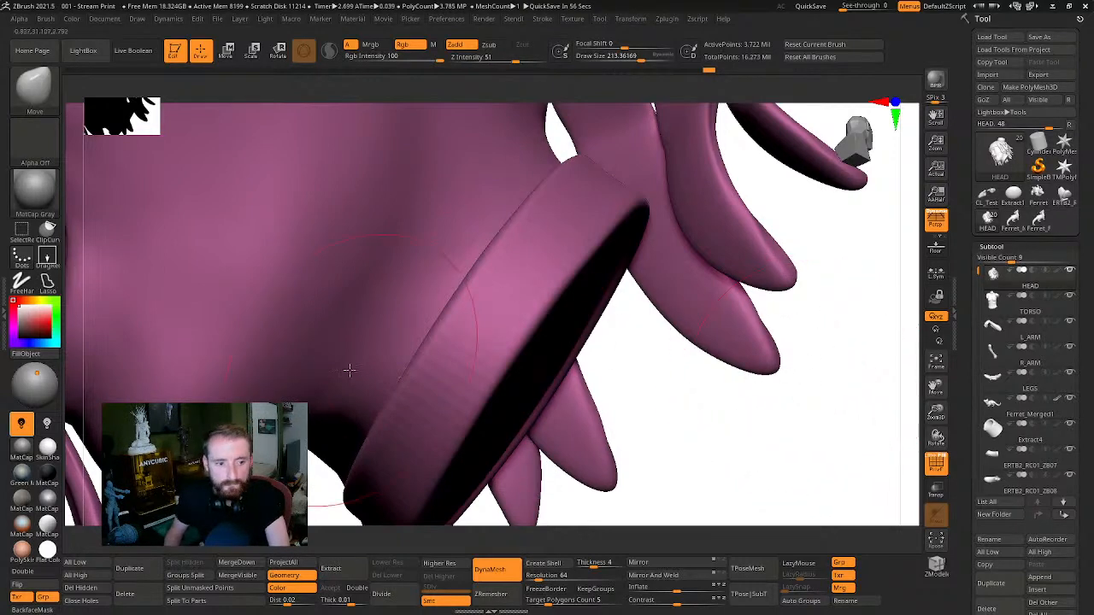
# Examine HEAD's collar and the fused disc from several sides with the normals flipped, and restore the normals
pyautogui.click(20, 585)
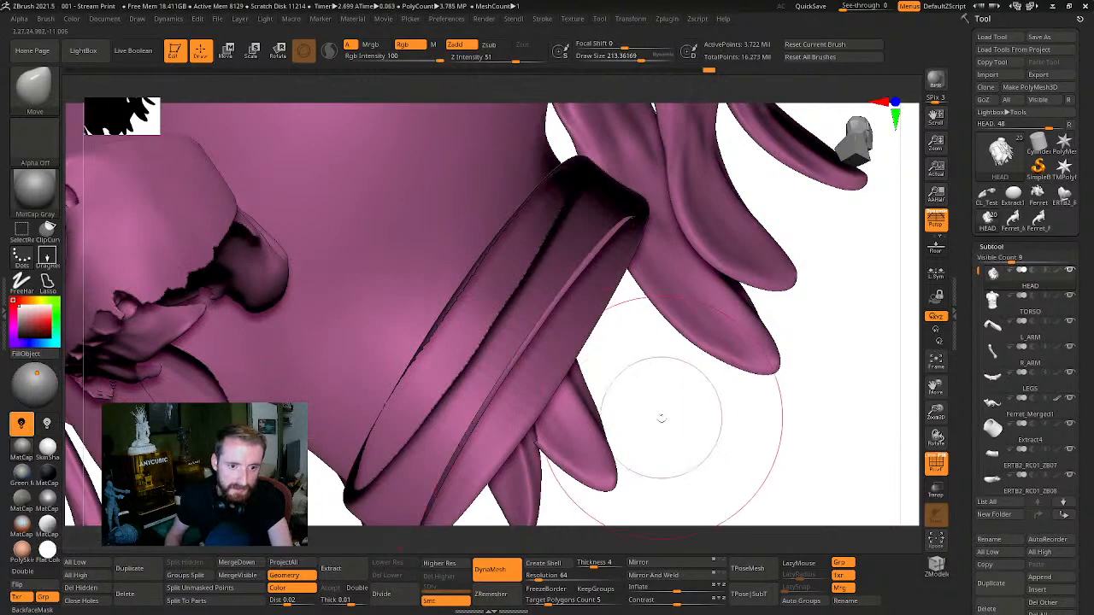
pyautogui.moveTo(660, 417)
pyautogui.mouseDown()
pyautogui.moveTo(701, 419)
pyautogui.moveTo(698, 449)
pyautogui.moveTo(713, 439)
pyautogui.moveTo(555, 210)
pyautogui.mouseUp()
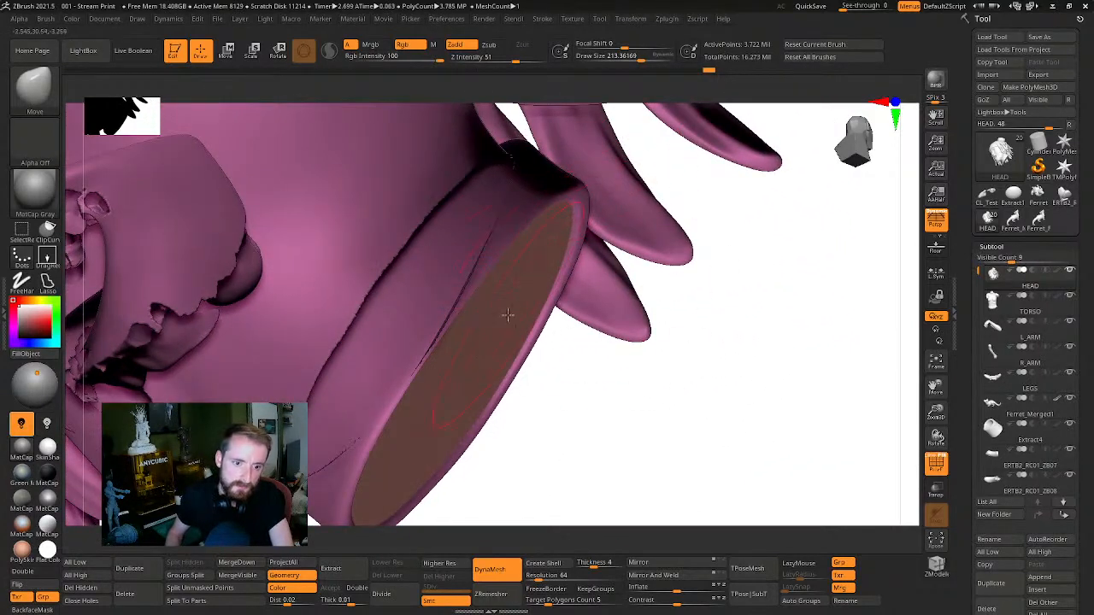
pyautogui.moveTo(841, 299)
pyautogui.mouseDown()
pyautogui.moveTo(793, 349)
pyautogui.moveTo(652, 361)
pyautogui.moveTo(814, 404)
pyautogui.moveTo(800, 376)
pyautogui.moveTo(808, 391)
pyautogui.moveTo(726, 354)
pyautogui.mouseUp()
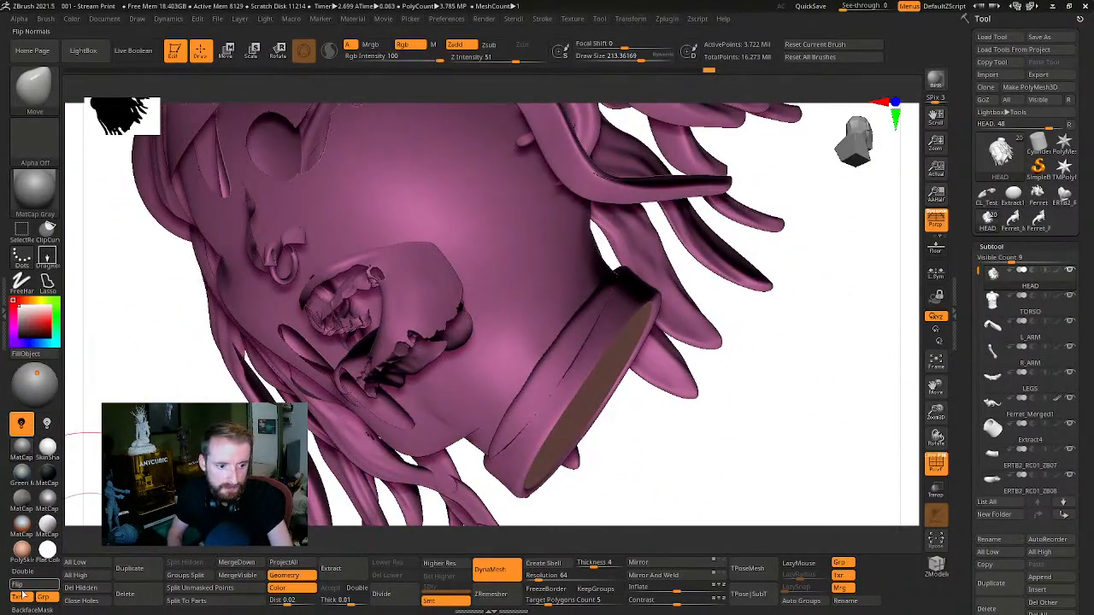
pyautogui.click(18, 586)
pyautogui.moveTo(817, 359)
pyautogui.keyDown('alt'); pyautogui.mouseDown()
pyautogui.moveTo(785, 364)
pyautogui.moveTo(758, 388)
pyautogui.moveTo(818, 357)
pyautogui.moveTo(822, 399)
pyautogui.moveTo(849, 334)
pyautogui.moveTo(823, 347)
pyautogui.moveTo(815, 290)
pyautogui.moveTo(823, 302)
pyautogui.moveTo(772, 262)
pyautogui.moveTo(552, 240)
pyautogui.moveTo(684, 278)
pyautogui.moveTo(547, 268)
pyautogui.mouseUp(); pyautogui.keyUp('alt')
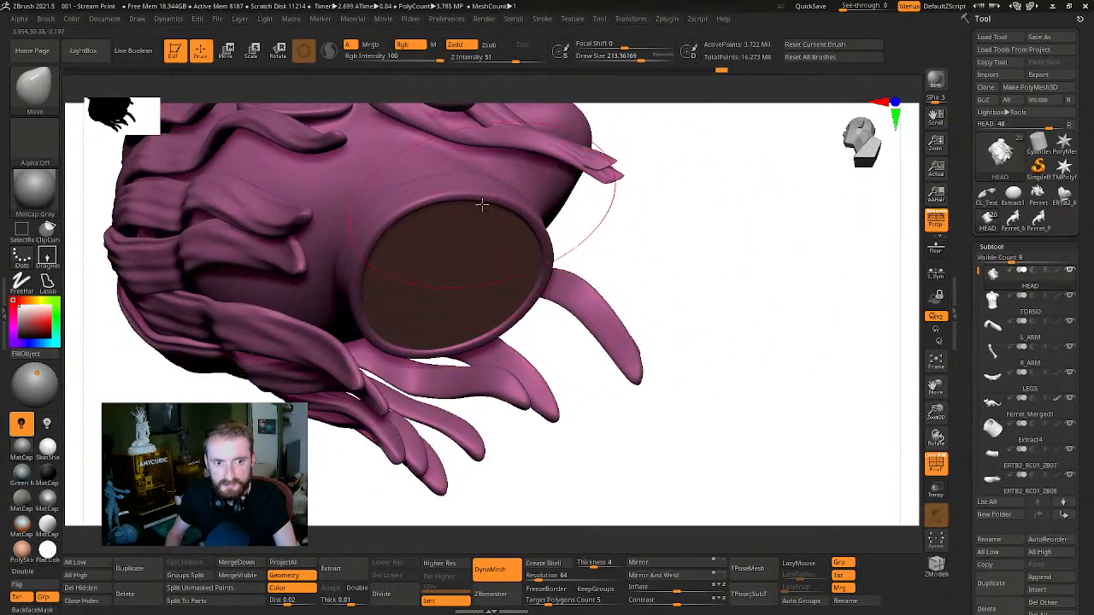
pyautogui.moveTo(604, 242); pyautogui.dragTo(604, 226)
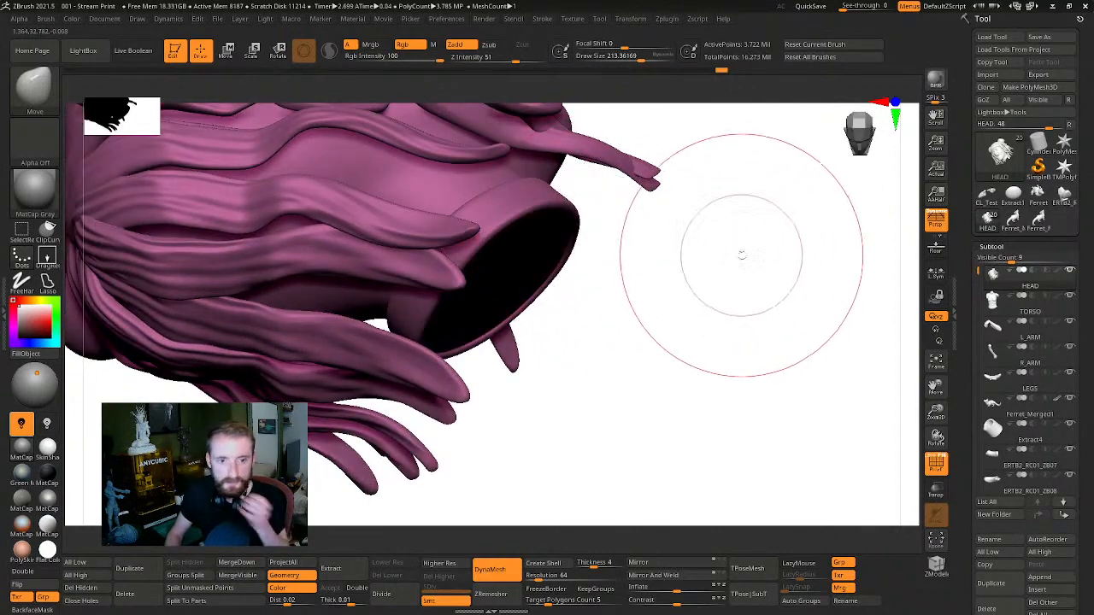
pyautogui.moveTo(874, 286)
pyautogui.mouseDown()
pyautogui.moveTo(728, 373)
pyautogui.moveTo(823, 390)
pyautogui.moveTo(809, 395)
pyautogui.moveTo(811, 263)
pyautogui.mouseUp()
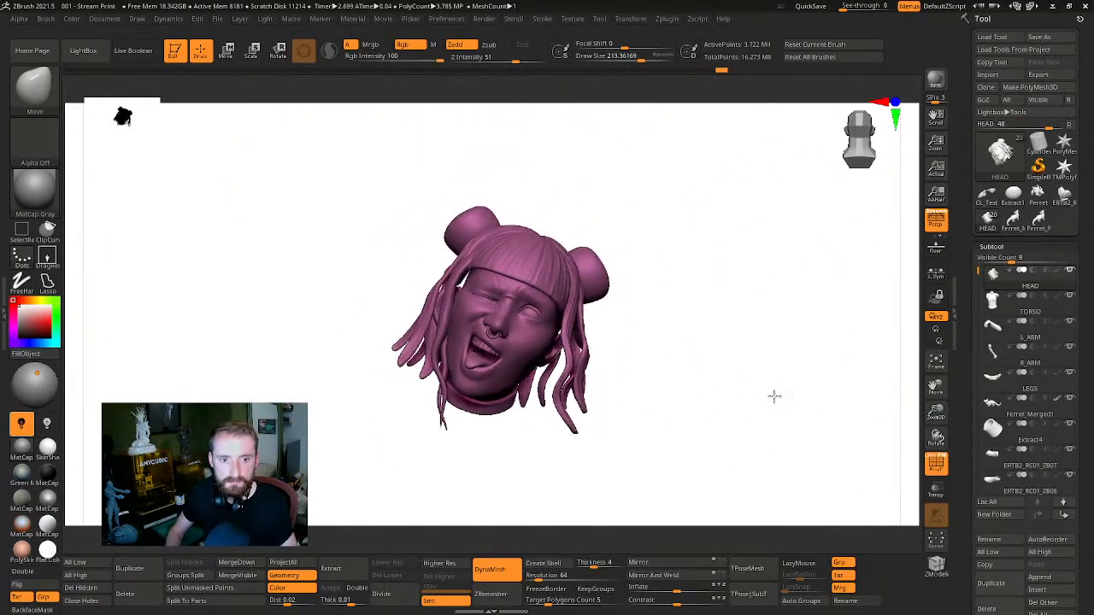
# Leave solo mode to show the whole figure and make the TORSO subtool active
pyautogui.moveTo(774, 397); pyautogui.dragTo(773, 399)
pyautogui.hotkey('alt', 's')
pyautogui.moveTo(731, 361)
pyautogui.mouseDown()
pyautogui.moveTo(788, 367)
pyautogui.moveTo(759, 249)
pyautogui.moveTo(803, 304)
pyautogui.moveTo(726, 327)
pyautogui.moveTo(749, 371)
pyautogui.moveTo(788, 333)
pyautogui.moveTo(822, 330)
pyautogui.moveTo(859, 281)
pyautogui.moveTo(881, 213)
pyautogui.moveTo(821, 253)
pyautogui.moveTo(857, 261)
pyautogui.moveTo(837, 249)
pyautogui.moveTo(872, 251)
pyautogui.moveTo(844, 252)
pyautogui.moveTo(843, 263)
pyautogui.moveTo(813, 220)
pyautogui.moveTo(881, 234)
pyautogui.moveTo(515, 276)
pyautogui.mouseUp()
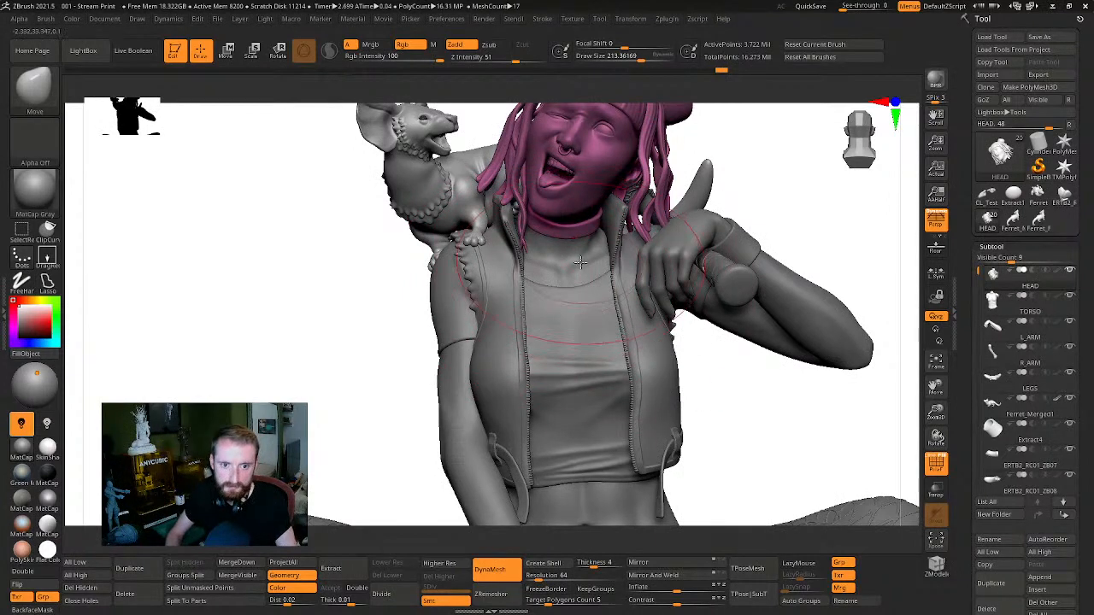
pyautogui.keyDown('alt'); pyautogui.click(579, 231); pyautogui.keyUp('alt')
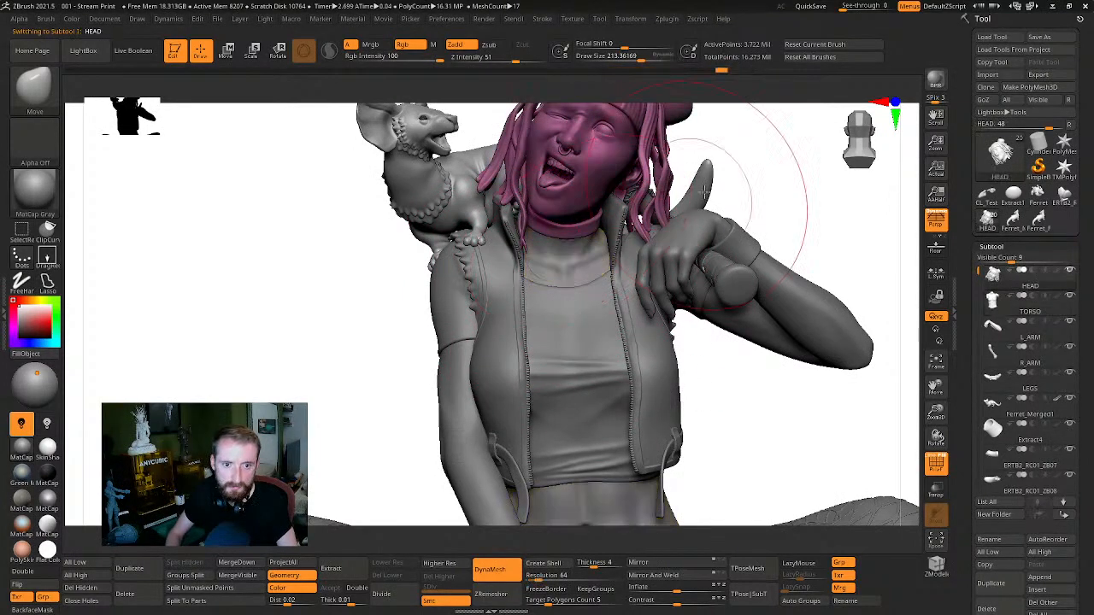
pyautogui.keyDown('alt'); pyautogui.click(573, 265); pyautogui.keyUp('alt')
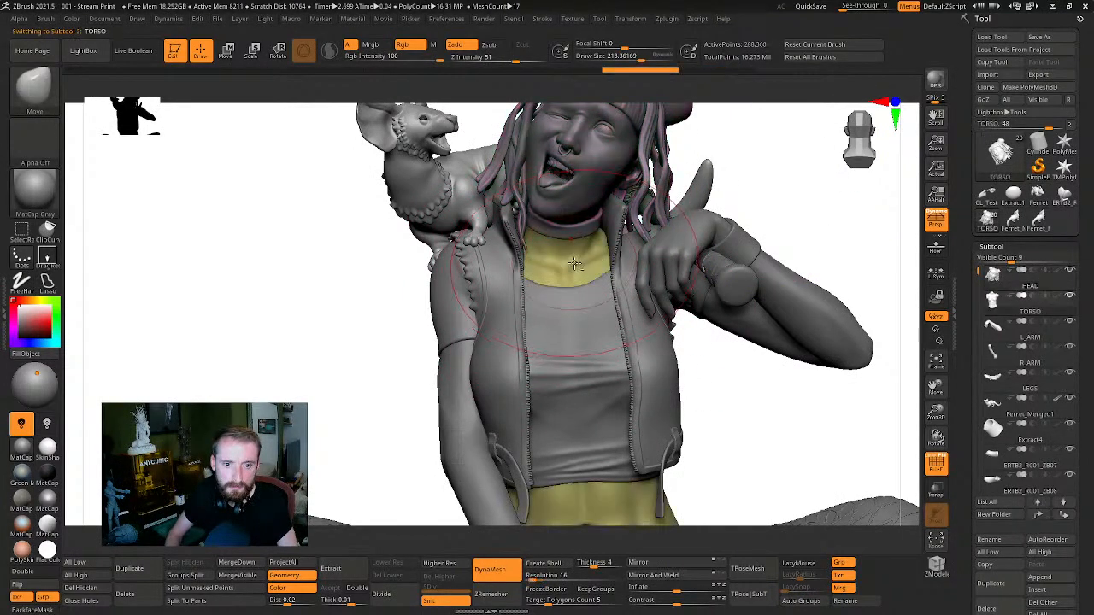
# Select the cropped shirt subtool and move it up the subtool list to directly below HEAD
pyautogui.moveTo(912, 220); pyautogui.dragTo(764, 386)
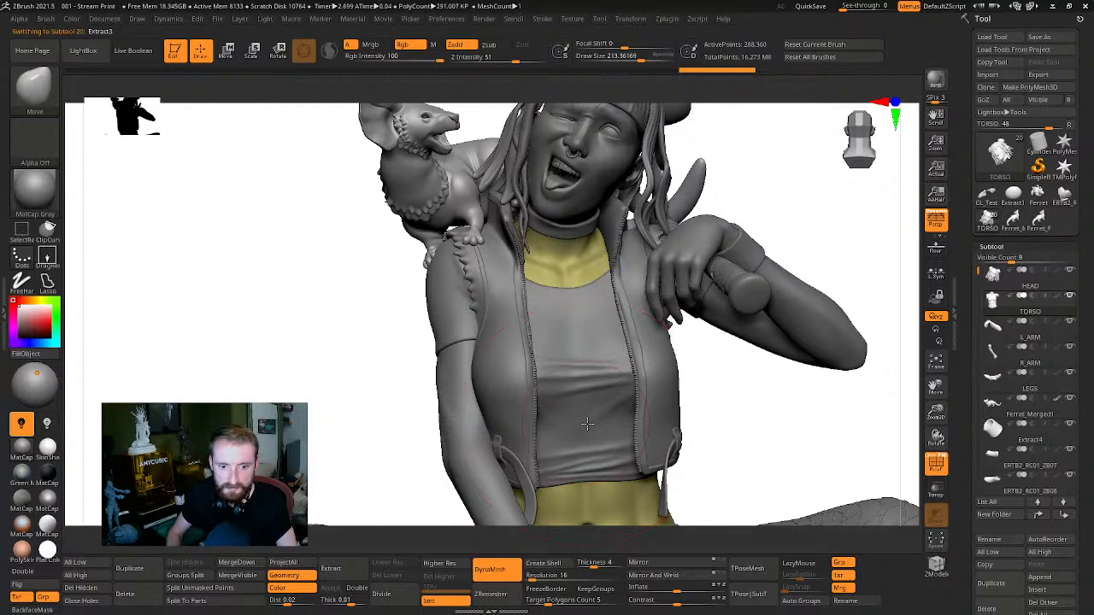
pyautogui.keyDown('alt'); pyautogui.click(587, 423); pyautogui.keyUp('alt')
pyautogui.keyDown('alt'); pyautogui.moveTo(778, 401); pyautogui.dragTo(737, 330); pyautogui.keyUp('alt')
pyautogui.keyDown('shift'); pyautogui.click(1037, 514); pyautogui.keyUp('shift')
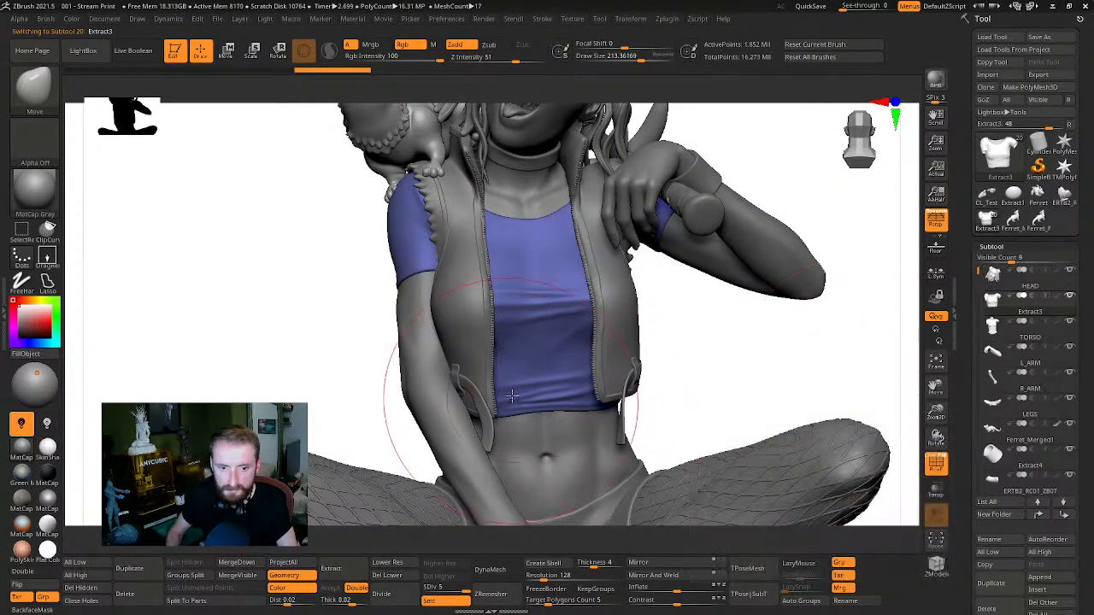
# Select the vest subtool and move it up the list to sit between HEAD and the shirt
pyautogui.keyDown('alt'); pyautogui.click(603, 316); pyautogui.keyUp('alt')
pyautogui.keyDown('shift'); pyautogui.click(1063, 503); pyautogui.keyUp('shift')
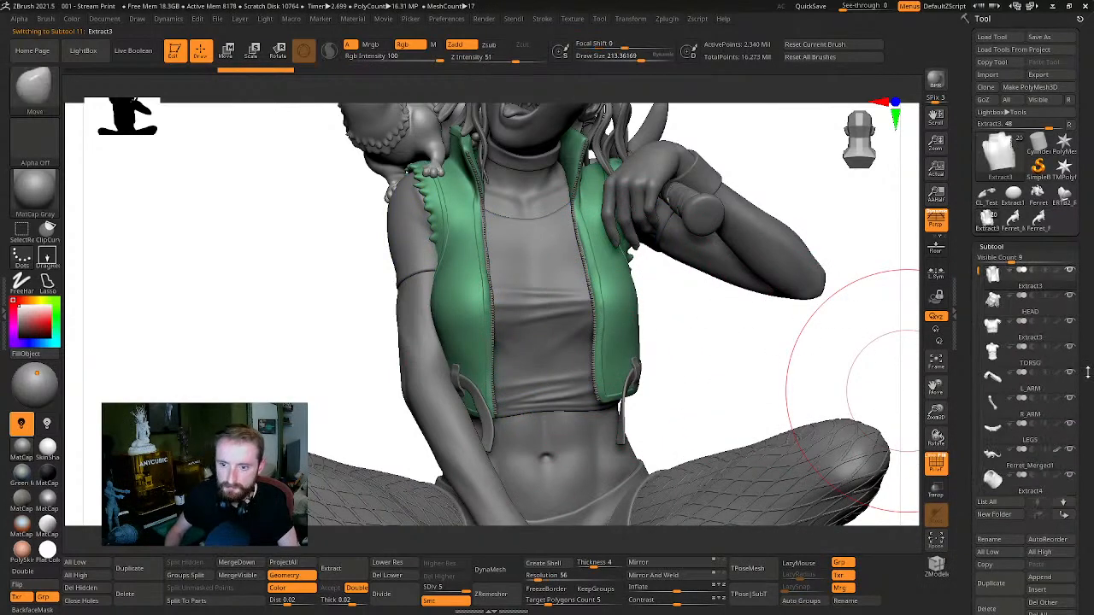
pyautogui.keyDown('alt'); pyautogui.moveTo(757, 349); pyautogui.dragTo(733, 326); pyautogui.keyUp('alt')
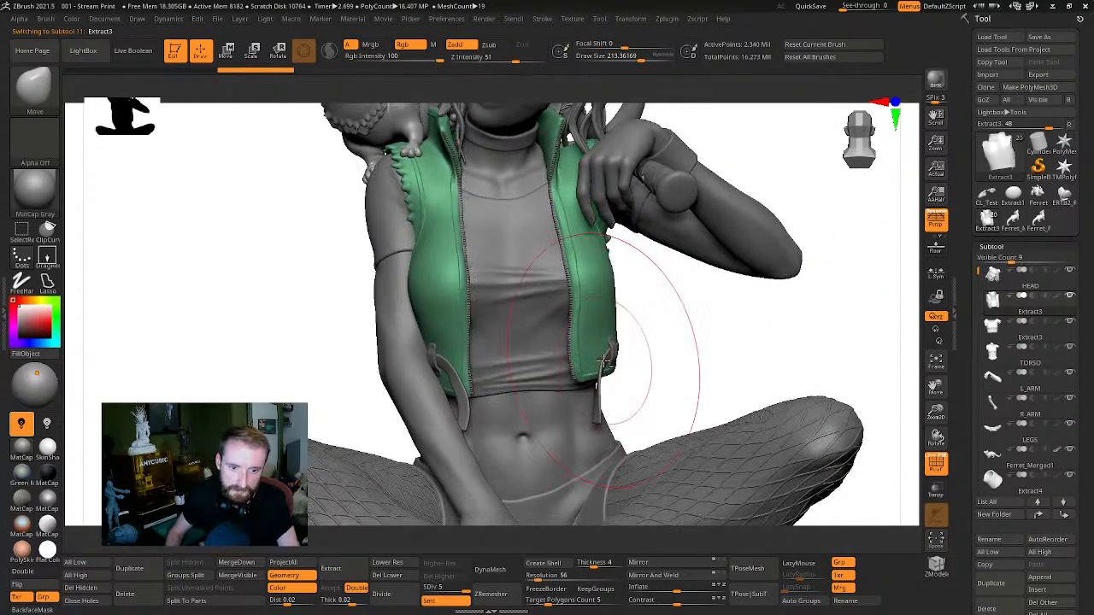
# Move the vest's strap subtool down to just above Extract5, and the strap's belt loops up to directly below HEAD
pyautogui.keyDown('alt'); pyautogui.click(605, 365); pyautogui.keyUp('alt')
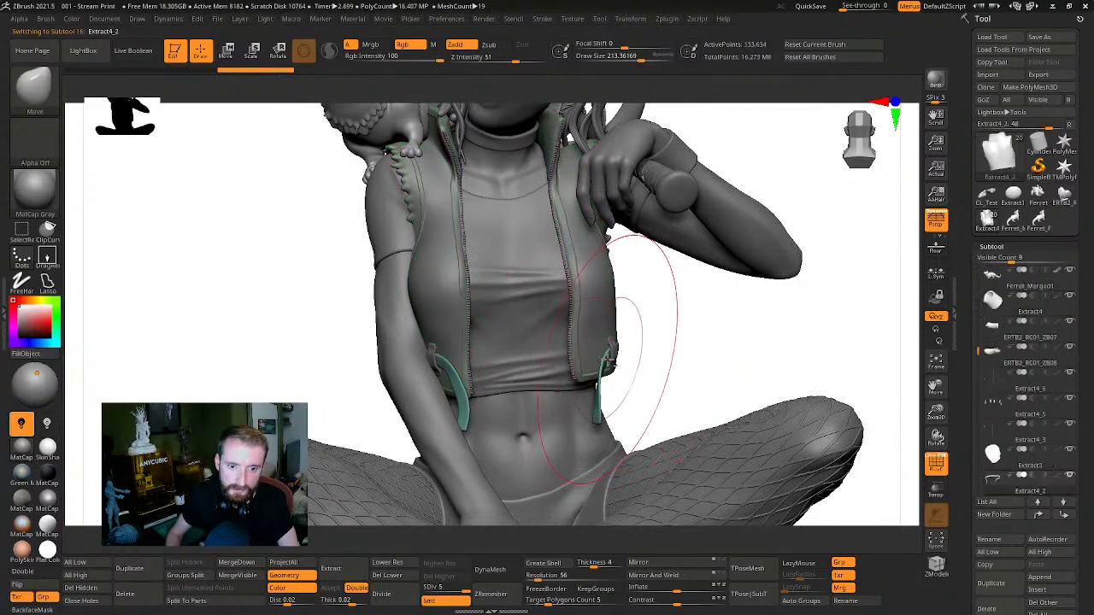
pyautogui.keyDown('shift'); pyautogui.click(1063, 516); pyautogui.keyUp('shift')
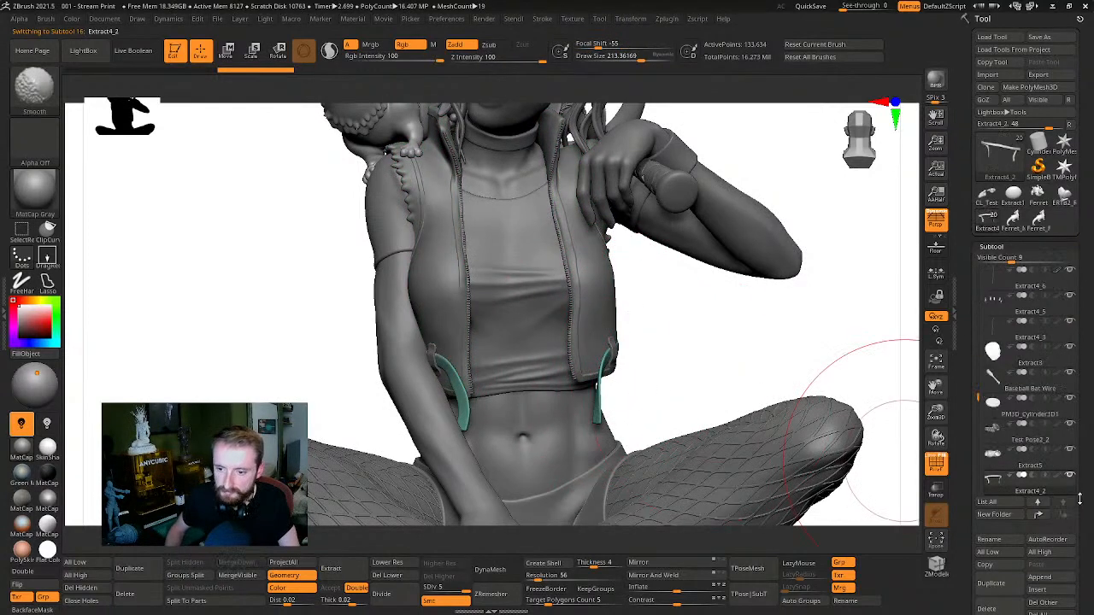
pyautogui.keyDown('alt'); pyautogui.click(613, 346); pyautogui.keyUp('alt')
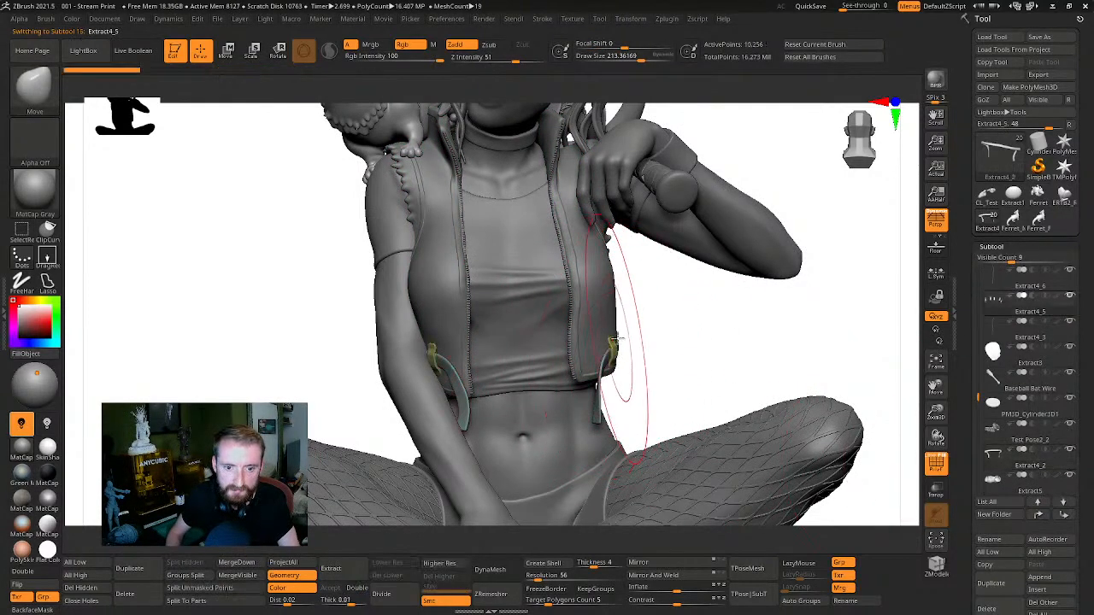
pyautogui.keyDown('shift'); pyautogui.click(1039, 515); pyautogui.keyUp('shift')
# Select the panel on the vest's back and move its subtool up to the top of the list
pyautogui.moveTo(704, 366); pyautogui.dragTo(637, 372, button='right')
pyautogui.moveTo(862, 334)
pyautogui.mouseDown(button='right')
pyautogui.moveTo(854, 344)
pyautogui.moveTo(826, 291)
pyautogui.moveTo(762, 337)
pyautogui.moveTo(781, 332)
pyautogui.moveTo(642, 335)
pyautogui.mouseUp(button='right')
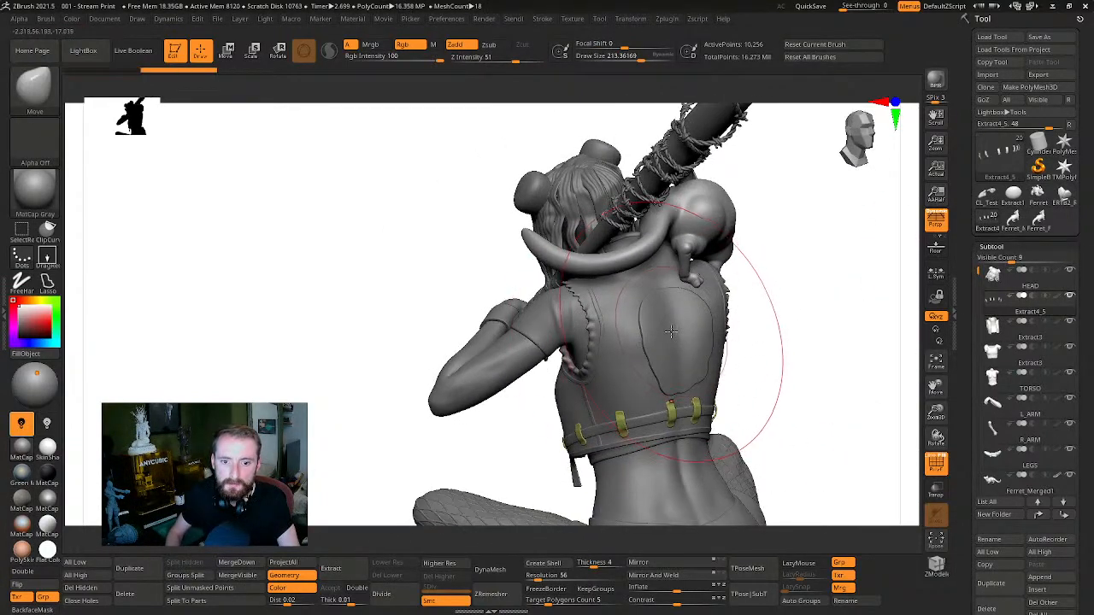
pyautogui.keyDown('alt'); pyautogui.click(671, 331); pyautogui.keyUp('alt')
pyautogui.click(1062, 515)
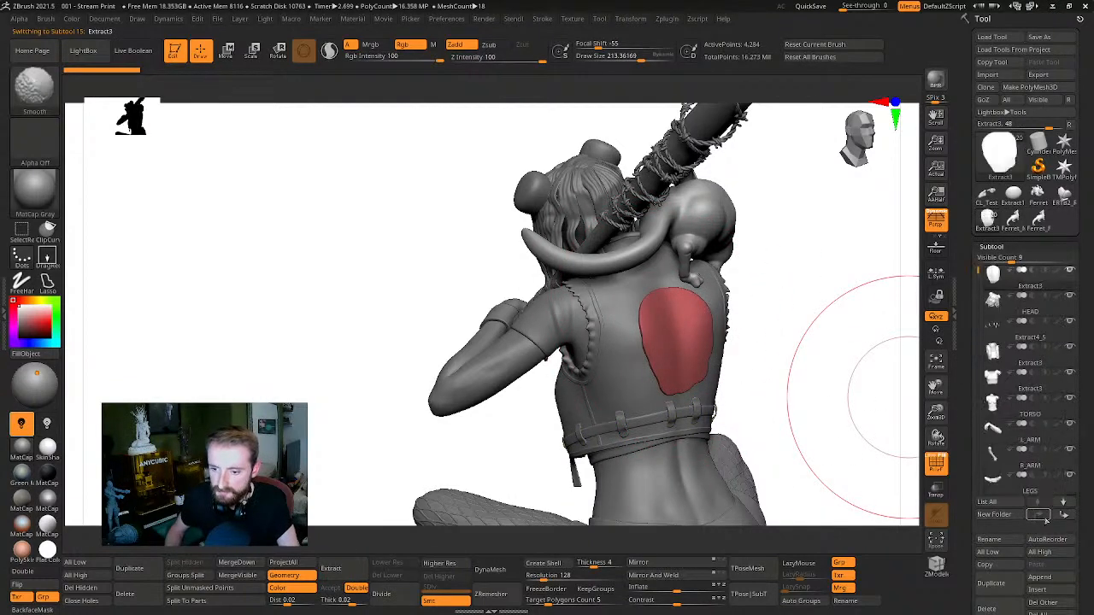
# Move the Extract3 back panel below HEAD in the subtool order and hide the head
pyautogui.click(1062, 515)
pyautogui.keyDown('shift'); pyautogui.moveTo(769, 348); pyautogui.dragTo(743, 283); pyautogui.keyUp('shift')
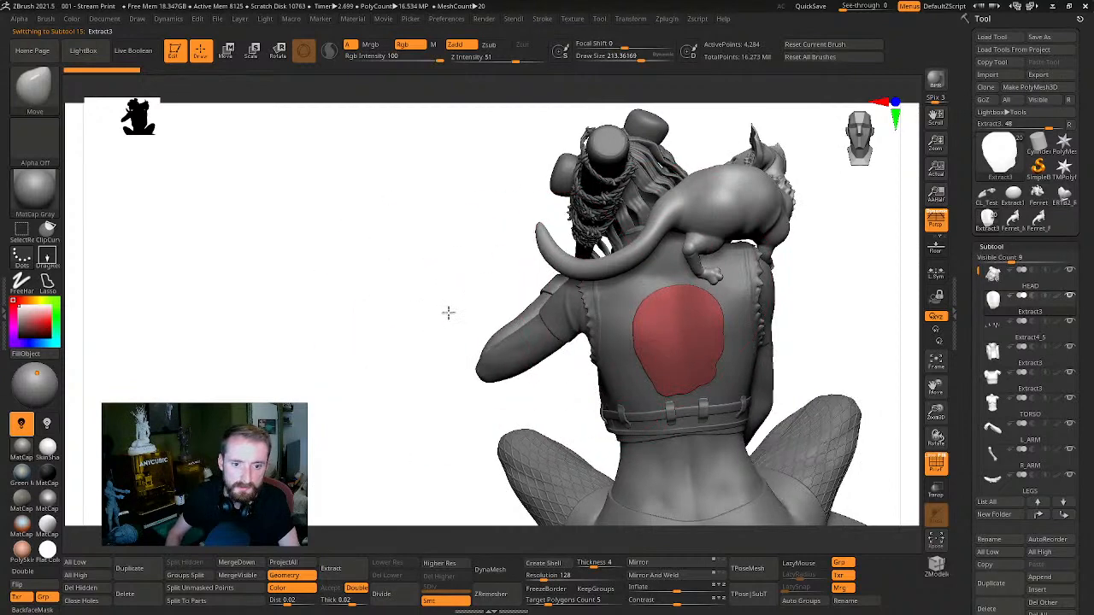
pyautogui.moveTo(447, 312); pyautogui.dragTo(846, 355)
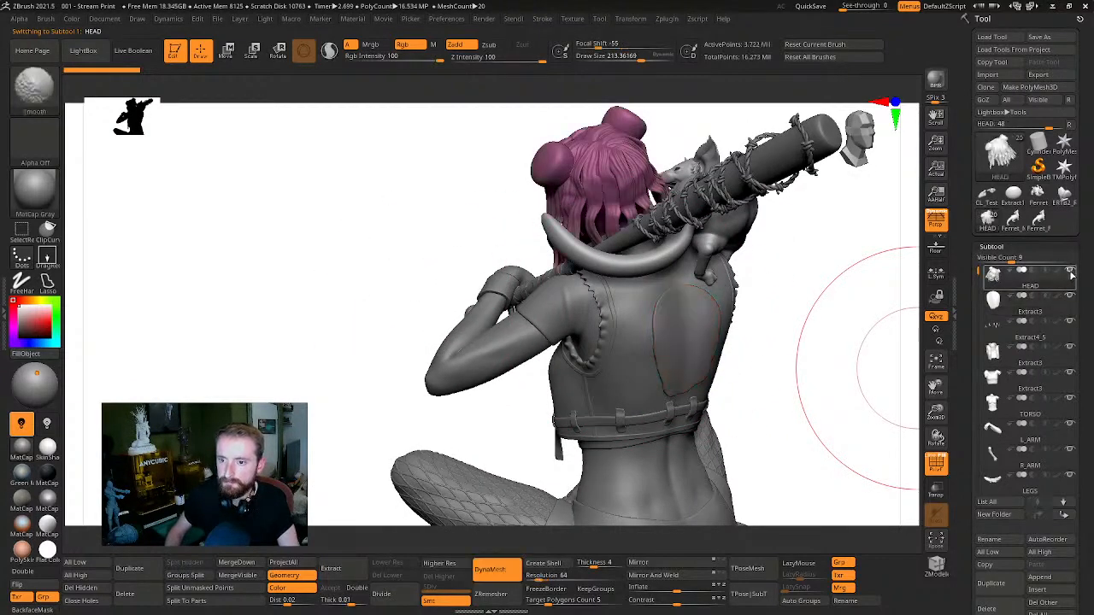
pyautogui.click(1069, 271)
pyautogui.click(1069, 297)
pyautogui.click(1070, 274)
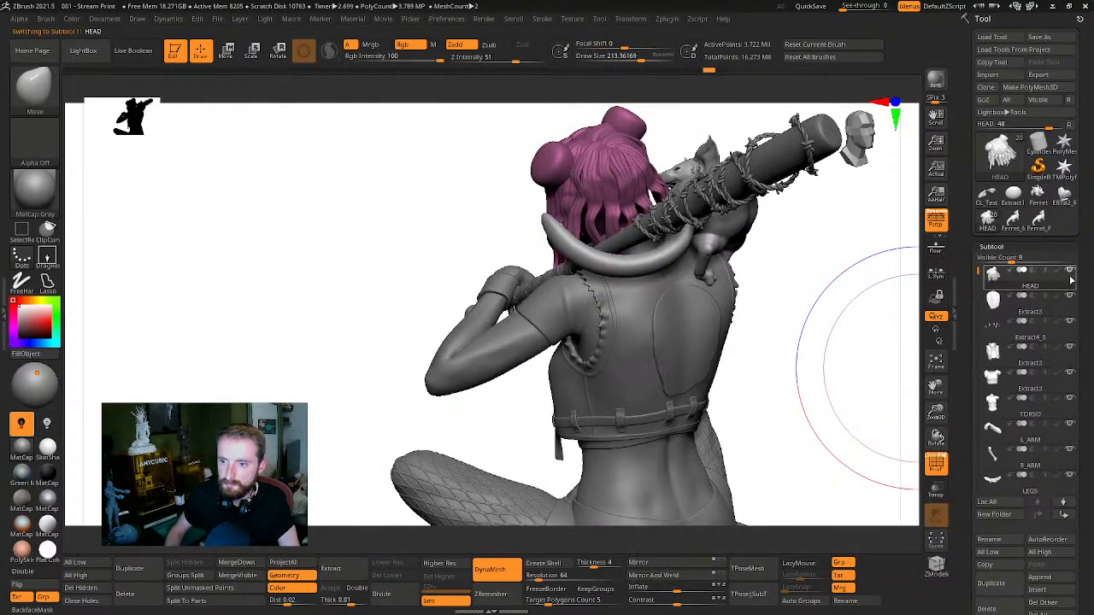
pyautogui.click(993, 300)
pyautogui.click(1069, 272)
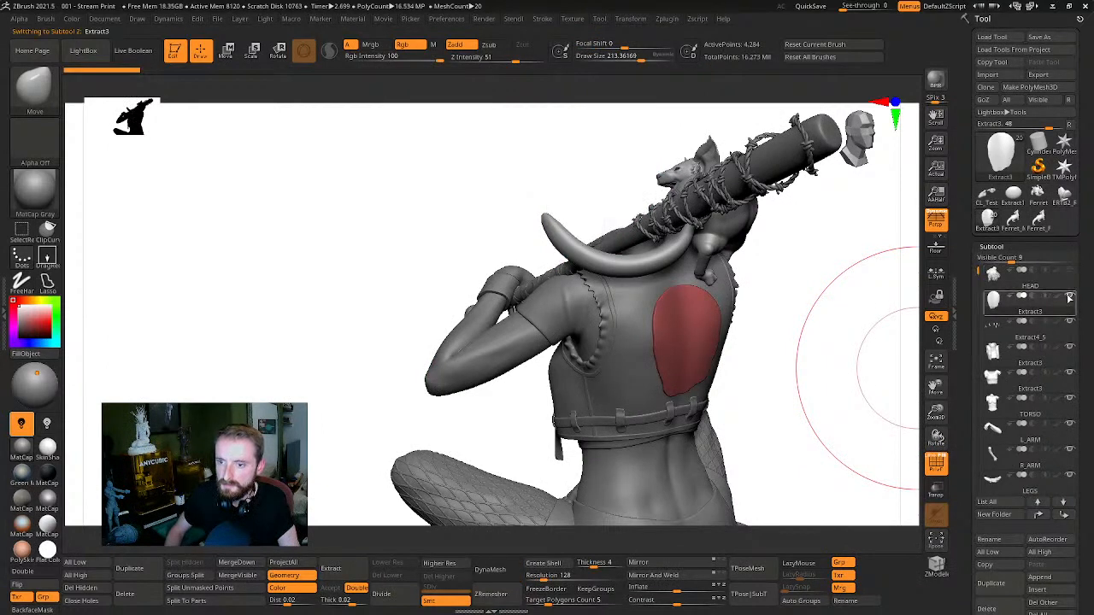
# Move the TORSO subtool up to directly below HEAD
pyautogui.click(1000, 409)
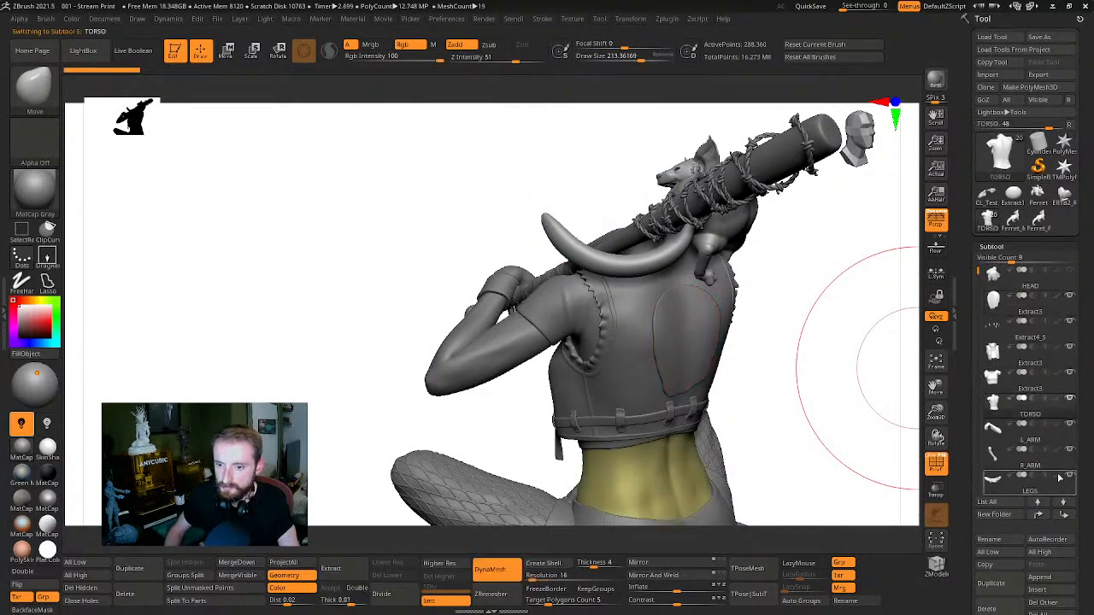
pyautogui.click(1043, 516)
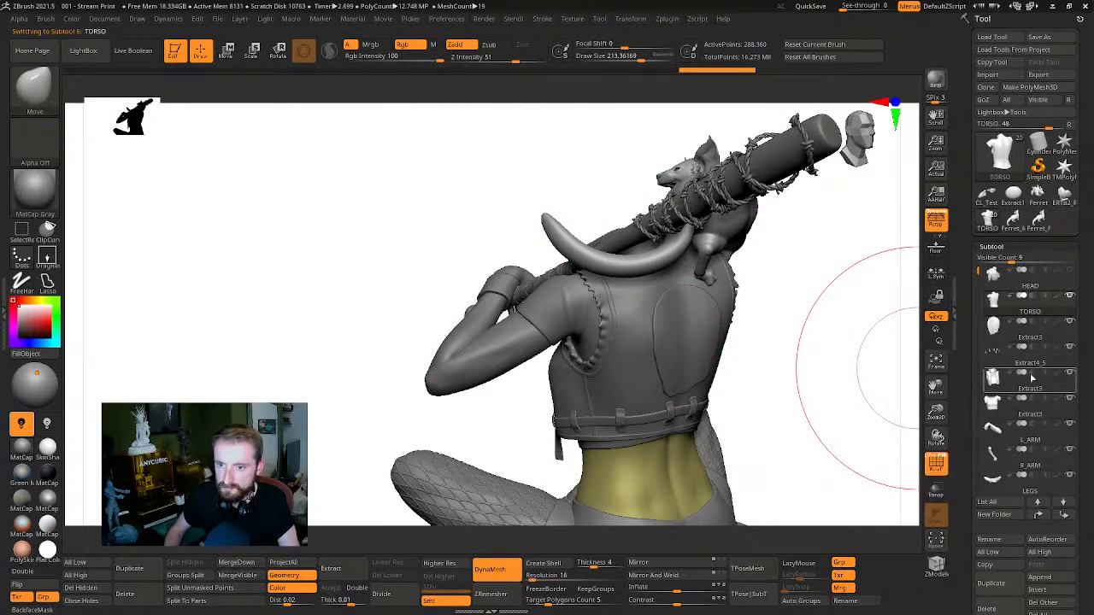
# Clone the HEAD subtool as a separate tool and open the copy
pyautogui.click(1007, 286)
pyautogui.moveTo(859, 310); pyautogui.dragTo(883, 328)
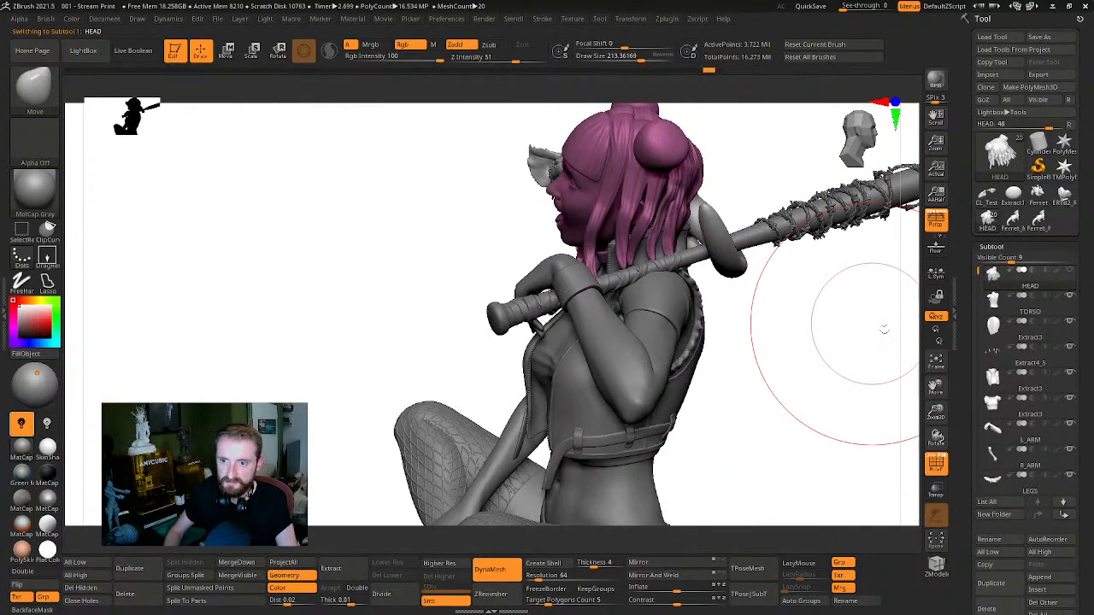
pyautogui.click(986, 88)
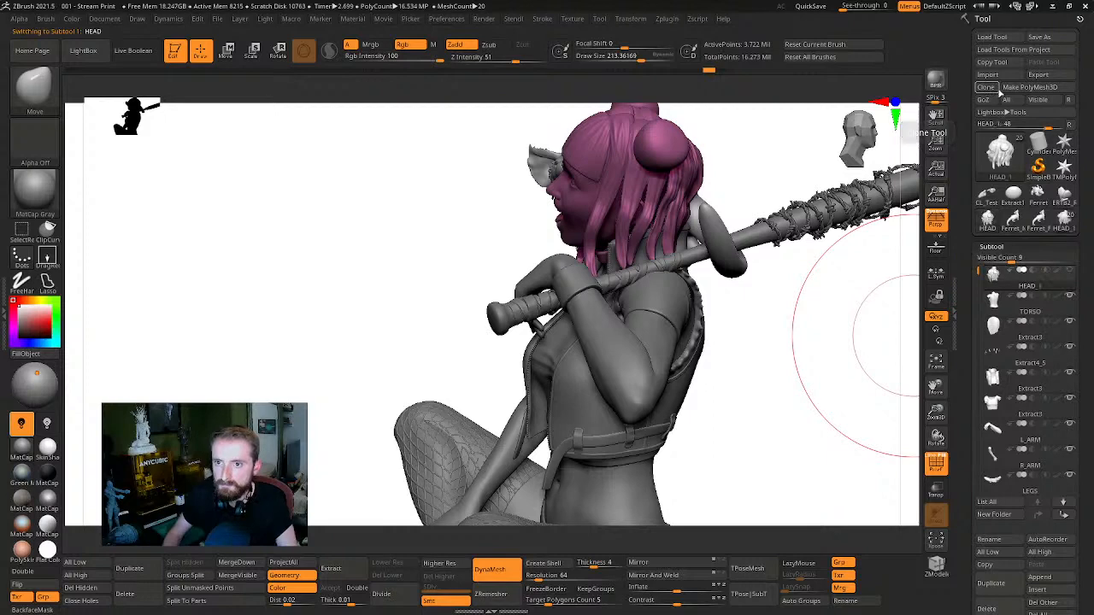
pyautogui.moveTo(839, 412); pyautogui.dragTo(881, 408)
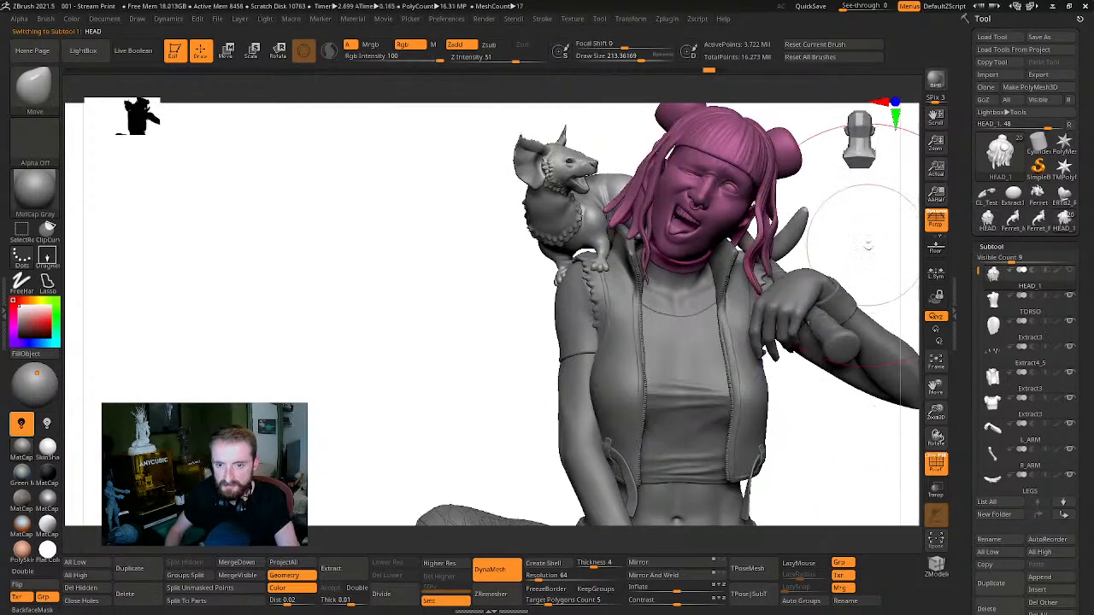
pyautogui.keyDown('alt'); pyautogui.moveTo(867, 246); pyautogui.dragTo(762, 270); pyautogui.keyUp('alt')
pyautogui.moveTo(826, 310)
pyautogui.mouseDown()
pyautogui.moveTo(757, 262)
pyautogui.moveTo(830, 325)
pyautogui.moveTo(745, 345)
pyautogui.moveTo(734, 336)
pyautogui.moveTo(904, 292)
pyautogui.mouseUp()
pyautogui.click(987, 221)
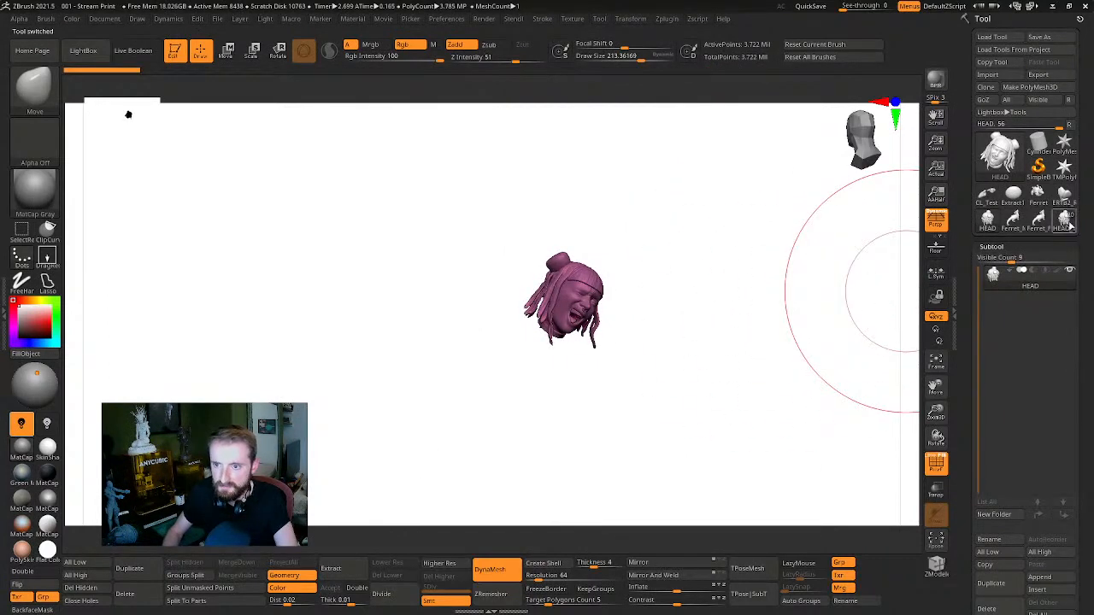
# Delete the whole Ferret_FINISHED_1 tool from the session
pyautogui.click(1066, 222)
pyautogui.click(1058, 223)
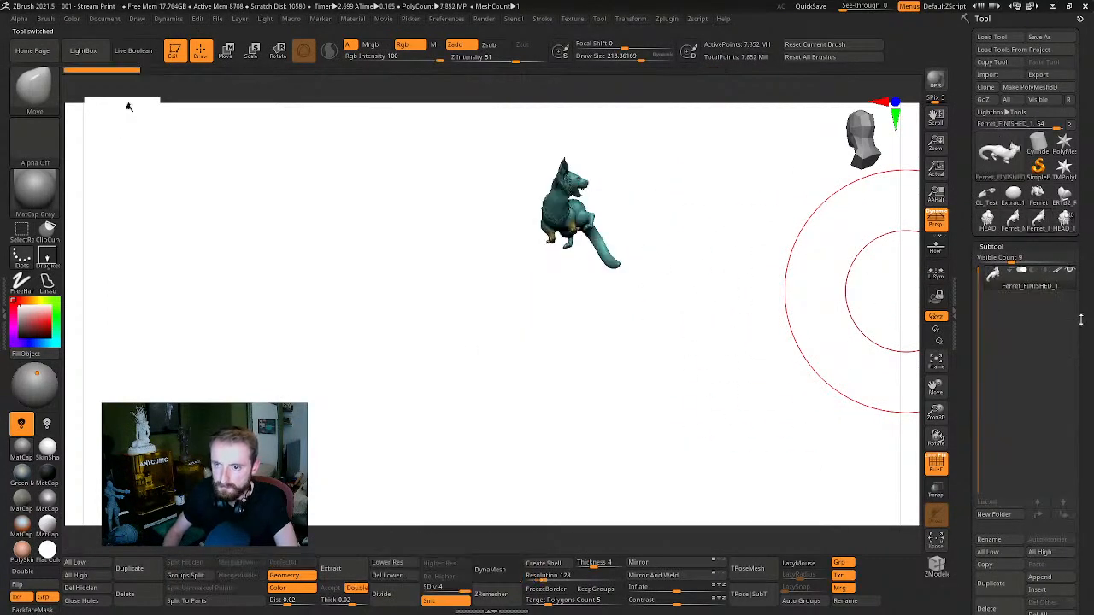
pyautogui.moveTo(1083, 320); pyautogui.dragTo(1083, 85)
pyautogui.click(1051, 381)
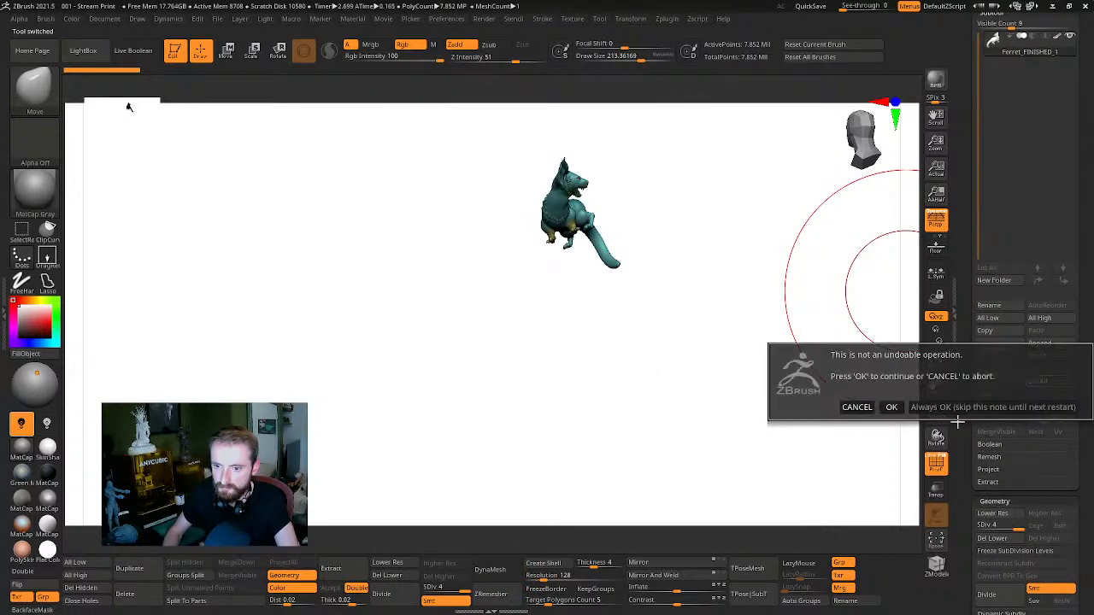
pyautogui.click(892, 409)
# Delete the whole Ferret_Merged tool from the session
pyautogui.moveTo(1082, 164); pyautogui.dragTo(1087, 248)
pyautogui.click(1015, 222)
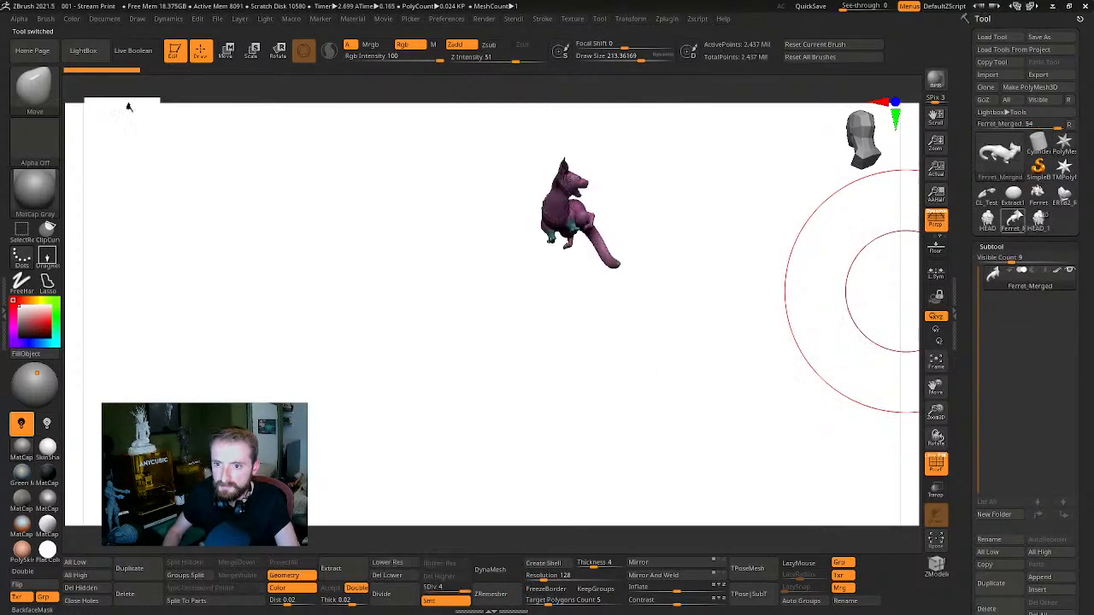
pyautogui.moveTo(1077, 376); pyautogui.dragTo(1077, 142)
pyautogui.click(1051, 381)
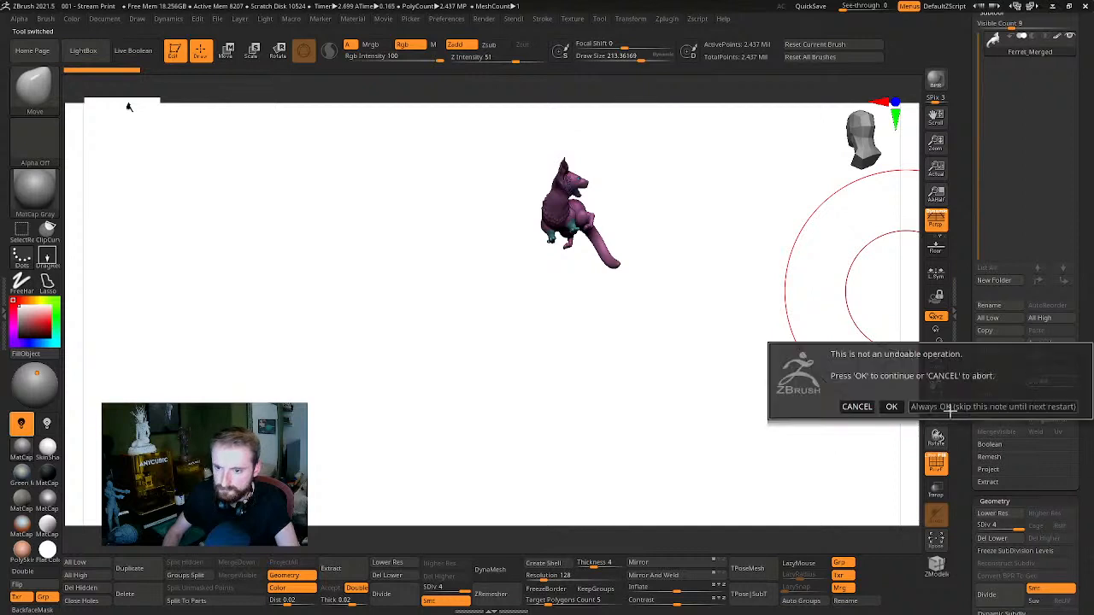
pyautogui.click(892, 406)
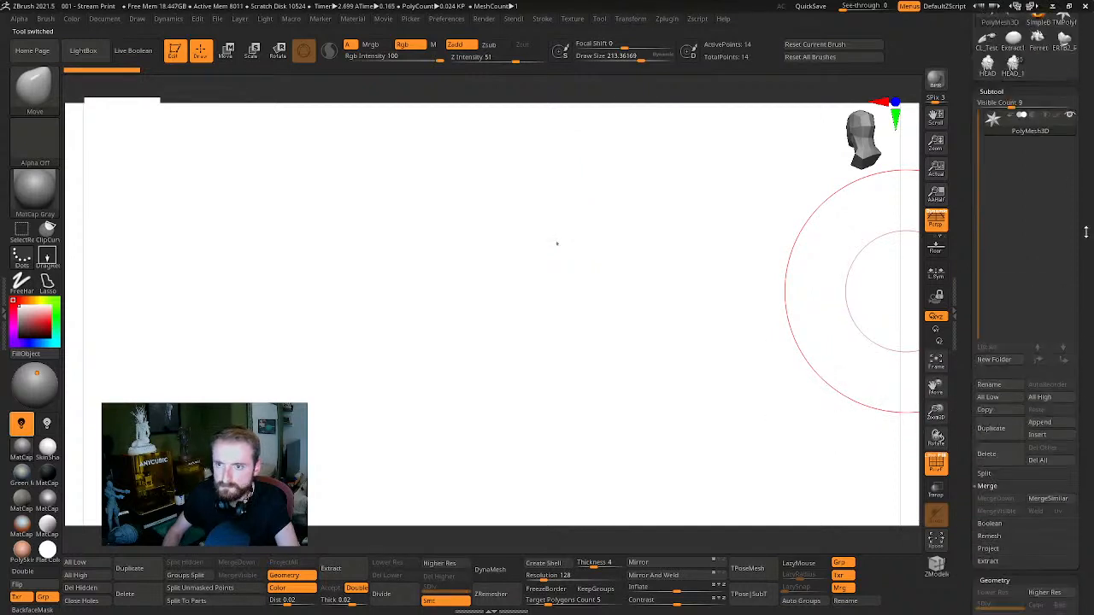
# Delete the whole ERTB2_RC01_ZB06 tool from the session
pyautogui.click(1018, 227)
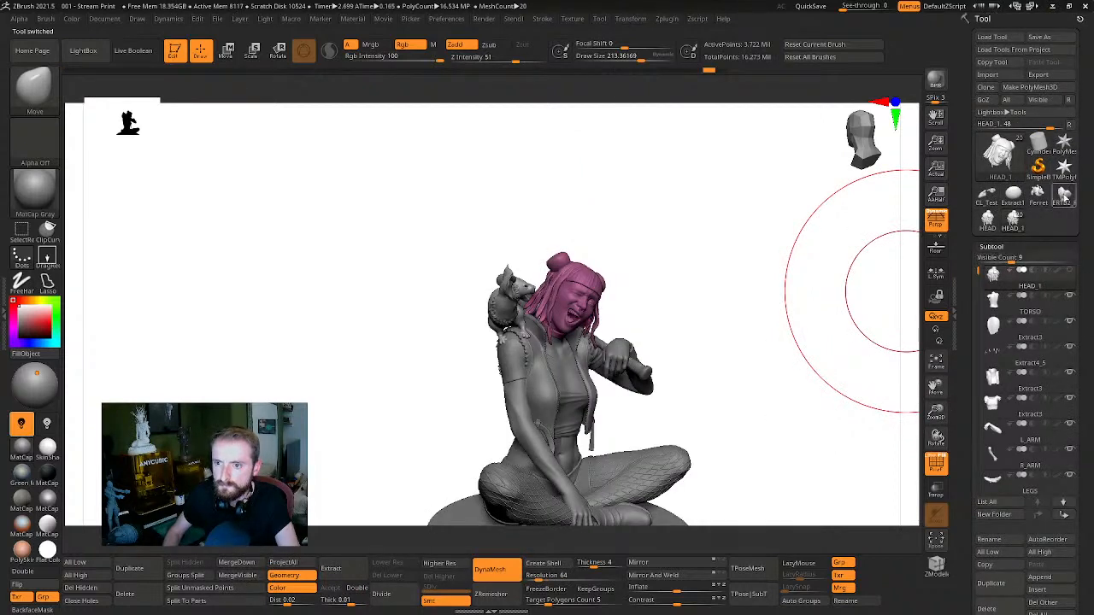
pyautogui.click(1064, 199)
pyautogui.moveTo(1078, 376); pyautogui.dragTo(1078, 145)
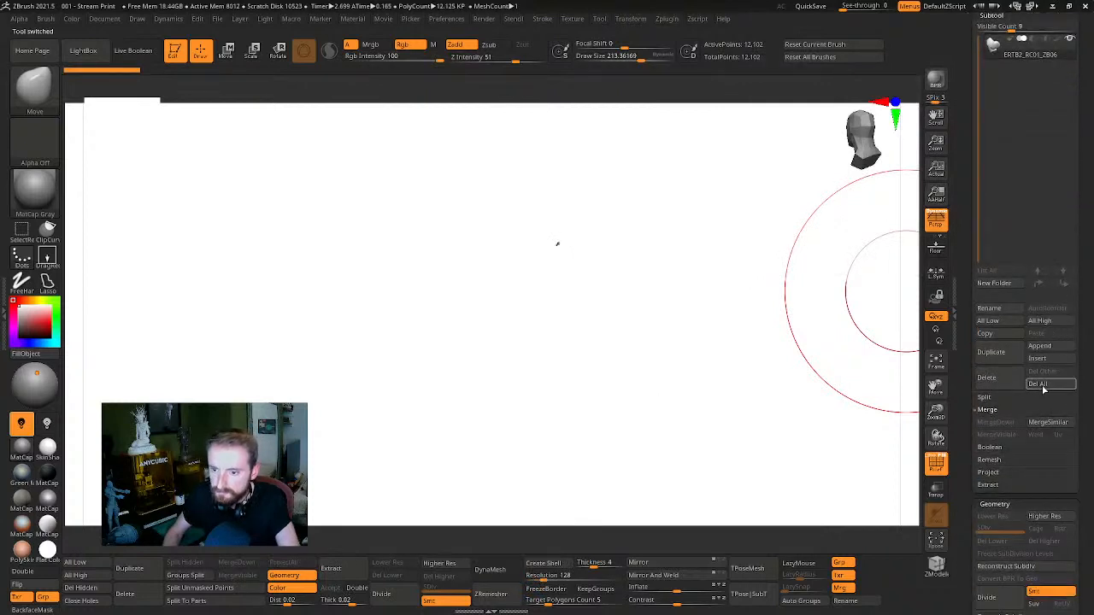
pyautogui.click(1039, 385)
pyautogui.click(889, 411)
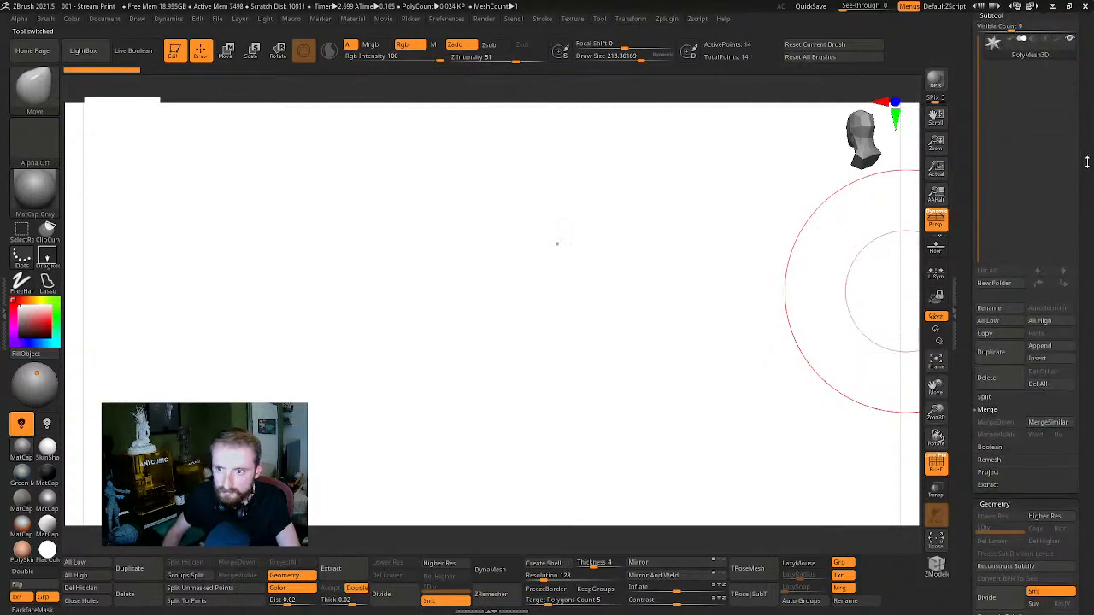
# Delete the separate Extract tool that holds the large disc with the rod and hook
pyautogui.moveTo(1087, 161); pyautogui.dragTo(1087, 392)
pyautogui.click(1065, 195)
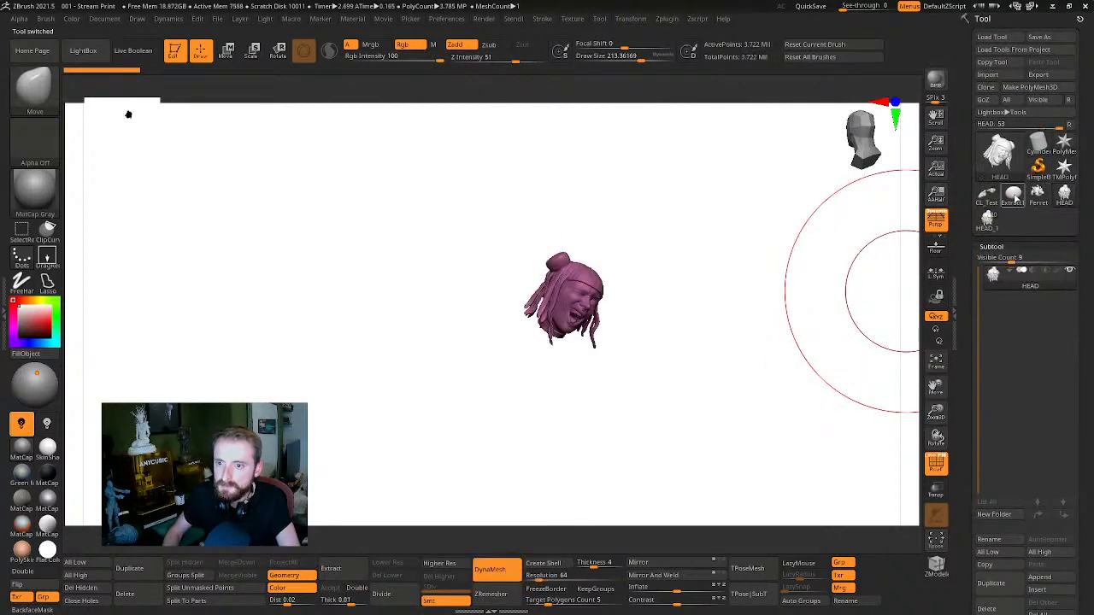
pyautogui.click(1015, 198)
pyautogui.moveTo(1088, 385); pyautogui.dragTo(1089, 221)
pyautogui.moveTo(726, 349); pyautogui.dragTo(769, 377)
pyautogui.moveTo(1082, 355); pyautogui.dragTo(1081, 255)
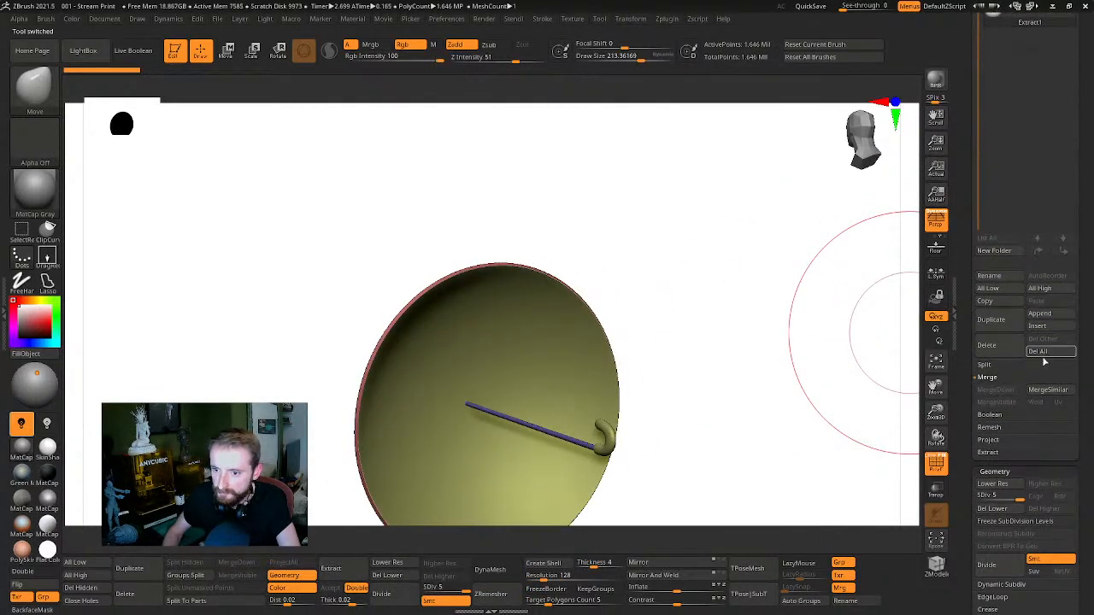
pyautogui.click(1037, 351)
pyautogui.click(890, 382)
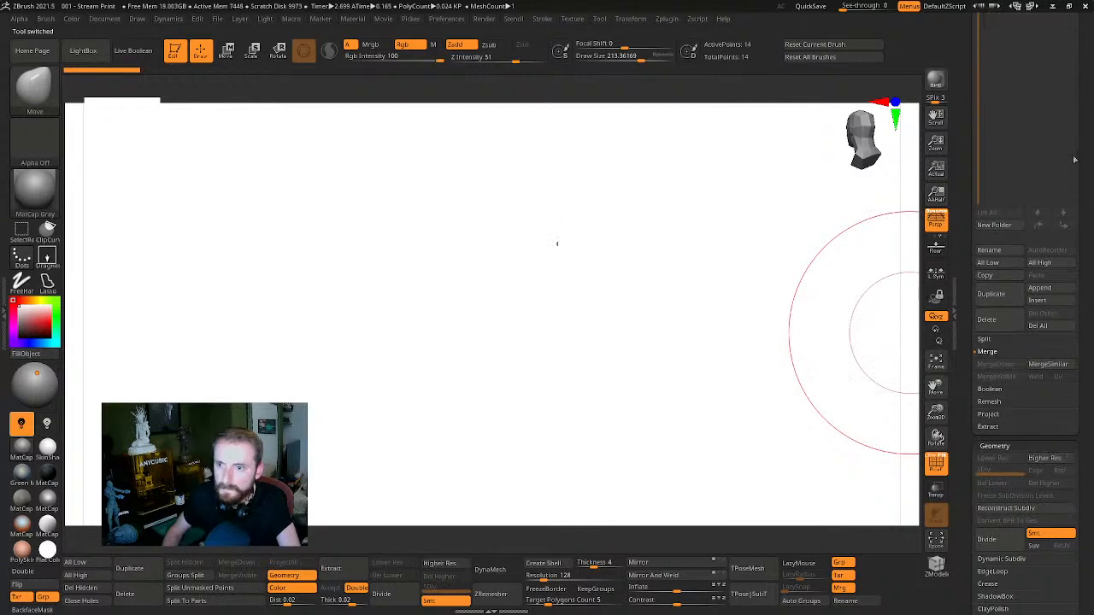
# Check the remaining CL_Test tool and return to the full seated character
pyautogui.moveTo(1074, 159); pyautogui.dragTo(1089, 252)
pyautogui.click(1012, 202)
pyautogui.click(987, 194)
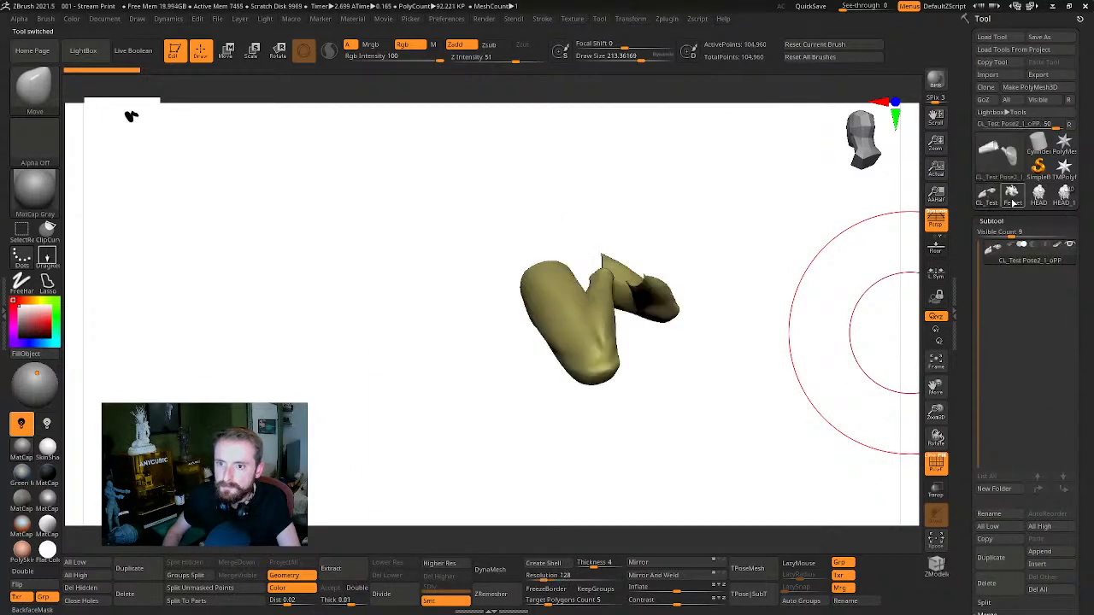
pyautogui.moveTo(1083, 337)
pyautogui.mouseDown()
pyautogui.moveTo(1090, 272)
pyautogui.moveTo(1089, 337)
pyautogui.mouseUp()
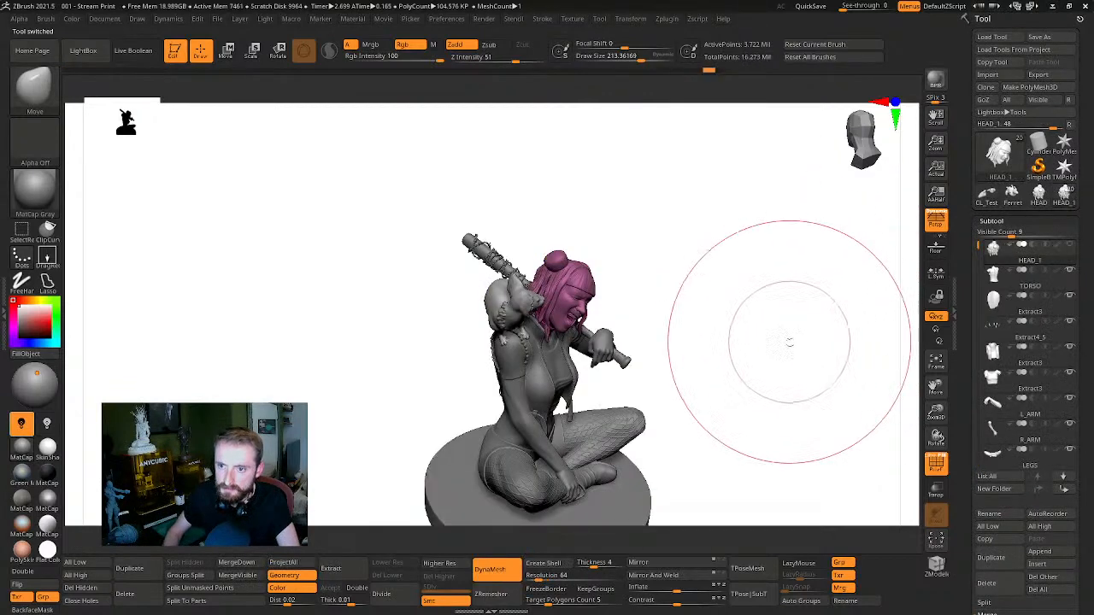
pyautogui.moveTo(789, 342)
pyautogui.mouseDown()
pyautogui.moveTo(798, 285)
pyautogui.moveTo(781, 351)
pyautogui.moveTo(748, 300)
pyautogui.moveTo(787, 351)
pyautogui.mouseUp()
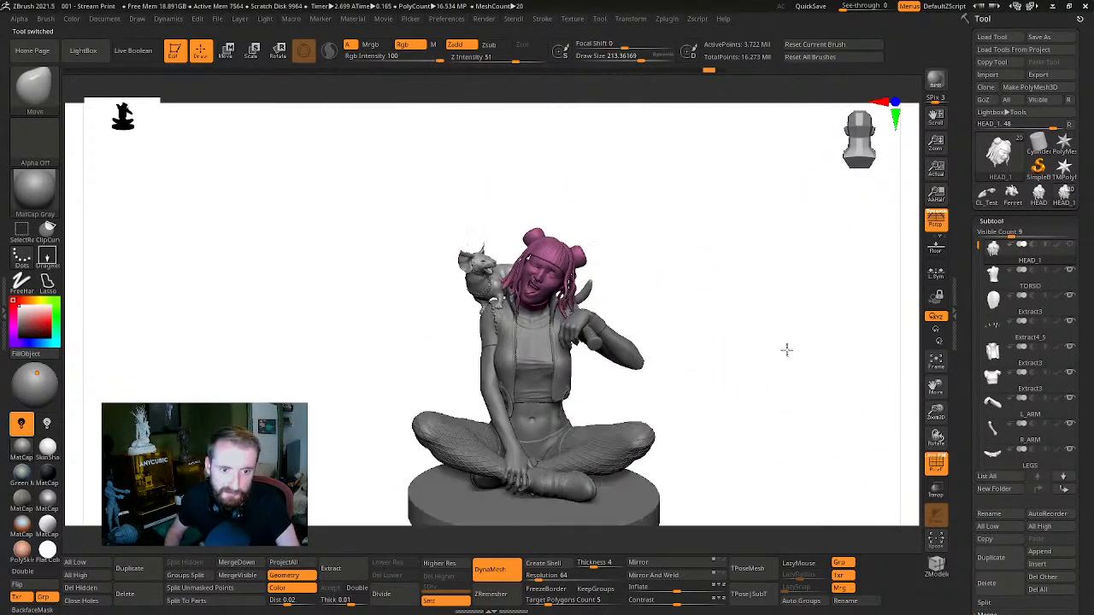
# Isolate the TORSO subtool and show the vest and shirt over it, leaving the arms hidden
pyautogui.keyDown('alt'); pyautogui.click(541, 362); pyautogui.keyUp('alt')
pyautogui.keyDown('alt'); pyautogui.moveTo(759, 295); pyautogui.dragTo(891, 278); pyautogui.keyUp('alt')
pyautogui.keyDown('alt'); pyautogui.moveTo(808, 306); pyautogui.dragTo(840, 262); pyautogui.keyUp('alt')
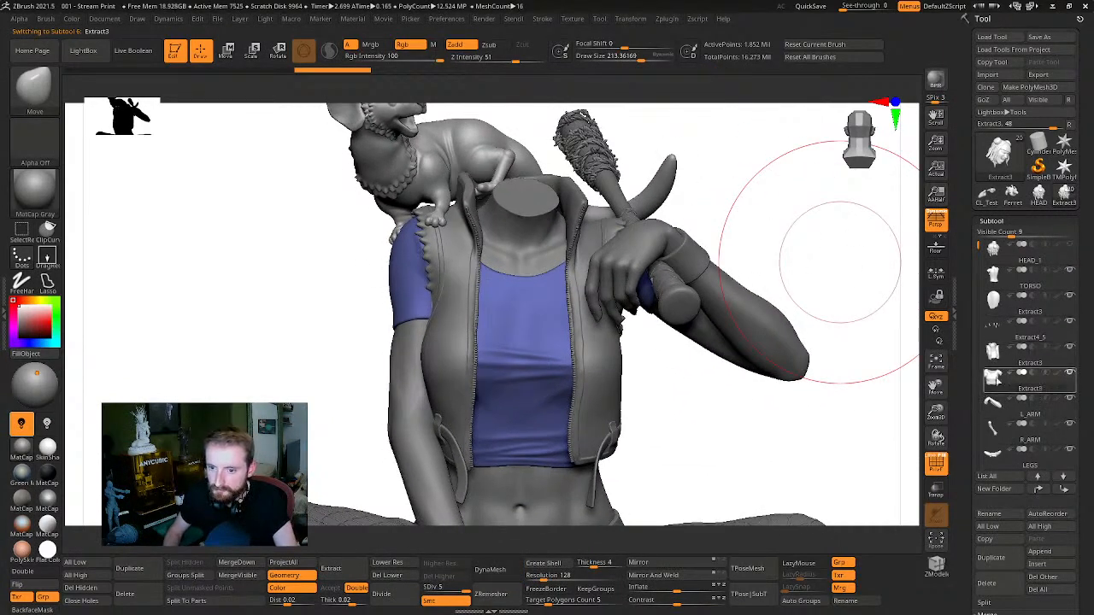
pyautogui.keyDown('shift'); pyautogui.click(1069, 271); pyautogui.keyUp('shift')
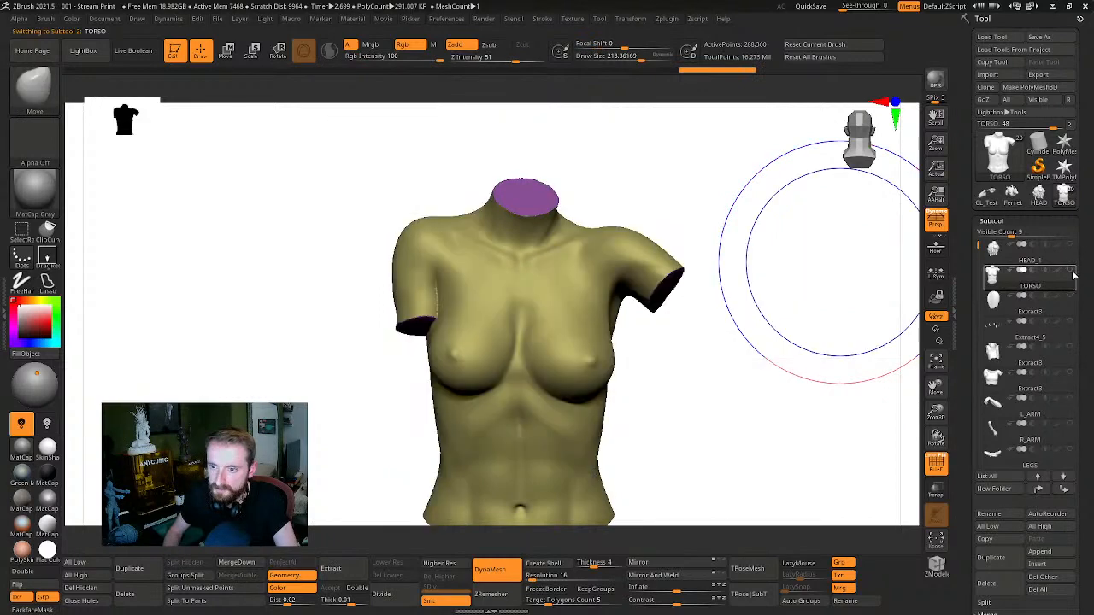
pyautogui.click(1071, 348)
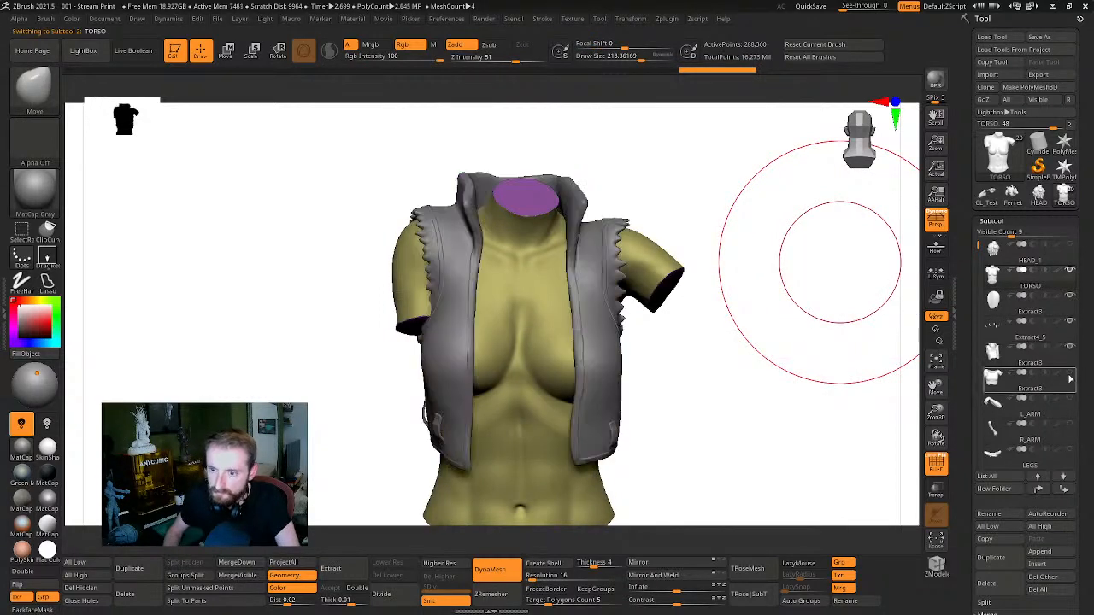
pyautogui.click(1070, 375)
pyautogui.click(1070, 399)
pyautogui.click(1072, 402)
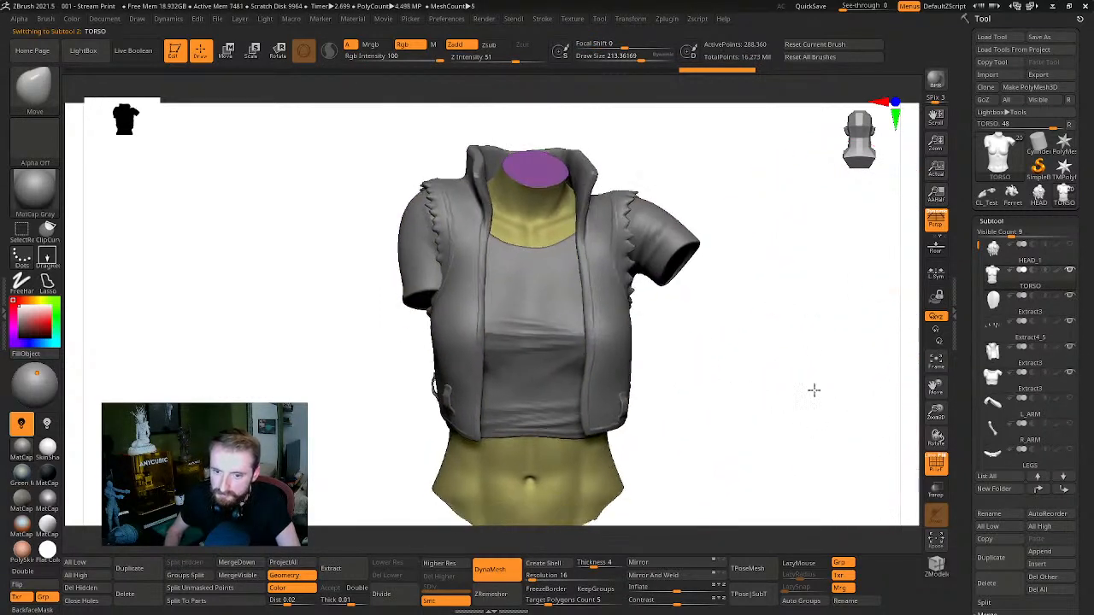
pyautogui.moveTo(812, 388); pyautogui.dragTo(768, 376)
pyautogui.keyDown('shift'); pyautogui.moveTo(769, 363); pyautogui.dragTo(771, 356); pyautogui.keyUp('shift')
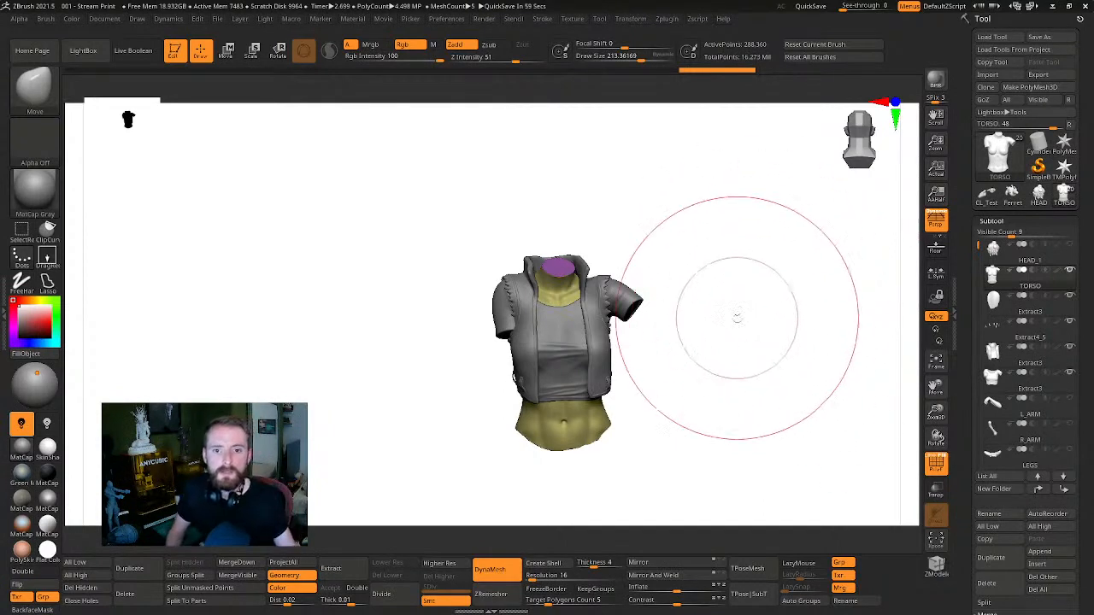
# Examine the torso, back panel, belt loops and vest subtools one at a time in isolation
pyautogui.moveTo(740, 317); pyautogui.dragTo(835, 322)
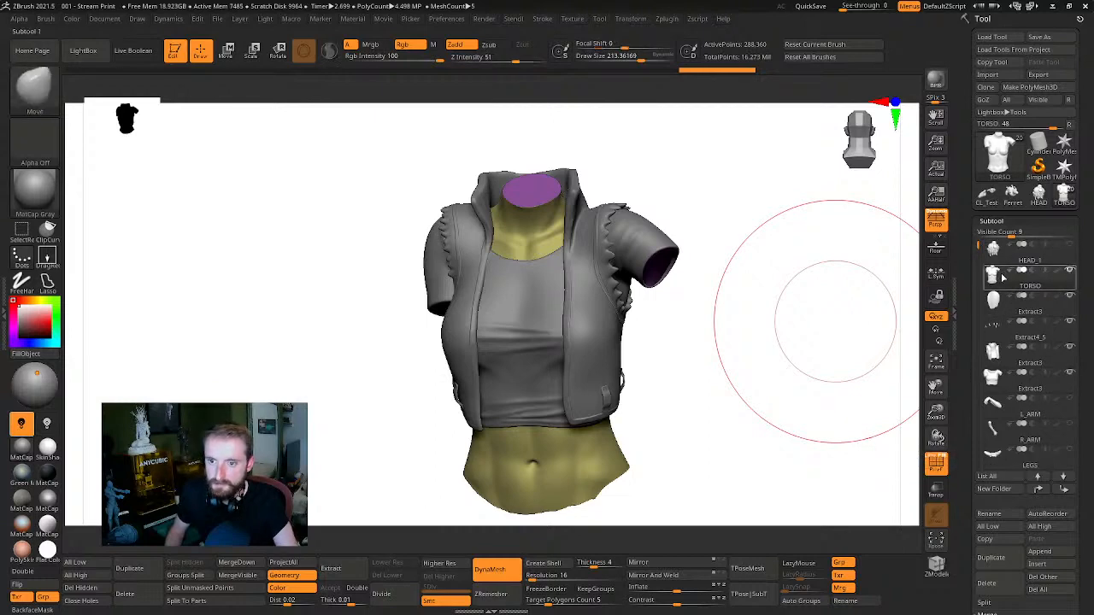
pyautogui.moveTo(777, 365); pyautogui.dragTo(784, 364)
pyautogui.click(1069, 270)
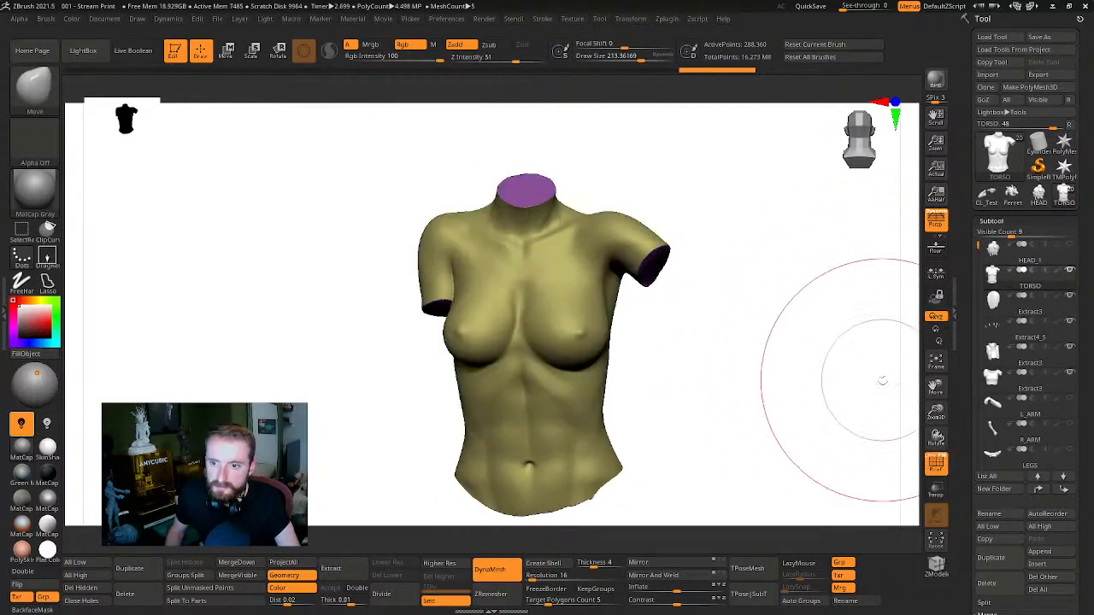
pyautogui.moveTo(880, 381); pyautogui.dragTo(799, 363)
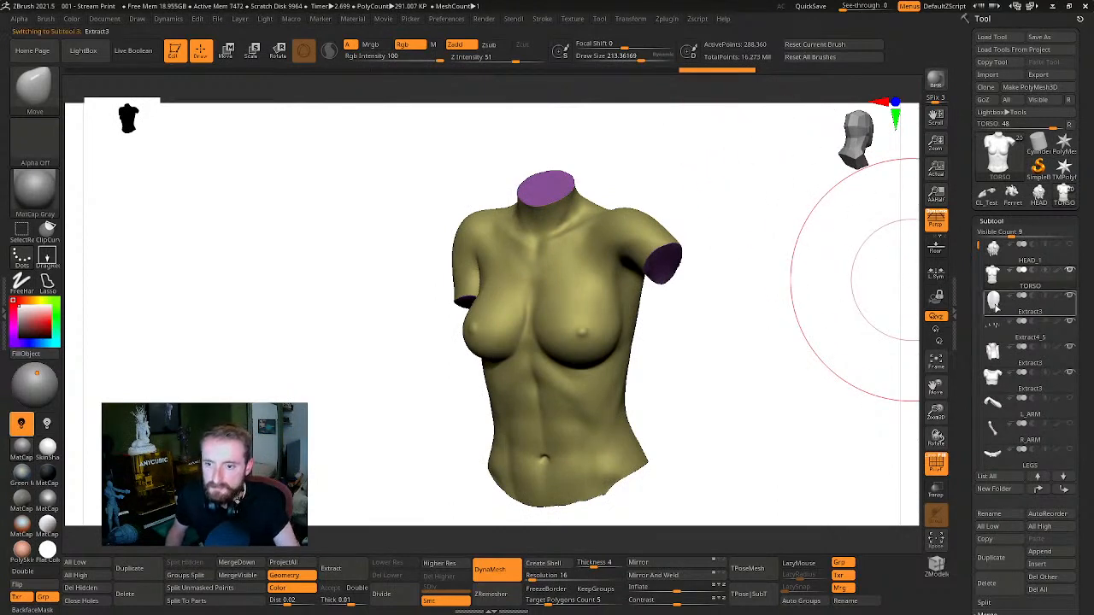
pyautogui.click(995, 307)
pyautogui.moveTo(881, 263); pyautogui.dragTo(689, 332)
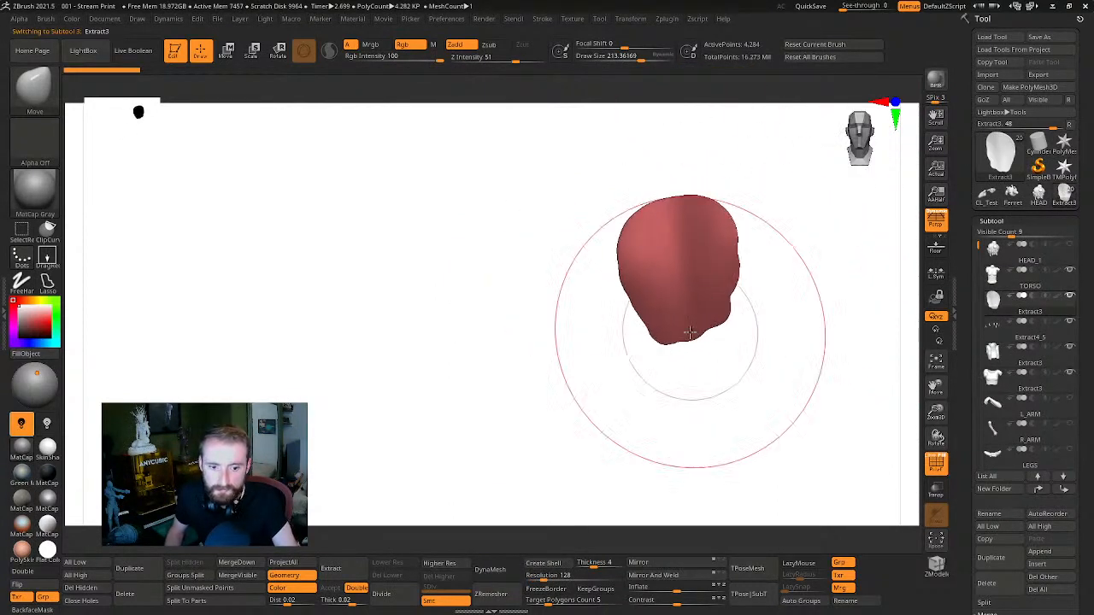
pyautogui.moveTo(777, 389); pyautogui.dragTo(886, 381)
pyautogui.click(993, 330)
pyautogui.moveTo(830, 335)
pyautogui.mouseDown()
pyautogui.moveTo(876, 393)
pyautogui.moveTo(832, 338)
pyautogui.mouseUp()
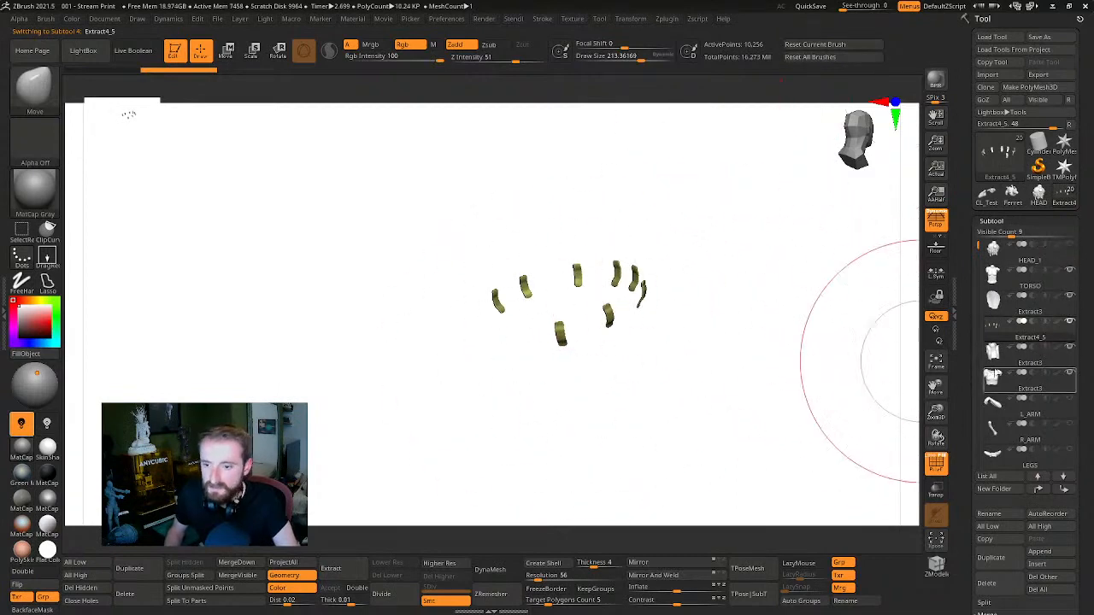
pyautogui.click(995, 365)
pyautogui.moveTo(798, 339); pyautogui.dragTo(752, 385)
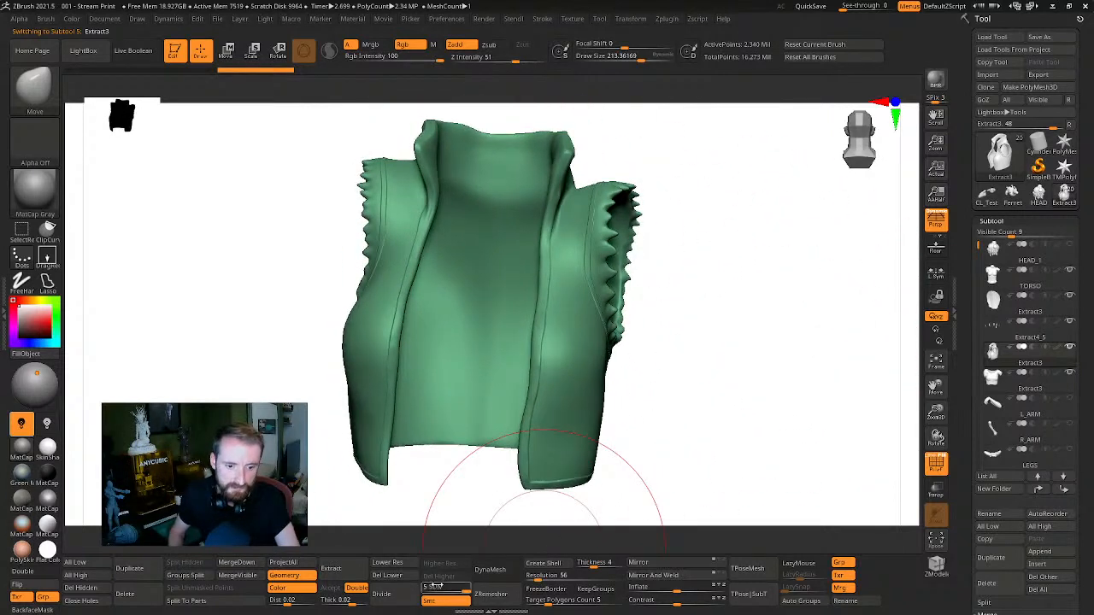
pyautogui.click(389, 575)
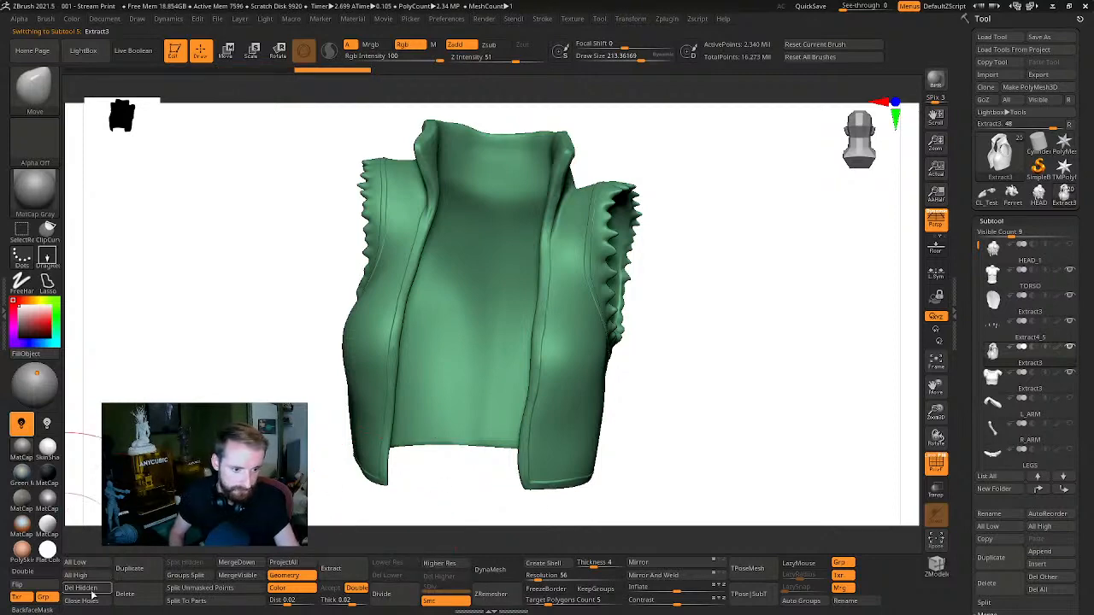
pyautogui.moveTo(752, 427); pyautogui.dragTo(740, 464)
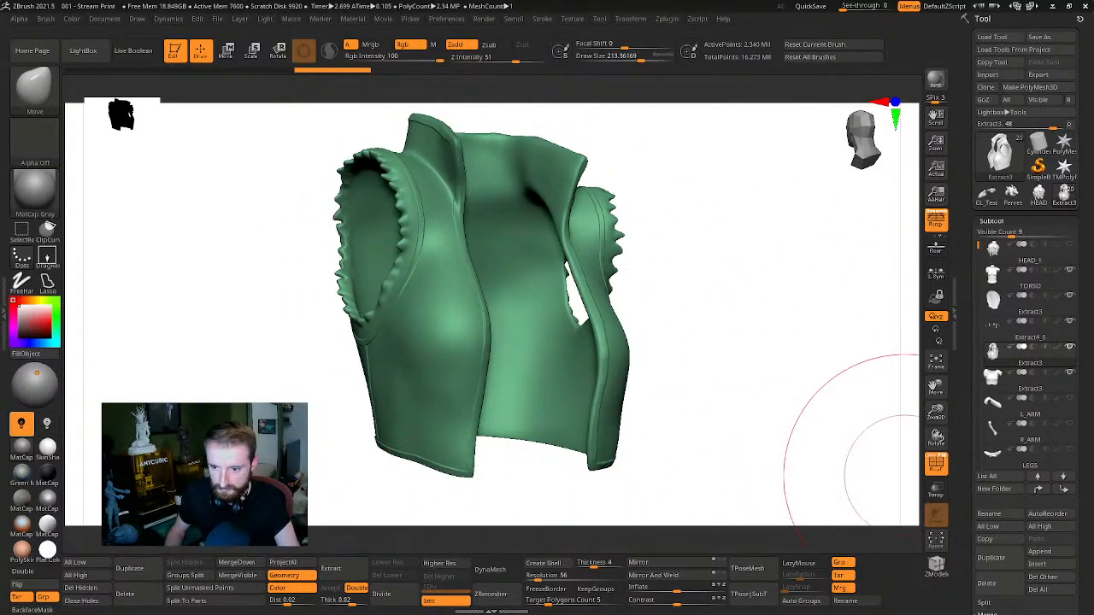
pyautogui.moveTo(1088, 467); pyautogui.dragTo(1088, 464)
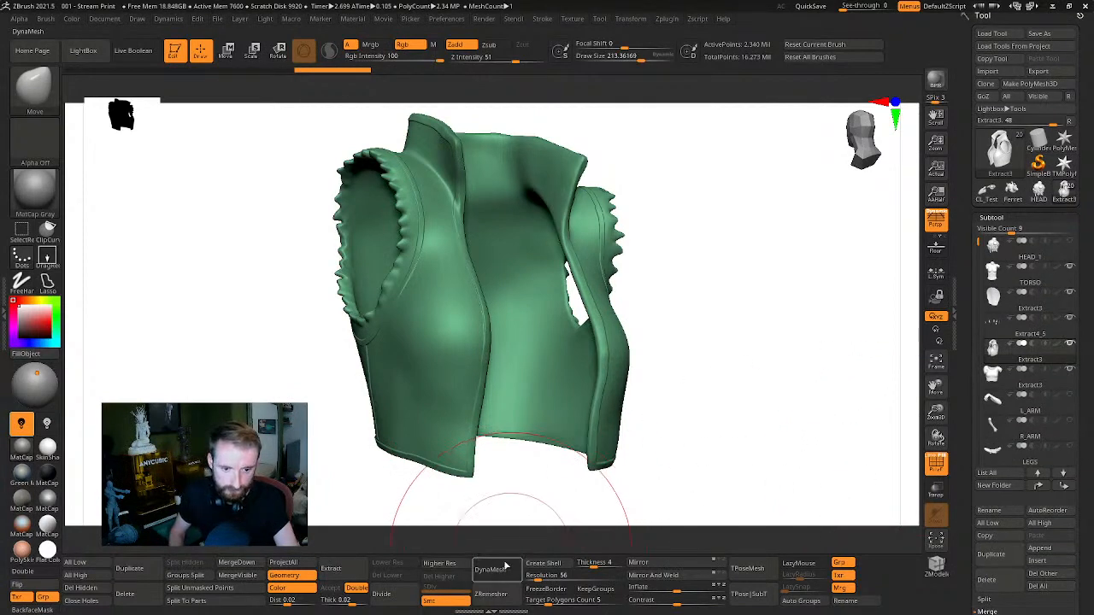
pyautogui.hotkey('ctrl', 'z')
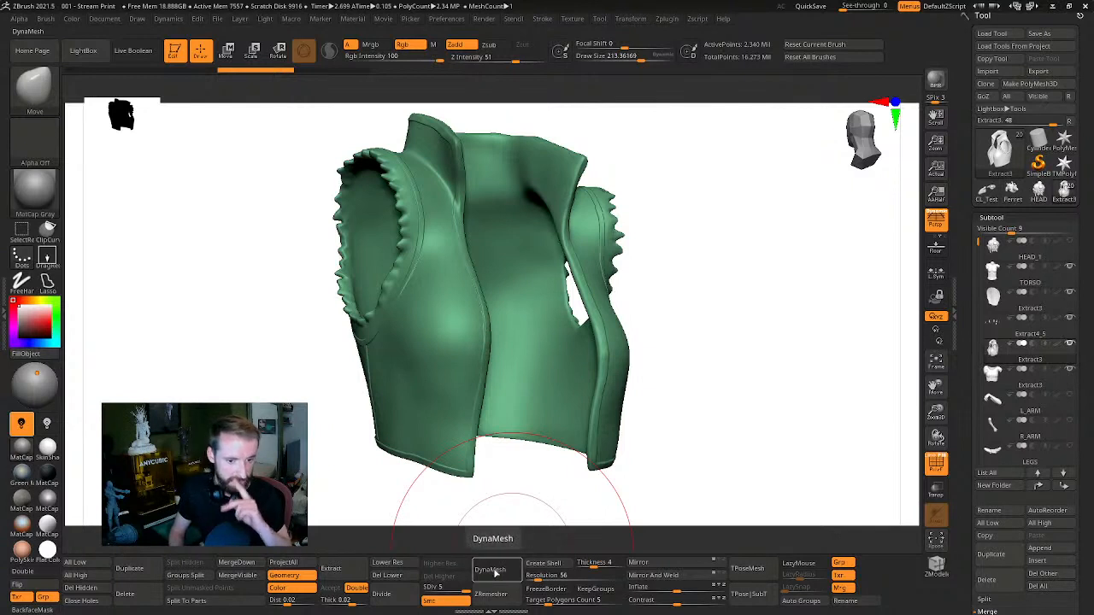
# Try to DynaMesh the vest at resolution 56 without freezing its subdivision levels
pyautogui.moveTo(536, 578); pyautogui.dragTo(542, 579)
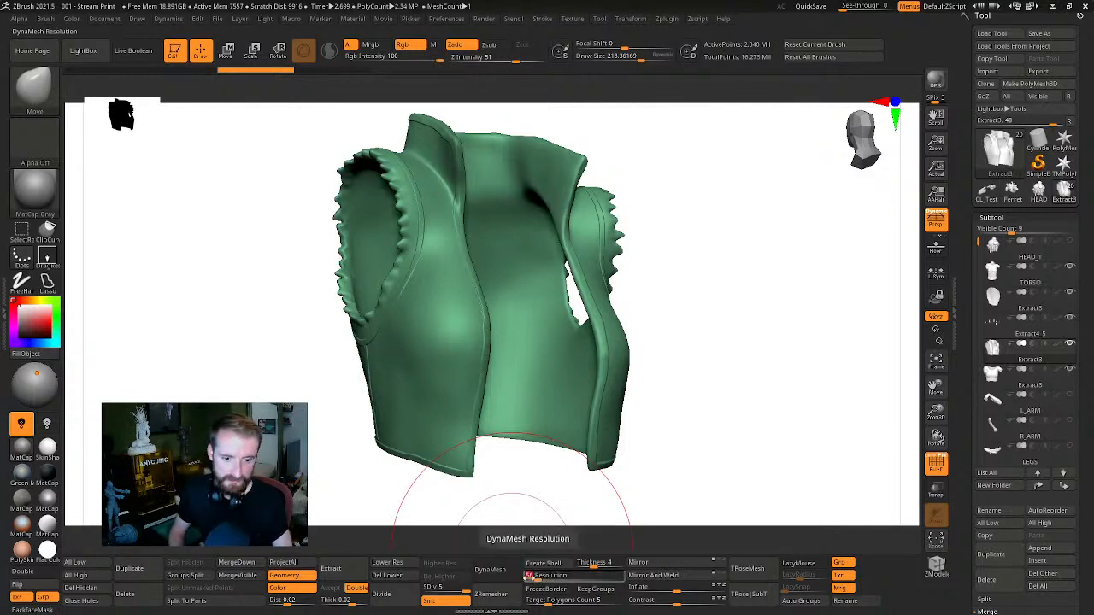
pyautogui.click(490, 569)
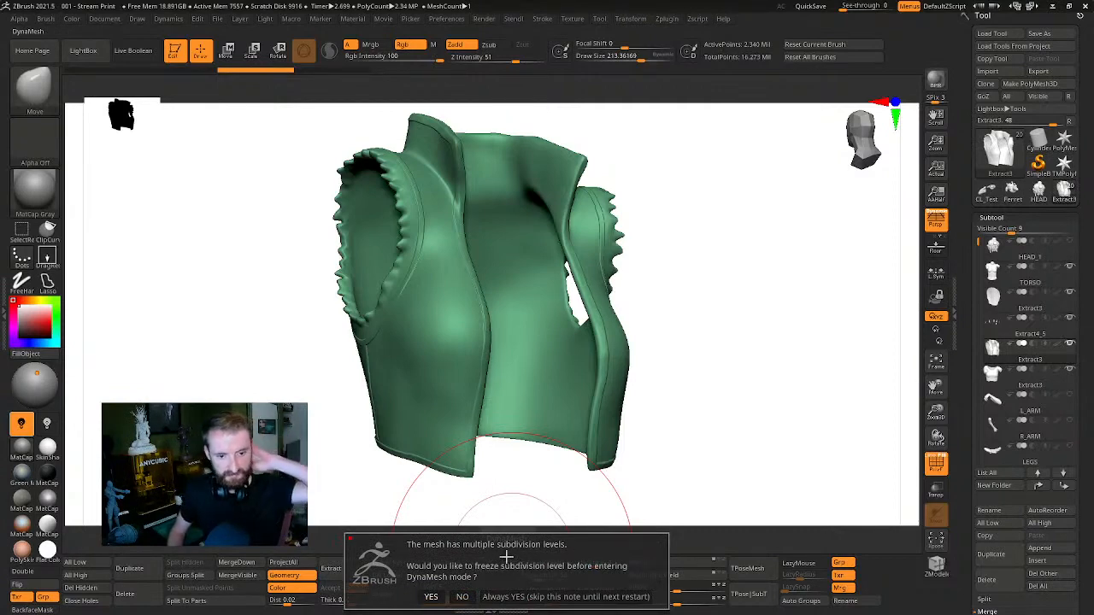
pyautogui.click(462, 596)
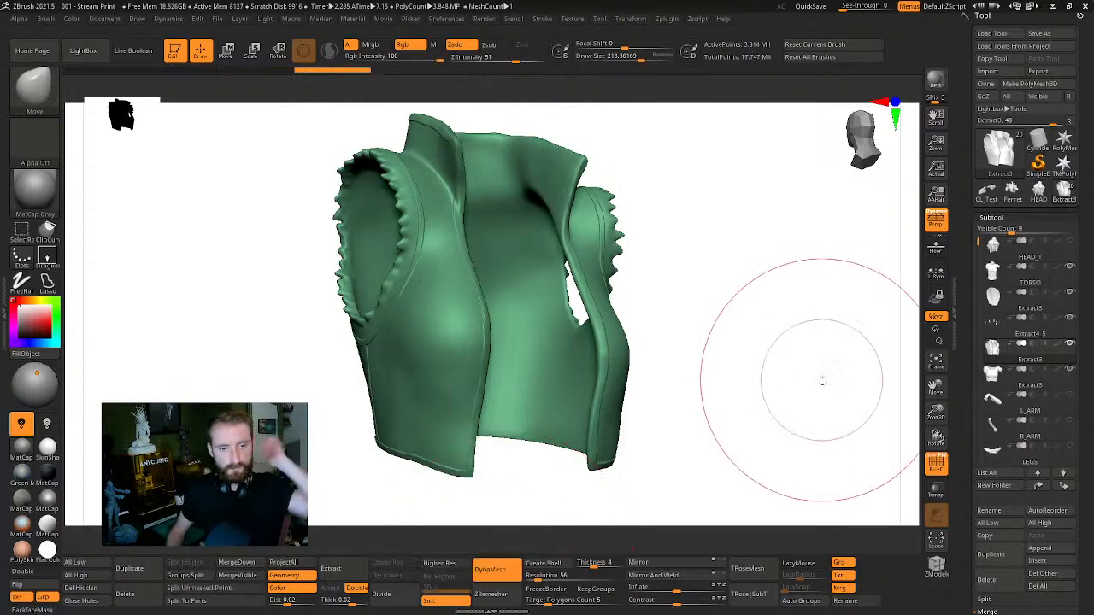
pyautogui.moveTo(822, 379)
pyautogui.mouseDown()
pyautogui.moveTo(801, 371)
pyautogui.moveTo(811, 360)
pyautogui.mouseUp()
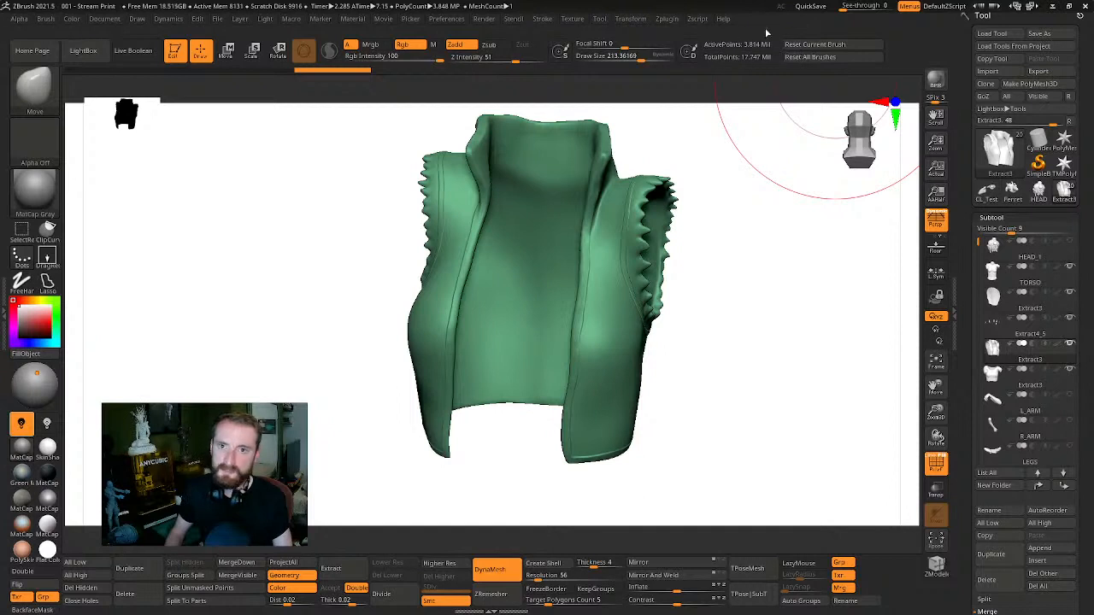
pyautogui.hotkey('ctrl', 'z')
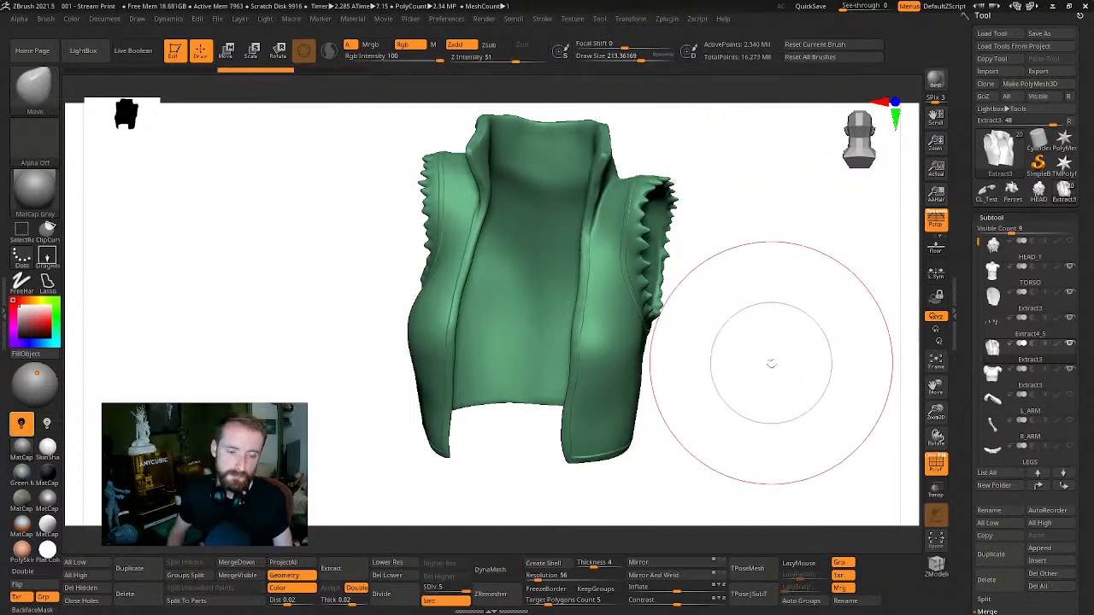
# DynaMesh the vest at resolution 32 without freezing its subdivision levels
pyautogui.moveTo(772, 364); pyautogui.dragTo(697, 331)
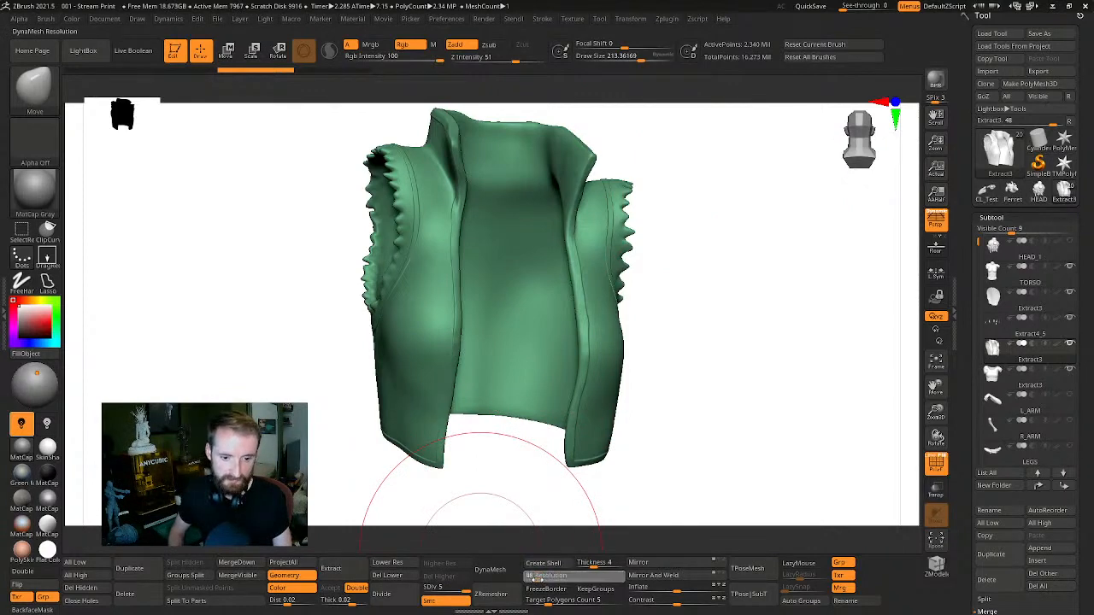
pyautogui.click(509, 568)
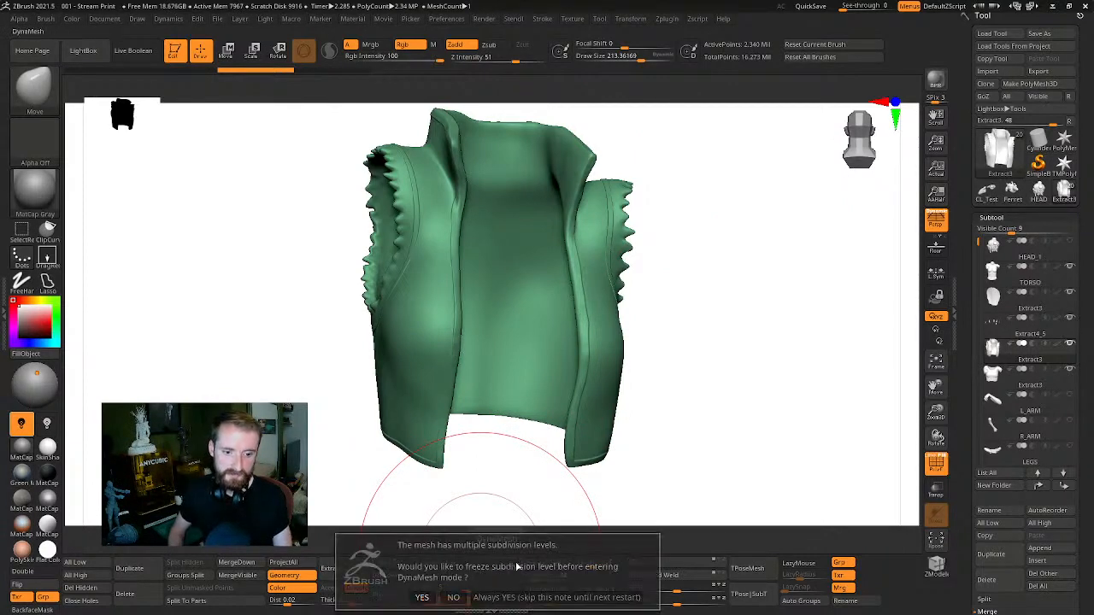
pyautogui.click(454, 597)
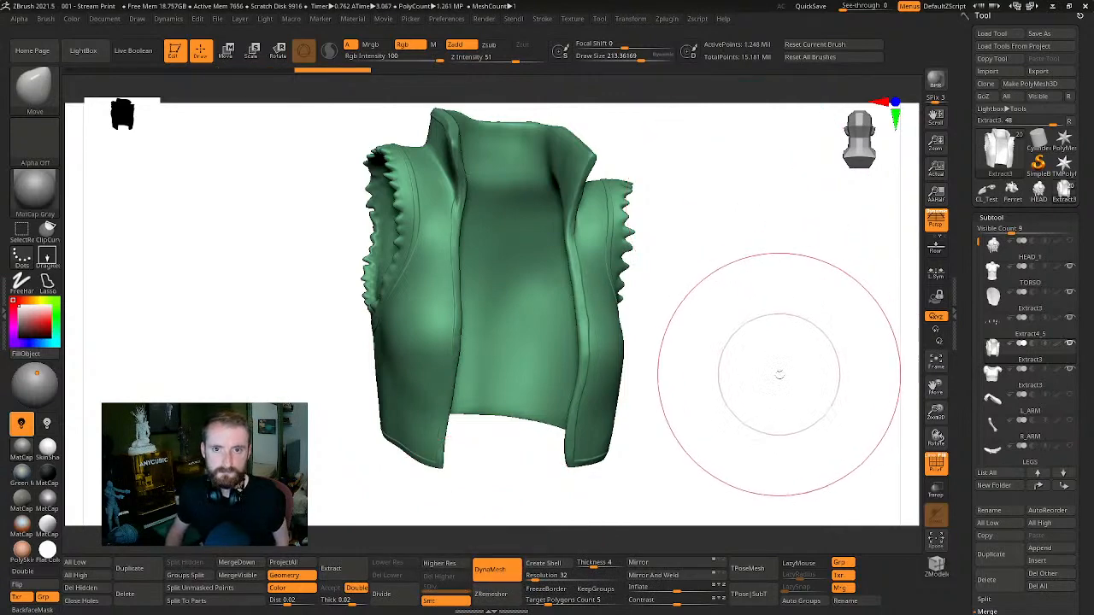
# Examine the remeshed vest's seams and frilled armholes up close for preserved detail
pyautogui.moveTo(776, 374); pyautogui.dragTo(820, 342)
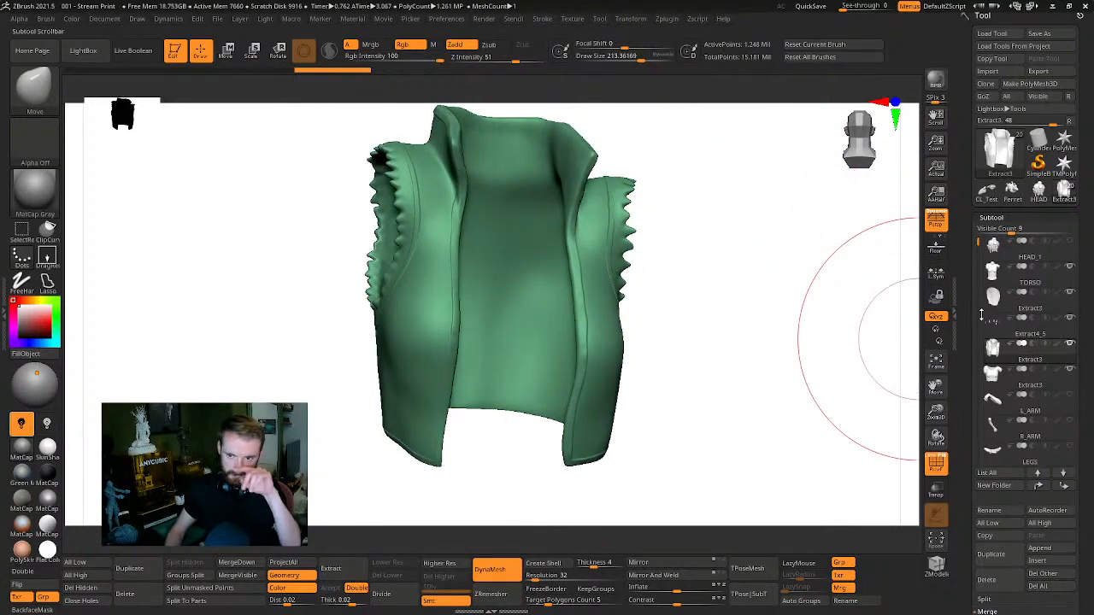
pyautogui.moveTo(764, 381); pyautogui.dragTo(798, 326)
pyautogui.moveTo(797, 327)
pyautogui.keyDown('alt'); pyautogui.mouseDown()
pyautogui.moveTo(848, 376)
pyautogui.moveTo(708, 220)
pyautogui.mouseUp(); pyautogui.keyUp('alt')
pyautogui.press('ctrl')
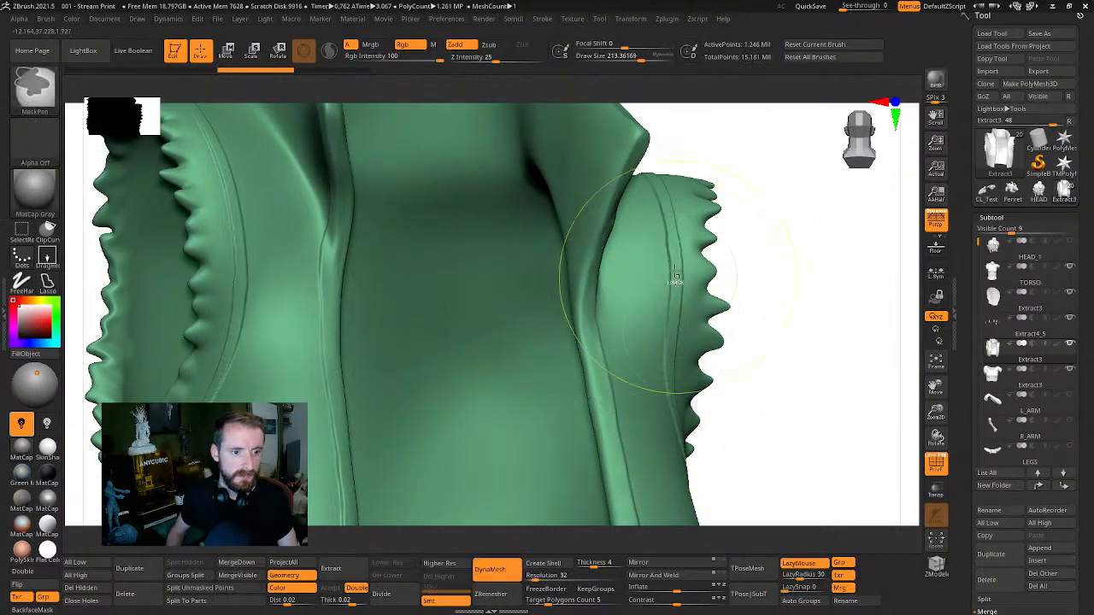
pyautogui.keyDown('ctrl'); pyautogui.moveTo(769, 312); pyautogui.dragTo(801, 299); pyautogui.keyUp('ctrl')
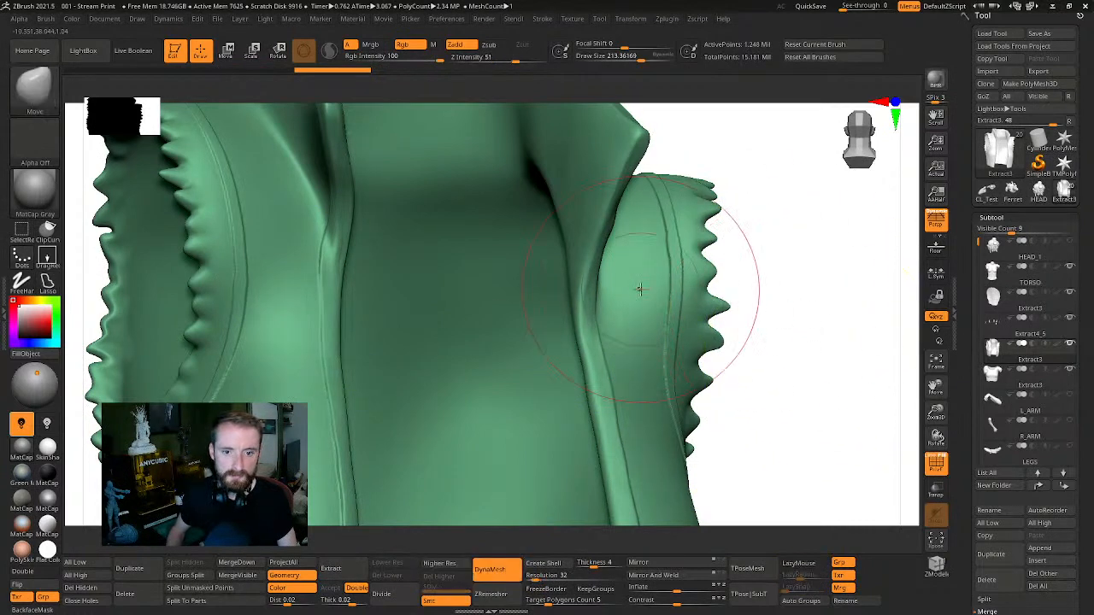
pyautogui.keyDown('alt'); pyautogui.moveTo(837, 385); pyautogui.dragTo(756, 385); pyautogui.keyUp('alt')
pyautogui.moveTo(755, 384); pyautogui.dragTo(821, 352)
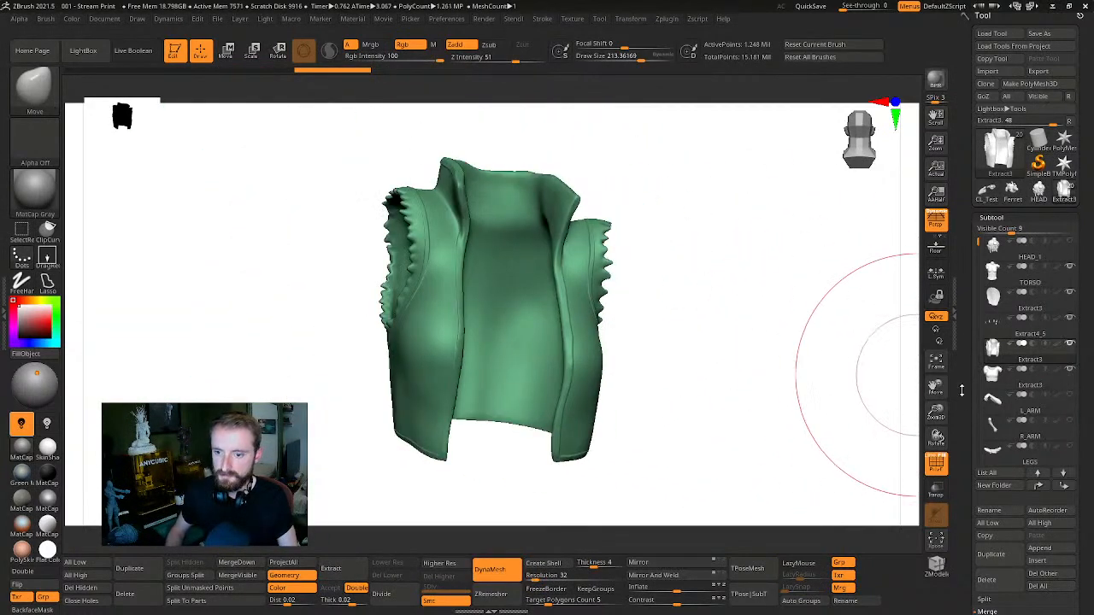
pyautogui.moveTo(697, 349)
pyautogui.mouseDown()
pyautogui.moveTo(776, 368)
pyautogui.moveTo(786, 347)
pyautogui.moveTo(824, 343)
pyautogui.mouseUp()
# Delete the shirt's lower subdivision levels and DynaMesh it at resolution 24
pyautogui.press('f')
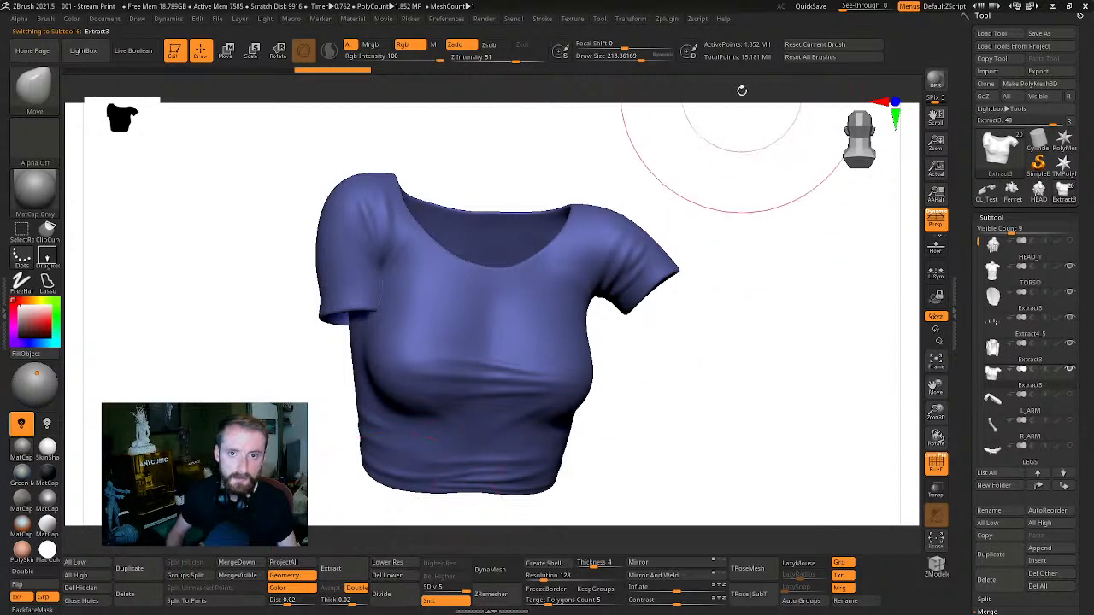
pyautogui.click(393, 576)
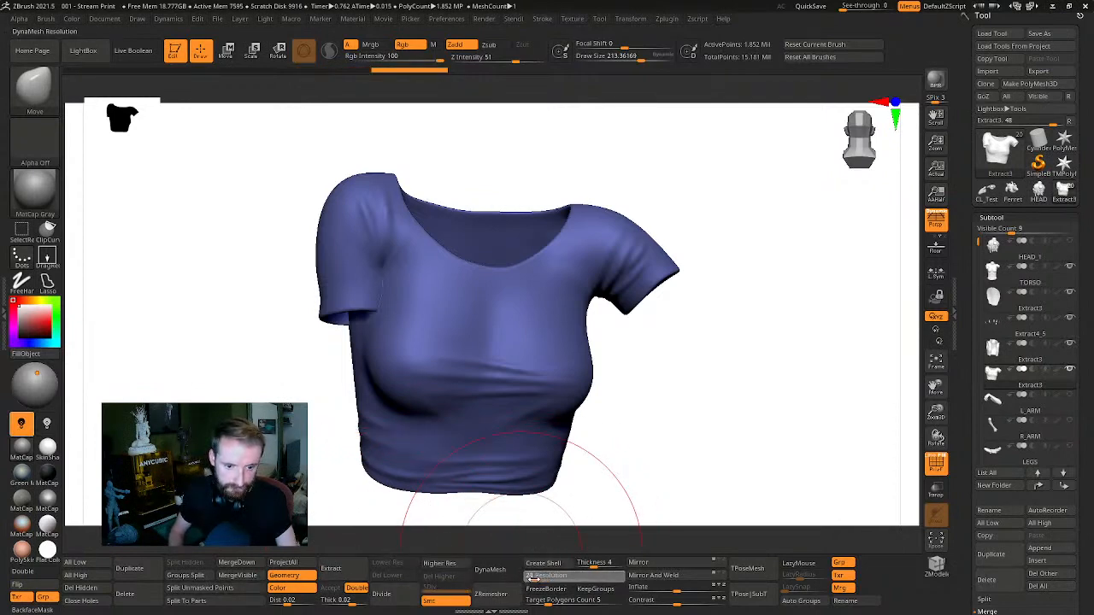
pyautogui.click(489, 569)
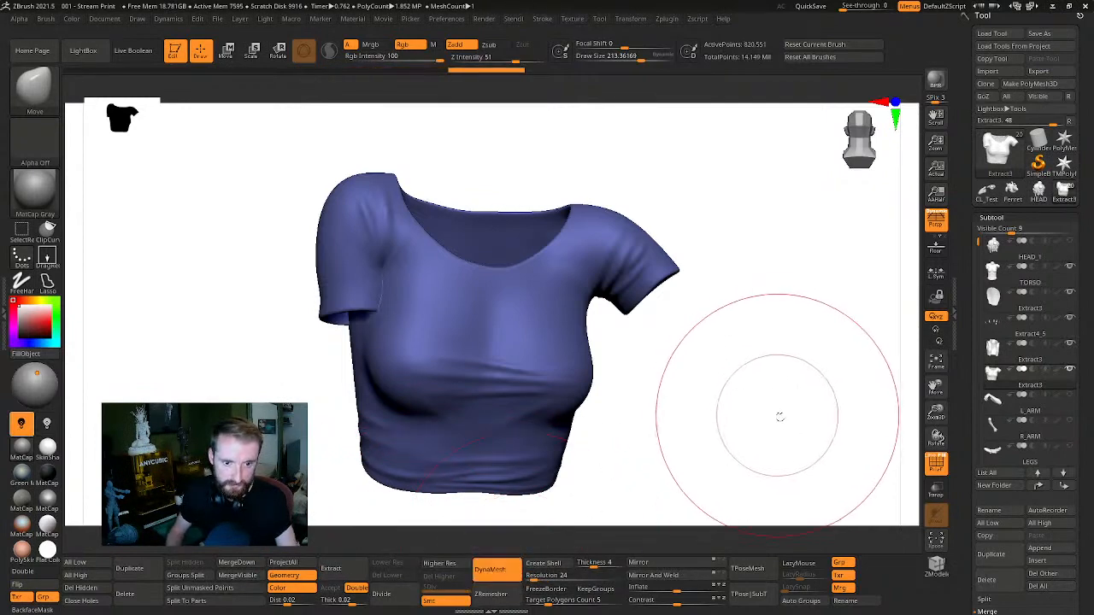
pyautogui.moveTo(776, 415); pyautogui.dragTo(863, 335)
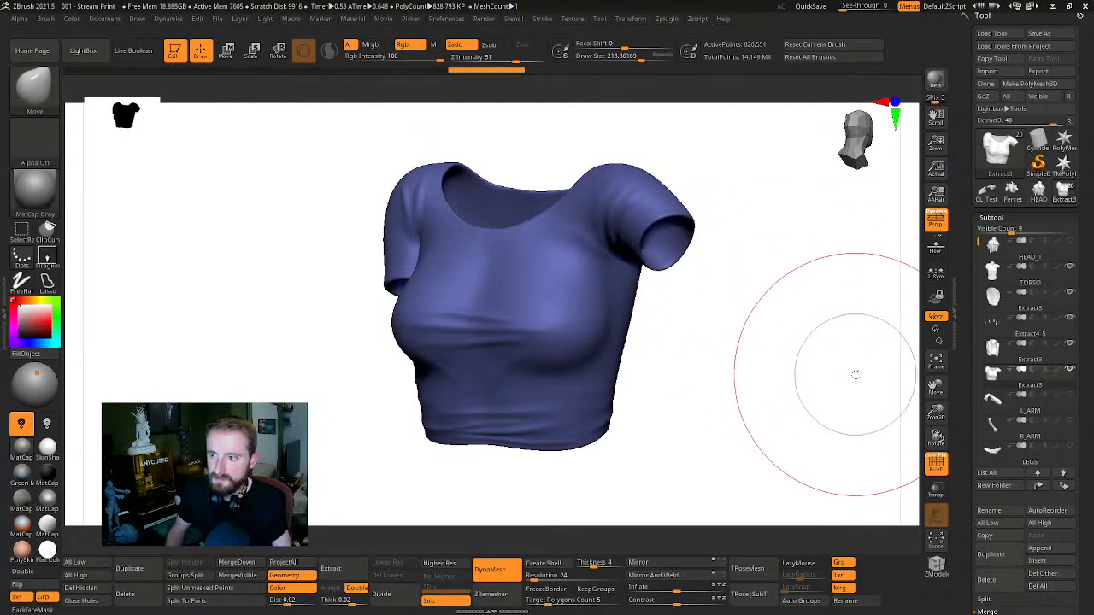
pyautogui.moveTo(846, 346)
pyautogui.mouseDown()
pyautogui.moveTo(818, 362)
pyautogui.moveTo(820, 347)
pyautogui.moveTo(830, 362)
pyautogui.mouseUp()
pyautogui.moveTo(777, 308)
pyautogui.mouseDown()
pyautogui.moveTo(786, 357)
pyautogui.moveTo(815, 336)
pyautogui.mouseUp()
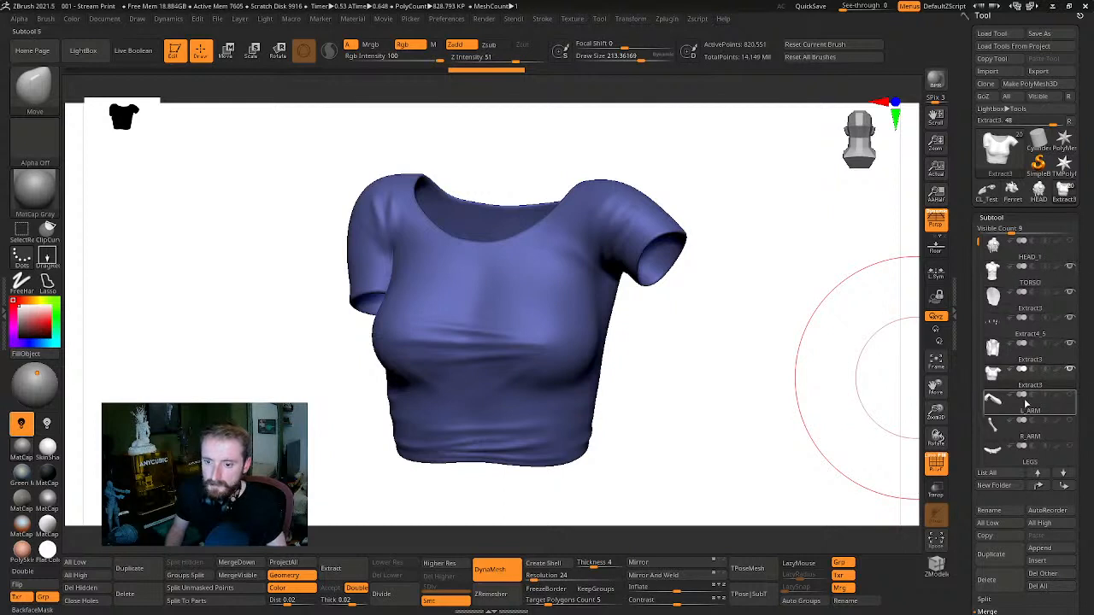
# Examine the TORSO subtool in isolation from several angles and return to the view with the clothing over it
pyautogui.click(1004, 284)
pyautogui.moveTo(773, 363); pyautogui.dragTo(758, 333)
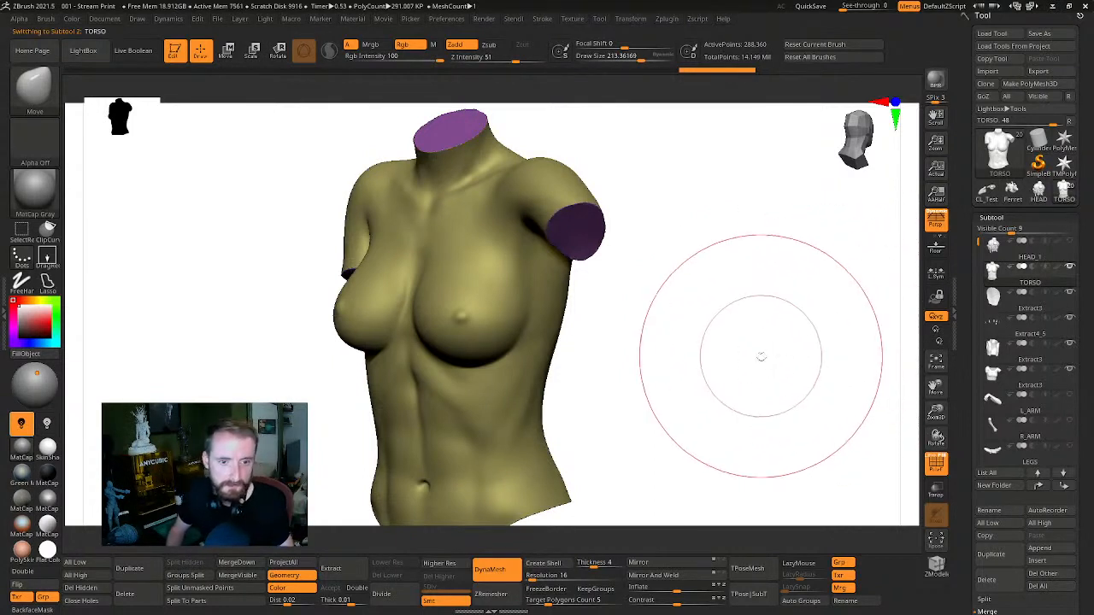
pyautogui.moveTo(791, 344)
pyautogui.mouseDown()
pyautogui.moveTo(757, 324)
pyautogui.moveTo(785, 382)
pyautogui.moveTo(775, 371)
pyautogui.moveTo(796, 325)
pyautogui.mouseUp()
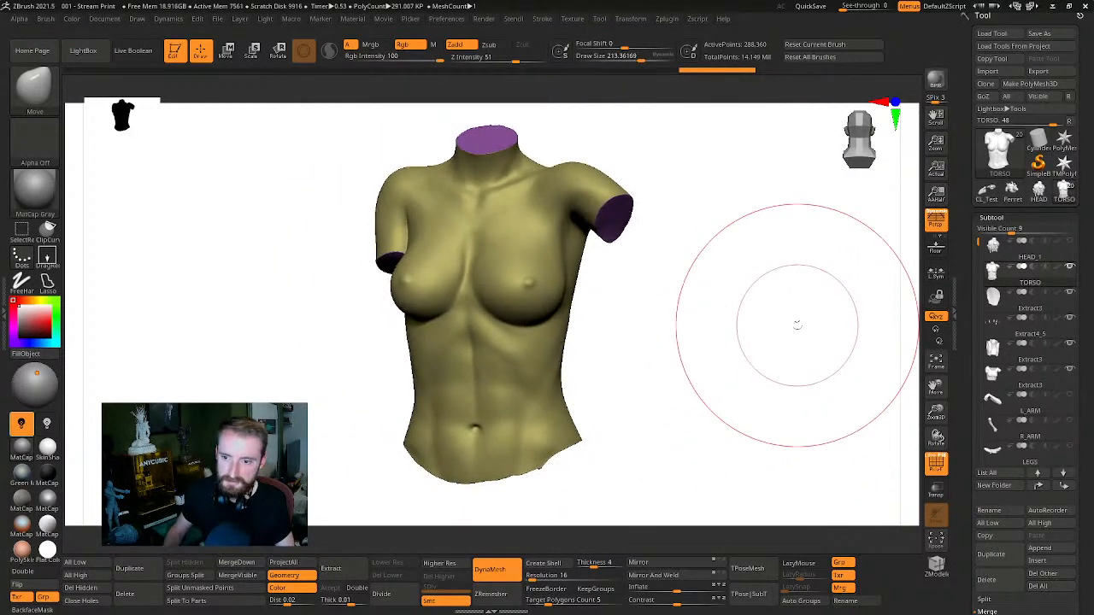
pyautogui.moveTo(732, 310)
pyautogui.mouseDown()
pyautogui.moveTo(772, 322)
pyautogui.moveTo(735, 333)
pyautogui.moveTo(800, 325)
pyautogui.moveTo(771, 342)
pyautogui.mouseUp()
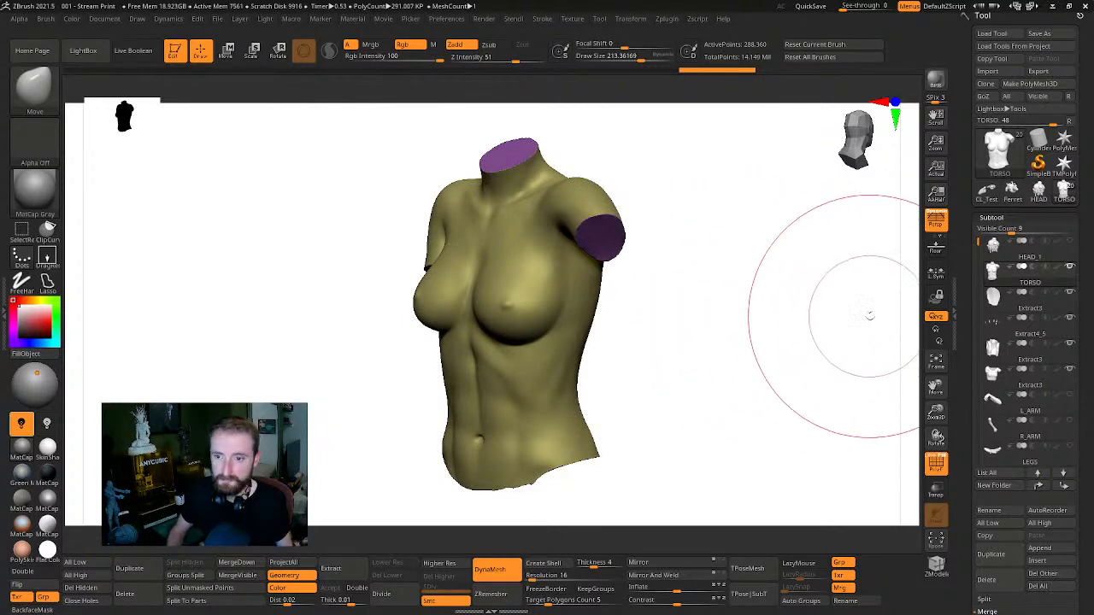
pyautogui.moveTo(772, 330)
pyautogui.mouseDown()
pyautogui.moveTo(737, 313)
pyautogui.moveTo(774, 316)
pyautogui.mouseUp()
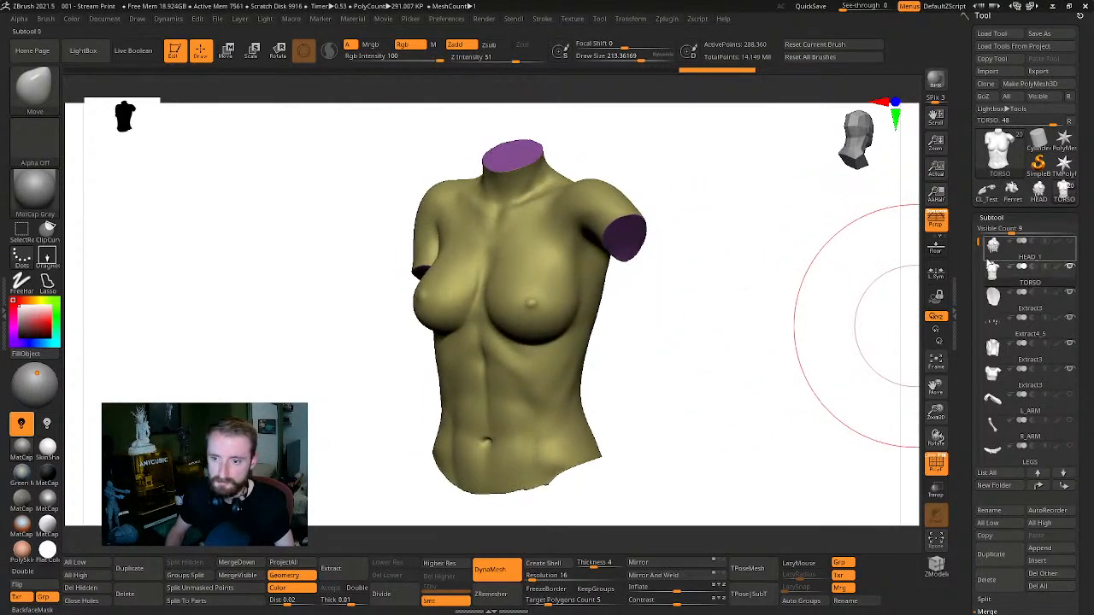
pyautogui.moveTo(769, 370); pyautogui.dragTo(786, 342)
pyautogui.click(790, 280)
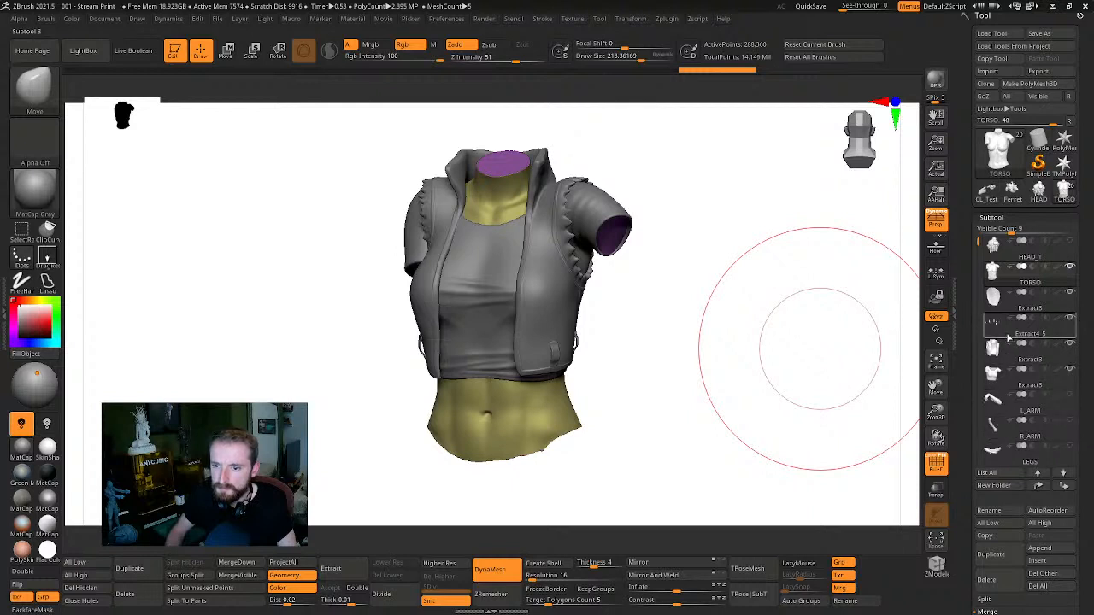
# Show the whole character and move the Extract4_2 waist strap subtool directly below the shirt in the subtool order
pyautogui.moveTo(972, 243)
pyautogui.mouseDown()
pyautogui.moveTo(974, 312)
pyautogui.moveTo(980, 239)
pyautogui.mouseUp()
pyautogui.click(699, 406)
pyautogui.keyDown('shift'); pyautogui.click(1070, 244); pyautogui.keyUp('shift')
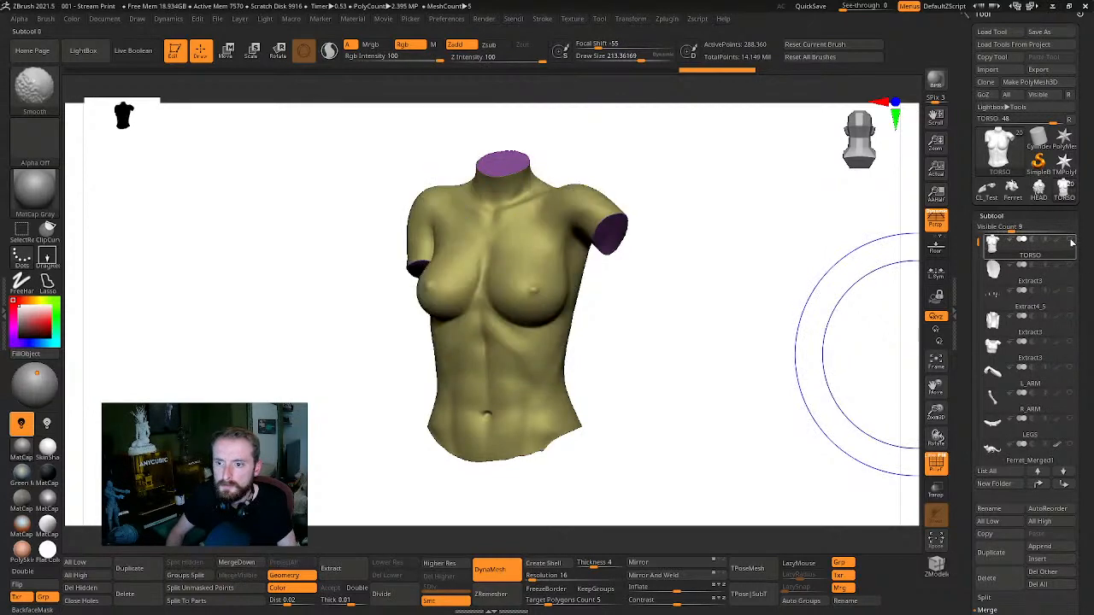
pyautogui.keyDown('shift'); pyautogui.click(1070, 244); pyautogui.keyUp('shift')
pyautogui.keyDown('alt'); pyautogui.click(544, 362); pyautogui.keyUp('alt')
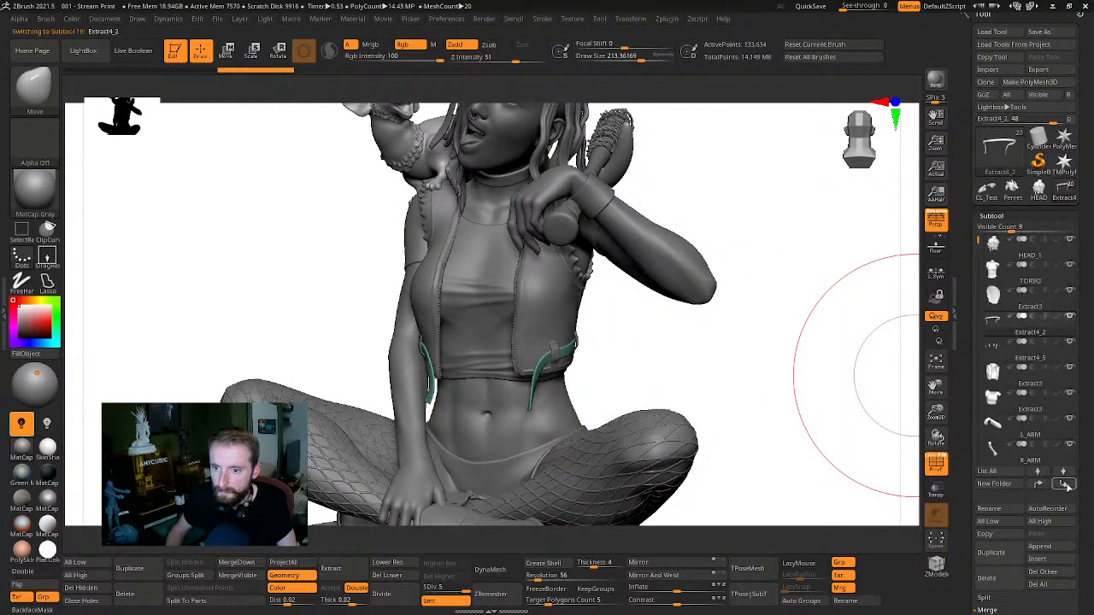
pyautogui.click(1066, 487)
pyautogui.click(1065, 486)
pyautogui.click(1065, 486)
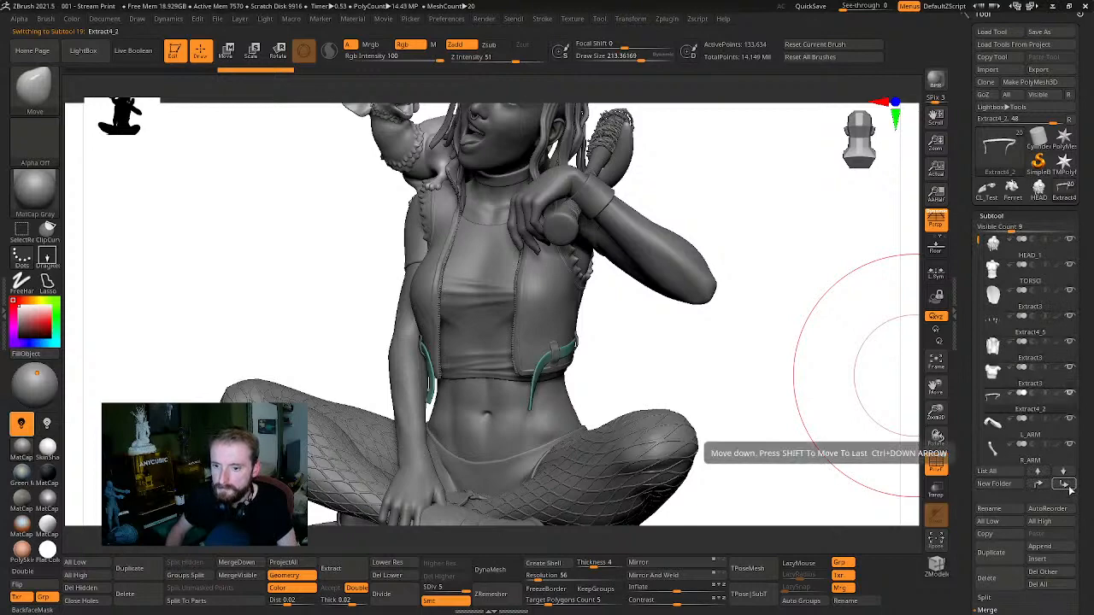
# Show only the TORSO subtool together with the back panel, belt loops, vest, shirt and waist strap
pyautogui.click(1035, 273)
pyautogui.keyDown('shift'); pyautogui.click(1069, 271); pyautogui.keyUp('shift')
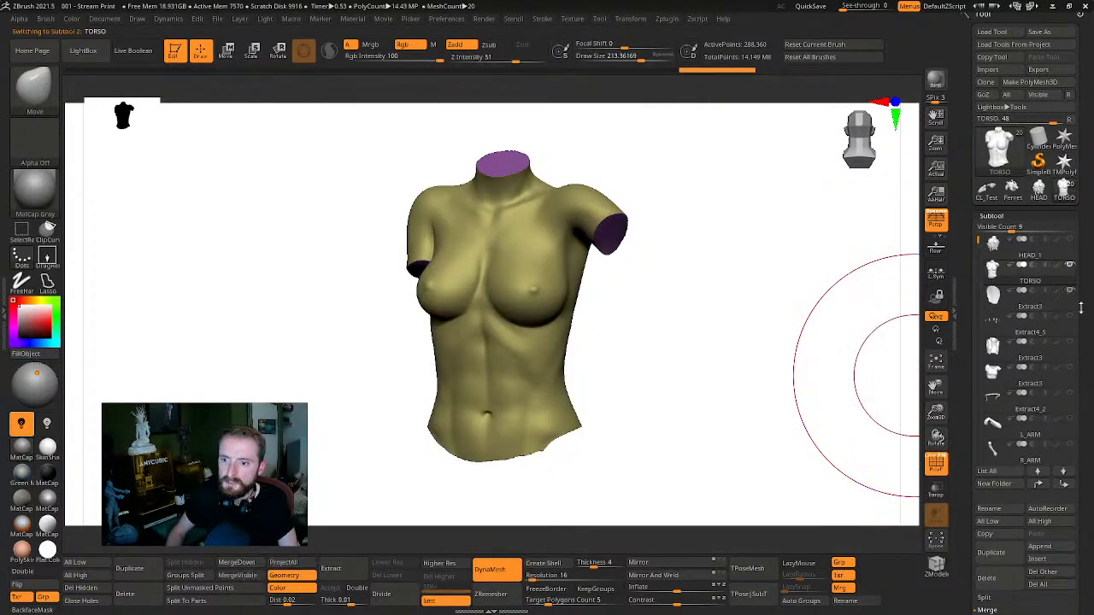
pyautogui.click(1071, 343)
pyautogui.click(1069, 373)
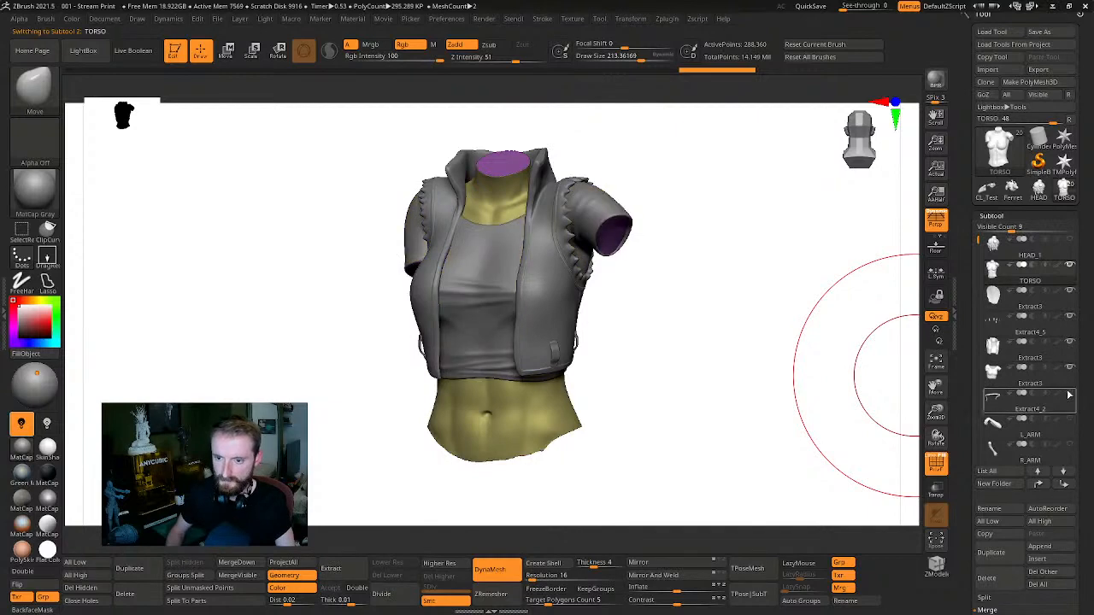
pyautogui.moveTo(705, 378); pyautogui.dragTo(794, 430)
pyautogui.moveTo(837, 373); pyautogui.dragTo(884, 357)
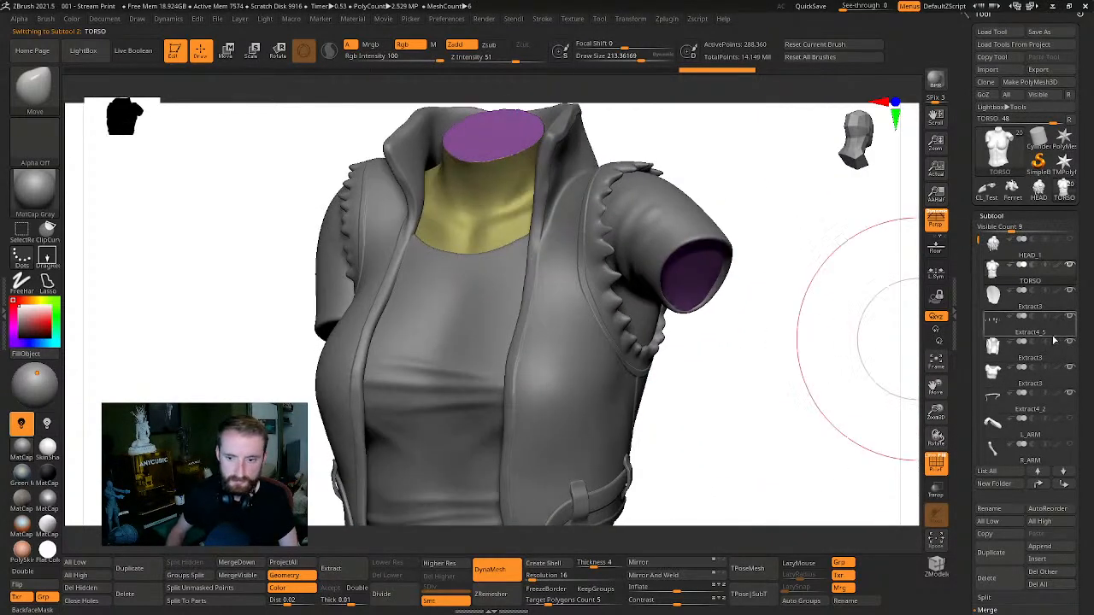
# Delete the waist strap's lower subdivision levels and DynaMesh it at resolution 56
pyautogui.click(996, 408)
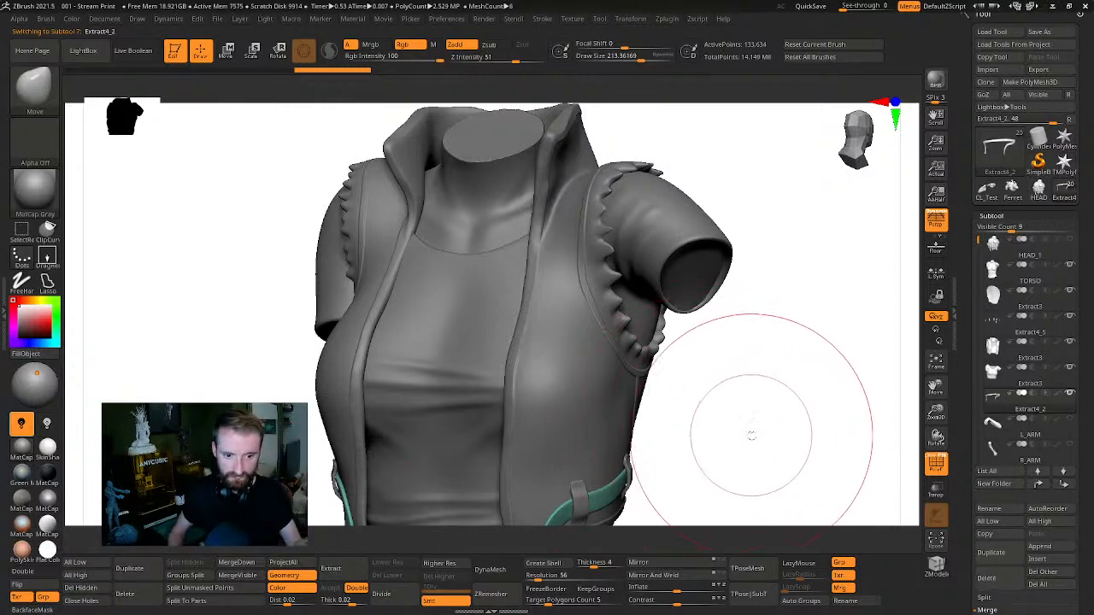
pyautogui.moveTo(760, 418); pyautogui.dragTo(566, 490)
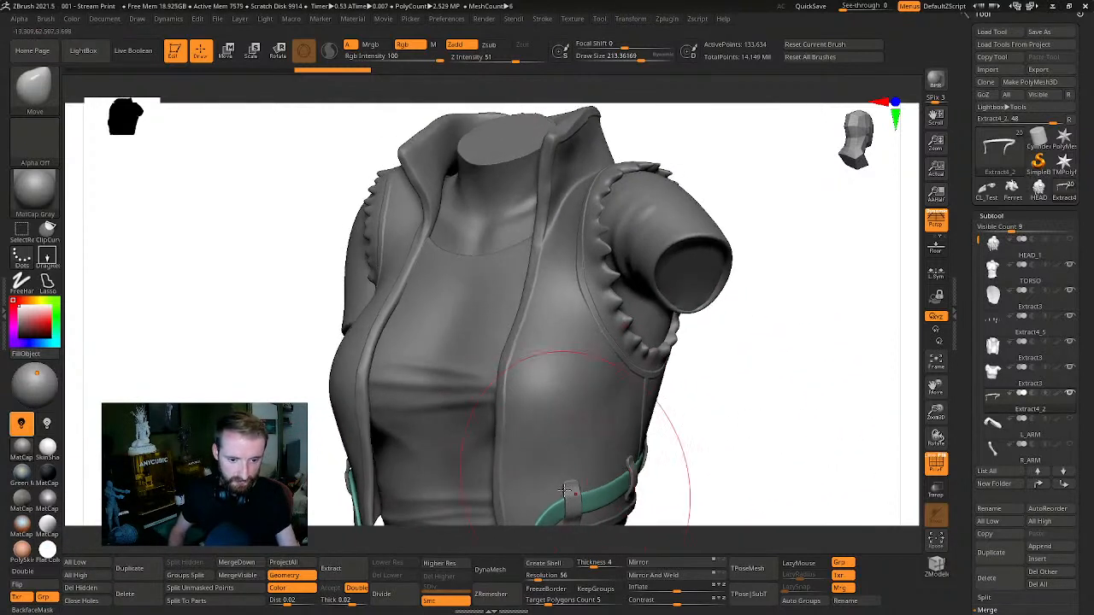
pyautogui.click(494, 570)
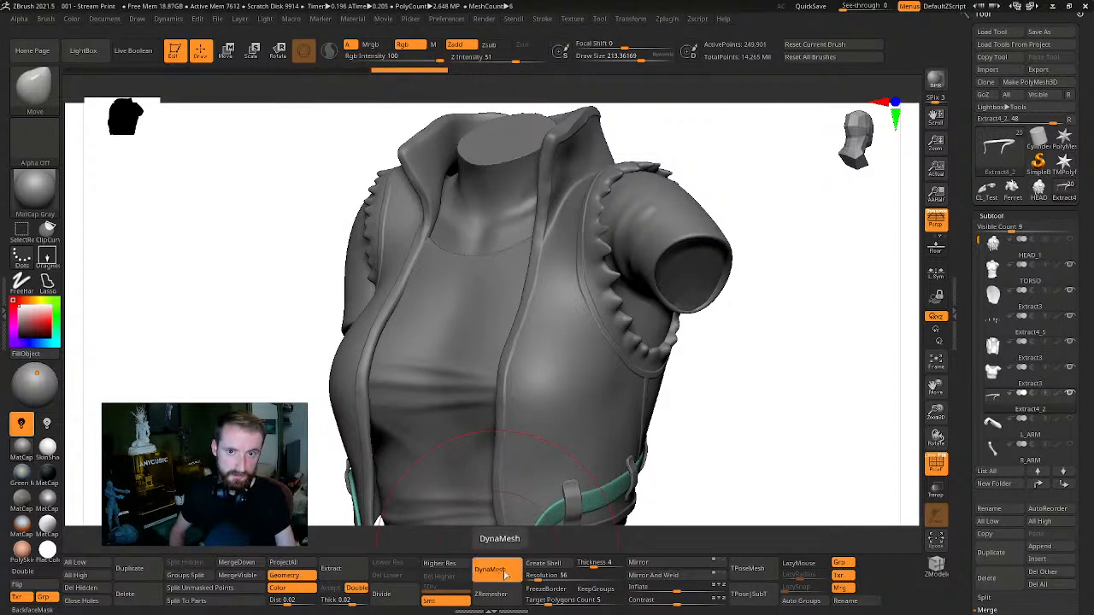
# Check the TORSO, back panel, belt loops, vest, shirt and waist strap subtools in their list order, ending with TORSO selected
pyautogui.moveTo(794, 428); pyautogui.dragTo(555, 179)
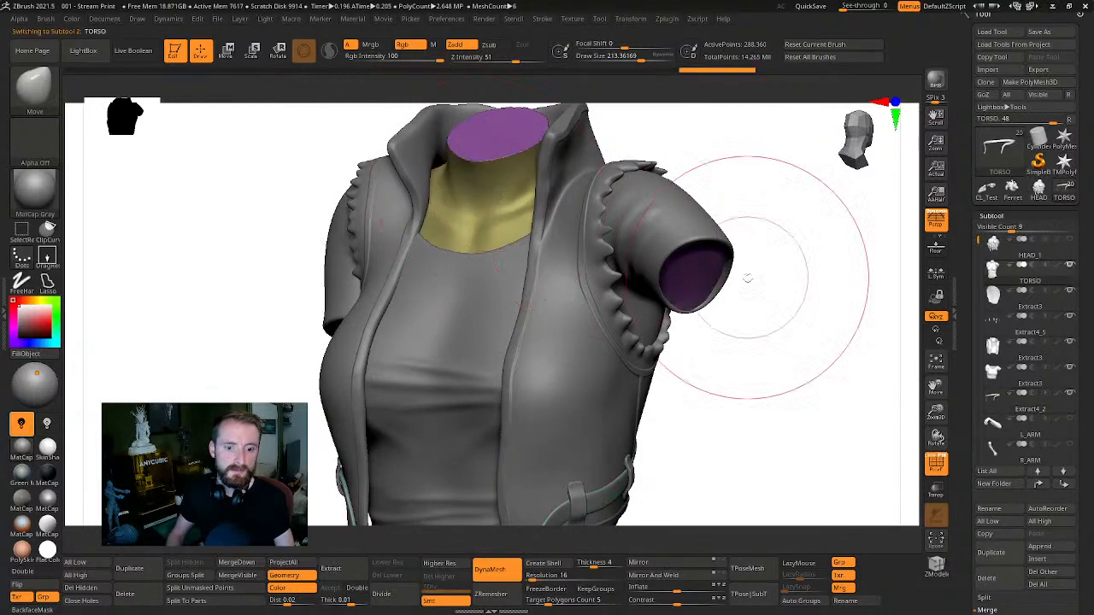
pyautogui.moveTo(832, 395); pyautogui.dragTo(793, 378)
pyautogui.moveTo(793, 379); pyautogui.dragTo(891, 330)
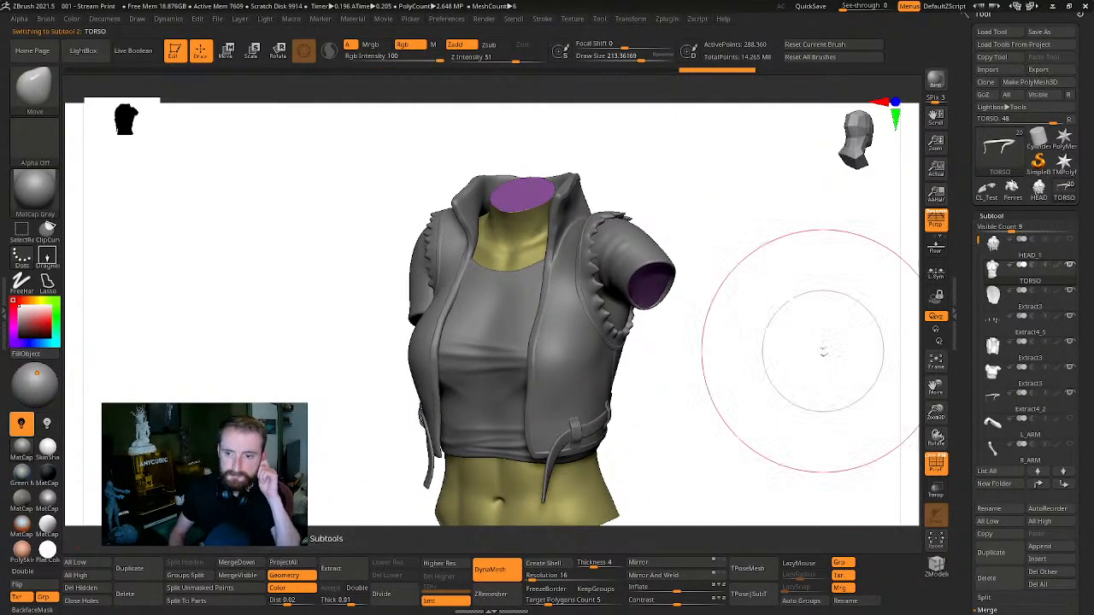
pyautogui.click(998, 331)
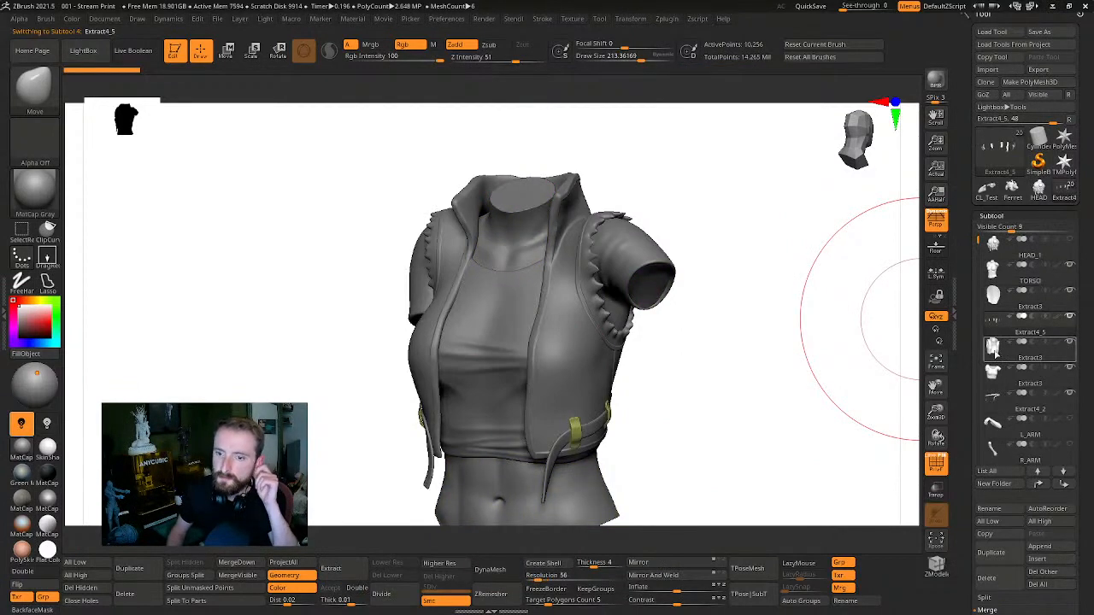
pyautogui.click(996, 350)
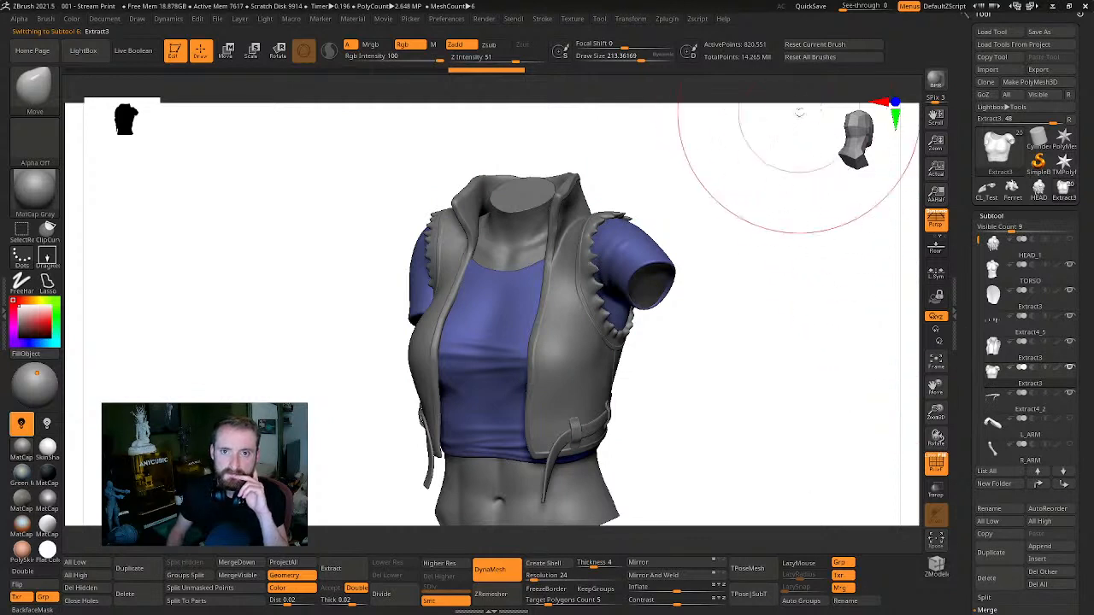
pyautogui.click(996, 402)
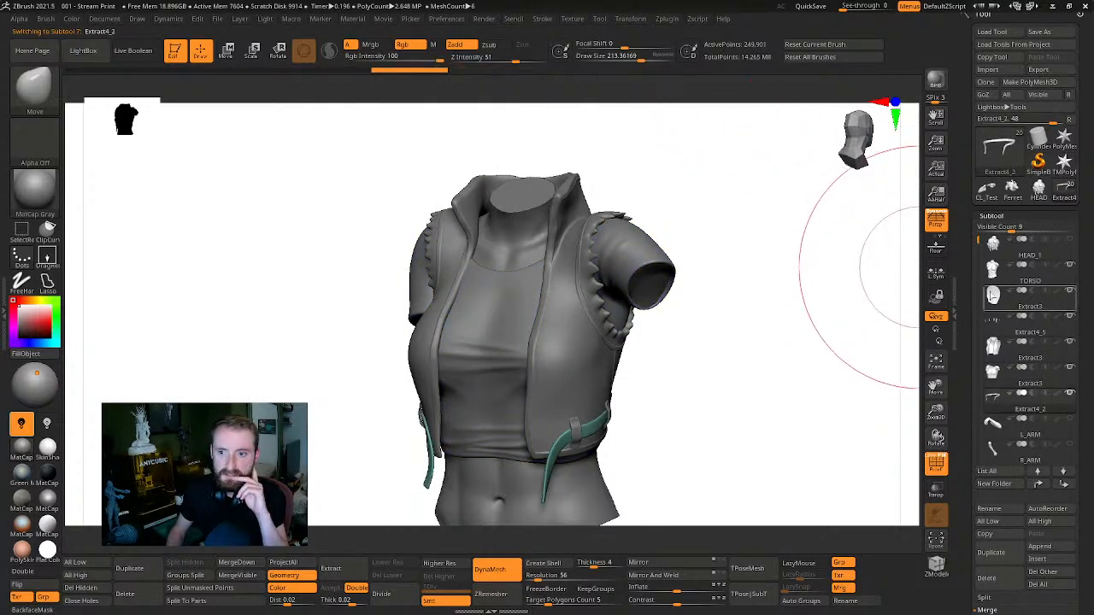
pyautogui.click(995, 297)
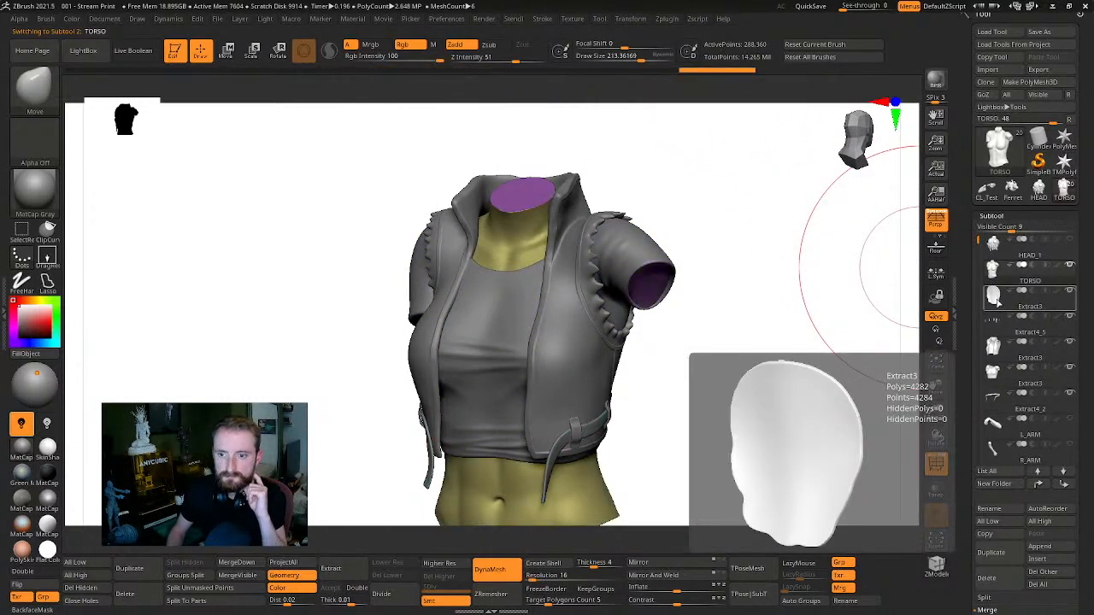
pyautogui.click(1000, 325)
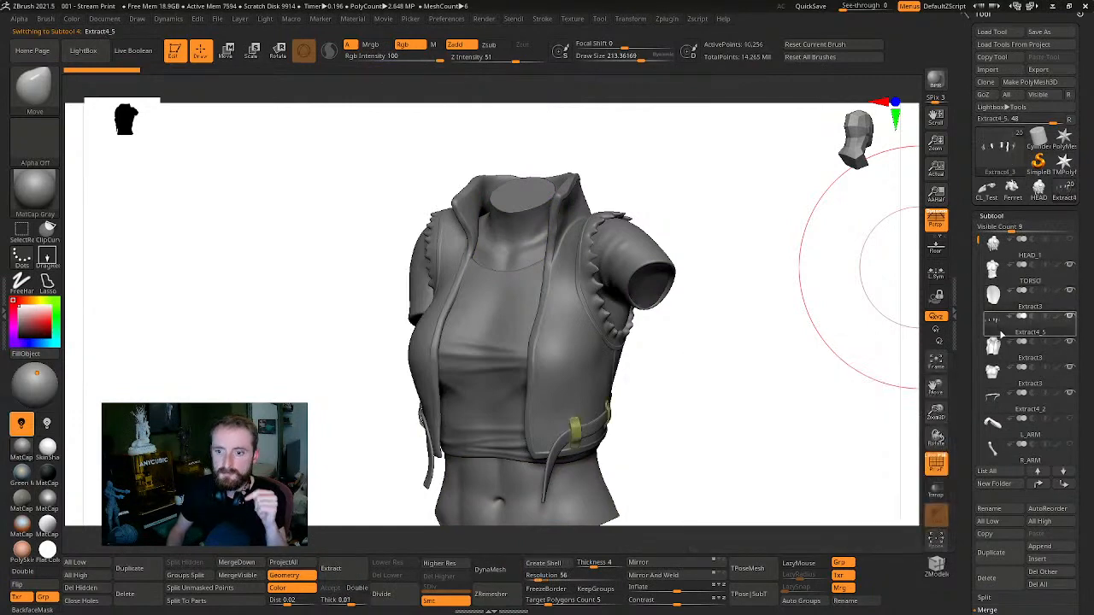
pyautogui.click(995, 347)
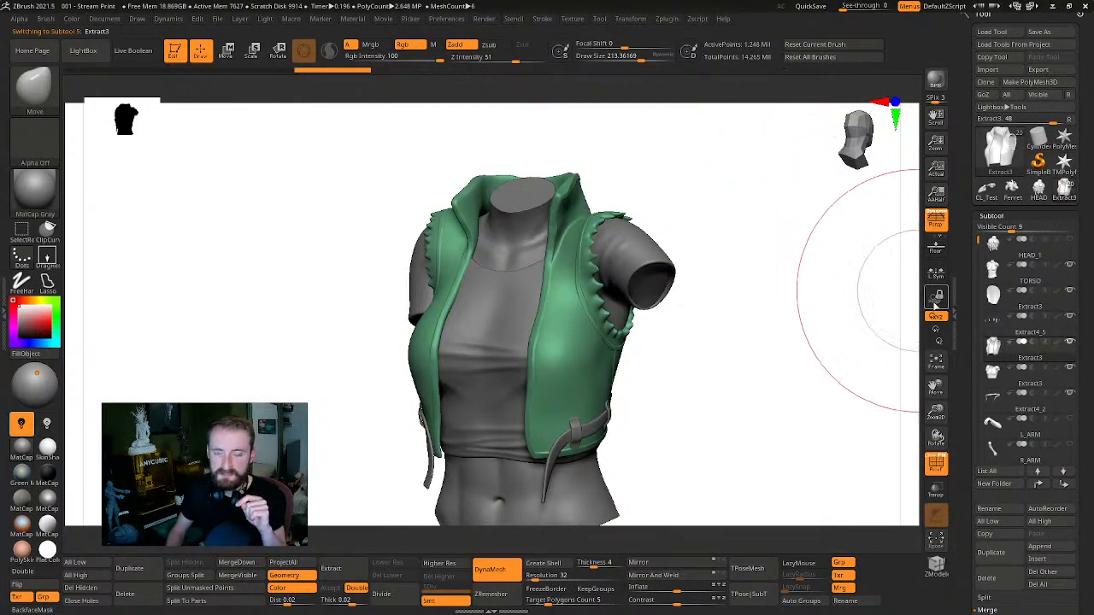
pyautogui.click(993, 270)
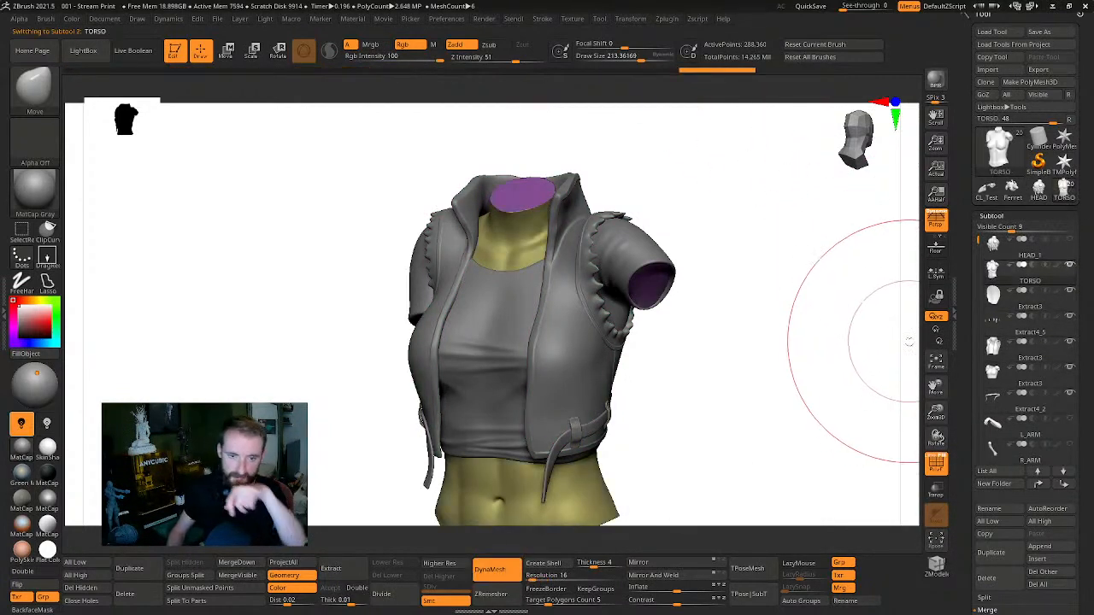
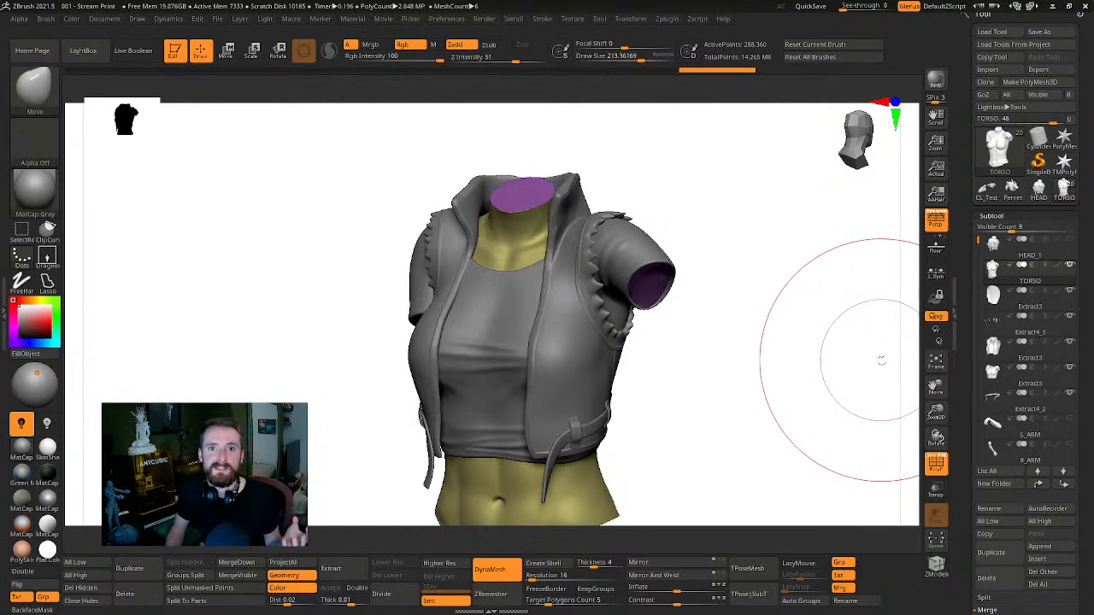
# Examine the torso with its layered clothing from several angles
pyautogui.moveTo(794, 378); pyautogui.dragTo(817, 361)
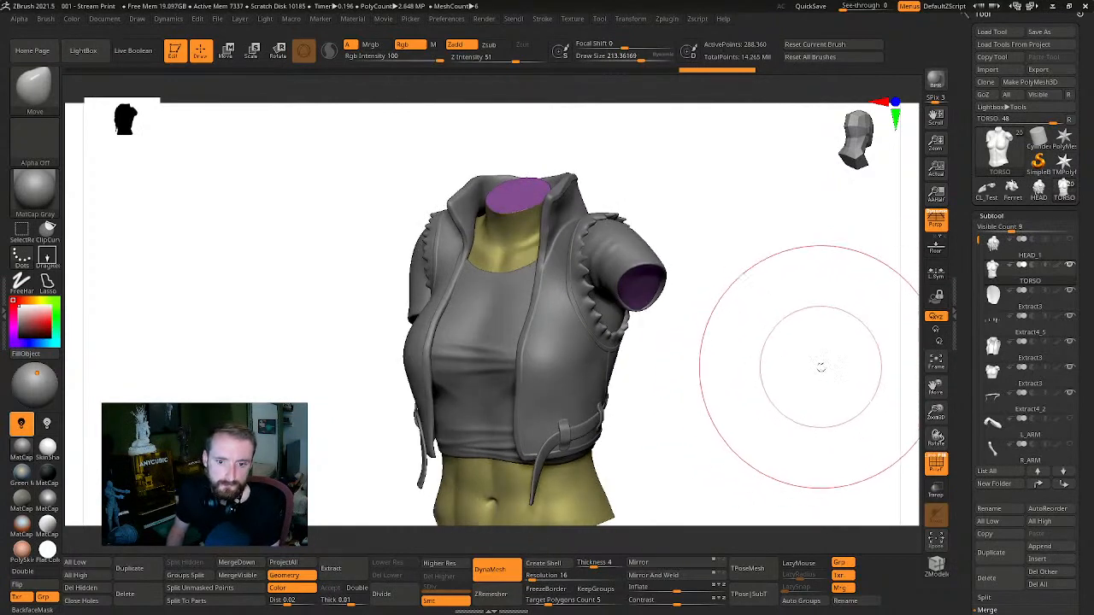
pyautogui.moveTo(905, 346); pyautogui.dragTo(810, 343)
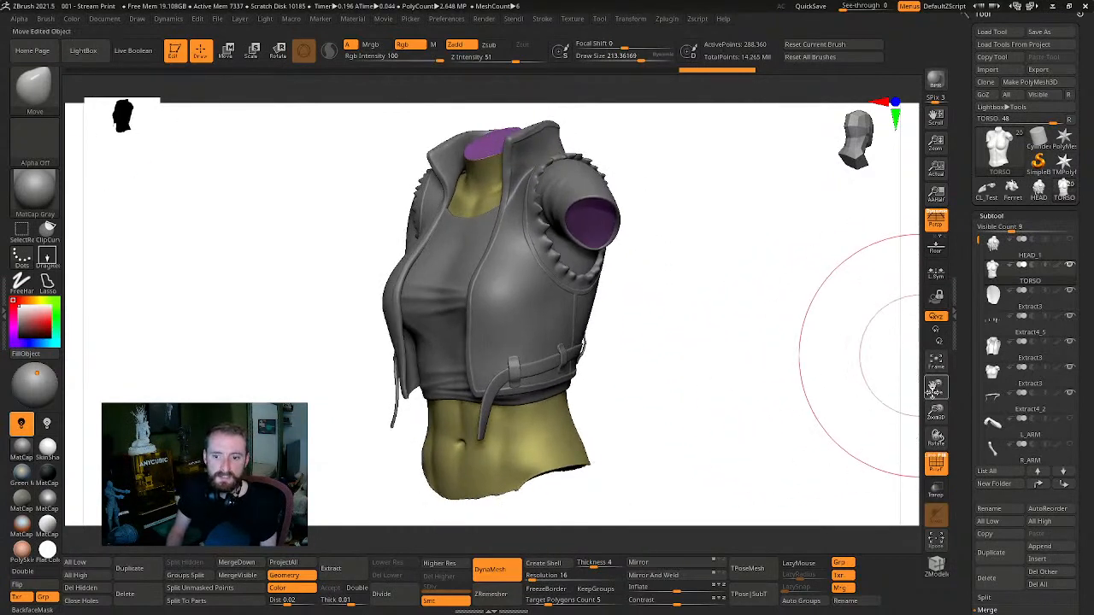
pyautogui.moveTo(931, 380); pyautogui.dragTo(933, 386)
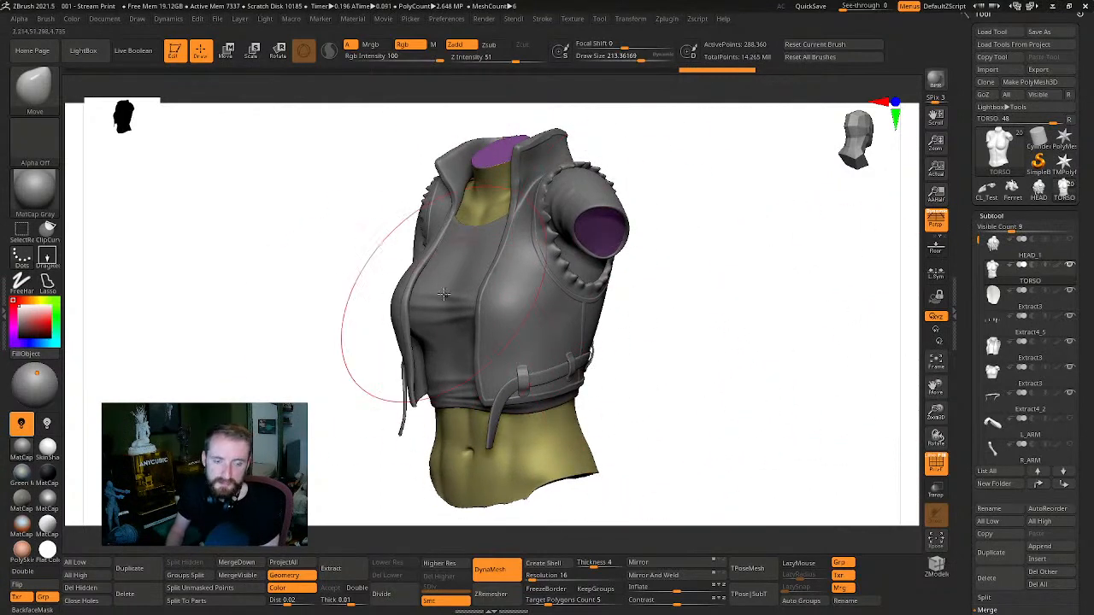
pyautogui.moveTo(675, 346)
pyautogui.mouseDown()
pyautogui.moveTo(738, 350)
pyautogui.moveTo(691, 319)
pyautogui.mouseUp()
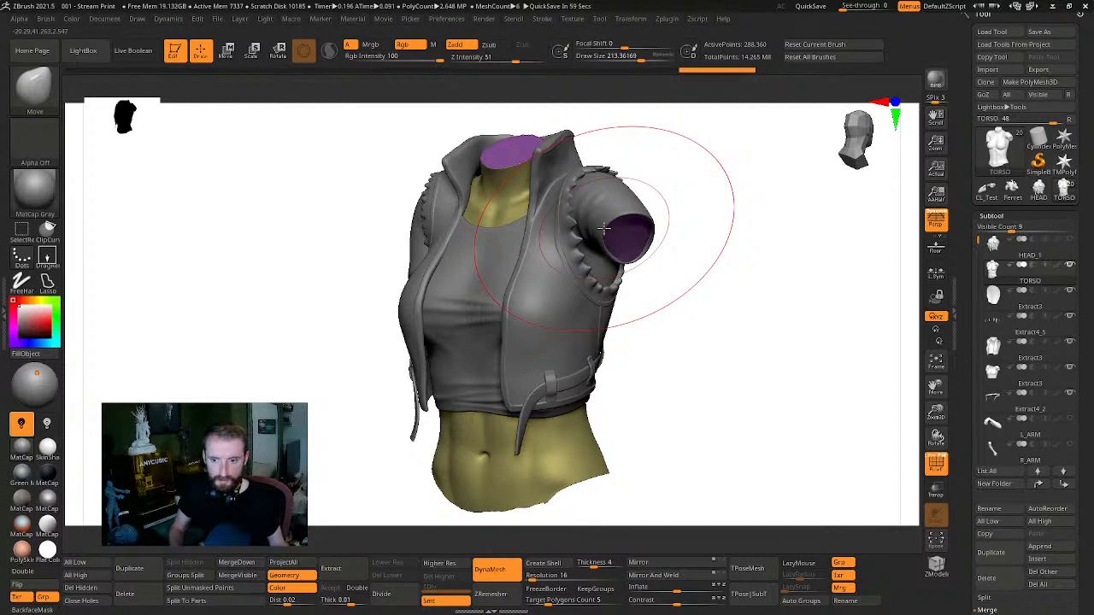
pyautogui.moveTo(747, 374)
pyautogui.mouseDown()
pyautogui.moveTo(786, 371)
pyautogui.moveTo(749, 379)
pyautogui.moveTo(772, 364)
pyautogui.moveTo(732, 384)
pyautogui.mouseUp()
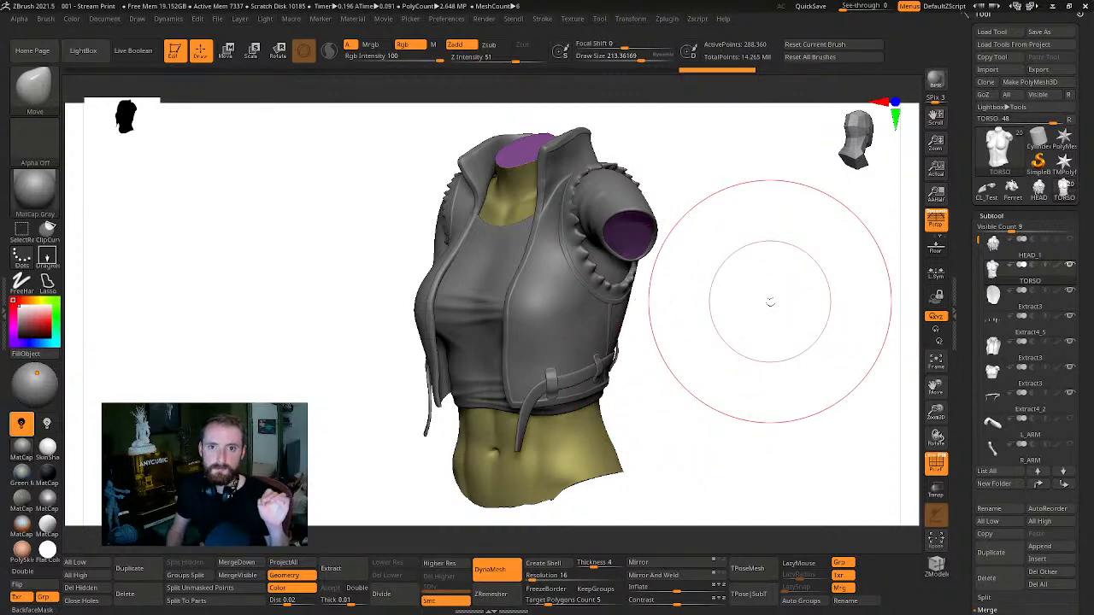
pyautogui.moveTo(764, 378); pyautogui.dragTo(764, 359)
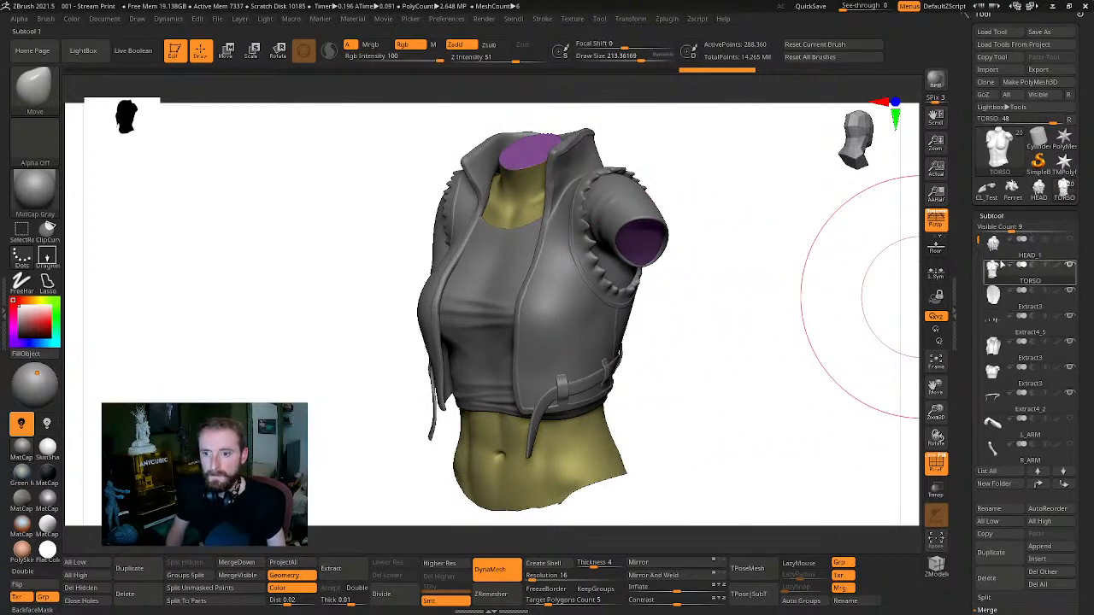
pyautogui.moveTo(826, 371); pyautogui.dragTo(869, 333)
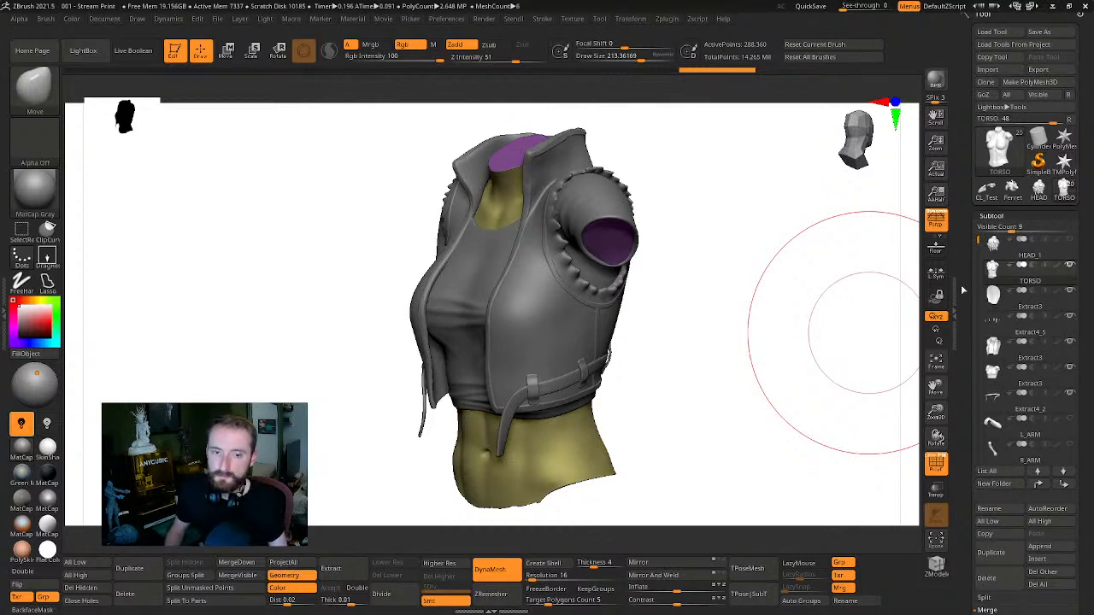
pyautogui.moveTo(771, 345); pyautogui.dragTo(957, 342)
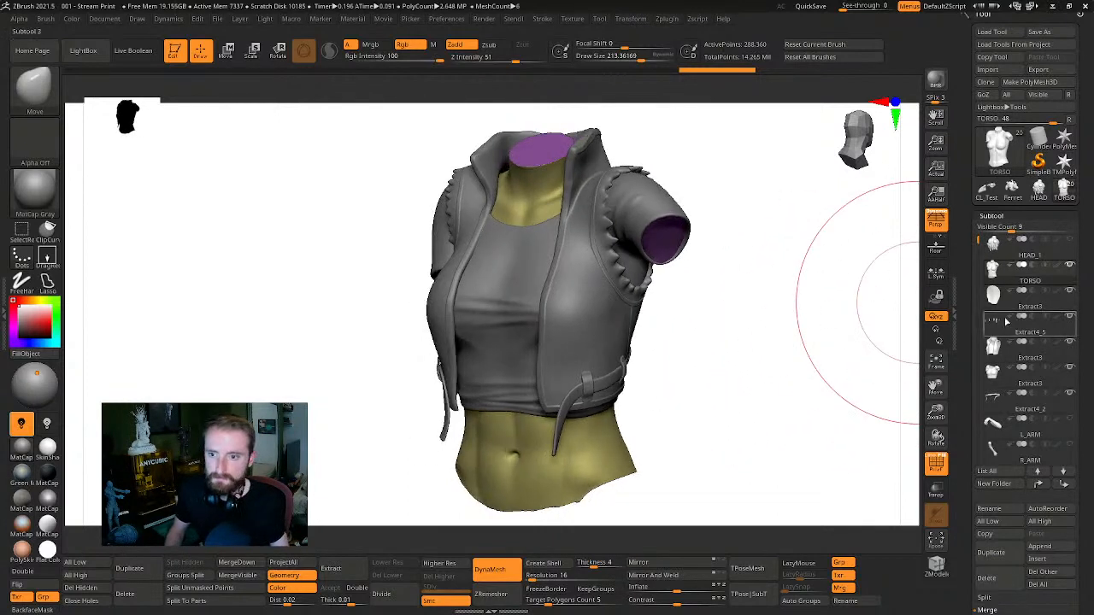
# Merge the back panel and belt loops down into the TORSO subtool and show the merged piece alone from behind and the side
pyautogui.click(237, 563)
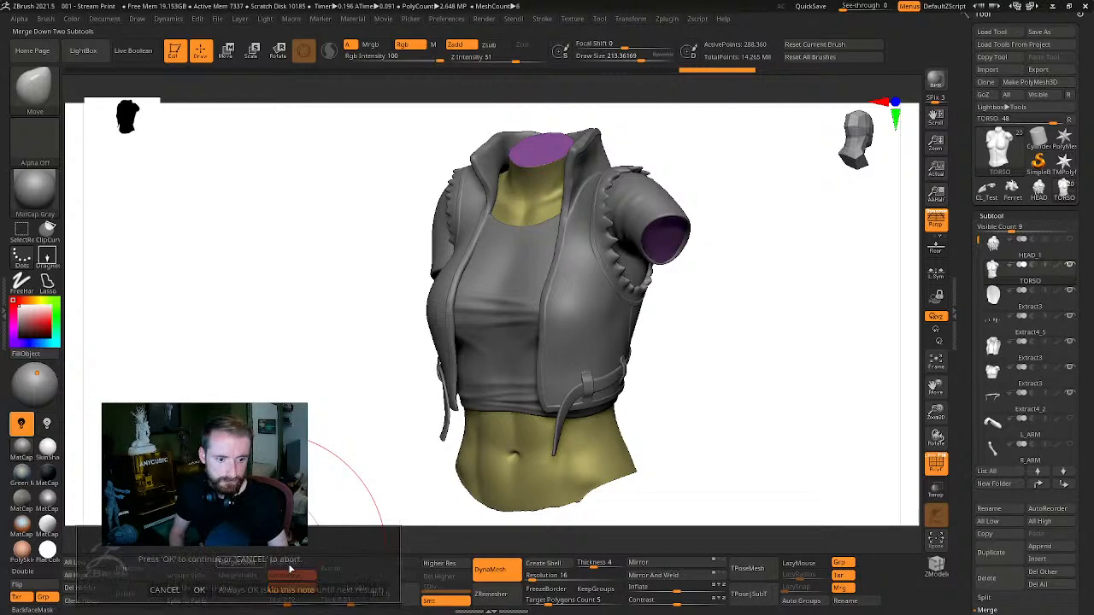
pyautogui.click(200, 590)
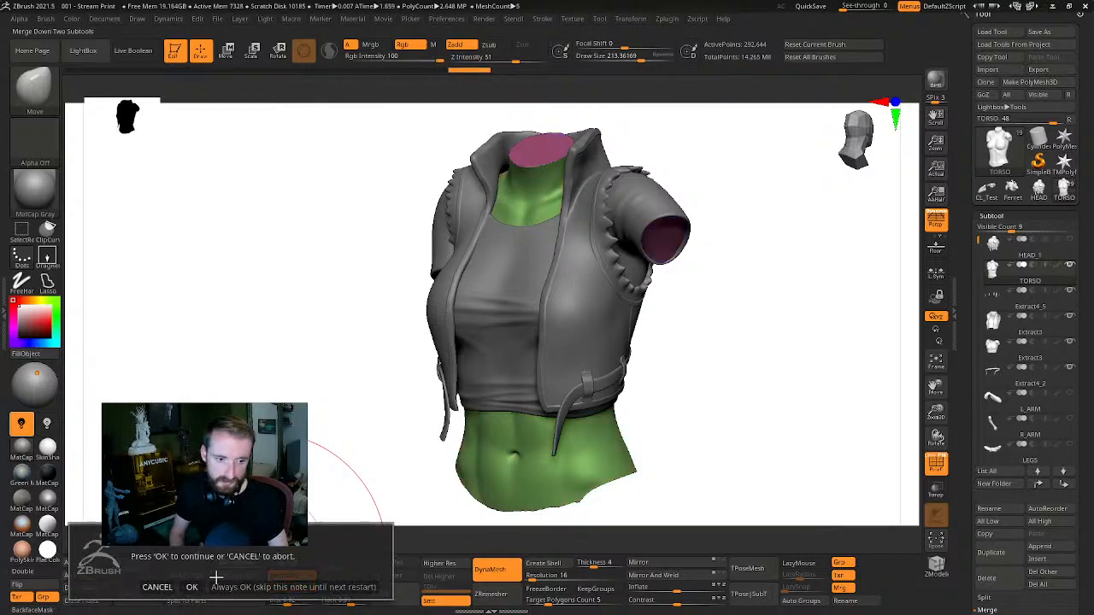
pyautogui.click(193, 588)
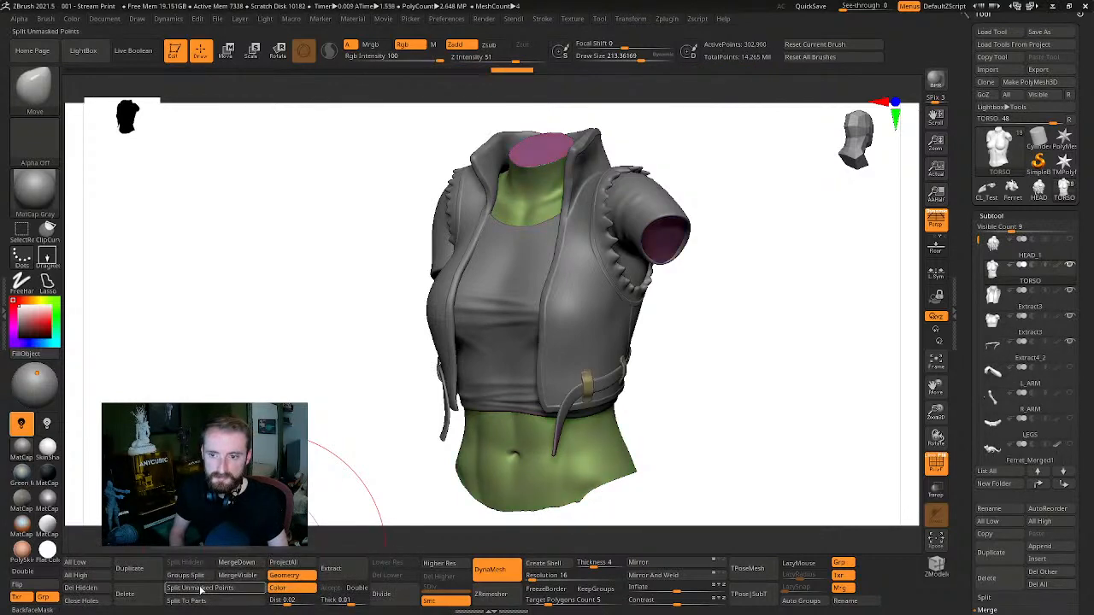
pyautogui.moveTo(731, 357); pyautogui.dragTo(737, 352)
pyautogui.hotkey('shift', 's')
pyautogui.moveTo(804, 319); pyautogui.dragTo(781, 294)
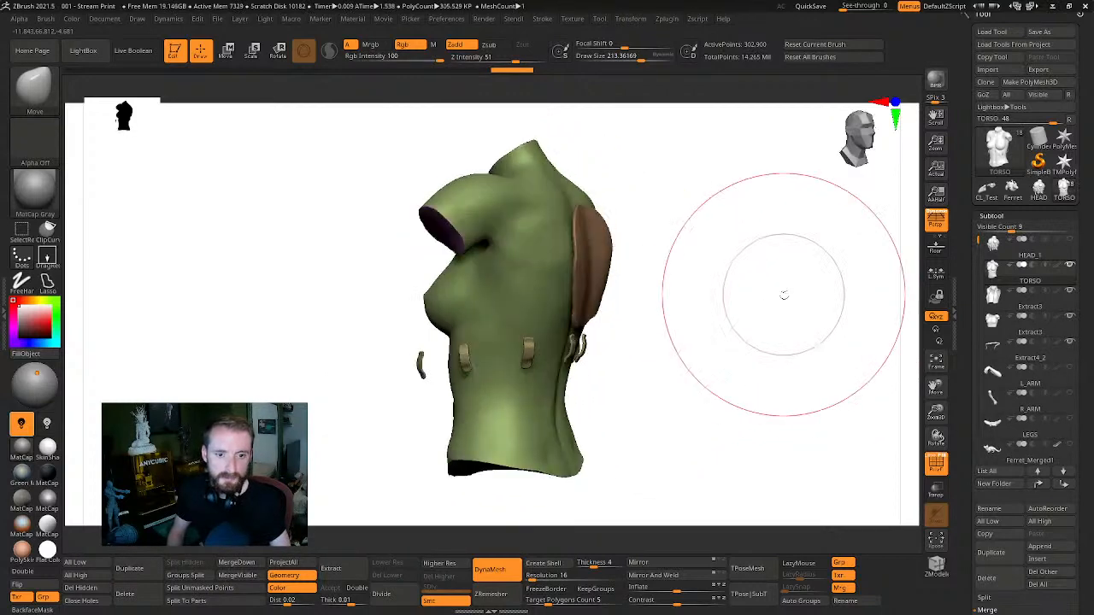
# Merge the vest, shirt and waist strap down into the TORSO subtool
pyautogui.click(237, 563)
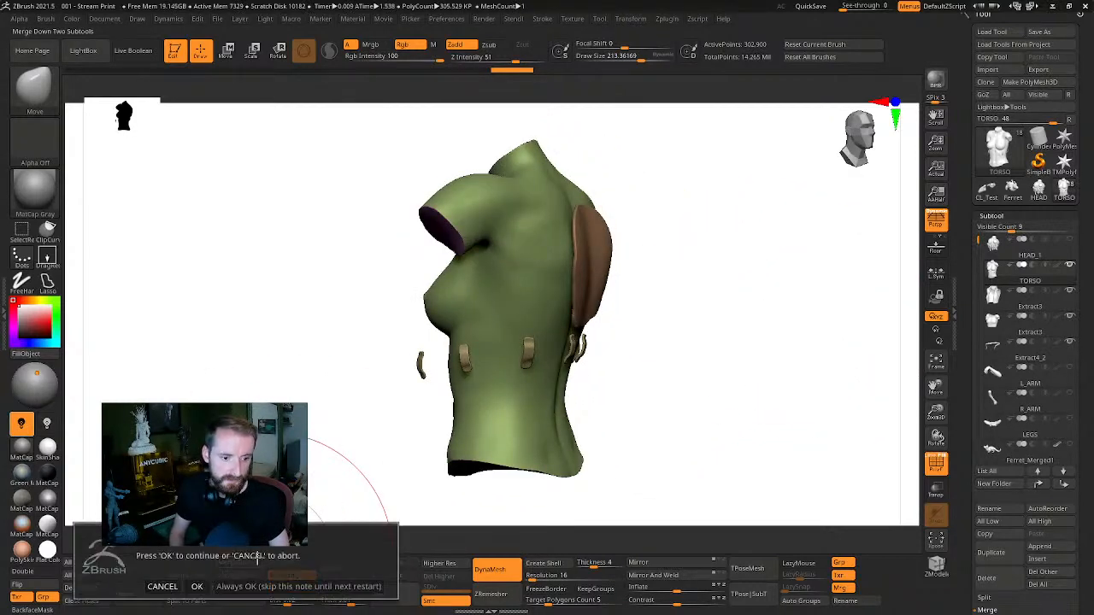
pyautogui.click(198, 586)
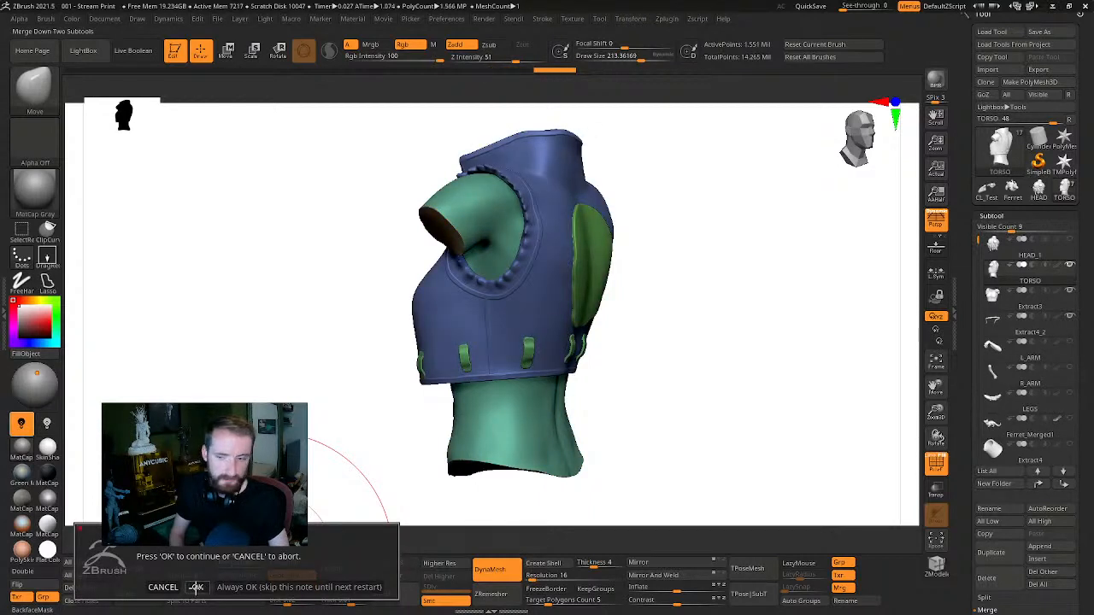
pyautogui.click(195, 587)
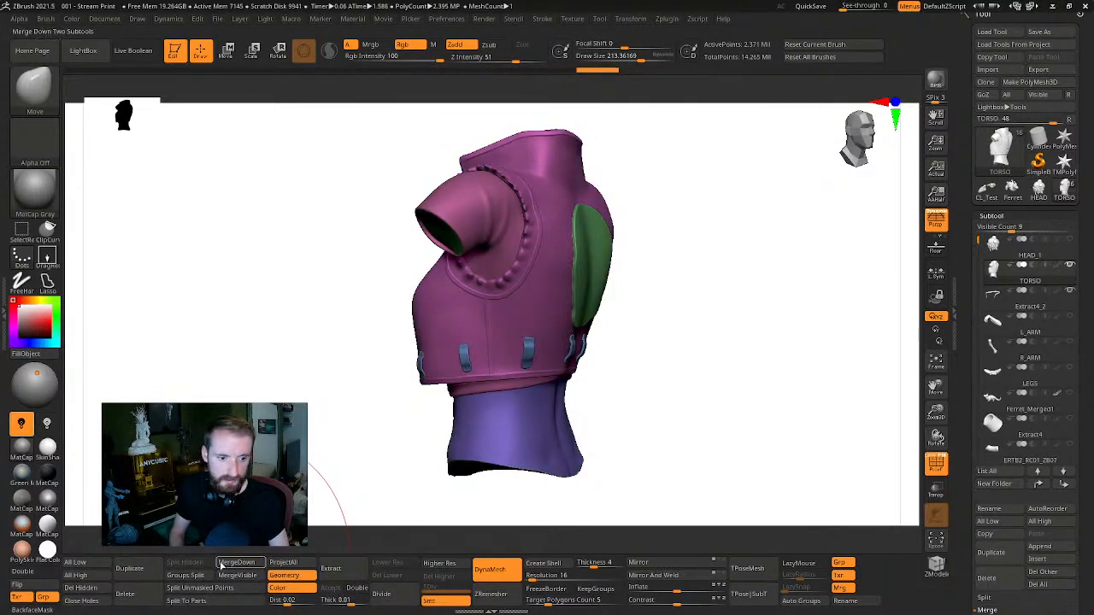
pyautogui.click(237, 563)
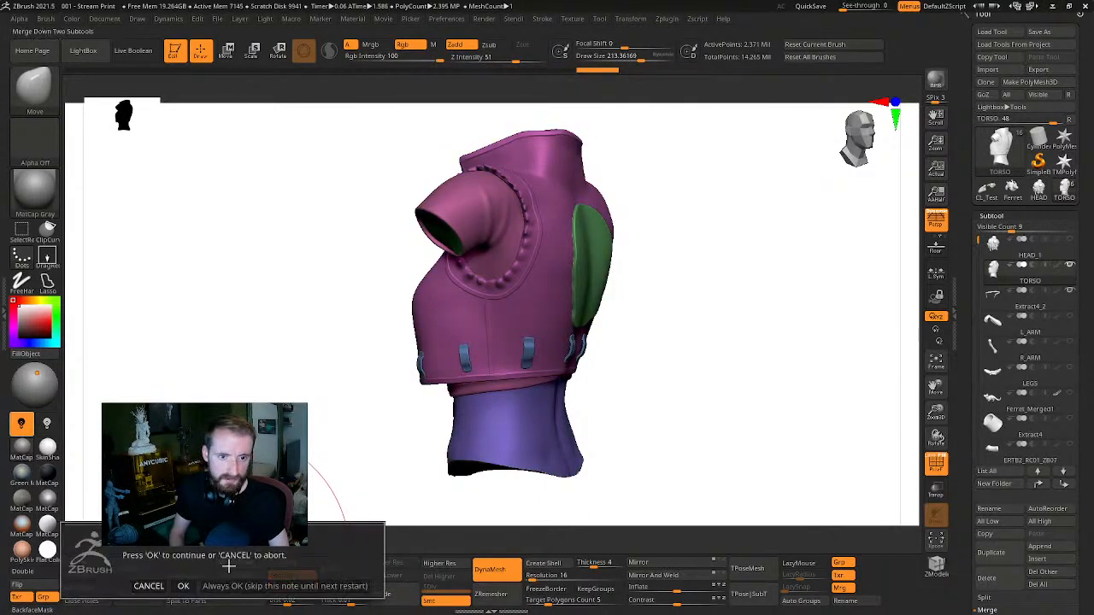
pyautogui.click(187, 588)
pyautogui.moveTo(681, 400); pyautogui.dragTo(781, 345)
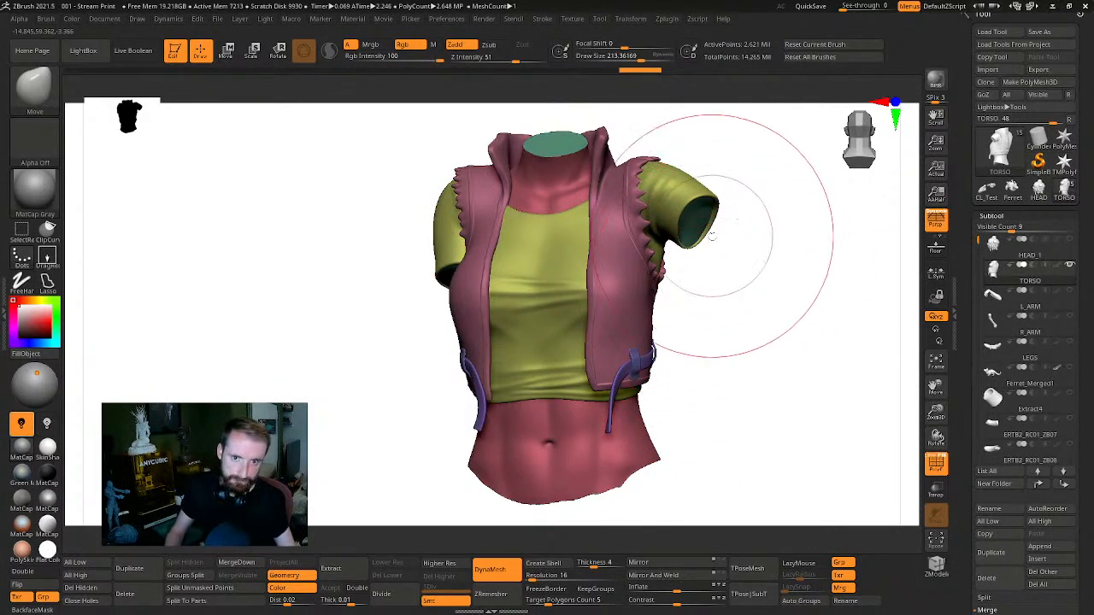
# Mask the merged torso except for the body skin and neck cap polygroups
pyautogui.press('w')
pyautogui.keyDown('ctrl'); pyautogui.click(574, 199); pyautogui.keyUp('ctrl')
pyautogui.keyDown('ctrl'); pyautogui.click(555, 146); pyautogui.keyUp('ctrl')
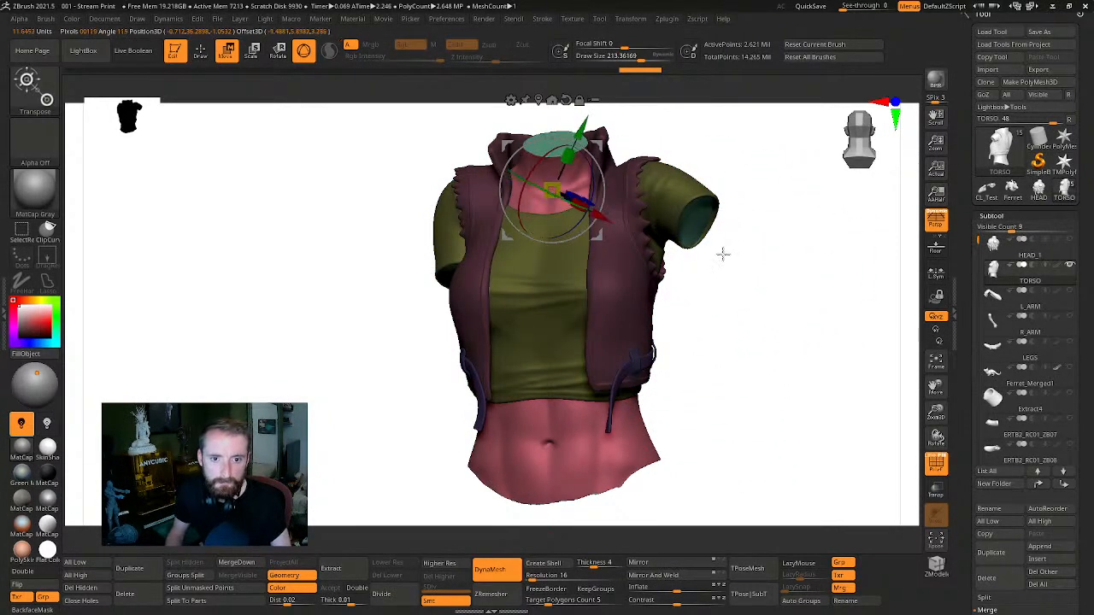
pyautogui.press('ctrl')
pyautogui.hotkey('ctrl', 'w')
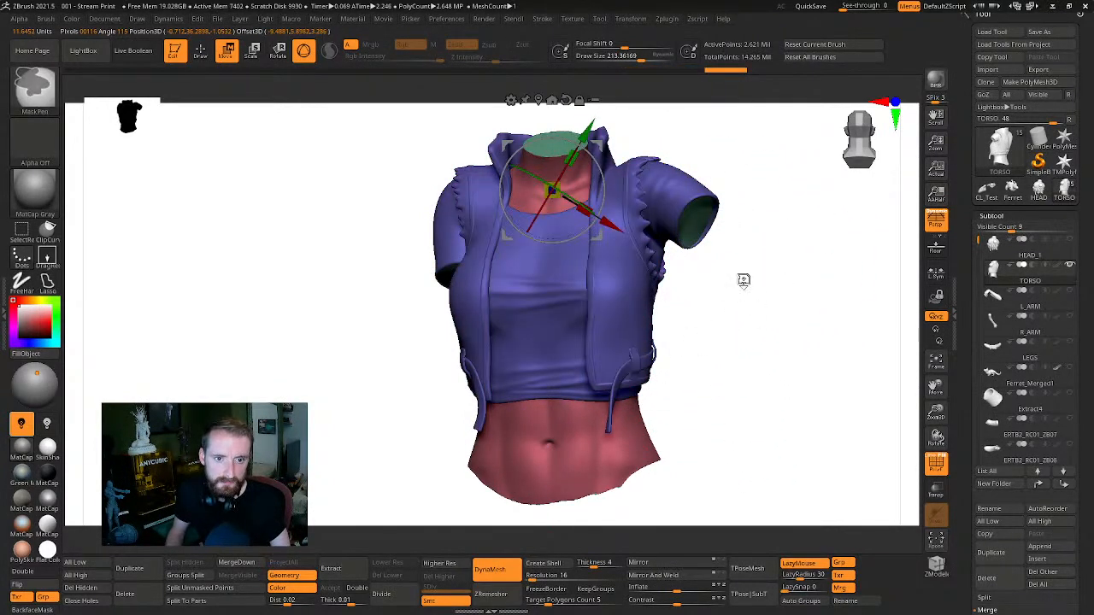
pyautogui.hotkey('ctrl', 'z')
# Invert the mask and combine the body skin and its caps into a single polygroup
pyautogui.keyDown('ctrl'); pyautogui.click(746, 300); pyautogui.keyUp('ctrl')
pyautogui.hotkey('ctrl', 'w')
pyautogui.moveTo(737, 298); pyautogui.dragTo(761, 318)
pyautogui.press('q')
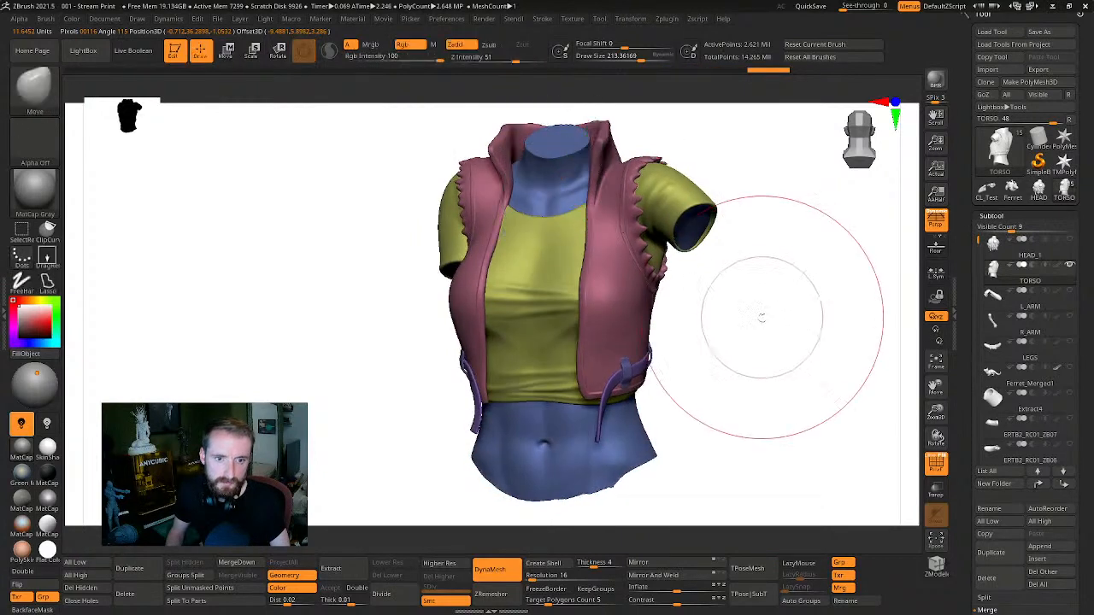
# Isolate the body polygroup and the vest polygroup in turn to inspect them, and restore the visibility of all parts
pyautogui.moveTo(686, 395); pyautogui.dragTo(701, 388)
pyautogui.keyDown('ctrl'); pyautogui.keyDown('shift'); pyautogui.click(549, 445); pyautogui.keyUp('shift'); pyautogui.keyUp('ctrl')
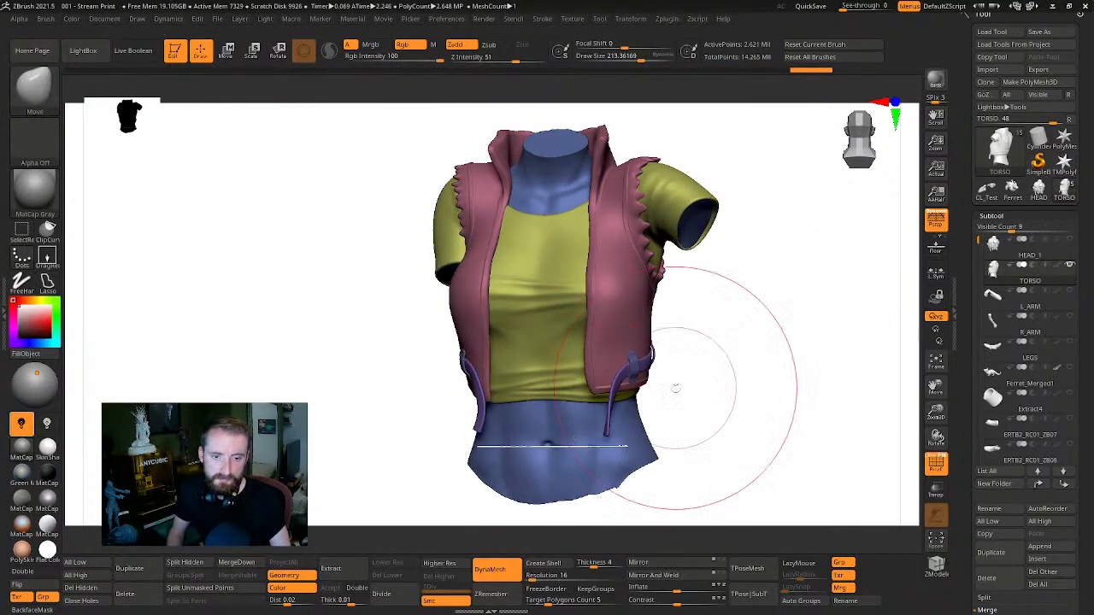
pyautogui.keyDown('ctrl'); pyautogui.keyDown('shift'); pyautogui.click(571, 451); pyautogui.keyUp('shift'); pyautogui.keyUp('ctrl')
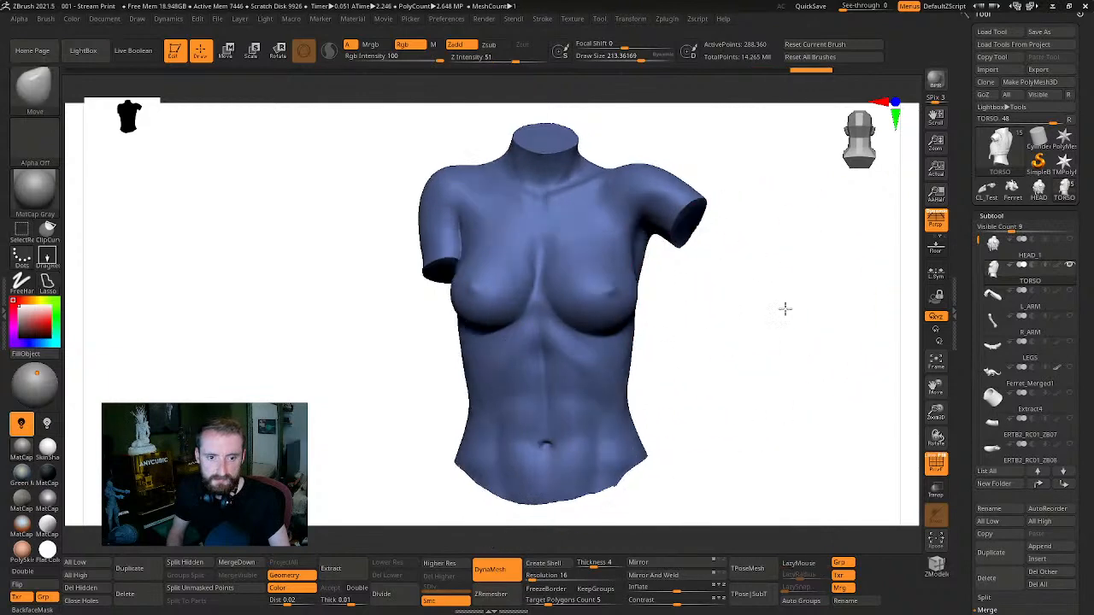
pyautogui.keyDown('ctrl'); pyautogui.keyDown('shift'); pyautogui.click(705, 319); pyautogui.keyUp('shift'); pyautogui.keyUp('ctrl')
pyautogui.keyDown('ctrl'); pyautogui.keyDown('shift'); pyautogui.click(627, 318); pyautogui.keyUp('shift'); pyautogui.keyUp('ctrl')
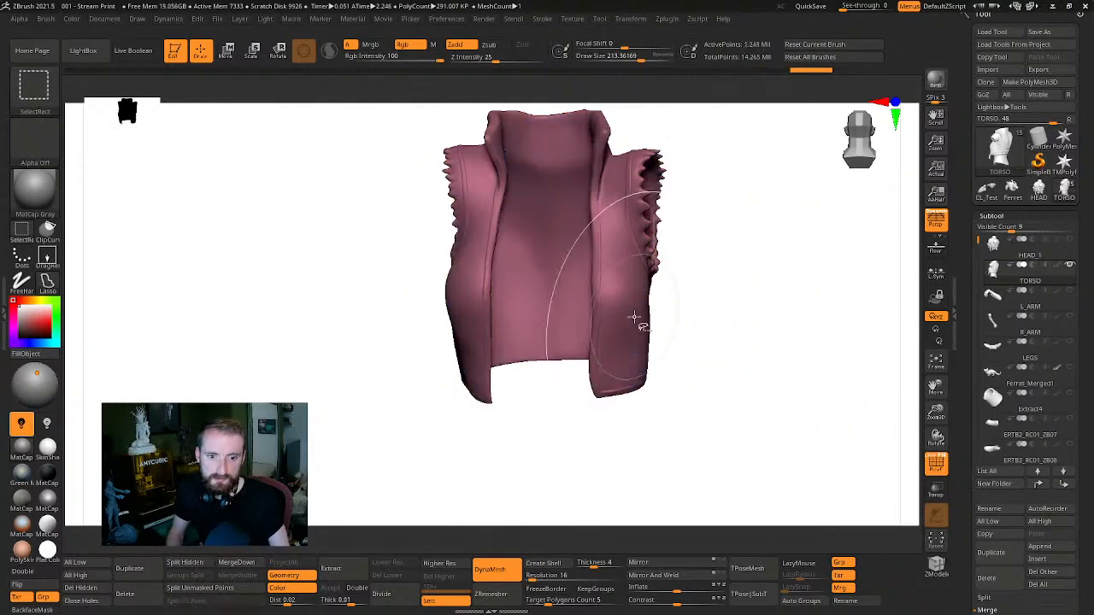
pyautogui.moveTo(683, 316); pyautogui.dragTo(767, 323)
pyautogui.keyDown('ctrl'); pyautogui.keyDown('shift'); pyautogui.click(795, 286); pyautogui.keyUp('shift'); pyautogui.keyUp('ctrl')
# Mask every part of the merged torso except the vest polygroup and check the mask from the side and front
pyautogui.press('w')
pyautogui.press('q')
pyautogui.moveTo(817, 268); pyautogui.dragTo(665, 329)
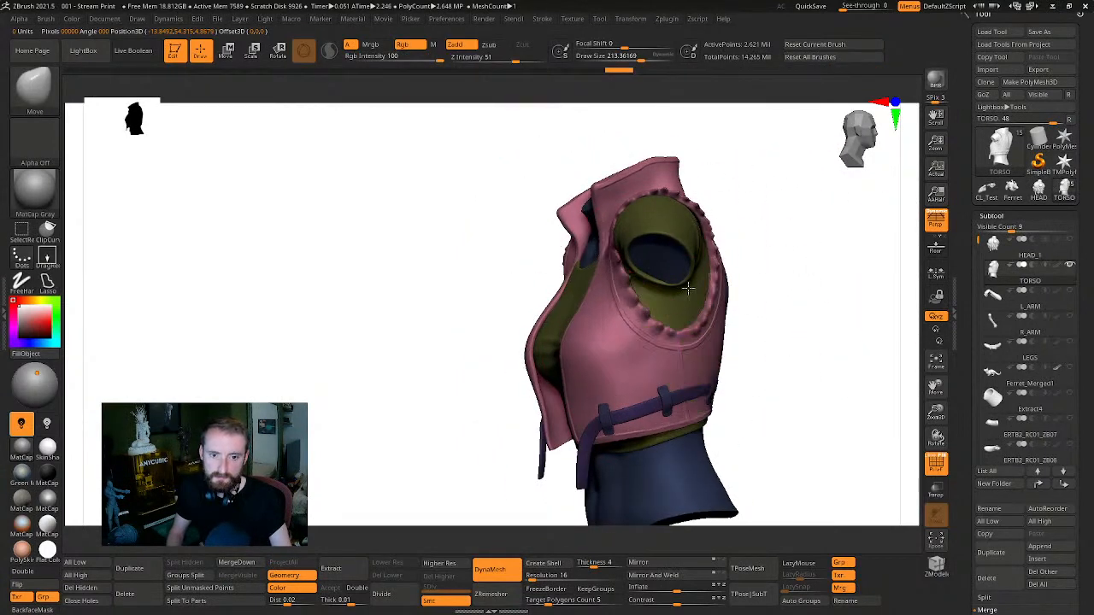
pyautogui.press('ctrl')
pyautogui.moveTo(774, 294)
pyautogui.mouseDown()
pyautogui.moveTo(813, 305)
pyautogui.moveTo(850, 281)
pyautogui.moveTo(825, 283)
pyautogui.moveTo(824, 270)
pyautogui.mouseUp()
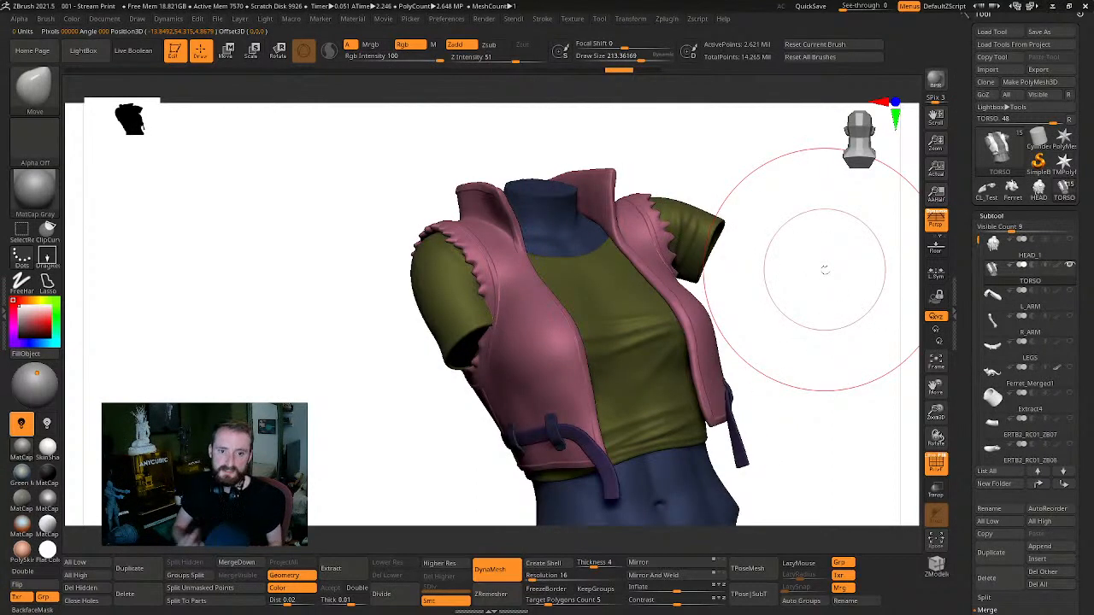
# Clear the mask from the merged torso
pyautogui.moveTo(846, 318); pyautogui.dragTo(704, 376)
pyautogui.moveTo(750, 330)
pyautogui.mouseDown()
pyautogui.moveTo(751, 341)
pyautogui.moveTo(720, 305)
pyautogui.moveTo(771, 354)
pyautogui.moveTo(783, 327)
pyautogui.moveTo(808, 327)
pyautogui.moveTo(720, 286)
pyautogui.moveTo(732, 305)
pyautogui.moveTo(717, 312)
pyautogui.mouseUp()
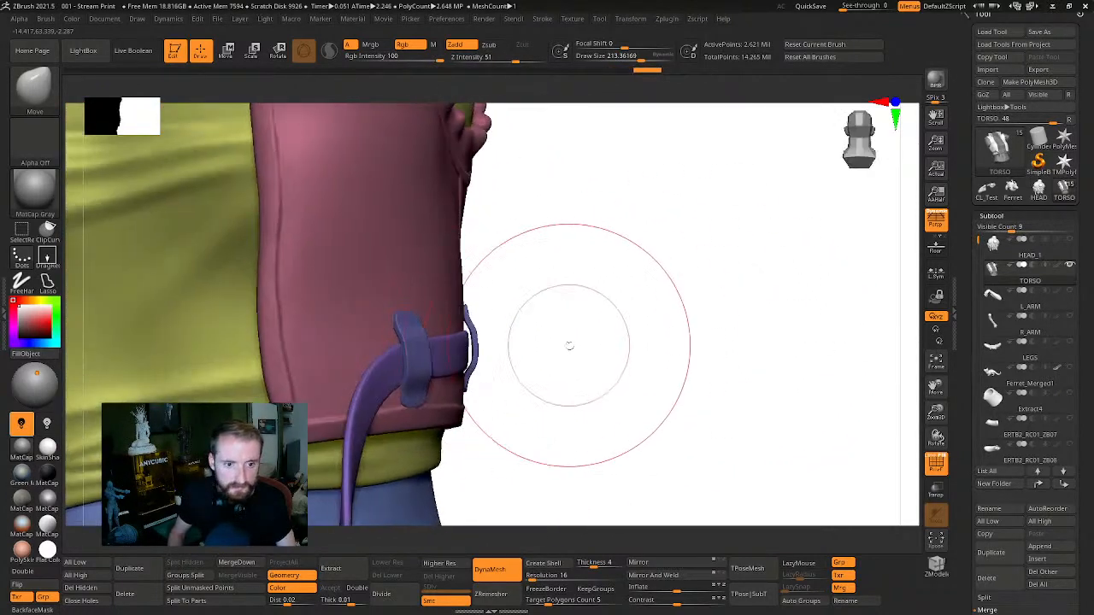
pyautogui.moveTo(569, 346)
pyautogui.mouseDown()
pyautogui.moveTo(479, 342)
pyautogui.moveTo(584, 332)
pyautogui.moveTo(422, 349)
pyautogui.mouseUp()
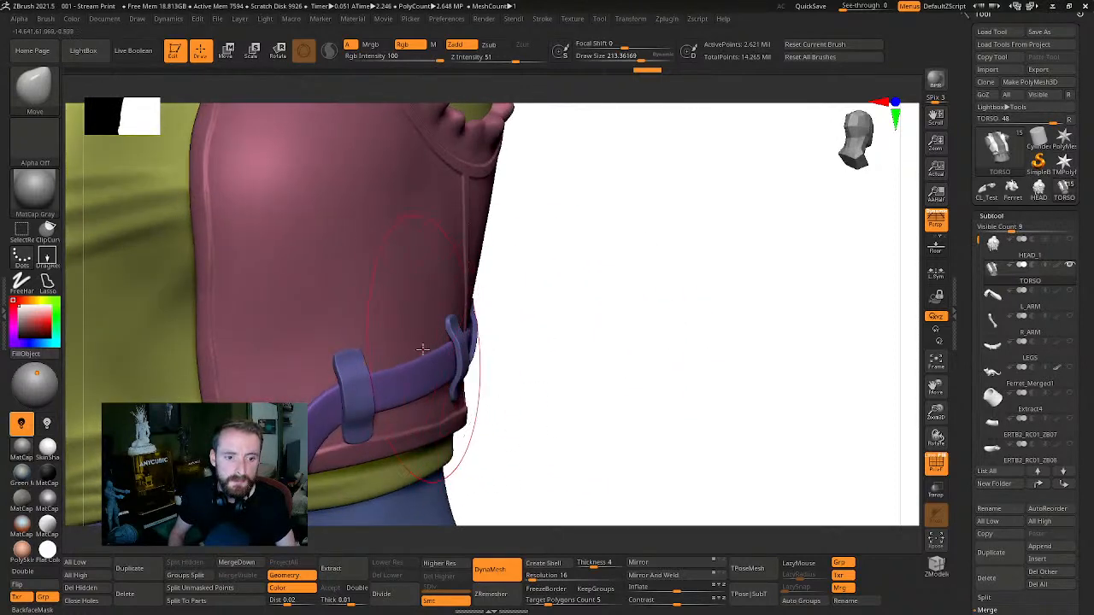
# Try masking everything on the torso except a single belt loop on the vest's strap
pyautogui.keyDown('ctrl'); pyautogui.keyDown('shift'); pyautogui.click(362, 401); pyautogui.keyUp('shift'); pyautogui.keyUp('ctrl')
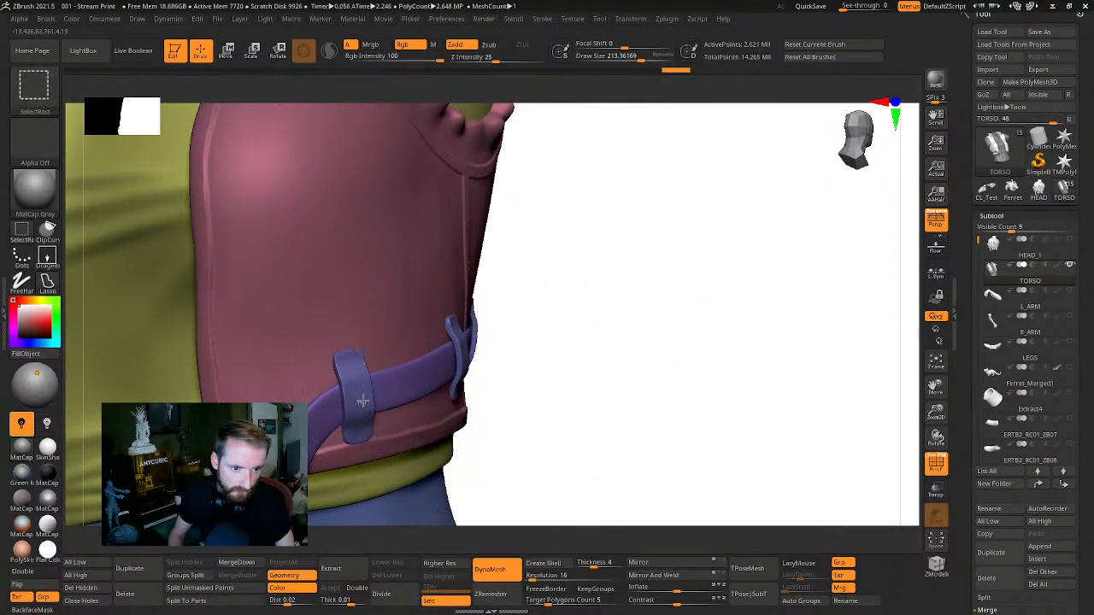
pyautogui.press('w')
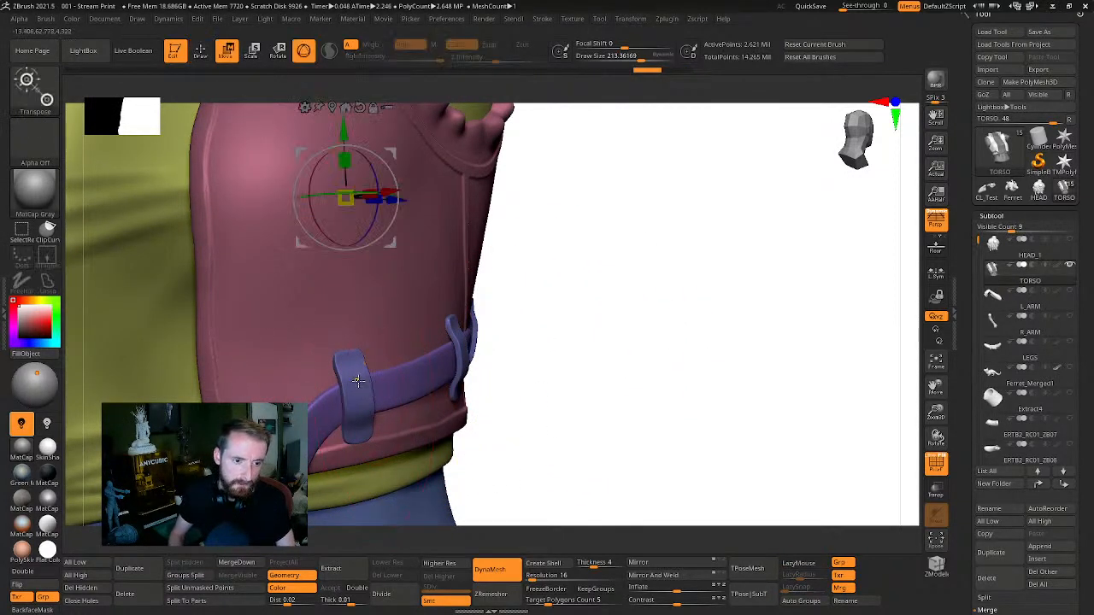
pyautogui.keyDown('ctrl'); pyautogui.click(357, 380); pyautogui.keyUp('ctrl')
pyautogui.moveTo(657, 304); pyautogui.dragTo(627, 310)
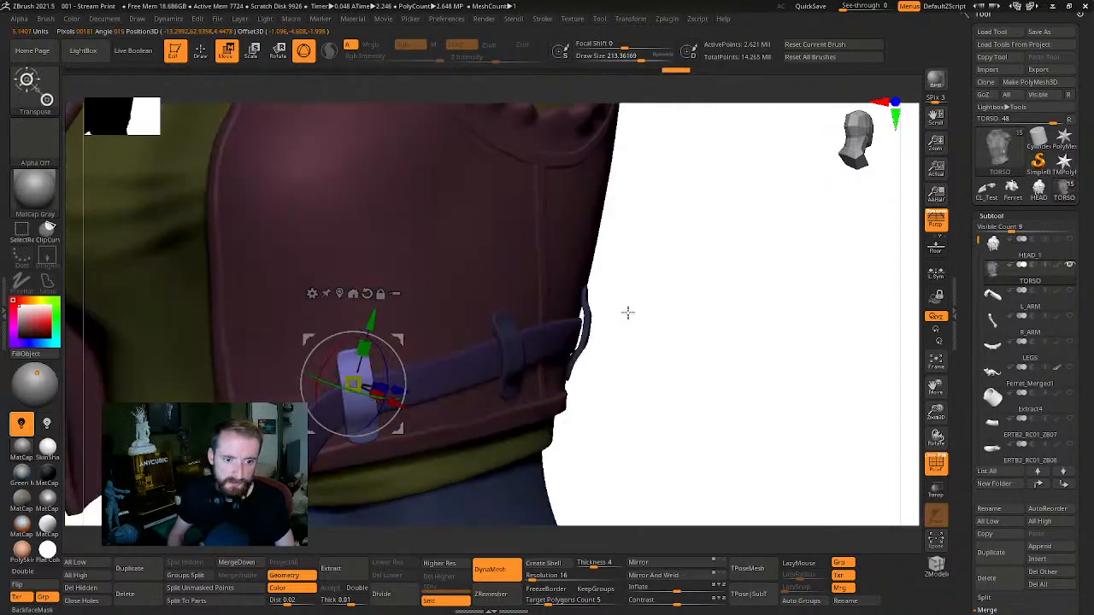
pyautogui.keyDown('ctrl'); pyautogui.moveTo(735, 313); pyautogui.dragTo(485, 328); pyautogui.keyUp('ctrl')
pyautogui.press('q')
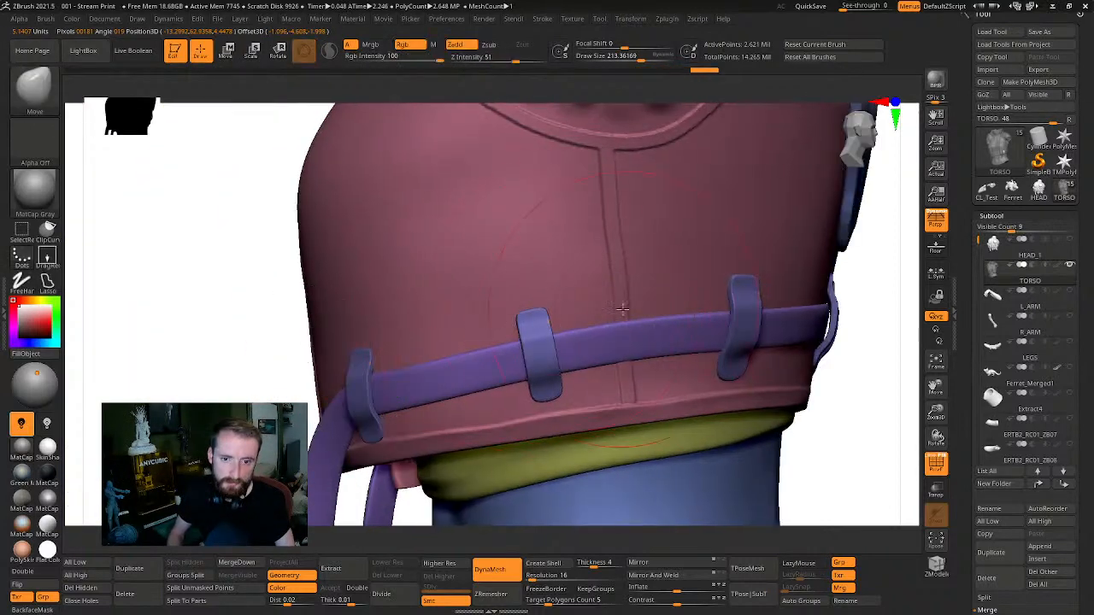
# Hide the belt loop polygroups around the vest's strap, and invert the visibility so only the loops are isolated
pyautogui.moveTo(486, 327)
pyautogui.mouseDown(button='right')
pyautogui.moveTo(632, 313)
pyautogui.moveTo(580, 318)
pyautogui.mouseUp(button='right')
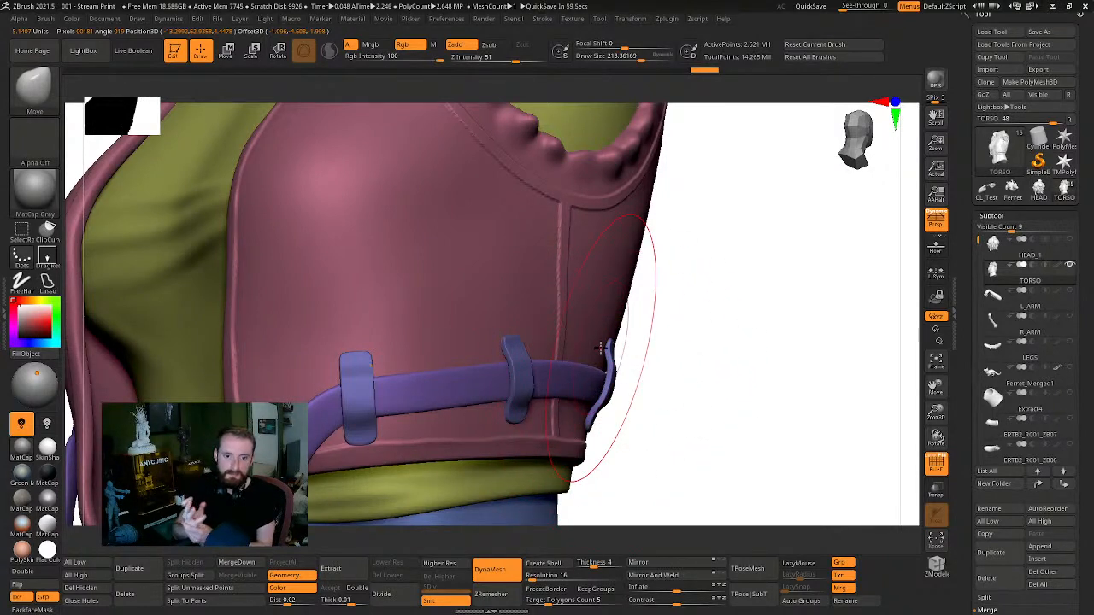
pyautogui.moveTo(708, 305)
pyautogui.mouseDown(button='right')
pyautogui.moveTo(732, 322)
pyautogui.moveTo(771, 324)
pyautogui.moveTo(607, 322)
pyautogui.moveTo(727, 283)
pyautogui.moveTo(703, 315)
pyautogui.moveTo(677, 308)
pyautogui.mouseUp(button='right')
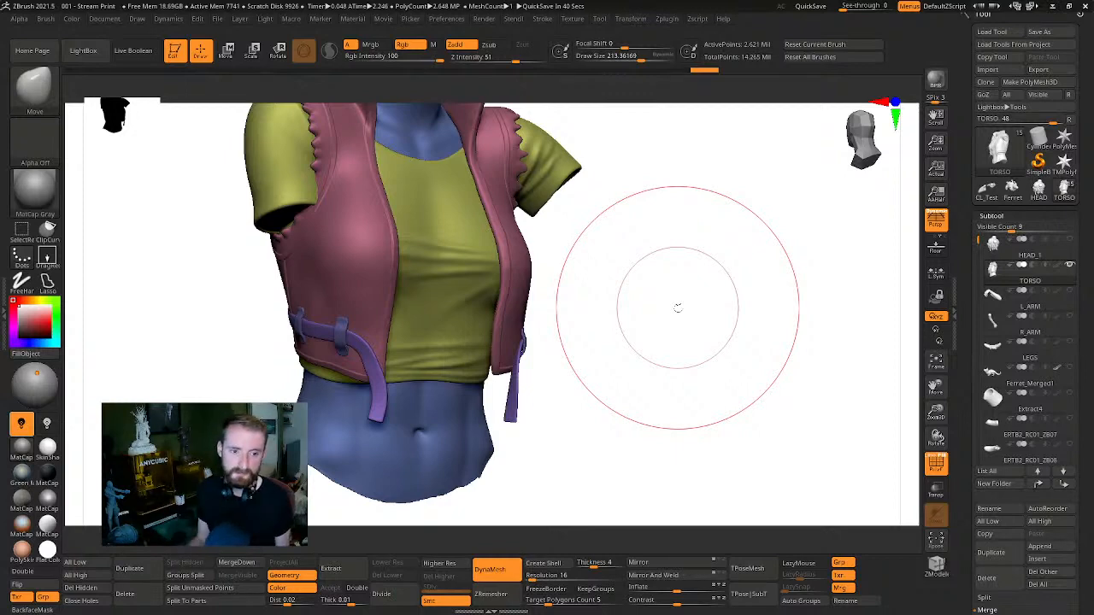
pyautogui.moveTo(606, 313)
pyautogui.mouseDown()
pyautogui.moveTo(659, 345)
pyautogui.moveTo(752, 373)
pyautogui.moveTo(771, 319)
pyautogui.moveTo(752, 349)
pyautogui.moveTo(776, 344)
pyautogui.moveTo(785, 264)
pyautogui.moveTo(715, 283)
pyautogui.moveTo(769, 271)
pyautogui.moveTo(783, 283)
pyautogui.moveTo(773, 286)
pyautogui.moveTo(769, 327)
pyautogui.moveTo(749, 329)
pyautogui.moveTo(825, 319)
pyautogui.moveTo(811, 323)
pyautogui.moveTo(740, 262)
pyautogui.moveTo(798, 254)
pyautogui.moveTo(820, 273)
pyautogui.mouseUp()
pyautogui.press('w')
pyautogui.press('q')
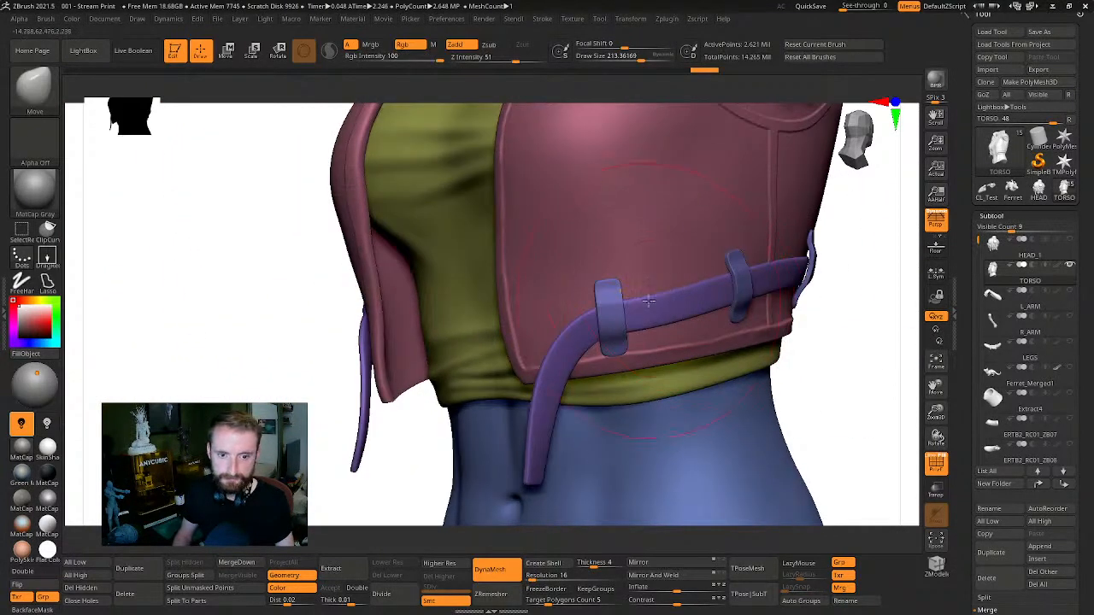
pyautogui.keyDown('ctrl'); pyautogui.keyDown('shift'); pyautogui.click(613, 320); pyautogui.keyUp('shift'); pyautogui.keyUp('ctrl')
pyautogui.keyDown('ctrl'); pyautogui.keyDown('shift'); pyautogui.moveTo(595, 255); pyautogui.dragTo(631, 235); pyautogui.keyUp('shift'); pyautogui.keyUp('ctrl')
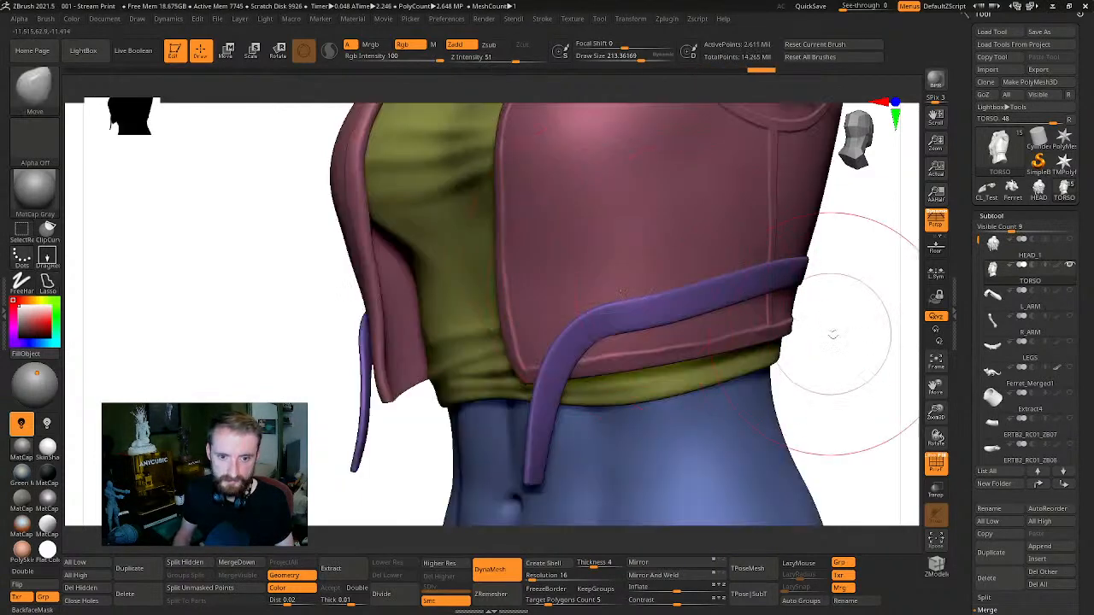
pyautogui.keyDown('alt'); pyautogui.moveTo(833, 335); pyautogui.dragTo(965, 340); pyautogui.keyUp('alt')
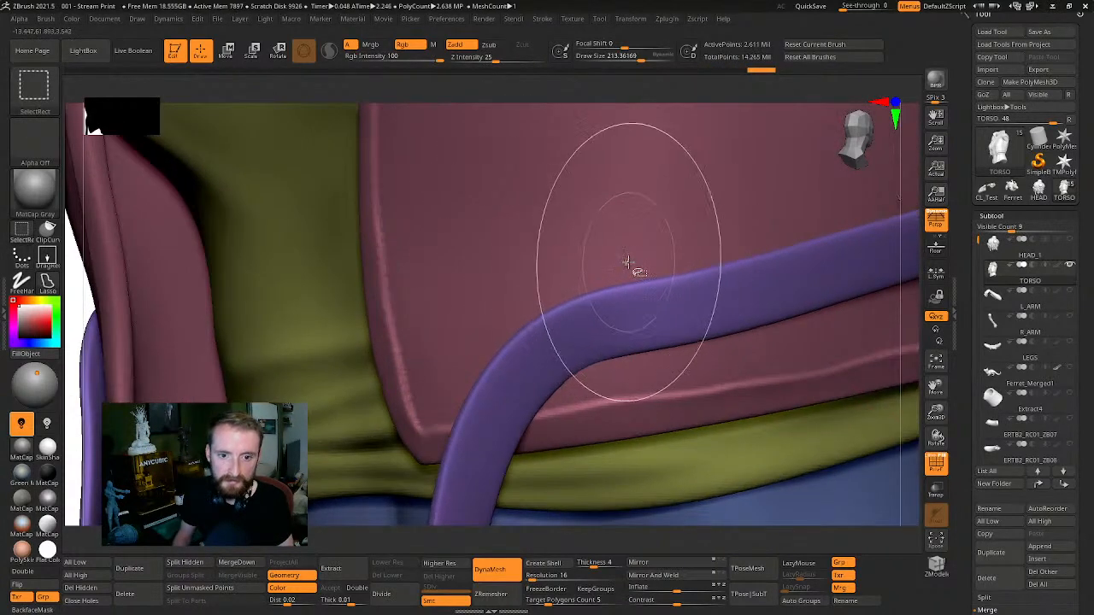
pyautogui.moveTo(629, 267); pyautogui.dragTo(592, 373)
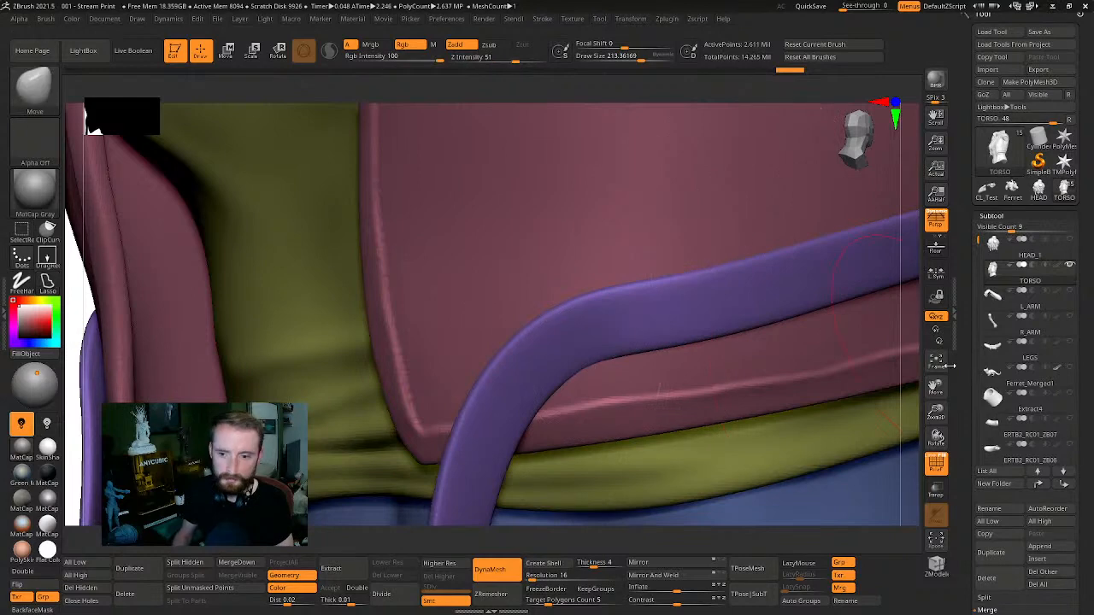
pyautogui.moveTo(936, 413)
pyautogui.mouseDown()
pyautogui.moveTo(905, 350)
pyautogui.moveTo(844, 336)
pyautogui.moveTo(671, 356)
pyautogui.mouseUp()
pyautogui.keyDown('ctrl'); pyautogui.keyDown('shift'); pyautogui.moveTo(815, 324); pyautogui.dragTo(782, 334); pyautogui.keyUp('shift'); pyautogui.keyUp('ctrl')
# Group the isolated belt loops into one polygroup and mask every other part of the torso
pyautogui.moveTo(751, 295)
pyautogui.keyDown('alt'); pyautogui.mouseDown()
pyautogui.moveTo(813, 328)
pyautogui.moveTo(773, 432)
pyautogui.moveTo(693, 436)
pyautogui.moveTo(837, 415)
pyautogui.moveTo(774, 434)
pyautogui.moveTo(795, 456)
pyautogui.moveTo(824, 408)
pyautogui.mouseUp(); pyautogui.keyUp('alt')
pyautogui.keyDown('ctrl'); pyautogui.click(864, 407); pyautogui.keyUp('ctrl')
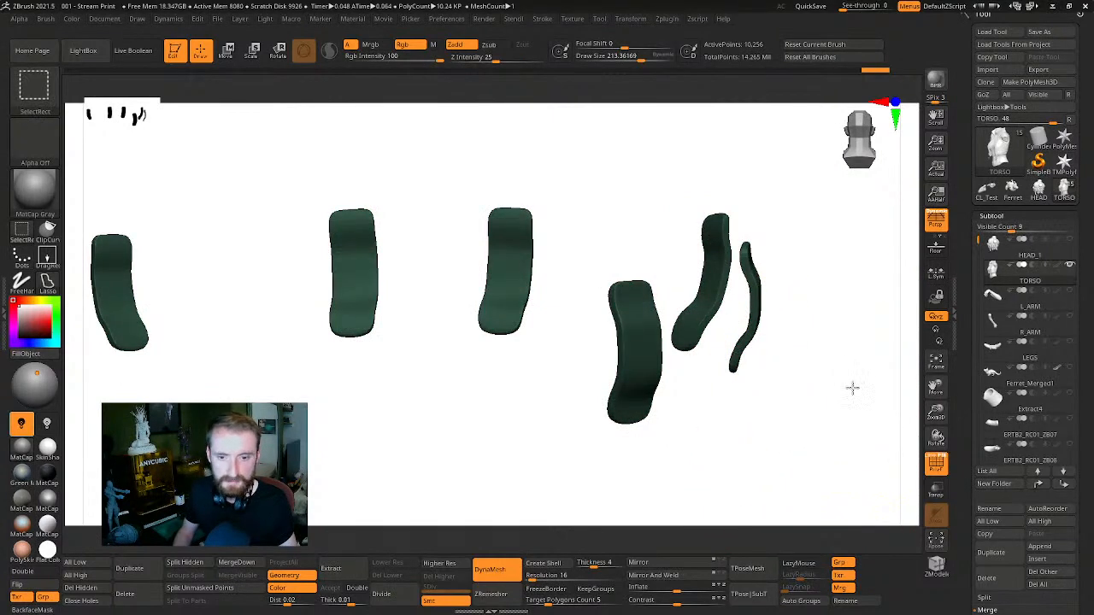
pyautogui.keyDown('ctrl'); pyautogui.keyDown('shift'); pyautogui.click(852, 385); pyautogui.keyUp('shift'); pyautogui.keyUp('ctrl')
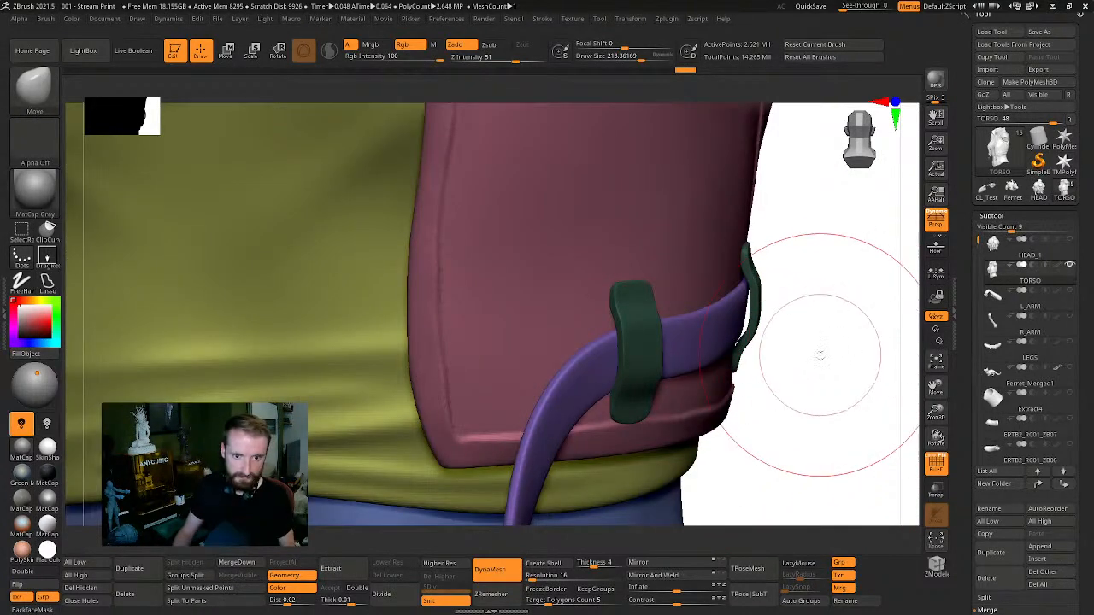
pyautogui.keyDown('ctrl'); pyautogui.click(867, 367); pyautogui.keyUp('ctrl')
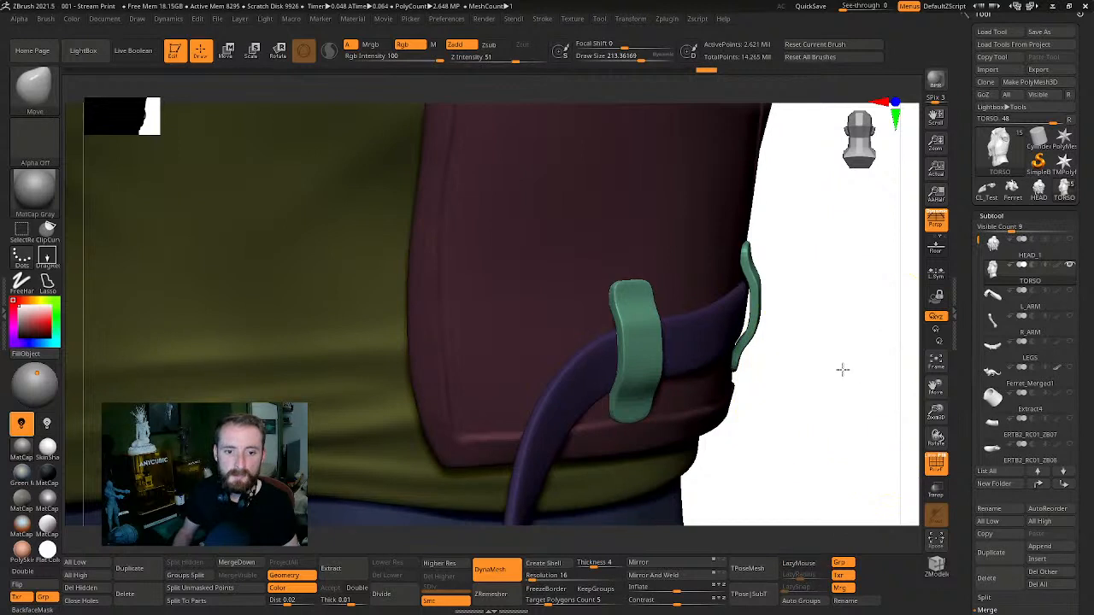
# Thicken the unmasked belt loops with the Inflate deformation
pyautogui.keyDown('alt'); pyautogui.moveTo(842, 369); pyautogui.dragTo(800, 379); pyautogui.keyUp('alt')
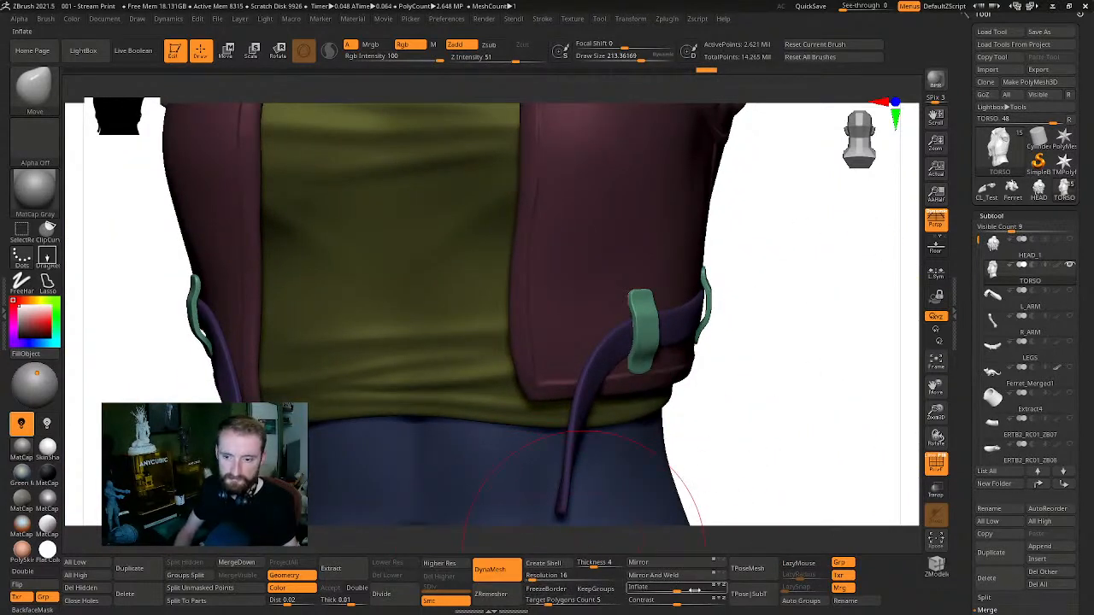
pyautogui.scroll(-10, 1025, 171)
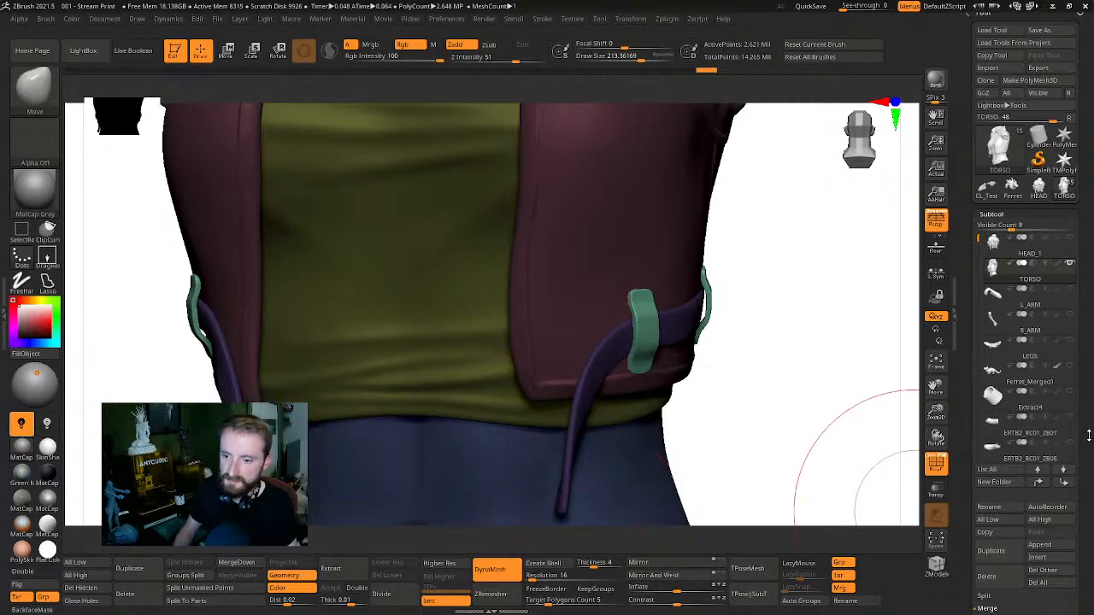
pyautogui.scroll(10, 1071, 222)
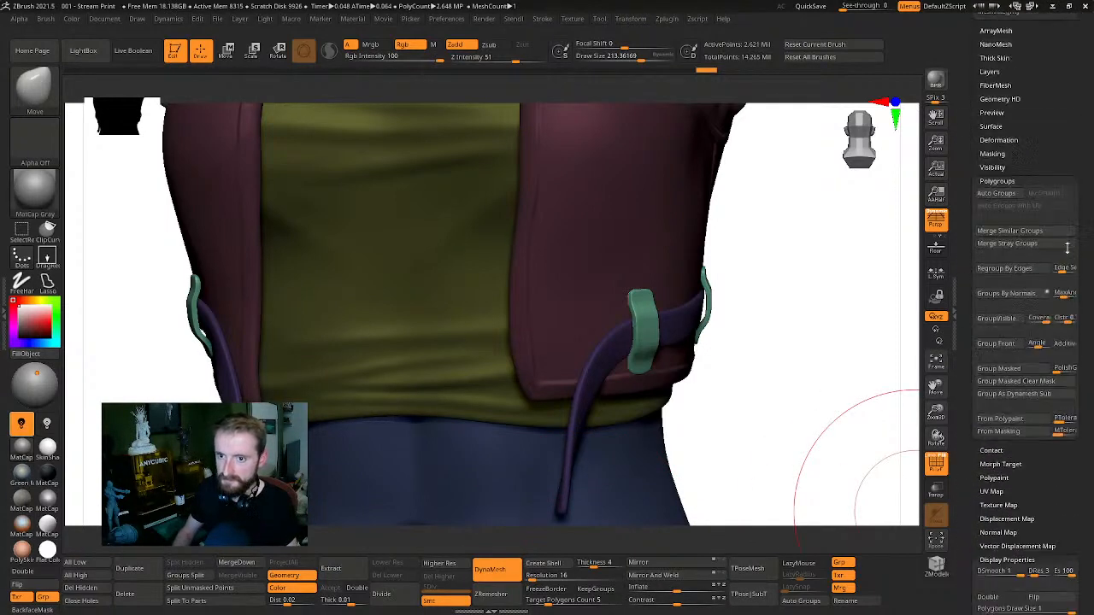
pyautogui.click(1000, 316)
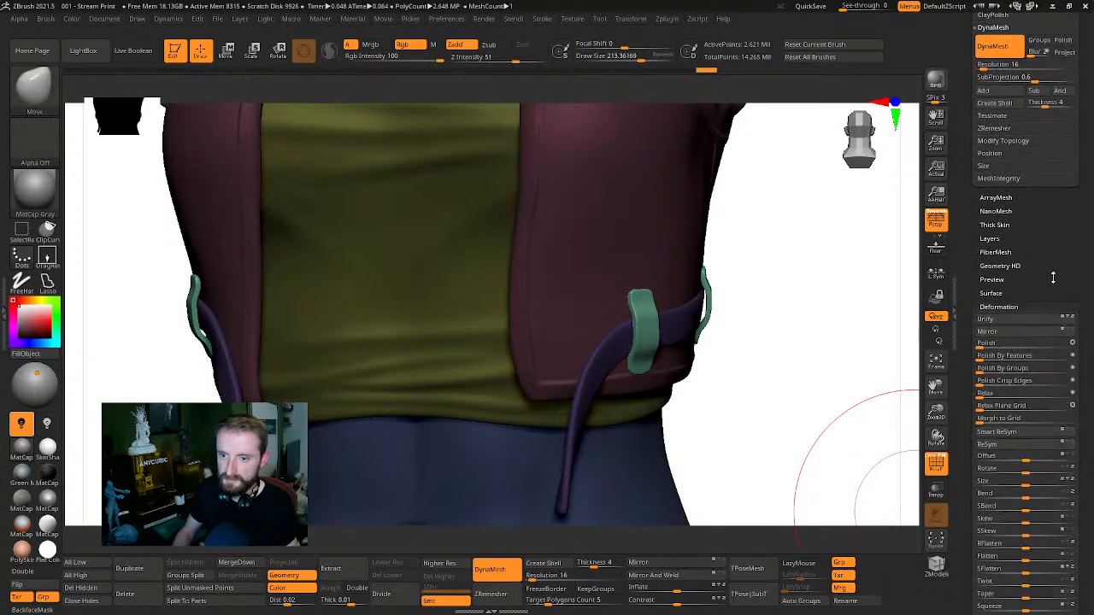
pyautogui.moveTo(999, 306); pyautogui.dragTo(1015, 211)
pyautogui.scroll(3, 1044, 160)
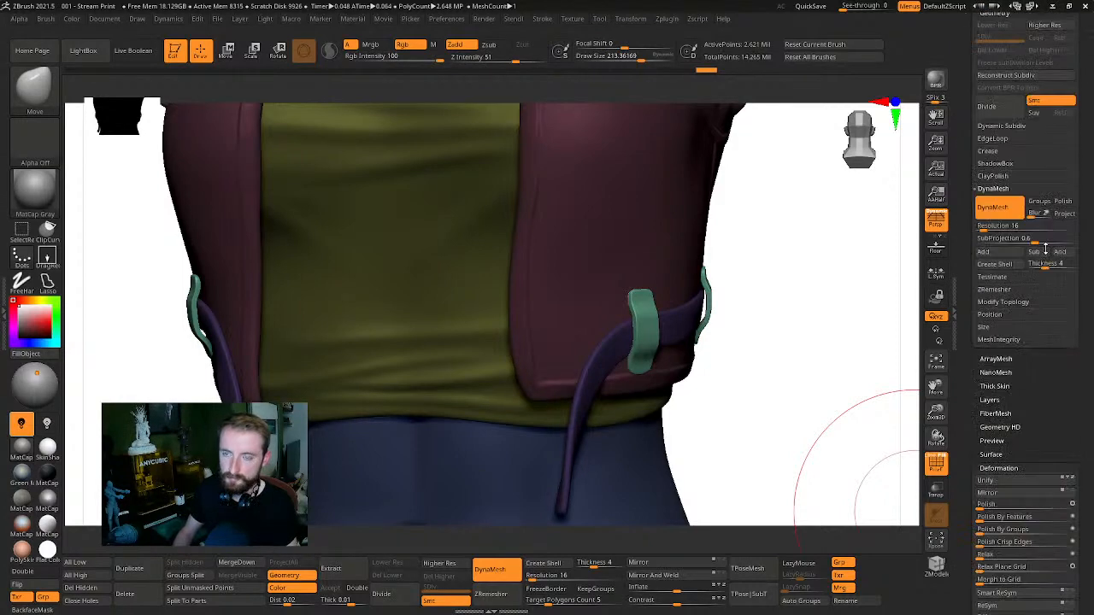
pyautogui.scroll(-4, 1043, 164)
pyautogui.moveTo(1057, 362); pyautogui.dragTo(1088, 223)
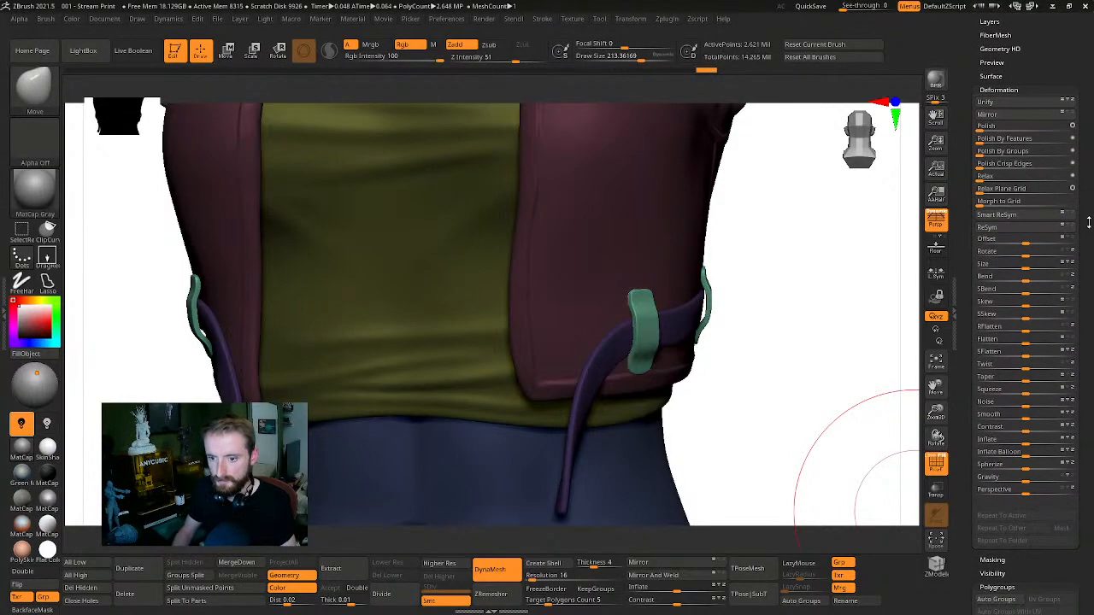
pyautogui.click(1027, 445)
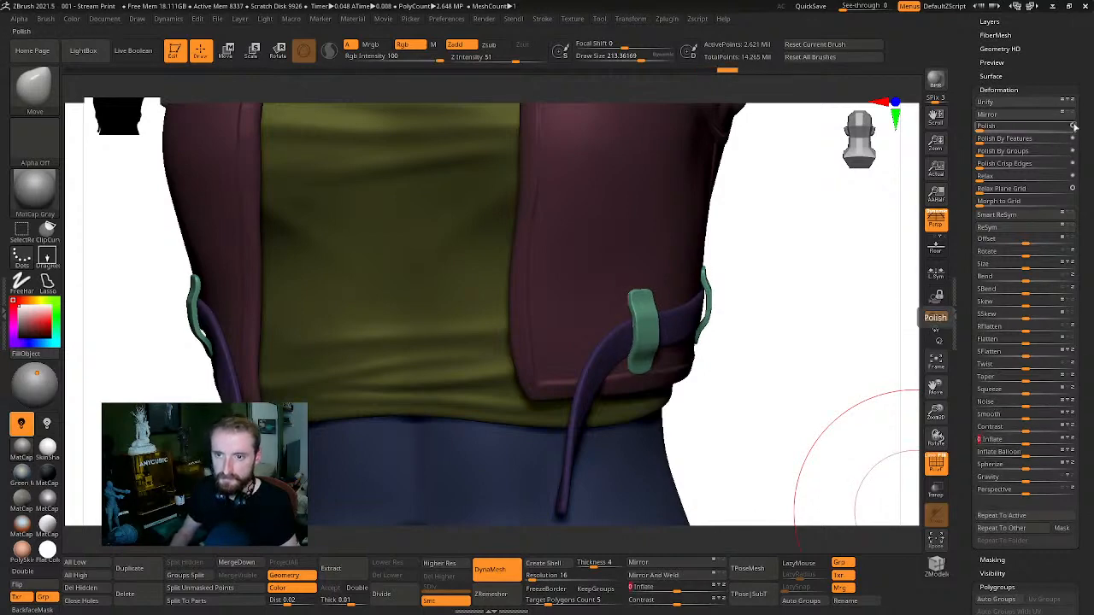
pyautogui.moveTo(1074, 127); pyautogui.dragTo(1067, 340)
pyautogui.moveTo(885, 371); pyautogui.dragTo(957, 410)
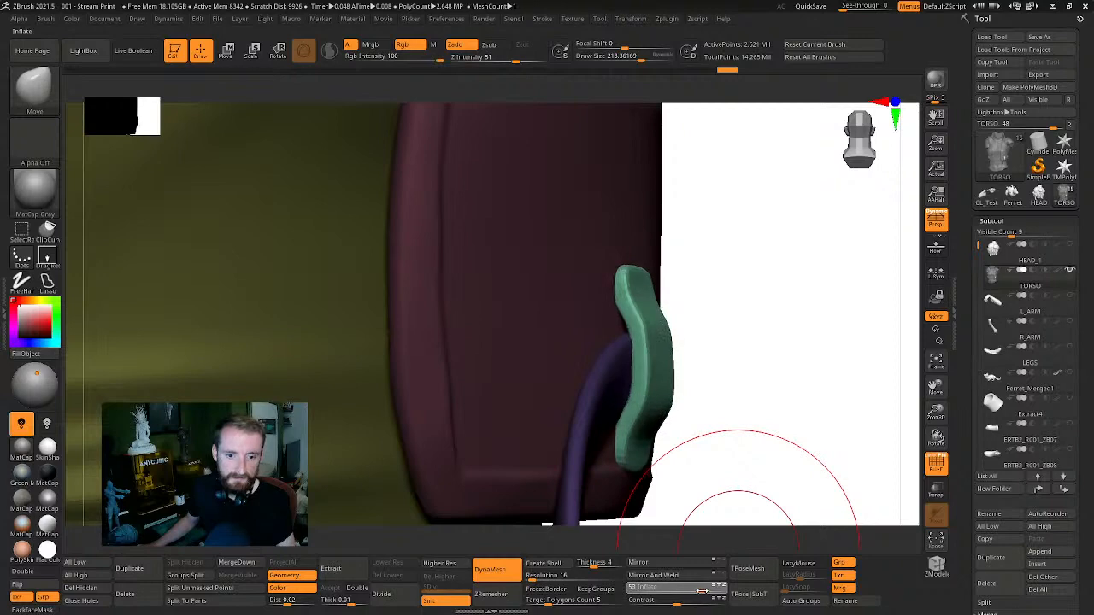
pyautogui.moveTo(711, 586); pyautogui.dragTo(710, 586)
# Check the inflated belt loops around the vest from the side and front, and clear the mask from the torso
pyautogui.moveTo(834, 418); pyautogui.dragTo(688, 412)
pyautogui.moveTo(835, 376)
pyautogui.mouseDown()
pyautogui.moveTo(772, 378)
pyautogui.moveTo(764, 350)
pyautogui.moveTo(808, 369)
pyautogui.moveTo(688, 421)
pyautogui.moveTo(798, 339)
pyautogui.moveTo(727, 383)
pyautogui.moveTo(743, 392)
pyautogui.moveTo(730, 385)
pyautogui.moveTo(781, 308)
pyautogui.moveTo(758, 300)
pyautogui.moveTo(774, 273)
pyautogui.moveTo(763, 287)
pyautogui.moveTo(783, 289)
pyautogui.moveTo(771, 327)
pyautogui.moveTo(791, 330)
pyautogui.moveTo(759, 324)
pyautogui.moveTo(802, 333)
pyautogui.mouseUp()
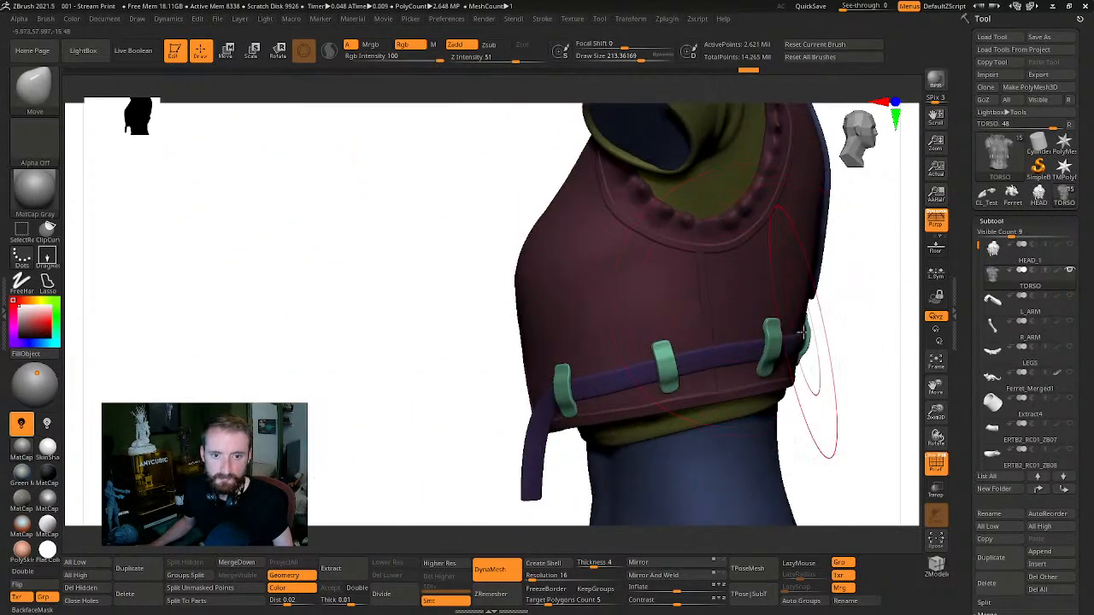
pyautogui.moveTo(863, 365); pyautogui.dragTo(745, 317)
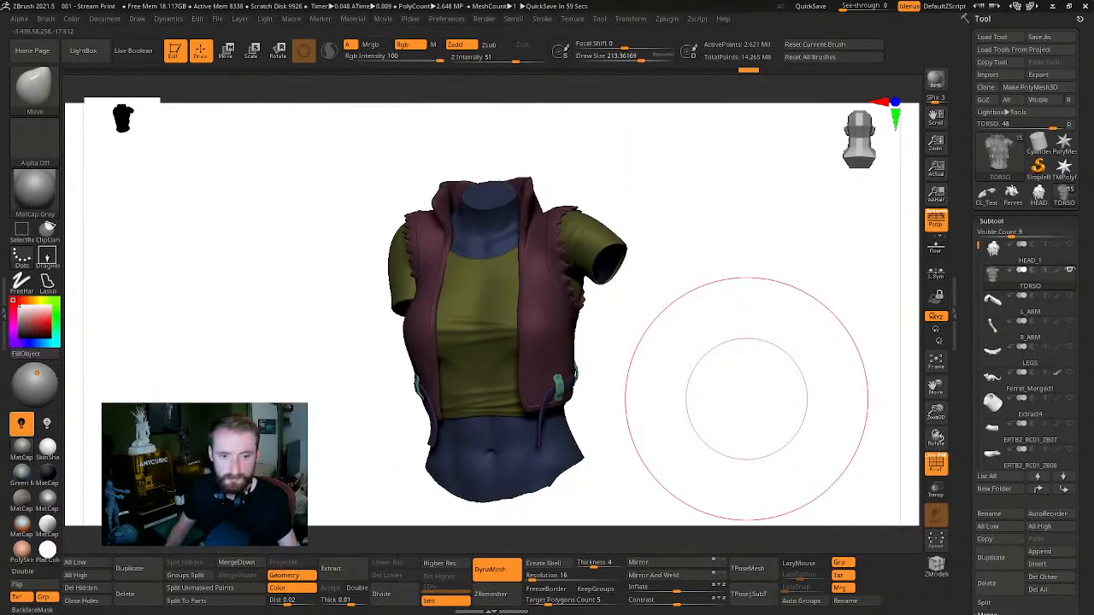
pyautogui.moveTo(773, 365)
pyautogui.mouseDown()
pyautogui.moveTo(749, 364)
pyautogui.moveTo(864, 383)
pyautogui.moveTo(828, 371)
pyautogui.moveTo(793, 384)
pyautogui.moveTo(708, 487)
pyautogui.moveTo(783, 314)
pyautogui.moveTo(703, 350)
pyautogui.moveTo(761, 361)
pyautogui.moveTo(798, 353)
pyautogui.moveTo(780, 307)
pyautogui.moveTo(757, 322)
pyautogui.moveTo(789, 341)
pyautogui.moveTo(649, 282)
pyautogui.mouseUp()
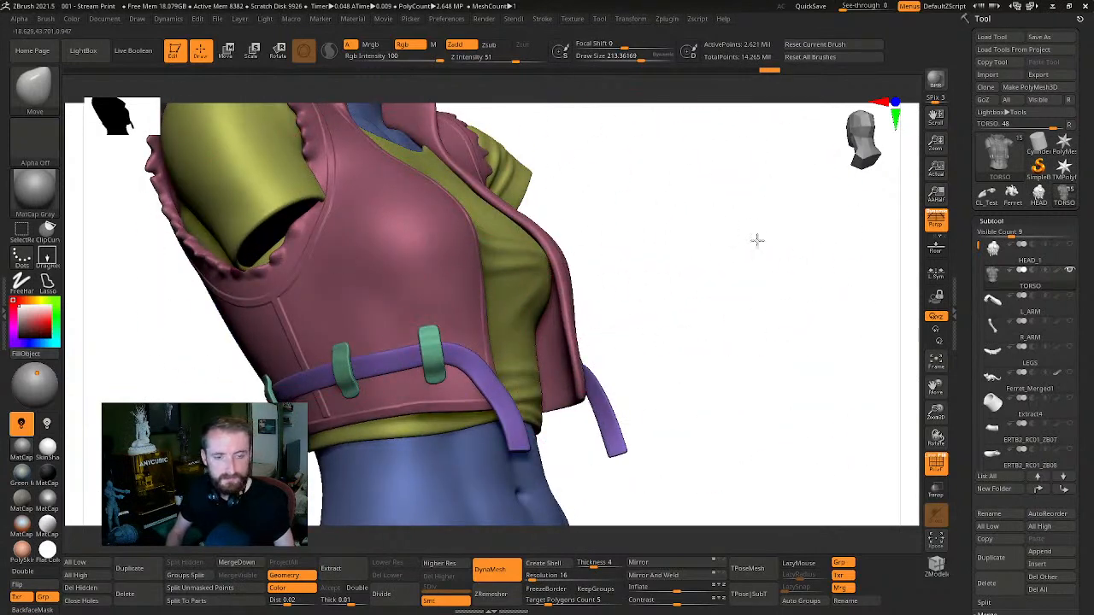
pyautogui.moveTo(757, 240); pyautogui.dragTo(421, 298)
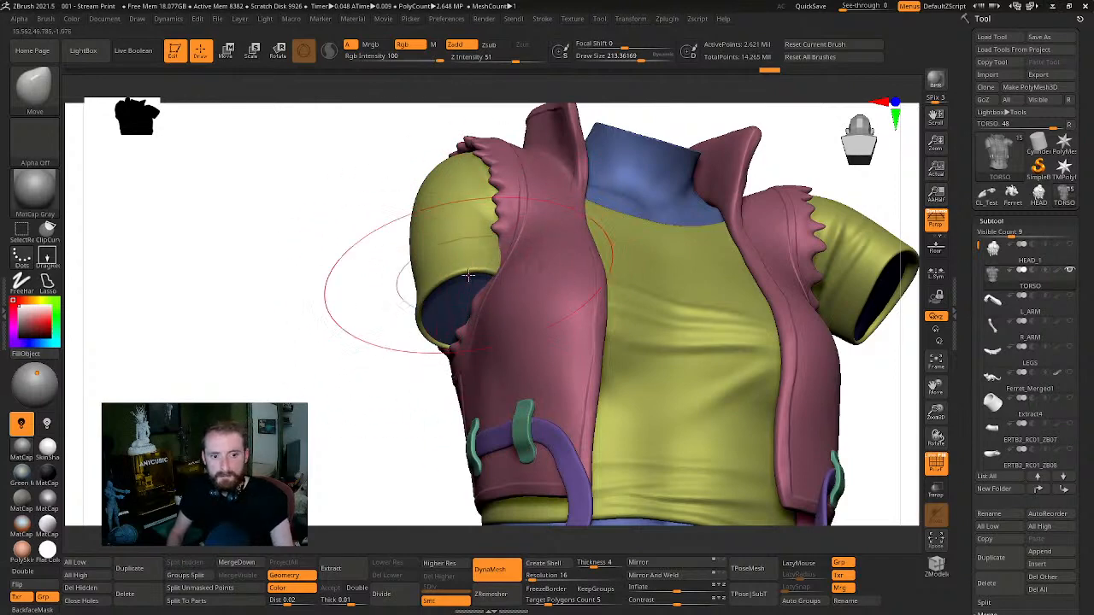
pyautogui.moveTo(359, 381); pyautogui.dragTo(738, 337)
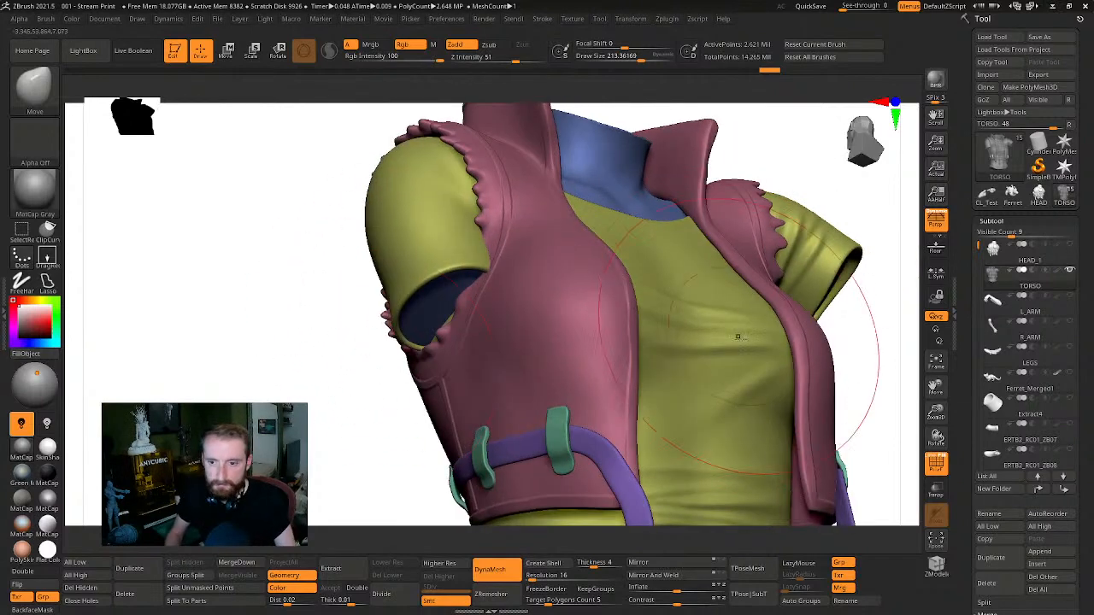
# Show all subtools of the seated character and examine how the arms meet the shirt sleeves and vest
pyautogui.keyDown('shift'); pyautogui.click(1068, 272); pyautogui.keyUp('shift')
pyautogui.moveTo(891, 399); pyautogui.dragTo(433, 397)
pyautogui.moveTo(288, 365); pyautogui.dragTo(244, 285)
pyautogui.moveTo(394, 362)
pyautogui.keyDown('alt'); pyautogui.mouseDown()
pyautogui.moveTo(339, 299)
pyautogui.moveTo(248, 235)
pyautogui.mouseUp(); pyautogui.keyUp('alt')
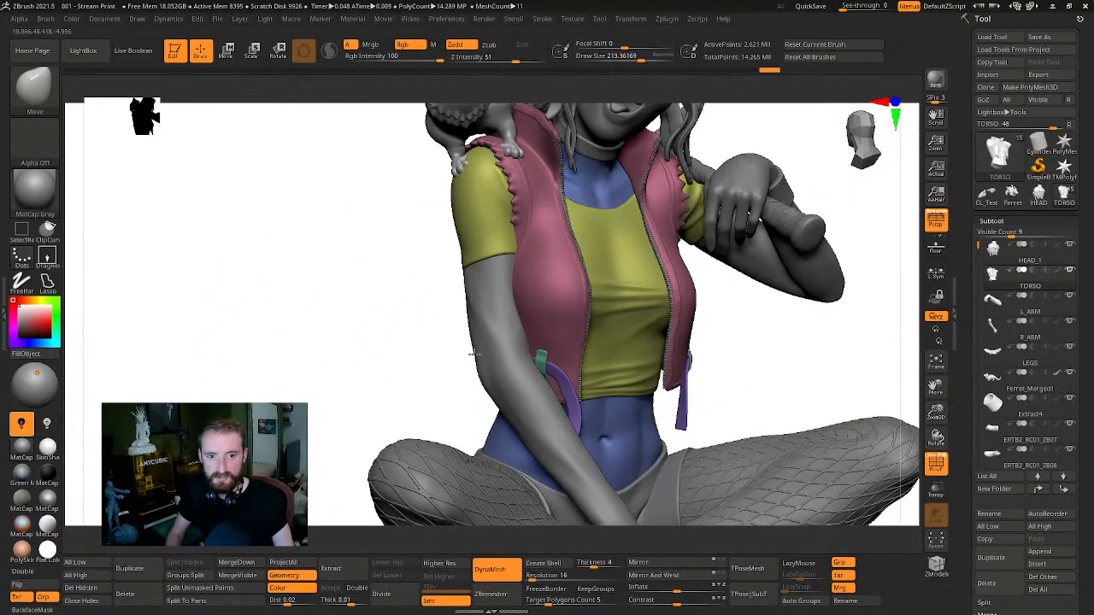
pyautogui.moveTo(373, 368)
pyautogui.mouseDown()
pyautogui.moveTo(418, 334)
pyautogui.moveTo(371, 354)
pyautogui.moveTo(473, 271)
pyautogui.mouseUp()
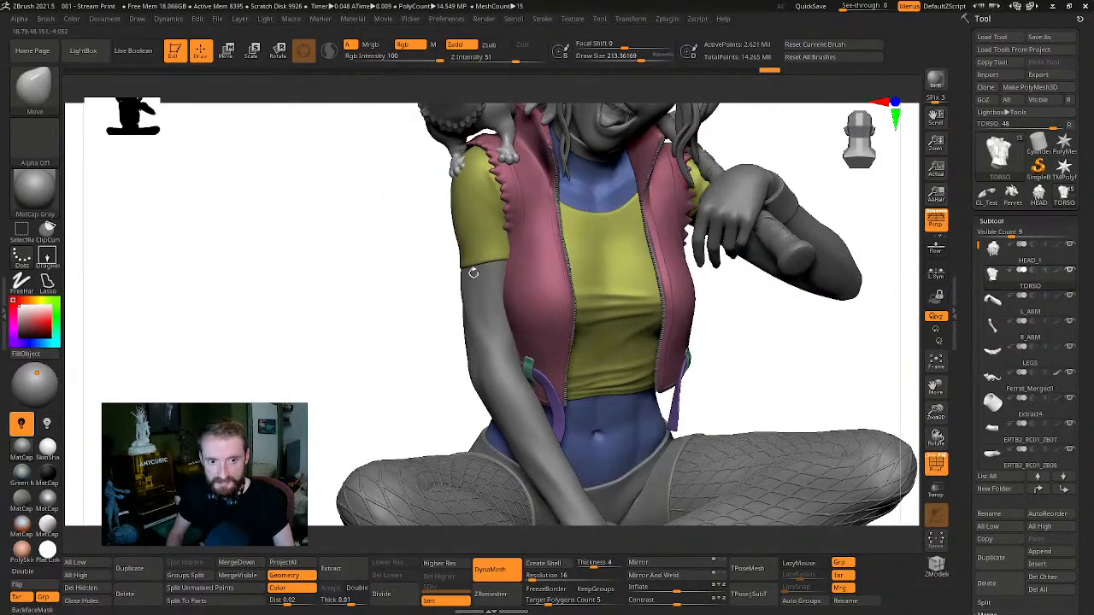
pyautogui.moveTo(400, 338); pyautogui.dragTo(511, 313)
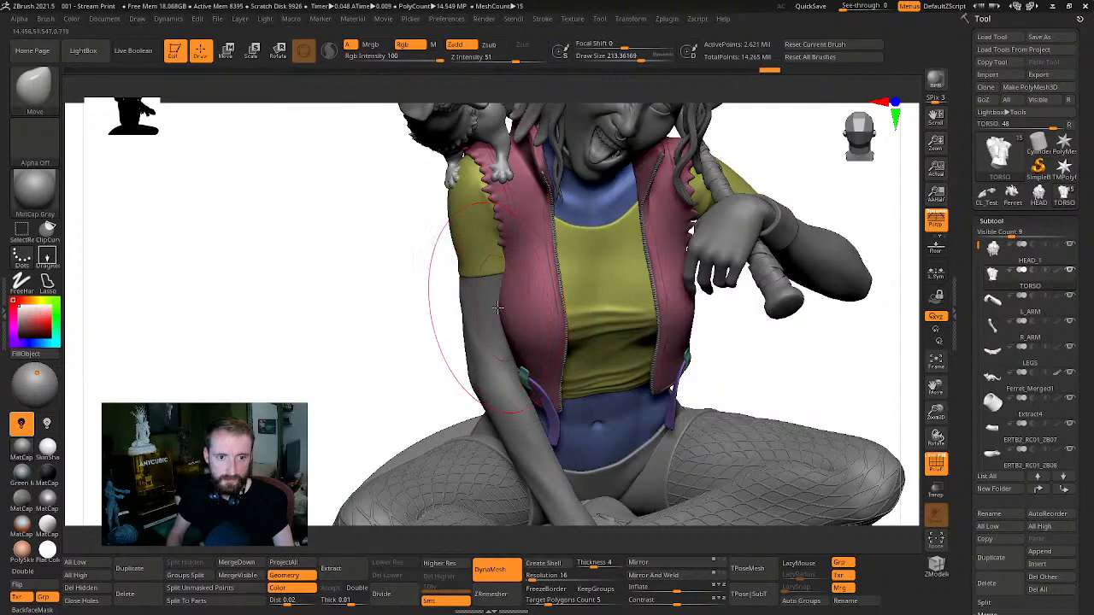
pyautogui.moveTo(491, 360); pyautogui.dragTo(724, 321)
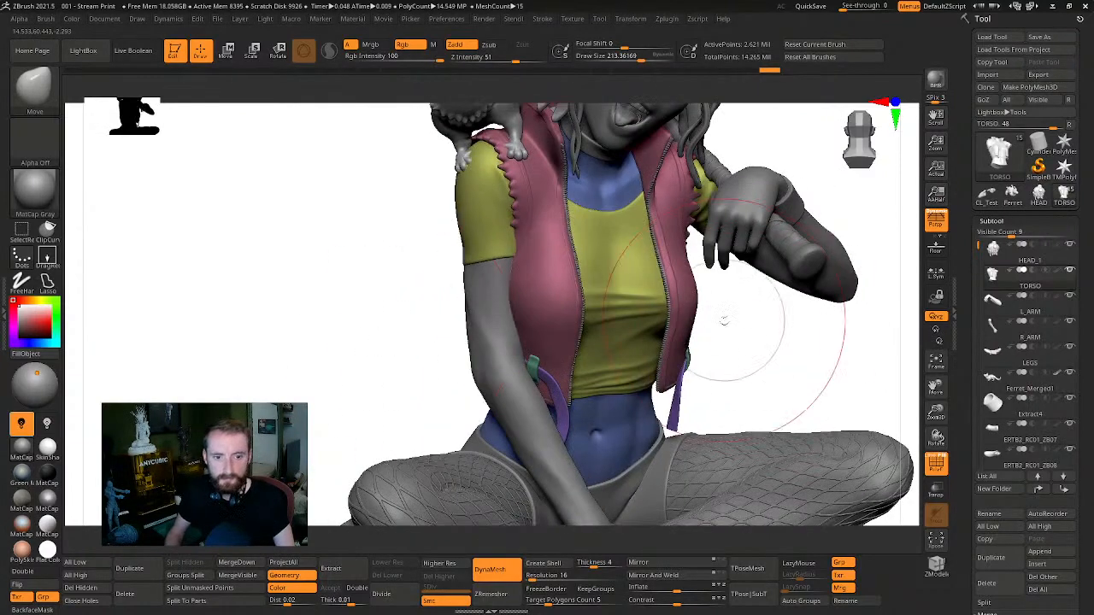
pyautogui.moveTo(808, 357); pyautogui.dragTo(766, 346)
# Isolate the torso and examine the sleeve opening where it meets the vest's frilled armhole
pyautogui.hotkey('alt', 's')
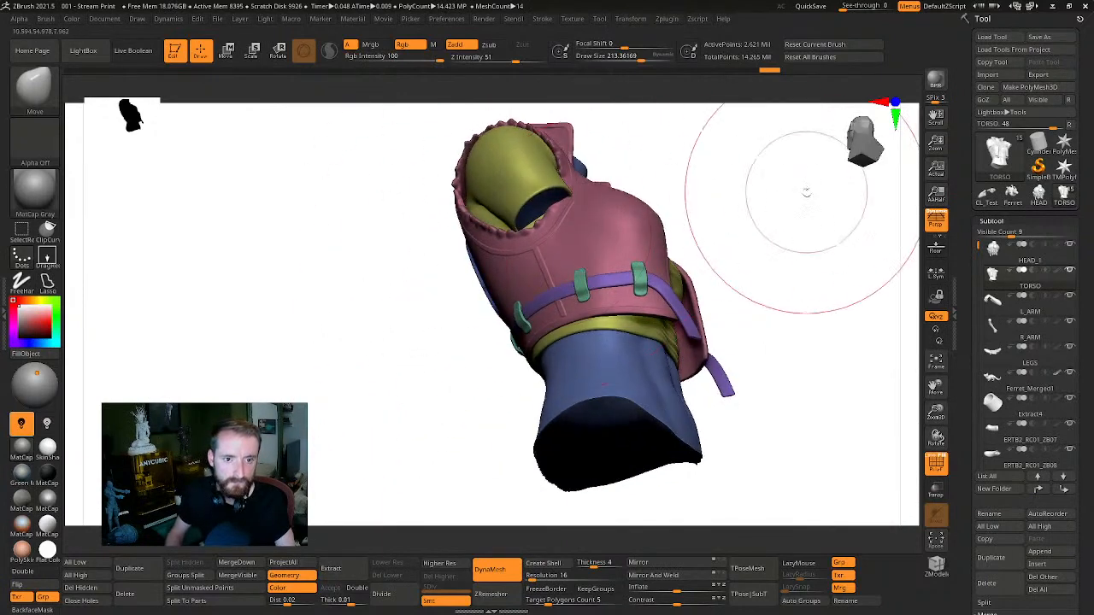
pyautogui.keyDown('alt'); pyautogui.moveTo(806, 192); pyautogui.dragTo(863, 513); pyautogui.keyUp('alt')
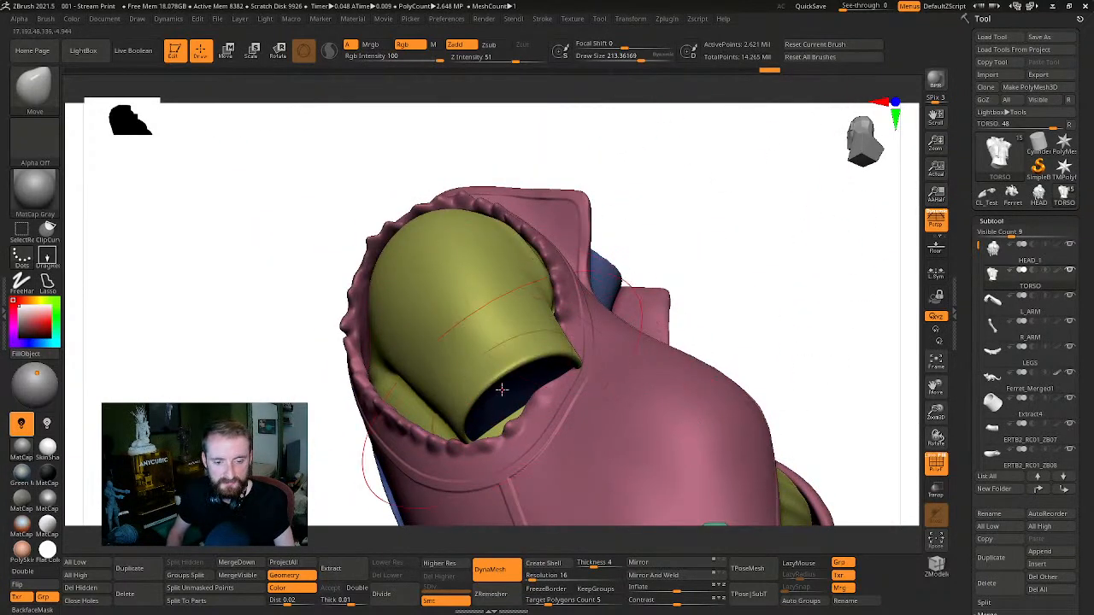
pyautogui.moveTo(816, 301); pyautogui.dragTo(860, 259)
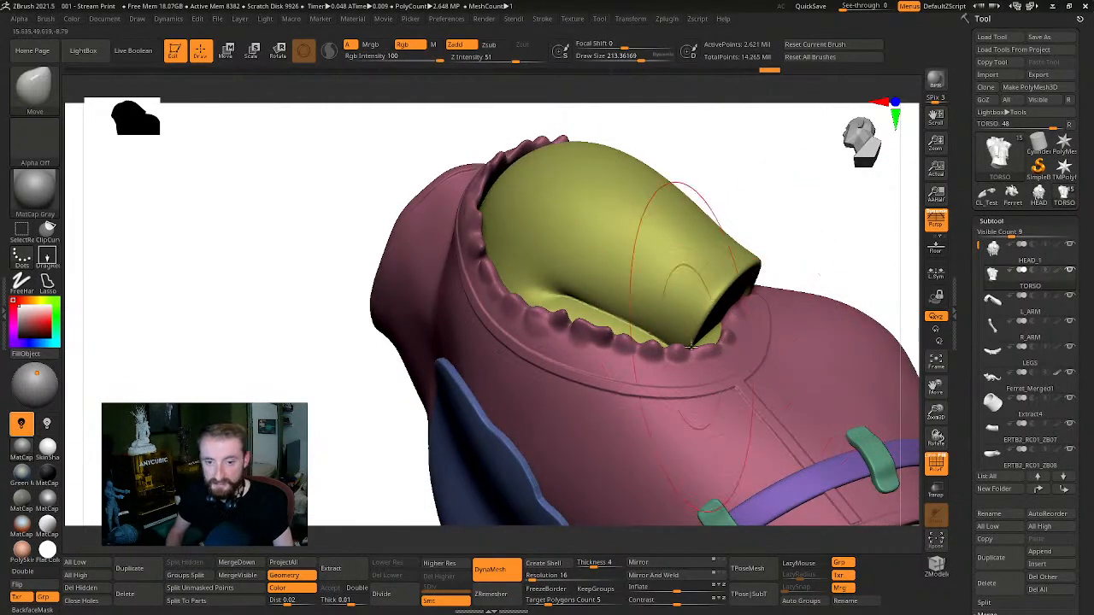
# Compare the short sleeve's open cuff and the frilled armhole with the other subtools shown and hidden
pyautogui.moveTo(690, 345); pyautogui.dragTo(396, 402)
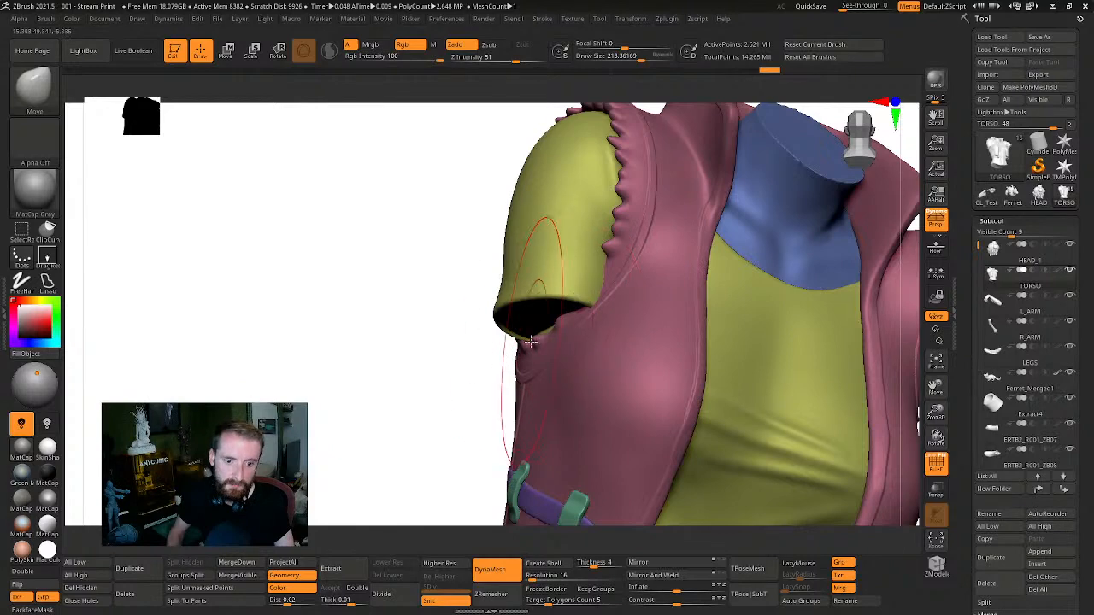
pyautogui.moveTo(436, 370); pyautogui.dragTo(558, 358)
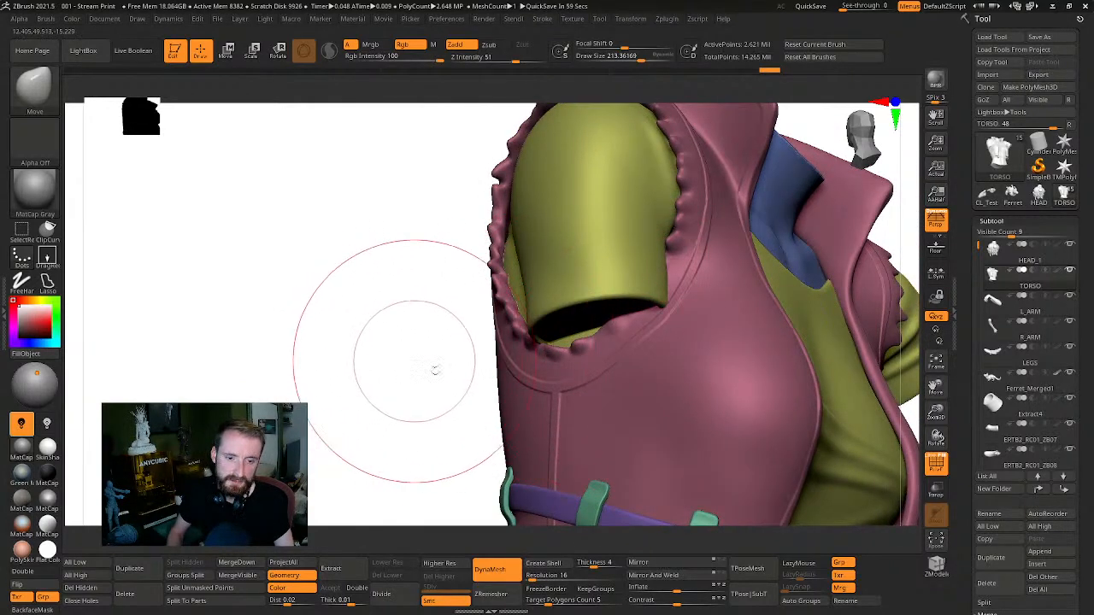
pyautogui.moveTo(434, 369); pyautogui.dragTo(445, 342)
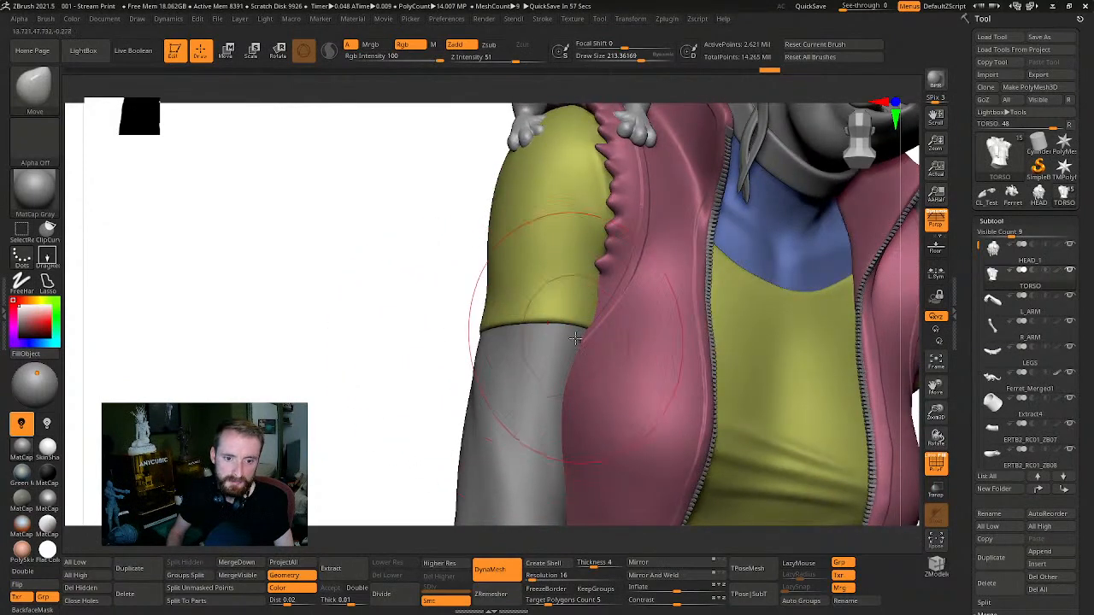
pyautogui.hotkey('alt', 's')
pyautogui.hotkey('alt', 's')
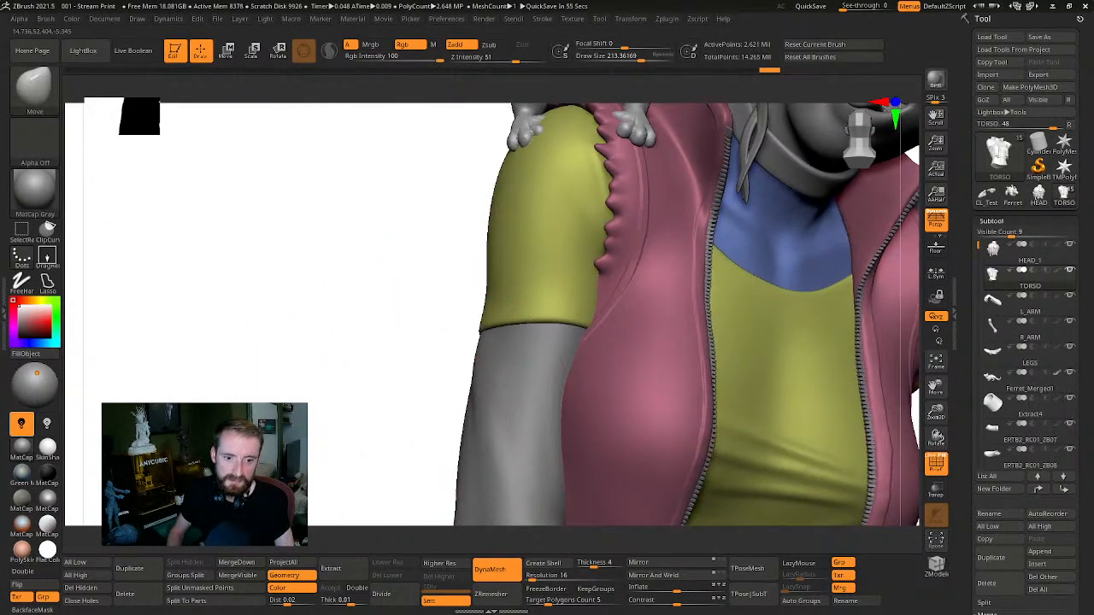
# Check the R_ARM subtool on its own, show the full character again, and make TORSO the active subtool
pyautogui.keyDown('alt'); pyautogui.moveTo(343, 421); pyautogui.dragTo(240, 198); pyautogui.keyUp('alt')
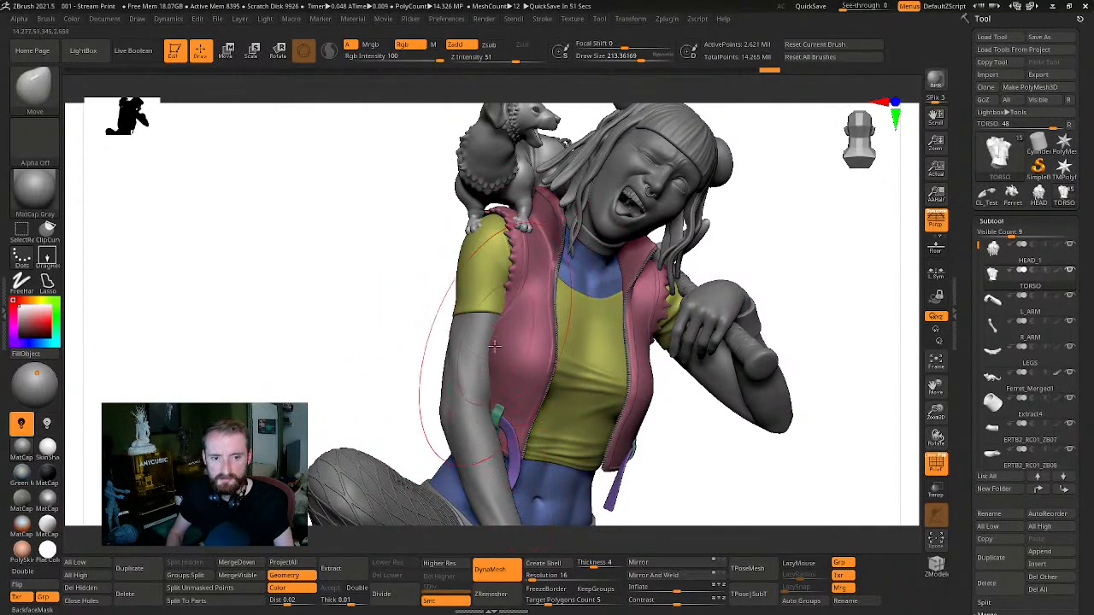
pyautogui.moveTo(832, 272); pyautogui.dragTo(666, 354)
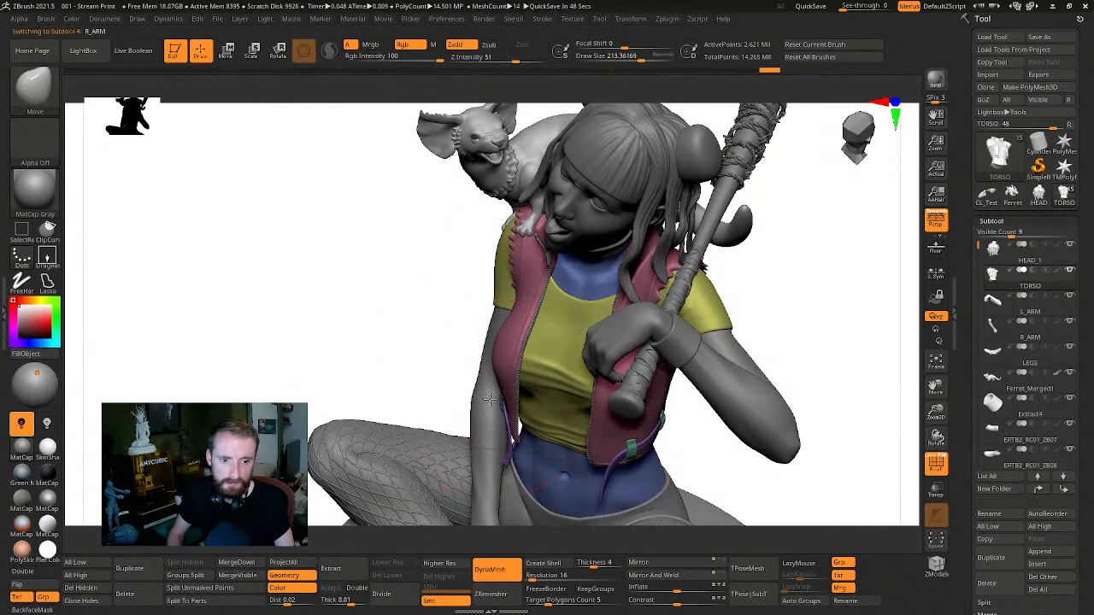
pyautogui.hotkey('alt', 's')
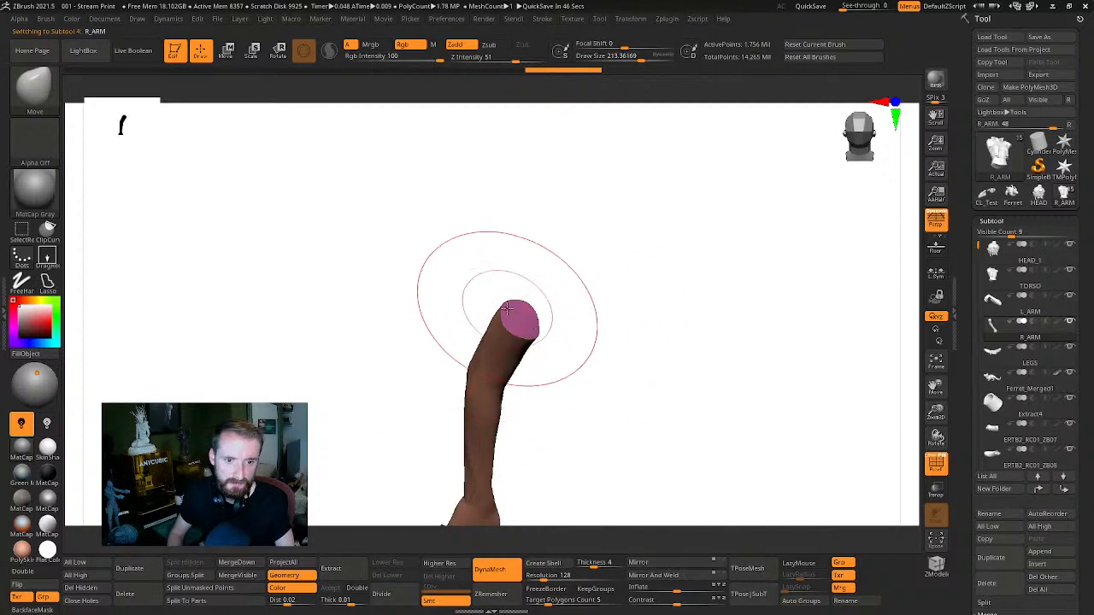
pyautogui.hotkey('alt', 's')
pyautogui.moveTo(300, 317); pyautogui.dragTo(601, 184)
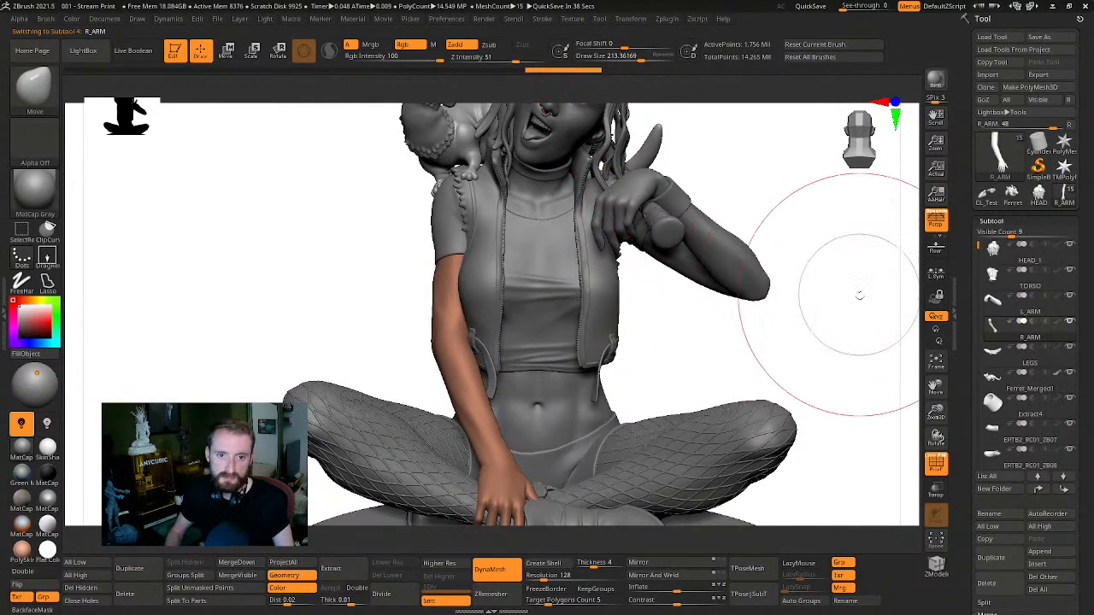
pyautogui.moveTo(859, 293); pyautogui.dragTo(856, 270)
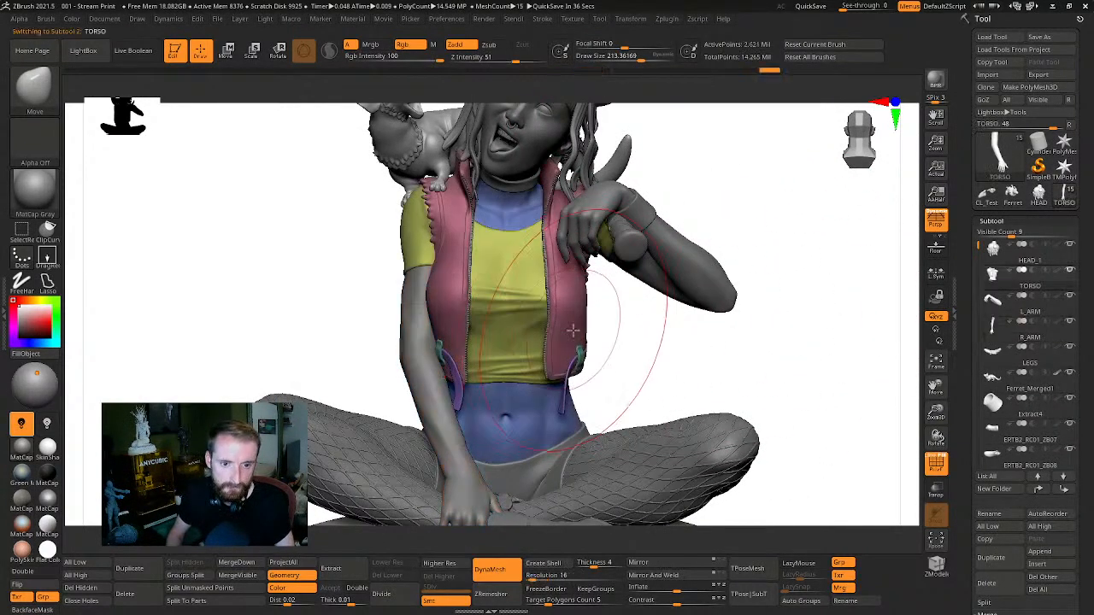
# Isolate the torso and inspect its waist opening, vest hem, neck stump and the gap inside the vest collar
pyautogui.hotkey('alt', 's')
pyautogui.keyDown('alt'); pyautogui.moveTo(722, 332); pyautogui.dragTo(763, 345); pyautogui.keyUp('alt')
pyautogui.moveTo(749, 388)
pyautogui.mouseDown()
pyautogui.moveTo(786, 385)
pyautogui.moveTo(773, 339)
pyautogui.moveTo(820, 373)
pyautogui.mouseUp()
pyautogui.moveTo(819, 373)
pyautogui.keyDown('alt'); pyautogui.mouseDown()
pyautogui.moveTo(766, 370)
pyautogui.moveTo(780, 349)
pyautogui.moveTo(728, 346)
pyautogui.moveTo(779, 314)
pyautogui.mouseUp(); pyautogui.keyUp('alt')
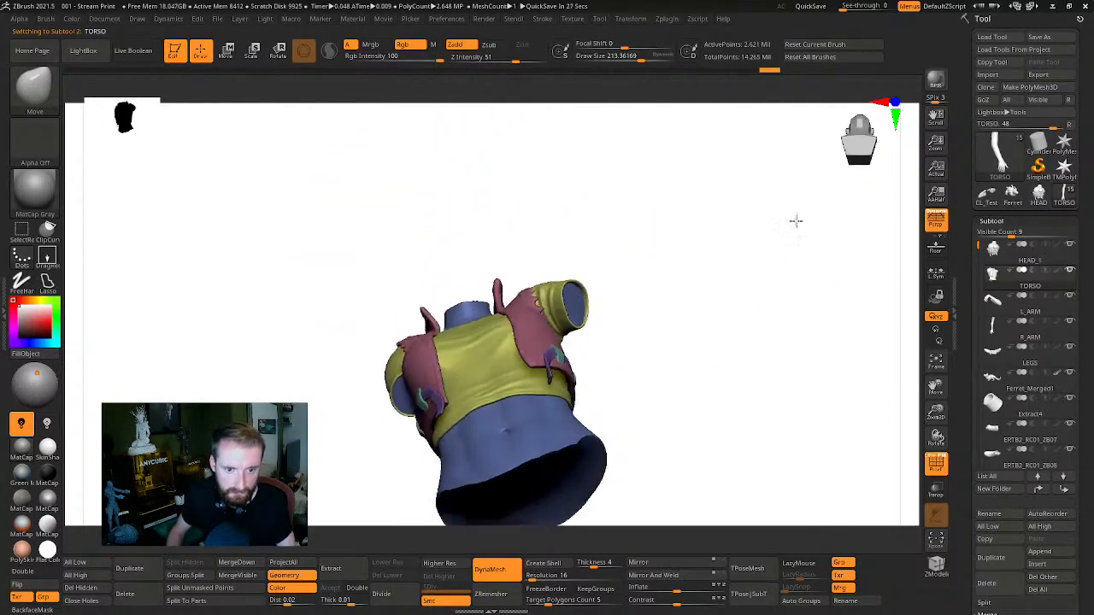
pyautogui.moveTo(795, 221); pyautogui.dragTo(530, 265)
pyautogui.moveTo(619, 472)
pyautogui.mouseDown()
pyautogui.moveTo(612, 505)
pyautogui.moveTo(610, 464)
pyautogui.moveTo(576, 445)
pyautogui.moveTo(644, 442)
pyautogui.mouseUp()
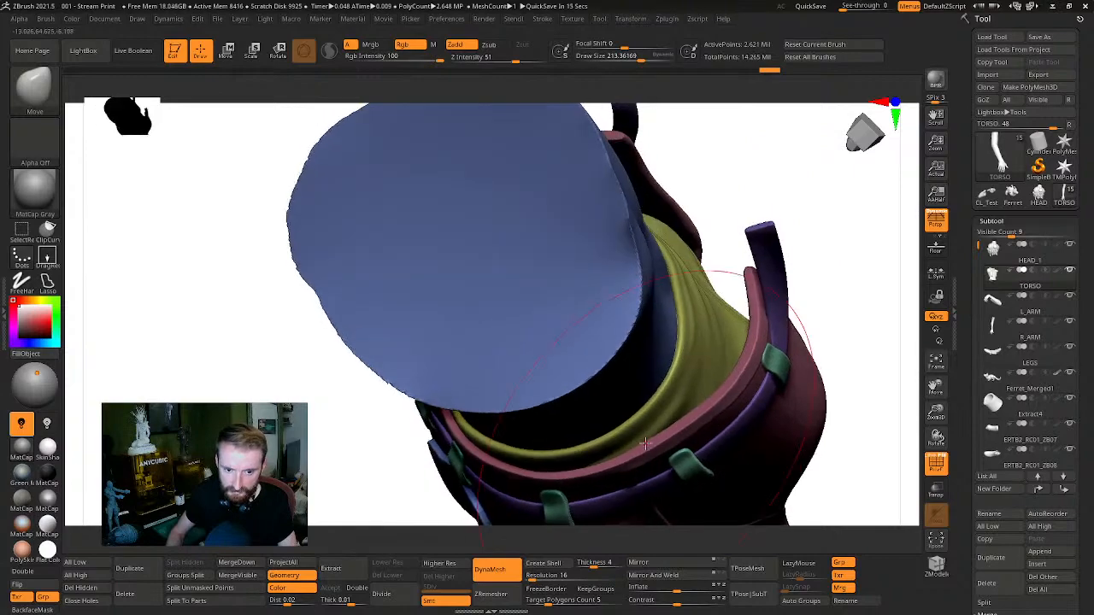
pyautogui.moveTo(801, 350); pyautogui.dragTo(553, 317)
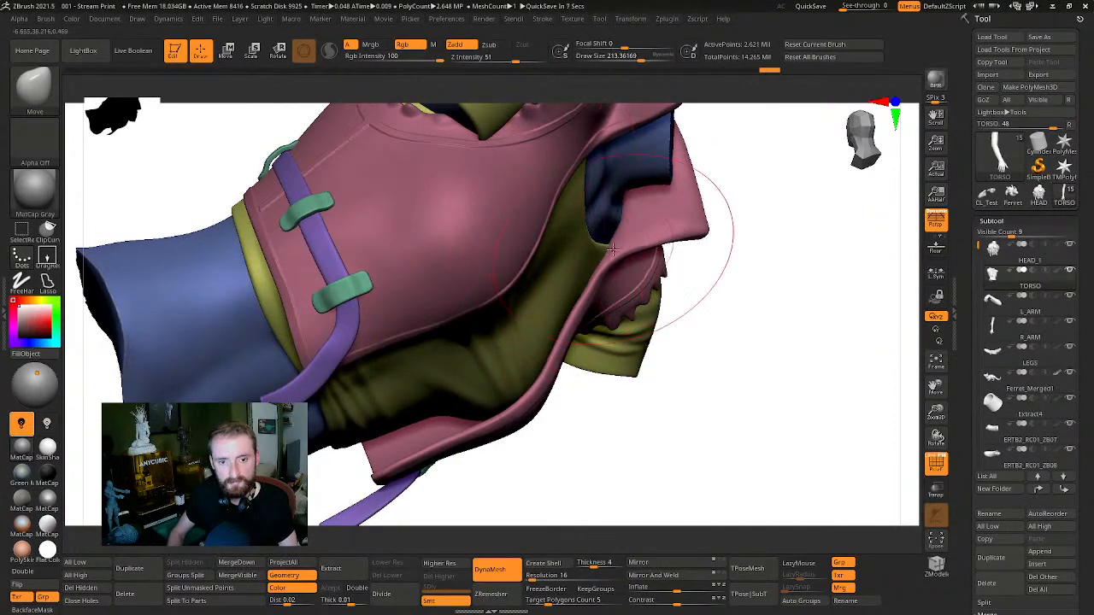
pyautogui.moveTo(698, 269); pyautogui.dragTo(640, 246)
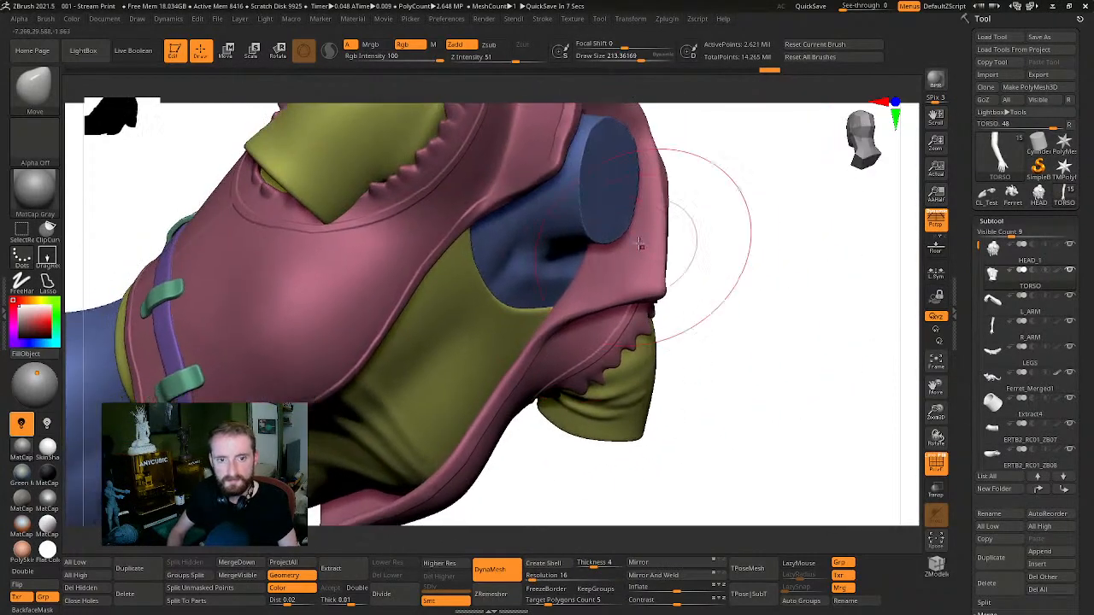
pyautogui.moveTo(722, 310); pyautogui.dragTo(801, 294)
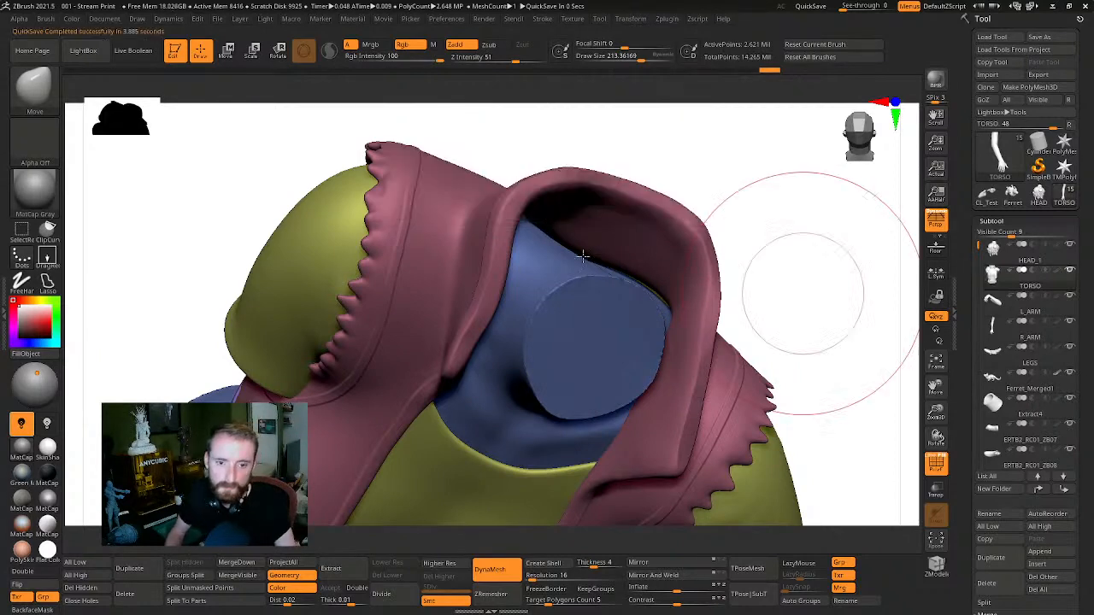
pyautogui.moveTo(830, 317); pyautogui.dragTo(743, 302)
pyautogui.moveTo(792, 262)
pyautogui.keyDown('alt'); pyautogui.mouseDown()
pyautogui.moveTo(730, 303)
pyautogui.moveTo(735, 289)
pyautogui.moveTo(833, 257)
pyautogui.moveTo(406, 162)
pyautogui.mouseUp(); pyautogui.keyUp('alt')
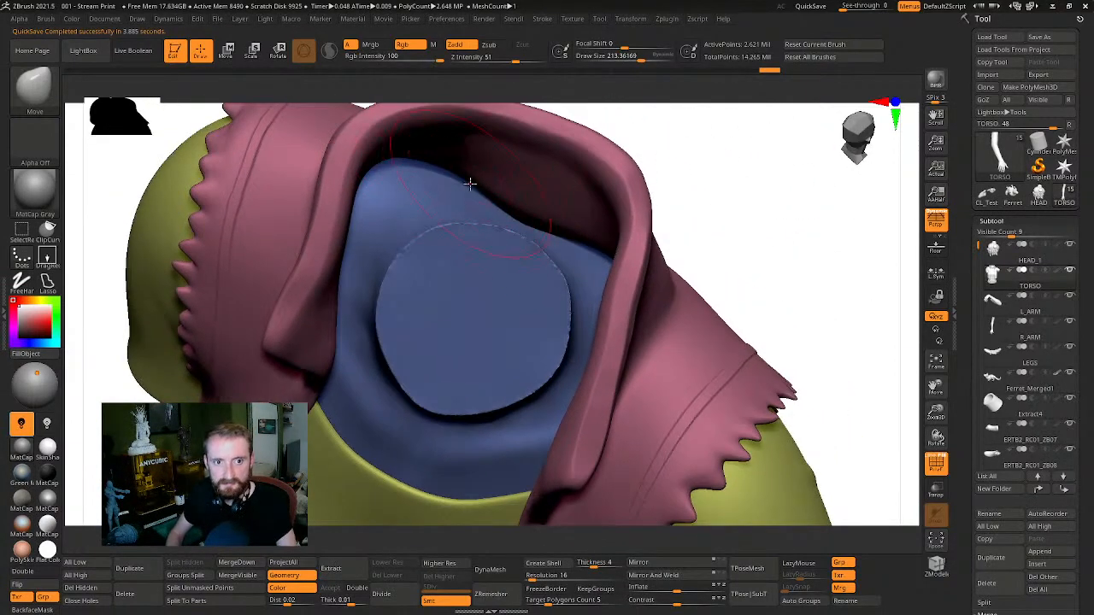
pyautogui.moveTo(738, 239)
pyautogui.mouseDown()
pyautogui.moveTo(857, 230)
pyautogui.moveTo(848, 298)
pyautogui.mouseUp()
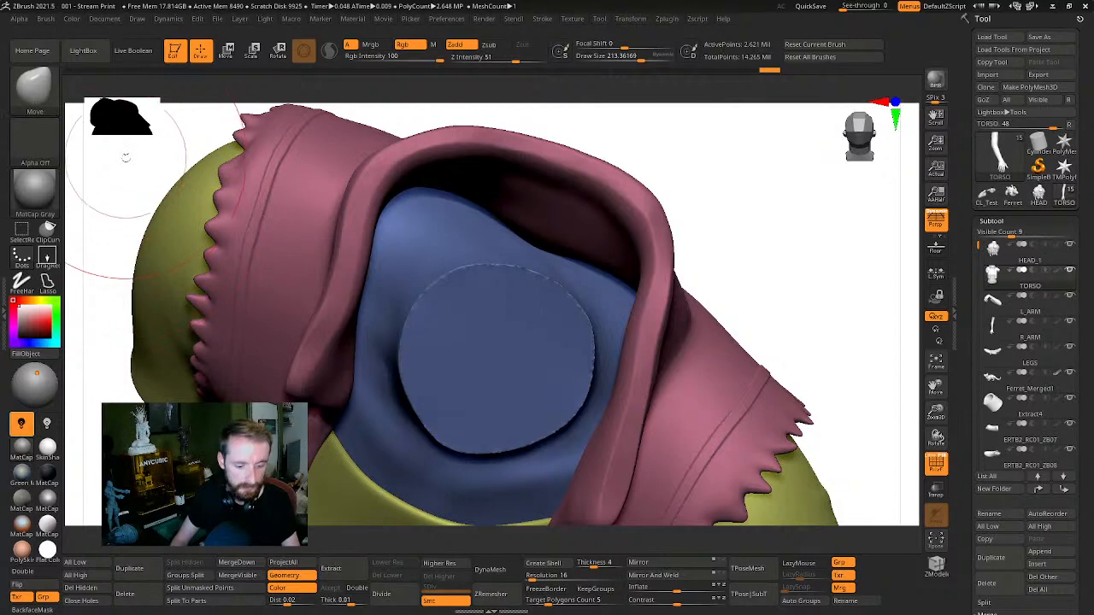
# Inflate the skin around the neck base with the Inflat brush to close the gaps inside the vest collar
pyautogui.press('b')
pyautogui.press('i')
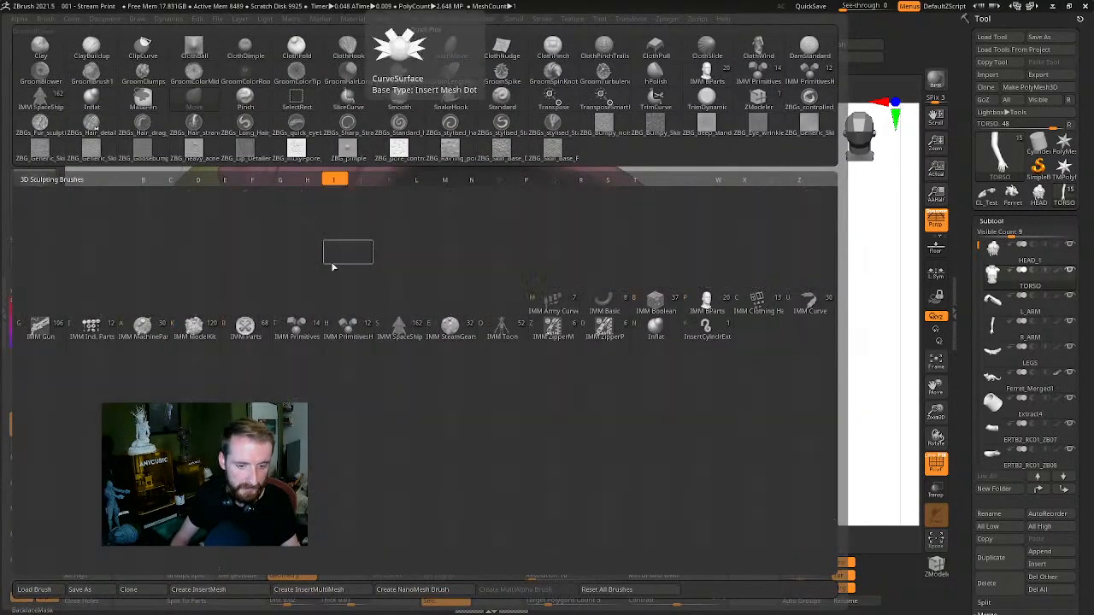
pyautogui.click(671, 325)
pyautogui.moveTo(761, 213); pyautogui.dragTo(814, 187)
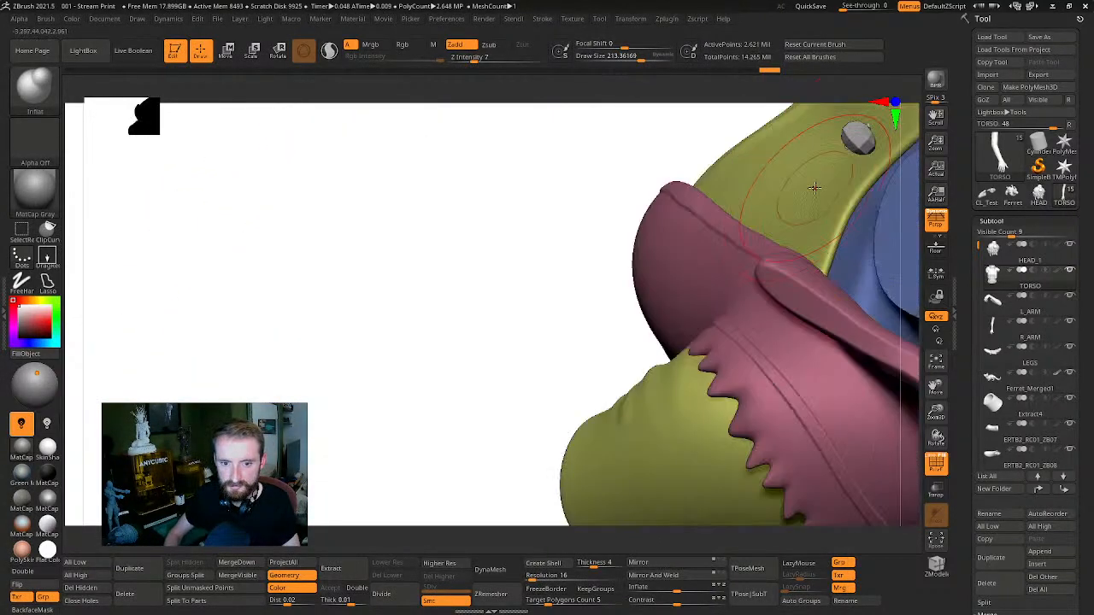
pyautogui.press('f')
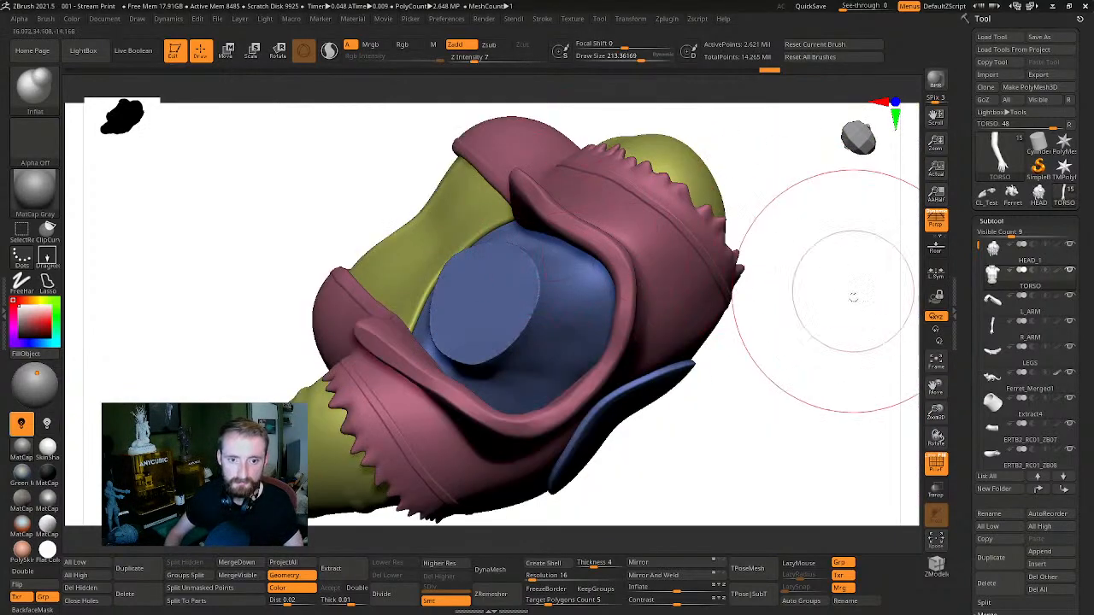
pyautogui.moveTo(853, 296)
pyautogui.mouseDown()
pyautogui.moveTo(871, 249)
pyautogui.moveTo(823, 268)
pyautogui.moveTo(905, 285)
pyautogui.moveTo(821, 274)
pyautogui.moveTo(820, 261)
pyautogui.moveTo(893, 344)
pyautogui.moveTo(791, 251)
pyautogui.moveTo(816, 250)
pyautogui.moveTo(801, 176)
pyautogui.mouseUp()
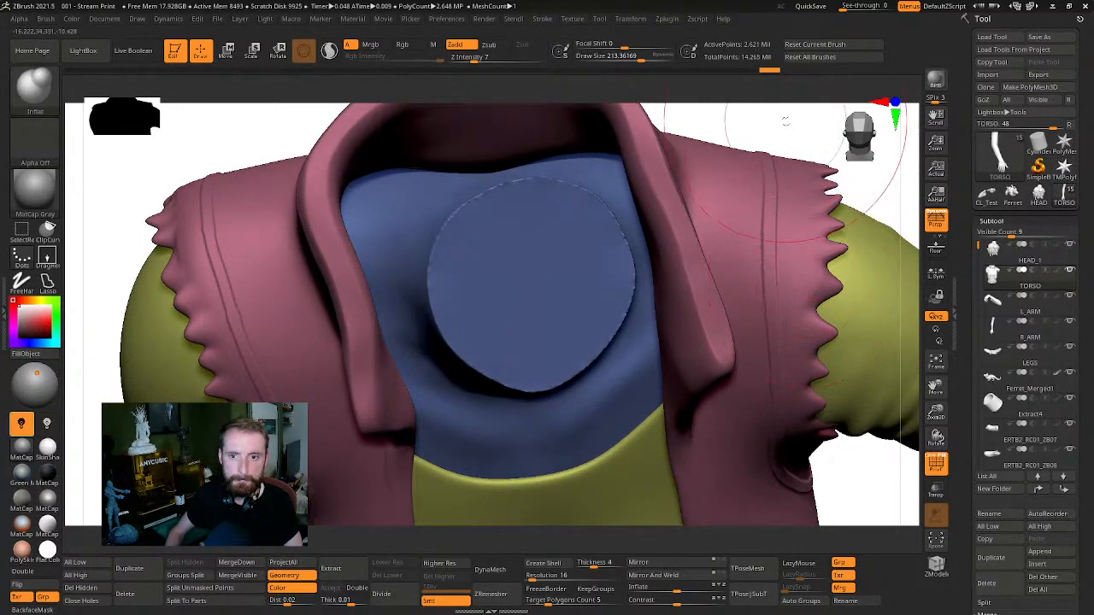
pyautogui.moveTo(785, 120); pyautogui.dragTo(747, 176)
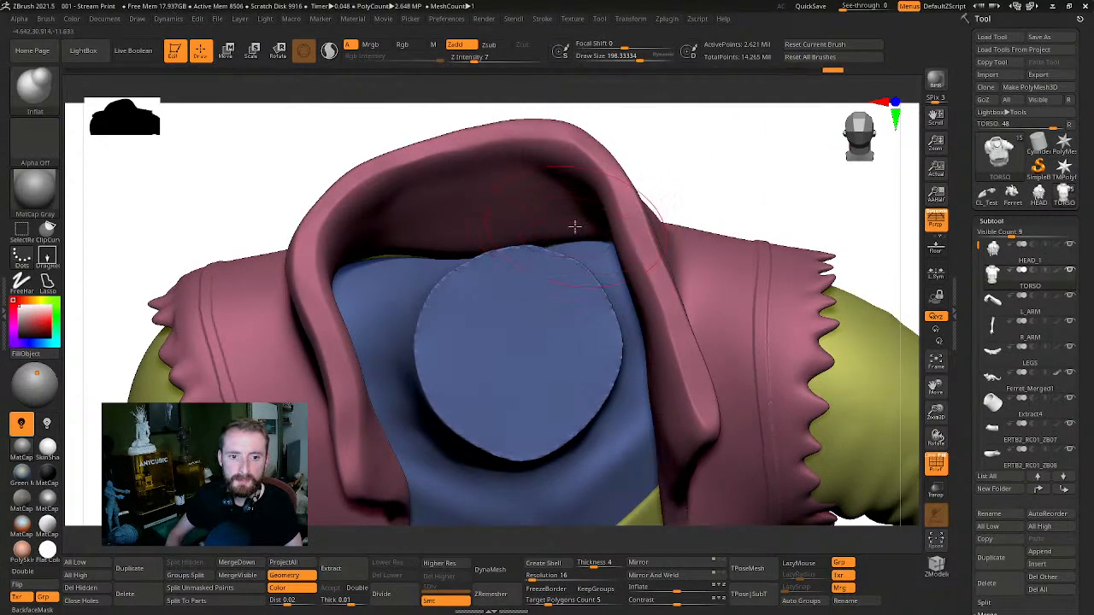
pyautogui.moveTo(713, 174); pyautogui.dragTo(670, 197)
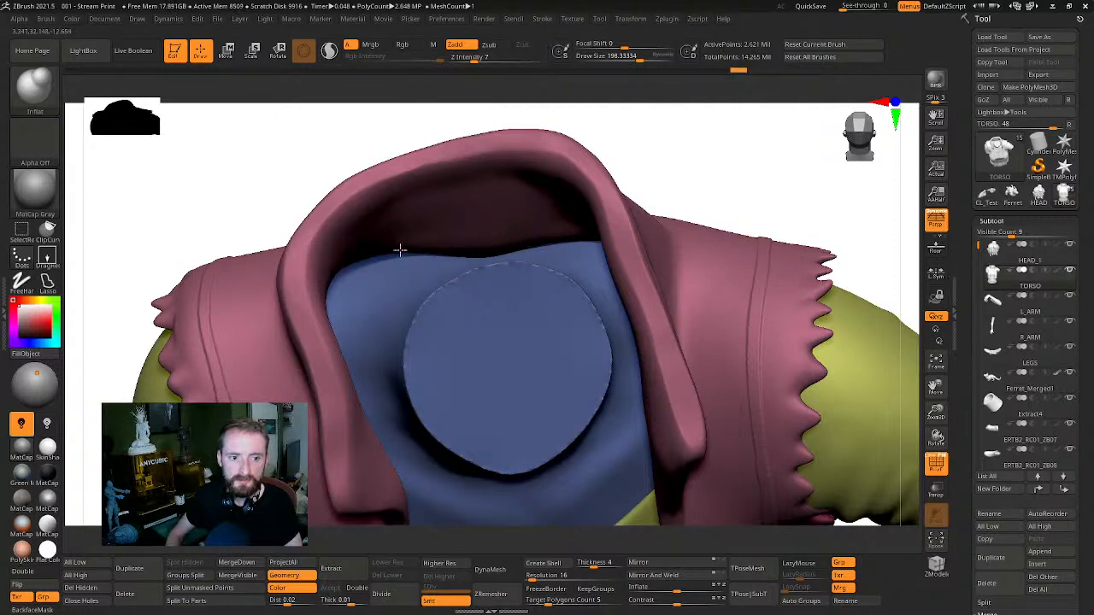
pyautogui.moveTo(661, 173)
pyautogui.mouseDown()
pyautogui.moveTo(664, 119)
pyautogui.moveTo(655, 164)
pyautogui.mouseUp()
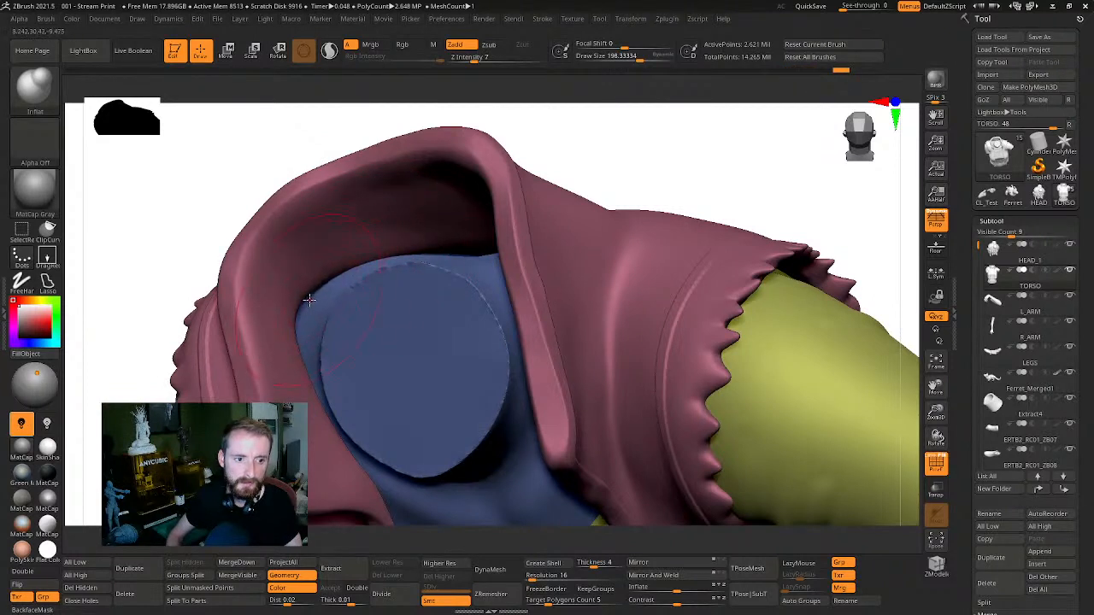
pyautogui.moveTo(302, 317); pyautogui.dragTo(308, 317)
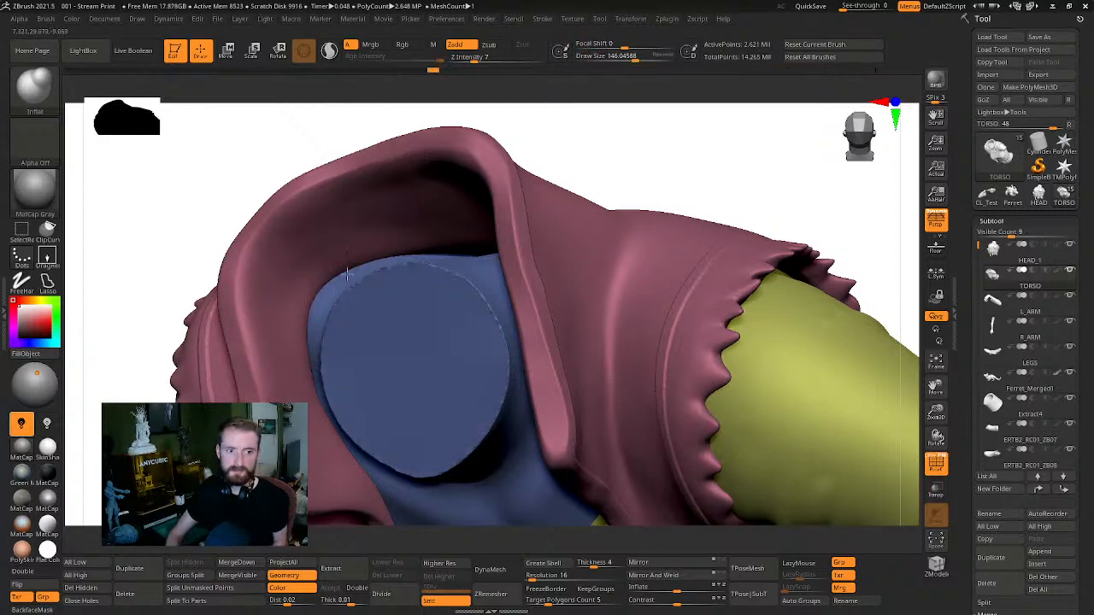
# Enlarge the Inflat brush and swell the neck base where the shirt shows through beneath the vest collar
pyautogui.moveTo(789, 176); pyautogui.dragTo(543, 259)
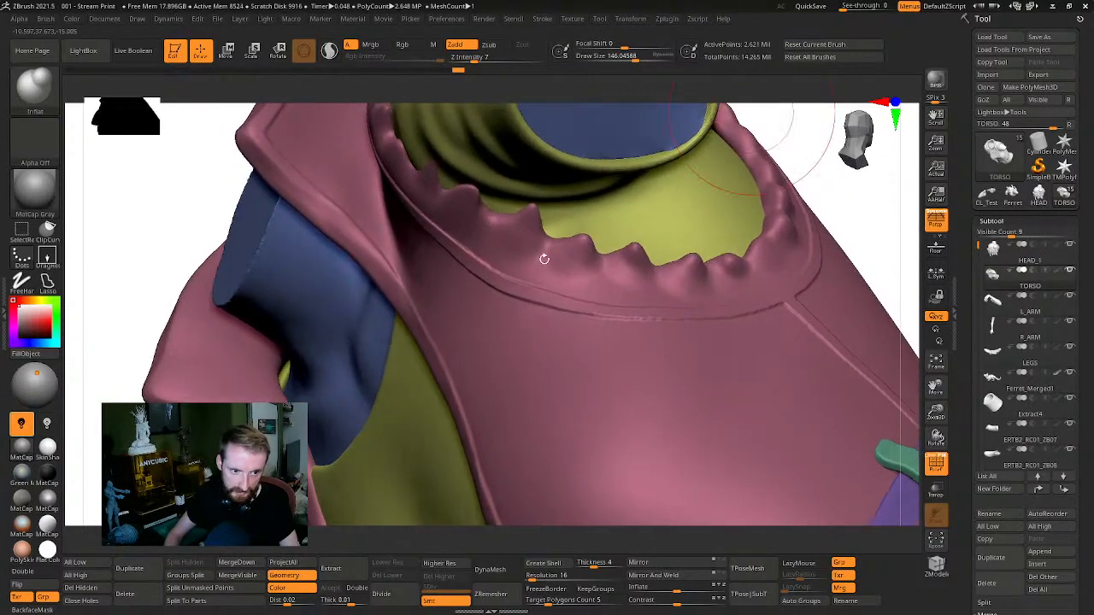
pyautogui.press('s')
pyautogui.moveTo(294, 371); pyautogui.dragTo(287, 387)
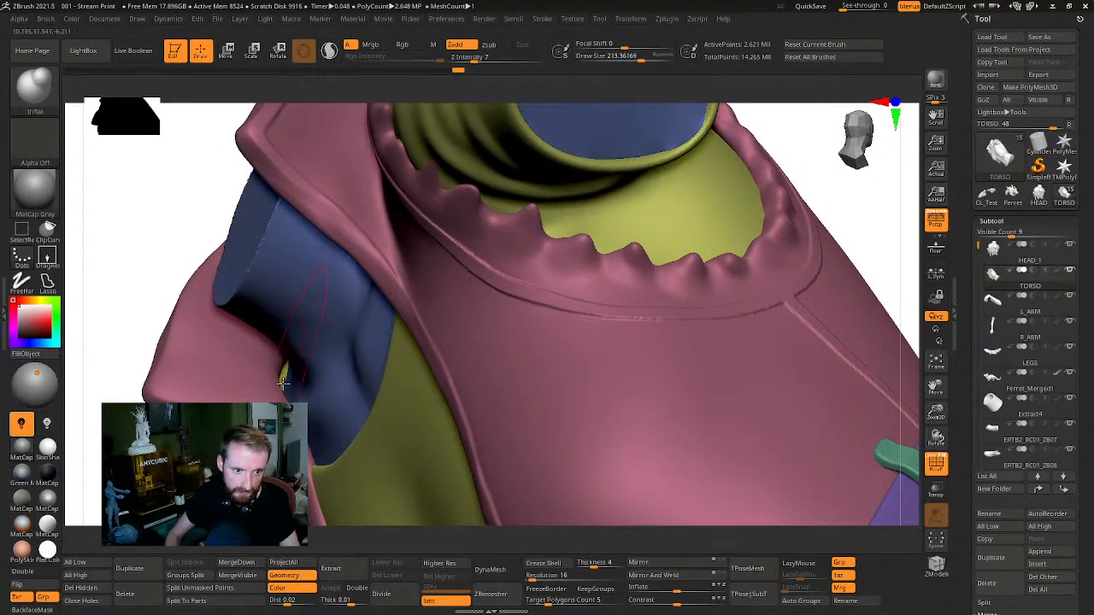
pyautogui.moveTo(195, 475)
pyautogui.mouseDown()
pyautogui.moveTo(250, 466)
pyautogui.moveTo(286, 427)
pyautogui.moveTo(236, 410)
pyautogui.moveTo(210, 419)
pyautogui.moveTo(272, 405)
pyautogui.moveTo(294, 389)
pyautogui.moveTo(283, 384)
pyautogui.mouseUp()
pyautogui.moveTo(295, 167); pyautogui.dragTo(279, 179)
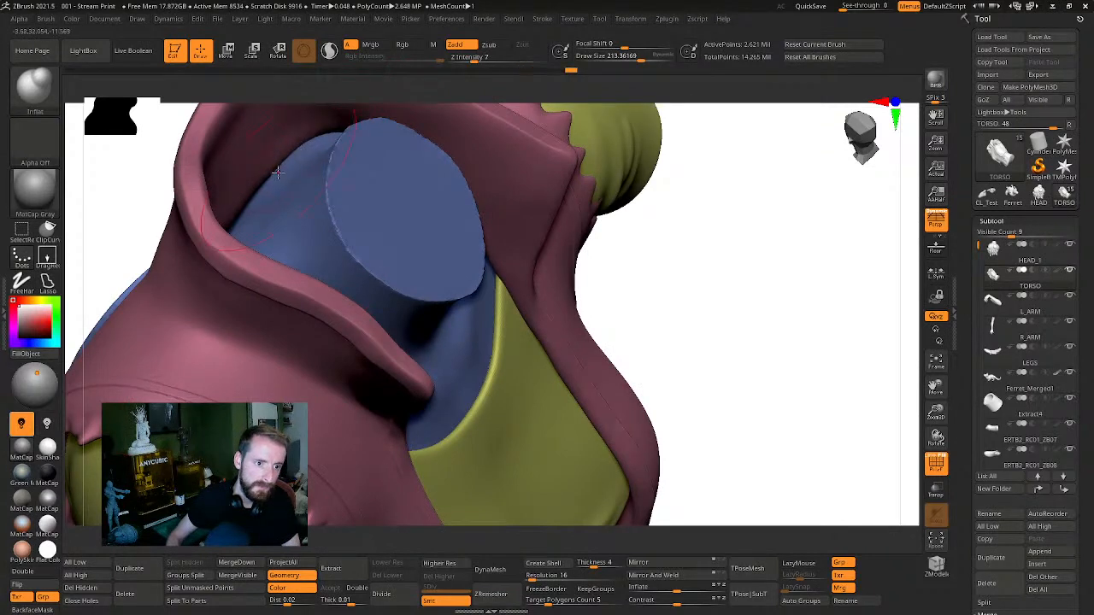
pyautogui.moveTo(772, 278)
pyautogui.mouseDown()
pyautogui.moveTo(801, 371)
pyautogui.moveTo(786, 277)
pyautogui.moveTo(649, 267)
pyautogui.mouseUp()
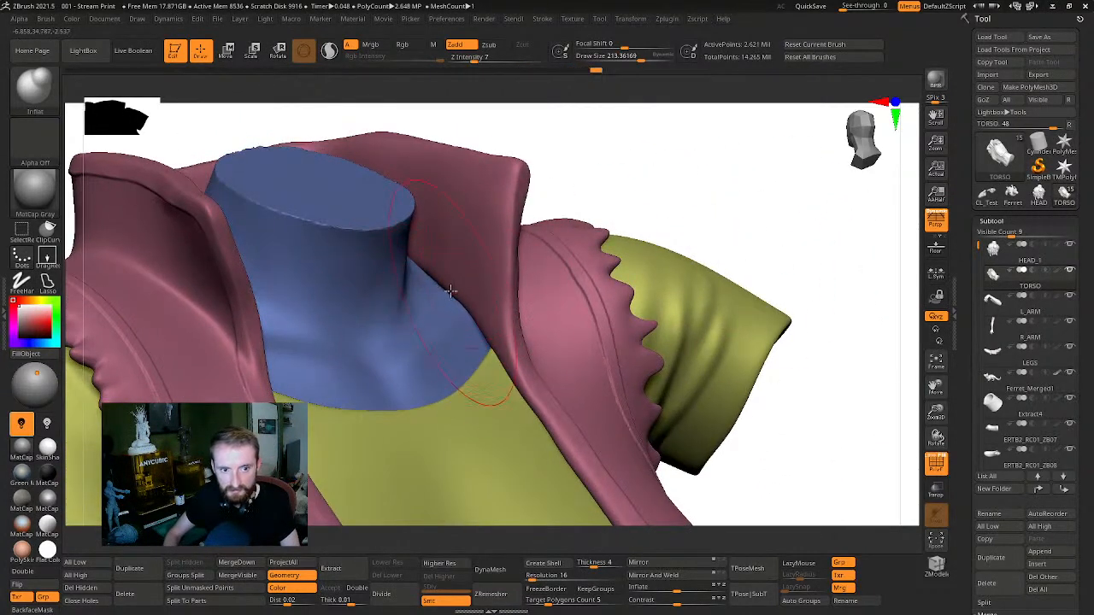
# Inflate the skin and shirt neckline along the vest lapel's inner edge, reducing the brush size for the narrow areas
pyautogui.moveTo(469, 315); pyautogui.dragTo(473, 320)
pyautogui.moveTo(734, 212); pyautogui.dragTo(757, 181)
pyautogui.press('s')
pyautogui.moveTo(520, 316)
pyautogui.mouseDown()
pyautogui.moveTo(507, 319)
pyautogui.moveTo(507, 341)
pyautogui.mouseUp()
pyautogui.moveTo(722, 207)
pyautogui.mouseDown()
pyautogui.moveTo(651, 260)
pyautogui.moveTo(628, 255)
pyautogui.mouseUp()
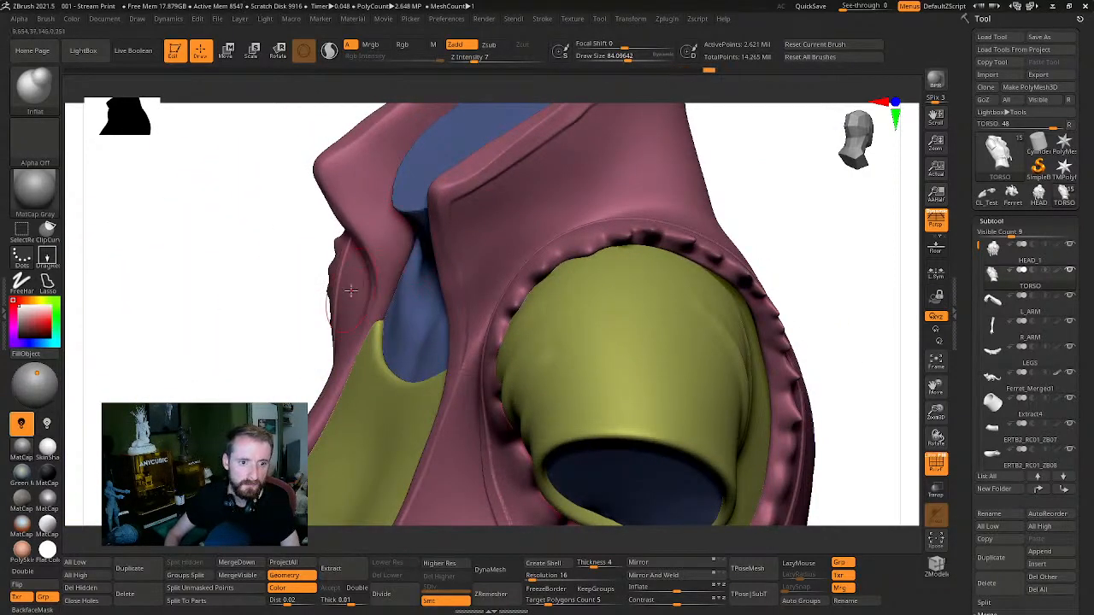
pyautogui.moveTo(279, 321); pyautogui.dragTo(324, 278)
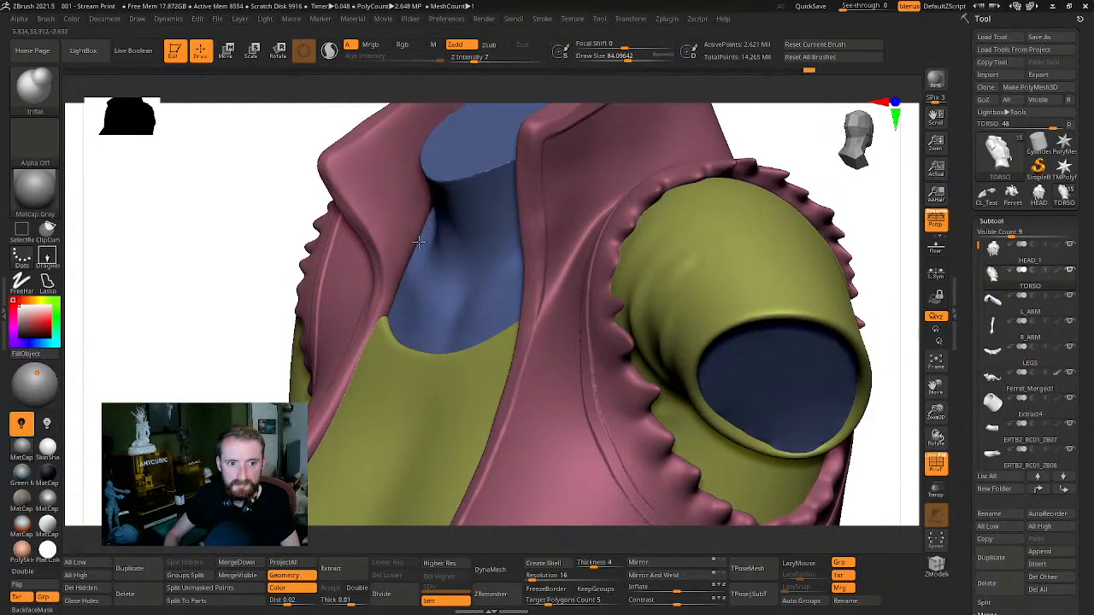
pyautogui.moveTo(290, 283); pyautogui.dragTo(340, 256)
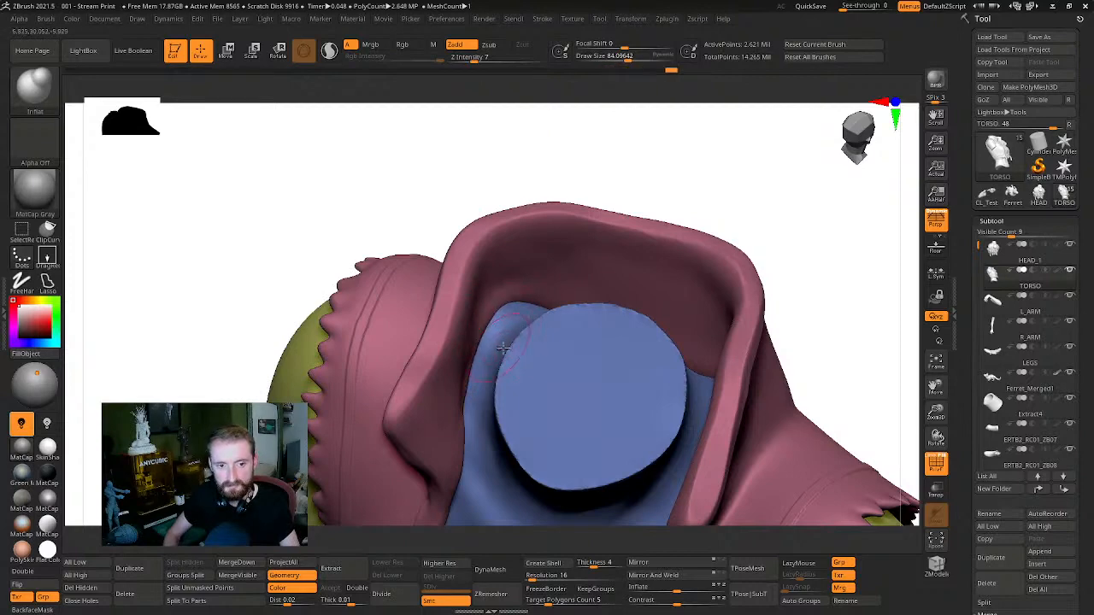
# Inflate the shirt sleeve along the ruffled armhole trim with the Inflat brush, enlarging the brush to a draw size of about 105
pyautogui.moveTo(842, 317); pyautogui.dragTo(866, 242)
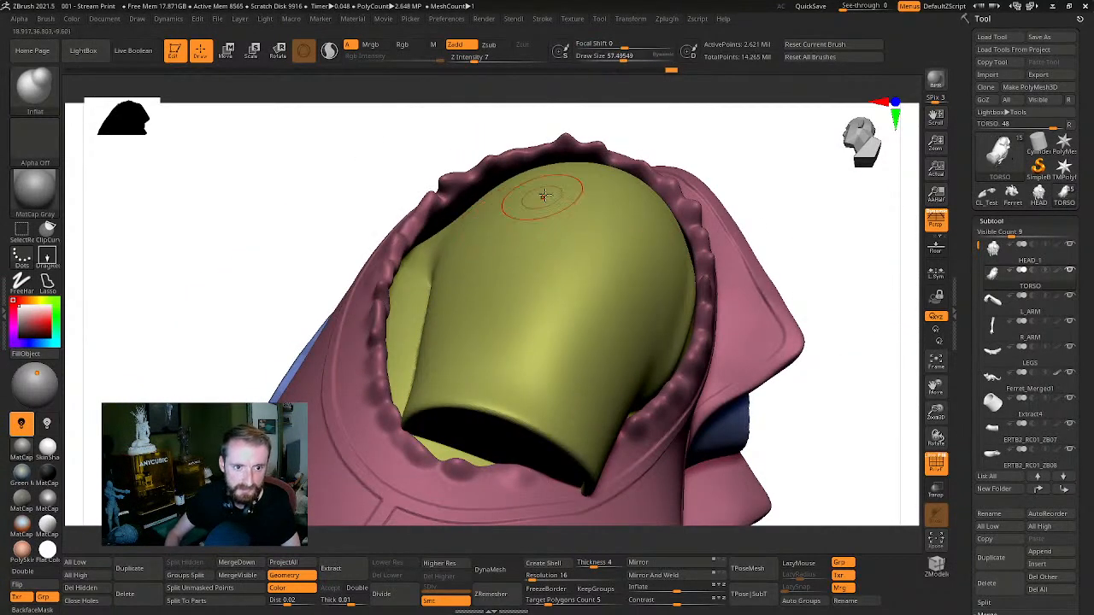
pyautogui.moveTo(675, 141); pyautogui.dragTo(692, 171)
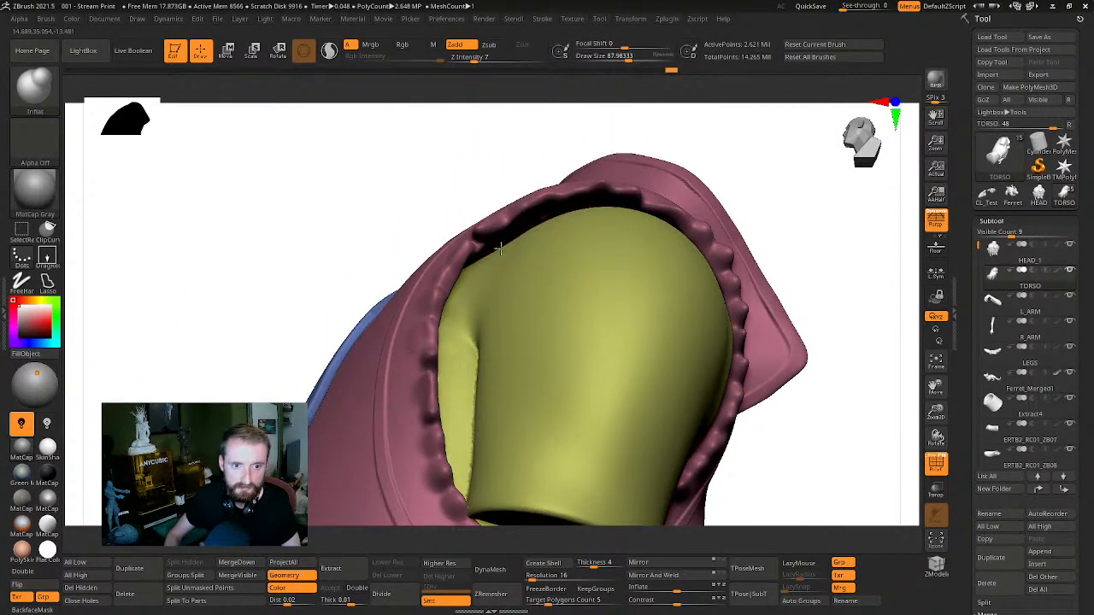
pyautogui.moveTo(772, 163); pyautogui.dragTo(752, 175)
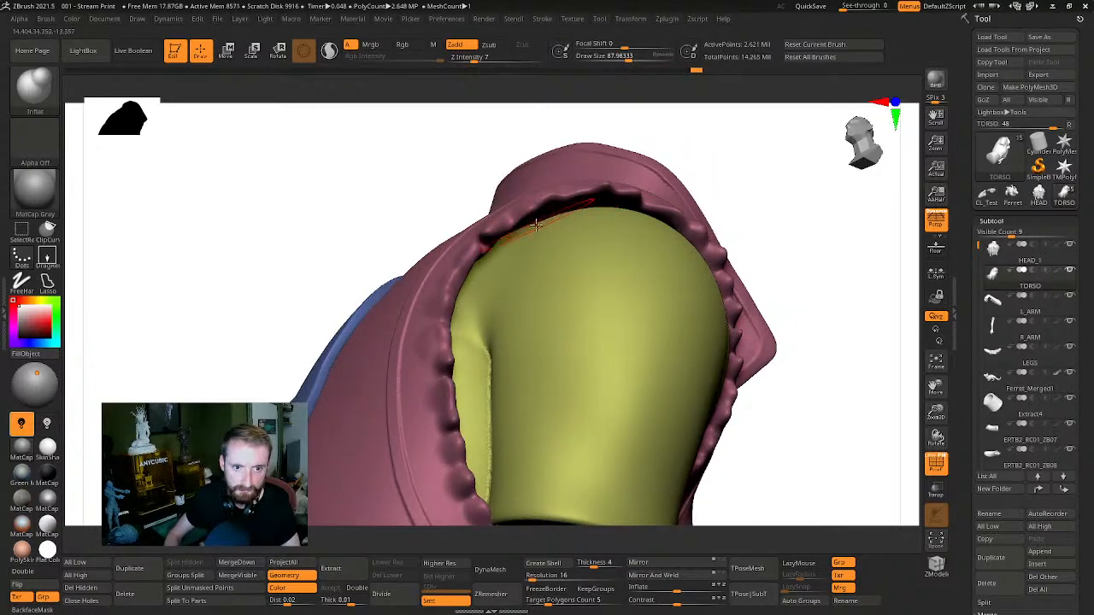
pyautogui.moveTo(874, 237); pyautogui.dragTo(846, 275)
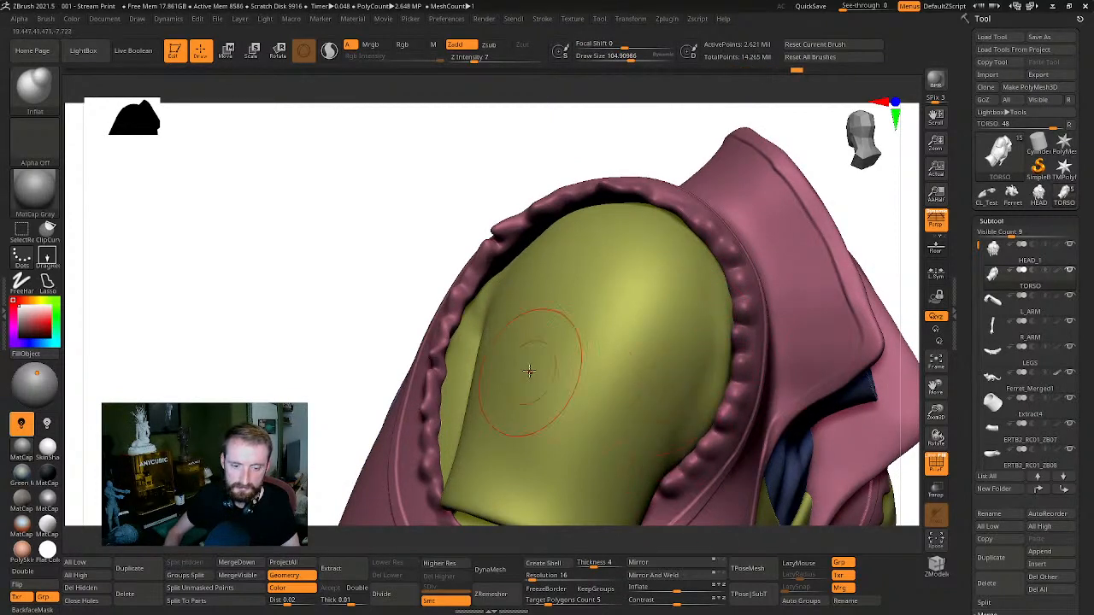
pyautogui.moveTo(852, 286); pyautogui.dragTo(810, 220)
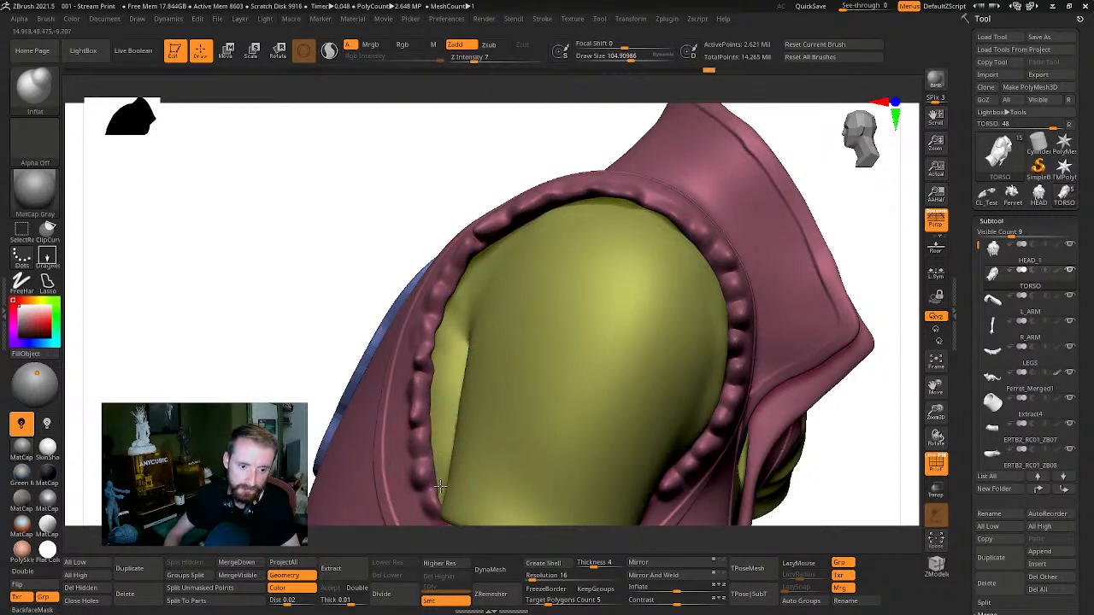
# Enlarge the Inflat brush to a draw size of about 164 and swell the shirt inside the opposite armhole
pyautogui.moveTo(816, 220); pyautogui.dragTo(573, 252)
pyautogui.moveTo(680, 238); pyautogui.dragTo(554, 261)
pyautogui.press('s')
pyautogui.moveTo(412, 253); pyautogui.dragTo(419, 254)
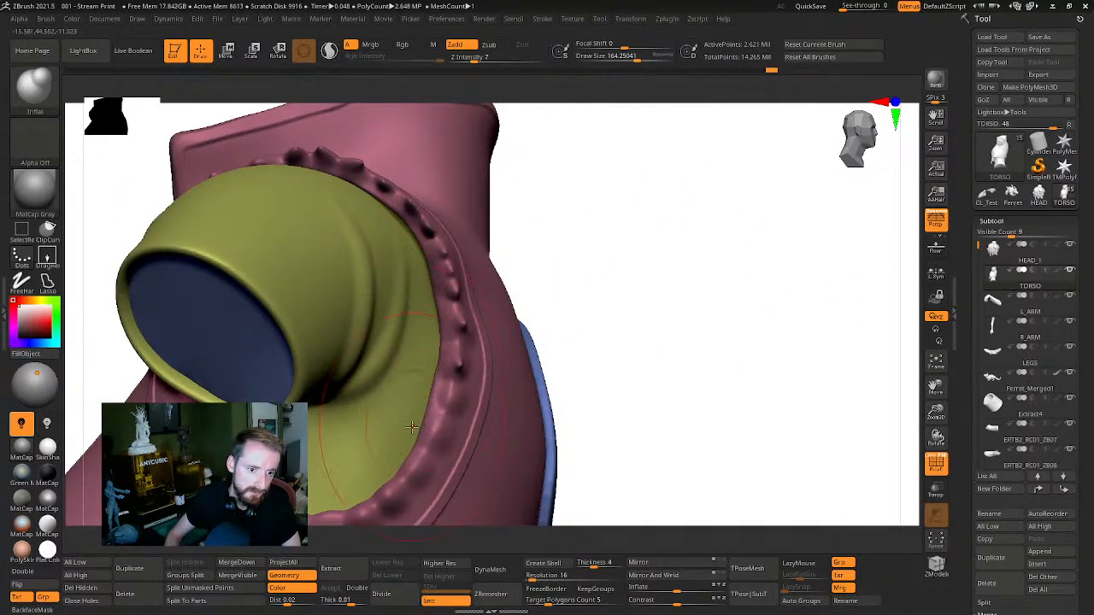
pyautogui.moveTo(353, 475)
pyautogui.mouseDown()
pyautogui.moveTo(632, 378)
pyautogui.moveTo(630, 402)
pyautogui.moveTo(596, 393)
pyautogui.moveTo(590, 357)
pyautogui.moveTo(606, 340)
pyautogui.moveTo(590, 348)
pyautogui.mouseUp()
# Reduce the Inflat brush to a draw size of about 60 and inflate the shirt in the narrow areas beneath the armpit
pyautogui.press('s')
pyautogui.moveTo(329, 427); pyautogui.dragTo(317, 427)
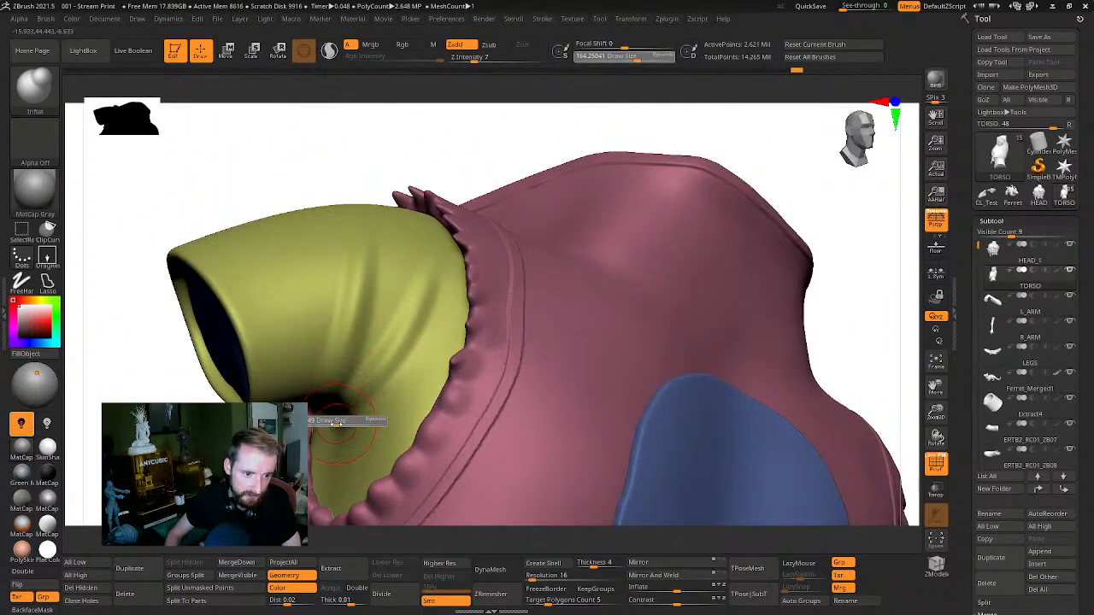
pyautogui.keyDown('alt'); pyautogui.moveTo(137, 449); pyautogui.dragTo(413, 375); pyautogui.keyUp('alt')
pyautogui.keyDown('alt'); pyautogui.moveTo(258, 395); pyautogui.dragTo(111, 362); pyautogui.keyUp('alt')
pyautogui.keyDown('alt'); pyautogui.moveTo(193, 324); pyautogui.dragTo(520, 229); pyautogui.keyUp('alt')
pyautogui.moveTo(726, 288); pyautogui.dragTo(742, 288)
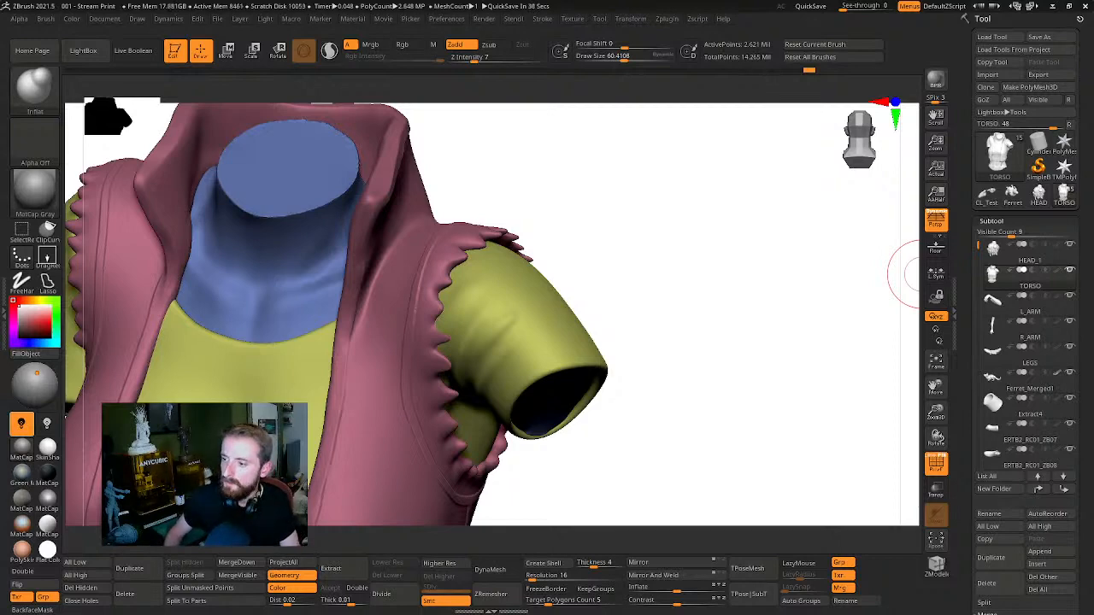
# Check the vest hem and sleeve from below, and combine the whole TORSO subtool into a single polygroup
pyautogui.moveTo(761, 275)
pyautogui.mouseDown()
pyautogui.moveTo(732, 296)
pyautogui.moveTo(642, 298)
pyautogui.moveTo(744, 310)
pyautogui.moveTo(780, 284)
pyautogui.moveTo(774, 376)
pyautogui.moveTo(824, 271)
pyautogui.mouseUp()
pyautogui.moveTo(820, 334)
pyautogui.mouseDown()
pyautogui.moveTo(832, 359)
pyautogui.moveTo(830, 202)
pyautogui.moveTo(826, 320)
pyautogui.moveTo(815, 286)
pyautogui.moveTo(861, 328)
pyautogui.moveTo(557, 340)
pyautogui.mouseUp()
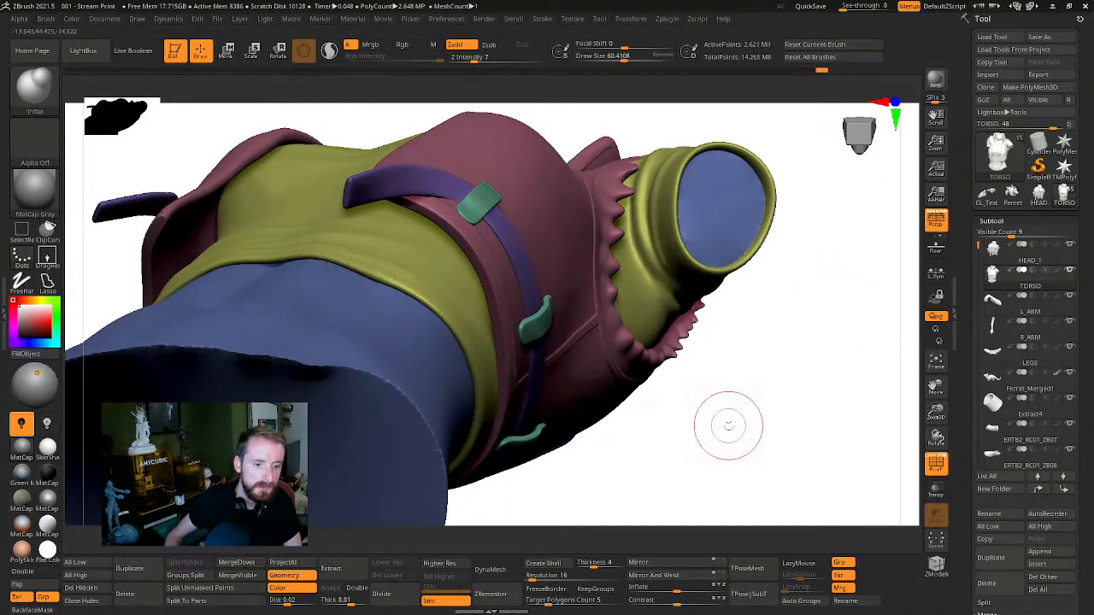
pyautogui.moveTo(725, 424)
pyautogui.mouseDown()
pyautogui.moveTo(830, 507)
pyautogui.moveTo(761, 415)
pyautogui.moveTo(793, 407)
pyautogui.moveTo(771, 334)
pyautogui.moveTo(766, 344)
pyautogui.moveTo(833, 328)
pyautogui.moveTo(801, 298)
pyautogui.moveTo(764, 379)
pyautogui.moveTo(855, 399)
pyautogui.moveTo(905, 393)
pyautogui.moveTo(776, 417)
pyautogui.moveTo(744, 371)
pyautogui.moveTo(833, 369)
pyautogui.moveTo(786, 374)
pyautogui.moveTo(840, 379)
pyautogui.moveTo(800, 383)
pyautogui.moveTo(854, 390)
pyautogui.moveTo(889, 417)
pyautogui.moveTo(823, 398)
pyautogui.moveTo(821, 381)
pyautogui.moveTo(830, 384)
pyautogui.moveTo(816, 384)
pyautogui.moveTo(842, 384)
pyautogui.moveTo(830, 366)
pyautogui.moveTo(786, 405)
pyautogui.moveTo(834, 375)
pyautogui.moveTo(840, 356)
pyautogui.moveTo(811, 366)
pyautogui.moveTo(829, 337)
pyautogui.moveTo(715, 398)
pyautogui.moveTo(791, 381)
pyautogui.moveTo(793, 369)
pyautogui.moveTo(781, 361)
pyautogui.moveTo(743, 514)
pyautogui.mouseUp()
pyautogui.hotkey('shift', 'f')
pyautogui.hotkey('shift', 'f')
pyautogui.hotkey('shift', 'f')
pyautogui.moveTo(651, 516); pyautogui.dragTo(769, 292)
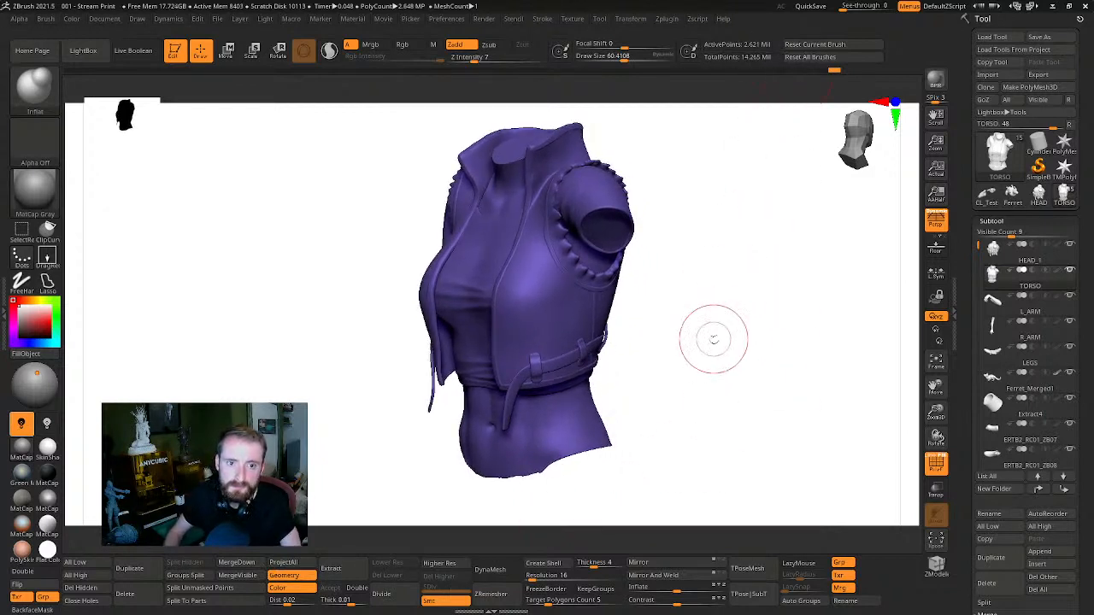
# Fuse the TORSO subtool into one mesh with DynaMesh at a resolution of 32
pyautogui.moveTo(715, 339); pyautogui.dragTo(703, 111)
pyautogui.scroll(-5, 1063, 393)
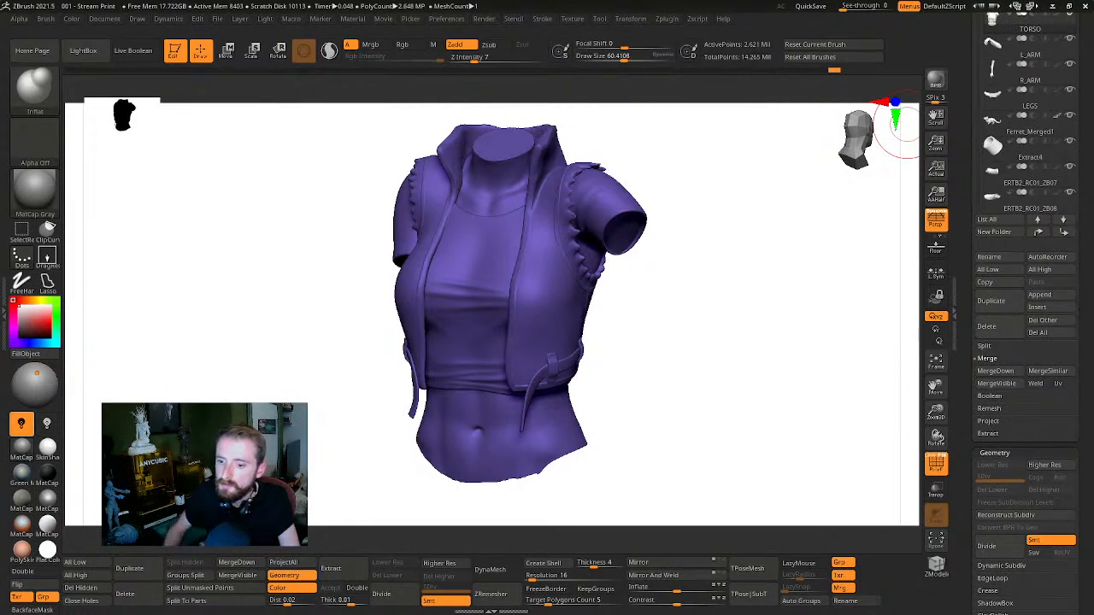
pyautogui.scroll(-3, 1075, 359)
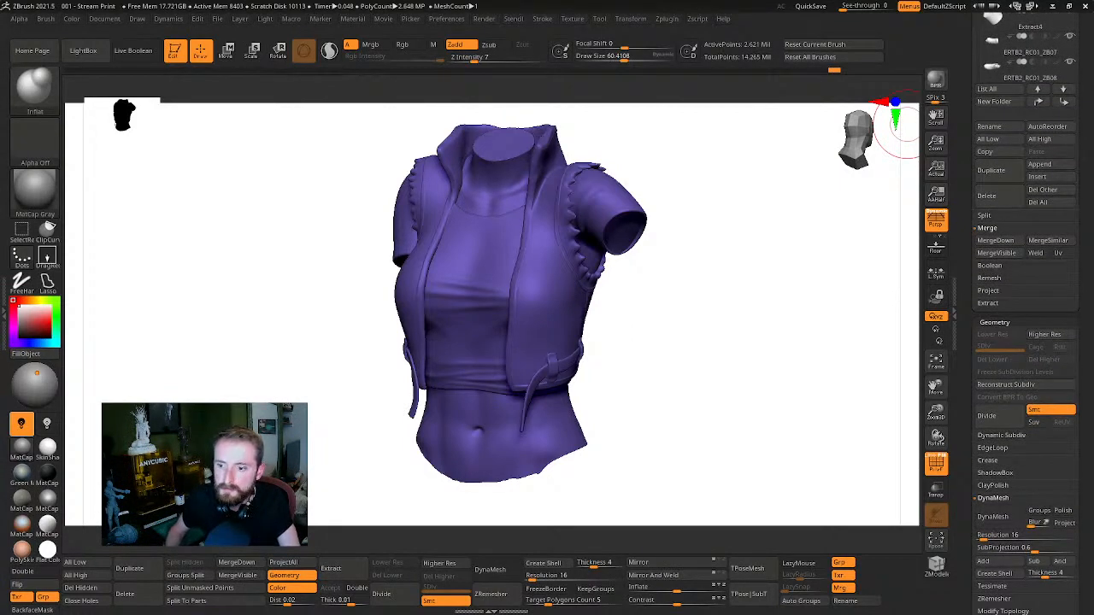
pyautogui.scroll(-3, 1017, 410)
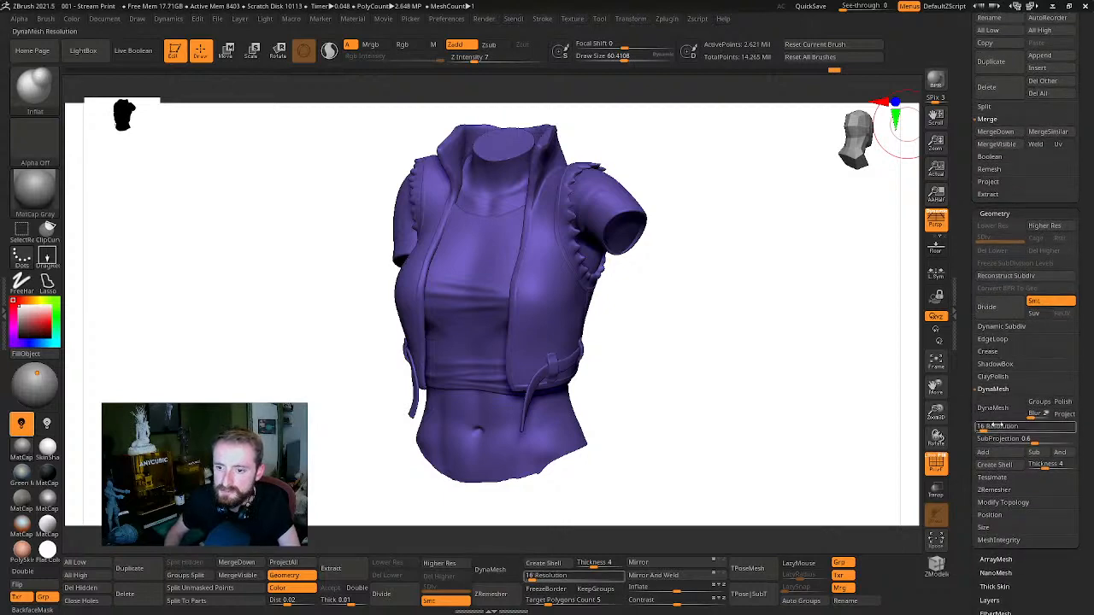
pyautogui.click(985, 428)
pyautogui.moveTo(858, 374)
pyautogui.mouseDown()
pyautogui.moveTo(819, 368)
pyautogui.moveTo(811, 410)
pyautogui.mouseUp()
pyautogui.moveTo(859, 154)
pyautogui.keyDown('alt'); pyautogui.mouseDown()
pyautogui.moveTo(901, 344)
pyautogui.moveTo(848, 517)
pyautogui.moveTo(884, 439)
pyautogui.moveTo(907, 445)
pyautogui.moveTo(883, 457)
pyautogui.moveTo(884, 501)
pyautogui.moveTo(906, 461)
pyautogui.mouseUp(); pyautogui.keyUp('alt')
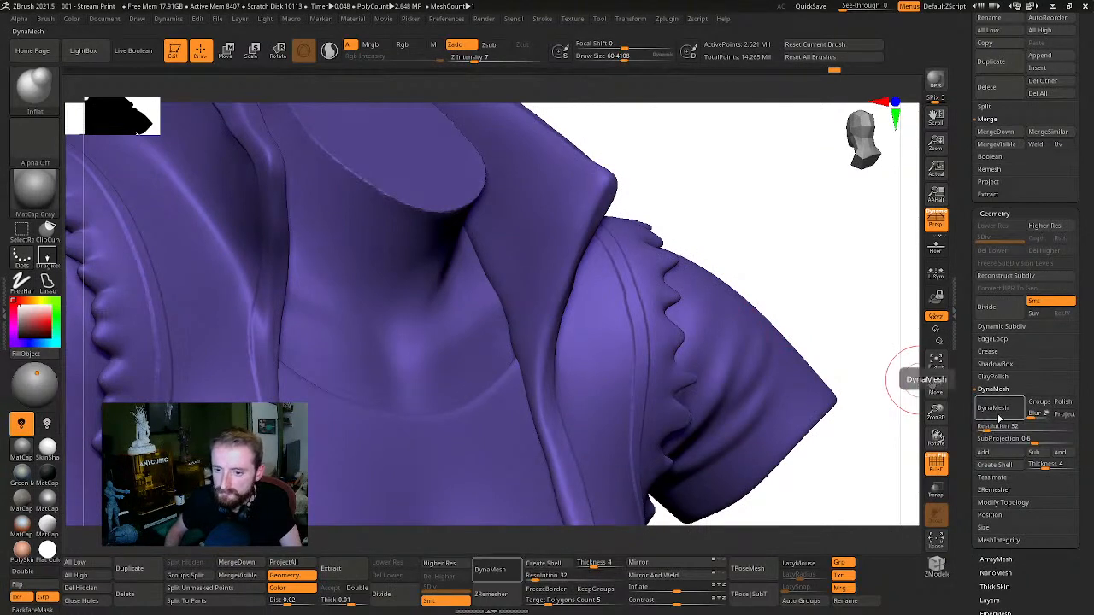
pyautogui.click(993, 408)
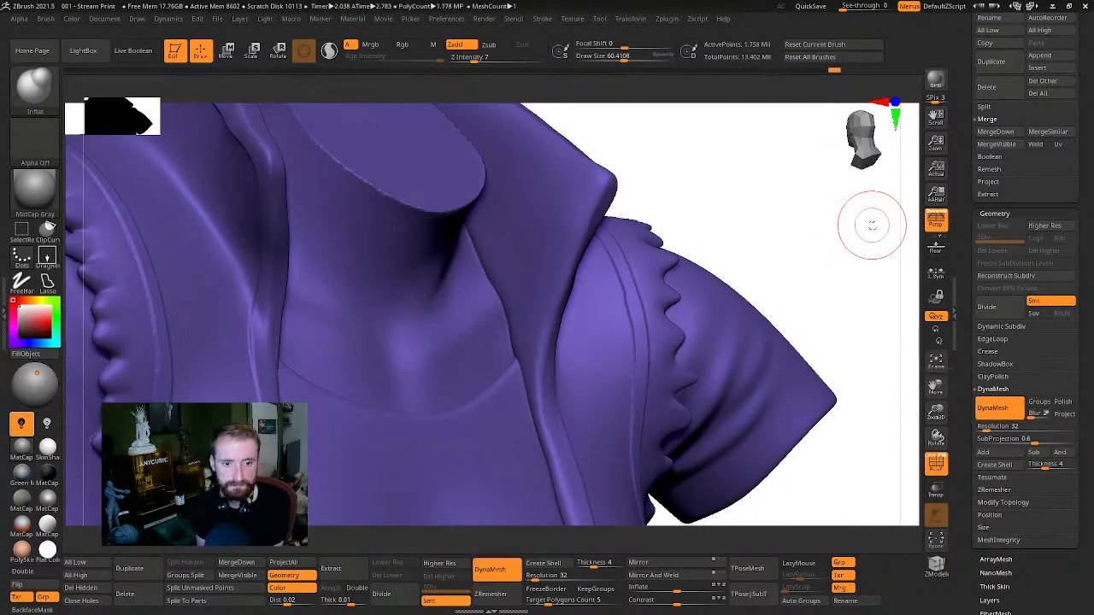
# Examine the remeshed torso around the collar, neck stump, sleeve openings, armhole trim and vest front
pyautogui.moveTo(718, 227)
pyautogui.mouseDown()
pyautogui.moveTo(772, 235)
pyautogui.moveTo(737, 217)
pyautogui.moveTo(809, 205)
pyautogui.moveTo(777, 269)
pyautogui.moveTo(798, 191)
pyautogui.moveTo(723, 275)
pyautogui.moveTo(755, 193)
pyautogui.moveTo(720, 173)
pyautogui.moveTo(579, 252)
pyautogui.mouseUp()
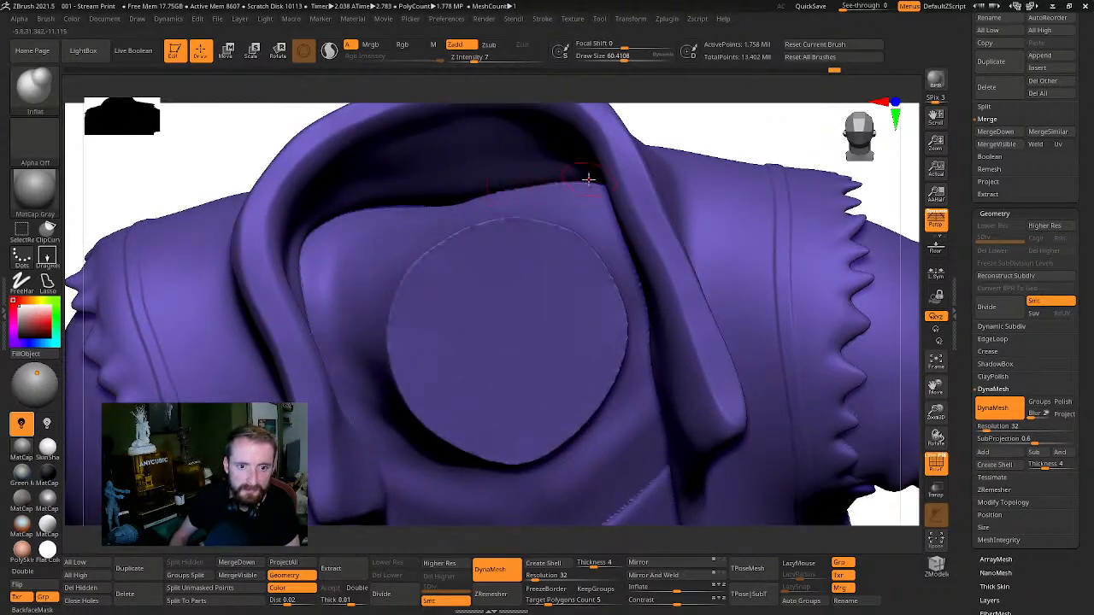
pyautogui.moveTo(774, 135)
pyautogui.mouseDown()
pyautogui.moveTo(871, 275)
pyautogui.moveTo(838, 309)
pyautogui.moveTo(855, 314)
pyautogui.moveTo(790, 312)
pyautogui.mouseUp()
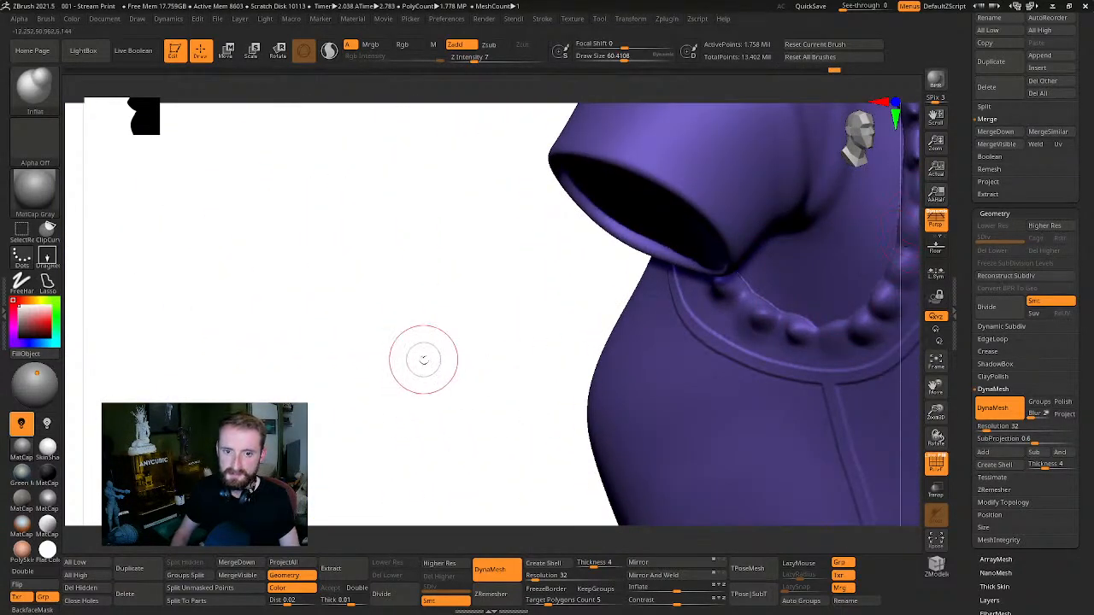
pyautogui.moveTo(422, 358); pyautogui.dragTo(478, 265)
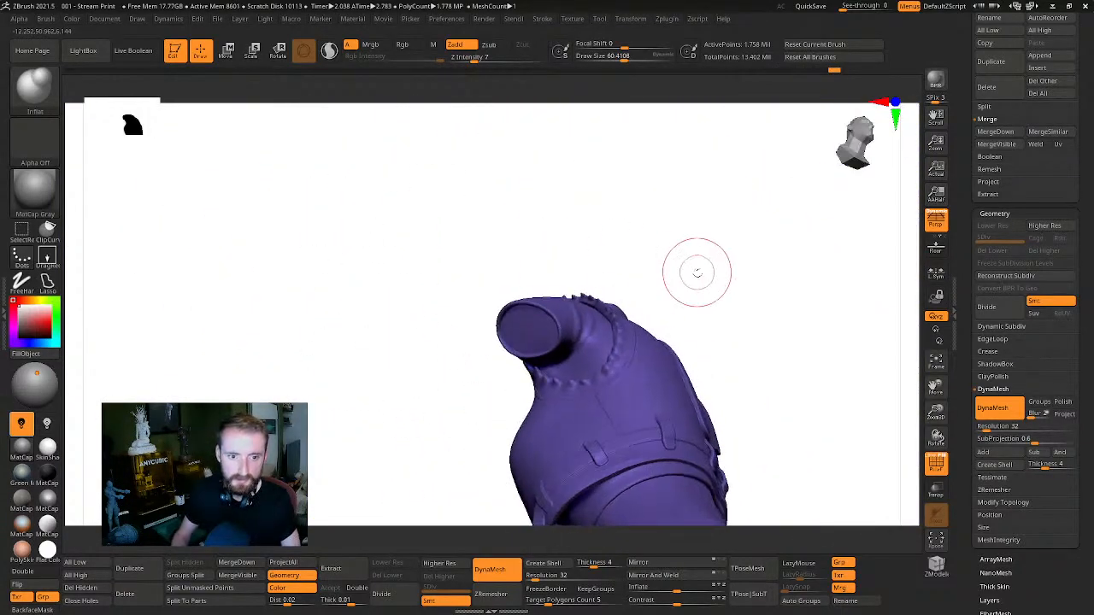
pyautogui.moveTo(697, 272); pyautogui.dragTo(316, 214)
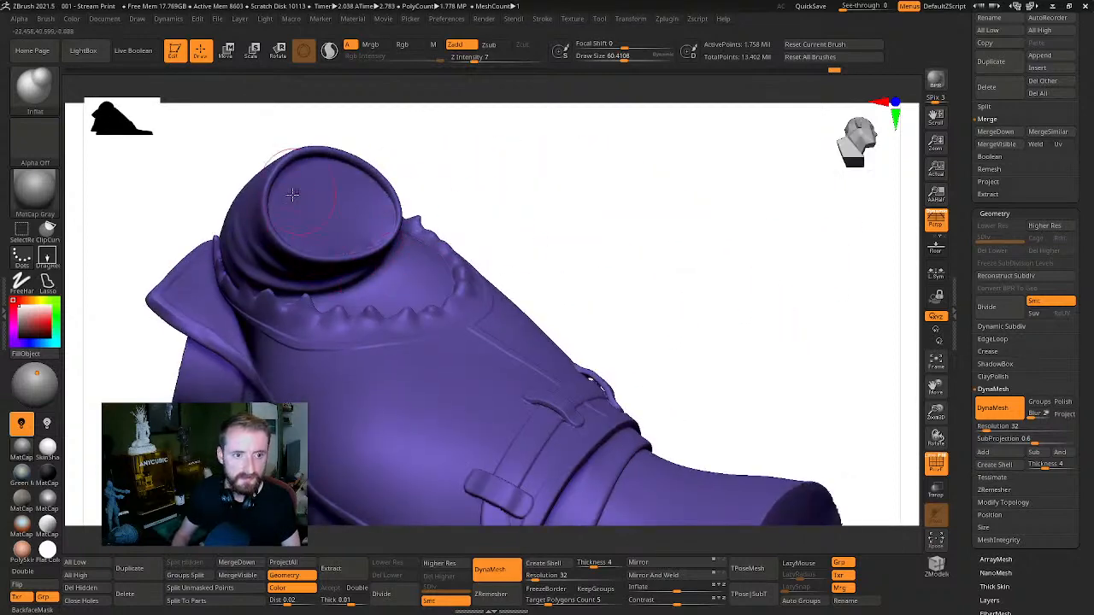
pyautogui.moveTo(294, 212); pyautogui.dragTo(803, 302, button='right')
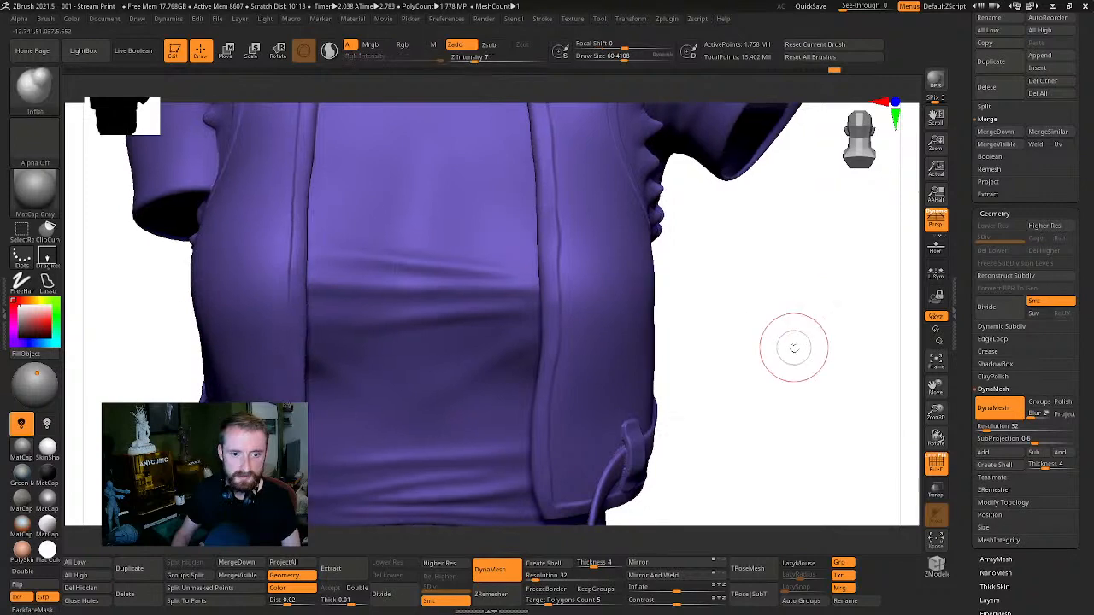
pyautogui.moveTo(791, 347); pyautogui.dragTo(734, 323, button='right')
pyautogui.moveTo(563, 304)
pyautogui.mouseDown(button='right')
pyautogui.moveTo(732, 296)
pyautogui.moveTo(504, 261)
pyautogui.moveTo(721, 342)
pyautogui.moveTo(791, 325)
pyautogui.moveTo(815, 305)
pyautogui.moveTo(781, 307)
pyautogui.moveTo(760, 276)
pyautogui.moveTo(795, 367)
pyautogui.moveTo(771, 334)
pyautogui.moveTo(757, 335)
pyautogui.moveTo(884, 317)
pyautogui.moveTo(795, 342)
pyautogui.moveTo(769, 337)
pyautogui.moveTo(783, 336)
pyautogui.mouseUp(button='right')
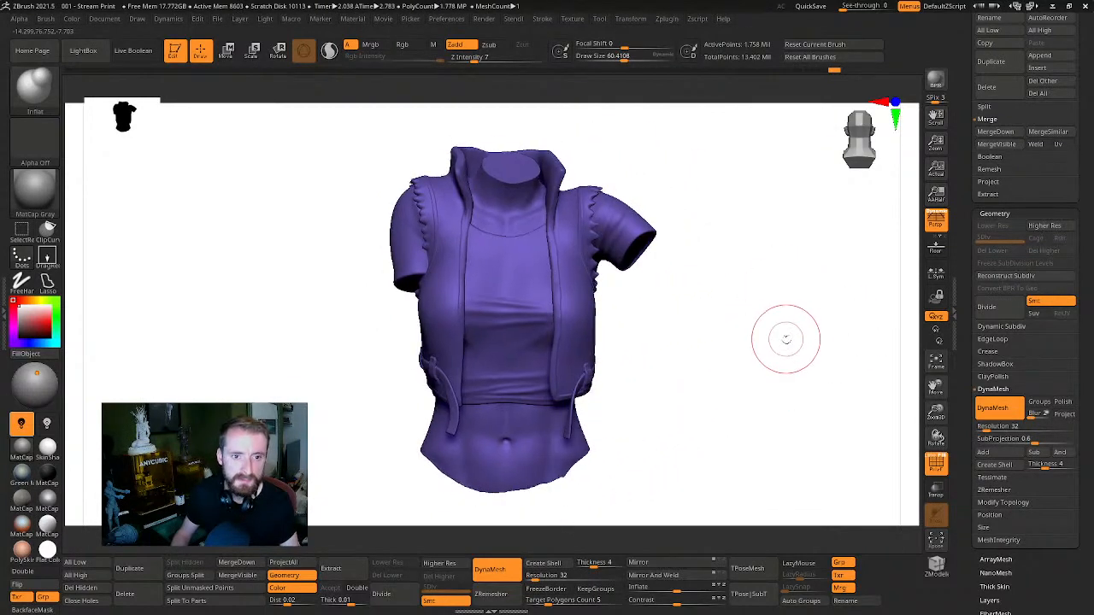
# Show the HEAD_1 subtool to check its fit with the torso, and restore the visibility of all the figure's subtools
pyautogui.scroll(10, 1083, 201)
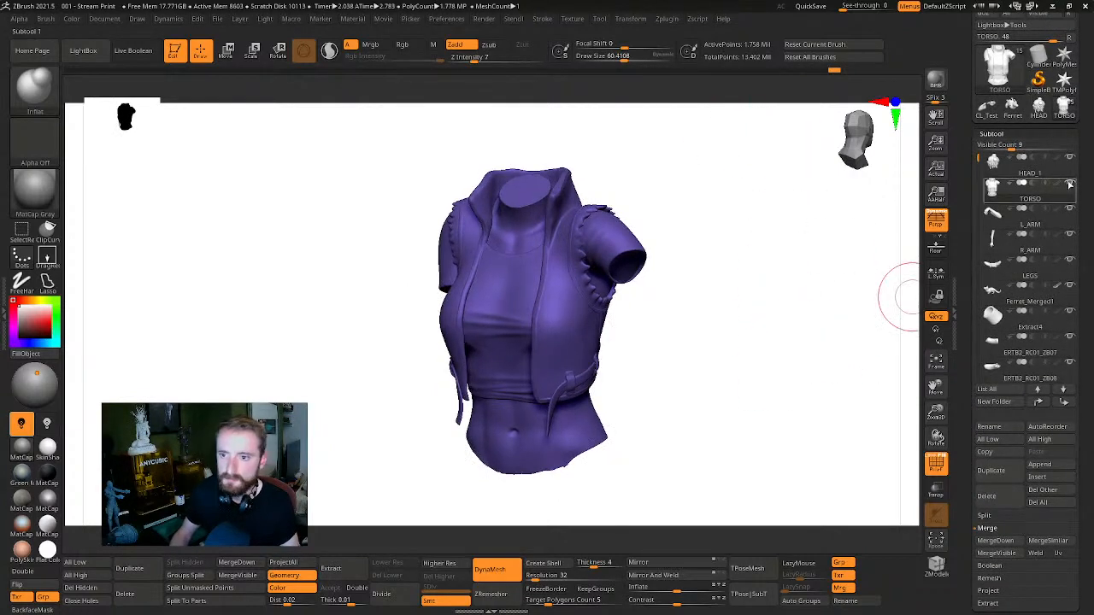
pyautogui.press('shift')
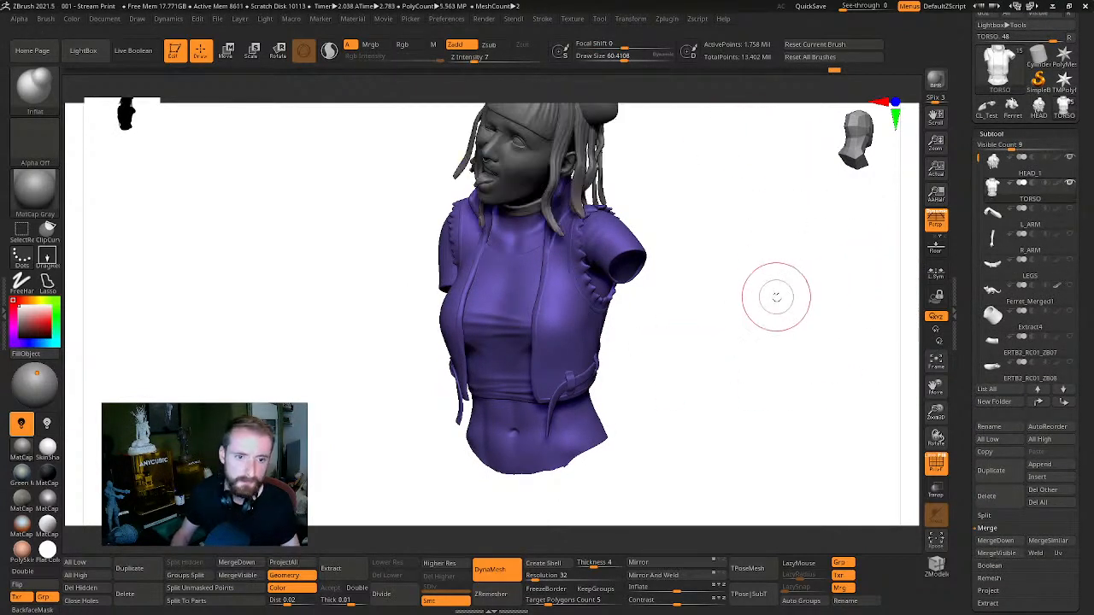
pyautogui.moveTo(774, 296)
pyautogui.mouseDown(button='right')
pyautogui.moveTo(774, 342)
pyautogui.moveTo(786, 334)
pyautogui.moveTo(757, 321)
pyautogui.mouseUp(button='right')
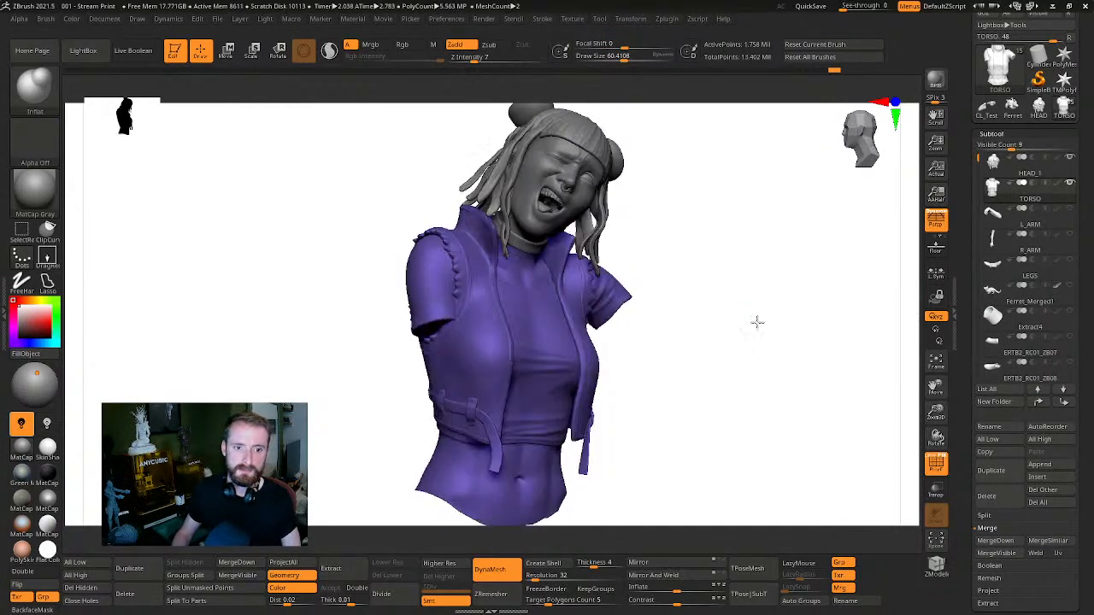
pyautogui.press('w')
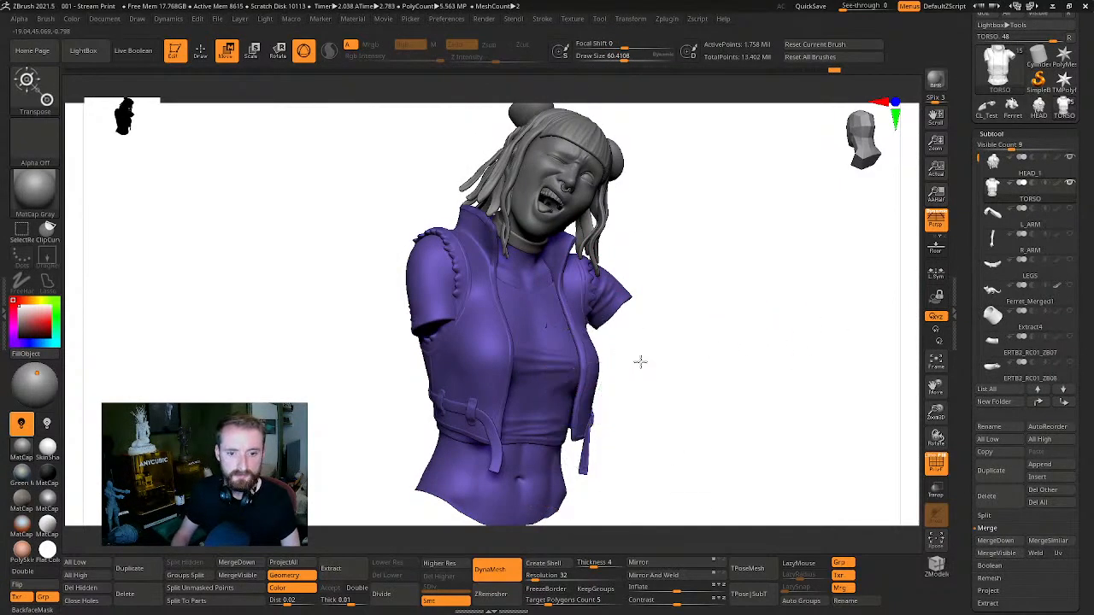
pyautogui.moveTo(639, 373); pyautogui.dragTo(482, 430)
pyautogui.moveTo(701, 353); pyautogui.dragTo(806, 331, button='right')
pyautogui.keyDown('alt'); pyautogui.moveTo(756, 354); pyautogui.dragTo(785, 239); pyautogui.keyUp('alt')
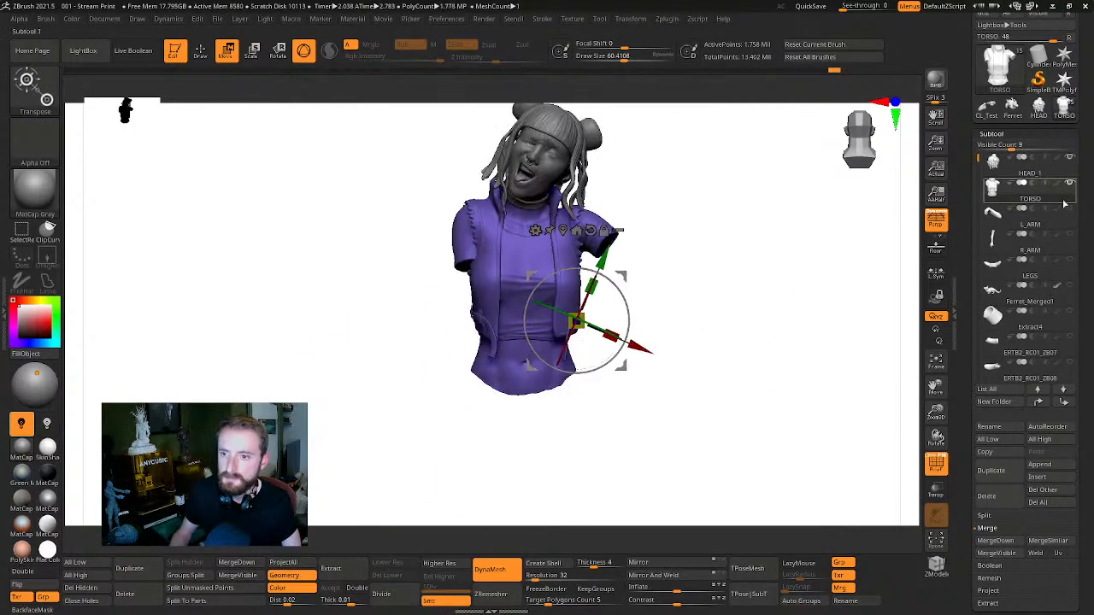
pyautogui.click(1070, 183)
pyautogui.click(1069, 183)
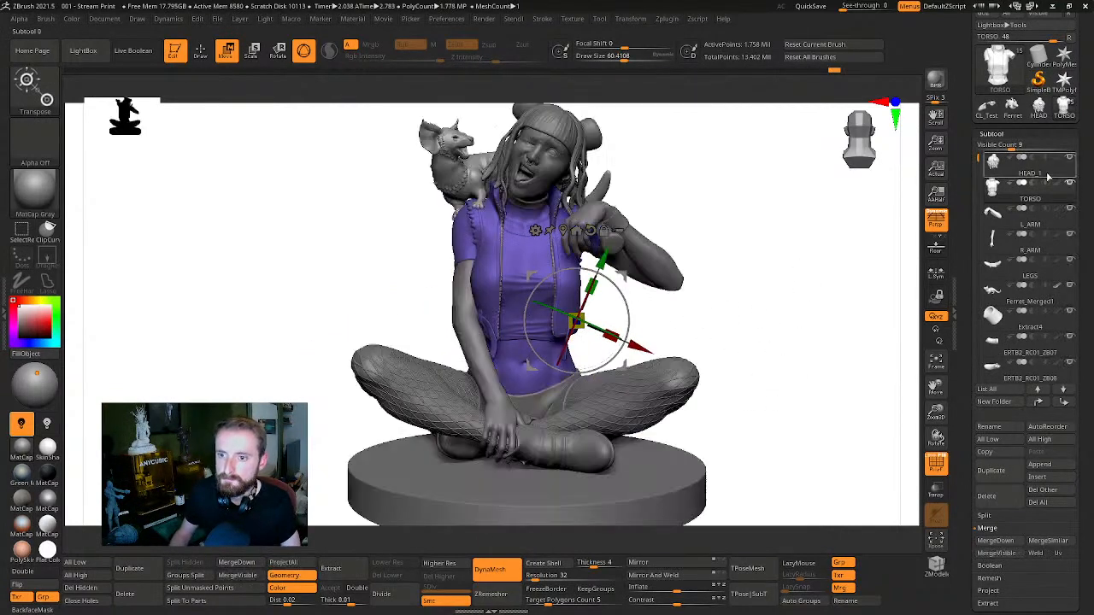
# Reorder the Extract4 wristband subtool so it sits directly below L_ARM in the subtool order
pyautogui.click(994, 220)
pyautogui.moveTo(715, 390); pyautogui.dragTo(506, 265, button='right')
pyautogui.press('q')
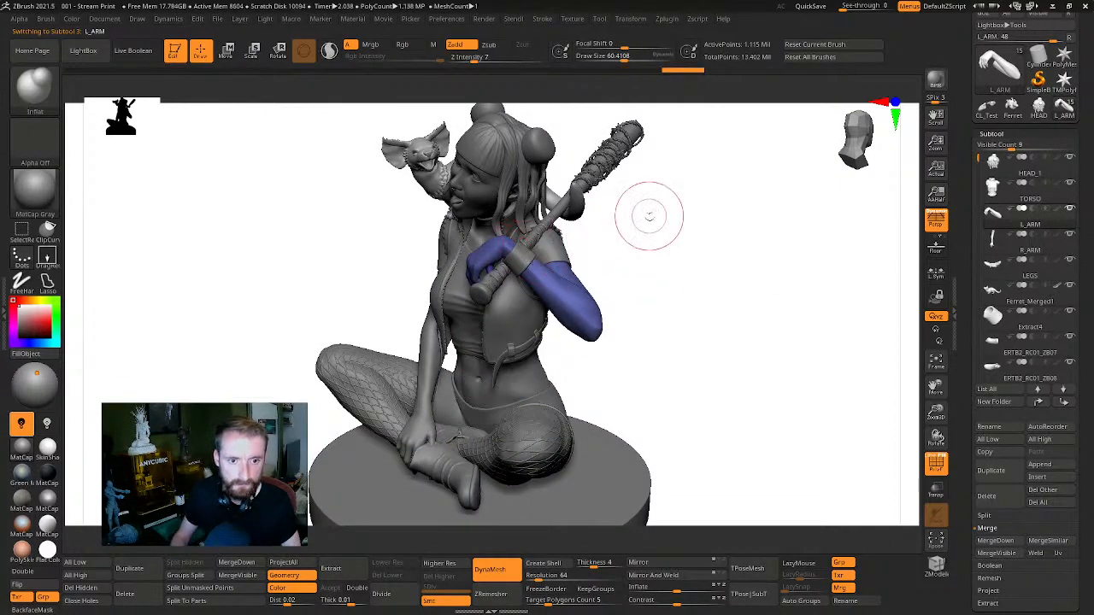
pyautogui.keyDown('alt'); pyautogui.click(520, 258); pyautogui.keyUp('alt')
pyautogui.press('shift')
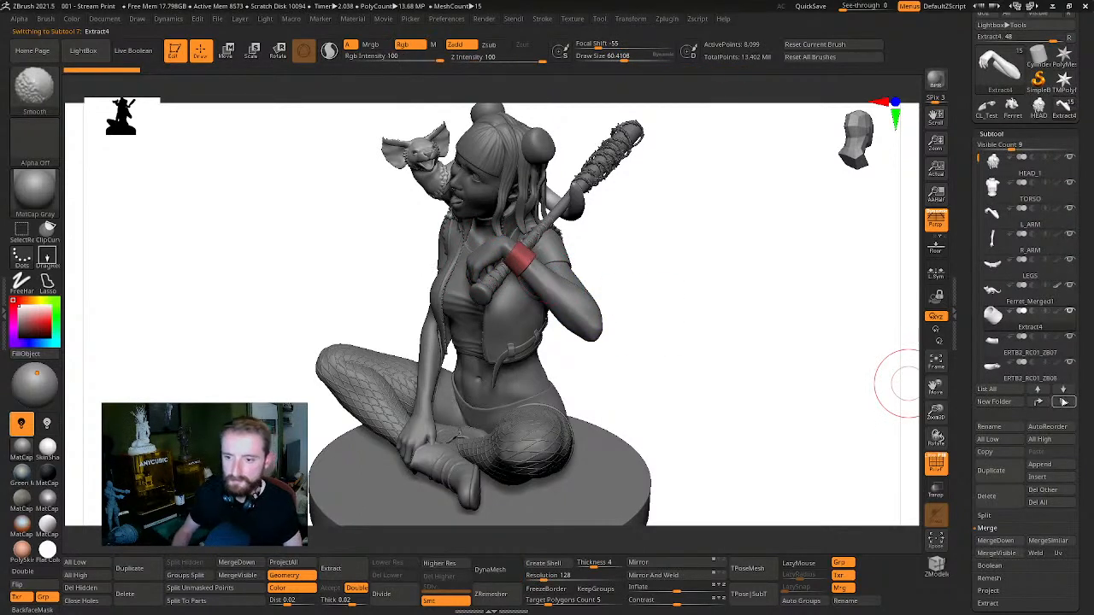
pyautogui.click(1044, 403)
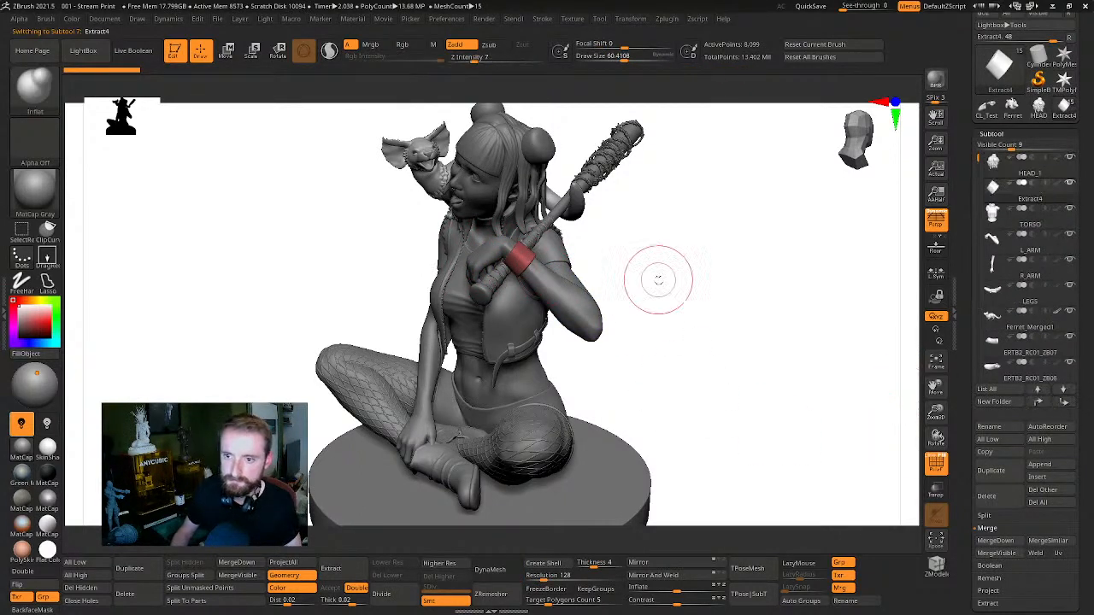
pyautogui.click(1064, 402)
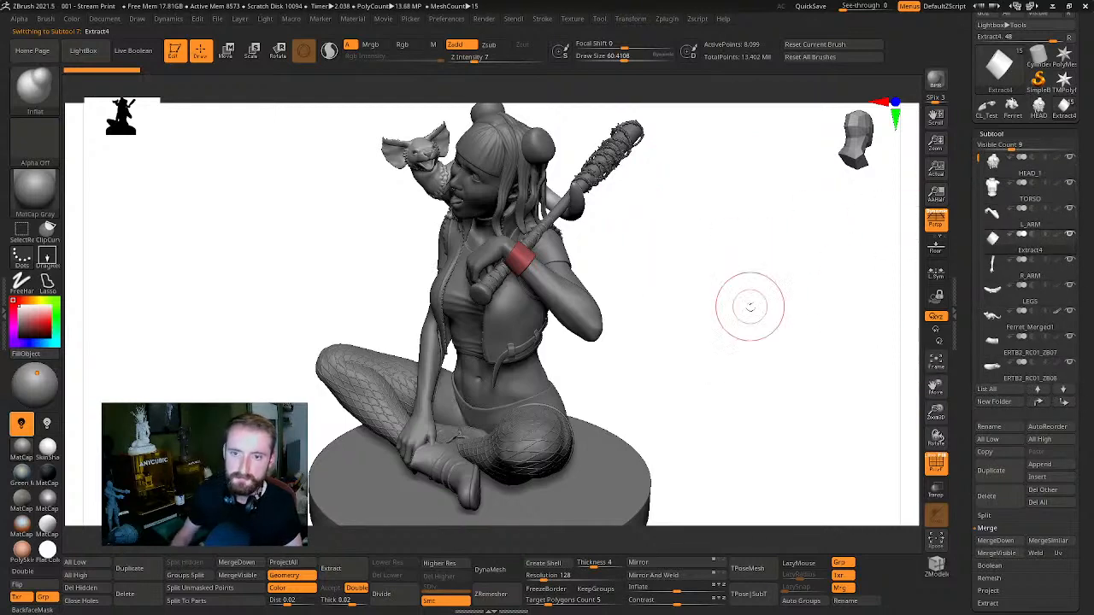
# Make the Baseball Bat Wire subtool a single polygroup and place it directly below L_ARM in the subtool order
pyautogui.moveTo(648, 237); pyautogui.dragTo(567, 209)
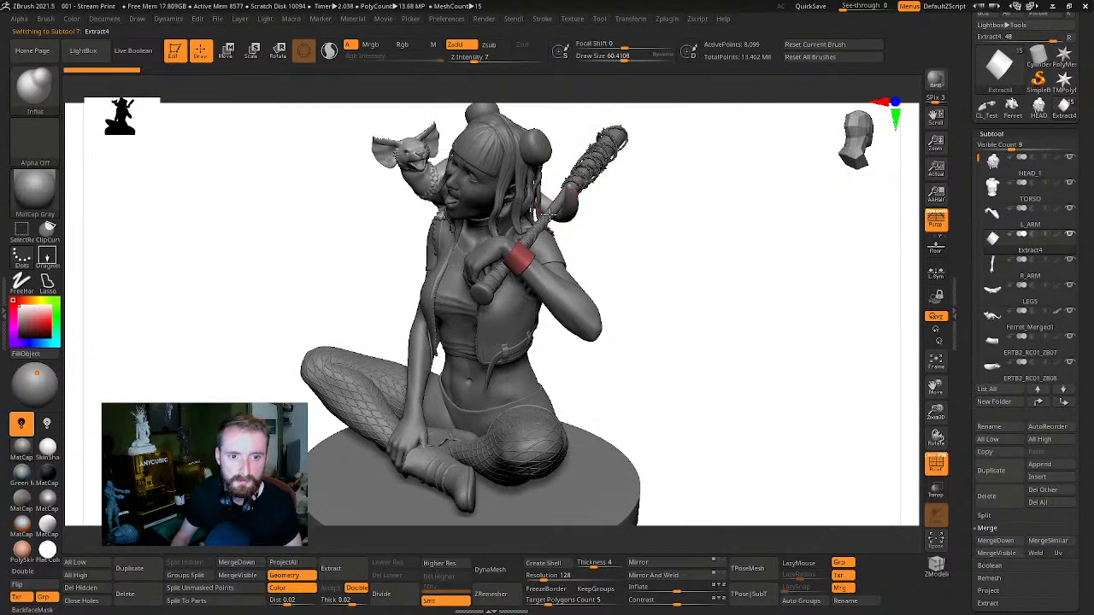
pyautogui.keyDown('alt'); pyautogui.click(552, 213); pyautogui.keyUp('alt')
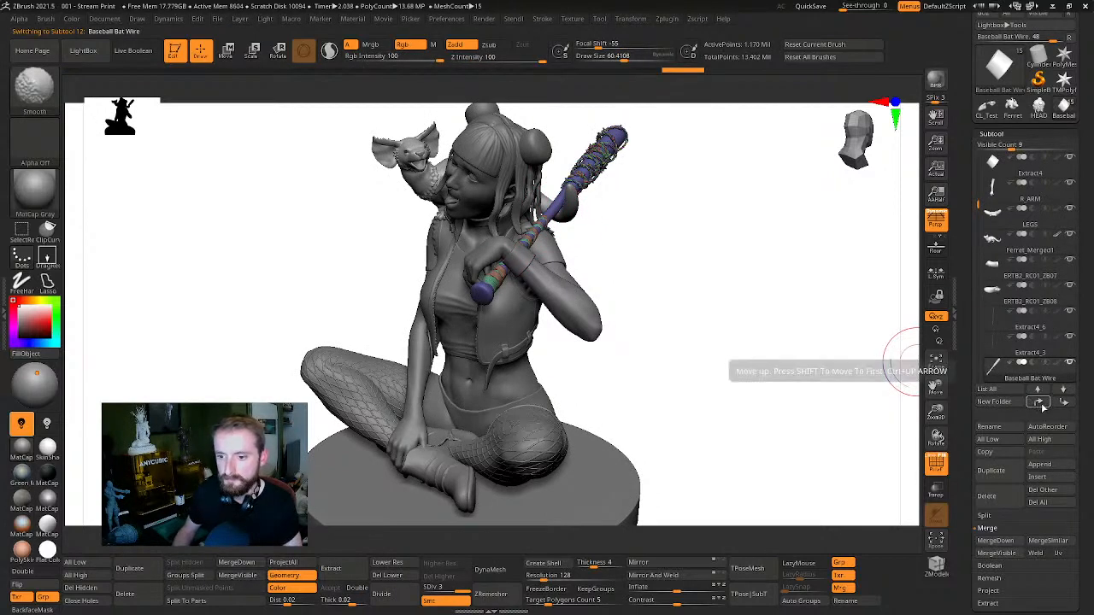
pyautogui.keyDown('shift'); pyautogui.click(1038, 403); pyautogui.keyUp('shift')
pyautogui.hotkey('ctrl', 'w')
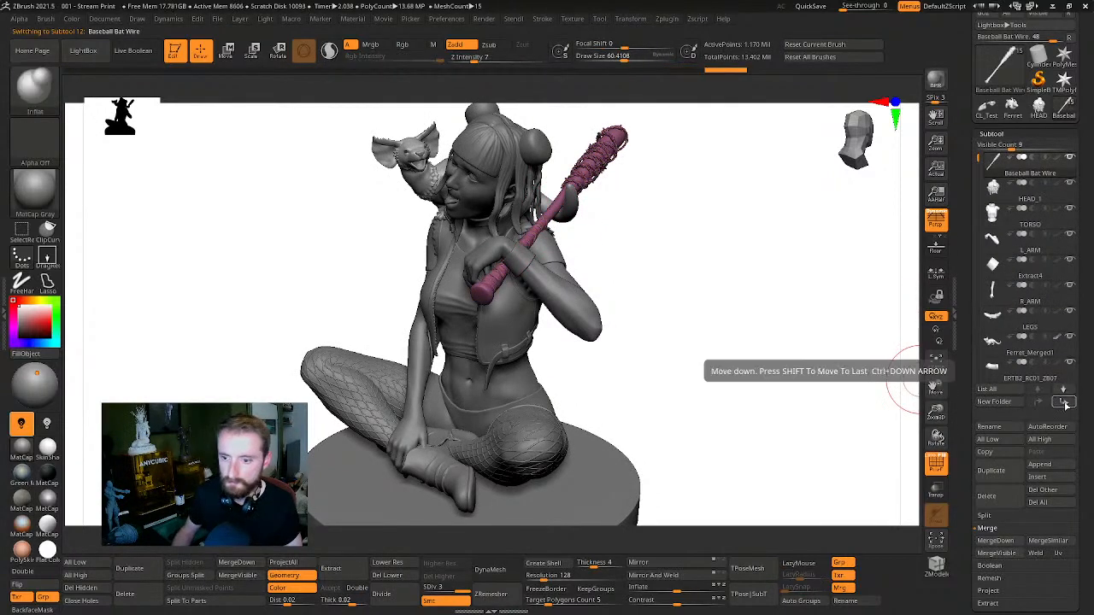
pyautogui.click(1063, 403)
pyautogui.click(1063, 402)
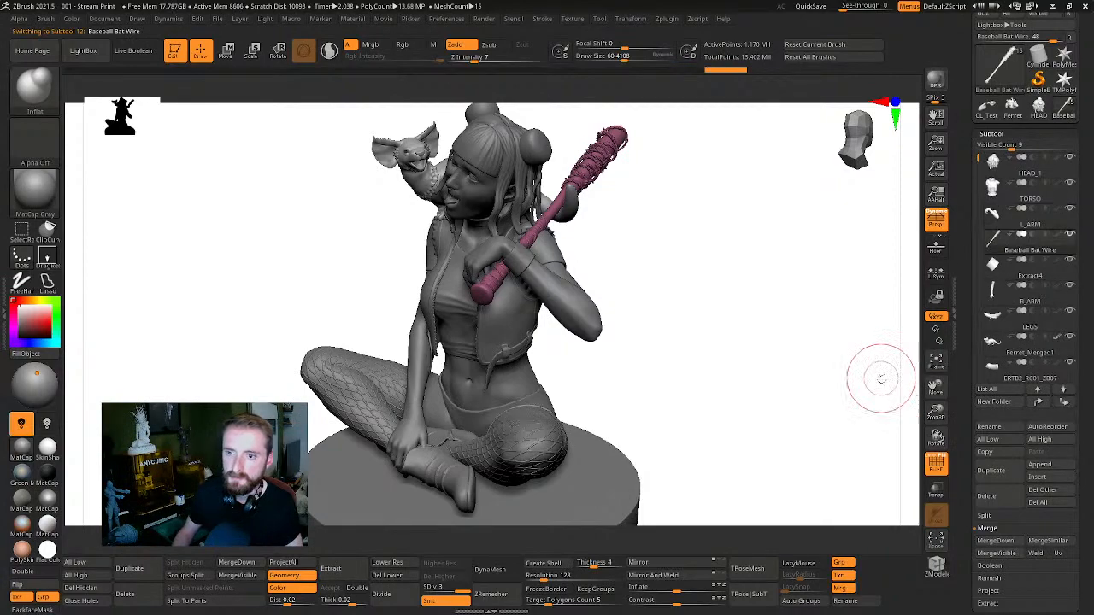
# Set the Baseball Bat Wire subtool to its highest subdivision level and delete its lower levels
pyautogui.moveTo(698, 278)
pyautogui.mouseDown()
pyautogui.moveTo(681, 281)
pyautogui.moveTo(691, 281)
pyautogui.moveTo(655, 239)
pyautogui.moveTo(747, 296)
pyautogui.moveTo(787, 293)
pyautogui.moveTo(752, 305)
pyautogui.moveTo(784, 320)
pyautogui.moveTo(820, 277)
pyautogui.moveTo(769, 308)
pyautogui.moveTo(830, 276)
pyautogui.moveTo(892, 294)
pyautogui.mouseUp()
pyautogui.moveTo(803, 316)
pyautogui.keyDown('alt'); pyautogui.mouseDown()
pyautogui.moveTo(774, 341)
pyautogui.moveTo(690, 363)
pyautogui.mouseUp(); pyautogui.keyUp('alt')
pyautogui.keyDown('alt'); pyautogui.moveTo(804, 360); pyautogui.dragTo(816, 279); pyautogui.keyUp('alt')
pyautogui.click(1007, 247)
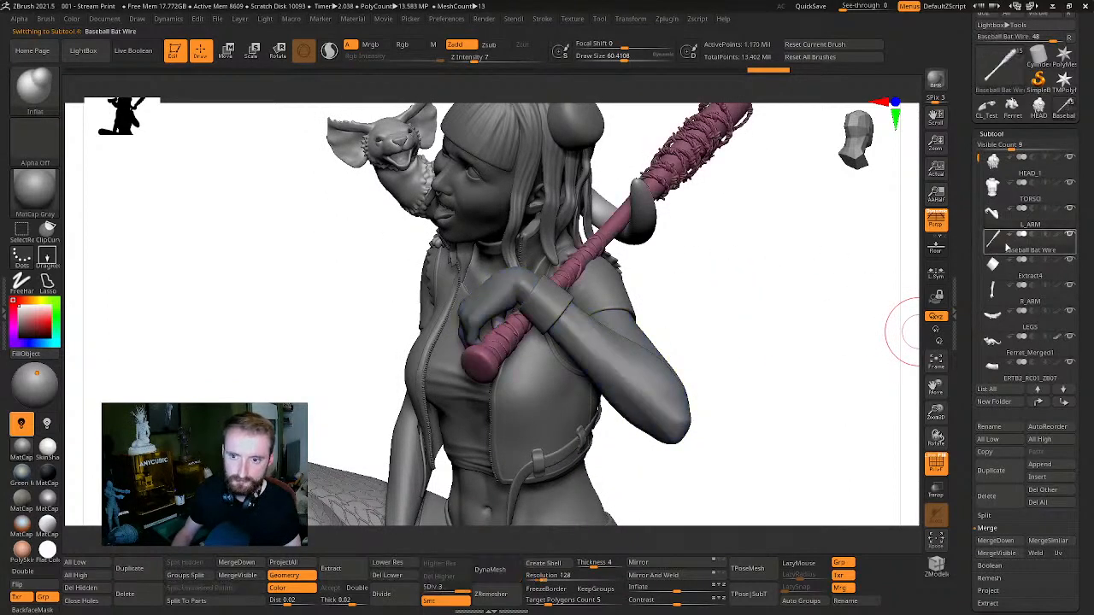
pyautogui.moveTo(793, 365); pyautogui.dragTo(672, 492)
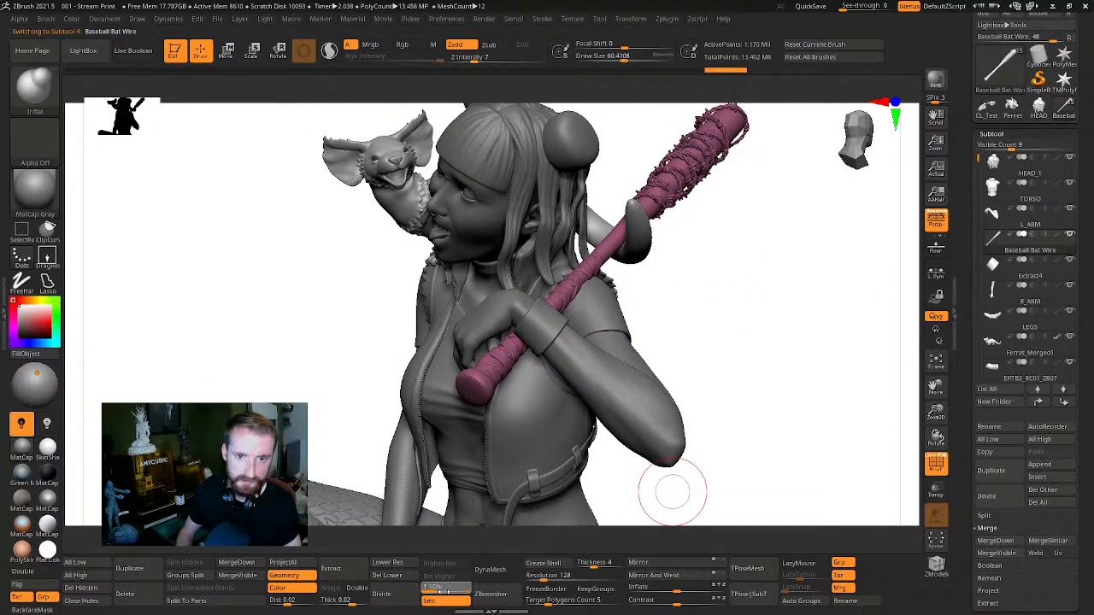
pyautogui.click(443, 590)
pyautogui.moveTo(438, 590); pyautogui.dragTo(467, 590)
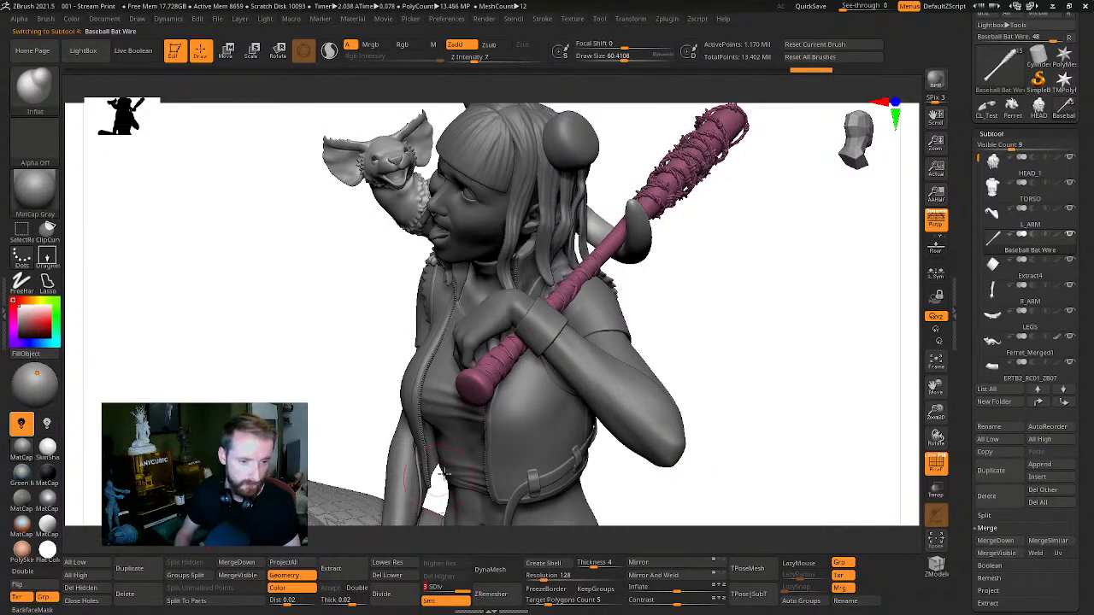
pyautogui.click(389, 576)
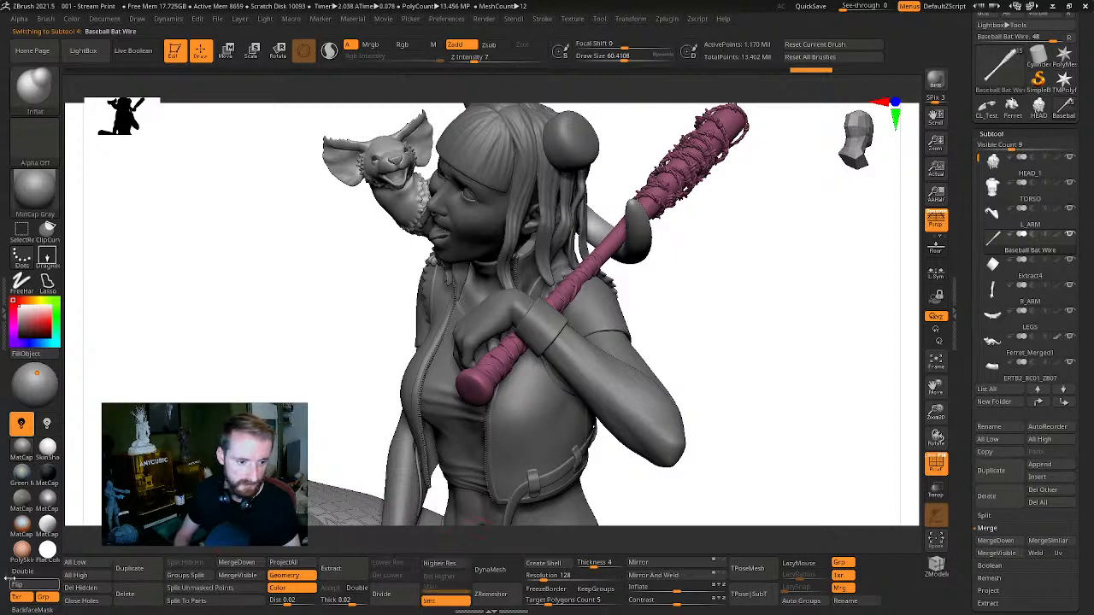
pyautogui.click(96, 588)
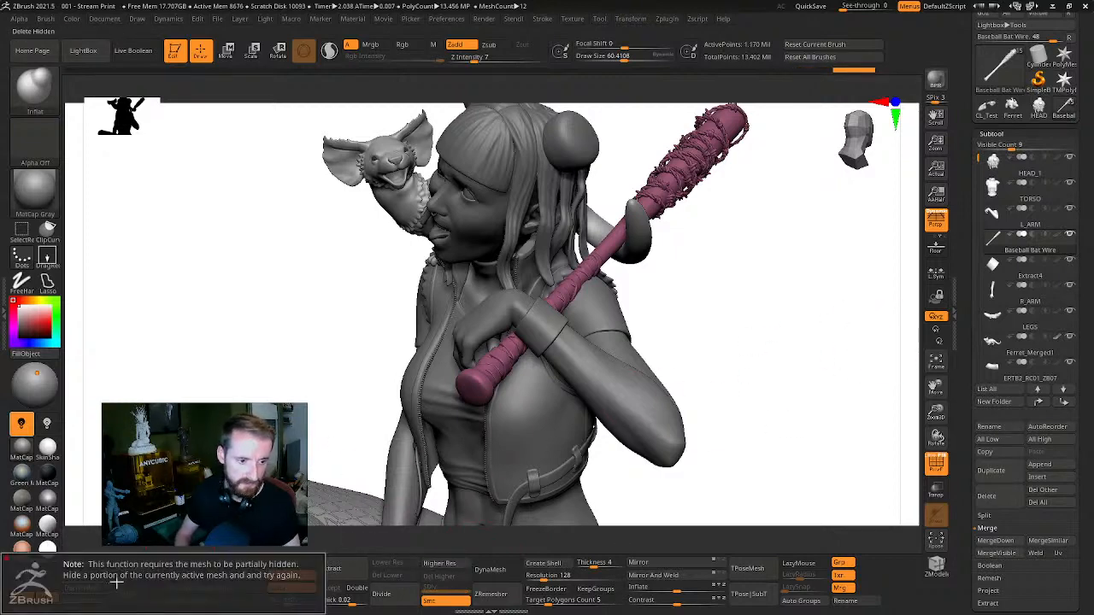
# Check the Extract4 wristband, and merge L_ARM down with the Baseball Bat Wire subtool below it
pyautogui.moveTo(735, 373); pyautogui.dragTo(647, 313)
pyautogui.click(1019, 266)
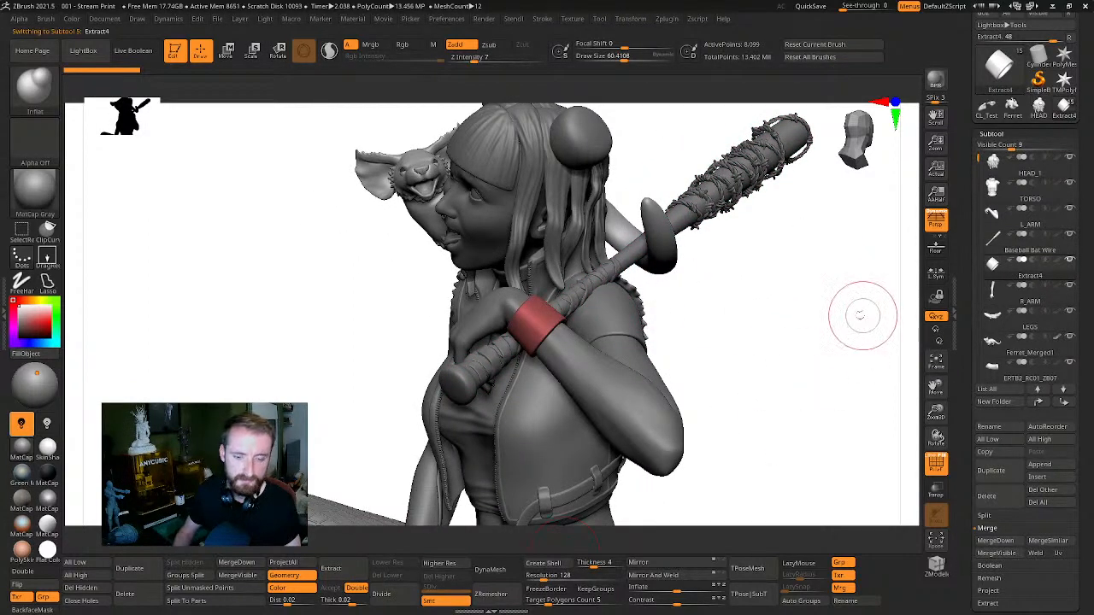
pyautogui.moveTo(861, 314); pyautogui.dragTo(560, 341)
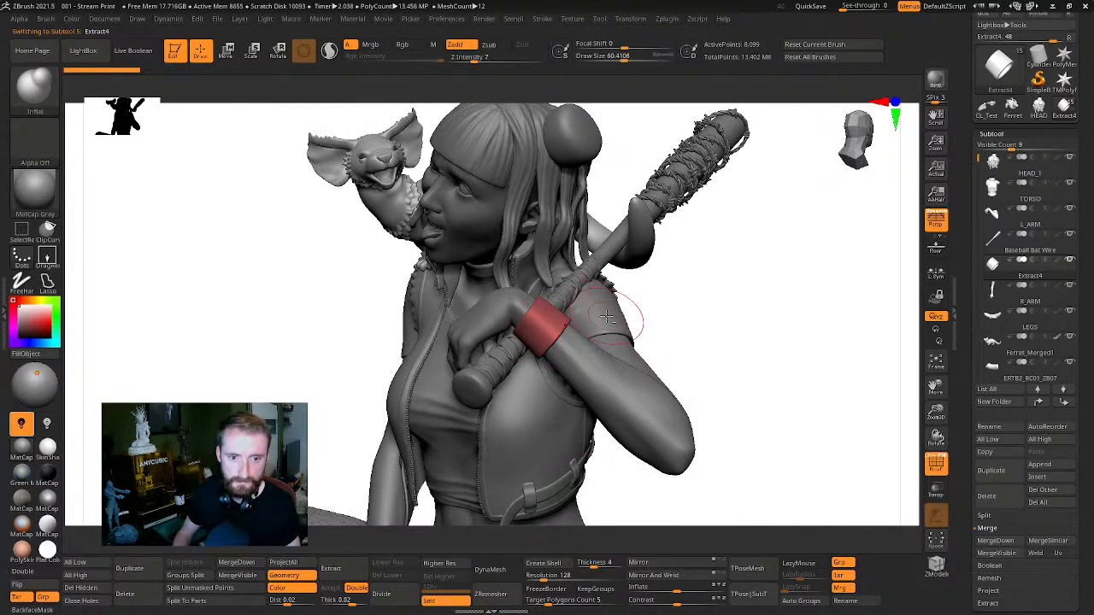
pyautogui.keyDown('alt'); pyautogui.click(630, 348); pyautogui.keyUp('alt')
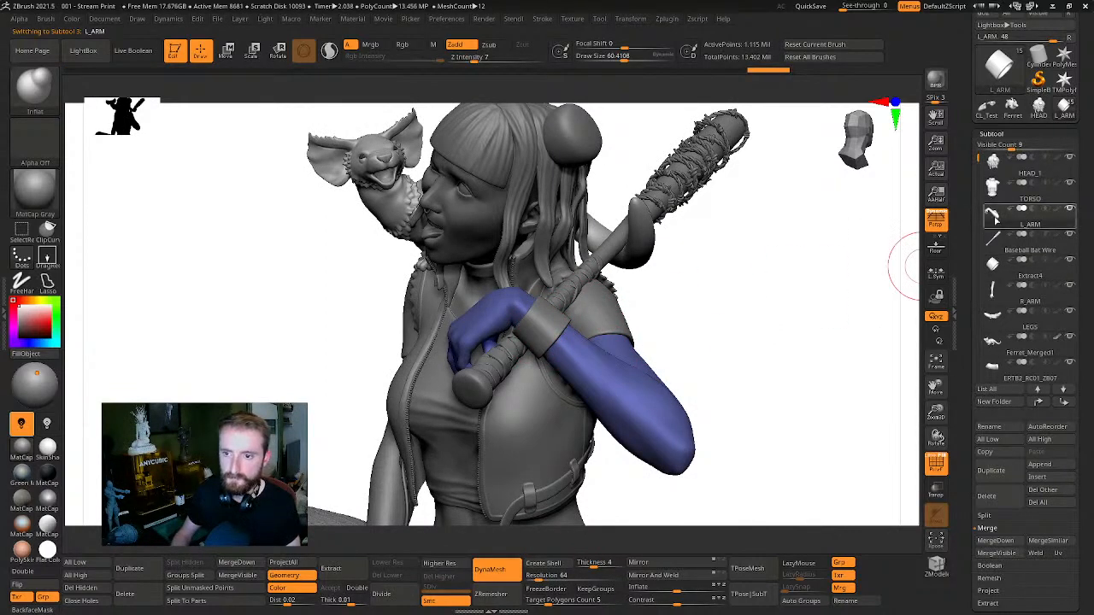
pyautogui.click(243, 566)
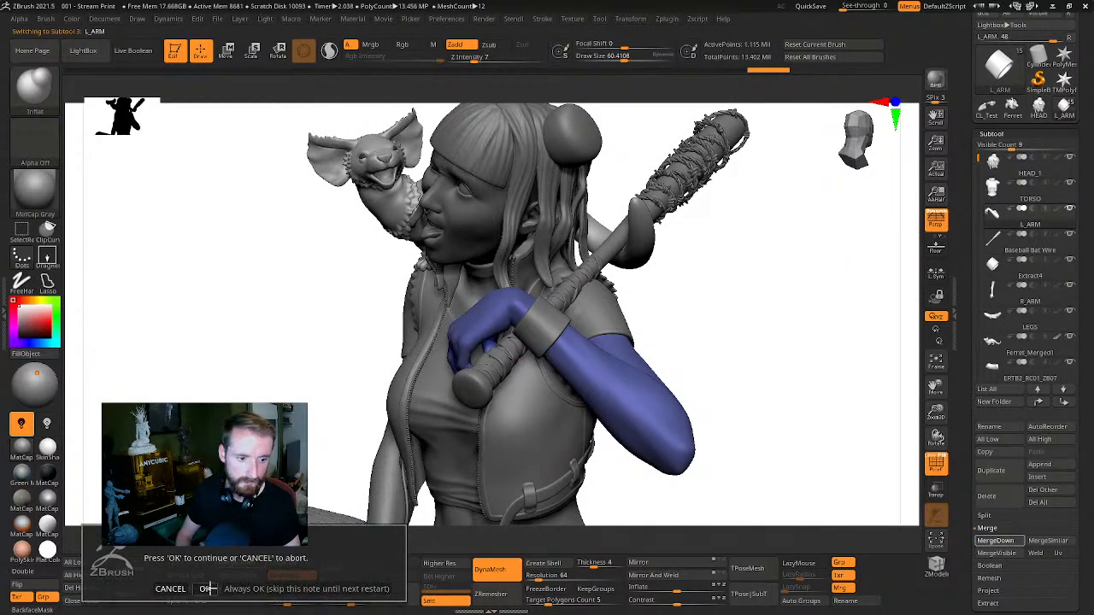
pyautogui.click(209, 588)
# Check the combined arm and bat in isolation, and merge L_ARM down with the Extract4 wristband
pyautogui.moveTo(793, 332); pyautogui.dragTo(819, 320)
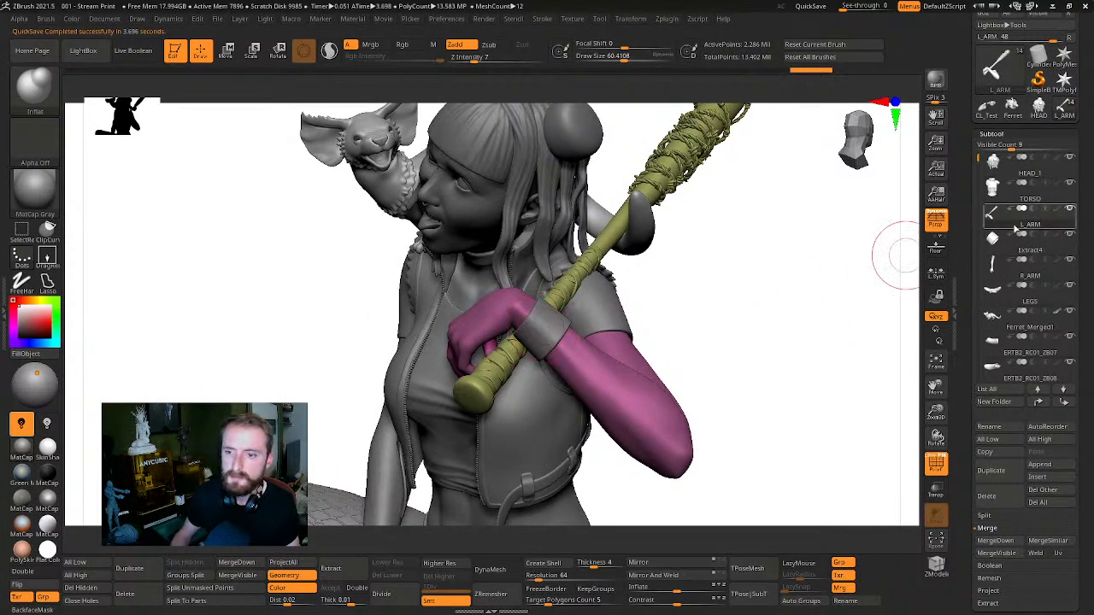
pyautogui.hotkey('alt', 's')
pyautogui.moveTo(806, 313); pyautogui.dragTo(763, 344)
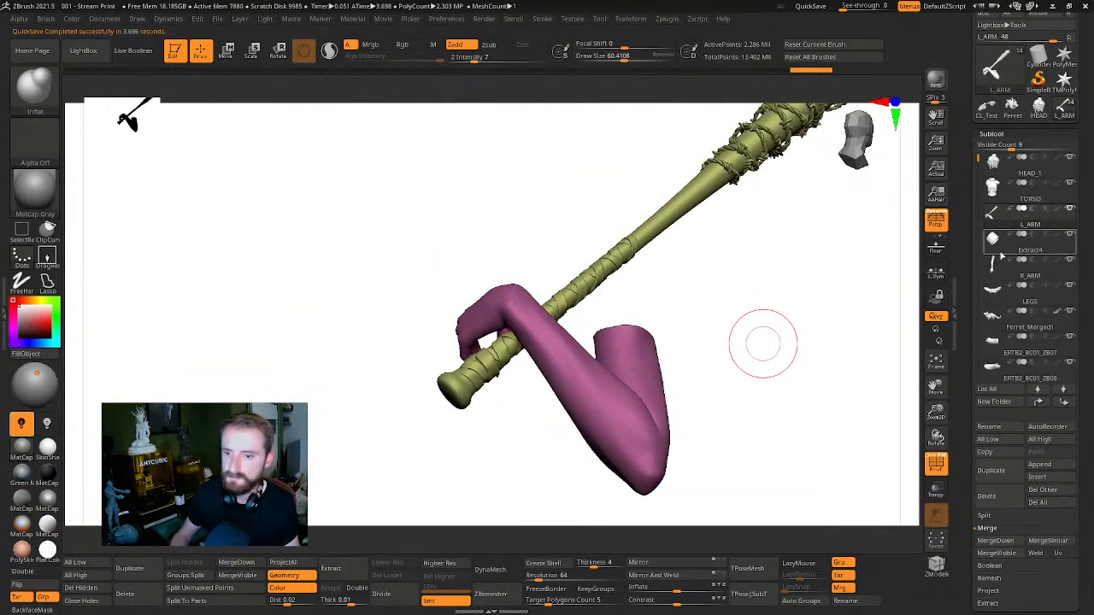
pyautogui.hotkey('alt', 's')
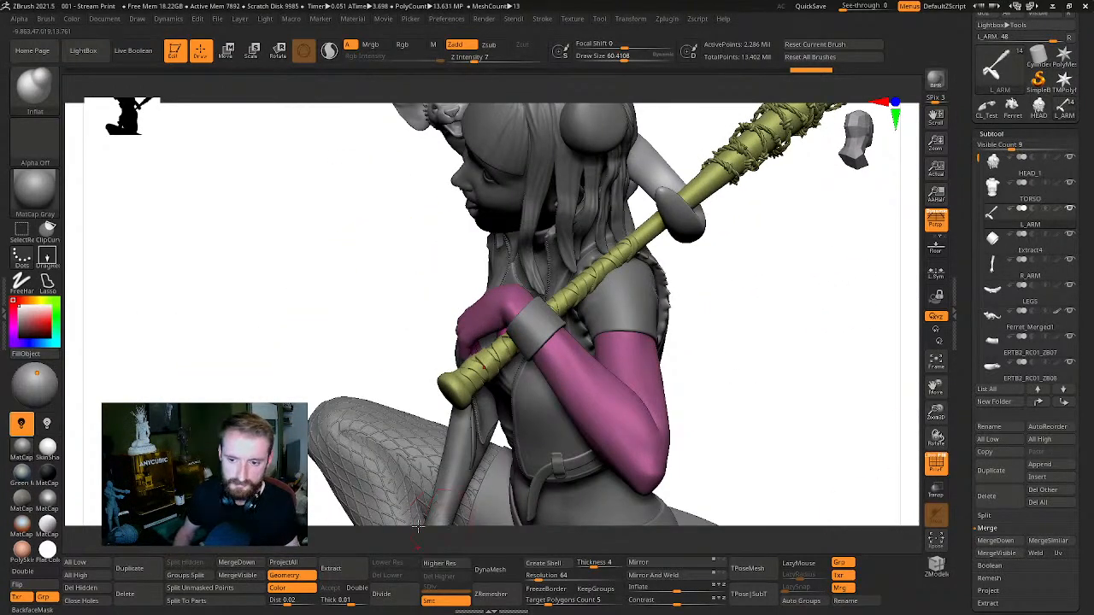
pyautogui.click(259, 561)
pyautogui.click(200, 587)
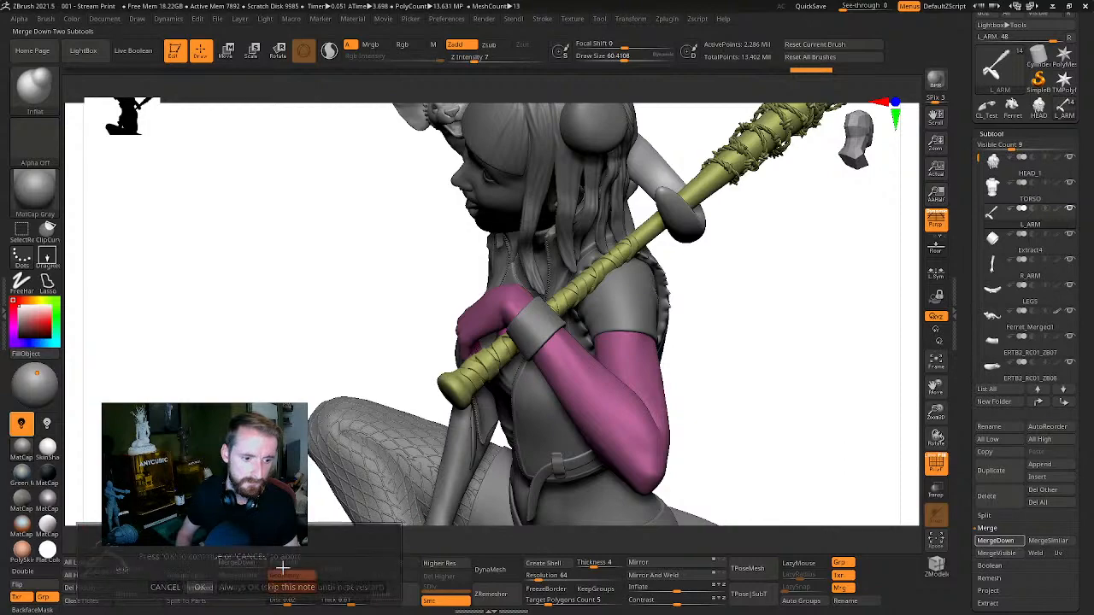
# Isolate the merged L_ARM subtool and make its arm, wristband and bat a single polygroup
pyautogui.moveTo(793, 356); pyautogui.dragTo(846, 439)
pyautogui.hotkey('alt', 's')
pyautogui.hotkey('ctrl', 'w')
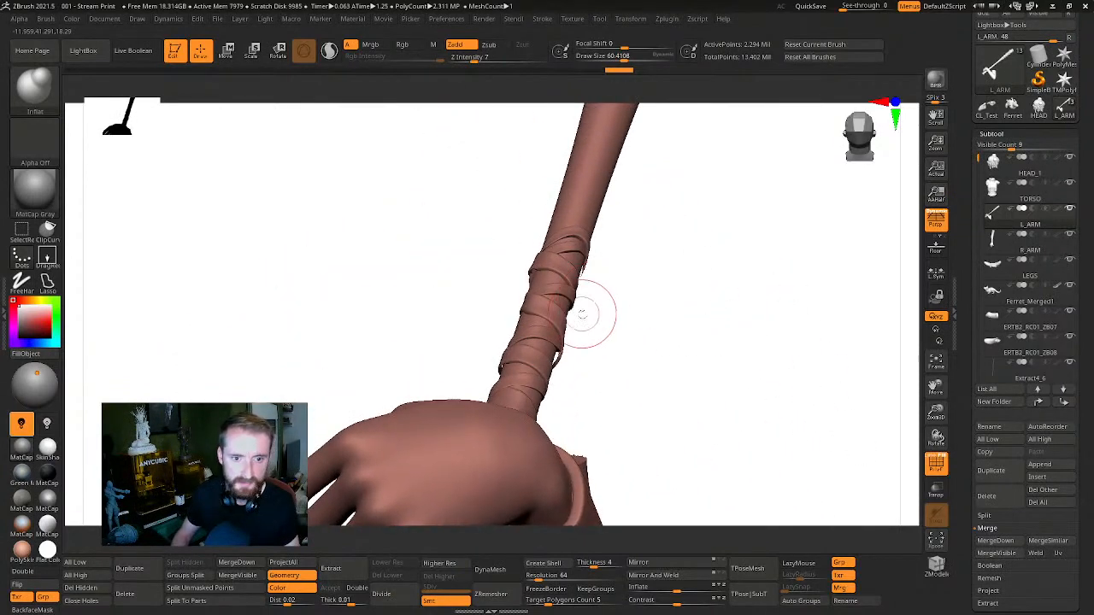
# Examine the merged arm around the wristband, upper-arm opening and bat-handle wrapping for gaps, and toggle double-sided display
pyautogui.press('w')
pyautogui.moveTo(619, 267)
pyautogui.mouseDown()
pyautogui.moveTo(721, 261)
pyautogui.moveTo(723, 292)
pyautogui.mouseUp()
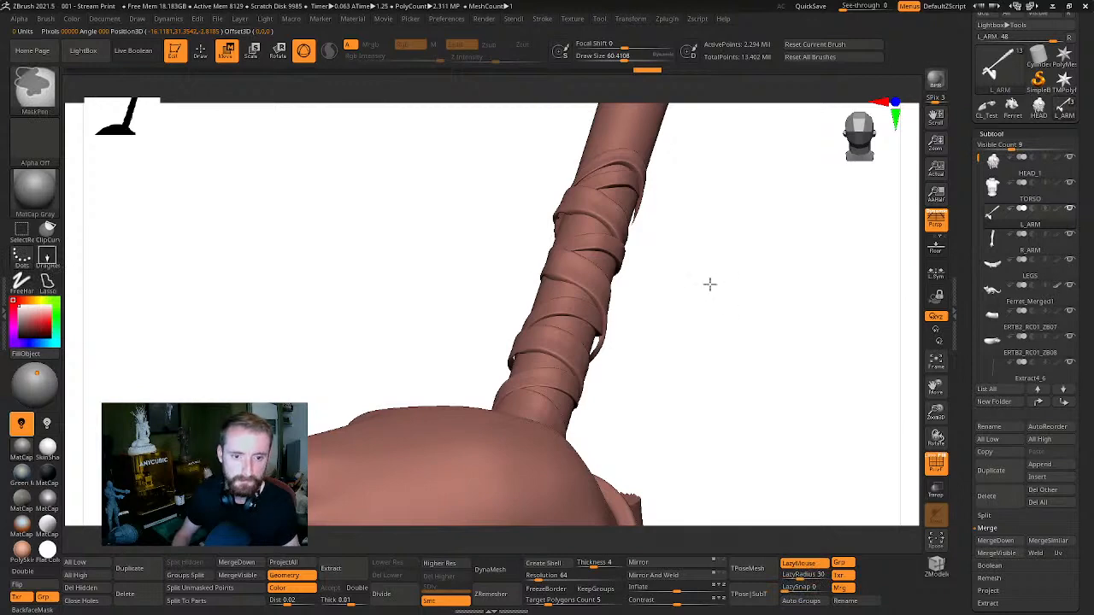
pyautogui.moveTo(724, 345); pyautogui.dragTo(648, 310)
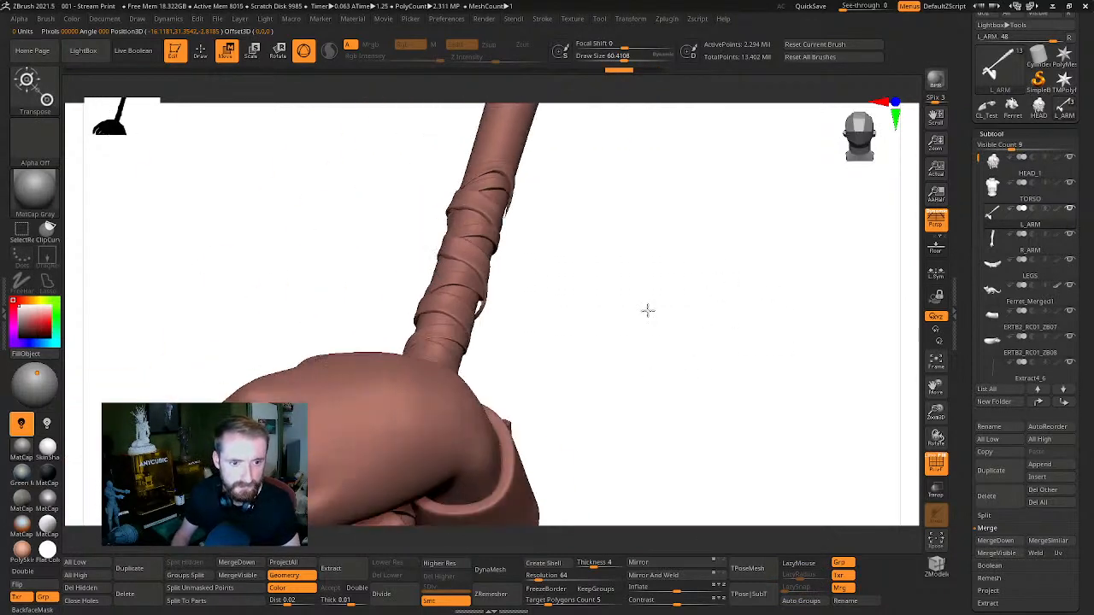
pyautogui.keyDown('ctrl'); pyautogui.moveTo(448, 299); pyautogui.dragTo(456, 299); pyautogui.keyUp('ctrl')
pyautogui.press('q')
pyautogui.moveTo(611, 304); pyautogui.dragTo(584, 311)
pyautogui.moveTo(609, 286)
pyautogui.keyDown('ctrl'); pyautogui.mouseDown()
pyautogui.moveTo(640, 299)
pyautogui.moveTo(585, 250)
pyautogui.moveTo(655, 260)
pyautogui.mouseUp(); pyautogui.keyUp('ctrl')
pyautogui.moveTo(711, 205); pyautogui.dragTo(607, 159)
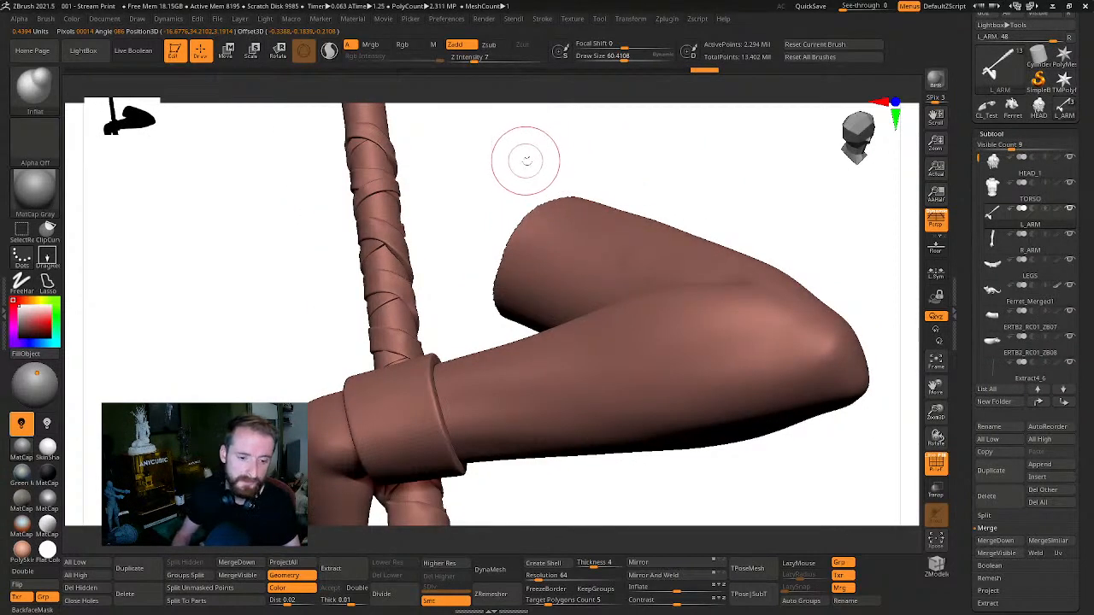
pyautogui.moveTo(526, 160); pyautogui.dragTo(761, 256)
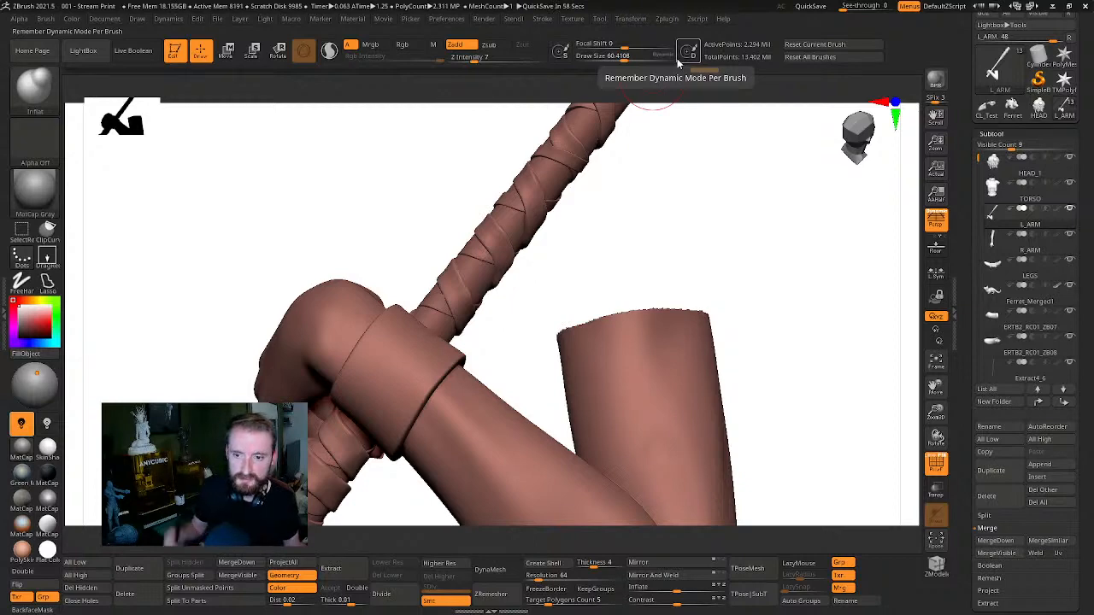
pyautogui.moveTo(646, 285)
pyautogui.mouseDown()
pyautogui.moveTo(708, 213)
pyautogui.moveTo(598, 192)
pyautogui.mouseUp()
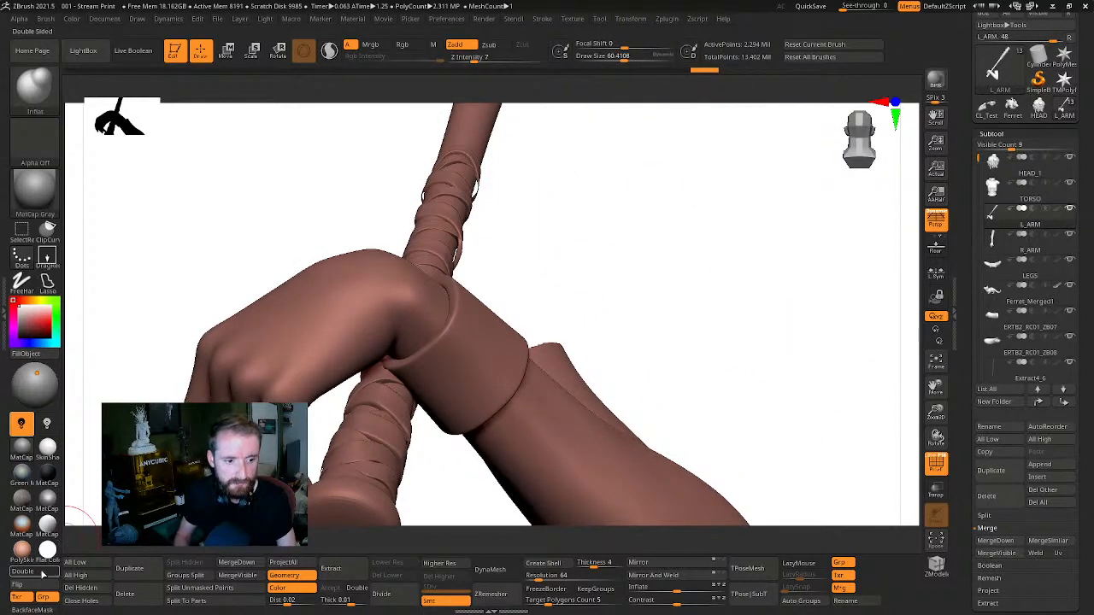
pyautogui.click(41, 573)
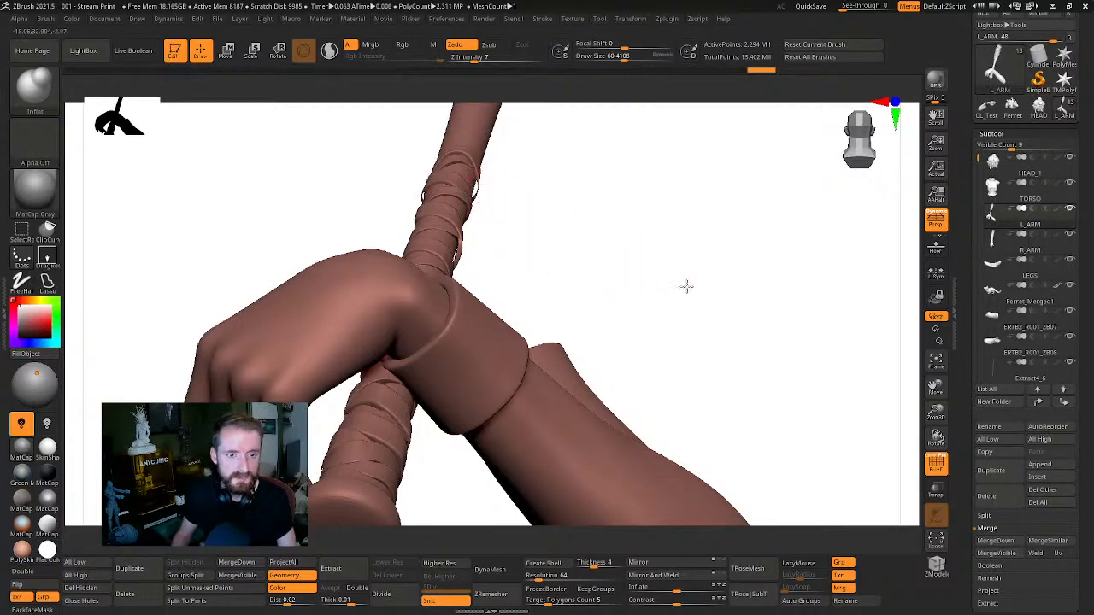
# Set the DynaMesh resolution to 80 and DynaMesh the L_ARM subtool
pyautogui.moveTo(686, 286)
pyautogui.mouseDown()
pyautogui.moveTo(651, 293)
pyautogui.moveTo(754, 276)
pyautogui.moveTo(747, 264)
pyautogui.moveTo(732, 313)
pyautogui.moveTo(757, 328)
pyautogui.moveTo(769, 315)
pyautogui.moveTo(713, 212)
pyautogui.moveTo(632, 245)
pyautogui.moveTo(664, 247)
pyautogui.moveTo(652, 249)
pyautogui.moveTo(761, 307)
pyautogui.moveTo(752, 281)
pyautogui.moveTo(709, 257)
pyautogui.moveTo(826, 459)
pyautogui.moveTo(721, 354)
pyautogui.moveTo(773, 335)
pyautogui.mouseUp()
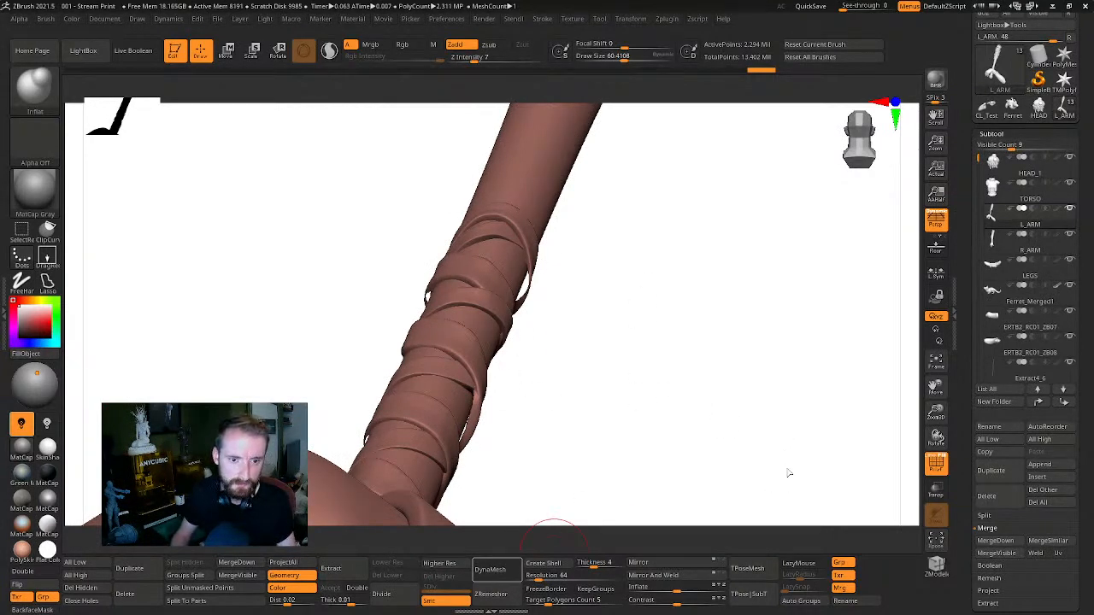
pyautogui.moveTo(657, 303); pyautogui.dragTo(715, 340)
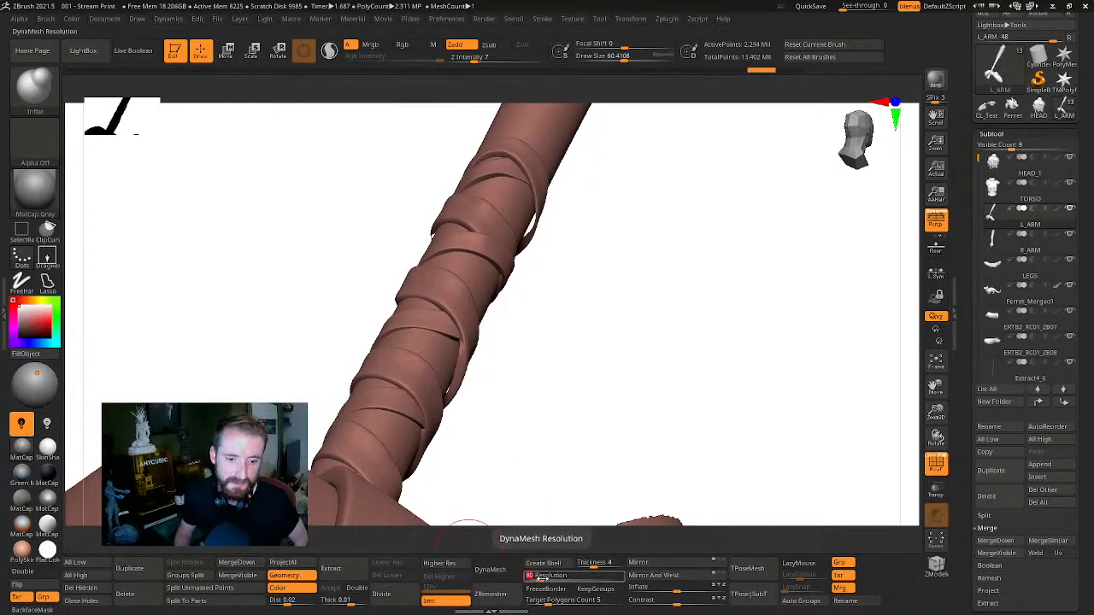
pyautogui.click(489, 569)
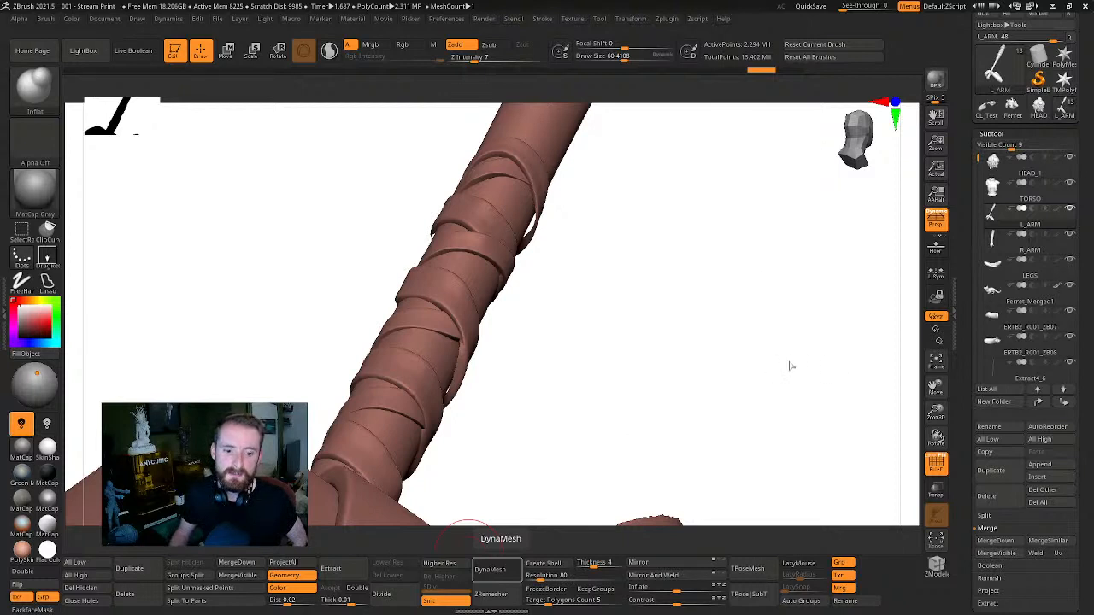
pyautogui.moveTo(783, 337); pyautogui.dragTo(761, 340)
pyautogui.moveTo(772, 347); pyautogui.dragTo(535, 289)
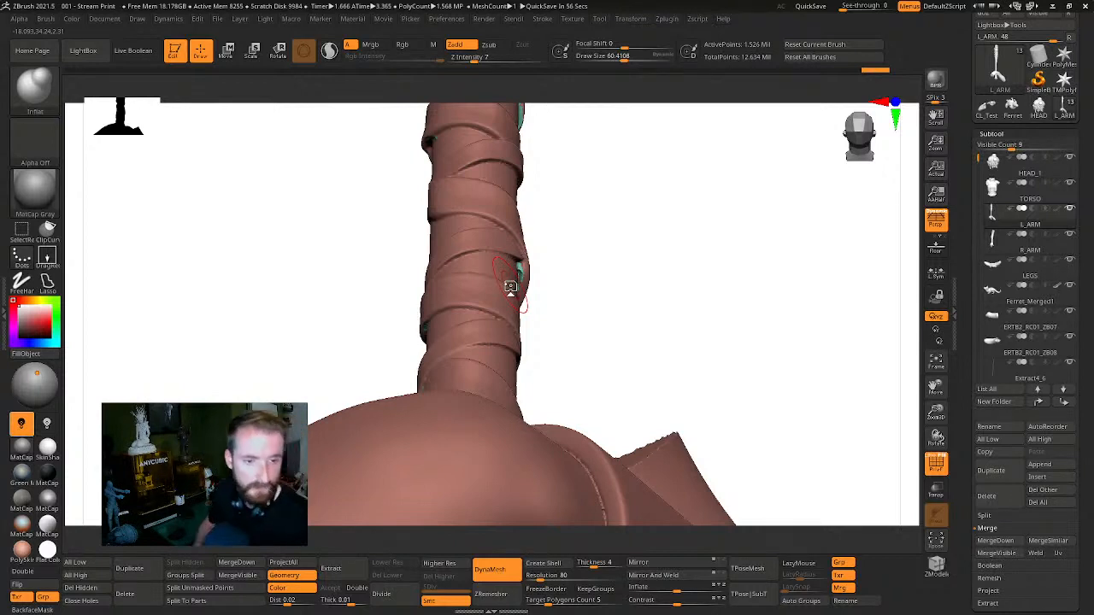
# Re-run DynaMesh on L_ARM twice to try to close the gaps in the bat-handle wrapping
pyautogui.moveTo(613, 178)
pyautogui.mouseDown()
pyautogui.moveTo(640, 245)
pyautogui.moveTo(525, 293)
pyautogui.mouseUp()
pyautogui.press('ctrl')
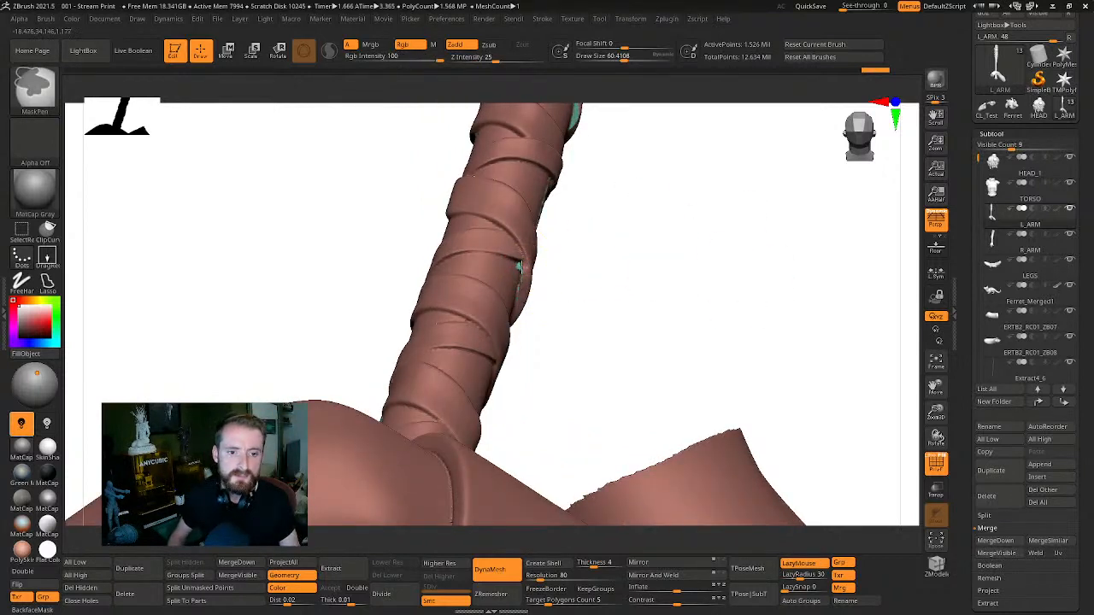
pyautogui.keyDown('ctrl'); pyautogui.moveTo(641, 202); pyautogui.dragTo(680, 269); pyautogui.keyUp('ctrl')
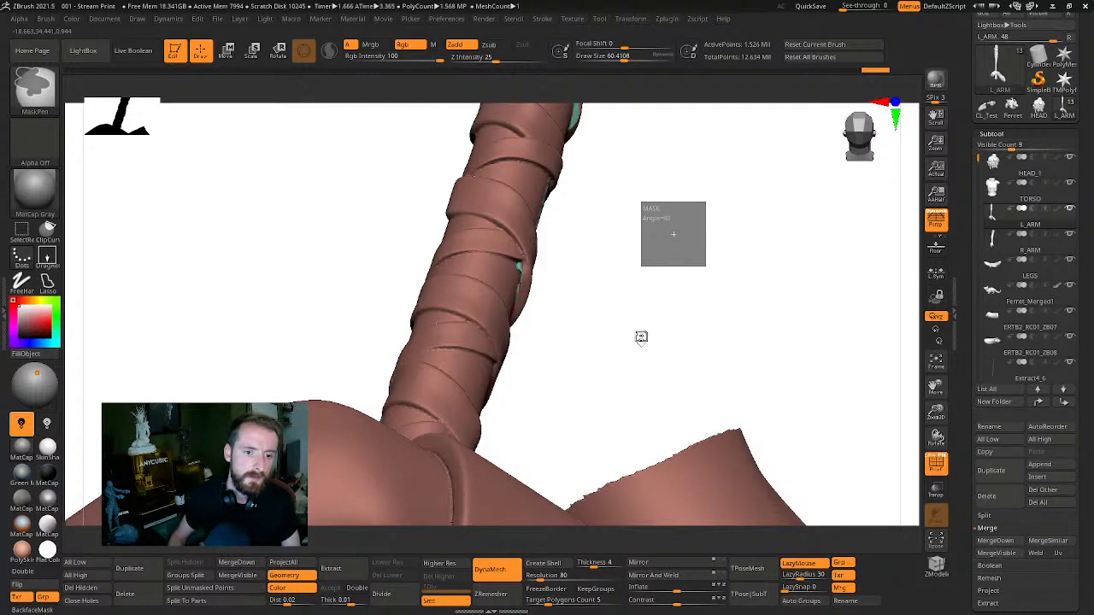
pyautogui.moveTo(599, 270); pyautogui.dragTo(660, 260)
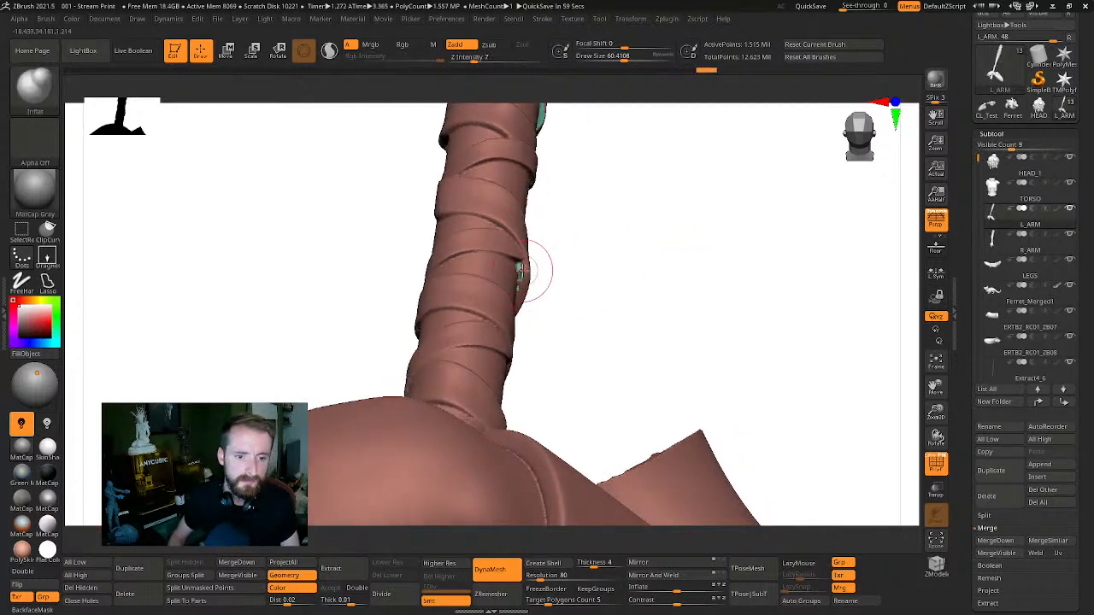
pyautogui.press('ctrl')
pyautogui.keyDown('ctrl'); pyautogui.moveTo(645, 205); pyautogui.dragTo(697, 255); pyautogui.keyUp('ctrl')
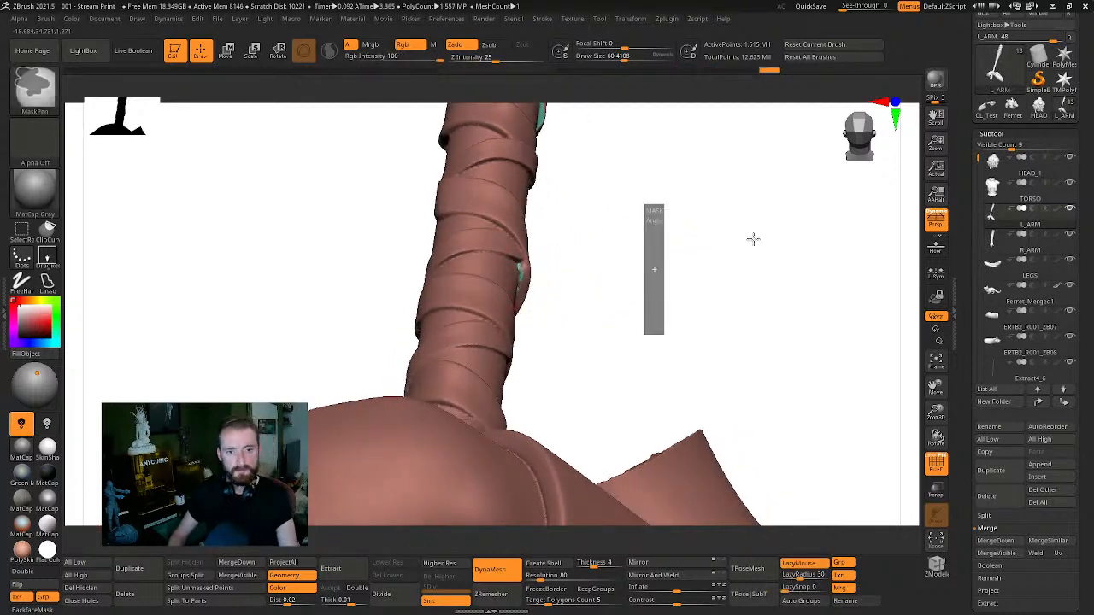
# Inspect the teal patches along the bat grip and step the undo history back to before L_ARM's DynaMesh
pyautogui.moveTo(546, 317)
pyautogui.mouseDown()
pyautogui.moveTo(696, 259)
pyautogui.moveTo(678, 251)
pyautogui.moveTo(691, 290)
pyautogui.moveTo(752, 317)
pyautogui.moveTo(721, 305)
pyautogui.moveTo(776, 264)
pyautogui.moveTo(753, 244)
pyautogui.moveTo(741, 253)
pyautogui.mouseUp()
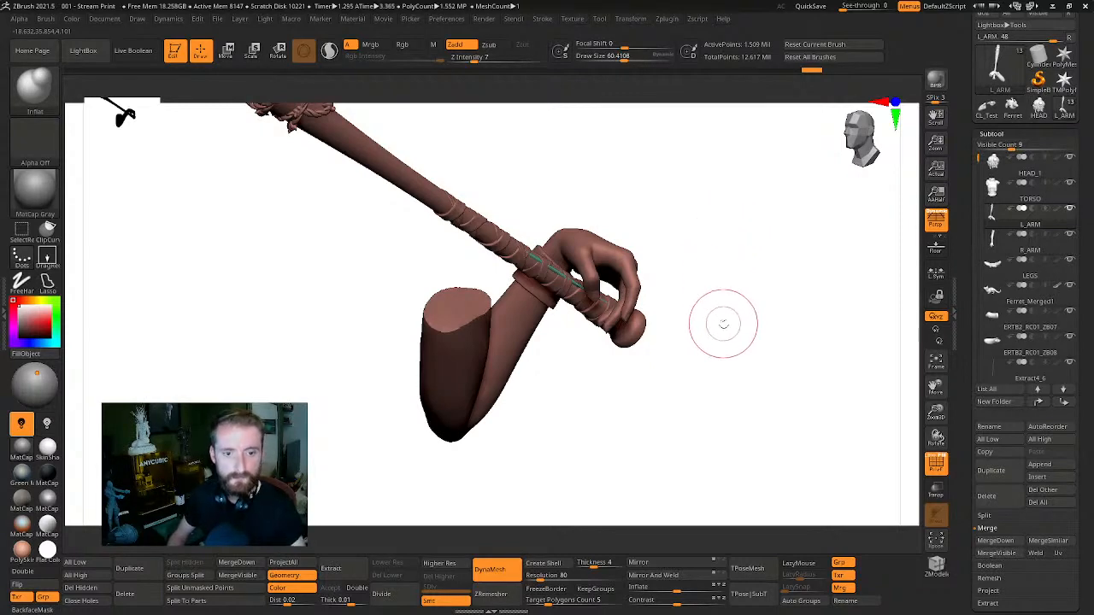
pyautogui.moveTo(722, 322); pyautogui.dragTo(655, 391)
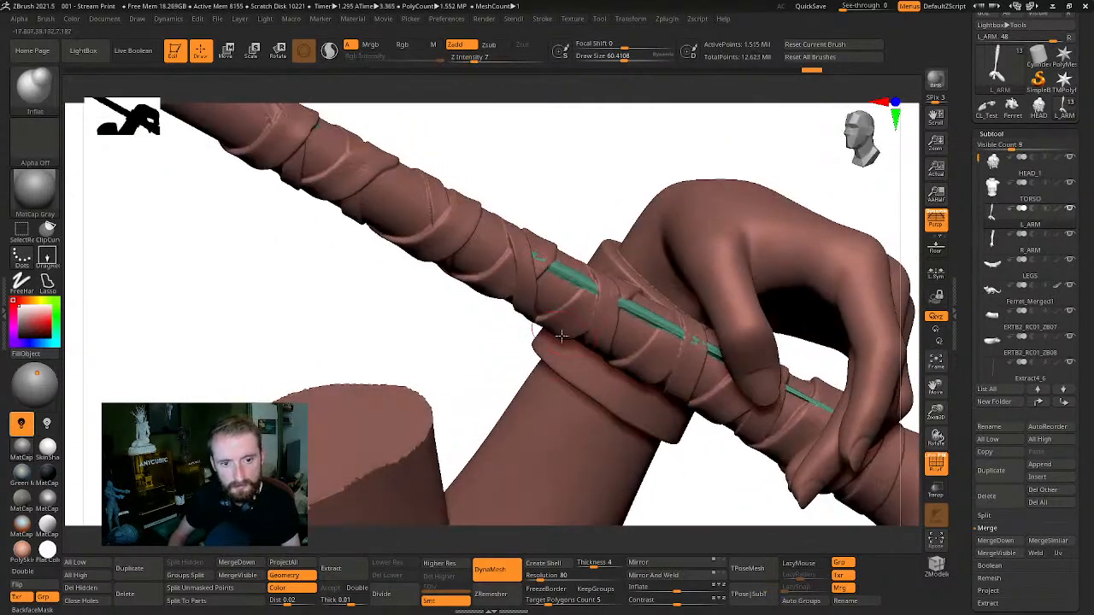
pyautogui.press('ctrl')
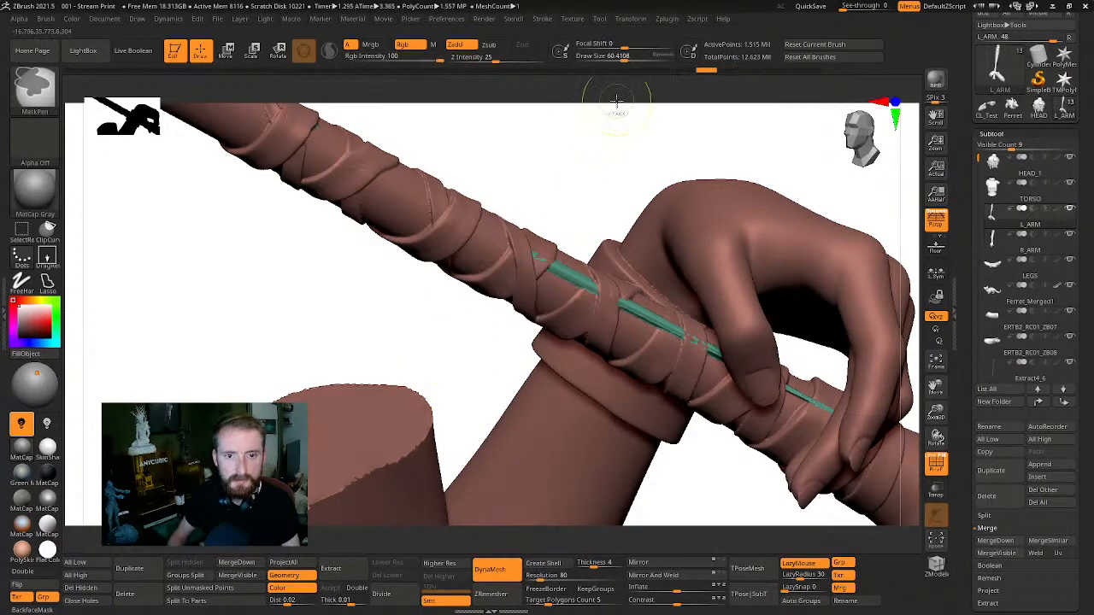
pyautogui.click(692, 72)
pyautogui.moveTo(582, 78)
pyautogui.mouseDown()
pyautogui.moveTo(556, 78)
pyautogui.moveTo(606, 72)
pyautogui.moveTo(584, 75)
pyautogui.mouseUp()
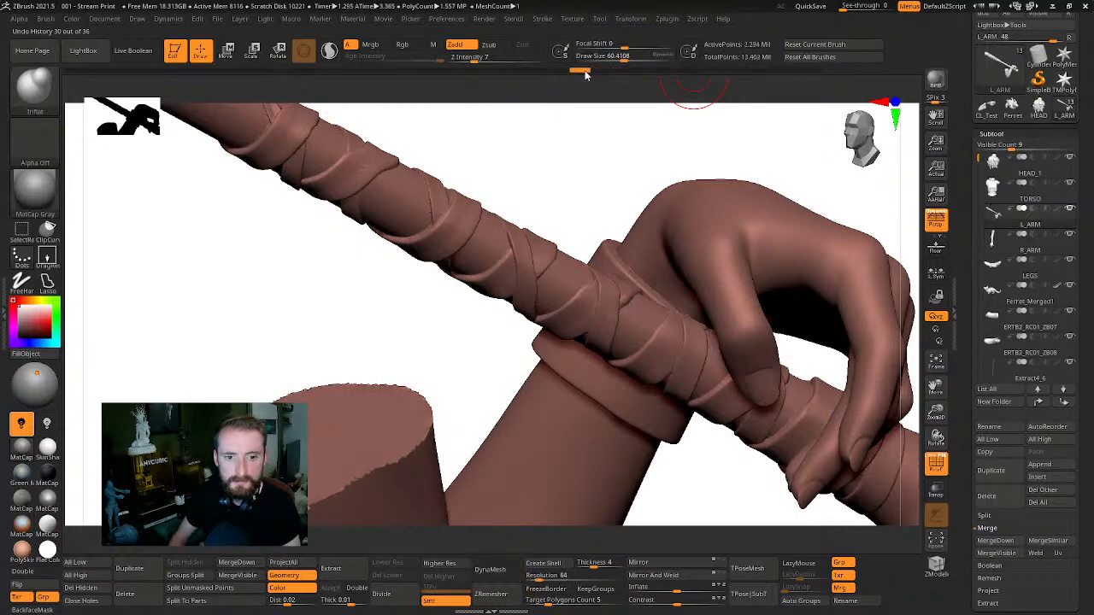
# Make L_ARM a single polygroup again and DynaMesh it at resolution 96, checking the barbed wire on the bat
pyautogui.press('ctrl')
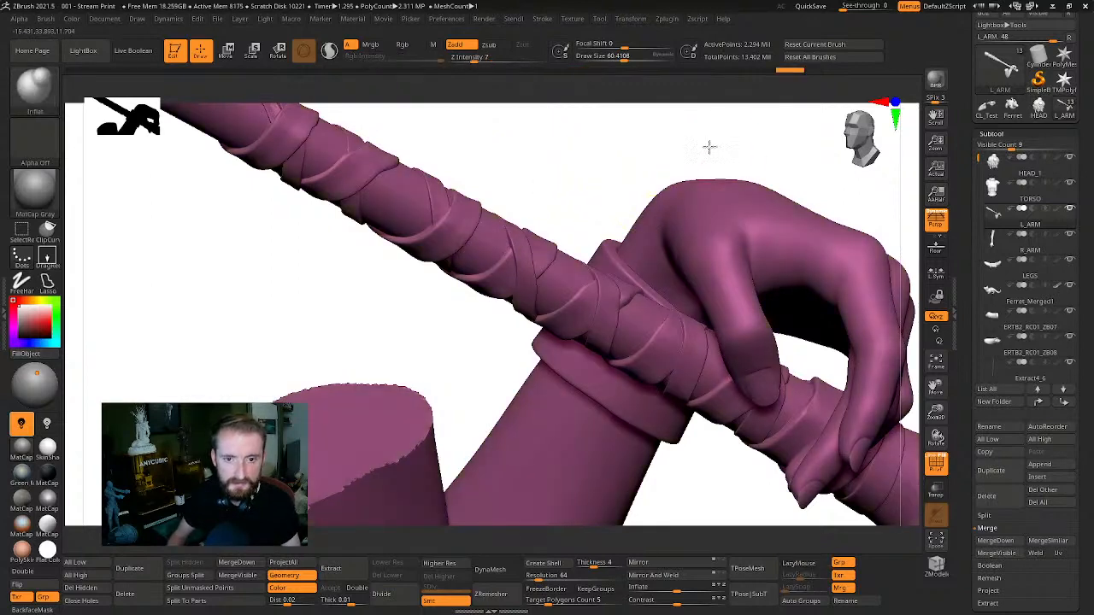
pyautogui.moveTo(708, 146)
pyautogui.mouseDown()
pyautogui.moveTo(631, 224)
pyautogui.moveTo(663, 300)
pyautogui.mouseUp()
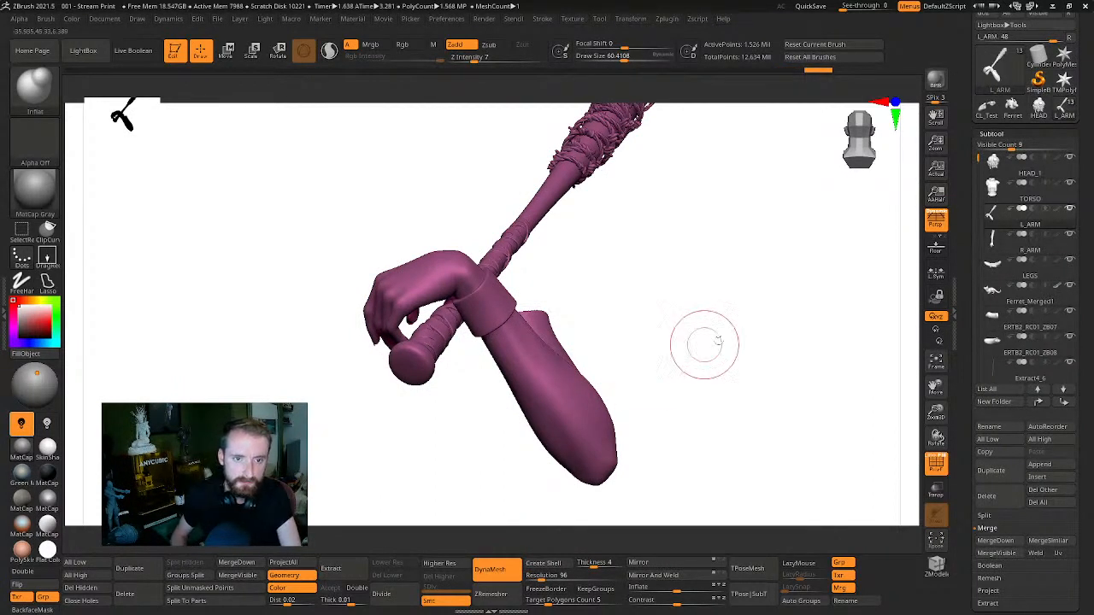
pyautogui.moveTo(706, 344)
pyautogui.mouseDown()
pyautogui.moveTo(764, 296)
pyautogui.moveTo(825, 283)
pyautogui.mouseUp()
pyautogui.moveTo(729, 301)
pyautogui.mouseDown()
pyautogui.moveTo(798, 288)
pyautogui.moveTo(698, 316)
pyautogui.moveTo(732, 337)
pyautogui.moveTo(796, 332)
pyautogui.moveTo(775, 337)
pyautogui.moveTo(793, 257)
pyautogui.moveTo(708, 354)
pyautogui.moveTo(818, 293)
pyautogui.moveTo(752, 382)
pyautogui.moveTo(842, 344)
pyautogui.moveTo(744, 415)
pyautogui.moveTo(832, 349)
pyautogui.moveTo(727, 336)
pyautogui.moveTo(752, 310)
pyautogui.moveTo(727, 293)
pyautogui.moveTo(750, 364)
pyautogui.moveTo(740, 345)
pyautogui.moveTo(691, 371)
pyautogui.moveTo(771, 323)
pyautogui.moveTo(777, 336)
pyautogui.moveTo(794, 288)
pyautogui.moveTo(781, 317)
pyautogui.moveTo(798, 312)
pyautogui.moveTo(779, 286)
pyautogui.mouseUp()
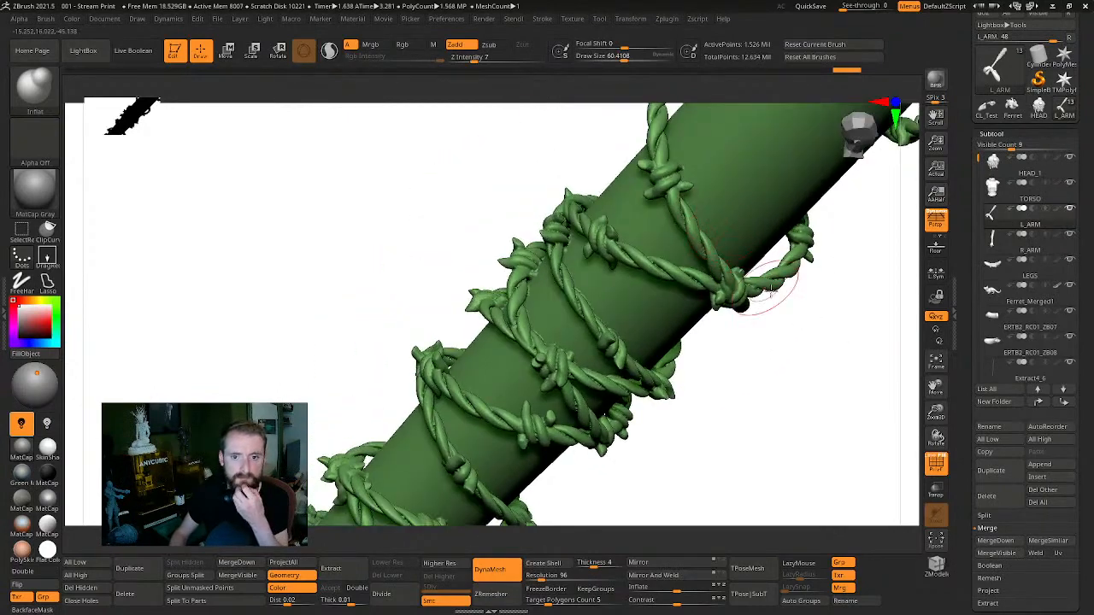
# Compare L_ARM's undo history states and examine the barbed wire around the bat for DynaMesh damage
pyautogui.moveTo(859, 295); pyautogui.dragTo(621, 314)
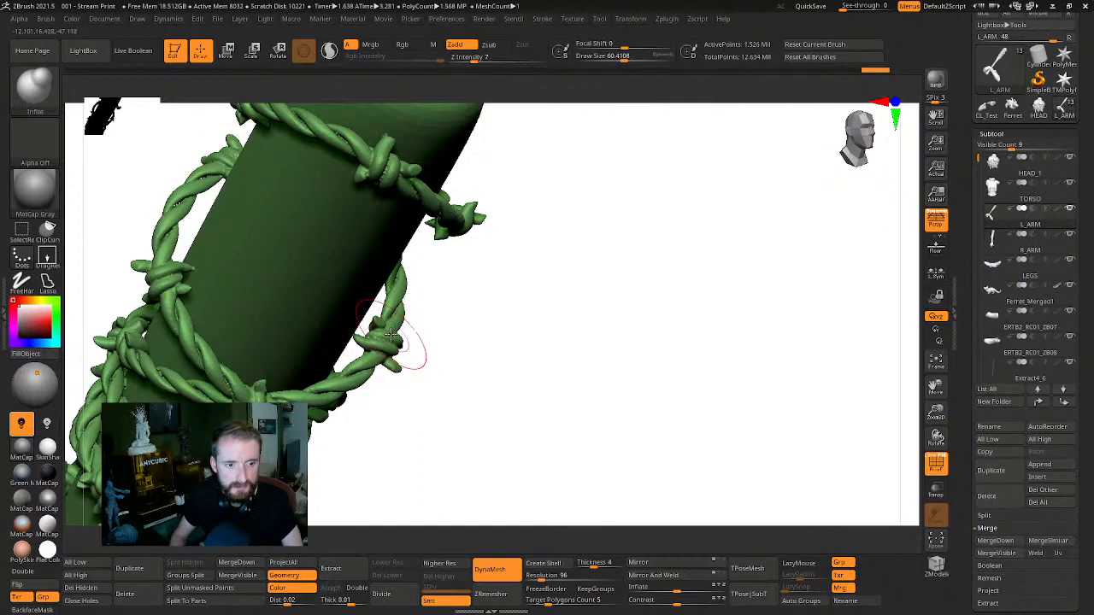
pyautogui.hotkey('ctrl', 'z')
pyautogui.hotkey('ctrl', 'z')
pyautogui.hotkey('ctrl', 'z')
pyautogui.hotkey('ctrl', 'z')
pyautogui.hotkey('ctrl', 'z')
pyautogui.hotkey('ctrl', 'z')
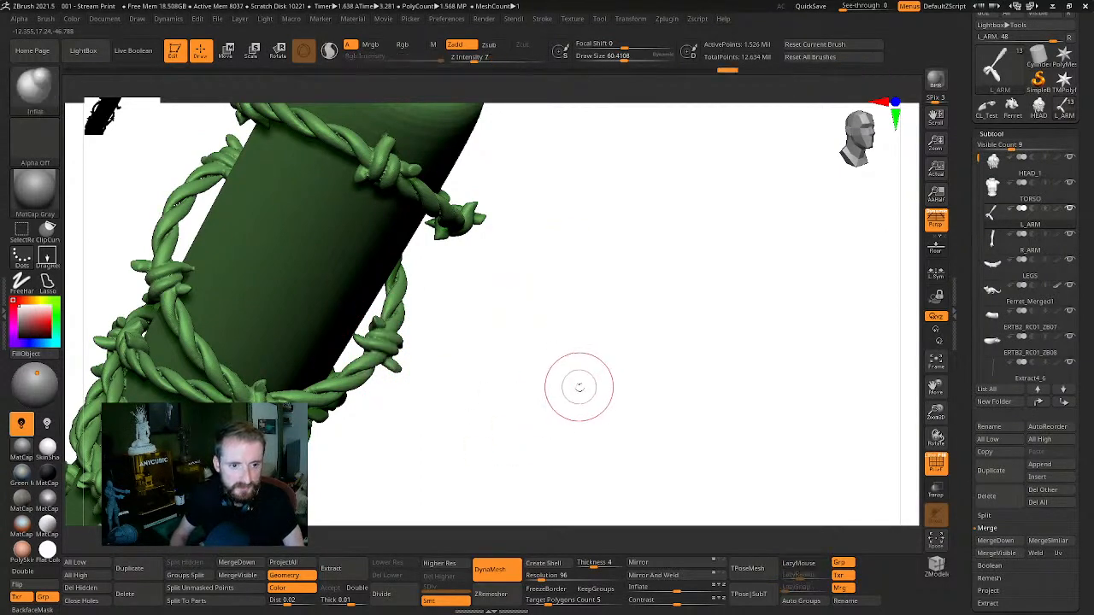
pyautogui.moveTo(597, 361)
pyautogui.mouseDown()
pyautogui.moveTo(813, 383)
pyautogui.moveTo(727, 436)
pyautogui.moveTo(757, 313)
pyautogui.moveTo(712, 324)
pyautogui.mouseUp()
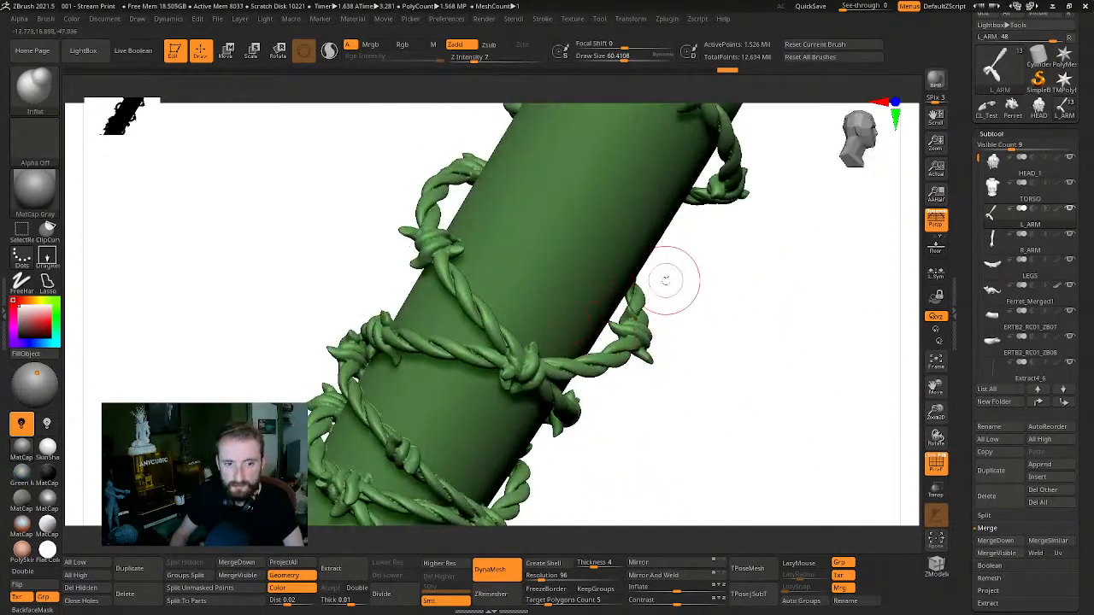
pyautogui.moveTo(665, 279); pyautogui.dragTo(710, 186)
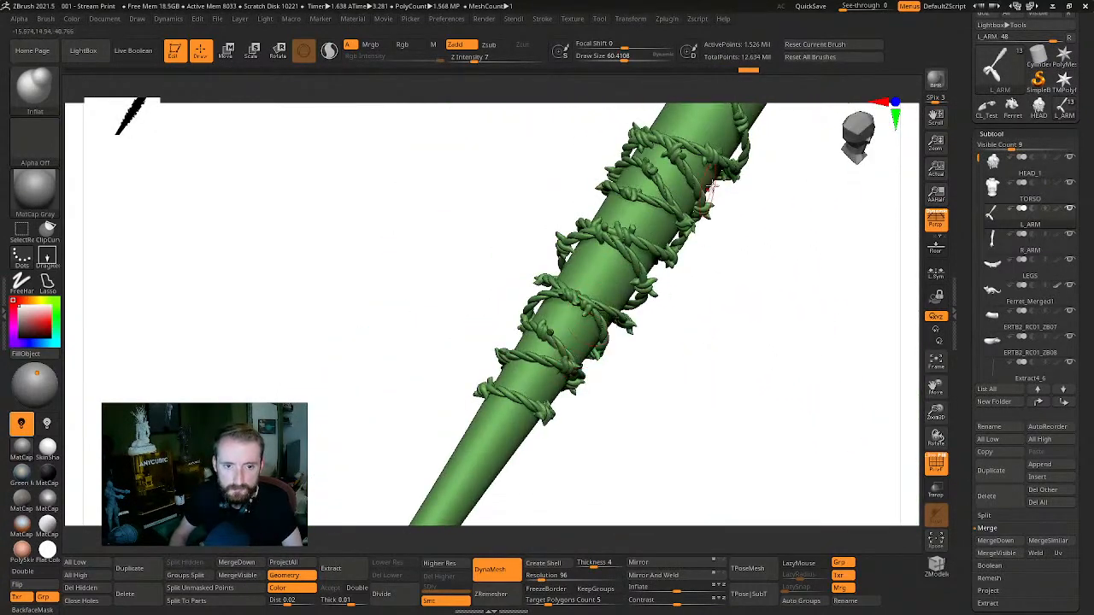
pyautogui.moveTo(753, 321)
pyautogui.mouseDown()
pyautogui.moveTo(789, 339)
pyautogui.moveTo(677, 363)
pyautogui.moveTo(720, 296)
pyautogui.moveTo(759, 312)
pyautogui.moveTo(745, 364)
pyautogui.moveTo(698, 366)
pyautogui.moveTo(761, 367)
pyautogui.moveTo(745, 334)
pyautogui.moveTo(703, 366)
pyautogui.moveTo(791, 384)
pyautogui.moveTo(839, 366)
pyautogui.moveTo(840, 357)
pyautogui.moveTo(671, 318)
pyautogui.moveTo(762, 361)
pyautogui.moveTo(715, 364)
pyautogui.moveTo(772, 410)
pyautogui.moveTo(808, 388)
pyautogui.moveTo(564, 349)
pyautogui.moveTo(749, 322)
pyautogui.moveTo(683, 275)
pyautogui.moveTo(703, 317)
pyautogui.moveTo(750, 305)
pyautogui.moveTo(732, 268)
pyautogui.moveTo(774, 247)
pyautogui.moveTo(842, 312)
pyautogui.moveTo(787, 313)
pyautogui.moveTo(749, 330)
pyautogui.moveTo(811, 293)
pyautogui.moveTo(889, 300)
pyautogui.moveTo(807, 322)
pyautogui.moveTo(600, 322)
pyautogui.mouseUp()
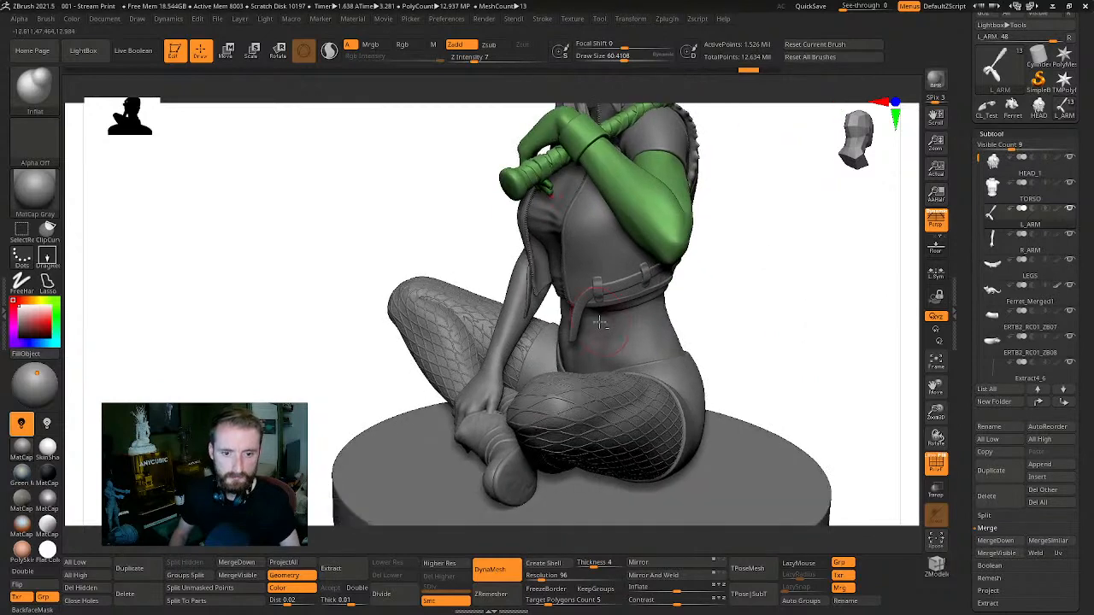
# Select the jacket zipper strip Extract4_3, check it in isolation and show the rest of the figure again
pyautogui.keyDown('alt'); pyautogui.click(645, 327); pyautogui.keyUp('alt')
pyautogui.moveTo(788, 242); pyautogui.dragTo(802, 334)
pyautogui.keyDown('alt'); pyautogui.moveTo(602, 267); pyautogui.dragTo(606, 277); pyautogui.keyUp('alt')
pyautogui.keyDown('alt'); pyautogui.click(606, 281); pyautogui.keyUp('alt')
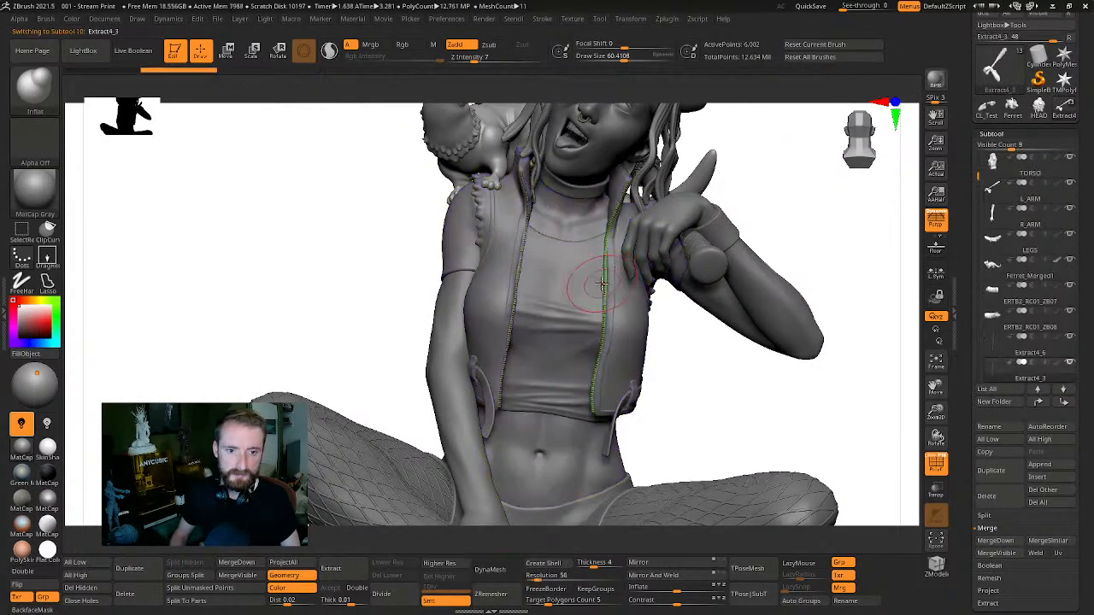
pyautogui.hotkey('alt', 's')
pyautogui.keyDown('alt'); pyautogui.moveTo(790, 366); pyautogui.dragTo(889, 374); pyautogui.keyUp('alt')
pyautogui.keyDown('alt'); pyautogui.moveTo(739, 248); pyautogui.dragTo(793, 274); pyautogui.keyUp('alt')
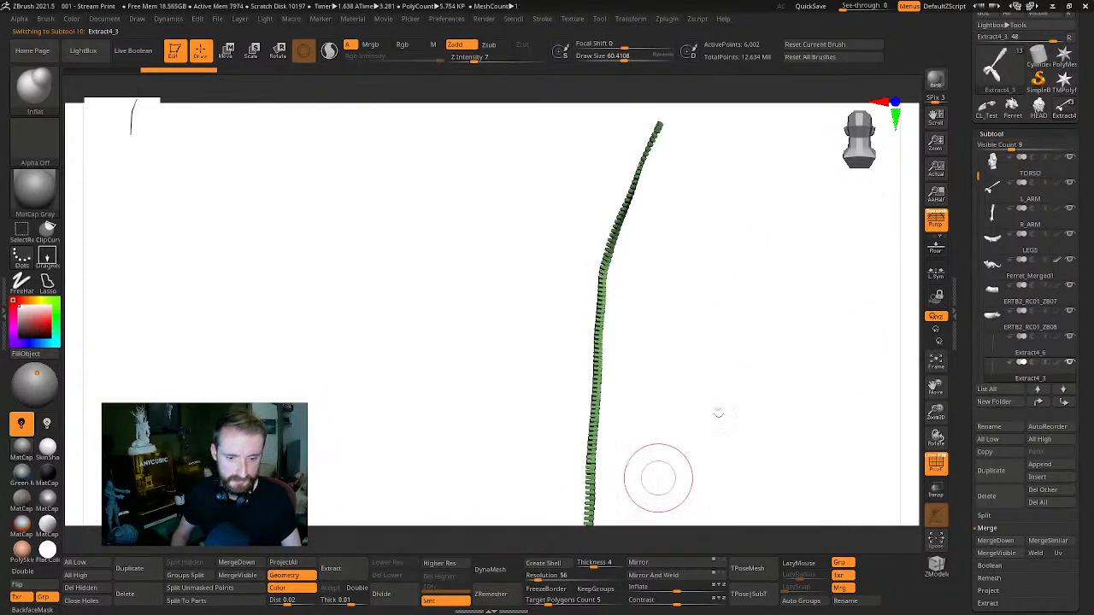
pyautogui.hotkey('alt', 's')
# Move Extract4_3 up the subtool order so it sits directly below TORSO
pyautogui.click(1044, 401)
pyautogui.click(1044, 402)
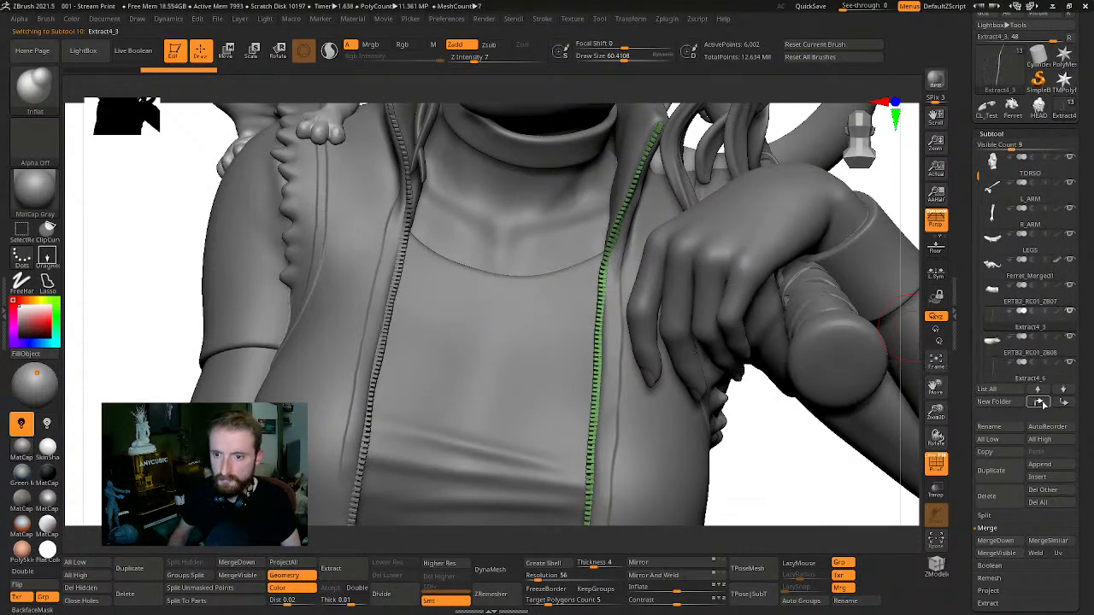
pyautogui.click(1044, 402)
pyautogui.click(1044, 402)
pyautogui.click(1044, 401)
pyautogui.click(1044, 401)
pyautogui.click(1044, 402)
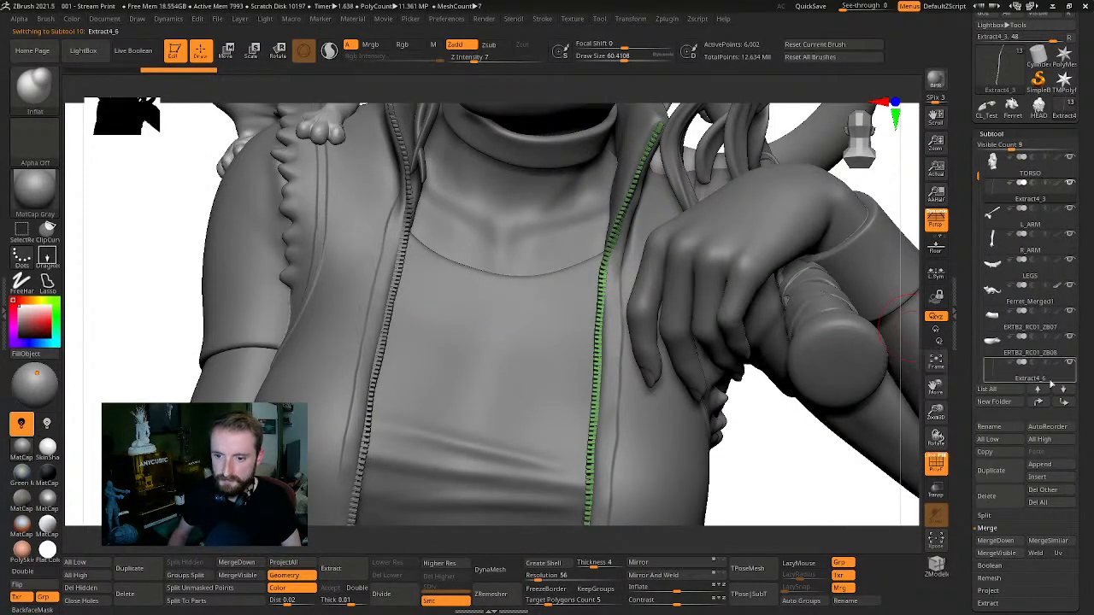
# Select the other zipper strip, Extract4_6, and move it up the subtool order next to TORSO
pyautogui.click(1050, 381)
pyautogui.click(1042, 401)
pyautogui.click(1043, 402)
pyautogui.click(1042, 401)
pyautogui.click(1043, 402)
pyautogui.click(1042, 401)
pyautogui.click(1042, 402)
pyautogui.click(1043, 402)
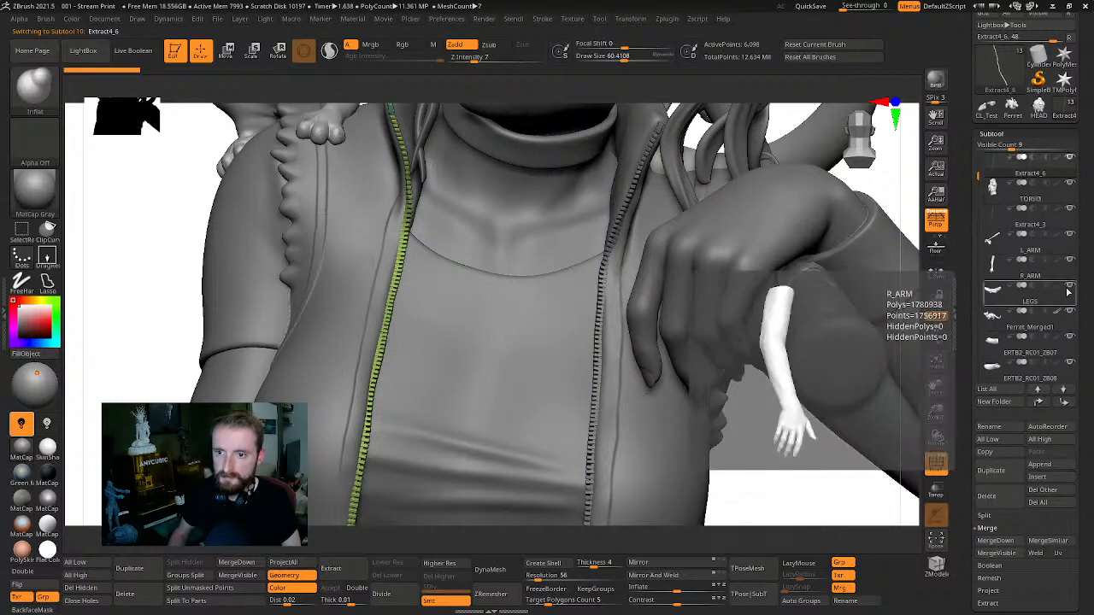
# Show only TORSO with its two zipper strips and merge Extract4_6 and Extract4_3 down into TORSO
pyautogui.click(991, 167)
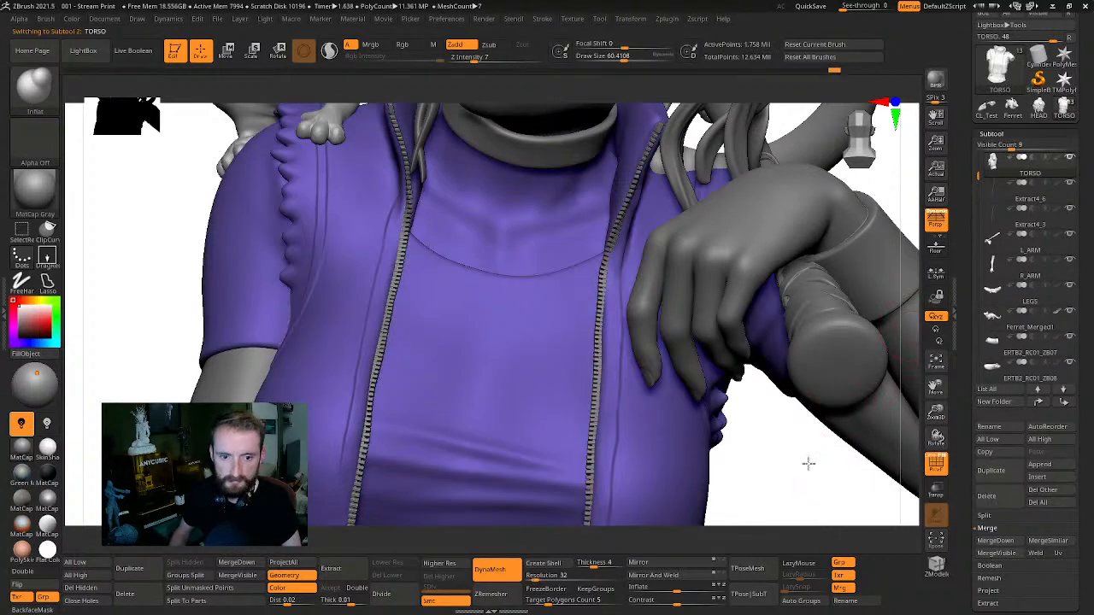
pyautogui.moveTo(809, 463)
pyautogui.mouseDown()
pyautogui.moveTo(779, 454)
pyautogui.moveTo(778, 415)
pyautogui.mouseUp()
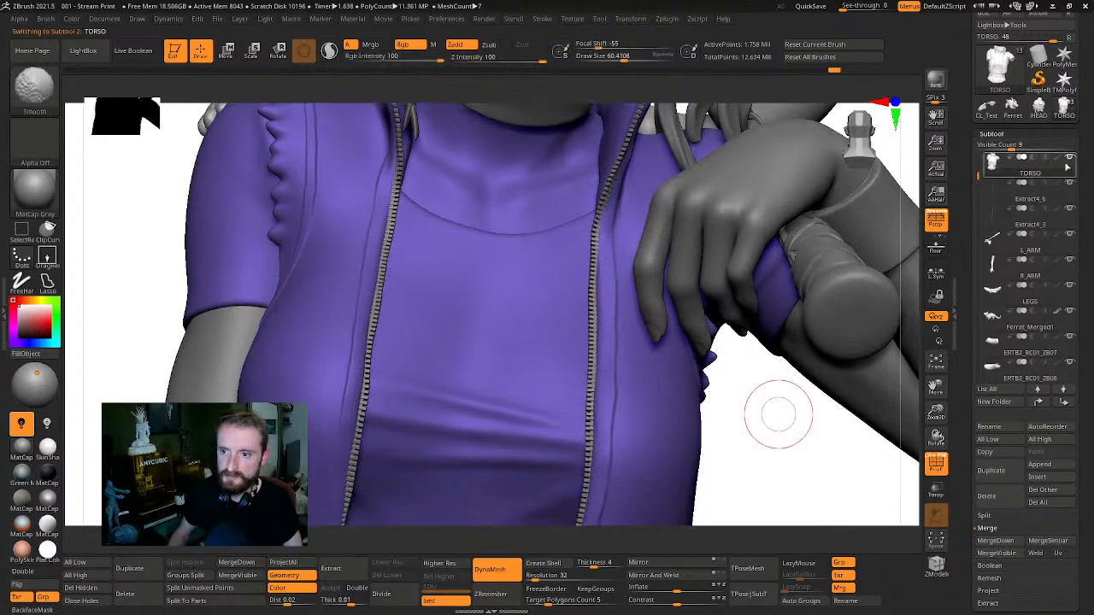
pyautogui.keyDown('shift'); pyautogui.click(1069, 158); pyautogui.keyUp('shift')
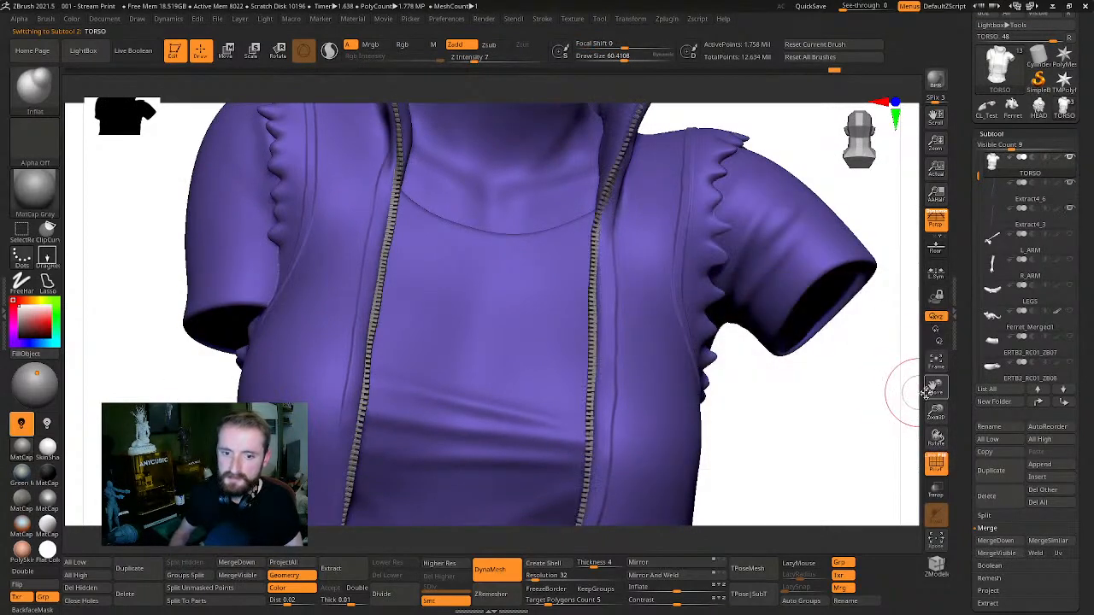
pyautogui.moveTo(920, 393); pyautogui.dragTo(910, 400)
pyautogui.click(999, 199)
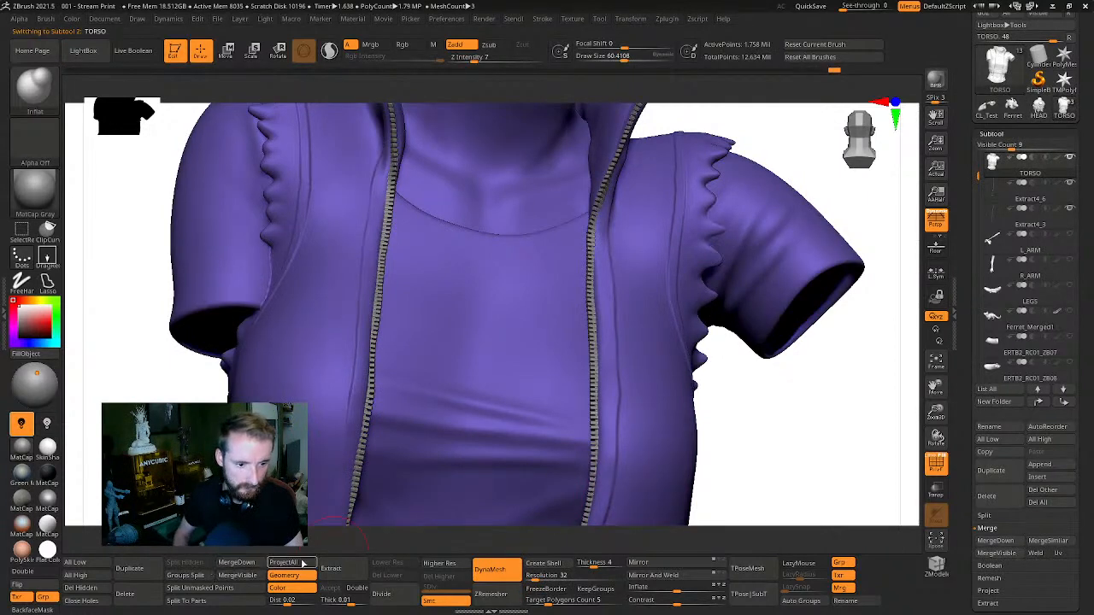
pyautogui.click(238, 563)
pyautogui.click(208, 587)
pyautogui.click(240, 565)
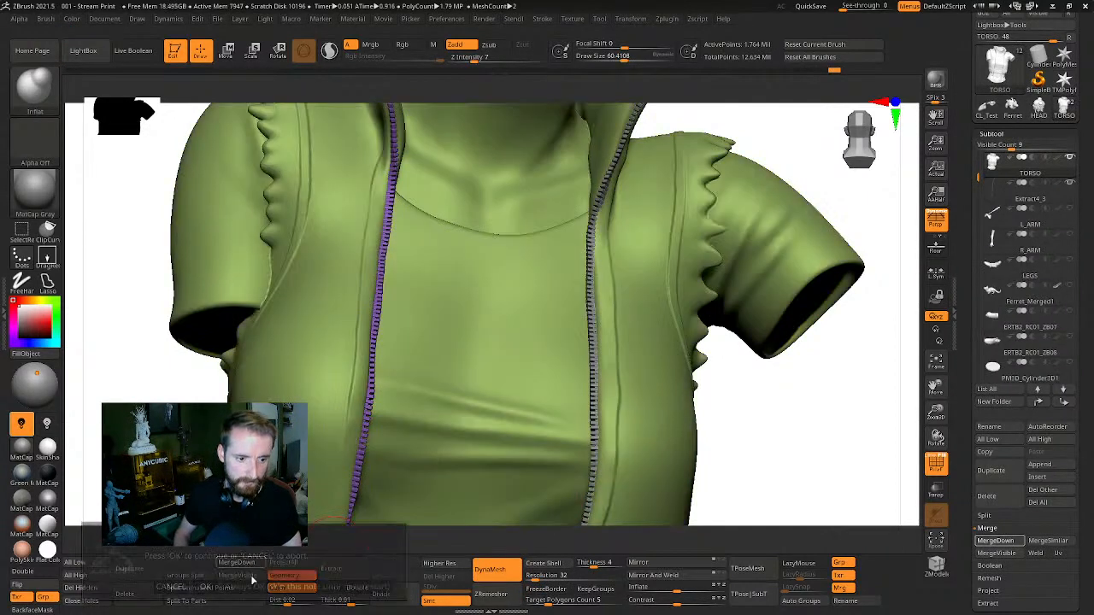
pyautogui.click(206, 587)
# Try DynaMesh on TORSO at resolution 32, examine the zipper teeth up close and undo it
pyautogui.moveTo(837, 411)
pyautogui.mouseDown()
pyautogui.moveTo(849, 406)
pyautogui.moveTo(783, 432)
pyautogui.mouseUp()
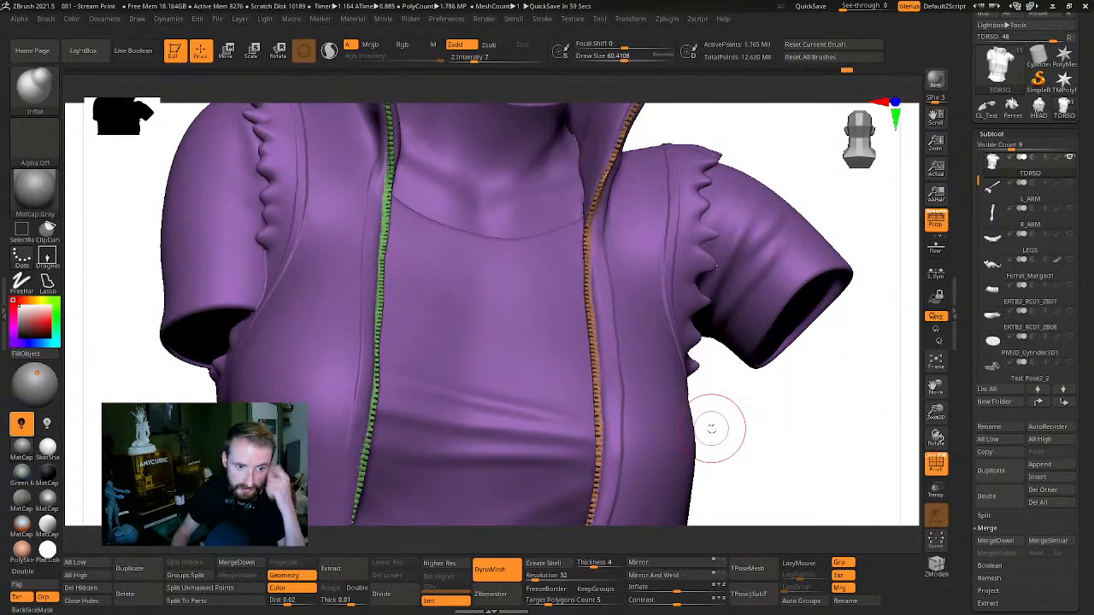
pyautogui.moveTo(845, 390); pyautogui.dragTo(983, 451)
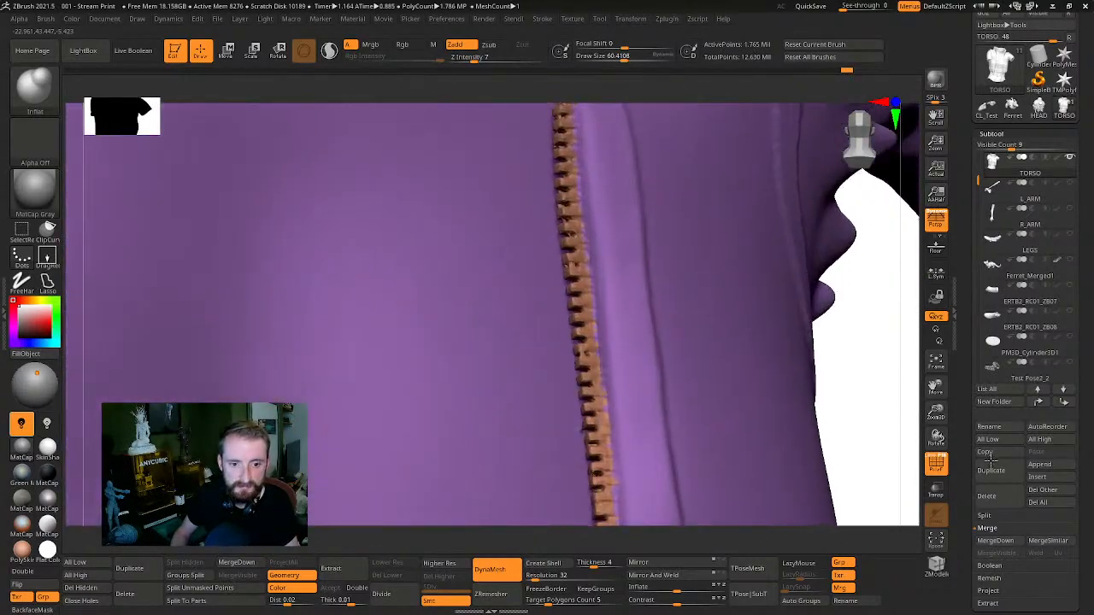
pyautogui.hotkey('ctrl', 'z')
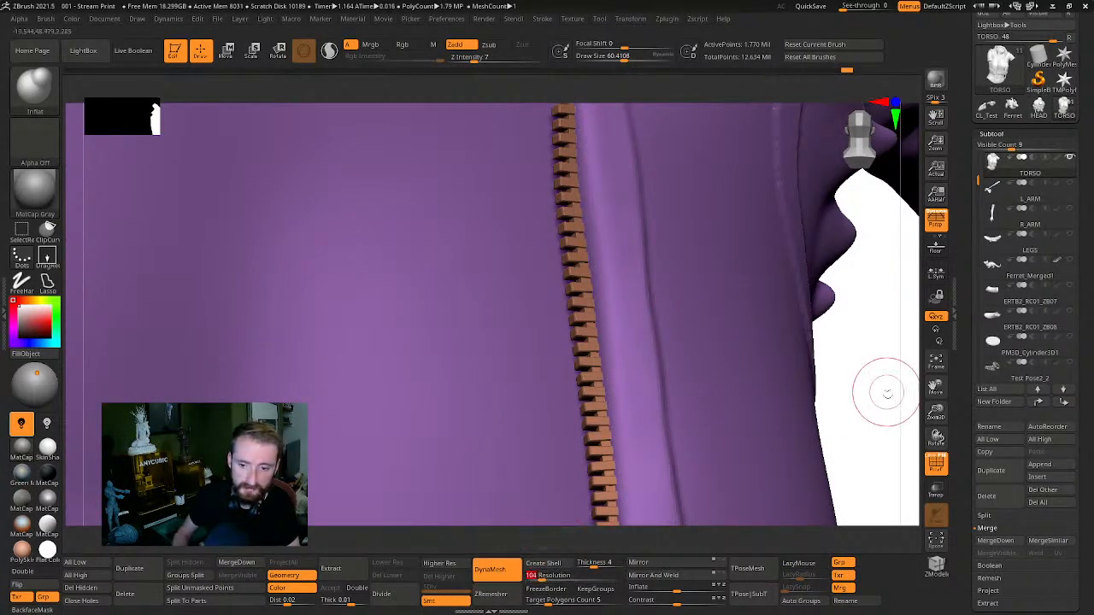
# Try DynaMesh on TORSO at resolutions 104 and 72, comparing the zipper teeth and undoing each attempt
pyautogui.keyDown('ctrl'); pyautogui.moveTo(863, 323); pyautogui.dragTo(863, 390); pyautogui.keyUp('ctrl')
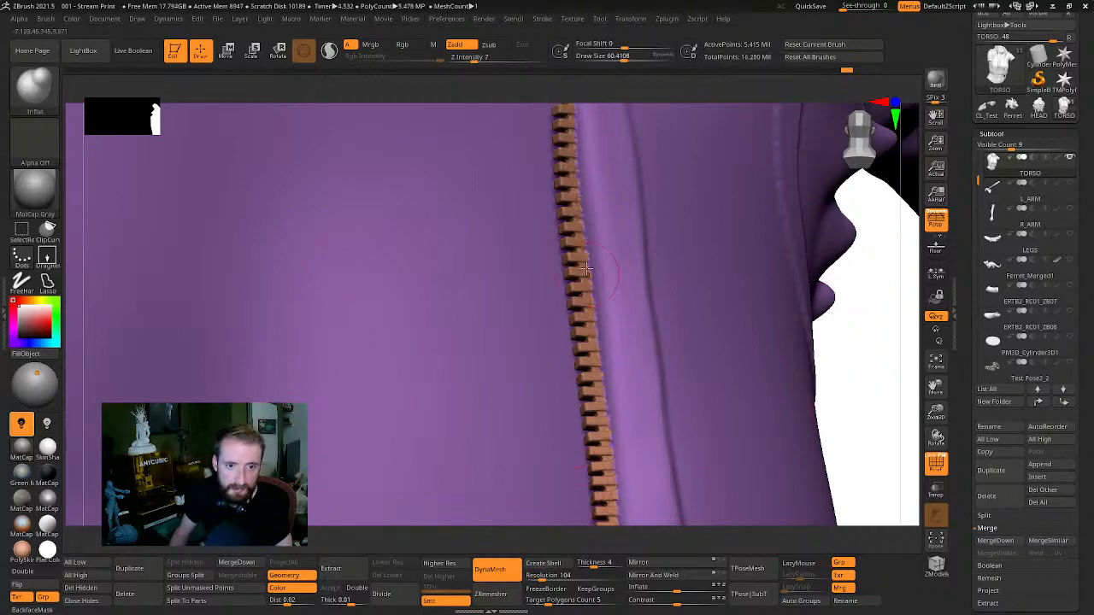
pyautogui.keyDown('alt'); pyautogui.moveTo(854, 389); pyautogui.dragTo(803, 375); pyautogui.keyUp('alt')
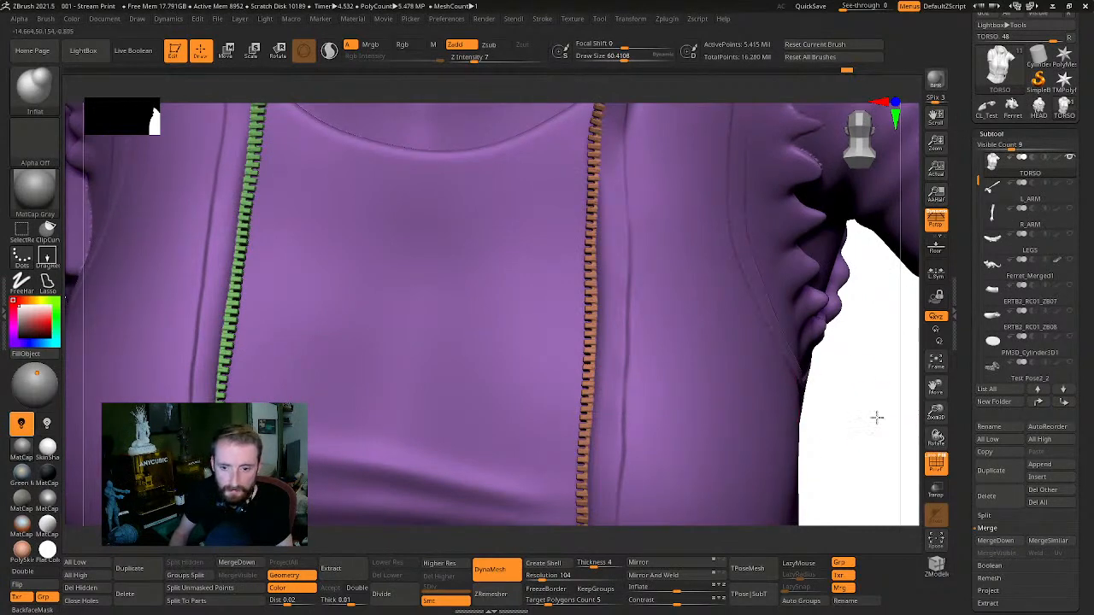
pyautogui.keyDown('alt'); pyautogui.moveTo(877, 417); pyautogui.dragTo(929, 387); pyautogui.keyUp('alt')
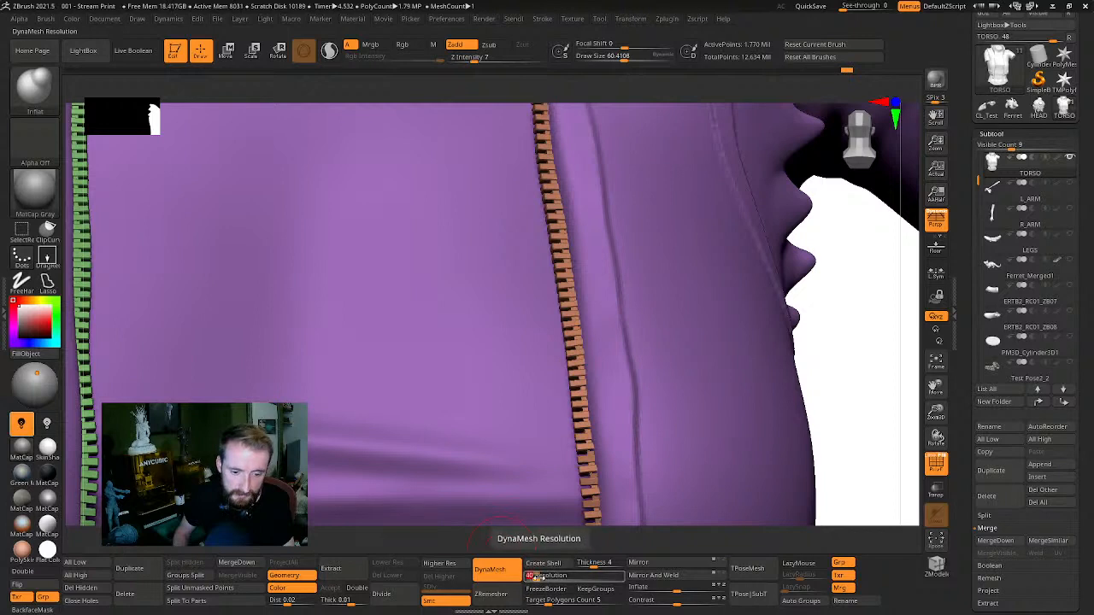
pyautogui.keyDown('ctrl'); pyautogui.moveTo(853, 329); pyautogui.dragTo(769, 411); pyautogui.keyUp('ctrl')
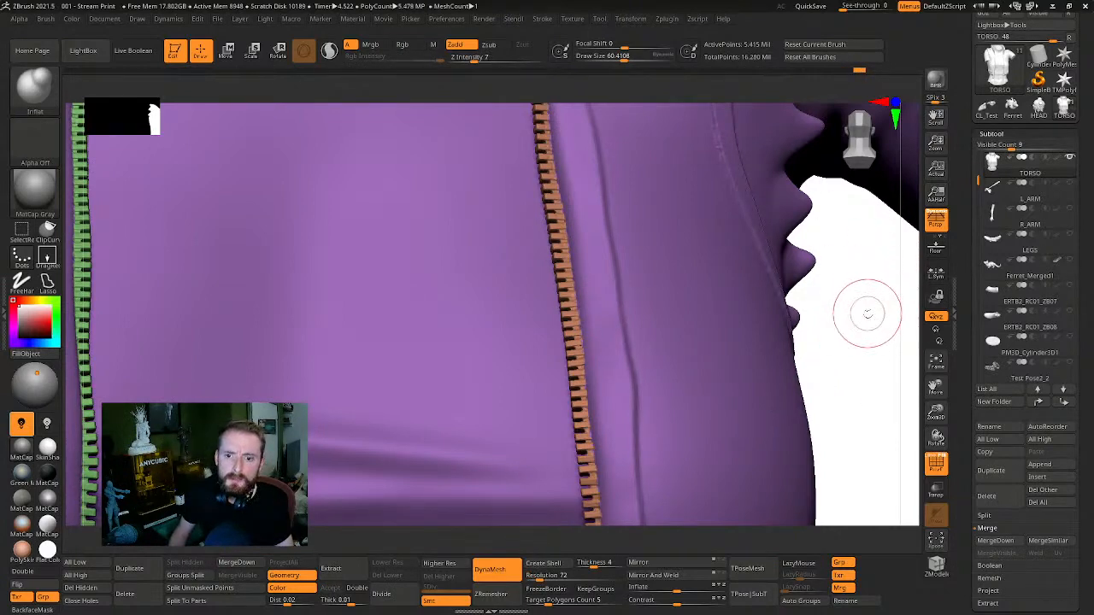
pyautogui.hotkey('ctrl', 'z')
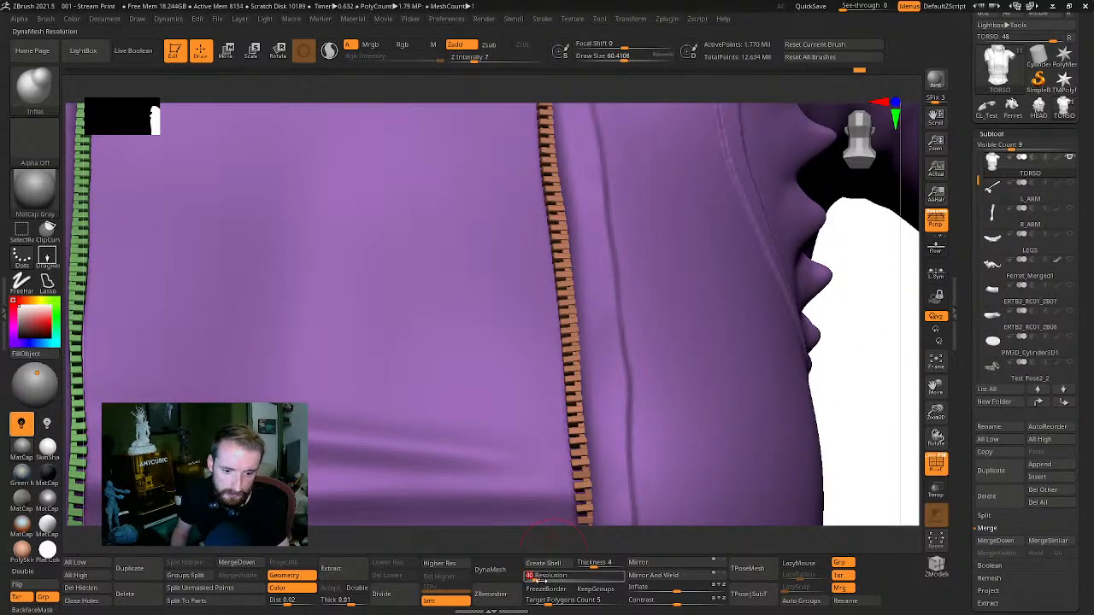
# DynaMesh TORSO at resolution 40 and make the whole mesh a single polygroup
pyautogui.click(490, 569)
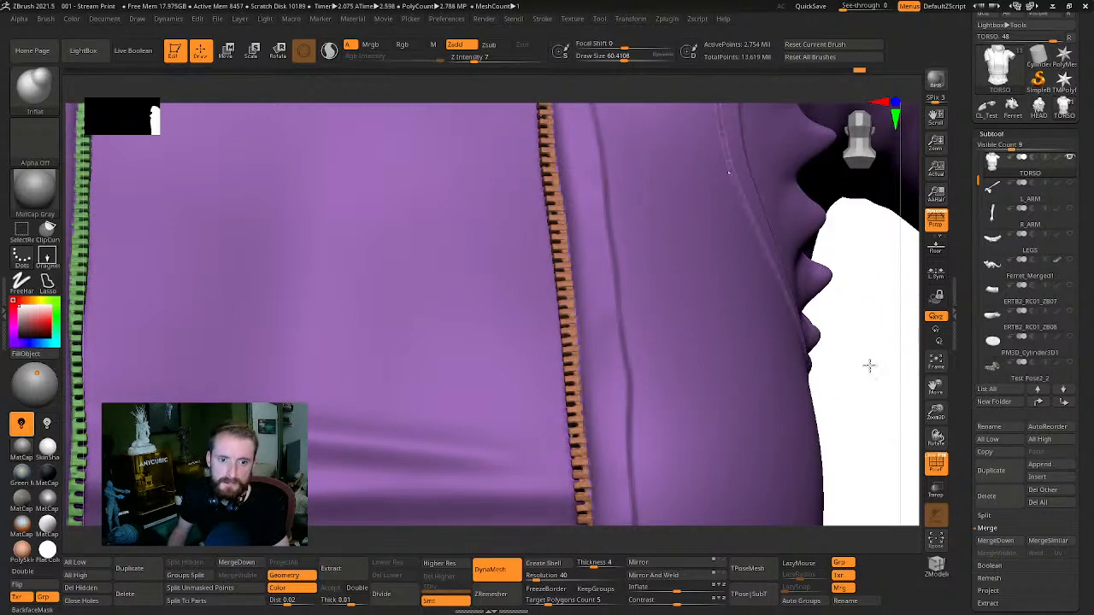
pyautogui.keyDown('alt'); pyautogui.moveTo(868, 366); pyautogui.dragTo(675, 383); pyautogui.keyUp('alt')
pyautogui.hotkey('ctrl', 'w')
# Go through the HEAD_1, TORSO and L_ARM subtools to check each finished mesh
pyautogui.click(982, 188)
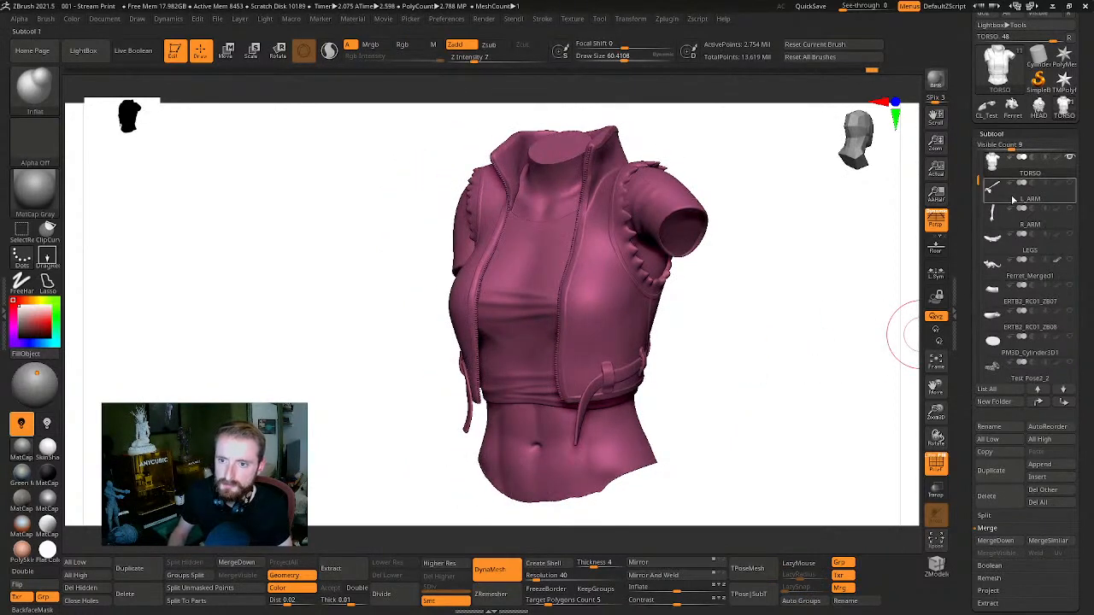
pyautogui.moveTo(980, 159); pyautogui.dragTo(981, 153)
pyautogui.click(996, 162)
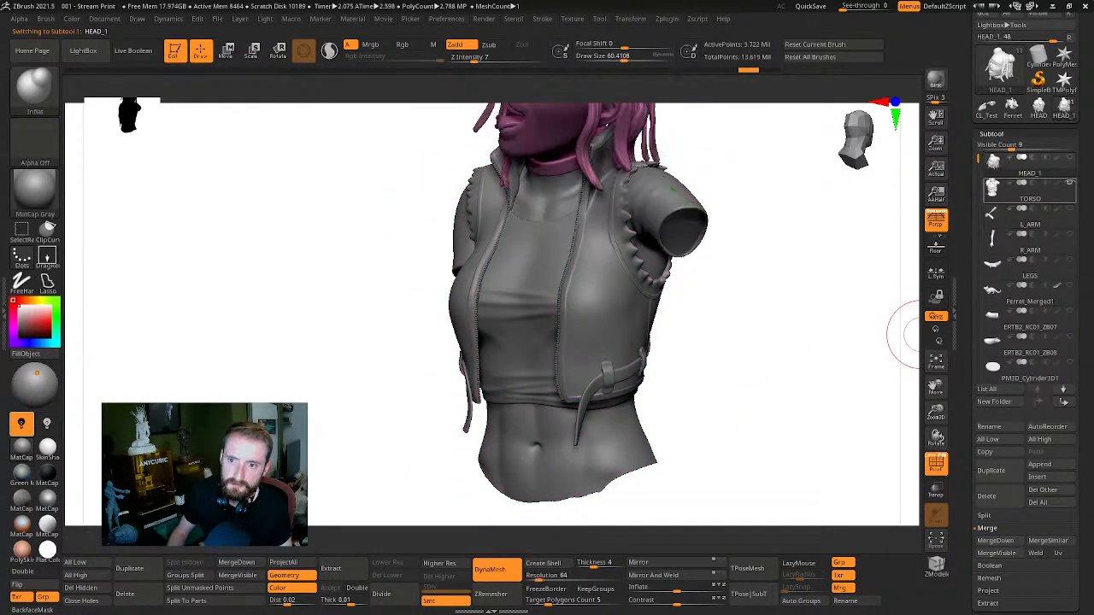
pyautogui.click(989, 189)
pyautogui.click(989, 219)
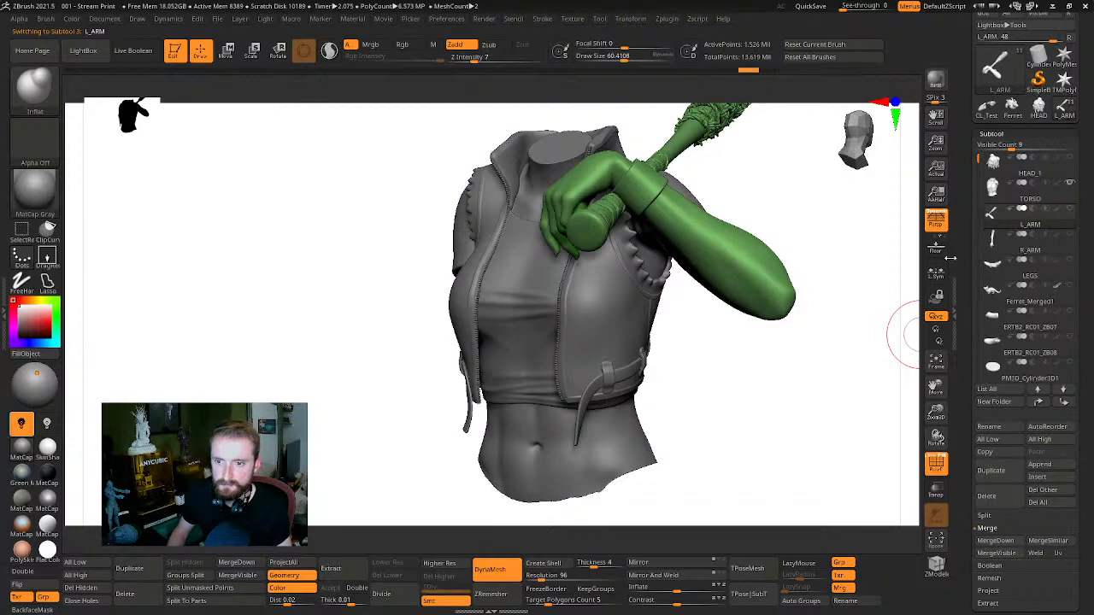
pyautogui.moveTo(855, 342); pyautogui.dragTo(874, 384)
# Select R_ARM and check the arm mesh alongside TORSO from several angles
pyautogui.click(1008, 251)
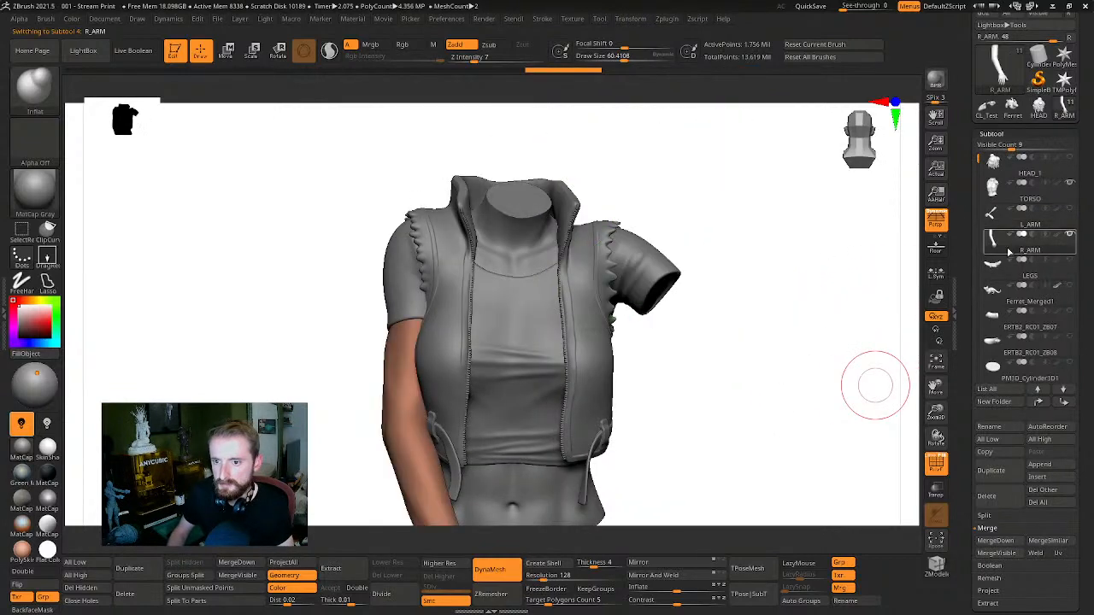
pyautogui.moveTo(786, 390); pyautogui.dragTo(842, 346)
pyautogui.keyDown('alt'); pyautogui.moveTo(842, 346); pyautogui.dragTo(885, 192); pyautogui.keyUp('alt')
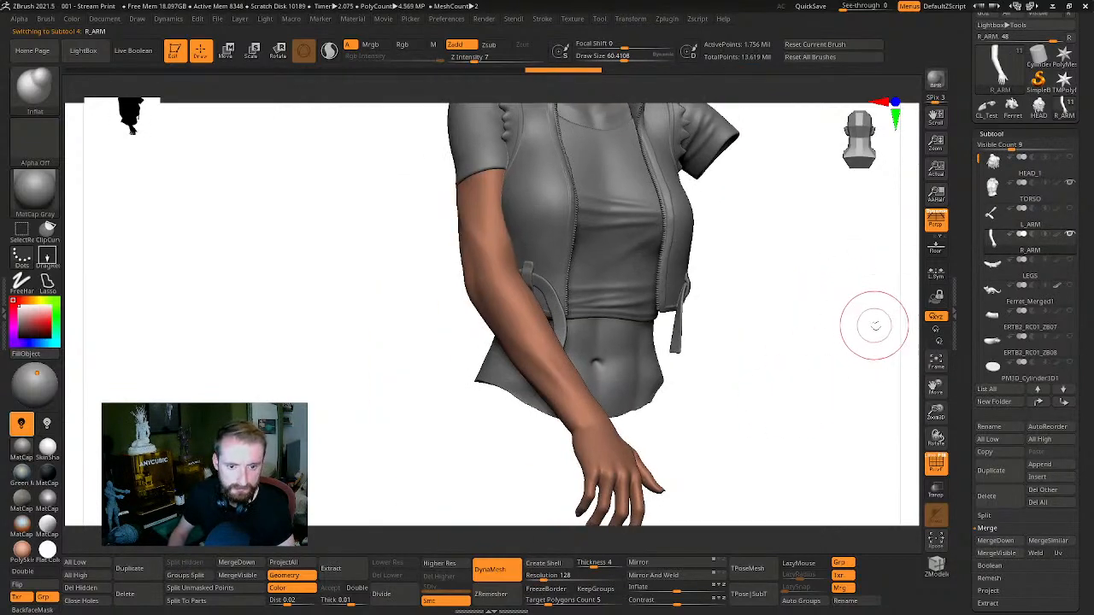
pyautogui.hotkey('alt', 's')
pyautogui.keyDown('alt'); pyautogui.moveTo(840, 361); pyautogui.dragTo(778, 364); pyautogui.keyUp('alt')
pyautogui.hotkey('alt', 's')
pyautogui.moveTo(836, 346); pyautogui.dragTo(912, 396)
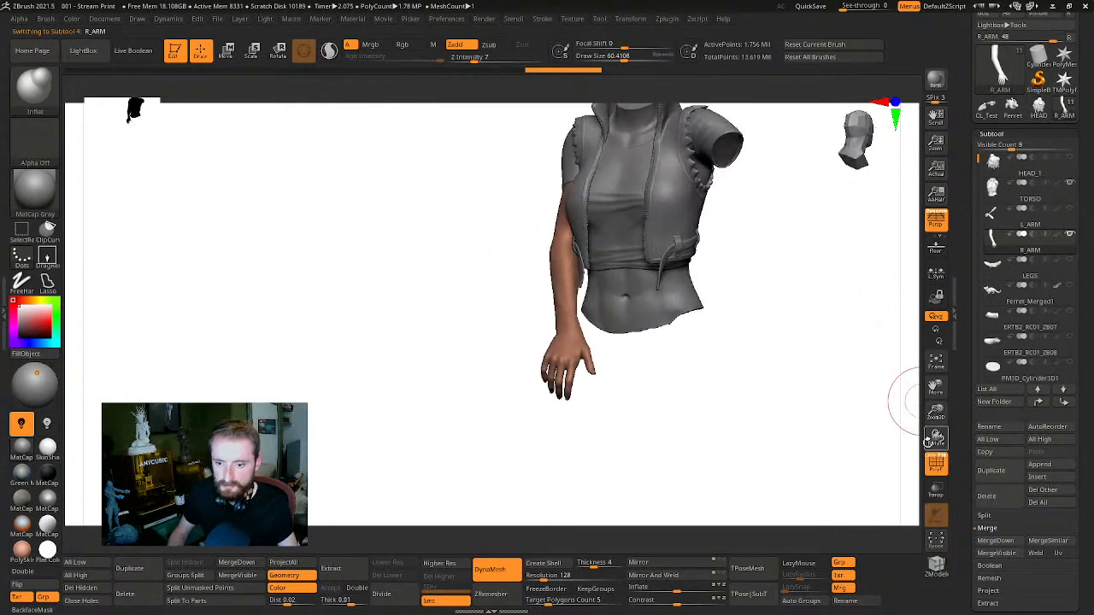
# Show the whole figure again and examine how R_ARM's hand rests on the boot and legs
pyautogui.click(1069, 234)
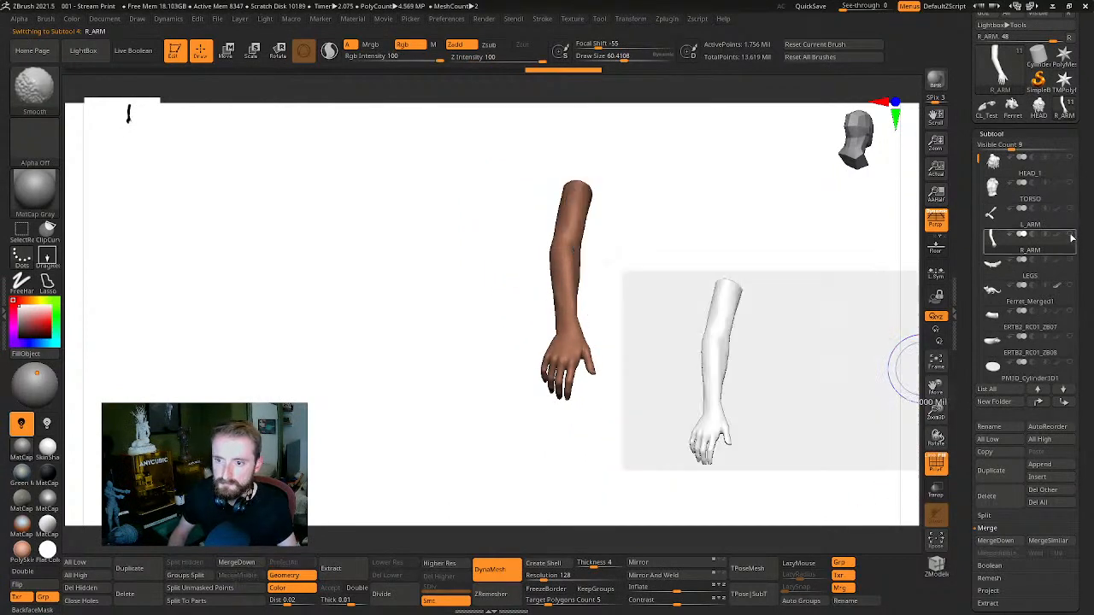
pyautogui.click(1069, 234)
pyautogui.moveTo(876, 309)
pyautogui.mouseDown()
pyautogui.moveTo(903, 330)
pyautogui.moveTo(889, 285)
pyautogui.moveTo(871, 364)
pyautogui.moveTo(898, 398)
pyautogui.moveTo(826, 361)
pyautogui.moveTo(689, 347)
pyautogui.moveTo(478, 286)
pyautogui.mouseUp()
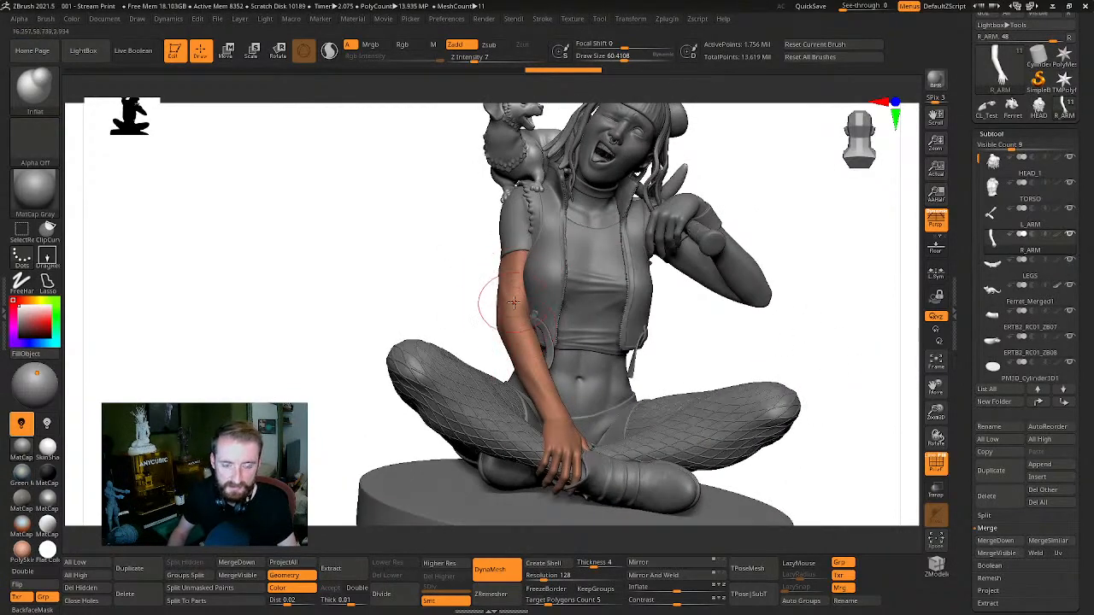
pyautogui.moveTo(881, 337)
pyautogui.mouseDown()
pyautogui.moveTo(867, 373)
pyautogui.moveTo(766, 292)
pyautogui.moveTo(736, 321)
pyautogui.moveTo(811, 313)
pyautogui.moveTo(917, 331)
pyautogui.moveTo(752, 379)
pyautogui.moveTo(884, 232)
pyautogui.moveTo(876, 261)
pyautogui.moveTo(864, 234)
pyautogui.mouseUp()
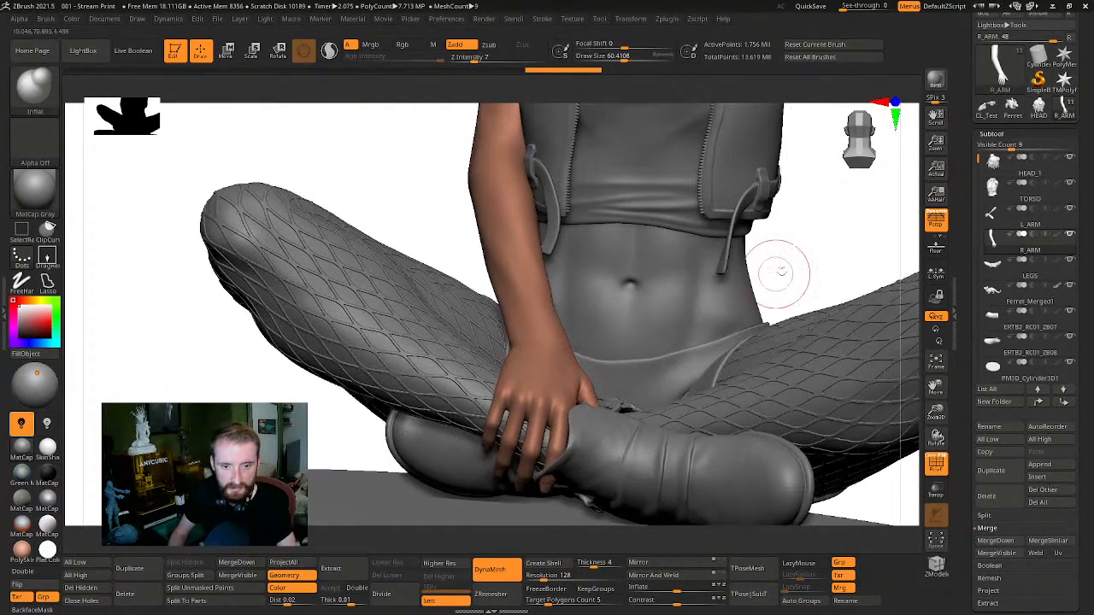
pyautogui.moveTo(778, 274)
pyautogui.mouseDown()
pyautogui.moveTo(842, 267)
pyautogui.moveTo(837, 291)
pyautogui.moveTo(917, 458)
pyautogui.moveTo(893, 444)
pyautogui.mouseUp()
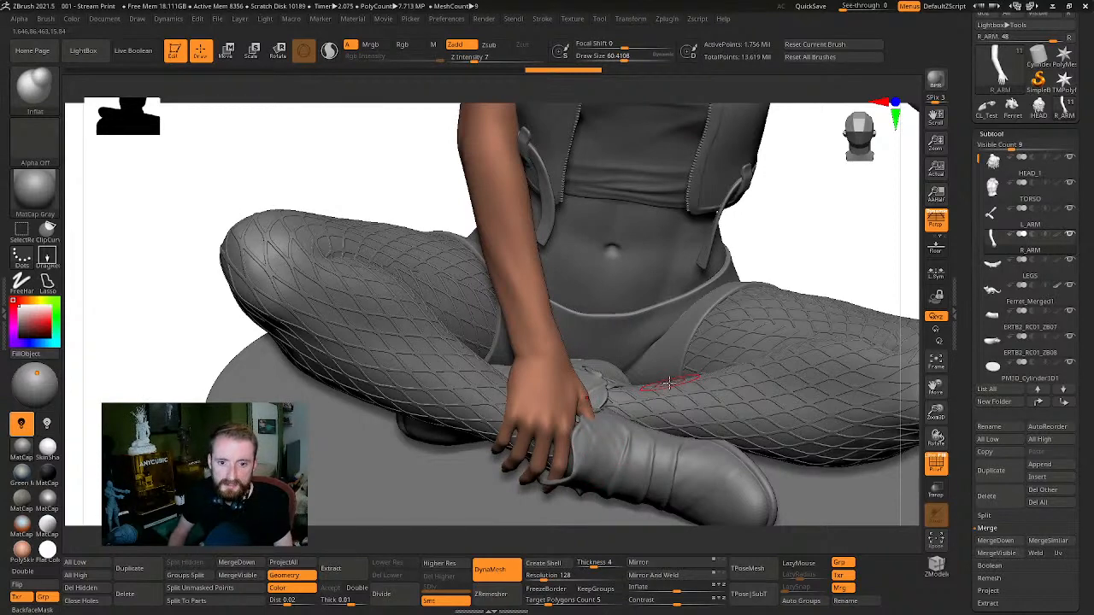
pyautogui.moveTo(860, 251)
pyautogui.mouseDown()
pyautogui.moveTo(857, 237)
pyautogui.moveTo(854, 252)
pyautogui.mouseUp()
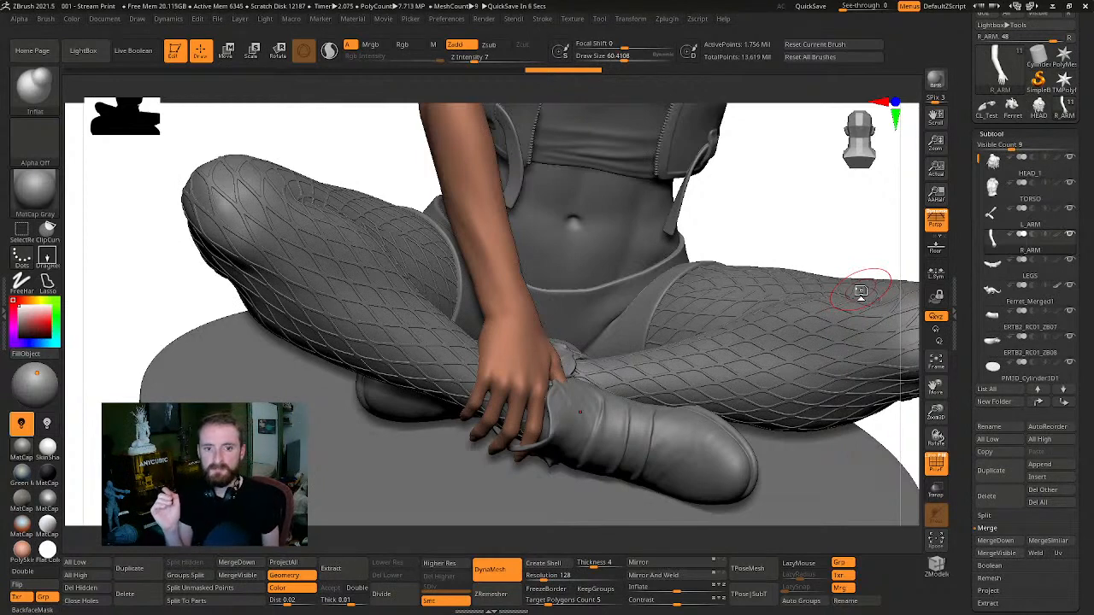
# Inspect the strap and belt loops on the back of the vest up close for gaps along the torso's edge
pyautogui.keyDown('alt'); pyautogui.moveTo(812, 184); pyautogui.dragTo(537, 282); pyautogui.keyUp('alt')
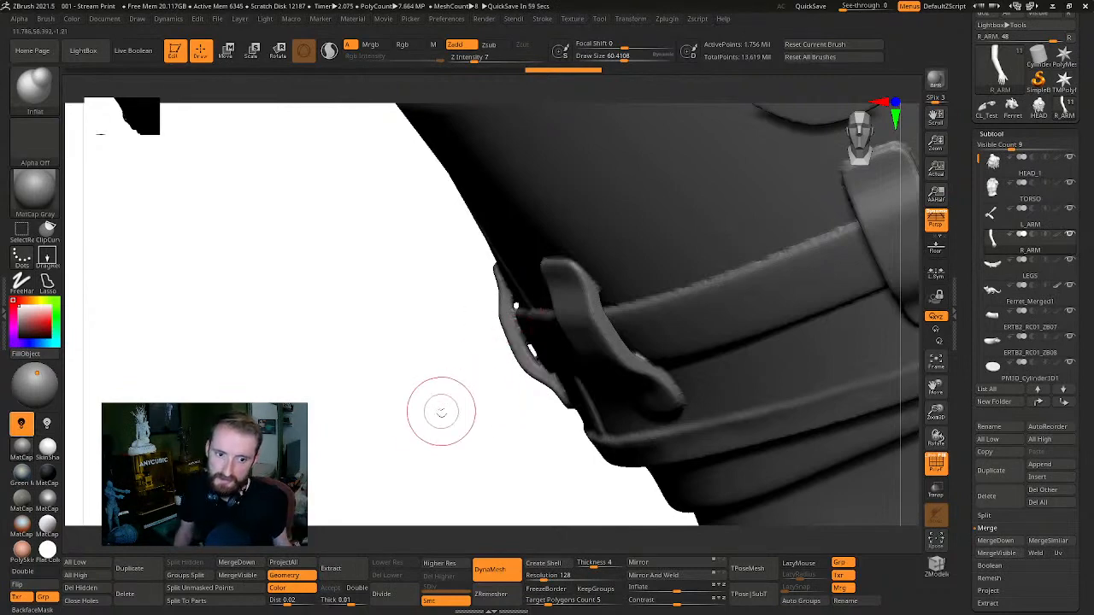
pyautogui.moveTo(439, 416); pyautogui.dragTo(355, 365)
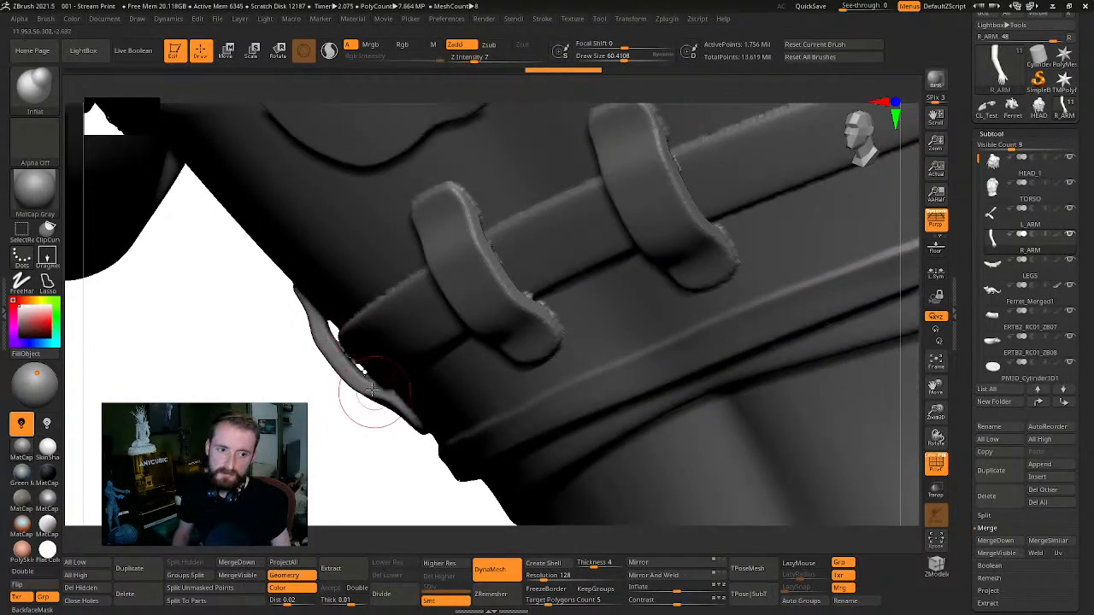
pyautogui.moveTo(305, 403)
pyautogui.mouseDown()
pyautogui.moveTo(347, 399)
pyautogui.moveTo(310, 318)
pyautogui.moveTo(341, 390)
pyautogui.moveTo(398, 395)
pyautogui.moveTo(407, 420)
pyautogui.moveTo(415, 367)
pyautogui.mouseUp()
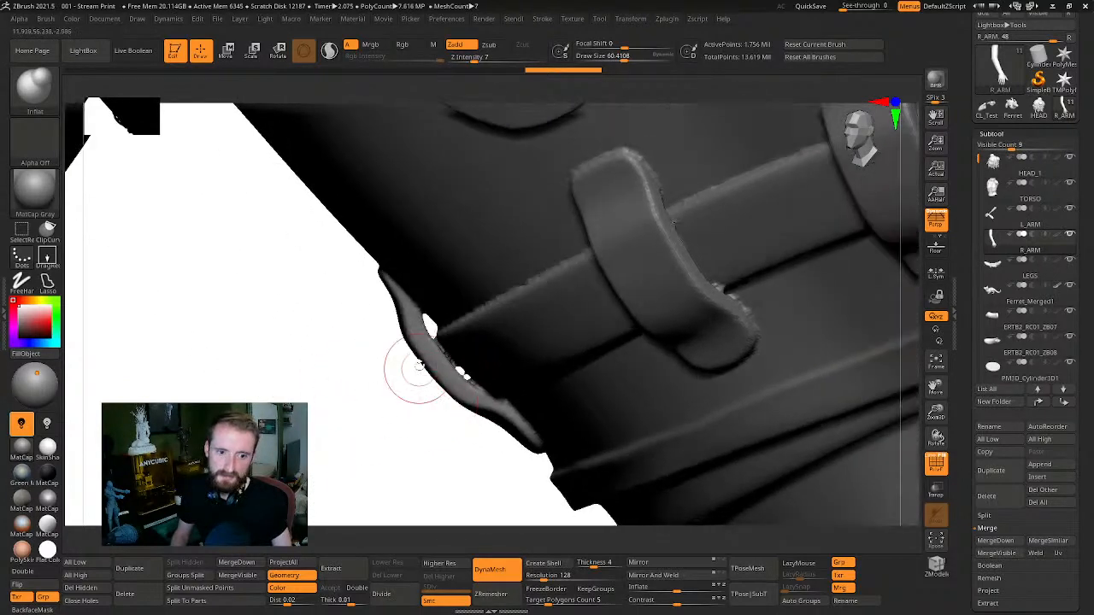
pyautogui.moveTo(398, 405); pyautogui.dragTo(409, 379)
pyautogui.press('s')
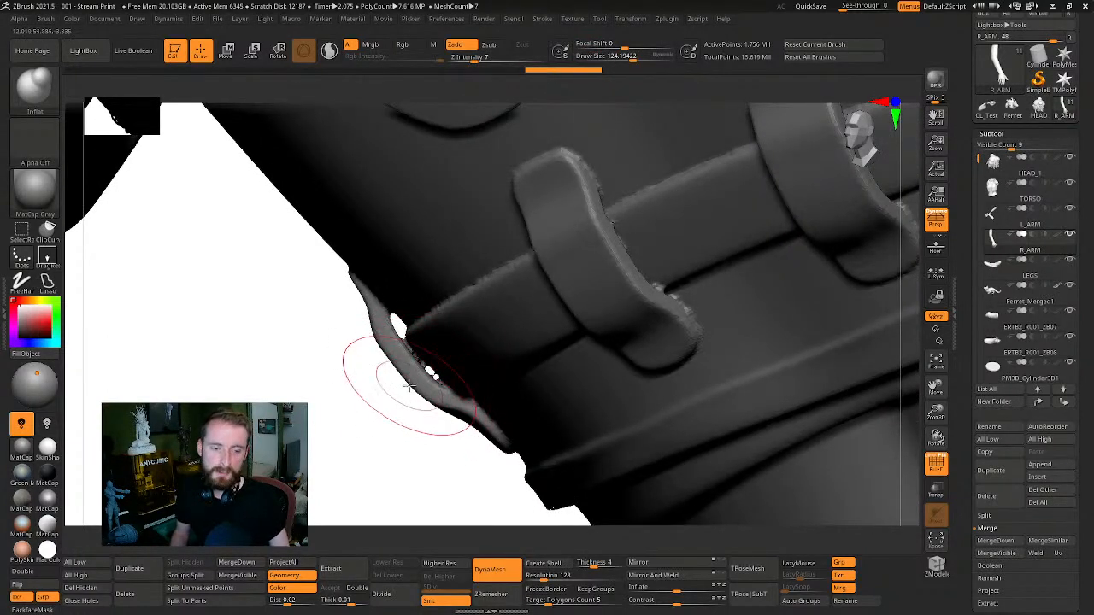
pyautogui.moveTo(368, 434); pyautogui.dragTo(453, 349)
pyautogui.press('f')
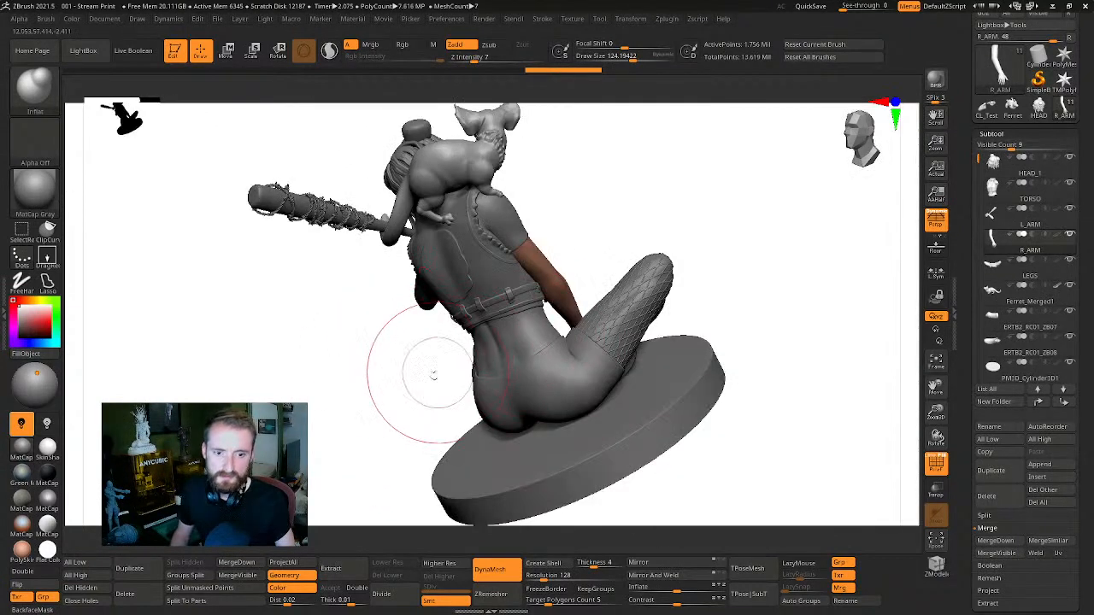
# Examine R_ARM beside the vest's zipped edge and hanging straps, checking the space between arm and clothing
pyautogui.moveTo(654, 215); pyautogui.dragTo(767, 227)
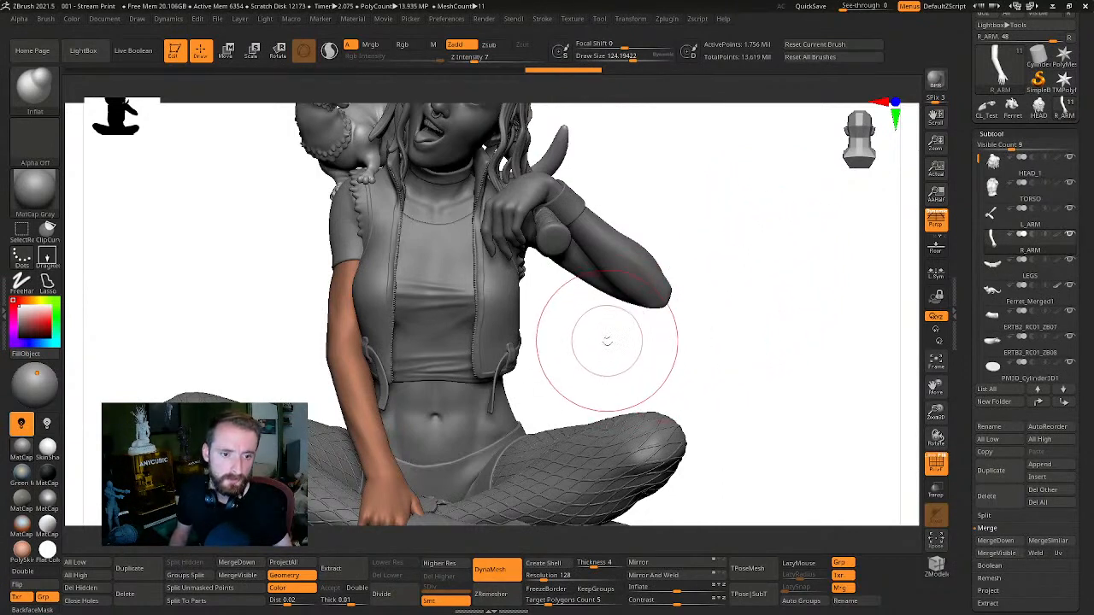
pyautogui.keyDown('alt'); pyautogui.moveTo(671, 339); pyautogui.dragTo(779, 312); pyautogui.keyUp('alt')
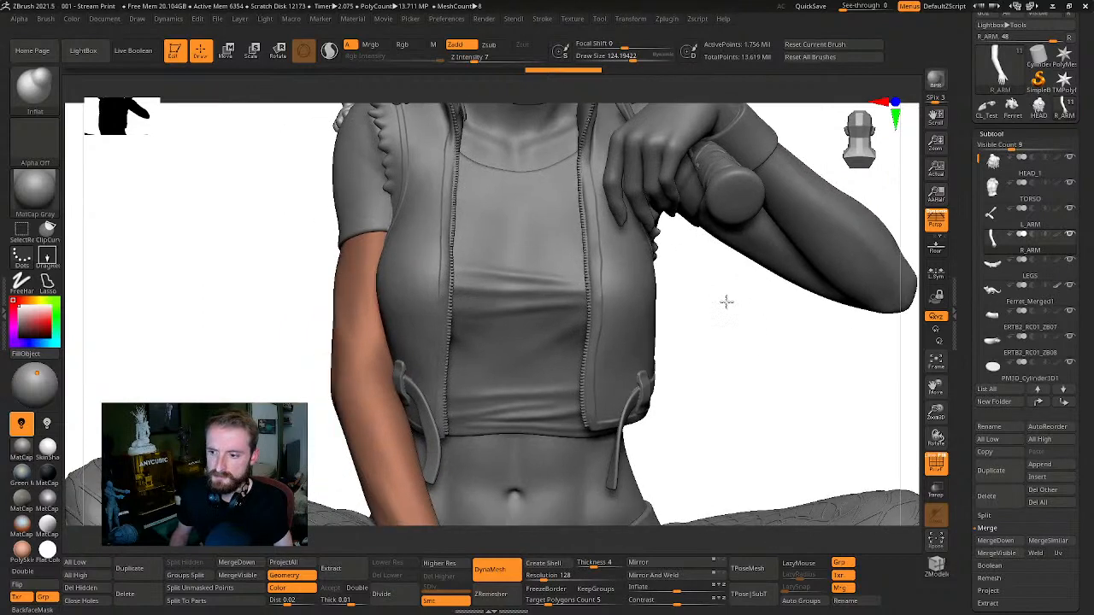
pyautogui.moveTo(759, 357); pyautogui.dragTo(727, 310)
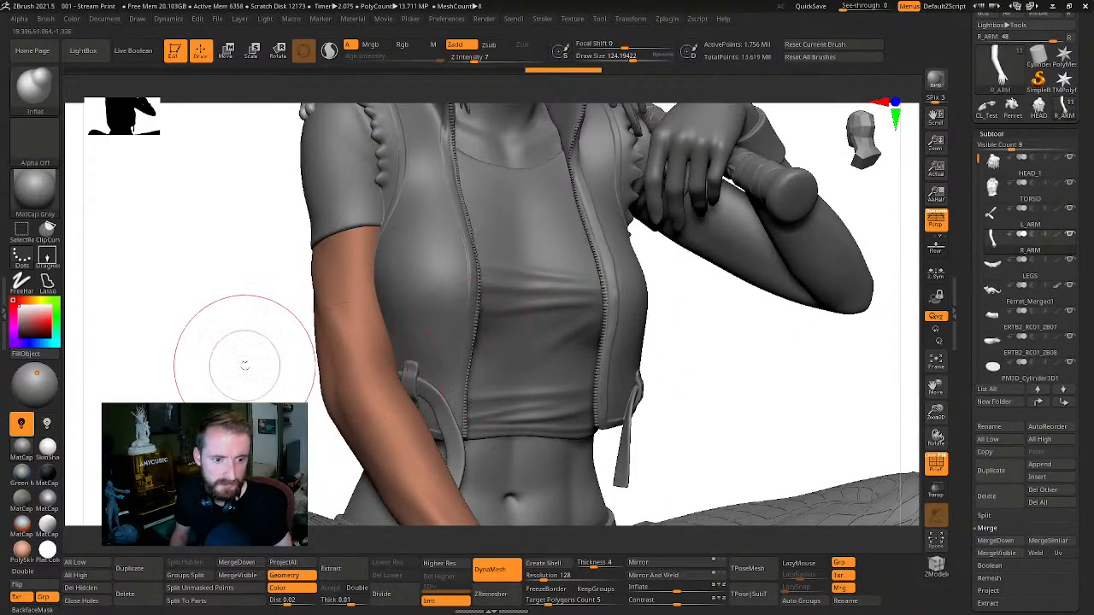
pyautogui.keyDown('alt'); pyautogui.moveTo(244, 366); pyautogui.dragTo(442, 317); pyautogui.keyUp('alt')
pyautogui.moveTo(767, 364); pyautogui.dragTo(811, 360)
pyautogui.hotkey('alt', 's')
pyautogui.hotkey('alt', 's')
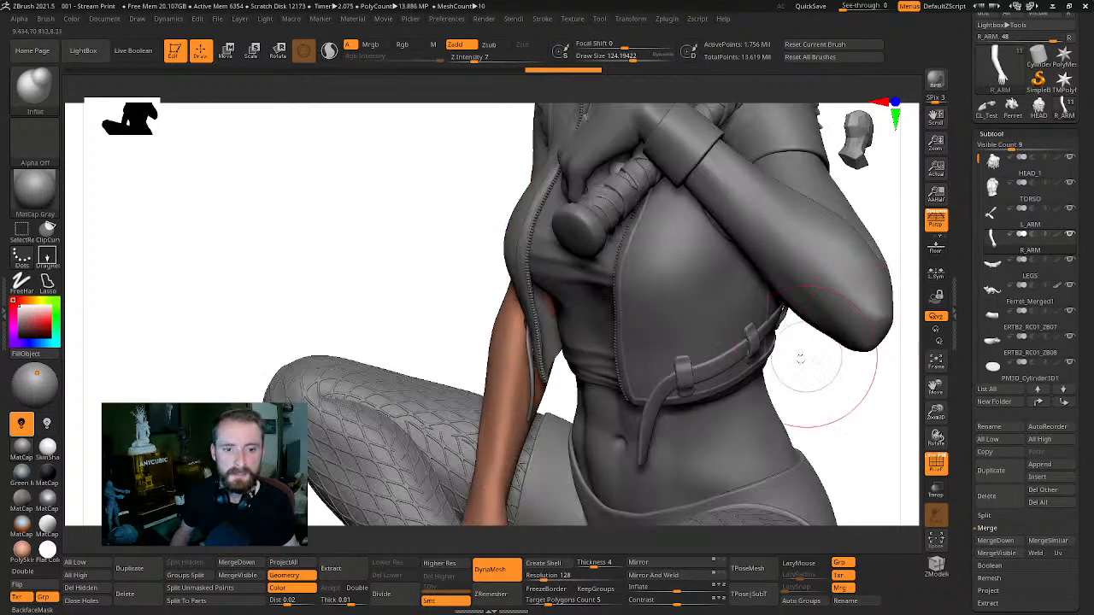
pyautogui.moveTo(413, 248)
pyautogui.mouseDown()
pyautogui.moveTo(420, 220)
pyautogui.moveTo(415, 325)
pyautogui.moveTo(464, 319)
pyautogui.moveTo(350, 402)
pyautogui.moveTo(435, 261)
pyautogui.moveTo(570, 276)
pyautogui.mouseUp()
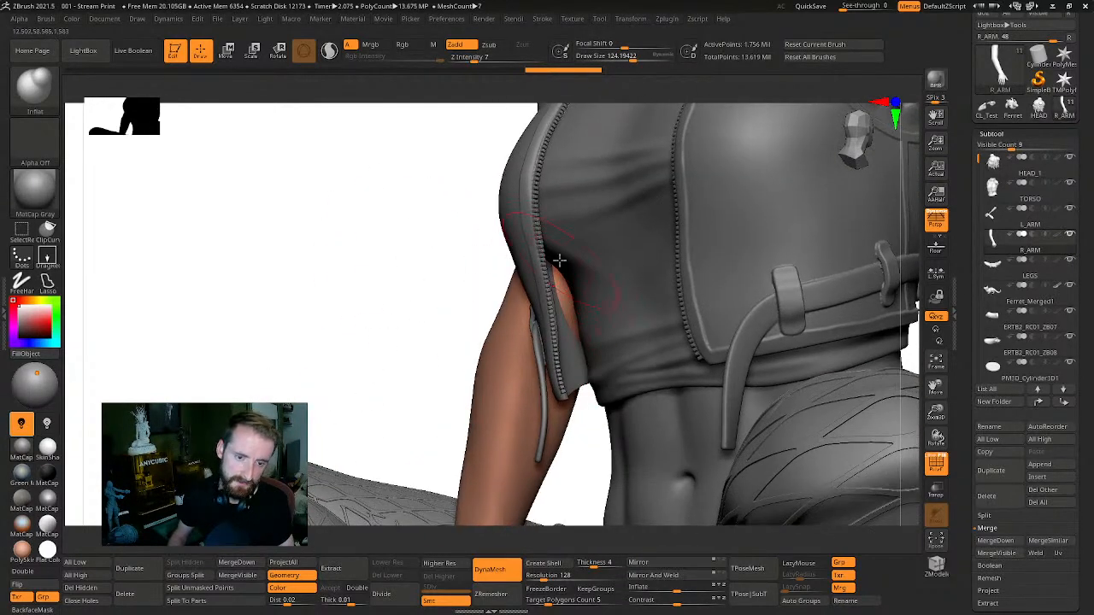
pyautogui.moveTo(581, 438)
pyautogui.mouseDown()
pyautogui.moveTo(617, 424)
pyautogui.moveTo(593, 419)
pyautogui.moveTo(582, 393)
pyautogui.mouseUp()
# Show only R_ARM and TORSO and examine how the arm fits the sleeve and the side of the vest
pyautogui.keyDown('shift'); pyautogui.click(1069, 237); pyautogui.keyUp('shift')
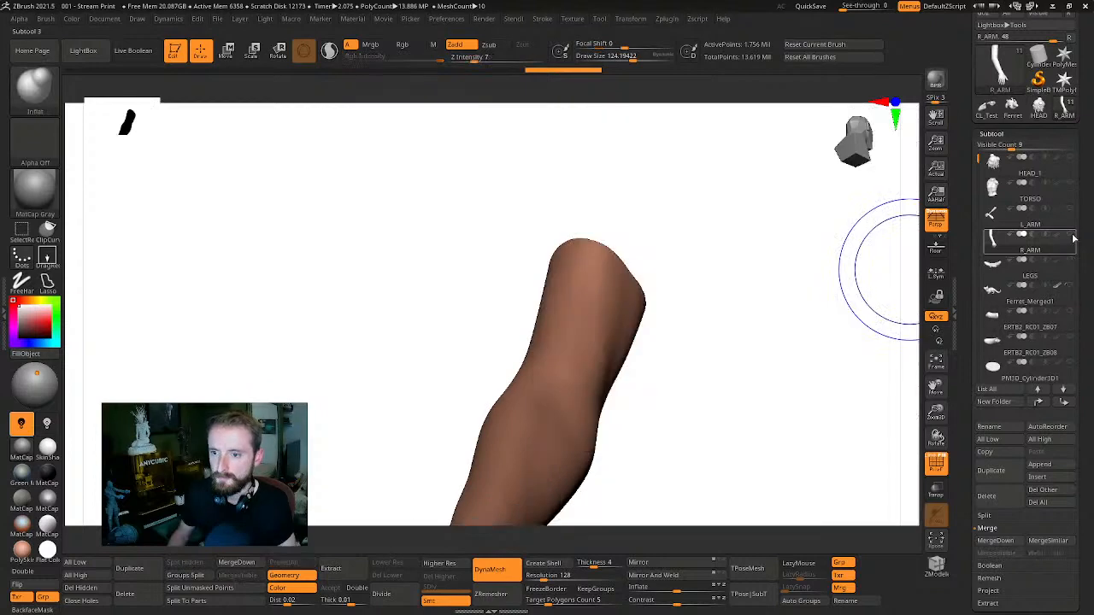
pyautogui.click(1071, 184)
pyautogui.moveTo(462, 337); pyautogui.dragTo(451, 329)
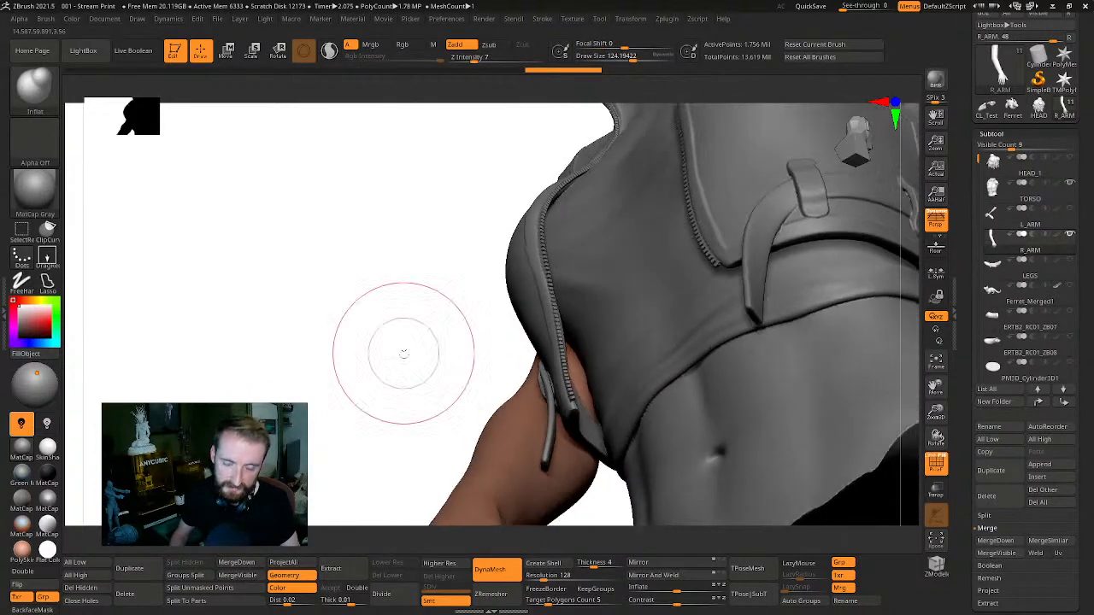
pyautogui.moveTo(402, 354)
pyautogui.mouseDown()
pyautogui.moveTo(408, 303)
pyautogui.moveTo(378, 310)
pyautogui.moveTo(366, 285)
pyautogui.moveTo(379, 276)
pyautogui.moveTo(453, 314)
pyautogui.moveTo(391, 276)
pyautogui.moveTo(427, 305)
pyautogui.moveTo(396, 339)
pyautogui.moveTo(427, 330)
pyautogui.moveTo(394, 334)
pyautogui.moveTo(373, 378)
pyautogui.moveTo(397, 321)
pyautogui.moveTo(491, 313)
pyautogui.mouseUp()
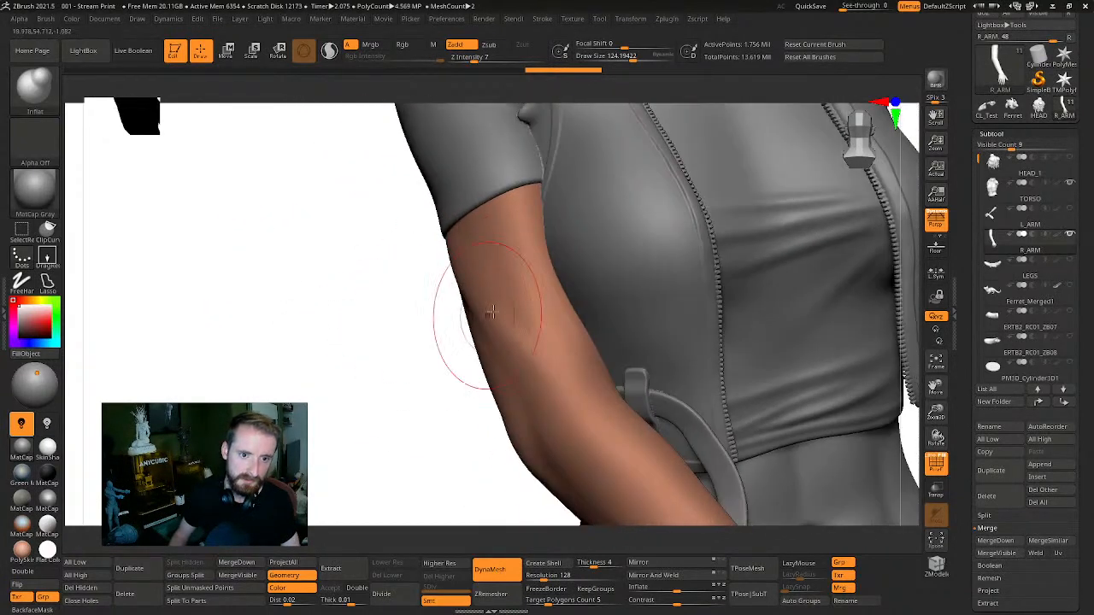
pyautogui.moveTo(411, 361)
pyautogui.mouseDown()
pyautogui.moveTo(346, 364)
pyautogui.moveTo(384, 370)
pyautogui.moveTo(433, 354)
pyautogui.moveTo(513, 299)
pyautogui.mouseUp()
pyautogui.hotkey('shift', 's')
pyautogui.moveTo(374, 393); pyautogui.dragTo(387, 371)
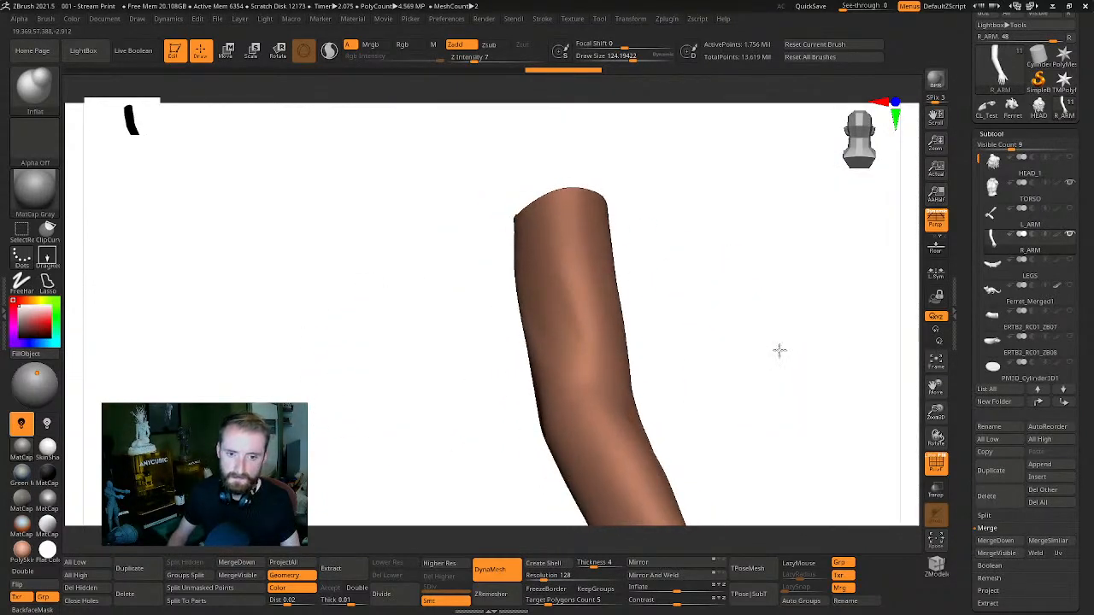
pyautogui.moveTo(778, 350); pyautogui.dragTo(810, 321)
pyautogui.keyDown('alt'); pyautogui.moveTo(882, 321); pyautogui.dragTo(664, 252); pyautogui.keyUp('alt')
# View R_ARM alone, restore every subtool and inspect the fingers and thumb against the boot from front and above
pyautogui.click(1059, 242)
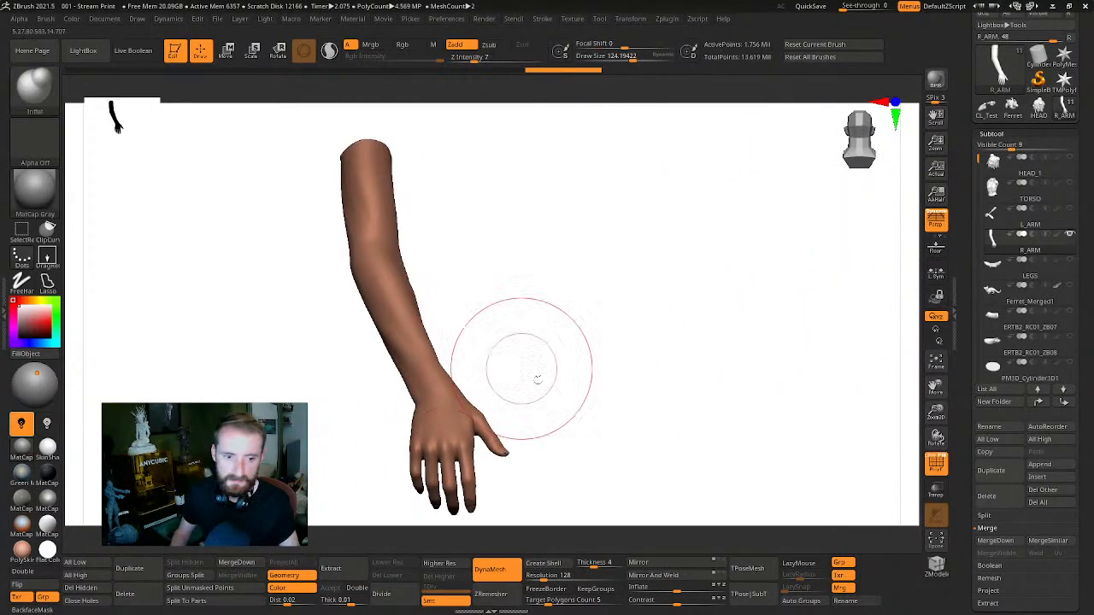
pyautogui.keyDown('alt'); pyautogui.moveTo(786, 313); pyautogui.dragTo(892, 281); pyautogui.keyUp('alt')
pyautogui.keyDown('shift'); pyautogui.click(1071, 237); pyautogui.keyUp('shift')
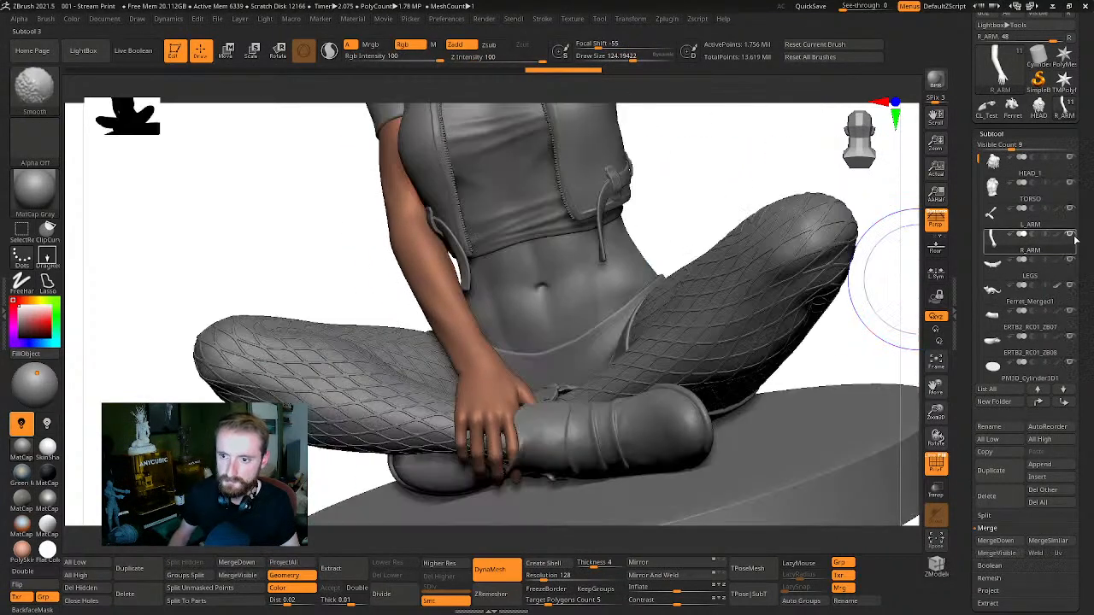
pyautogui.moveTo(694, 178); pyautogui.dragTo(769, 158)
pyautogui.press('s')
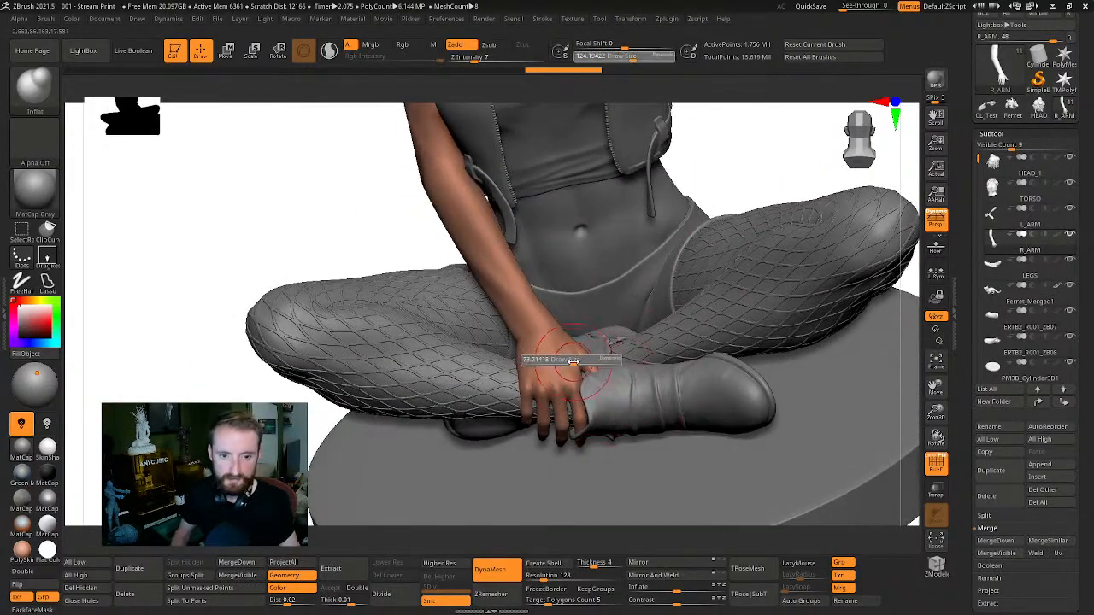
pyautogui.moveTo(583, 363); pyautogui.dragTo(595, 364)
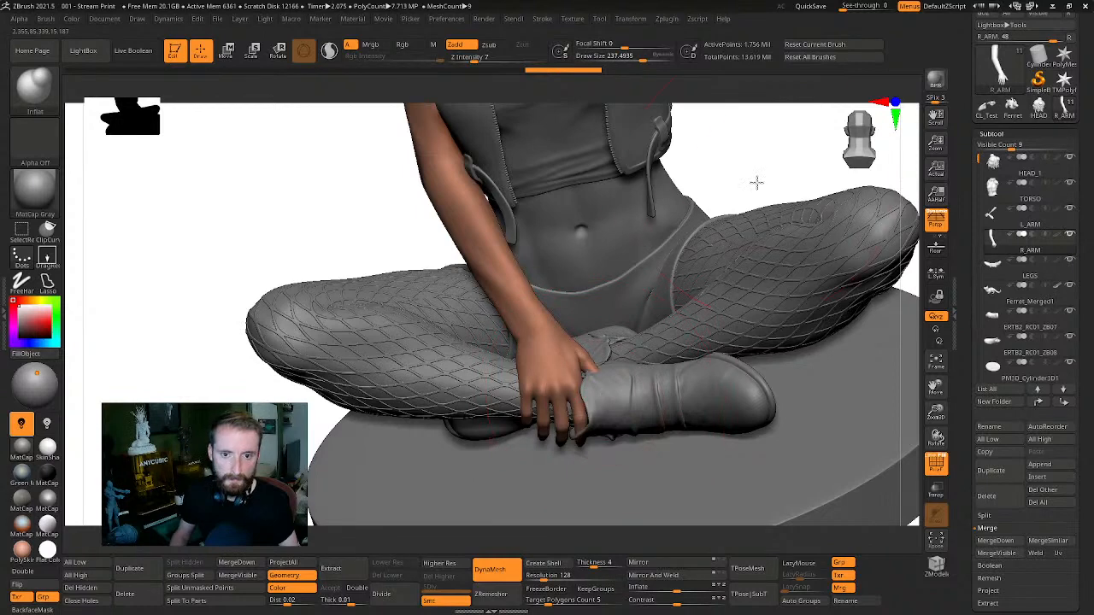
pyautogui.moveTo(756, 182); pyautogui.dragTo(595, 376)
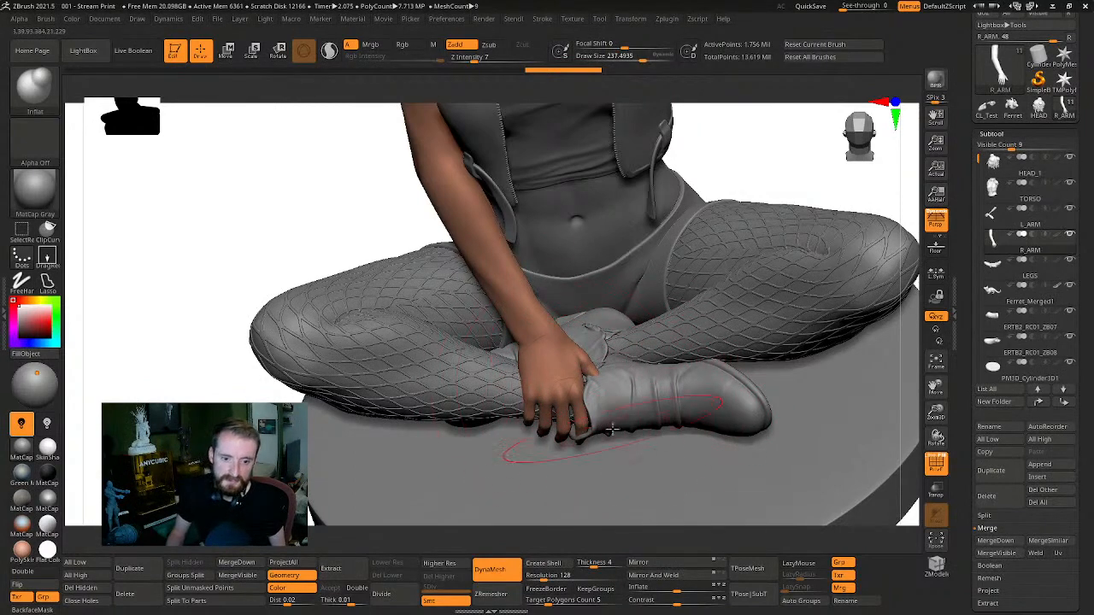
pyautogui.moveTo(771, 179)
pyautogui.mouseDown()
pyautogui.moveTo(752, 157)
pyautogui.moveTo(576, 464)
pyautogui.mouseUp()
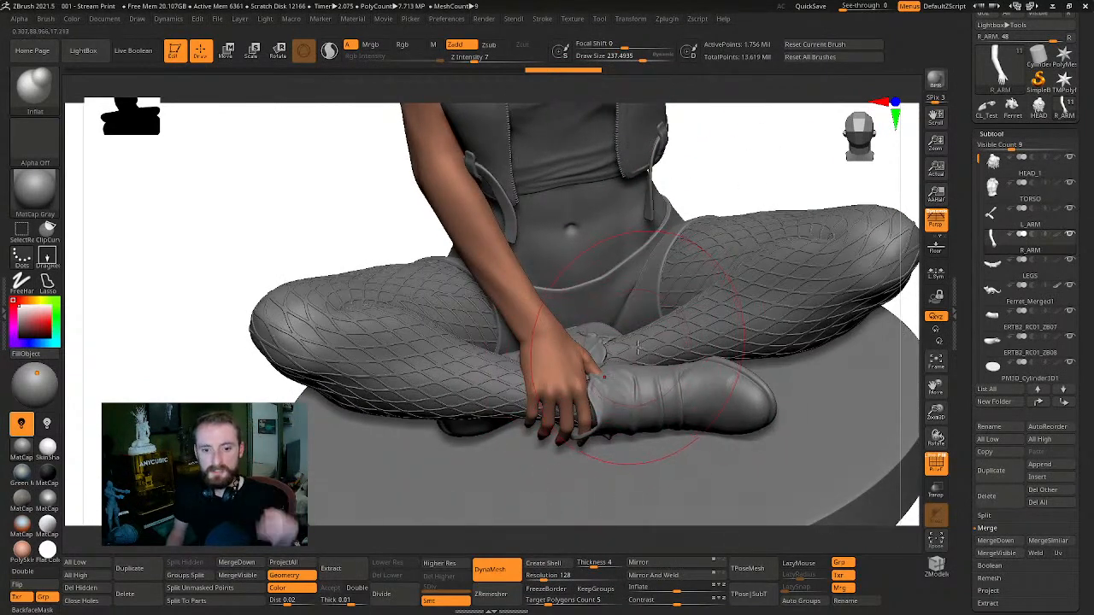
pyautogui.moveTo(767, 180); pyautogui.dragTo(649, 334)
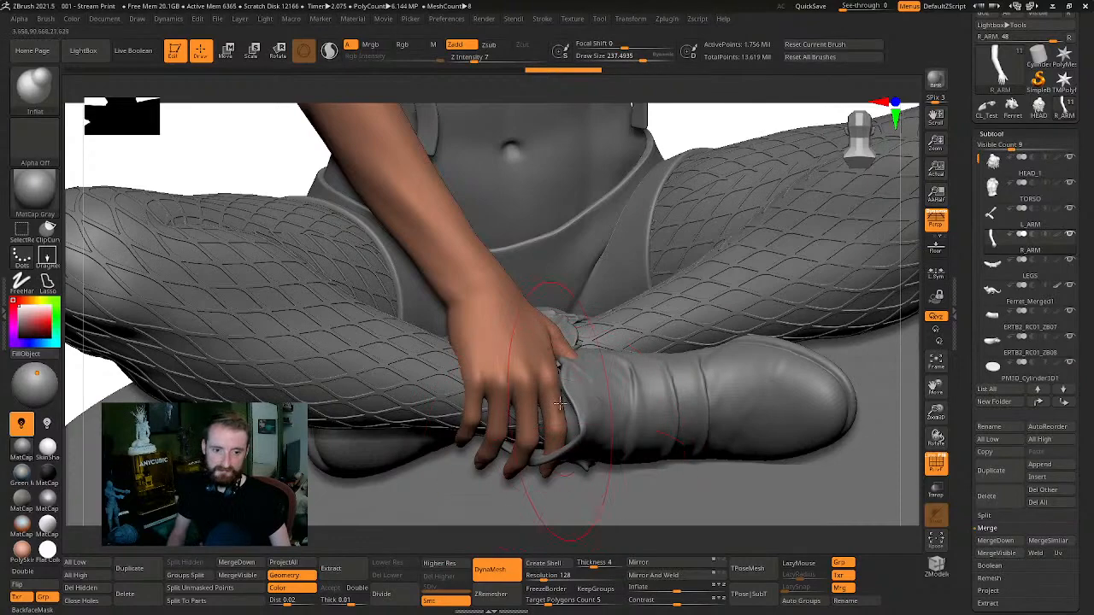
pyautogui.moveTo(727, 145); pyautogui.dragTo(578, 431)
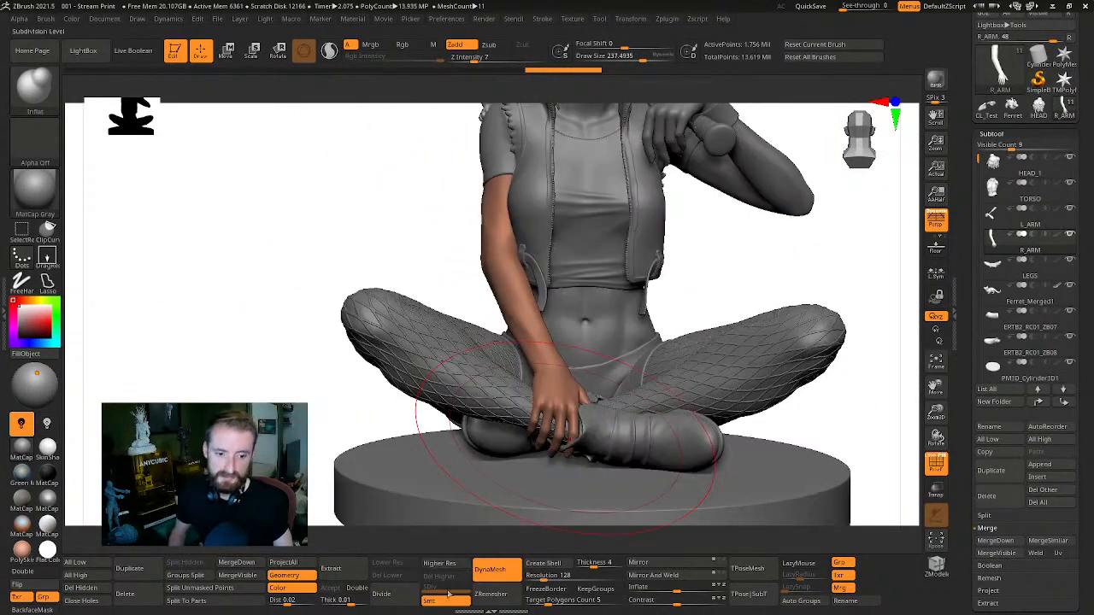
pyautogui.moveTo(751, 301)
pyautogui.mouseDown()
pyautogui.moveTo(744, 288)
pyautogui.moveTo(457, 370)
pyautogui.mouseUp()
# Step R_ARM back through its undo history to the version before DynaMesh that has subdivision levels
pyautogui.press('s')
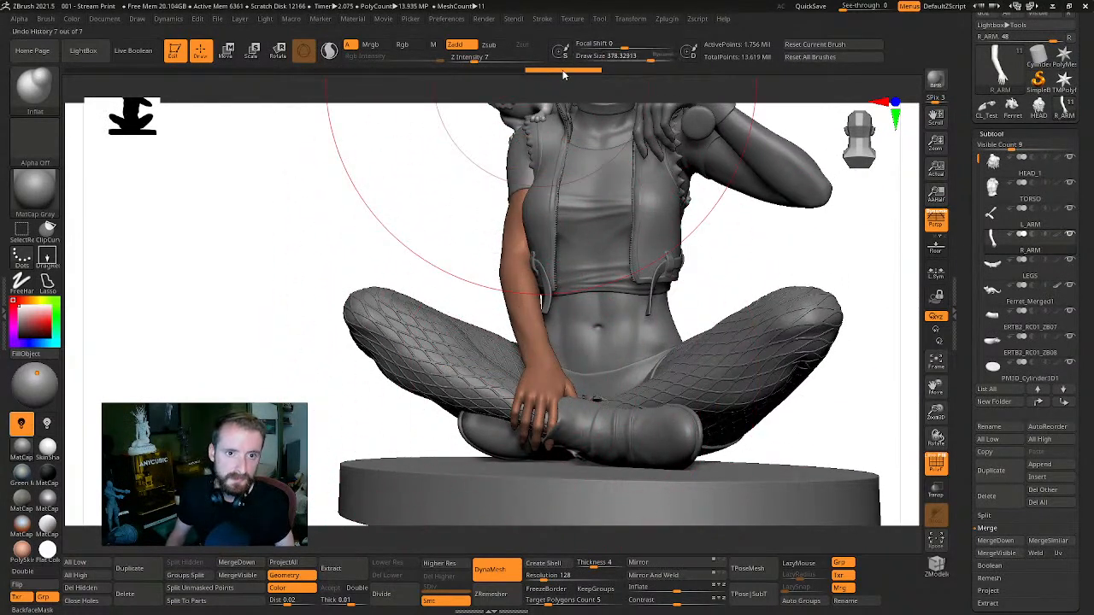
pyautogui.moveTo(505, 74); pyautogui.dragTo(469, 76)
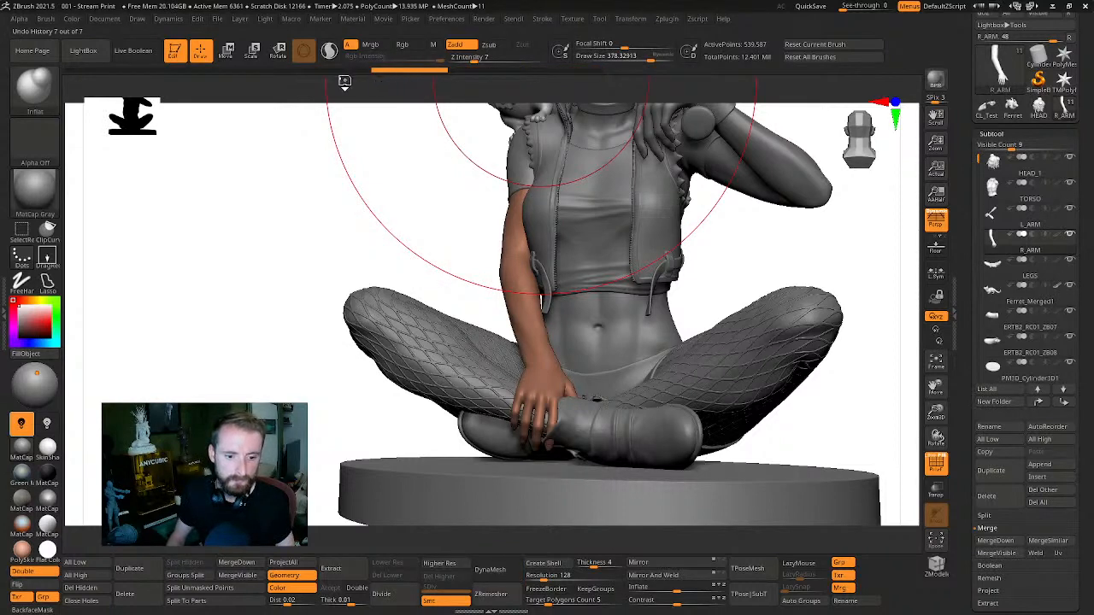
pyautogui.moveTo(345, 82); pyautogui.dragTo(319, 69)
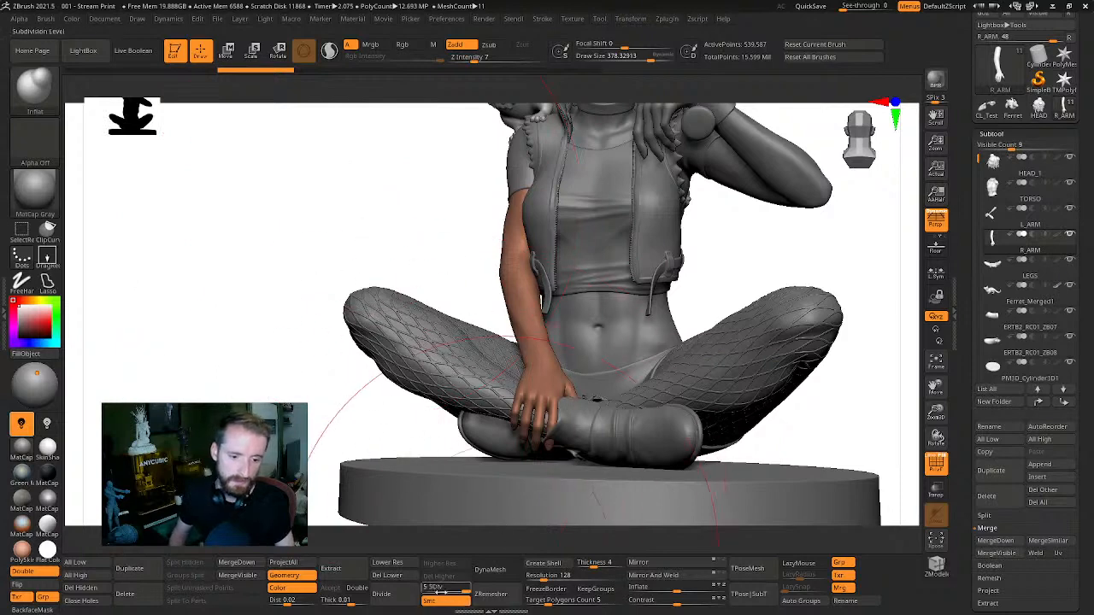
# Inspect R_ARM in isolation at subdivision level 1, set it to level 2 and show the whole figure again
pyautogui.moveTo(446, 573); pyautogui.dragTo(444, 570)
pyautogui.hotkey('shift', 's')
pyautogui.moveTo(756, 269); pyautogui.dragTo(706, 320)
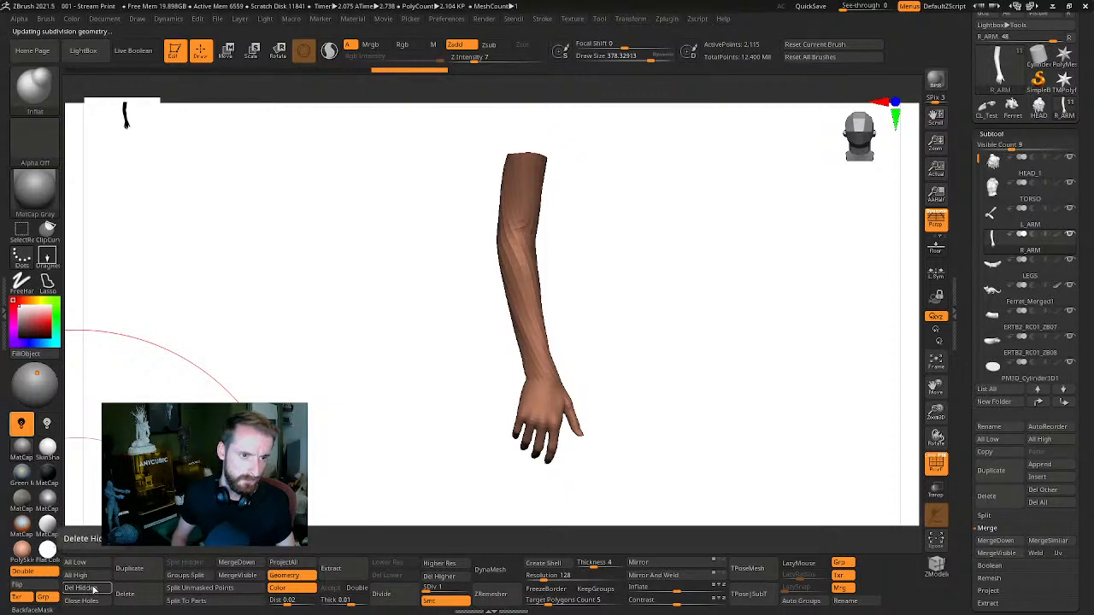
pyautogui.moveTo(737, 298); pyautogui.dragTo(748, 293)
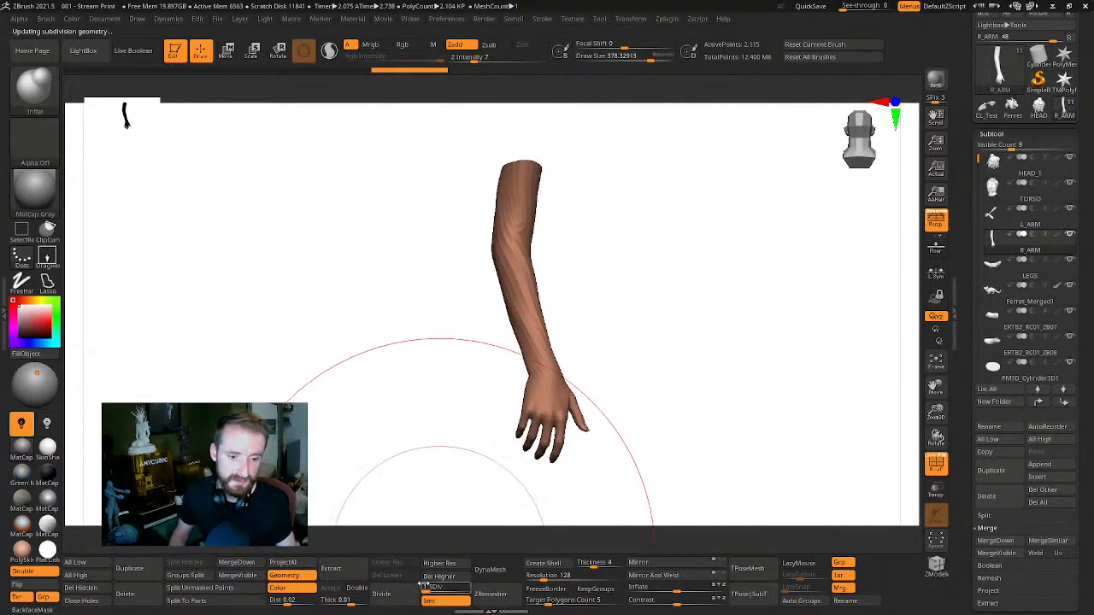
pyautogui.moveTo(446, 590); pyautogui.dragTo(466, 589)
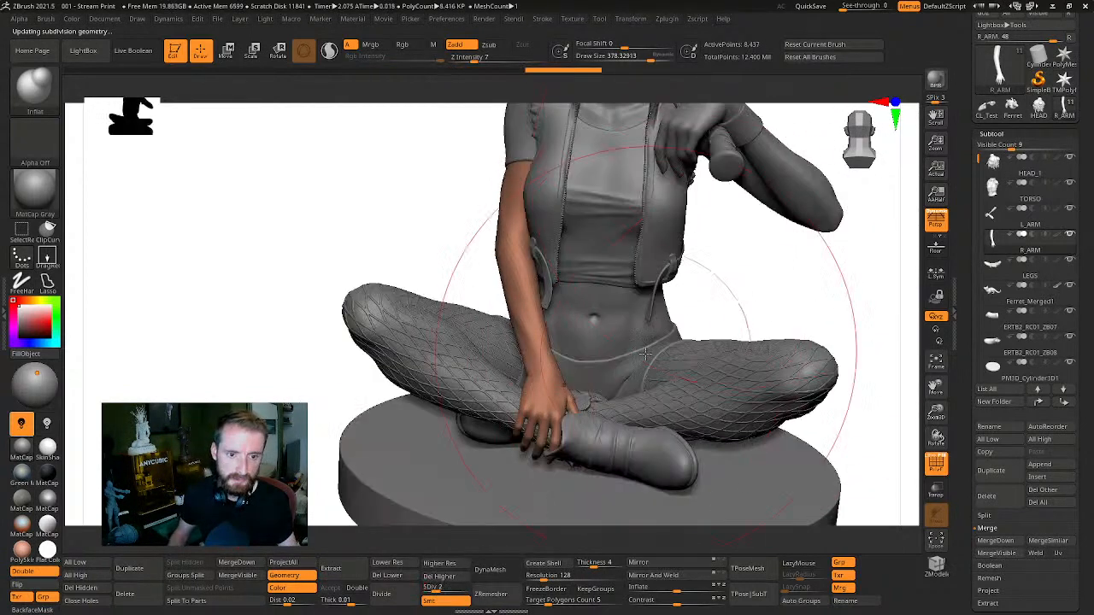
# Try masking R_ARM topologically from the elbow with the Move gizmo active, and invert the mask
pyautogui.press('w')
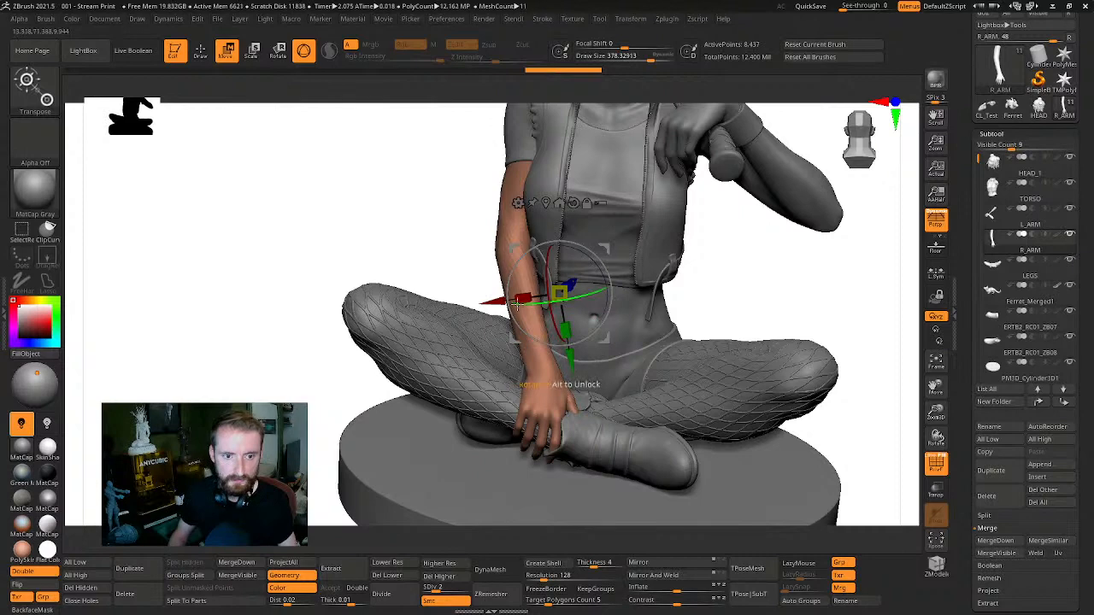
pyautogui.keyDown('ctrl'); pyautogui.moveTo(516, 266); pyautogui.dragTo(549, 357); pyautogui.keyUp('ctrl')
pyautogui.keyDown('ctrl'); pyautogui.moveTo(685, 190); pyautogui.dragTo(706, 233); pyautogui.keyUp('ctrl')
pyautogui.keyDown('ctrl'); pyautogui.moveTo(512, 219); pyautogui.dragTo(518, 253); pyautogui.keyUp('ctrl')
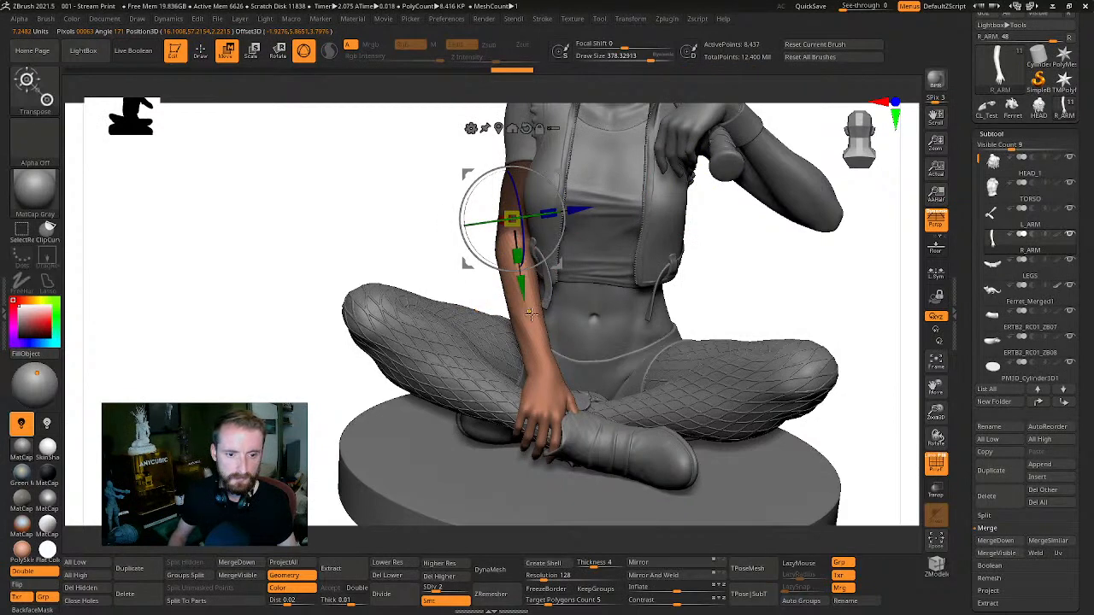
pyautogui.keyDown('ctrl'); pyautogui.click(461, 283); pyautogui.keyUp('ctrl')
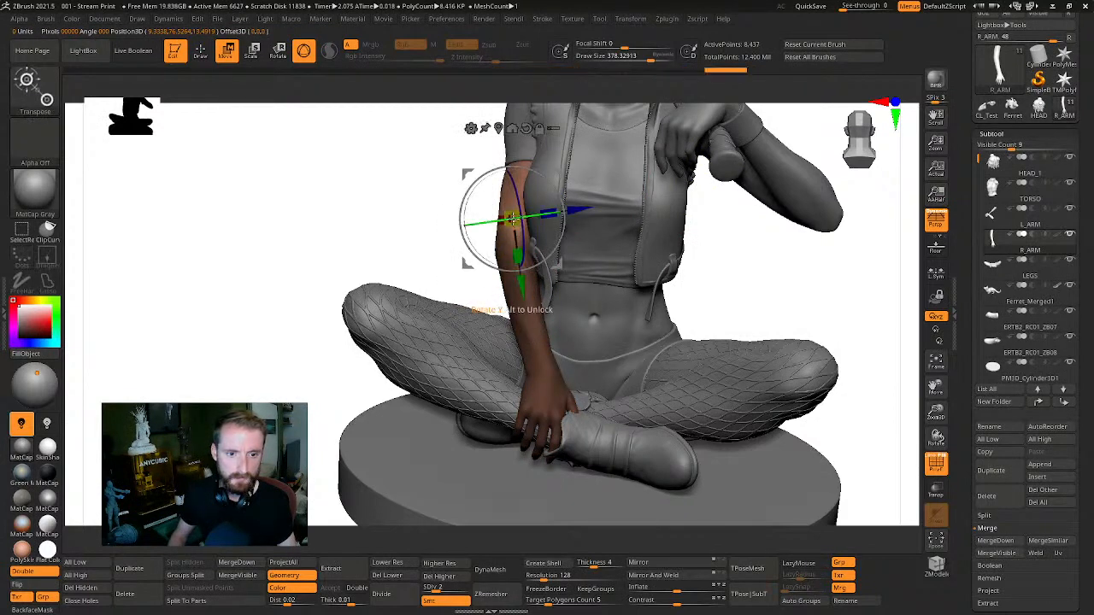
# Redo R_ARM's mask around the elbow so the forearm and hand can be bent with the Move gizmo
pyautogui.keyDown('ctrl'); pyautogui.moveTo(427, 240); pyautogui.dragTo(552, 219); pyautogui.keyUp('ctrl')
pyautogui.keyDown('ctrl'); pyautogui.moveTo(821, 177); pyautogui.dragTo(847, 215); pyautogui.keyUp('ctrl')
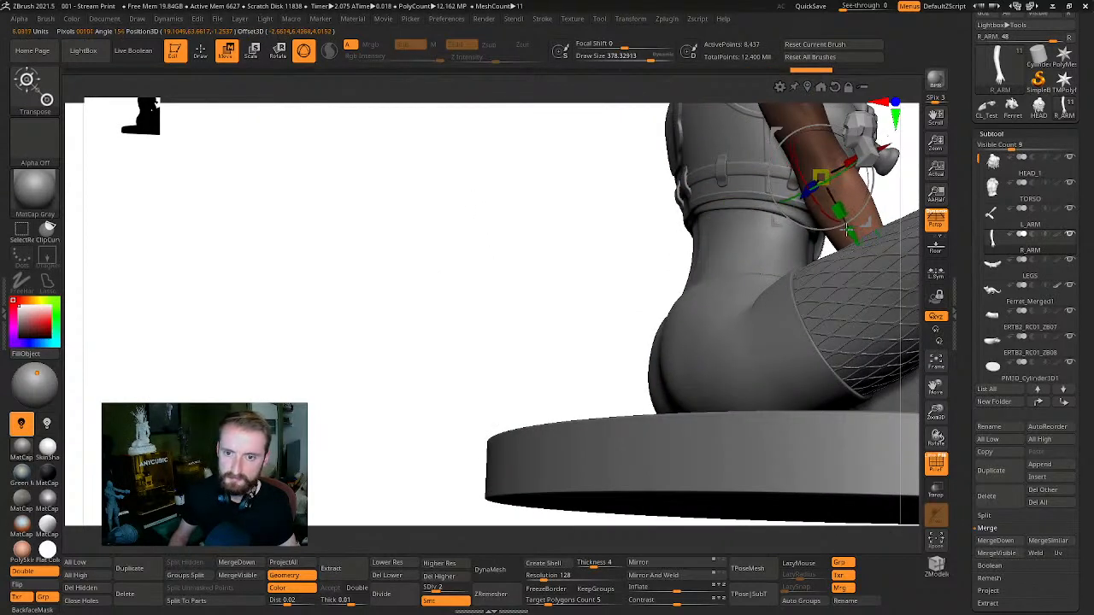
pyautogui.moveTo(311, 278); pyautogui.dragTo(787, 258)
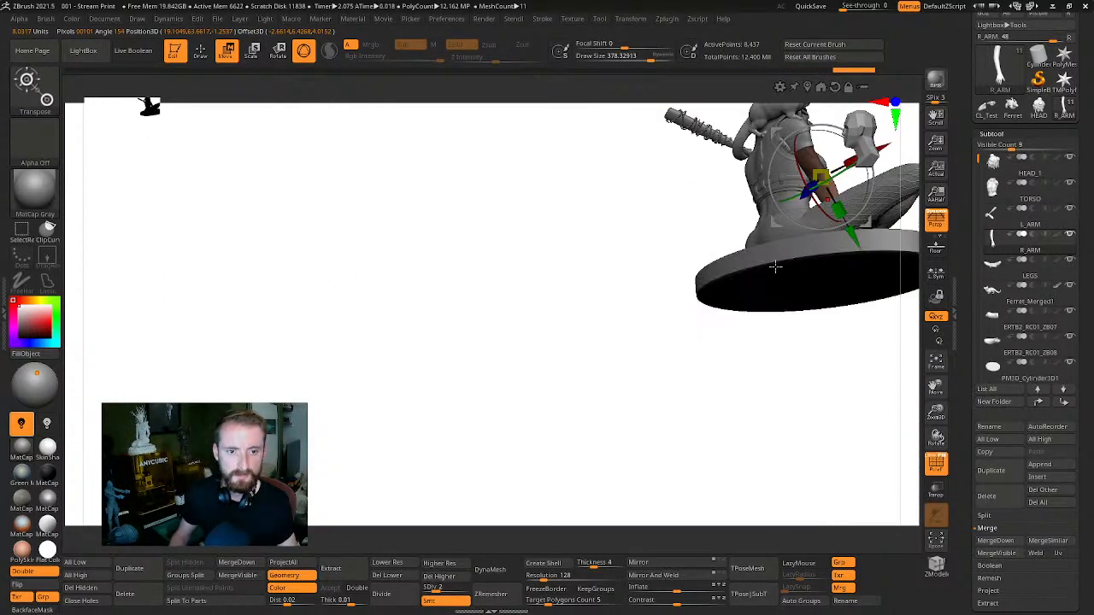
pyautogui.press('q')
pyautogui.press('w')
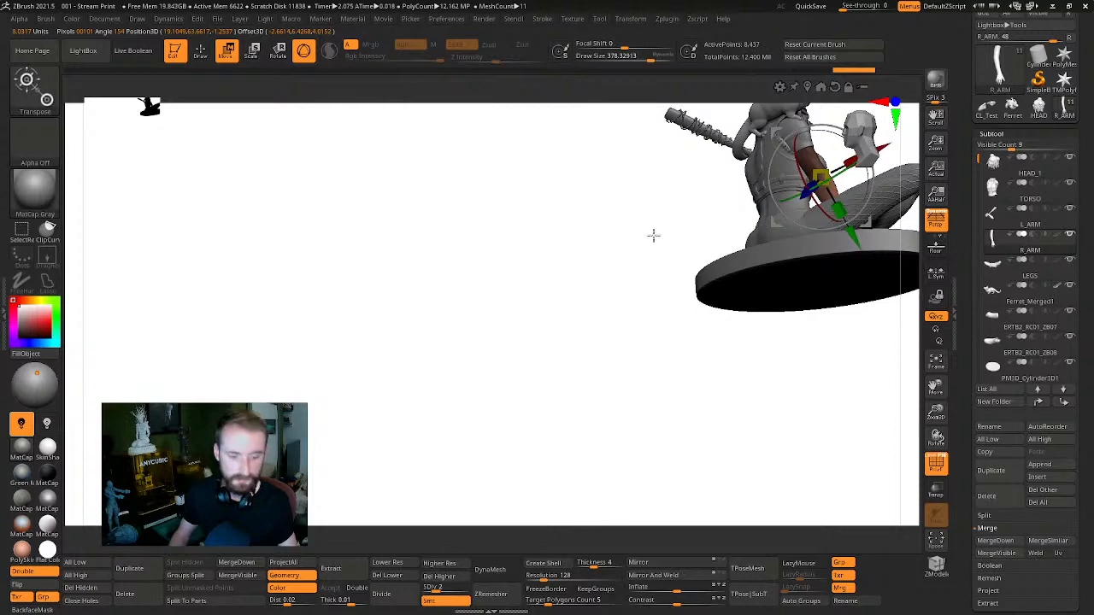
pyautogui.press('f')
pyautogui.moveTo(789, 261); pyautogui.dragTo(608, 246)
pyautogui.keyDown('alt'); pyautogui.moveTo(359, 255); pyautogui.dragTo(375, 247); pyautogui.keyUp('alt')
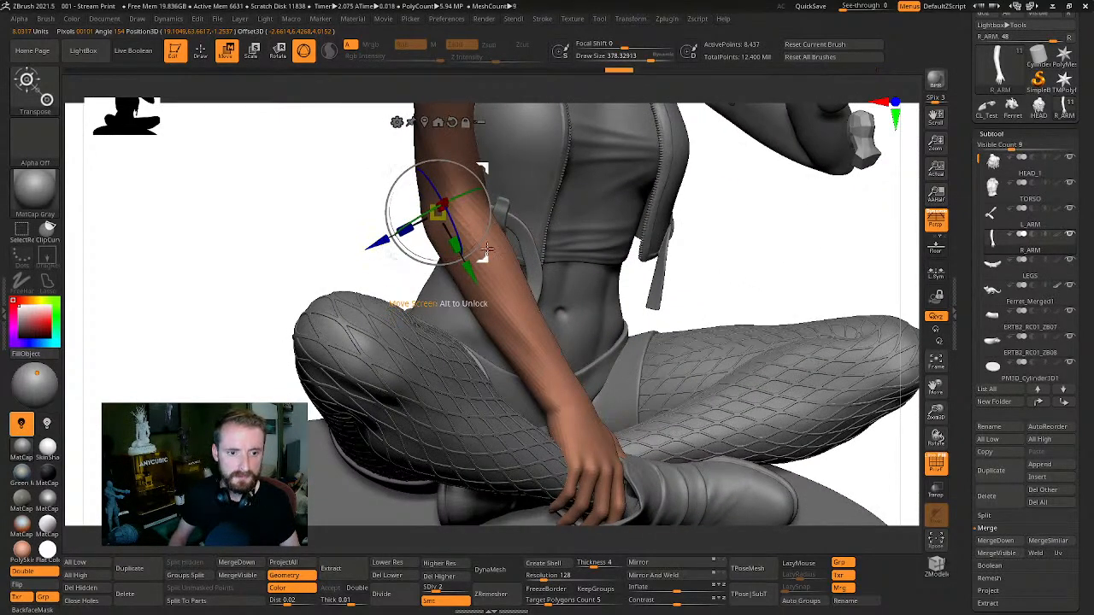
# Rotate R_ARM's forearm slightly about the elbow to shift the hand toward the boot, and check the pose on the whole figure
pyautogui.moveTo(758, 241); pyautogui.dragTo(750, 237)
pyautogui.moveTo(478, 231); pyautogui.dragTo(473, 239)
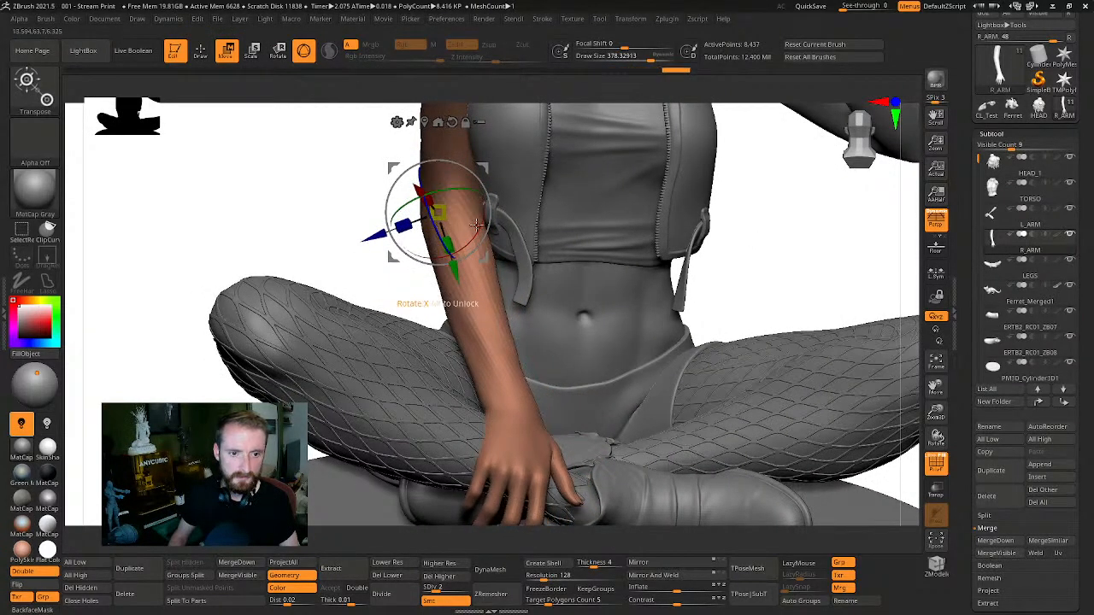
pyautogui.moveTo(479, 226); pyautogui.dragTo(476, 232)
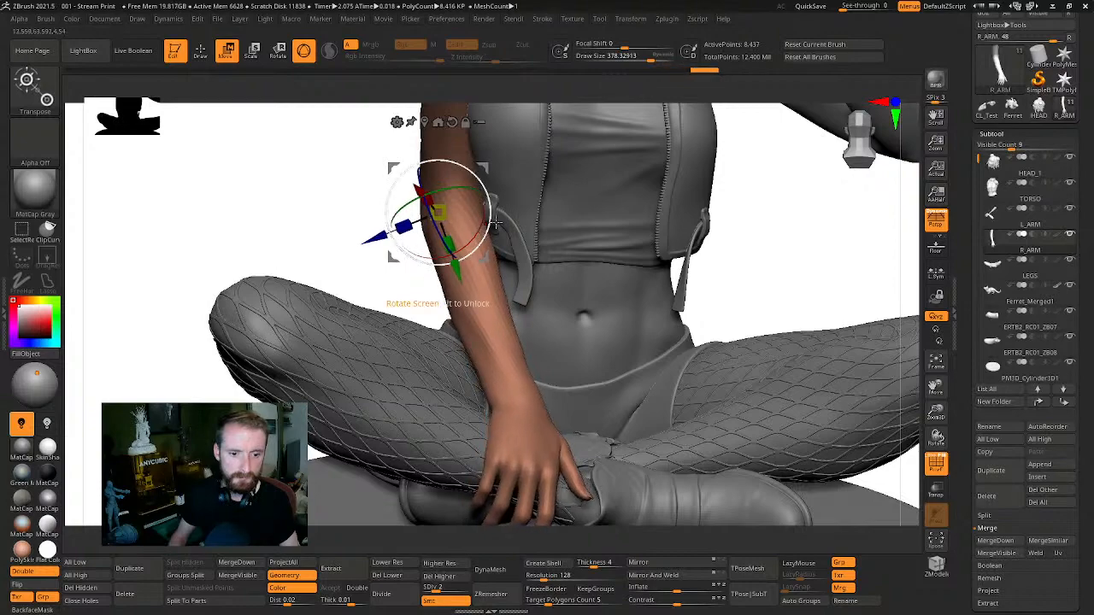
pyautogui.moveTo(798, 257)
pyautogui.mouseDown()
pyautogui.moveTo(791, 197)
pyautogui.moveTo(772, 176)
pyautogui.moveTo(752, 191)
pyautogui.moveTo(757, 214)
pyautogui.moveTo(821, 180)
pyautogui.moveTo(736, 187)
pyautogui.moveTo(735, 221)
pyautogui.mouseUp()
pyautogui.press('q')
pyautogui.press('w')
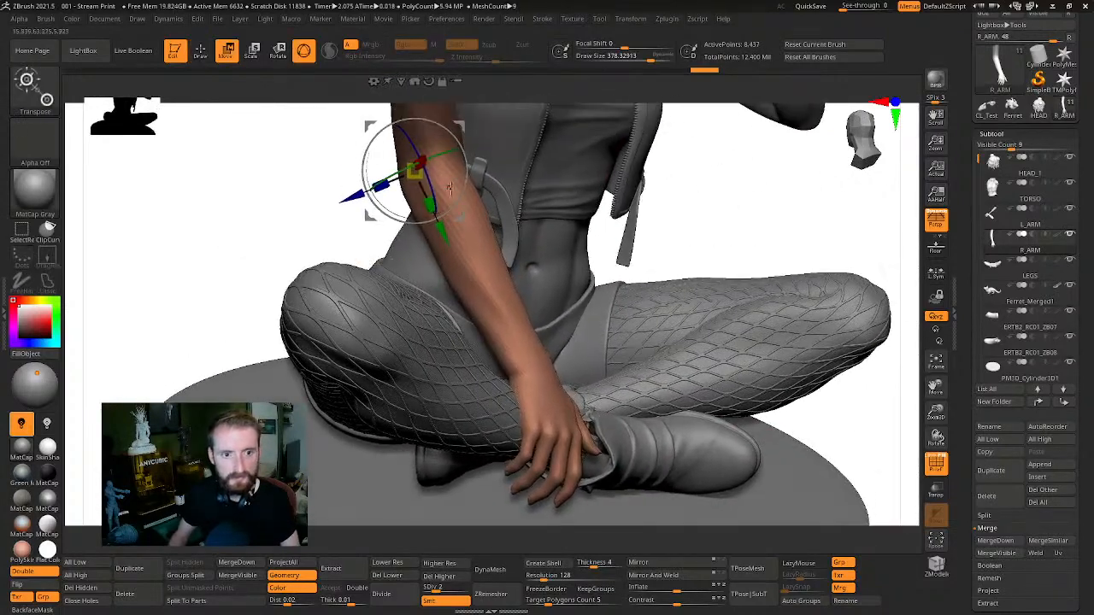
pyautogui.press('q')
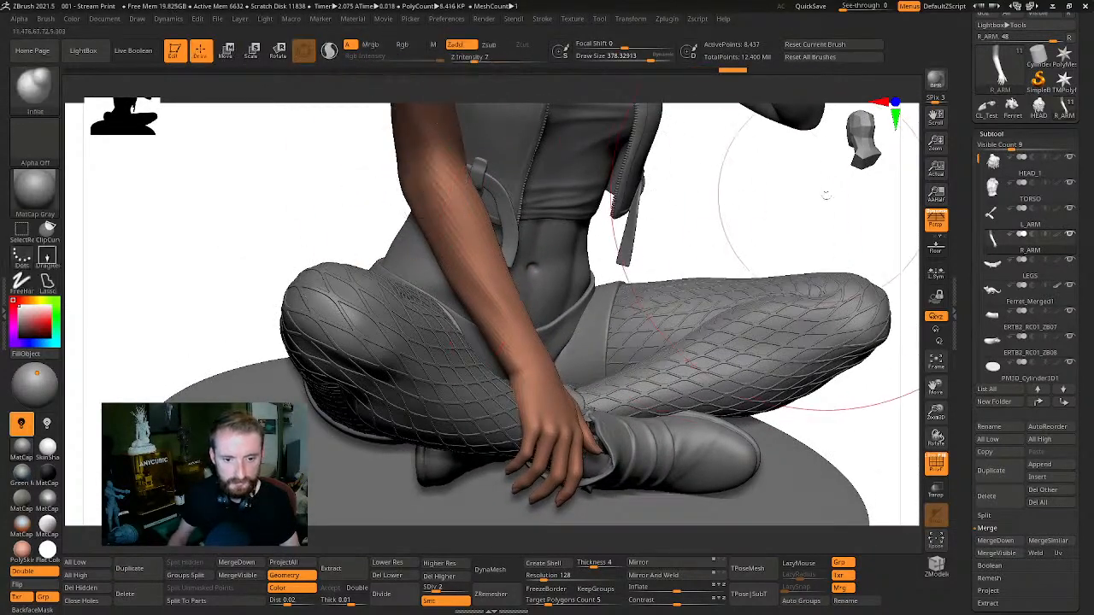
pyautogui.moveTo(826, 196)
pyautogui.mouseDown()
pyautogui.moveTo(788, 203)
pyautogui.moveTo(802, 229)
pyautogui.moveTo(812, 190)
pyautogui.moveTo(803, 181)
pyautogui.moveTo(781, 228)
pyautogui.moveTo(811, 188)
pyautogui.moveTo(681, 196)
pyautogui.moveTo(769, 274)
pyautogui.moveTo(740, 207)
pyautogui.moveTo(684, 292)
pyautogui.moveTo(754, 322)
pyautogui.moveTo(803, 389)
pyautogui.moveTo(846, 330)
pyautogui.moveTo(664, 410)
pyautogui.mouseUp()
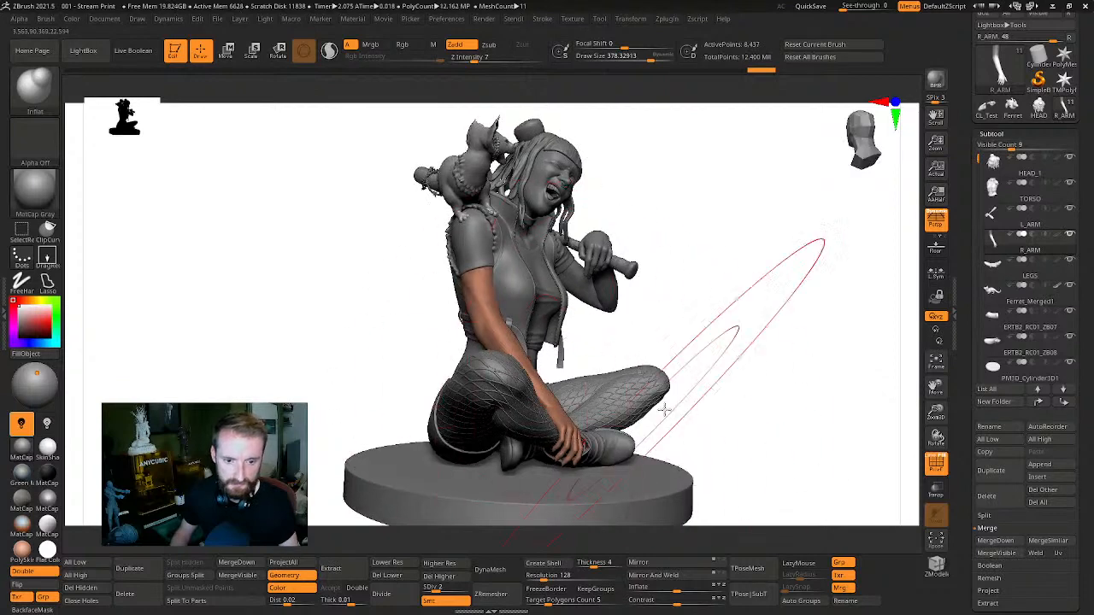
# Raise R_ARM to subdivision level 5 and reduce the draw size to about 100
pyautogui.keyDown('alt'); pyautogui.moveTo(858, 295); pyautogui.dragTo(861, 393); pyautogui.keyUp('alt')
pyautogui.keyDown('alt'); pyautogui.moveTo(312, 296); pyautogui.dragTo(387, 344); pyautogui.keyUp('alt')
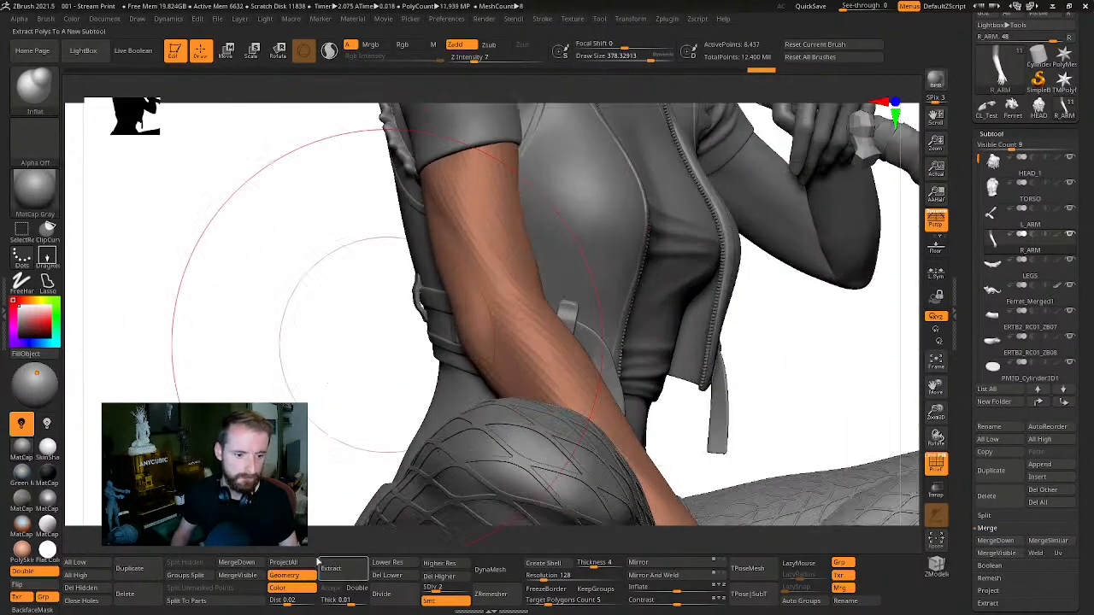
pyautogui.moveTo(324, 363); pyautogui.dragTo(256, 381)
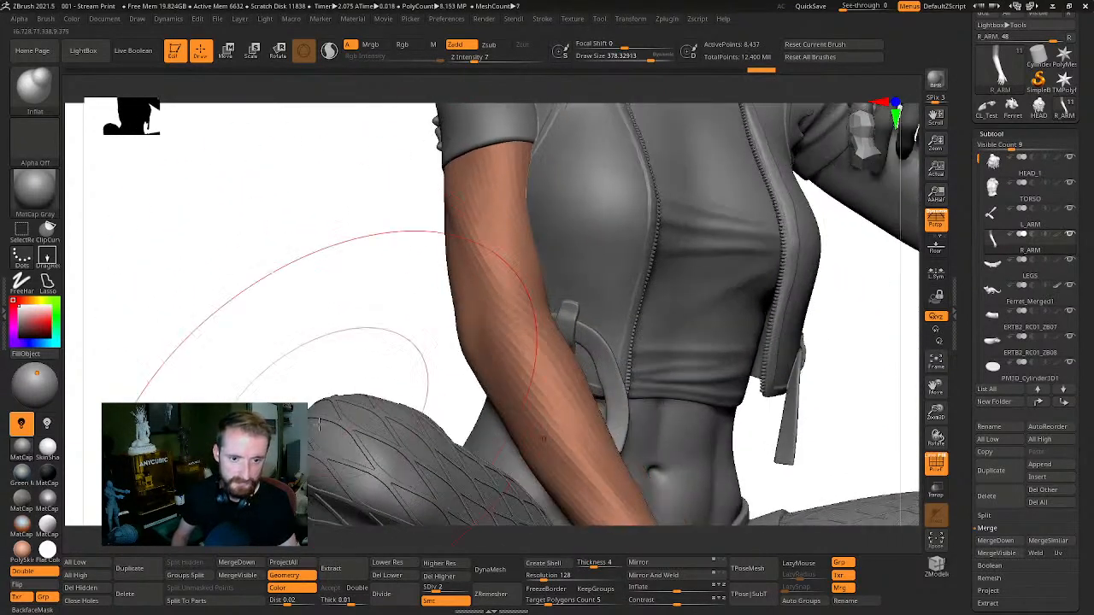
pyautogui.moveTo(476, 587); pyautogui.dragTo(482, 588)
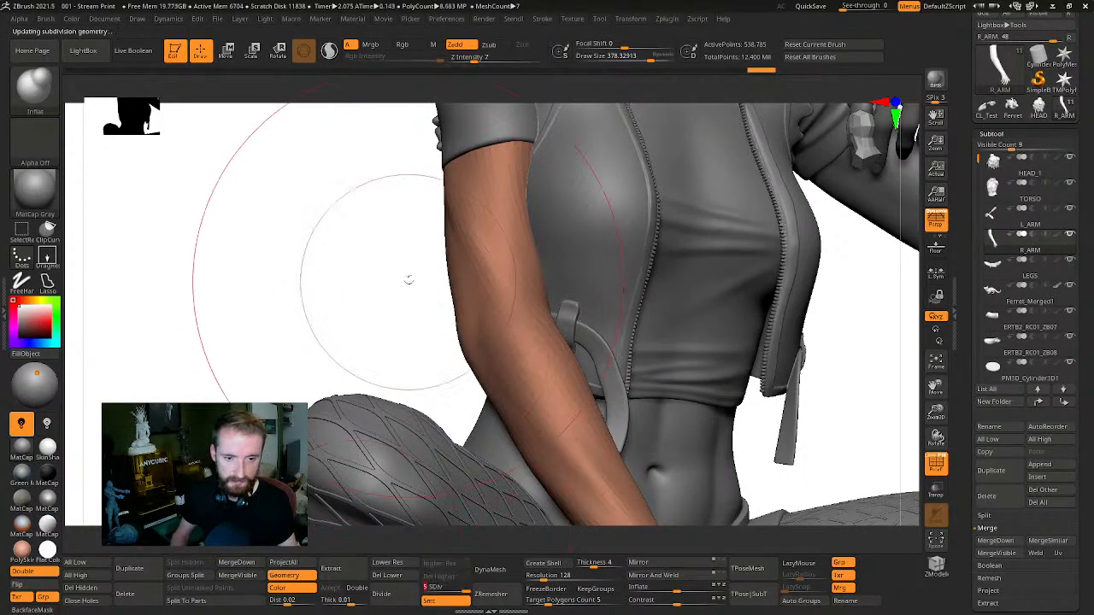
pyautogui.moveTo(371, 276)
pyautogui.mouseDown()
pyautogui.moveTo(369, 245)
pyautogui.moveTo(333, 324)
pyautogui.moveTo(300, 334)
pyautogui.moveTo(743, 256)
pyautogui.moveTo(825, 356)
pyautogui.moveTo(810, 283)
pyautogui.mouseUp()
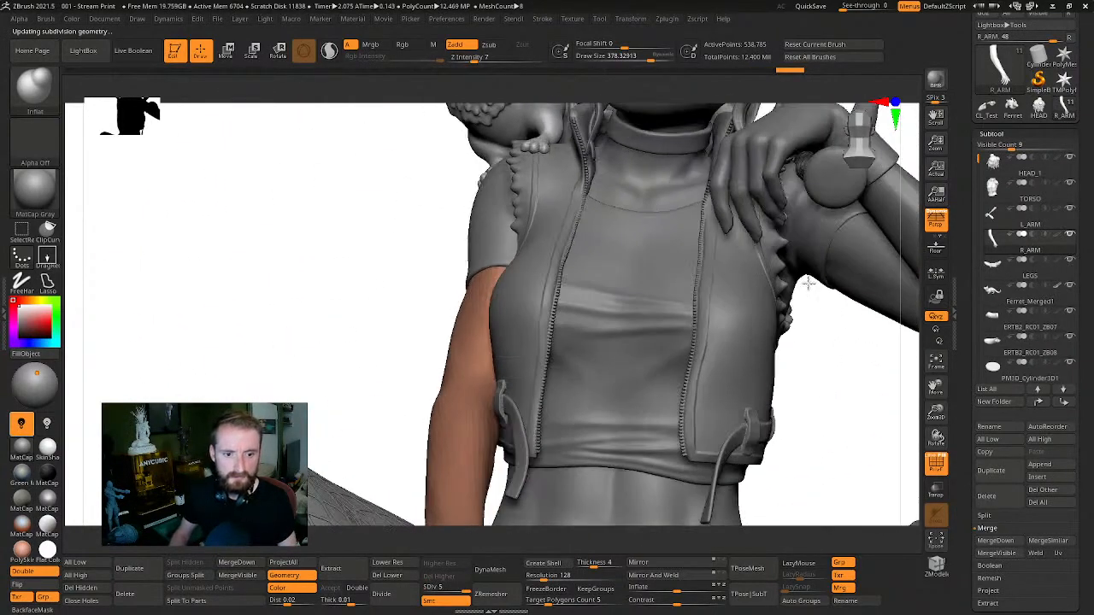
pyautogui.press('s')
pyautogui.moveTo(480, 317)
pyautogui.mouseDown()
pyautogui.moveTo(424, 306)
pyautogui.moveTo(470, 328)
pyautogui.moveTo(405, 370)
pyautogui.moveTo(461, 339)
pyautogui.mouseUp()
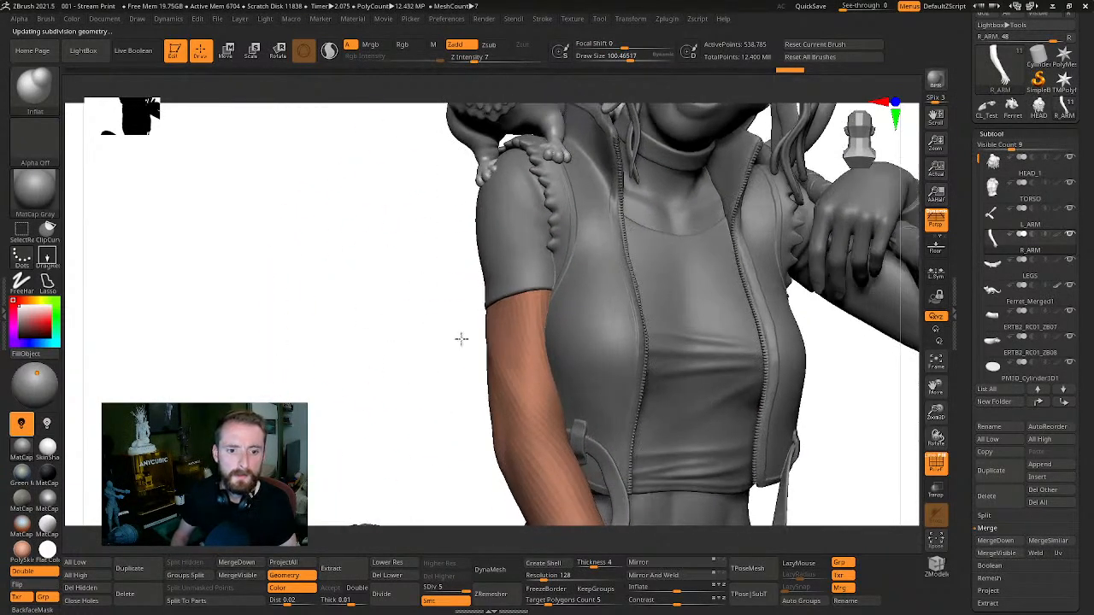
# Show R_ARM alone and delete its lower subdivision levels
pyautogui.hotkey('alt', 's')
pyautogui.hotkey('alt', 's')
pyautogui.moveTo(877, 362); pyautogui.dragTo(852, 340)
pyautogui.keyDown('shift'); pyautogui.click(1070, 235); pyautogui.keyUp('shift')
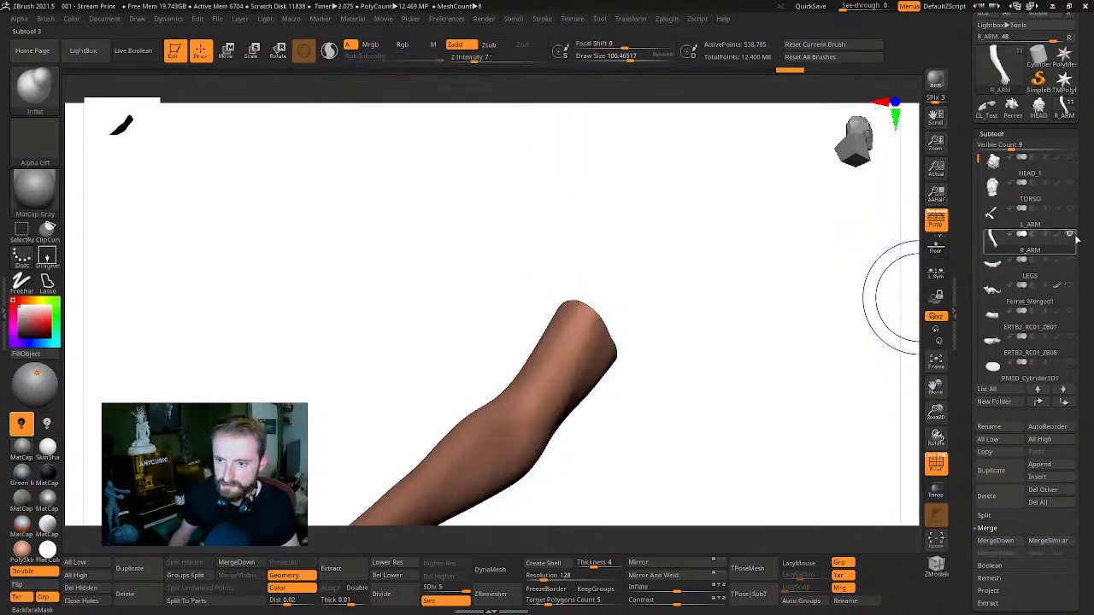
pyautogui.moveTo(445, 589); pyautogui.dragTo(402, 587)
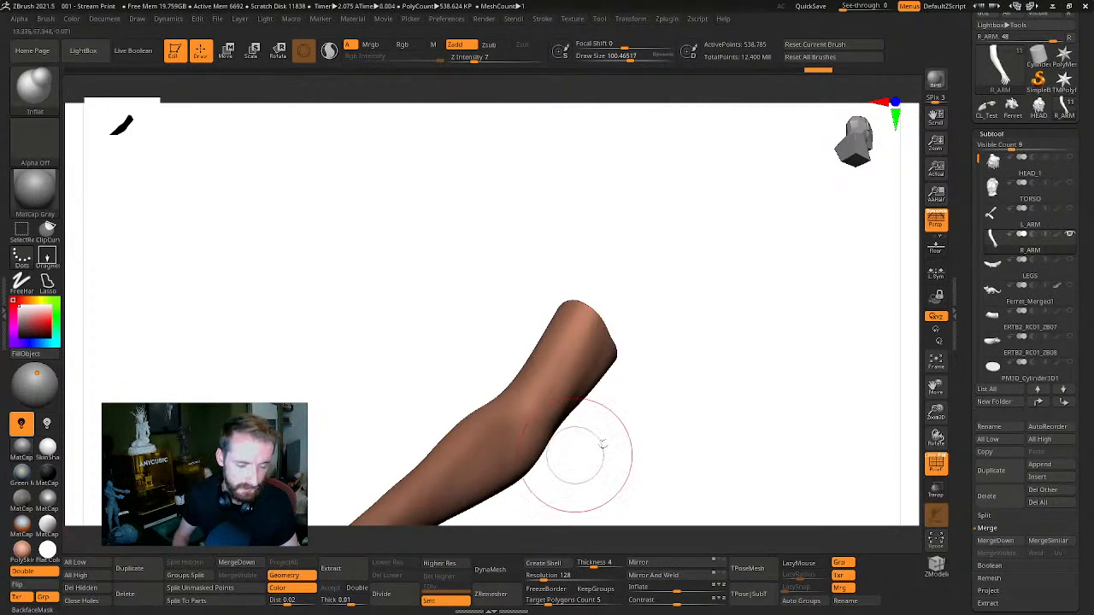
# DynaMesh the isolated R_ARM at resolution 56
pyautogui.moveTo(603, 443); pyautogui.dragTo(810, 358)
pyautogui.keyDown('alt'); pyautogui.moveTo(811, 358); pyautogui.dragTo(791, 310); pyautogui.keyUp('alt')
pyautogui.moveTo(1083, 387); pyautogui.dragTo(1071, 308)
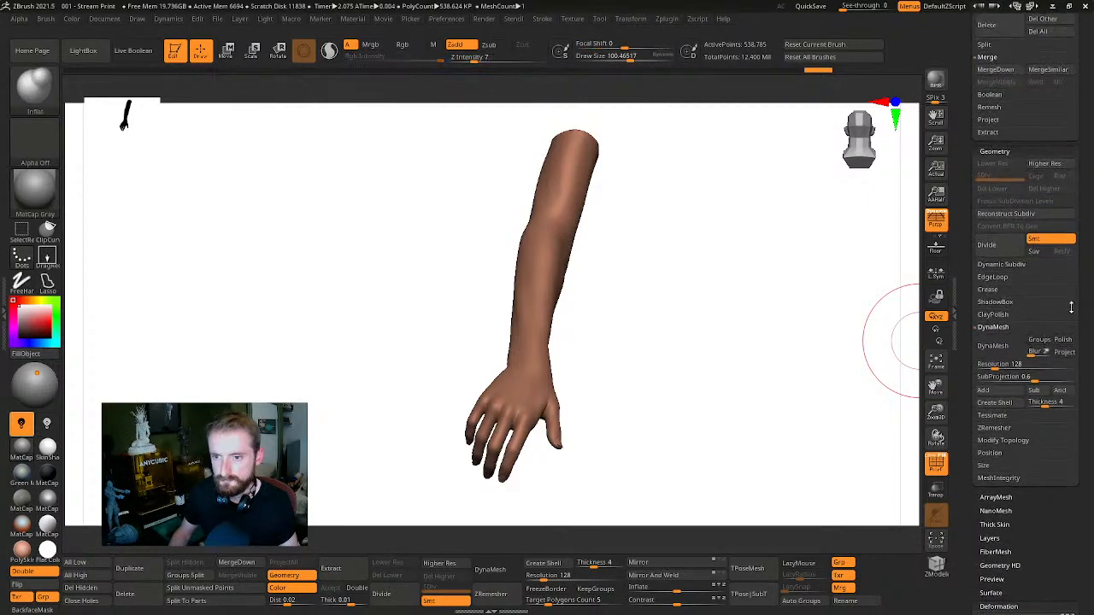
pyautogui.click(989, 367)
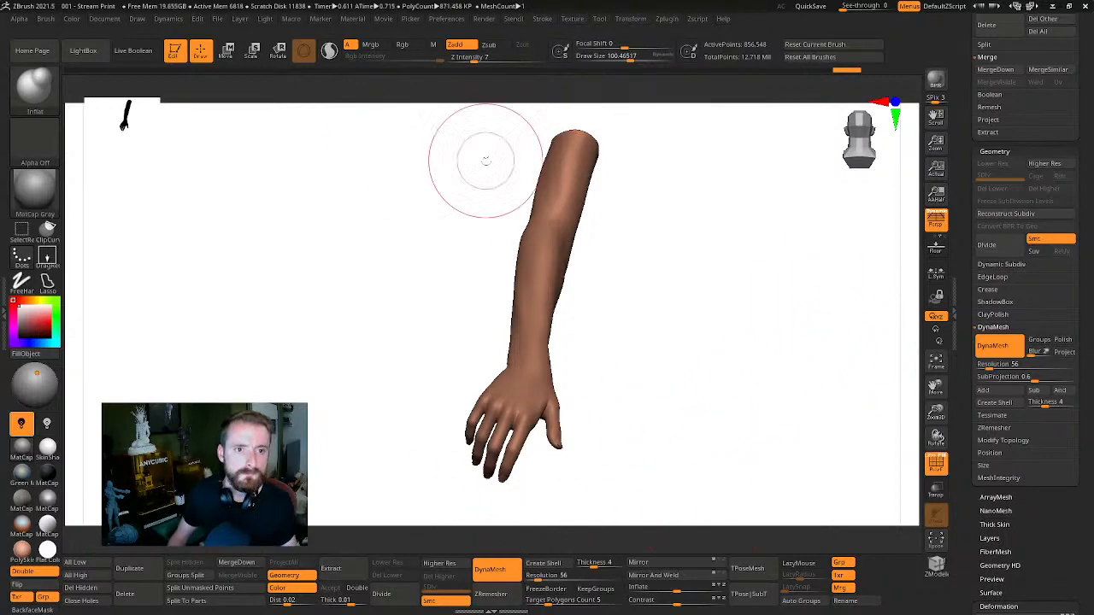
# Show only TORSO together with R_ARM and frame the area where the arm meets the jacket
pyautogui.scroll(8, 1076, 313)
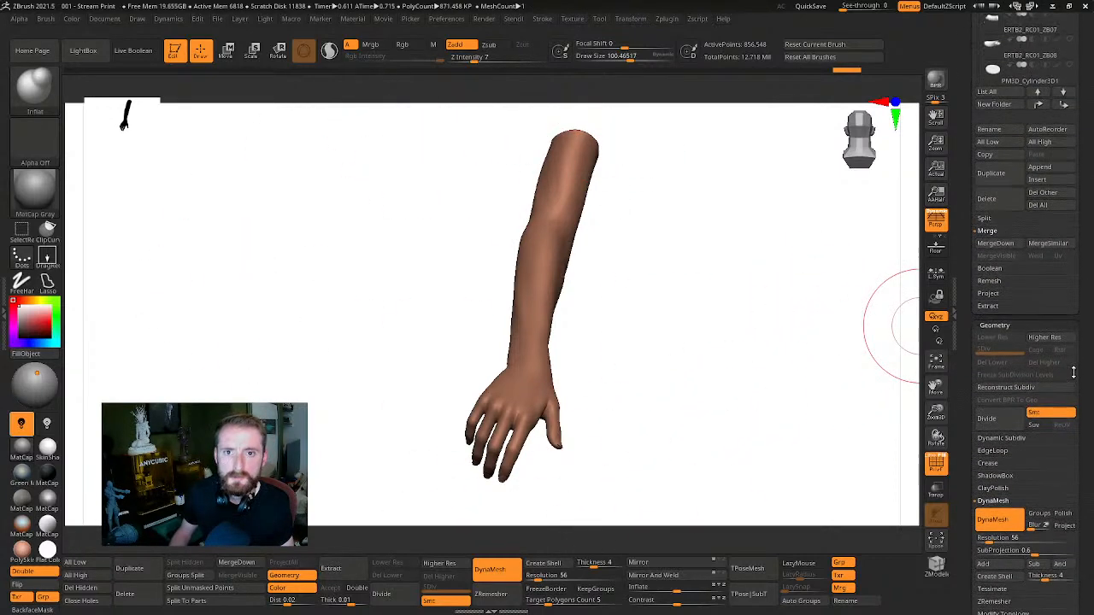
pyautogui.moveTo(410, 284); pyautogui.dragTo(667, 294)
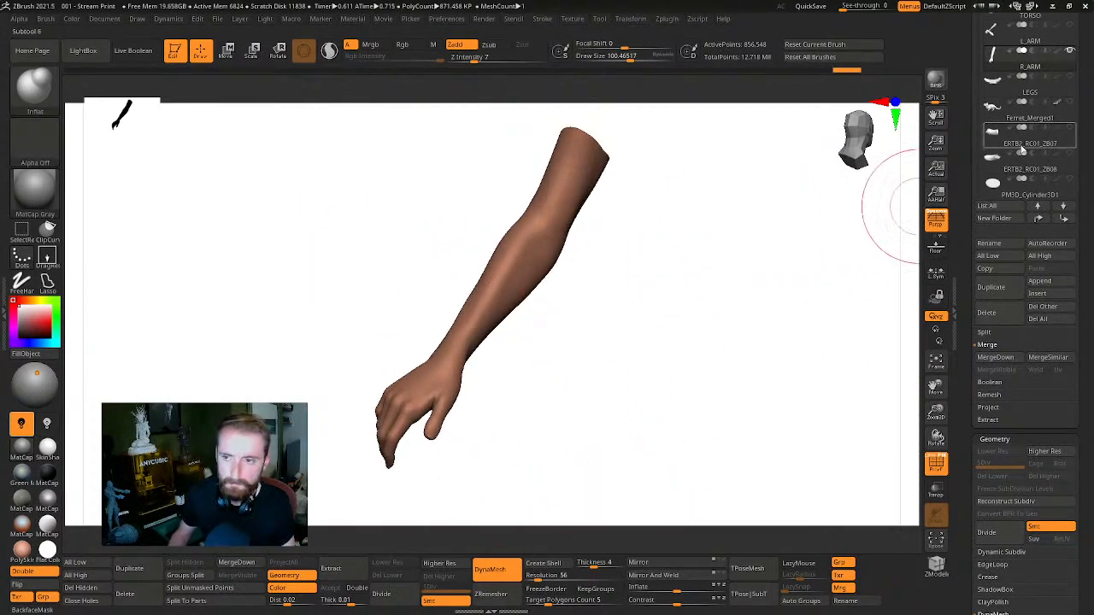
pyautogui.click(1069, 51)
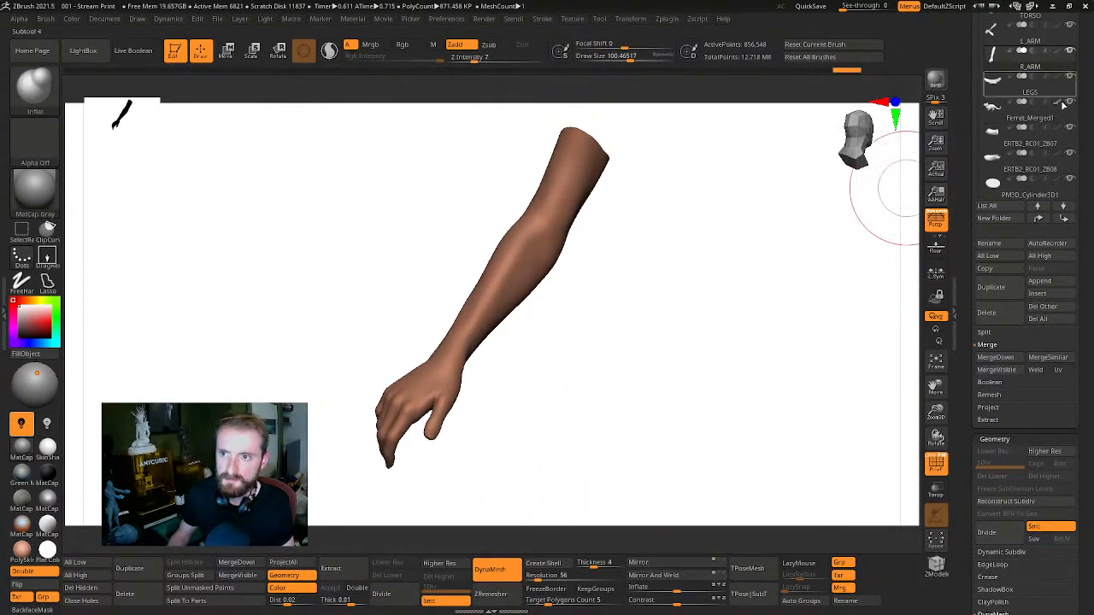
pyautogui.click(1069, 51)
pyautogui.moveTo(1084, 55); pyautogui.dragTo(1079, 117)
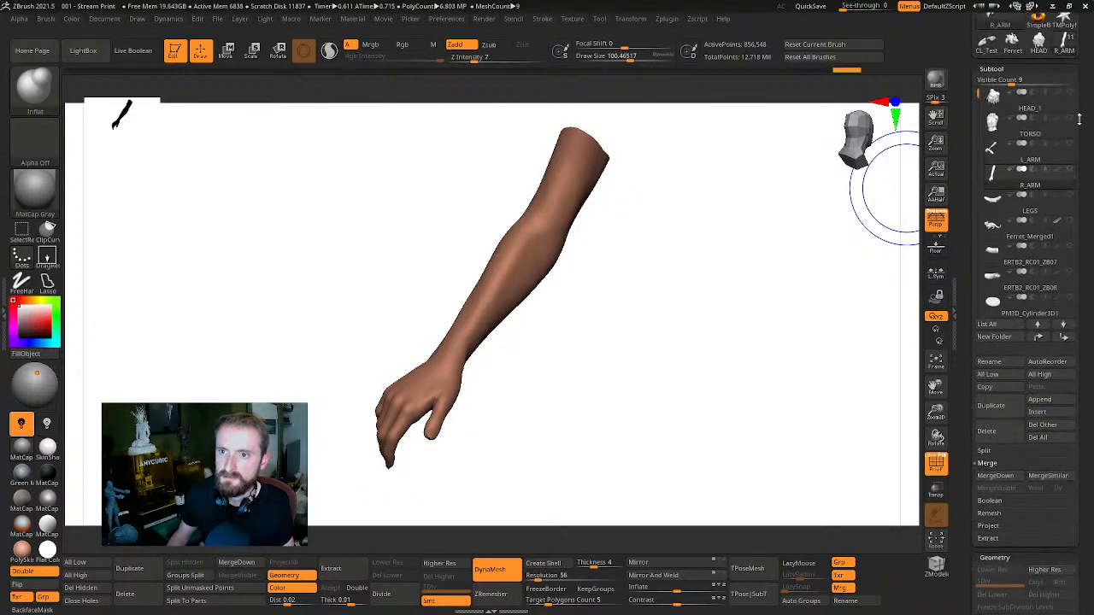
pyautogui.click(1068, 117)
pyautogui.moveTo(794, 308)
pyautogui.mouseDown()
pyautogui.moveTo(824, 270)
pyautogui.moveTo(799, 376)
pyautogui.mouseUp()
pyautogui.moveTo(549, 410)
pyautogui.keyDown('alt'); pyautogui.mouseDown()
pyautogui.moveTo(551, 491)
pyautogui.moveTo(566, 540)
pyautogui.mouseUp(); pyautogui.keyUp('alt')
# Paint a mask with a draw size of about 34 on R_ARM's inner elbow, where it touches the jacket
pyautogui.press('s')
pyautogui.moveTo(576, 254)
pyautogui.mouseDown()
pyautogui.moveTo(391, 255)
pyautogui.moveTo(428, 237)
pyautogui.mouseUp()
pyautogui.hotkey('alt', 's')
pyautogui.moveTo(693, 319); pyautogui.dragTo(716, 314)
pyautogui.hotkey('alt', 's')
pyautogui.moveTo(436, 293); pyautogui.dragTo(454, 279)
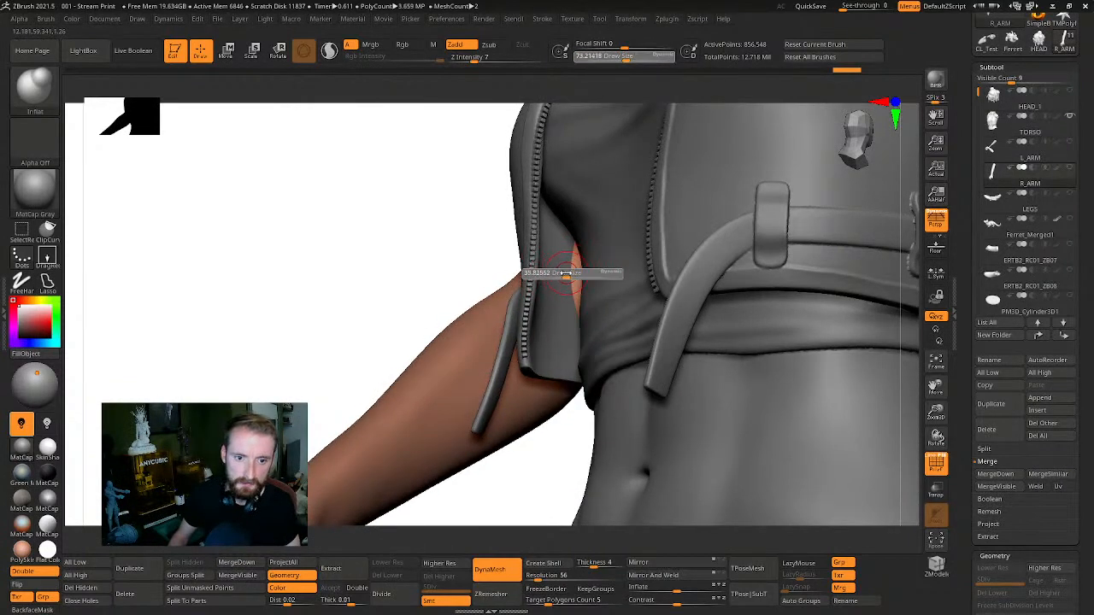
pyautogui.press('ctrl')
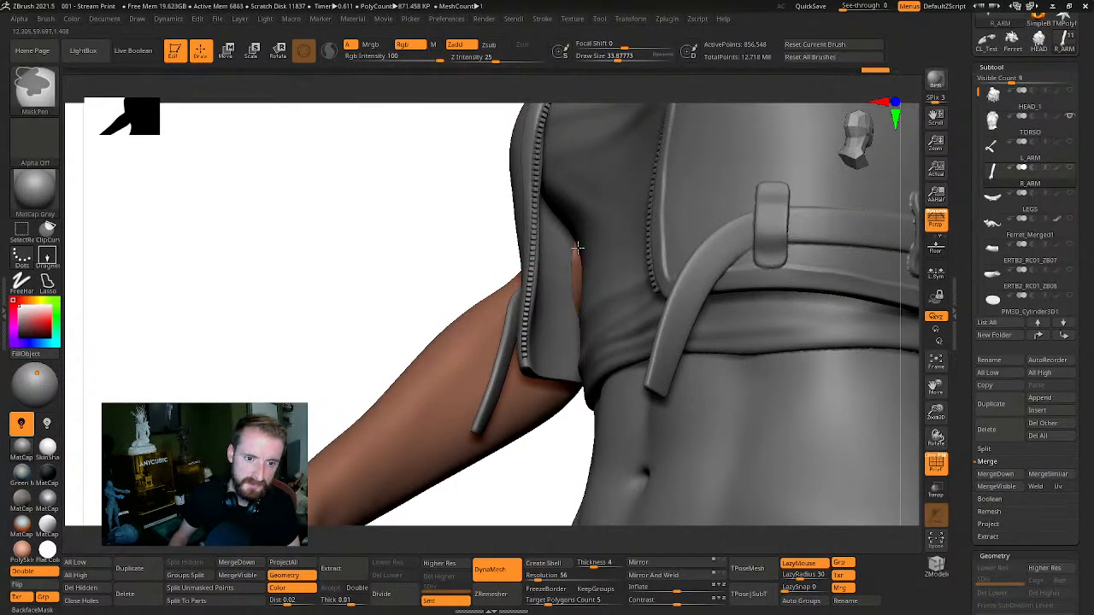
pyautogui.moveTo(456, 237)
pyautogui.mouseDown()
pyautogui.moveTo(475, 223)
pyautogui.moveTo(466, 220)
pyautogui.moveTo(620, 306)
pyautogui.mouseUp()
pyautogui.press('ctrl')
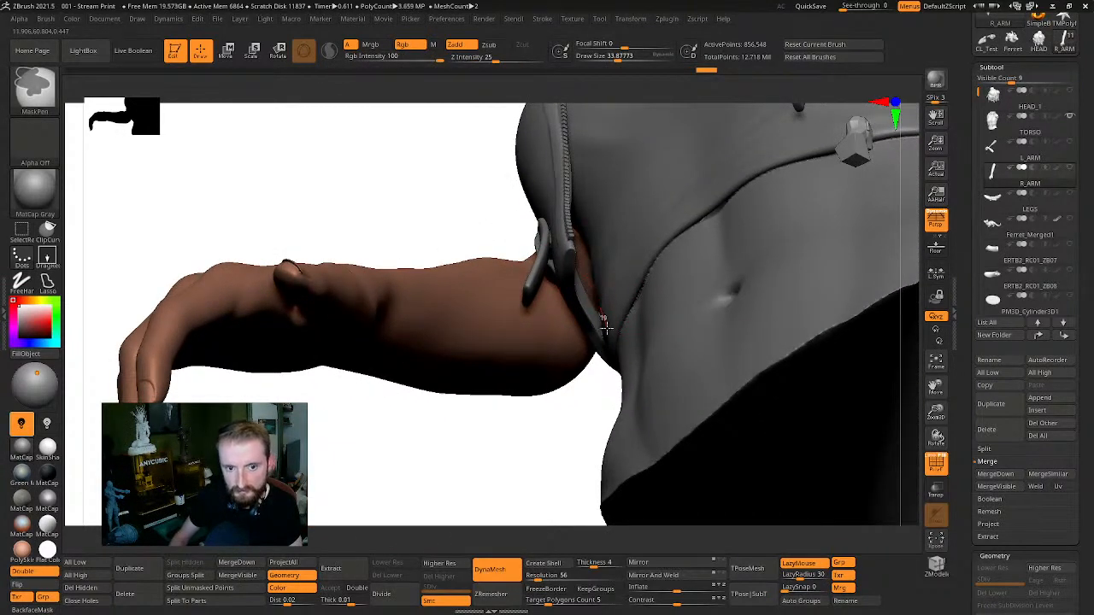
pyautogui.moveTo(467, 209)
pyautogui.mouseDown()
pyautogui.moveTo(554, 238)
pyautogui.moveTo(574, 260)
pyautogui.mouseUp()
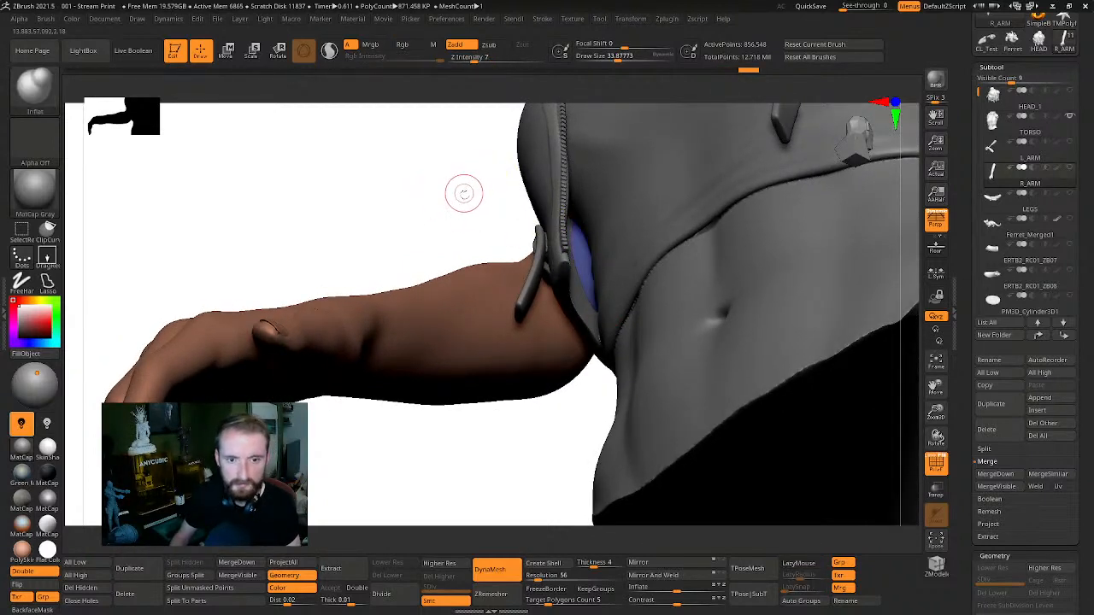
pyautogui.moveTo(464, 191); pyautogui.dragTo(618, 270)
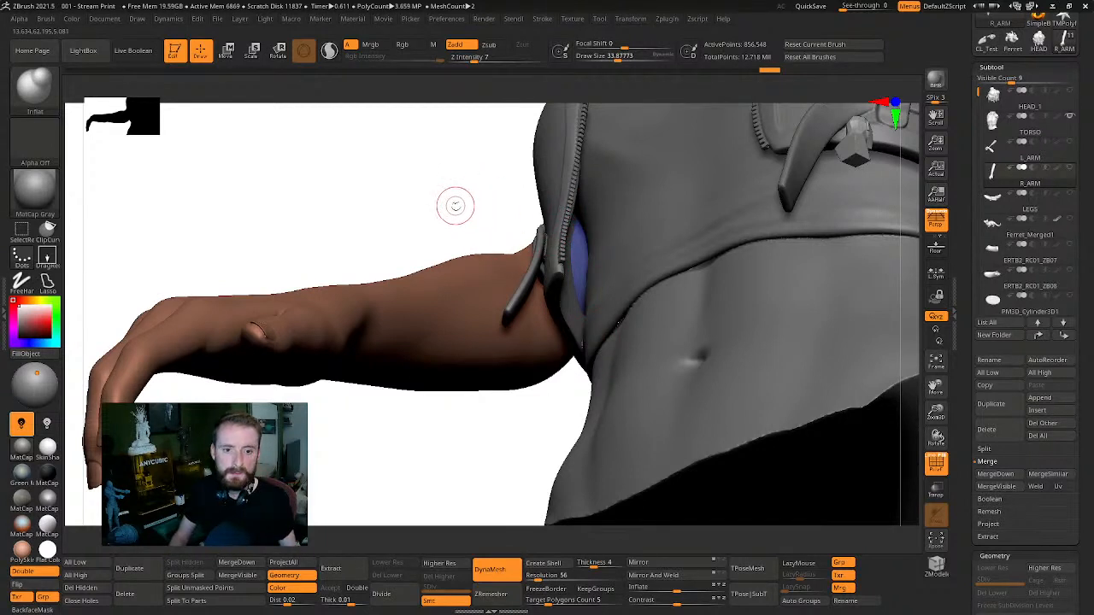
# Hide the masked patch on R_ARM's inner elbow and delete the hidden polygons
pyautogui.moveTo(455, 205); pyautogui.dragTo(694, 321)
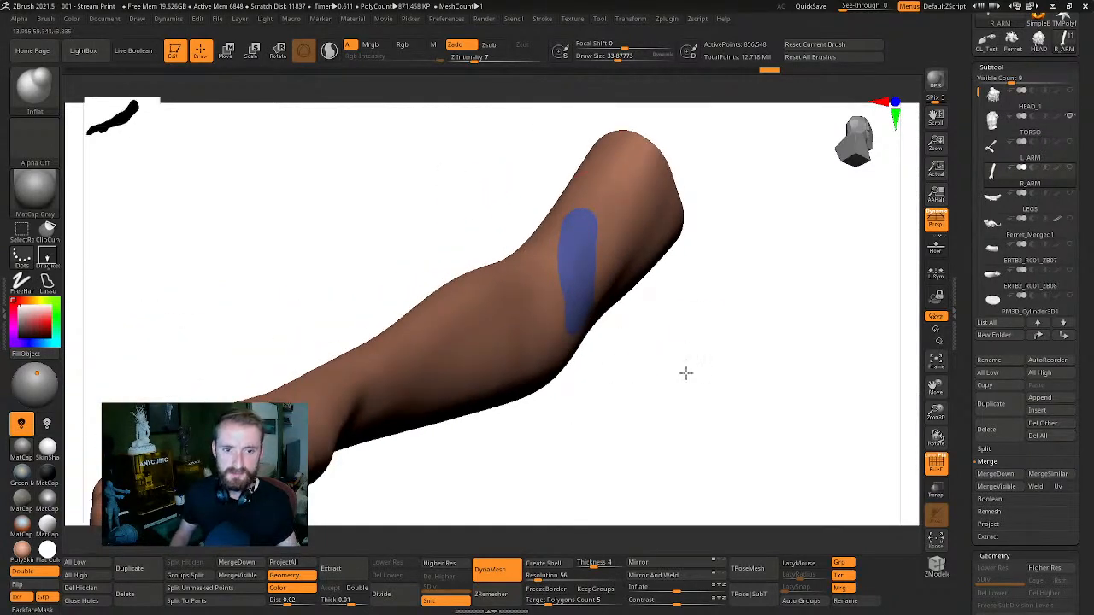
pyautogui.moveTo(685, 372)
pyautogui.mouseDown()
pyautogui.moveTo(727, 303)
pyautogui.moveTo(679, 146)
pyautogui.mouseUp()
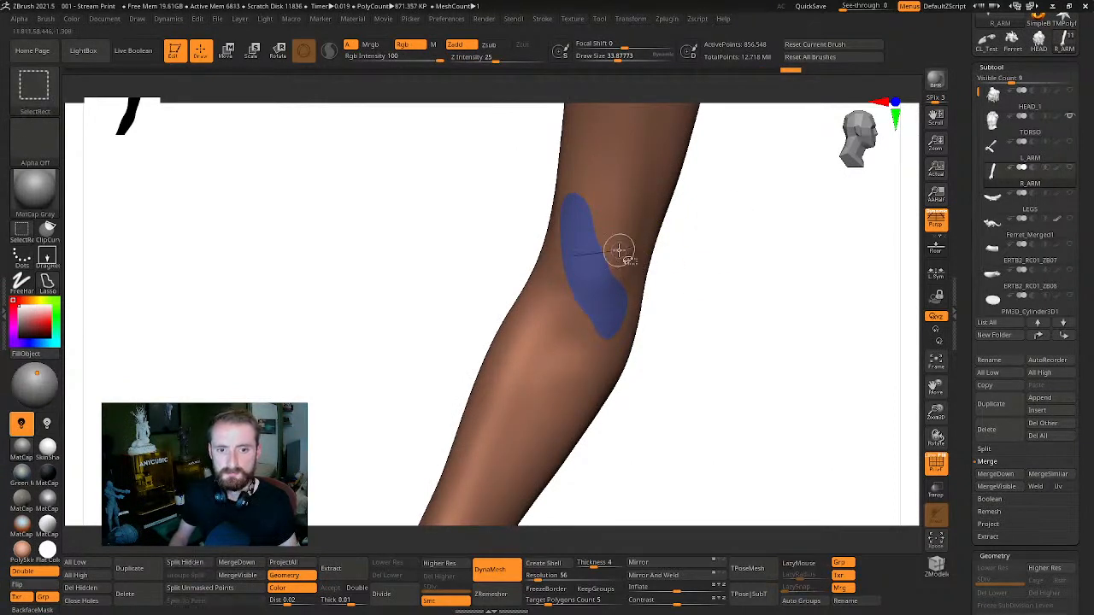
pyautogui.keyDown('ctrl'); pyautogui.keyDown('shift'); pyautogui.click(618, 249); pyautogui.keyUp('shift'); pyautogui.keyUp('ctrl')
pyautogui.moveTo(652, 241)
pyautogui.mouseDown()
pyautogui.moveTo(809, 282)
pyautogui.moveTo(739, 290)
pyautogui.mouseUp()
pyautogui.moveTo(597, 268); pyautogui.dragTo(551, 220)
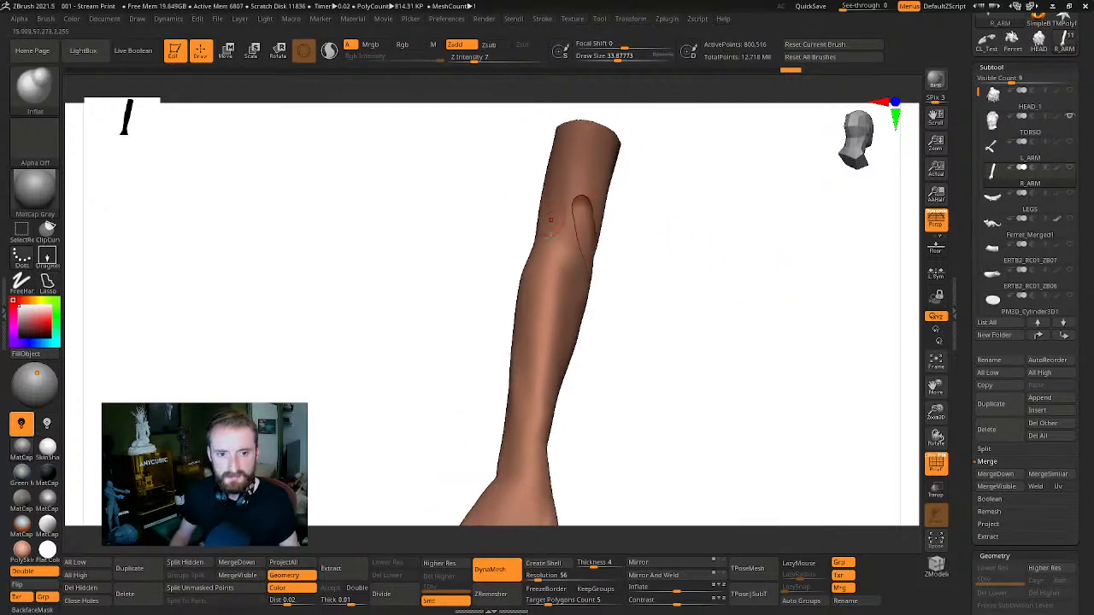
pyautogui.moveTo(643, 262)
pyautogui.mouseDown()
pyautogui.moveTo(701, 275)
pyautogui.moveTo(408, 276)
pyautogui.mouseUp()
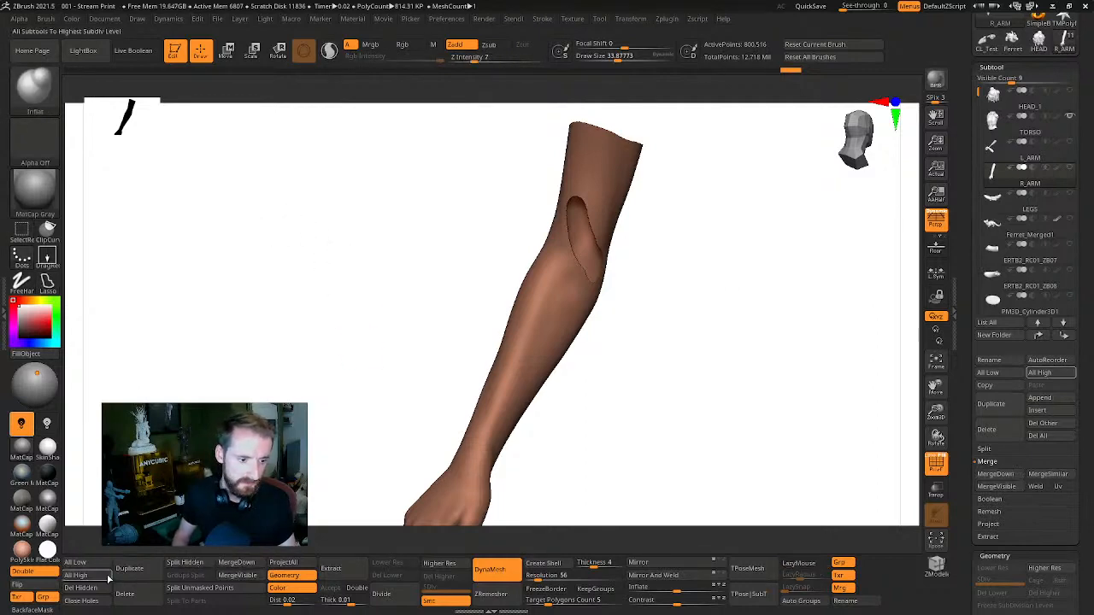
pyautogui.hotkey('alt', 's')
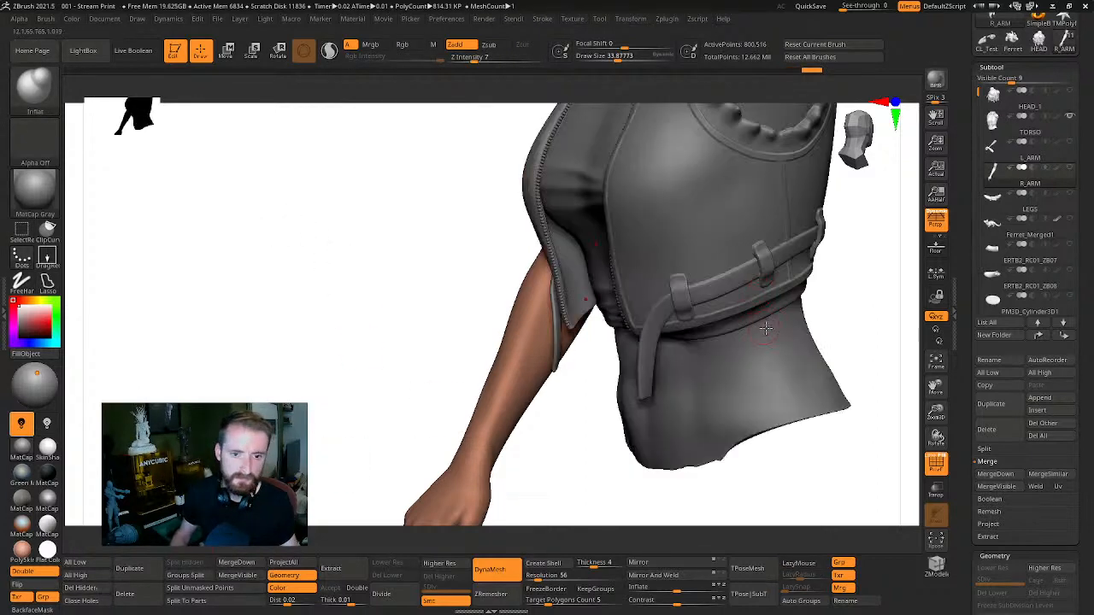
# Compare the opening with the torso, close the hole in R_ARM's inner elbow and choose the Inflat brush
pyautogui.moveTo(843, 293); pyautogui.dragTo(820, 176)
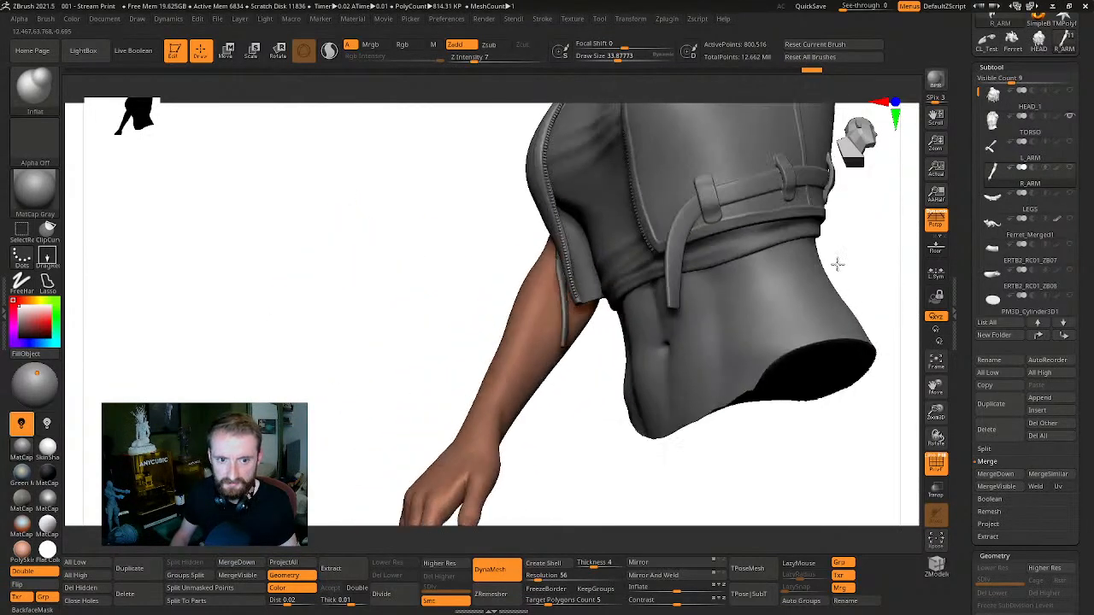
pyautogui.keyDown('alt'); pyautogui.moveTo(766, 293); pyautogui.dragTo(737, 240, button='right'); pyautogui.keyUp('alt')
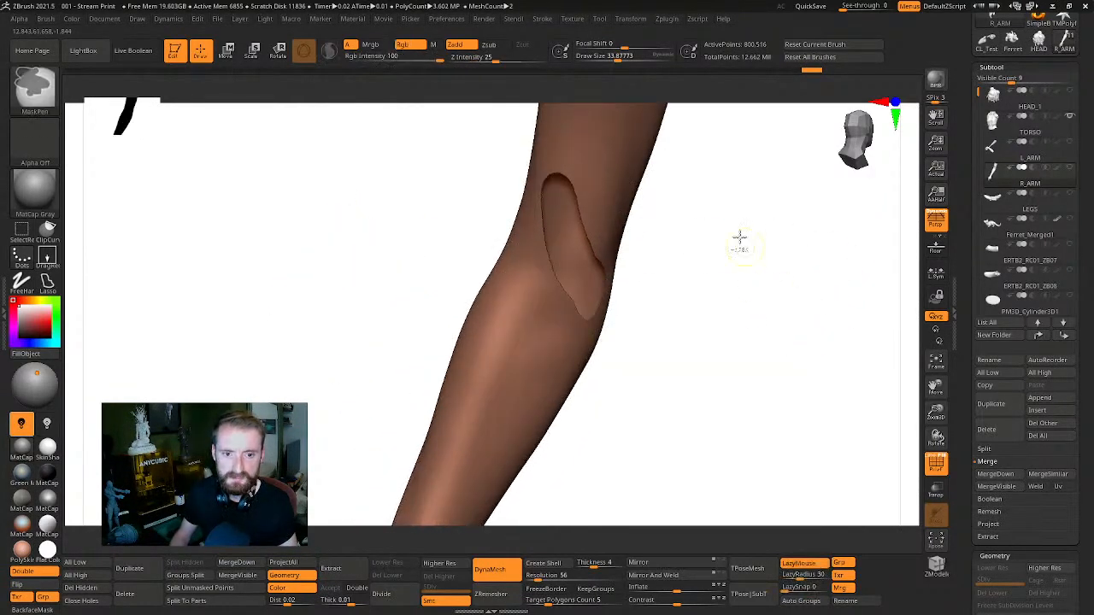
pyautogui.press('ctrl')
pyautogui.press('b')
pyautogui.press('i')
pyautogui.press('n')
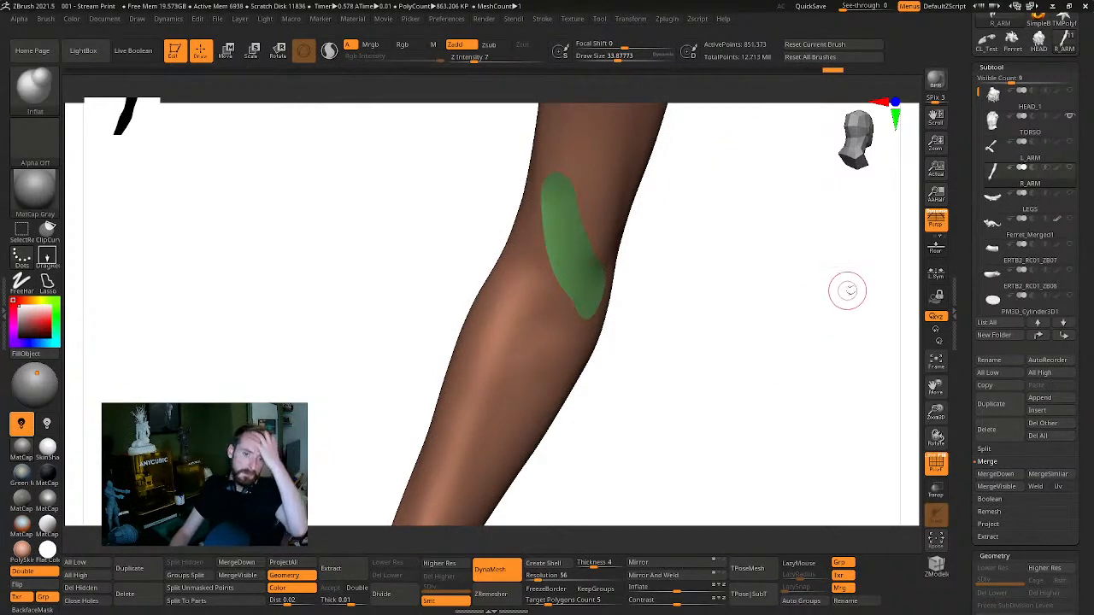
# Check the closed patch on R_ARM's inner elbow from several angles and update the arm's DynaMesh at resolution 56
pyautogui.moveTo(847, 290); pyautogui.dragTo(642, 274, button='right')
pyautogui.moveTo(578, 217); pyautogui.dragTo(601, 270, button='right')
pyautogui.moveTo(725, 281); pyautogui.dragTo(609, 287, button='right')
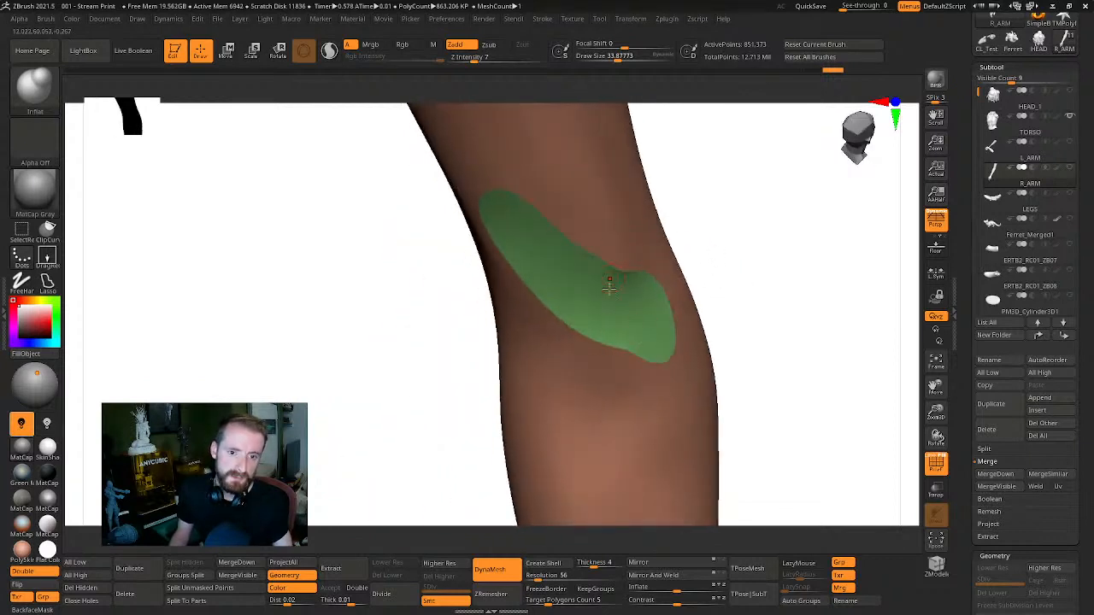
pyautogui.keyDown('ctrl'); pyautogui.moveTo(806, 235); pyautogui.dragTo(817, 255); pyautogui.keyUp('ctrl')
# Show the torso with R_ARM again, frame the inner elbow under the jacket edge and set the draw size to about 60
pyautogui.moveTo(798, 293); pyautogui.dragTo(562, 258, button='right')
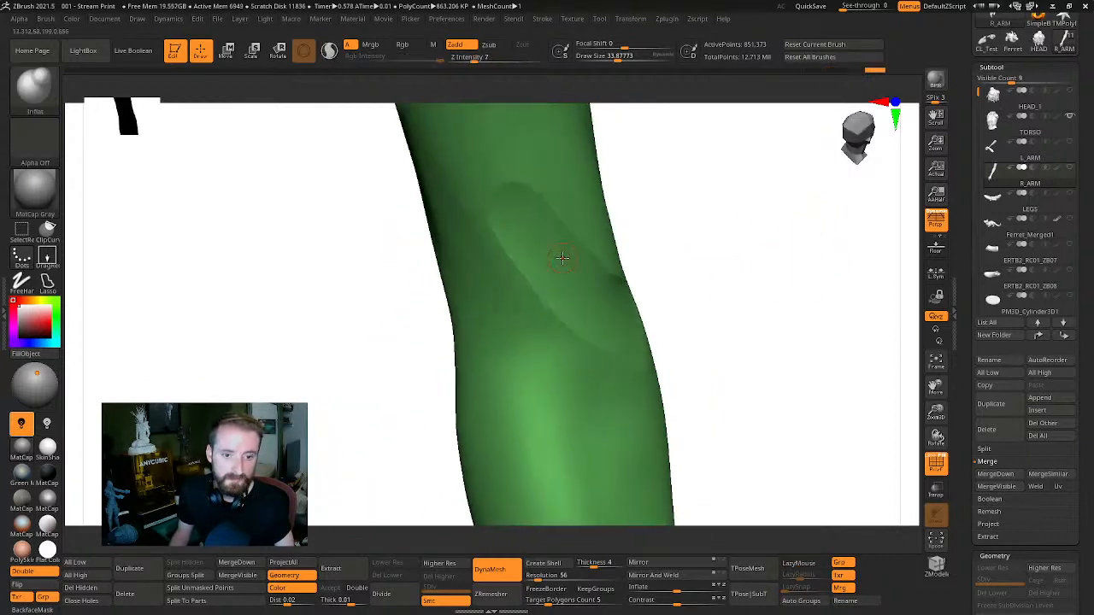
pyautogui.moveTo(728, 293); pyautogui.dragTo(580, 192, button='right')
pyautogui.hotkey('alt', 's')
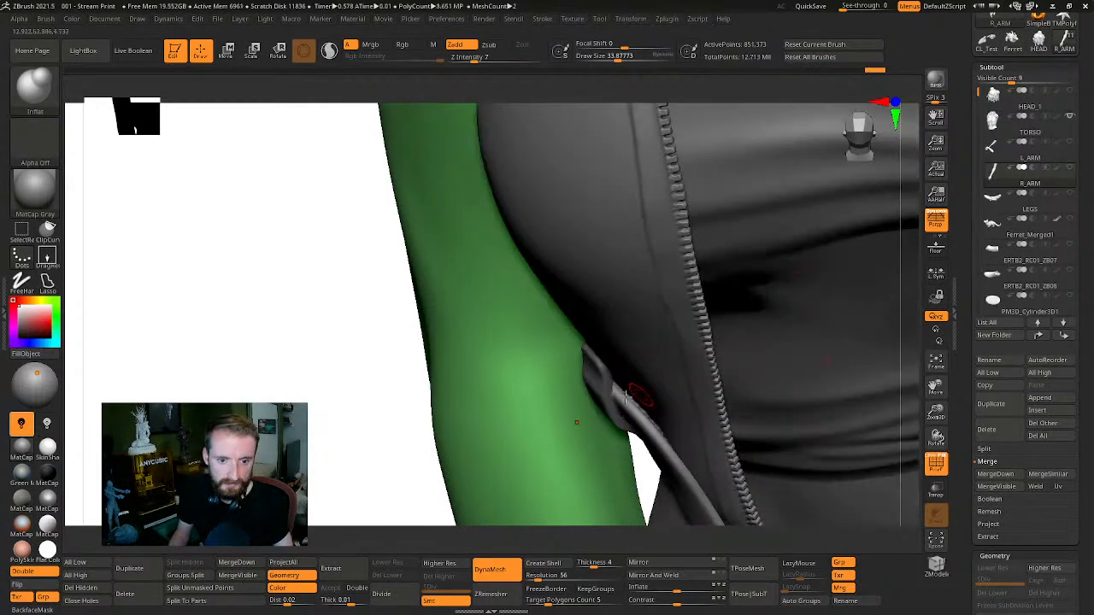
pyautogui.moveTo(299, 405)
pyautogui.mouseDown(button='right')
pyautogui.moveTo(262, 384)
pyautogui.moveTo(246, 341)
pyautogui.moveTo(316, 332)
pyautogui.mouseUp(button='right')
pyautogui.press('s')
pyautogui.moveTo(532, 251); pyautogui.dragTo(544, 250)
pyautogui.moveTo(415, 319)
pyautogui.mouseDown(button='right')
pyautogui.moveTo(399, 296)
pyautogui.moveTo(350, 305)
pyautogui.moveTo(410, 252)
pyautogui.mouseUp(button='right')
pyautogui.press('s')
pyautogui.moveTo(535, 238); pyautogui.dragTo(527, 238)
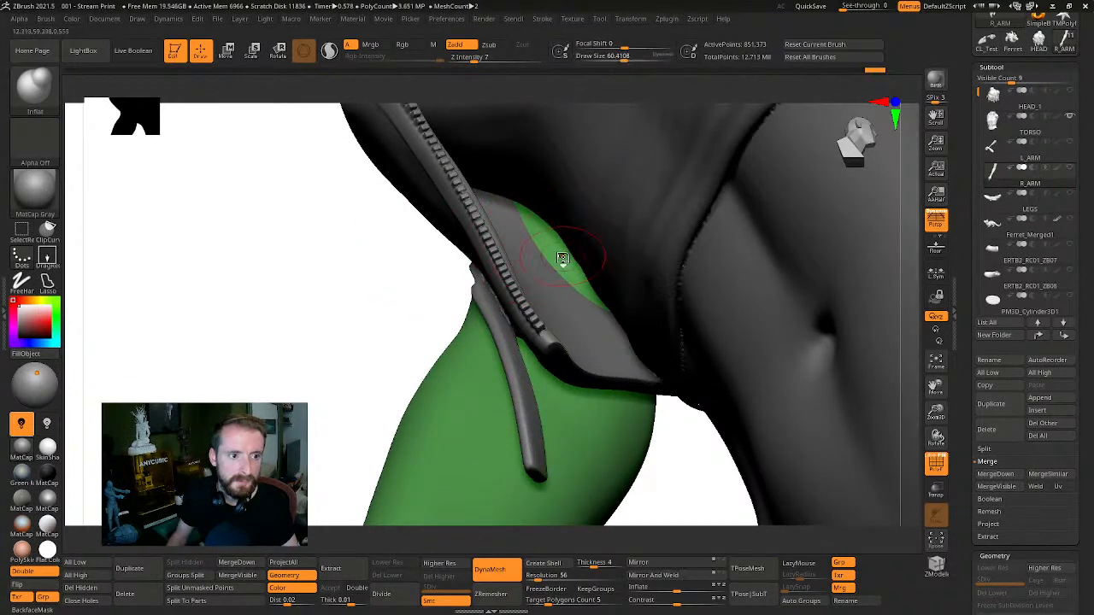
pyautogui.press('1')
pyautogui.press('3')
pyautogui.press('2')
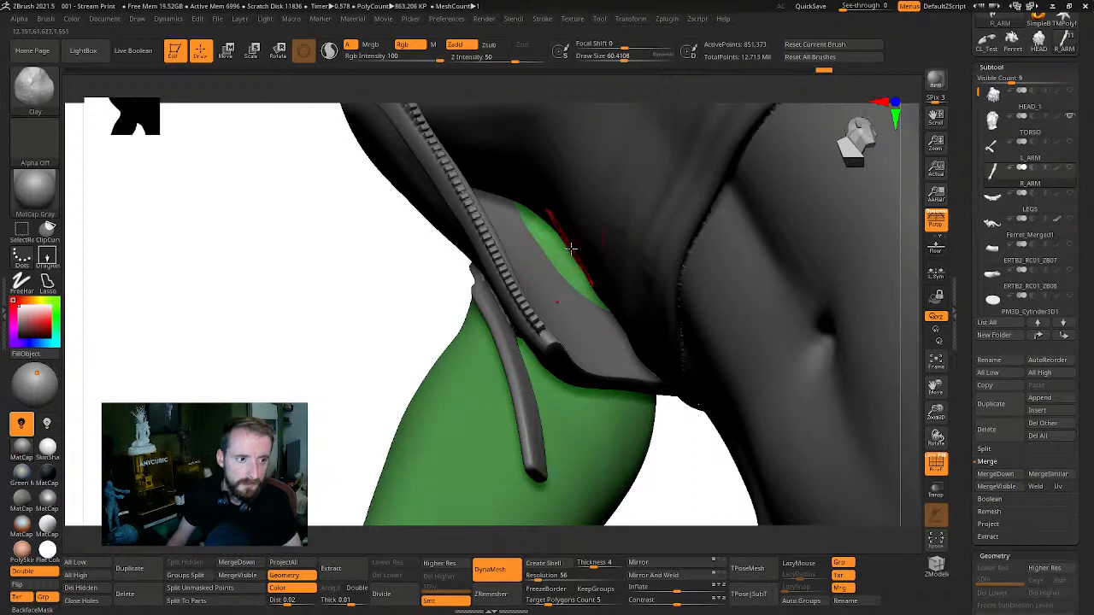
pyautogui.press('4')
pyautogui.press('1')
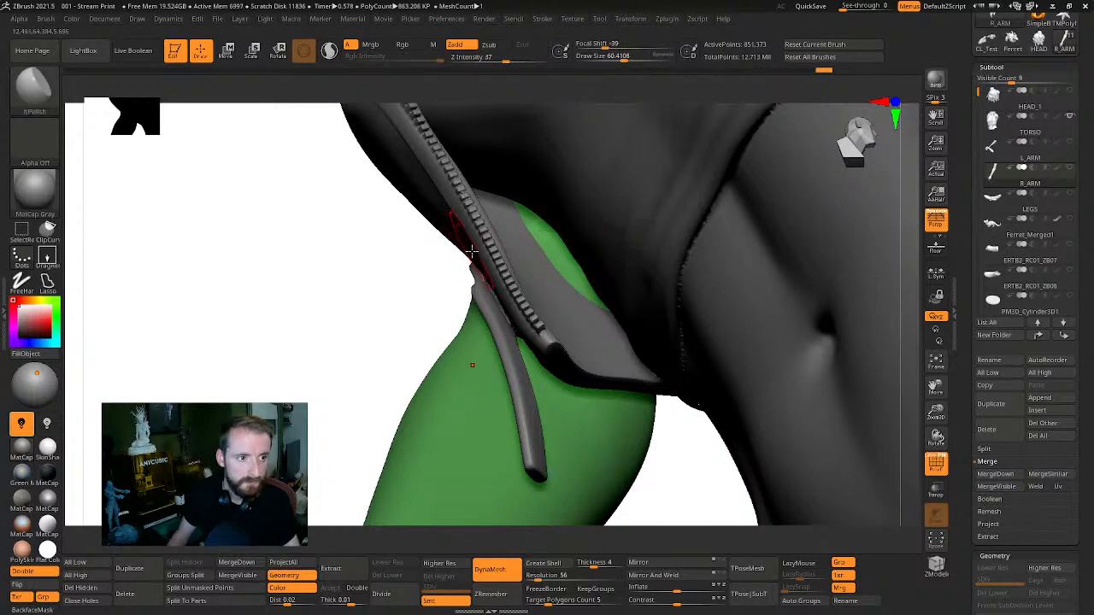
pyautogui.press('2')
pyautogui.press('3')
pyautogui.press('5')
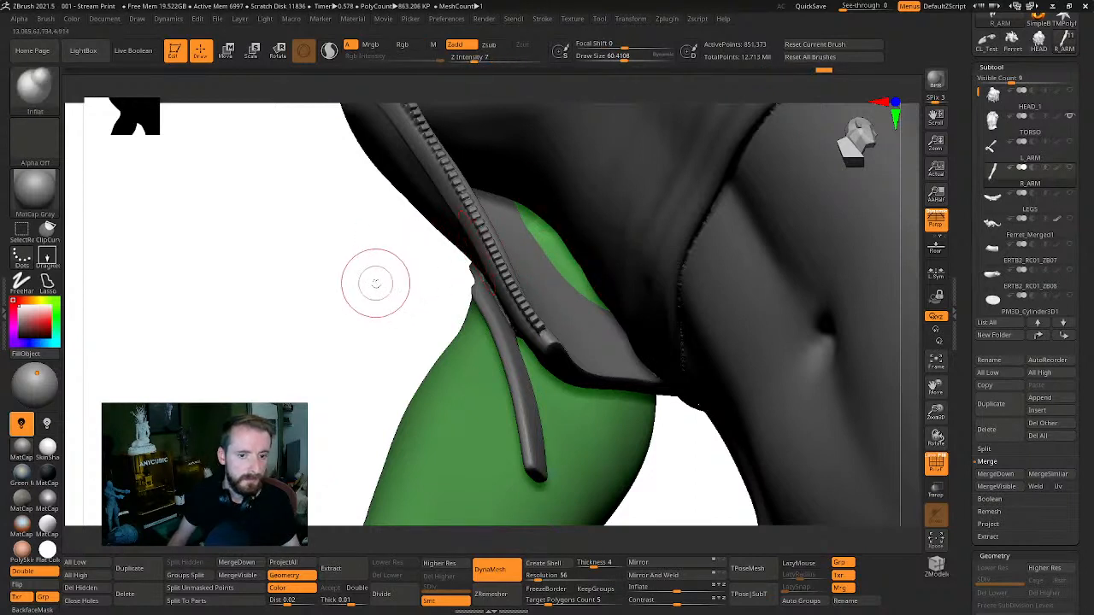
# Sculpt R_ARM's inner elbow away from the jacket's lower edge with the Inflat brush and update the DynaMesh
pyautogui.moveTo(375, 282); pyautogui.dragTo(381, 272)
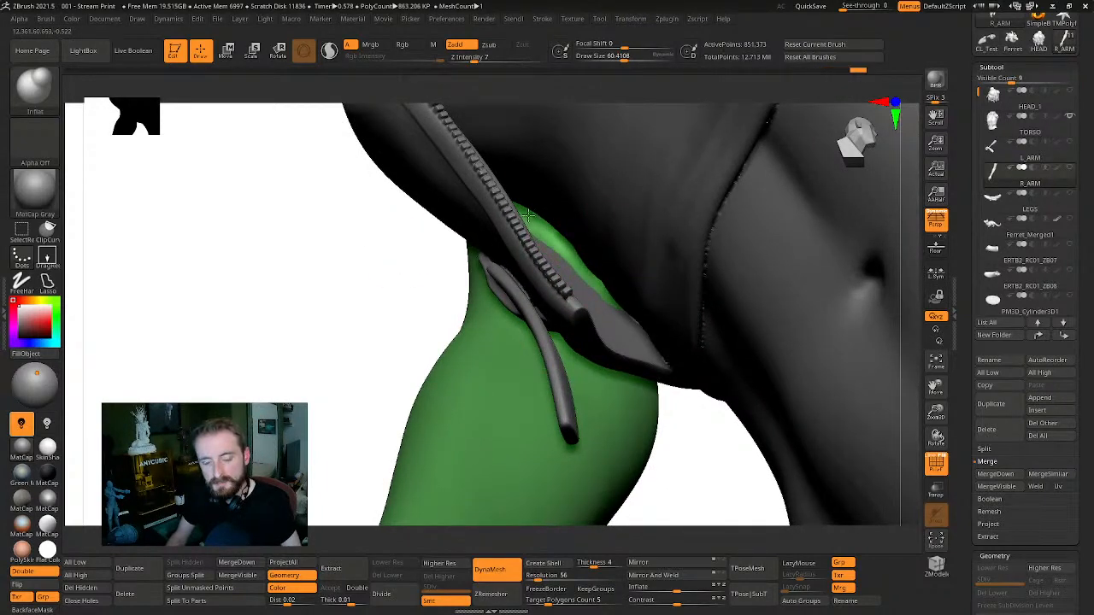
pyautogui.moveTo(407, 281); pyautogui.dragTo(511, 248)
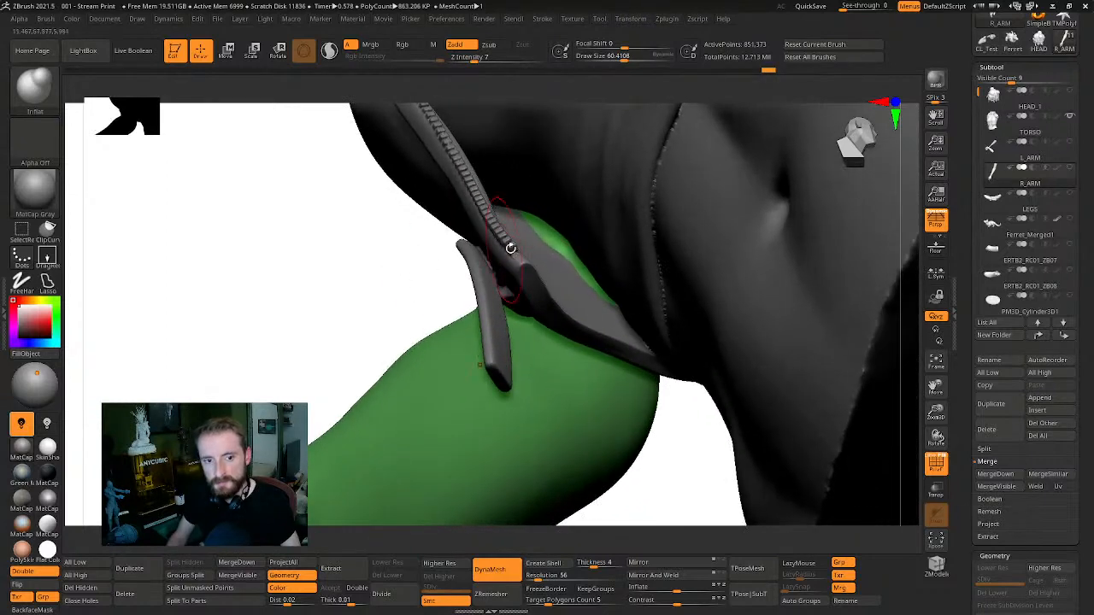
pyautogui.moveTo(404, 255); pyautogui.dragTo(566, 245)
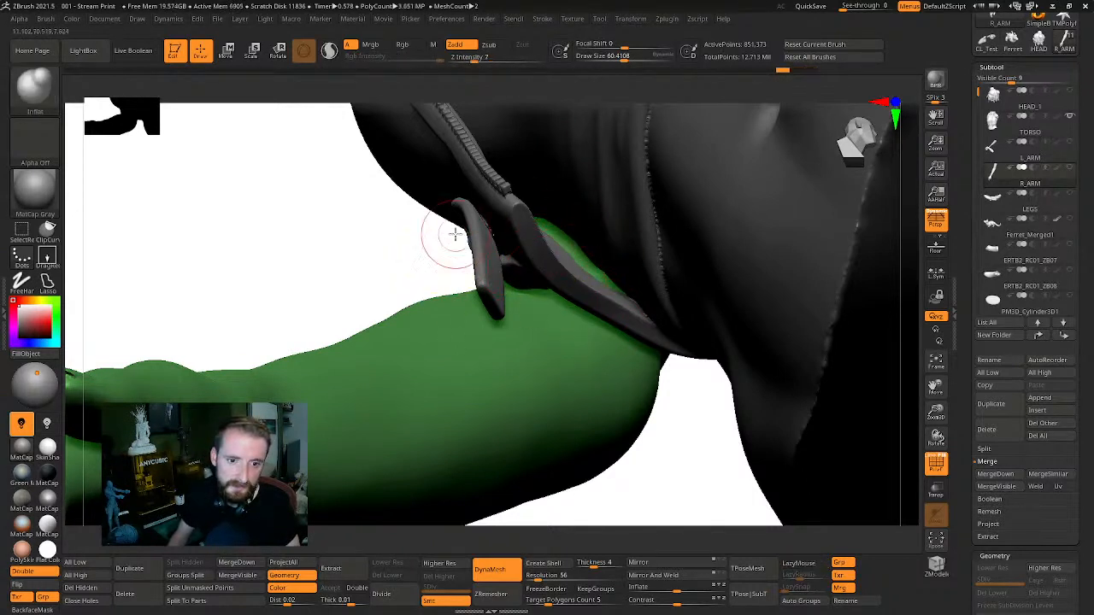
pyautogui.press('ctrl')
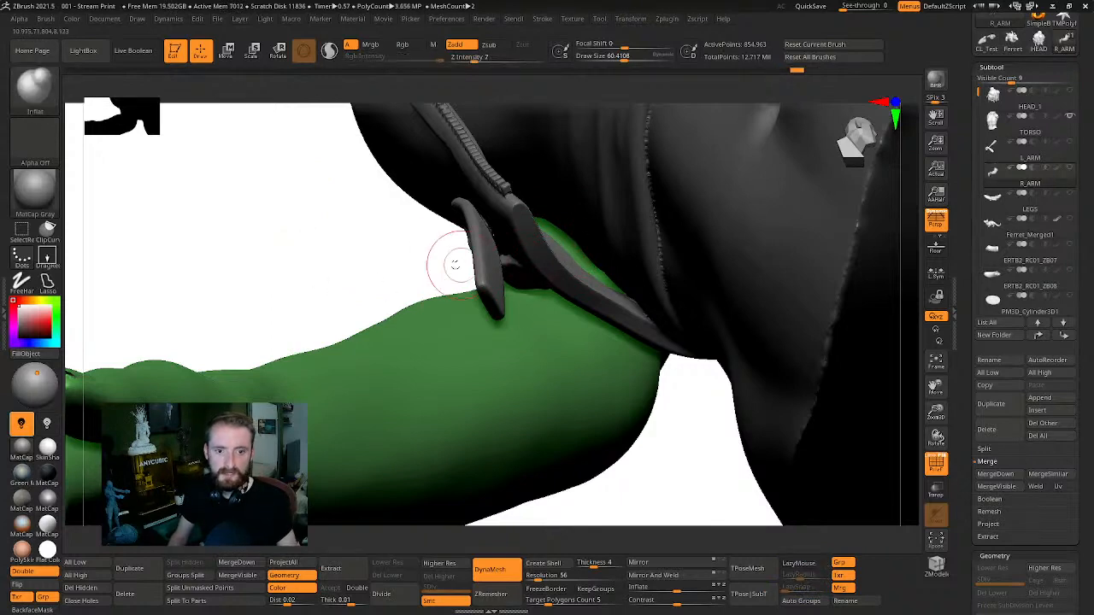
# Rework the remaining part of R_ARM that pokes through the jacket lining with Inflat, remeshing the arm between passes
pyautogui.moveTo(452, 257)
pyautogui.mouseDown()
pyautogui.moveTo(353, 281)
pyautogui.moveTo(361, 276)
pyautogui.mouseUp()
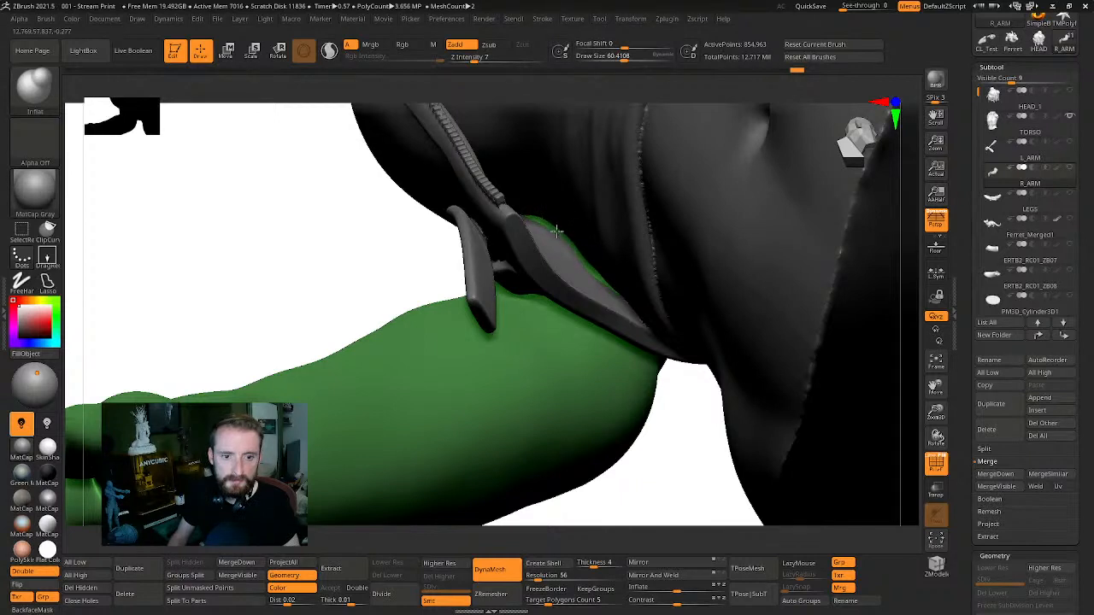
pyautogui.press('ctrl')
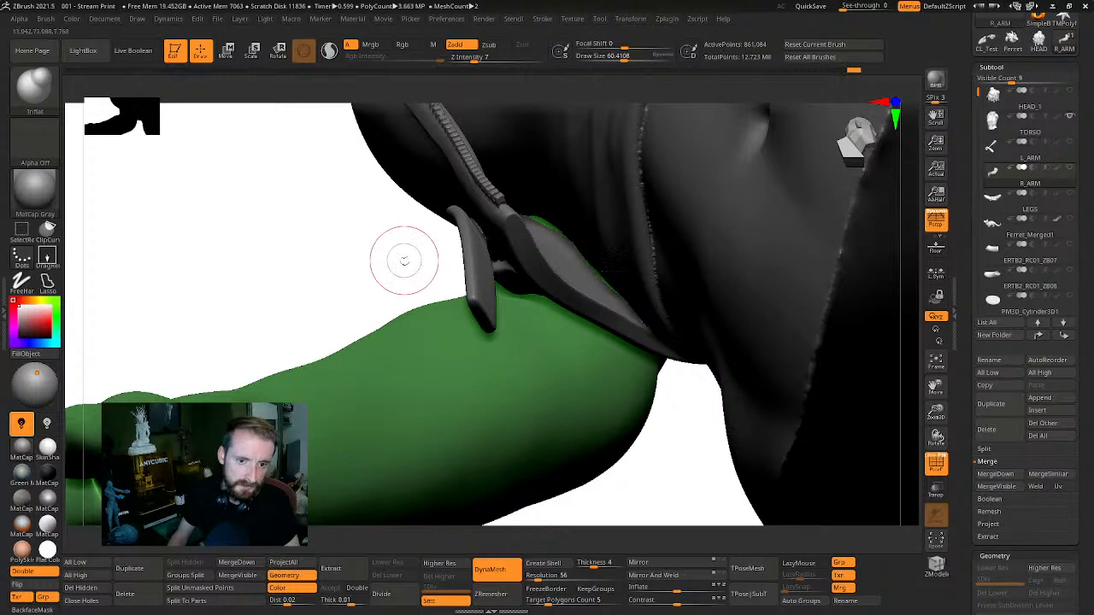
pyautogui.moveTo(404, 260); pyautogui.dragTo(551, 227)
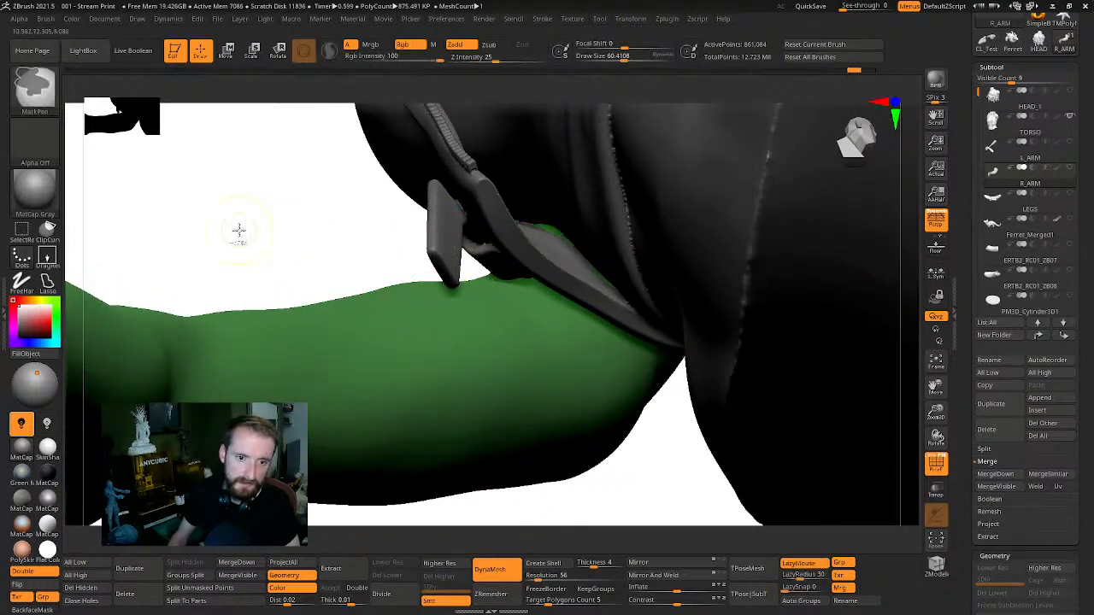
pyautogui.keyDown('ctrl'); pyautogui.moveTo(240, 234); pyautogui.dragTo(249, 241); pyautogui.keyUp('ctrl')
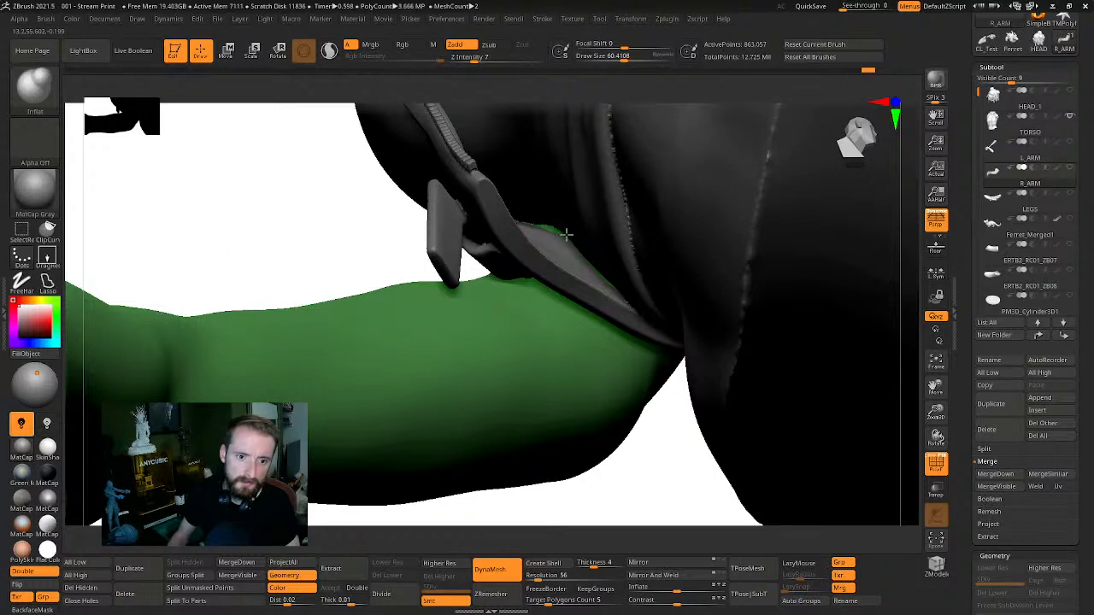
# Use the Move brush to pull the last protruding part of R_ARM's inner elbow out of the jacket opening
pyautogui.press('b')
pyautogui.press('m')
pyautogui.press('v')
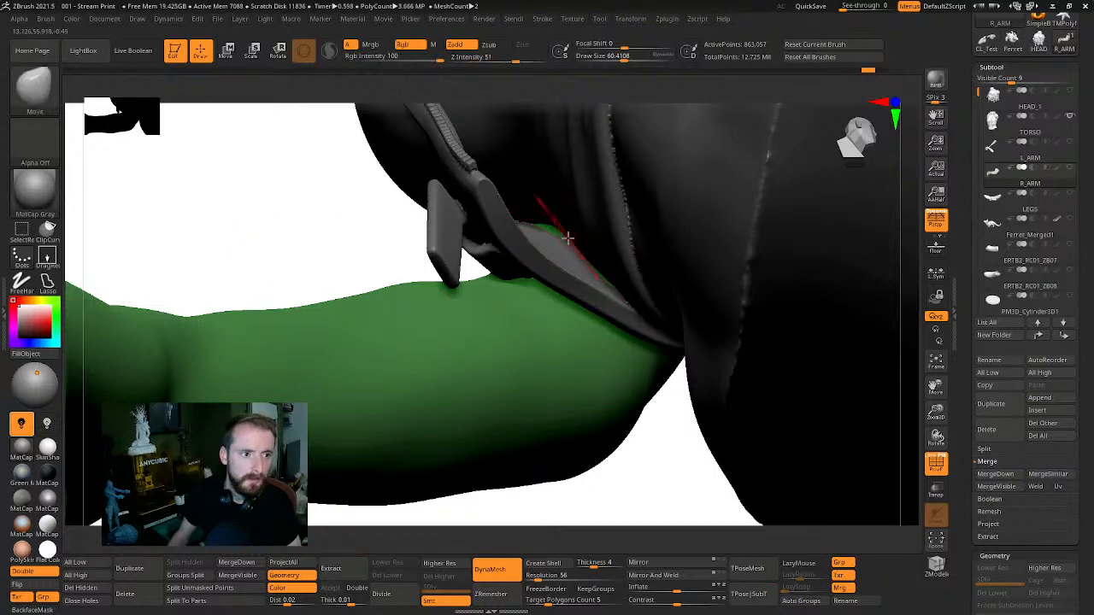
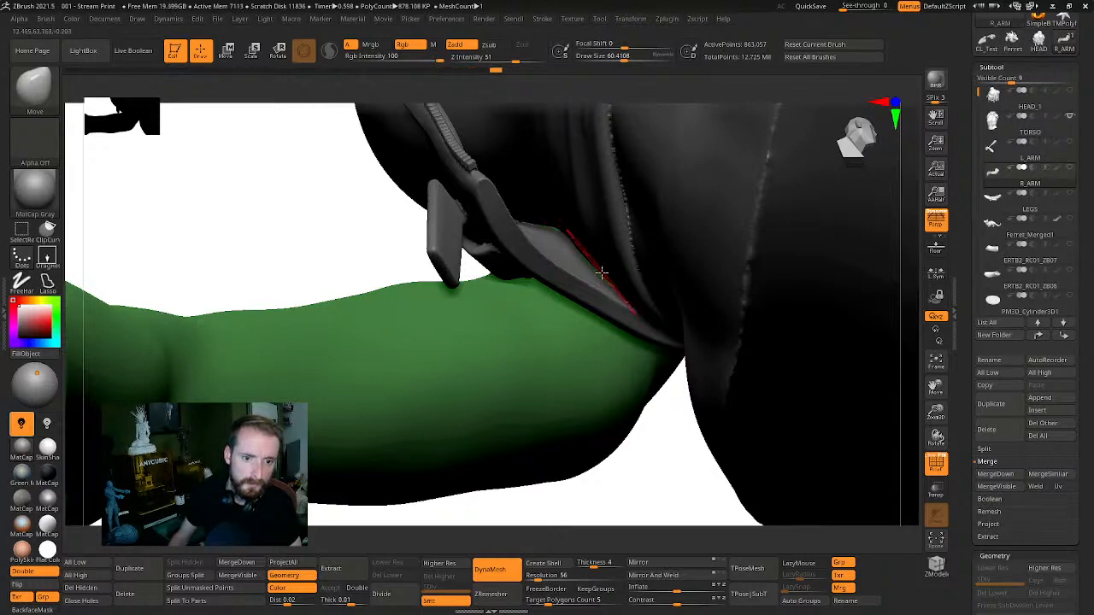
pyautogui.moveTo(354, 219); pyautogui.dragTo(490, 230)
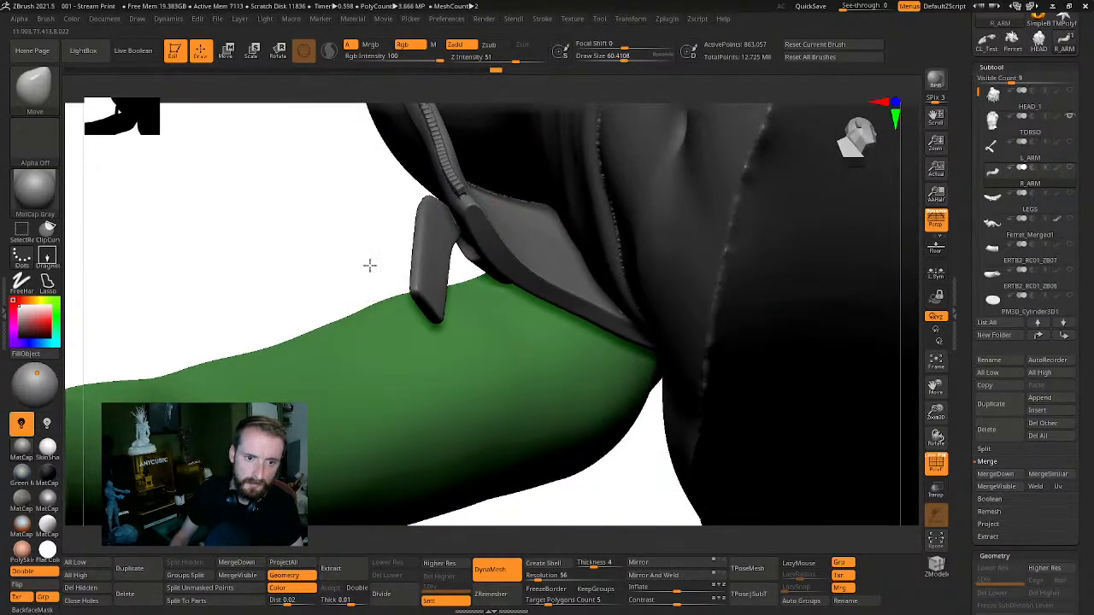
pyautogui.moveTo(369, 265); pyautogui.dragTo(573, 231)
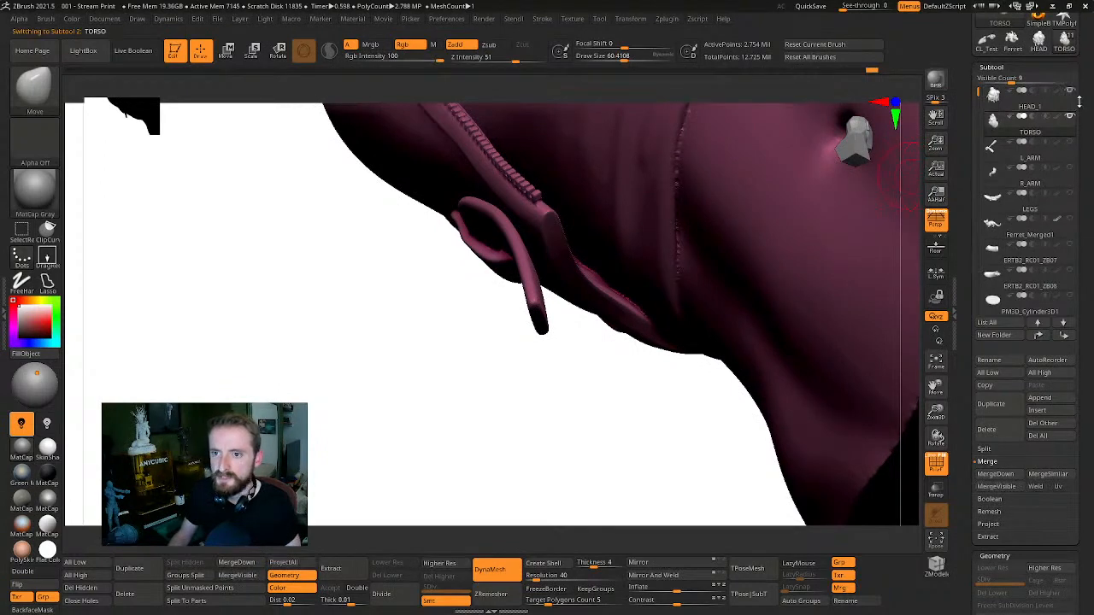
# Show the R_ARM subtool and work the torso's waist strap beside the arm with the Inflat brush, updating the torso's DynaMesh
pyautogui.click(1069, 169)
pyautogui.moveTo(358, 271)
pyautogui.mouseDown()
pyautogui.moveTo(348, 268)
pyautogui.moveTo(360, 253)
pyautogui.mouseUp()
pyautogui.press('3')
pyautogui.press('4')
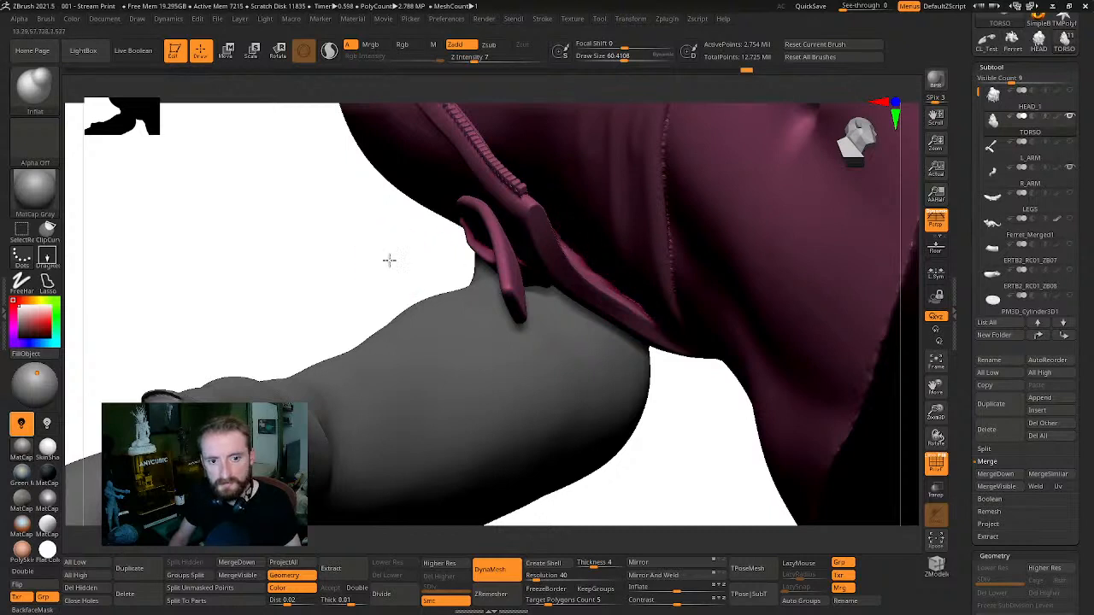
pyautogui.moveTo(389, 259); pyautogui.dragTo(437, 256)
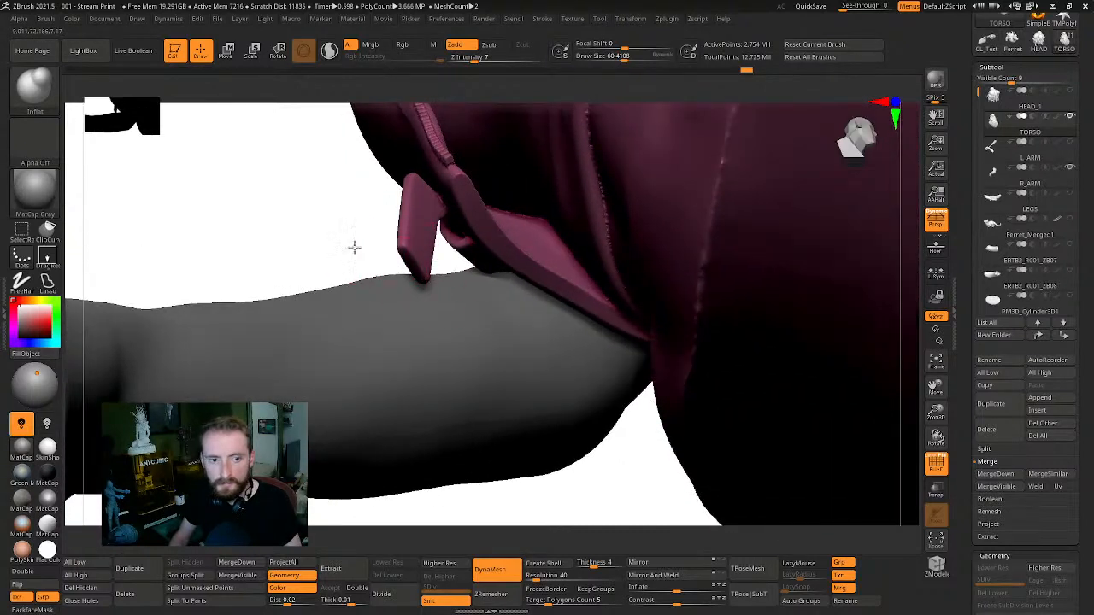
pyautogui.moveTo(354, 247); pyautogui.dragTo(485, 232)
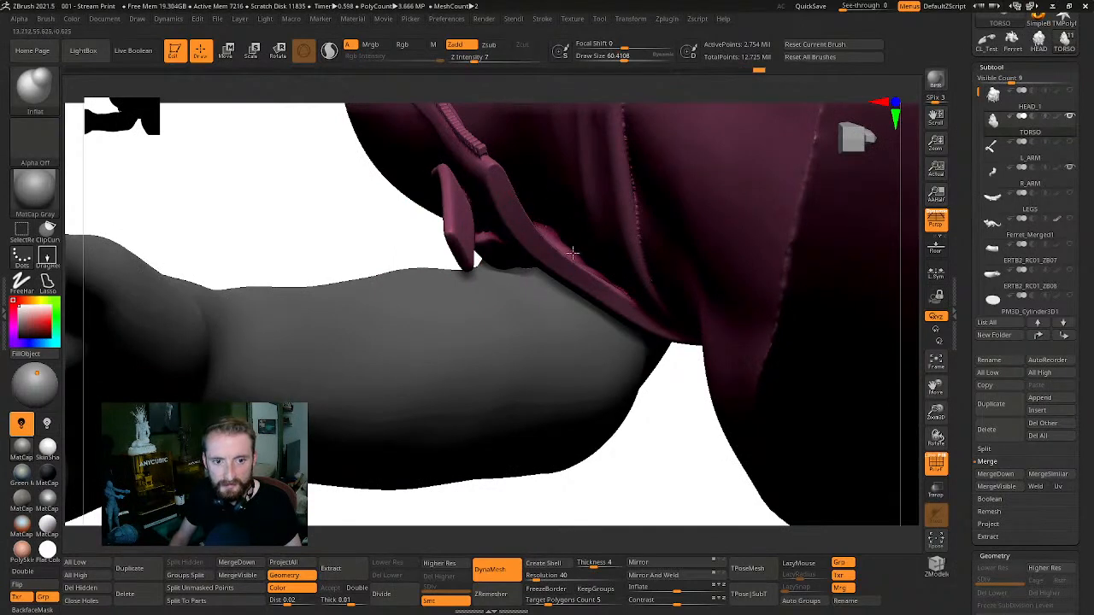
pyautogui.keyDown('alt'); pyautogui.moveTo(357, 216); pyautogui.dragTo(34, 219); pyautogui.keyUp('alt')
pyautogui.moveTo(459, 381)
pyautogui.mouseDown()
pyautogui.moveTo(558, 431)
pyautogui.moveTo(439, 293)
pyautogui.mouseUp()
pyautogui.press('ctrl')
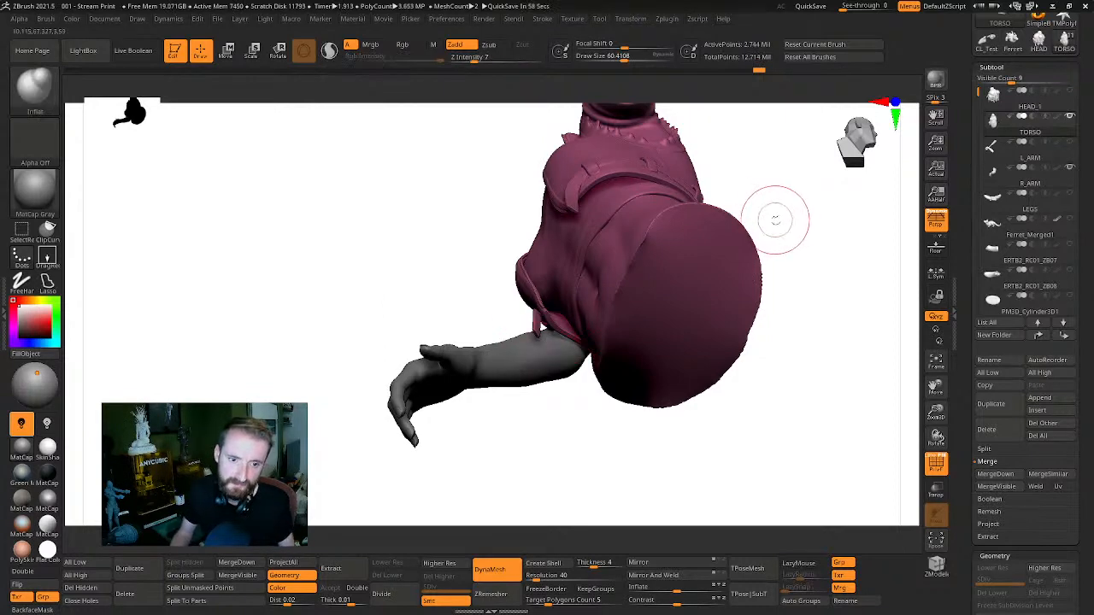
# Select the R_ARM subtool, check its fit against the jacket straps, and isolate it around the inner elbow dent
pyautogui.moveTo(771, 219); pyautogui.dragTo(948, 243)
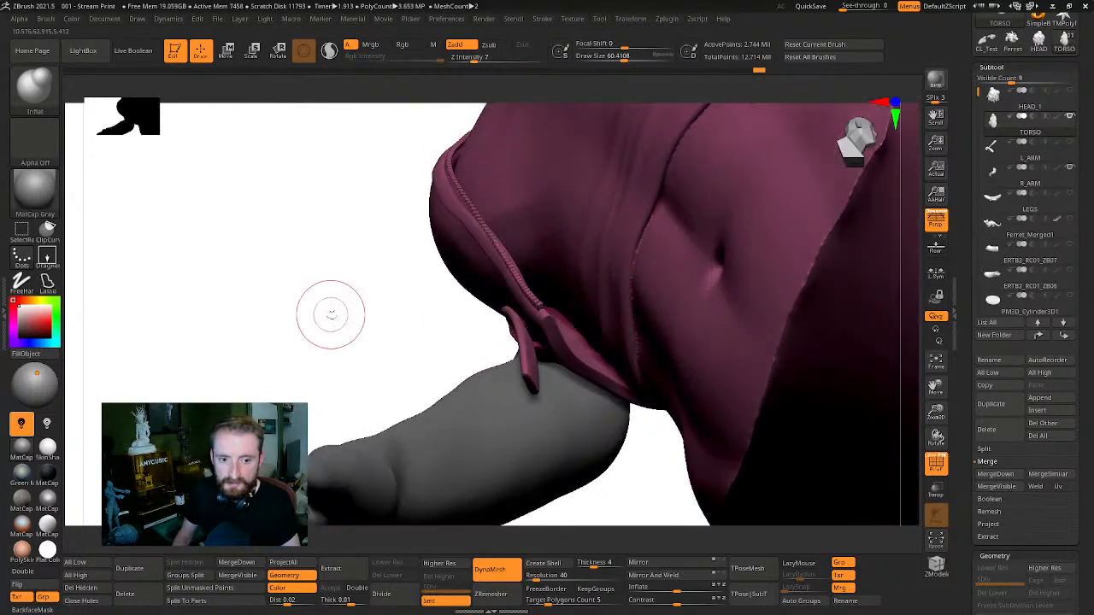
pyautogui.moveTo(330, 316); pyautogui.dragTo(447, 313)
pyautogui.keyDown('alt'); pyautogui.click(452, 316); pyautogui.keyUp('alt')
pyautogui.moveTo(882, 229); pyautogui.dragTo(832, 227)
pyautogui.moveTo(817, 264); pyautogui.dragTo(786, 268)
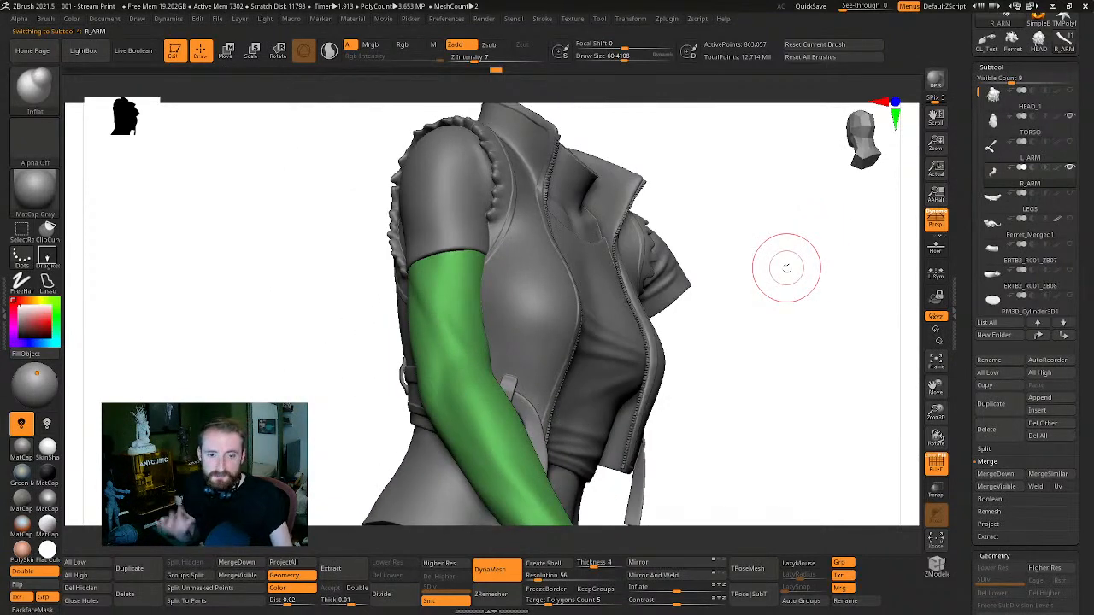
pyautogui.moveTo(754, 312); pyautogui.dragTo(834, 310)
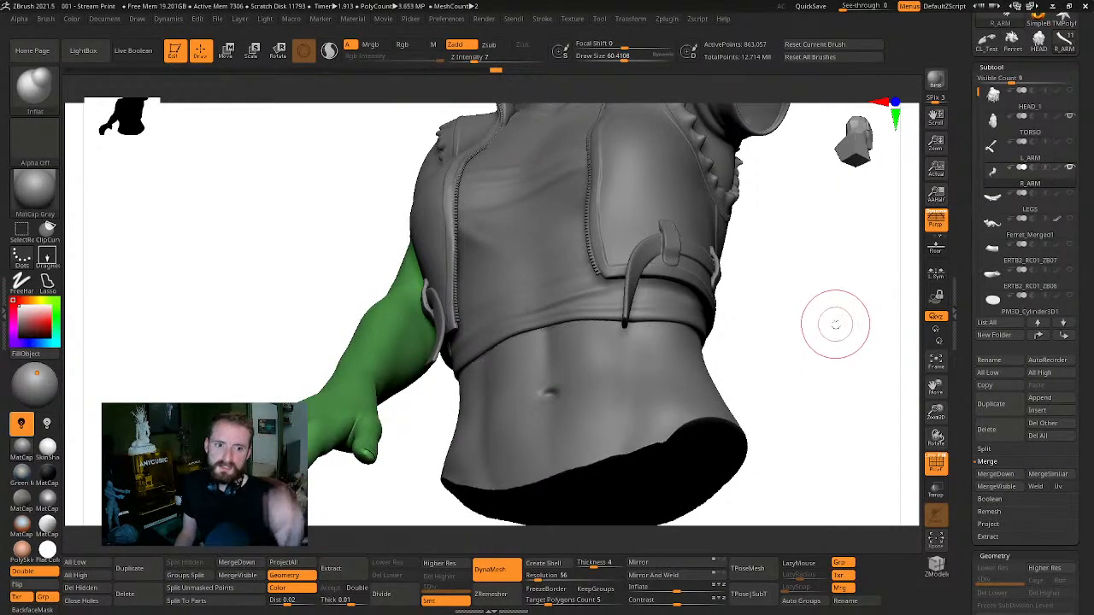
pyautogui.moveTo(845, 276); pyautogui.dragTo(779, 287)
pyautogui.moveTo(761, 342)
pyautogui.mouseDown()
pyautogui.moveTo(683, 318)
pyautogui.moveTo(764, 317)
pyautogui.moveTo(789, 413)
pyautogui.moveTo(825, 385)
pyautogui.moveTo(704, 333)
pyautogui.moveTo(725, 278)
pyautogui.moveTo(705, 287)
pyautogui.mouseUp()
pyautogui.hotkey('alt', 's')
pyautogui.hotkey('alt', 's')
pyautogui.hotkey('alt', 's')
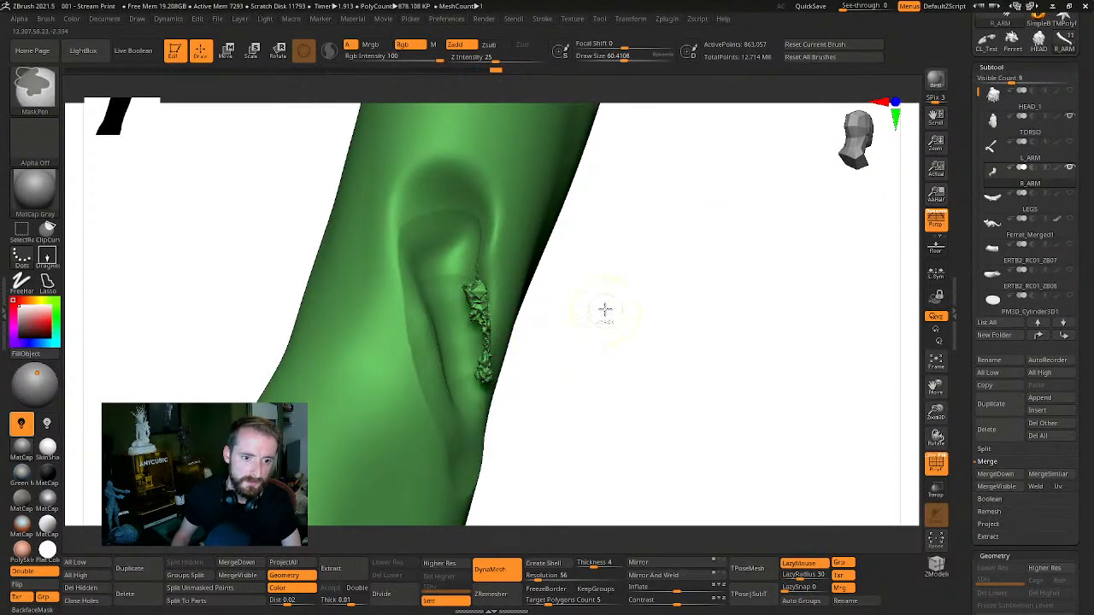
# Flatten the jagged geometry along the edge of the right arm's elbow dent with the TrimDynamic brush
pyautogui.moveTo(603, 307); pyautogui.dragTo(659, 254)
pyautogui.press('b')
pyautogui.press('h')
pyautogui.press('p')
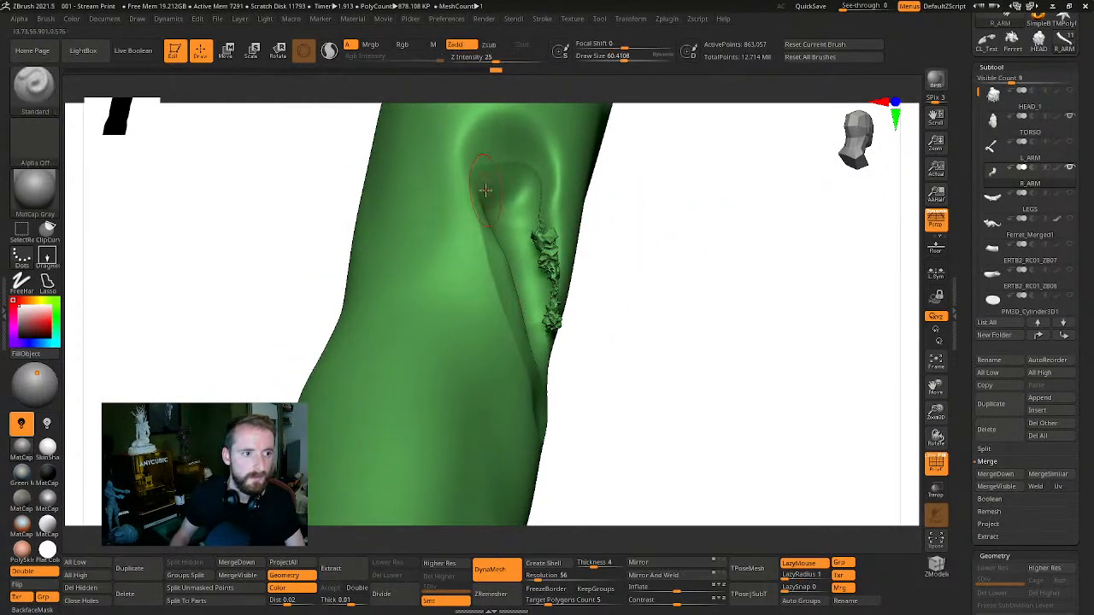
pyautogui.press('b')
pyautogui.press('t')
pyautogui.press('d')
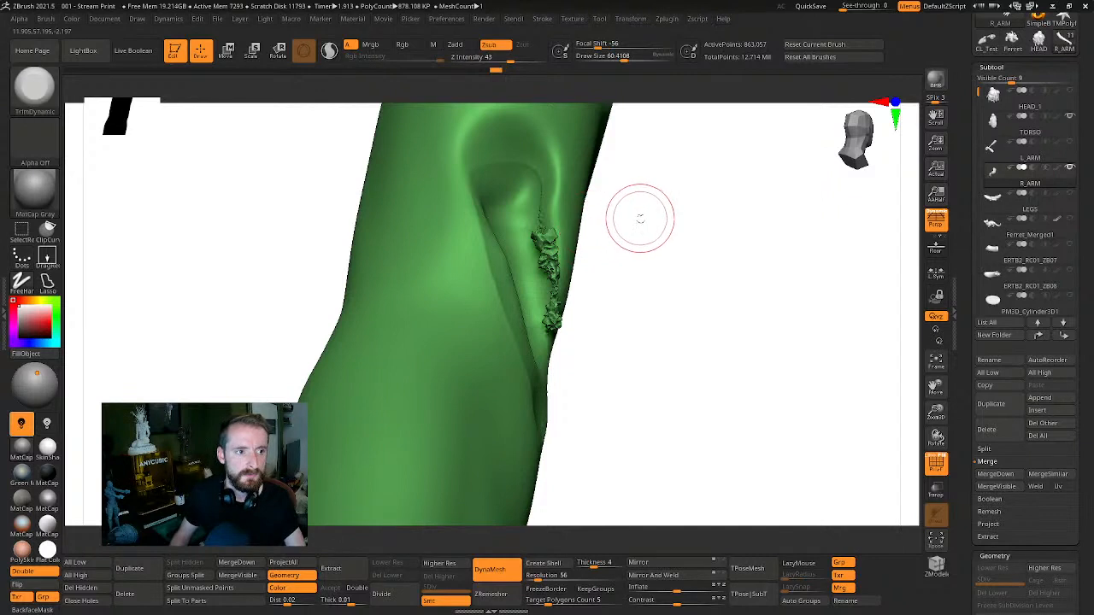
pyautogui.moveTo(639, 215)
pyautogui.mouseDown()
pyautogui.moveTo(566, 224)
pyautogui.moveTo(554, 214)
pyautogui.mouseUp()
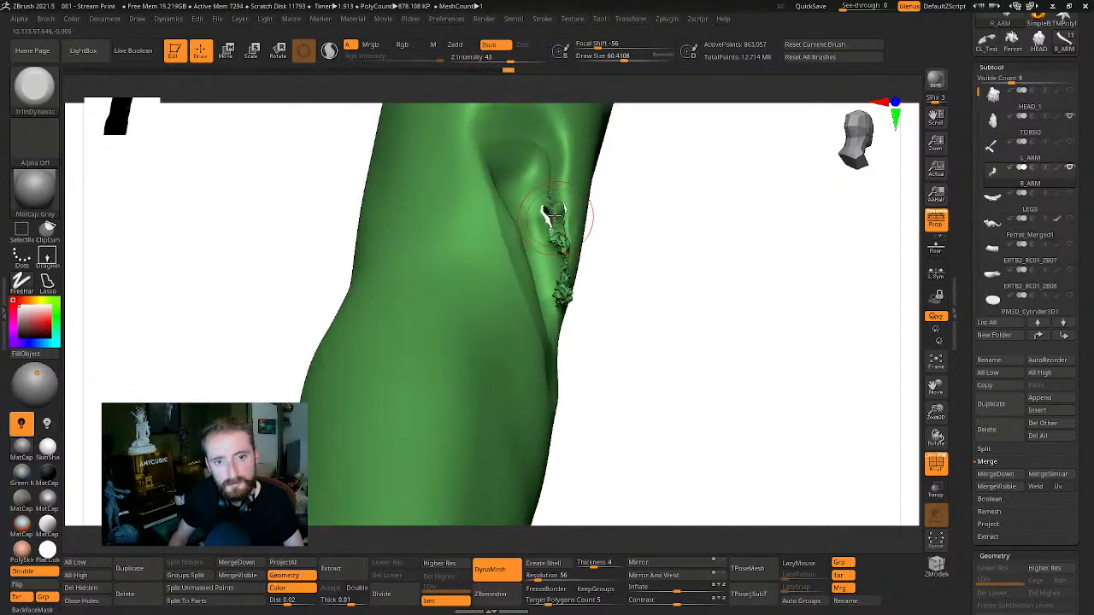
pyautogui.moveTo(619, 238); pyautogui.dragTo(654, 248)
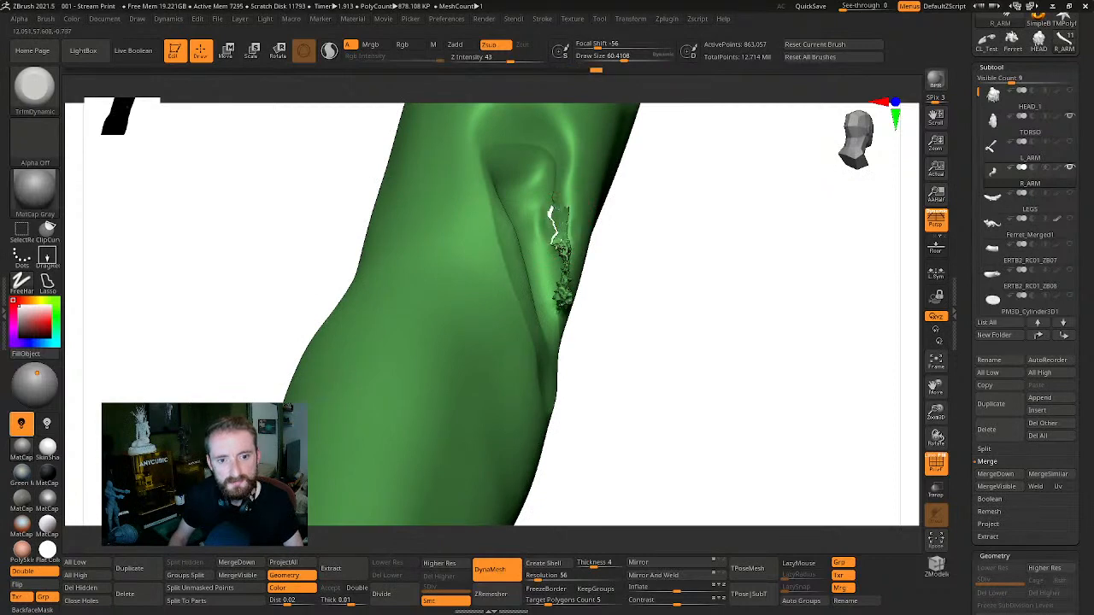
pyautogui.moveTo(658, 290); pyautogui.dragTo(622, 286)
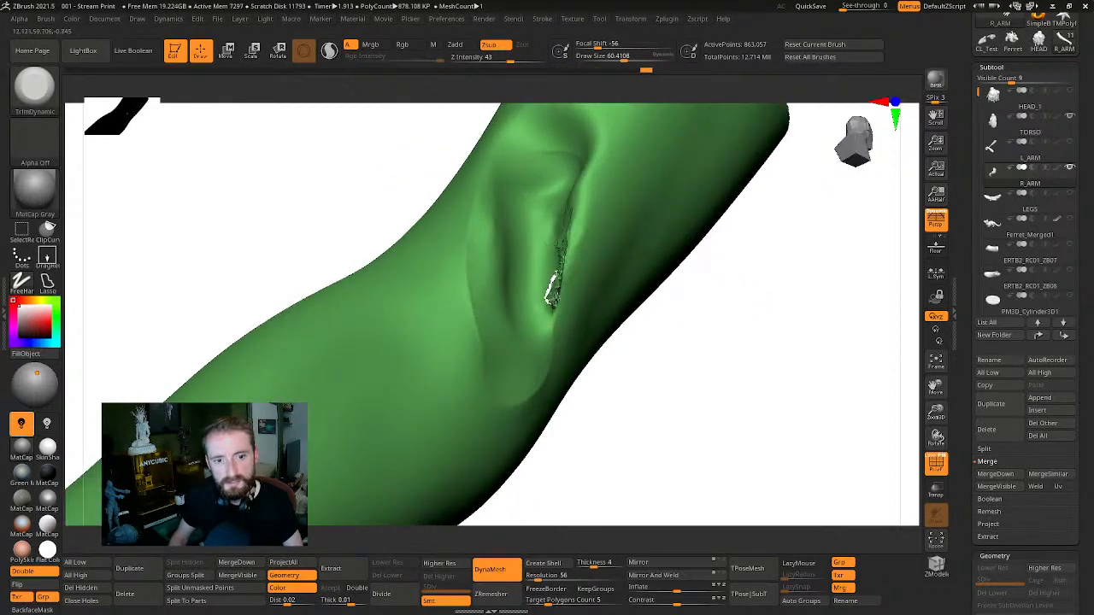
pyautogui.moveTo(683, 324); pyautogui.dragTo(650, 307)
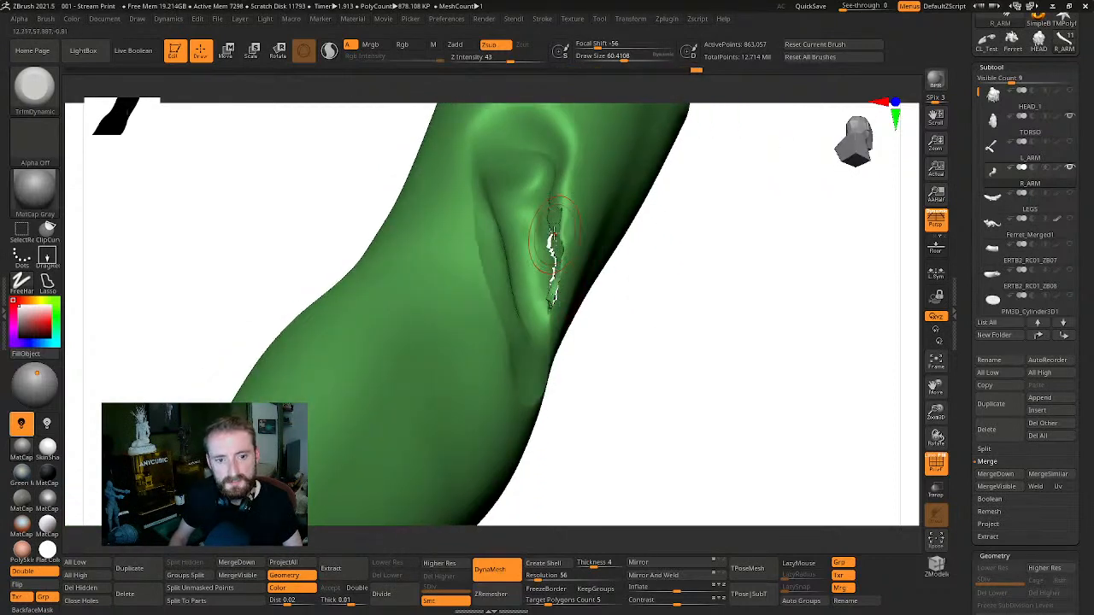
pyautogui.moveTo(684, 241); pyautogui.dragTo(577, 229)
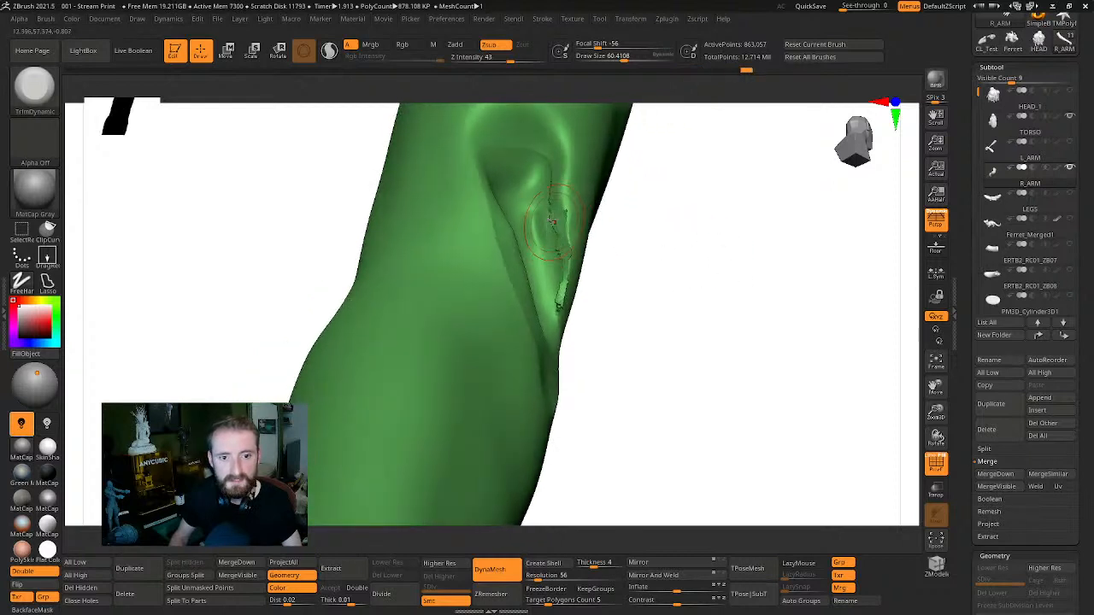
# Trim the remaining cracks in the arm's elbow dent, reducing TrimDynamic's draw size to about 38
pyautogui.moveTo(679, 312); pyautogui.dragTo(538, 293)
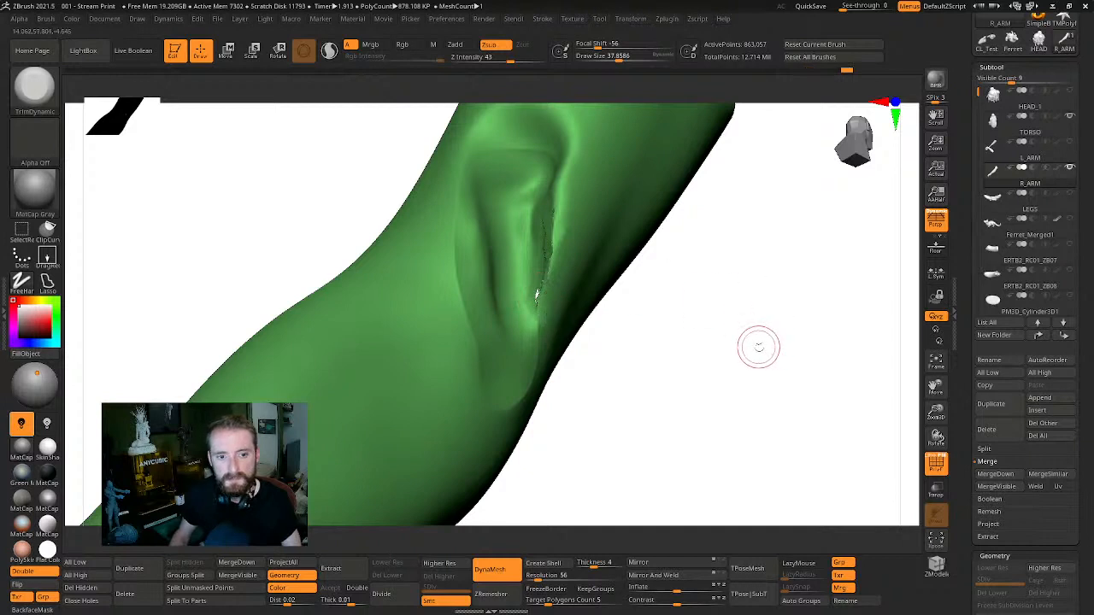
pyautogui.moveTo(759, 346); pyautogui.dragTo(540, 231)
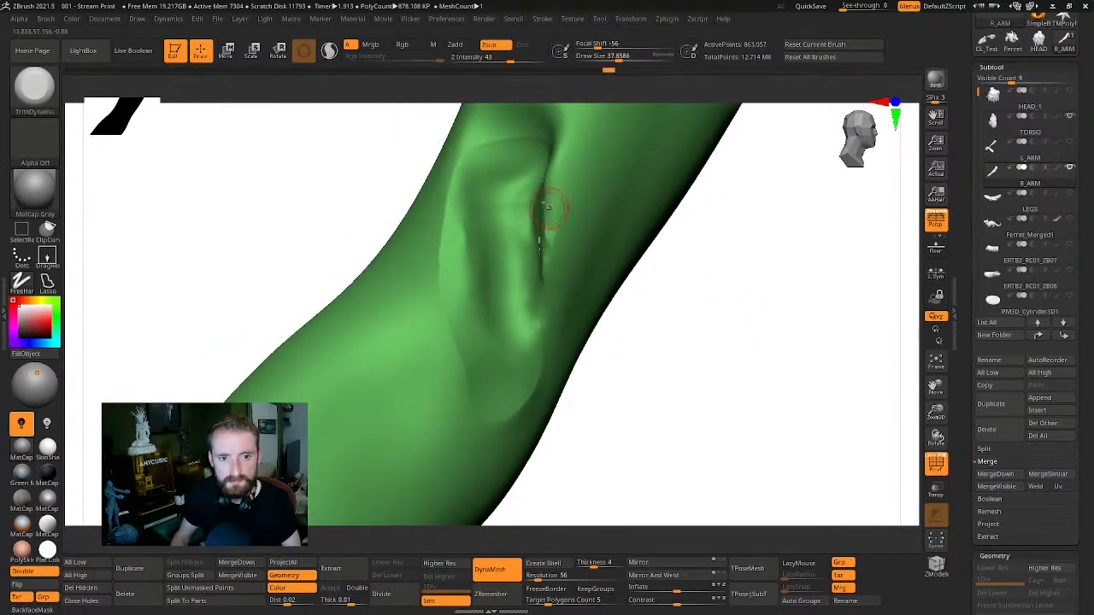
pyautogui.moveTo(723, 245); pyautogui.dragTo(537, 200)
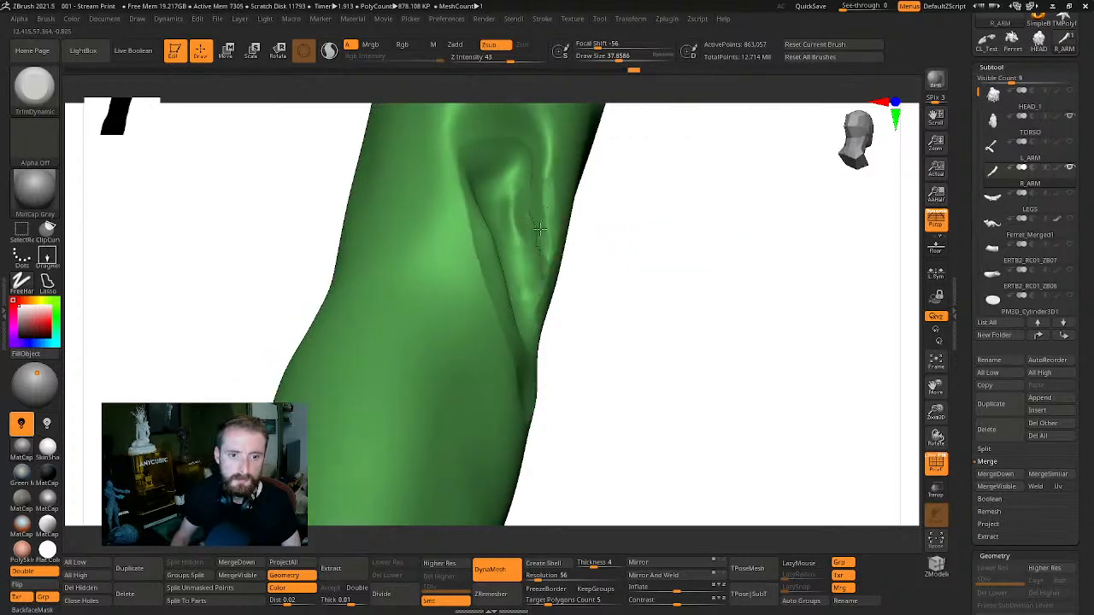
# Update the right arm's DynaMesh and smooth the surface inside the elbow dent
pyautogui.keyDown('ctrl'); pyautogui.moveTo(726, 232); pyautogui.dragTo(690, 292); pyautogui.keyUp('ctrl')
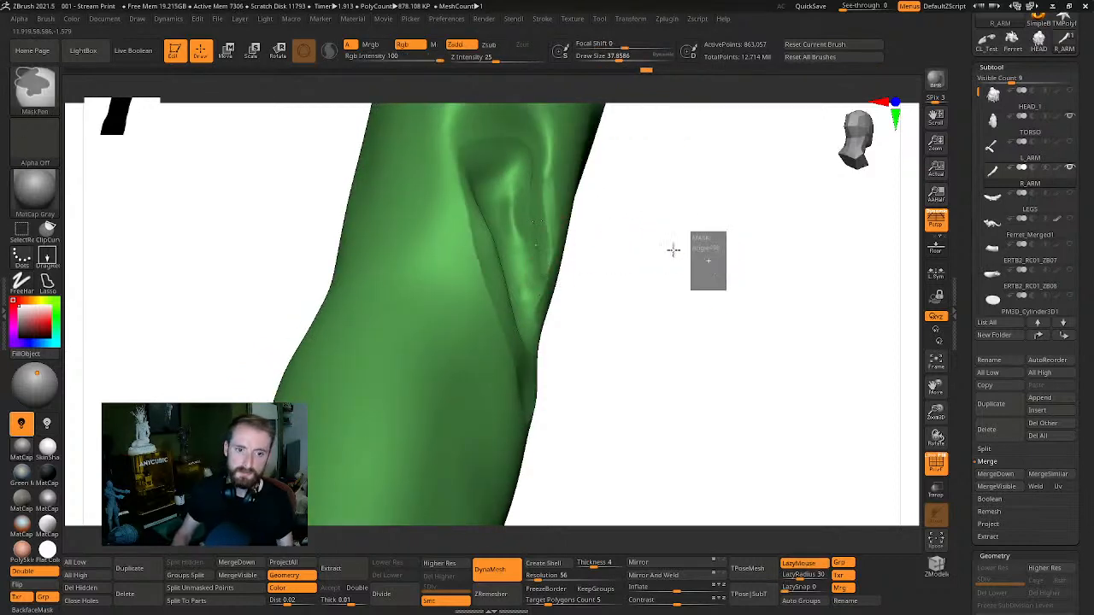
pyautogui.keyDown('ctrl'); pyautogui.moveTo(674, 250); pyautogui.dragTo(673, 249); pyautogui.keyUp('ctrl')
pyautogui.press('shift')
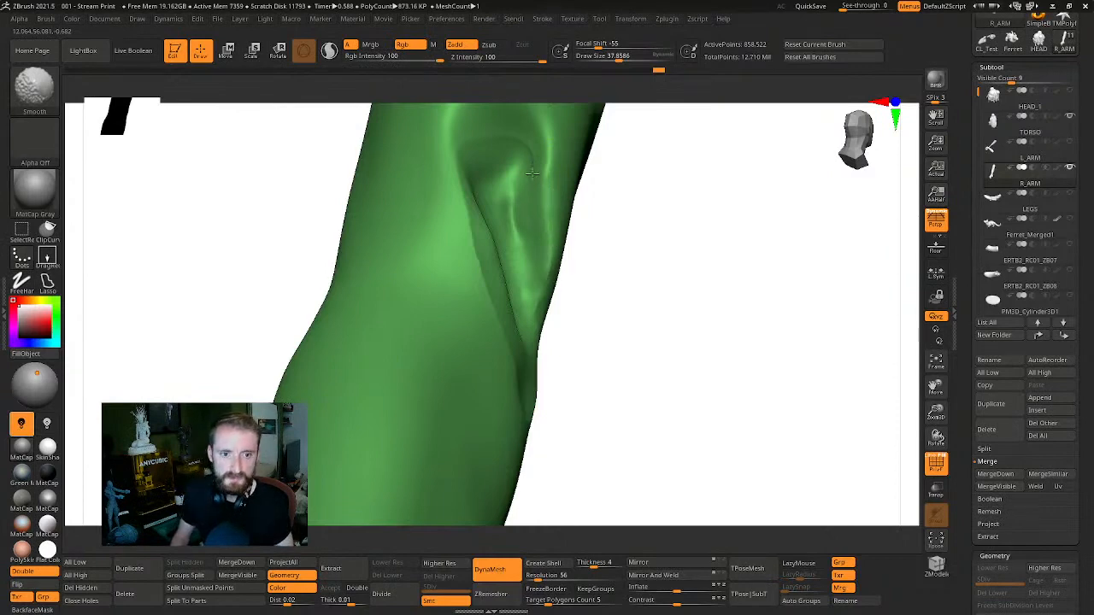
pyautogui.moveTo(733, 234); pyautogui.dragTo(569, 286)
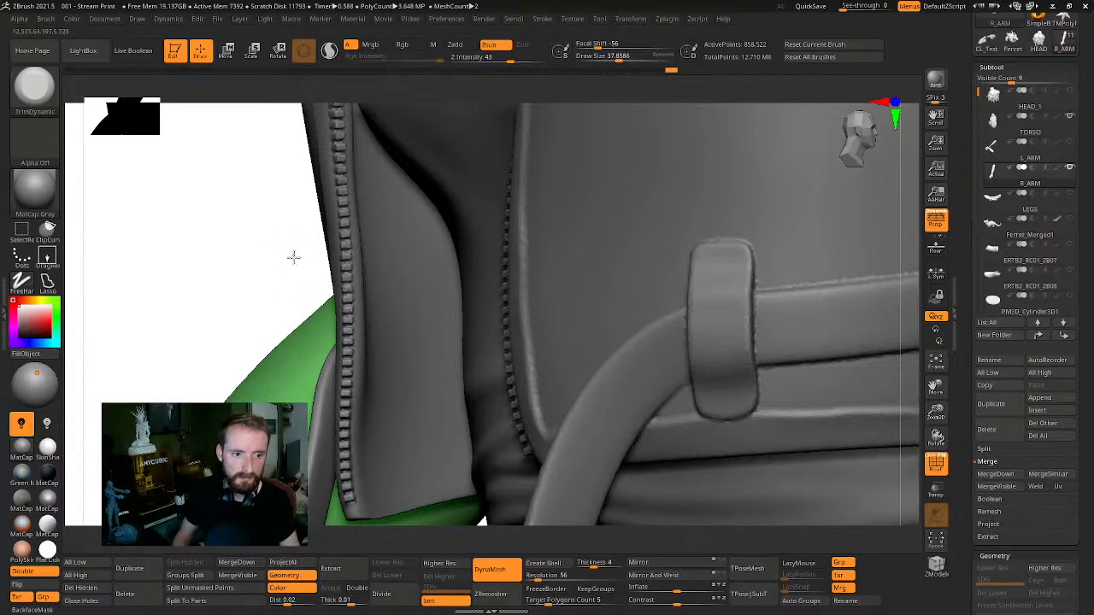
# Check the arm against the jacket, then isolate it, rework the elbow dent with the Clay brush and update its DynaMesh
pyautogui.moveTo(293, 254)
pyautogui.mouseDown()
pyautogui.moveTo(193, 254)
pyautogui.moveTo(258, 228)
pyautogui.moveTo(234, 203)
pyautogui.moveTo(293, 268)
pyautogui.moveTo(329, 270)
pyautogui.moveTo(371, 247)
pyautogui.moveTo(789, 231)
pyautogui.moveTo(755, 196)
pyautogui.moveTo(647, 227)
pyautogui.moveTo(637, 213)
pyautogui.mouseUp()
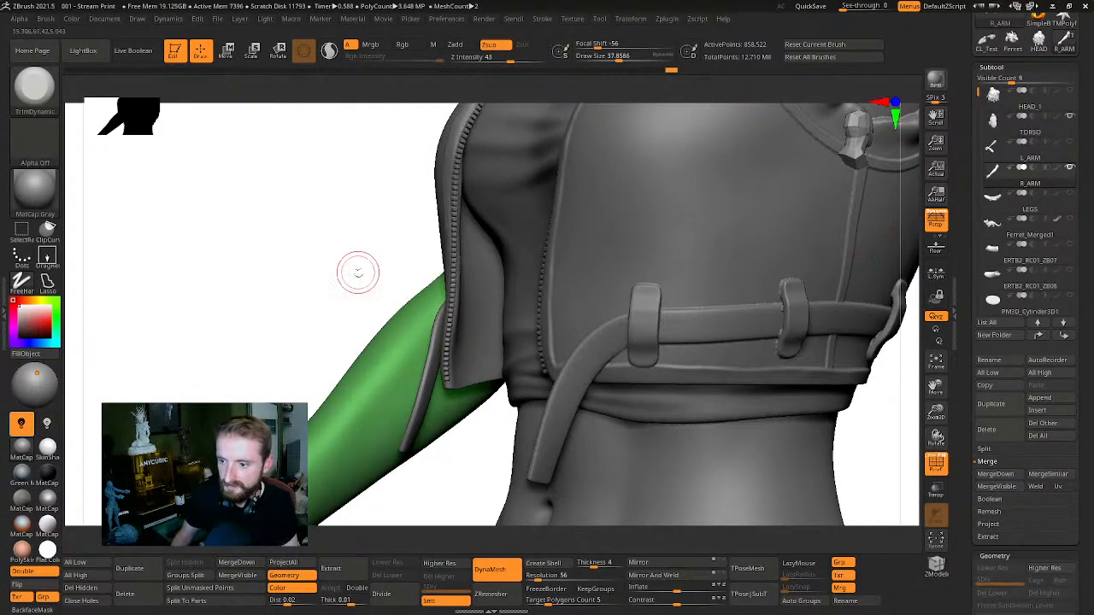
pyautogui.moveTo(358, 272); pyautogui.dragTo(348, 250)
pyautogui.hotkey('alt', 's')
pyautogui.moveTo(733, 301)
pyautogui.mouseDown()
pyautogui.moveTo(700, 298)
pyautogui.moveTo(725, 246)
pyautogui.mouseUp()
pyautogui.press('b')
pyautogui.press('c')
pyautogui.press('l')
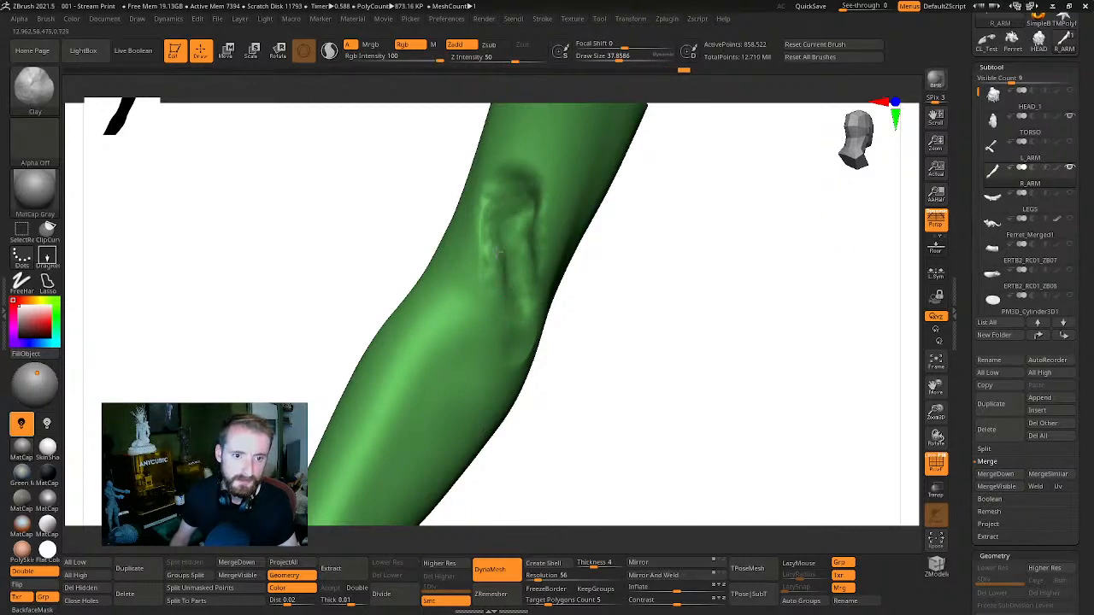
pyautogui.keyDown('ctrl'); pyautogui.moveTo(691, 267); pyautogui.dragTo(733, 339); pyautogui.keyUp('ctrl')
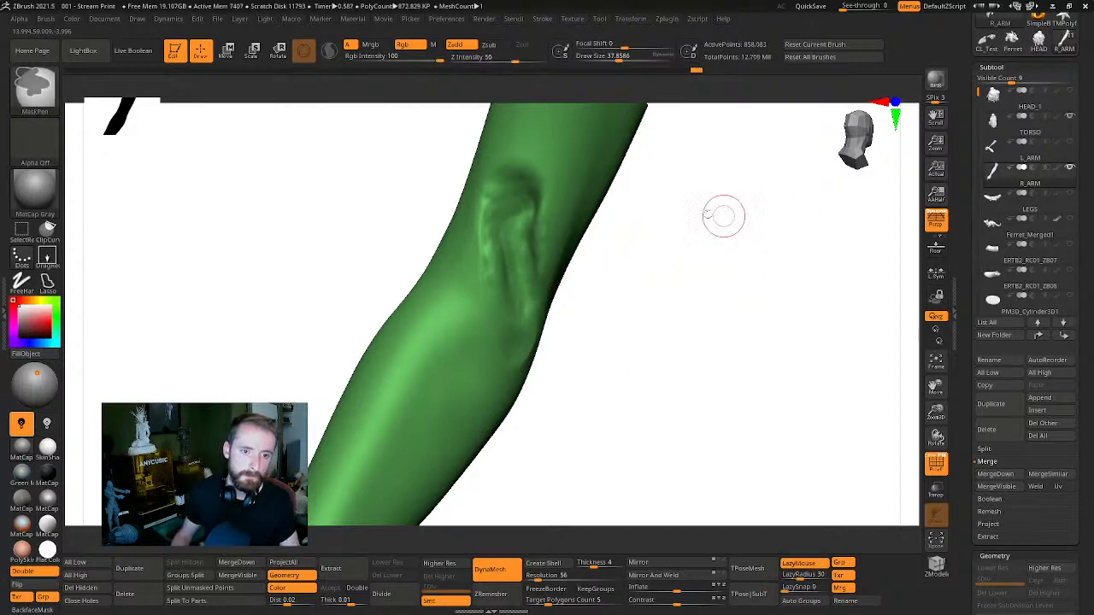
# Bring back the torso beside the arm in a straight front view and switch to the LEGS subtool
pyautogui.hotkey('alt', 's')
pyautogui.moveTo(260, 281)
pyautogui.mouseDown()
pyautogui.moveTo(157, 266)
pyautogui.moveTo(214, 246)
pyautogui.moveTo(222, 211)
pyautogui.moveTo(244, 227)
pyautogui.moveTo(251, 266)
pyautogui.mouseUp()
pyautogui.keyDown('alt'); pyautogui.moveTo(788, 296); pyautogui.dragTo(778, 297); pyautogui.keyUp('alt')
pyautogui.keyDown('shift'); pyautogui.moveTo(698, 340); pyautogui.dragTo(787, 269); pyautogui.keyUp('shift')
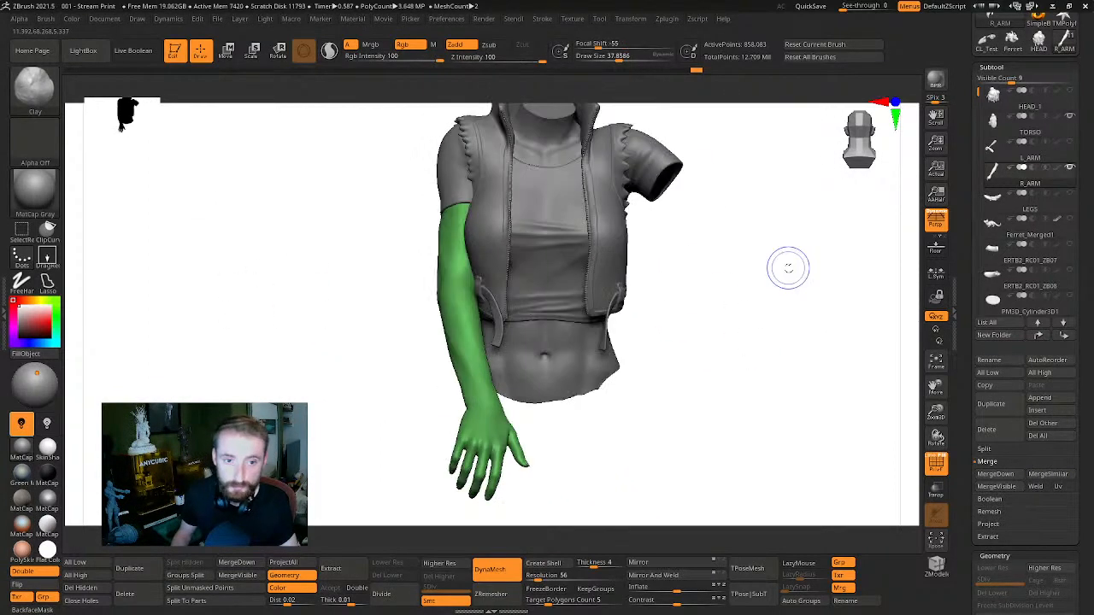
pyautogui.click(1028, 204)
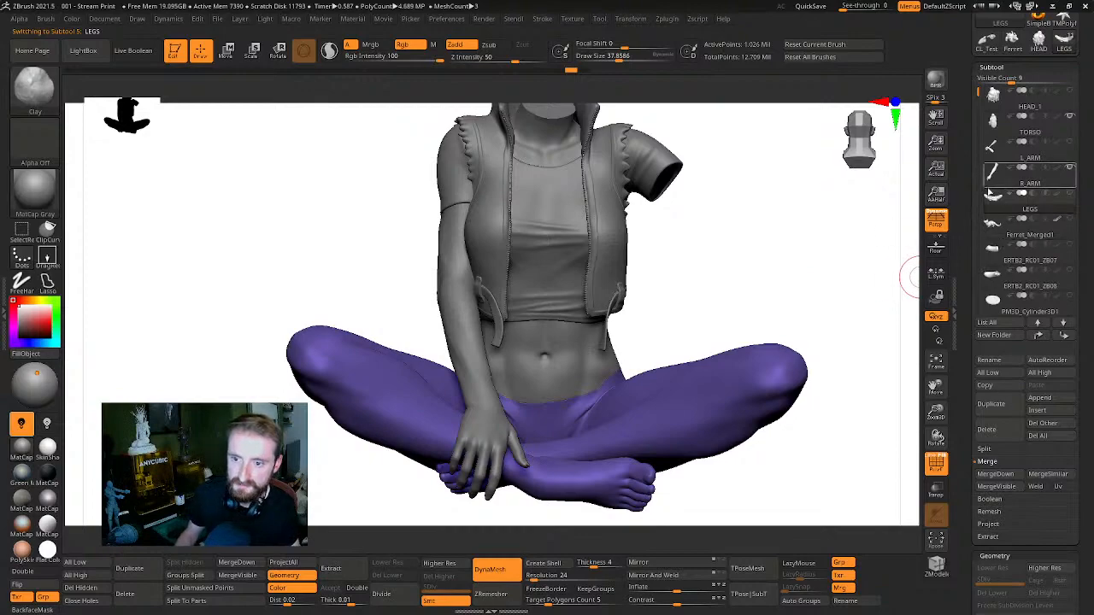
# Set the subtool list's visible count to 12 and move the Test Pose2_2 fishnet subtool directly below LEGS
pyautogui.moveTo(1023, 79); pyautogui.dragTo(1050, 80)
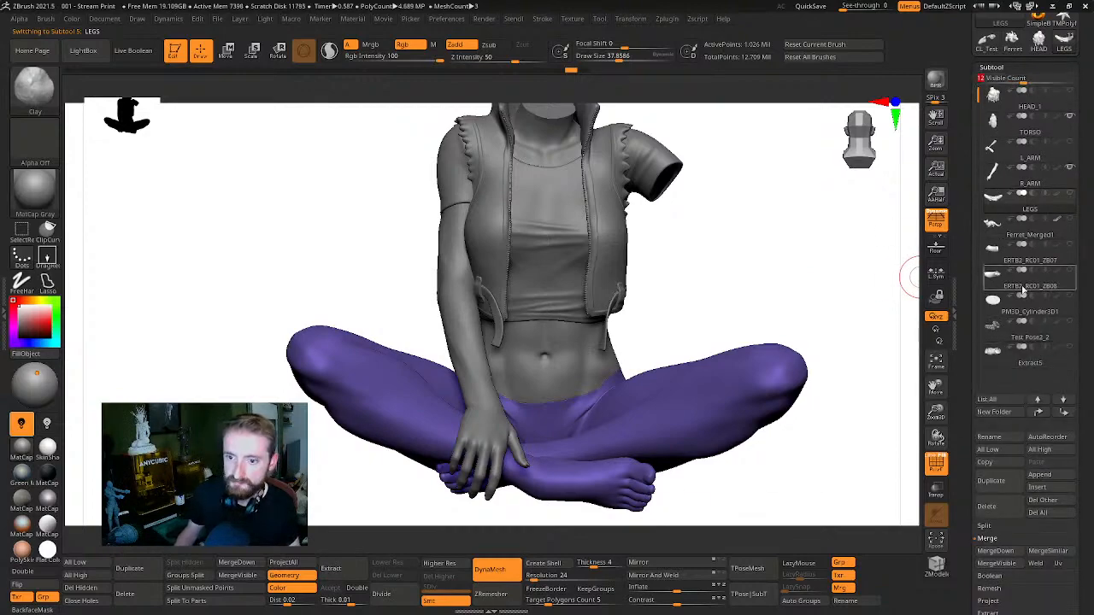
pyautogui.click(1028, 340)
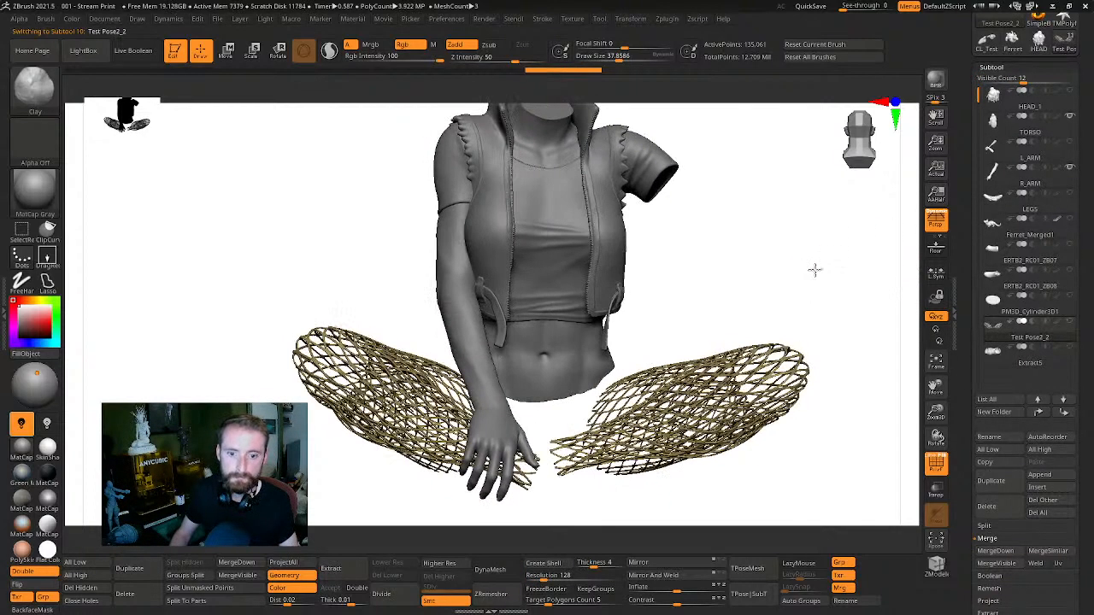
pyautogui.moveTo(815, 270); pyautogui.dragTo(906, 221)
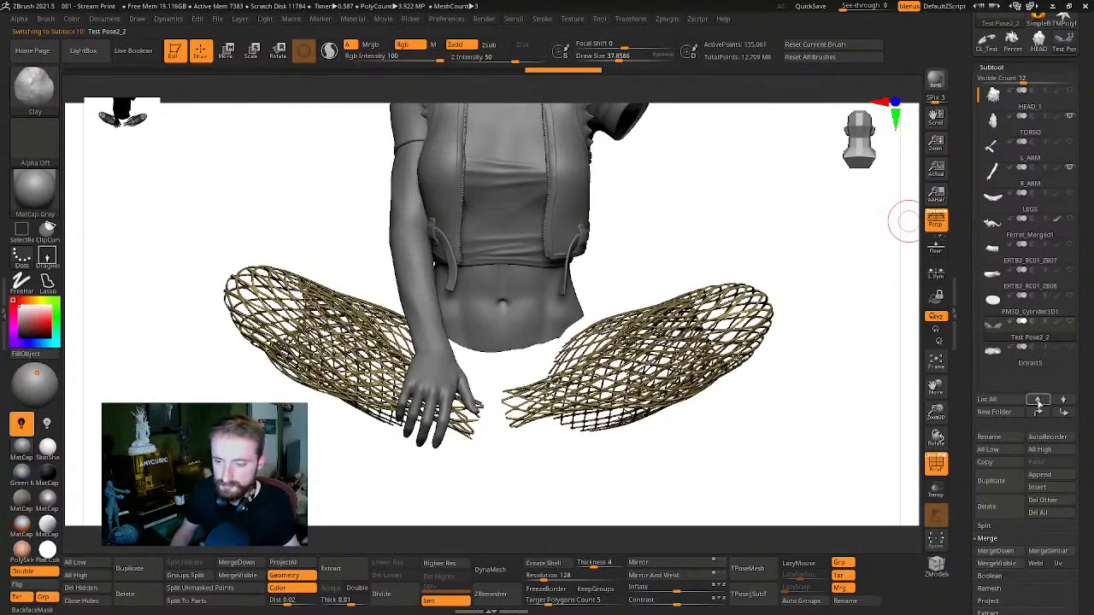
pyautogui.click(1037, 400)
pyautogui.click(1037, 400)
pyautogui.click(1037, 400)
pyautogui.click(1037, 400)
# Examine the legs with the Test Pose2_2 fishnets and with the ERTB2_RC01_ZB07 boot over the foot
pyautogui.click(1000, 214)
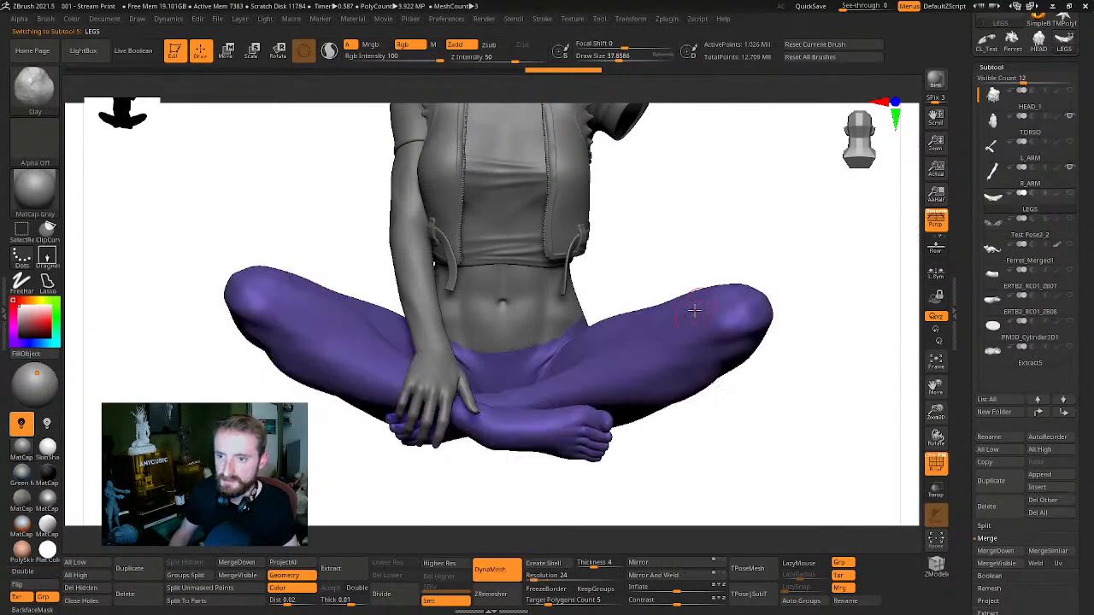
pyautogui.click(1008, 242)
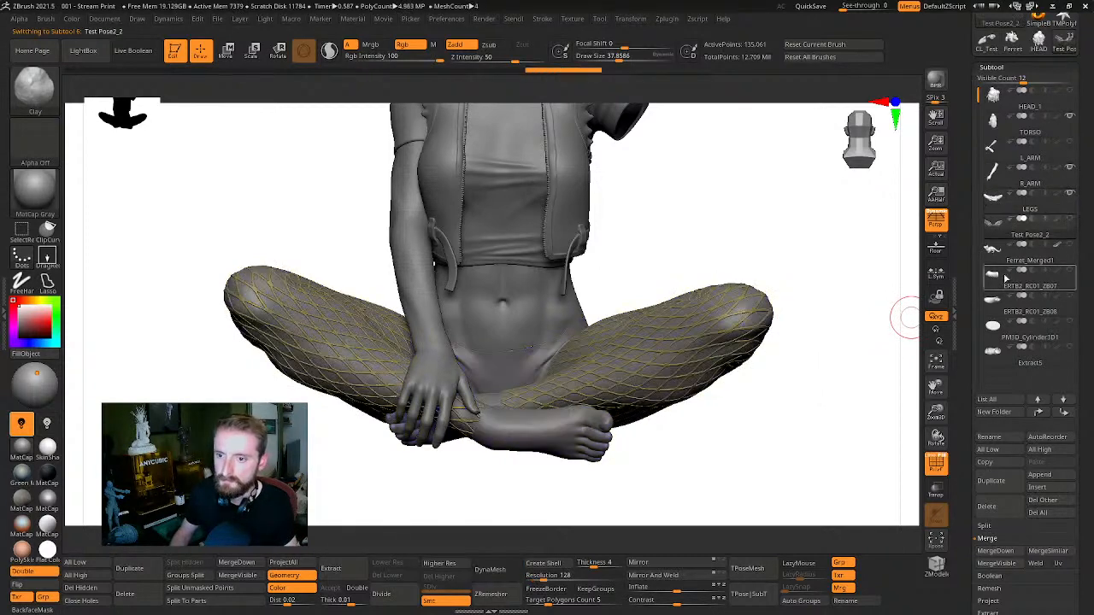
pyautogui.moveTo(844, 254); pyautogui.dragTo(732, 248)
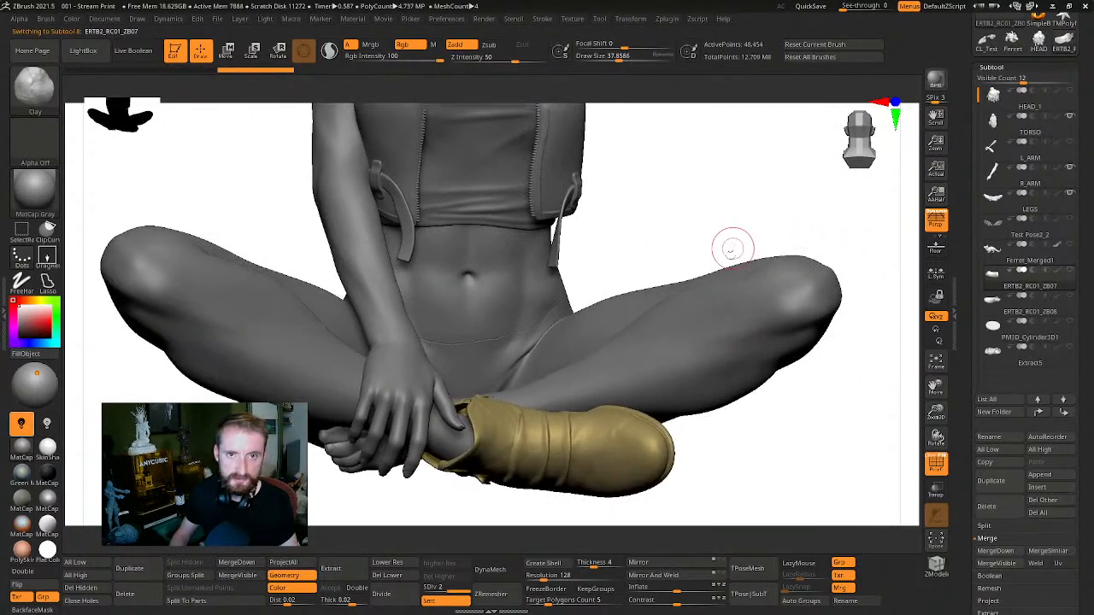
pyautogui.hotkey('alt', 's')
pyautogui.moveTo(645, 332); pyautogui.dragTo(658, 311)
pyautogui.moveTo(560, 358); pyautogui.dragTo(723, 298)
pyautogui.hotkey('alt', 's')
pyautogui.moveTo(880, 290); pyautogui.dragTo(906, 327)
# Switch to the LEGS subtool and isolate it from the torso, arm and boot
pyautogui.click(1051, 205)
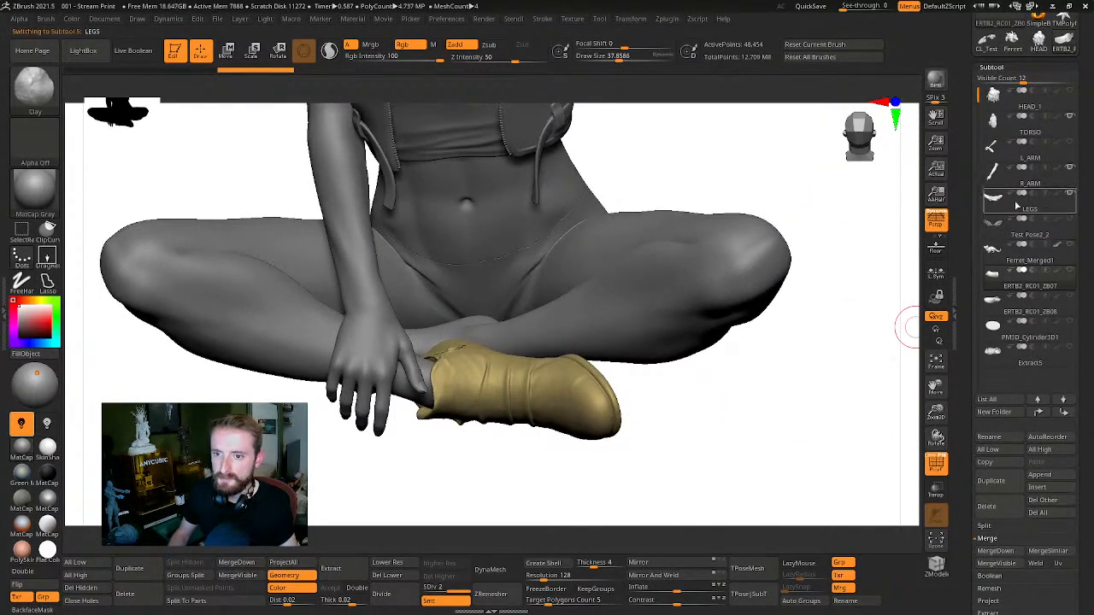
pyautogui.hotkey('alt', 's')
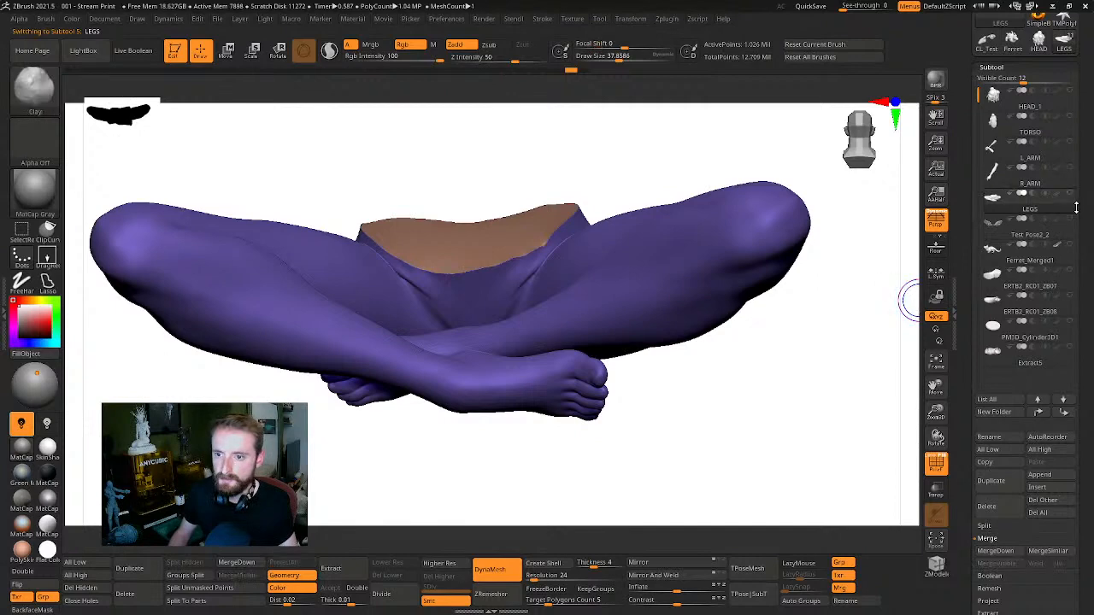
pyautogui.click(1069, 220)
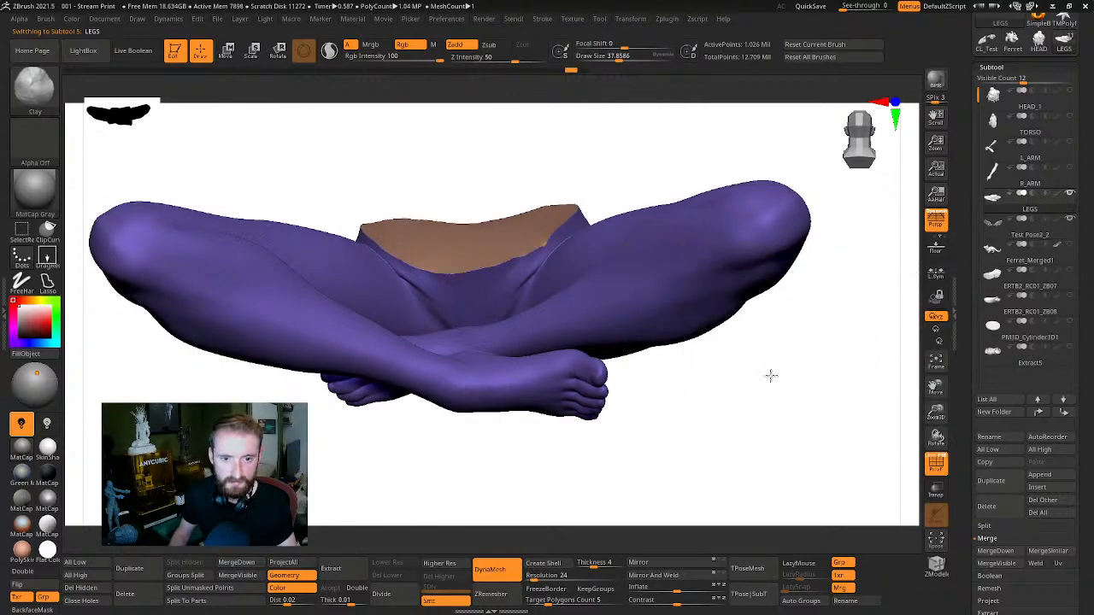
# Show the Test Pose2_2 fishnets over the legs and move the Ferret_Merged1 subtool directly above LEGS
pyautogui.moveTo(769, 375); pyautogui.dragTo(799, 366)
pyautogui.moveTo(874, 317); pyautogui.dragTo(902, 315)
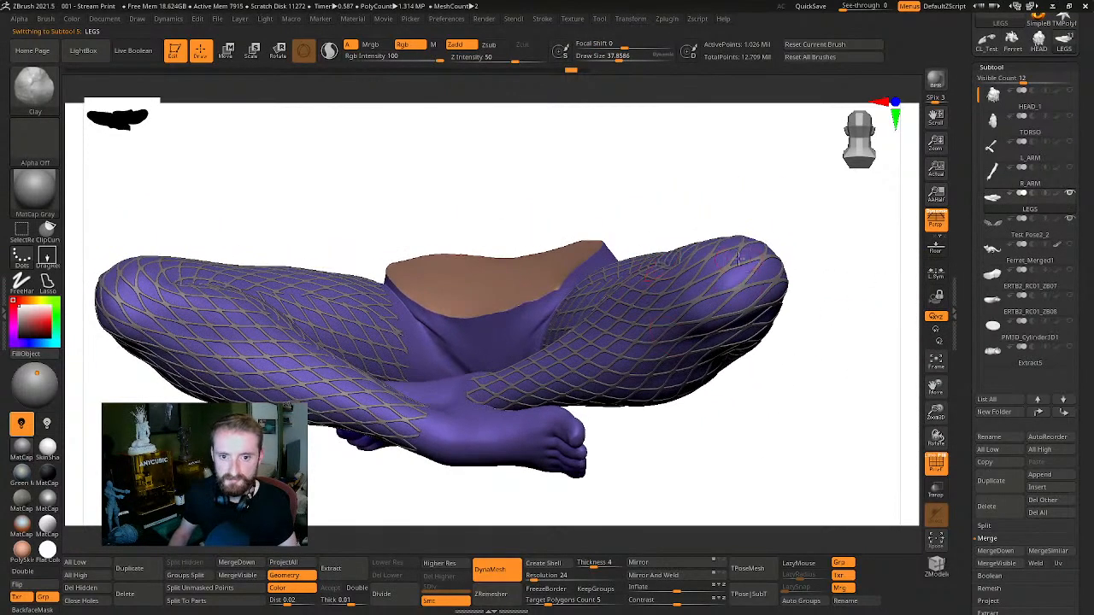
pyautogui.click(993, 259)
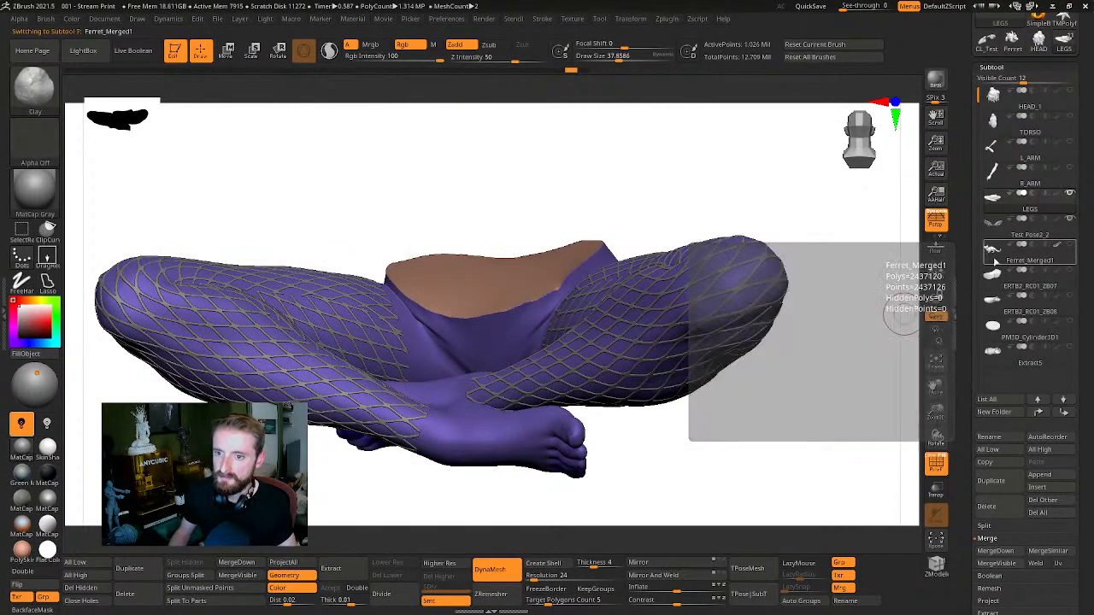
pyautogui.doubleClick(1041, 415)
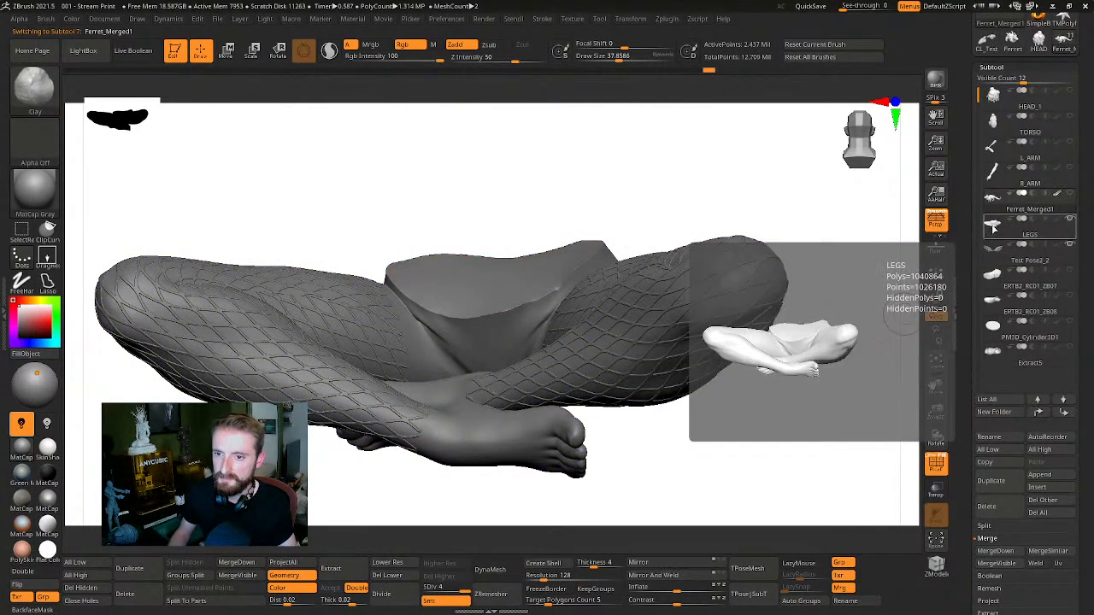
pyautogui.click(992, 247)
pyautogui.click(994, 259)
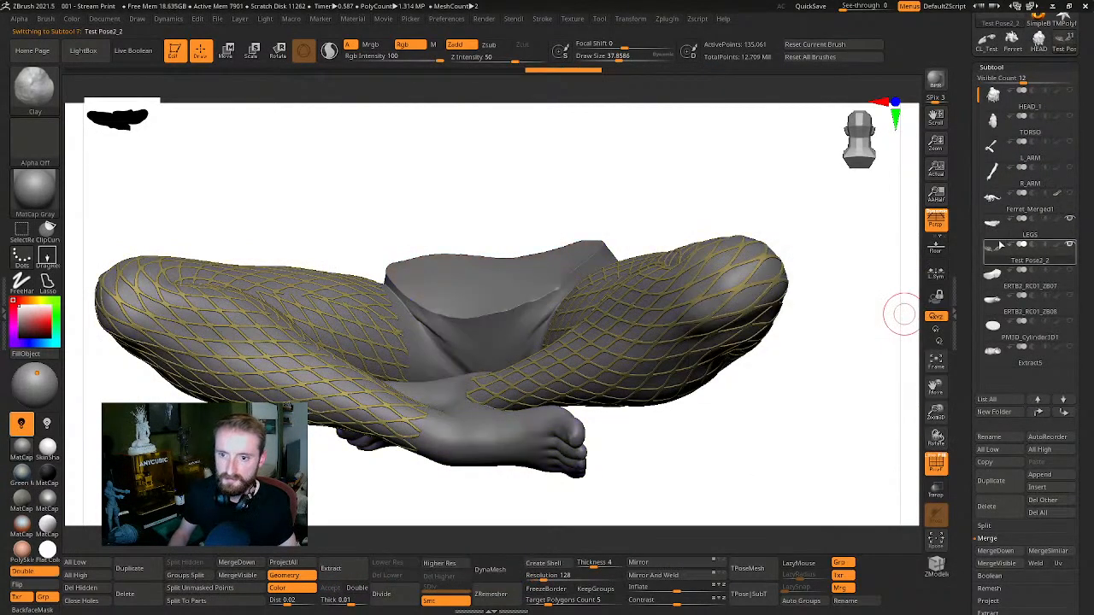
# Show both ERTB2 boots and move the Extract5 briefs directly below ERTB2_RC01_ZB08, above the PM3D_Cylinder3D1 base
pyautogui.click(993, 275)
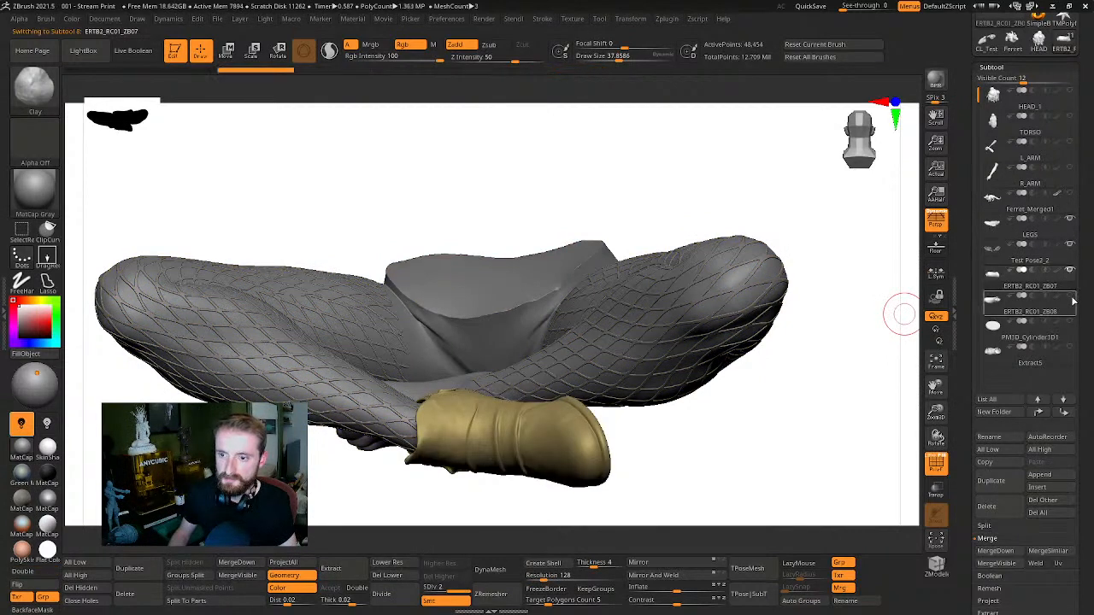
pyautogui.click(1057, 363)
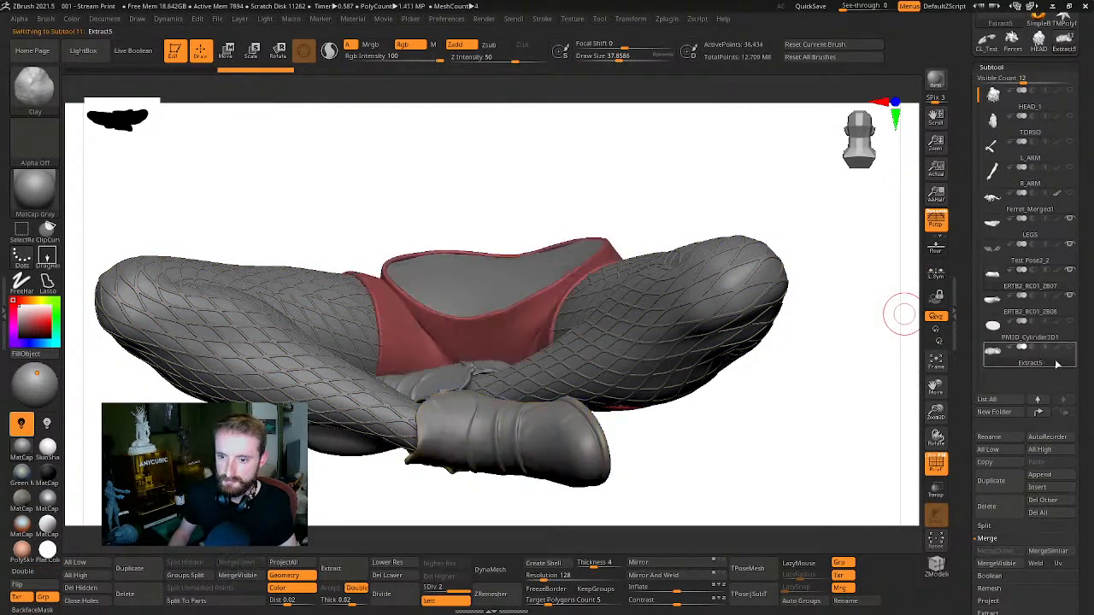
pyautogui.moveTo(789, 393); pyautogui.dragTo(827, 390)
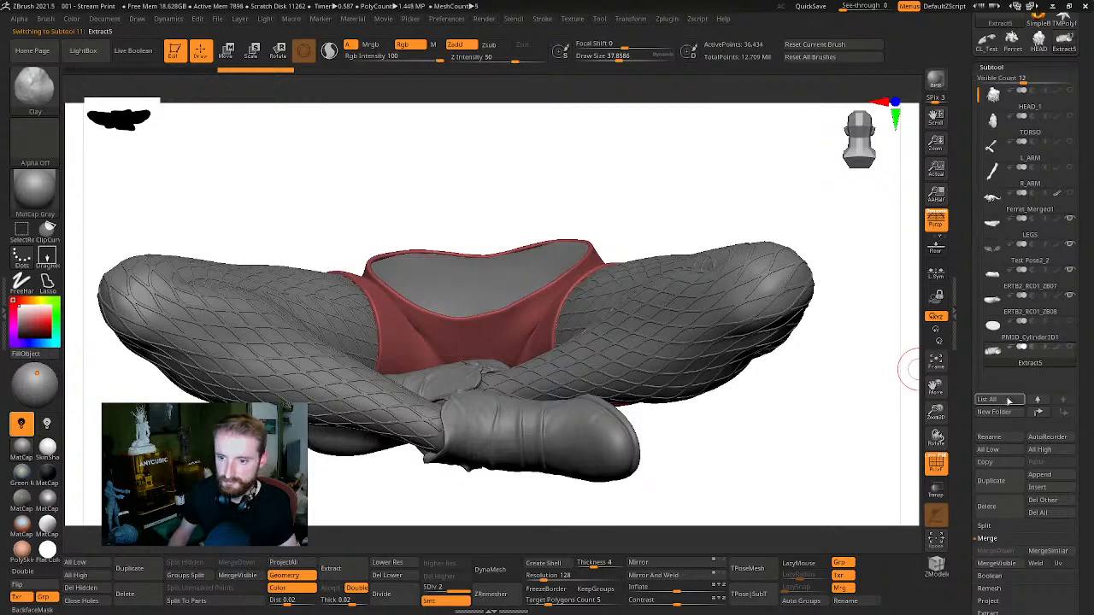
pyautogui.click(1019, 249)
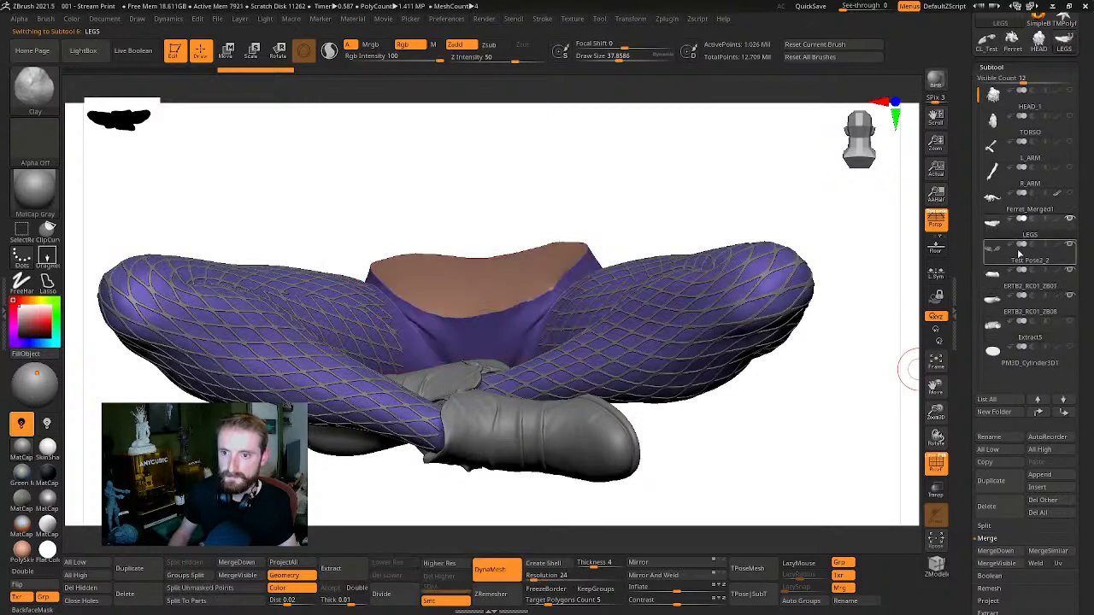
pyautogui.click(1019, 252)
# Delete the lower subdivision levels of the ERTB2_RC01_ZB07 and ERTB2_RC01_ZB08 boots and the Extract5 briefs
pyautogui.moveTo(837, 415); pyautogui.dragTo(816, 395)
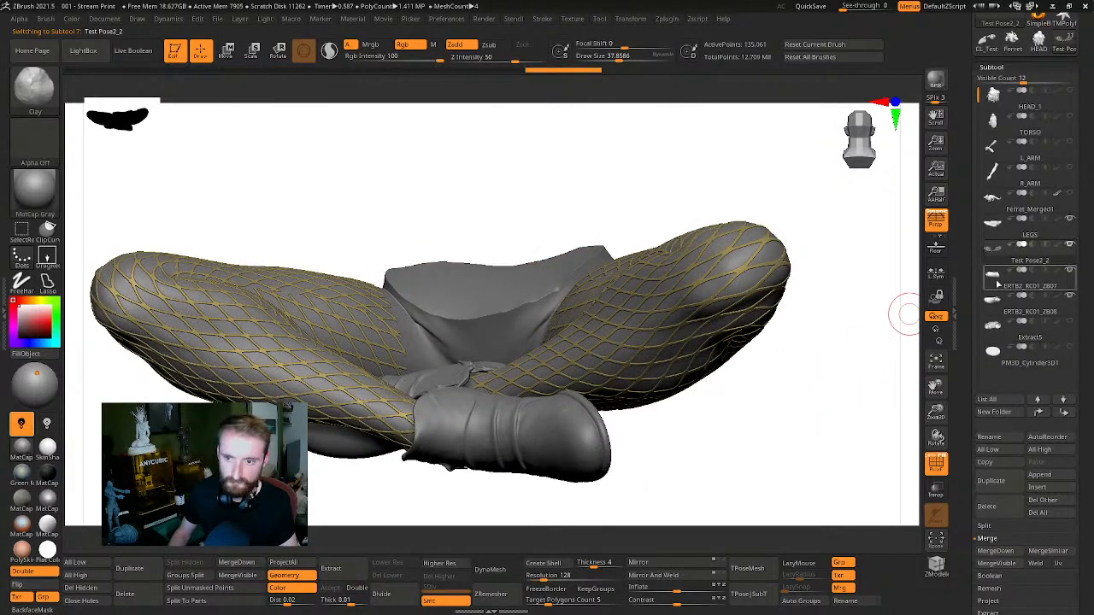
pyautogui.click(996, 284)
pyautogui.moveTo(897, 402); pyautogui.dragTo(888, 385)
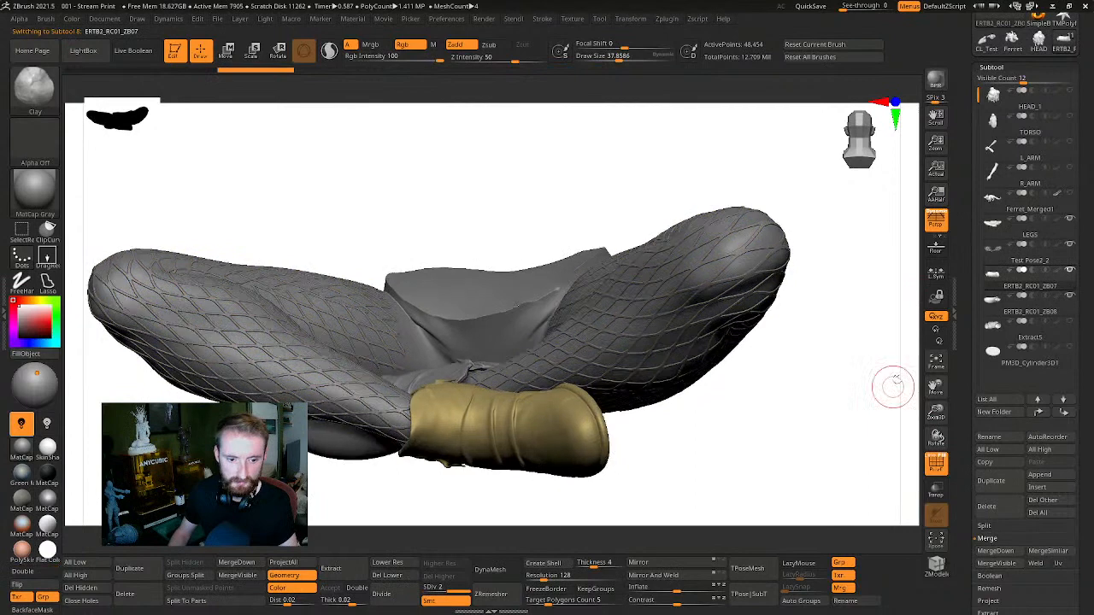
pyautogui.click(396, 576)
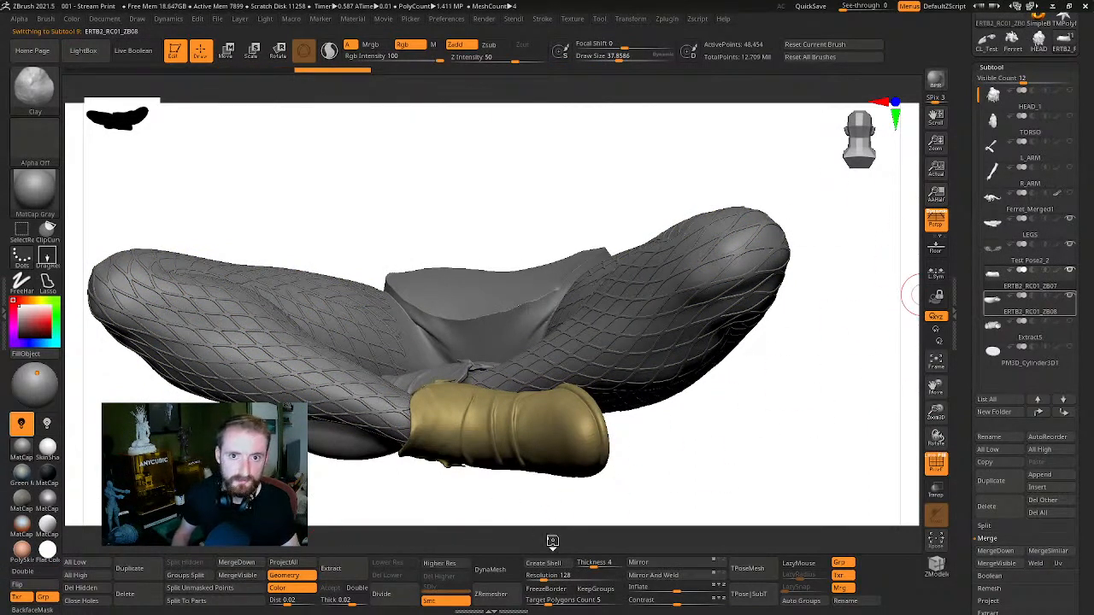
pyautogui.press('Down')
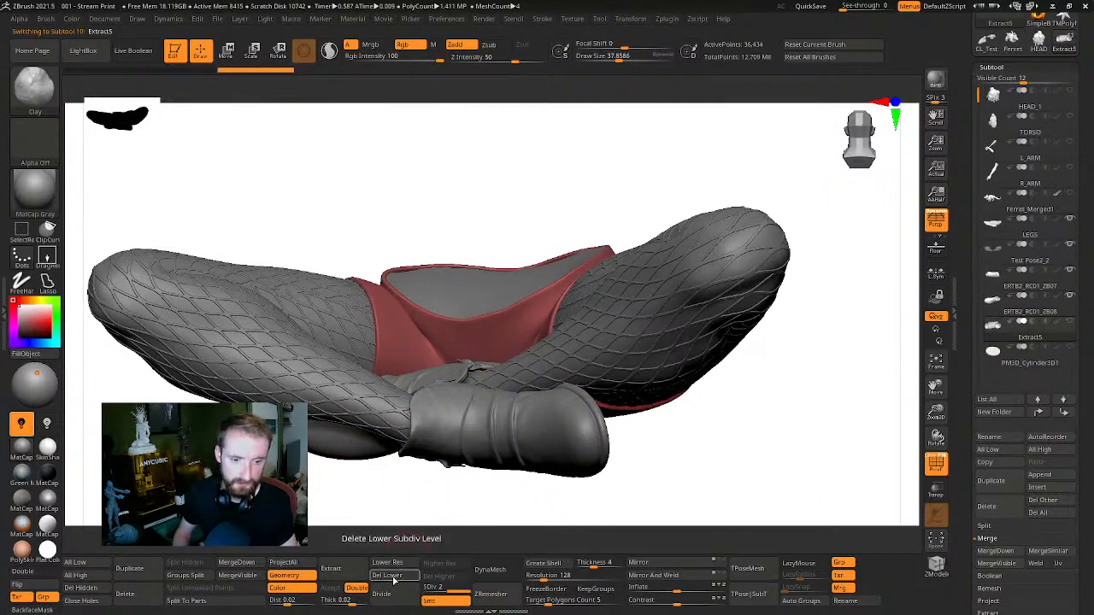
pyautogui.click(389, 576)
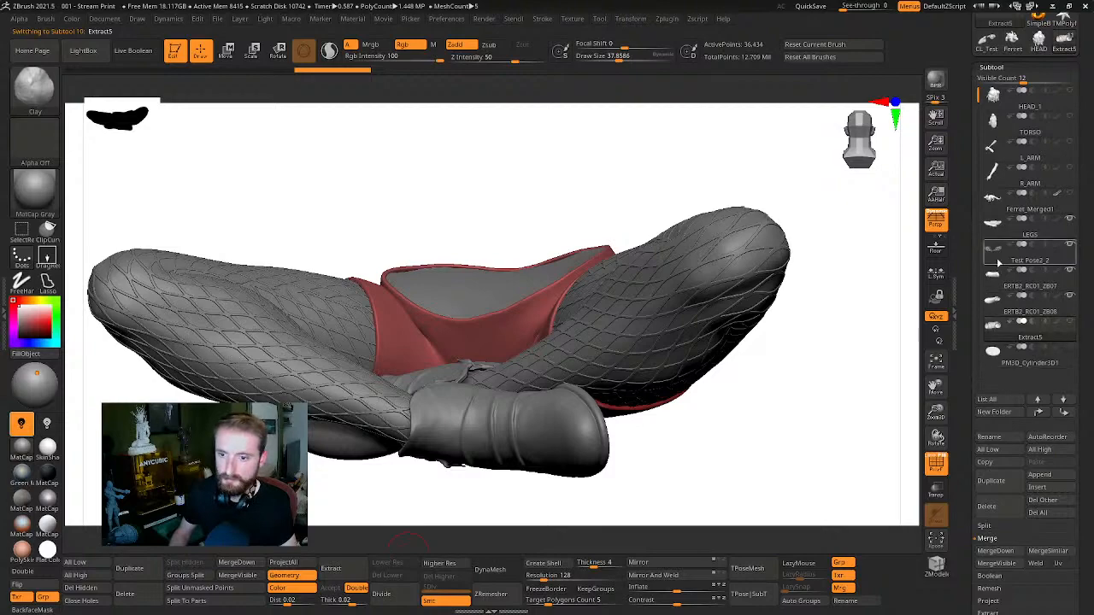
# Merge the Test Pose2_2 fishnet subtool into LEGS
pyautogui.click(992, 224)
pyautogui.moveTo(798, 366); pyautogui.dragTo(859, 447)
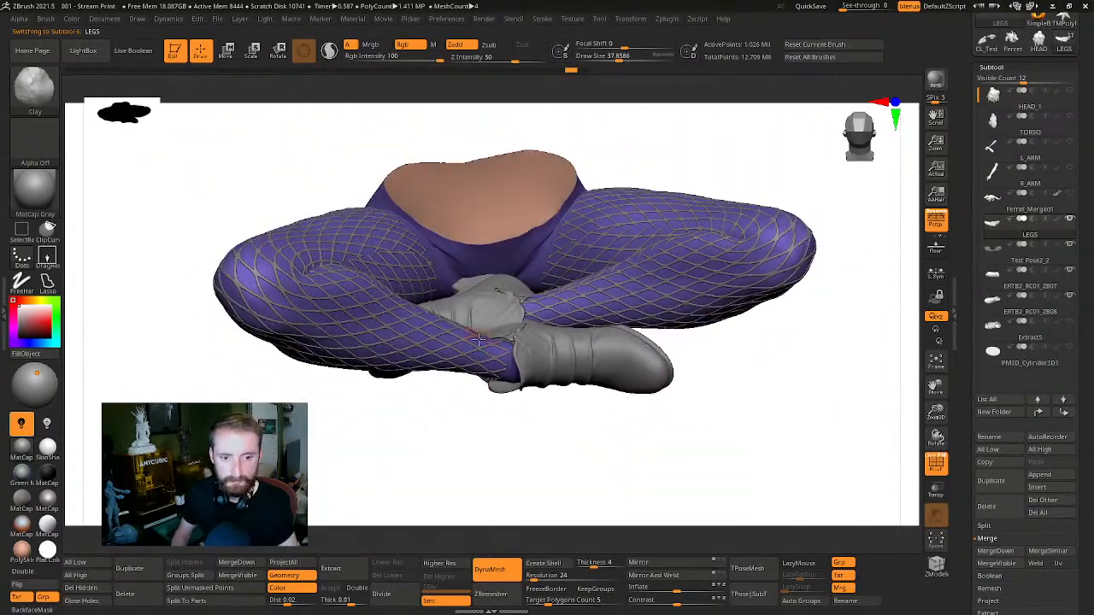
pyautogui.keyDown('alt'); pyautogui.moveTo(800, 411); pyautogui.dragTo(863, 431); pyautogui.keyUp('alt')
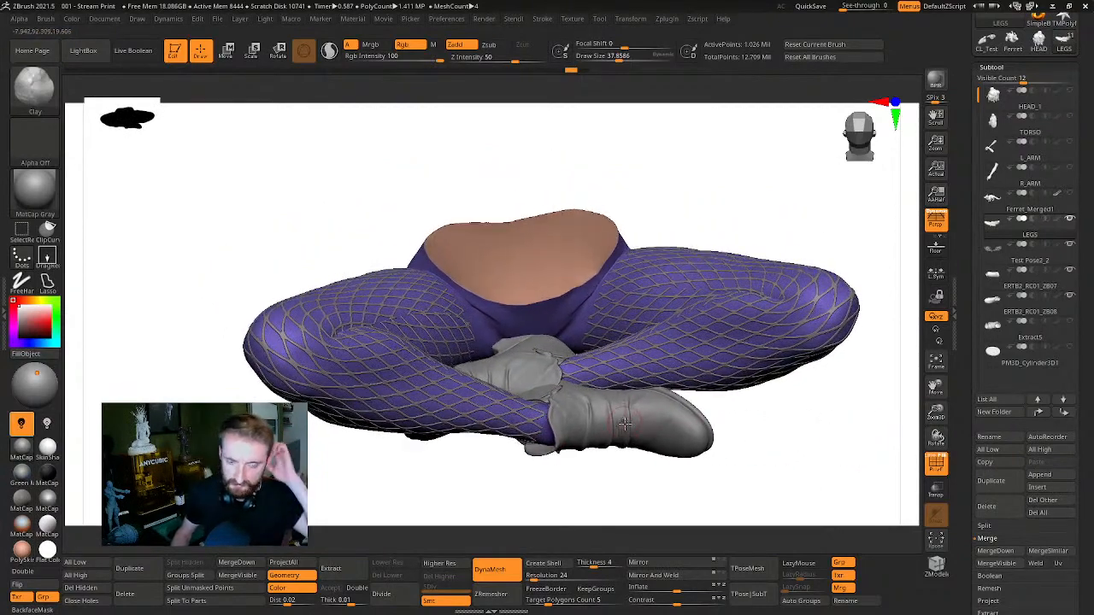
pyautogui.moveTo(797, 430); pyautogui.dragTo(906, 376)
pyautogui.click(236, 562)
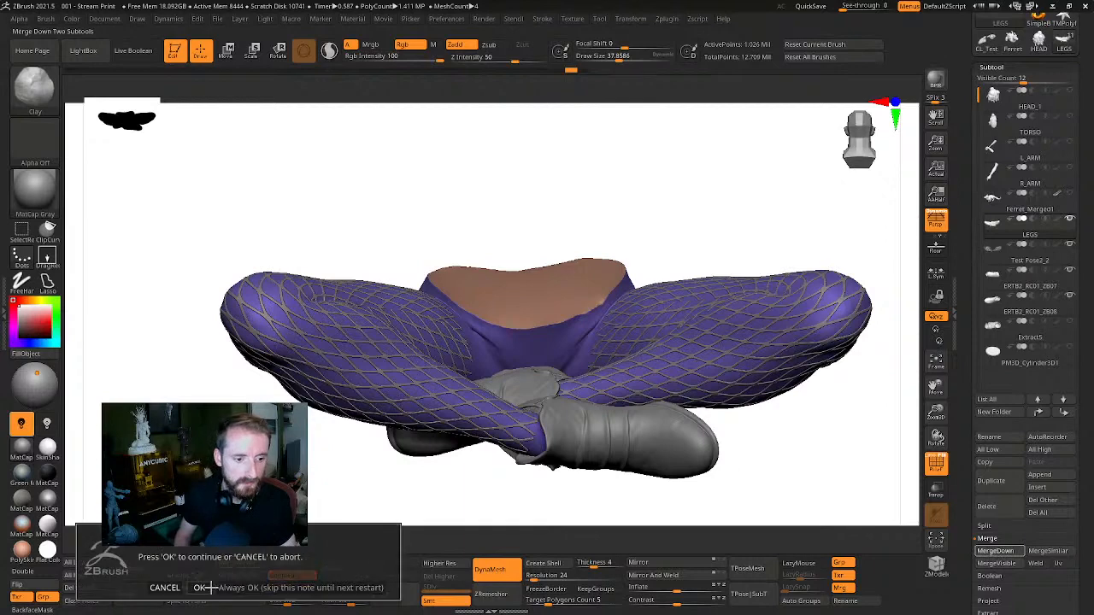
pyautogui.click(205, 588)
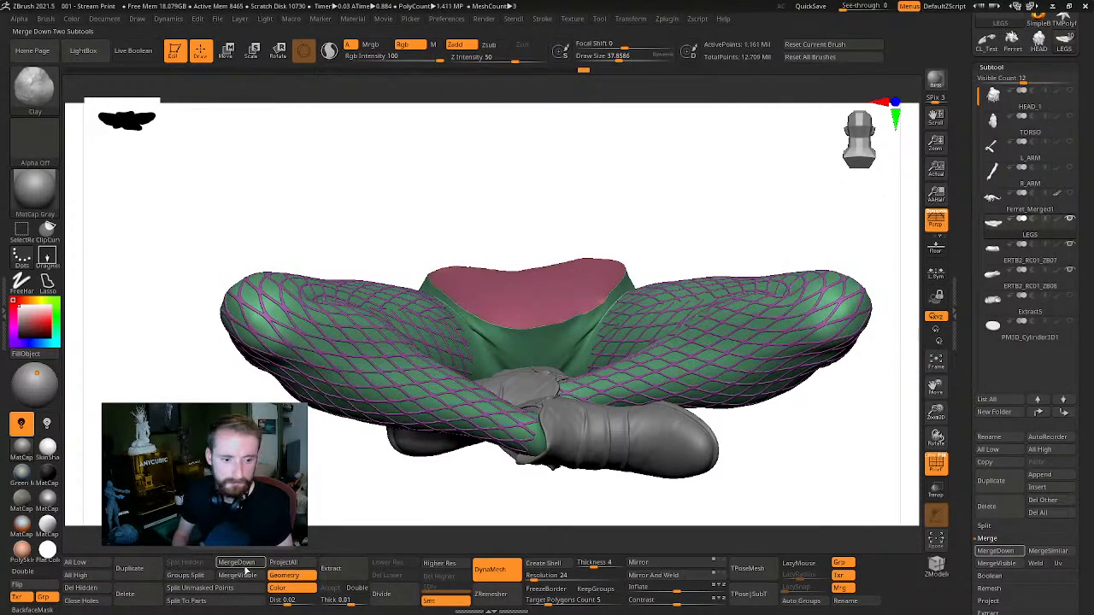
# Merge the two ERTB2 boots and the Extract5 briefs into the LEGS subtool as well
pyautogui.click(242, 564)
pyautogui.click(205, 588)
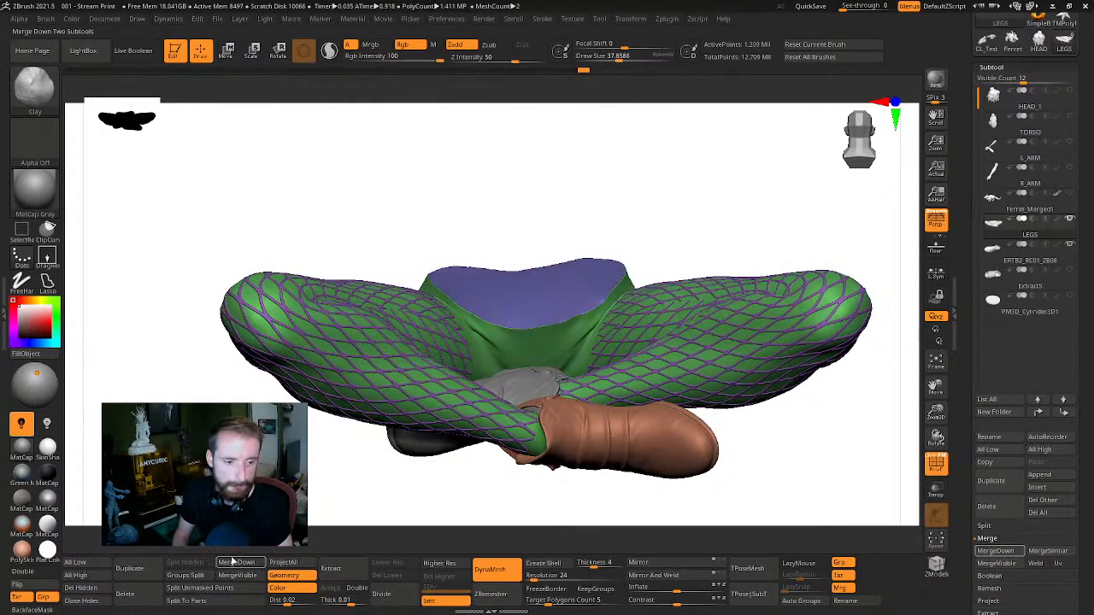
pyautogui.click(236, 563)
pyautogui.click(205, 588)
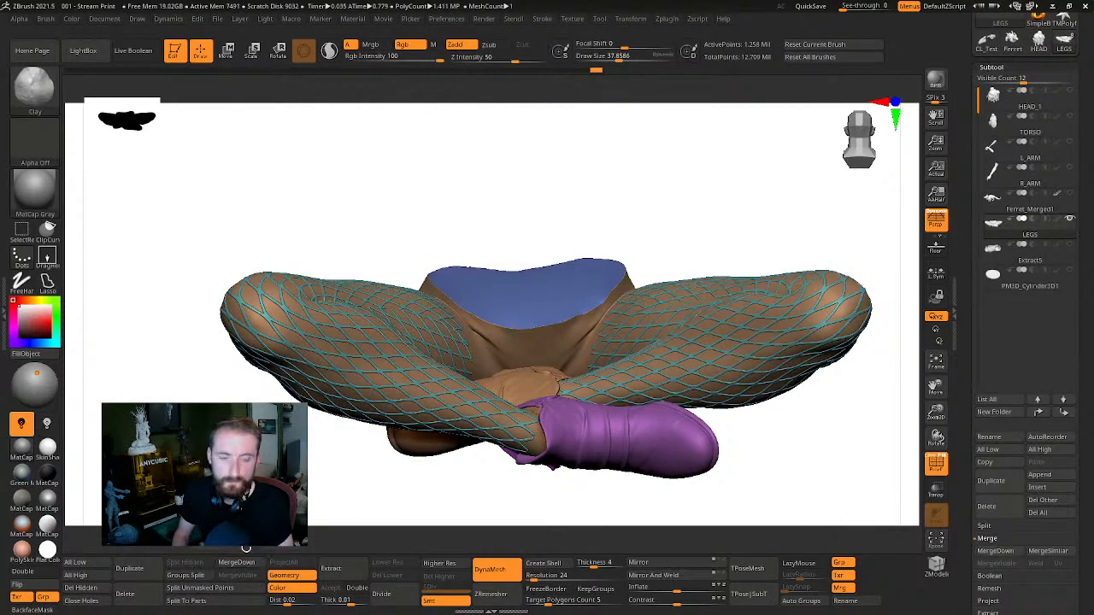
pyautogui.click(235, 563)
pyautogui.click(295, 585)
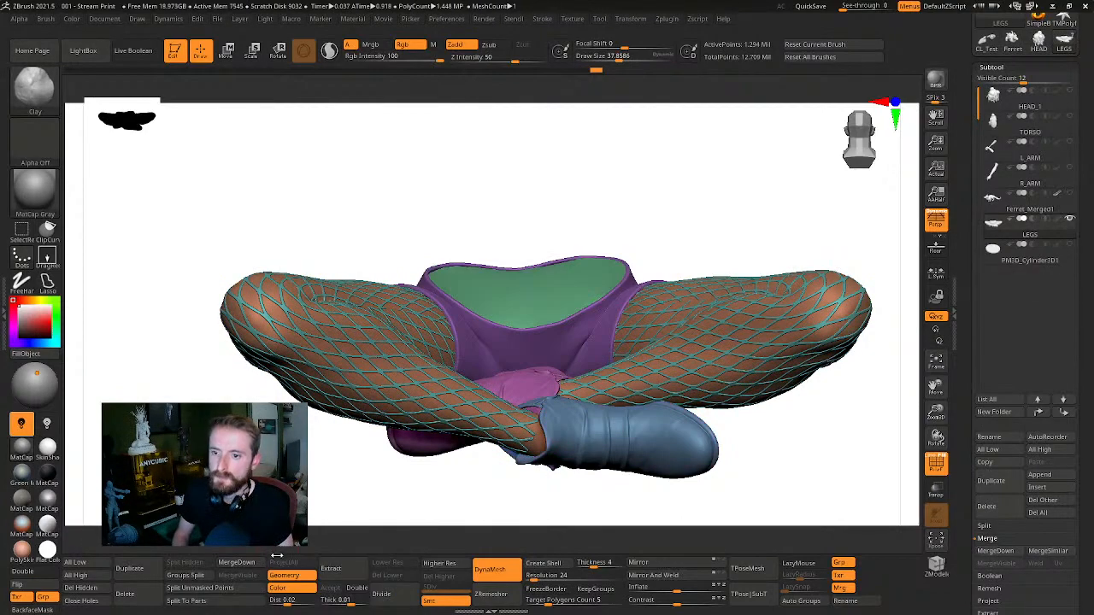
# Remesh the merged LEGS subtool with DynaMesh at resolution 64
pyautogui.moveTo(734, 201); pyautogui.dragTo(849, 364)
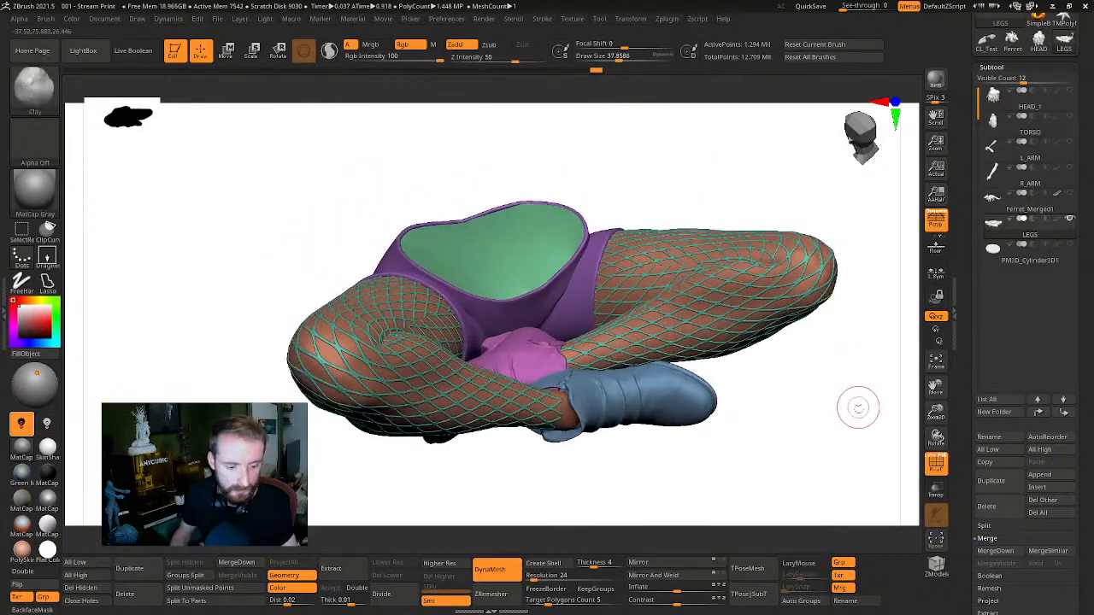
pyautogui.moveTo(854, 405); pyautogui.dragTo(892, 436)
pyautogui.keyDown('alt'); pyautogui.moveTo(486, 205); pyautogui.dragTo(554, 124); pyautogui.keyUp('alt')
pyautogui.moveTo(336, 466); pyautogui.dragTo(298, 413)
pyautogui.moveTo(861, 214); pyautogui.dragTo(828, 269)
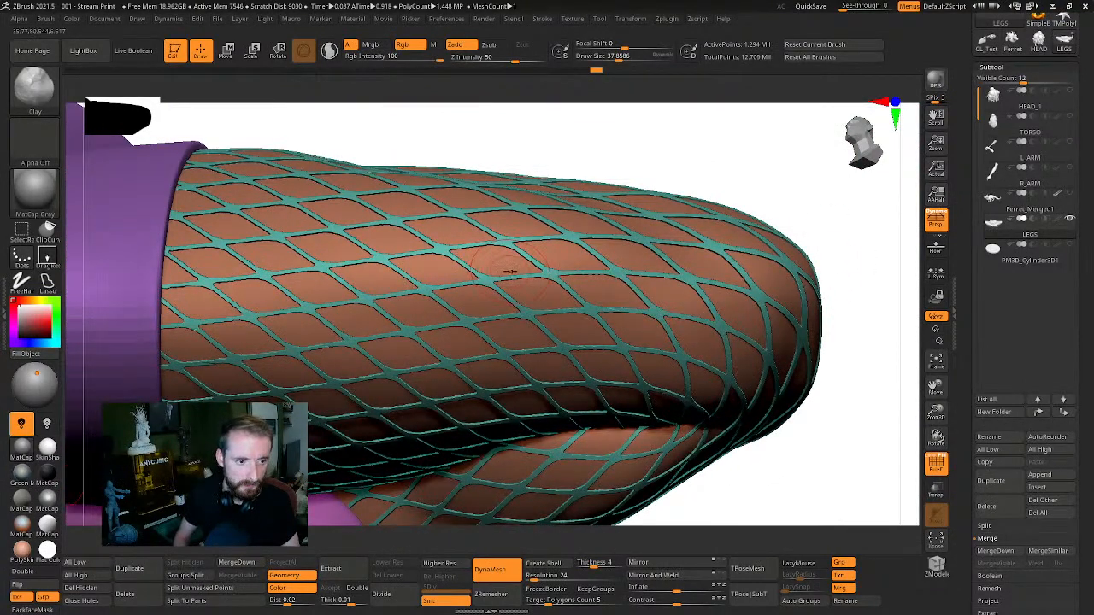
pyautogui.moveTo(855, 294); pyautogui.dragTo(878, 260)
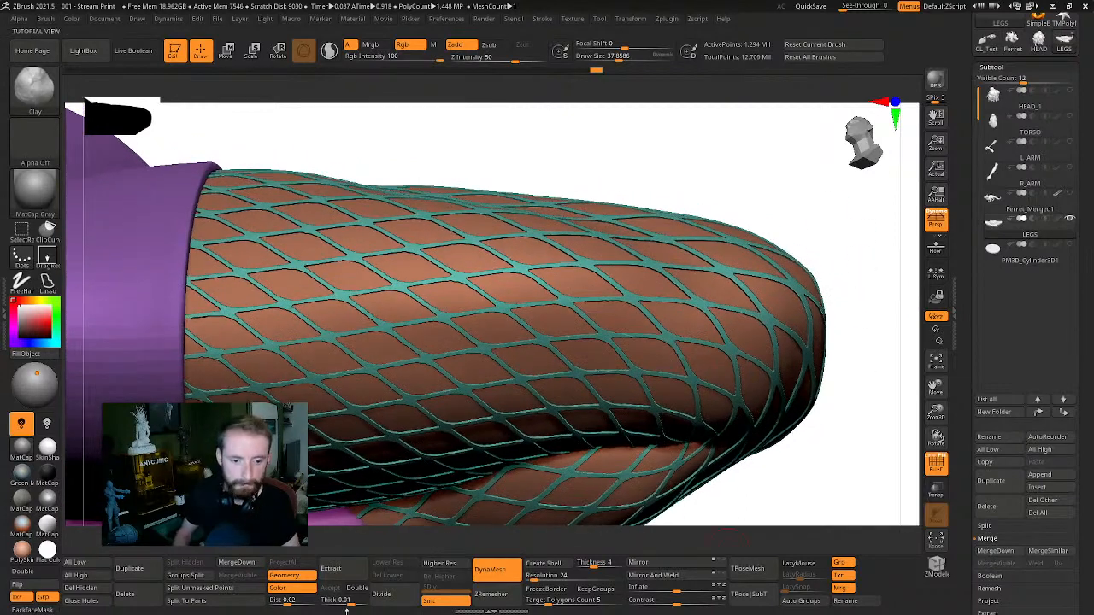
pyautogui.click(536, 577)
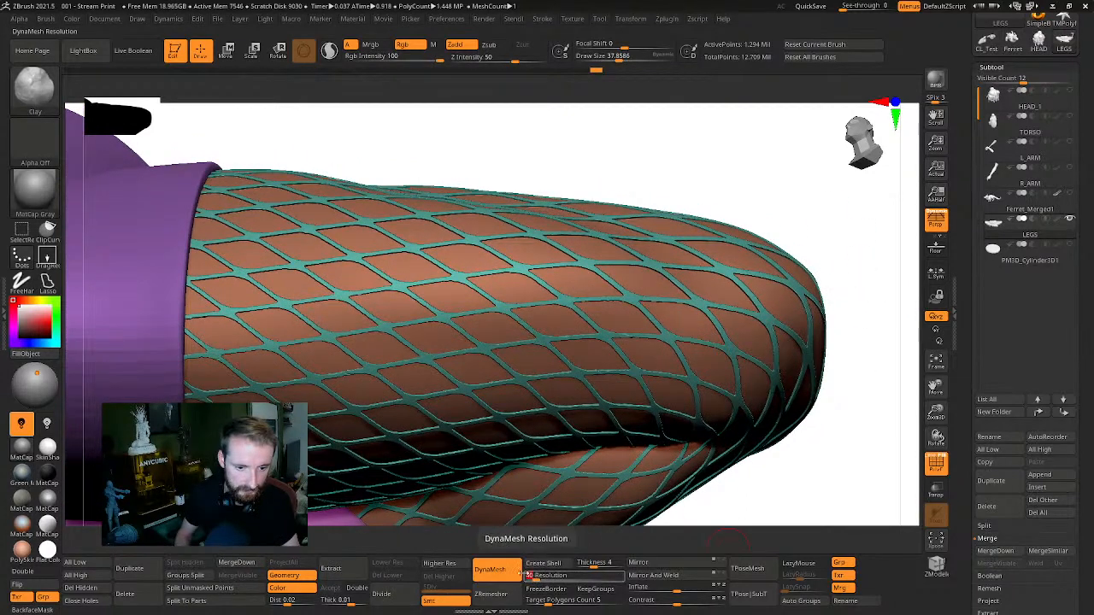
pyautogui.moveTo(528, 577); pyautogui.dragTo(536, 580)
pyautogui.click(536, 579)
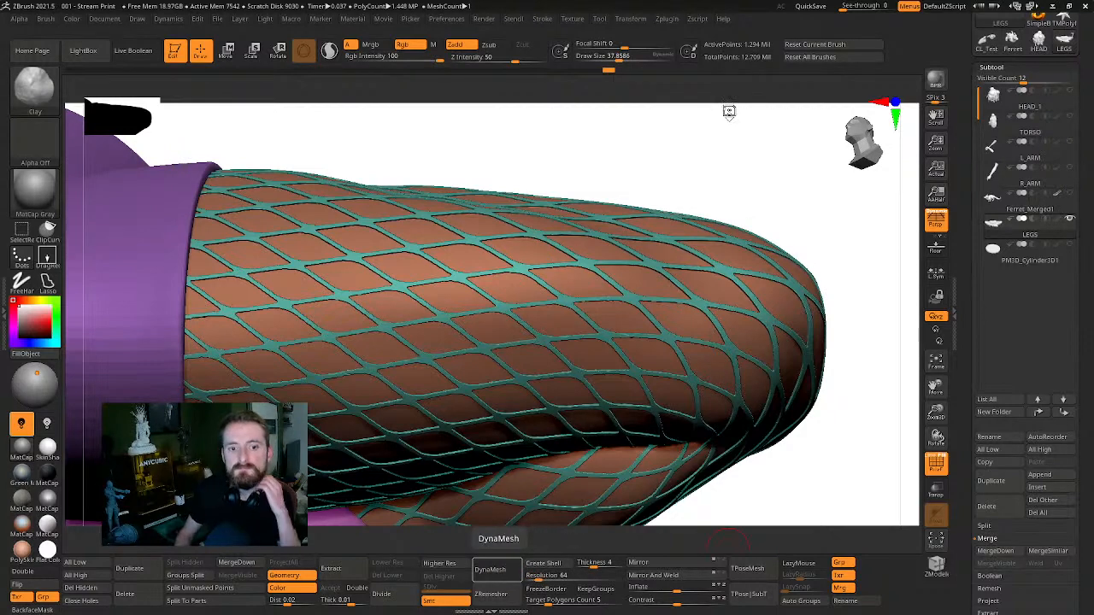
pyautogui.click(490, 569)
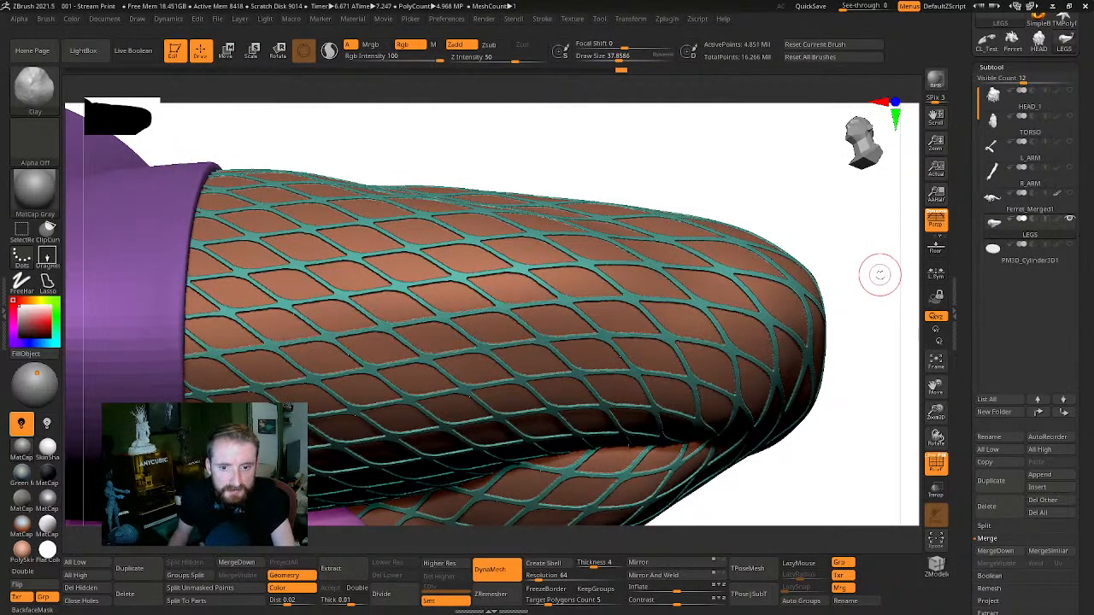
# Reorder the subtools so that PM3D_Cylinder3D1 follows LEGS and Ferret_Merged1 comes last
pyautogui.moveTo(871, 250); pyautogui.dragTo(762, 364)
pyautogui.moveTo(597, 203); pyautogui.dragTo(847, 243)
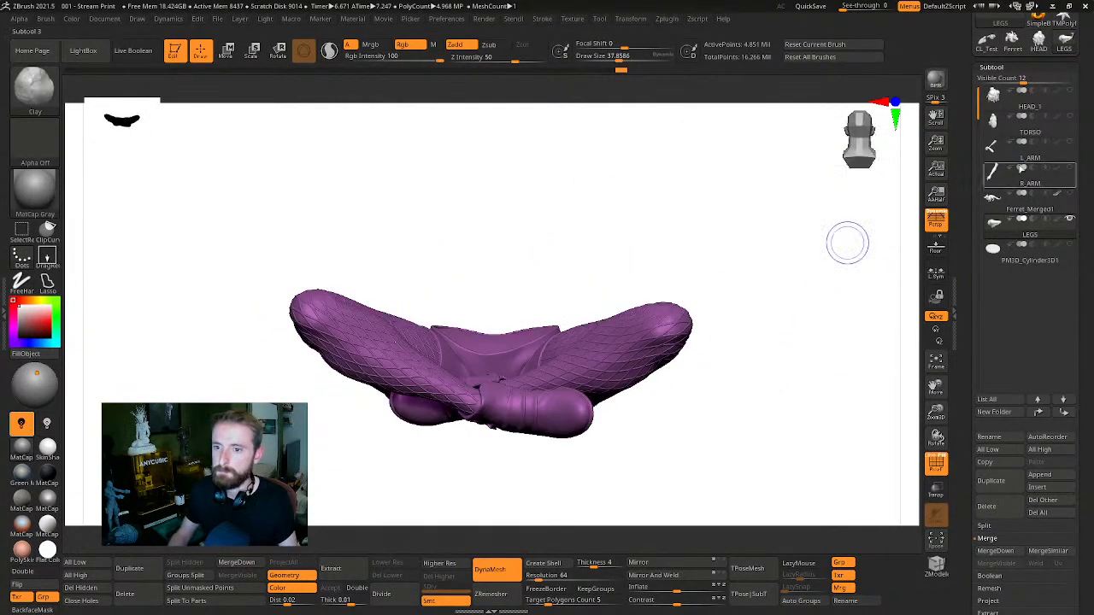
pyautogui.click(1045, 414)
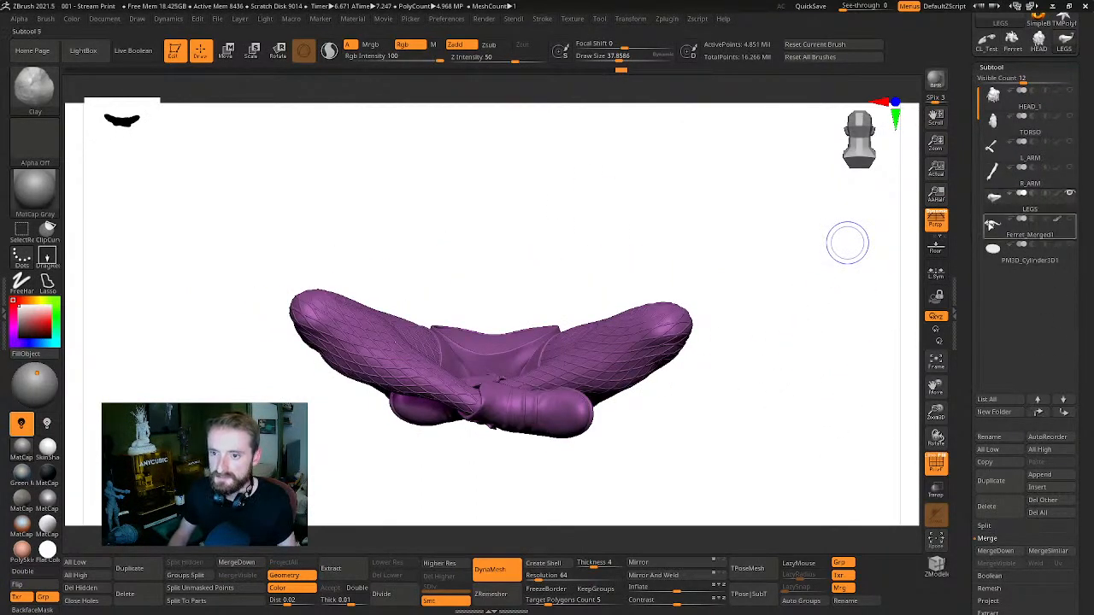
pyautogui.moveTo(788, 301); pyautogui.dragTo(755, 307)
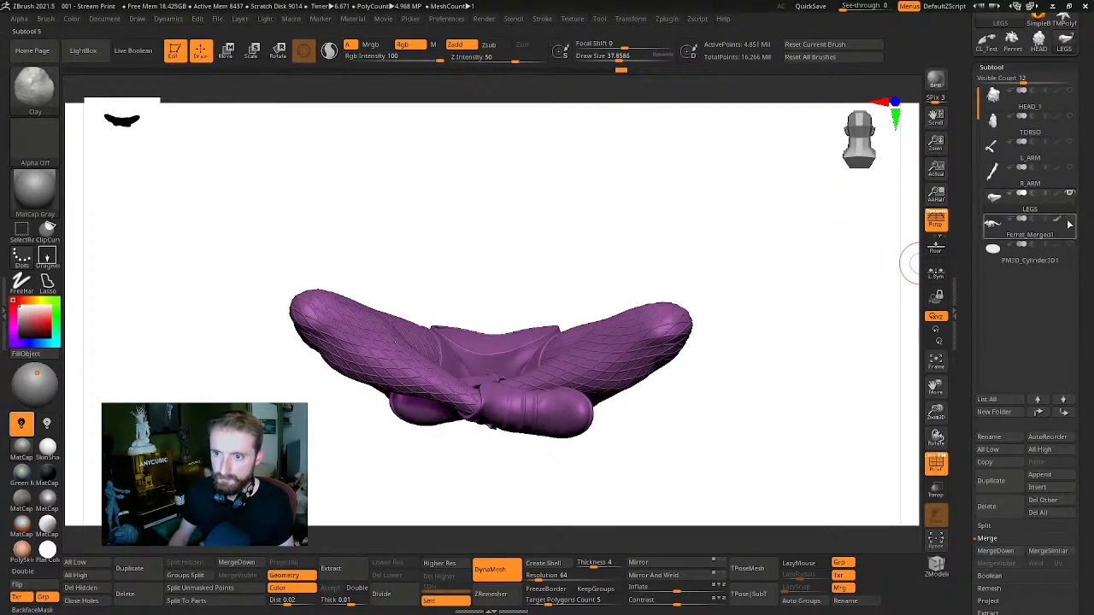
pyautogui.click(994, 258)
pyautogui.click(1041, 413)
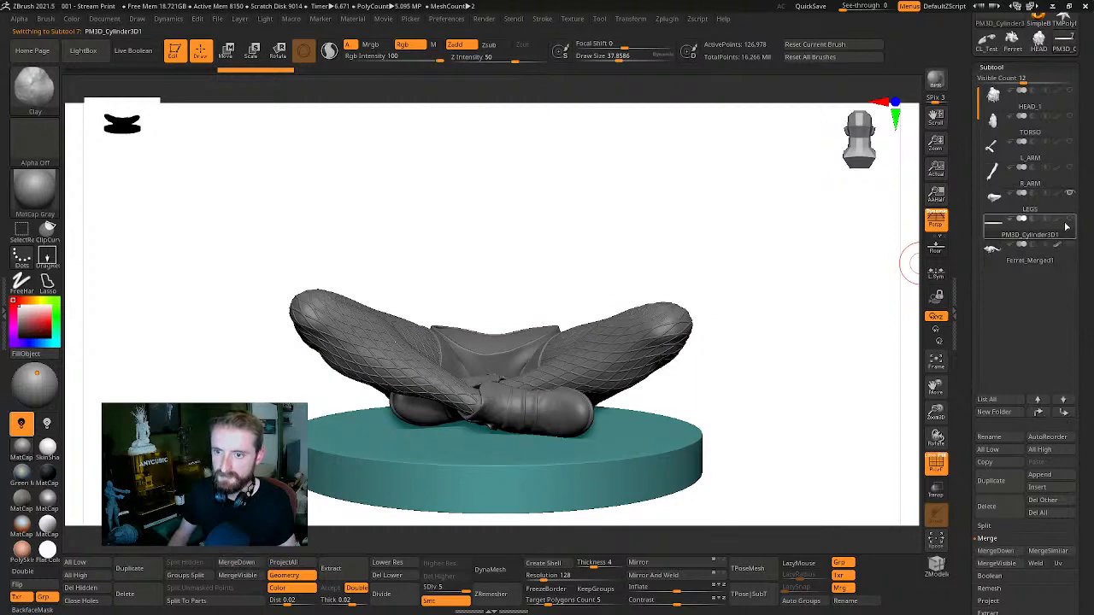
# Show the L_ARM, R_ARM, TORSO and HEAD_1 subtools together with the legs and the round base
pyautogui.click(1074, 146)
pyautogui.click(1073, 144)
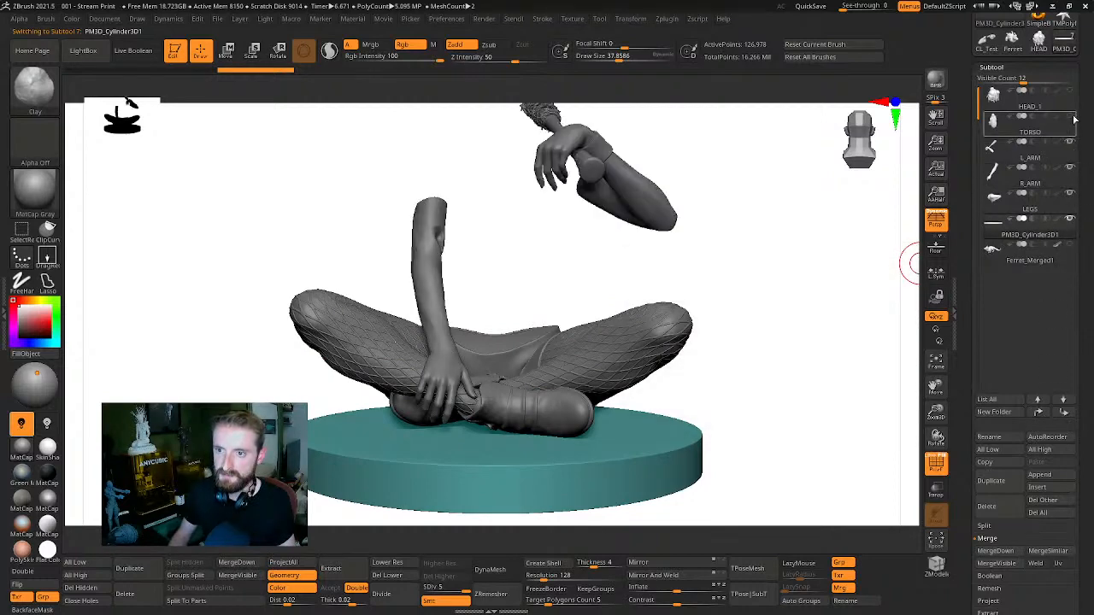
pyautogui.click(1071, 117)
pyautogui.click(1072, 91)
pyautogui.keyDown('alt'); pyautogui.moveTo(805, 315); pyautogui.dragTo(759, 266); pyautogui.keyUp('alt')
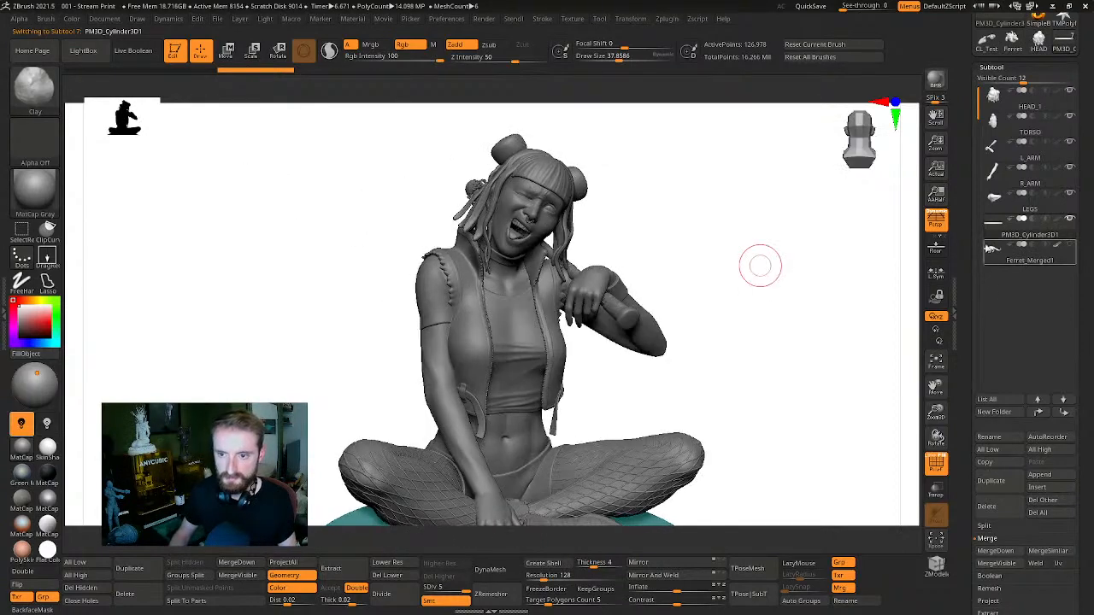
# Check the whole figure with Ferret_Merged1 on its shoulders, and isolate the HEAD_1 subtool
pyautogui.click(1011, 253)
pyautogui.moveTo(852, 264); pyautogui.dragTo(786, 213)
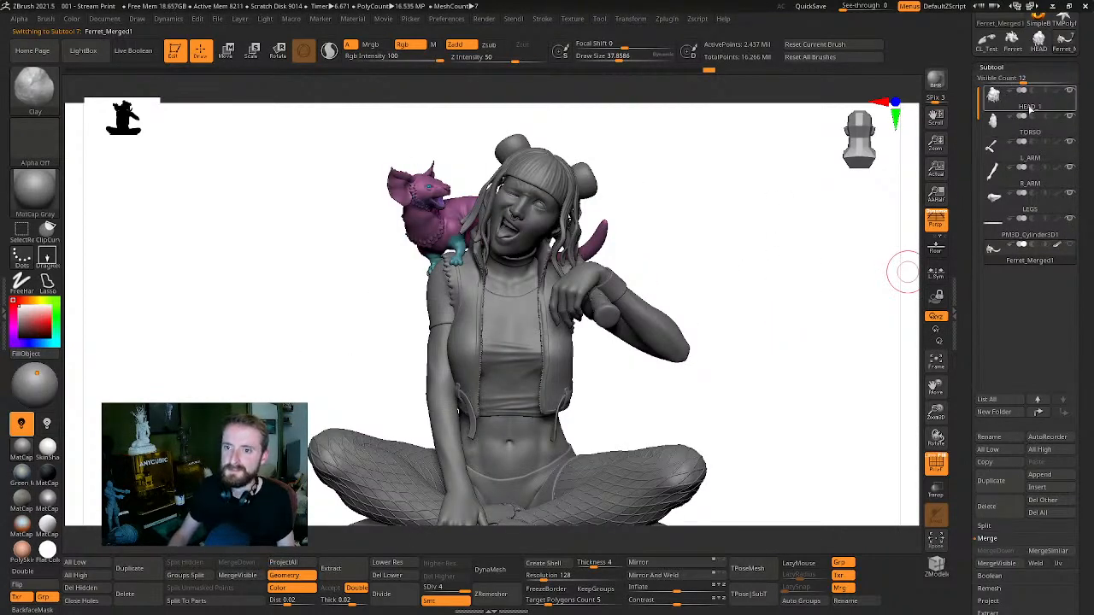
pyautogui.moveTo(815, 293); pyautogui.dragTo(787, 230)
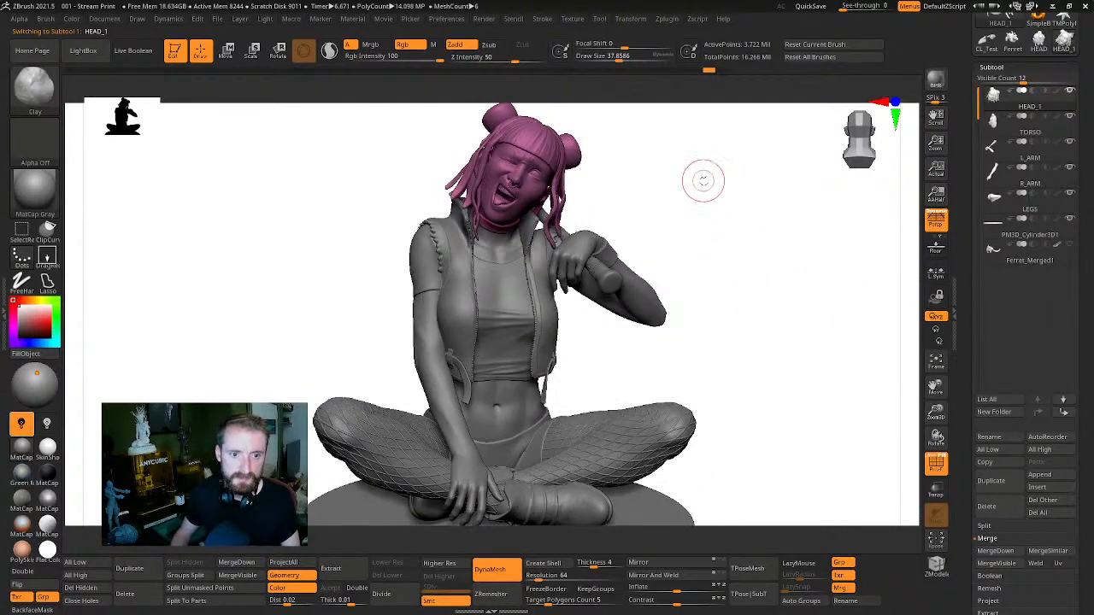
pyautogui.hotkey('alt', 's')
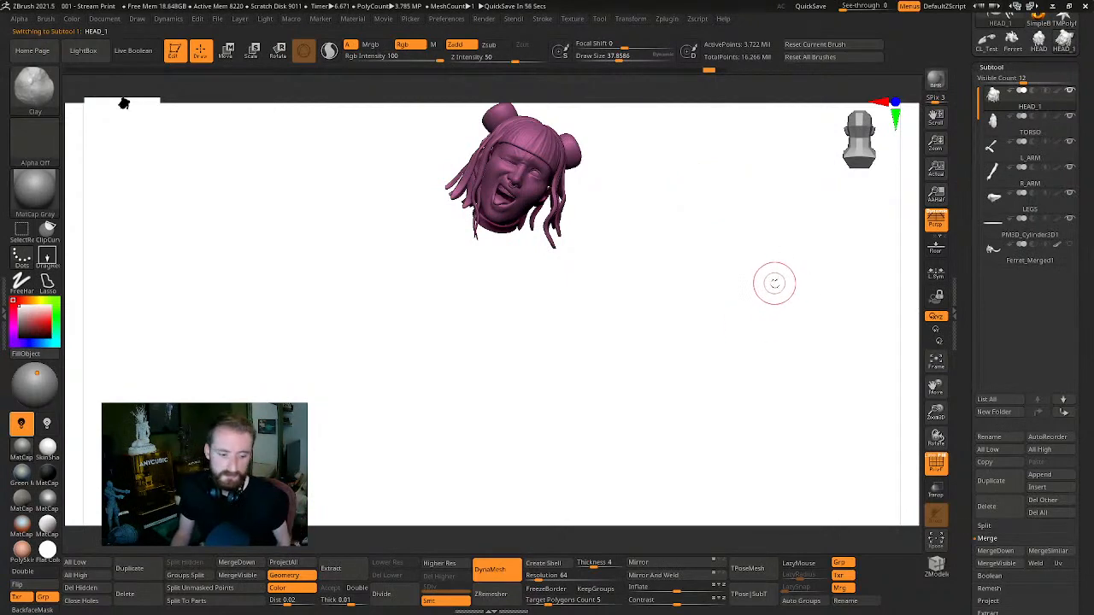
# Show all the figure's subtools around HEAD_1 and examine the torso, vest and arms up close before framing the whole figure
pyautogui.hotkey('alt', 's')
pyautogui.moveTo(775, 313); pyautogui.dragTo(729, 248)
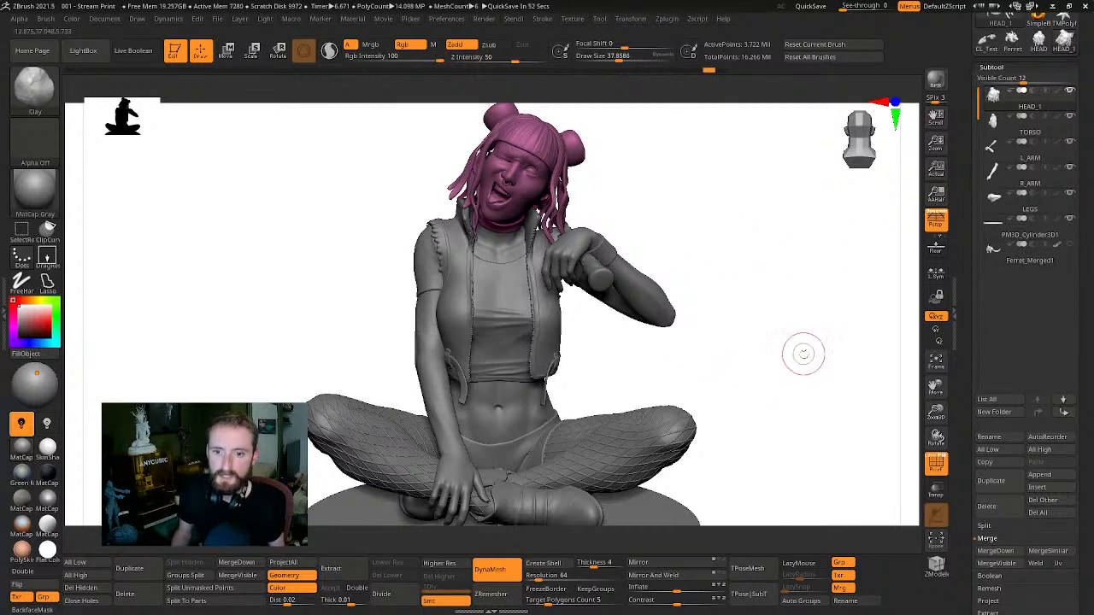
pyautogui.moveTo(800, 354)
pyautogui.mouseDown()
pyautogui.moveTo(801, 317)
pyautogui.moveTo(820, 320)
pyautogui.moveTo(806, 351)
pyautogui.mouseUp()
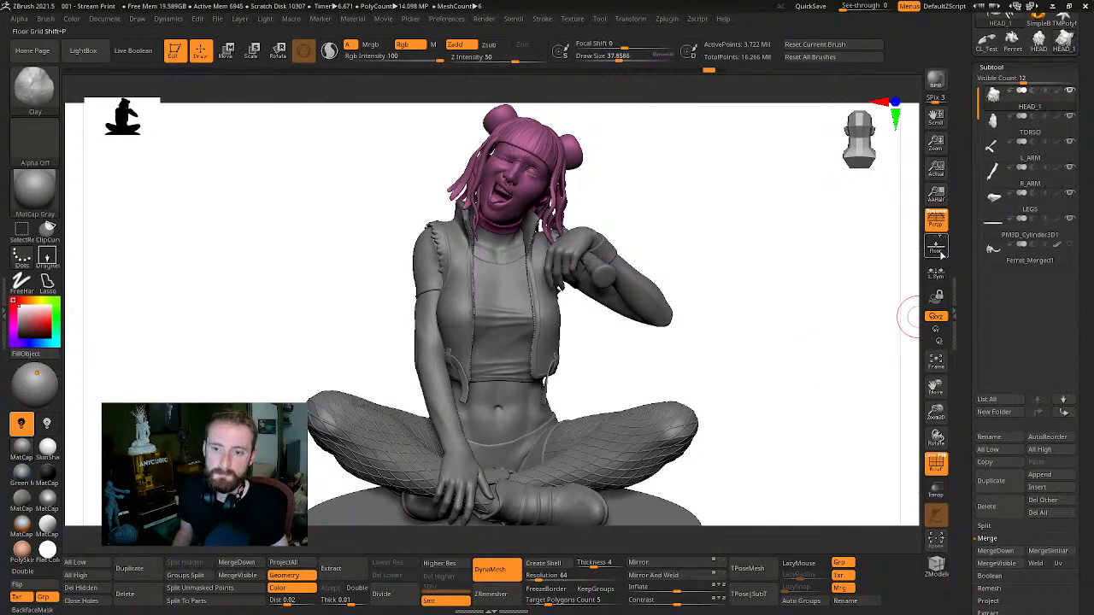
pyautogui.moveTo(757, 274)
pyautogui.mouseDown()
pyautogui.moveTo(798, 286)
pyautogui.moveTo(784, 291)
pyautogui.moveTo(811, 276)
pyautogui.moveTo(781, 259)
pyautogui.moveTo(786, 160)
pyautogui.mouseUp()
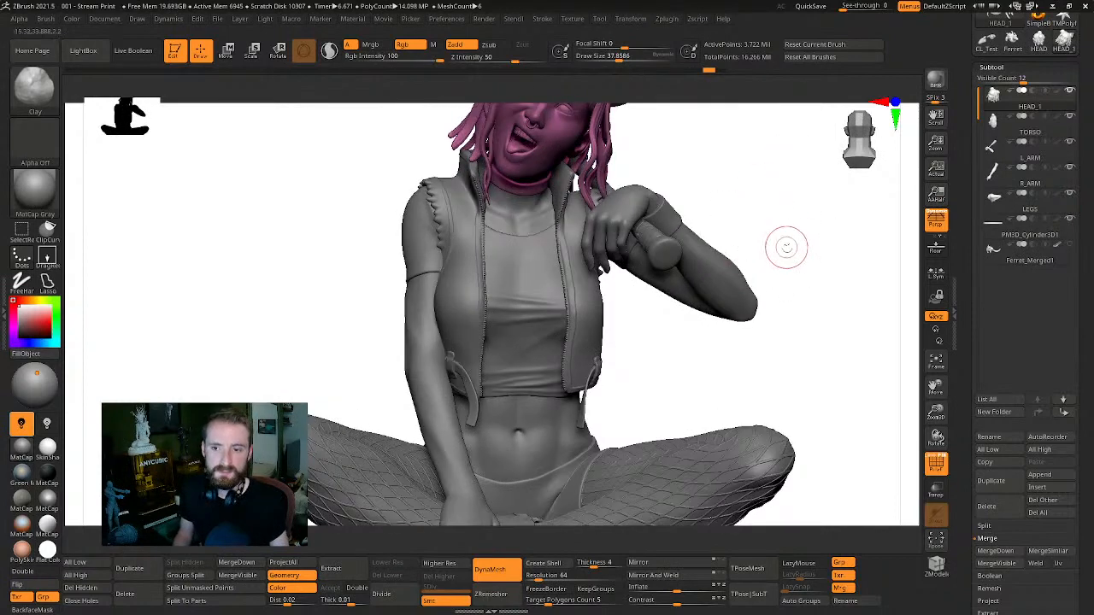
pyautogui.moveTo(786, 248)
pyautogui.mouseDown()
pyautogui.moveTo(761, 291)
pyautogui.moveTo(755, 269)
pyautogui.mouseUp()
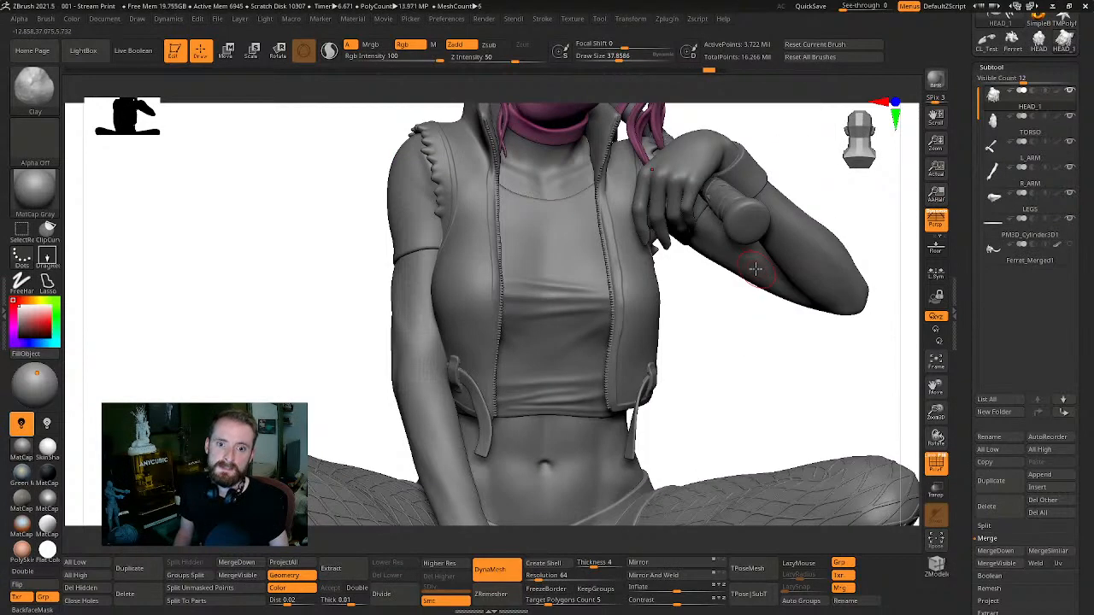
pyautogui.moveTo(802, 169)
pyautogui.mouseDown()
pyautogui.moveTo(767, 242)
pyautogui.moveTo(779, 258)
pyautogui.moveTo(623, 208)
pyautogui.mouseUp()
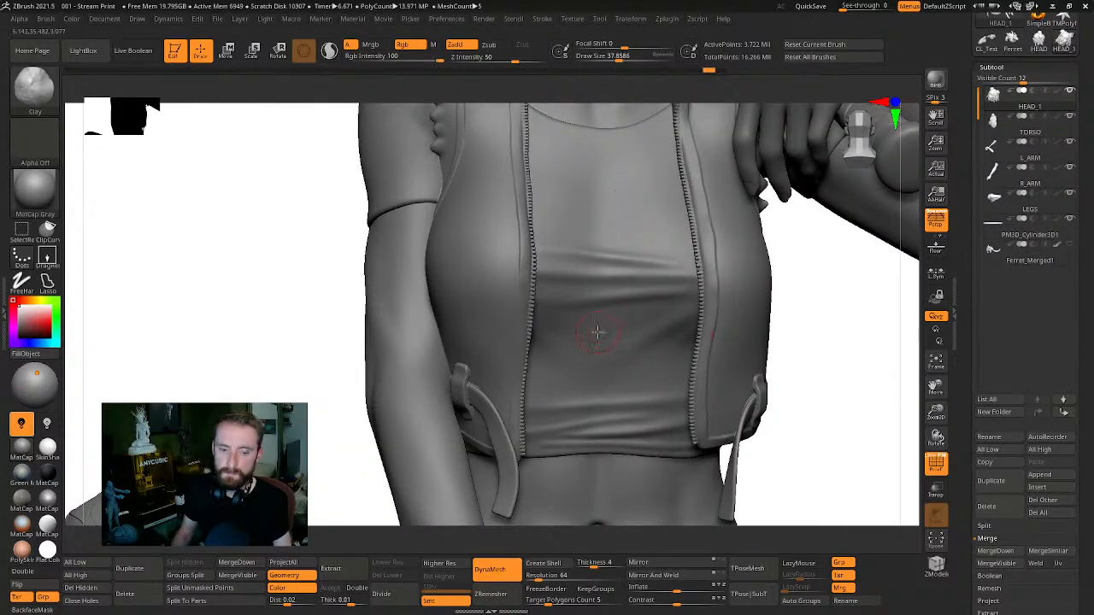
pyautogui.press('f')
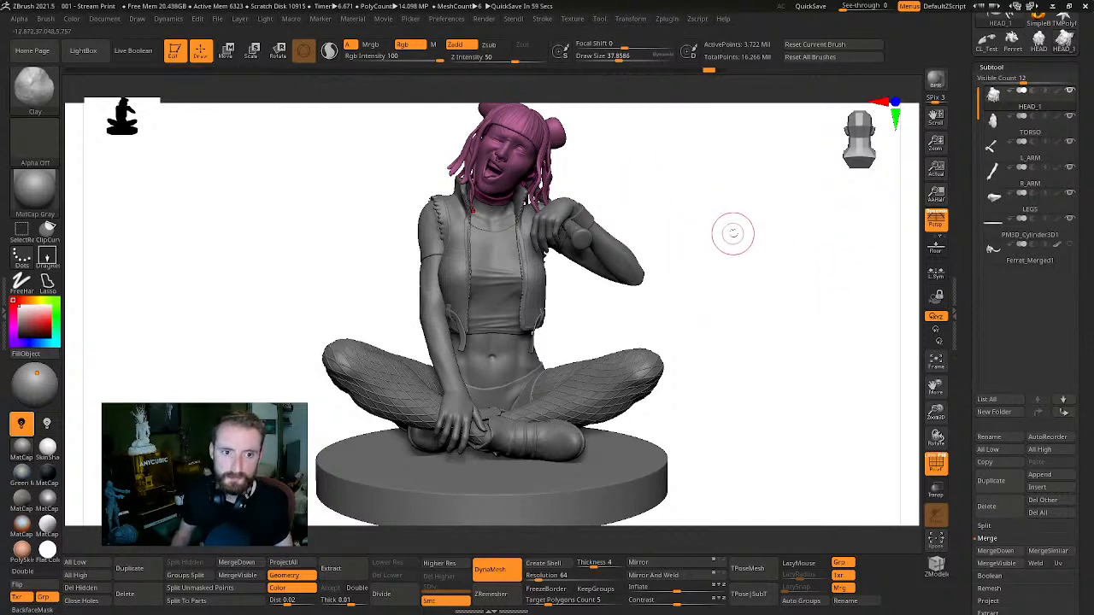
# Examine how the hair and neck meet the vest collar from behind and in front, viewing HEAD_1 alone and with TORSO
pyautogui.keyDown('alt'); pyautogui.moveTo(732, 234); pyautogui.dragTo(783, 325); pyautogui.keyUp('alt')
pyautogui.keyDown('ctrl'); pyautogui.keyDown('shift'); pyautogui.click(743, 245); pyautogui.keyUp('shift'); pyautogui.keyUp('ctrl')
pyautogui.keyDown('alt'); pyautogui.moveTo(823, 279); pyautogui.dragTo(711, 242); pyautogui.keyUp('alt')
pyautogui.keyDown('alt'); pyautogui.click(781, 206); pyautogui.keyUp('alt')
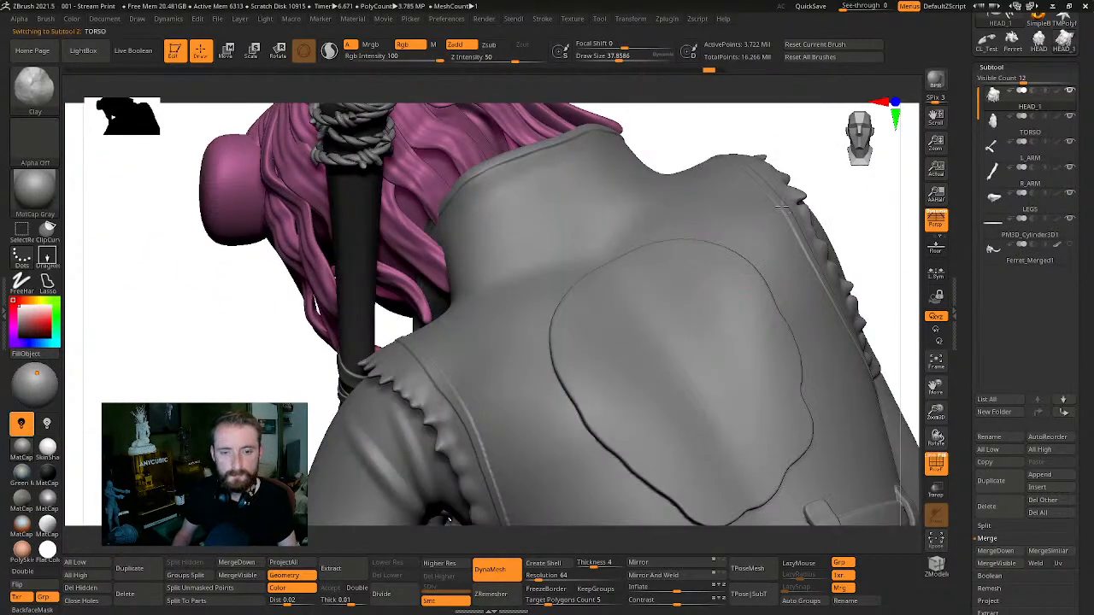
pyautogui.moveTo(782, 206); pyautogui.dragTo(496, 212)
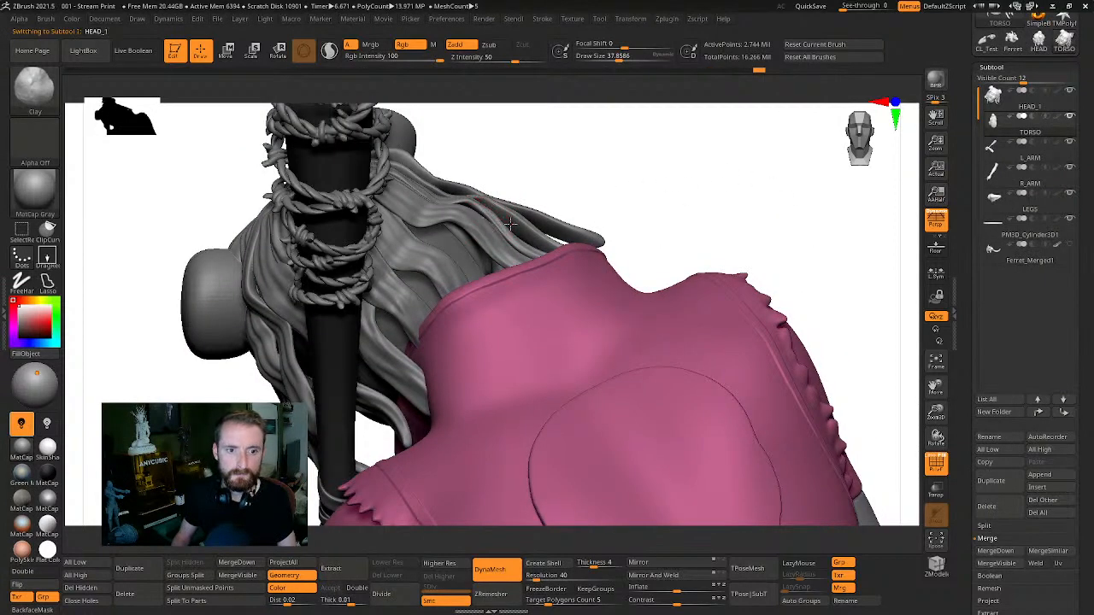
pyautogui.hotkey('shift', 'alt', 's')
pyautogui.moveTo(622, 271); pyautogui.dragTo(664, 391)
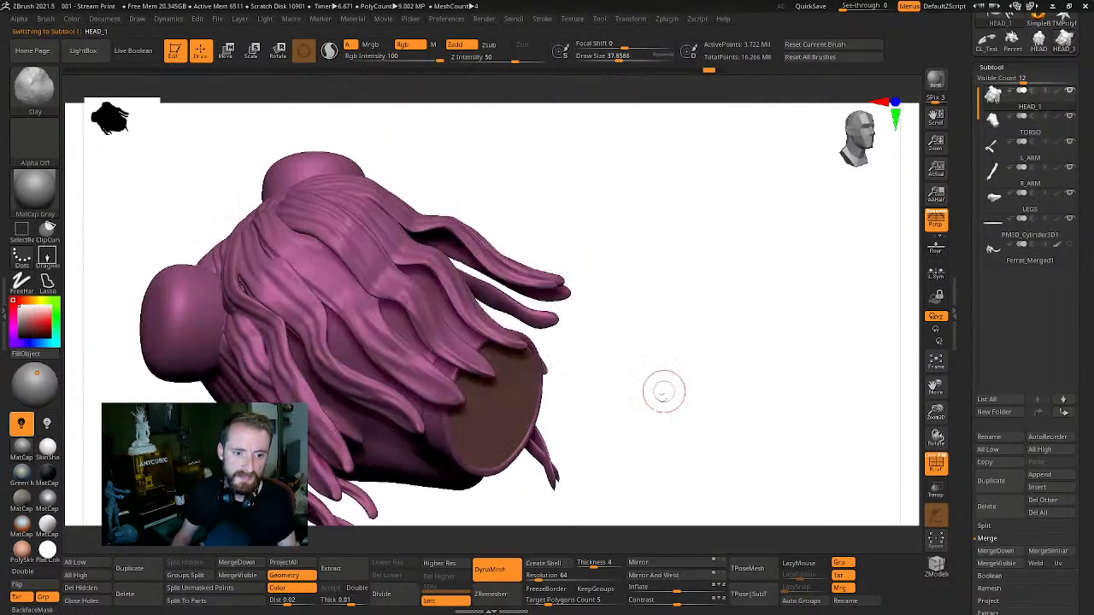
pyautogui.hotkey('shift', 'alt', 's')
pyautogui.moveTo(798, 225); pyautogui.dragTo(426, 253)
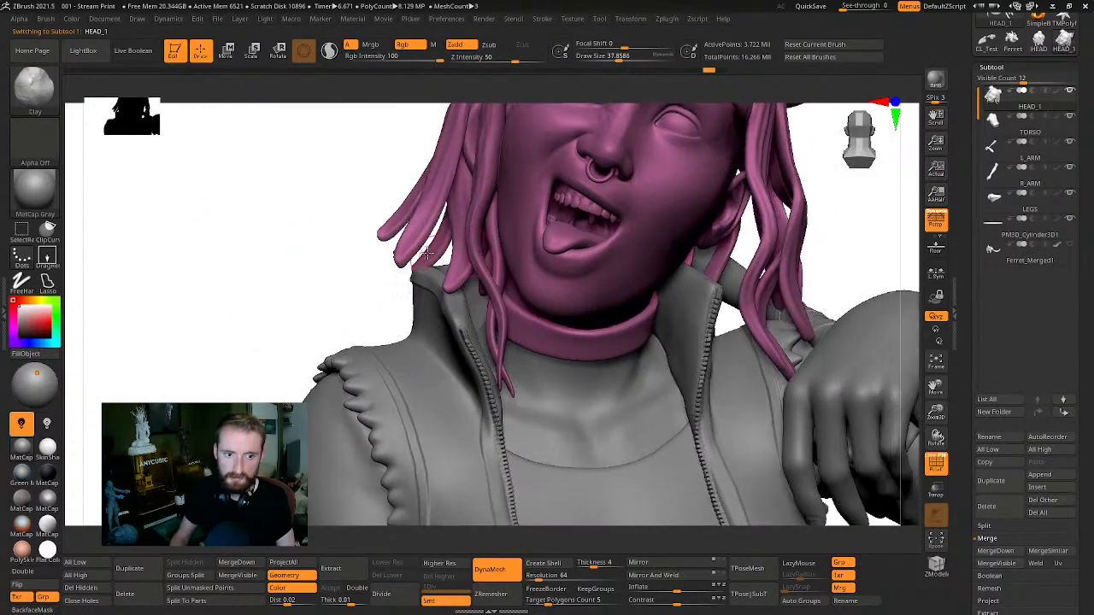
# Set the draw size to about 146 and inspect the neck's open underside, comparing HEAD_1 alone with the full figure
pyautogui.press('s')
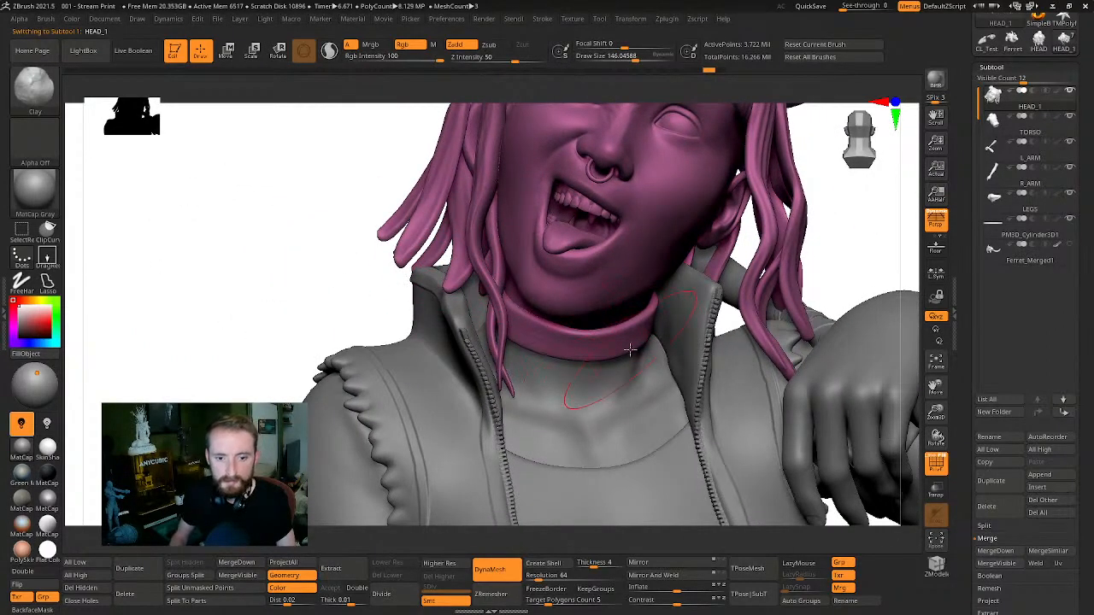
pyautogui.moveTo(262, 288); pyautogui.dragTo(469, 278)
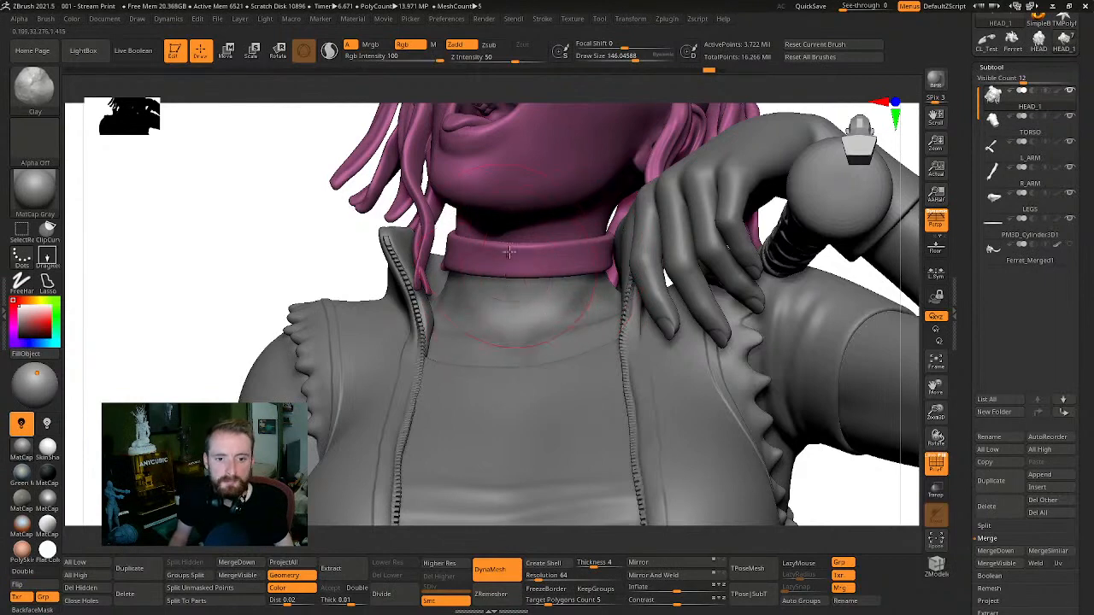
pyautogui.hotkey('alt', 's')
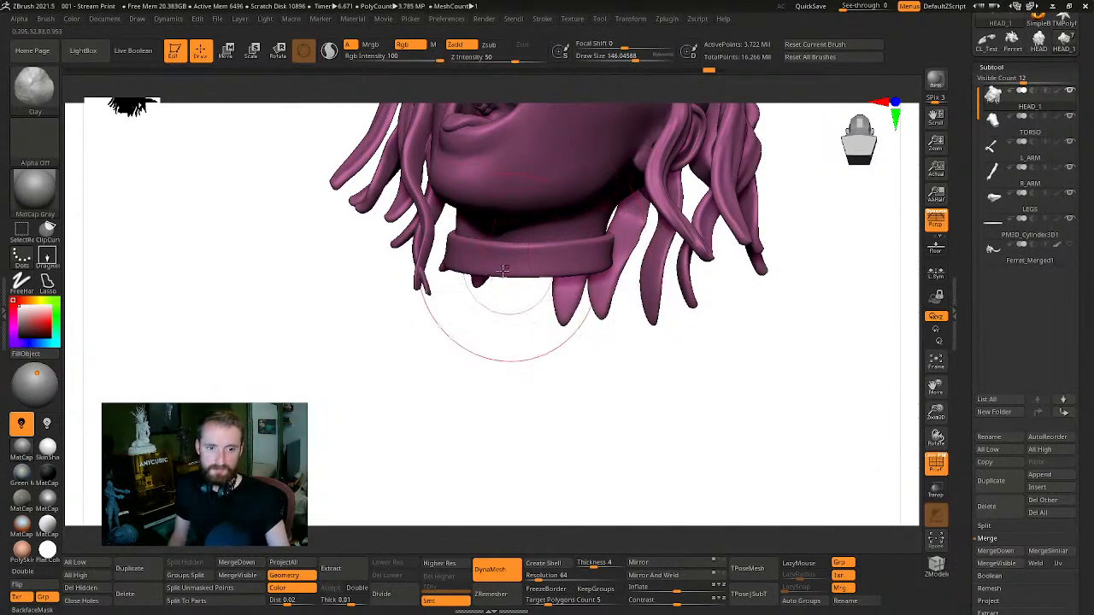
pyautogui.moveTo(634, 395); pyautogui.dragTo(654, 227)
pyautogui.moveTo(806, 267); pyautogui.dragTo(577, 255)
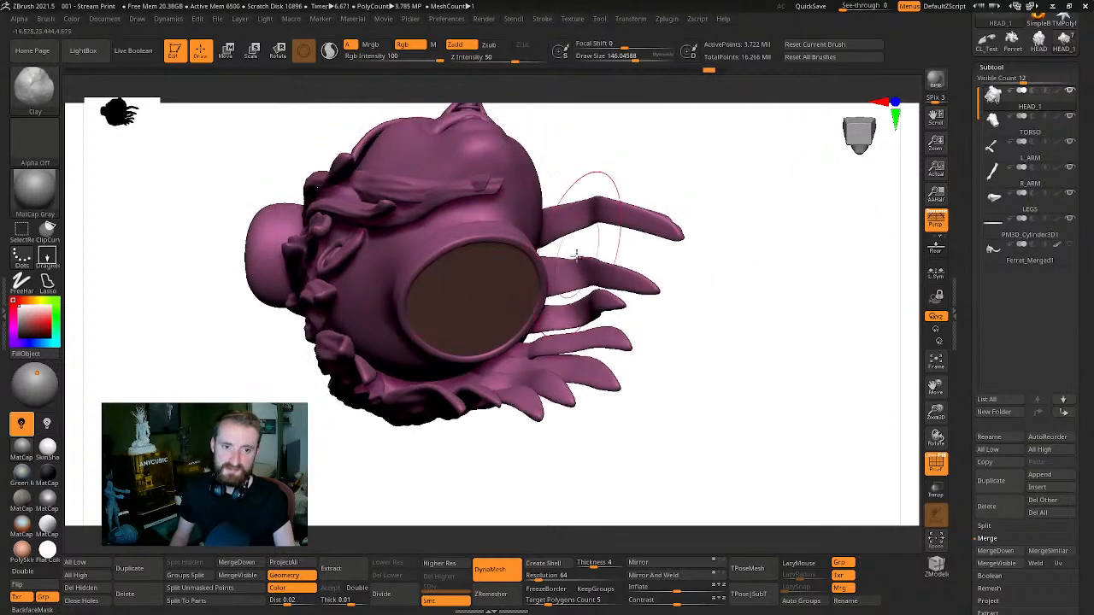
pyautogui.hotkey('alt', 's')
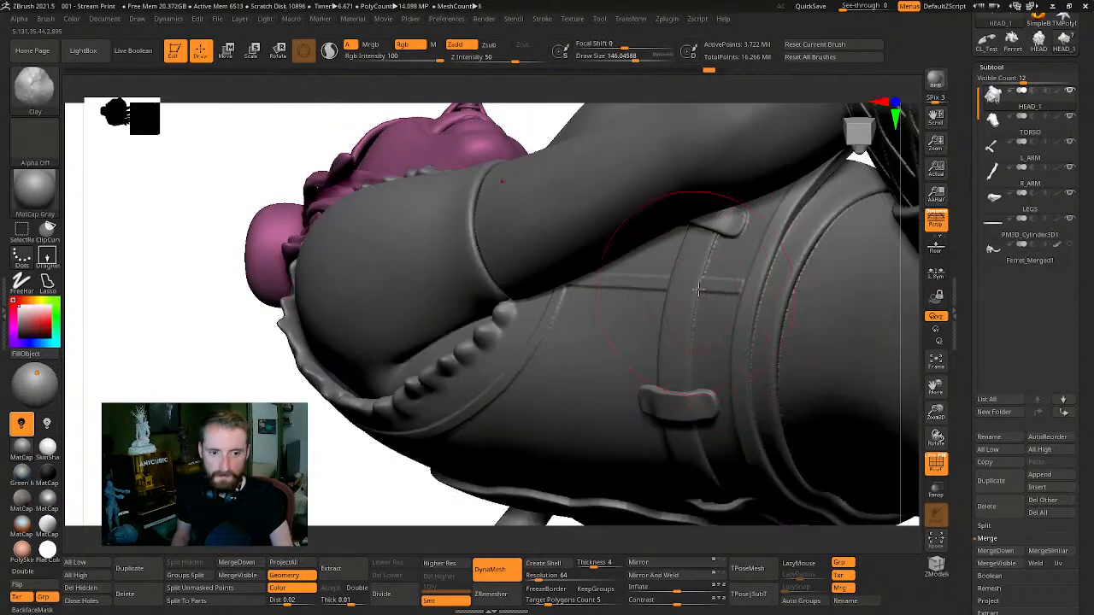
pyautogui.moveTo(231, 357)
pyautogui.mouseDown()
pyautogui.moveTo(213, 384)
pyautogui.moveTo(244, 466)
pyautogui.mouseUp()
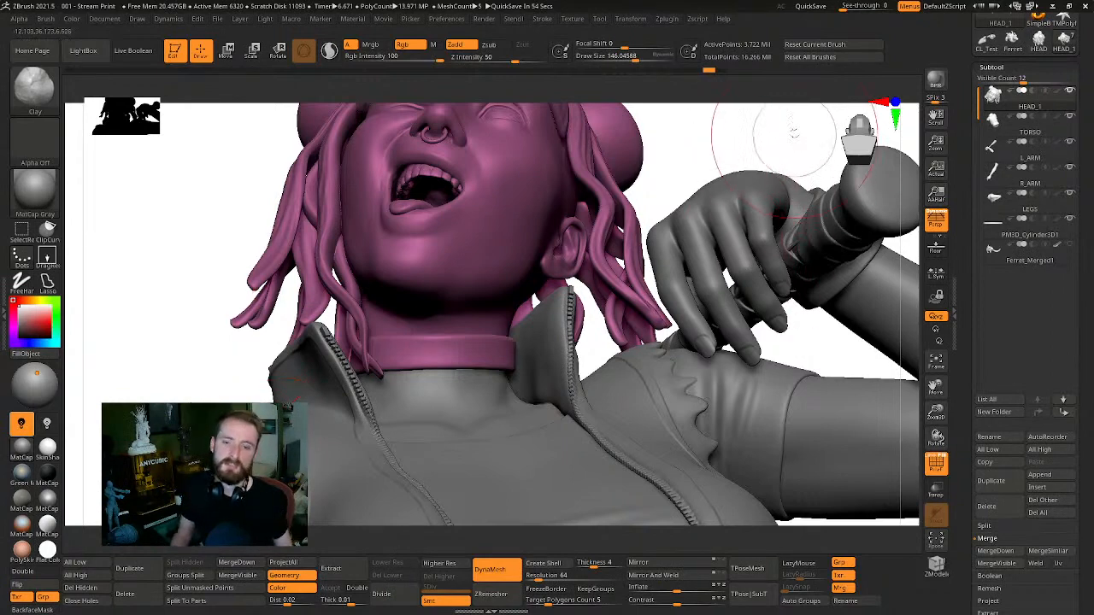
pyautogui.moveTo(793, 133)
pyautogui.mouseDown()
pyautogui.moveTo(764, 144)
pyautogui.moveTo(798, 148)
pyautogui.moveTo(733, 195)
pyautogui.moveTo(803, 173)
pyautogui.moveTo(826, 247)
pyautogui.moveTo(507, 213)
pyautogui.mouseUp()
pyautogui.hotkey('alt', 's')
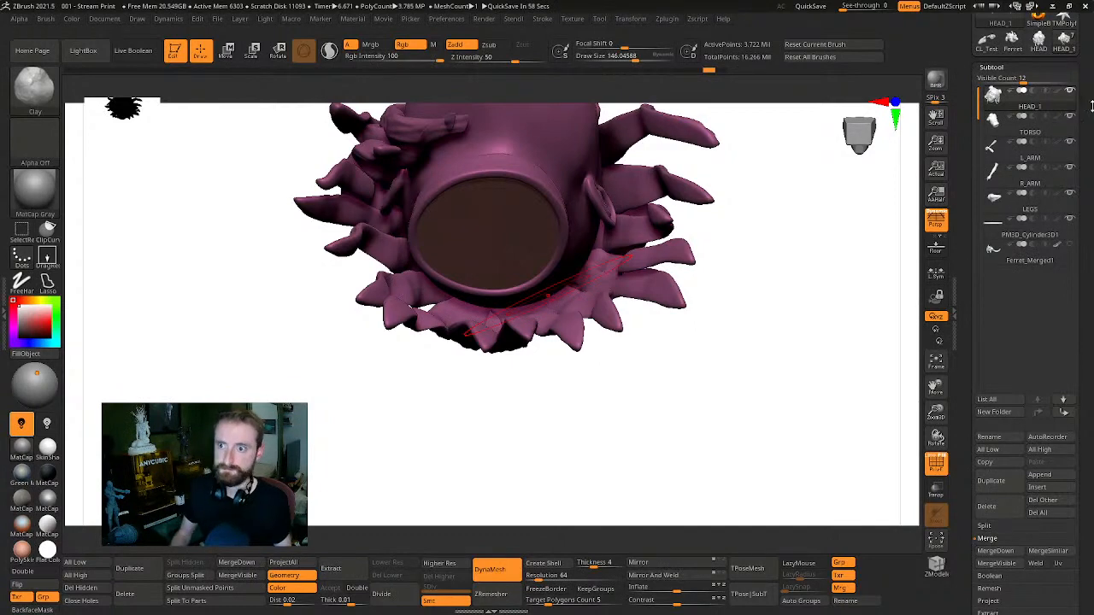
# Insert the TMPolyMesh_1 star as a new subtool directly below HEAD_1 and frame it
pyautogui.scroll(3, 1076, 107)
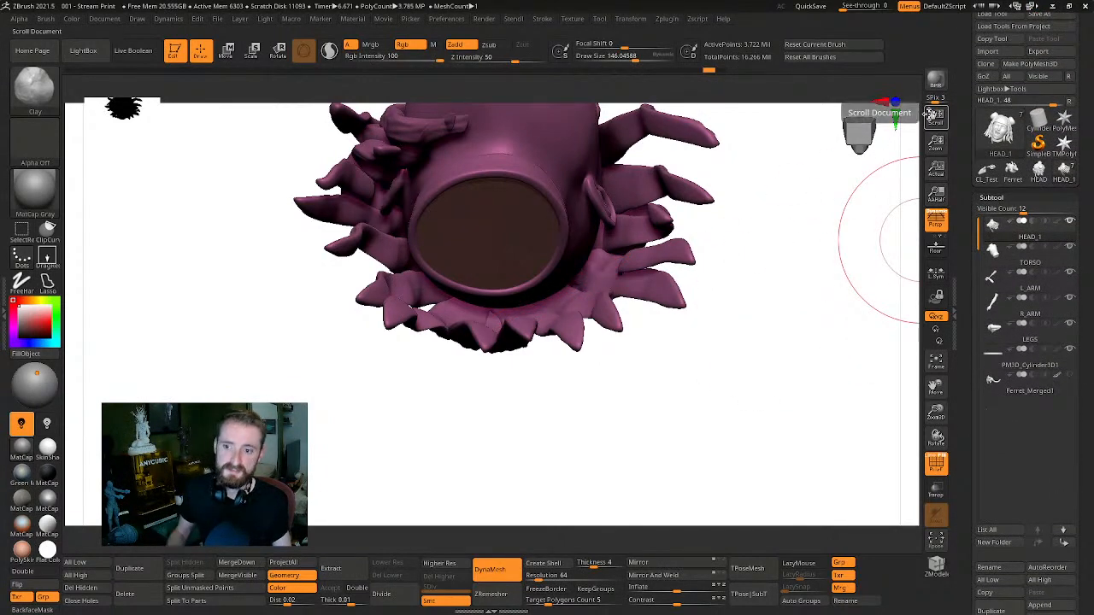
pyautogui.moveTo(820, 228); pyautogui.dragTo(867, 264)
pyautogui.scroll(1, 1063, 149)
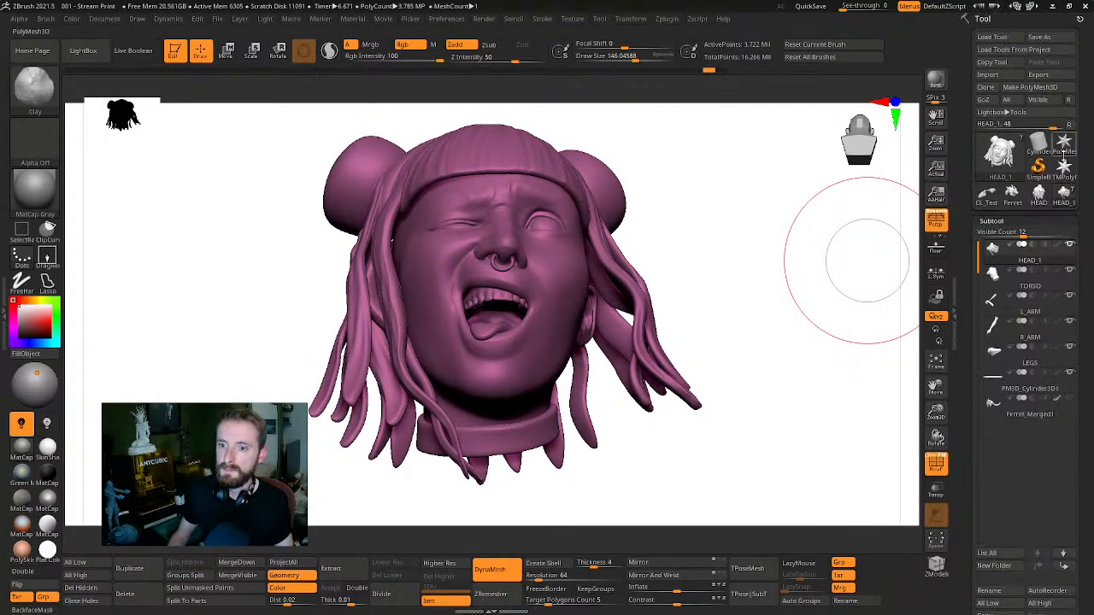
pyautogui.moveTo(727, 313); pyautogui.dragTo(734, 261)
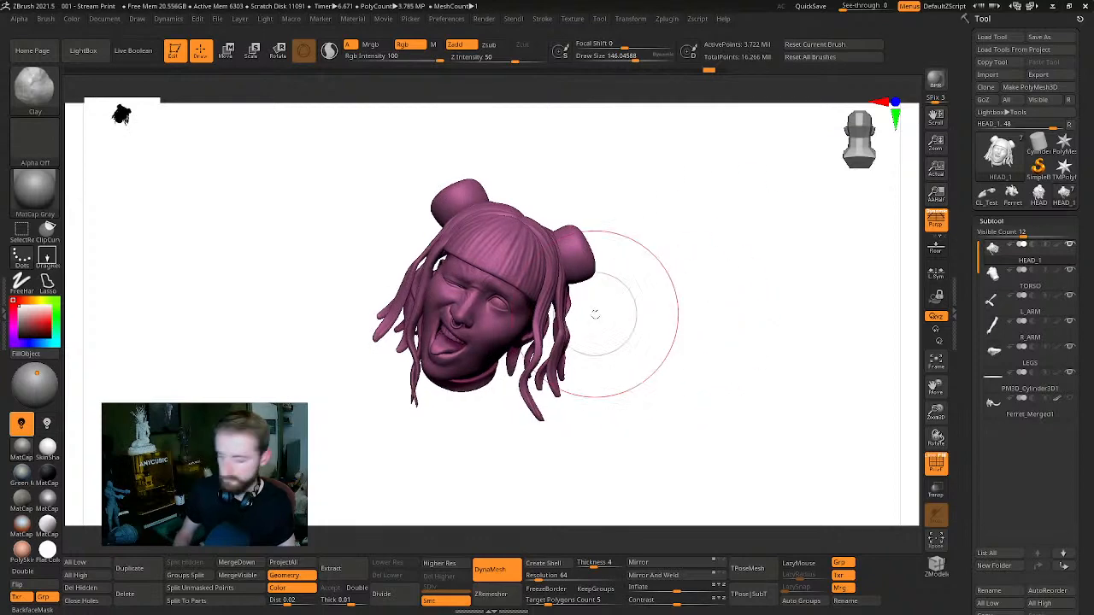
pyautogui.moveTo(1083, 449)
pyautogui.mouseDown()
pyautogui.moveTo(1077, 169)
pyautogui.moveTo(1049, 204)
pyautogui.moveTo(1038, 270)
pyautogui.moveTo(1030, 495)
pyautogui.mouseUp()
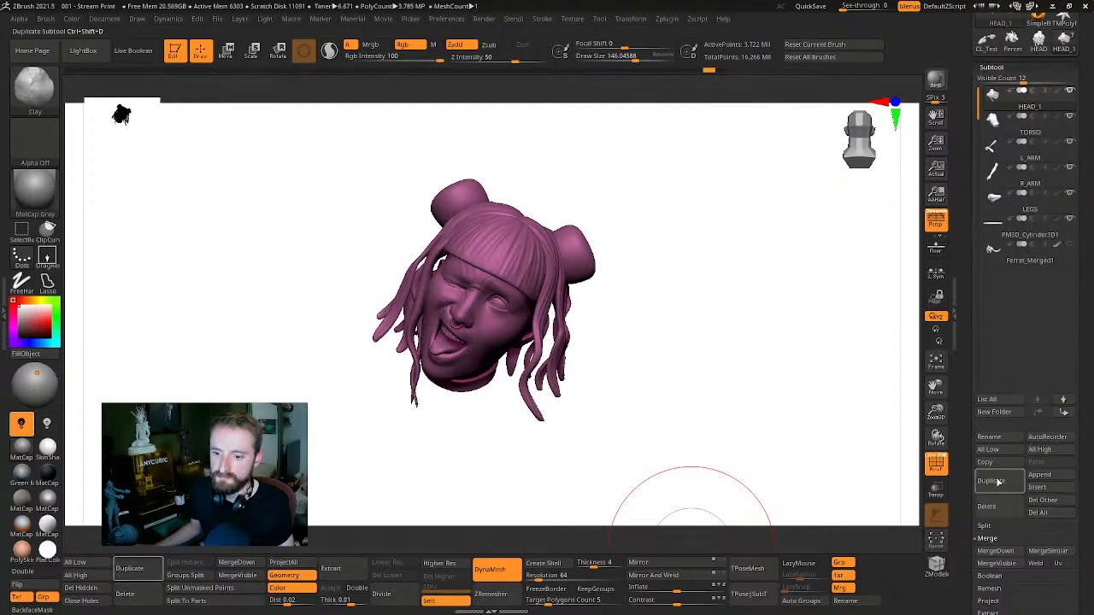
pyautogui.click(1036, 487)
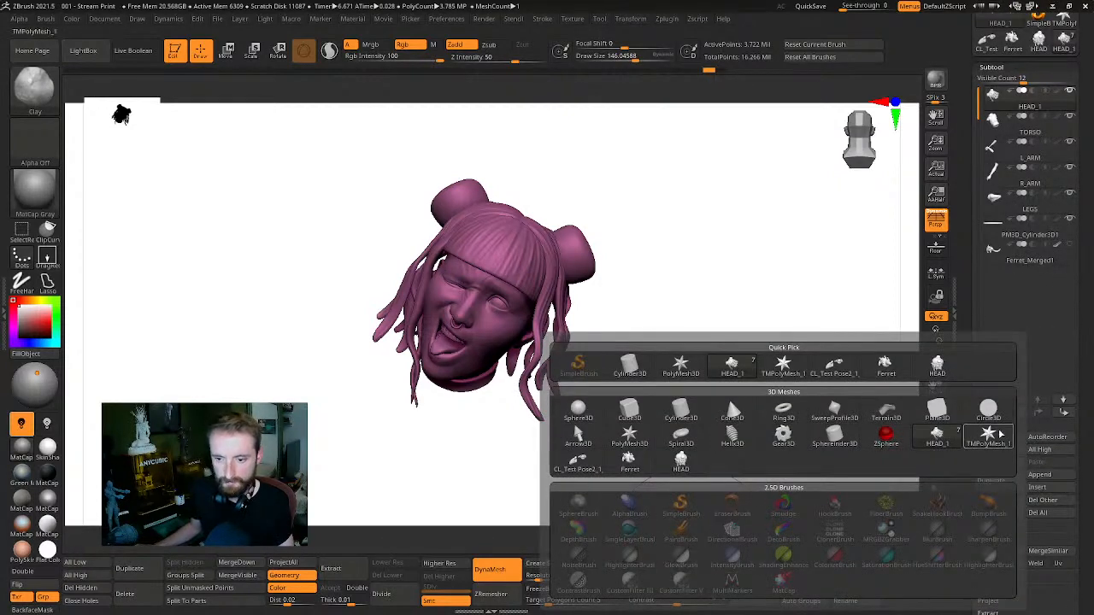
pyautogui.click(990, 435)
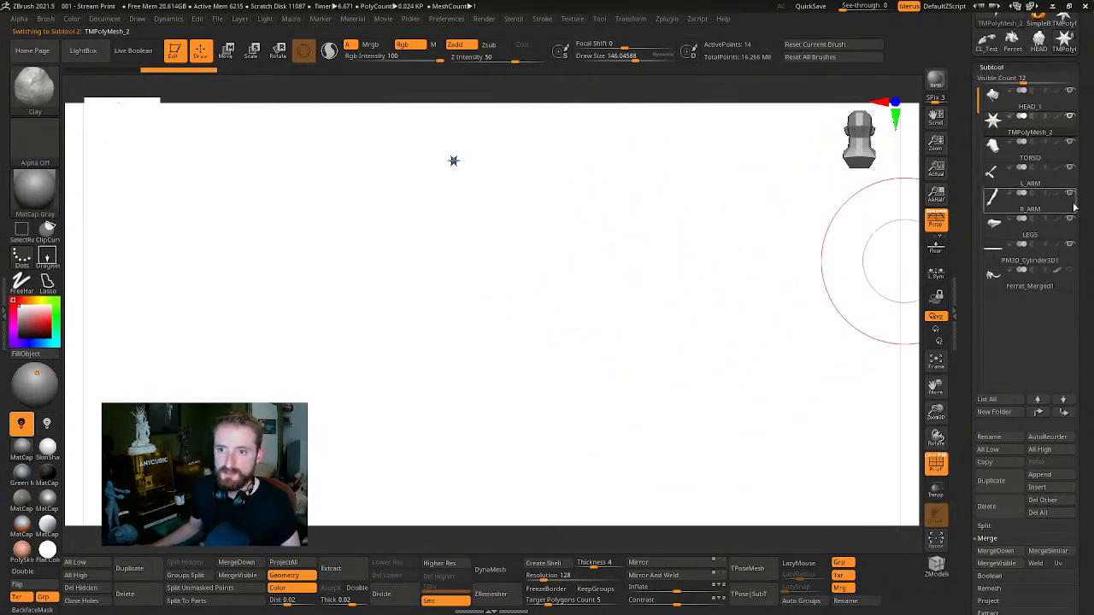
pyautogui.press('f')
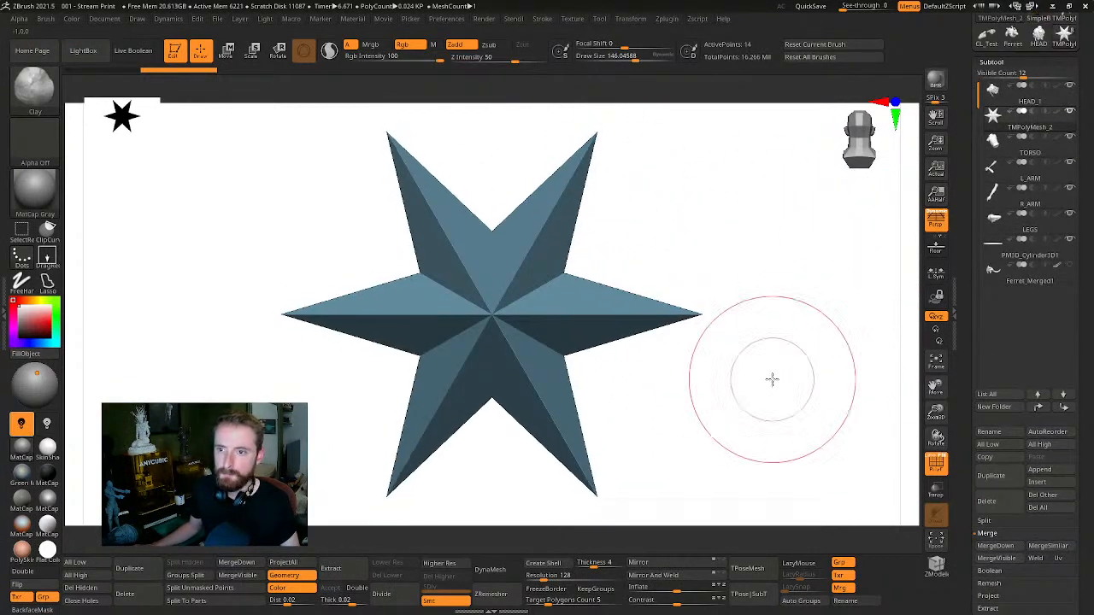
# Initialize the inserted star mesh as a QCube with X, Y and Z resolution 1
pyautogui.scroll(-10, 1076, 187)
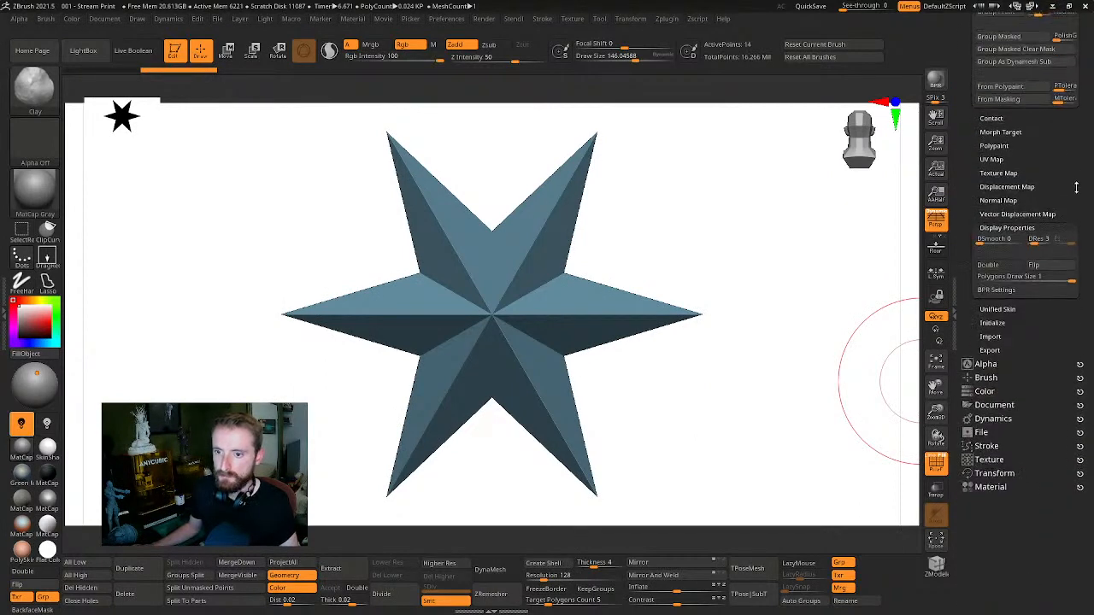
pyautogui.moveTo(1076, 187); pyautogui.dragTo(1073, 206)
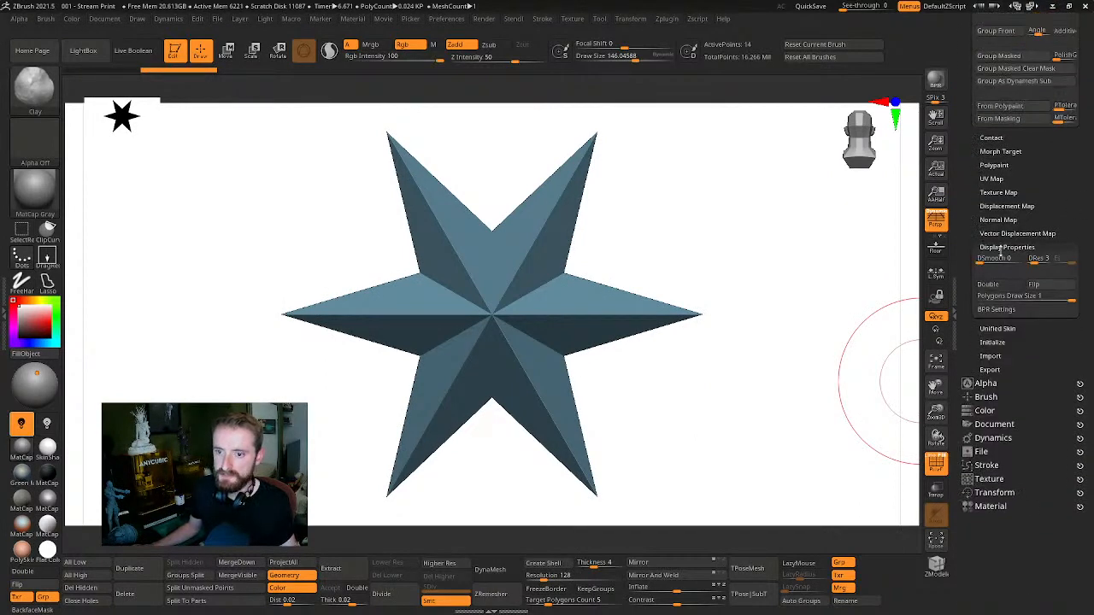
pyautogui.click(995, 342)
pyautogui.moveTo(1028, 396); pyautogui.dragTo(1050, 328)
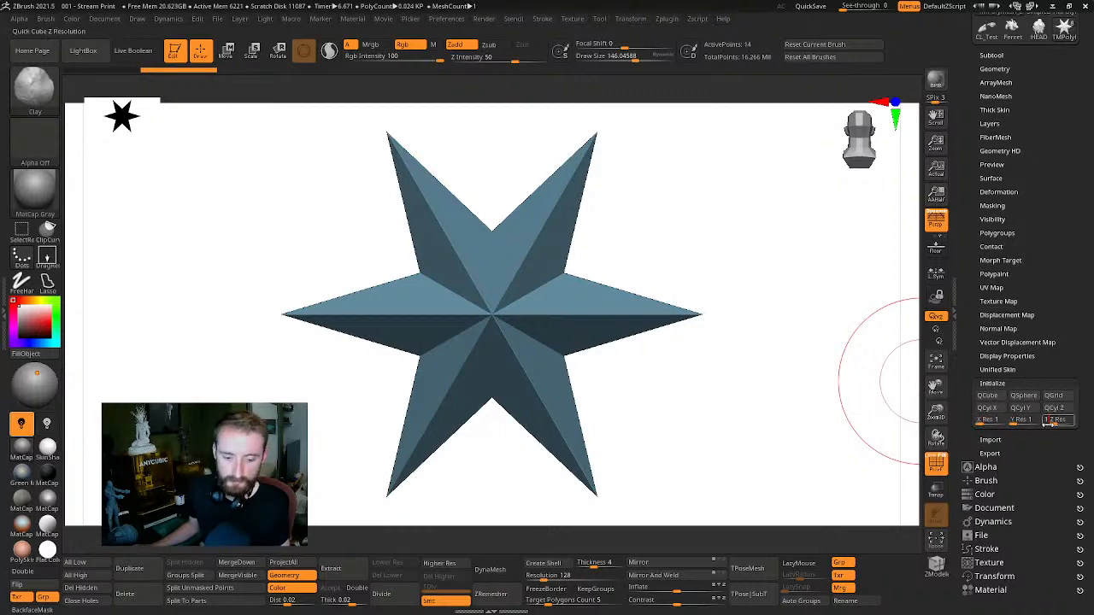
pyautogui.click(990, 398)
pyautogui.moveTo(816, 320); pyautogui.dragTo(867, 361)
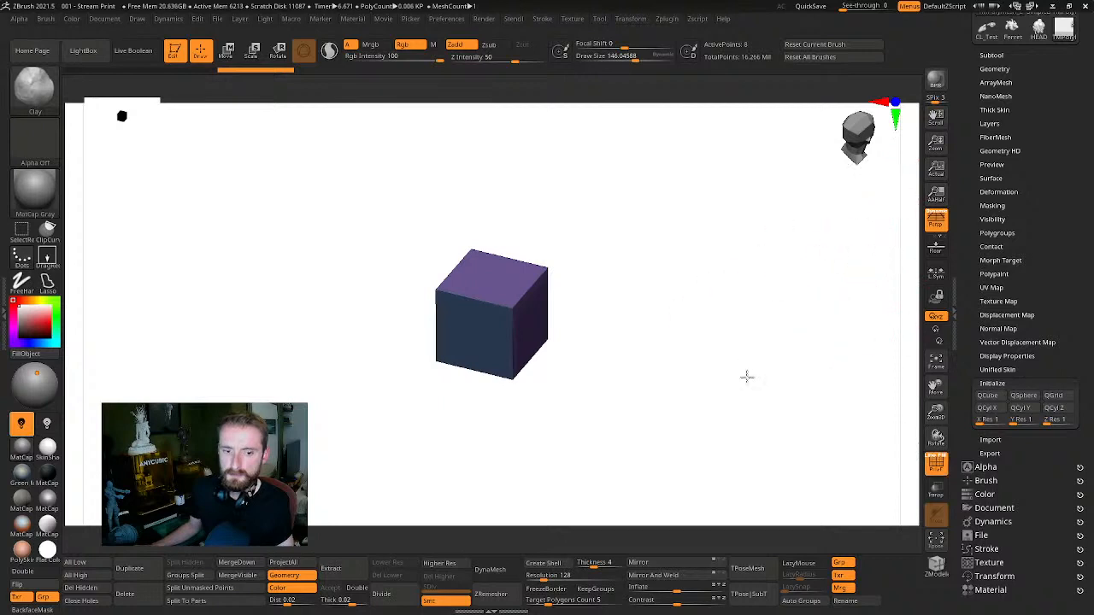
pyautogui.moveTo(747, 376); pyautogui.dragTo(723, 385)
# Mask the cube's lower part and scale its top face inward to form a tapered block
pyautogui.keyDown('alt'); pyautogui.moveTo(673, 286); pyautogui.dragTo(685, 313); pyautogui.keyUp('alt')
pyautogui.keyDown('ctrl'); pyautogui.moveTo(743, 147); pyautogui.dragTo(235, 431); pyautogui.keyUp('ctrl')
pyautogui.press('w')
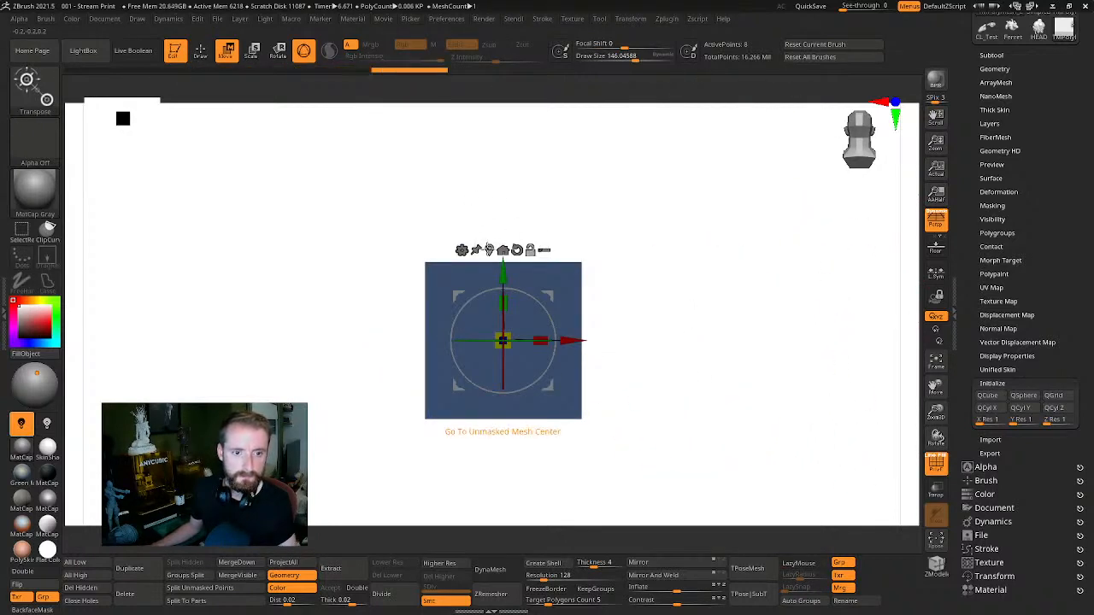
pyautogui.click(489, 249)
pyautogui.moveTo(510, 253); pyautogui.dragTo(457, 273)
pyautogui.press('q')
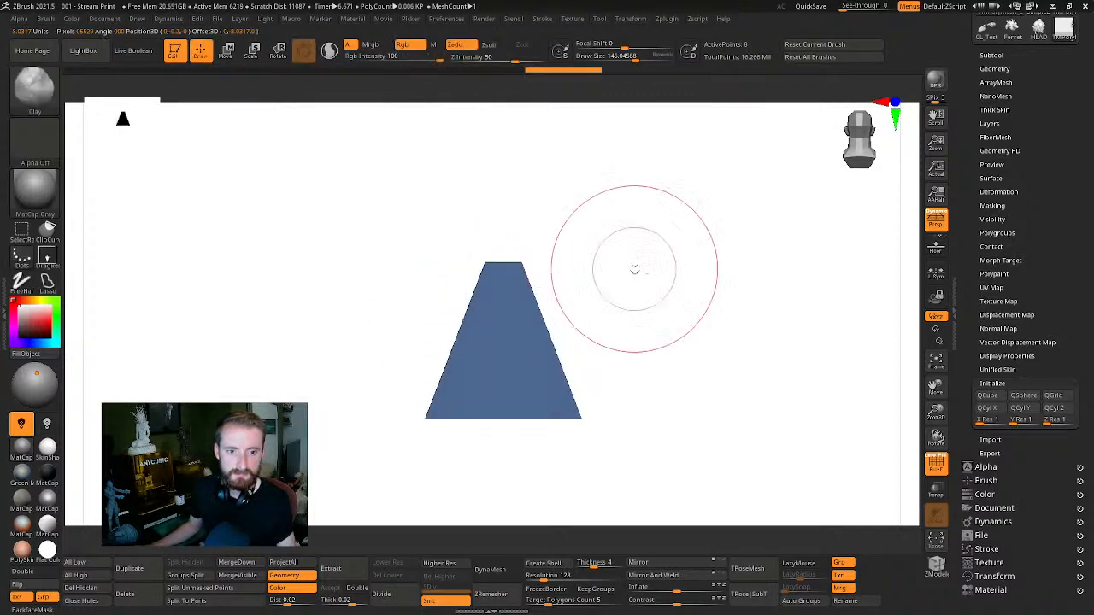
# Lower the tapered block's top face and widen it slightly, clearing the mask
pyautogui.press('w')
pyautogui.moveTo(678, 279)
pyautogui.mouseDown()
pyautogui.moveTo(631, 276)
pyautogui.moveTo(650, 339)
pyautogui.moveTo(738, 420)
pyautogui.moveTo(732, 500)
pyautogui.moveTo(752, 327)
pyautogui.moveTo(755, 356)
pyautogui.moveTo(710, 357)
pyautogui.moveTo(767, 276)
pyautogui.moveTo(687, 236)
pyautogui.moveTo(680, 208)
pyautogui.mouseUp()
pyautogui.keyDown('ctrl'); pyautogui.moveTo(661, 244); pyautogui.dragTo(556, 196); pyautogui.keyUp('ctrl')
pyautogui.keyDown('ctrl'); pyautogui.click(757, 282); pyautogui.keyUp('ctrl')
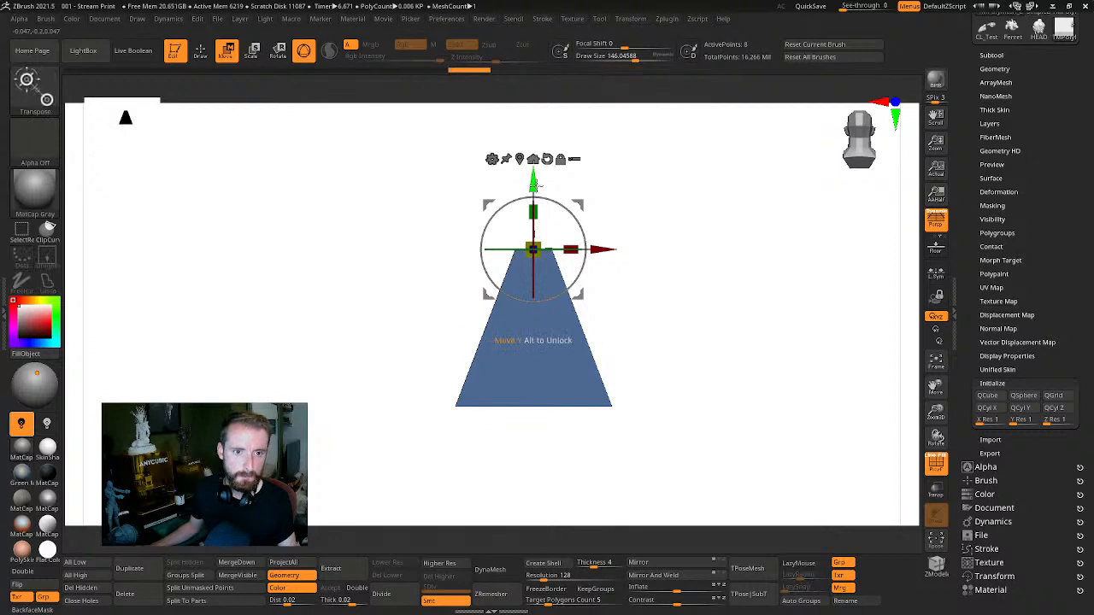
pyautogui.click(533, 294)
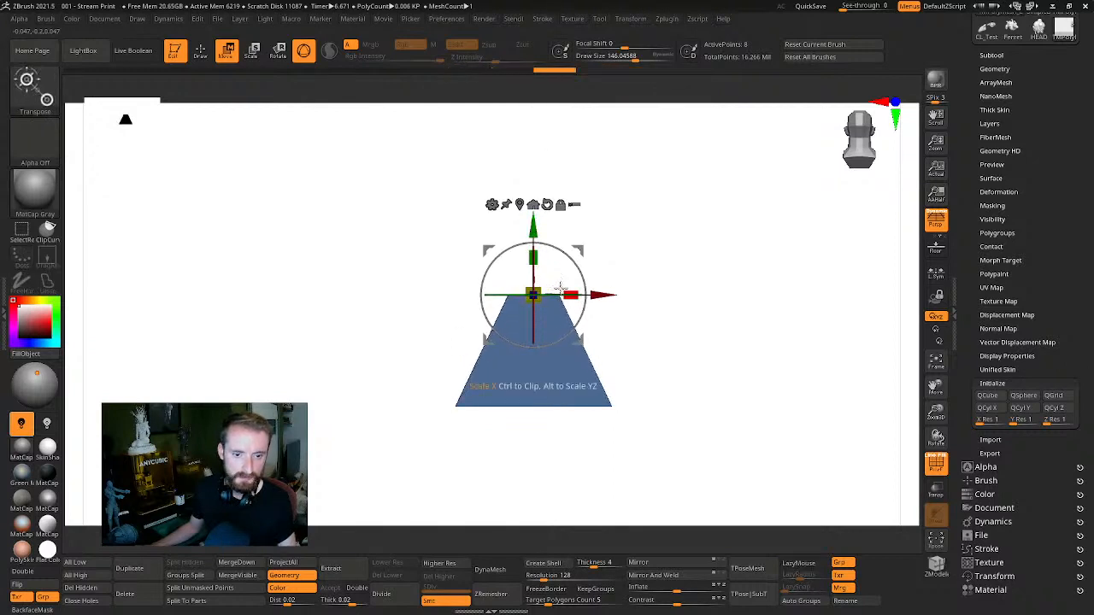
# Stretch the whole tapered block vertically to make it taller
pyautogui.press('q')
pyautogui.moveTo(734, 354)
pyautogui.mouseDown()
pyautogui.moveTo(706, 376)
pyautogui.moveTo(717, 313)
pyautogui.moveTo(738, 331)
pyautogui.mouseUp()
pyautogui.moveTo(767, 246)
pyautogui.mouseDown()
pyautogui.moveTo(839, 349)
pyautogui.moveTo(812, 399)
pyautogui.moveTo(732, 270)
pyautogui.mouseUp()
pyautogui.press('w')
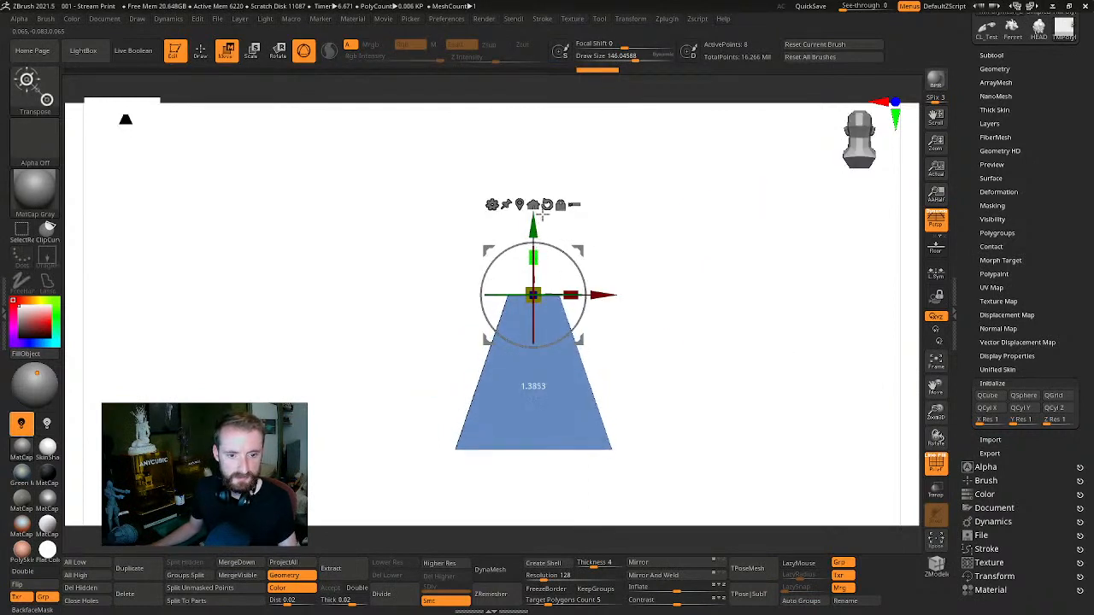
pyautogui.press('q')
pyautogui.moveTo(691, 259)
pyautogui.mouseDown()
pyautogui.moveTo(751, 323)
pyautogui.moveTo(691, 354)
pyautogui.moveTo(737, 315)
pyautogui.moveTo(764, 264)
pyautogui.moveTo(689, 282)
pyautogui.moveTo(701, 286)
pyautogui.mouseUp()
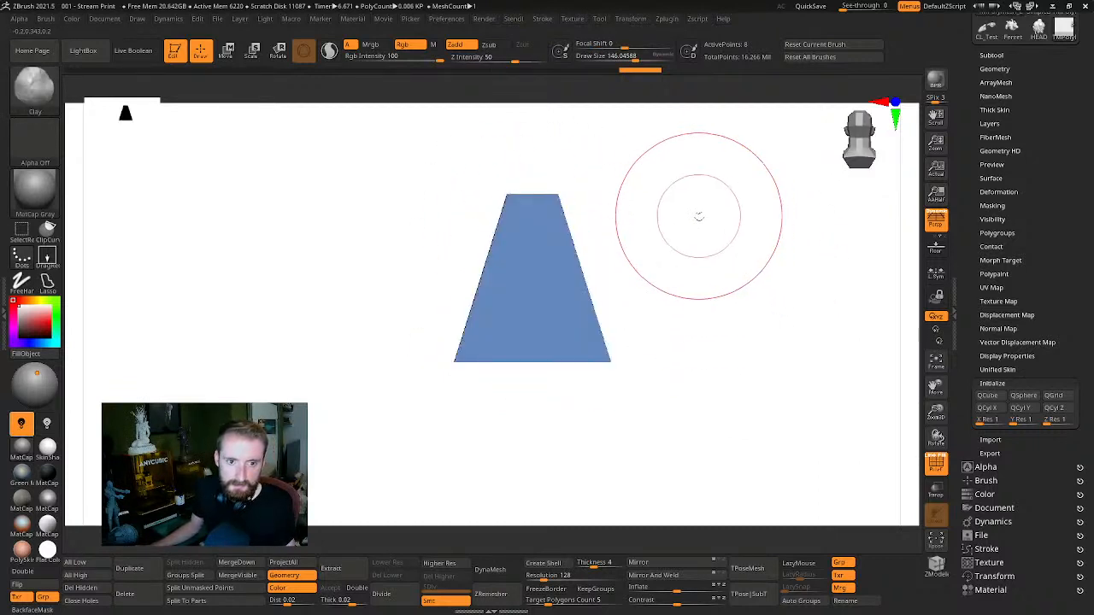
# Check the tapered block from several angles and assign all its faces to a single polygroup
pyautogui.moveTo(698, 216)
pyautogui.mouseDown()
pyautogui.moveTo(657, 268)
pyautogui.moveTo(615, 244)
pyautogui.moveTo(721, 312)
pyautogui.moveTo(707, 380)
pyautogui.moveTo(720, 277)
pyautogui.moveTo(709, 235)
pyautogui.mouseUp()
pyautogui.keyDown('alt'); pyautogui.moveTo(703, 185); pyautogui.dragTo(713, 152); pyautogui.keyUp('alt')
pyautogui.moveTo(716, 143); pyautogui.dragTo(688, 315)
pyautogui.moveTo(752, 349); pyautogui.dragTo(713, 251)
pyautogui.moveTo(760, 341)
pyautogui.mouseDown()
pyautogui.moveTo(703, 366)
pyautogui.moveTo(735, 354)
pyautogui.moveTo(769, 234)
pyautogui.moveTo(769, 334)
pyautogui.moveTo(737, 293)
pyautogui.moveTo(764, 303)
pyautogui.moveTo(717, 313)
pyautogui.mouseUp()
pyautogui.press('w')
pyautogui.hotkey('ctrl', 'w')
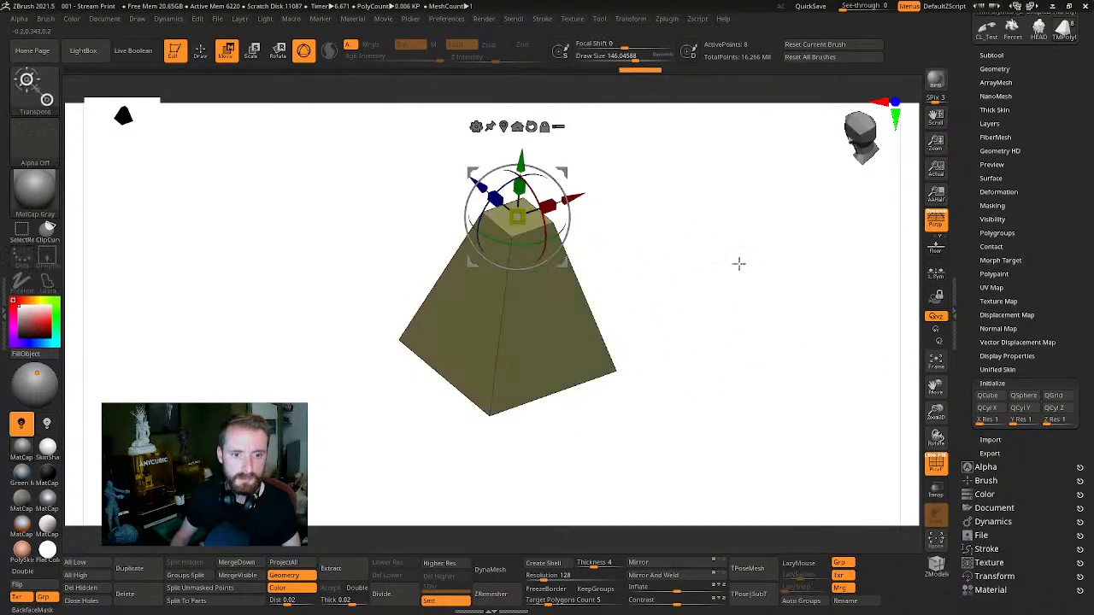
# Activate the ZModeler brush for the tapered block and dismiss the brush note
pyautogui.press('q')
pyautogui.moveTo(711, 272)
pyautogui.mouseDown()
pyautogui.moveTo(706, 238)
pyautogui.moveTo(719, 283)
pyautogui.moveTo(700, 249)
pyautogui.moveTo(774, 282)
pyautogui.moveTo(816, 261)
pyautogui.mouseUp()
pyautogui.click(936, 565)
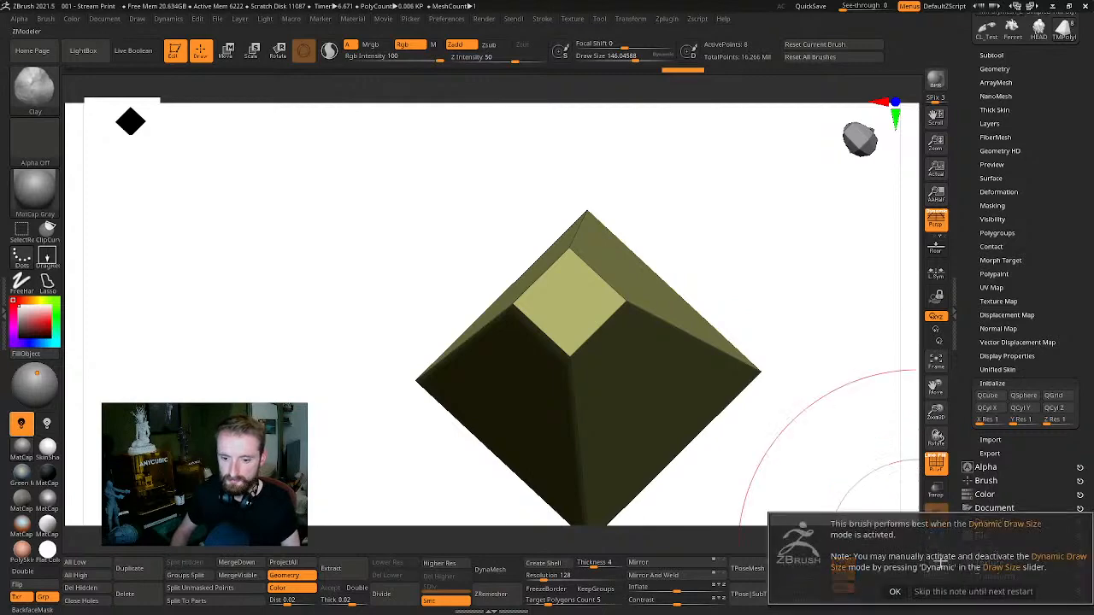
pyautogui.click(897, 591)
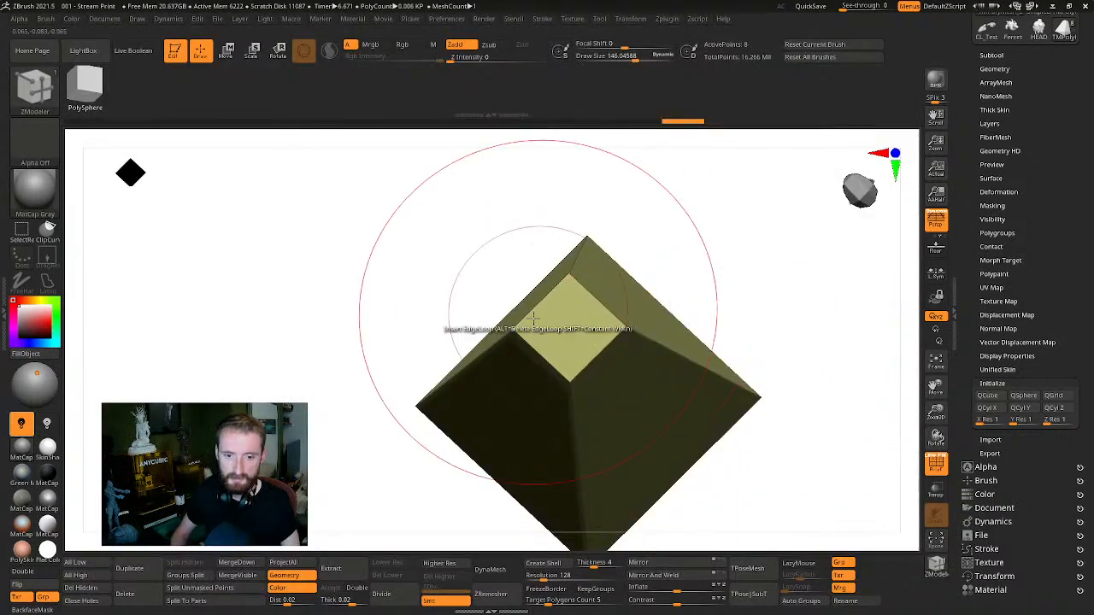
# Set the ZModeler edge action to Bevel and try it on an edge of the block's small top face
pyautogui.moveTo(666, 257); pyautogui.dragTo(710, 288)
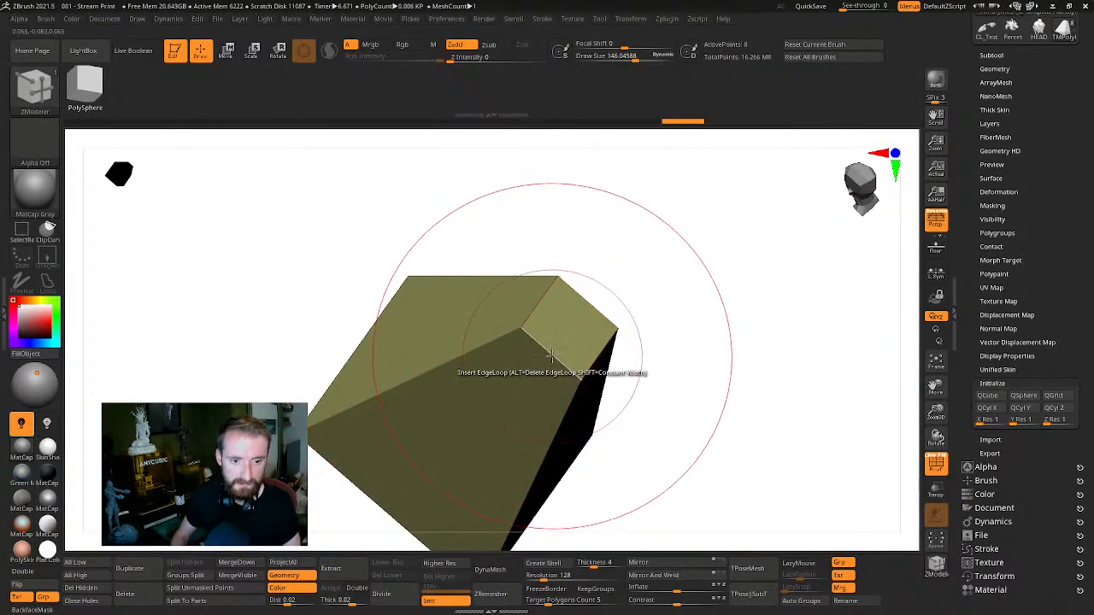
pyautogui.press('space')
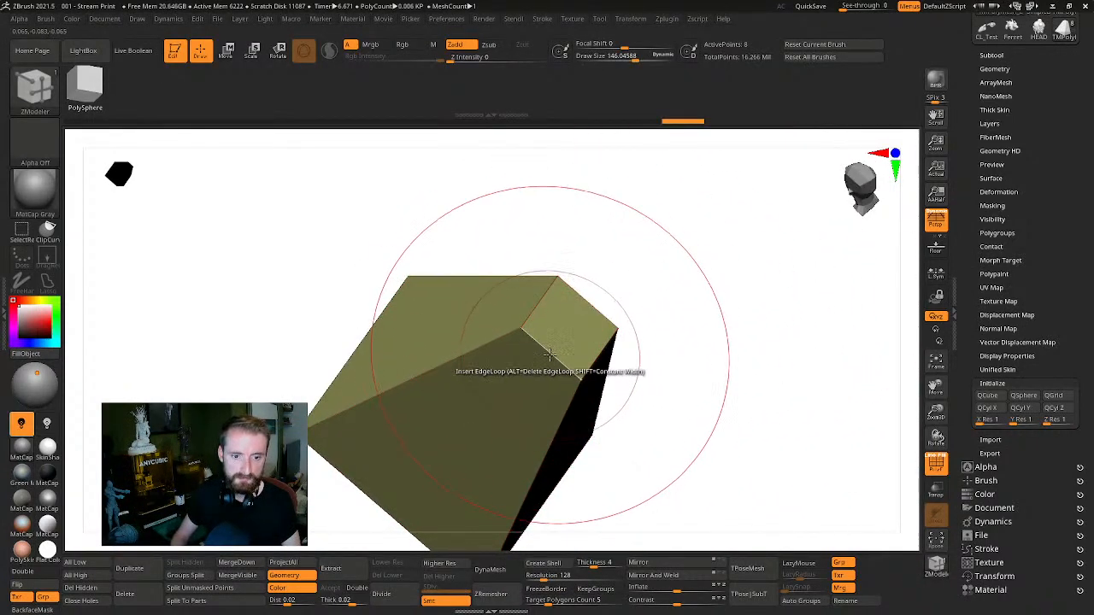
pyautogui.press('space')
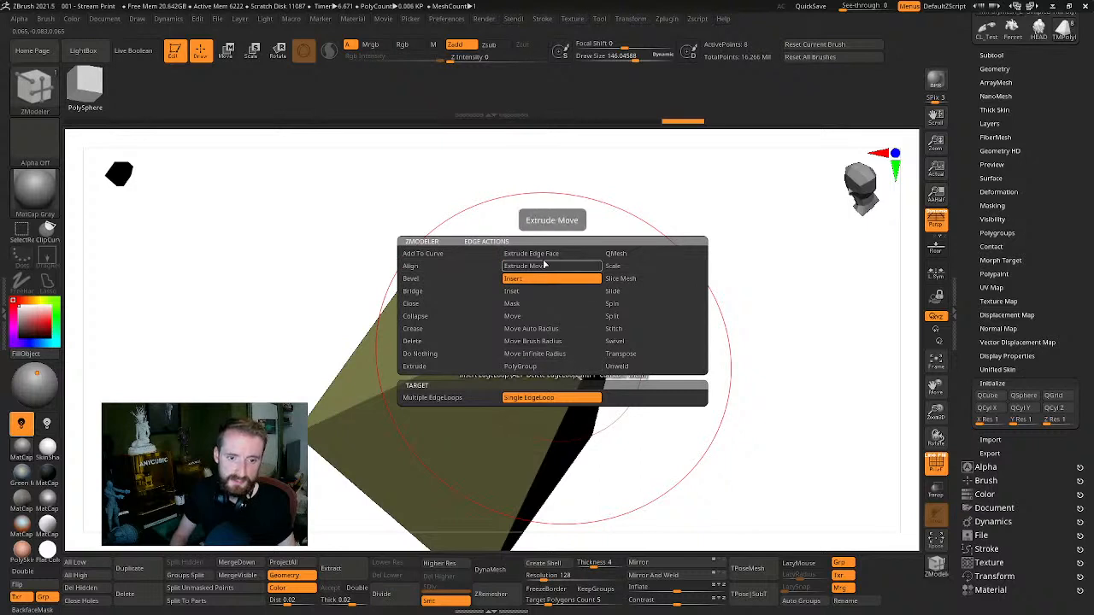
pyautogui.click(421, 282)
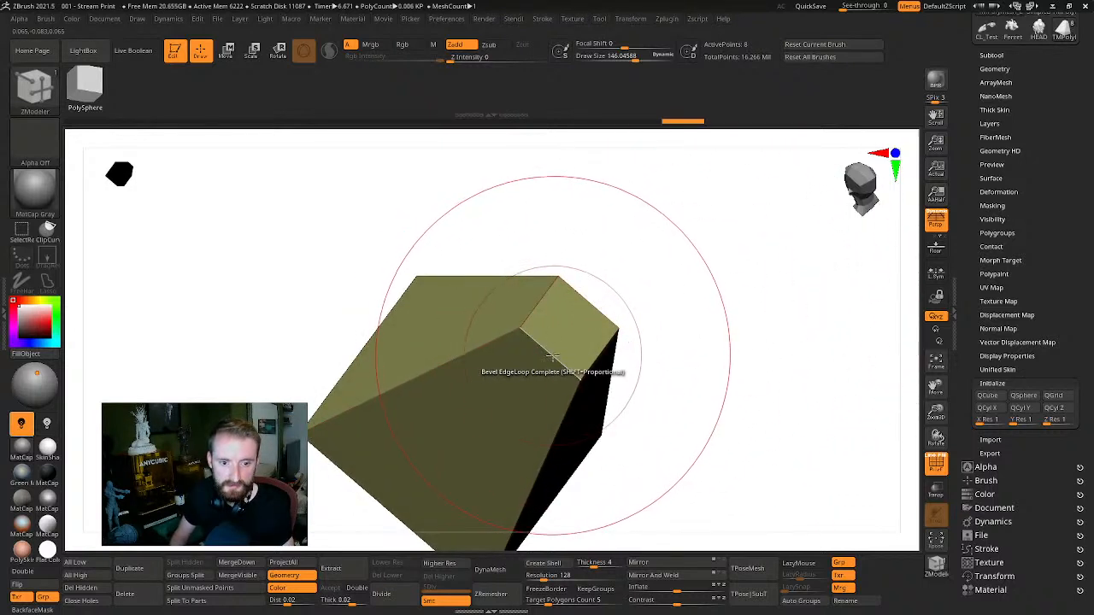
pyautogui.click(552, 353)
pyautogui.hotkey('ctrl', 'z')
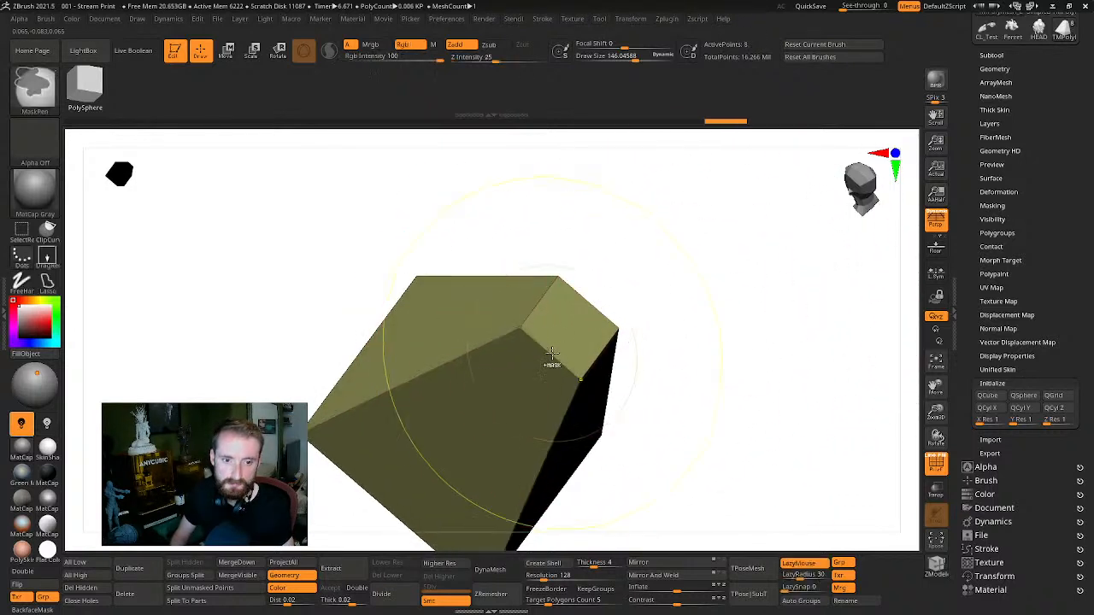
# Try the complete edge-loop bevel again on the top face's edge, compare it through undo and redo, and revert it
pyautogui.moveTo(649, 325); pyautogui.dragTo(601, 306)
pyautogui.click(601, 305)
pyautogui.hotkey('ctrl', 'z')
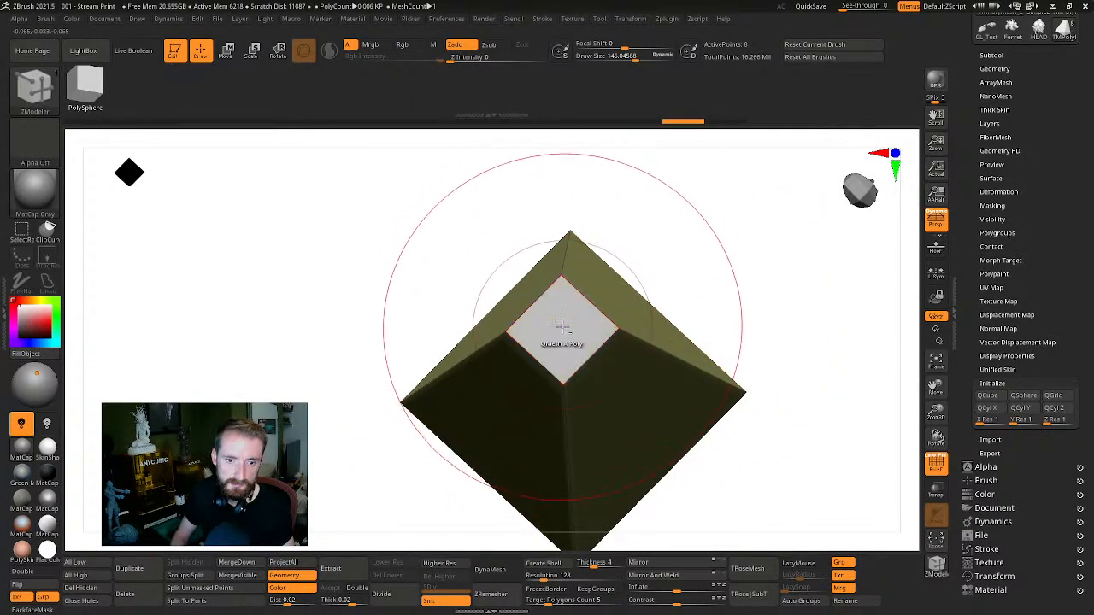
pyautogui.hotkey('ctrl', 'shift', 'z')
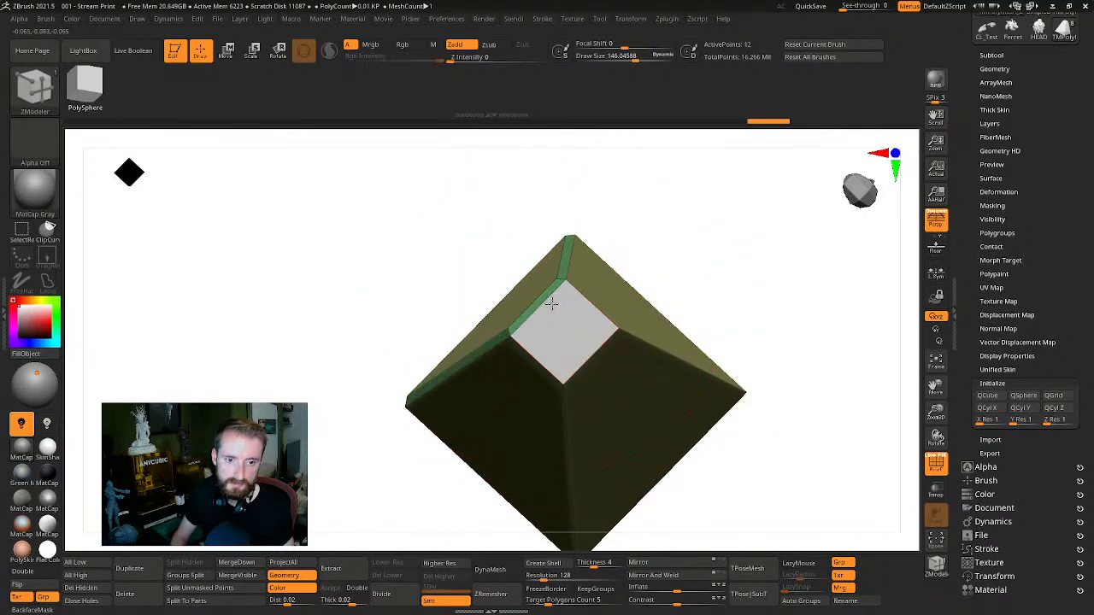
pyautogui.hotkey('ctrl', 'z')
pyautogui.hotkey('ctrl', 'shift', 'z')
pyautogui.hotkey('ctrl', 'z')
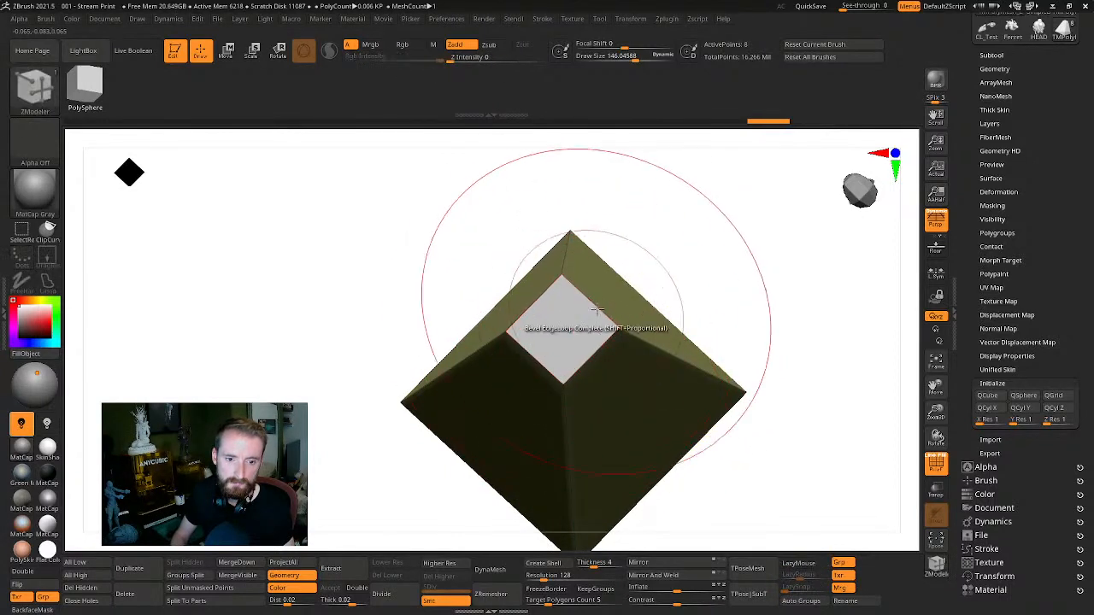
# Set the edge bevel target to PolyLoop and try it on the top face's edge
pyautogui.press('space')
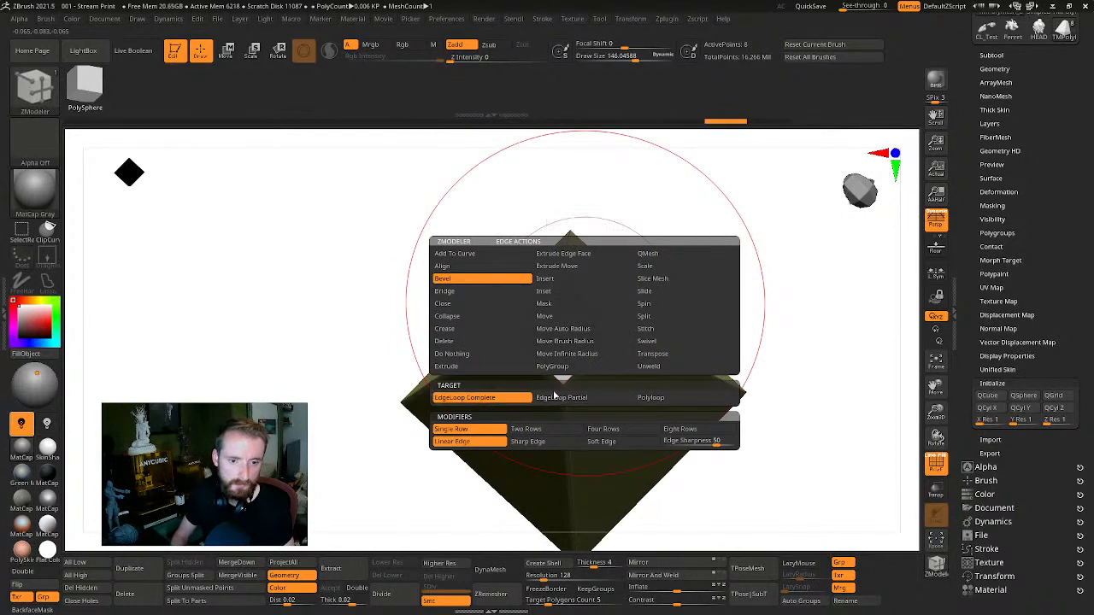
pyautogui.click(663, 401)
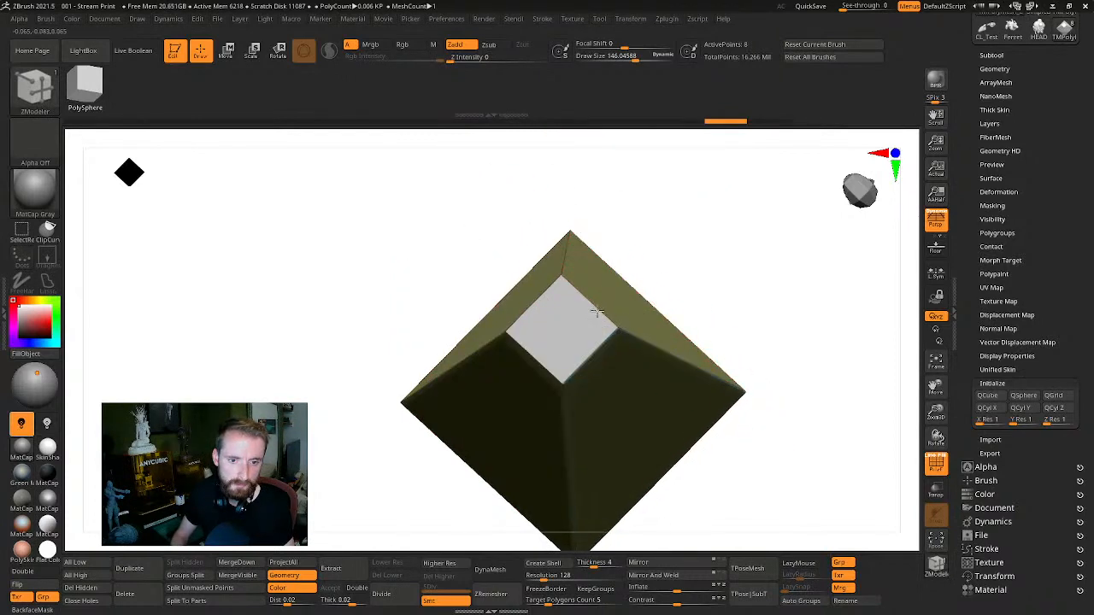
pyautogui.press('space')
pyautogui.click(599, 314)
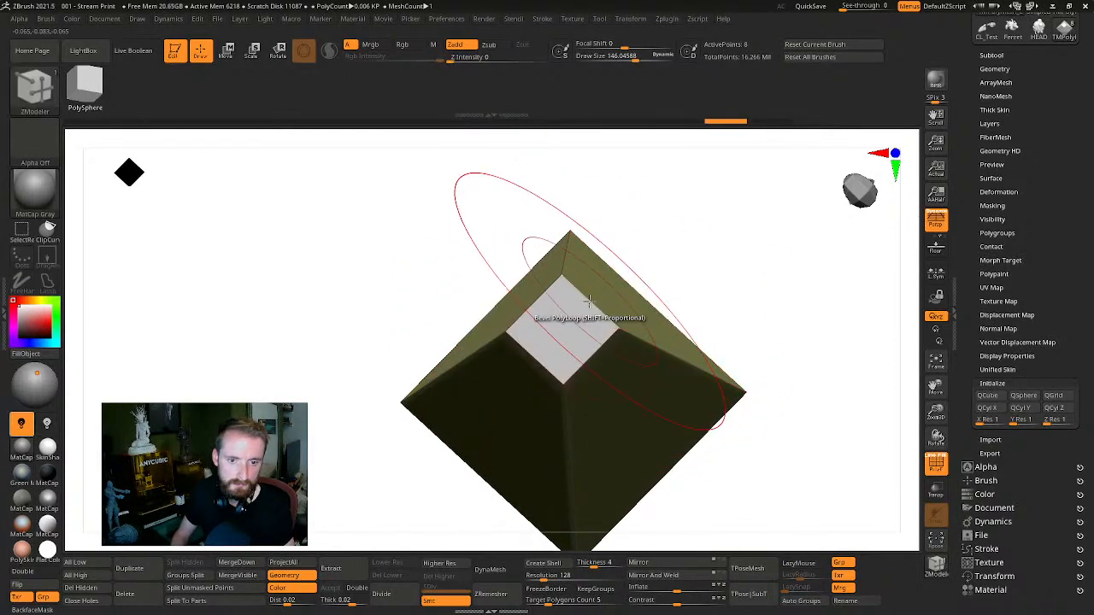
pyautogui.press('space')
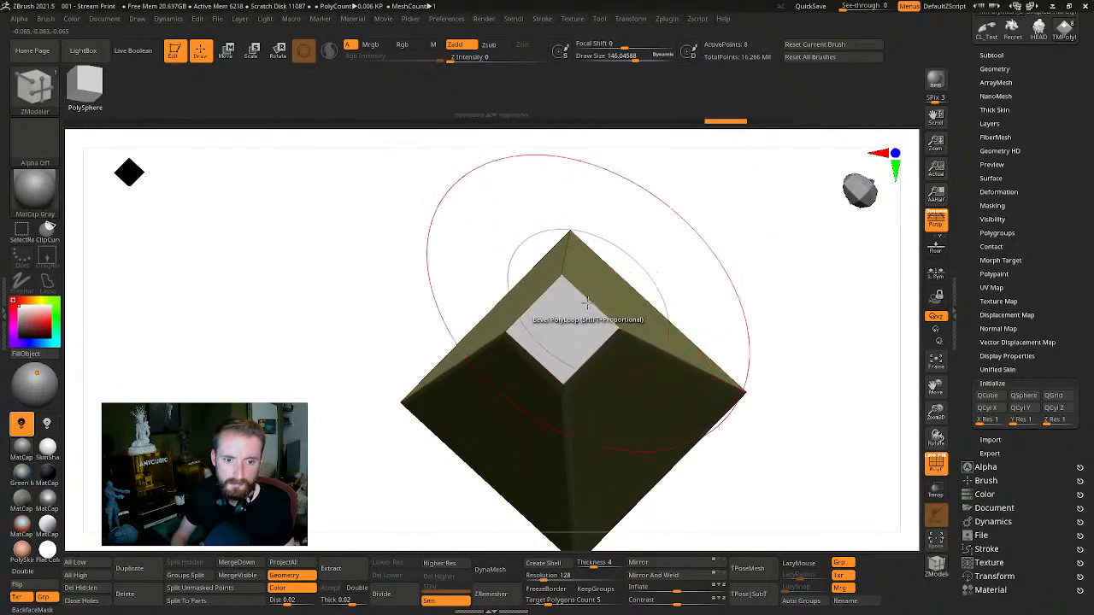
# Change the edge bevel target to EdgeLoop Partial and try it on the top face's edge
pyautogui.press('space')
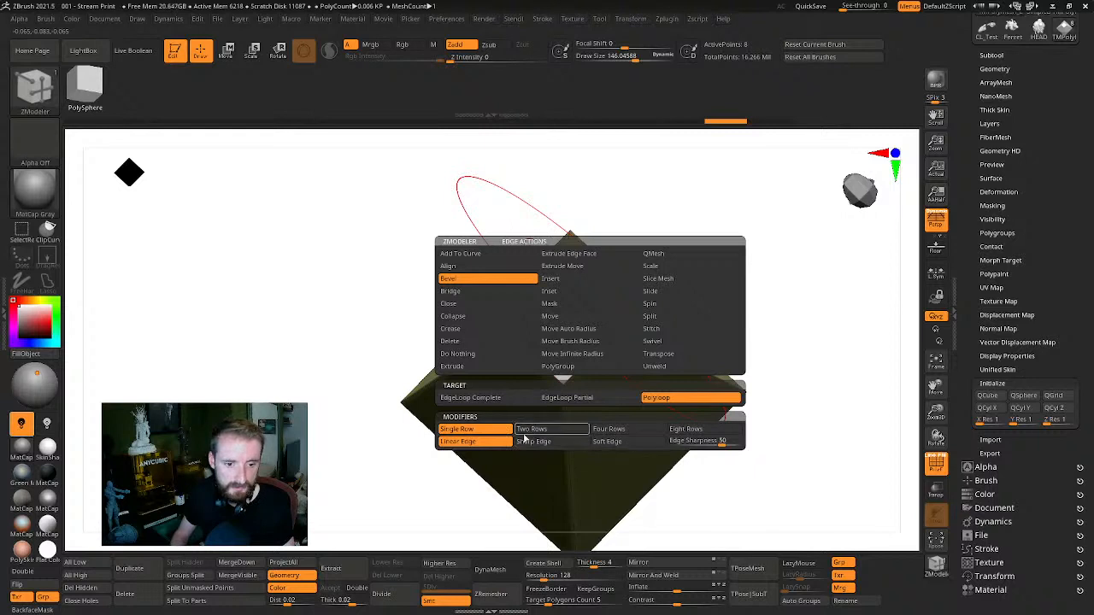
pyautogui.click(482, 398)
pyautogui.click(585, 398)
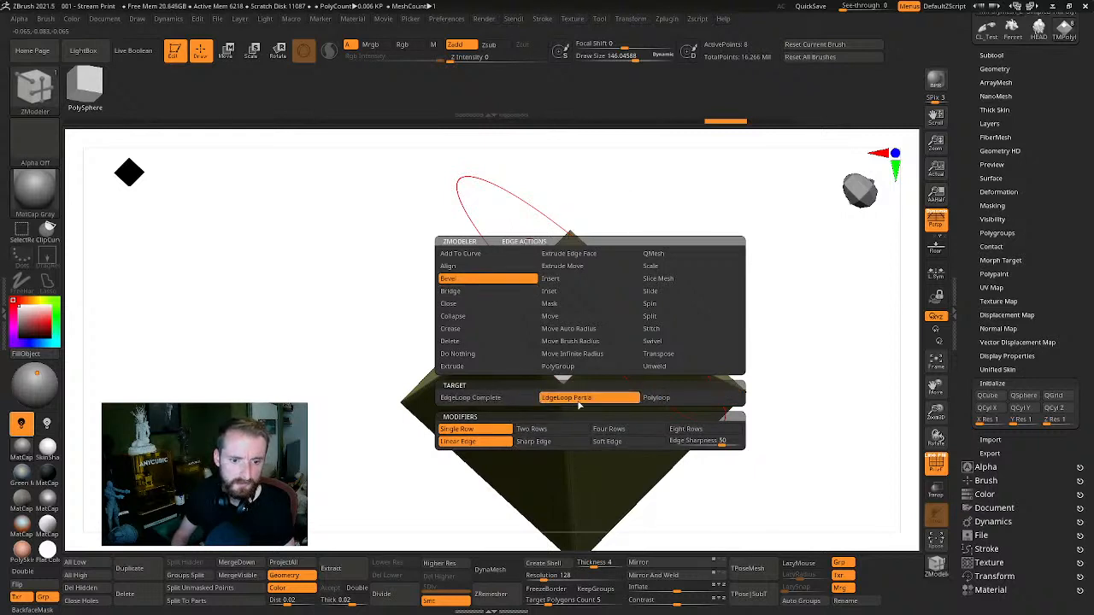
pyautogui.click(520, 399)
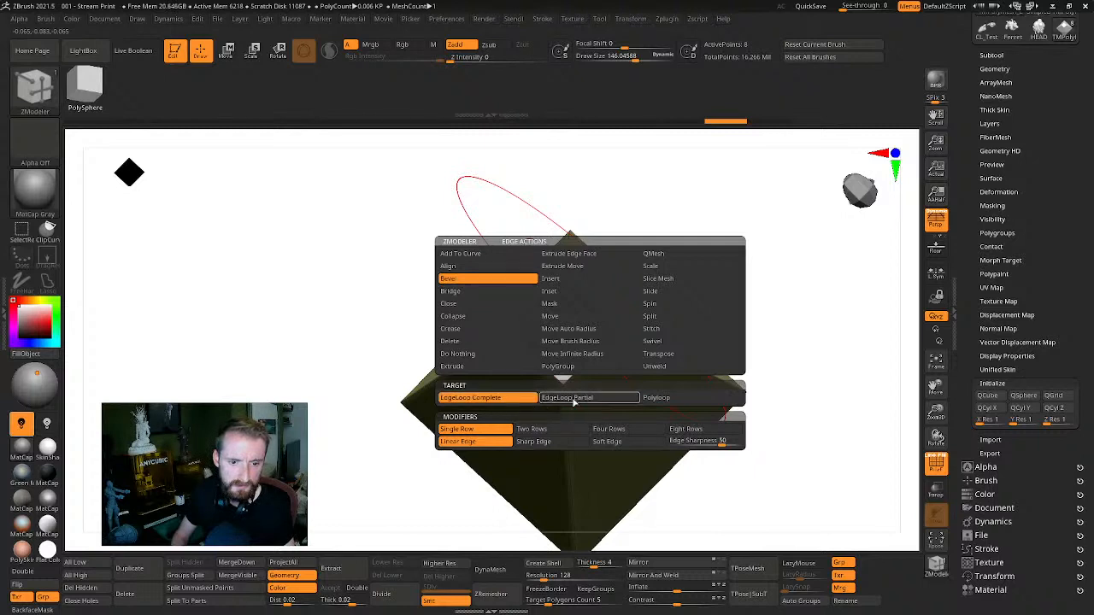
pyautogui.click(575, 400)
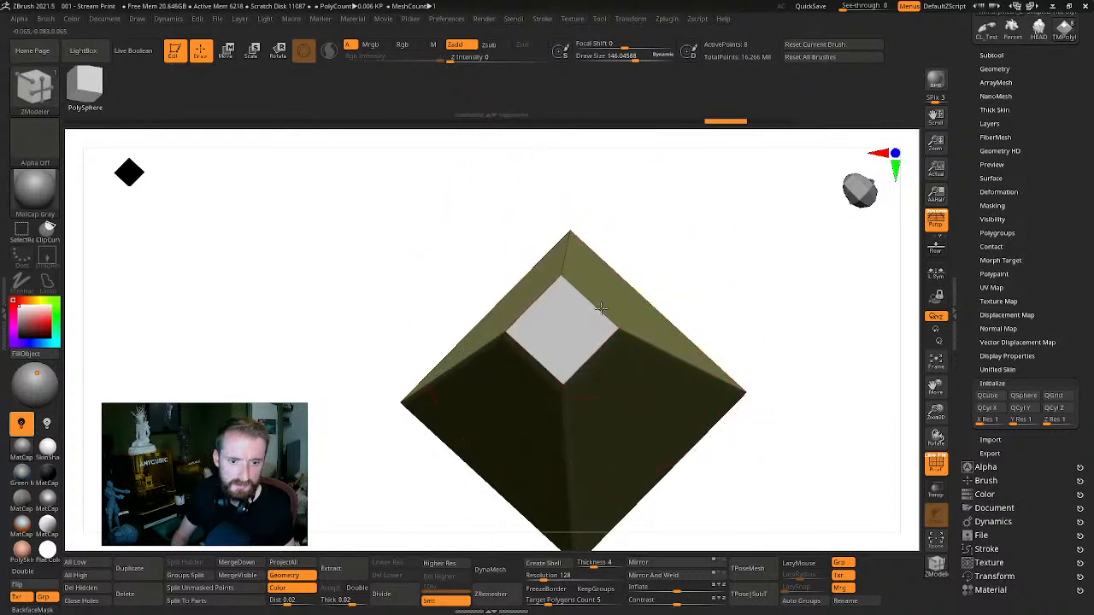
pyautogui.press('space')
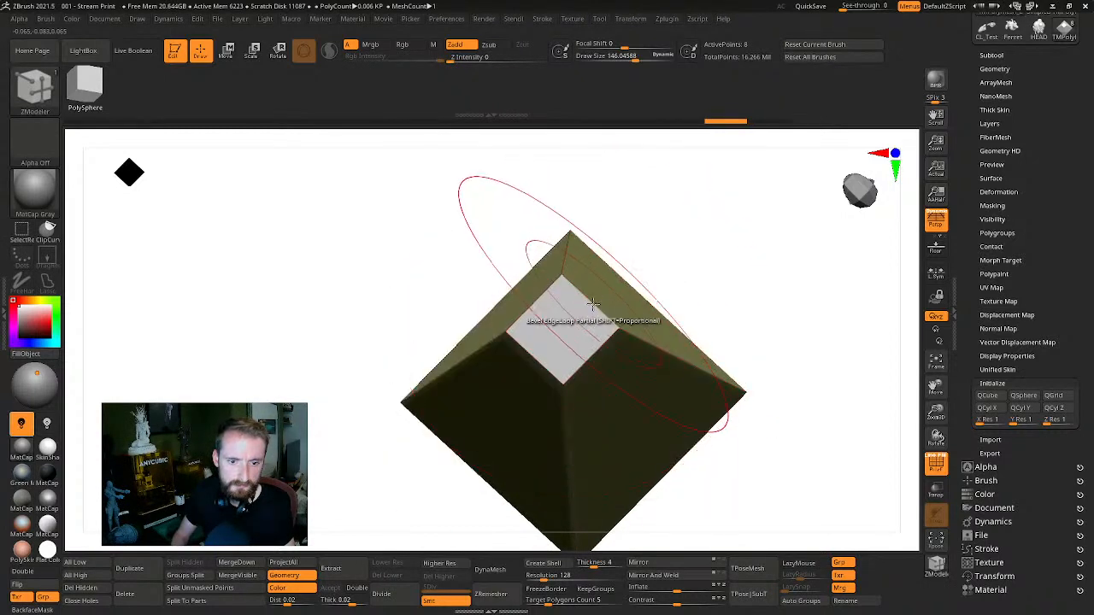
# Return the bevel target to EdgeLoop Complete and bevel the block's edge loops one after another
pyautogui.press('space')
pyautogui.click(466, 398)
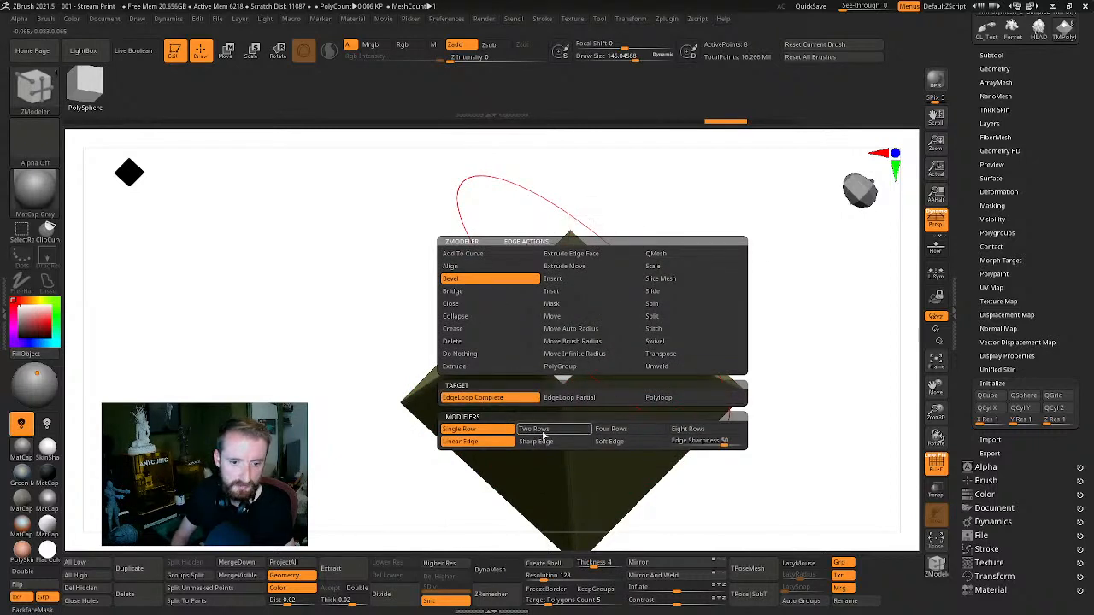
pyautogui.click(674, 398)
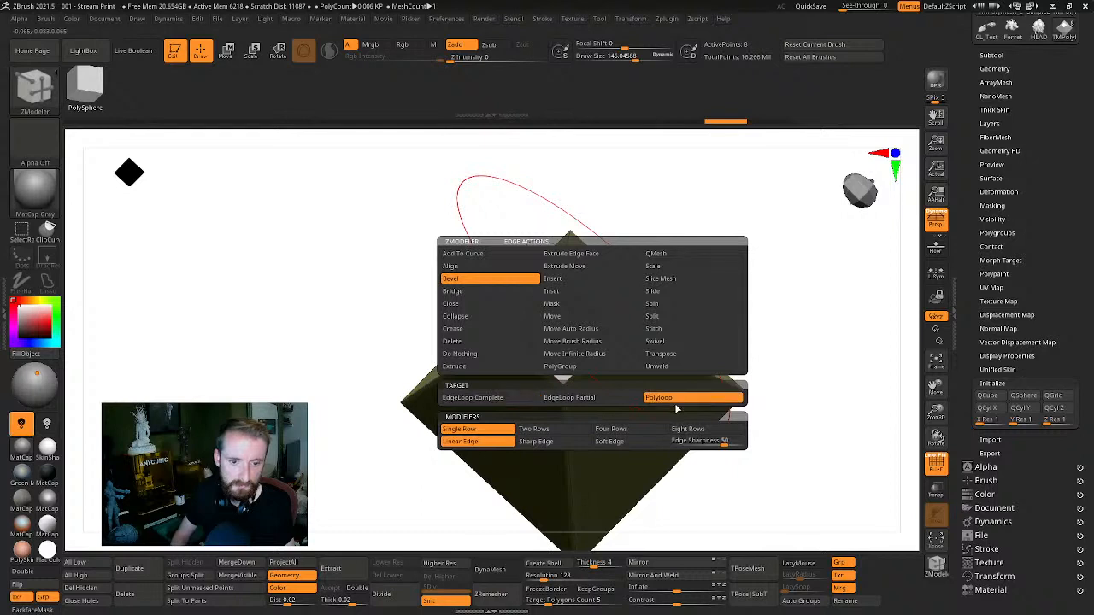
pyautogui.click(473, 398)
pyautogui.moveTo(711, 285); pyautogui.dragTo(468, 357)
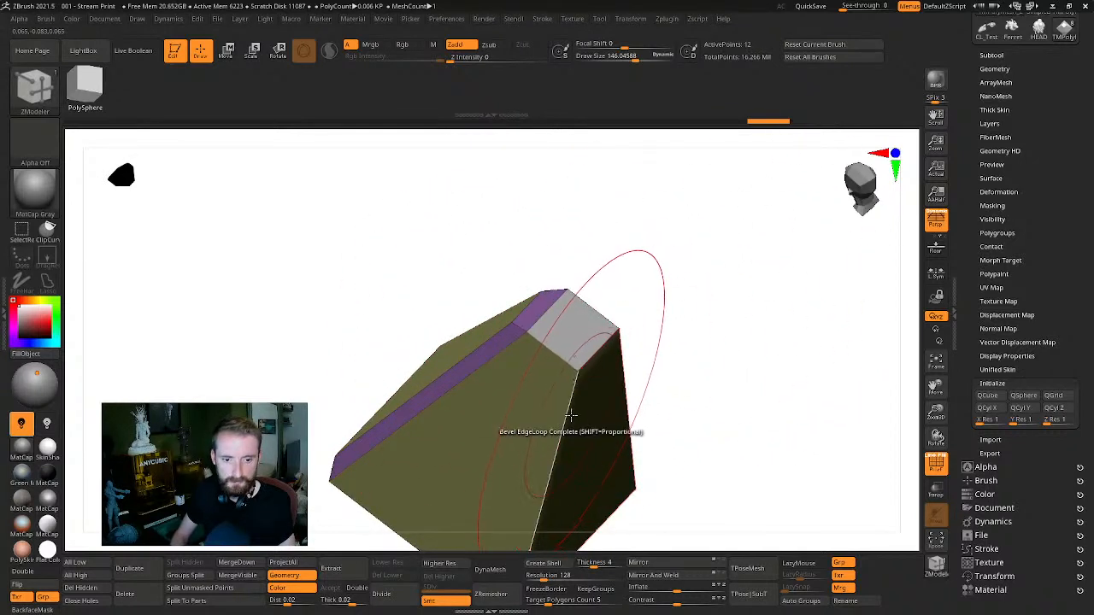
pyautogui.moveTo(581, 415); pyautogui.dragTo(580, 417)
pyautogui.moveTo(726, 352); pyautogui.dragTo(704, 356)
pyautogui.moveTo(723, 298); pyautogui.dragTo(725, 334)
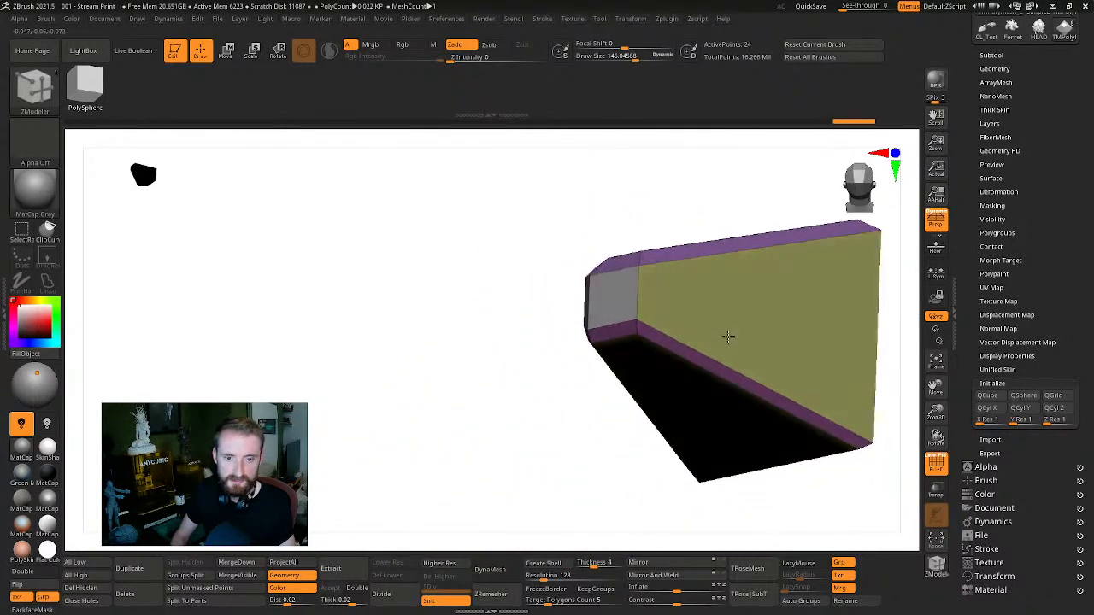
pyautogui.moveTo(518, 296); pyautogui.dragTo(543, 305)
# Undo all the edge-loop bevels on the tapered block
pyautogui.hotkey('ctrl', 'z')
pyautogui.hotkey('ctrl', 'z')
pyautogui.hotkey('ctrl', 'z')
pyautogui.hotkey('ctrl', 'z')
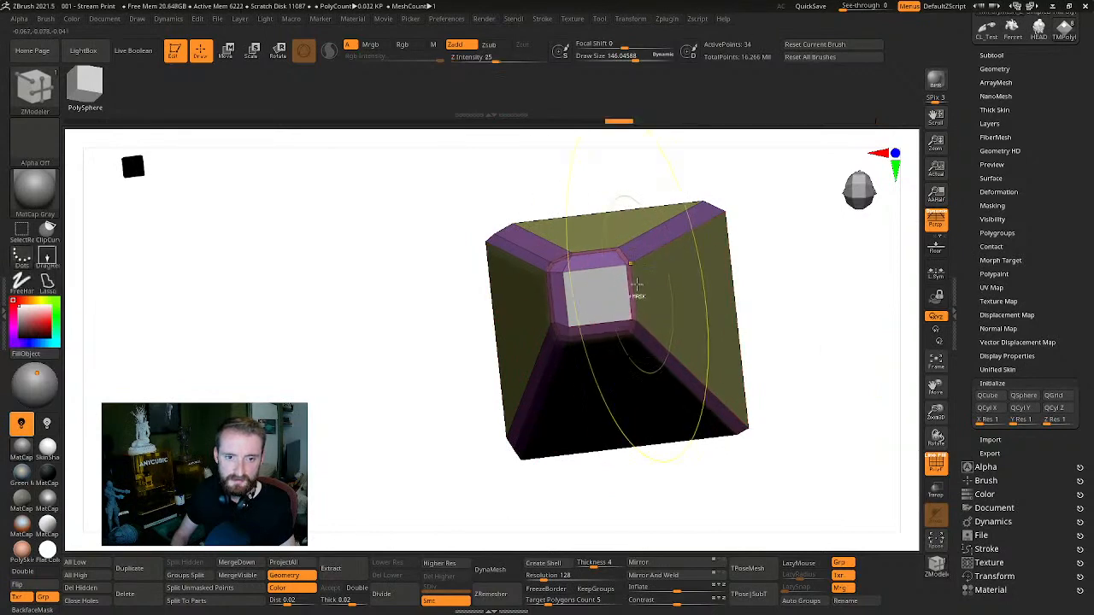
pyautogui.moveTo(636, 301); pyautogui.dragTo(632, 293)
pyautogui.hotkey('ctrl', 'z')
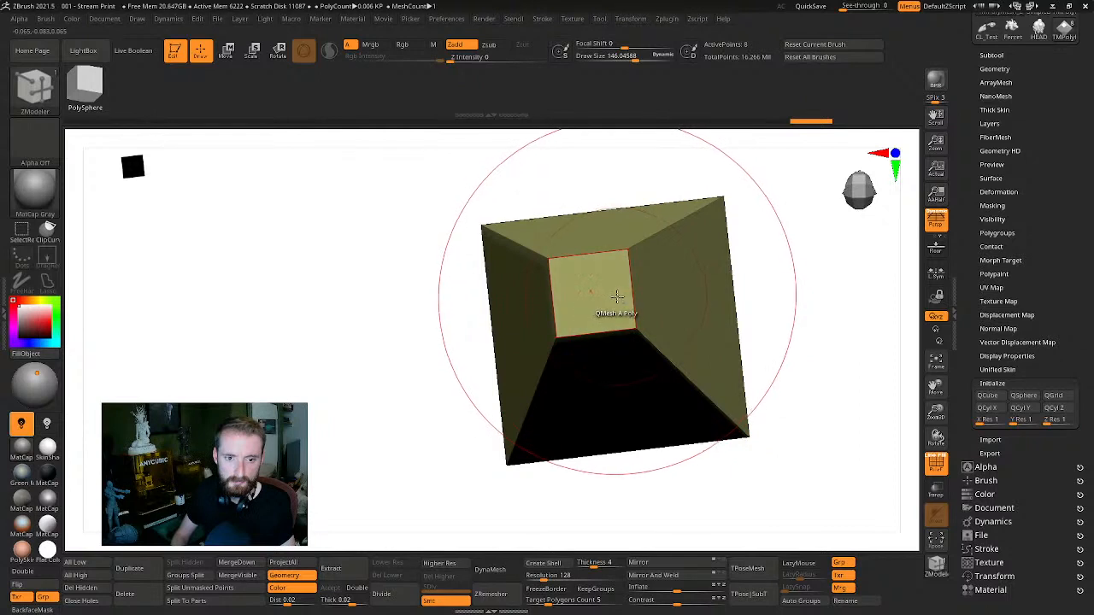
# Try masking the block's upper end and editing its top face, undo the edit and clear the mask
pyautogui.keyDown('shift'); pyautogui.moveTo(796, 293); pyautogui.dragTo(786, 203); pyautogui.keyUp('shift')
pyautogui.keyDown('ctrl'); pyautogui.moveTo(723, 239); pyautogui.dragTo(453, 376); pyautogui.keyUp('ctrl')
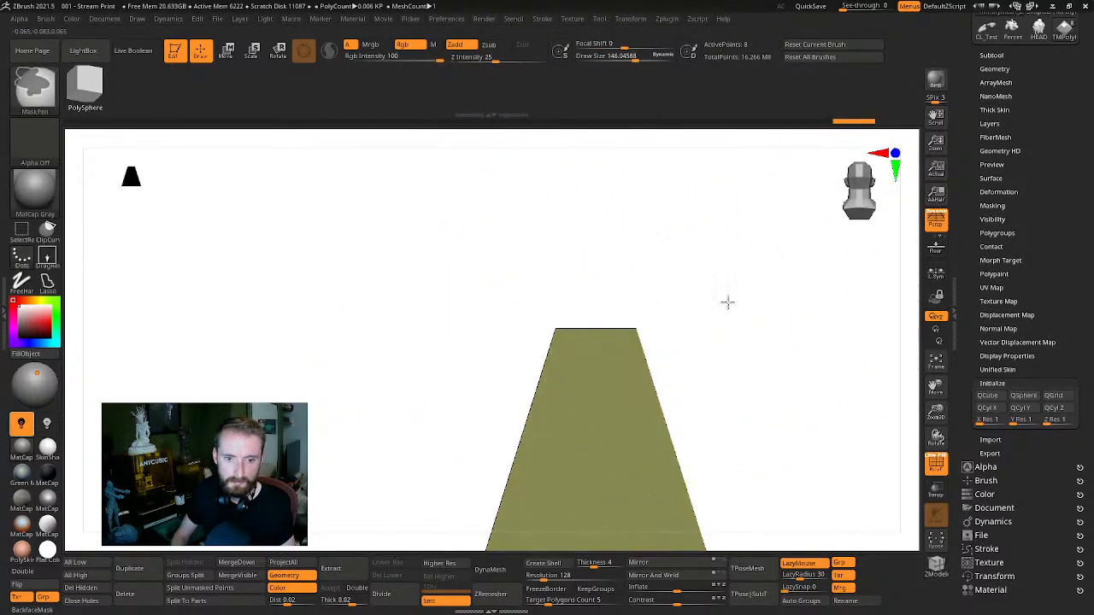
pyautogui.moveTo(727, 302); pyautogui.dragTo(729, 343)
pyautogui.moveTo(604, 329); pyautogui.dragTo(616, 331)
pyautogui.hotkey('ctrl', 'z')
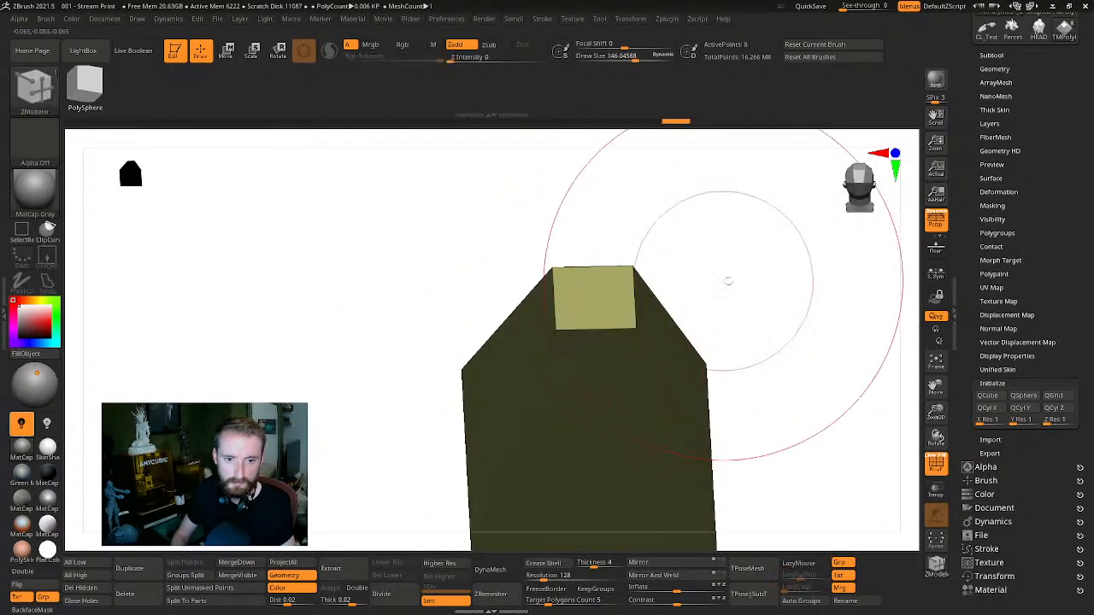
pyautogui.keyDown('ctrl'); pyautogui.moveTo(729, 281); pyautogui.dragTo(773, 279); pyautogui.keyUp('ctrl')
pyautogui.moveTo(635, 294); pyautogui.dragTo(655, 295)
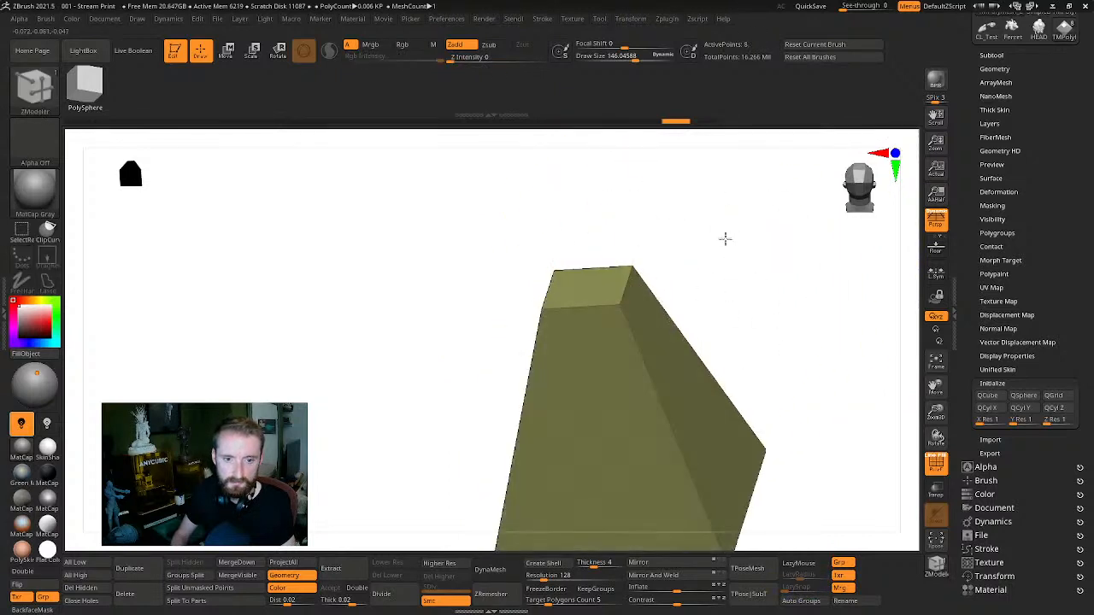
# Extrude the block's top face outward with QMesh on A Single Poly to add a short cap
pyautogui.moveTo(723, 237); pyautogui.dragTo(659, 286)
pyautogui.press('space')
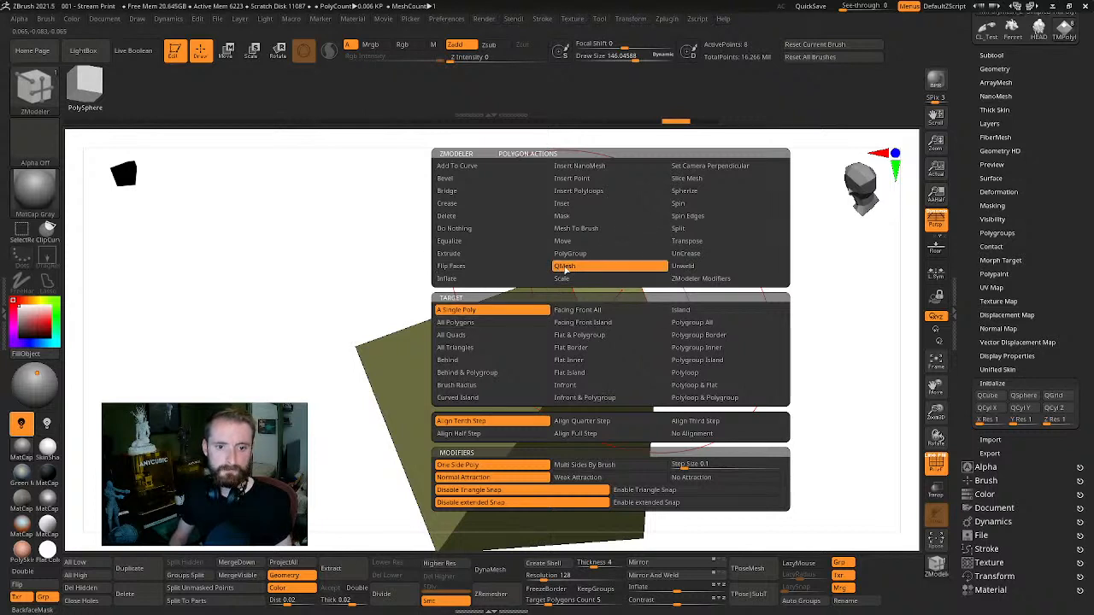
pyautogui.click(484, 313)
pyautogui.moveTo(718, 283); pyautogui.dragTo(640, 285)
pyautogui.keyDown('shift'); pyautogui.moveTo(764, 305); pyautogui.dragTo(606, 323); pyautogui.keyUp('shift')
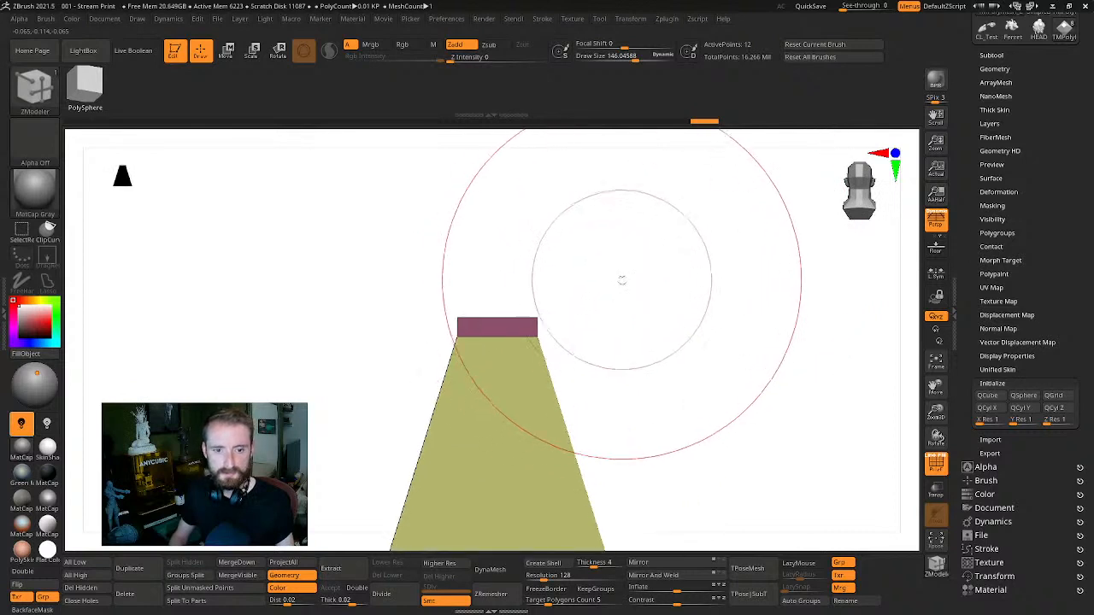
# Mask everything except the cap's top face and scale that face inward to chamfer the block's tip
pyautogui.keyDown('ctrl'); pyautogui.moveTo(672, 239); pyautogui.dragTo(342, 331); pyautogui.keyUp('ctrl')
pyautogui.press('w')
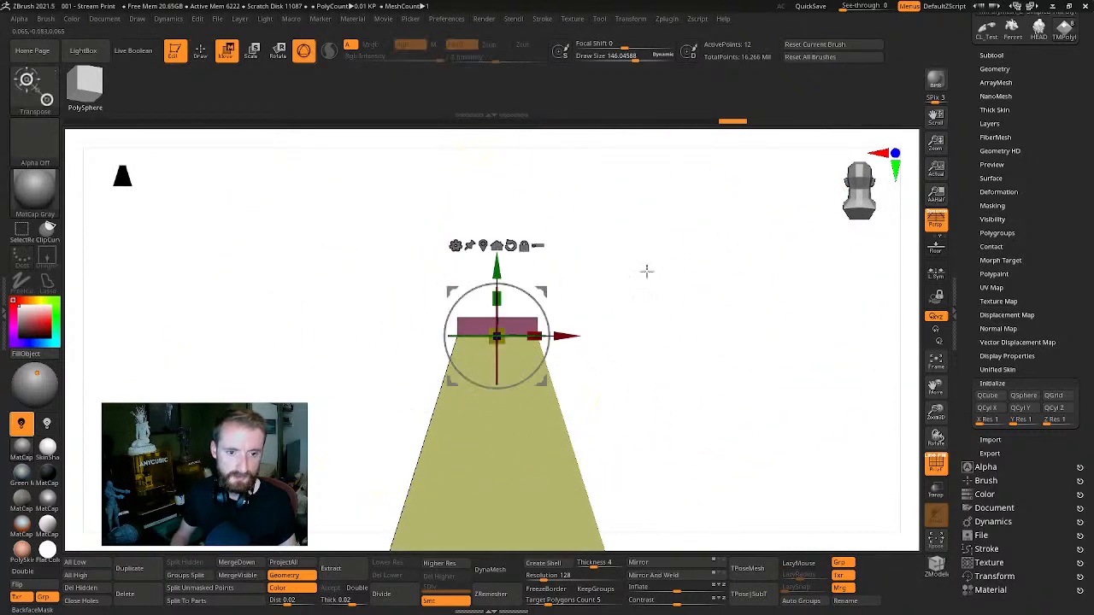
pyautogui.moveTo(647, 271); pyautogui.dragTo(622, 267)
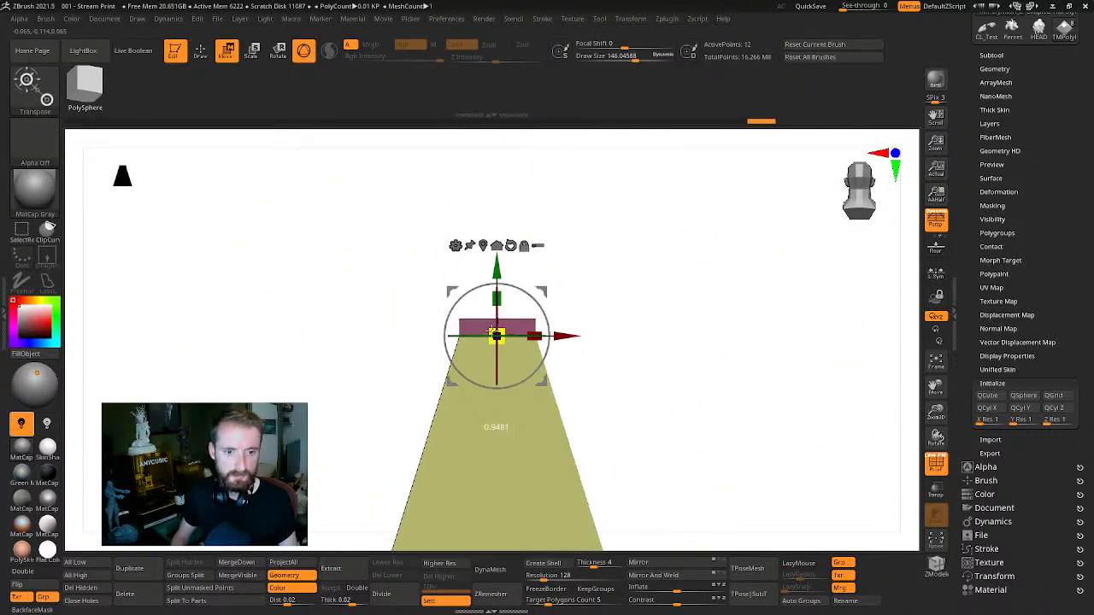
pyautogui.keyDown('ctrl'); pyautogui.moveTo(711, 242); pyautogui.dragTo(312, 331); pyautogui.keyUp('ctrl')
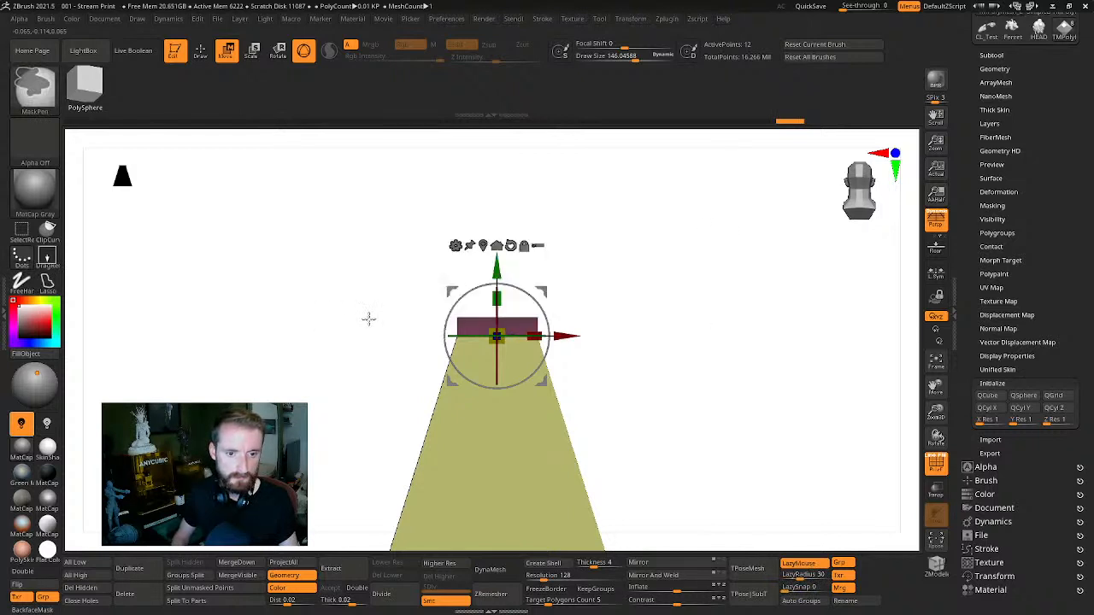
pyautogui.keyDown('alt'); pyautogui.moveTo(628, 294); pyautogui.dragTo(673, 262); pyautogui.keyUp('alt')
pyautogui.keyDown('ctrl'); pyautogui.click(677, 261); pyautogui.keyUp('ctrl')
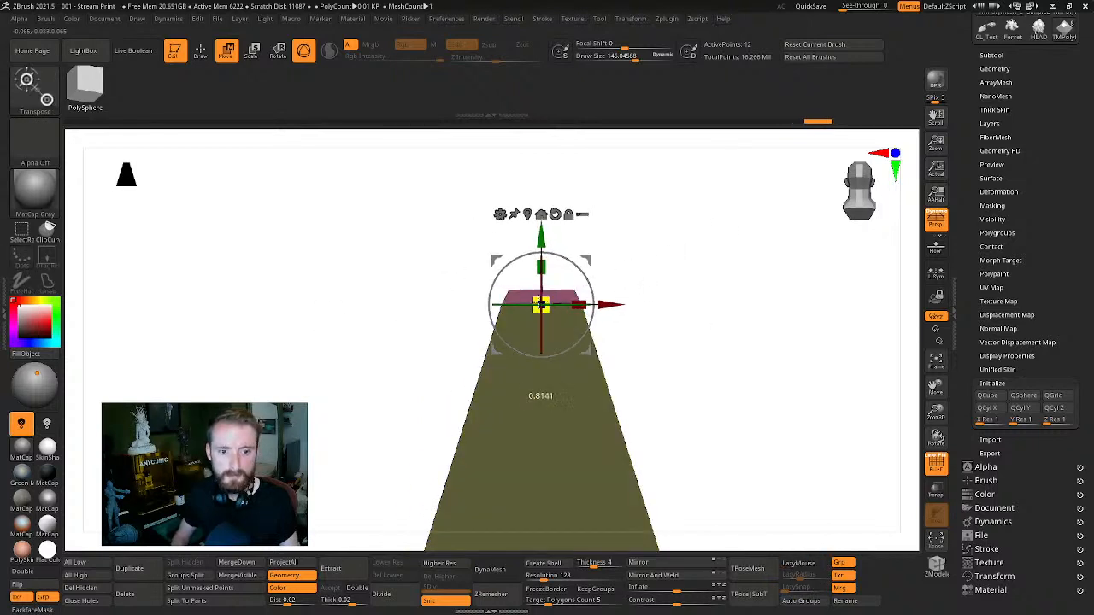
pyautogui.moveTo(600, 294)
pyautogui.mouseDown()
pyautogui.moveTo(722, 276)
pyautogui.moveTo(684, 256)
pyautogui.moveTo(732, 298)
pyautogui.moveTo(765, 278)
pyautogui.moveTo(801, 346)
pyautogui.moveTo(739, 333)
pyautogui.moveTo(769, 328)
pyautogui.moveTo(706, 299)
pyautogui.moveTo(732, 281)
pyautogui.mouseUp()
# Mask everything except the cap's top face, adjust that face's height to refine the chamfered tip, and clear the mask
pyautogui.press('q')
pyautogui.keyDown('ctrl'); pyautogui.moveTo(690, 227); pyautogui.dragTo(425, 300); pyautogui.keyUp('ctrl')
pyautogui.keyDown('ctrl'); pyautogui.click(697, 282); pyautogui.keyUp('ctrl')
pyautogui.press('w')
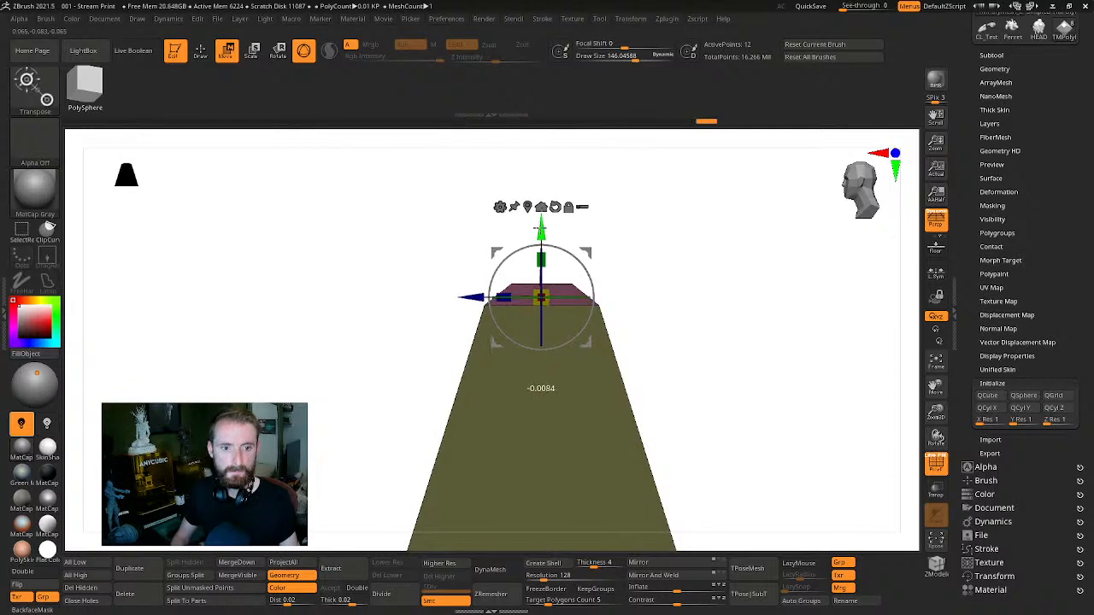
pyautogui.press('q')
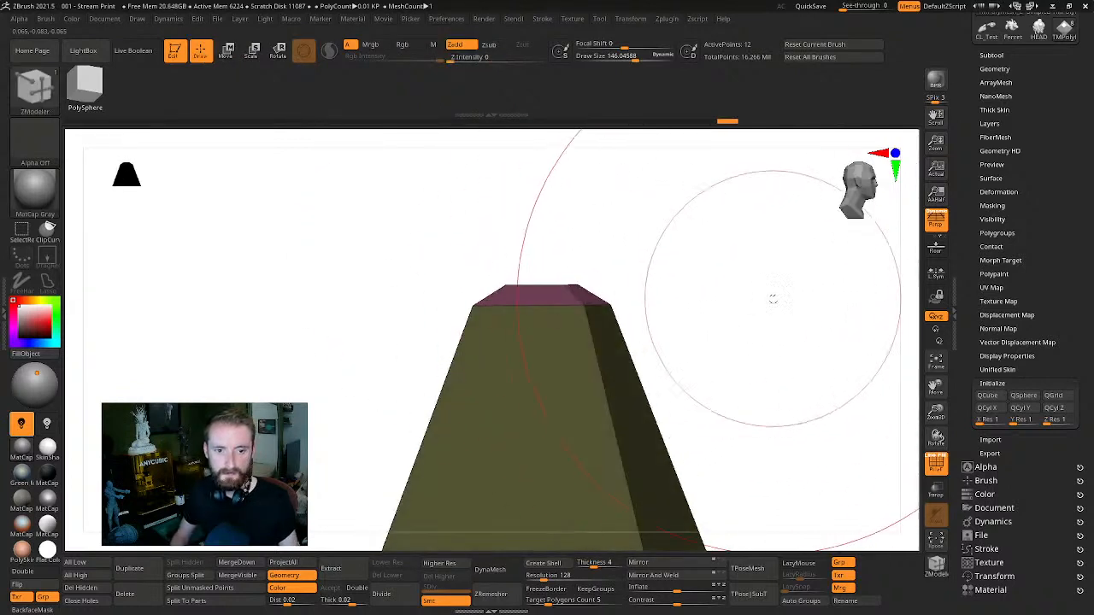
pyautogui.moveTo(771, 298)
pyautogui.mouseDown()
pyautogui.moveTo(821, 315)
pyautogui.moveTo(859, 309)
pyautogui.moveTo(866, 295)
pyautogui.moveTo(709, 324)
pyautogui.moveTo(718, 306)
pyautogui.moveTo(527, 300)
pyautogui.mouseUp()
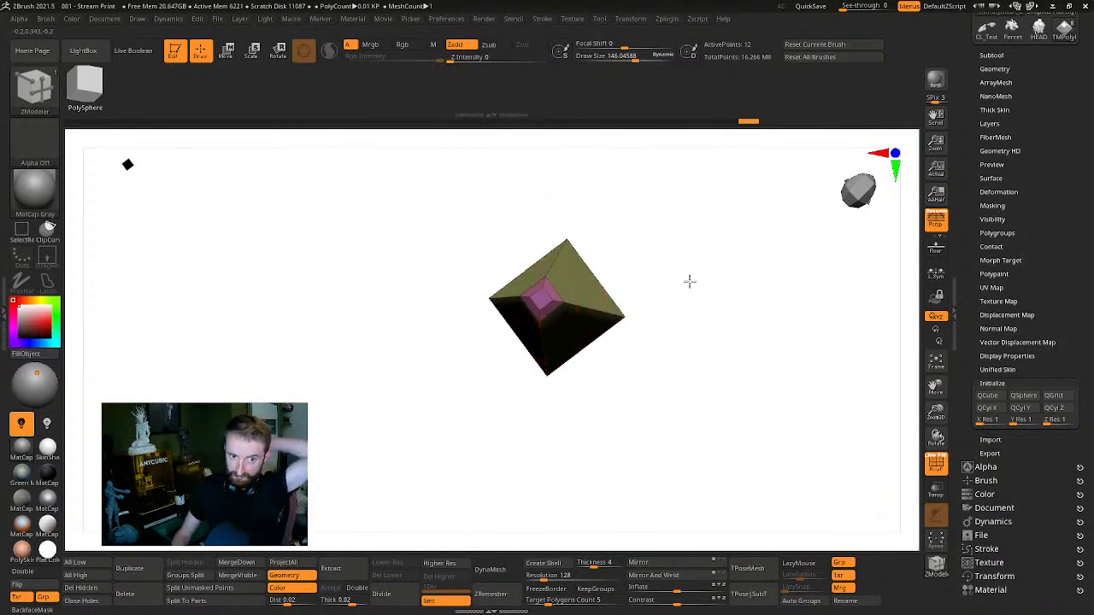
pyautogui.moveTo(689, 281); pyautogui.dragTo(828, 246)
pyautogui.keyDown('alt'); pyautogui.moveTo(832, 354); pyautogui.dragTo(860, 268); pyautogui.keyUp('alt')
# Show the subtool list and clone the finished tapered block as a separate tool
pyautogui.moveTo(1033, 86); pyautogui.dragTo(1033, 252)
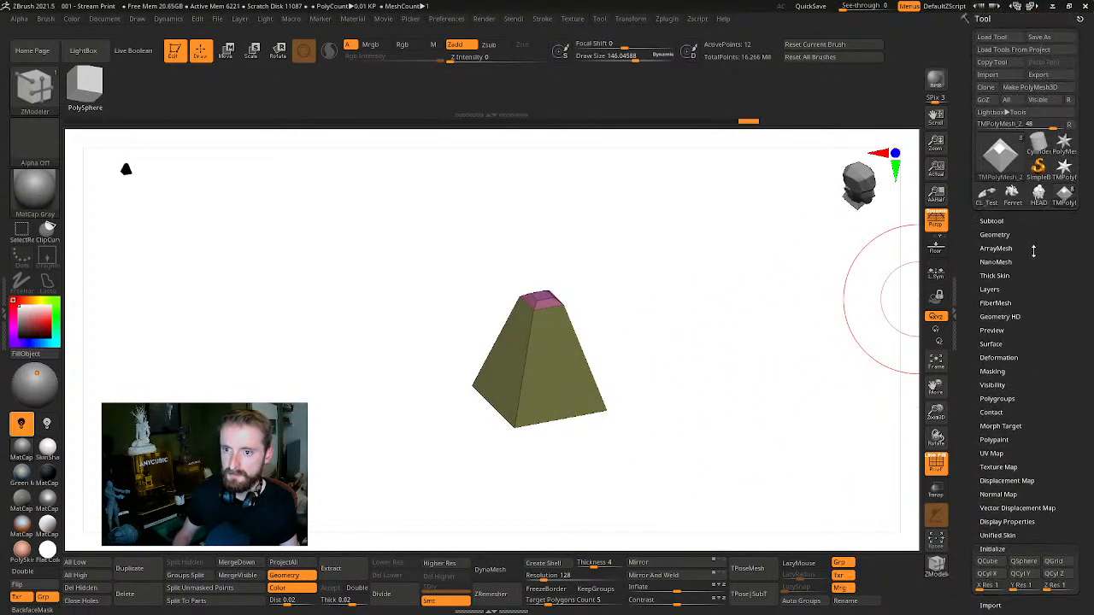
pyautogui.click(990, 221)
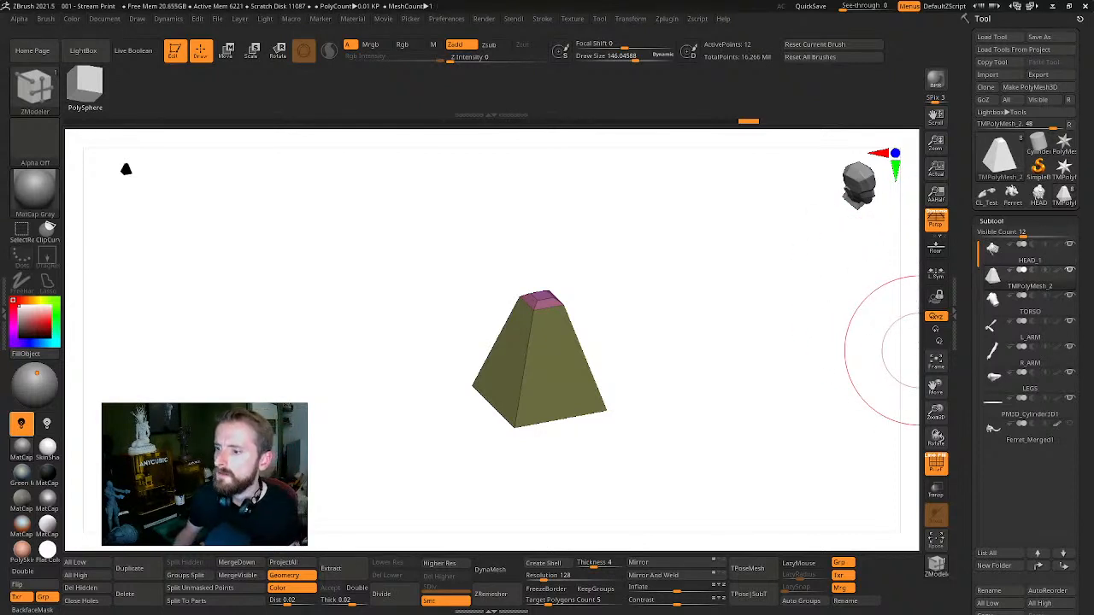
pyautogui.moveTo(759, 359)
pyautogui.mouseDown()
pyautogui.moveTo(769, 368)
pyautogui.moveTo(801, 359)
pyautogui.moveTo(757, 371)
pyautogui.mouseUp()
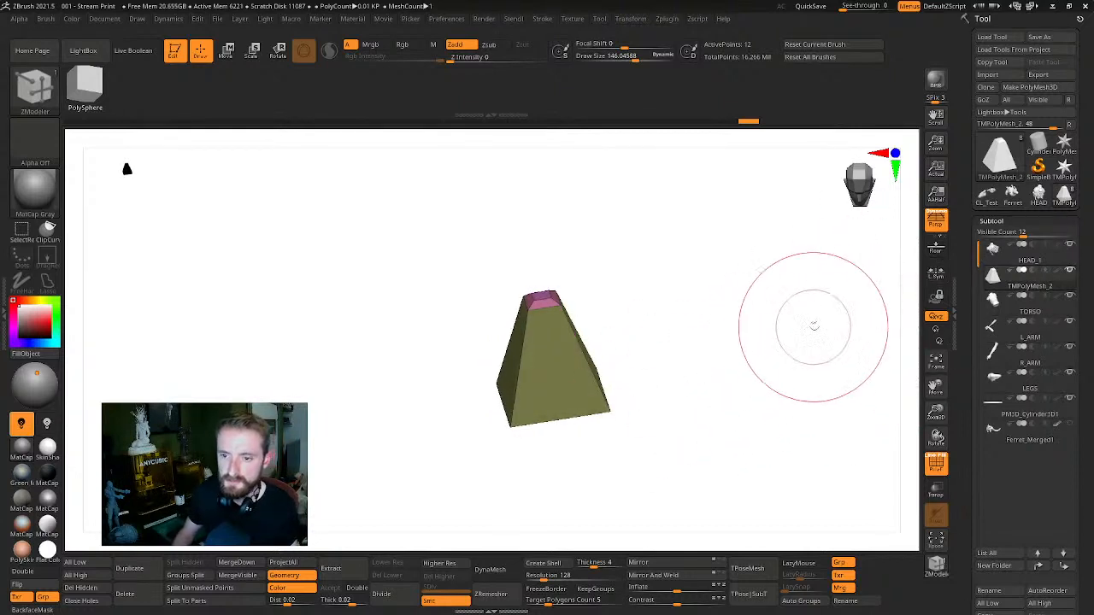
pyautogui.moveTo(812, 324); pyautogui.dragTo(776, 328)
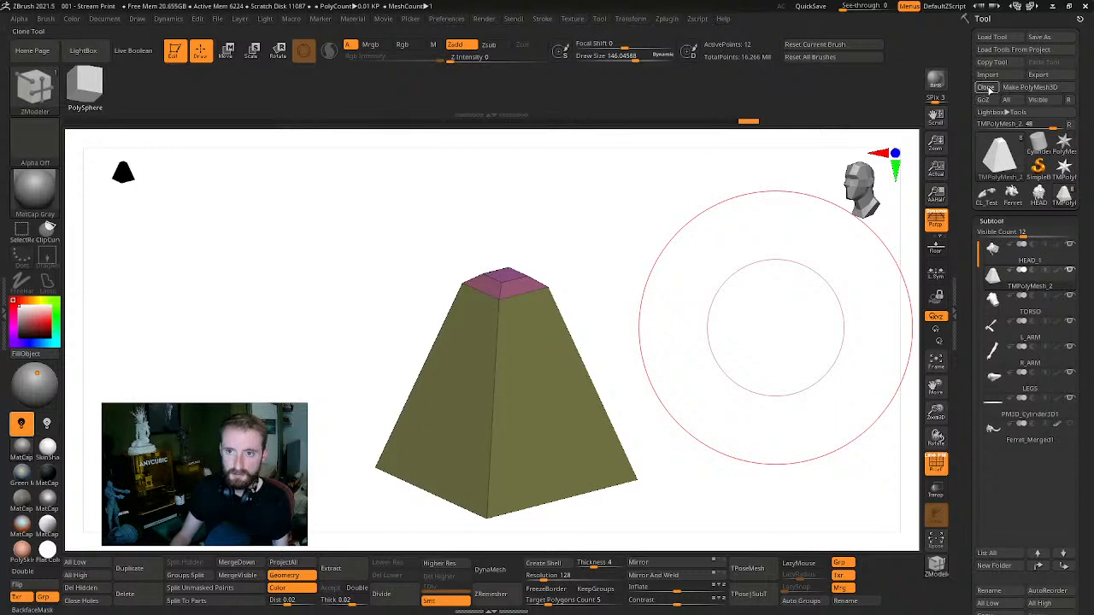
pyautogui.click(987, 88)
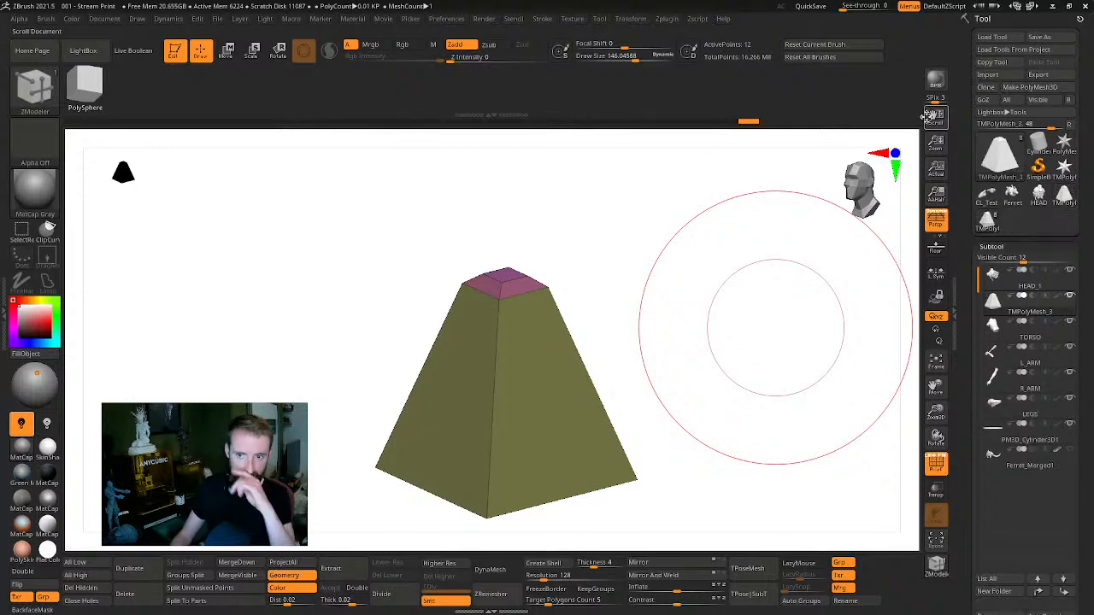
# Check the HEAD tool, return to the full-character tool, and compare the tapered block's size with the figure
pyautogui.keyDown('shift'); pyautogui.click(1074, 297); pyautogui.keyUp('shift')
pyautogui.keyDown('alt'); pyautogui.moveTo(838, 367); pyautogui.dragTo(740, 322); pyautogui.keyUp('alt')
pyautogui.moveTo(740, 321); pyautogui.dragTo(692, 430)
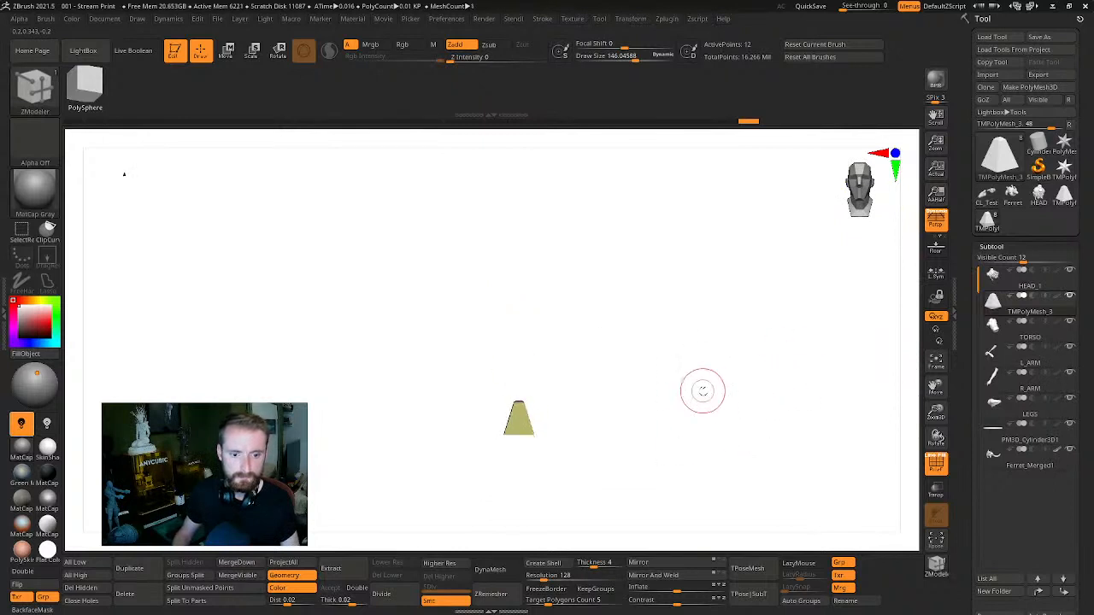
pyautogui.keyDown('shift'); pyautogui.click(1070, 297); pyautogui.keyUp('shift')
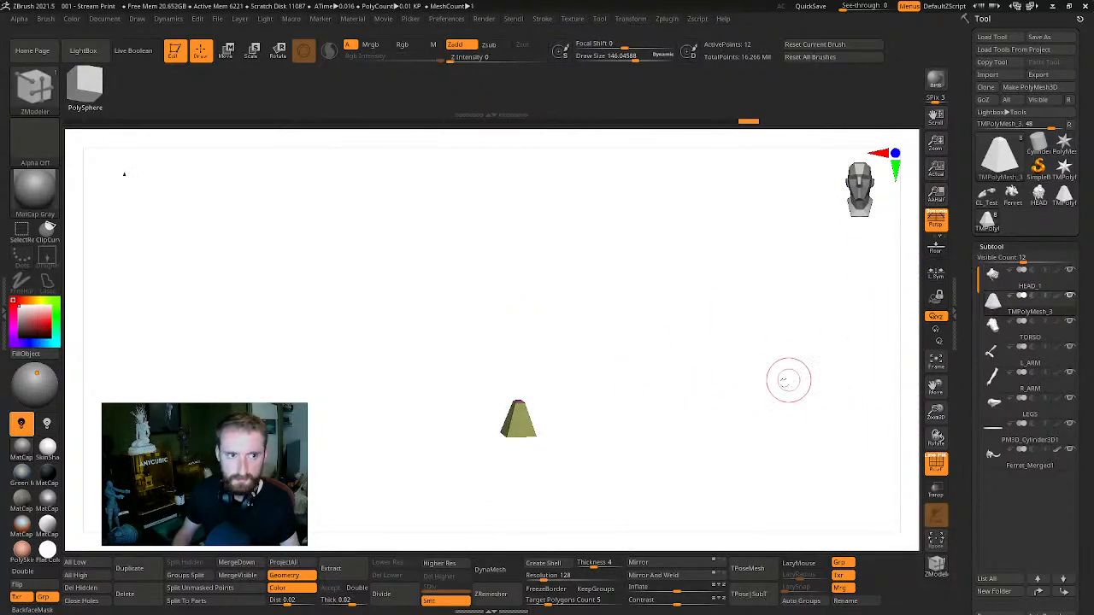
pyautogui.click(1038, 195)
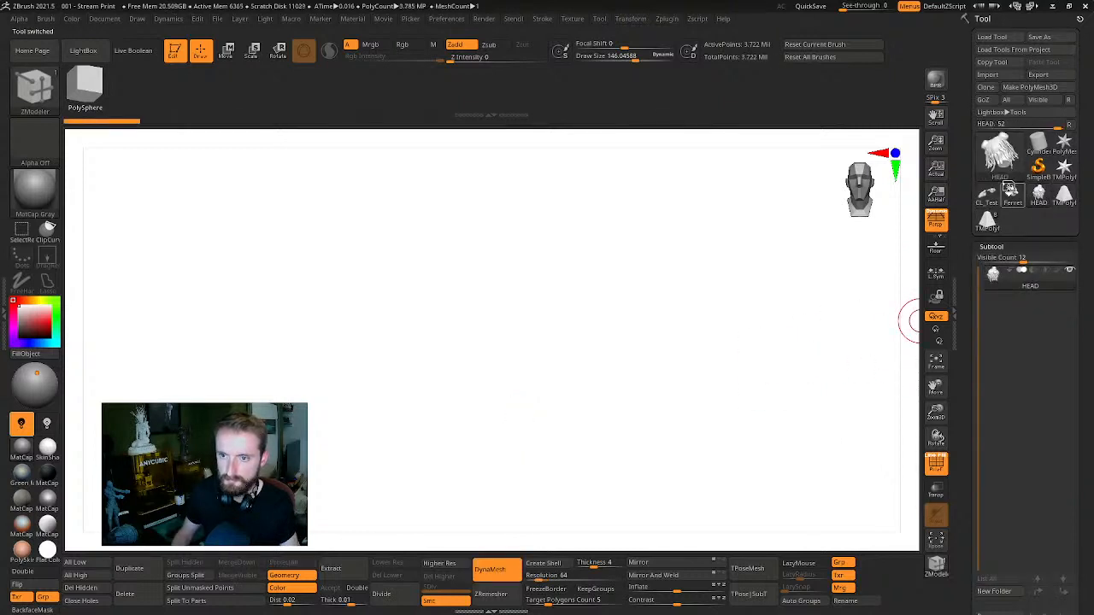
pyautogui.click(1009, 191)
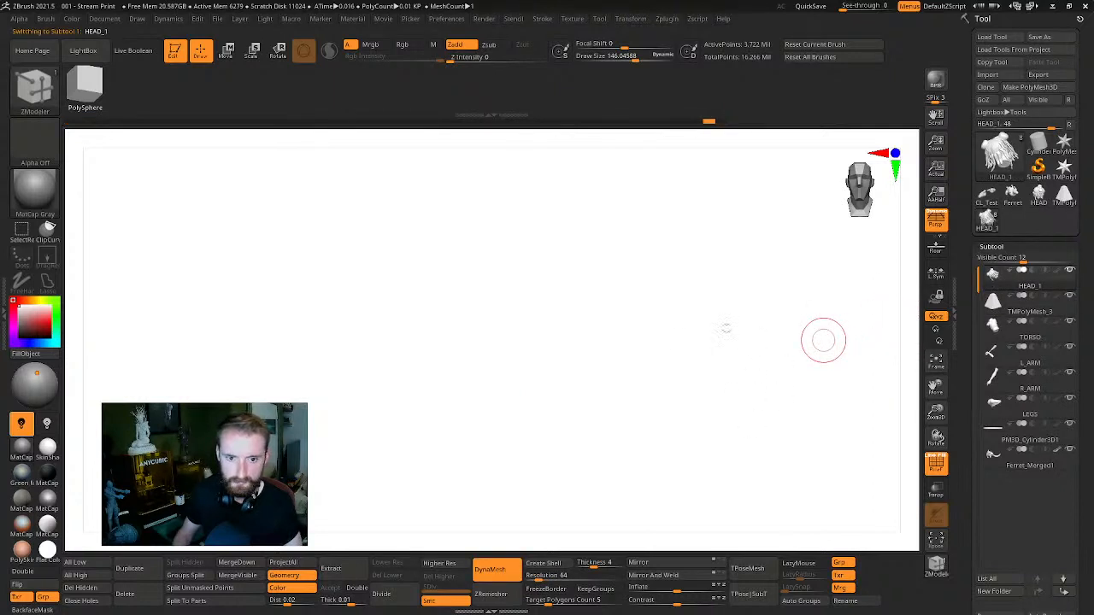
pyautogui.moveTo(772, 347); pyautogui.dragTo(640, 382)
pyautogui.click(997, 327)
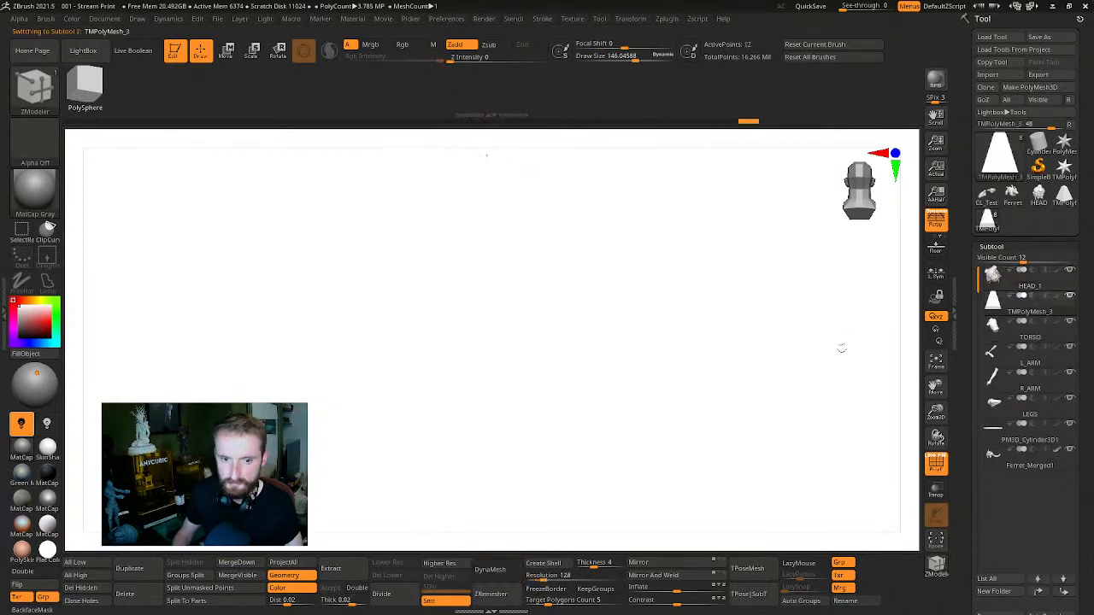
pyautogui.press('w')
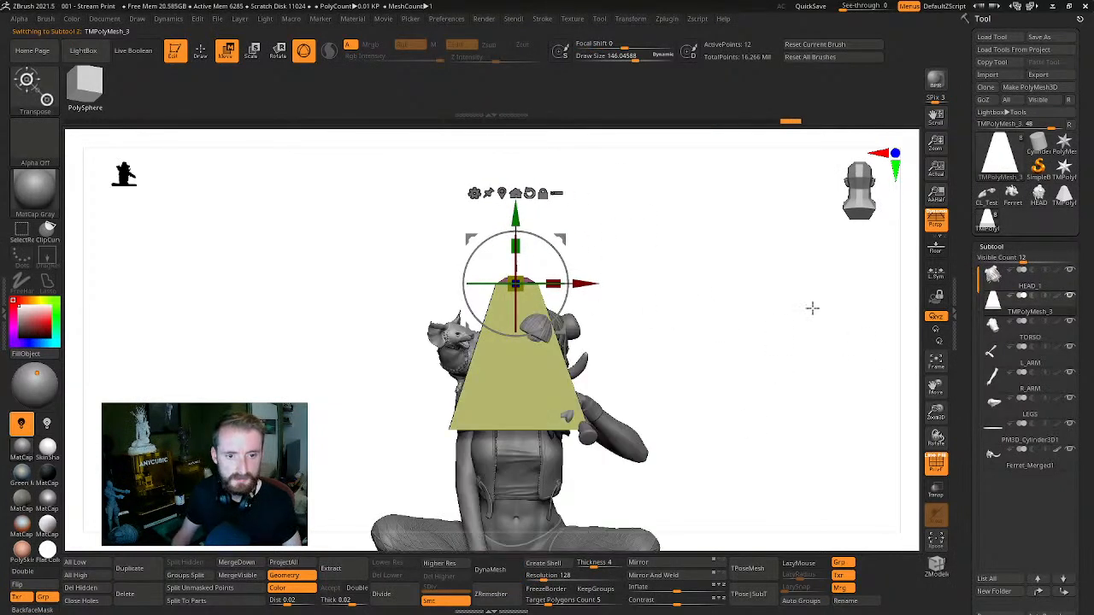
pyautogui.keyDown('alt'); pyautogui.moveTo(729, 308); pyautogui.dragTo(757, 271); pyautogui.keyUp('alt')
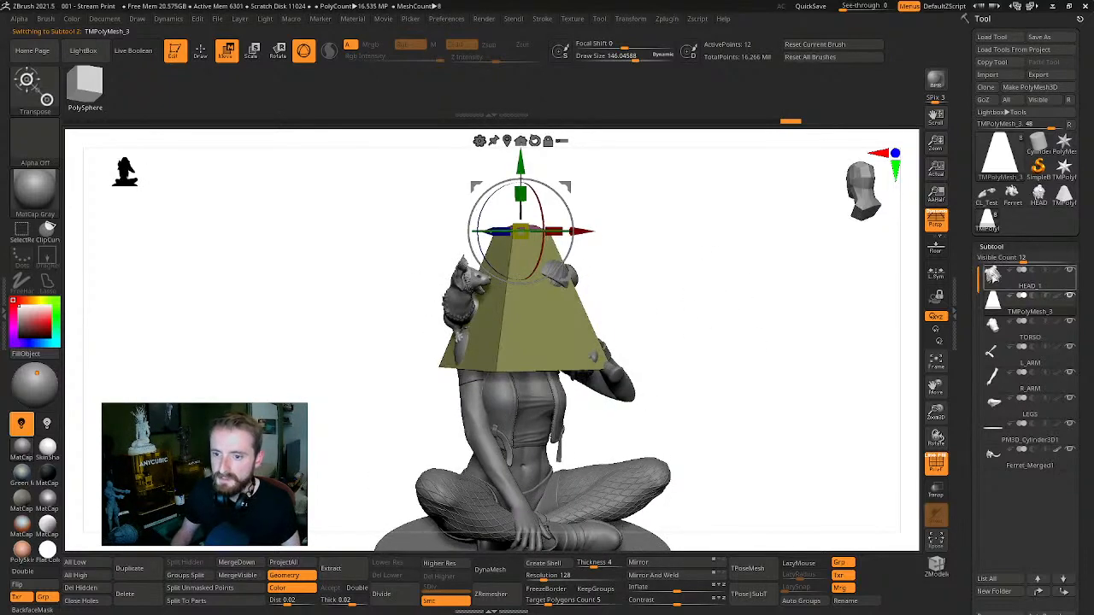
# Hide the other subtools and make the tapered block the active subtool for editing
pyautogui.click(1070, 271)
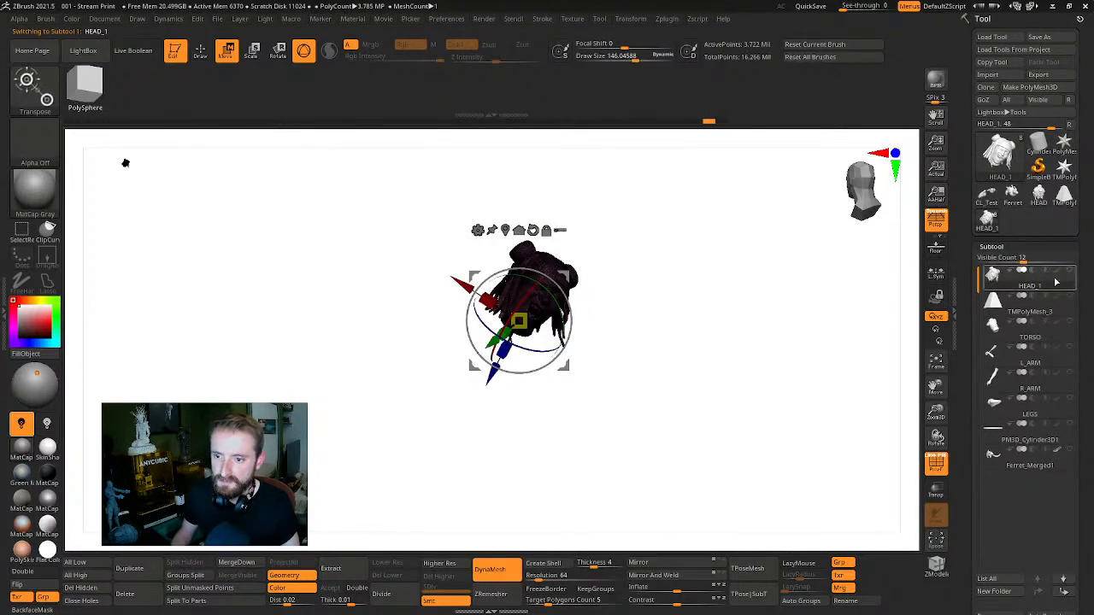
pyautogui.moveTo(757, 326); pyautogui.dragTo(716, 326)
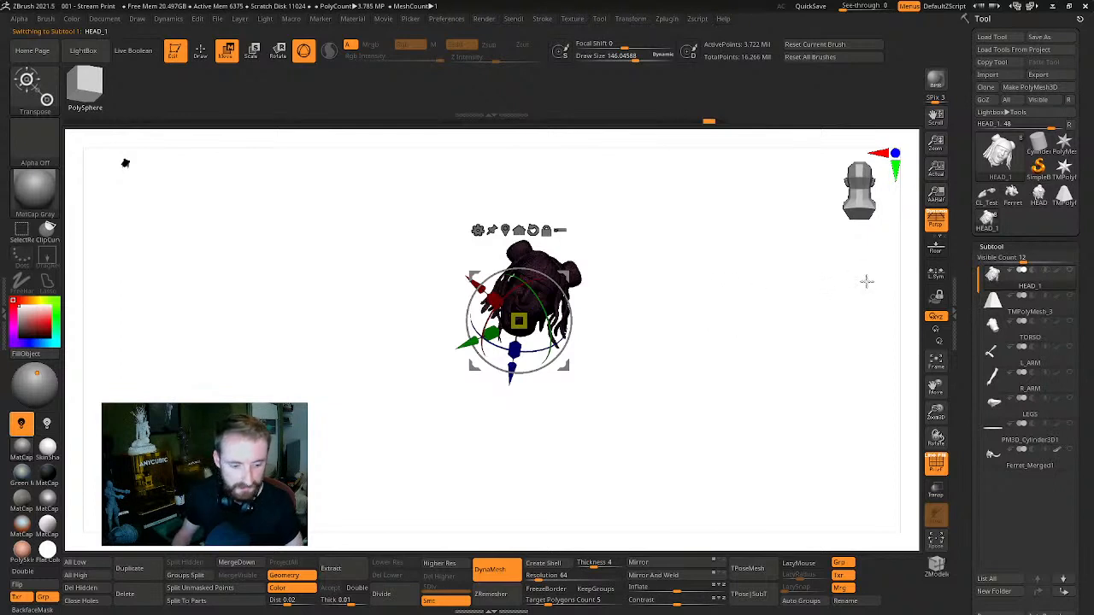
pyautogui.click(1032, 308)
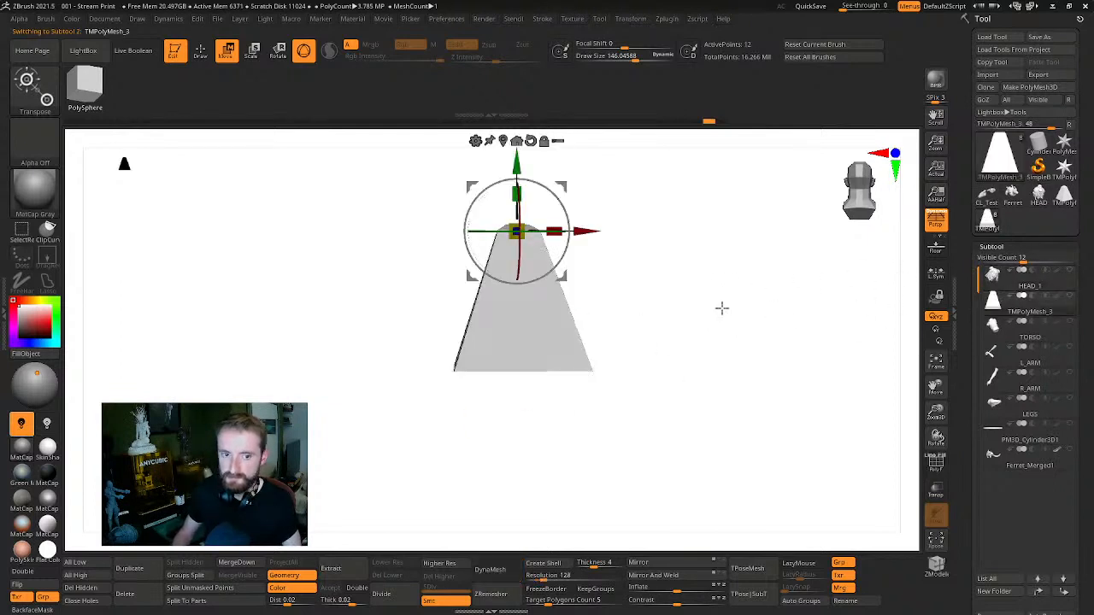
pyautogui.press('q')
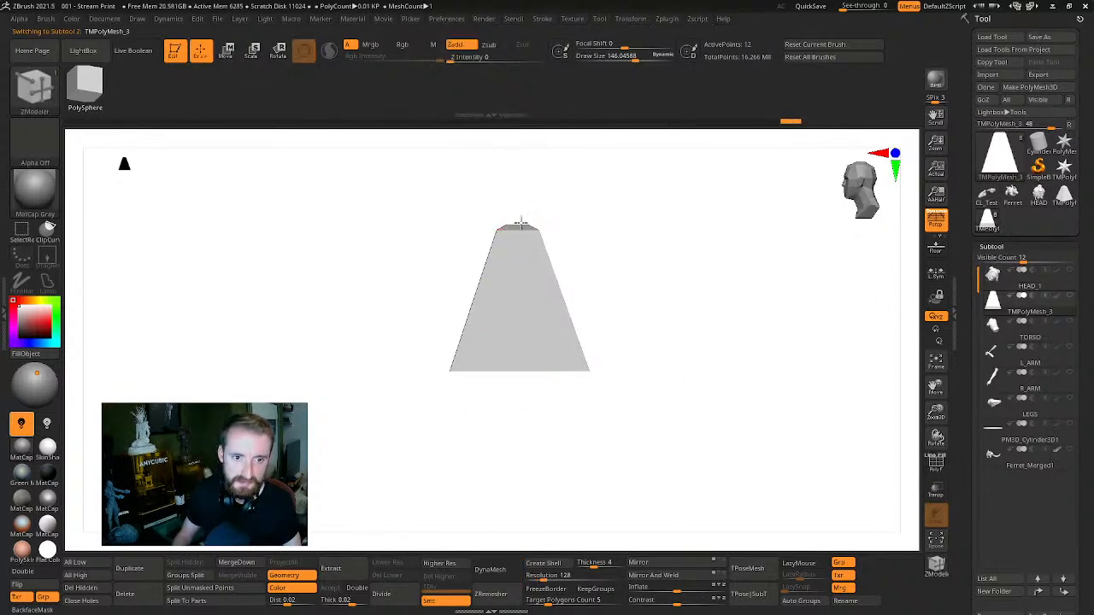
# Switch to the Move brush with a draw size of about 184, and scale the tapered block down uniformly to neck size
pyautogui.press('b')
pyautogui.press('m')
pyautogui.press('v')
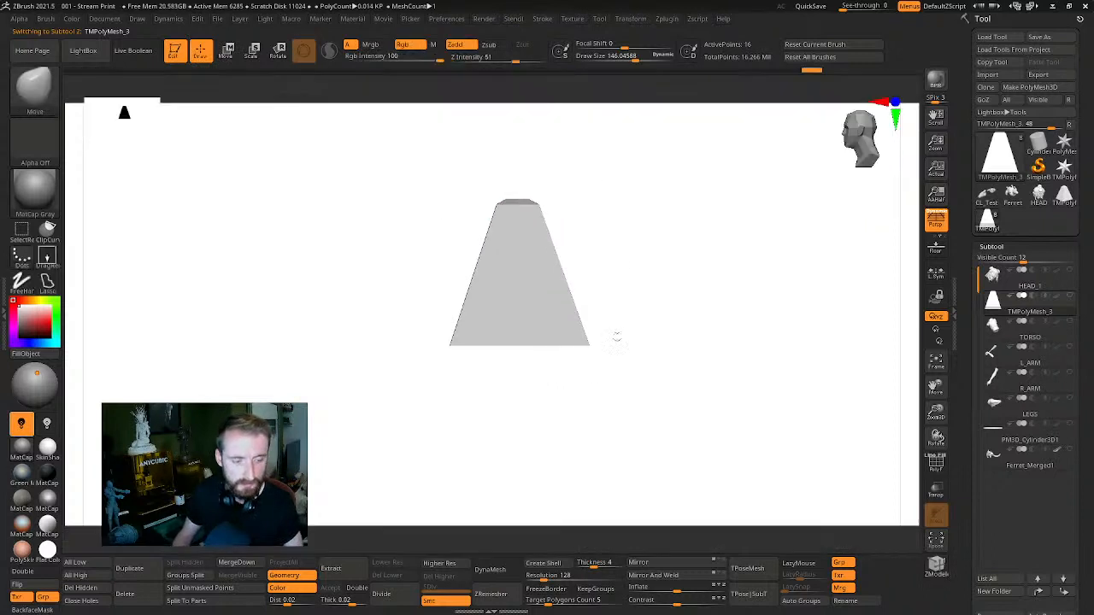
pyautogui.press('s')
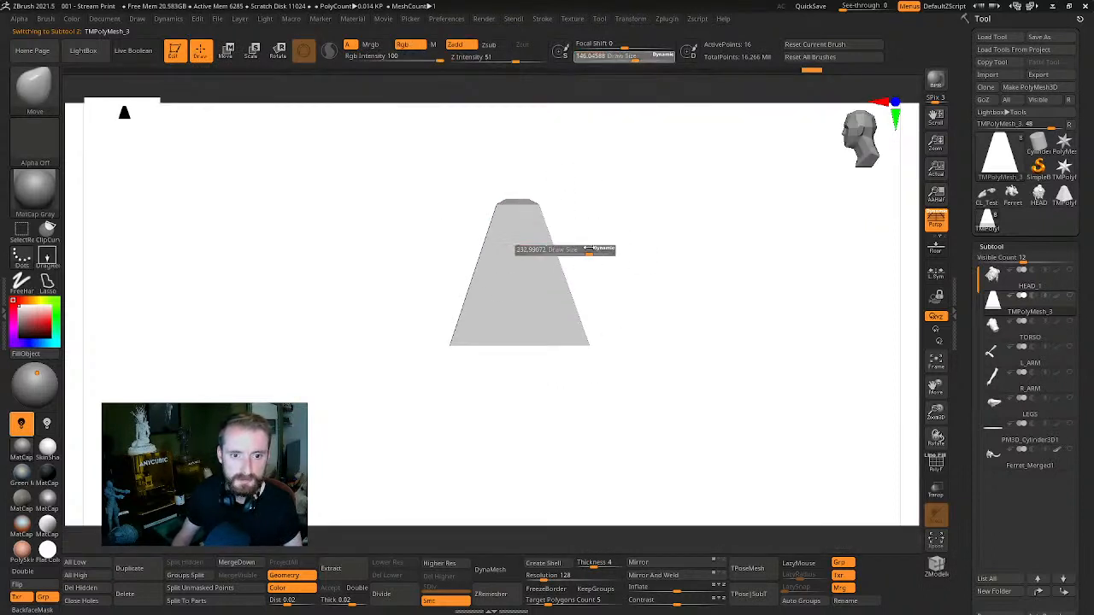
pyautogui.click(578, 250)
pyautogui.press('w')
pyautogui.moveTo(522, 171); pyautogui.dragTo(483, 220)
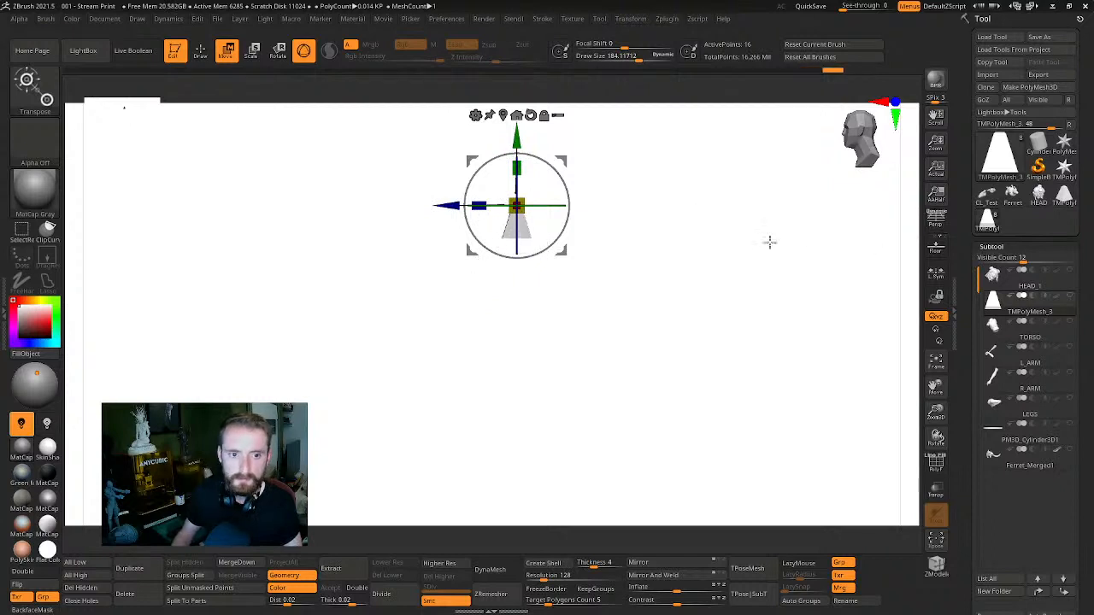
# Show the head together with the tapered block and move the block down from the top of the head towards the neck
pyautogui.click(1069, 270)
pyautogui.click(1071, 297)
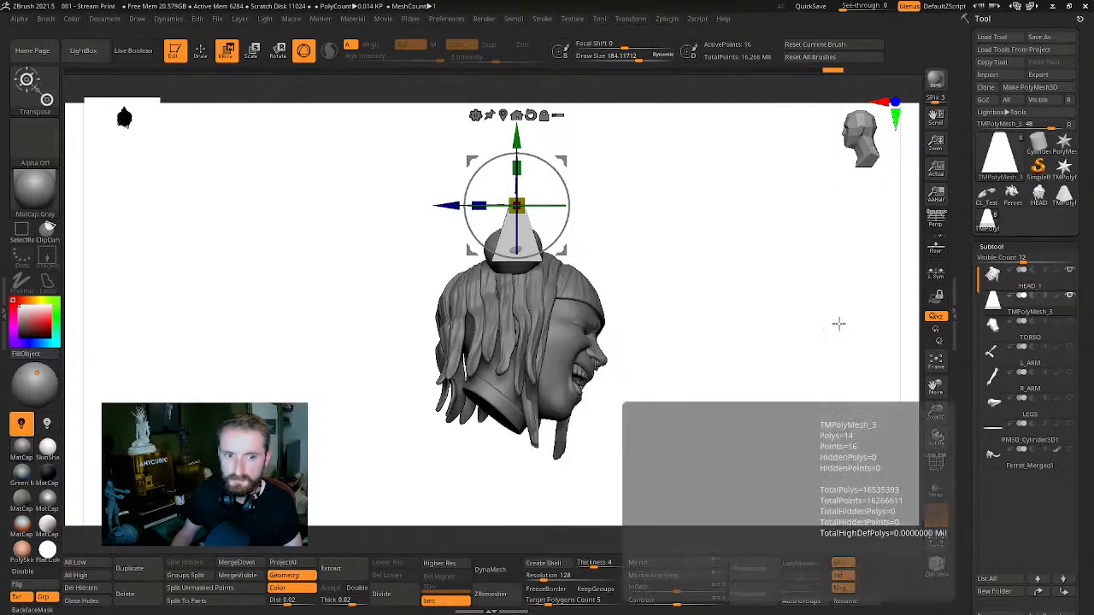
pyautogui.keyDown('alt'); pyautogui.moveTo(647, 235); pyautogui.dragTo(695, 211); pyautogui.keyUp('alt')
pyautogui.moveTo(611, 138); pyautogui.dragTo(442, 453)
pyautogui.press('q')
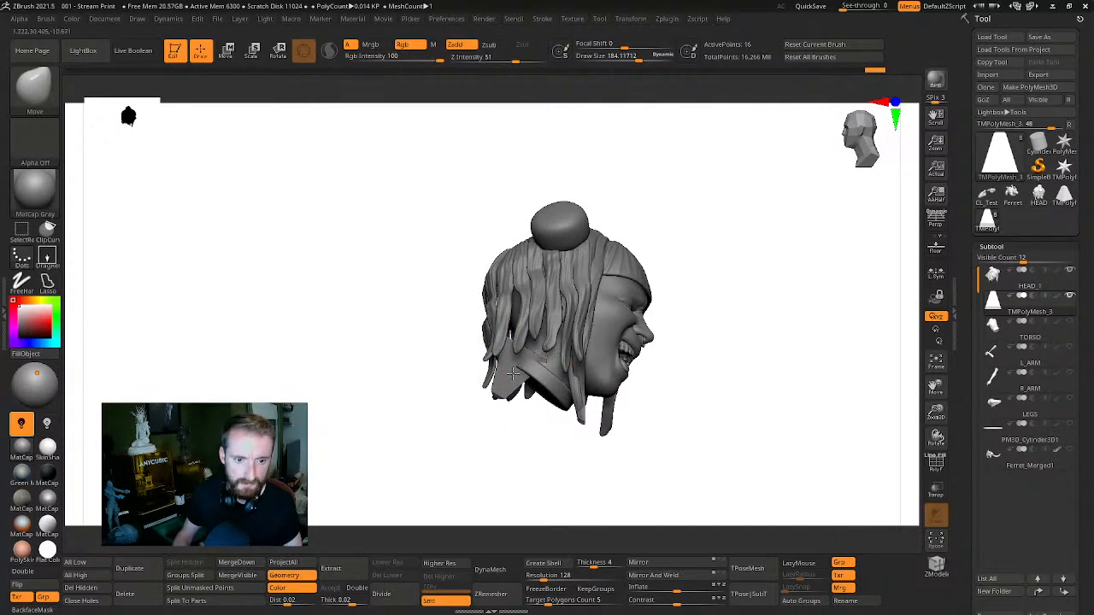
# Position and tilt the block in the neck's cut face so its tapered end points outward along the neck's axis
pyautogui.press('w')
pyautogui.moveTo(548, 352); pyautogui.dragTo(564, 378)
pyautogui.moveTo(714, 323); pyautogui.dragTo(599, 368)
pyautogui.moveTo(790, 317); pyautogui.dragTo(598, 367)
pyautogui.moveTo(547, 436); pyautogui.dragTo(567, 367)
pyautogui.moveTo(658, 423); pyautogui.dragTo(639, 273)
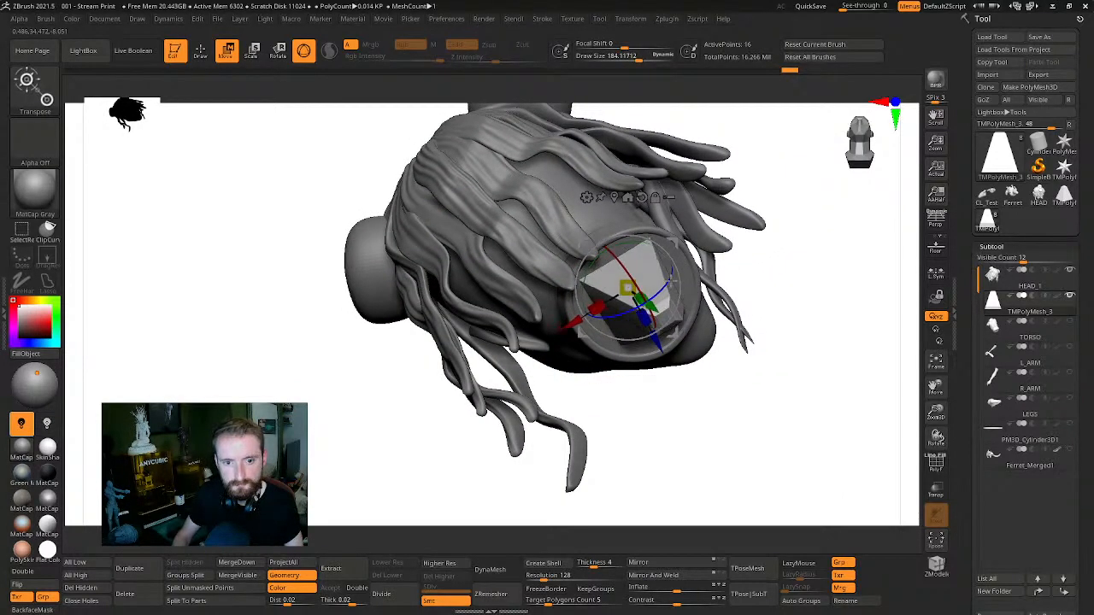
# Rotate the block about 18 degrees around the neck's axis to align its corners within the neck's cut face
pyautogui.moveTo(801, 240); pyautogui.dragTo(752, 214)
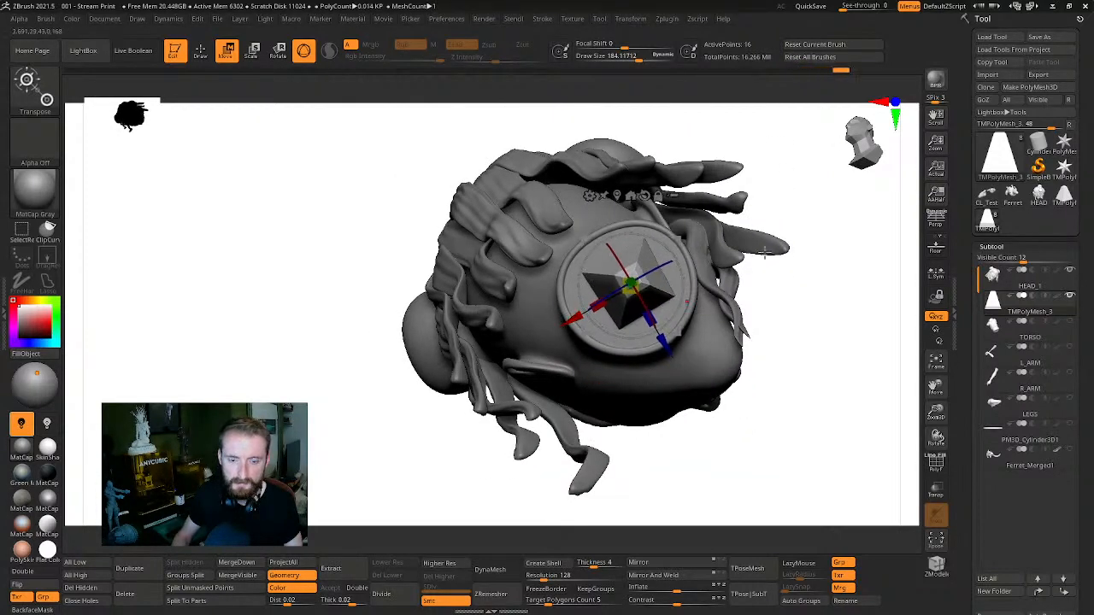
pyautogui.moveTo(765, 251); pyautogui.dragTo(709, 273)
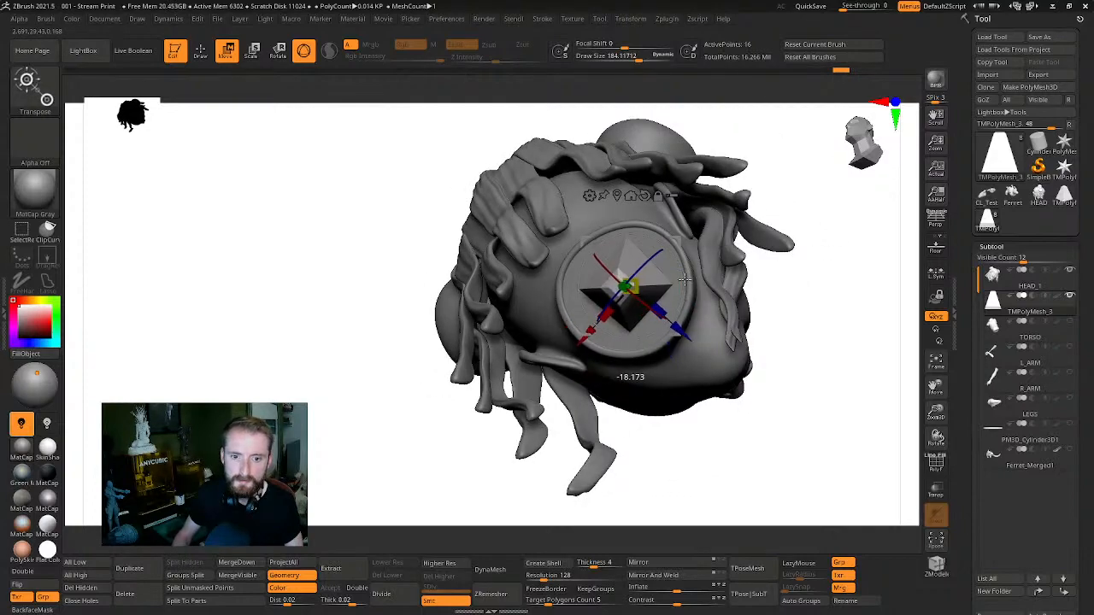
pyautogui.moveTo(847, 220); pyautogui.dragTo(798, 384)
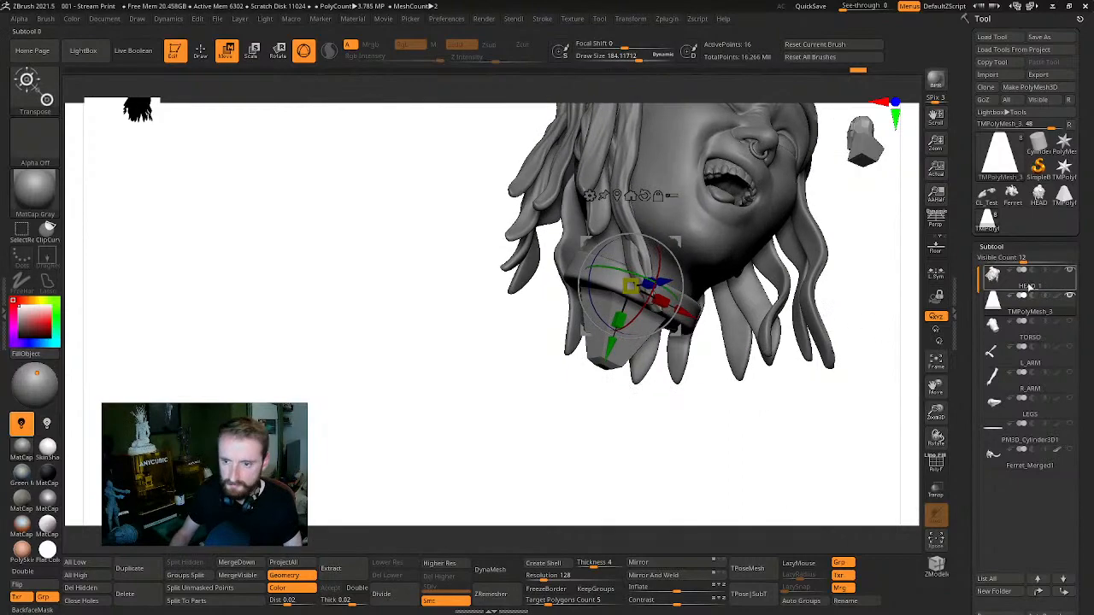
# Show the torso with the head and turn on transparency to reveal the block inside the neck joint
pyautogui.click(1069, 322)
pyautogui.moveTo(411, 282)
pyautogui.mouseDown()
pyautogui.moveTo(359, 268)
pyautogui.moveTo(469, 272)
pyautogui.moveTo(349, 230)
pyautogui.moveTo(376, 257)
pyautogui.mouseUp()
pyautogui.press('q')
pyautogui.moveTo(863, 322); pyautogui.dragTo(904, 324)
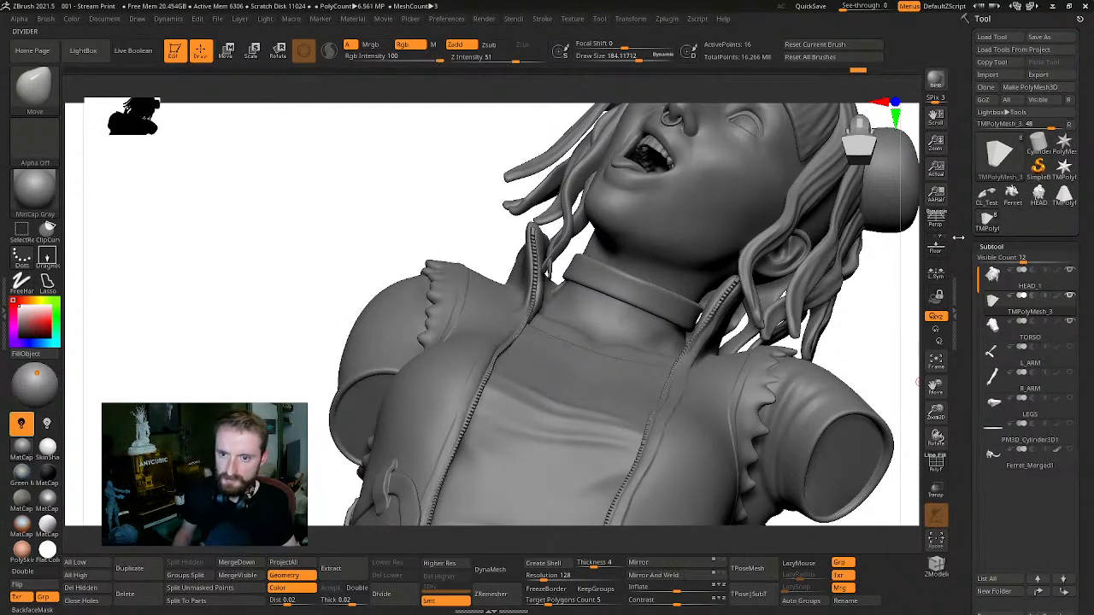
pyautogui.click(935, 489)
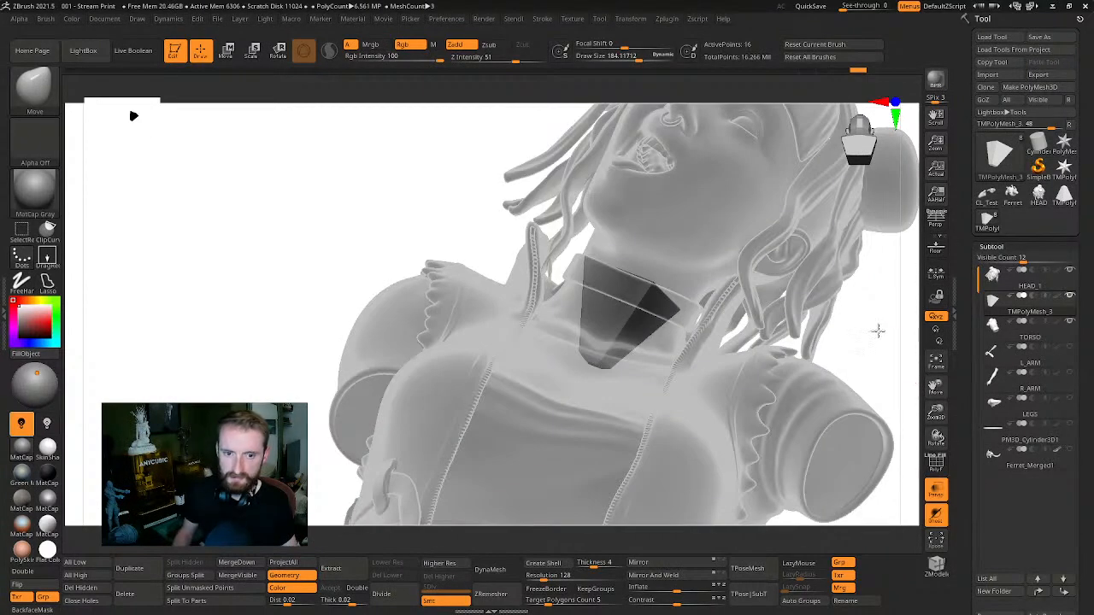
# Check the block inside the transparent neck joint from several angles and shift it sideways to centre it between head and torso
pyautogui.moveTo(878, 331); pyautogui.dragTo(841, 318)
pyautogui.moveTo(410, 232); pyautogui.dragTo(871, 229)
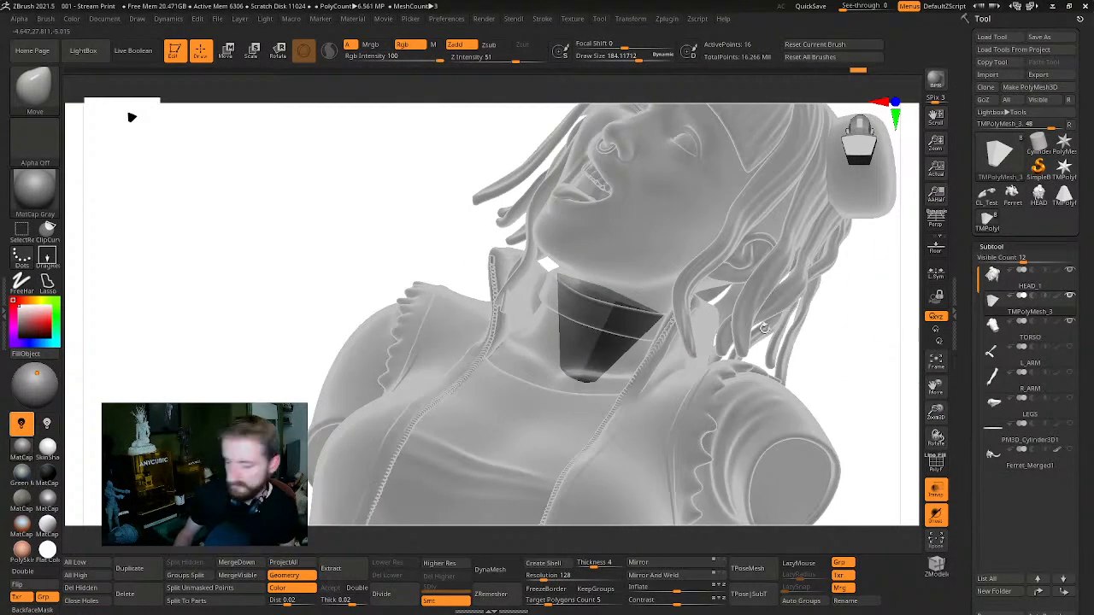
pyautogui.moveTo(870, 331); pyautogui.dragTo(551, 299)
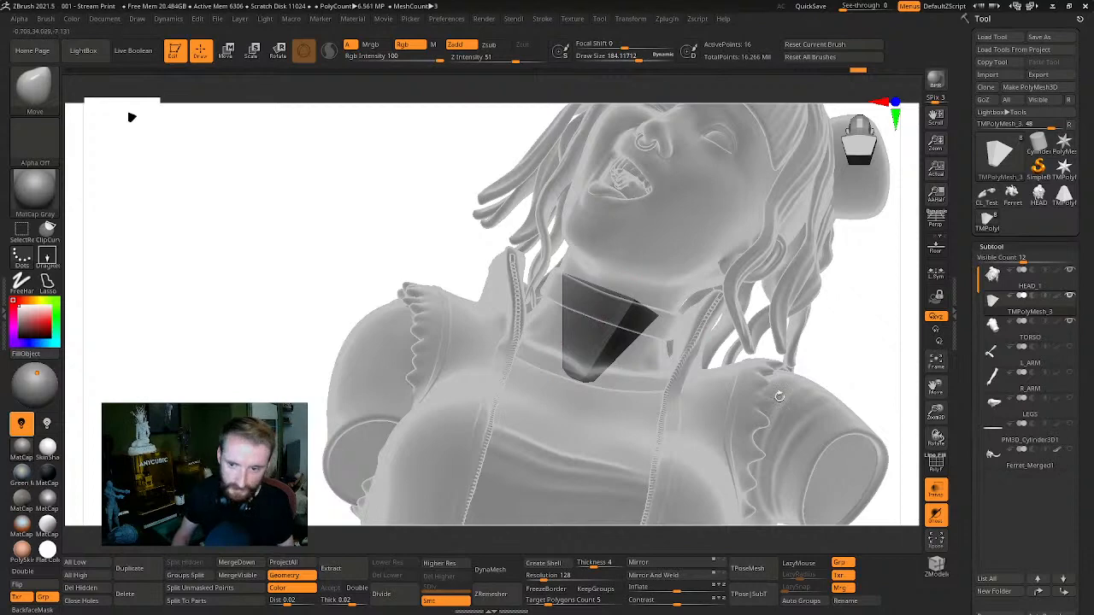
pyautogui.moveTo(875, 322); pyautogui.dragTo(643, 304)
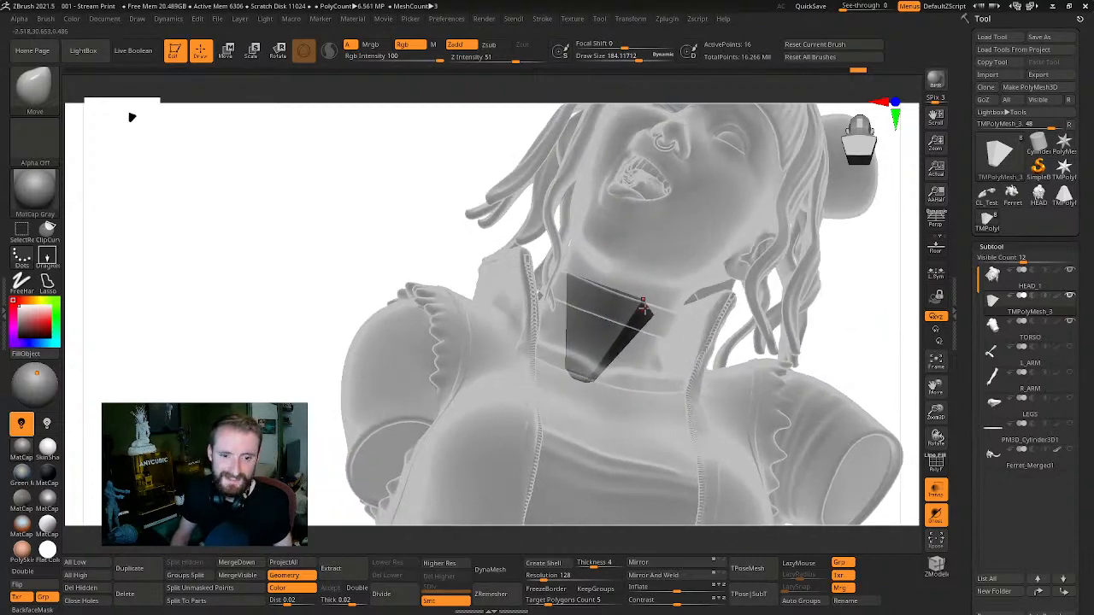
pyautogui.moveTo(863, 309); pyautogui.dragTo(643, 320)
pyautogui.moveTo(879, 305); pyautogui.dragTo(867, 300)
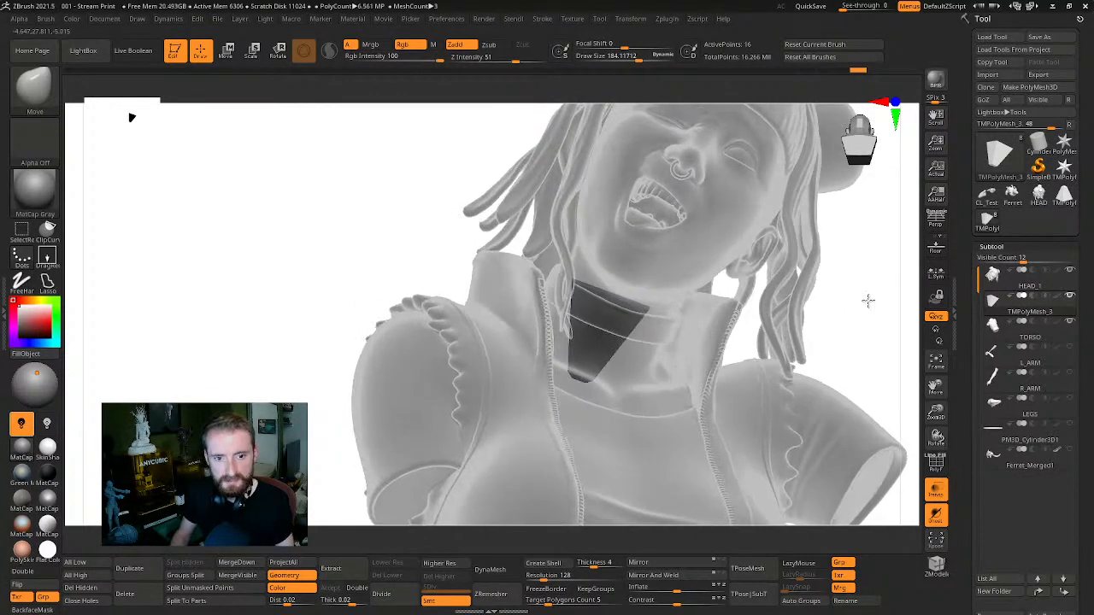
pyautogui.press('w')
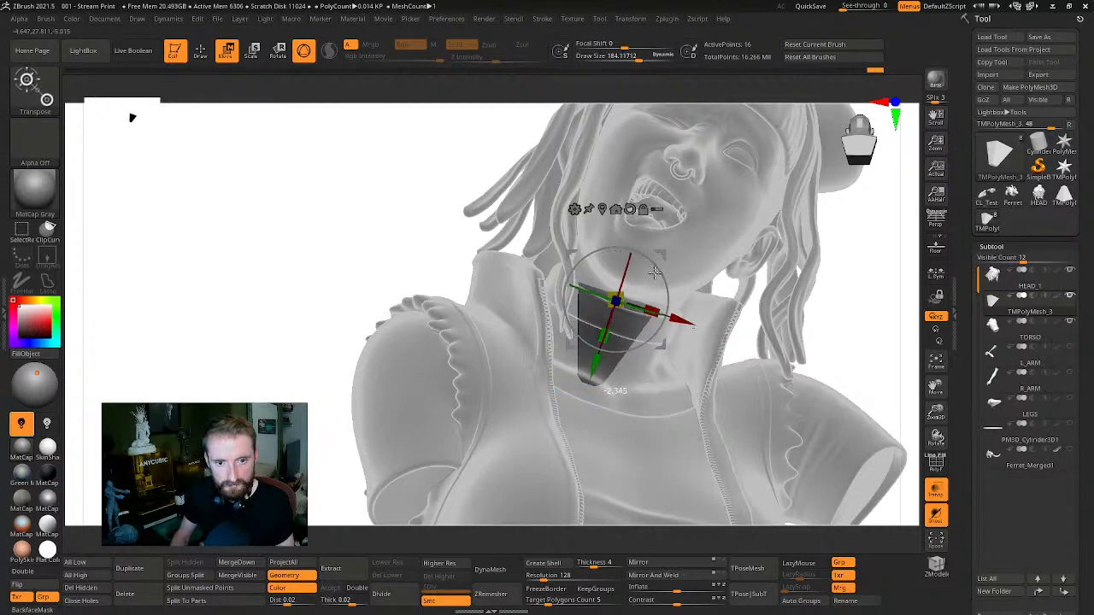
pyautogui.press('q')
# Hide the head and fine-tune the block's position so it sits centred in the torso's neck cut face
pyautogui.moveTo(875, 315)
pyautogui.mouseDown()
pyautogui.moveTo(871, 305)
pyautogui.moveTo(866, 317)
pyautogui.moveTo(825, 320)
pyautogui.moveTo(811, 354)
pyautogui.moveTo(849, 278)
pyautogui.moveTo(854, 293)
pyautogui.moveTo(817, 336)
pyautogui.moveTo(881, 261)
pyautogui.moveTo(849, 281)
pyautogui.moveTo(874, 264)
pyautogui.moveTo(849, 227)
pyautogui.moveTo(808, 300)
pyautogui.moveTo(822, 322)
pyautogui.moveTo(847, 322)
pyautogui.moveTo(839, 342)
pyautogui.moveTo(835, 296)
pyautogui.moveTo(848, 367)
pyautogui.moveTo(896, 217)
pyautogui.mouseUp()
pyautogui.click(1071, 271)
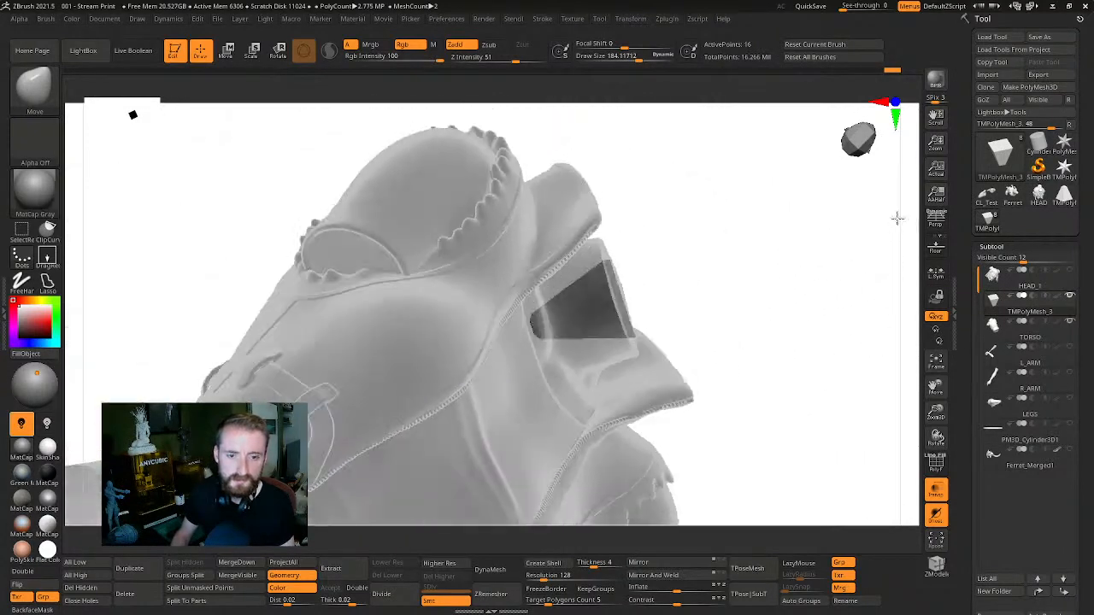
pyautogui.press('w')
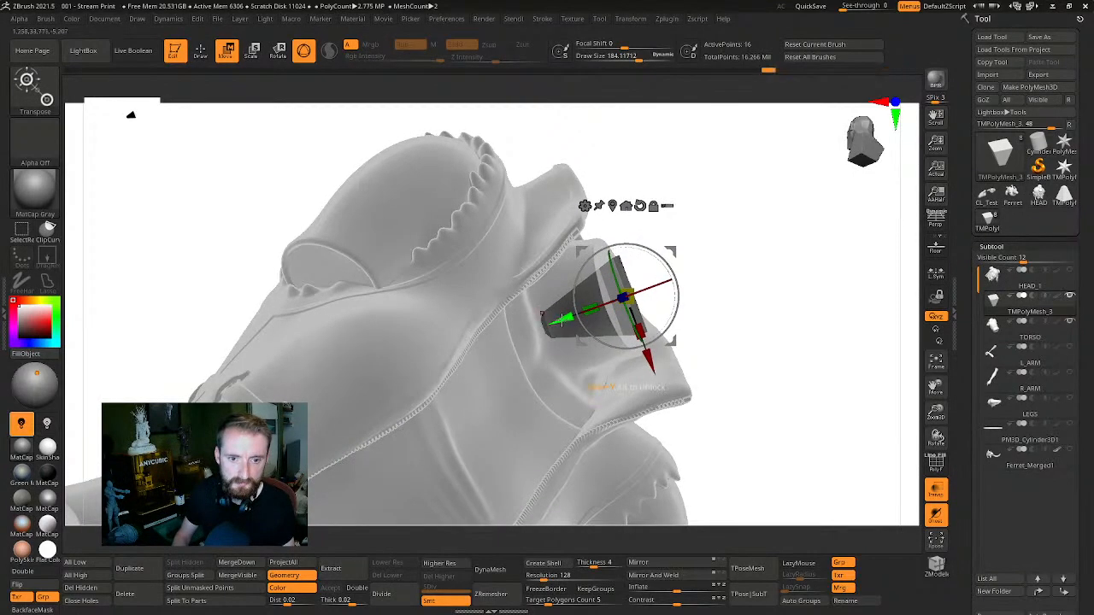
pyautogui.moveTo(837, 251); pyautogui.dragTo(786, 190)
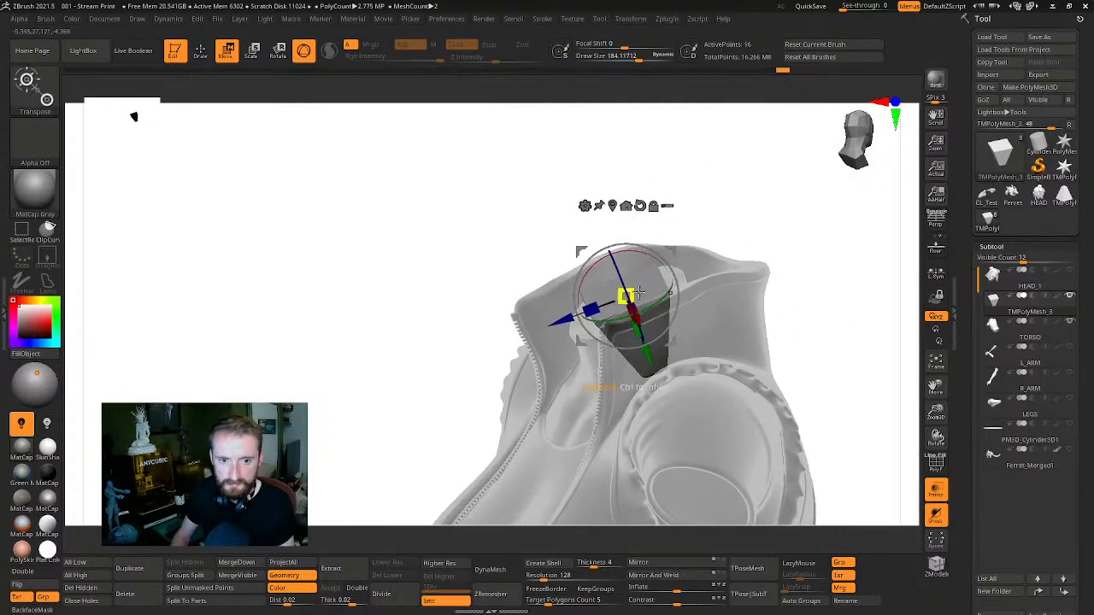
pyautogui.moveTo(398, 359); pyautogui.dragTo(646, 337)
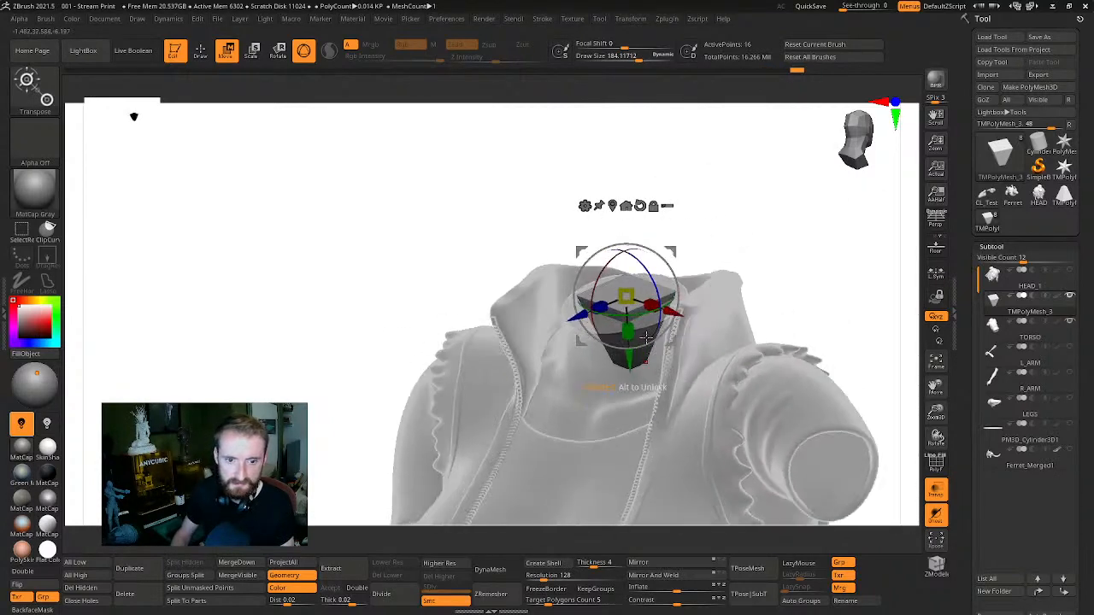
pyautogui.moveTo(837, 242); pyautogui.dragTo(737, 285)
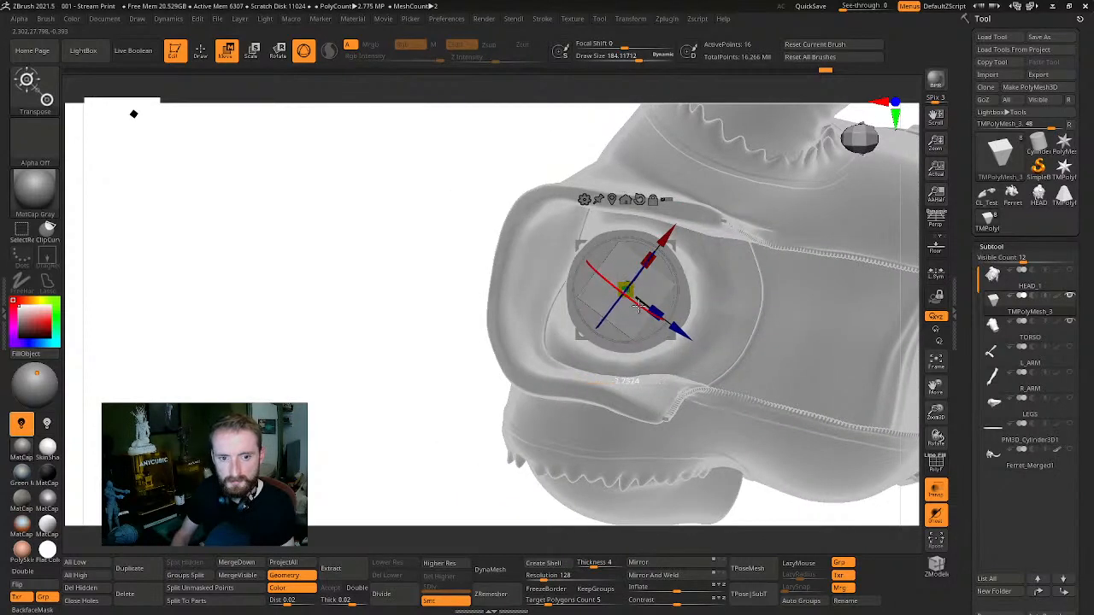
pyautogui.press('q')
# Show the head again, hide the torso, turn off transparency and make the head the active subtool
pyautogui.click(1069, 271)
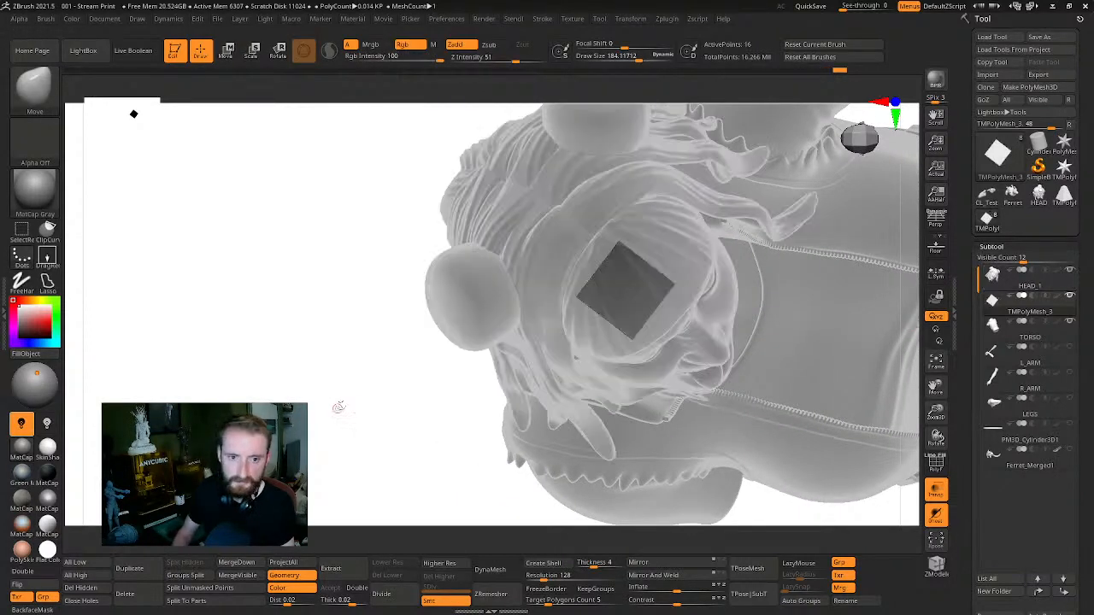
pyautogui.moveTo(356, 399)
pyautogui.mouseDown()
pyautogui.moveTo(327, 293)
pyautogui.moveTo(317, 300)
pyautogui.moveTo(329, 395)
pyautogui.moveTo(378, 386)
pyautogui.mouseUp()
pyautogui.click(1069, 323)
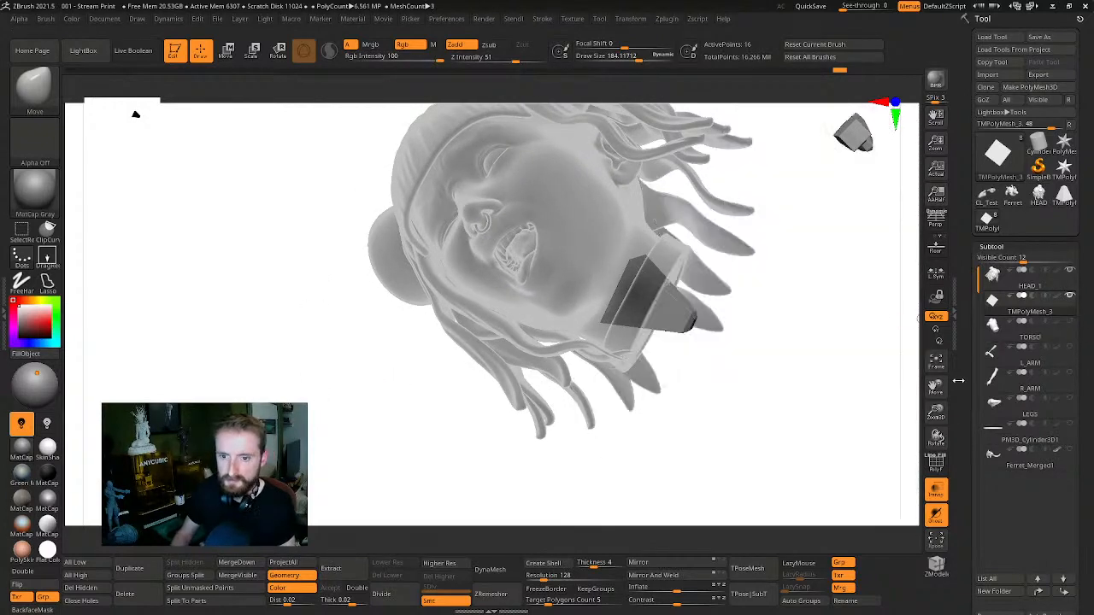
pyautogui.click(936, 488)
pyautogui.moveTo(835, 354); pyautogui.dragTo(702, 322)
pyautogui.keyDown('alt'); pyautogui.click(632, 329); pyautogui.keyUp('alt')
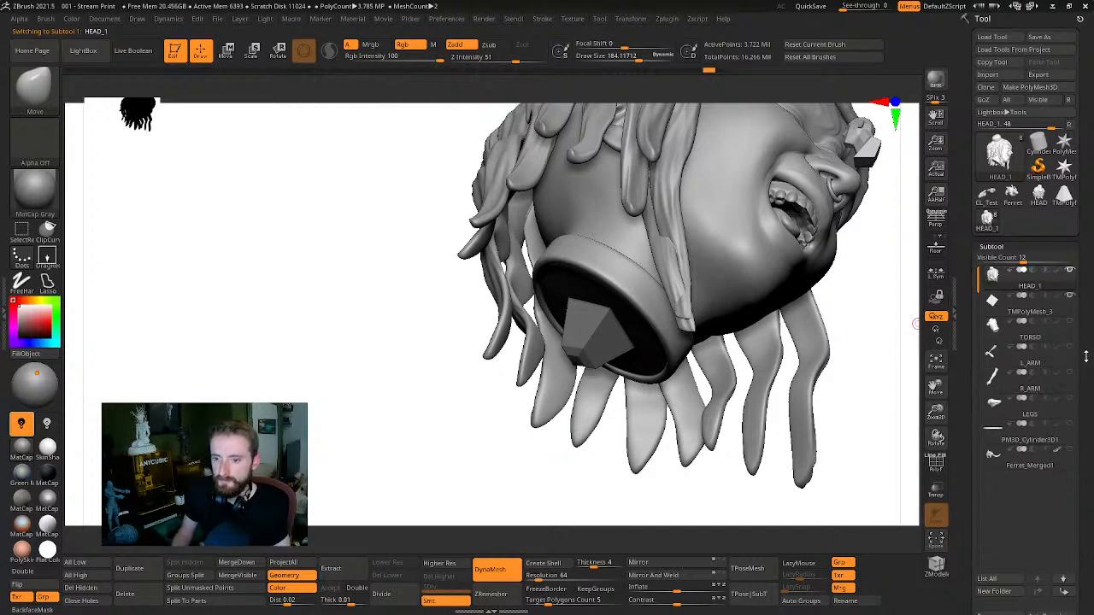
# Merge the head down with the tapered block and DynaMesh them into one fused mesh
pyautogui.moveTo(1086, 355); pyautogui.dragTo(1086, 241)
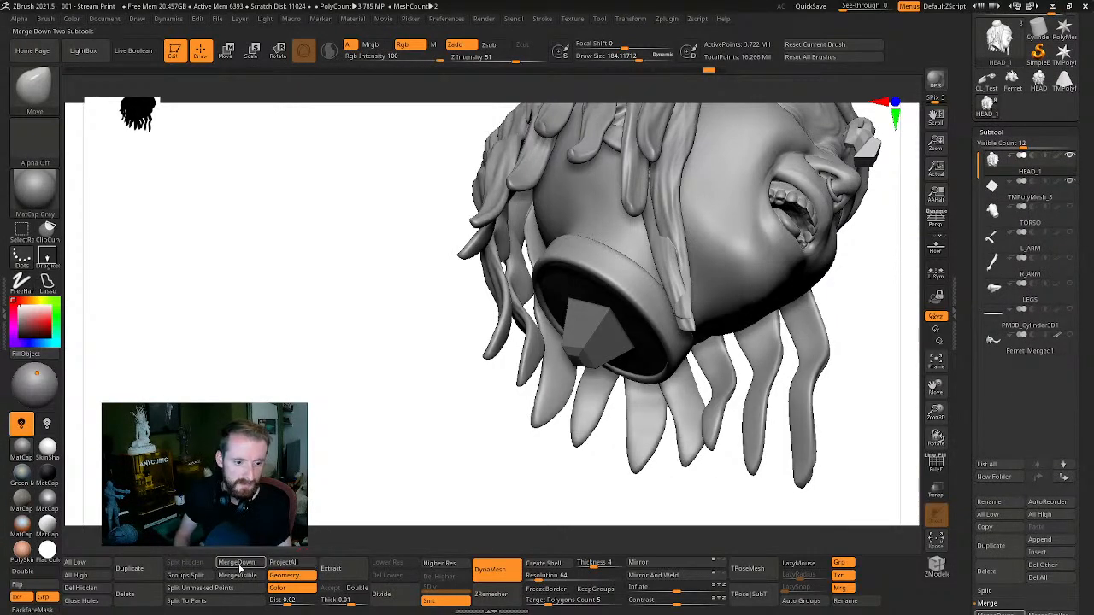
pyautogui.click(238, 564)
pyautogui.click(200, 590)
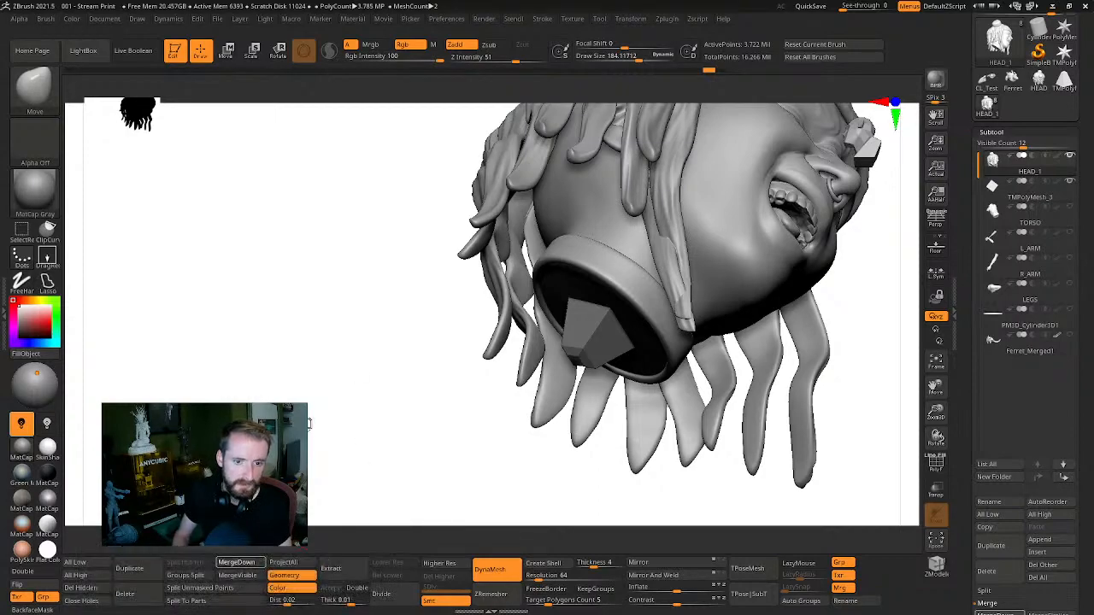
pyautogui.moveTo(310, 396); pyautogui.dragTo(367, 382)
pyautogui.moveTo(842, 368); pyautogui.dragTo(759, 453)
pyautogui.moveTo(442, 461)
pyautogui.mouseDown()
pyautogui.moveTo(398, 373)
pyautogui.moveTo(334, 342)
pyautogui.mouseUp()
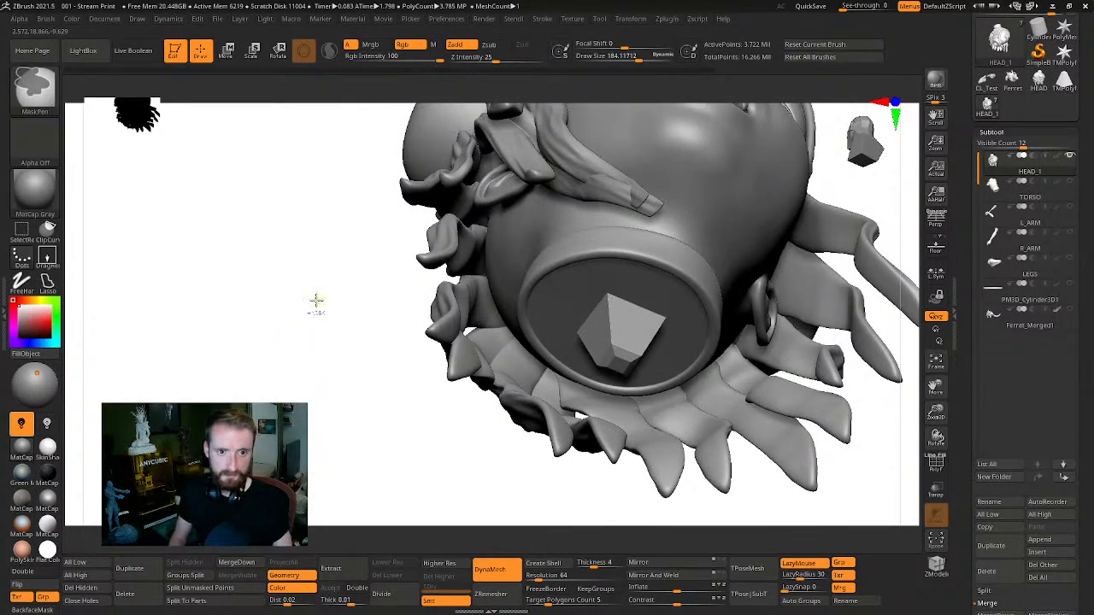
pyautogui.keyDown('ctrl'); pyautogui.moveTo(248, 273); pyautogui.dragTo(321, 344); pyautogui.keyUp('ctrl')
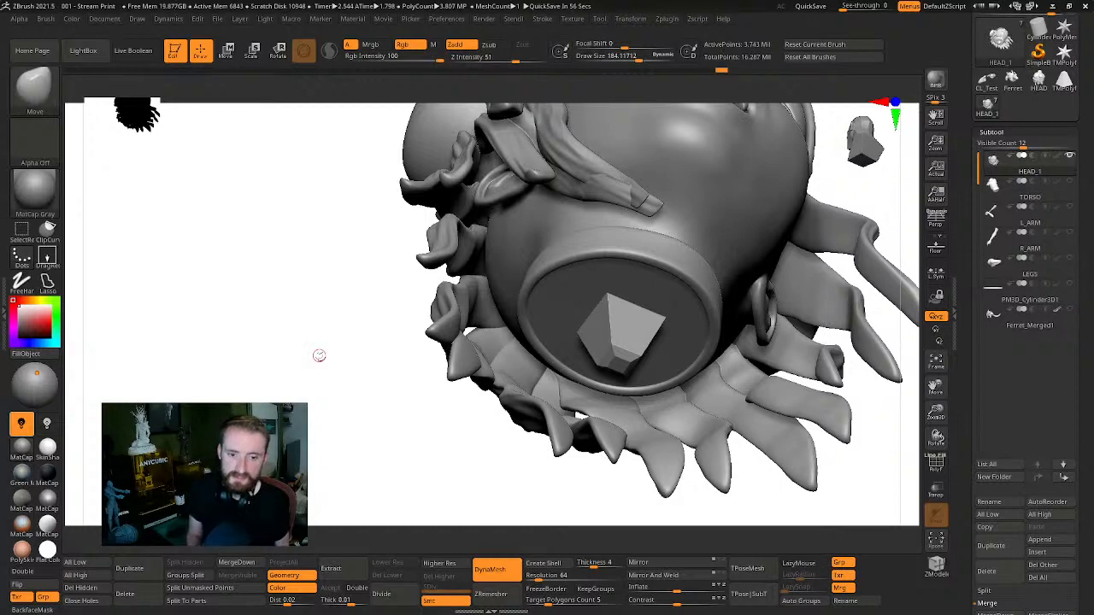
# Flip the fused head's faces to inspect the key's inside at the neck, and flip them back
pyautogui.moveTo(408, 455); pyautogui.dragTo(389, 420)
pyautogui.click(54, 584)
pyautogui.keyDown('alt'); pyautogui.moveTo(512, 444); pyautogui.dragTo(541, 378); pyautogui.keyUp('alt')
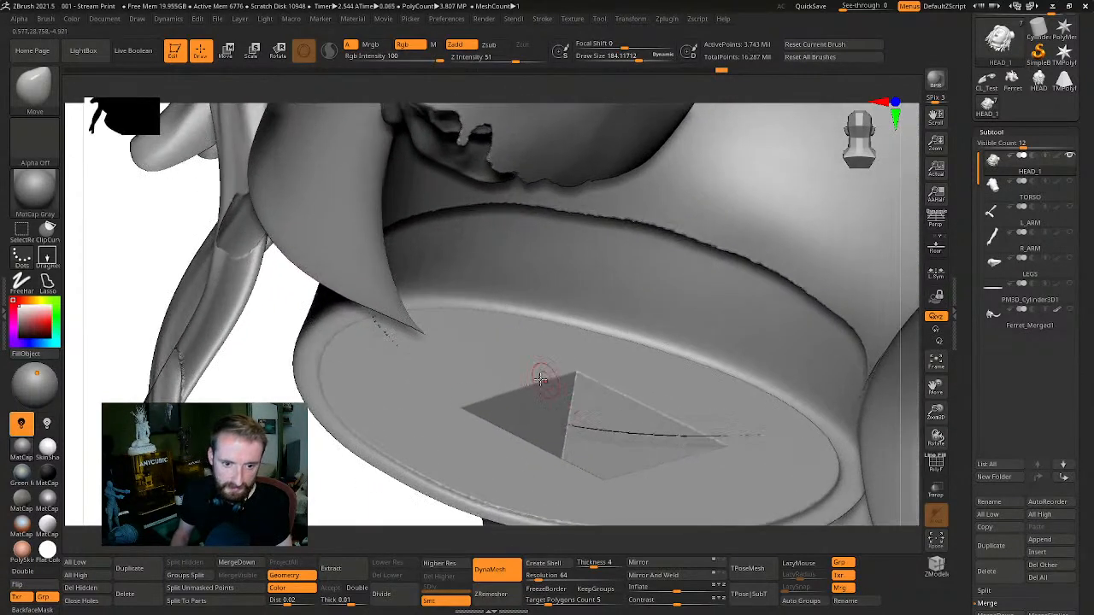
pyautogui.keyDown('alt'); pyautogui.moveTo(252, 475); pyautogui.dragTo(314, 369); pyautogui.keyUp('alt')
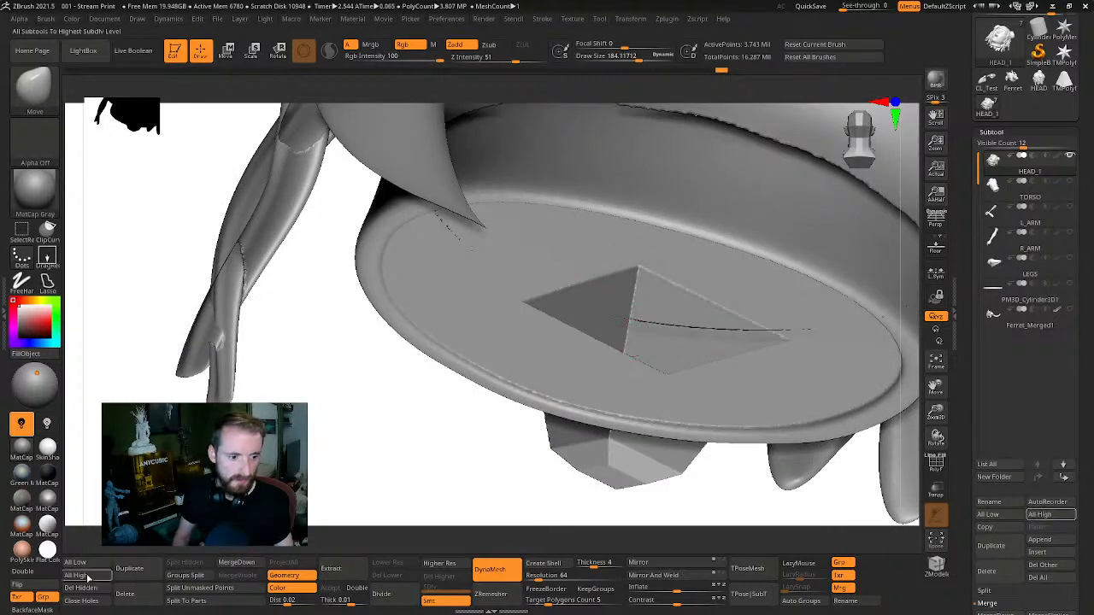
pyautogui.click(36, 586)
# Show the torso alongside the fused head
pyautogui.moveTo(387, 472); pyautogui.dragTo(863, 316)
pyautogui.click(1070, 182)
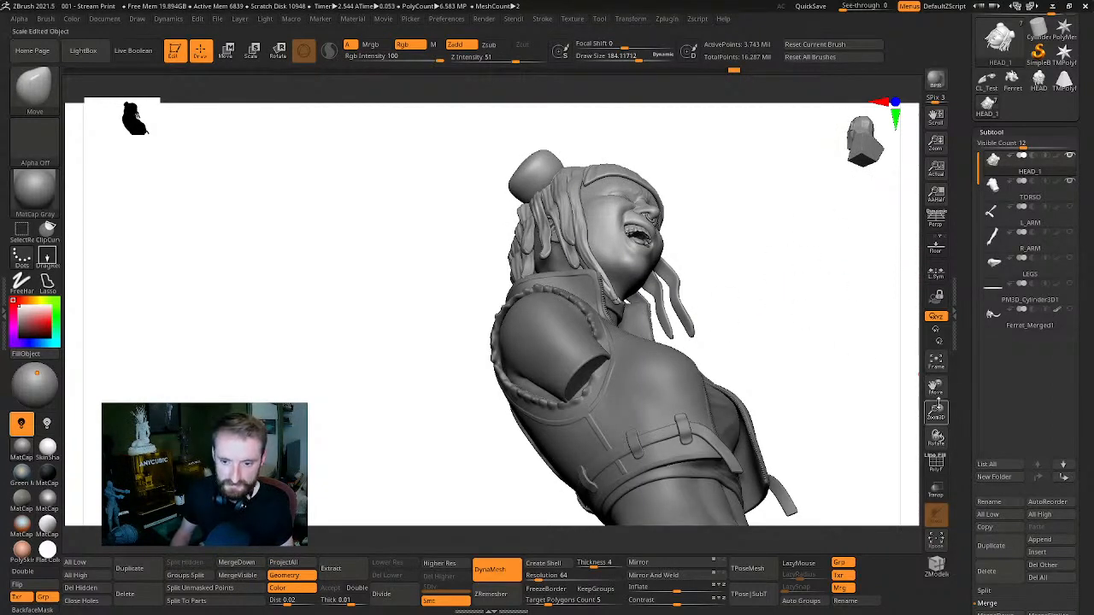
# Compare the transparent display with ghost mode on and off, and turn transparency off again
pyautogui.press('ctrl')
pyautogui.moveTo(936, 493)
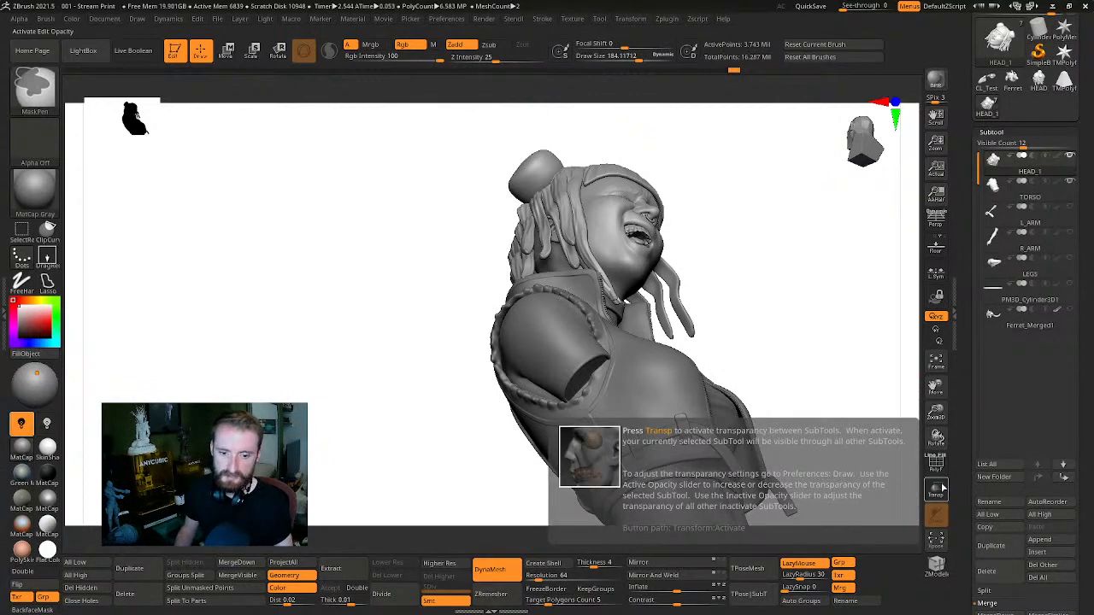
pyautogui.click(634, 22)
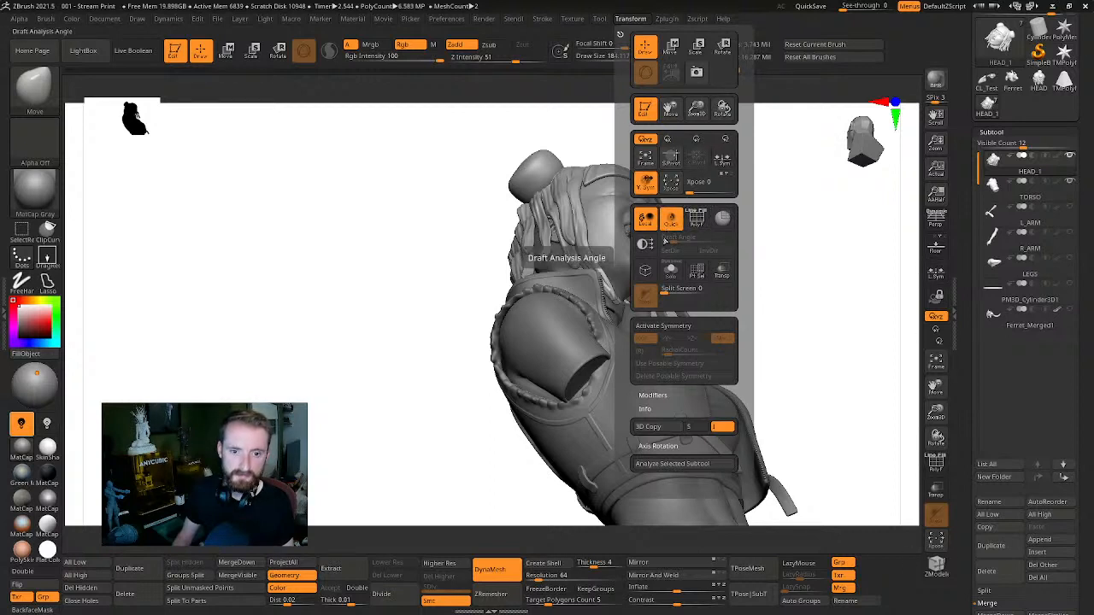
pyautogui.click(722, 274)
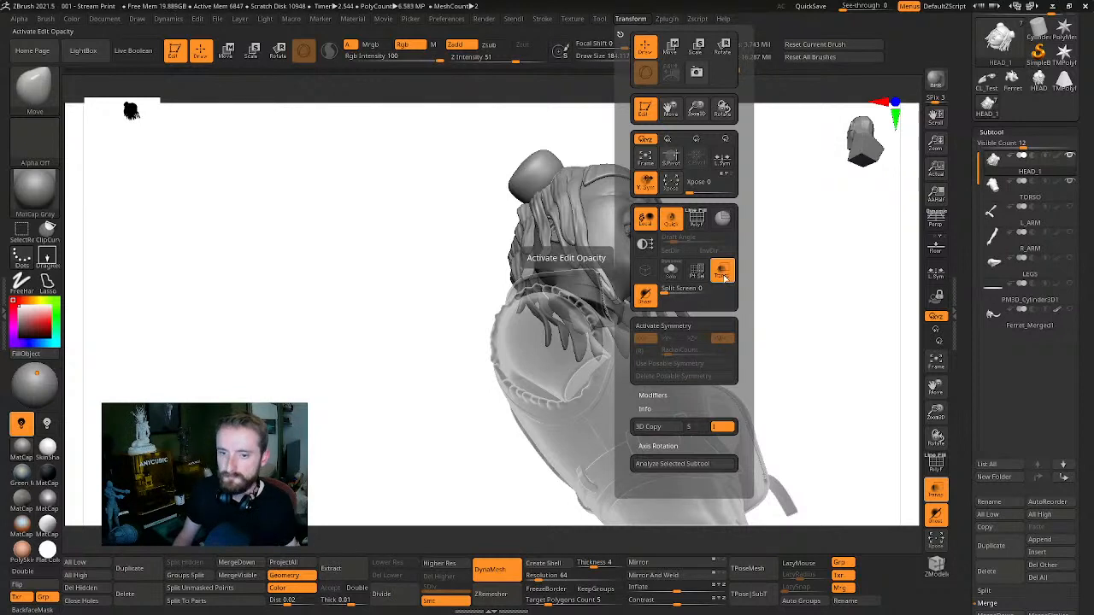
pyautogui.click(724, 275)
pyautogui.click(725, 275)
pyautogui.click(647, 296)
pyautogui.click(648, 297)
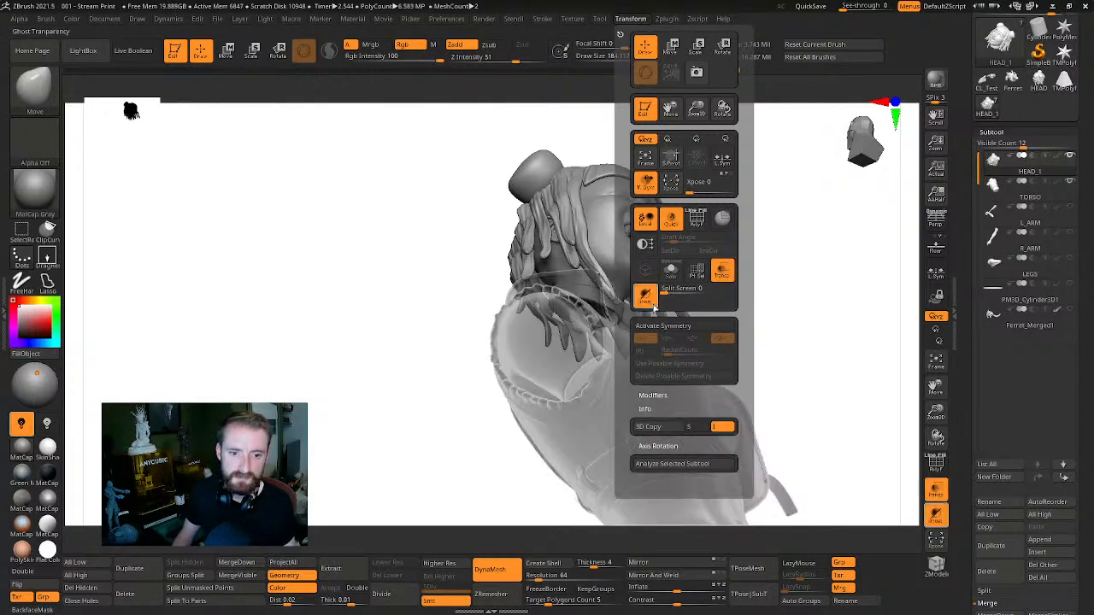
pyautogui.click(648, 297)
pyautogui.click(647, 297)
pyautogui.click(647, 296)
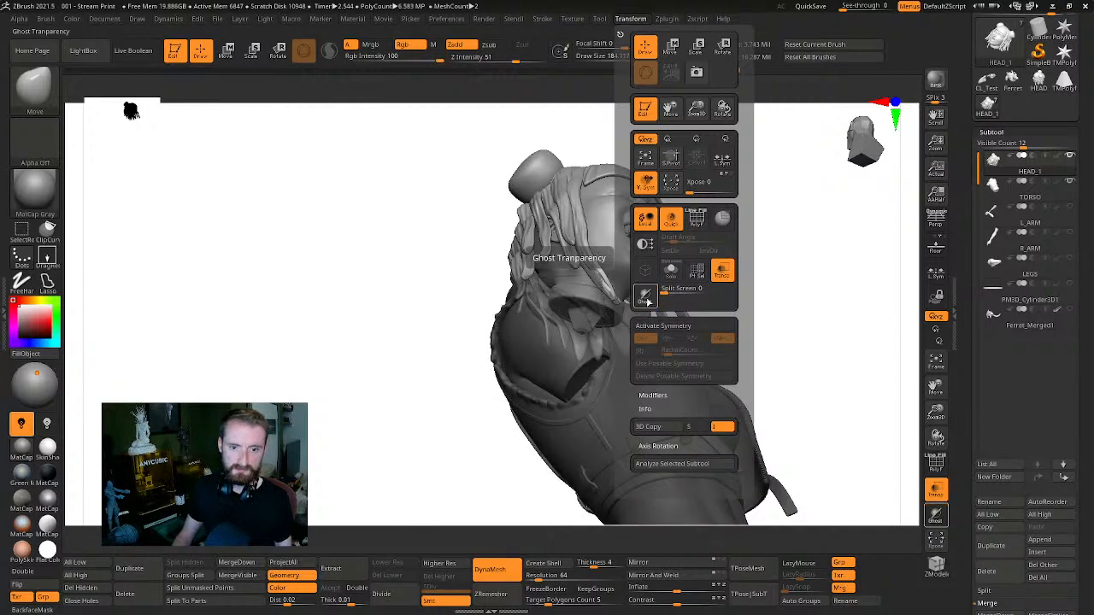
pyautogui.click(648, 298)
pyautogui.click(647, 297)
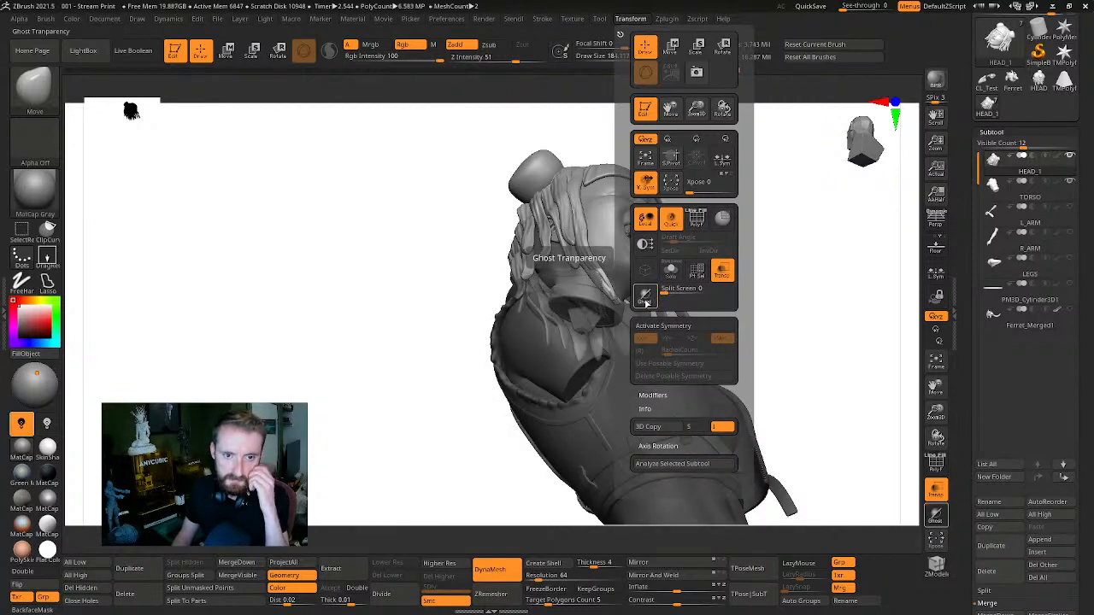
pyautogui.click(647, 297)
pyautogui.click(645, 298)
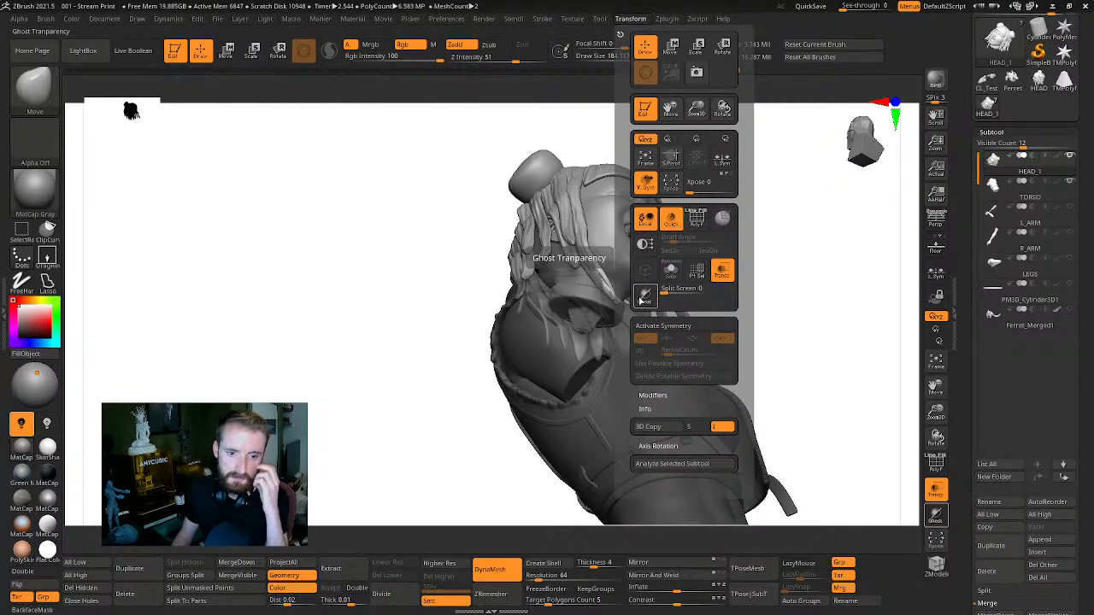
pyautogui.click(645, 296)
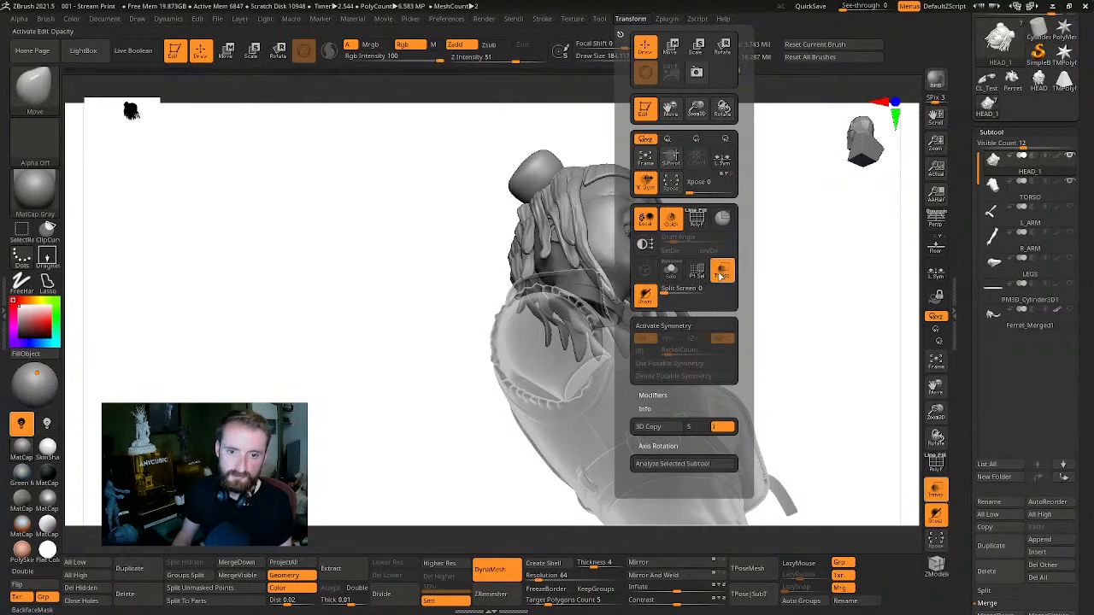
pyautogui.click(722, 273)
# Examine the key under the head and the flat neck face of the torso, switching between the two subtools
pyautogui.moveTo(833, 299)
pyautogui.mouseDown()
pyautogui.moveTo(817, 354)
pyautogui.moveTo(786, 293)
pyautogui.moveTo(789, 307)
pyautogui.moveTo(833, 301)
pyautogui.moveTo(757, 317)
pyautogui.moveTo(794, 283)
pyautogui.moveTo(795, 237)
pyautogui.mouseUp()
pyautogui.moveTo(858, 198)
pyautogui.keyDown('alt'); pyautogui.mouseDown()
pyautogui.moveTo(845, 257)
pyautogui.moveTo(783, 271)
pyautogui.moveTo(843, 179)
pyautogui.moveTo(809, 286)
pyautogui.moveTo(839, 234)
pyautogui.moveTo(857, 268)
pyautogui.moveTo(818, 305)
pyautogui.moveTo(859, 248)
pyautogui.moveTo(813, 281)
pyautogui.moveTo(777, 155)
pyautogui.mouseUp(); pyautogui.keyUp('alt')
pyautogui.moveTo(843, 249)
pyautogui.mouseDown()
pyautogui.moveTo(862, 313)
pyautogui.moveTo(774, 316)
pyautogui.moveTo(752, 361)
pyautogui.moveTo(838, 322)
pyautogui.moveTo(723, 317)
pyautogui.moveTo(738, 361)
pyautogui.moveTo(647, 358)
pyautogui.mouseUp()
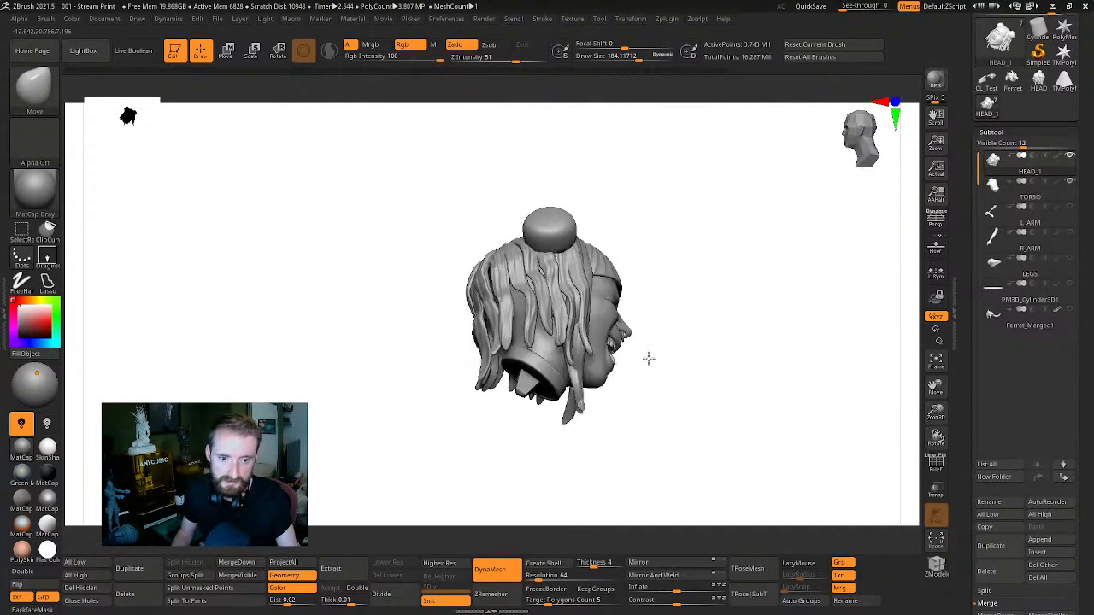
pyautogui.moveTo(782, 333)
pyautogui.mouseDown()
pyautogui.moveTo(752, 346)
pyautogui.moveTo(857, 339)
pyautogui.moveTo(833, 322)
pyautogui.moveTo(822, 142)
pyautogui.mouseUp()
pyautogui.moveTo(854, 262); pyautogui.dragTo(854, 314)
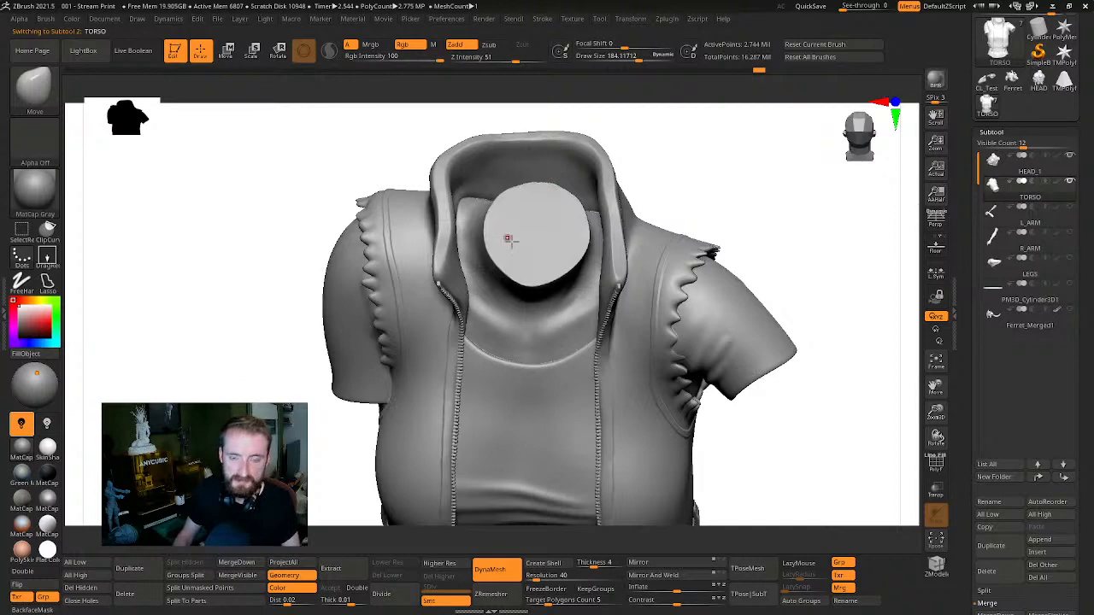
pyautogui.moveTo(840, 260); pyautogui.dragTo(641, 282)
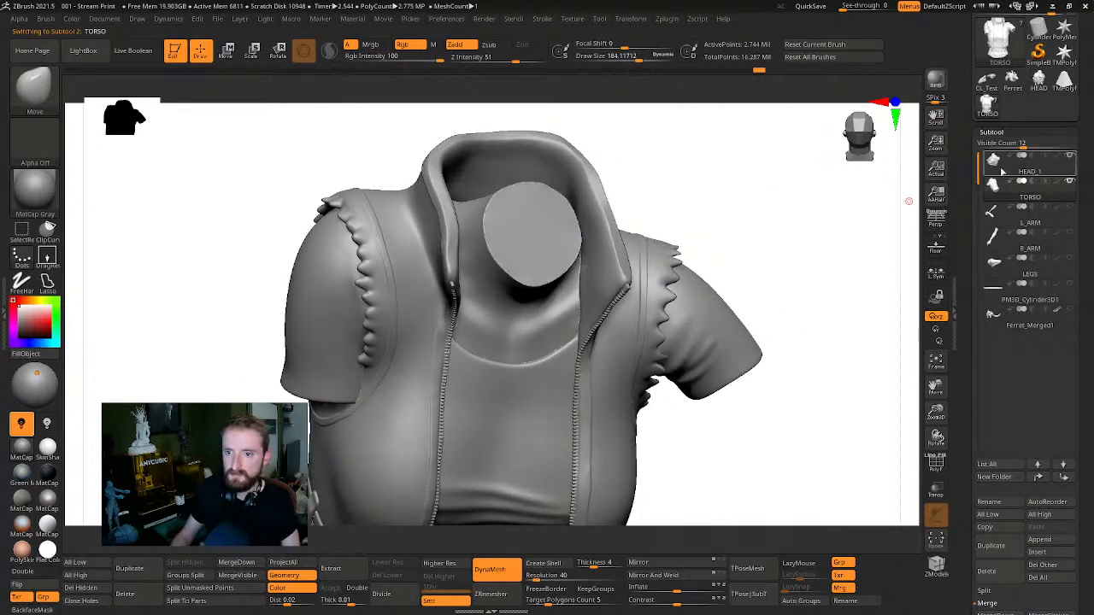
pyautogui.moveTo(837, 290)
pyautogui.mouseDown()
pyautogui.moveTo(834, 227)
pyautogui.moveTo(800, 350)
pyautogui.moveTo(857, 281)
pyautogui.mouseUp()
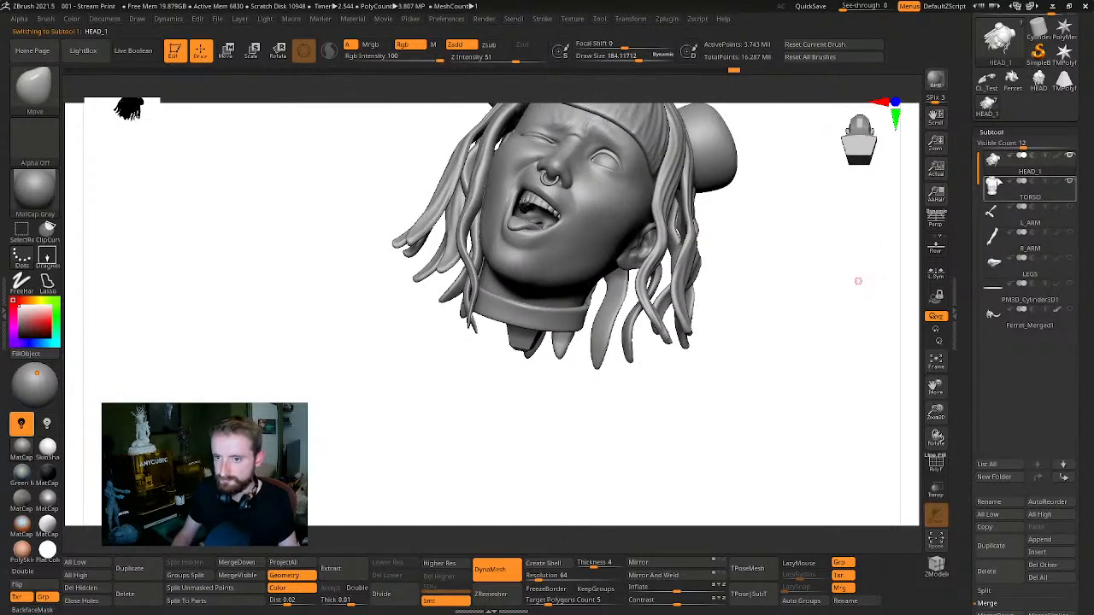
# Duplicate the head with its key and move the copy below the torso in the subtool order
pyautogui.click(994, 546)
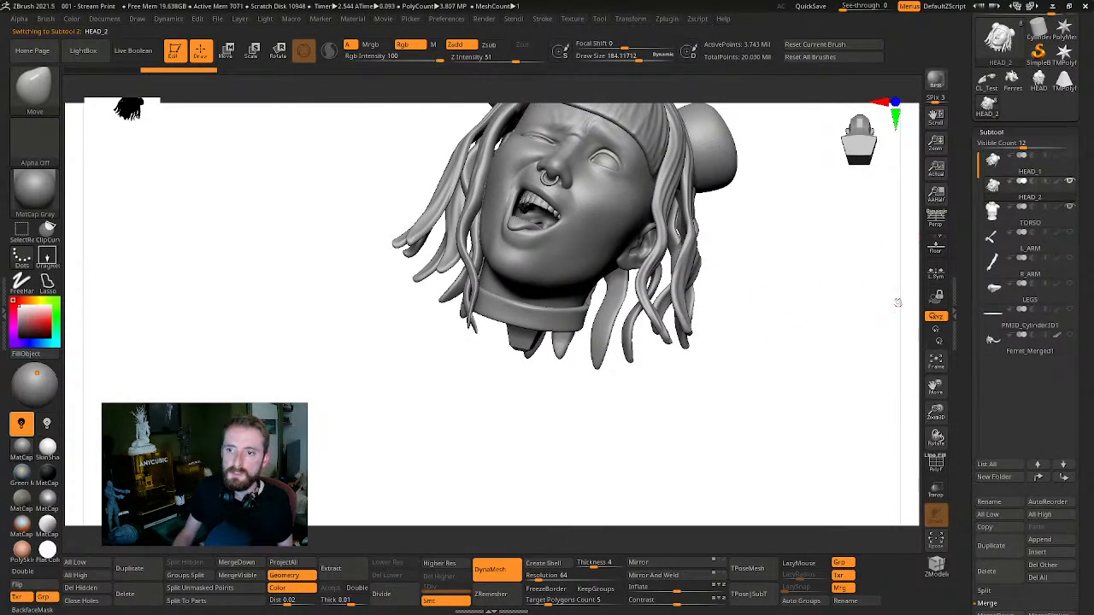
pyautogui.moveTo(812, 328); pyautogui.dragTo(856, 275)
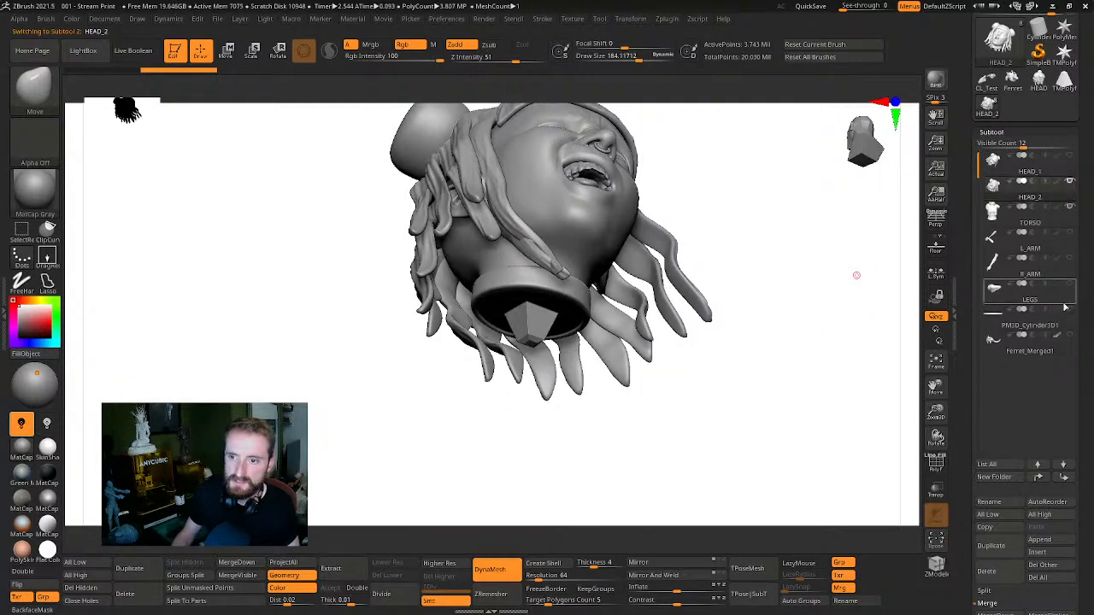
pyautogui.click(1065, 478)
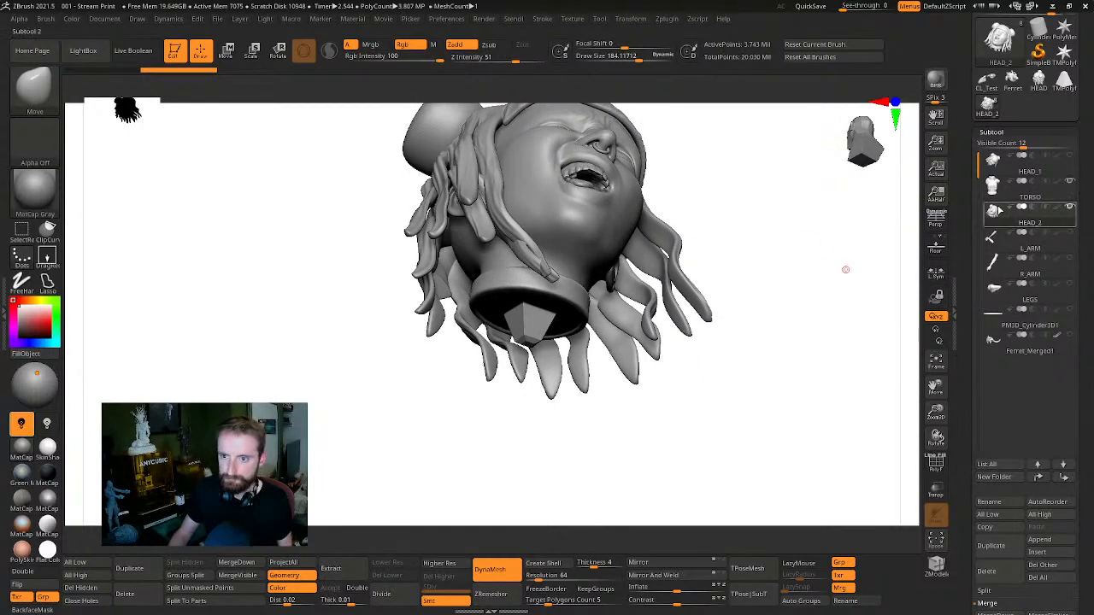
# Examine the torso's flat neck face on its own, and leave solo mode to show the head copy with it
pyautogui.click(1036, 210)
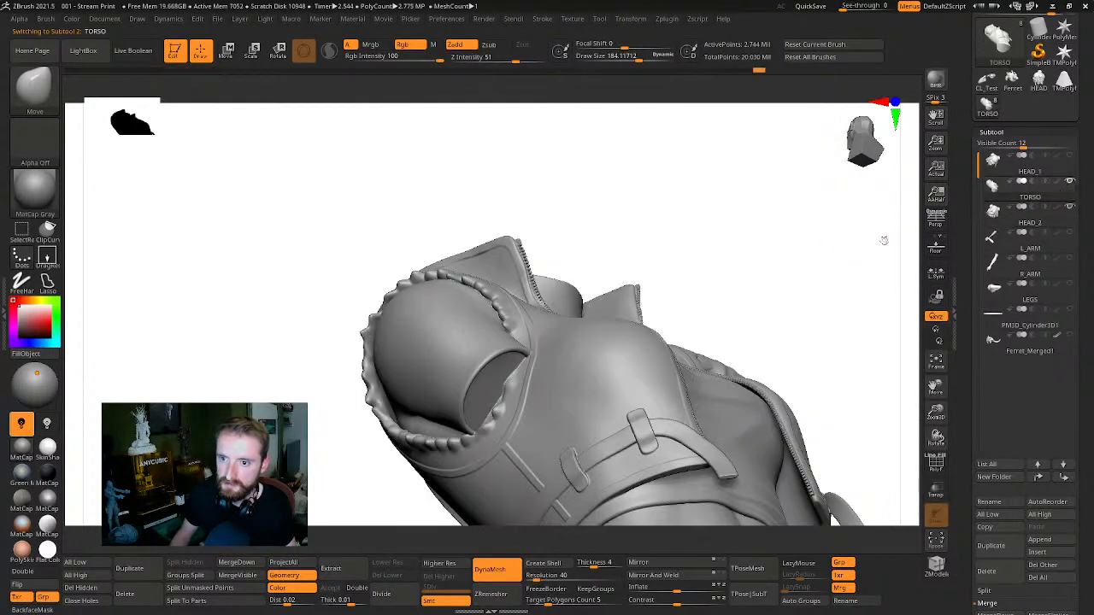
pyautogui.moveTo(801, 289); pyautogui.dragTo(855, 265)
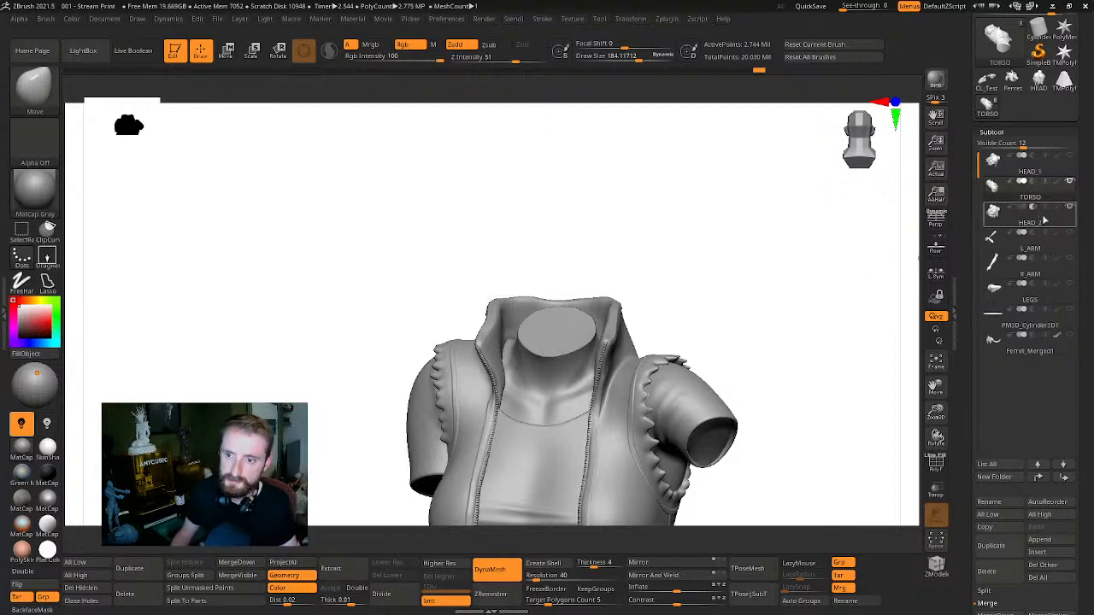
pyautogui.moveTo(821, 278); pyautogui.dragTo(849, 268)
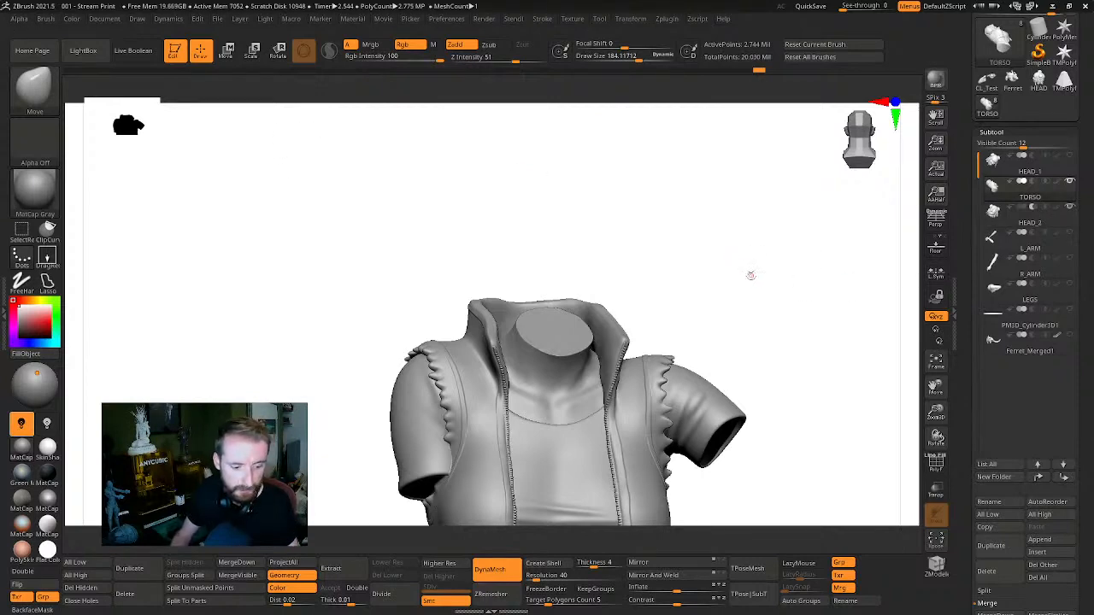
pyautogui.hotkey('alt', 's')
pyautogui.moveTo(788, 268); pyautogui.dragTo(880, 244)
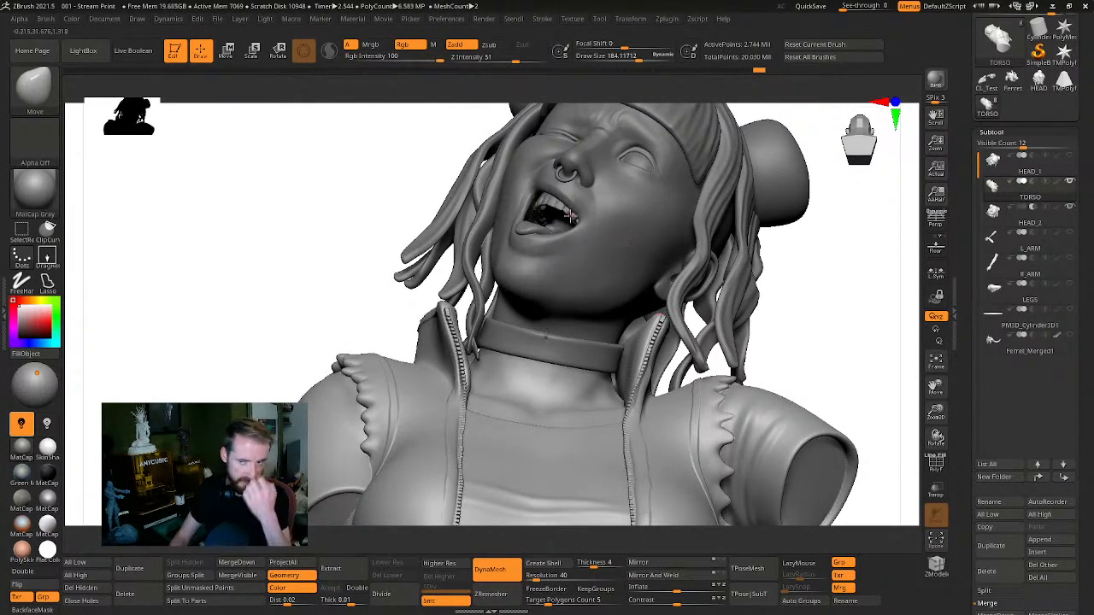
# Try the union and subtraction modes on the head copy and the torso with Live Boolean off
pyautogui.moveTo(1025, 215)
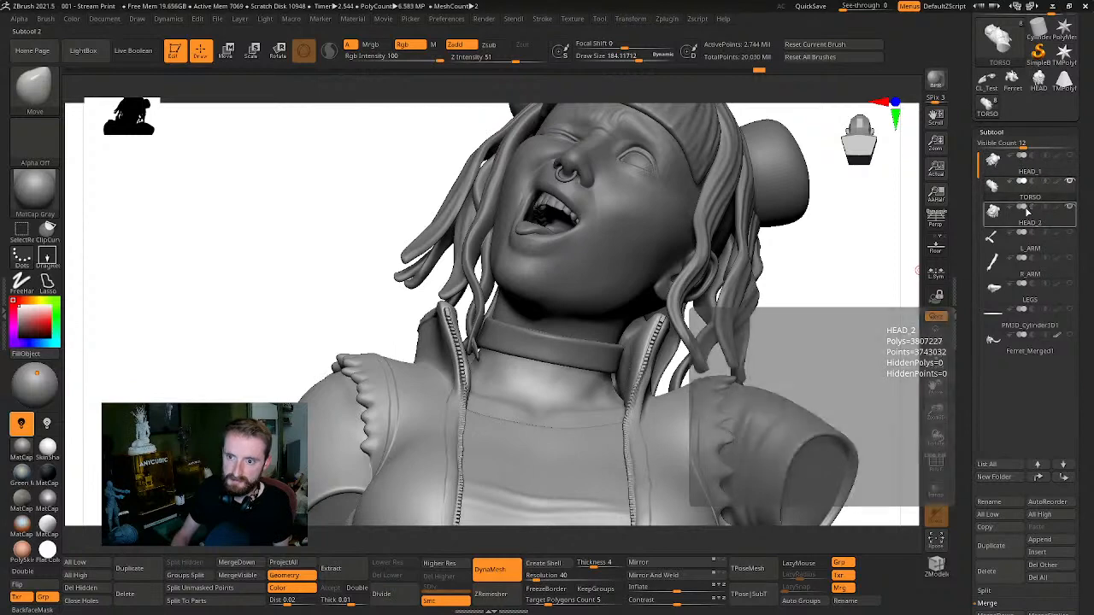
pyautogui.click(1020, 284)
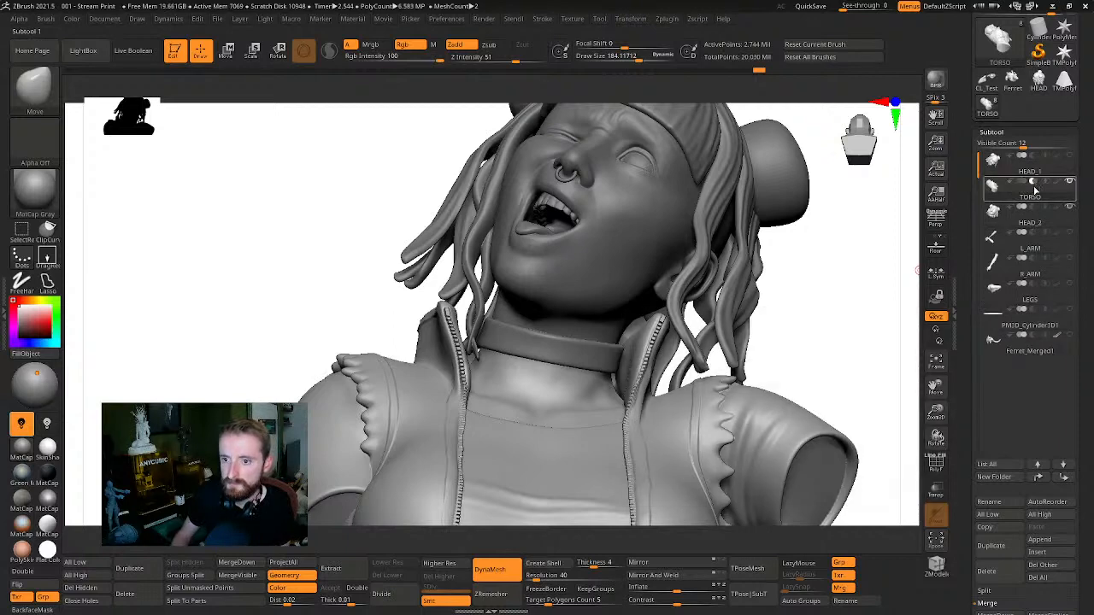
pyautogui.moveTo(1033, 183)
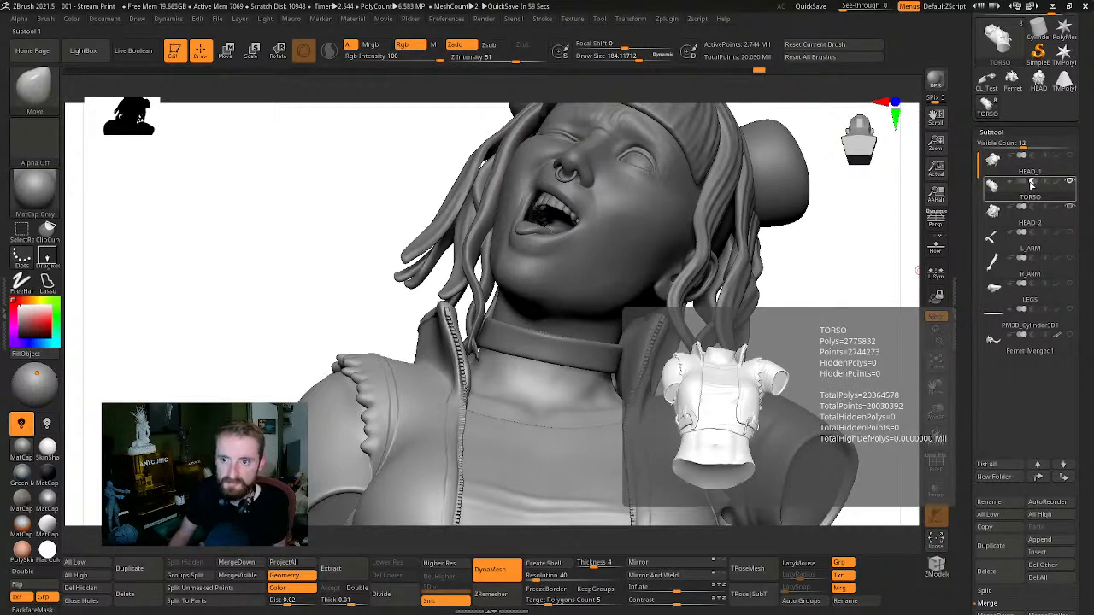
pyautogui.moveTo(897, 271); pyautogui.dragTo(865, 289)
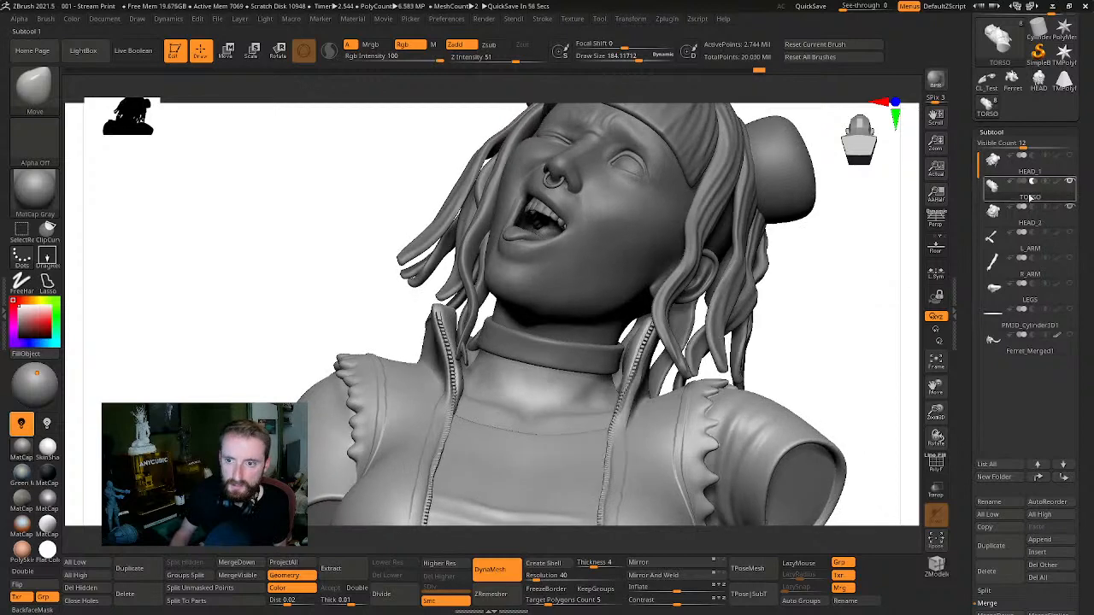
pyautogui.moveTo(906, 238); pyautogui.dragTo(913, 246)
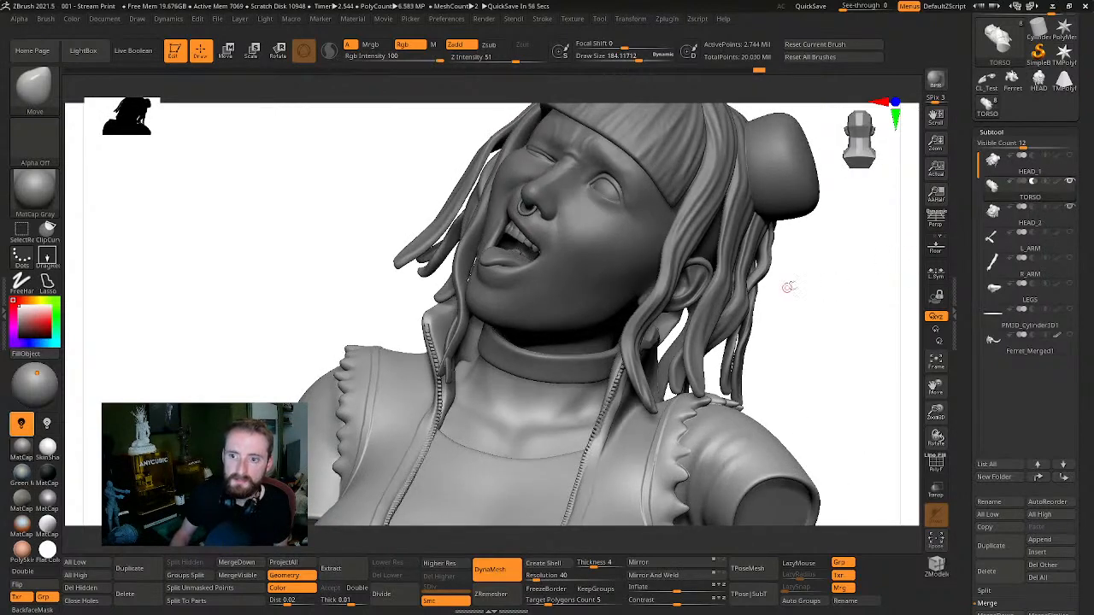
# Set the head copy below the torso to subtraction and turn on Live Boolean to preview the key socket
pyautogui.click(1011, 211)
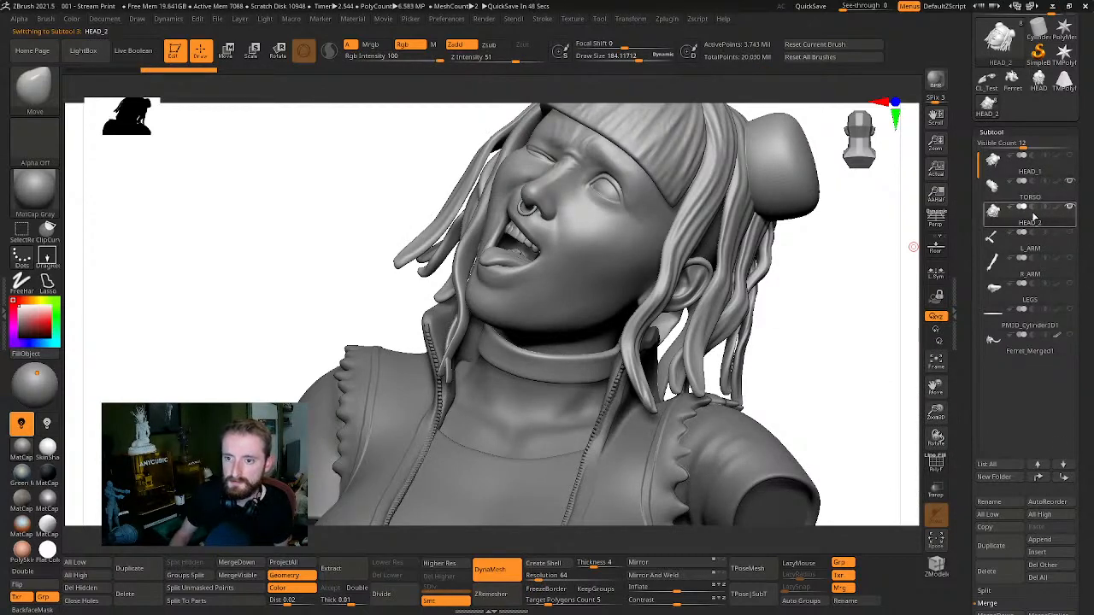
pyautogui.moveTo(821, 351); pyautogui.dragTo(363, 244)
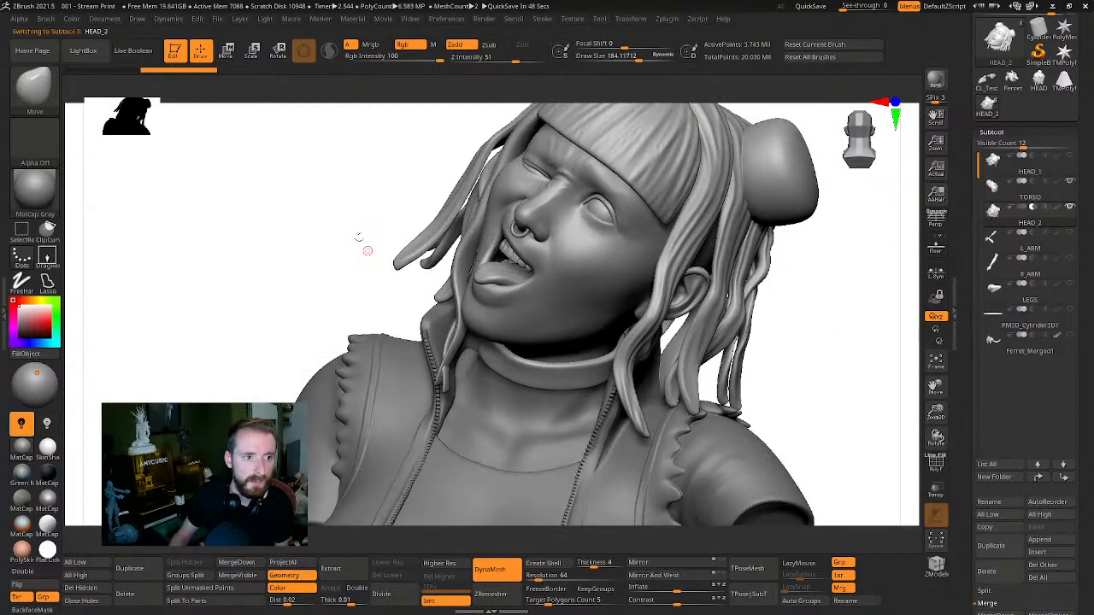
pyautogui.click(148, 54)
pyautogui.moveTo(798, 279)
pyautogui.mouseDown()
pyautogui.moveTo(803, 307)
pyautogui.moveTo(806, 247)
pyautogui.moveTo(732, 313)
pyautogui.moveTo(745, 318)
pyautogui.moveTo(788, 283)
pyautogui.mouseUp()
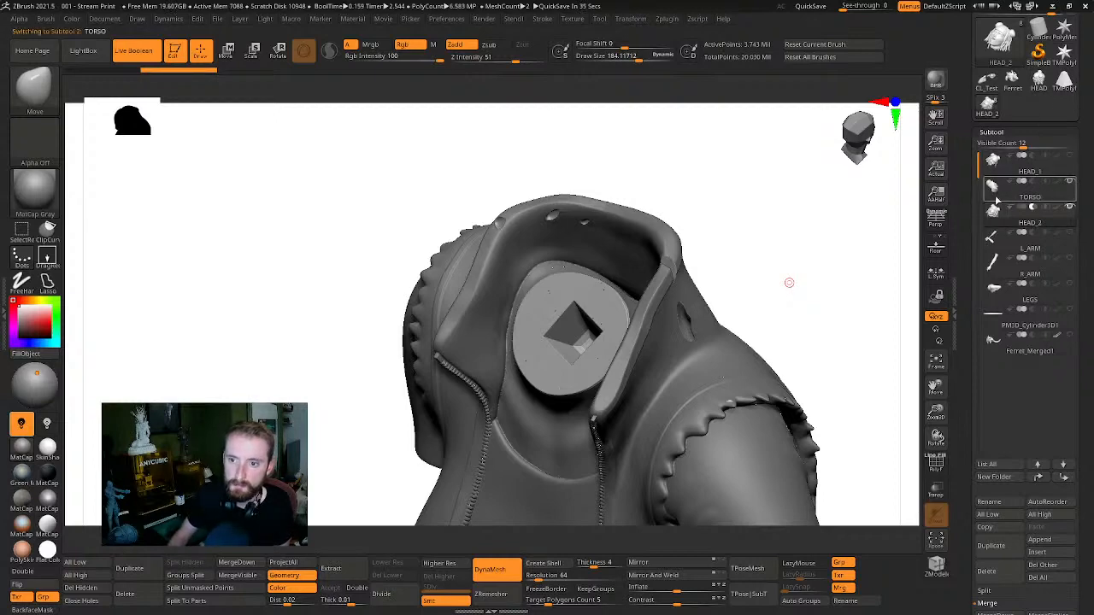
# Examine the previewed key socket in the torso's neck, switching between the torso and the head copy
pyautogui.click(995, 201)
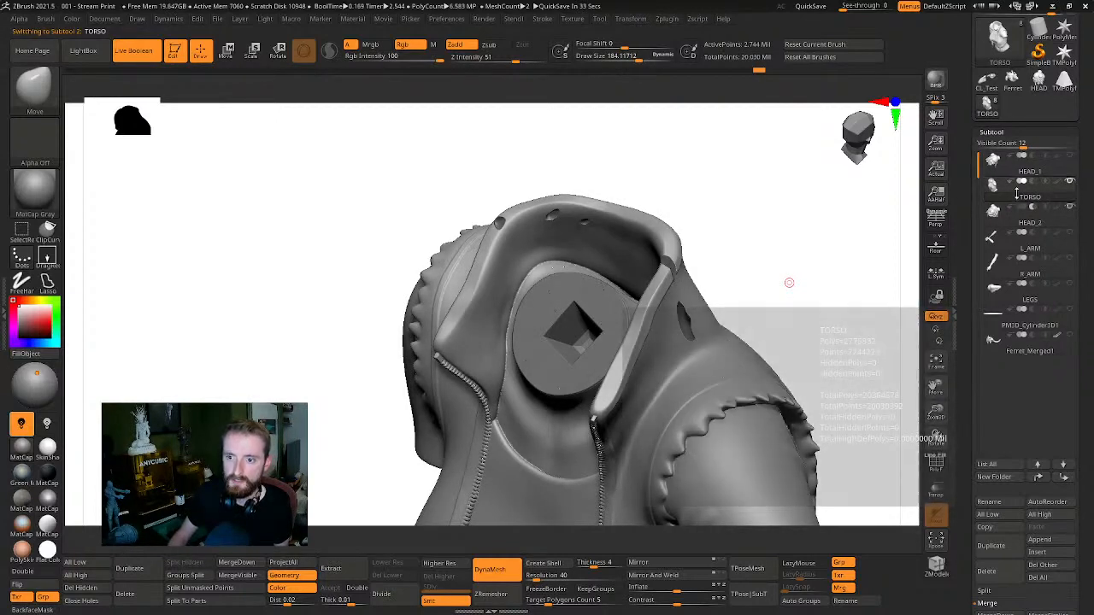
pyautogui.click(1000, 219)
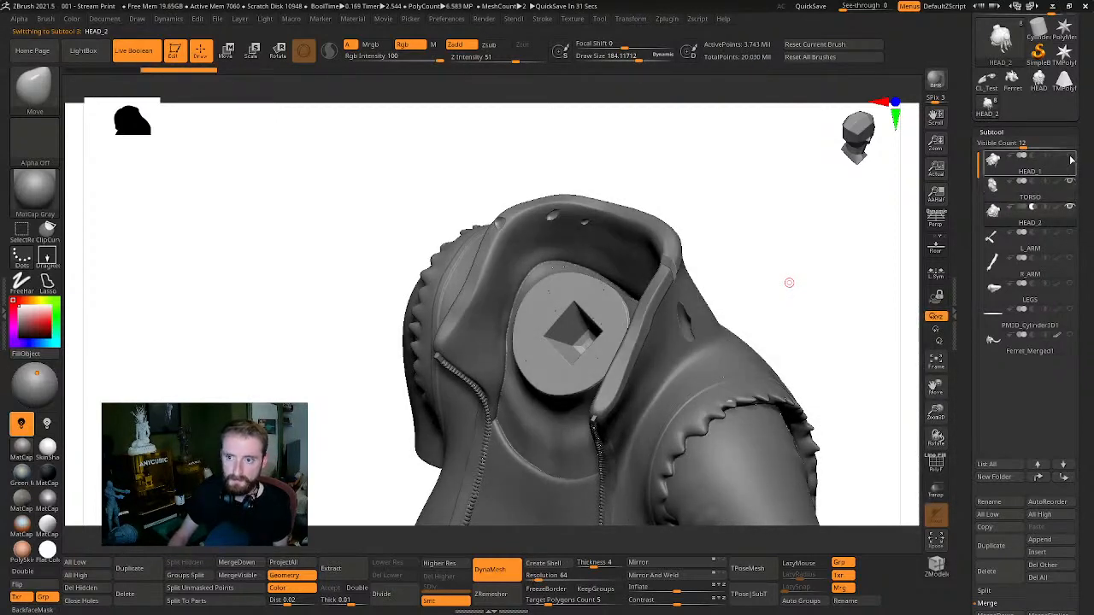
pyautogui.click(992, 216)
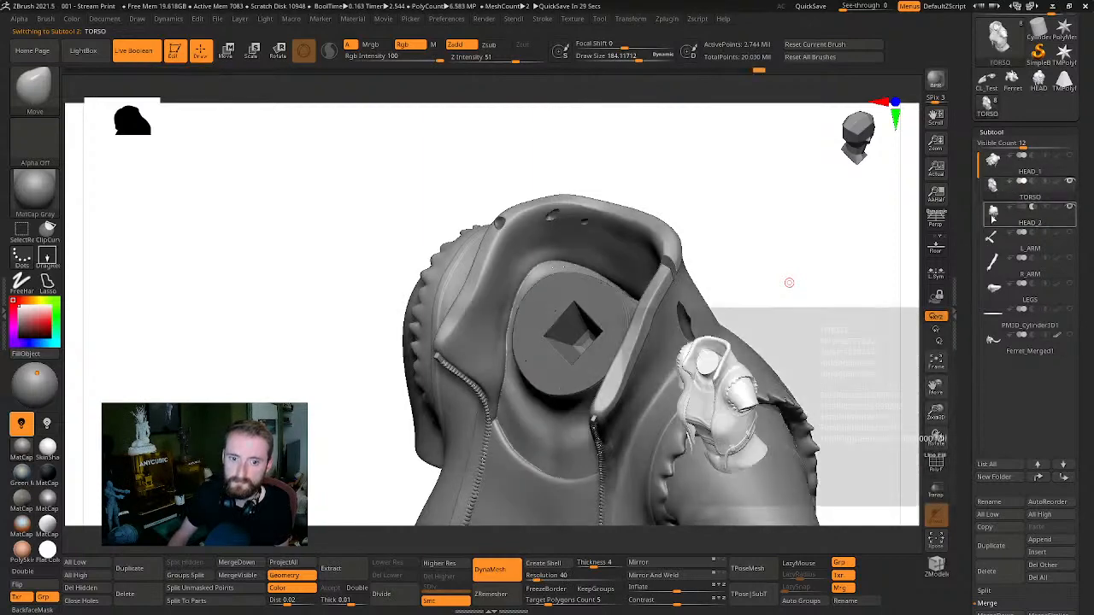
pyautogui.moveTo(851, 289); pyautogui.dragTo(539, 333)
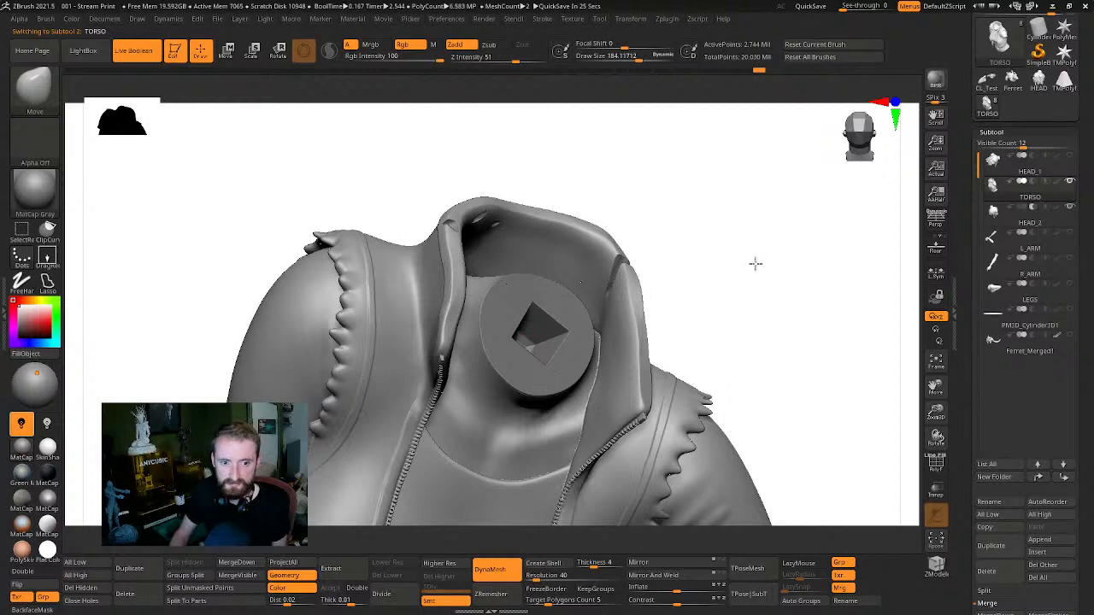
pyautogui.moveTo(756, 263); pyautogui.dragTo(737, 251)
pyautogui.moveTo(803, 238); pyautogui.dragTo(899, 254)
# Move the subtracting head copy down and forward into the torso to preview a different cut
pyautogui.click(1019, 207)
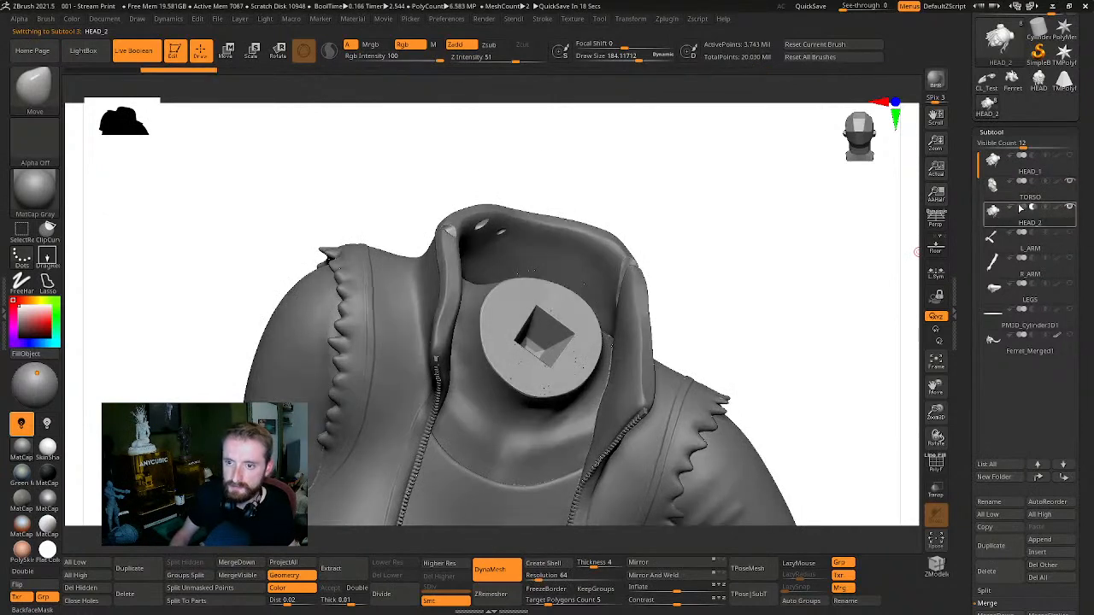
pyautogui.click(1032, 207)
pyautogui.moveTo(815, 276); pyautogui.dragTo(854, 251)
pyautogui.press('w')
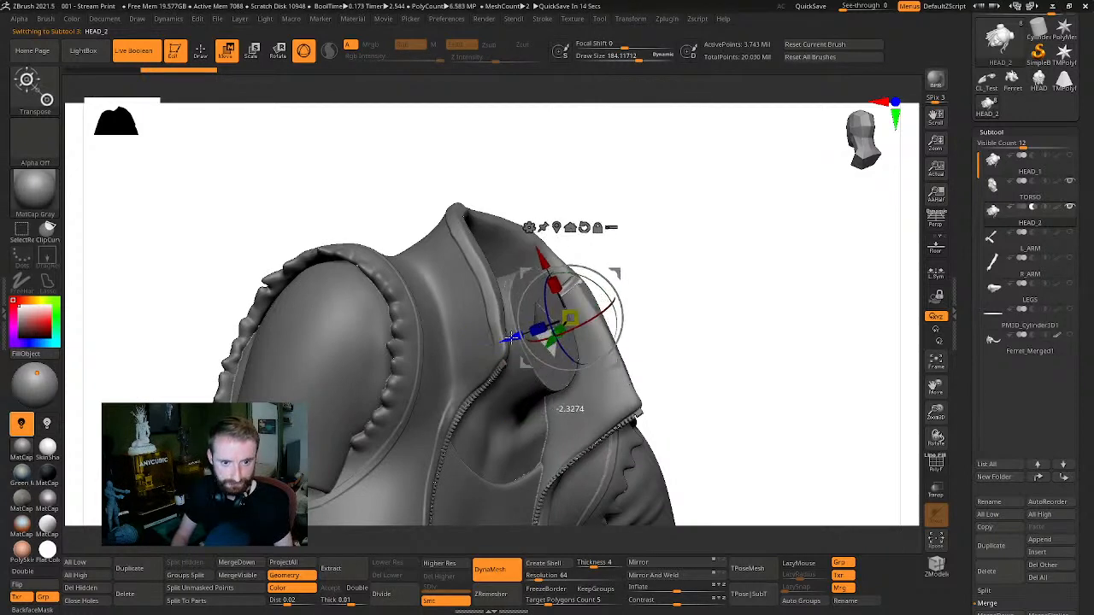
pyautogui.moveTo(532, 331)
pyautogui.mouseDown()
pyautogui.moveTo(561, 325)
pyautogui.moveTo(523, 335)
pyautogui.mouseUp()
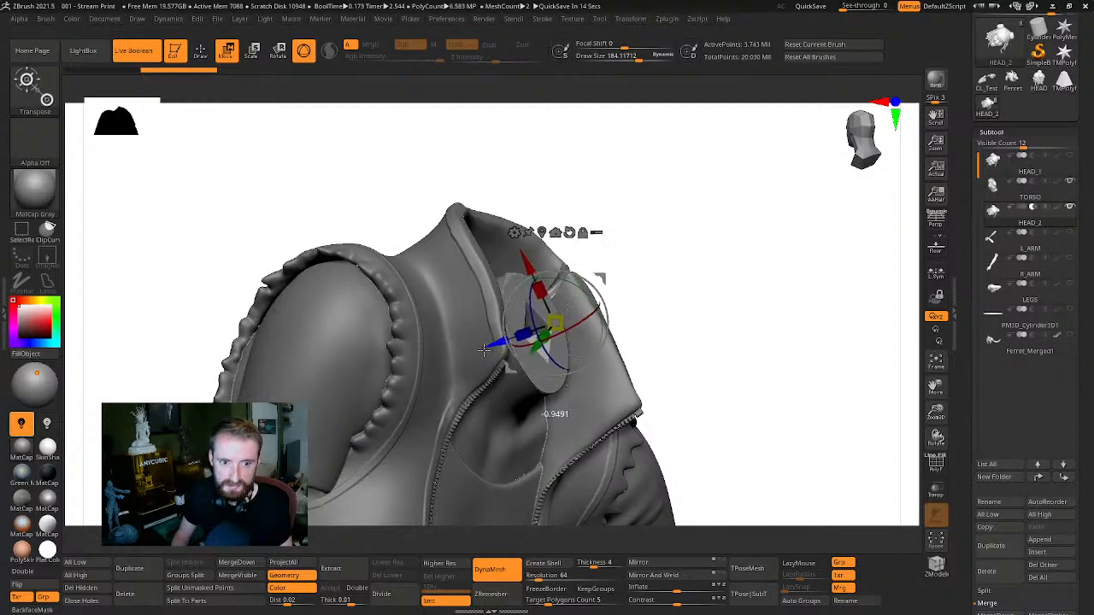
pyautogui.moveTo(466, 355); pyautogui.dragTo(344, 420)
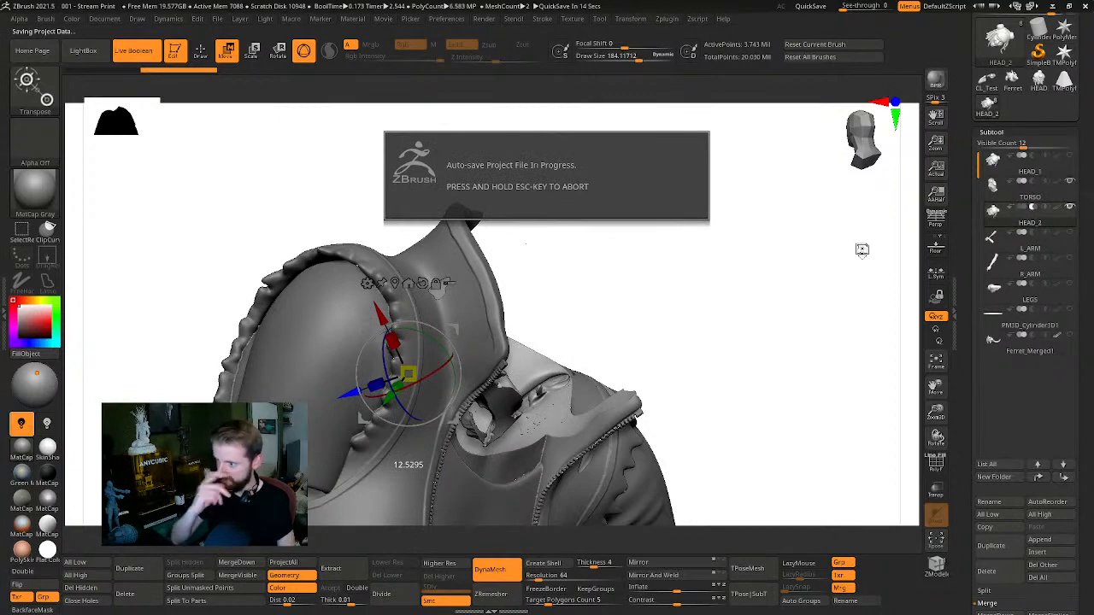
# View the displaced head copy in union mode, and undo its moves with subtraction restored
pyautogui.click(1015, 211)
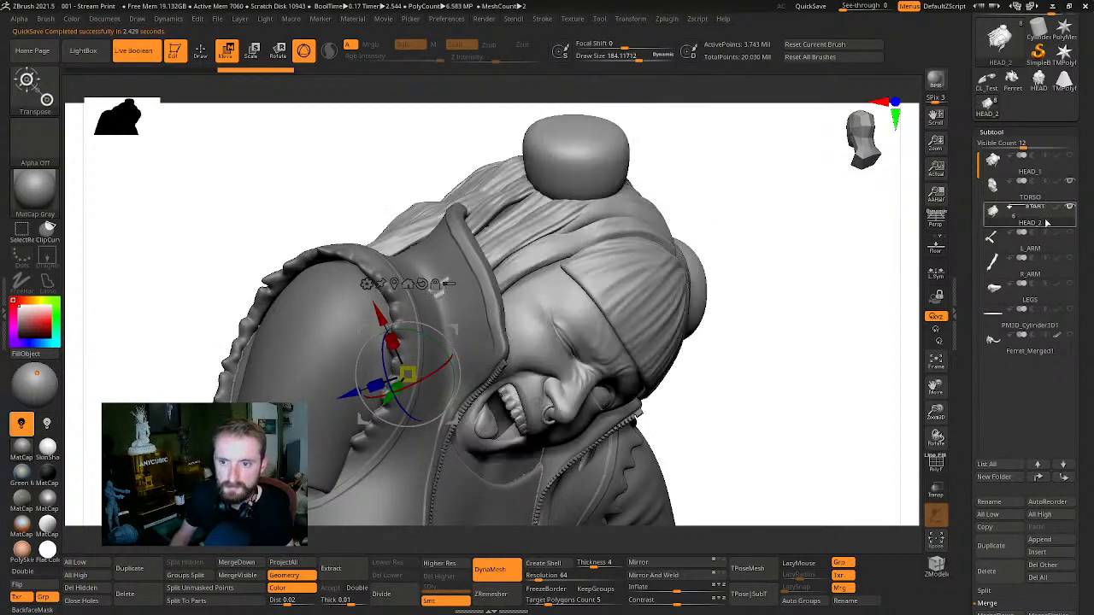
pyautogui.moveTo(846, 305); pyautogui.dragTo(834, 282)
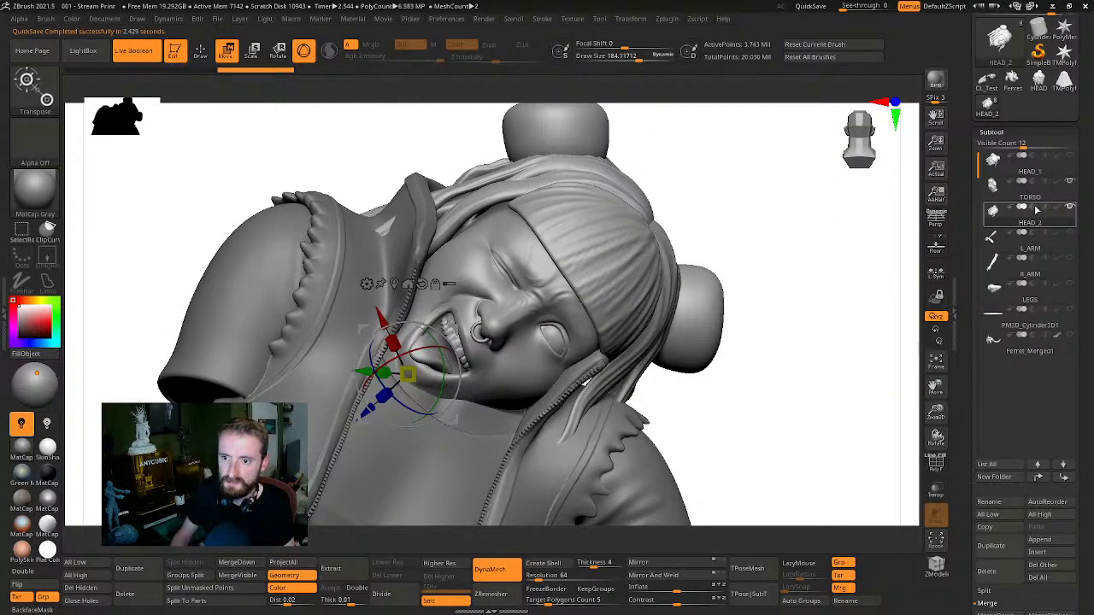
pyautogui.hotkey('ctrl', 'z')
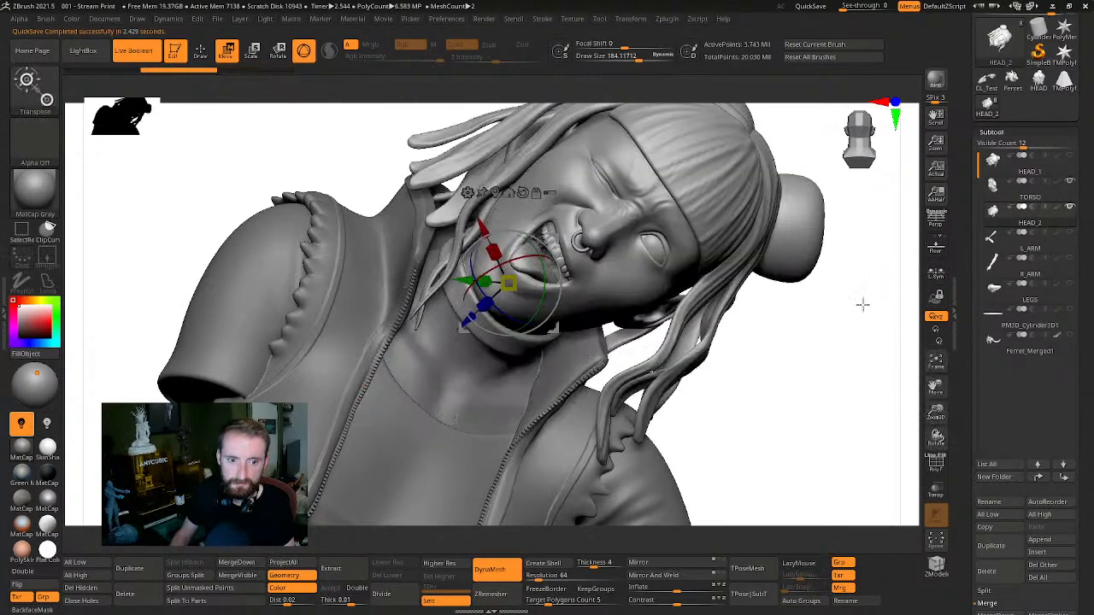
pyautogui.hotkey('ctrl', 'z')
pyautogui.hotkey('ctrl', 'z')
pyautogui.hotkey('ctrl', 'z')
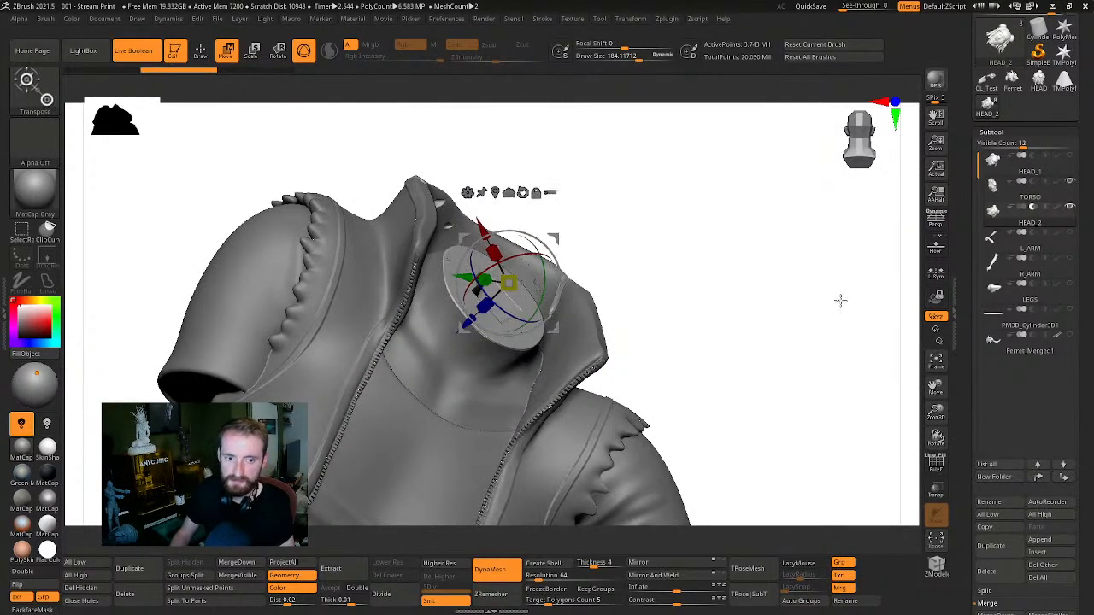
pyautogui.moveTo(839, 300)
pyautogui.mouseDown()
pyautogui.moveTo(820, 334)
pyautogui.moveTo(830, 339)
pyautogui.moveTo(813, 285)
pyautogui.moveTo(834, 336)
pyautogui.moveTo(822, 293)
pyautogui.mouseUp()
pyautogui.press('q')
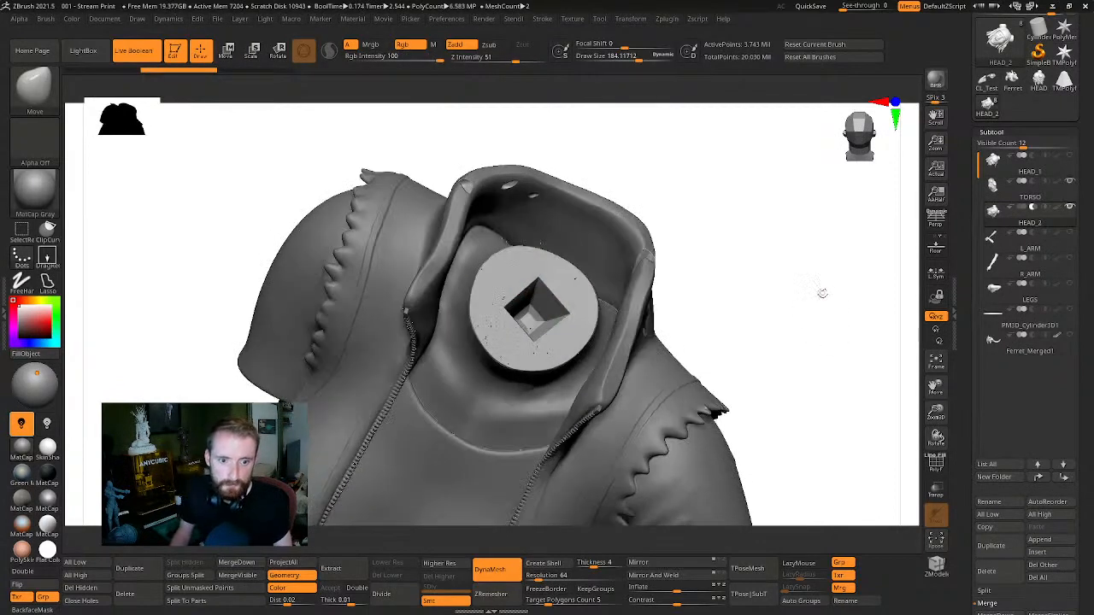
# Show the original head as well and compare the head copy in union and subtraction modes
pyautogui.click(1024, 211)
pyautogui.moveTo(874, 350); pyautogui.dragTo(841, 342)
pyautogui.click(1032, 208)
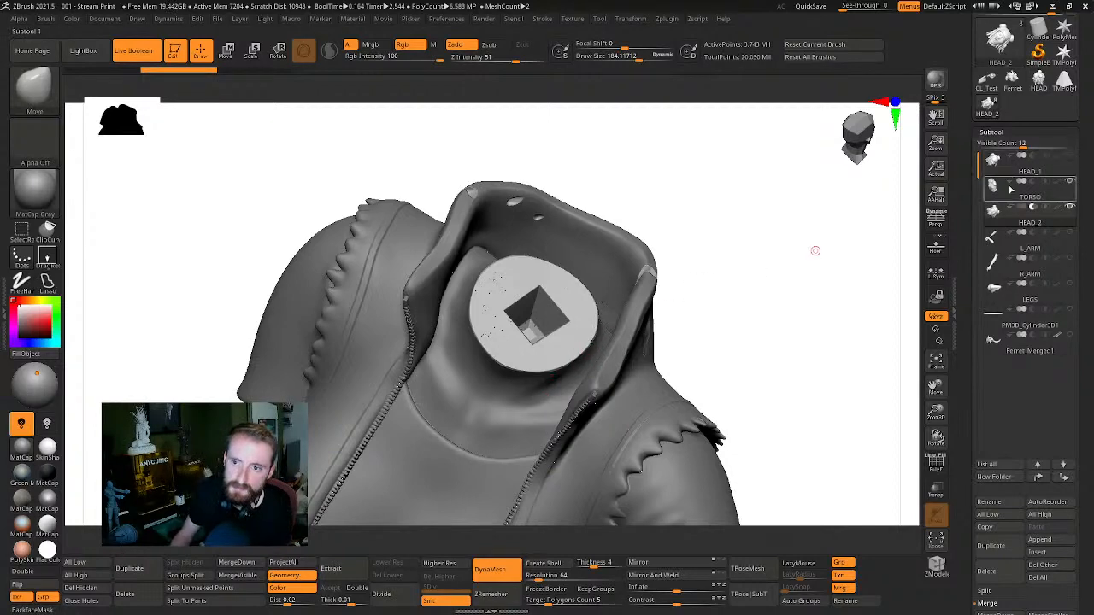
pyautogui.click(1069, 157)
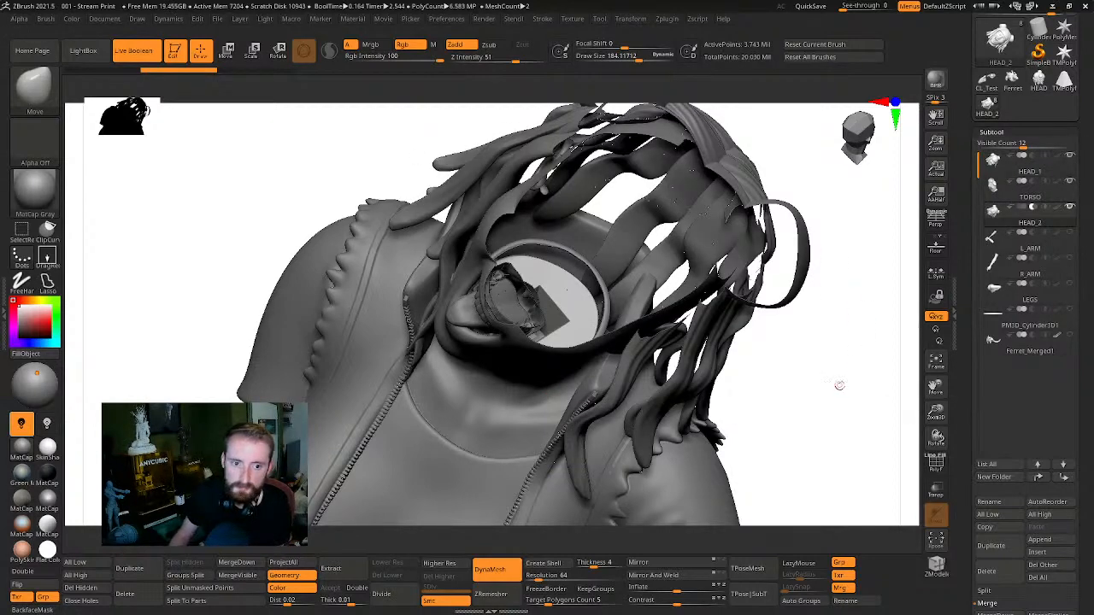
pyautogui.moveTo(840, 384); pyautogui.dragTo(971, 229)
pyautogui.click(1026, 209)
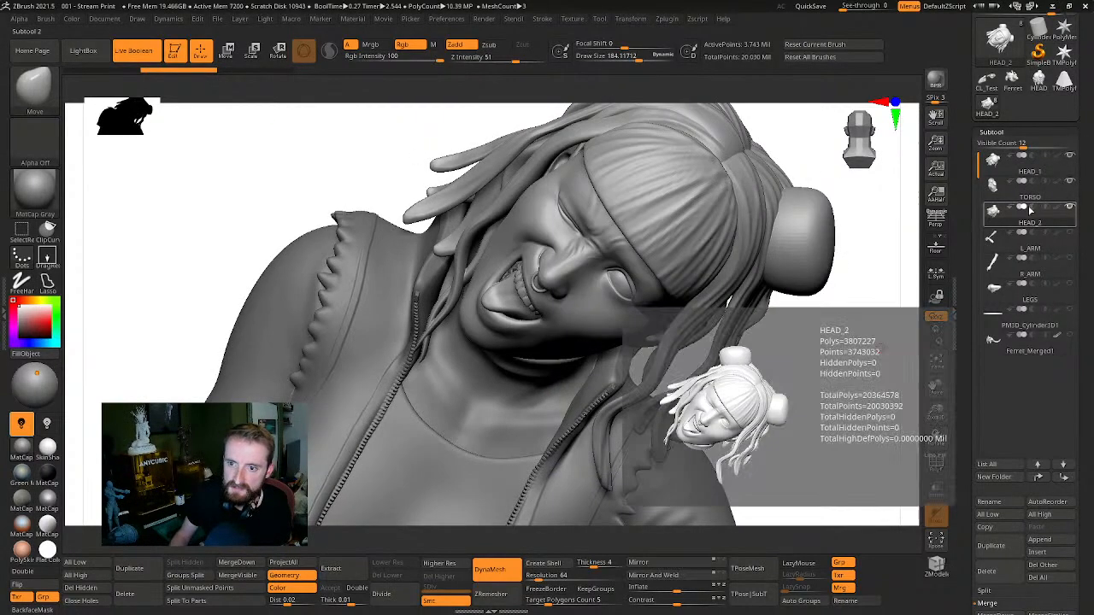
pyautogui.moveTo(864, 359); pyautogui.dragTo(878, 326)
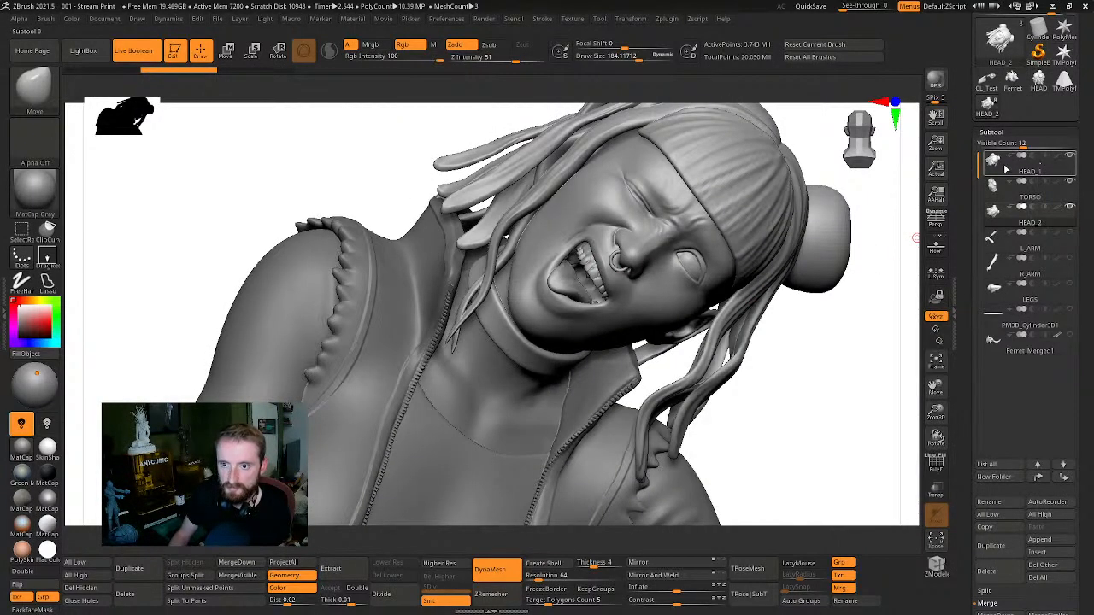
# Isolate the original head and the torso in turn to examine the key and the uncut neck face
pyautogui.hotkey('ctrl', 'shift', 'd')
pyautogui.moveTo(811, 398); pyautogui.dragTo(877, 328)
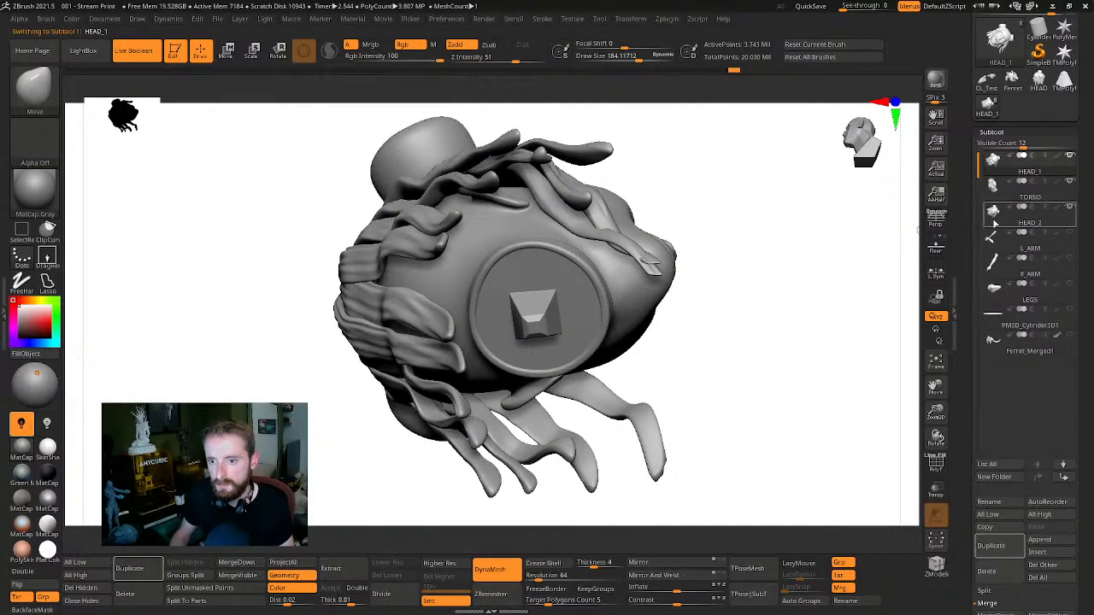
pyautogui.click(1016, 203)
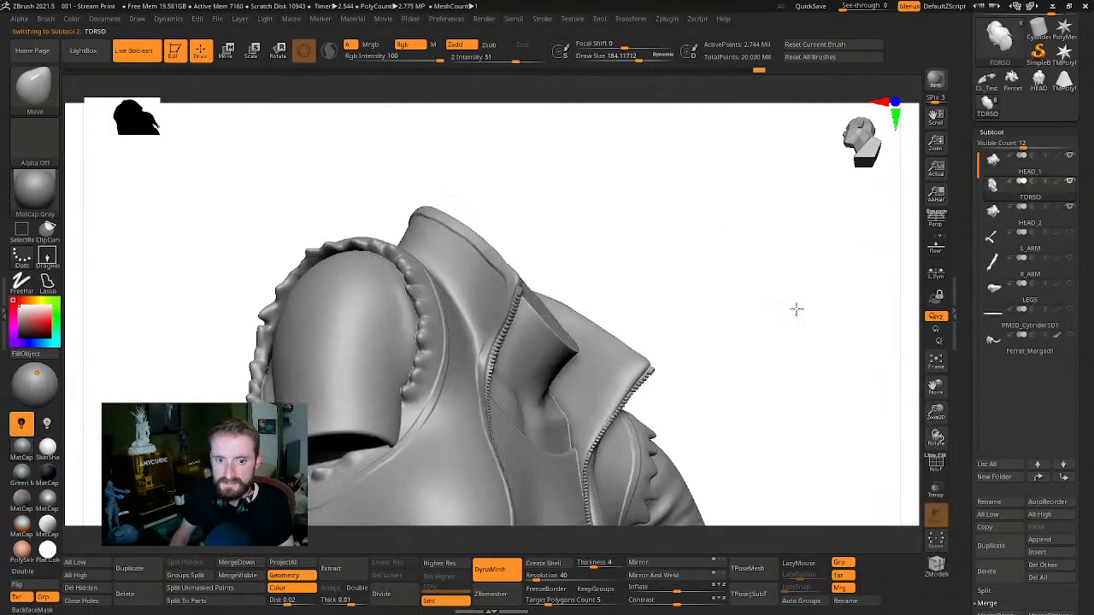
pyautogui.keyDown('shift'); pyautogui.moveTo(796, 309); pyautogui.dragTo(834, 293); pyautogui.keyUp('shift')
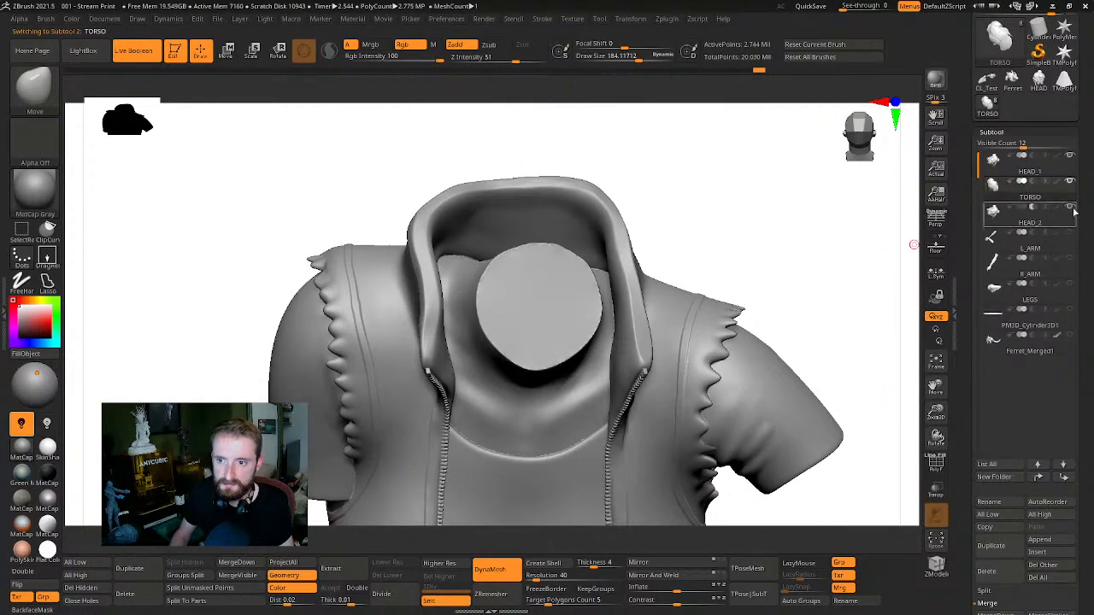
pyautogui.moveTo(820, 240); pyautogui.dragTo(852, 307)
# Hide the original head and turn off Live Boolean with the head copy isolated
pyautogui.click(993, 217)
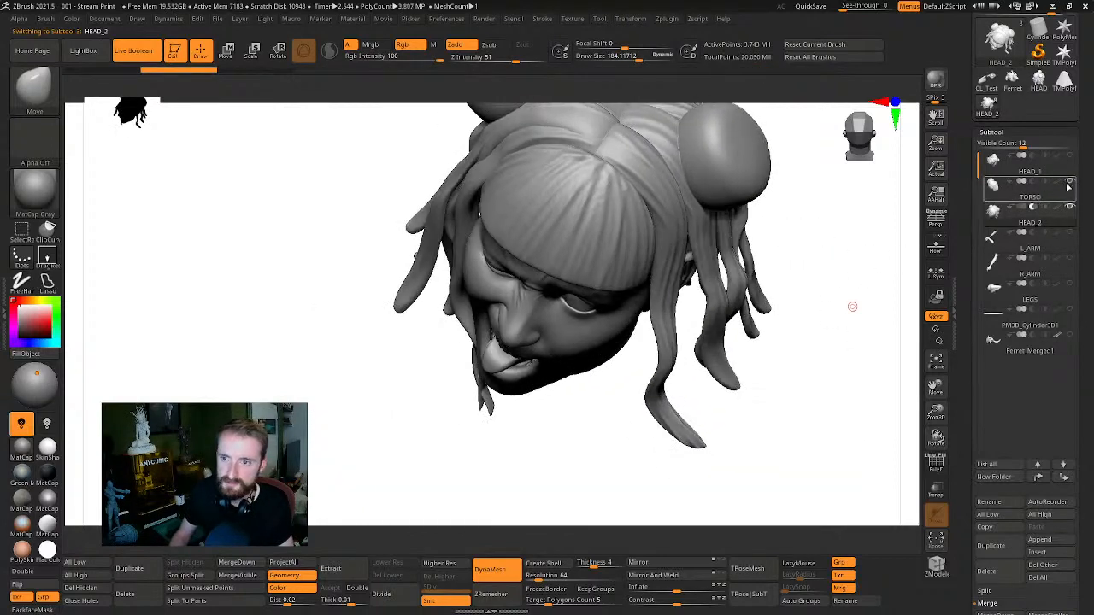
pyautogui.click(994, 193)
pyautogui.click(1016, 214)
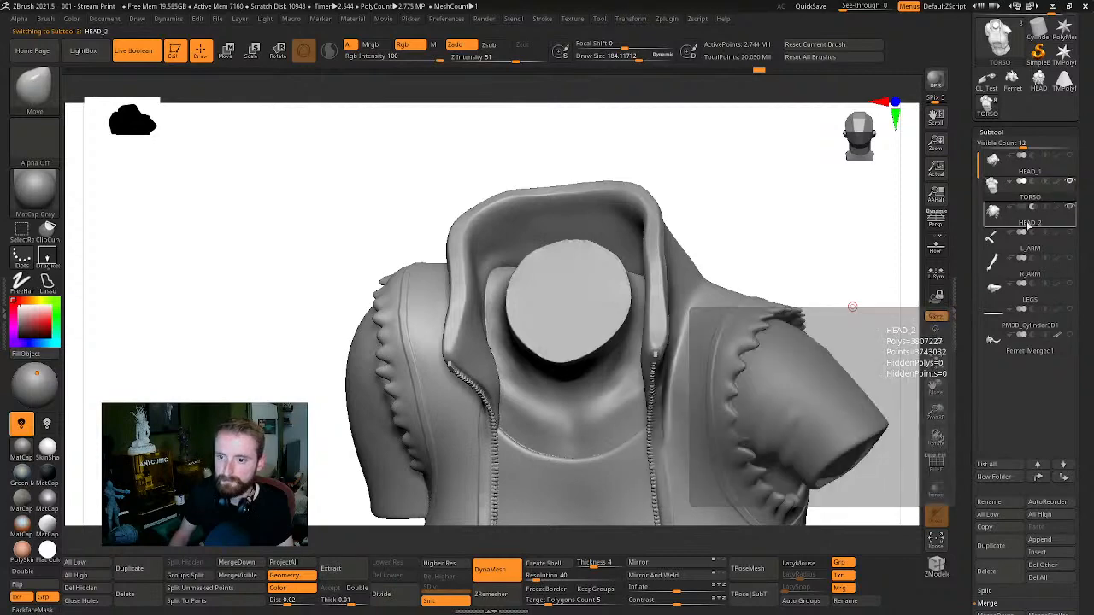
pyautogui.moveTo(856, 274); pyautogui.dragTo(888, 303)
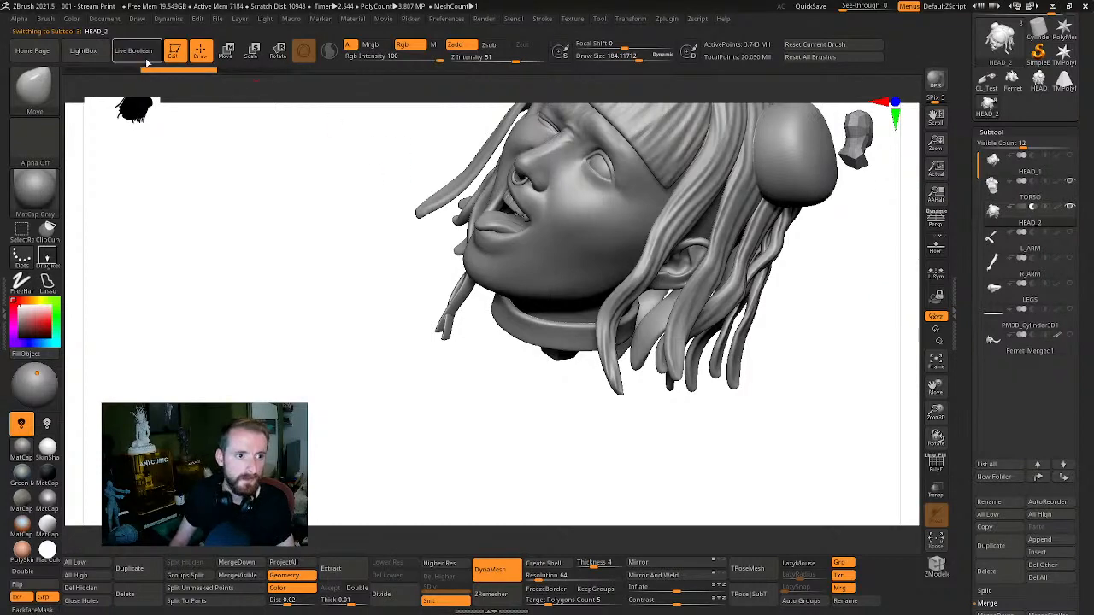
# Turn Live Boolean back on with the torso shown and examine the socket cut into its neck face
pyautogui.click(1068, 209)
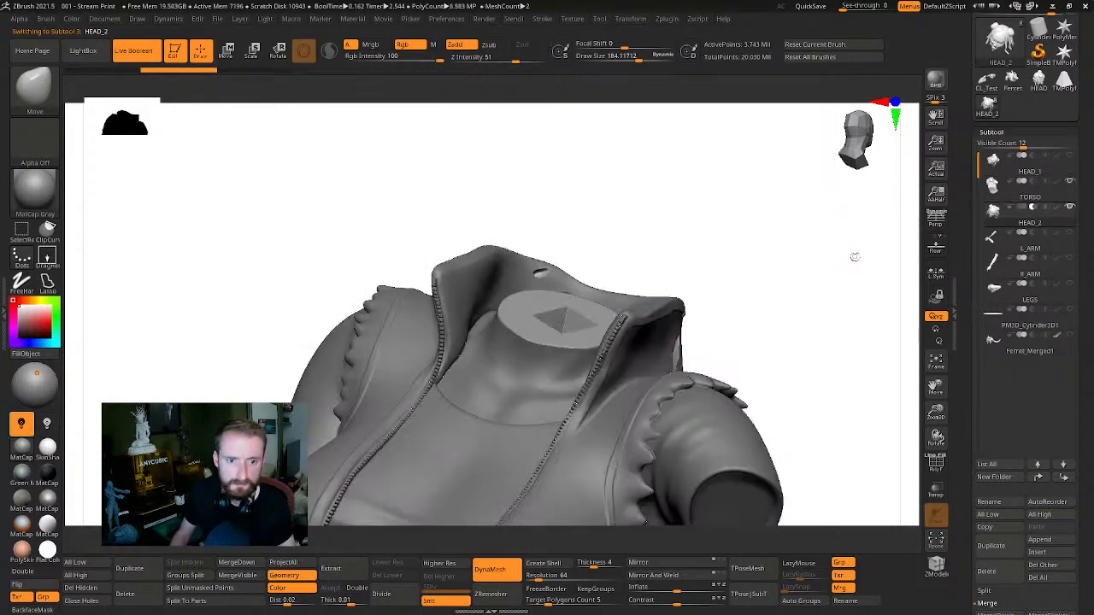
pyautogui.moveTo(854, 254); pyautogui.dragTo(743, 285)
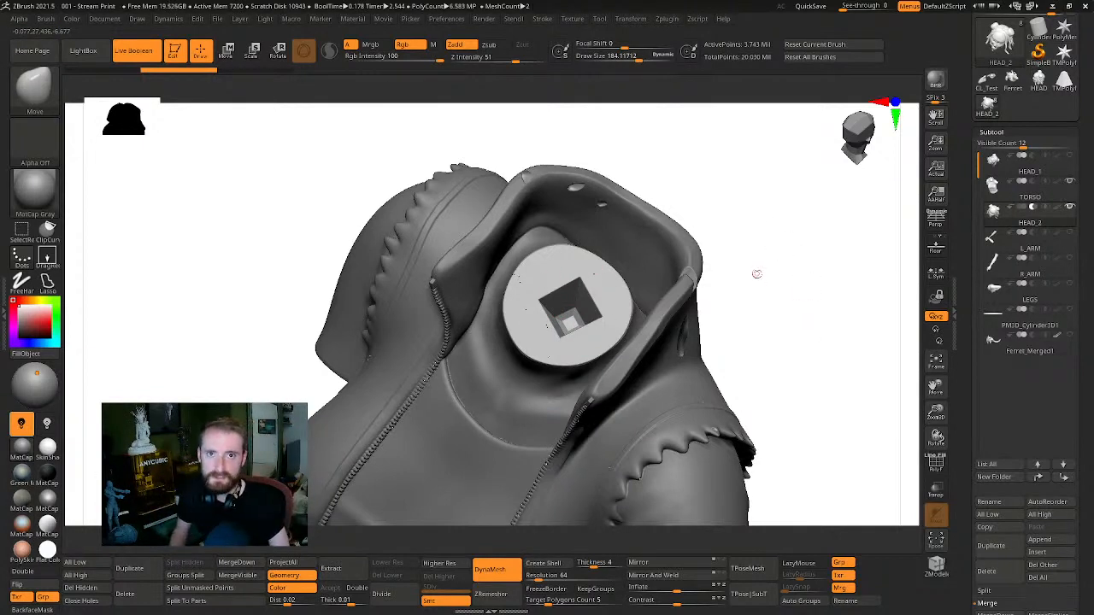
pyautogui.moveTo(828, 321); pyautogui.dragTo(828, 295)
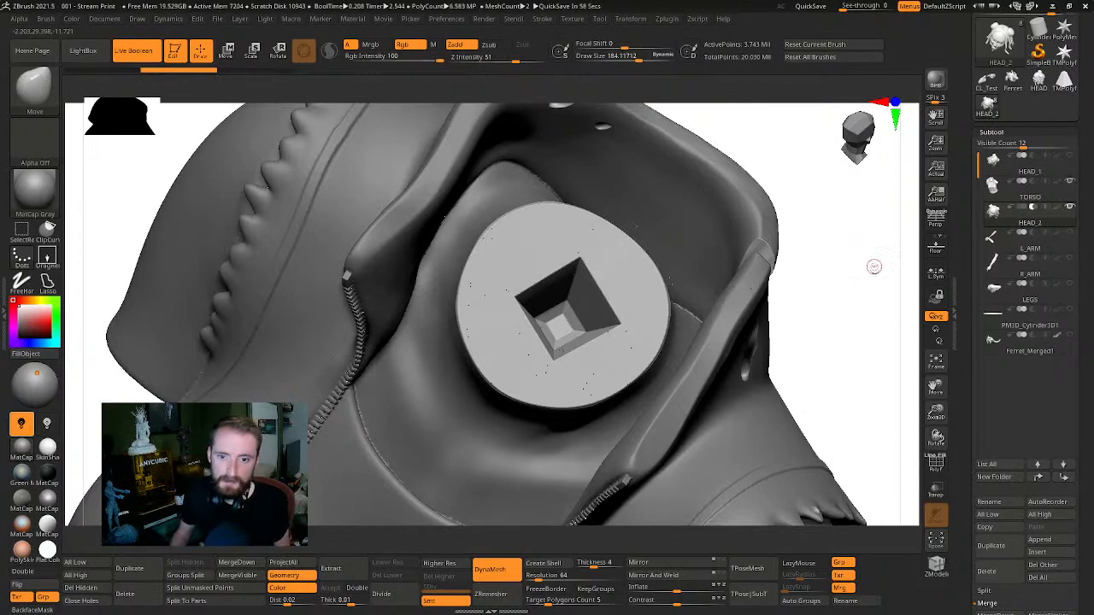
pyautogui.moveTo(873, 267); pyautogui.dragTo(862, 244)
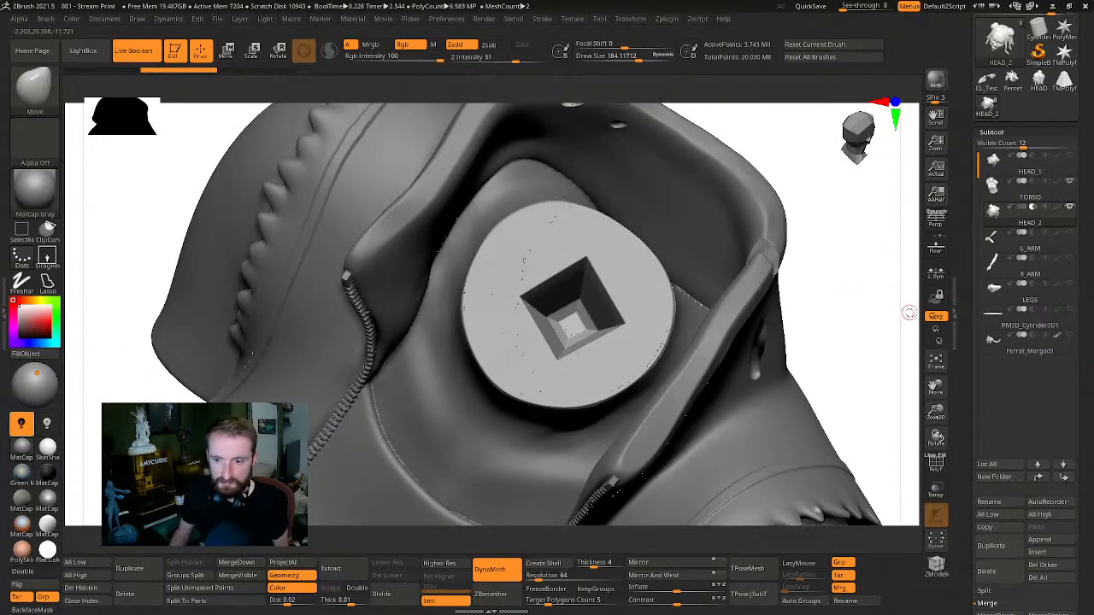
pyautogui.scroll(-1, 1068, 282)
pyautogui.moveTo(1073, 271)
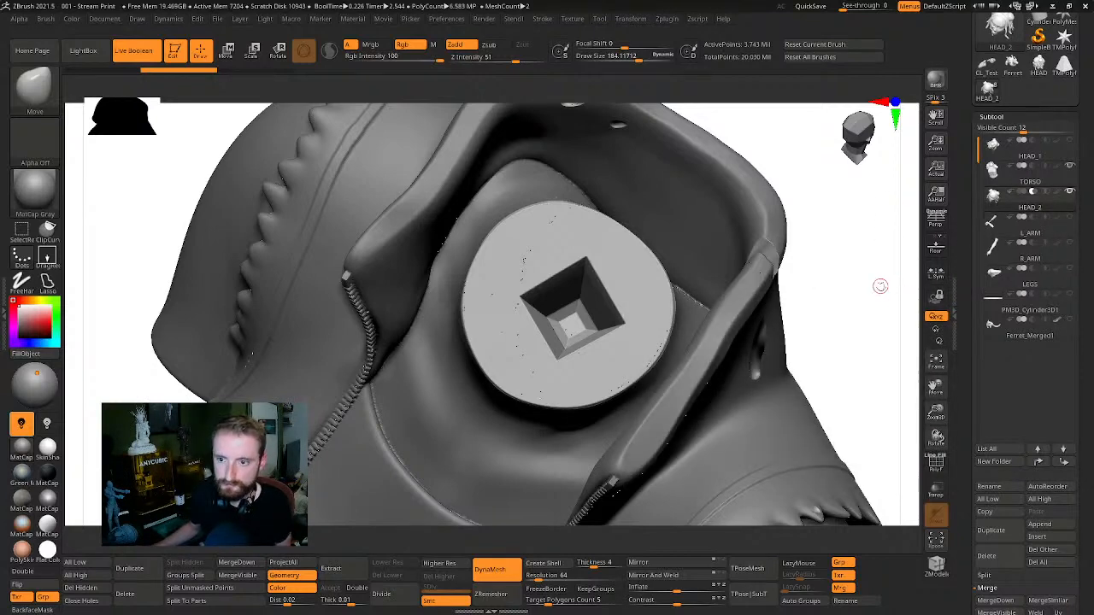
# Isolate the head copy and mask its flat neck face and key with the MaskPen at draw size about 838, LazyMouse off
pyautogui.moveTo(880, 285); pyautogui.dragTo(857, 367)
pyautogui.press('f')
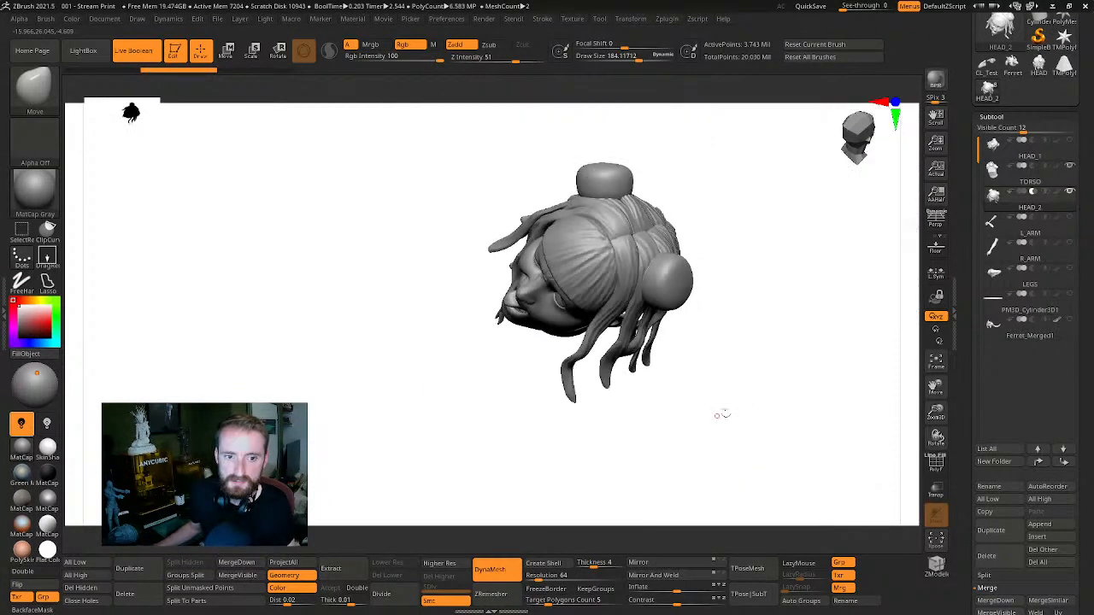
pyautogui.moveTo(722, 415); pyautogui.dragTo(637, 146)
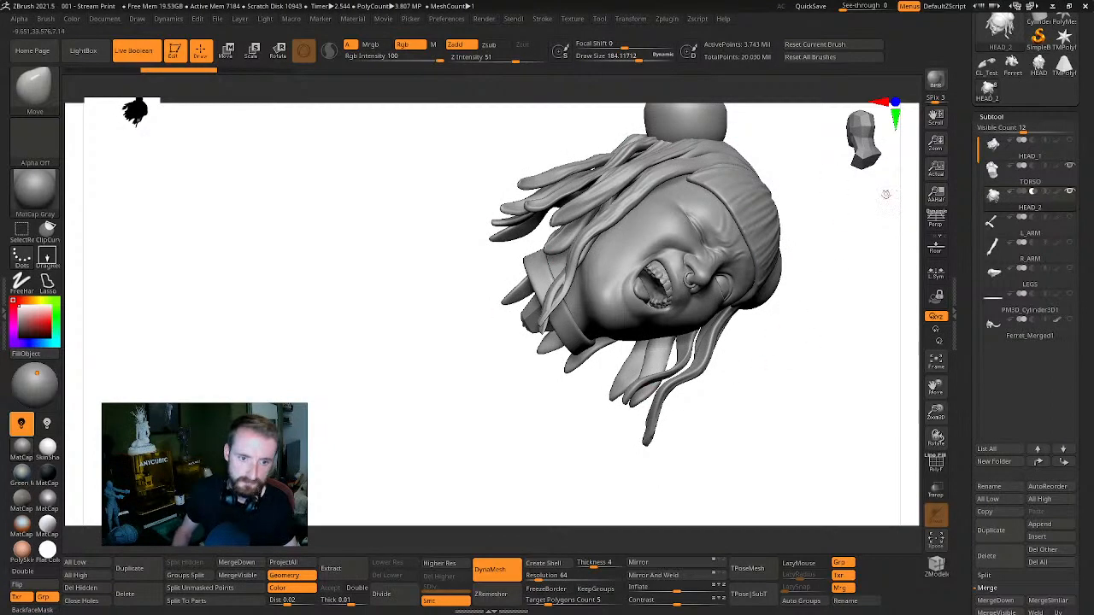
pyautogui.moveTo(532, 317)
pyautogui.mouseDown()
pyautogui.moveTo(798, 393)
pyautogui.moveTo(544, 313)
pyautogui.mouseUp()
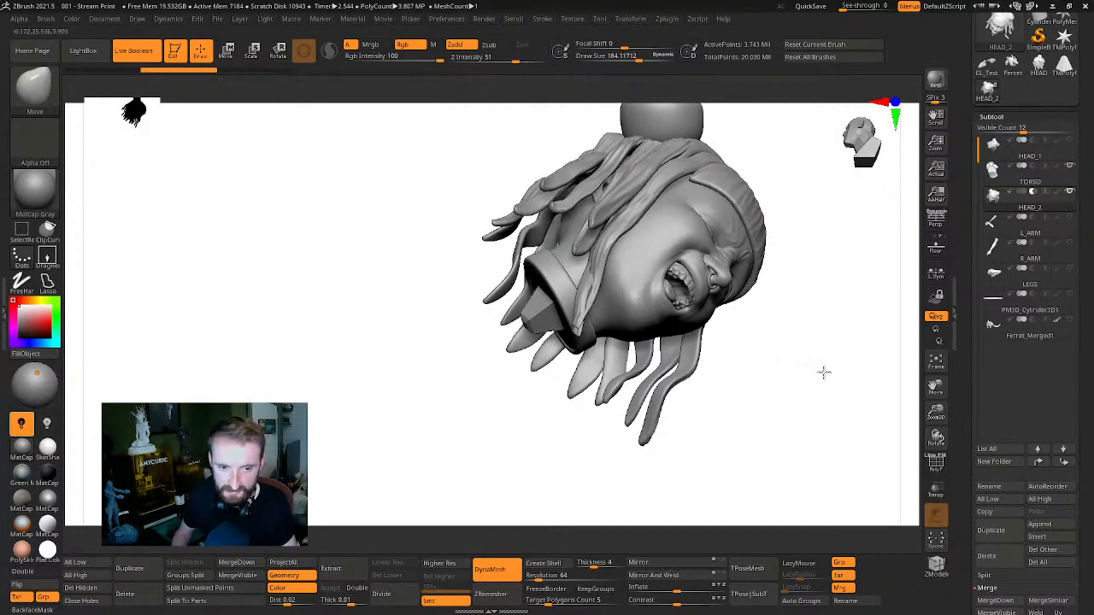
pyautogui.moveTo(823, 371)
pyautogui.mouseDown()
pyautogui.moveTo(830, 276)
pyautogui.moveTo(857, 291)
pyautogui.moveTo(861, 319)
pyautogui.moveTo(847, 291)
pyautogui.moveTo(658, 267)
pyautogui.mouseUp()
pyautogui.press('w')
pyautogui.press('q')
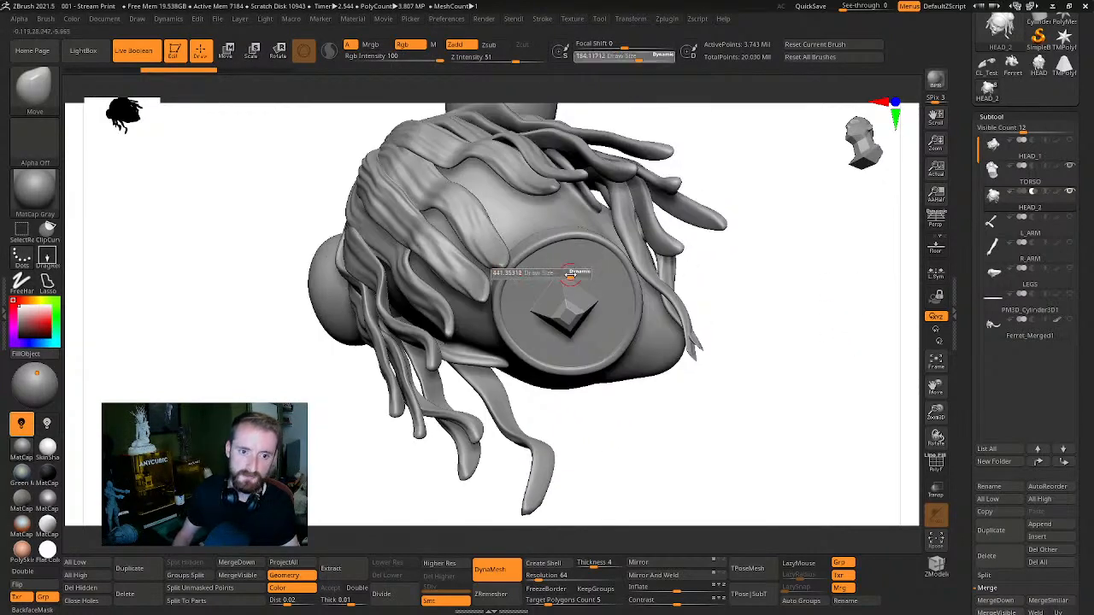
pyautogui.moveTo(796, 194); pyautogui.dragTo(752, 198)
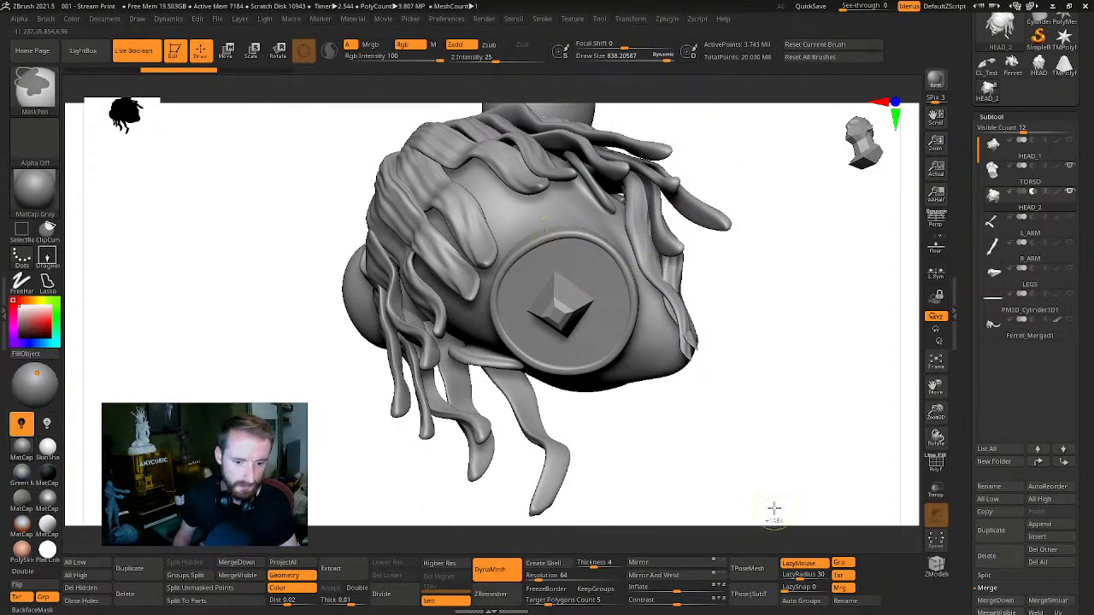
pyautogui.click(800, 563)
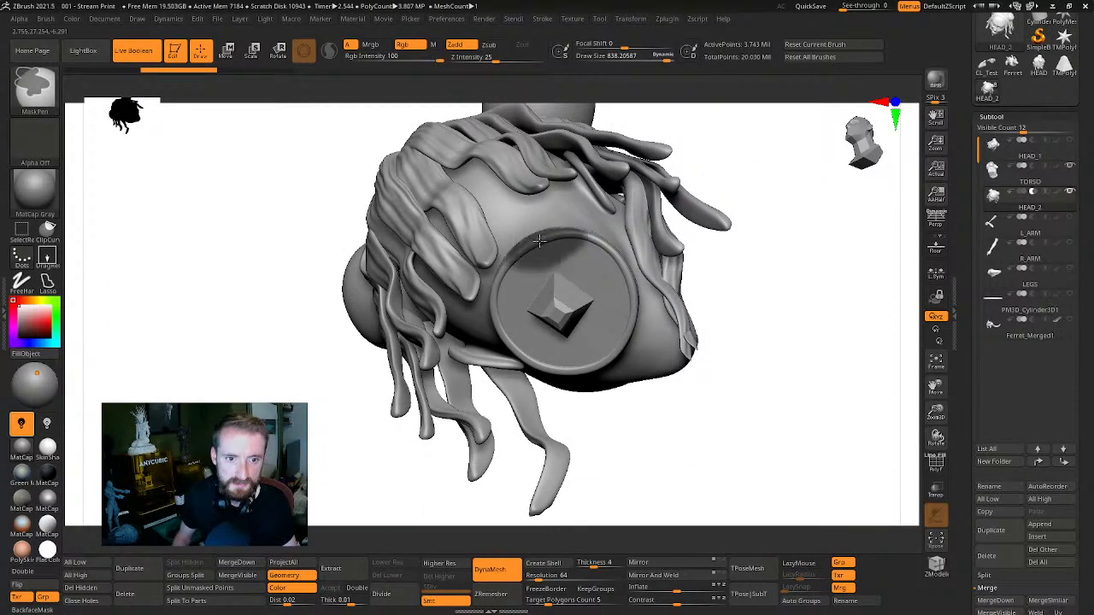
pyautogui.moveTo(515, 265)
pyautogui.mouseDown()
pyautogui.moveTo(528, 340)
pyautogui.moveTo(568, 366)
pyautogui.moveTo(611, 351)
pyautogui.moveTo(609, 270)
pyautogui.moveTo(628, 292)
pyautogui.moveTo(610, 309)
pyautogui.moveTo(564, 295)
pyautogui.moveTo(559, 308)
pyautogui.moveTo(574, 309)
pyautogui.mouseUp()
# Turn off the dynamic brush size, set the draw size to about 80 and extend the mask over the neck collar's rim
pyautogui.press('s')
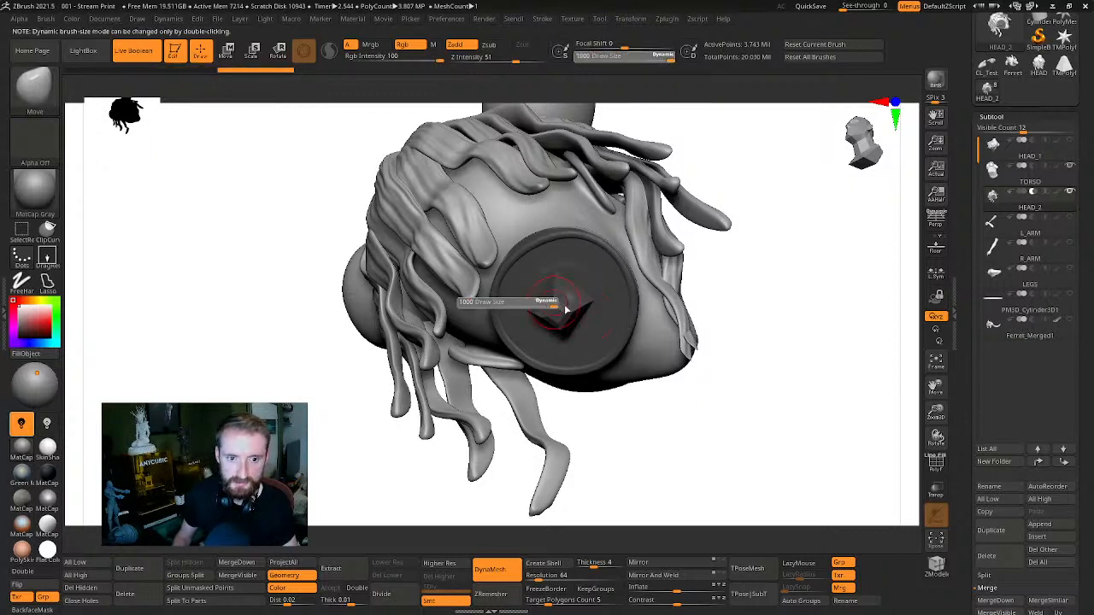
pyautogui.press('shift')
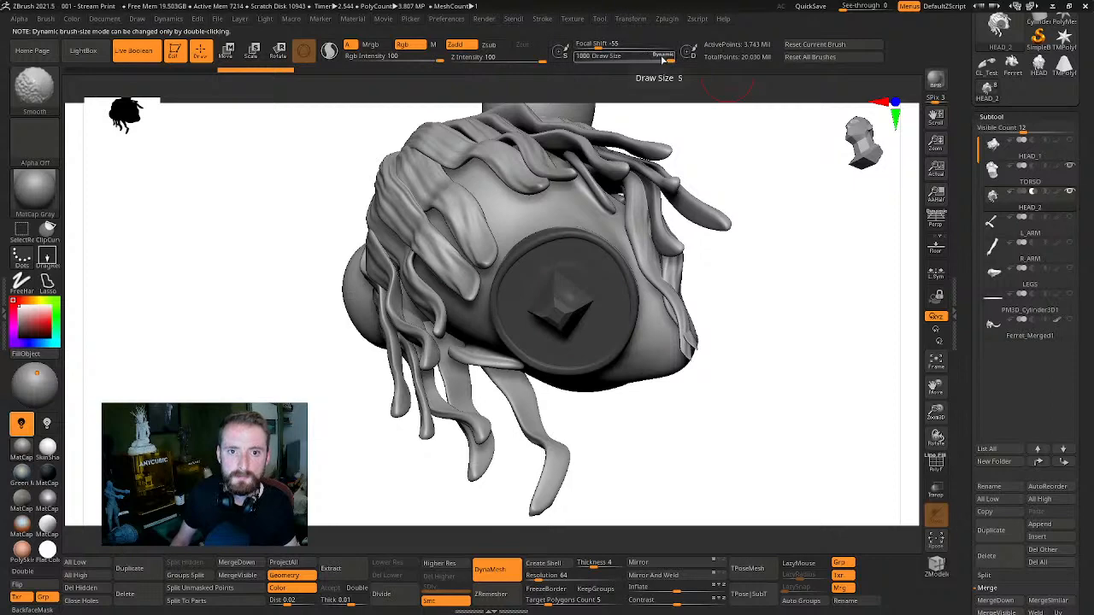
pyautogui.press('s')
pyautogui.moveTo(568, 292); pyautogui.dragTo(540, 293)
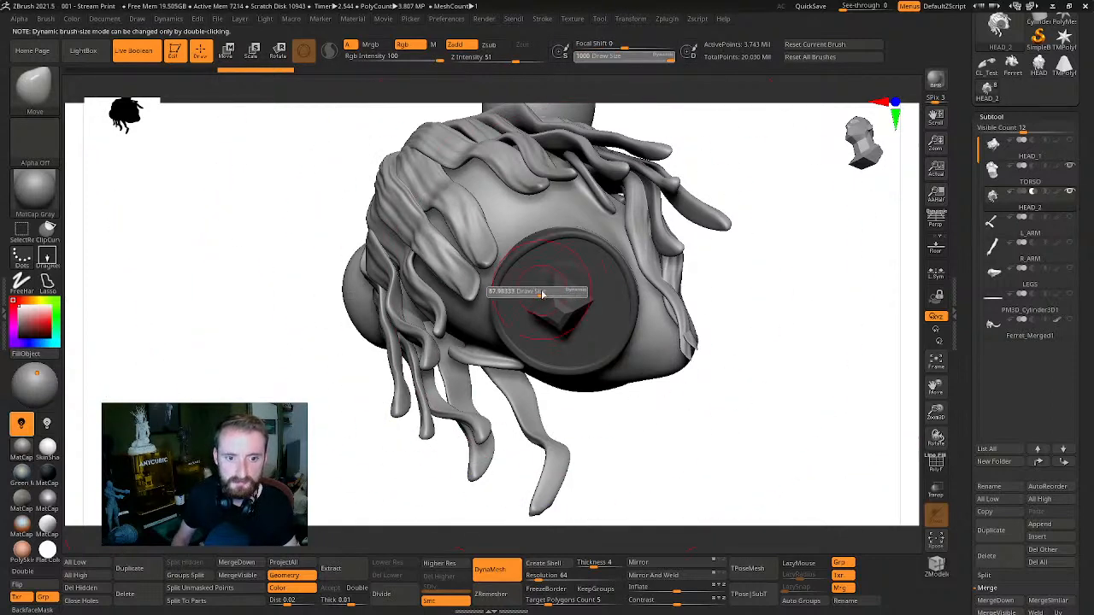
pyautogui.press('shift')
pyautogui.press('ctrl')
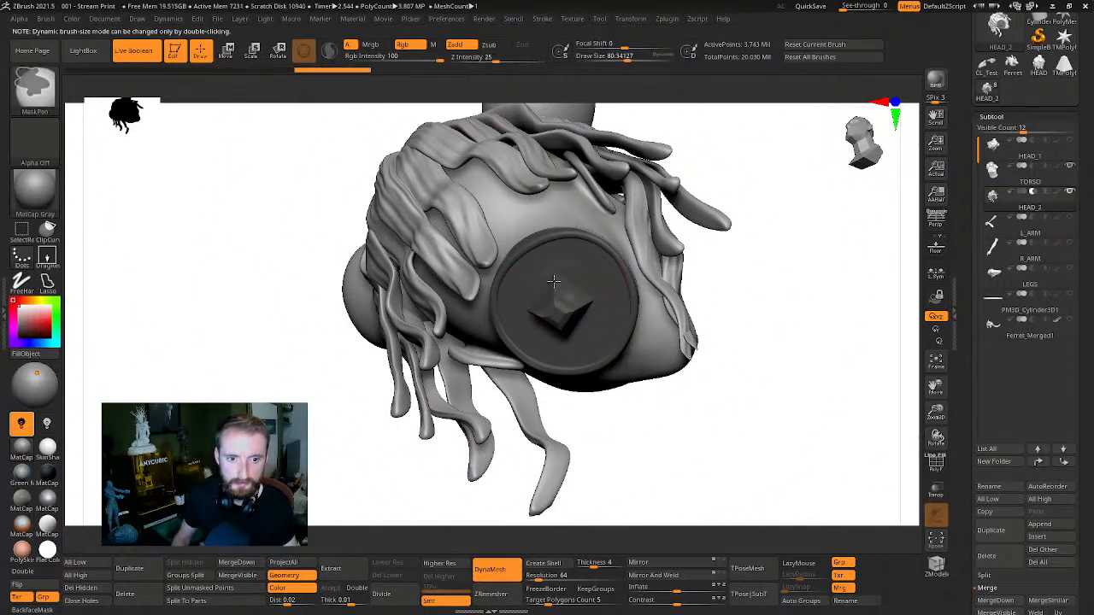
pyautogui.moveTo(820, 245); pyautogui.dragTo(690, 263)
pyautogui.press('ctrl')
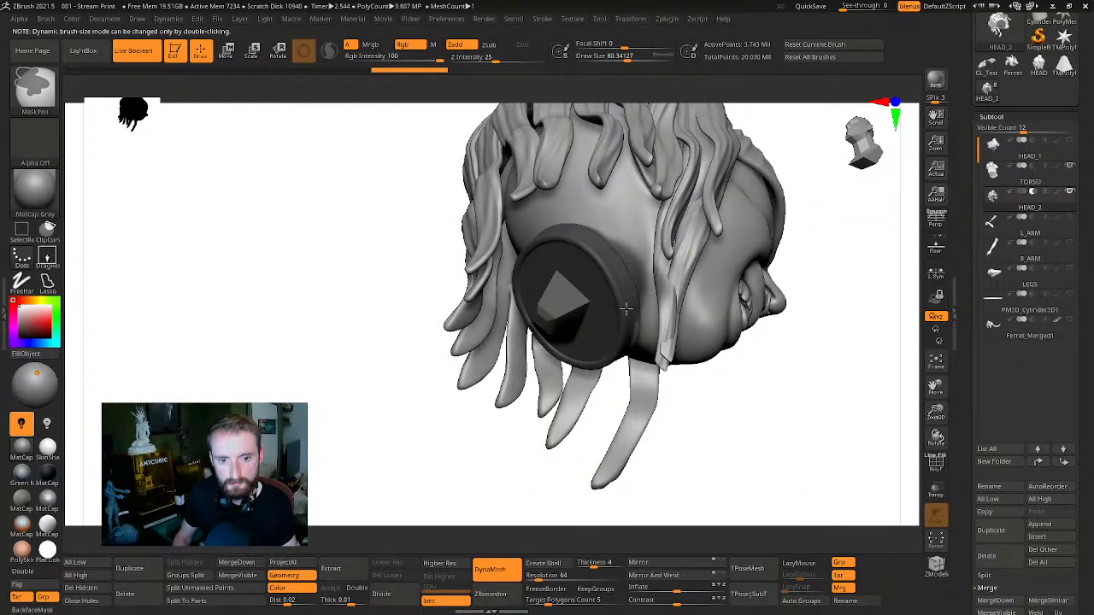
pyautogui.moveTo(783, 318); pyautogui.dragTo(787, 296)
pyautogui.keyDown('ctrl'); pyautogui.moveTo(796, 230); pyautogui.dragTo(626, 408); pyautogui.keyUp('ctrl')
pyautogui.moveTo(764, 295); pyautogui.dragTo(754, 287)
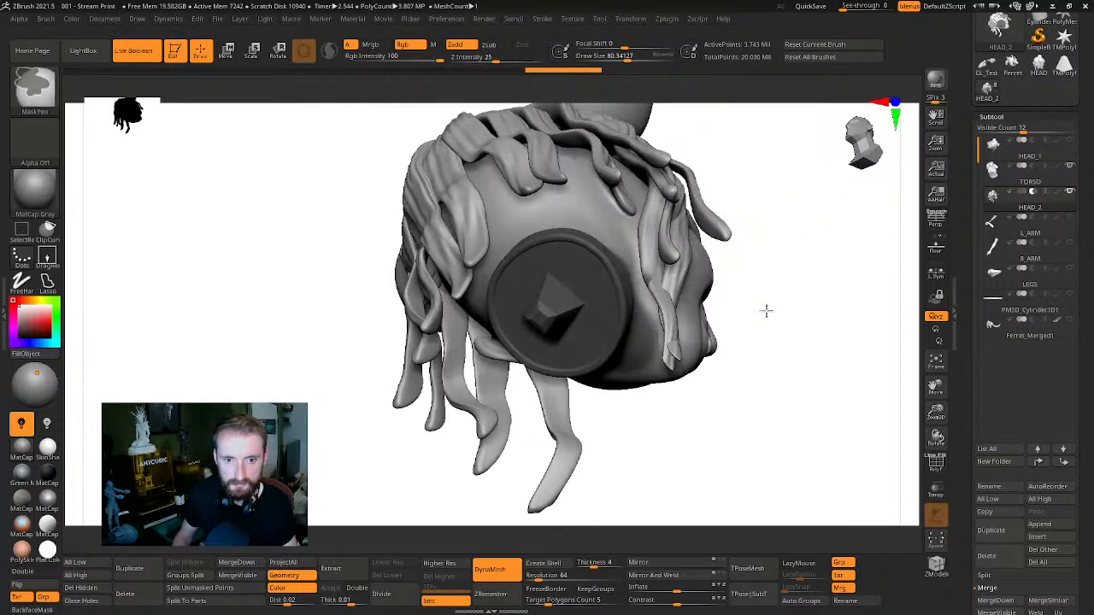
pyautogui.keyDown('ctrl'); pyautogui.moveTo(760, 174); pyautogui.dragTo(636, 393); pyautogui.keyUp('ctrl')
# Set the draw size to about 28.5 and mask the skin bordering the collar along the front and side of the neck
pyautogui.moveTo(796, 344)
pyautogui.mouseDown()
pyautogui.moveTo(786, 276)
pyautogui.moveTo(627, 384)
pyautogui.mouseUp()
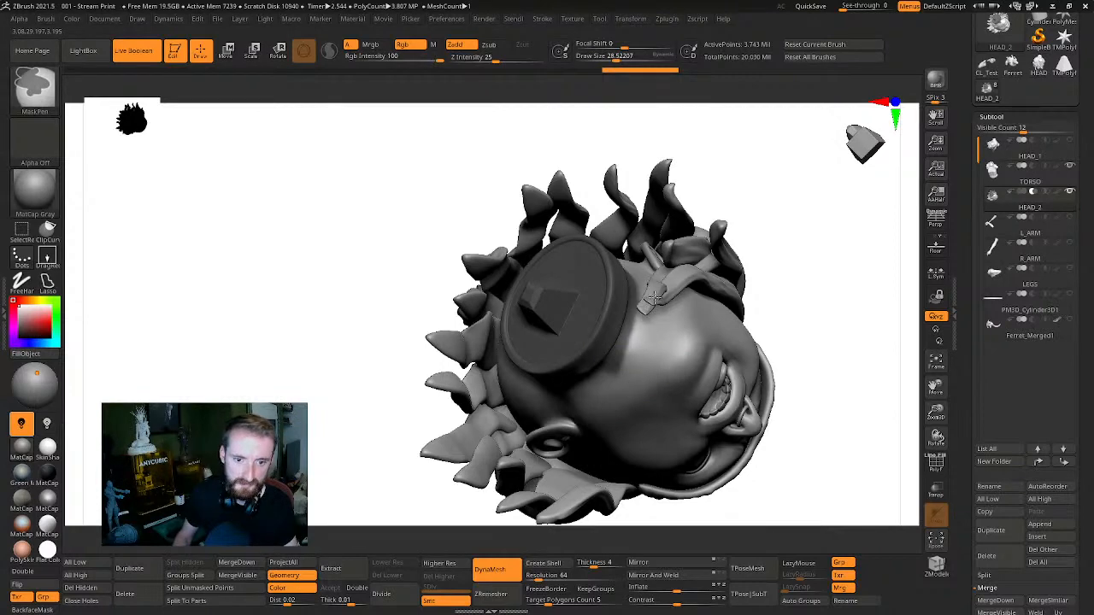
pyautogui.moveTo(647, 357); pyautogui.dragTo(599, 354)
pyautogui.moveTo(747, 281); pyautogui.dragTo(703, 273)
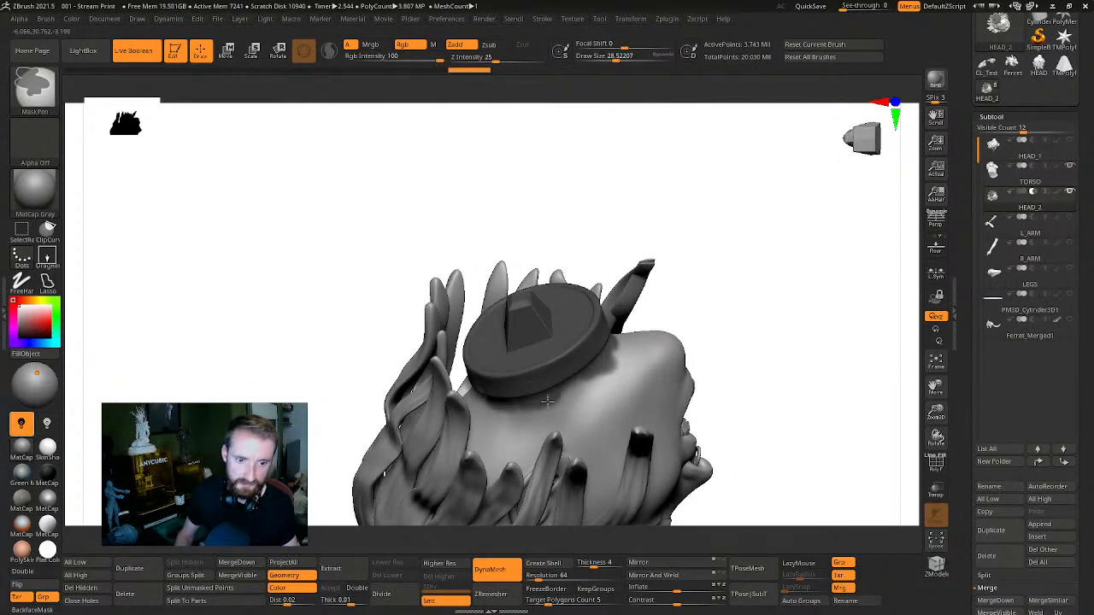
pyautogui.moveTo(768, 259)
pyautogui.mouseDown()
pyautogui.moveTo(776, 296)
pyautogui.moveTo(754, 230)
pyautogui.moveTo(694, 256)
pyautogui.moveTo(725, 237)
pyautogui.moveTo(737, 251)
pyautogui.moveTo(767, 213)
pyautogui.moveTo(789, 313)
pyautogui.moveTo(767, 346)
pyautogui.mouseUp()
# Hide the parts of the head copy that obstruct the neck and mask the rest of the skin band around the collar
pyautogui.press('ctrl')
pyautogui.hotkey('ctrl', 'shift')
pyautogui.moveTo(244, 159)
pyautogui.mouseDown()
pyautogui.moveTo(232, 273)
pyautogui.moveTo(452, 439)
pyautogui.moveTo(464, 342)
pyautogui.moveTo(457, 176)
pyautogui.moveTo(256, 125)
pyautogui.moveTo(207, 244)
pyautogui.mouseUp()
pyautogui.moveTo(313, 395); pyautogui.dragTo(331, 393)
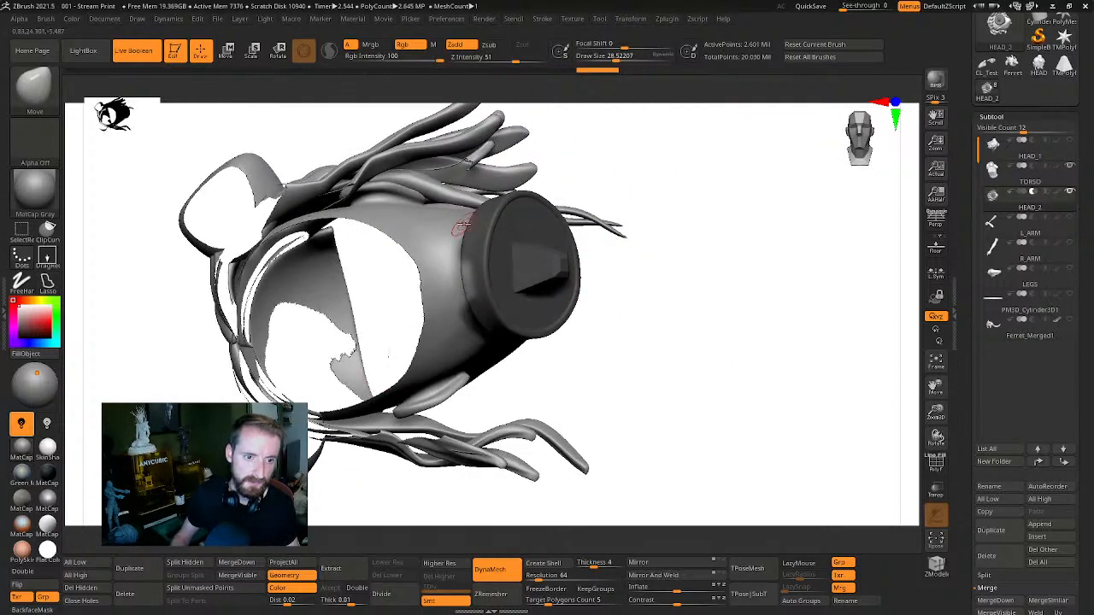
pyautogui.keyDown('ctrl'); pyautogui.moveTo(457, 255); pyautogui.dragTo(472, 313); pyautogui.keyUp('ctrl')
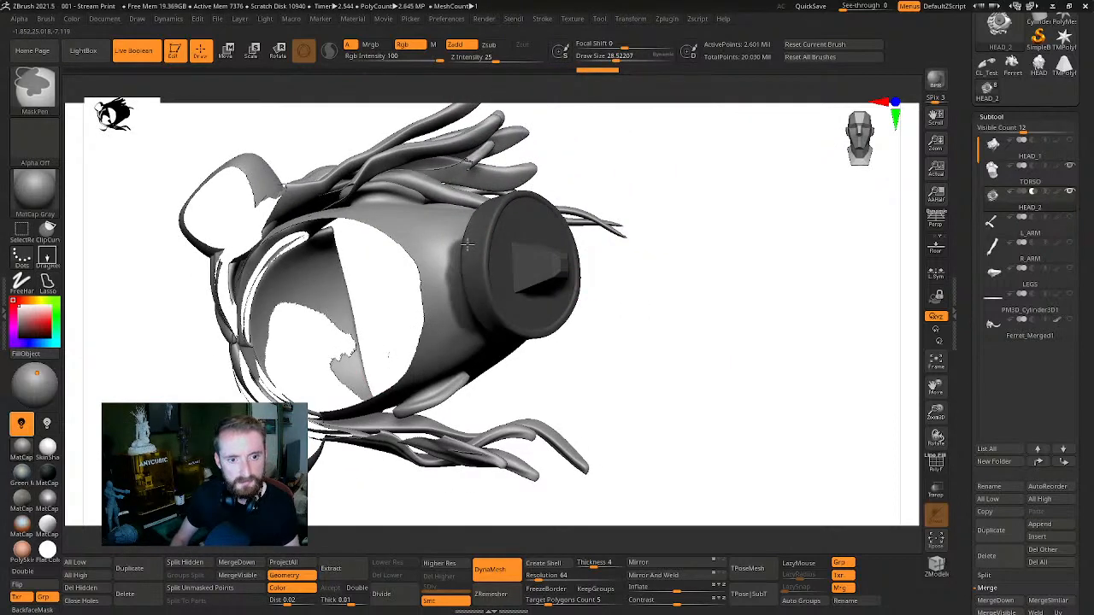
pyautogui.moveTo(644, 185); pyautogui.dragTo(472, 209)
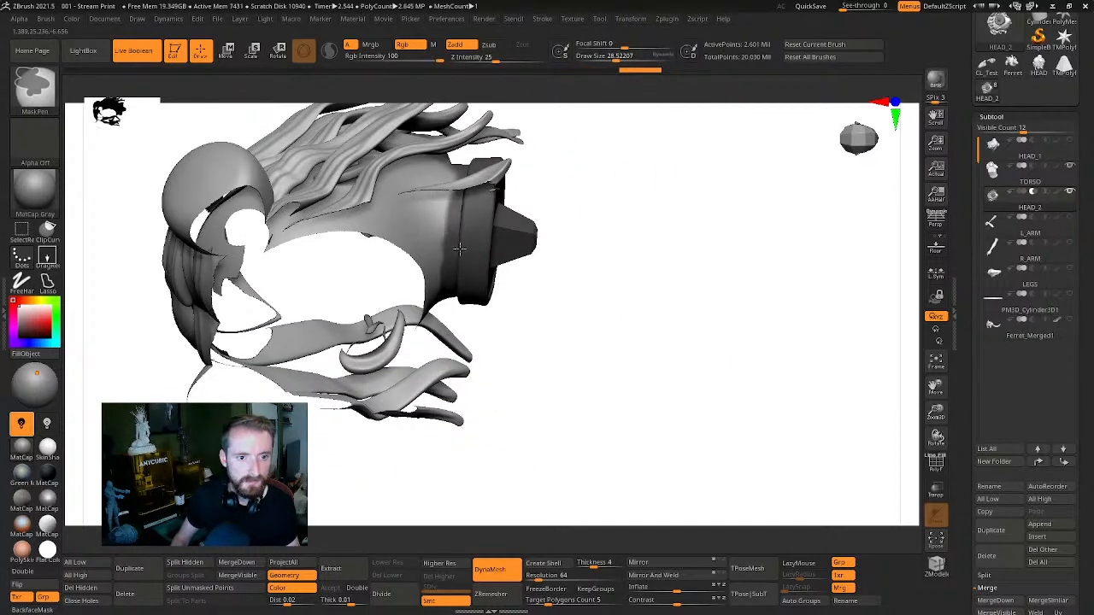
pyautogui.moveTo(564, 282); pyautogui.dragTo(469, 273)
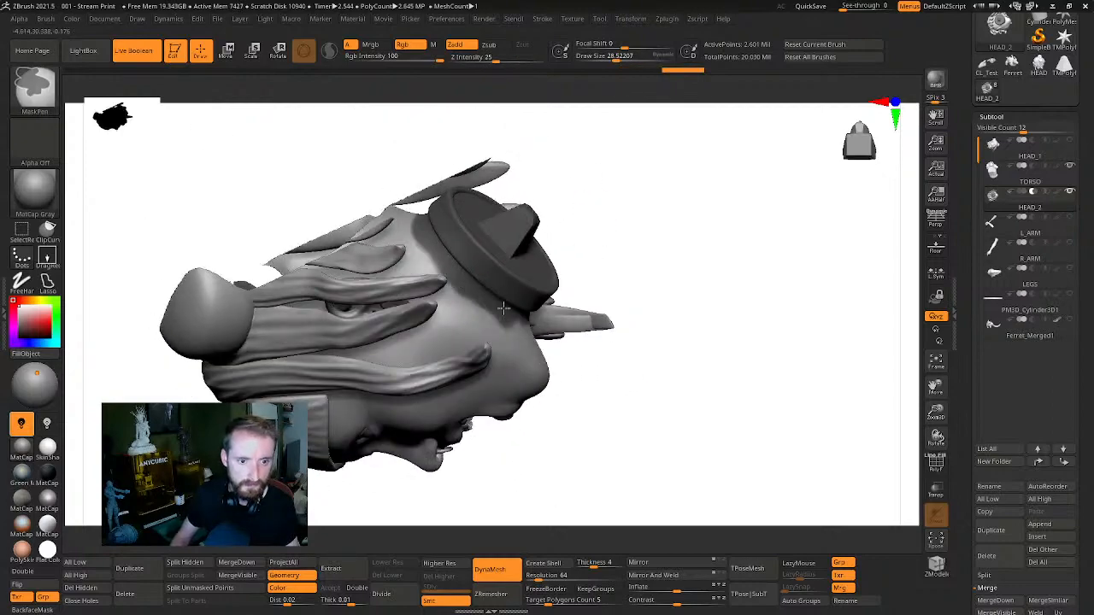
pyautogui.moveTo(725, 261); pyautogui.dragTo(518, 308)
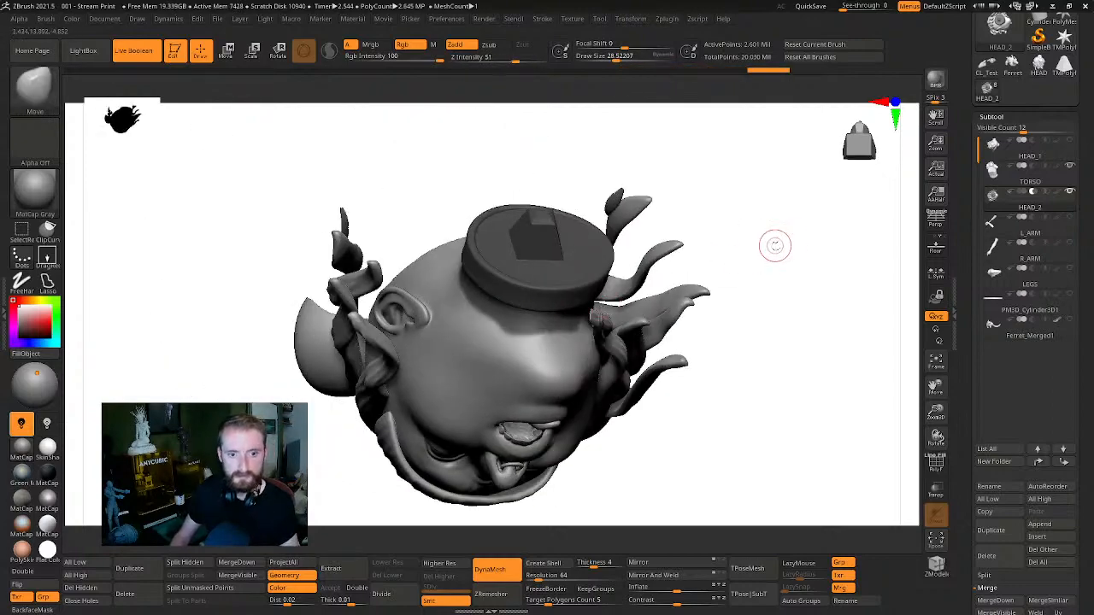
# Undo the accidental clearing of the mask and widen it evenly around the collar with a draw size of about 15
pyautogui.moveTo(774, 244)
pyautogui.mouseDown()
pyautogui.moveTo(808, 330)
pyautogui.moveTo(815, 276)
pyautogui.moveTo(620, 369)
pyautogui.mouseUp()
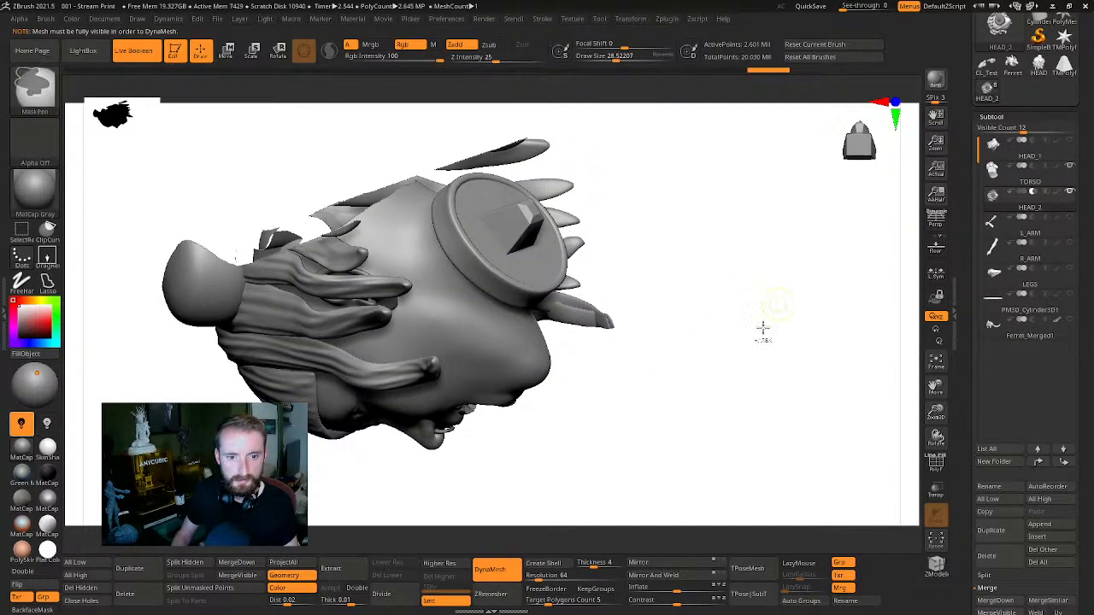
pyautogui.moveTo(763, 325); pyautogui.dragTo(733, 249)
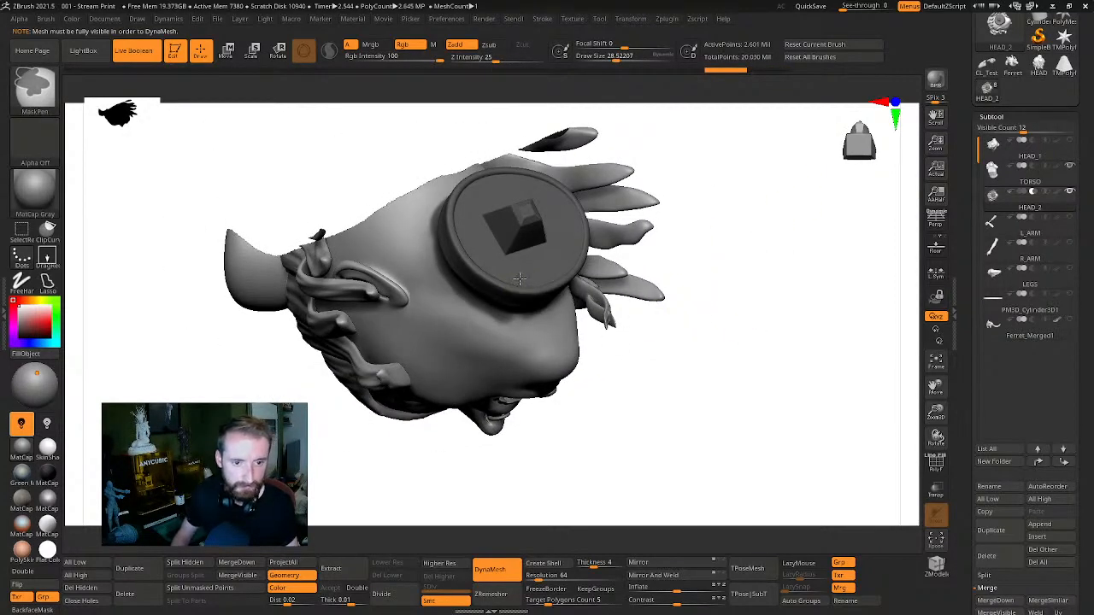
pyautogui.moveTo(666, 280)
pyautogui.mouseDown()
pyautogui.moveTo(745, 276)
pyautogui.moveTo(496, 312)
pyautogui.mouseUp()
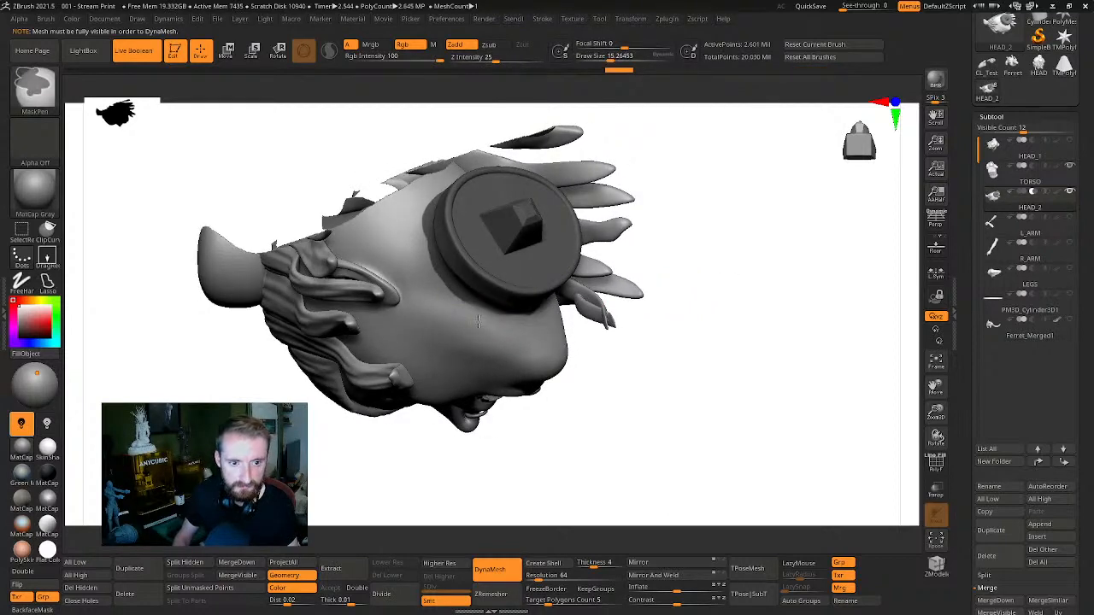
pyautogui.moveTo(693, 232)
pyautogui.mouseDown()
pyautogui.moveTo(766, 207)
pyautogui.moveTo(740, 220)
pyautogui.moveTo(762, 203)
pyautogui.moveTo(659, 215)
pyautogui.moveTo(500, 274)
pyautogui.mouseUp()
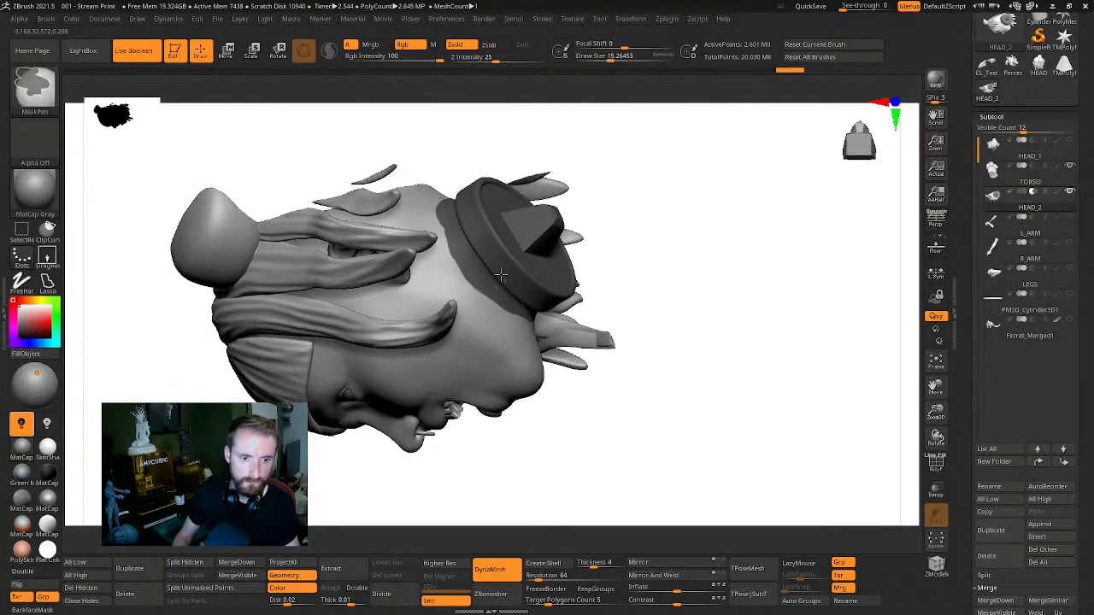
pyautogui.moveTo(725, 186)
pyautogui.mouseDown()
pyautogui.moveTo(650, 192)
pyautogui.moveTo(724, 202)
pyautogui.moveTo(747, 248)
pyautogui.moveTo(725, 228)
pyautogui.moveTo(774, 213)
pyautogui.moveTo(750, 237)
pyautogui.moveTo(798, 279)
pyautogui.moveTo(821, 265)
pyautogui.mouseUp()
# Isolate the masked collar and key as their own polygroup and delete the hidden rest of the head copy
pyautogui.hotkey('shift', 'f')
pyautogui.keyDown('ctrl'); pyautogui.keyDown('shift'); pyautogui.click(619, 231); pyautogui.keyUp('shift'); pyautogui.keyUp('ctrl')
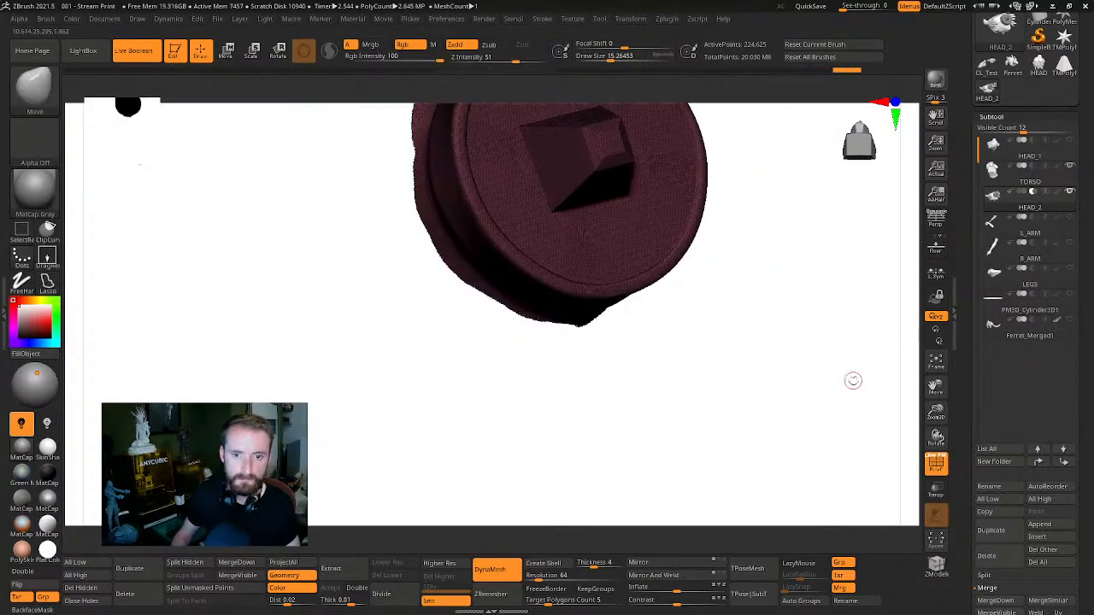
pyautogui.keyDown('alt'); pyautogui.moveTo(852, 381); pyautogui.dragTo(694, 347); pyautogui.keyUp('alt')
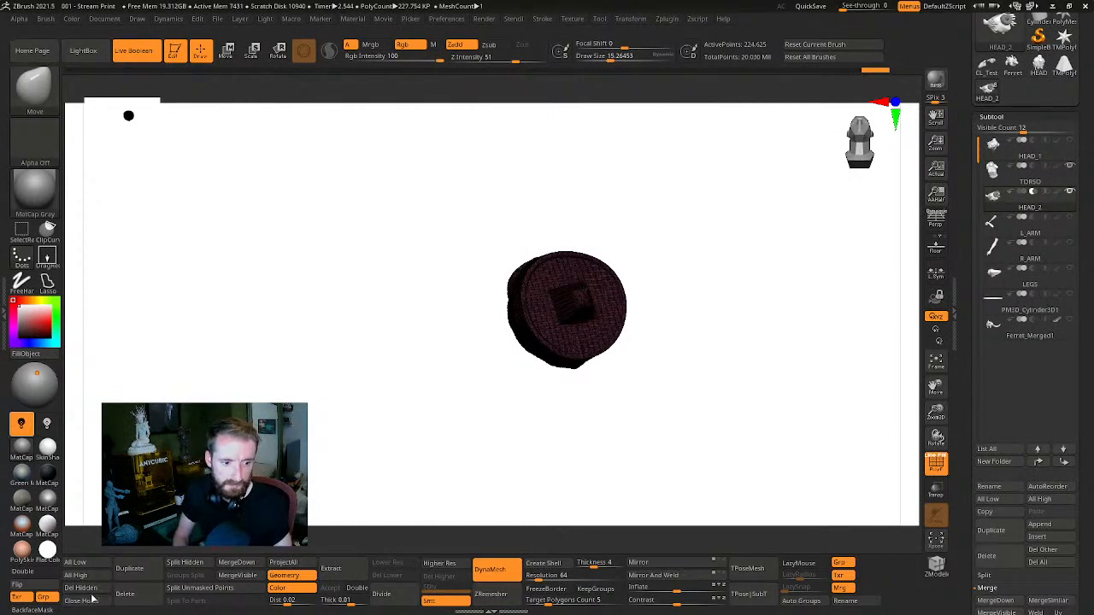
pyautogui.moveTo(1001, 154)
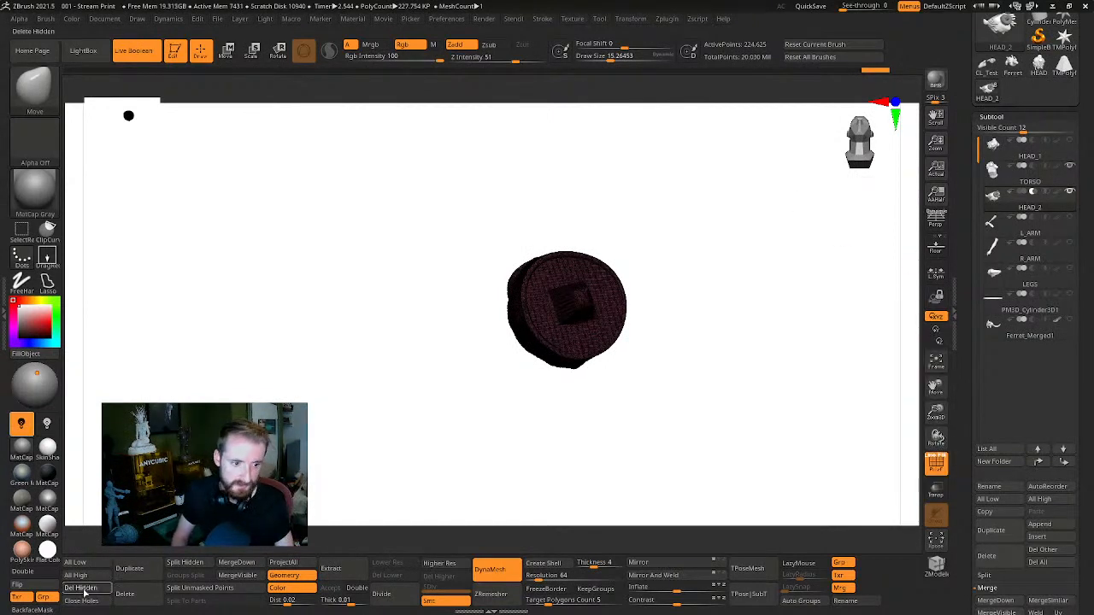
pyautogui.click(80, 588)
# Close the hole left in the trimmed collar piece and check its subtraction from the torso's neck
pyautogui.keyDown('shift'); pyautogui.moveTo(781, 316); pyautogui.dragTo(767, 359); pyautogui.keyUp('shift')
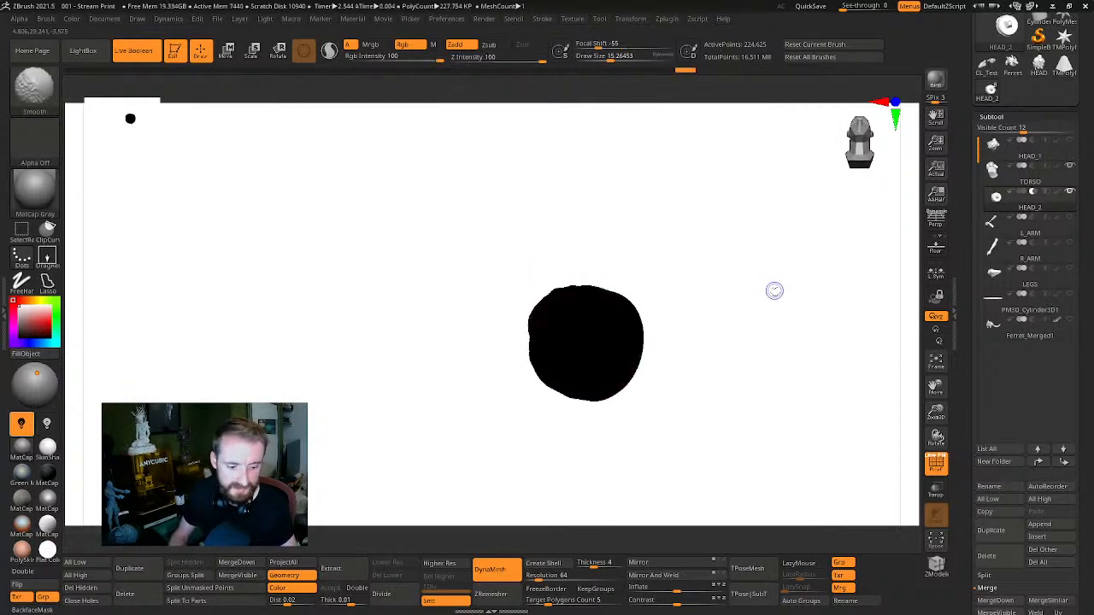
pyautogui.moveTo(774, 290)
pyautogui.mouseDown()
pyautogui.moveTo(749, 308)
pyautogui.moveTo(786, 302)
pyautogui.moveTo(660, 331)
pyautogui.moveTo(849, 283)
pyautogui.moveTo(809, 290)
pyautogui.moveTo(791, 271)
pyautogui.moveTo(842, 268)
pyautogui.mouseUp()
pyautogui.moveTo(618, 442); pyautogui.dragTo(496, 336)
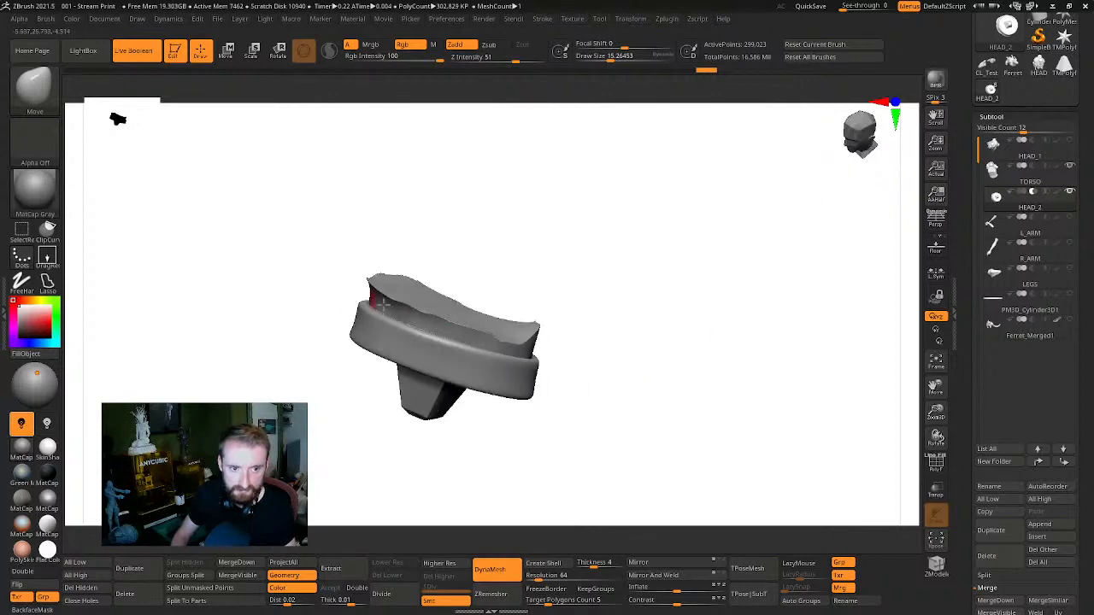
pyautogui.moveTo(616, 318); pyautogui.dragTo(842, 298)
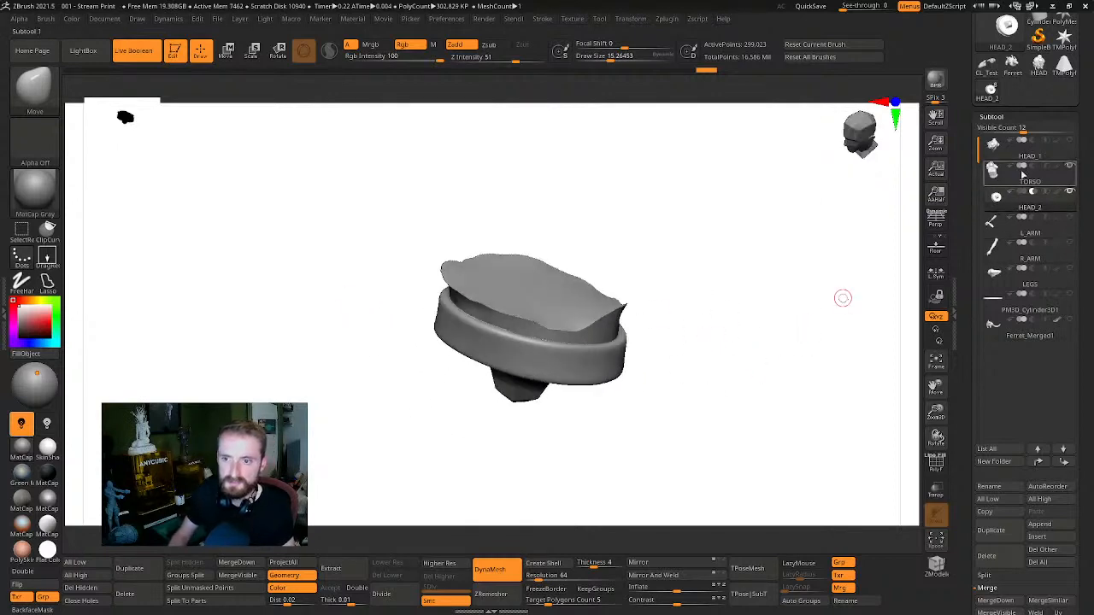
pyautogui.moveTo(914, 242); pyautogui.dragTo(638, 311)
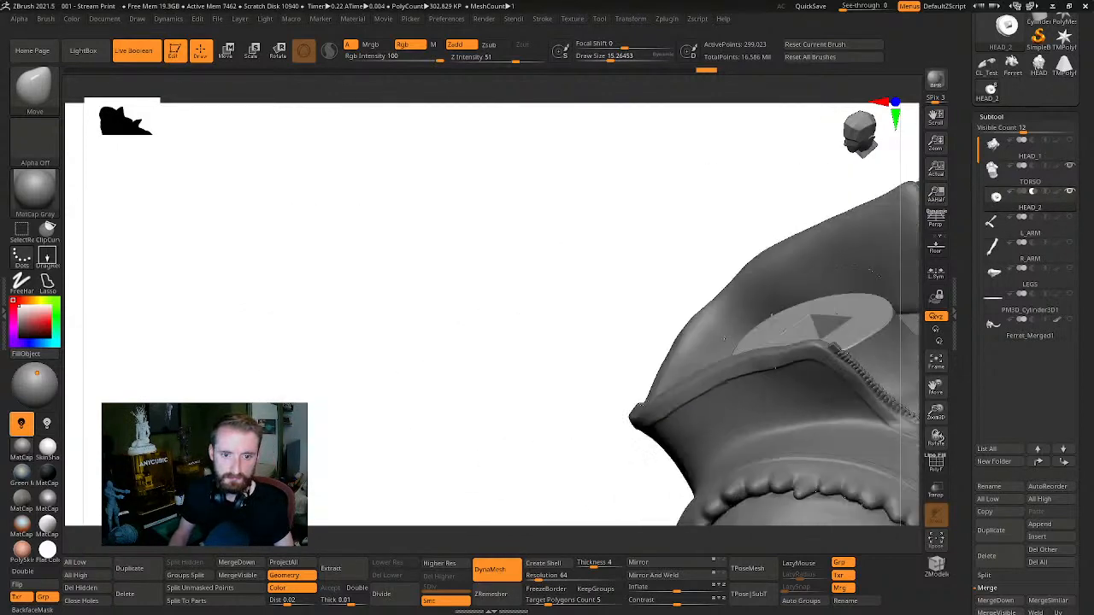
# Try inflating the subtracted collar and key by about 18 to enlarge the torso's neck socket
pyautogui.moveTo(724, 339); pyautogui.dragTo(654, 238)
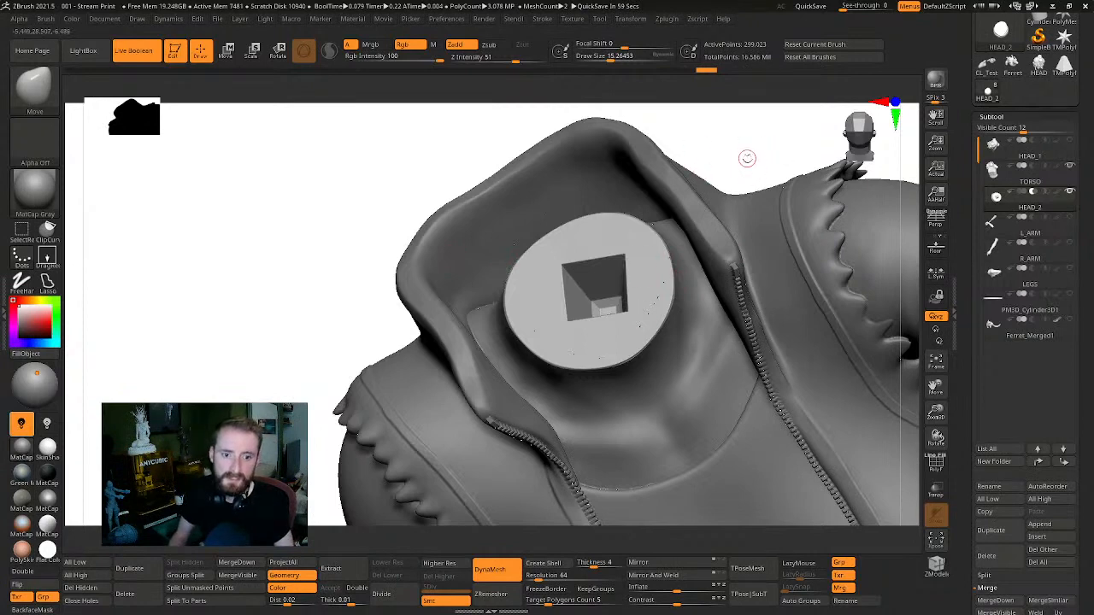
pyautogui.moveTo(746, 158); pyautogui.dragTo(716, 263)
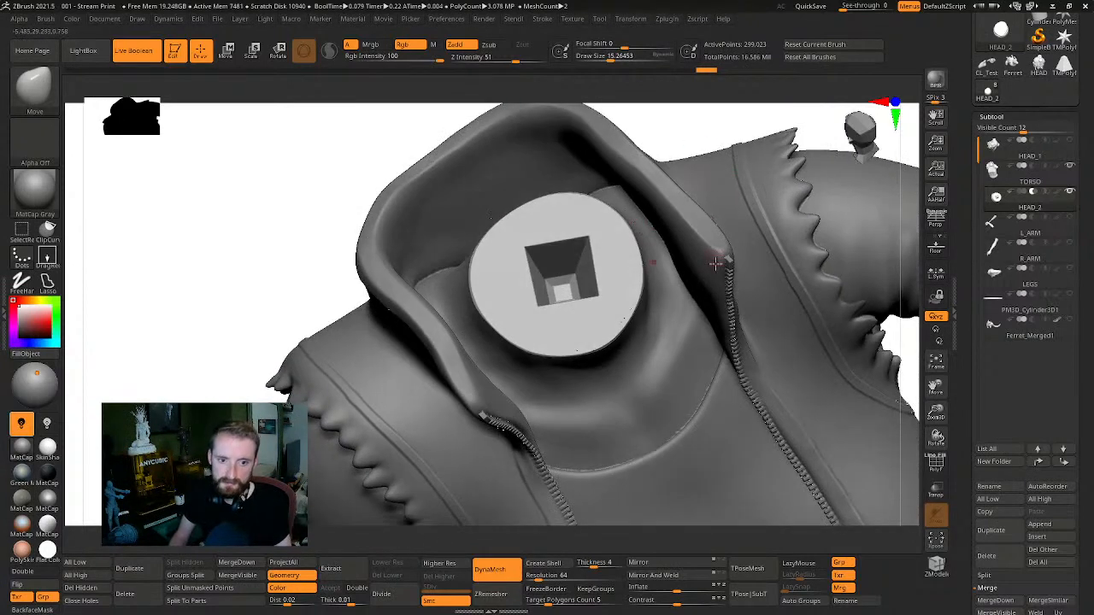
pyautogui.moveTo(332, 228); pyautogui.dragTo(915, 384)
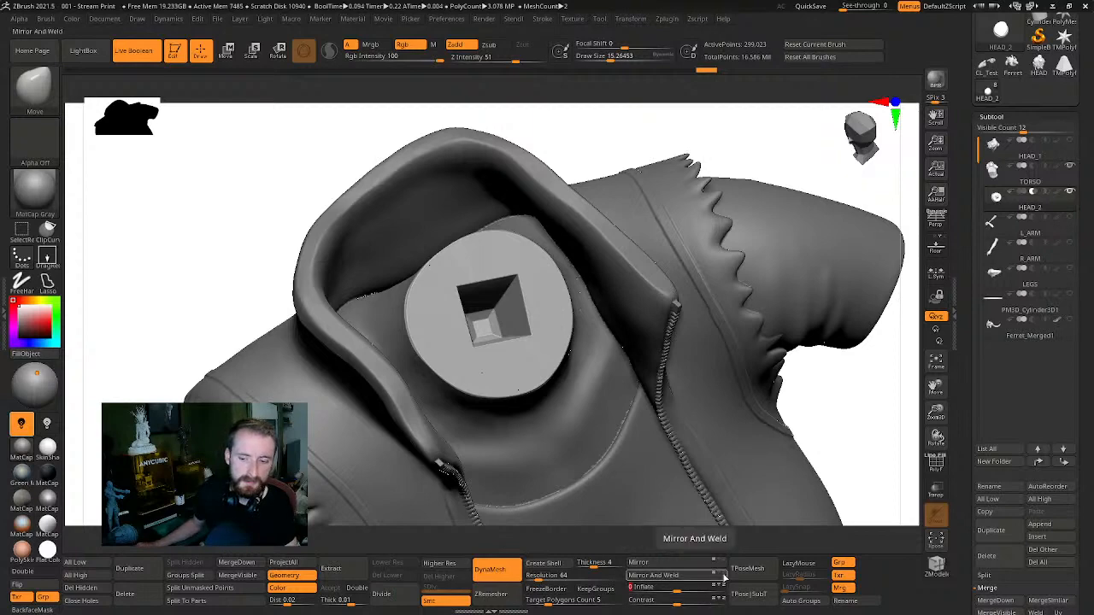
pyautogui.moveTo(1084, 357)
pyautogui.mouseDown()
pyautogui.moveTo(1083, 191)
pyautogui.moveTo(1083, 217)
pyautogui.mouseUp()
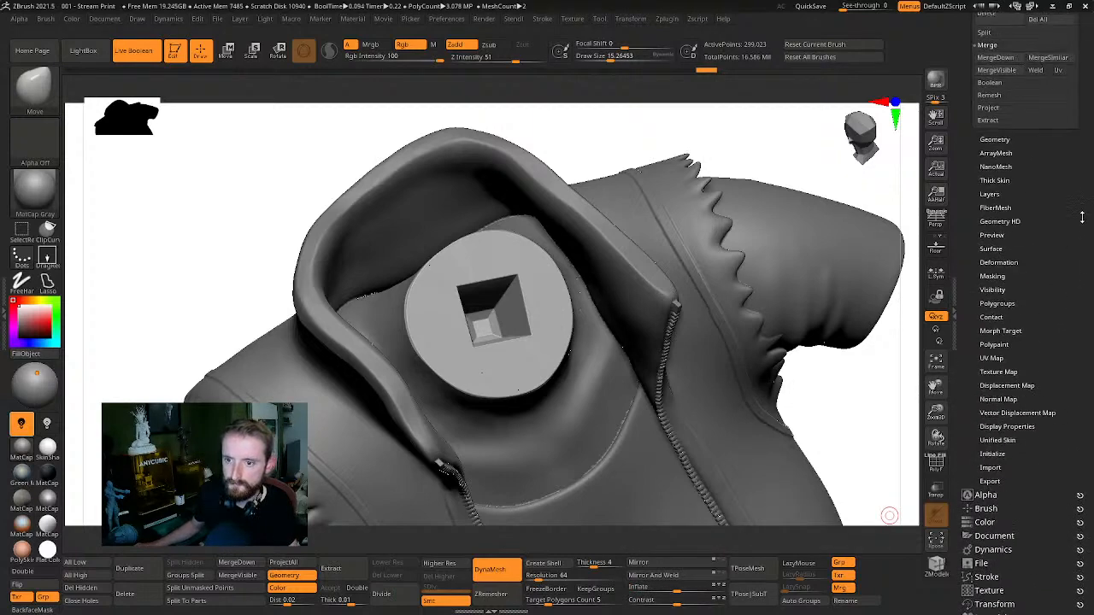
pyautogui.press('shift')
pyautogui.click(1000, 263)
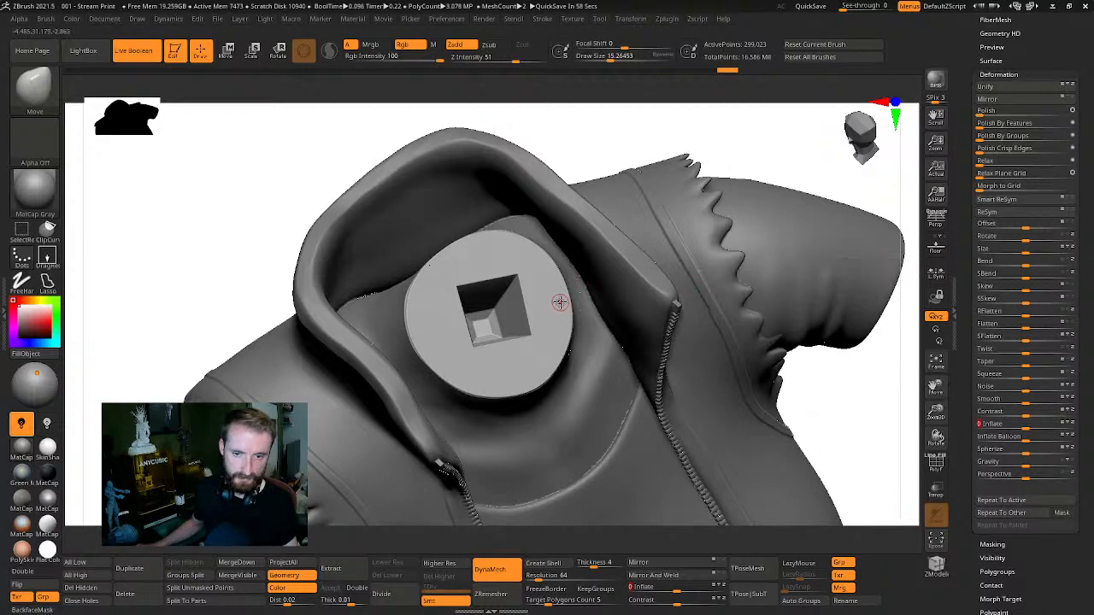
pyautogui.moveTo(1081, 148); pyautogui.dragTo(1081, 186)
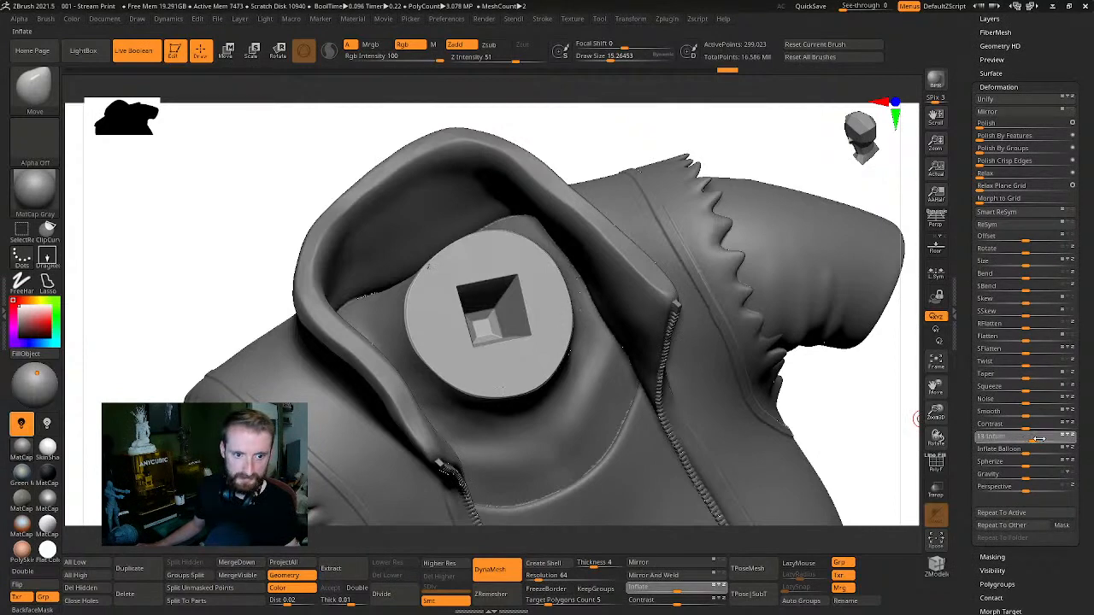
pyautogui.moveTo(1049, 436)
pyautogui.mouseDown()
pyautogui.moveTo(1081, 441)
pyautogui.moveTo(994, 450)
pyautogui.moveTo(1038, 449)
pyautogui.mouseUp()
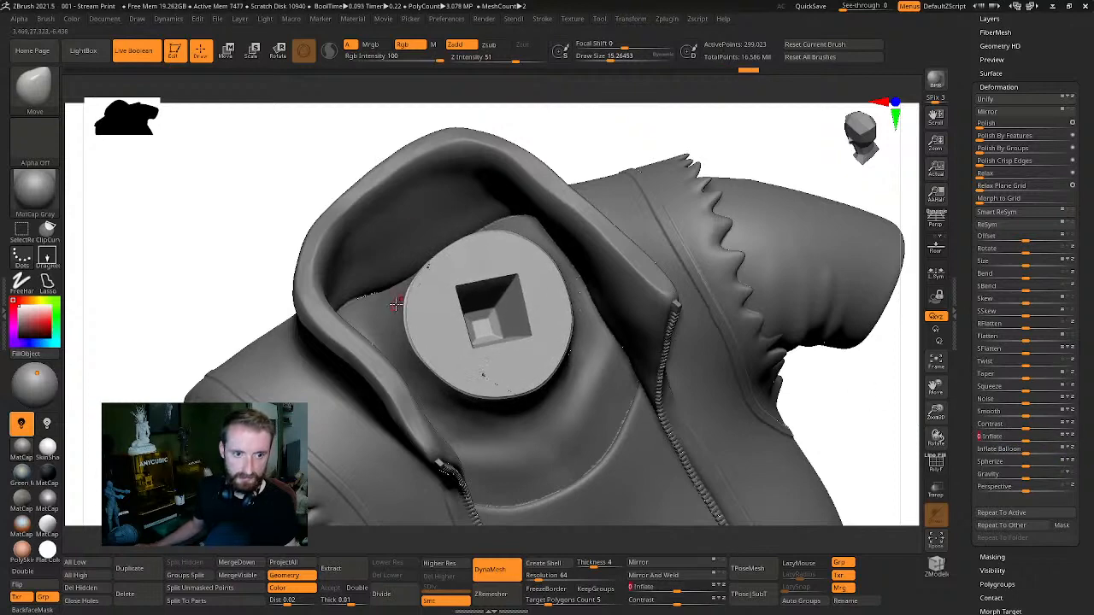
pyautogui.moveTo(202, 259); pyautogui.dragTo(362, 290)
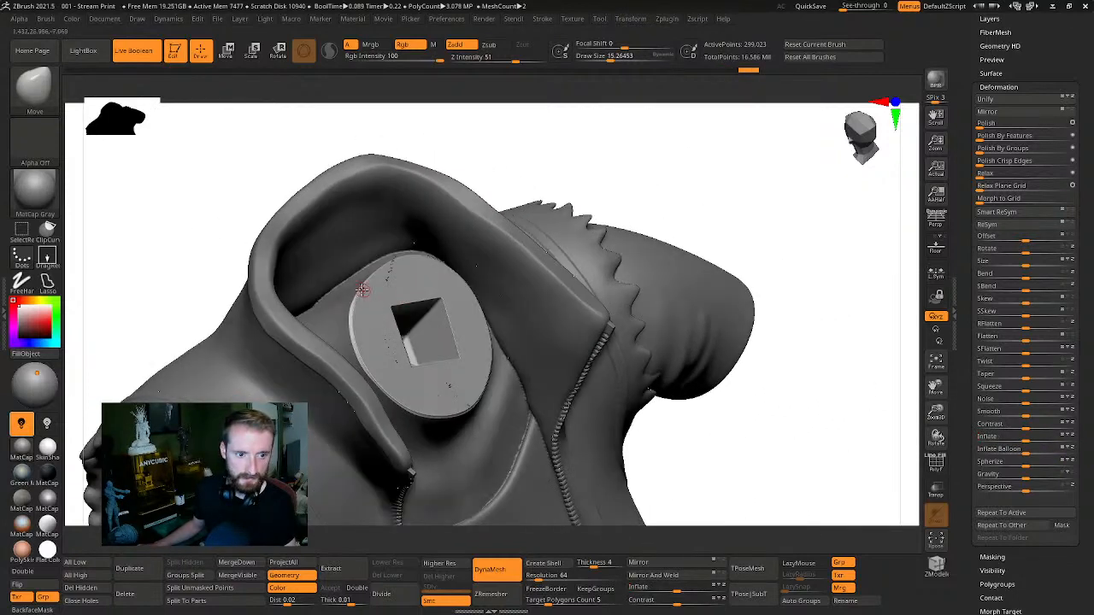
pyautogui.moveTo(665, 223)
pyautogui.mouseDown()
pyautogui.moveTo(681, 195)
pyautogui.moveTo(669, 239)
pyautogui.mouseUp()
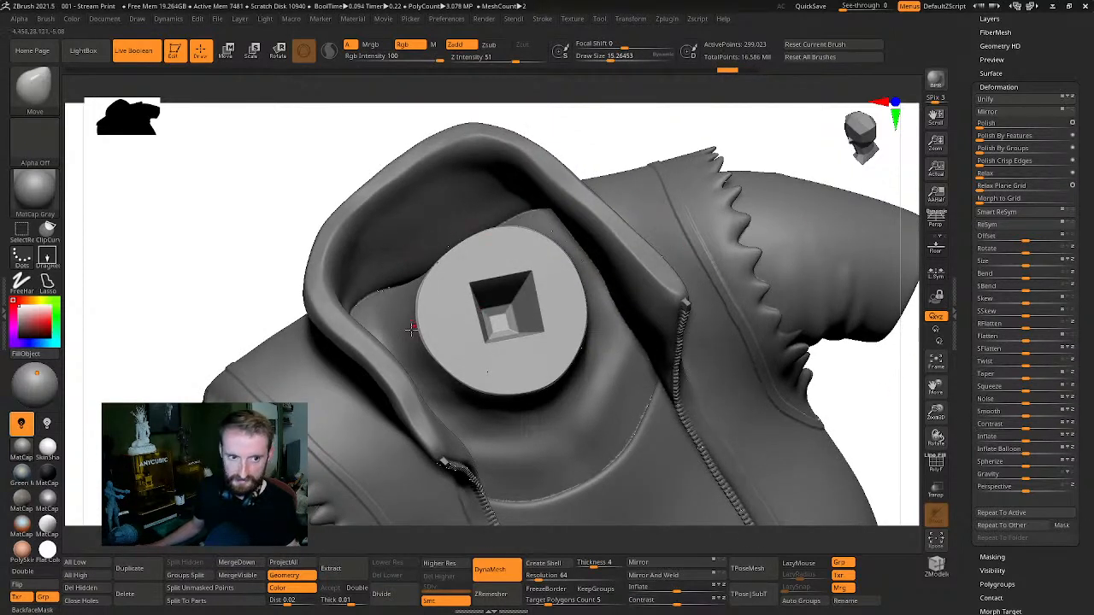
# Undo the trial inflation and inflate the subtracted collar and key by about 21
pyautogui.press('ctrl')
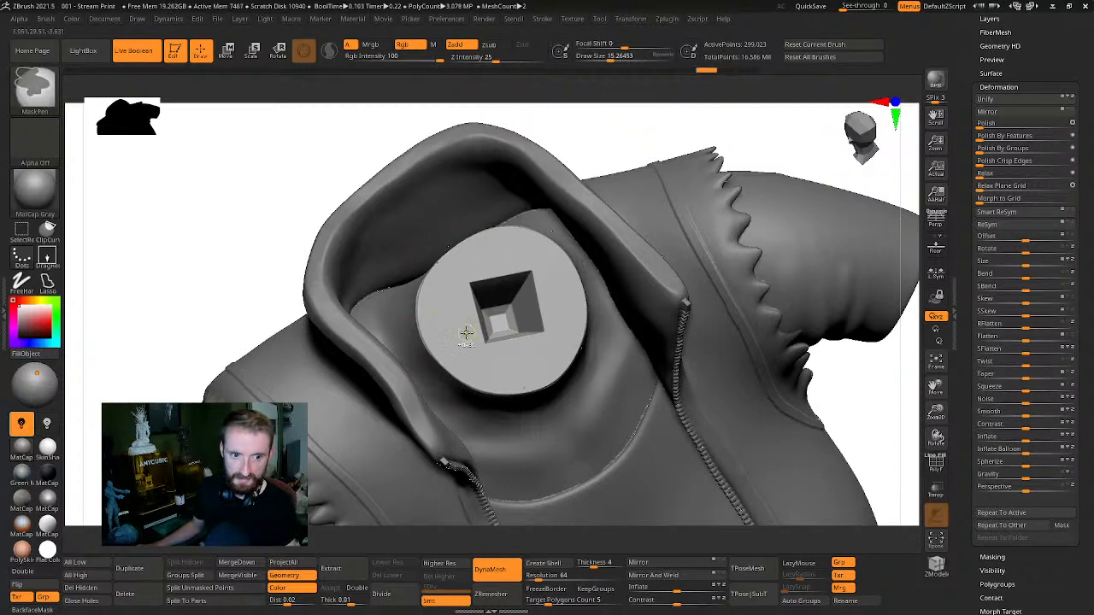
pyautogui.moveTo(548, 120)
pyautogui.mouseDown()
pyautogui.moveTo(603, 117)
pyautogui.moveTo(374, 303)
pyautogui.mouseUp()
pyautogui.press('ctrl')
pyautogui.moveTo(683, 404); pyautogui.dragTo(654, 402)
pyautogui.moveTo(705, 126); pyautogui.dragTo(737, 203)
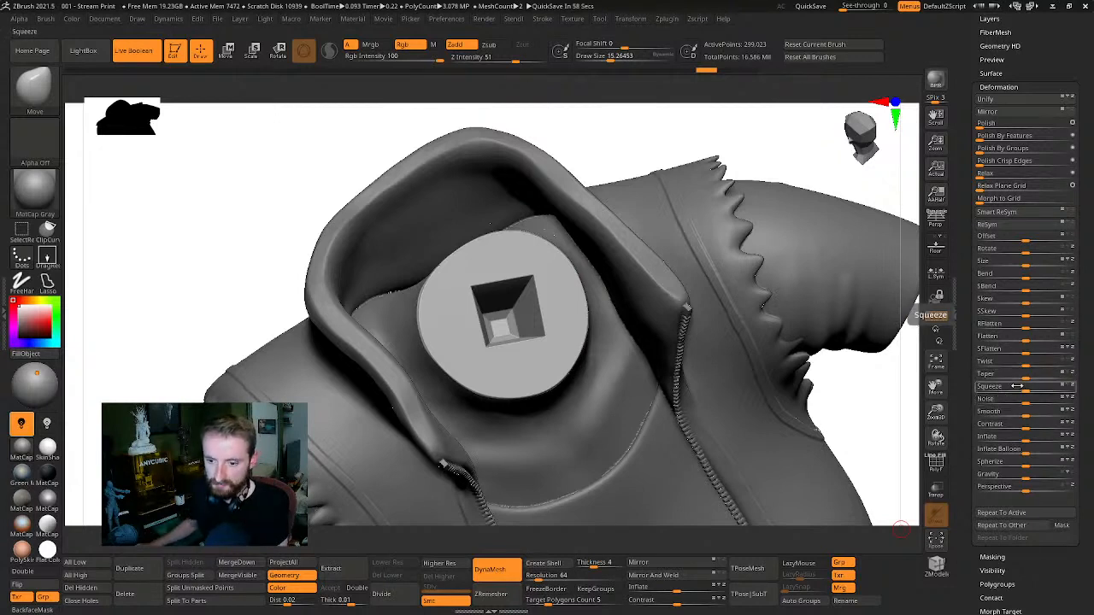
pyautogui.click(1027, 440)
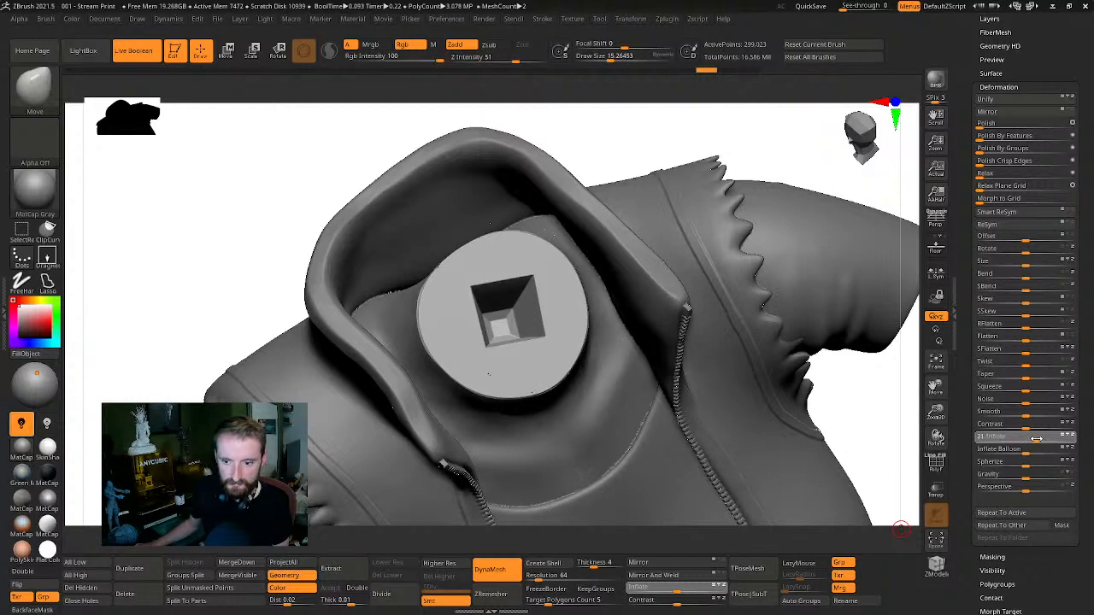
pyautogui.moveTo(656, 143); pyautogui.dragTo(740, 246)
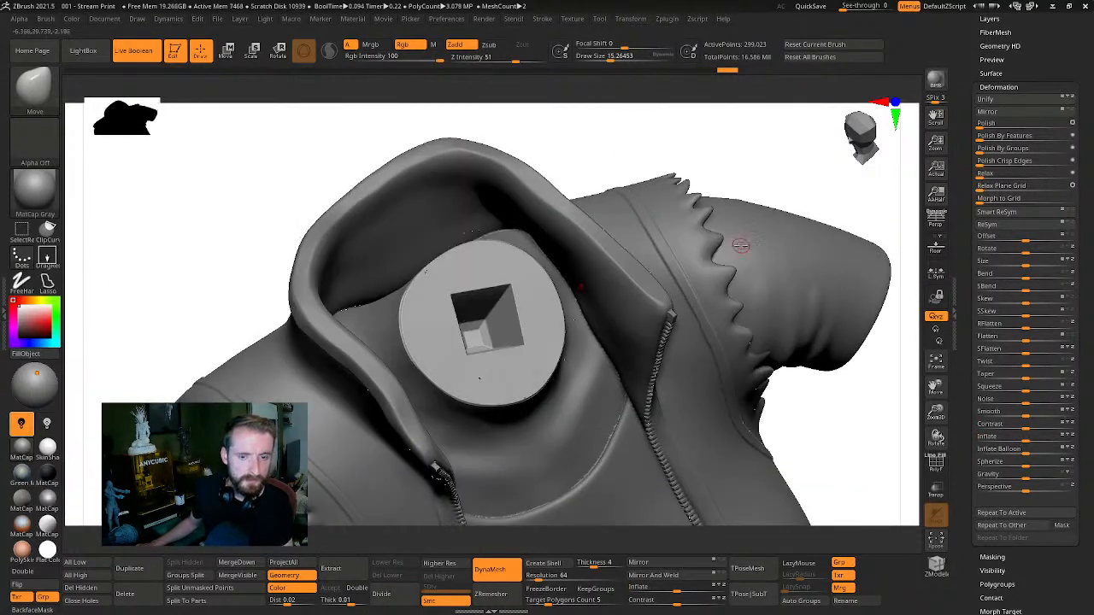
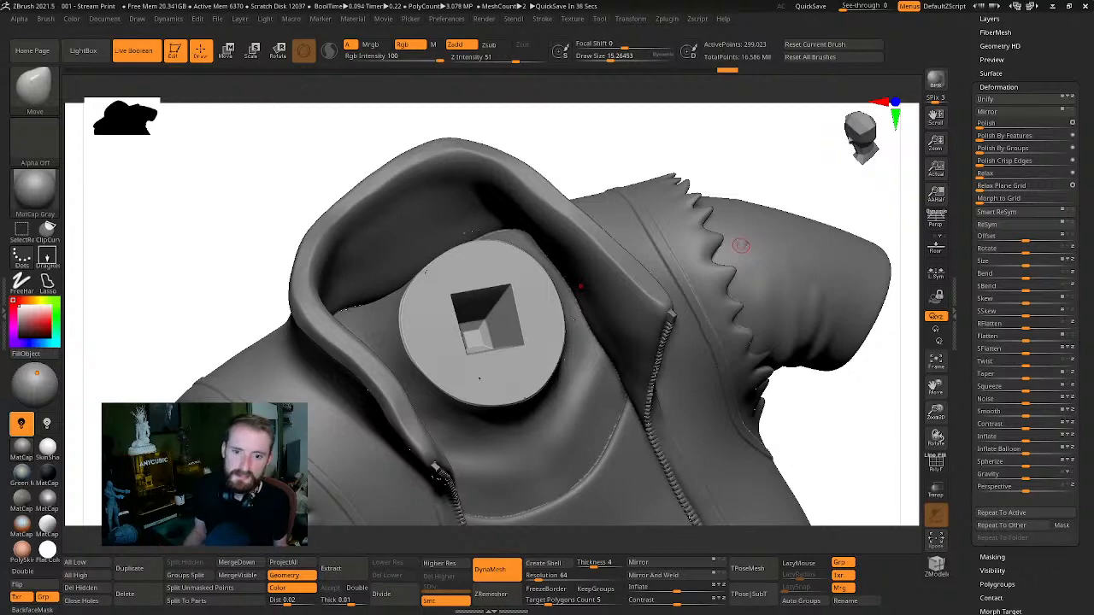
# Inflate the subtracted collar and key once more to give the torso socket extra clearance
pyautogui.moveTo(786, 188)
pyautogui.mouseDown()
pyautogui.moveTo(800, 173)
pyautogui.moveTo(793, 181)
pyautogui.mouseUp()
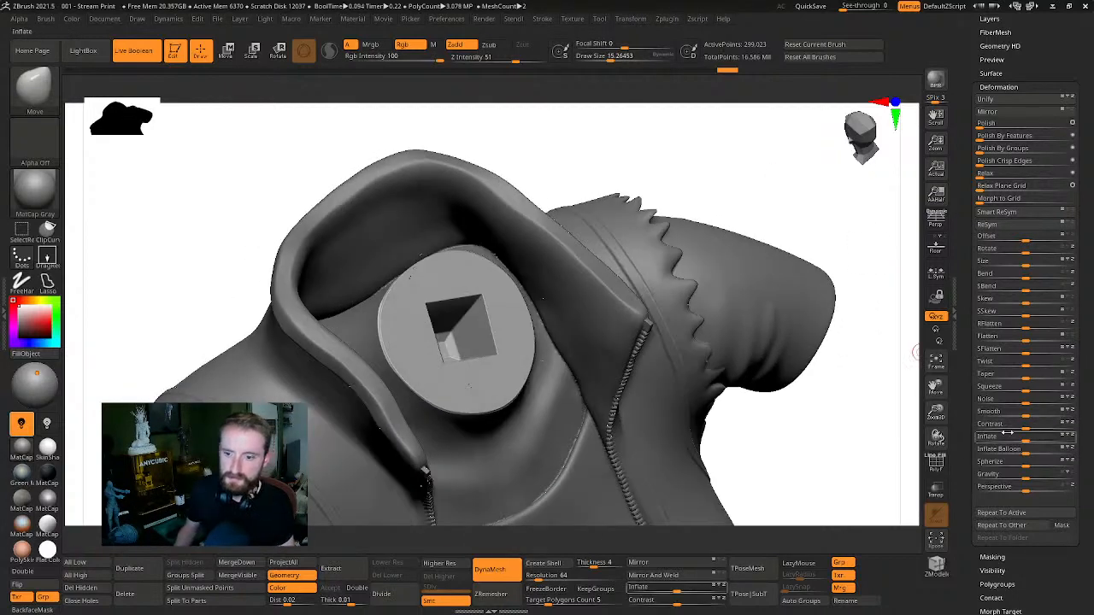
pyautogui.moveTo(1025, 439); pyautogui.dragTo(1085, 439)
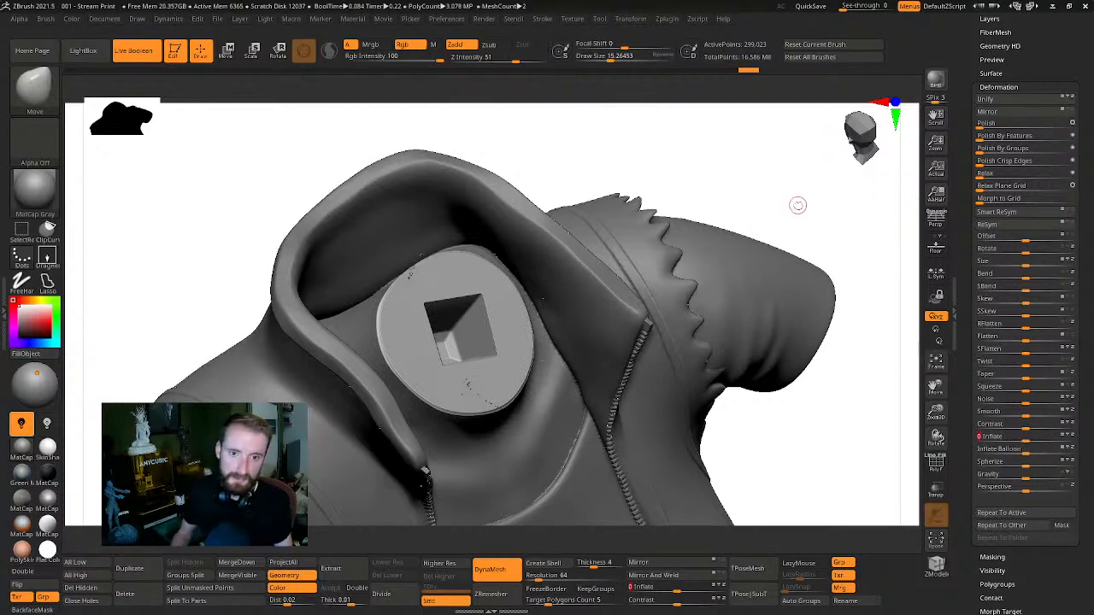
pyautogui.moveTo(797, 205); pyautogui.dragTo(736, 224)
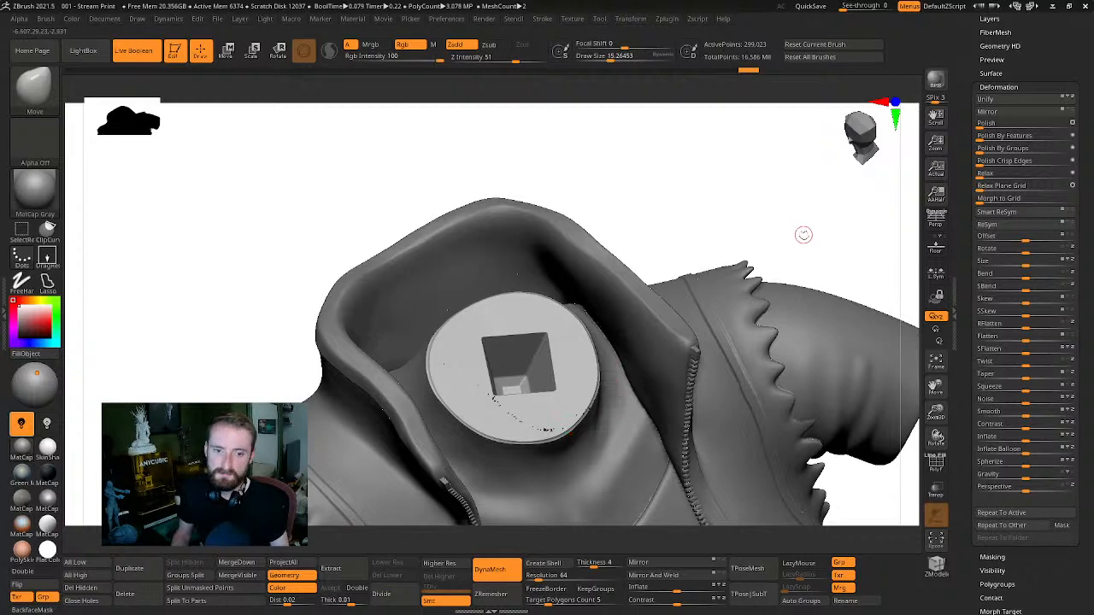
pyautogui.moveTo(801, 234); pyautogui.dragTo(679, 219)
pyautogui.hotkey('alt', 's')
pyautogui.hotkey('alt', 's')
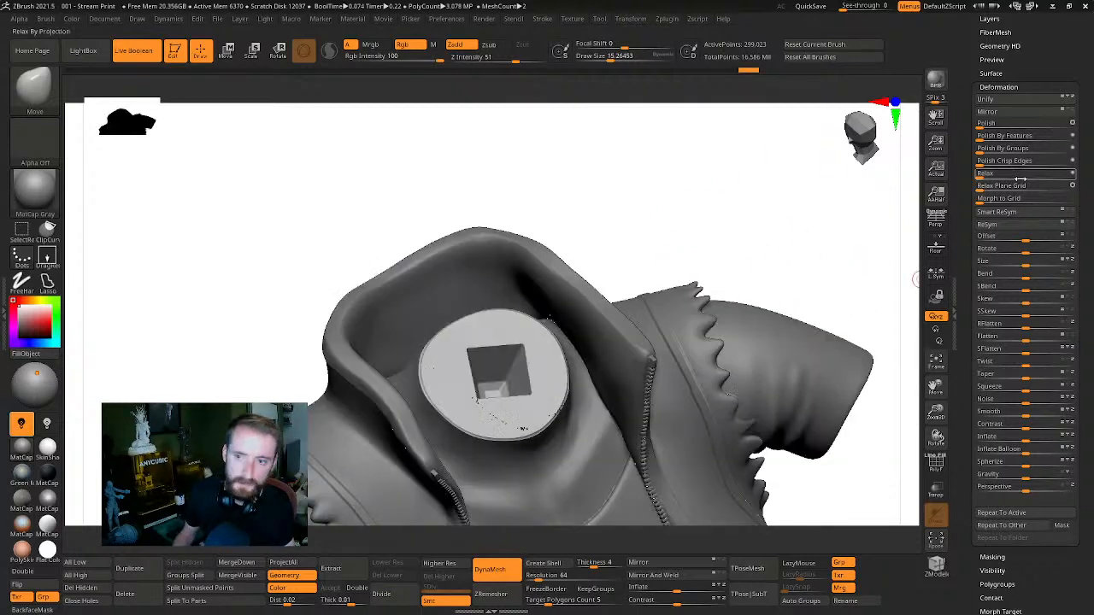
# Show the HEAD_1 subtool, make it active and move it below HEAD_2 in the subtool order
pyautogui.moveTo(1074, 70); pyautogui.dragTo(1047, 240)
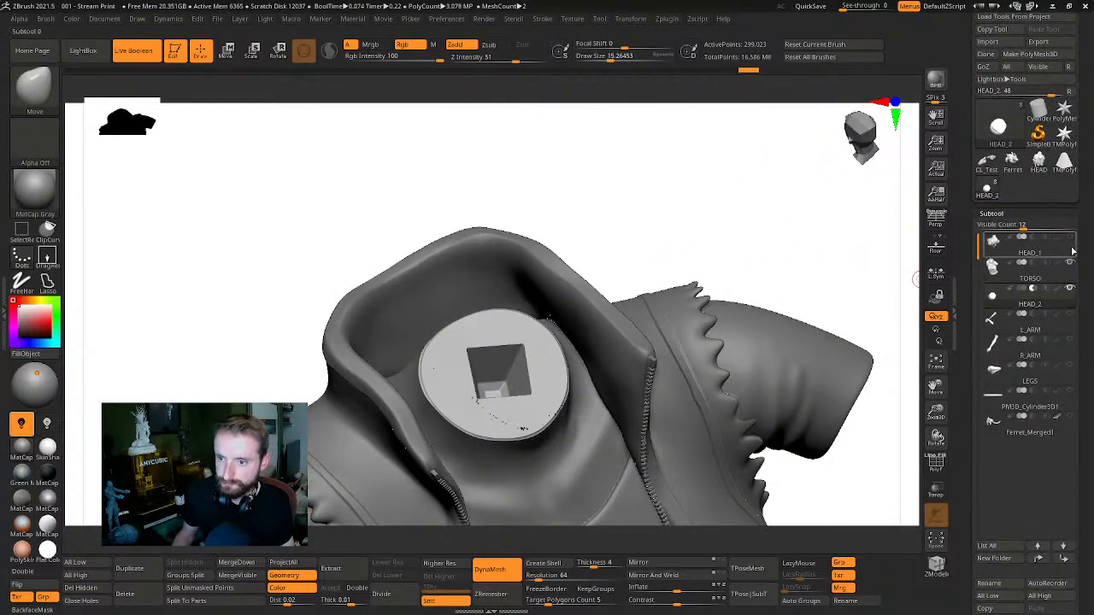
pyautogui.click(1070, 238)
pyautogui.click(1004, 249)
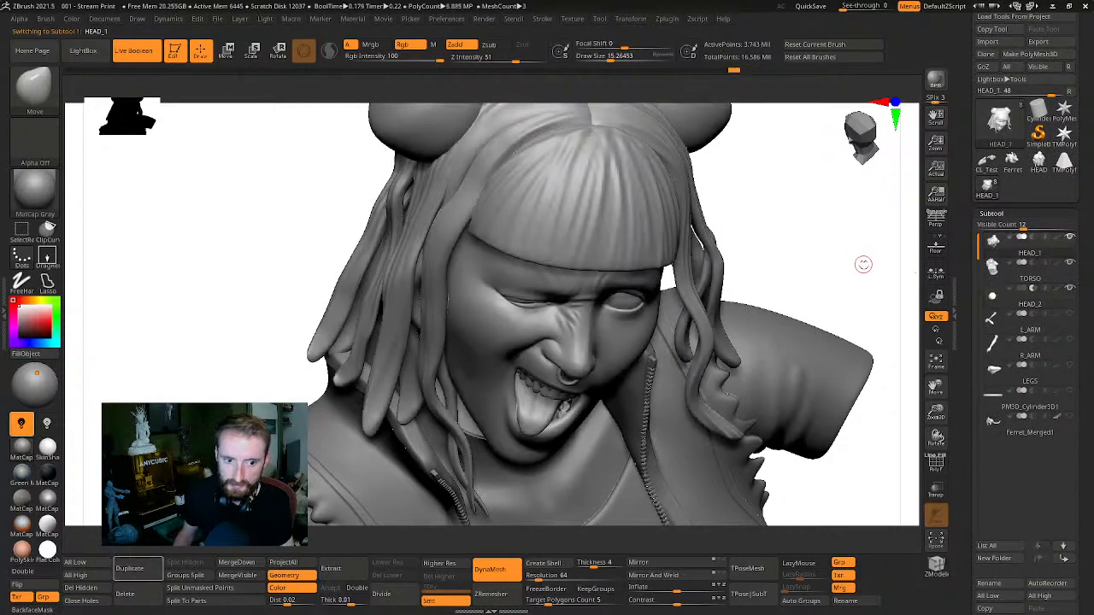
pyautogui.moveTo(860, 261); pyautogui.dragTo(840, 191)
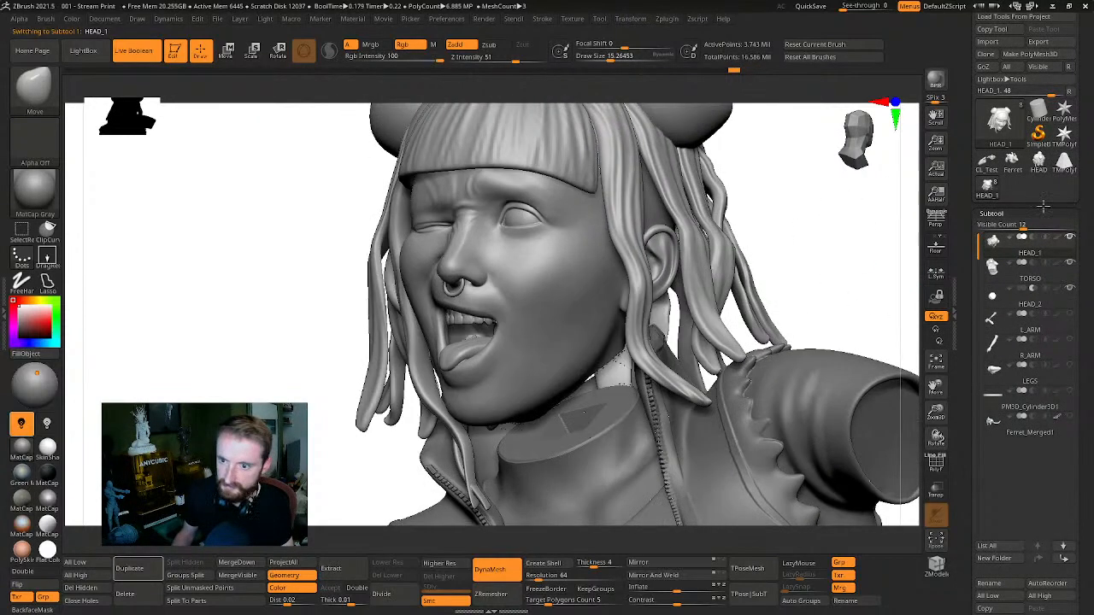
pyautogui.moveTo(1076, 340); pyautogui.dragTo(1074, 240)
pyautogui.keyDown('alt'); pyautogui.moveTo(825, 261); pyautogui.dragTo(779, 222); pyautogui.keyUp('alt')
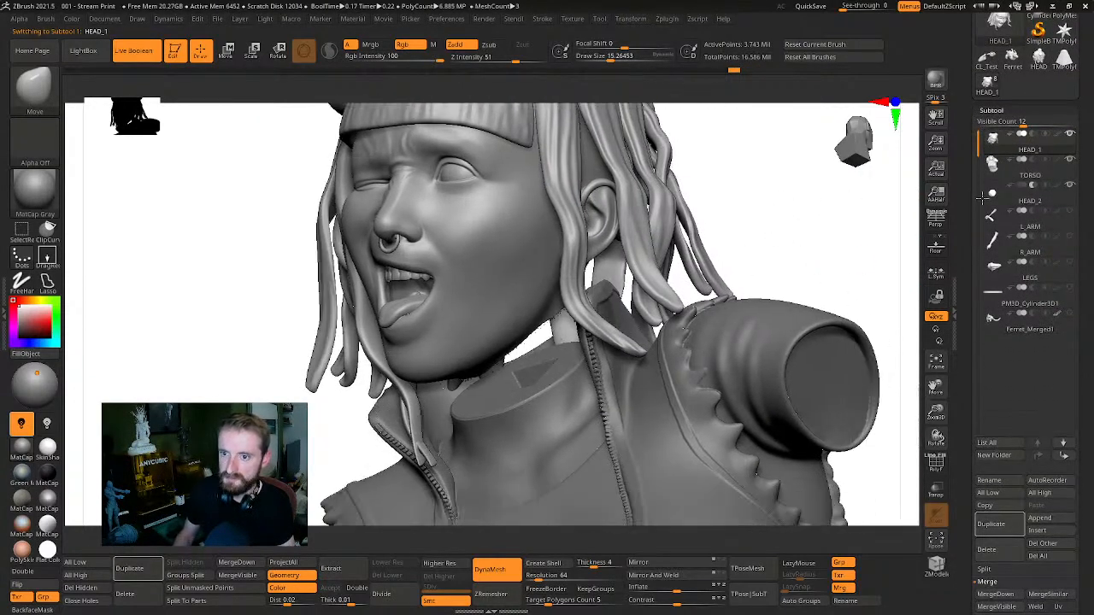
pyautogui.click(1065, 458)
pyautogui.click(1065, 458)
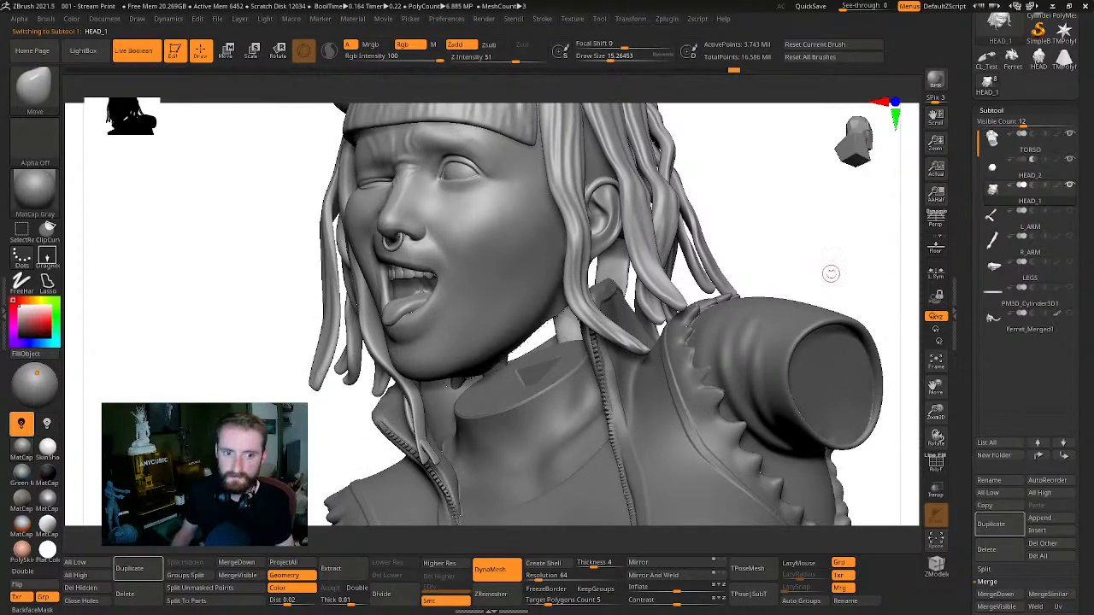
# Examine how the head's choker and hair strands sit against the torso's neck and jacket collar, briefly isolating the head
pyautogui.moveTo(804, 262); pyautogui.dragTo(761, 190)
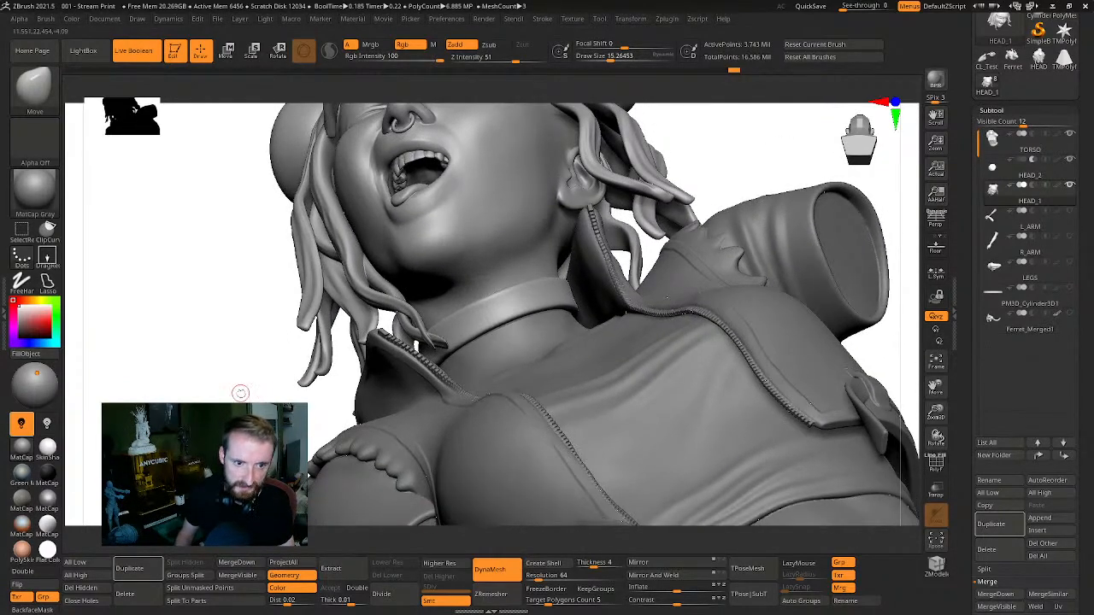
pyautogui.moveTo(287, 334)
pyautogui.mouseDown()
pyautogui.moveTo(317, 296)
pyautogui.moveTo(328, 322)
pyautogui.moveTo(313, 336)
pyautogui.moveTo(310, 322)
pyautogui.moveTo(495, 317)
pyautogui.moveTo(490, 410)
pyautogui.moveTo(430, 410)
pyautogui.moveTo(361, 439)
pyautogui.moveTo(364, 427)
pyautogui.moveTo(336, 454)
pyautogui.mouseUp()
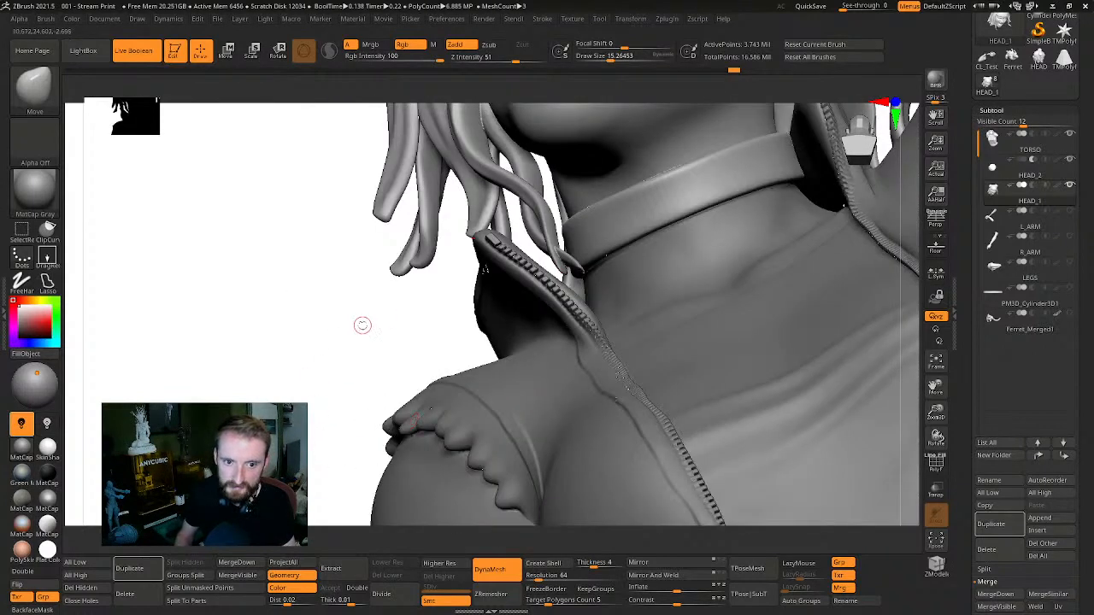
pyautogui.moveTo(362, 324)
pyautogui.mouseDown()
pyautogui.moveTo(353, 310)
pyautogui.moveTo(410, 310)
pyautogui.mouseUp()
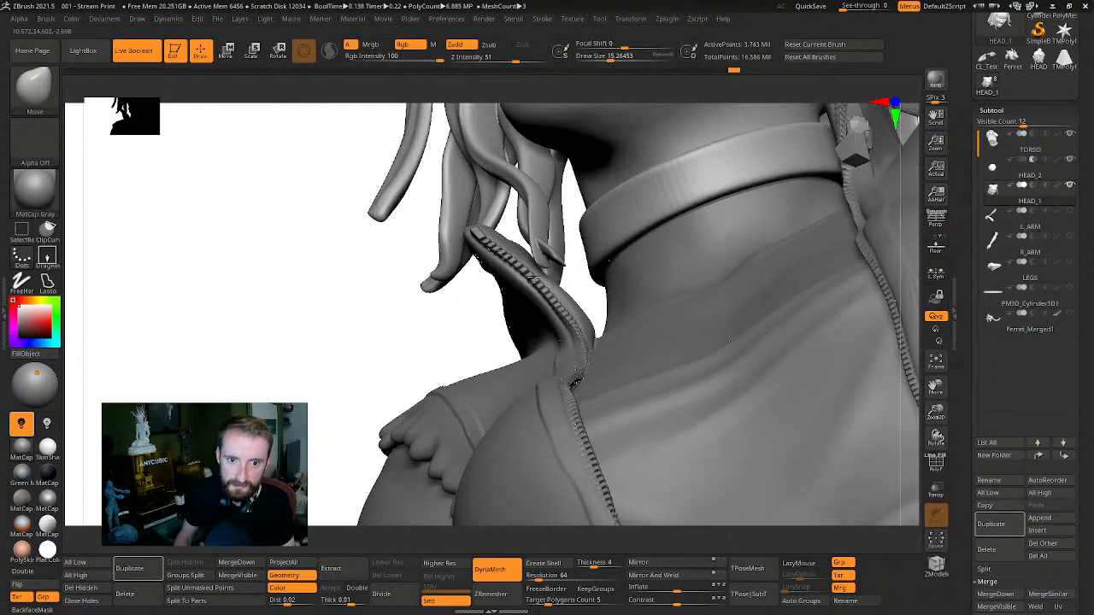
pyautogui.moveTo(729, 342); pyautogui.dragTo(725, 263)
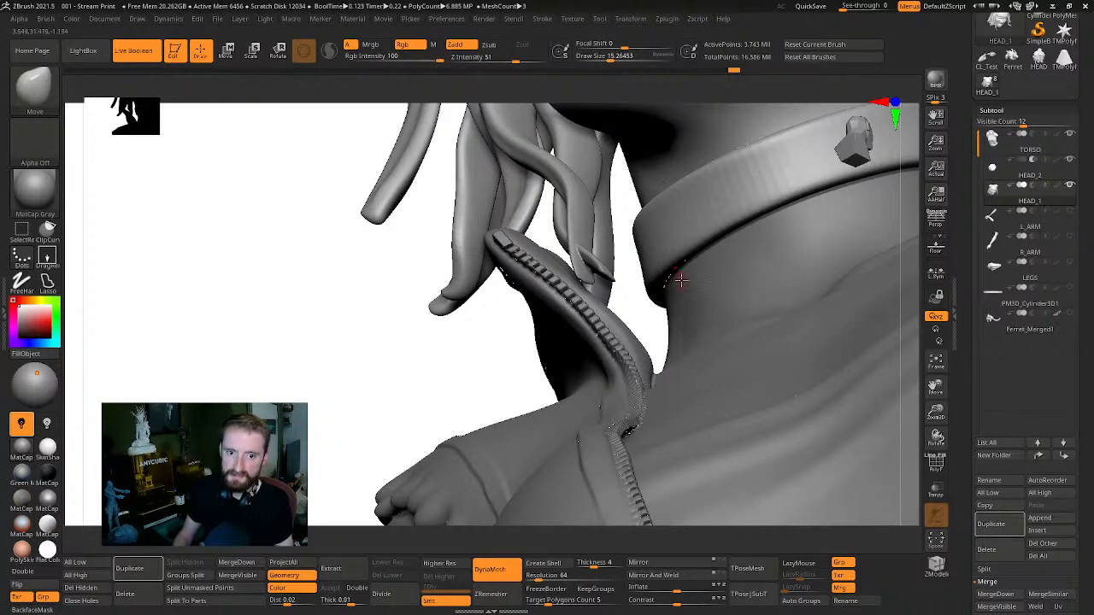
pyautogui.moveTo(368, 347)
pyautogui.mouseDown()
pyautogui.moveTo(363, 358)
pyautogui.moveTo(396, 377)
pyautogui.moveTo(413, 318)
pyautogui.mouseUp()
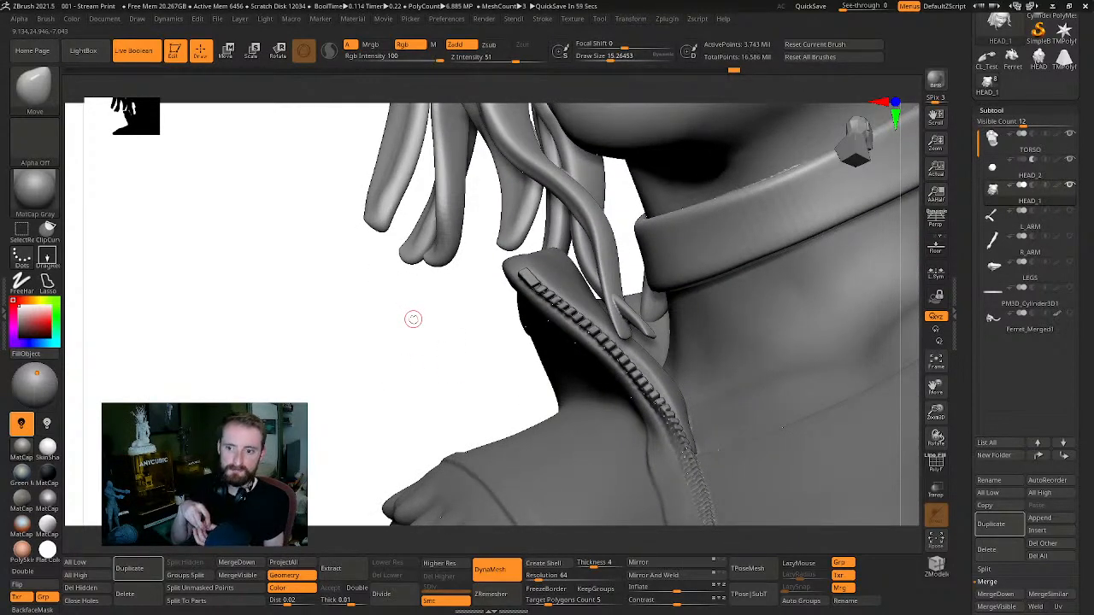
pyautogui.click(513, 351)
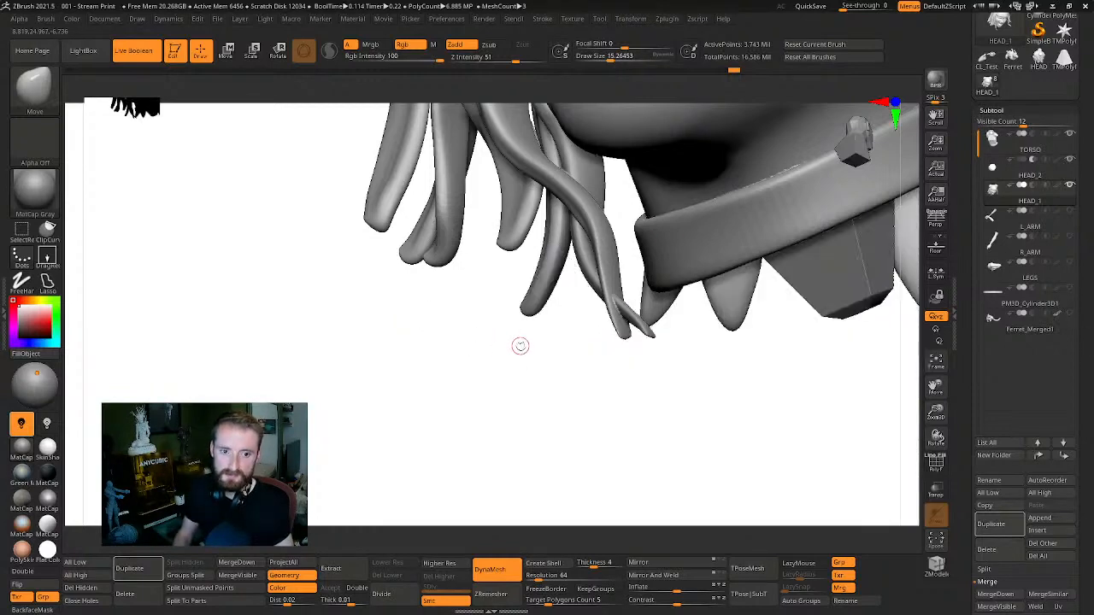
pyautogui.click(466, 385)
pyautogui.moveTo(412, 379)
pyautogui.mouseDown()
pyautogui.moveTo(329, 384)
pyautogui.moveTo(234, 368)
pyautogui.moveTo(285, 300)
pyautogui.moveTo(372, 411)
pyautogui.moveTo(345, 244)
pyautogui.mouseUp()
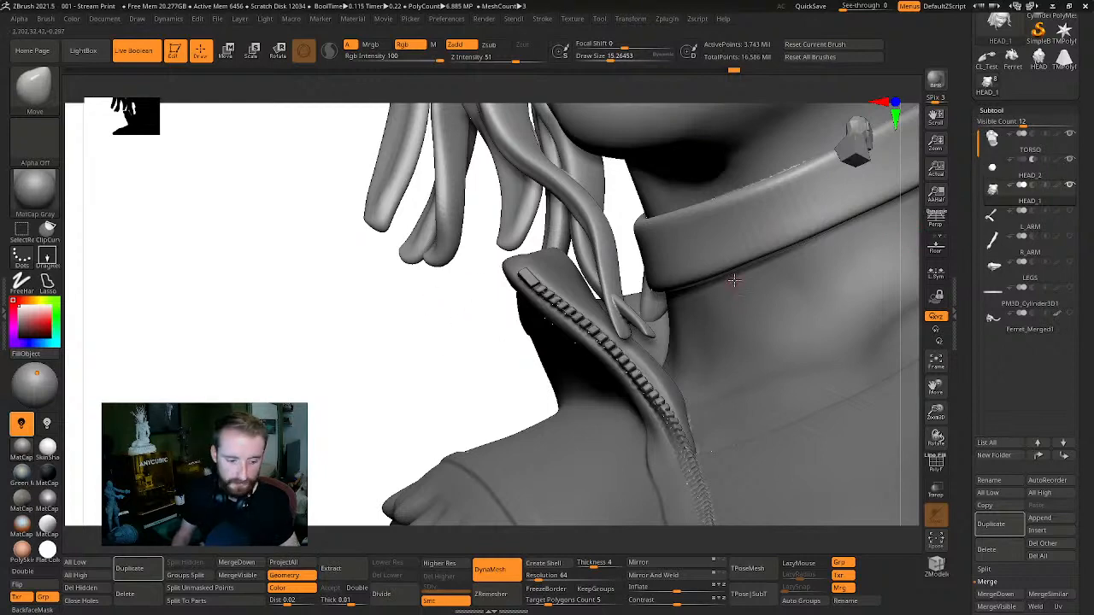
pyautogui.press('f')
pyautogui.moveTo(814, 265); pyautogui.dragTo(854, 229)
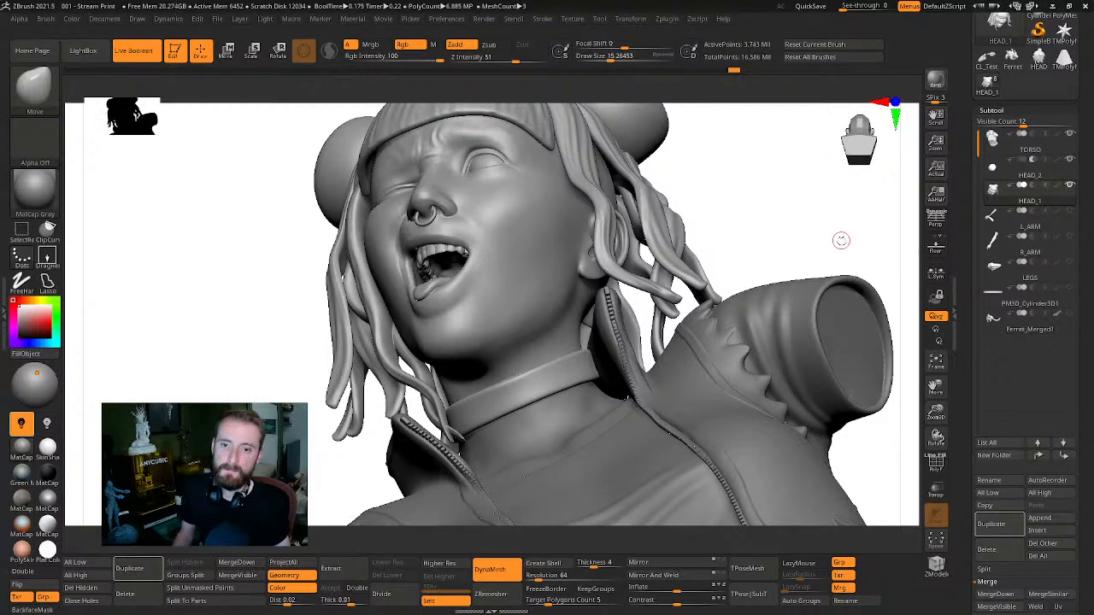
pyautogui.moveTo(828, 220); pyautogui.dragTo(854, 249)
# Select the torso and inspect its neck in isolation, and bring the other visible parts back
pyautogui.click(993, 139)
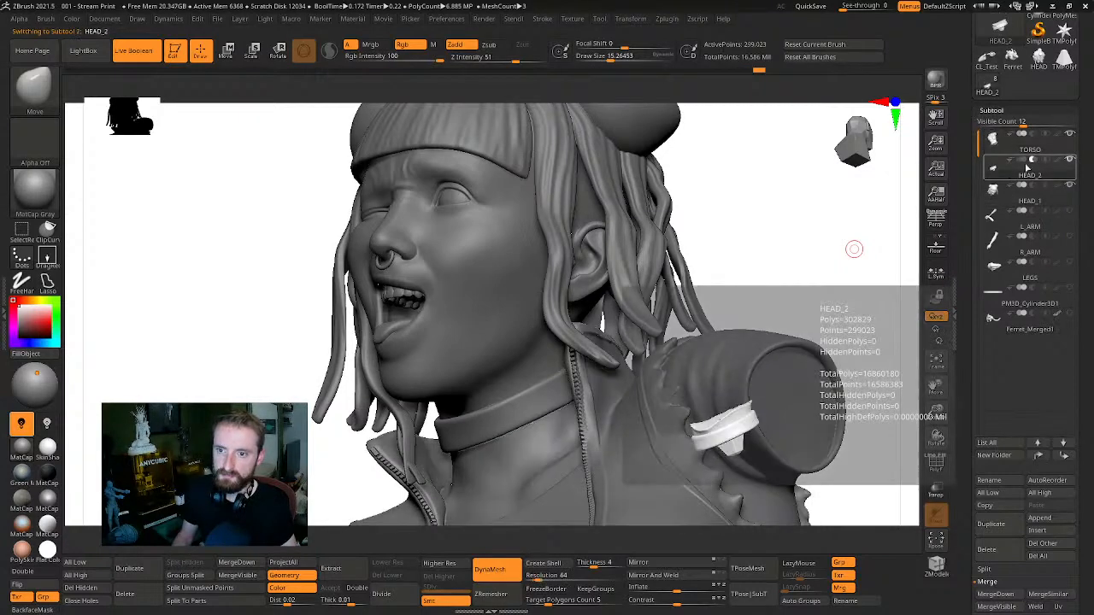
pyautogui.hotkey('shift', 's')
pyautogui.moveTo(791, 254); pyautogui.dragTo(833, 243)
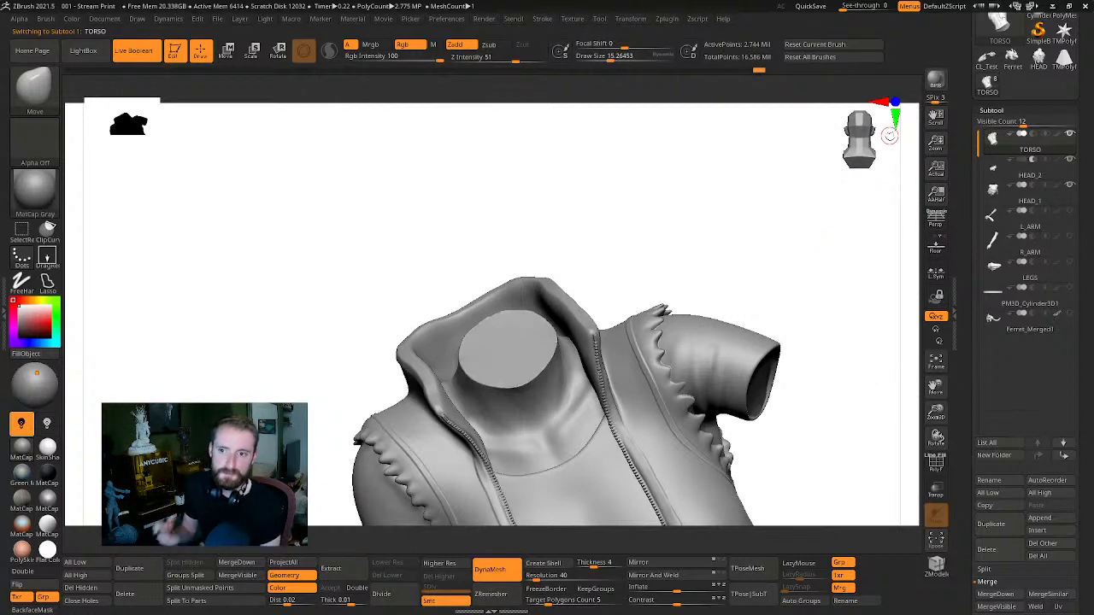
pyautogui.moveTo(858, 245); pyautogui.dragTo(766, 205)
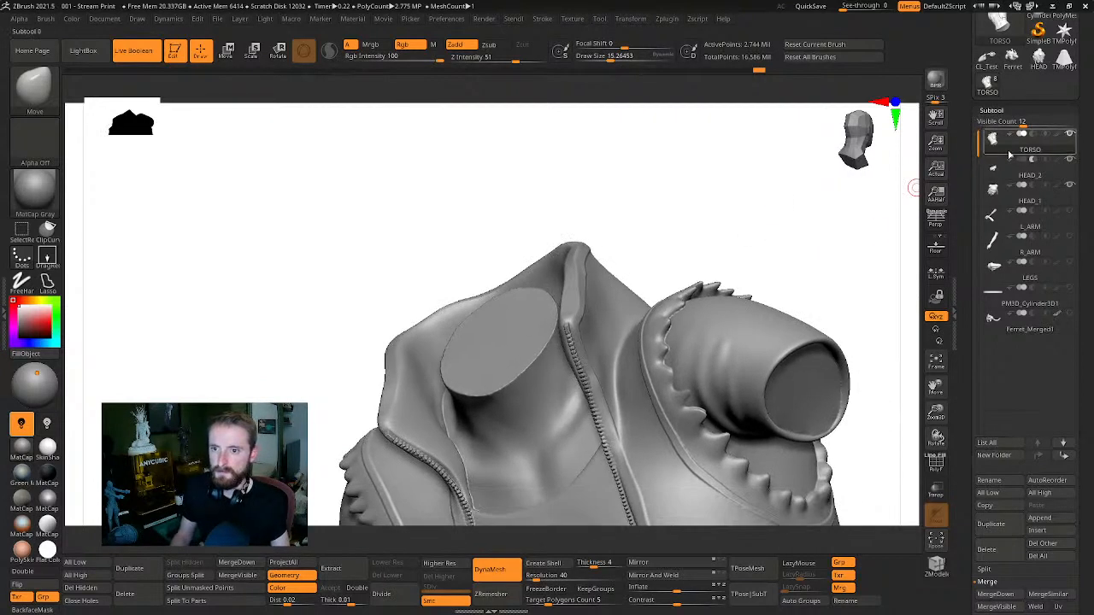
pyautogui.moveTo(983, 161); pyautogui.dragTo(983, 149)
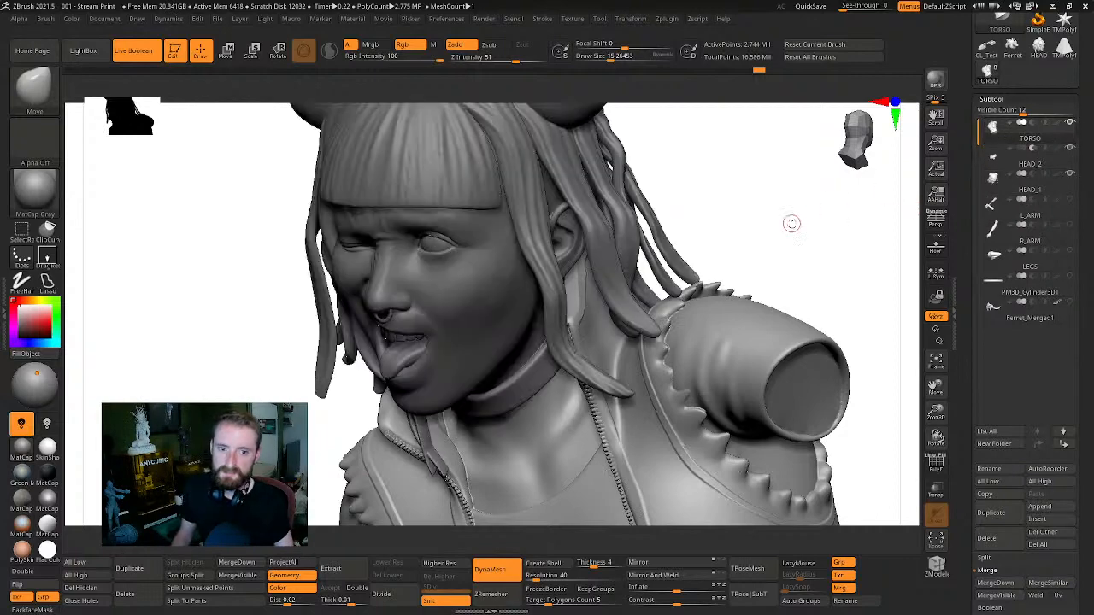
# Hide HEAD_1 and examine the keyed socket in the torso's neck with the Live Boolean preview off and on
pyautogui.moveTo(816, 231); pyautogui.dragTo(886, 215)
pyautogui.click(1068, 175)
pyautogui.moveTo(770, 229); pyautogui.dragTo(577, 229)
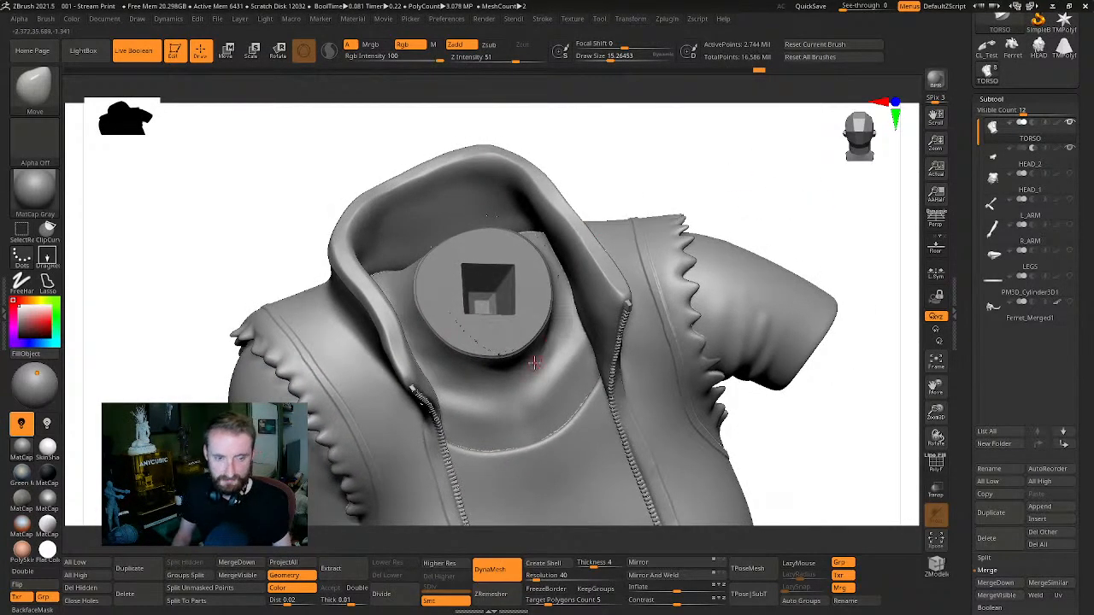
pyautogui.click(139, 52)
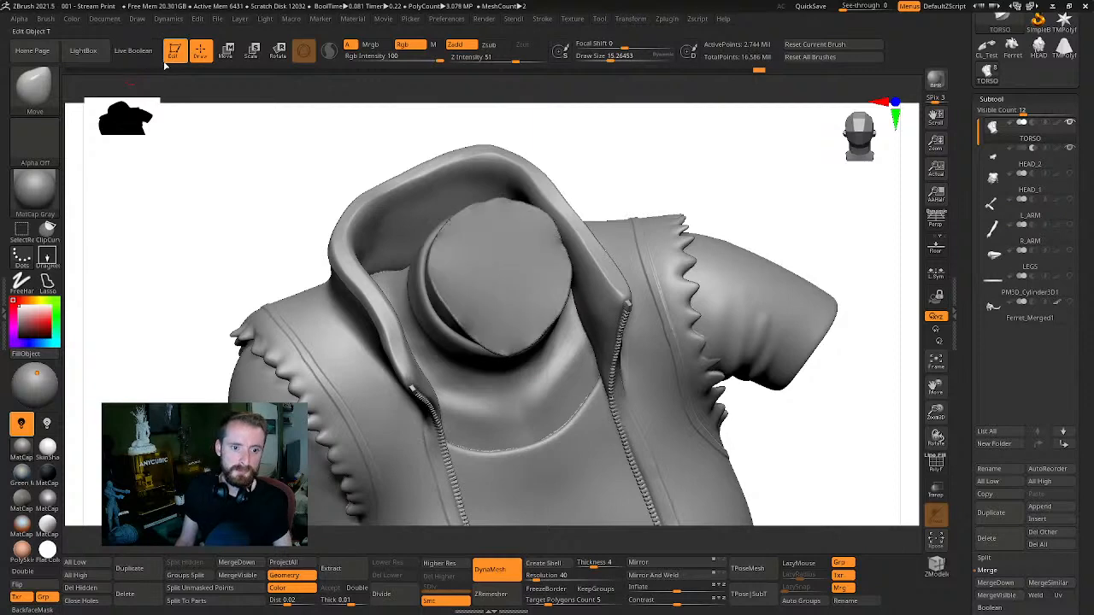
pyautogui.click(141, 55)
pyautogui.moveTo(709, 149); pyautogui.dragTo(908, 200)
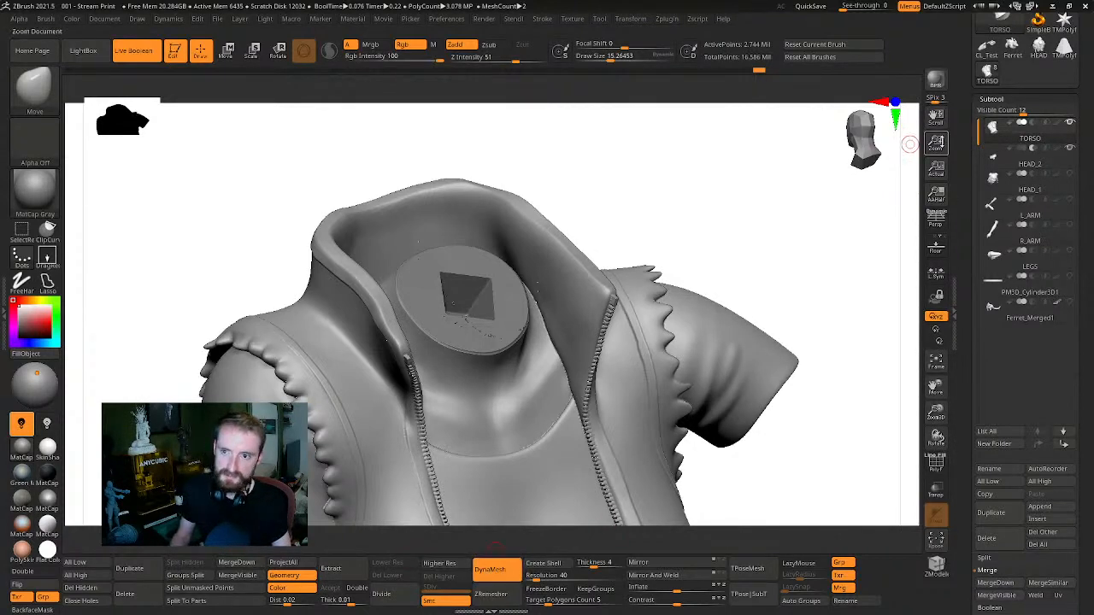
# Merge the subtractive HEAD_2 into the TORSO subtool and update its DynaMesh to cut the neck socket permanently
pyautogui.hotkey('alt', 'Down')
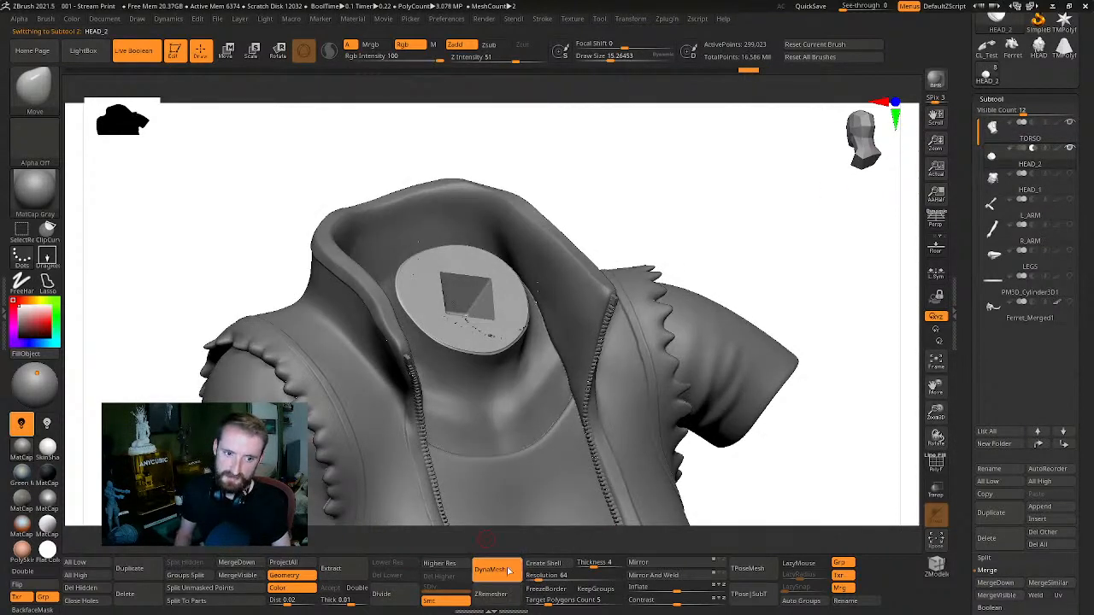
pyautogui.hotkey('alt', 'Up')
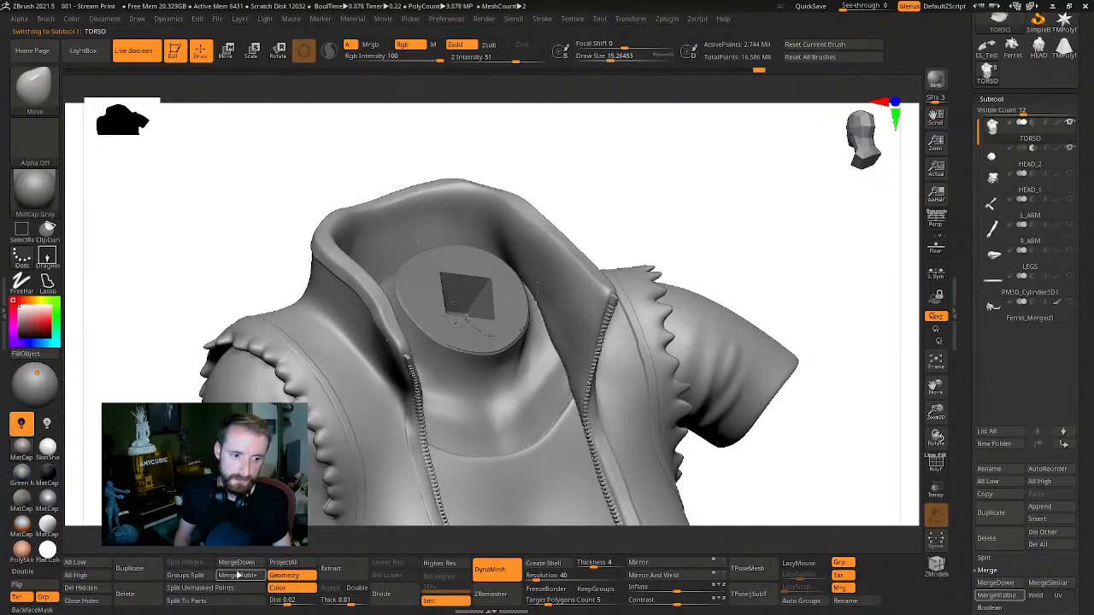
pyautogui.click(995, 582)
pyautogui.click(199, 587)
pyautogui.moveTo(774, 261)
pyautogui.mouseDown()
pyautogui.moveTo(806, 259)
pyautogui.moveTo(749, 232)
pyautogui.moveTo(742, 194)
pyautogui.moveTo(722, 209)
pyautogui.moveTo(806, 233)
pyautogui.mouseUp()
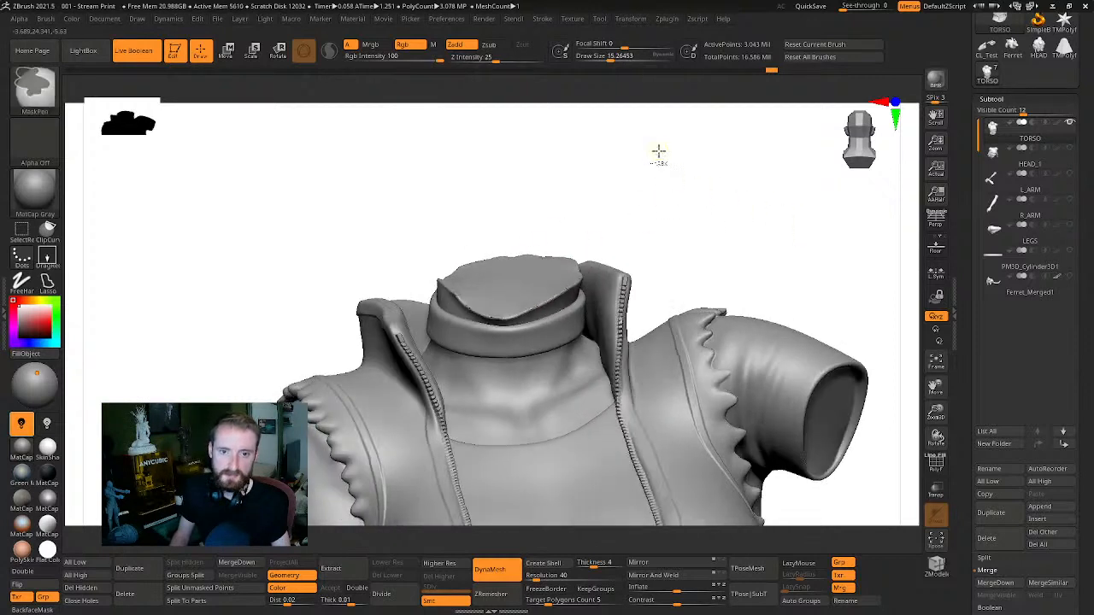
pyautogui.keyDown('ctrl'); pyautogui.moveTo(645, 146); pyautogui.dragTo(748, 225); pyautogui.keyUp('ctrl')
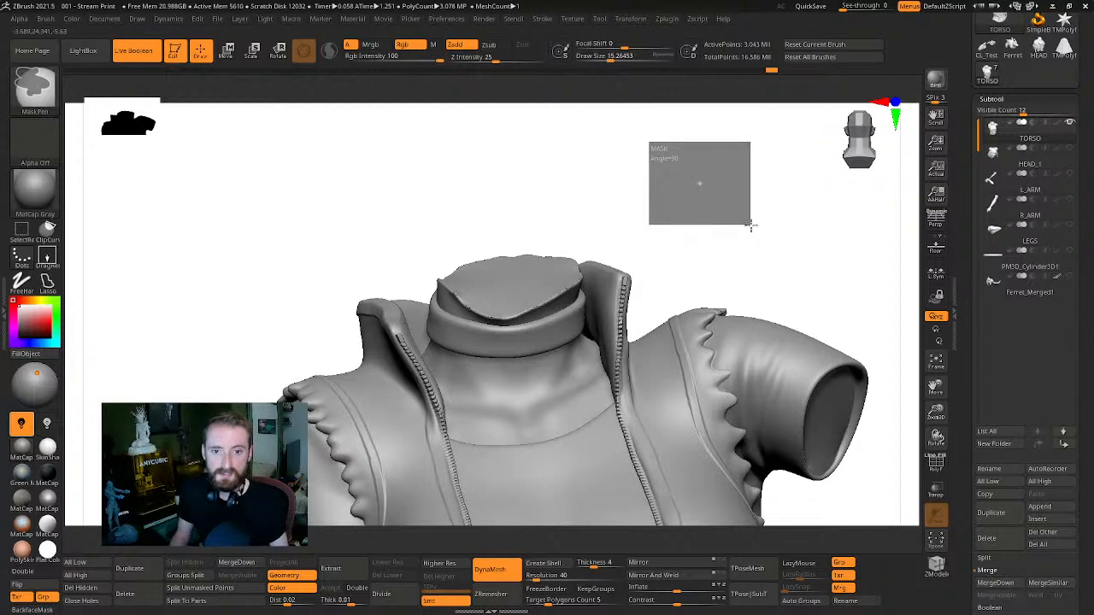
pyautogui.keyDown('ctrl'); pyautogui.moveTo(750, 224); pyautogui.dragTo(749, 227); pyautogui.keyUp('ctrl')
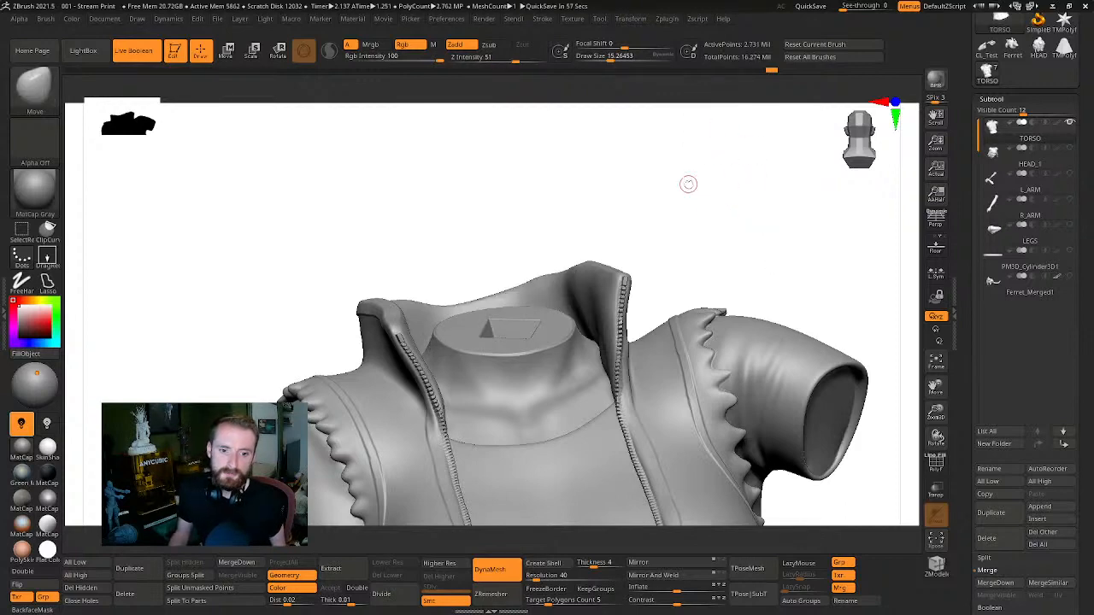
# Show HEAD_1 again, make it active and examine how its choker and hair sit against the torso
pyautogui.moveTo(720, 183); pyautogui.dragTo(795, 197)
pyautogui.click(1070, 150)
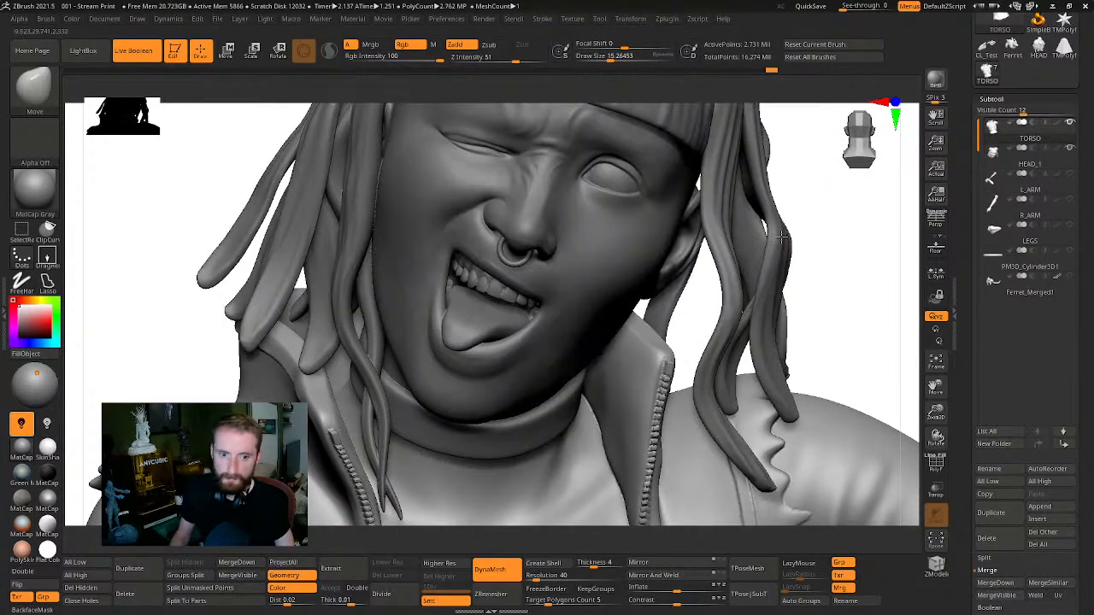
pyautogui.moveTo(856, 216); pyautogui.dragTo(816, 184)
pyautogui.click(993, 160)
pyautogui.press('w')
pyautogui.moveTo(827, 231); pyautogui.dragTo(842, 269)
pyautogui.moveTo(452, 390); pyautogui.dragTo(499, 400)
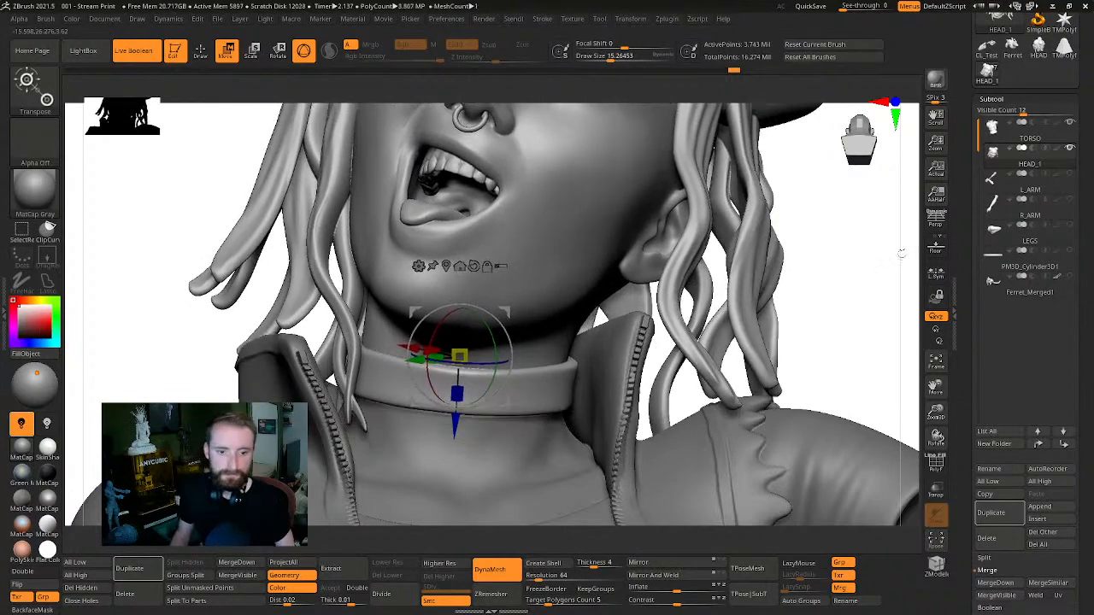
pyautogui.moveTo(869, 330)
pyautogui.keyDown('alt'); pyautogui.mouseDown()
pyautogui.moveTo(715, 282)
pyautogui.moveTo(750, 303)
pyautogui.moveTo(786, 179)
pyautogui.moveTo(811, 325)
pyautogui.moveTo(820, 283)
pyautogui.mouseUp(); pyautogui.keyUp('alt')
pyautogui.press('q')
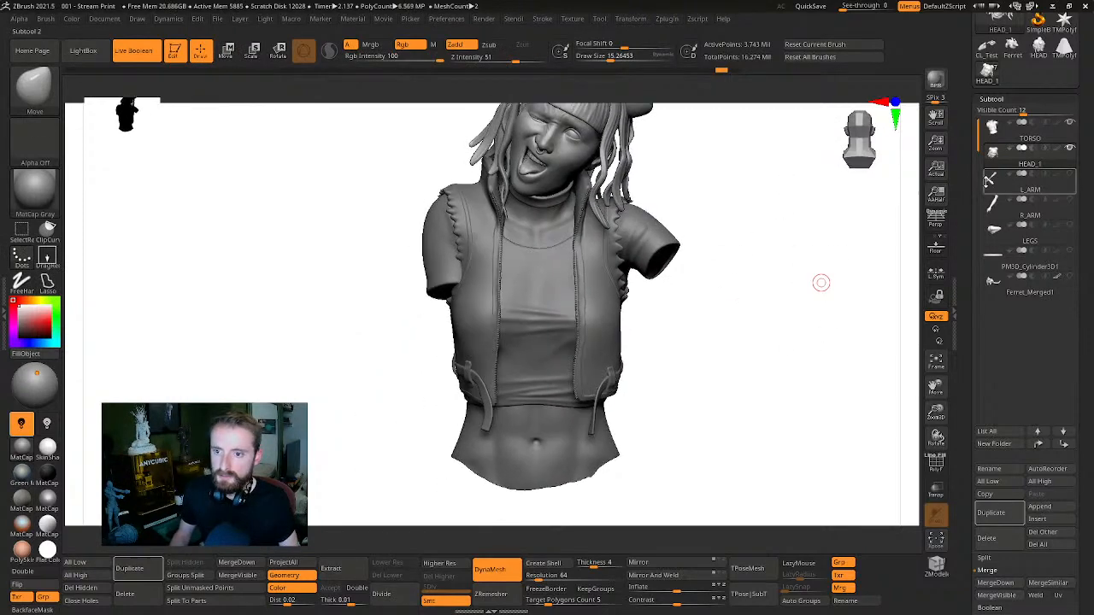
# Show the L_ARM subtool, make it active and examine the arm and bat around the body and in isolation
pyautogui.click(1045, 187)
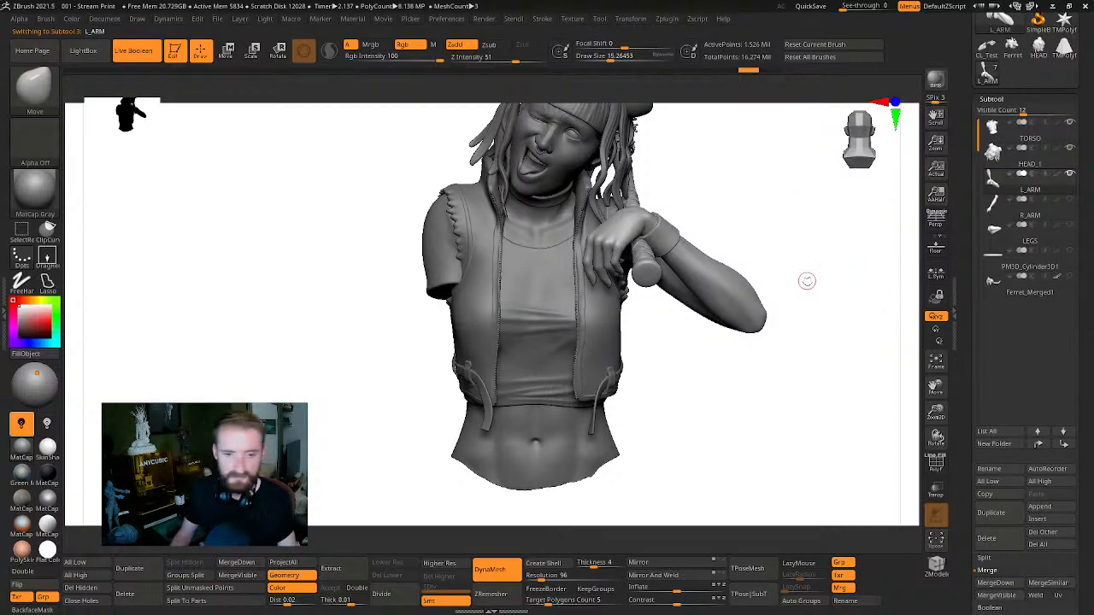
pyautogui.moveTo(806, 282); pyautogui.dragTo(496, 333)
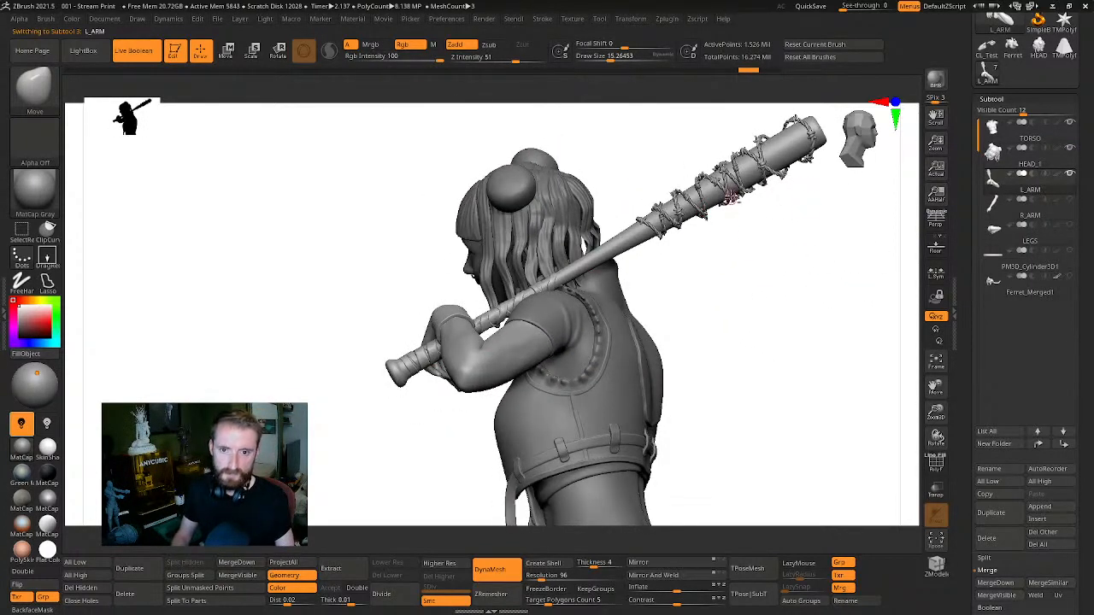
pyautogui.moveTo(767, 320); pyautogui.dragTo(524, 196)
pyautogui.press('f')
pyautogui.hotkey('alt', 'shift', 's')
pyautogui.moveTo(728, 297); pyautogui.dragTo(703, 200)
pyautogui.hotkey('alt', 'shift', 's')
pyautogui.moveTo(691, 237); pyautogui.dragTo(769, 212)
pyautogui.moveTo(1072, 99); pyautogui.dragTo(1076, 224)
# Select the torso and inspect its left sleeve opening in isolation before bringing the other parts back
pyautogui.keyDown('alt'); pyautogui.click(602, 394); pyautogui.keyUp('alt')
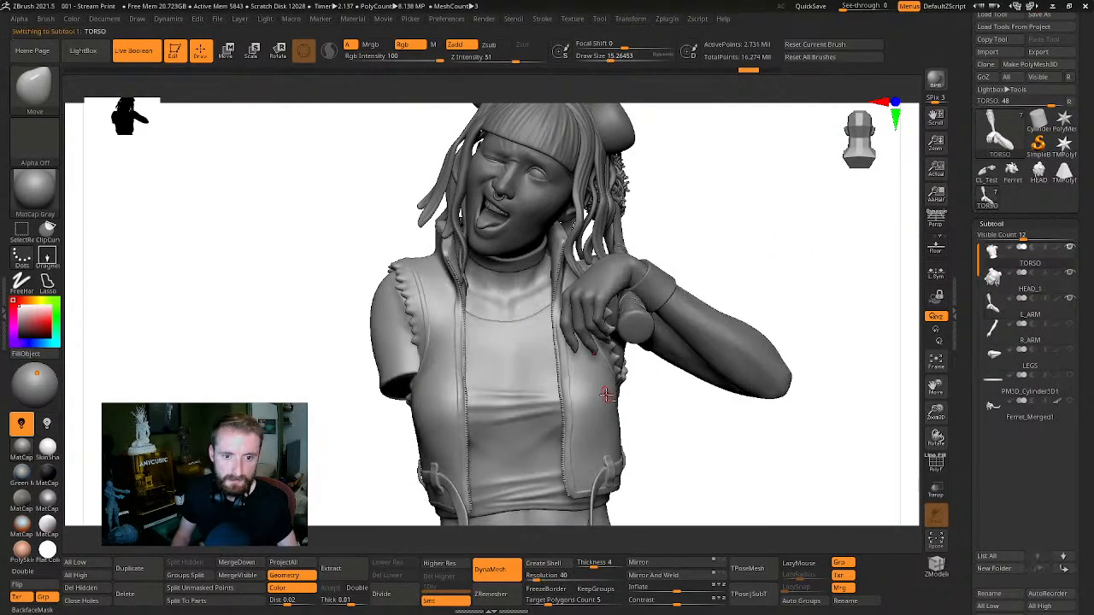
pyautogui.hotkey('alt', 'shift', 's')
pyautogui.moveTo(848, 272); pyautogui.dragTo(517, 249)
pyautogui.hotkey('alt', 'shift', 's')
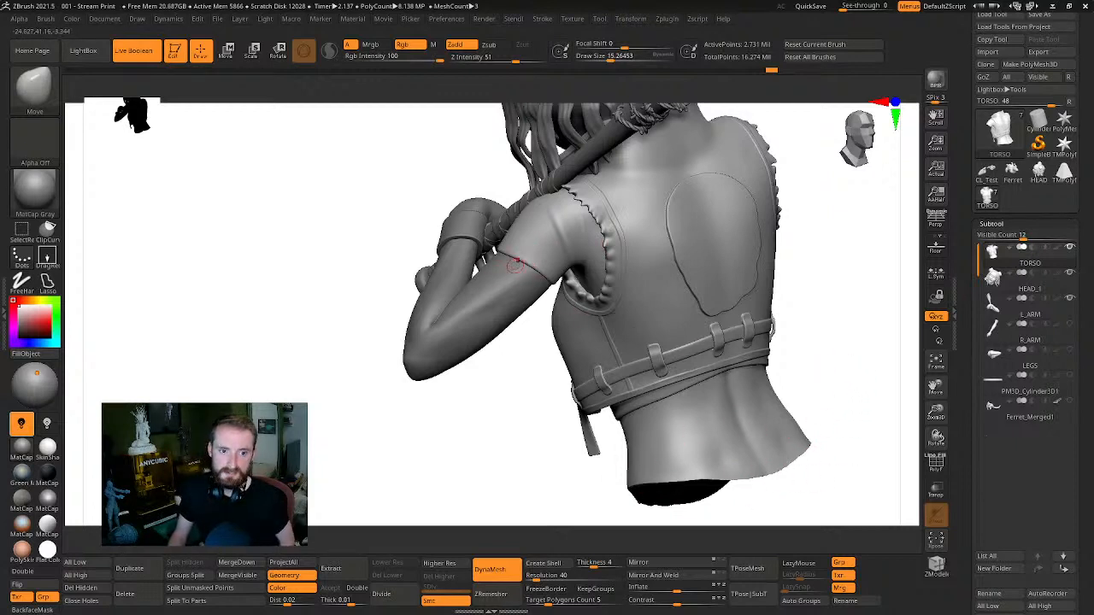
# Select L_ARM and examine the cut end of its upper arm in isolation and against the torso
pyautogui.keyDown('alt'); pyautogui.click(485, 316); pyautogui.keyUp('alt')
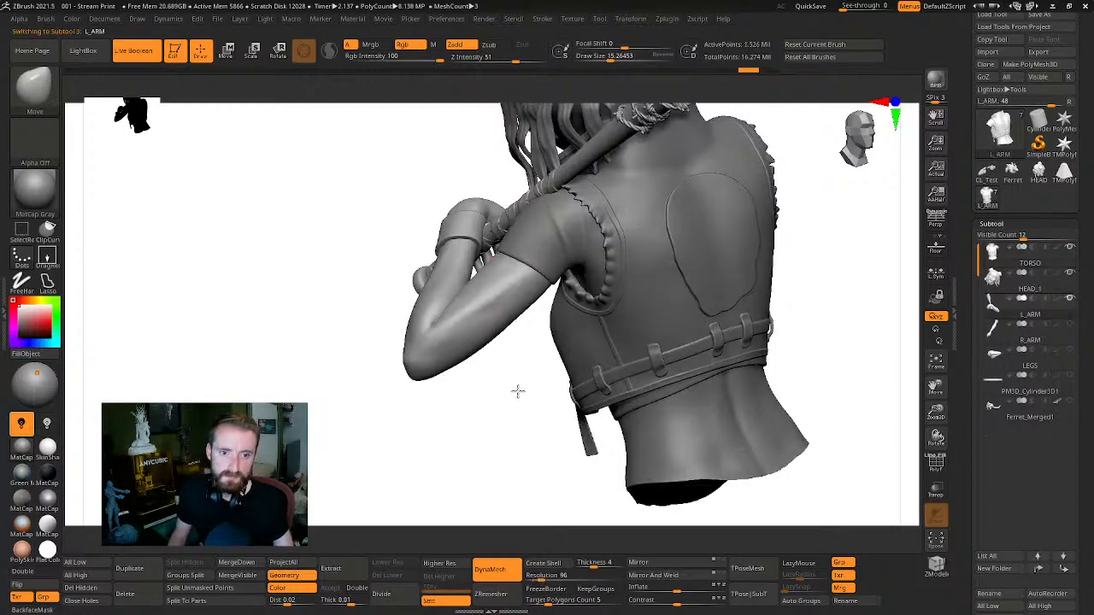
pyautogui.moveTo(515, 390); pyautogui.dragTo(594, 249)
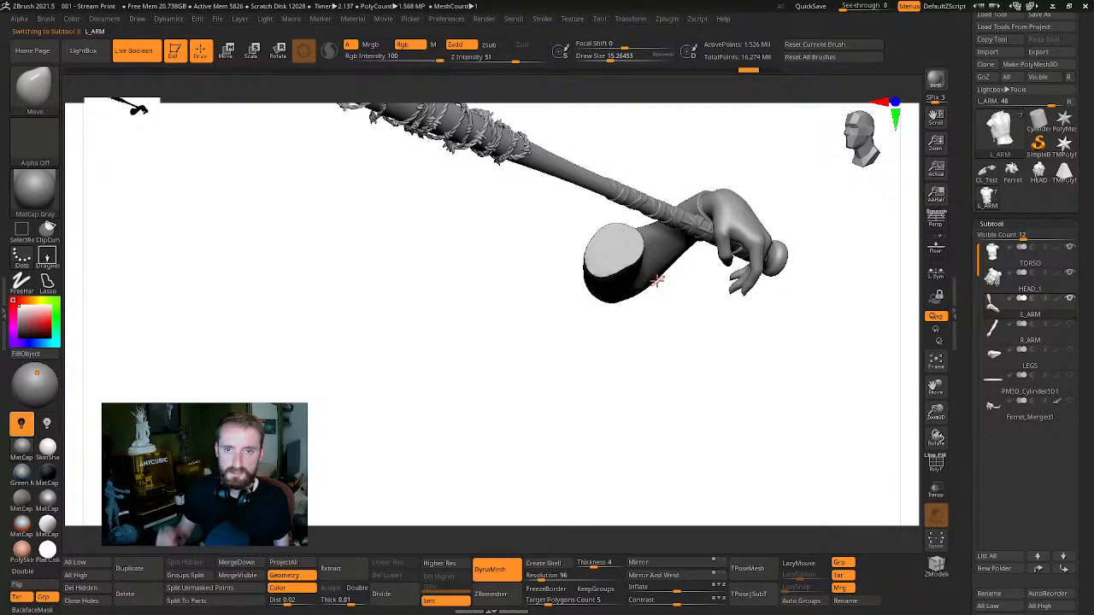
pyautogui.moveTo(843, 254); pyautogui.dragTo(690, 298)
pyautogui.click(1062, 172)
pyautogui.click(988, 198)
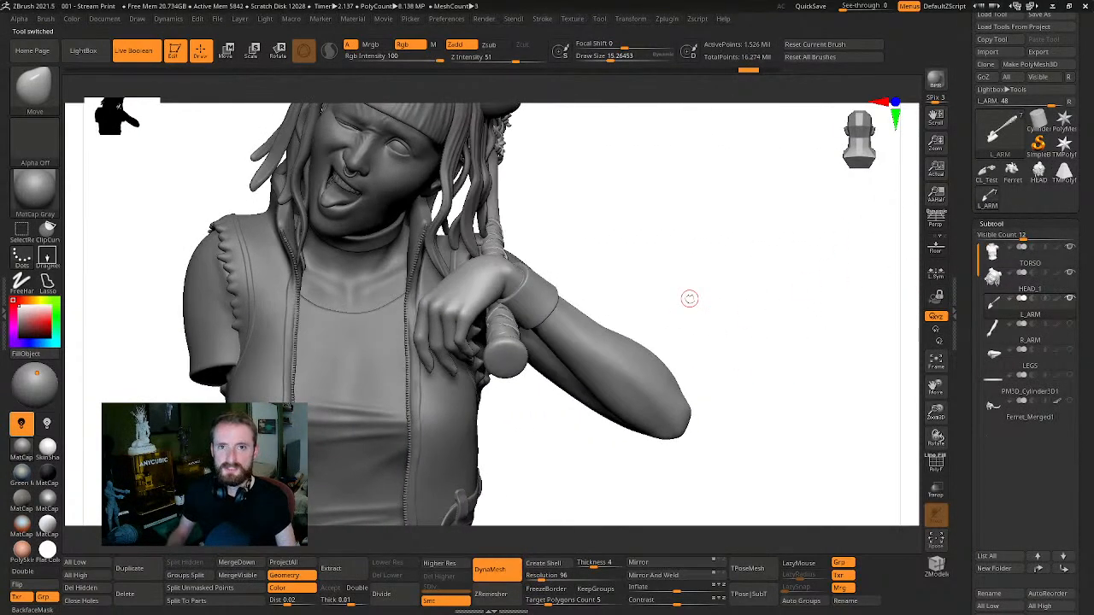
pyautogui.moveTo(796, 328); pyautogui.dragTo(642, 321)
pyautogui.moveTo(703, 235); pyautogui.dragTo(691, 432)
pyautogui.hotkey('alt', 's')
pyautogui.moveTo(854, 272); pyautogui.dragTo(785, 366)
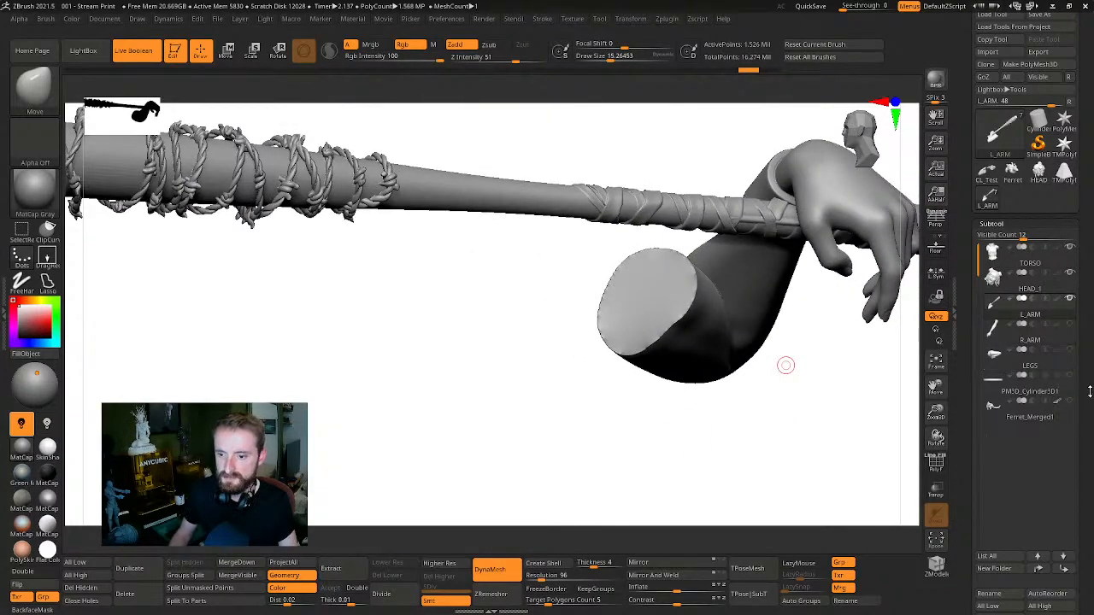
# Insert the tapered key mesh TMPolyMesh_2 as a new subtool directly below L_ARM
pyautogui.scroll(-3, 1089, 391)
pyautogui.click(1044, 516)
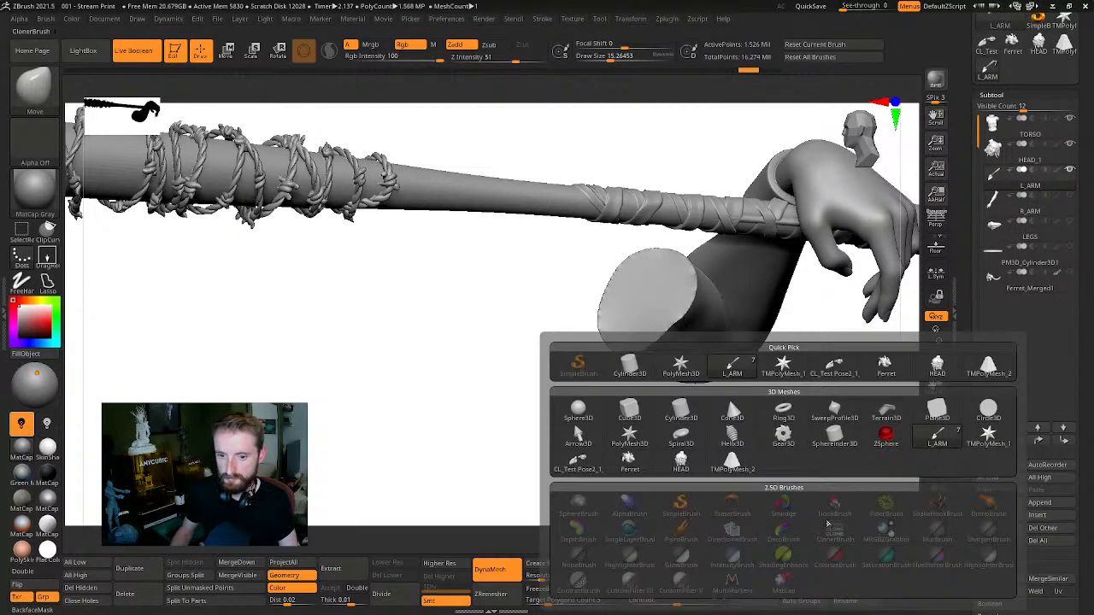
pyautogui.click(988, 368)
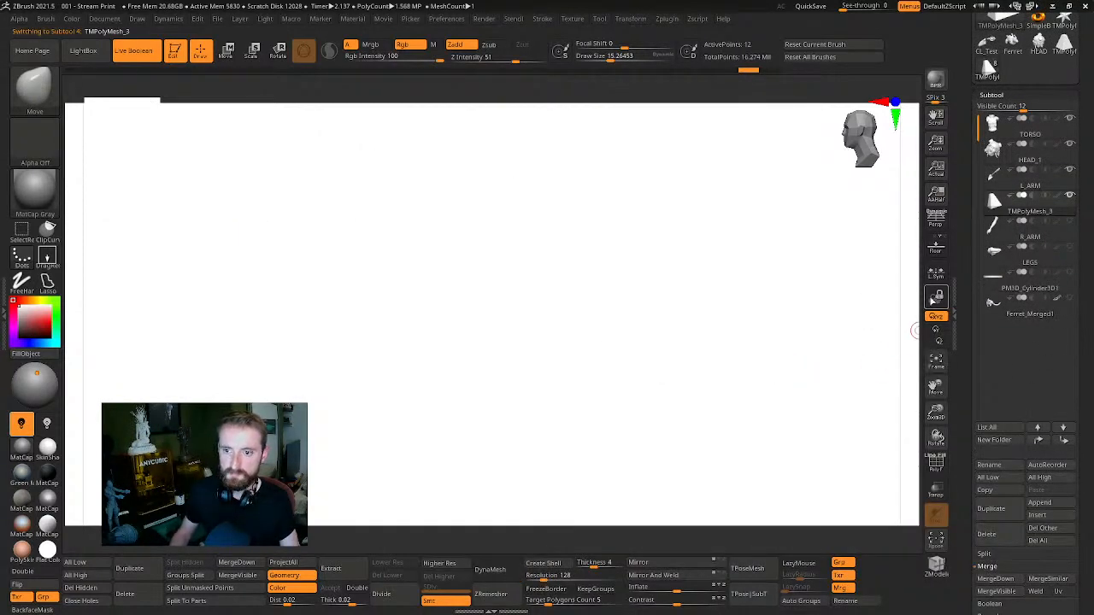
pyautogui.click(1041, 199)
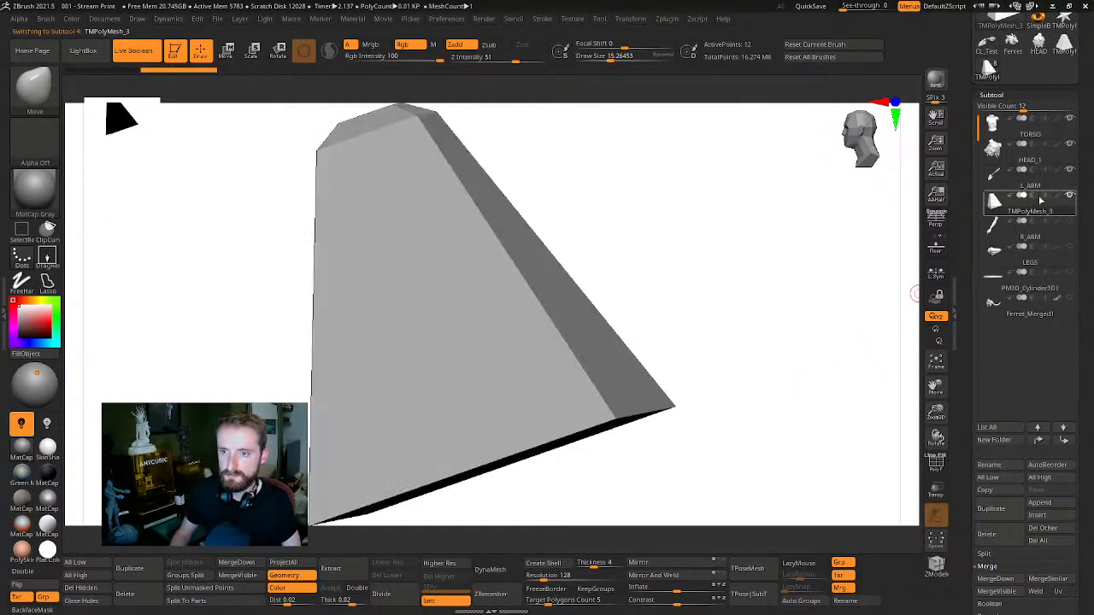
pyautogui.click(1001, 183)
# Centre the gizmo on the inserted key, show all parts and move the key down beside the raised left hand
pyautogui.press('e')
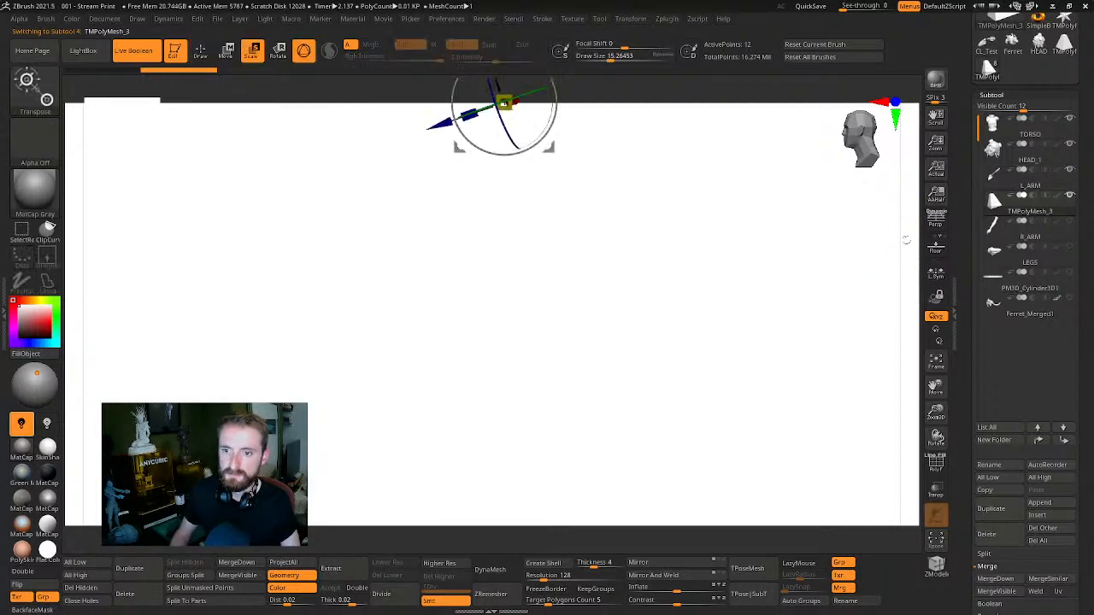
pyautogui.keyDown('alt'); pyautogui.click(546, 183); pyautogui.keyUp('alt')
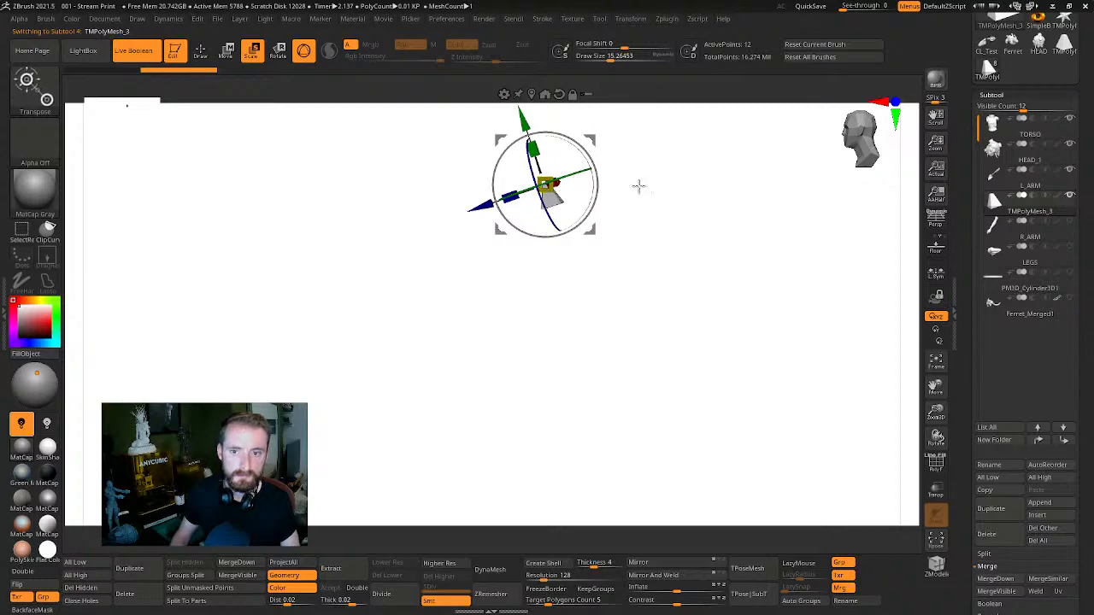
pyautogui.click(1071, 197)
pyautogui.moveTo(828, 276); pyautogui.dragTo(778, 251)
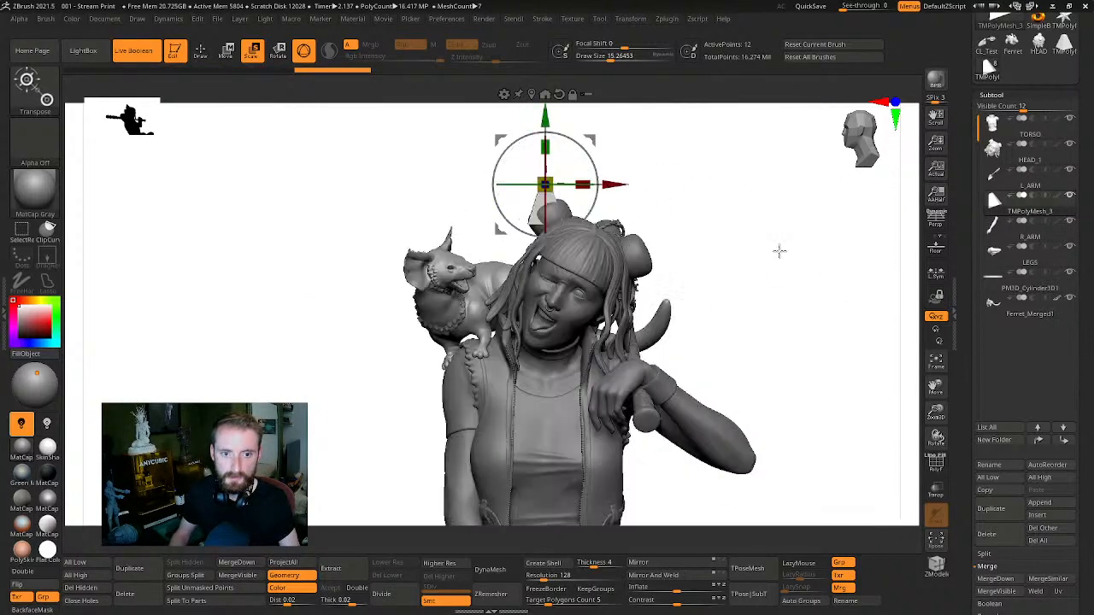
pyautogui.press('w')
pyautogui.moveTo(608, 154); pyautogui.dragTo(693, 334)
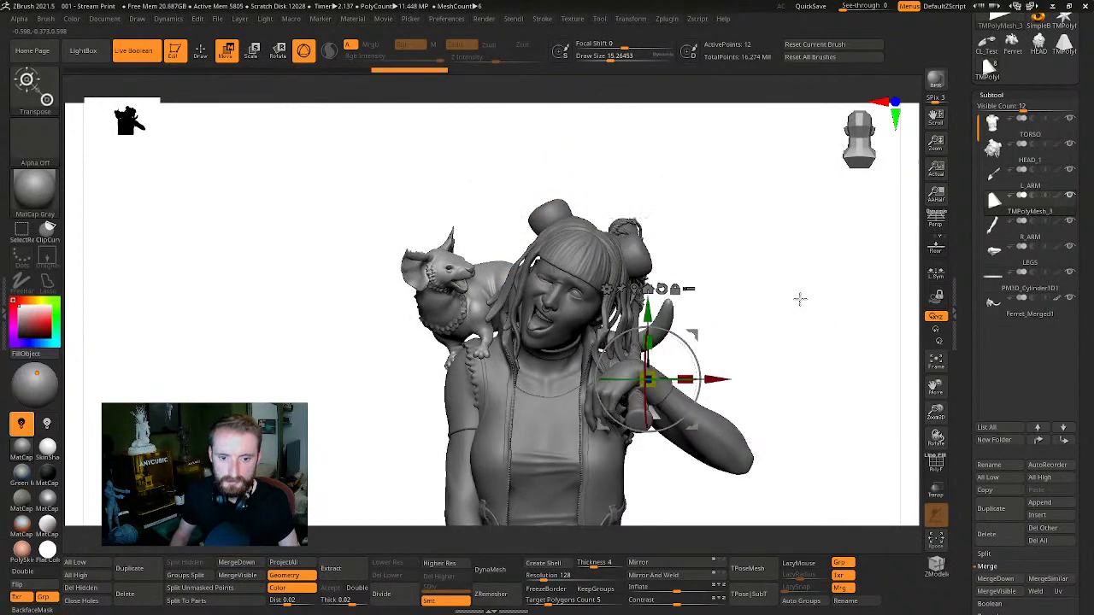
# Move the key back to the upper arm's cut end and show only the key and L_ARM
pyautogui.moveTo(798, 300)
pyautogui.keyDown('shift'); pyautogui.mouseDown()
pyautogui.moveTo(709, 302)
pyautogui.moveTo(656, 345)
pyautogui.moveTo(711, 369)
pyautogui.moveTo(808, 353)
pyautogui.moveTo(772, 322)
pyautogui.moveTo(625, 332)
pyautogui.moveTo(732, 350)
pyautogui.moveTo(649, 334)
pyautogui.moveTo(743, 320)
pyautogui.moveTo(649, 335)
pyautogui.mouseUp(); pyautogui.keyUp('shift')
pyautogui.press('q')
pyautogui.press('w')
pyautogui.click(1072, 196)
pyautogui.click(1071, 172)
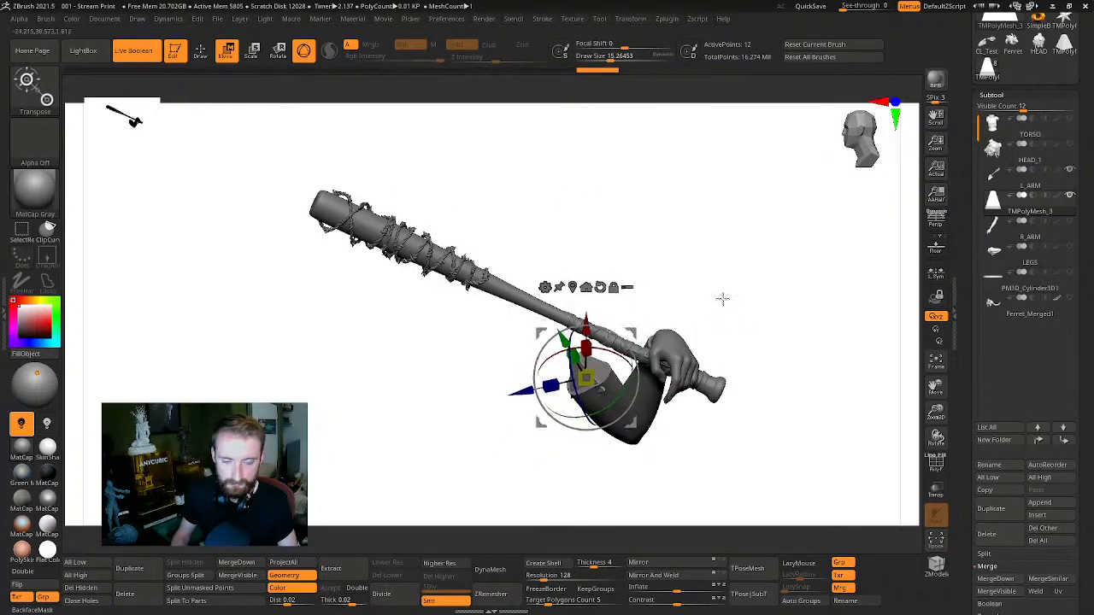
# Align the key with the upper arm and seat it centrally on the arm's cut face
pyautogui.keyDown('alt'); pyautogui.moveTo(723, 300); pyautogui.dragTo(585, 398); pyautogui.keyUp('alt')
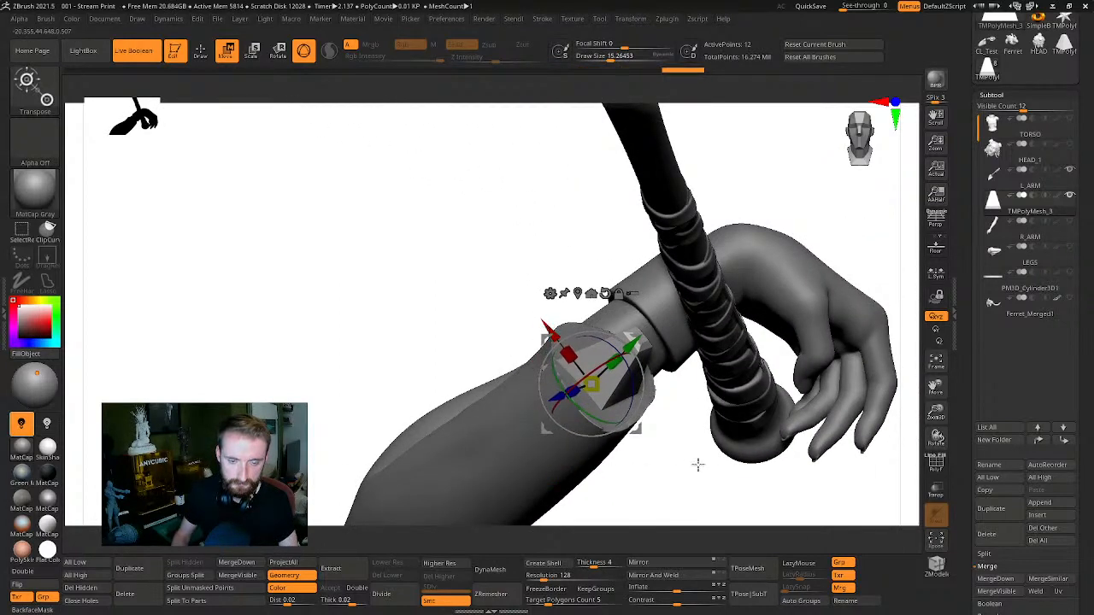
pyautogui.moveTo(697, 465); pyautogui.dragTo(604, 425)
pyautogui.moveTo(780, 465); pyautogui.dragTo(630, 406)
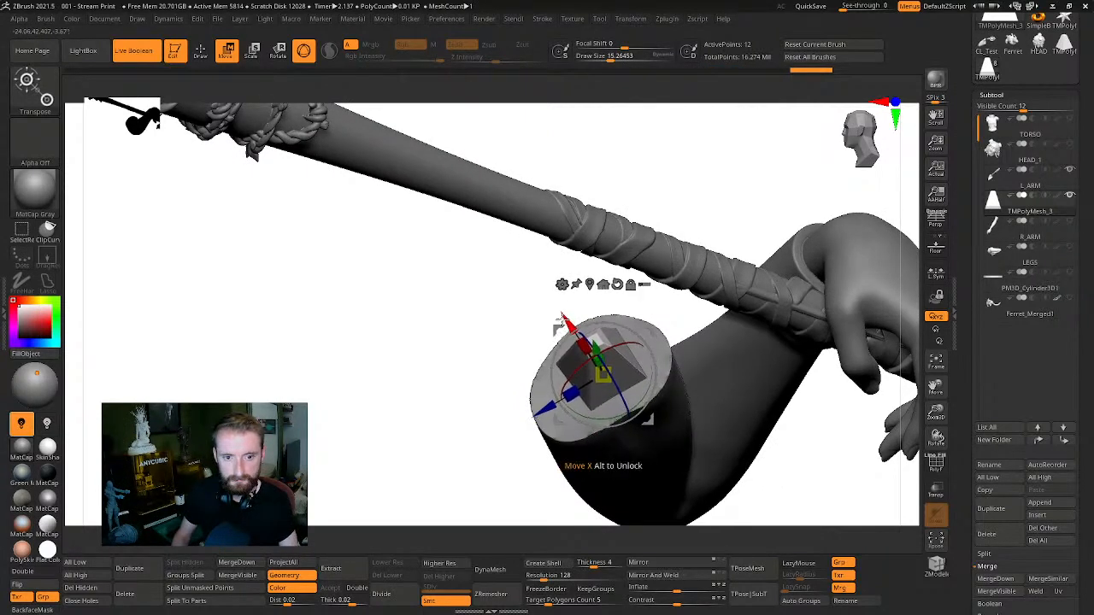
pyautogui.moveTo(512, 355); pyautogui.dragTo(473, 220)
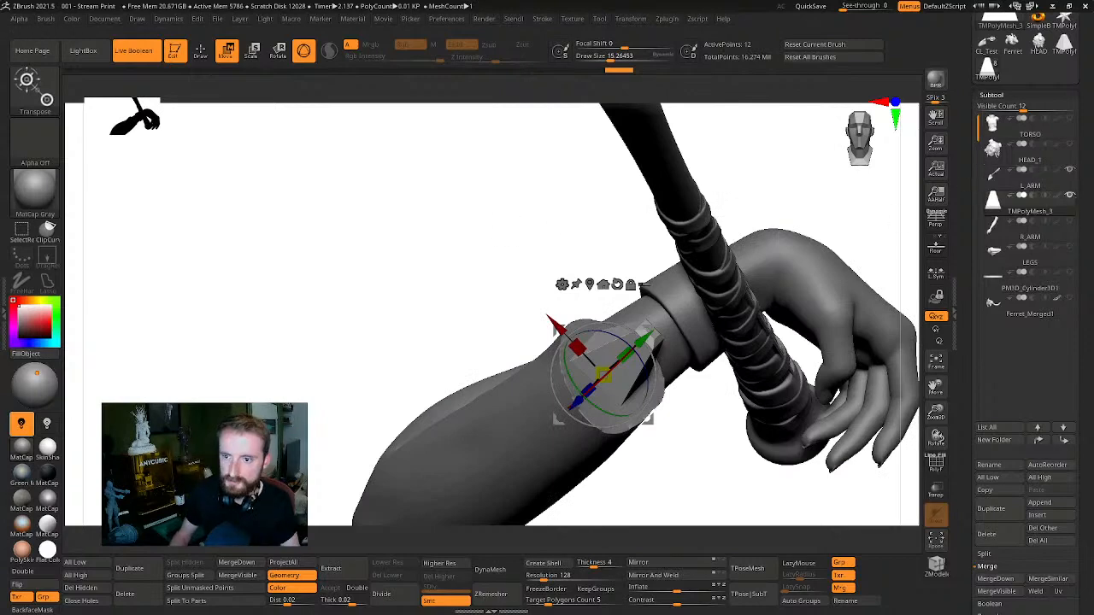
# Show the other parts and check the arm joint against the torso's left sleeve with the torso hidden and shown
pyautogui.click(1067, 198)
pyautogui.click(1068, 198)
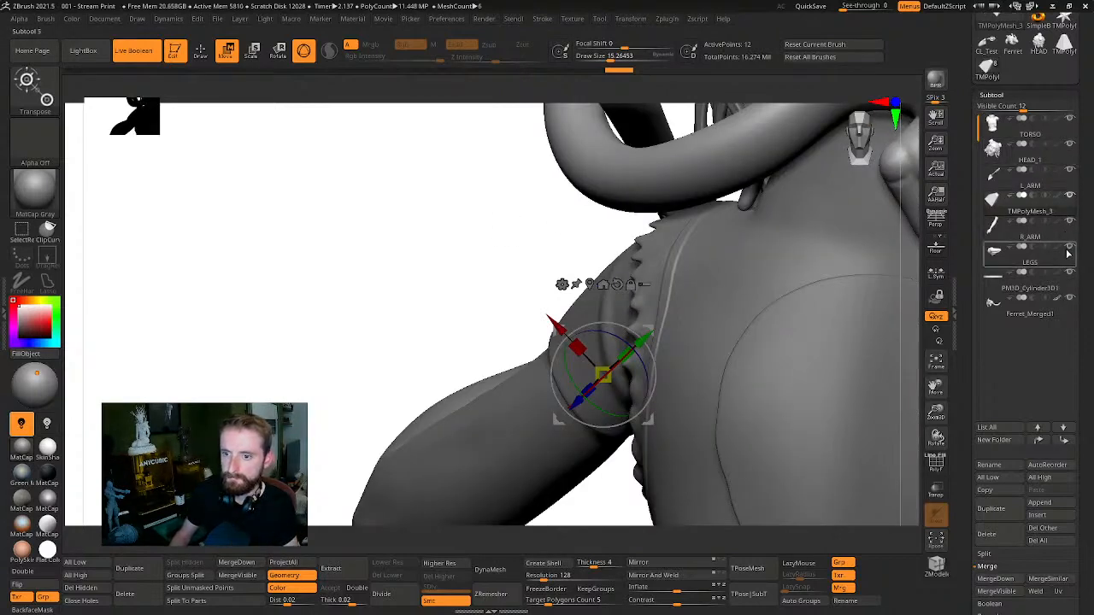
pyautogui.click(1069, 119)
pyautogui.click(1071, 122)
pyautogui.moveTo(354, 282); pyautogui.dragTo(769, 149)
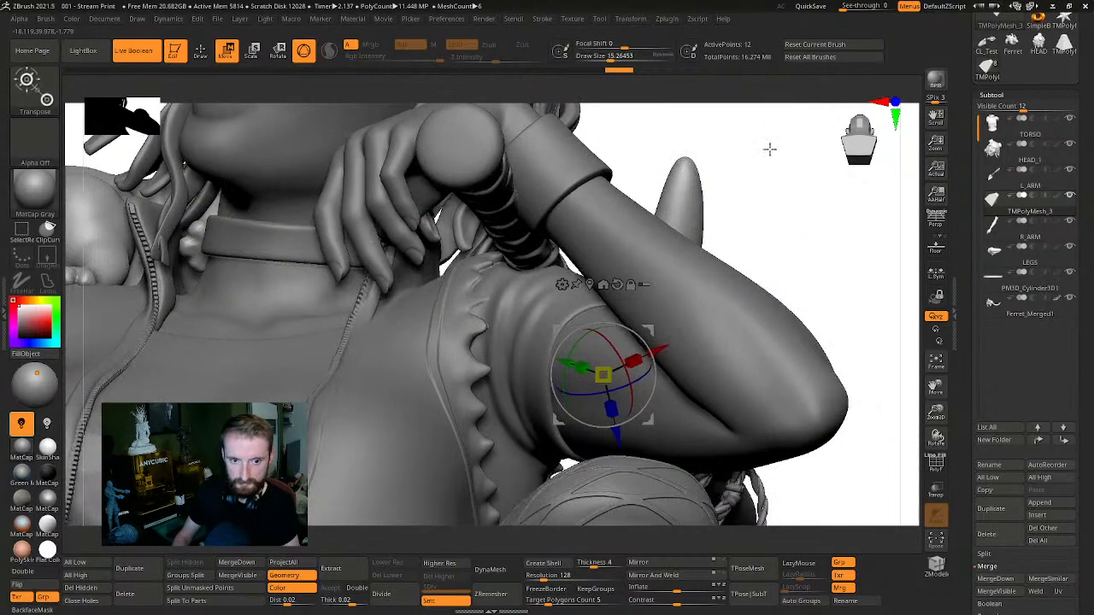
# Select TORSO and reshape the left sleeve's opening around the upper arm using the Move brush at a draw size of about 158
pyautogui.press('q')
pyautogui.keyDown('alt'); pyautogui.click(571, 339); pyautogui.keyUp('alt')
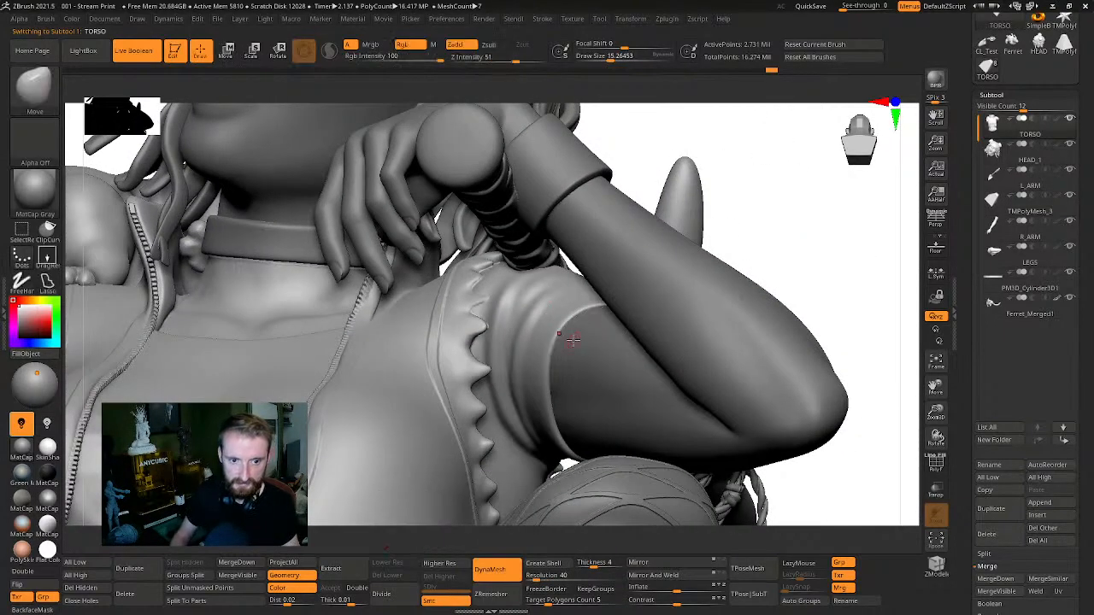
pyautogui.moveTo(539, 343); pyautogui.dragTo(562, 348)
pyautogui.press('s')
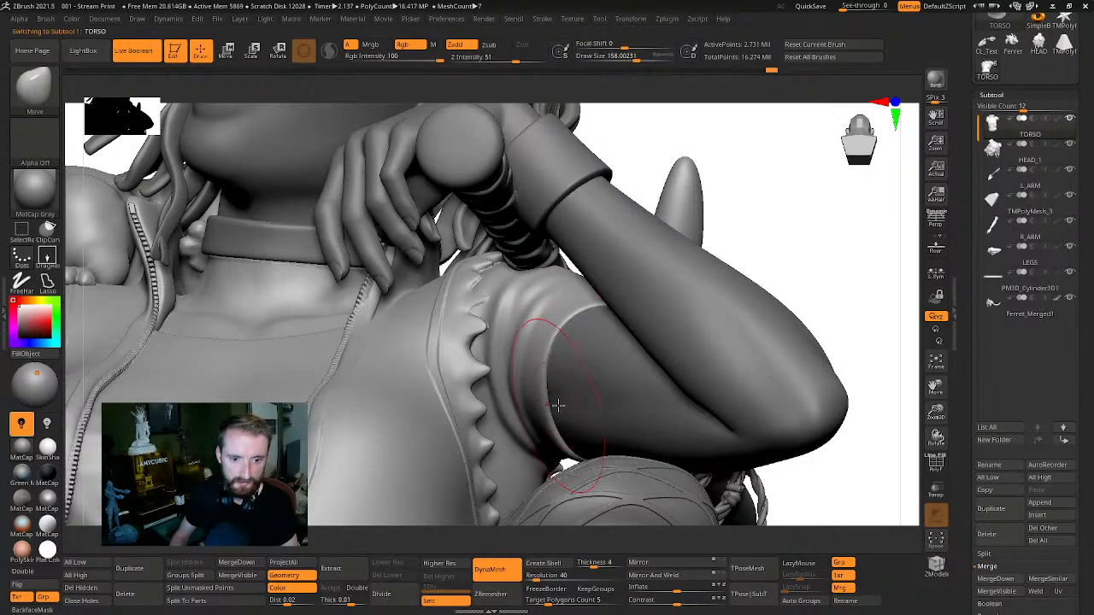
pyautogui.moveTo(787, 255); pyautogui.dragTo(800, 158)
pyautogui.hotkey('shift', 'alt', 's')
pyautogui.moveTo(643, 293)
pyautogui.mouseDown()
pyautogui.moveTo(687, 277)
pyautogui.moveTo(619, 288)
pyautogui.moveTo(598, 318)
pyautogui.moveTo(610, 281)
pyautogui.moveTo(655, 285)
pyautogui.moveTo(708, 249)
pyautogui.moveTo(719, 271)
pyautogui.moveTo(618, 461)
pyautogui.mouseUp()
pyautogui.hotkey('shift', 'alt', 's')
pyautogui.hotkey('shift', 'alt', 's')
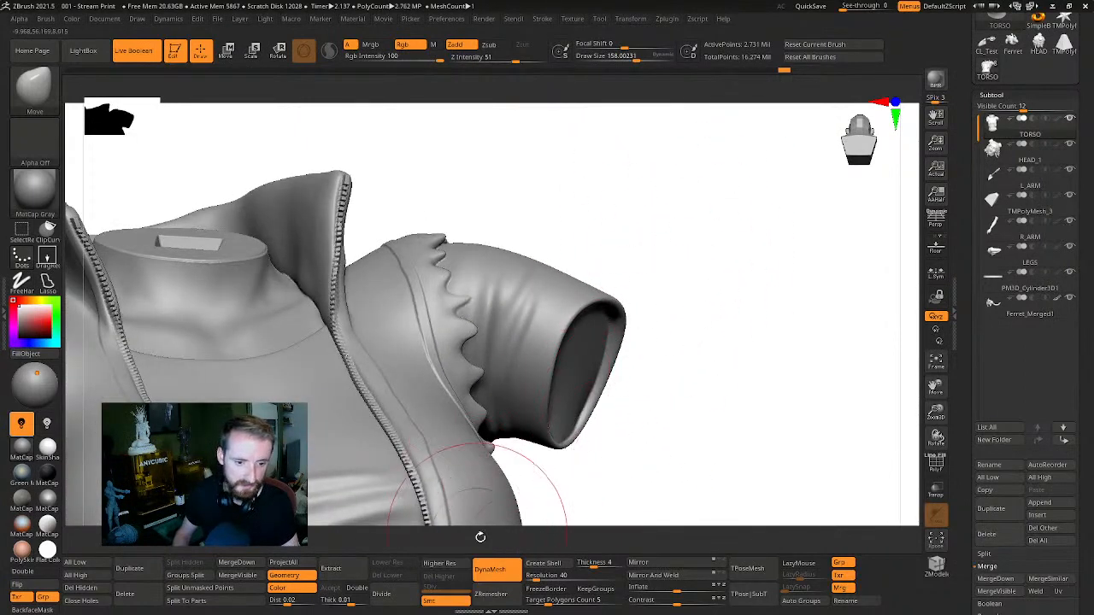
# Thicken the left sleeve's rim all around the upper arm using the Inflate brush at a draw size of about 57
pyautogui.press('s')
pyautogui.moveTo(612, 220); pyautogui.dragTo(598, 220)
pyautogui.press('b')
pyautogui.press('i')
pyautogui.press('n')
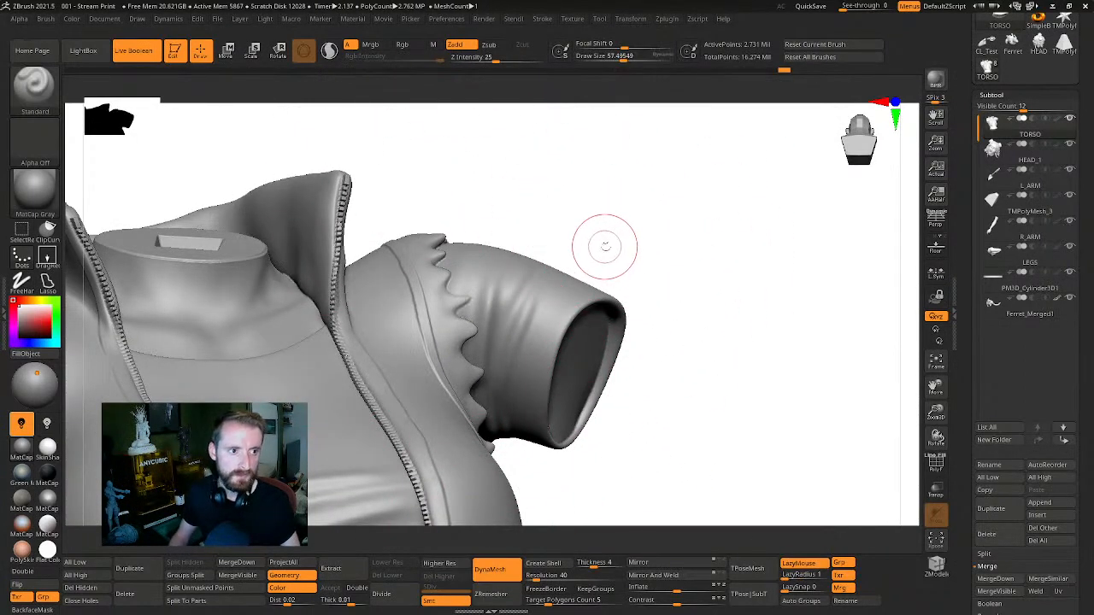
pyautogui.moveTo(680, 269); pyautogui.dragTo(607, 295)
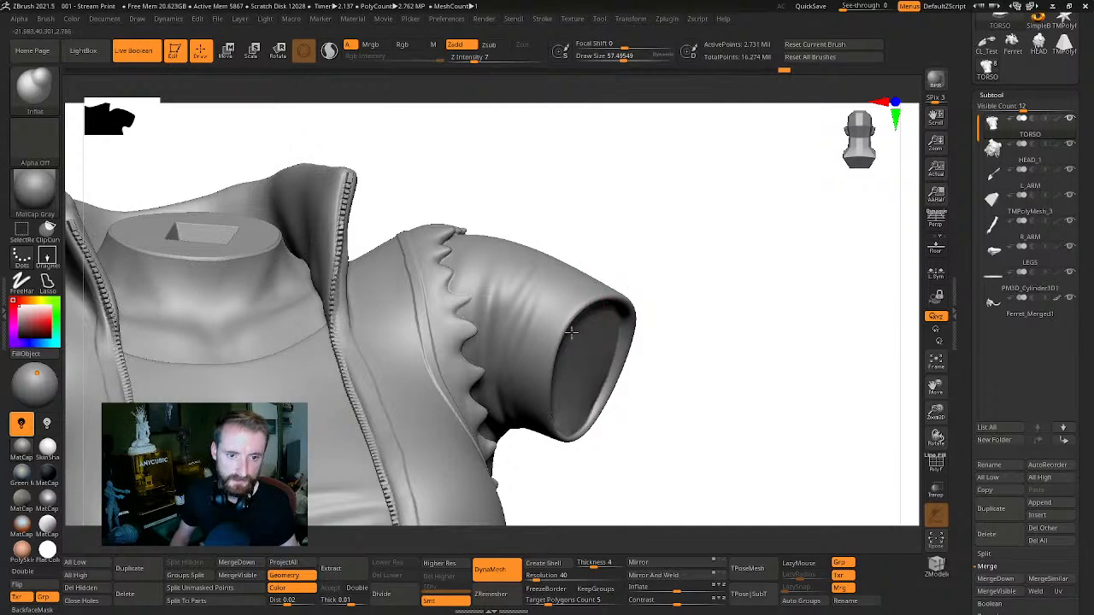
pyautogui.moveTo(563, 330); pyautogui.dragTo(633, 308)
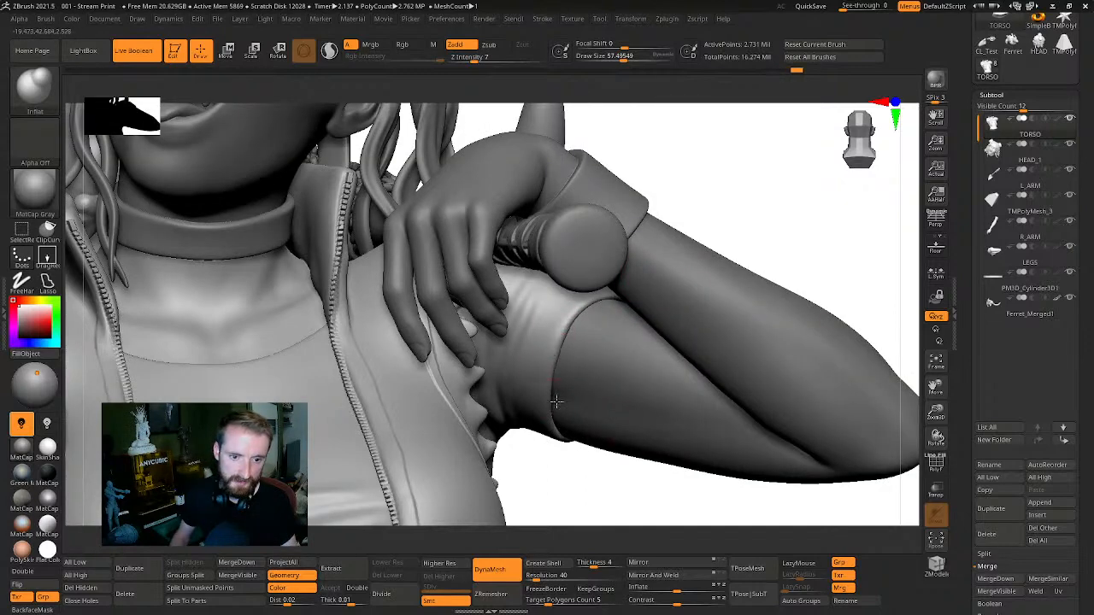
pyautogui.moveTo(822, 202)
pyautogui.mouseDown()
pyautogui.moveTo(764, 259)
pyautogui.moveTo(520, 338)
pyautogui.mouseUp()
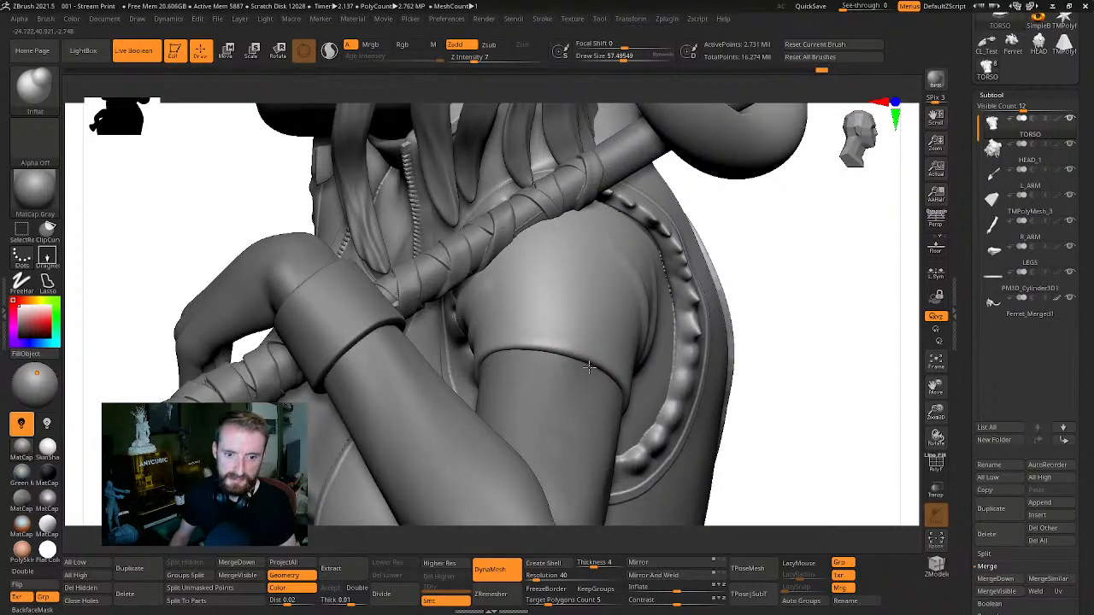
pyautogui.moveTo(798, 282); pyautogui.dragTo(622, 378)
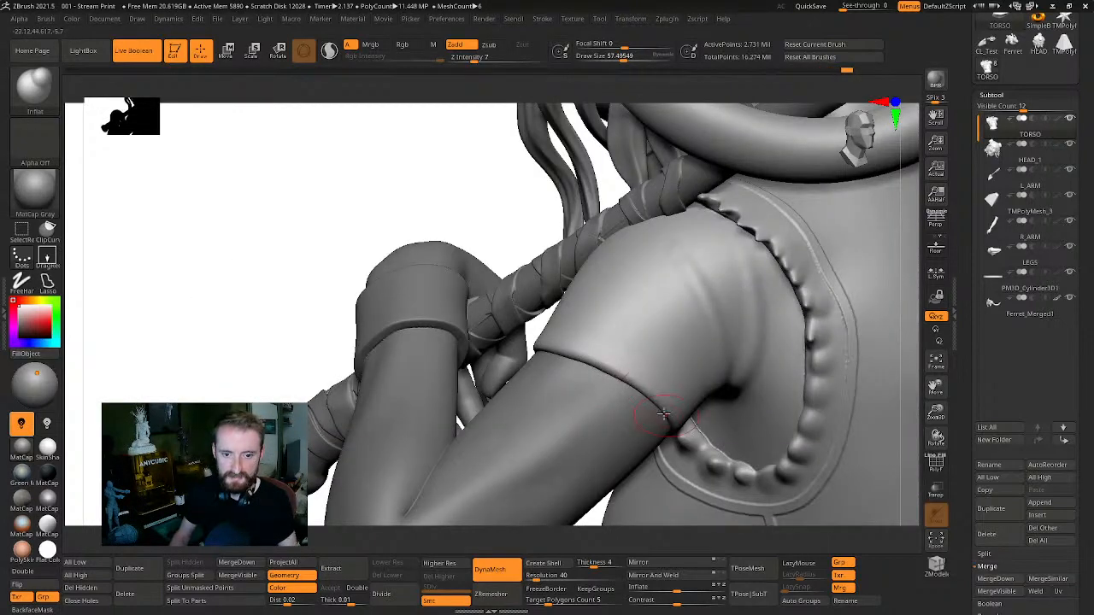
pyautogui.moveTo(260, 318); pyautogui.dragTo(661, 419)
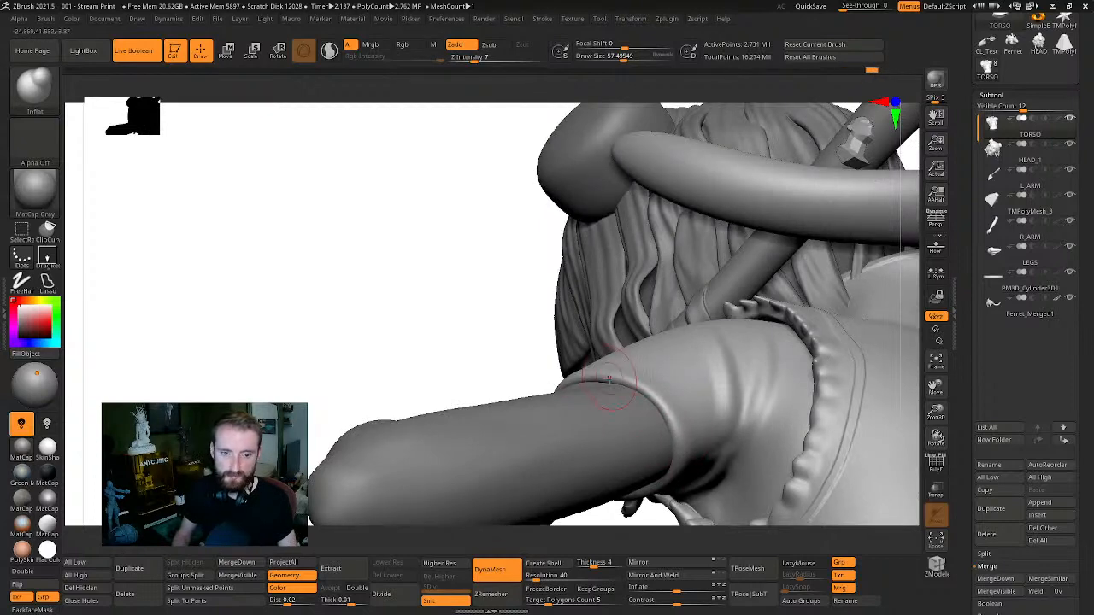
pyautogui.moveTo(460, 337)
pyautogui.mouseDown()
pyautogui.moveTo(649, 363)
pyautogui.moveTo(703, 237)
pyautogui.moveTo(615, 427)
pyautogui.moveTo(554, 479)
pyautogui.mouseUp()
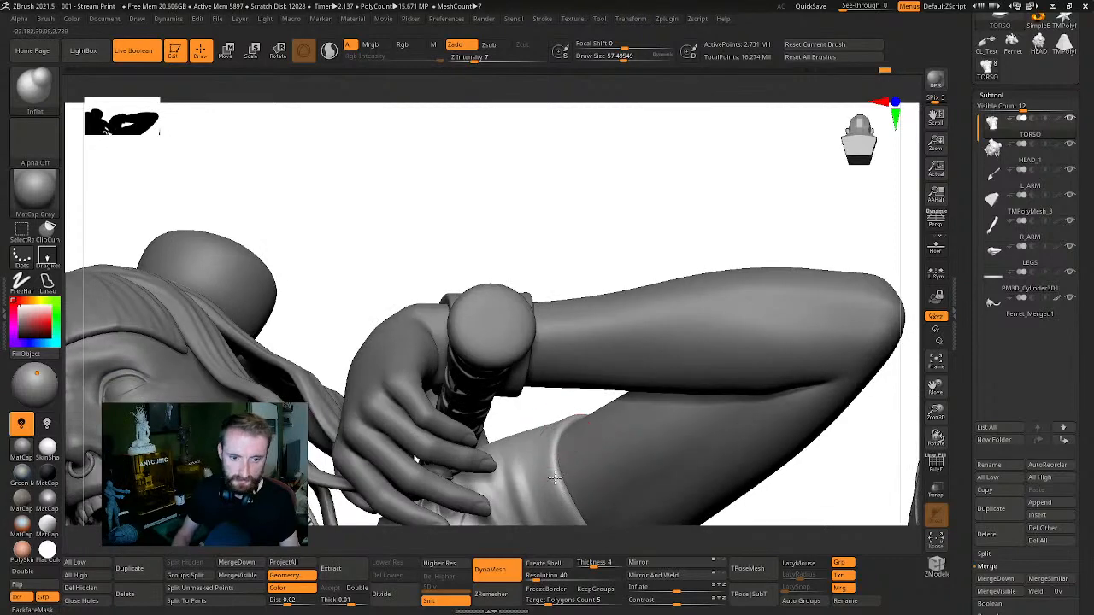
pyautogui.moveTo(646, 240); pyautogui.dragTo(636, 292)
# Select L_ARM, show only it and the key TMPolyMesh_3, and merge the key down into the arm
pyautogui.keyDown('alt'); pyautogui.click(640, 324); pyautogui.keyUp('alt')
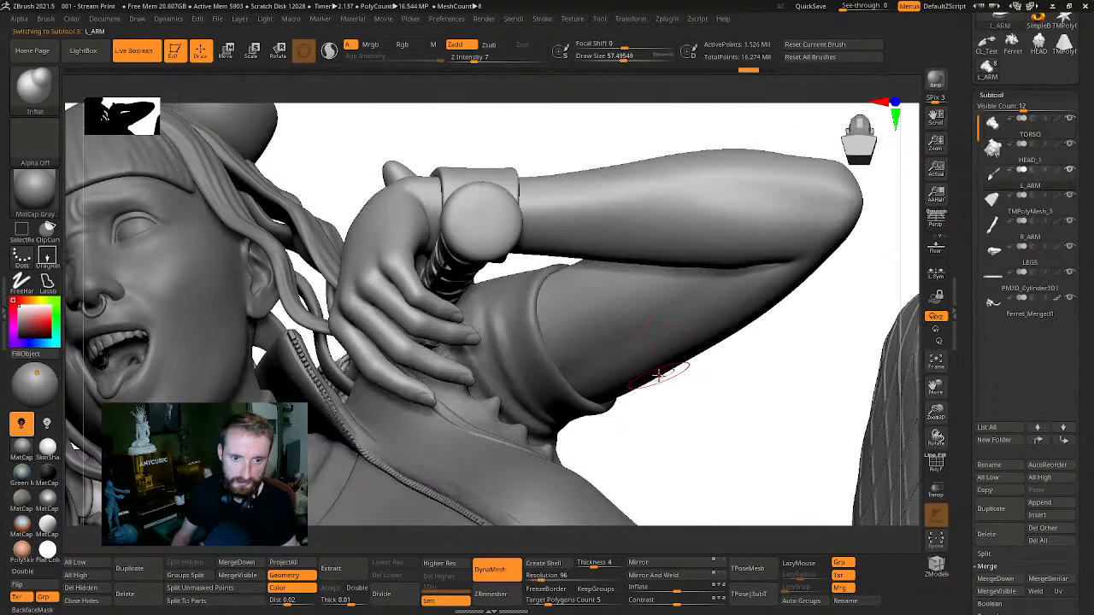
pyautogui.moveTo(772, 393); pyautogui.dragTo(870, 331)
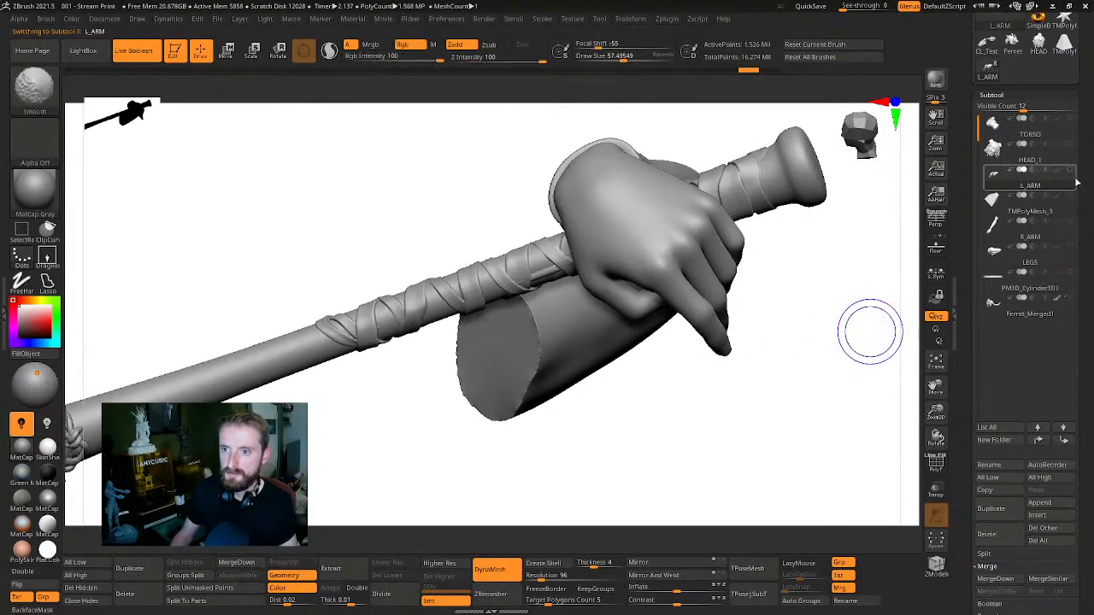
pyautogui.click(1070, 196)
pyautogui.moveTo(875, 342); pyautogui.dragTo(883, 317)
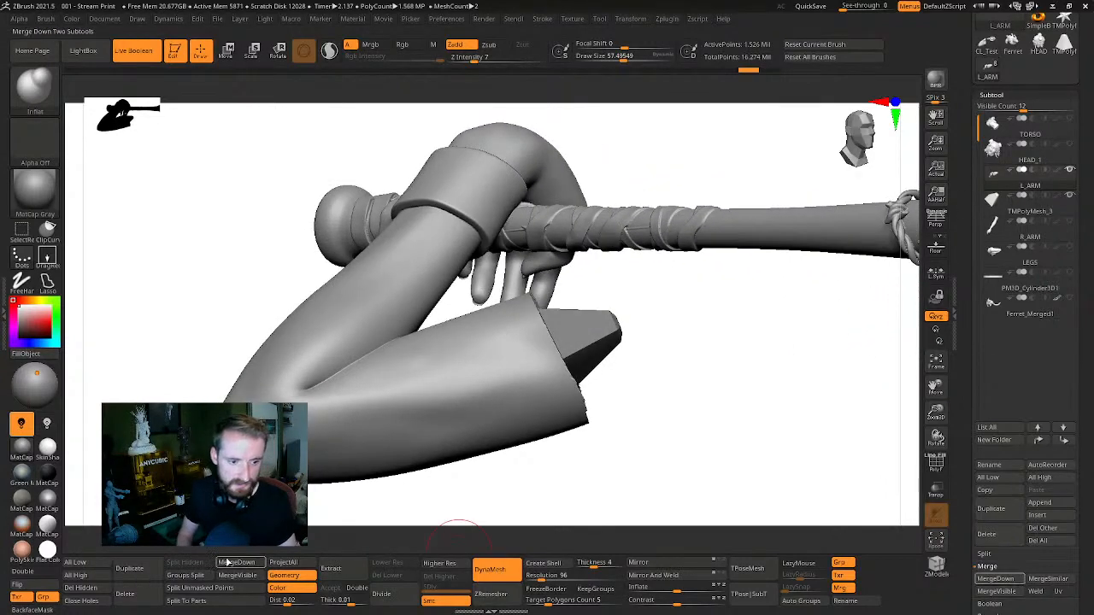
pyautogui.moveTo(509, 441); pyautogui.dragTo(586, 442)
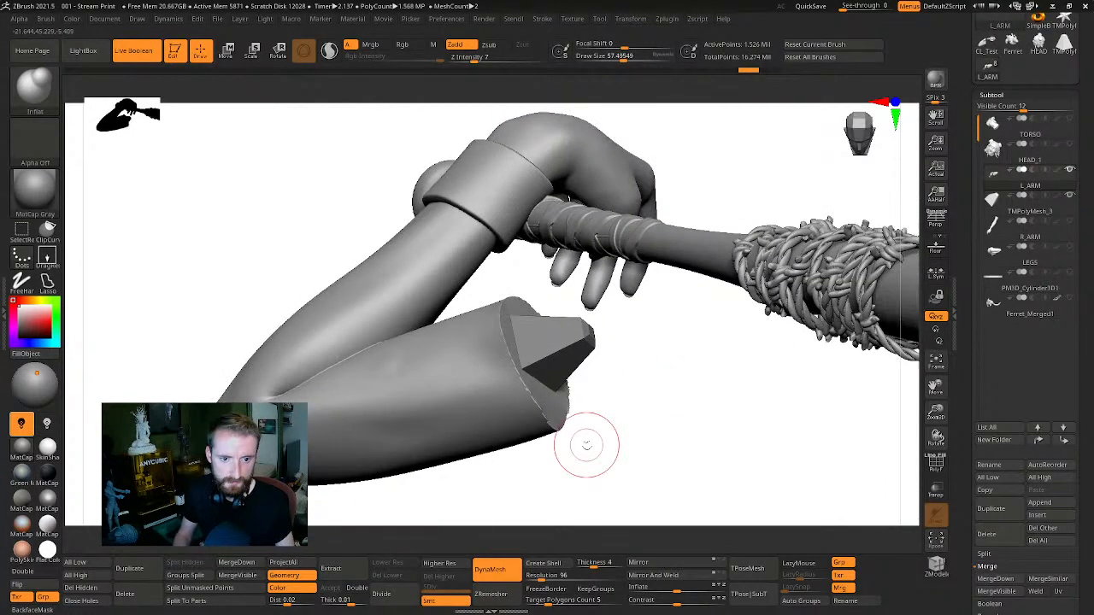
pyautogui.click(235, 563)
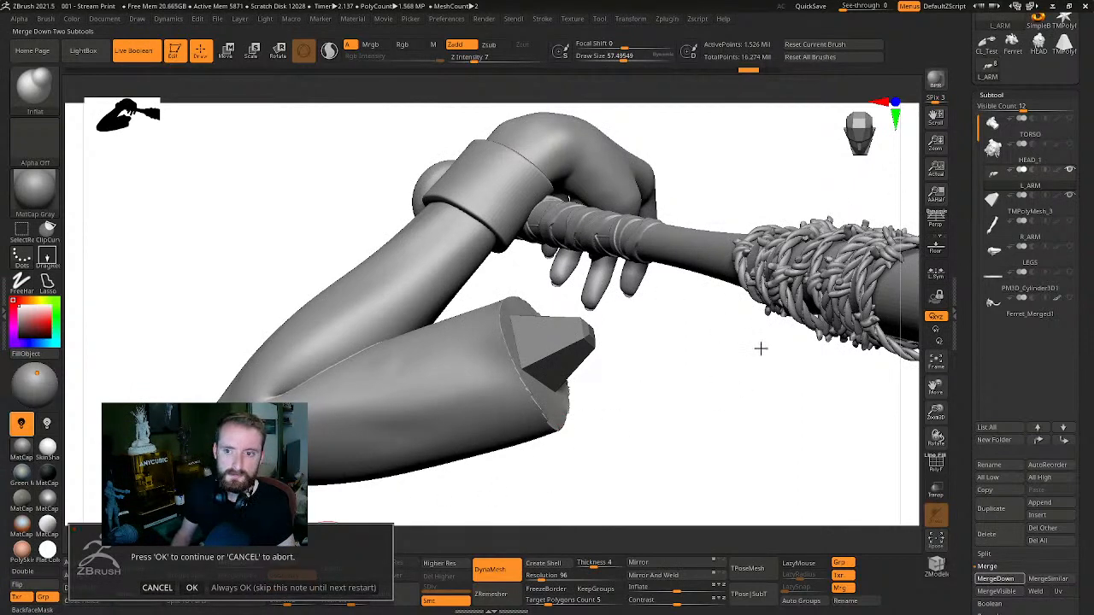
pyautogui.click(191, 588)
# Remesh the merged arm and key with DynaMesh at resolution 96 and duplicate the L_ARM subtool
pyautogui.moveTo(733, 342); pyautogui.dragTo(784, 405)
pyautogui.keyDown('ctrl'); pyautogui.moveTo(698, 405); pyautogui.dragTo(768, 435); pyautogui.keyUp('ctrl')
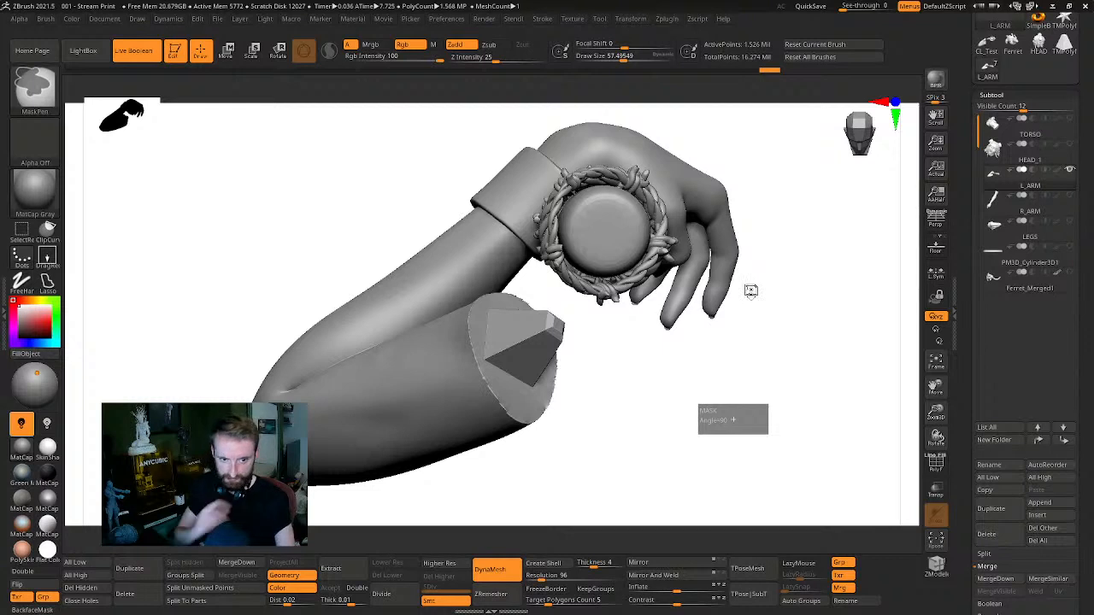
pyautogui.press('ctrl')
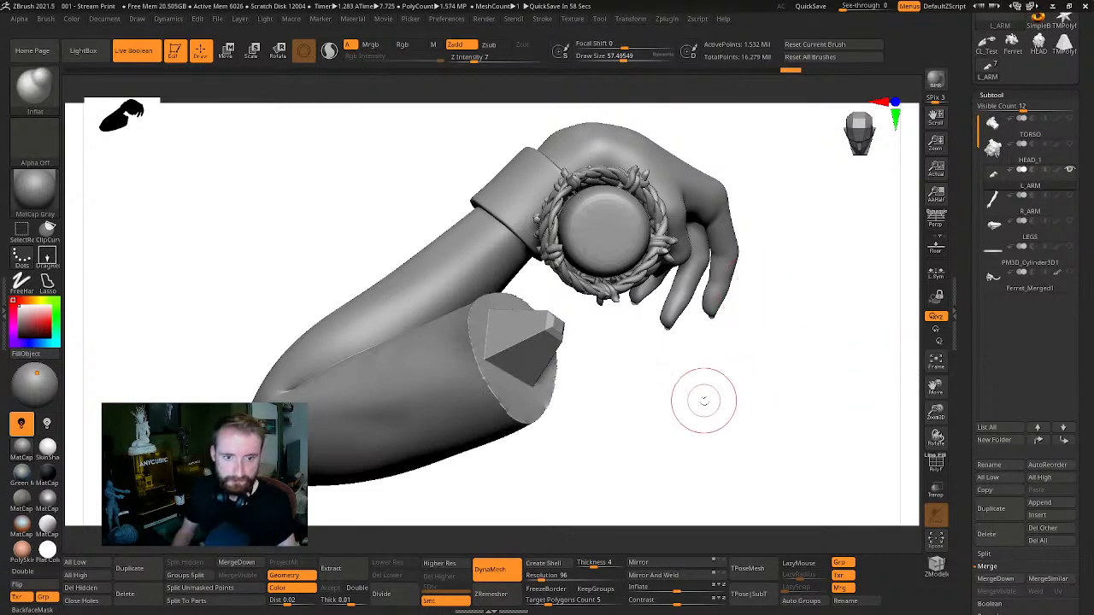
pyautogui.moveTo(703, 400); pyautogui.dragTo(727, 395)
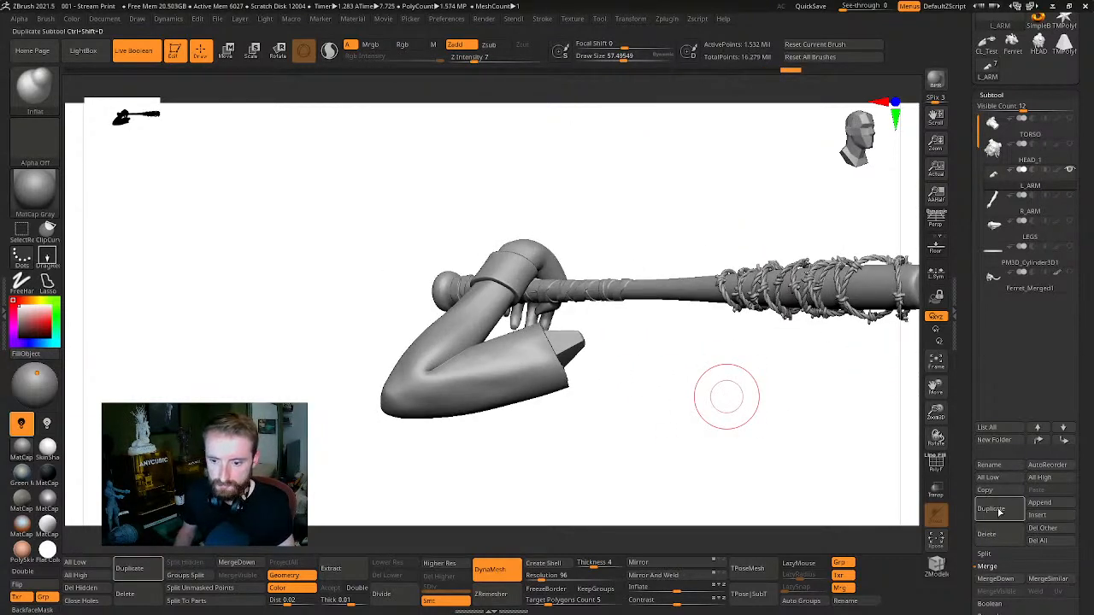
pyautogui.click(991, 510)
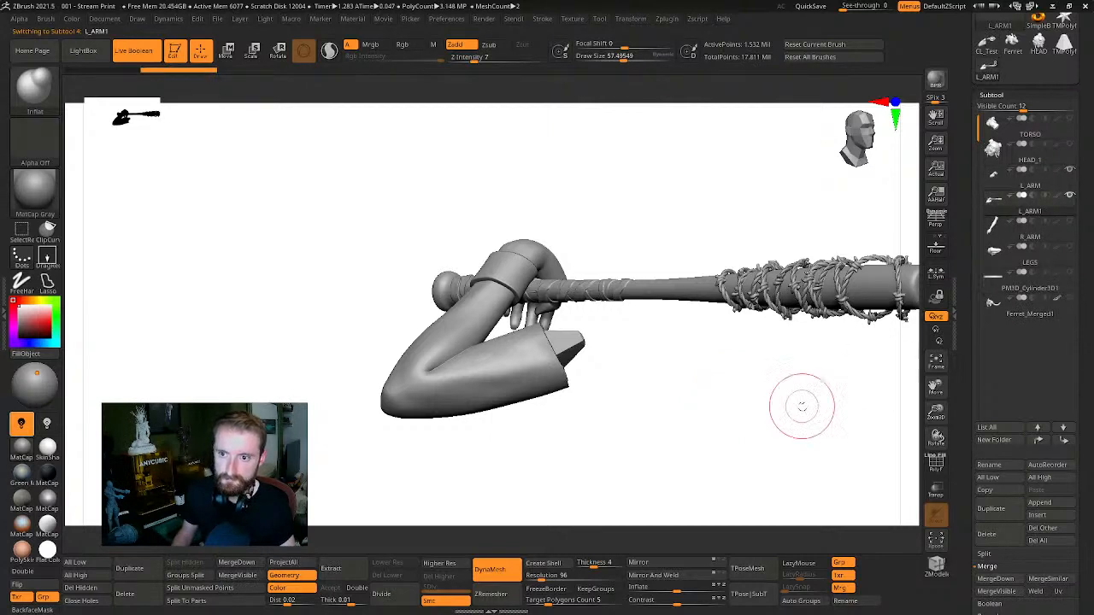
# Rename the duplicated left arm subtool L_ARM1 as L_ARM_BOOLEAN
pyautogui.click(989, 464)
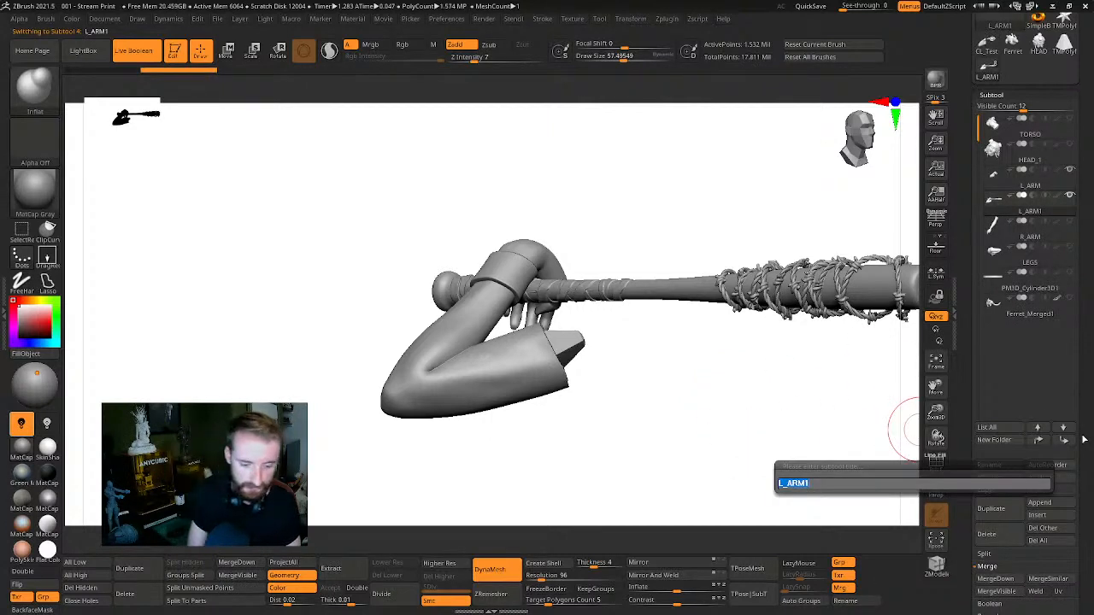
pyautogui.press('BackSpace')
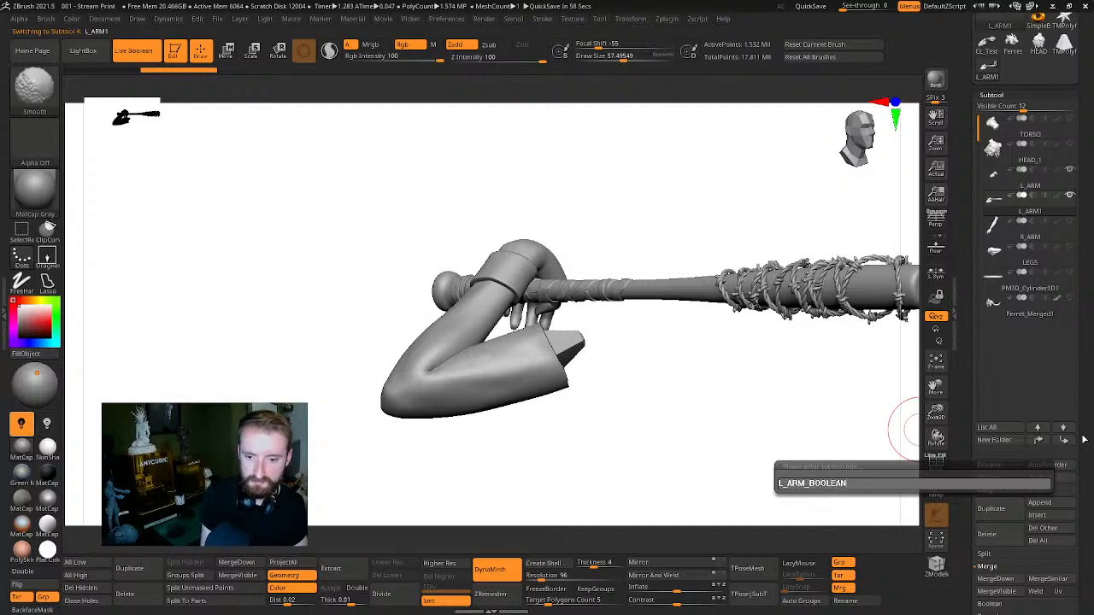
pyautogui.press('Return')
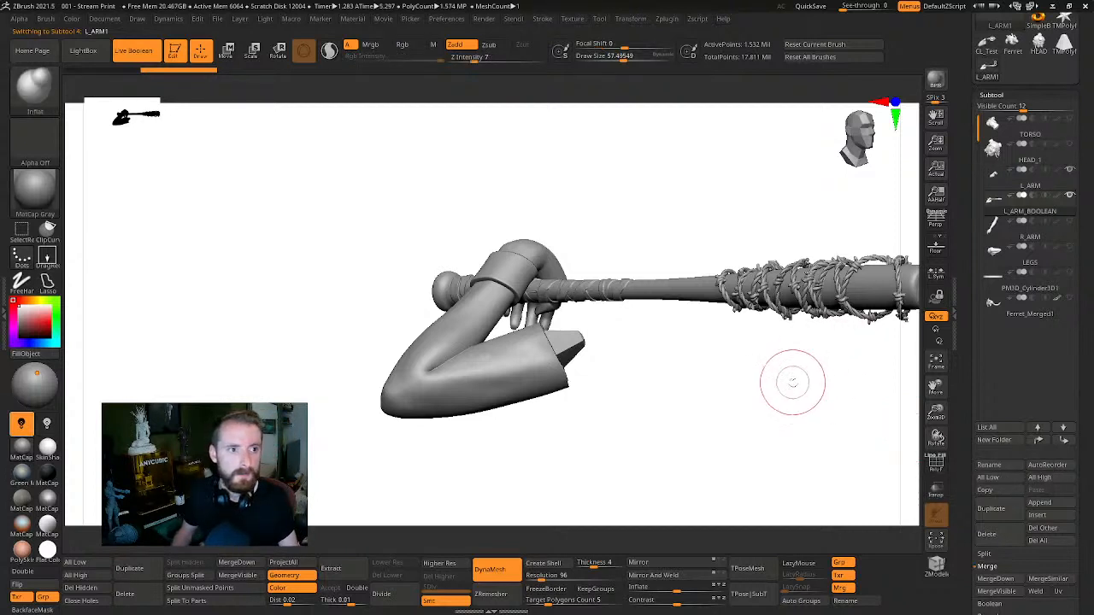
# Show only L_ARM_BOOLEAN together with TORSO and examine where the bat rests against the shoulder
pyautogui.click(1009, 203)
pyautogui.moveTo(816, 387)
pyautogui.keyDown('alt'); pyautogui.mouseDown()
pyautogui.moveTo(740, 408)
pyautogui.moveTo(774, 413)
pyautogui.moveTo(645, 398)
pyautogui.moveTo(654, 440)
pyautogui.moveTo(695, 393)
pyautogui.mouseUp(); pyautogui.keyUp('alt')
pyautogui.keyDown('shift'); pyautogui.click(1070, 196); pyautogui.keyUp('shift')
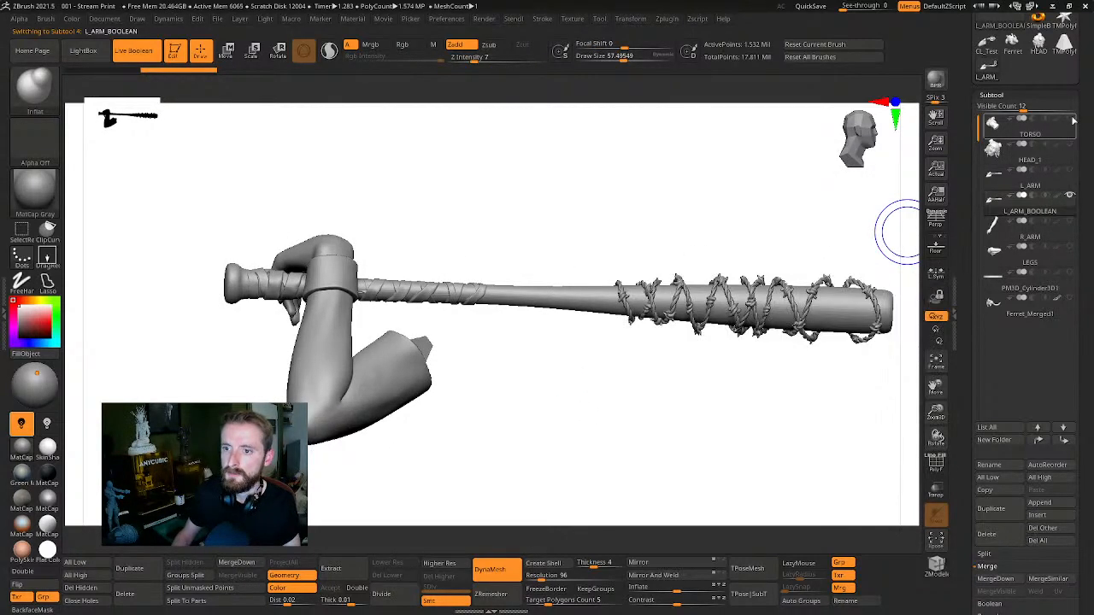
pyautogui.moveTo(723, 415); pyautogui.dragTo(689, 288)
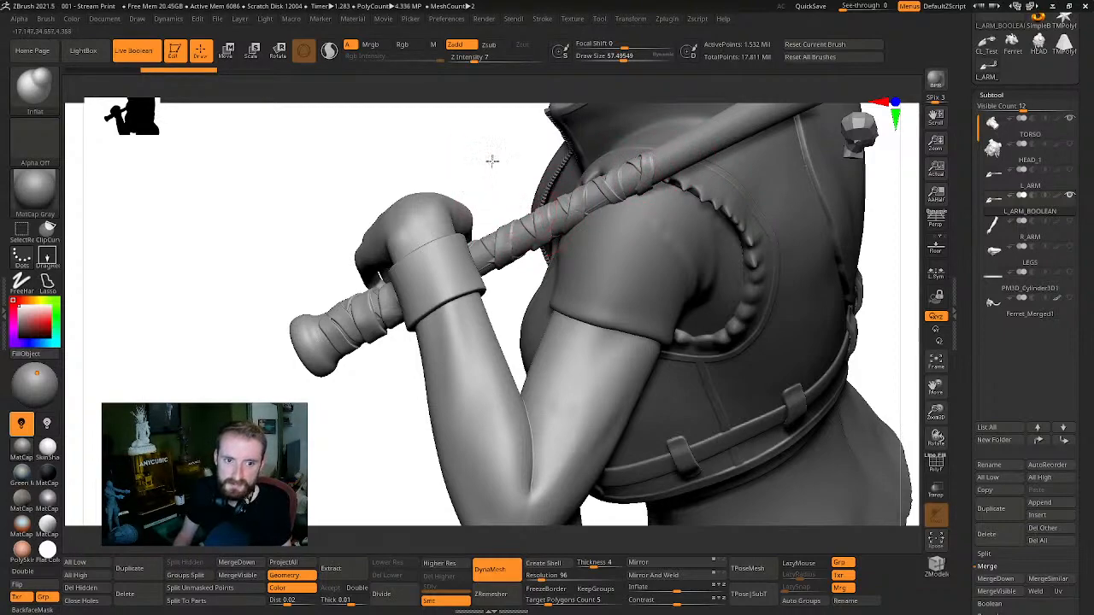
pyautogui.moveTo(492, 160); pyautogui.dragTo(632, 161)
pyautogui.moveTo(737, 197); pyautogui.dragTo(795, 333)
pyautogui.hotkey('alt', 'shift', 's')
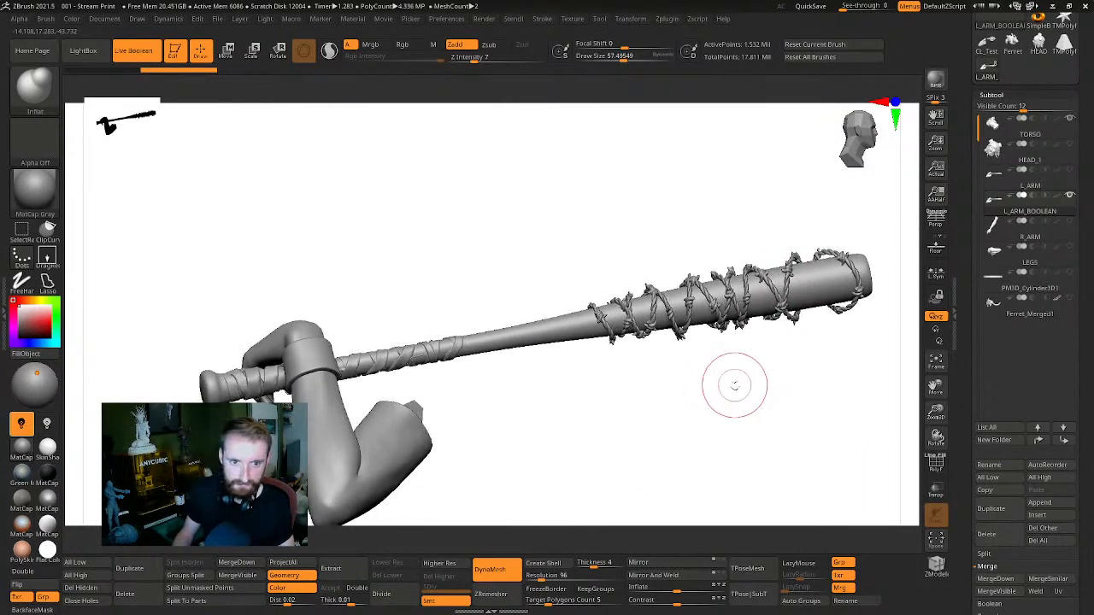
# Put the bat's barbed-wire end into its own polygroup and hide it, keeping the arm and bat handle visible
pyautogui.keyDown('ctrl'); pyautogui.keyDown('shift'); pyautogui.click(564, 366); pyautogui.keyUp('shift'); pyautogui.keyUp('ctrl')
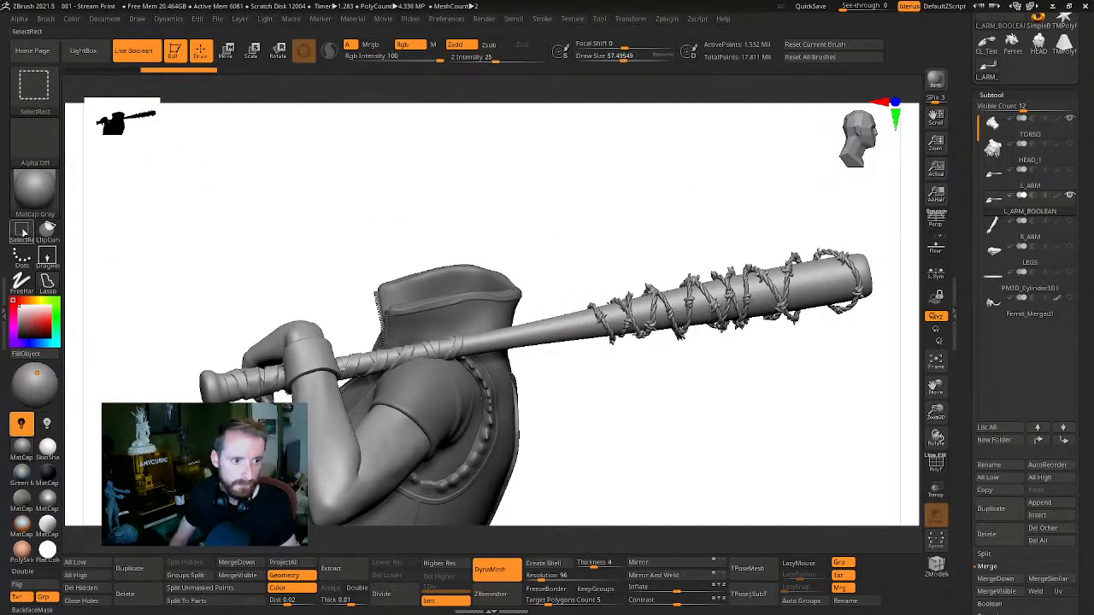
pyautogui.keyDown('ctrl'); pyautogui.moveTo(549, 228); pyautogui.dragTo(916, 413); pyautogui.keyUp('ctrl')
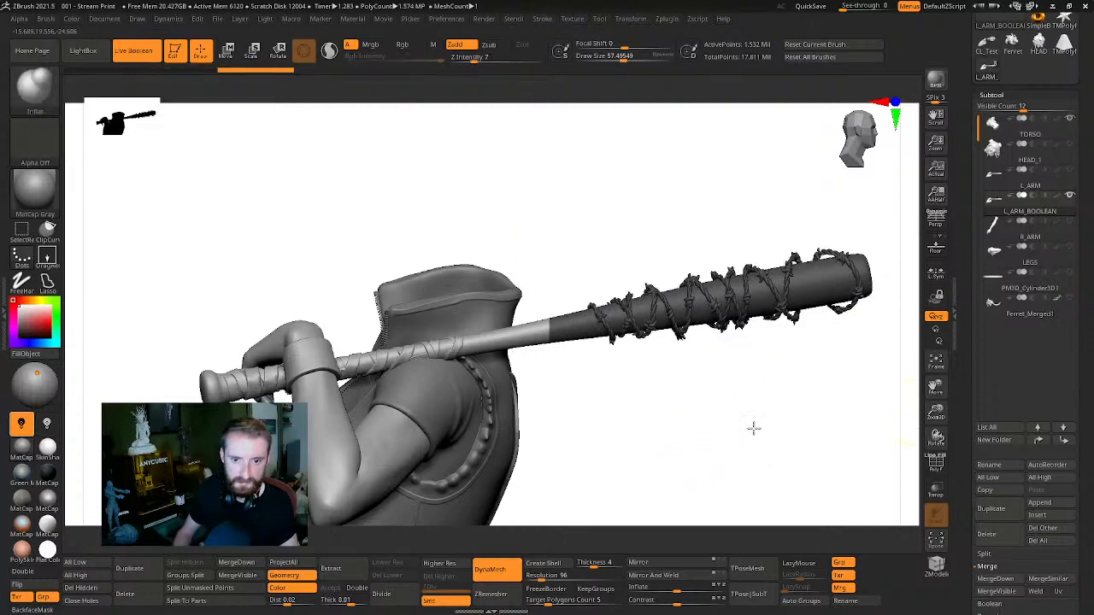
pyautogui.moveTo(752, 428); pyautogui.dragTo(923, 328)
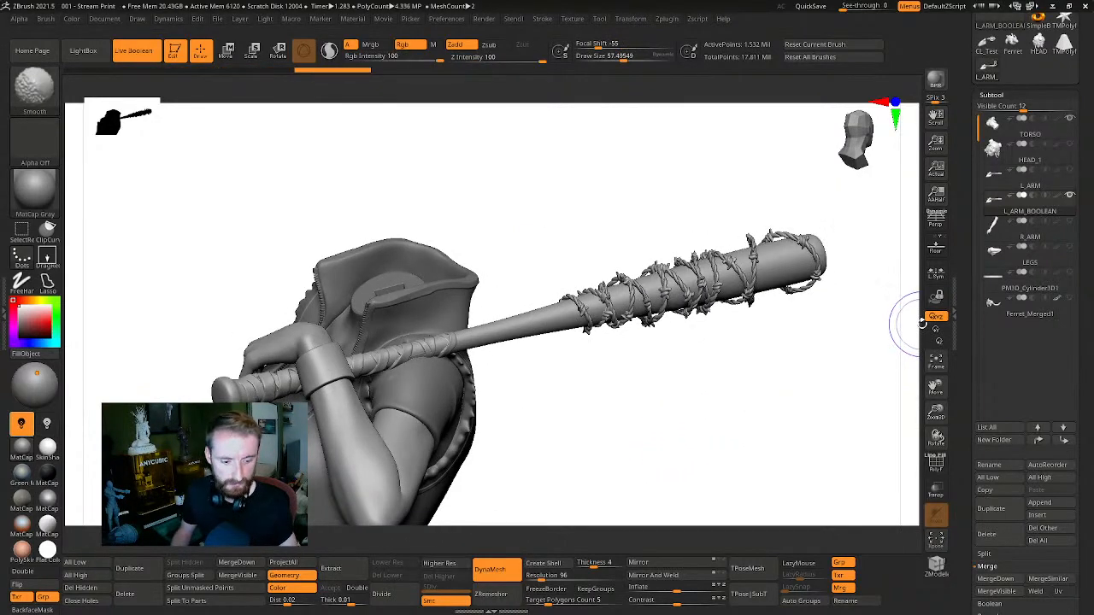
pyautogui.hotkey('shift', 'f')
pyautogui.moveTo(826, 361)
pyautogui.mouseDown()
pyautogui.moveTo(798, 376)
pyautogui.moveTo(814, 382)
pyautogui.mouseUp()
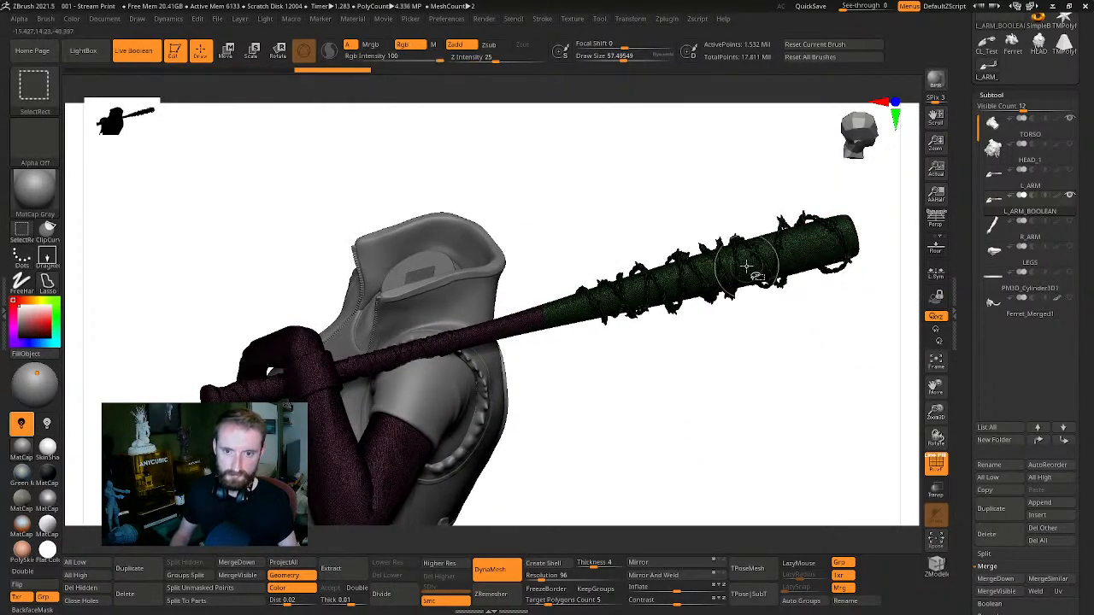
pyautogui.keyDown('ctrl'); pyautogui.keyDown('shift'); pyautogui.click(511, 323); pyautogui.keyUp('shift'); pyautogui.keyUp('ctrl')
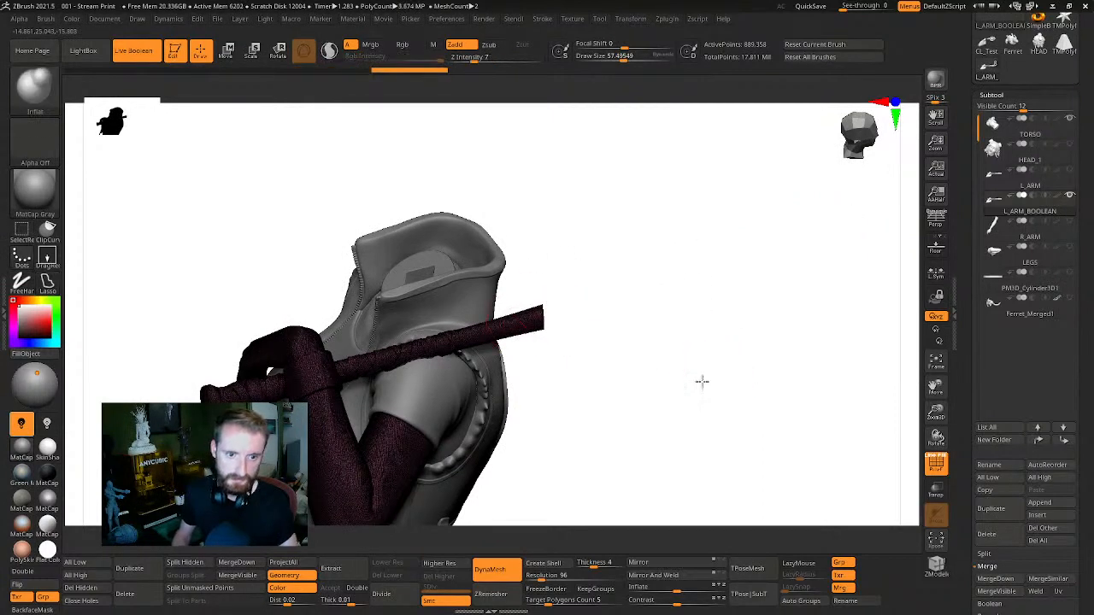
# Delete the hidden bat end, DynaMesh the remaining arm and handle to cap the cut, and turn off the polygroup display
pyautogui.moveTo(701, 381); pyautogui.dragTo(851, 277)
pyautogui.press('Tab')
pyautogui.press('Tab')
pyautogui.keyDown('ctrl'); pyautogui.moveTo(289, 172); pyautogui.dragTo(359, 205); pyautogui.keyUp('ctrl')
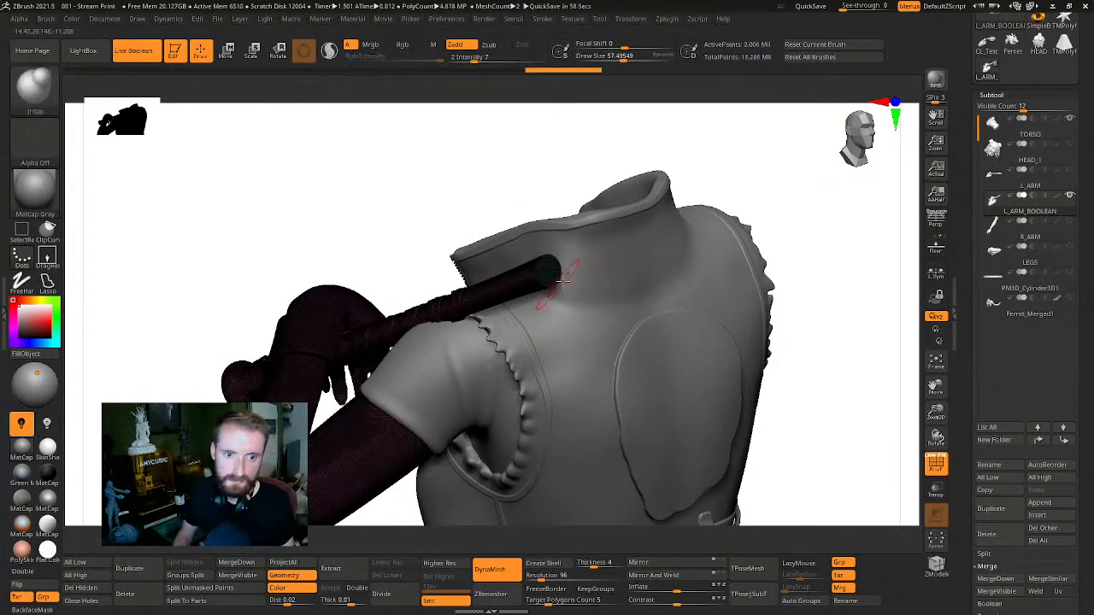
pyautogui.moveTo(402, 205); pyautogui.dragTo(906, 190)
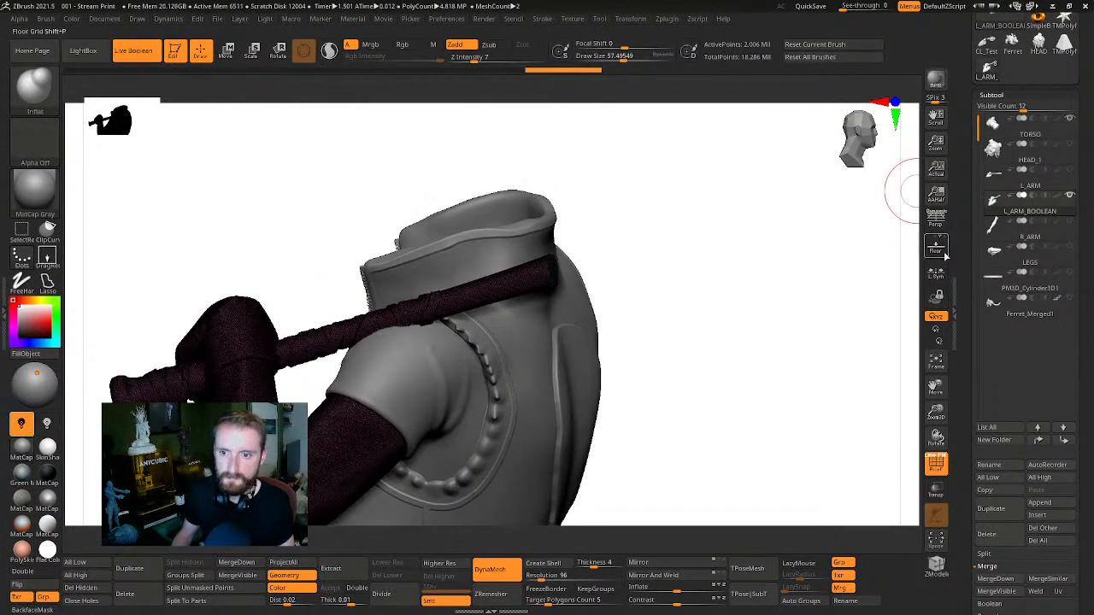
pyautogui.moveTo(926, 466)
pyautogui.mouseDown()
pyautogui.moveTo(862, 256)
pyautogui.moveTo(860, 324)
pyautogui.moveTo(793, 310)
pyautogui.moveTo(815, 325)
pyautogui.moveTo(864, 283)
pyautogui.moveTo(817, 324)
pyautogui.moveTo(840, 329)
pyautogui.mouseUp()
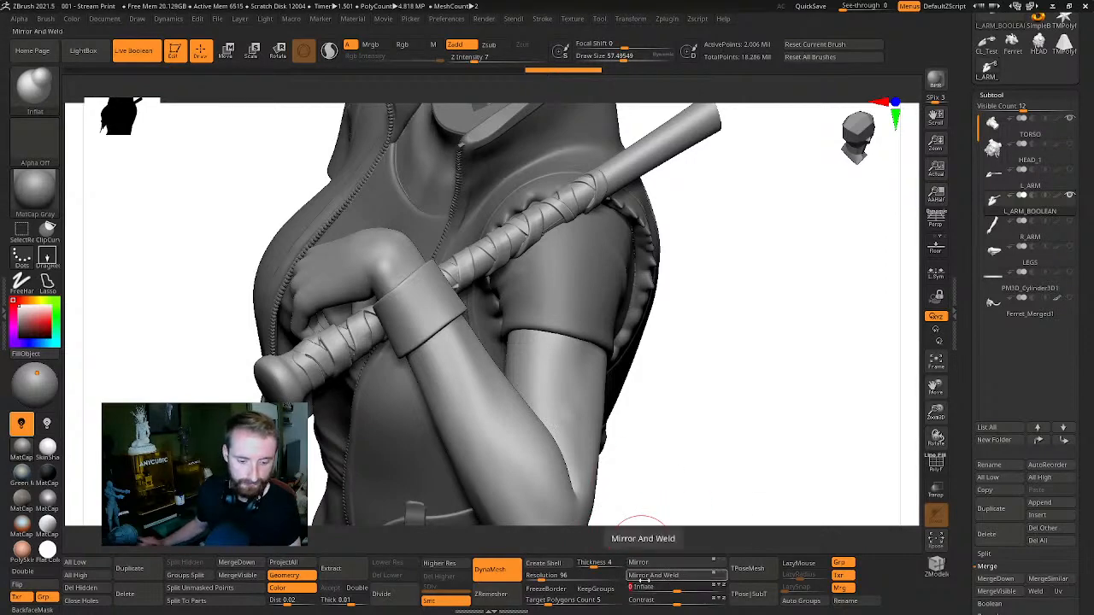
# Set L_ARM_BOOLEAN to subtract, move it directly below TORSO in the subtool order, and inspect the groove in the shoulder
pyautogui.moveTo(818, 416); pyautogui.dragTo(897, 329)
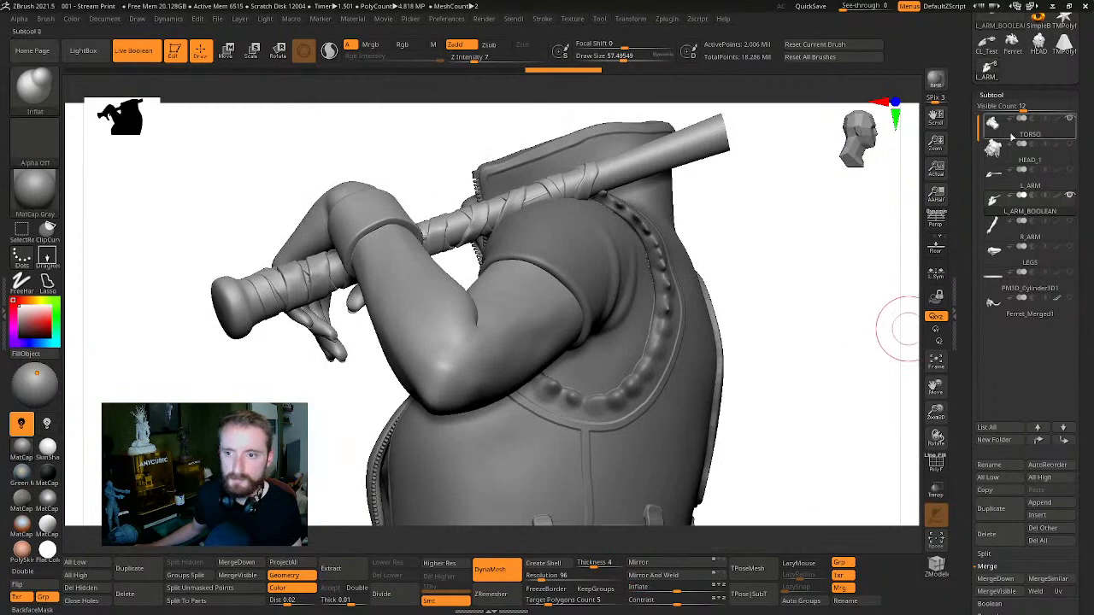
pyautogui.click(1033, 198)
pyautogui.click(1051, 229)
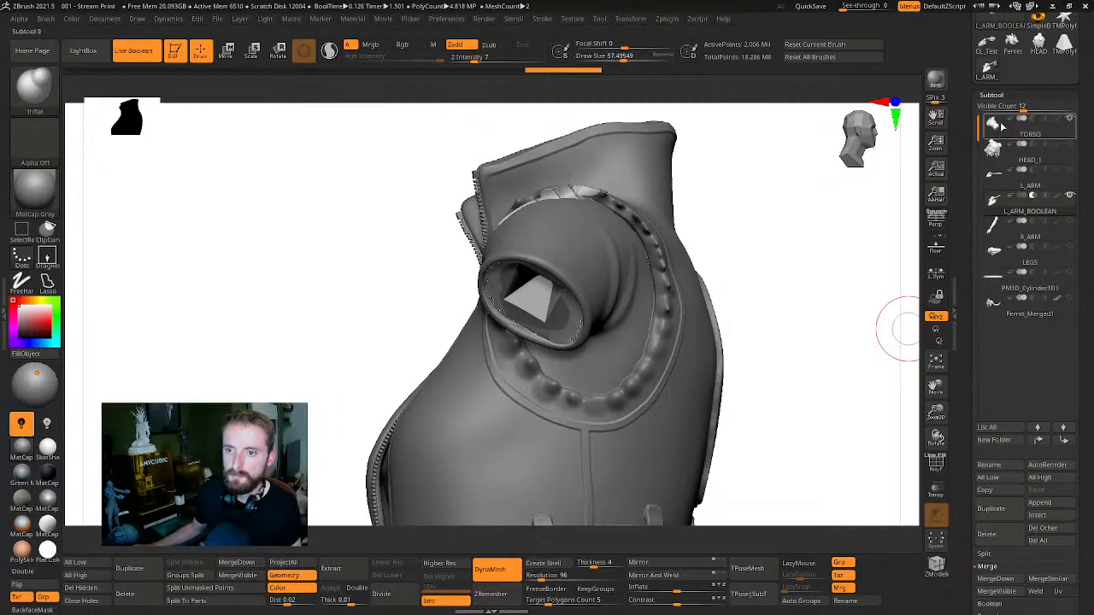
pyautogui.click(1039, 441)
pyautogui.click(1039, 440)
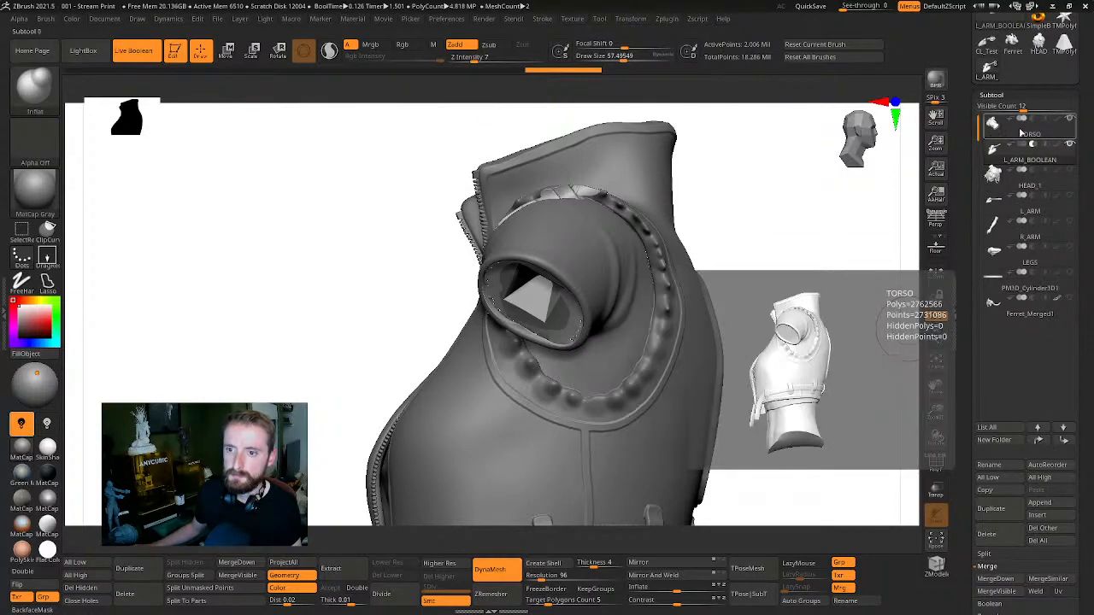
pyautogui.moveTo(782, 192); pyautogui.dragTo(839, 232)
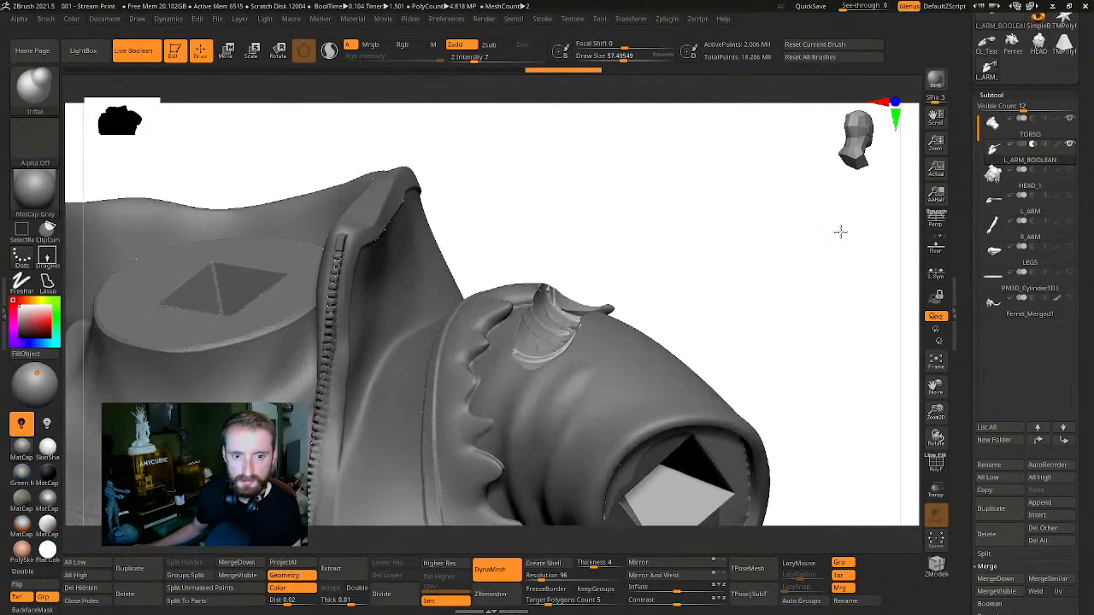
pyautogui.moveTo(765, 273); pyautogui.dragTo(564, 391)
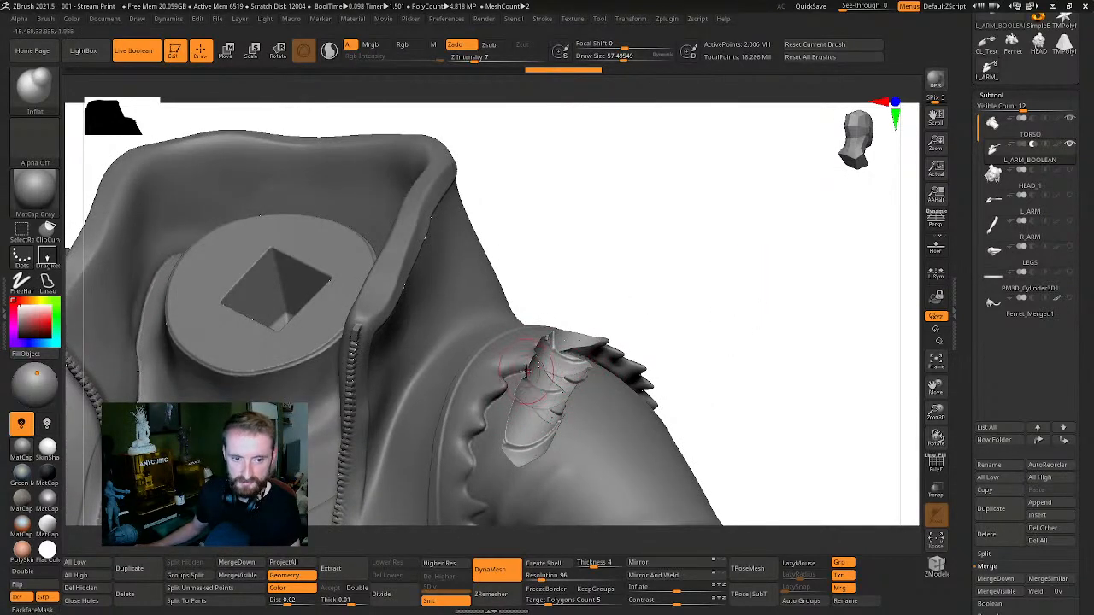
pyautogui.moveTo(806, 381); pyautogui.dragTo(813, 336)
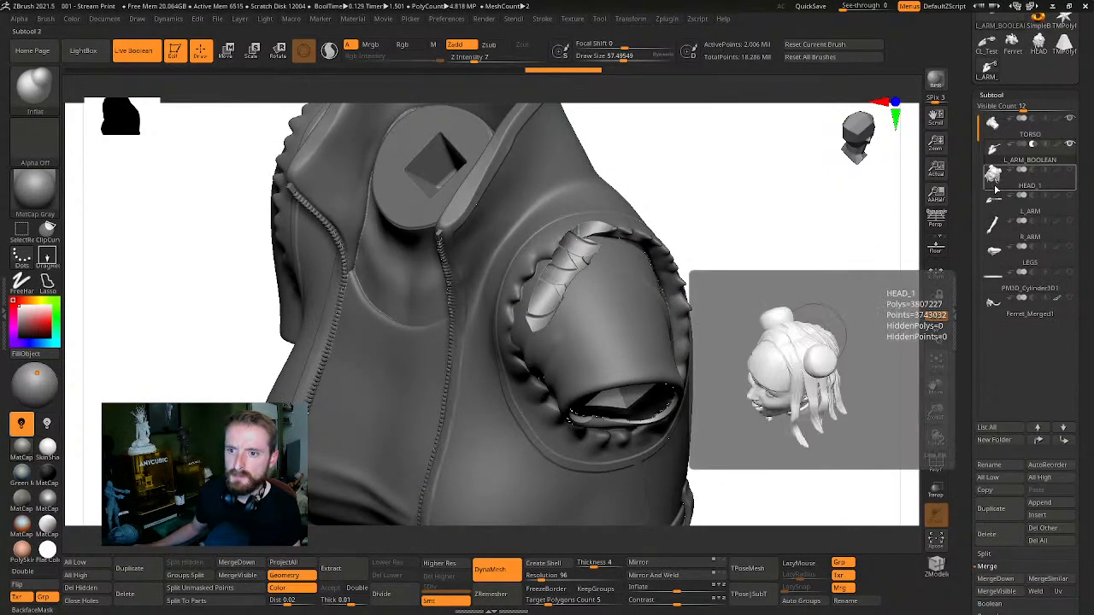
pyautogui.click(994, 204)
pyautogui.click(1039, 443)
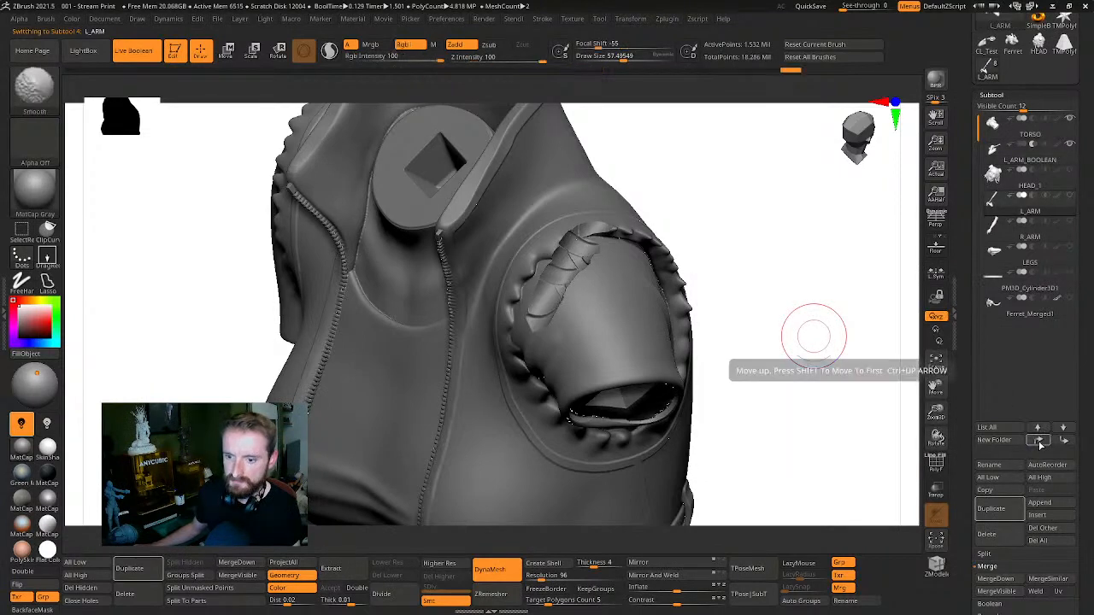
pyautogui.click(1039, 443)
pyautogui.click(1039, 443)
pyautogui.click(1062, 442)
pyautogui.click(1063, 442)
pyautogui.click(1063, 441)
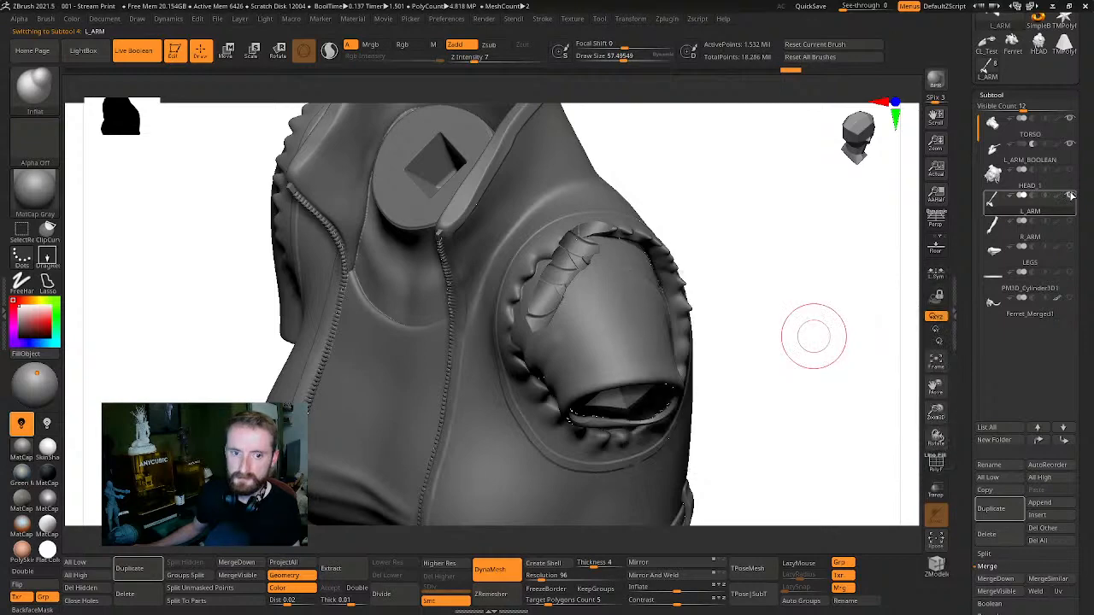
# Show L_ARM beside the cut, then inflate L_ARM_BOOLEAN slightly and check the clearance around the bat handle
pyautogui.click(995, 151)
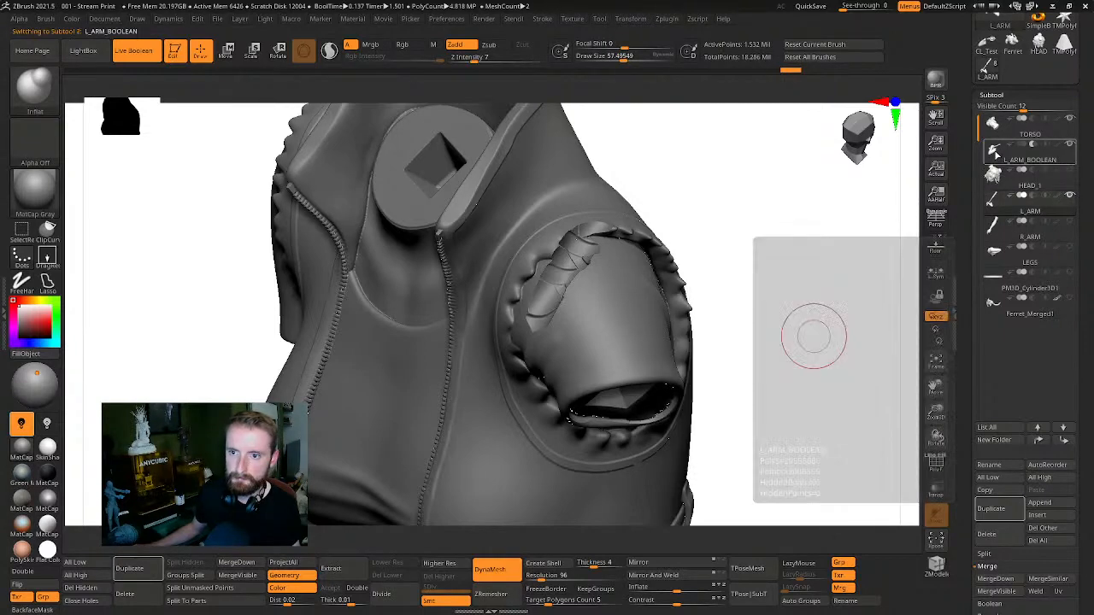
pyautogui.moveTo(799, 284)
pyautogui.mouseDown()
pyautogui.moveTo(786, 282)
pyautogui.moveTo(806, 295)
pyautogui.moveTo(803, 274)
pyautogui.mouseUp()
pyautogui.moveTo(870, 274)
pyautogui.keyDown('alt'); pyautogui.mouseDown()
pyautogui.moveTo(762, 366)
pyautogui.moveTo(847, 228)
pyautogui.moveTo(911, 164)
pyautogui.mouseUp(); pyautogui.keyUp('alt')
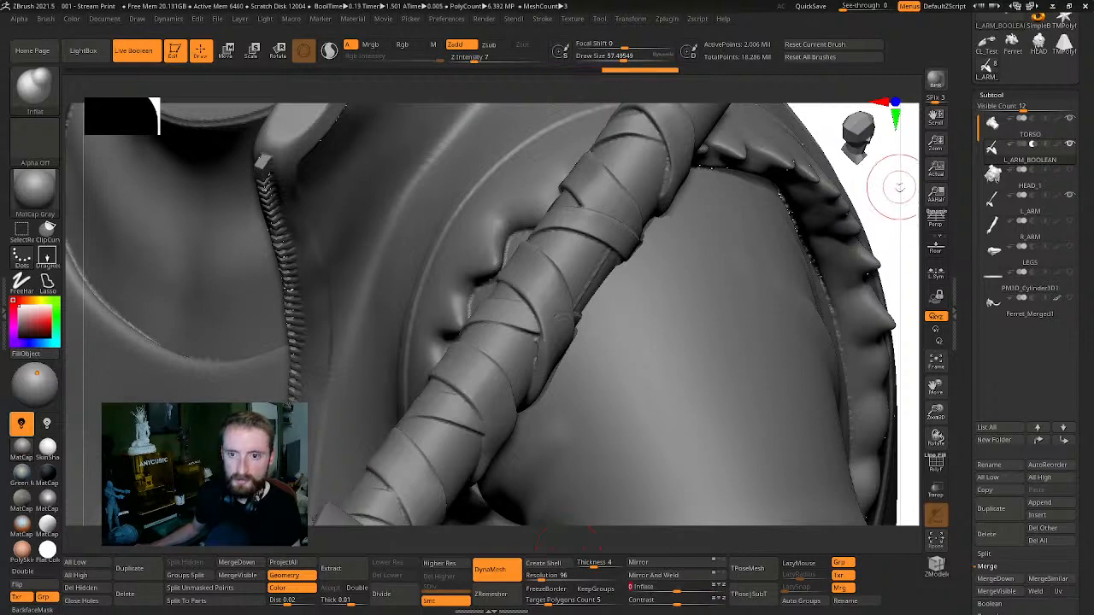
pyautogui.moveTo(894, 182); pyautogui.dragTo(904, 262)
pyautogui.moveTo(854, 290)
pyautogui.mouseDown()
pyautogui.moveTo(869, 256)
pyautogui.moveTo(605, 262)
pyautogui.moveTo(732, 288)
pyautogui.moveTo(499, 453)
pyautogui.moveTo(749, 317)
pyautogui.moveTo(749, 262)
pyautogui.moveTo(701, 247)
pyautogui.moveTo(693, 176)
pyautogui.moveTo(686, 257)
pyautogui.moveTo(781, 259)
pyautogui.moveTo(623, 286)
pyautogui.moveTo(663, 291)
pyautogui.moveTo(655, 310)
pyautogui.moveTo(691, 305)
pyautogui.moveTo(728, 293)
pyautogui.moveTo(721, 275)
pyautogui.moveTo(729, 276)
pyautogui.moveTo(517, 296)
pyautogui.mouseUp()
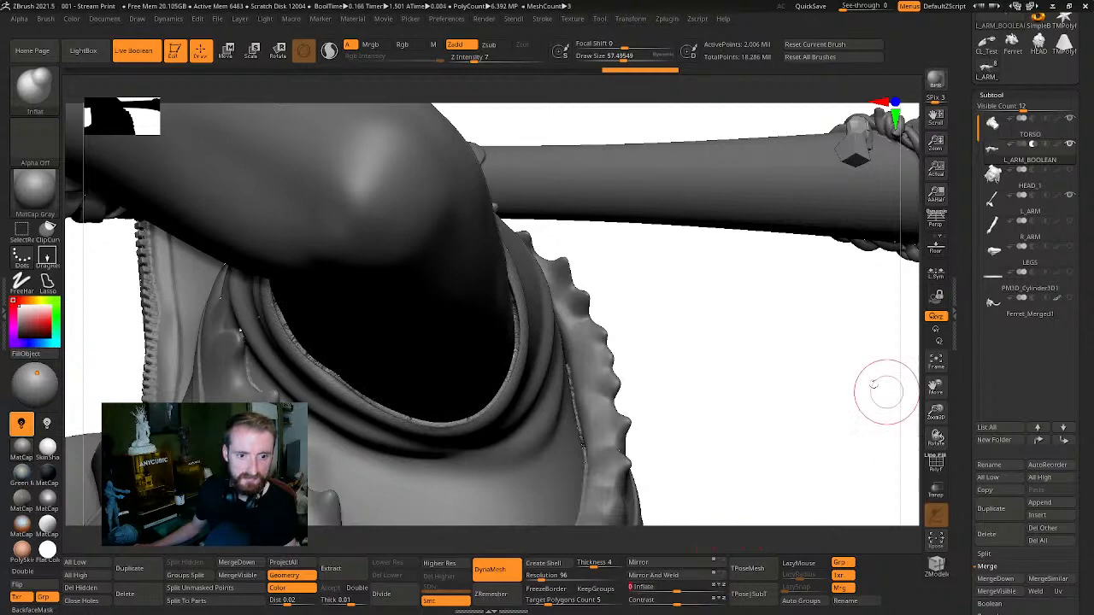
# Check the shoulder opening and bat wraps from other angles, adjust L_ARM_BOOLEAN's inflation again, and undo the last change
pyautogui.moveTo(774, 373)
pyautogui.mouseDown()
pyautogui.moveTo(766, 405)
pyautogui.moveTo(798, 419)
pyautogui.mouseUp()
pyautogui.keyDown('alt'); pyautogui.moveTo(765, 334); pyautogui.dragTo(735, 199); pyautogui.keyUp('alt')
pyautogui.moveTo(709, 276); pyautogui.dragTo(585, 315)
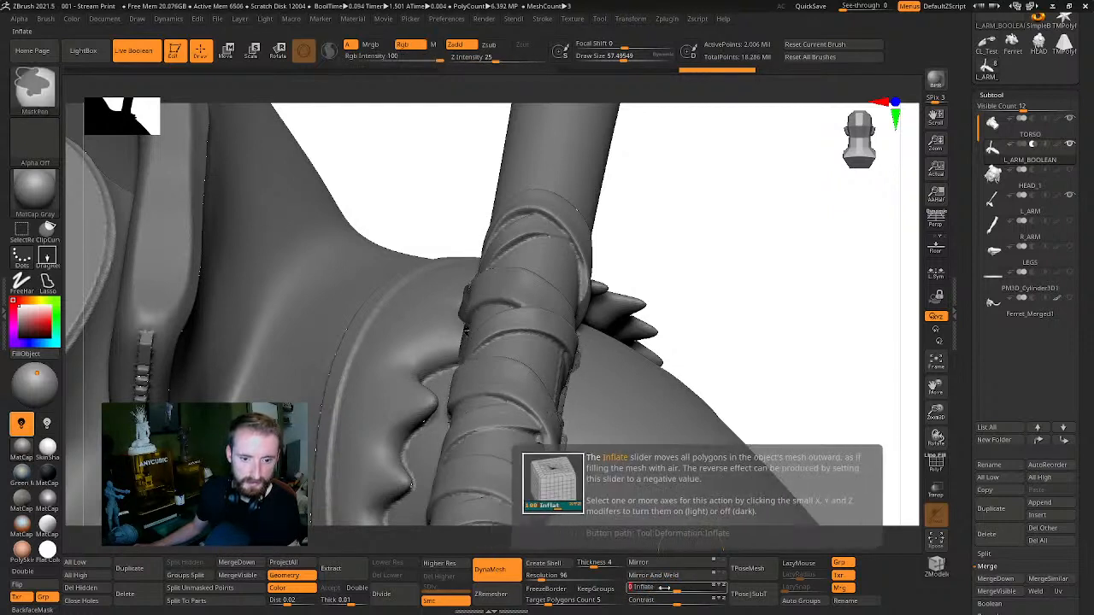
pyautogui.hotkey('ctrl', 'z')
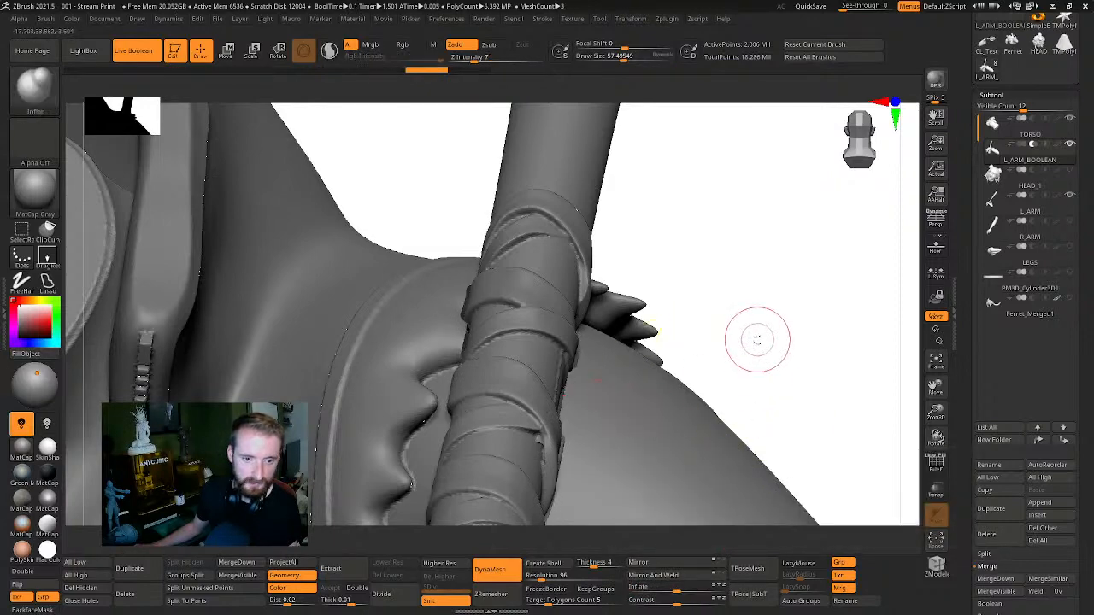
# Hide L_ARM to expose the bat-shaped groove in the torso's shoulder
pyautogui.moveTo(757, 339)
pyautogui.mouseDown()
pyautogui.moveTo(767, 359)
pyautogui.moveTo(747, 356)
pyautogui.moveTo(781, 349)
pyautogui.moveTo(570, 364)
pyautogui.moveTo(781, 212)
pyautogui.moveTo(778, 358)
pyautogui.mouseUp()
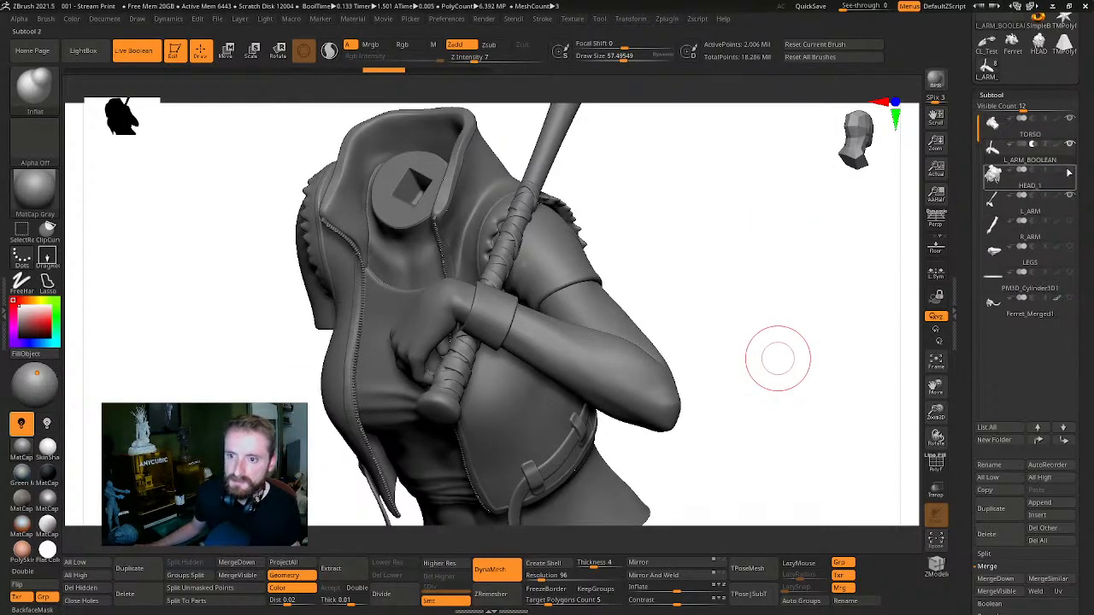
pyautogui.click(1069, 154)
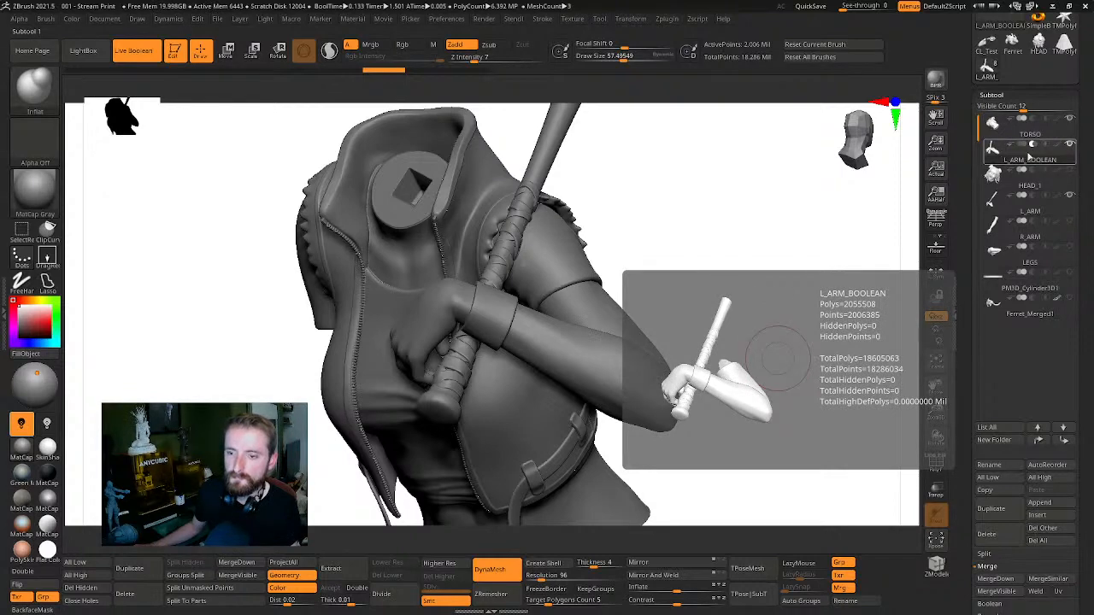
pyautogui.click(1073, 208)
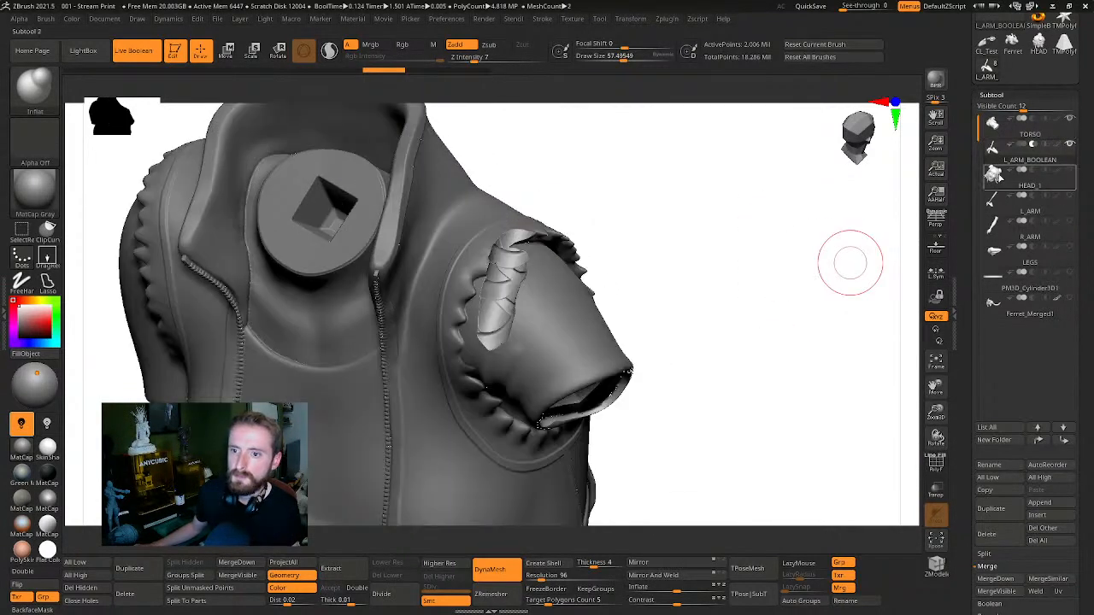
# Merge TORSO down with the subtractive L_ARM_BOOLEAN subtool and accept the confirmation
pyautogui.click(995, 146)
pyautogui.moveTo(1034, 147)
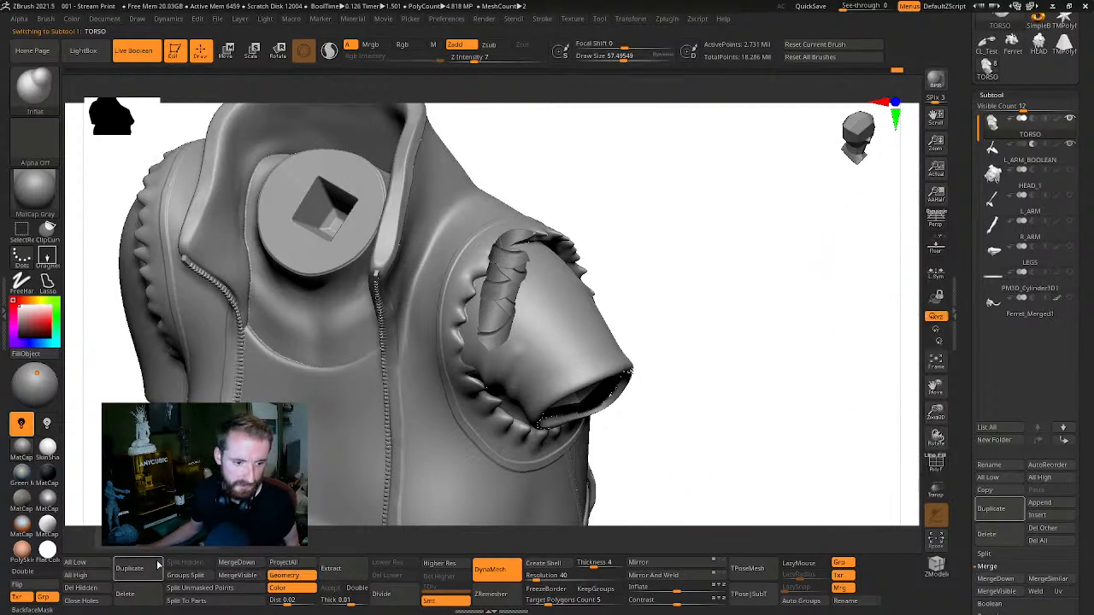
pyautogui.click(236, 563)
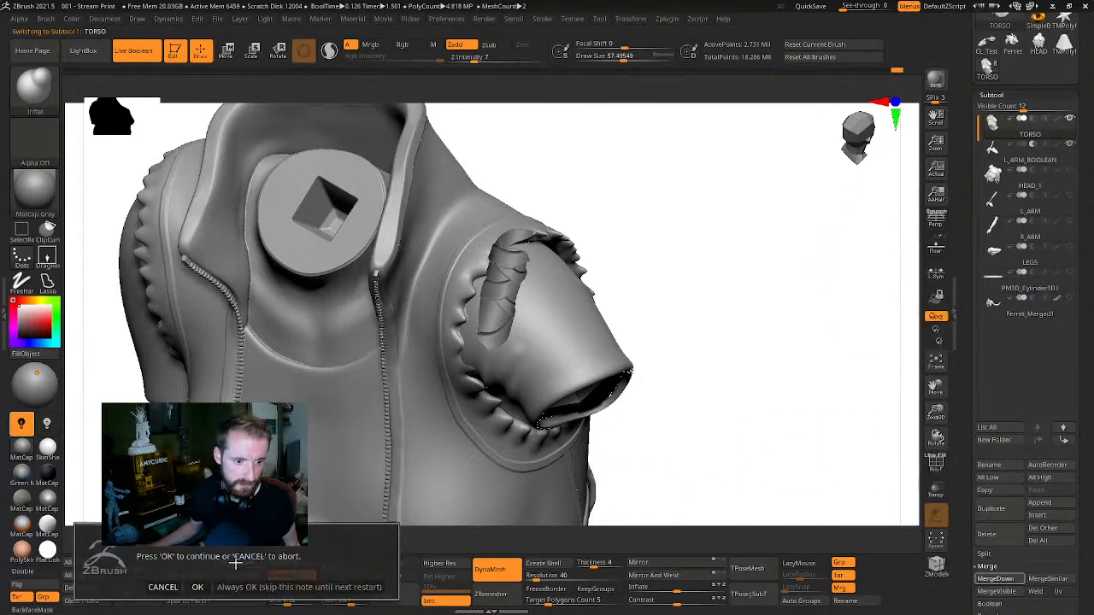
pyautogui.click(197, 587)
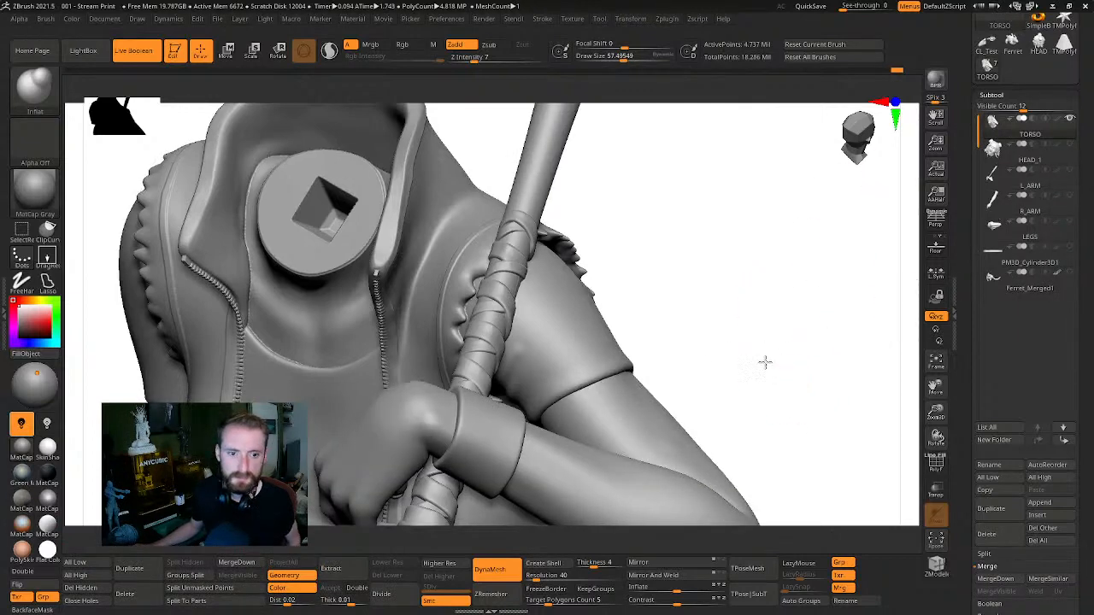
# DynaMesh the merged TORSO so the arm and bat shape are subtracted from the shoulder
pyautogui.moveTo(764, 361); pyautogui.dragTo(762, 285)
pyautogui.press('ctrl')
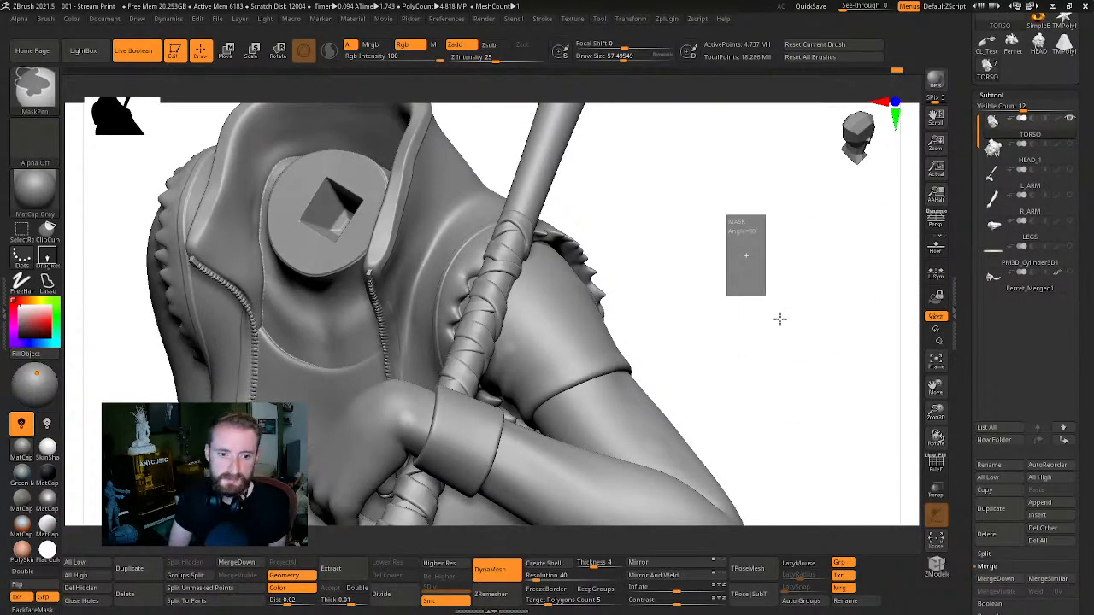
pyautogui.hotkey('ctrl', 'z')
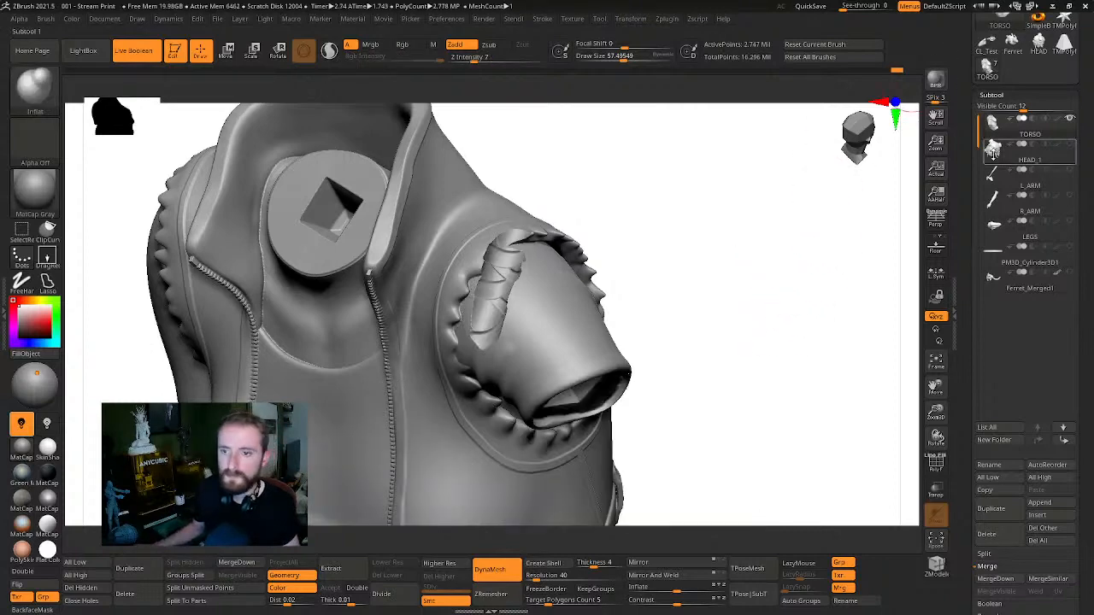
# Show L_ARM, HEAD_1 and R_ARM alongside TORSO and make R_ARM the active subtool
pyautogui.click(1070, 175)
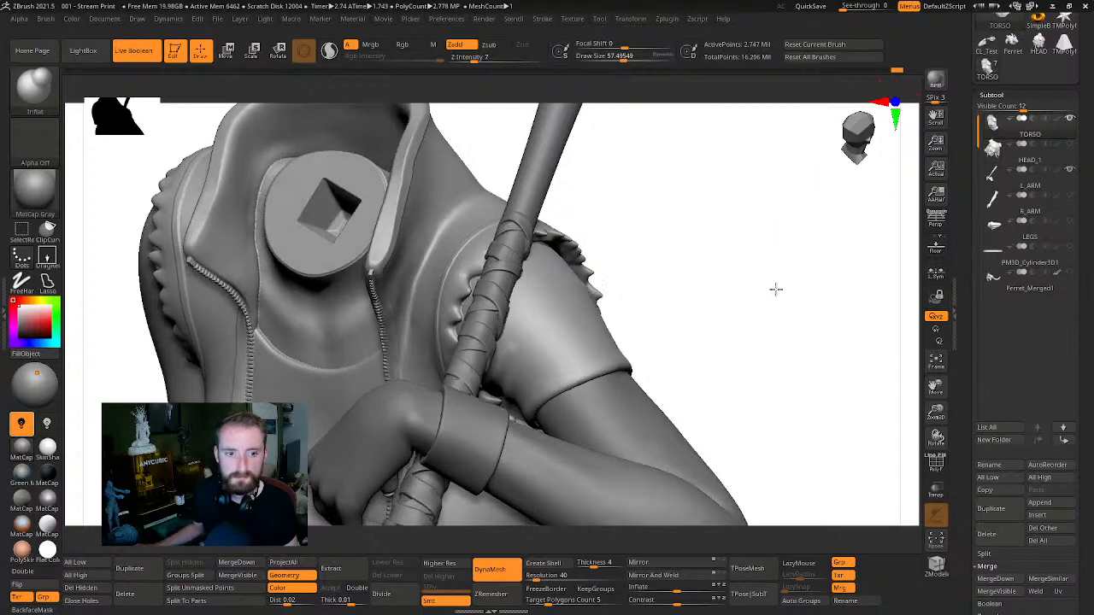
pyautogui.moveTo(773, 288); pyautogui.dragTo(641, 449)
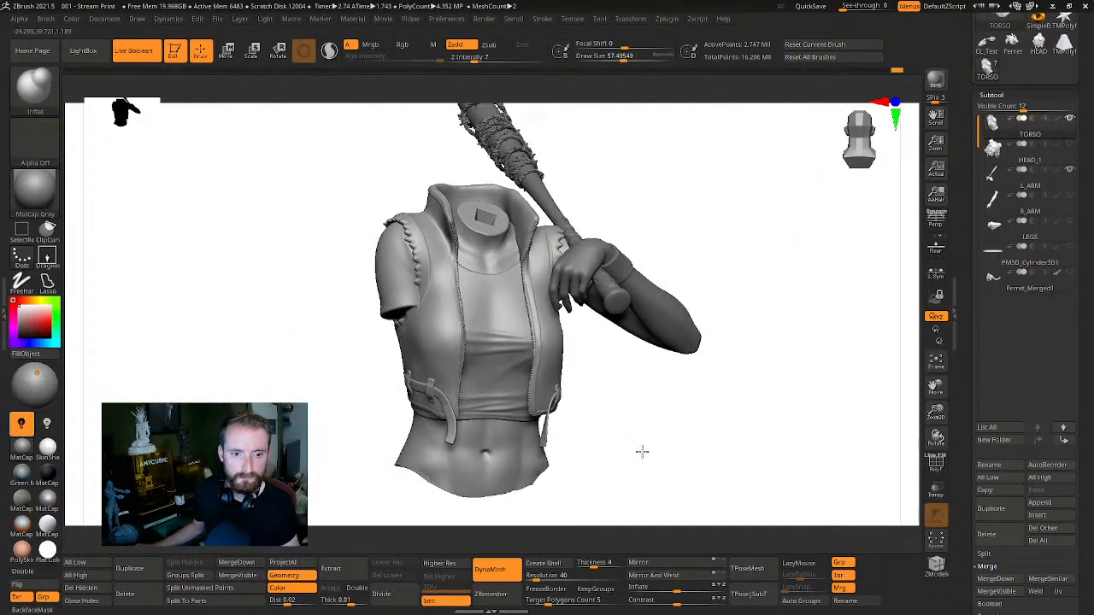
pyautogui.moveTo(782, 446); pyautogui.dragTo(897, 282)
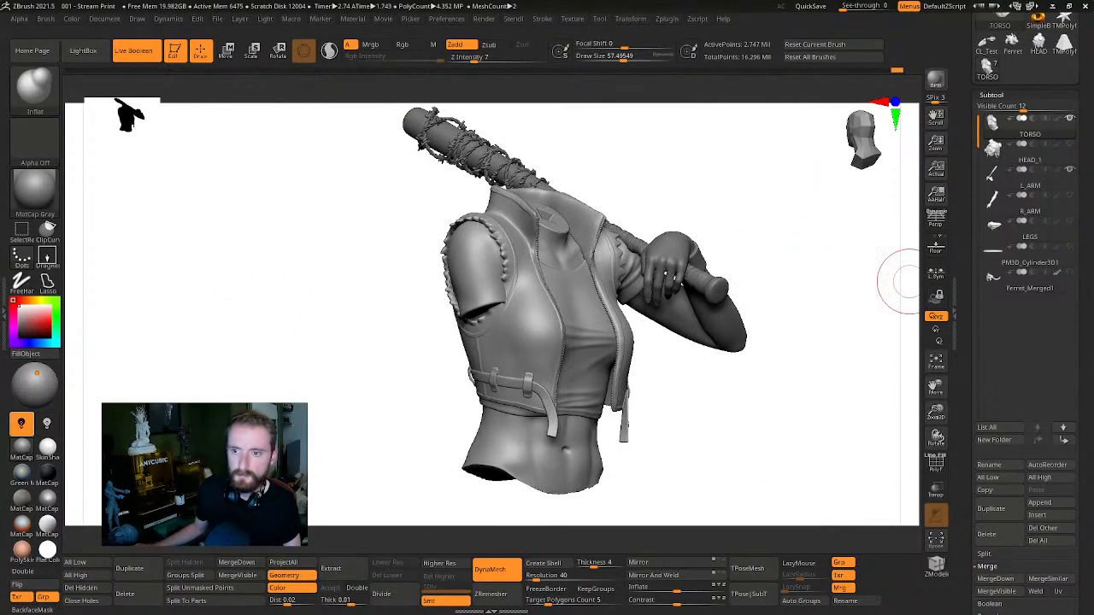
pyautogui.click(1069, 146)
pyautogui.click(996, 209)
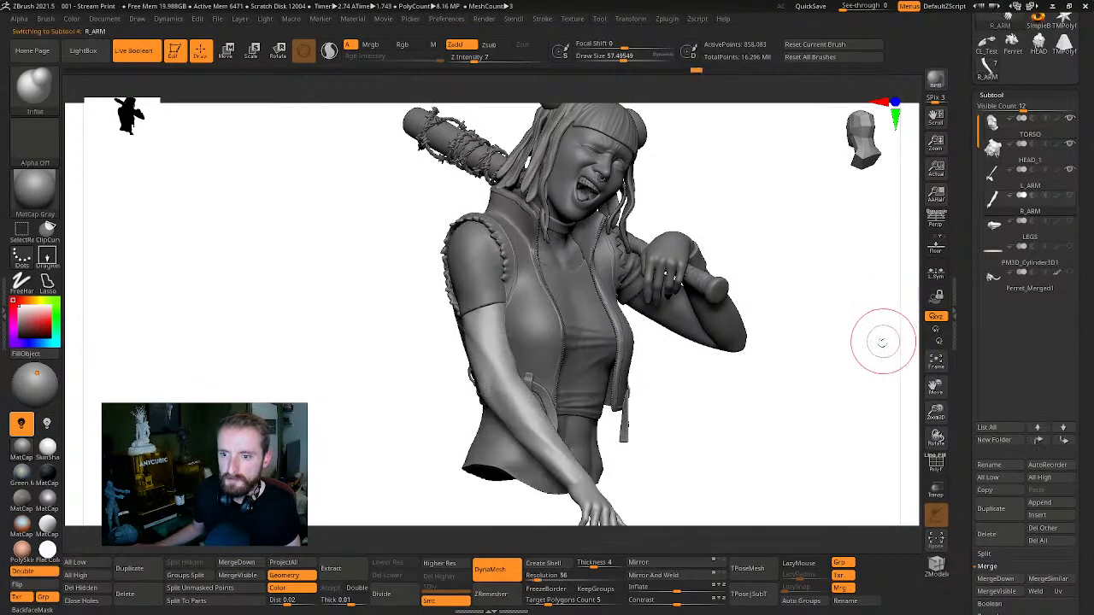
pyautogui.moveTo(880, 339); pyautogui.dragTo(794, 299)
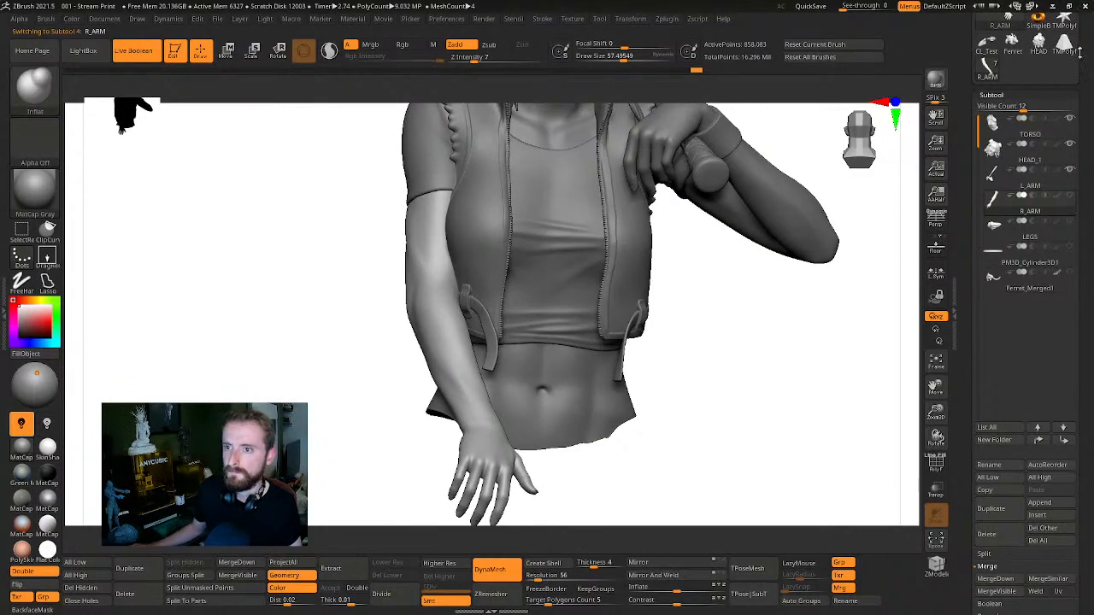
pyautogui.moveTo(1080, 53); pyautogui.dragTo(1076, 123)
pyautogui.click(1063, 178)
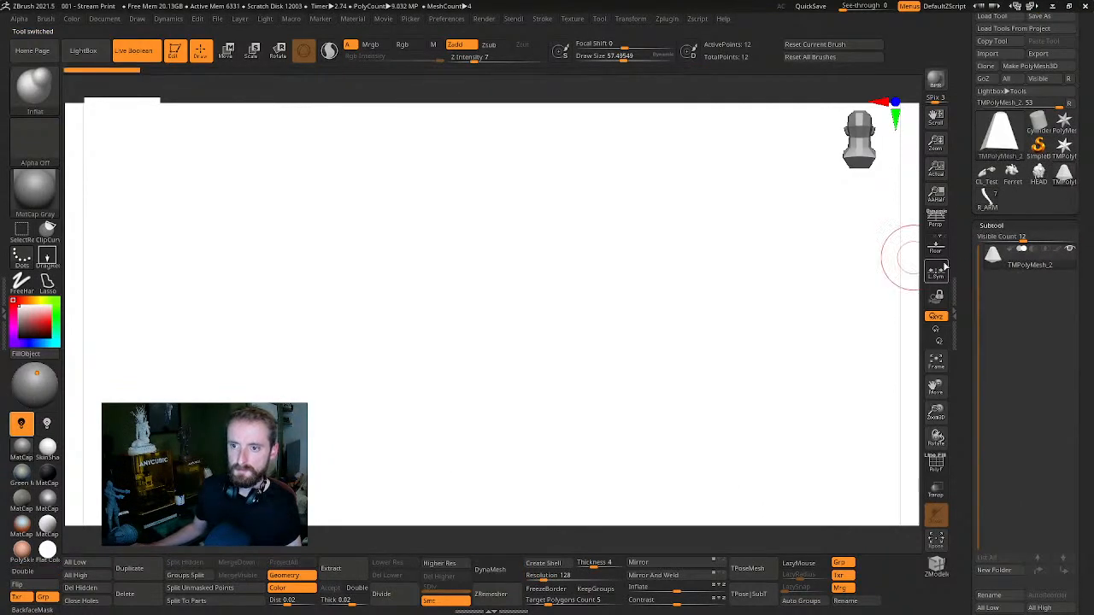
pyautogui.click(991, 199)
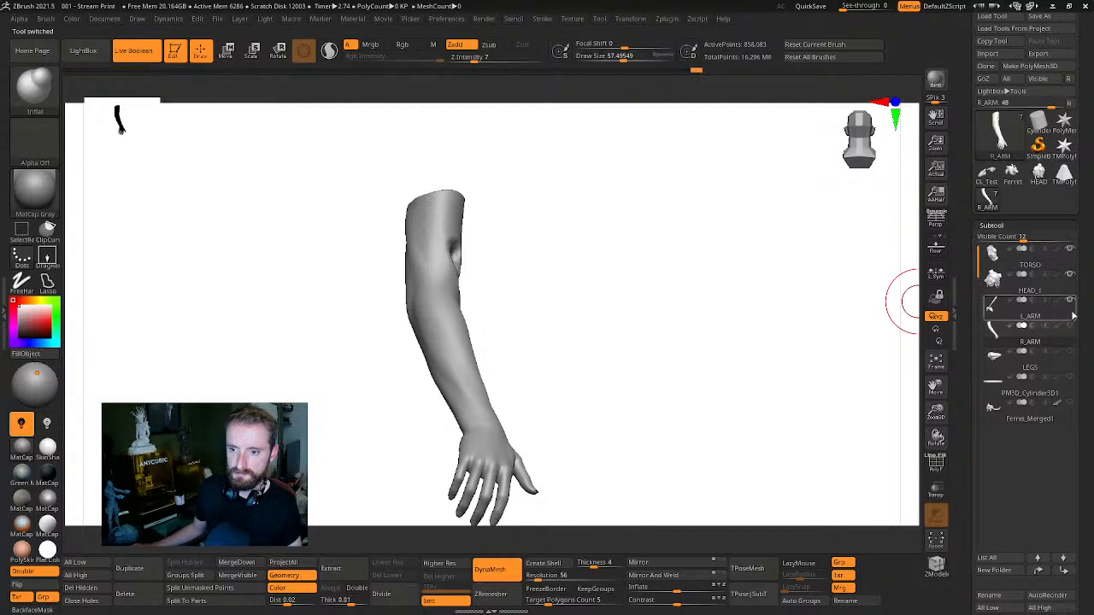
pyautogui.moveTo(1077, 316); pyautogui.dragTo(1077, 186)
# Duplicate the TORSO subtool and move the copy down the subtool order to just below L_ARM
pyautogui.moveTo(591, 271); pyautogui.dragTo(485, 299)
pyautogui.click(603, 402)
pyautogui.moveTo(783, 433); pyautogui.dragTo(854, 341)
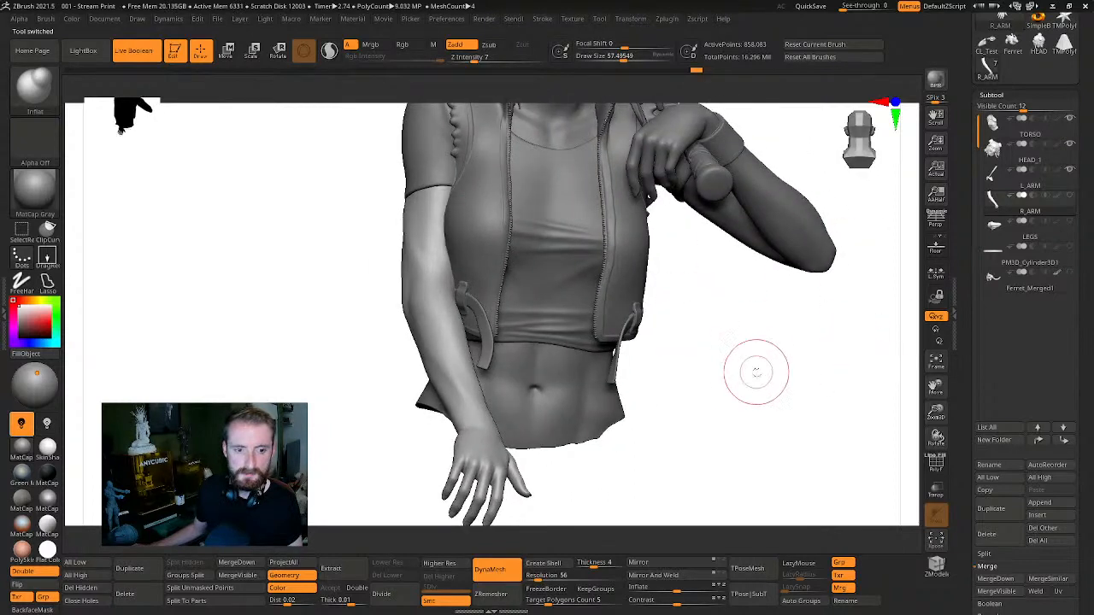
pyautogui.moveTo(755, 373); pyautogui.dragTo(903, 355)
pyautogui.click(992, 124)
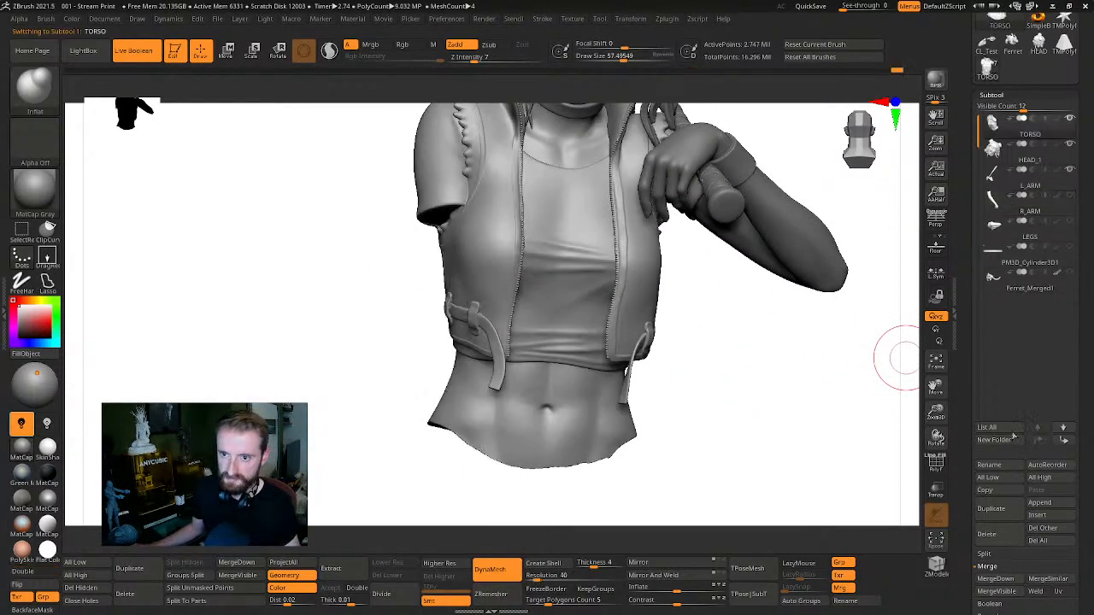
pyautogui.click(992, 508)
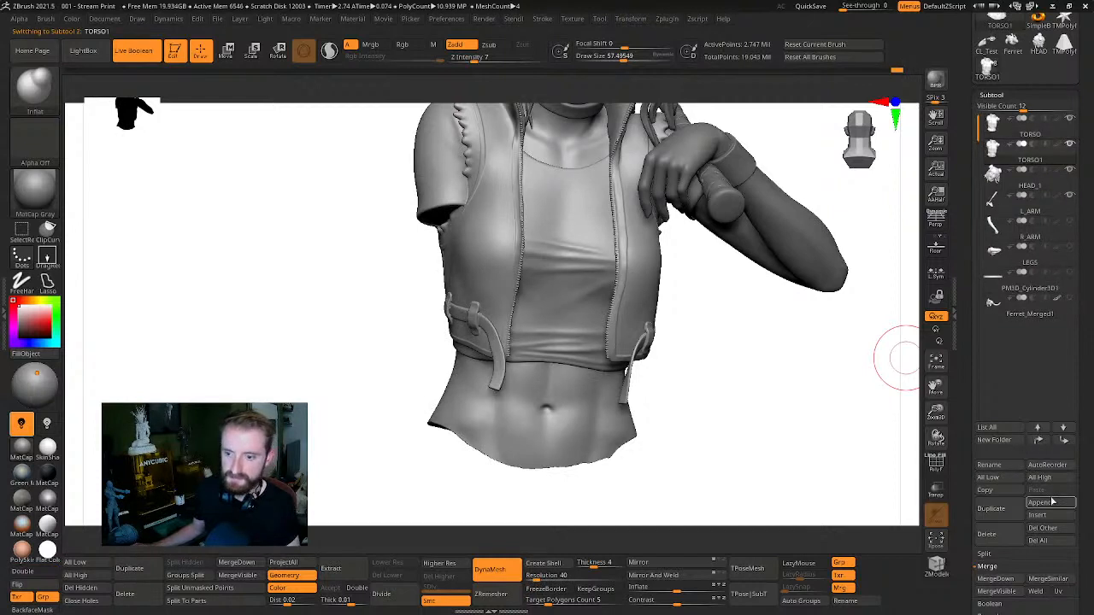
pyautogui.click(1064, 440)
pyautogui.click(1063, 440)
# Show the right arm against the torso and move TORSO1 directly below R_ARM in the subtool order
pyautogui.moveTo(754, 394); pyautogui.dragTo(765, 256)
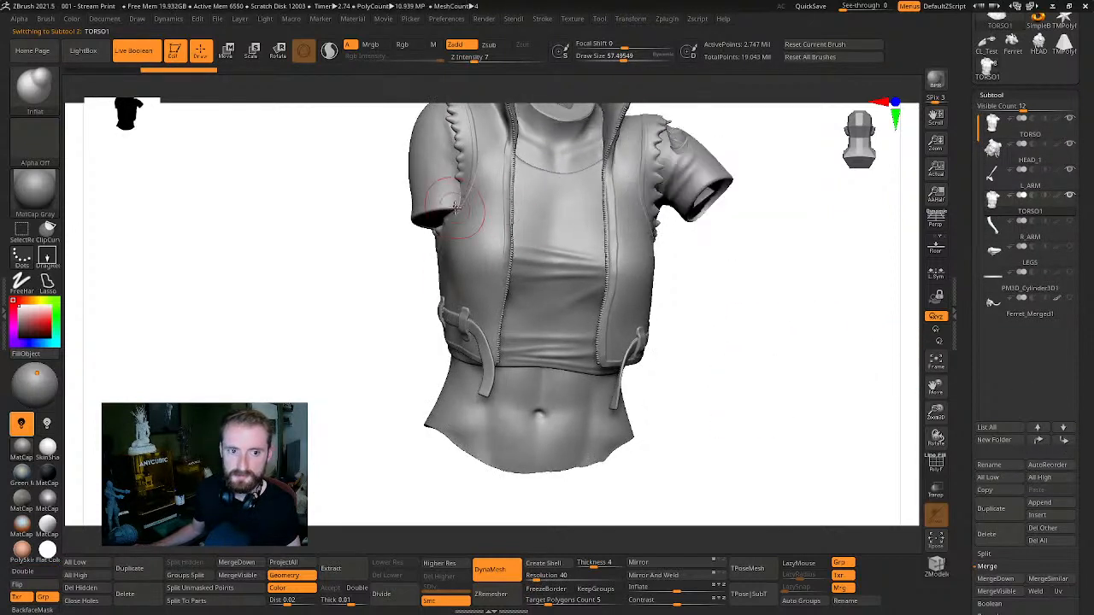
pyautogui.click(1069, 224)
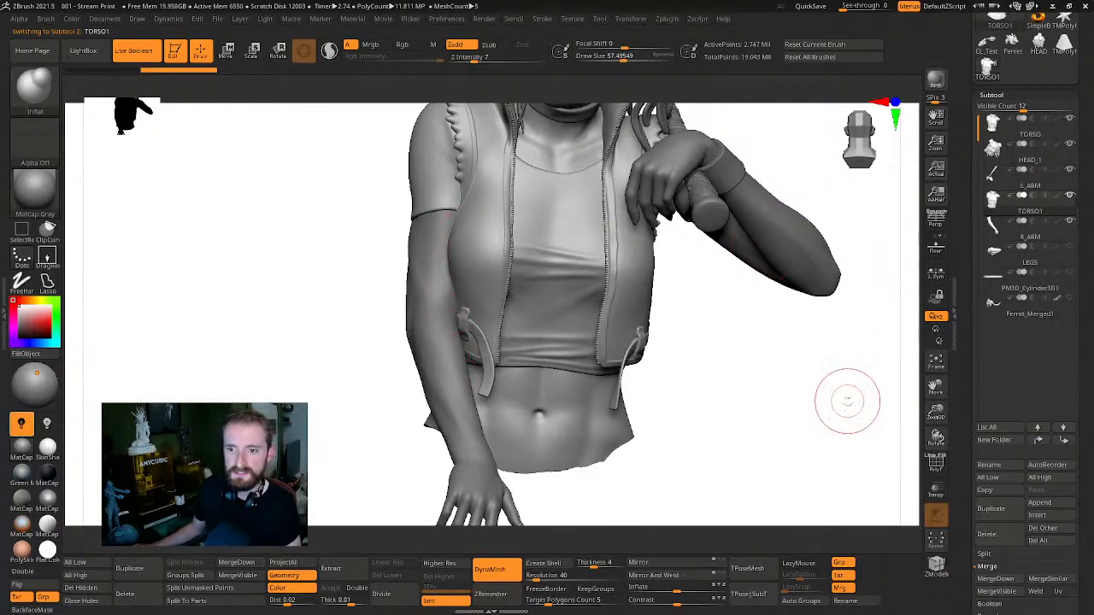
pyautogui.moveTo(842, 397); pyautogui.dragTo(833, 376)
pyautogui.click(1011, 171)
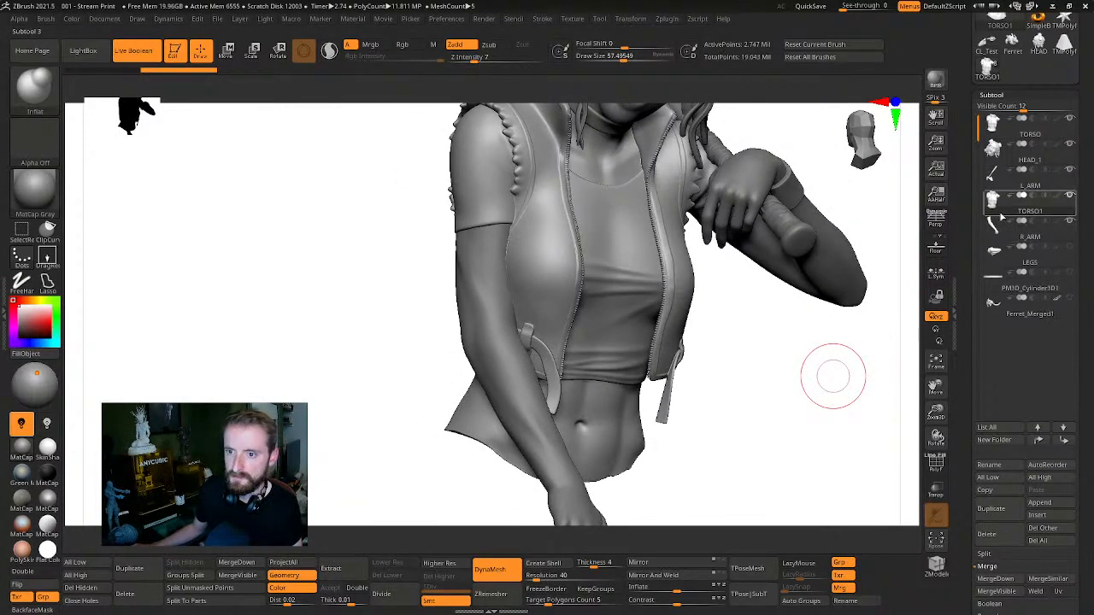
pyautogui.click(995, 225)
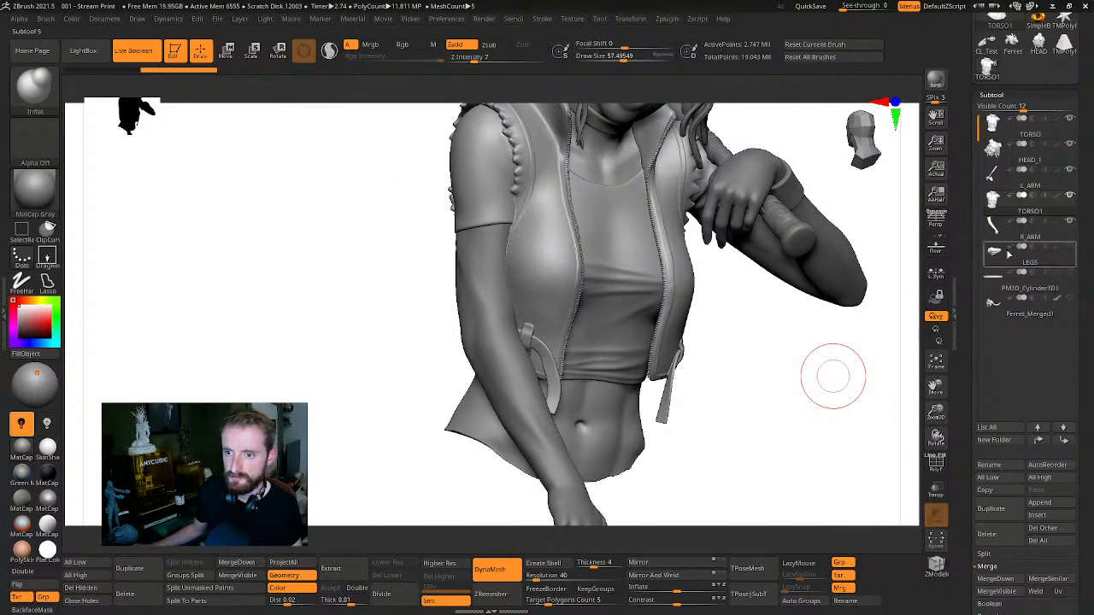
pyautogui.click(1062, 441)
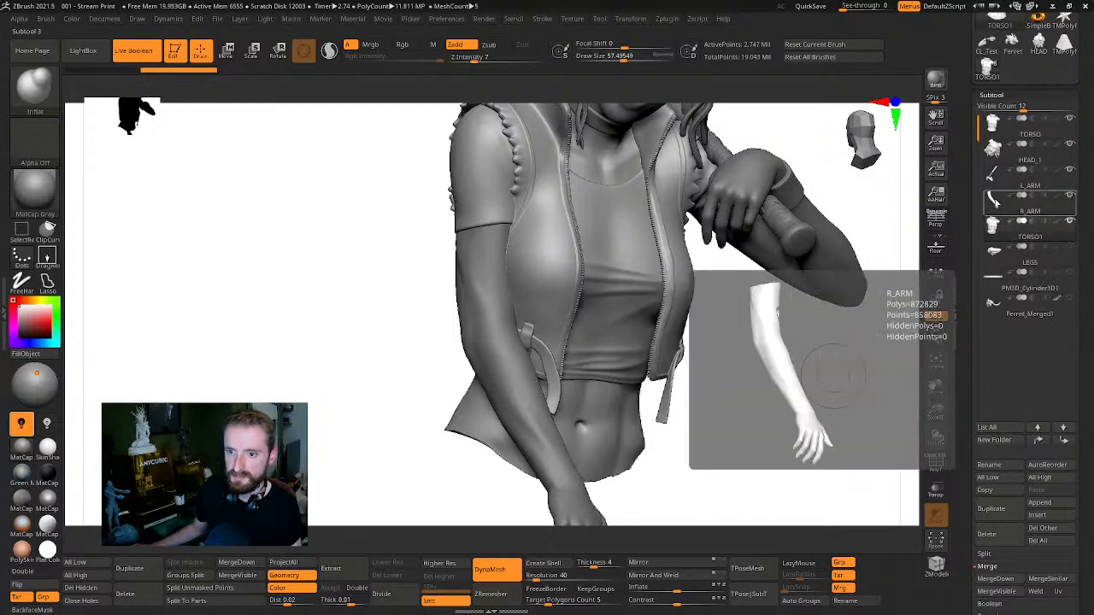
pyautogui.click(995, 235)
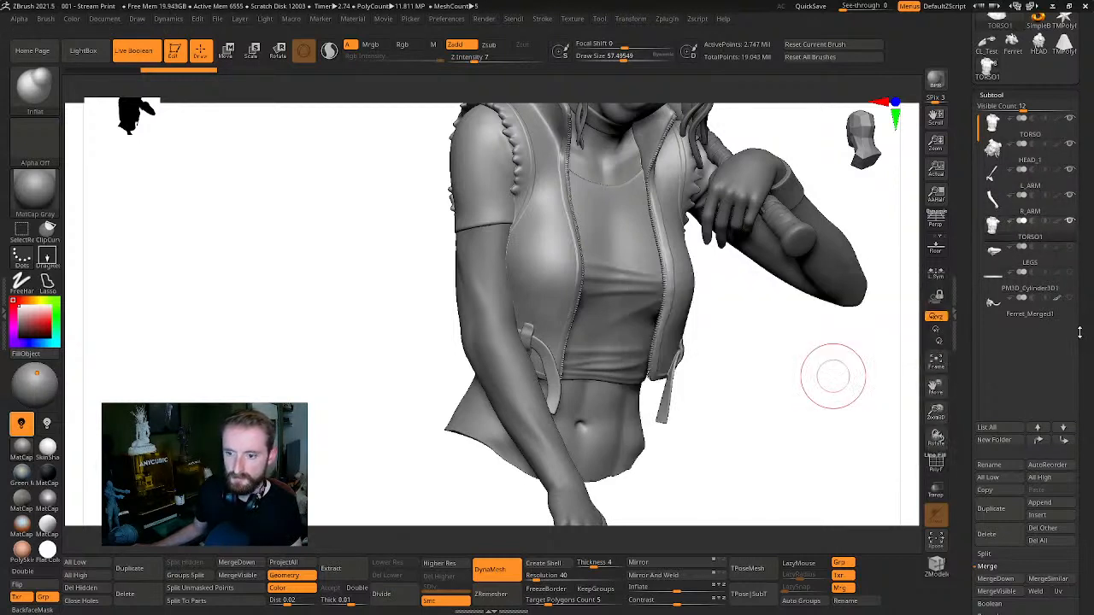
pyautogui.moveTo(1081, 332); pyautogui.dragTo(1081, 319)
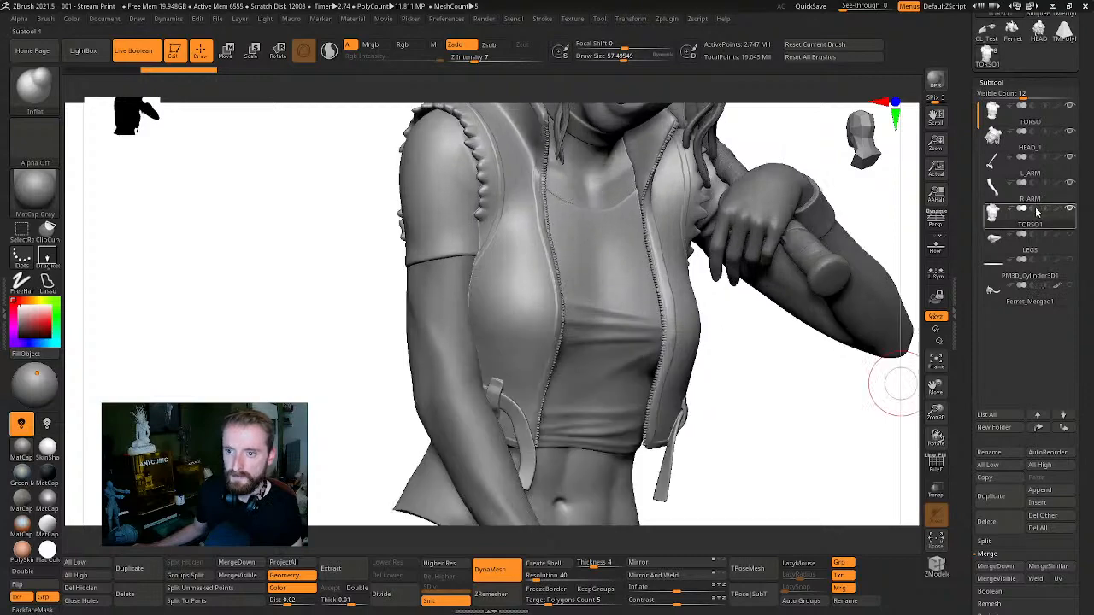
# Set TORSO1 to Boolean subtraction and hide L_ARM, HEAD_1 and TORSO to isolate its cut into R_ARM
pyautogui.click(1033, 209)
pyautogui.click(1070, 158)
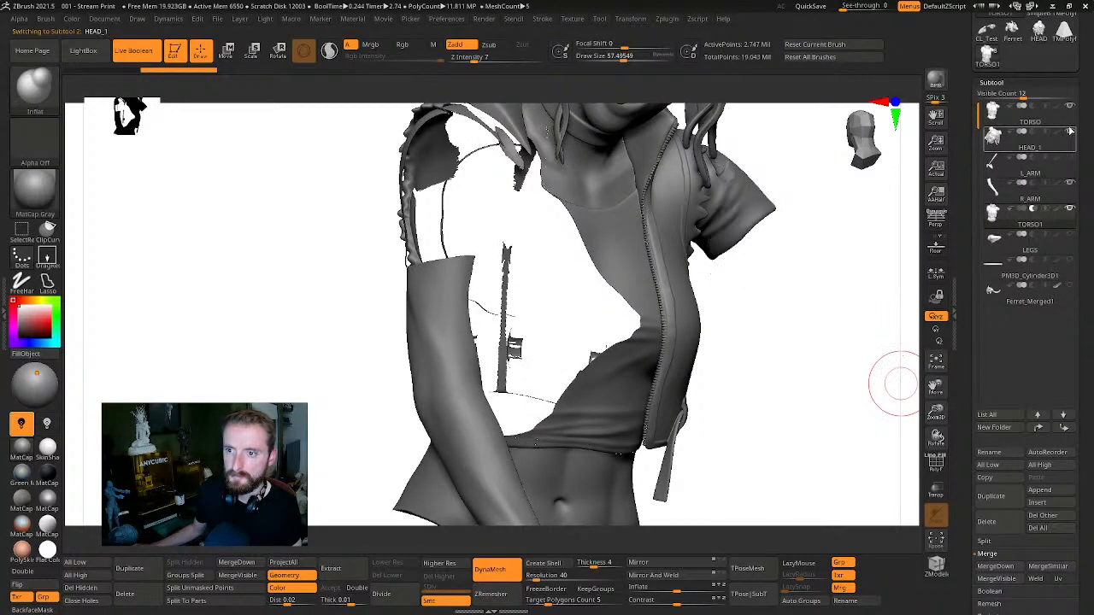
pyautogui.click(1070, 131)
pyautogui.click(1070, 107)
pyautogui.click(1064, 143)
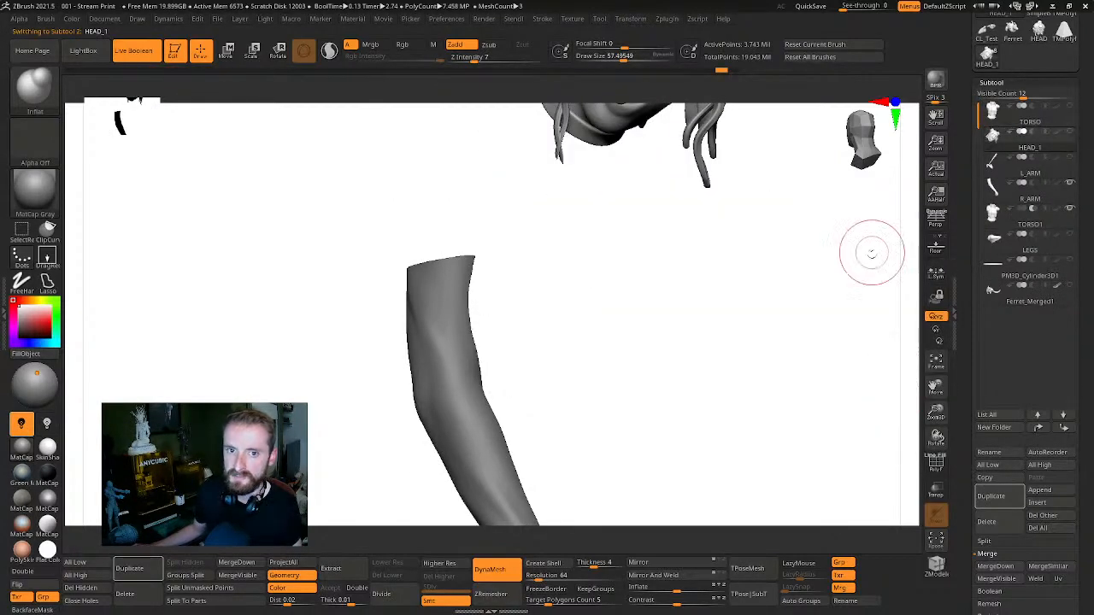
# Examine the torso-shaped cut on the inner side of R_ARM, temporarily showing TORSO and L_ARM for comparison
pyautogui.moveTo(874, 247); pyautogui.dragTo(834, 290)
pyautogui.moveTo(721, 319)
pyautogui.mouseDown()
pyautogui.moveTo(713, 342)
pyautogui.moveTo(684, 345)
pyautogui.moveTo(610, 393)
pyautogui.moveTo(749, 284)
pyautogui.moveTo(815, 296)
pyautogui.moveTo(635, 418)
pyautogui.moveTo(786, 261)
pyautogui.moveTo(792, 275)
pyautogui.moveTo(710, 362)
pyautogui.moveTo(591, 309)
pyautogui.moveTo(403, 302)
pyautogui.moveTo(732, 283)
pyautogui.moveTo(603, 347)
pyautogui.mouseUp()
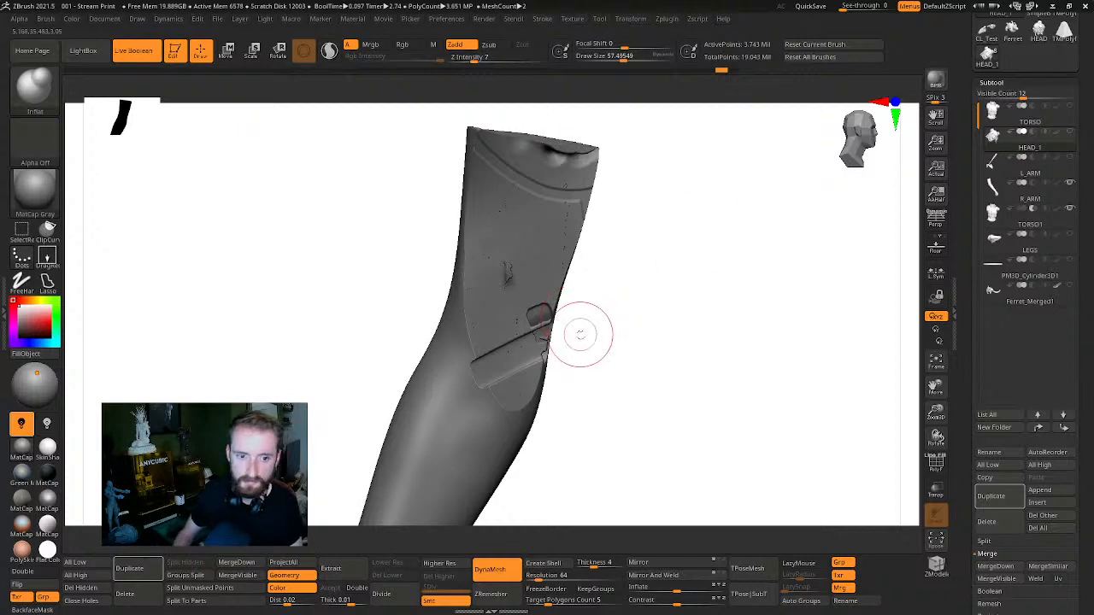
pyautogui.moveTo(617, 317); pyautogui.dragTo(804, 248)
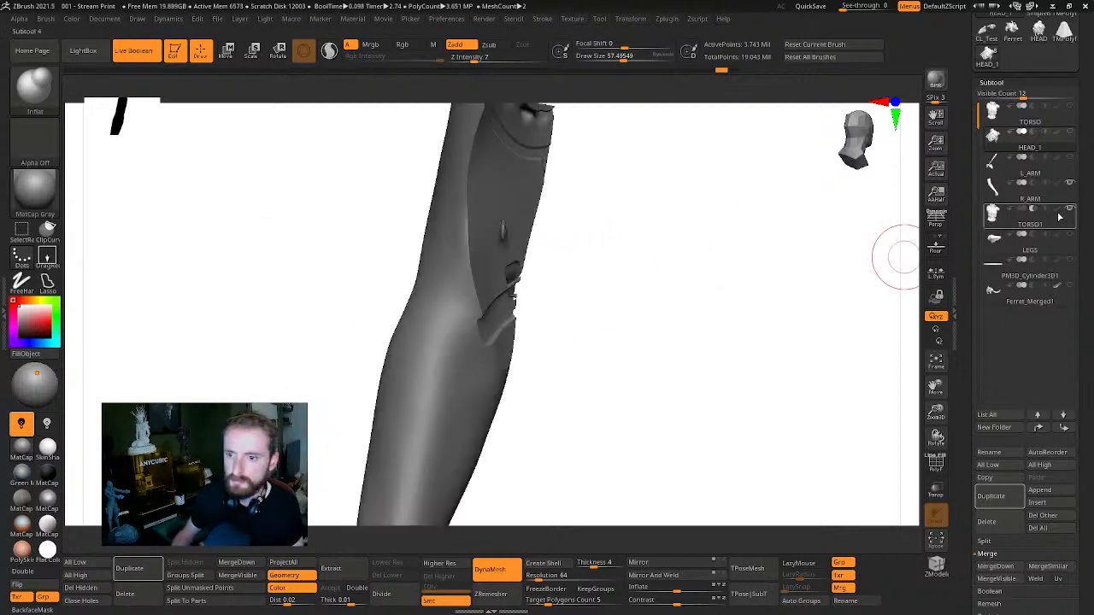
pyautogui.click(1069, 107)
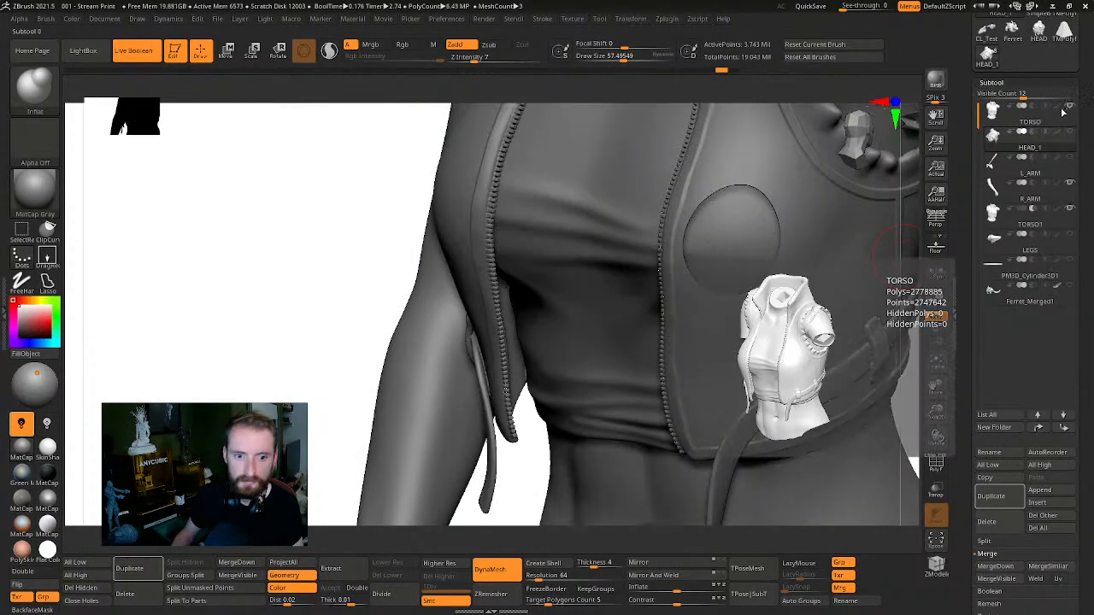
pyautogui.moveTo(328, 306)
pyautogui.mouseDown()
pyautogui.moveTo(336, 296)
pyautogui.moveTo(325, 296)
pyautogui.moveTo(348, 291)
pyautogui.mouseUp()
pyautogui.click(1069, 134)
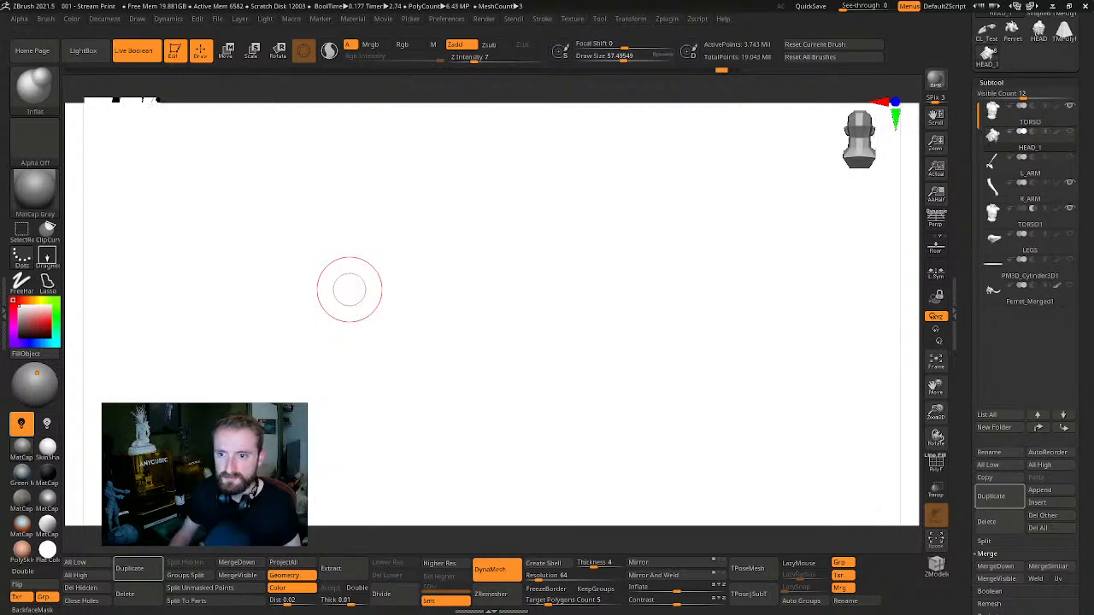
pyautogui.click(1072, 159)
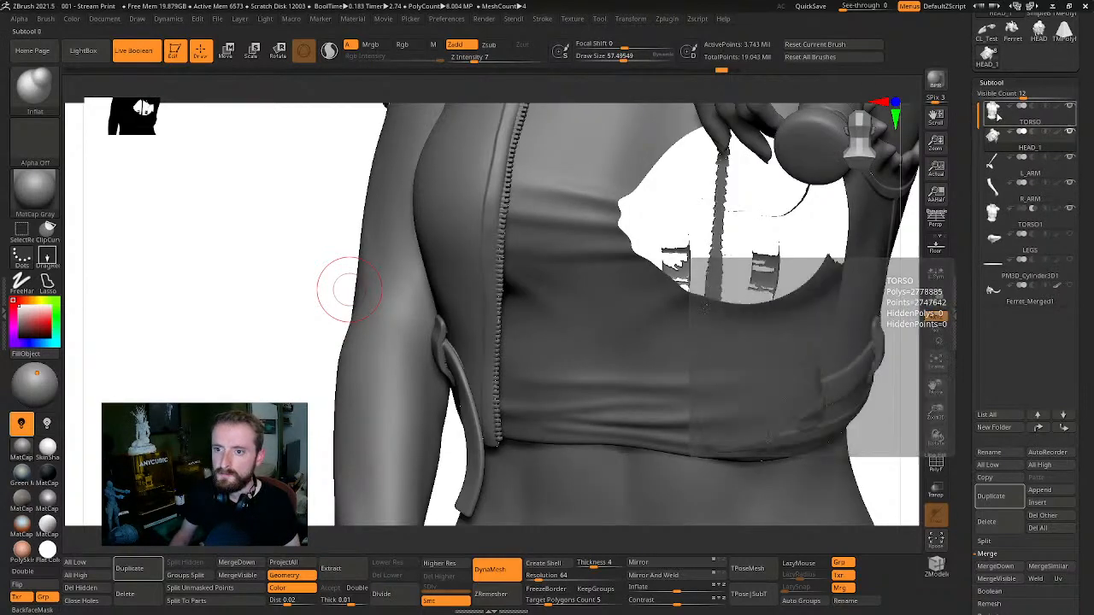
pyautogui.click(992, 213)
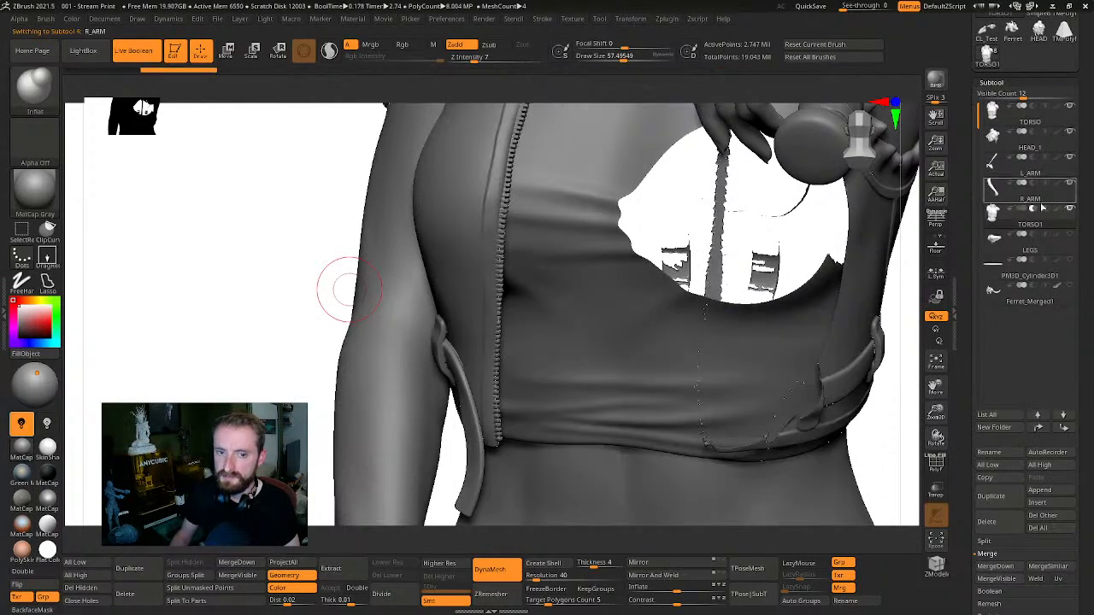
pyautogui.click(1070, 107)
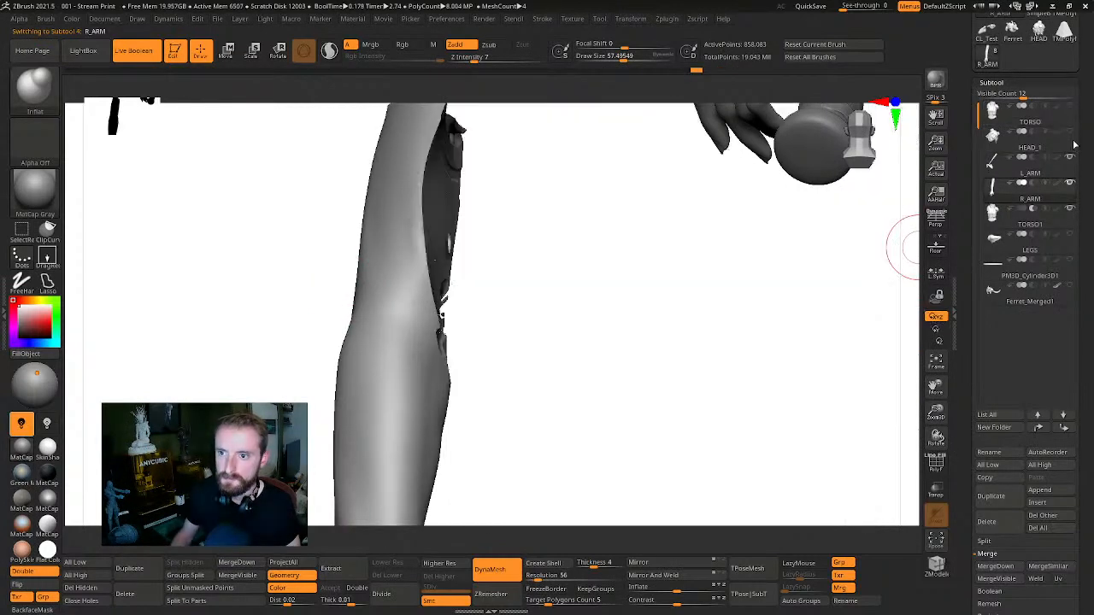
pyautogui.click(1070, 159)
pyautogui.moveTo(772, 319); pyautogui.dragTo(640, 304)
pyautogui.moveTo(747, 343)
pyautogui.mouseDown()
pyautogui.moveTo(788, 331)
pyautogui.moveTo(737, 324)
pyautogui.mouseUp()
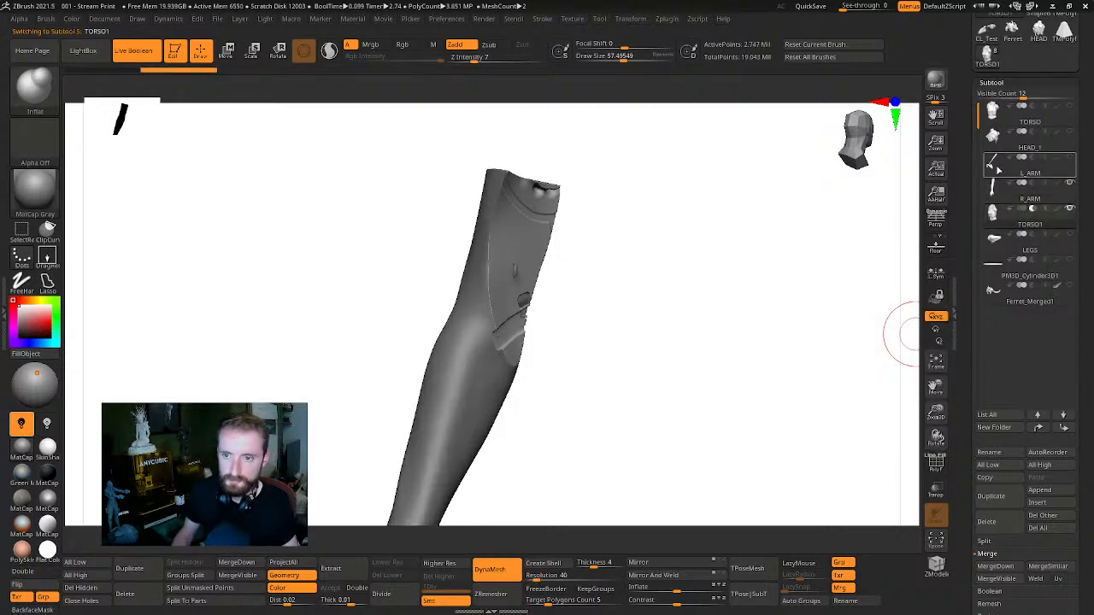
# Merge R_ARM down with the subtractive TORSO1 subtool and accept the confirmation
pyautogui.click(1002, 192)
pyautogui.click(1008, 215)
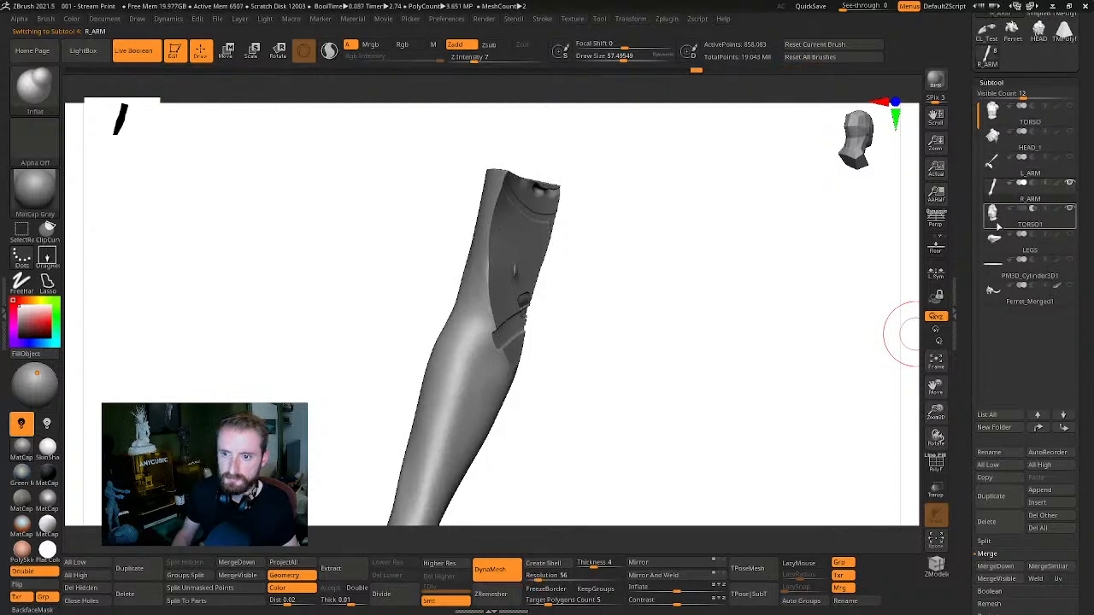
pyautogui.keyDown('alt'); pyautogui.moveTo(820, 316); pyautogui.dragTo(855, 294); pyautogui.keyUp('alt')
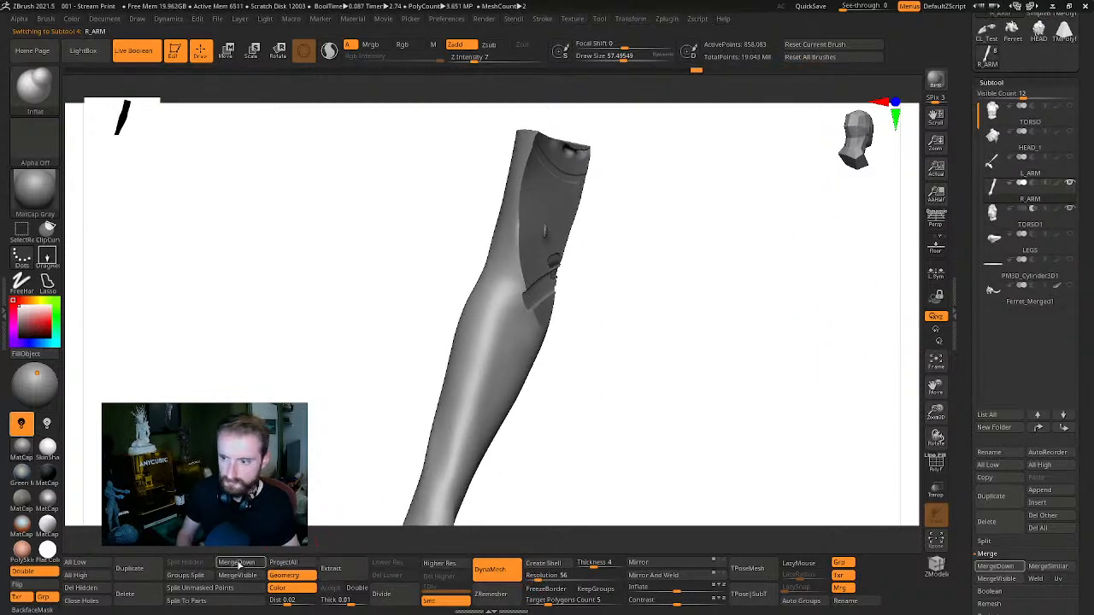
pyautogui.moveTo(821, 356); pyautogui.dragTo(865, 339)
pyautogui.moveTo(837, 408); pyautogui.dragTo(827, 412)
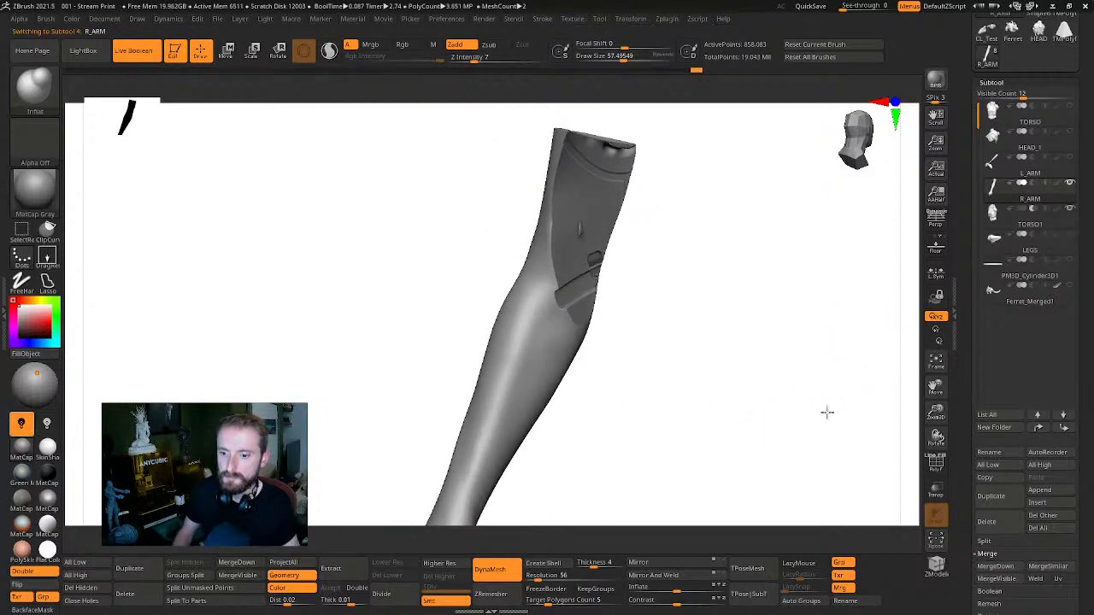
pyautogui.click(996, 567)
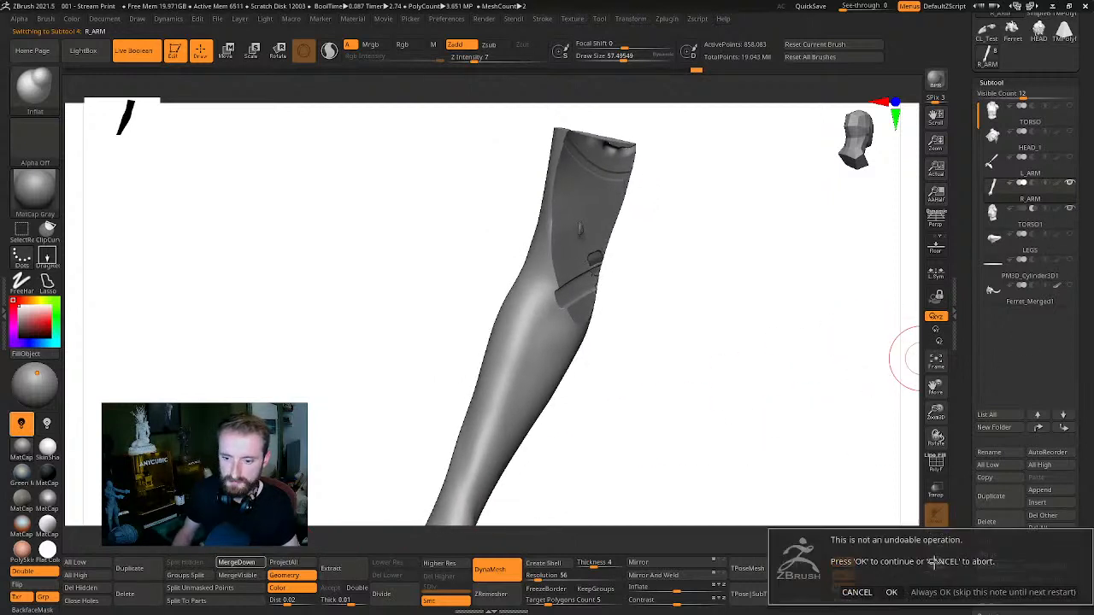
pyautogui.click(892, 592)
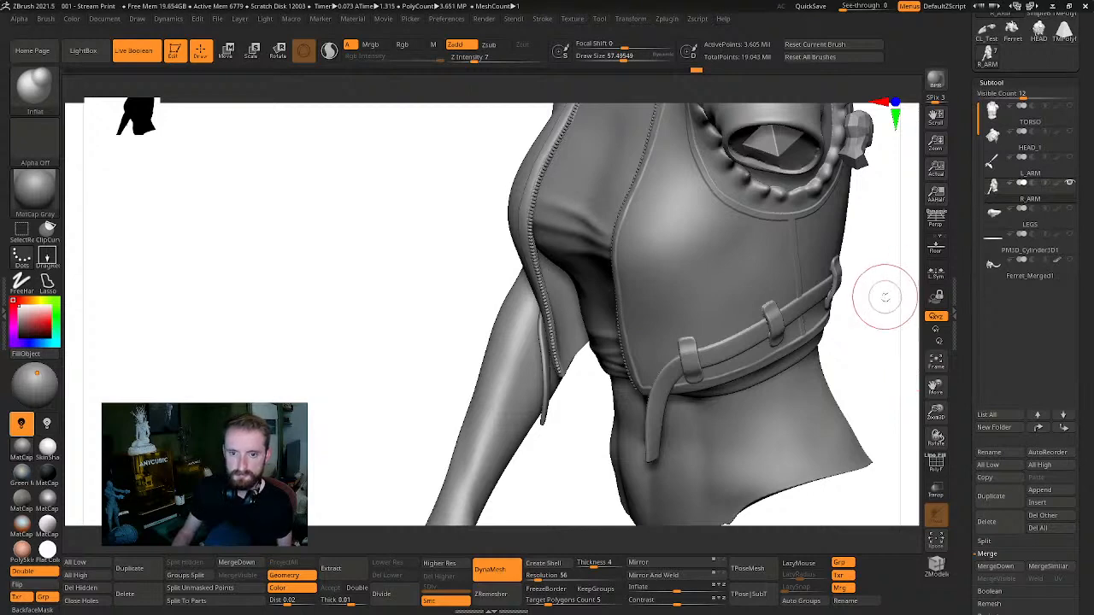
pyautogui.moveTo(879, 296)
pyautogui.mouseDown()
pyautogui.moveTo(898, 288)
pyautogui.moveTo(835, 302)
pyautogui.moveTo(840, 350)
pyautogui.mouseUp()
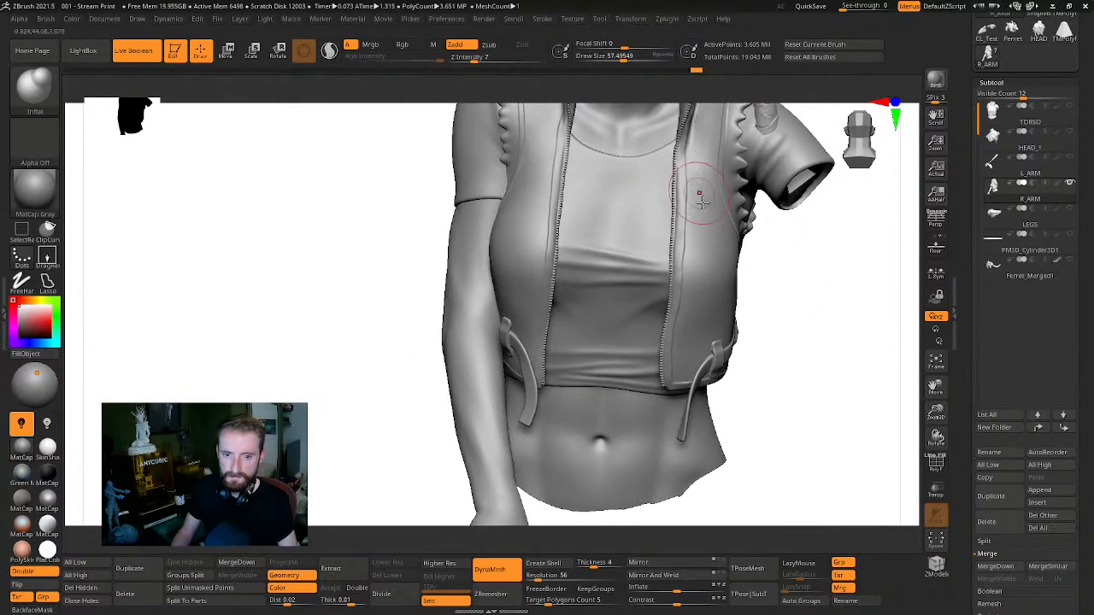
pyautogui.moveTo(1011, 237)
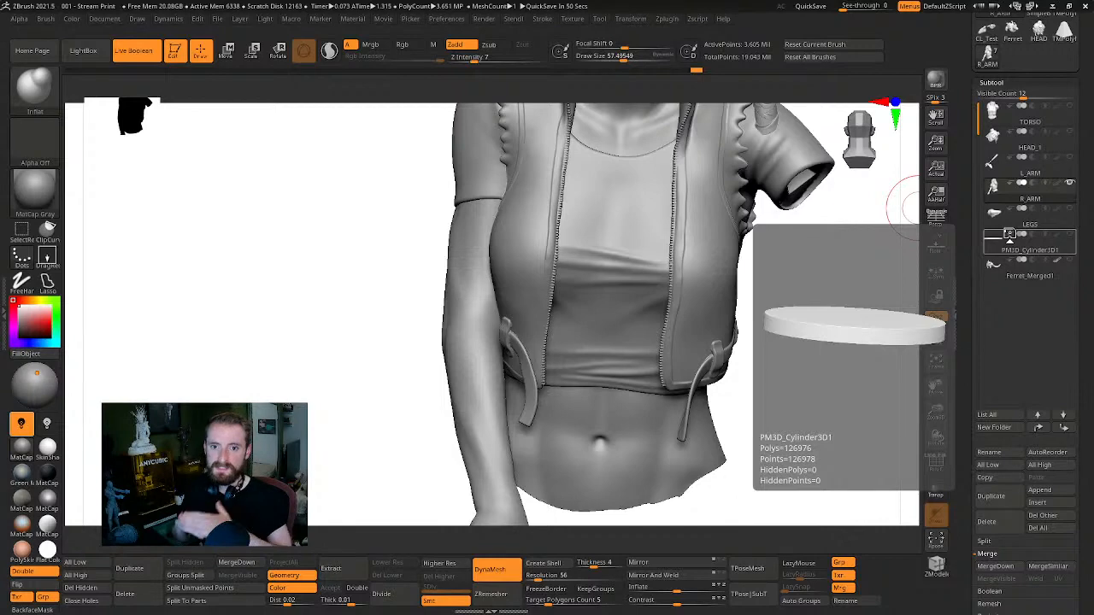
pyautogui.moveTo(823, 320); pyautogui.dragTo(846, 294)
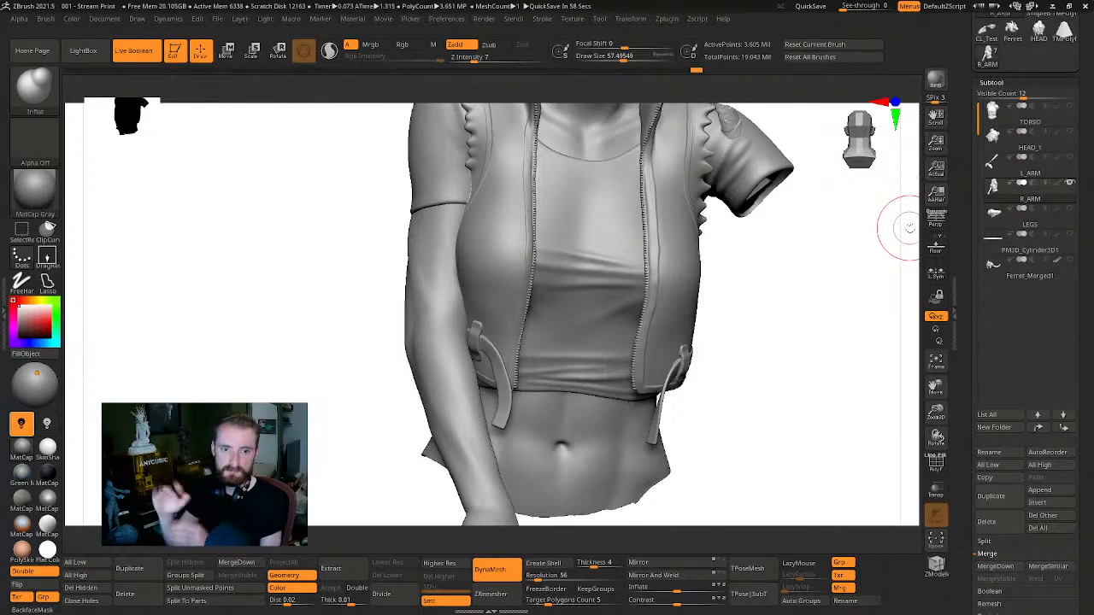
# Try to cut the torso shape out of the merged R_ARM with a DynaMesh remesh, and inspect the cut surface
pyautogui.moveTo(806, 330)
pyautogui.mouseDown()
pyautogui.moveTo(827, 330)
pyautogui.moveTo(803, 322)
pyautogui.moveTo(786, 335)
pyautogui.mouseUp()
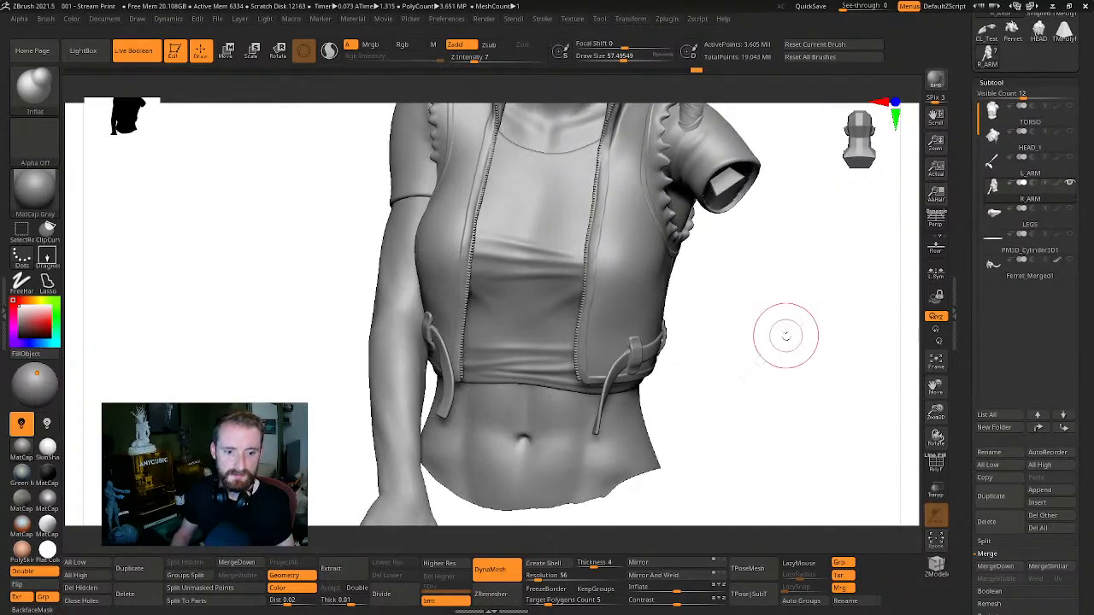
pyautogui.press('ctrl')
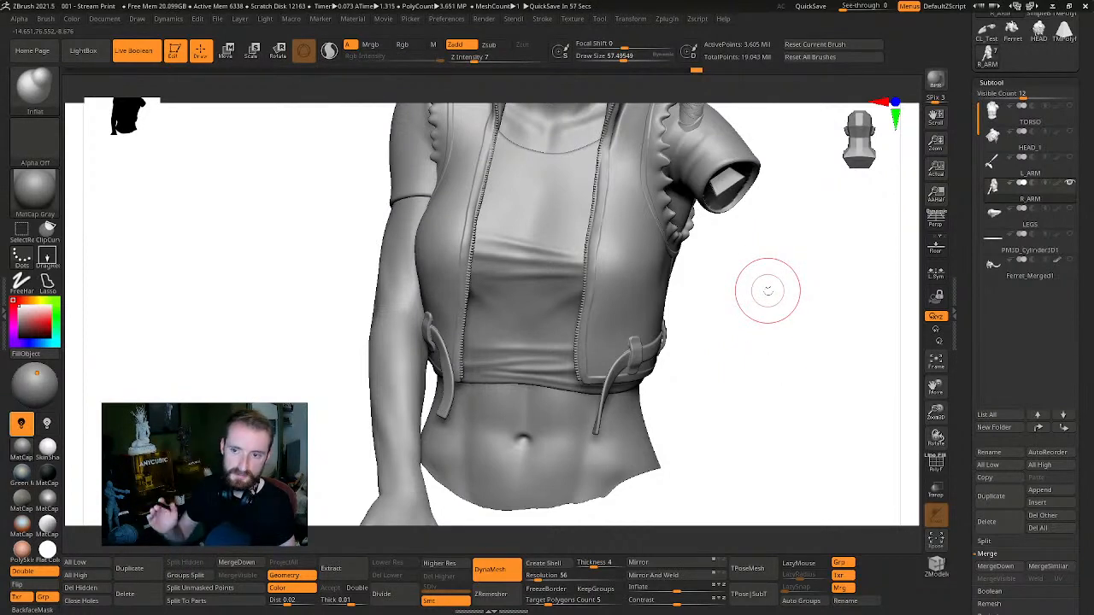
pyautogui.keyDown('ctrl'); pyautogui.moveTo(748, 291); pyautogui.dragTo(848, 388); pyautogui.keyUp('ctrl')
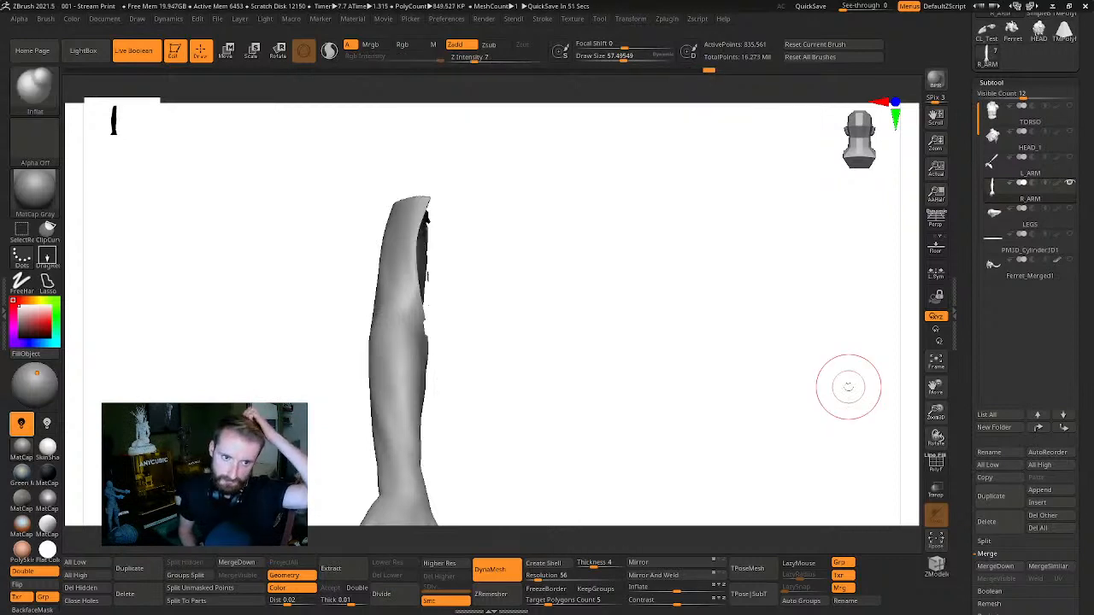
pyautogui.moveTo(658, 342); pyautogui.dragTo(787, 299)
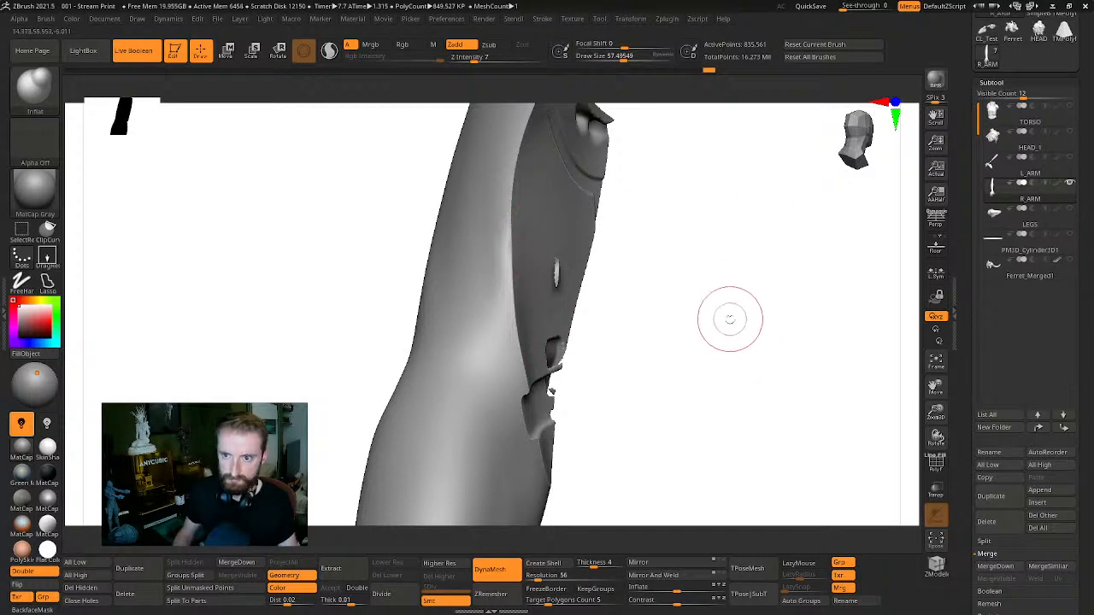
pyautogui.moveTo(730, 318)
pyautogui.mouseDown()
pyautogui.moveTo(846, 231)
pyautogui.moveTo(777, 342)
pyautogui.moveTo(802, 323)
pyautogui.mouseUp()
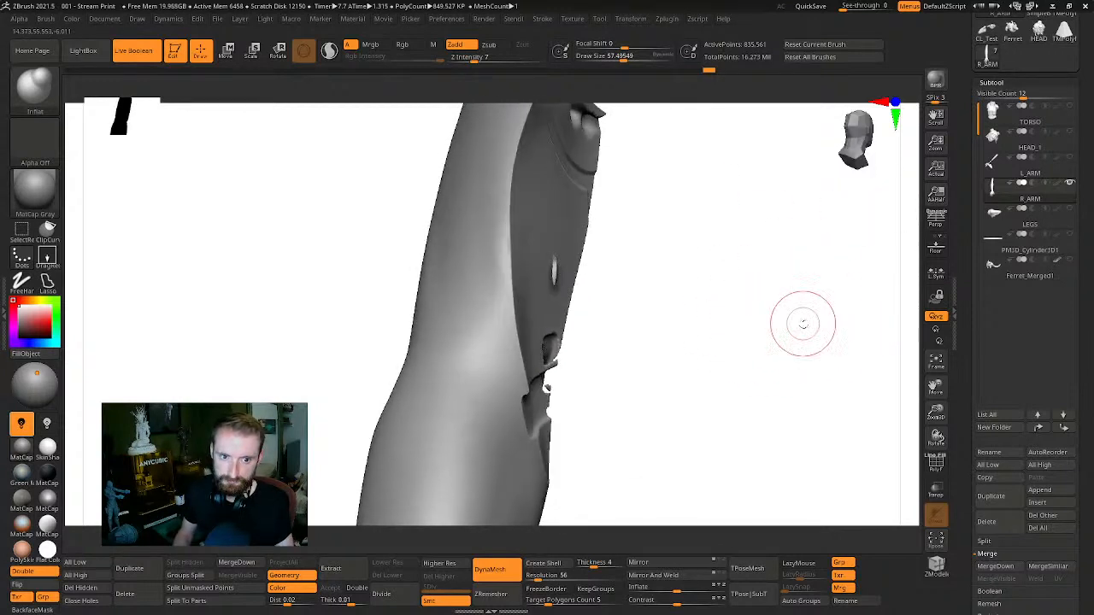
# Undo the DynaMesh remesh and mask the arm portion of R_ARM, leaving only the torso portion unmasked
pyautogui.press('w')
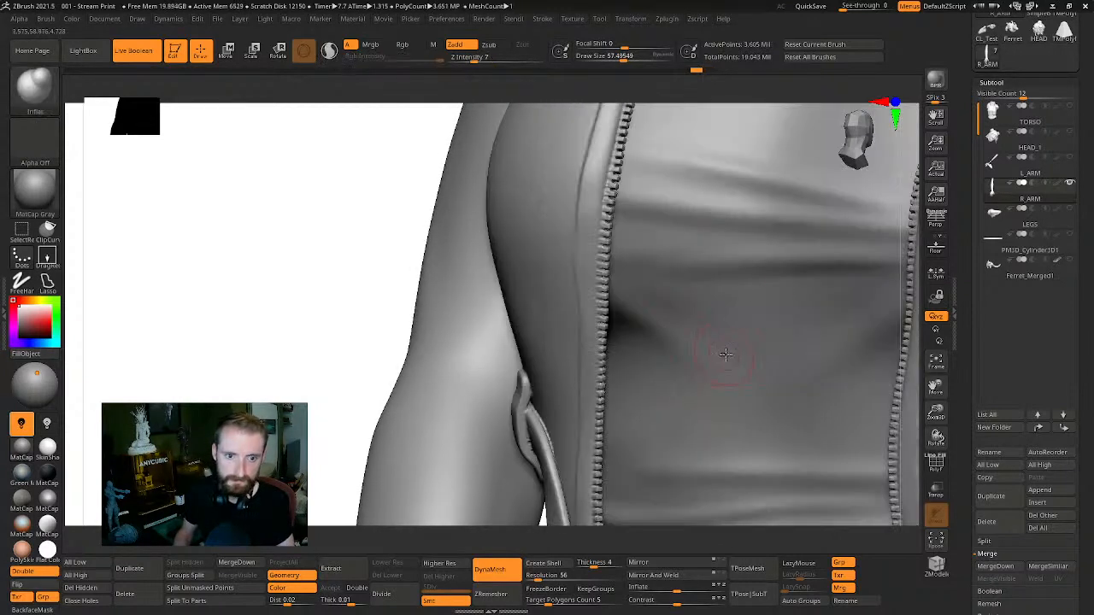
pyautogui.click(478, 261)
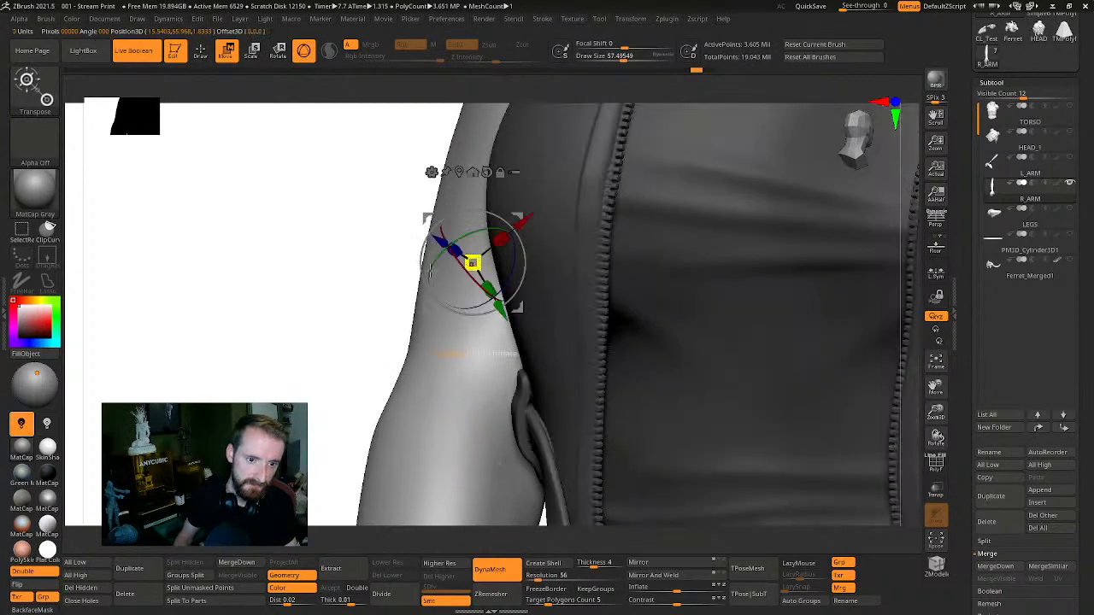
pyautogui.press('q')
pyautogui.moveTo(351, 316)
pyautogui.mouseDown()
pyautogui.moveTo(299, 347)
pyautogui.moveTo(227, 354)
pyautogui.moveTo(171, 315)
pyautogui.moveTo(205, 349)
pyautogui.moveTo(273, 350)
pyautogui.moveTo(340, 312)
pyautogui.mouseUp()
pyautogui.press('ctrl')
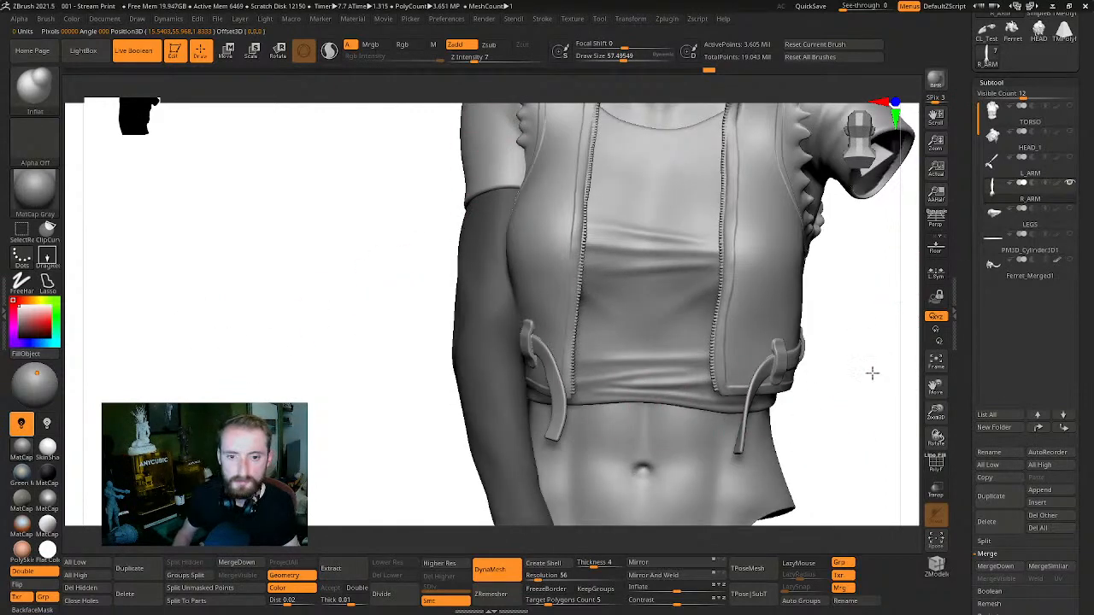
# Clear the mask and remesh R_ARM with DynaMesh to subtract the torso portion from the arm
pyautogui.moveTo(871, 374); pyautogui.dragTo(877, 372)
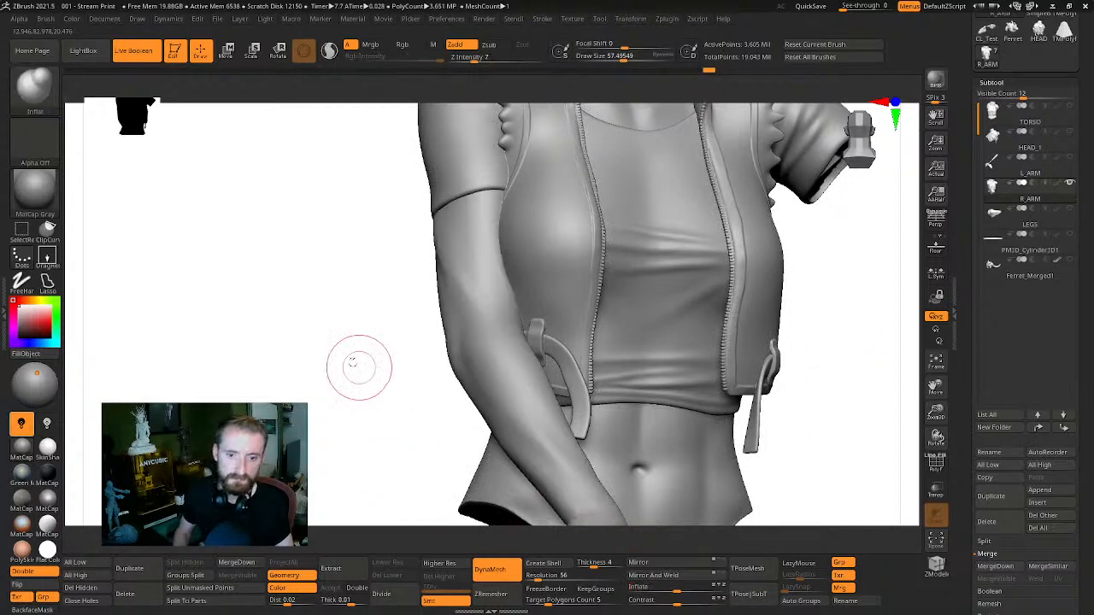
pyautogui.moveTo(353, 367)
pyautogui.mouseDown()
pyautogui.moveTo(220, 269)
pyautogui.moveTo(293, 261)
pyautogui.moveTo(320, 297)
pyautogui.mouseUp()
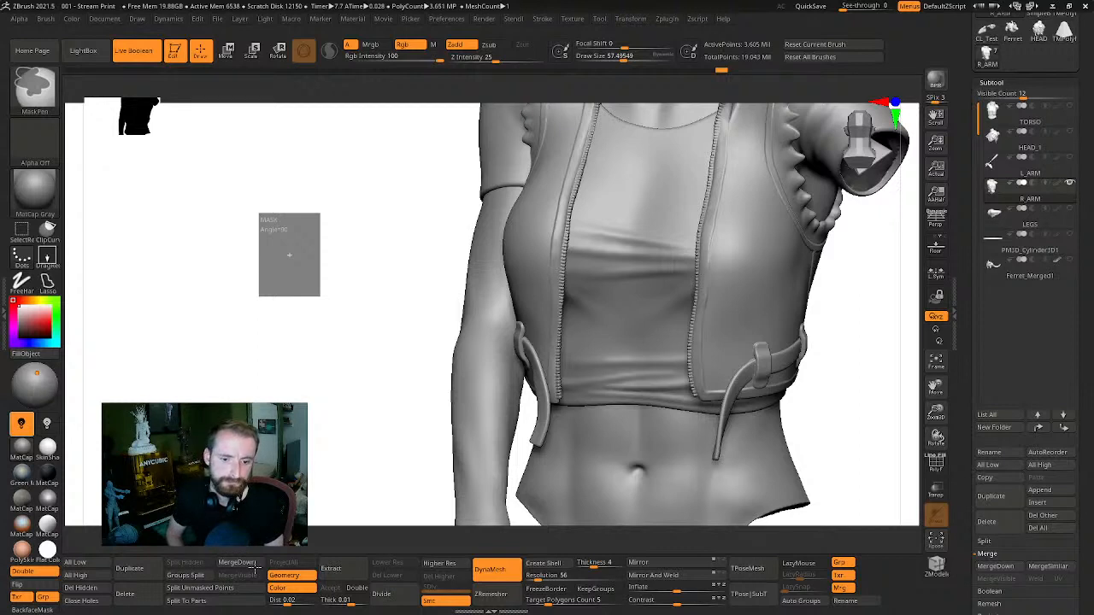
pyautogui.click(254, 567)
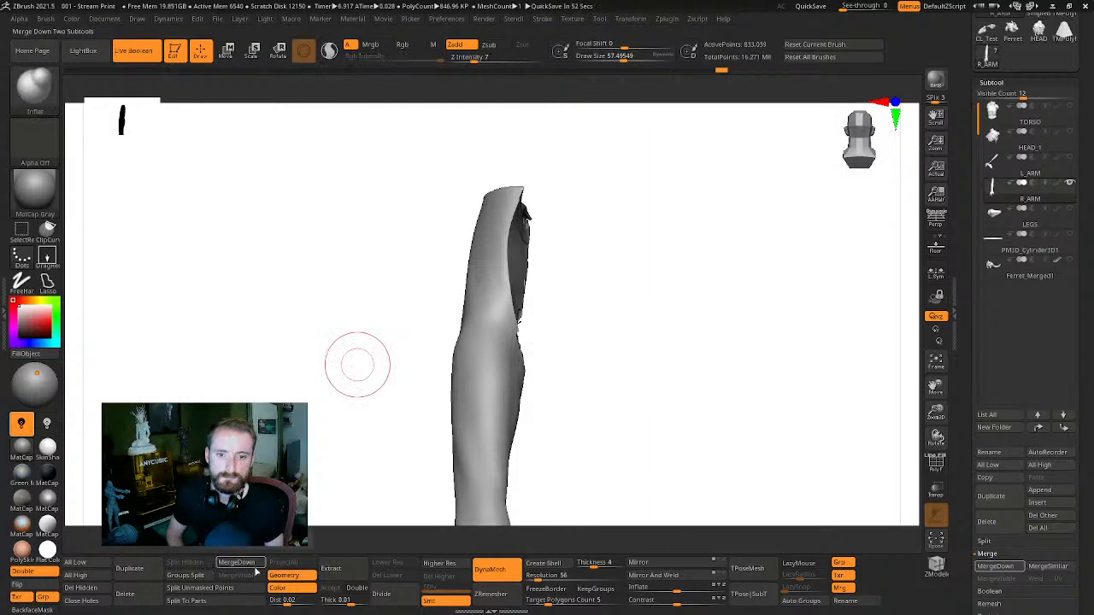
# Try to isolate the loose sliver on the inner cut face of R_ARM with Transpose masking
pyautogui.moveTo(814, 325); pyautogui.dragTo(772, 336)
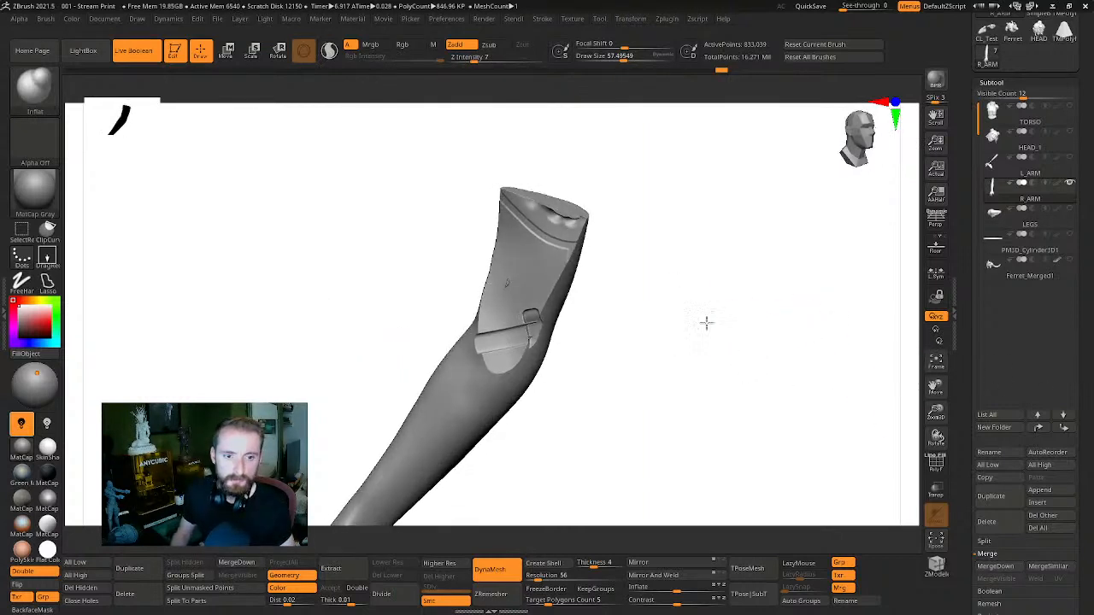
pyautogui.keyDown('alt'); pyautogui.moveTo(707, 323); pyautogui.dragTo(584, 320); pyautogui.keyUp('alt')
pyautogui.press('w')
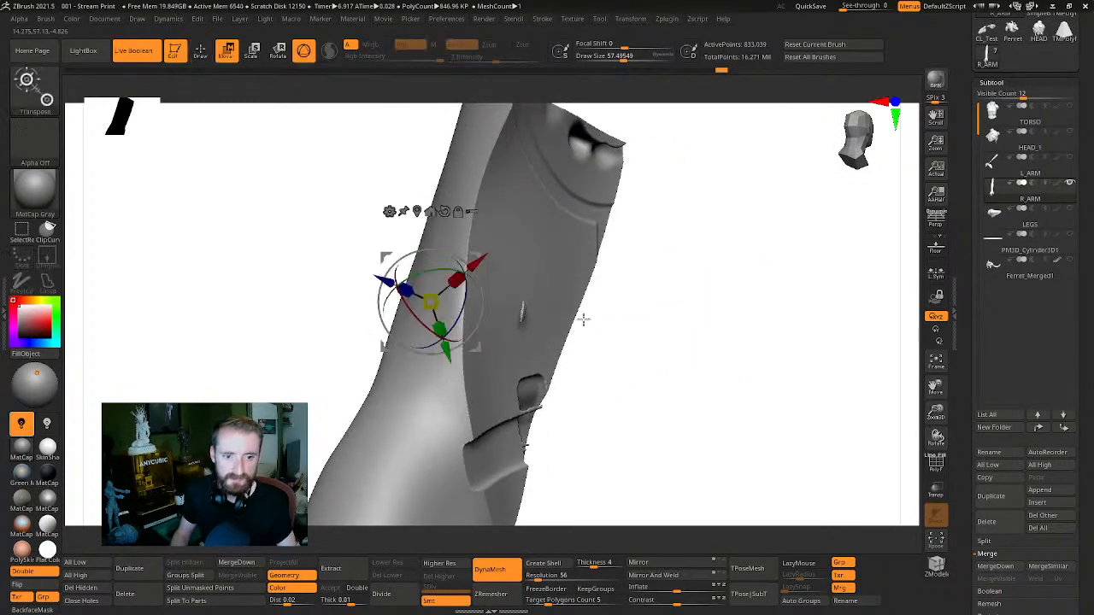
pyautogui.click(507, 365)
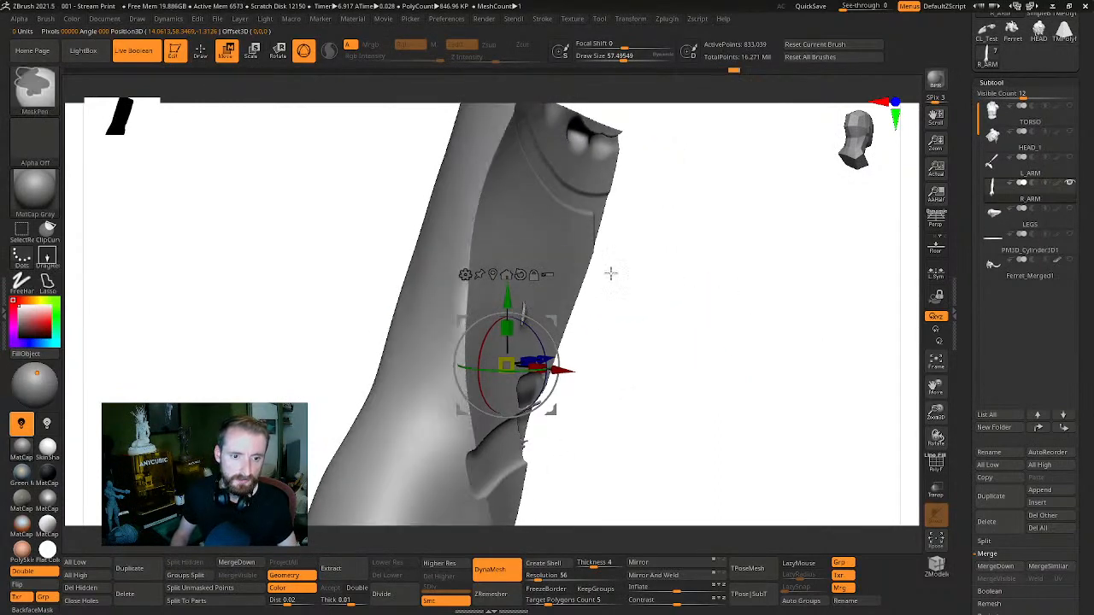
pyautogui.moveTo(627, 180); pyautogui.dragTo(783, 273)
pyautogui.press('q')
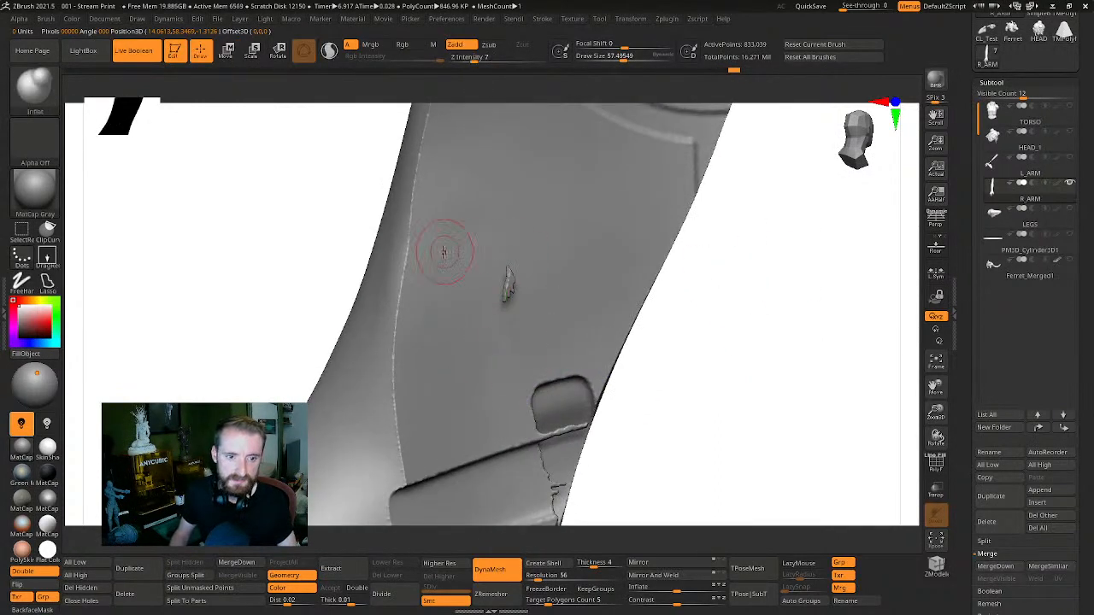
pyautogui.moveTo(786, 321); pyautogui.dragTo(553, 249)
pyautogui.press('w')
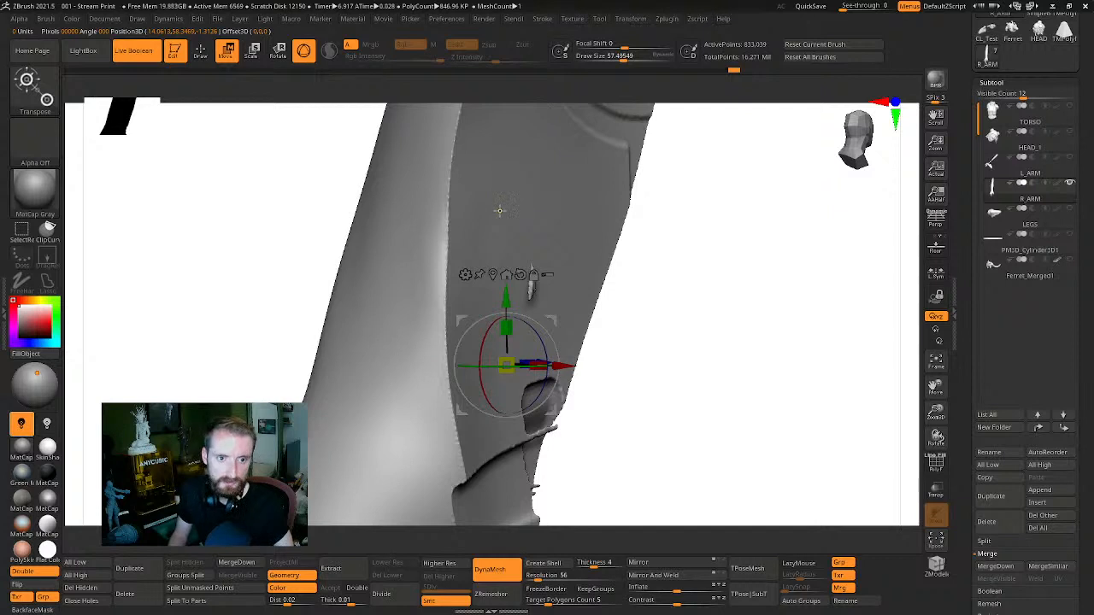
pyautogui.keyDown('ctrl'); pyautogui.moveTo(500, 210); pyautogui.dragTo(535, 284); pyautogui.keyUp('ctrl')
pyautogui.moveTo(733, 264)
pyautogui.mouseDown()
pyautogui.moveTo(740, 257)
pyautogui.moveTo(715, 256)
pyautogui.moveTo(658, 210)
pyautogui.mouseUp()
pyautogui.press('q')
pyautogui.moveTo(595, 173)
pyautogui.keyDown('alt'); pyautogui.mouseDown()
pyautogui.moveTo(697, 284)
pyautogui.moveTo(503, 165)
pyautogui.mouseUp(); pyautogui.keyUp('alt')
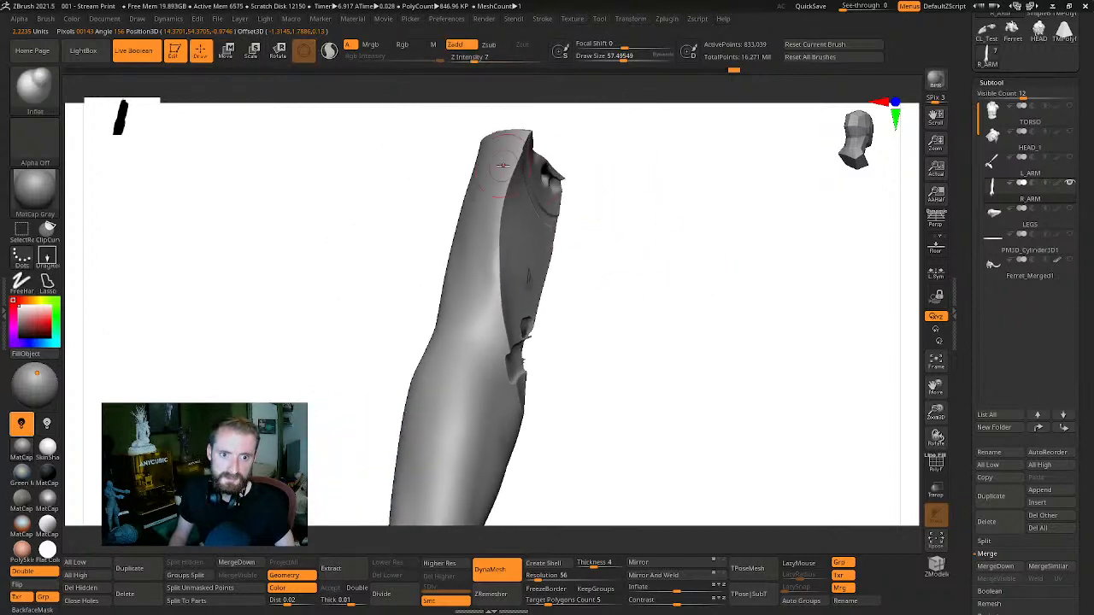
# Display the polygroups on R_ARM and put the floating sliver beside the cut face into its own polygroup
pyautogui.moveTo(605, 249)
pyautogui.keyDown('alt'); pyautogui.mouseDown()
pyautogui.moveTo(854, 286)
pyautogui.moveTo(772, 302)
pyautogui.moveTo(583, 304)
pyautogui.mouseUp(); pyautogui.keyUp('alt')
pyautogui.moveTo(611, 351); pyautogui.dragTo(578, 326)
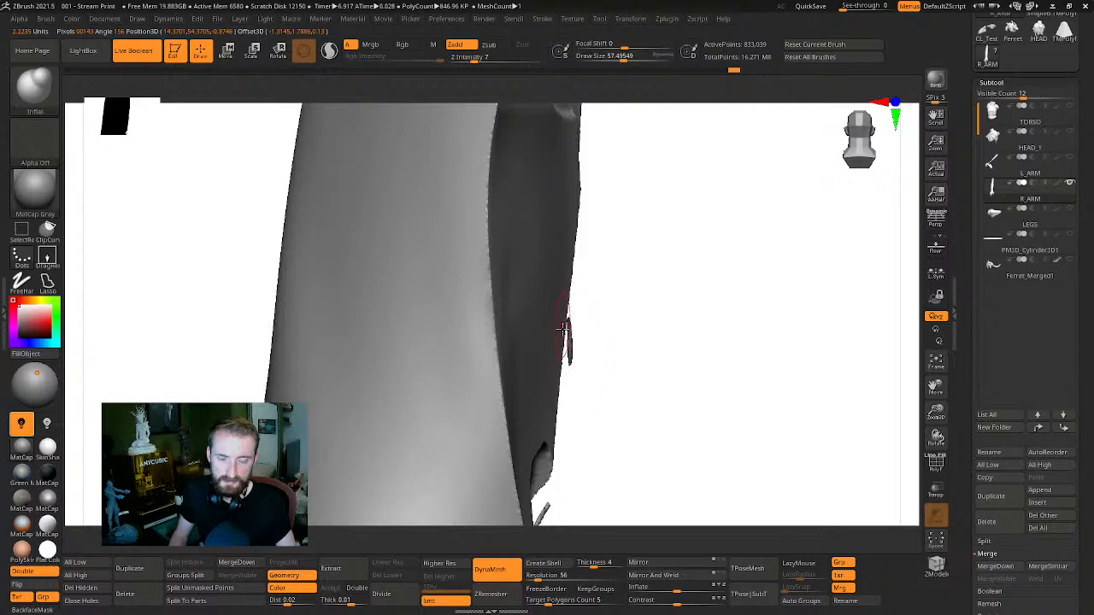
pyautogui.press('ctrl')
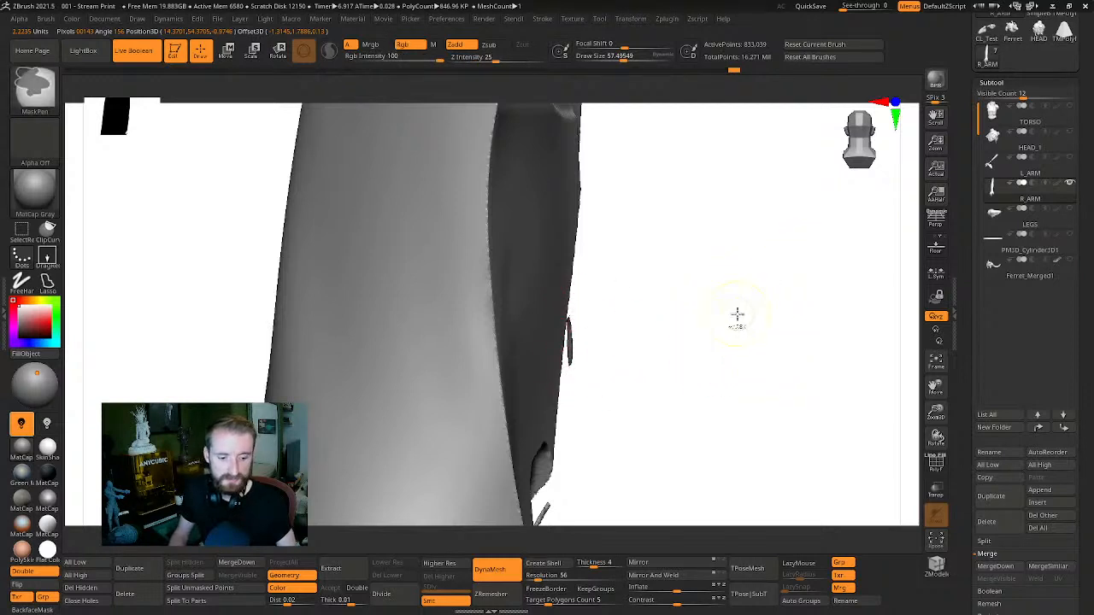
pyautogui.moveTo(752, 323); pyautogui.dragTo(757, 310)
pyautogui.hotkey('shift', 'f')
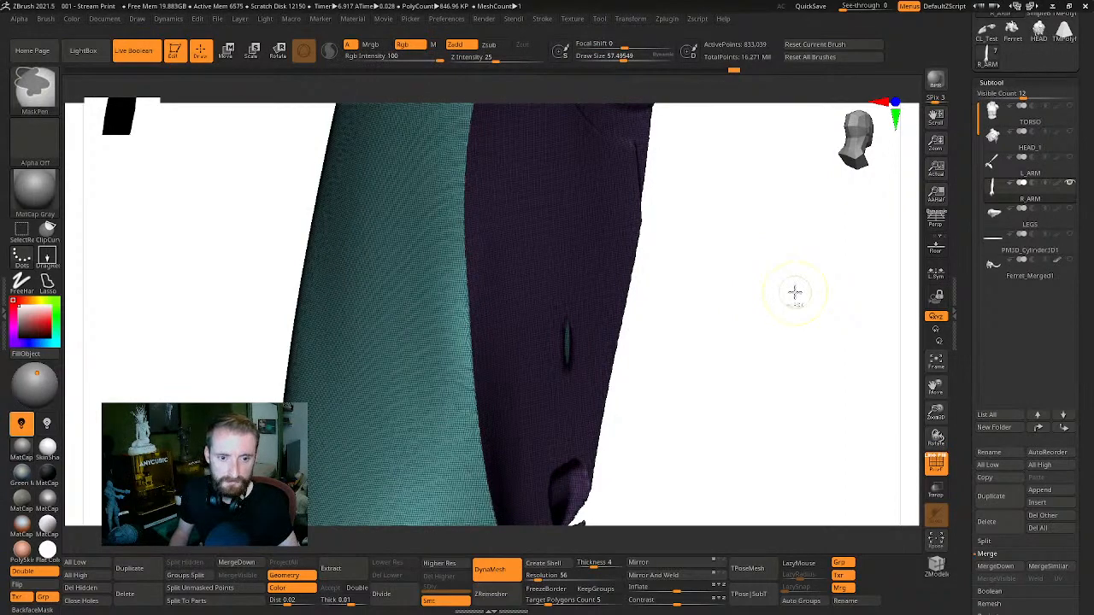
pyautogui.moveTo(789, 298)
pyautogui.mouseDown()
pyautogui.moveTo(786, 342)
pyautogui.moveTo(664, 327)
pyautogui.moveTo(693, 325)
pyautogui.moveTo(772, 352)
pyautogui.moveTo(773, 326)
pyautogui.mouseUp()
pyautogui.moveTo(674, 322); pyautogui.dragTo(576, 317)
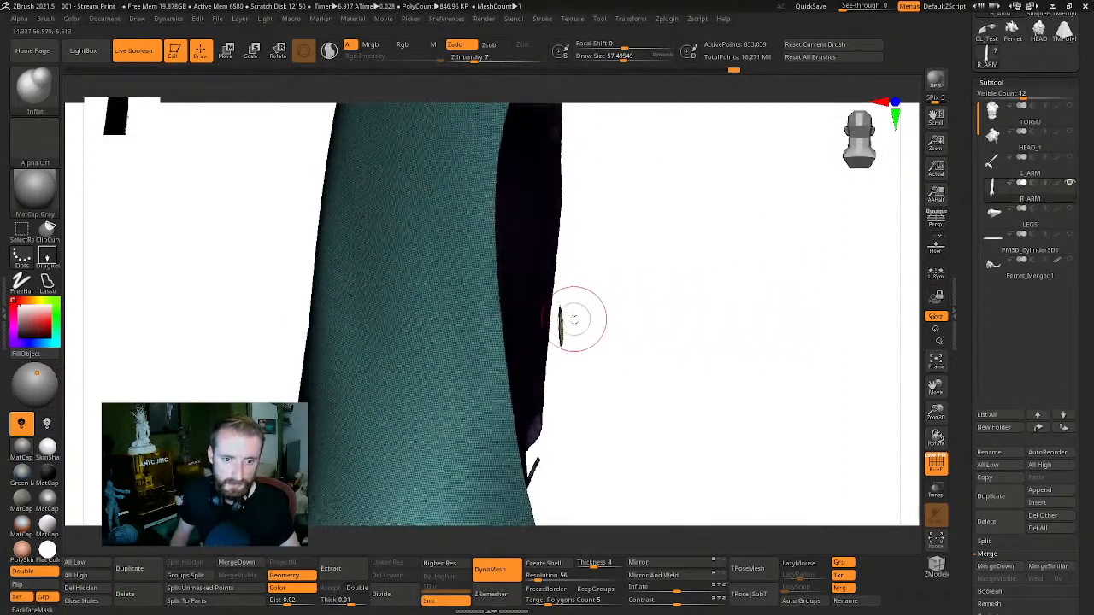
# Isolate the floating sliver's polygroup, invert the visibility to show the rest of R_ARM, and delete the hidden sliver
pyautogui.hotkey('ctrl', 'shift')
pyautogui.keyDown('ctrl'); pyautogui.keyDown('shift'); pyautogui.click(560, 327); pyautogui.keyUp('shift'); pyautogui.keyUp('ctrl')
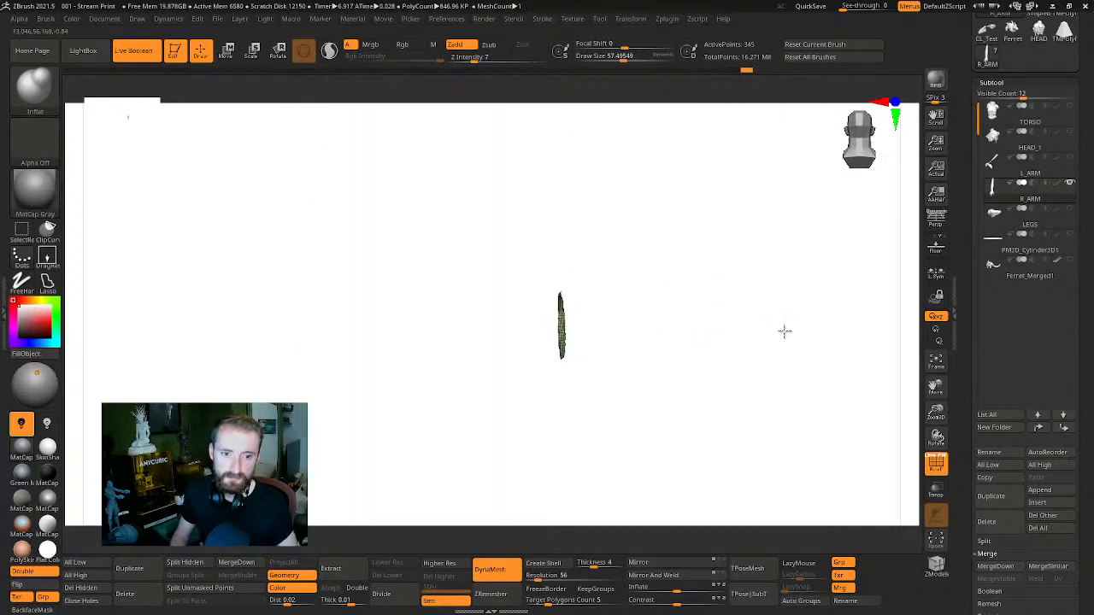
pyautogui.keyDown('ctrl'); pyautogui.keyDown('shift'); pyautogui.click(751, 282); pyautogui.keyUp('shift'); pyautogui.keyUp('ctrl')
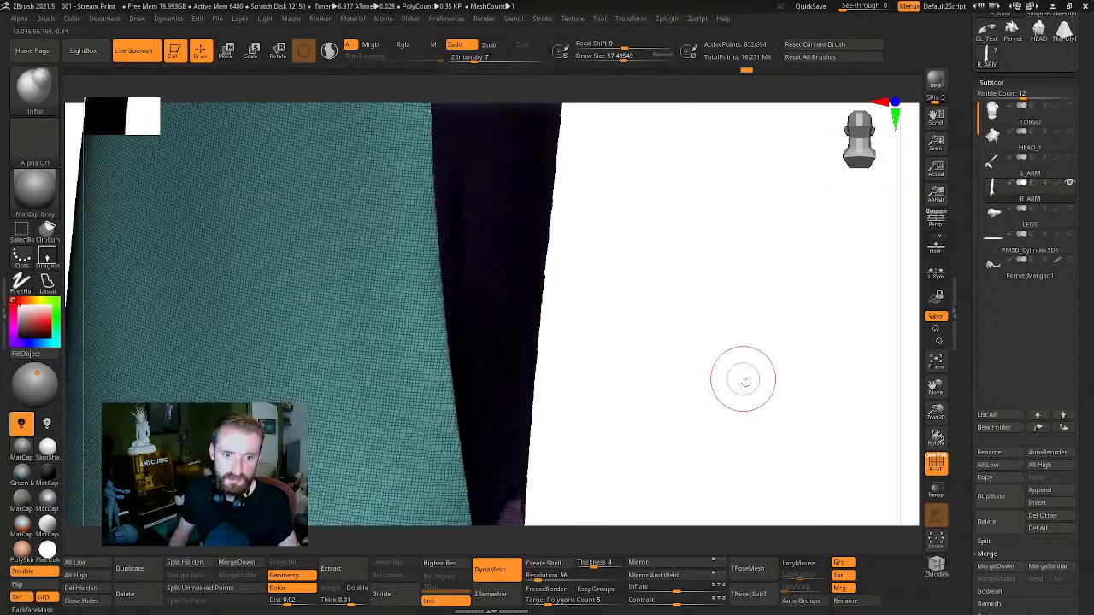
pyautogui.moveTo(738, 376); pyautogui.dragTo(661, 333)
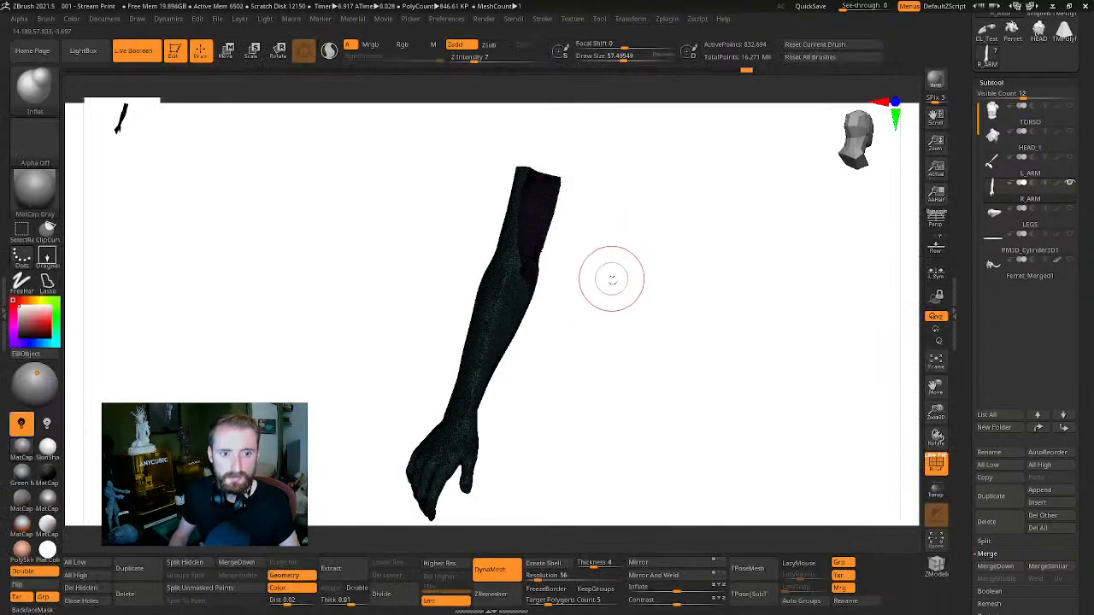
pyautogui.click(100, 589)
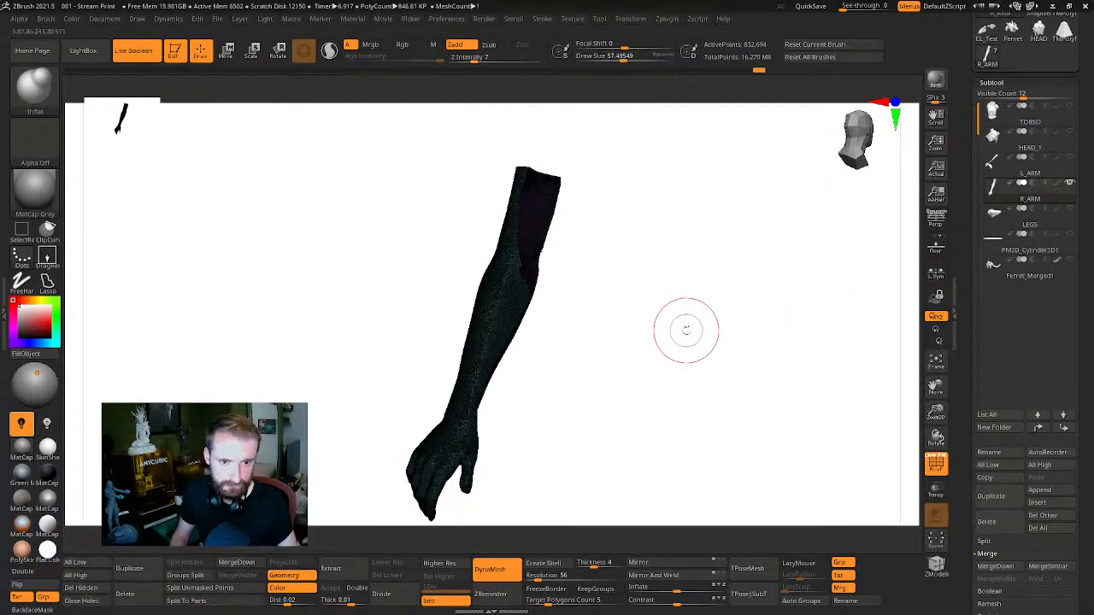
# Hide the polygroup wireframe and mask the thin loose fragments at the strap recess on R_ARM as a separate polygroup
pyautogui.hotkey('ctrl', 'shift')
pyautogui.moveTo(686, 362)
pyautogui.mouseDown()
pyautogui.moveTo(706, 351)
pyautogui.moveTo(698, 291)
pyautogui.moveTo(669, 323)
pyautogui.moveTo(622, 310)
pyautogui.moveTo(679, 316)
pyautogui.moveTo(586, 402)
pyautogui.moveTo(710, 254)
pyautogui.moveTo(787, 224)
pyautogui.moveTo(732, 299)
pyautogui.moveTo(744, 273)
pyautogui.moveTo(725, 325)
pyautogui.moveTo(737, 321)
pyautogui.moveTo(708, 337)
pyautogui.moveTo(643, 326)
pyautogui.mouseUp()
pyautogui.hotkey('shift', 'f')
pyautogui.press('ctrl')
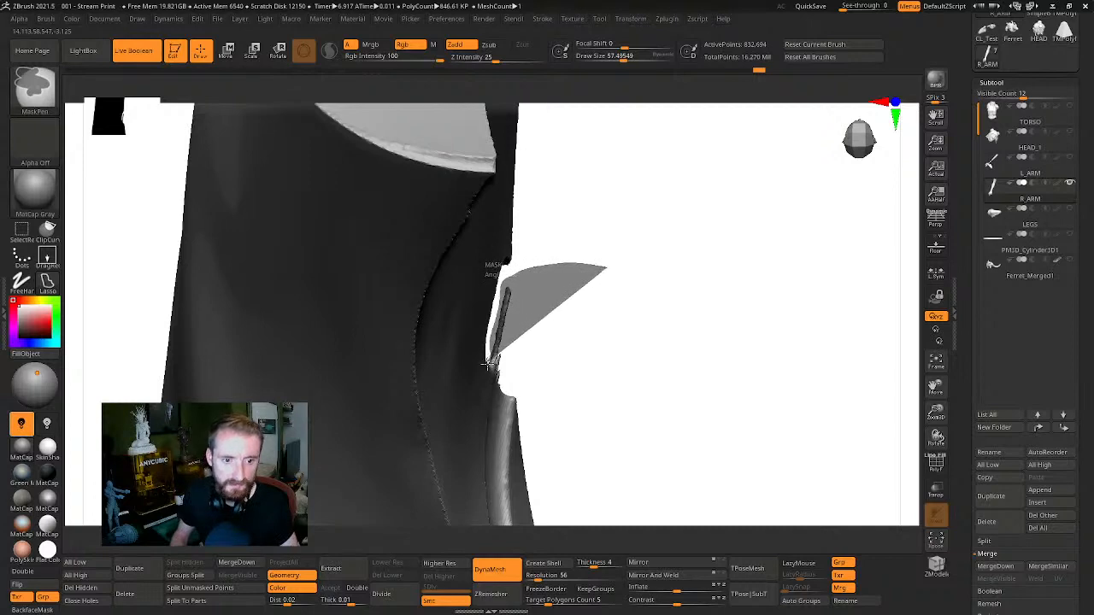
pyautogui.moveTo(488, 364)
pyautogui.keyDown('ctrl'); pyautogui.mouseDown()
pyautogui.moveTo(506, 386)
pyautogui.moveTo(781, 199)
pyautogui.mouseUp(); pyautogui.keyUp('ctrl')
pyautogui.moveTo(776, 299)
pyautogui.mouseDown()
pyautogui.moveTo(727, 325)
pyautogui.moveTo(782, 298)
pyautogui.mouseUp()
pyautogui.press('ctrl')
pyautogui.hotkey('ctrl', 'shift')
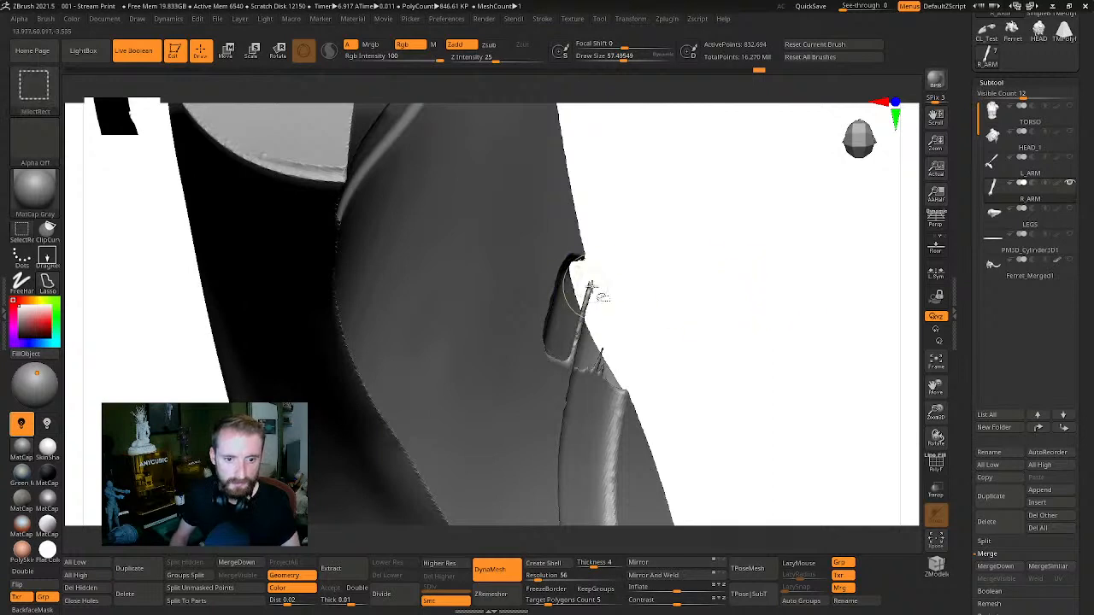
# Isolate and delete the loose fragments at the strap recess, and remesh R_ARM with DynaMesh
pyautogui.keyDown('ctrl'); pyautogui.keyDown('shift'); pyautogui.click(587, 294); pyautogui.keyUp('shift'); pyautogui.keyUp('ctrl')
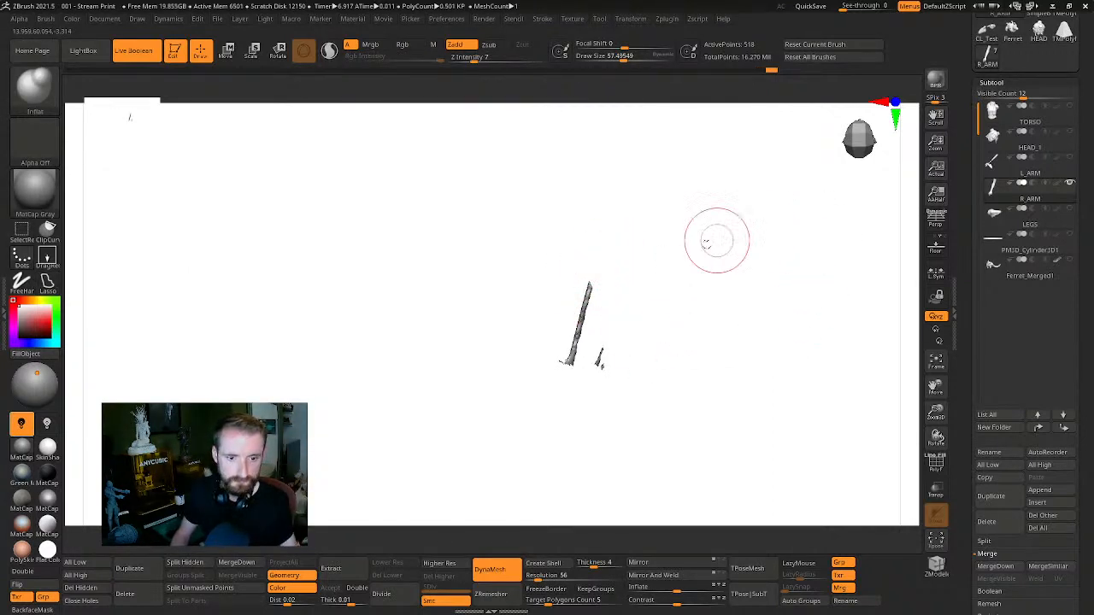
pyautogui.keyDown('ctrl'); pyautogui.keyDown('shift'); pyautogui.click(827, 259); pyautogui.keyUp('shift'); pyautogui.keyUp('ctrl')
pyautogui.moveTo(820, 309); pyautogui.dragTo(839, 252)
pyautogui.moveTo(765, 286); pyautogui.dragTo(696, 216)
pyautogui.keyDown('ctrl'); pyautogui.moveTo(684, 205); pyautogui.dragTo(777, 288); pyautogui.keyUp('ctrl')
# Trim the ragged edge of the strap recess on R_ARM with the TrimDynamic brush at a Draw Size of about 30
pyautogui.press('b')
pyautogui.press('h')
pyautogui.press('p')
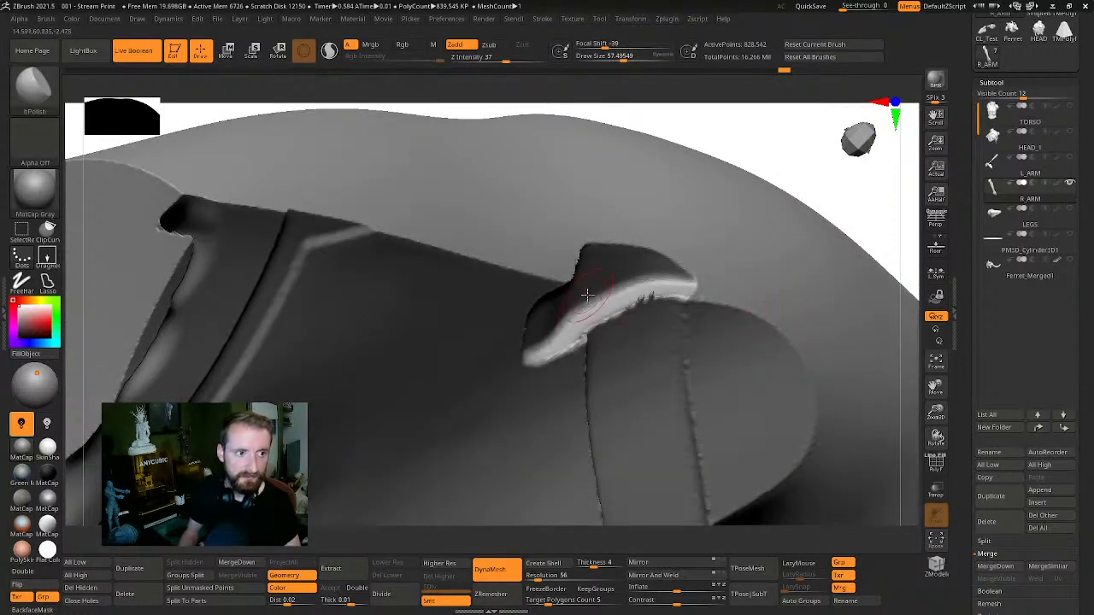
pyautogui.press('b')
pyautogui.press('t')
pyautogui.press('d')
pyautogui.press('[')
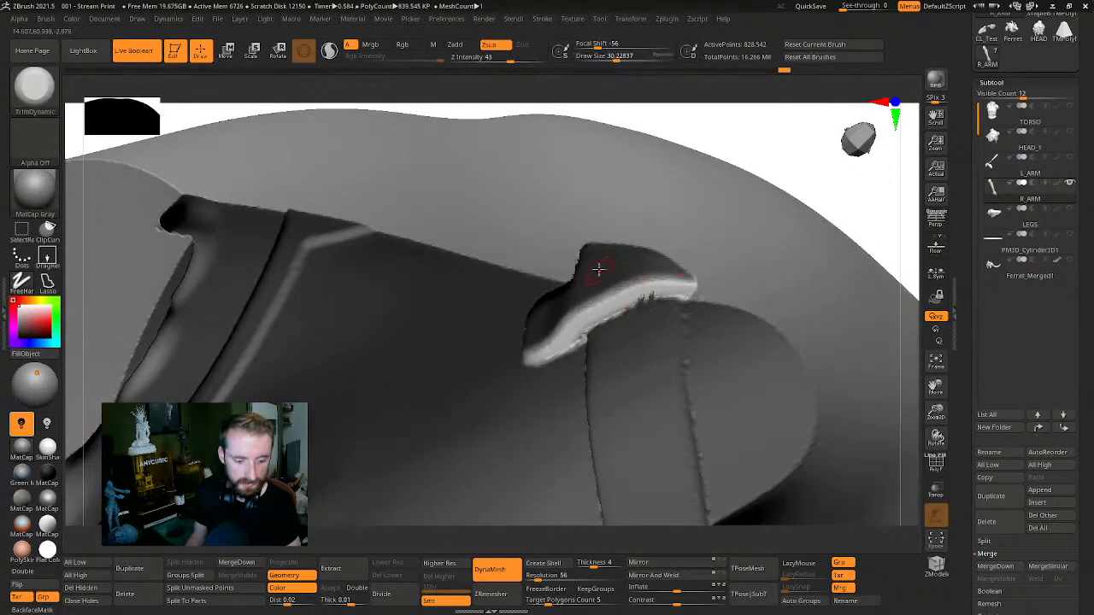
pyautogui.press('b')
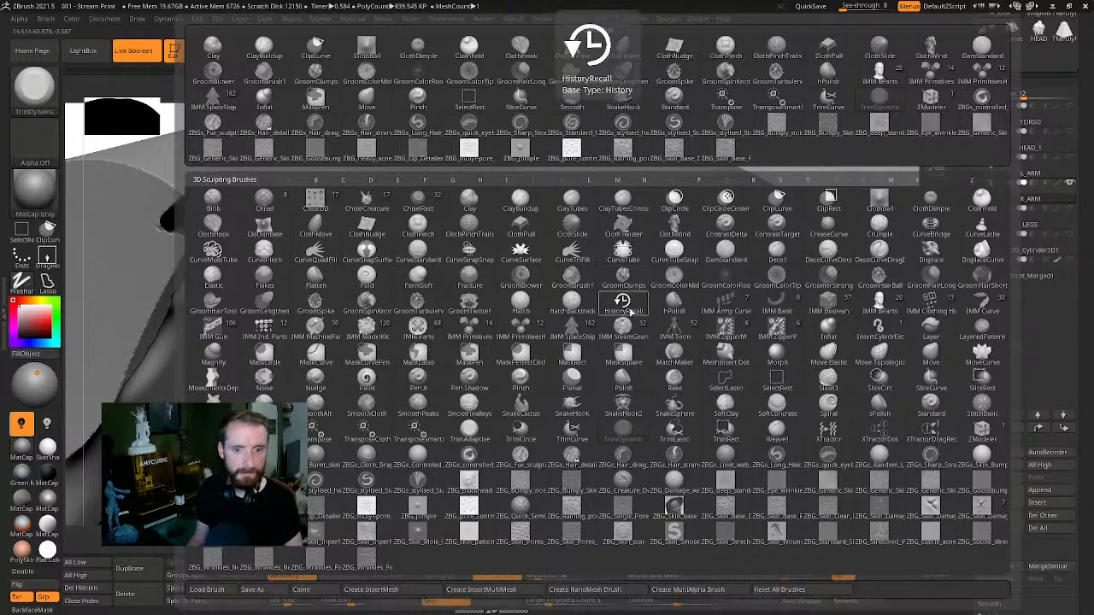
pyautogui.press('t')
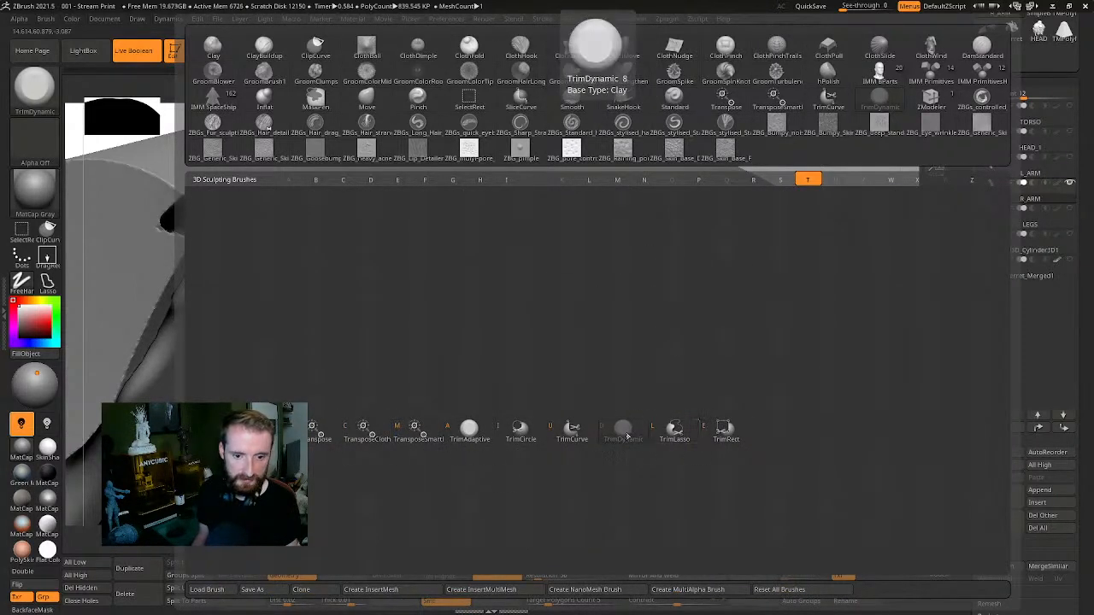
pyautogui.press('d')
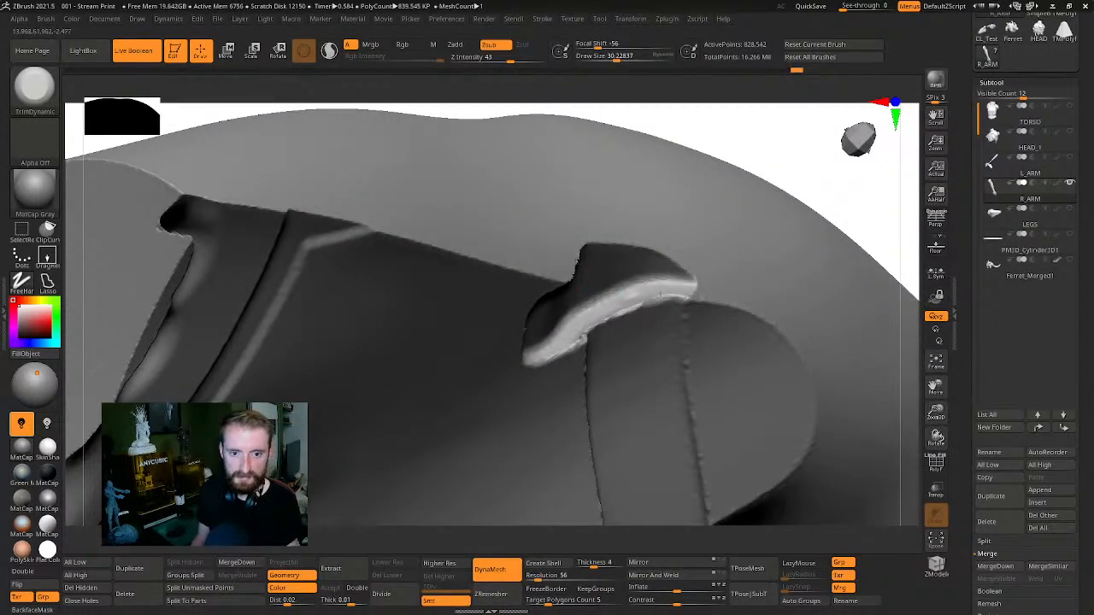
pyautogui.keyDown('alt'); pyautogui.moveTo(850, 184); pyautogui.dragTo(820, 216); pyautogui.keyUp('alt')
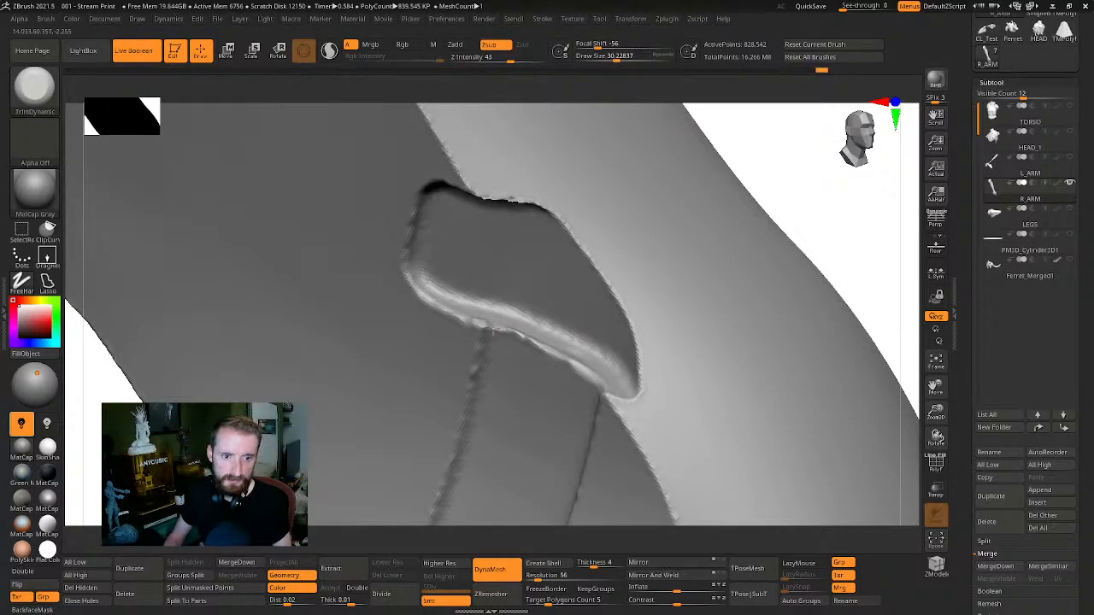
pyautogui.moveTo(833, 265); pyautogui.dragTo(806, 251)
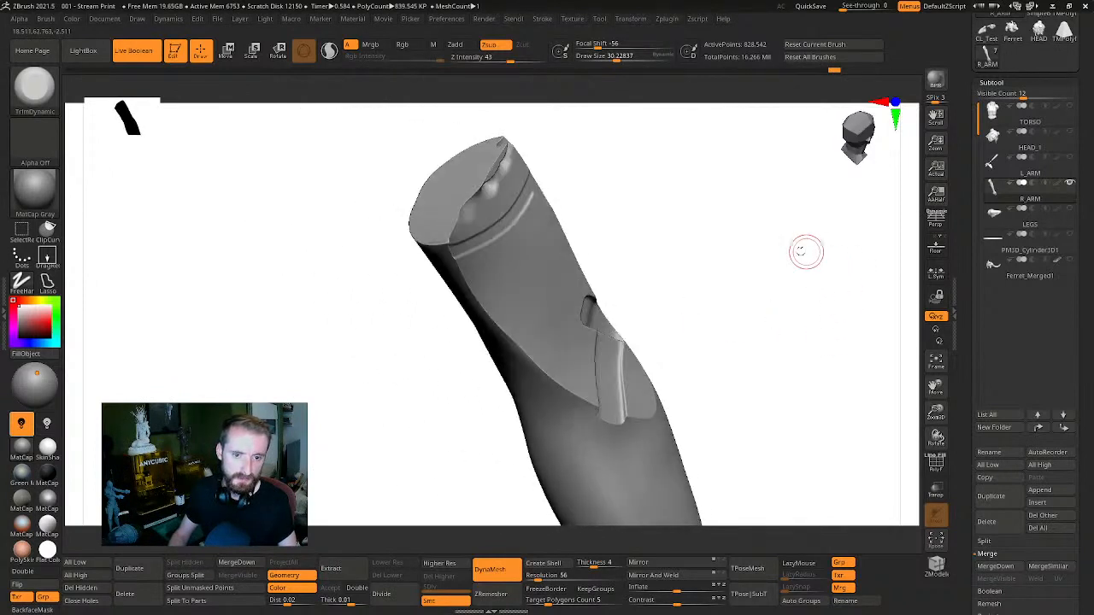
# Show the torso and the other arm around R_ARM and examine the upper arm's fit at the torso sleeve
pyautogui.moveTo(344, 408); pyautogui.dragTo(600, 291)
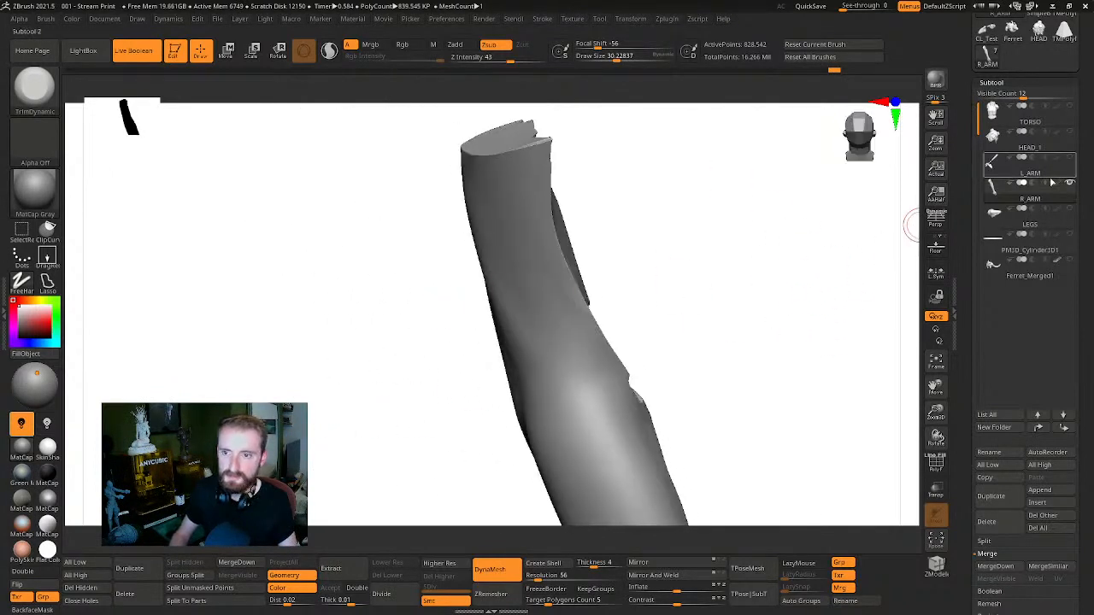
pyautogui.click(1074, 161)
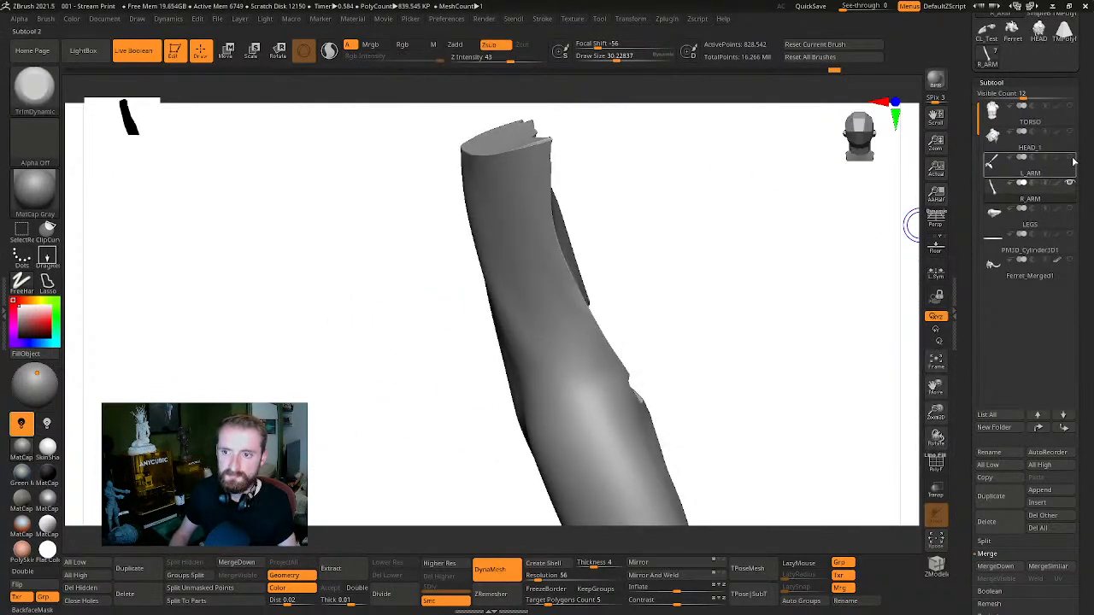
pyautogui.click(1074, 111)
pyautogui.moveTo(383, 356)
pyautogui.mouseDown()
pyautogui.moveTo(336, 377)
pyautogui.moveTo(356, 350)
pyautogui.moveTo(339, 357)
pyautogui.moveTo(374, 405)
pyautogui.moveTo(468, 388)
pyautogui.mouseUp()
pyautogui.click(935, 299)
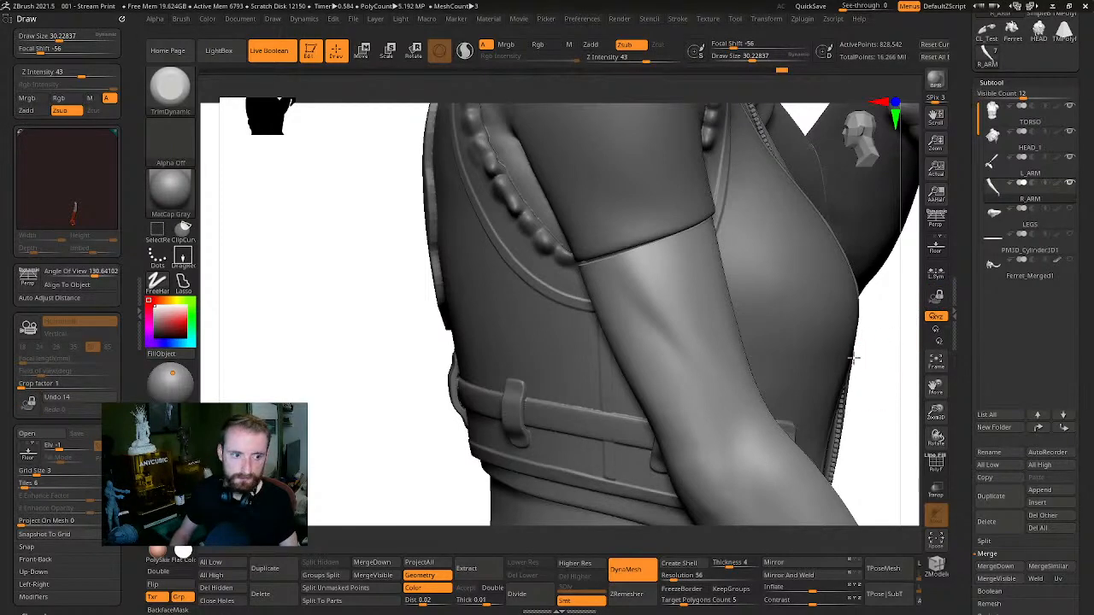
pyautogui.keyDown('alt'); pyautogui.moveTo(853, 358); pyautogui.dragTo(821, 295); pyautogui.keyUp('alt')
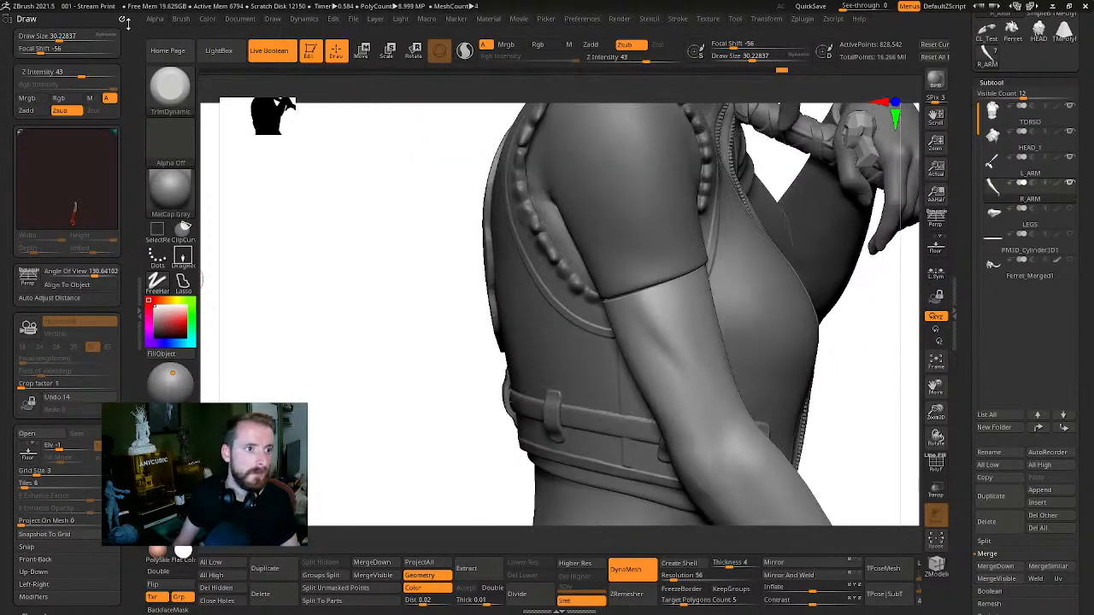
pyautogui.click(138, 299)
pyautogui.keyDown('alt'); pyautogui.moveTo(801, 313); pyautogui.dragTo(869, 293); pyautogui.keyUp('alt')
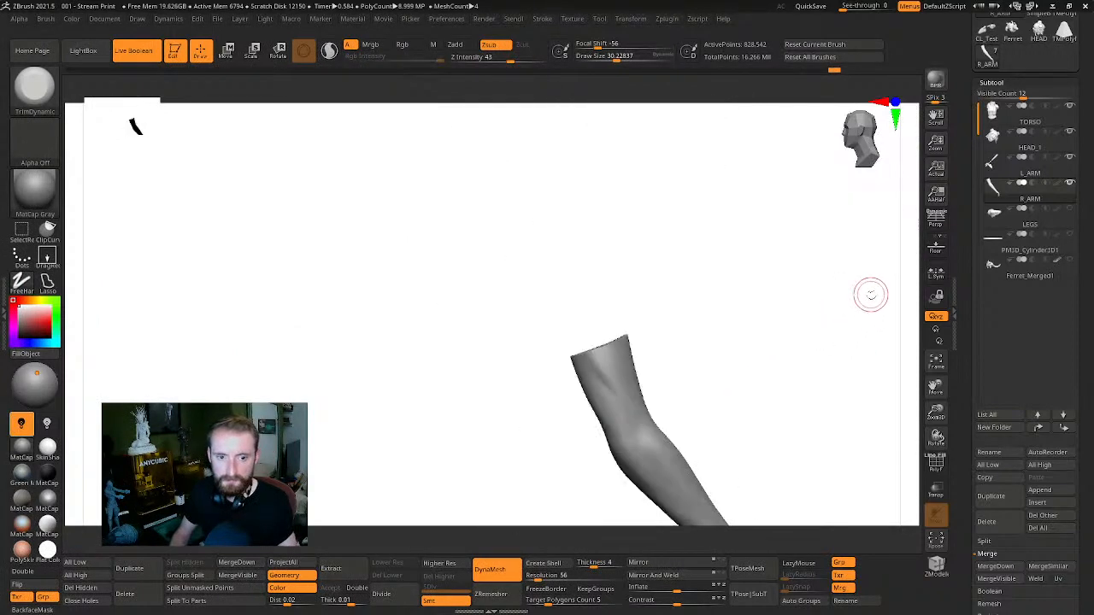
pyautogui.keyDown('alt'); pyautogui.moveTo(834, 362); pyautogui.dragTo(812, 265); pyautogui.keyUp('alt')
# Insert the TMPolyMesh_2 pyramid peg as a new subtool below R_ARM
pyautogui.moveTo(1086, 80); pyautogui.dragTo(1087, 159)
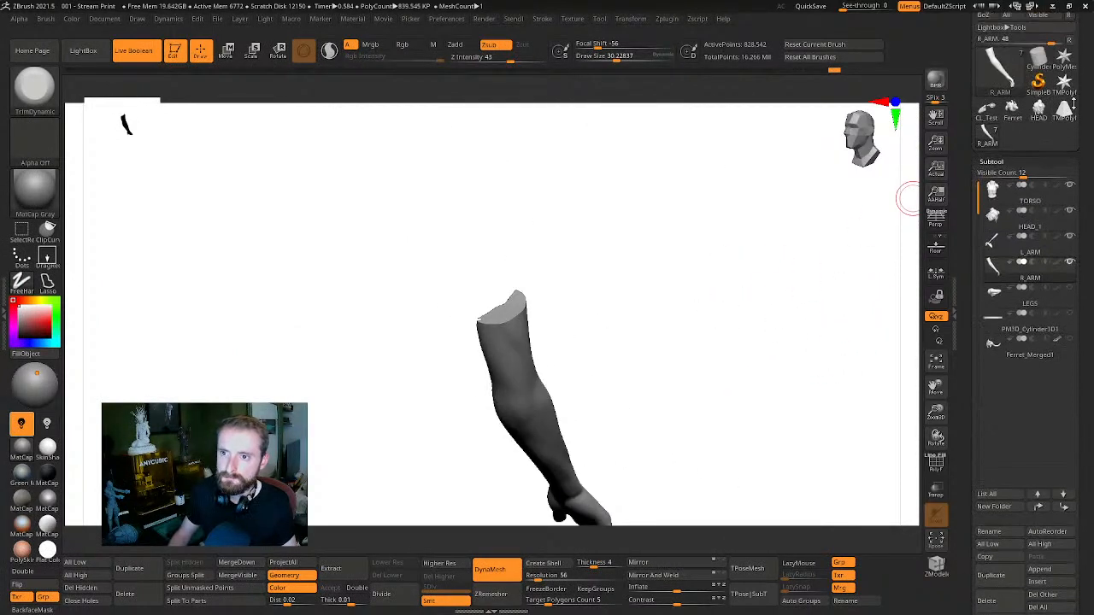
pyautogui.click(1064, 110)
pyautogui.click(985, 137)
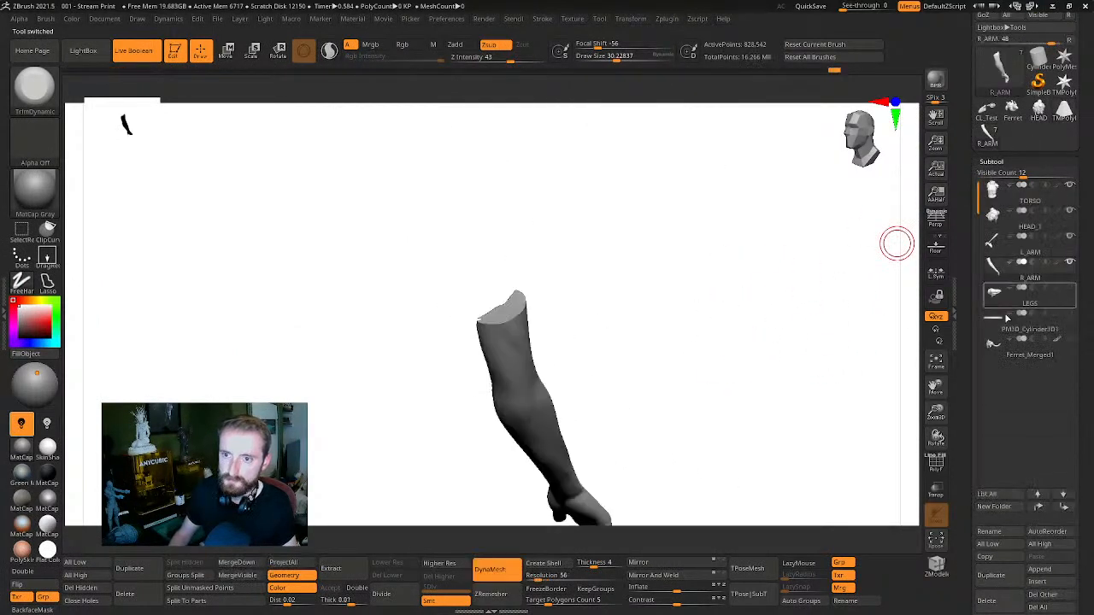
pyautogui.click(1038, 582)
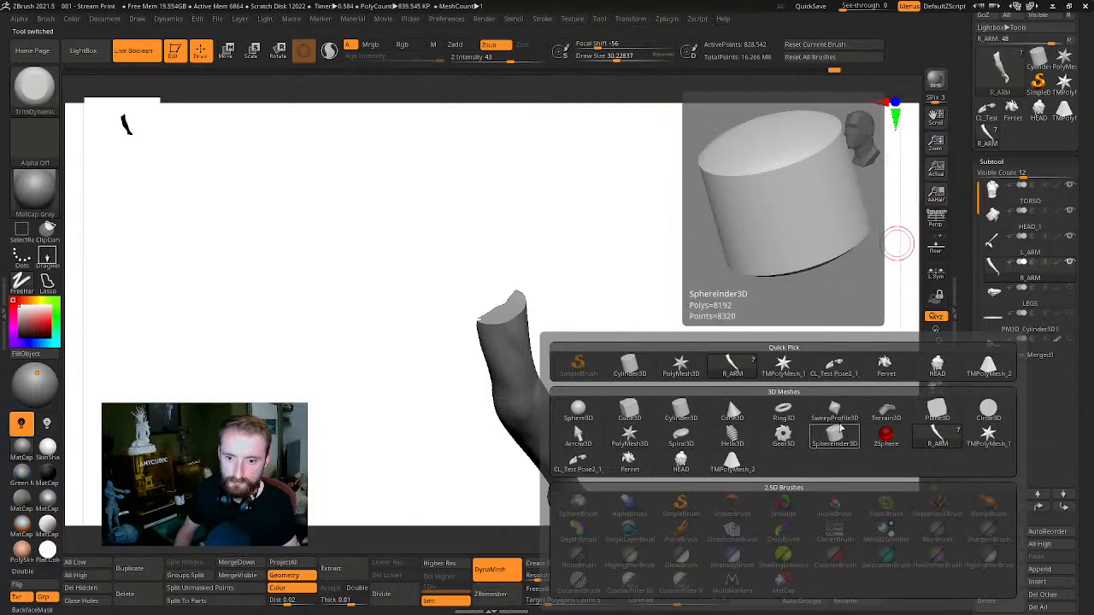
pyautogui.click(732, 461)
# Scale the inserted pyramid peg uniformly, show the figure's other subtools, and move the peg down to torso height
pyautogui.press('r')
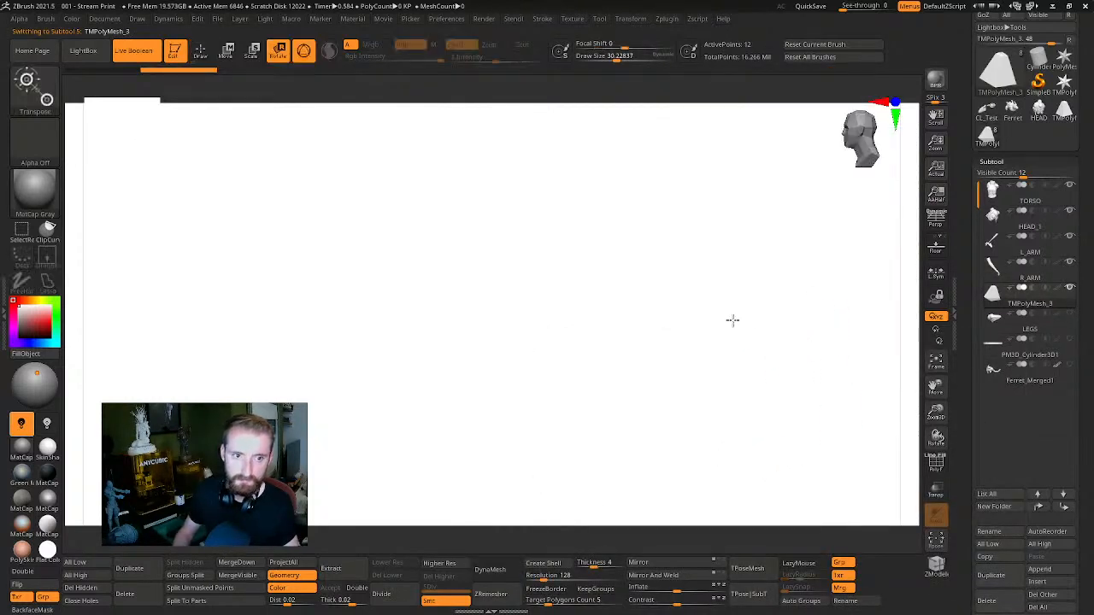
pyautogui.moveTo(459, 127); pyautogui.dragTo(222, 242)
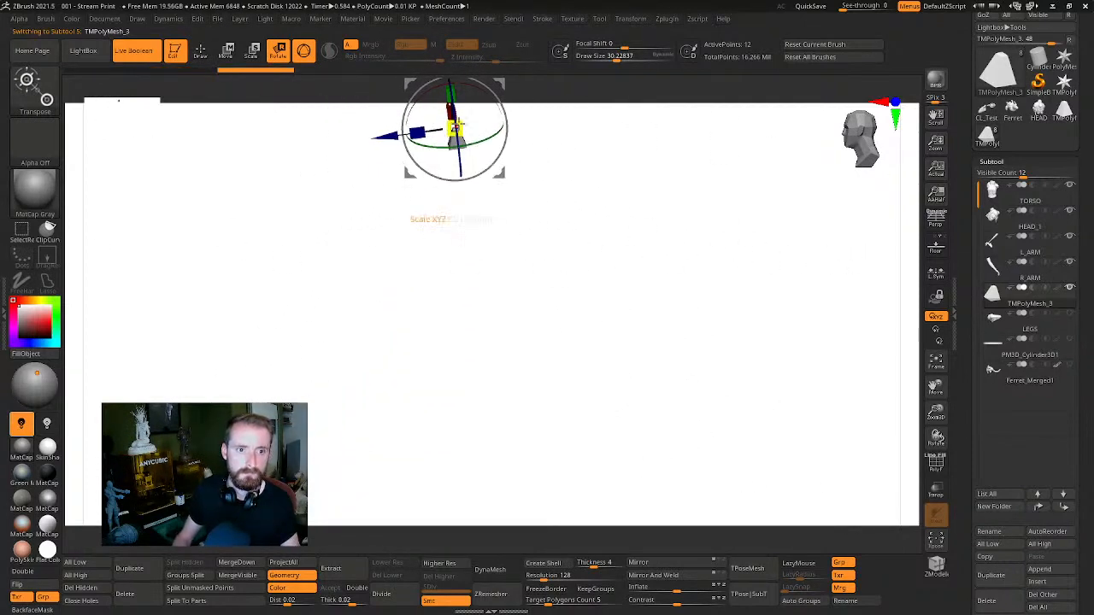
pyautogui.moveTo(459, 127); pyautogui.dragTo(520, 131)
pyautogui.click(1068, 287)
pyautogui.moveTo(805, 263)
pyautogui.mouseDown()
pyautogui.moveTo(760, 268)
pyautogui.moveTo(874, 270)
pyautogui.moveTo(860, 283)
pyautogui.moveTo(659, 305)
pyautogui.moveTo(808, 259)
pyautogui.mouseUp()
pyautogui.press('w')
pyautogui.moveTo(744, 185); pyautogui.dragTo(729, 232)
pyautogui.moveTo(654, 141); pyautogui.dragTo(631, 339)
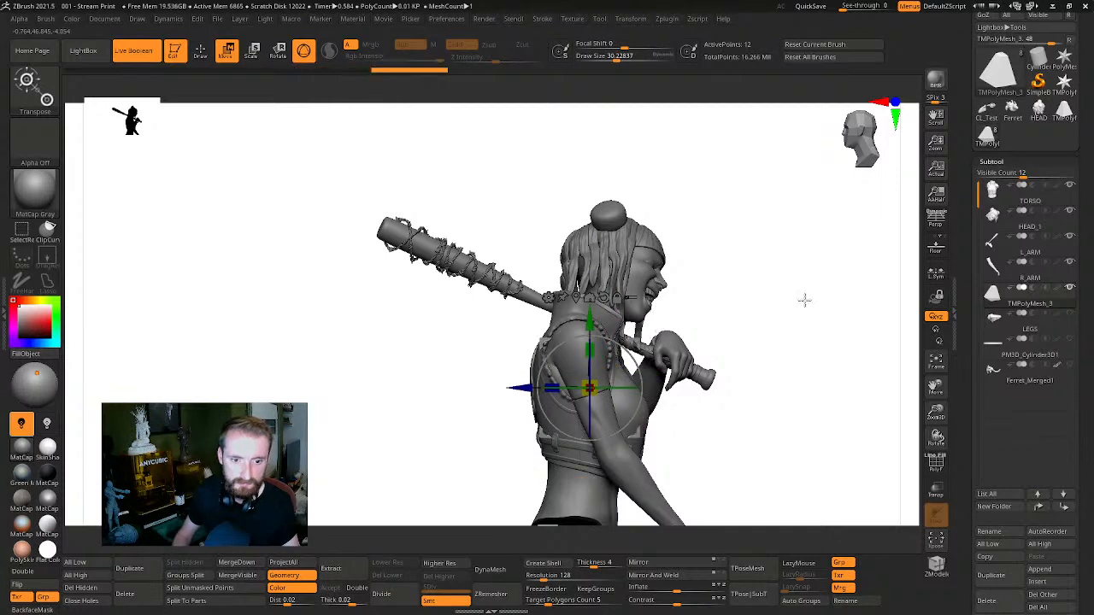
# Isolate the pyramid peg and shift its transform gizmo down into the middle of the peg
pyautogui.keyDown('alt'); pyautogui.moveTo(803, 299); pyautogui.dragTo(794, 179); pyautogui.keyUp('alt')
pyautogui.keyDown('shift'); pyautogui.click(1069, 290); pyautogui.keyUp('shift')
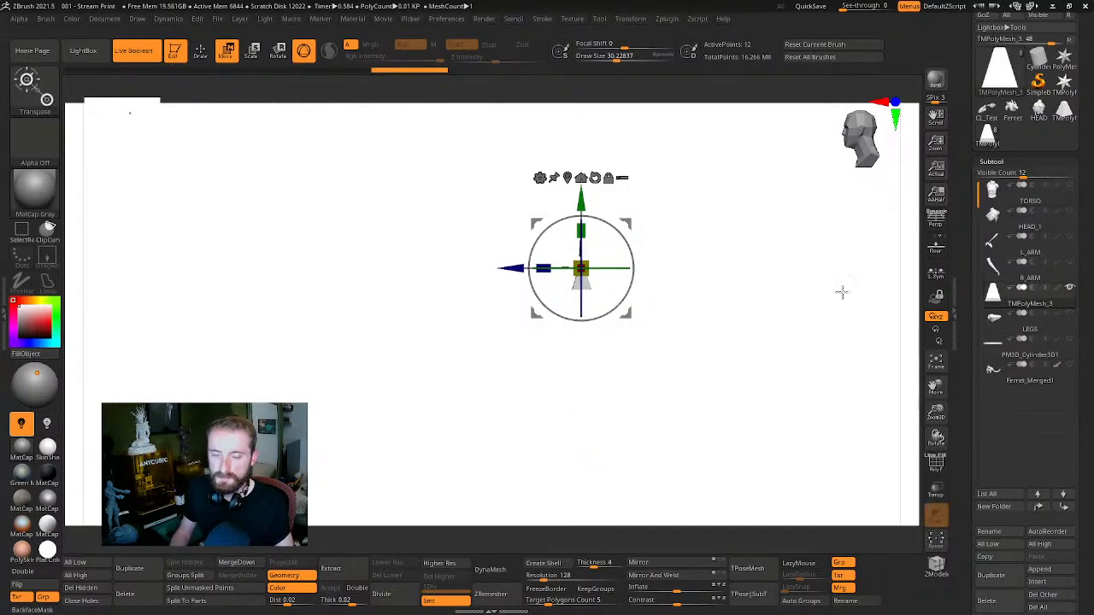
pyautogui.moveTo(843, 292); pyautogui.dragTo(927, 274)
pyautogui.keyDown('alt'); pyautogui.moveTo(581, 196); pyautogui.dragTo(581, 248); pyautogui.keyUp('alt')
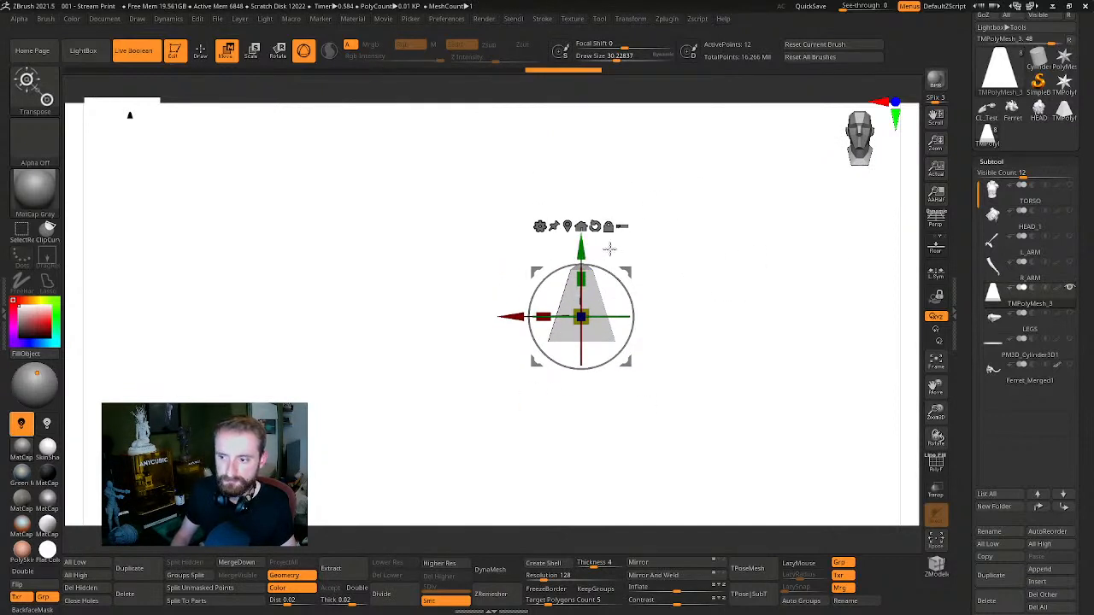
pyautogui.moveTo(717, 257); pyautogui.dragTo(690, 247)
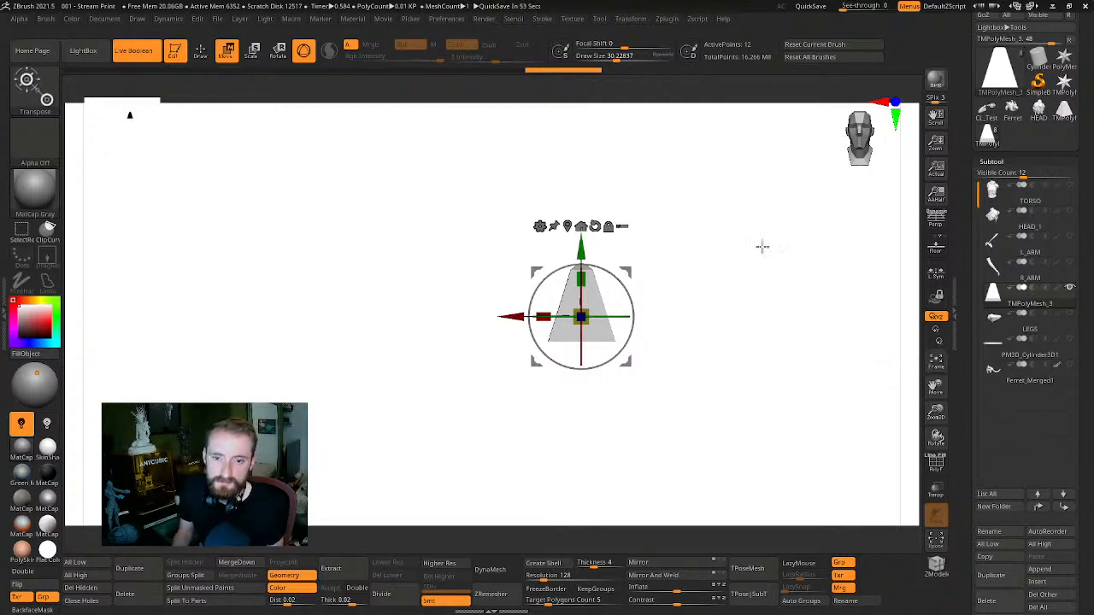
# Show both arms and the torso alongside the peg and compare the cut ends with the existing left-arm key
pyautogui.moveTo(761, 244)
pyautogui.mouseDown()
pyautogui.moveTo(786, 317)
pyautogui.moveTo(772, 319)
pyautogui.mouseUp()
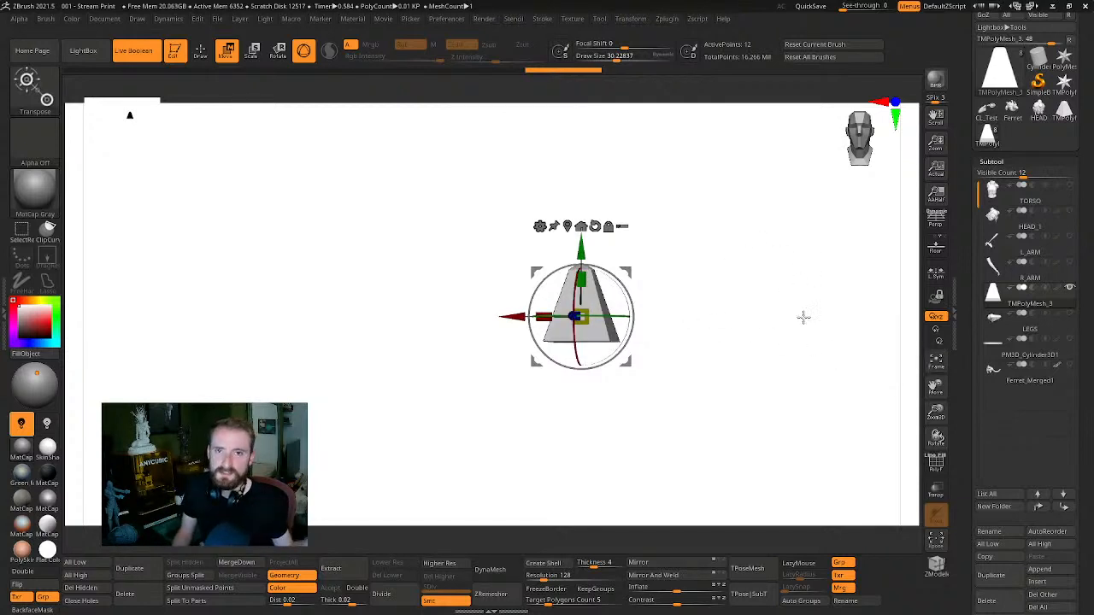
pyautogui.moveTo(805, 353)
pyautogui.mouseDown()
pyautogui.moveTo(841, 340)
pyautogui.moveTo(803, 334)
pyautogui.moveTo(772, 346)
pyautogui.mouseUp()
pyautogui.press('q')
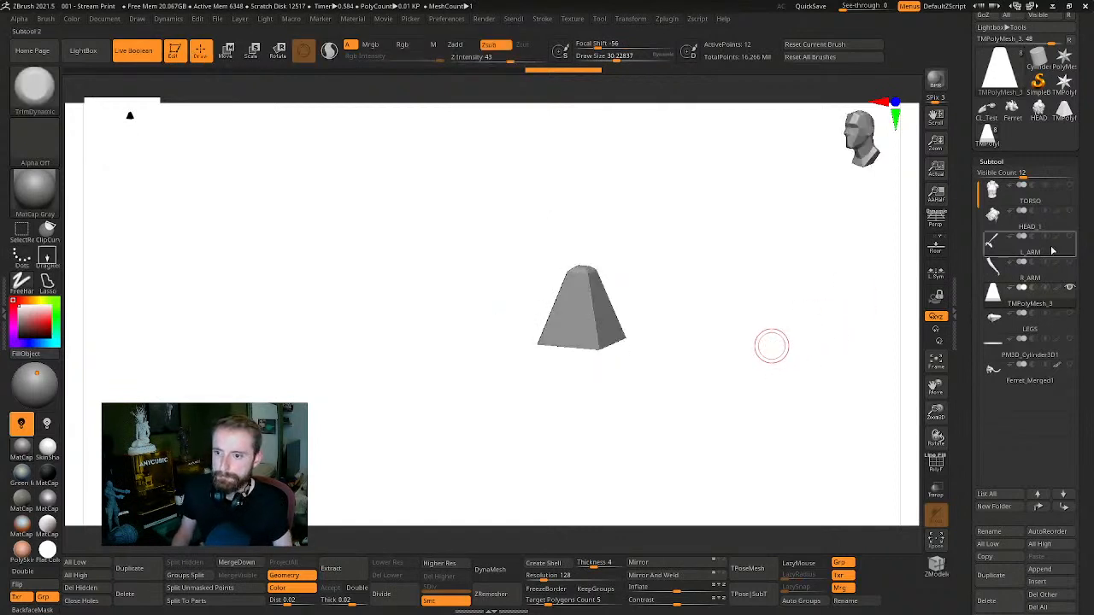
pyautogui.click(1069, 262)
pyautogui.click(1069, 236)
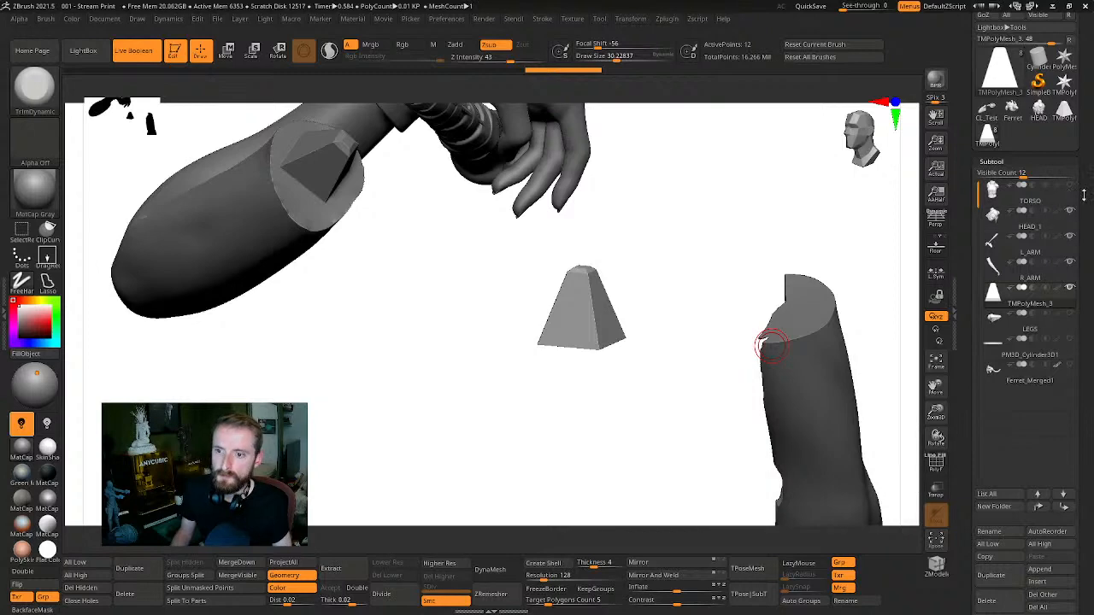
pyautogui.click(1069, 186)
pyautogui.moveTo(858, 247); pyautogui.dragTo(777, 353)
# Limit the display to the peg, R_ARM and TORSO, and examine the right sleeve joint from behind
pyautogui.keyDown('shift'); pyautogui.click(1069, 289); pyautogui.keyUp('shift')
pyautogui.click(1069, 262)
pyautogui.moveTo(755, 310); pyautogui.dragTo(818, 305)
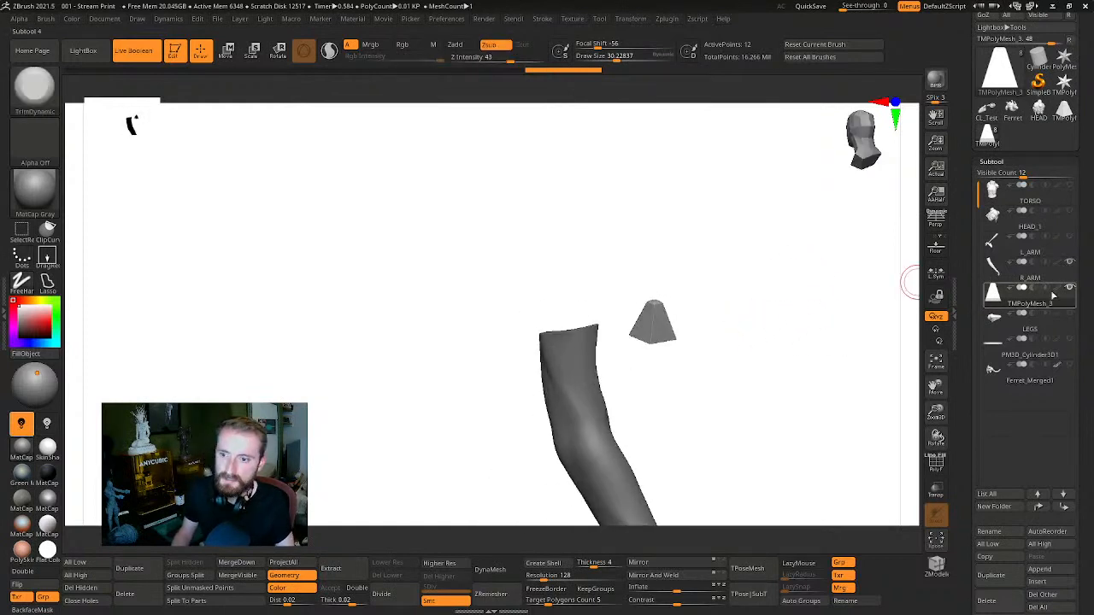
pyautogui.click(1073, 189)
pyautogui.moveTo(859, 273); pyautogui.dragTo(693, 404)
pyautogui.moveTo(852, 265); pyautogui.dragTo(634, 227)
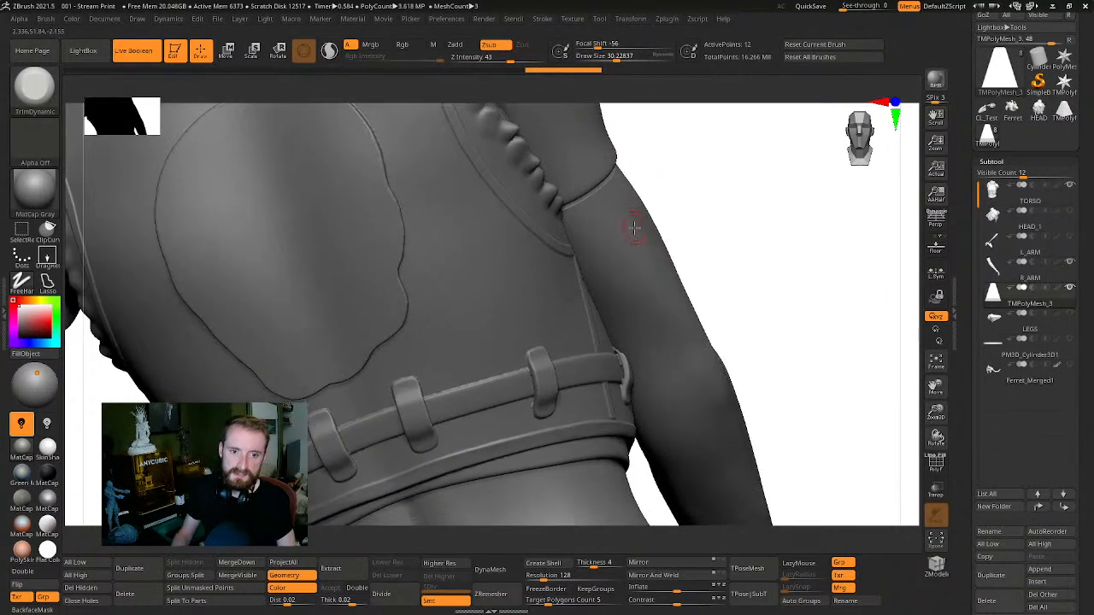
# Try sliding R_ARM out of the torso sleeve to test the direction in which the joint comes apart
pyautogui.press('w')
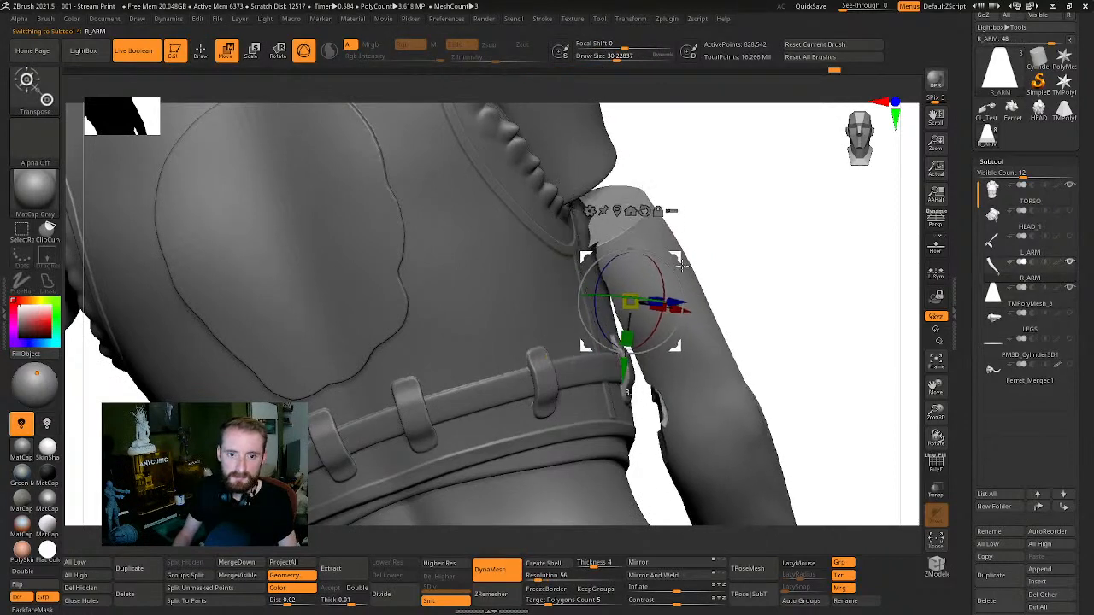
pyautogui.moveTo(653, 222)
pyautogui.mouseDown()
pyautogui.moveTo(734, 320)
pyautogui.moveTo(663, 210)
pyautogui.mouseUp()
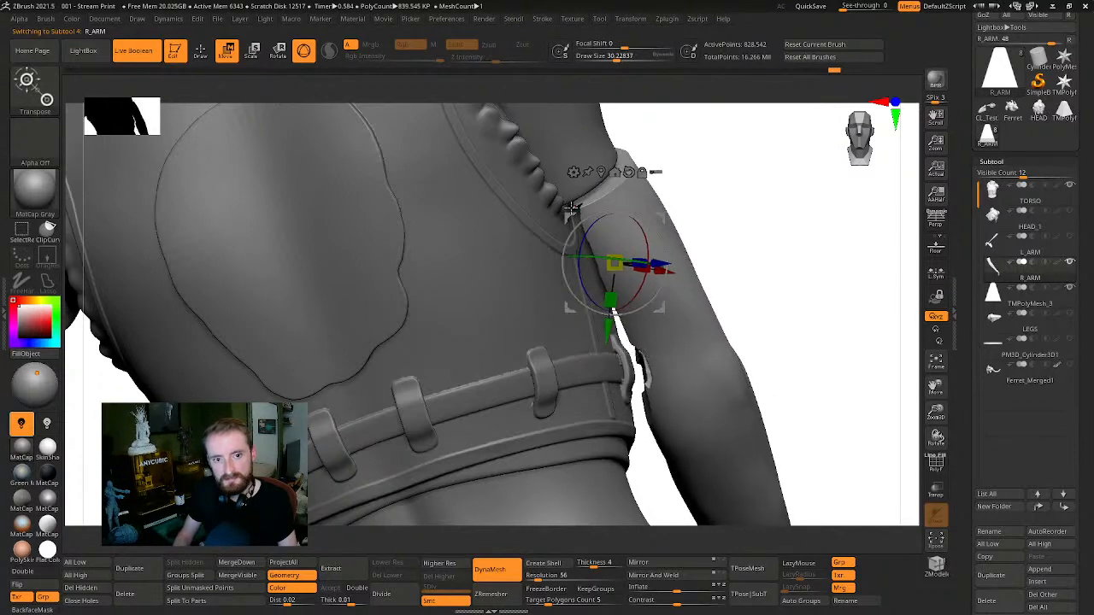
pyautogui.press('q')
pyautogui.moveTo(729, 200)
pyautogui.mouseDown()
pyautogui.moveTo(778, 159)
pyautogui.moveTo(662, 147)
pyautogui.mouseUp()
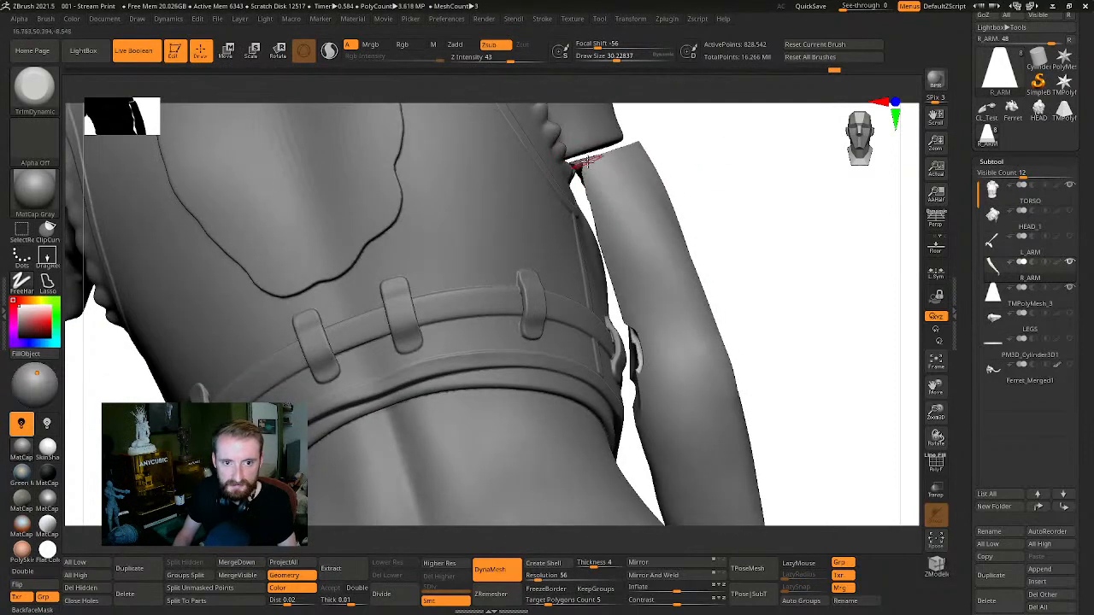
pyautogui.moveTo(719, 171)
pyautogui.mouseDown()
pyautogui.moveTo(763, 198)
pyautogui.moveTo(762, 313)
pyautogui.moveTo(809, 268)
pyautogui.moveTo(786, 273)
pyautogui.moveTo(769, 221)
pyautogui.moveTo(740, 234)
pyautogui.moveTo(809, 223)
pyautogui.moveTo(618, 286)
pyautogui.mouseUp()
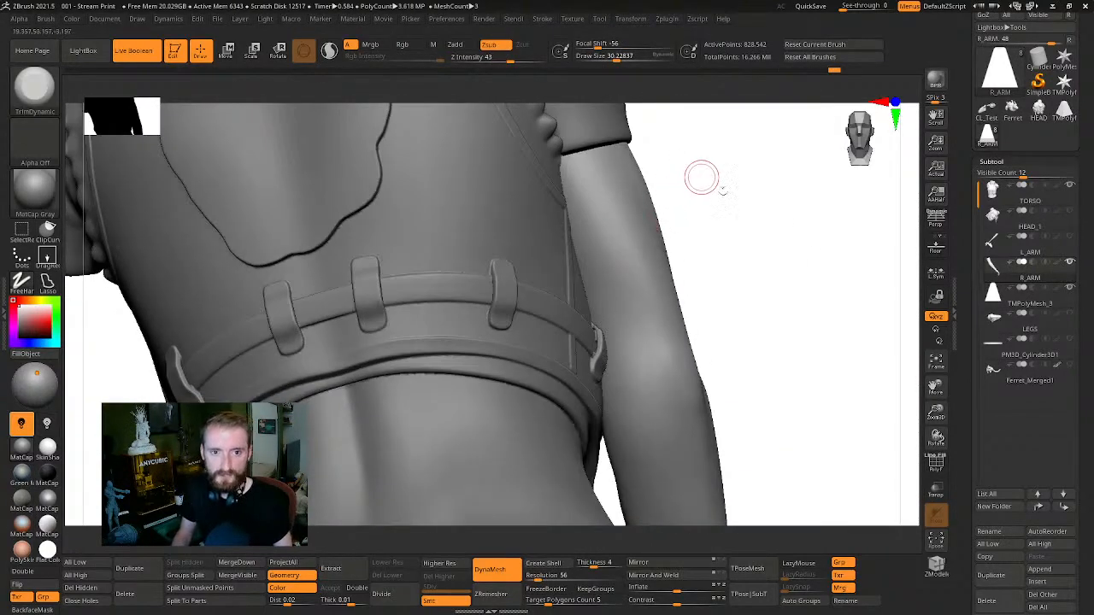
pyautogui.press('w')
pyautogui.moveTo(701, 177); pyautogui.dragTo(763, 265)
pyautogui.click(849, 229)
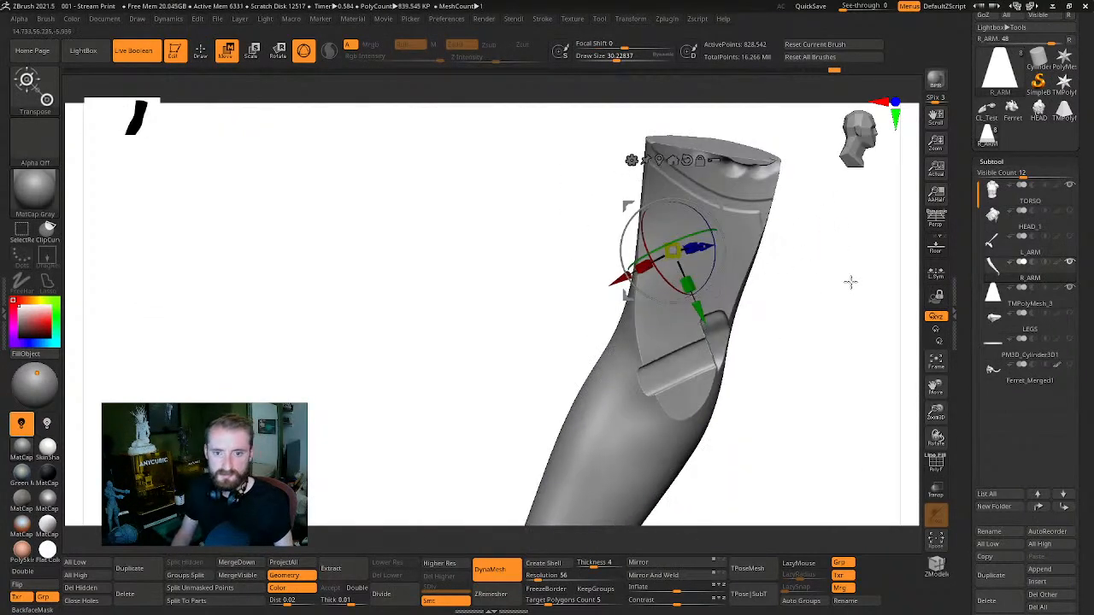
pyautogui.press('q')
# Hide the torso and examine the cut face at the top of R_ARM together with the peg
pyautogui.moveTo(843, 281)
pyautogui.mouseDown()
pyautogui.moveTo(692, 291)
pyautogui.moveTo(971, 226)
pyautogui.mouseUp()
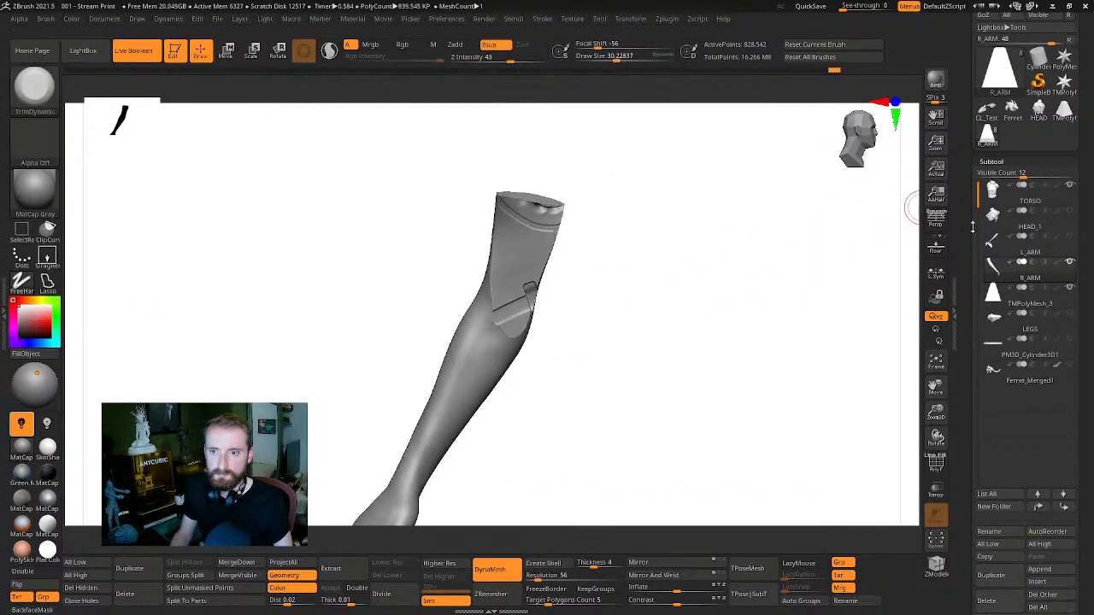
pyautogui.click(1069, 187)
pyautogui.keyDown('alt'); pyautogui.moveTo(755, 332); pyautogui.dragTo(573, 327); pyautogui.keyUp('alt')
pyautogui.keyDown('alt'); pyautogui.moveTo(665, 300); pyautogui.dragTo(785, 368); pyautogui.keyUp('alt')
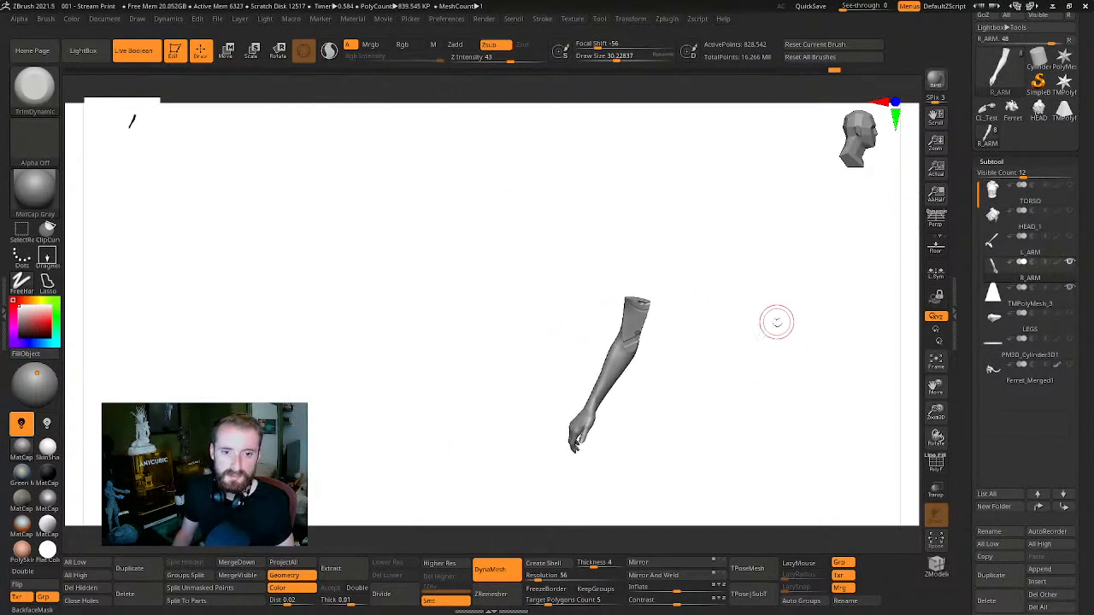
pyautogui.moveTo(776, 322); pyautogui.dragTo(695, 274)
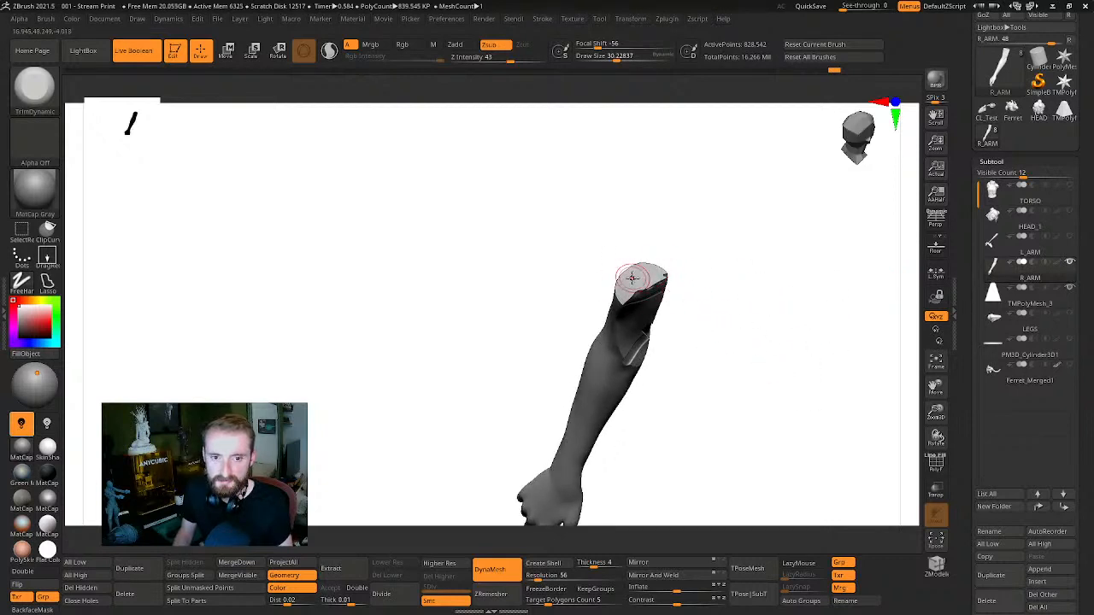
pyautogui.moveTo(757, 330); pyautogui.dragTo(791, 288)
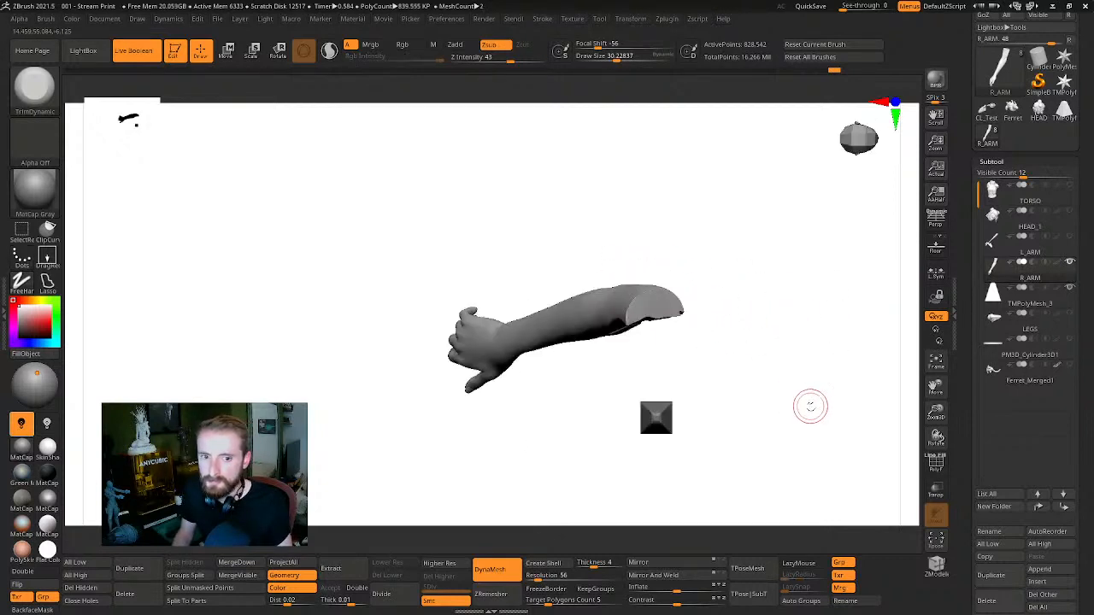
pyautogui.moveTo(811, 405)
pyautogui.mouseDown()
pyautogui.moveTo(832, 290)
pyautogui.moveTo(849, 358)
pyautogui.moveTo(708, 281)
pyautogui.mouseUp()
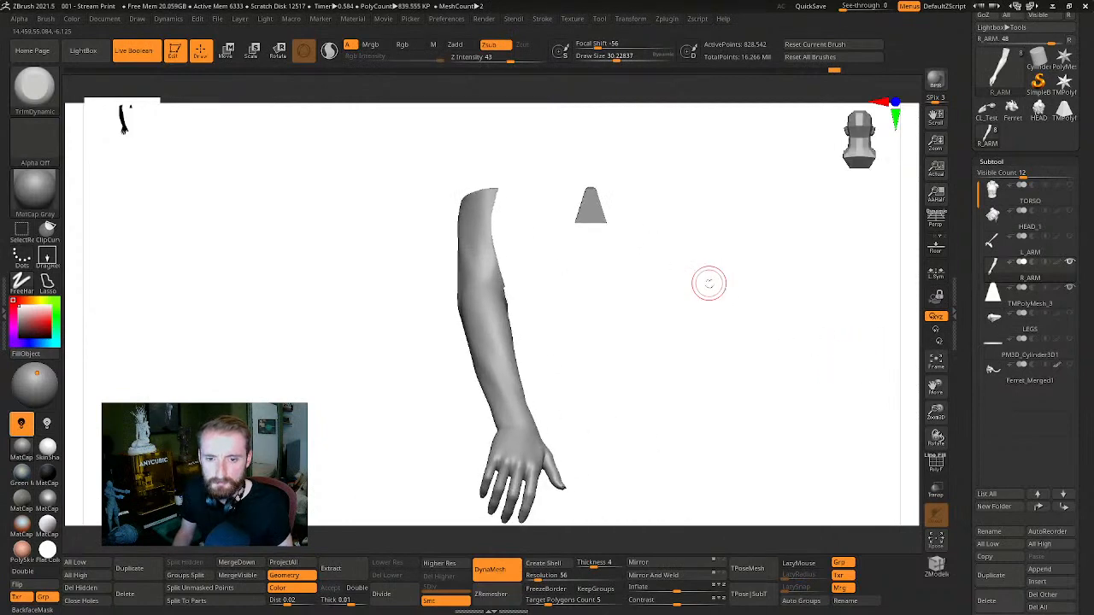
pyautogui.press('shift')
# Hide the peg and all other subtools so that only R_ARM and TORSO are displayed
pyautogui.keyDown('shift'); pyautogui.click(1069, 262); pyautogui.keyUp('shift')
pyautogui.moveTo(866, 302)
pyautogui.mouseDown()
pyautogui.moveTo(850, 303)
pyautogui.moveTo(874, 296)
pyautogui.moveTo(800, 305)
pyautogui.moveTo(795, 287)
pyautogui.moveTo(837, 280)
pyautogui.moveTo(790, 297)
pyautogui.moveTo(745, 275)
pyautogui.mouseUp()
pyautogui.click(1068, 365)
pyautogui.keyDown('alt'); pyautogui.click(1069, 262); pyautogui.keyUp('alt')
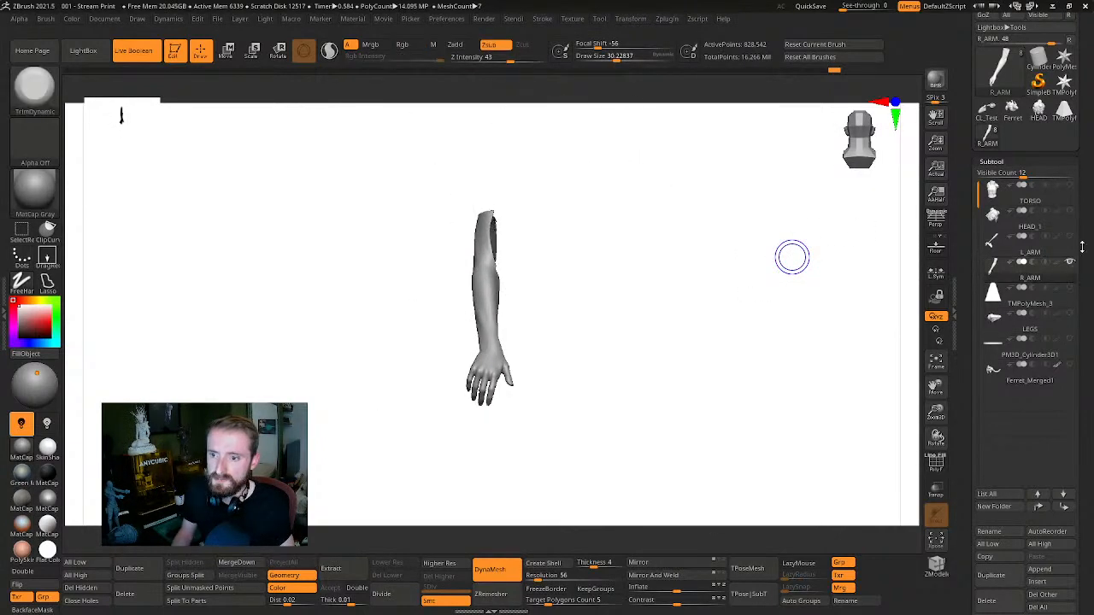
pyautogui.click(1071, 186)
# Examine how R_ARM meets the torso from the back and front, and then view R_ARM alone
pyautogui.moveTo(763, 291)
pyautogui.mouseDown()
pyautogui.moveTo(828, 248)
pyautogui.moveTo(786, 264)
pyautogui.moveTo(774, 300)
pyautogui.moveTo(750, 281)
pyautogui.moveTo(778, 231)
pyautogui.moveTo(781, 268)
pyautogui.moveTo(815, 270)
pyautogui.moveTo(815, 259)
pyautogui.moveTo(738, 277)
pyautogui.moveTo(818, 264)
pyautogui.moveTo(804, 222)
pyautogui.mouseUp()
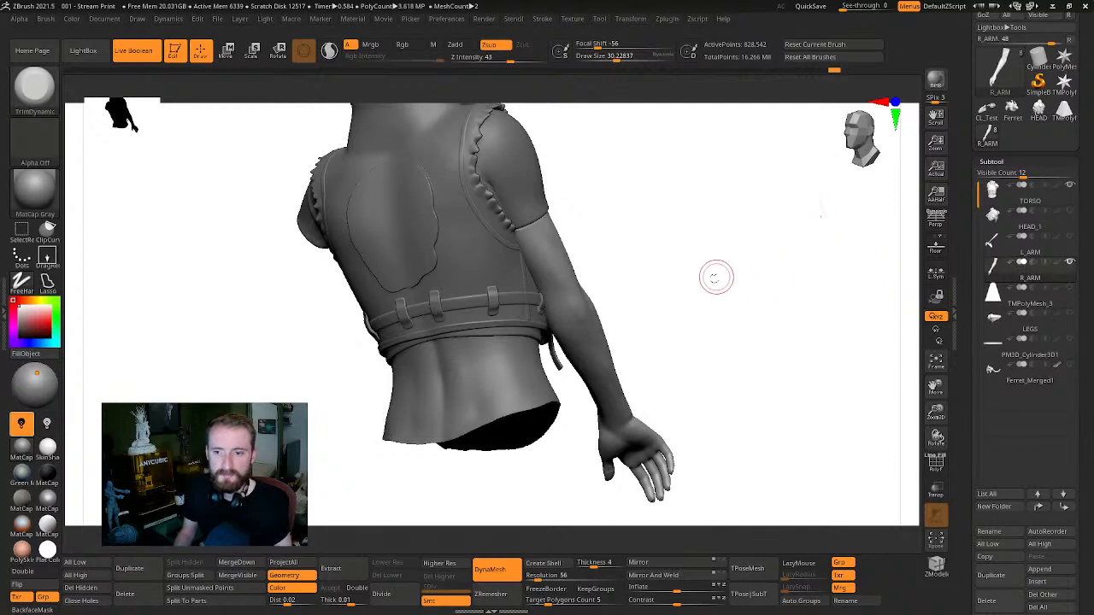
pyautogui.moveTo(716, 277); pyautogui.dragTo(711, 315)
pyautogui.keyDown('alt'); pyautogui.moveTo(820, 310); pyautogui.dragTo(776, 311); pyautogui.keyUp('alt')
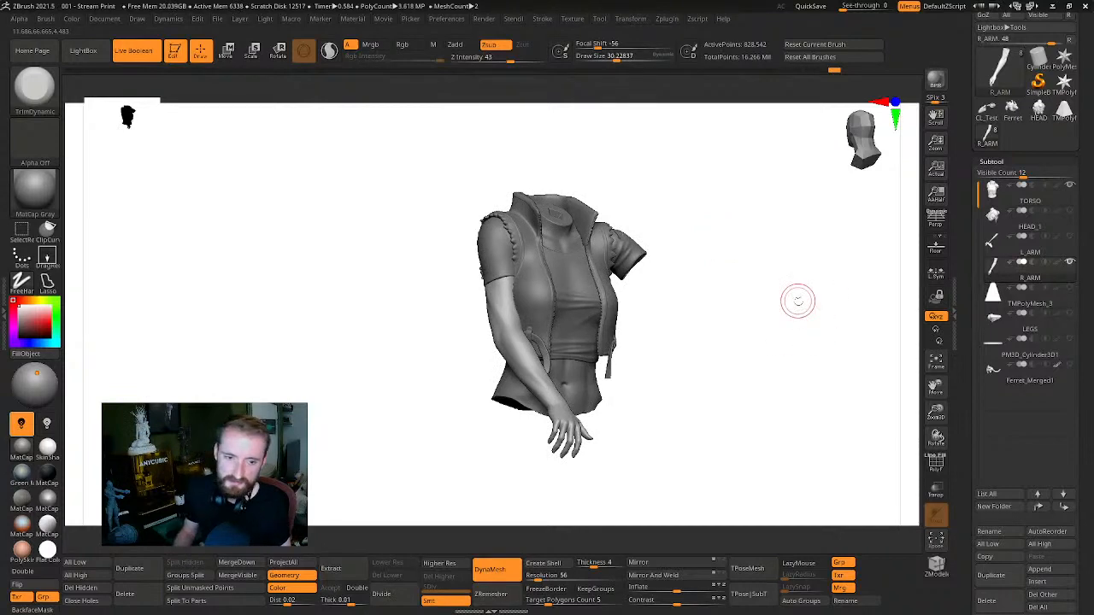
pyautogui.moveTo(798, 300); pyautogui.dragTo(813, 278)
pyautogui.hotkey('alt', 'shift', 's')
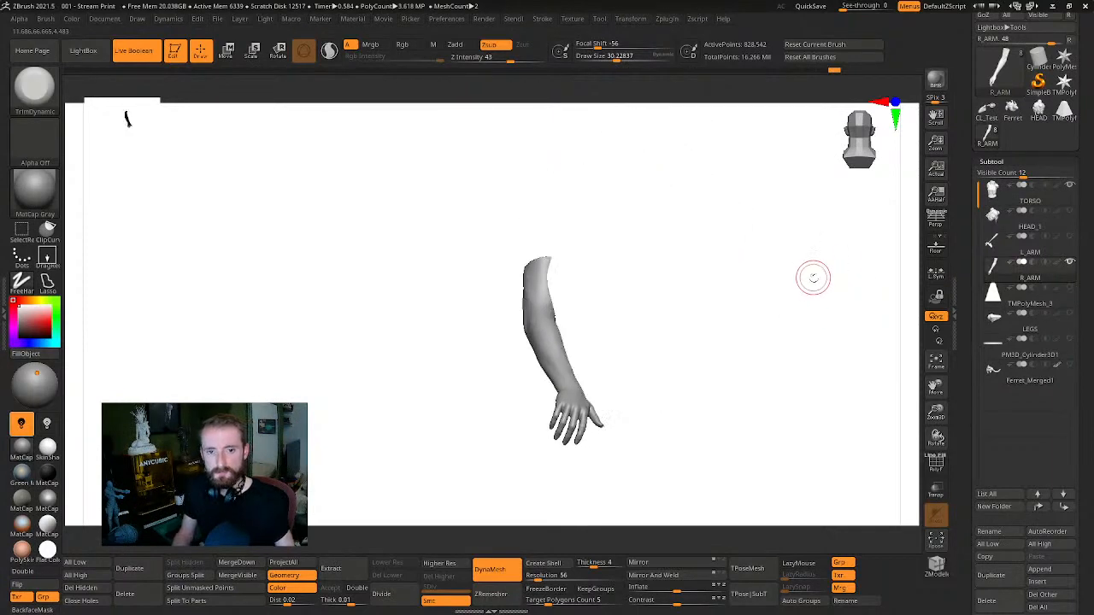
pyautogui.click(1071, 263)
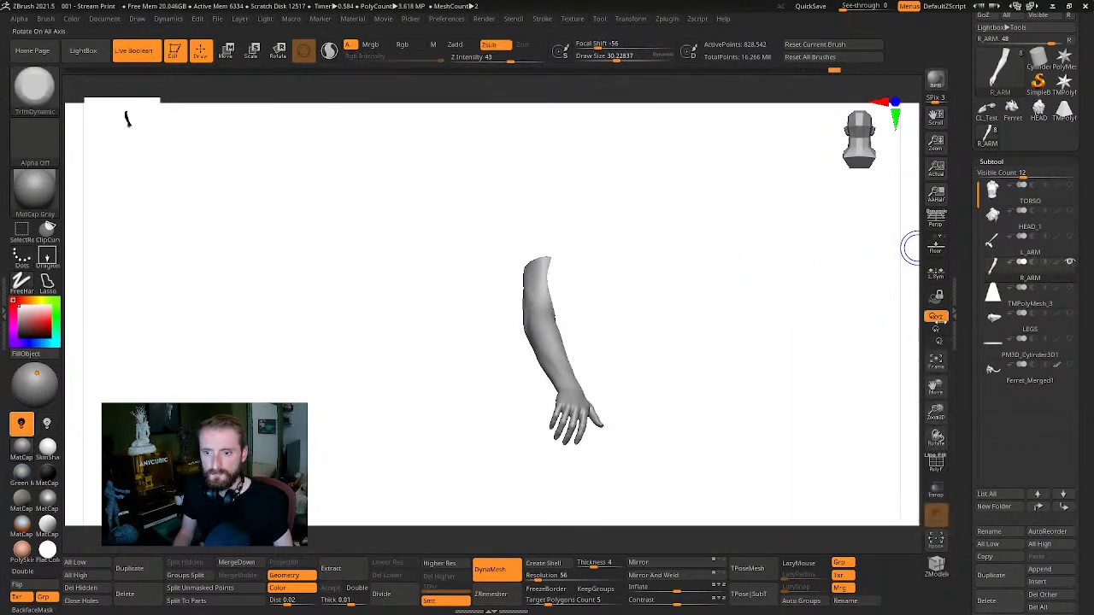
pyautogui.moveTo(833, 299)
pyautogui.mouseDown()
pyautogui.moveTo(769, 310)
pyautogui.moveTo(845, 276)
pyautogui.mouseUp()
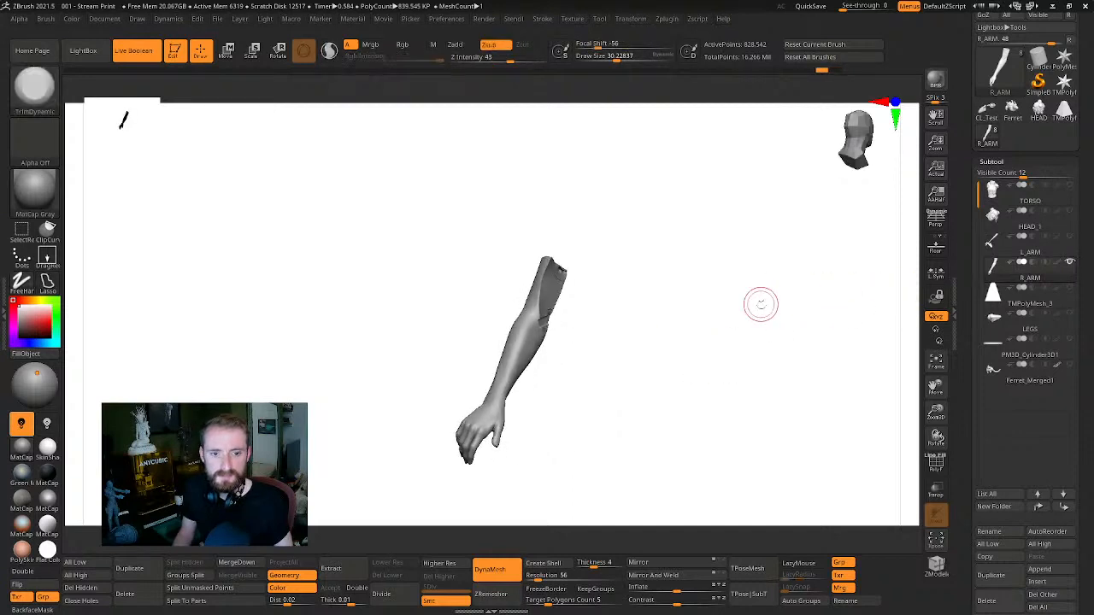
# Step R_ARM back through its undo history to the smooth, complete arm that existed before the joint was cut
pyautogui.moveTo(760, 302); pyautogui.dragTo(761, 307)
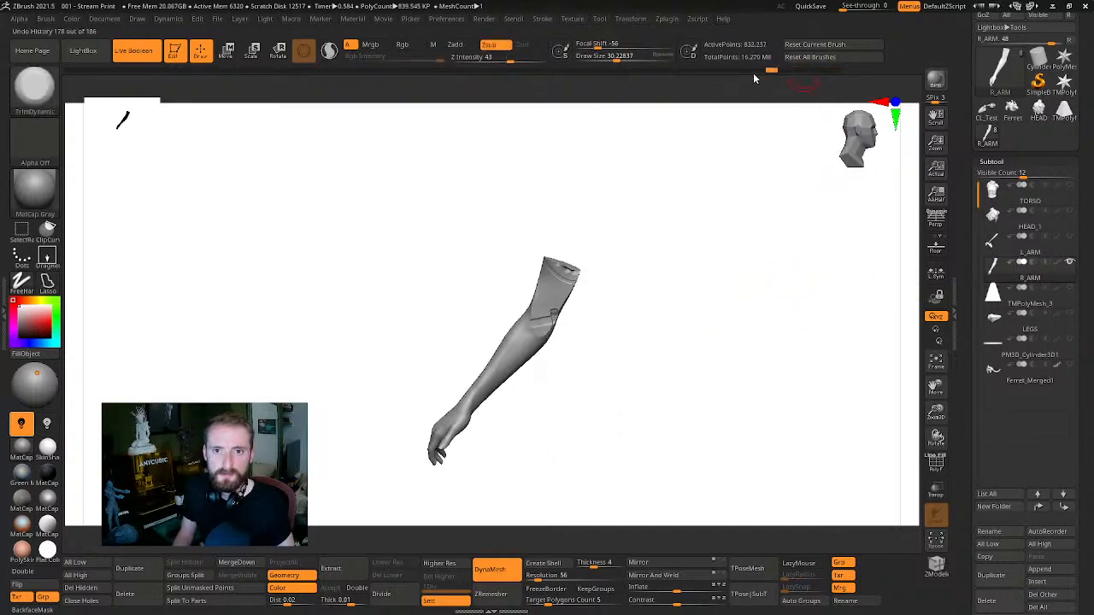
pyautogui.click(720, 70)
pyautogui.click(701, 70)
pyautogui.click(725, 70)
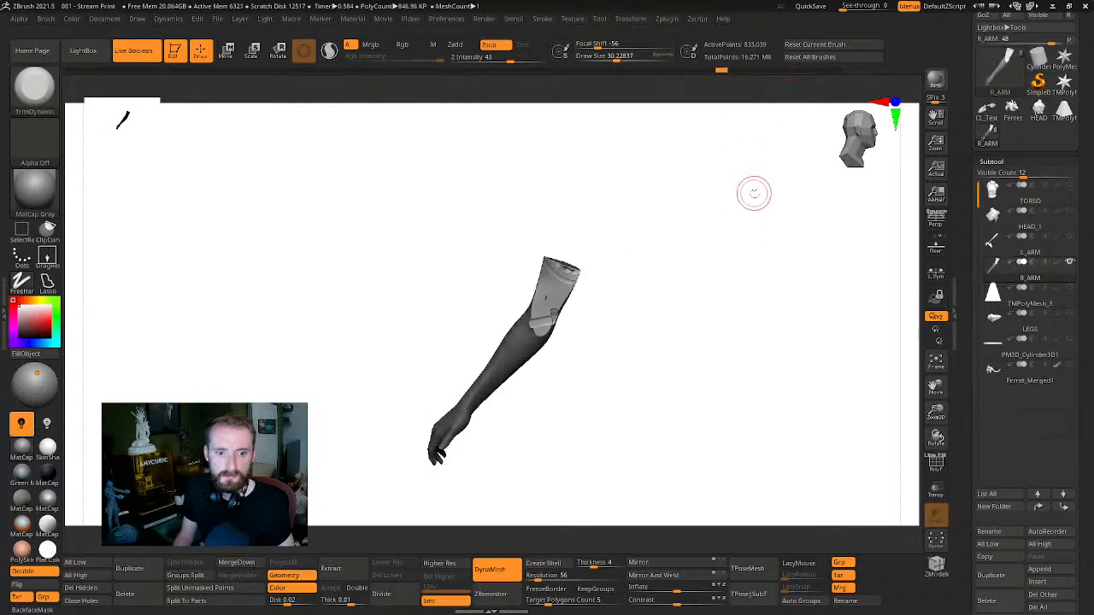
pyautogui.moveTo(754, 213); pyautogui.dragTo(791, 205)
pyautogui.click(705, 71)
pyautogui.click(683, 71)
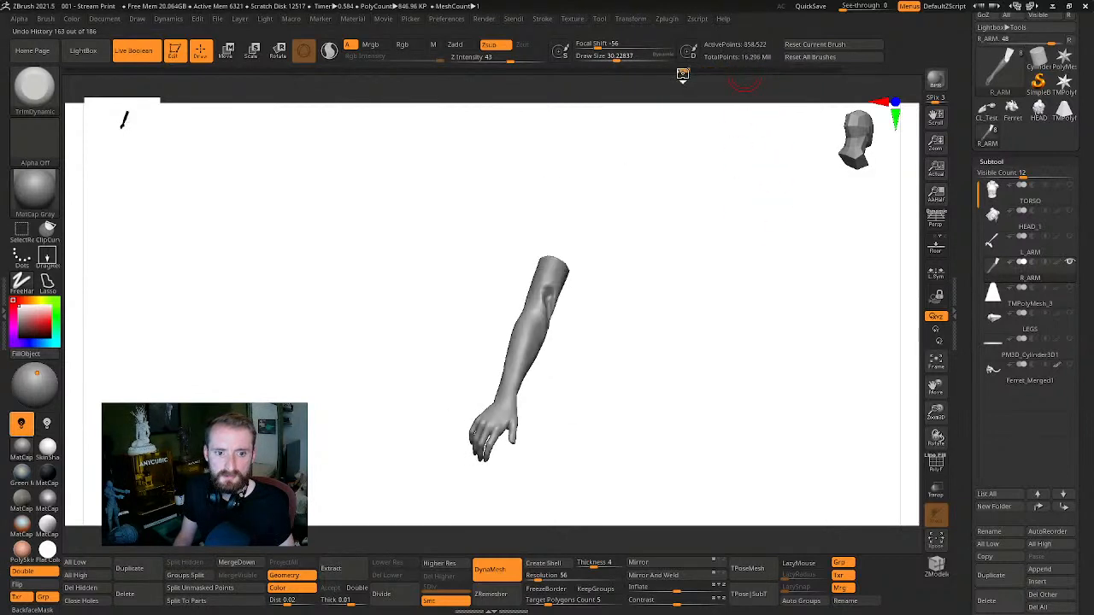
pyautogui.click(702, 71)
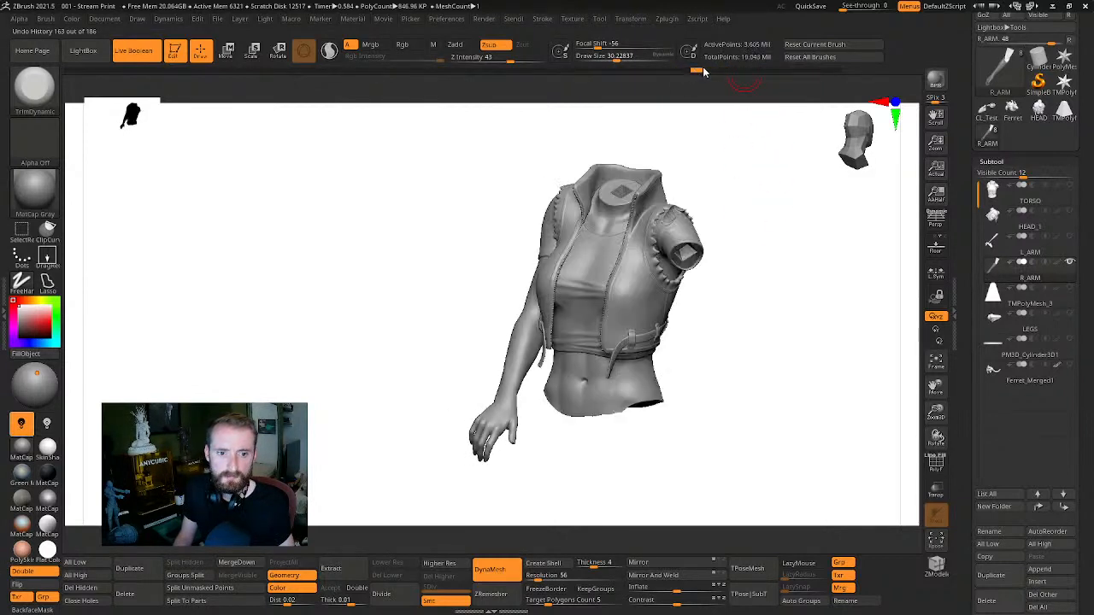
pyautogui.click(697, 72)
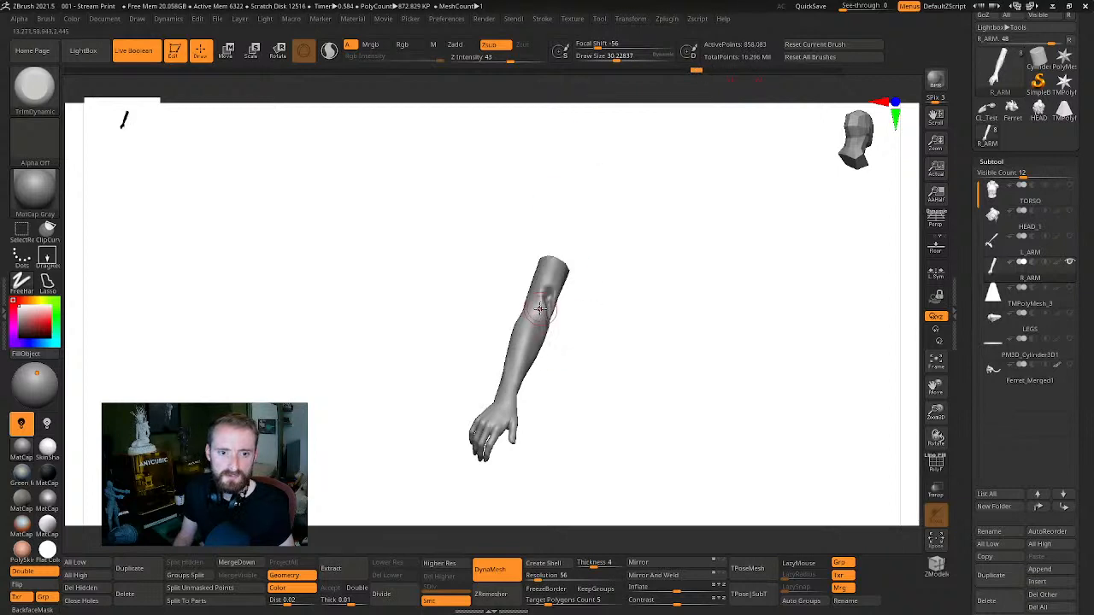
pyautogui.moveTo(629, 313); pyautogui.dragTo(745, 350)
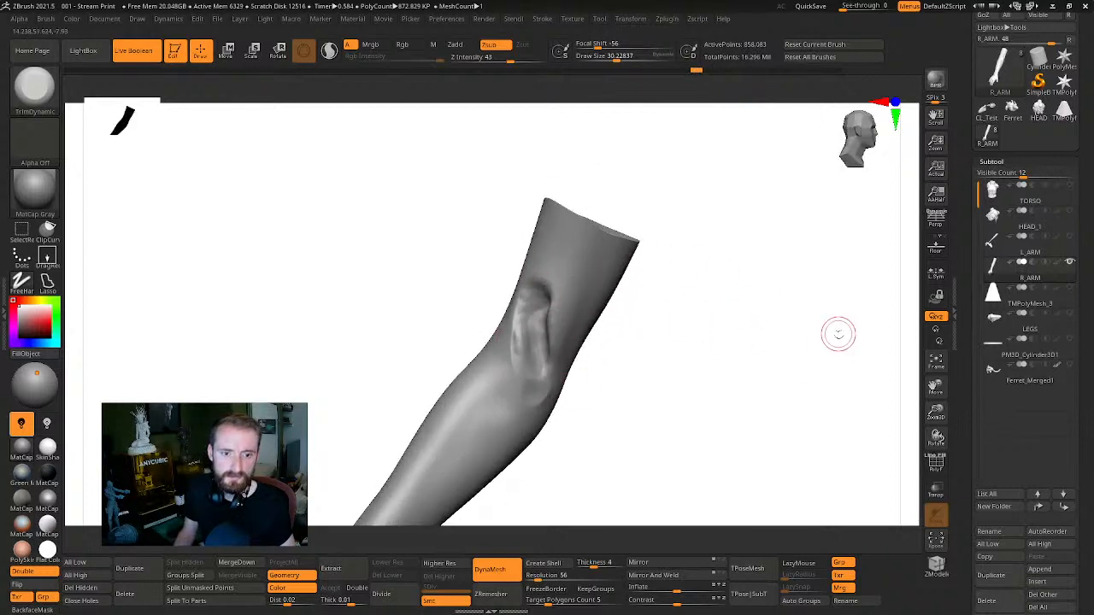
pyautogui.moveTo(871, 254); pyautogui.dragTo(915, 237)
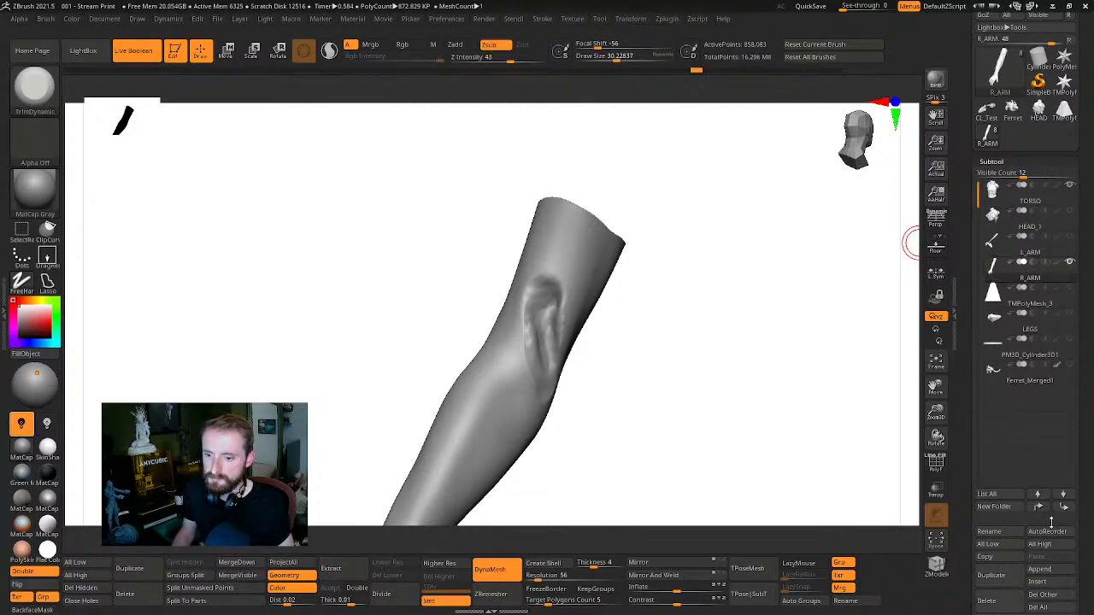
# Reorder R_ARM directly beneath TORSO, display the two together and make R_ARM the active subtool
pyautogui.click(1043, 509)
pyautogui.click(1043, 510)
pyautogui.click(1017, 195)
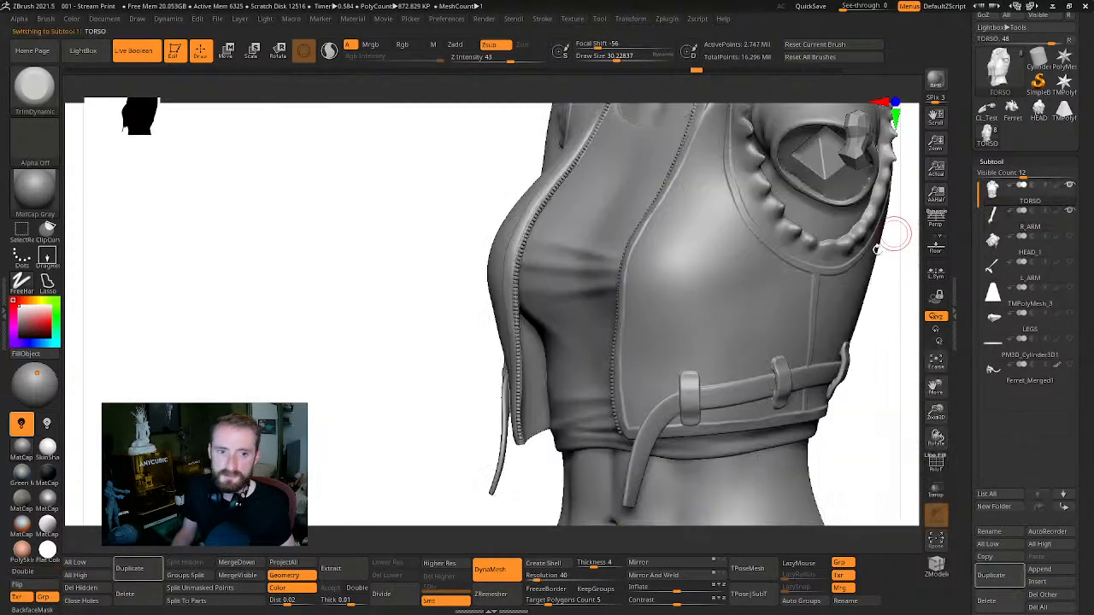
pyautogui.moveTo(874, 371); pyautogui.dragTo(526, 337)
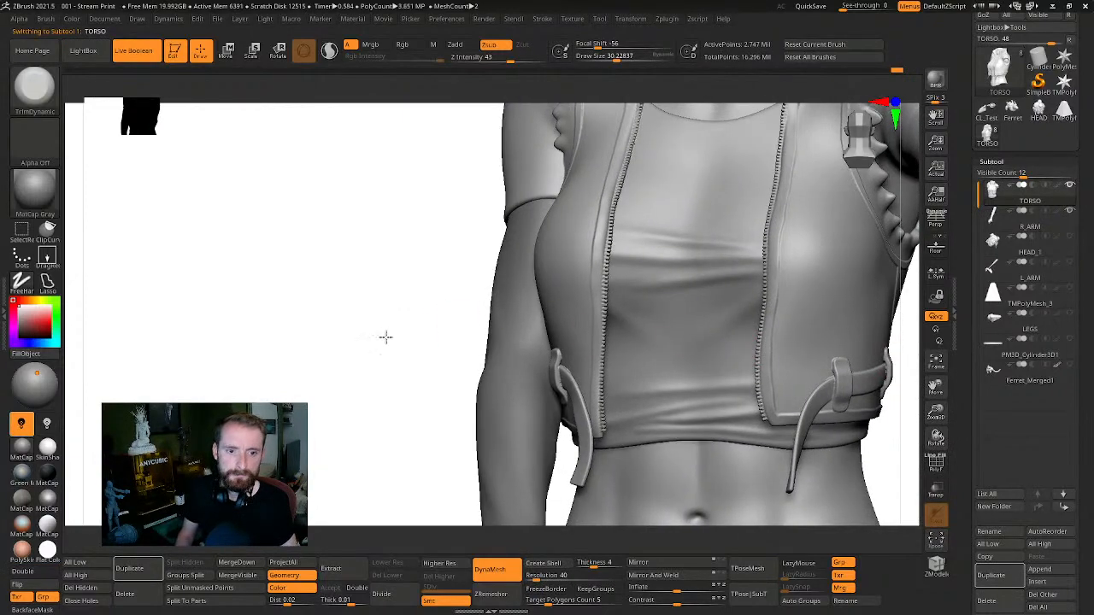
pyautogui.keyDown('alt'); pyautogui.moveTo(386, 336); pyautogui.dragTo(248, 301); pyautogui.keyUp('alt')
pyautogui.moveTo(632, 318); pyautogui.dragTo(748, 276)
pyautogui.keyDown('alt'); pyautogui.click(500, 245); pyautogui.keyUp('alt')
pyautogui.click(748, 261)
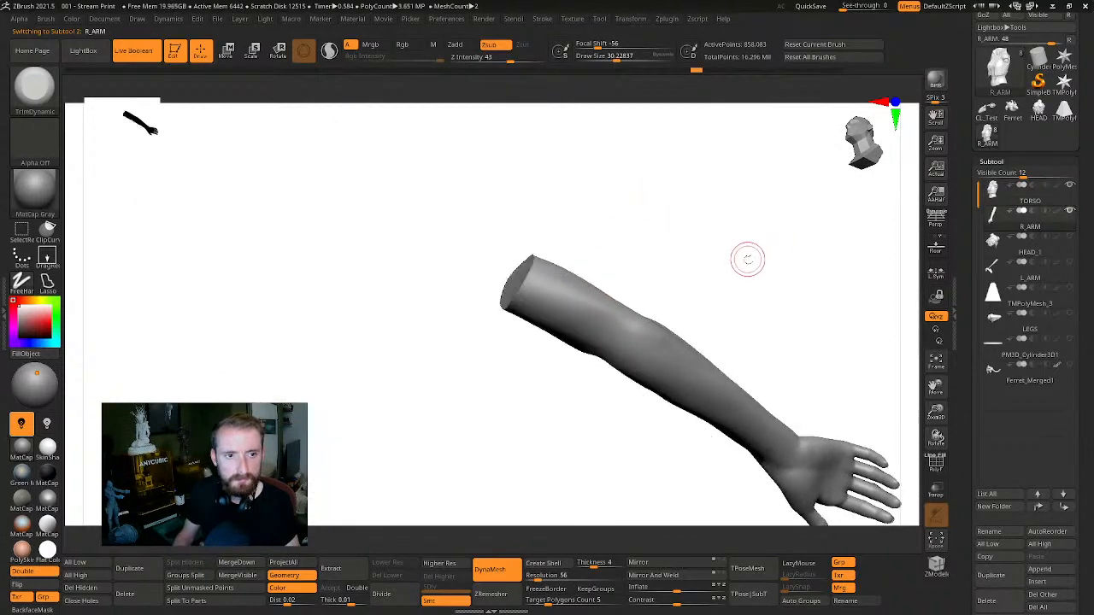
# Reshape R_ARM's upper end to fit the torso's sleeve opening using the Move brush at about 146 draw size, accepting removal of newer history entries
pyautogui.moveTo(753, 230)
pyautogui.mouseDown()
pyautogui.moveTo(749, 242)
pyautogui.moveTo(726, 239)
pyautogui.mouseUp()
pyautogui.press('s')
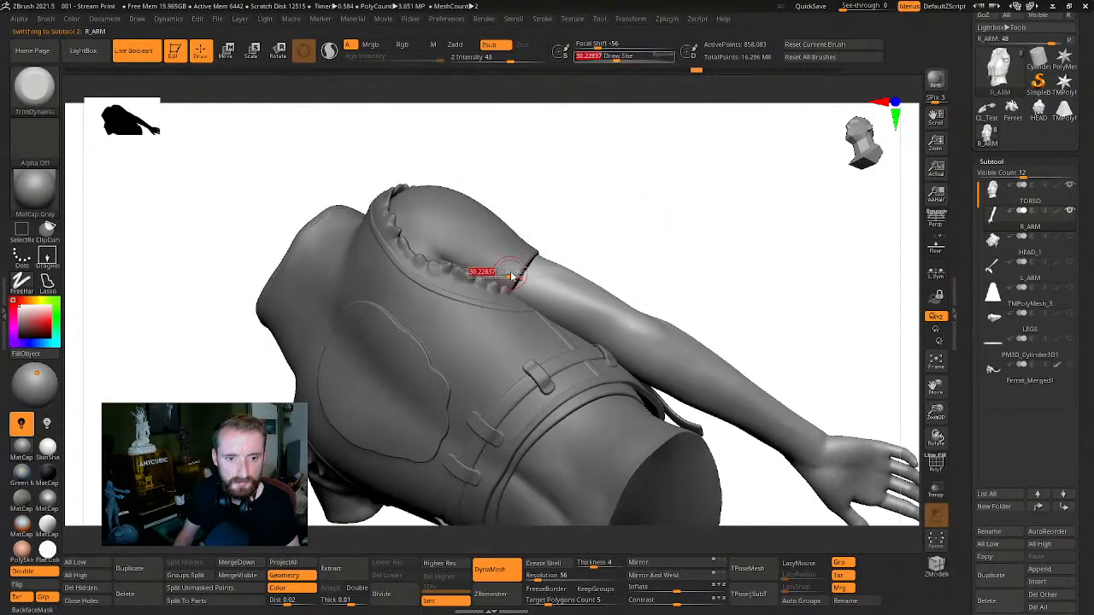
pyautogui.moveTo(513, 273); pyautogui.dragTo(535, 272)
pyautogui.press('b')
pyautogui.press('m')
pyautogui.press('v')
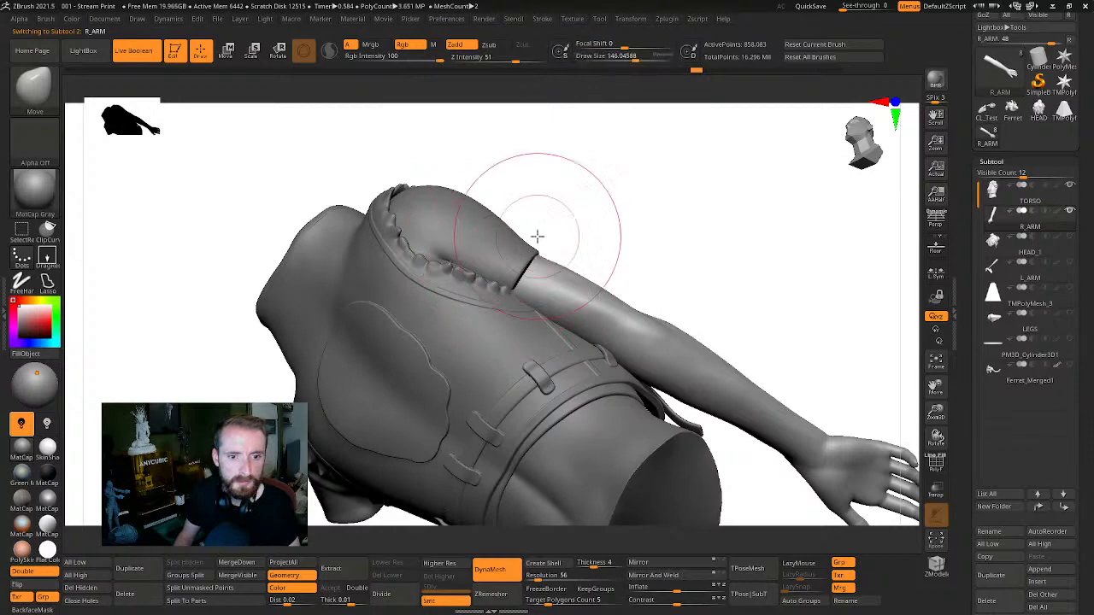
pyautogui.click(519, 265)
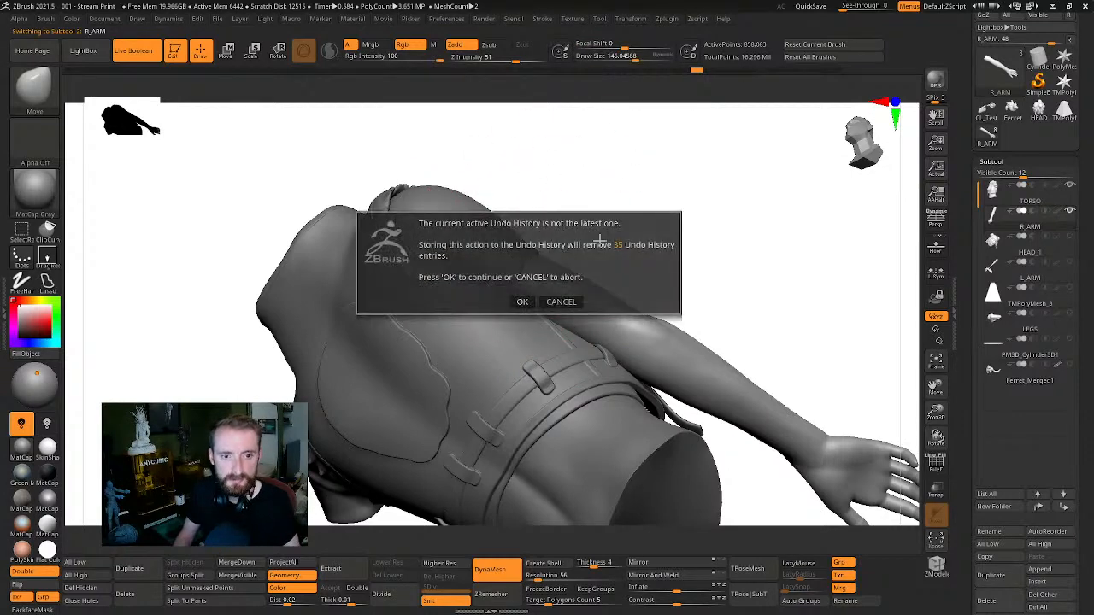
pyautogui.click(523, 302)
pyautogui.moveTo(730, 214); pyautogui.dragTo(527, 261)
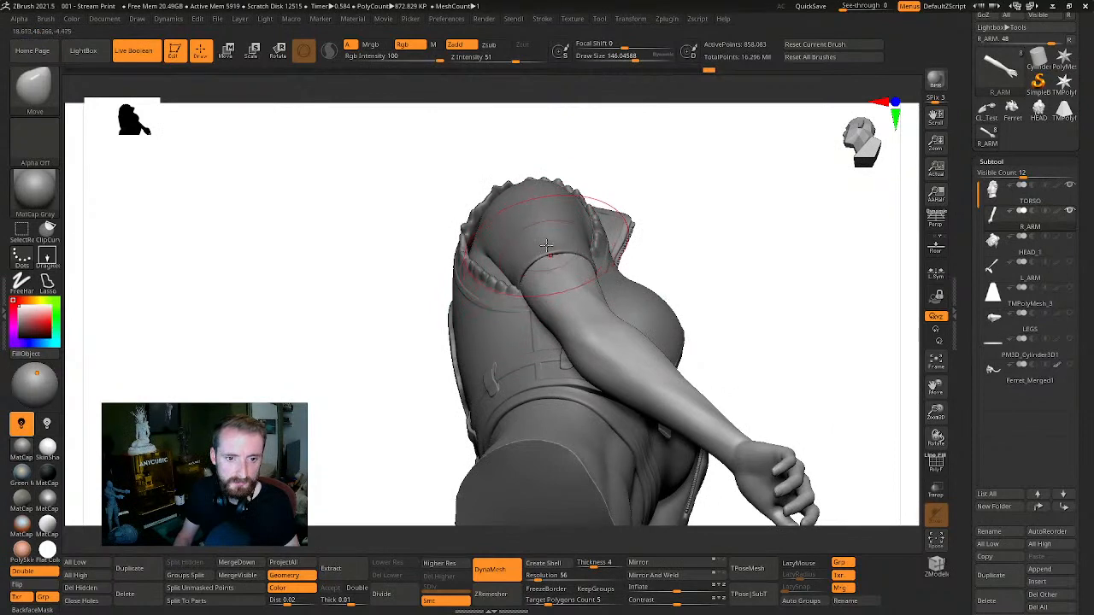
pyautogui.moveTo(808, 212)
pyautogui.mouseDown()
pyautogui.moveTo(500, 232)
pyautogui.moveTo(675, 205)
pyautogui.moveTo(497, 271)
pyautogui.mouseUp()
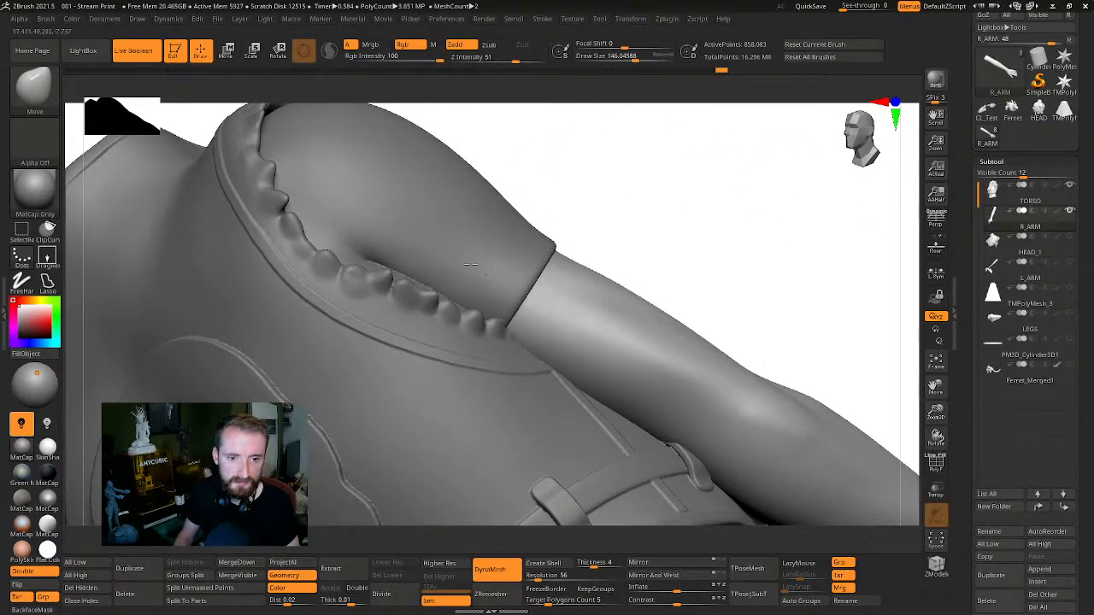
pyautogui.moveTo(501, 215); pyautogui.dragTo(651, 248)
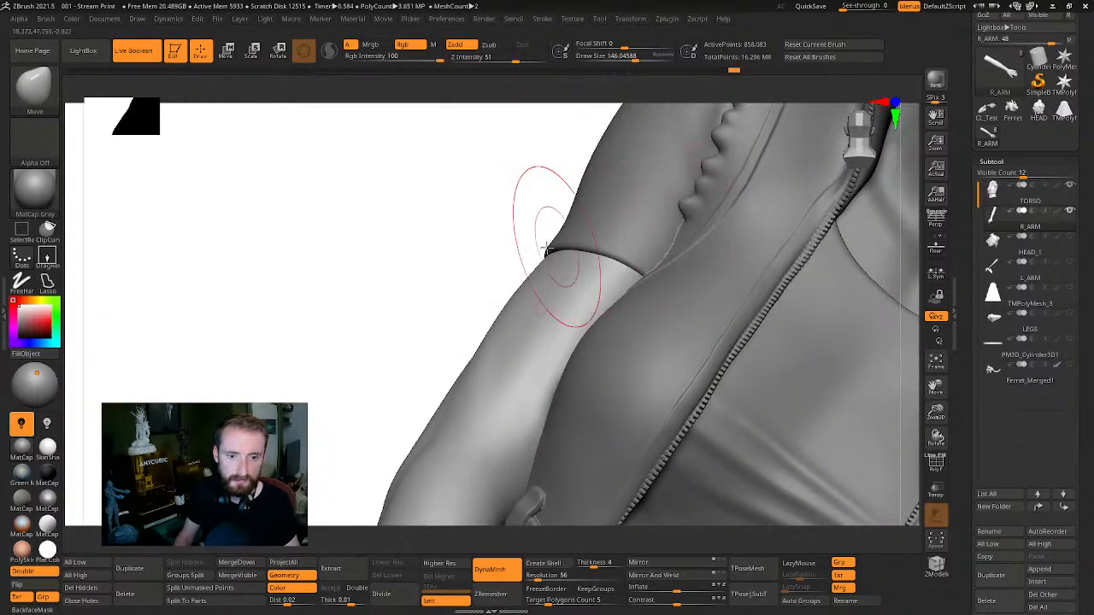
pyautogui.moveTo(545, 248); pyautogui.dragTo(504, 246)
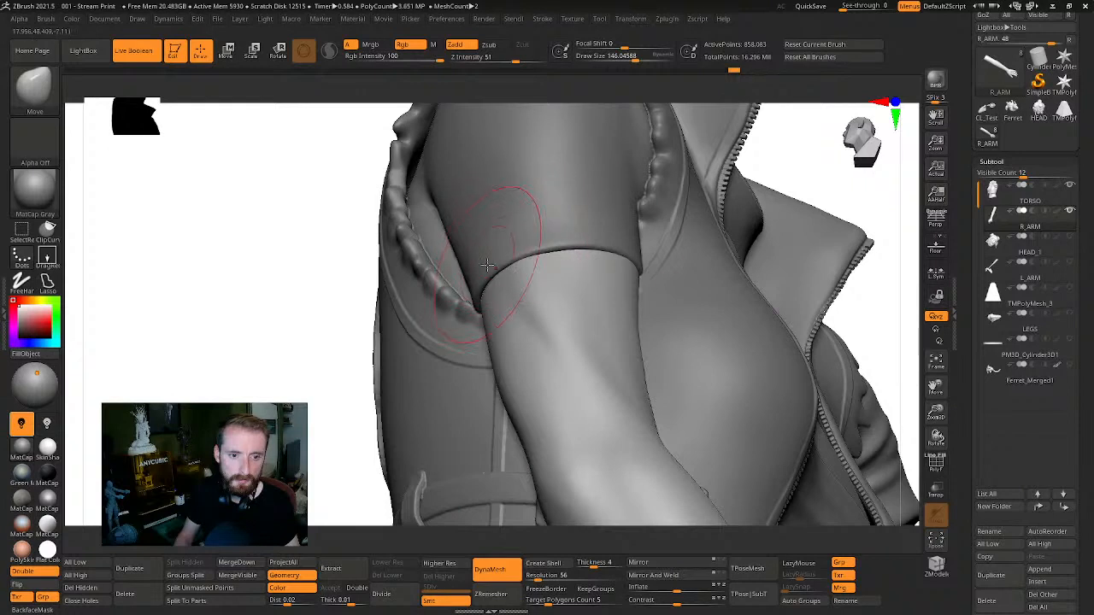
# Thicken the hem of the TORSO sleeve around the arm from the back and front with the Inflat brush
pyautogui.moveTo(818, 162); pyautogui.dragTo(773, 161)
pyautogui.press('b')
pyautogui.press('i')
pyautogui.press('n')
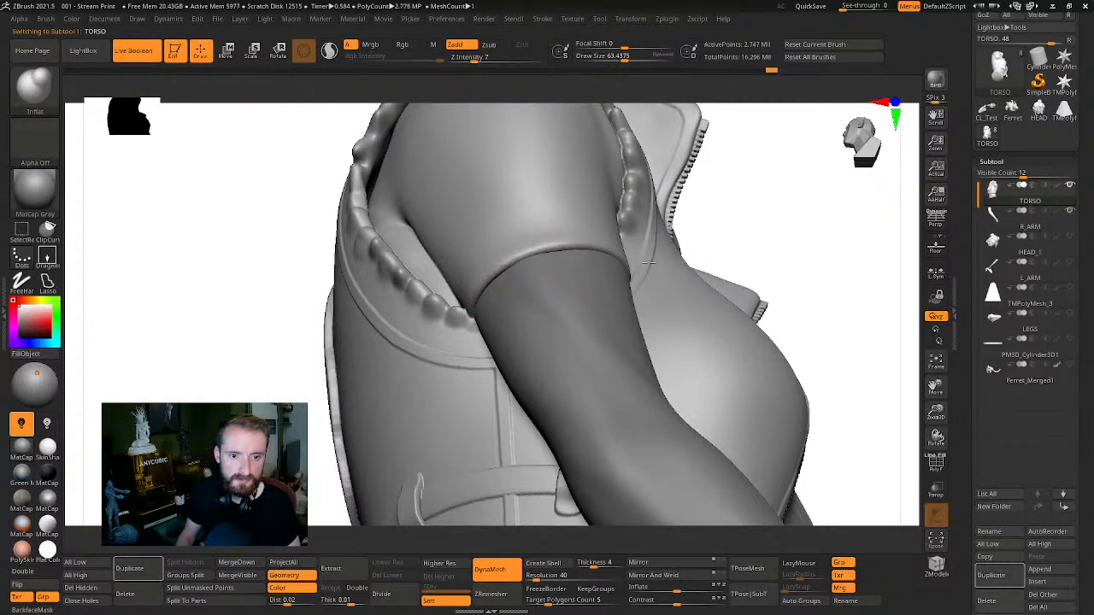
pyautogui.moveTo(775, 219); pyautogui.dragTo(663, 262)
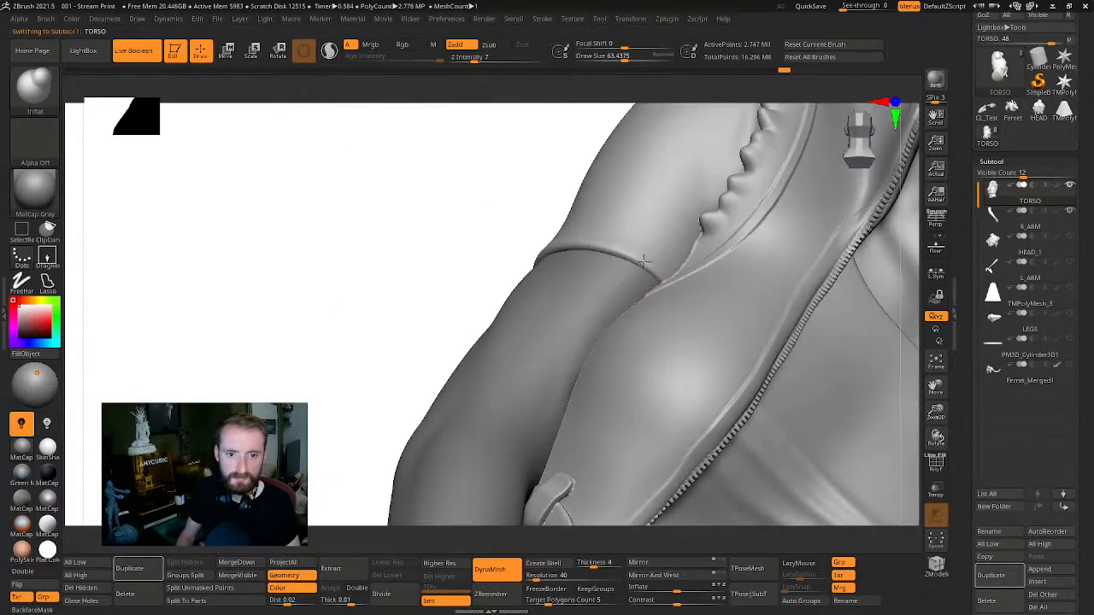
pyautogui.moveTo(468, 253)
pyautogui.mouseDown()
pyautogui.moveTo(234, 298)
pyautogui.moveTo(367, 371)
pyautogui.moveTo(779, 317)
pyautogui.moveTo(733, 272)
pyautogui.moveTo(747, 286)
pyautogui.moveTo(747, 254)
pyautogui.moveTo(561, 190)
pyautogui.moveTo(681, 265)
pyautogui.mouseUp()
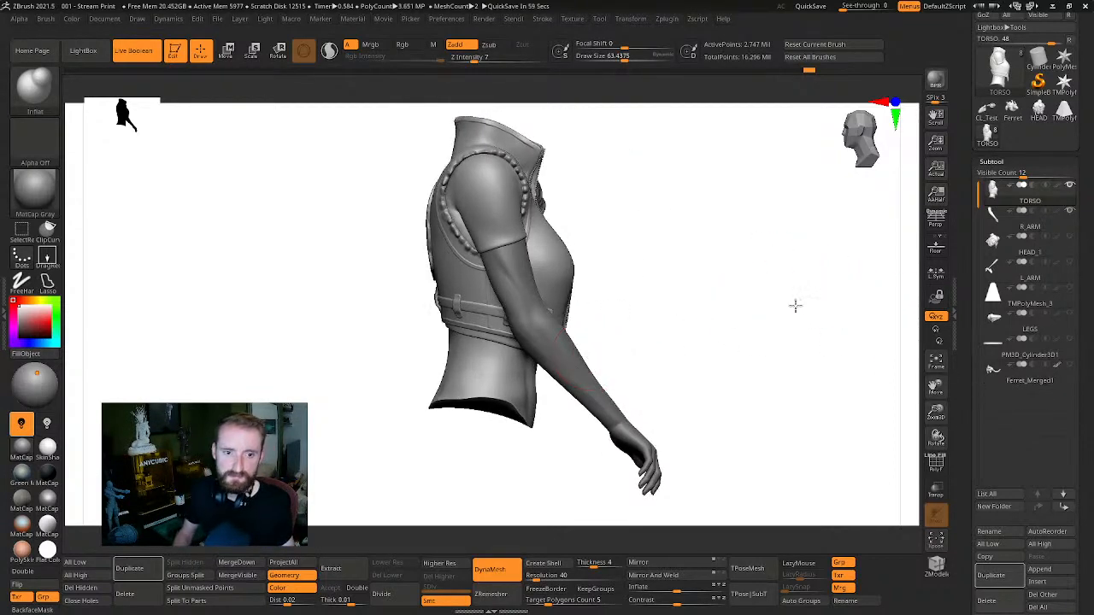
# Merge R_ARM down into TORSO and remesh the combined subtool with DynaMesh
pyautogui.moveTo(794, 305); pyautogui.dragTo(752, 342)
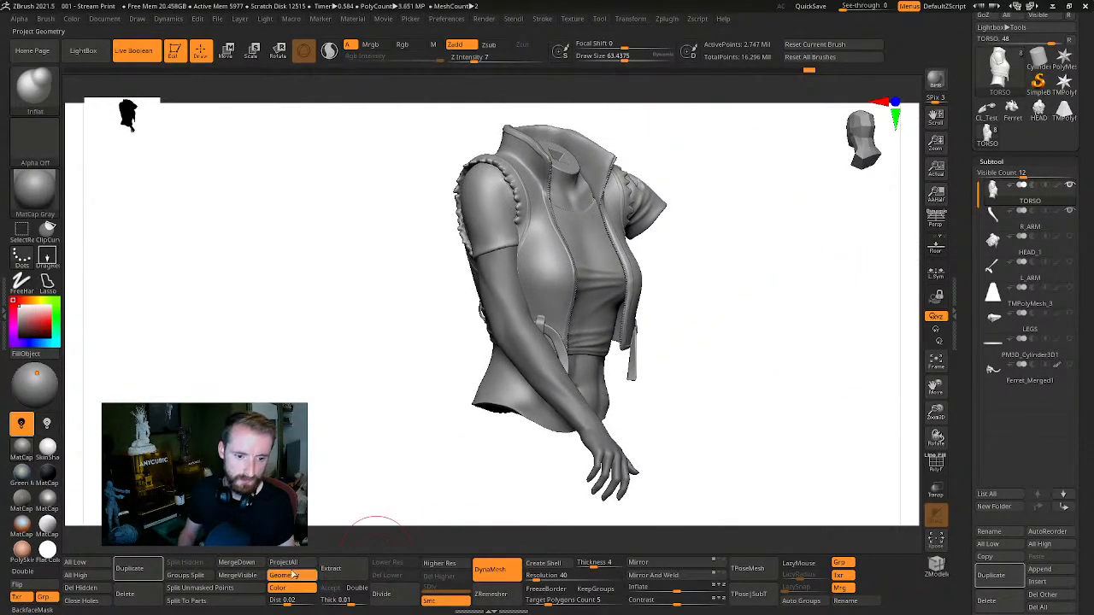
pyautogui.click(231, 563)
pyautogui.click(188, 586)
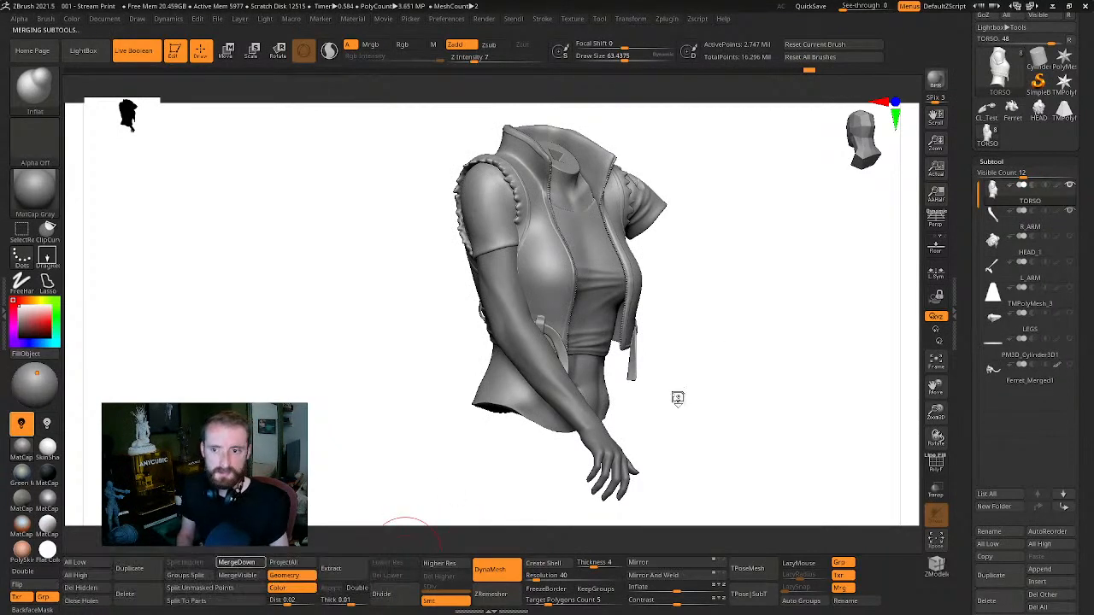
pyautogui.moveTo(764, 376); pyautogui.dragTo(752, 360)
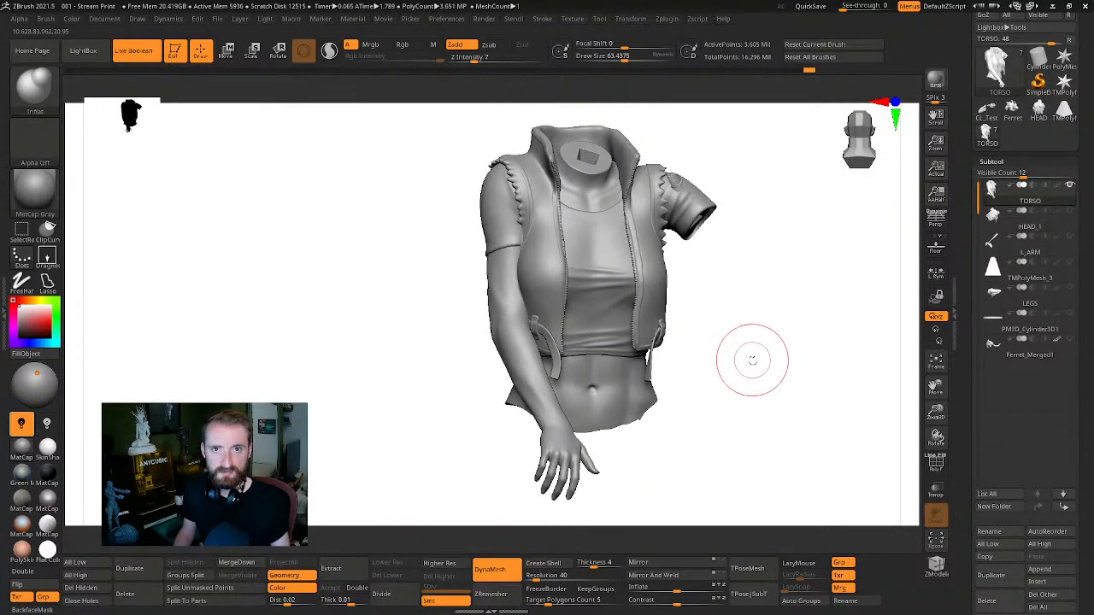
pyautogui.moveTo(774, 308)
pyautogui.mouseDown()
pyautogui.moveTo(818, 310)
pyautogui.moveTo(754, 313)
pyautogui.moveTo(817, 288)
pyautogui.moveTo(767, 288)
pyautogui.mouseUp()
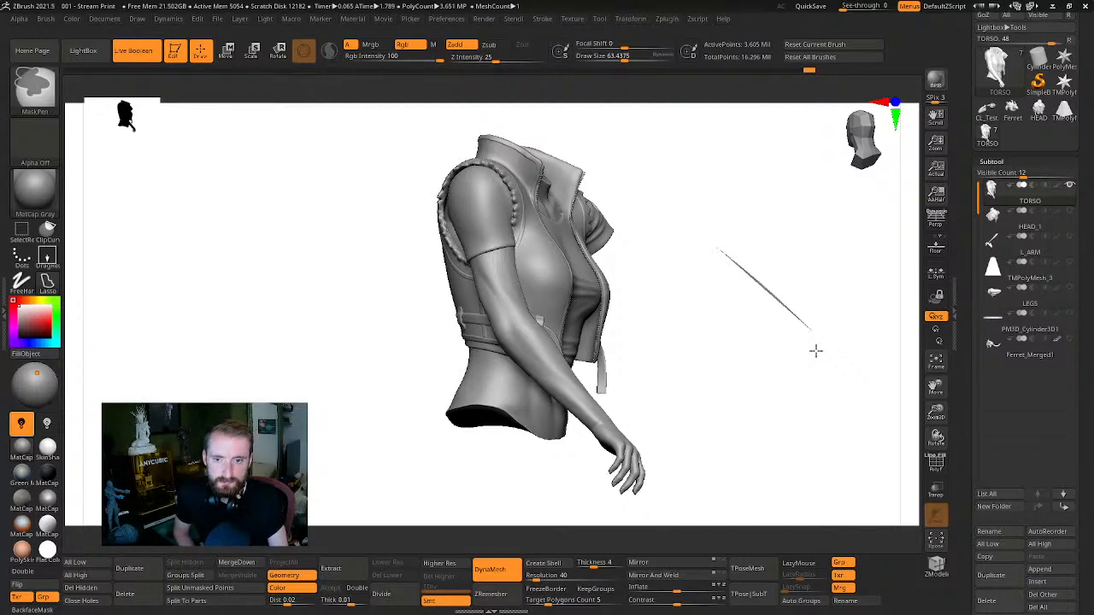
pyautogui.moveTo(791, 279); pyautogui.dragTo(777, 298)
# Examine the remeshed TORSO up close at the sleeve joint, zippers and shirt folds, and then as a whole
pyautogui.keyDown('alt'); pyautogui.moveTo(780, 298); pyautogui.dragTo(1089, 370); pyautogui.keyUp('alt')
pyautogui.moveTo(224, 393)
pyautogui.keyDown('alt'); pyautogui.mouseDown()
pyautogui.moveTo(207, 385)
pyautogui.moveTo(5, 422)
pyautogui.mouseUp(); pyautogui.keyUp('alt')
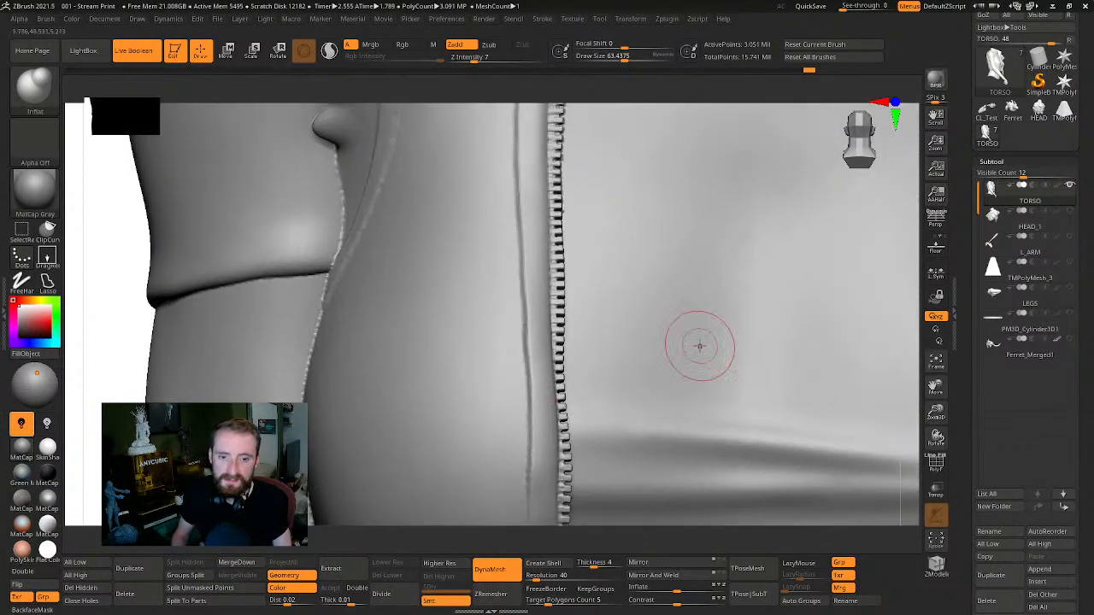
pyautogui.keyDown('alt'); pyautogui.moveTo(940, 393); pyautogui.dragTo(774, 349); pyautogui.keyUp('alt')
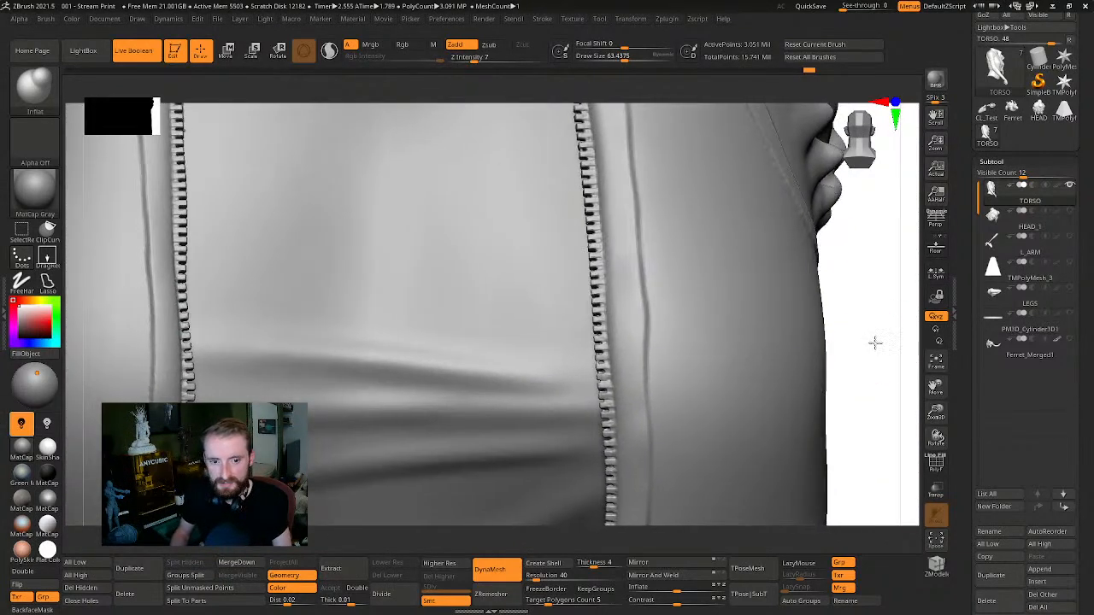
pyautogui.moveTo(875, 342)
pyautogui.mouseDown()
pyautogui.moveTo(888, 318)
pyautogui.moveTo(874, 329)
pyautogui.moveTo(678, 316)
pyautogui.moveTo(722, 317)
pyautogui.mouseUp()
pyautogui.moveTo(307, 301)
pyautogui.keyDown('alt'); pyautogui.mouseDown()
pyautogui.moveTo(701, 328)
pyautogui.moveTo(769, 350)
pyautogui.moveTo(734, 385)
pyautogui.moveTo(769, 374)
pyautogui.moveTo(734, 359)
pyautogui.moveTo(767, 335)
pyautogui.moveTo(722, 239)
pyautogui.mouseUp(); pyautogui.keyUp('alt')
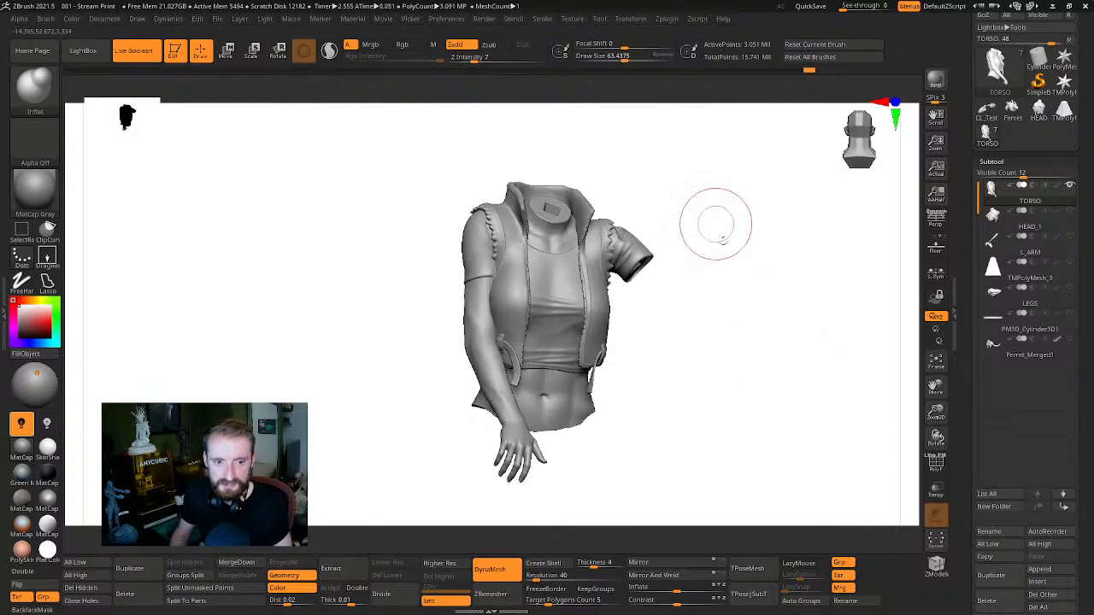
pyautogui.moveTo(790, 344); pyautogui.dragTo(685, 321)
pyautogui.moveTo(802, 338); pyautogui.dragTo(684, 402)
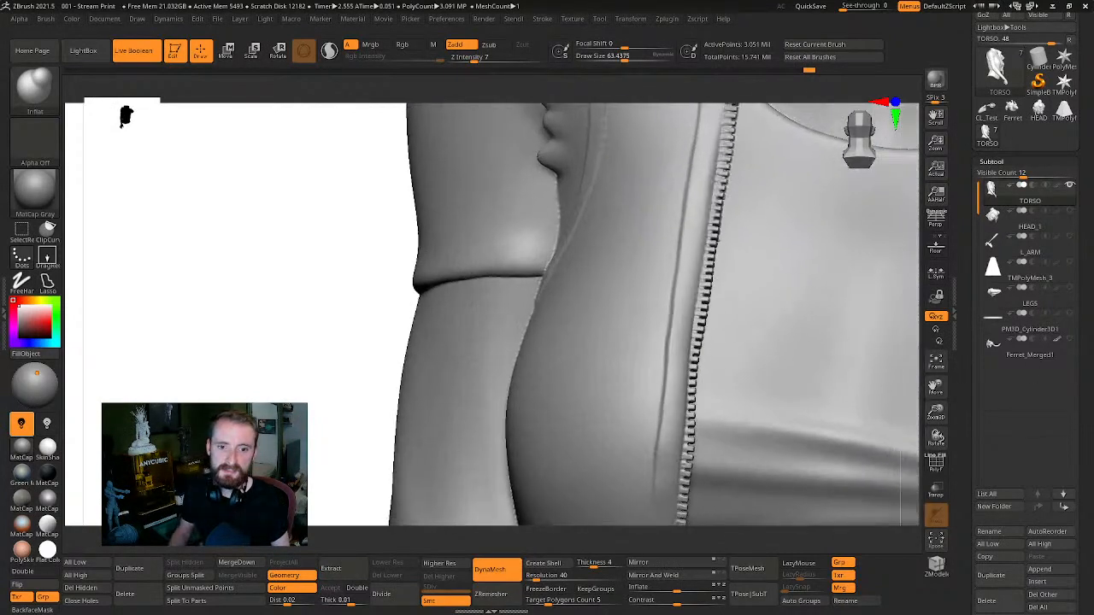
pyautogui.keyDown('alt'); pyautogui.moveTo(256, 347); pyautogui.dragTo(69, 321); pyautogui.keyUp('alt')
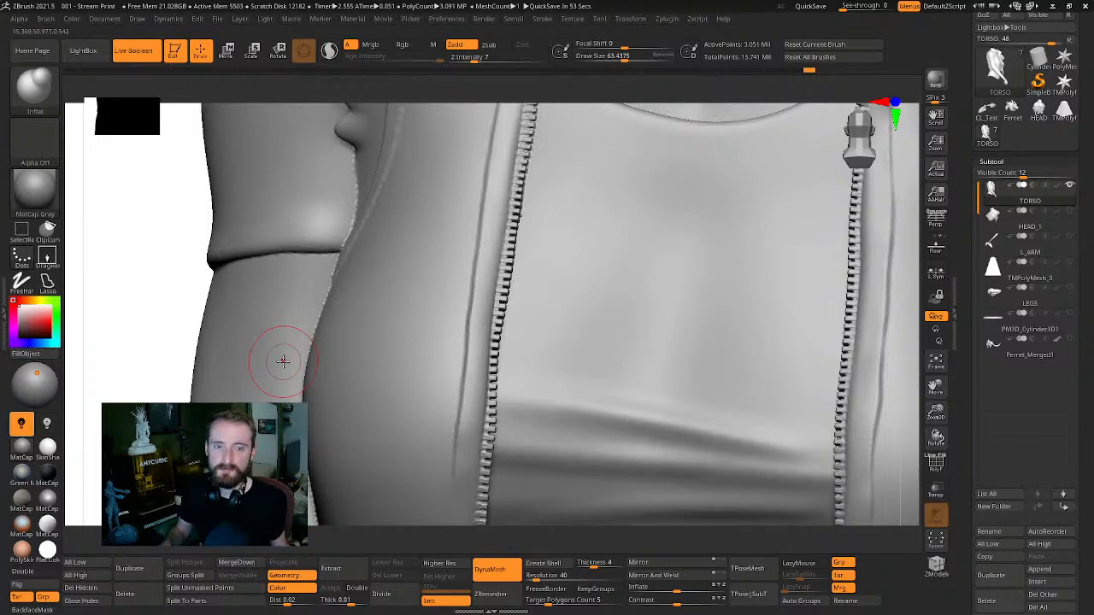
pyautogui.moveTo(936, 412); pyautogui.dragTo(842, 310)
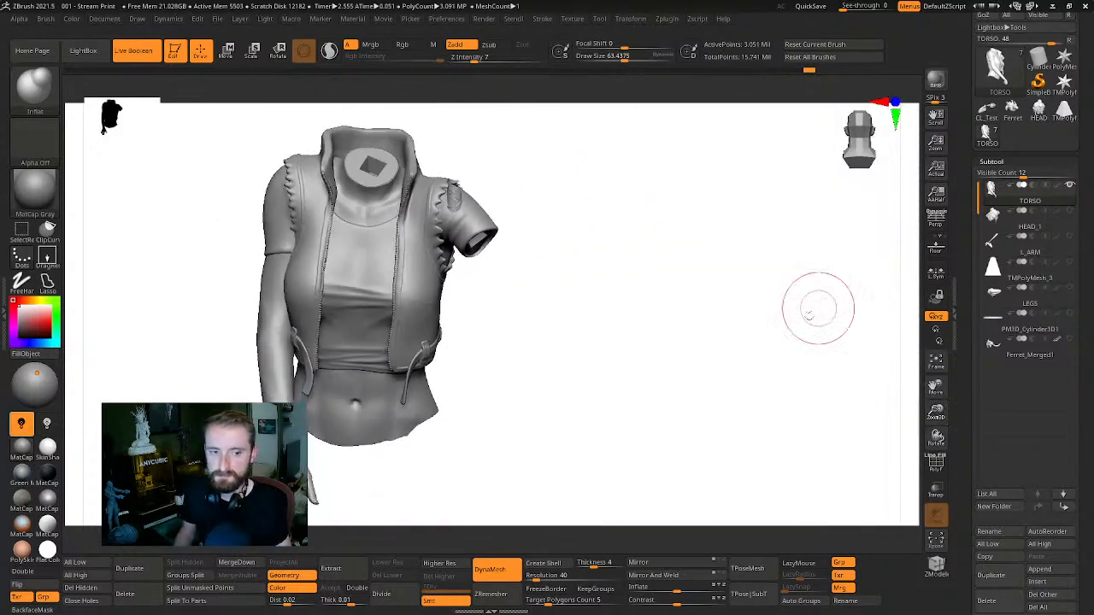
pyautogui.moveTo(642, 357); pyautogui.dragTo(647, 332)
pyautogui.moveTo(586, 288); pyautogui.dragTo(835, 348)
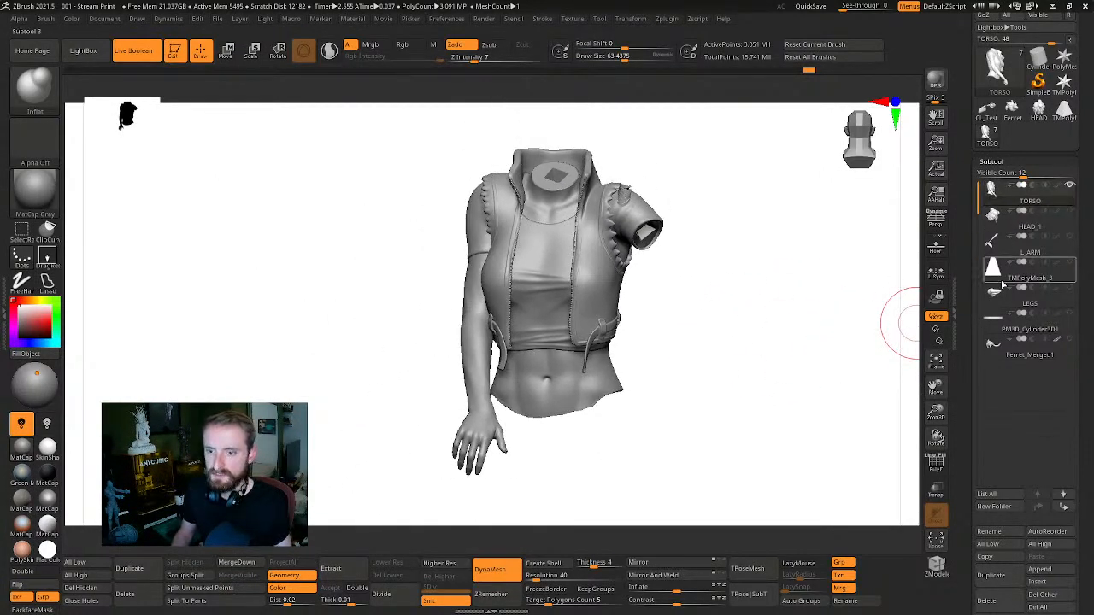
# Select LEGS, set the draw size to about 40, and view the hip cut face together with TORSO and the peg
pyautogui.click(995, 295)
pyautogui.moveTo(874, 350)
pyautogui.mouseDown()
pyautogui.moveTo(784, 369)
pyautogui.moveTo(812, 313)
pyautogui.moveTo(801, 388)
pyautogui.moveTo(825, 388)
pyautogui.moveTo(828, 365)
pyautogui.moveTo(791, 234)
pyautogui.moveTo(791, 362)
pyautogui.moveTo(817, 351)
pyautogui.moveTo(787, 257)
pyautogui.mouseUp()
pyautogui.press('s')
pyautogui.moveTo(536, 282); pyautogui.dragTo(530, 282)
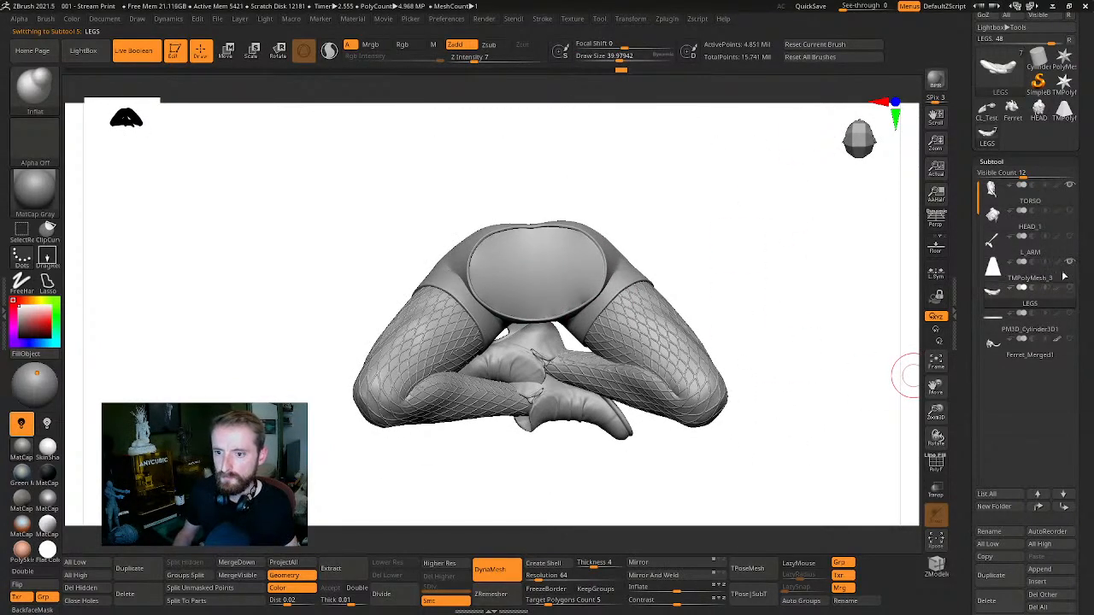
pyautogui.keyDown('alt'); pyautogui.moveTo(805, 217); pyautogui.dragTo(815, 248); pyautogui.keyUp('alt')
pyautogui.keyDown('shift'); pyautogui.moveTo(817, 351); pyautogui.dragTo(761, 236); pyautogui.keyUp('shift')
# Hide TORSO, center the transform gizmo on the LEGS mesh and move LEGS upward toward the pyramid peg
pyautogui.press('w')
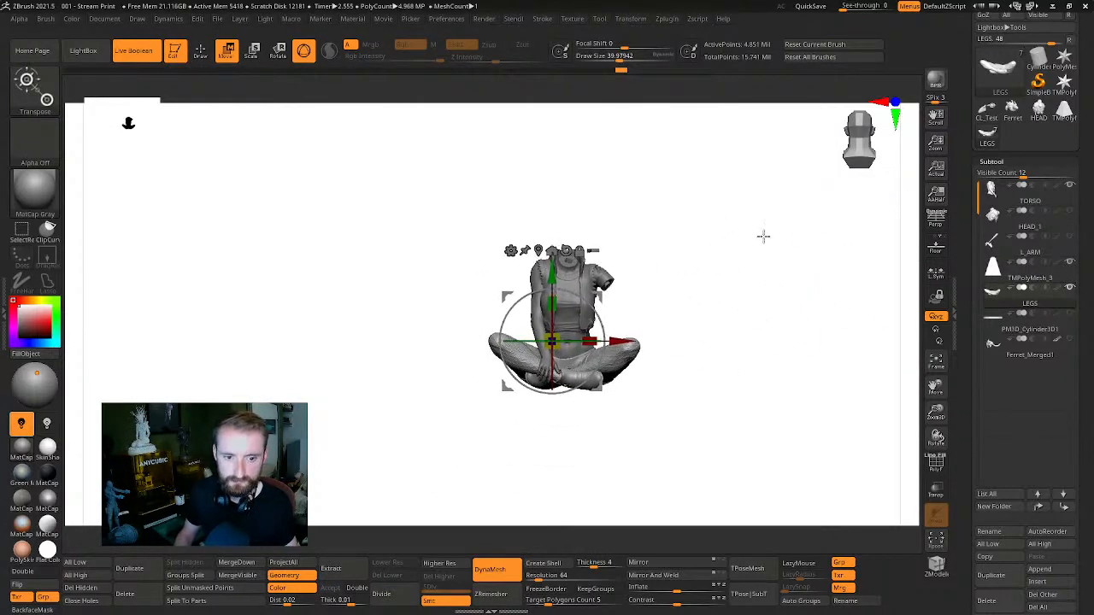
pyautogui.click(1070, 187)
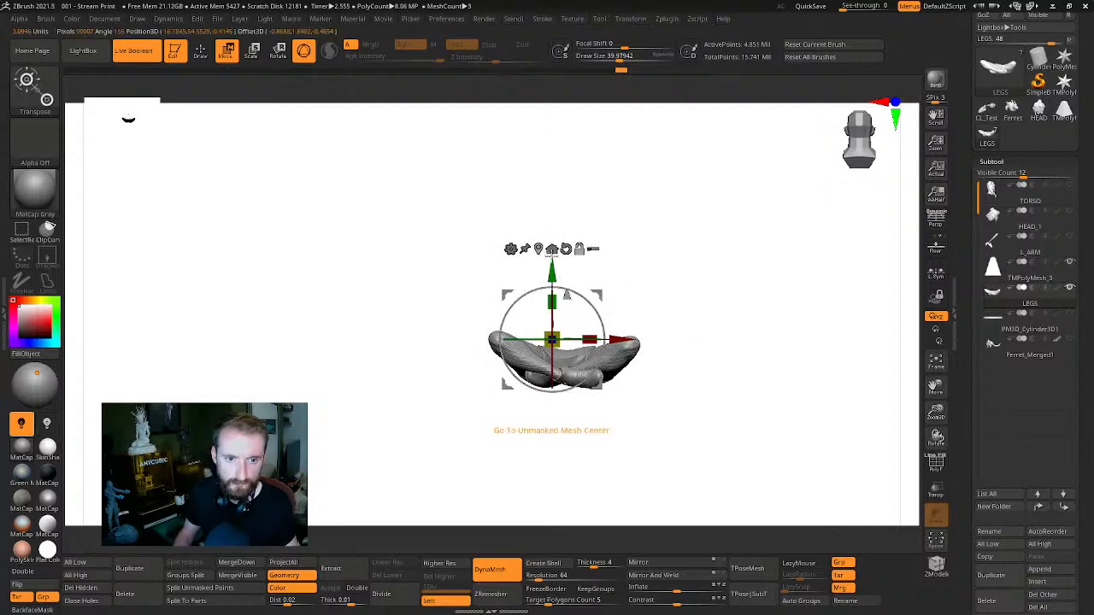
pyautogui.click(551, 249)
pyautogui.moveTo(564, 288); pyautogui.dragTo(564, 260)
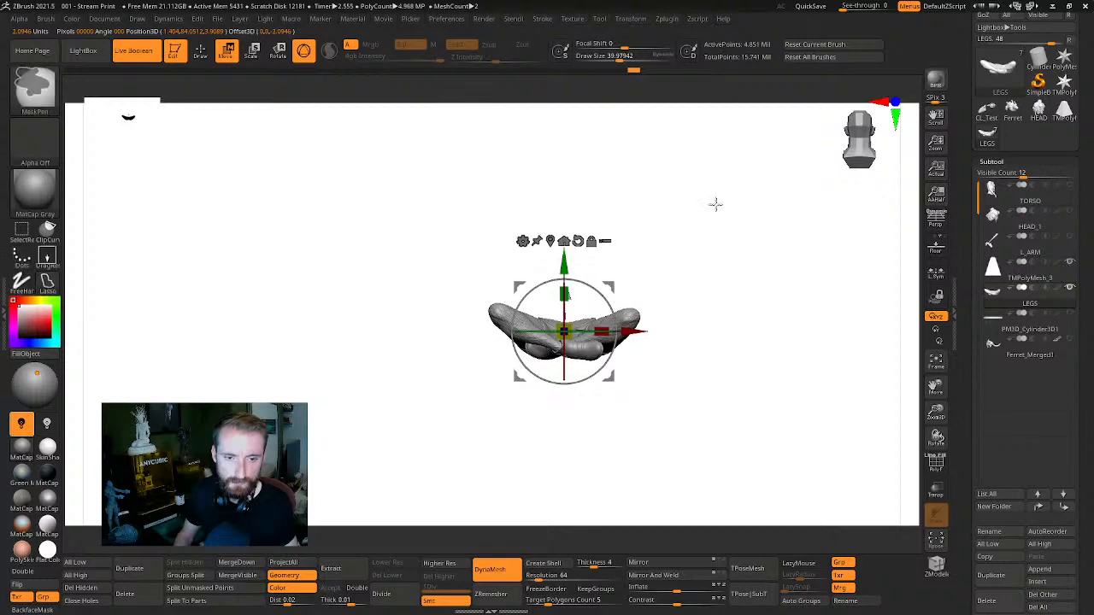
# Select the pyramid peg TMPolyMesh_3, hide LEGS and show TORSO together with the peg
pyautogui.click(1022, 289)
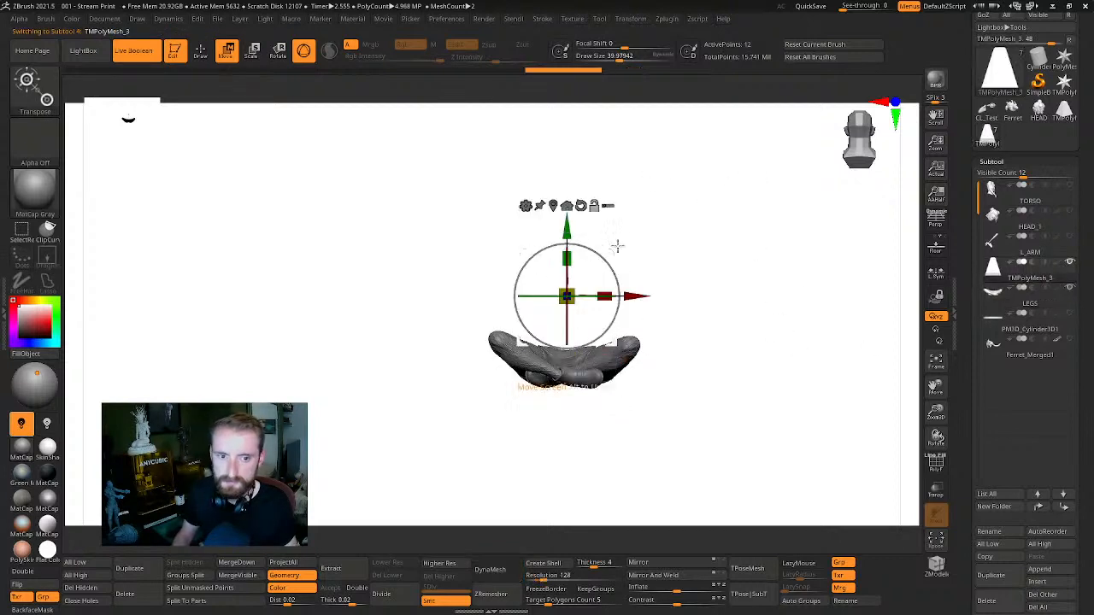
pyautogui.moveTo(579, 249); pyautogui.dragTo(794, 235)
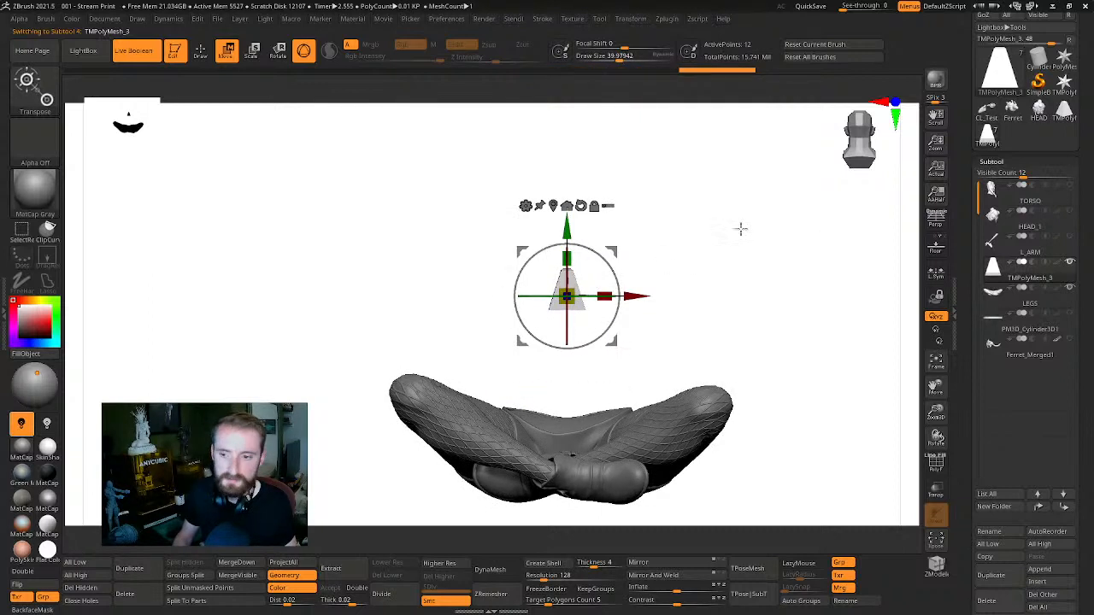
pyautogui.click(1069, 289)
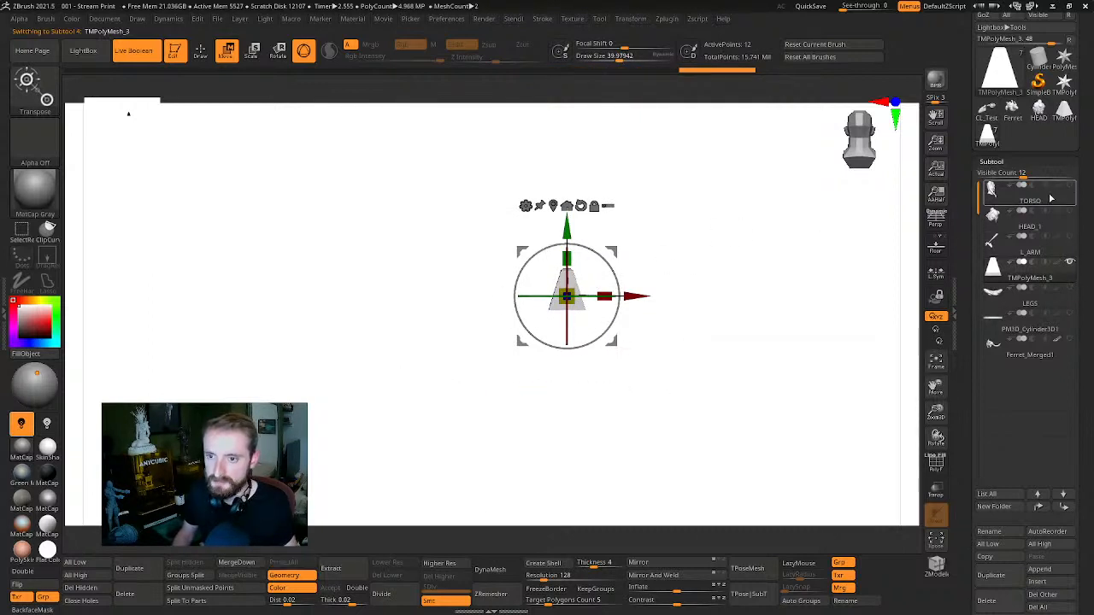
pyautogui.click(1073, 186)
pyautogui.moveTo(778, 346); pyautogui.dragTo(755, 251)
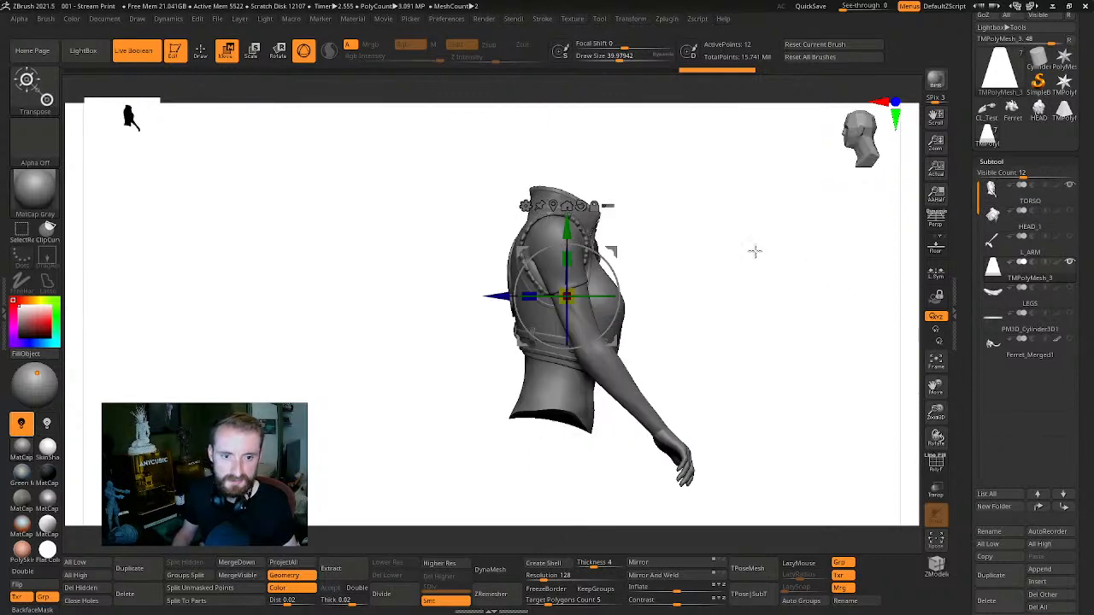
# Flip the pyramid peg and seat its wide end in TORSO's hip cut so the narrow end protrudes out of the waist
pyautogui.keyDown('alt'); pyautogui.moveTo(565, 229); pyautogui.dragTo(650, 390); pyautogui.keyUp('alt')
pyautogui.keyDown('alt'); pyautogui.moveTo(567, 400); pyautogui.dragTo(530, 538); pyautogui.keyUp('alt')
pyautogui.keyDown('alt'); pyautogui.moveTo(598, 436); pyautogui.dragTo(585, 372); pyautogui.keyUp('alt')
pyautogui.press('q')
pyautogui.moveTo(757, 345)
pyautogui.mouseDown()
pyautogui.moveTo(776, 363)
pyautogui.moveTo(730, 232)
pyautogui.moveTo(820, 241)
pyautogui.moveTo(857, 196)
pyautogui.moveTo(669, 250)
pyautogui.mouseUp()
pyautogui.press('w')
pyautogui.moveTo(485, 311); pyautogui.dragTo(496, 304)
pyautogui.press('q')
pyautogui.moveTo(755, 253); pyautogui.dragTo(769, 226)
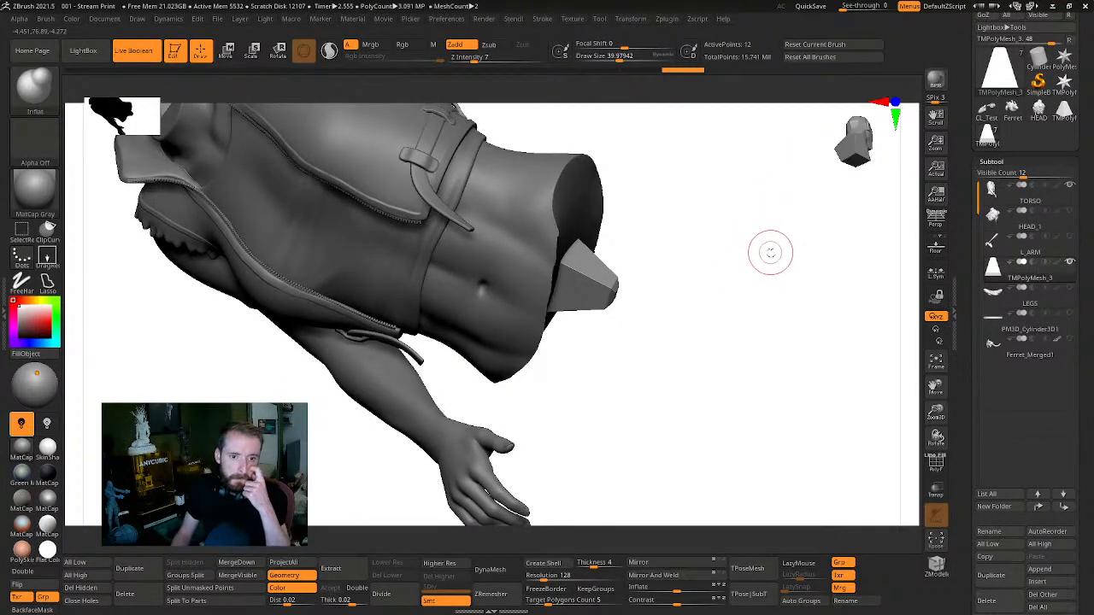
pyautogui.moveTo(761, 243); pyautogui.dragTo(731, 236)
pyautogui.press('w')
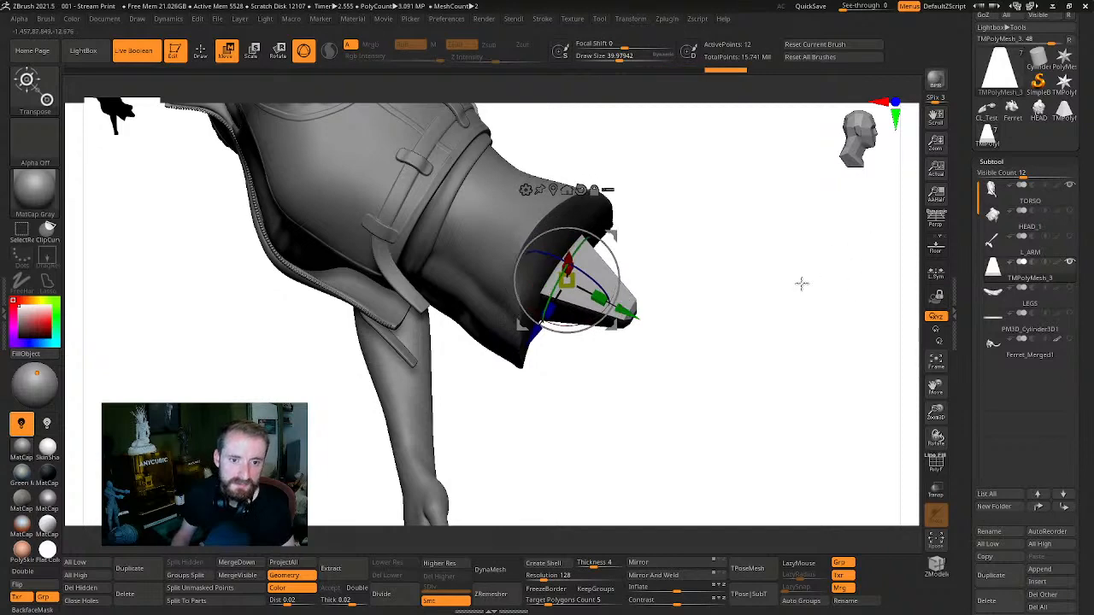
pyautogui.moveTo(801, 283)
pyautogui.mouseDown()
pyautogui.moveTo(783, 293)
pyautogui.moveTo(798, 312)
pyautogui.moveTo(763, 269)
pyautogui.moveTo(757, 301)
pyautogui.moveTo(836, 167)
pyautogui.moveTo(816, 164)
pyautogui.mouseUp()
# Make TORSO the active subtool, turn LEGS visibility back on, and isolate TORSO to work on its waist
pyautogui.press('q')
pyautogui.moveTo(775, 246); pyautogui.dragTo(523, 317)
pyautogui.moveTo(713, 272); pyautogui.dragTo(910, 190)
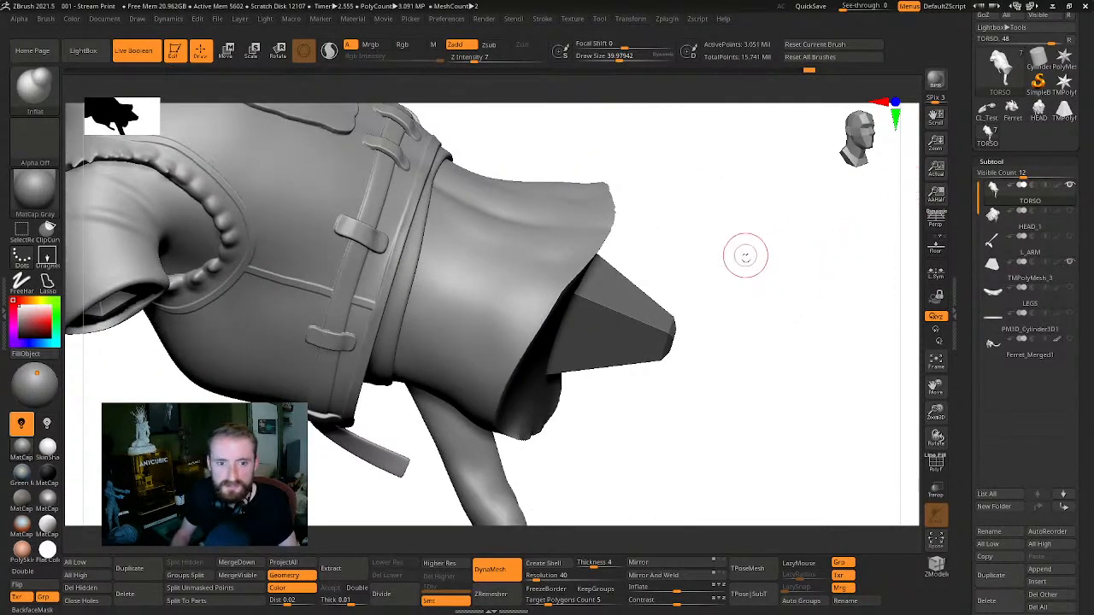
pyautogui.moveTo(745, 255)
pyautogui.mouseDown()
pyautogui.moveTo(840, 235)
pyautogui.moveTo(876, 213)
pyautogui.moveTo(794, 298)
pyautogui.mouseUp()
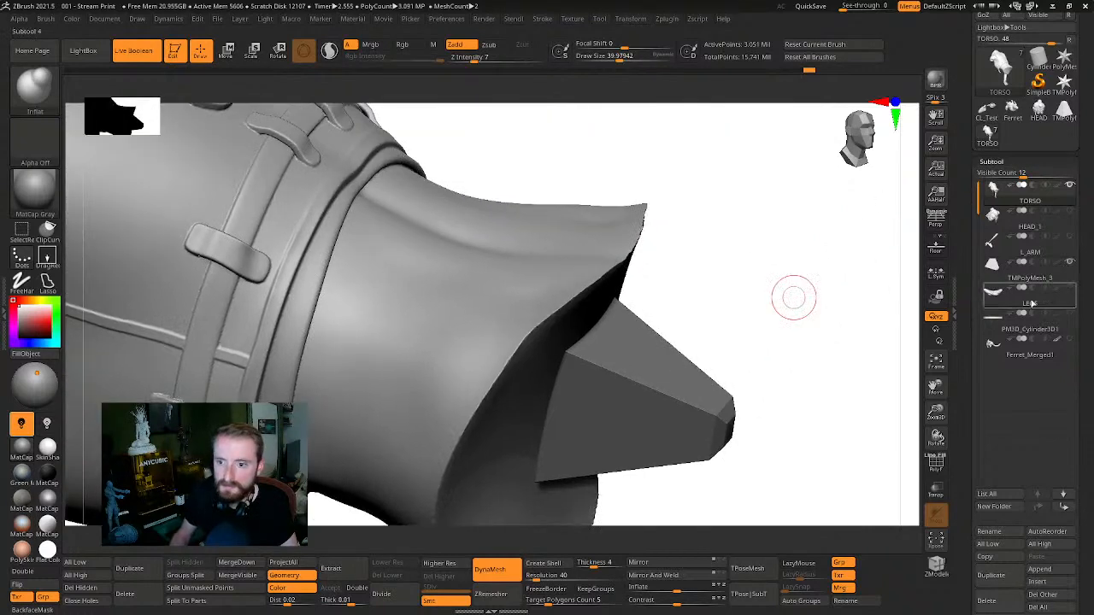
pyautogui.click(1071, 290)
pyautogui.moveTo(747, 191); pyautogui.dragTo(800, 238)
pyautogui.hotkey('shift', 's')
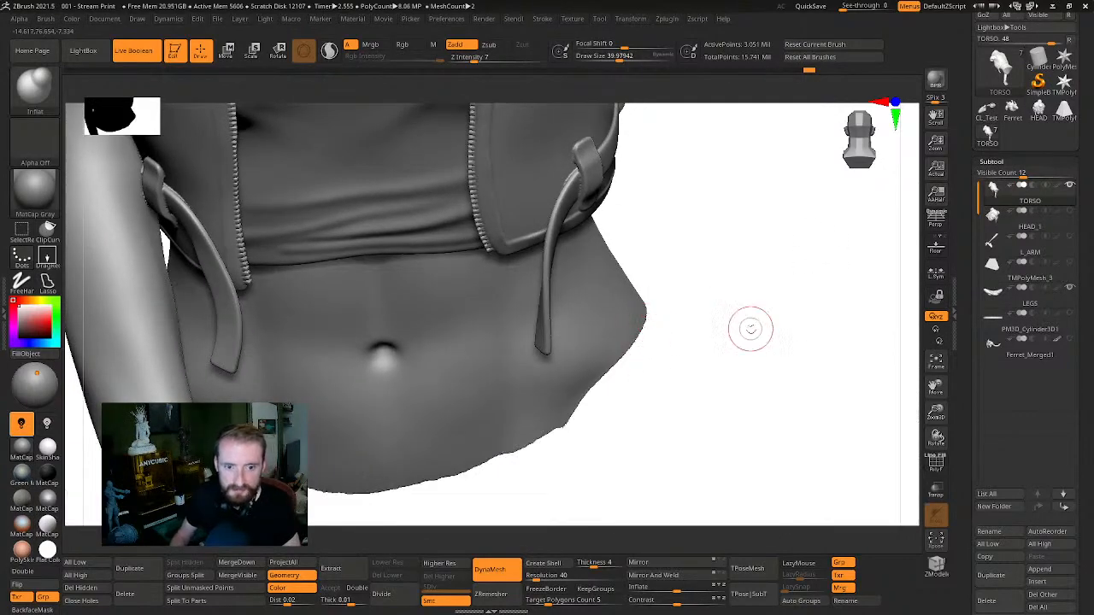
# Smooth the uneven notch in the rim of TORSO's hip cut and remesh TORSO with DynaMesh
pyautogui.moveTo(750, 329); pyautogui.dragTo(801, 219)
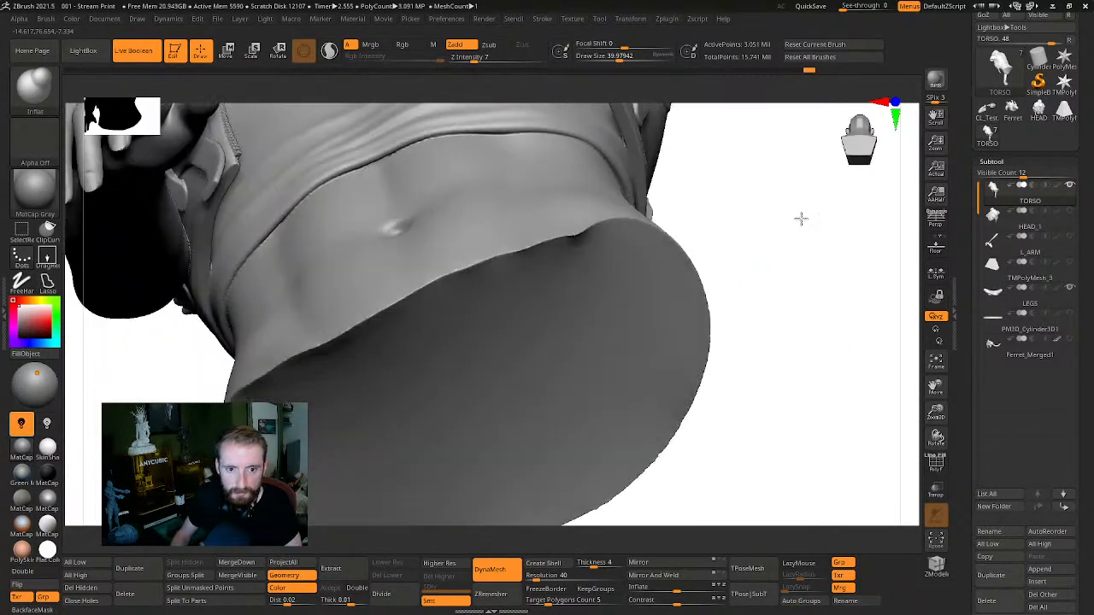
pyautogui.moveTo(651, 240); pyautogui.dragTo(740, 331)
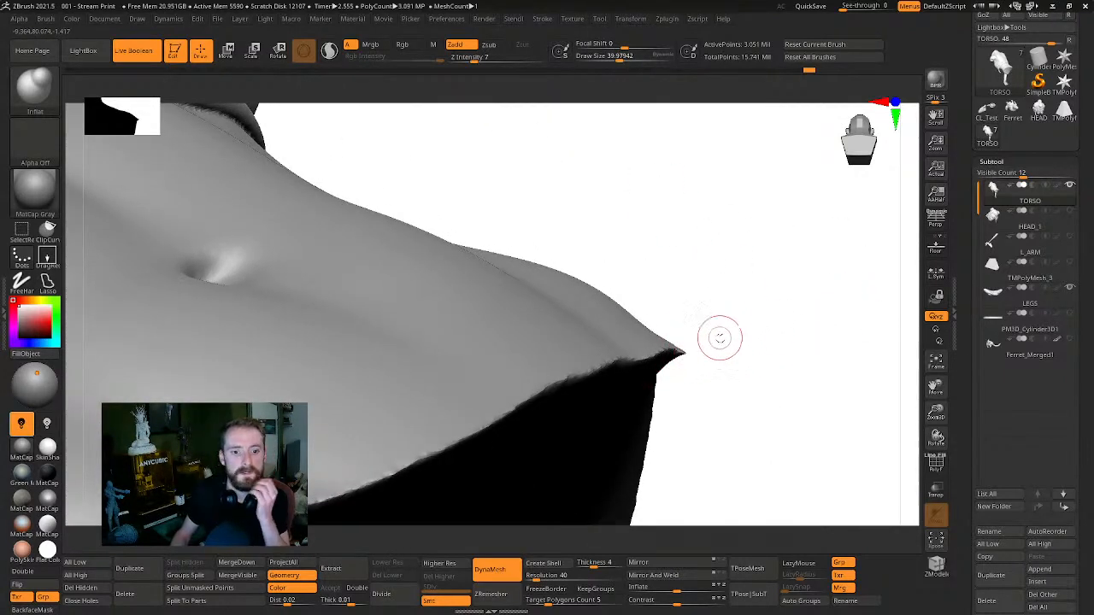
pyautogui.moveTo(772, 320)
pyautogui.mouseDown()
pyautogui.moveTo(752, 334)
pyautogui.moveTo(726, 327)
pyautogui.moveTo(518, 369)
pyautogui.mouseUp()
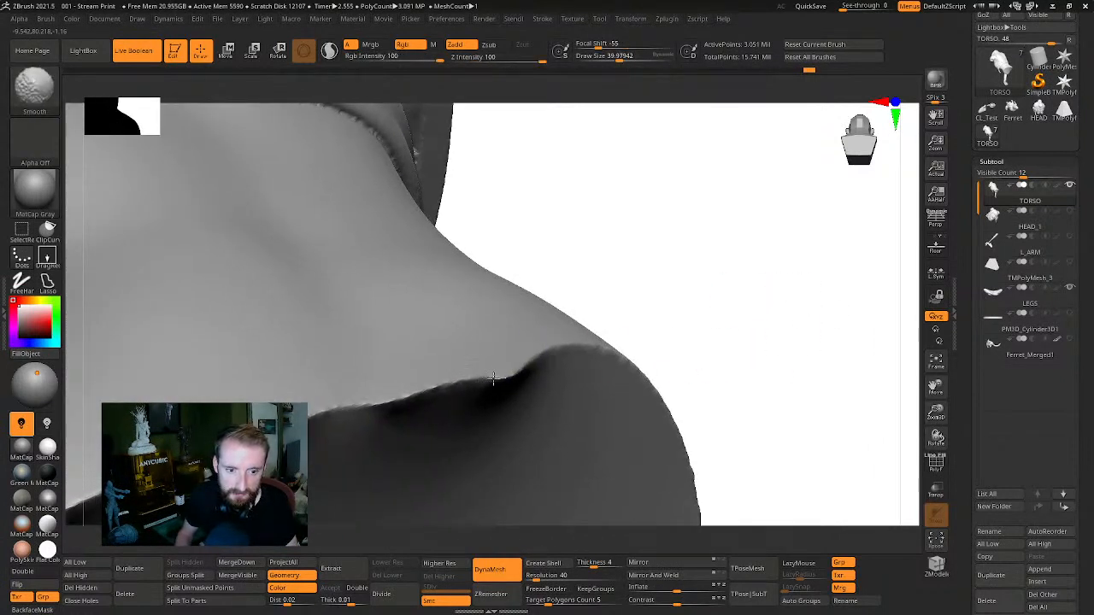
pyautogui.press('ctrl')
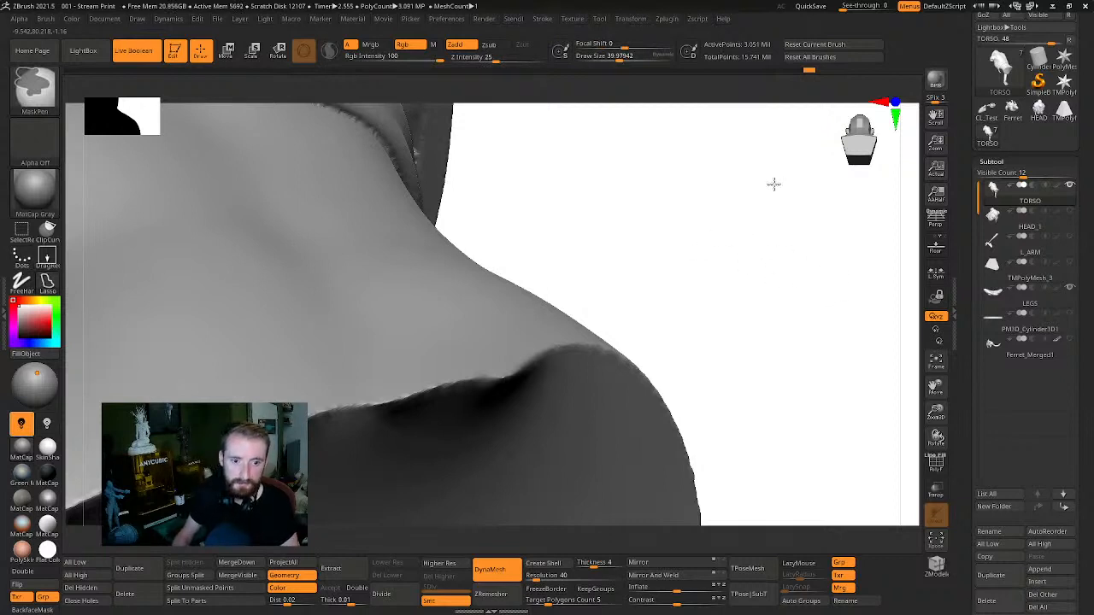
pyautogui.moveTo(793, 284)
pyautogui.mouseDown()
pyautogui.moveTo(744, 203)
pyautogui.moveTo(820, 256)
pyautogui.moveTo(811, 270)
pyautogui.moveTo(645, 346)
pyautogui.mouseUp()
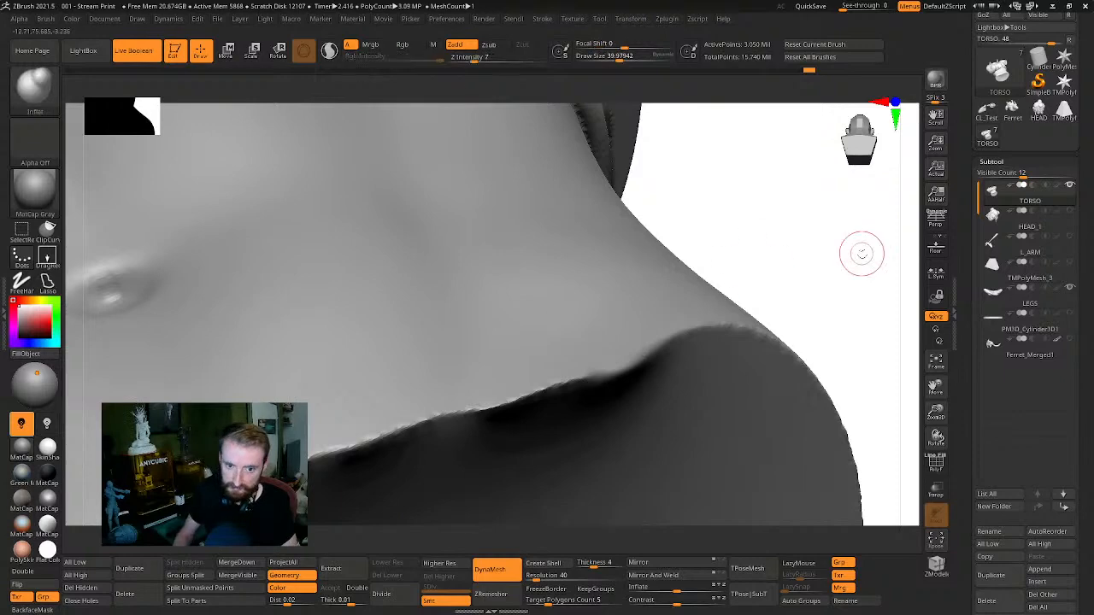
# Check the waist against LEGS and smooth the rim of TORSO's hip cut around the side of the waist
pyautogui.moveTo(860, 251)
pyautogui.mouseDown()
pyautogui.moveTo(809, 261)
pyautogui.moveTo(863, 298)
pyautogui.moveTo(855, 276)
pyautogui.mouseUp()
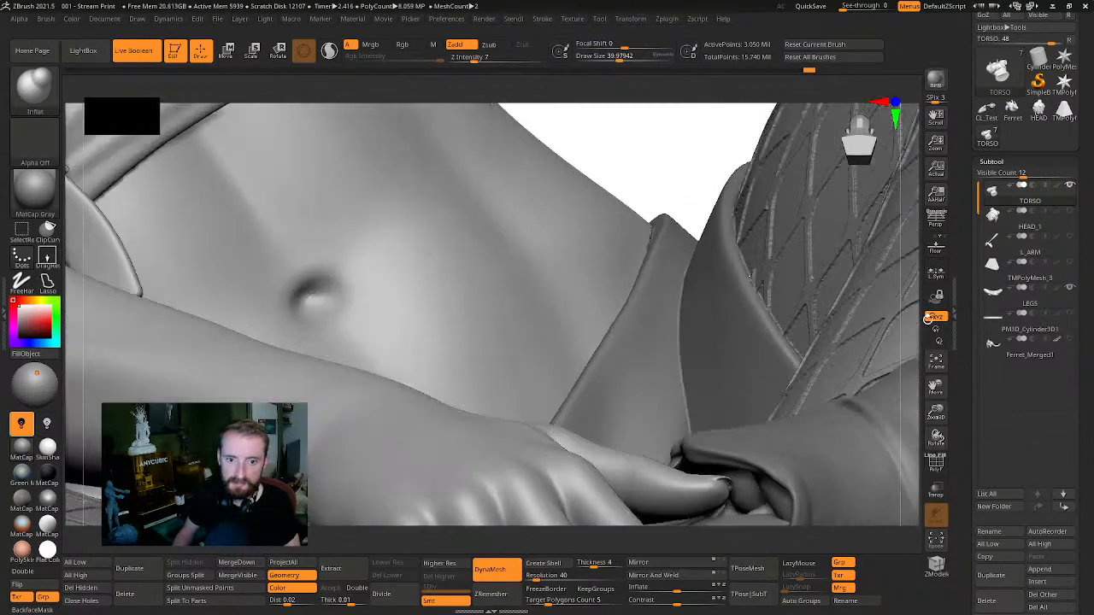
pyautogui.moveTo(927, 299)
pyautogui.mouseDown()
pyautogui.moveTo(958, 333)
pyautogui.moveTo(923, 362)
pyautogui.moveTo(826, 233)
pyautogui.moveTo(761, 220)
pyautogui.moveTo(772, 303)
pyautogui.moveTo(689, 361)
pyautogui.mouseUp()
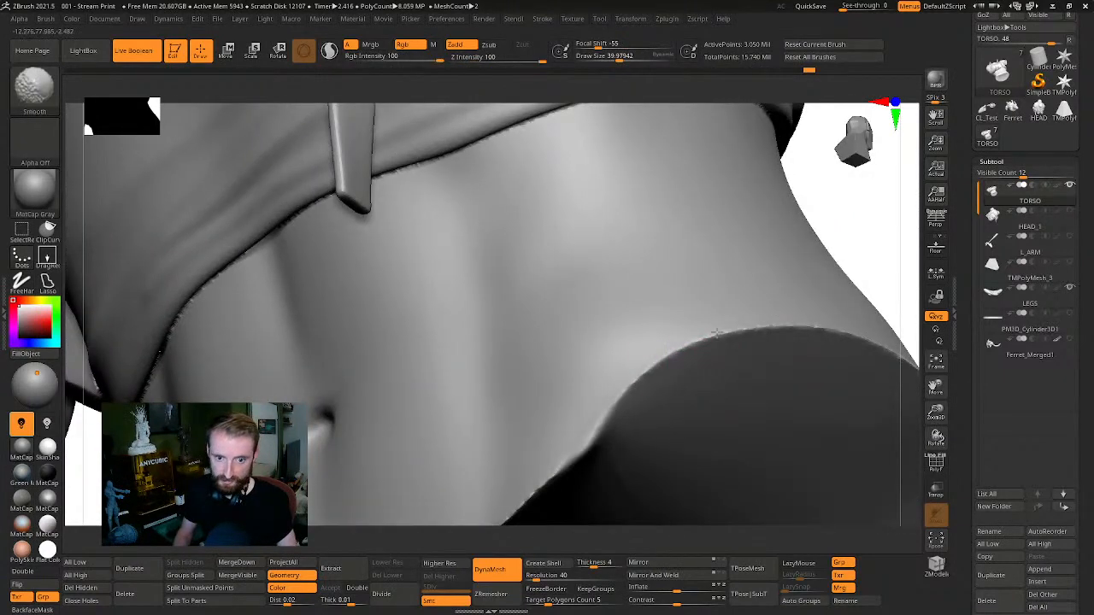
pyautogui.keyDown('shift'); pyautogui.moveTo(749, 332); pyautogui.dragTo(740, 335); pyautogui.keyUp('shift')
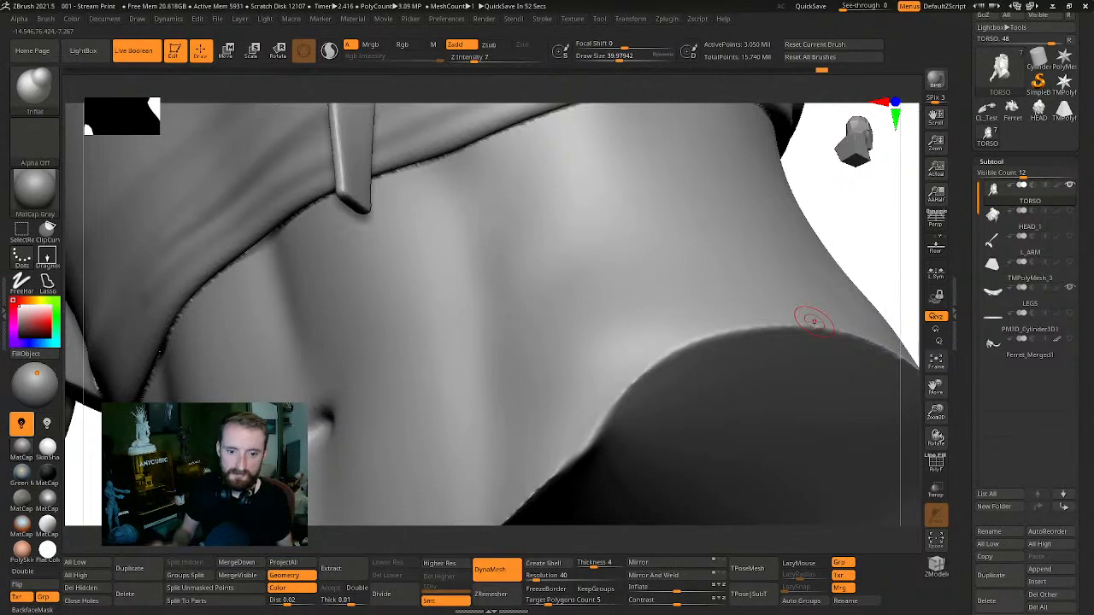
pyautogui.moveTo(863, 222)
pyautogui.mouseDown()
pyautogui.moveTo(845, 220)
pyautogui.moveTo(818, 298)
pyautogui.moveTo(806, 287)
pyautogui.moveTo(705, 313)
pyautogui.mouseUp()
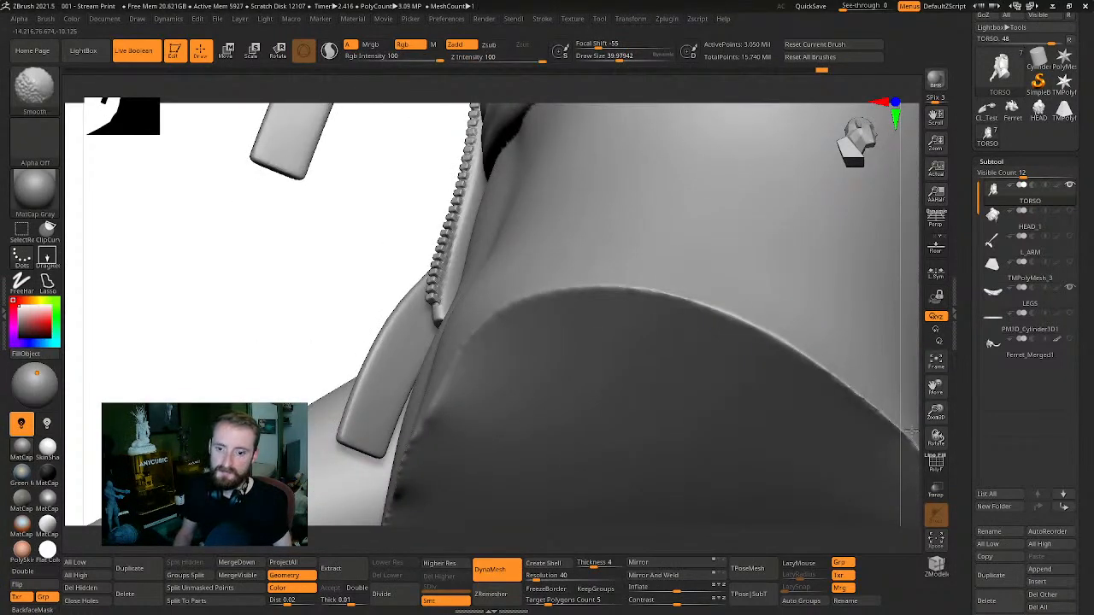
pyautogui.moveTo(939, 386)
pyautogui.mouseDown()
pyautogui.moveTo(744, 293)
pyautogui.moveTo(598, 300)
pyautogui.mouseUp()
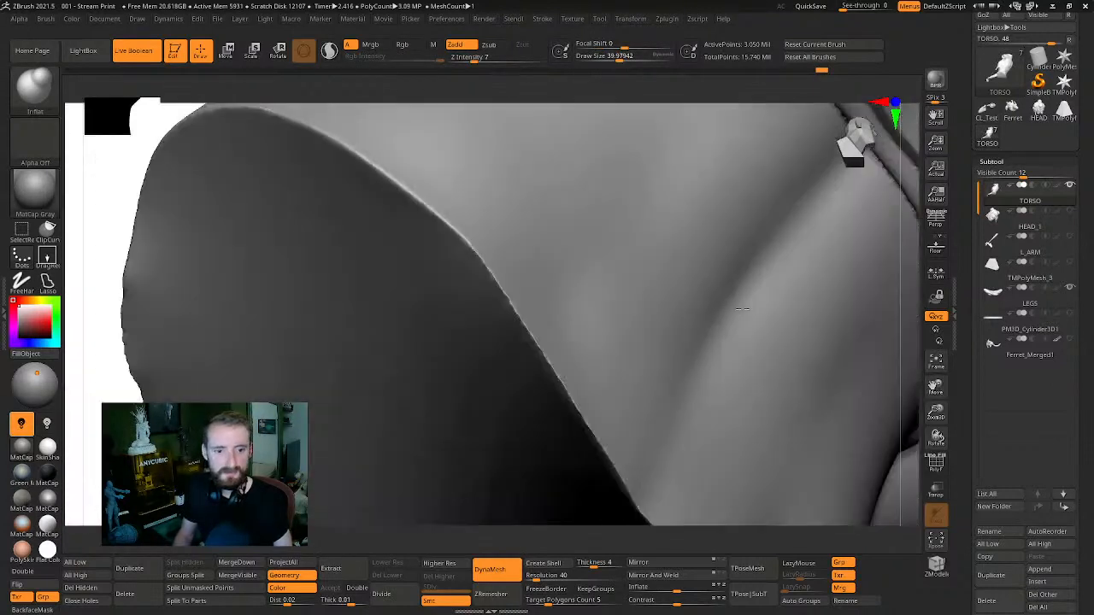
pyautogui.press('shift')
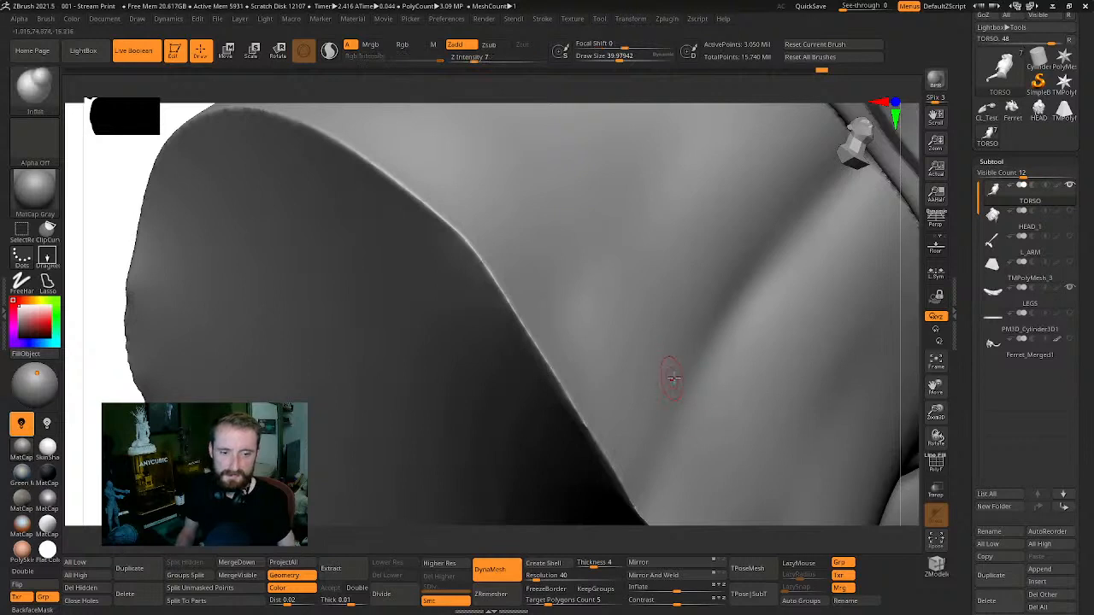
# Switch to the TrimDynamic brush and clean up the next stretch of the hip cut's rim, smoothing its jagged spots
pyautogui.hotkey('shift', 'h')
pyautogui.press('b')
pyautogui.press('t')
pyautogui.press('d')
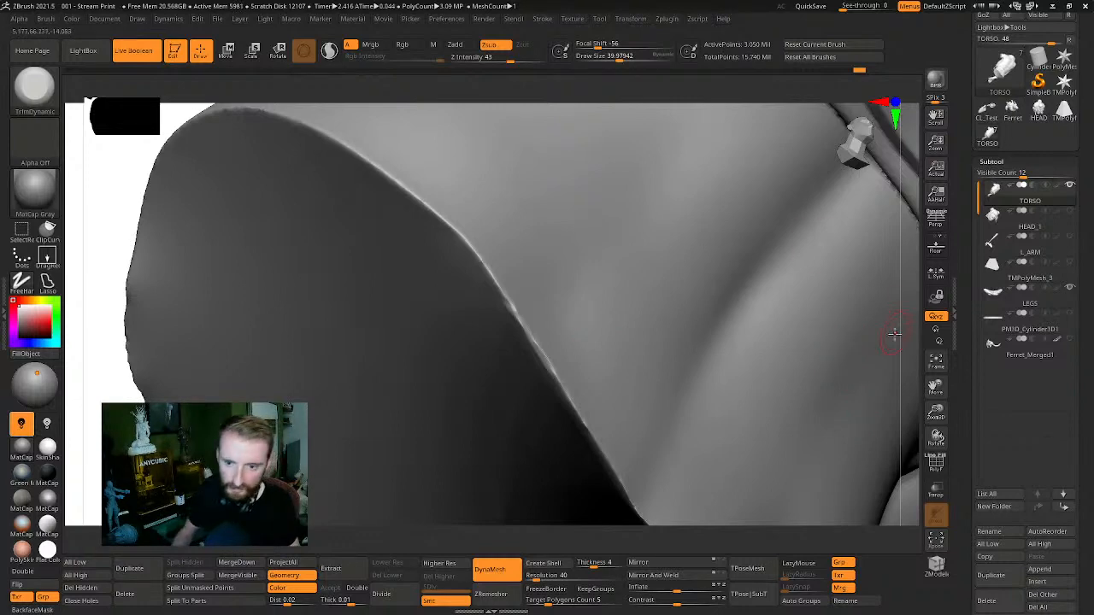
pyautogui.moveTo(937, 389)
pyautogui.mouseDown()
pyautogui.moveTo(863, 288)
pyautogui.moveTo(837, 402)
pyautogui.moveTo(739, 309)
pyautogui.mouseUp()
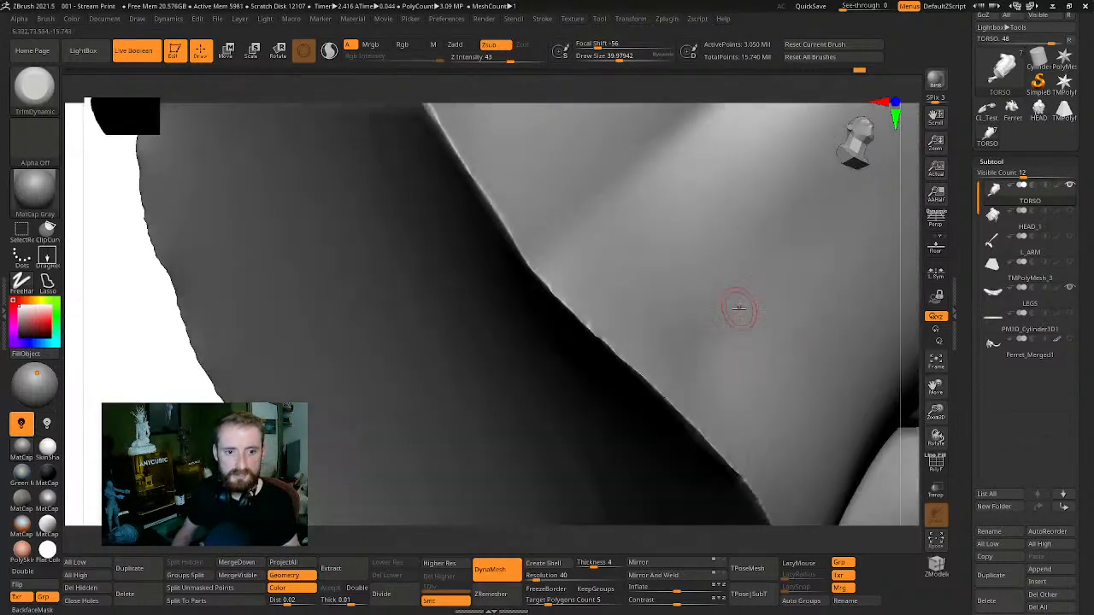
pyautogui.press('shift')
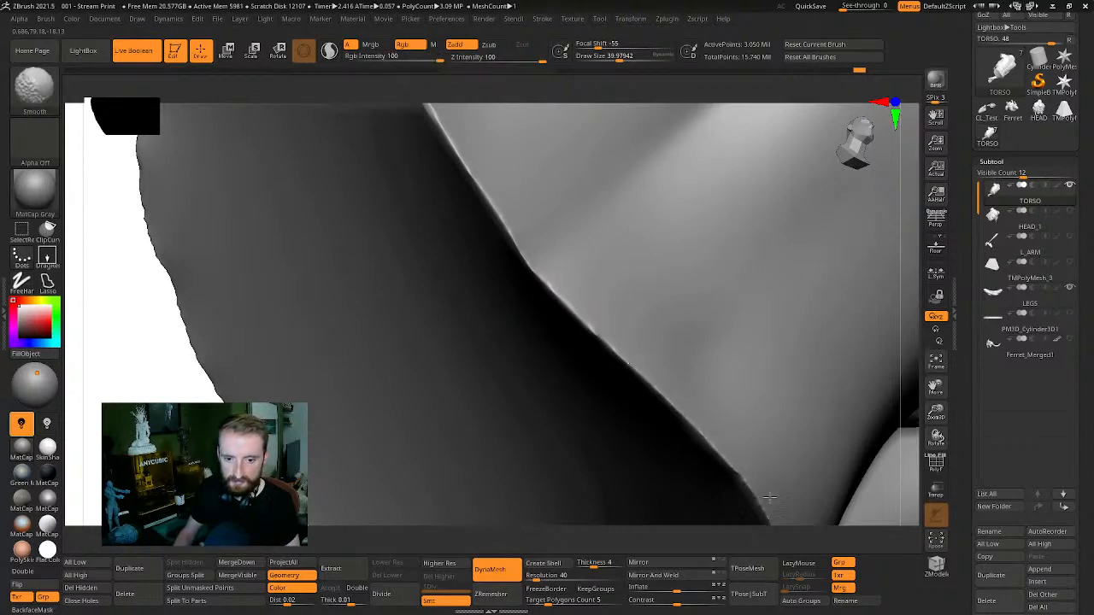
pyautogui.moveTo(934, 387)
pyautogui.mouseDown()
pyautogui.moveTo(784, 251)
pyautogui.moveTo(798, 360)
pyautogui.moveTo(734, 342)
pyautogui.mouseUp()
pyautogui.press('shift')
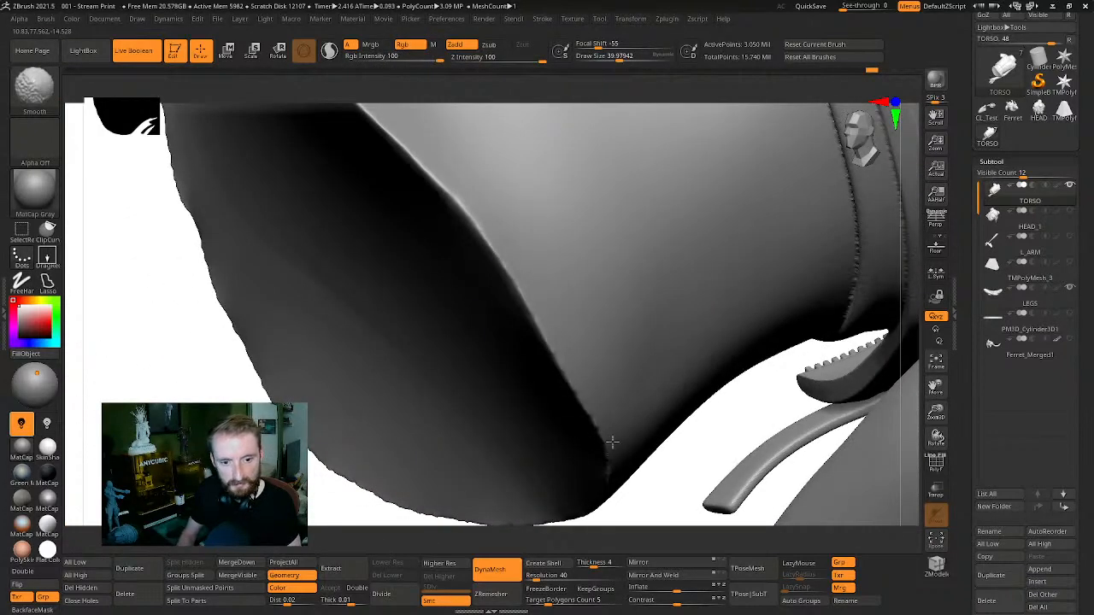
pyautogui.keyDown('shift'); pyautogui.moveTo(607, 490); pyautogui.dragTo(607, 458); pyautogui.keyUp('shift')
# Smooth the remaining rim of the hip cut as seen from below, and check the whole waist from the front
pyautogui.moveTo(708, 470)
pyautogui.keyDown('alt'); pyautogui.mouseDown()
pyautogui.moveTo(750, 322)
pyautogui.moveTo(675, 342)
pyautogui.moveTo(668, 293)
pyautogui.moveTo(622, 421)
pyautogui.mouseUp(); pyautogui.keyUp('alt')
pyautogui.press('shift')
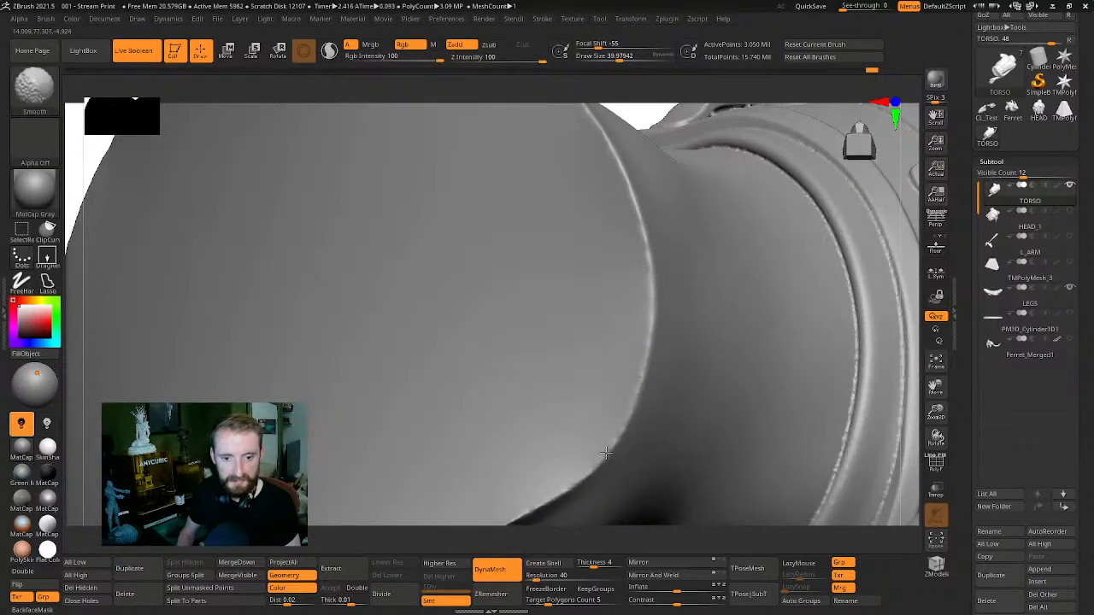
pyautogui.moveTo(513, 519)
pyautogui.mouseDown()
pyautogui.moveTo(488, 500)
pyautogui.moveTo(605, 268)
pyautogui.moveTo(618, 274)
pyautogui.mouseUp()
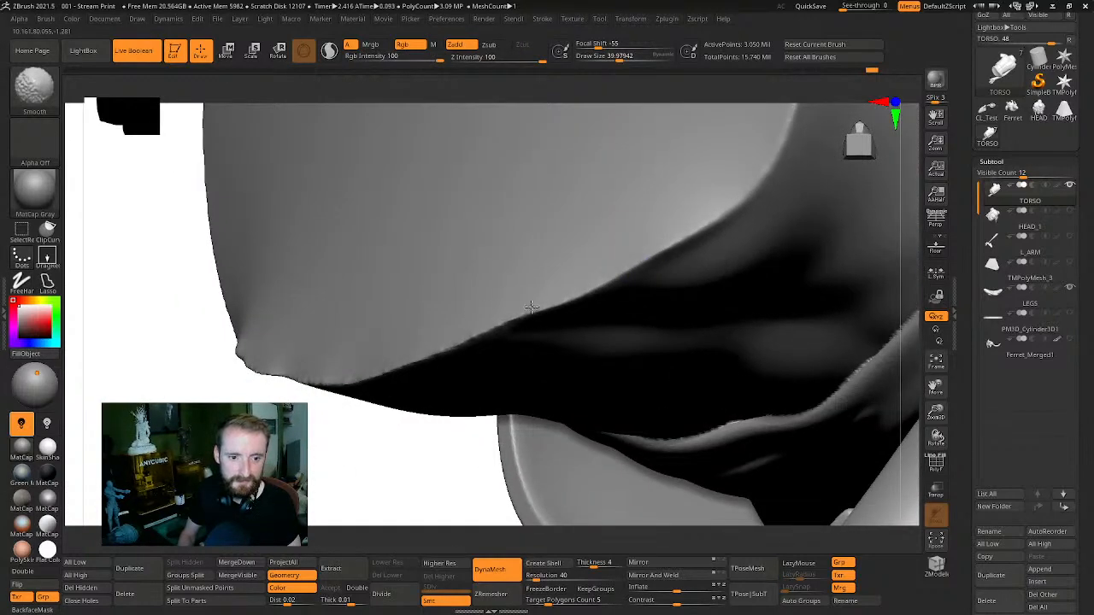
pyautogui.moveTo(386, 366); pyautogui.dragTo(319, 369)
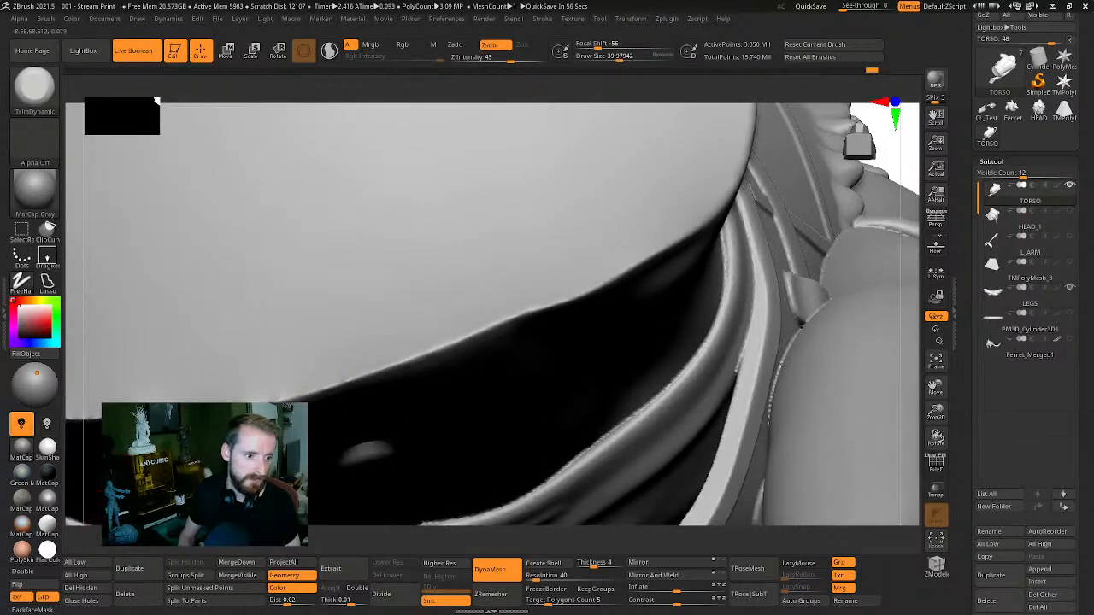
pyautogui.moveTo(529, 359); pyautogui.dragTo(434, 259)
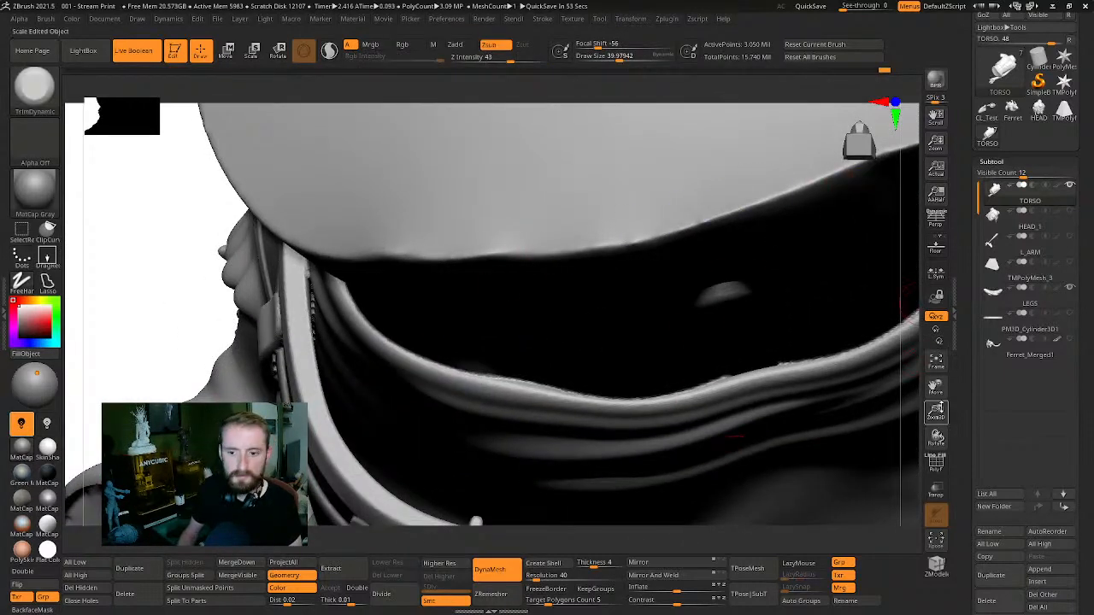
pyautogui.moveTo(936, 413); pyautogui.dragTo(854, 205)
pyautogui.moveTo(904, 160); pyautogui.dragTo(904, 366)
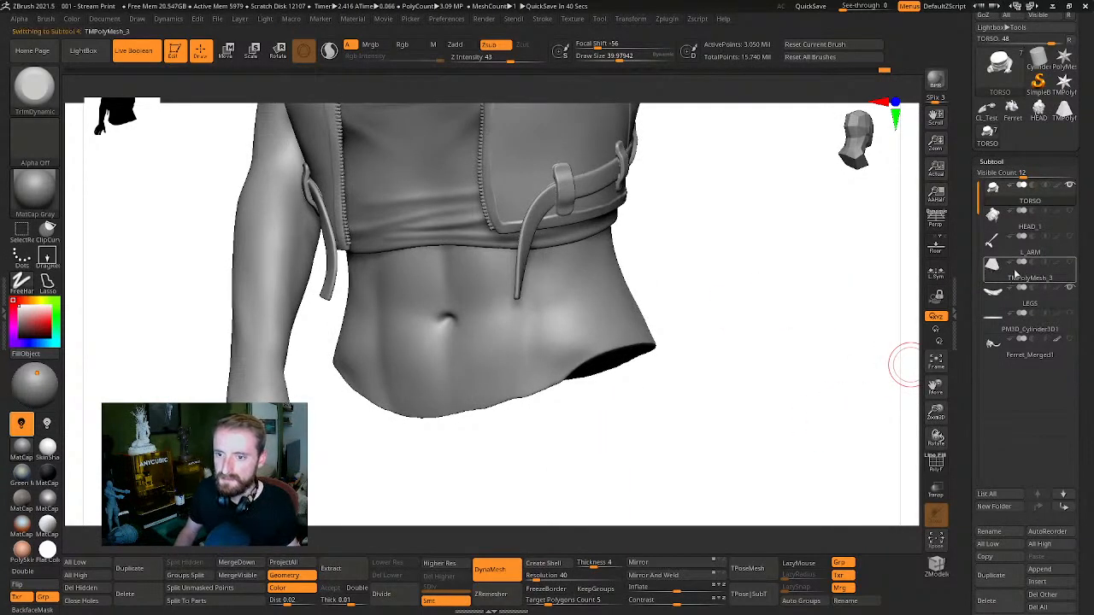
# Select the pyramid peg, turn on transparency with LEGS shown, and shift the peg slightly up across the waist joint
pyautogui.click(1015, 273)
pyautogui.moveTo(893, 303); pyautogui.dragTo(910, 402)
pyautogui.click(935, 489)
pyautogui.moveTo(825, 405); pyautogui.dragTo(809, 247)
pyautogui.press('w')
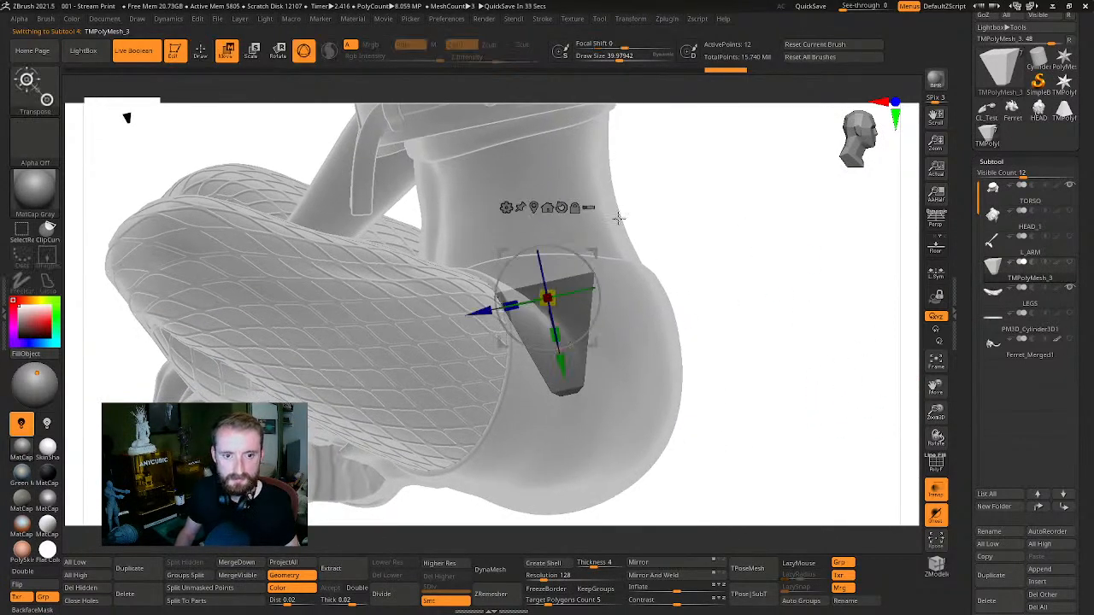
pyautogui.moveTo(561, 360)
pyautogui.mouseDown()
pyautogui.moveTo(554, 328)
pyautogui.moveTo(557, 344)
pyautogui.mouseUp()
pyautogui.press('q')
pyautogui.moveTo(770, 296); pyautogui.dragTo(710, 298)
pyautogui.press('w')
pyautogui.moveTo(556, 336); pyautogui.dragTo(566, 339)
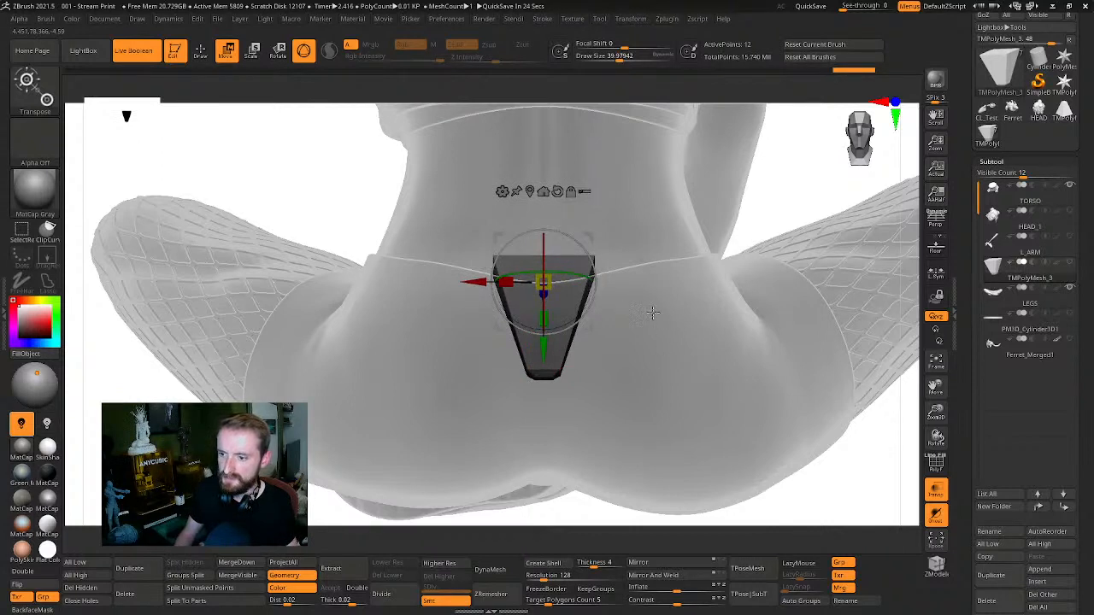
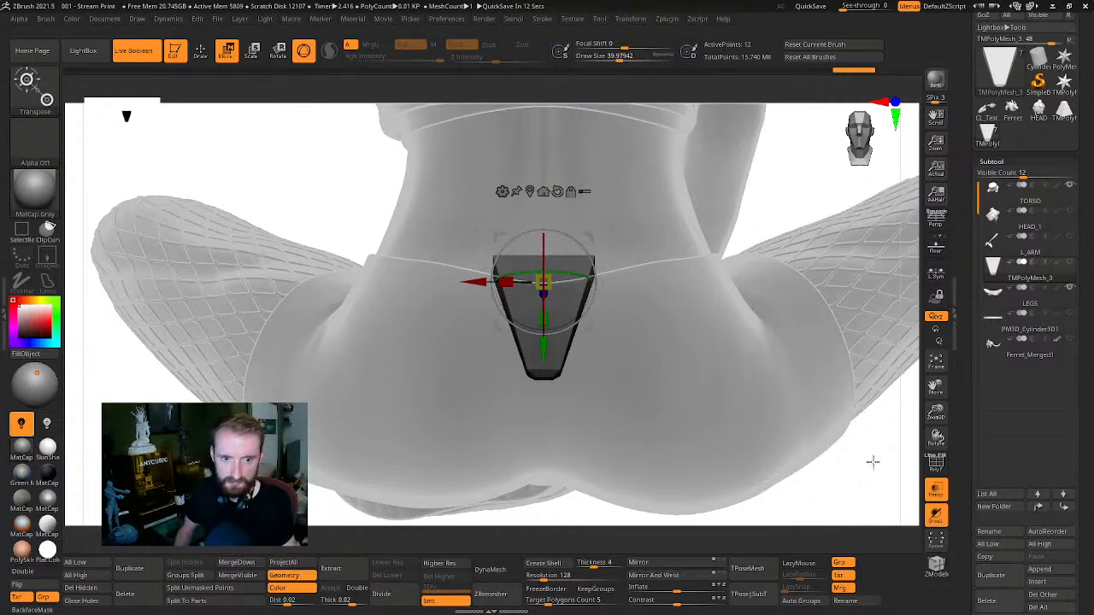
# Hide LEGS, make TORSO active and lower it two places in the subtool order, directly above the pyramid peg
pyautogui.moveTo(869, 471)
pyautogui.keyDown('alt'); pyautogui.mouseDown()
pyautogui.moveTo(861, 413)
pyautogui.moveTo(810, 427)
pyautogui.moveTo(790, 390)
pyautogui.moveTo(723, 403)
pyautogui.moveTo(750, 403)
pyautogui.moveTo(789, 427)
pyautogui.moveTo(845, 385)
pyautogui.moveTo(713, 340)
pyautogui.moveTo(703, 325)
pyautogui.mouseUp(); pyautogui.keyUp('alt')
pyautogui.keyDown('alt'); pyautogui.moveTo(703, 325); pyautogui.dragTo(829, 388); pyautogui.keyUp('alt')
pyautogui.press('q')
pyautogui.moveTo(737, 290)
pyautogui.mouseDown()
pyautogui.moveTo(743, 255)
pyautogui.moveTo(637, 298)
pyautogui.moveTo(720, 283)
pyautogui.moveTo(803, 303)
pyautogui.moveTo(763, 262)
pyautogui.moveTo(790, 308)
pyautogui.moveTo(795, 336)
pyautogui.moveTo(781, 342)
pyautogui.moveTo(808, 362)
pyautogui.moveTo(833, 357)
pyautogui.mouseUp()
pyautogui.click(1069, 187)
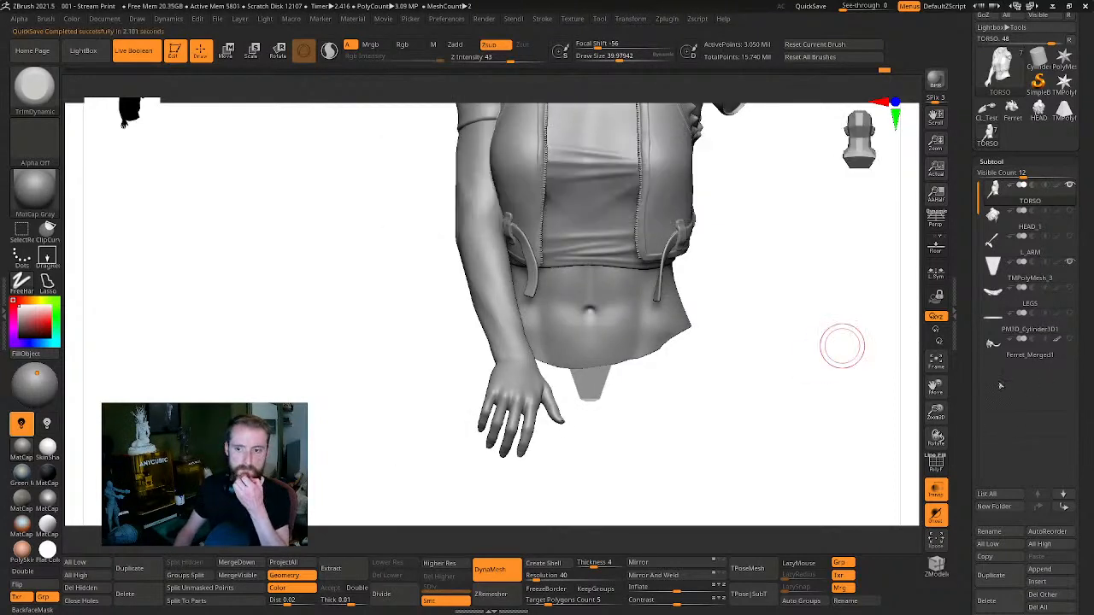
pyautogui.click(1063, 509)
pyautogui.click(1064, 509)
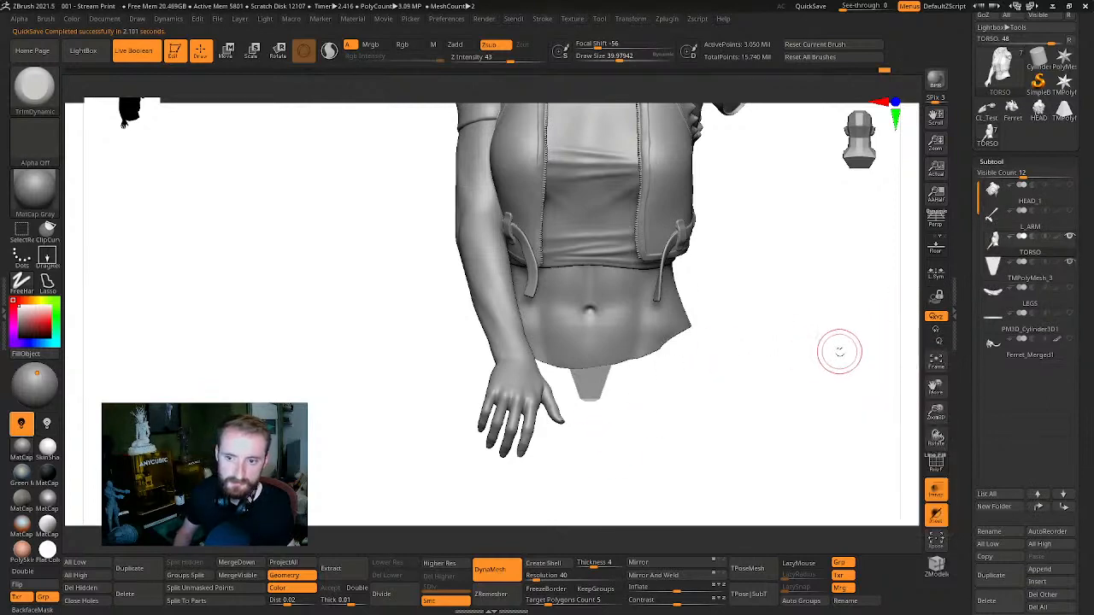
# Turn off transparency and view TORSO with the protruding peg from the side
pyautogui.moveTo(837, 349); pyautogui.dragTo(825, 361)
pyautogui.moveTo(324, 478)
pyautogui.mouseDown()
pyautogui.moveTo(330, 459)
pyautogui.moveTo(576, 401)
pyautogui.moveTo(703, 478)
pyautogui.mouseUp()
pyautogui.click(935, 491)
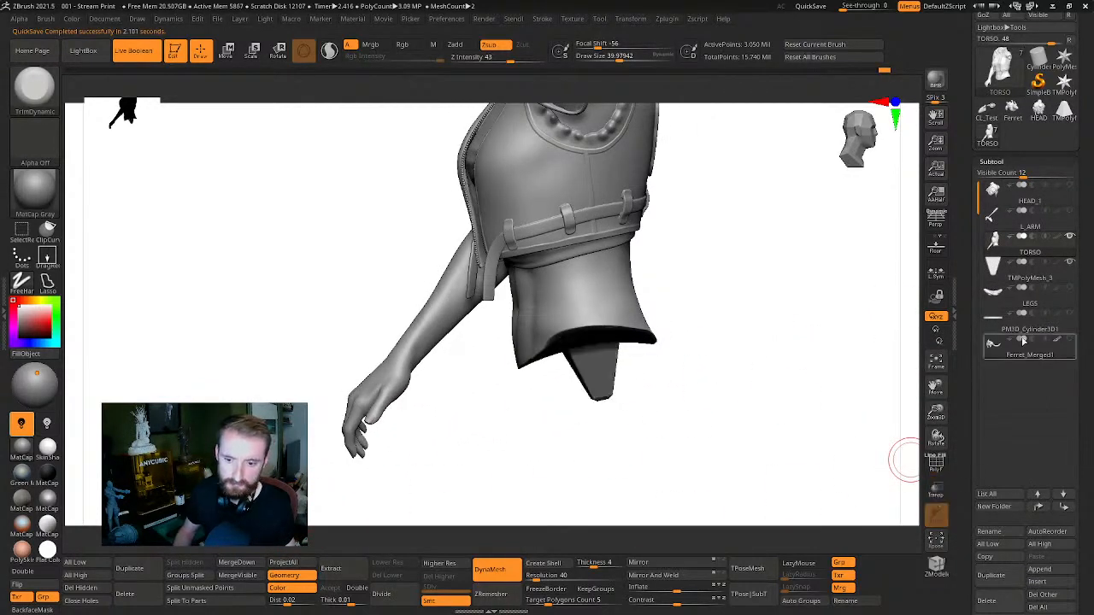
# Merge the pyramid peg down into TORSO, remesh the combined piece with DynaMesh, and view the joint from below
pyautogui.click(169, 576)
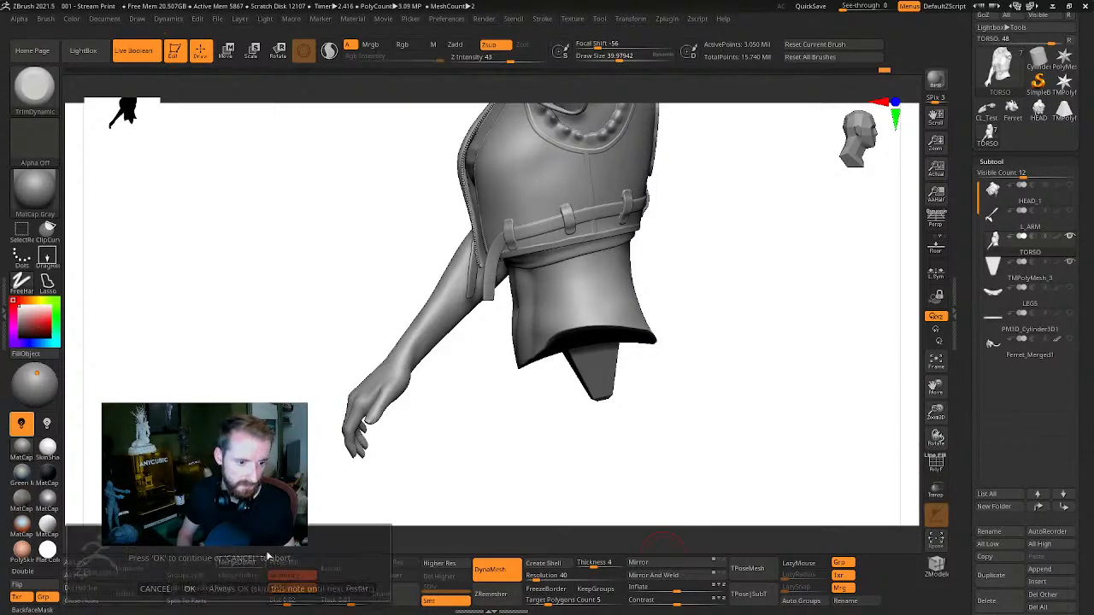
pyautogui.click(190, 589)
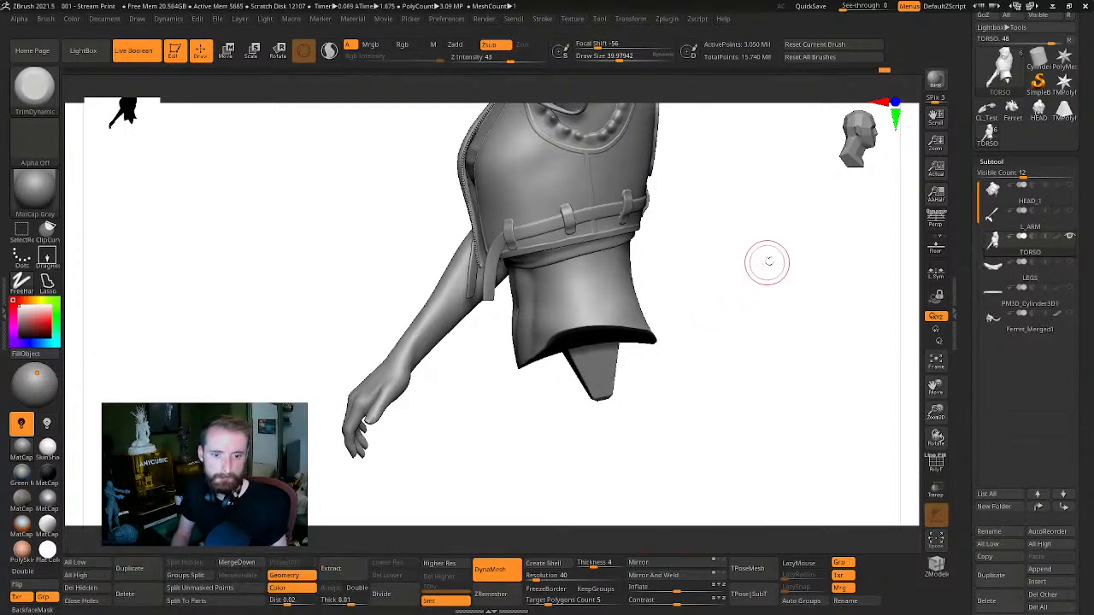
pyautogui.moveTo(766, 262)
pyautogui.mouseDown()
pyautogui.moveTo(771, 310)
pyautogui.moveTo(782, 252)
pyautogui.moveTo(755, 278)
pyautogui.moveTo(753, 344)
pyautogui.mouseUp()
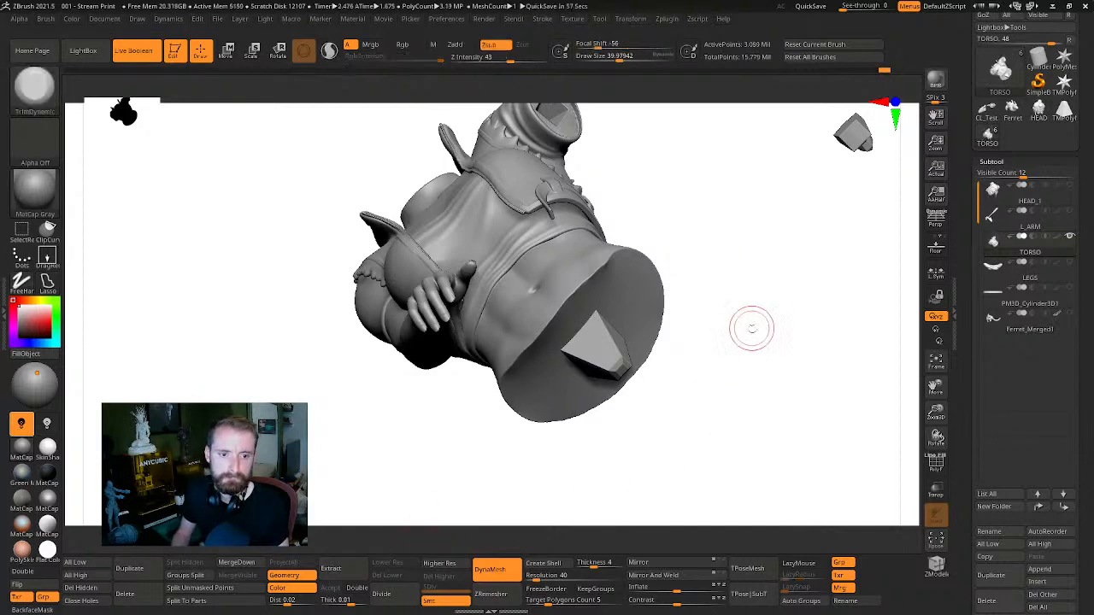
pyautogui.moveTo(806, 269)
pyautogui.mouseDown()
pyautogui.moveTo(764, 286)
pyautogui.moveTo(794, 321)
pyautogui.moveTo(815, 311)
pyautogui.moveTo(664, 327)
pyautogui.moveTo(792, 297)
pyautogui.moveTo(735, 310)
pyautogui.moveTo(747, 313)
pyautogui.moveTo(725, 276)
pyautogui.moveTo(806, 267)
pyautogui.moveTo(783, 305)
pyautogui.moveTo(798, 393)
pyautogui.moveTo(806, 335)
pyautogui.moveTo(747, 337)
pyautogui.moveTo(757, 420)
pyautogui.moveTo(789, 345)
pyautogui.moveTo(810, 356)
pyautogui.moveTo(773, 337)
pyautogui.moveTo(859, 325)
pyautogui.moveTo(860, 268)
pyautogui.moveTo(757, 313)
pyautogui.moveTo(850, 296)
pyautogui.moveTo(908, 306)
pyautogui.mouseUp()
# Show LEGS with perspective turned on and duplicate TORSO as the cutter for the hip socket
pyautogui.click(1072, 269)
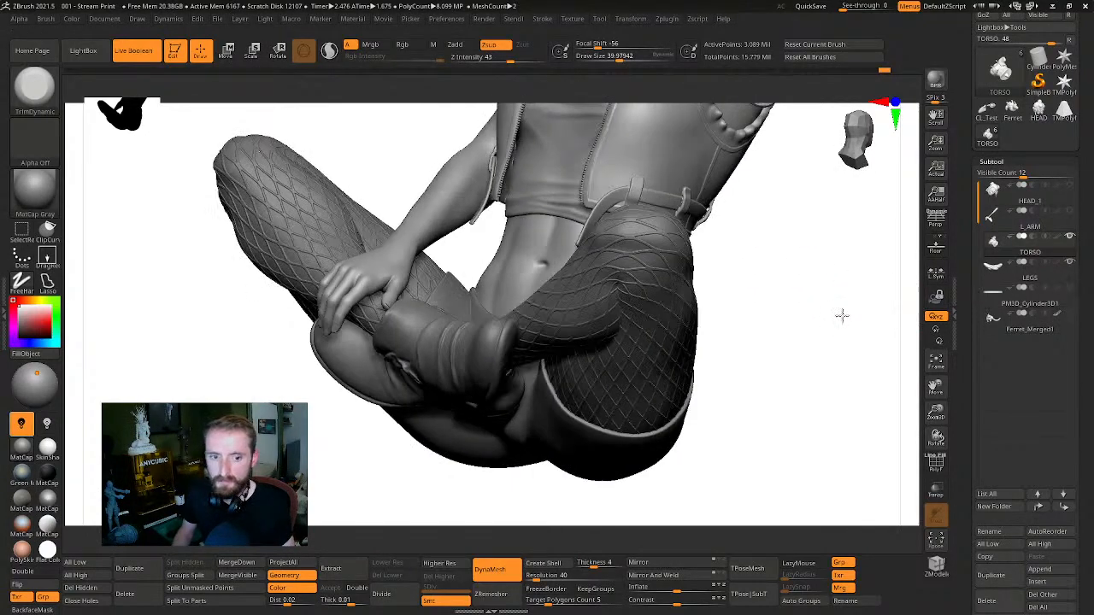
pyautogui.moveTo(841, 316)
pyautogui.mouseDown()
pyautogui.moveTo(849, 349)
pyautogui.moveTo(810, 320)
pyautogui.moveTo(825, 317)
pyautogui.mouseUp()
pyautogui.click(937, 223)
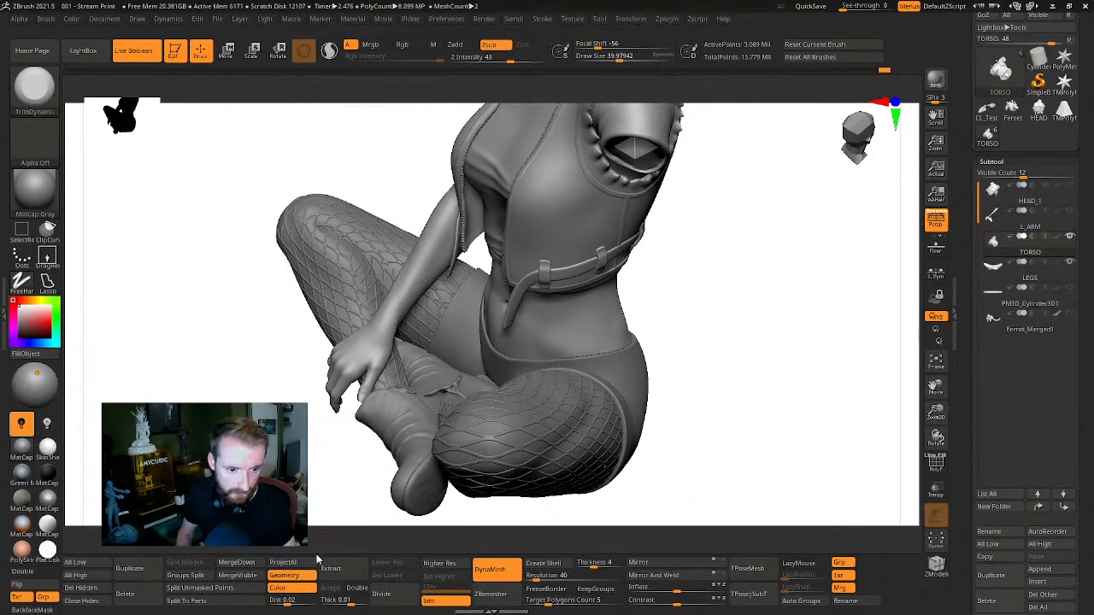
pyautogui.click(143, 568)
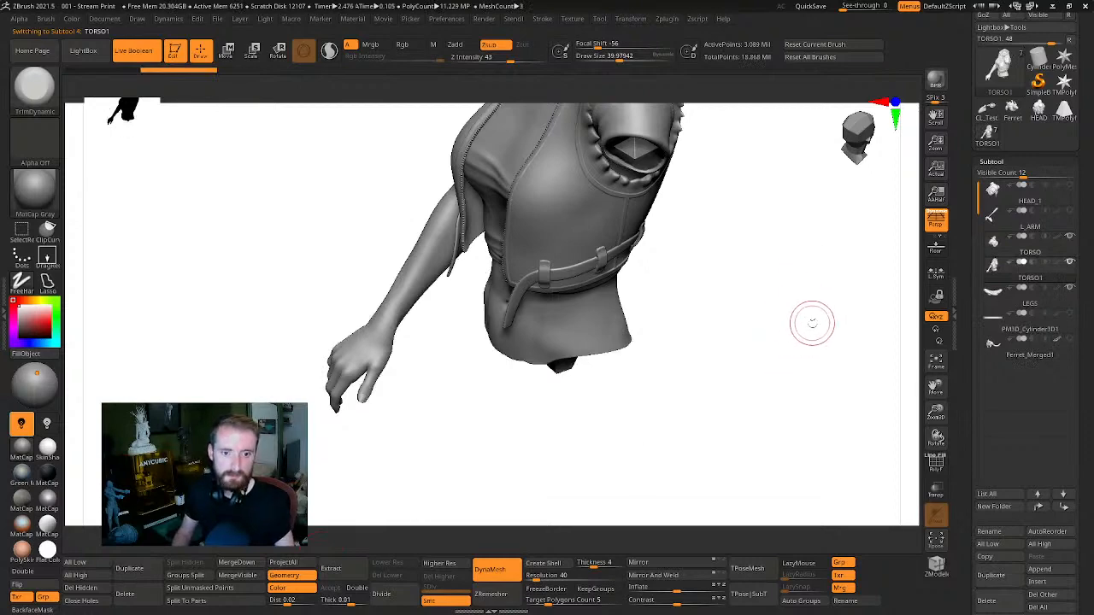
pyautogui.moveTo(812, 320); pyautogui.dragTo(915, 300)
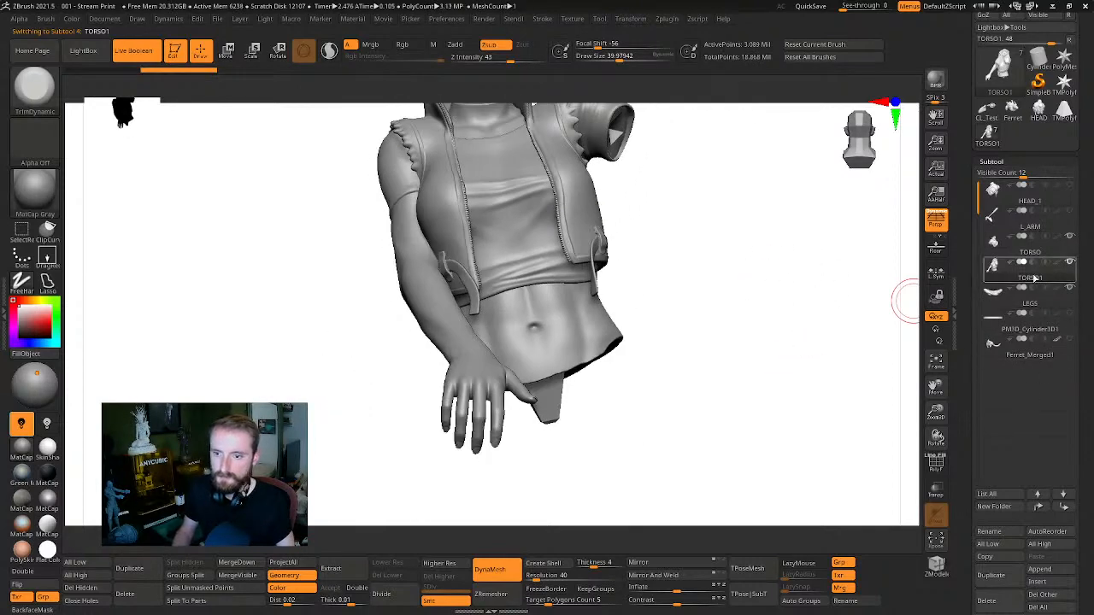
pyautogui.moveTo(809, 384); pyautogui.dragTo(816, 346)
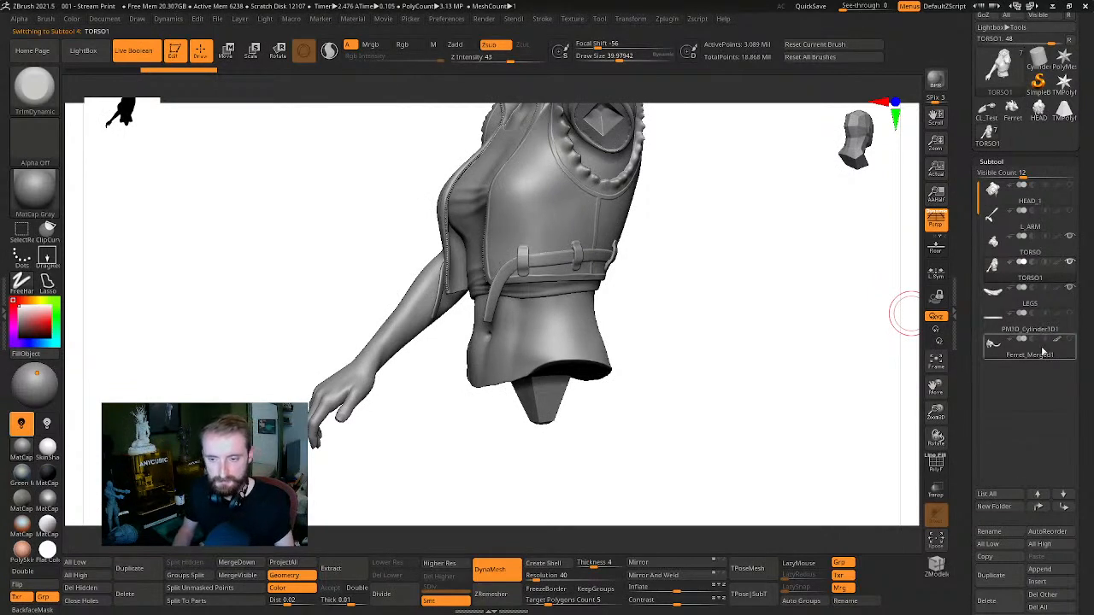
# Place the TORSO copy directly below LEGS, set it to subtract, and hide the original TORSO to preview the hip socket
pyautogui.click(1063, 508)
pyautogui.click(1008, 267)
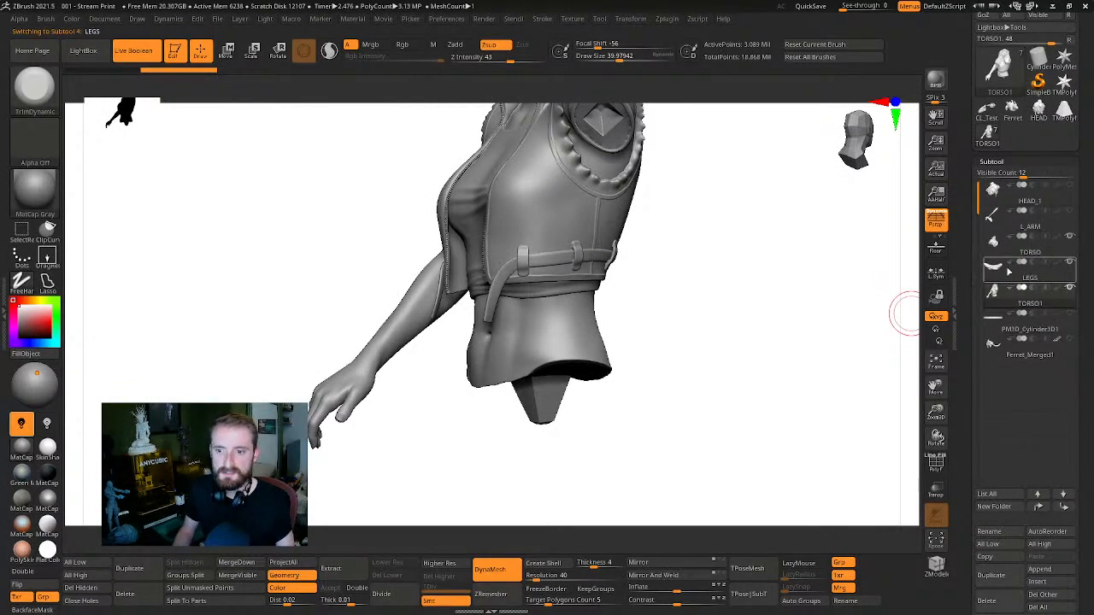
pyautogui.moveTo(820, 354); pyautogui.dragTo(877, 261)
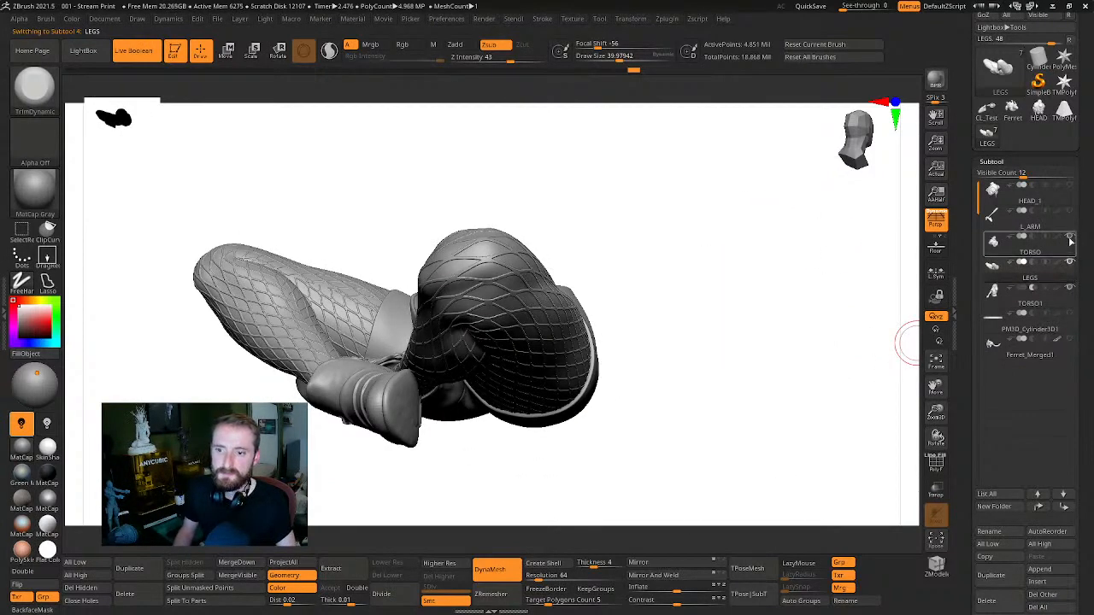
pyautogui.moveTo(798, 306); pyautogui.dragTo(832, 269)
pyautogui.moveTo(820, 308)
pyautogui.mouseDown()
pyautogui.moveTo(839, 302)
pyautogui.moveTo(842, 270)
pyautogui.moveTo(835, 317)
pyautogui.moveTo(854, 311)
pyautogui.moveTo(842, 272)
pyautogui.mouseUp()
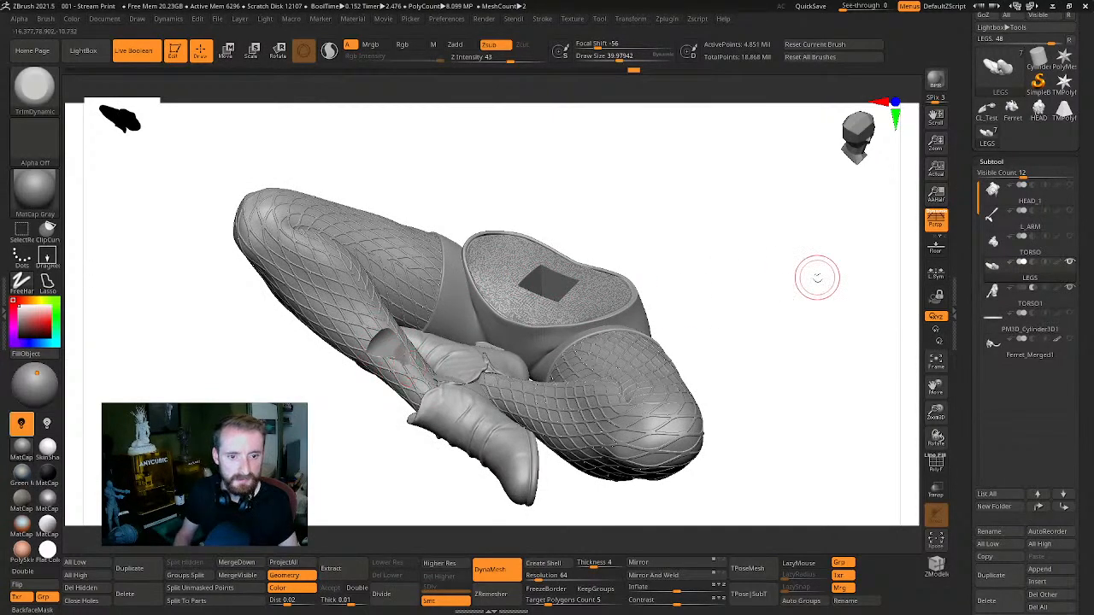
pyautogui.moveTo(818, 274); pyautogui.dragTo(868, 327)
# Inflate the TORSO copy to add clearance around the waist surface and peg socket in LEGS
pyautogui.click(1030, 304)
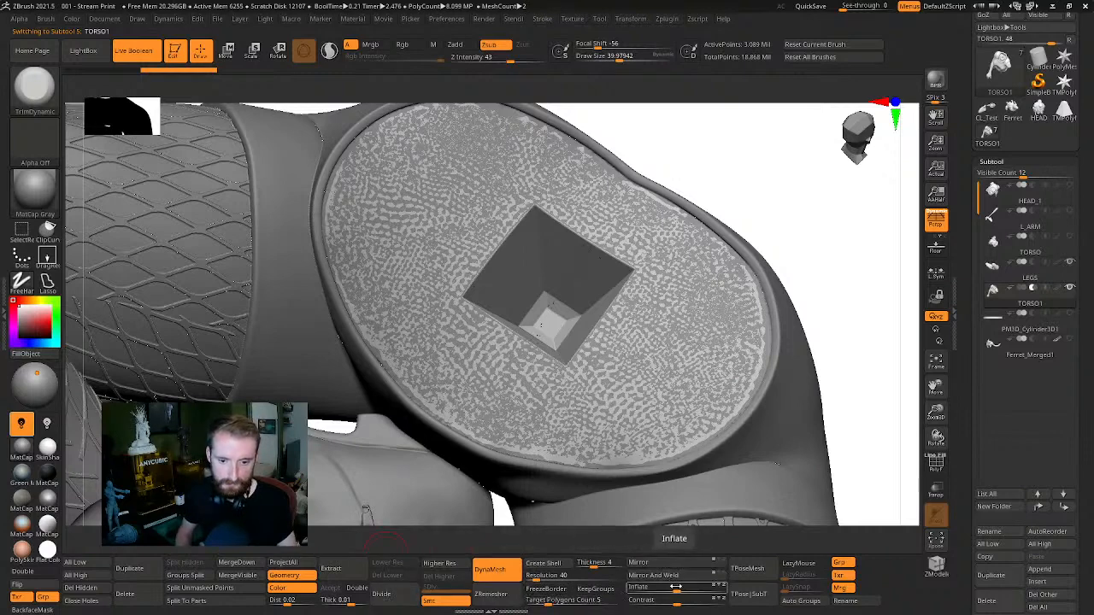
pyautogui.moveTo(672, 586); pyautogui.dragTo(694, 589)
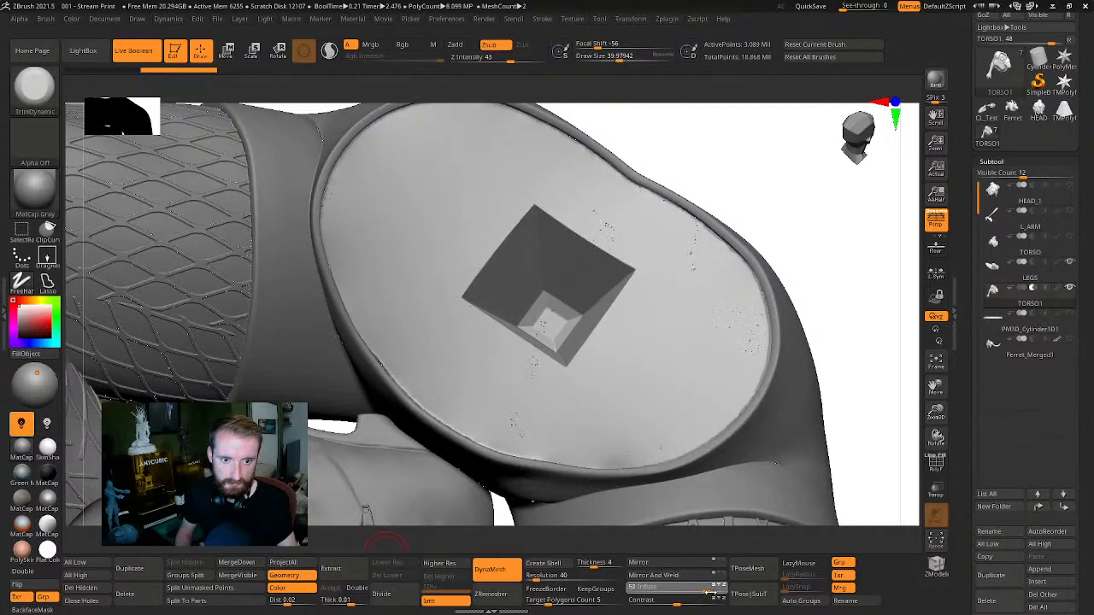
pyautogui.moveTo(723, 593); pyautogui.dragTo(724, 595)
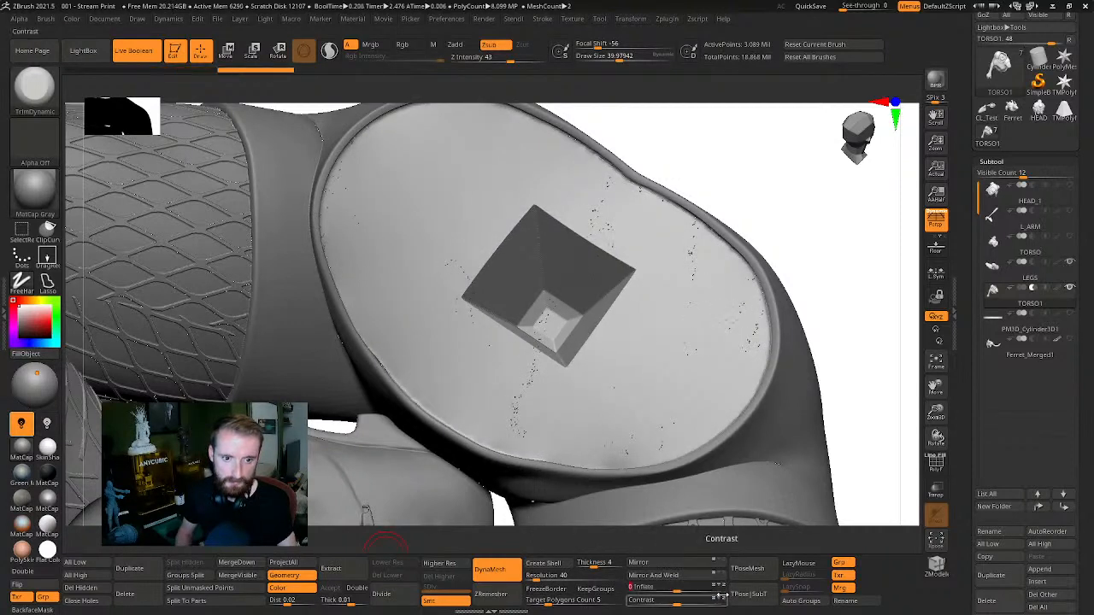
pyautogui.moveTo(890, 297); pyautogui.dragTo(999, 250)
# Merge the inflated TORSO copy into LEGS and remesh with DynaMesh to cut the socket permanently
pyautogui.click(1006, 285)
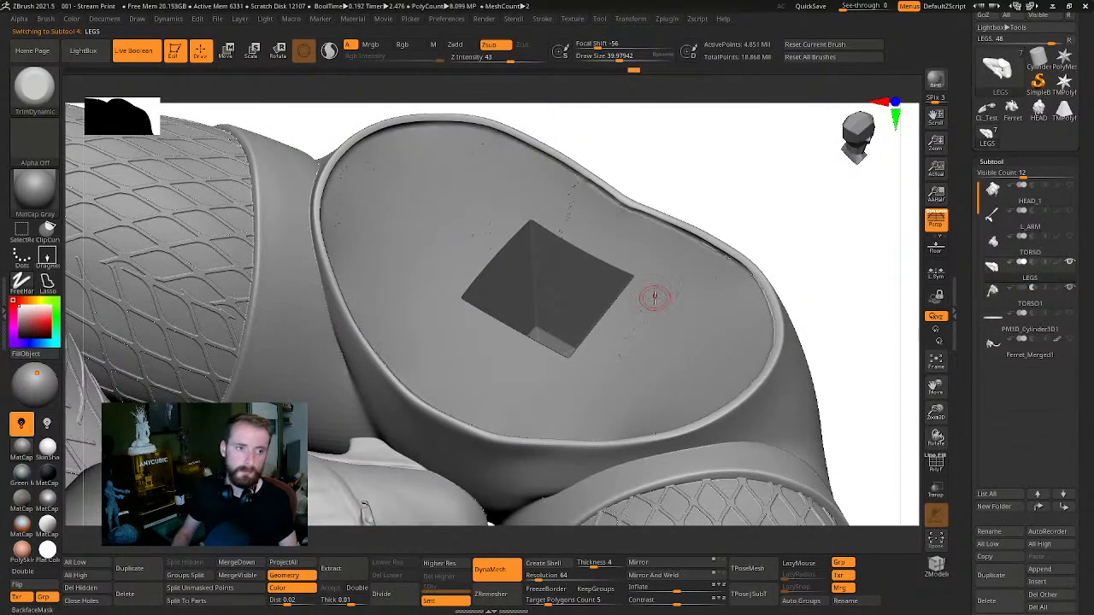
pyautogui.click(237, 563)
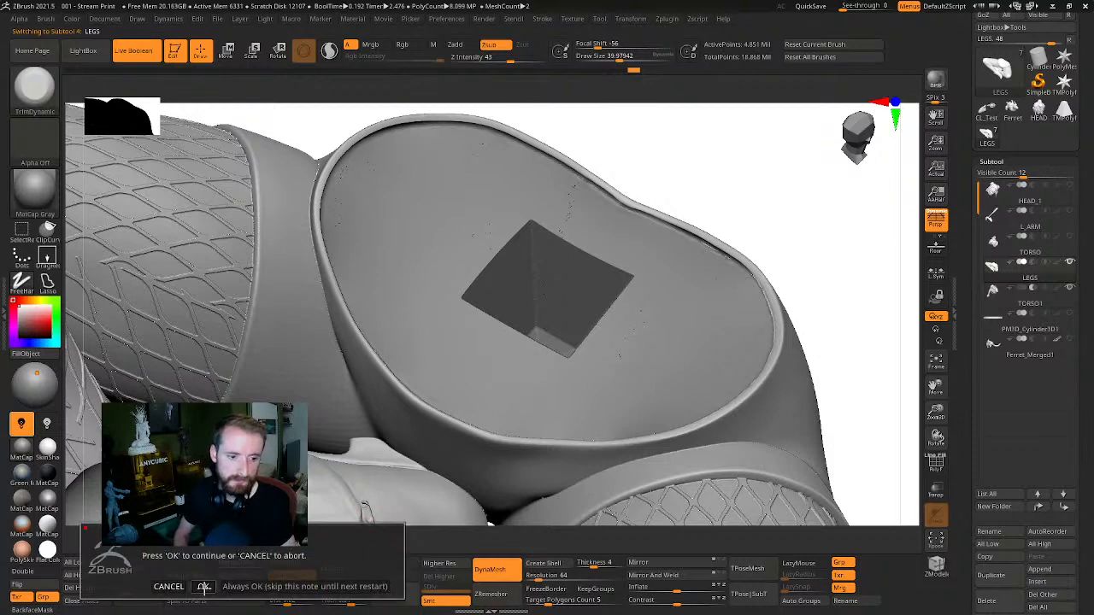
pyautogui.click(204, 586)
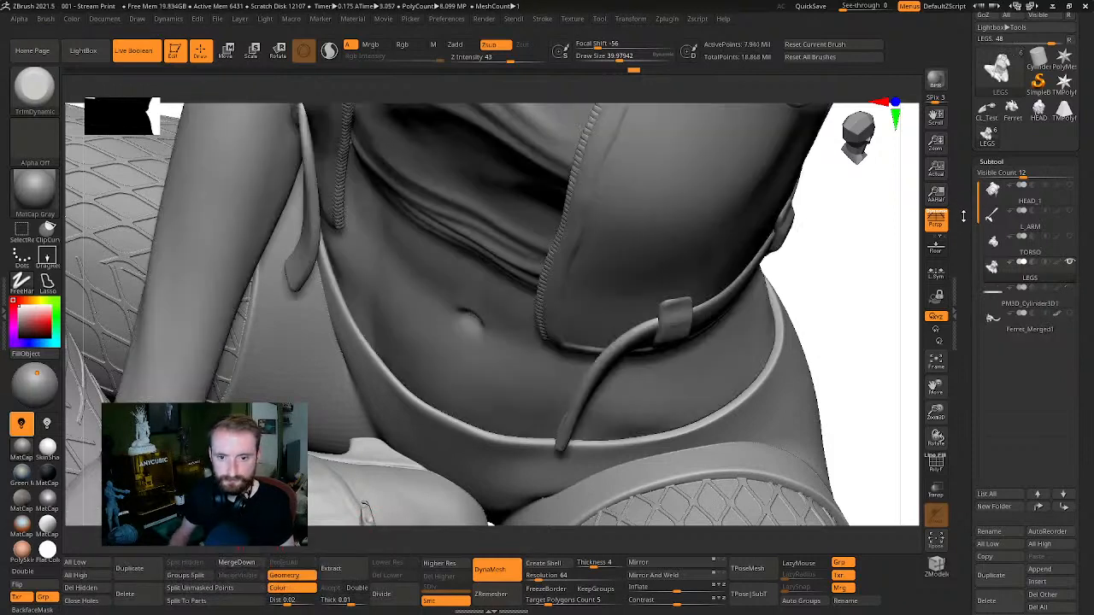
pyautogui.moveTo(852, 306)
pyautogui.mouseDown()
pyautogui.moveTo(852, 271)
pyautogui.moveTo(702, 252)
pyautogui.moveTo(737, 300)
pyautogui.moveTo(760, 299)
pyautogui.moveTo(789, 257)
pyautogui.mouseUp()
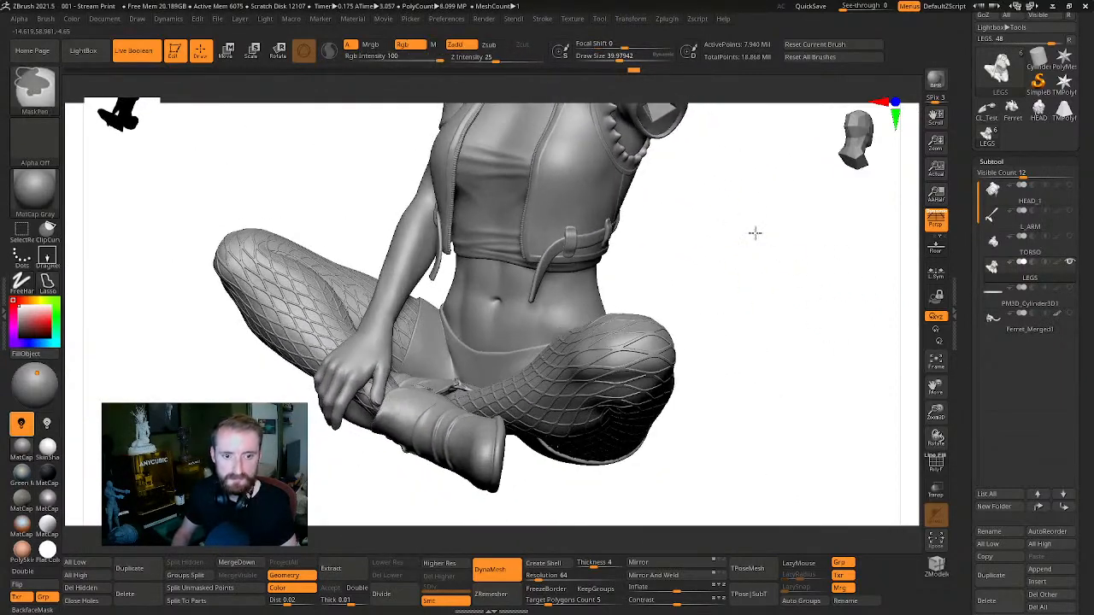
pyautogui.keyDown('ctrl'); pyautogui.moveTo(735, 221); pyautogui.dragTo(824, 325); pyautogui.keyUp('ctrl')
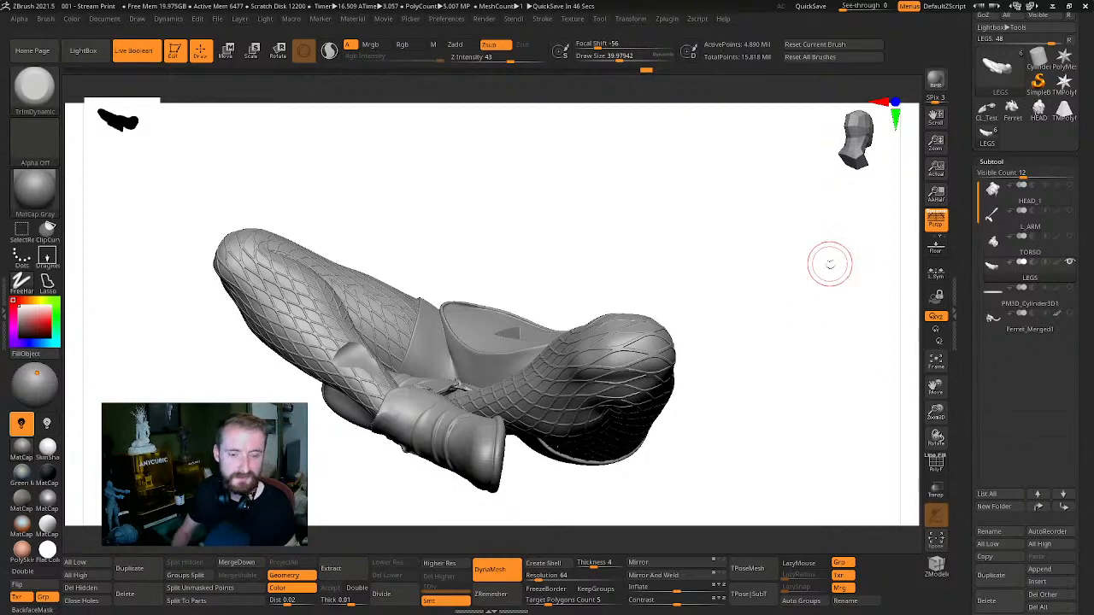
# Check the cut socket in LEGS, show TORSO, L_ARM and HEAD_1 again, and view the assembled figure from several angles
pyautogui.moveTo(761, 225)
pyautogui.mouseDown()
pyautogui.moveTo(830, 254)
pyautogui.moveTo(859, 324)
pyautogui.moveTo(860, 336)
pyautogui.moveTo(835, 321)
pyautogui.moveTo(847, 356)
pyautogui.moveTo(837, 300)
pyautogui.moveTo(785, 309)
pyautogui.moveTo(852, 354)
pyautogui.moveTo(855, 384)
pyautogui.mouseUp()
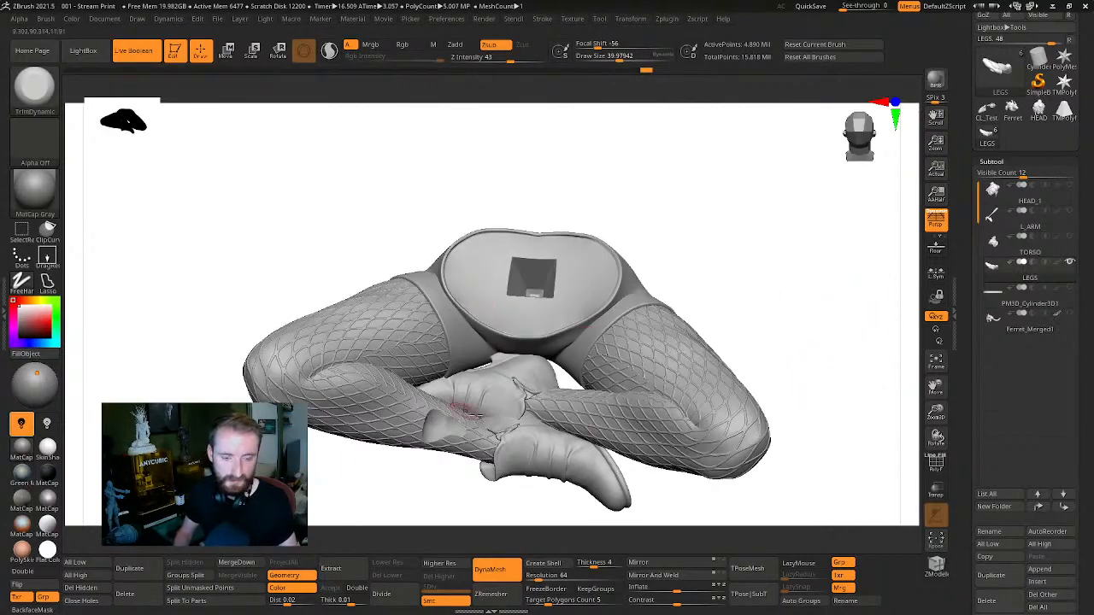
pyautogui.click(1070, 239)
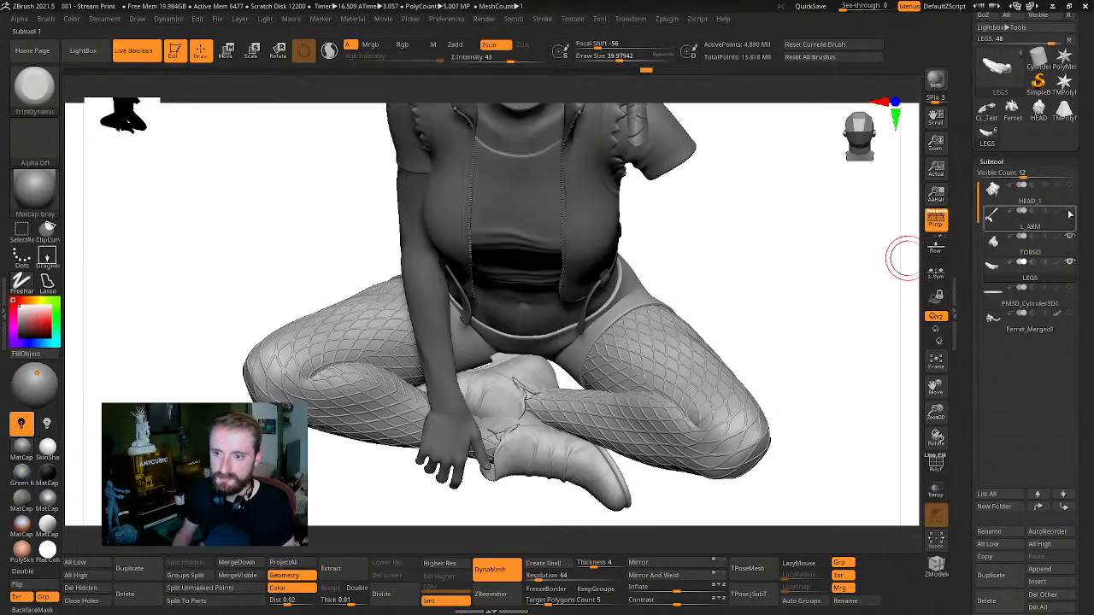
pyautogui.moveTo(799, 313); pyautogui.dragTo(799, 247)
pyautogui.keyDown('alt'); pyautogui.moveTo(798, 247); pyautogui.dragTo(846, 442); pyautogui.keyUp('alt')
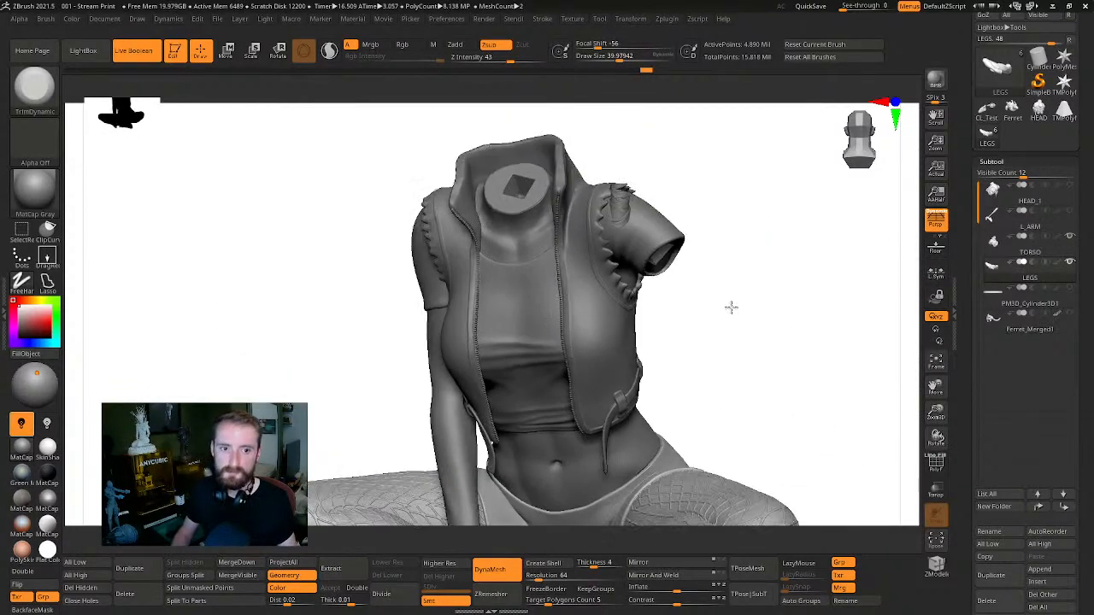
pyautogui.click(1071, 217)
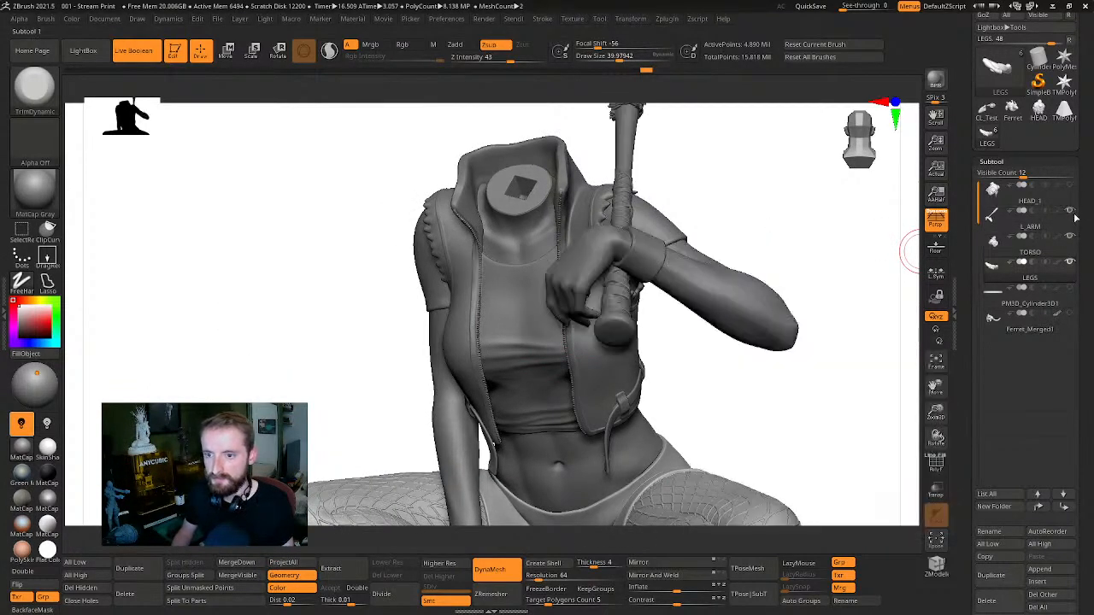
pyautogui.moveTo(836, 251); pyautogui.dragTo(803, 291)
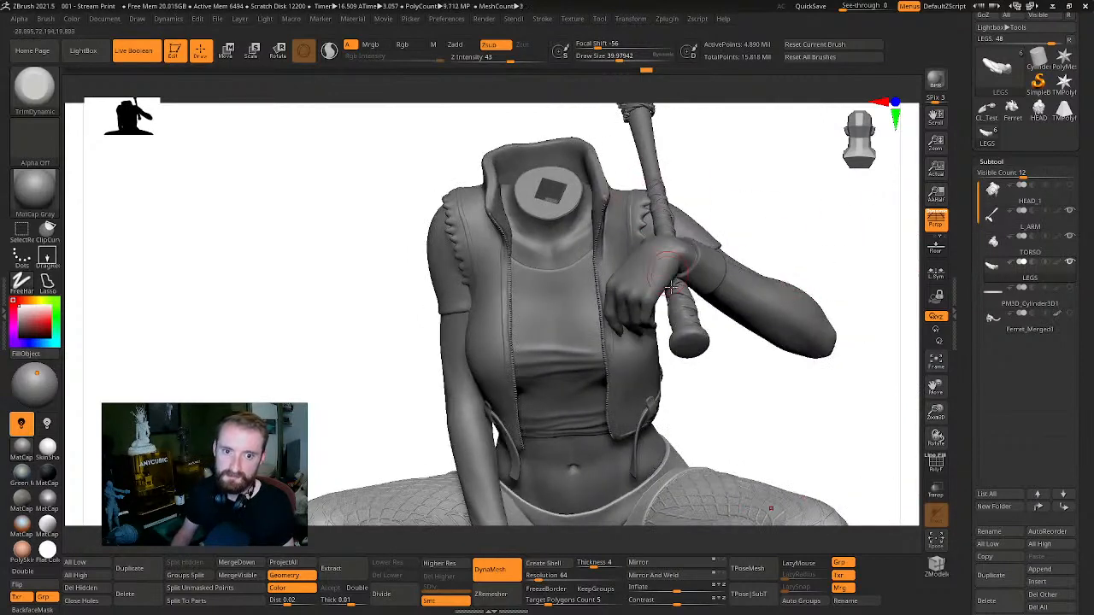
pyautogui.moveTo(898, 242); pyautogui.dragTo(726, 265)
pyautogui.click(1069, 185)
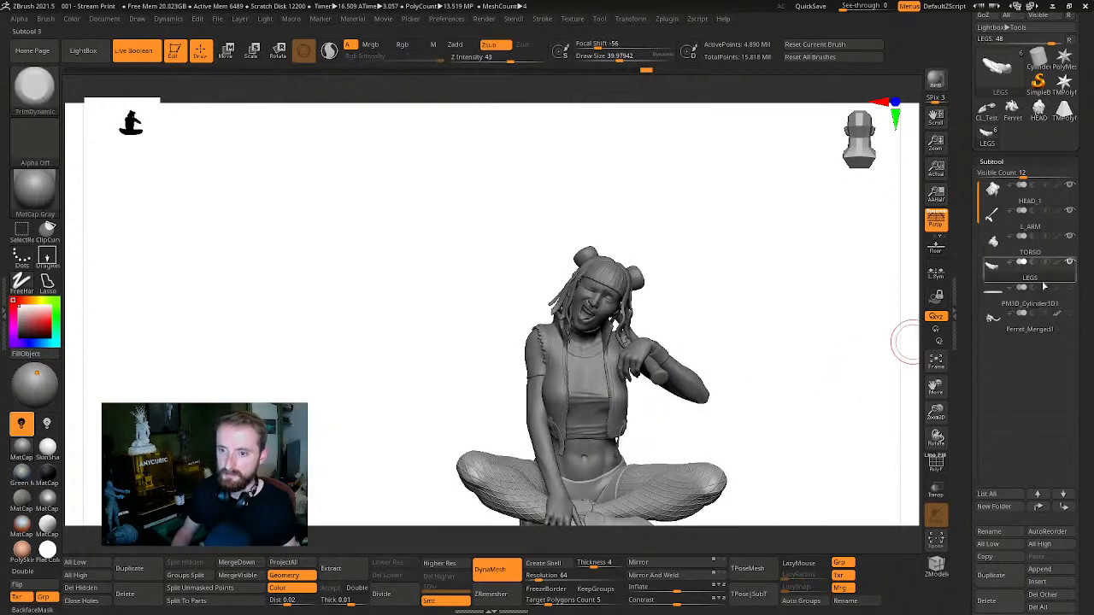
pyautogui.moveTo(791, 276); pyautogui.dragTo(523, 369)
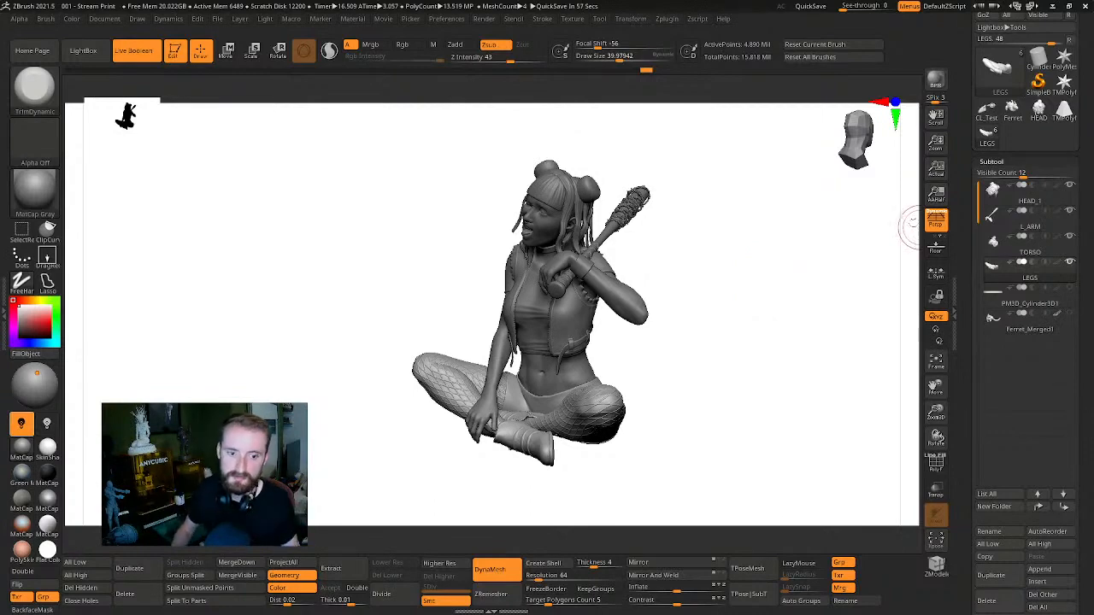
pyautogui.moveTo(829, 300)
pyautogui.mouseDown()
pyautogui.moveTo(842, 298)
pyautogui.moveTo(823, 302)
pyautogui.moveTo(842, 310)
pyautogui.moveTo(828, 315)
pyautogui.moveTo(804, 296)
pyautogui.mouseUp()
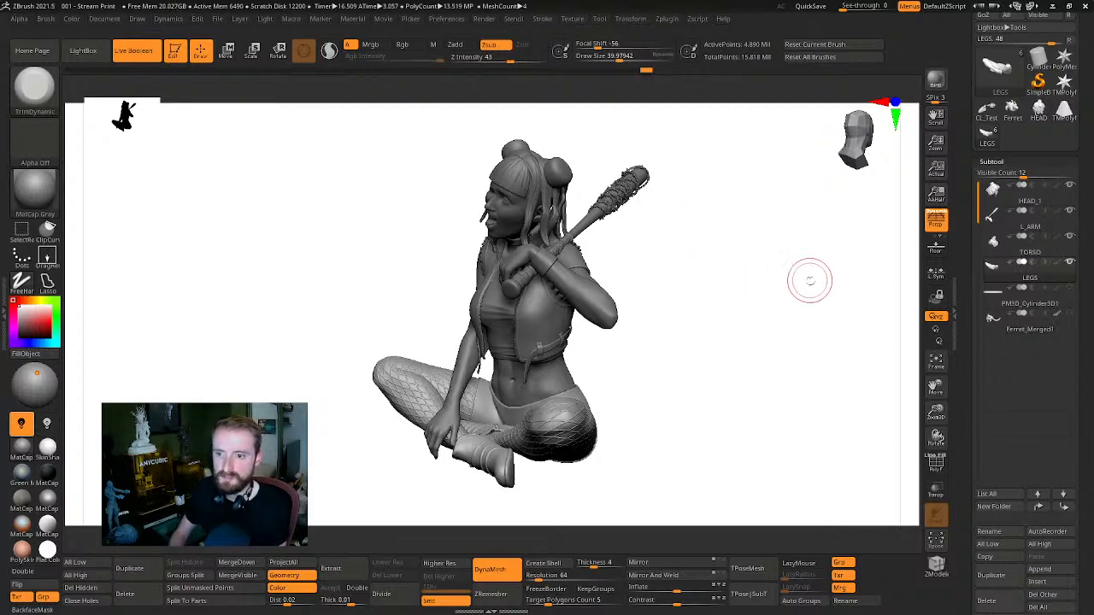
pyautogui.moveTo(843, 350)
pyautogui.mouseDown()
pyautogui.moveTo(767, 317)
pyautogui.moveTo(800, 349)
pyautogui.moveTo(789, 313)
pyautogui.moveTo(799, 419)
pyautogui.moveTo(825, 288)
pyautogui.moveTo(766, 307)
pyautogui.moveTo(833, 366)
pyautogui.moveTo(793, 291)
pyautogui.mouseUp()
# Move LEGS down away from the waist and L_ARM out to the side of the torso
pyautogui.press('w')
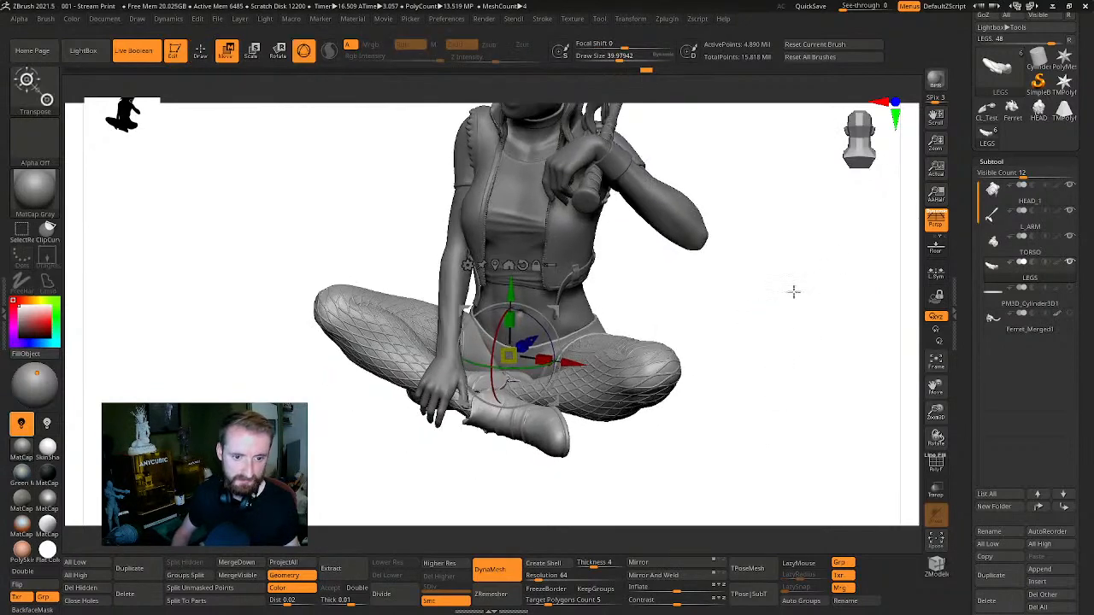
pyautogui.moveTo(554, 286); pyautogui.dragTo(486, 404)
pyautogui.keyDown('alt'); pyautogui.moveTo(745, 316); pyautogui.dragTo(760, 384); pyautogui.keyUp('alt')
pyautogui.keyDown('alt'); pyautogui.click(696, 259); pyautogui.keyUp('alt')
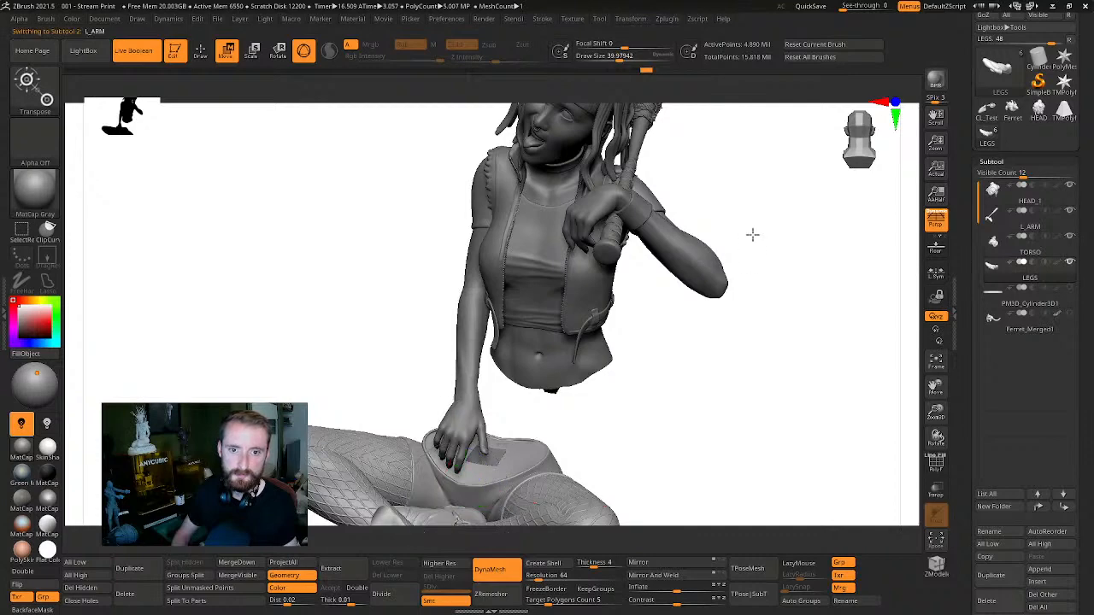
pyautogui.moveTo(658, 141); pyautogui.dragTo(799, 306)
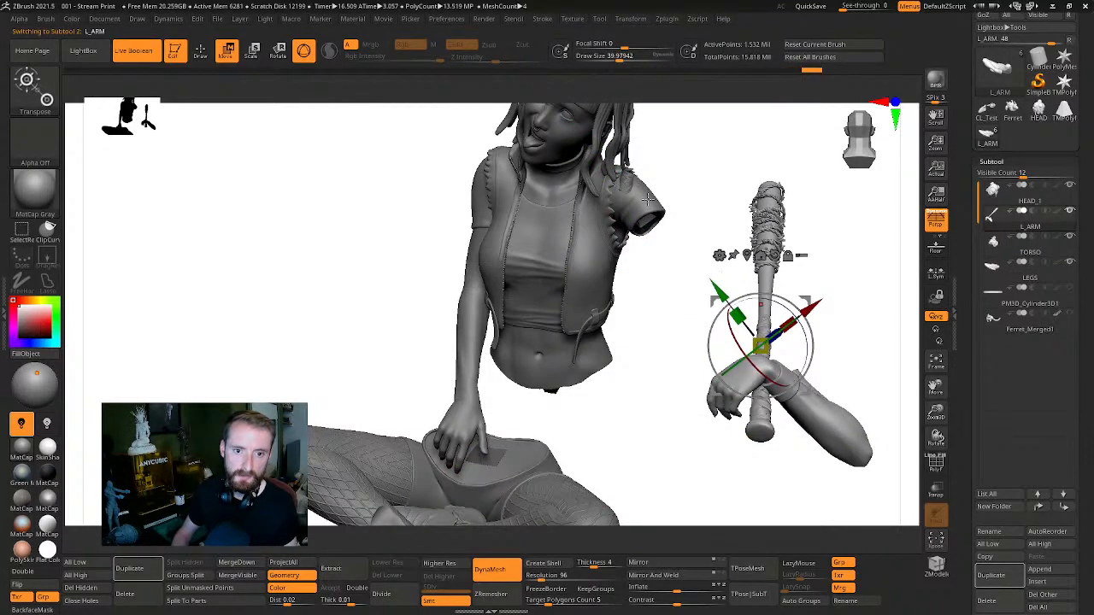
# Move HEAD_1 off the neck to the side of the torso and examine the four separated pieces from several angles
pyautogui.keyDown('alt'); pyautogui.click(553, 144); pyautogui.keyUp('alt')
pyautogui.moveTo(532, 156); pyautogui.dragTo(321, 263)
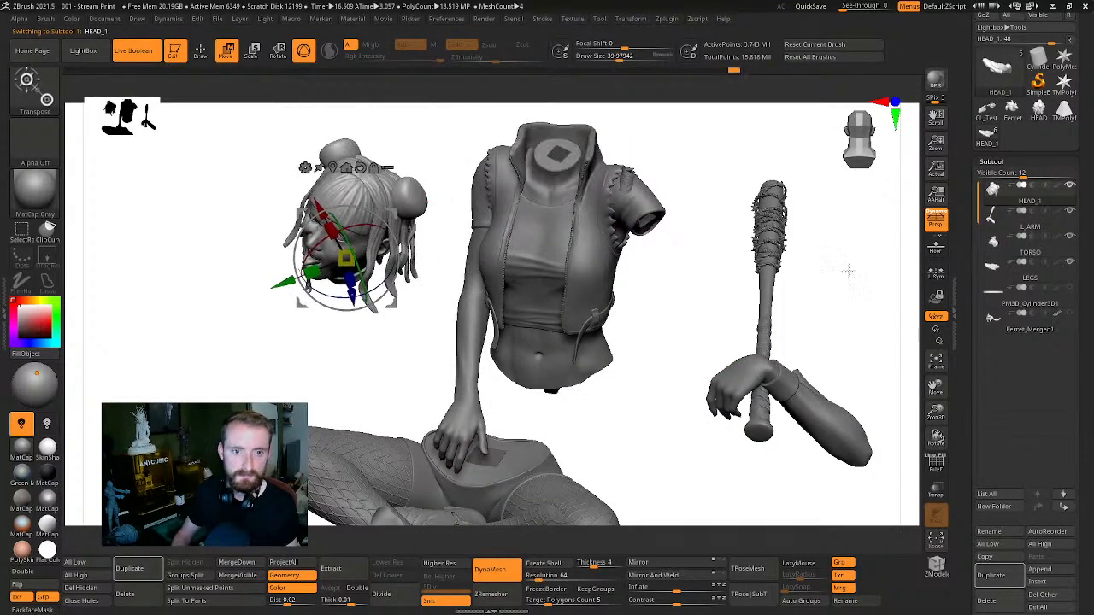
pyautogui.moveTo(886, 303)
pyautogui.keyDown('alt'); pyautogui.mouseDown()
pyautogui.moveTo(825, 310)
pyautogui.moveTo(812, 288)
pyautogui.moveTo(818, 262)
pyautogui.moveTo(811, 296)
pyautogui.moveTo(822, 313)
pyautogui.mouseUp(); pyautogui.keyUp('alt')
pyautogui.press('q')
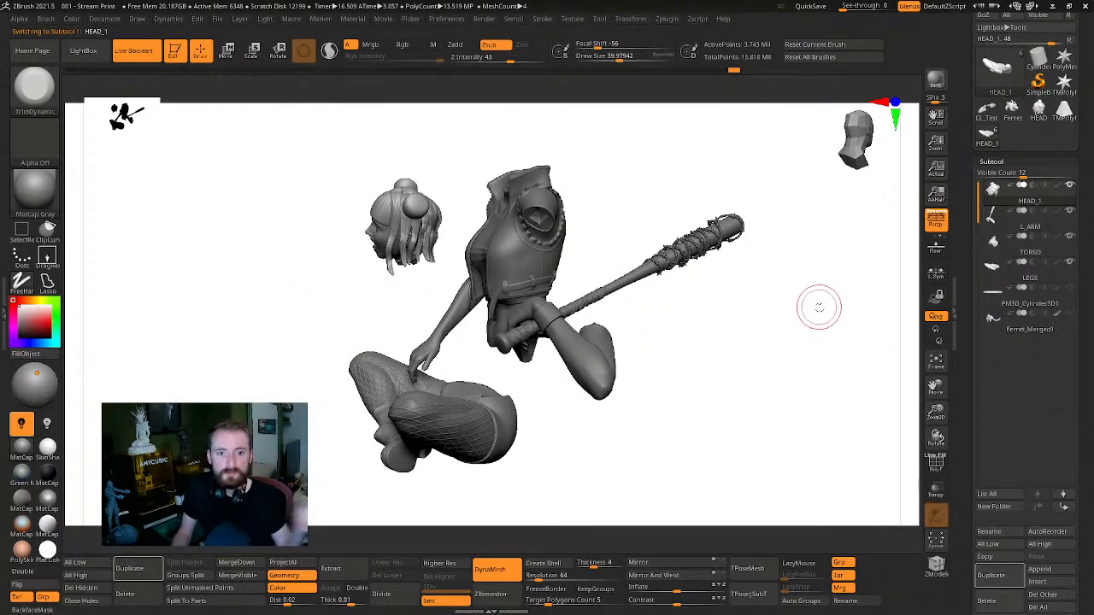
pyautogui.moveTo(840, 319)
pyautogui.mouseDown()
pyautogui.moveTo(841, 335)
pyautogui.moveTo(823, 349)
pyautogui.moveTo(842, 354)
pyautogui.mouseUp()
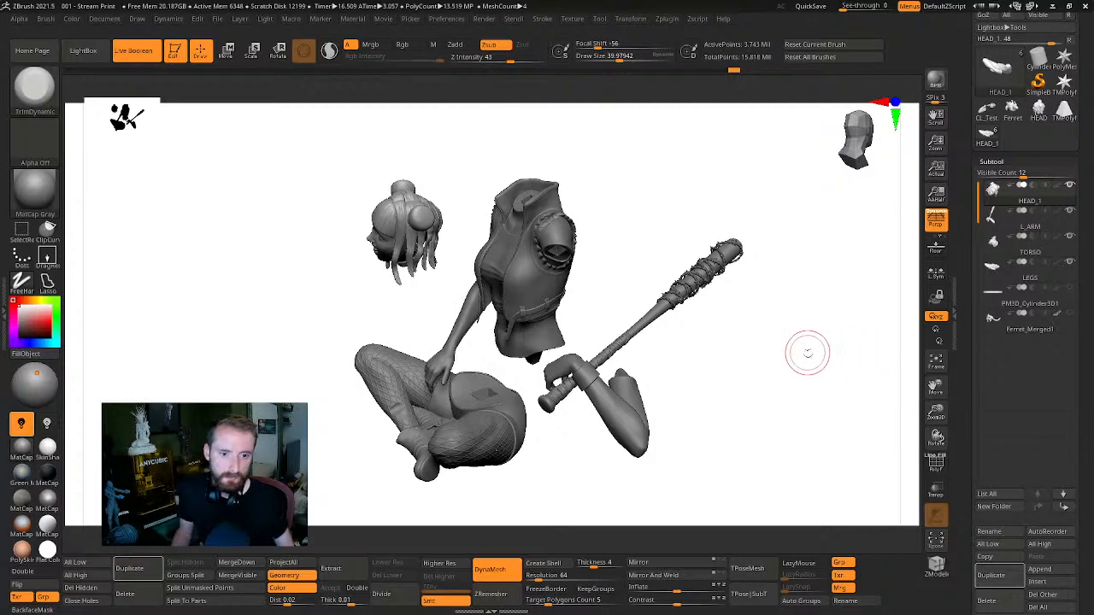
pyautogui.moveTo(807, 352)
pyautogui.mouseDown()
pyautogui.moveTo(820, 339)
pyautogui.moveTo(781, 346)
pyautogui.moveTo(761, 290)
pyautogui.mouseUp()
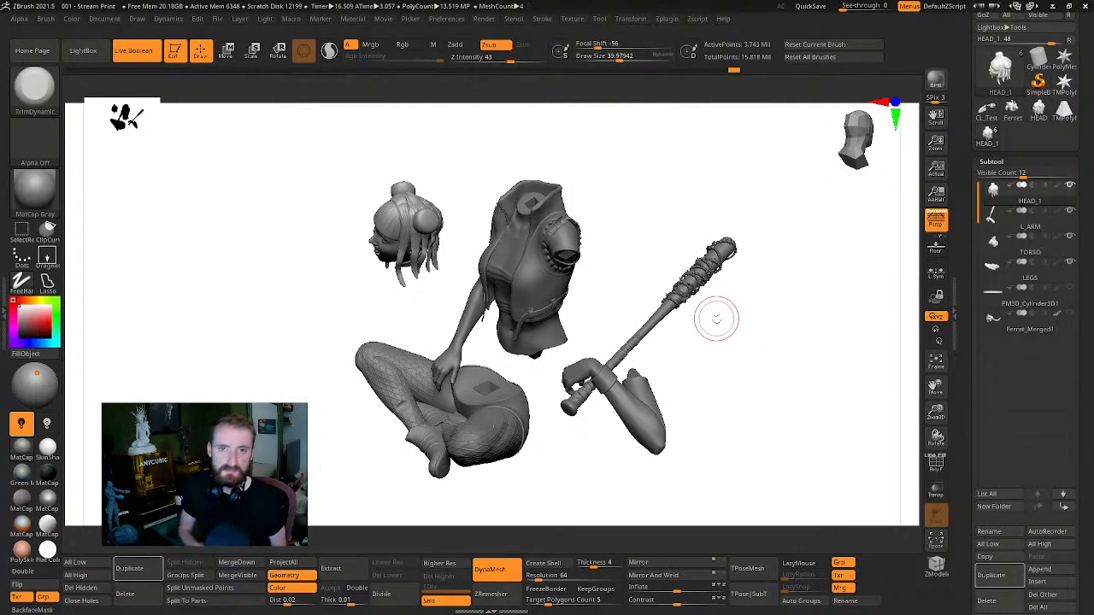
pyautogui.moveTo(786, 364); pyautogui.dragTo(898, 306)
# Undo the exploded-view moves of HEAD_1, L_ARM and LEGS to put the figure back together
pyautogui.hotkey('ctrl', 'z')
pyautogui.click(997, 228)
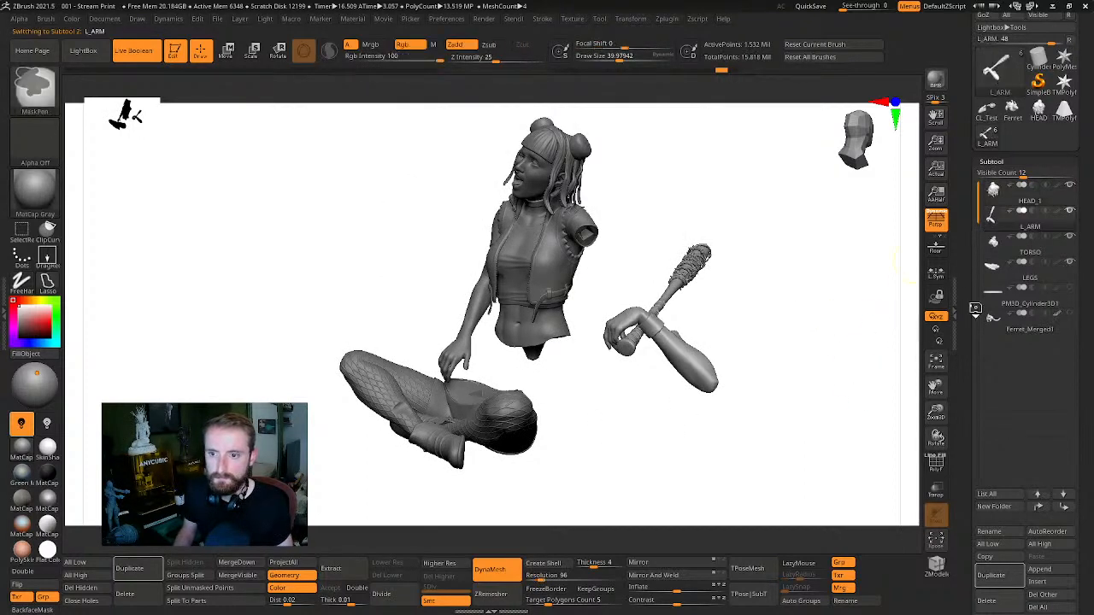
pyautogui.hotkey('ctrl', 'z')
pyautogui.hotkey('ctrl', 'z')
pyautogui.hotkey('ctrl', 'z')
pyautogui.hotkey('ctrl', 'z')
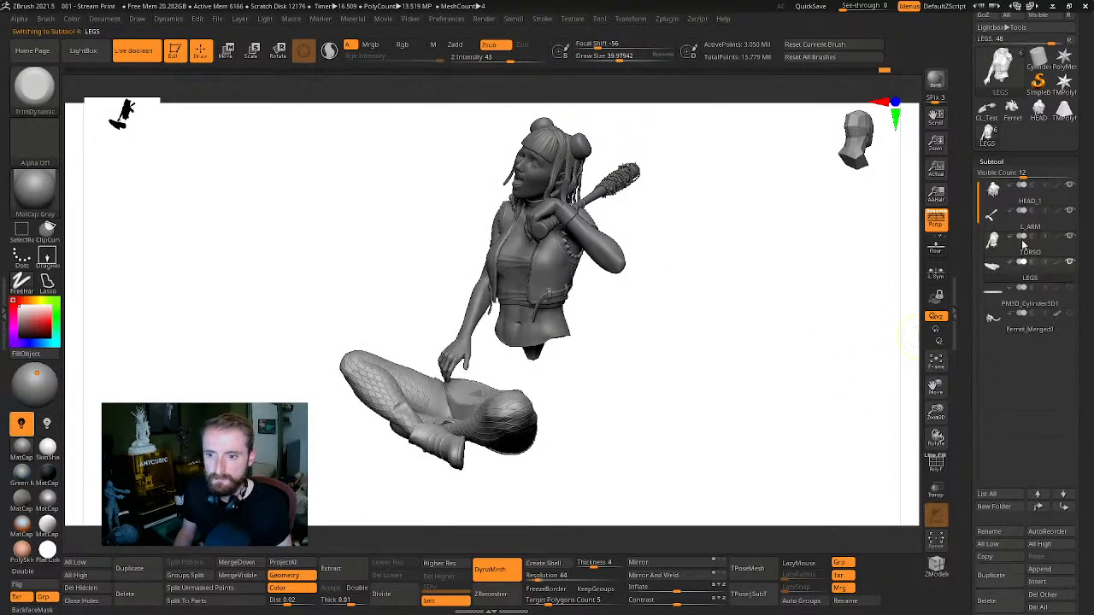
pyautogui.moveTo(771, 344)
pyautogui.mouseDown()
pyautogui.moveTo(813, 342)
pyautogui.moveTo(725, 308)
pyautogui.moveTo(745, 367)
pyautogui.moveTo(862, 359)
pyautogui.moveTo(732, 330)
pyautogui.moveTo(624, 336)
pyautogui.mouseUp()
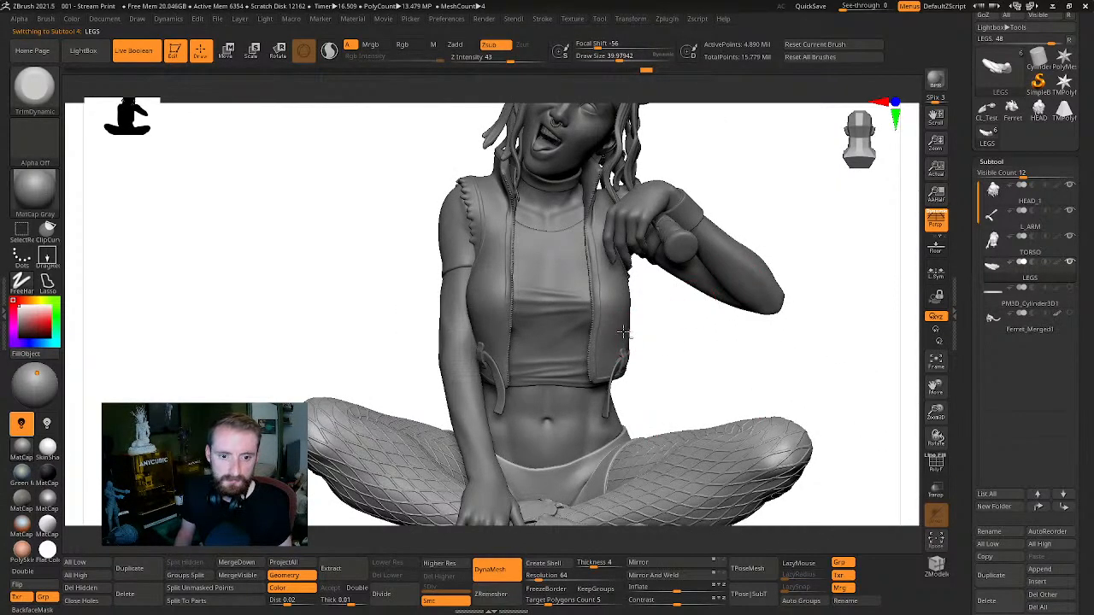
# Select TORSO, hide the other subtools, and inspect its neck, arm and waist joints from several angles
pyautogui.keyDown('alt'); pyautogui.click(634, 320); pyautogui.keyUp('alt')
pyautogui.press('Tab')
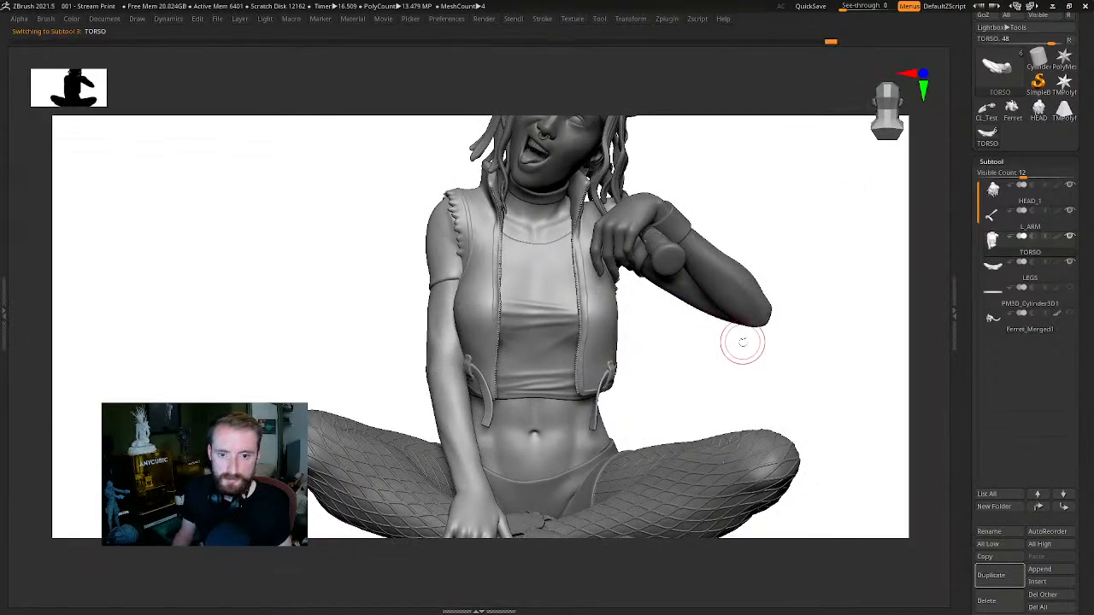
pyautogui.press('Tab')
pyautogui.moveTo(749, 342); pyautogui.dragTo(792, 369)
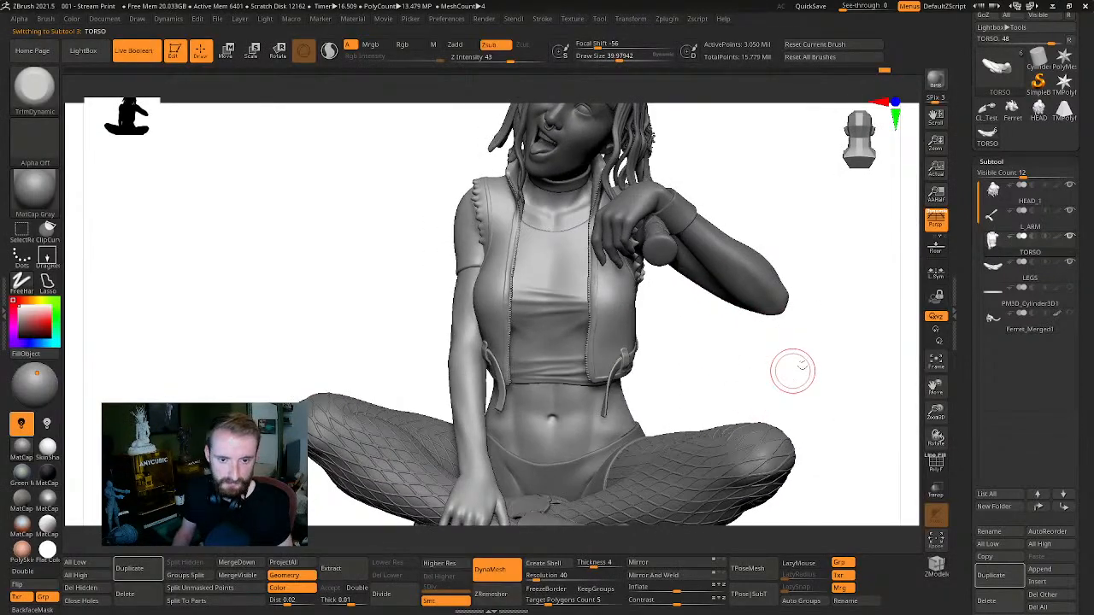
pyautogui.keyDown('shift'); pyautogui.click(1069, 236); pyautogui.keyUp('shift')
pyautogui.moveTo(869, 323); pyautogui.dragTo(757, 299)
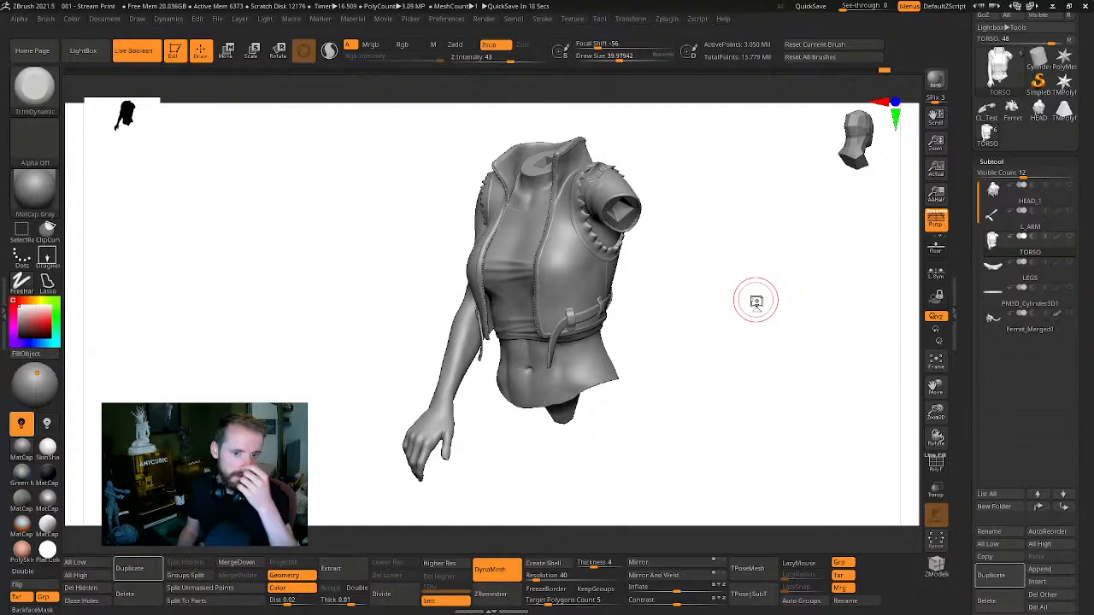
pyautogui.moveTo(795, 330)
pyautogui.mouseDown()
pyautogui.moveTo(801, 339)
pyautogui.moveTo(789, 325)
pyautogui.moveTo(752, 328)
pyautogui.moveTo(811, 322)
pyautogui.moveTo(828, 381)
pyautogui.moveTo(769, 231)
pyautogui.moveTo(795, 339)
pyautogui.moveTo(796, 283)
pyautogui.moveTo(691, 411)
pyautogui.moveTo(812, 334)
pyautogui.moveTo(786, 352)
pyautogui.mouseUp()
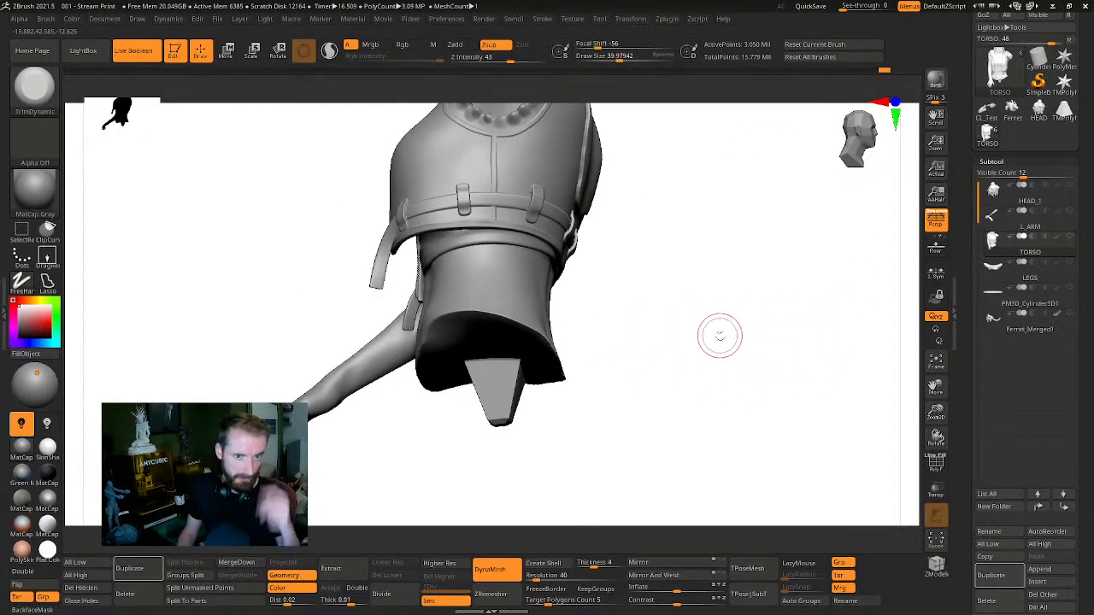
pyautogui.moveTo(719, 335)
pyautogui.mouseDown()
pyautogui.moveTo(683, 308)
pyautogui.moveTo(667, 254)
pyautogui.moveTo(833, 379)
pyautogui.moveTo(808, 364)
pyautogui.moveTo(841, 284)
pyautogui.mouseUp()
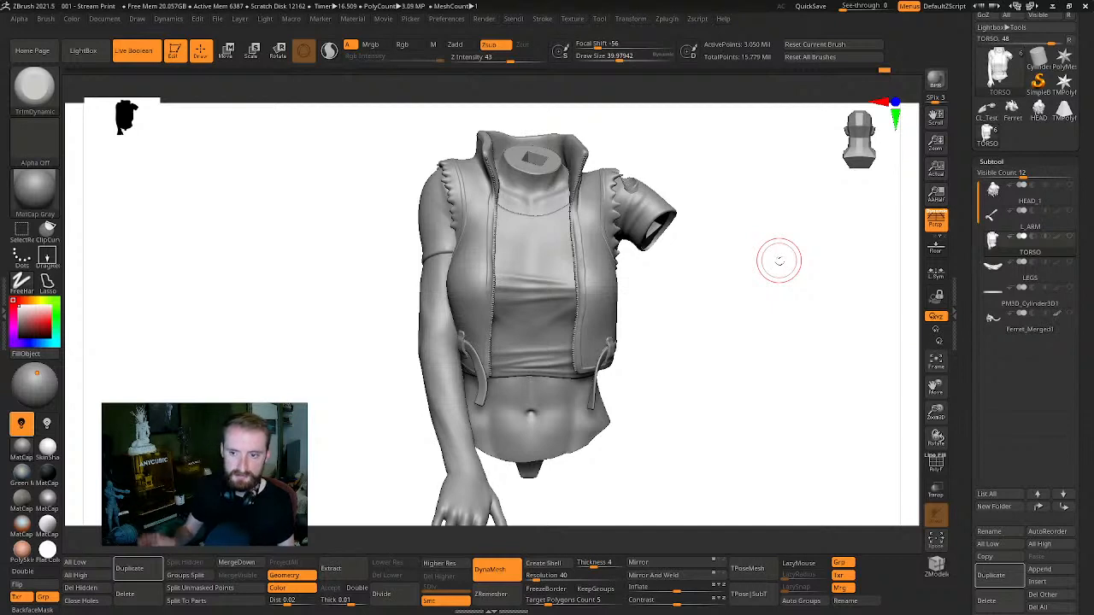
pyautogui.moveTo(1009, 231)
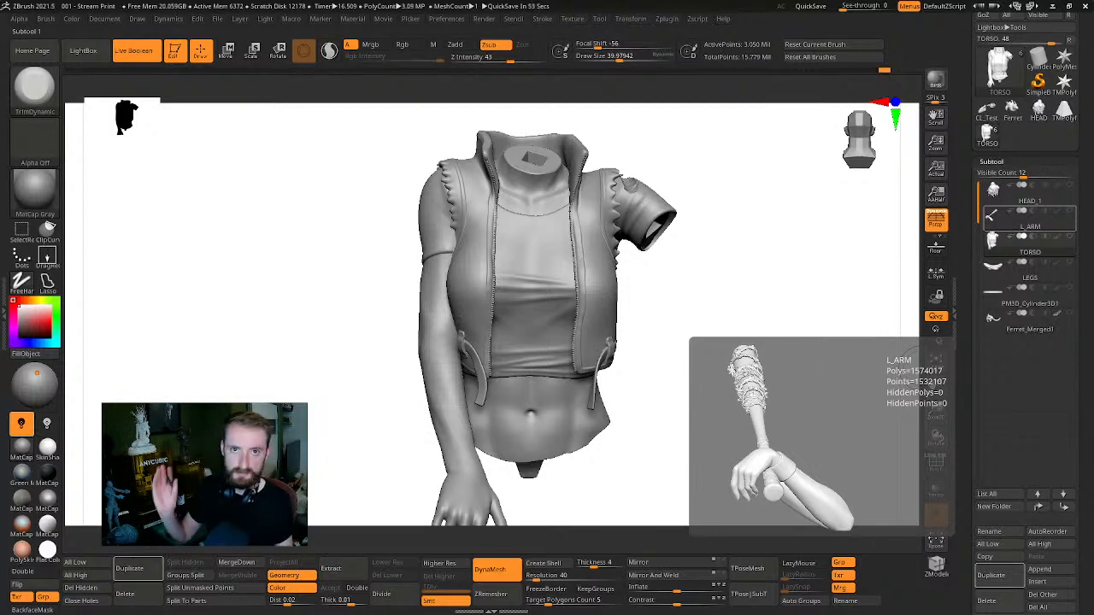
pyautogui.moveTo(781, 261); pyautogui.dragTo(828, 283)
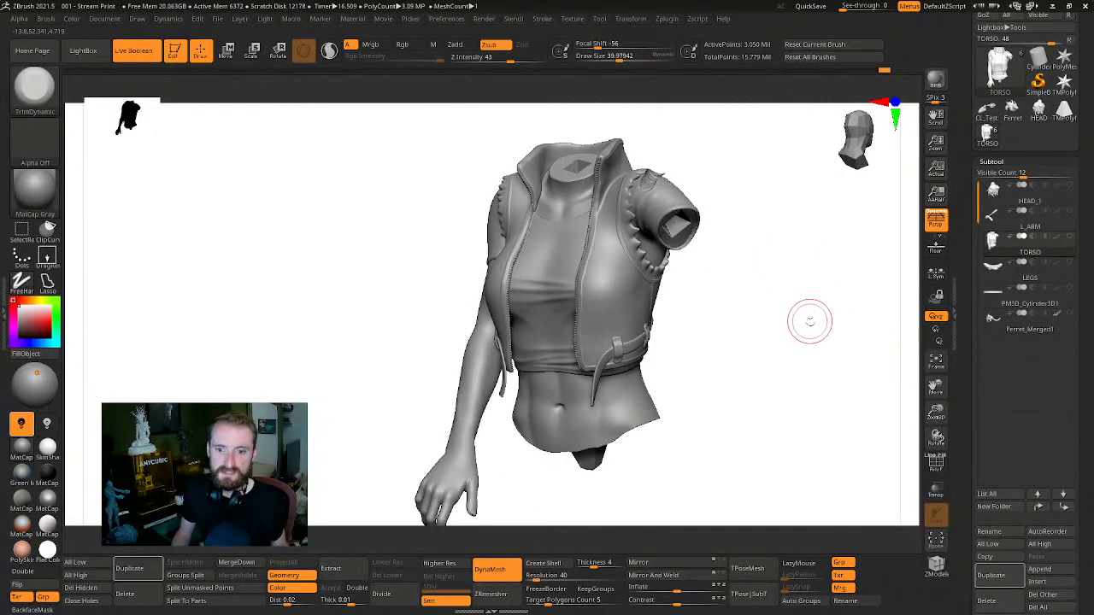
pyautogui.moveTo(809, 321)
pyautogui.mouseDown()
pyautogui.moveTo(764, 316)
pyautogui.moveTo(723, 236)
pyautogui.moveTo(789, 354)
pyautogui.moveTo(723, 244)
pyautogui.moveTo(729, 349)
pyautogui.moveTo(703, 254)
pyautogui.moveTo(720, 344)
pyautogui.moveTo(684, 348)
pyautogui.moveTo(661, 320)
pyautogui.moveTo(749, 364)
pyautogui.moveTo(744, 343)
pyautogui.moveTo(772, 366)
pyautogui.moveTo(772, 328)
pyautogui.moveTo(797, 281)
pyautogui.mouseUp()
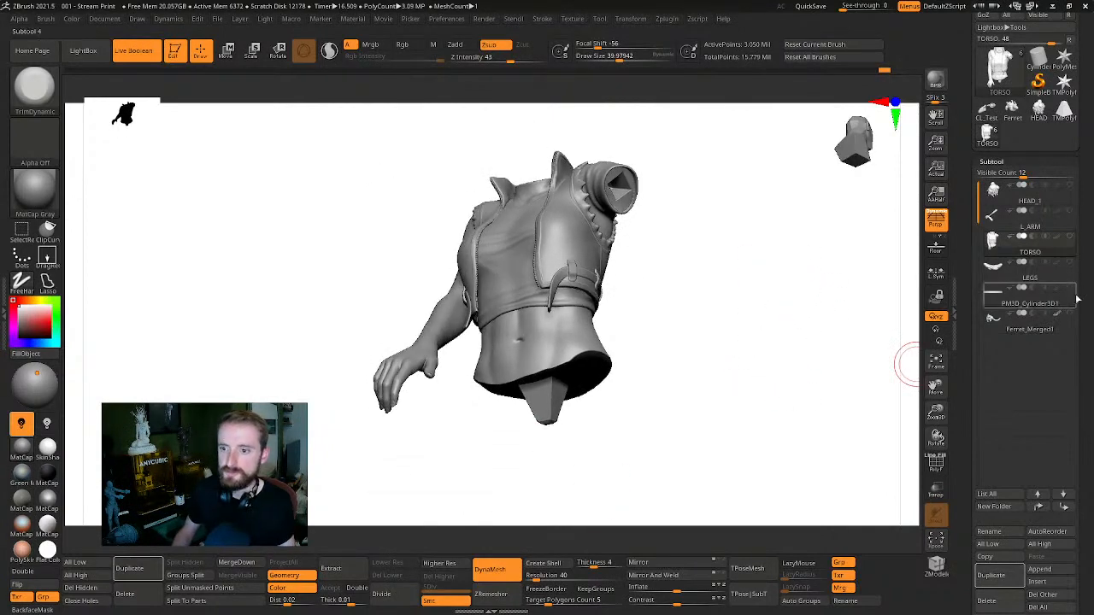
# Bring up TORSO's Geometry and DynaMesh settings and examine the square peg on the waist cut from below
pyautogui.moveTo(1077, 299); pyautogui.dragTo(1083, 157)
pyautogui.click(988, 224)
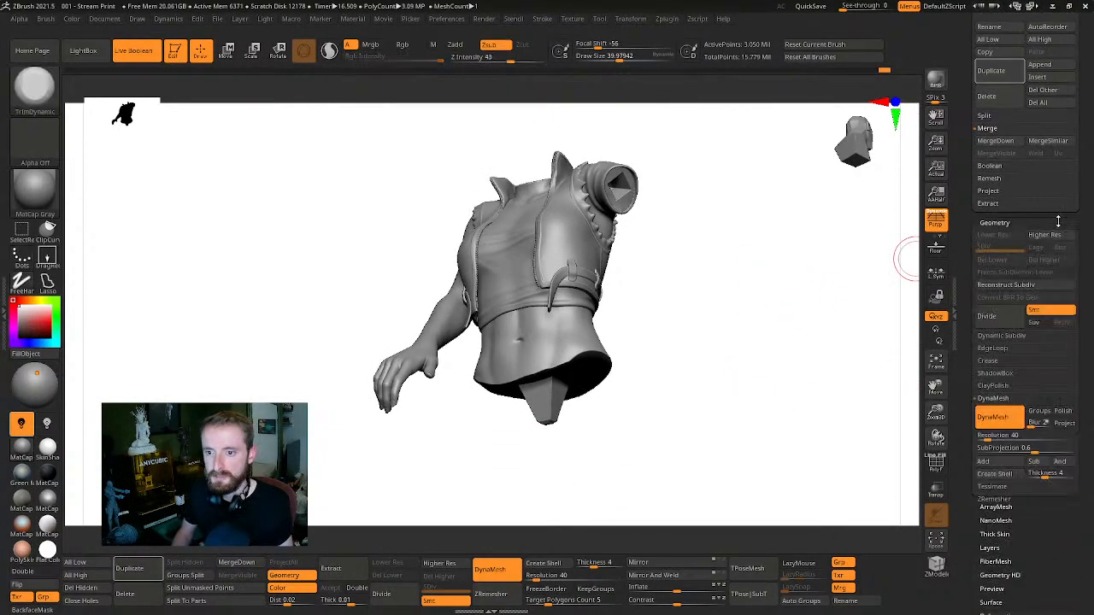
pyautogui.moveTo(819, 330)
pyautogui.mouseDown()
pyautogui.moveTo(812, 290)
pyautogui.moveTo(818, 316)
pyautogui.moveTo(848, 285)
pyautogui.mouseUp()
pyautogui.moveTo(1082, 274); pyautogui.dragTo(1081, 213)
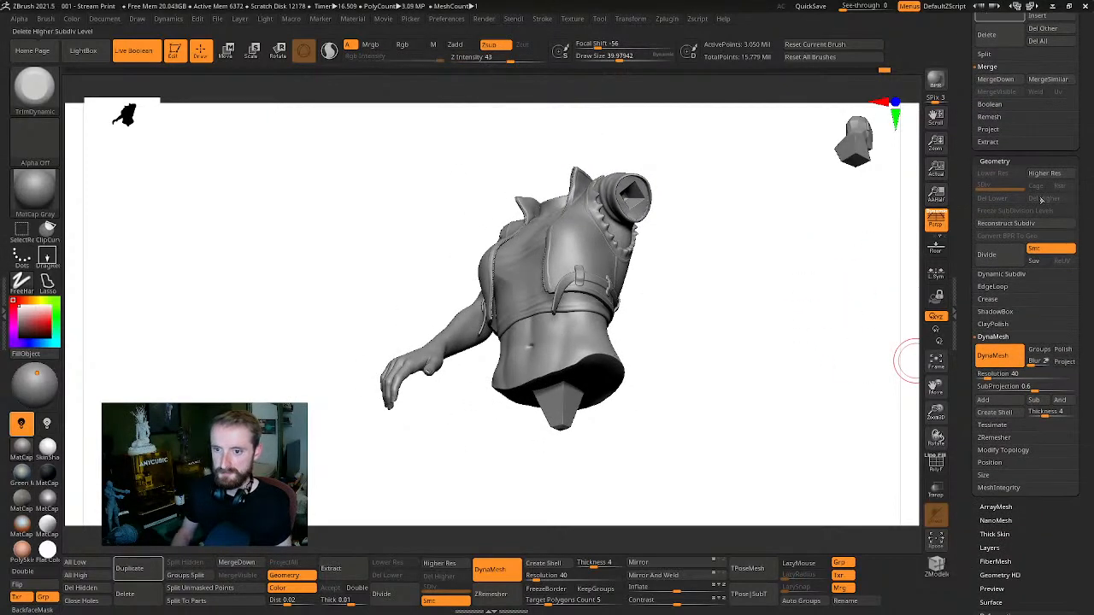
pyautogui.moveTo(782, 332)
pyautogui.mouseDown()
pyautogui.moveTo(835, 313)
pyautogui.moveTo(840, 279)
pyautogui.moveTo(820, 322)
pyautogui.moveTo(772, 205)
pyautogui.moveTo(801, 295)
pyautogui.moveTo(801, 264)
pyautogui.moveTo(849, 291)
pyautogui.mouseUp()
pyautogui.moveTo(752, 282)
pyautogui.mouseDown()
pyautogui.moveTo(781, 305)
pyautogui.moveTo(612, 291)
pyautogui.mouseUp()
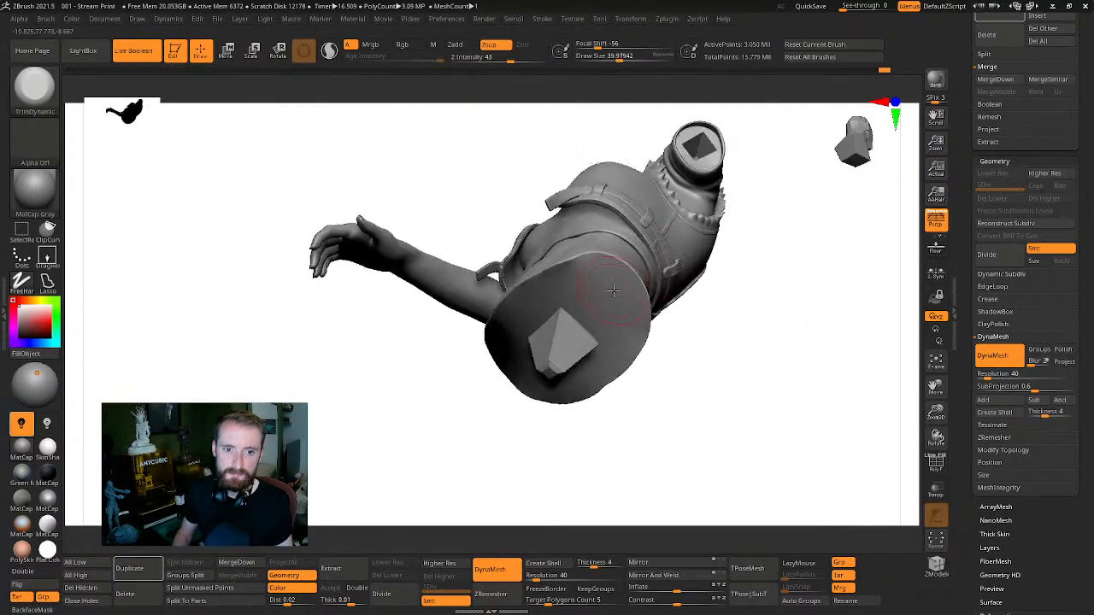
pyautogui.moveTo(756, 340); pyautogui.dragTo(583, 287)
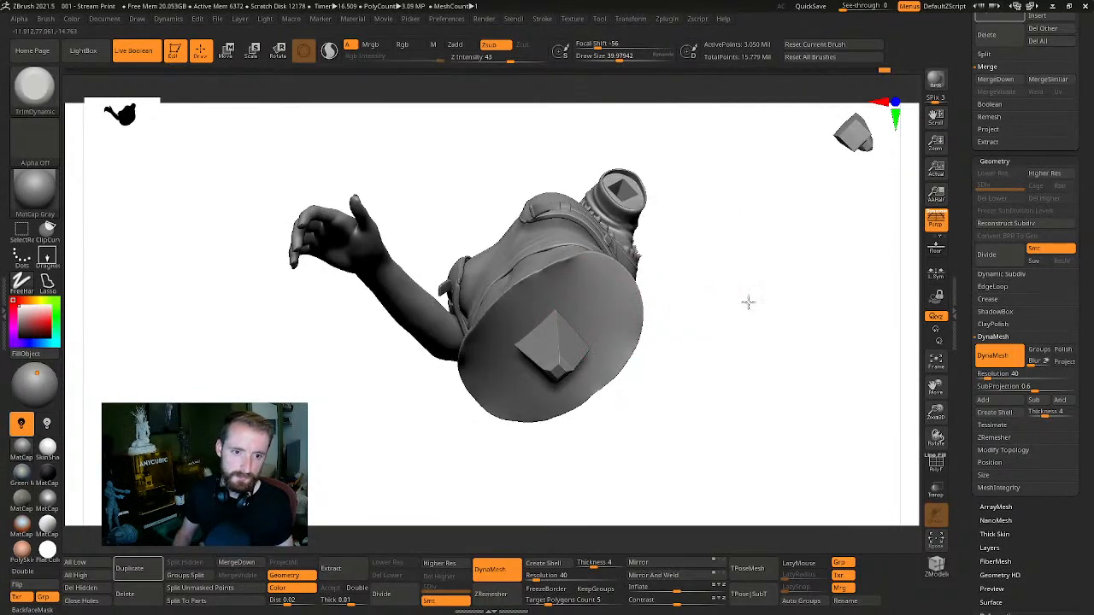
pyautogui.moveTo(748, 302)
pyautogui.mouseDown()
pyautogui.moveTo(730, 279)
pyautogui.moveTo(760, 274)
pyautogui.moveTo(729, 340)
pyautogui.moveTo(715, 273)
pyautogui.mouseUp()
pyautogui.moveTo(646, 293)
pyautogui.mouseDown()
pyautogui.moveTo(590, 321)
pyautogui.moveTo(574, 302)
pyautogui.mouseUp()
# Set the draw size to about 11.6 and choose the IMM Primitives brush with the Insert Cylinder mesh
pyautogui.press('s')
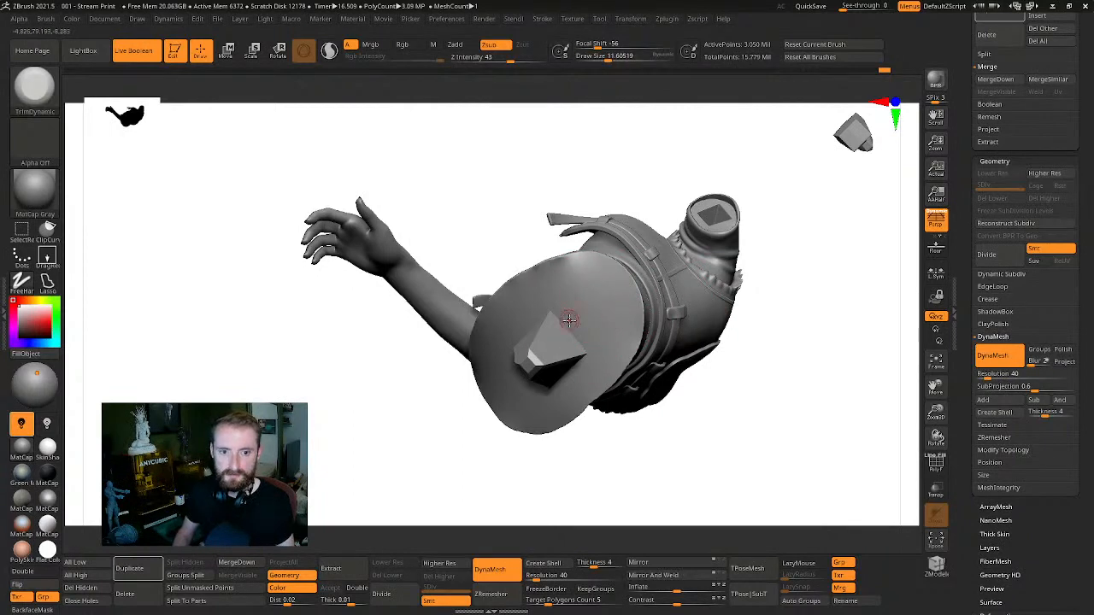
pyautogui.moveTo(769, 368); pyautogui.dragTo(820, 419)
pyautogui.moveTo(762, 331)
pyautogui.mouseDown()
pyautogui.moveTo(800, 362)
pyautogui.moveTo(615, 341)
pyautogui.moveTo(702, 378)
pyautogui.moveTo(442, 430)
pyautogui.moveTo(764, 332)
pyautogui.moveTo(796, 366)
pyautogui.moveTo(796, 328)
pyautogui.moveTo(781, 313)
pyautogui.moveTo(847, 296)
pyautogui.mouseUp()
pyautogui.moveTo(792, 335); pyautogui.dragTo(881, 265)
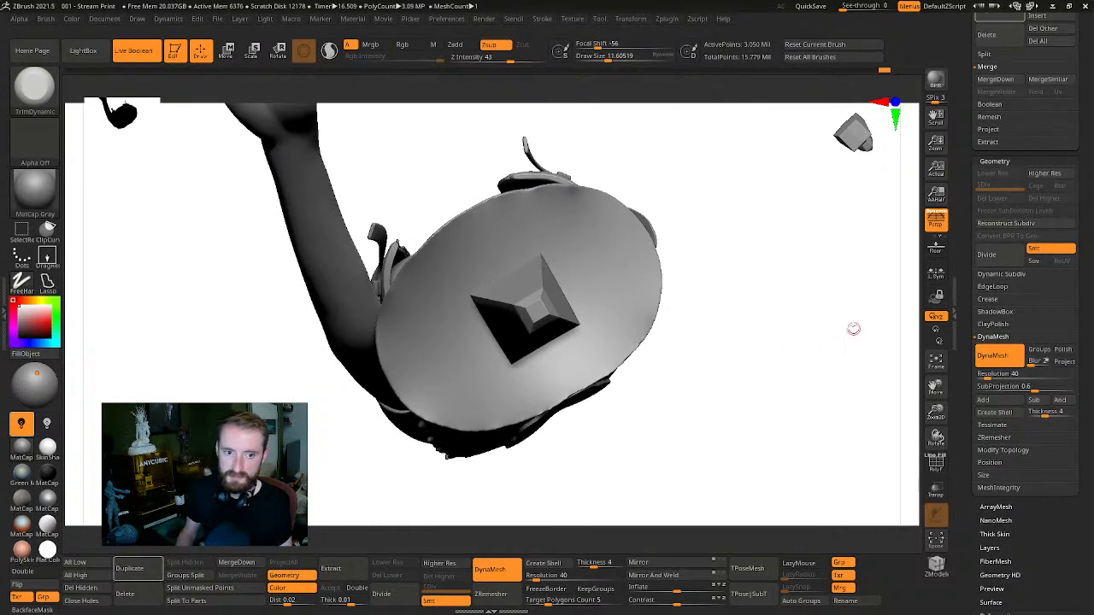
pyautogui.moveTo(853, 328)
pyautogui.mouseDown()
pyautogui.moveTo(866, 256)
pyautogui.moveTo(832, 289)
pyautogui.mouseUp()
pyautogui.press('b')
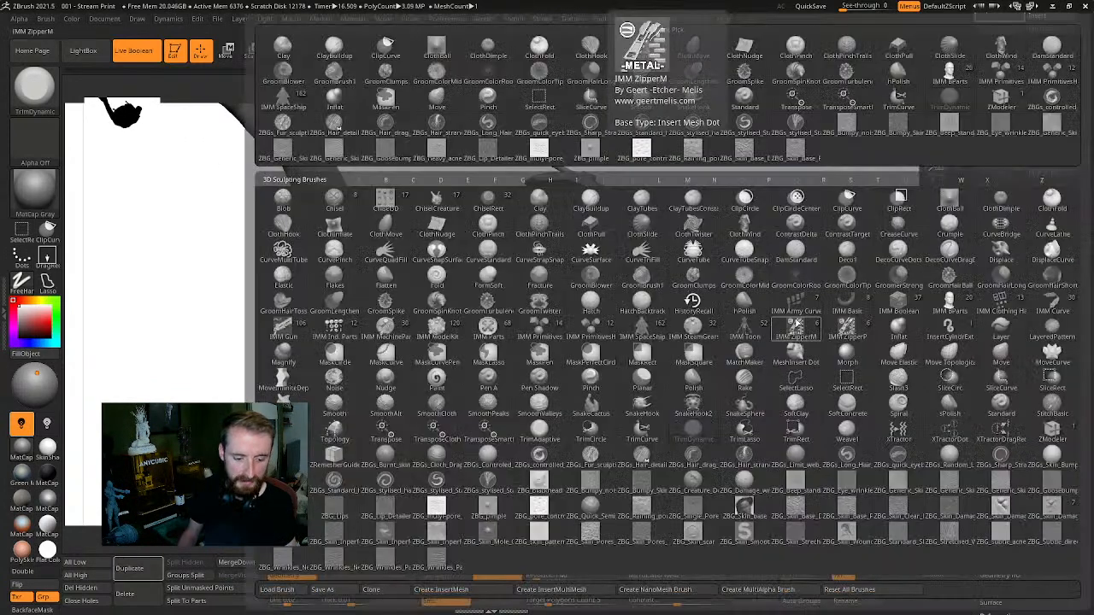
pyautogui.press('i')
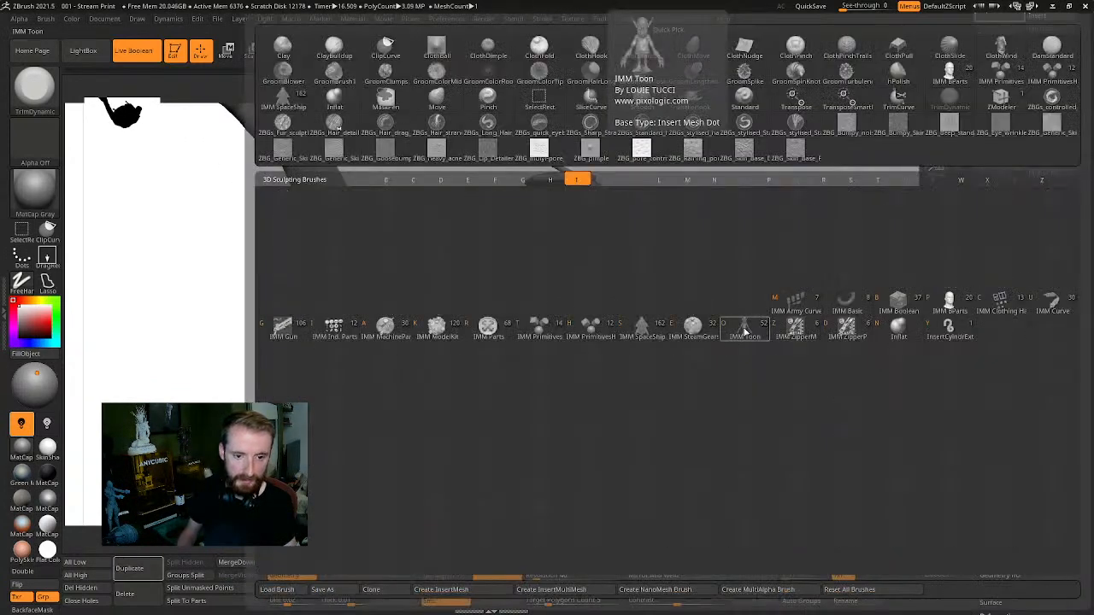
pyautogui.click(538, 332)
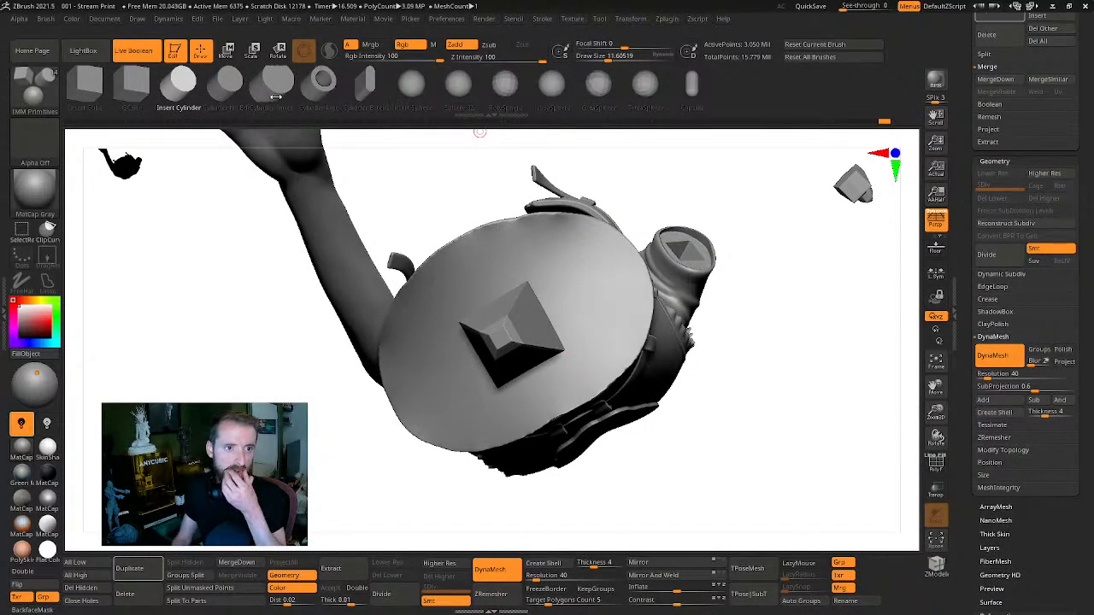
pyautogui.moveTo(836, 328); pyautogui.dragTo(827, 329)
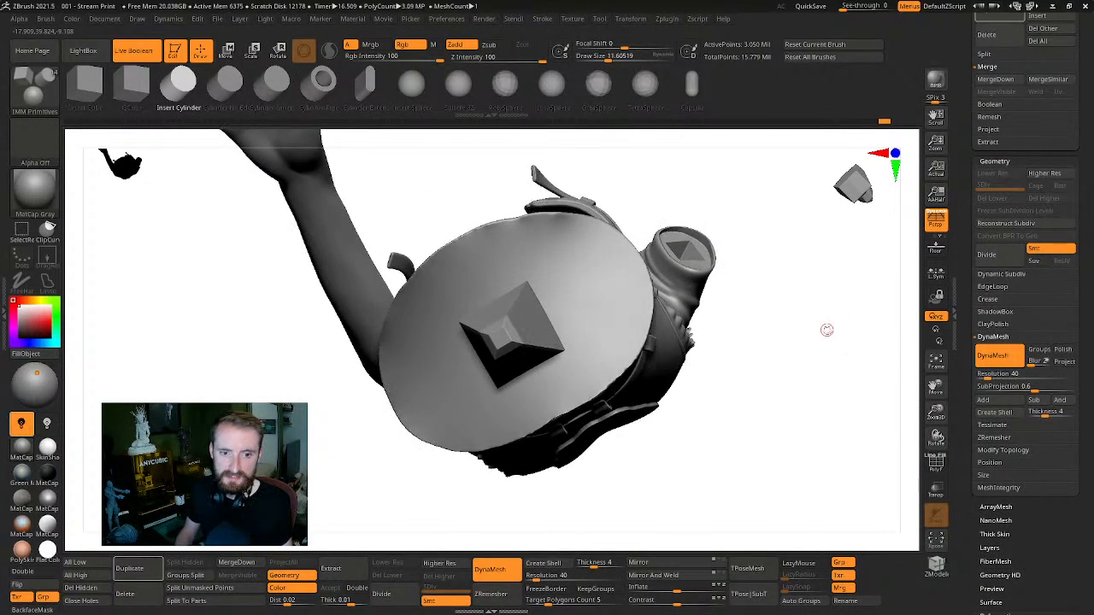
# Insert a small cylinder on TORSO's waist cut beside the square peg, undoing unwanted placements
pyautogui.moveTo(583, 295); pyautogui.dragTo(628, 299)
pyautogui.hotkey('ctrl', 'z')
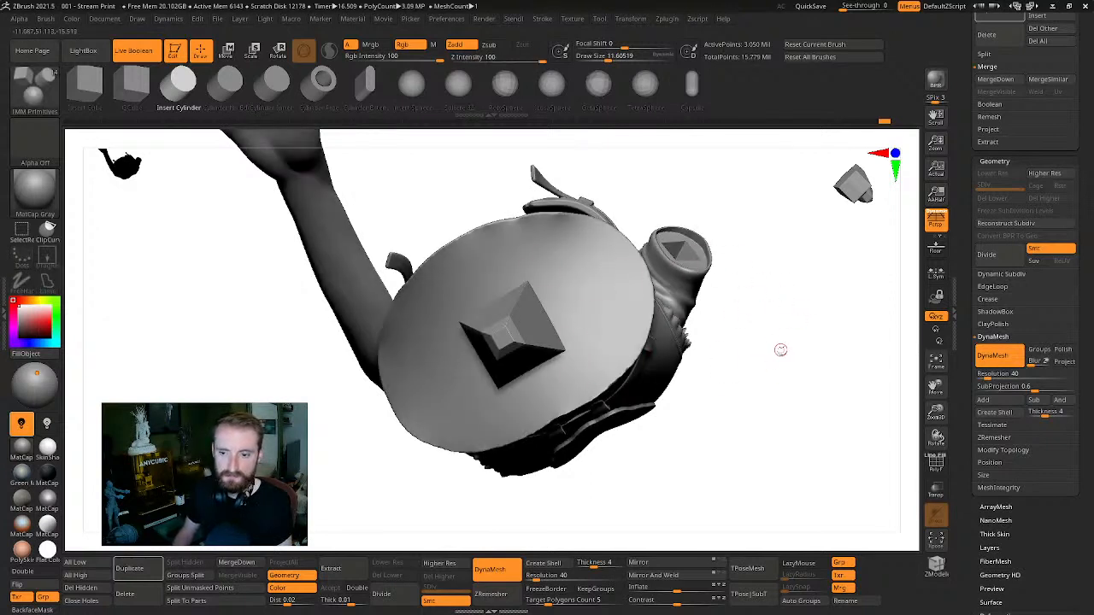
pyautogui.moveTo(781, 349); pyautogui.dragTo(796, 336)
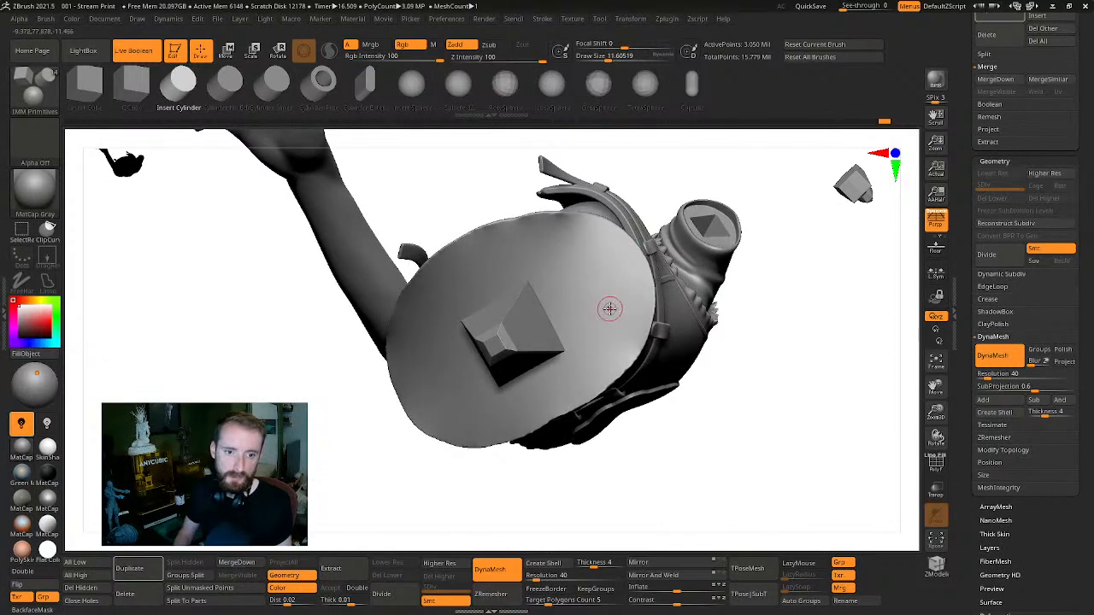
pyautogui.moveTo(1086, 115); pyautogui.dragTo(1090, 264)
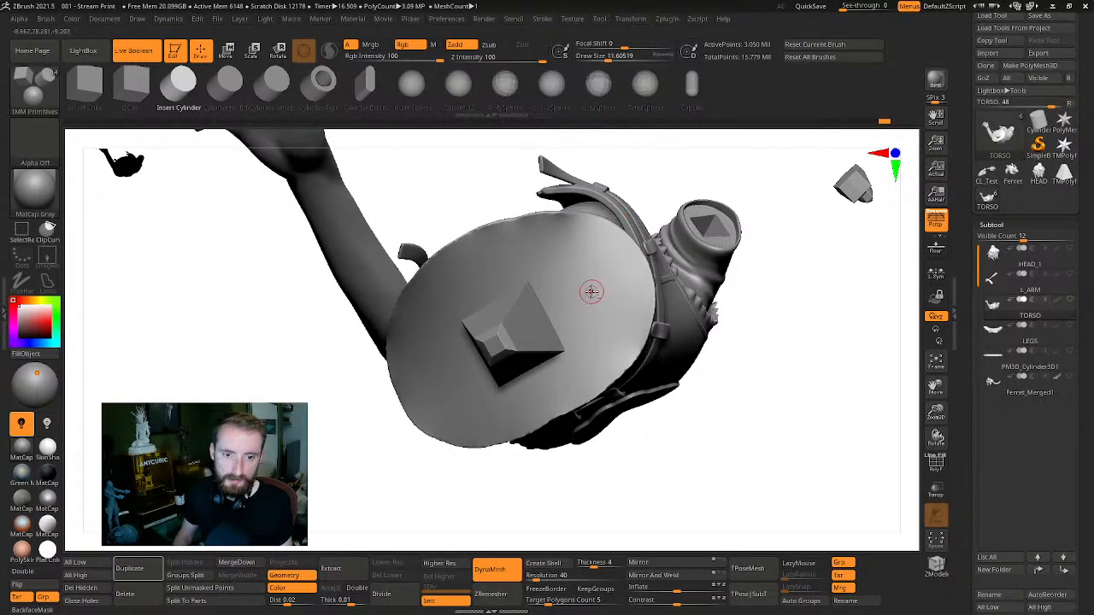
pyautogui.moveTo(584, 296); pyautogui.dragTo(595, 312)
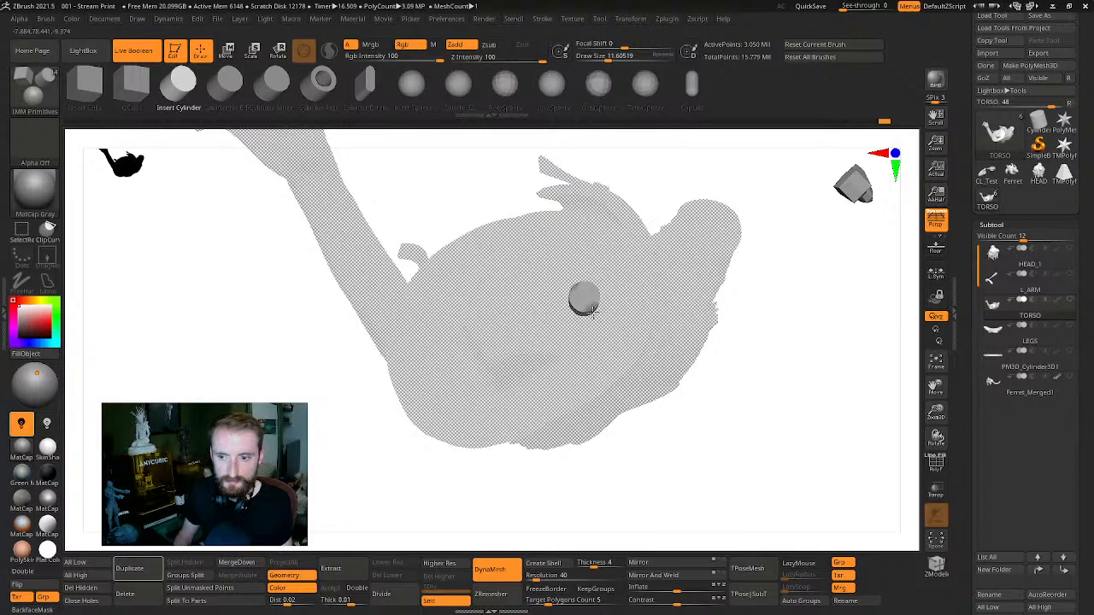
pyautogui.moveTo(586, 313); pyautogui.dragTo(585, 312)
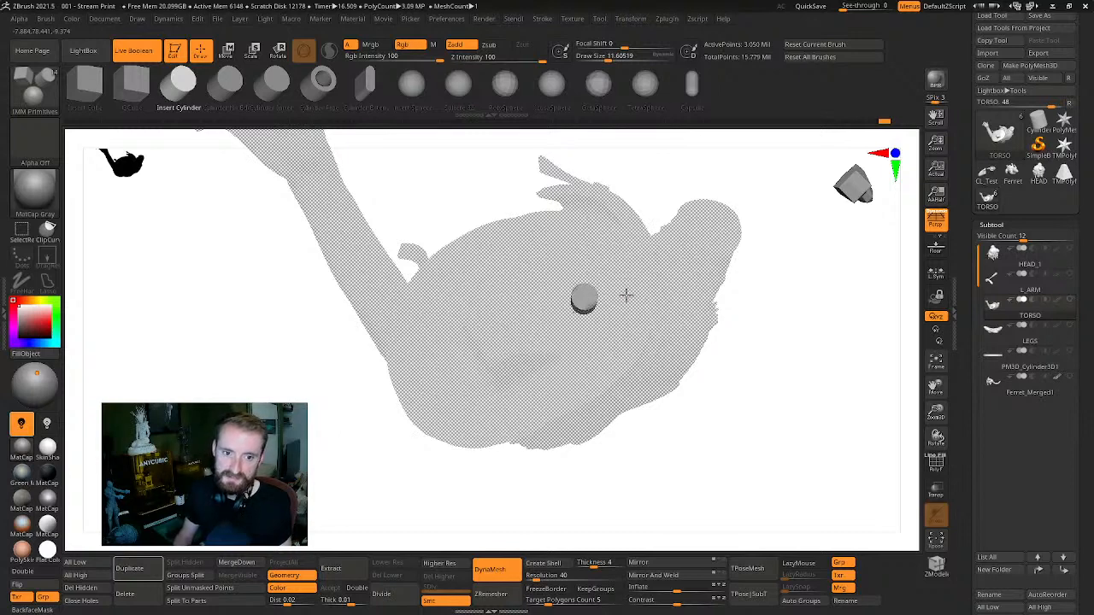
pyautogui.hotkey('ctrl', 'z')
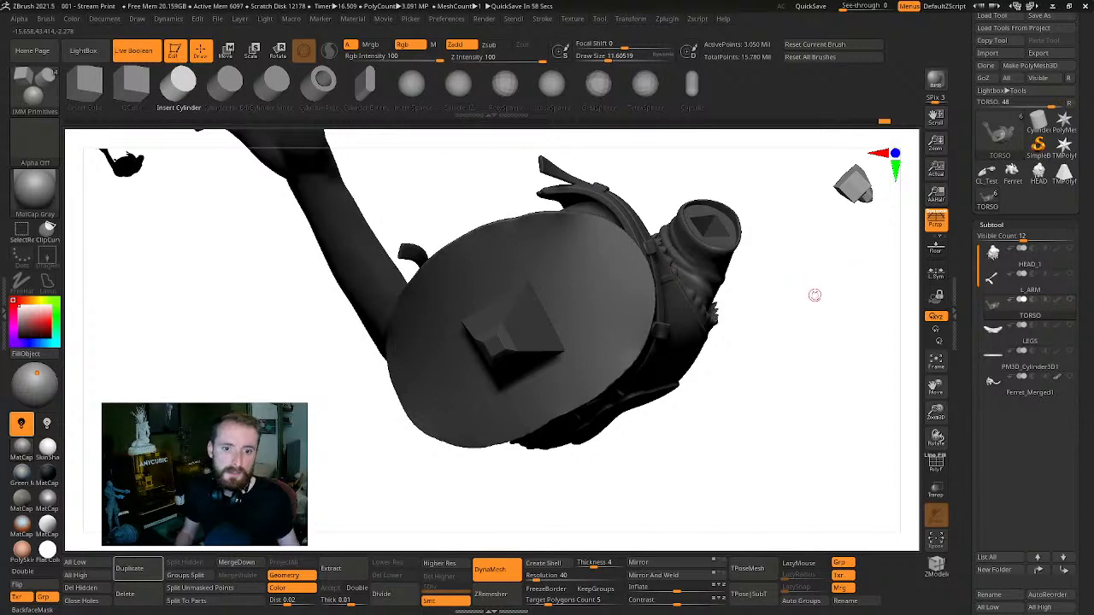
# Position the inserted cylinder along its axis so it projects from the waist cut beside the square peg
pyautogui.moveTo(814, 295); pyautogui.dragTo(627, 375)
pyautogui.press('w')
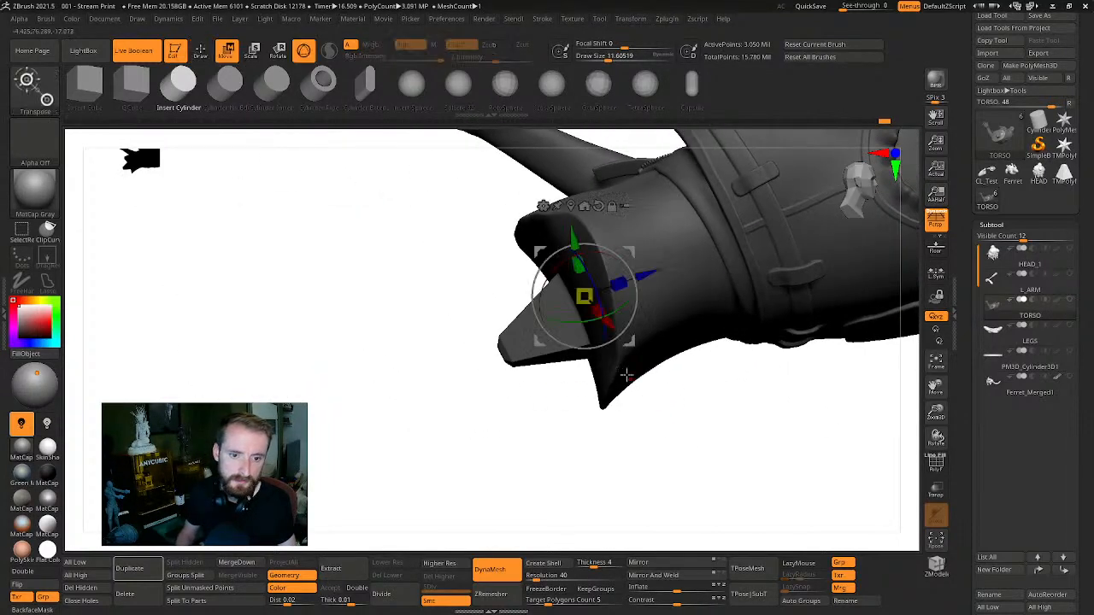
pyautogui.moveTo(642, 276); pyautogui.dragTo(620, 285)
pyautogui.press('q')
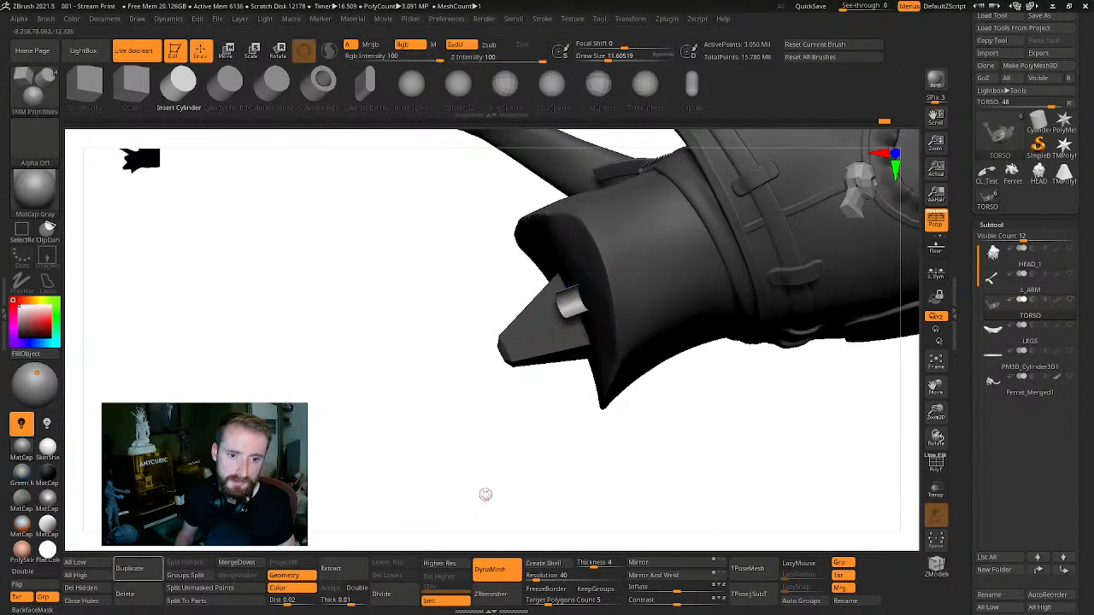
pyautogui.keyDown('alt'); pyautogui.moveTo(485, 495); pyautogui.dragTo(545, 504); pyautogui.keyUp('alt')
pyautogui.moveTo(339, 299); pyautogui.dragTo(509, 339)
pyautogui.press('w')
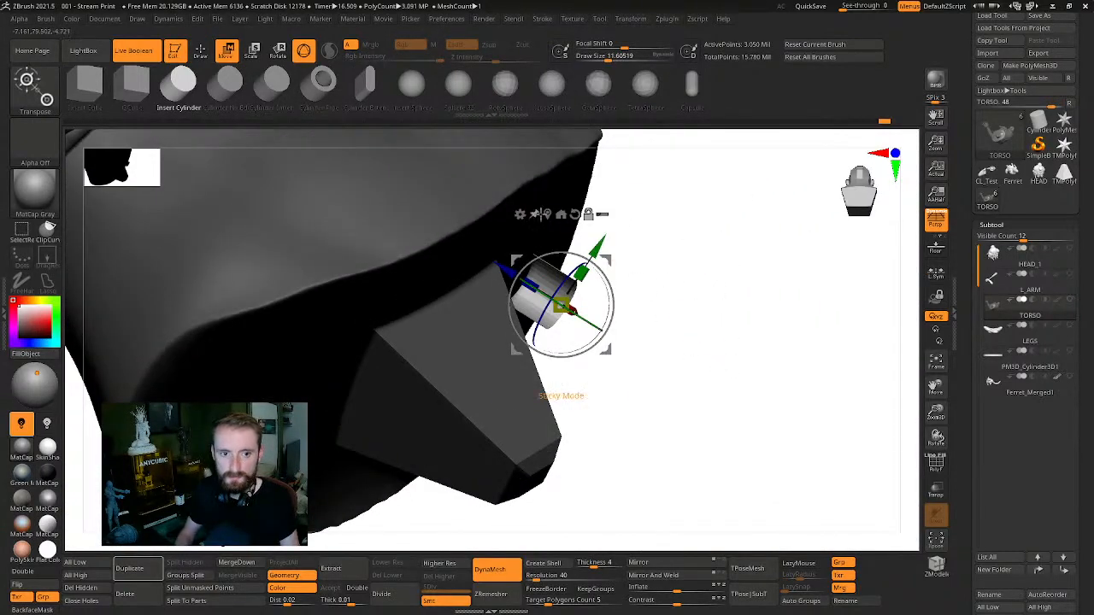
pyautogui.moveTo(504, 269)
pyautogui.keyDown('alt'); pyautogui.mouseDown()
pyautogui.moveTo(461, 243)
pyautogui.moveTo(532, 281)
pyautogui.moveTo(480, 250)
pyautogui.mouseUp(); pyautogui.keyUp('alt')
pyautogui.press('q')
pyautogui.moveTo(661, 240)
pyautogui.mouseDown()
pyautogui.moveTo(725, 253)
pyautogui.moveTo(692, 226)
pyautogui.moveTo(733, 288)
pyautogui.moveTo(777, 308)
pyautogui.moveTo(747, 273)
pyautogui.moveTo(690, 265)
pyautogui.moveTo(688, 154)
pyautogui.moveTo(723, 339)
pyautogui.moveTo(738, 361)
pyautogui.moveTo(778, 253)
pyautogui.moveTo(725, 305)
pyautogui.moveTo(727, 282)
pyautogui.mouseUp()
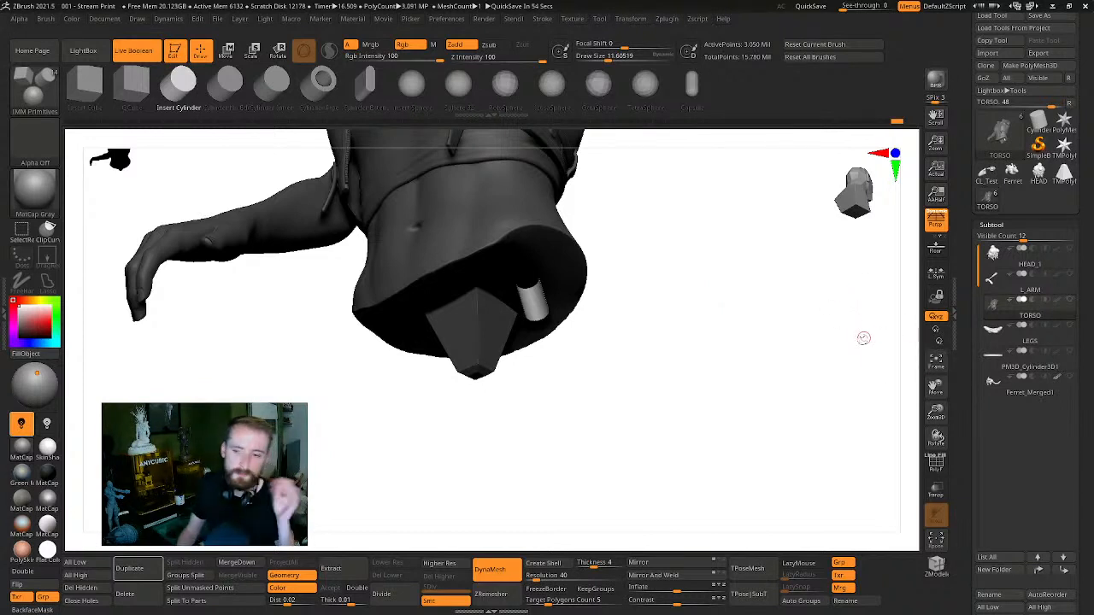
# Examine the cylinder beside the waist peg and read the description of DynaMesh's Create Shell option
pyautogui.scroll(-10, 1078, 258)
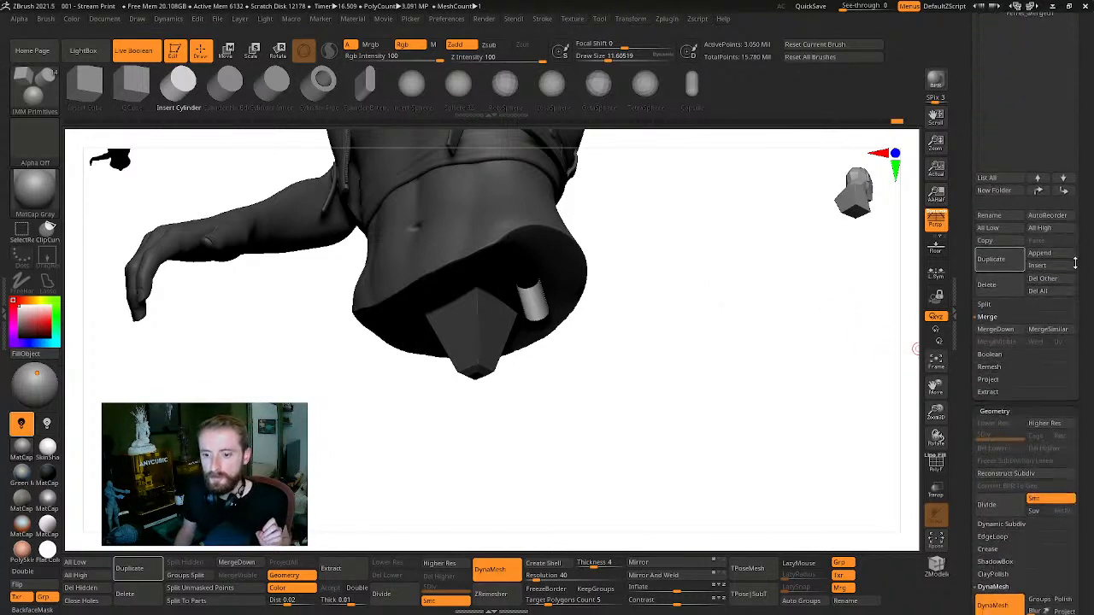
pyautogui.scroll(-5, 1078, 258)
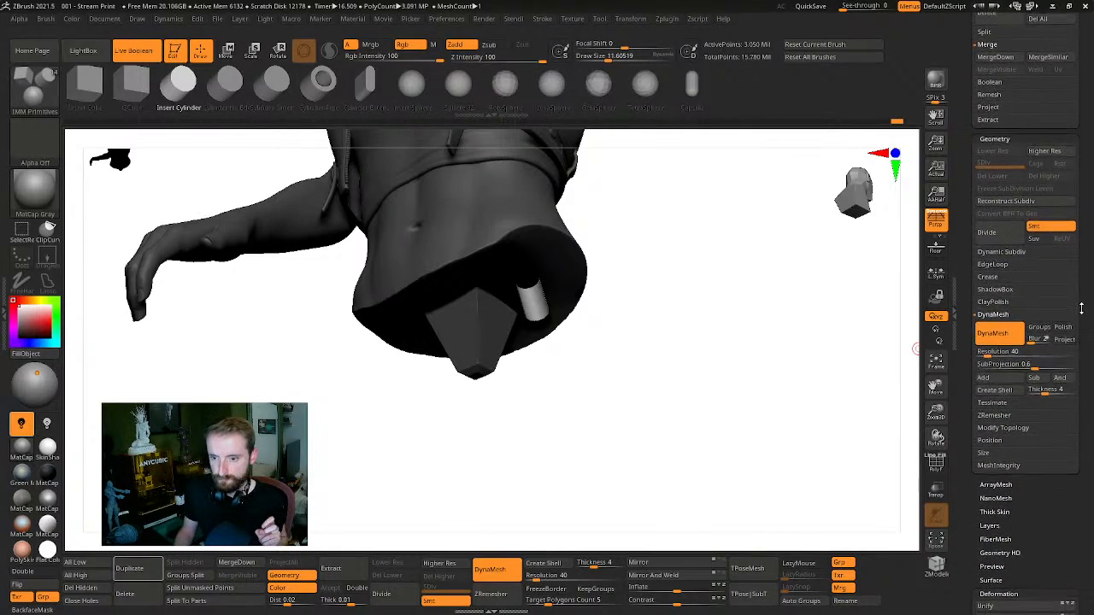
pyautogui.moveTo(739, 362); pyautogui.dragTo(779, 379)
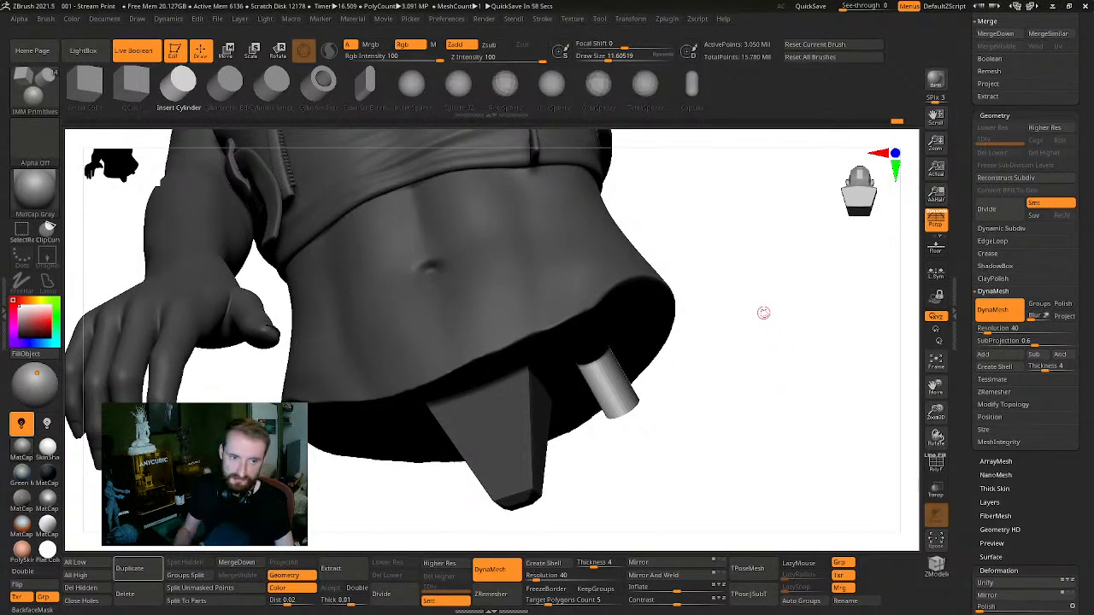
pyautogui.keyDown('alt'); pyautogui.moveTo(759, 241); pyautogui.dragTo(762, 434); pyautogui.keyUp('alt')
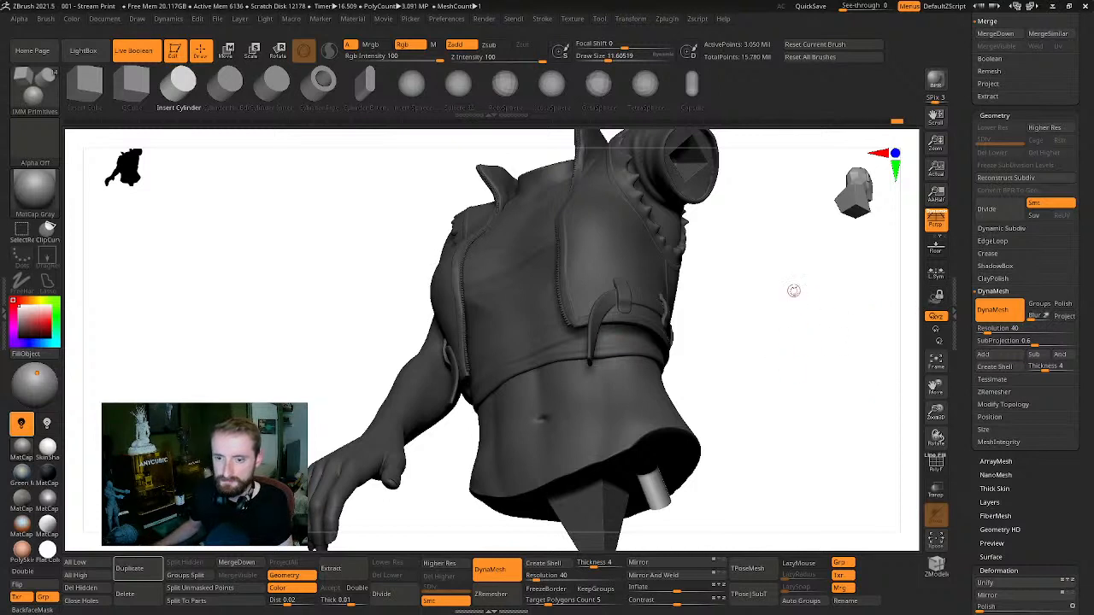
pyautogui.moveTo(774, 368); pyautogui.dragTo(726, 257)
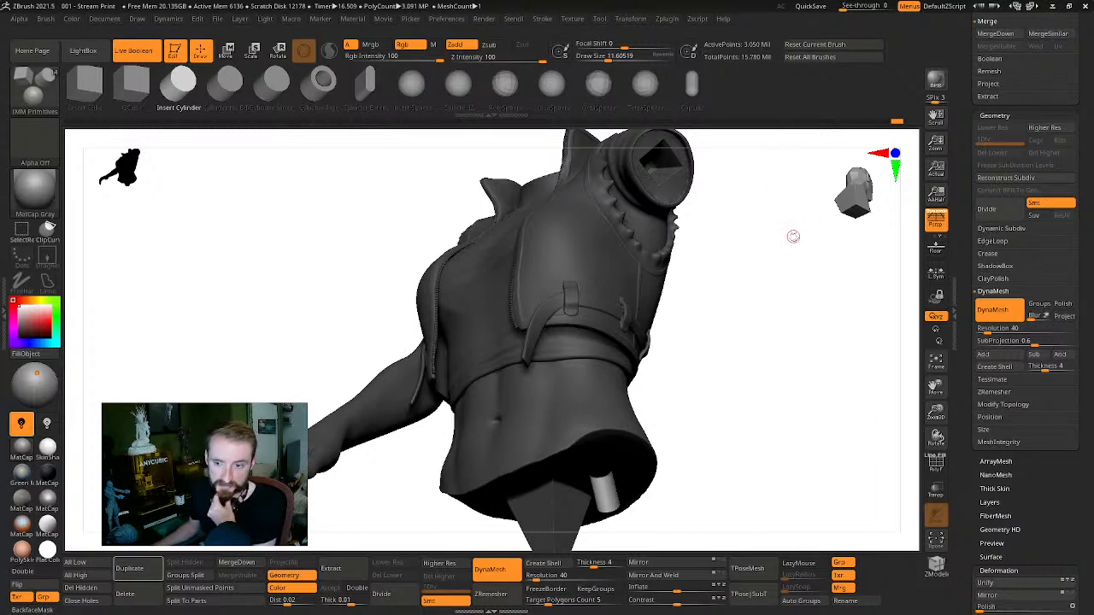
pyautogui.moveTo(1086, 347); pyautogui.dragTo(1088, 334)
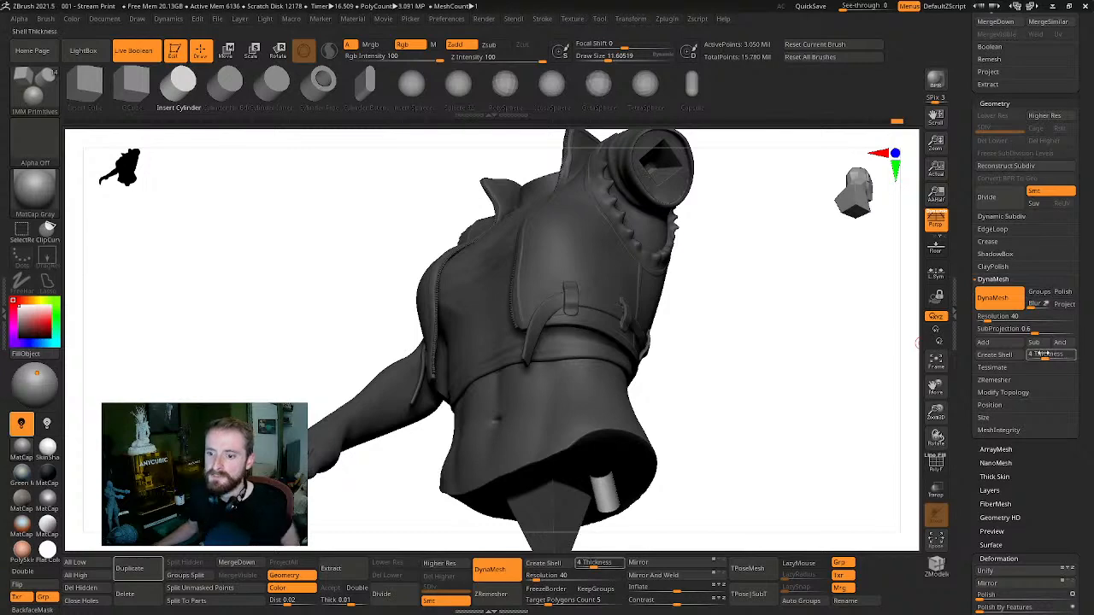
pyautogui.scroll(5, 1078, 222)
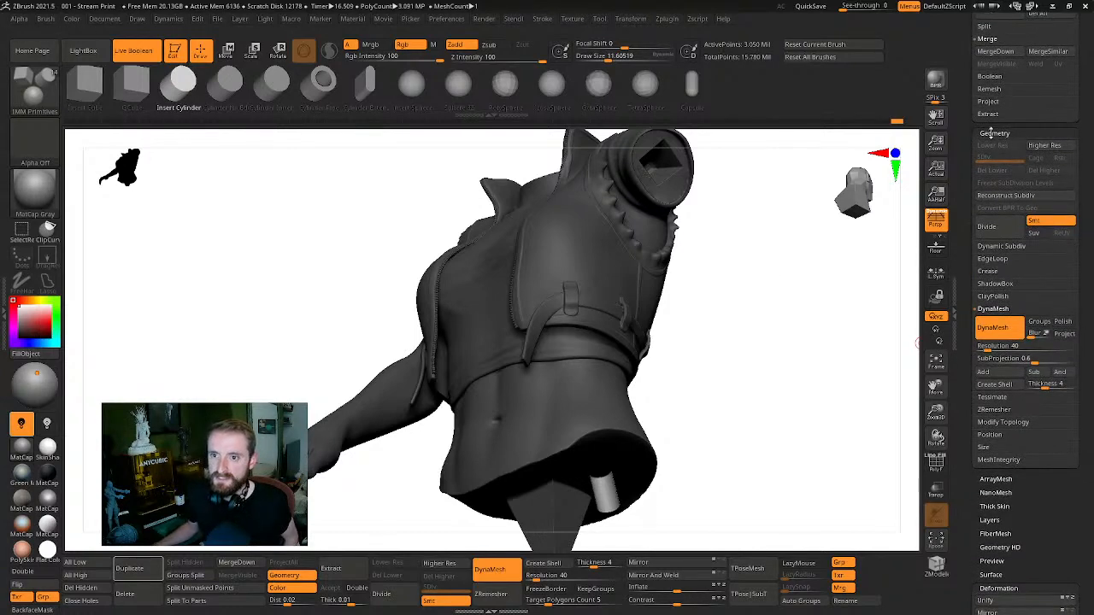
pyautogui.scroll(10, 1068, 290)
pyautogui.scroll(-15, 1065, 306)
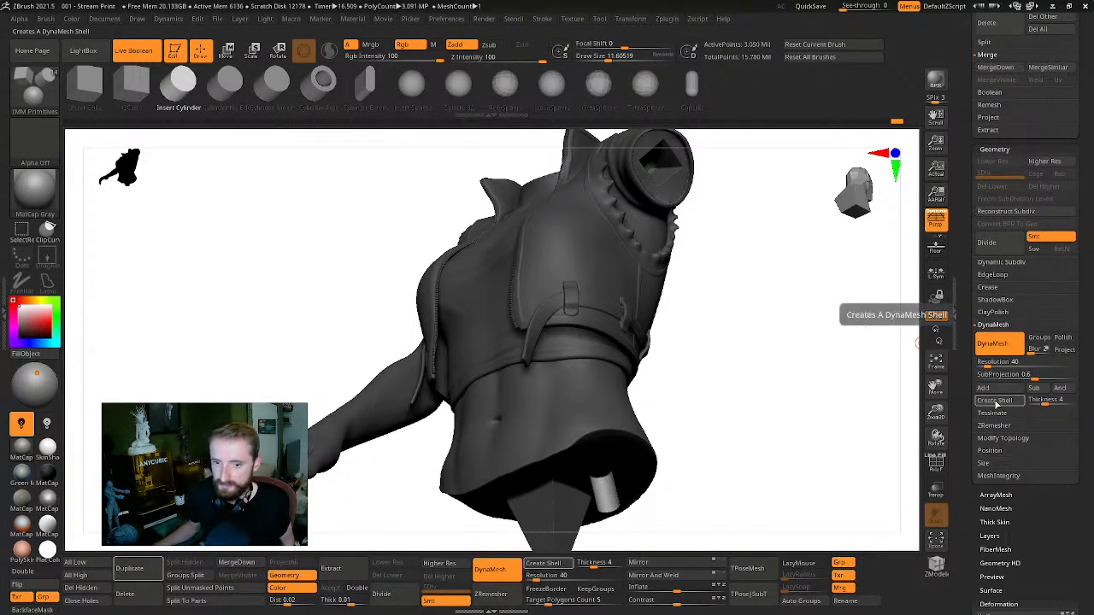
pyautogui.press('ctrl')
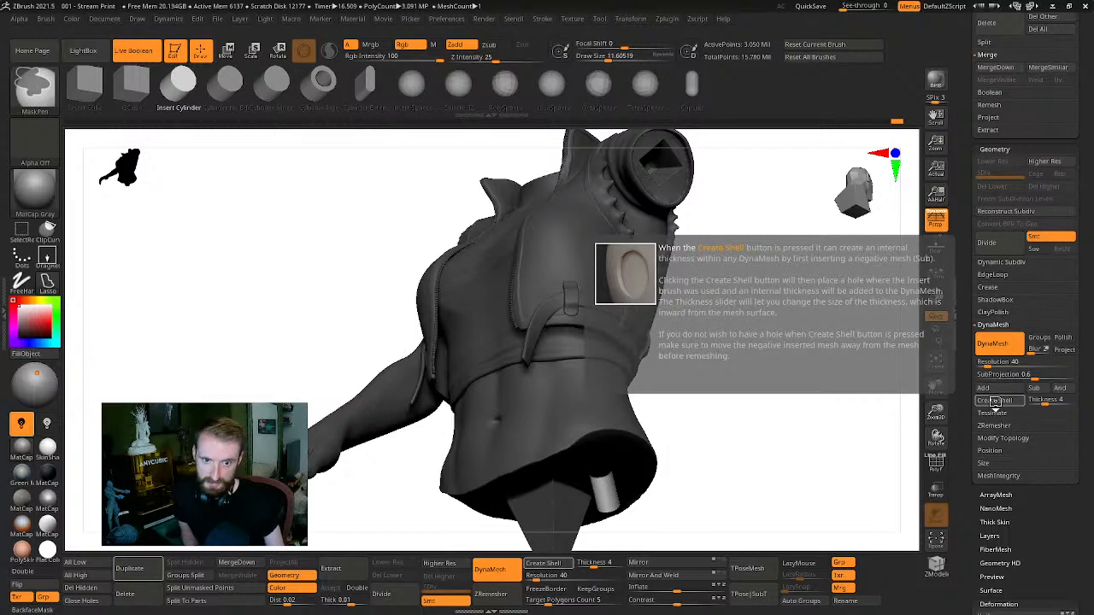
# Clear TORSO's mask and create a DynaMesh shell with thickness 4 using the cylinder inserted in the waist cut
pyautogui.click(993, 401)
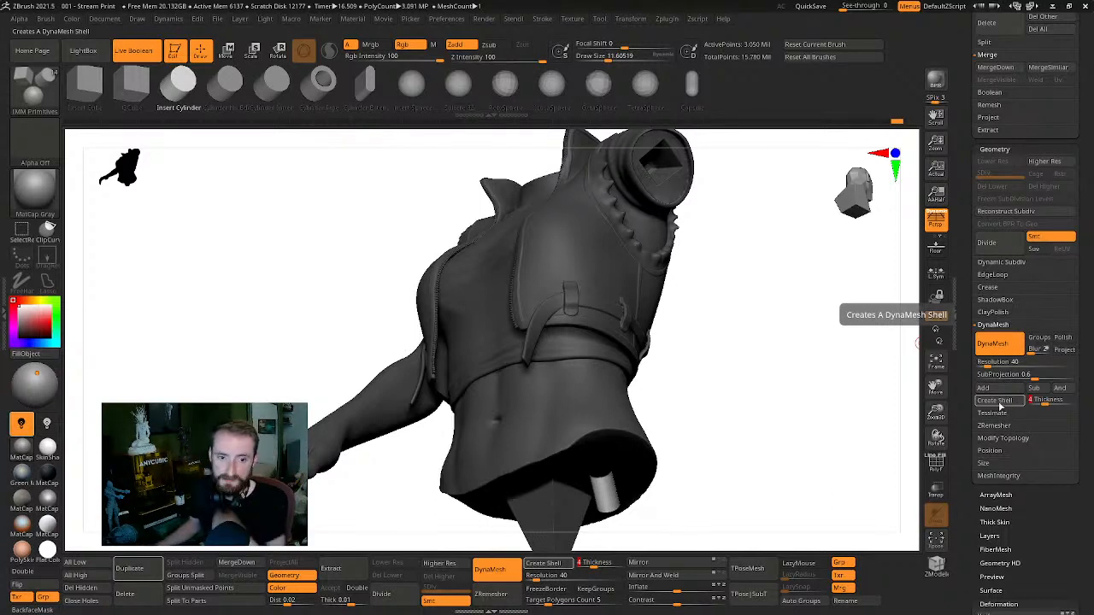
pyautogui.moveTo(894, 371); pyautogui.dragTo(838, 317)
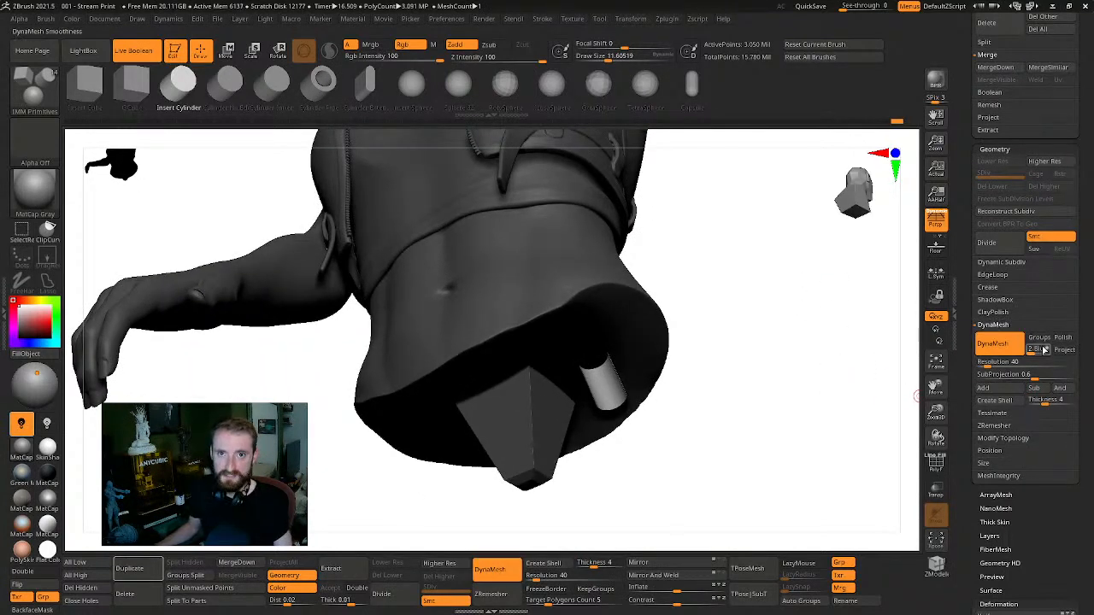
pyautogui.moveTo(812, 376); pyautogui.dragTo(811, 402)
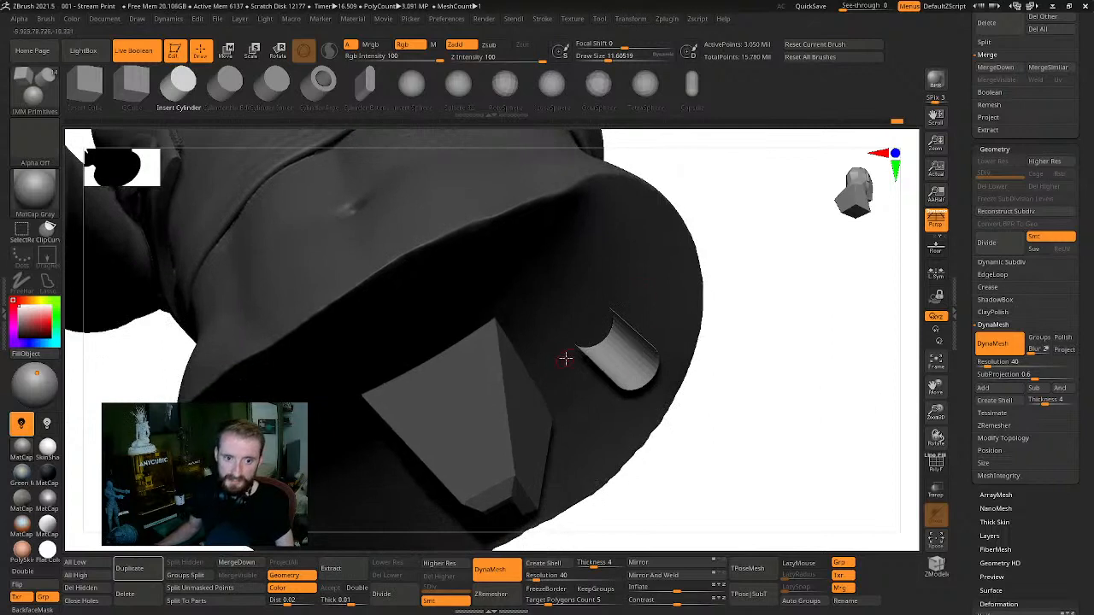
pyautogui.click(1002, 402)
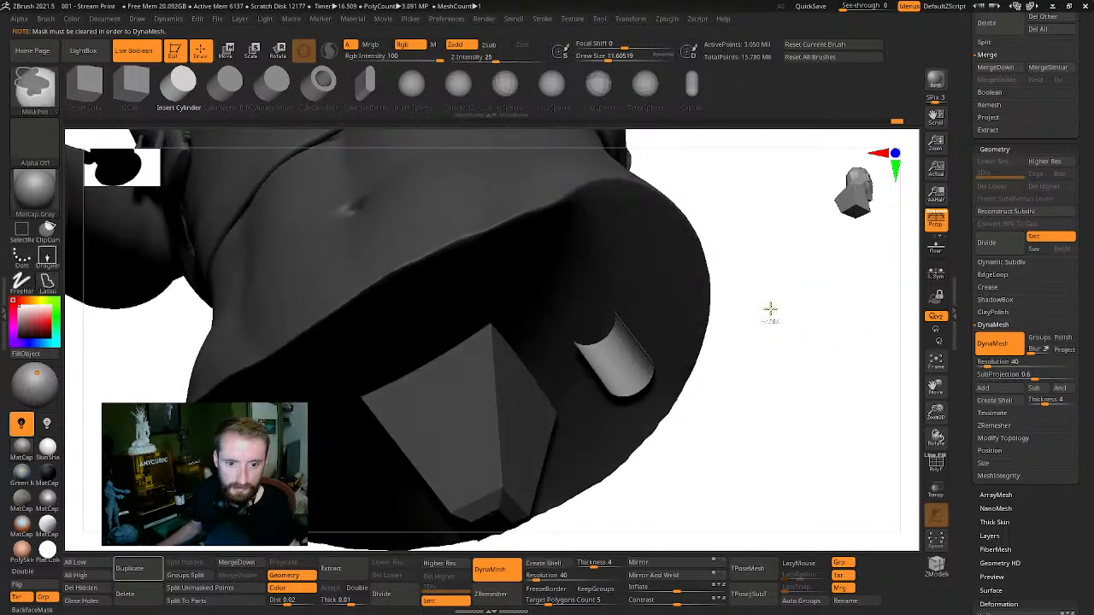
pyautogui.keyDown('ctrl'); pyautogui.moveTo(769, 310); pyautogui.dragTo(808, 408); pyautogui.keyUp('ctrl')
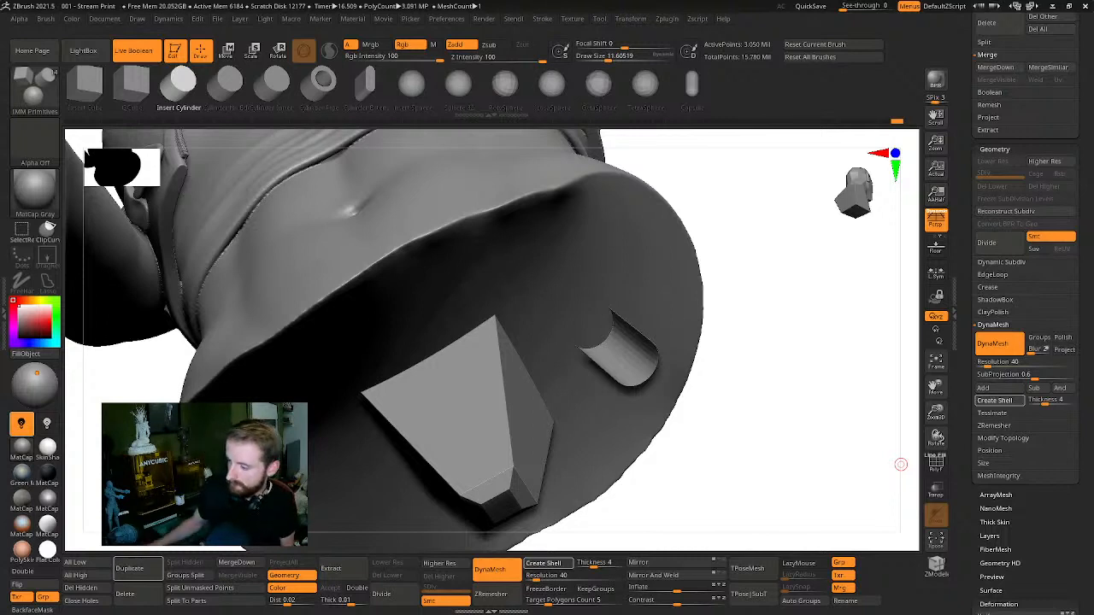
pyautogui.click(994, 400)
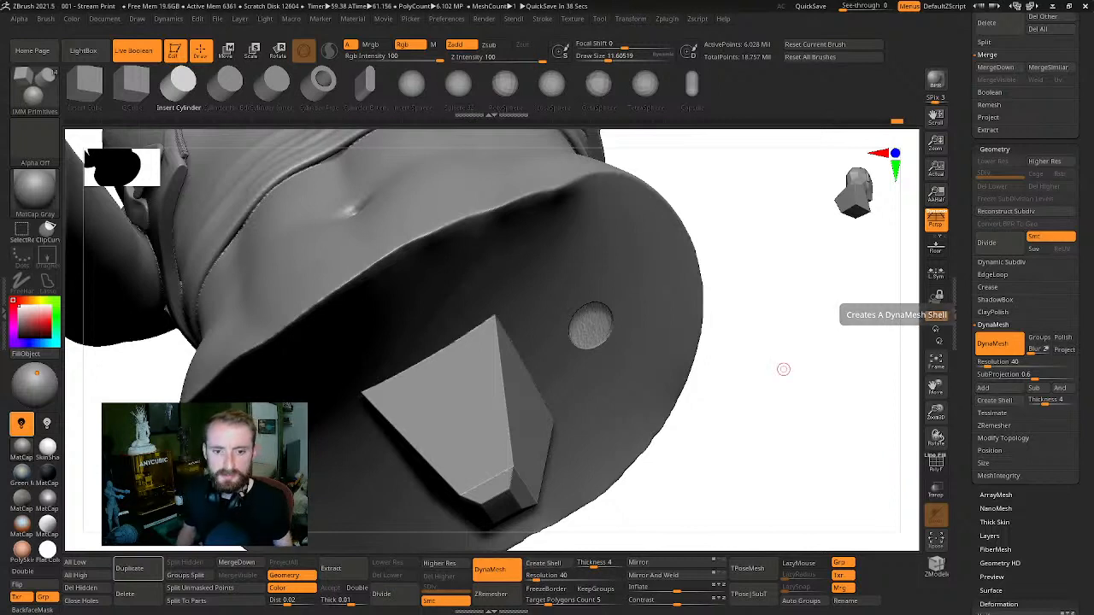
# Examine the hole beside TORSO's waist peg, and inspect the matching square socket on LEGS
pyautogui.moveTo(801, 369); pyautogui.dragTo(840, 383)
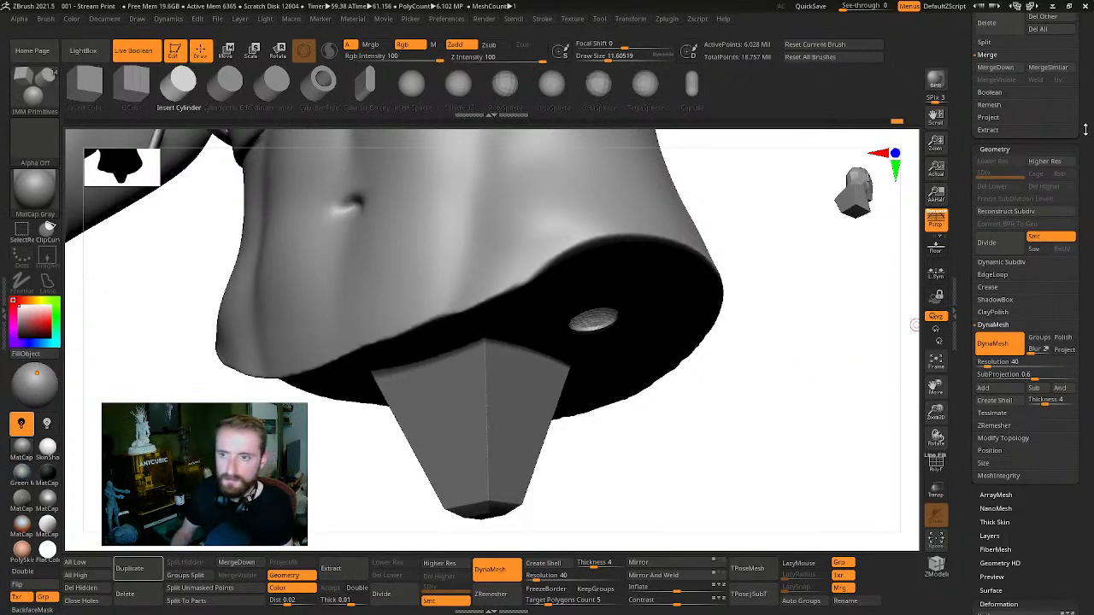
pyautogui.moveTo(1085, 130); pyautogui.dragTo(1076, 309)
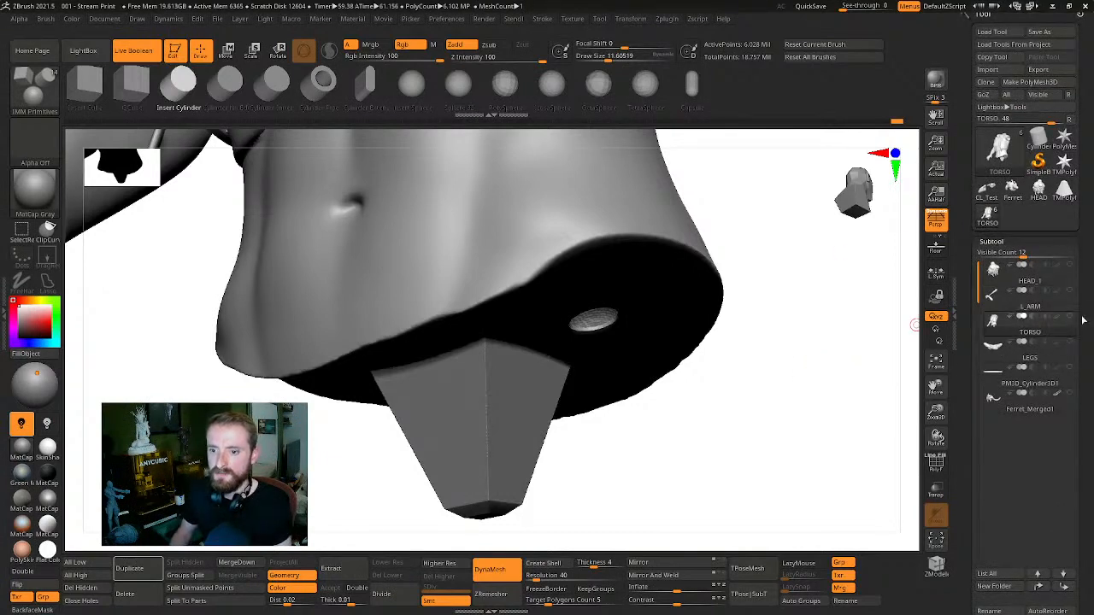
pyautogui.keyDown('shift'); pyautogui.moveTo(790, 399); pyautogui.dragTo(723, 389); pyautogui.keyUp('shift')
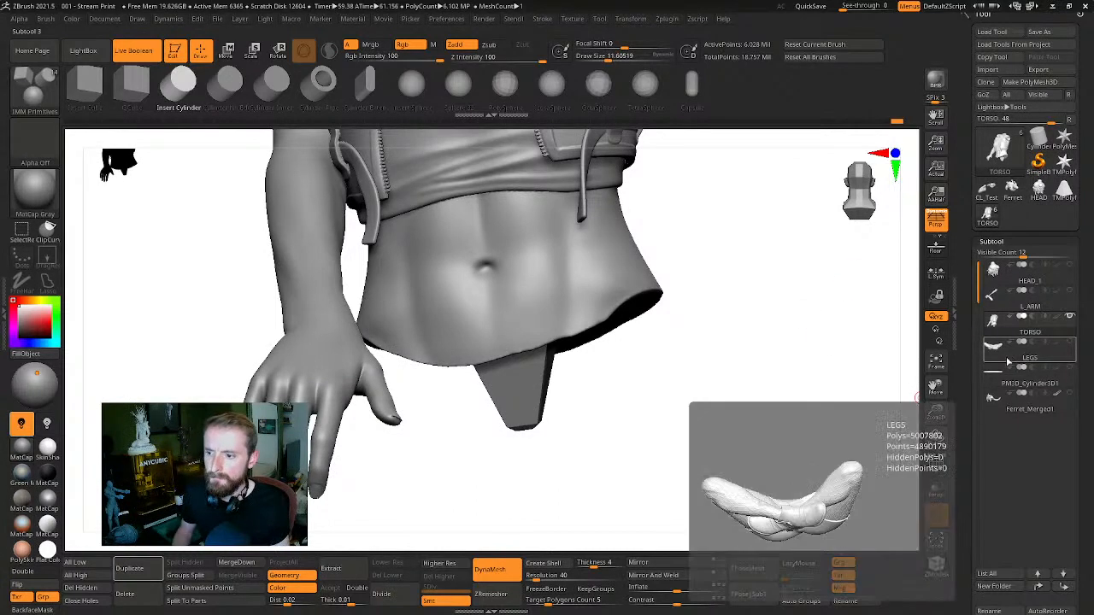
pyautogui.click(1019, 365)
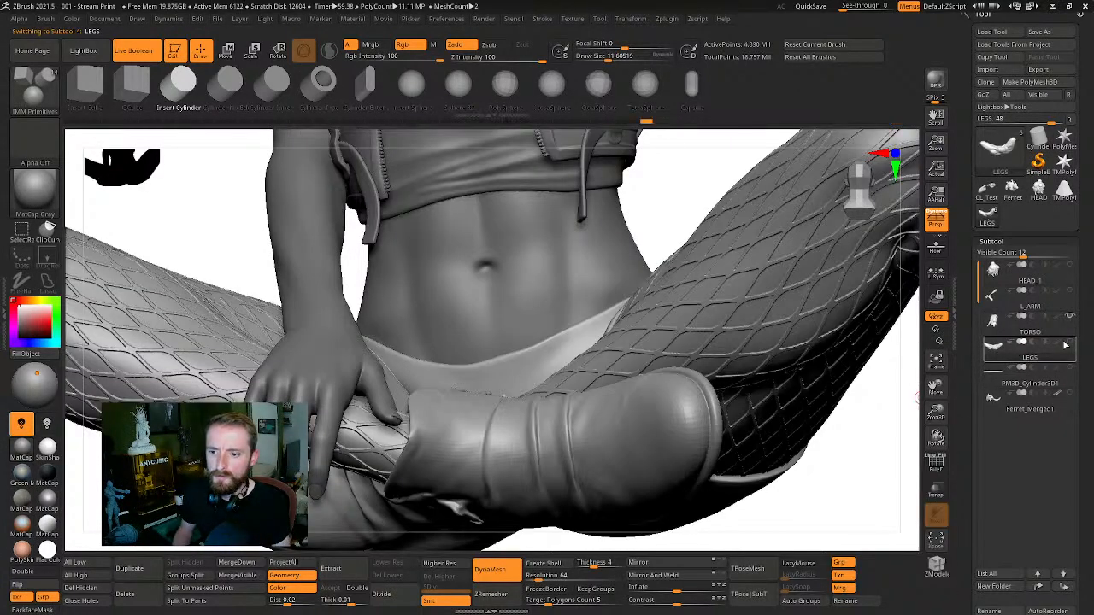
pyautogui.moveTo(656, 206); pyautogui.dragTo(747, 259)
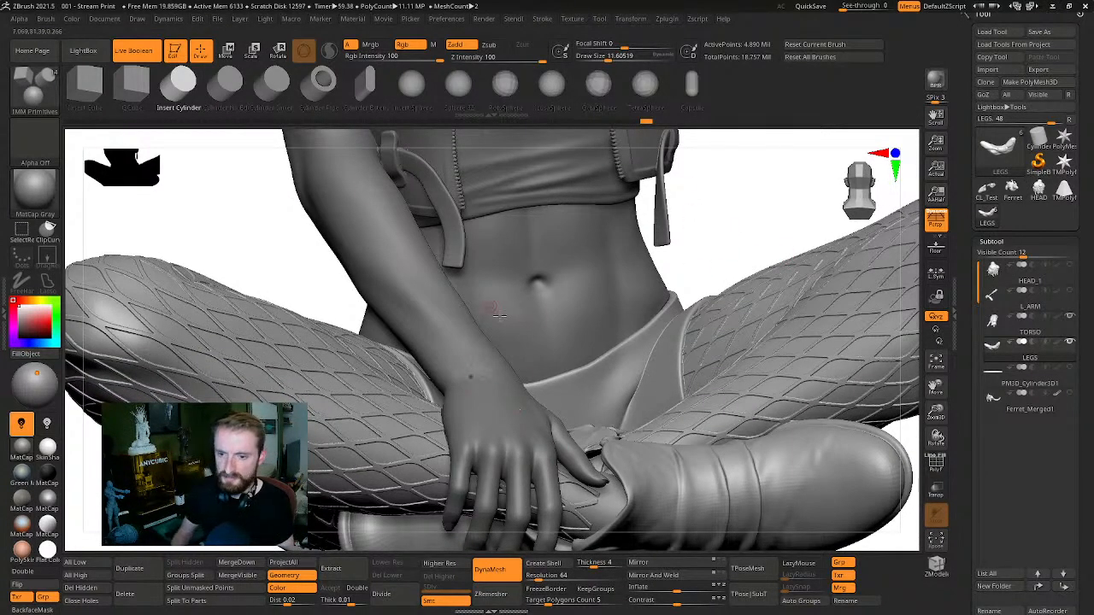
pyautogui.moveTo(759, 215); pyautogui.dragTo(796, 225)
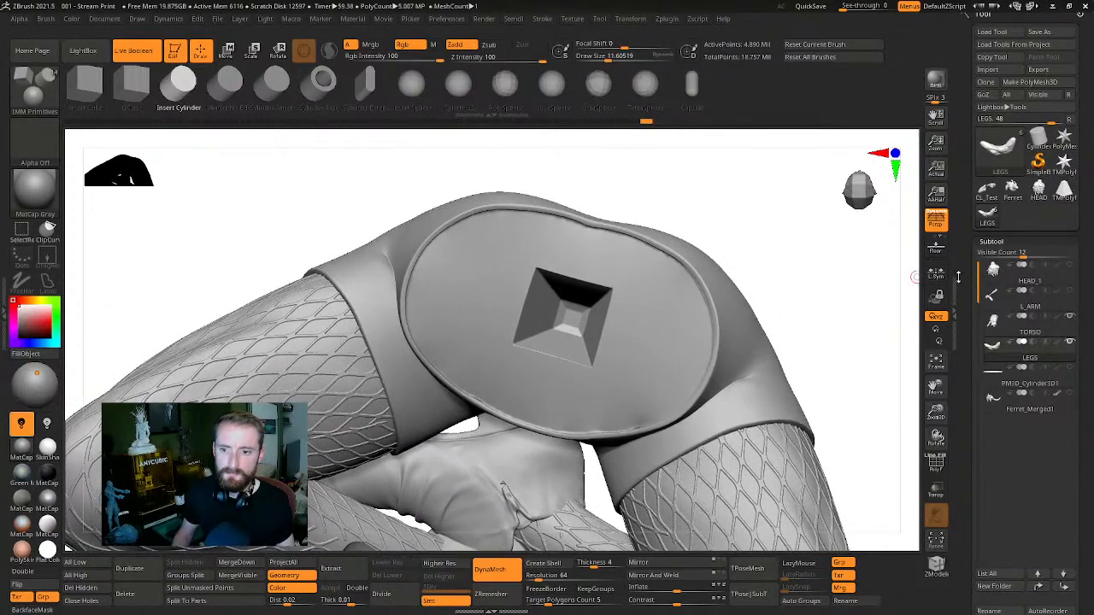
# Make TORSO the active subtool and set the draw size to about 28.5 for masking beside its waist peg
pyautogui.click(994, 324)
pyautogui.moveTo(866, 261); pyautogui.dragTo(1012, 405)
pyautogui.keyDown('alt'); pyautogui.moveTo(889, 383); pyautogui.dragTo(690, 477); pyautogui.keyUp('alt')
pyautogui.moveTo(812, 405)
pyautogui.keyDown('alt'); pyautogui.mouseDown()
pyautogui.moveTo(845, 353)
pyautogui.moveTo(962, 246)
pyautogui.mouseUp(); pyautogui.keyUp('alt')
pyautogui.press('s')
pyautogui.moveTo(682, 288); pyautogui.dragTo(695, 288)
pyautogui.press('s')
pyautogui.moveTo(645, 258); pyautogui.dragTo(632, 258)
# Mask a ring around the drain hole on TORSO's waist cut, clearing the mask again
pyautogui.moveTo(624, 251)
pyautogui.keyDown('ctrl'); pyautogui.mouseDown()
pyautogui.moveTo(601, 241)
pyautogui.moveTo(530, 264)
pyautogui.moveTo(621, 320)
pyautogui.mouseUp(); pyautogui.keyUp('ctrl')
pyautogui.keyDown('ctrl'); pyautogui.moveTo(844, 342); pyautogui.dragTo(901, 315); pyautogui.keyUp('ctrl')
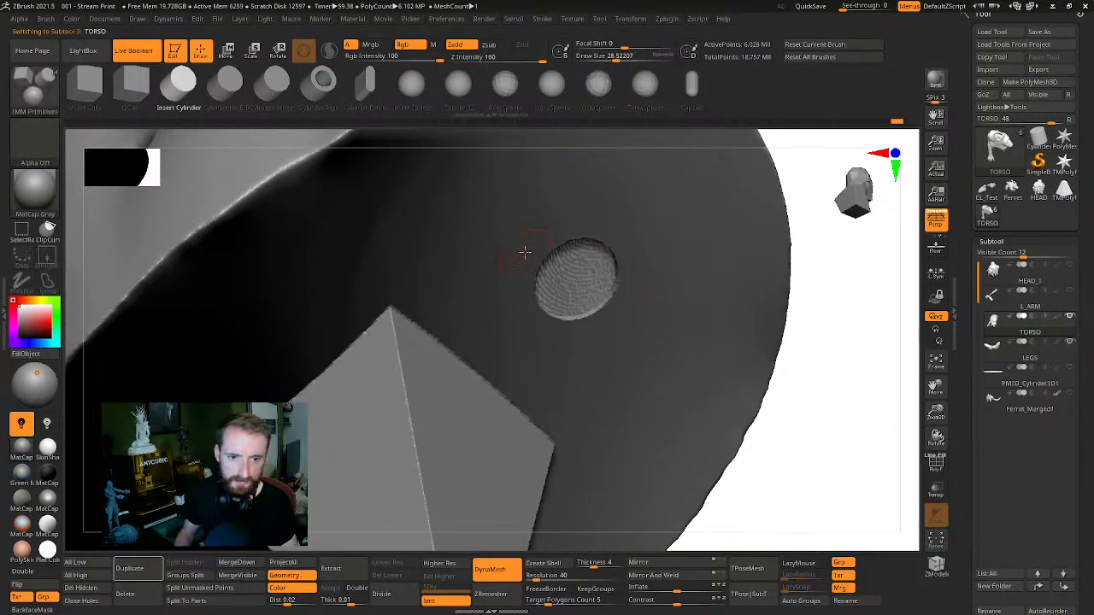
pyautogui.press('ctrl')
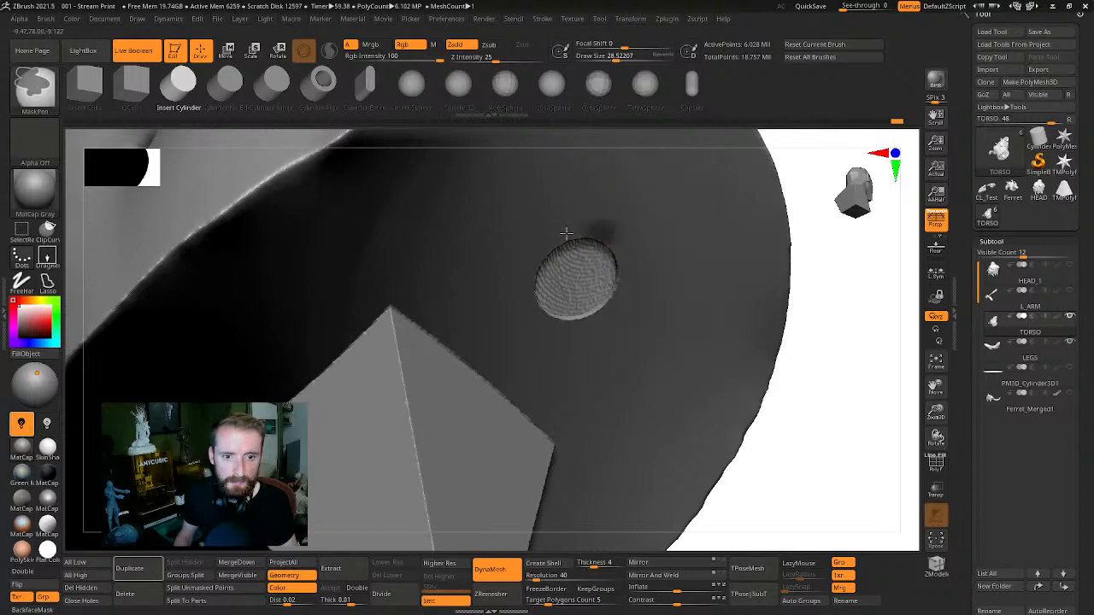
pyautogui.moveTo(602, 219)
pyautogui.keyDown('ctrl'); pyautogui.mouseDown()
pyautogui.moveTo(518, 264)
pyautogui.moveTo(548, 319)
pyautogui.moveTo(615, 305)
pyautogui.moveTo(542, 234)
pyautogui.mouseUp(); pyautogui.keyUp('ctrl')
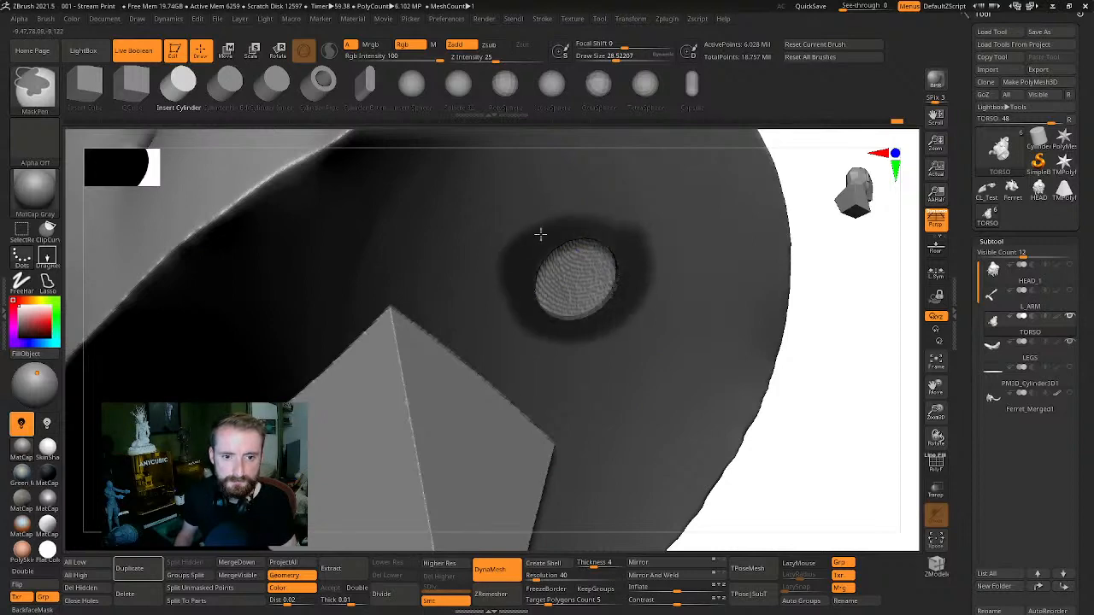
pyautogui.moveTo(845, 344)
pyautogui.keyDown('ctrl'); pyautogui.mouseDown()
pyautogui.moveTo(825, 420)
pyautogui.moveTo(802, 340)
pyautogui.moveTo(813, 319)
pyautogui.moveTo(836, 325)
pyautogui.mouseUp(); pyautogui.keyUp('ctrl')
# Inspect the depth and inner surface of the hole on TORSO's waist cut and bring up the DynaMesh settings
pyautogui.moveTo(840, 327); pyautogui.dragTo(746, 343)
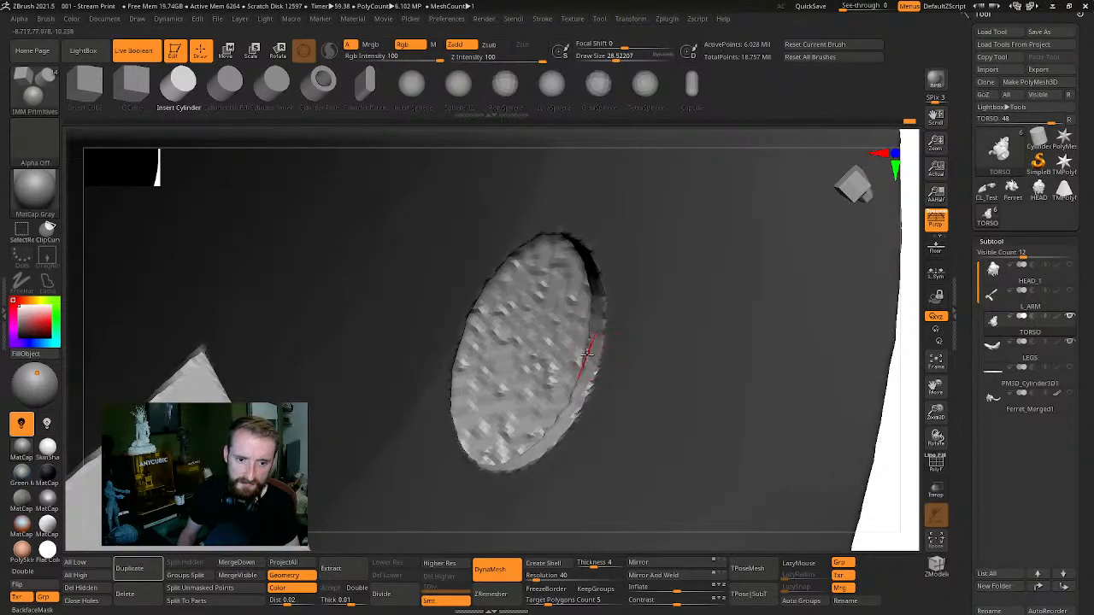
pyautogui.moveTo(936, 413); pyautogui.dragTo(858, 154)
pyautogui.moveTo(779, 320); pyautogui.dragTo(829, 482)
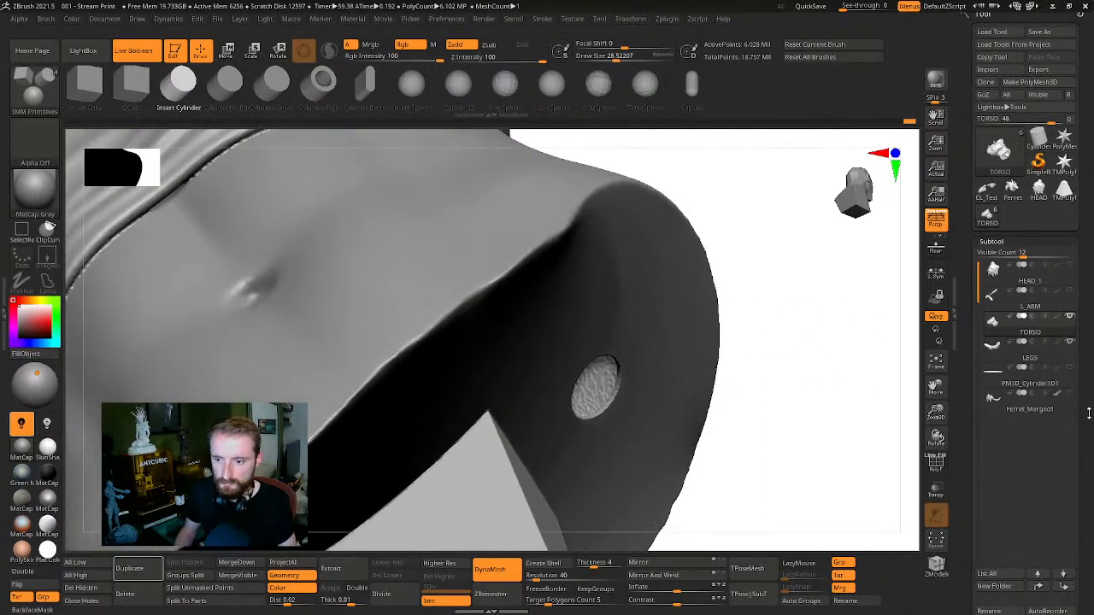
pyautogui.moveTo(1078, 411); pyautogui.dragTo(1071, 249)
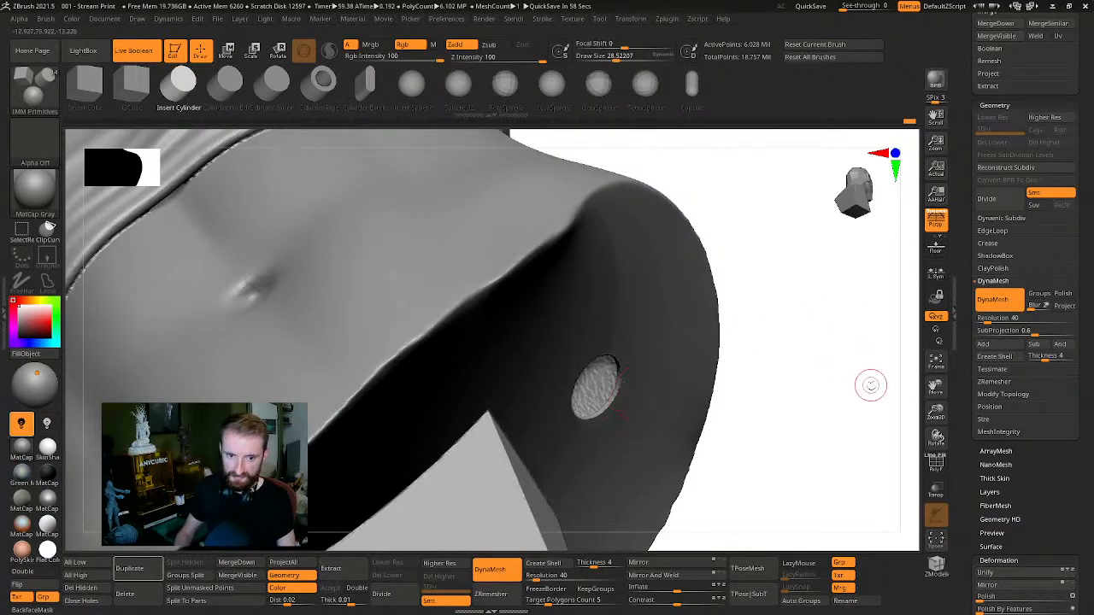
# Examine the remeshed surface of TORSO's vest, sleeve and shoulder, undoing a stray change
pyautogui.moveTo(871, 384); pyautogui.dragTo(566, 458)
pyautogui.moveTo(769, 390); pyautogui.dragTo(661, 309)
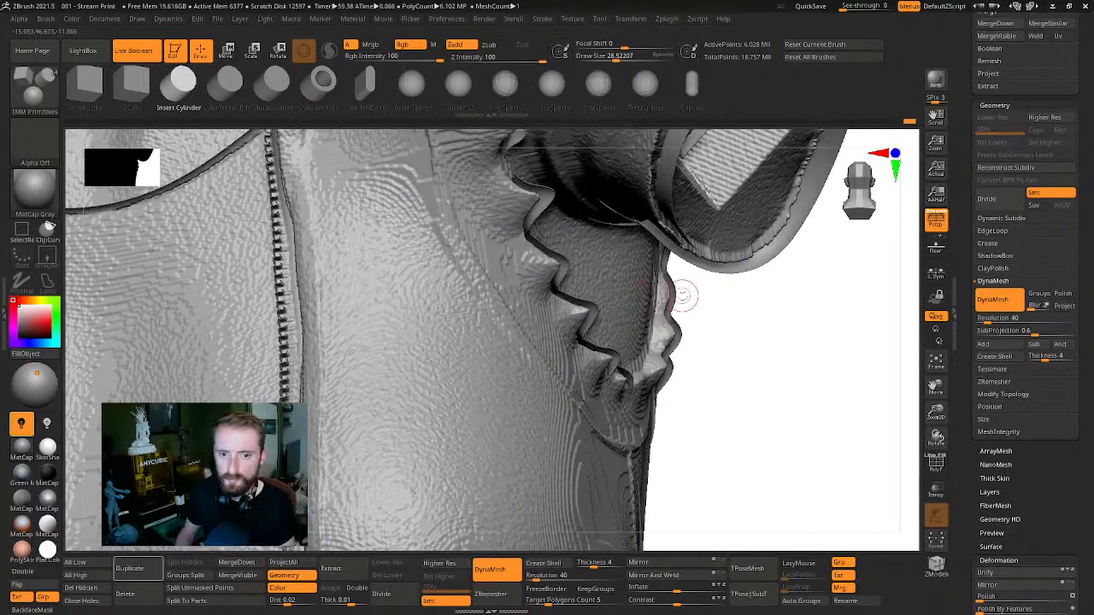
pyautogui.moveTo(777, 295); pyautogui.dragTo(860, 426)
pyautogui.hotkey('ctrl', 'z')
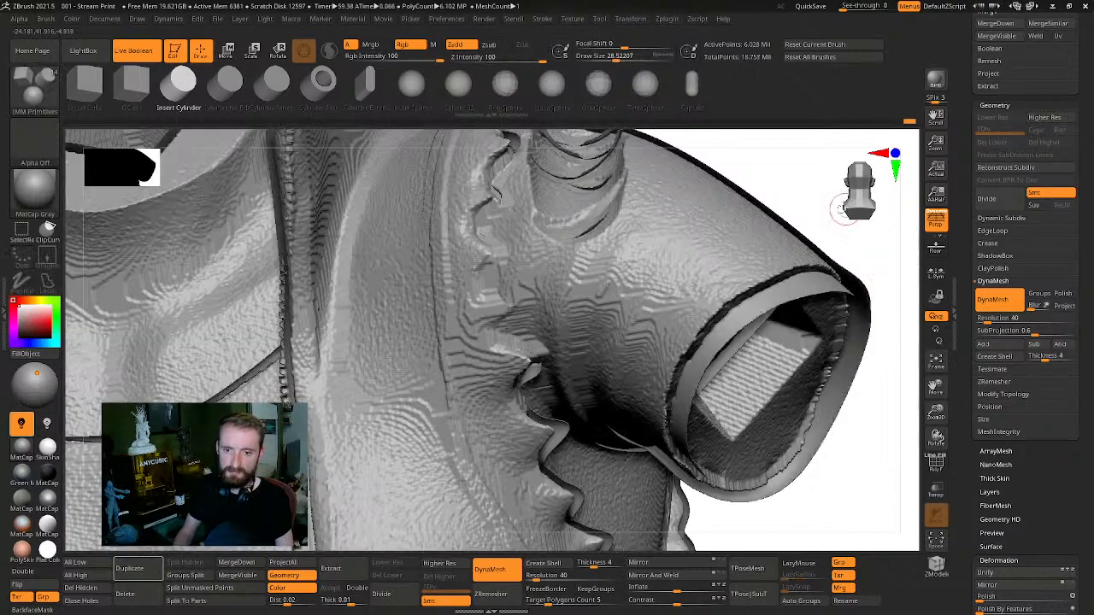
pyautogui.moveTo(875, 244); pyautogui.dragTo(712, 321)
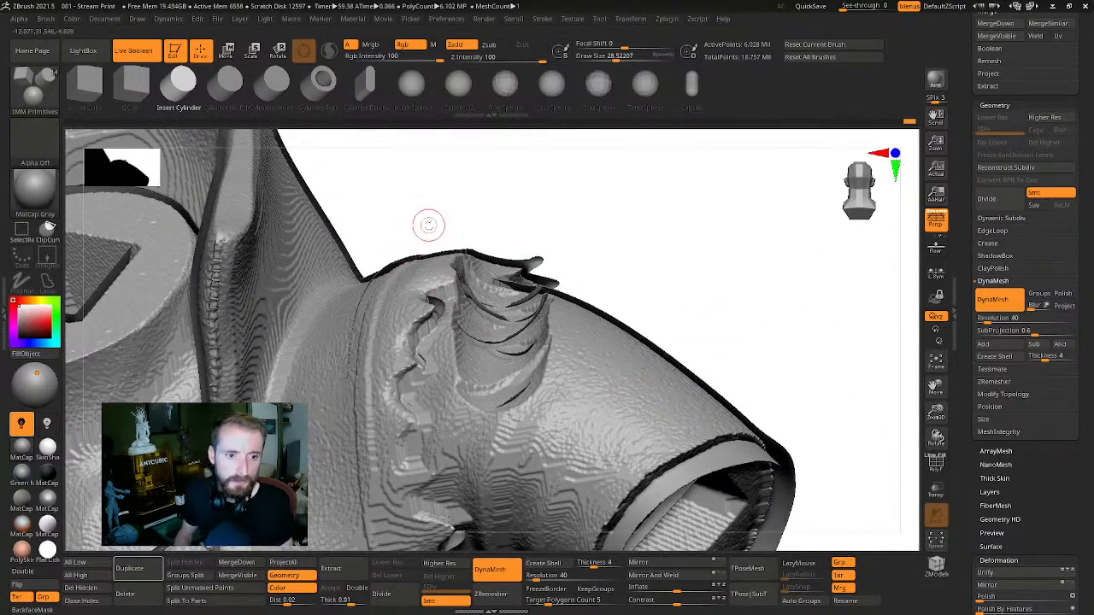
pyautogui.moveTo(428, 225); pyautogui.dragTo(495, 306)
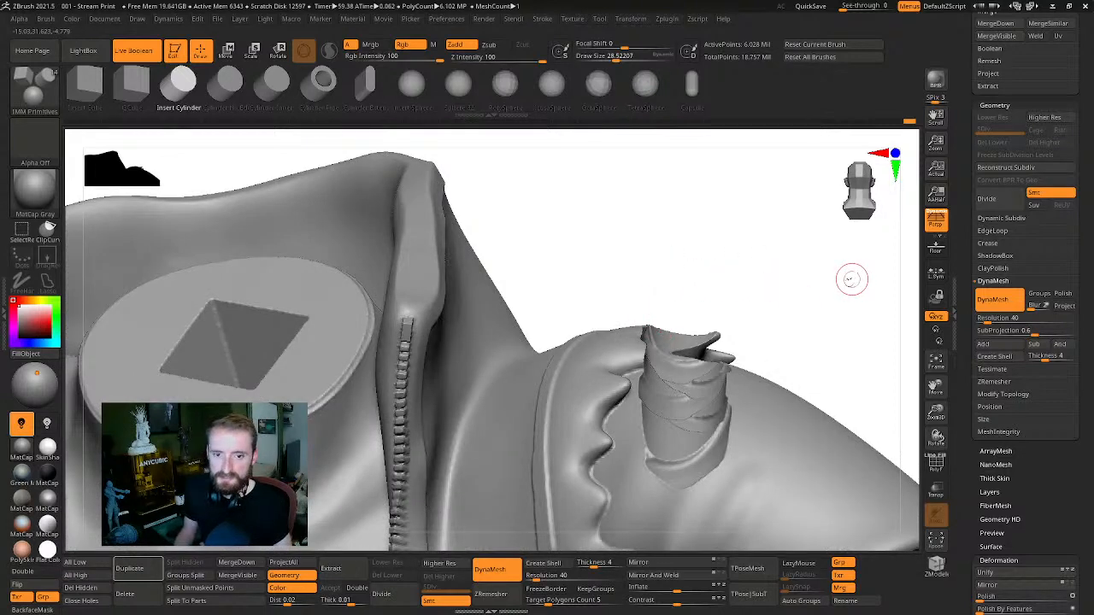
# Set the draw size to about 49.4 and smooth the stepped surface on the side of TORSO's vest
pyautogui.press('f')
pyautogui.moveTo(849, 305)
pyautogui.mouseDown()
pyautogui.moveTo(801, 339)
pyautogui.moveTo(798, 325)
pyautogui.moveTo(746, 340)
pyautogui.moveTo(747, 324)
pyautogui.moveTo(732, 325)
pyautogui.moveTo(761, 339)
pyautogui.moveTo(735, 301)
pyautogui.moveTo(960, 304)
pyautogui.moveTo(965, 342)
pyautogui.mouseUp()
pyautogui.press('s')
pyautogui.moveTo(439, 430); pyautogui.dragTo(451, 427)
pyautogui.keyDown('alt'); pyautogui.moveTo(746, 372); pyautogui.dragTo(849, 265); pyautogui.keyUp('alt')
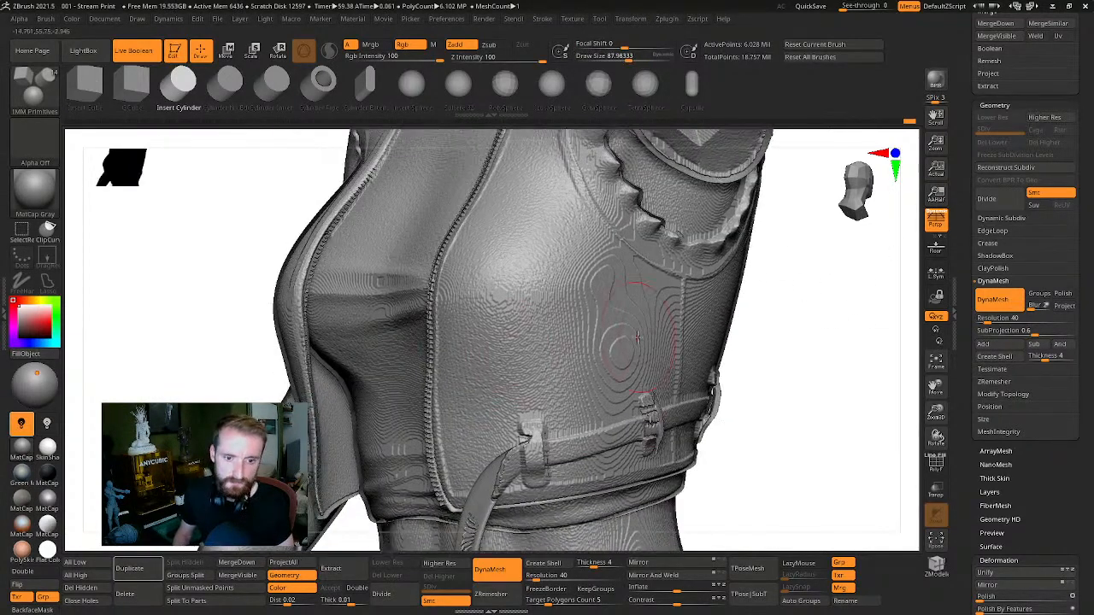
pyautogui.press('s')
pyautogui.moveTo(597, 328); pyautogui.dragTo(588, 328)
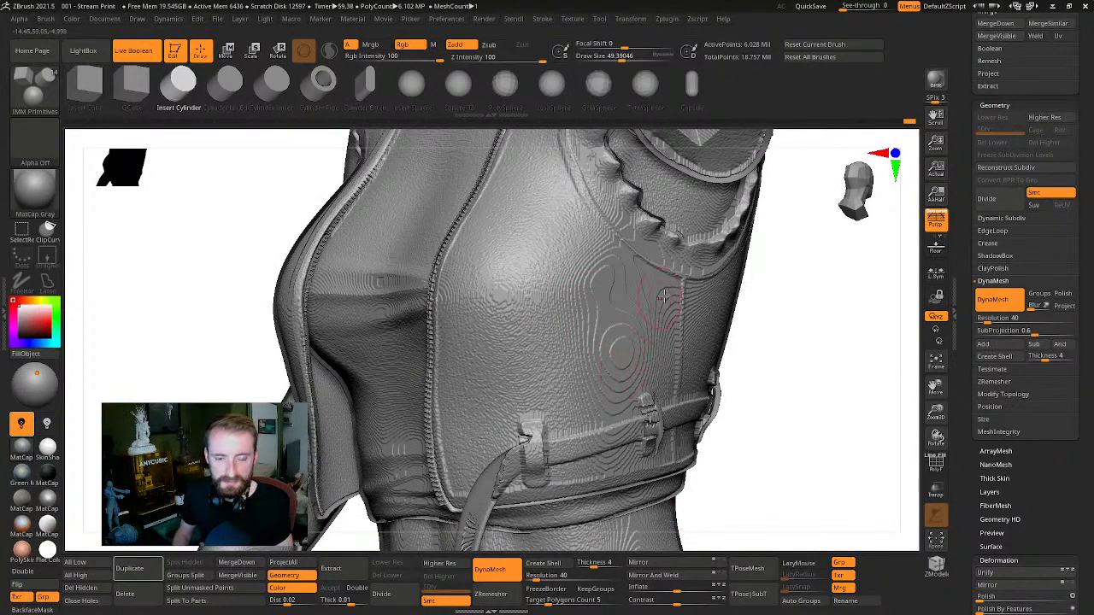
pyautogui.moveTo(807, 304)
pyautogui.mouseDown()
pyautogui.moveTo(830, 296)
pyautogui.moveTo(773, 306)
pyautogui.mouseUp()
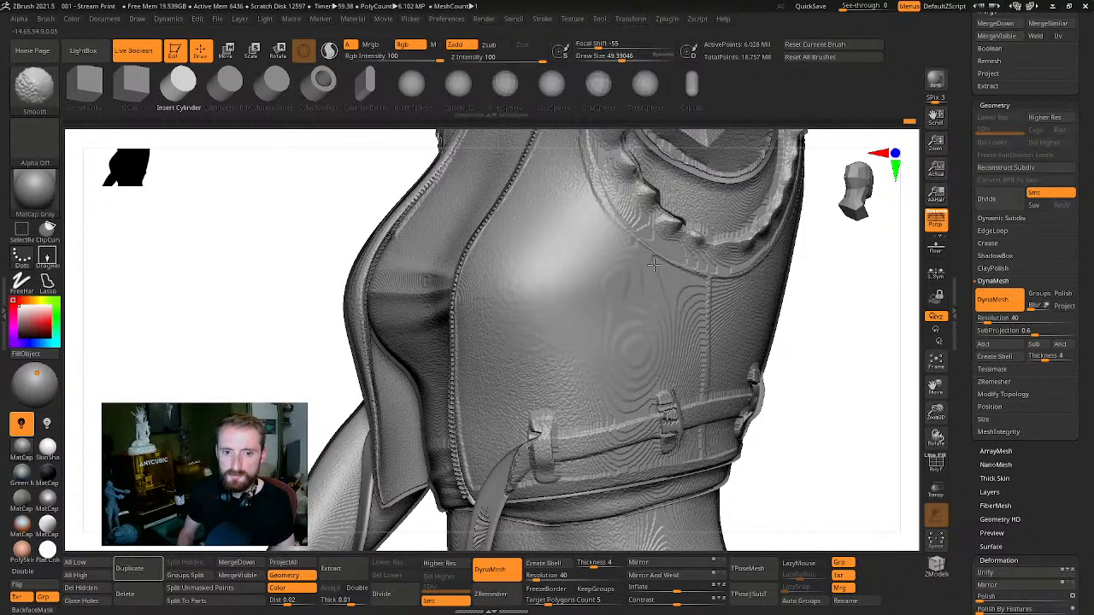
pyautogui.keyDown('shift'); pyautogui.moveTo(558, 259); pyautogui.dragTo(573, 335); pyautogui.keyUp('shift')
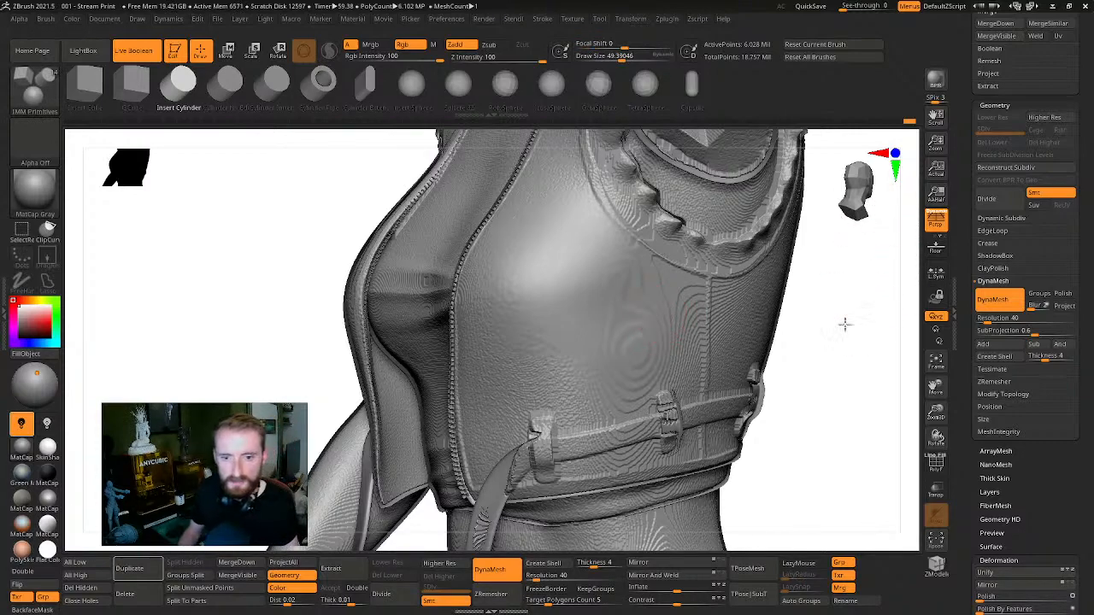
# Smooth the remaining ripples across the chest and side of TORSO's vest
pyautogui.moveTo(844, 322); pyautogui.dragTo(880, 313)
pyautogui.moveTo(777, 328); pyautogui.dragTo(751, 330)
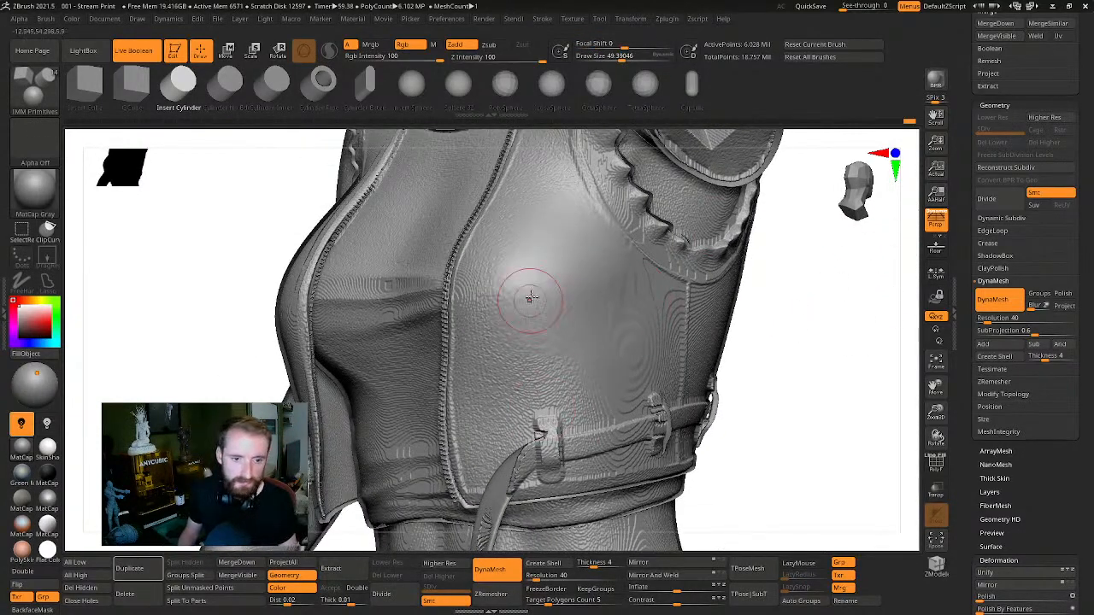
pyautogui.keyDown('shift'); pyautogui.moveTo(496, 302); pyautogui.dragTo(496, 303); pyautogui.keyUp('shift')
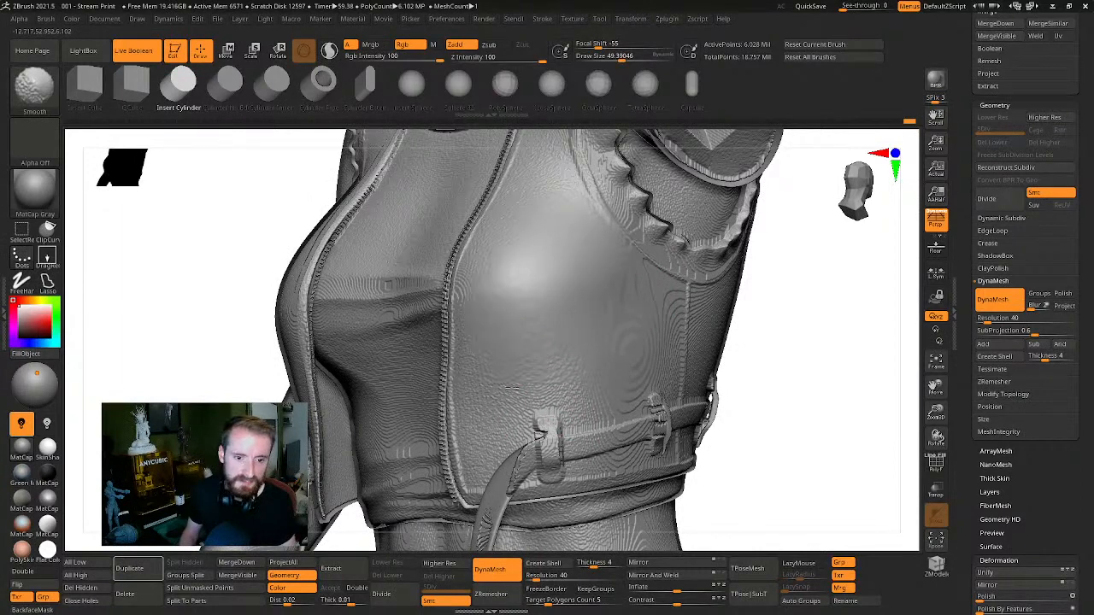
pyautogui.keyDown('shift'); pyautogui.moveTo(598, 319); pyautogui.dragTo(653, 305); pyautogui.keyUp('shift')
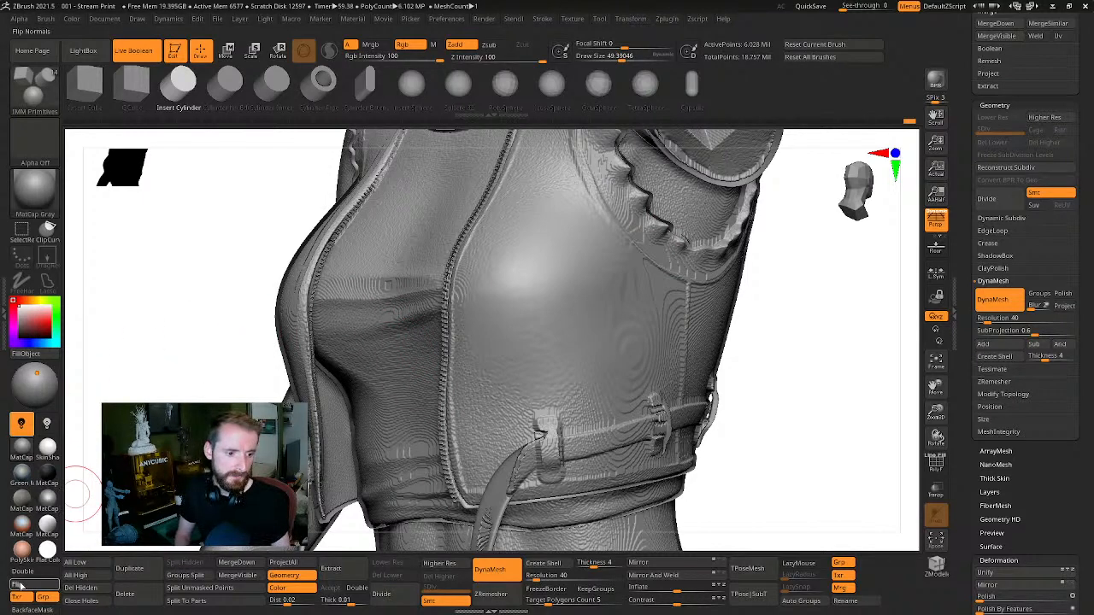
# Bring the subtool list and the whole TORSO into view and activate the Move brush
pyautogui.click(18, 584)
pyautogui.moveTo(864, 405); pyautogui.dragTo(818, 432)
pyautogui.moveTo(896, 411); pyautogui.dragTo(813, 323)
pyautogui.moveTo(791, 359); pyautogui.dragTo(715, 266)
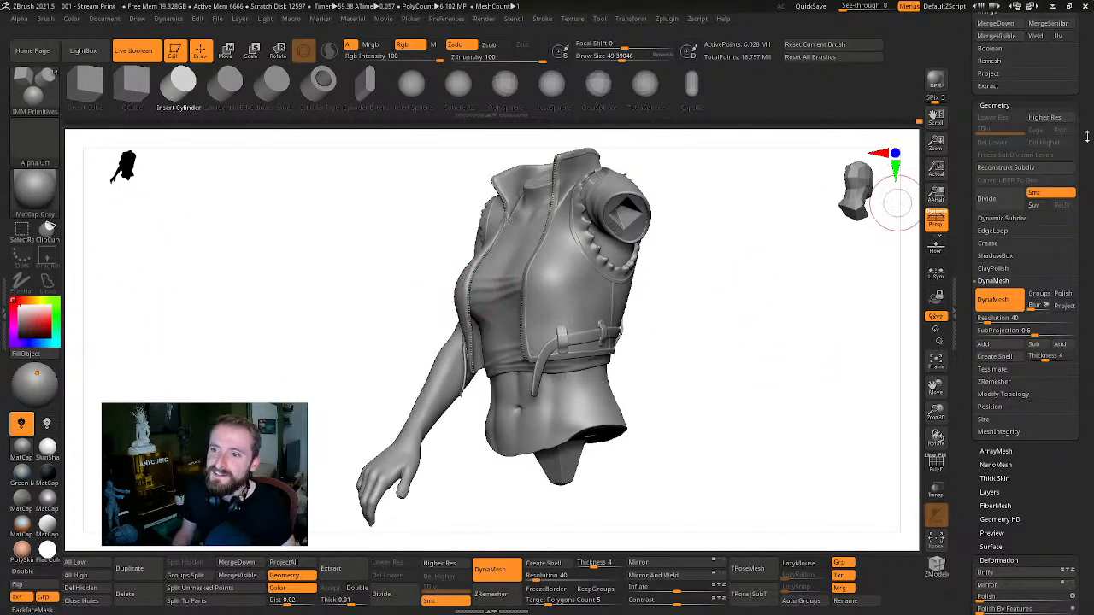
pyautogui.moveTo(1090, 120); pyautogui.dragTo(1085, 307)
pyautogui.moveTo(827, 332)
pyautogui.mouseDown()
pyautogui.moveTo(789, 357)
pyautogui.moveTo(765, 331)
pyautogui.moveTo(805, 311)
pyautogui.moveTo(777, 295)
pyautogui.mouseUp()
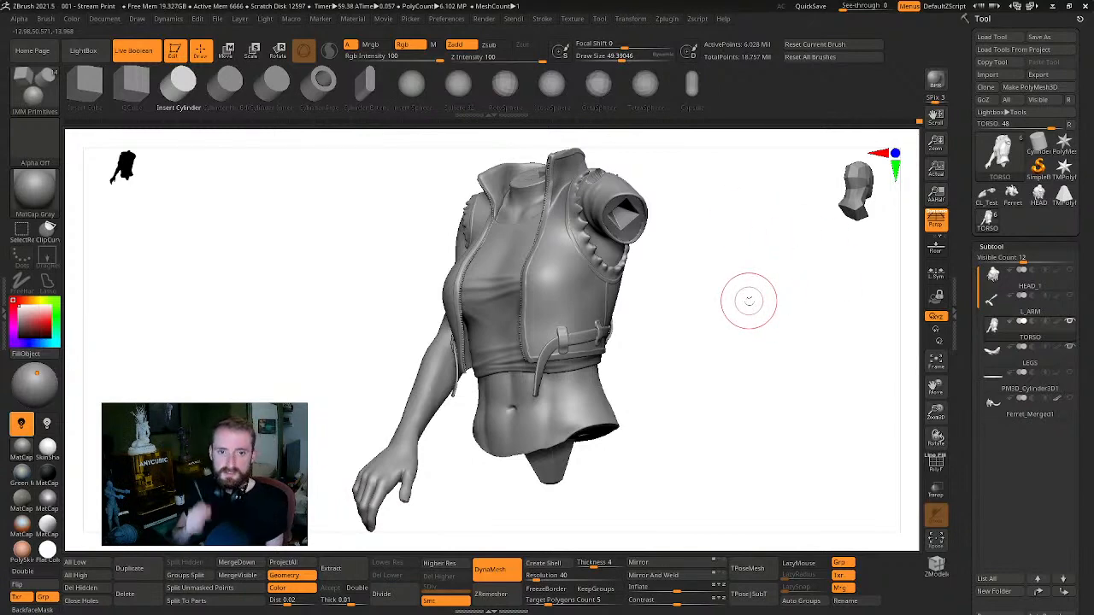
pyautogui.press('b')
pyautogui.press('m')
pyautogui.press('v')
pyautogui.moveTo(752, 282)
pyautogui.mouseDown()
pyautogui.moveTo(753, 314)
pyautogui.moveTo(754, 303)
pyautogui.mouseUp()
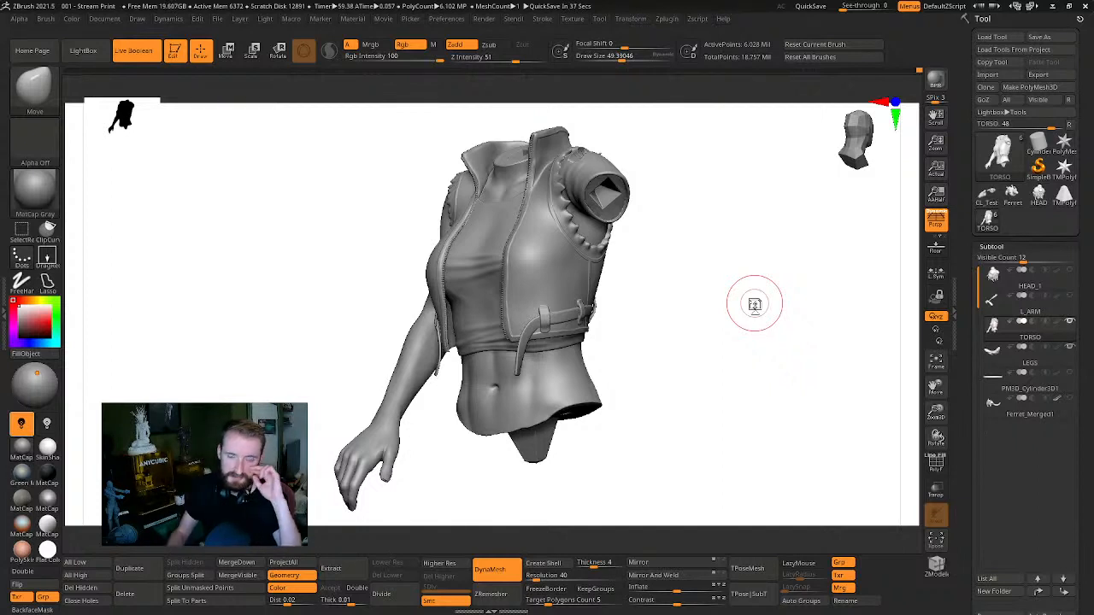
# Examine TORSO alone and together with LEGS, including the peg sockets at the neck and shoulder
pyautogui.moveTo(769, 310); pyautogui.dragTo(713, 317)
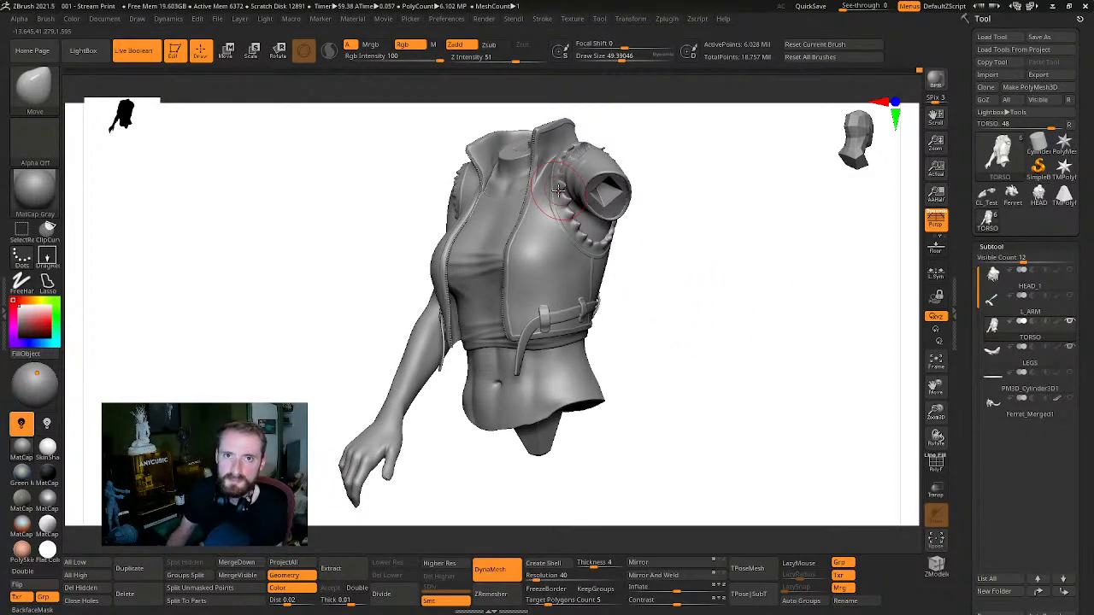
pyautogui.moveTo(713, 317); pyautogui.dragTo(761, 305)
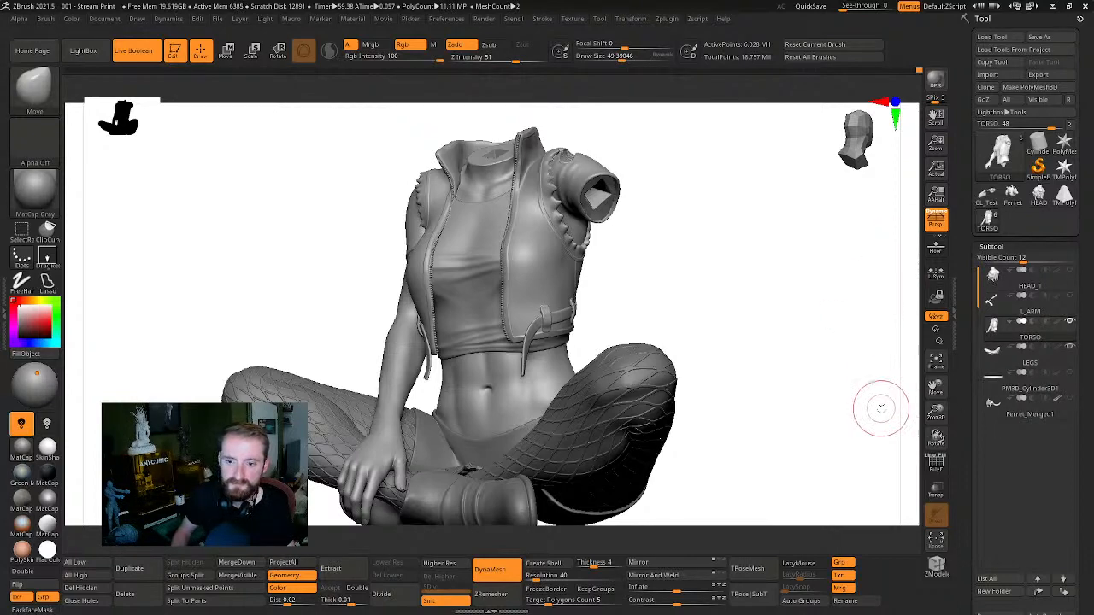
pyautogui.moveTo(851, 424); pyautogui.dragTo(783, 391)
pyautogui.moveTo(783, 391); pyautogui.dragTo(777, 375)
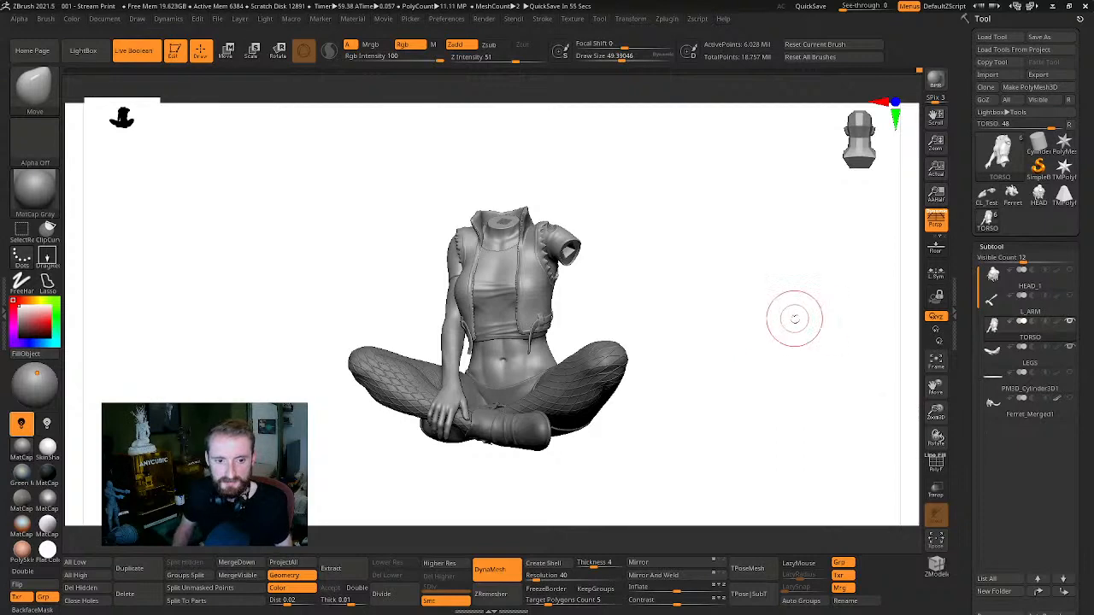
pyautogui.moveTo(793, 346); pyautogui.dragTo(875, 350)
pyautogui.moveTo(774, 366); pyautogui.dragTo(879, 444)
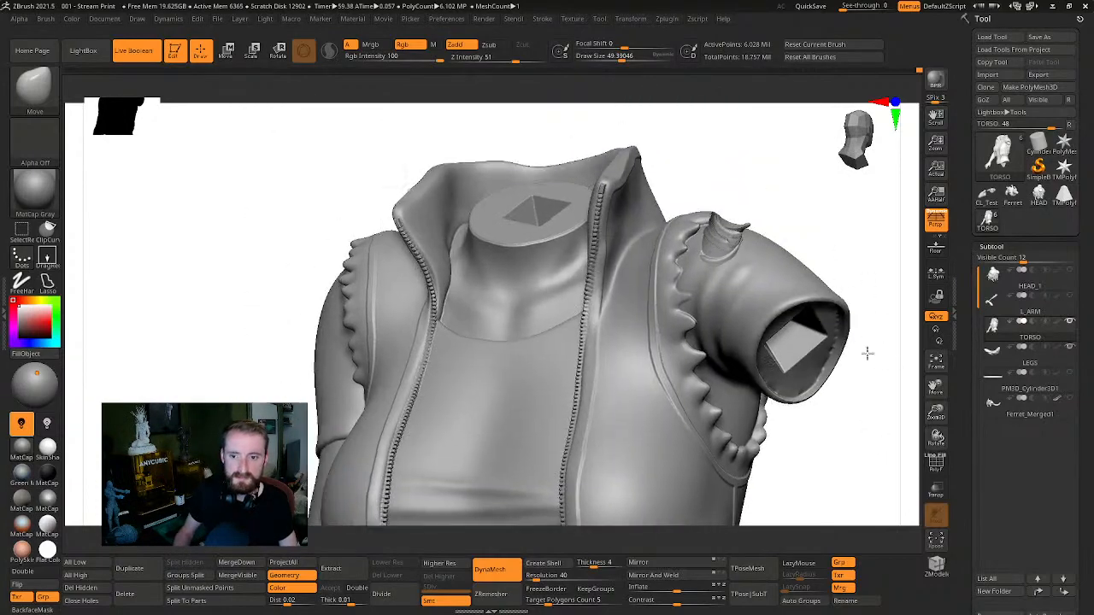
# Display TORSO's polyframe and examine its mesh density from the collar and sleeve down to the waist
pyautogui.hotkey('shift', 'f')
pyautogui.moveTo(818, 209); pyautogui.dragTo(820, 211)
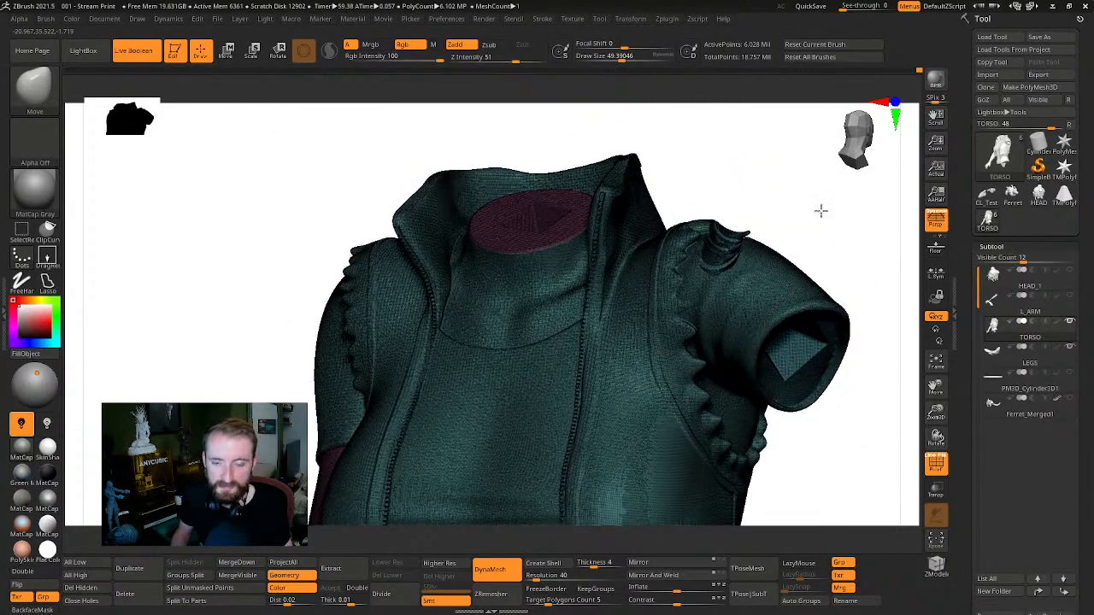
pyautogui.keyDown('alt'); pyautogui.moveTo(906, 220); pyautogui.dragTo(466, 357); pyautogui.keyUp('alt')
pyautogui.keyDown('alt'); pyautogui.moveTo(748, 377); pyautogui.dragTo(704, 241); pyautogui.keyUp('alt')
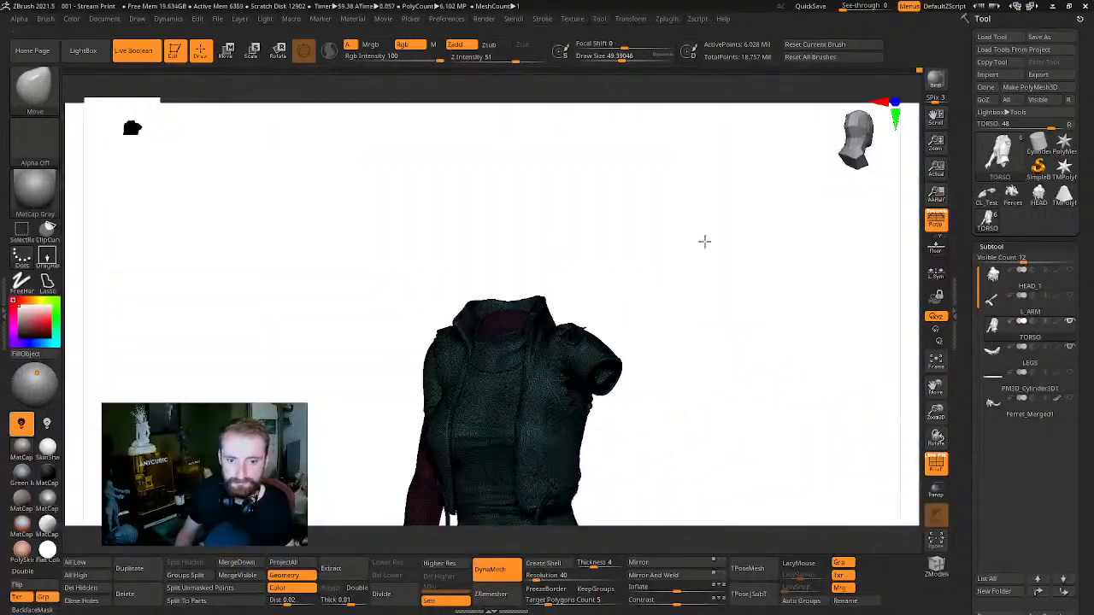
pyautogui.keyDown('alt'); pyautogui.moveTo(764, 183); pyautogui.dragTo(786, 323); pyautogui.keyUp('alt')
pyautogui.moveTo(724, 351); pyautogui.dragTo(672, 234)
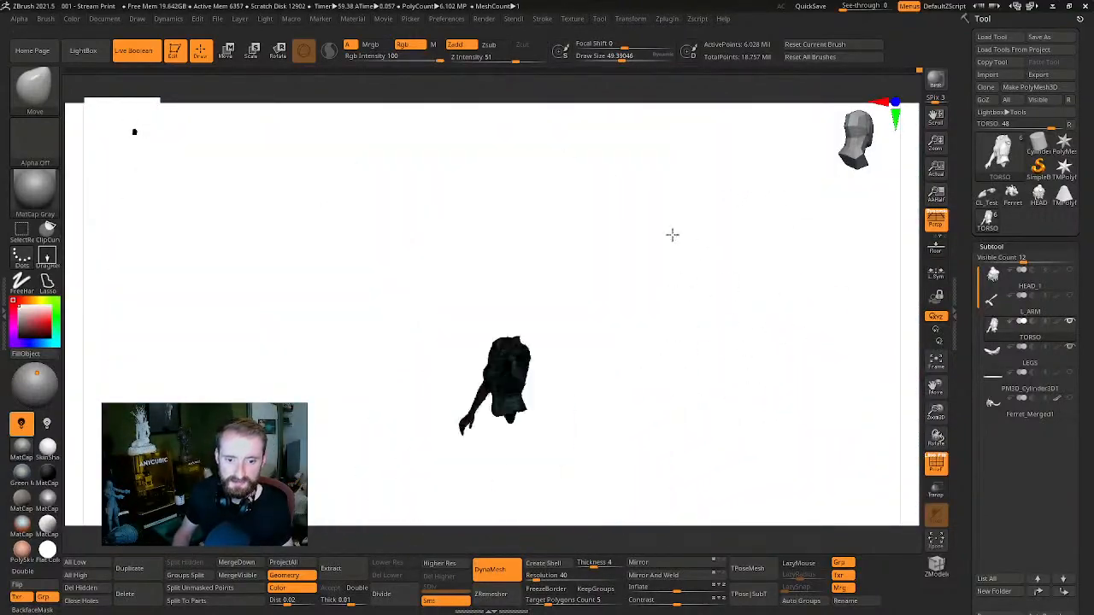
pyautogui.press('f')
pyautogui.moveTo(825, 335); pyautogui.dragTo(751, 301)
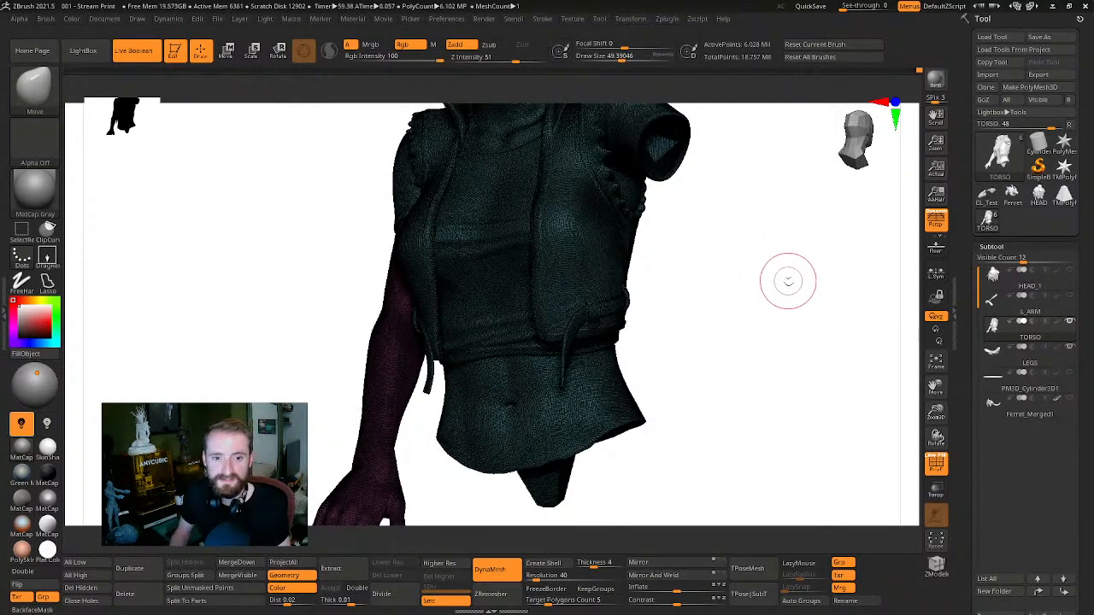
pyautogui.moveTo(788, 287); pyautogui.dragTo(649, 217)
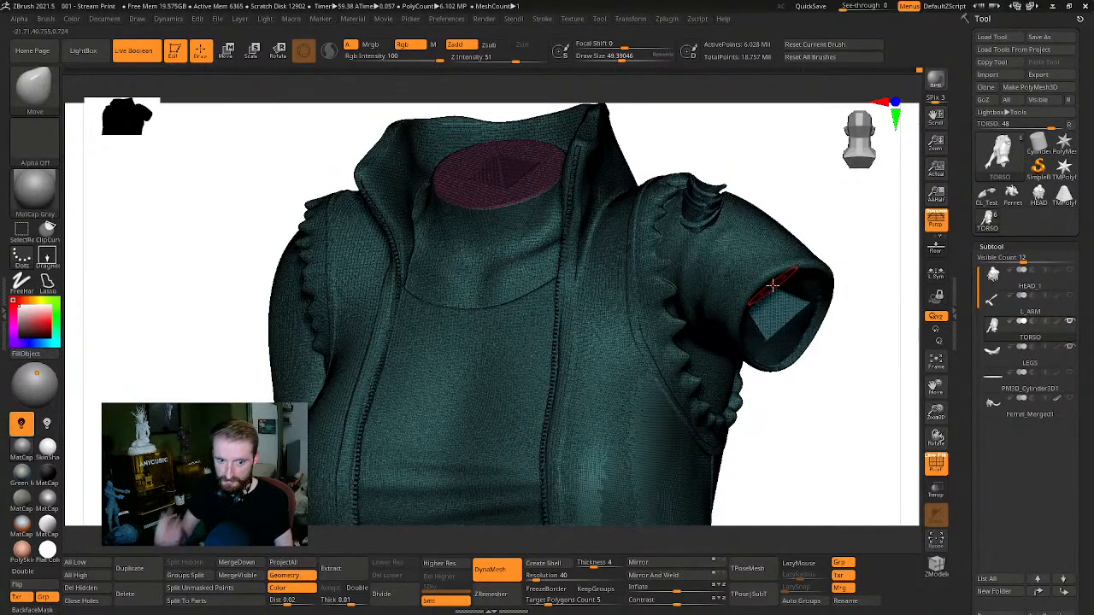
pyautogui.moveTo(800, 195)
pyautogui.mouseDown()
pyautogui.moveTo(883, 373)
pyautogui.moveTo(883, 407)
pyautogui.moveTo(875, 376)
pyautogui.moveTo(903, 345)
pyautogui.moveTo(857, 359)
pyautogui.moveTo(874, 356)
pyautogui.moveTo(874, 333)
pyautogui.moveTo(888, 344)
pyautogui.moveTo(854, 368)
pyautogui.moveTo(834, 240)
pyautogui.moveTo(824, 274)
pyautogui.mouseUp()
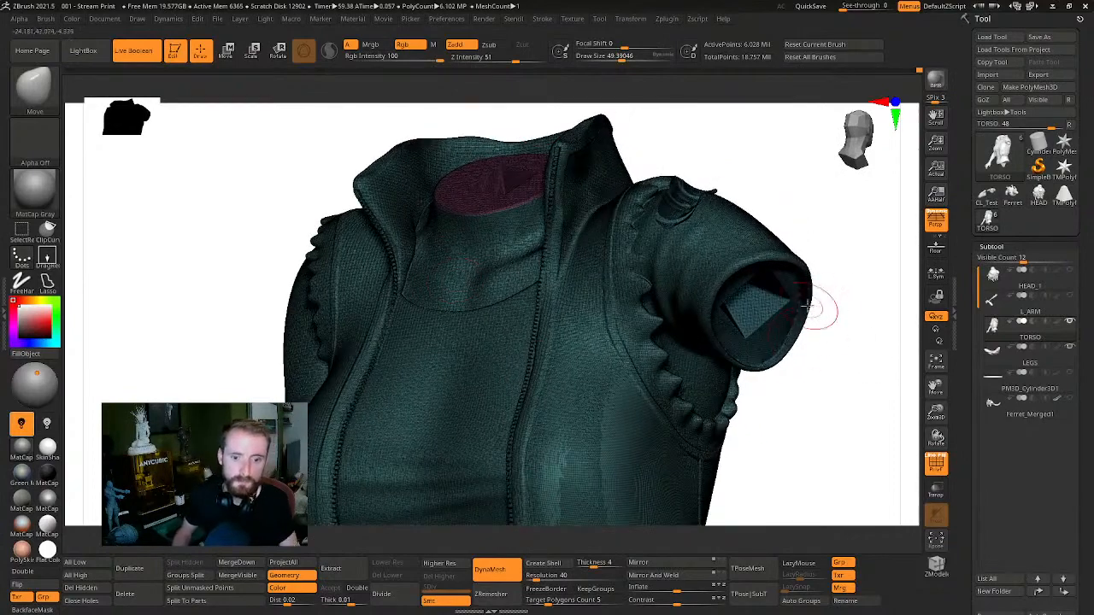
# Merge TORSO's polygroups into one and pre-process the current subtool in Decimation Master
pyautogui.hotkey('ctrl', 'w')
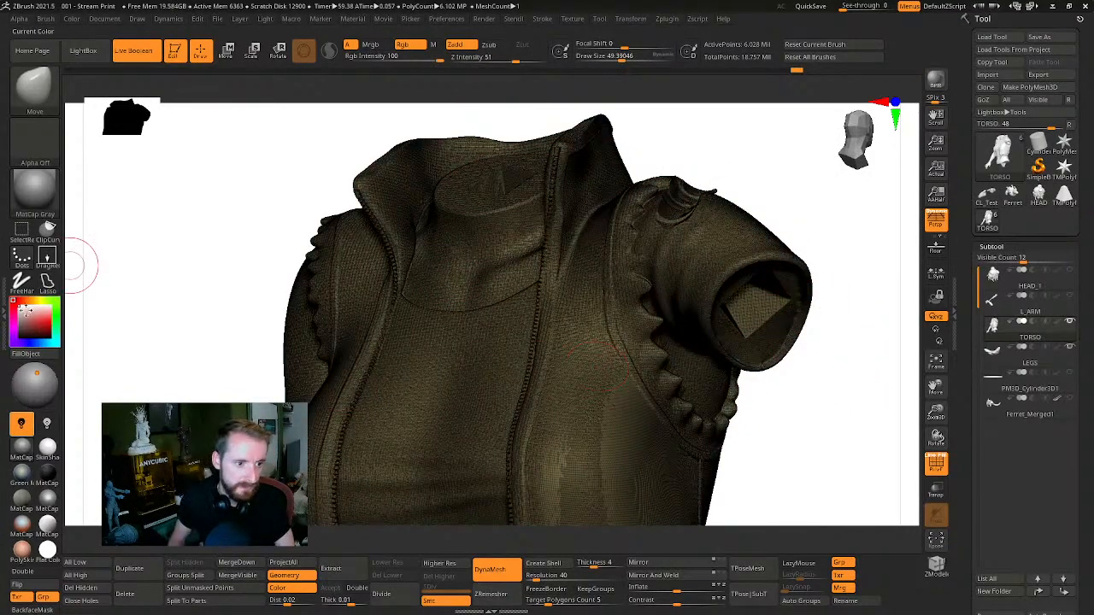
pyautogui.doubleClick(5, 312)
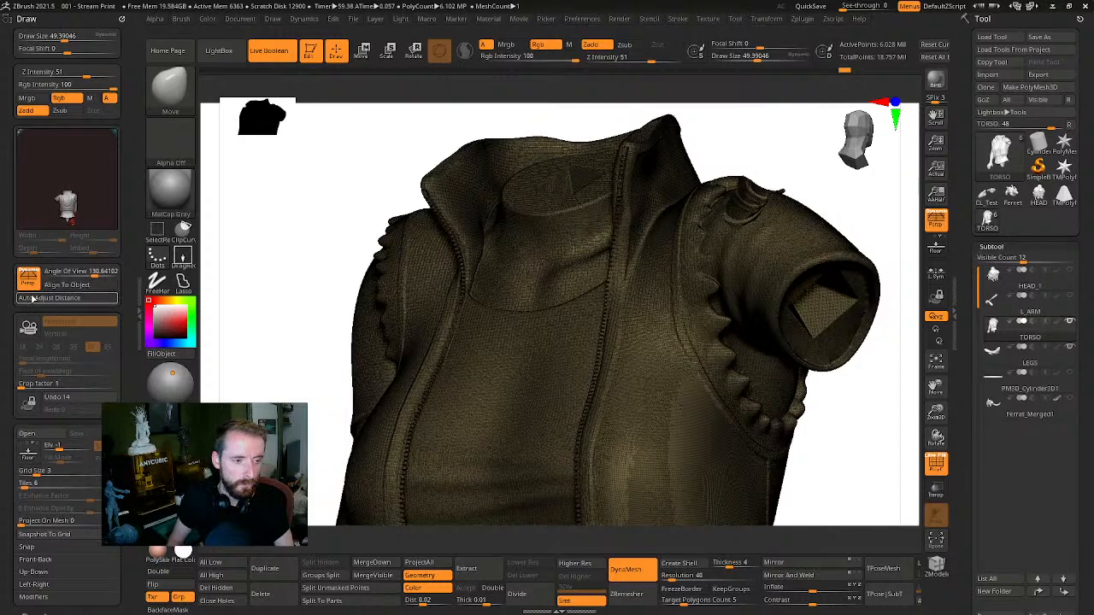
pyautogui.click(43, 20)
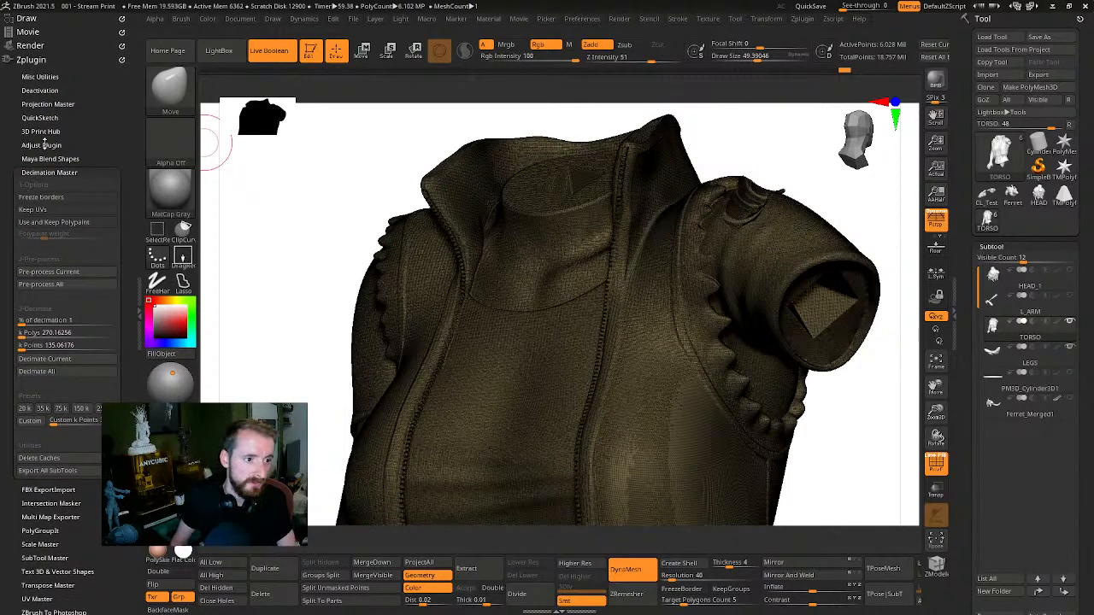
pyautogui.moveTo(44, 145); pyautogui.dragTo(93, 136)
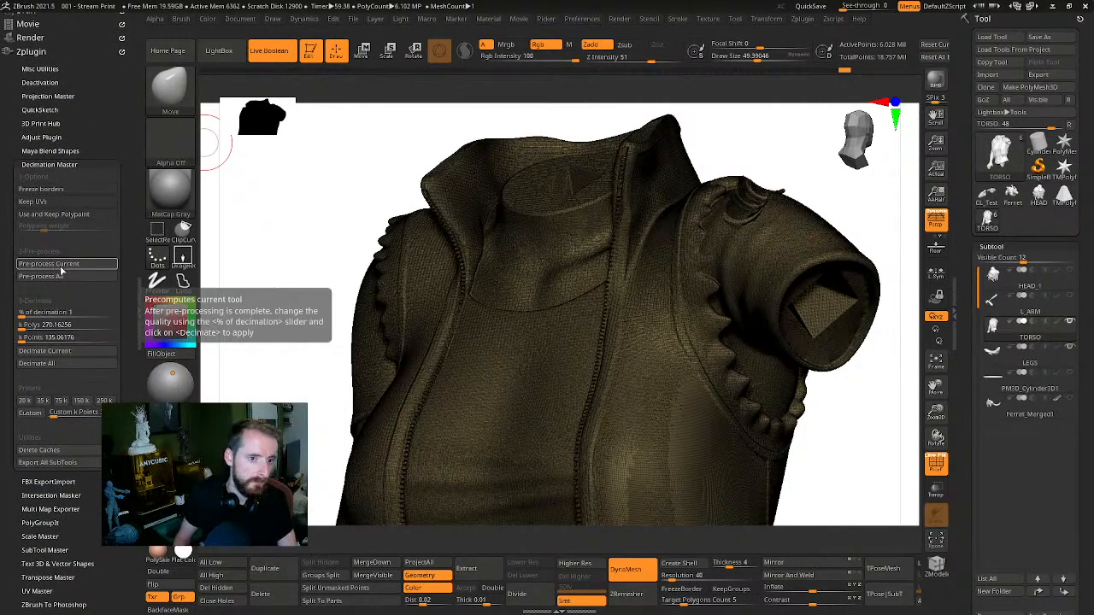
pyautogui.keyDown('alt'); pyautogui.moveTo(880, 405); pyautogui.dragTo(832, 413); pyautogui.keyUp('alt')
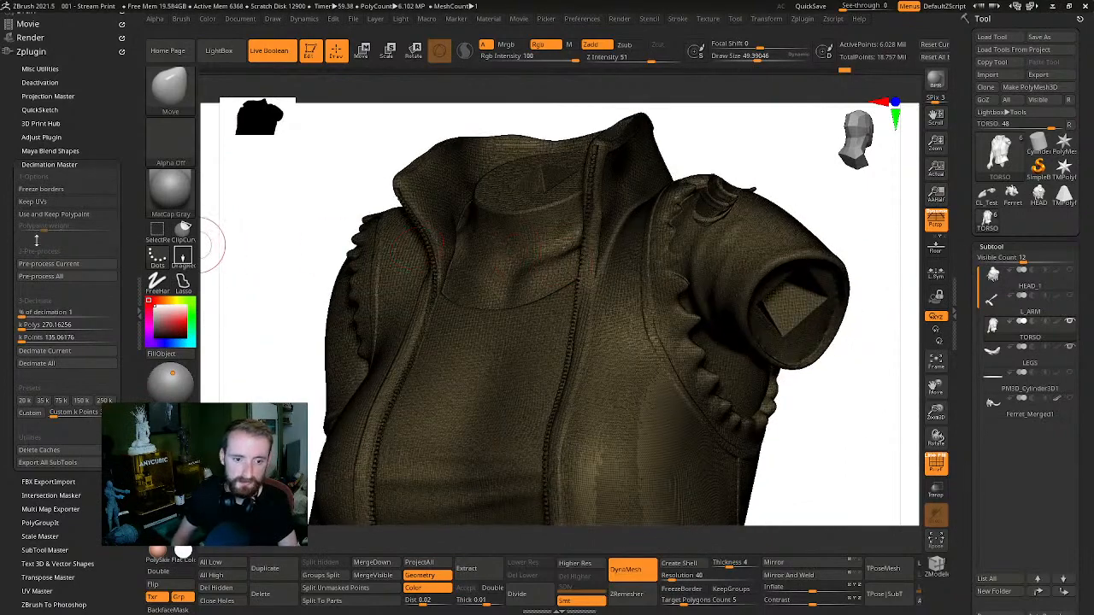
pyautogui.click(53, 264)
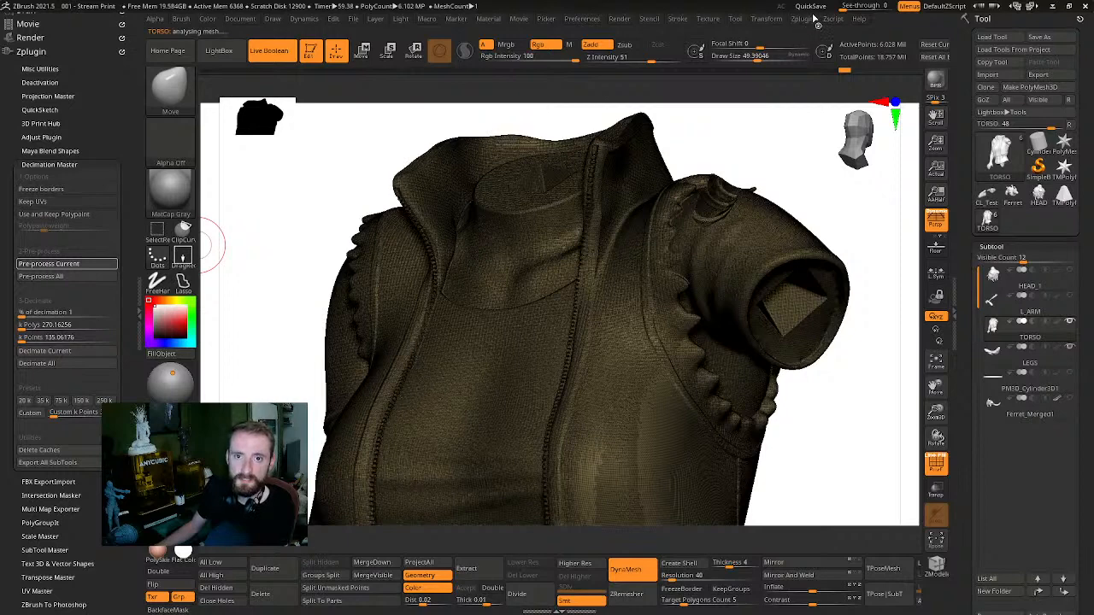
pyautogui.click(255, 53)
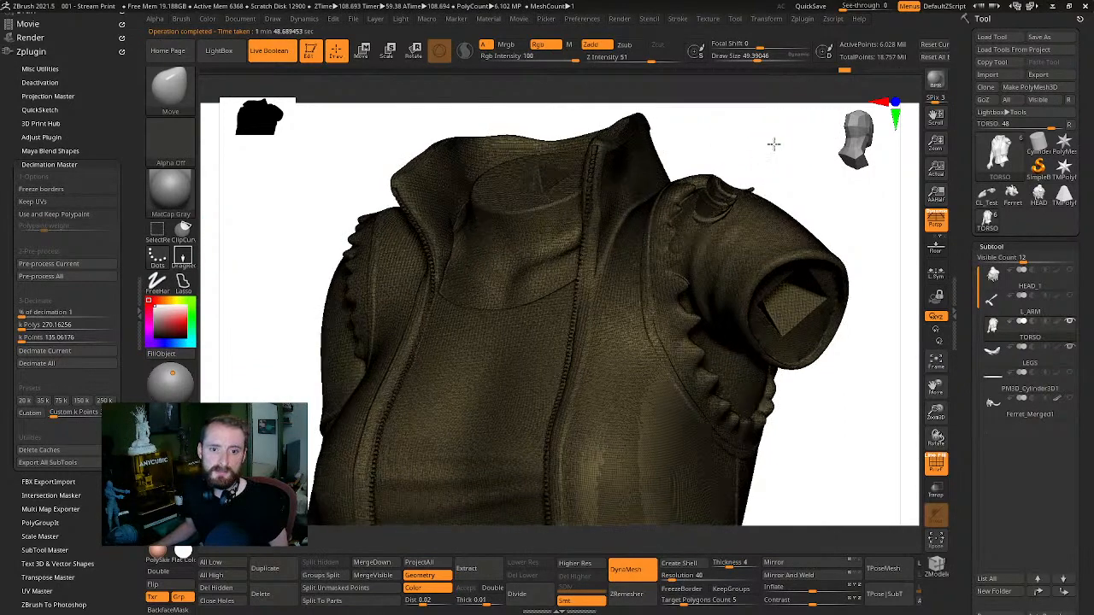
# Set the decimation percentage to 10, close the subtool list's tray and decimate TORSO
pyautogui.moveTo(773, 144); pyautogui.dragTo(770, 146)
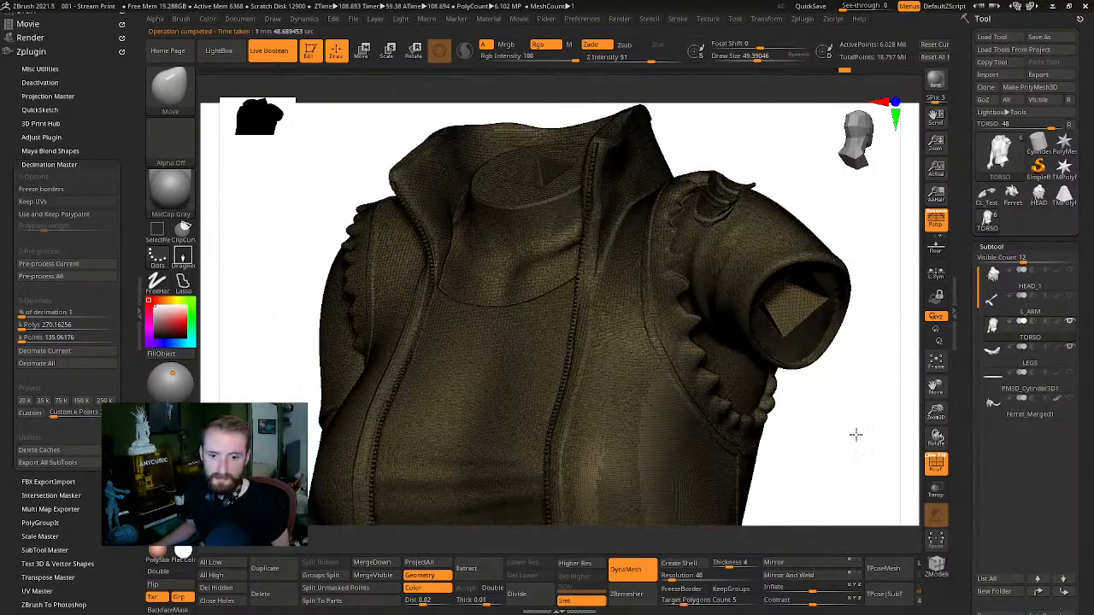
pyautogui.moveTo(855, 435); pyautogui.dragTo(854, 435)
pyautogui.click(31, 312)
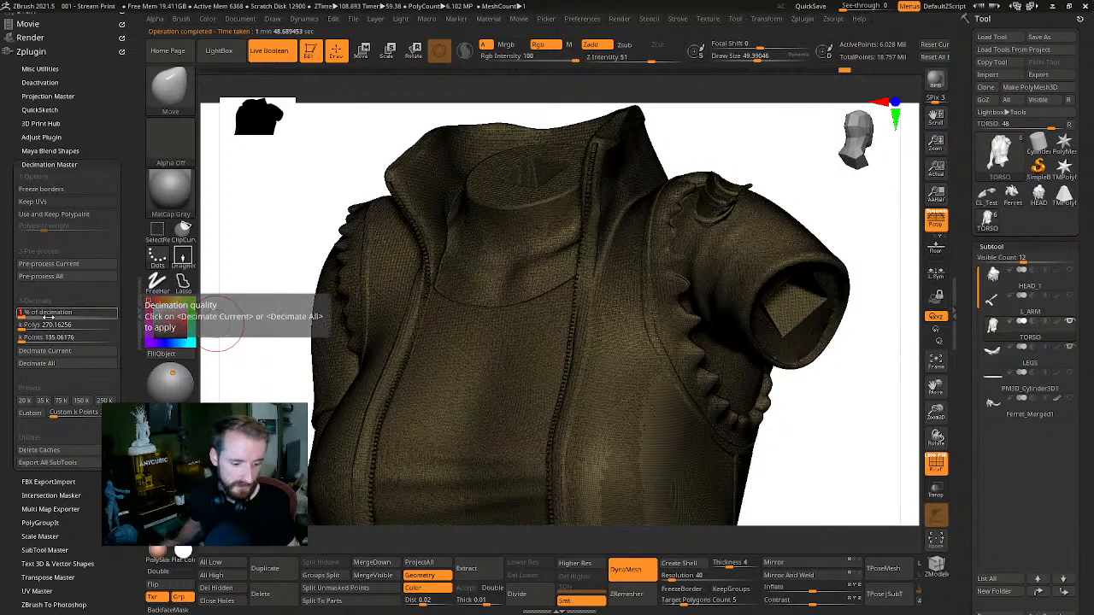
pyautogui.write('10')
pyautogui.press('Return')
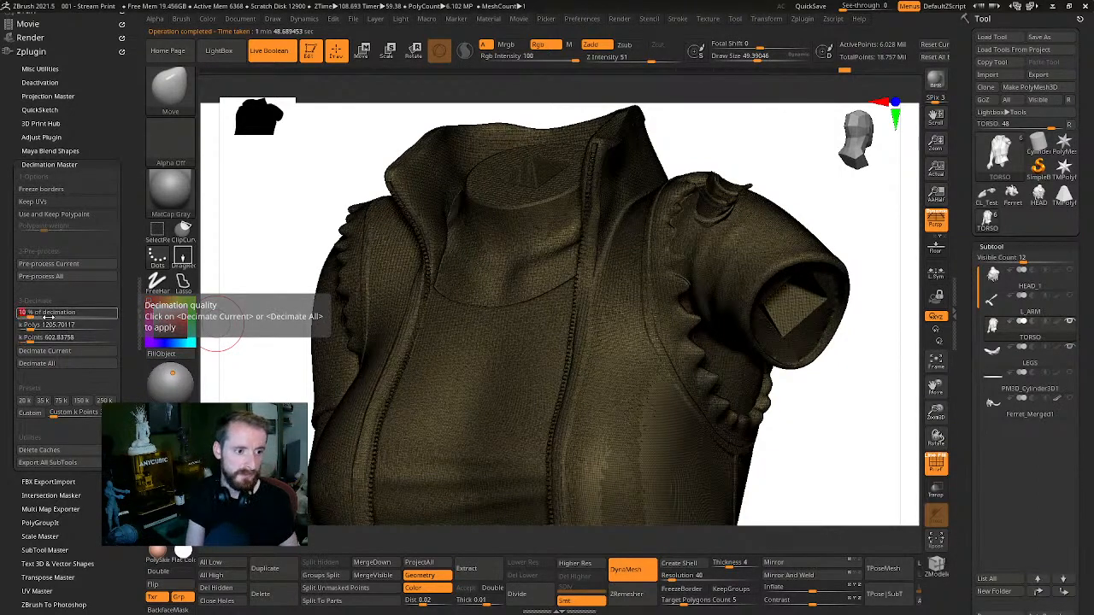
pyautogui.click(953, 317)
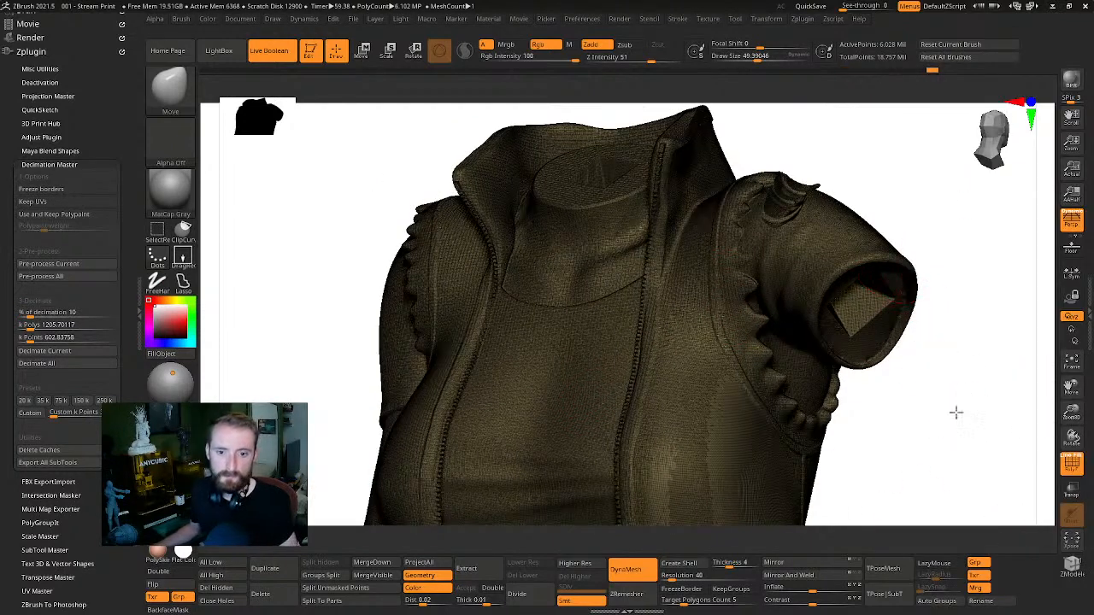
pyautogui.moveTo(954, 413); pyautogui.dragTo(1041, 325)
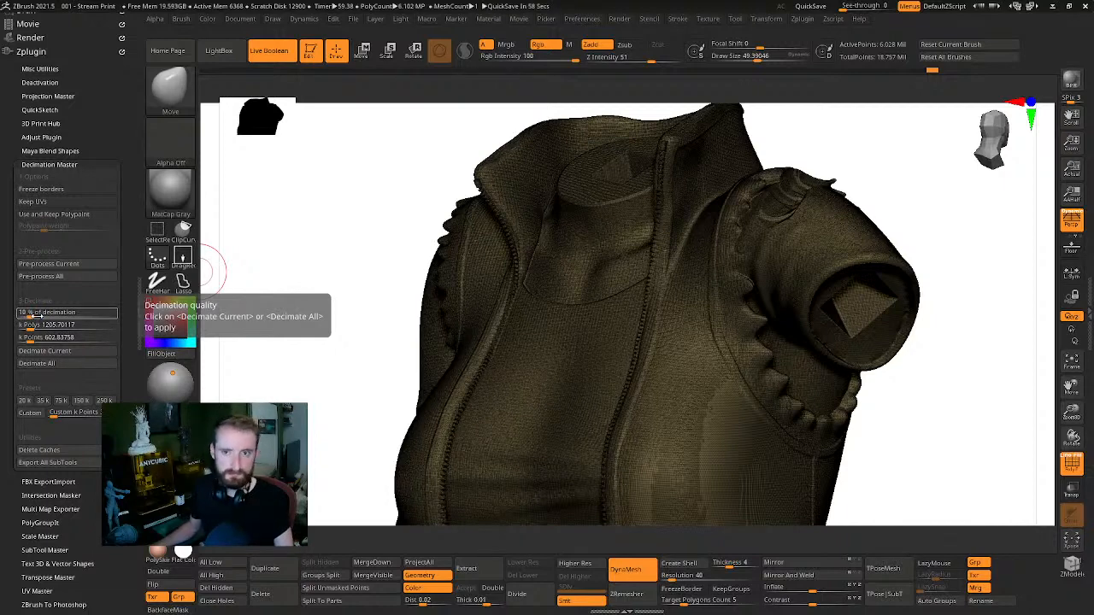
pyautogui.click(47, 353)
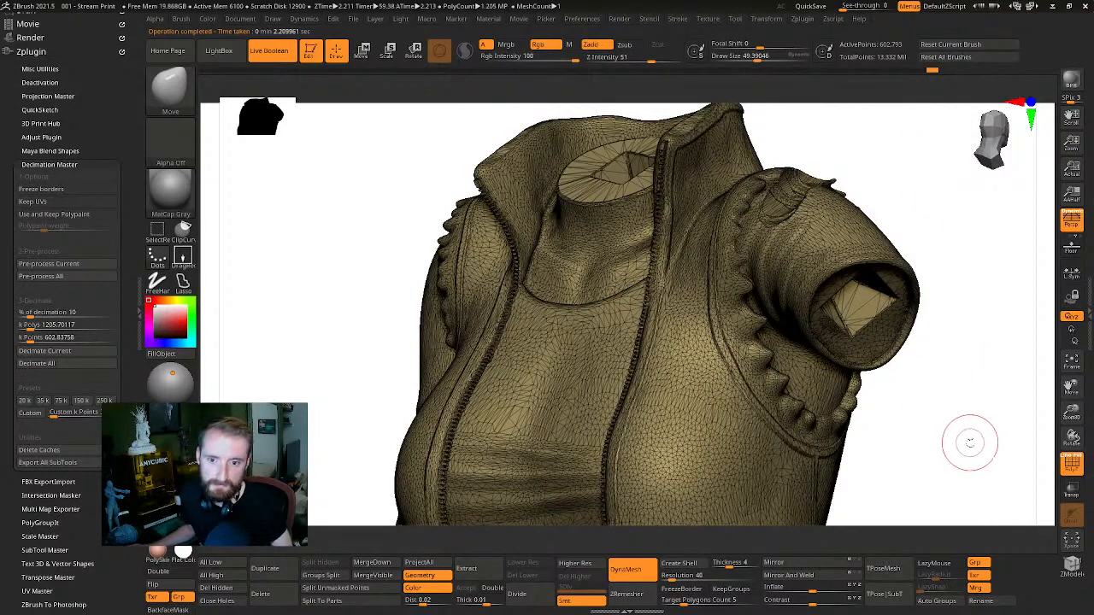
# Inspect TORSO's decimated triangle mesh around the neck, sleeve, vest and waist cut with its peg and drain hole
pyautogui.moveTo(969, 442); pyautogui.dragTo(884, 241)
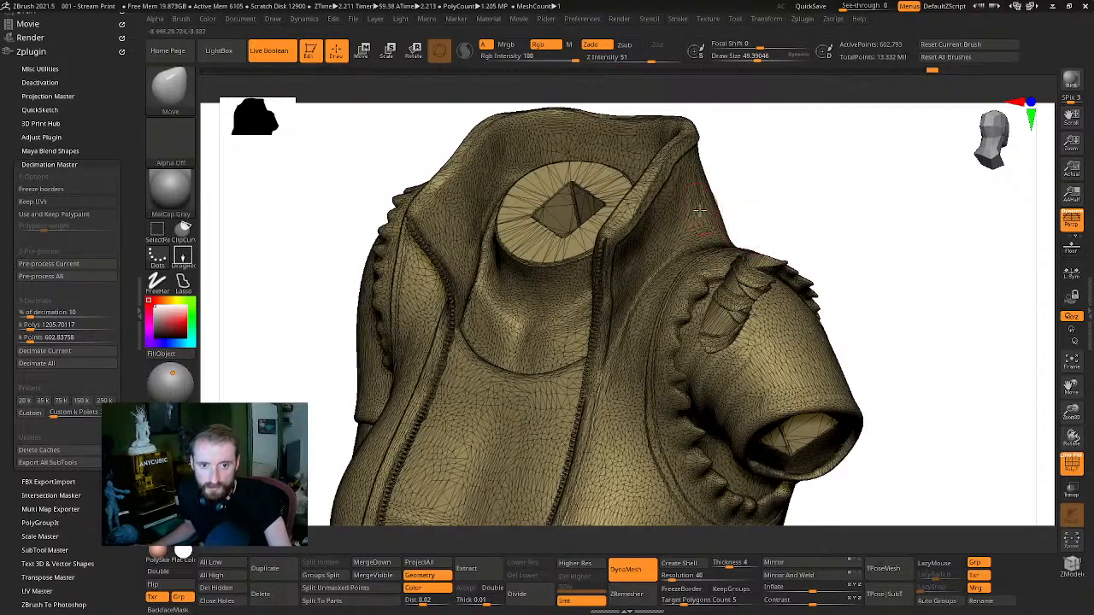
pyautogui.moveTo(829, 212); pyautogui.dragTo(906, 283)
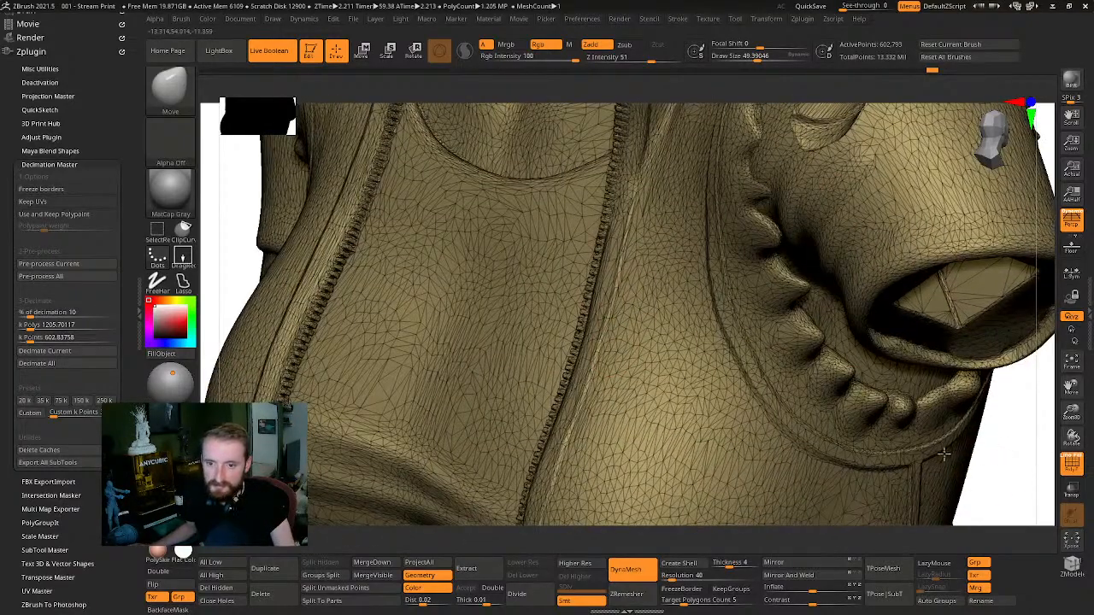
pyautogui.keyDown('alt'); pyautogui.moveTo(991, 453); pyautogui.dragTo(782, 175); pyautogui.keyUp('alt')
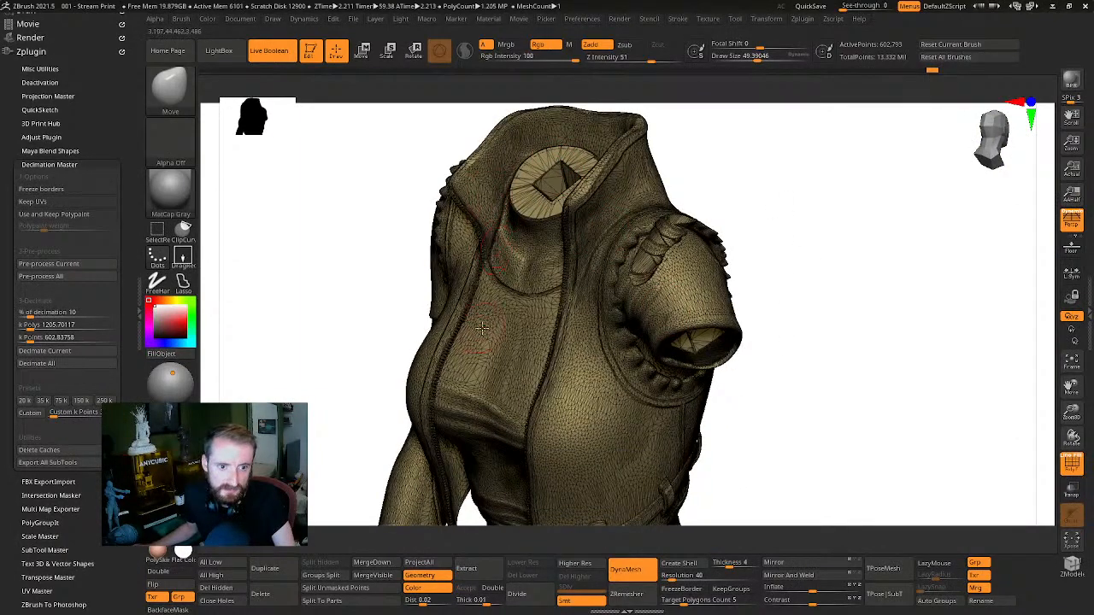
pyautogui.moveTo(761, 371); pyautogui.dragTo(694, 274)
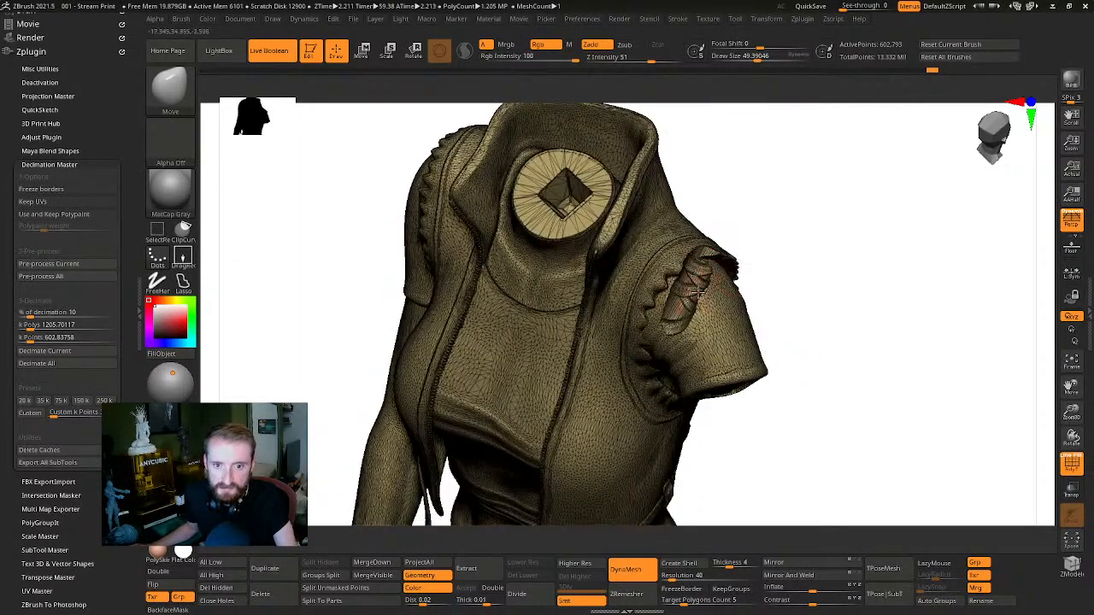
pyautogui.moveTo(811, 288); pyautogui.dragTo(588, 411)
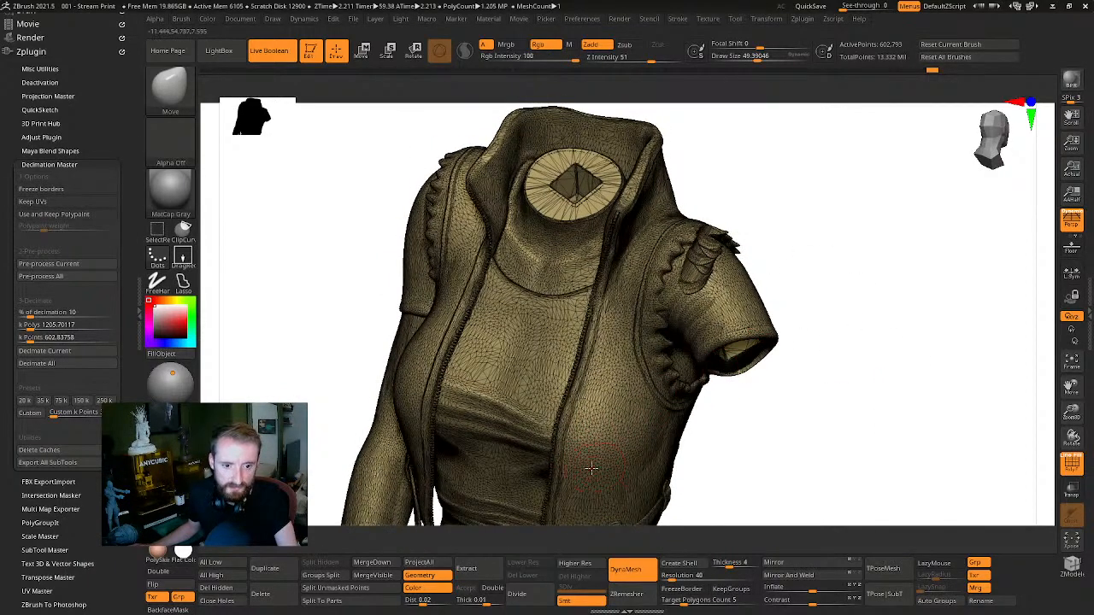
pyautogui.keyDown('alt'); pyautogui.moveTo(799, 397); pyautogui.dragTo(858, 221); pyautogui.keyUp('alt')
pyautogui.keyDown('alt'); pyautogui.moveTo(878, 395); pyautogui.dragTo(719, 221); pyautogui.keyUp('alt')
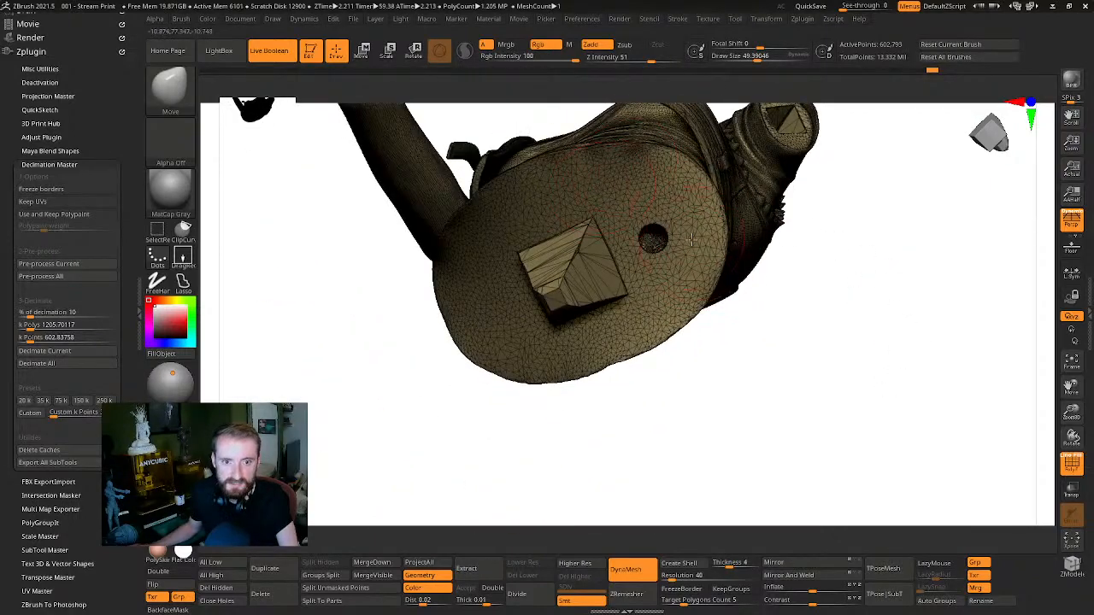
# Check TORSO's decimated peg, waist cut and vest mesh, and turn off the polyframe display
pyautogui.moveTo(857, 274); pyautogui.dragTo(589, 367)
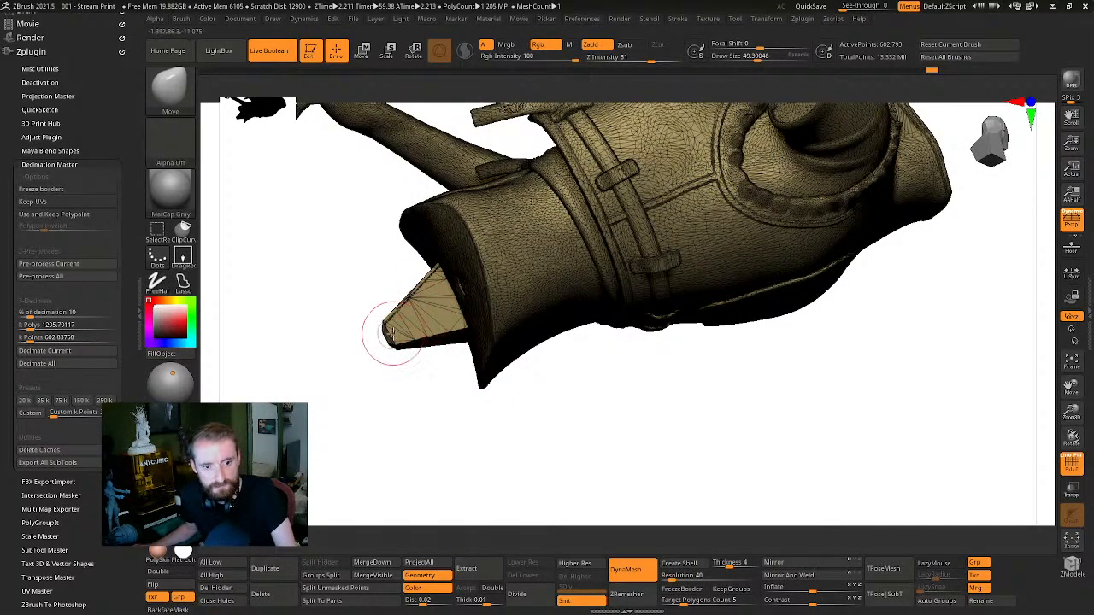
pyautogui.moveTo(720, 379)
pyautogui.mouseDown()
pyautogui.moveTo(821, 449)
pyautogui.moveTo(906, 381)
pyautogui.moveTo(886, 271)
pyautogui.moveTo(914, 410)
pyautogui.moveTo(891, 310)
pyautogui.moveTo(928, 328)
pyautogui.mouseUp()
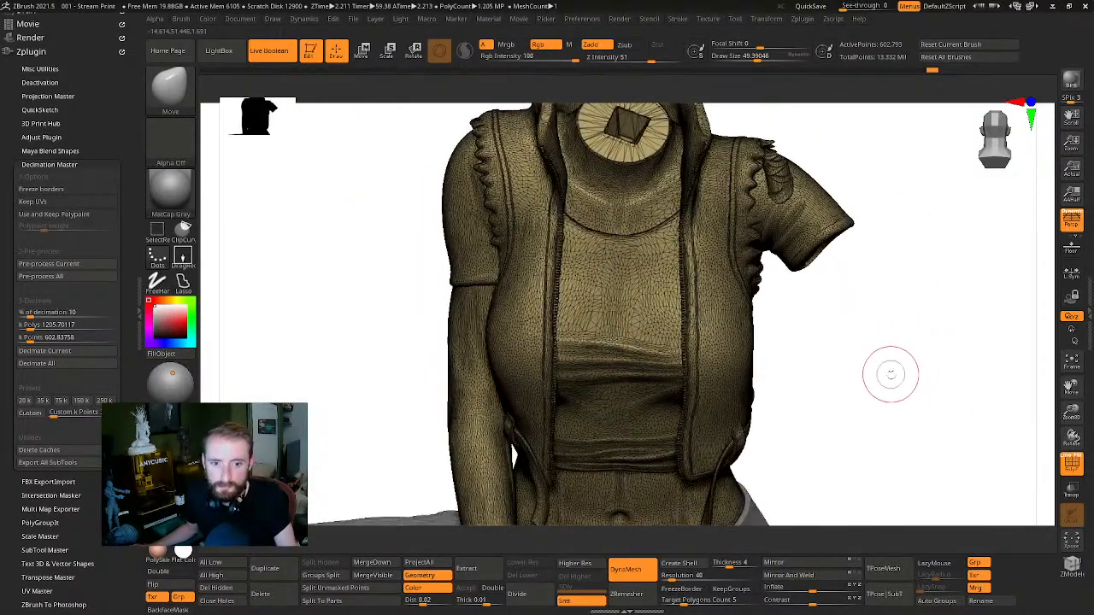
pyautogui.moveTo(886, 371); pyautogui.dragTo(1013, 344)
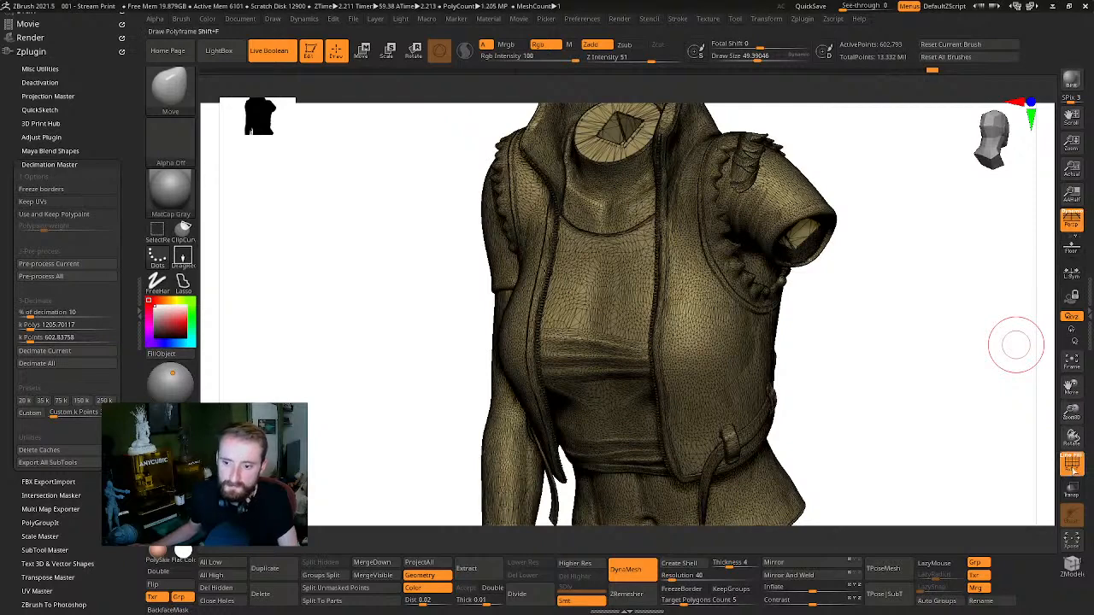
pyautogui.click(1072, 463)
pyautogui.moveTo(898, 379)
pyautogui.mouseDown()
pyautogui.moveTo(874, 433)
pyautogui.moveTo(911, 381)
pyautogui.moveTo(982, 379)
pyautogui.moveTo(948, 376)
pyautogui.mouseUp()
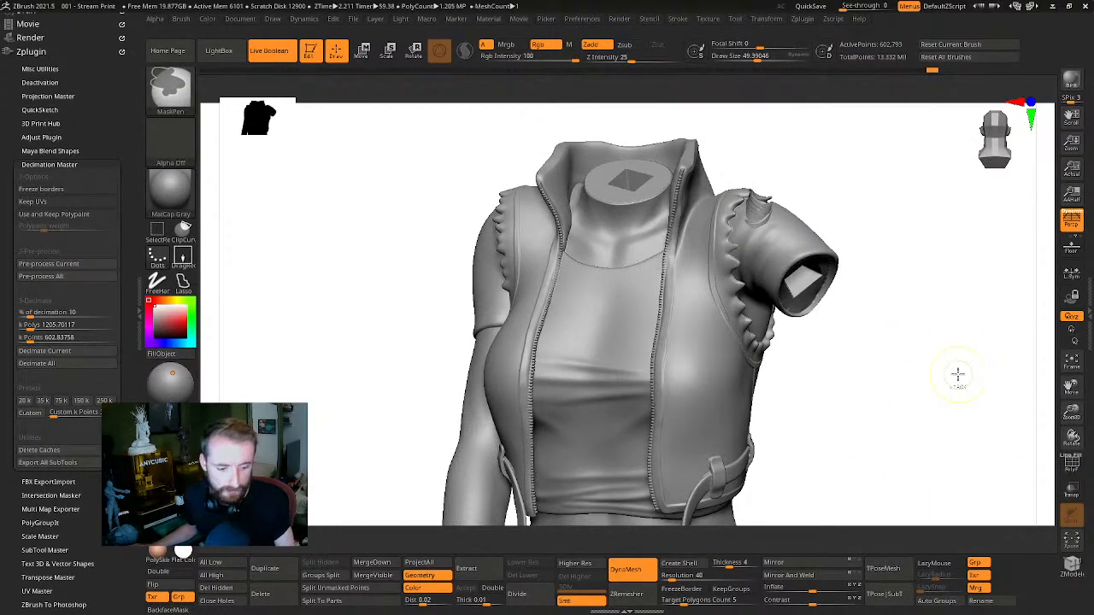
# Undo and redo TORSO's decimation to compare its surface detail, and look over the whole reduced piece
pyautogui.hotkey('ctrl', 'z')
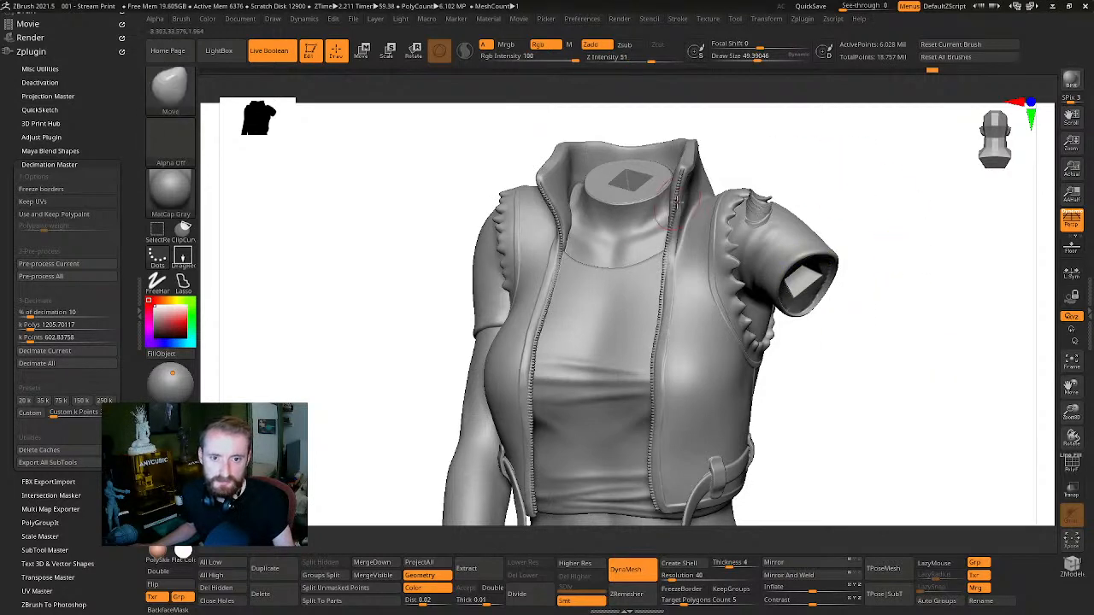
pyautogui.moveTo(850, 427)
pyautogui.mouseDown()
pyautogui.moveTo(847, 396)
pyautogui.moveTo(837, 396)
pyautogui.moveTo(851, 365)
pyautogui.moveTo(876, 353)
pyautogui.mouseUp()
pyautogui.hotkey('ctrl', 'shift')
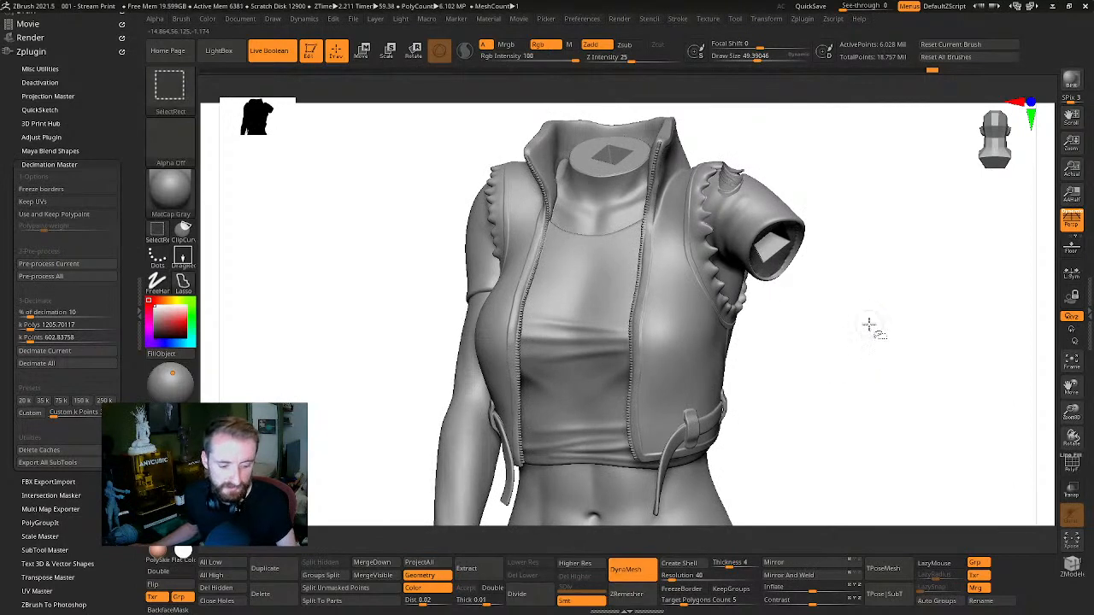
pyautogui.hotkey('ctrl', 'shift', 'z')
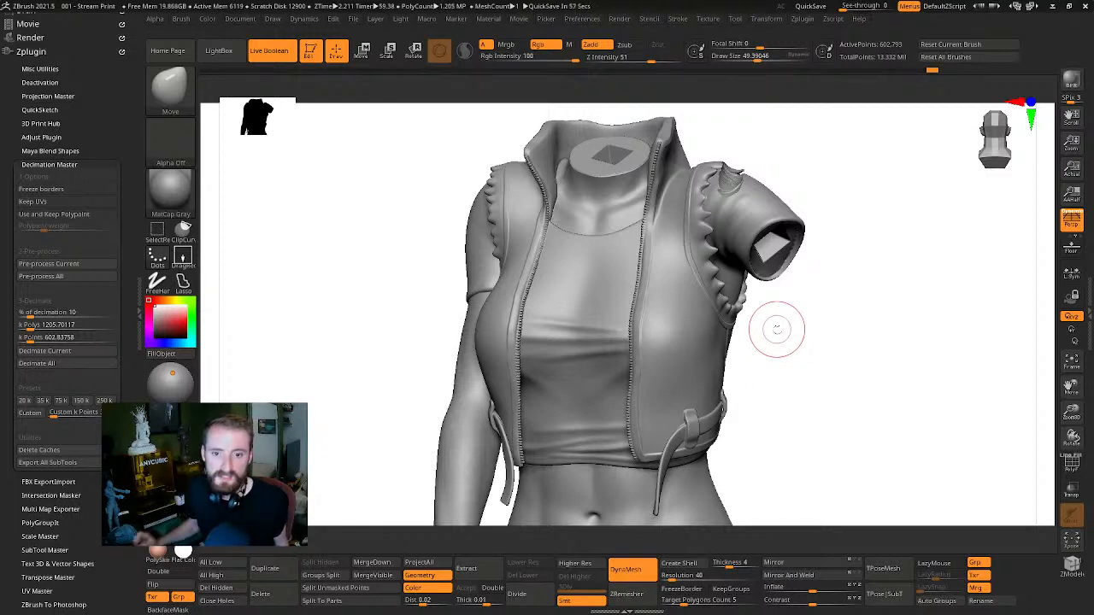
pyautogui.moveTo(969, 354)
pyautogui.mouseDown()
pyautogui.moveTo(855, 361)
pyautogui.moveTo(844, 344)
pyautogui.moveTo(898, 317)
pyautogui.moveTo(823, 322)
pyautogui.moveTo(910, 322)
pyautogui.mouseUp()
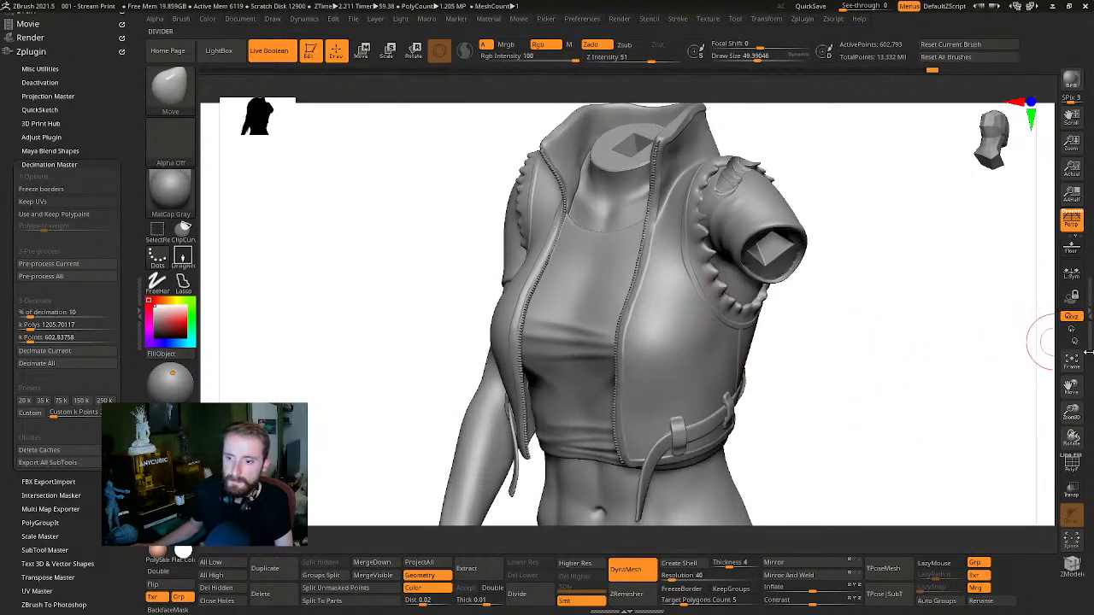
pyautogui.moveTo(925, 383)
pyautogui.mouseDown()
pyautogui.moveTo(849, 384)
pyautogui.moveTo(903, 339)
pyautogui.moveTo(862, 373)
pyautogui.moveTo(896, 381)
pyautogui.moveTo(883, 384)
pyautogui.mouseUp()
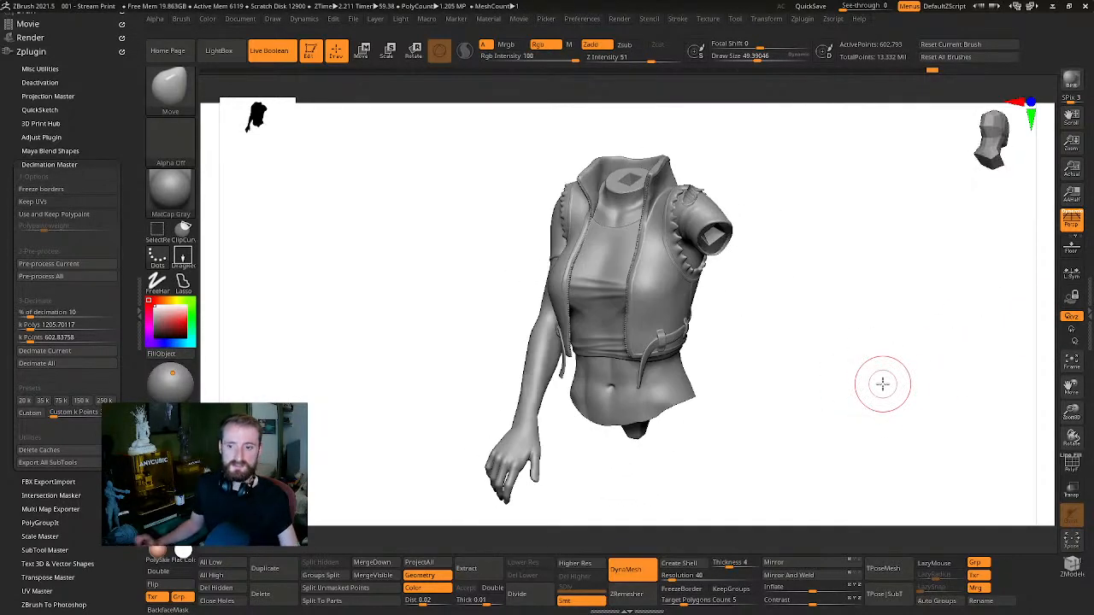
pyautogui.click(882, 384)
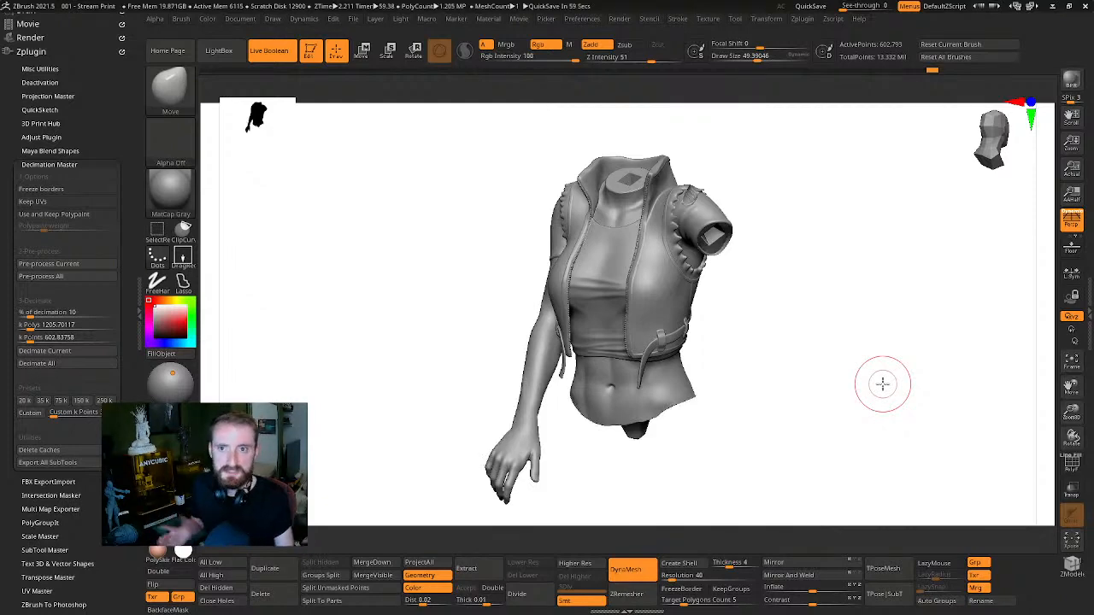
pyautogui.moveTo(773, 350); pyautogui.dragTo(1034, 325)
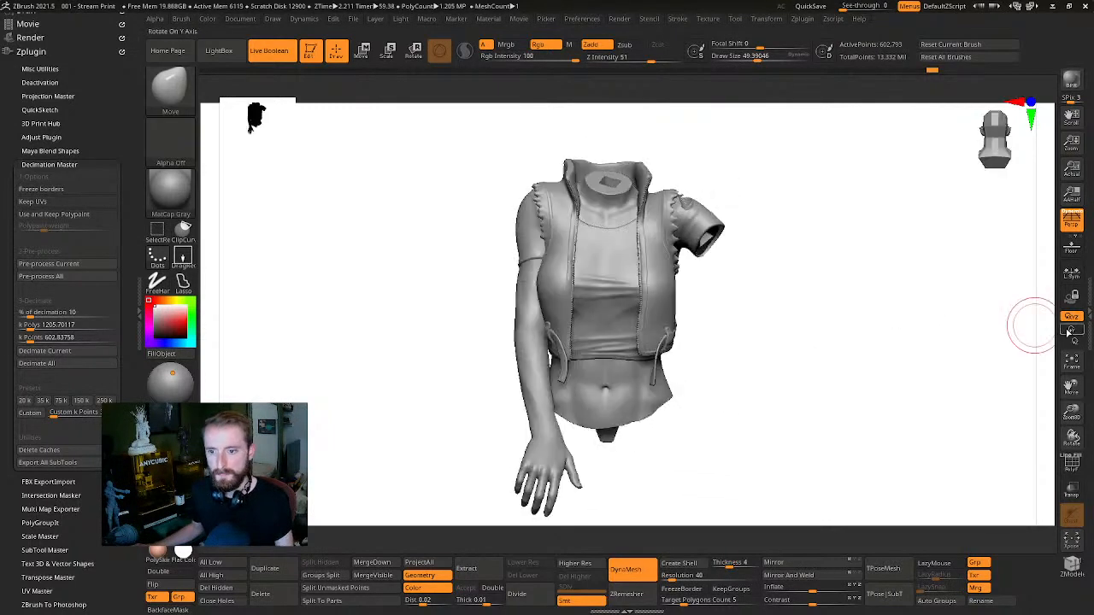
# Reopen the subtool list's tray and unhide all the other subtools to show the complete figure on its base
pyautogui.click(1083, 315)
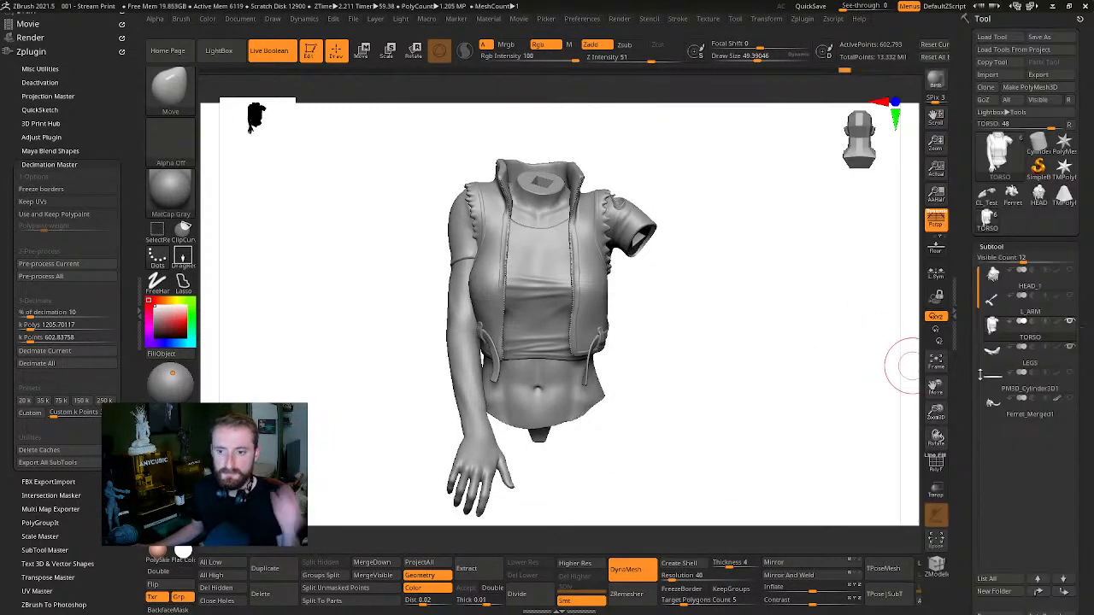
pyautogui.moveTo(1071, 323)
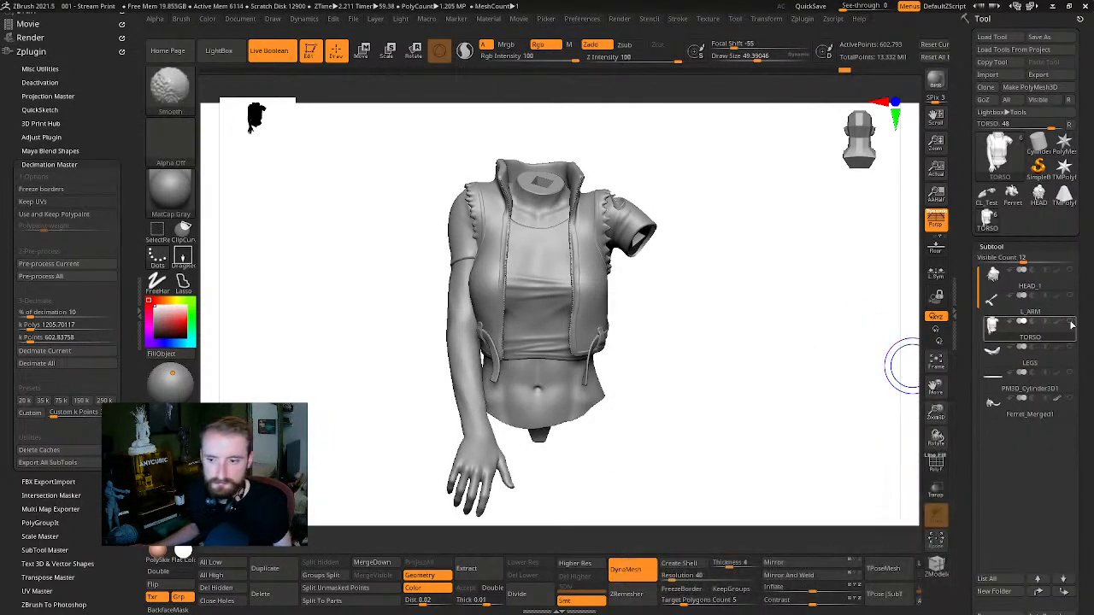
pyautogui.moveTo(843, 347)
pyautogui.mouseDown()
pyautogui.moveTo(752, 344)
pyautogui.moveTo(773, 339)
pyautogui.mouseUp()
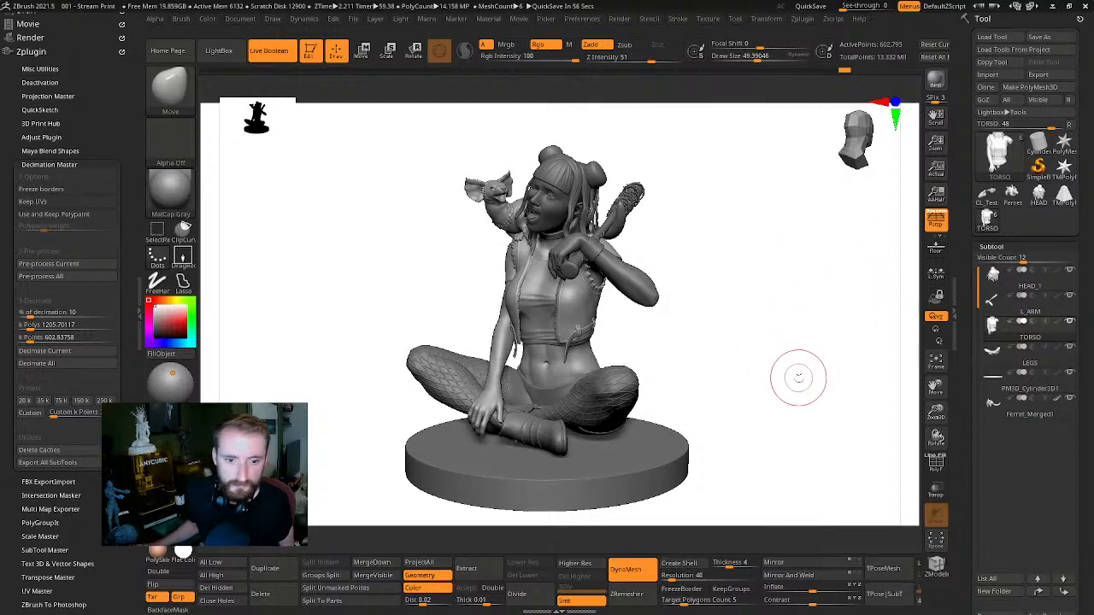
pyautogui.moveTo(794, 379); pyautogui.dragTo(801, 367)
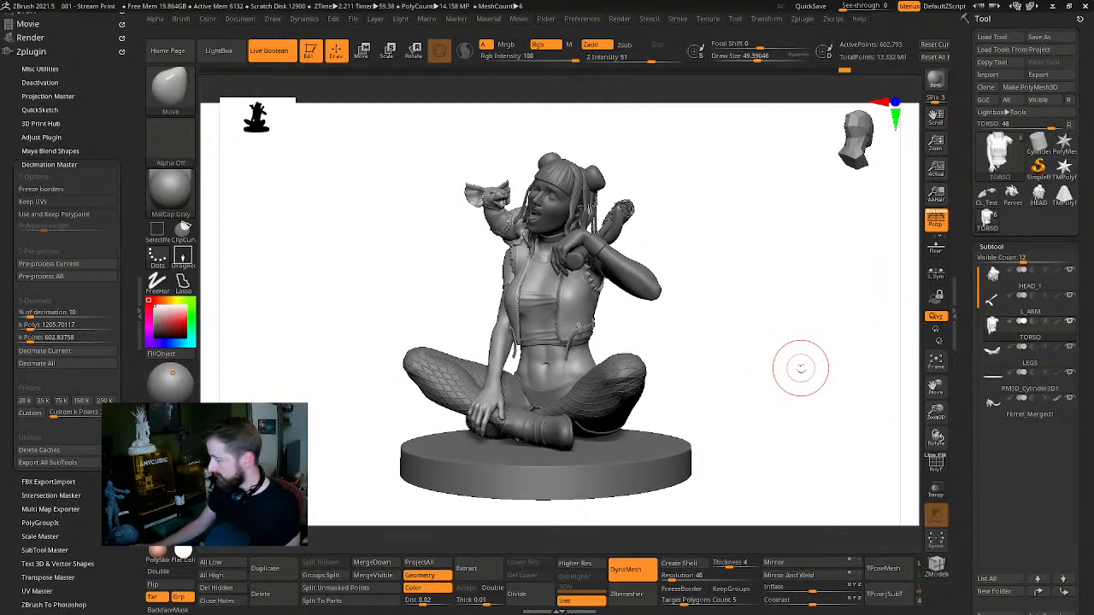